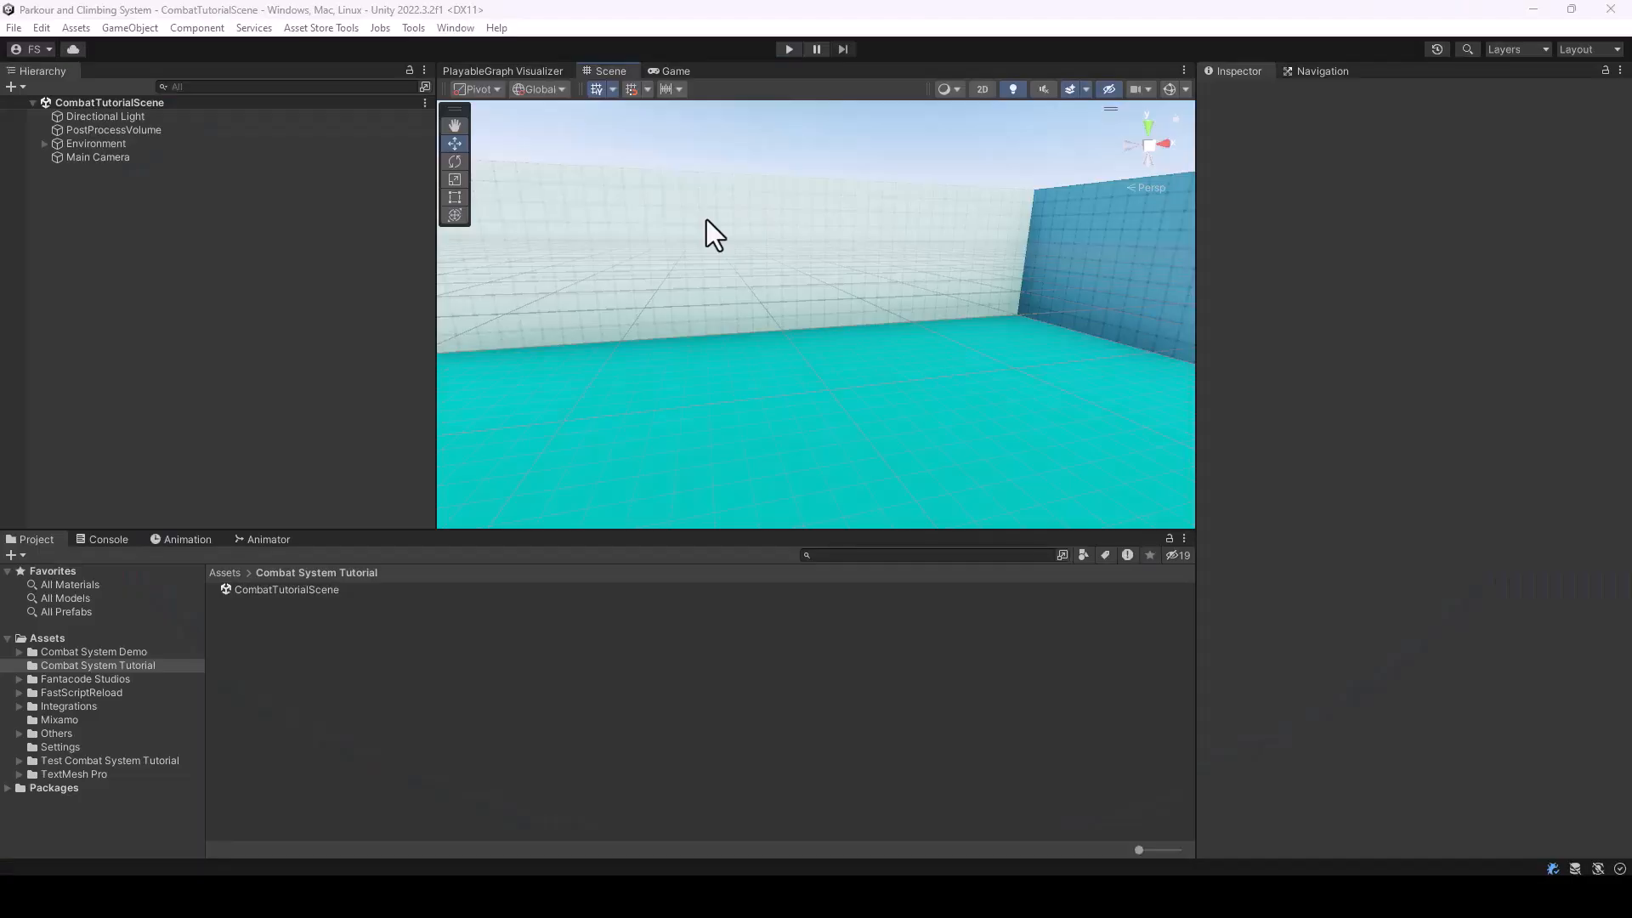
{"action": "right_click_drag", "start_coordinate": [706, 219], "coordinate": [901, 229]}
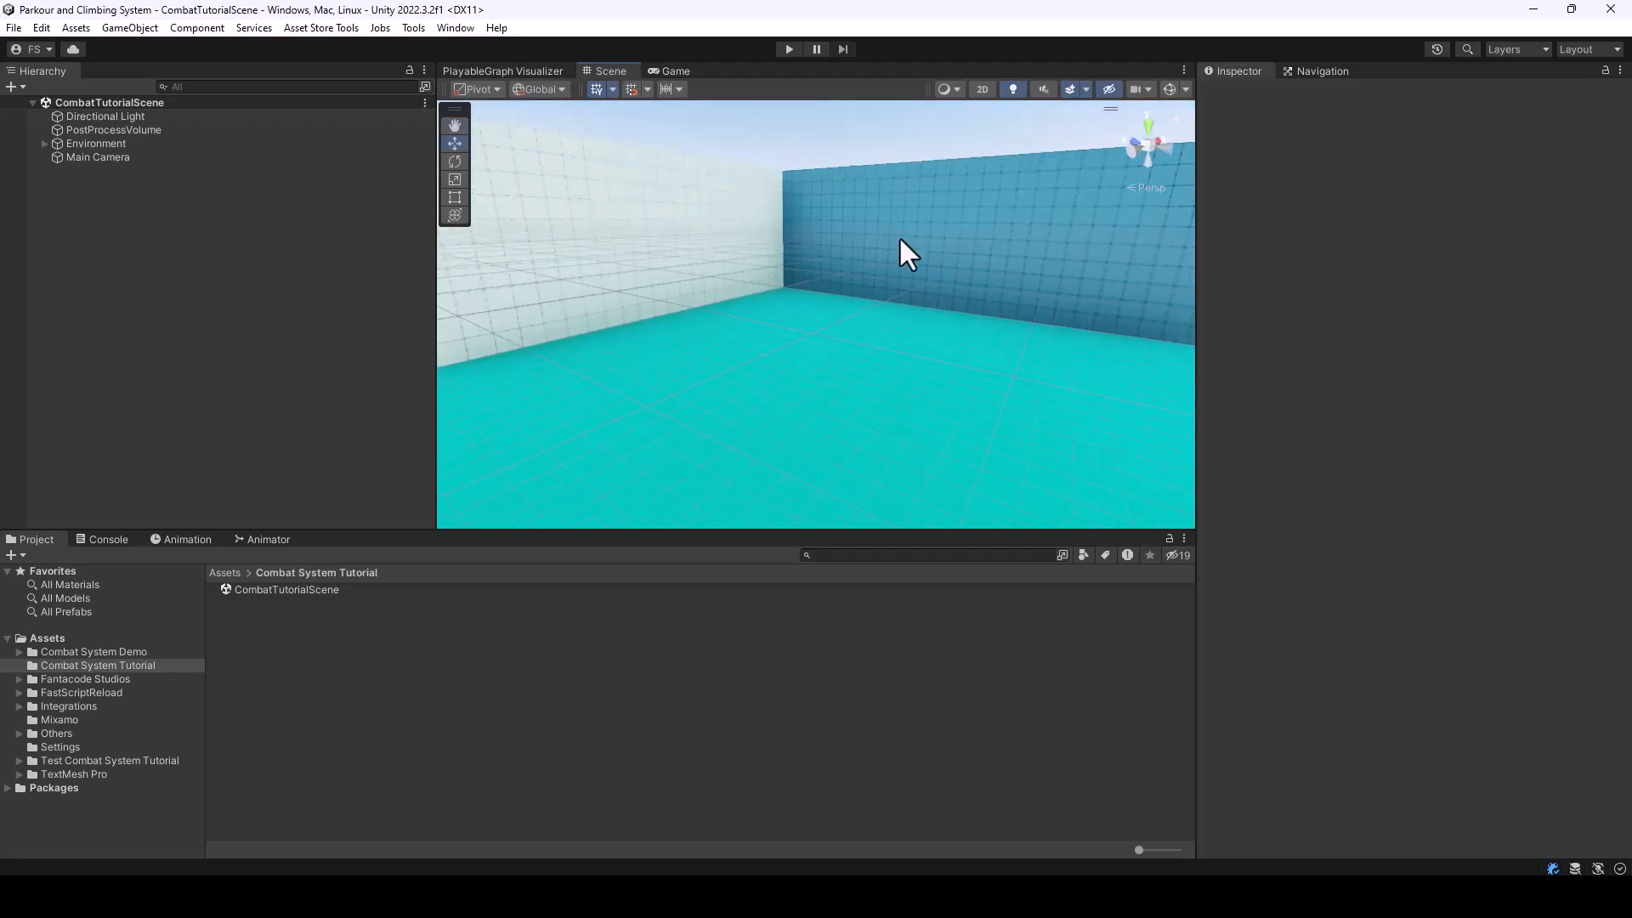
{"action": "left_click", "coordinate": [844, 437]}
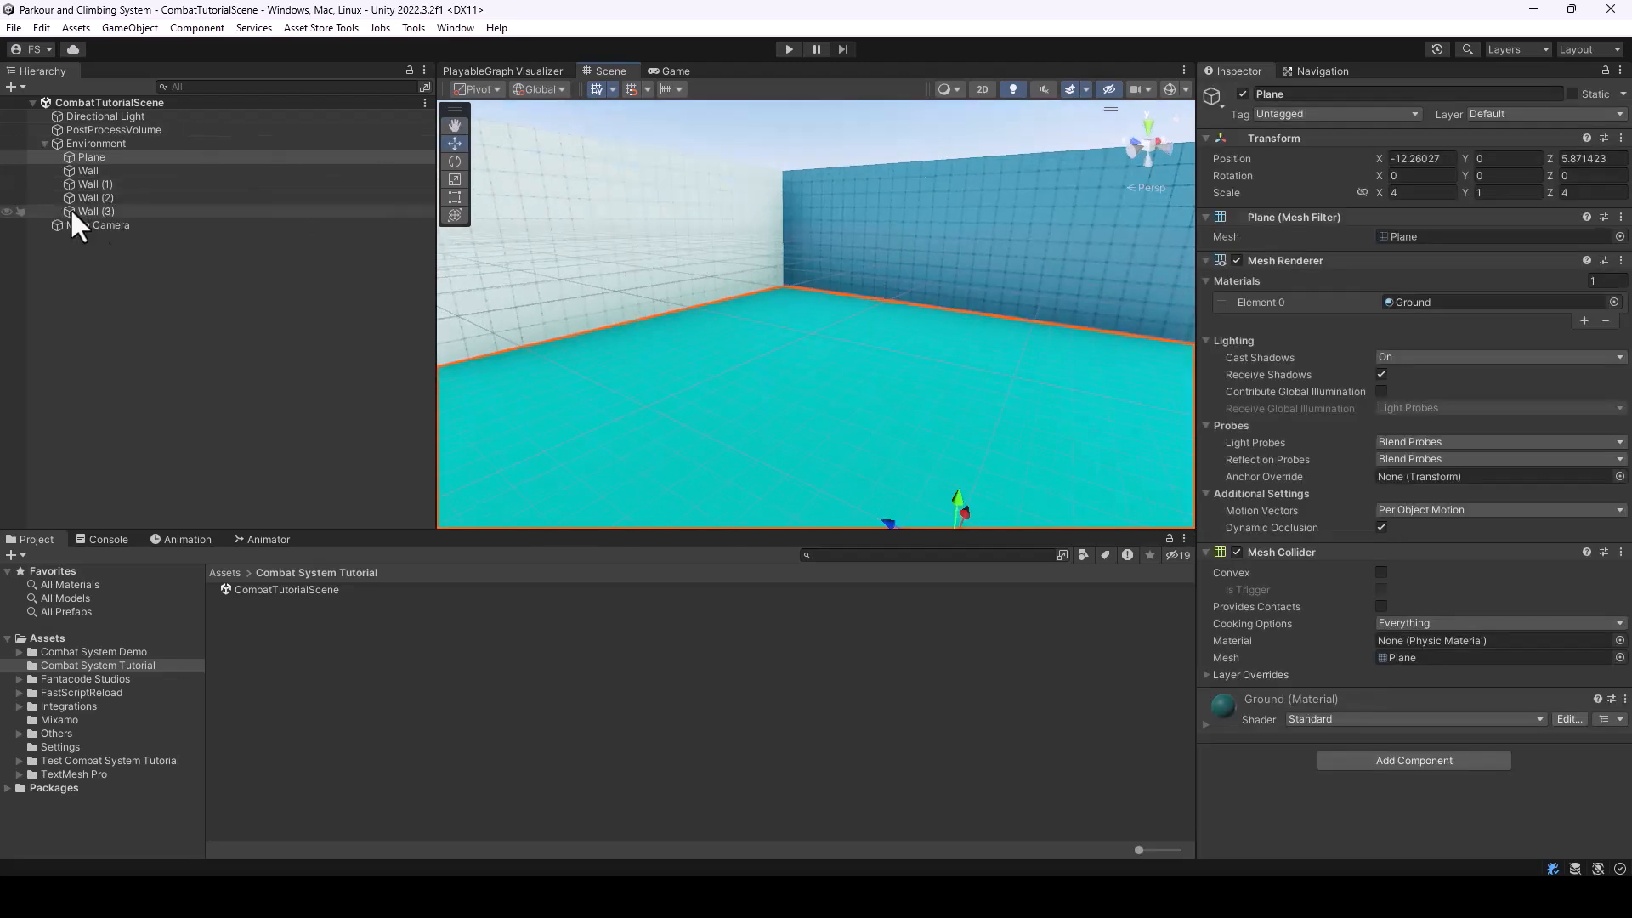
{"action": "left_click", "coordinate": [44, 144]}
{"action": "right_click_drag", "start_coordinate": [768, 222], "coordinate": [692, 221]}
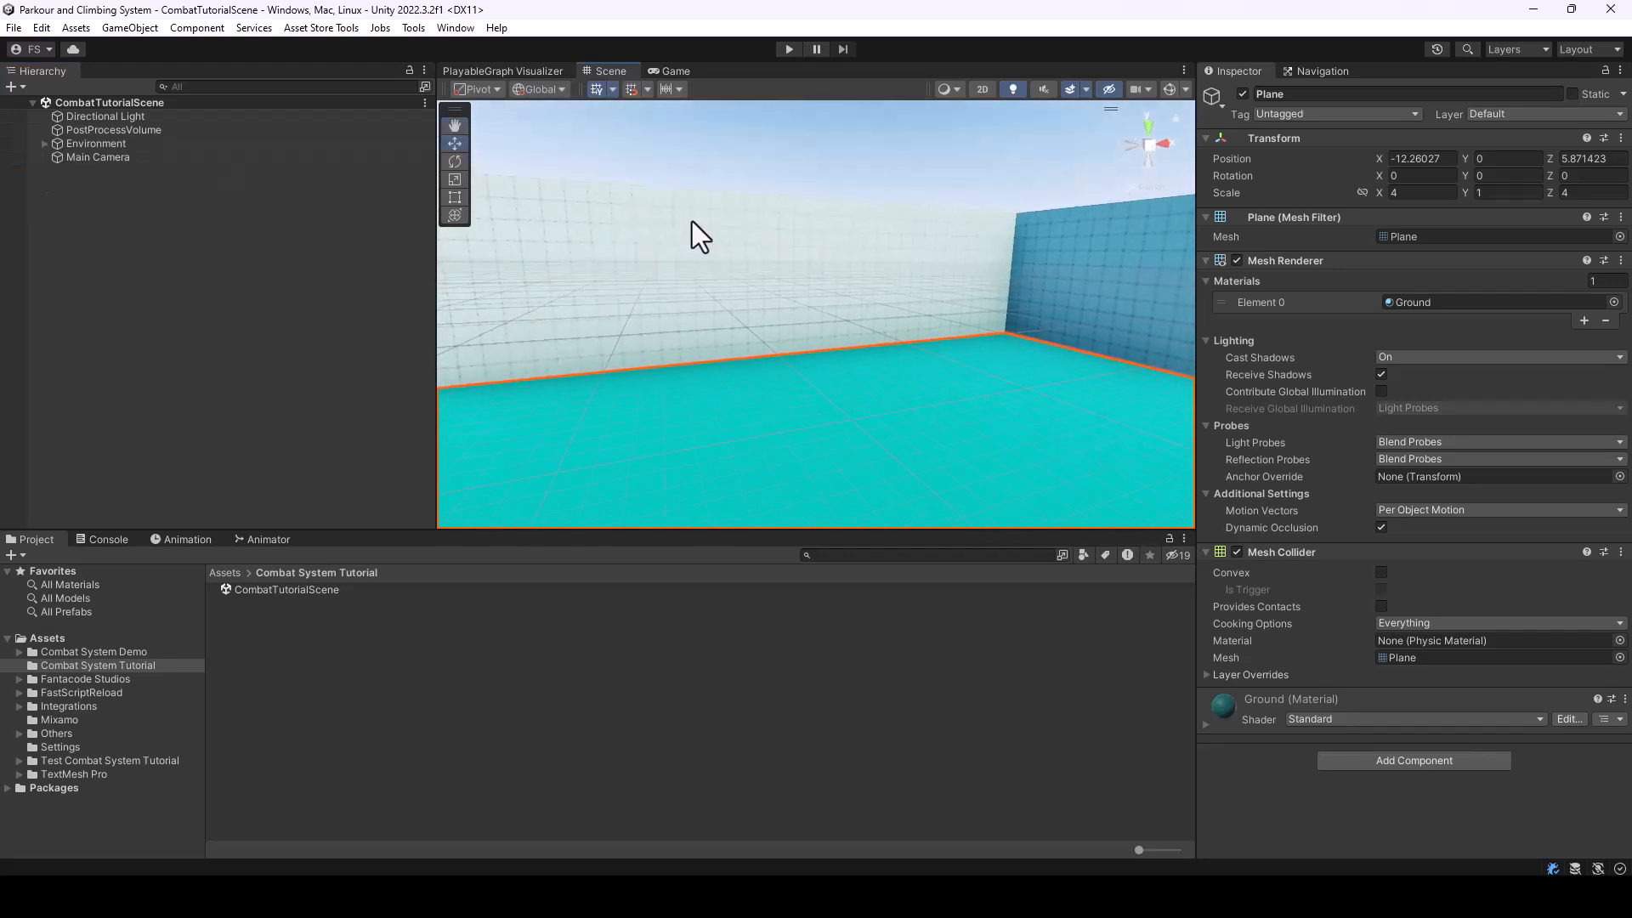
{"action": "left_click", "coordinate": [731, 171]}
{"action": "right_click_drag", "start_coordinate": [743, 340], "coordinate": [927, 370]}
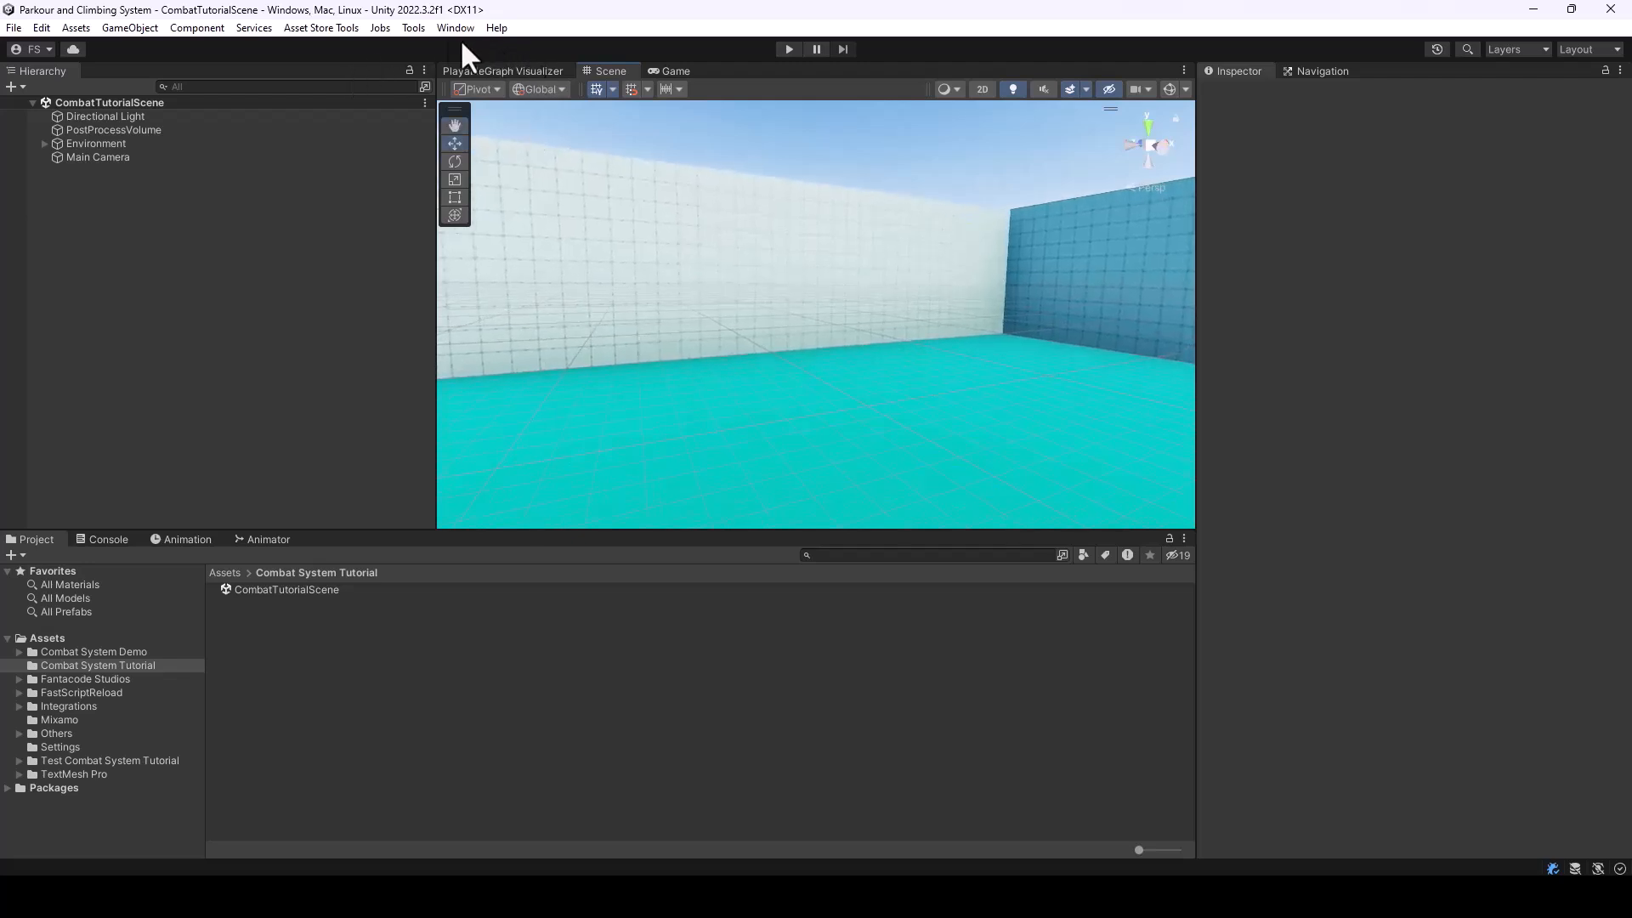
Create a Combat System player character using the Character Variant model from the Melee Combat System's Character/FBX folder
{"action": "left_click", "coordinate": [408, 25]}
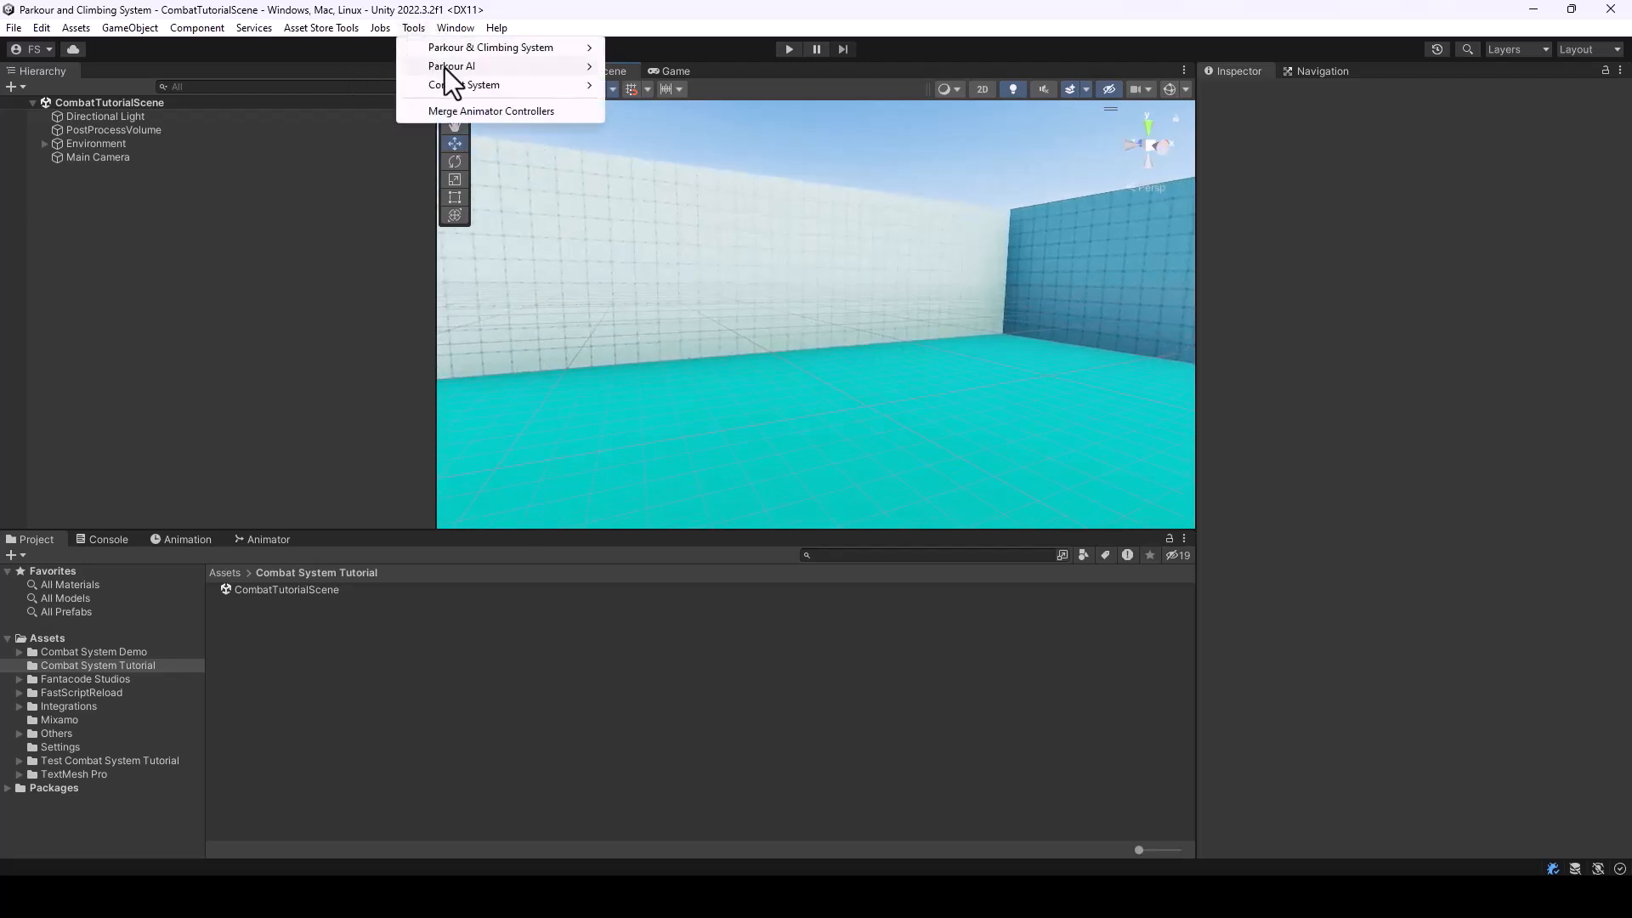
{"action": "mouse_move", "coordinate": [451, 82]}
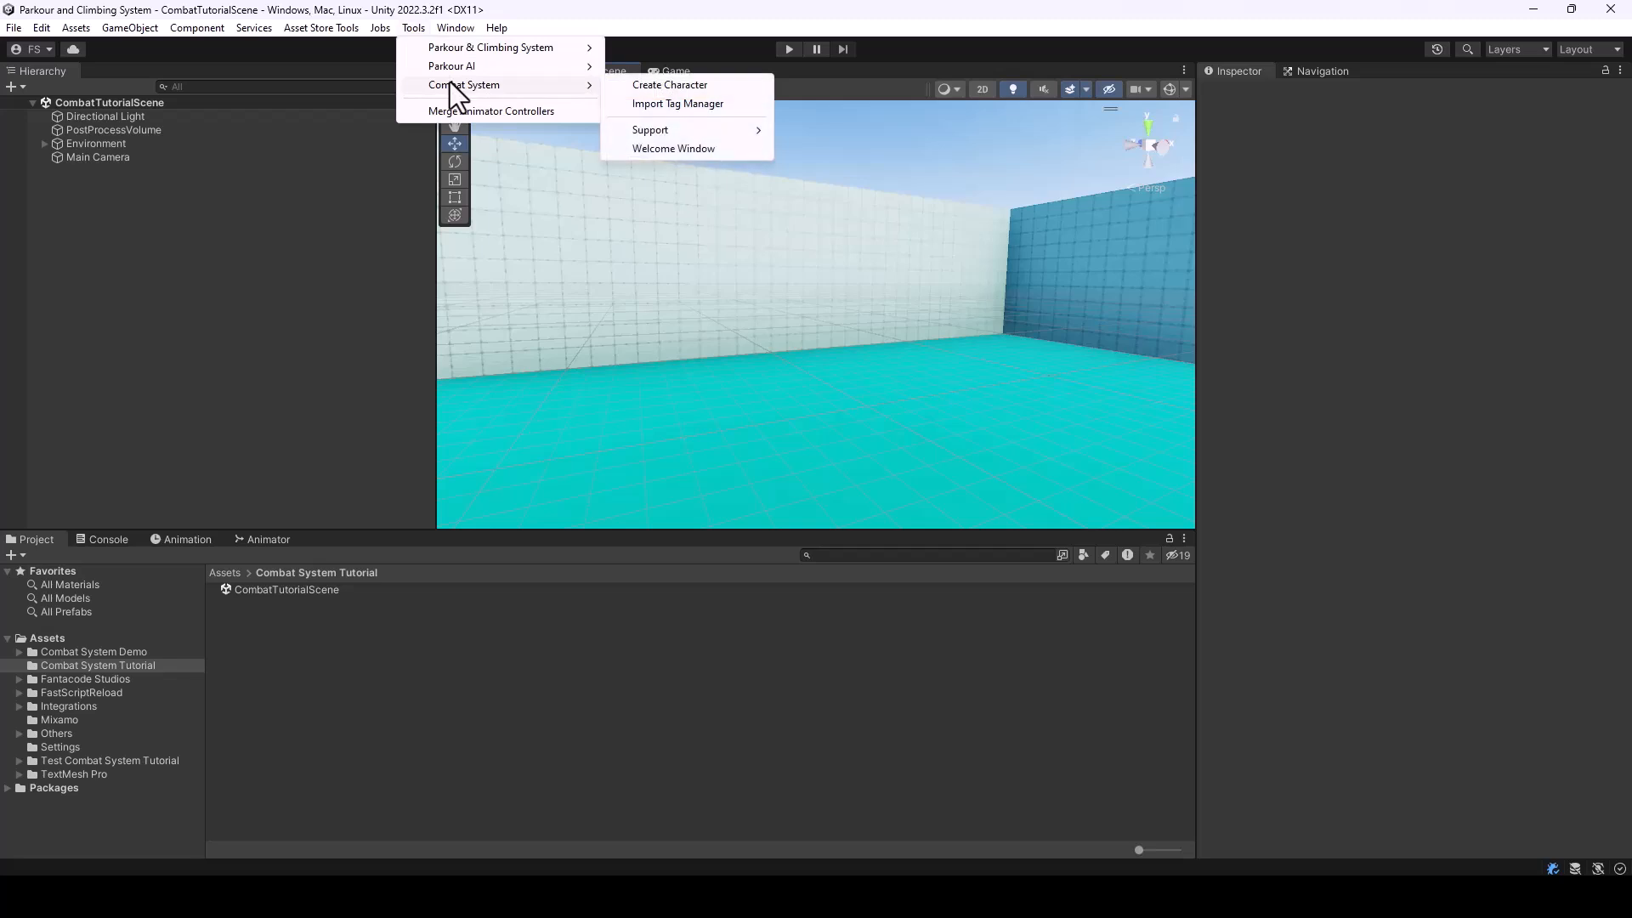
{"action": "left_click", "coordinate": [665, 87]}
{"action": "left_click_drag", "start_coordinate": [595, 251], "coordinate": [646, 240]}
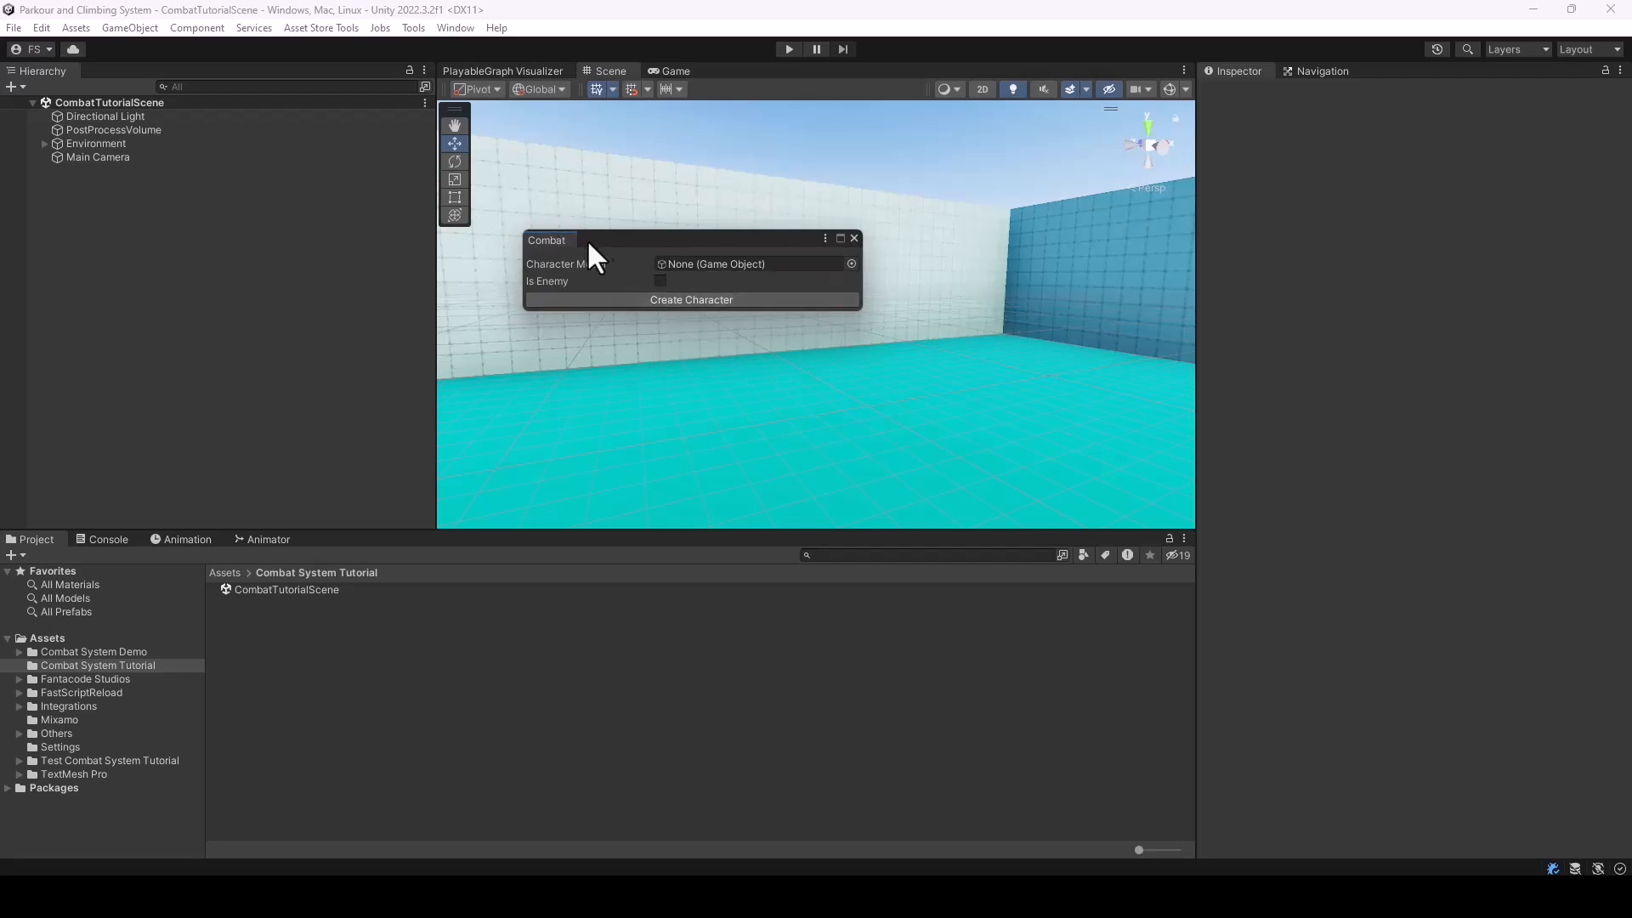
{"action": "left_click_drag", "start_coordinate": [608, 243], "coordinate": [610, 235]}
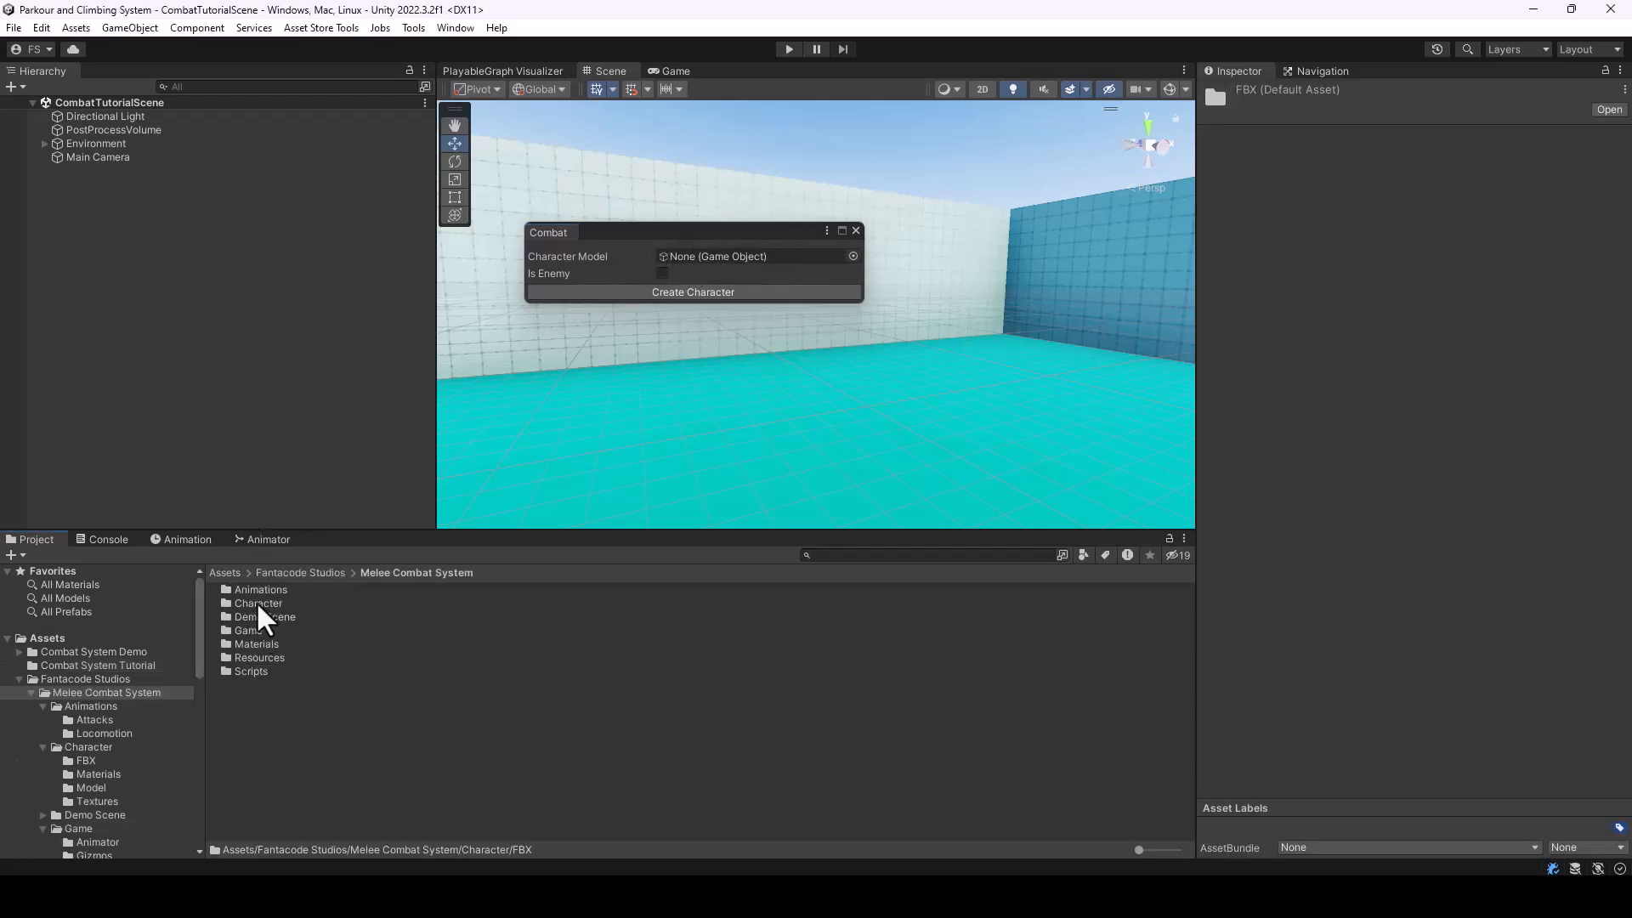
{"action": "double_click", "coordinate": [256, 603]}
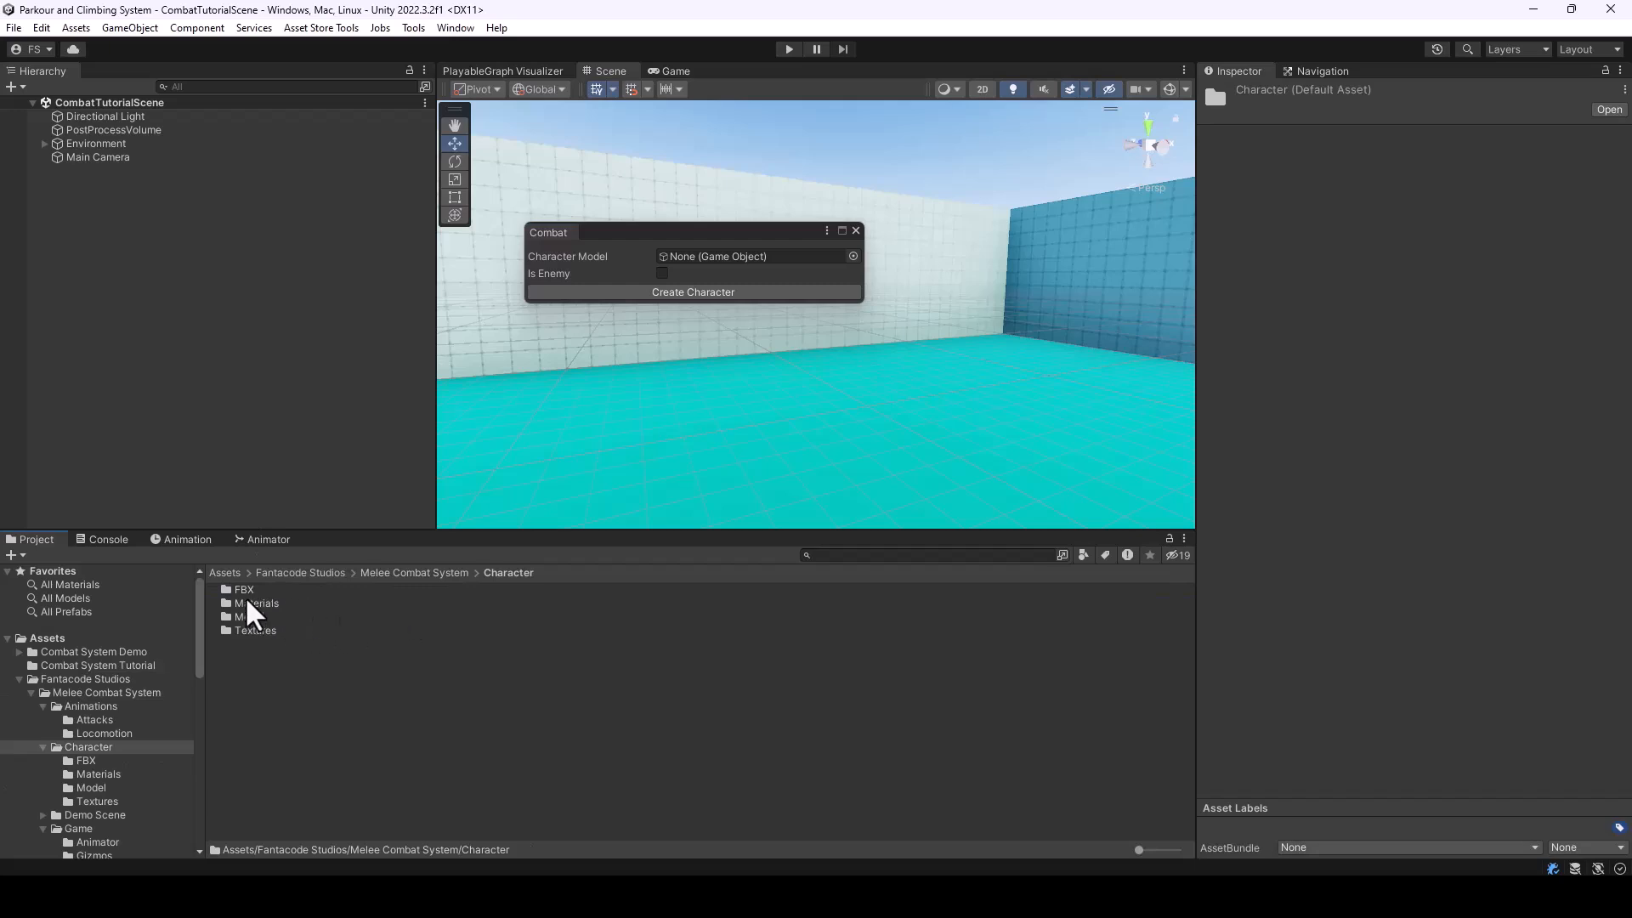
{"action": "double_click", "coordinate": [244, 590]}
{"action": "left_click_drag", "start_coordinate": [258, 591], "coordinate": [736, 272]}
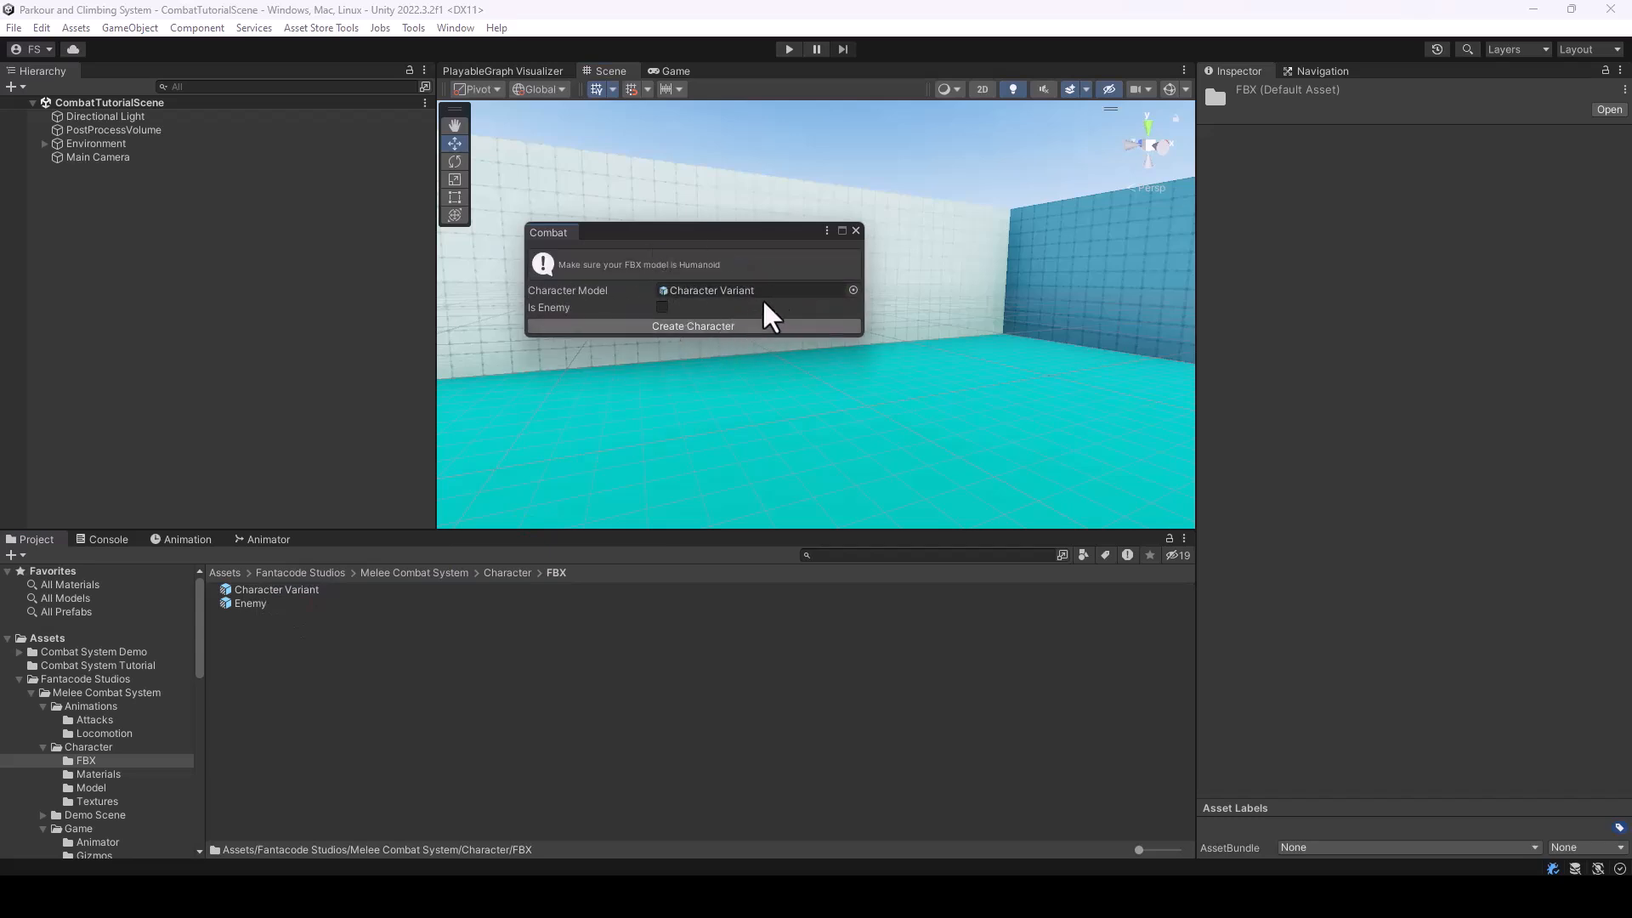
{"action": "left_click", "coordinate": [717, 328]}
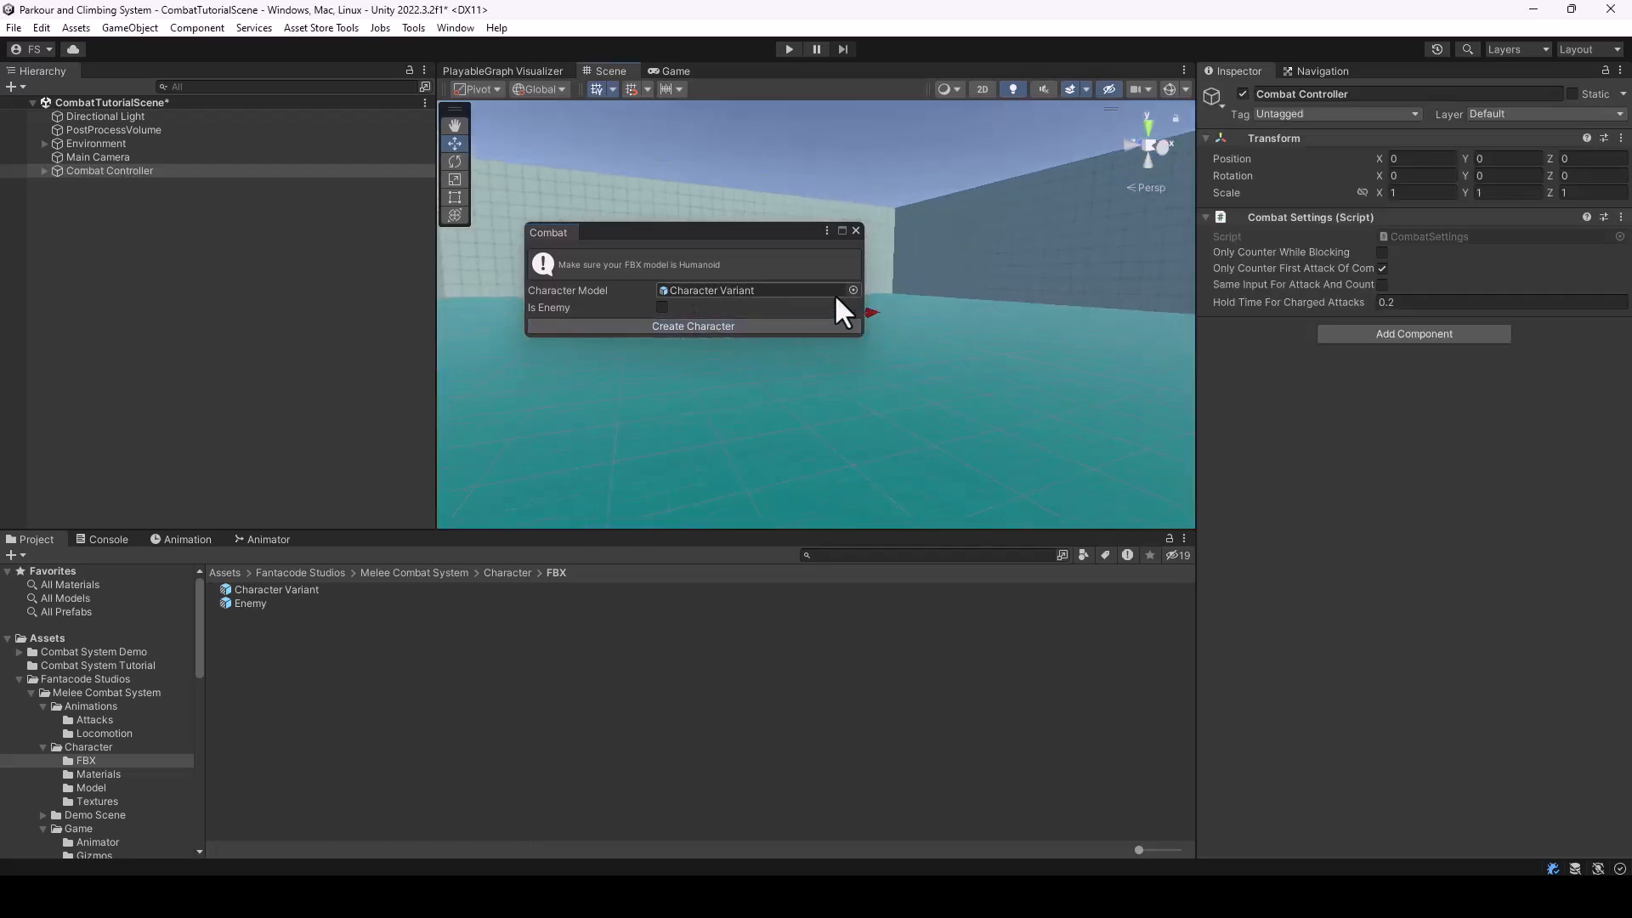
{"action": "left_click", "coordinate": [856, 230]}
Examine the new character in the scene and the Player, Third Person Camera and Enemy Manager objects under Combat Controller
{"action": "right_click_drag", "start_coordinate": [871, 324], "coordinate": [1012, 318]}
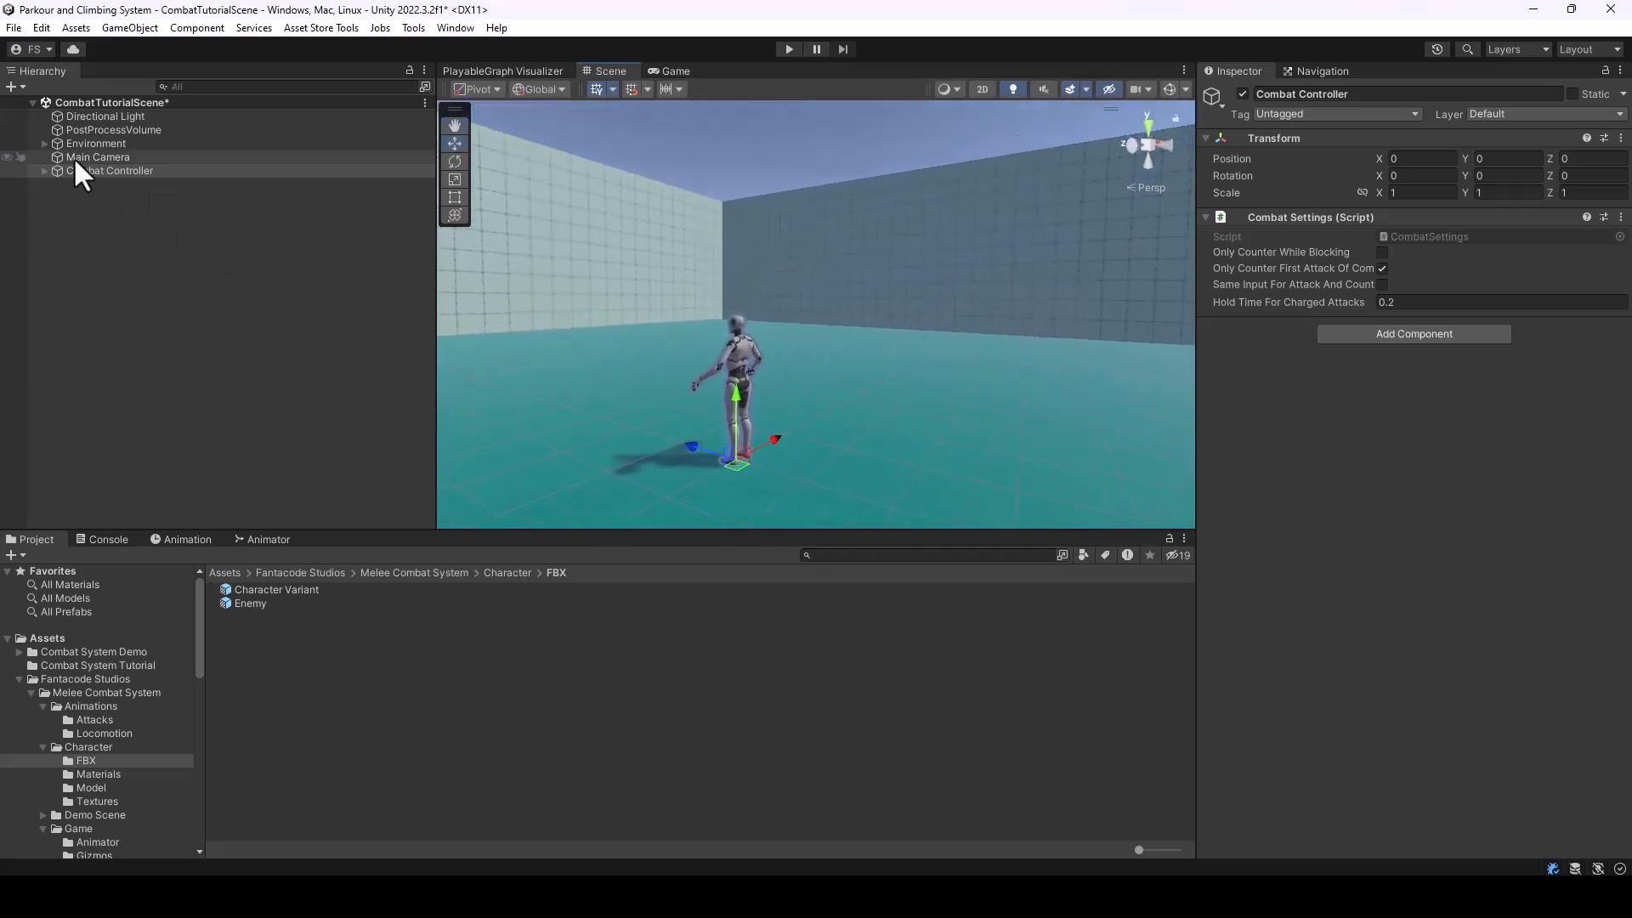
{"action": "left_click", "coordinate": [45, 172]}
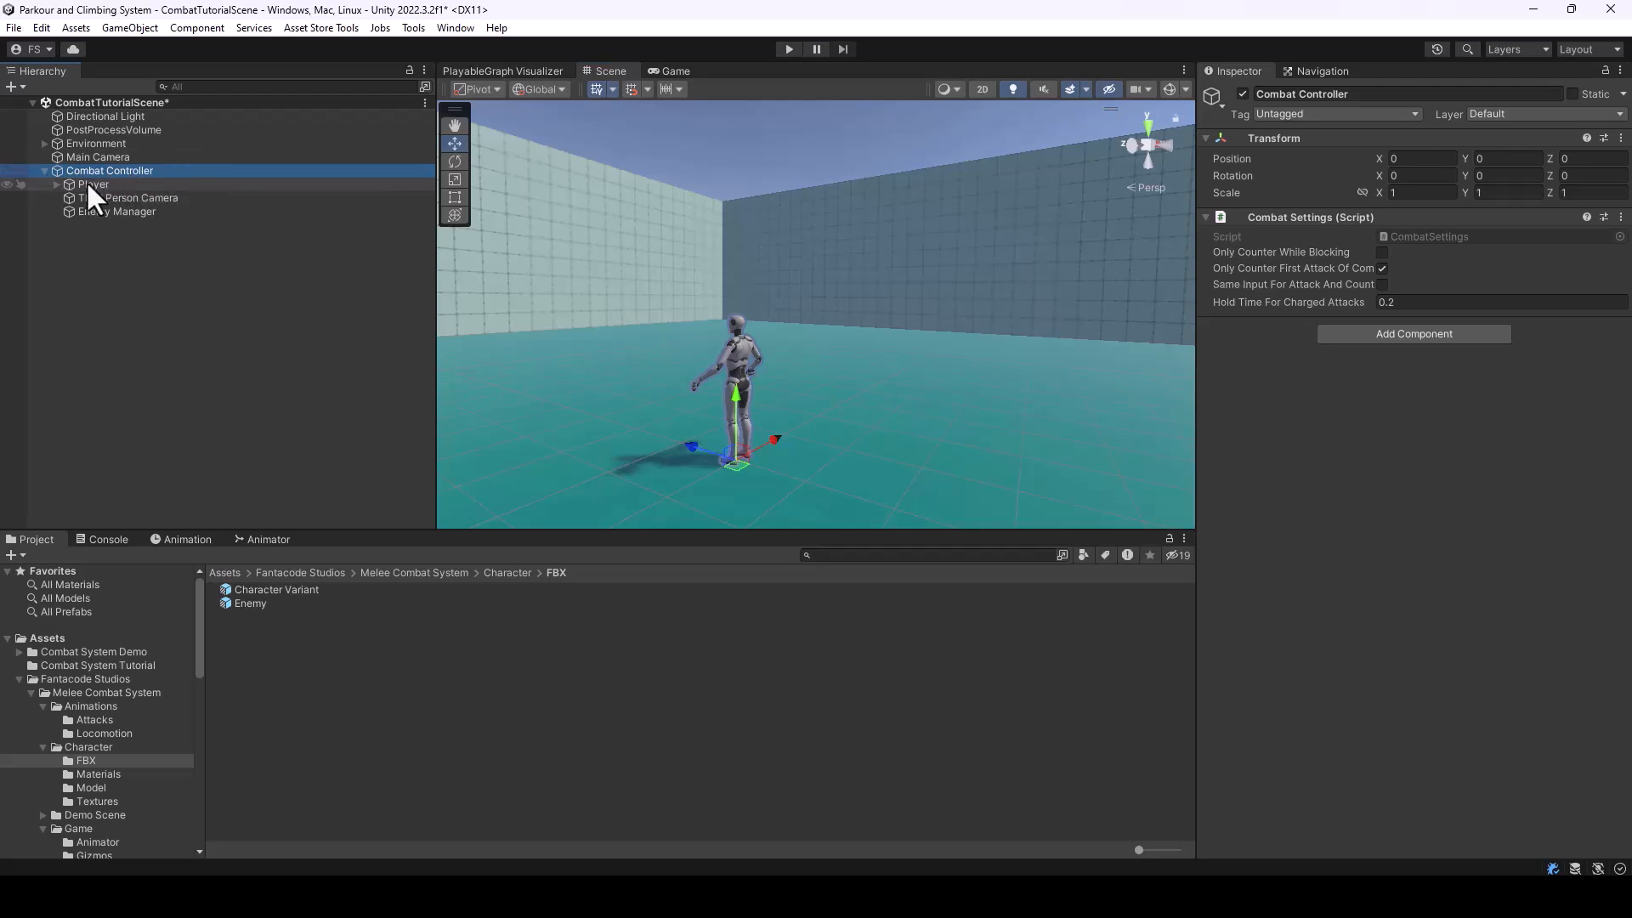
{"action": "left_click", "coordinate": [88, 185]}
{"action": "left_click", "coordinate": [96, 197]}
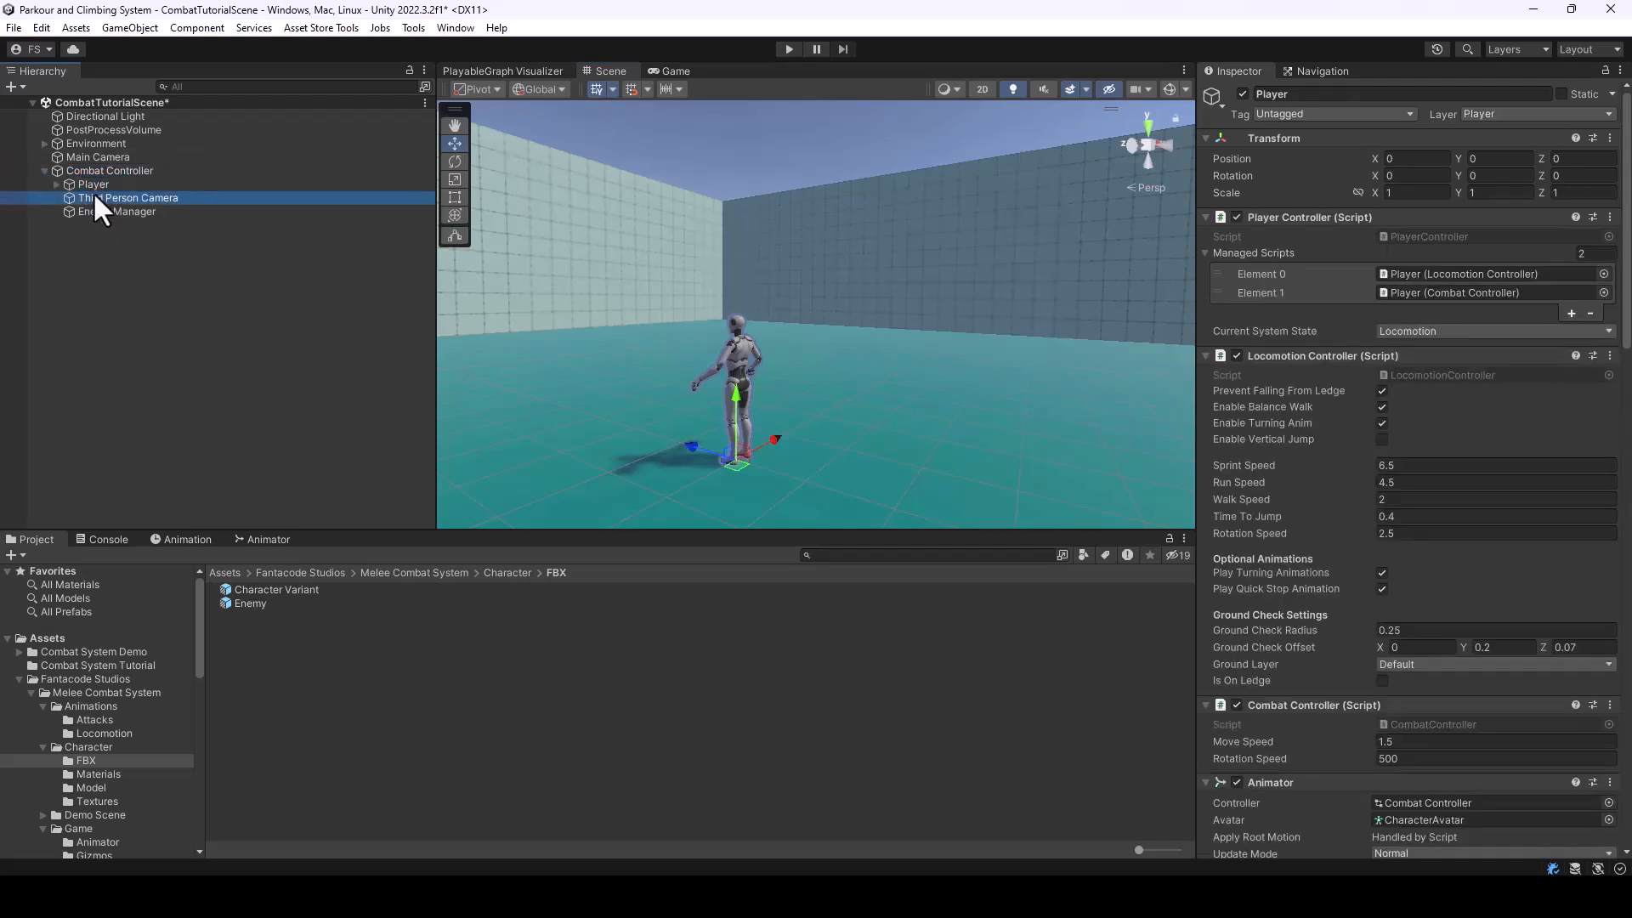
{"action": "left_click", "coordinate": [110, 212]}
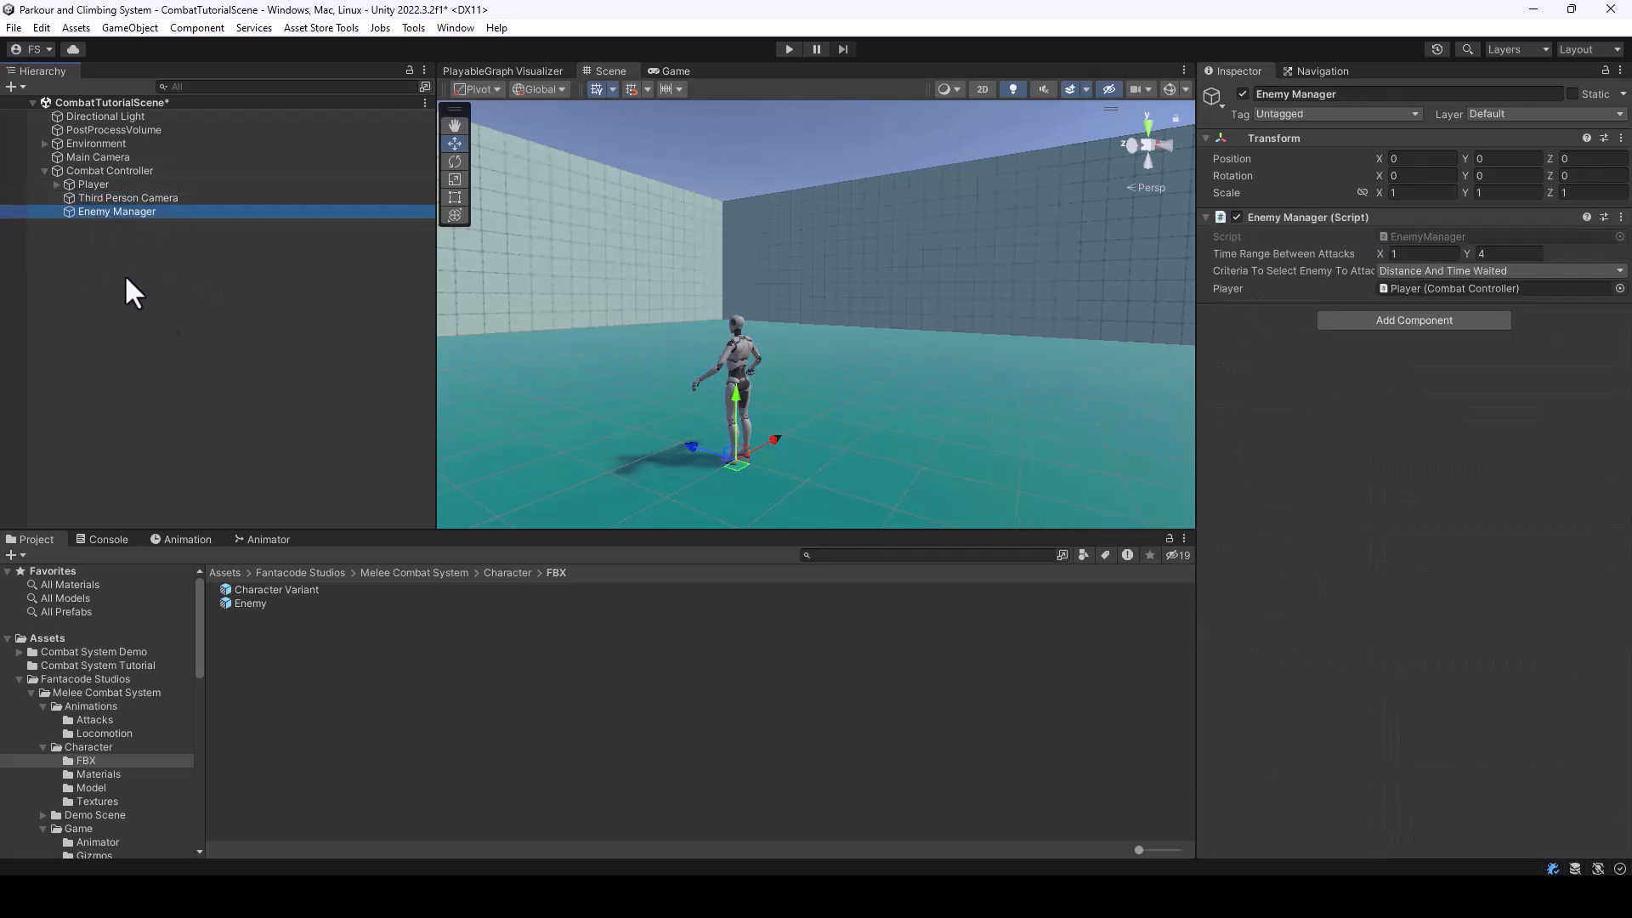
{"action": "mouse_move", "coordinate": [752, 366]}
{"action": "right_mouse_down"}
{"action": "mouse_move", "coordinate": [790, 338]}
{"action": "mouse_move", "coordinate": [740, 346]}
{"action": "mouse_move", "coordinate": [767, 372]}
{"action": "right_mouse_up"}
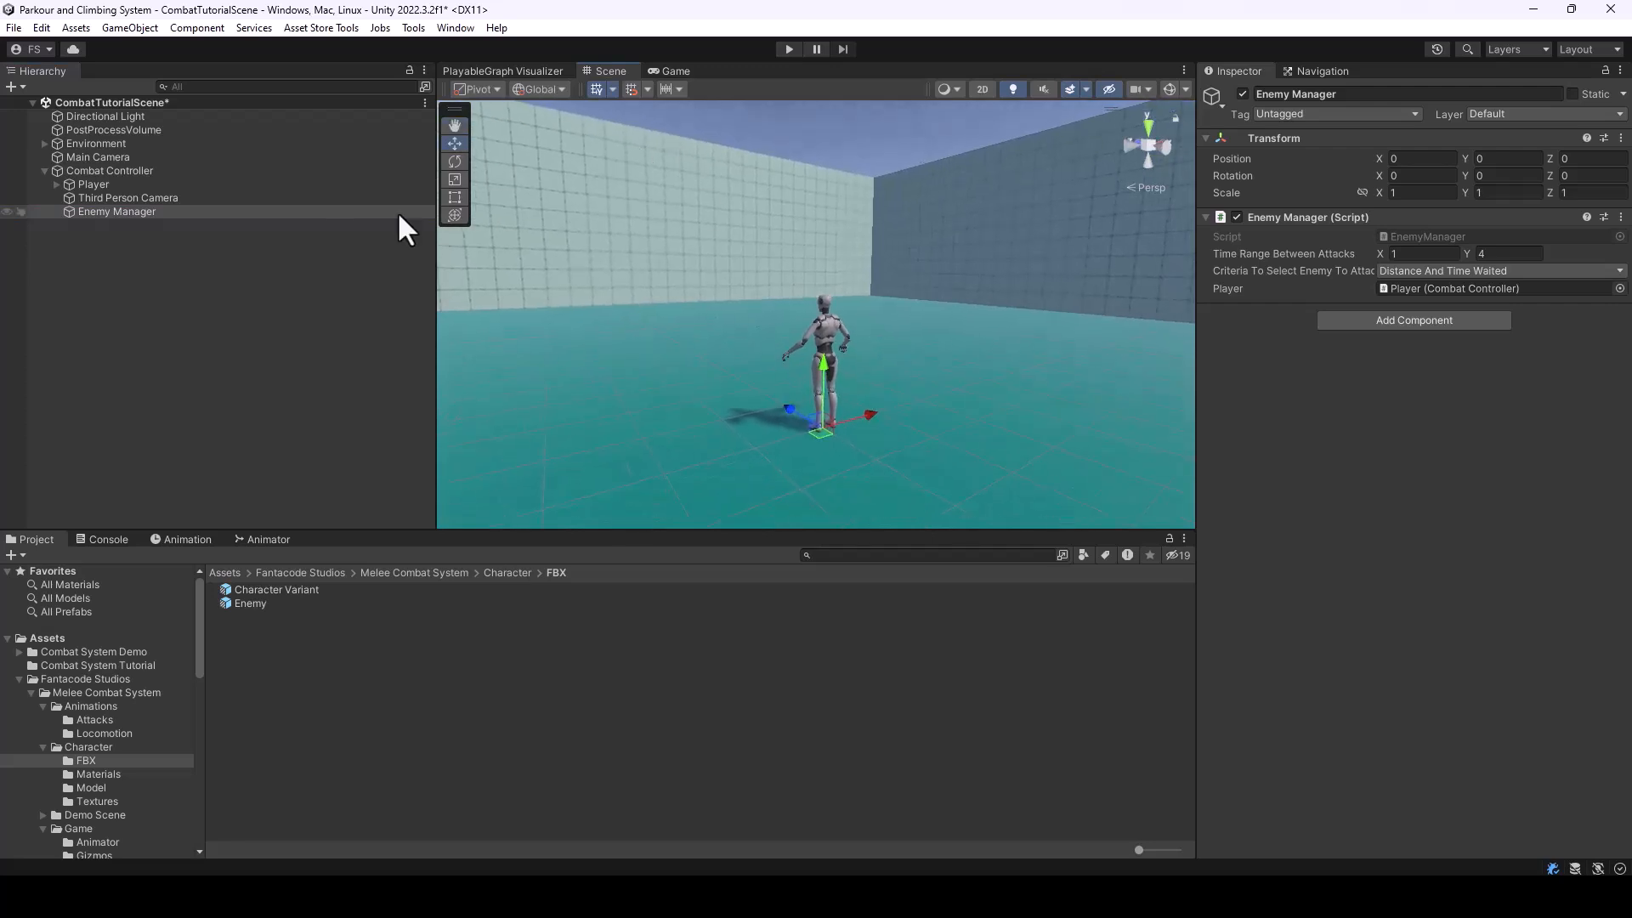
Compare the components of the Third Person Camera with those of the Main Camera, including its Post-process Layer
{"action": "left_click", "coordinate": [118, 202]}
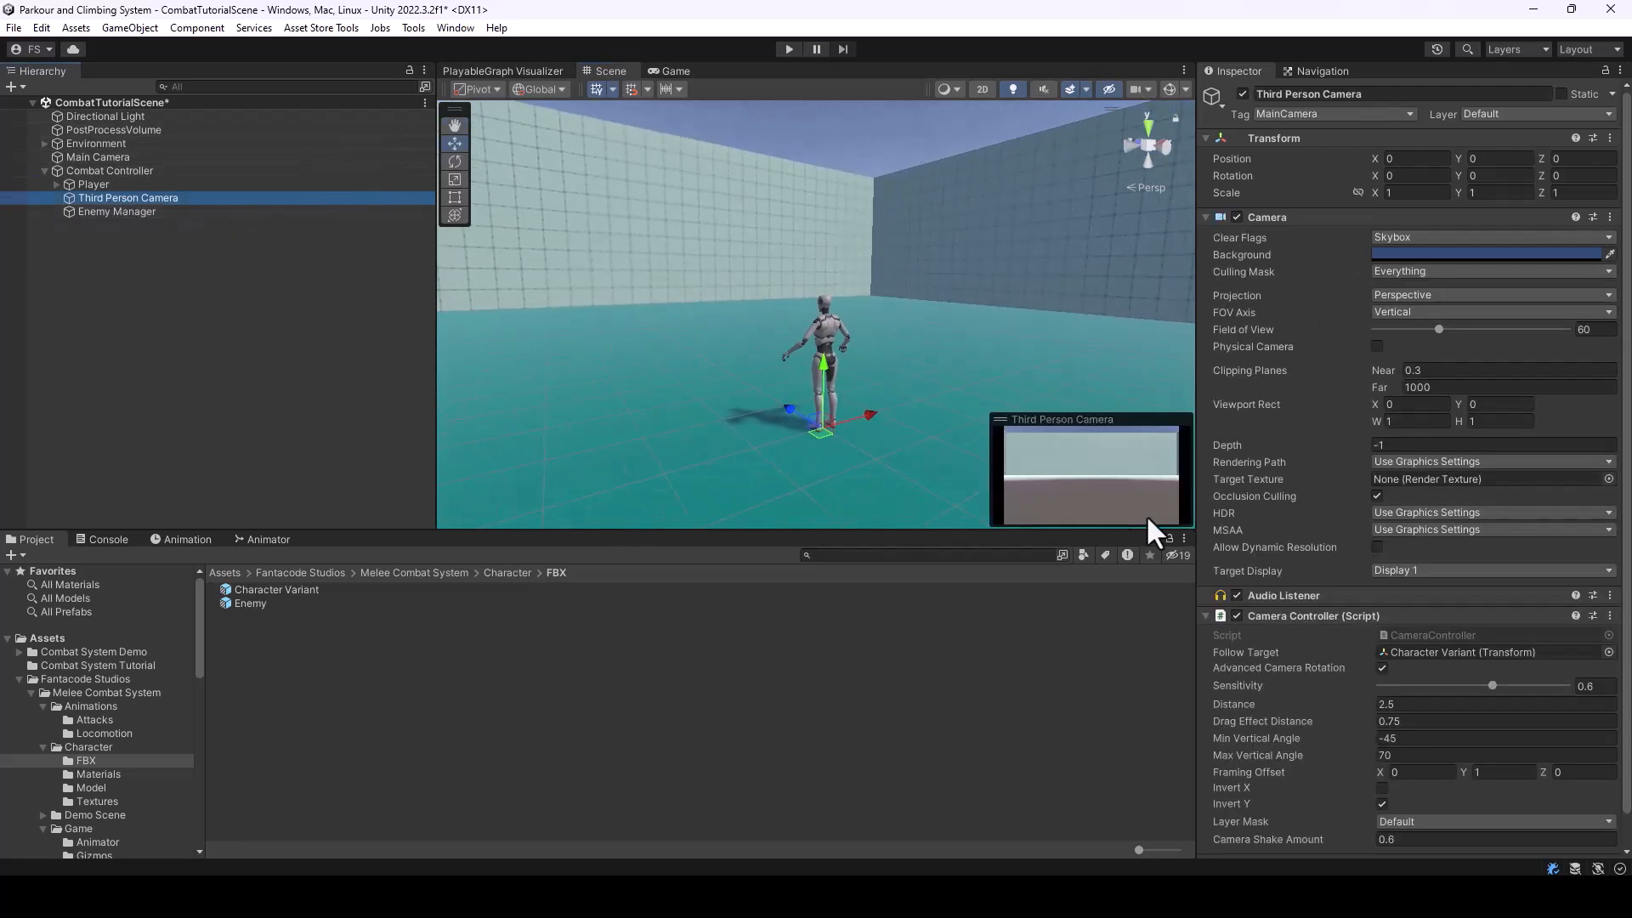
{"action": "left_click", "coordinate": [95, 158]}
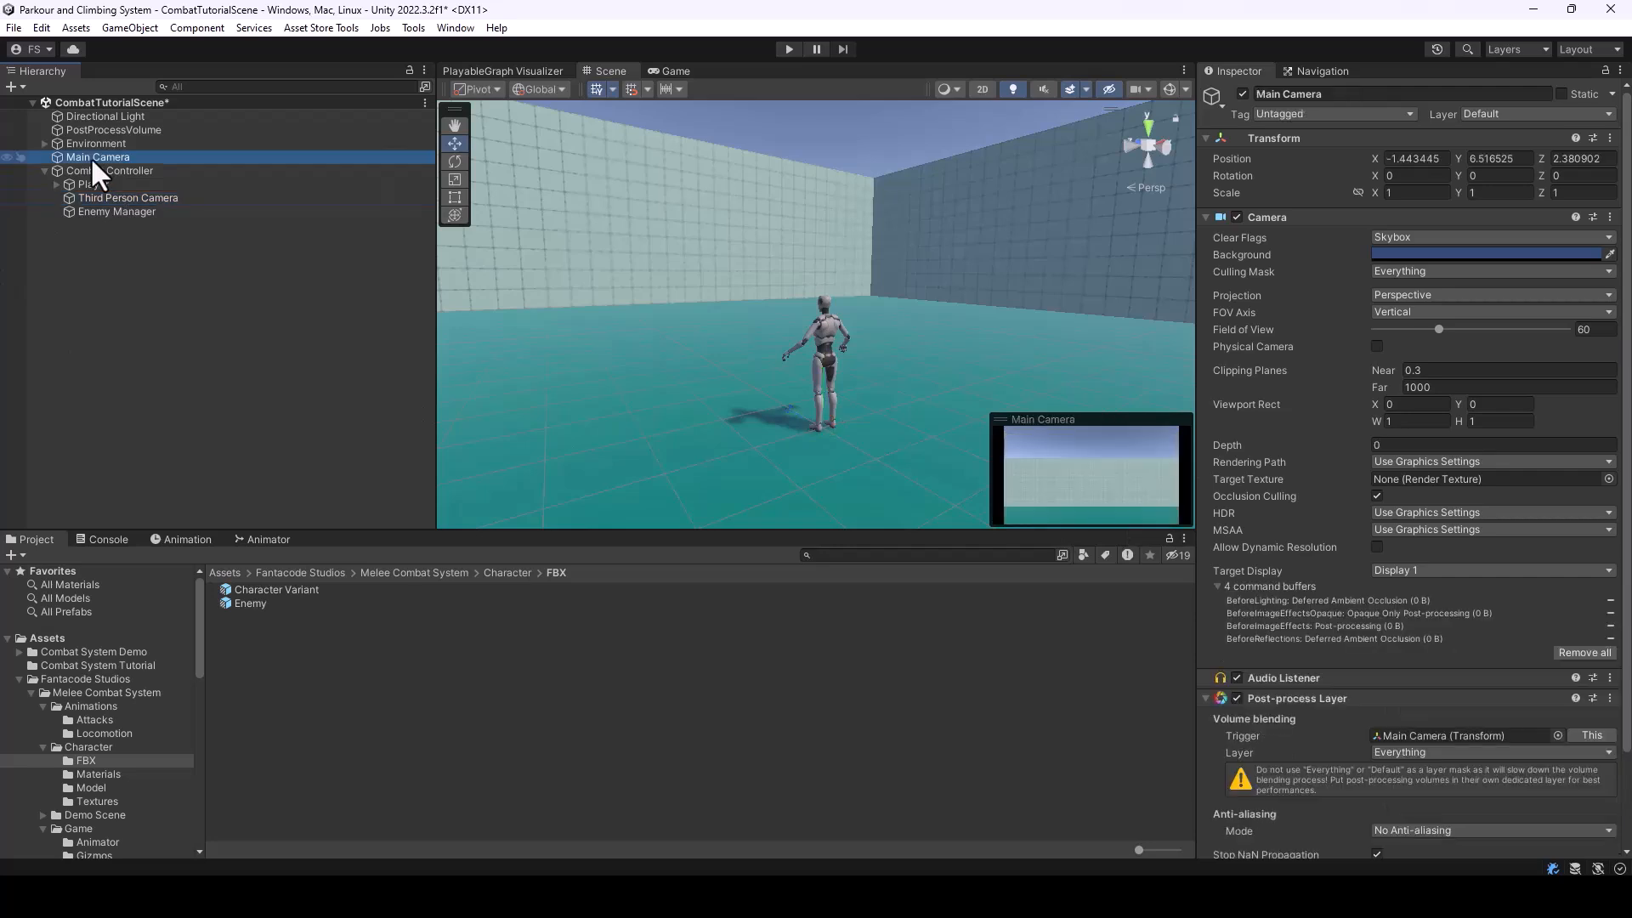
{"action": "scroll", "coordinate": [1391, 708], "scroll_direction": "down", "scroll_amount": 3}
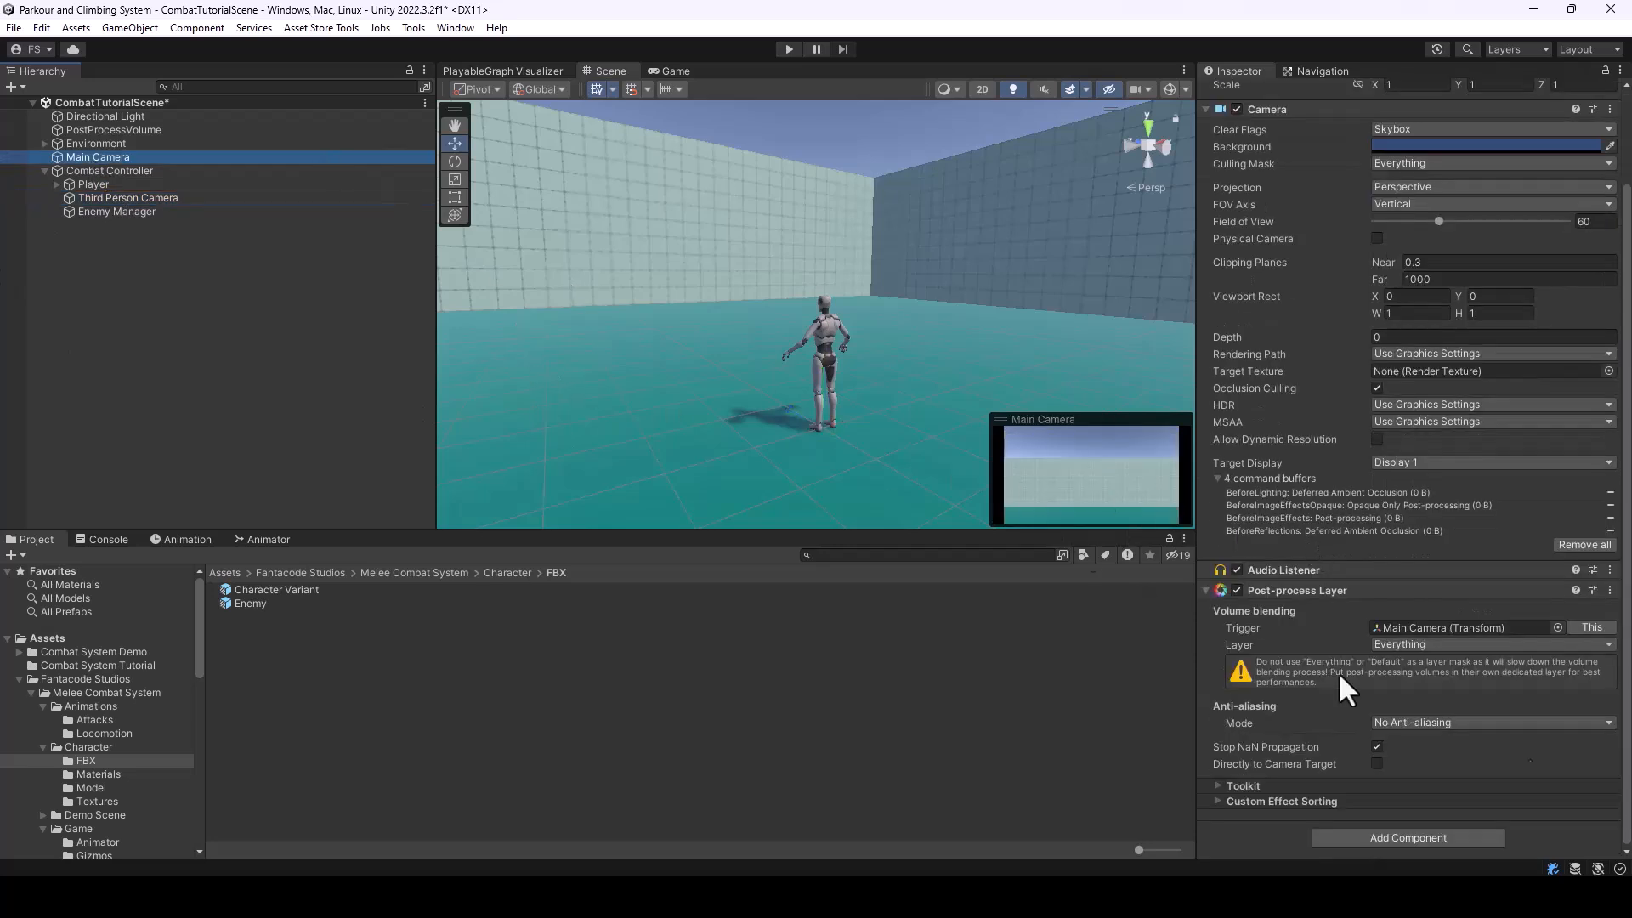
{"action": "left_click", "coordinate": [145, 200]}
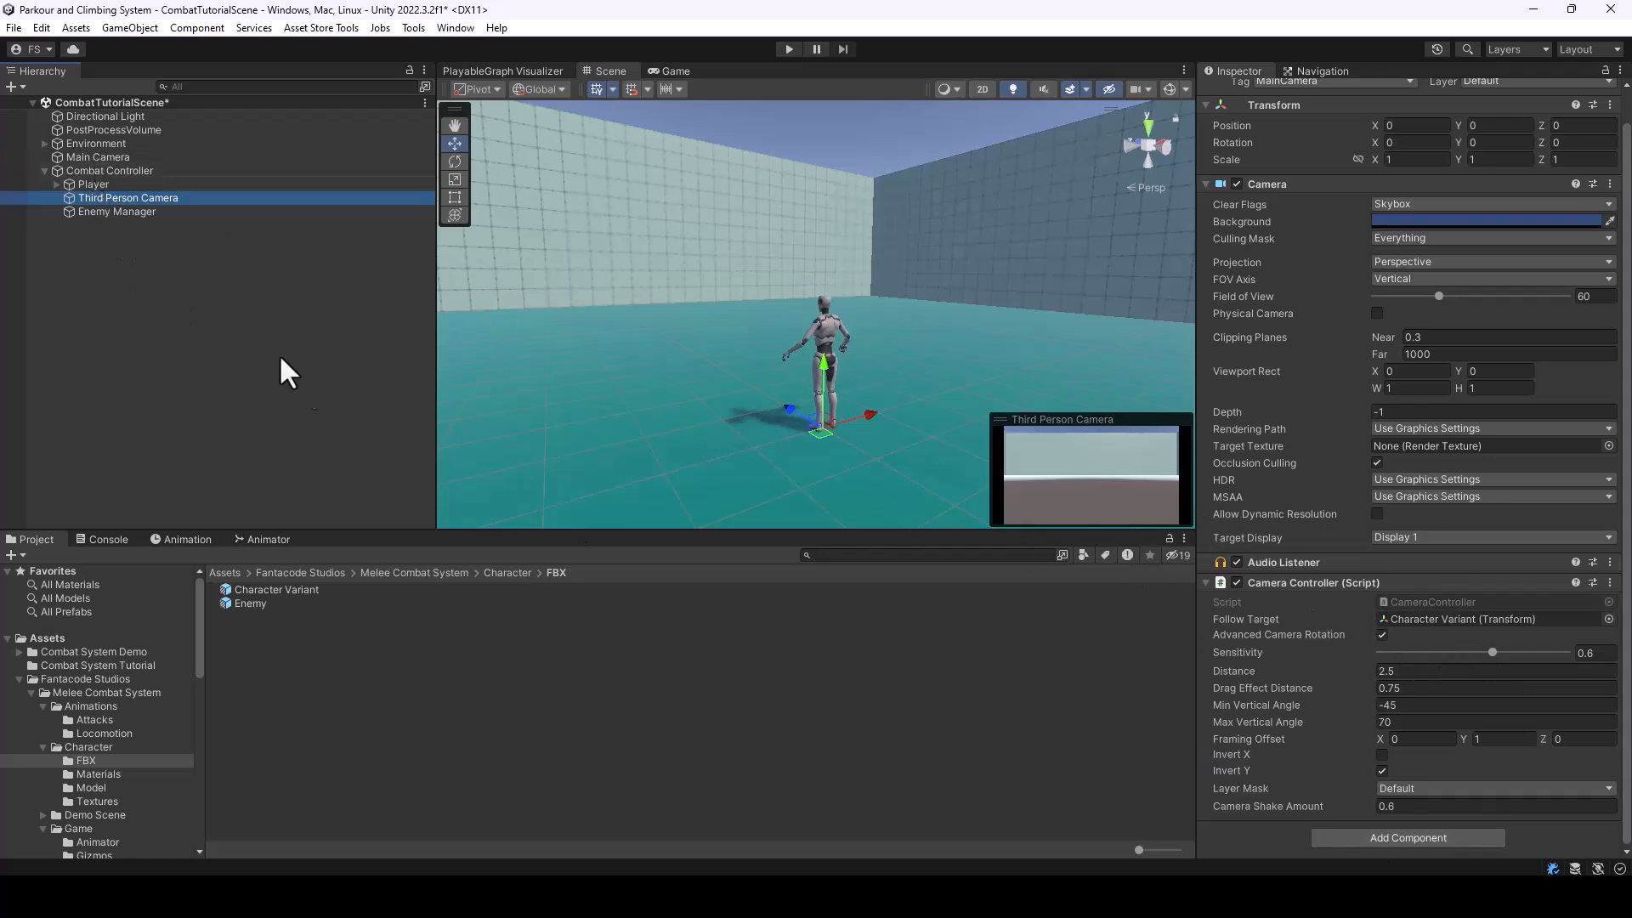
{"action": "left_click", "coordinate": [108, 160]}
{"action": "scroll", "coordinate": [1427, 756], "scroll_direction": "down", "scroll_amount": 2}
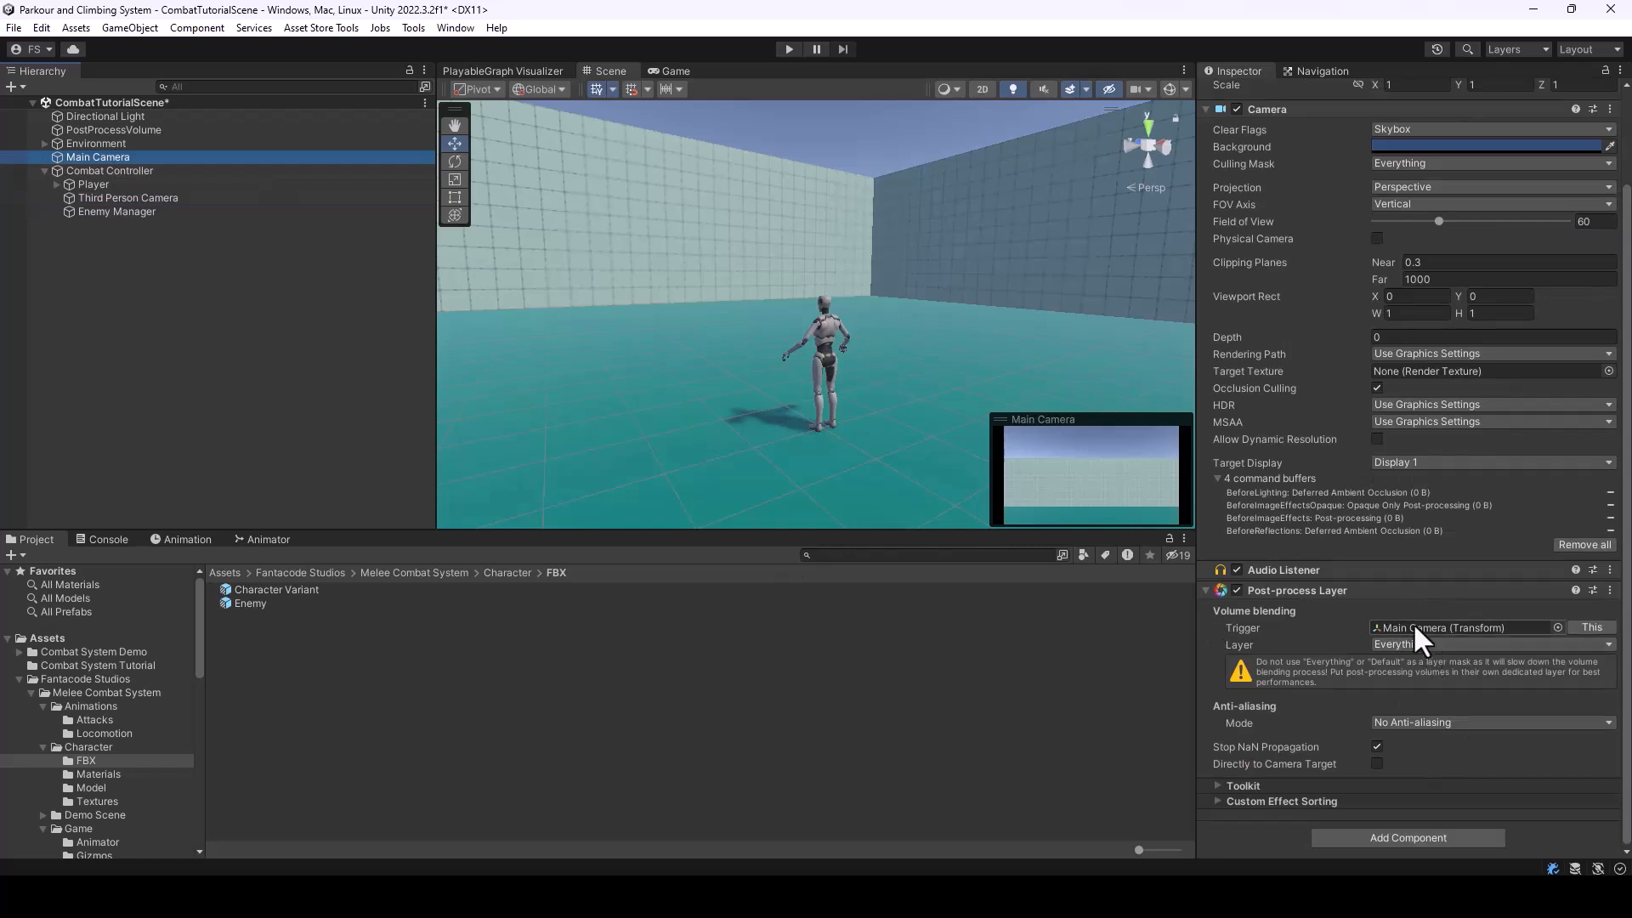
Add a Post-process Layer component to the Third Person Camera and set its volume blending layer to Everything
{"action": "left_click", "coordinate": [166, 198]}
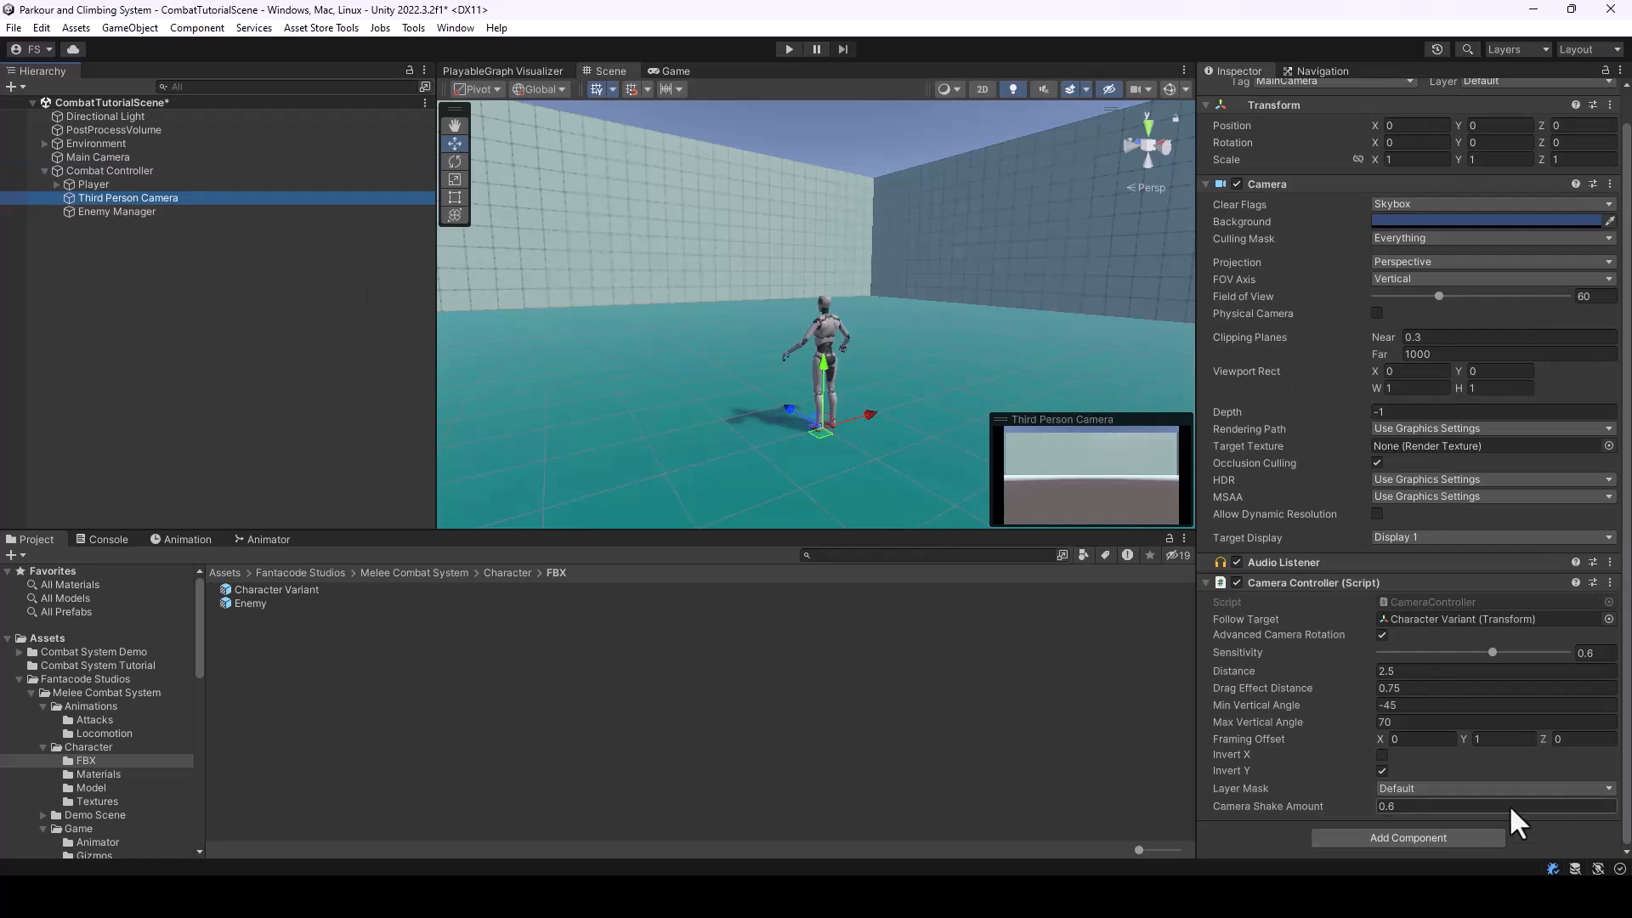
{"action": "left_click", "coordinate": [1442, 841]}
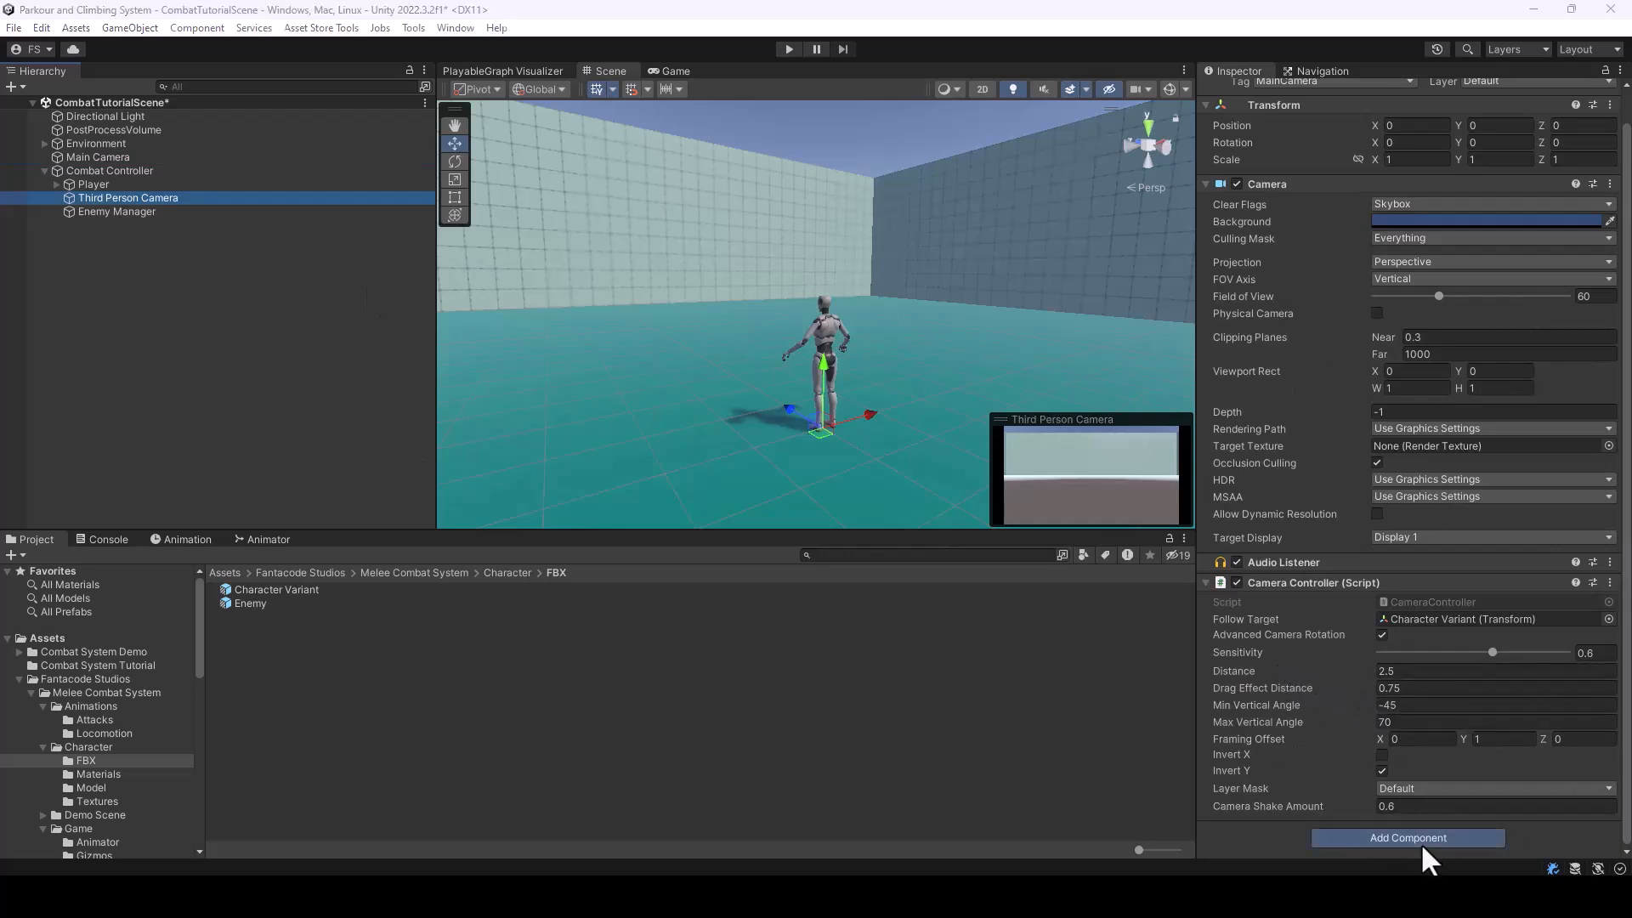
{"action": "key", "text": "Return"}
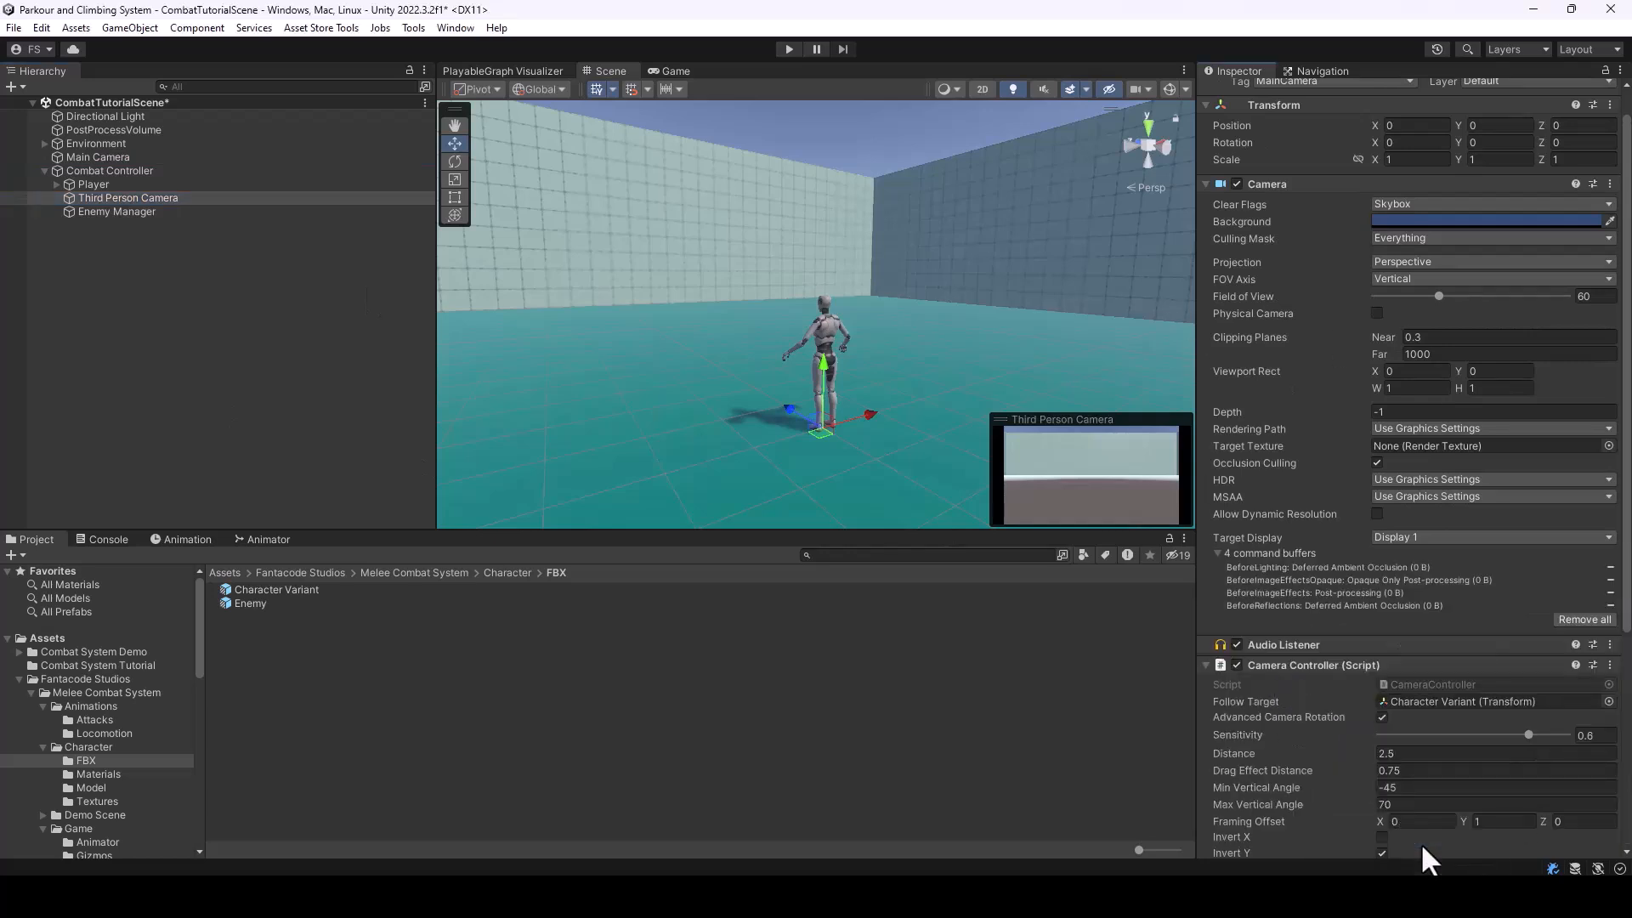
{"action": "scroll", "coordinate": [1411, 705], "scroll_direction": "down", "scroll_amount": 4}
{"action": "left_click", "coordinate": [1406, 649]}
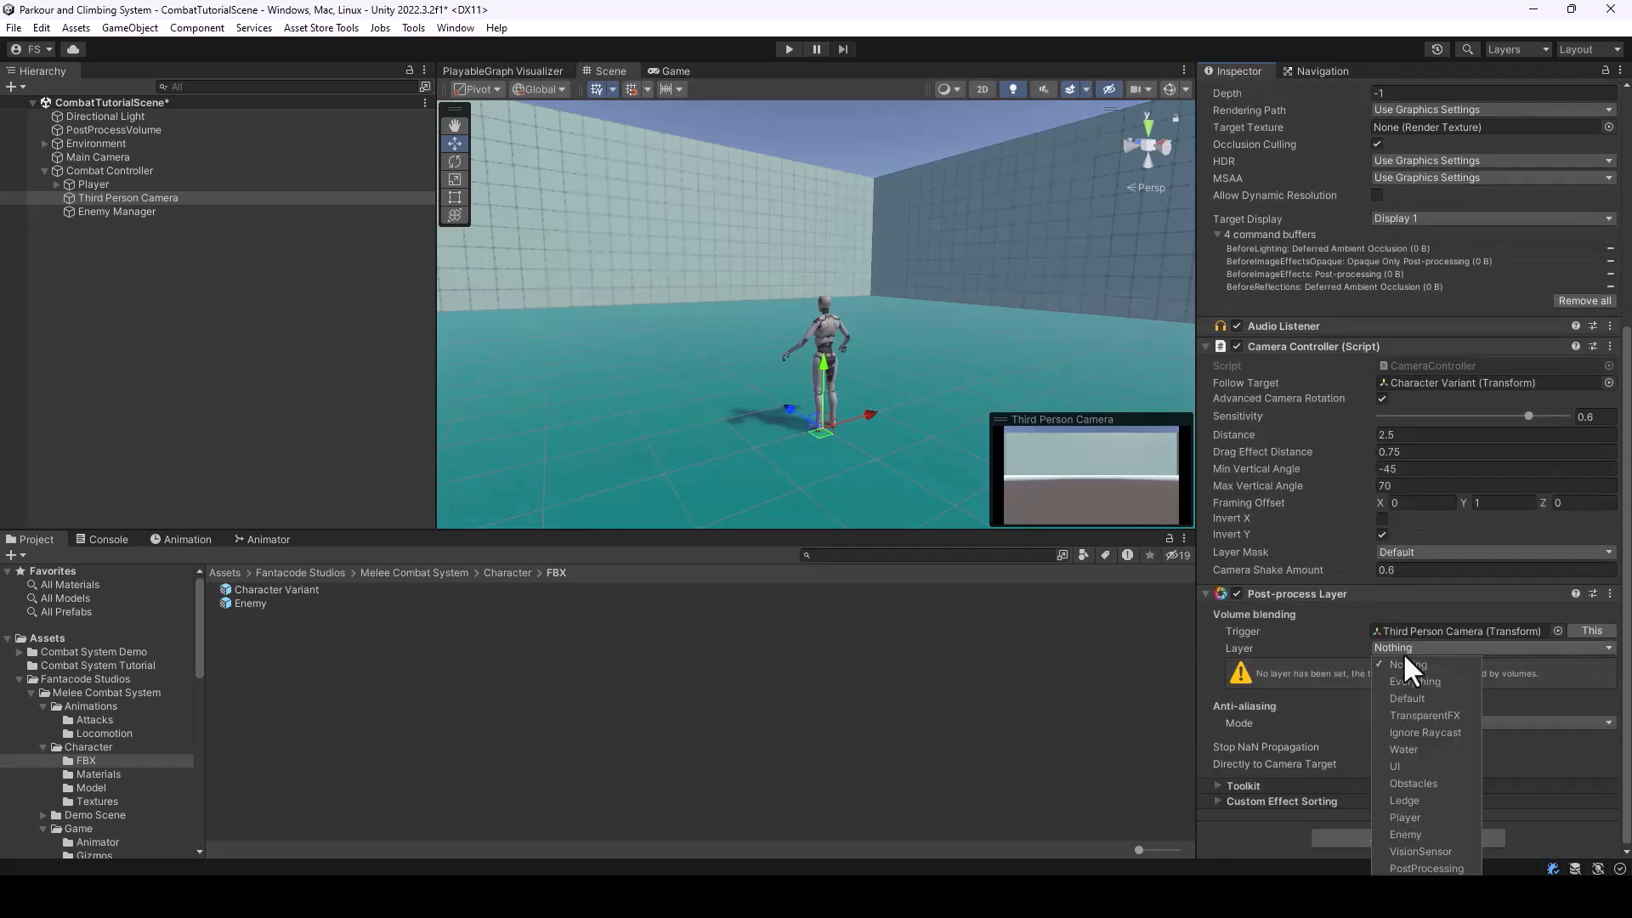
{"action": "left_click", "coordinate": [1411, 681]}
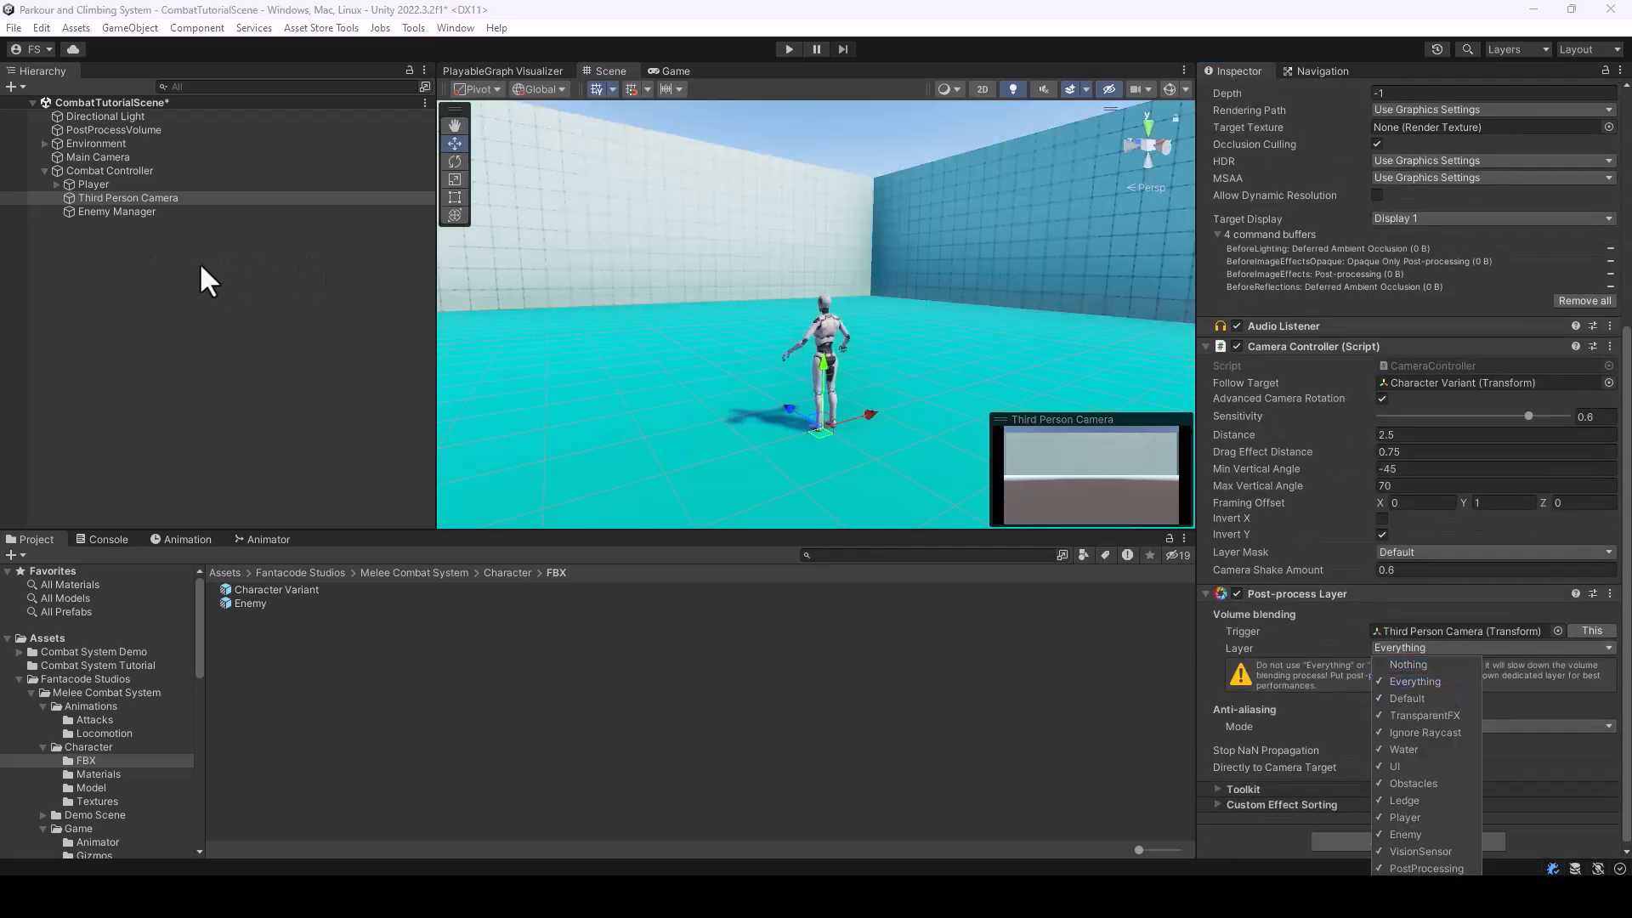
{"action": "left_click", "coordinate": [168, 255]}
Delete the Main Camera object and save the scene
{"action": "left_click", "coordinate": [107, 159]}
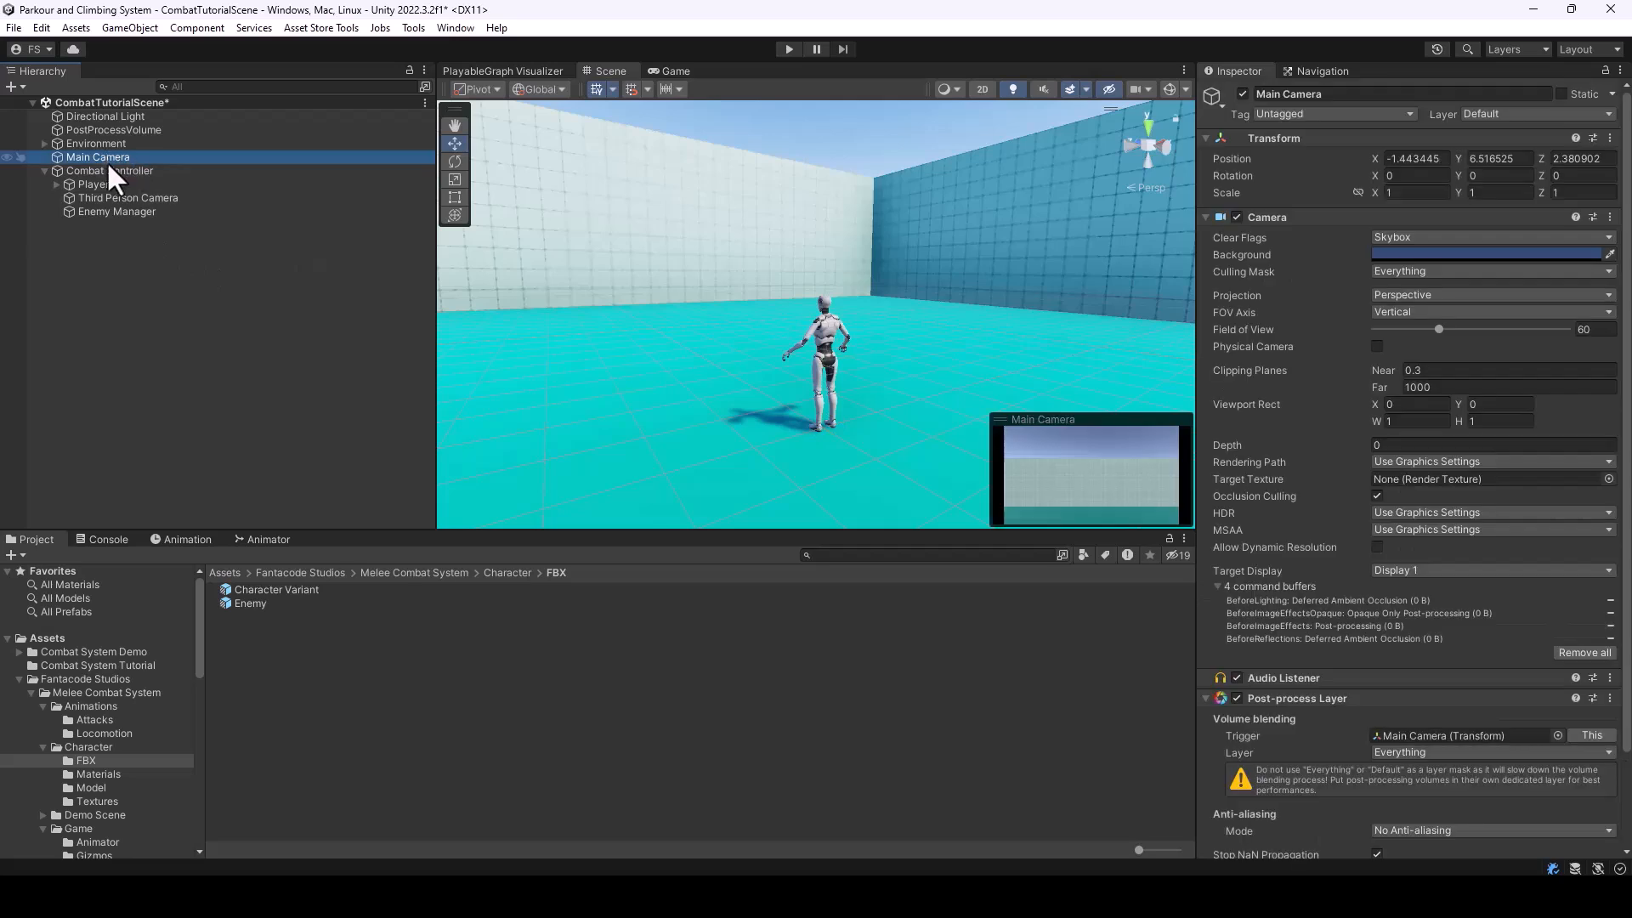
{"action": "left_click", "coordinate": [144, 199]}
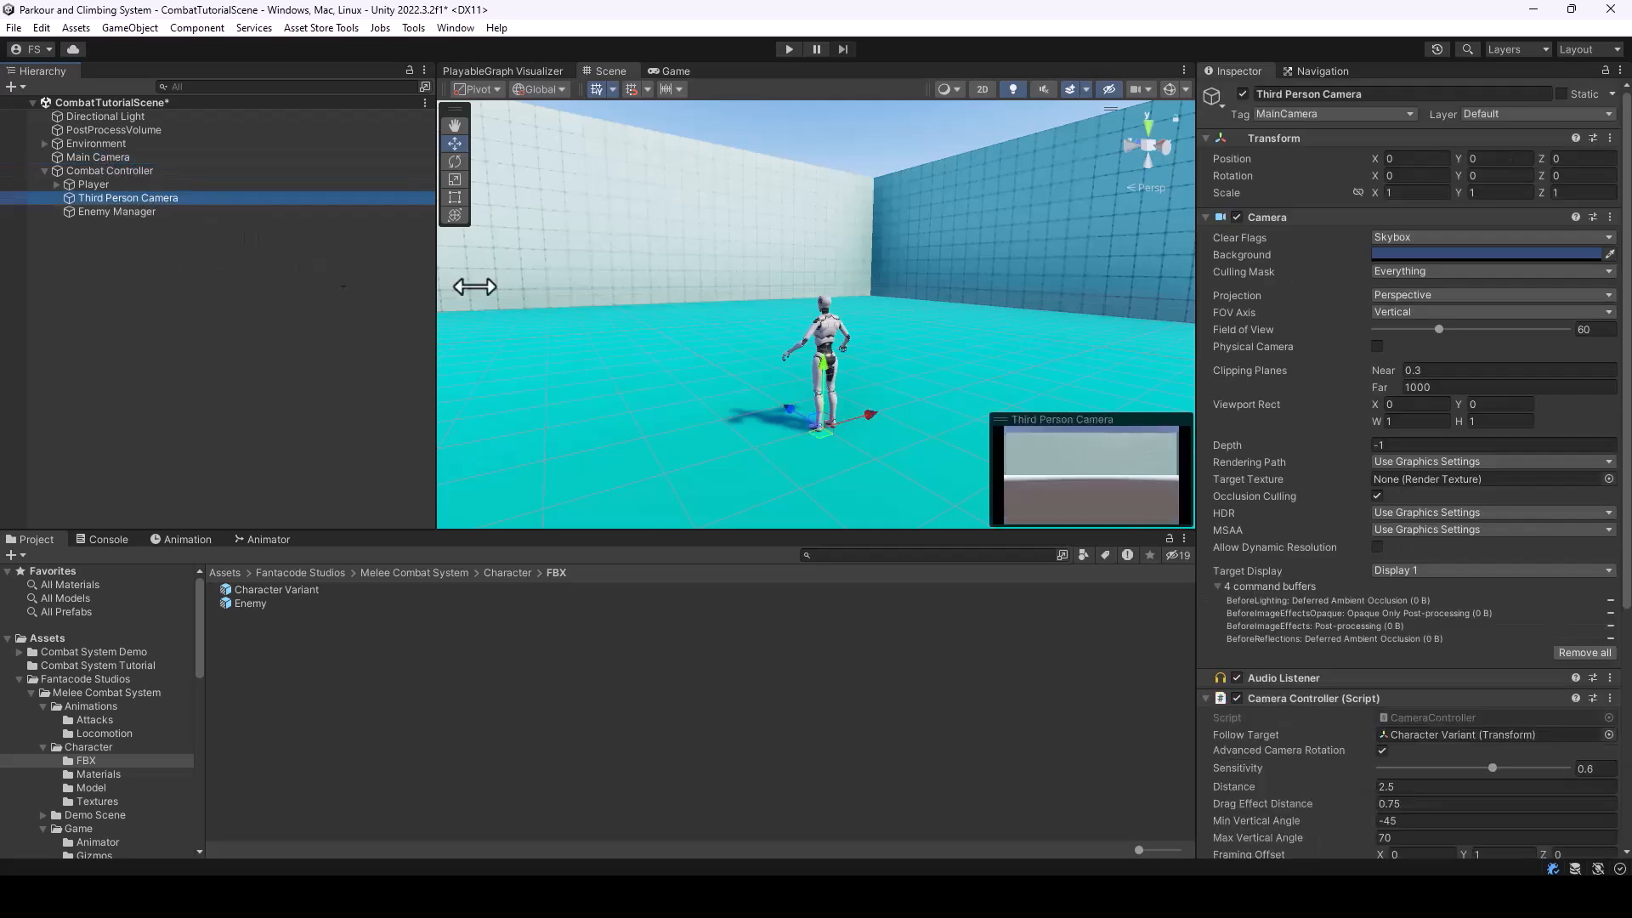
{"action": "left_click", "coordinate": [68, 158]}
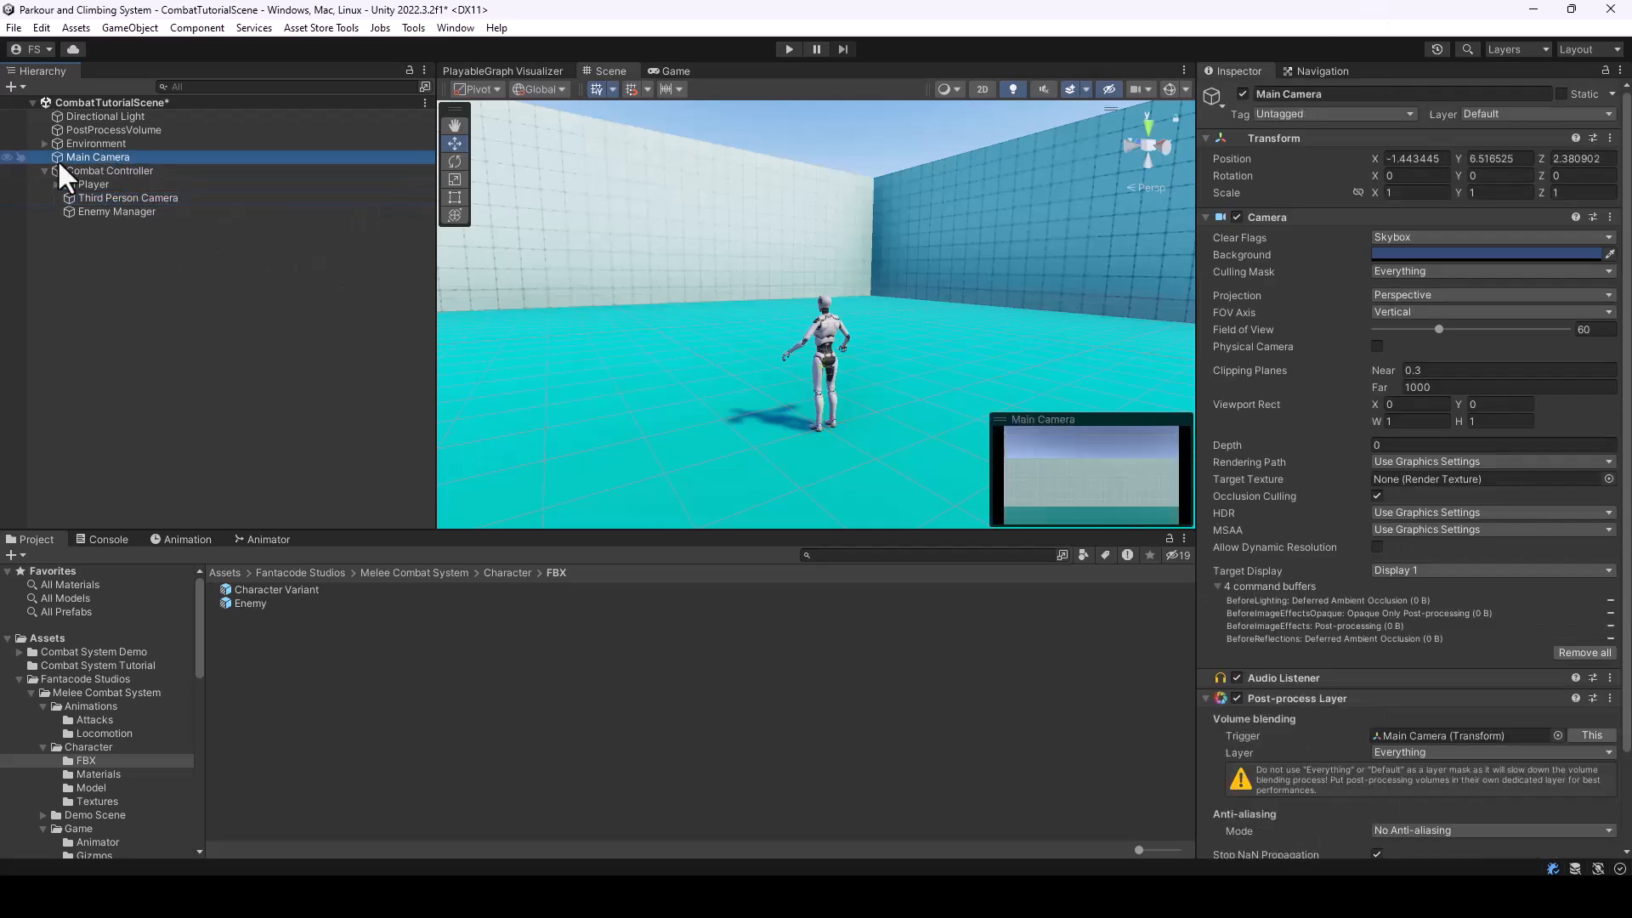
{"action": "key", "text": "Delete"}
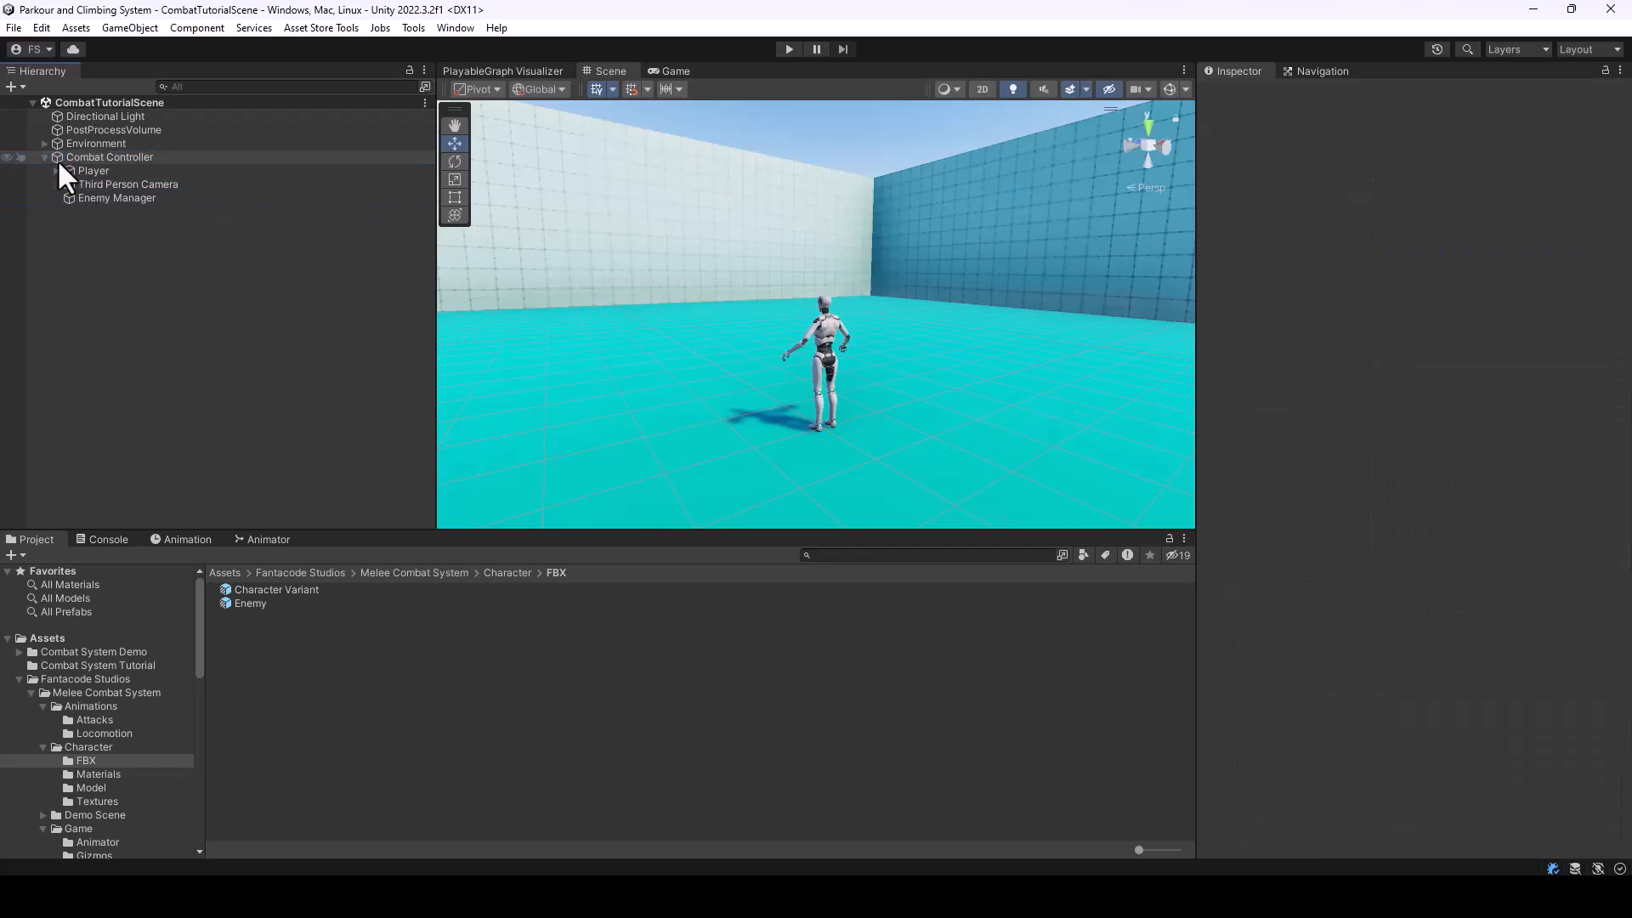
Run the scene in play mode and move the character around in different directions to test its locomotion
{"action": "mouse_move", "coordinate": [853, 370]}
{"action": "right_mouse_down"}
{"action": "mouse_move", "coordinate": [816, 363]}
{"action": "mouse_move", "coordinate": [885, 372]}
{"action": "right_mouse_up"}
{"action": "left_click", "coordinate": [790, 49]}
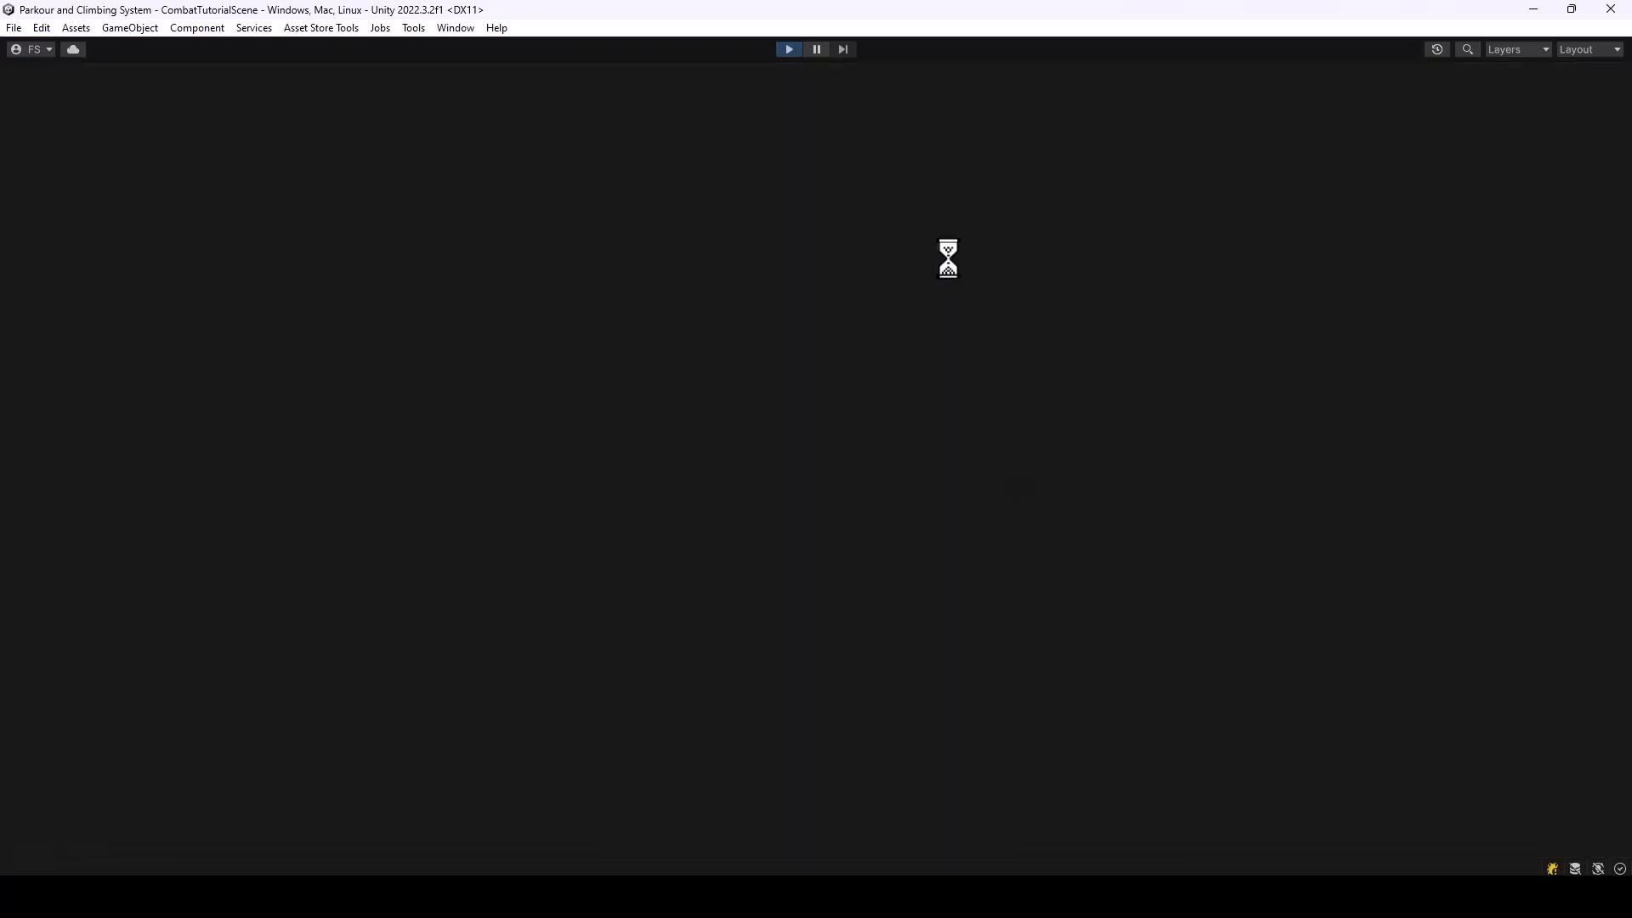
{"action": "key", "text": "a"}
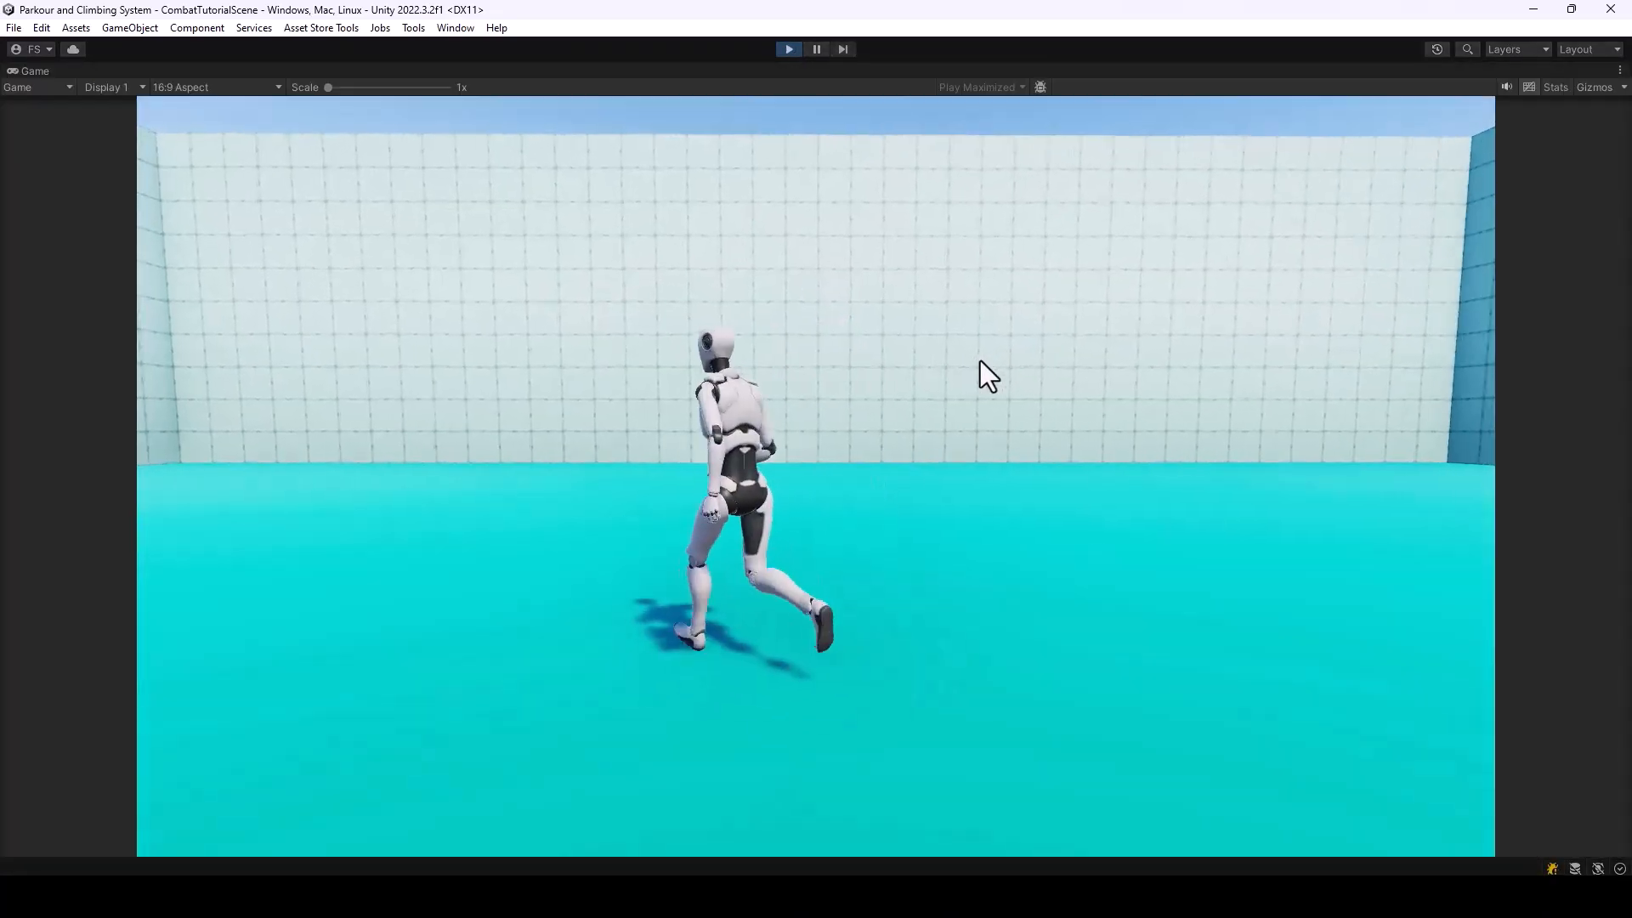
{"action": "key", "text": "s"}
{"action": "key", "text": "d"}
{"action": "key", "text": "w"}
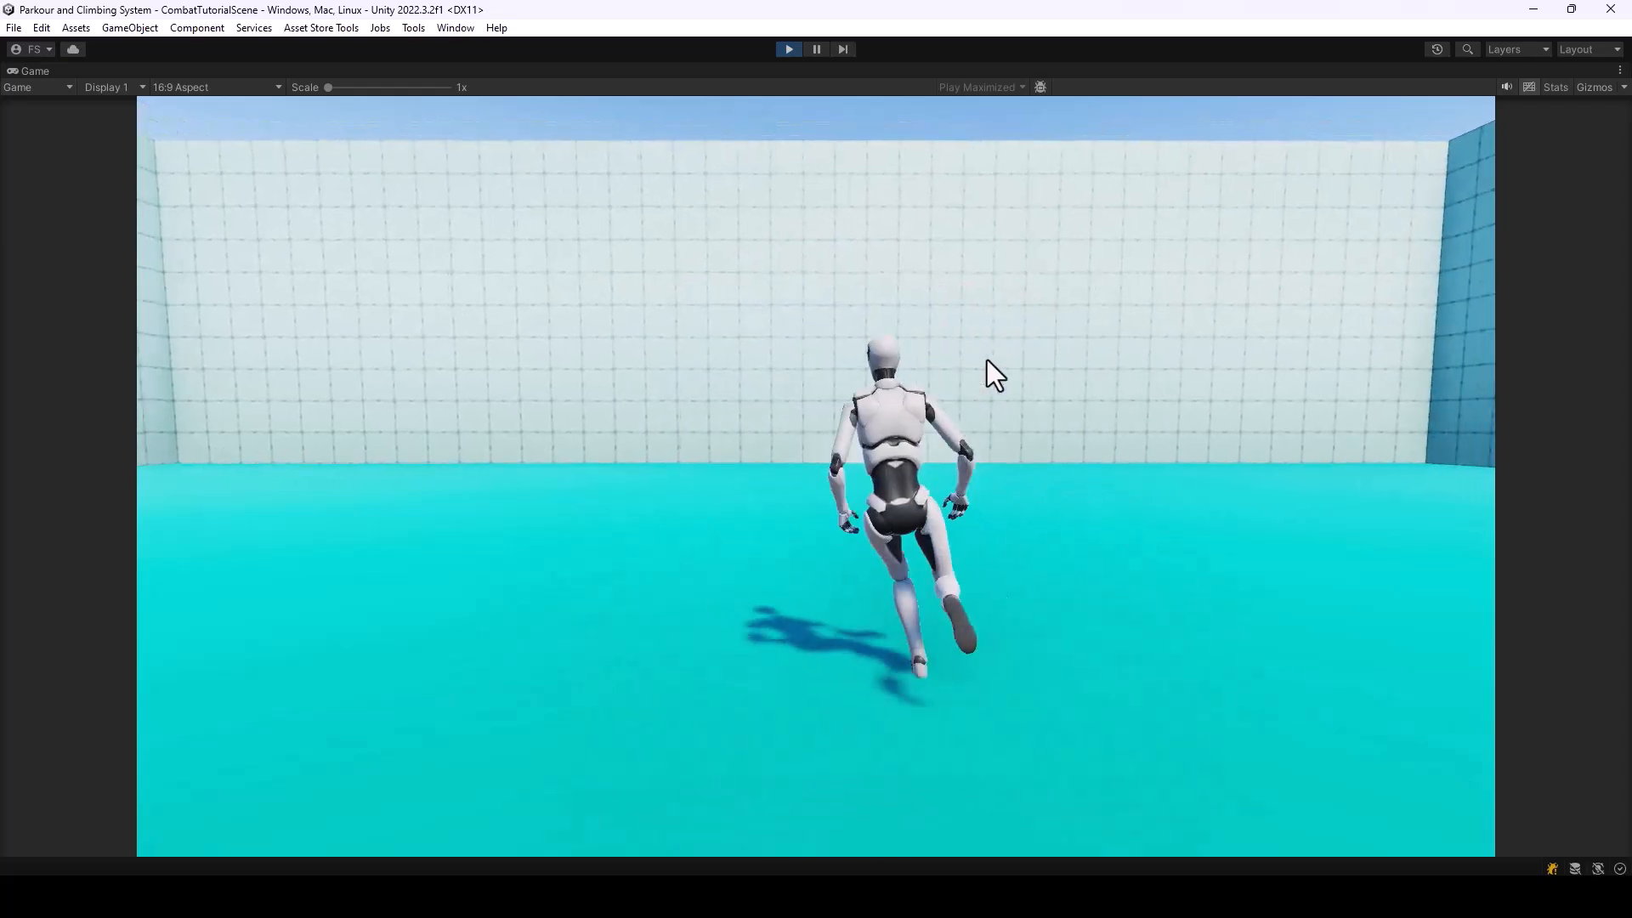
{"action": "key", "text": "d"}
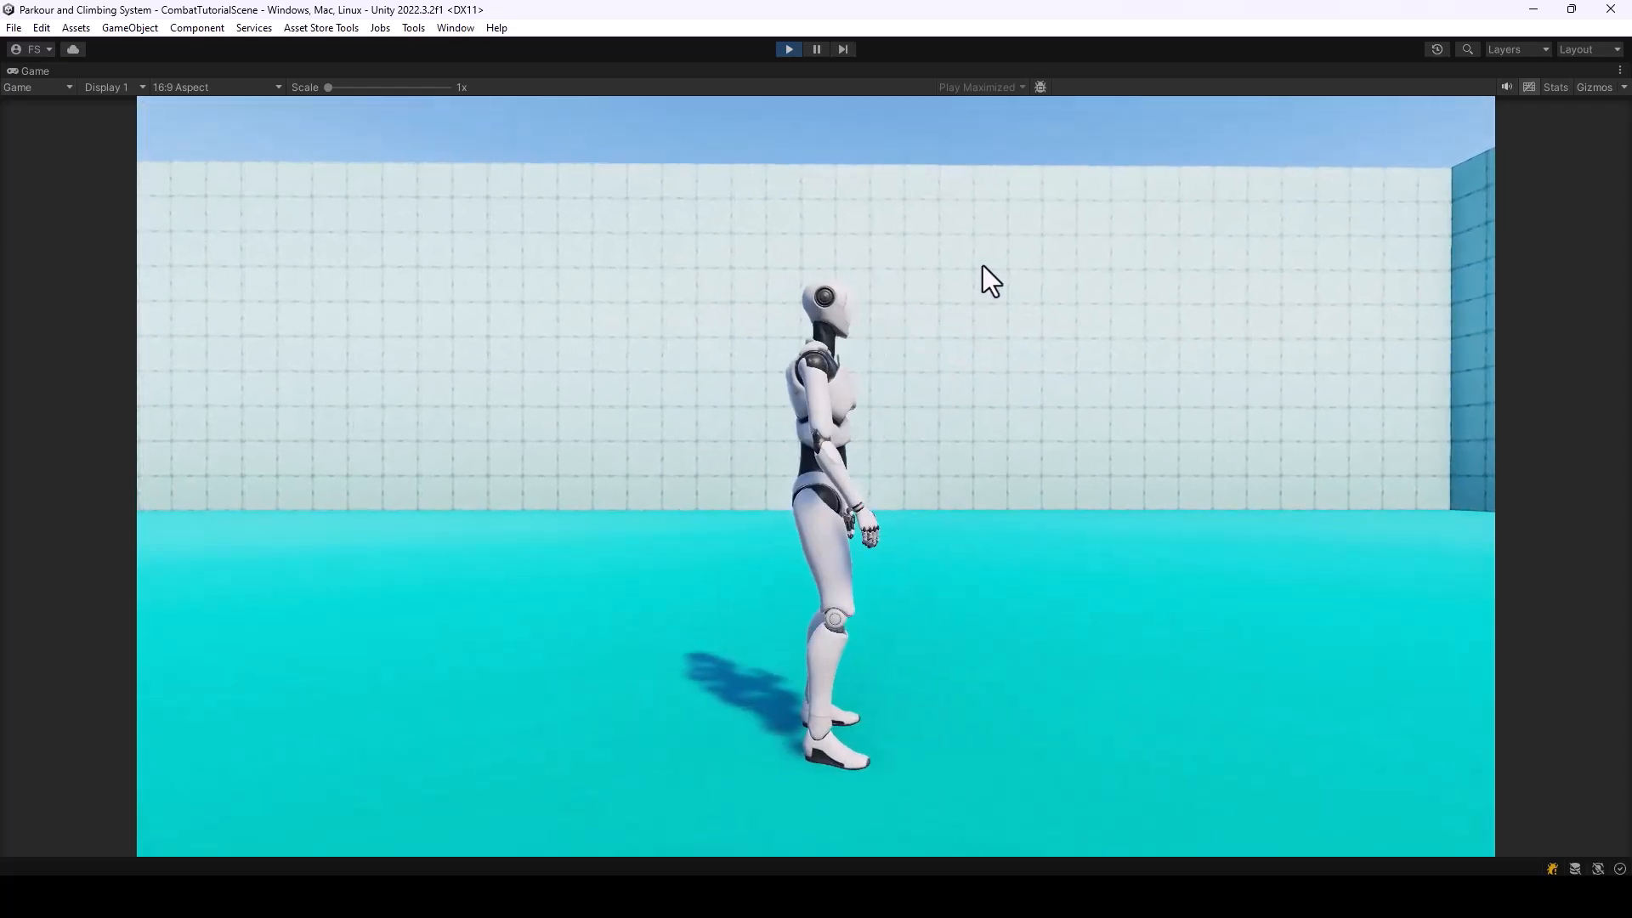
Restore the maximized Game view to the normal editor layout while the scene keeps playing
{"action": "left_click", "coordinate": [1620, 71]}
{"action": "left_click", "coordinate": [1455, 135]}
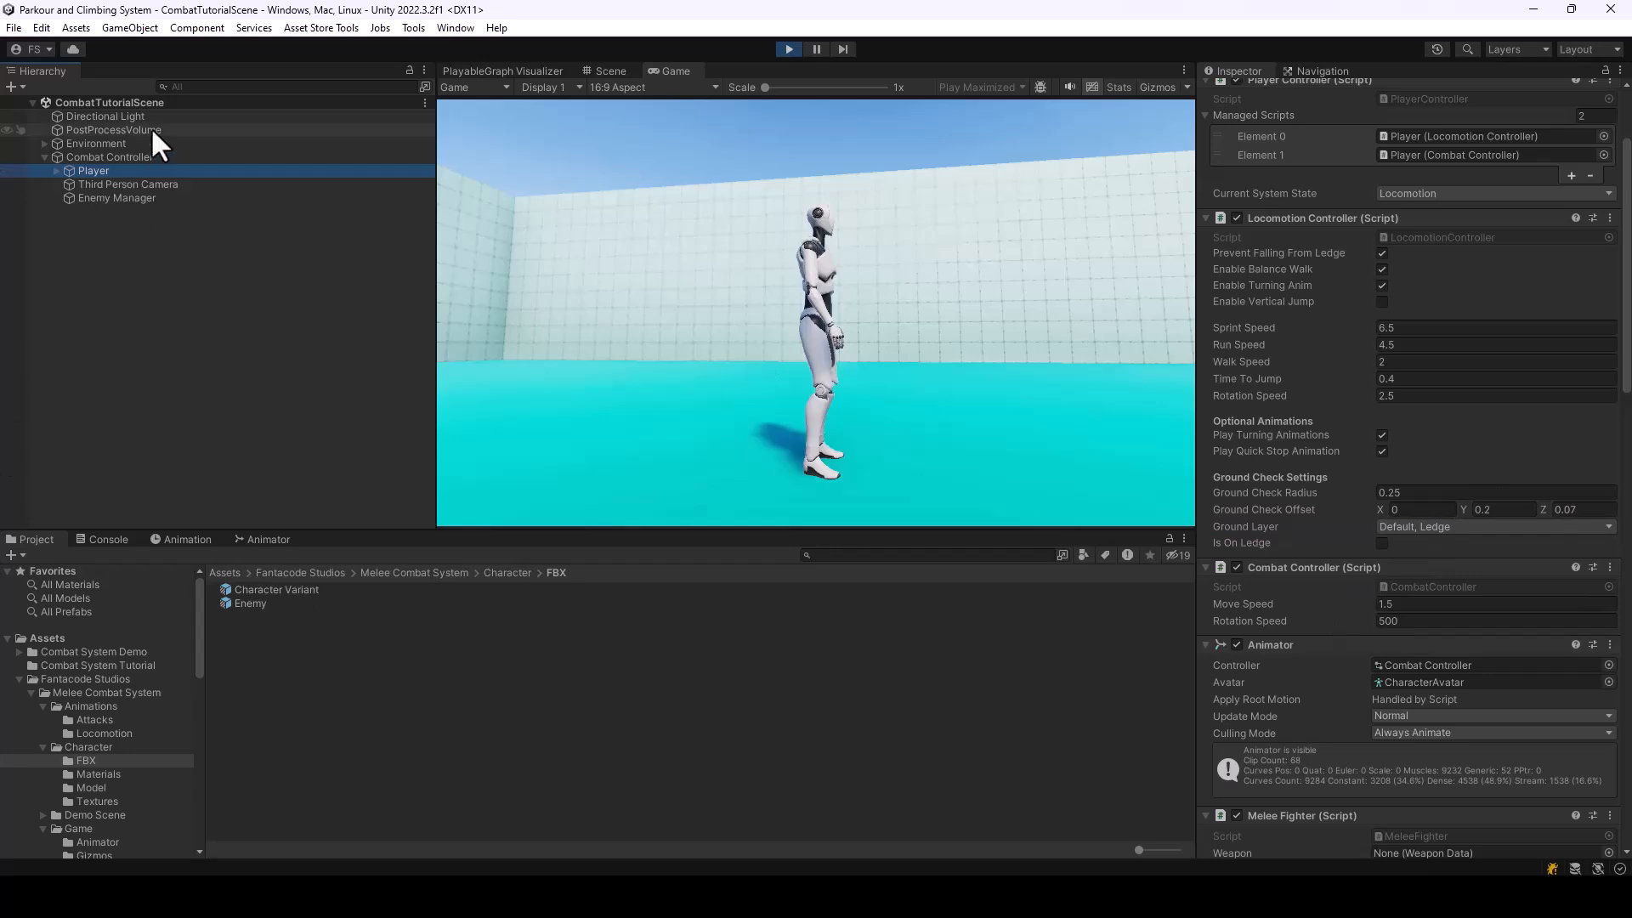
Compare the layer of the Environment's Plane with the Ground Layer options in the Player's Locomotion Controller
{"action": "left_click", "coordinate": [45, 144]}
{"action": "left_click", "coordinate": [81, 157]}
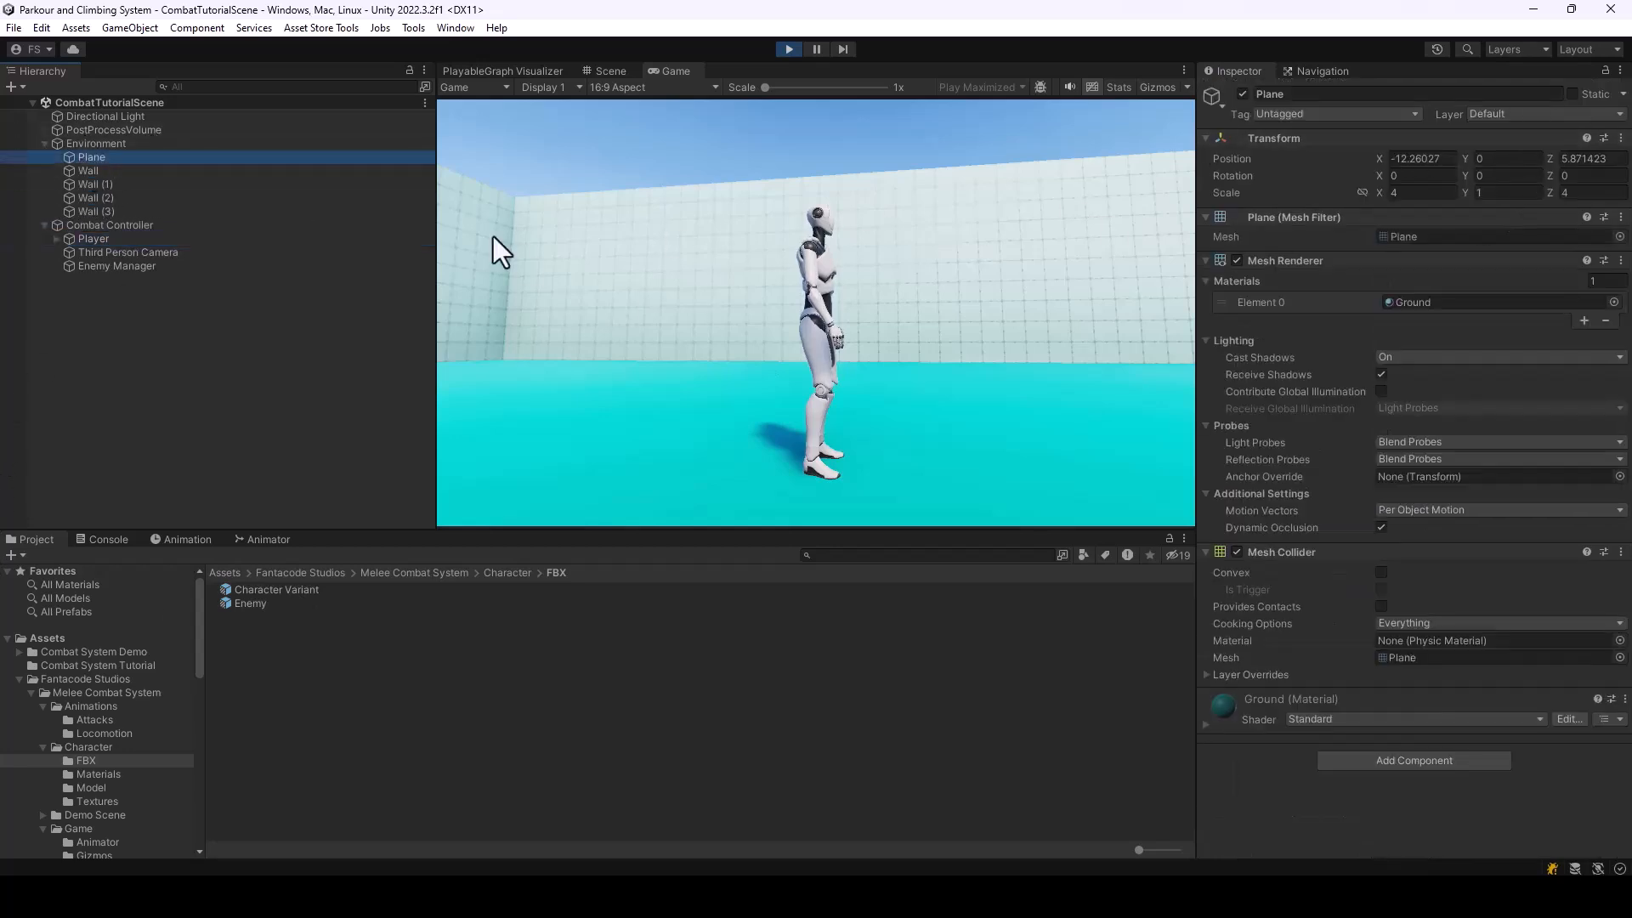
{"action": "left_click", "coordinate": [95, 240]}
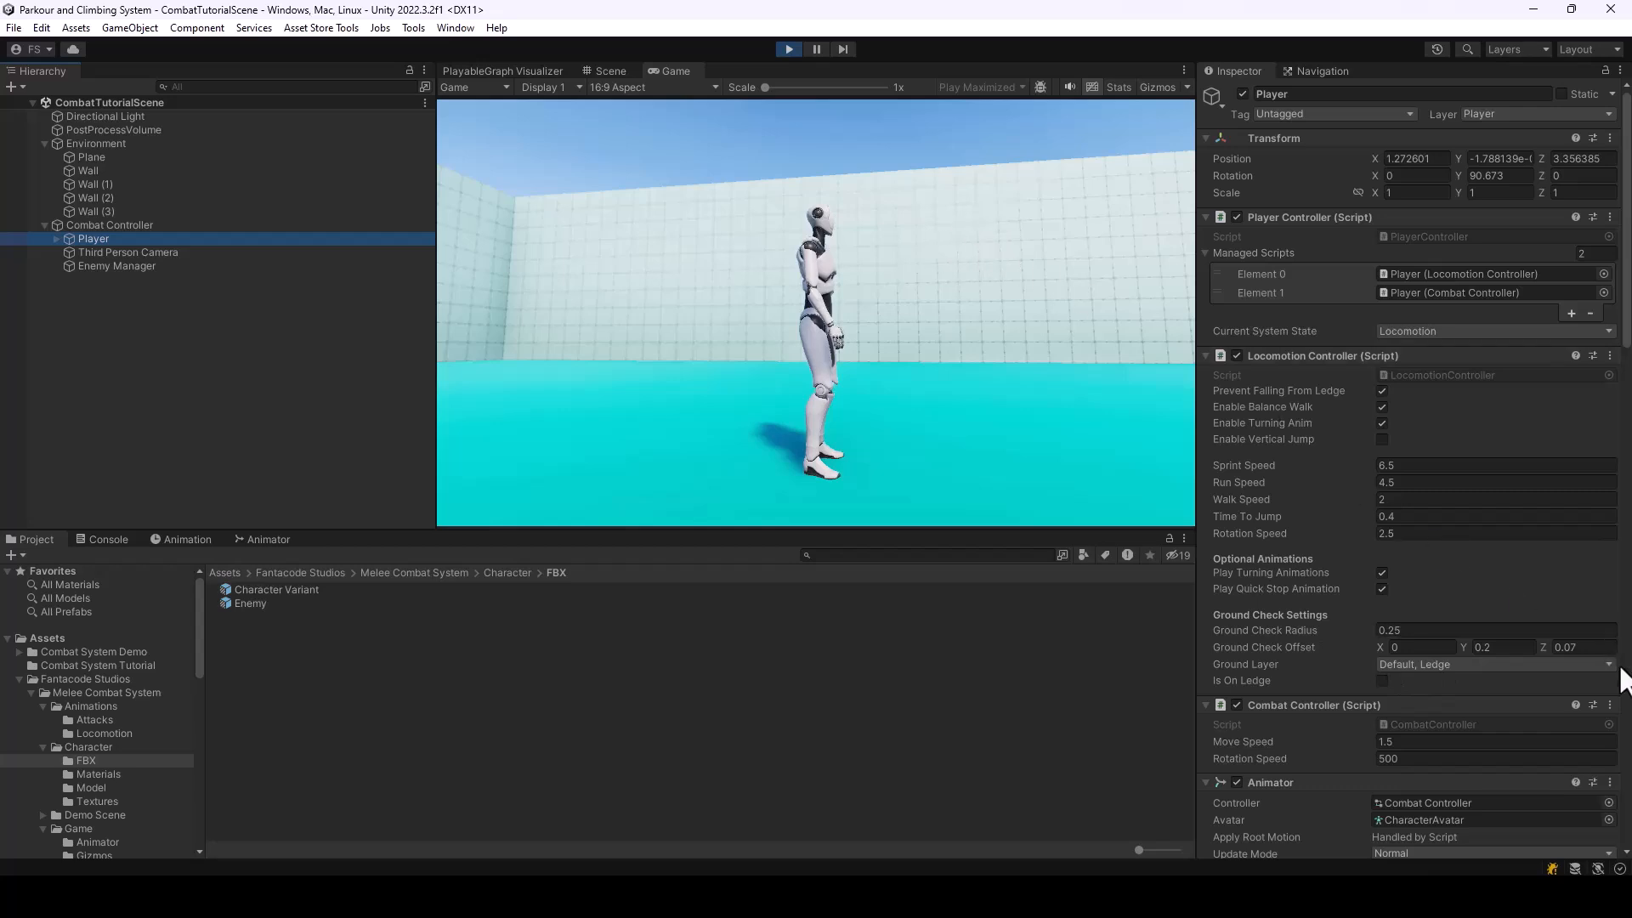
{"action": "left_click", "coordinate": [1609, 665]}
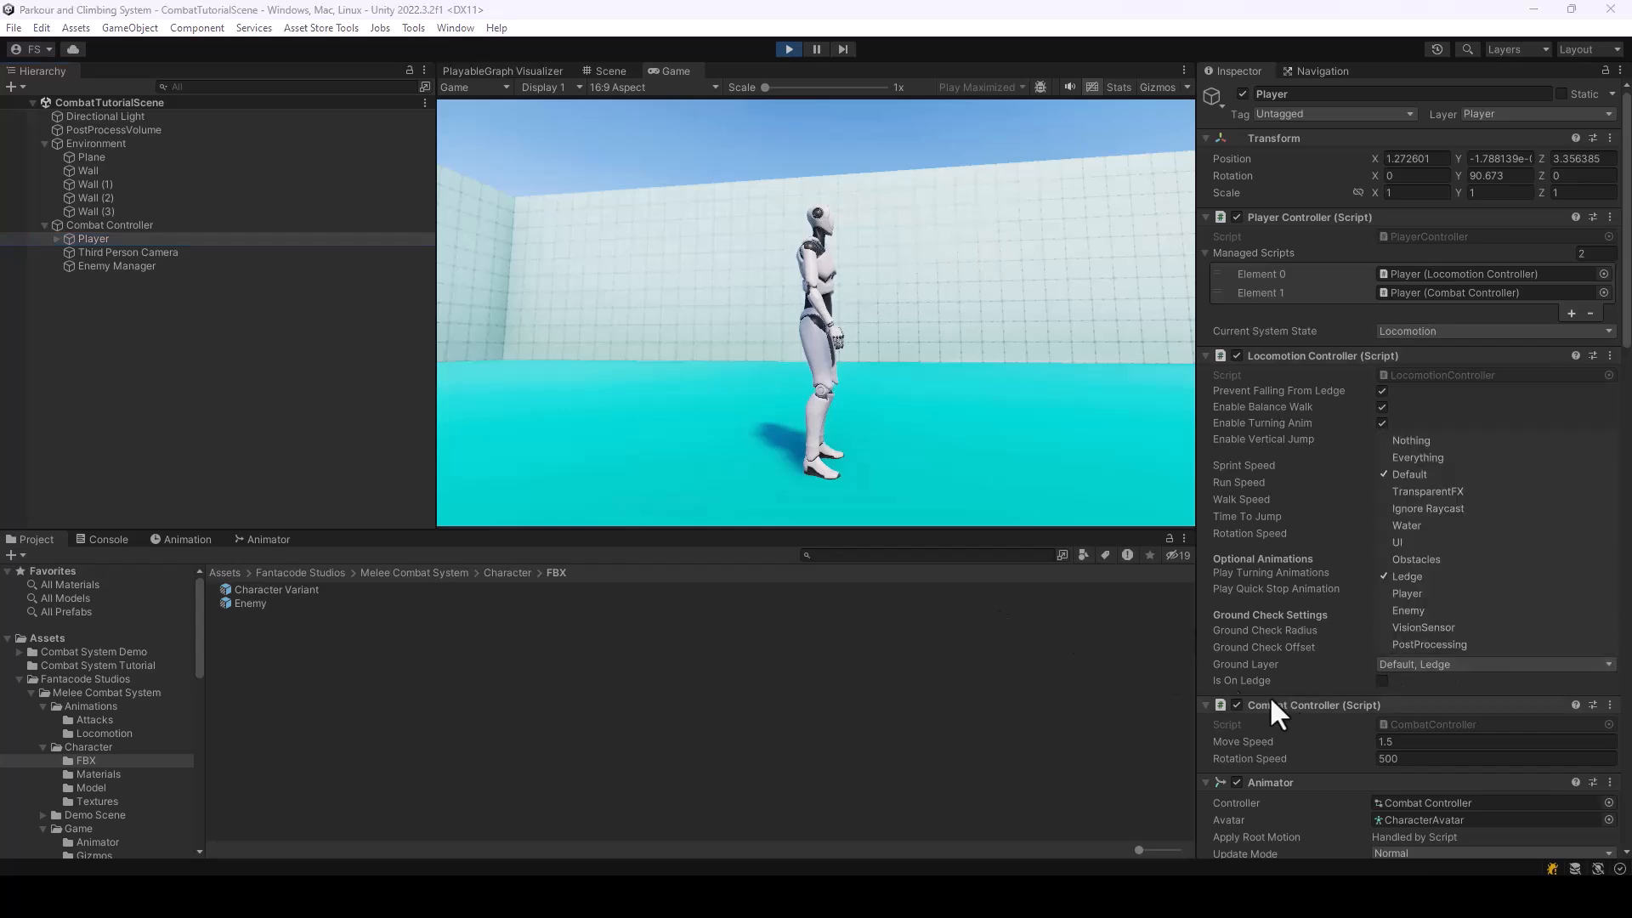
{"action": "left_click", "coordinate": [1210, 669]}
Move the character around in all four directions to test its locomotion, and exit play mode
{"action": "left_click", "coordinate": [822, 325]}
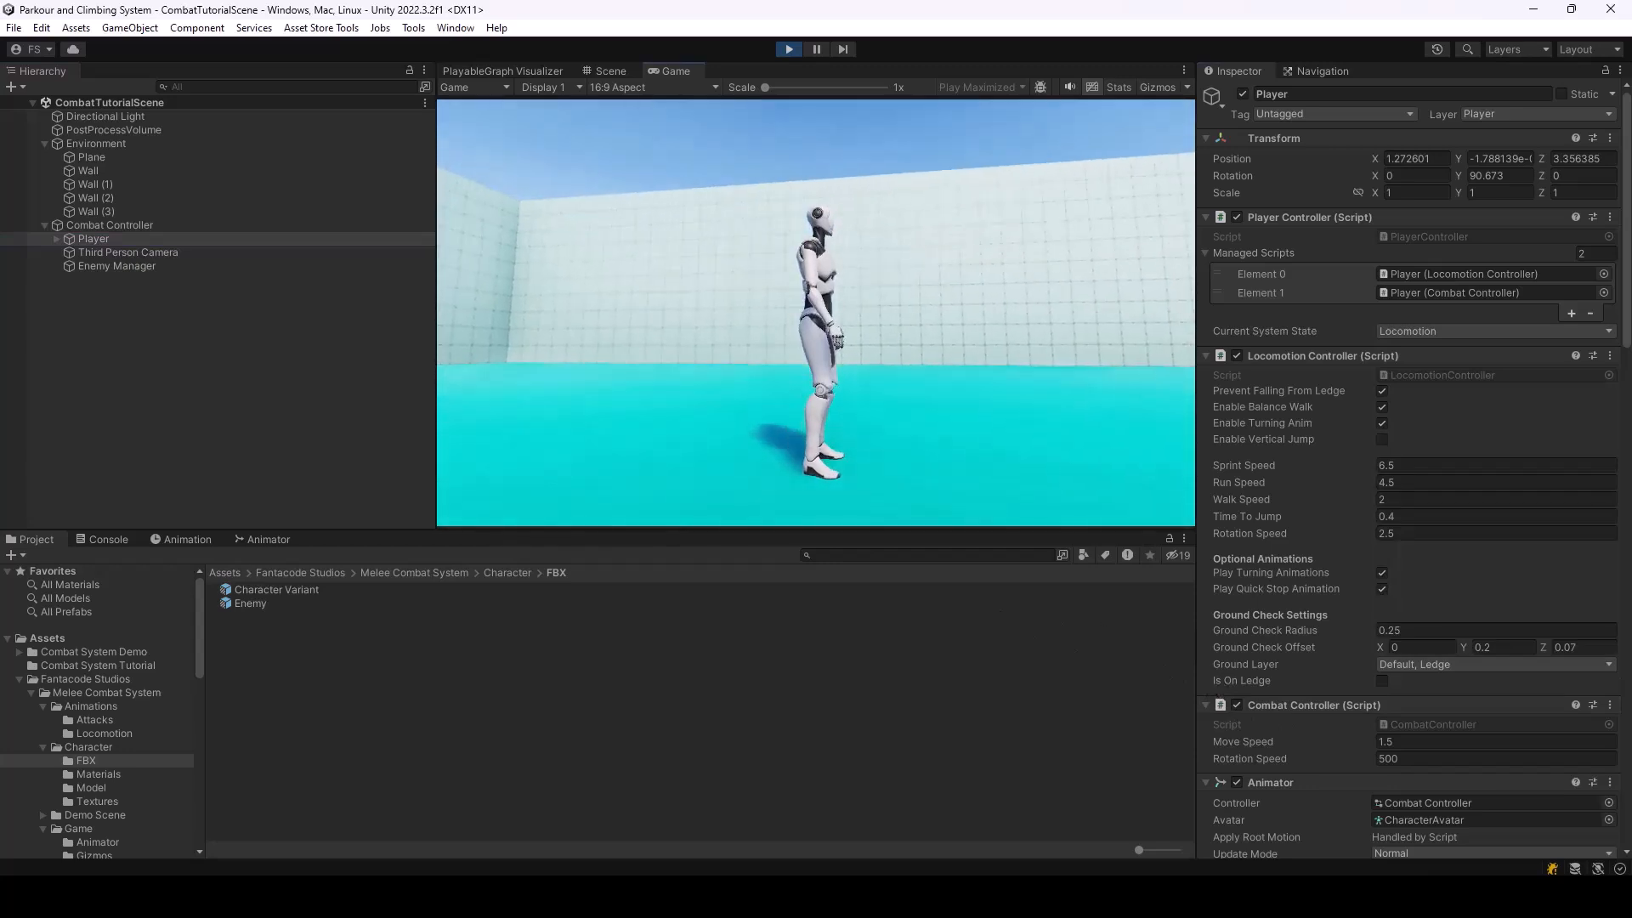
{"action": "key", "text": "a"}
{"action": "key", "text": "s"}
{"action": "key", "text": "w"}
{"action": "key", "text": "d"}
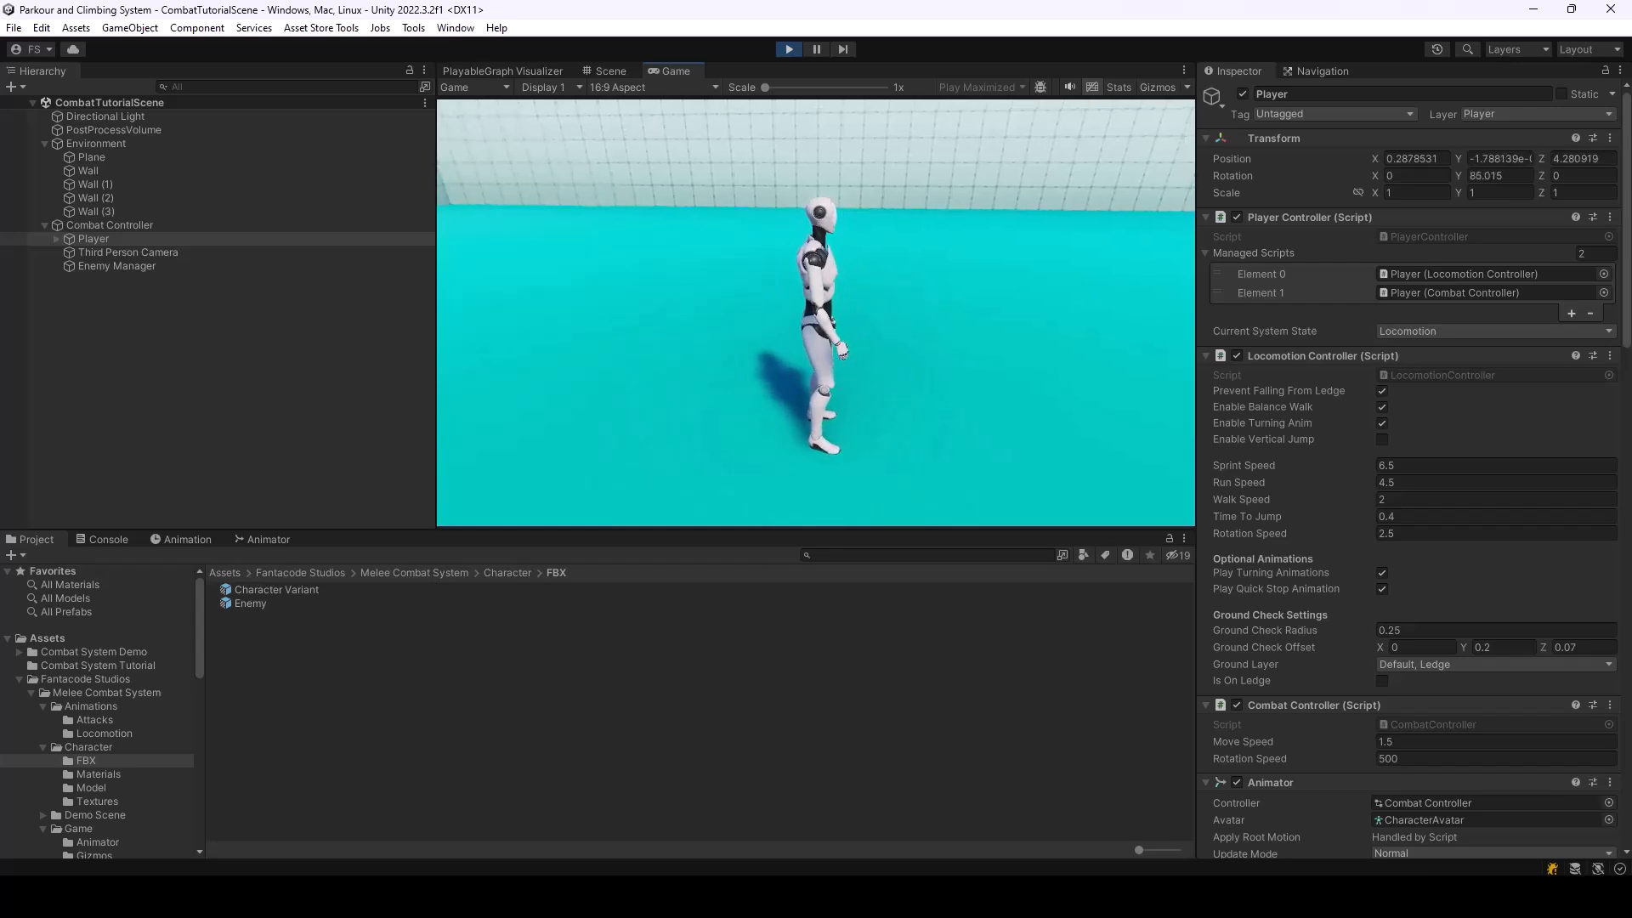
{"action": "left_click", "coordinate": [788, 48]}
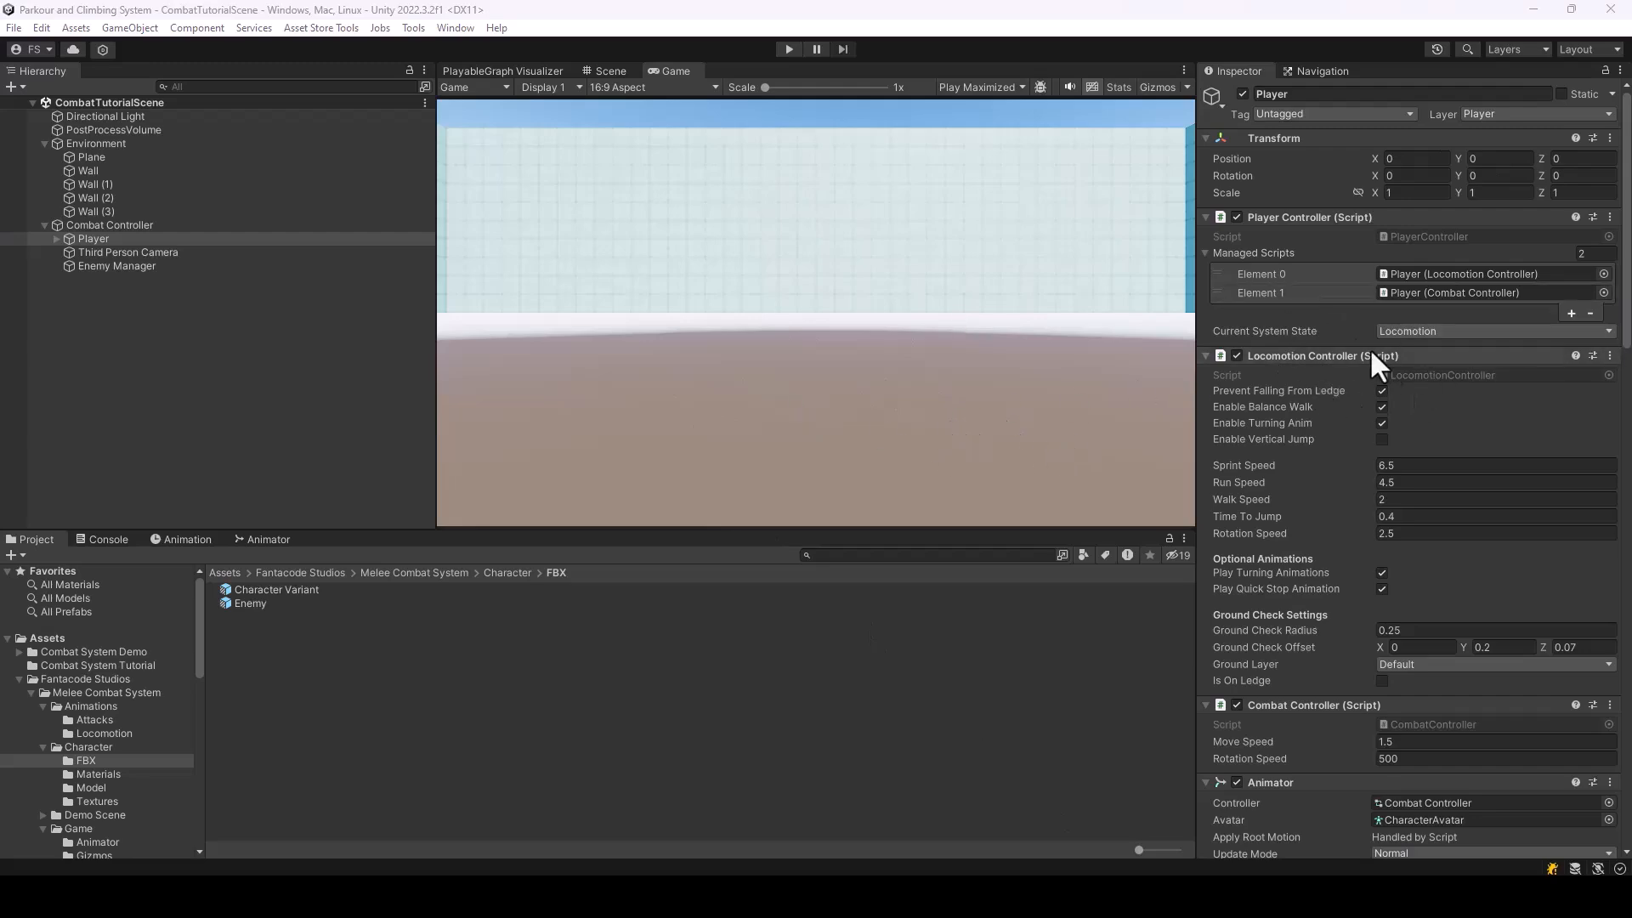
Create a Combat System weapon data asset named BareHands in the Combat System Tutorial folder
{"action": "scroll", "coordinate": [1338, 365], "scroll_direction": "down", "scroll_amount": 5}
{"action": "scroll", "coordinate": [1339, 362], "scroll_direction": "down", "scroll_amount": 6}
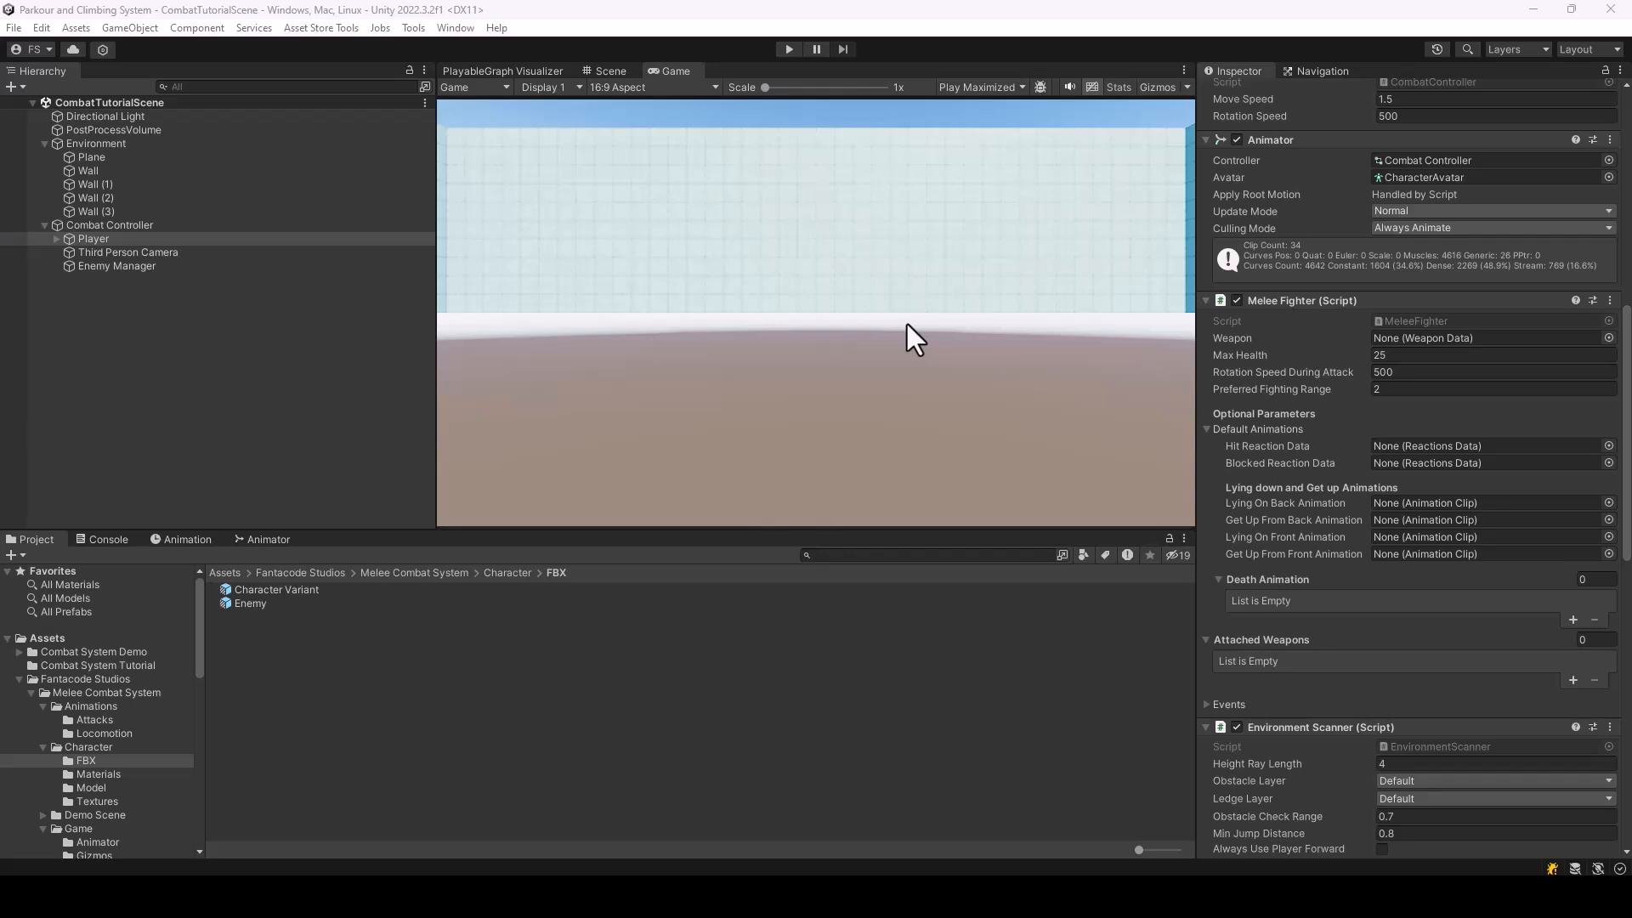
{"action": "left_click", "coordinate": [89, 666]}
{"action": "left_click", "coordinate": [310, 659]}
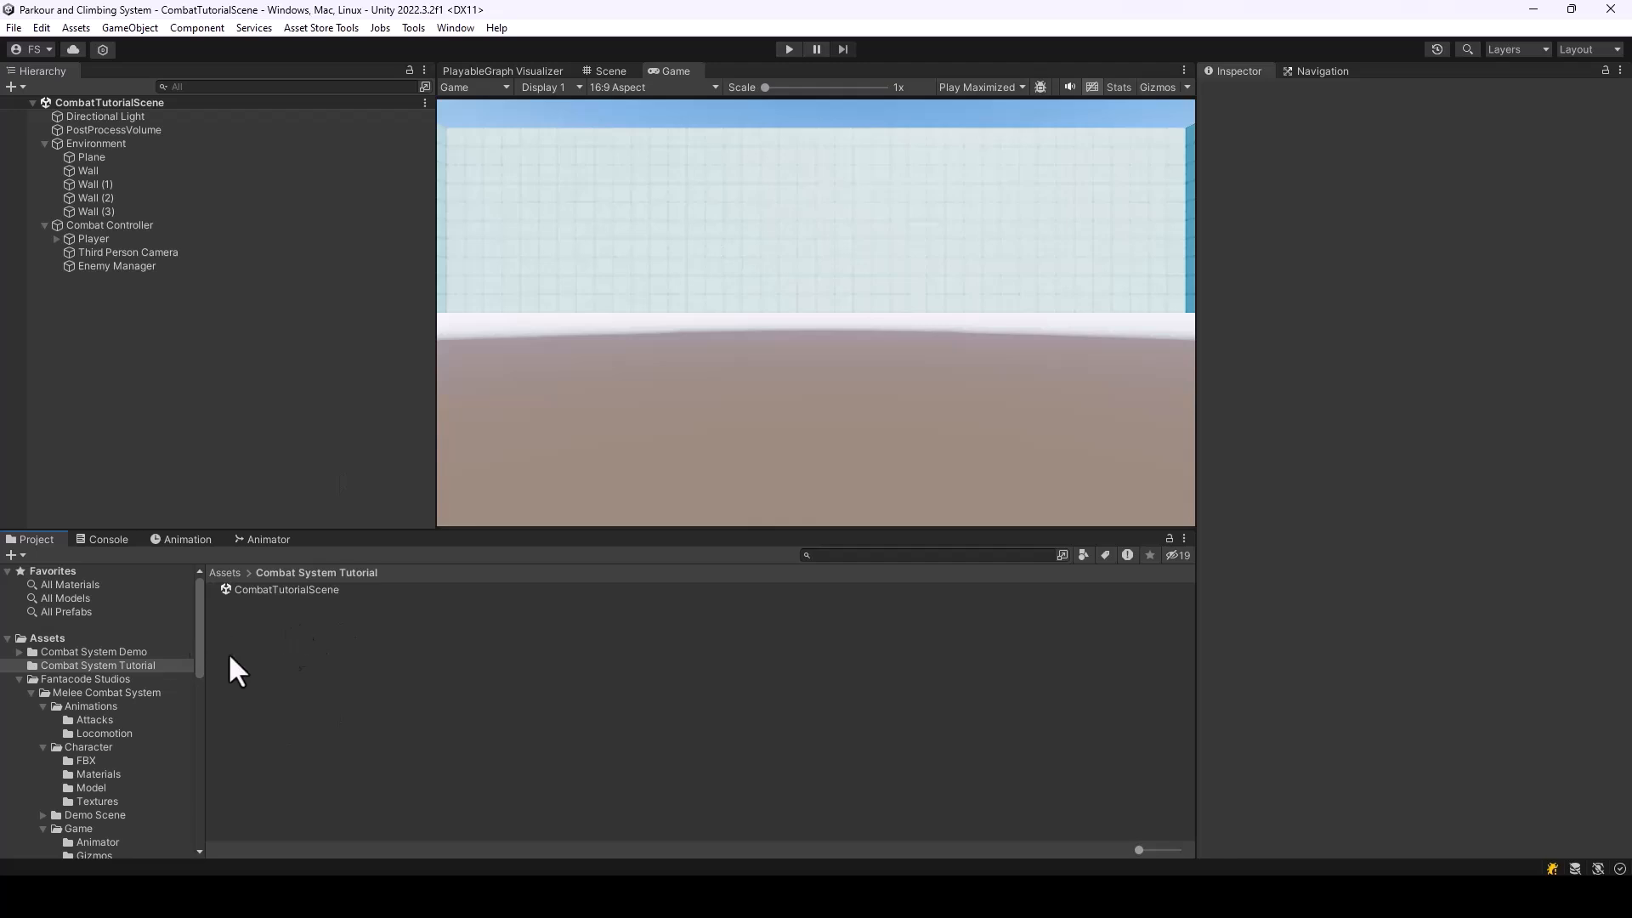
{"action": "right_click", "coordinate": [284, 657]}
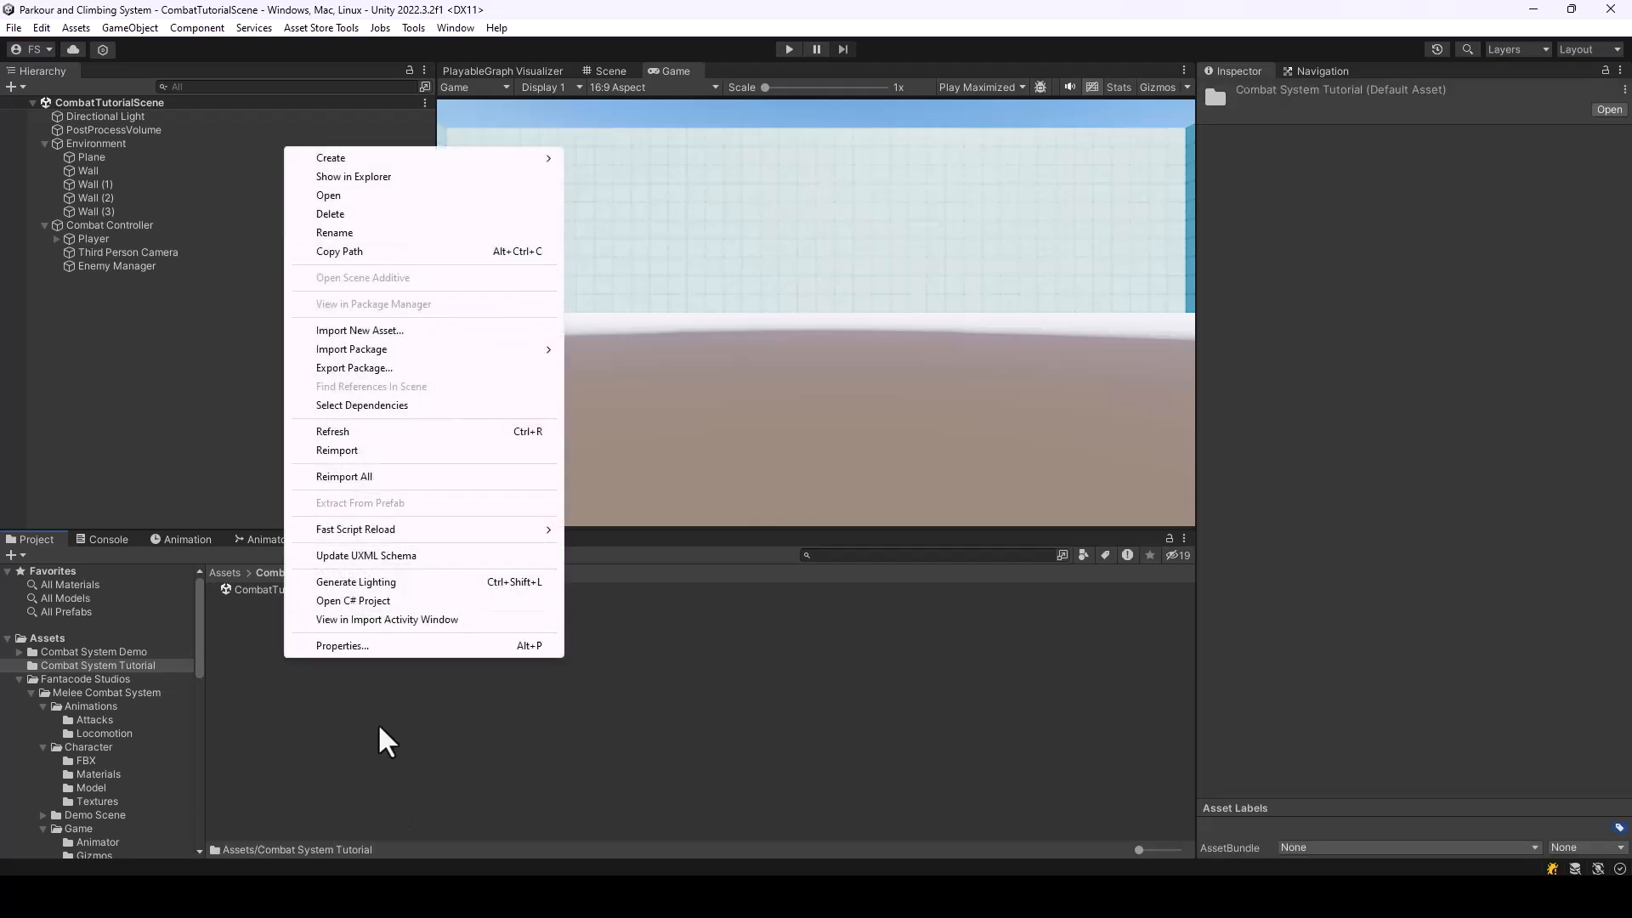
{"action": "left_click", "coordinate": [293, 662]}
{"action": "right_click", "coordinate": [275, 699]}
{"action": "mouse_move", "coordinate": [330, 203]}
{"action": "mouse_move", "coordinate": [644, 20]}
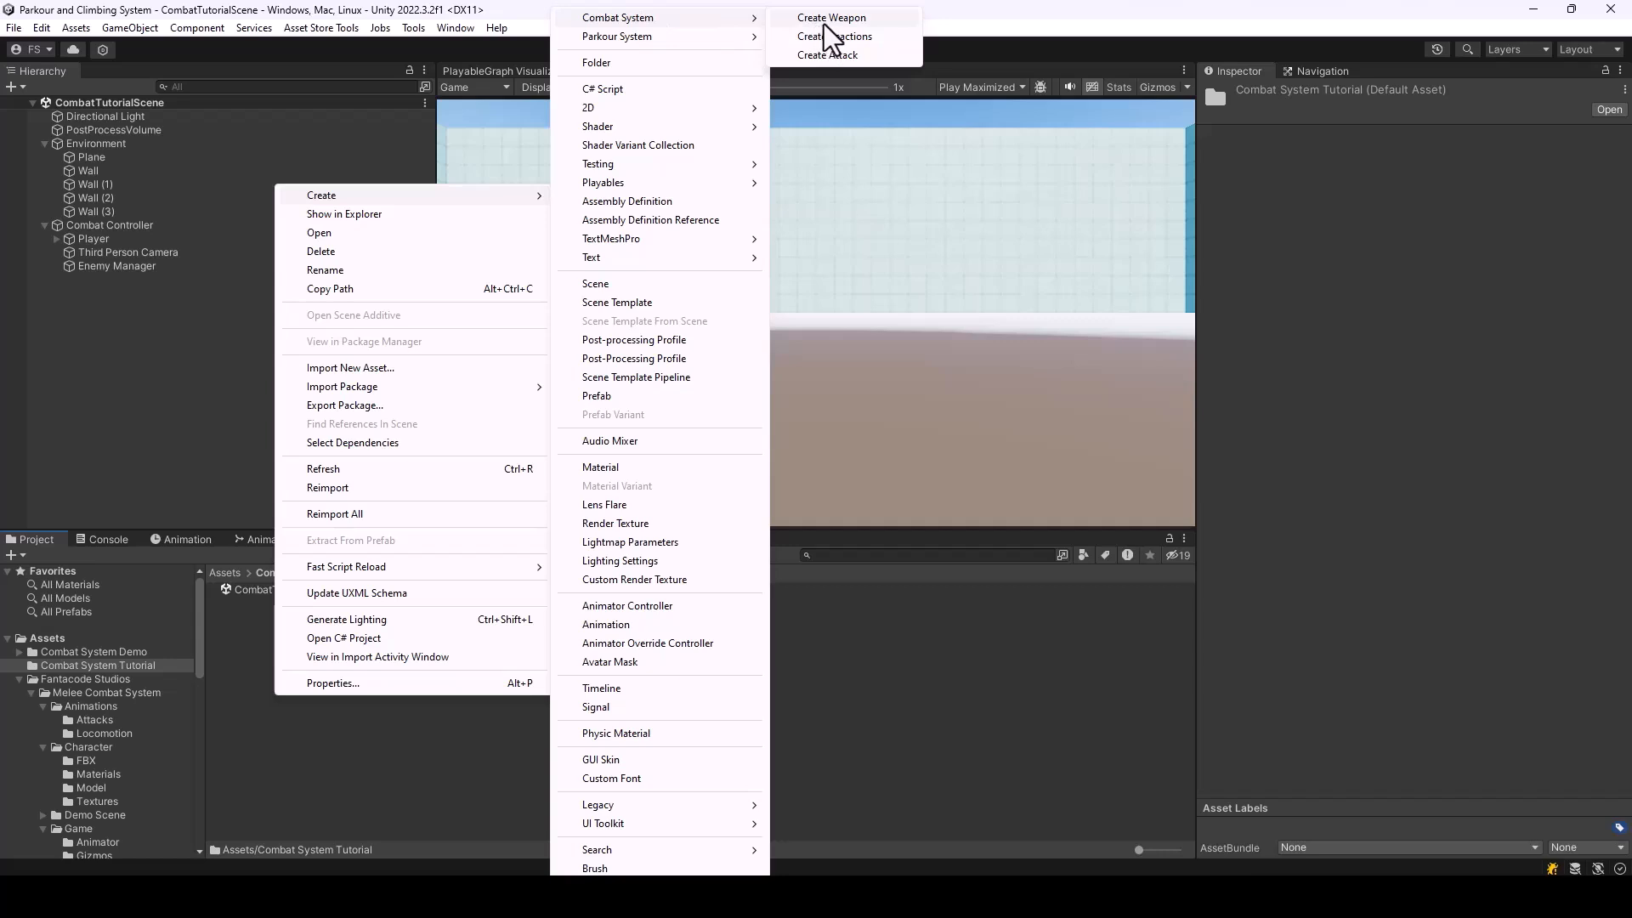
{"action": "left_click", "coordinate": [825, 20]}
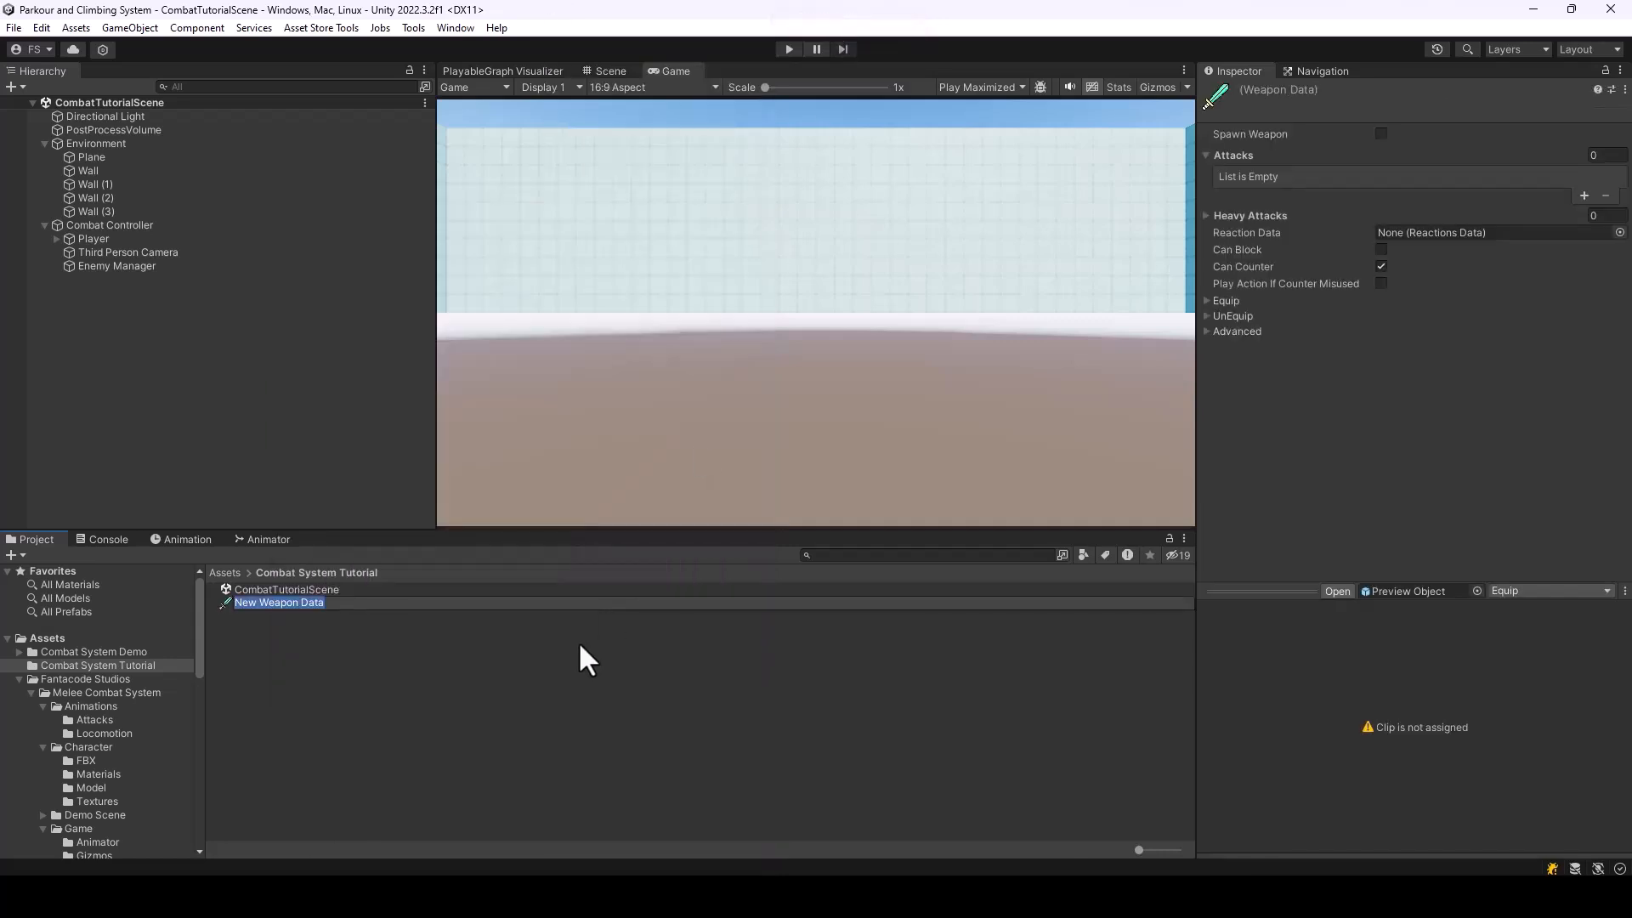
{"action": "type", "text": "BareHands"}
{"action": "key", "text": "Return"}
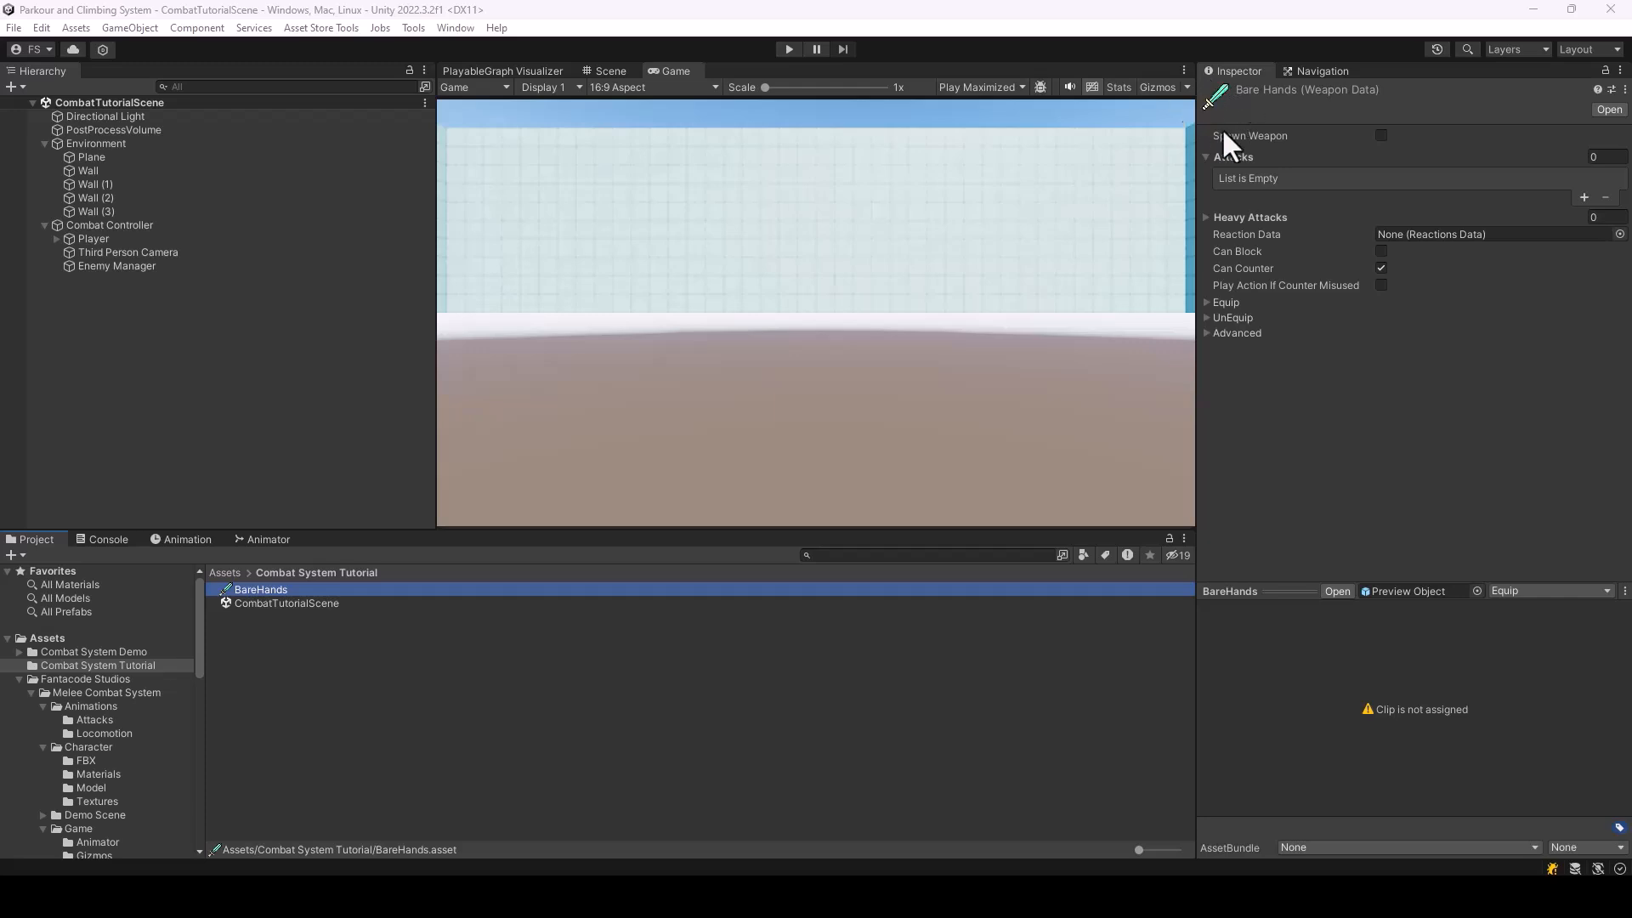
Add one entry to the Attacks list of the BareHands weapon and set its attack type to Combo
{"action": "mouse_move", "coordinate": [1243, 150]}
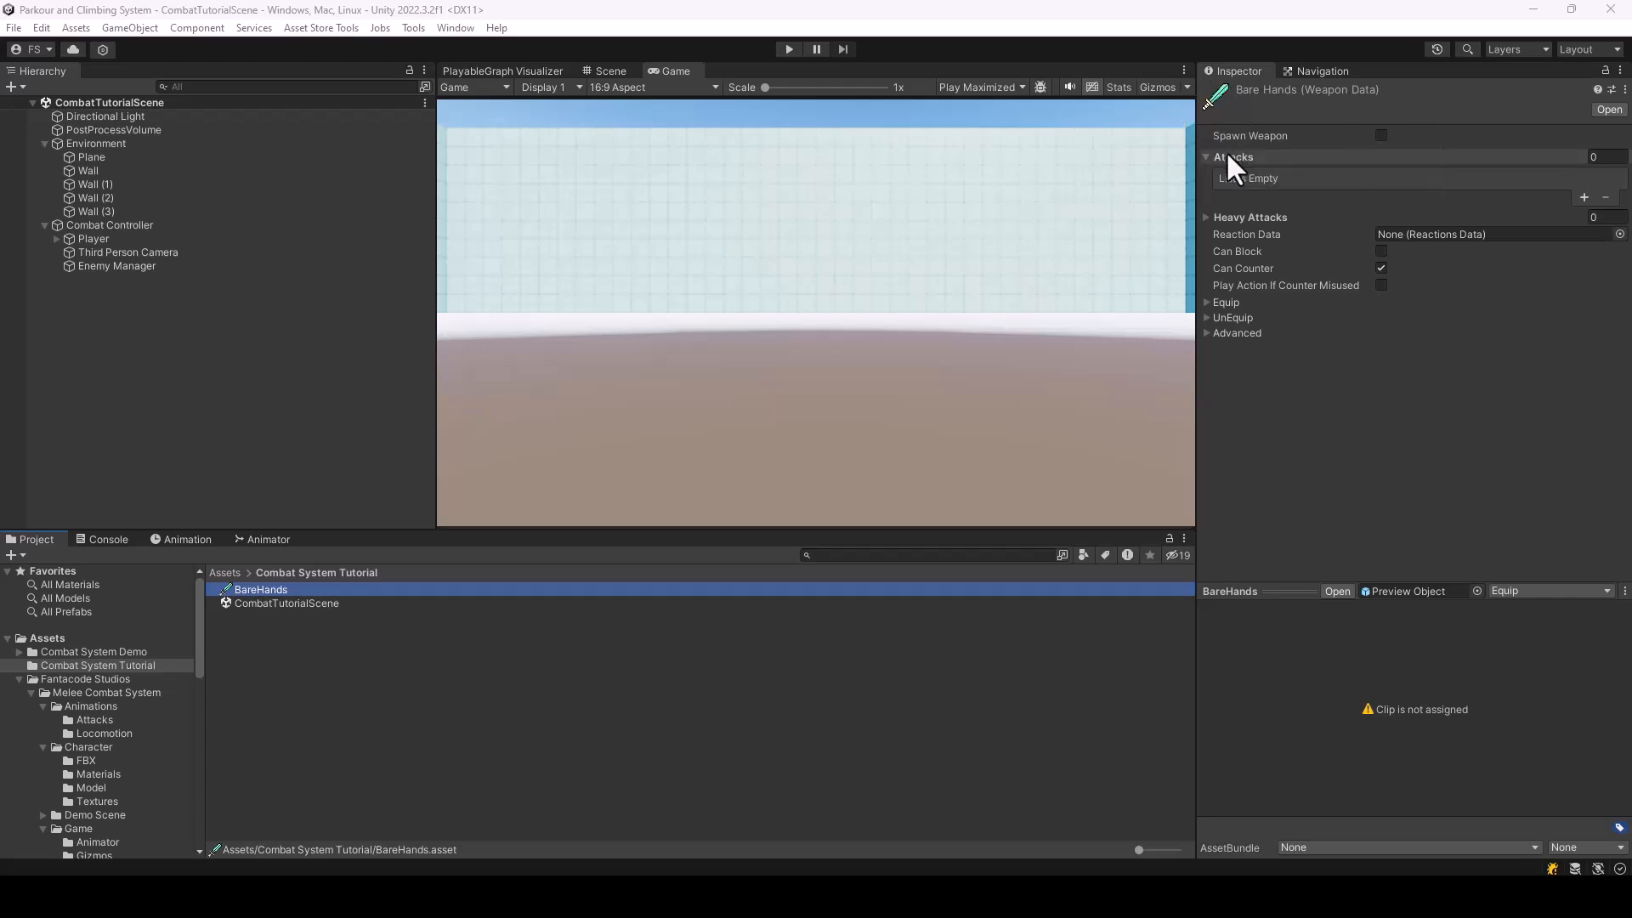
{"action": "left_click", "coordinate": [1204, 216]}
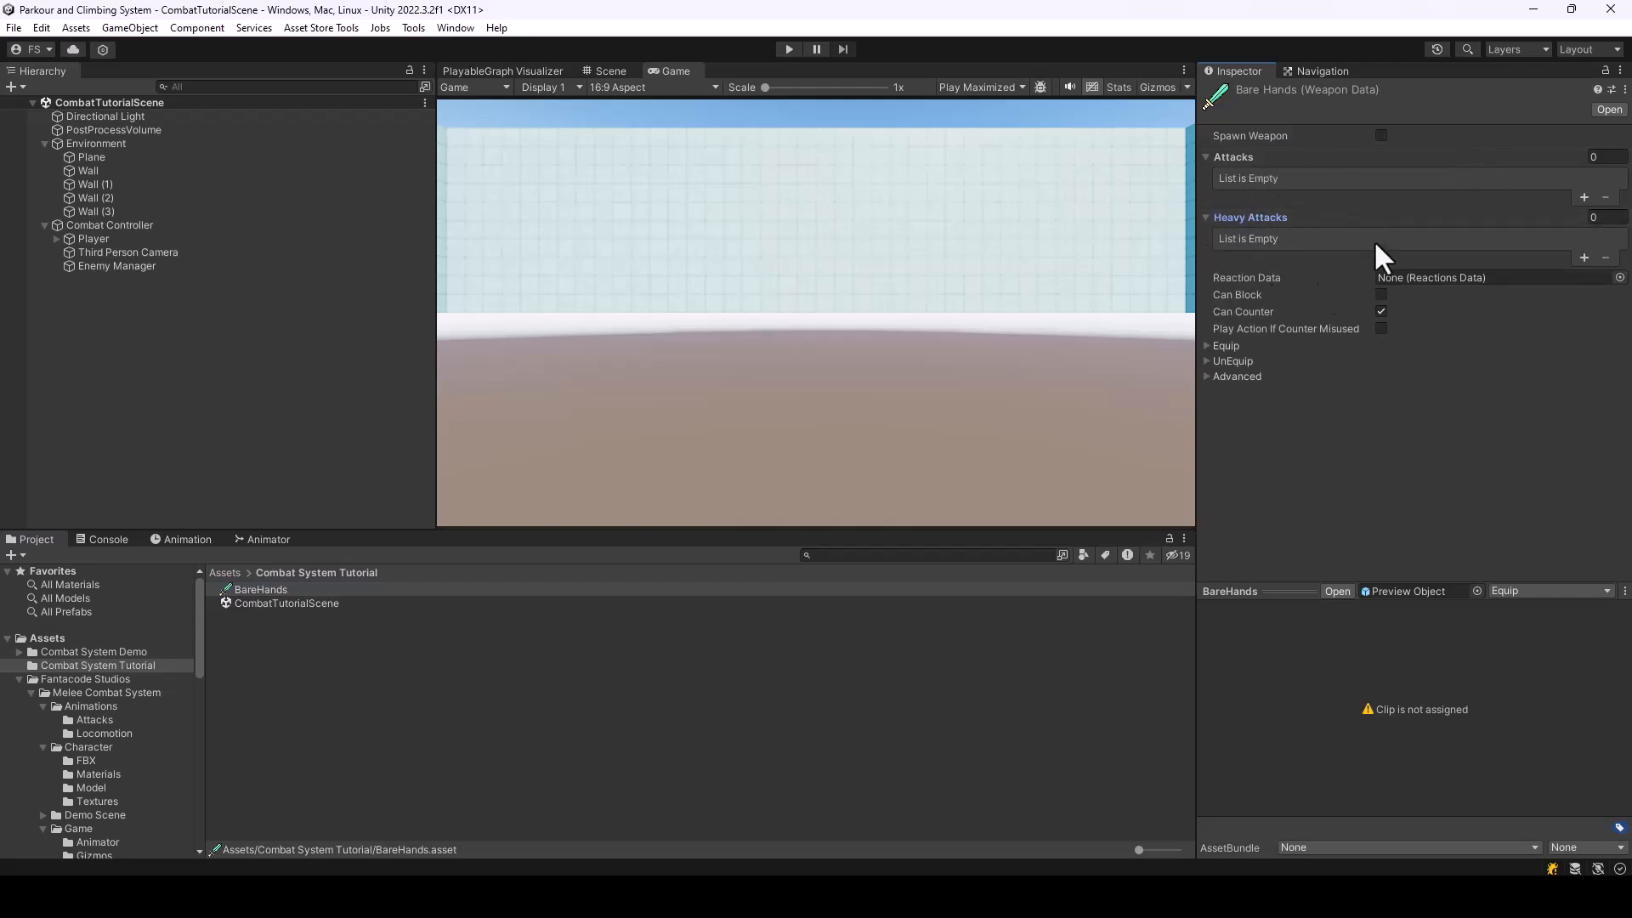
{"action": "left_click", "coordinate": [1309, 217]}
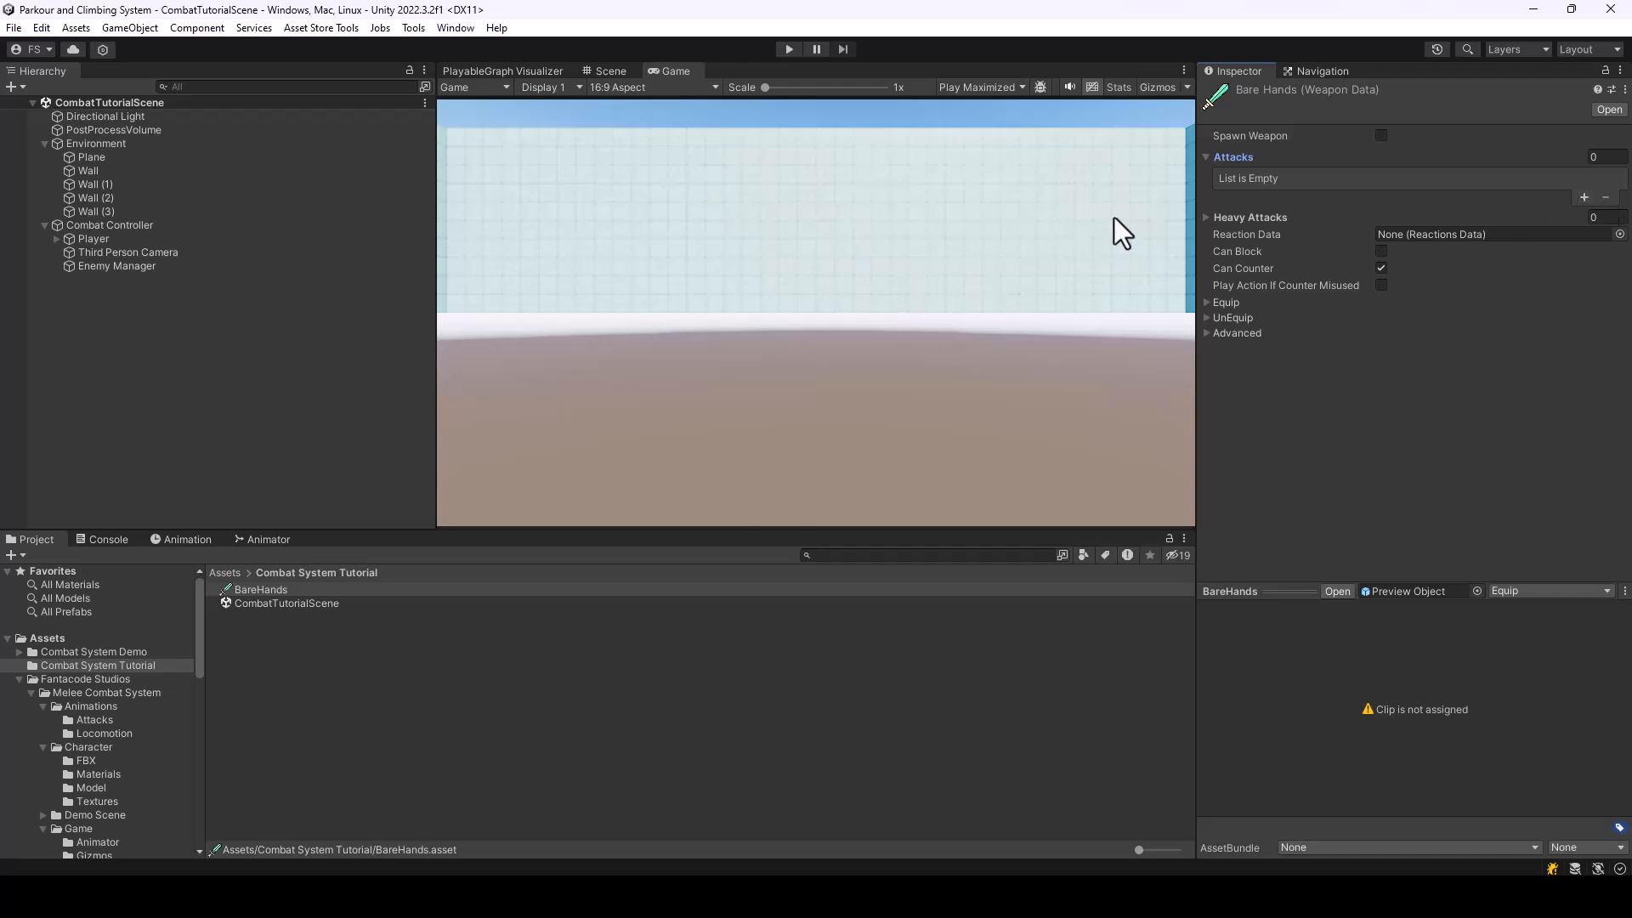
{"action": "left_click", "coordinate": [1583, 198]}
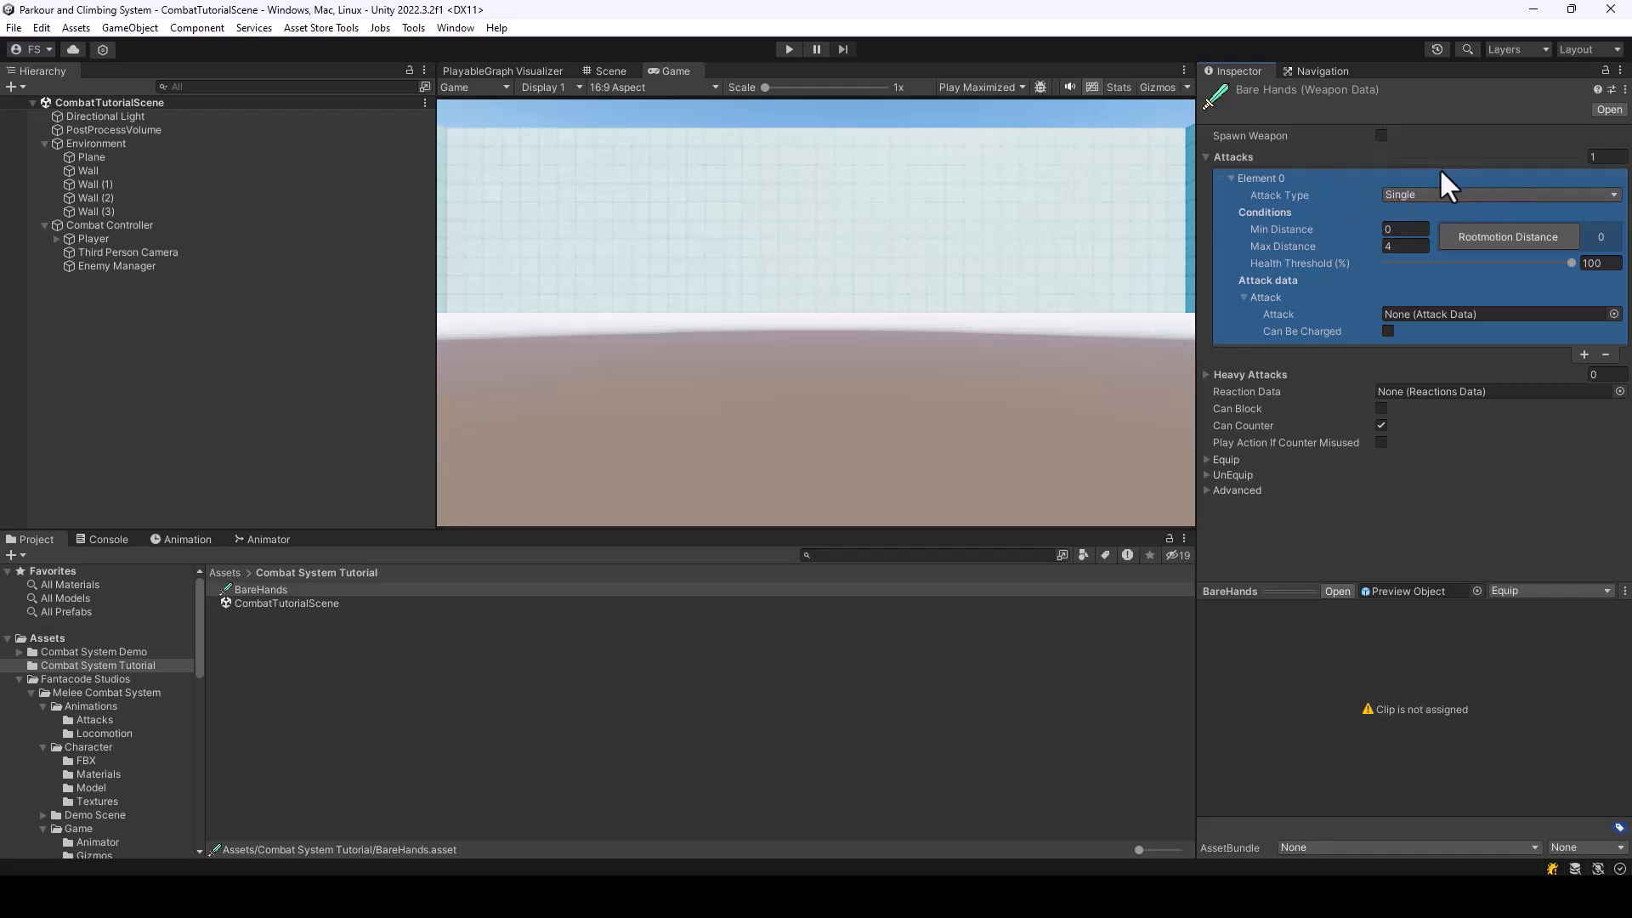
{"action": "left_click", "coordinate": [1428, 195]}
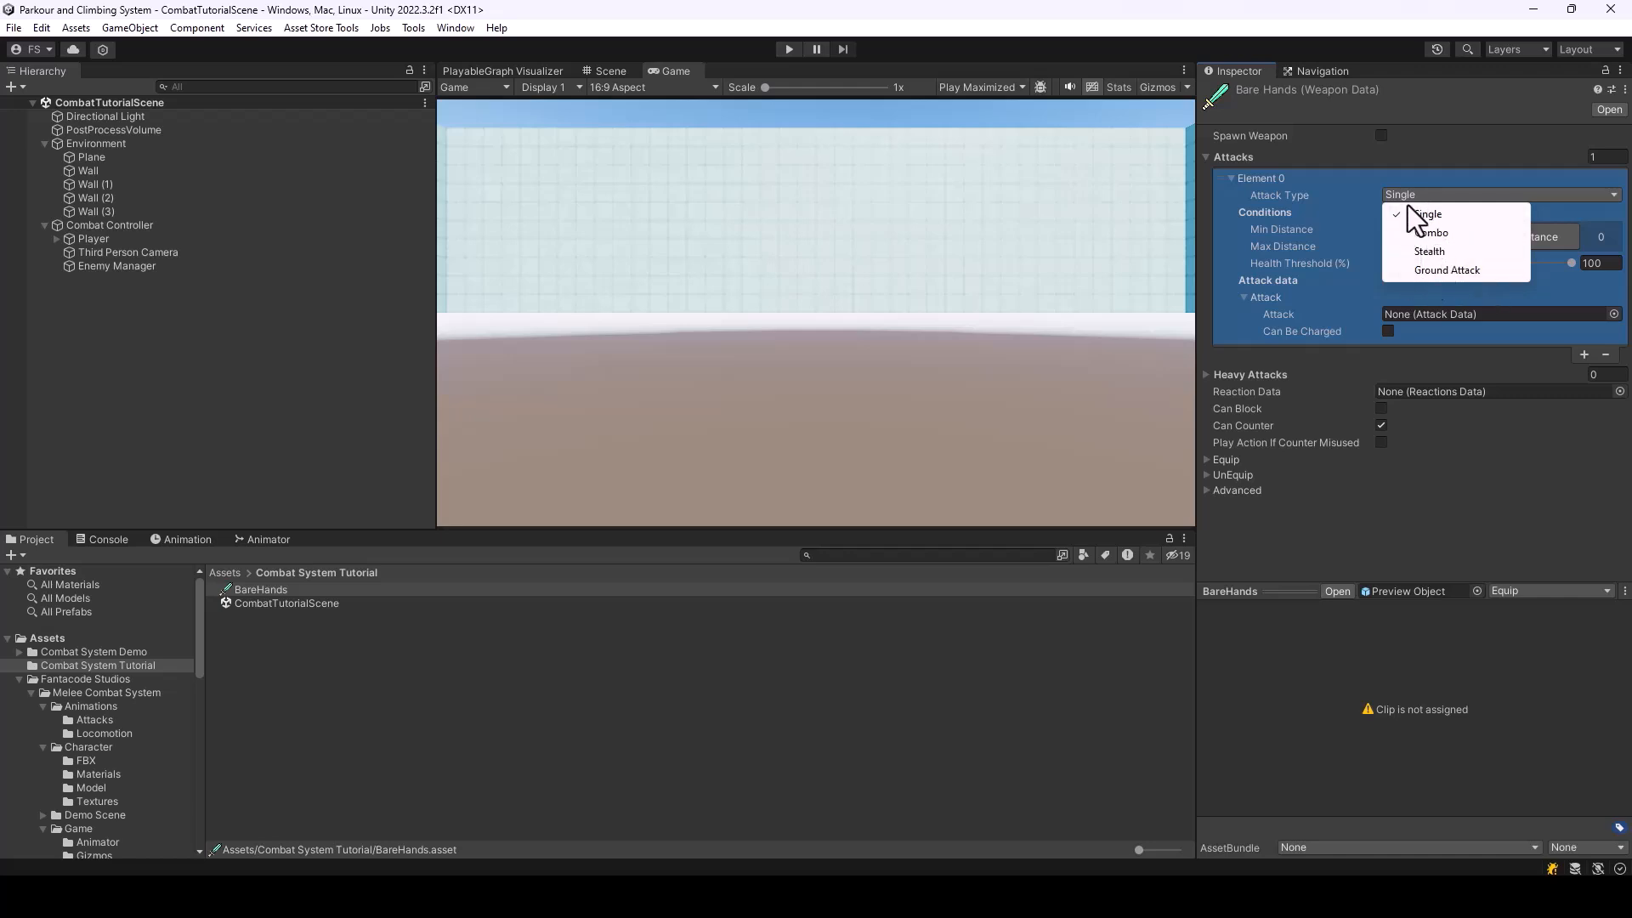
{"action": "left_click", "coordinate": [1442, 231]}
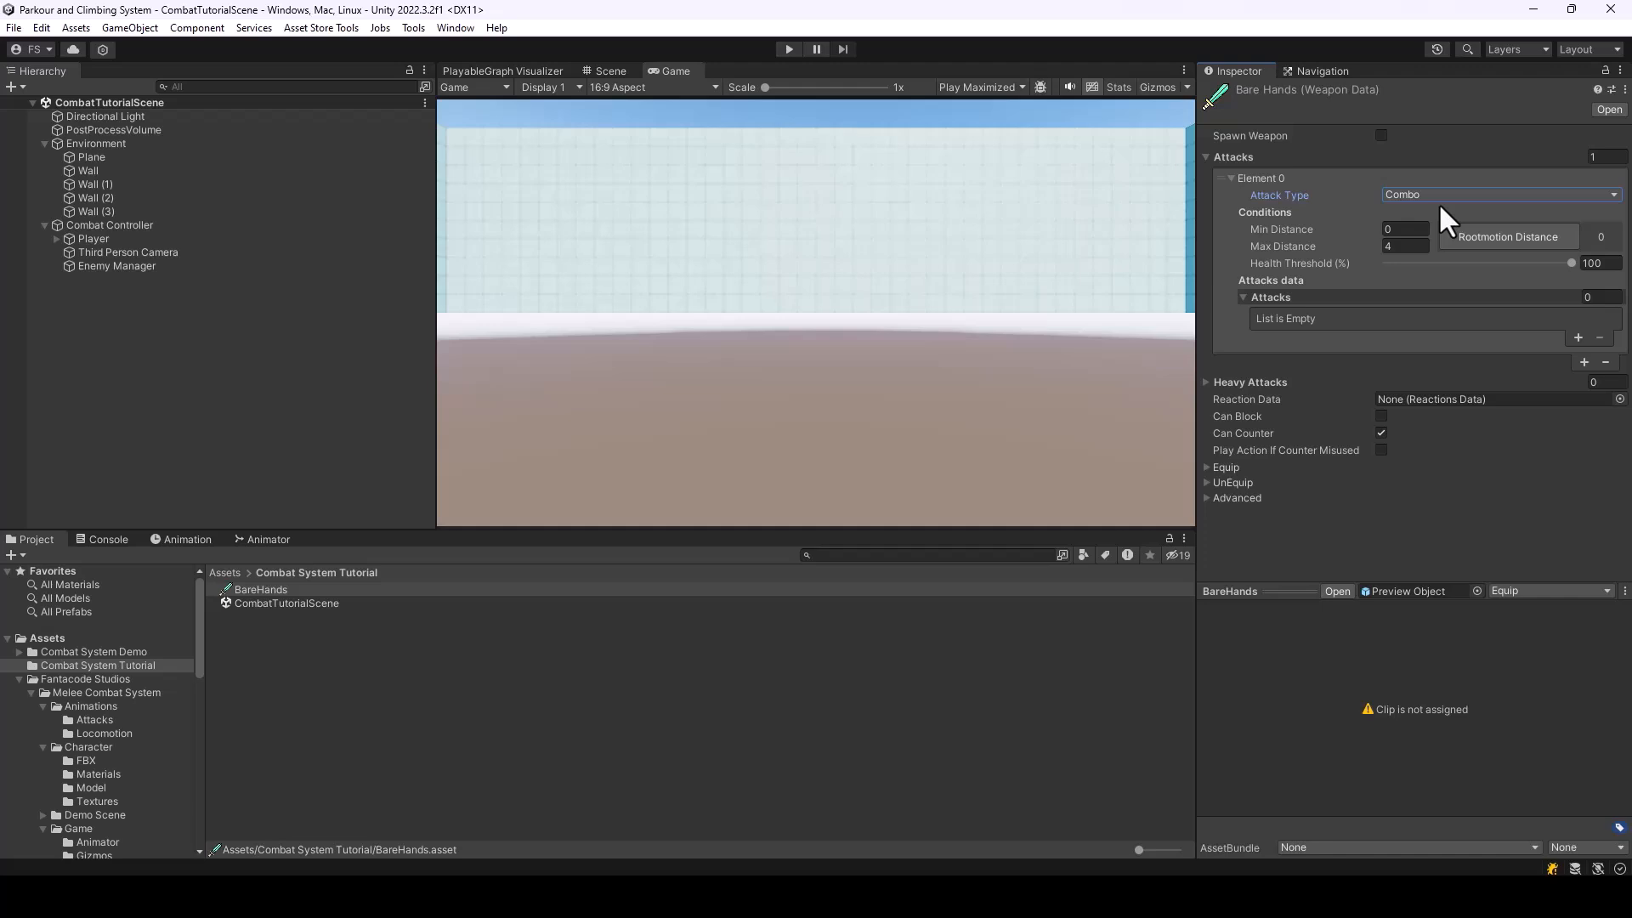
Set the combo's max distance to 2 and health threshold to 100%, and add an empty attack entry to it
{"action": "left_click", "coordinate": [1397, 247]}
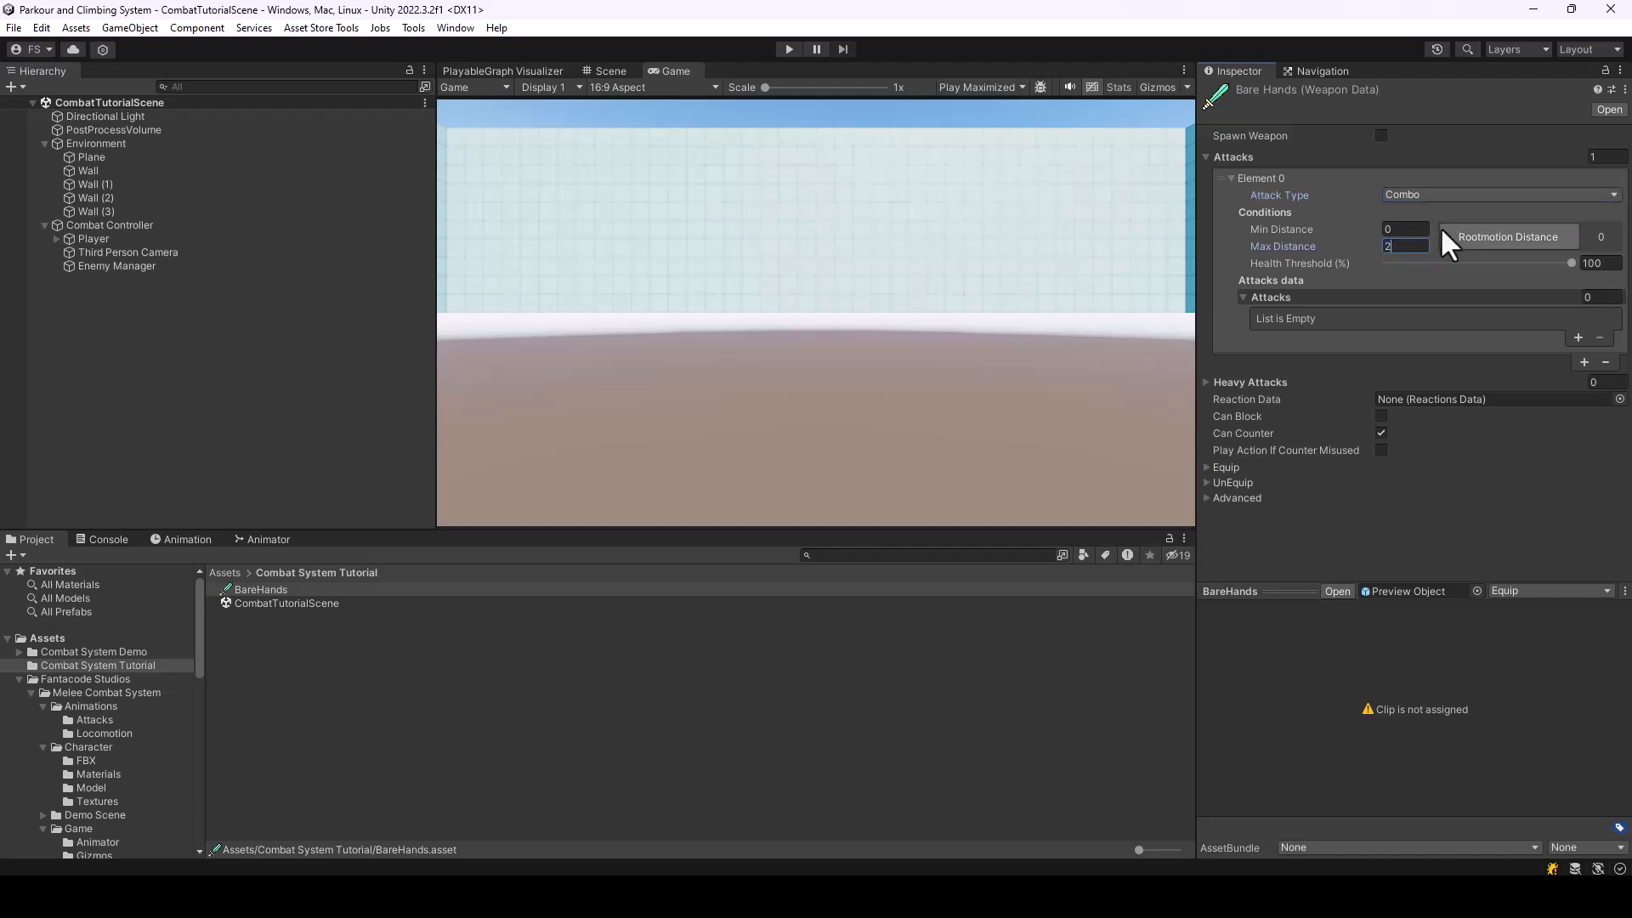
{"action": "left_click", "coordinate": [1405, 229]}
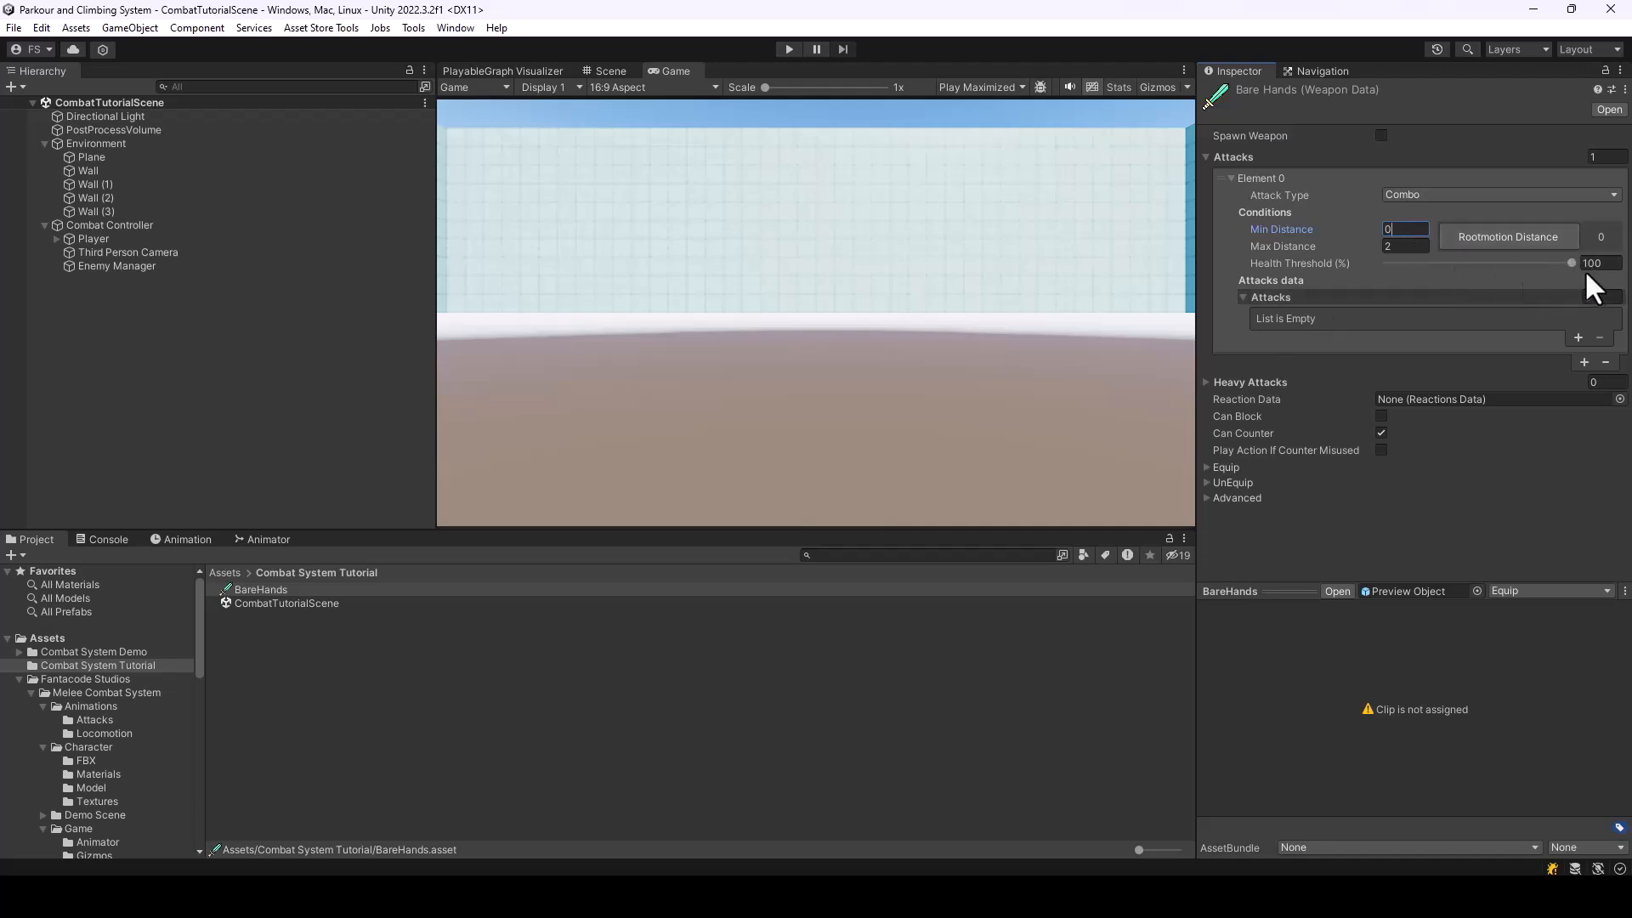
{"action": "left_click_drag", "start_coordinate": [1573, 262], "coordinate": [1467, 262]}
{"action": "left_click_drag", "start_coordinate": [1573, 262], "coordinate": [1404, 261]}
{"action": "left_click_drag", "start_coordinate": [1404, 260], "coordinate": [1630, 317]}
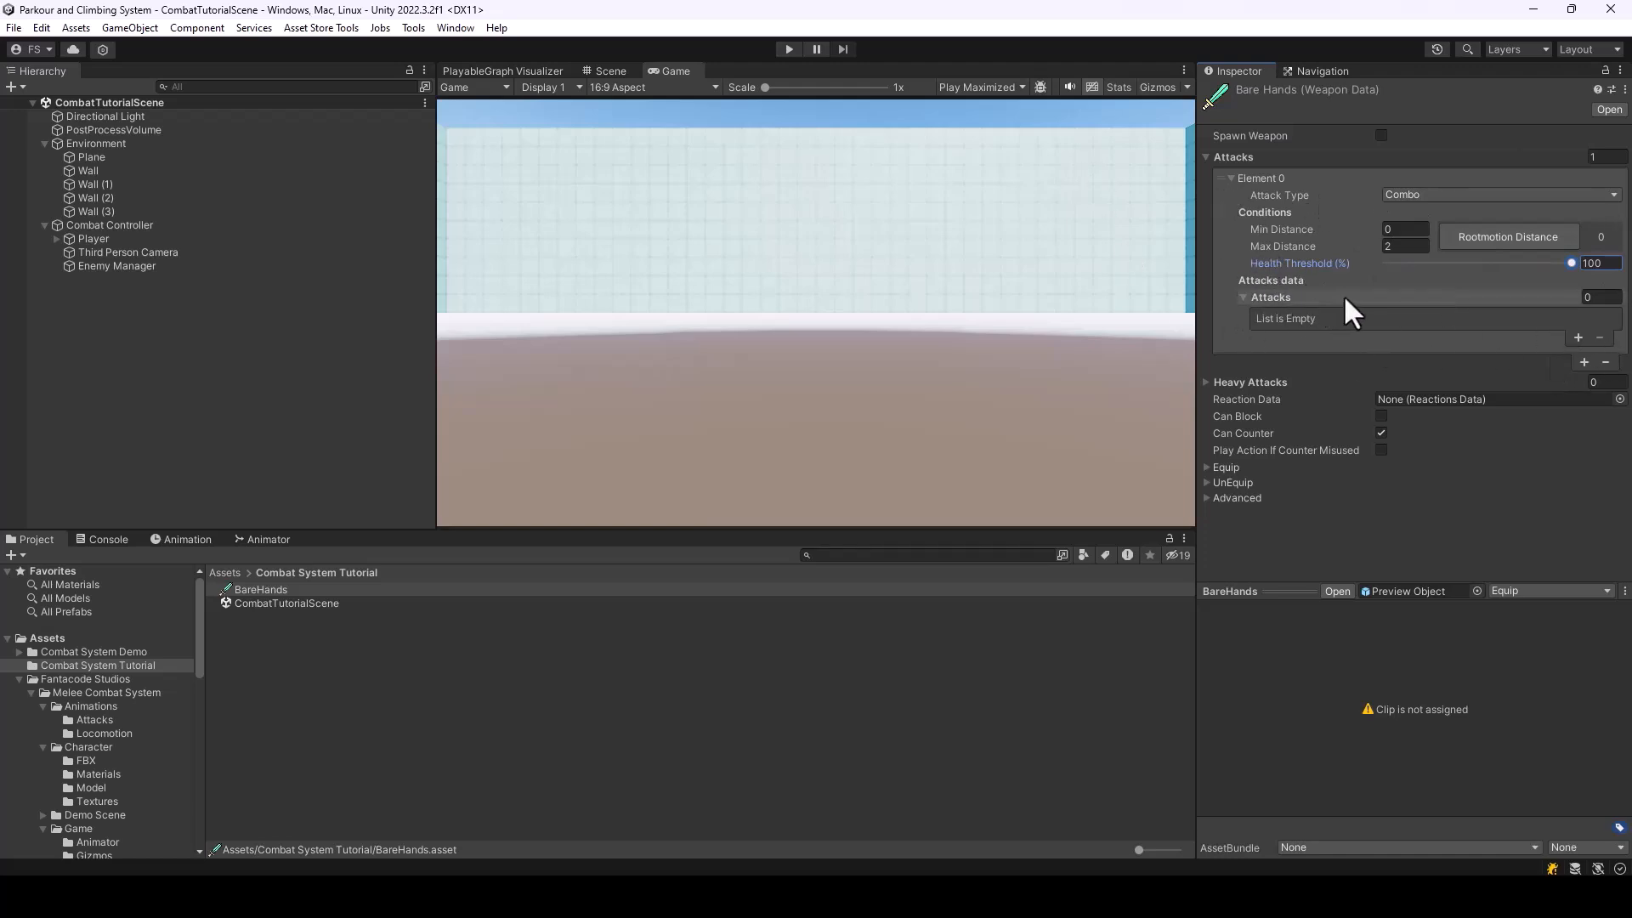
{"action": "left_click", "coordinate": [1578, 336]}
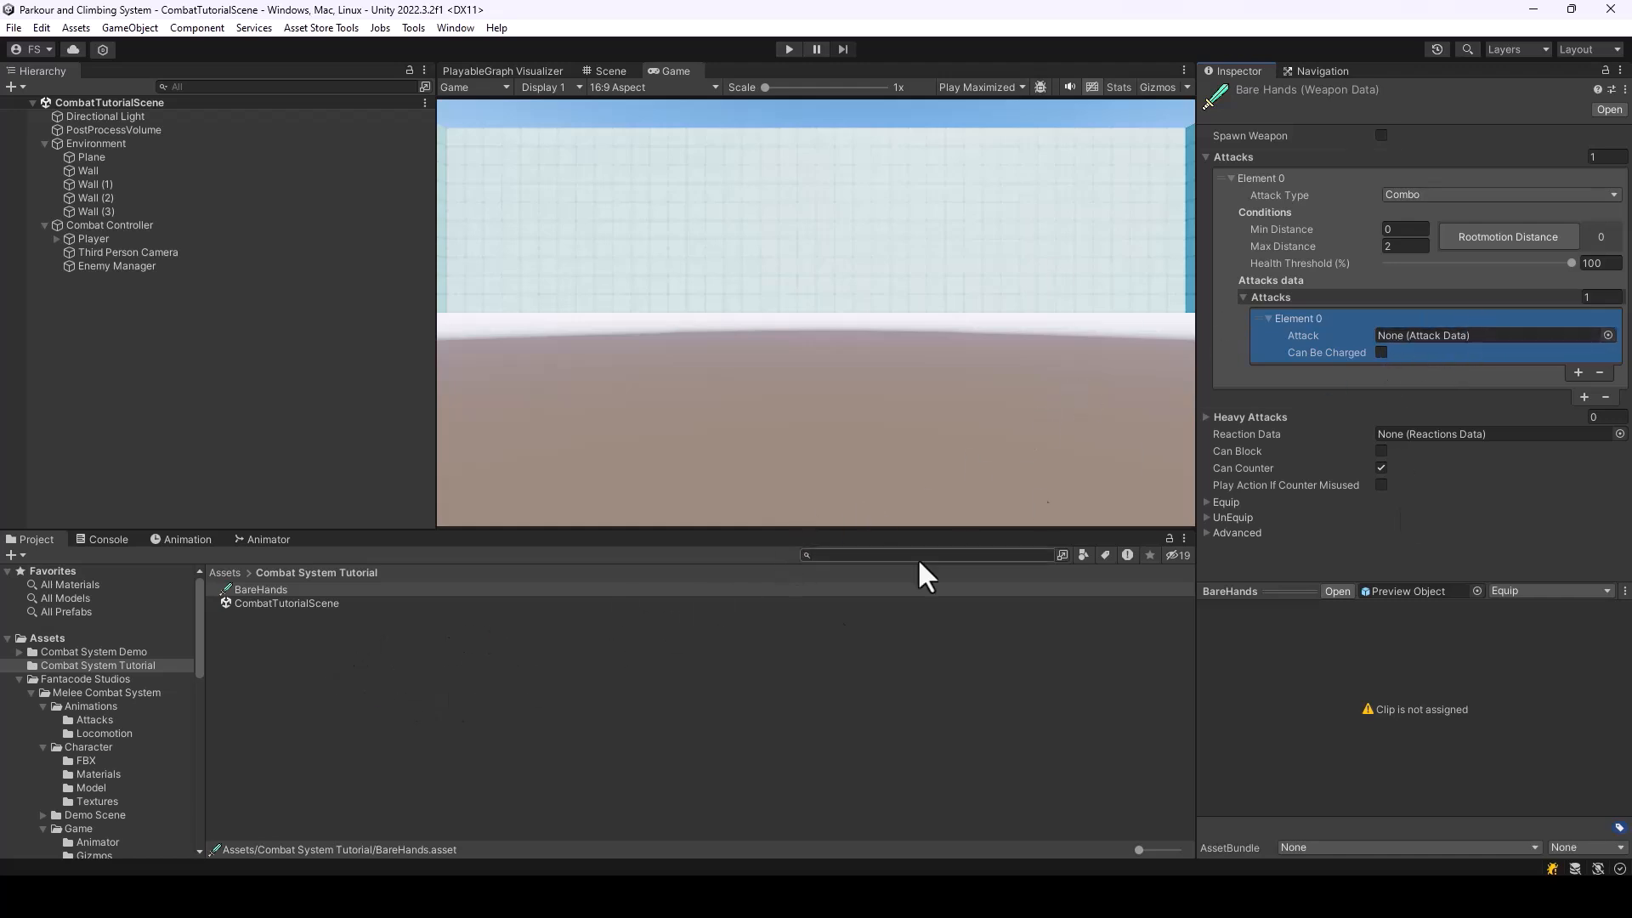
Create a folder named Attacks inside the Combat System Tutorial folder and open it
{"action": "left_click", "coordinate": [405, 667]}
{"action": "right_click", "coordinate": [292, 685]}
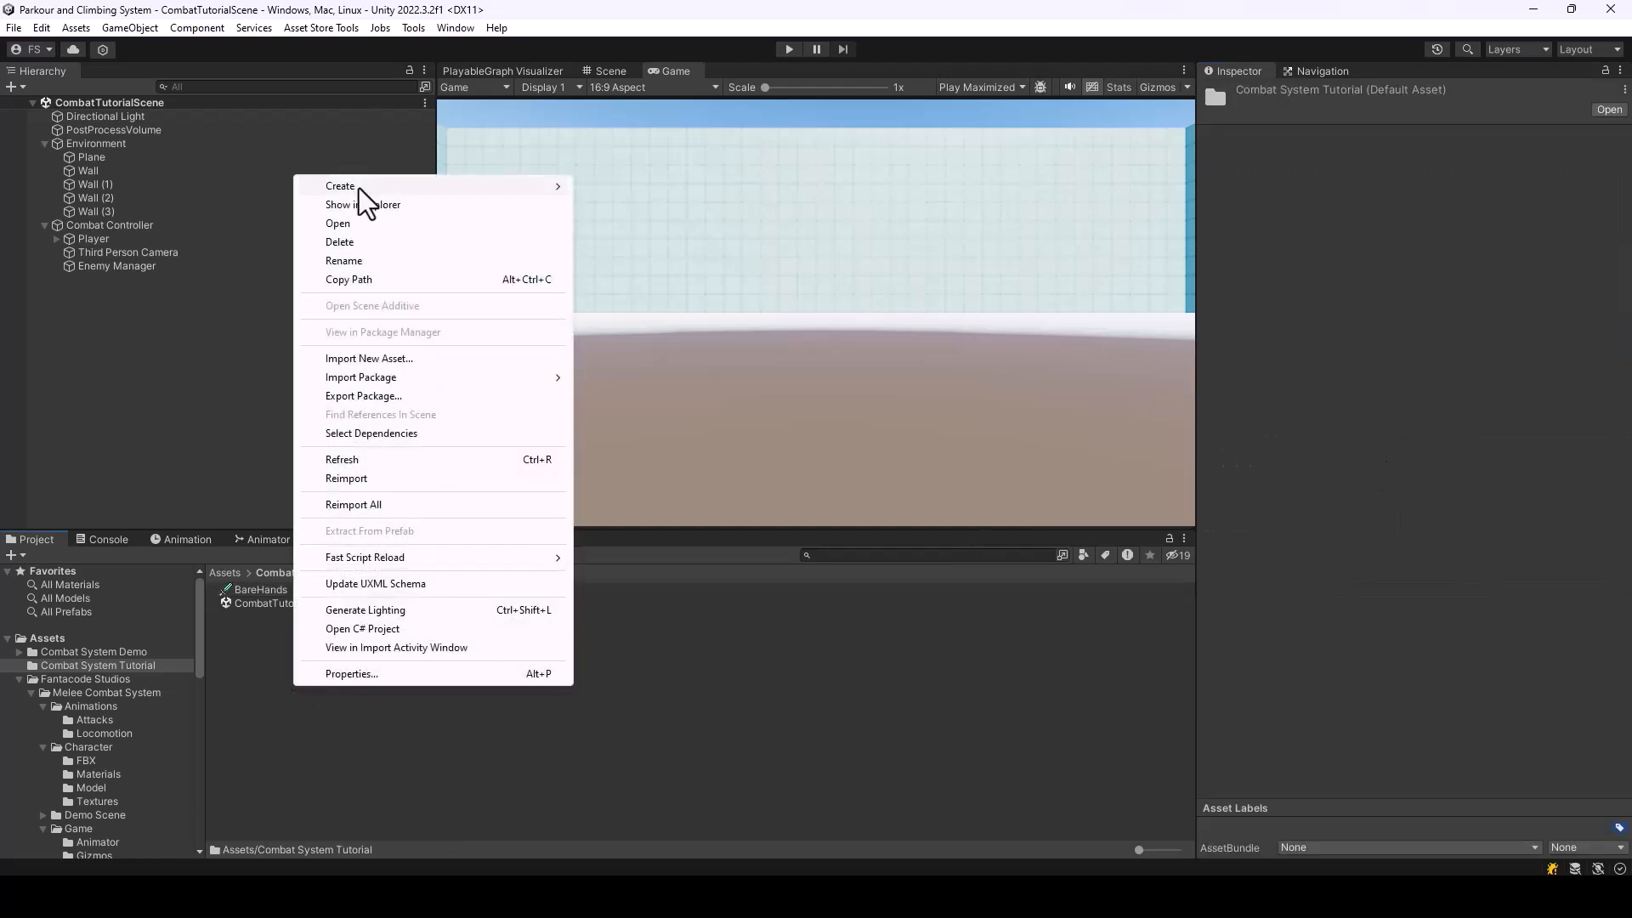
{"action": "mouse_move", "coordinate": [359, 187]}
{"action": "left_click", "coordinate": [680, 65]}
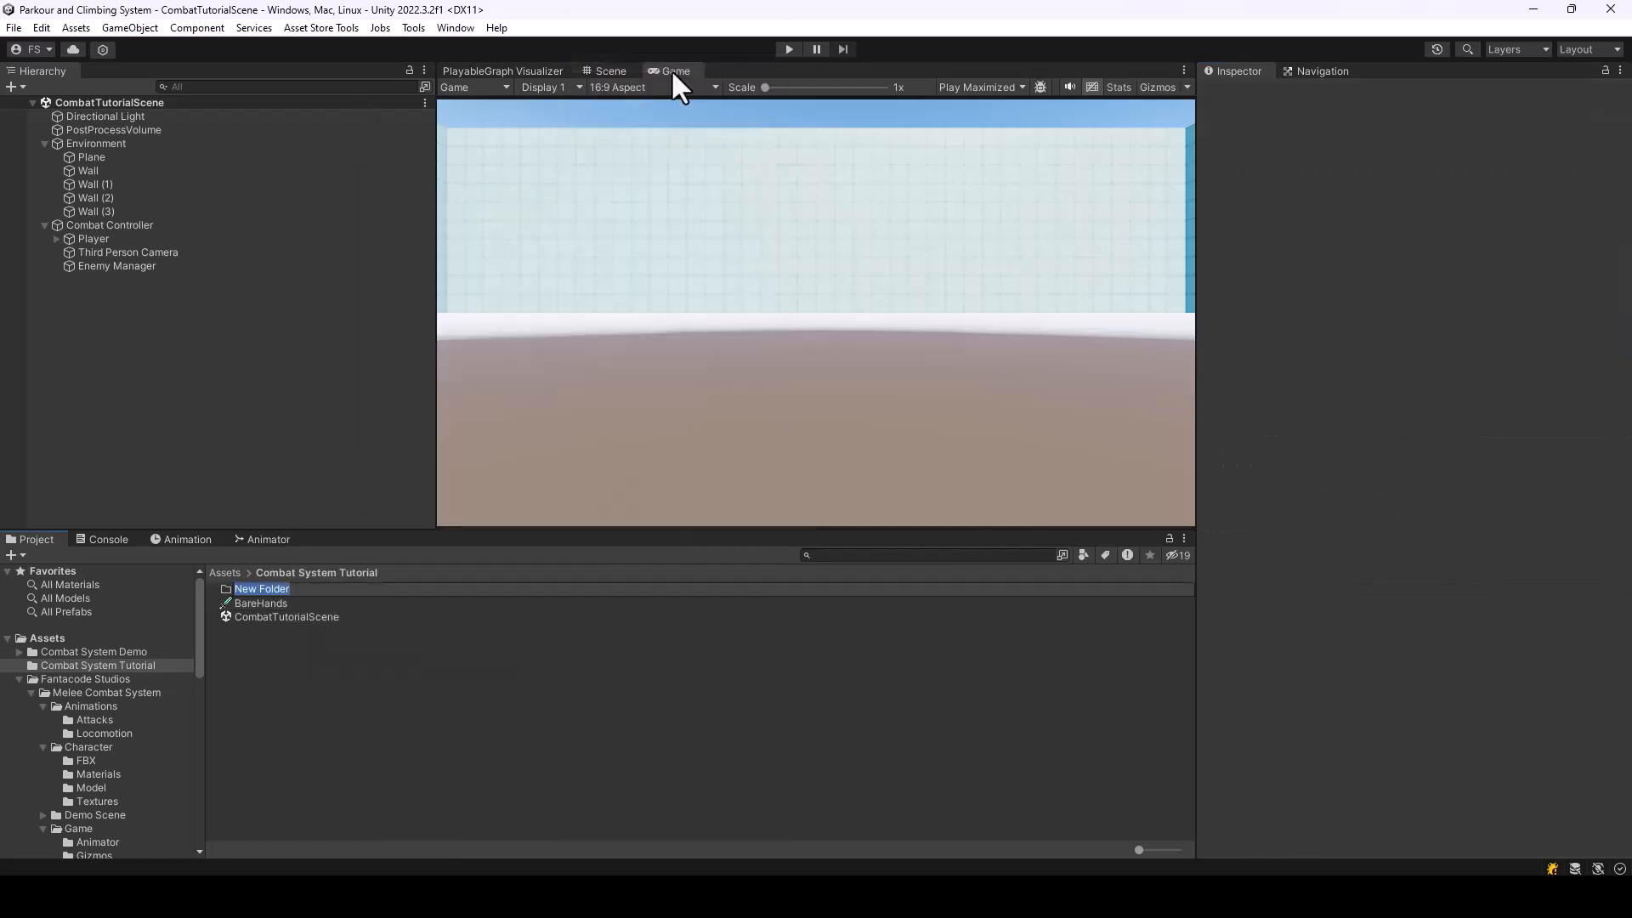
{"action": "type", "text": "Attacks"}
{"action": "key", "text": "Return"}
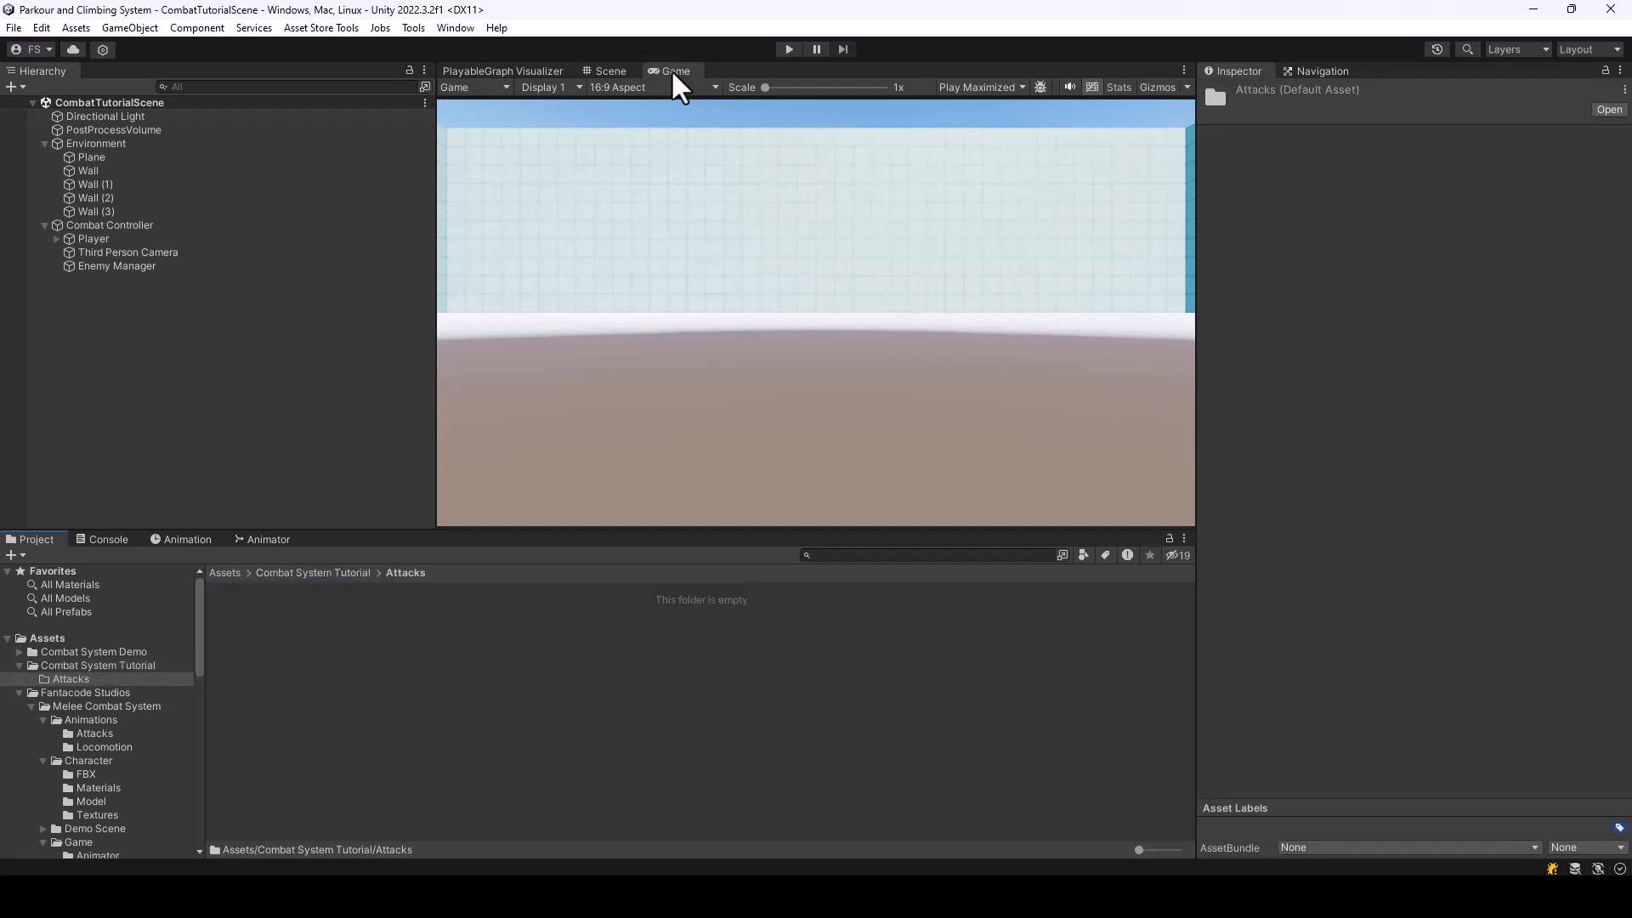
Create a Combat System attack data asset in the Attacks folder and look over the Fighting Animset Pro page in the browser
{"action": "right_click", "coordinate": [403, 683]}
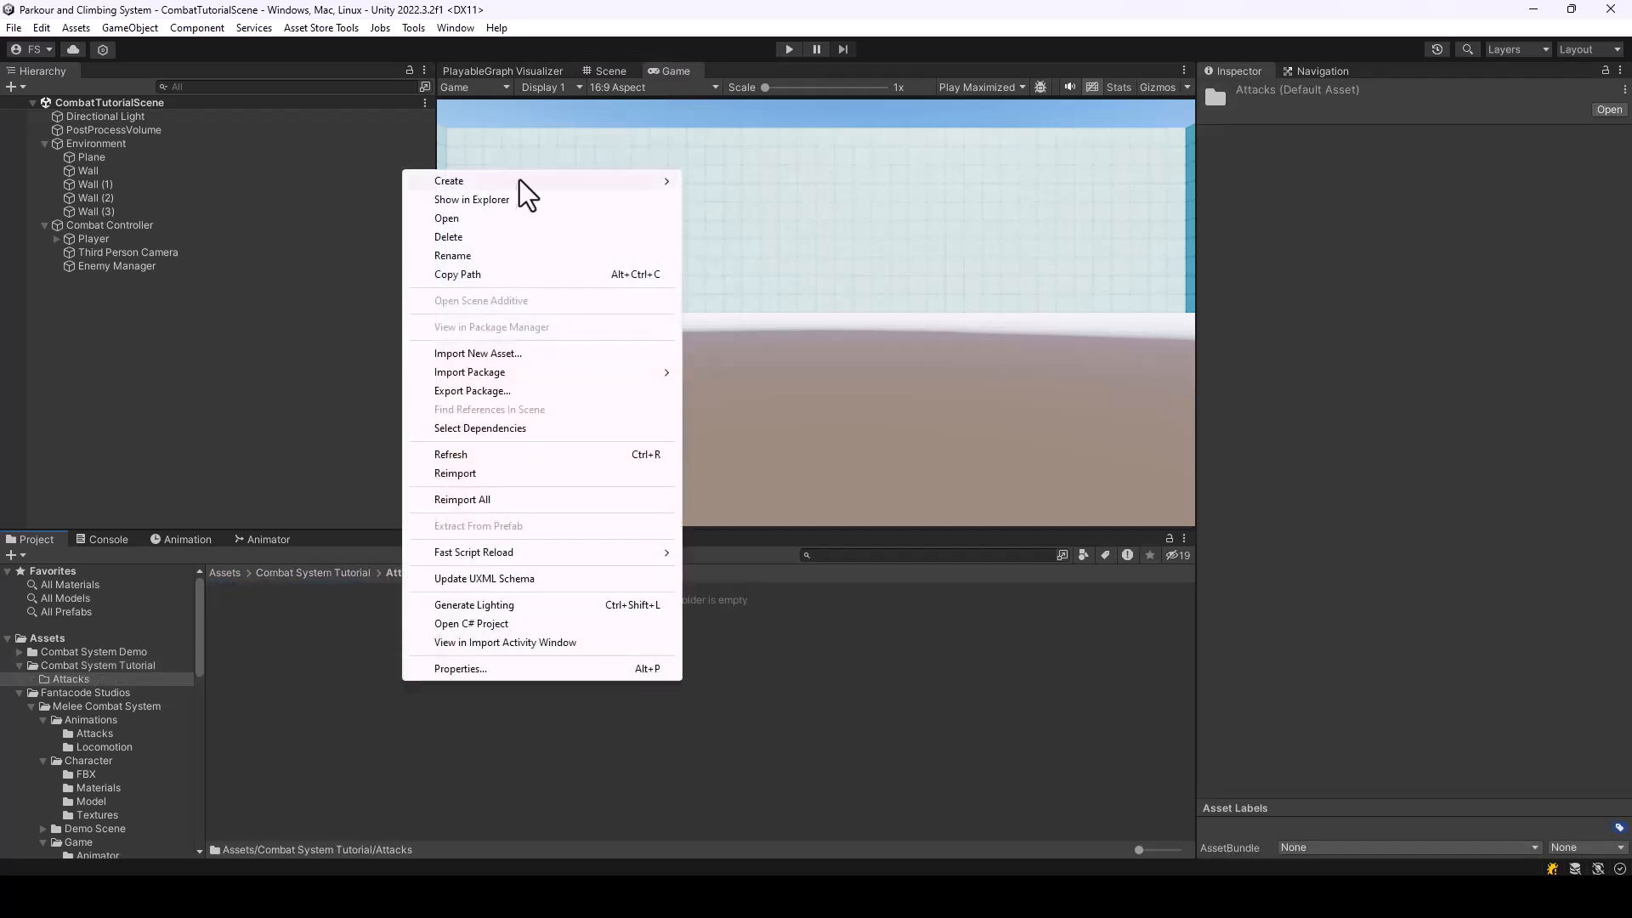
{"action": "mouse_move", "coordinate": [521, 184]}
{"action": "mouse_move", "coordinate": [799, 23]}
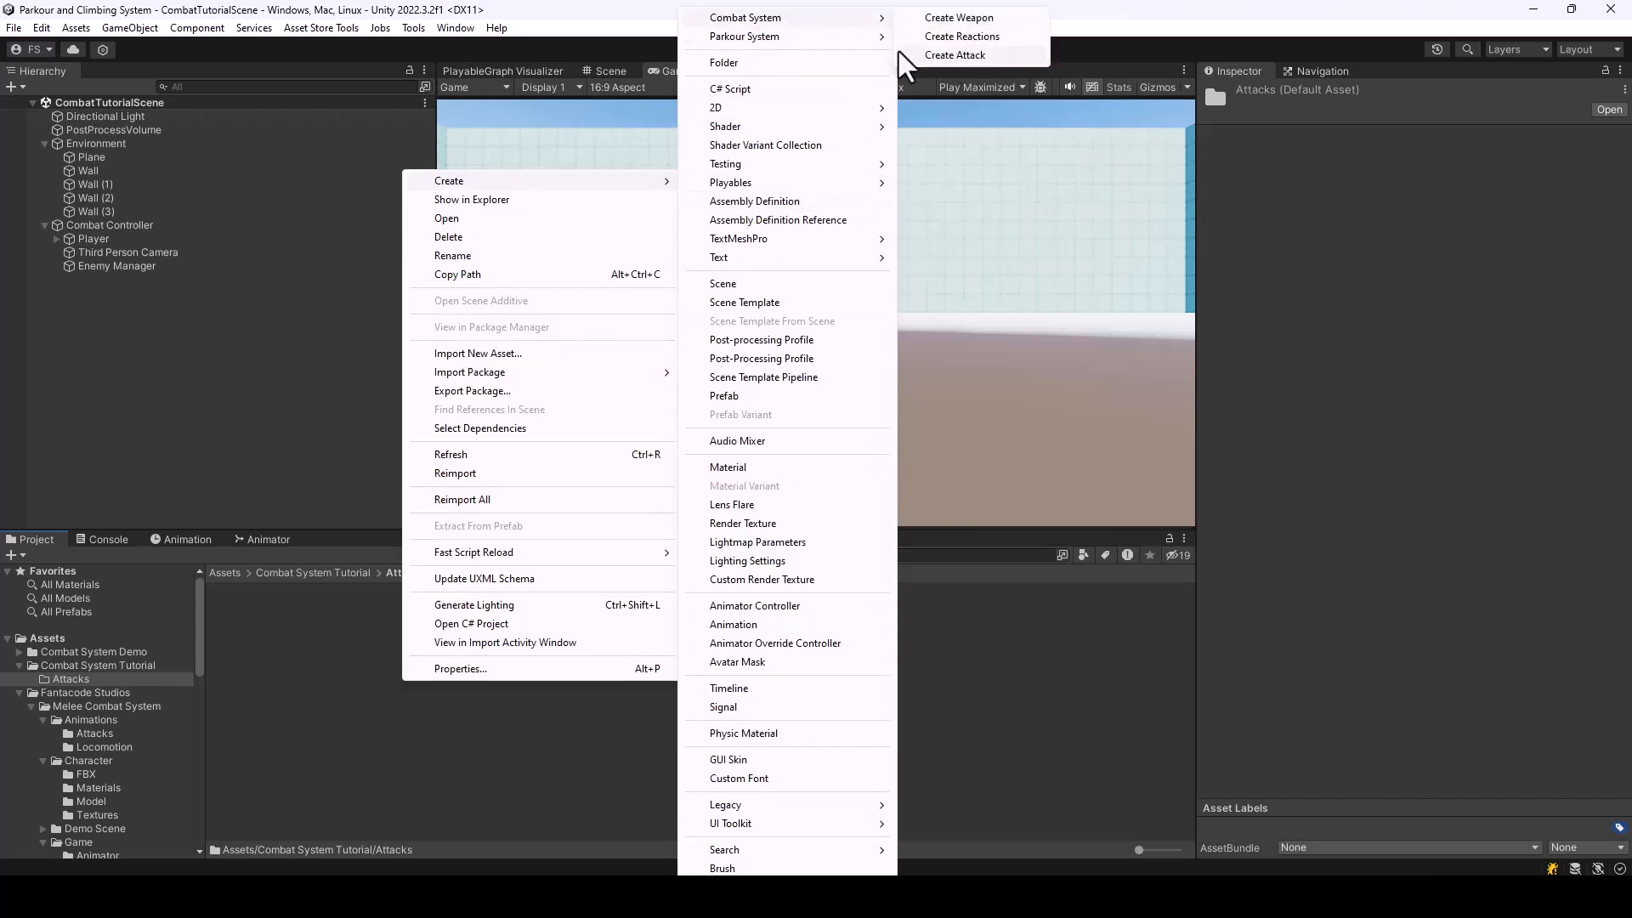
{"action": "left_click", "coordinate": [963, 56]}
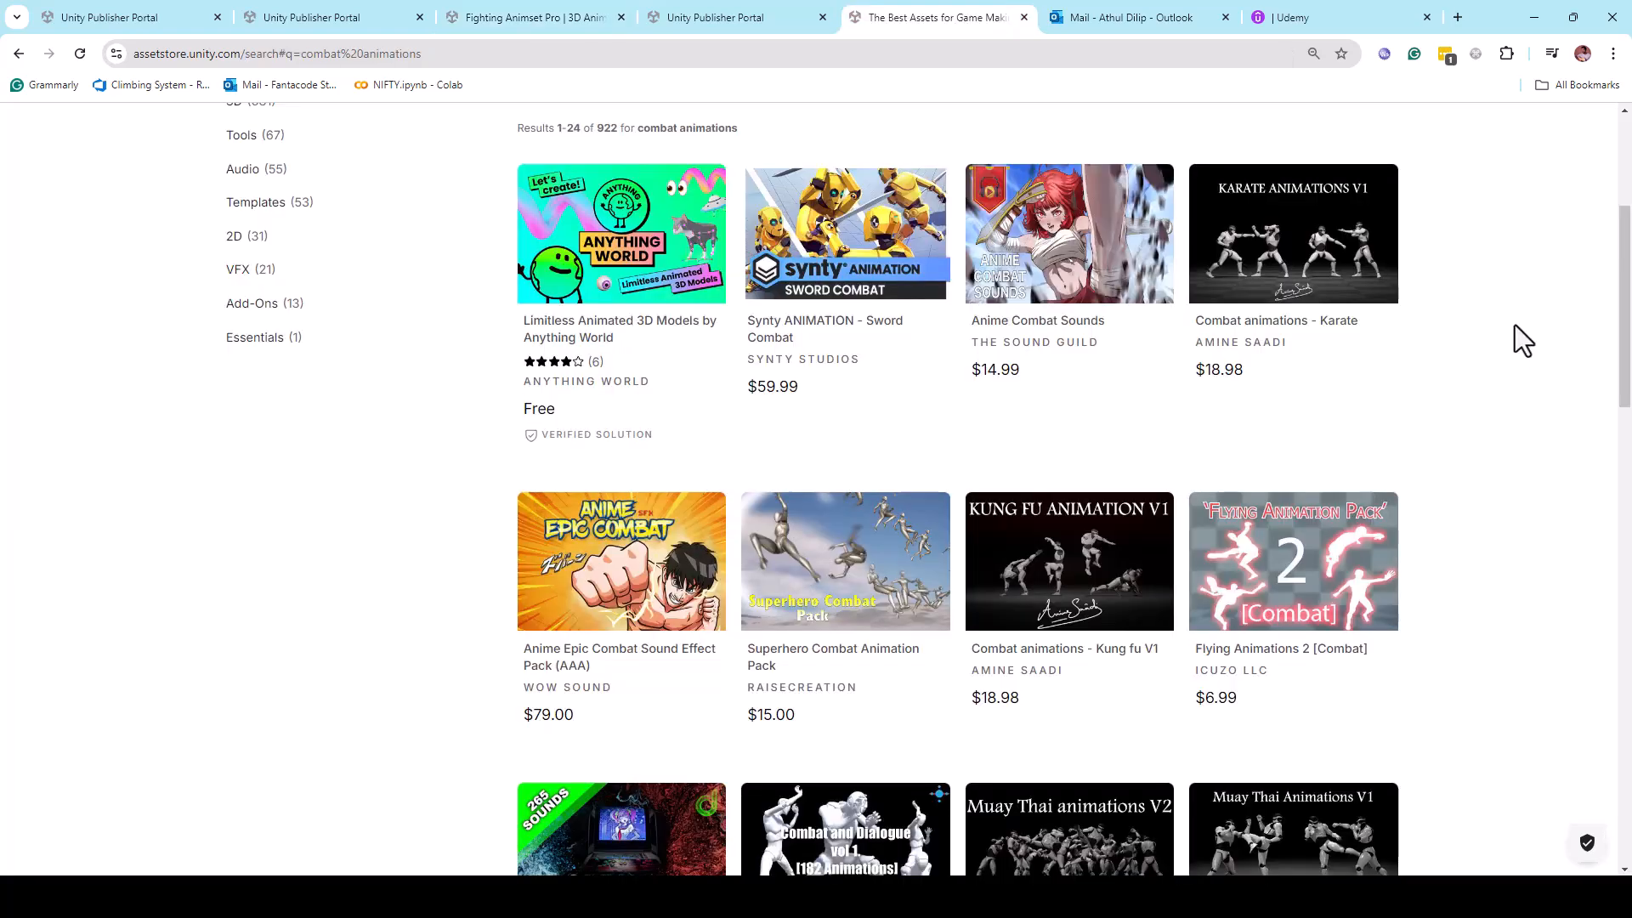
{"action": "scroll", "coordinate": [1515, 325], "scroll_direction": "down", "scroll_amount": 4}
{"action": "scroll", "coordinate": [1514, 325], "scroll_direction": "down", "scroll_amount": 5}
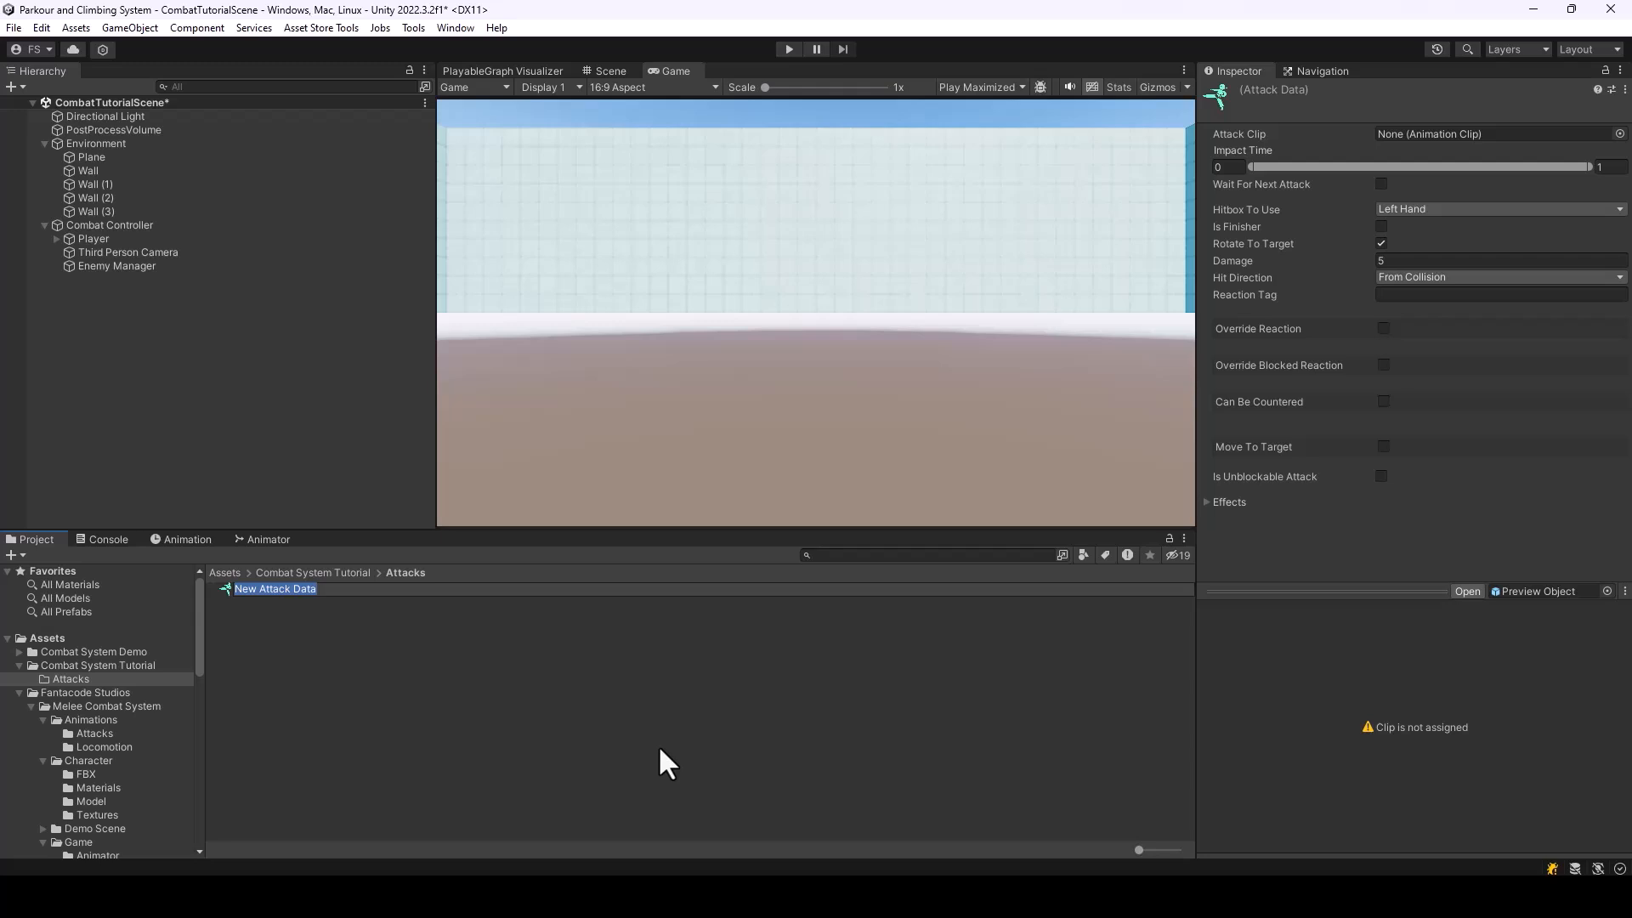
Name the new attack data asset Left Hook Punch
{"action": "type", "text": "Left hoo"}
{"action": "key", "text": "BackSpace"}
{"action": "key", "text": "BackSpace"}
{"action": "key", "text": "BackSpace"}
{"action": "type", "text": "Hook Punch"}
{"action": "key", "text": "Return"}
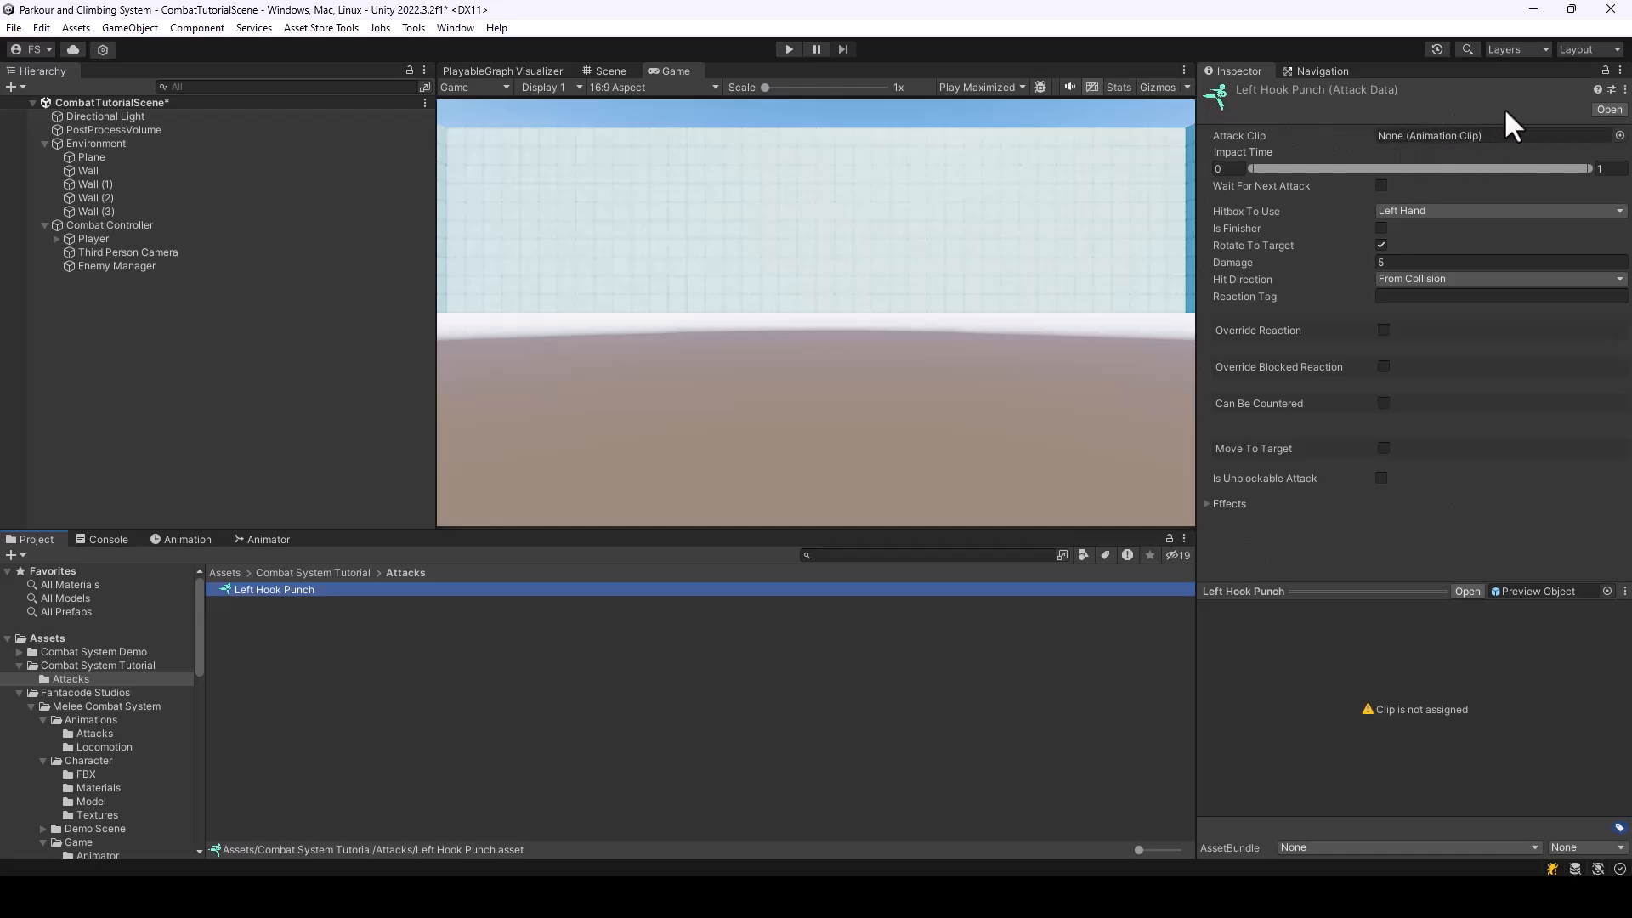
Search the animation clips for Hook_L and assign KB_m_Hook_L as the attack clip of Left Hook Punch
{"action": "left_click", "coordinate": [1618, 135]}
{"action": "type", "text": "Hook_L"}
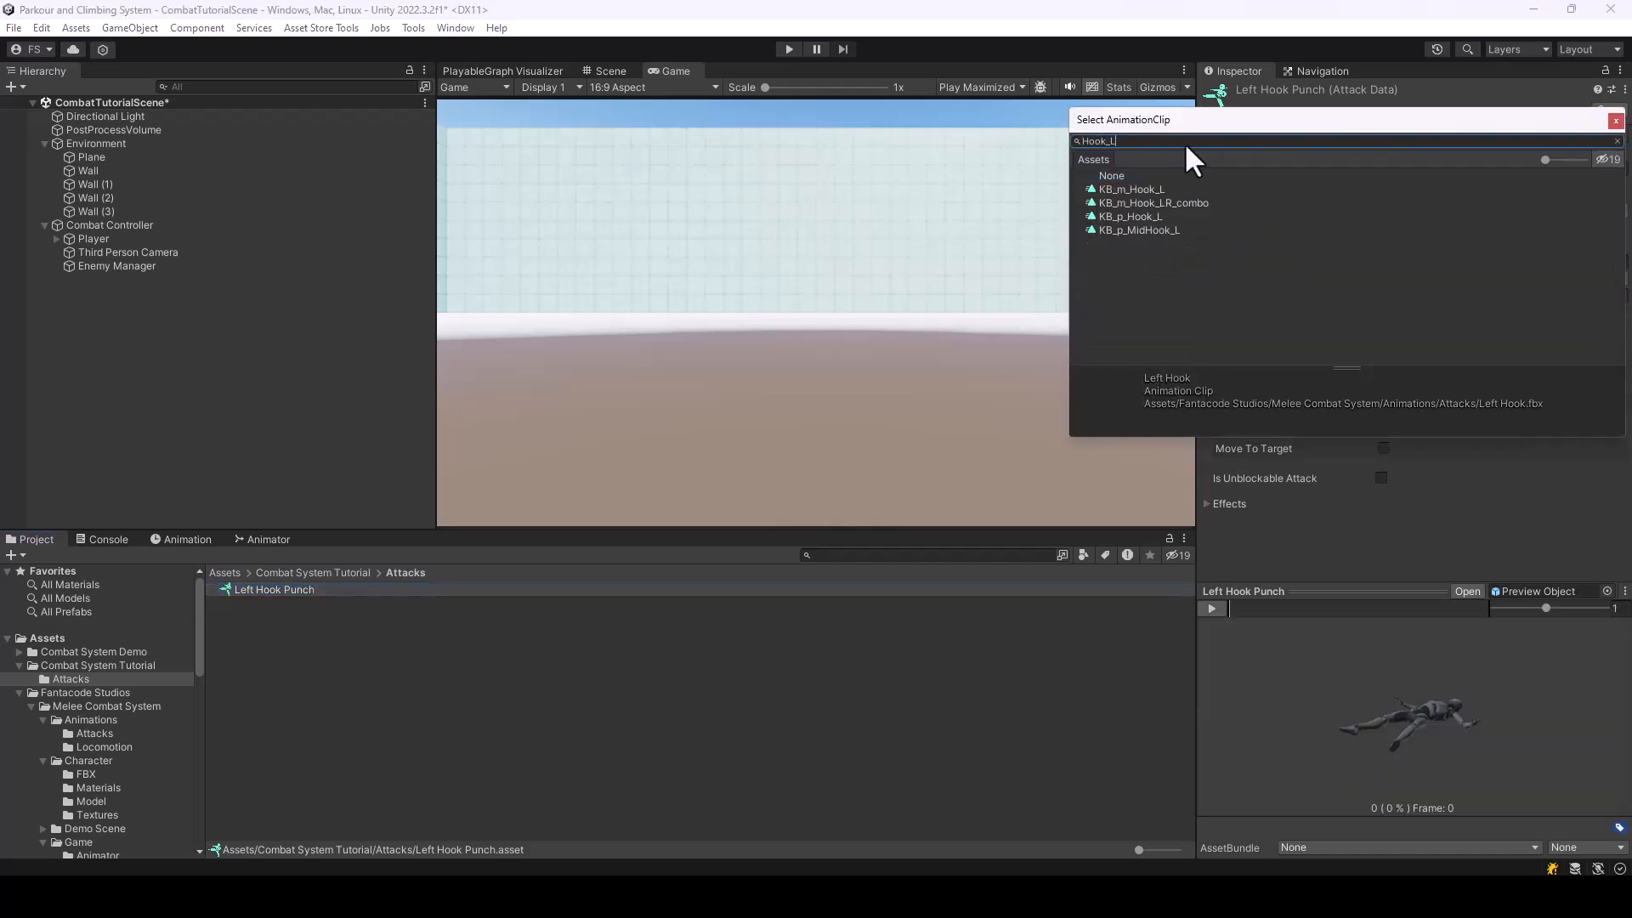
{"action": "left_click", "coordinate": [1131, 189]}
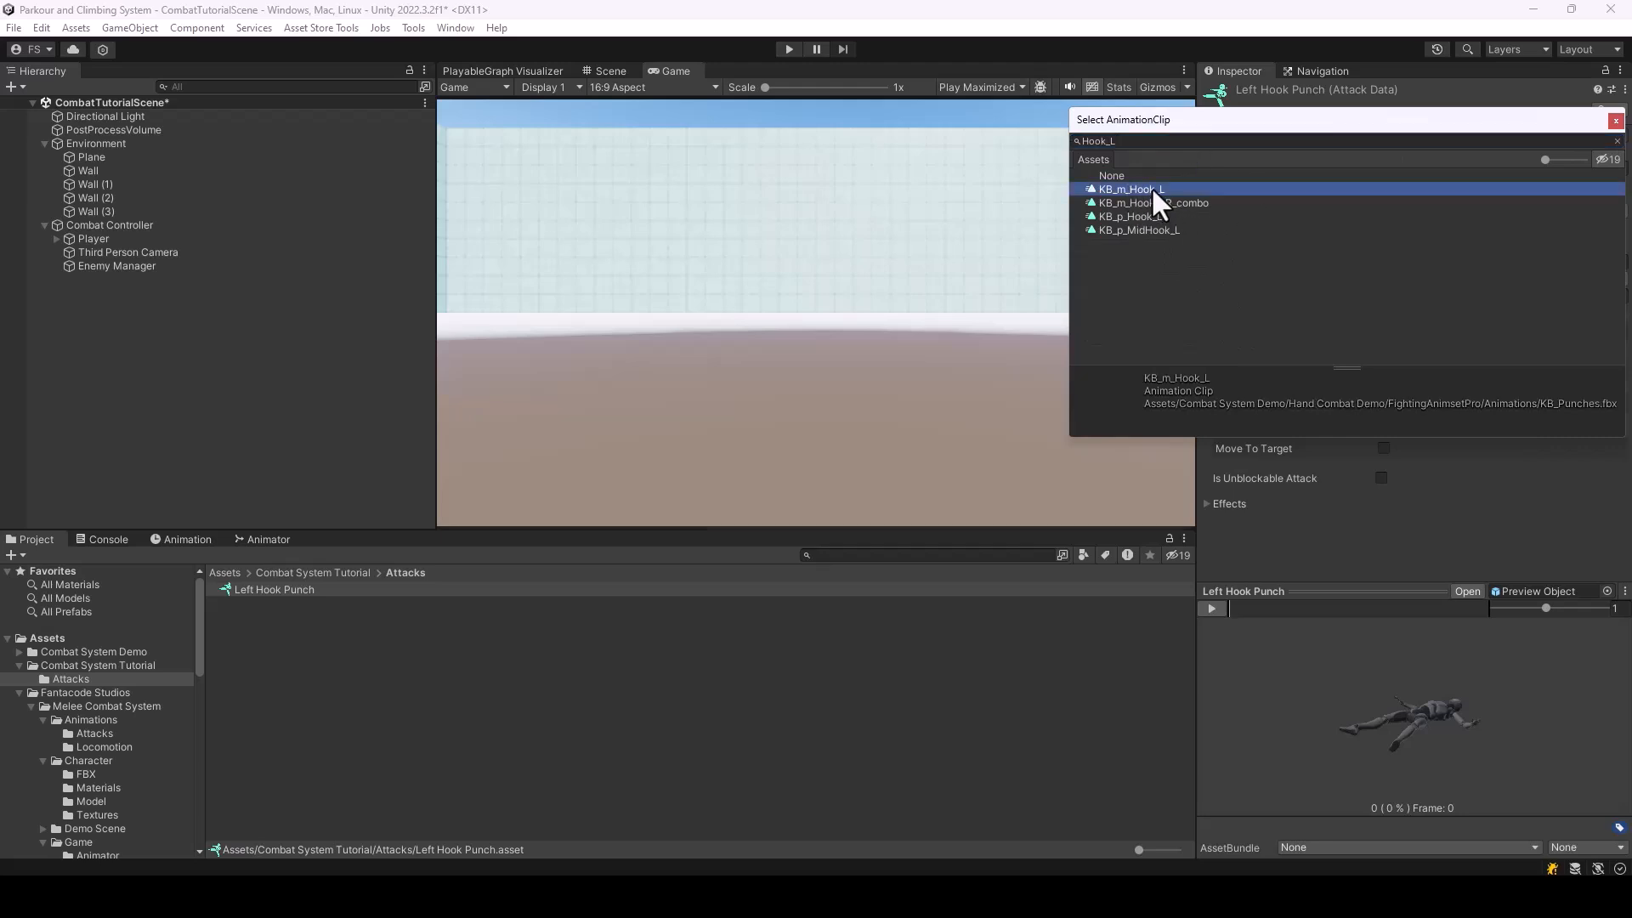
{"action": "double_click", "coordinate": [1151, 189]}
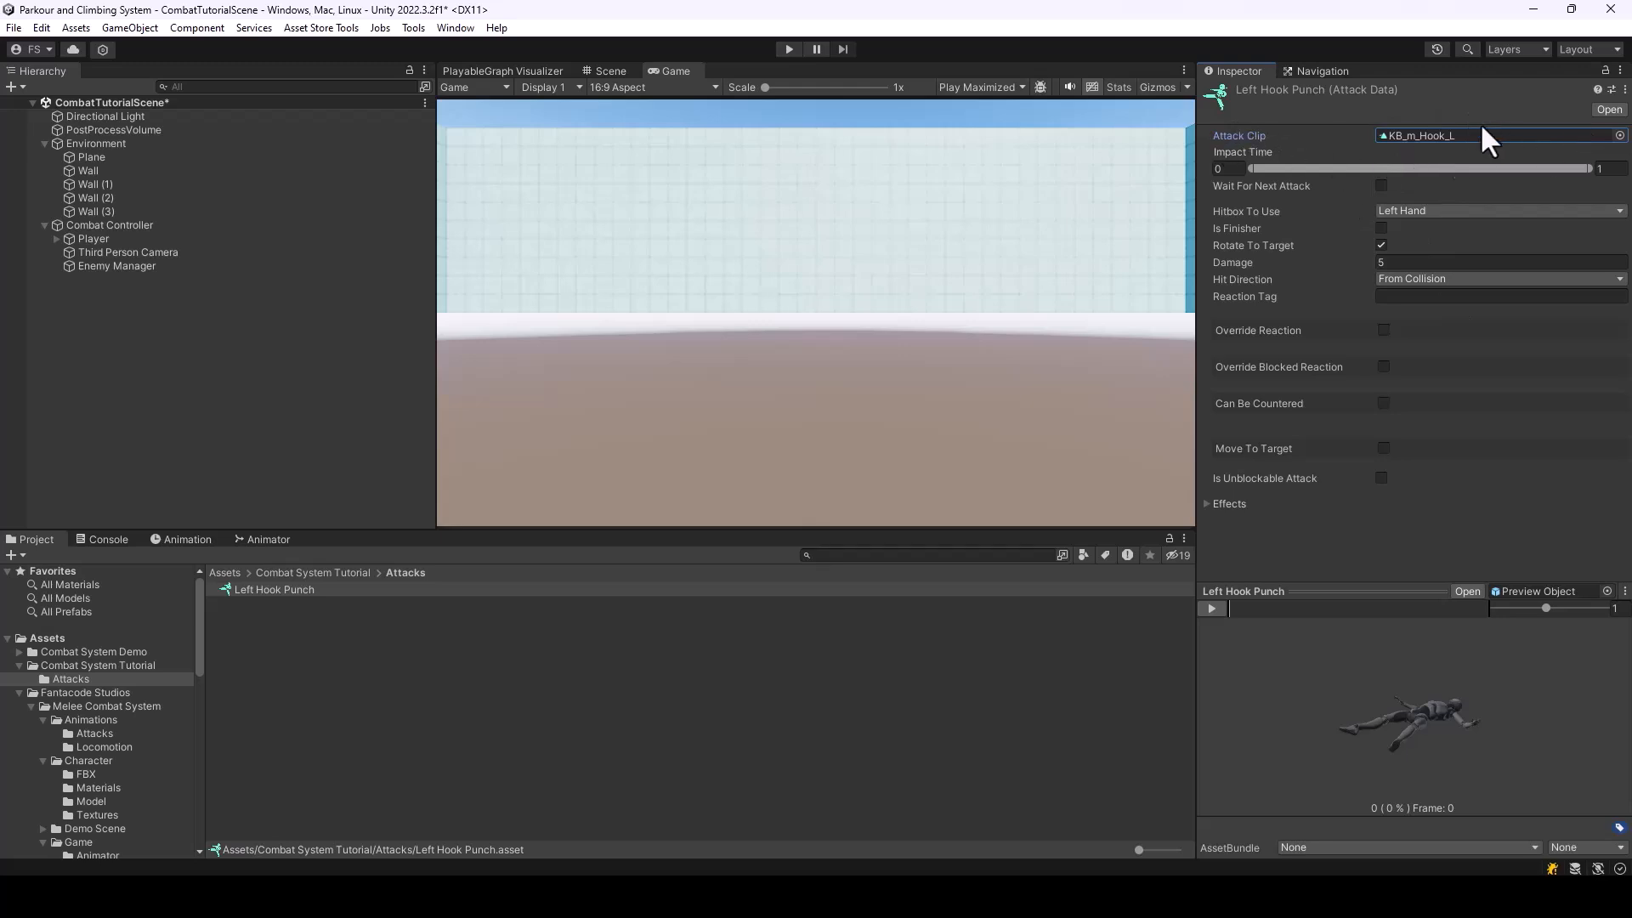
Scrub through the hook punch animation in the preview and play it back
{"action": "mouse_move", "coordinate": [1249, 610]}
{"action": "left_mouse_down"}
{"action": "mouse_move", "coordinate": [1263, 605]}
{"action": "mouse_move", "coordinate": [1226, 607]}
{"action": "mouse_move", "coordinate": [1405, 631]}
{"action": "mouse_move", "coordinate": [1232, 619]}
{"action": "left_mouse_up"}
{"action": "left_click_drag", "start_coordinate": [1360, 586], "coordinate": [1359, 583]}
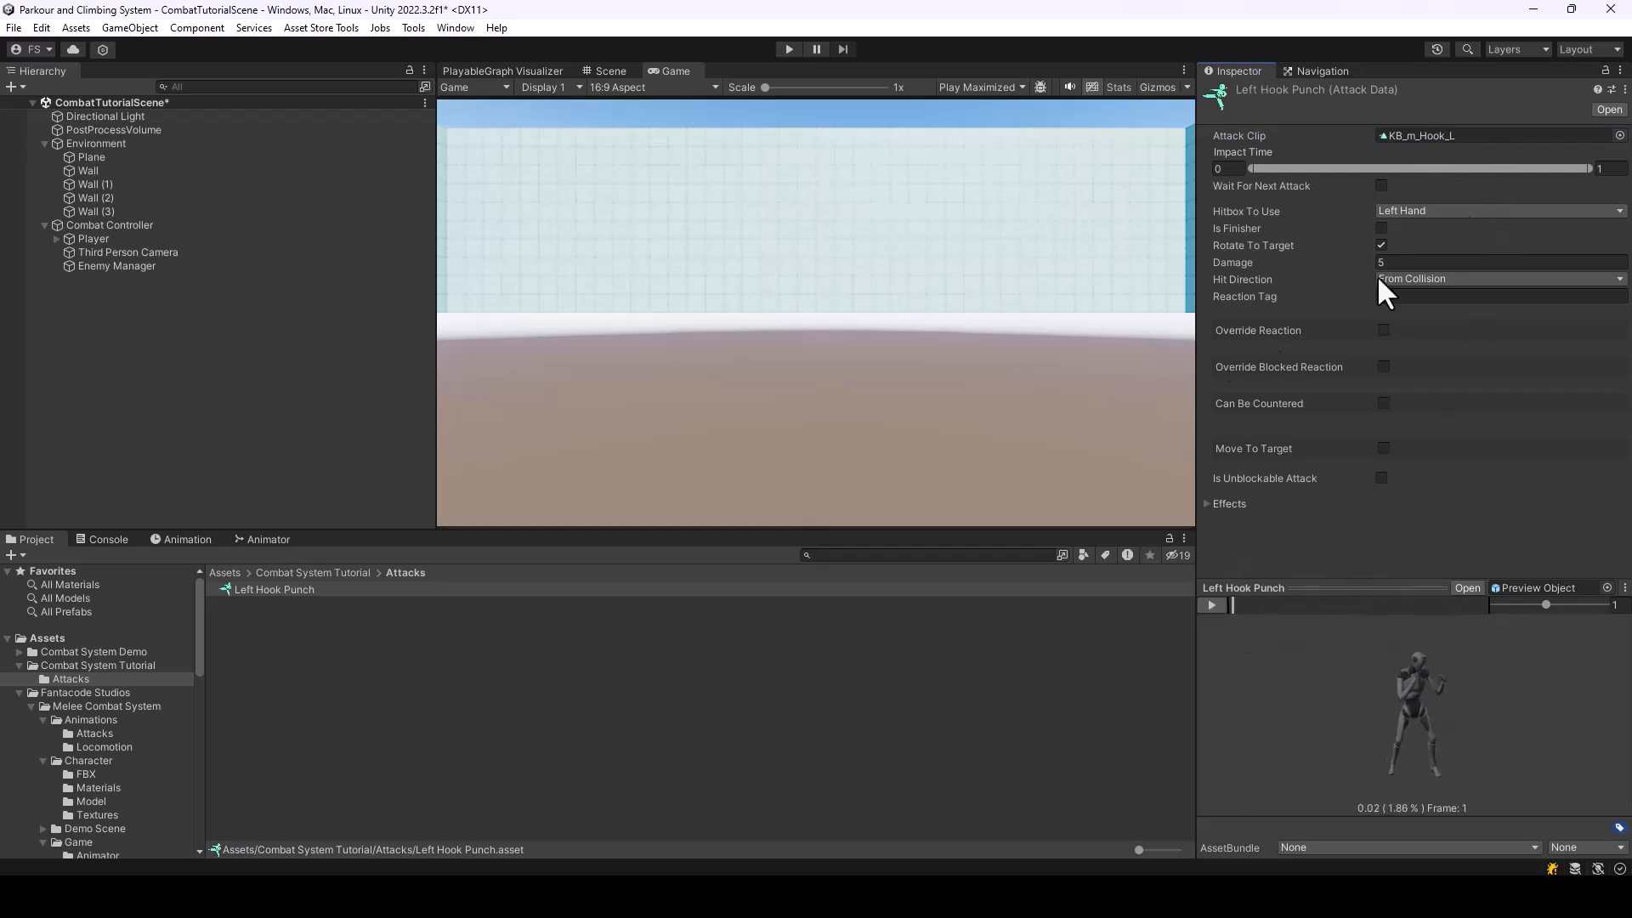
{"action": "mouse_move", "coordinate": [1242, 609]}
{"action": "left_mouse_down"}
{"action": "mouse_move", "coordinate": [1340, 609]}
{"action": "mouse_move", "coordinate": [1218, 613]}
{"action": "mouse_move", "coordinate": [1251, 616]}
{"action": "left_mouse_up"}
{"action": "left_click", "coordinate": [1211, 605]}
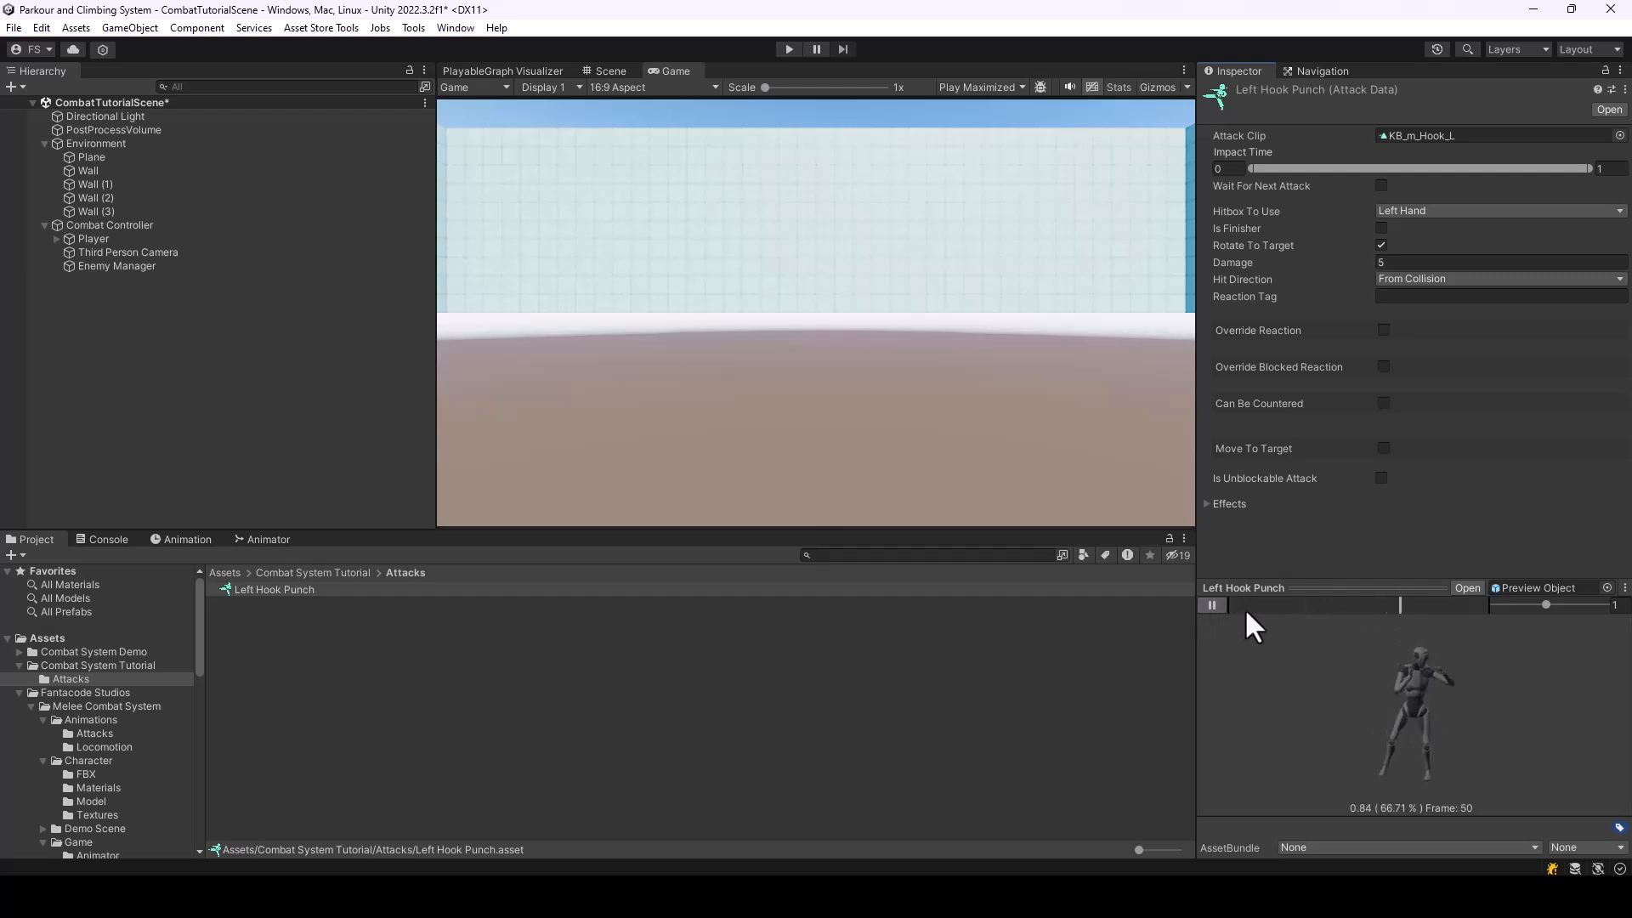
Pause the preview and set the impact time range of Left Hook Punch to 0.26–0.38
{"action": "left_click", "coordinate": [1211, 605]}
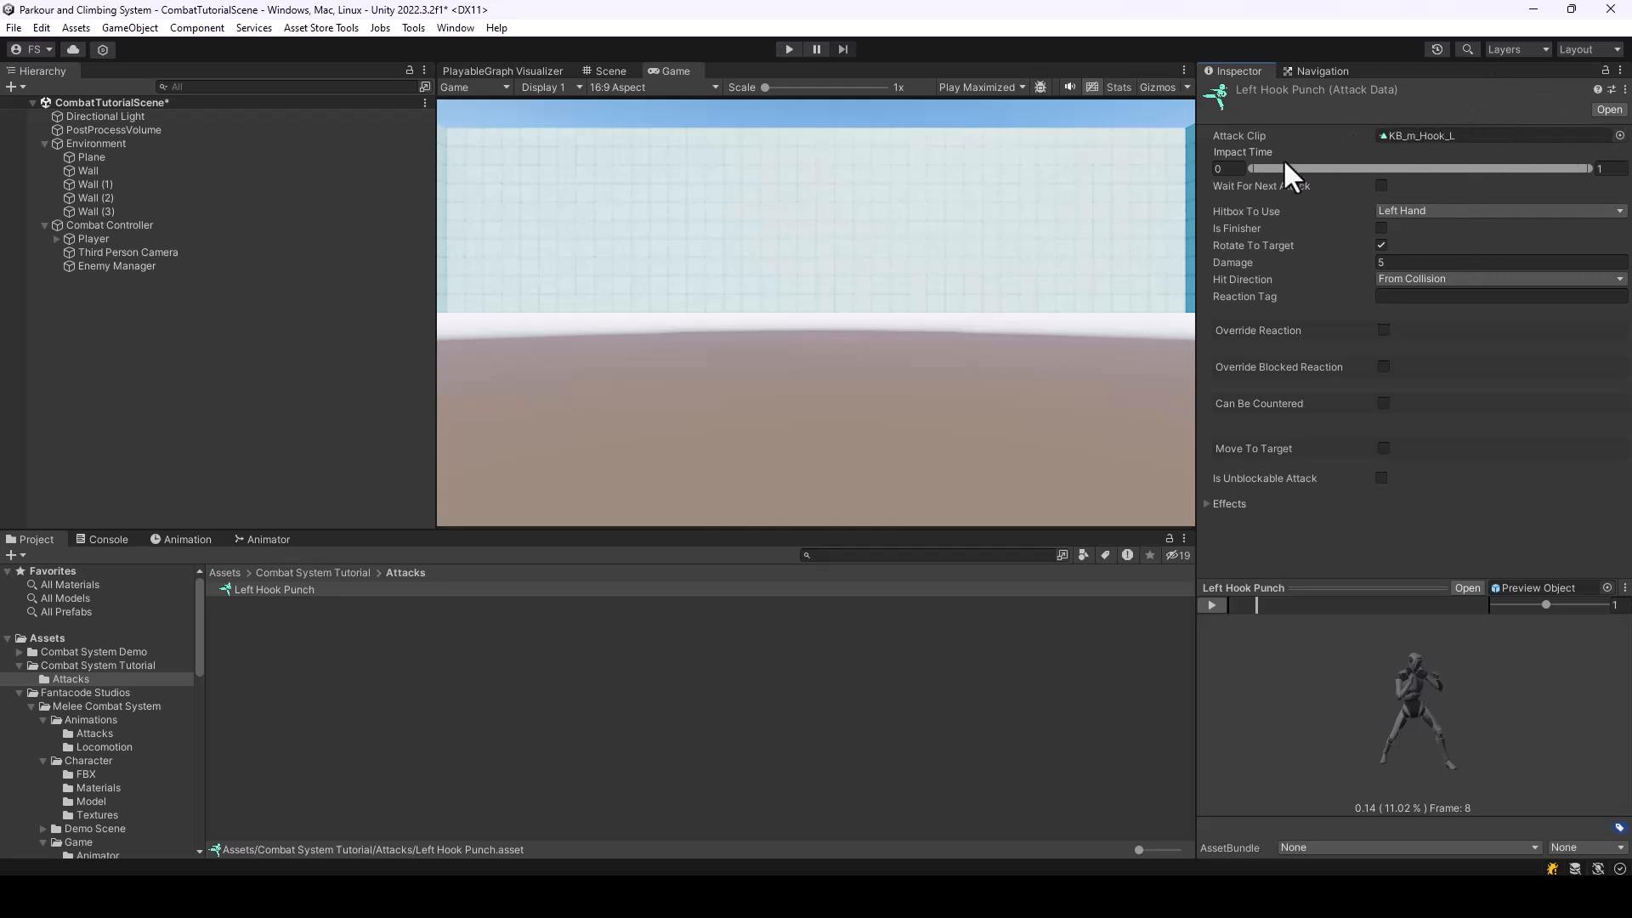
{"action": "left_click_drag", "start_coordinate": [1249, 169], "coordinate": [1343, 215]}
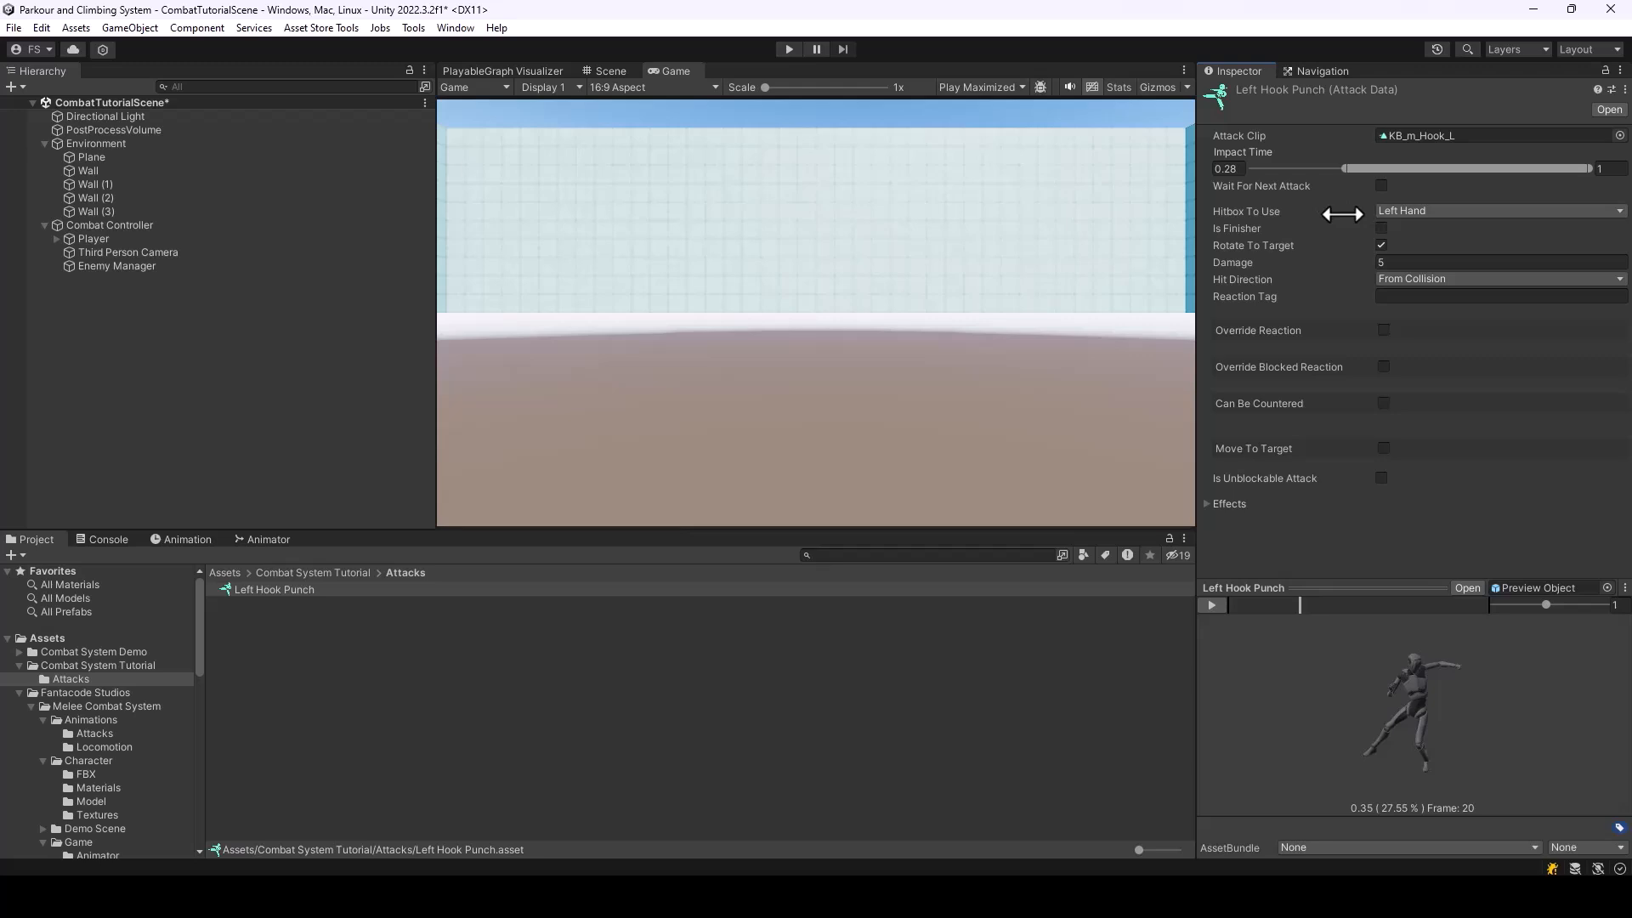
{"action": "left_click_drag", "start_coordinate": [1342, 214], "coordinate": [1248, 169]}
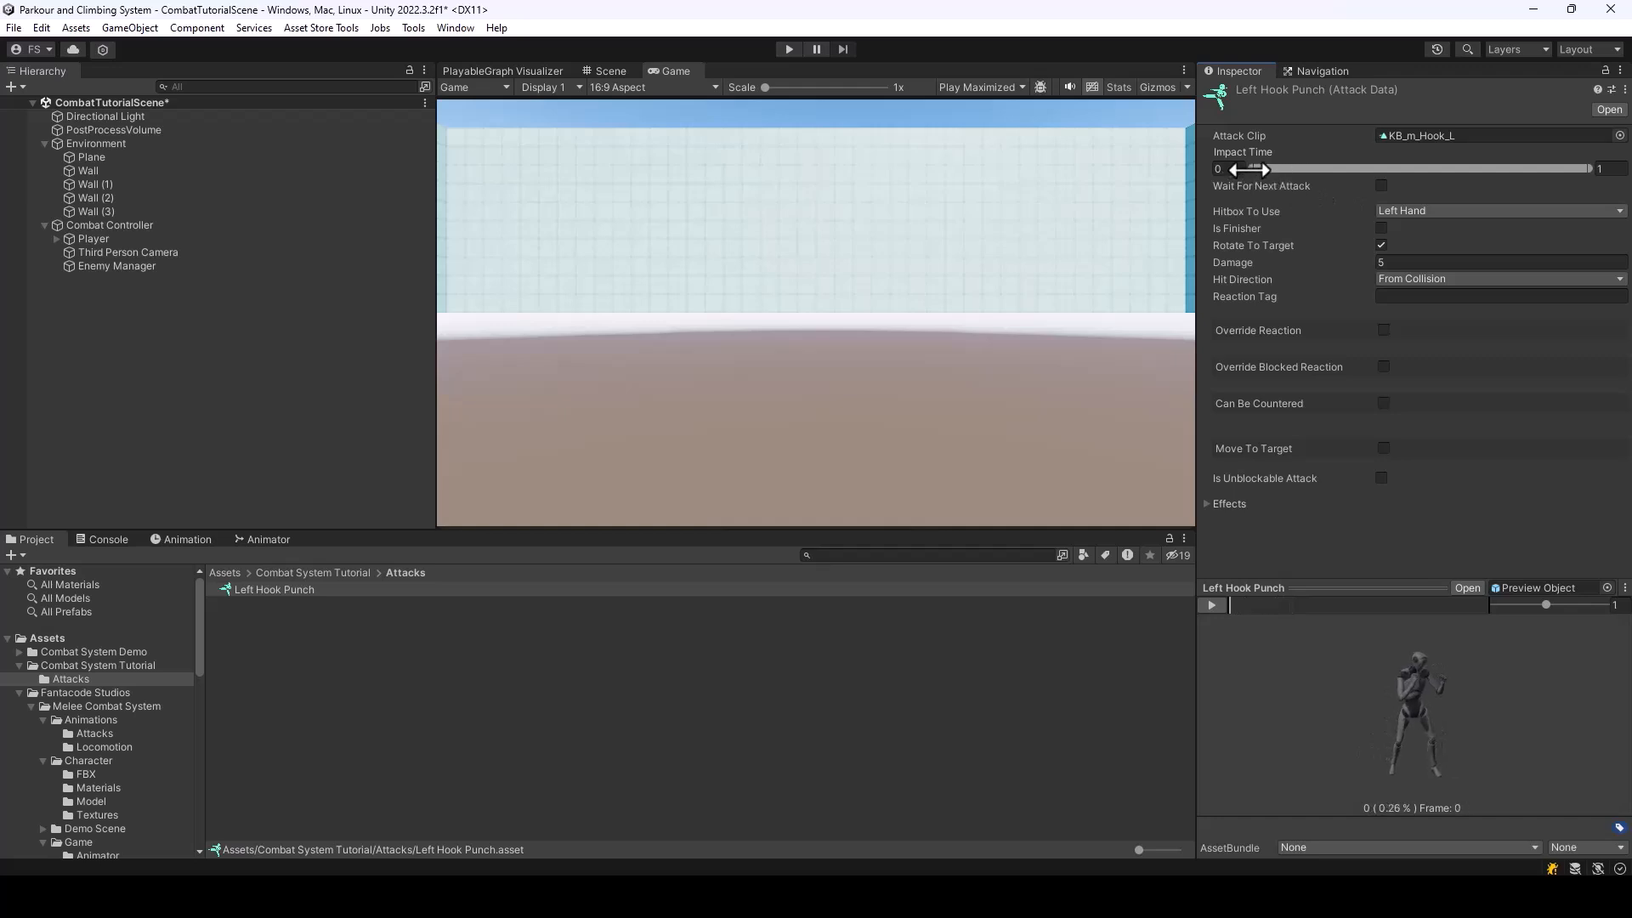
{"action": "left_click_drag", "start_coordinate": [1248, 170], "coordinate": [1330, 192]}
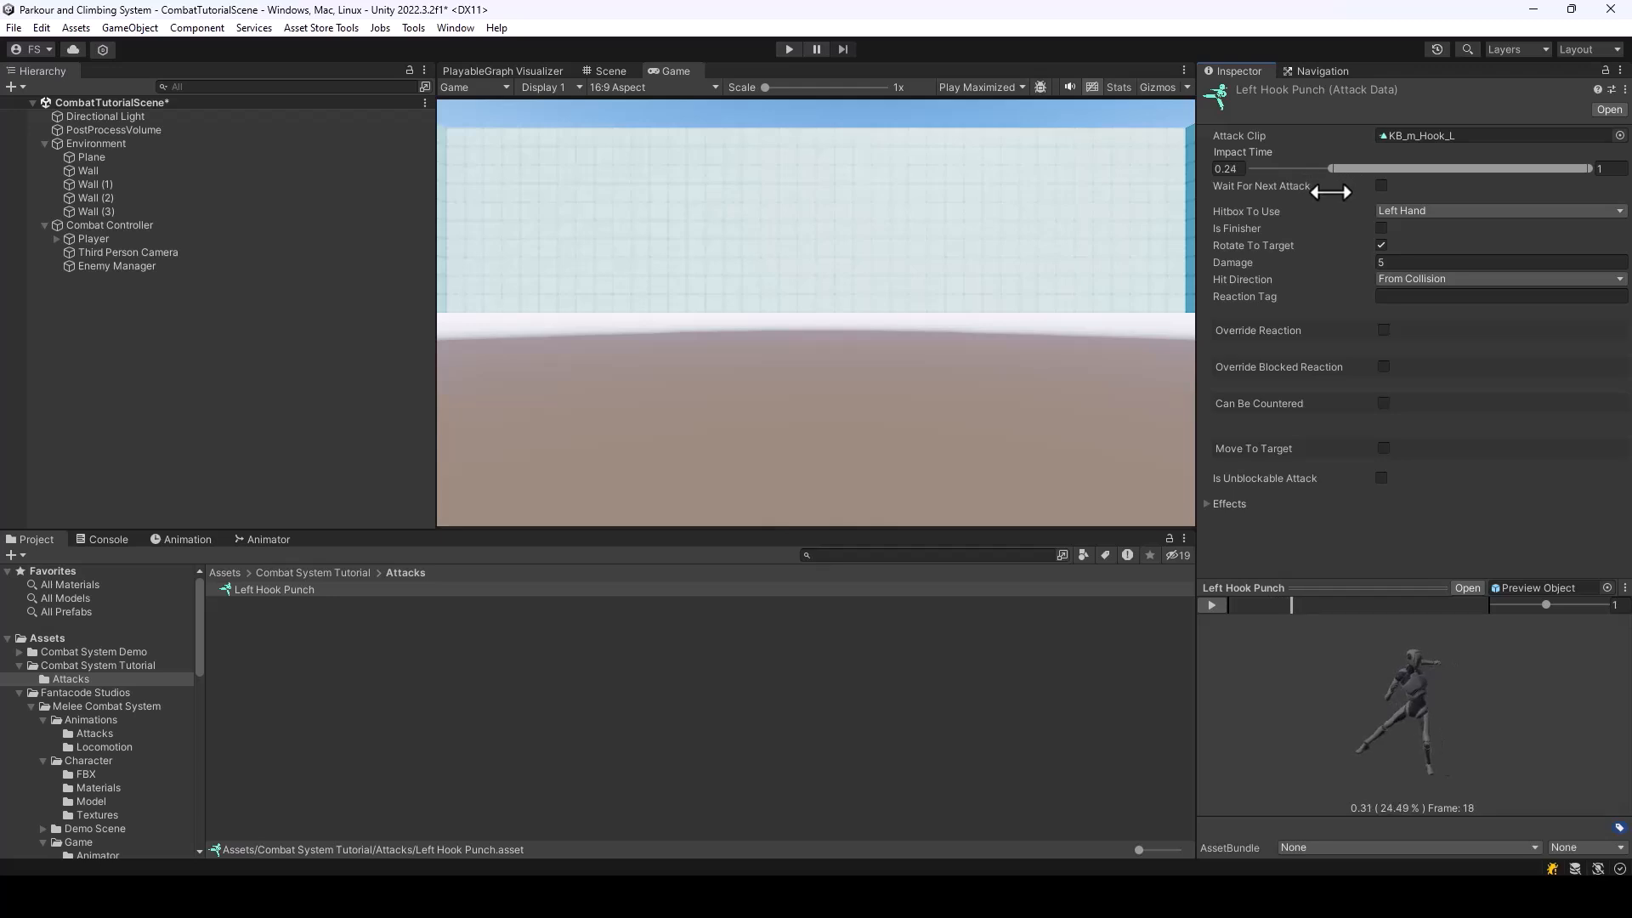
{"action": "mouse_move", "coordinate": [1330, 192]}
{"action": "left_mouse_down"}
{"action": "mouse_move", "coordinate": [1316, 185]}
{"action": "mouse_move", "coordinate": [1381, 189]}
{"action": "mouse_move", "coordinate": [1331, 180]}
{"action": "mouse_move", "coordinate": [1375, 194]}
{"action": "mouse_move", "coordinate": [1358, 170]}
{"action": "mouse_move", "coordinate": [1322, 177]}
{"action": "left_mouse_up"}
{"action": "left_click_drag", "start_coordinate": [1587, 170], "coordinate": [1526, 168]}
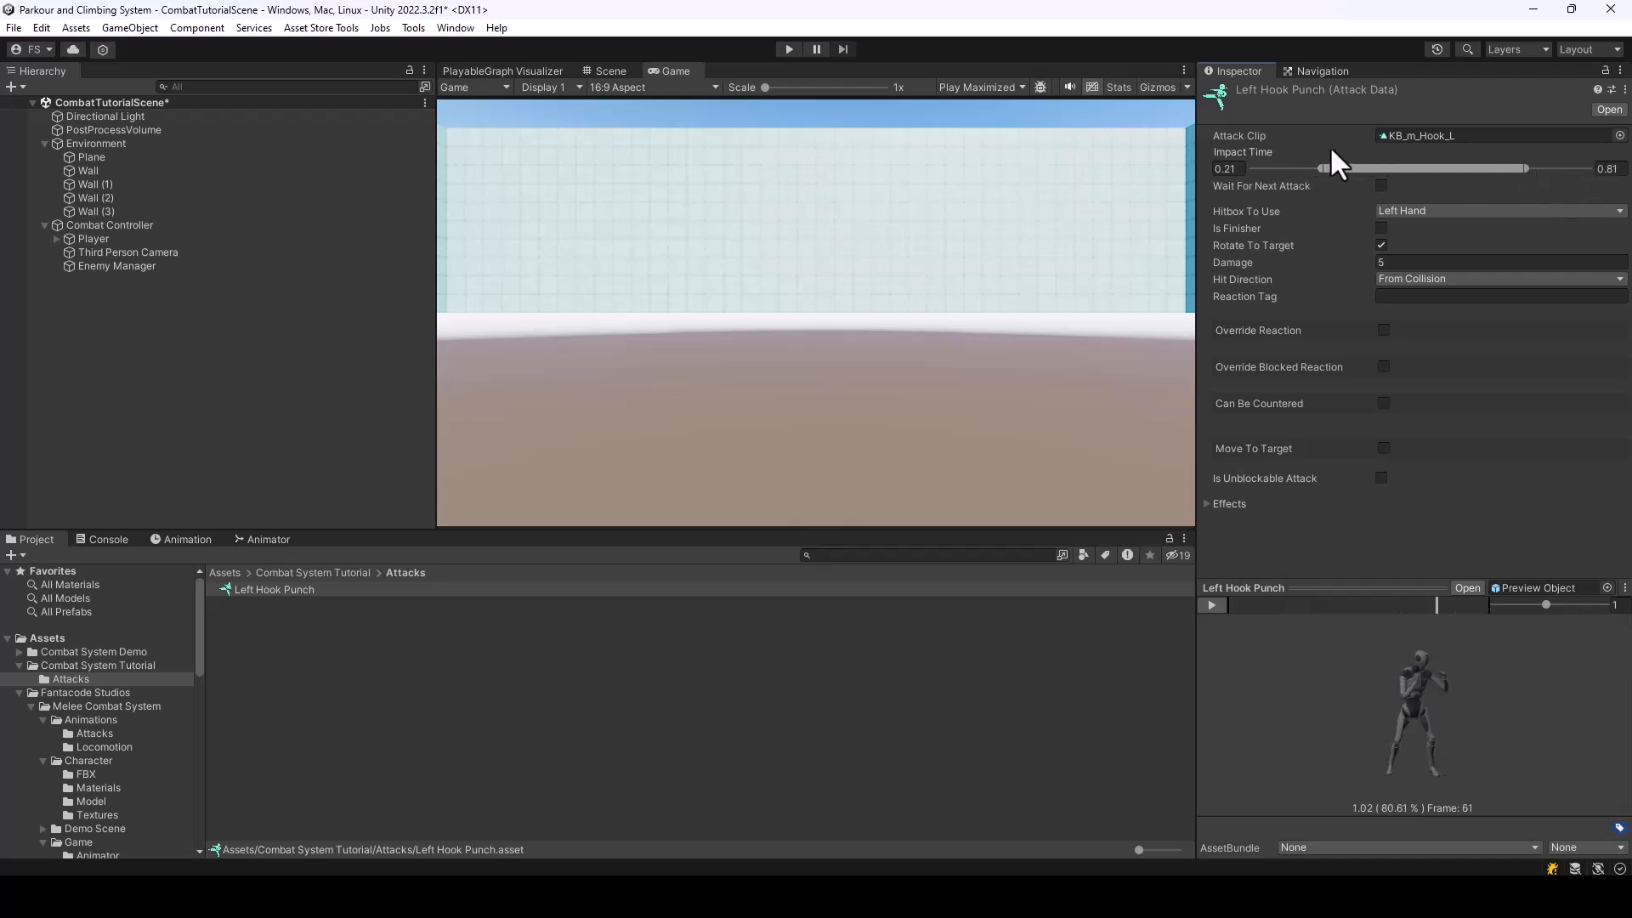
{"action": "left_click_drag", "start_coordinate": [1318, 168], "coordinate": [1339, 175]}
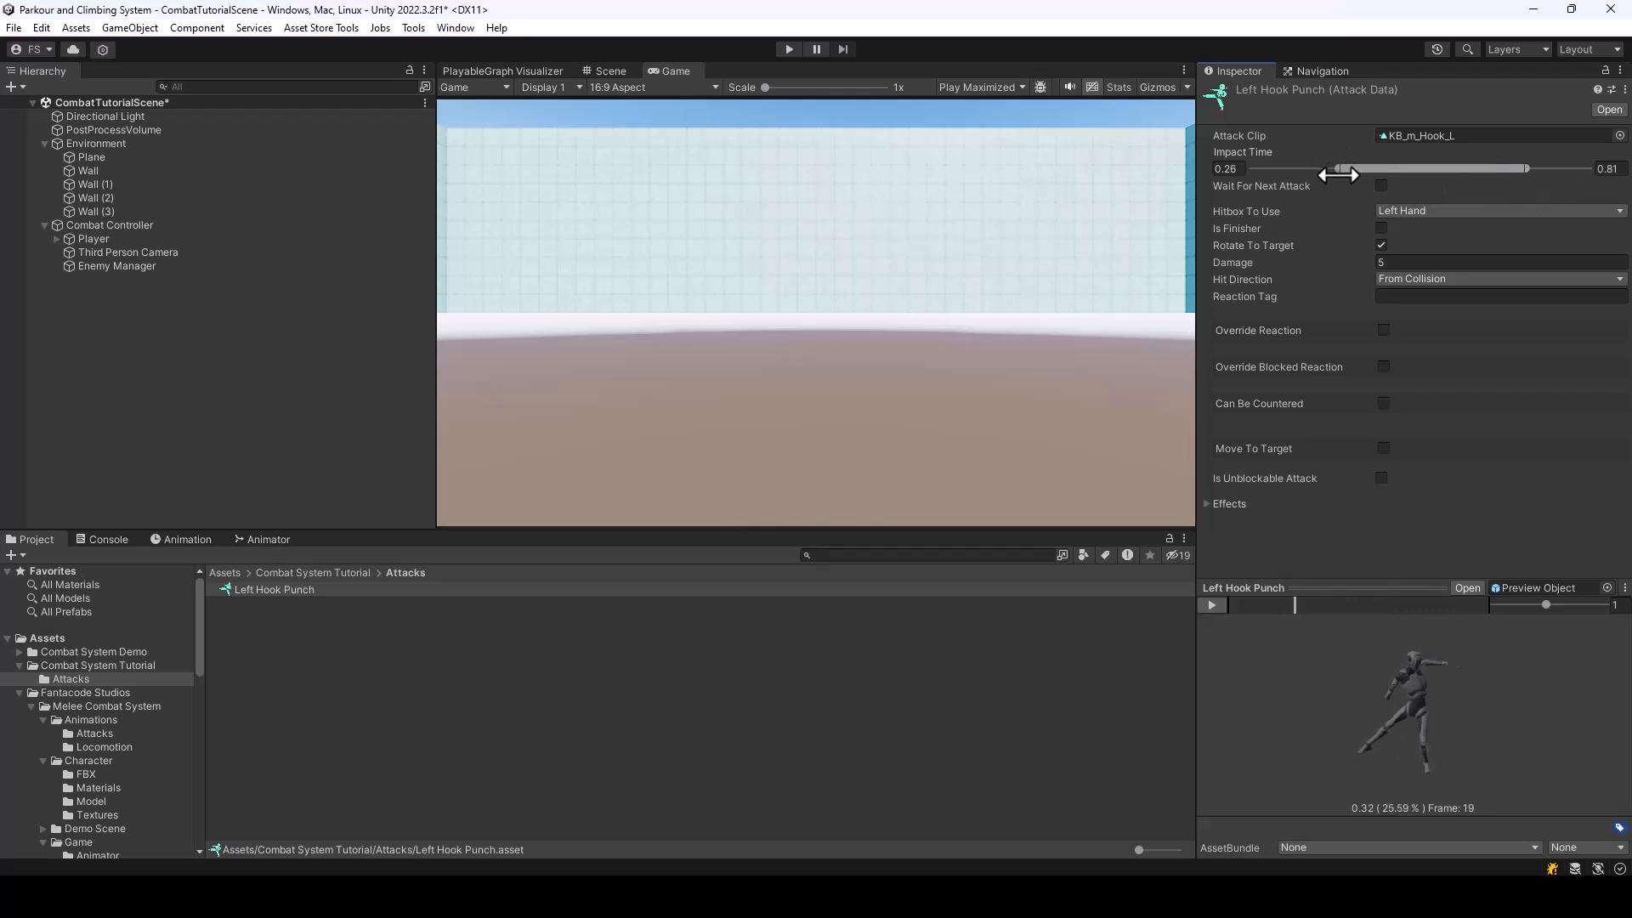
{"action": "mouse_move", "coordinate": [1527, 167]}
{"action": "left_mouse_down"}
{"action": "mouse_move", "coordinate": [1381, 165]}
{"action": "mouse_move", "coordinate": [1377, 182]}
{"action": "left_mouse_up"}
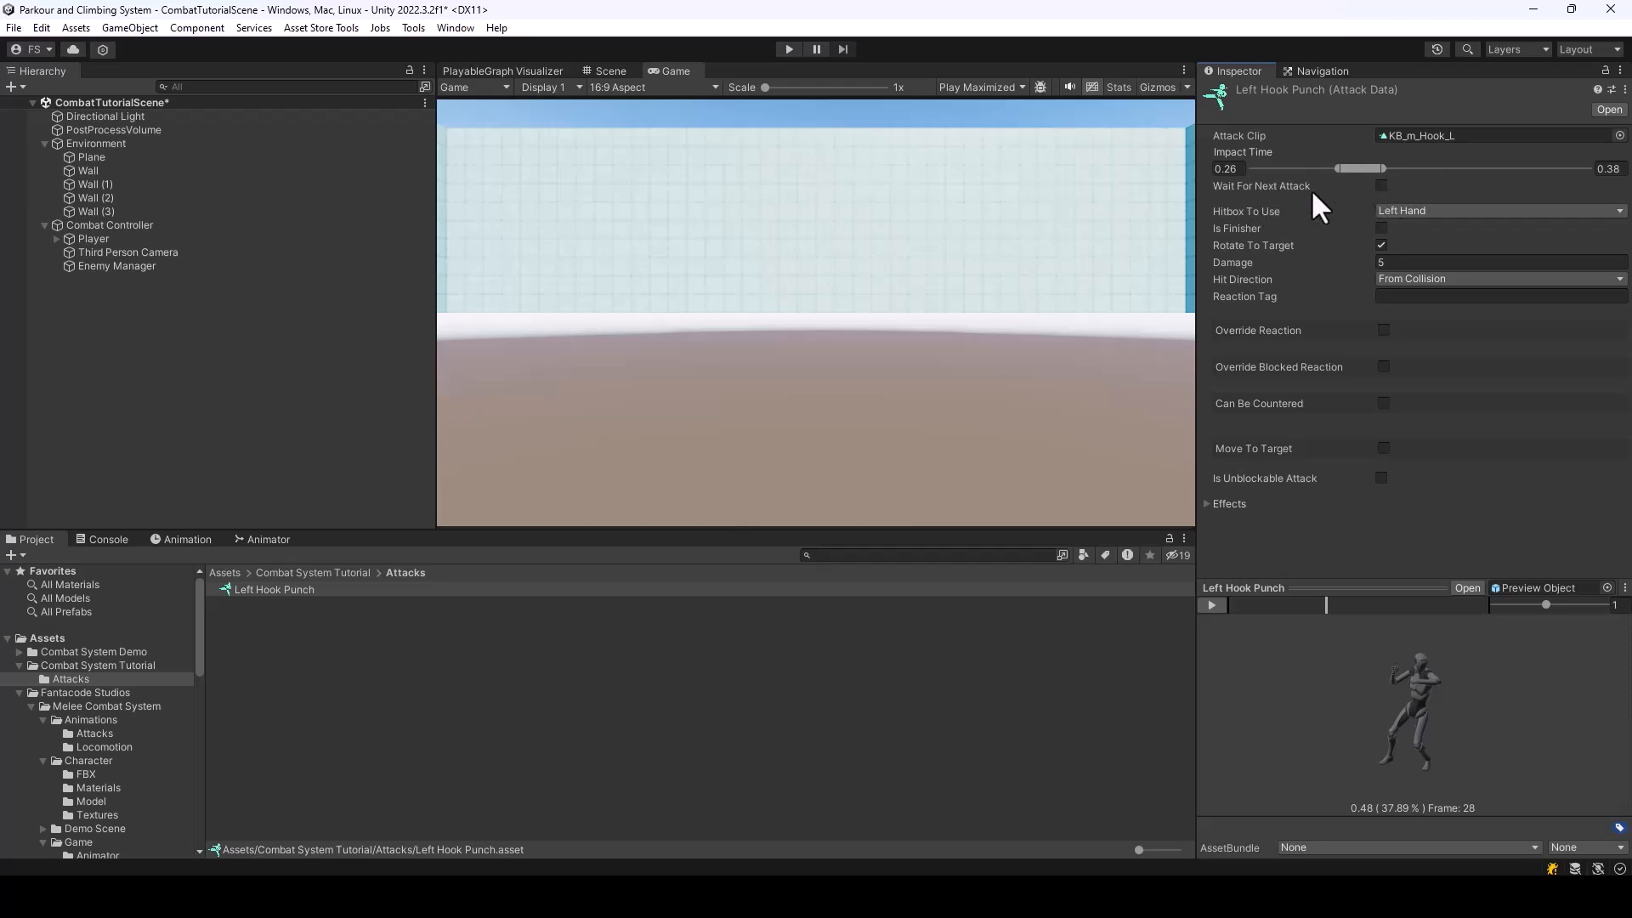
Choose Left Hand as the hitbox for Left Hook Punch and inspect the punch pose from other angles in the preview
{"action": "mouse_move", "coordinate": [1277, 188]}
{"action": "left_click", "coordinate": [1452, 211]}
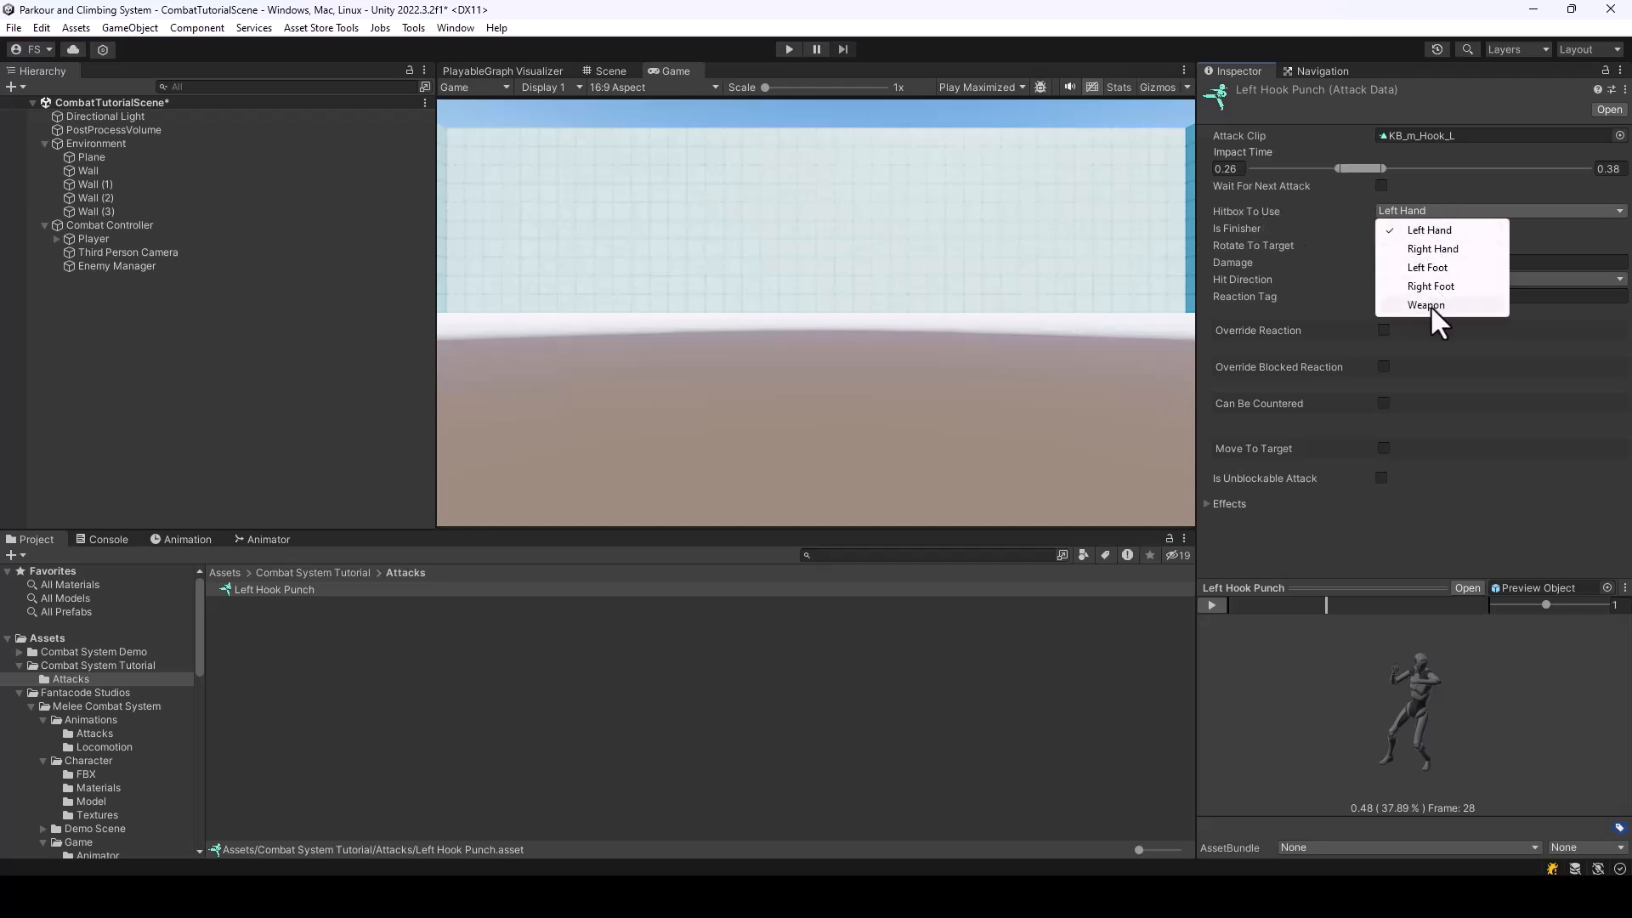
{"action": "left_click", "coordinate": [1429, 231]}
{"action": "mouse_move", "coordinate": [1309, 606]}
{"action": "left_mouse_down"}
{"action": "mouse_move", "coordinate": [1261, 605]}
{"action": "mouse_move", "coordinate": [1317, 605]}
{"action": "left_mouse_up"}
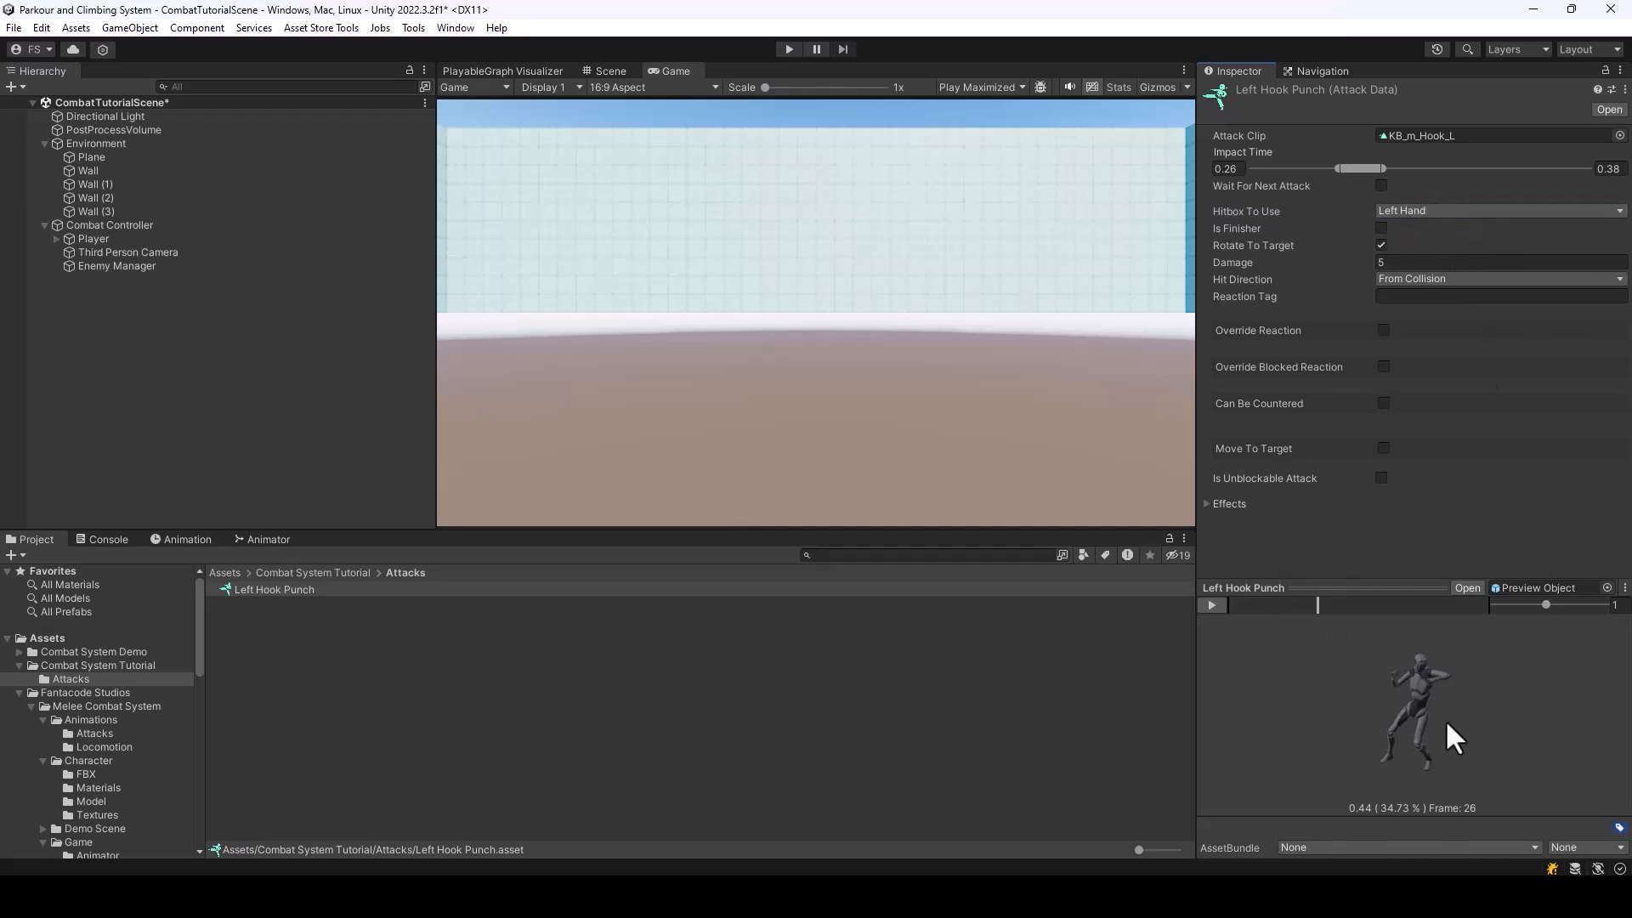
{"action": "left_click_drag", "start_coordinate": [1436, 724], "coordinate": [1446, 744]}
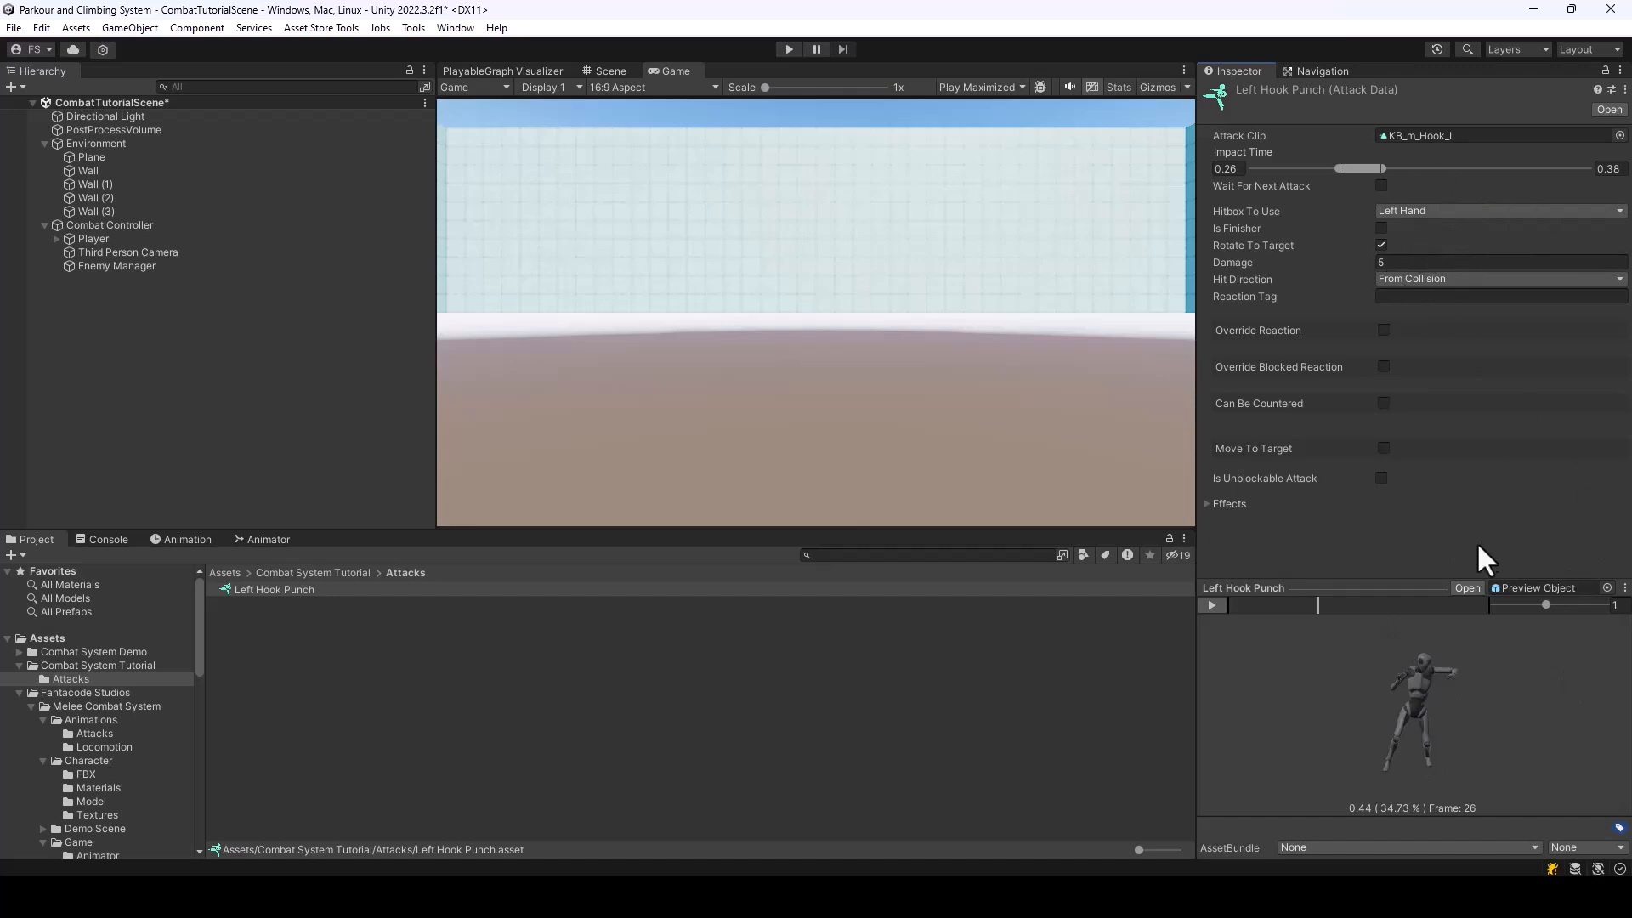
{"action": "left_click_drag", "start_coordinate": [1490, 673], "coordinate": [1519, 733]}
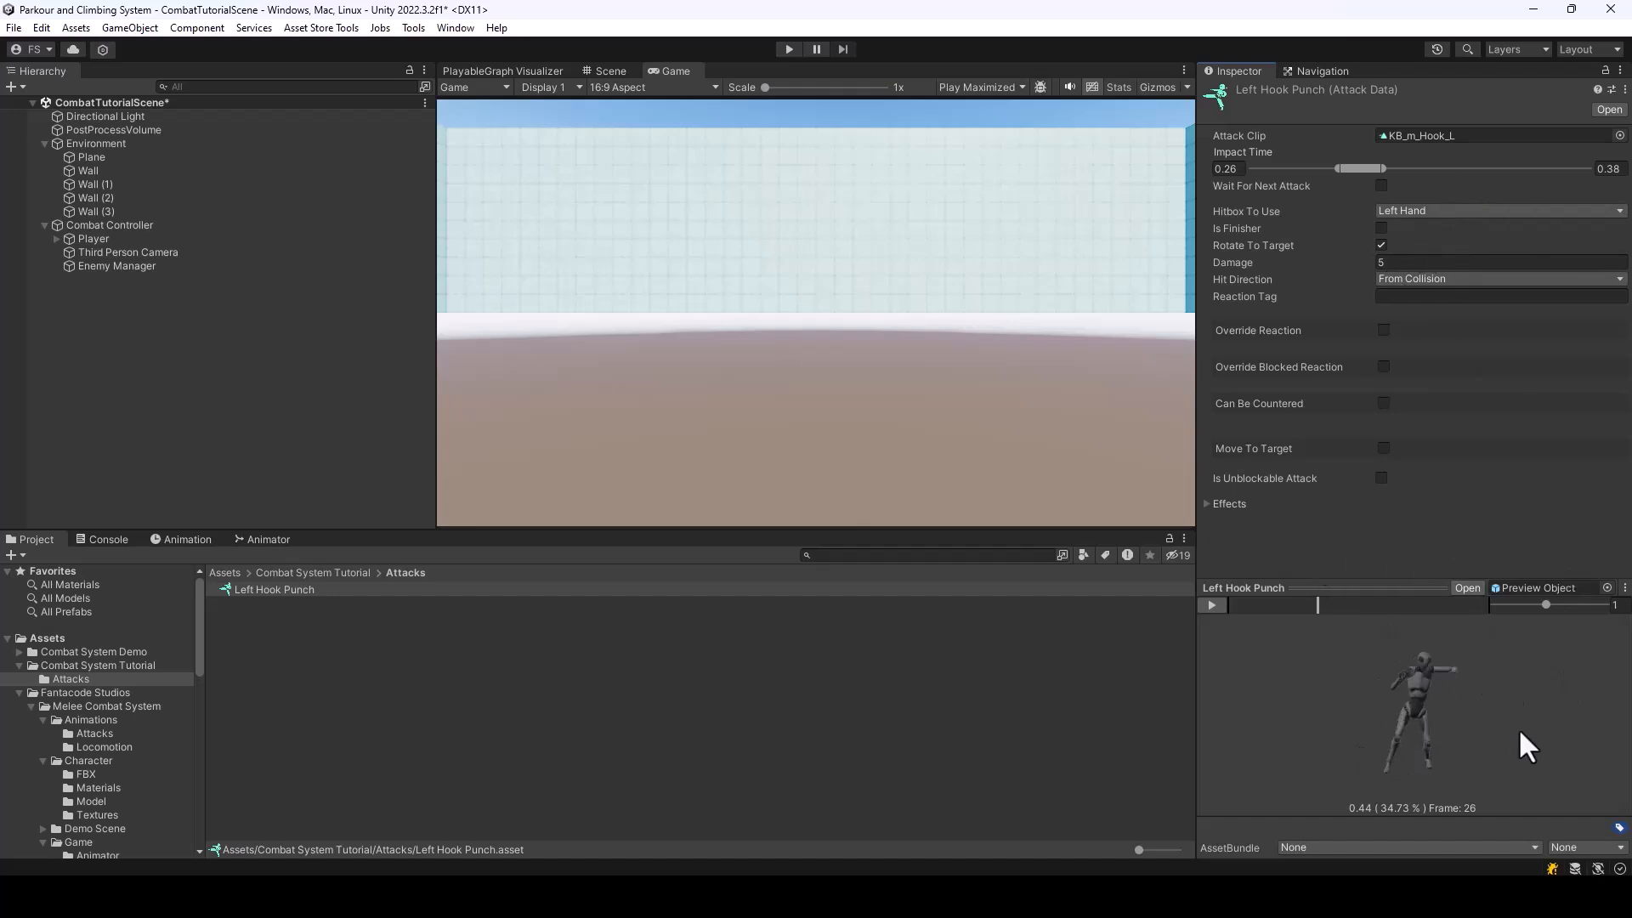
Open the punch animation as a scene preview, scrub through it in the Scene view, and close the preview
{"action": "left_click", "coordinate": [1468, 588]}
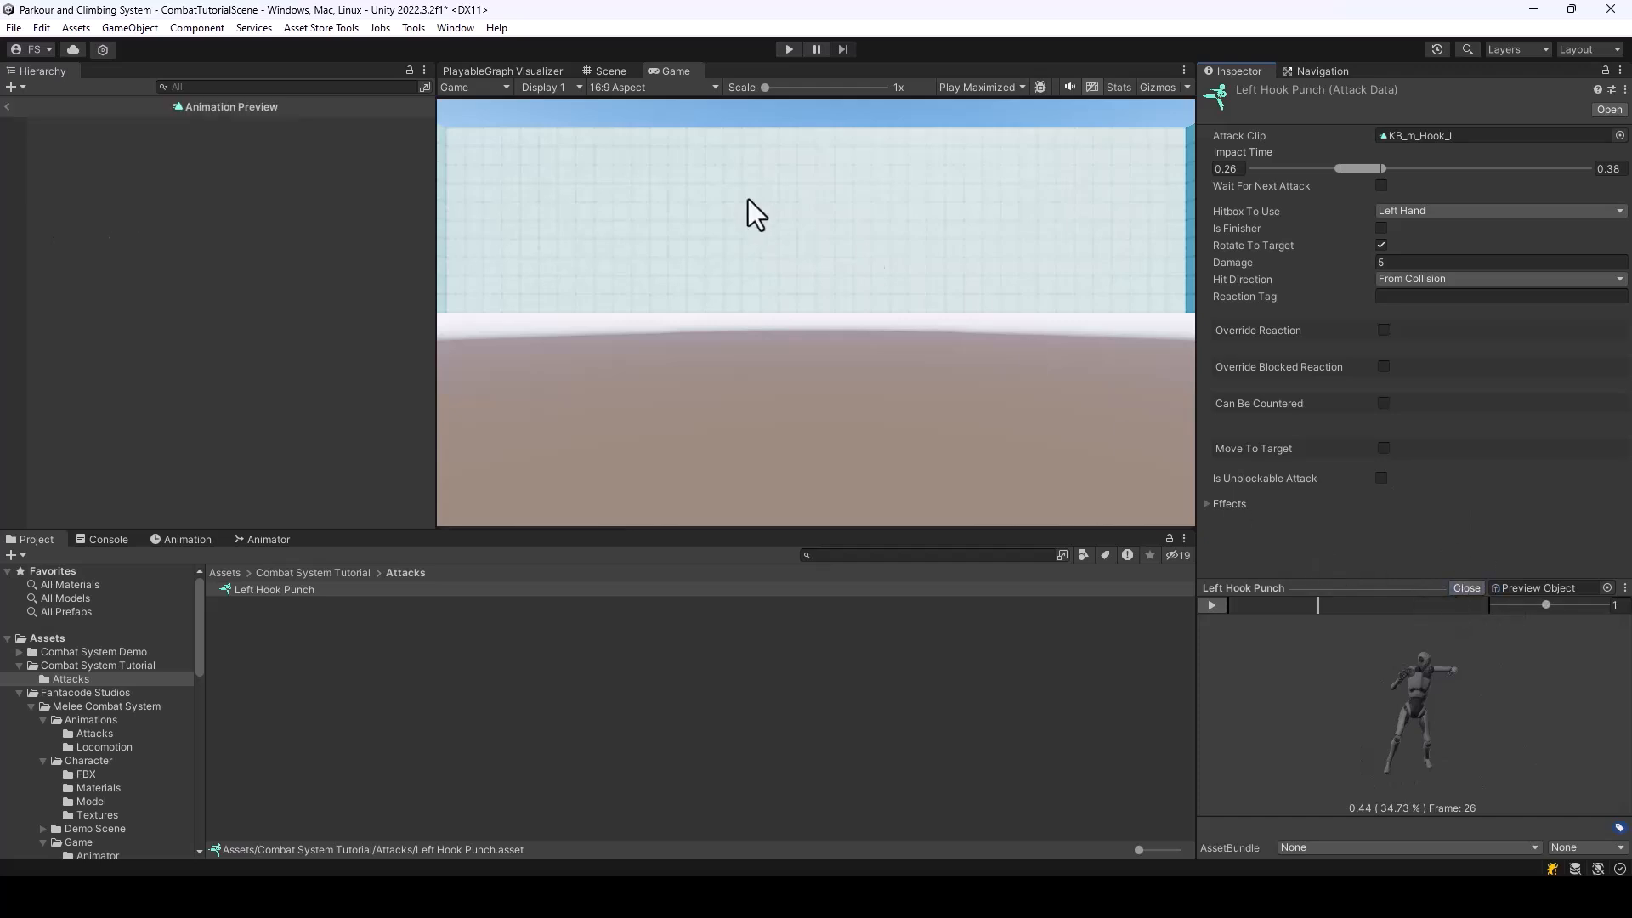
{"action": "left_click", "coordinate": [602, 71]}
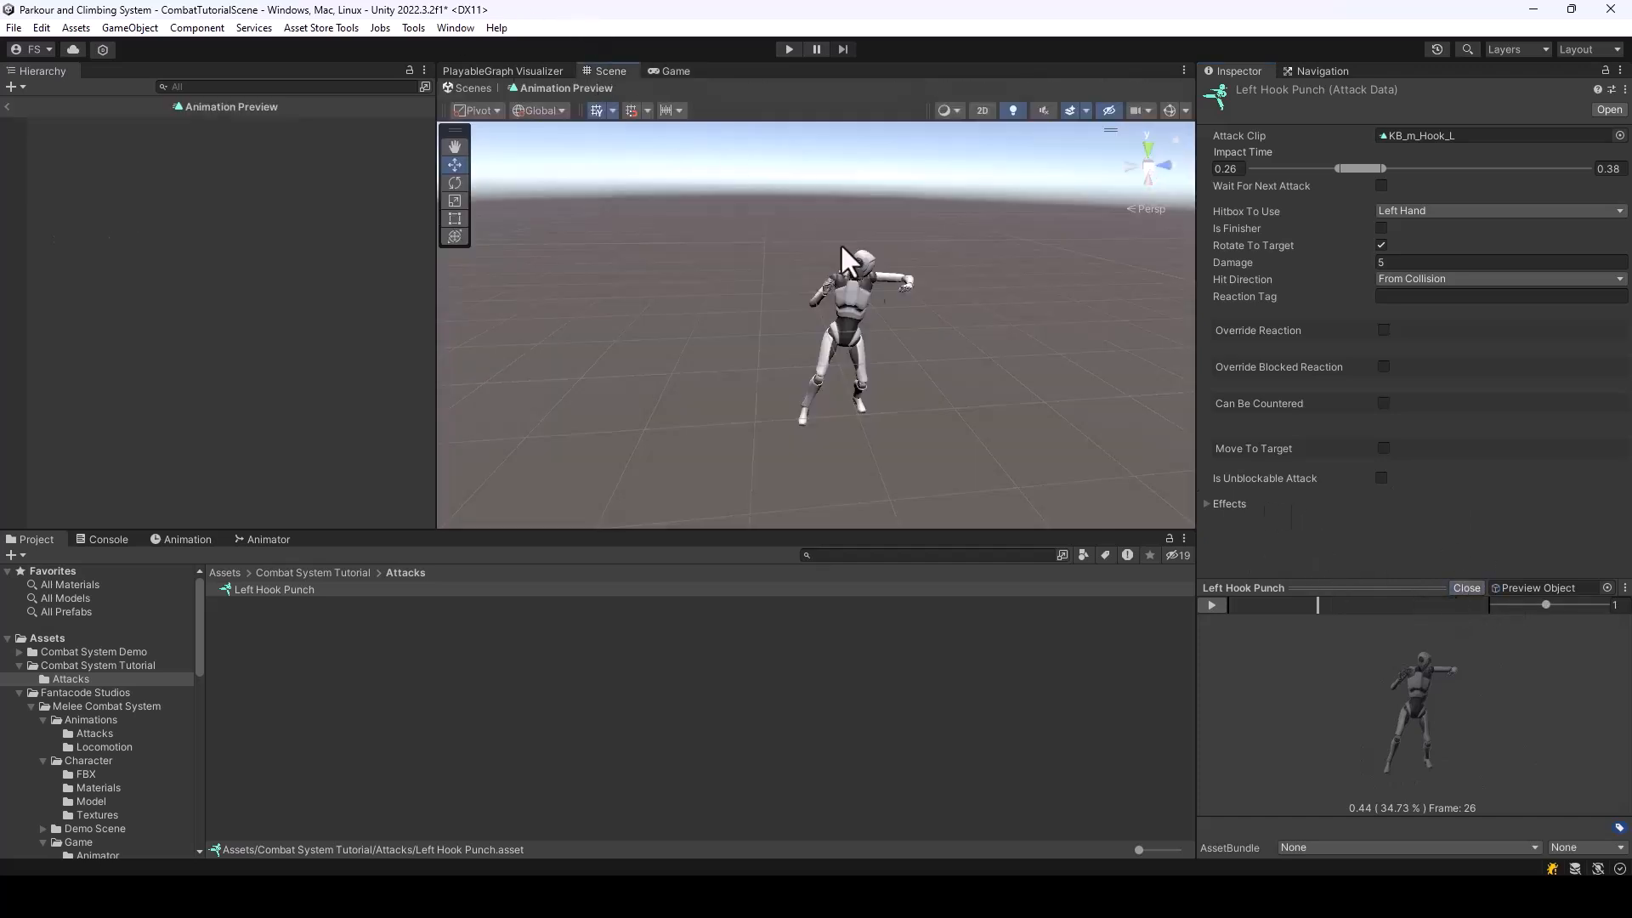
{"action": "left_click_drag", "start_coordinate": [1314, 600], "coordinate": [1360, 602]}
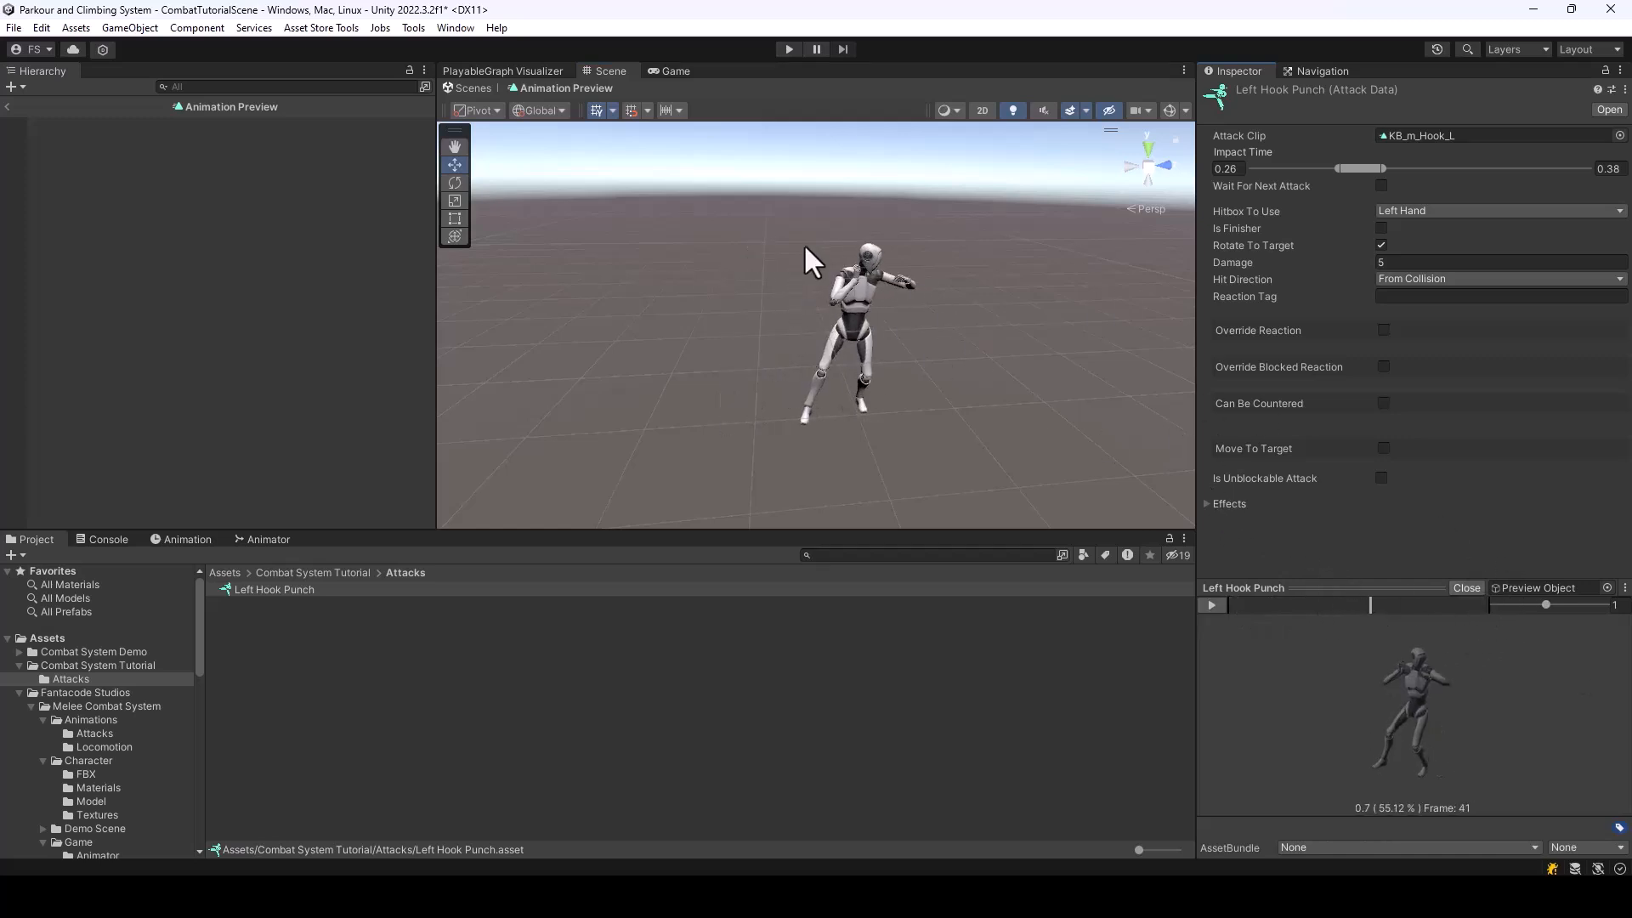
{"action": "left_click", "coordinate": [1464, 586]}
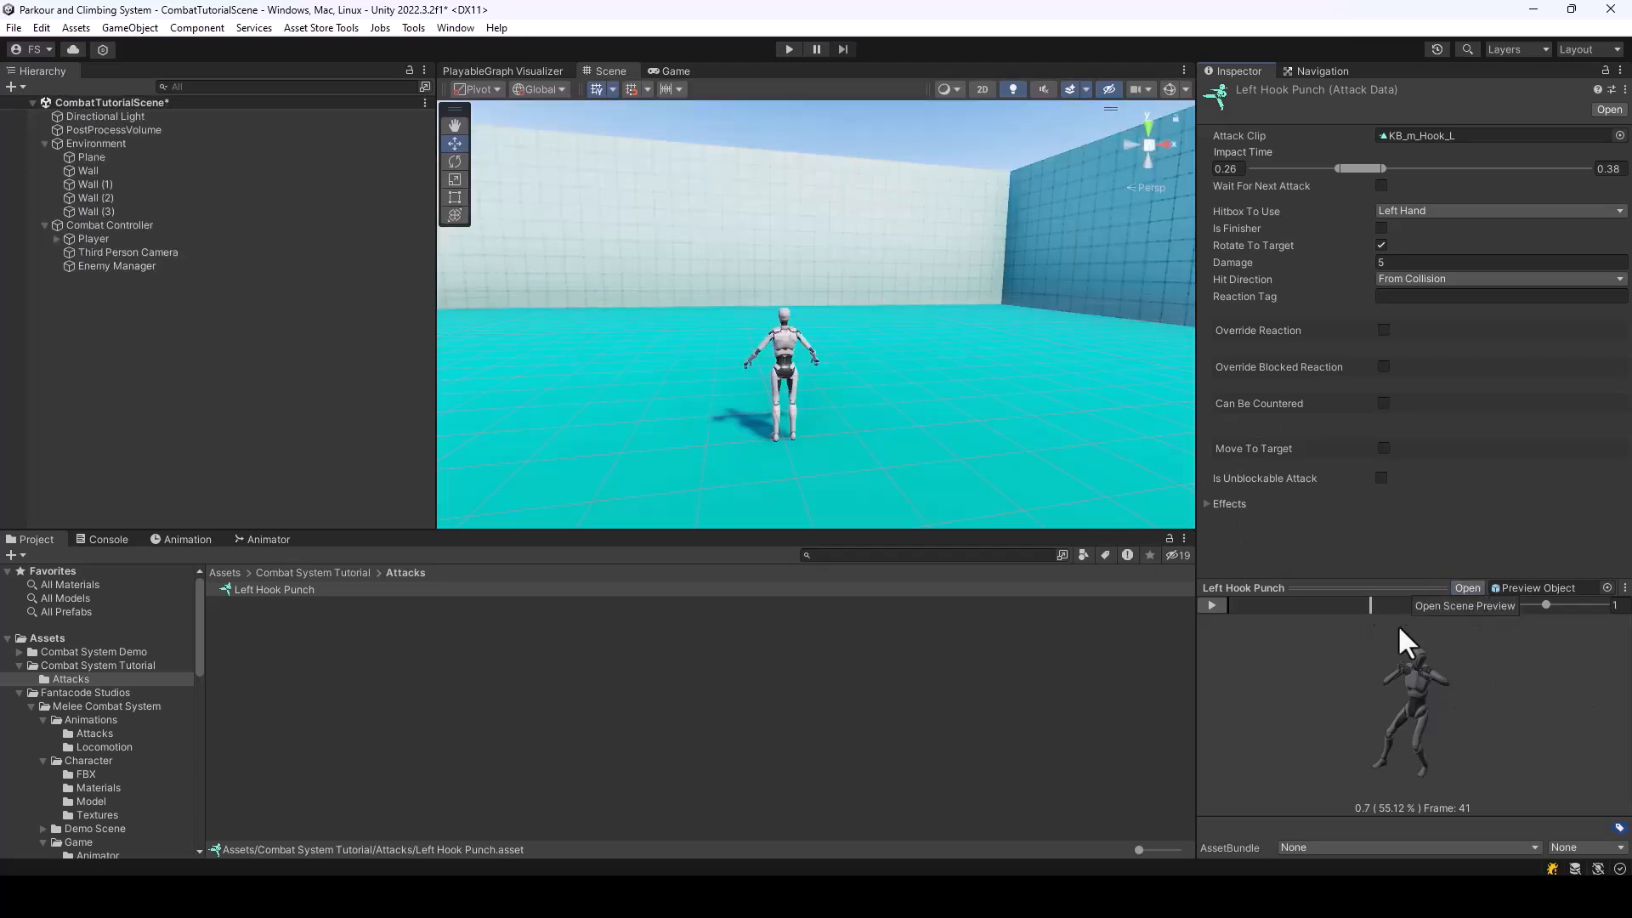
{"action": "left_click", "coordinate": [1324, 605]}
{"action": "mouse_move", "coordinate": [1377, 631]}
{"action": "left_mouse_down"}
{"action": "mouse_move", "coordinate": [1258, 630]}
{"action": "mouse_move", "coordinate": [1374, 635]}
{"action": "left_mouse_up"}
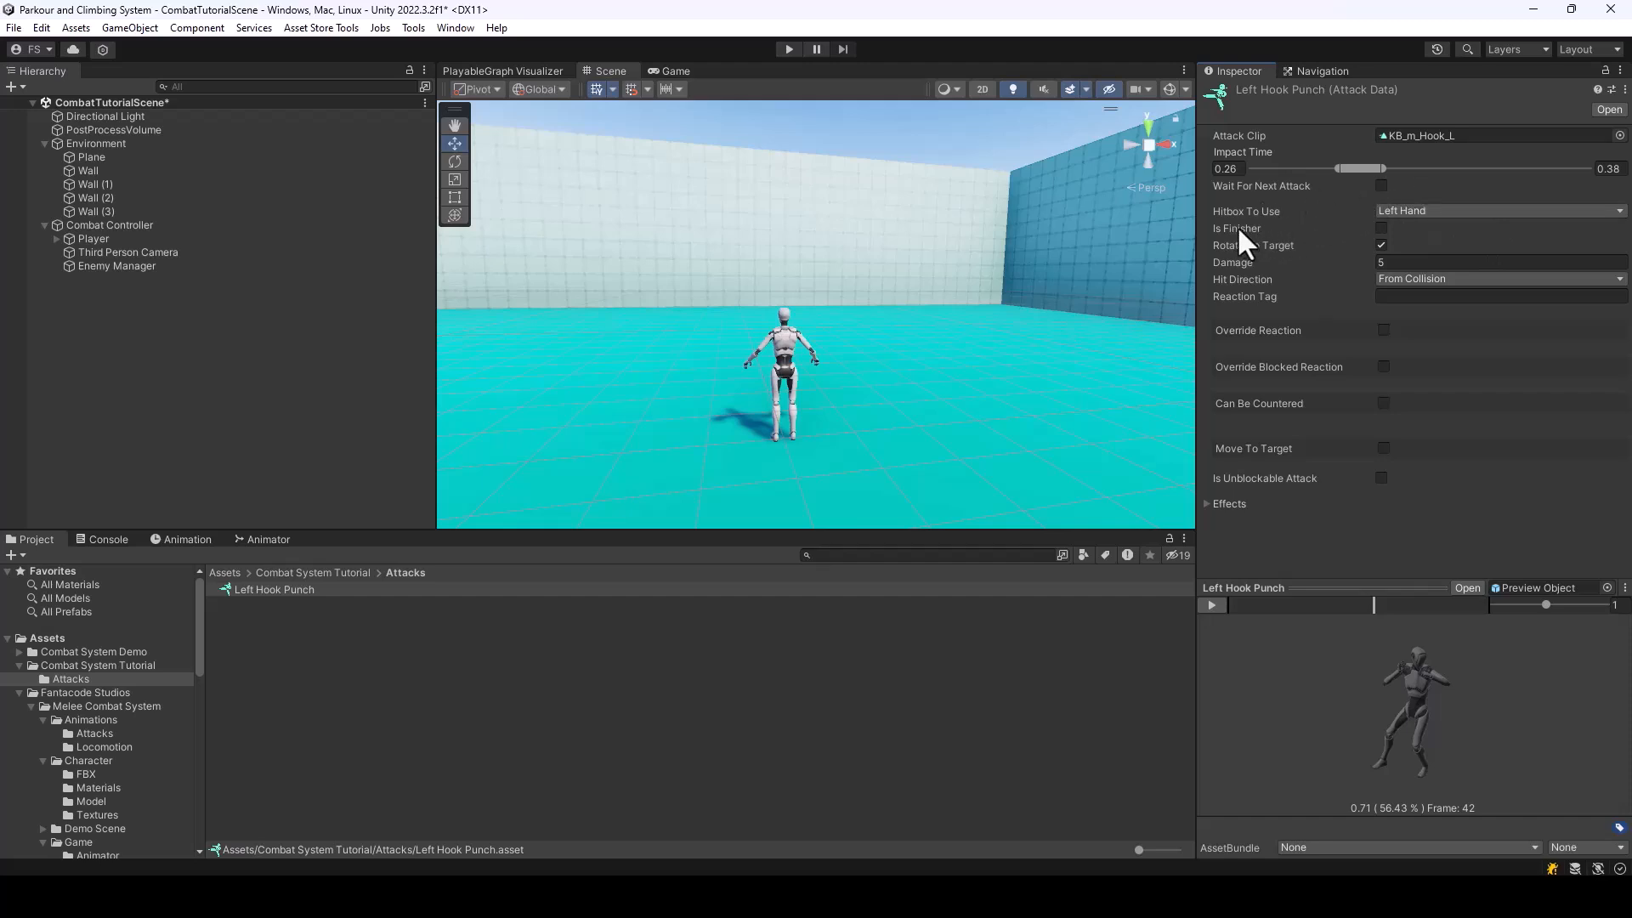
Examine the Is Finisher, Damage and Hit Direction settings of Left Hook Punch
{"action": "left_click", "coordinate": [1380, 226]}
{"action": "mouse_move", "coordinate": [1243, 247]}
{"action": "left_click", "coordinate": [1256, 263]}
{"action": "left_click", "coordinate": [1404, 263]}
{"action": "key", "text": "Tab"}
{"action": "key", "text": "Tab"}
{"action": "left_click", "coordinate": [1409, 279]}
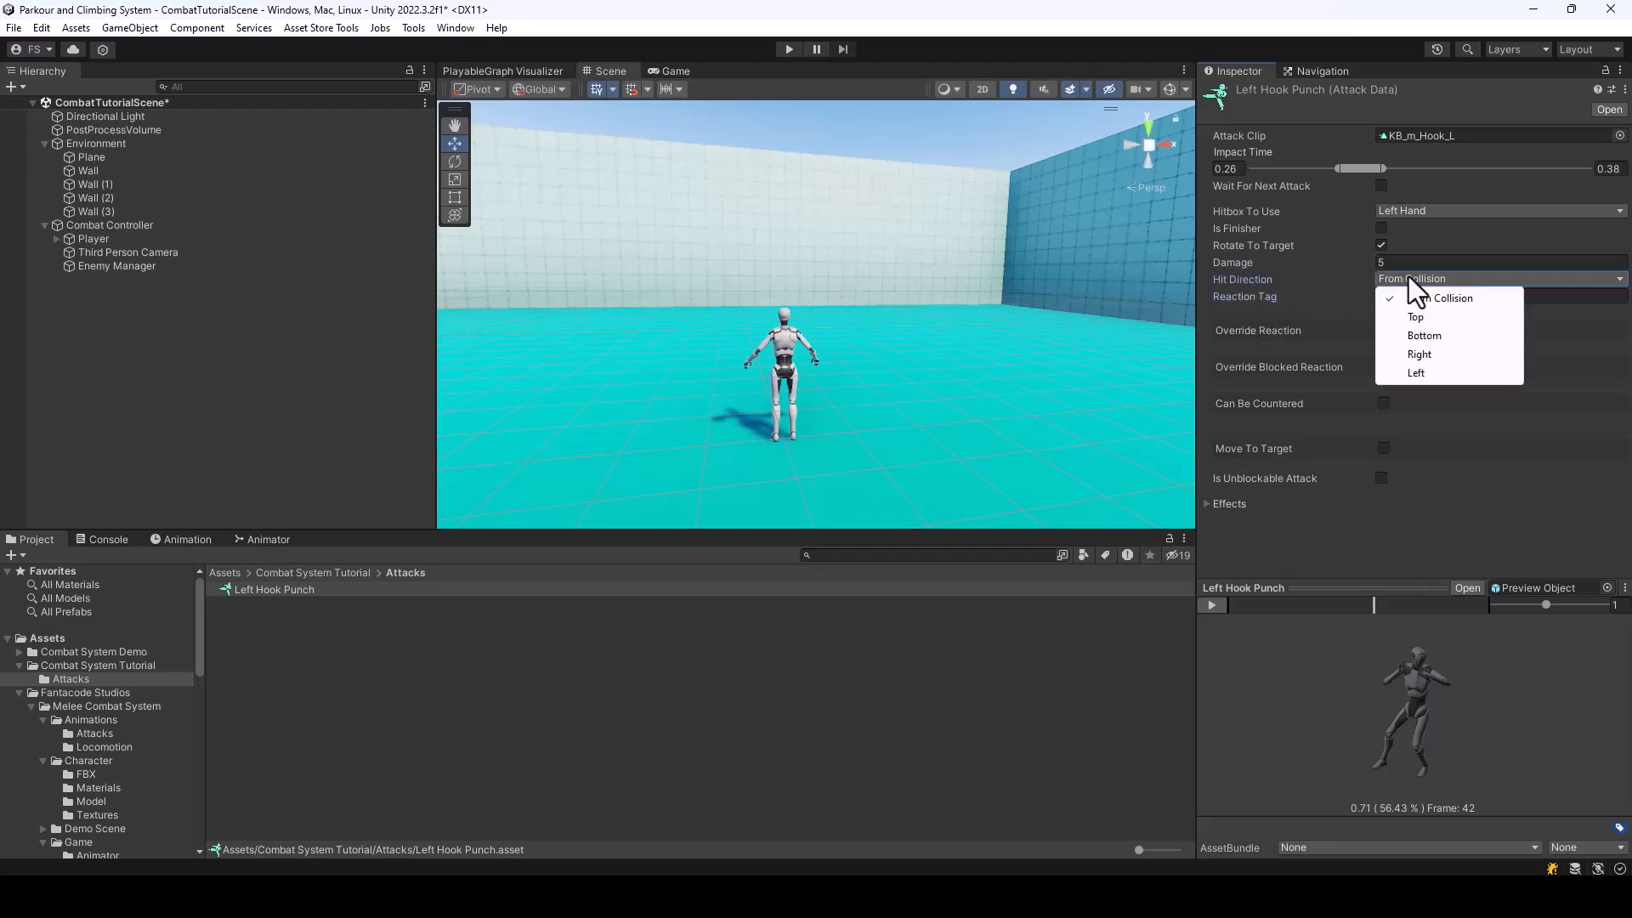
{"action": "left_click", "coordinate": [1256, 321]}
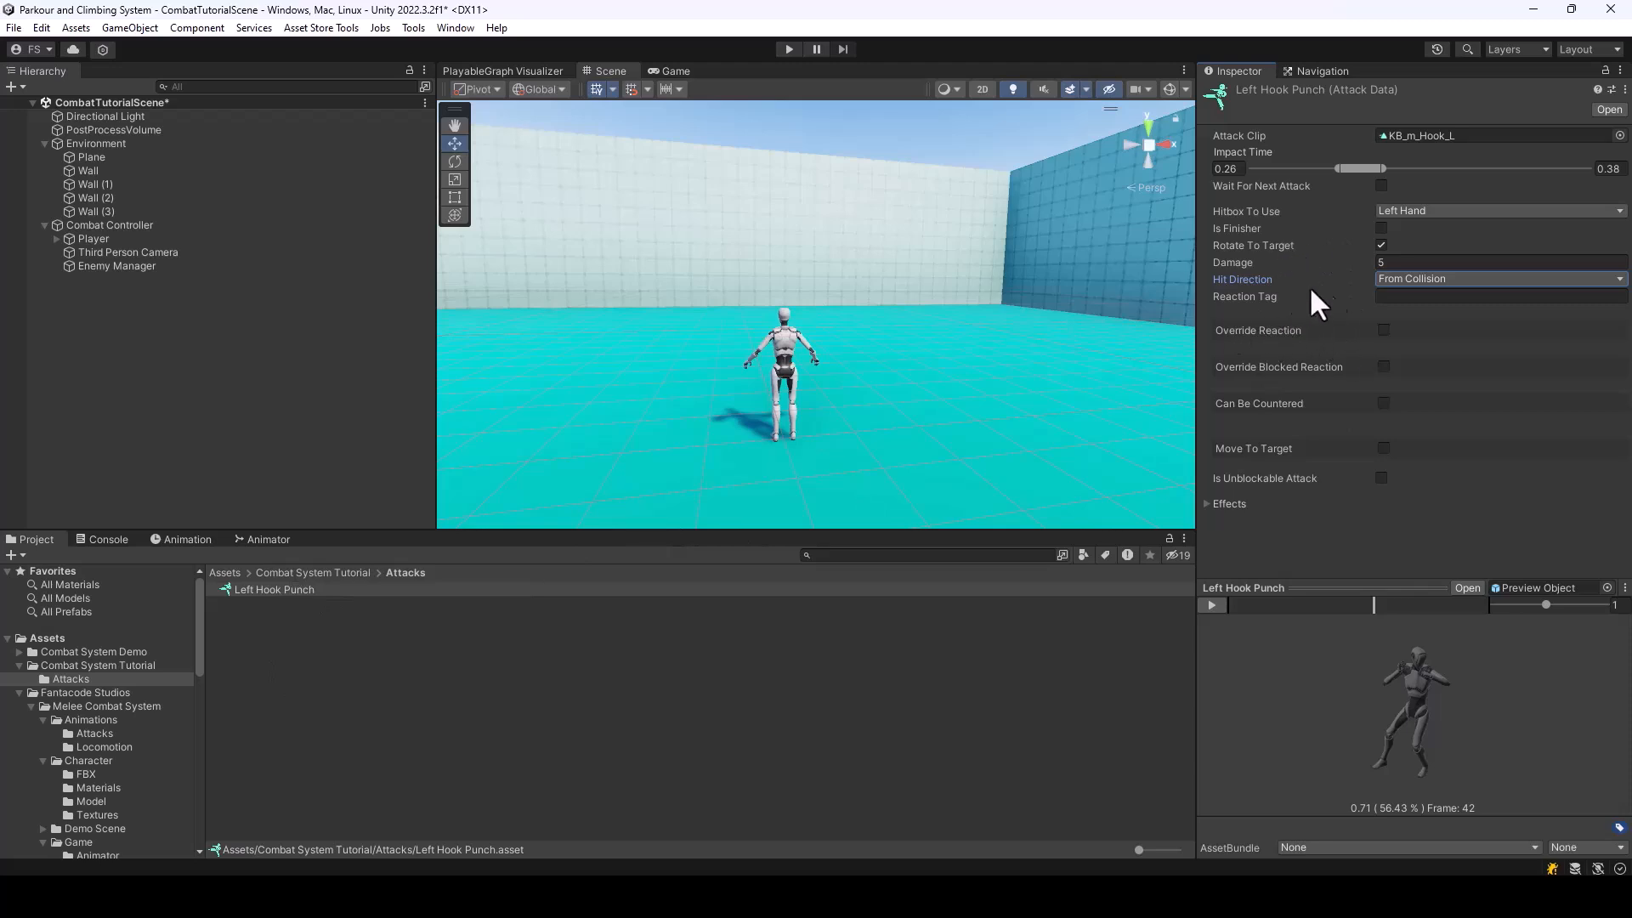
Check the Reaction Data setting of the BareHands weapon and return to Left Hook Punch in the Attacks folder
{"action": "left_click", "coordinate": [349, 574]}
{"action": "left_click", "coordinate": [263, 603]}
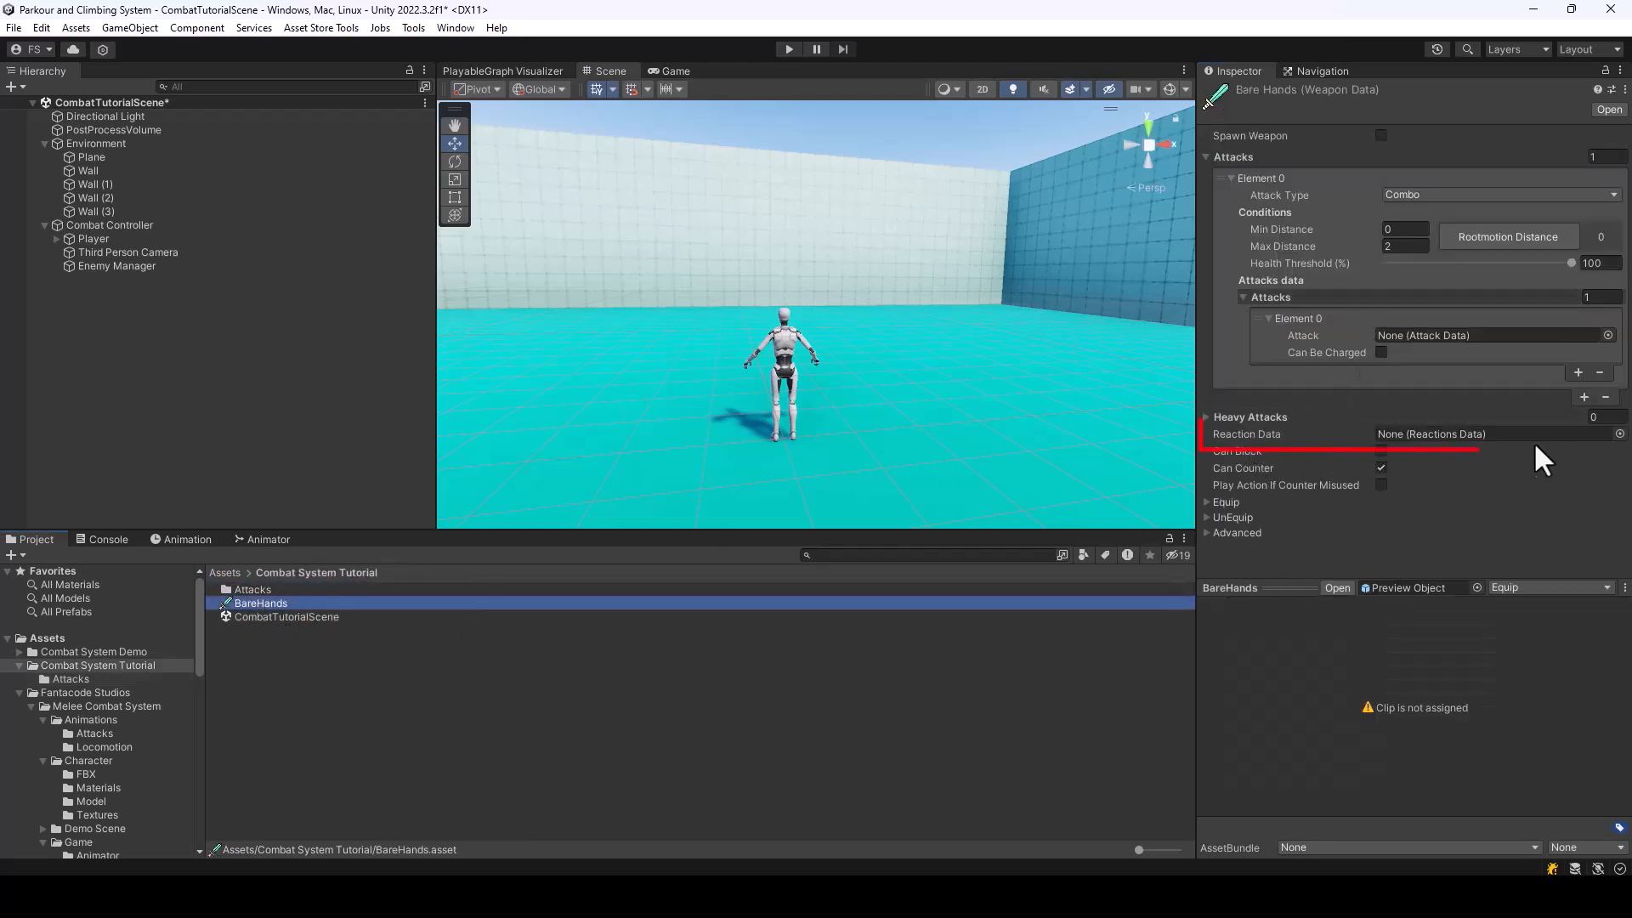
{"action": "double_click", "coordinate": [252, 590]}
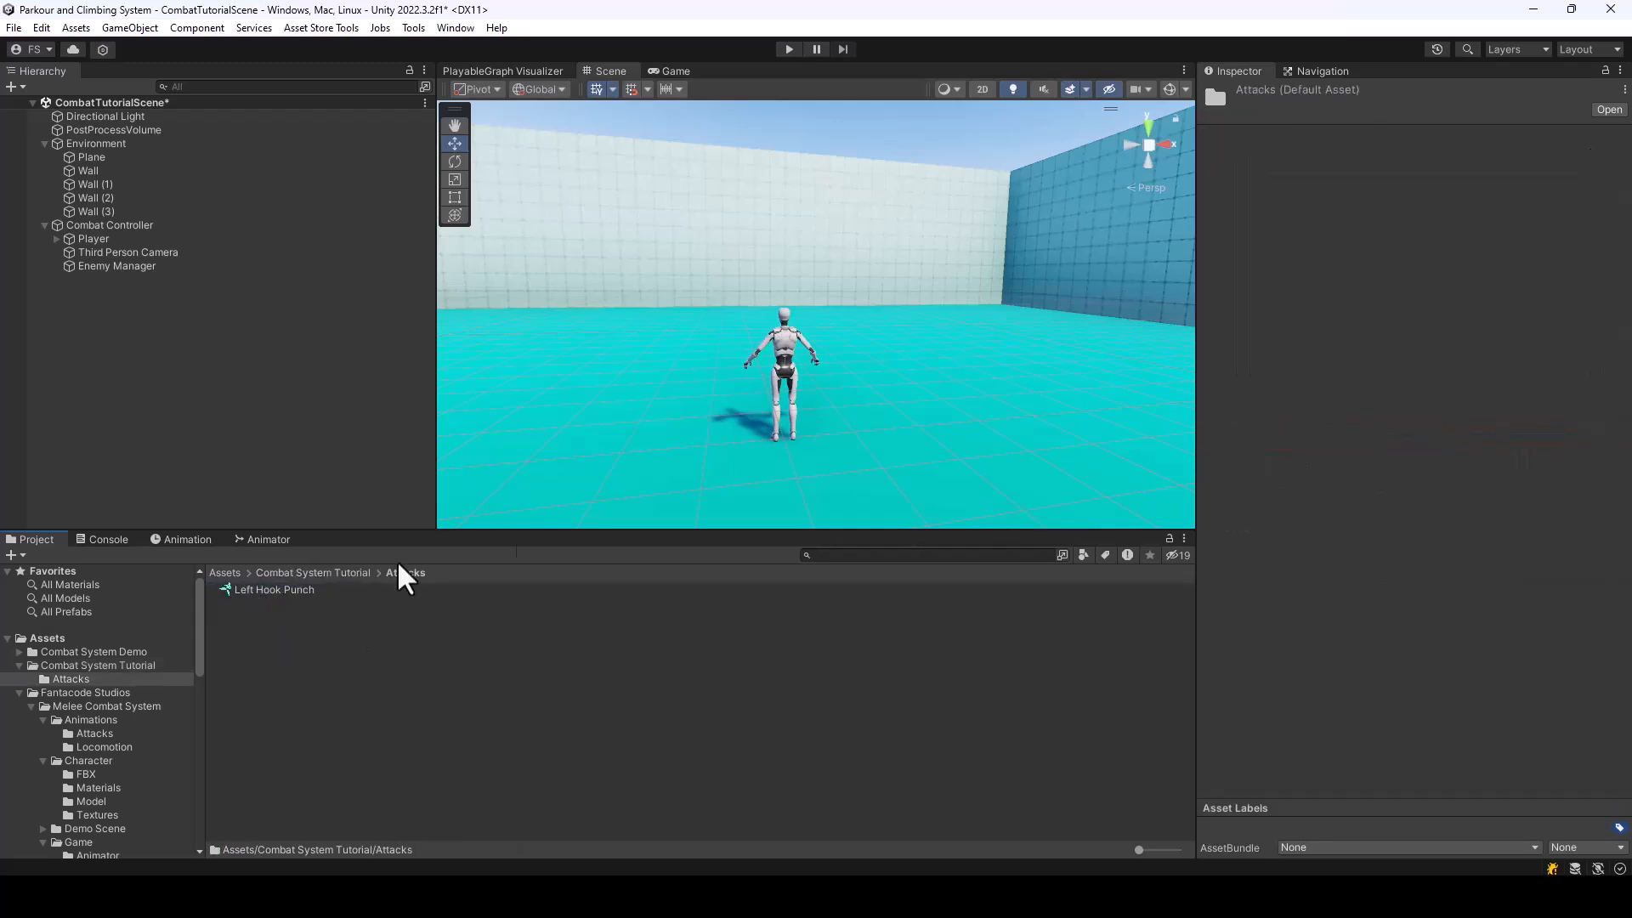
{"action": "left_click", "coordinate": [277, 590]}
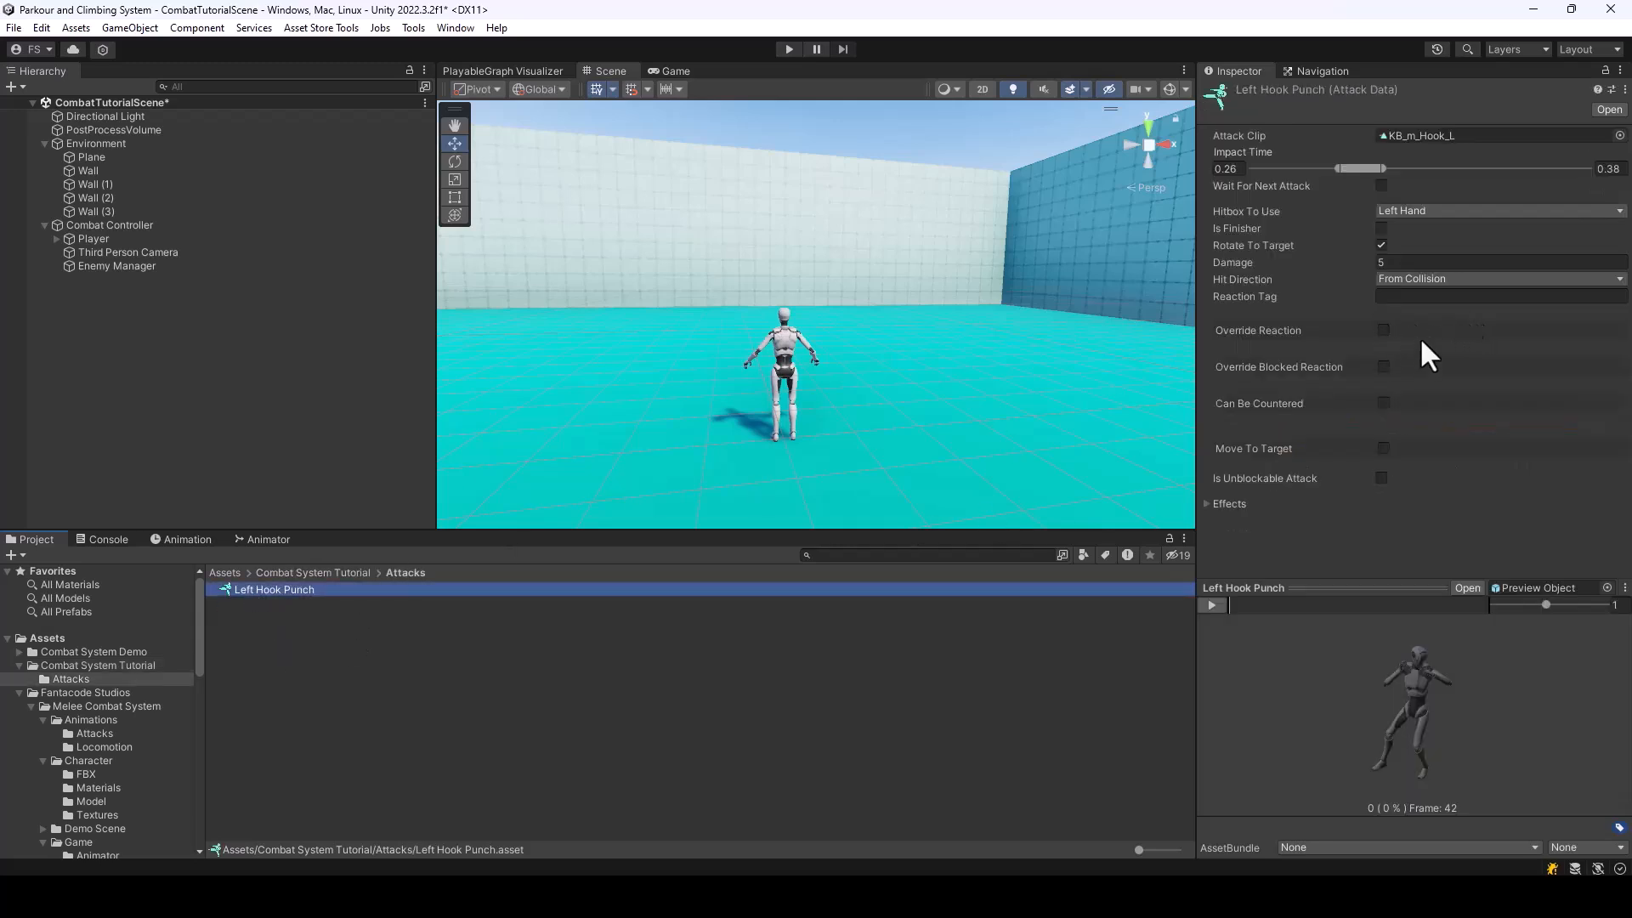
Enable Override Reaction on Left Hook Punch, search the clips for KB_Hit, and assign KB_Hit_m_HighLeft_Weak as the reaction animation
{"action": "left_click", "coordinate": [1382, 331]}
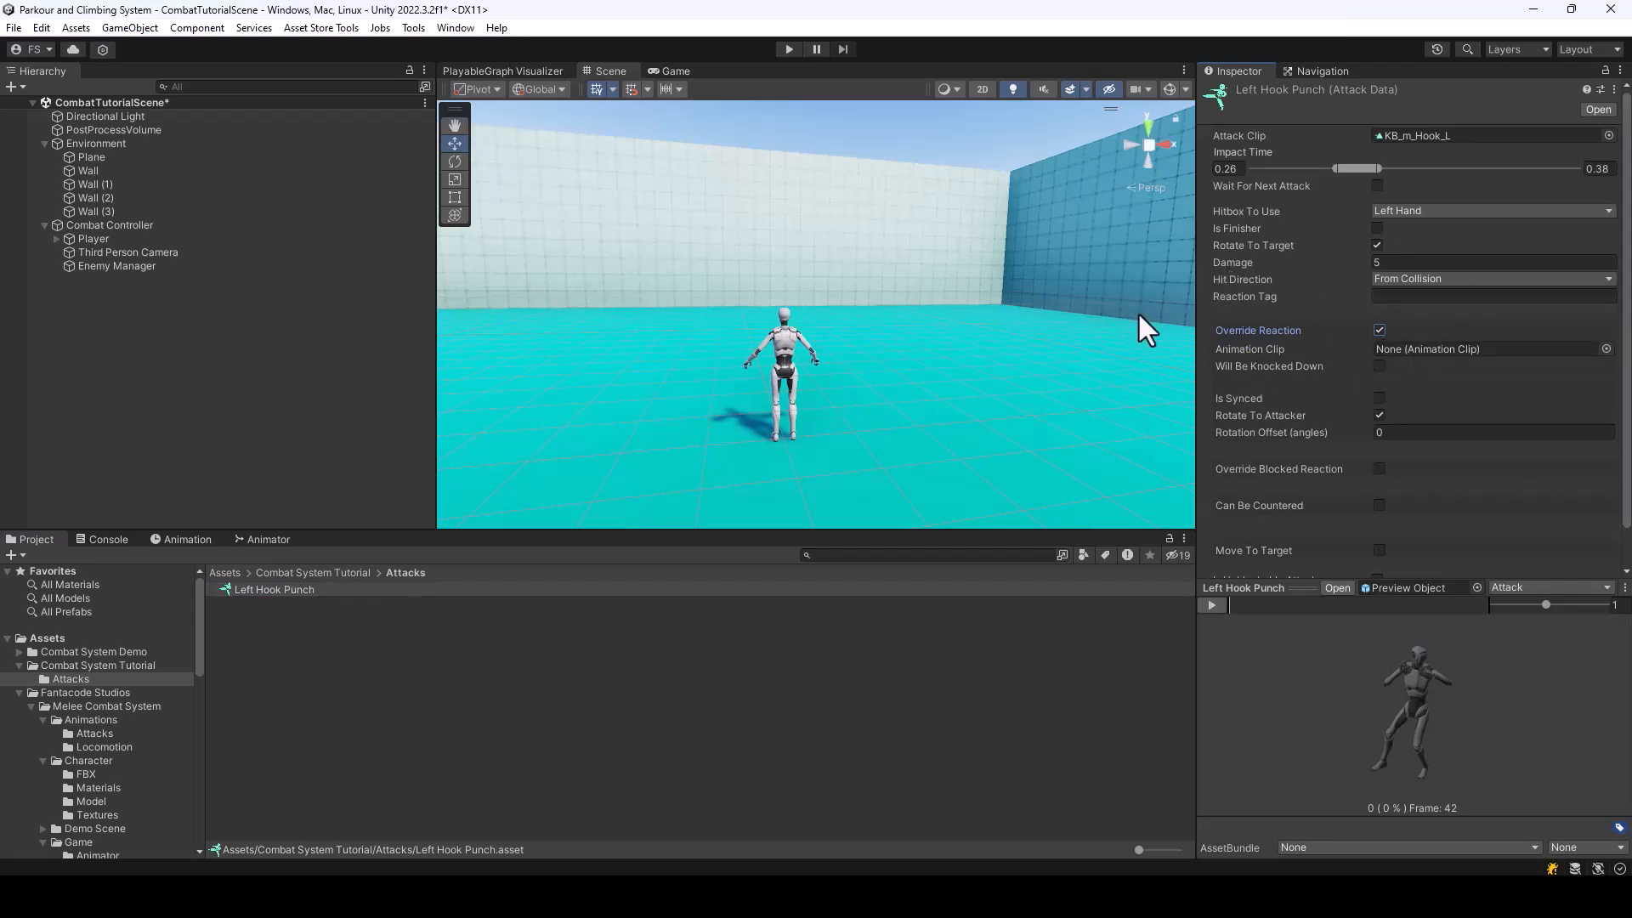
{"action": "left_click", "coordinate": [1379, 330]}
{"action": "left_click", "coordinate": [1383, 330]}
{"action": "left_click", "coordinate": [1605, 348]}
{"action": "type", "text": "Kb"}
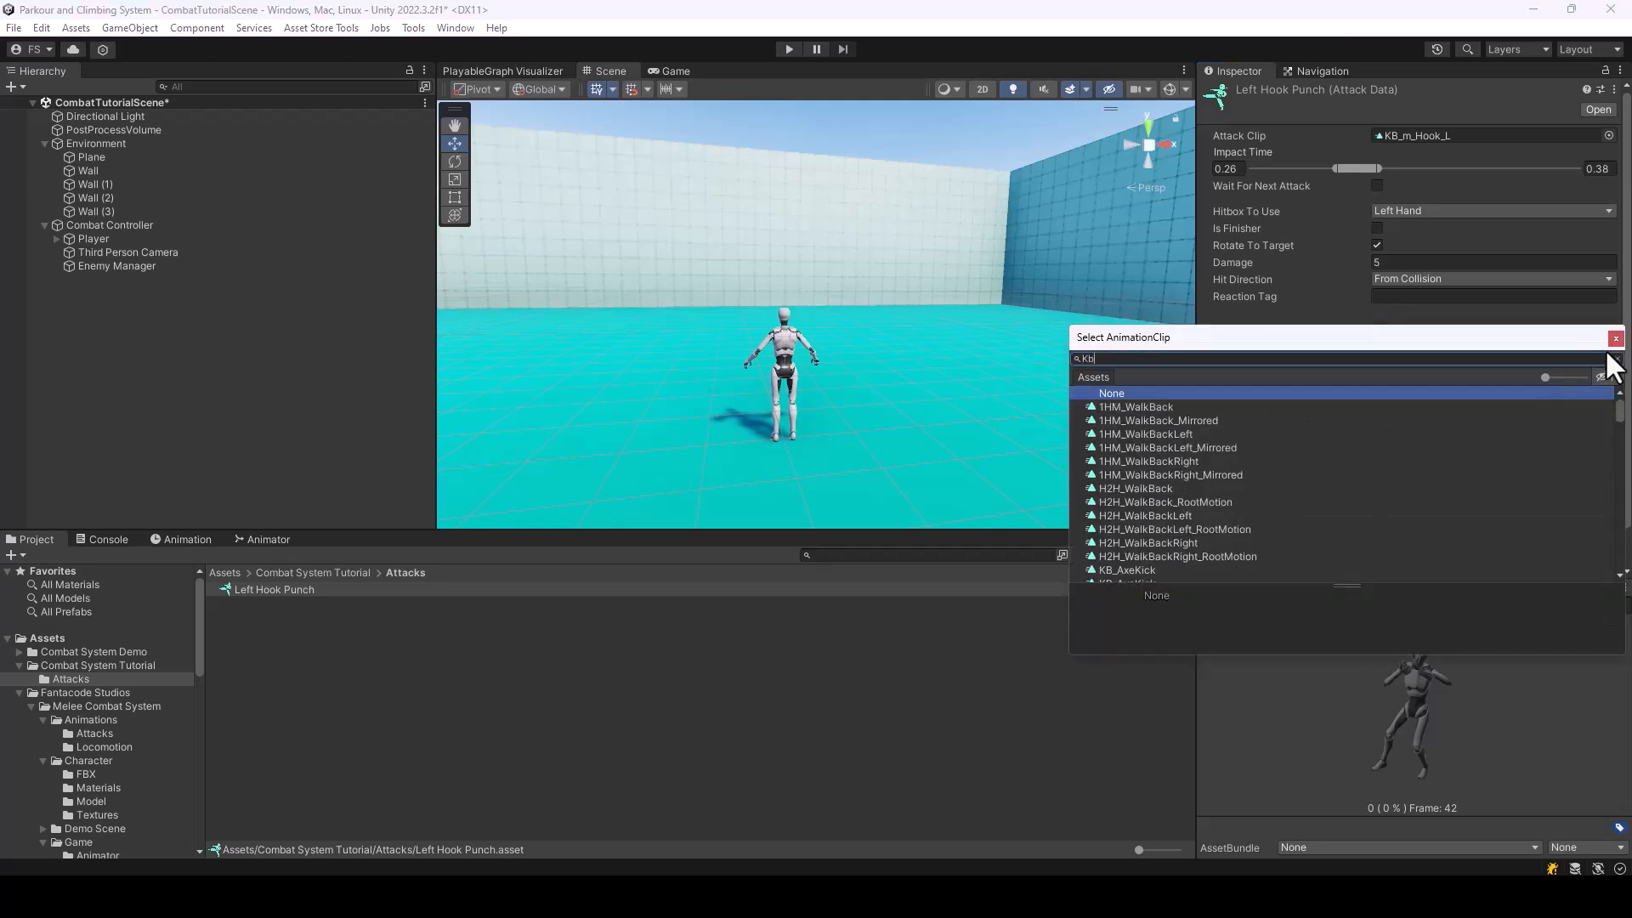
{"action": "key", "text": "BackSpace"}
{"action": "type", "text": "B_"}
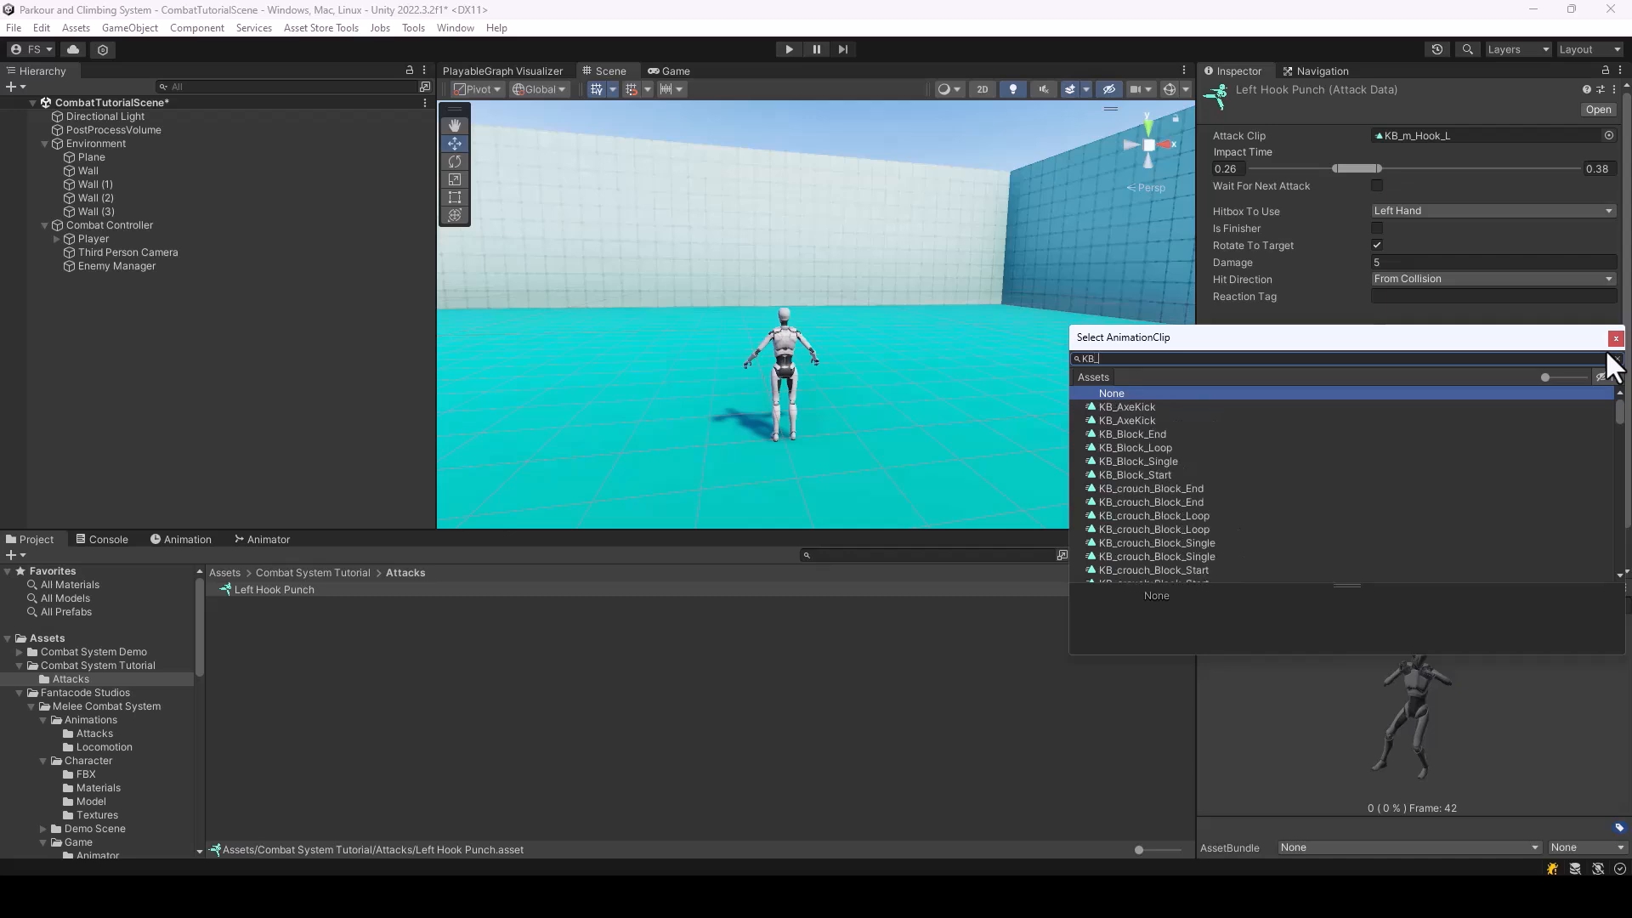
{"action": "type", "text": "Hit"}
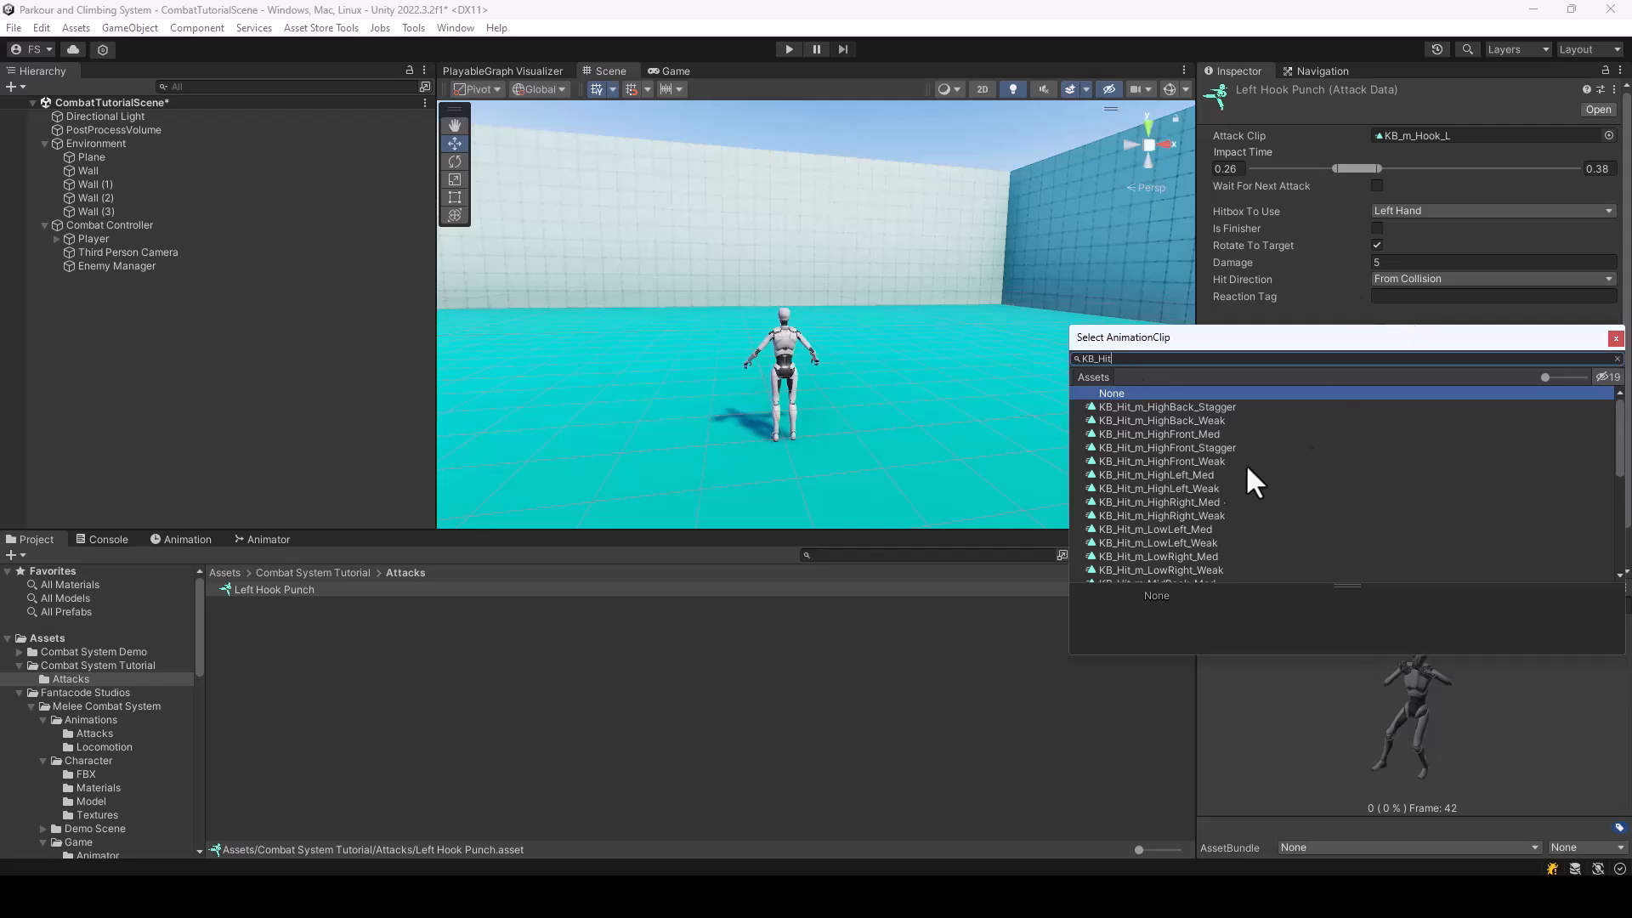
{"action": "left_click", "coordinate": [1161, 475]}
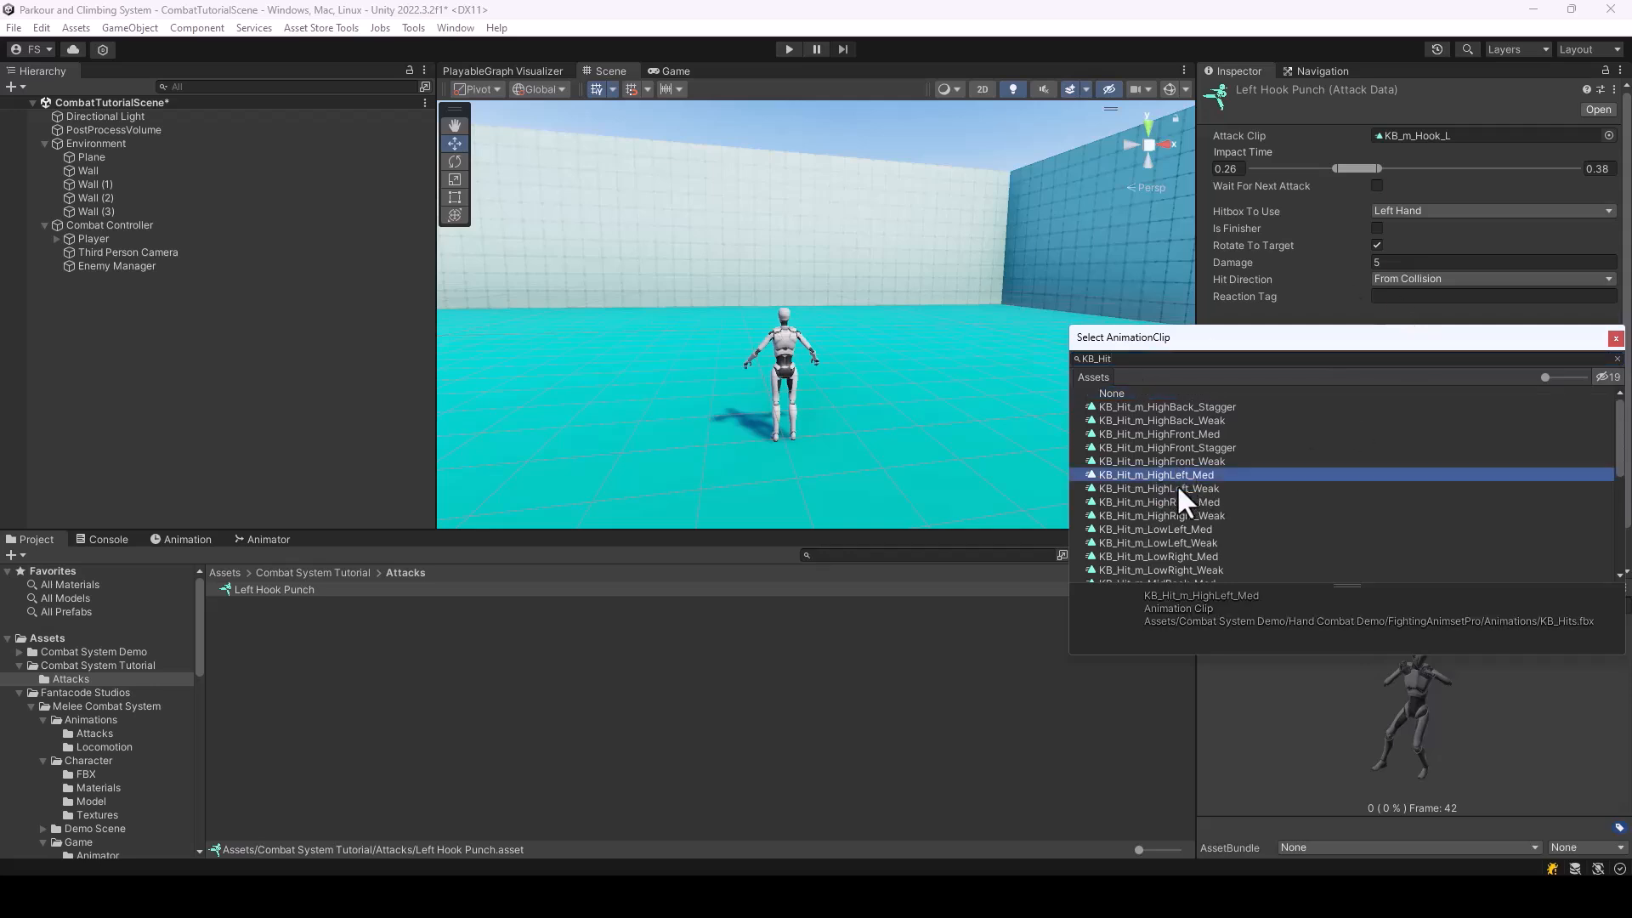
{"action": "left_click", "coordinate": [1181, 489]}
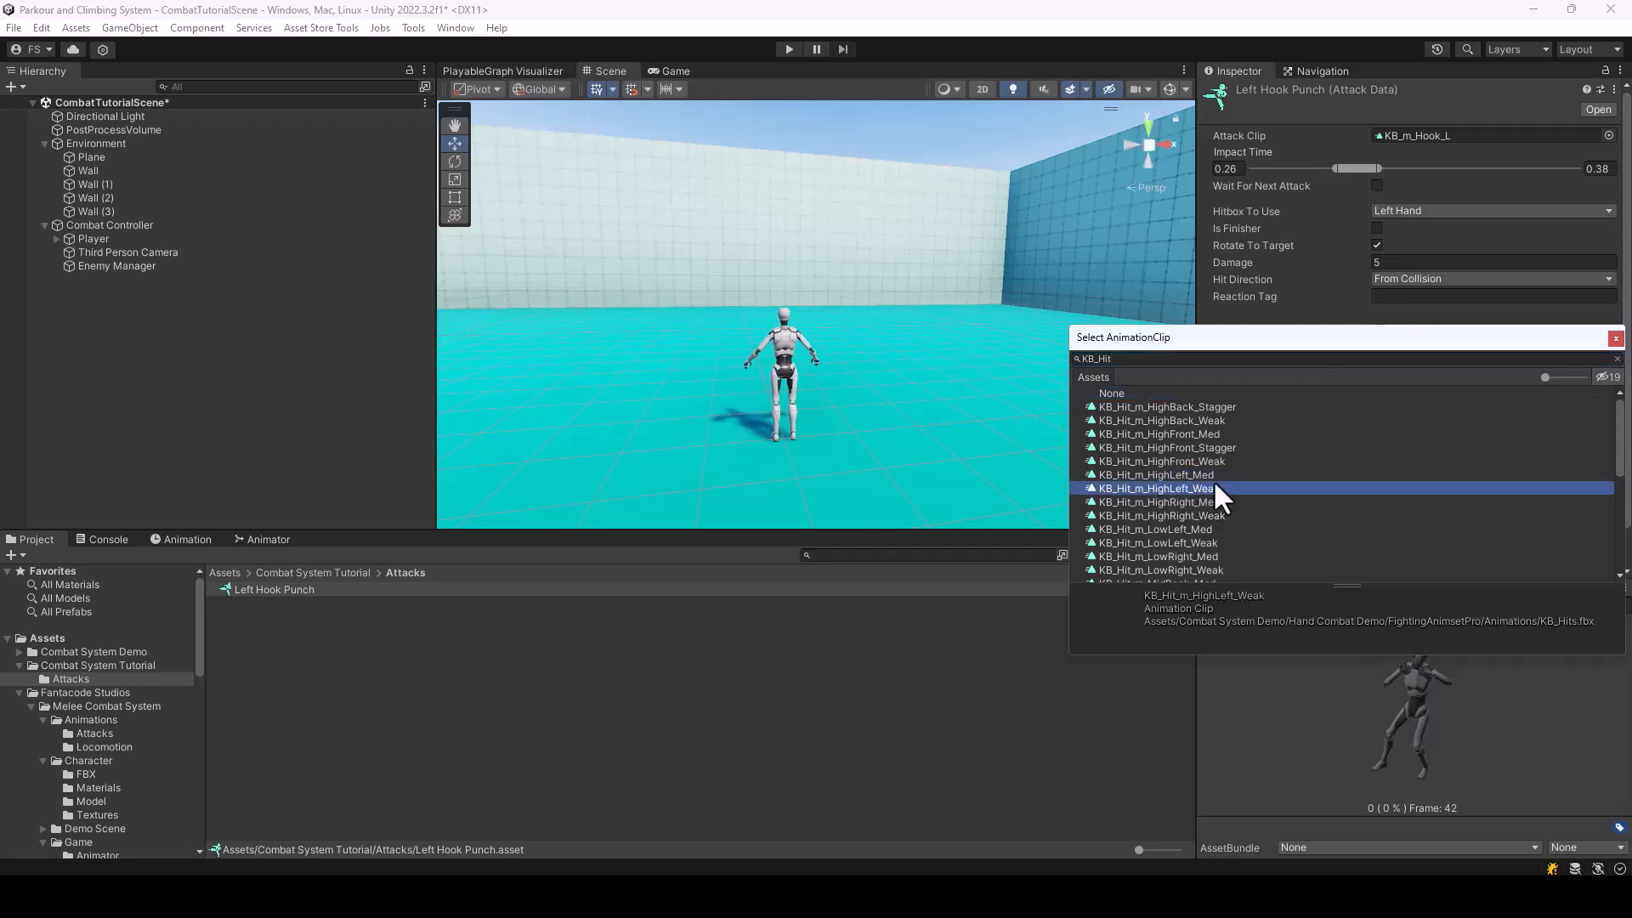
{"action": "double_click", "coordinate": [1167, 488]}
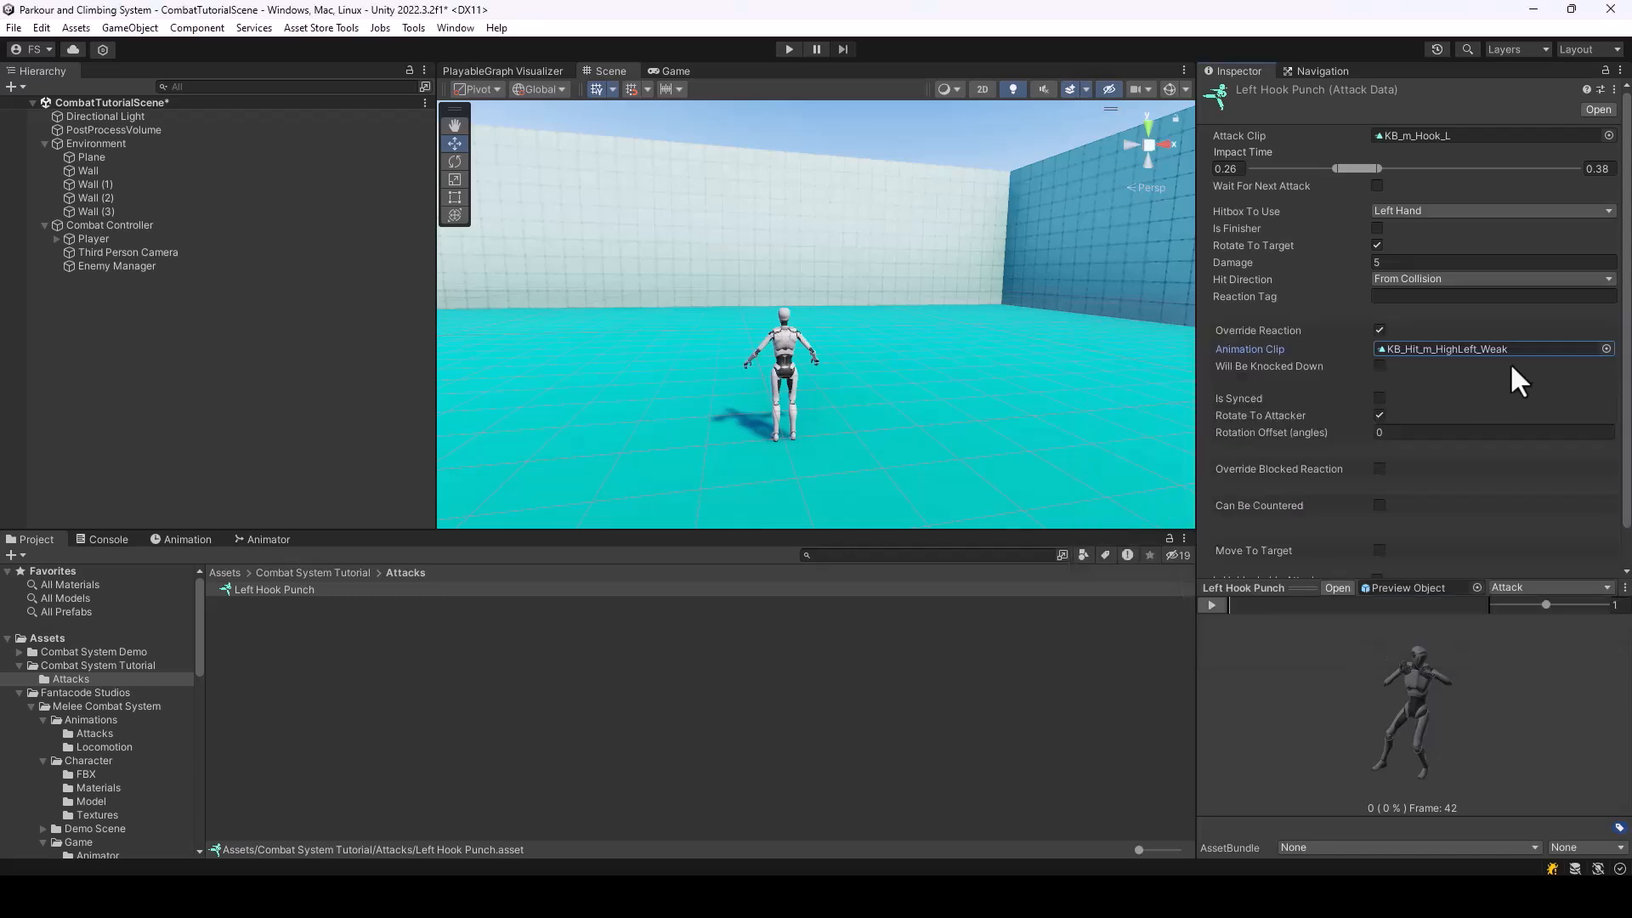
Switch the preview to the Reaction animation, scrub through it and play it back
{"action": "scroll", "coordinate": [1511, 362], "scroll_direction": "down", "scroll_amount": 1}
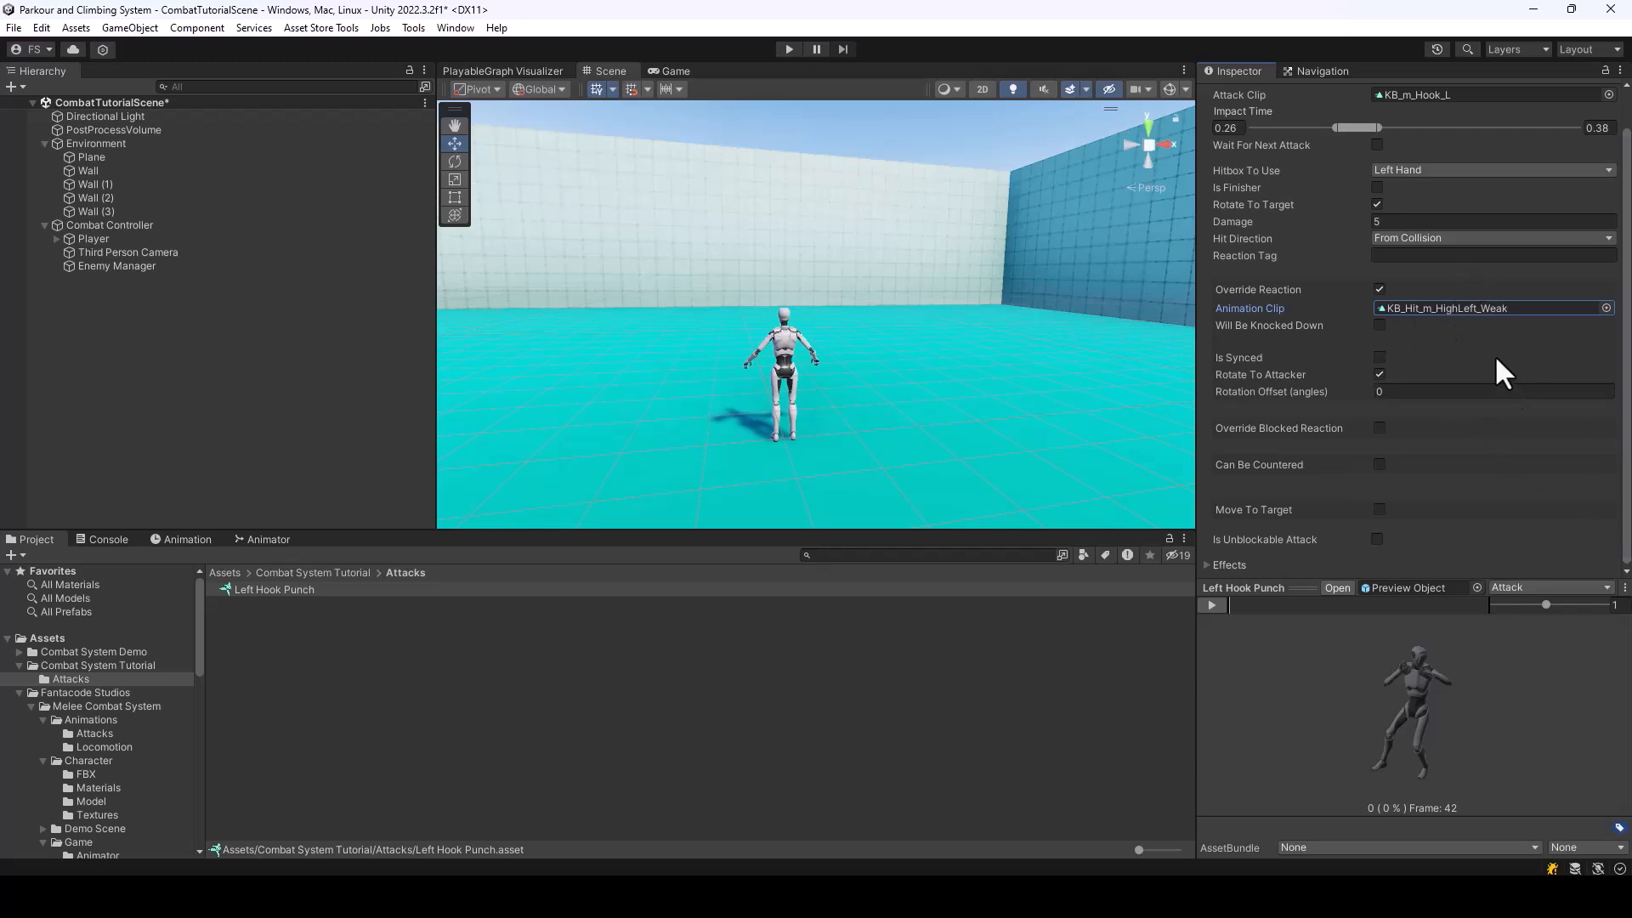
{"action": "scroll", "coordinate": [1496, 357], "scroll_direction": "up", "scroll_amount": 1}
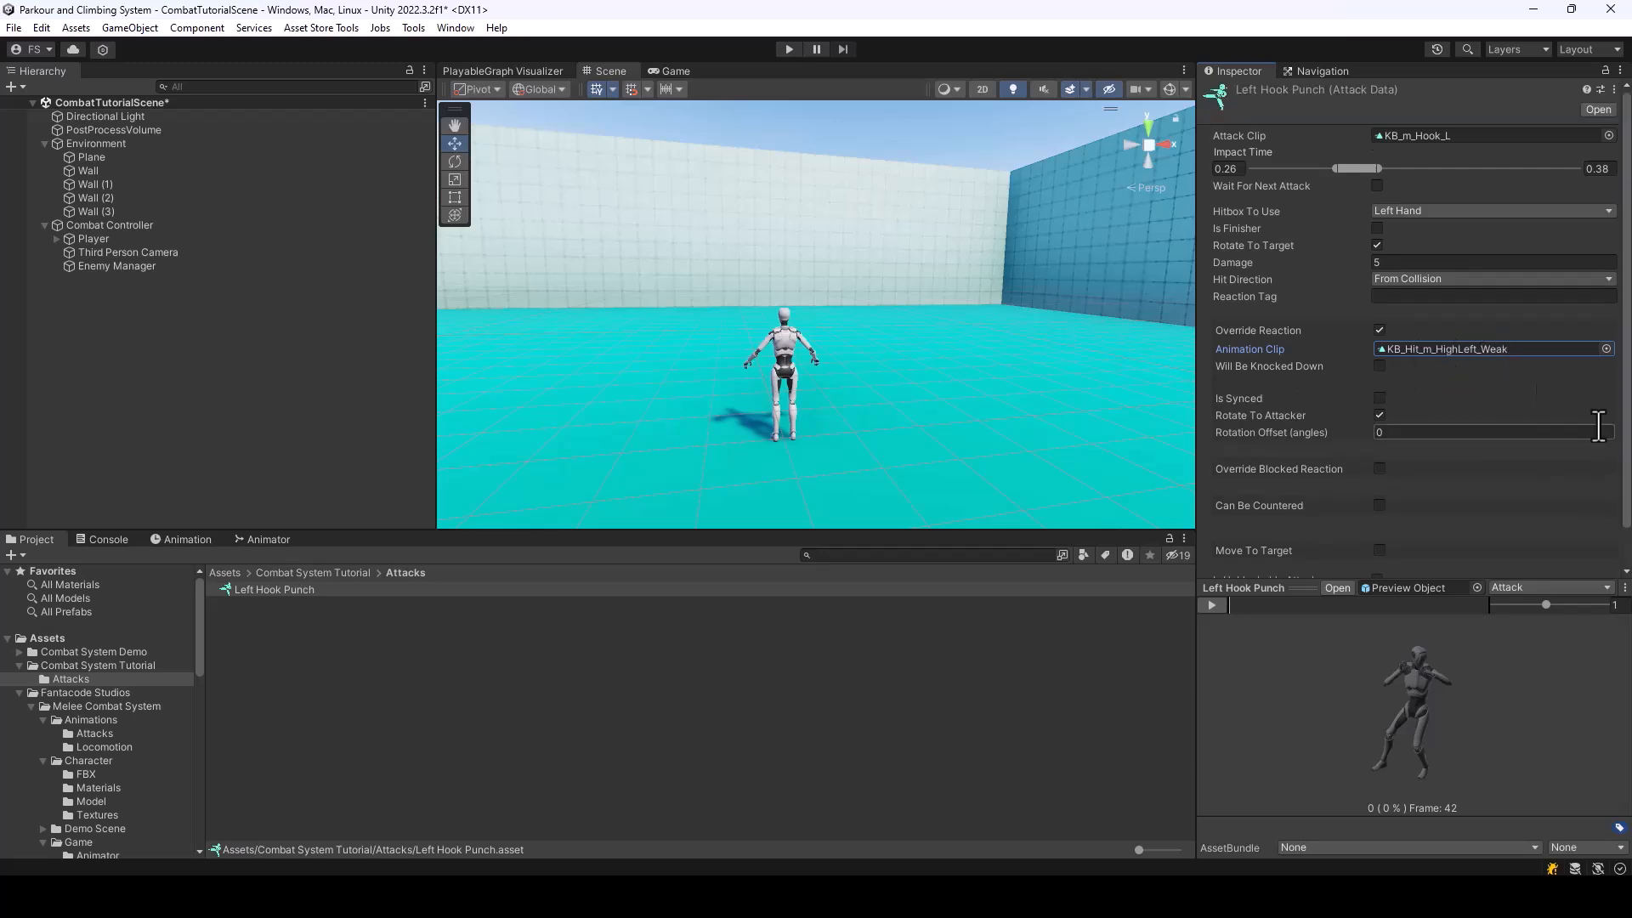
{"action": "left_click", "coordinate": [1521, 588]}
{"action": "left_click", "coordinate": [1530, 603]}
{"action": "left_click", "coordinate": [1549, 587]}
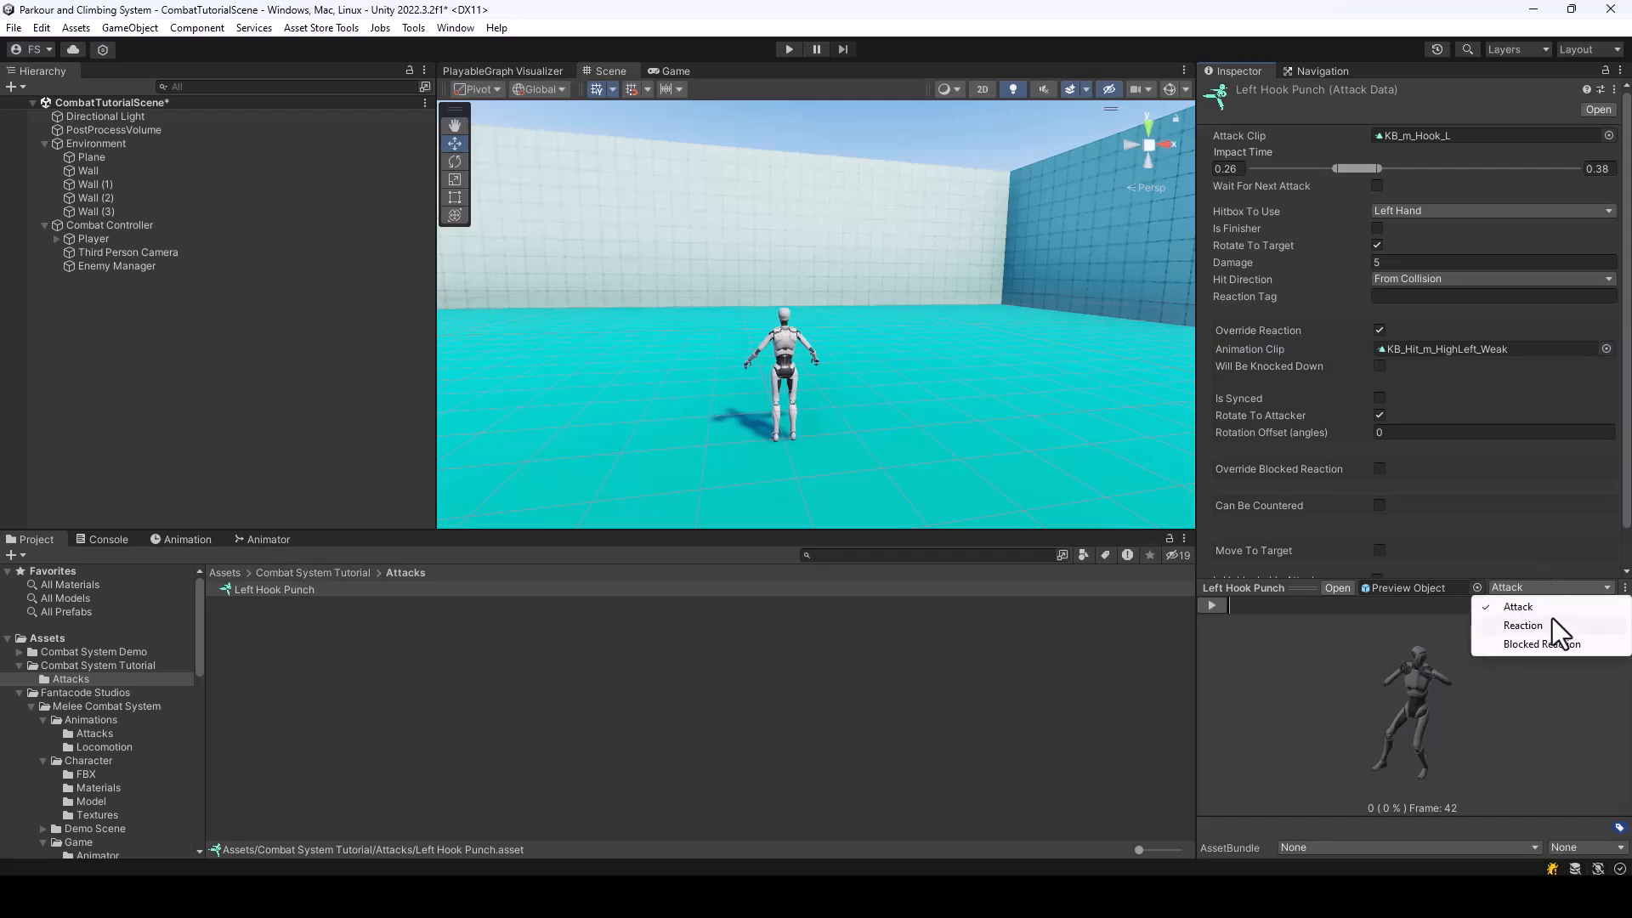
{"action": "left_click", "coordinate": [1548, 625]}
{"action": "left_click_drag", "start_coordinate": [1255, 618], "coordinate": [1363, 617]}
{"action": "left_click", "coordinate": [1208, 604]}
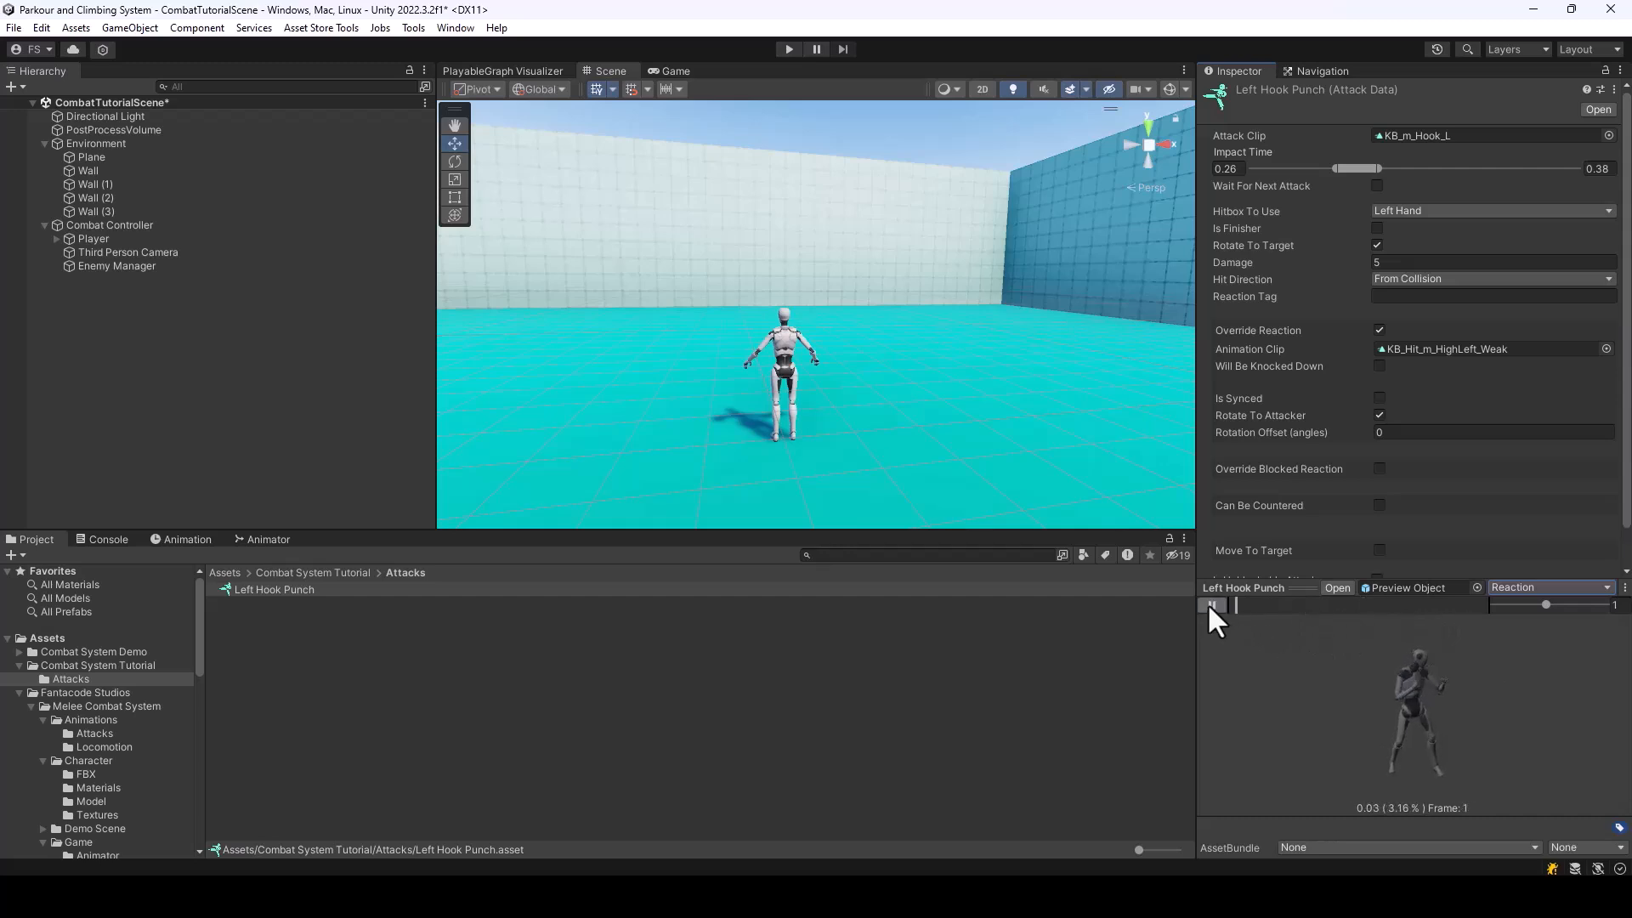
{"action": "left_click", "coordinate": [1208, 605]}
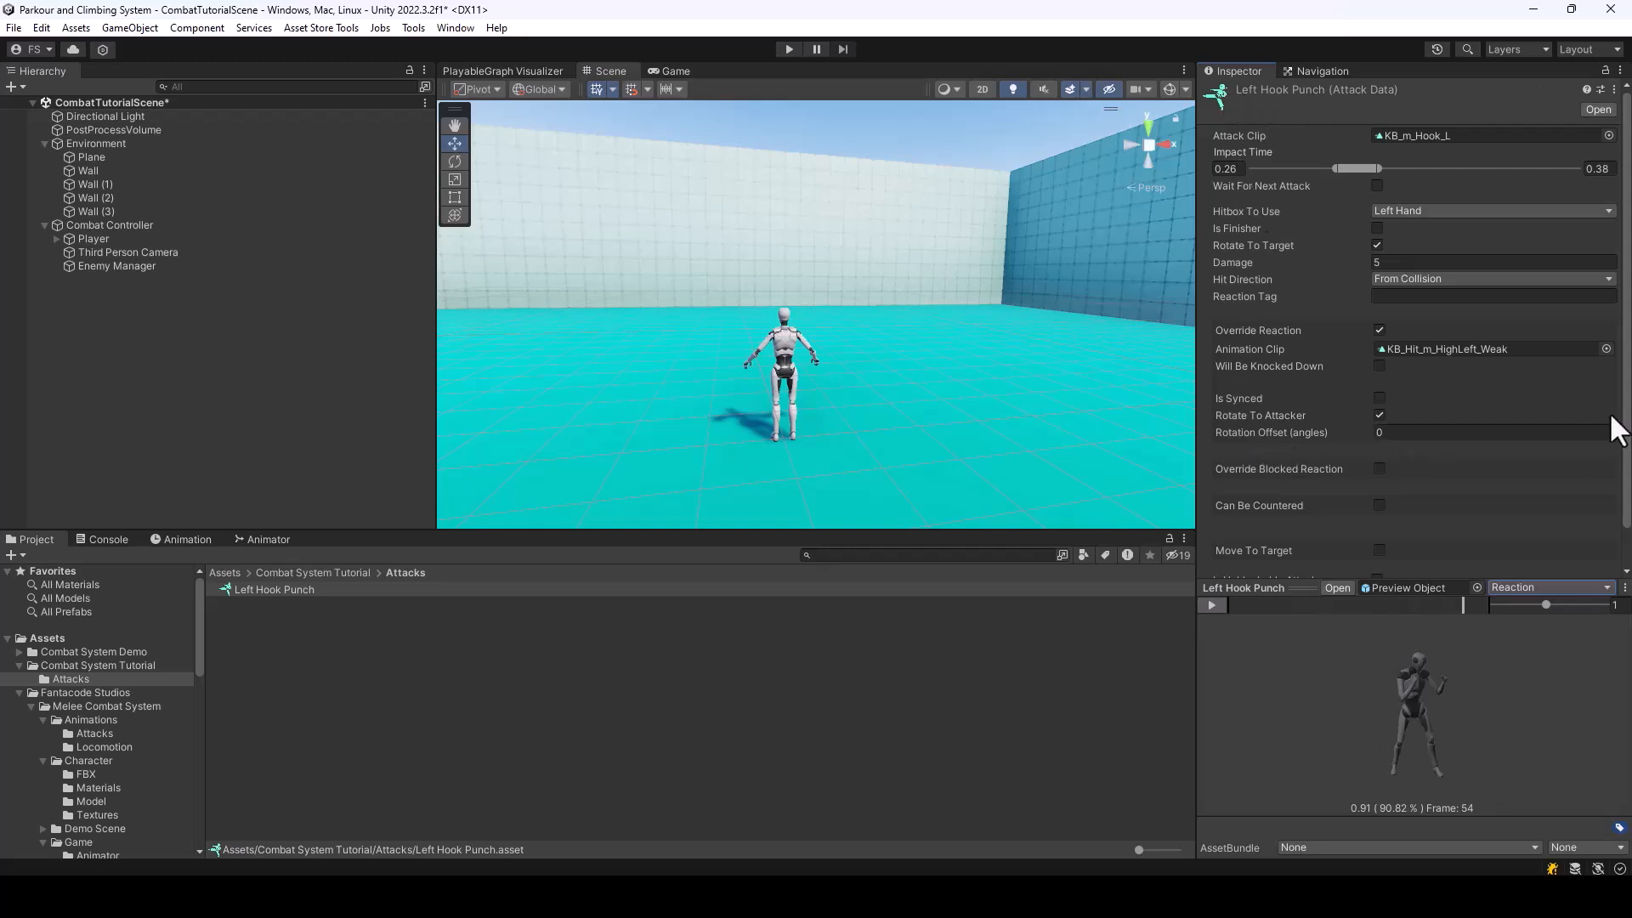
Enable Override Blocked Reaction briefly to view its settings and turn it back off
{"action": "scroll", "coordinate": [1457, 404], "scroll_direction": "down", "scroll_amount": 1}
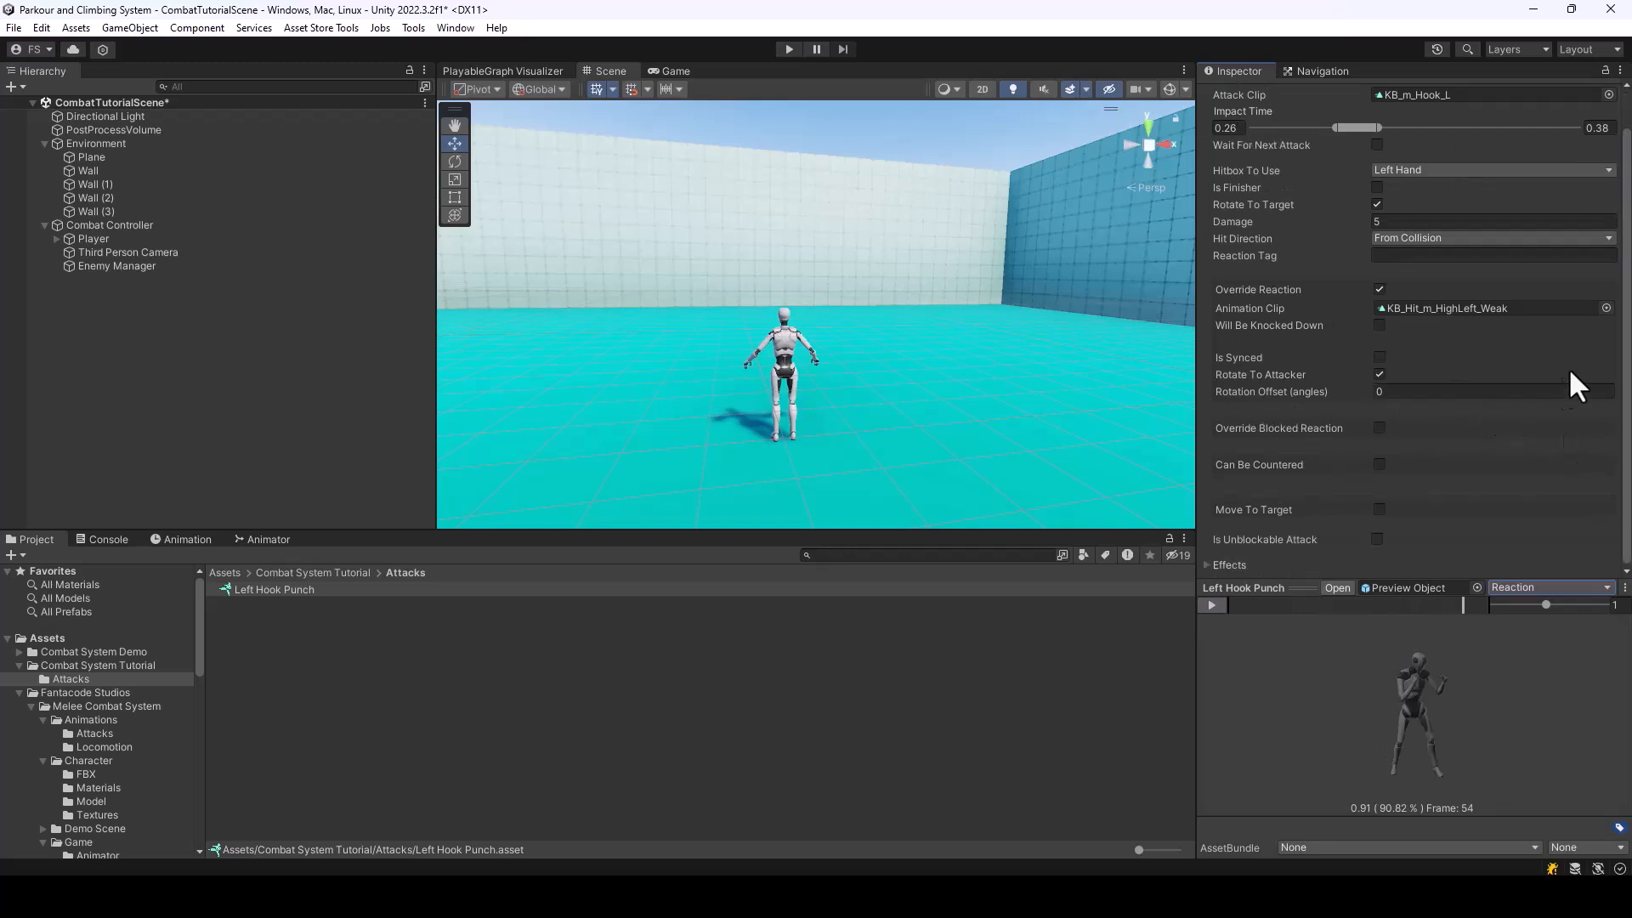
{"action": "left_click", "coordinate": [1378, 428]}
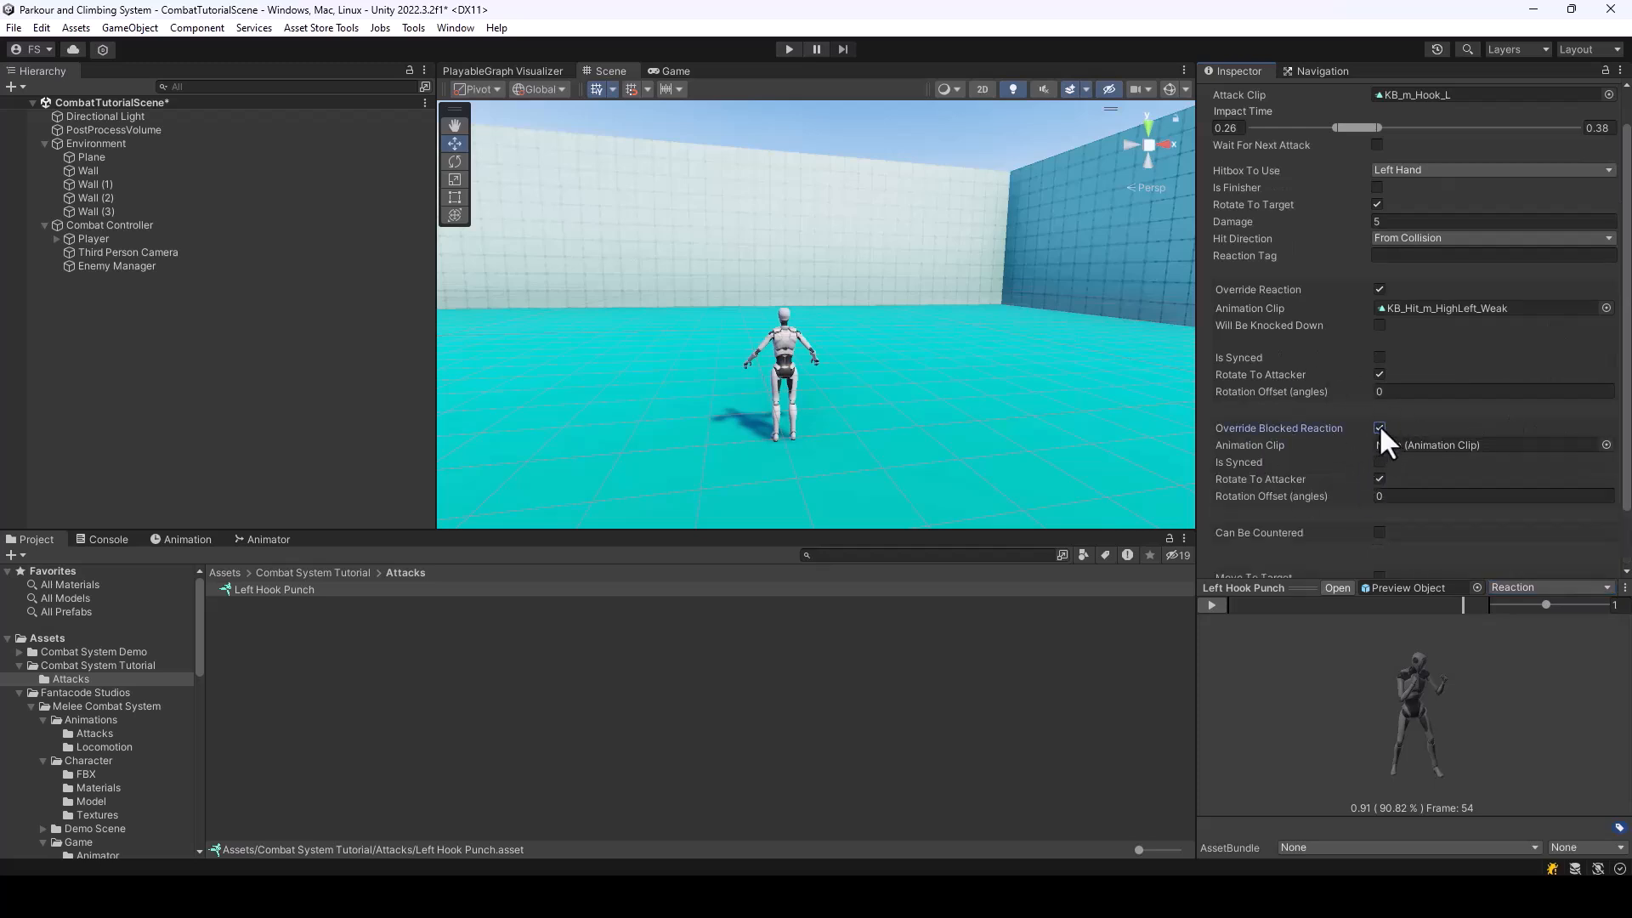
{"action": "left_click", "coordinate": [1379, 428]}
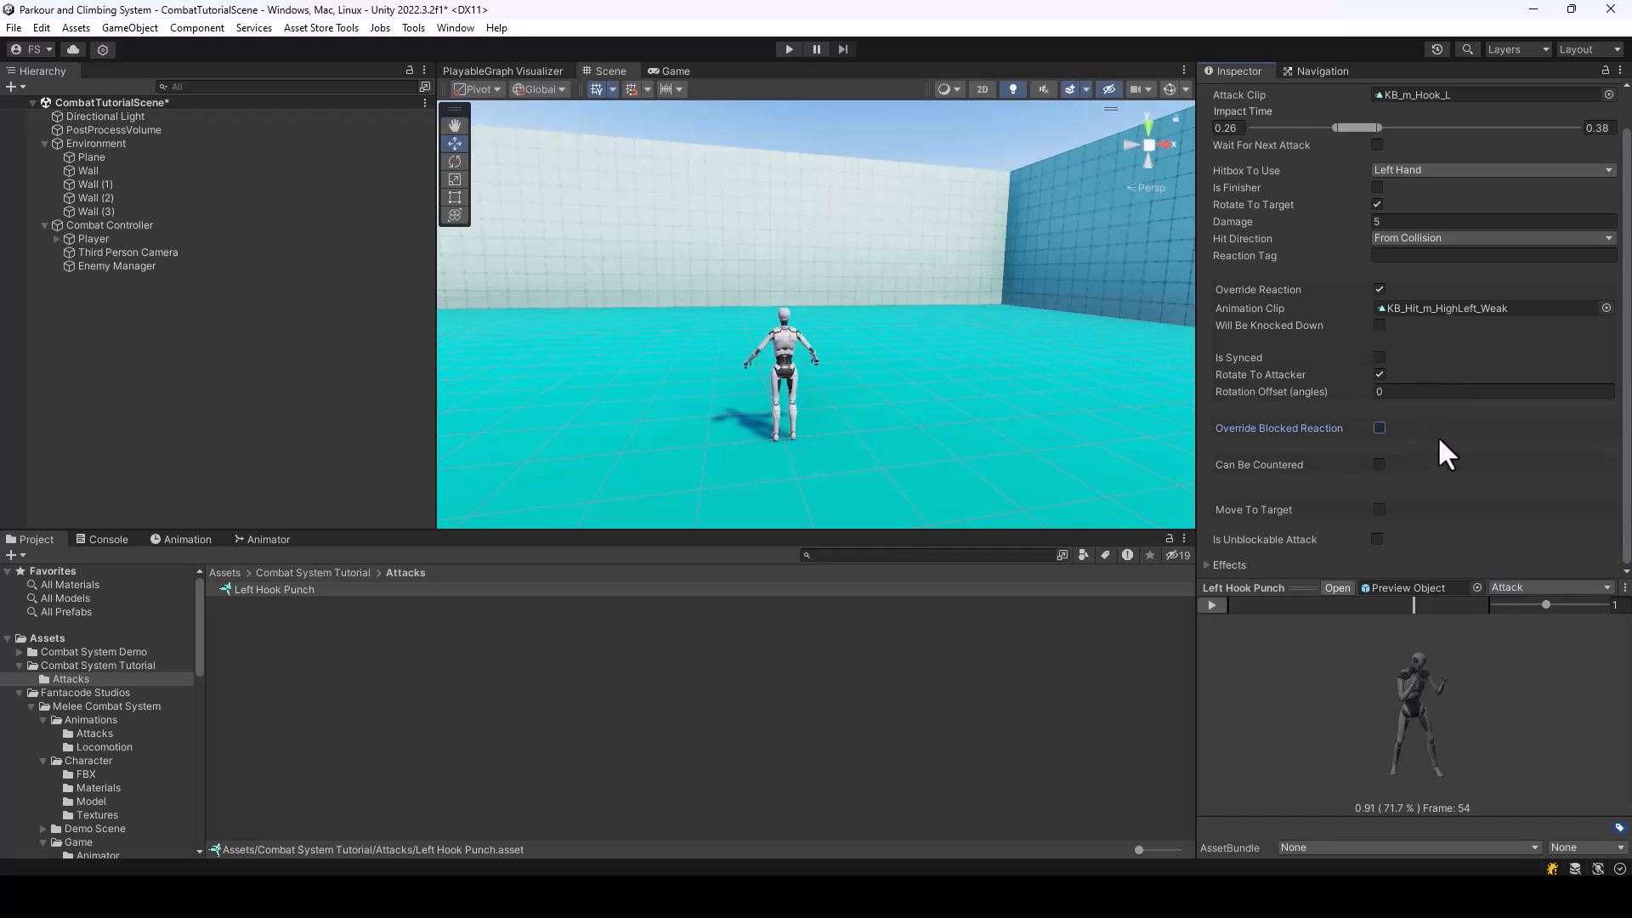
Enable Can Be Countered on Left Hook Punch briefly to view its counter settings and turn it back off
{"action": "left_click", "coordinate": [1380, 463]}
{"action": "scroll", "coordinate": [1406, 357], "scroll_direction": "down", "scroll_amount": 3}
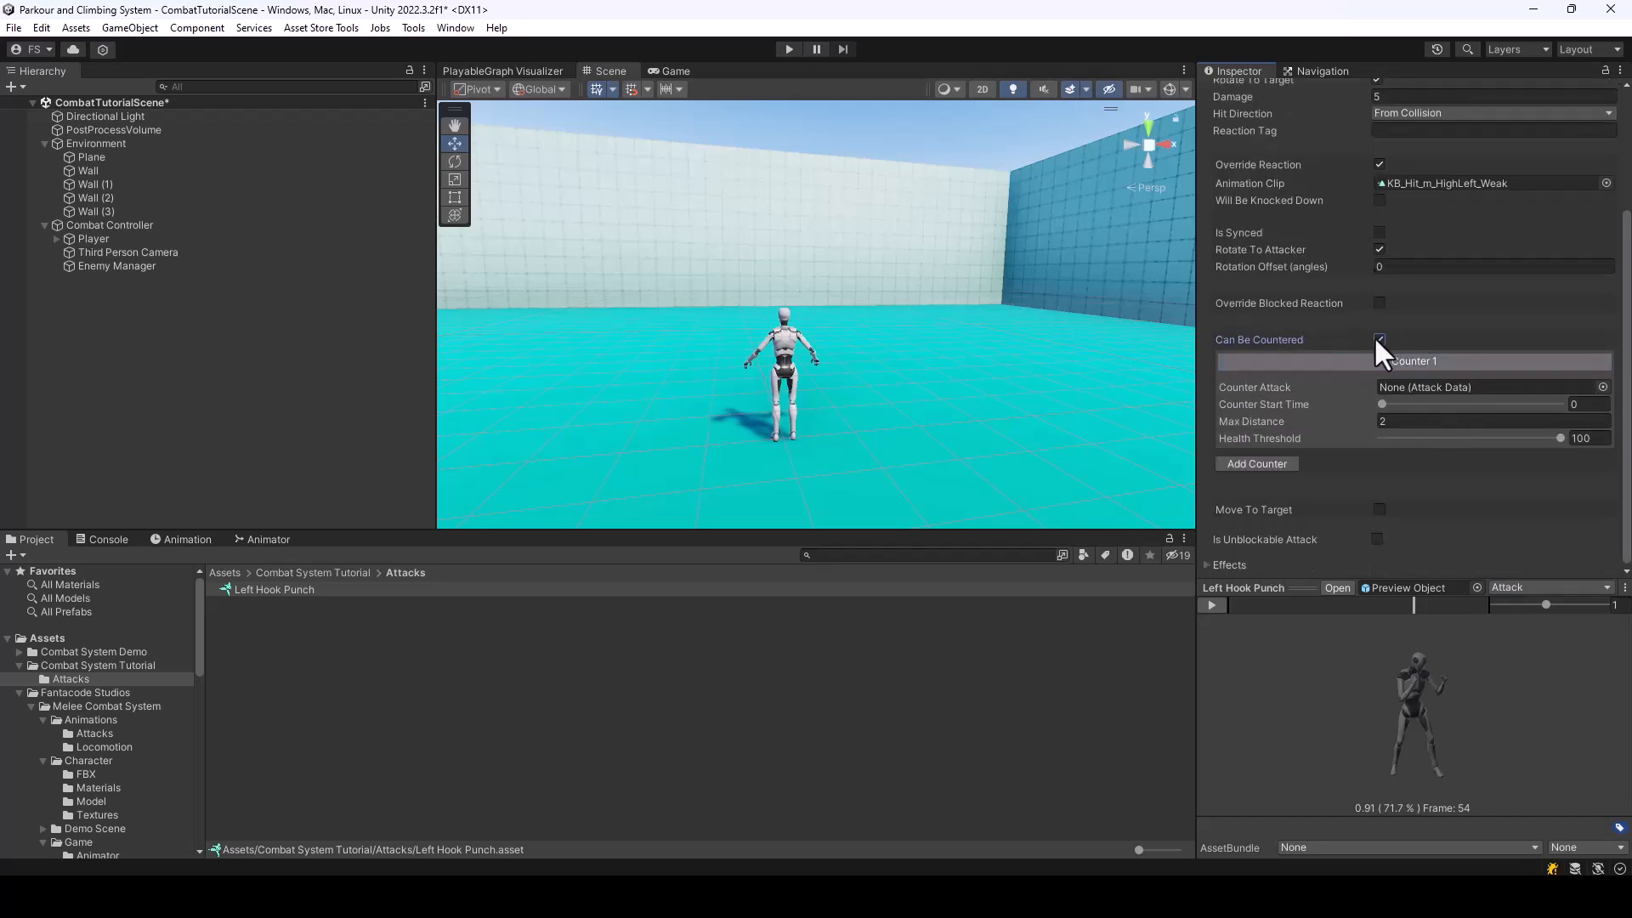
{"action": "left_click", "coordinate": [1378, 340]}
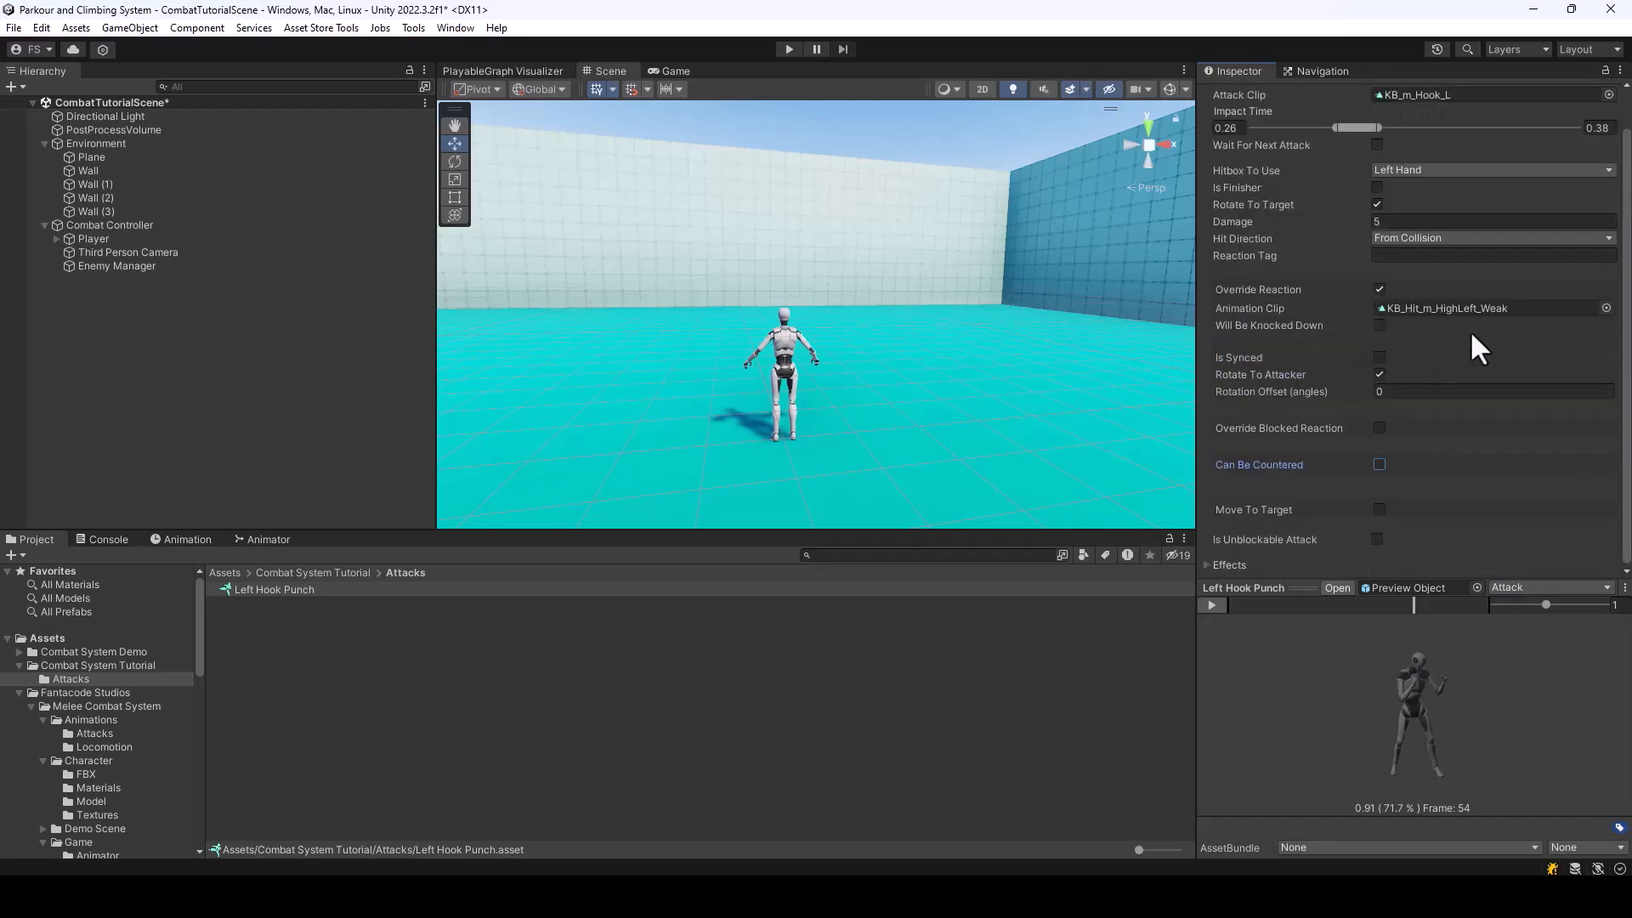
Enable Move To Target briefly, view its settings with the Scale Root Motion move type, and turn it back off
{"action": "left_click", "coordinate": [1379, 510]}
{"action": "scroll", "coordinate": [1406, 507], "scroll_direction": "down", "scroll_amount": 2}
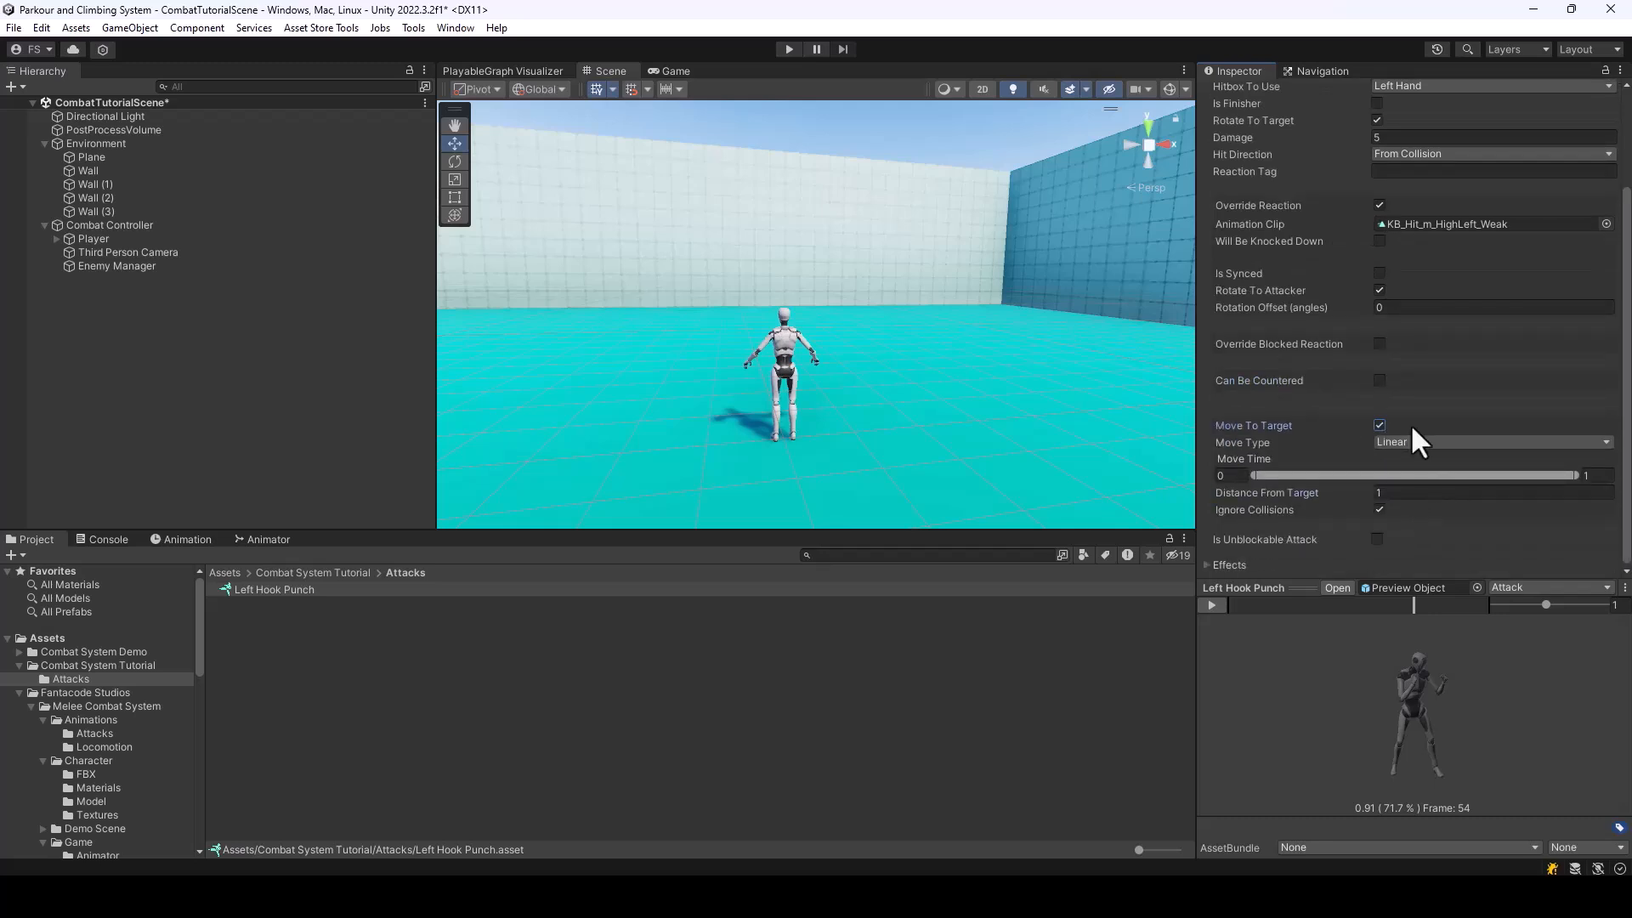
{"action": "left_click", "coordinate": [1411, 442]}
{"action": "left_click", "coordinate": [1436, 480]}
{"action": "scroll", "coordinate": [1413, 398], "scroll_direction": "down", "scroll_amount": 1}
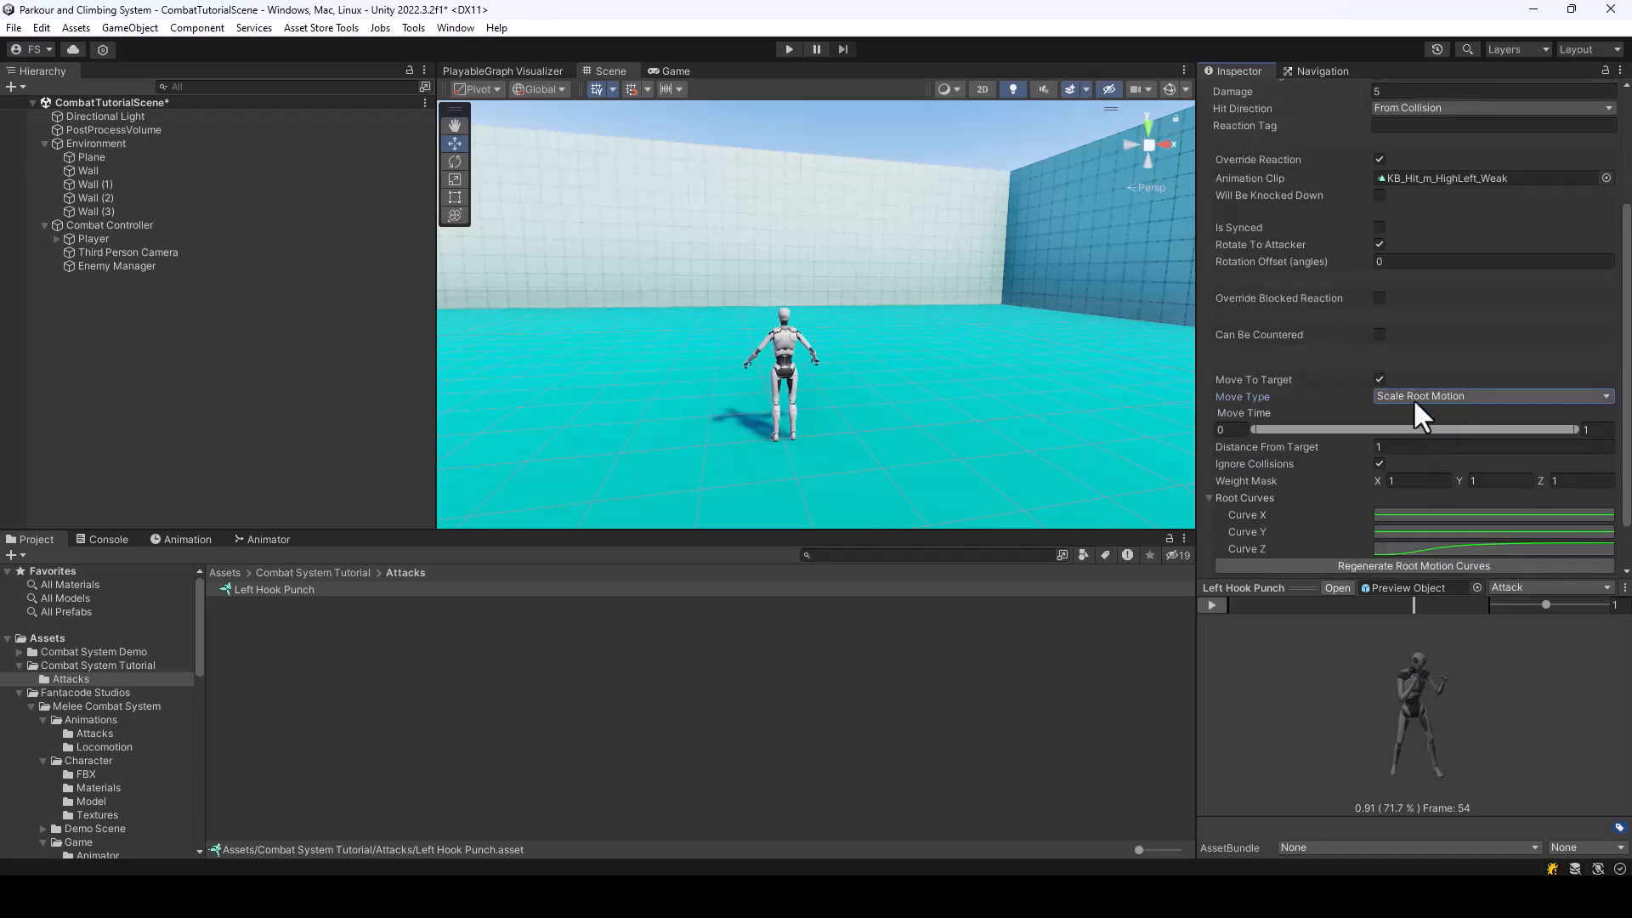
{"action": "left_click", "coordinate": [1377, 379]}
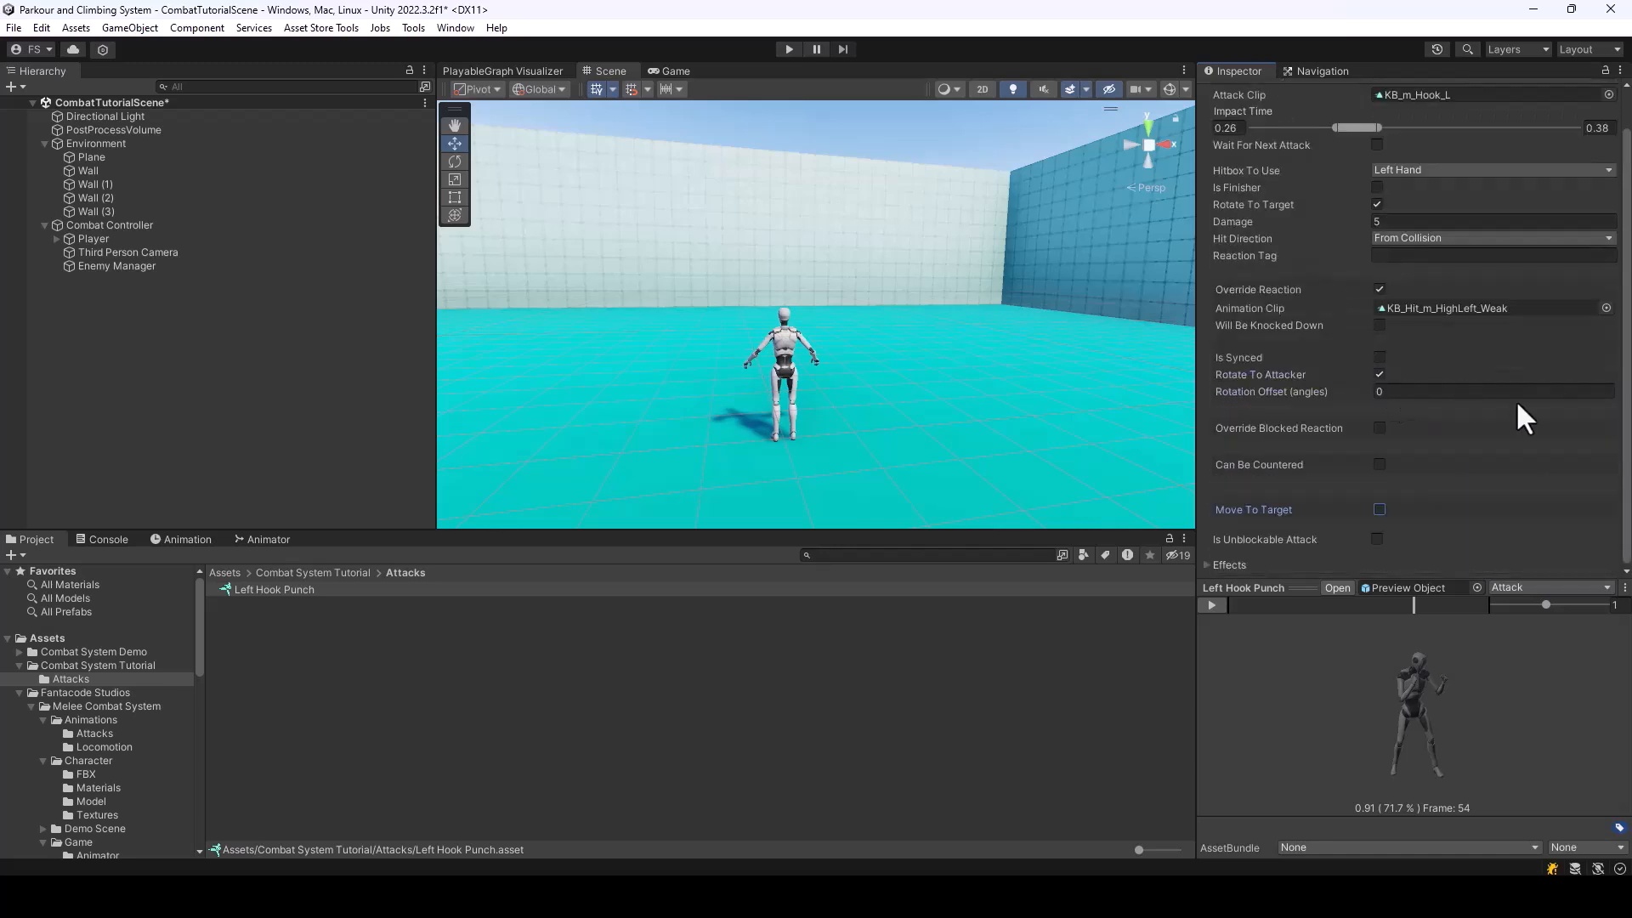
{"action": "scroll", "coordinate": [1564, 391], "scroll_direction": "up", "scroll_amount": 1}
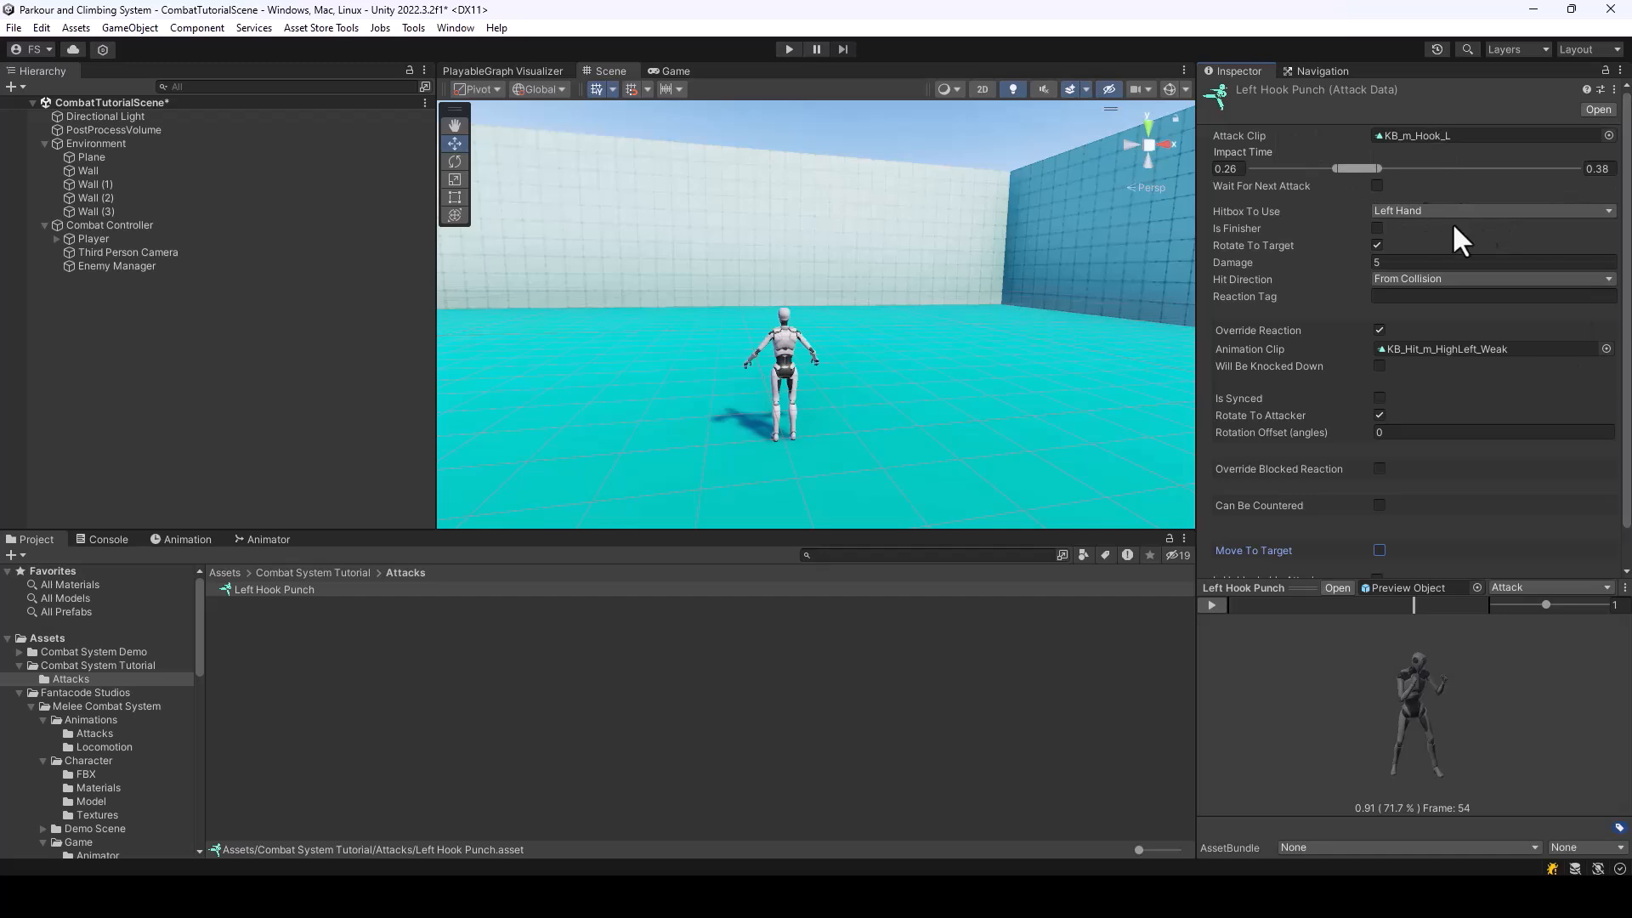
{"action": "scroll", "coordinate": [1532, 357], "scroll_direction": "down", "scroll_amount": 1}
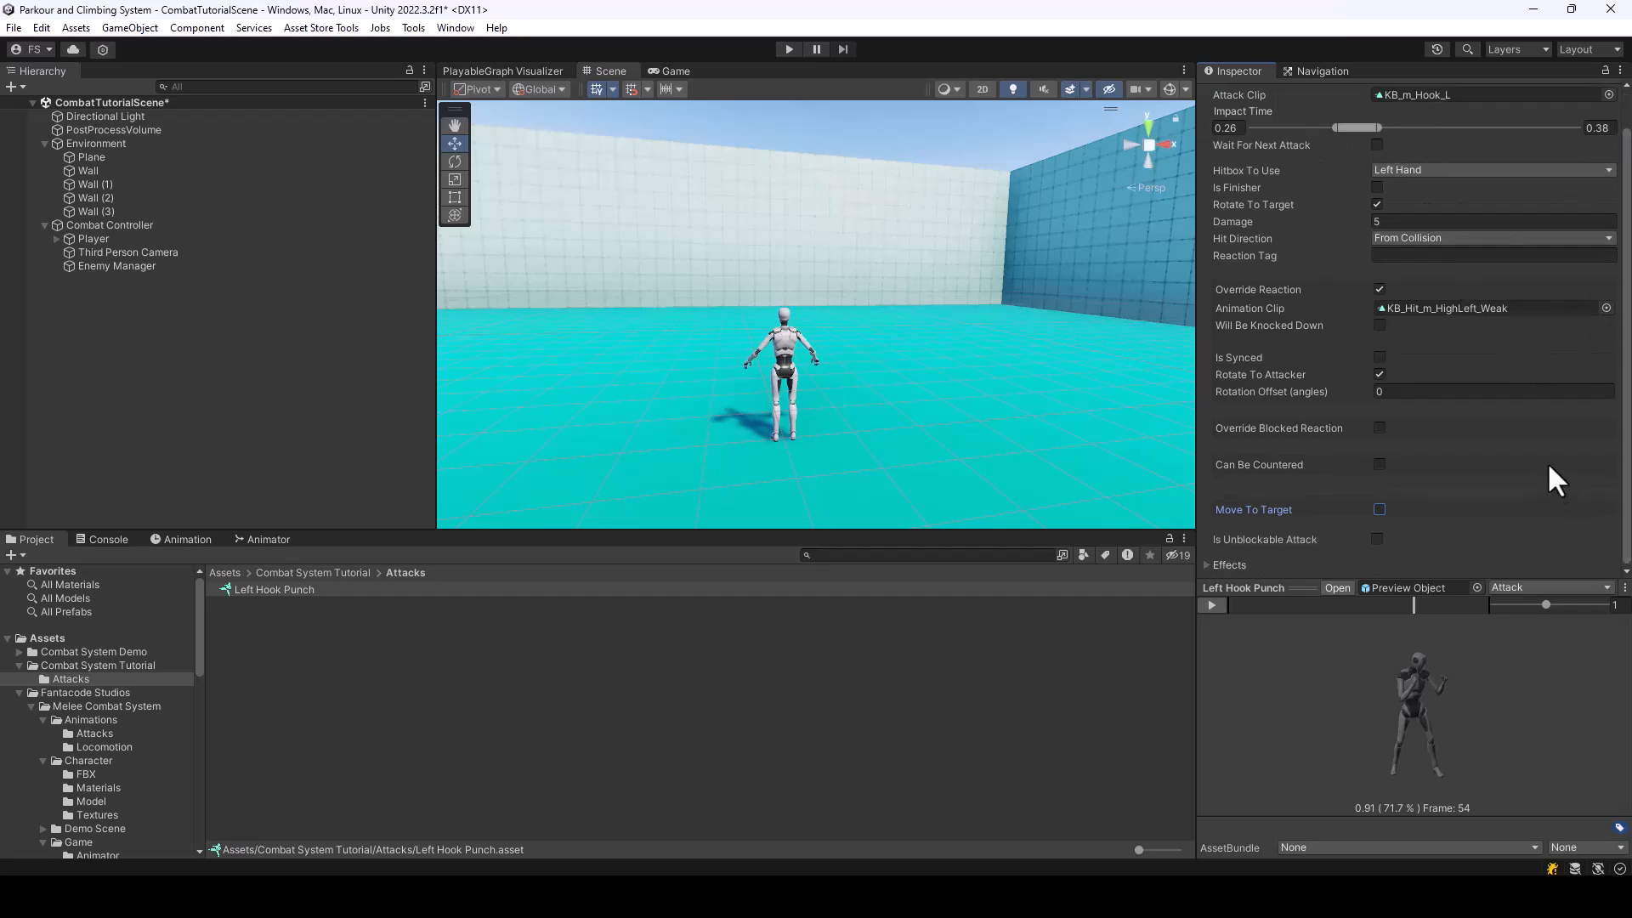
Assign the punch 1 audio clip as the Hit Sound in the Effects of Left Hook Punch
{"action": "left_click", "coordinate": [1301, 550]}
{"action": "left_click", "coordinate": [1217, 564]}
{"action": "scroll", "coordinate": [1347, 487], "scroll_direction": "down", "scroll_amount": 4}
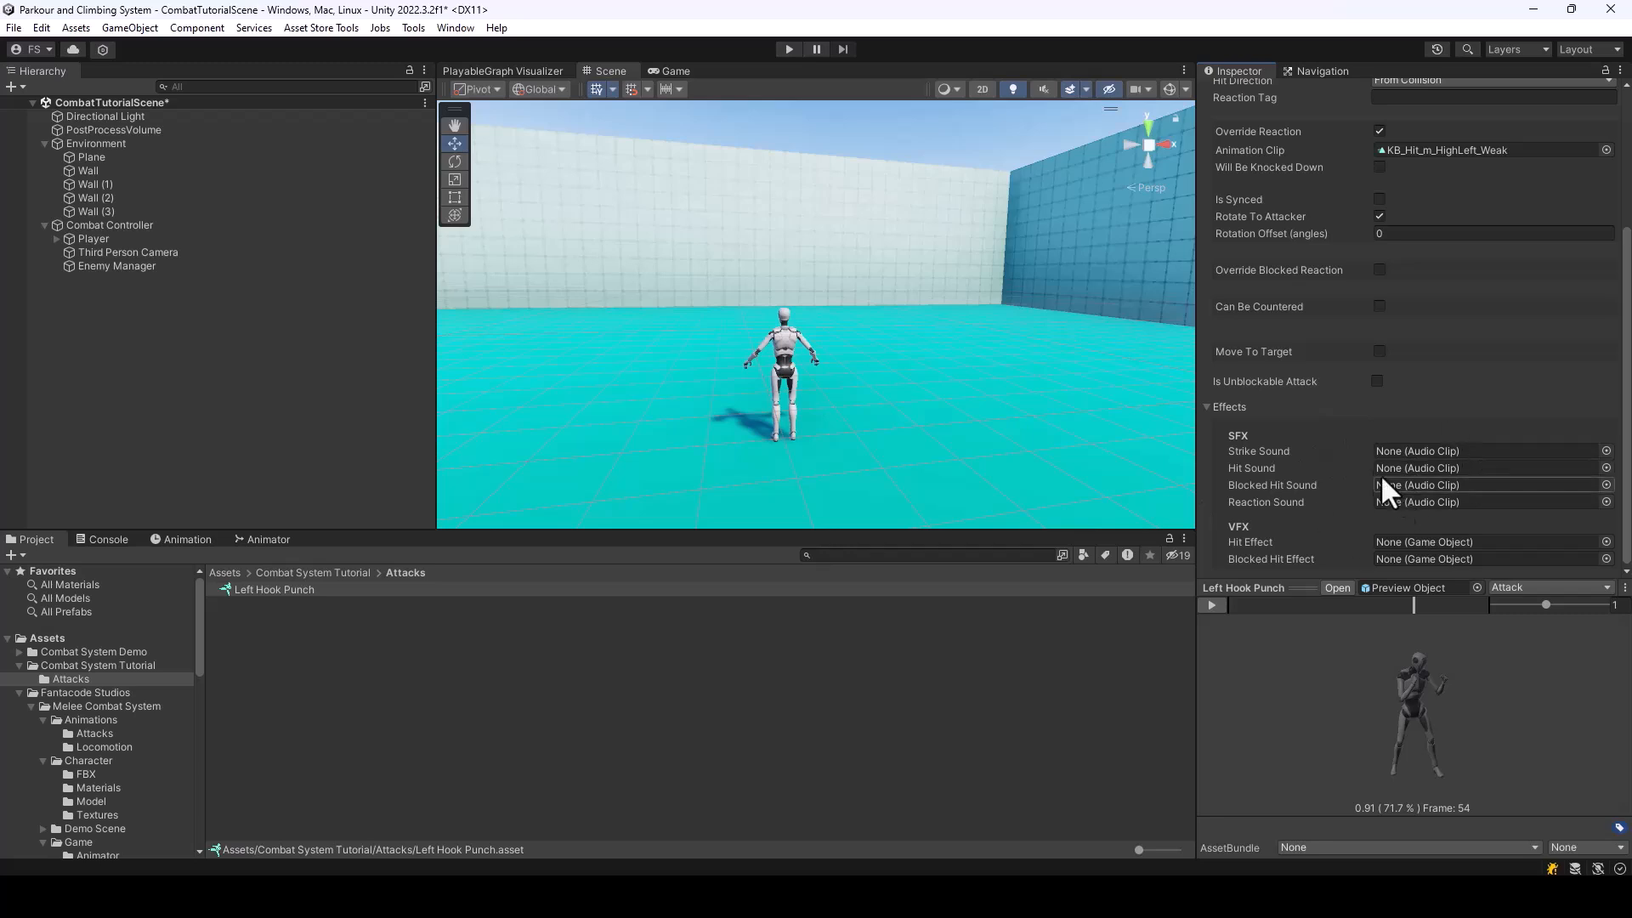
{"action": "left_click", "coordinate": [1606, 469]}
{"action": "left_click_drag", "start_coordinate": [1314, 457], "coordinate": [1359, 548]}
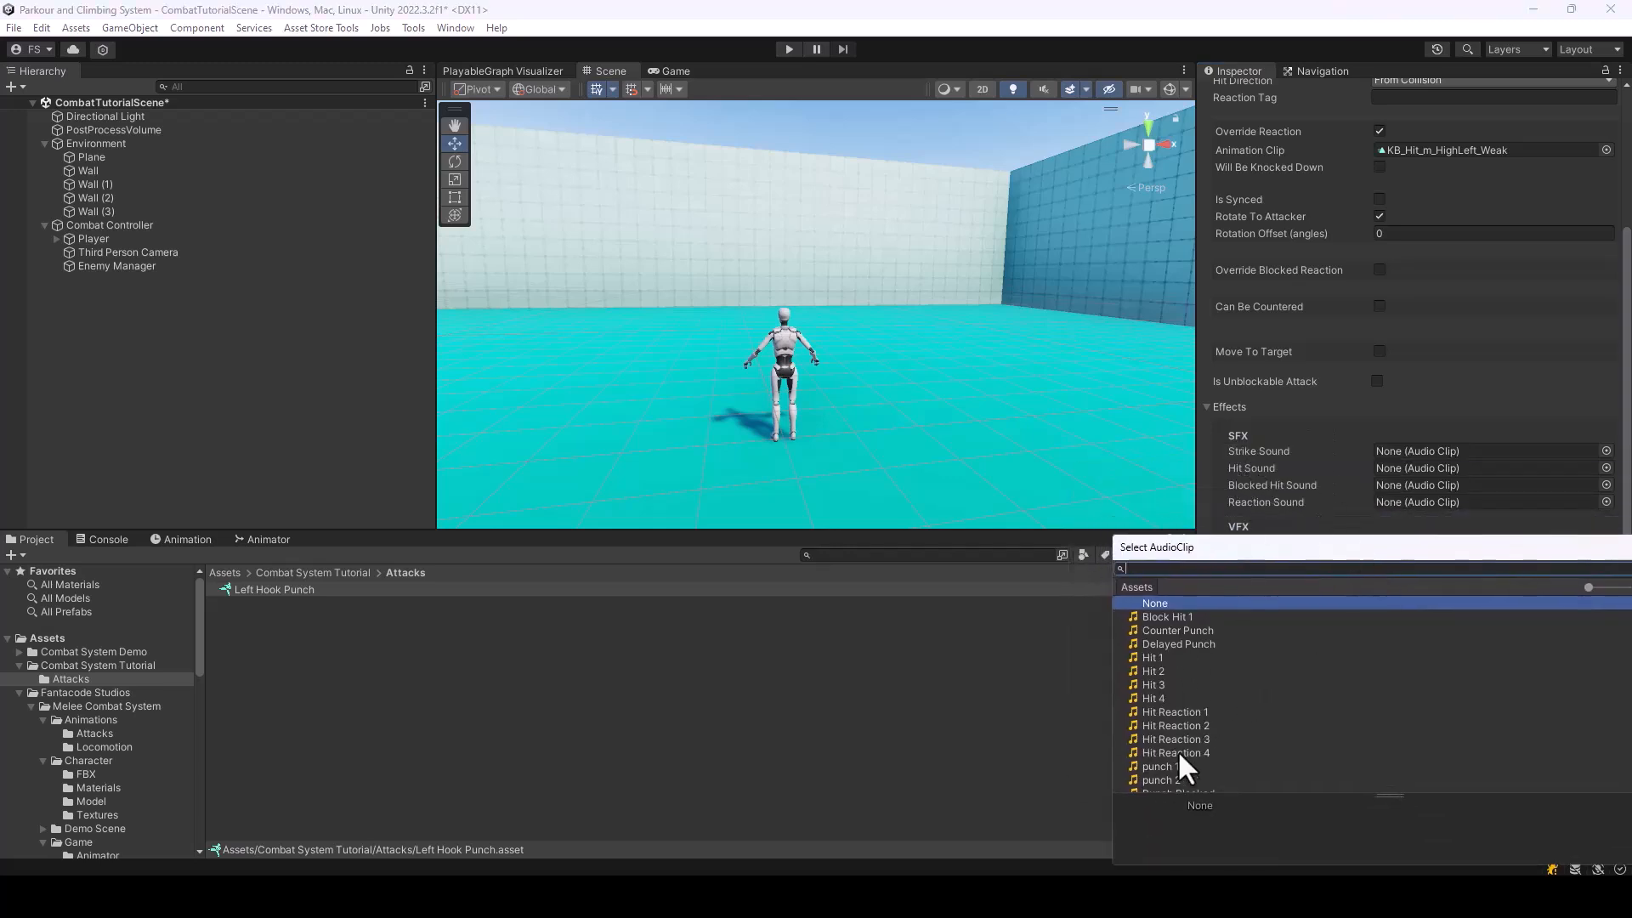
{"action": "double_click", "coordinate": [1156, 766]}
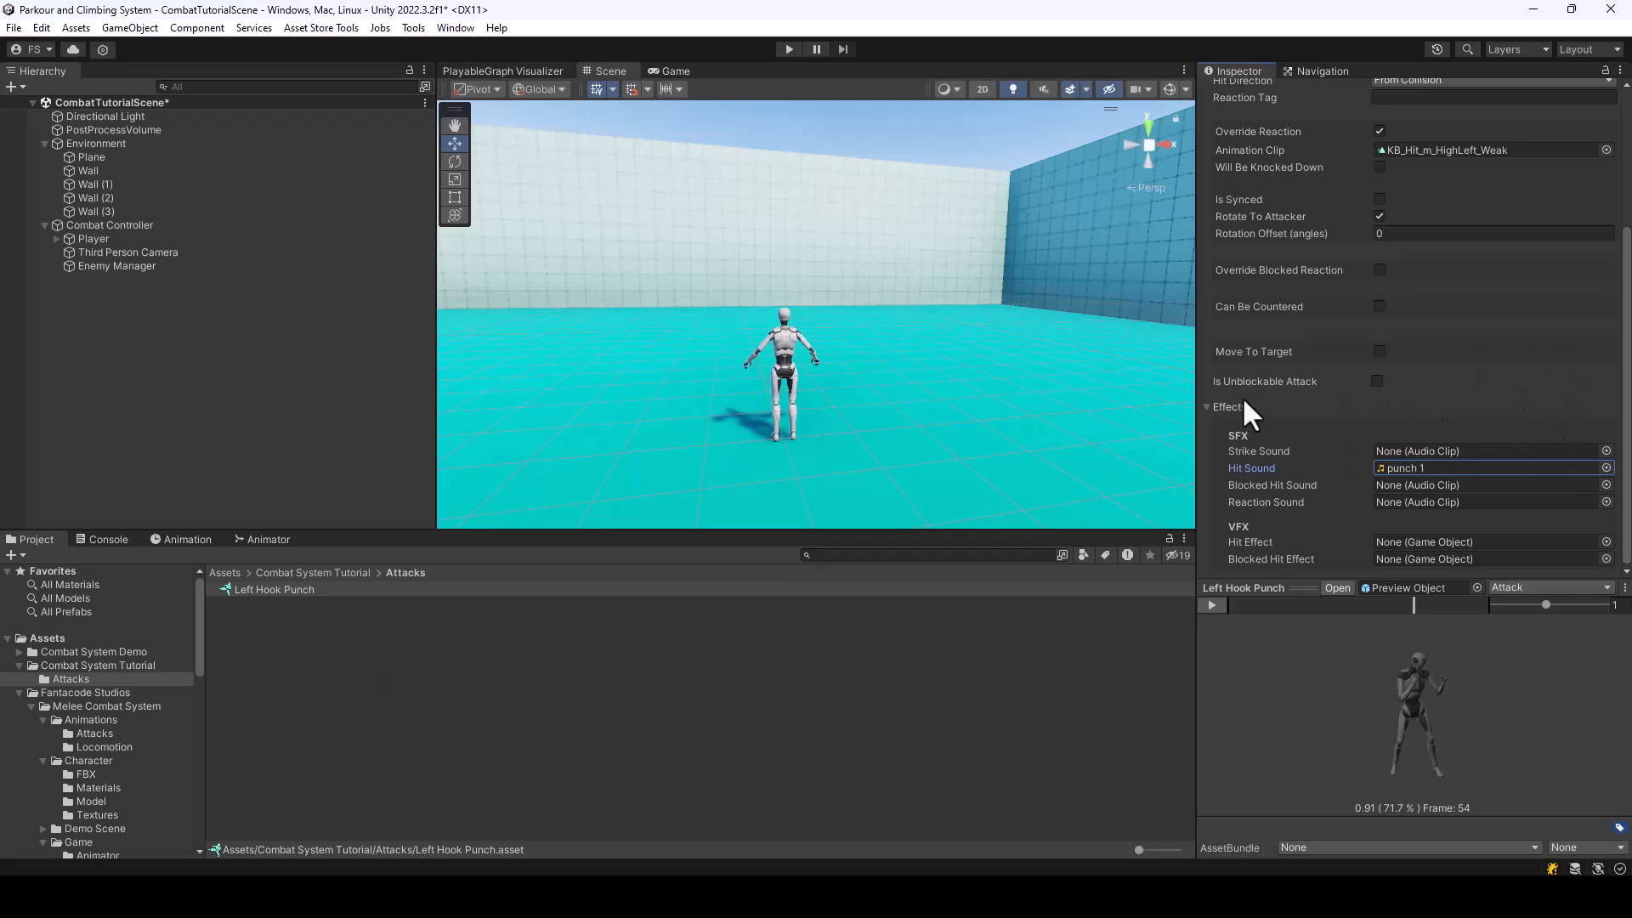
{"action": "left_click", "coordinate": [1207, 406]}
{"action": "scroll", "coordinate": [1336, 391], "scroll_direction": "up", "scroll_amount": 2}
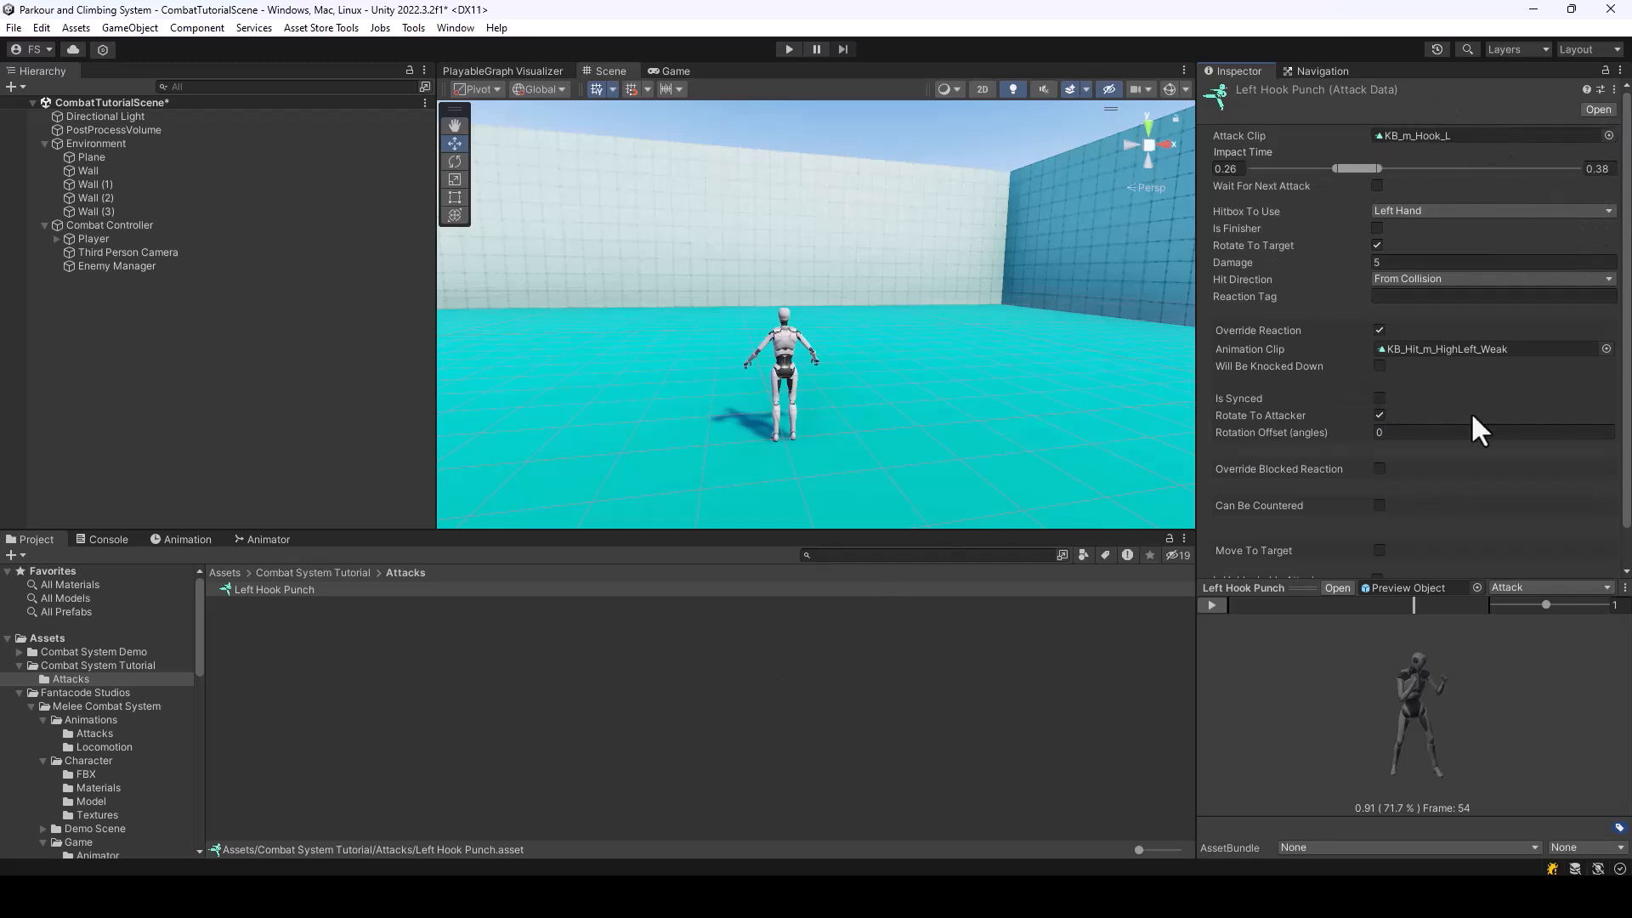
Duplicate the Left Hook Punch attack and rename the copy as Right Hook Punch
{"action": "left_click", "coordinate": [331, 605]}
{"action": "left_click", "coordinate": [301, 590]}
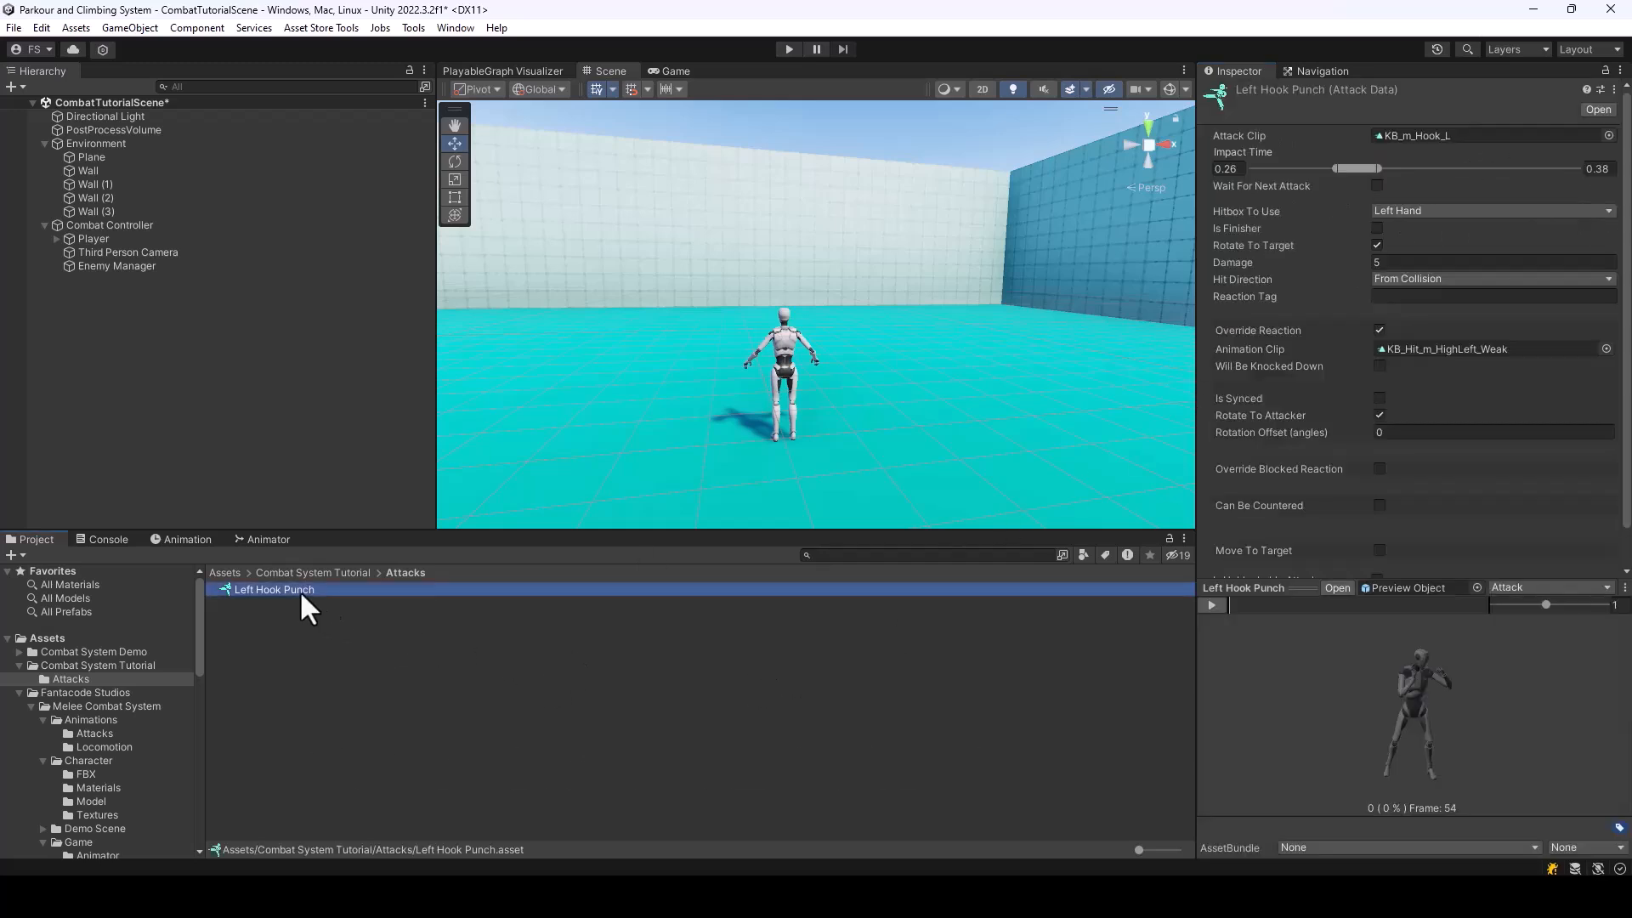
{"action": "key", "text": "ctrl+d"}
{"action": "right_click", "coordinate": [296, 601]}
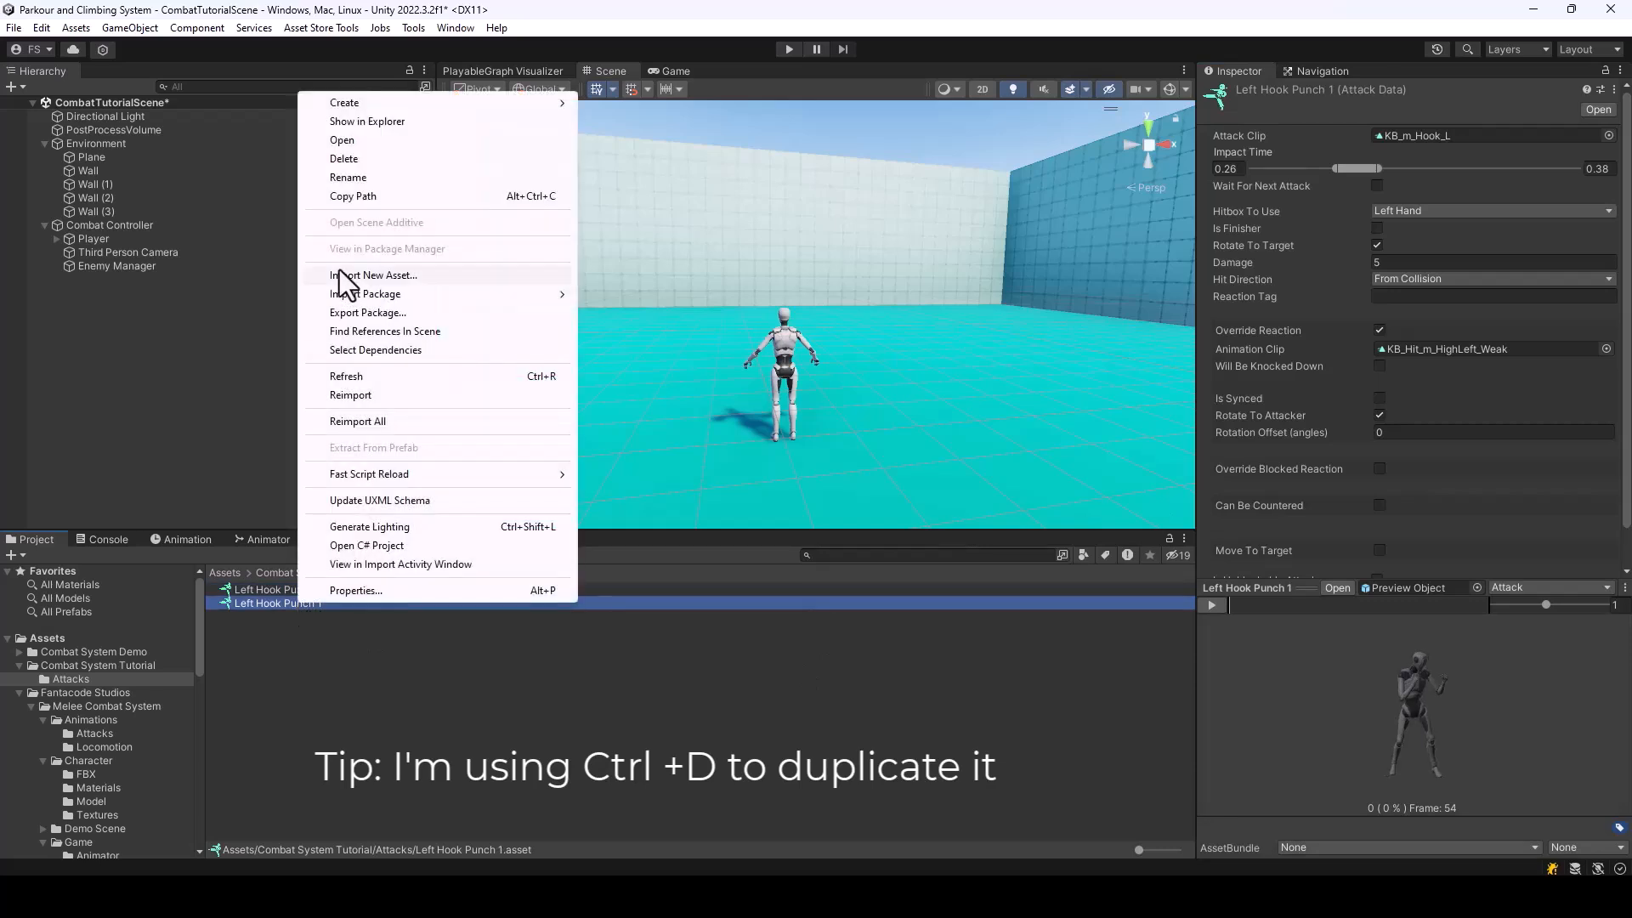
{"action": "left_click", "coordinate": [345, 181]}
{"action": "key", "text": "BackSpace"}
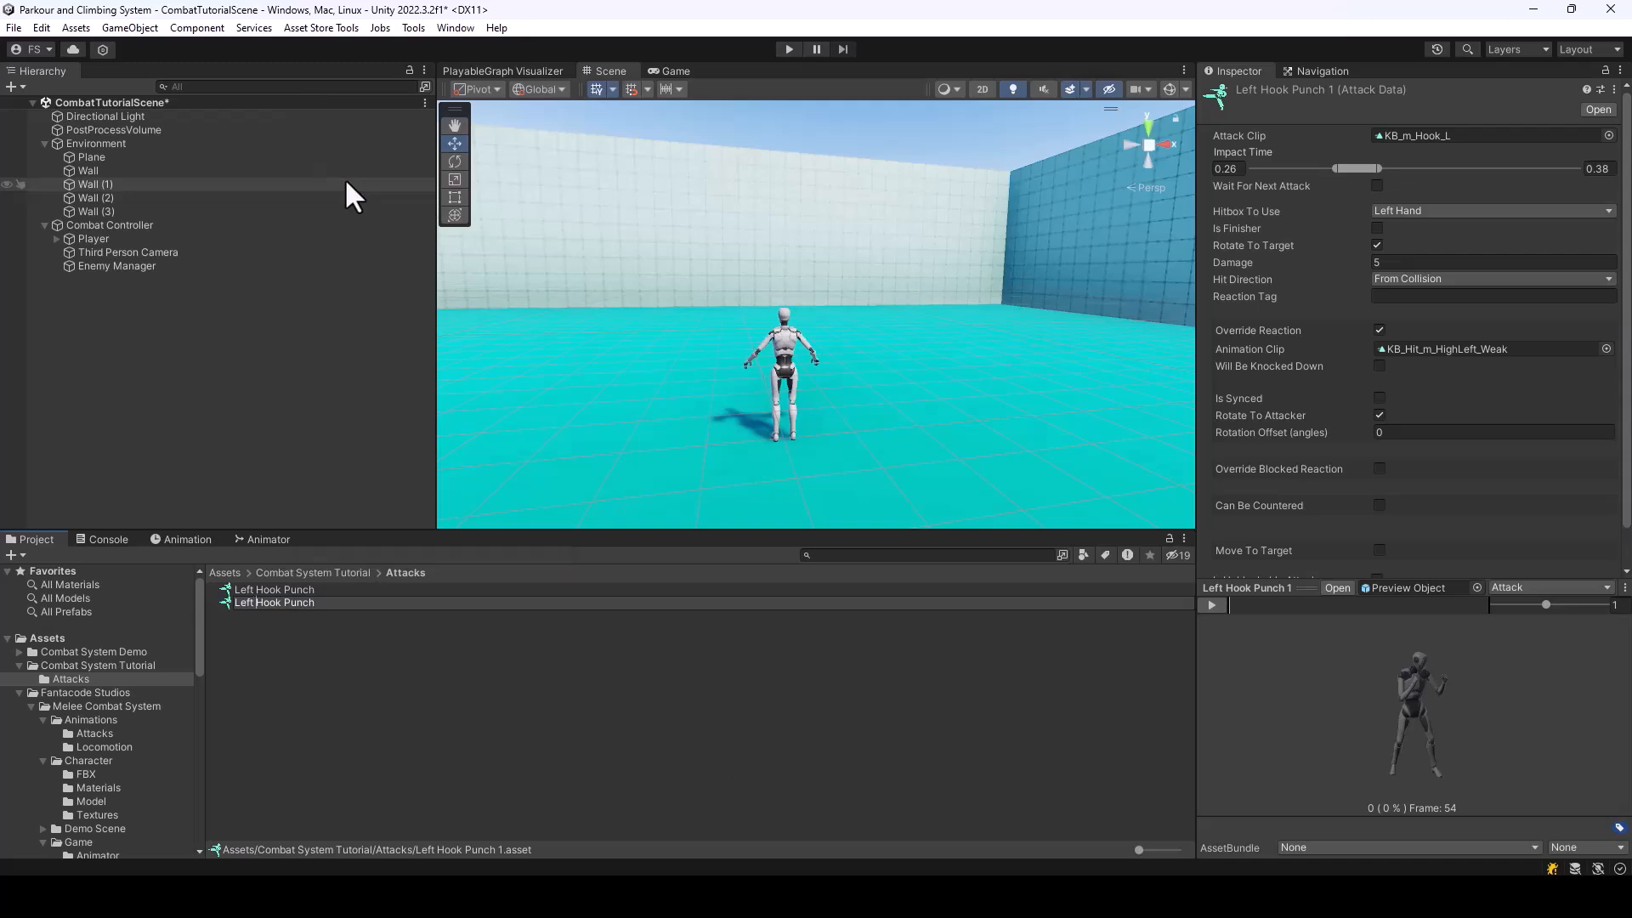
{"action": "key", "text": "BackSpace"}
{"action": "key", "text": "BackSpace"}
{"action": "key", "text": "BackSpace"}
{"action": "key", "text": "BackSpace"}
{"action": "type", "text": "Right"}
{"action": "key", "text": "Return"}
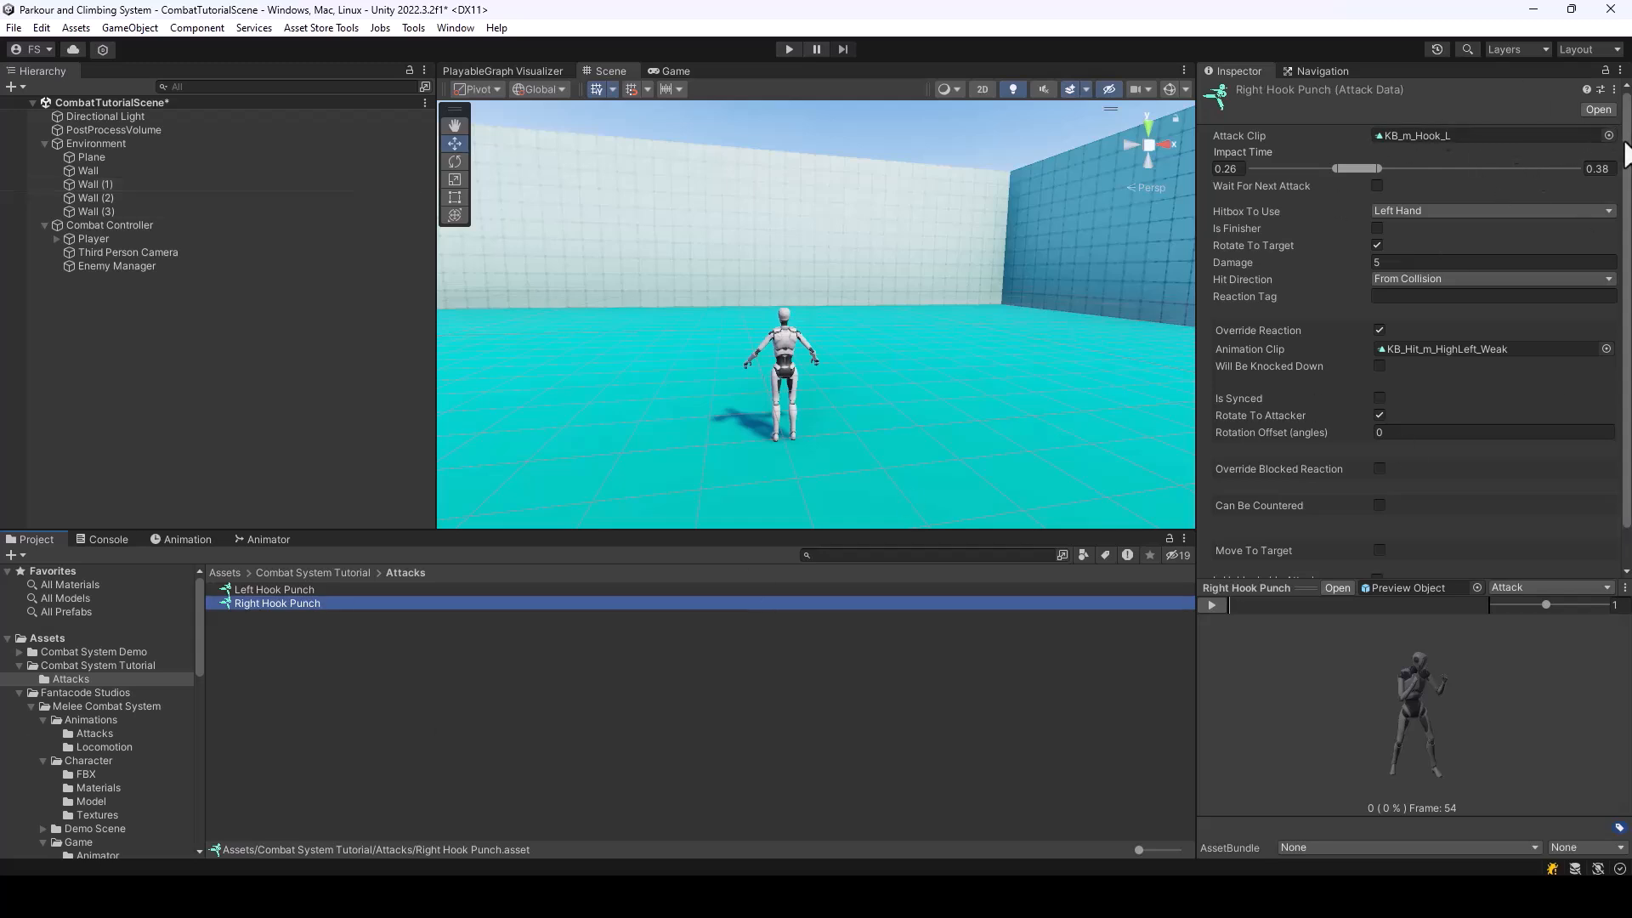
Assign KB_m_Hook_R as Right Hook Punch's attack clip and set its impact time from 0.35 to 0.51
{"action": "left_click", "coordinate": [1608, 136]}
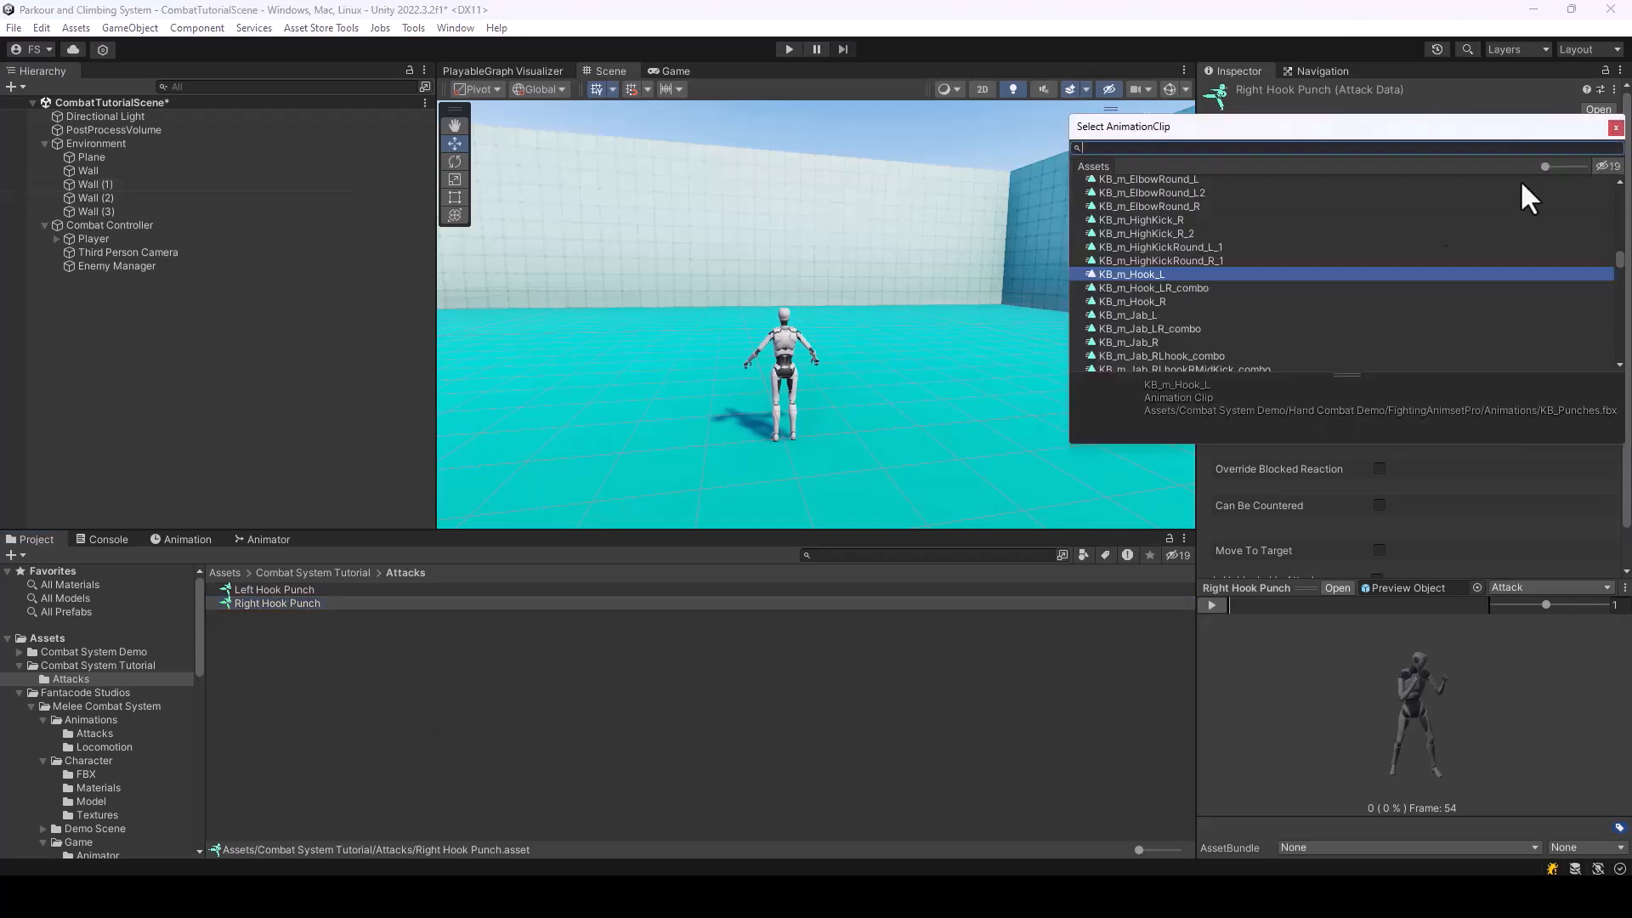
{"action": "left_click", "coordinate": [1140, 301]}
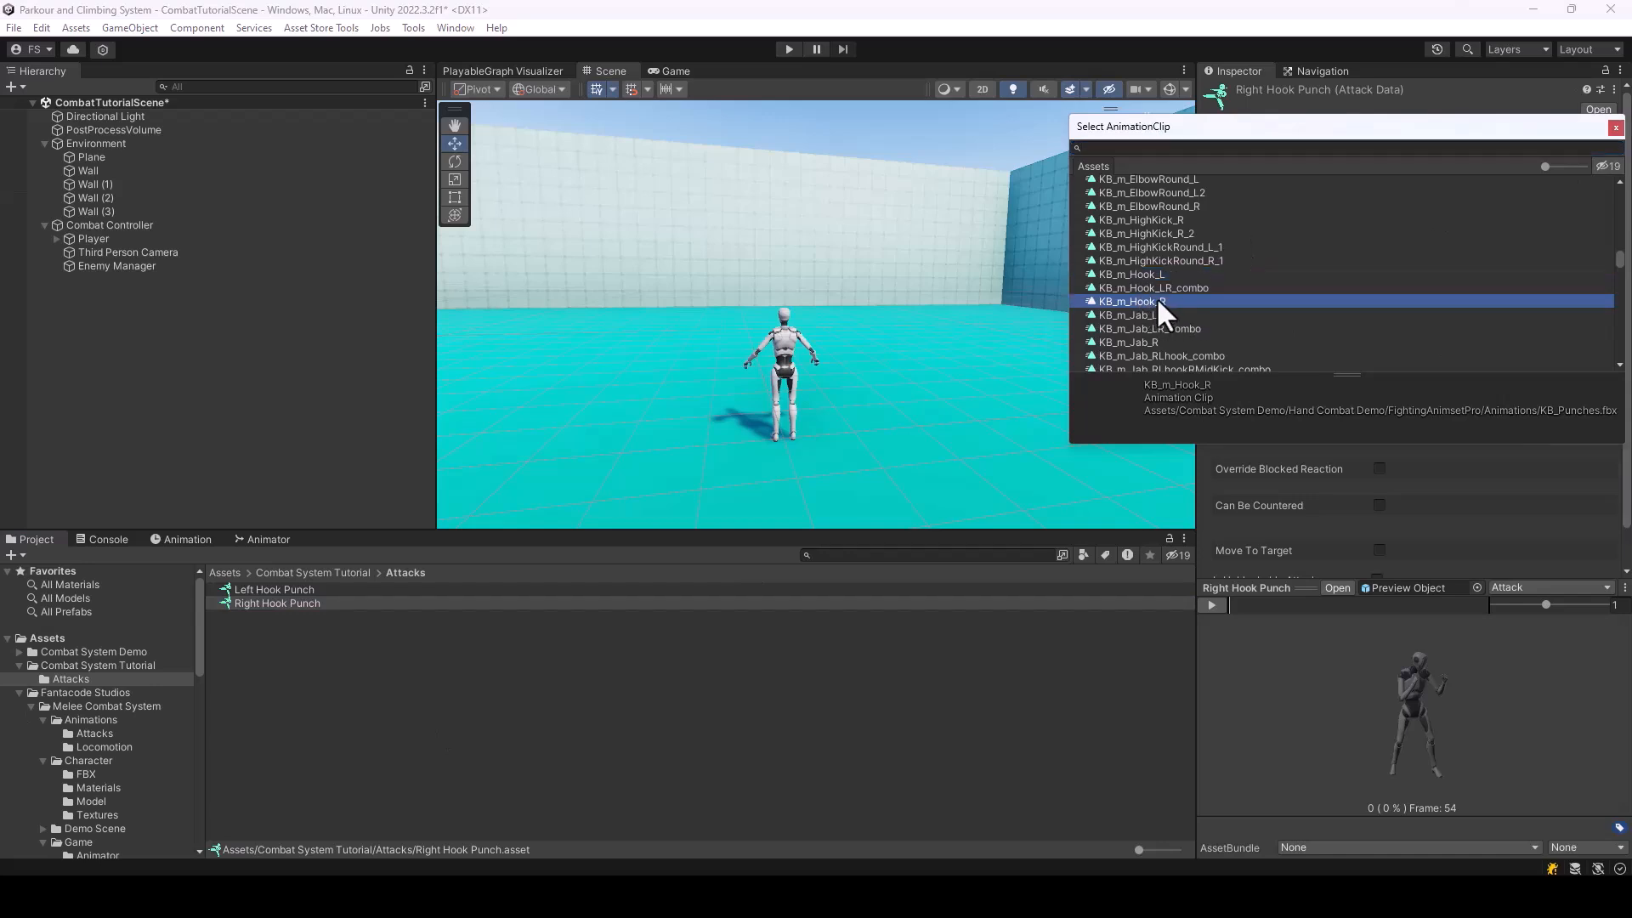
{"action": "double_click", "coordinate": [1160, 300]}
{"action": "left_click_drag", "start_coordinate": [1240, 606], "coordinate": [1303, 614]}
{"action": "left_click_drag", "start_coordinate": [1335, 168], "coordinate": [1419, 181]}
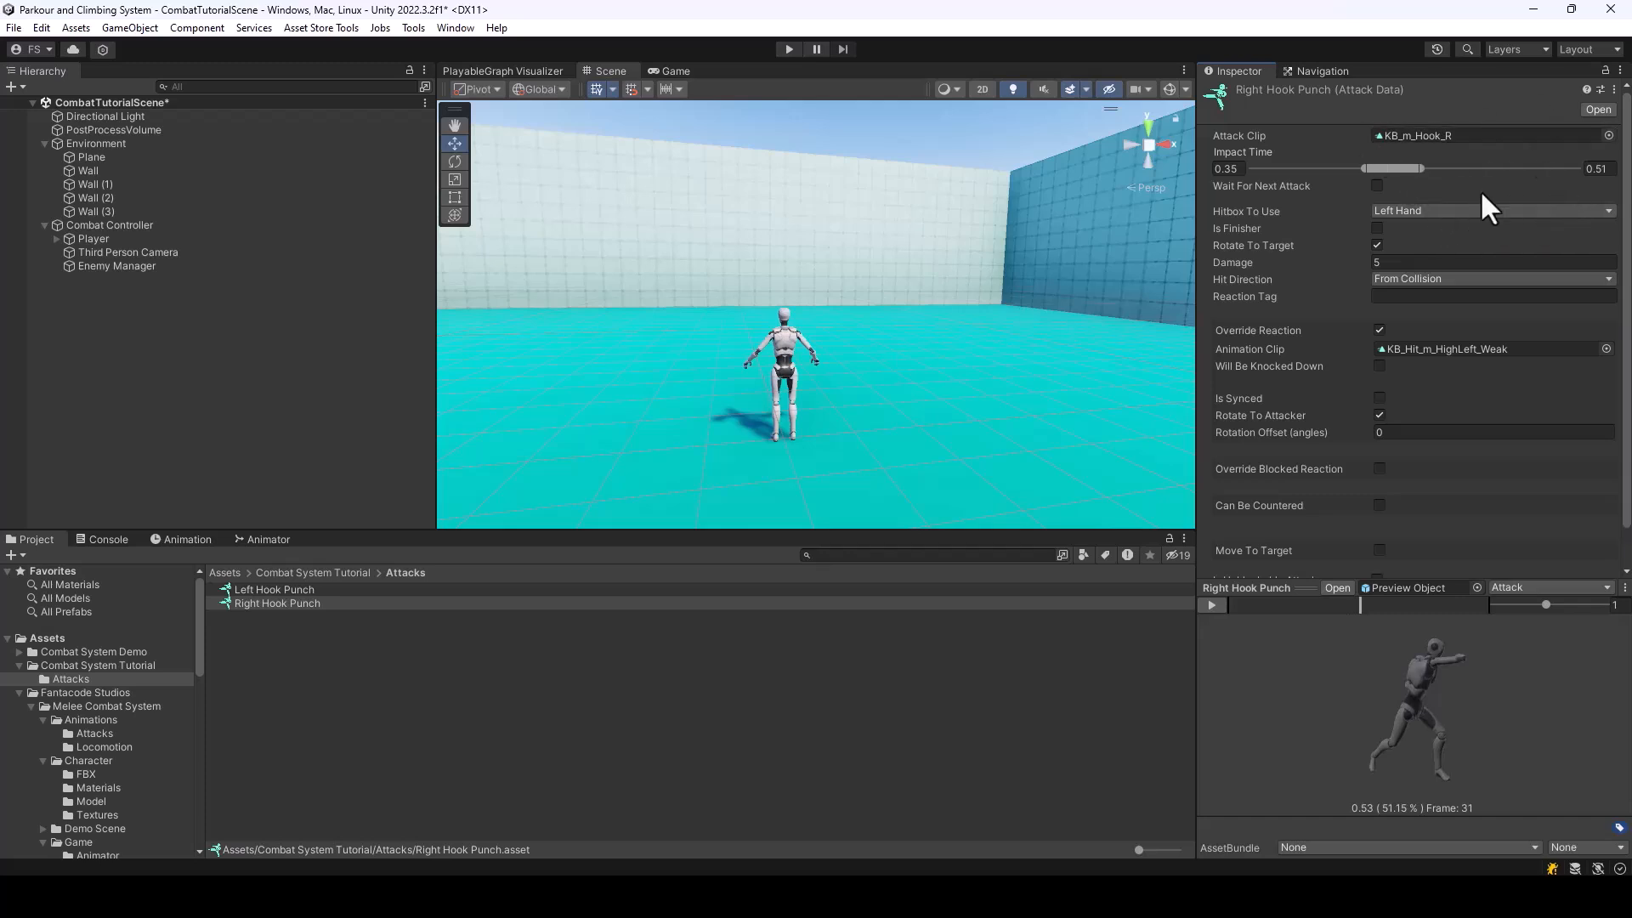
Set the hitbox of Right Hook Punch to Right Hand and rotate the preview to inspect the punch pose
{"action": "left_click", "coordinate": [1445, 209]}
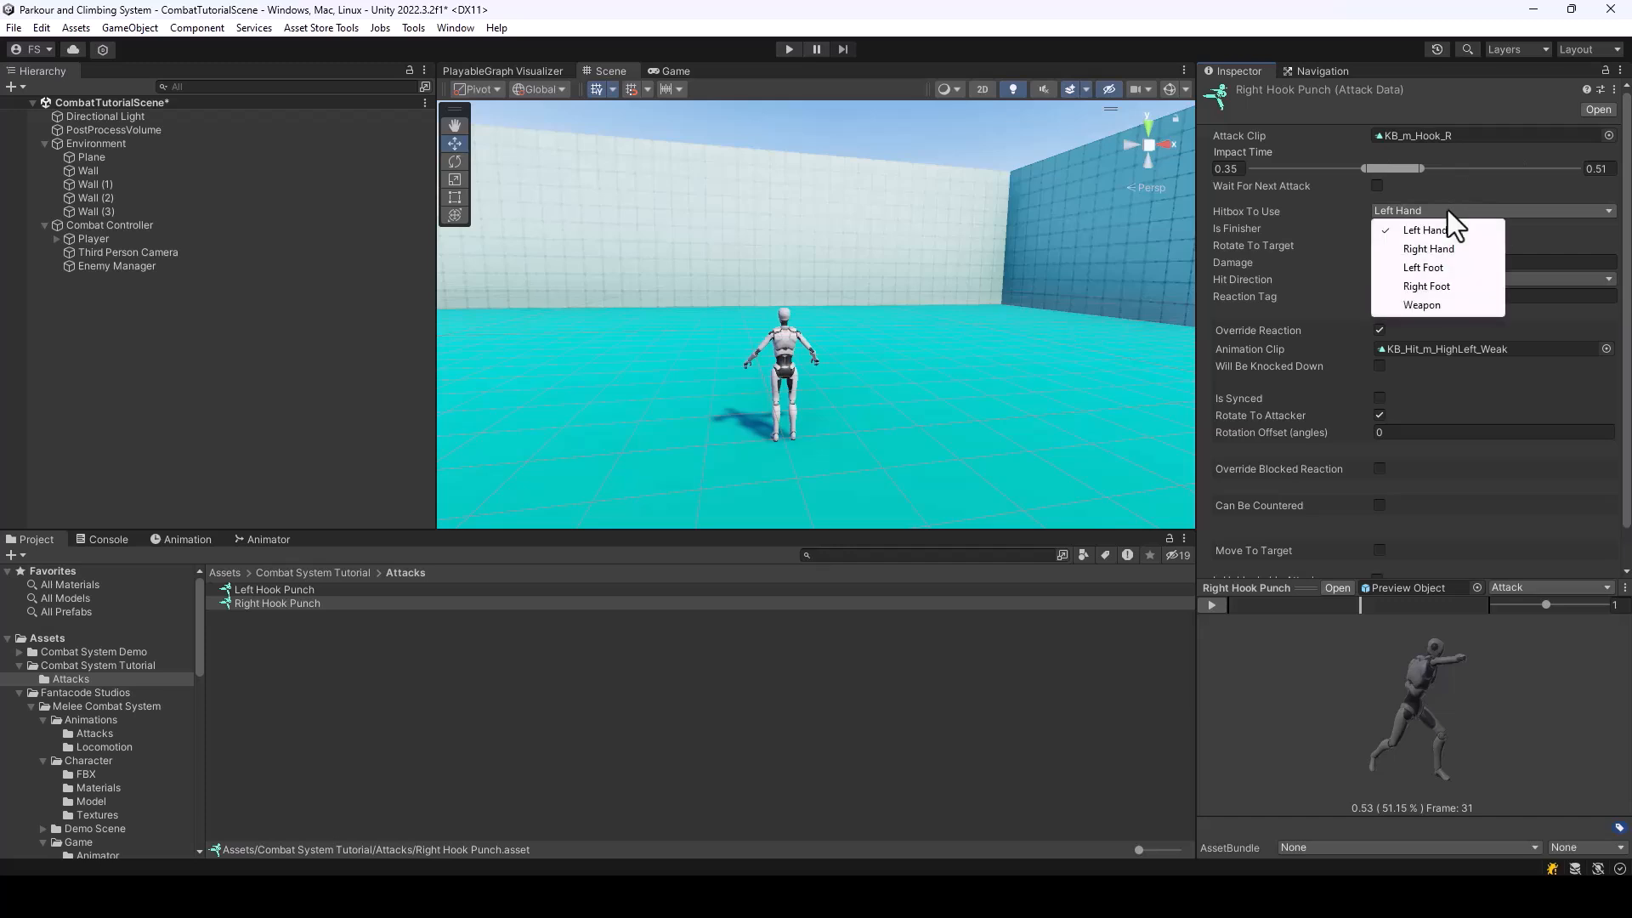
{"action": "left_click", "coordinate": [1436, 250]}
{"action": "left_click_drag", "start_coordinate": [1531, 709], "coordinate": [1491, 710]}
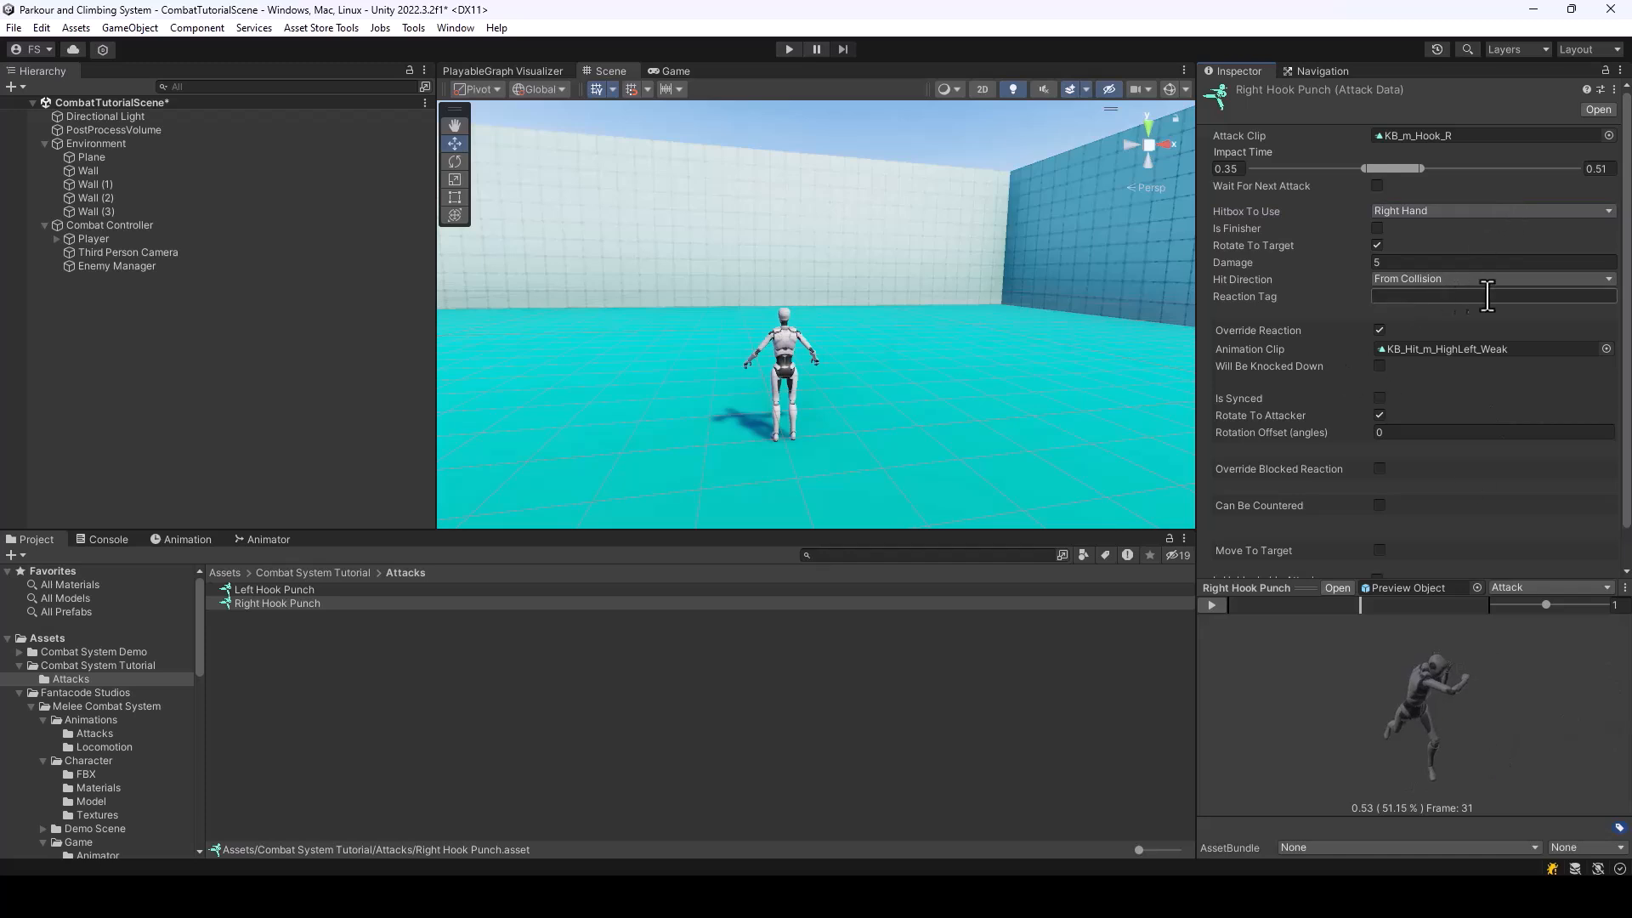
Change the reaction animation clip of Right Hook Punch to KB_Hit_m_HighRight_Weak
{"action": "scroll", "coordinate": [1445, 247], "scroll_direction": "down", "scroll_amount": 1}
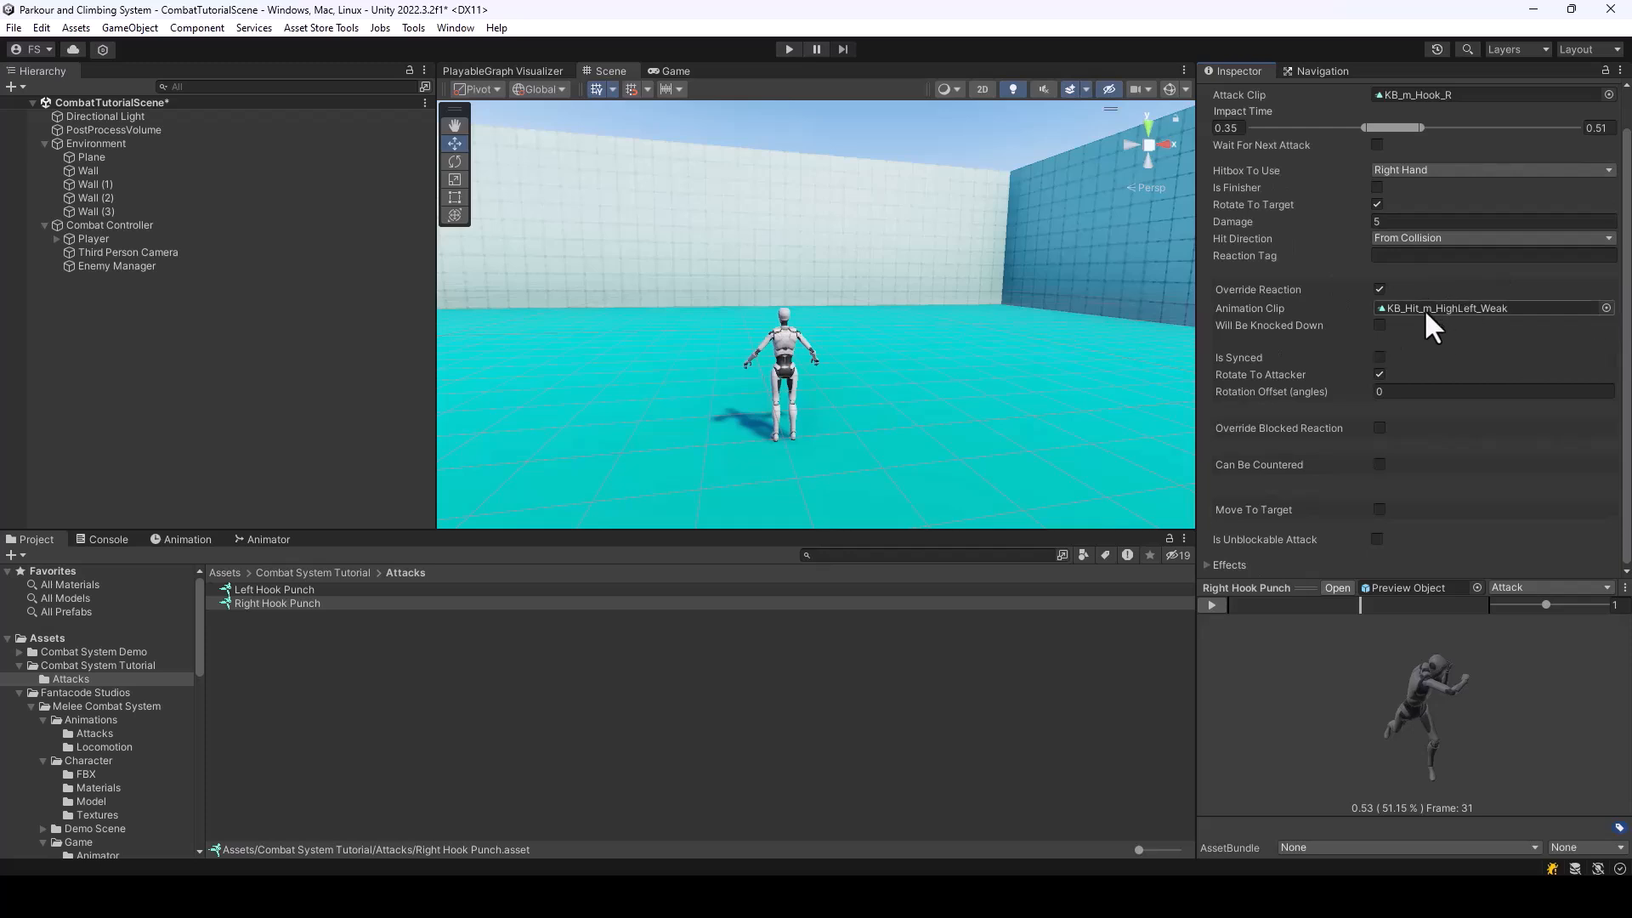
{"action": "left_click", "coordinate": [1606, 307]}
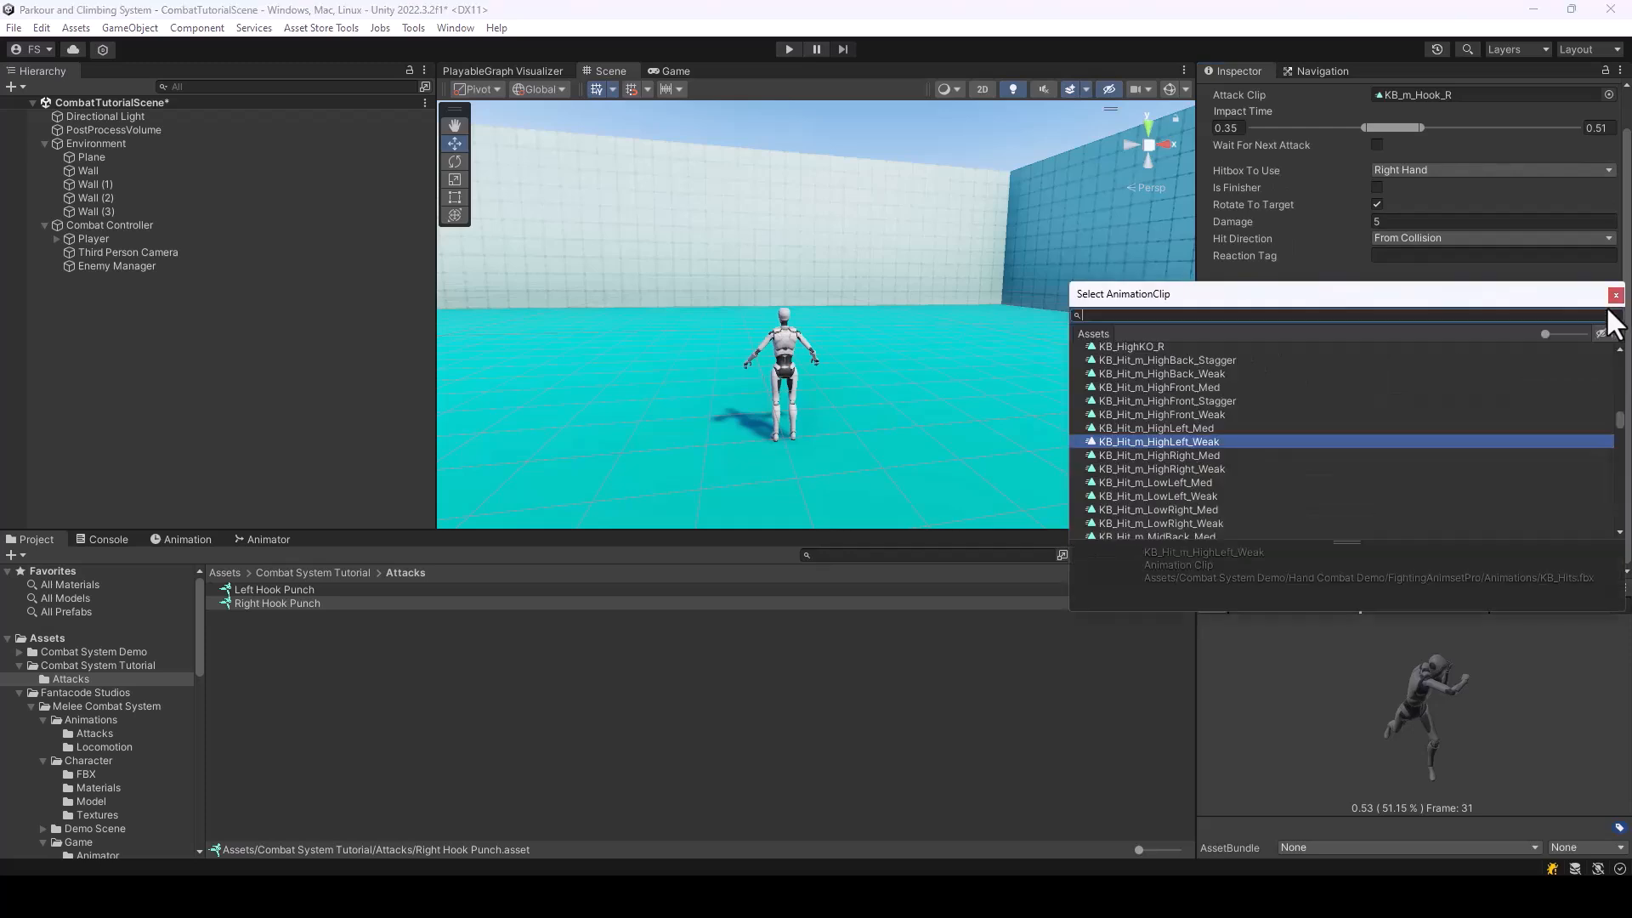
{"action": "left_click", "coordinate": [1183, 470]}
{"action": "double_click", "coordinate": [1181, 468]}
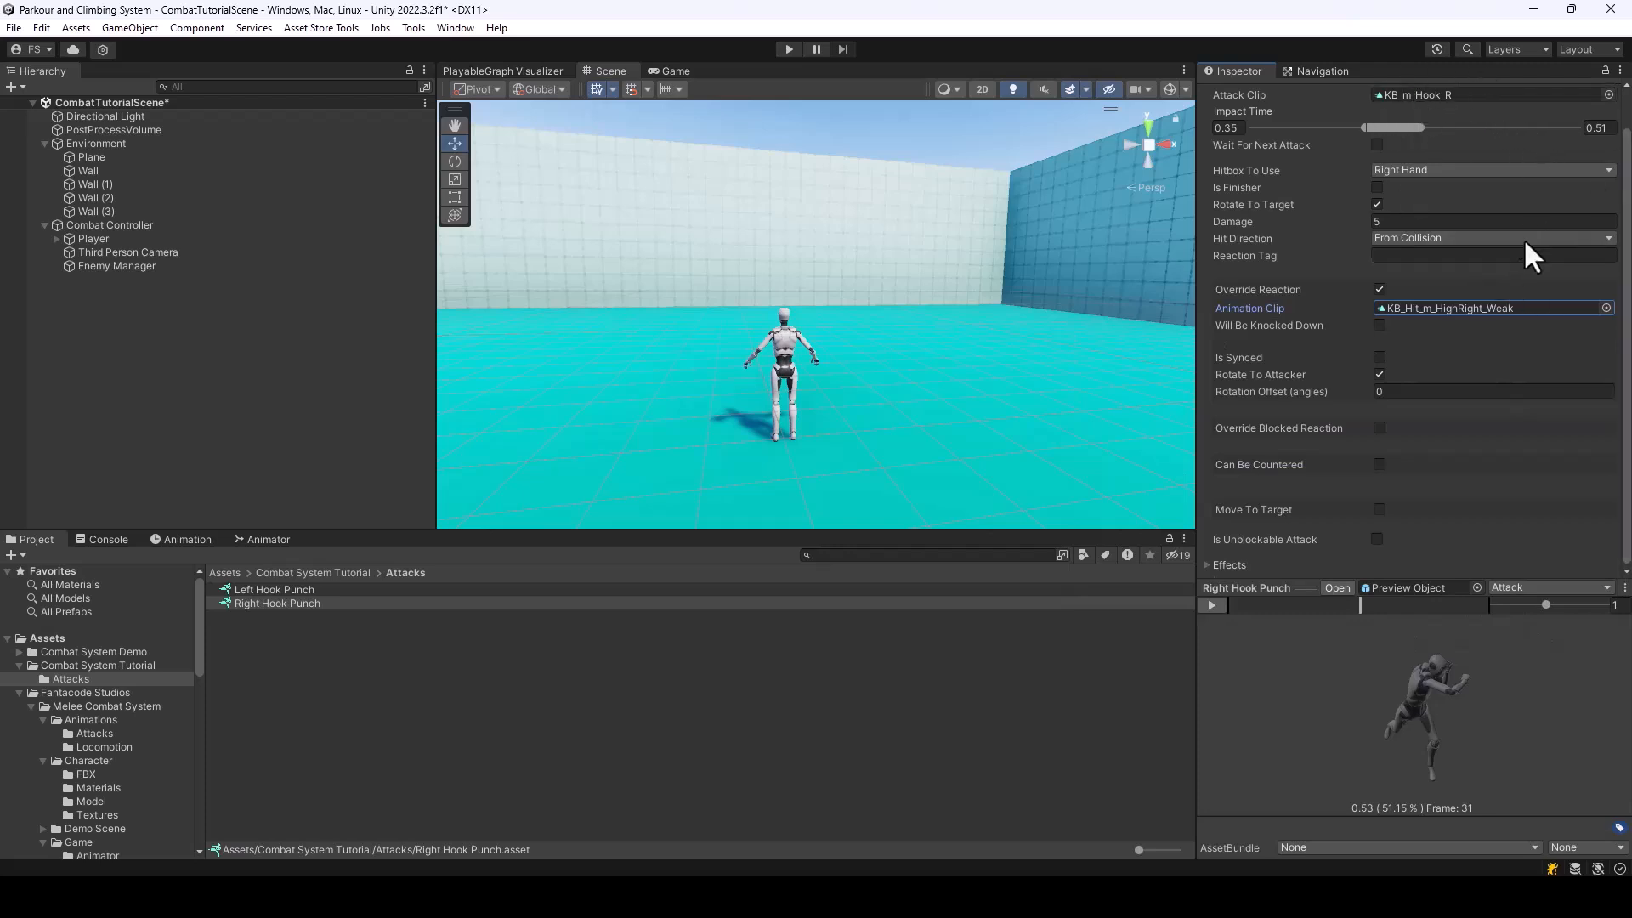
Check the Hit Sound in the Effects of Right Hook Punch and review both attack assets
{"action": "left_click", "coordinate": [1205, 565]}
{"action": "scroll", "coordinate": [1292, 518], "scroll_direction": "down", "scroll_amount": 3}
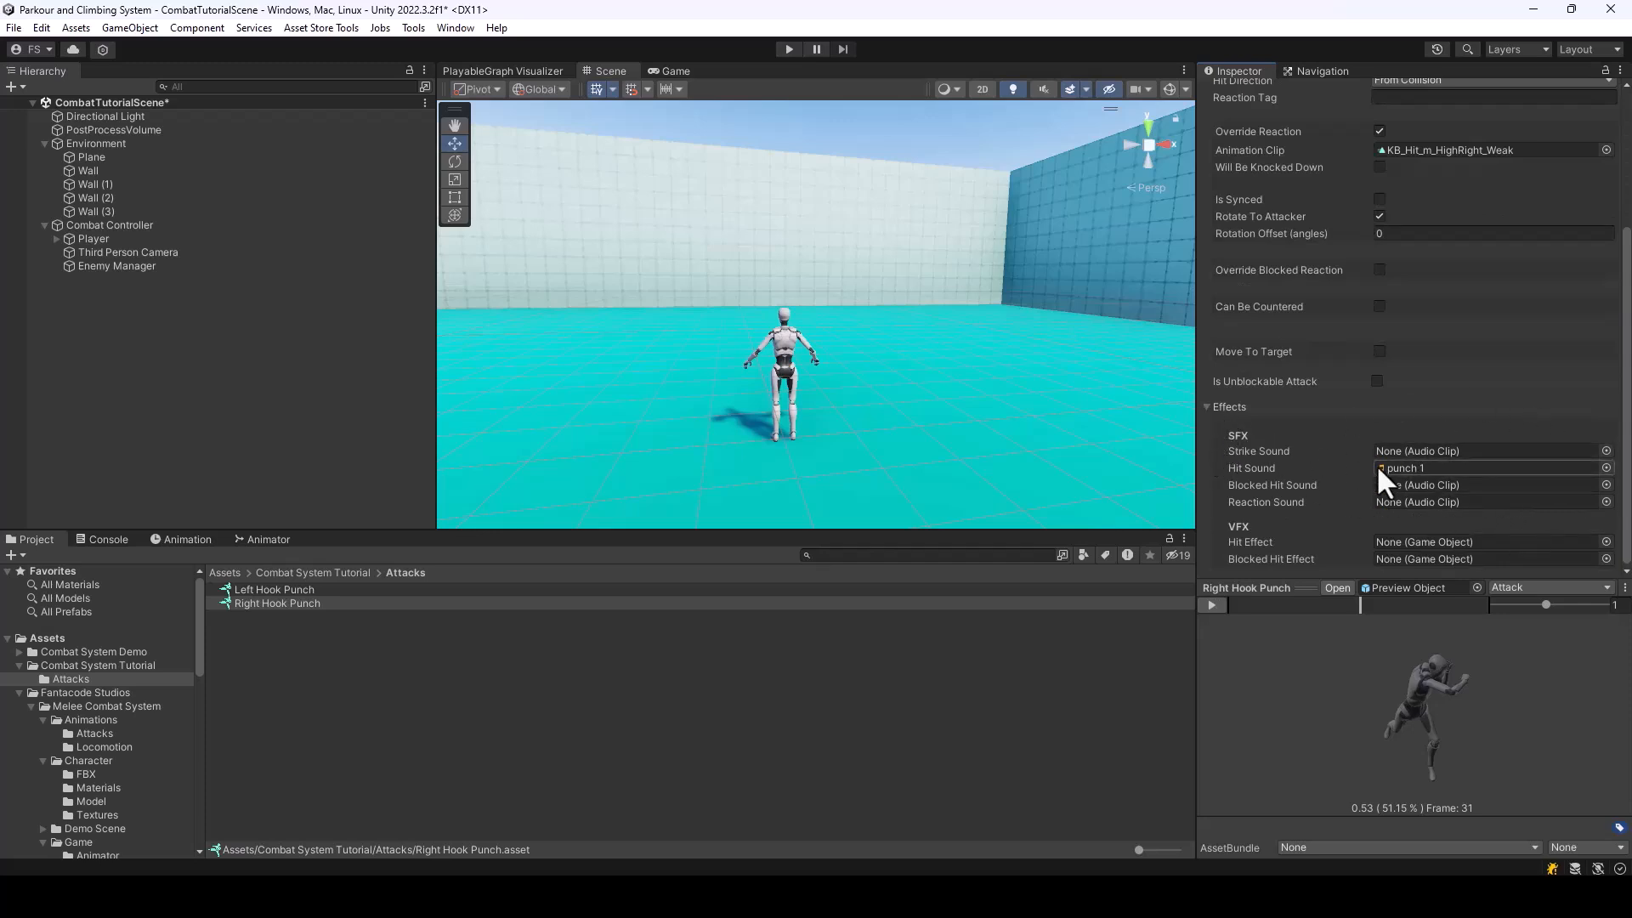
{"action": "left_click", "coordinate": [1210, 407]}
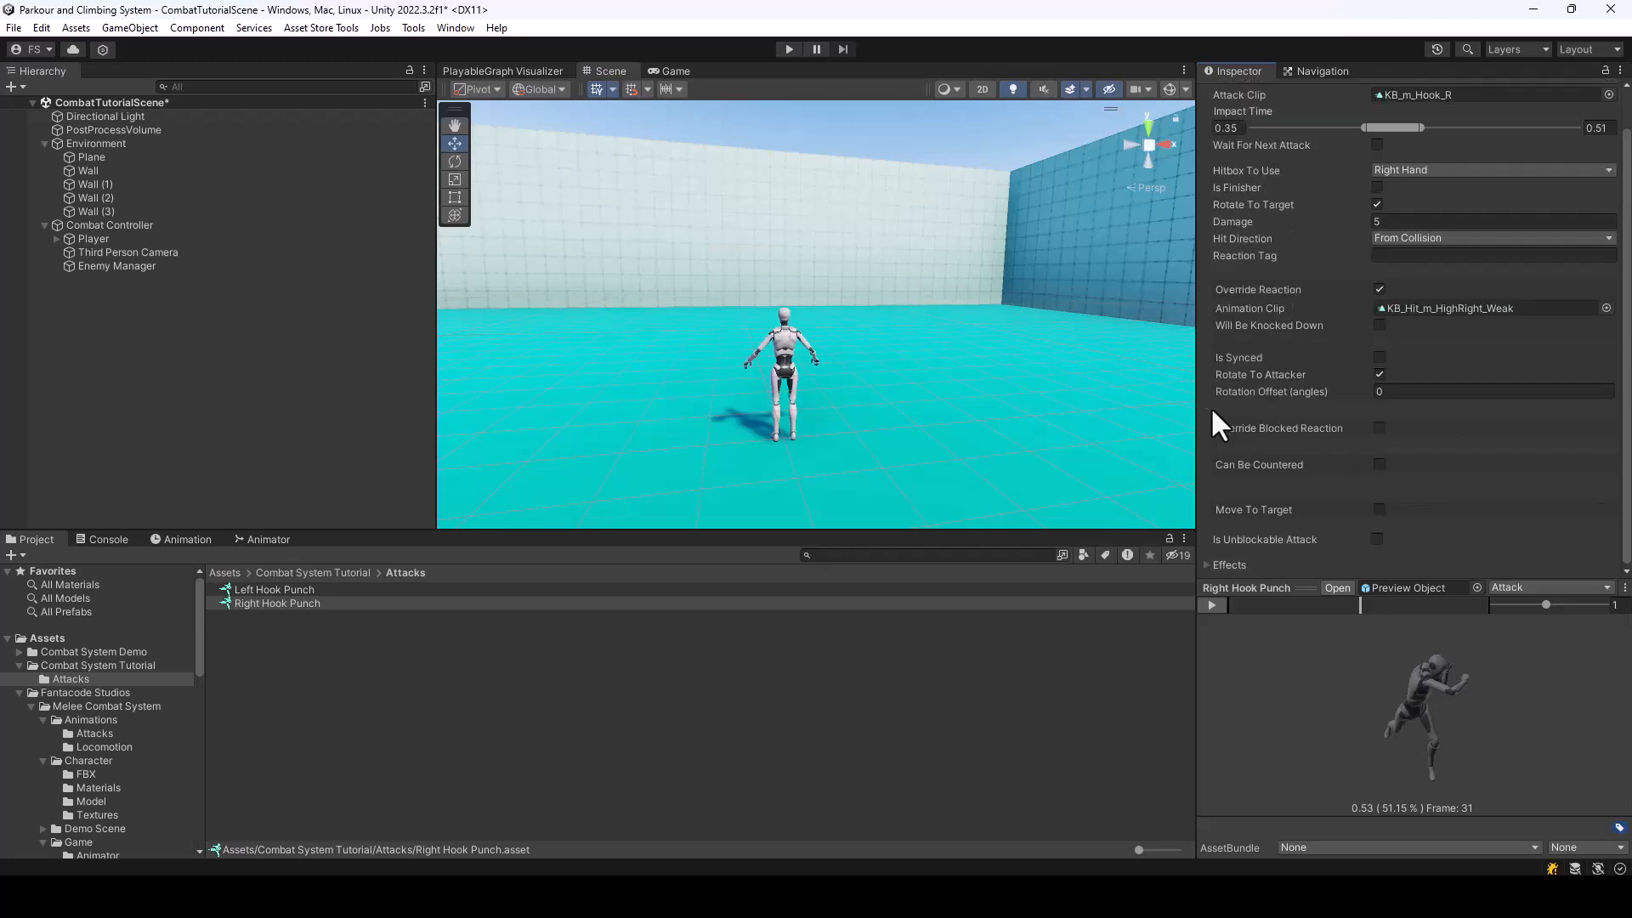
{"action": "left_click", "coordinate": [282, 589]}
{"action": "left_click", "coordinate": [281, 602]}
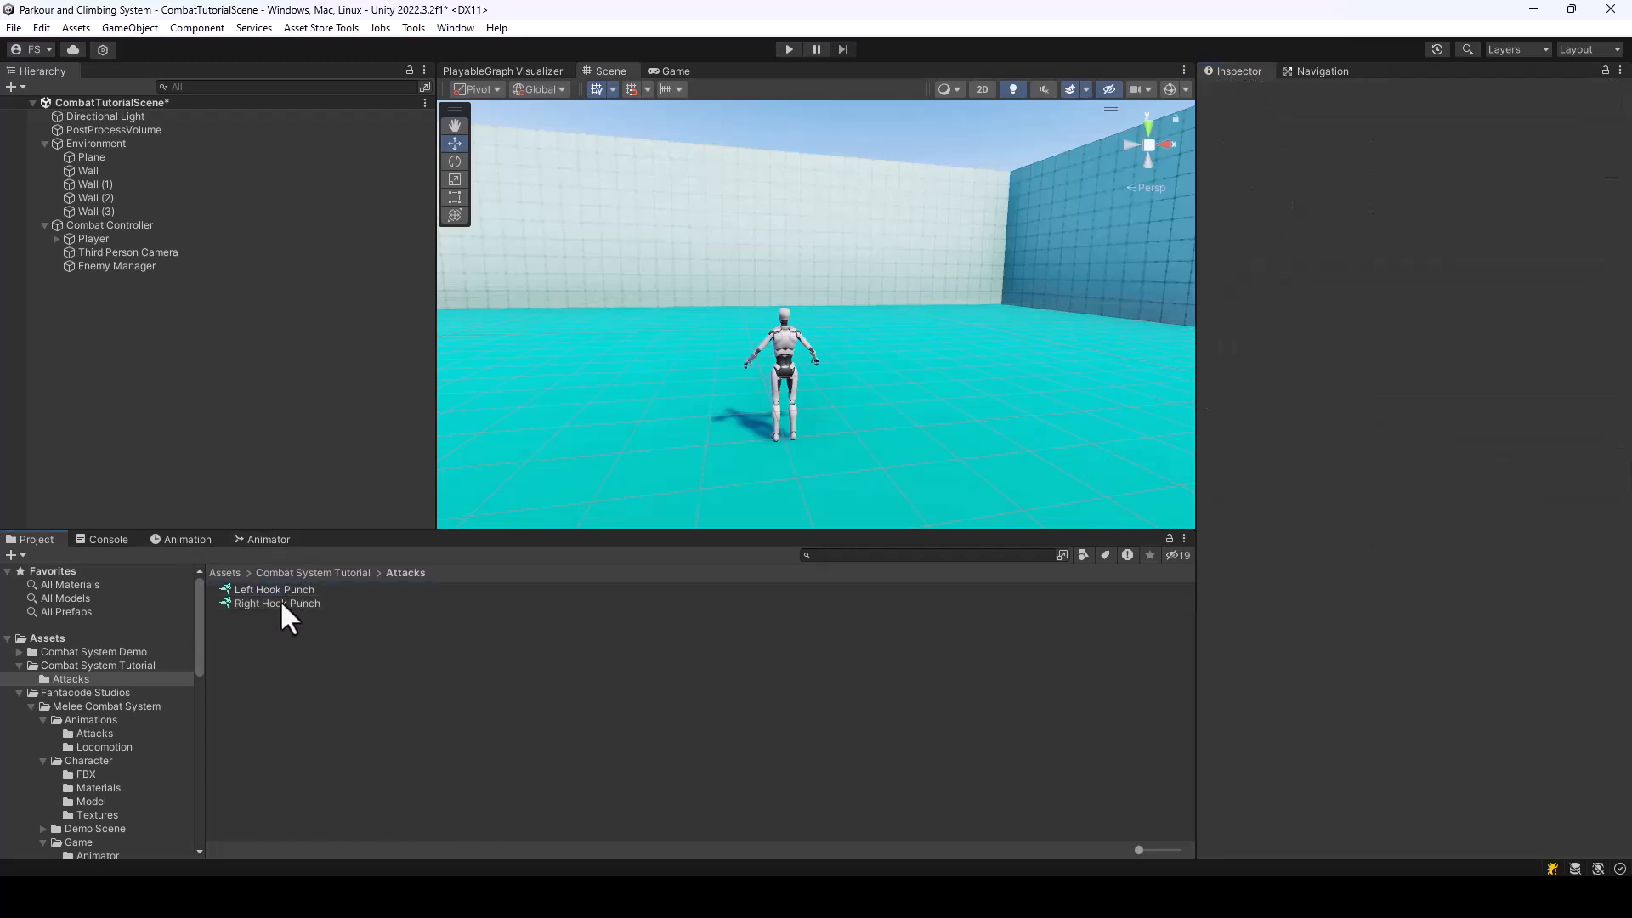
Open the BareHands weapon in the Combat System Tutorial folder and assign Left Hook Punch as the combo's first attack
{"action": "left_click", "coordinate": [325, 570]}
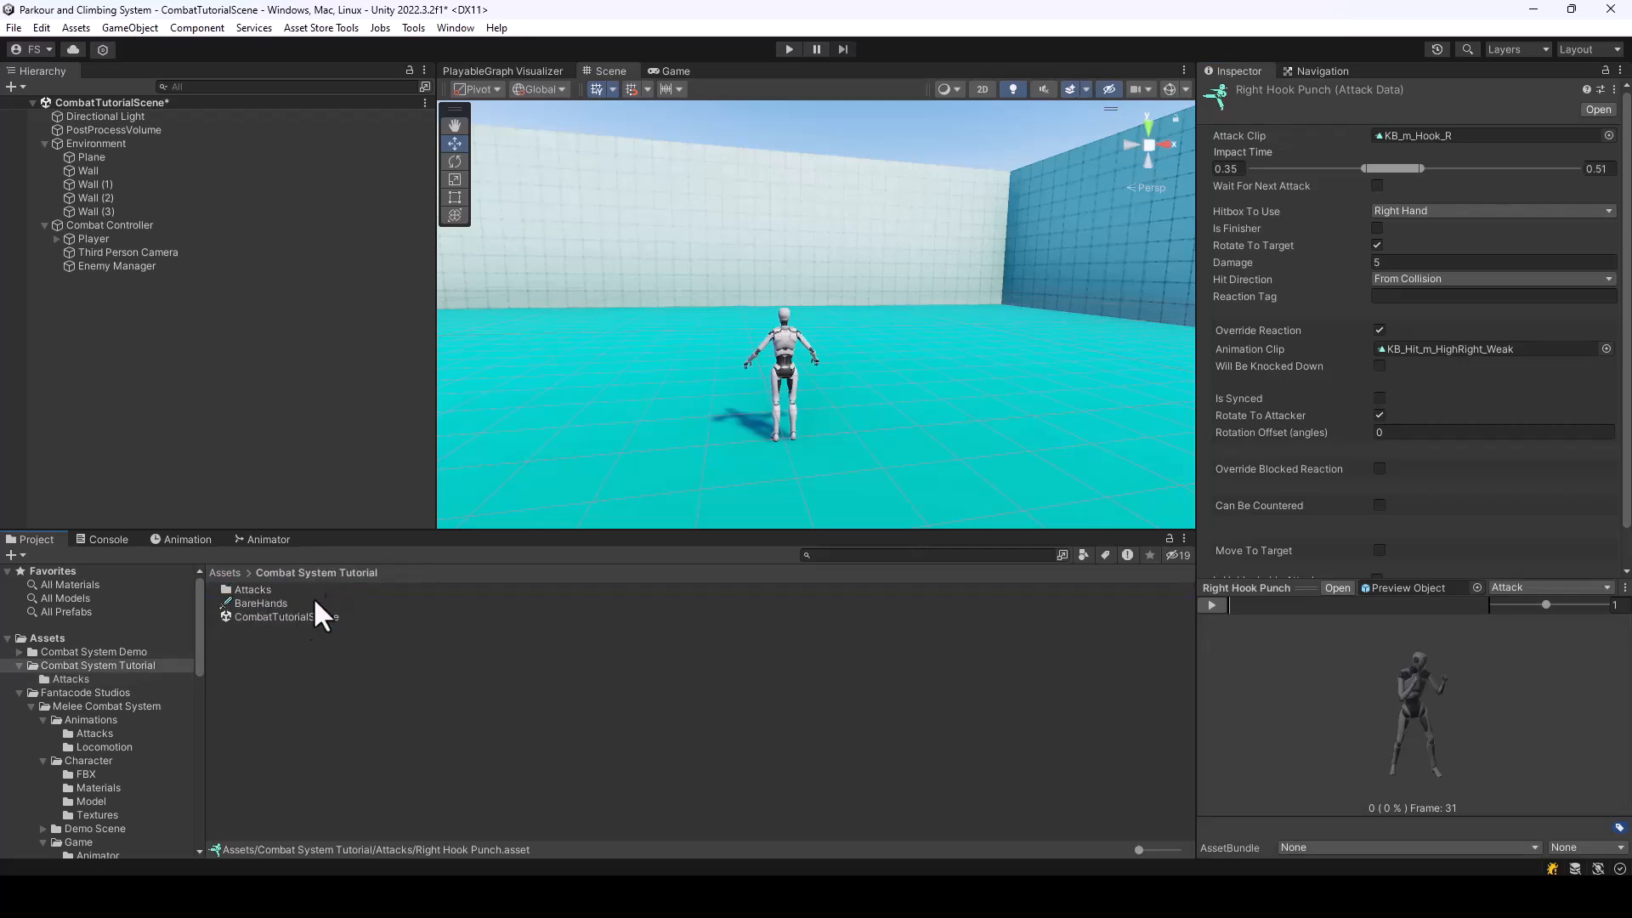
{"action": "left_click", "coordinate": [261, 604]}
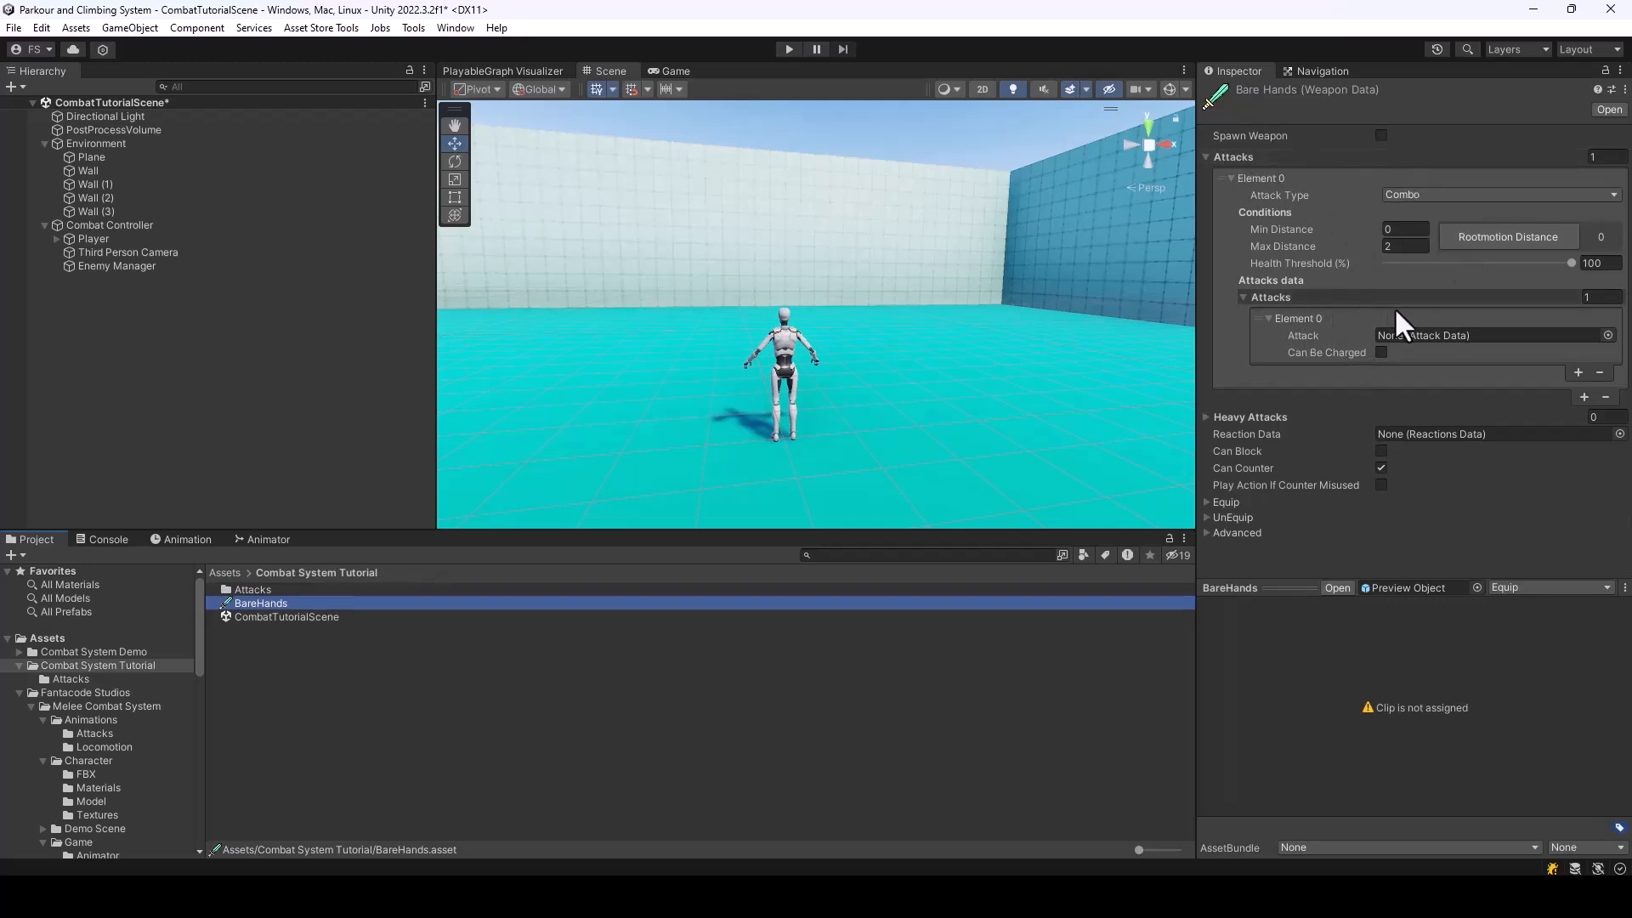
{"action": "left_click", "coordinate": [1608, 335]}
{"action": "type", "text": "Le"}
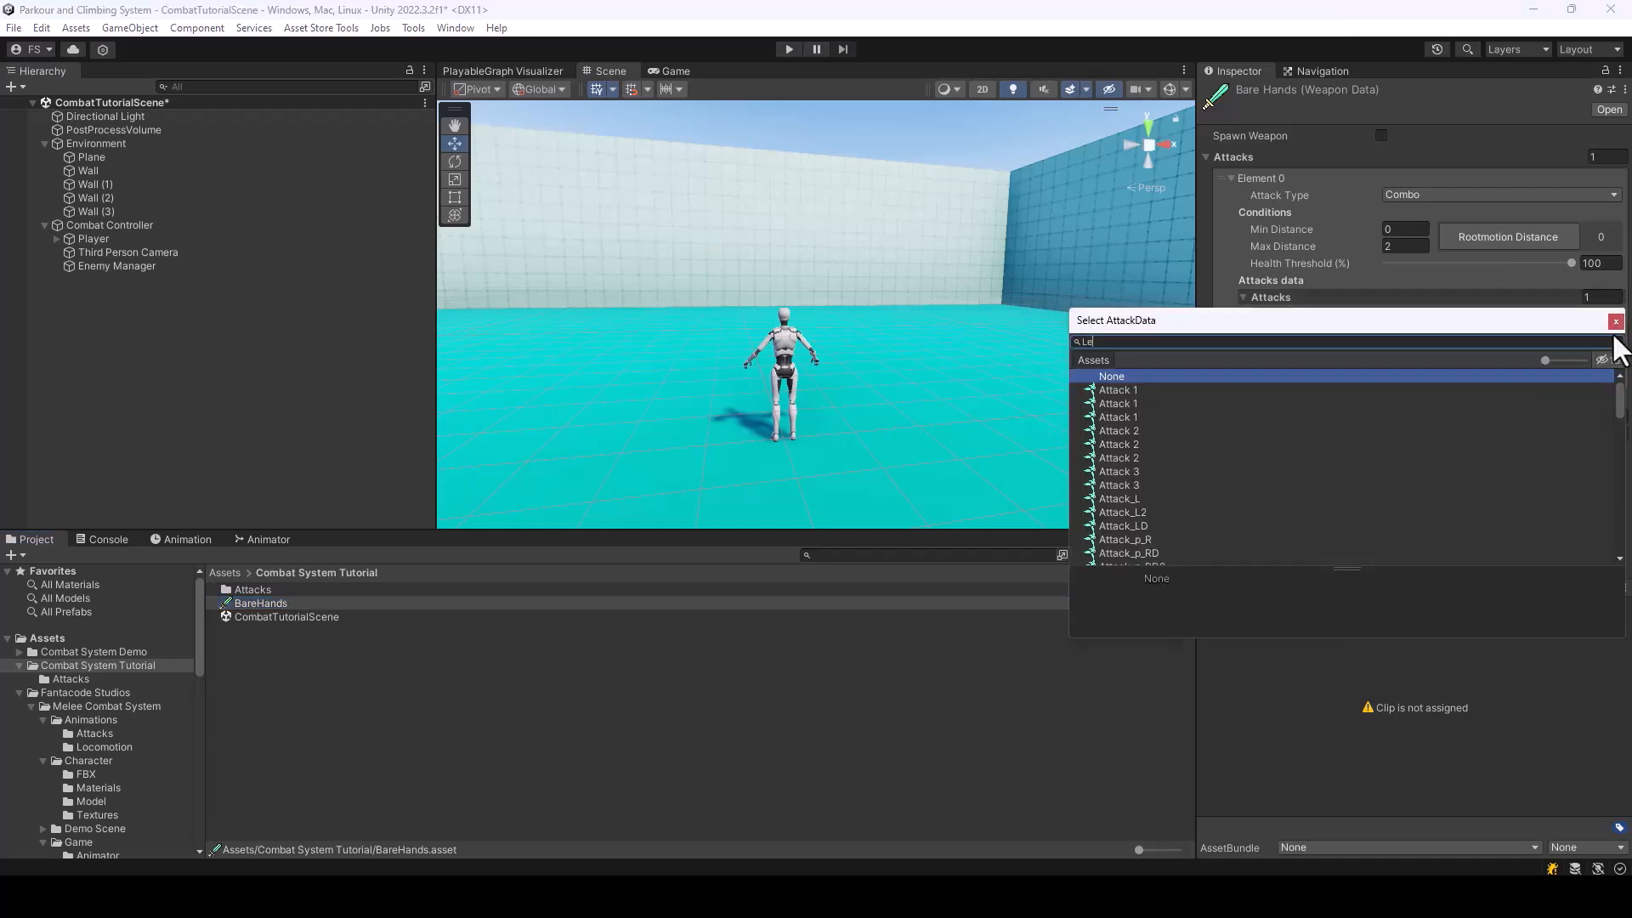
{"action": "type", "text": "ft Hook Punch"}
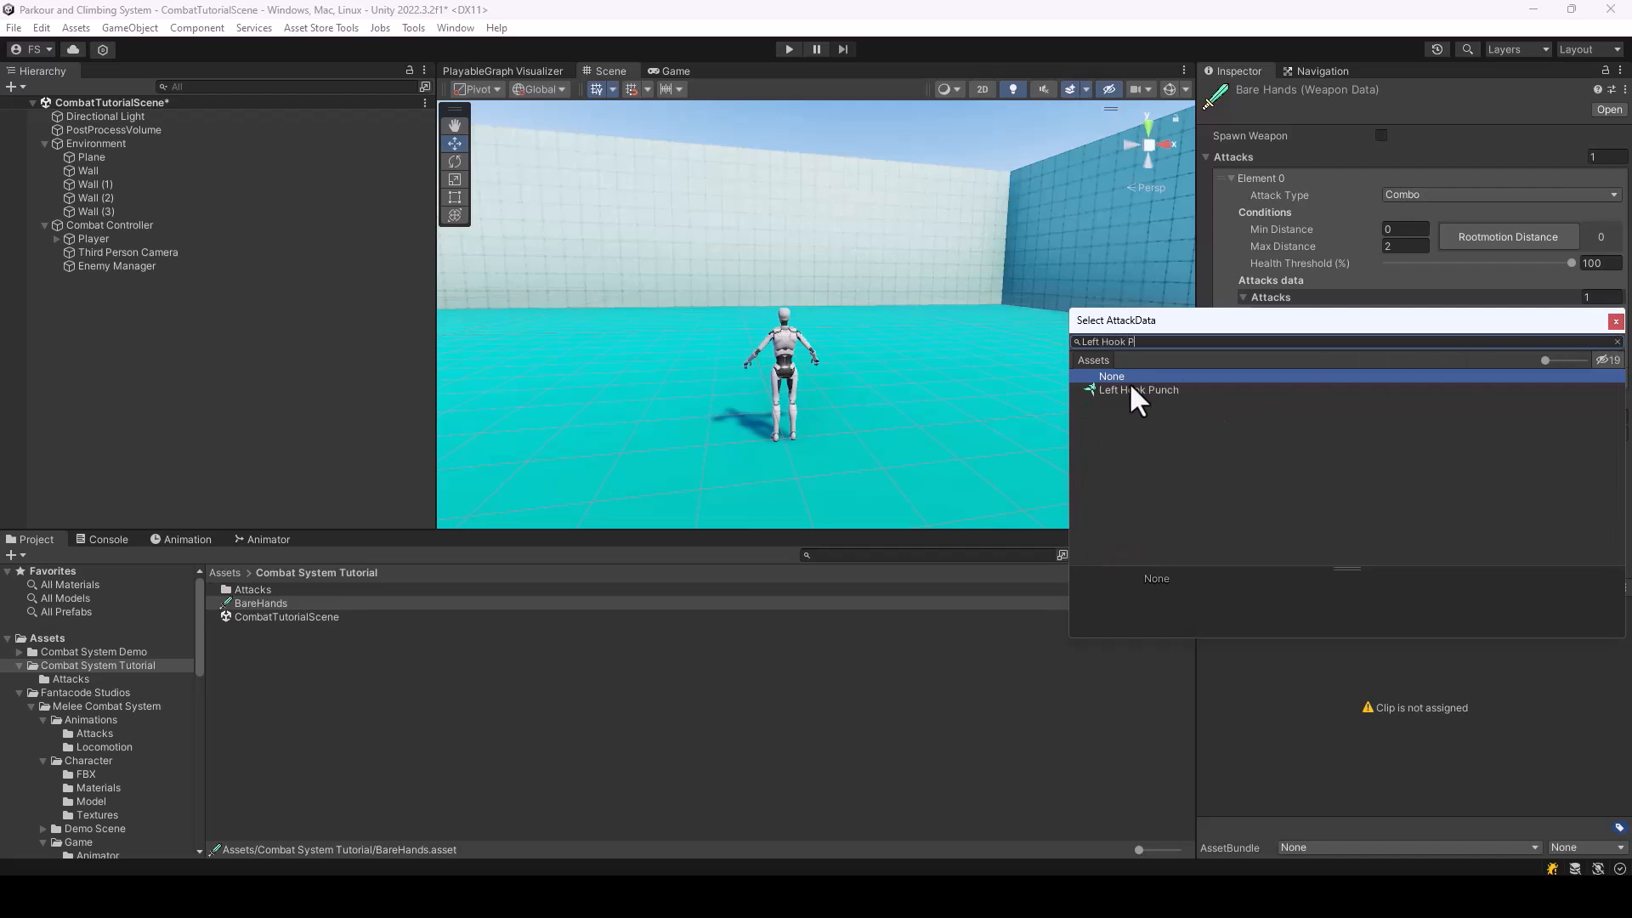
{"action": "double_click", "coordinate": [1128, 390]}
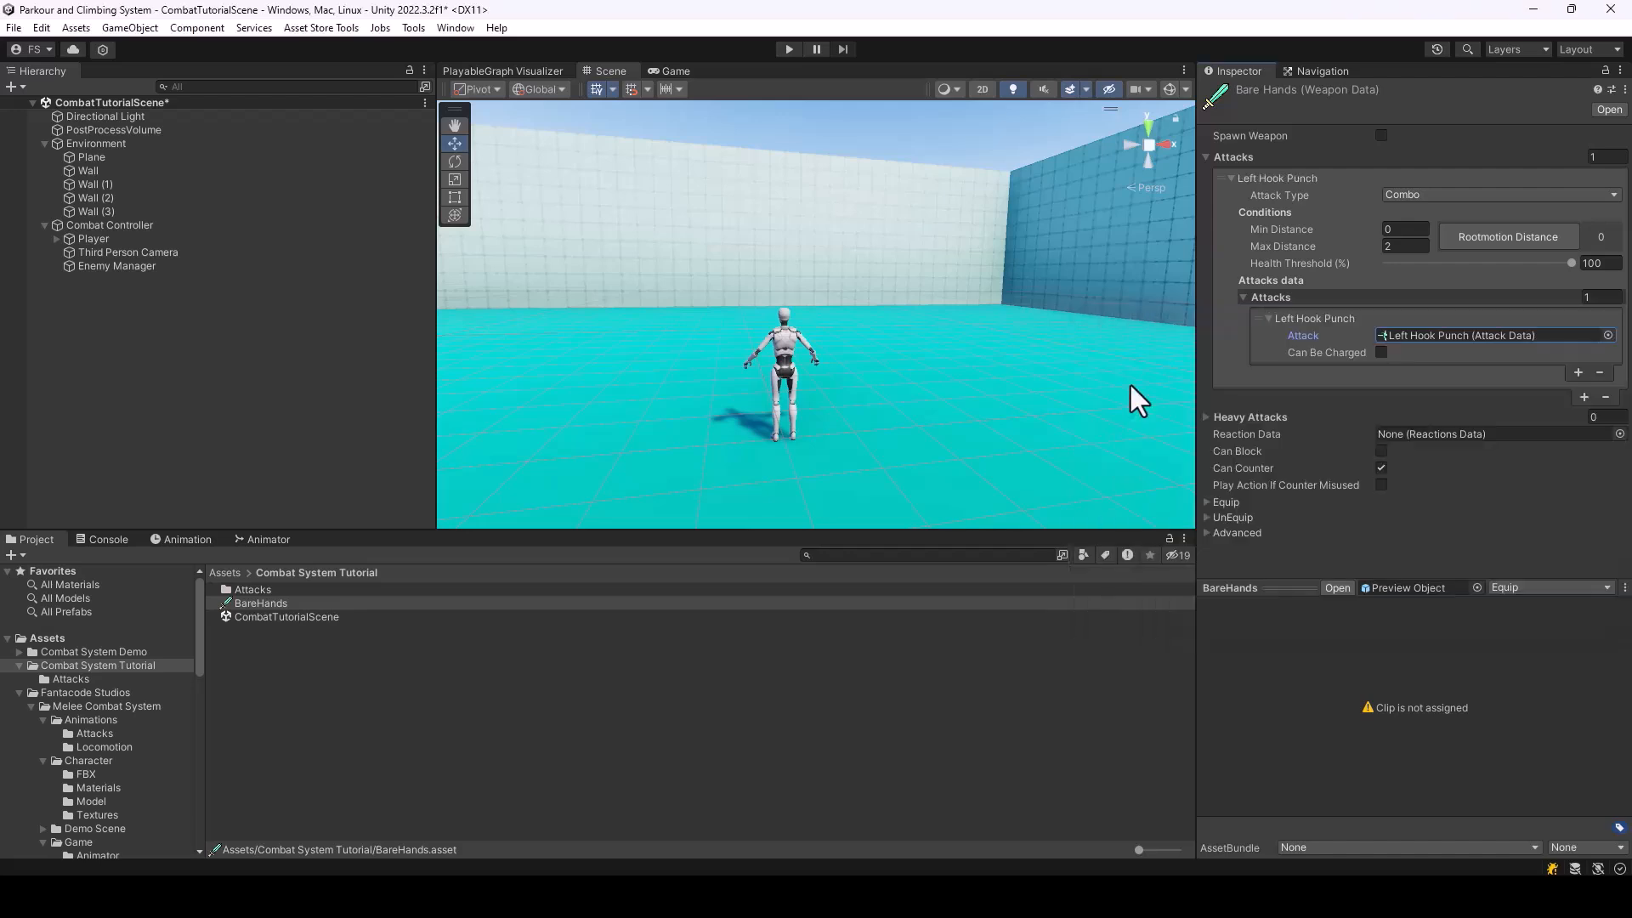
Add a second attack to the BareHands combo, assign Right Hook Punch to it, and save the scene
{"action": "left_click", "coordinate": [1578, 372]}
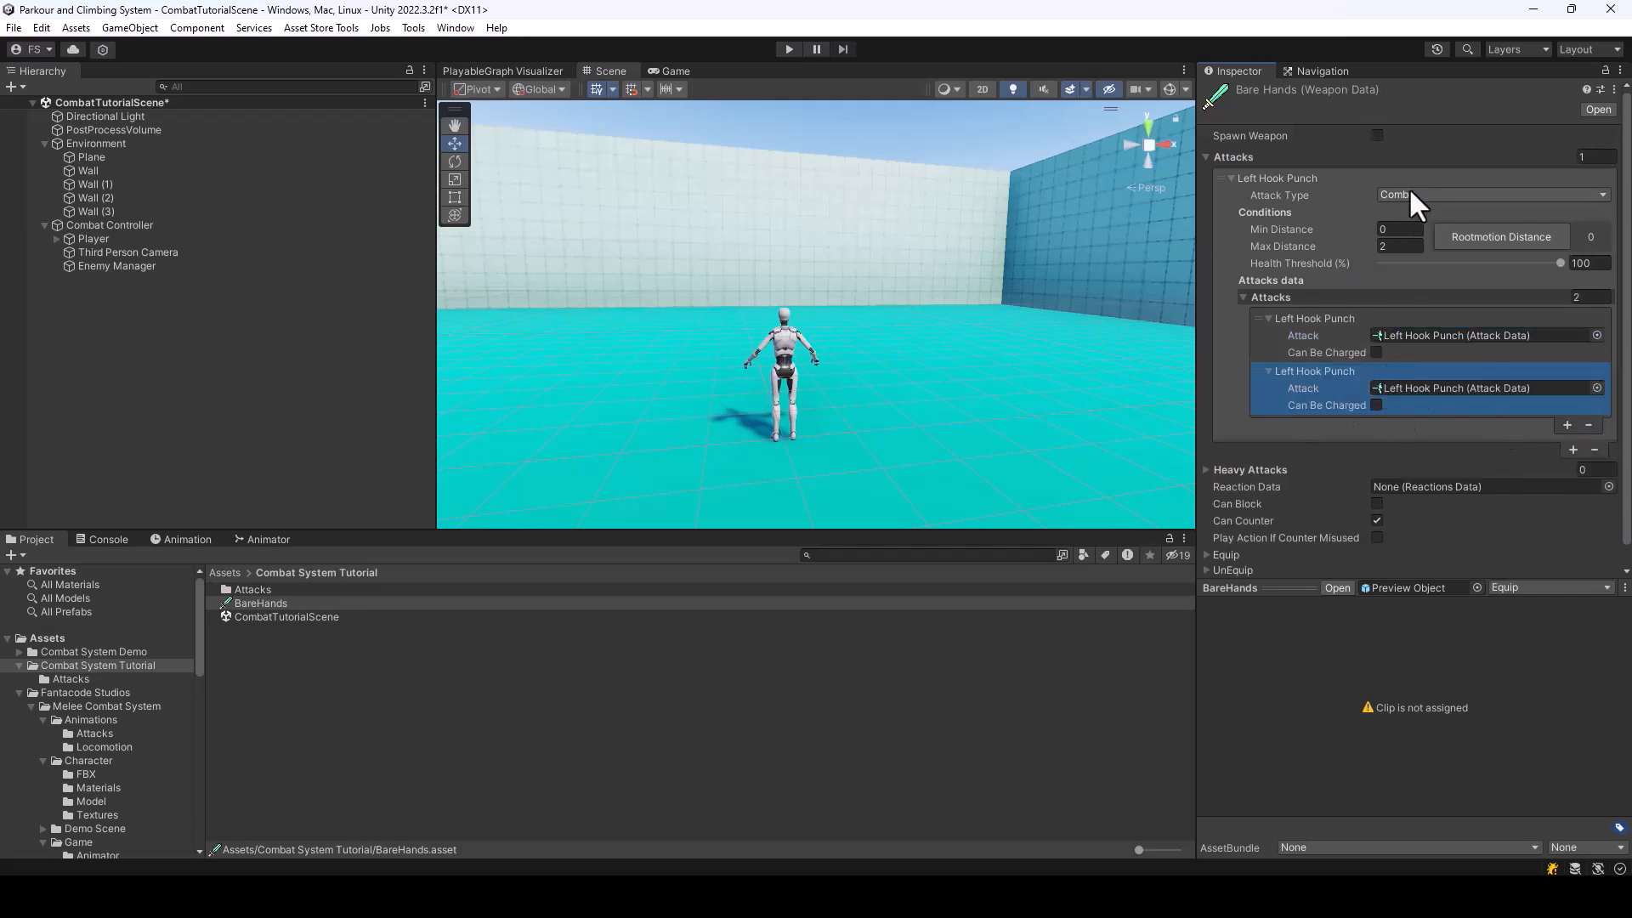
{"action": "left_click", "coordinate": [1595, 387]}
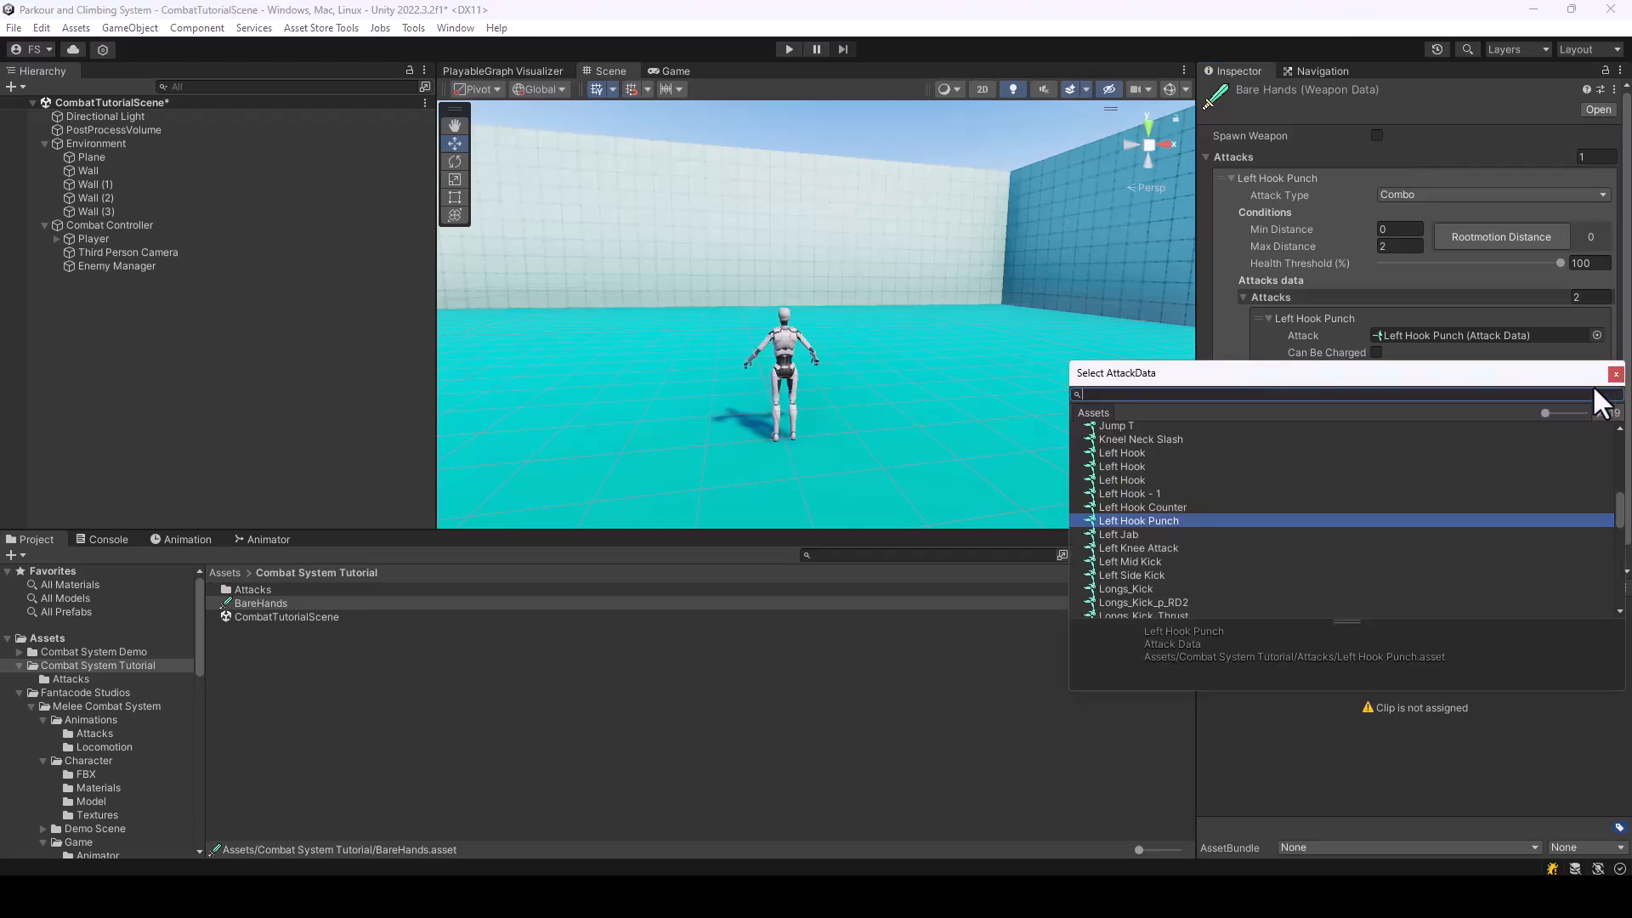
{"action": "type", "text": "Righ Hook Pun"}
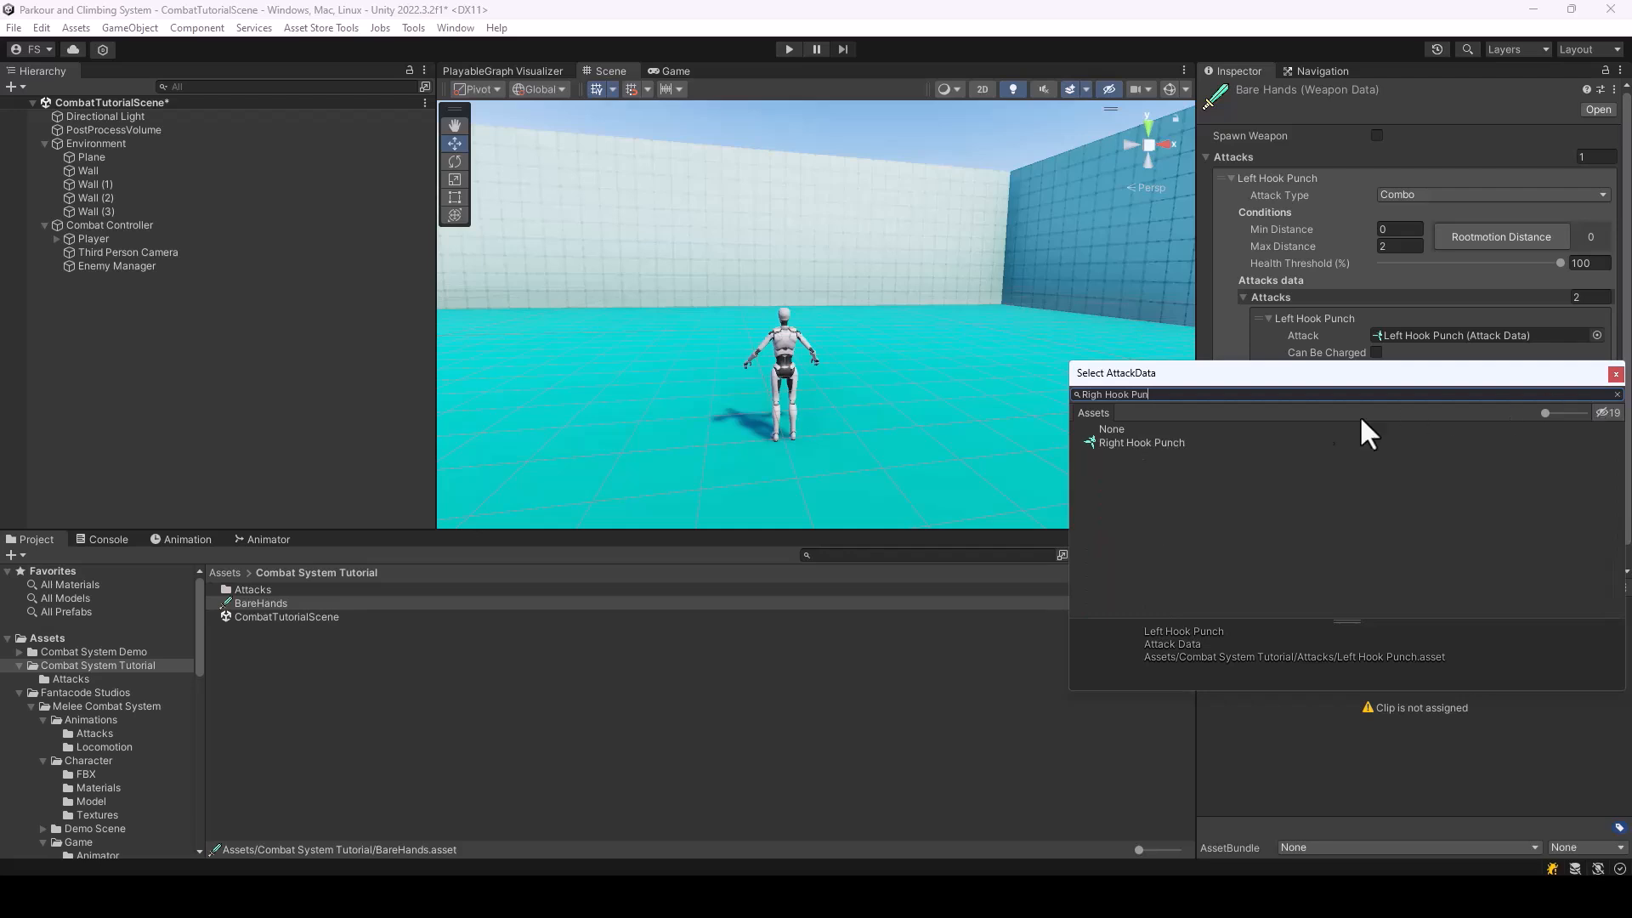
{"action": "double_click", "coordinate": [1123, 440]}
{"action": "key", "text": "ctrl+s"}
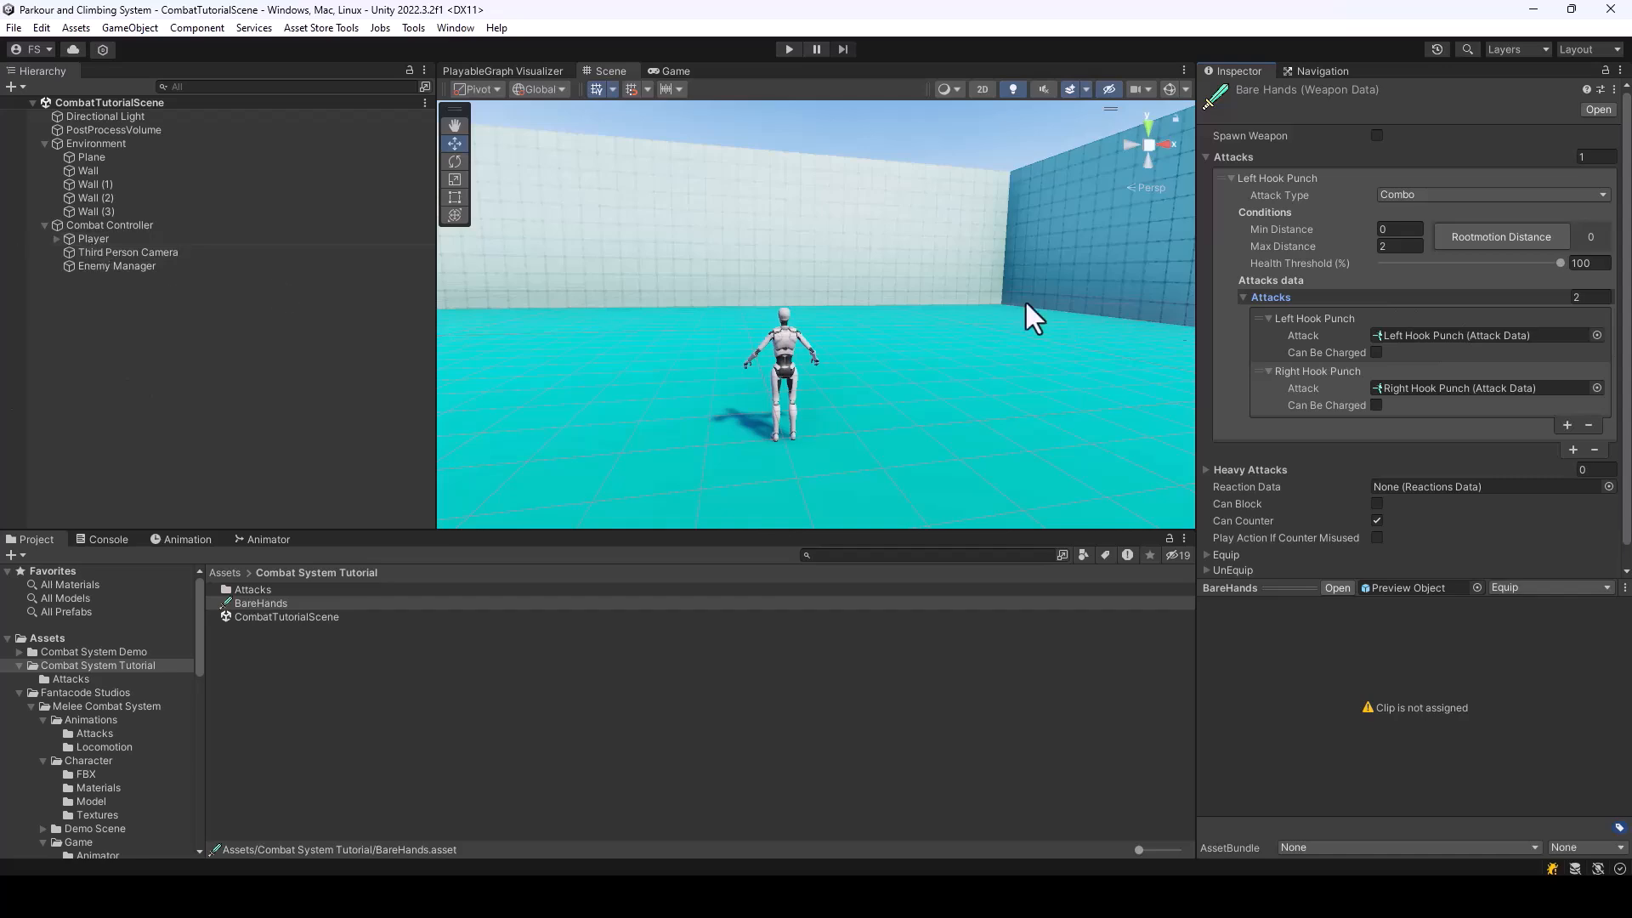
Assign the BareHands weapon to the Player's Melee Fighter component and save the scene
{"action": "left_click", "coordinate": [111, 239]}
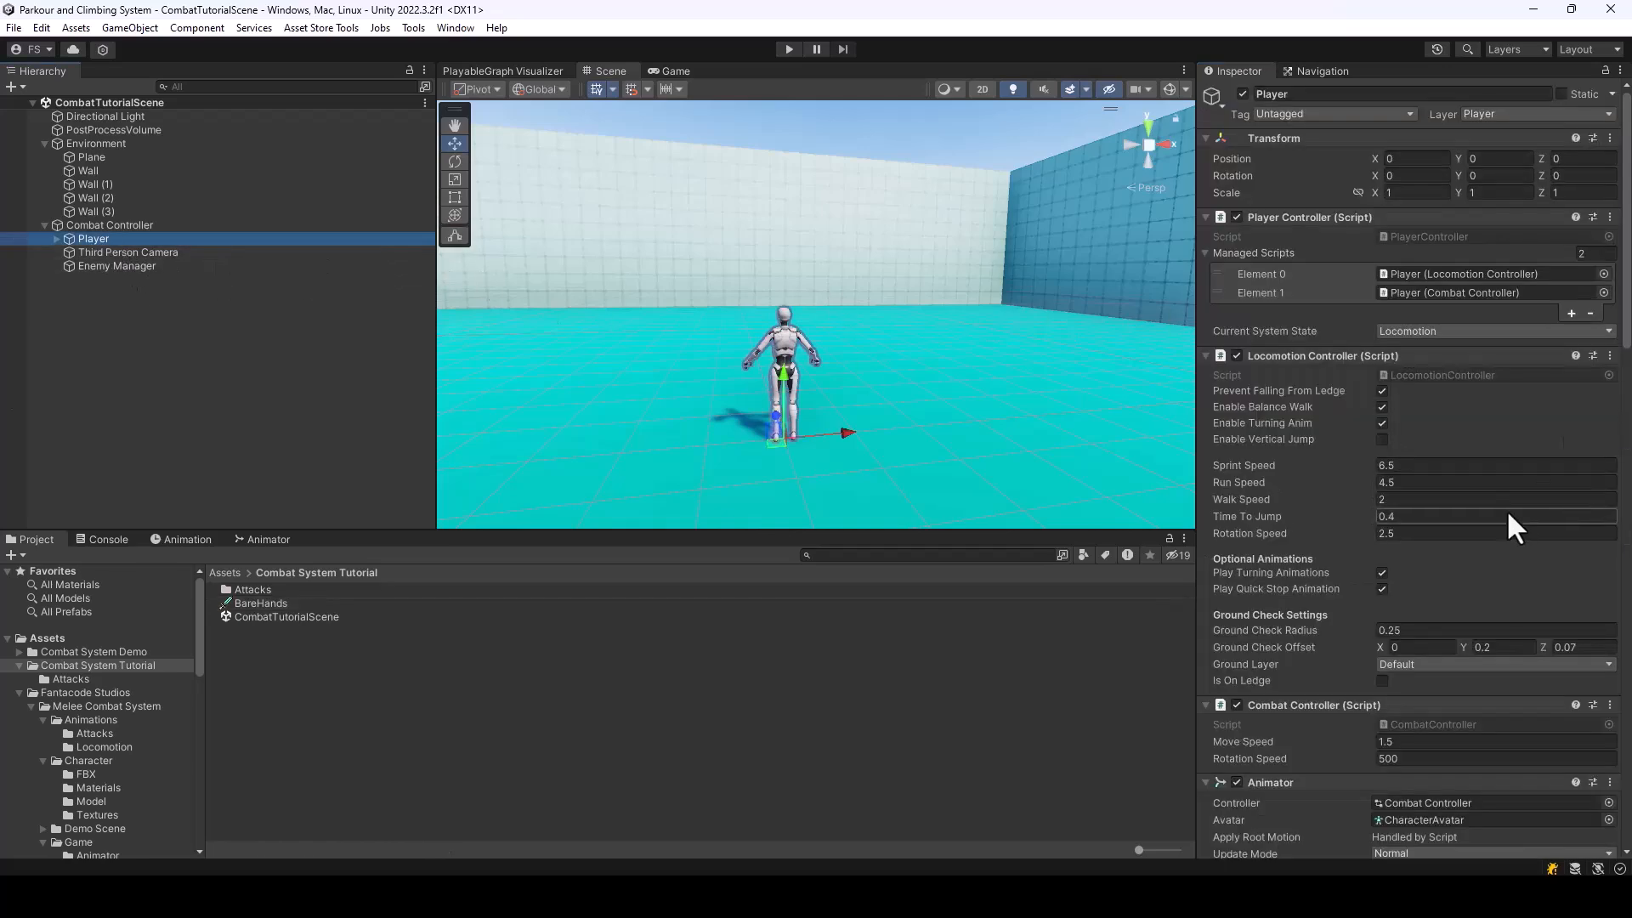
{"action": "scroll", "coordinate": [1468, 467], "scroll_direction": "down", "scroll_amount": 3}
{"action": "scroll", "coordinate": [1473, 474], "scroll_direction": "down", "scroll_amount": 10}
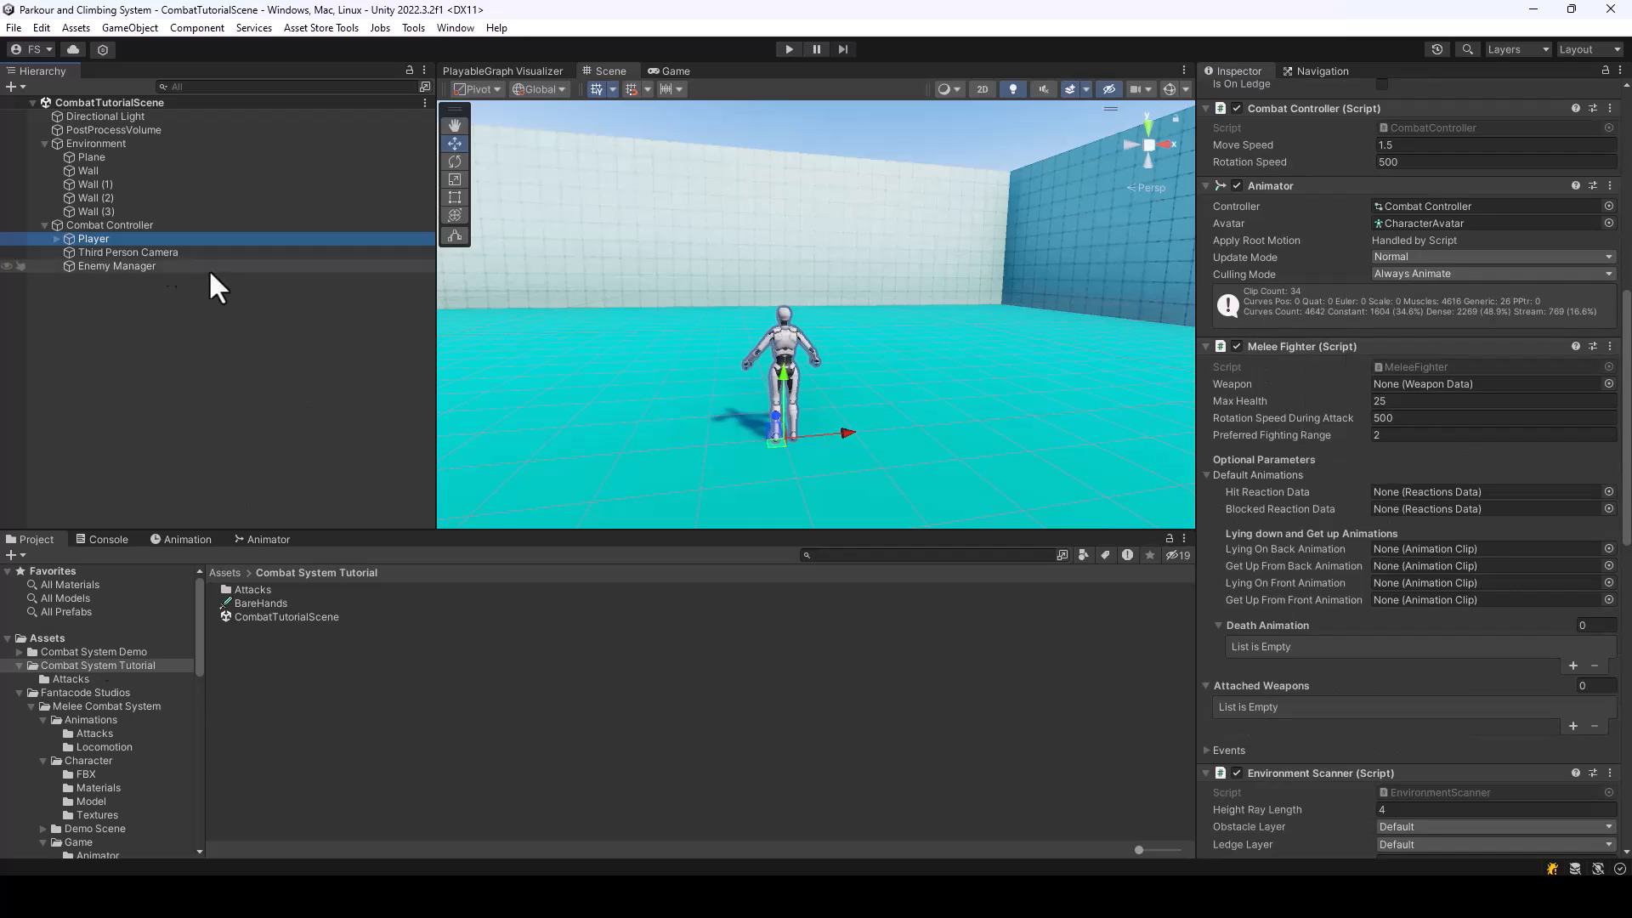
{"action": "left_click_drag", "start_coordinate": [247, 604], "coordinate": [1450, 385]}
{"action": "key", "text": "ctrl+s"}
Play-test the Player's attack and movement in the scene, and stop the playback
{"action": "left_click", "coordinate": [788, 50]}
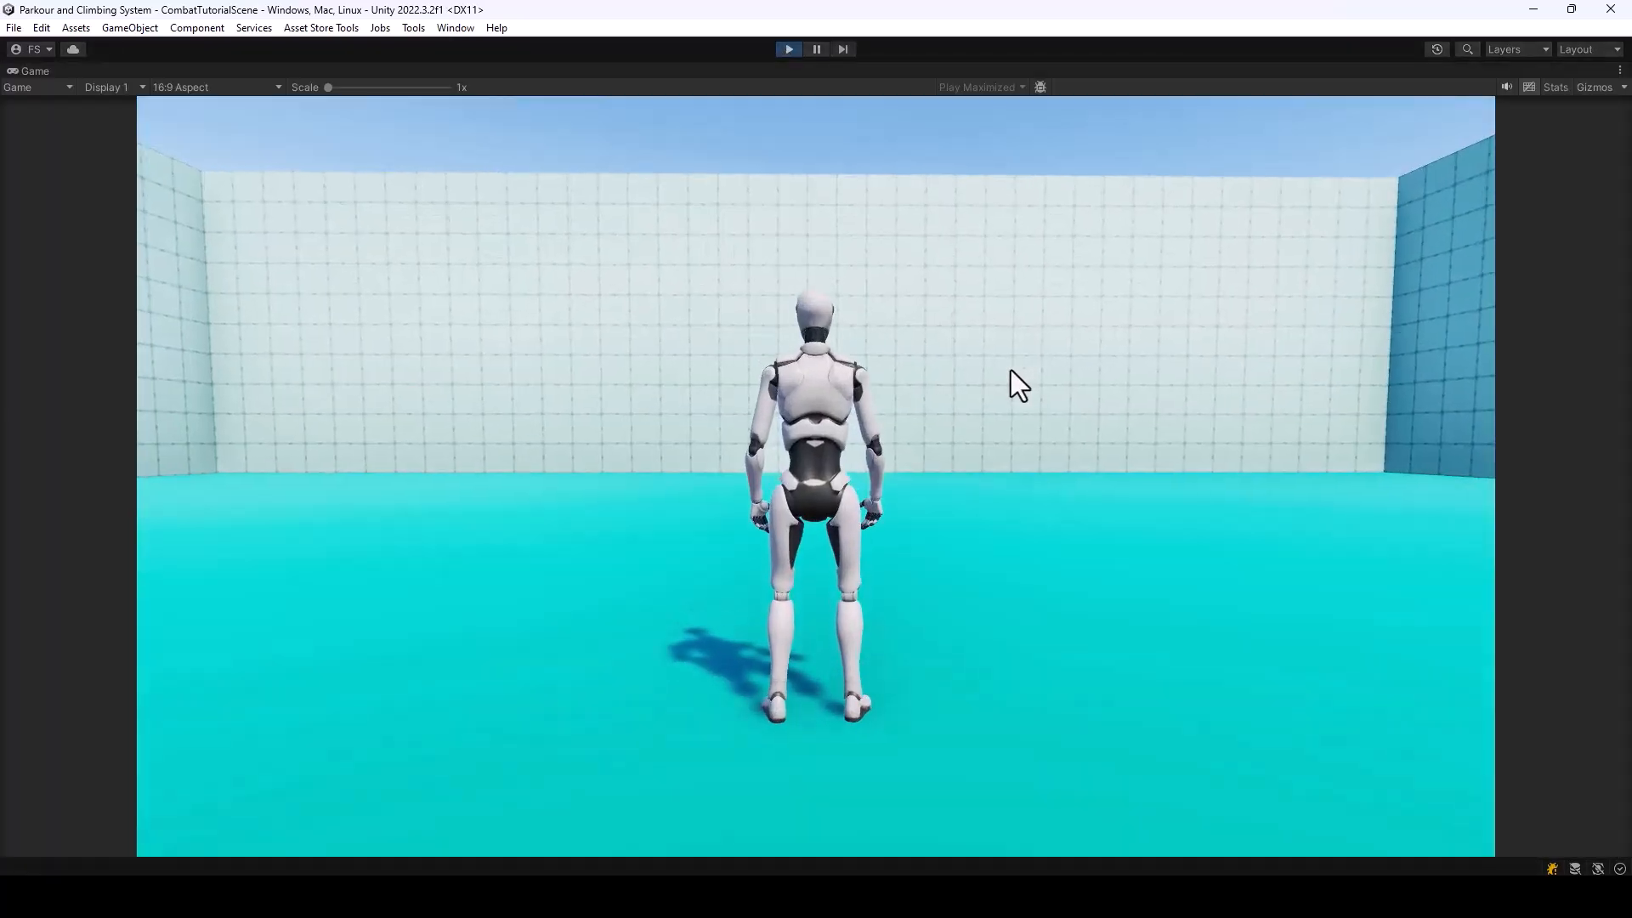
{"action": "left_click", "coordinate": [1012, 369]}
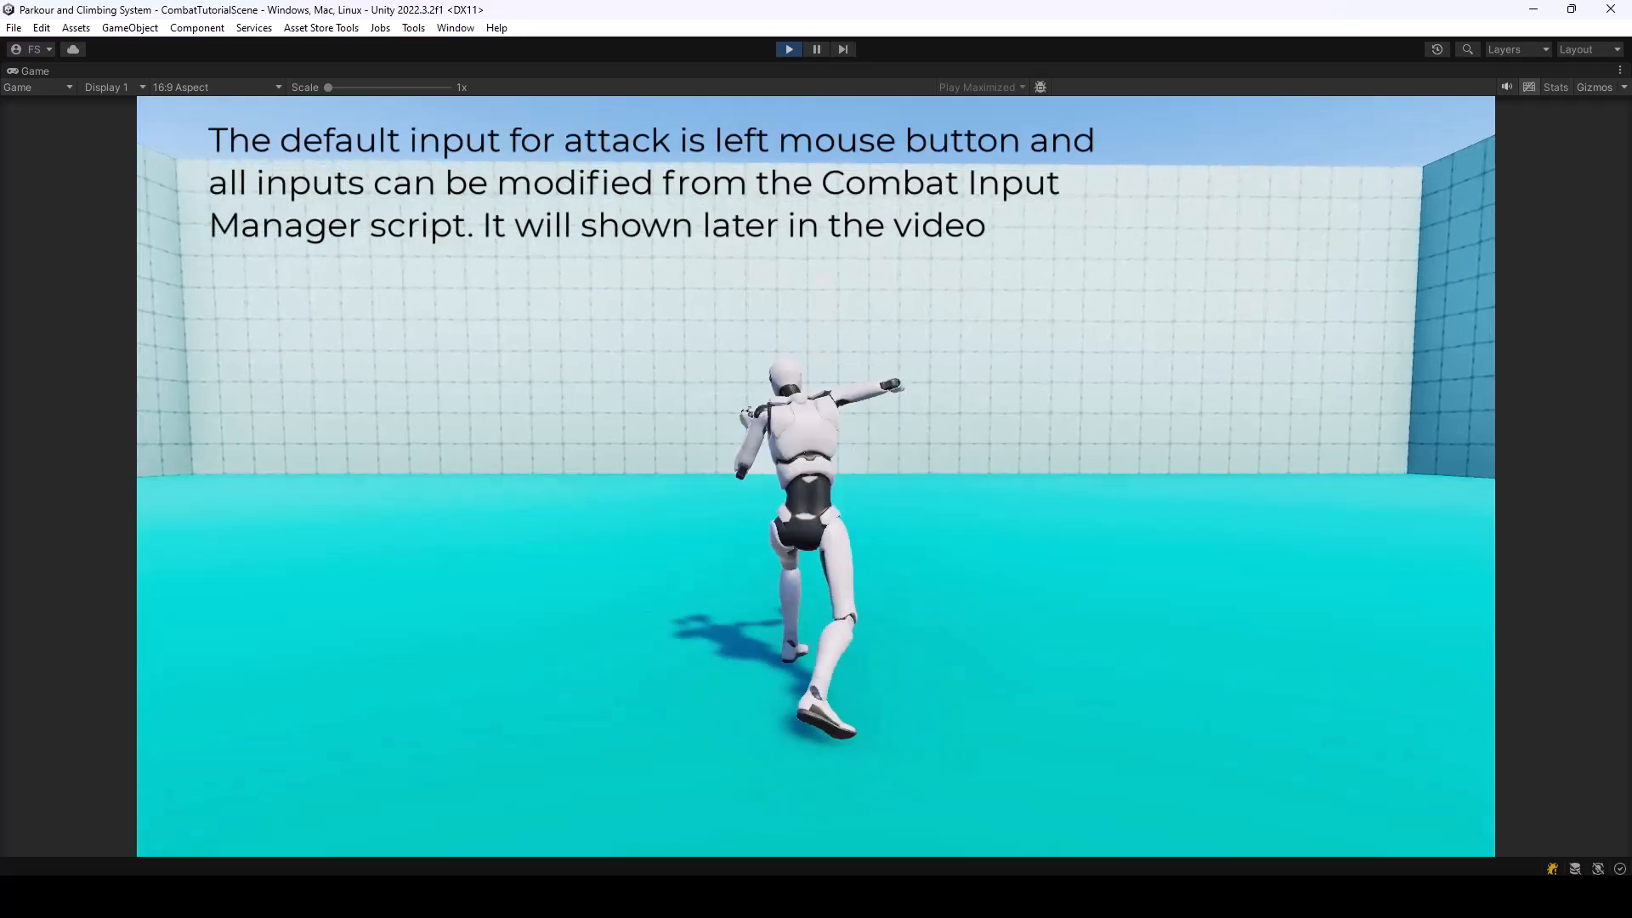
{"action": "key", "text": "a"}
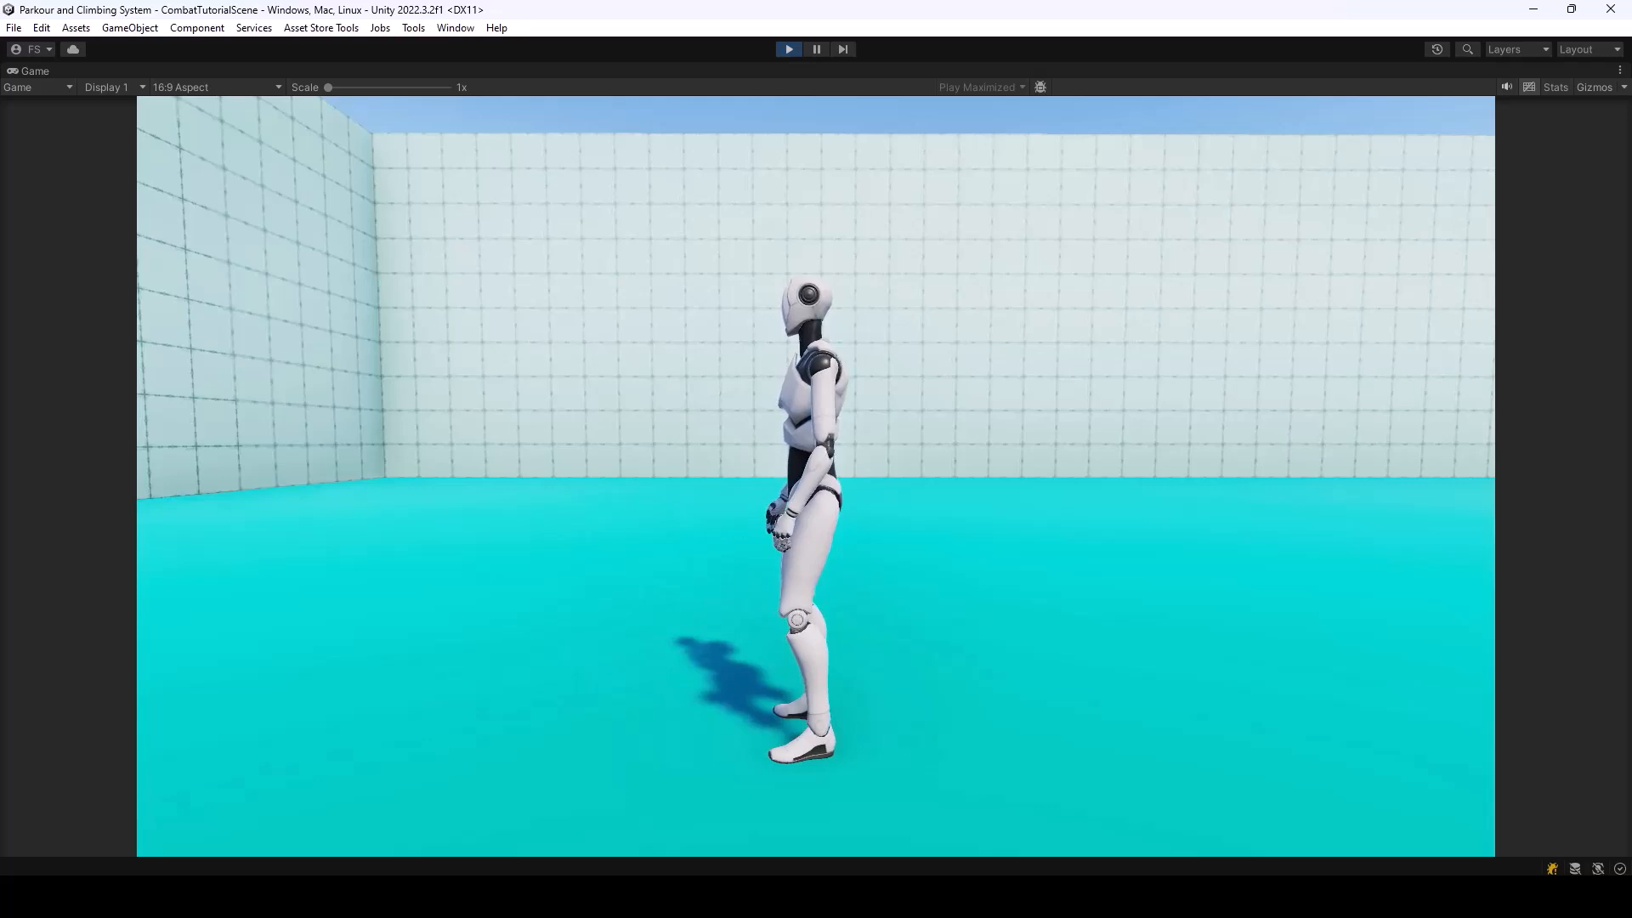
{"action": "key", "text": "d"}
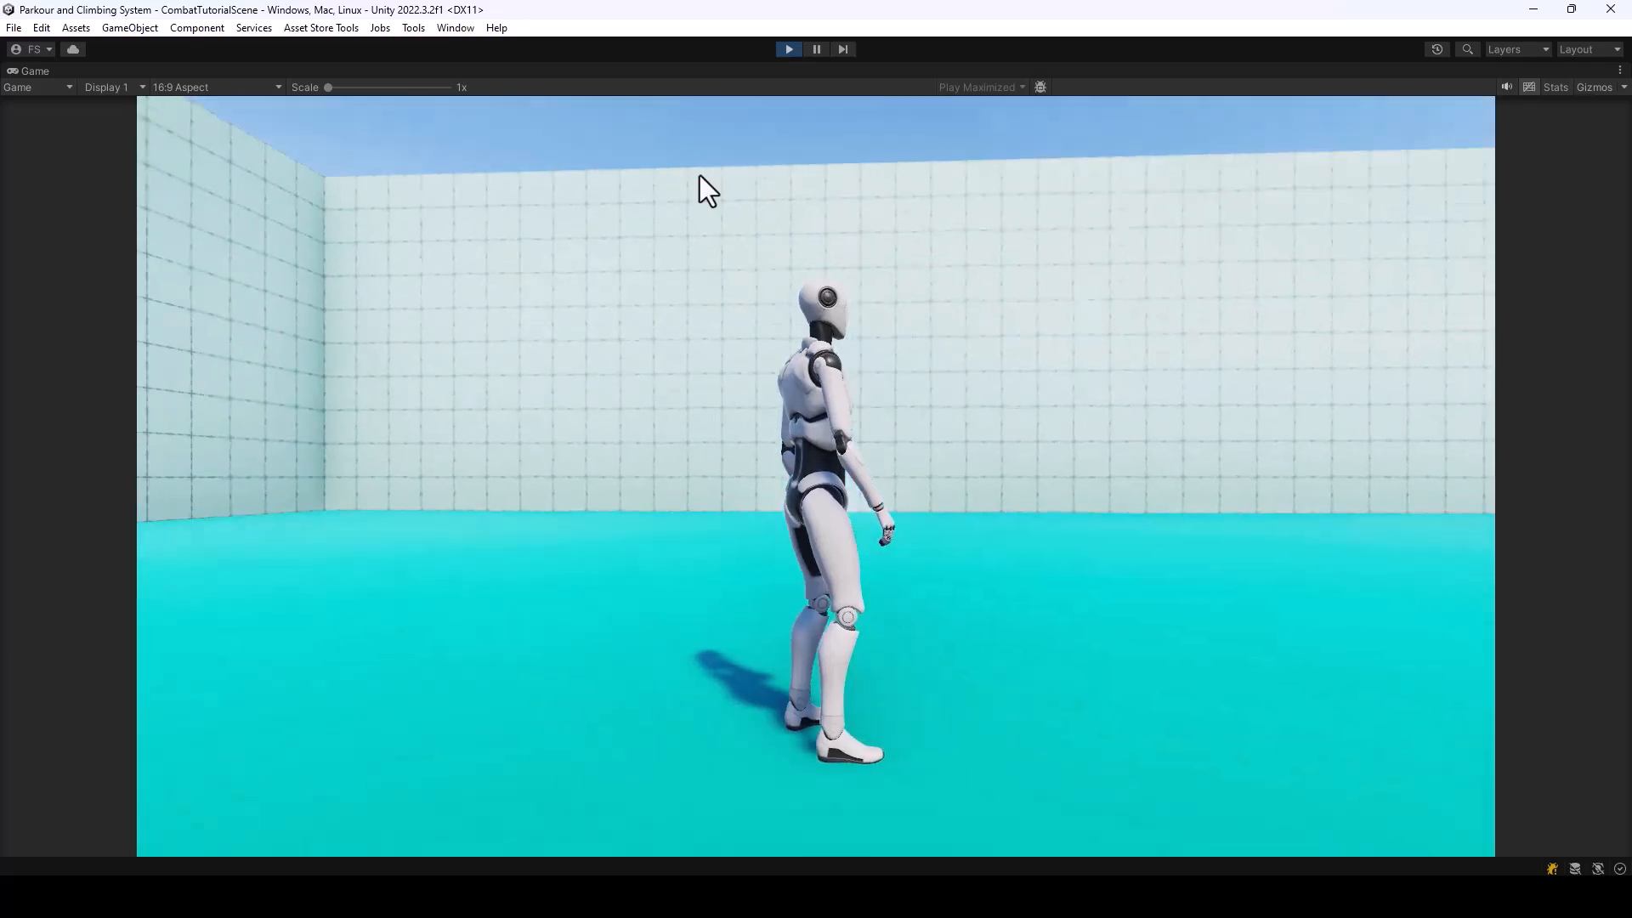
{"action": "key", "text": "ctrl+p"}
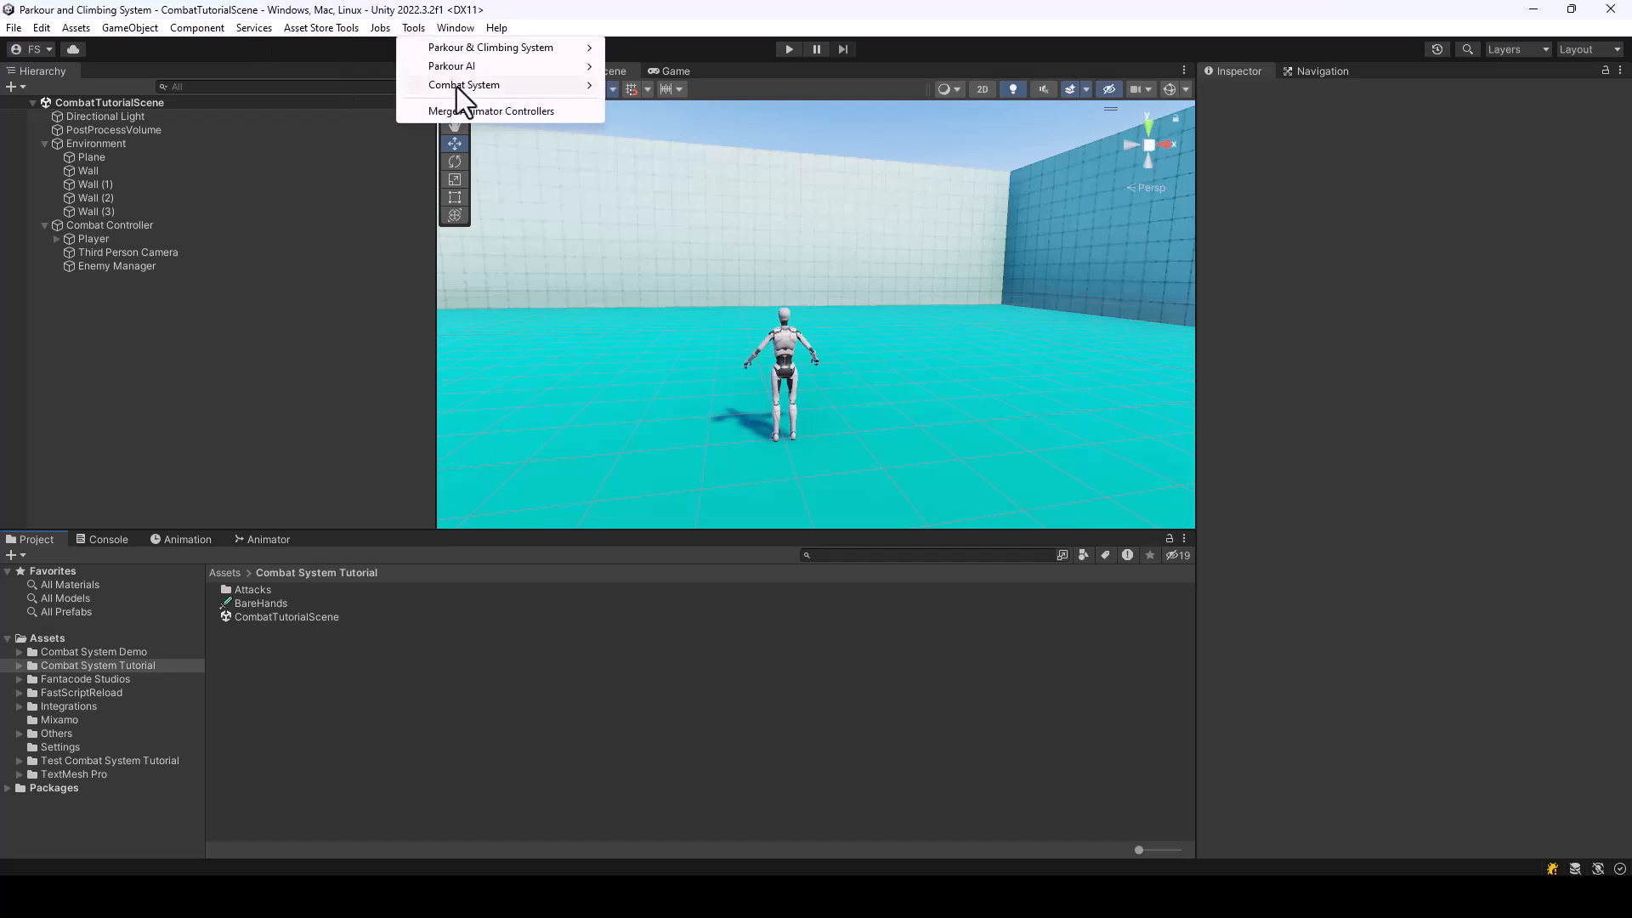
Create a Combat System character from the NPC 1 model with Is Enemy enabled, and close the creation window
{"action": "mouse_move", "coordinate": [456, 87]}
{"action": "left_click", "coordinate": [655, 87]}
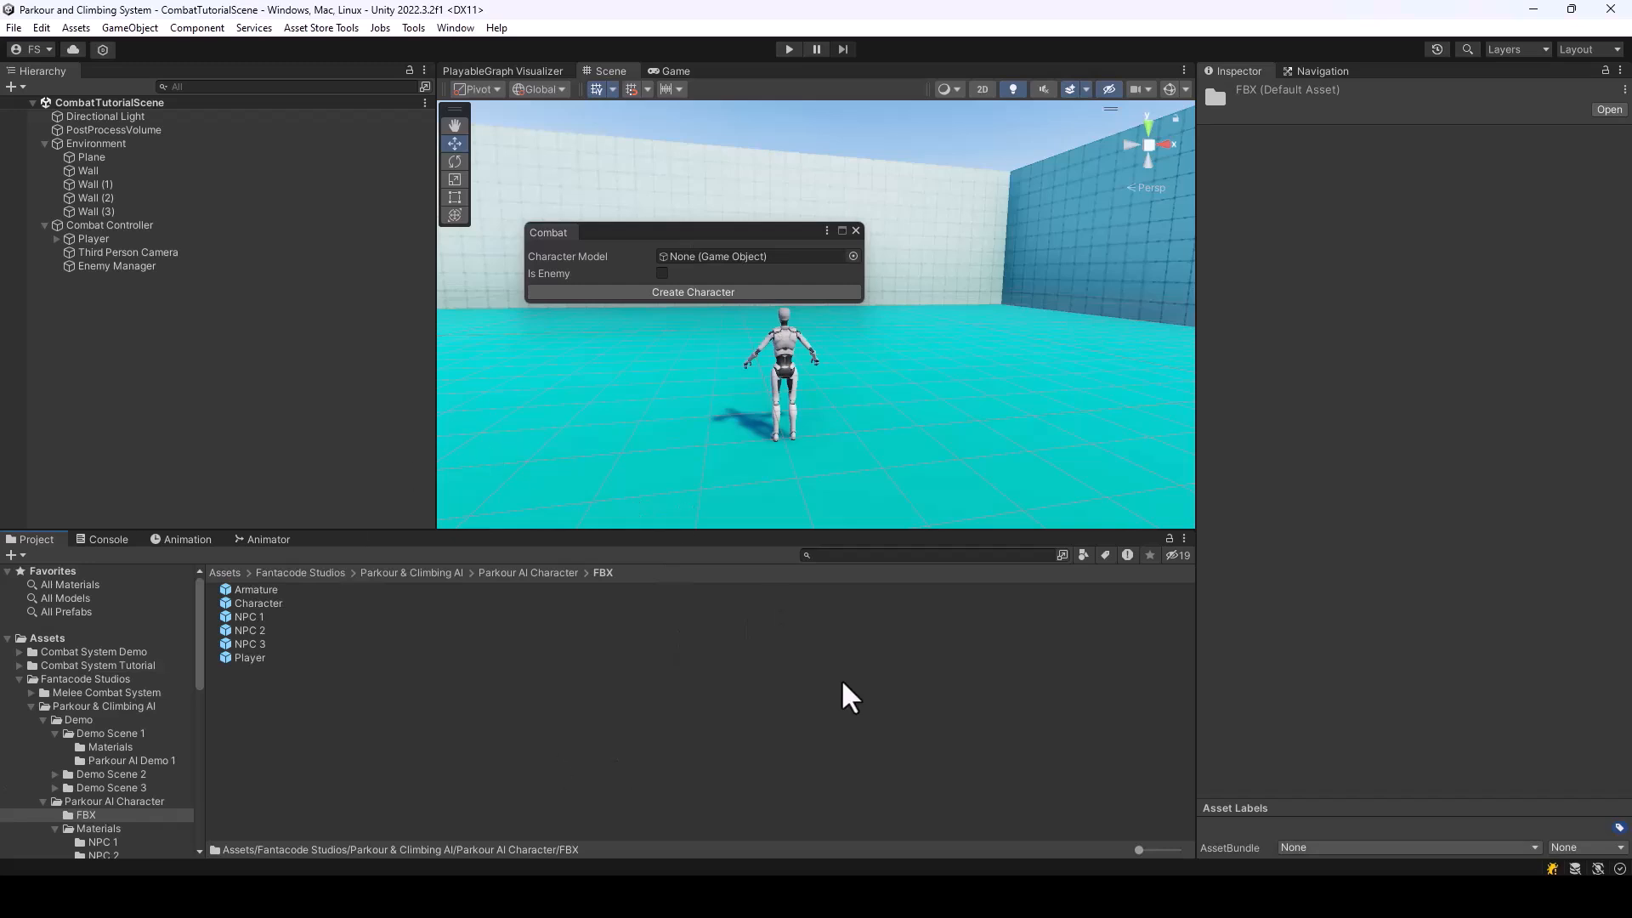
{"action": "left_click_drag", "start_coordinate": [242, 618], "coordinate": [736, 260]}
{"action": "left_click", "coordinate": [19, 679]}
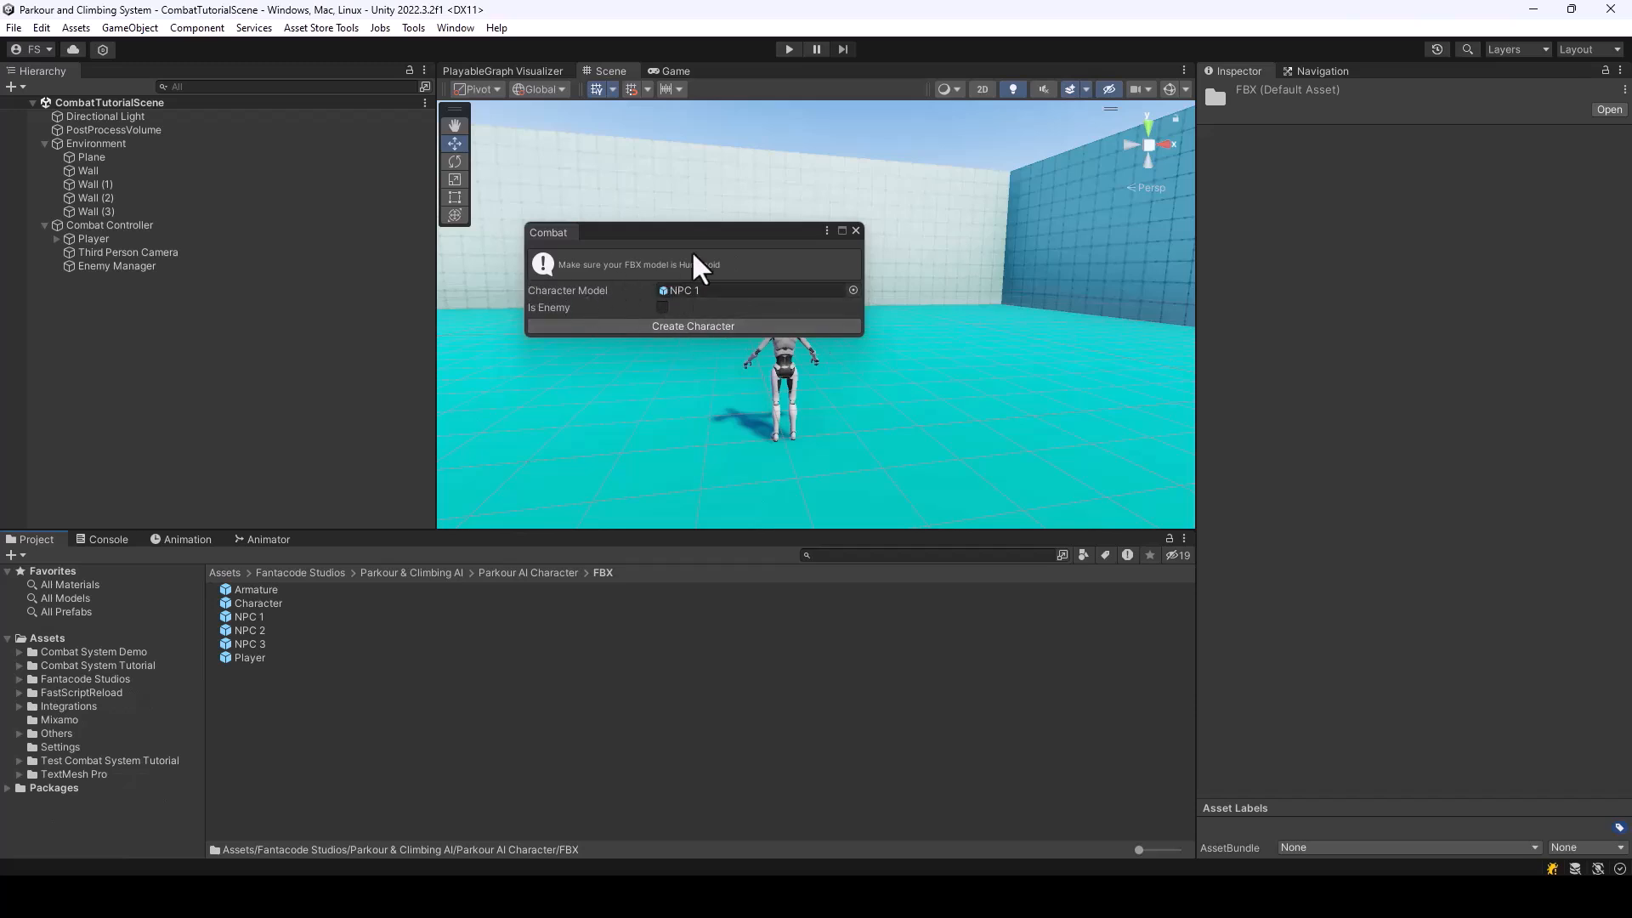
{"action": "left_click", "coordinate": [662, 307]}
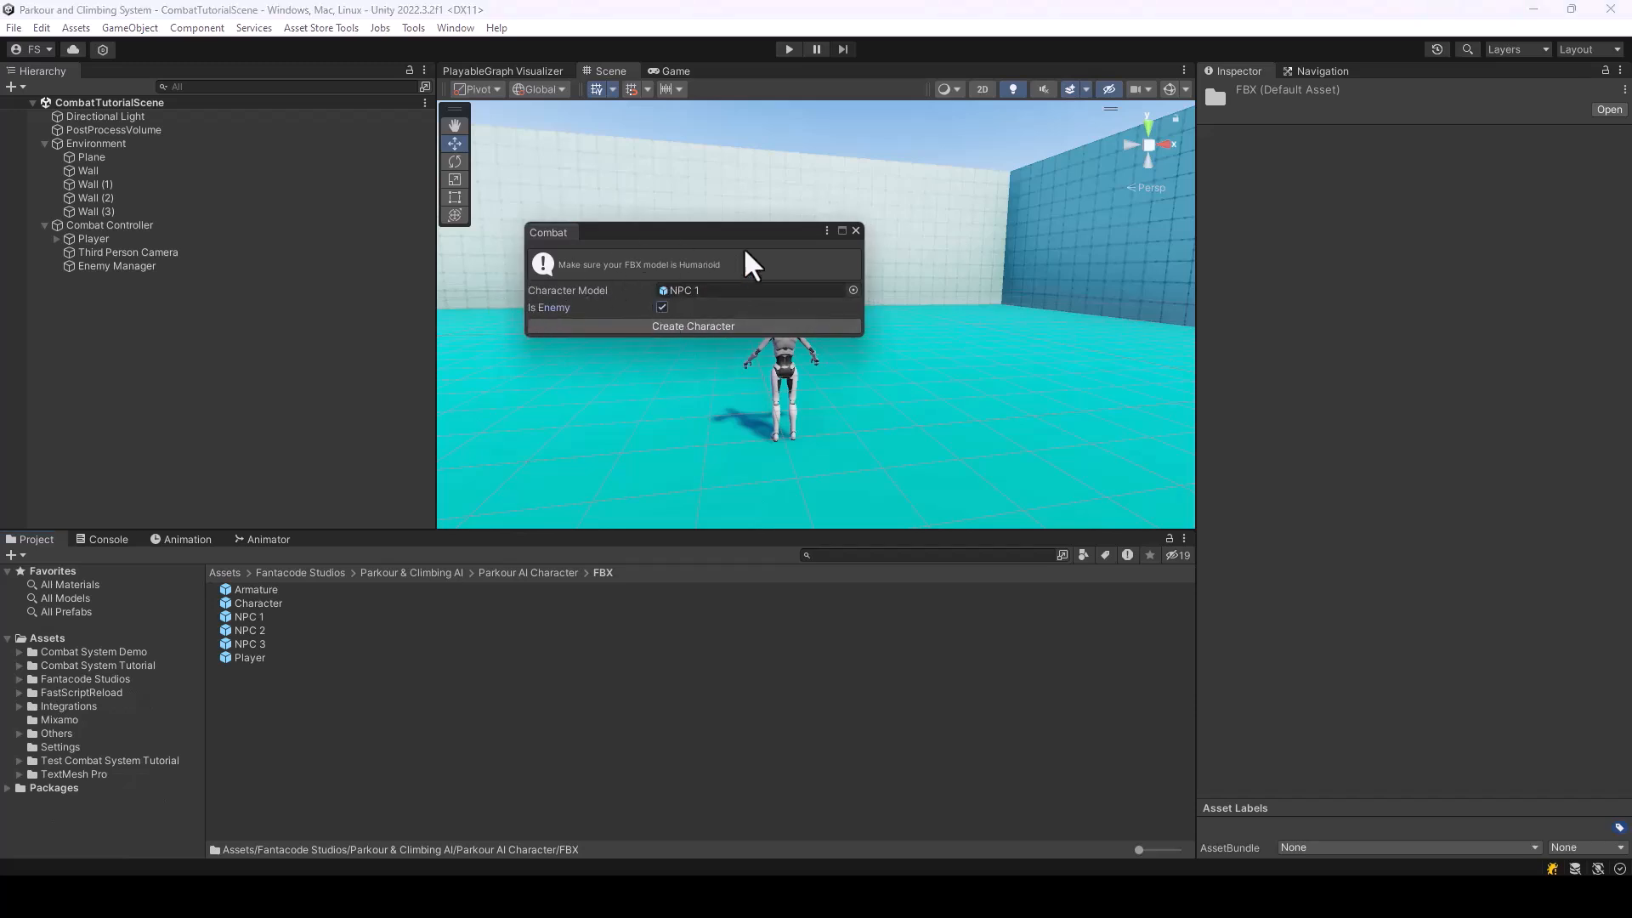
{"action": "left_click", "coordinate": [693, 326]}
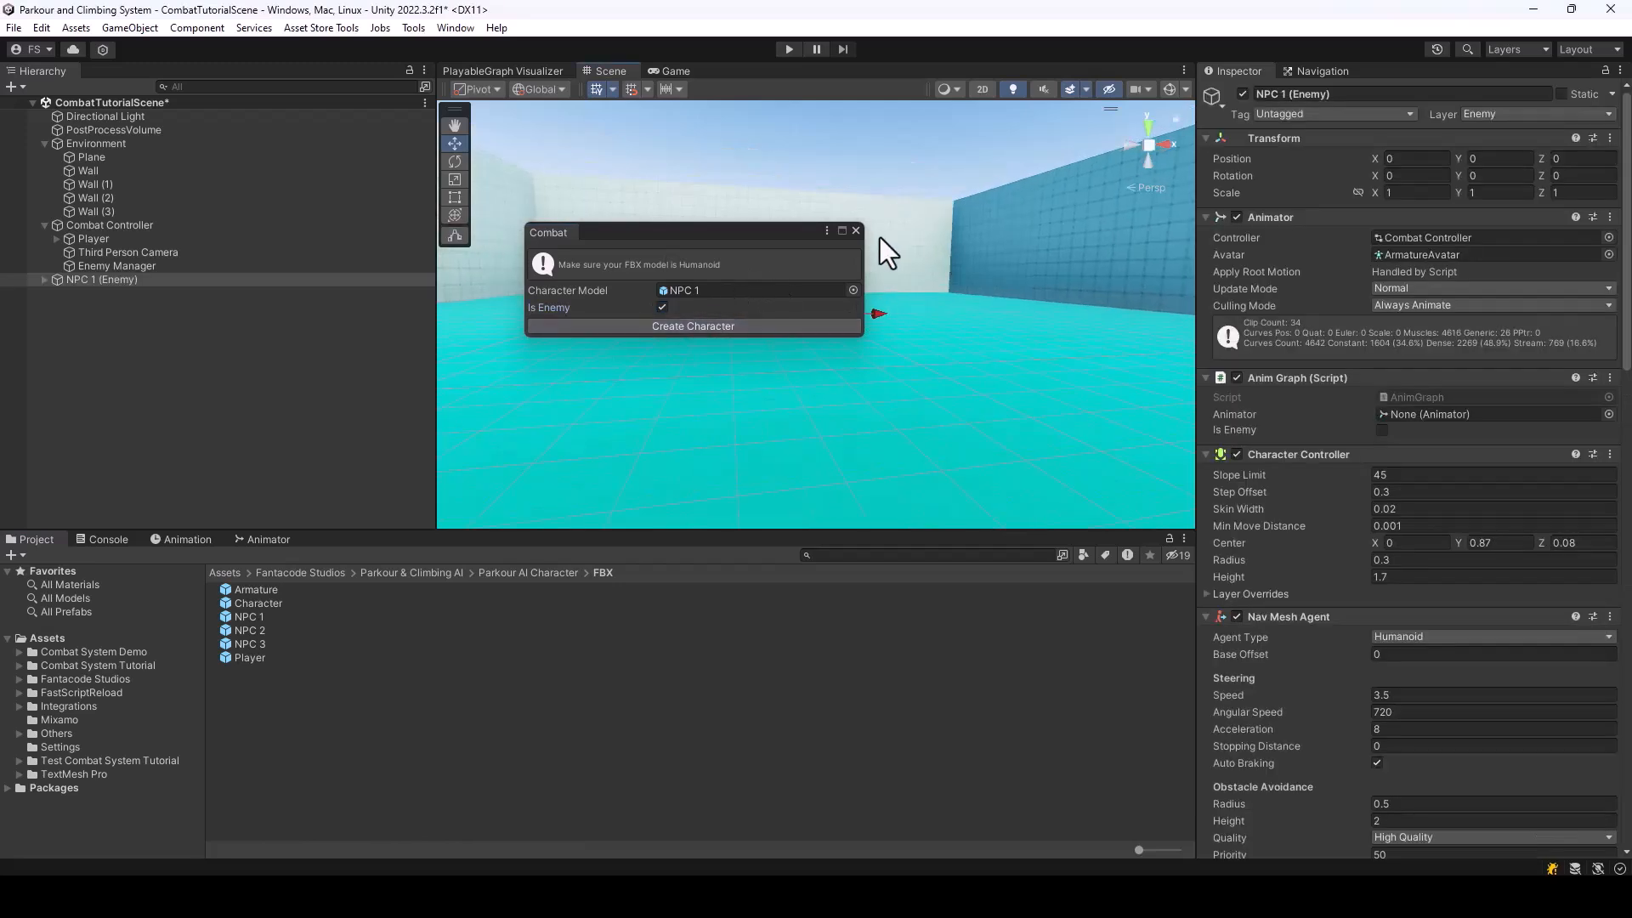
{"action": "left_click", "coordinate": [856, 230]}
Move the NPC 1 enemy across the floor to about X 3.14, Z 4.69 and rename it Enemy
{"action": "right_click_drag", "start_coordinate": [859, 238], "coordinate": [659, 439]}
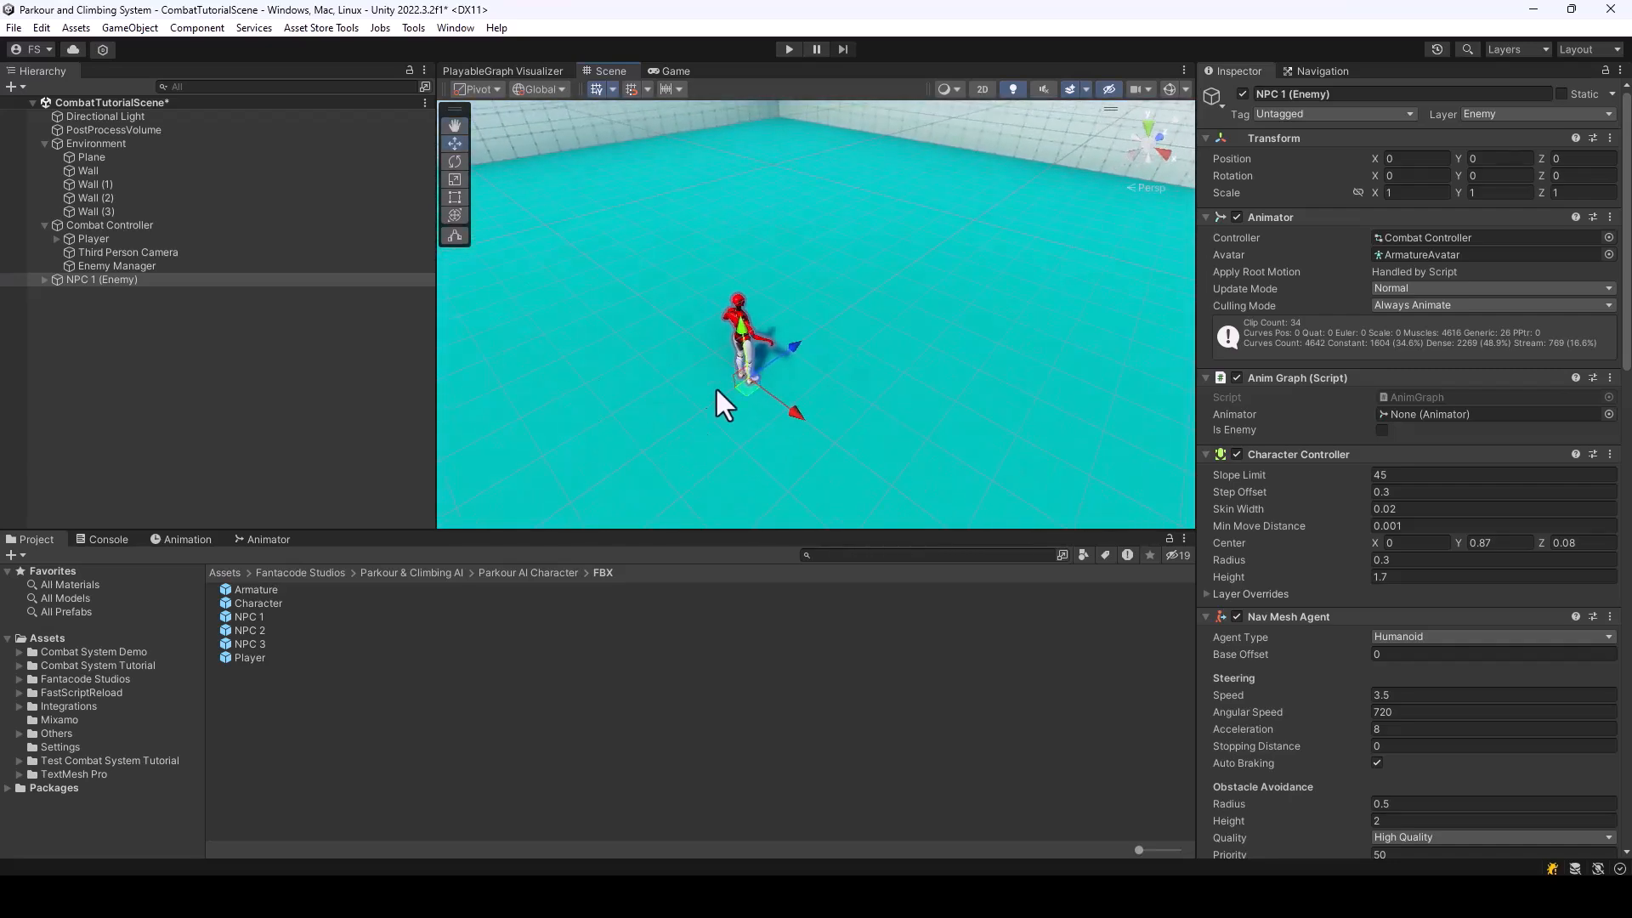
{"action": "left_click_drag", "start_coordinate": [751, 391], "coordinate": [1027, 340]}
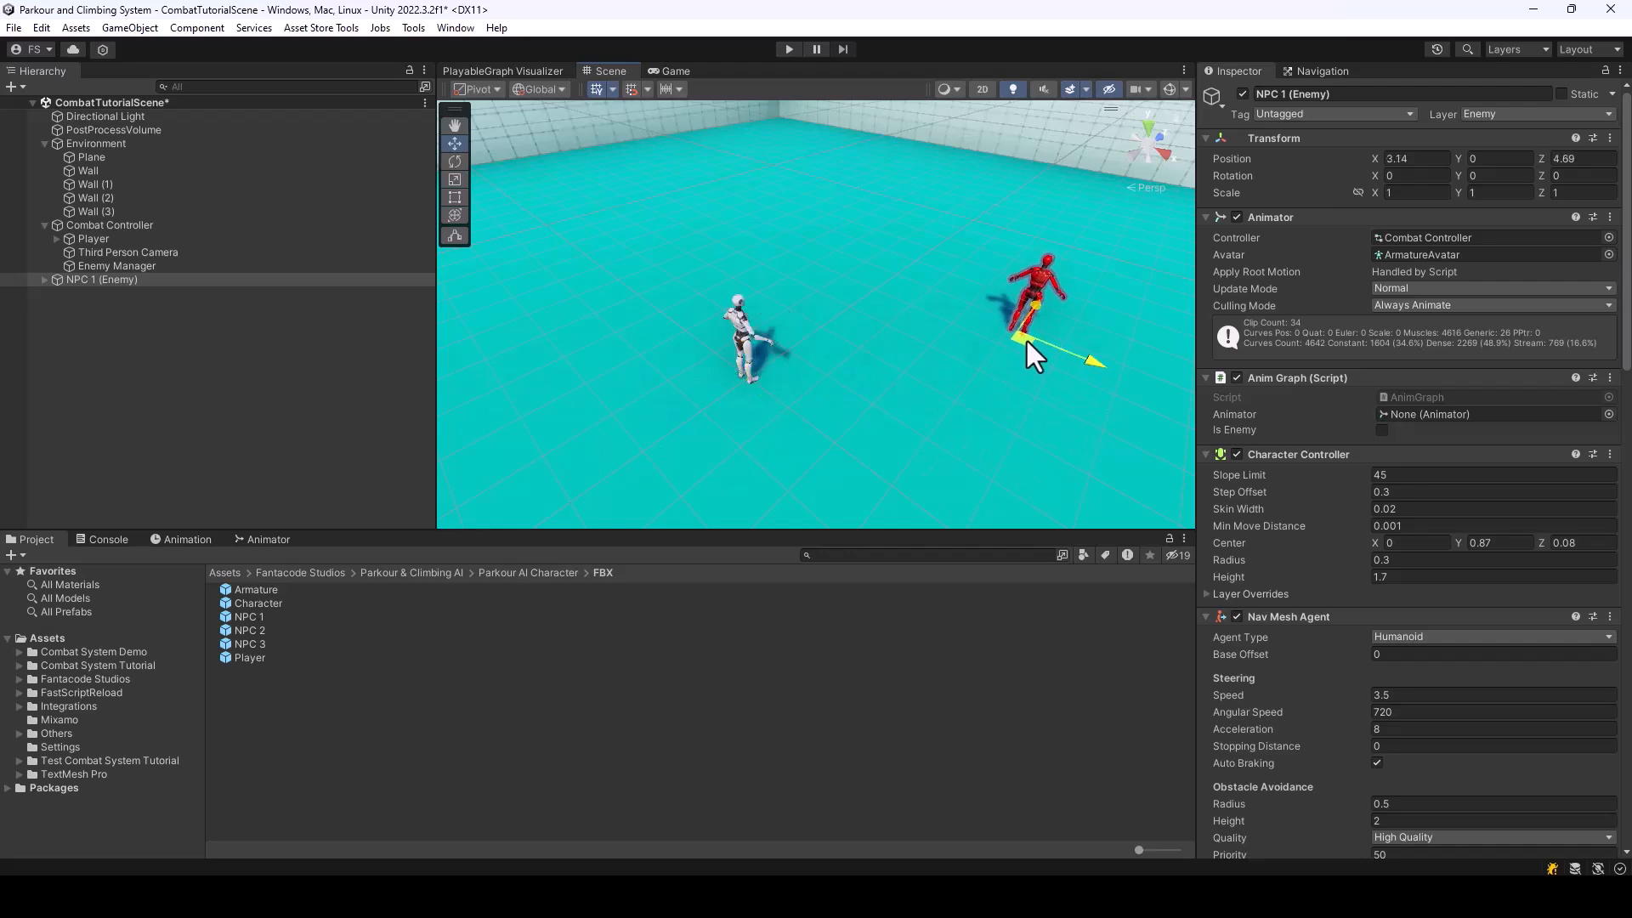
{"action": "left_click", "coordinate": [1385, 98]}
{"action": "type", "text": "En"}
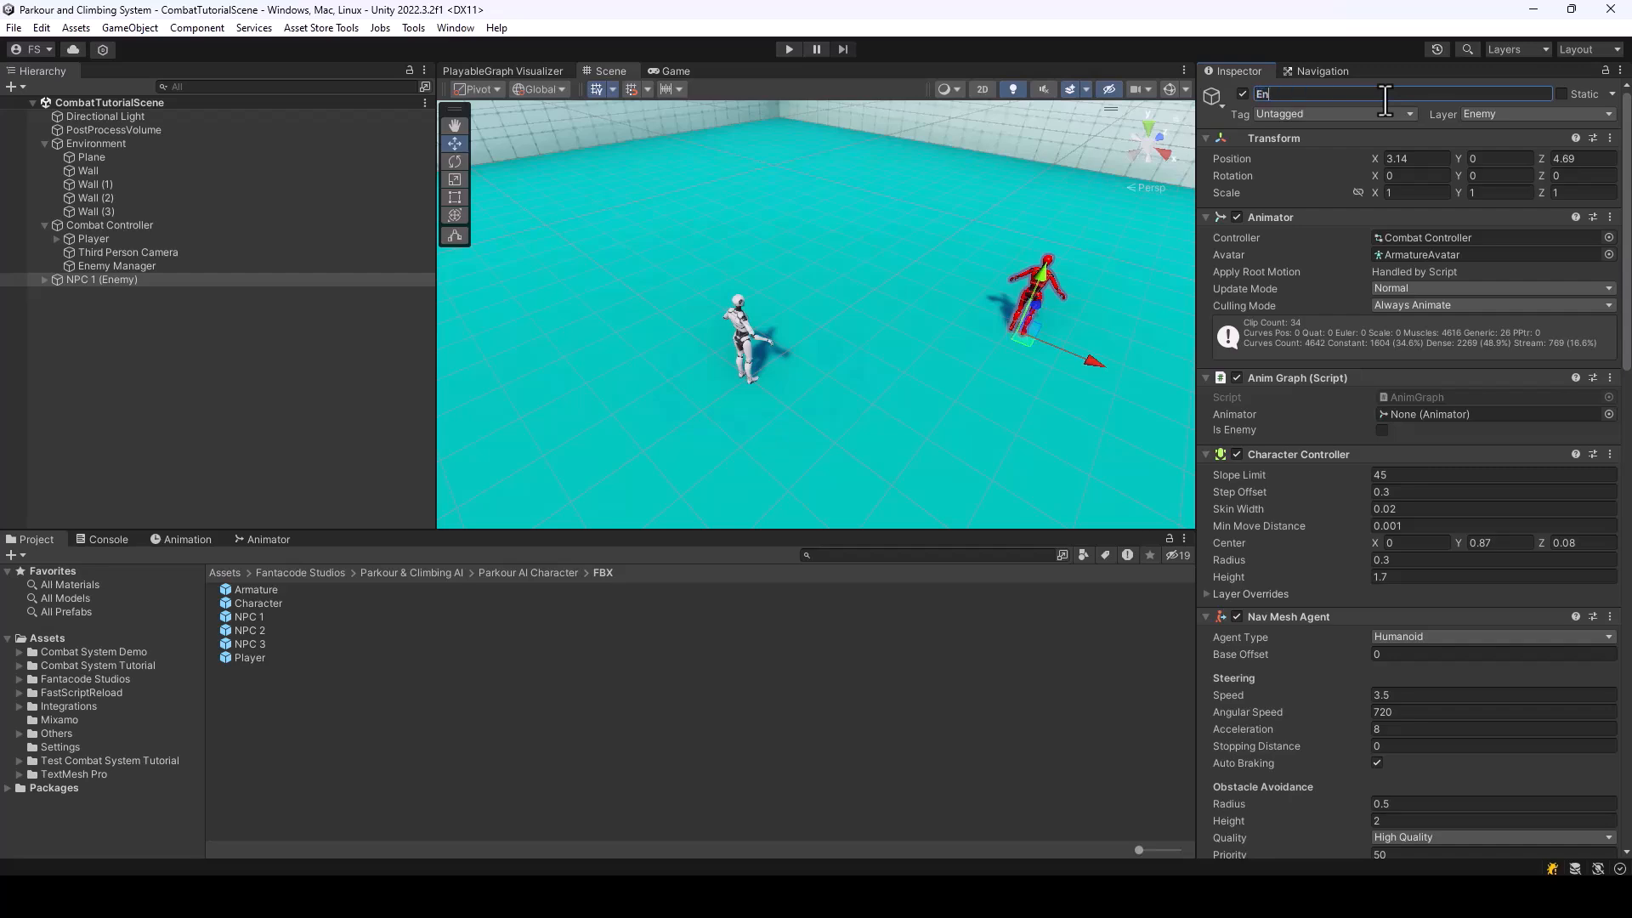
{"action": "right_click_drag", "start_coordinate": [1033, 247], "coordinate": [1282, 203]}
{"action": "key", "text": "w"}
{"action": "key", "text": "s"}
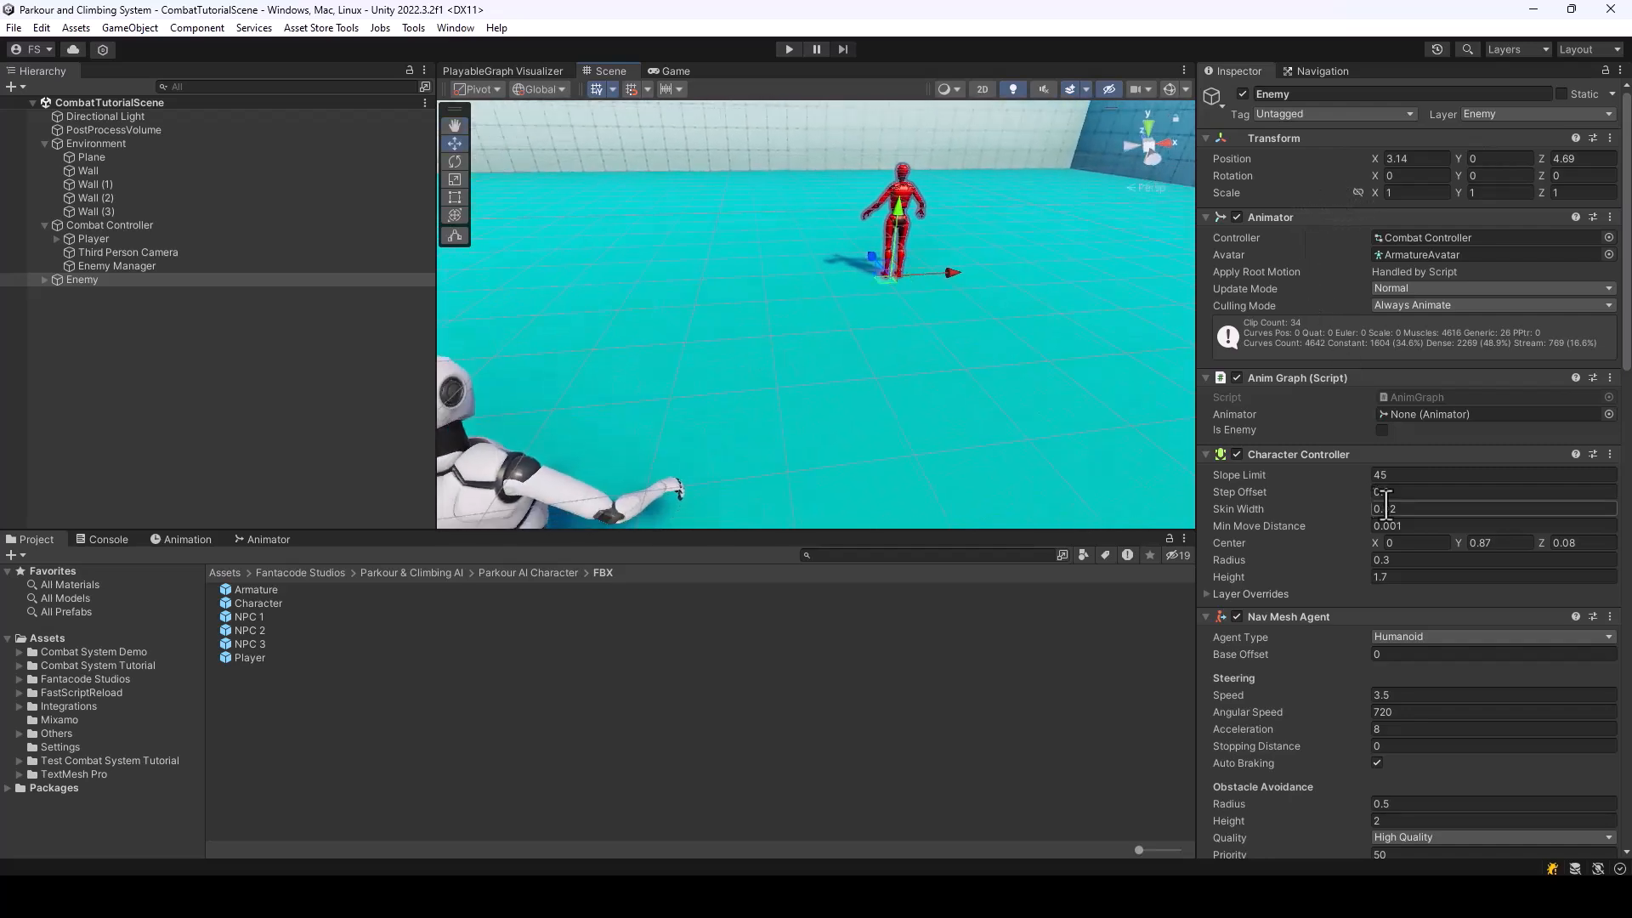
Assign BareHands from the Combat System Tutorial folder as the weapon of the Enemy's Melee Fighter
{"action": "scroll", "coordinate": [1331, 394], "scroll_direction": "down", "scroll_amount": 10}
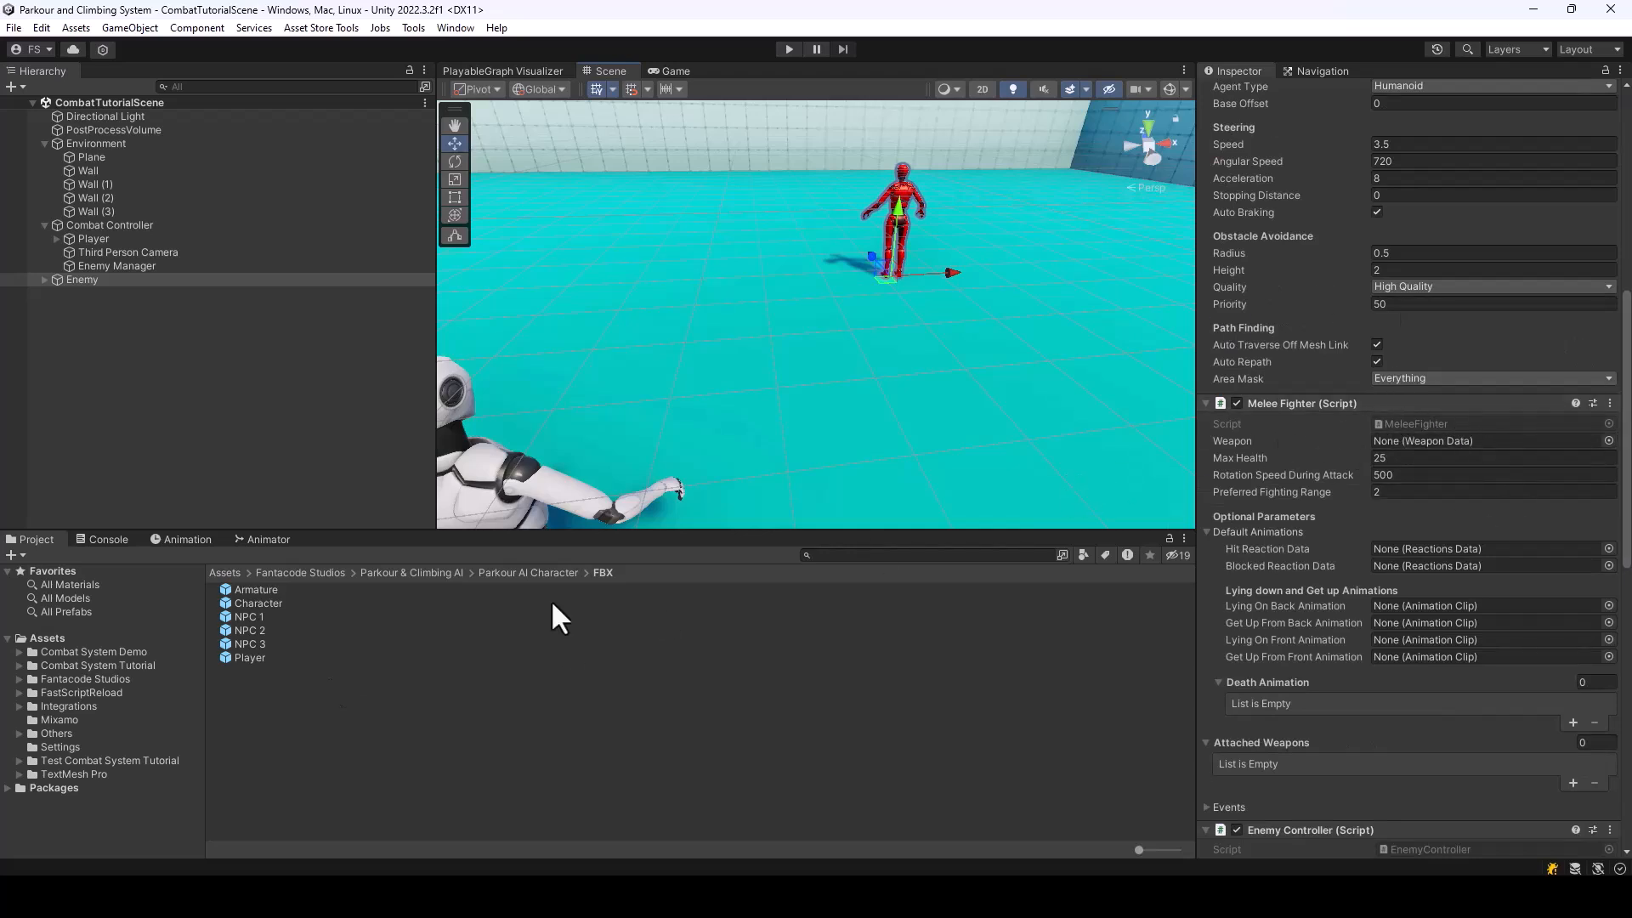
{"action": "left_click", "coordinate": [72, 653]}
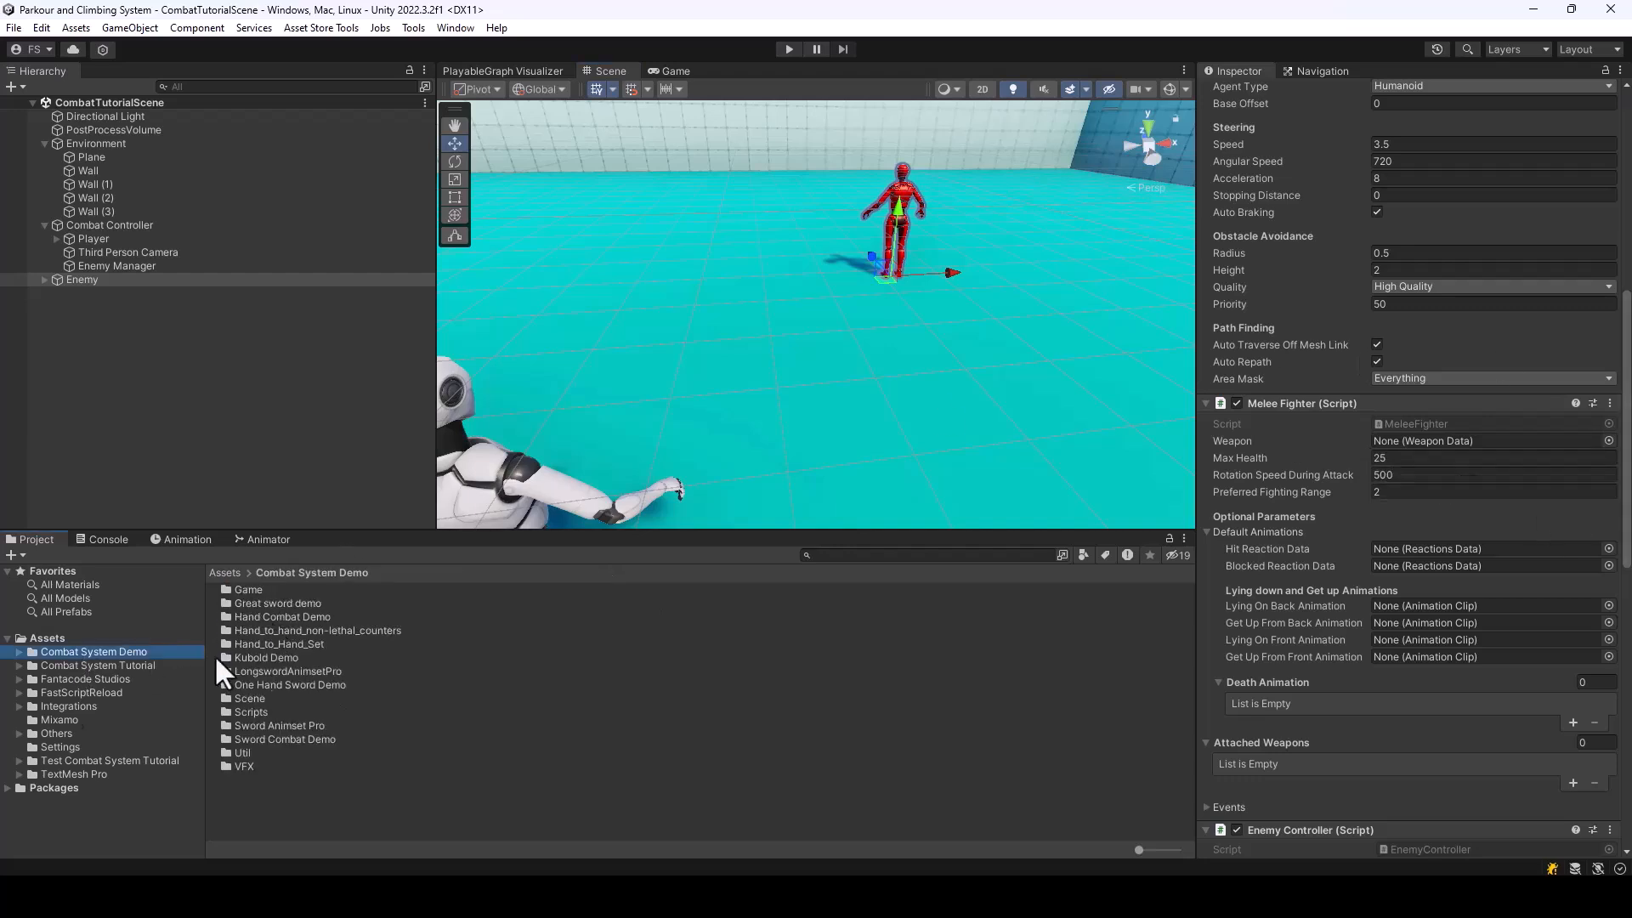
{"action": "left_click", "coordinate": [93, 668]}
{"action": "left_click_drag", "start_coordinate": [248, 604], "coordinate": [1450, 444]}
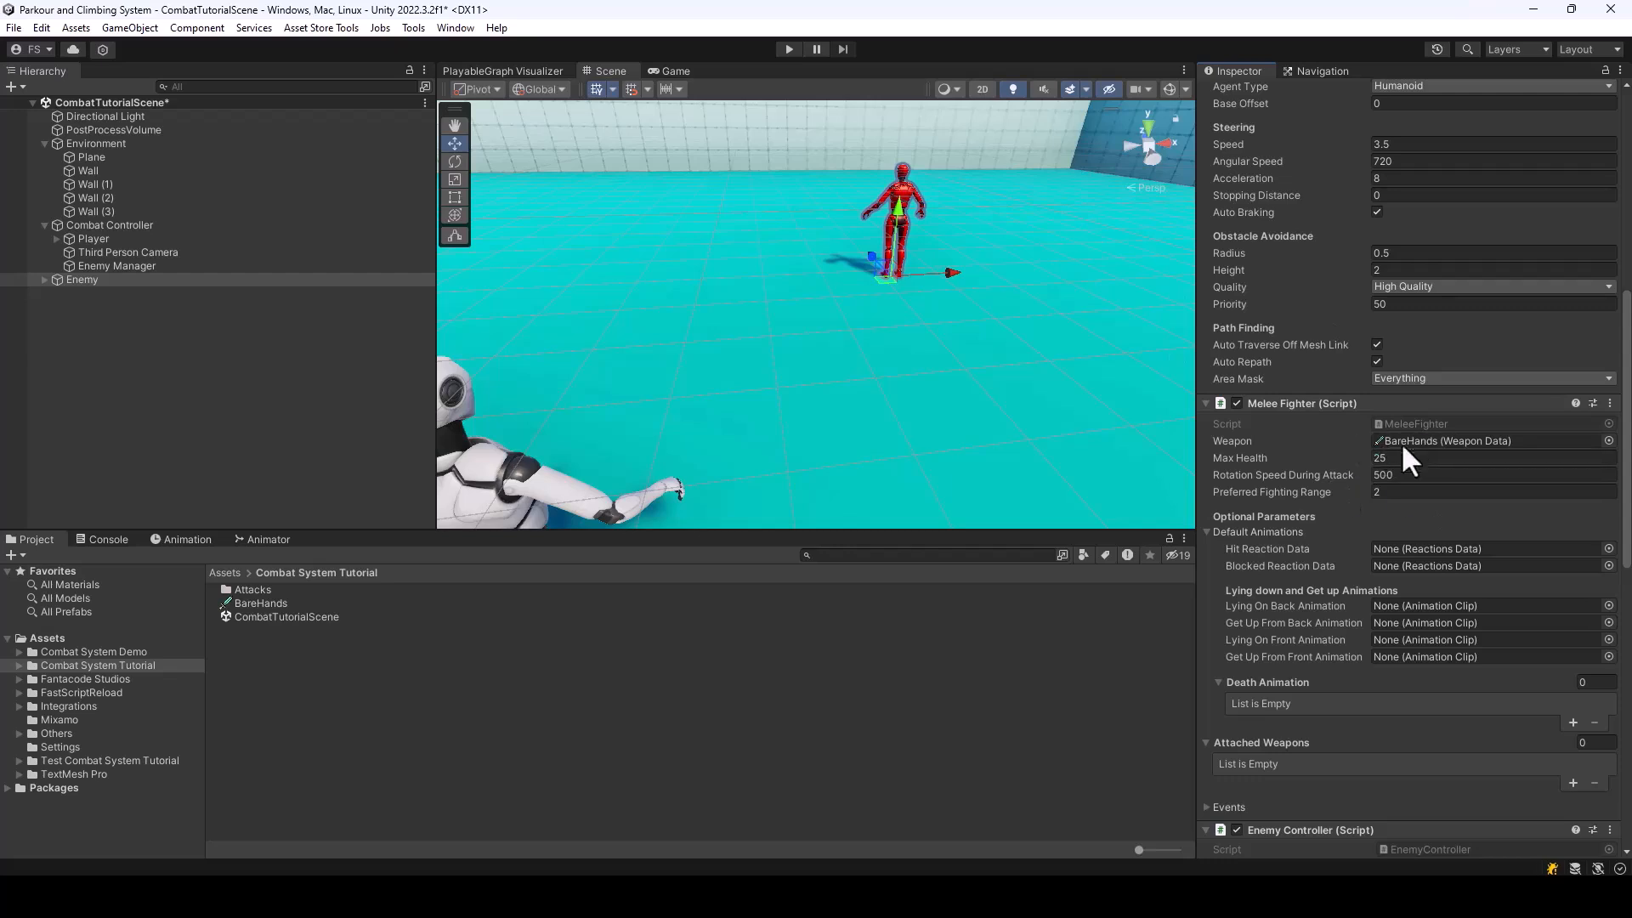
Review the Enemy's Max Health and Preferred Fighting Range and compare its Melee Fighter settings with the Player's
{"action": "left_click", "coordinate": [1454, 456]}
{"action": "left_click", "coordinate": [1402, 492]}
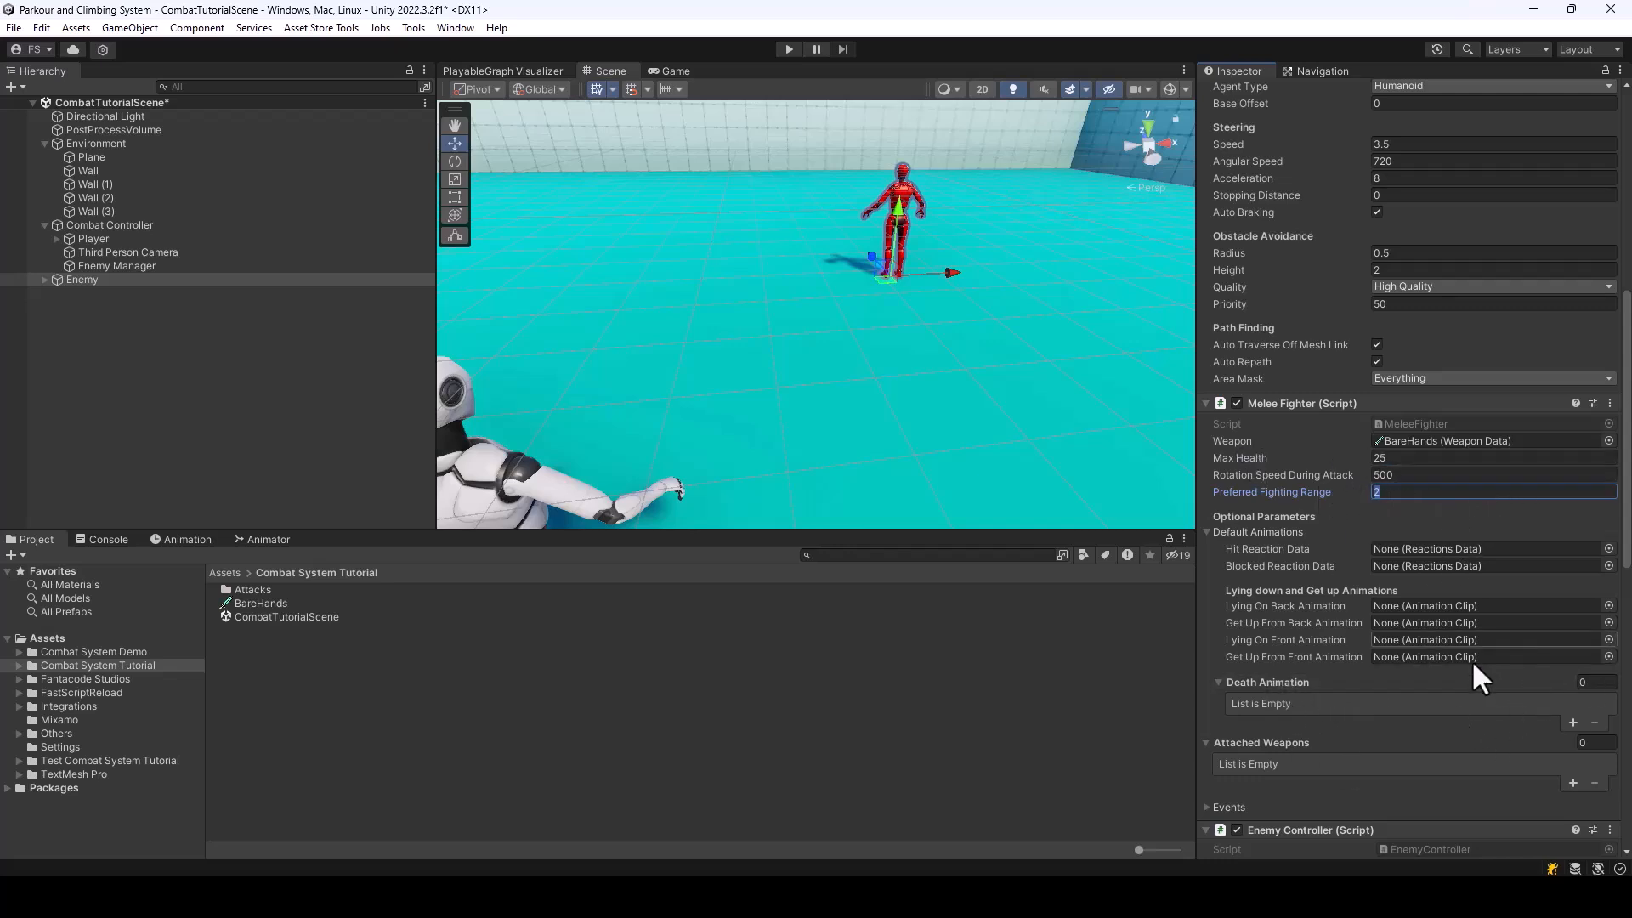
{"action": "left_click", "coordinate": [97, 238]}
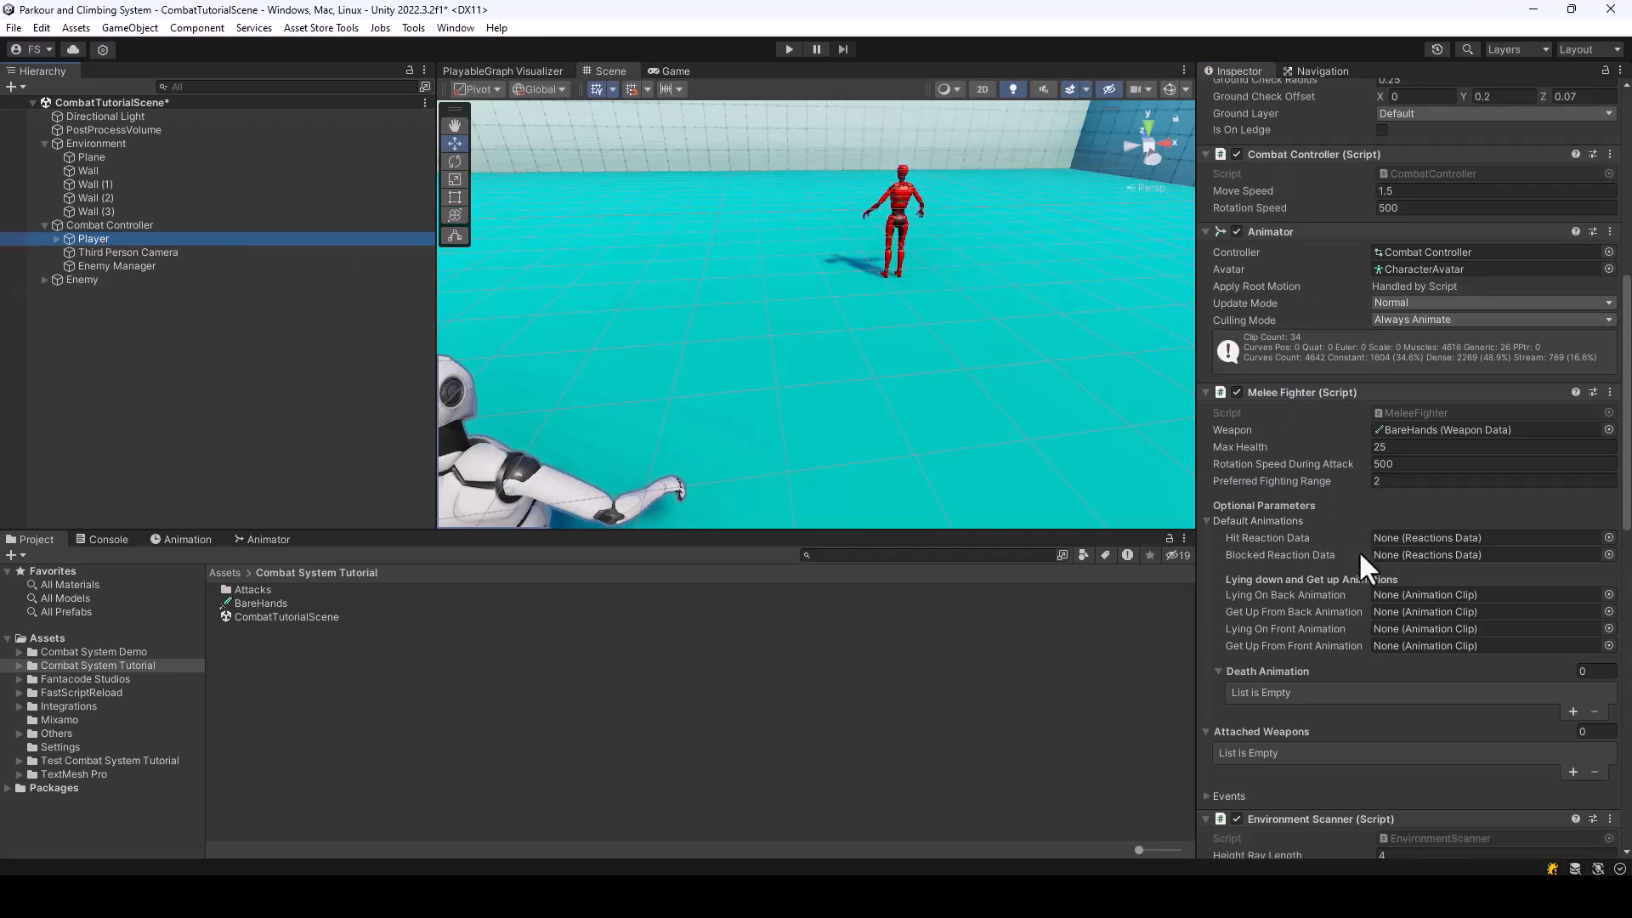
{"action": "left_click", "coordinate": [85, 280]}
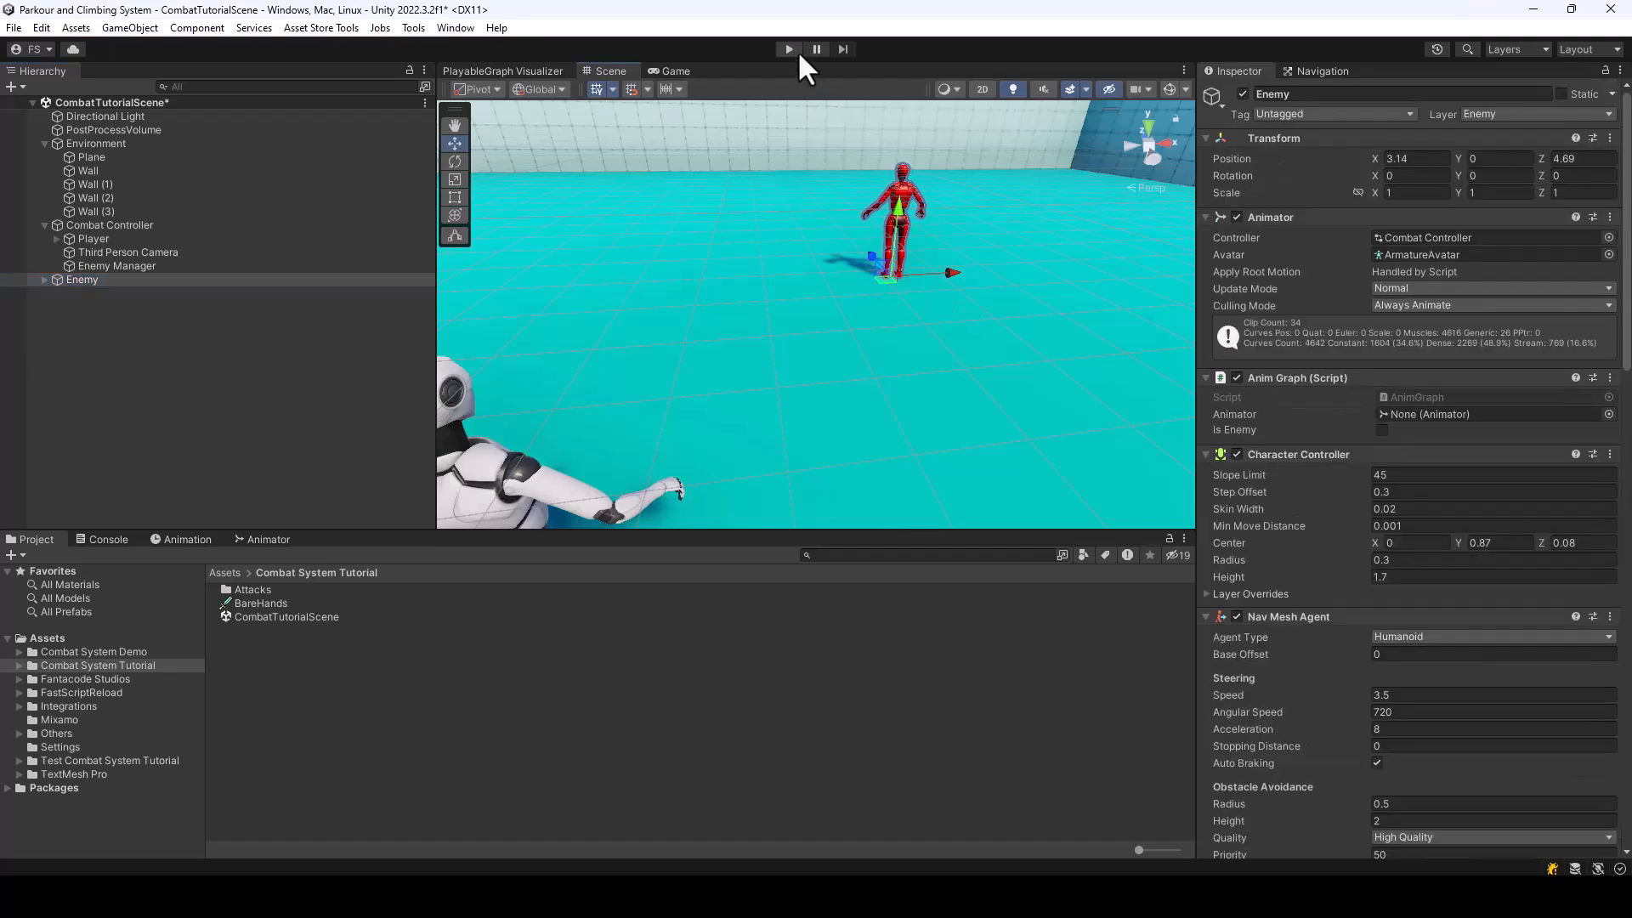
Play-test the fight by running to the enemy, punching it and backing away, and stop the playback
{"action": "left_click", "coordinate": [789, 49]}
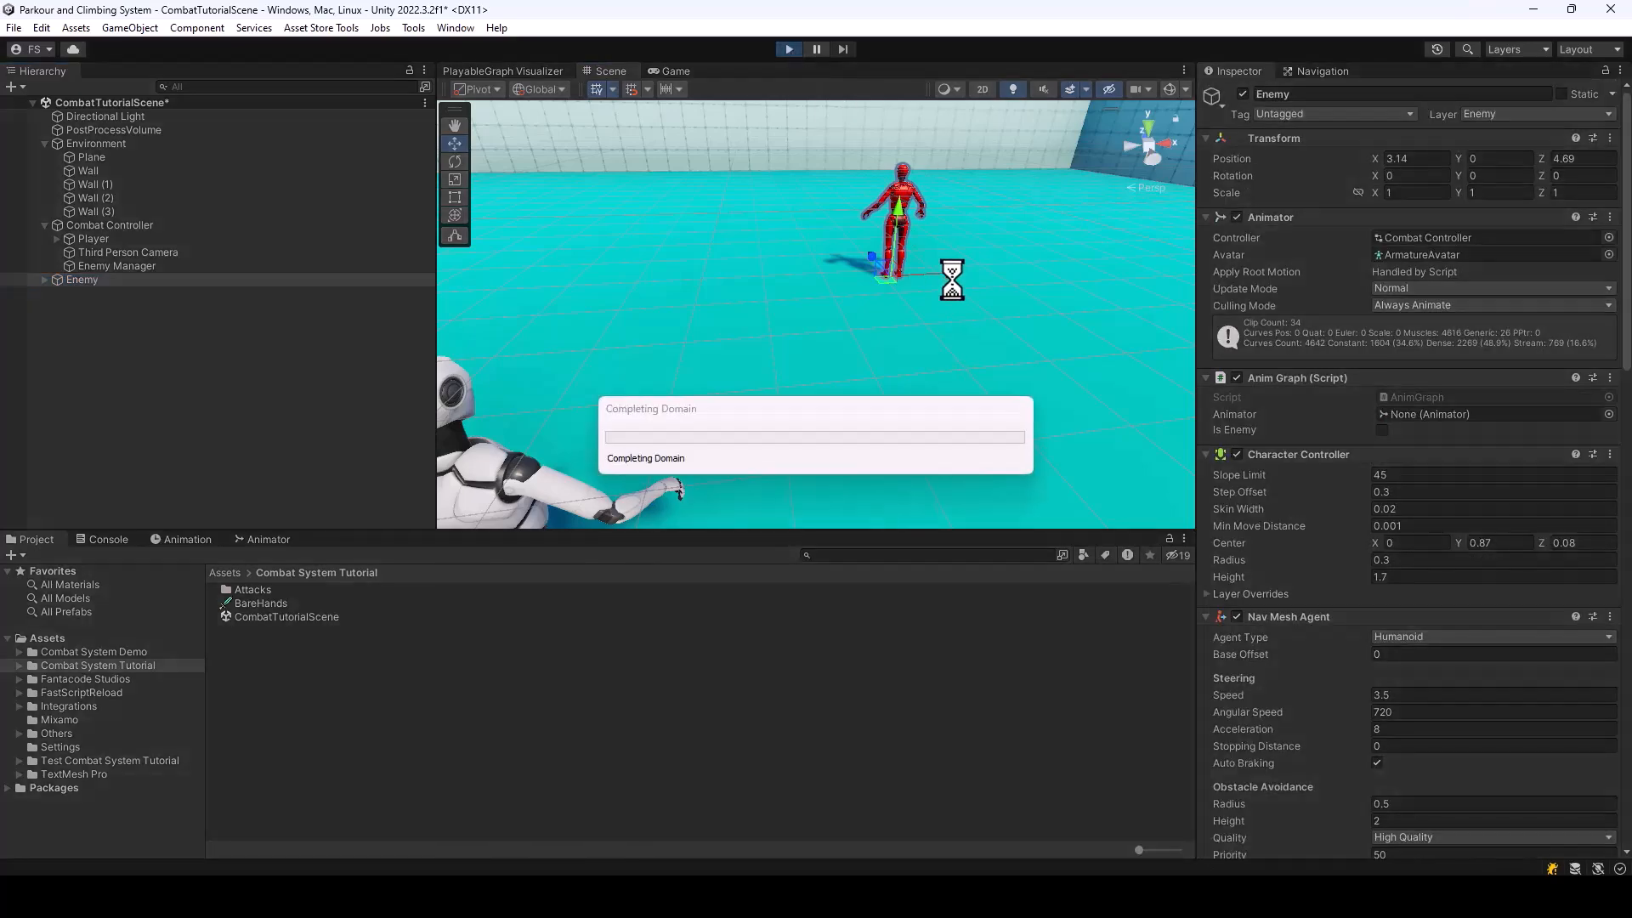
{"action": "key", "text": "w"}
{"action": "key", "text": "d"}
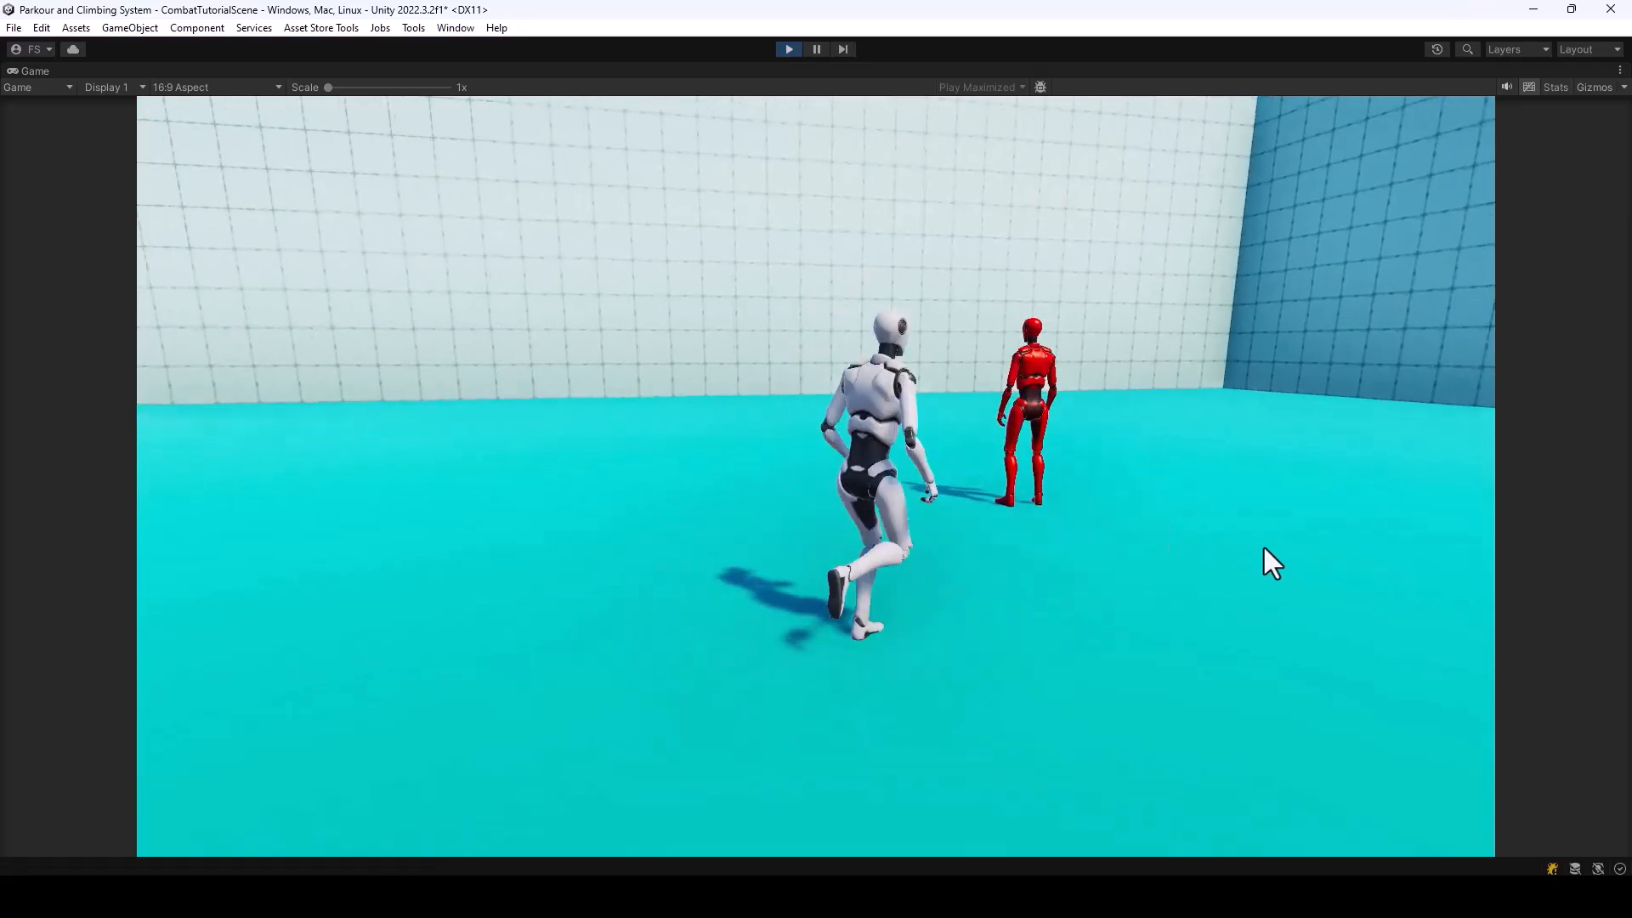
{"action": "left_click", "coordinate": [1241, 549]}
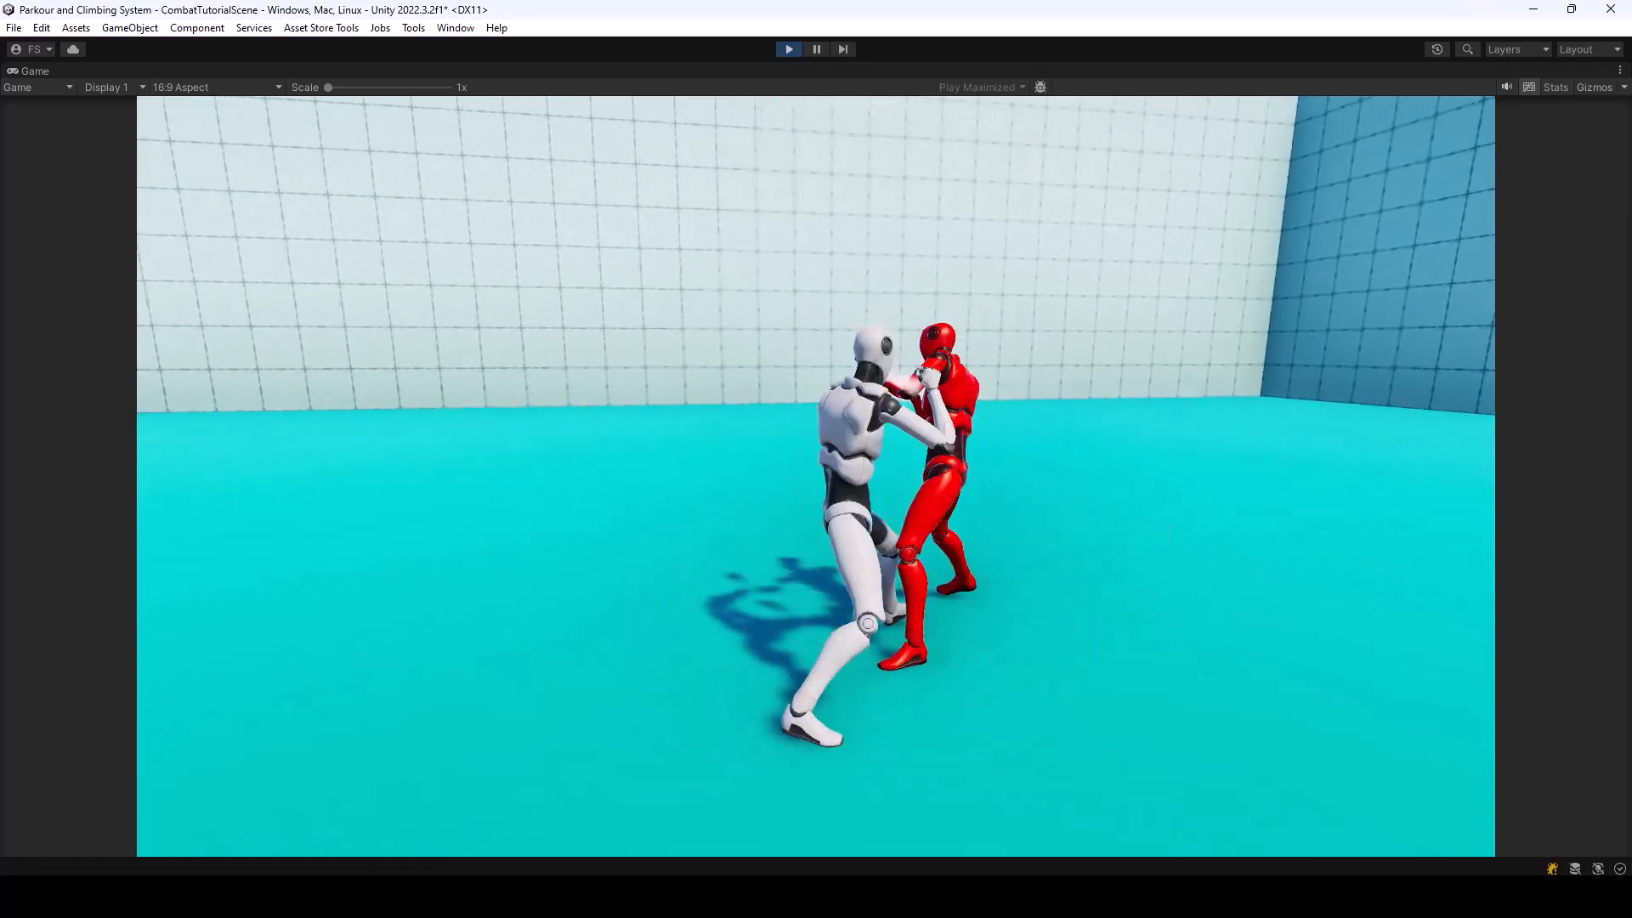
{"action": "key", "text": "s"}
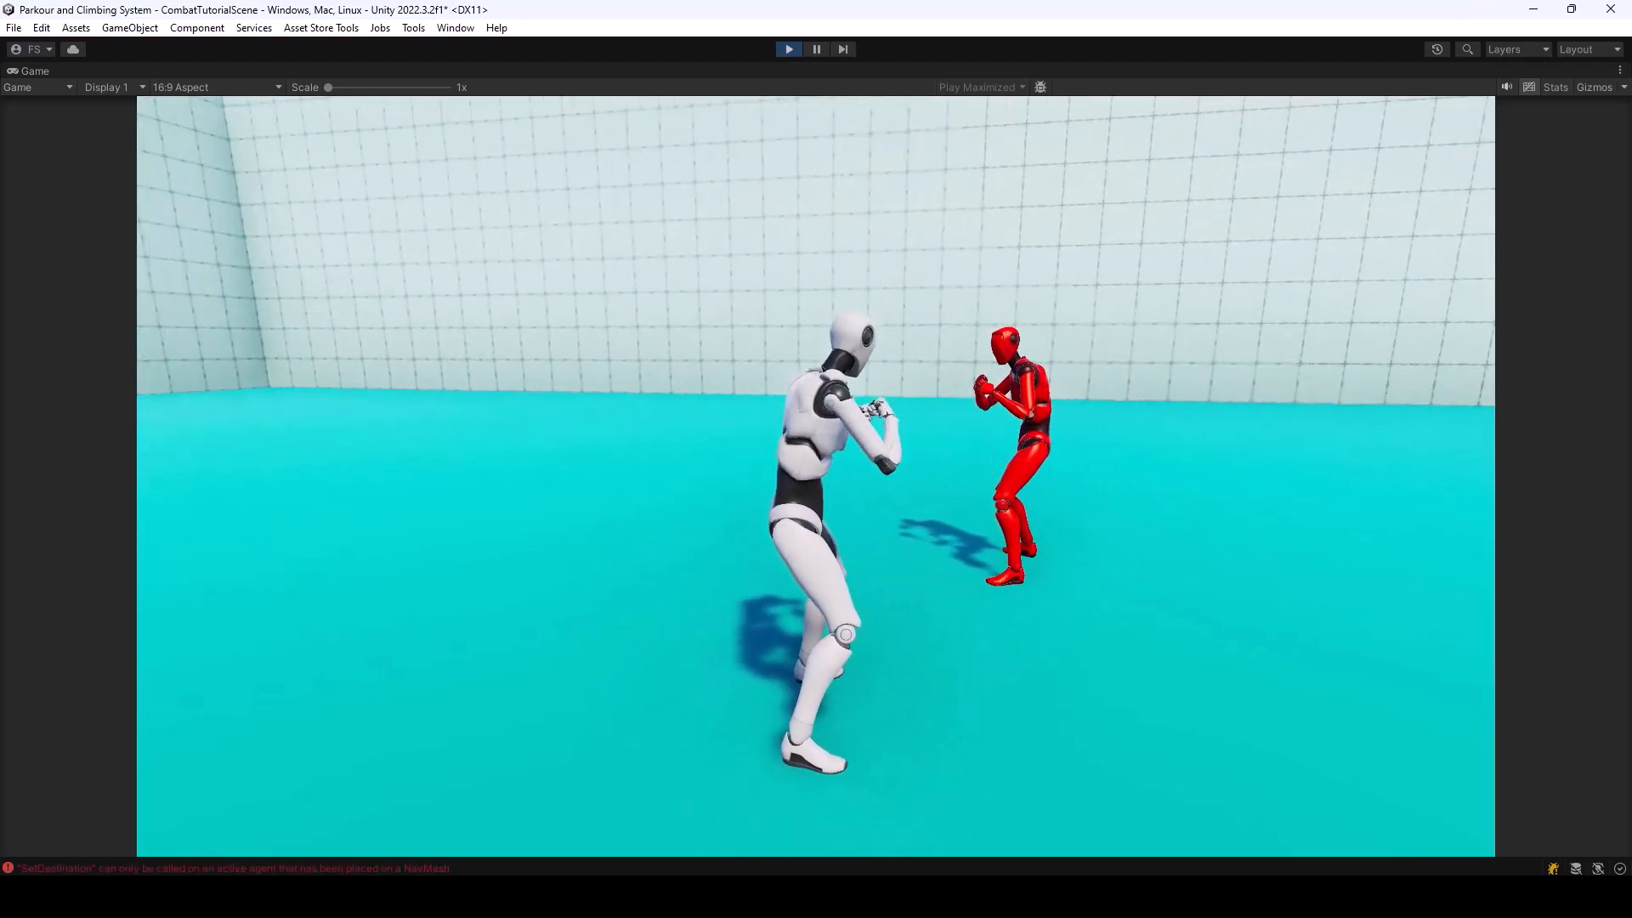
{"action": "key", "text": "s"}
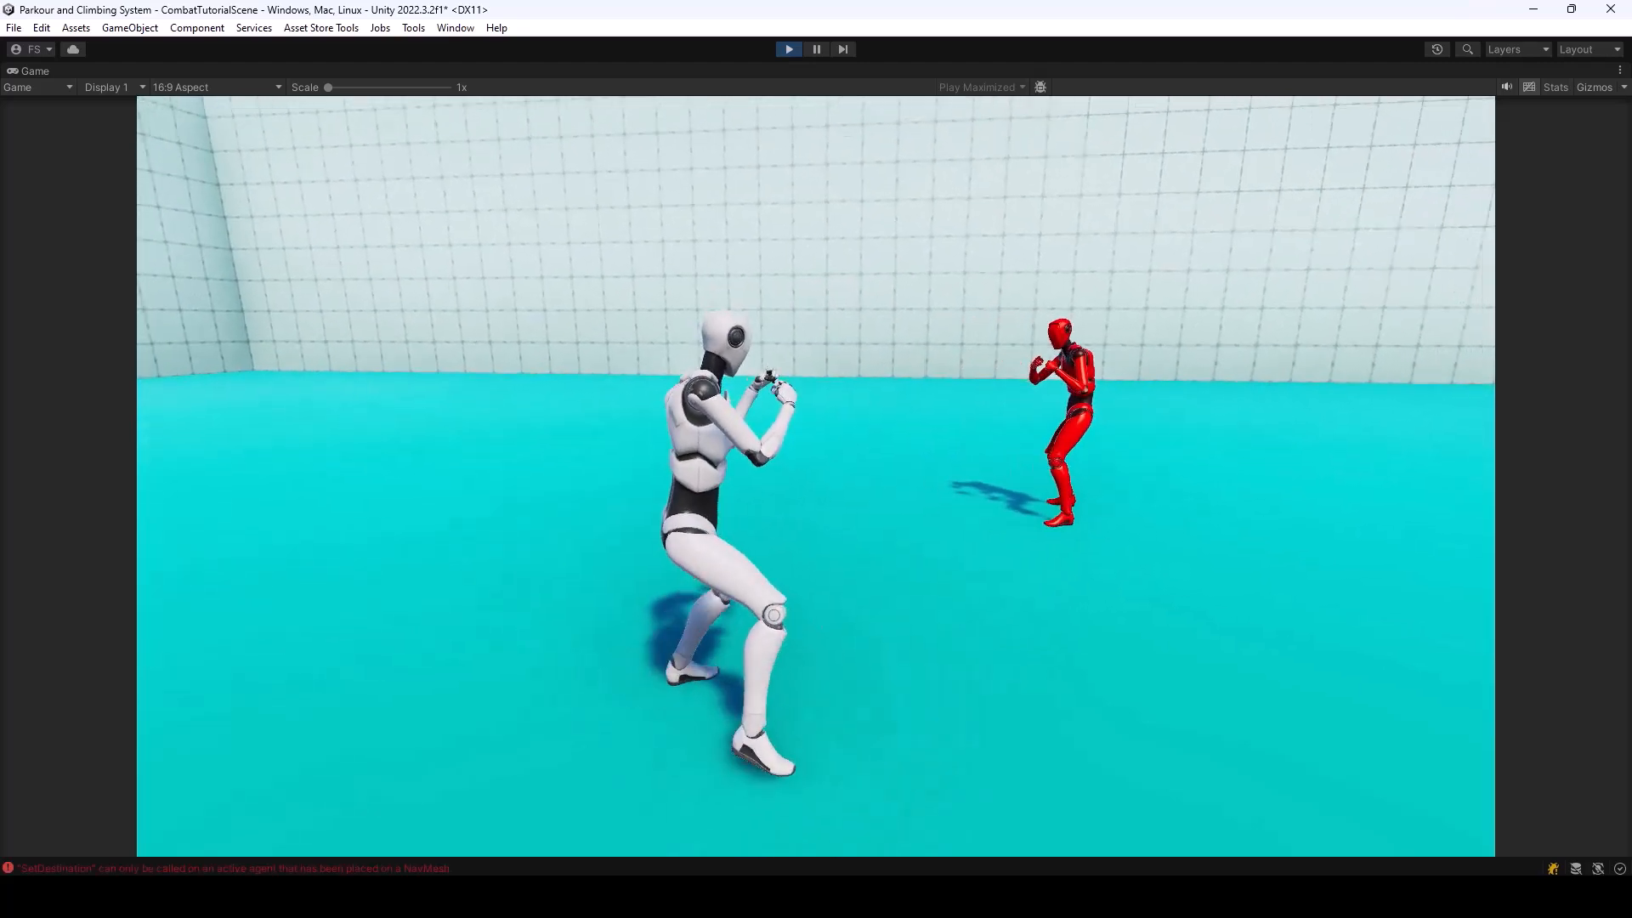
{"action": "key", "text": "s"}
{"action": "key", "text": "a"}
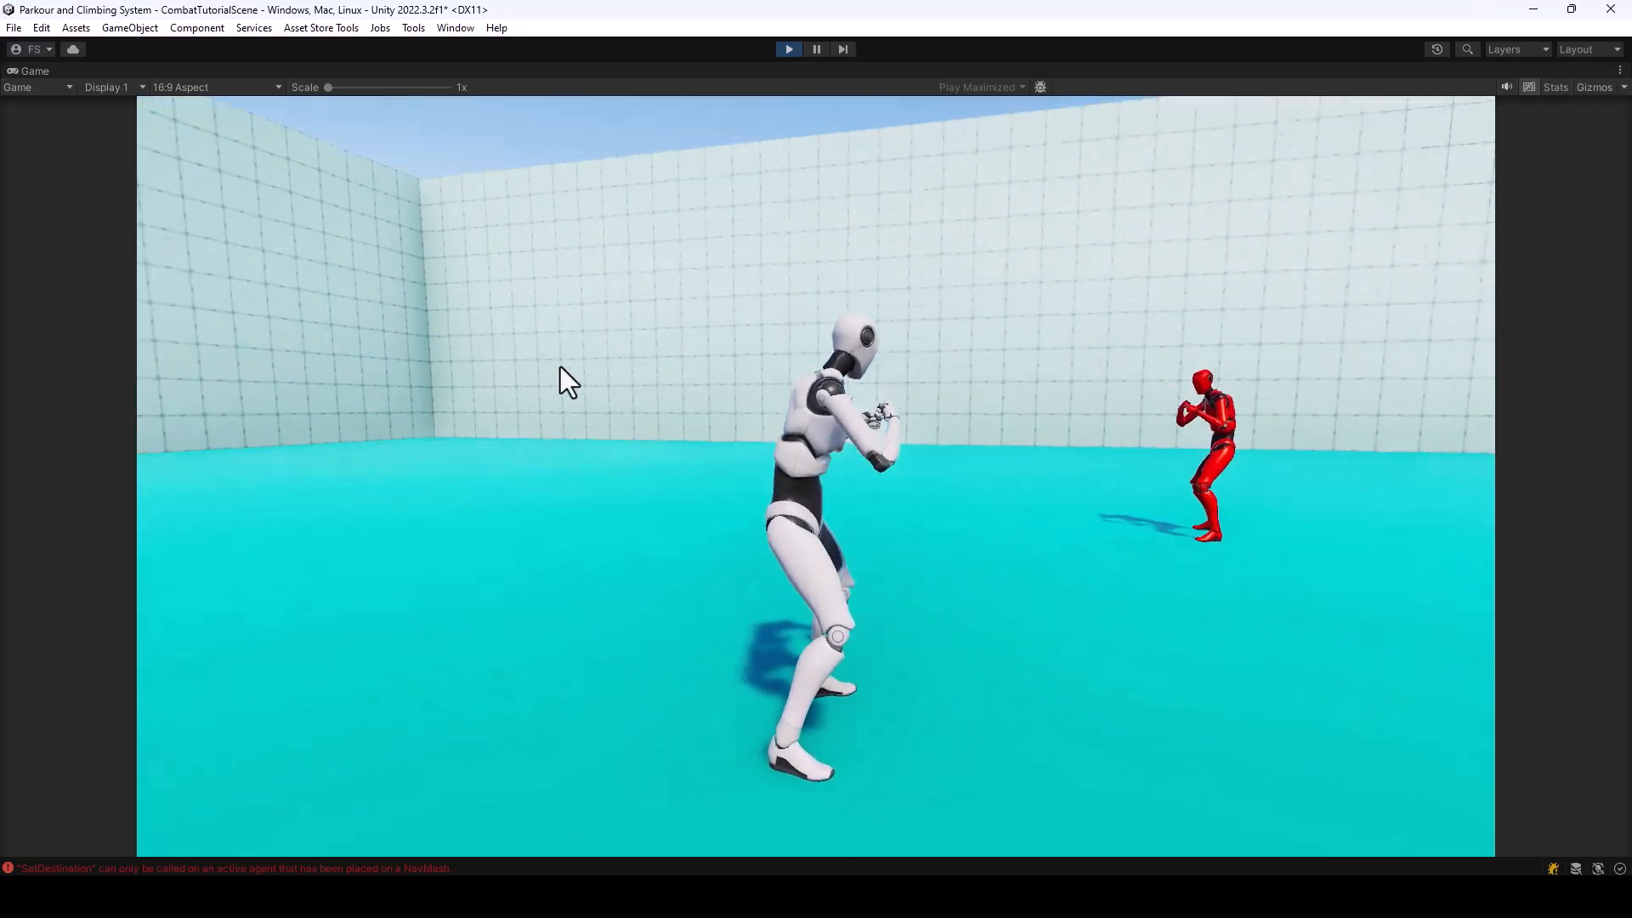
{"action": "key", "text": "Escape"}
{"action": "left_click", "coordinate": [788, 48]}
Add a NavMesh Surface to the scene and bake its navigation mesh for the Humanoid agent
{"action": "right_click_drag", "start_coordinate": [998, 406], "coordinate": [849, 248]}
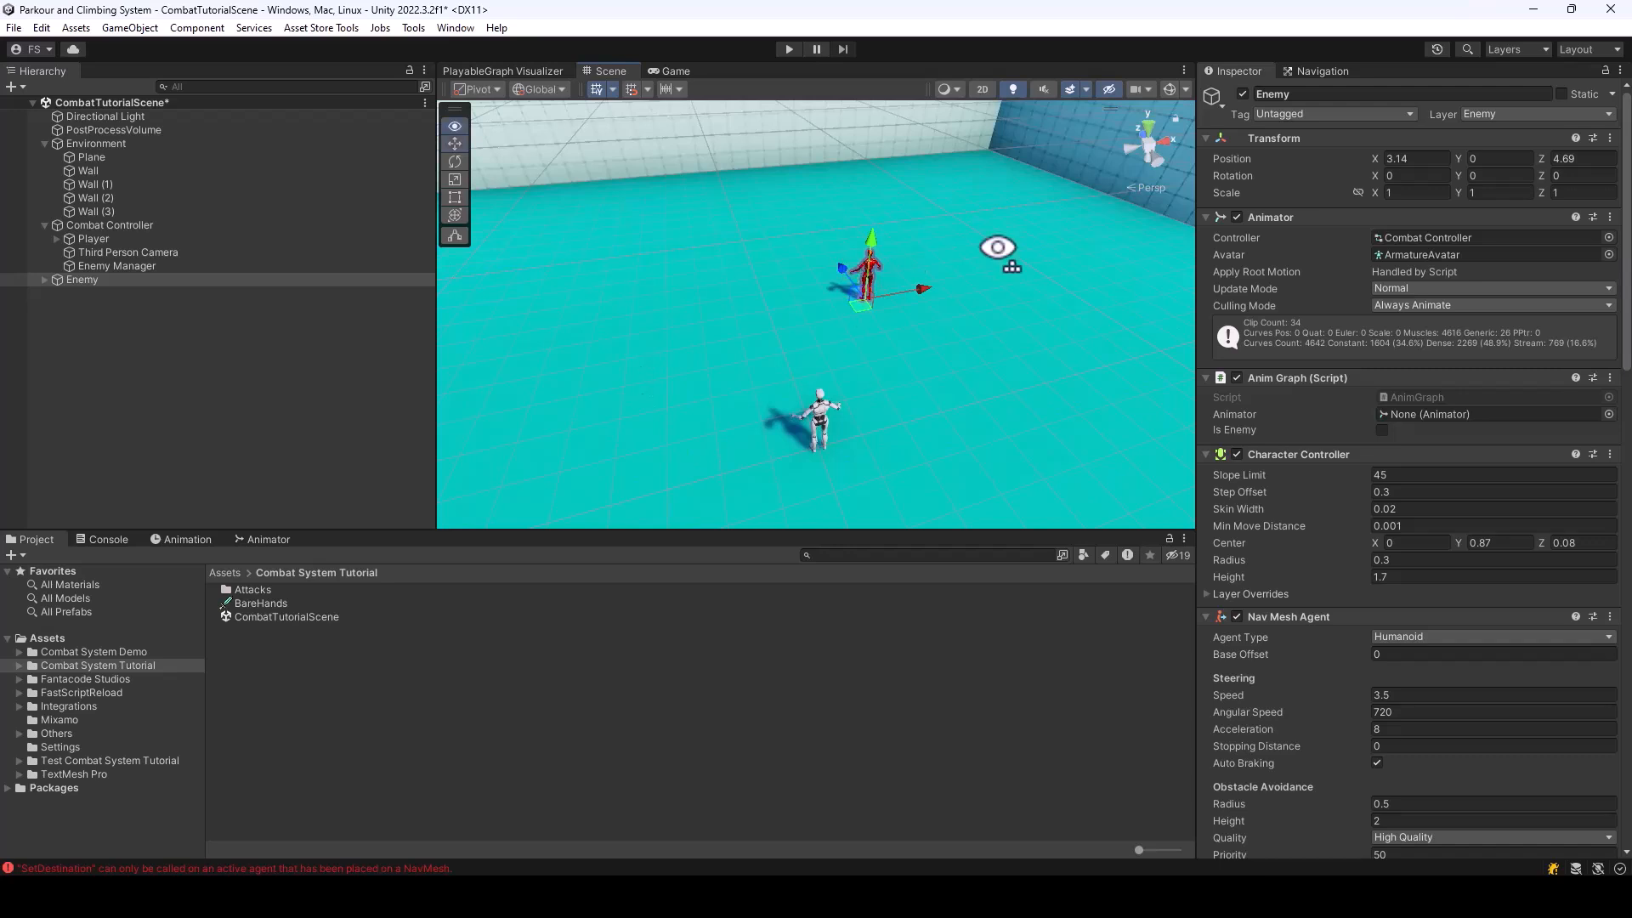
{"action": "right_click_drag", "start_coordinate": [997, 250], "coordinate": [909, 222]}
{"action": "left_click", "coordinate": [109, 345]}
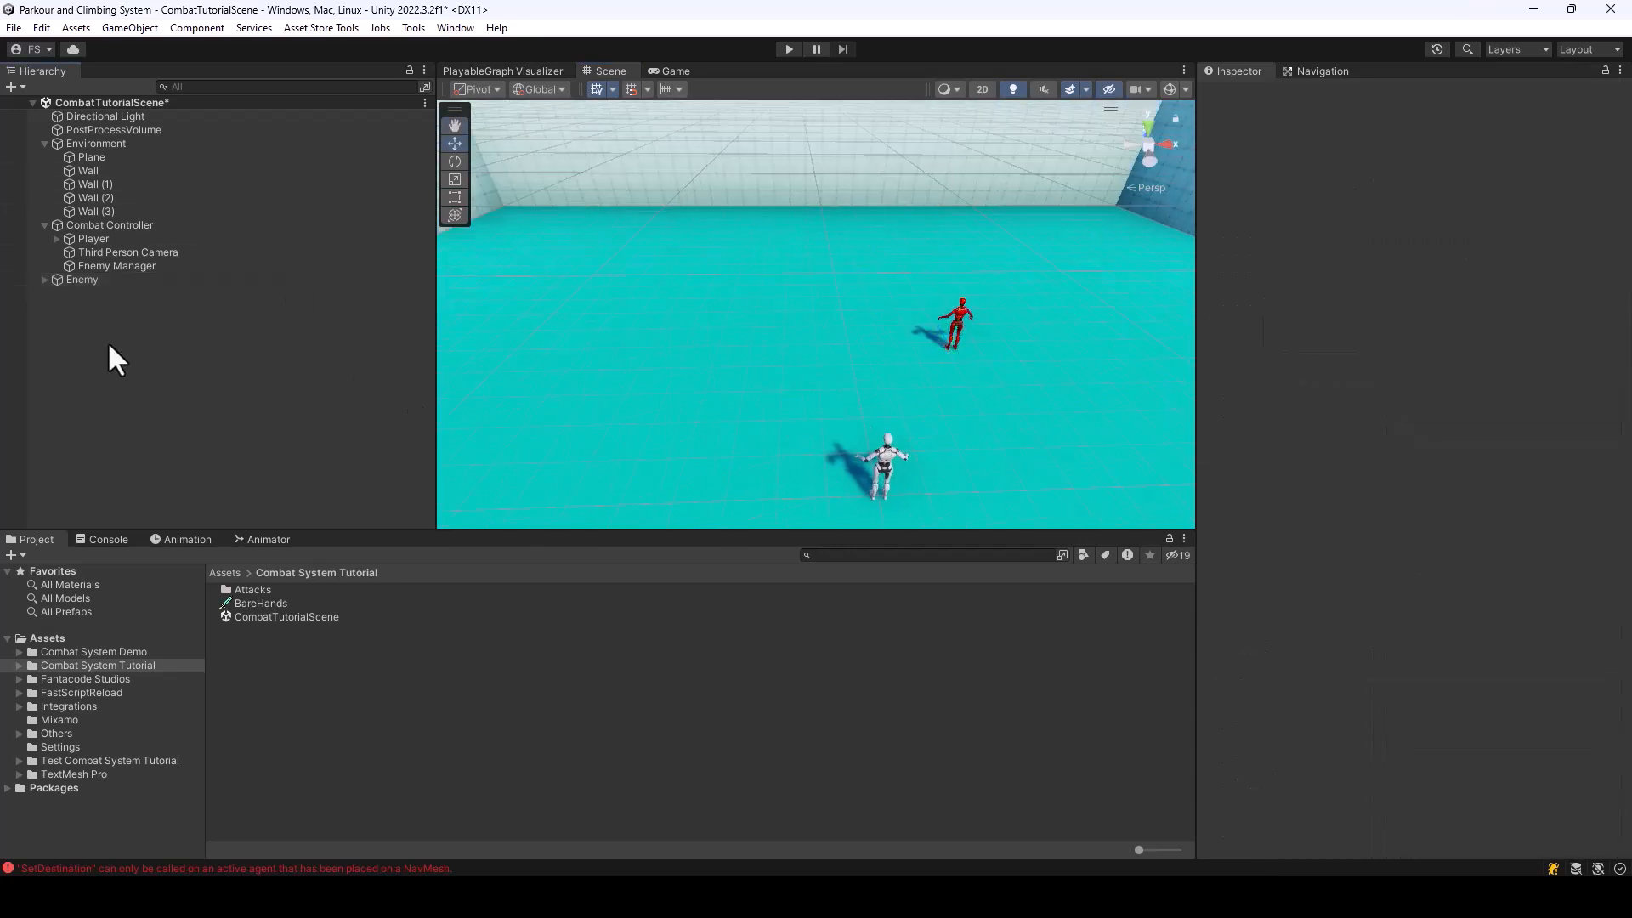
{"action": "right_click", "coordinate": [77, 309]}
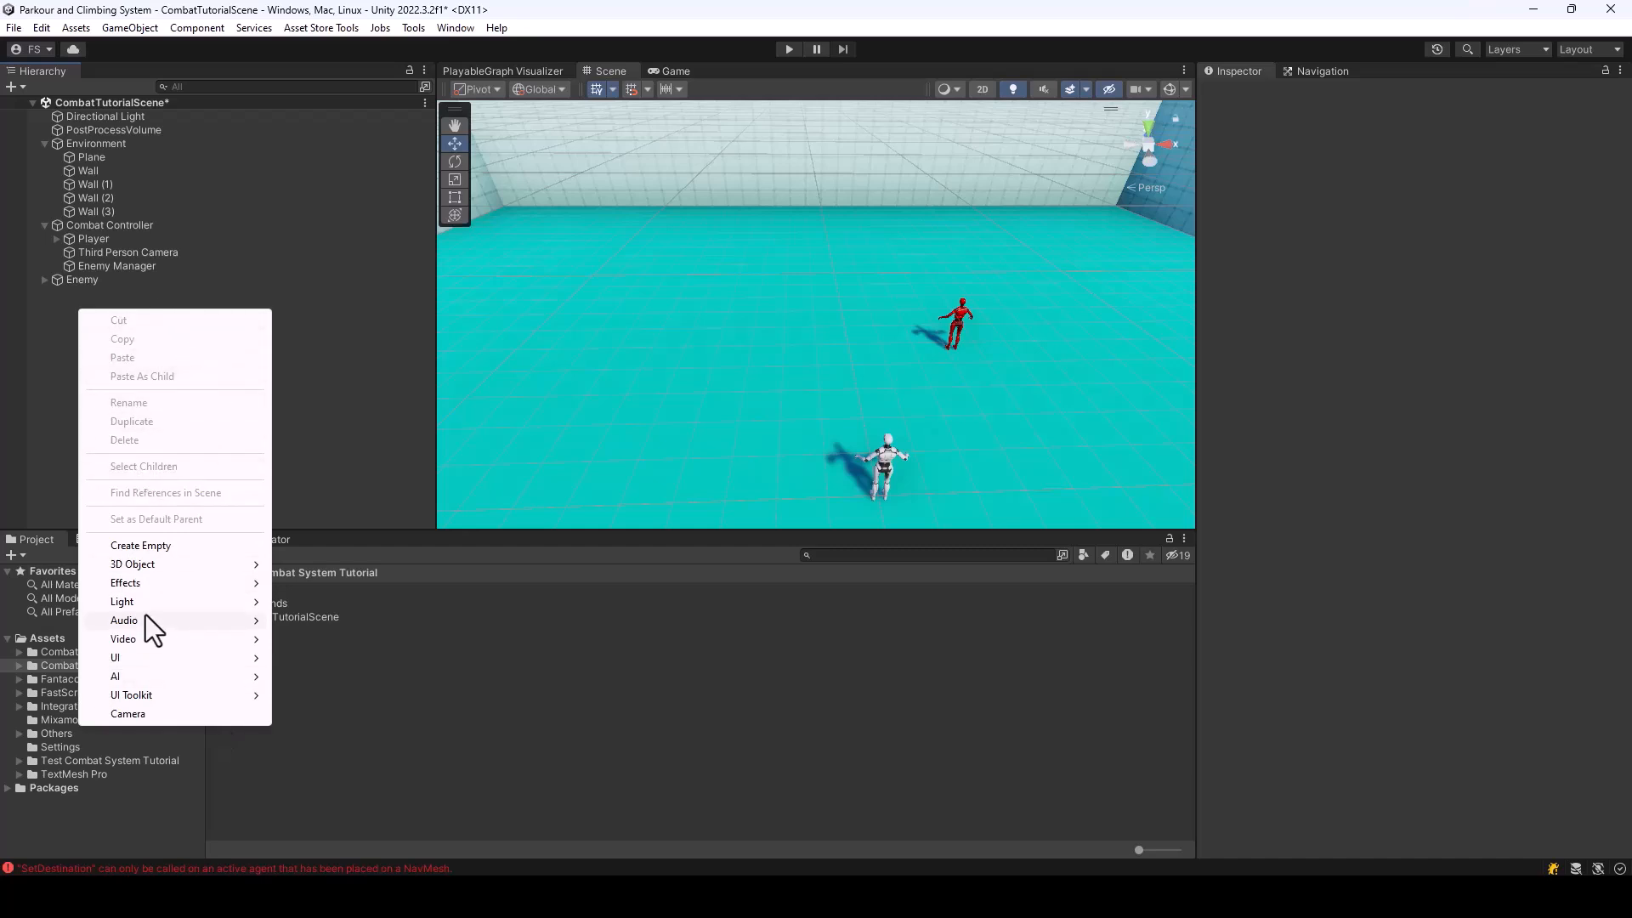
{"action": "mouse_move", "coordinate": [129, 673]}
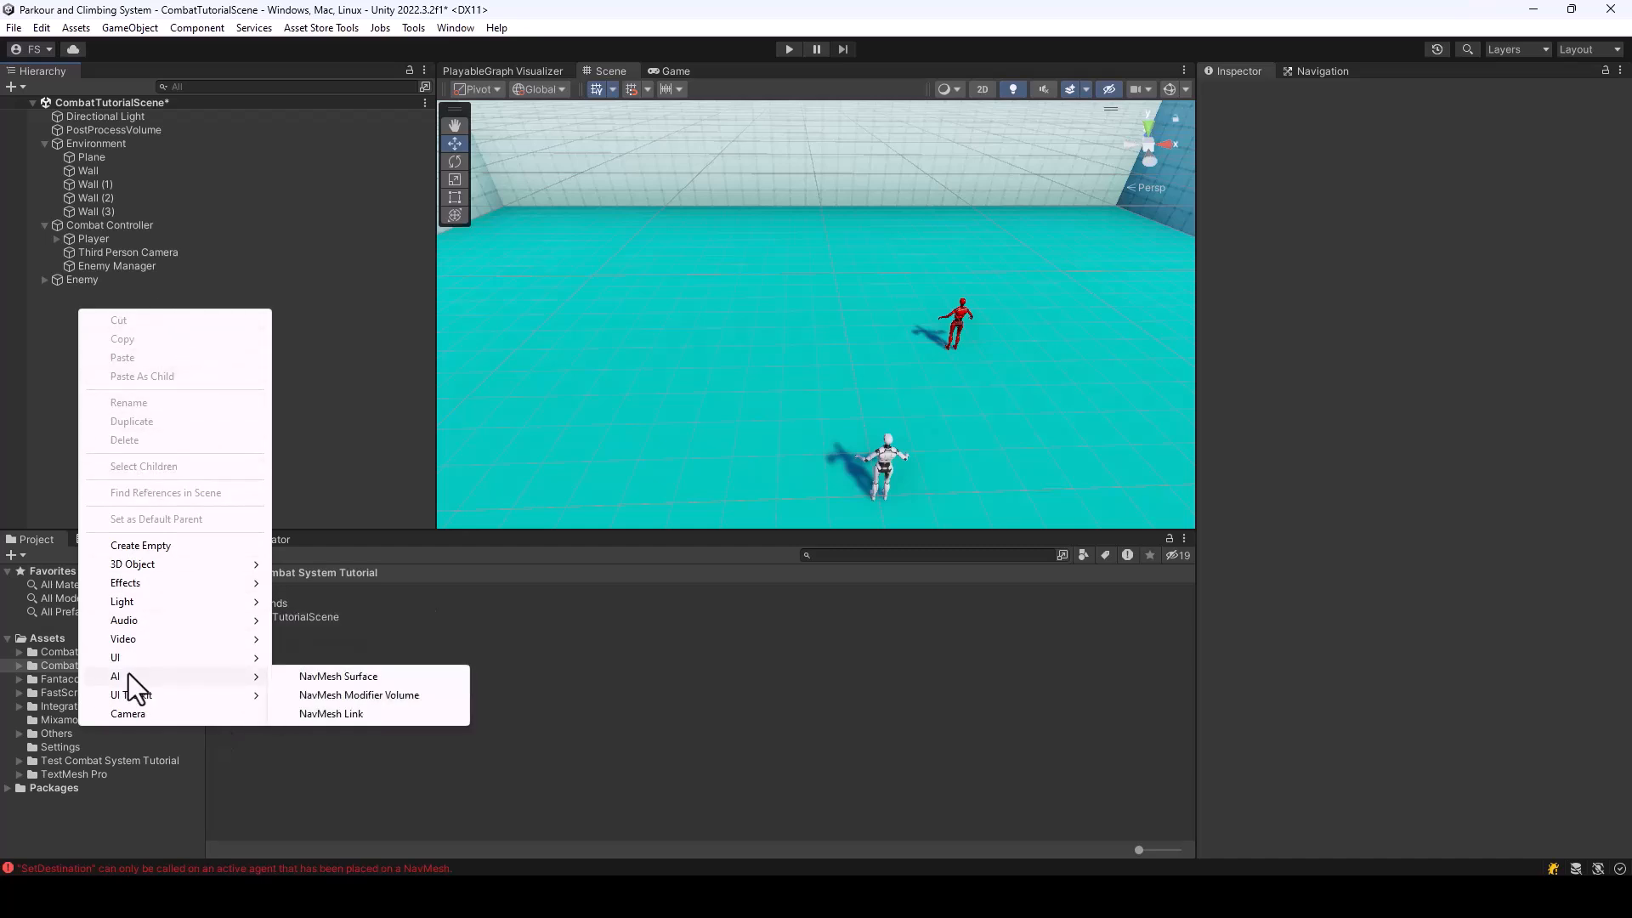
{"action": "left_click", "coordinate": [349, 675]}
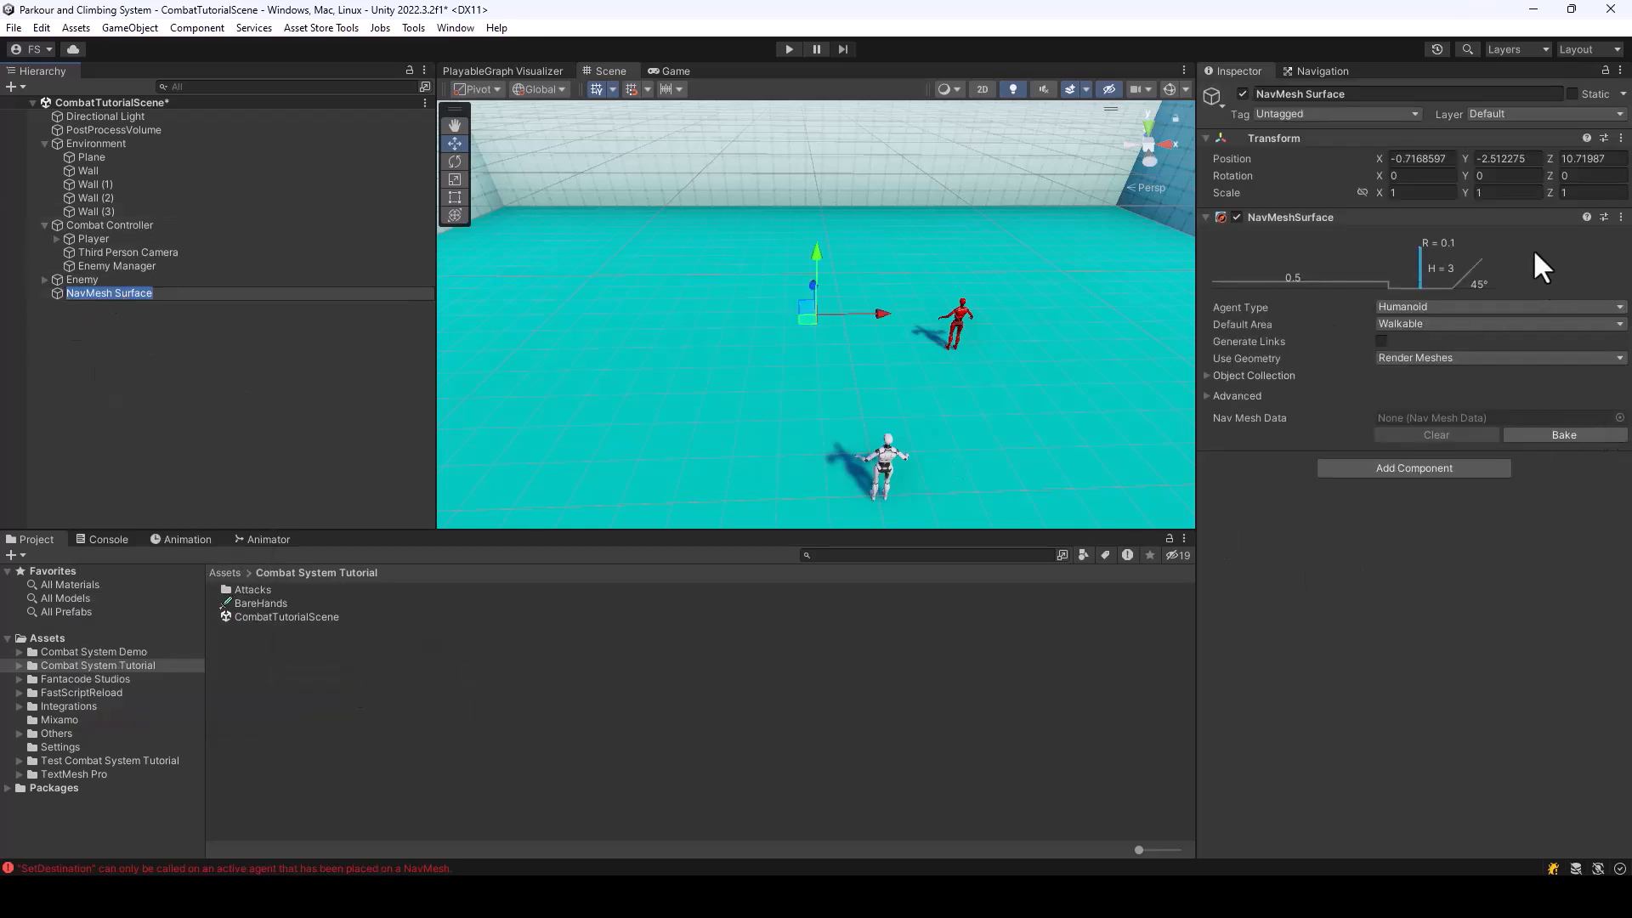
{"action": "left_click", "coordinate": [1575, 437]}
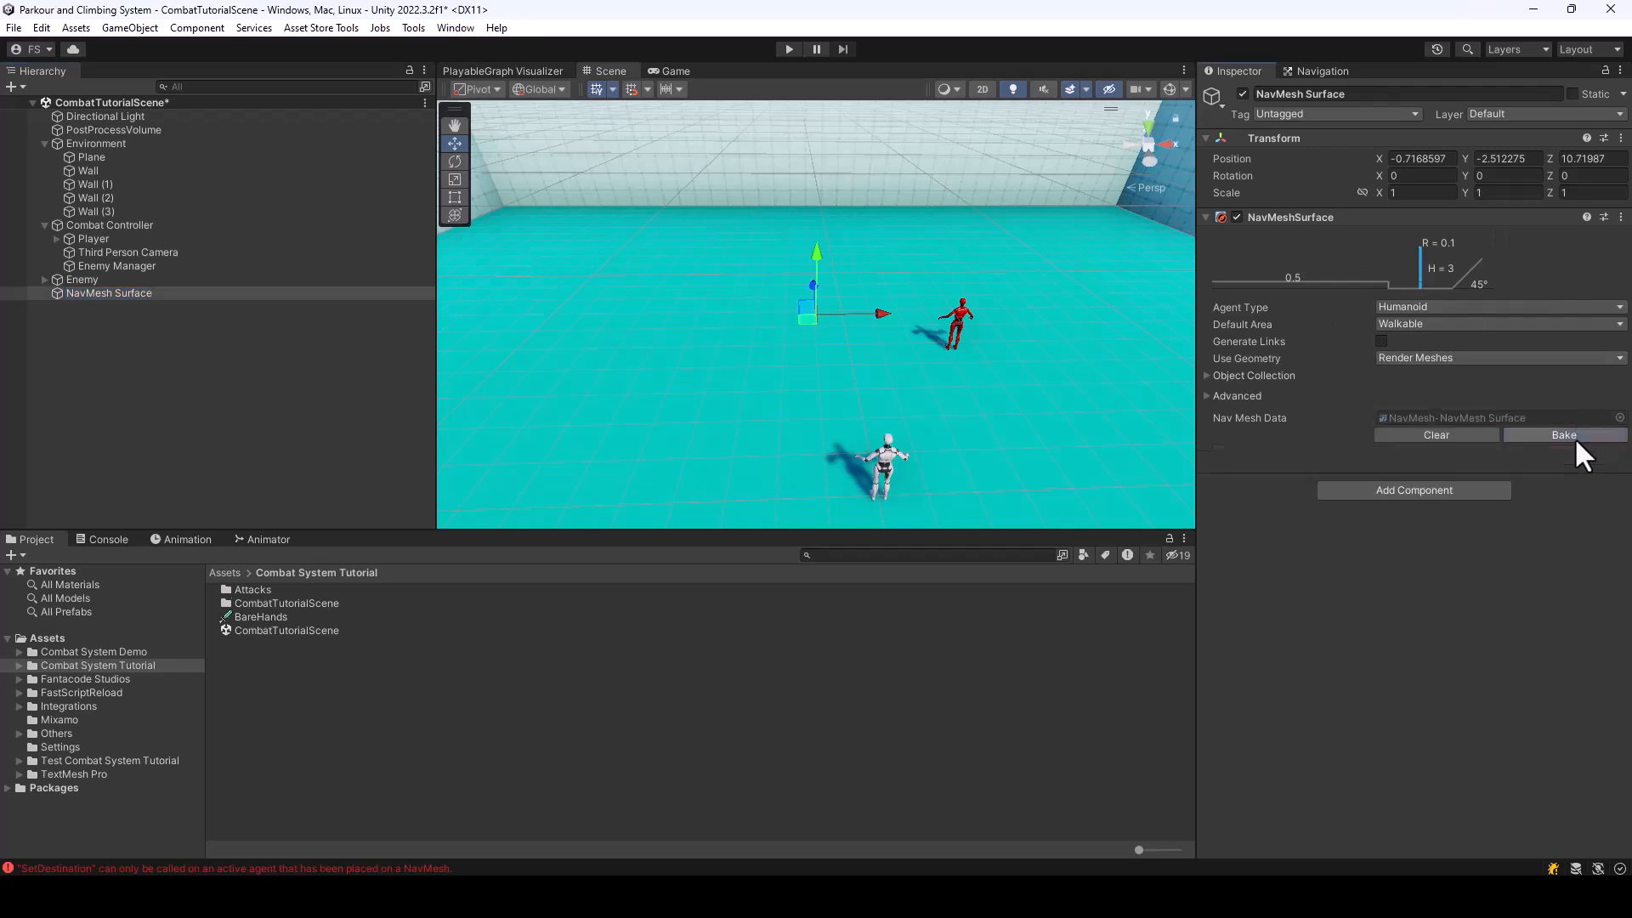
Play-test the fight on the baked NavMesh by running to the enemy, punching it and moving around it, and stop the playback
{"action": "left_click", "coordinate": [789, 49]}
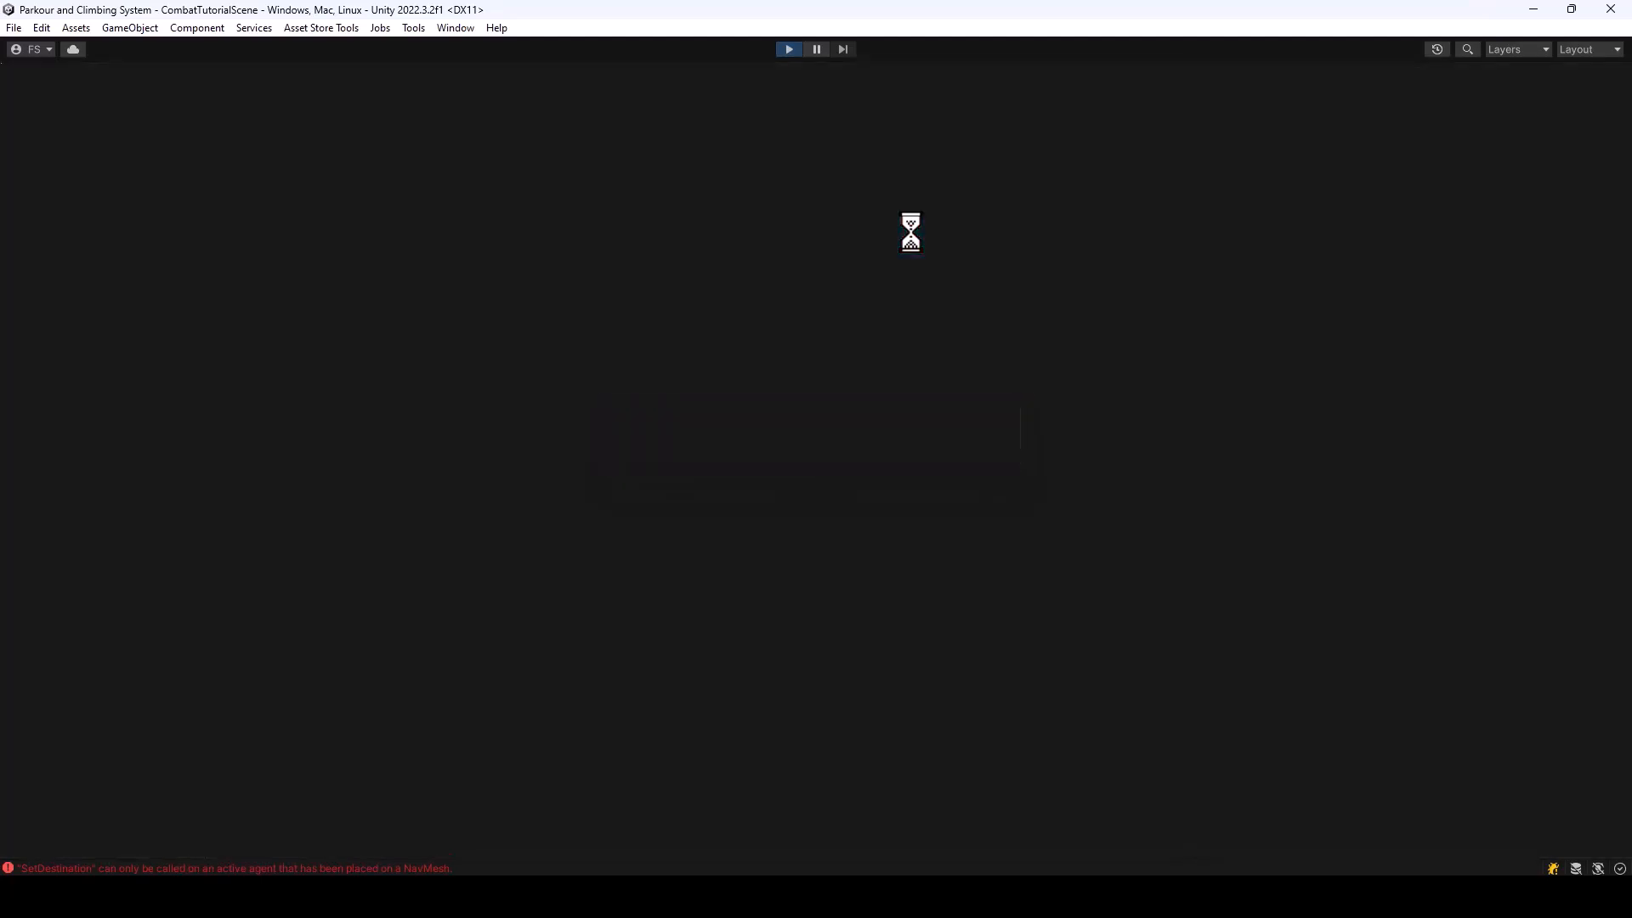
{"action": "key", "text": "w"}
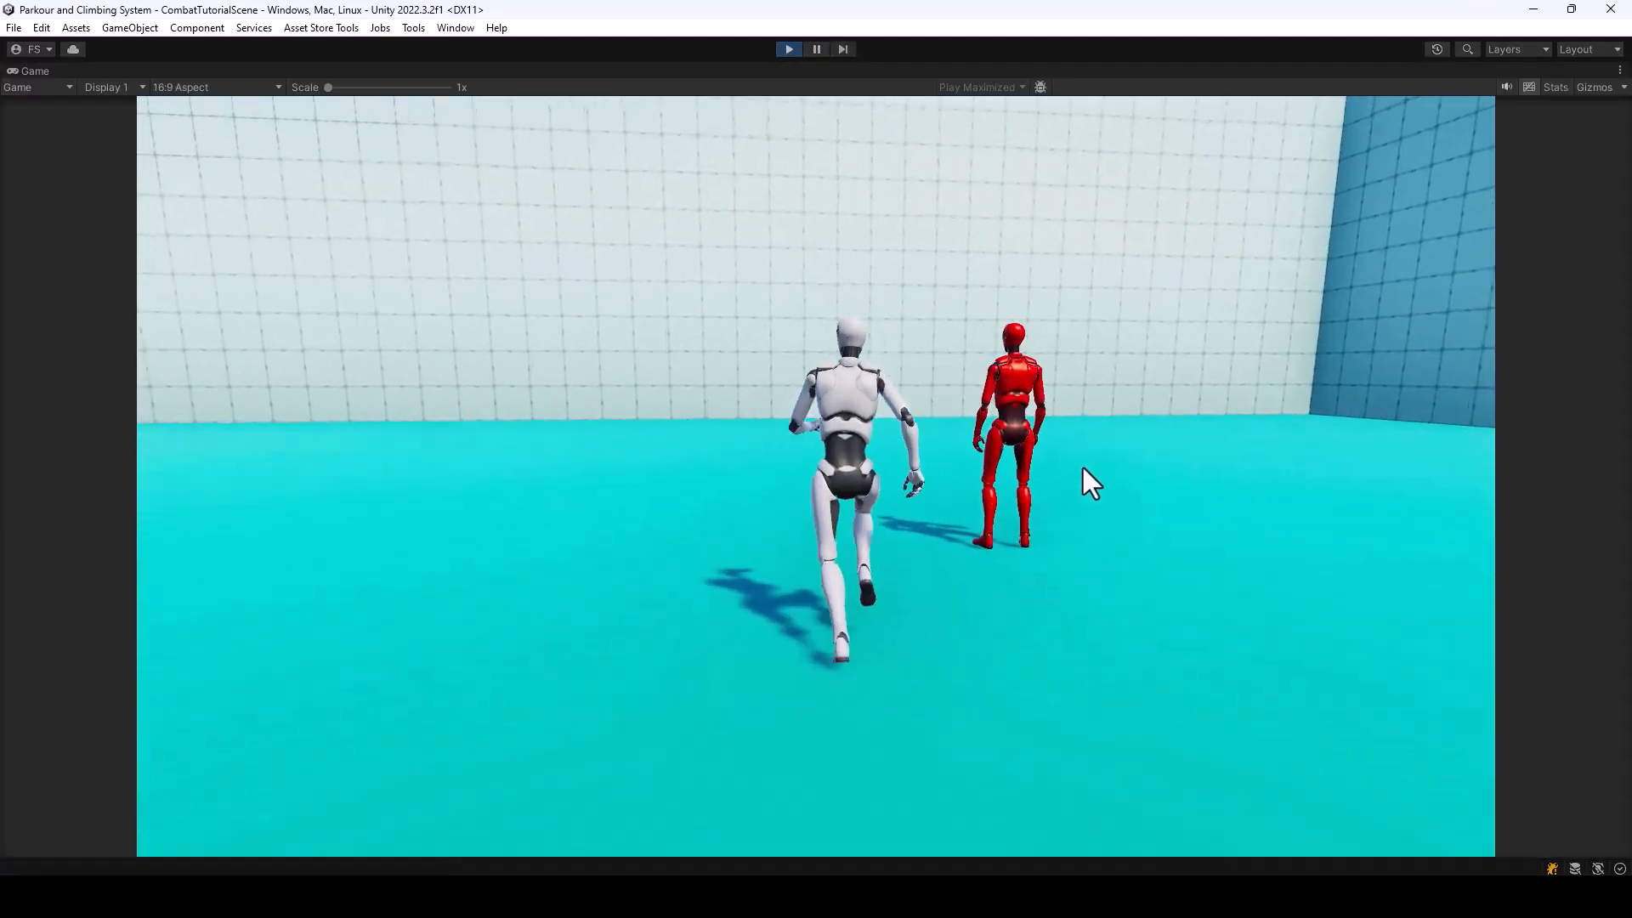
{"action": "left_click", "coordinate": [1083, 467]}
{"action": "key", "text": "s"}
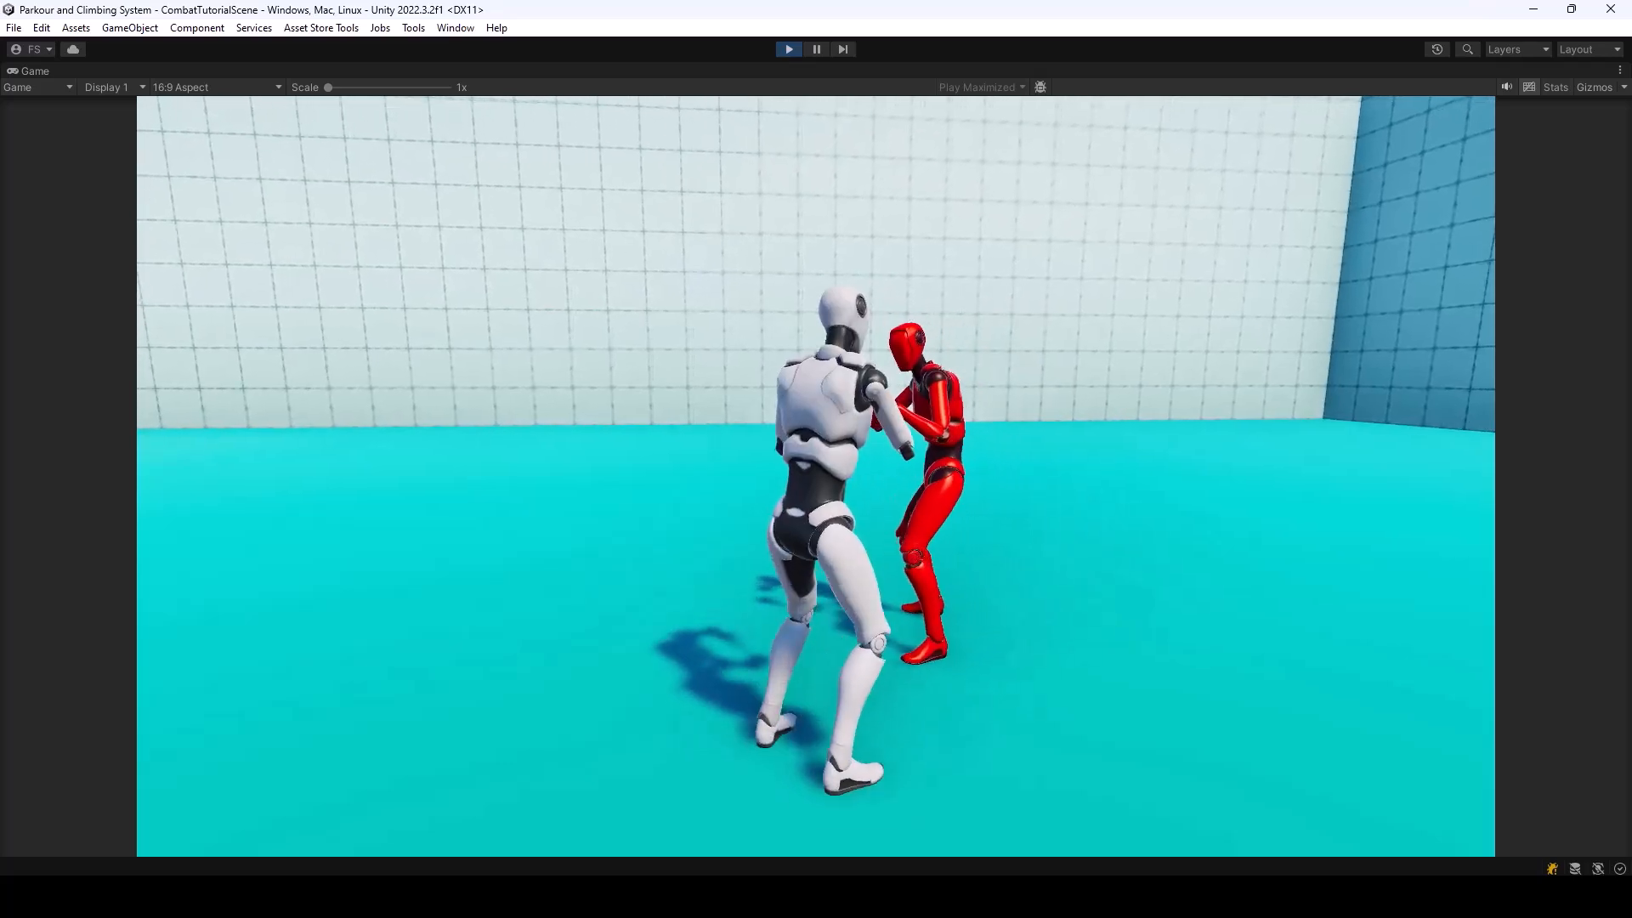
{"action": "key", "text": "a"}
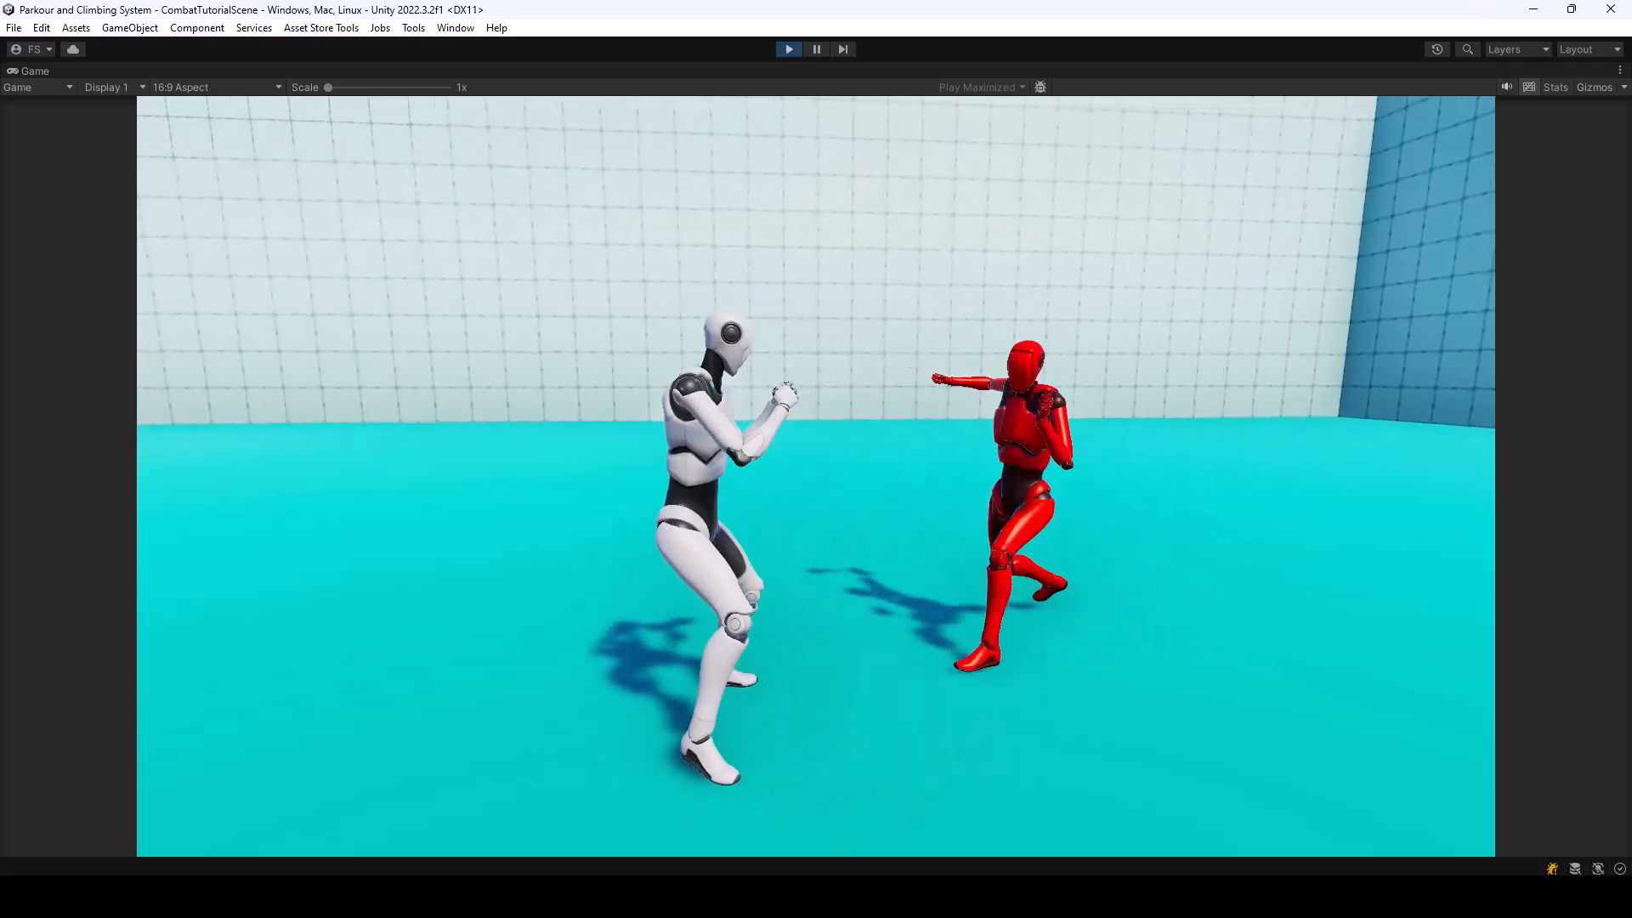
{"action": "key", "text": "s"}
{"action": "key", "text": "d"}
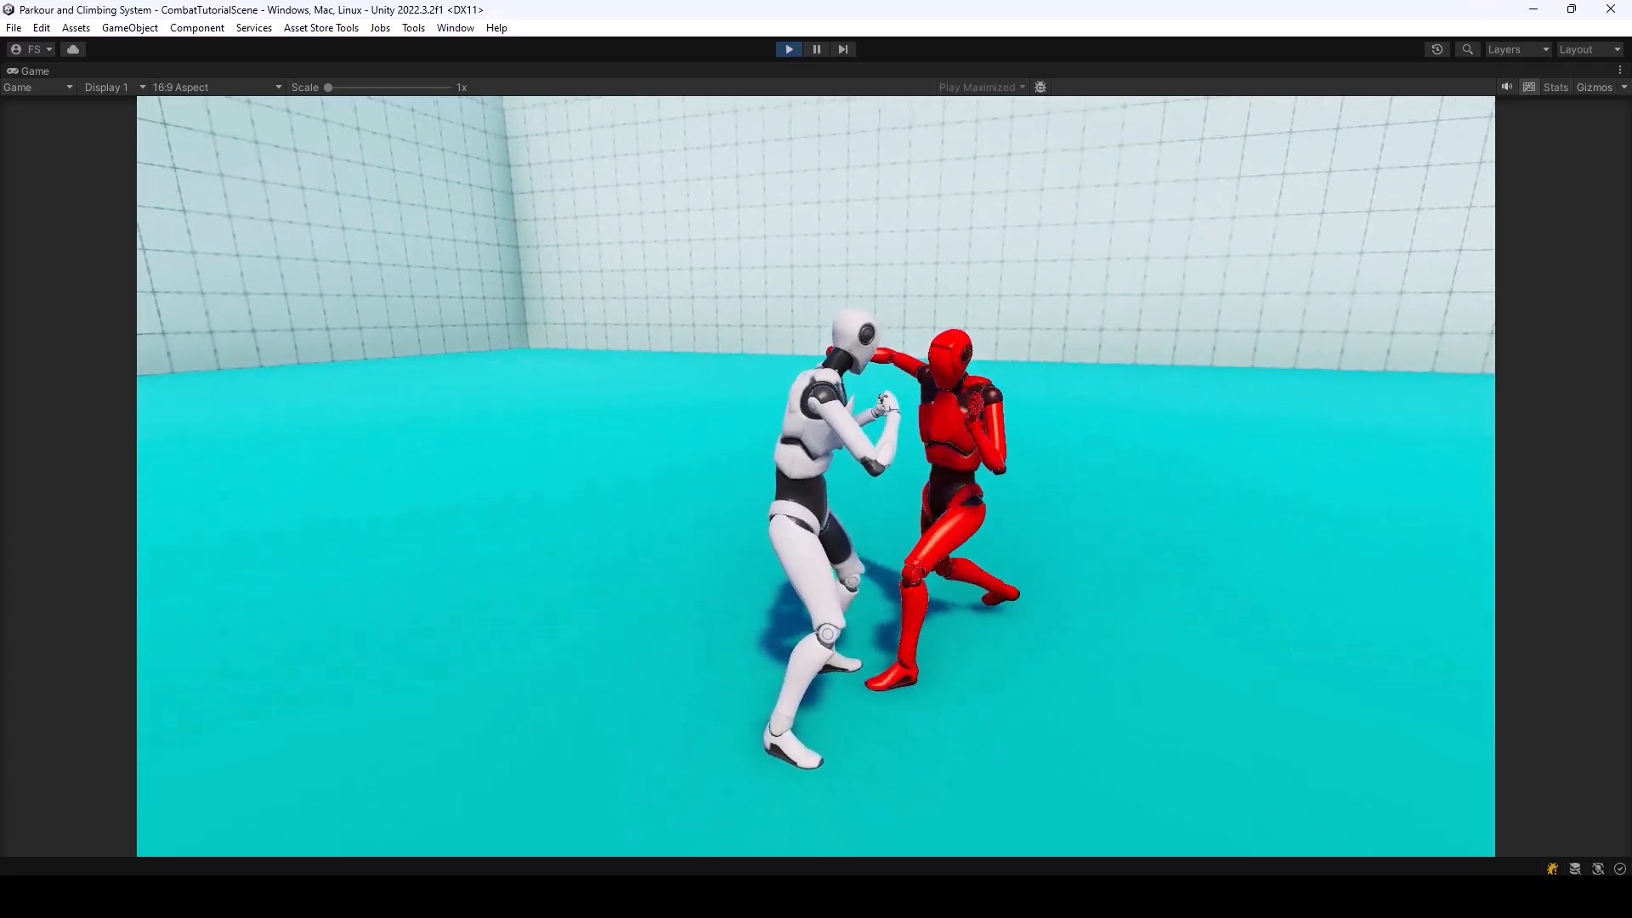
{"action": "key", "text": "a"}
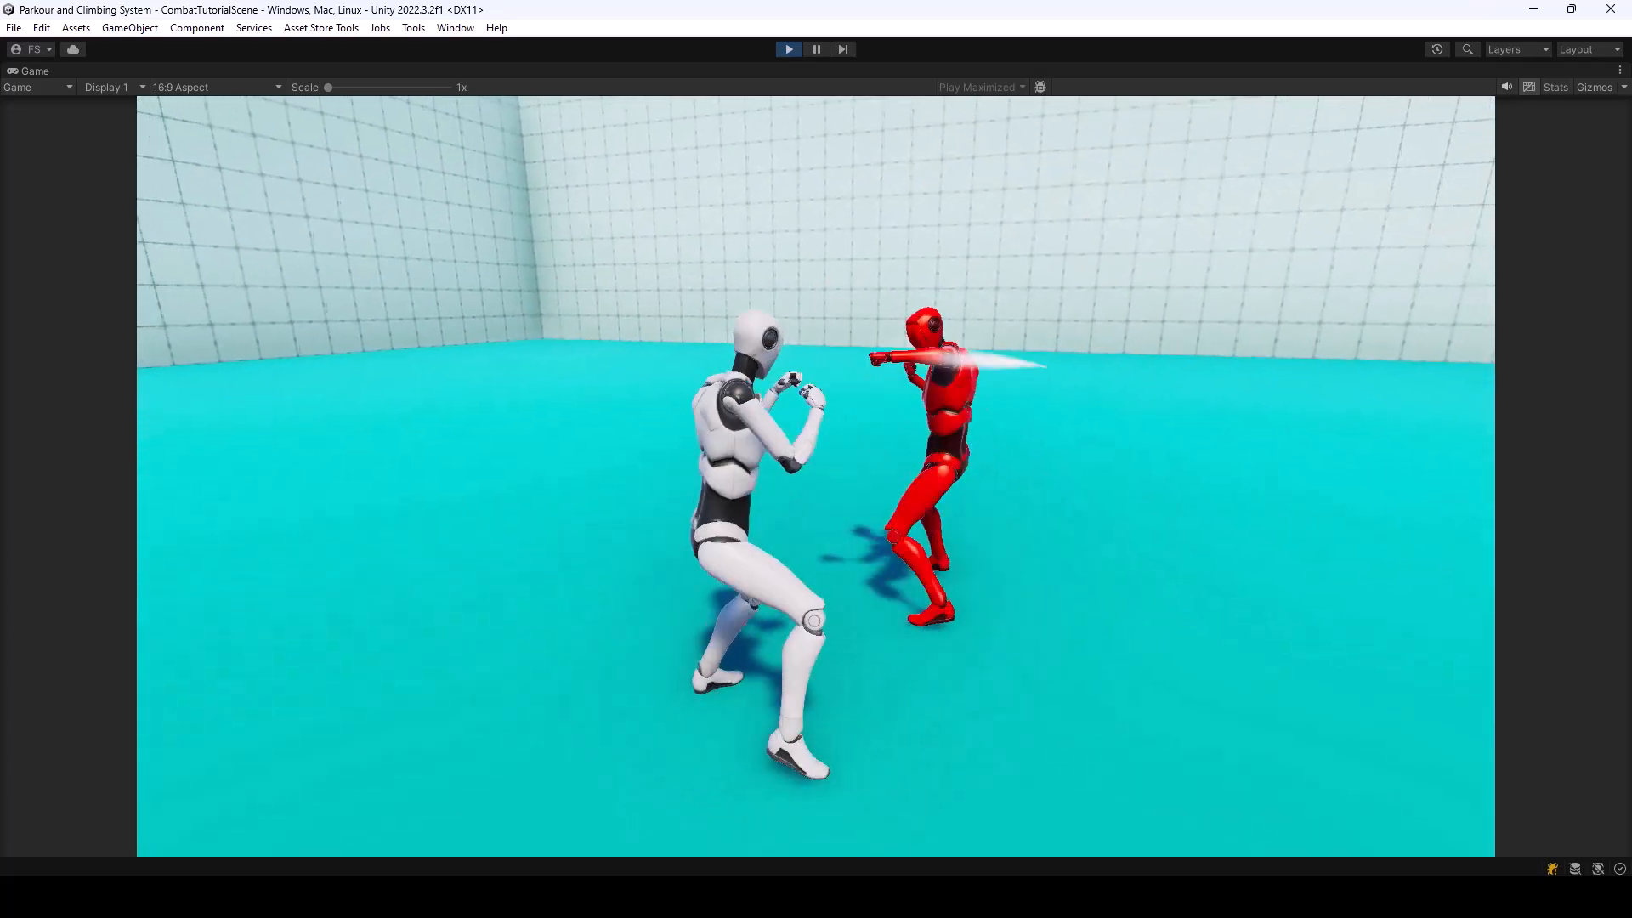
{"action": "key", "text": "d"}
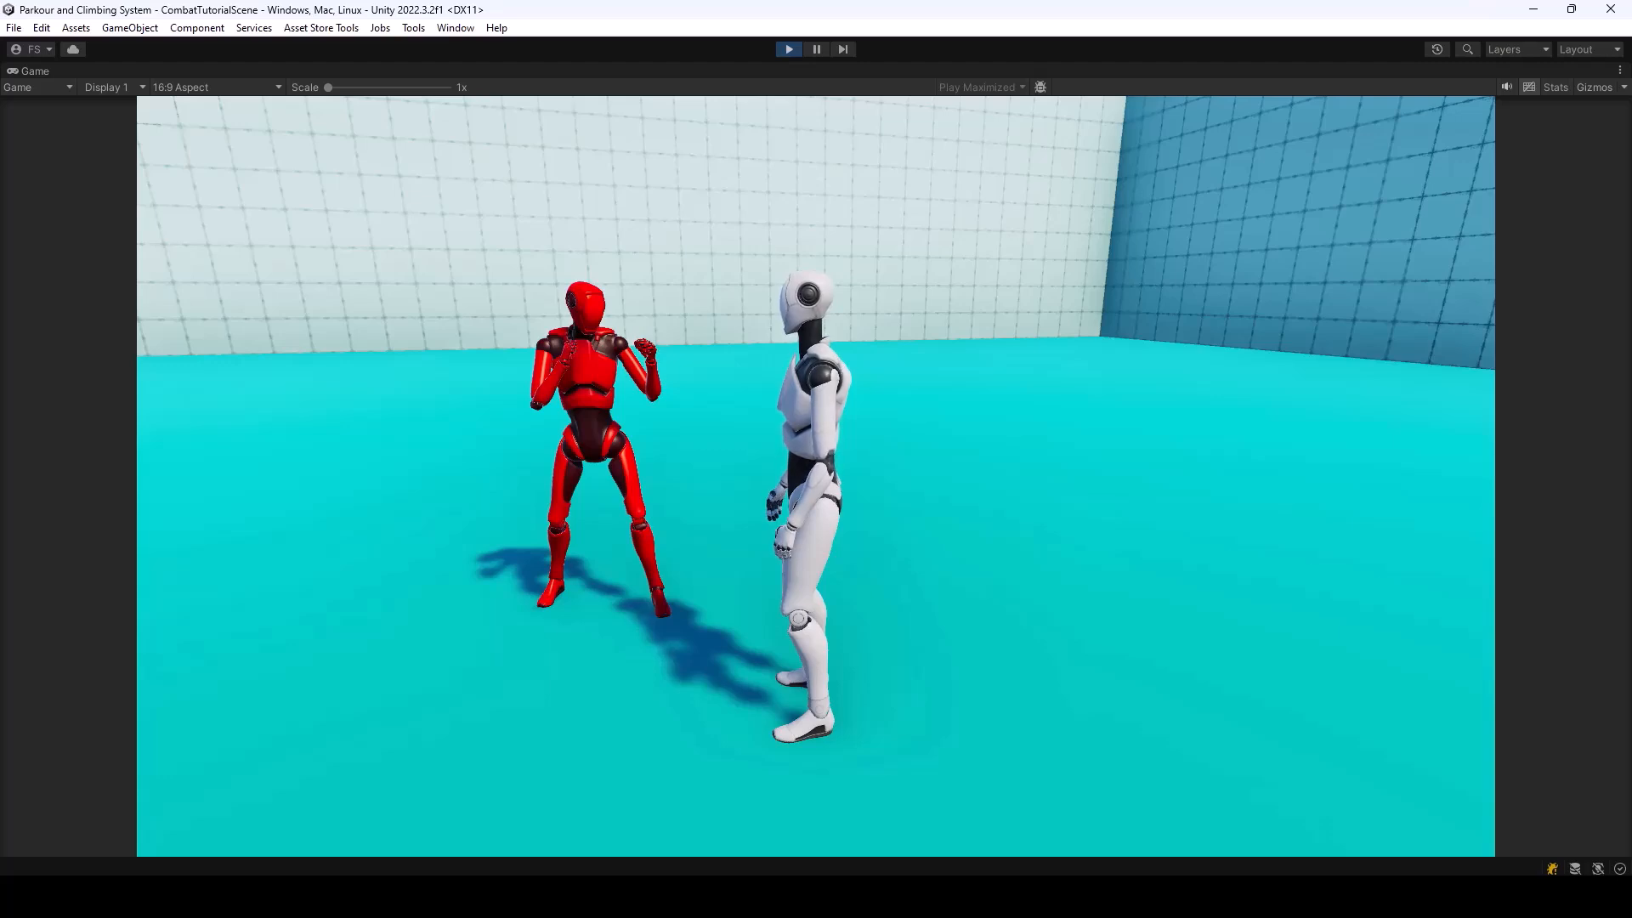
{"action": "key", "text": "w"}
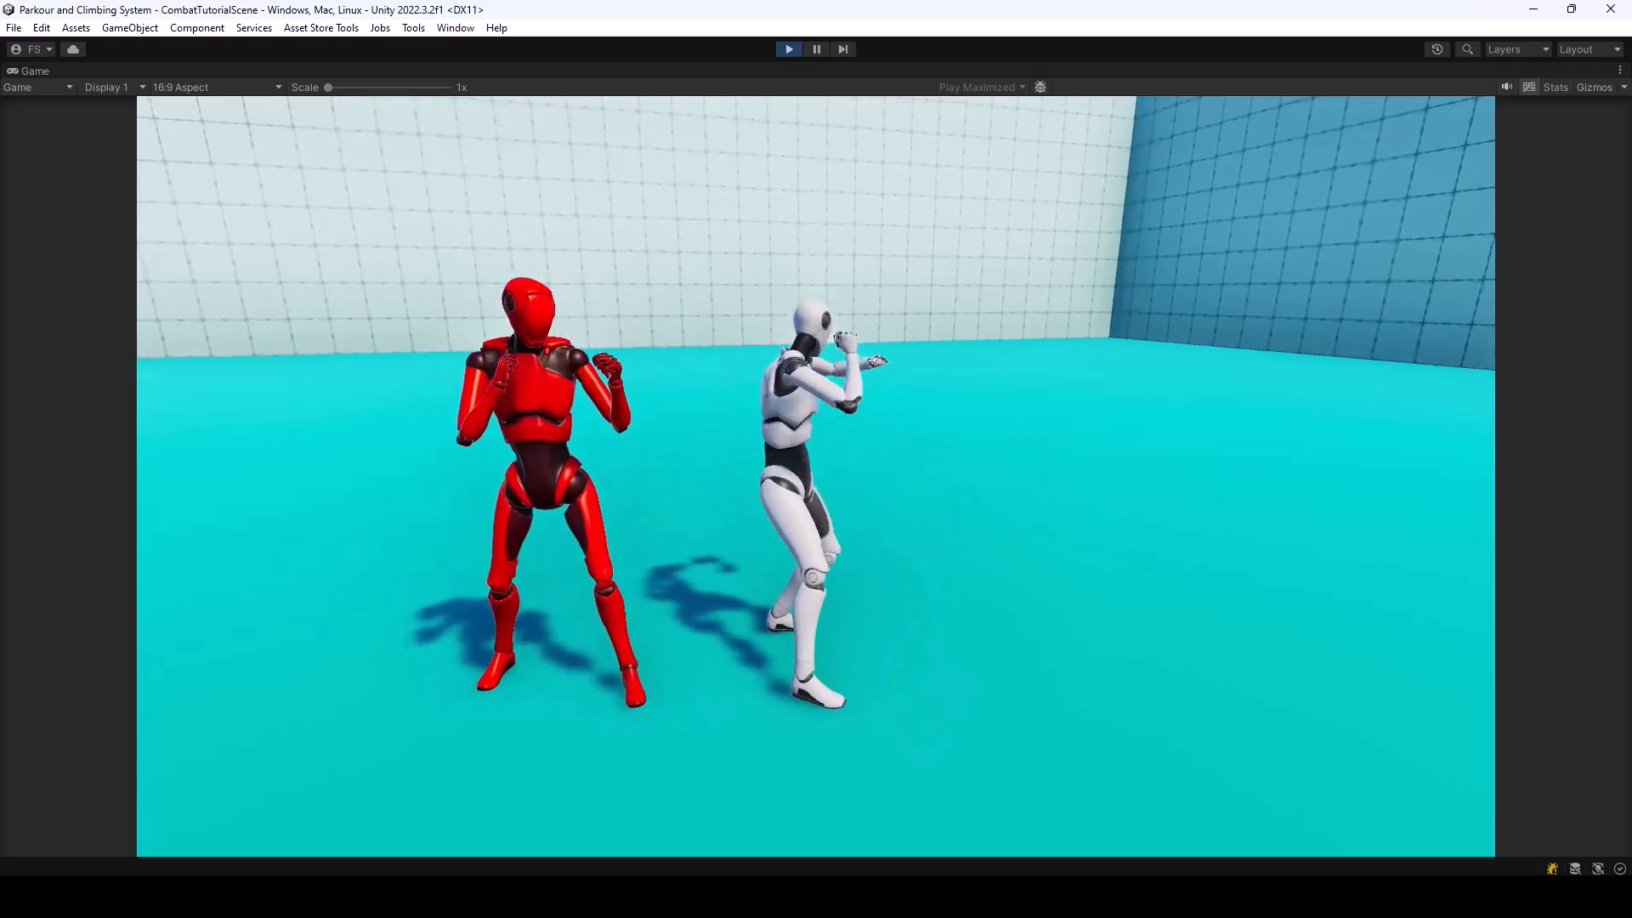
{"action": "key", "text": "s"}
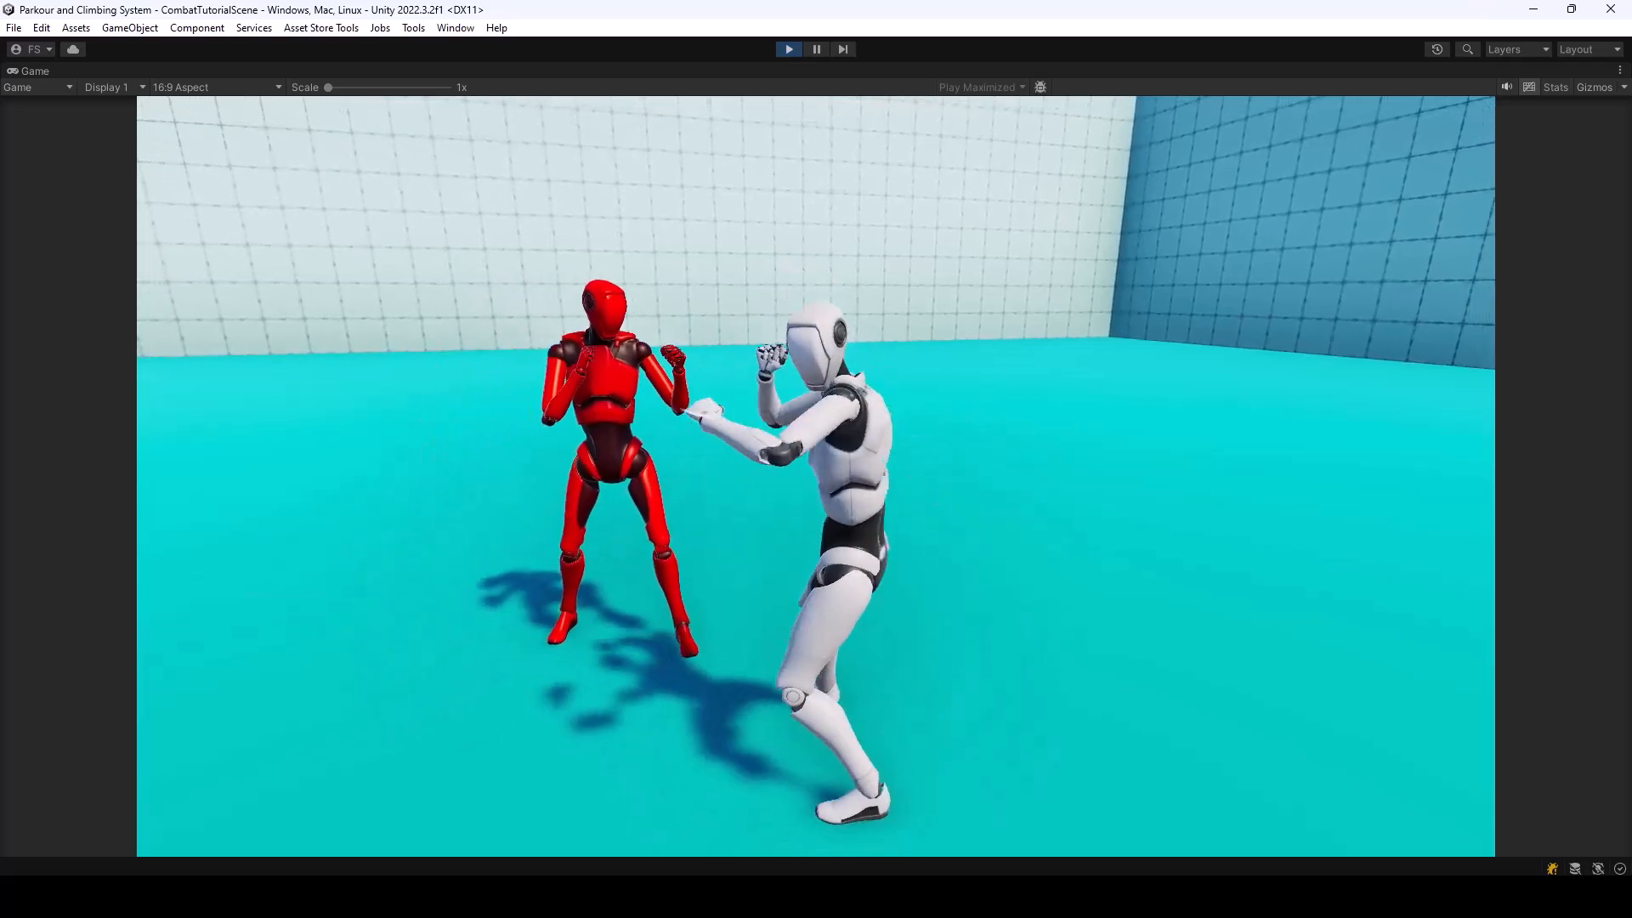
{"action": "key", "text": "w"}
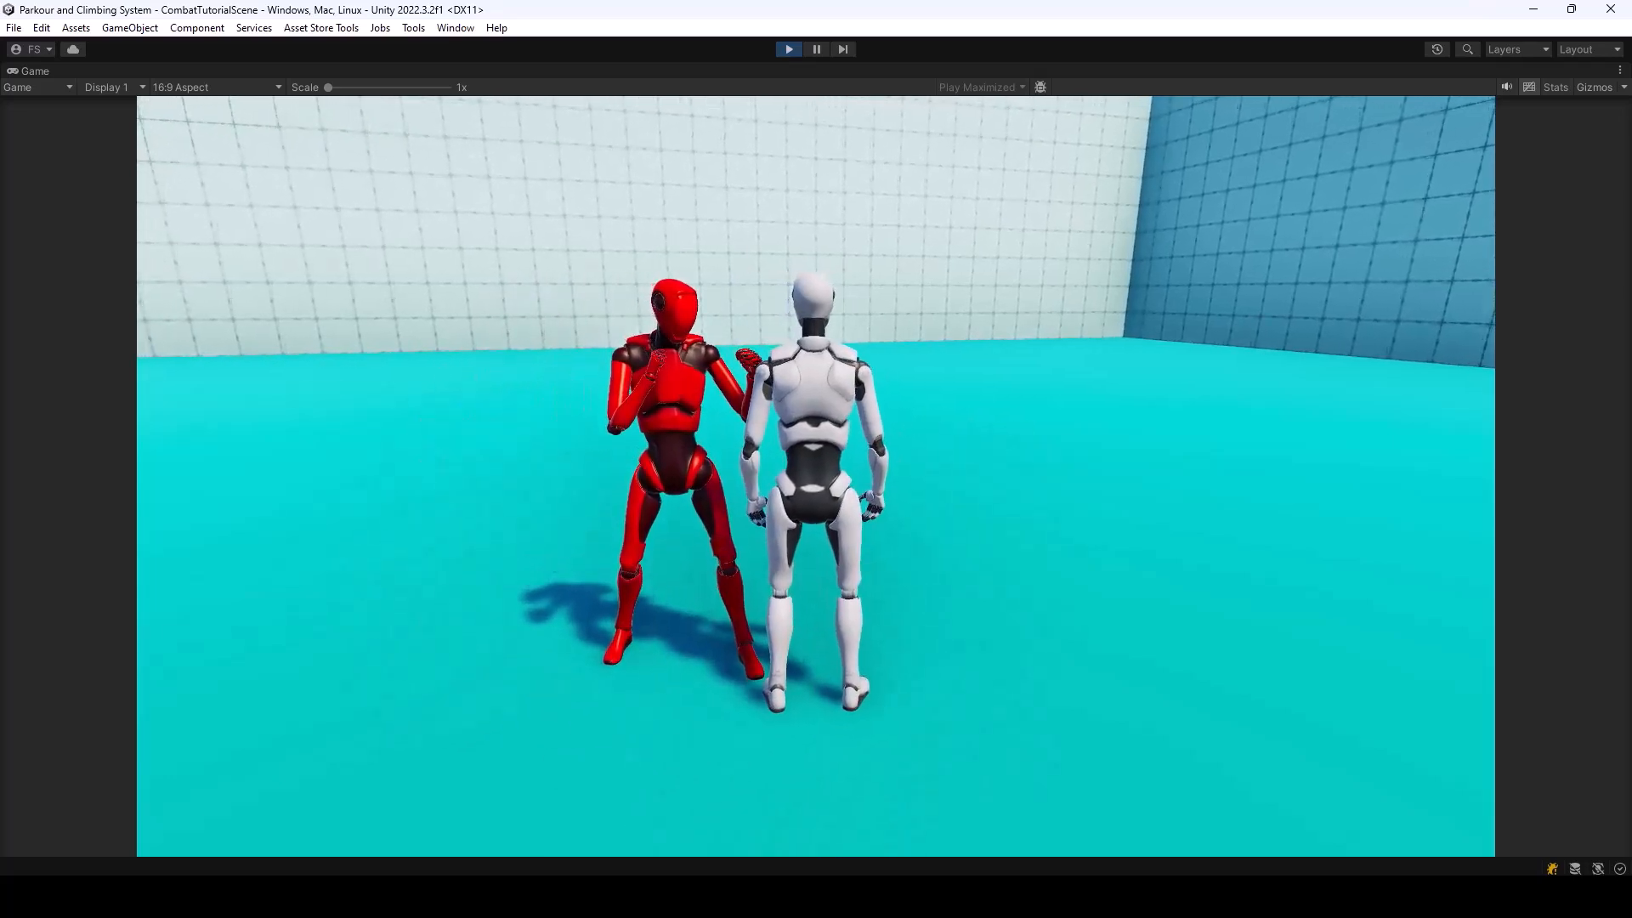
{"action": "key", "text": "ctrl+p"}
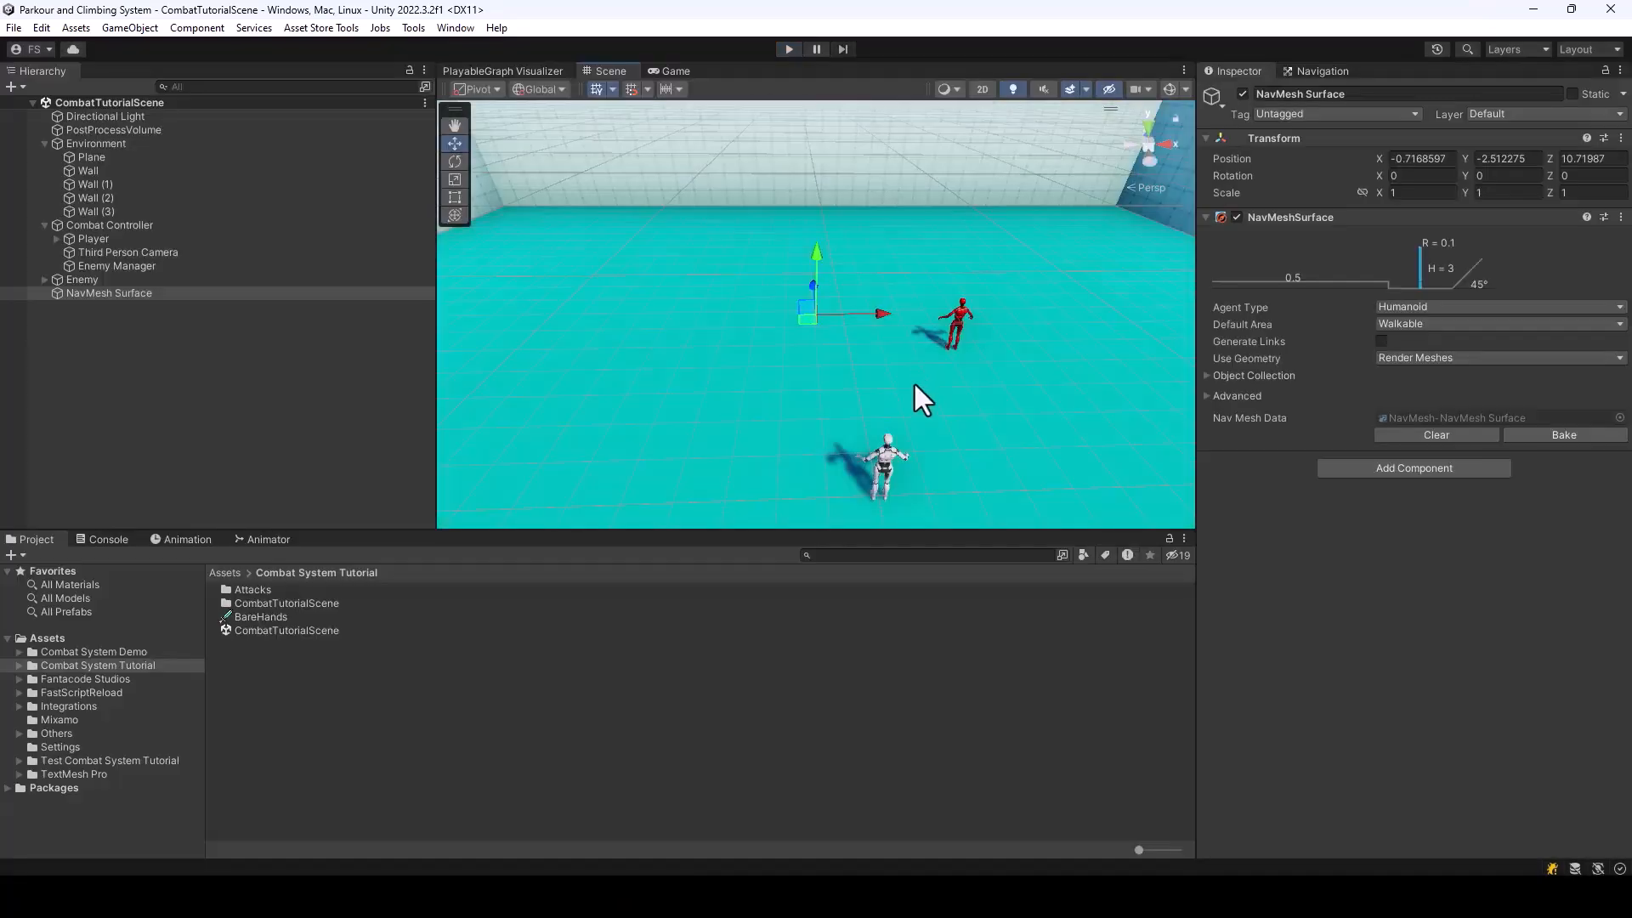
Review the optional Default Animations of the Enemy's Melee Fighter, including the reaction, get-up and death animation settings
{"action": "left_click", "coordinate": [84, 280]}
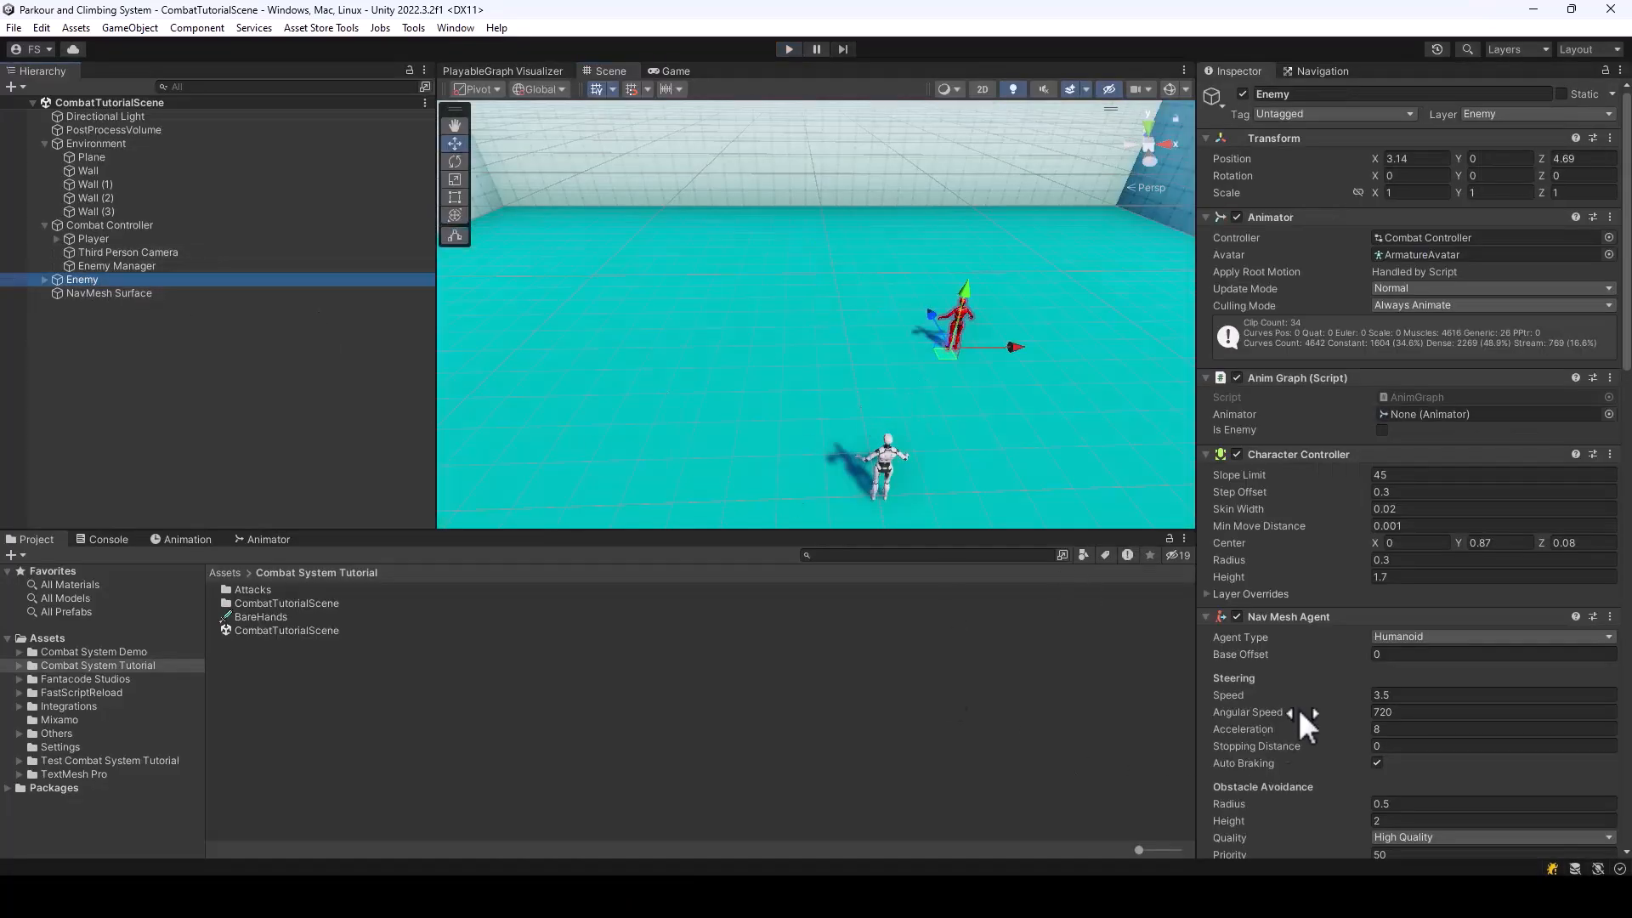
{"action": "scroll", "coordinate": [1416, 404], "scroll_direction": "down", "scroll_amount": 12}
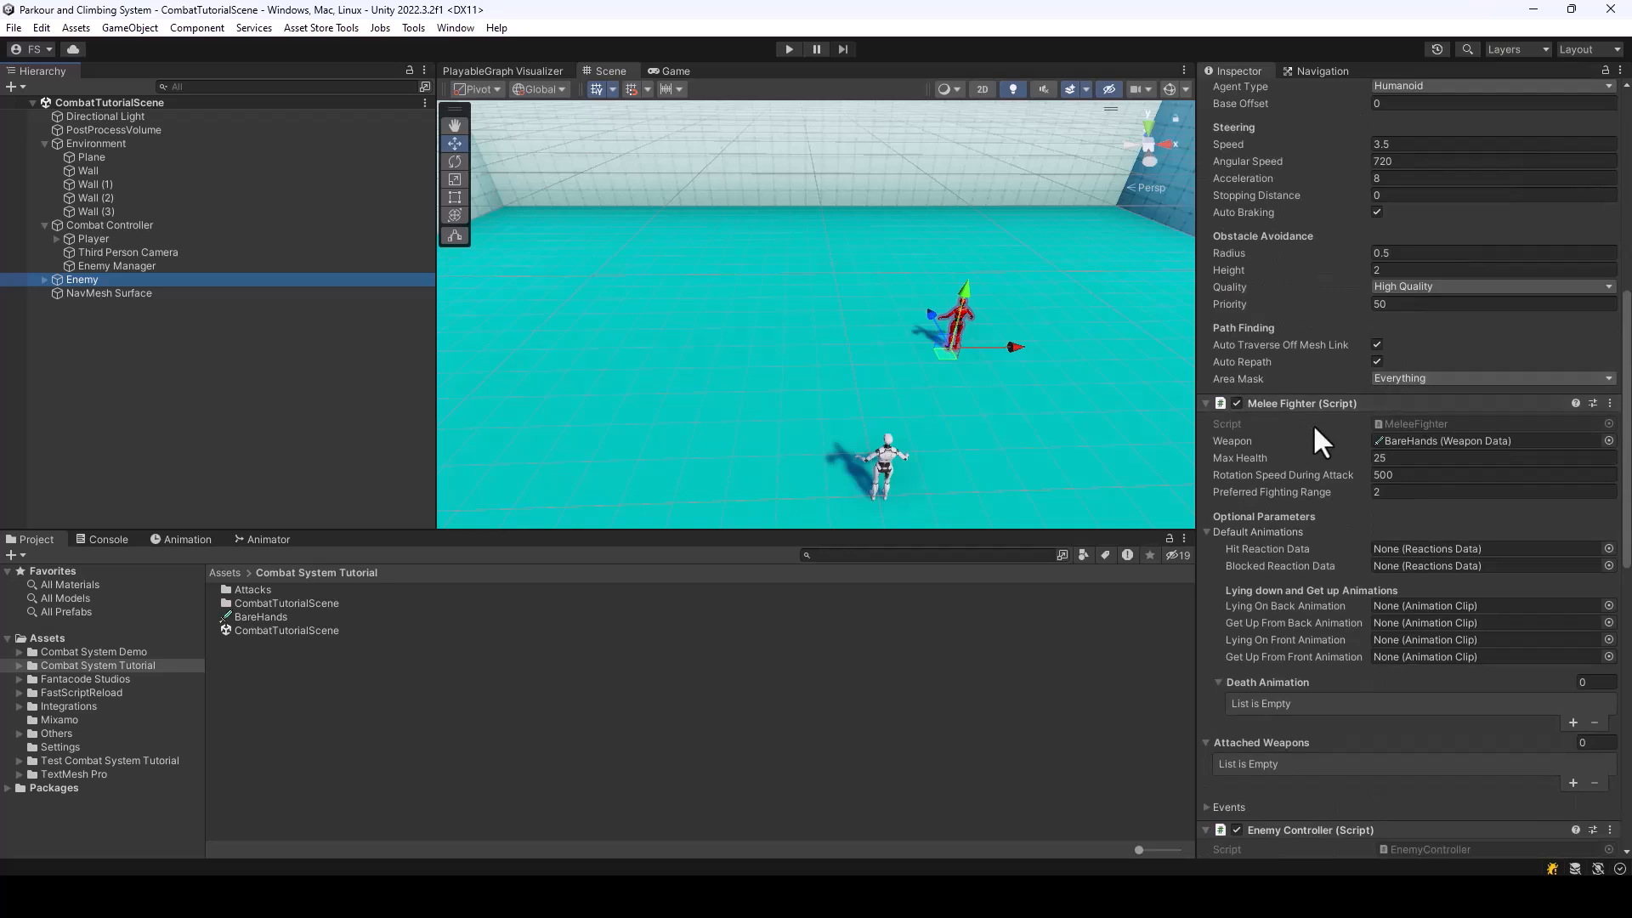
{"action": "scroll", "coordinate": [1334, 455], "scroll_direction": "down", "scroll_amount": 1}
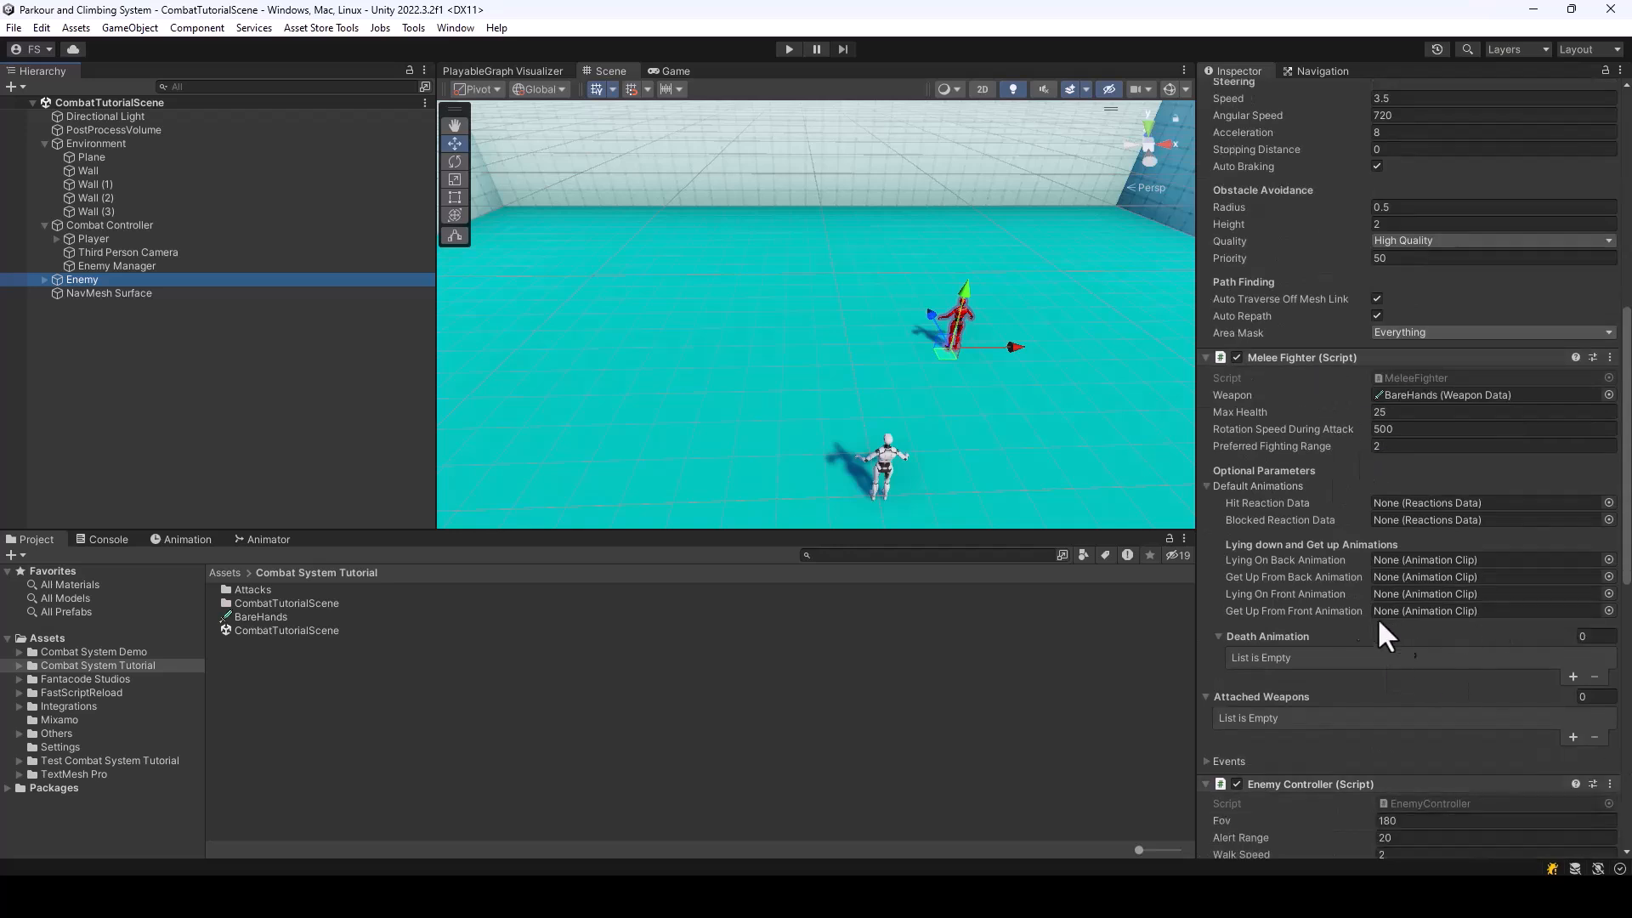
{"action": "left_click", "coordinate": [1208, 485]}
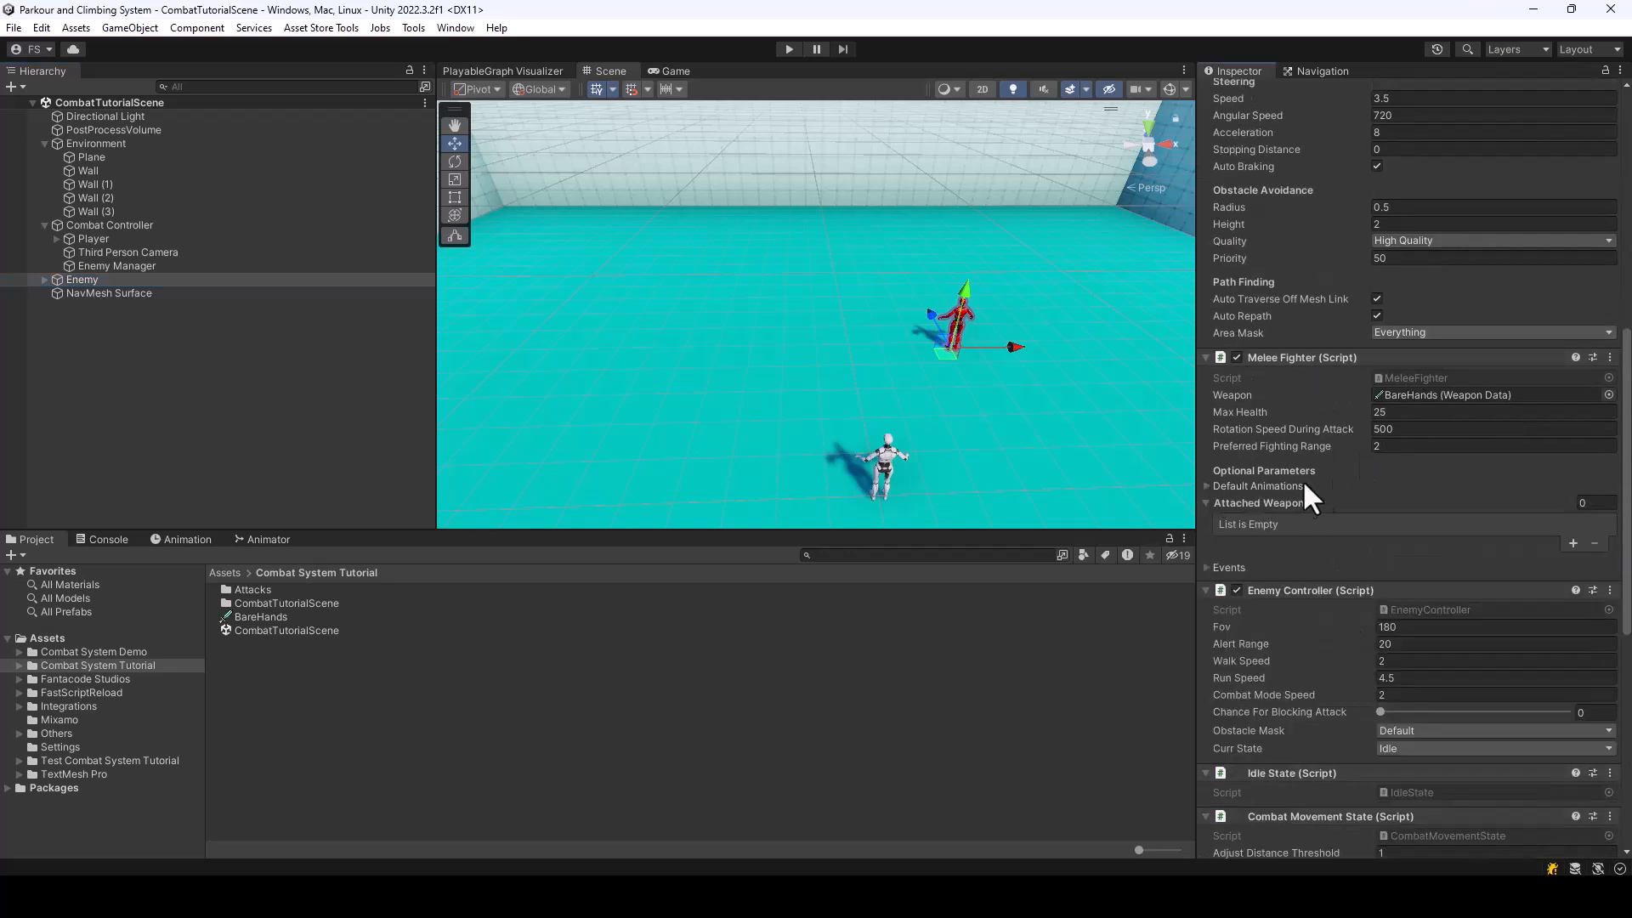
{"action": "left_click", "coordinate": [1206, 485]}
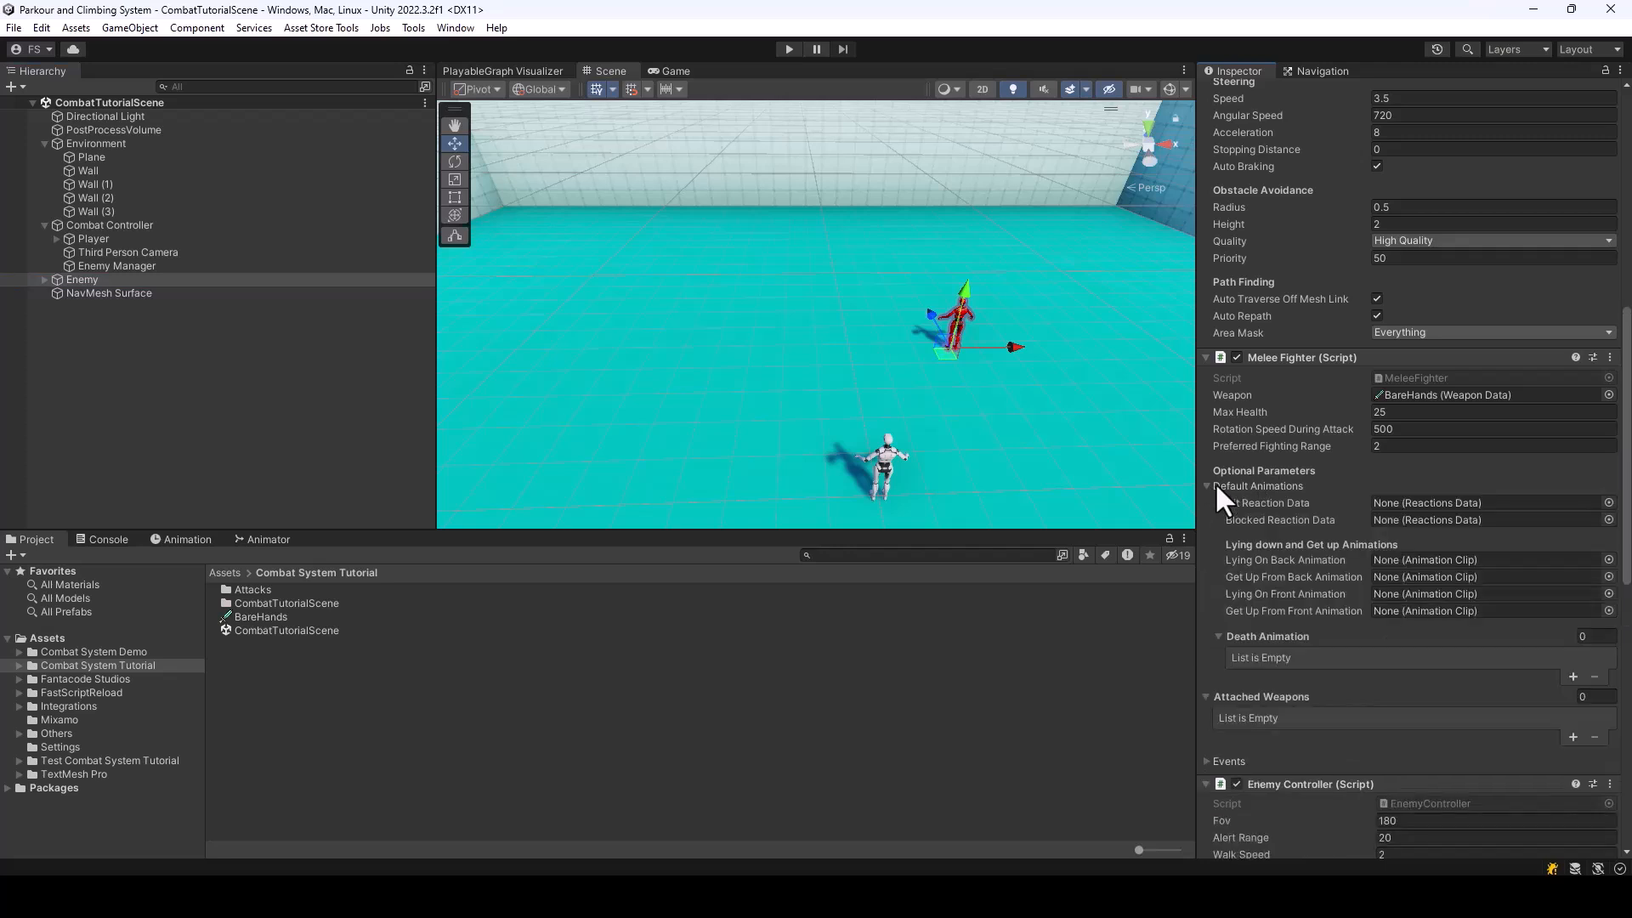
{"action": "left_click", "coordinate": [1208, 485]}
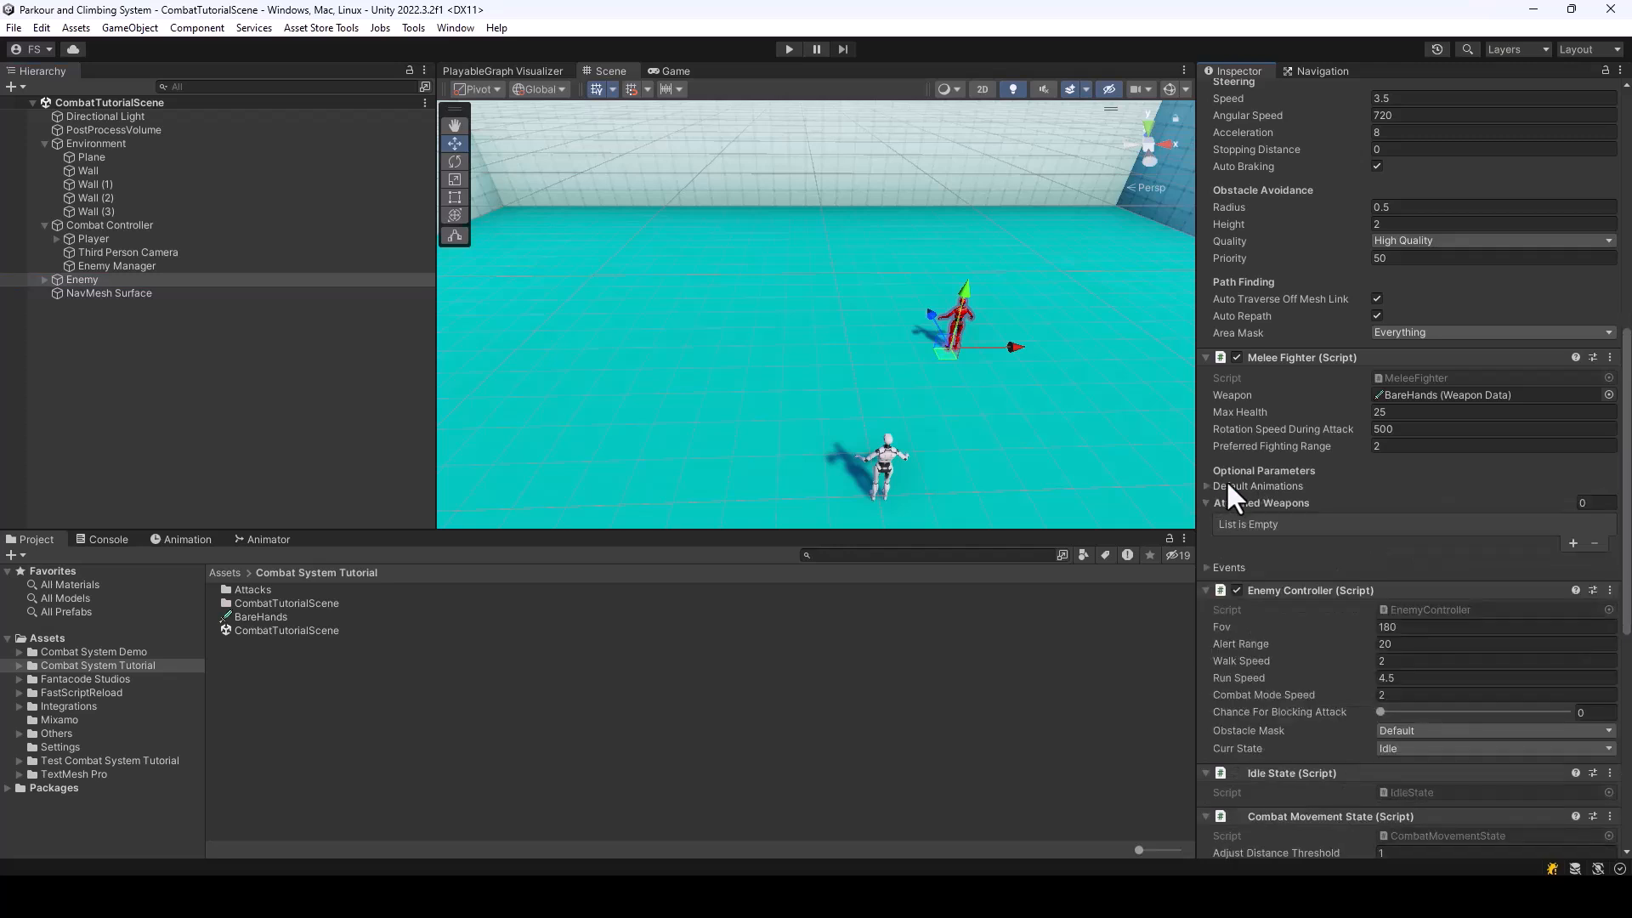
{"action": "left_click", "coordinate": [1206, 484]}
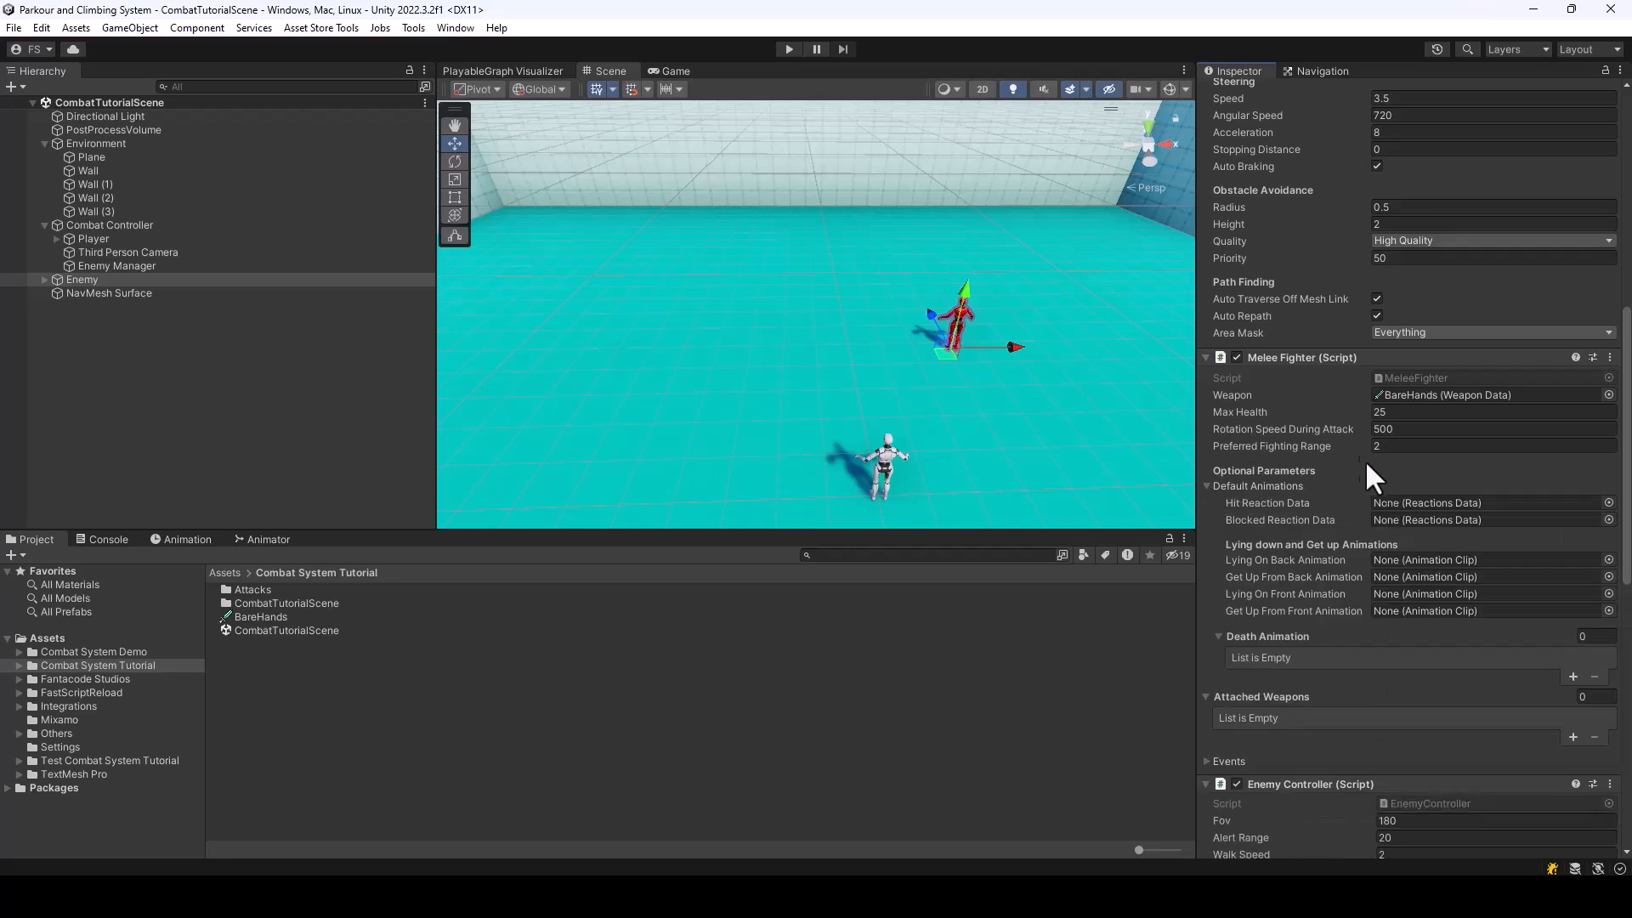
{"action": "scroll", "coordinate": [1360, 515], "scroll_direction": "down", "scroll_amount": 3}
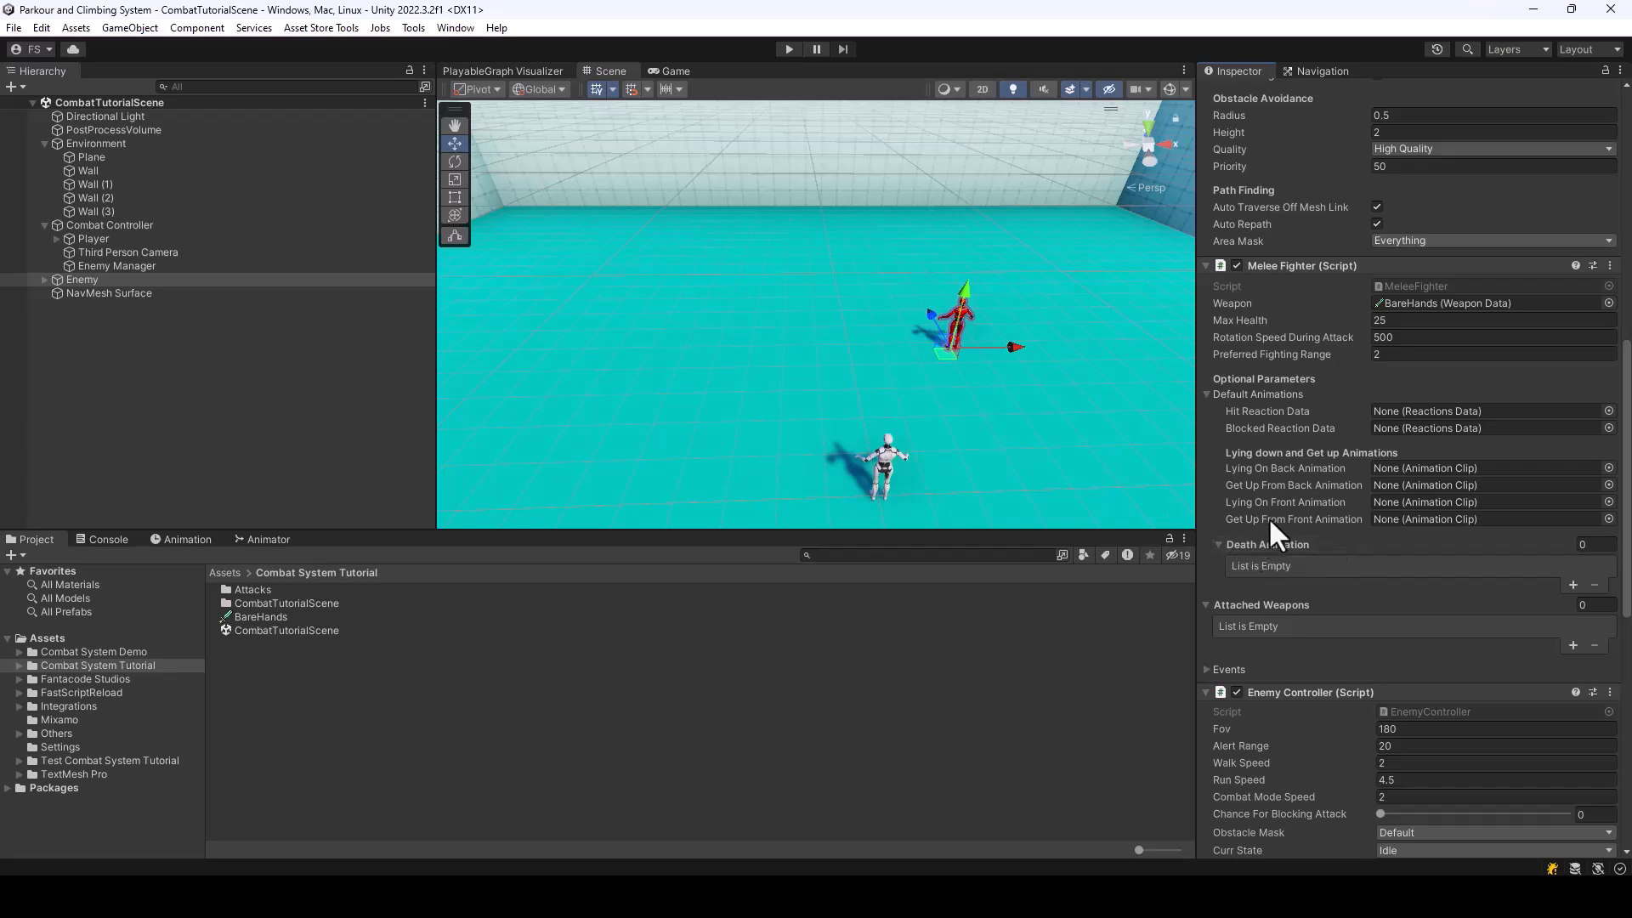
Add KB_KO_Head as a Death Animation in the Enemy's Melee Fighter and save the scene
{"action": "left_click", "coordinate": [1571, 583]}
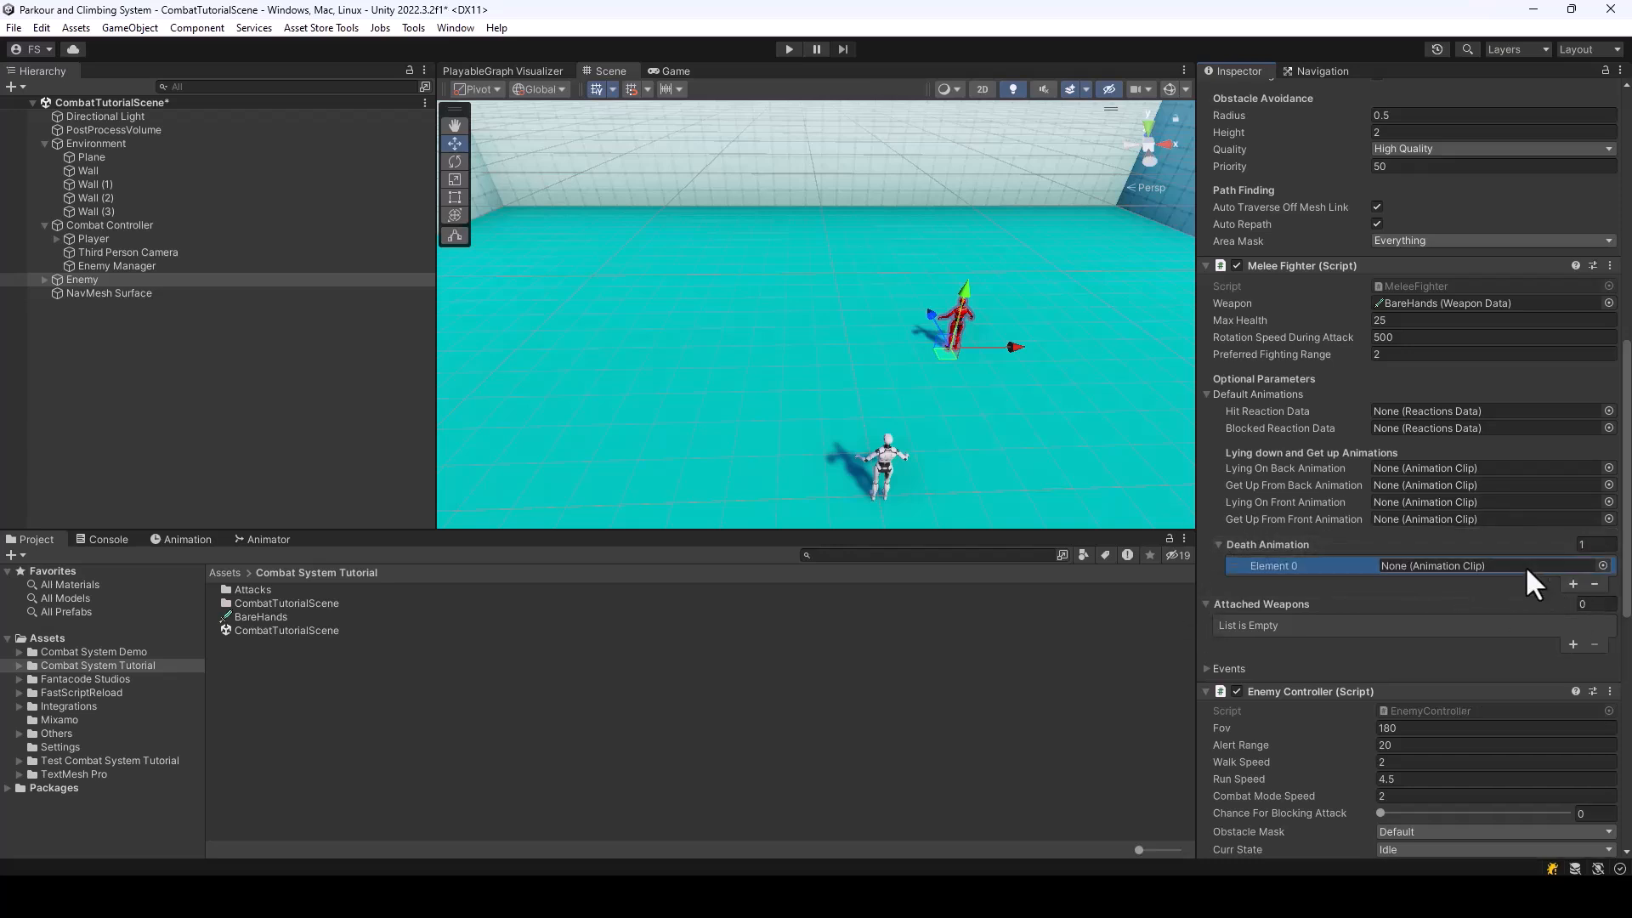
{"action": "left_click", "coordinate": [1603, 565]}
{"action": "type", "text": "KB_KO"}
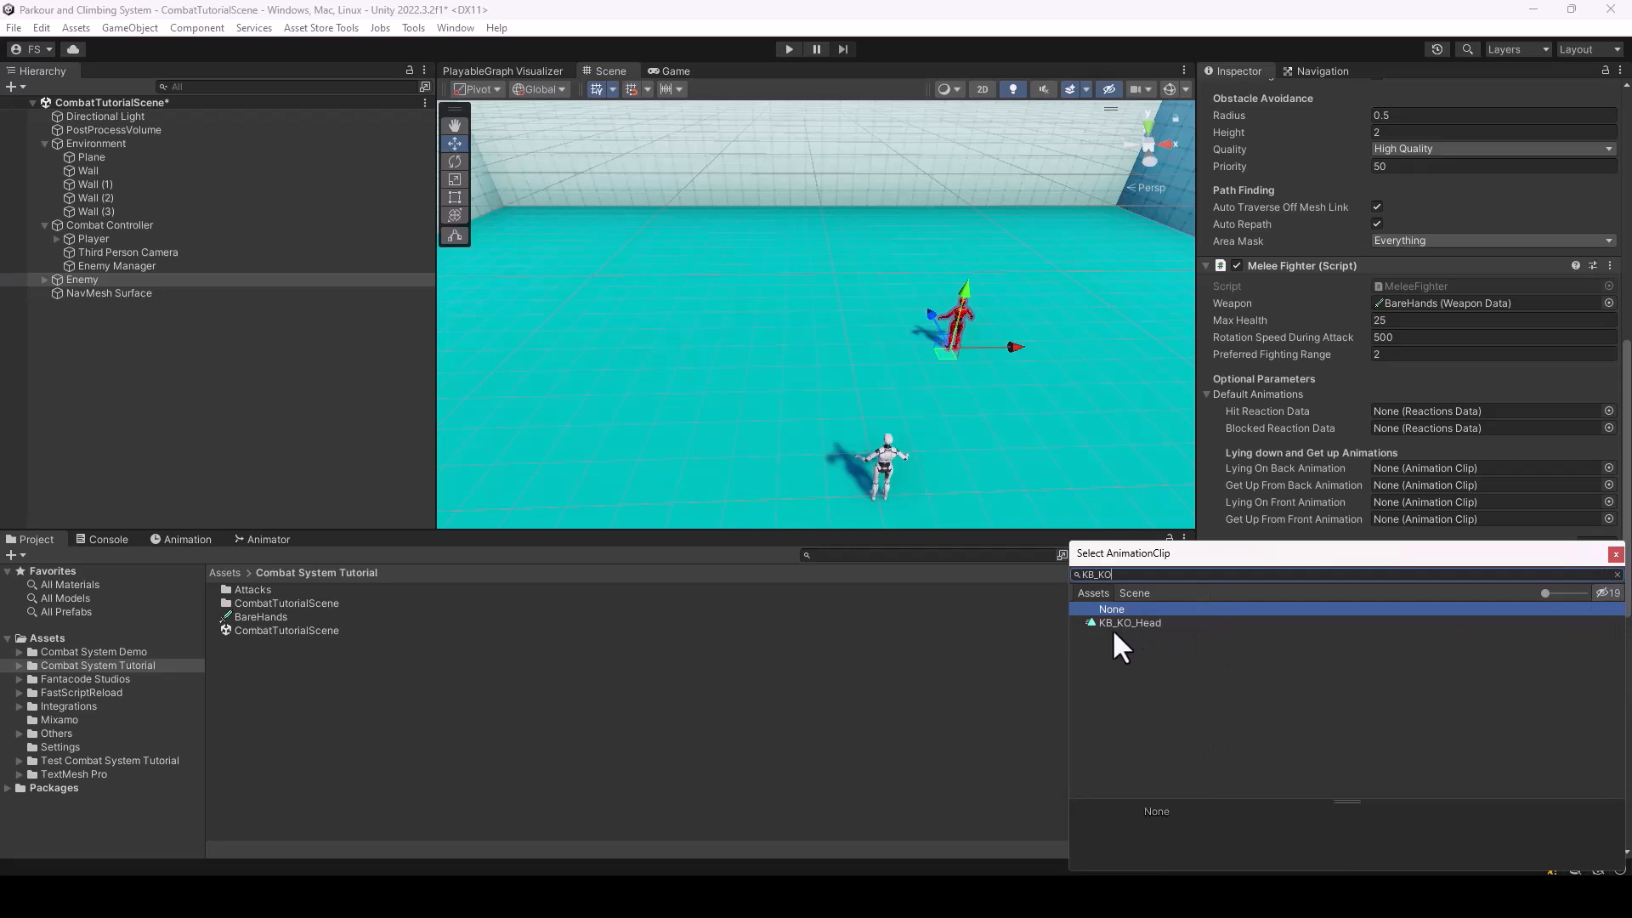
{"action": "key", "text": "ctrl+s"}
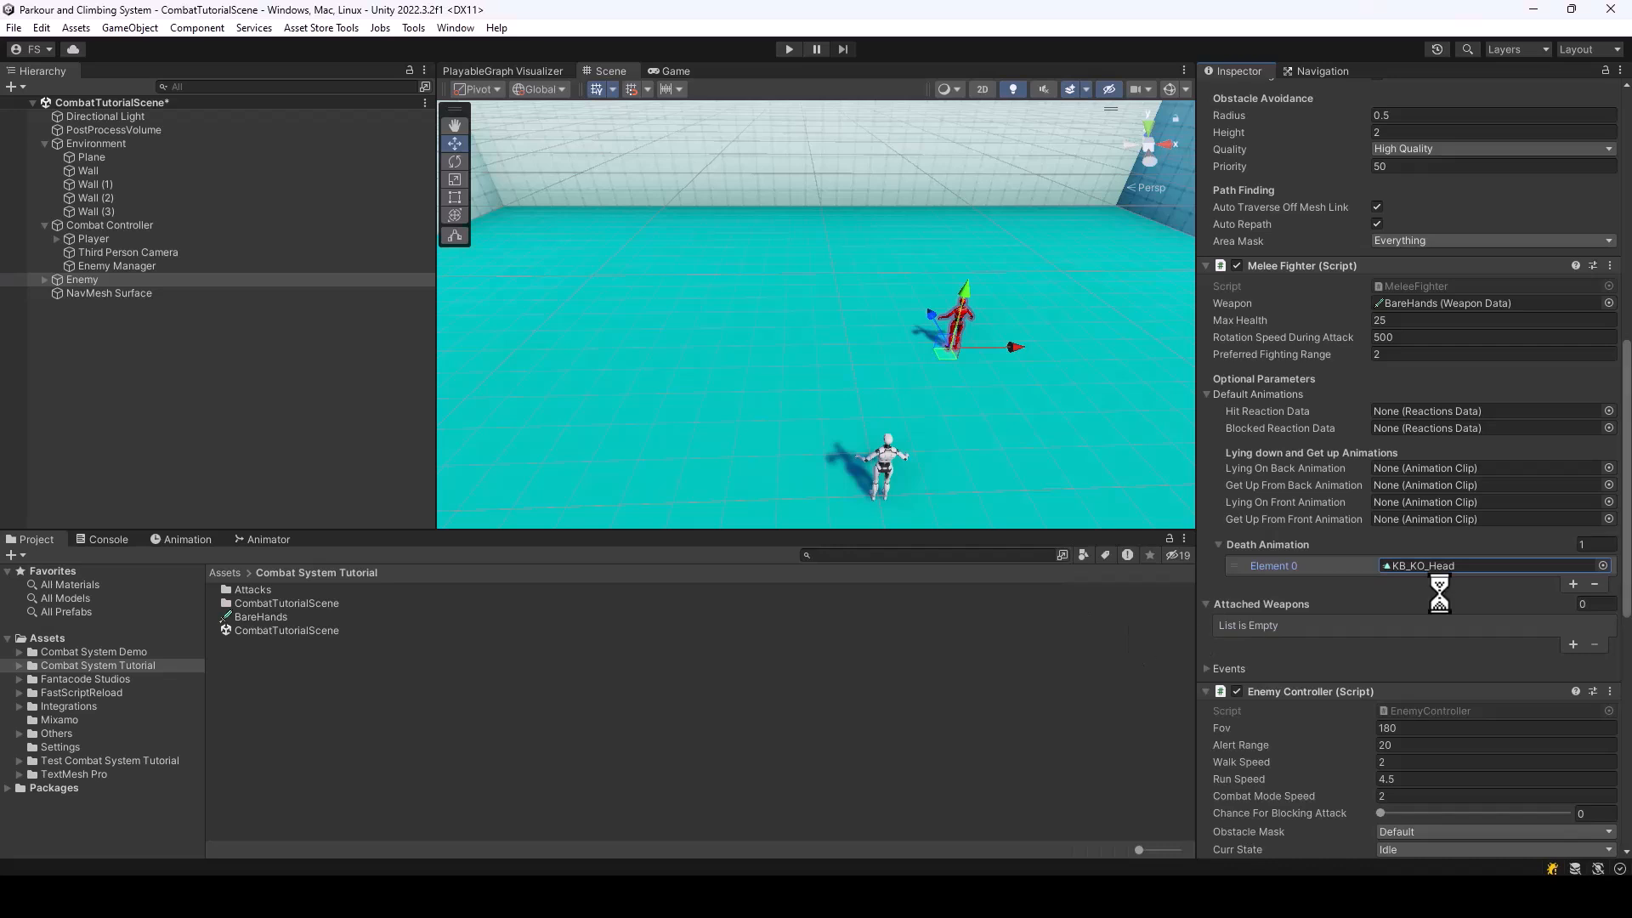
Add KB_KO_Head as a Death Animation in the Player's Melee Fighter and save the scene
{"action": "left_click", "coordinate": [89, 238]}
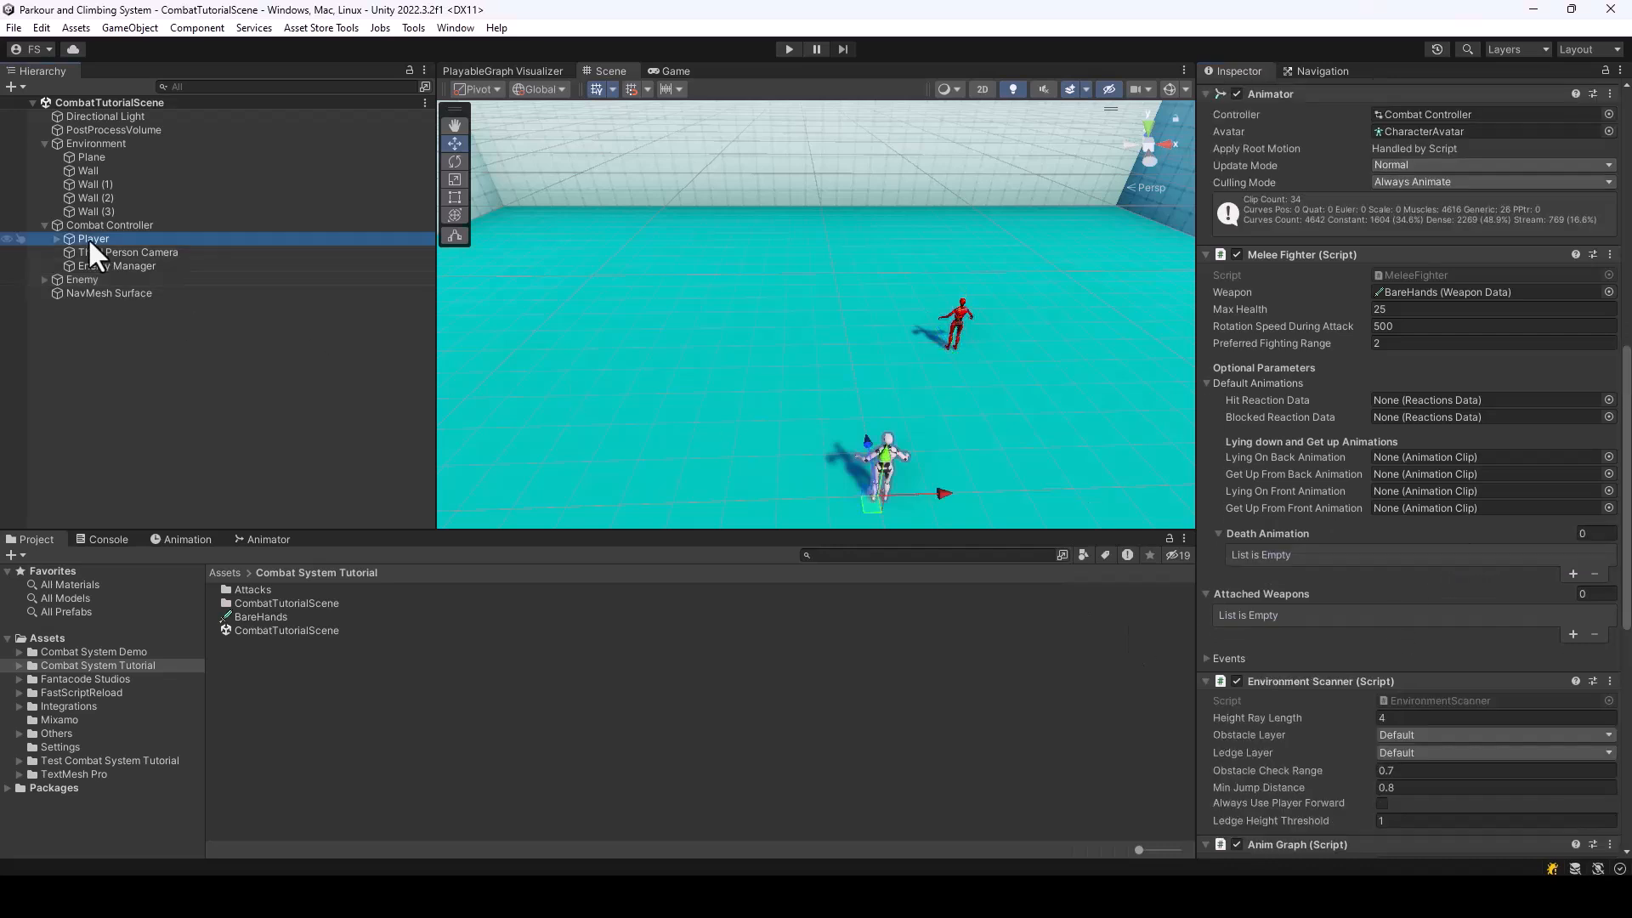
{"action": "left_click", "coordinate": [1572, 573]}
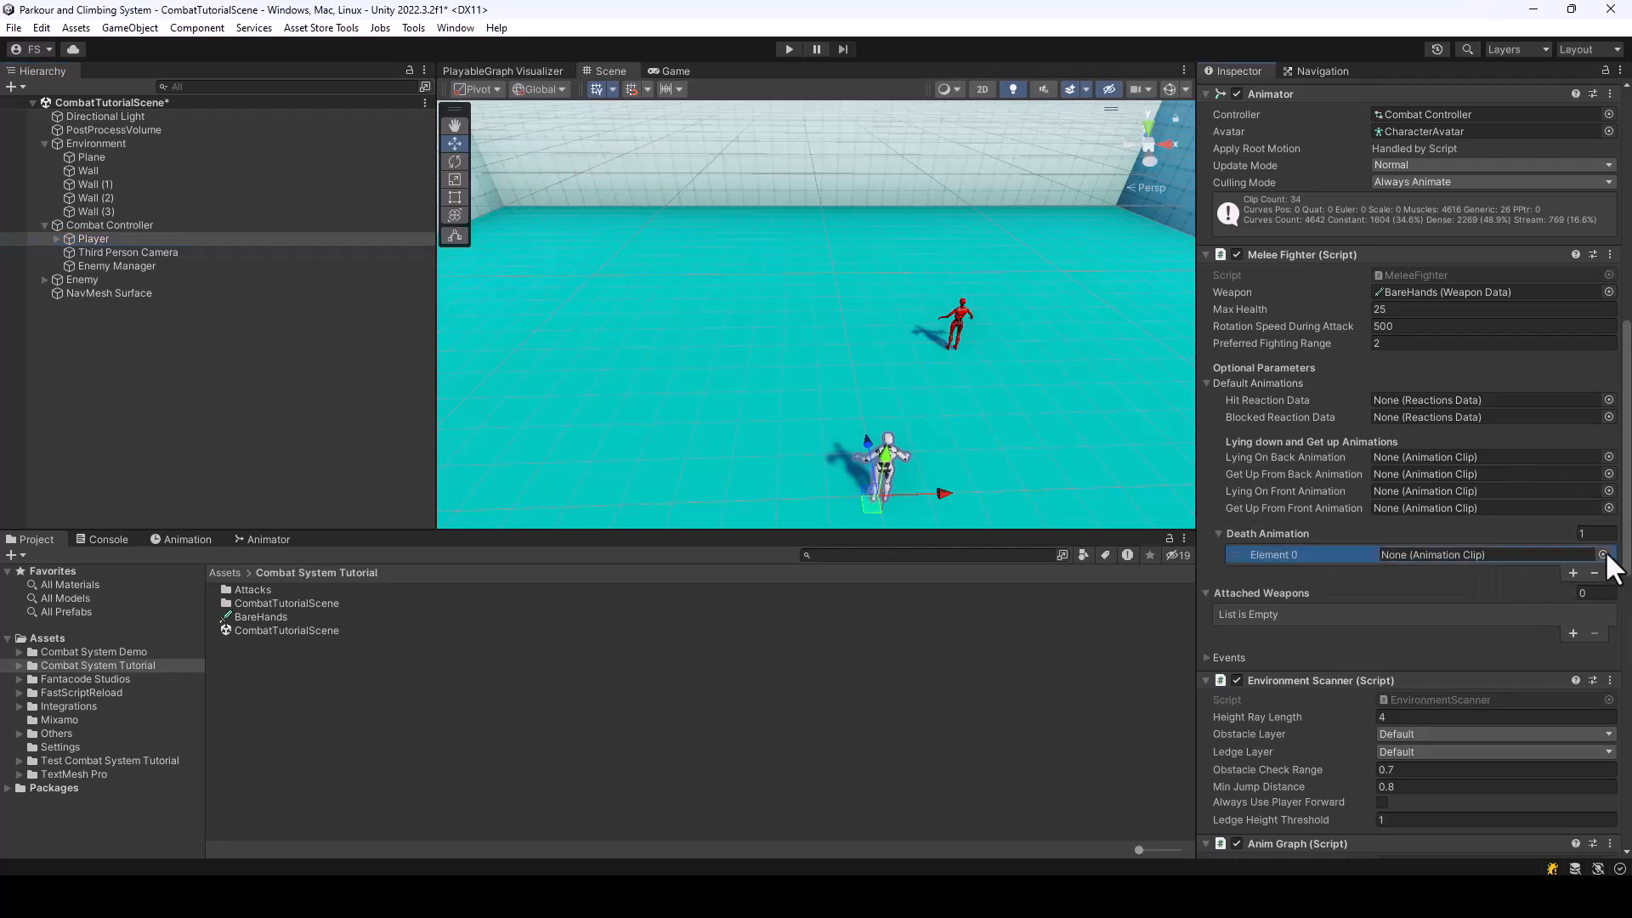
{"action": "left_click", "coordinate": [1605, 555]}
{"action": "type", "text": "KO_H"}
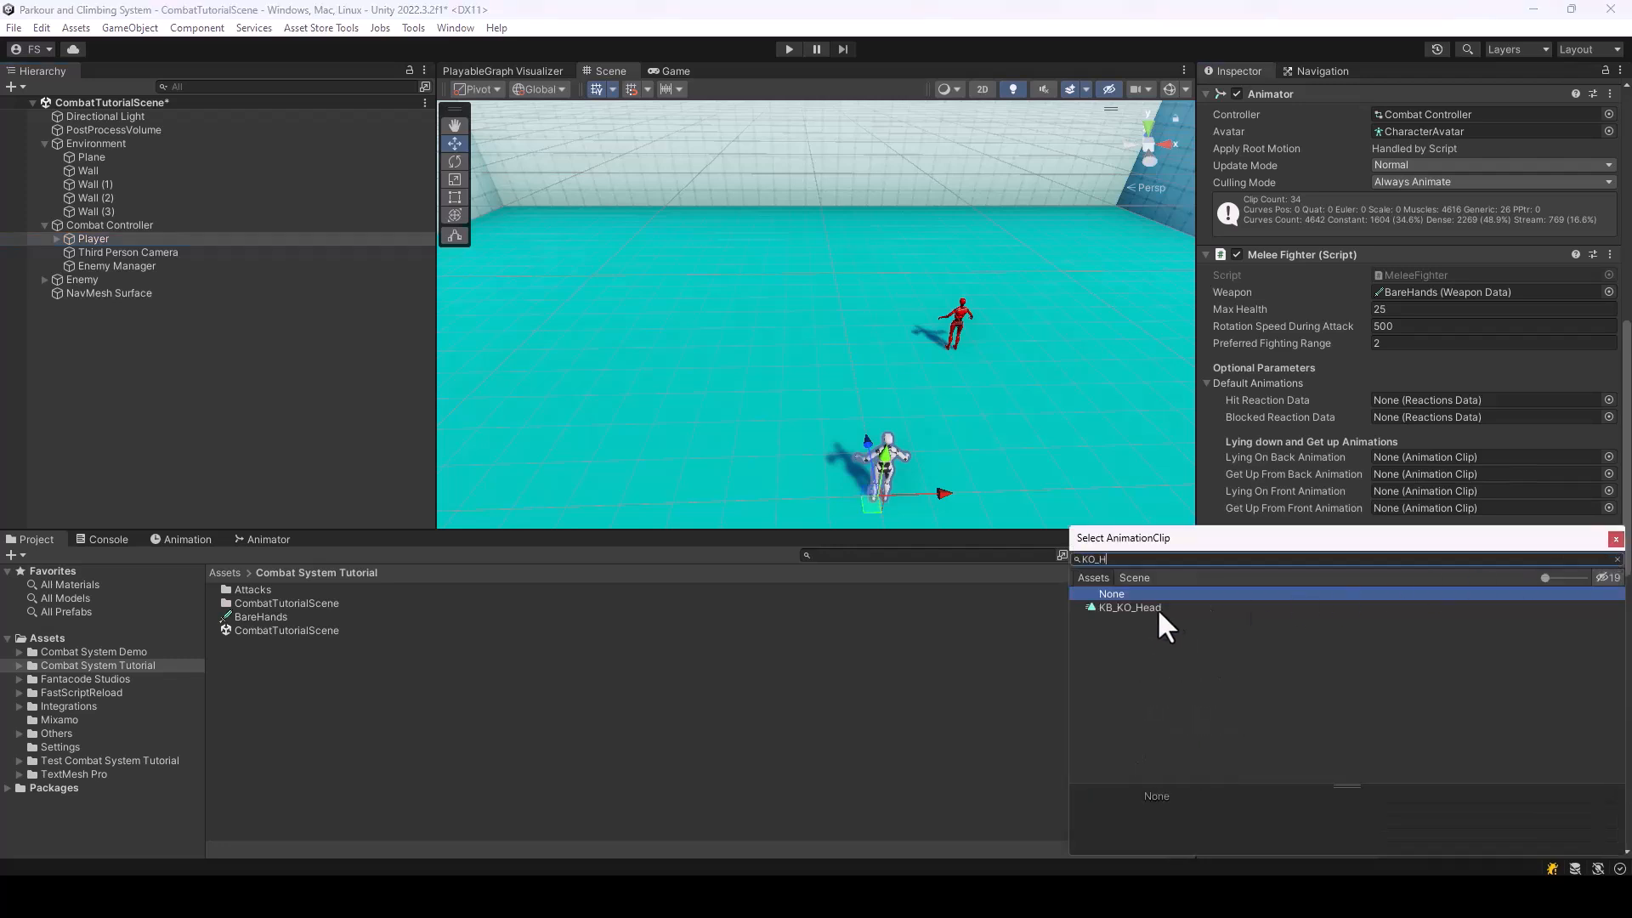
{"action": "double_click", "coordinate": [1156, 606]}
{"action": "key", "text": "ctrl+s"}
Play-test the death animation by running to the enemy, punching it repeatedly and walking around it, and stop the playback
{"action": "key", "text": "ctrl+p"}
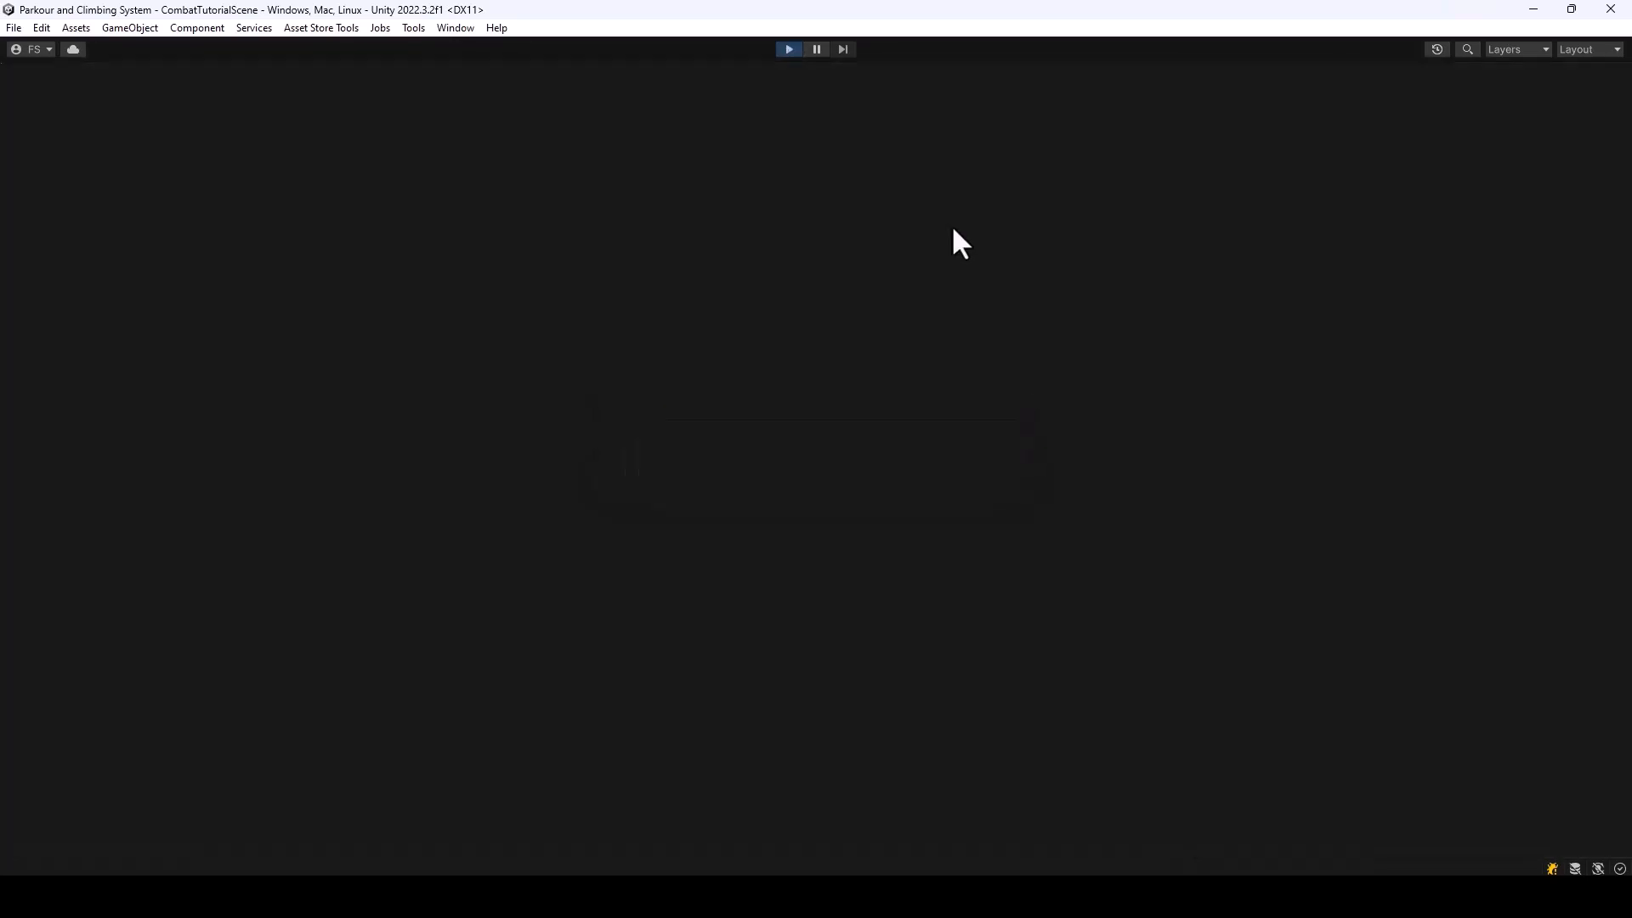
{"action": "key", "text": "w"}
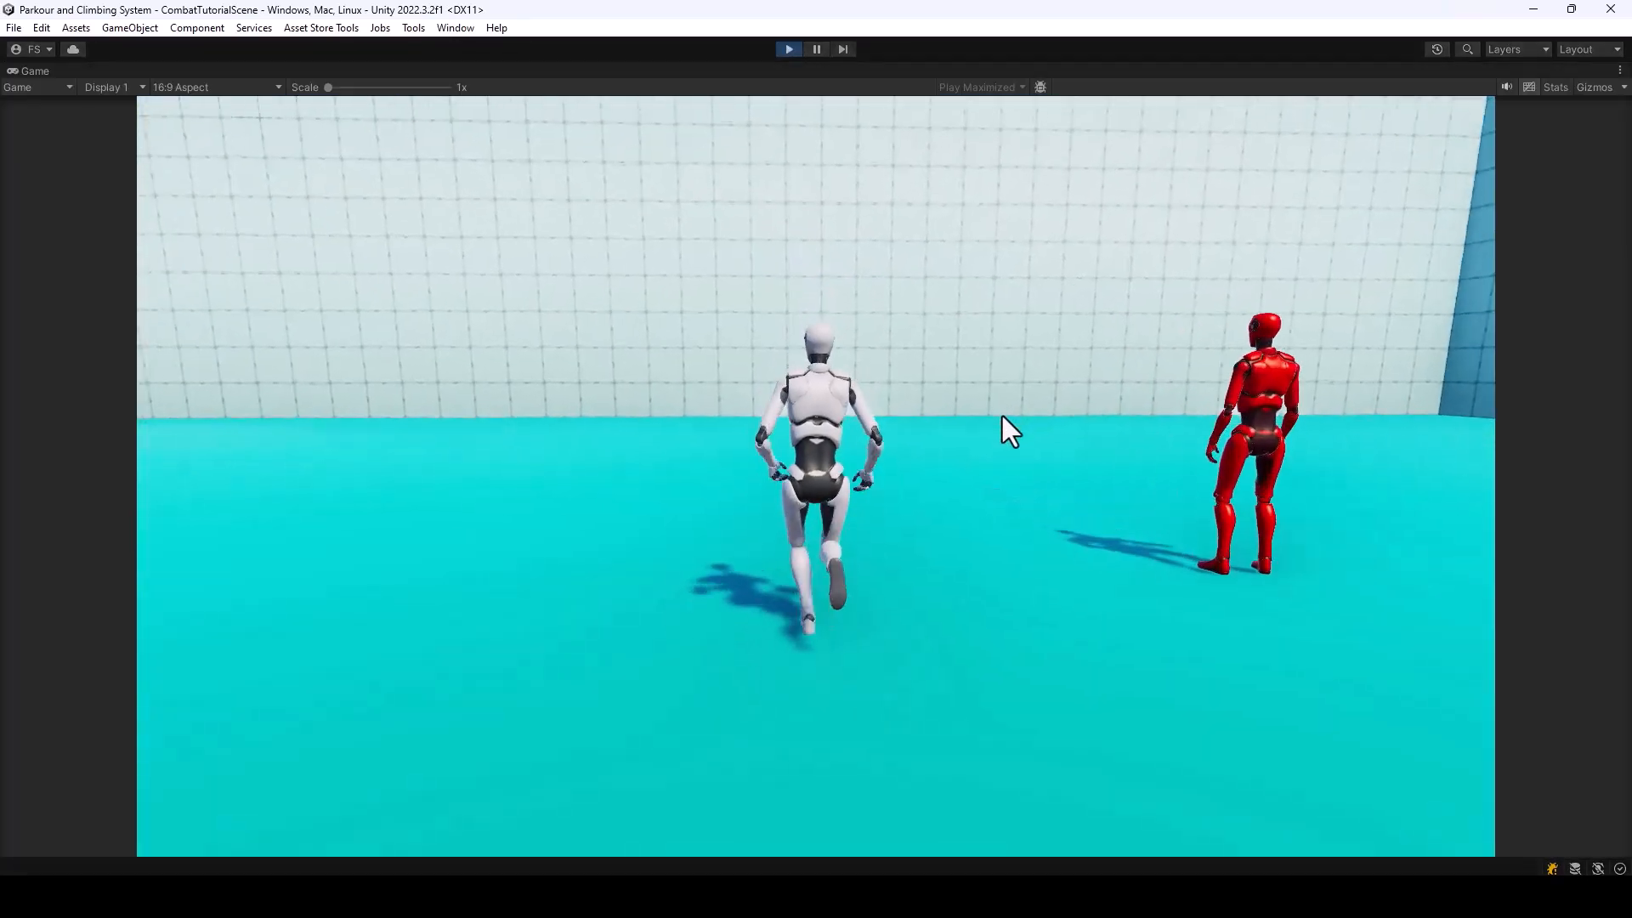
{"action": "key", "text": "d"}
{"action": "left_click", "coordinate": [1002, 419]}
{"action": "left_click", "coordinate": [1002, 418]}
{"action": "left_click", "coordinate": [1002, 418]}
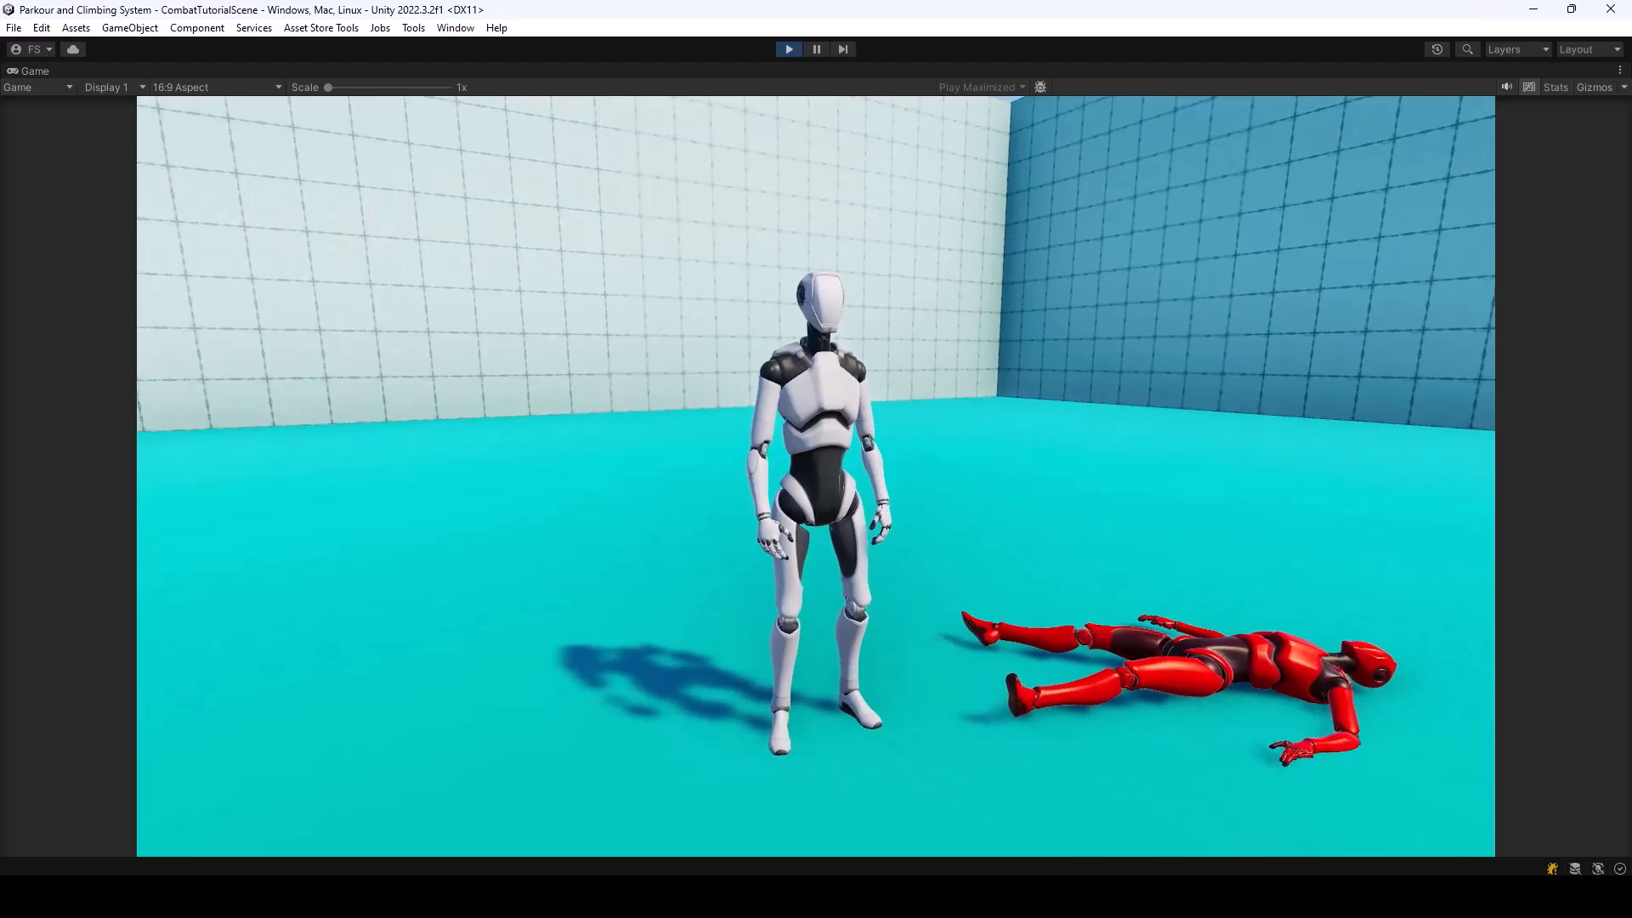
{"action": "key", "text": "s"}
{"action": "key", "text": "d"}
{"action": "key", "text": "w"}
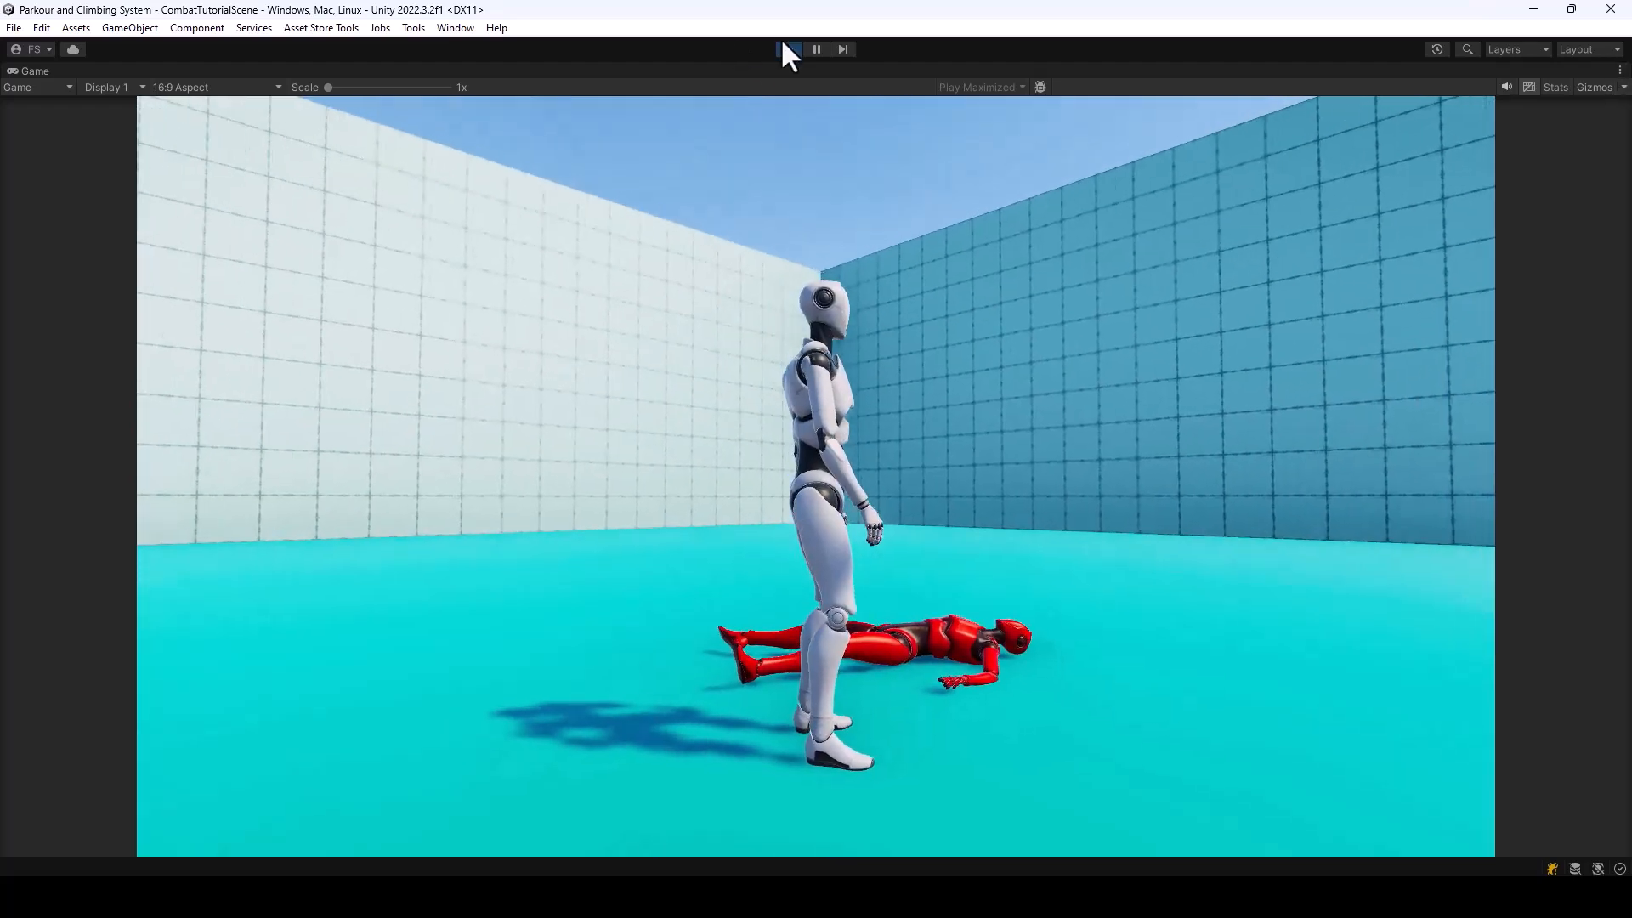
{"action": "left_click", "coordinate": [789, 48]}
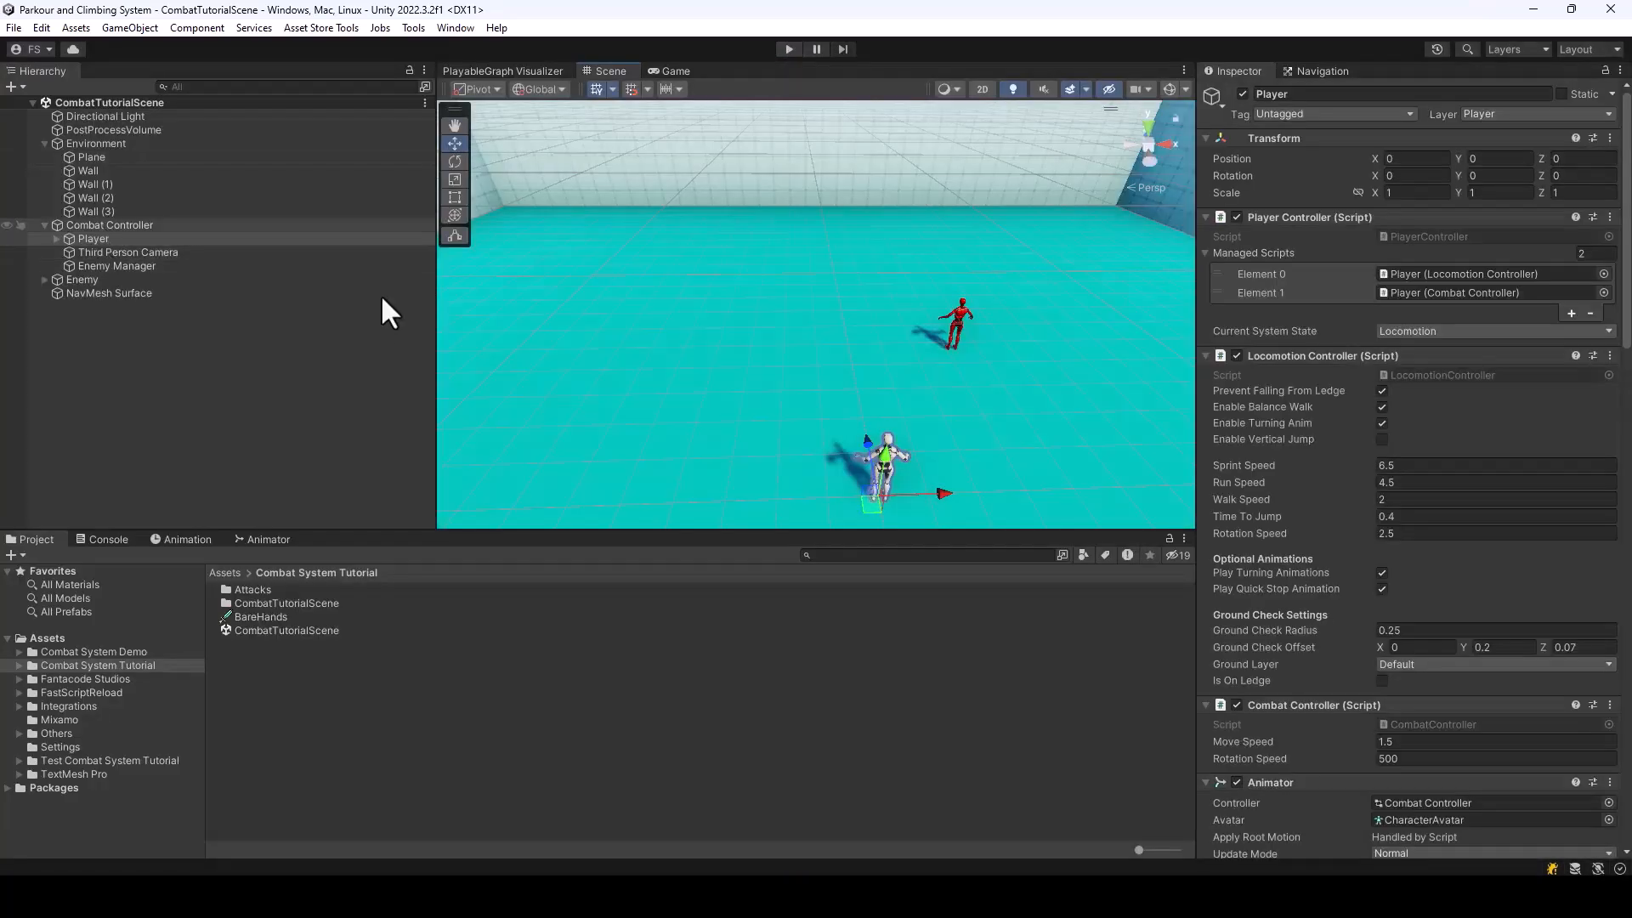
Check the Enemy's Max Health in its Melee Fighter and the Damage setting of the Left Hook Punch attack
{"action": "left_click", "coordinate": [235, 280]}
{"action": "scroll", "coordinate": [1493, 532], "scroll_direction": "down", "scroll_amount": 10}
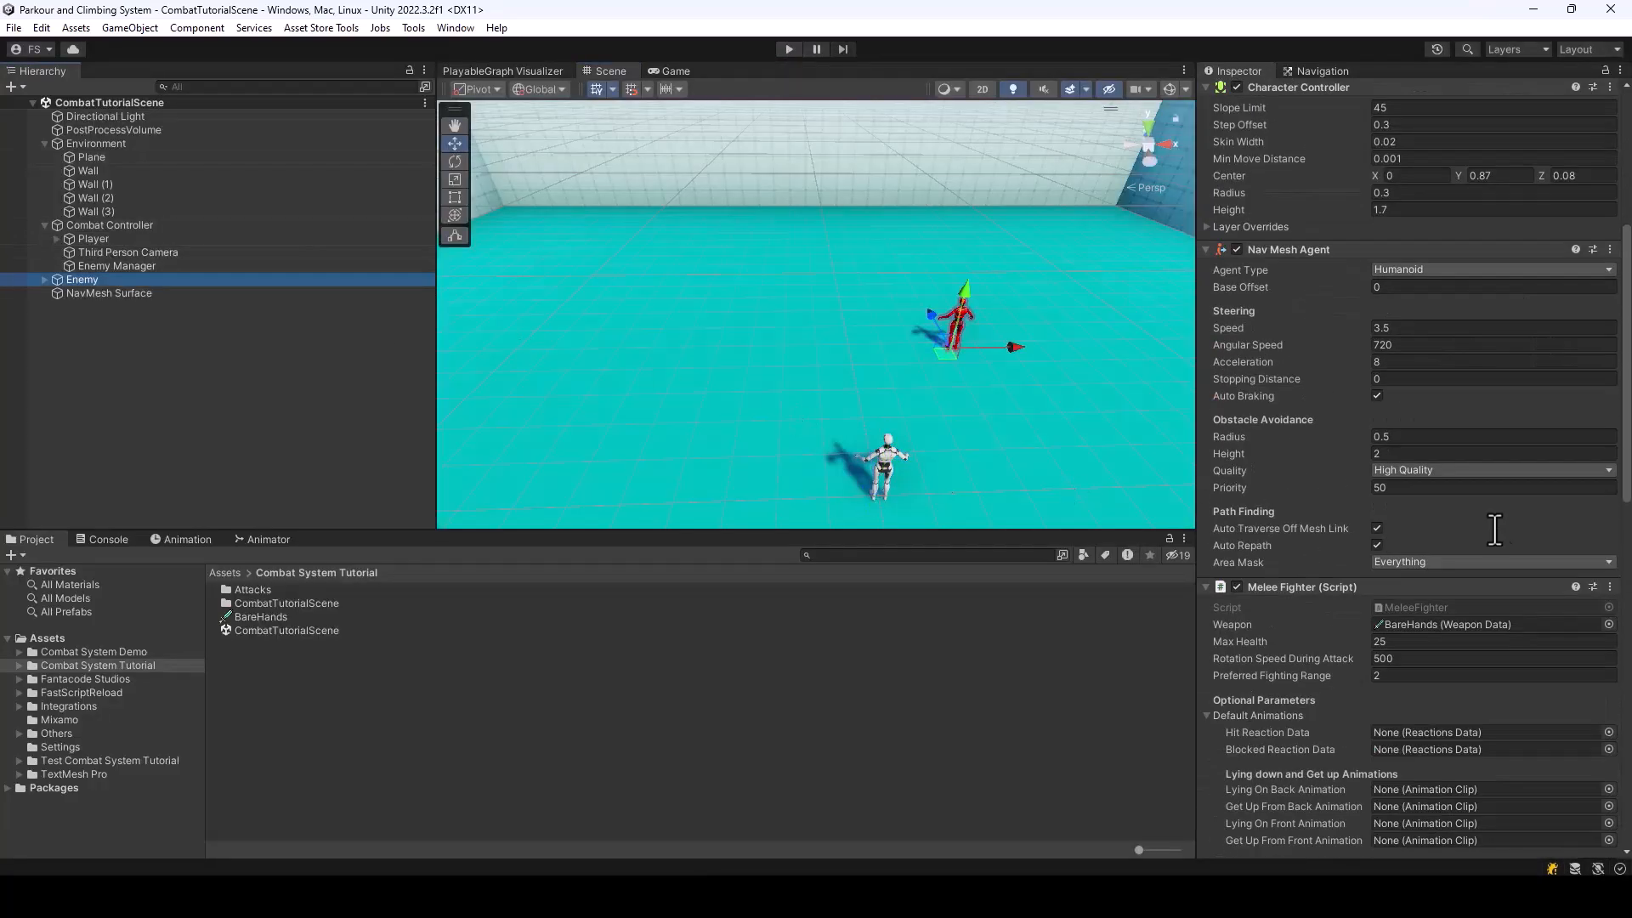
{"action": "left_click", "coordinate": [1389, 550]}
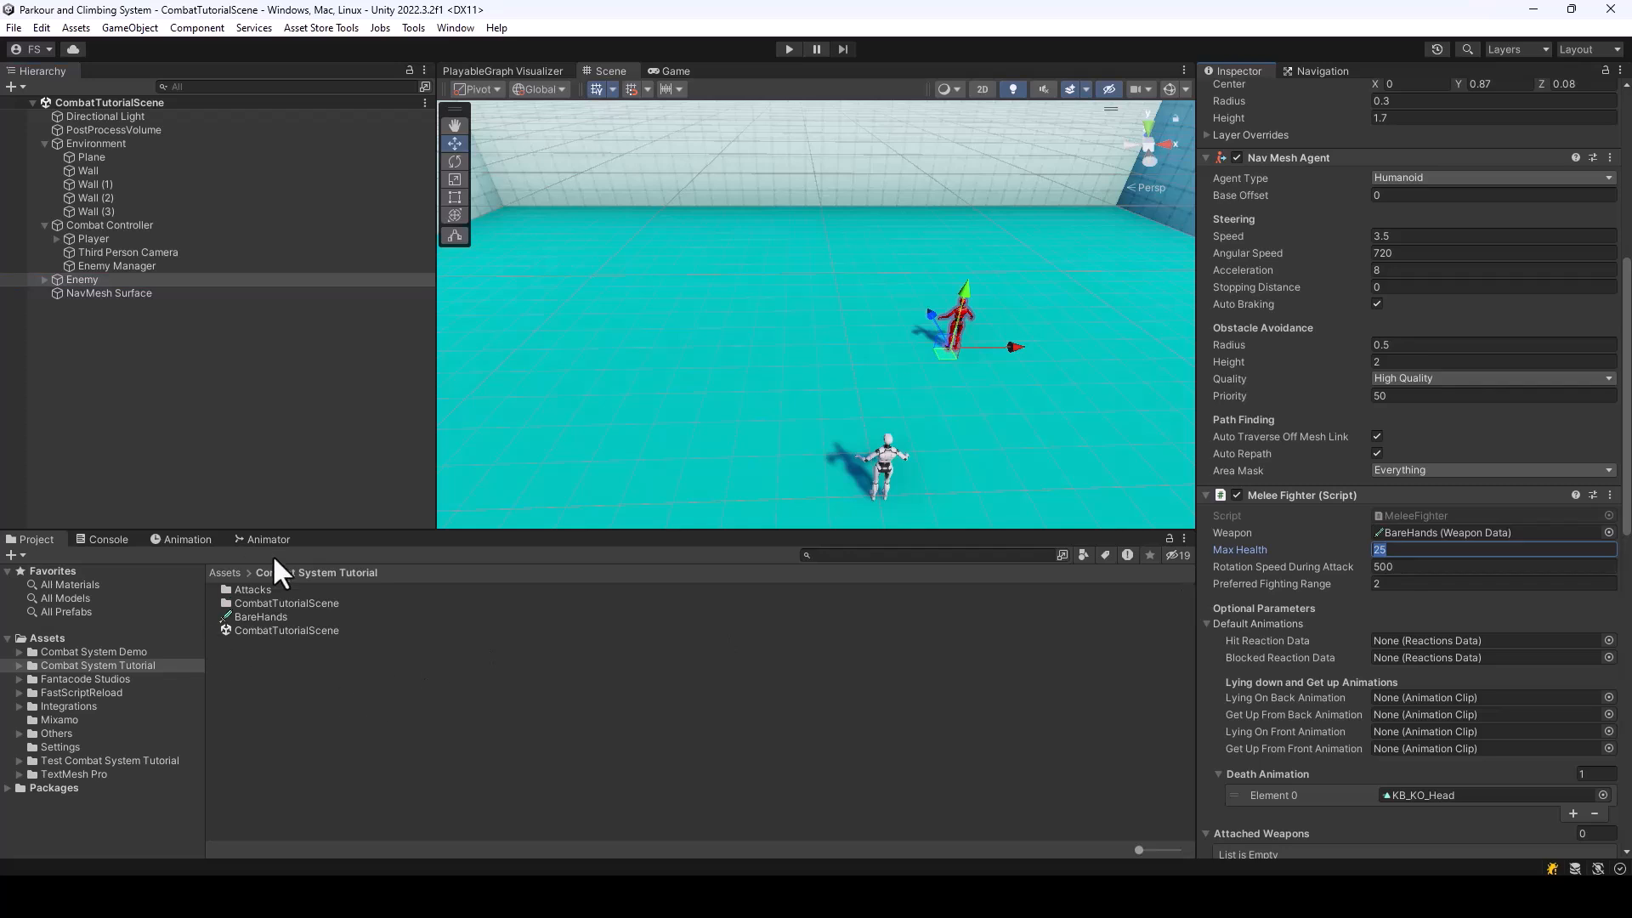
{"action": "double_click", "coordinate": [254, 590]}
{"action": "left_click", "coordinate": [266, 593]}
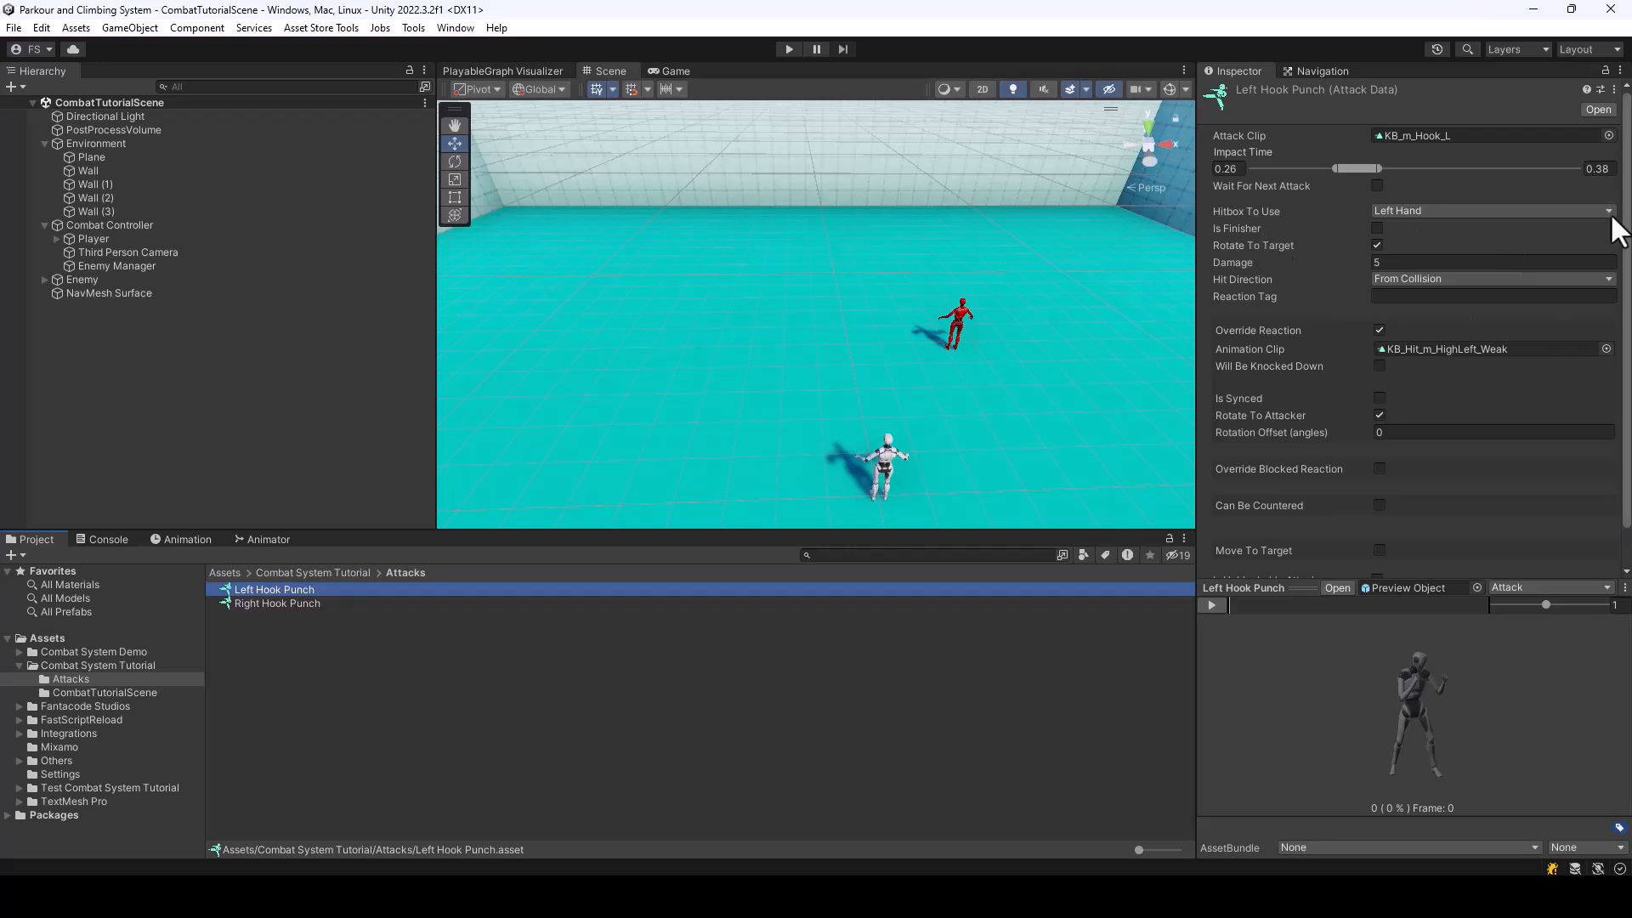
Set the Max Health in the Enemy's Melee Fighter to 50
{"action": "left_click", "coordinate": [75, 279]}
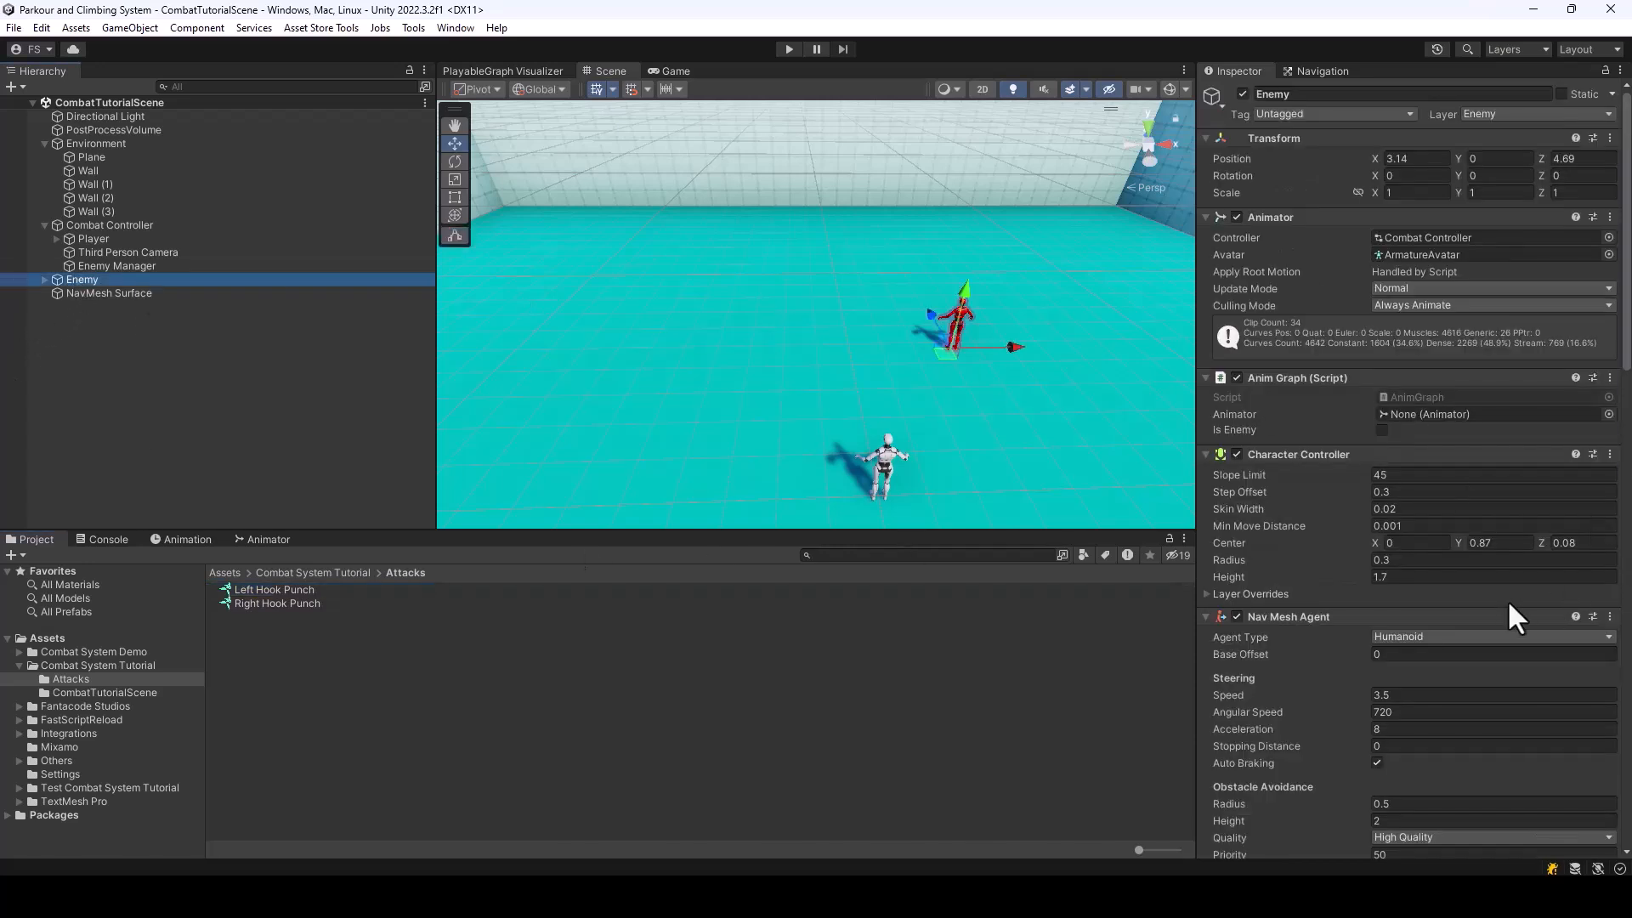
{"action": "scroll", "coordinate": [1504, 605], "scroll_direction": "down", "scroll_amount": 5}
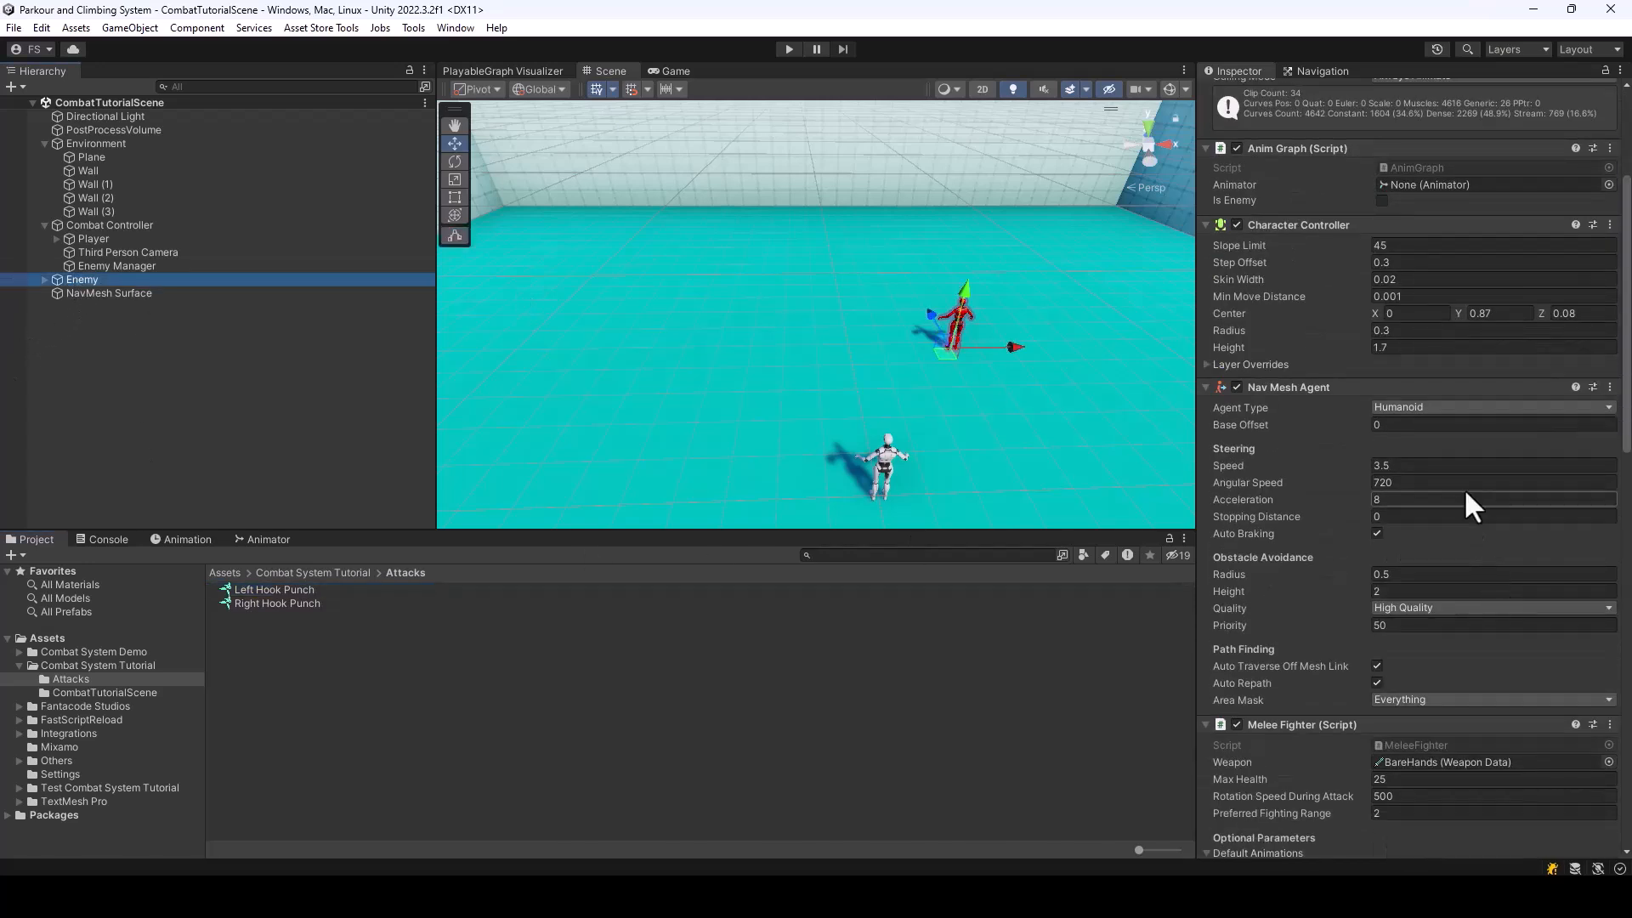
{"action": "scroll", "coordinate": [1475, 544], "scroll_direction": "down", "scroll_amount": 1}
{"action": "scroll", "coordinate": [1470, 551], "scroll_direction": "down", "scroll_amount": 4}
{"action": "left_click", "coordinate": [1386, 550]}
{"action": "key", "text": "BackSpace"}
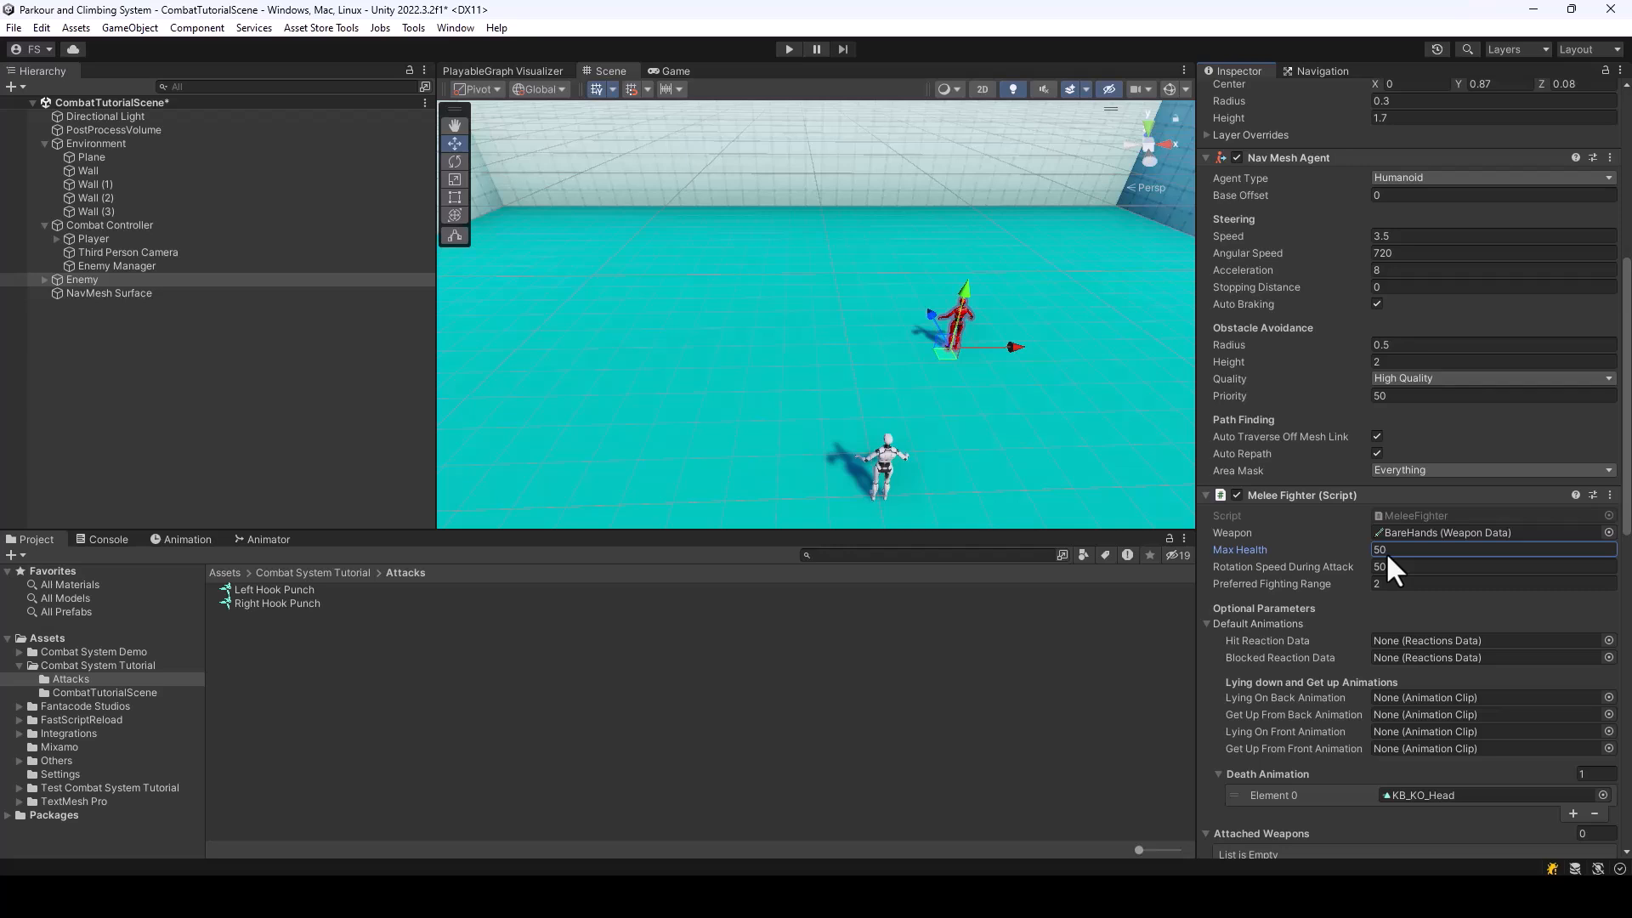
Set the Max Health in the Player's Melee Fighter to 100 and save the scene
{"action": "left_click", "coordinate": [127, 240]}
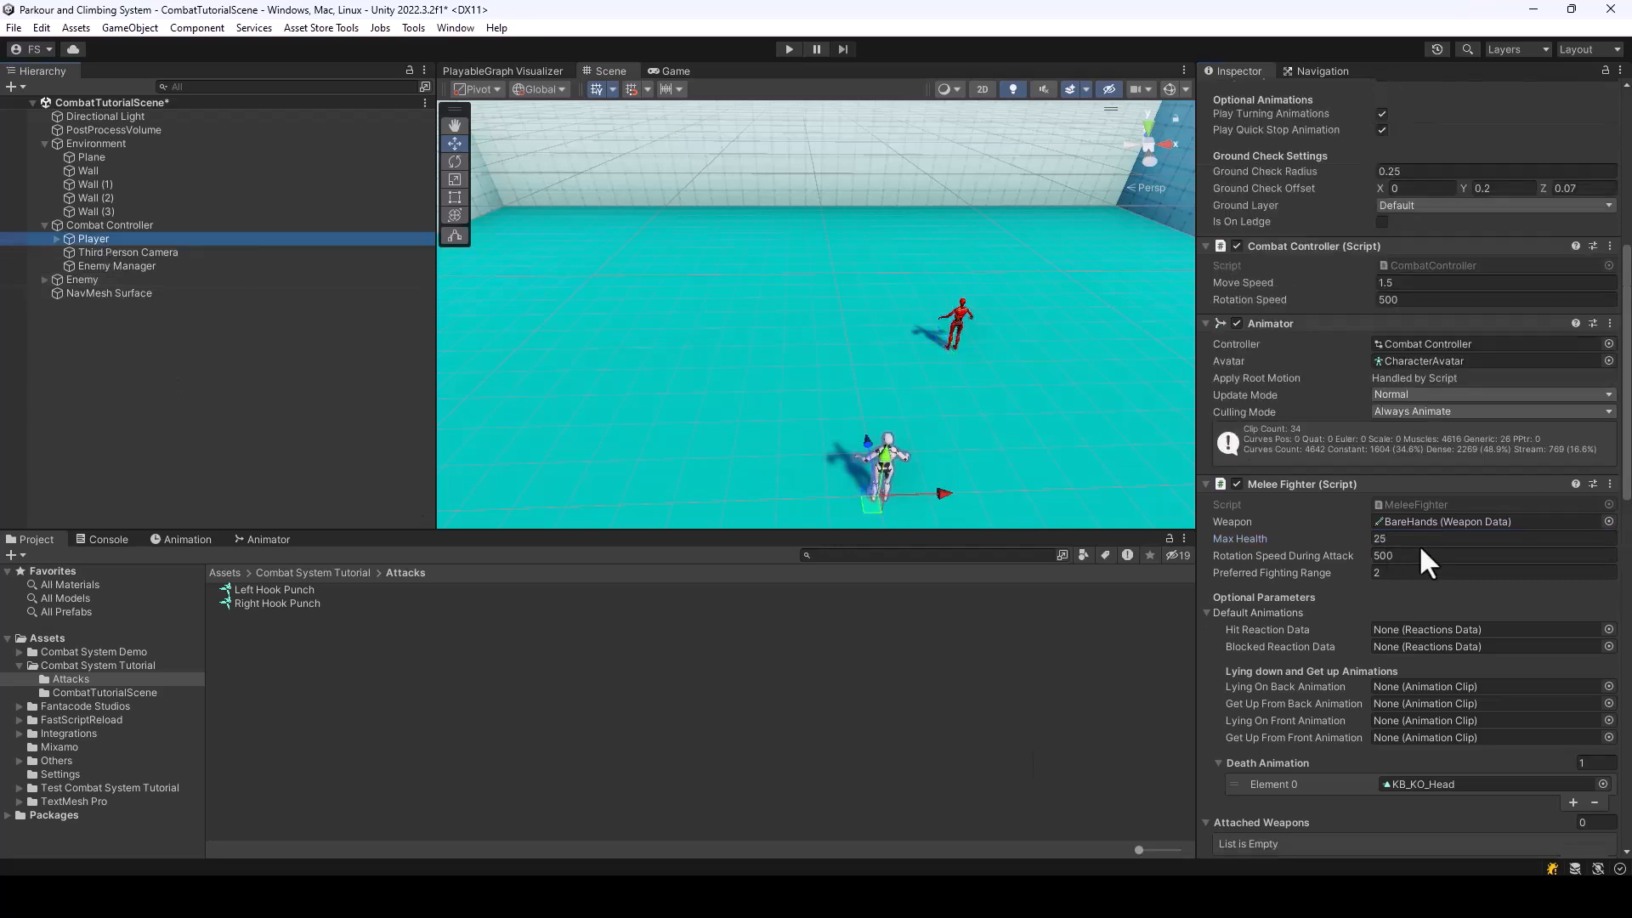
{"action": "scroll", "coordinate": [1405, 510], "scroll_direction": "down", "scroll_amount": 1}
{"action": "left_click", "coordinate": [1401, 492]}
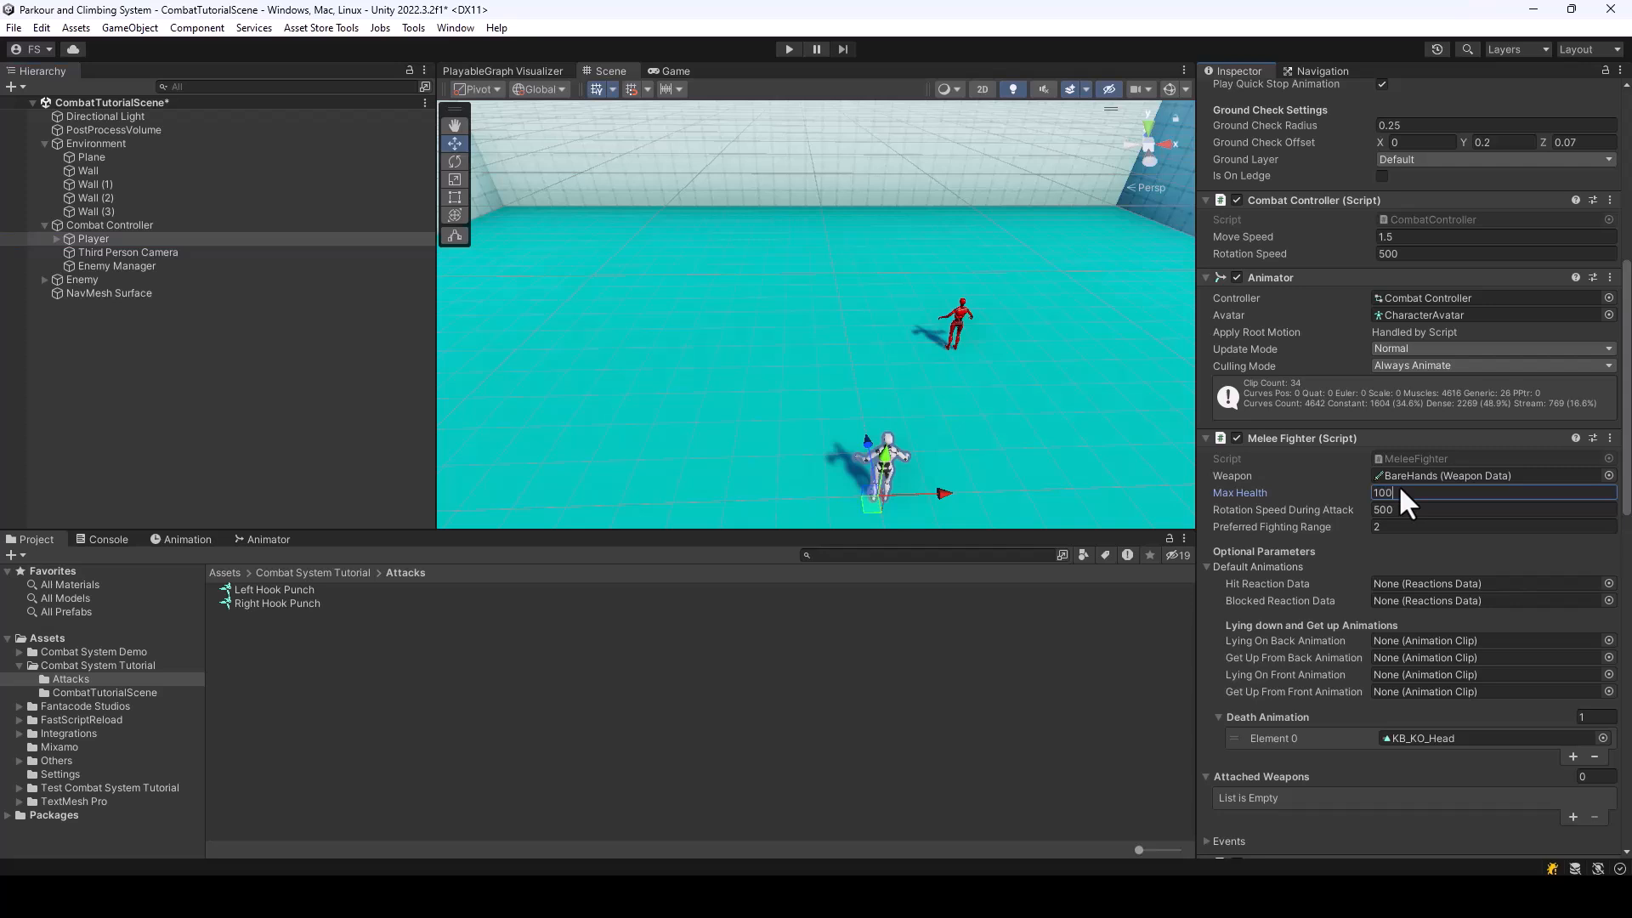
{"action": "key", "text": "ctrl+s"}
Review the attack type, distance conditions and combo attacks of the BareHands weapon data in the Combat System Tutorial folder
{"action": "left_click", "coordinate": [297, 573]}
{"action": "left_click", "coordinate": [258, 616]}
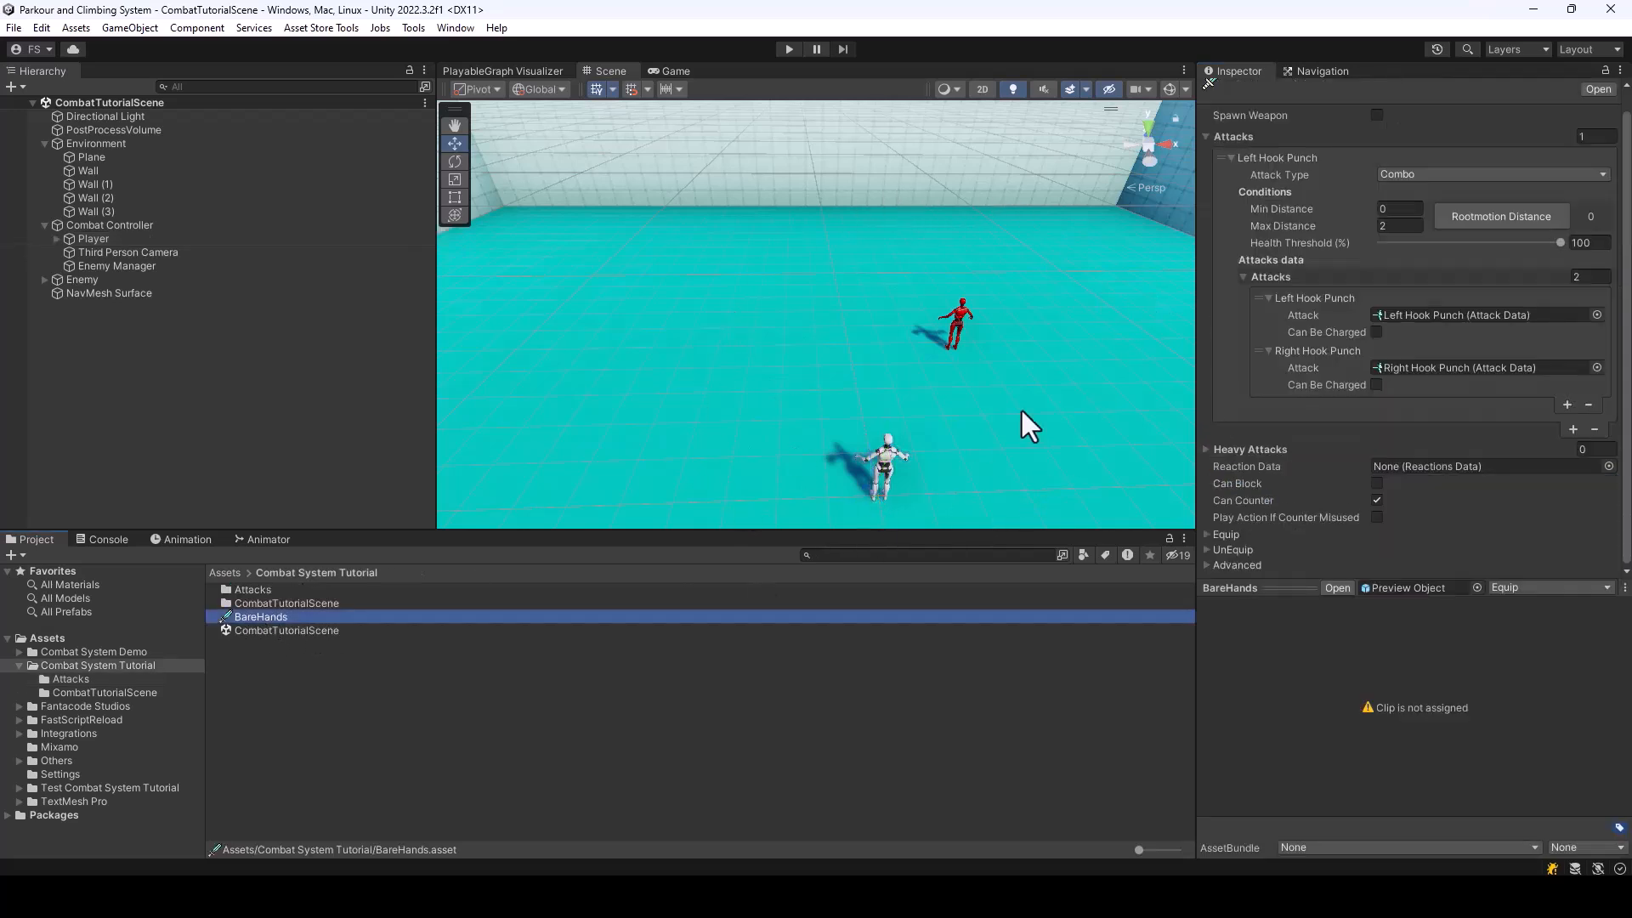
{"action": "scroll", "coordinate": [1411, 191], "scroll_direction": "up", "scroll_amount": 1}
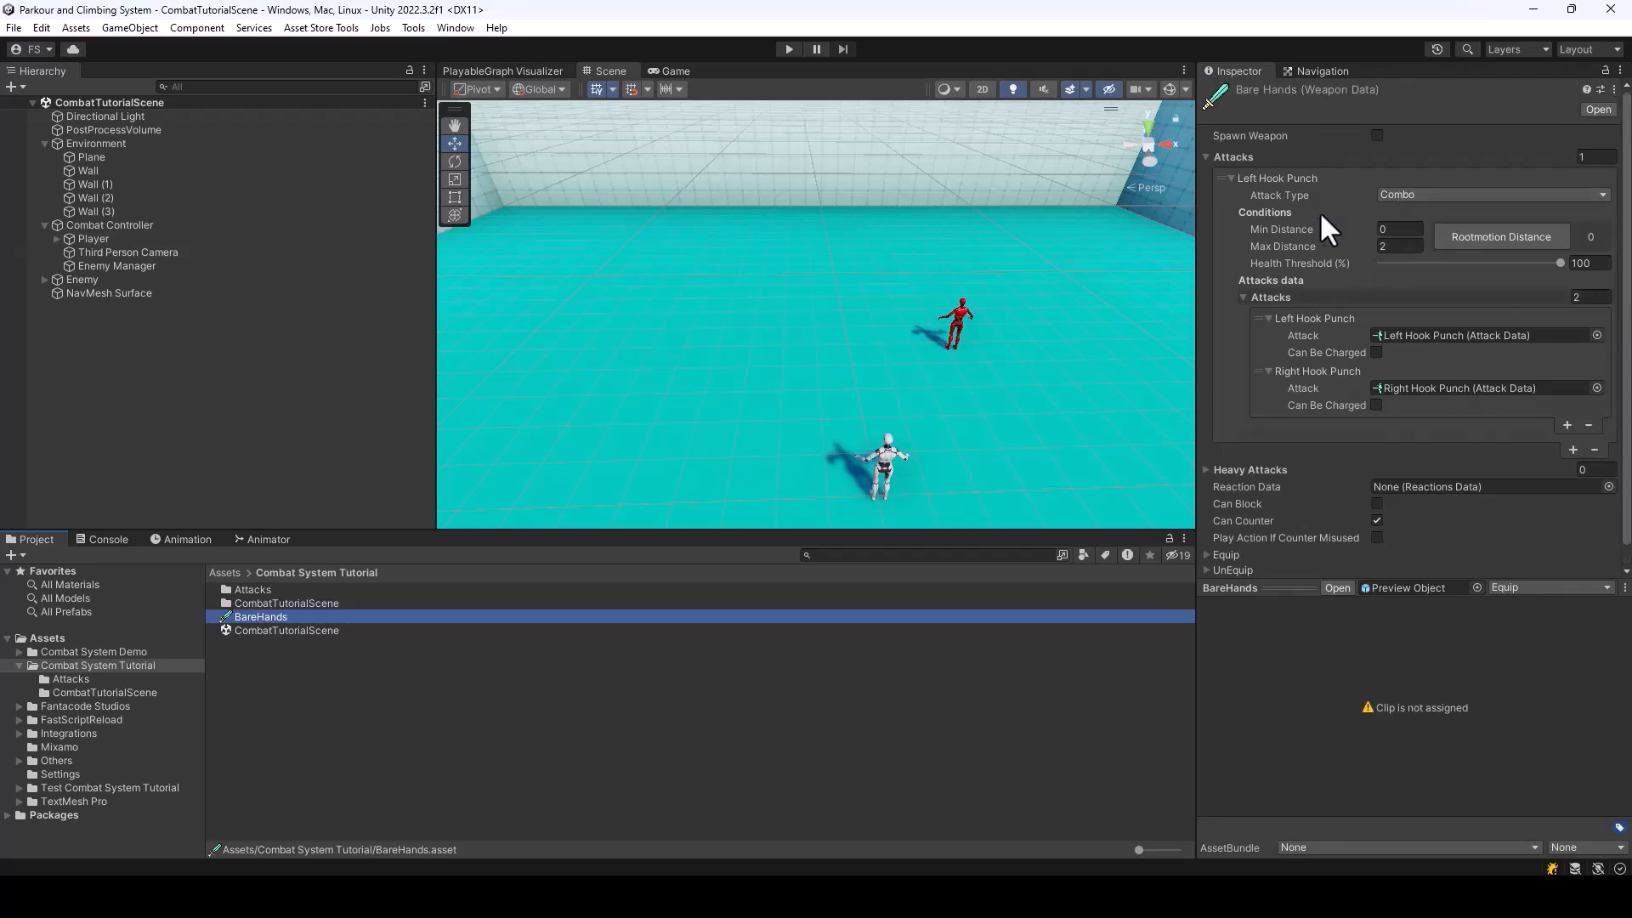
{"action": "scroll", "coordinate": [1334, 242], "scroll_direction": "down", "scroll_amount": 1}
{"action": "scroll", "coordinate": [1445, 281], "scroll_direction": "up", "scroll_amount": 1}
{"action": "mouse_move", "coordinate": [1195, 352]}
{"action": "left_mouse_down"}
{"action": "mouse_move", "coordinate": [1151, 342]}
{"action": "mouse_move", "coordinate": [1169, 344]}
{"action": "left_mouse_up"}
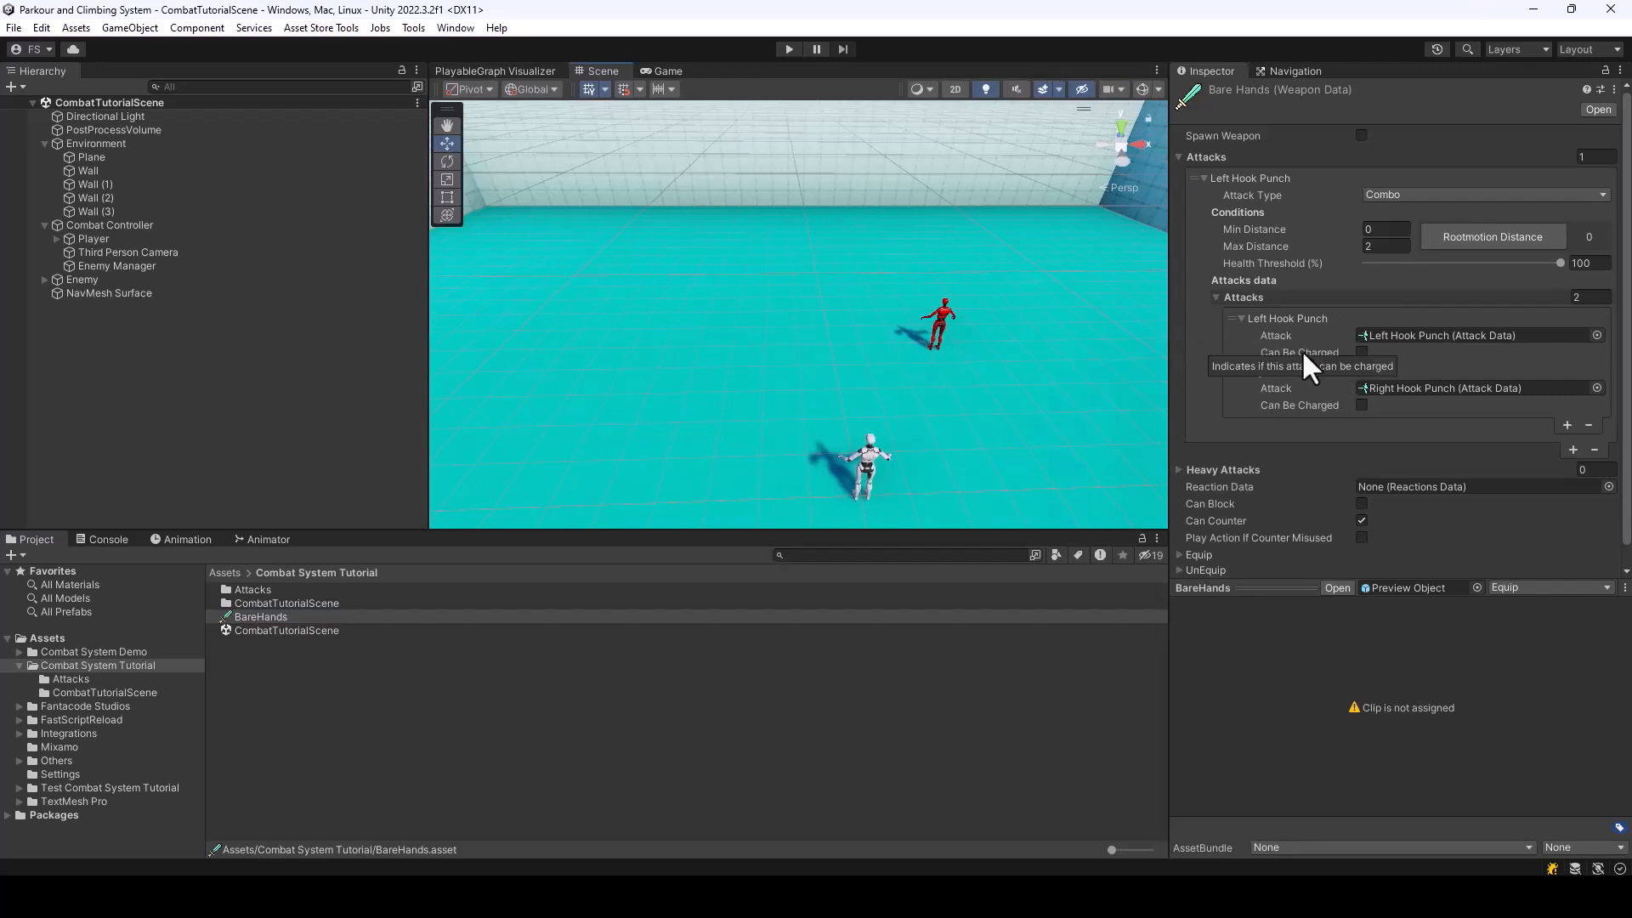
Toggle Can Be Charged on and back off for the Left Hook Punch and Right Hook Punch in BareHands
{"action": "left_click", "coordinate": [1362, 352]}
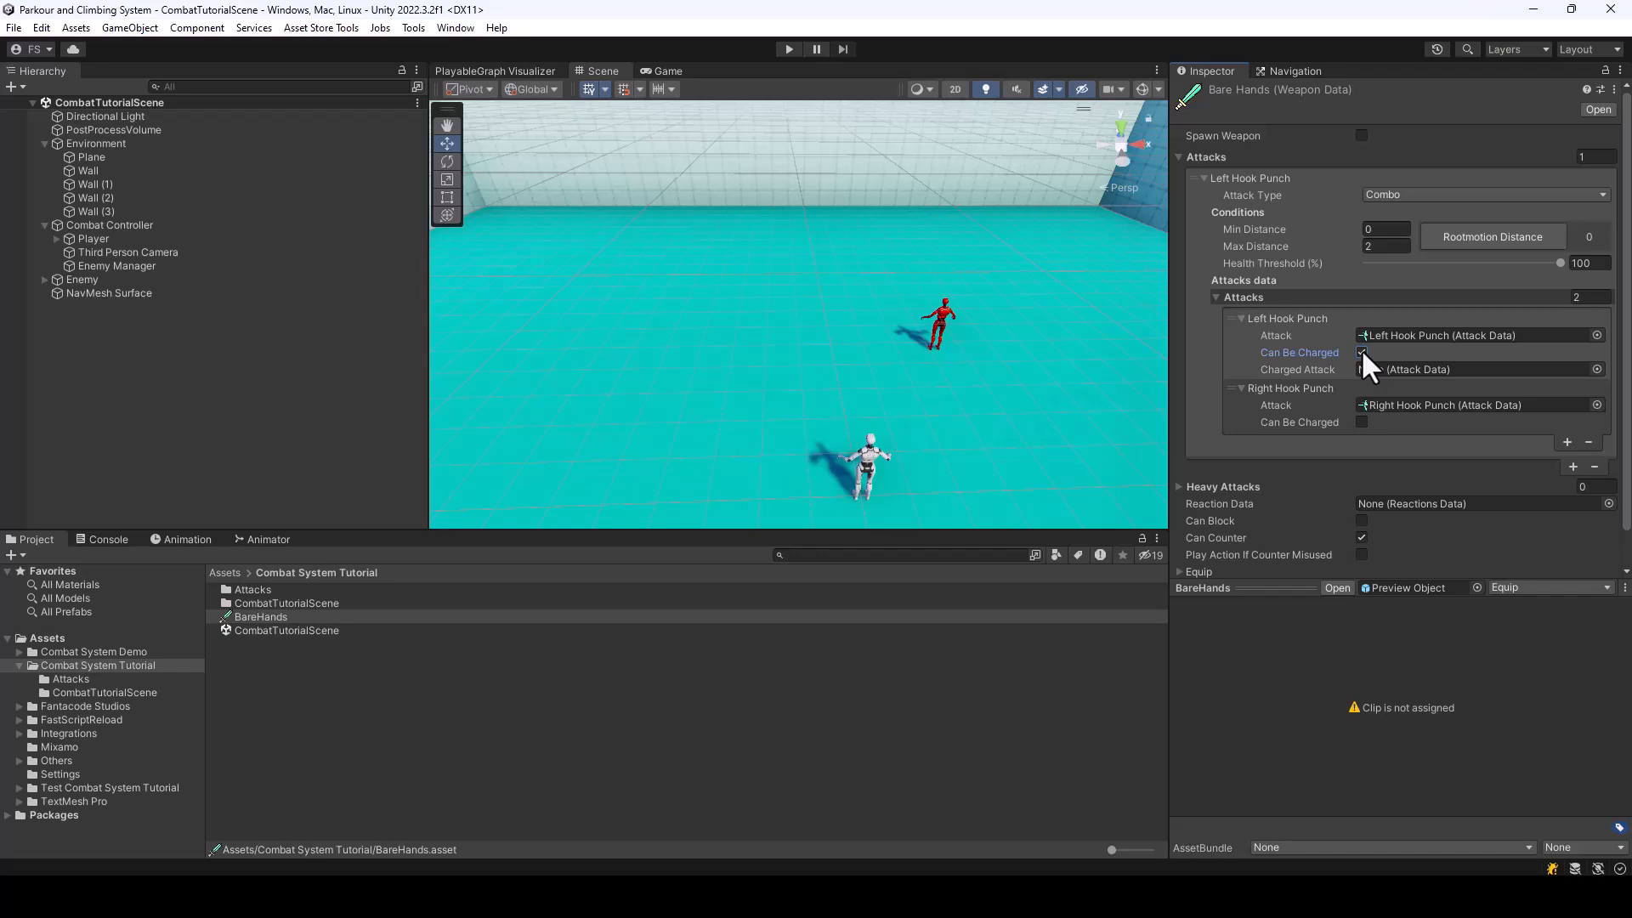
{"action": "left_click", "coordinate": [1361, 352]}
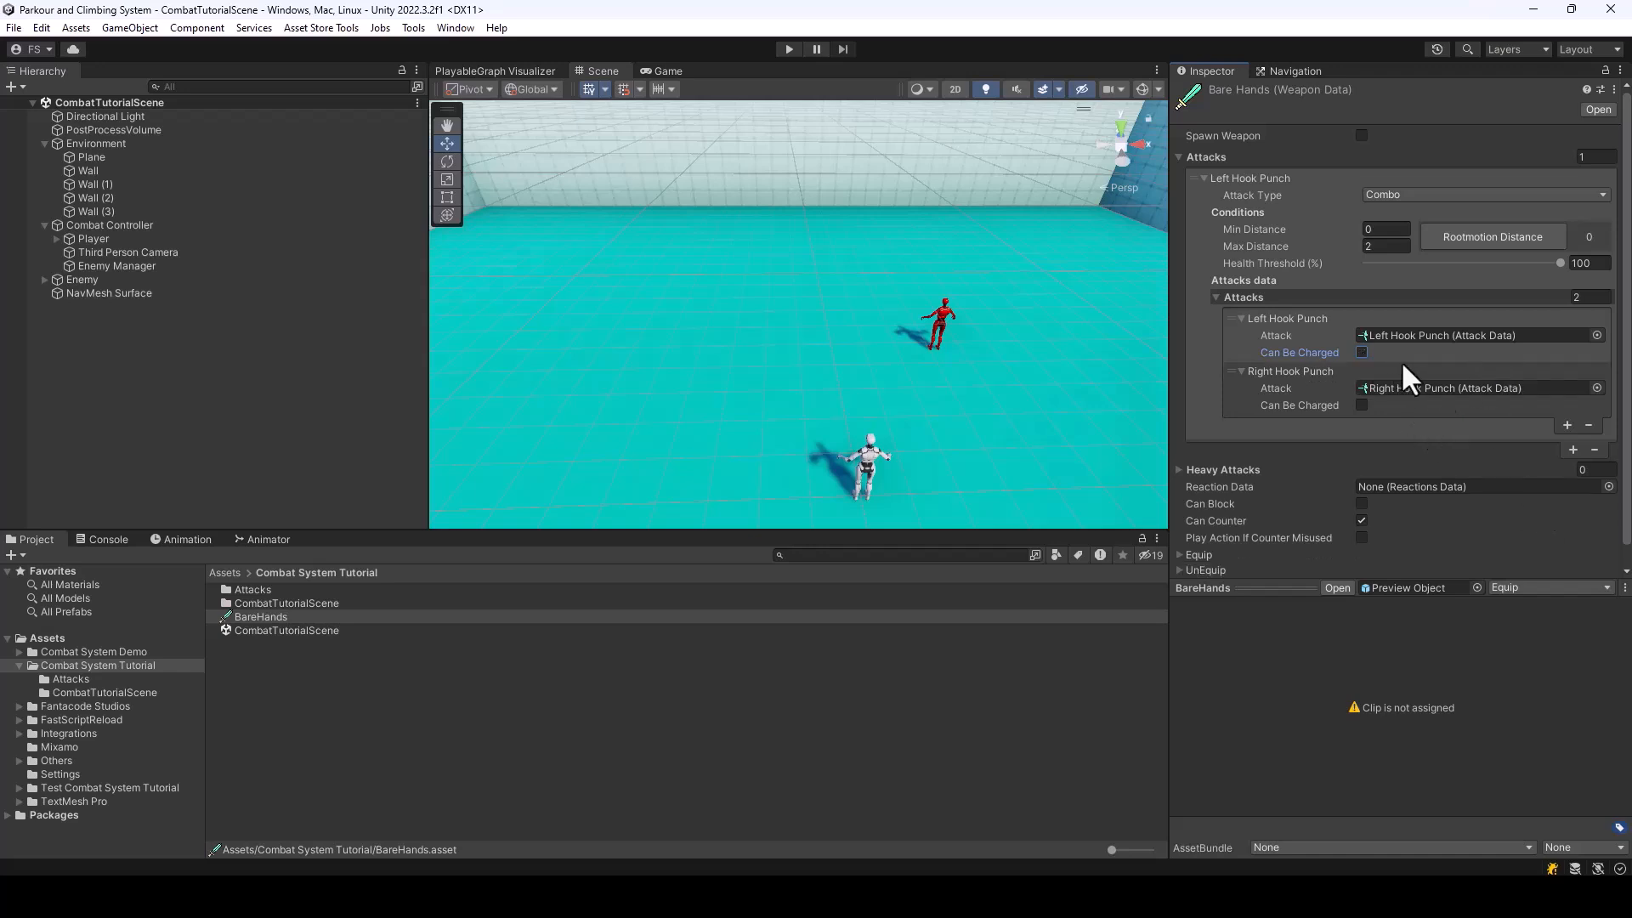
{"action": "left_click", "coordinate": [1361, 405]}
{"action": "left_click", "coordinate": [1361, 405]}
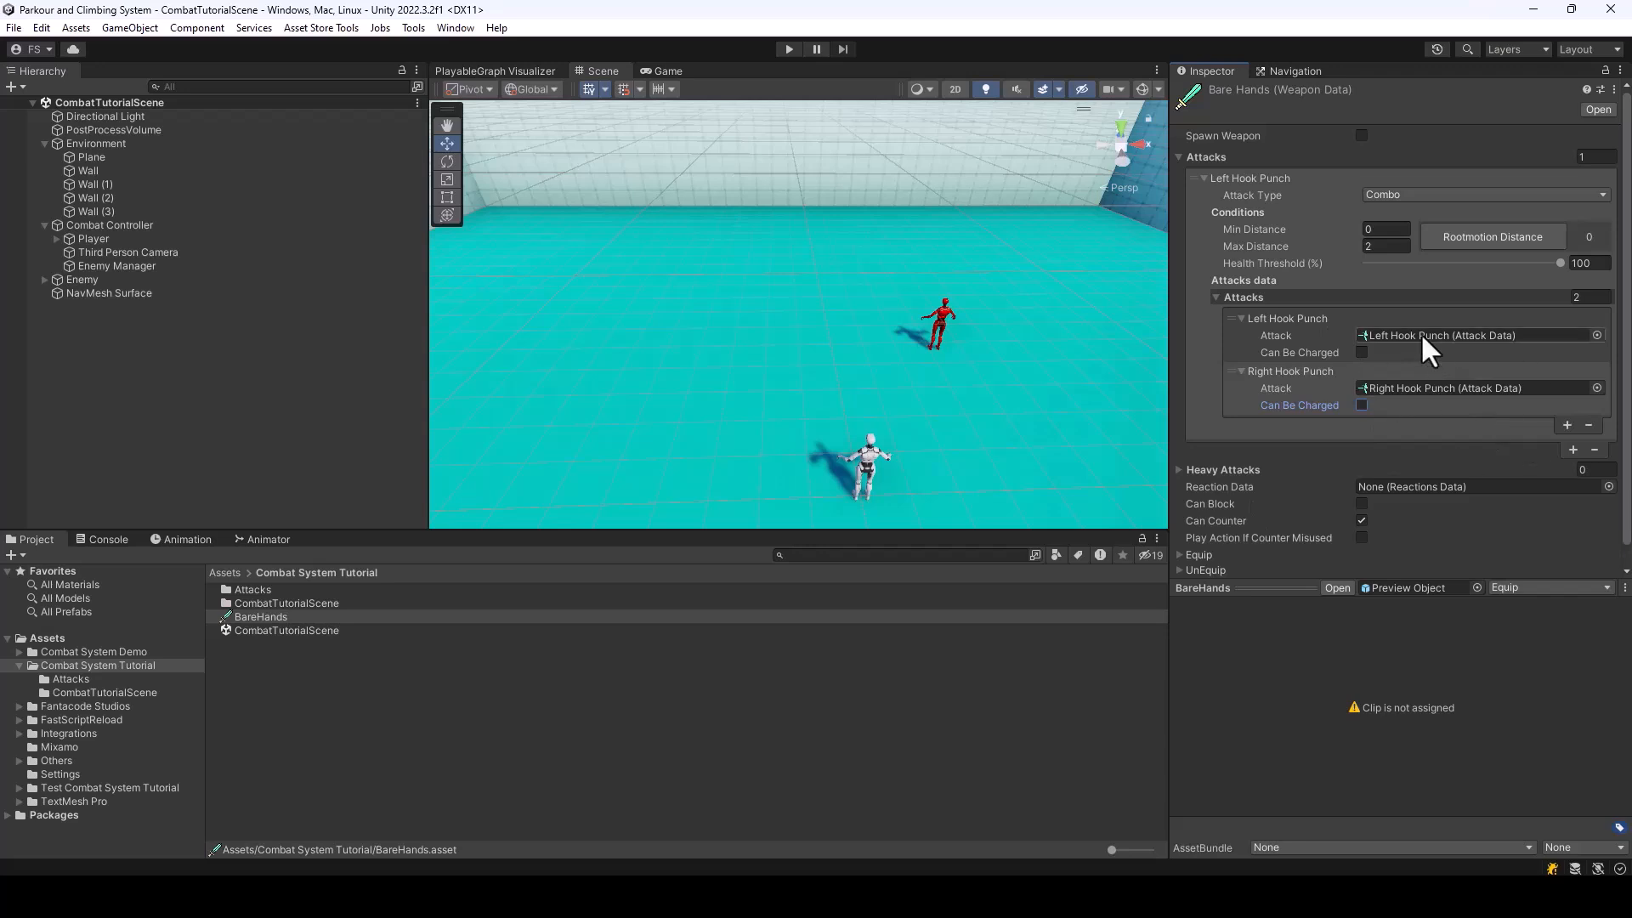
{"action": "left_click", "coordinate": [1362, 352]}
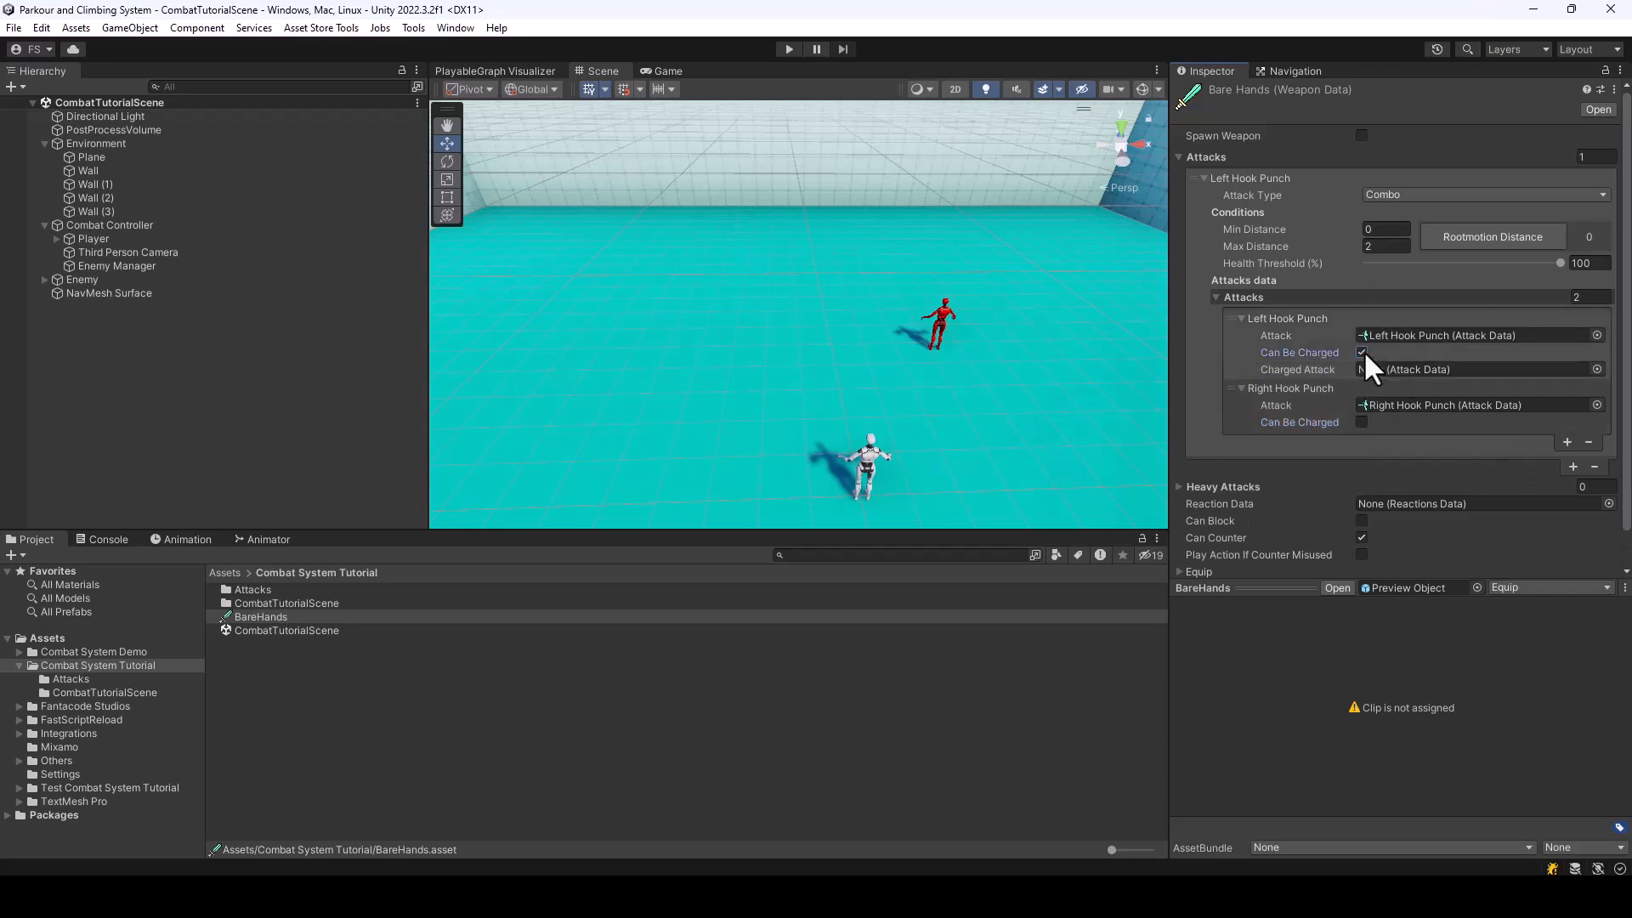
{"action": "left_click", "coordinate": [1361, 351]}
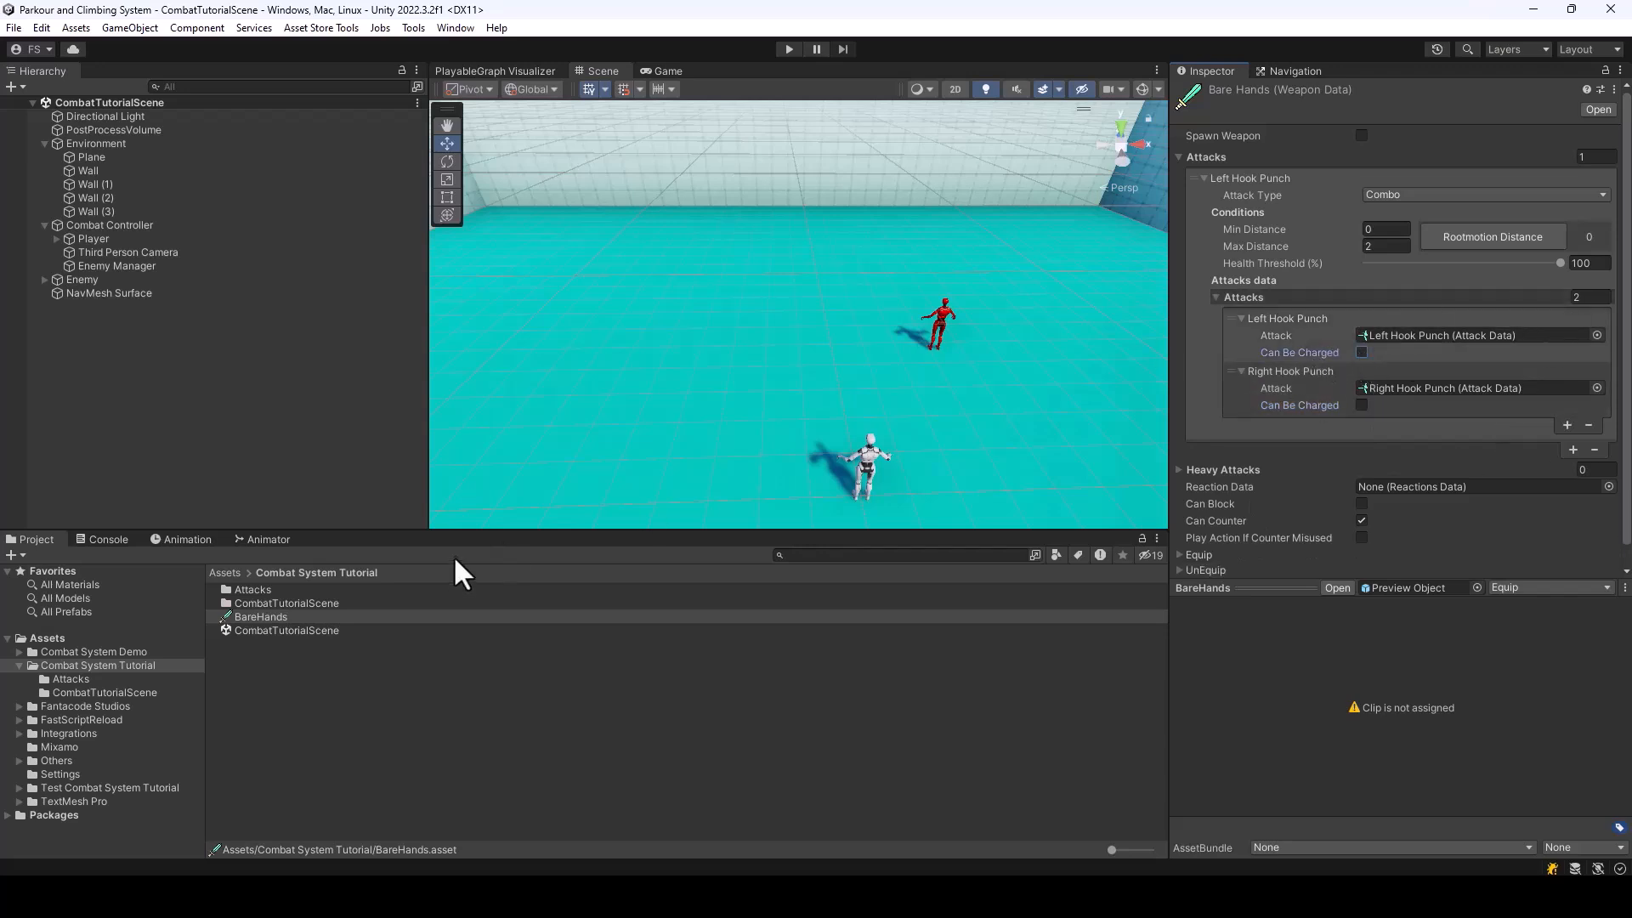
Create a new Combat System attack asset named Right Low Kick in the Attacks folder
{"action": "double_click", "coordinate": [255, 591]}
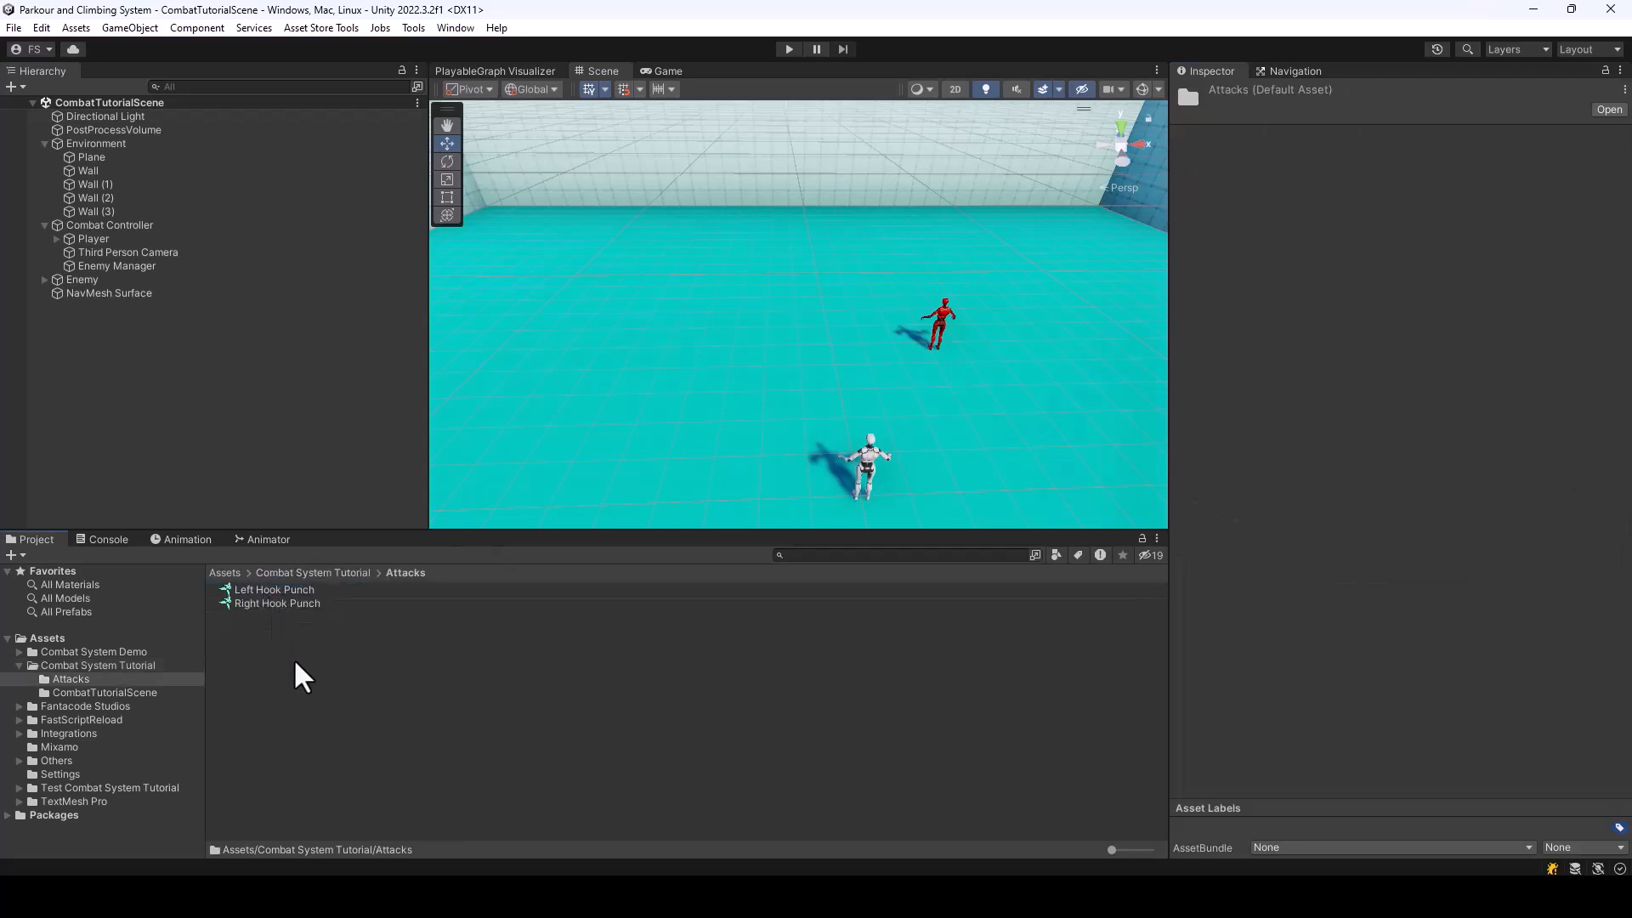
{"action": "right_click", "coordinate": [267, 643]}
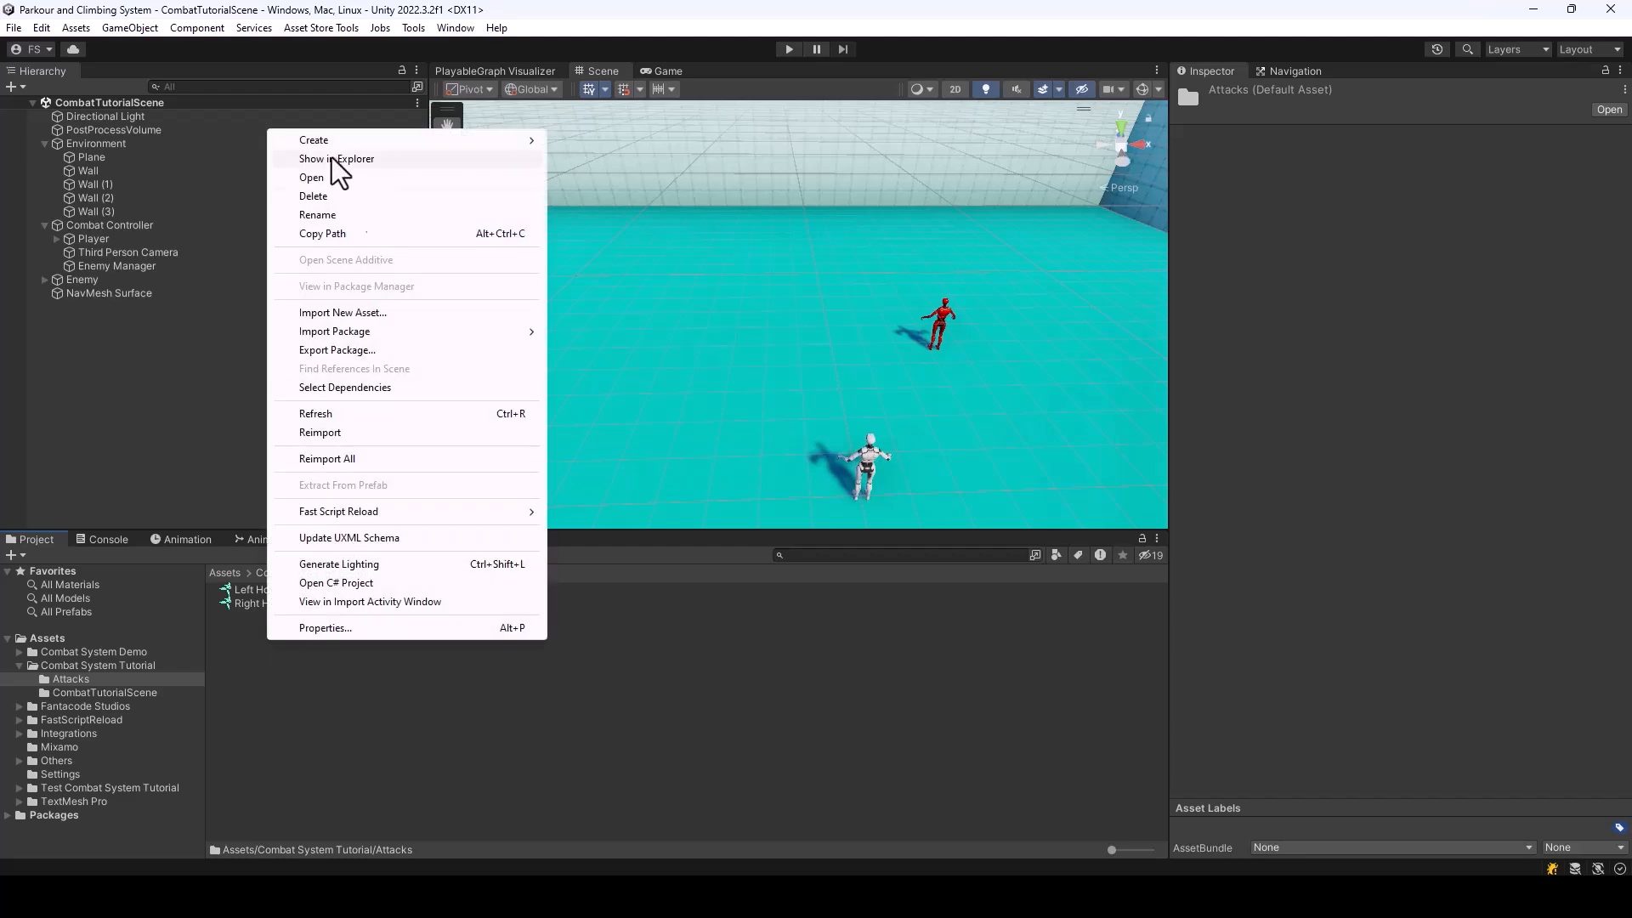
{"action": "mouse_move", "coordinate": [331, 141]}
{"action": "mouse_move", "coordinate": [660, 20]}
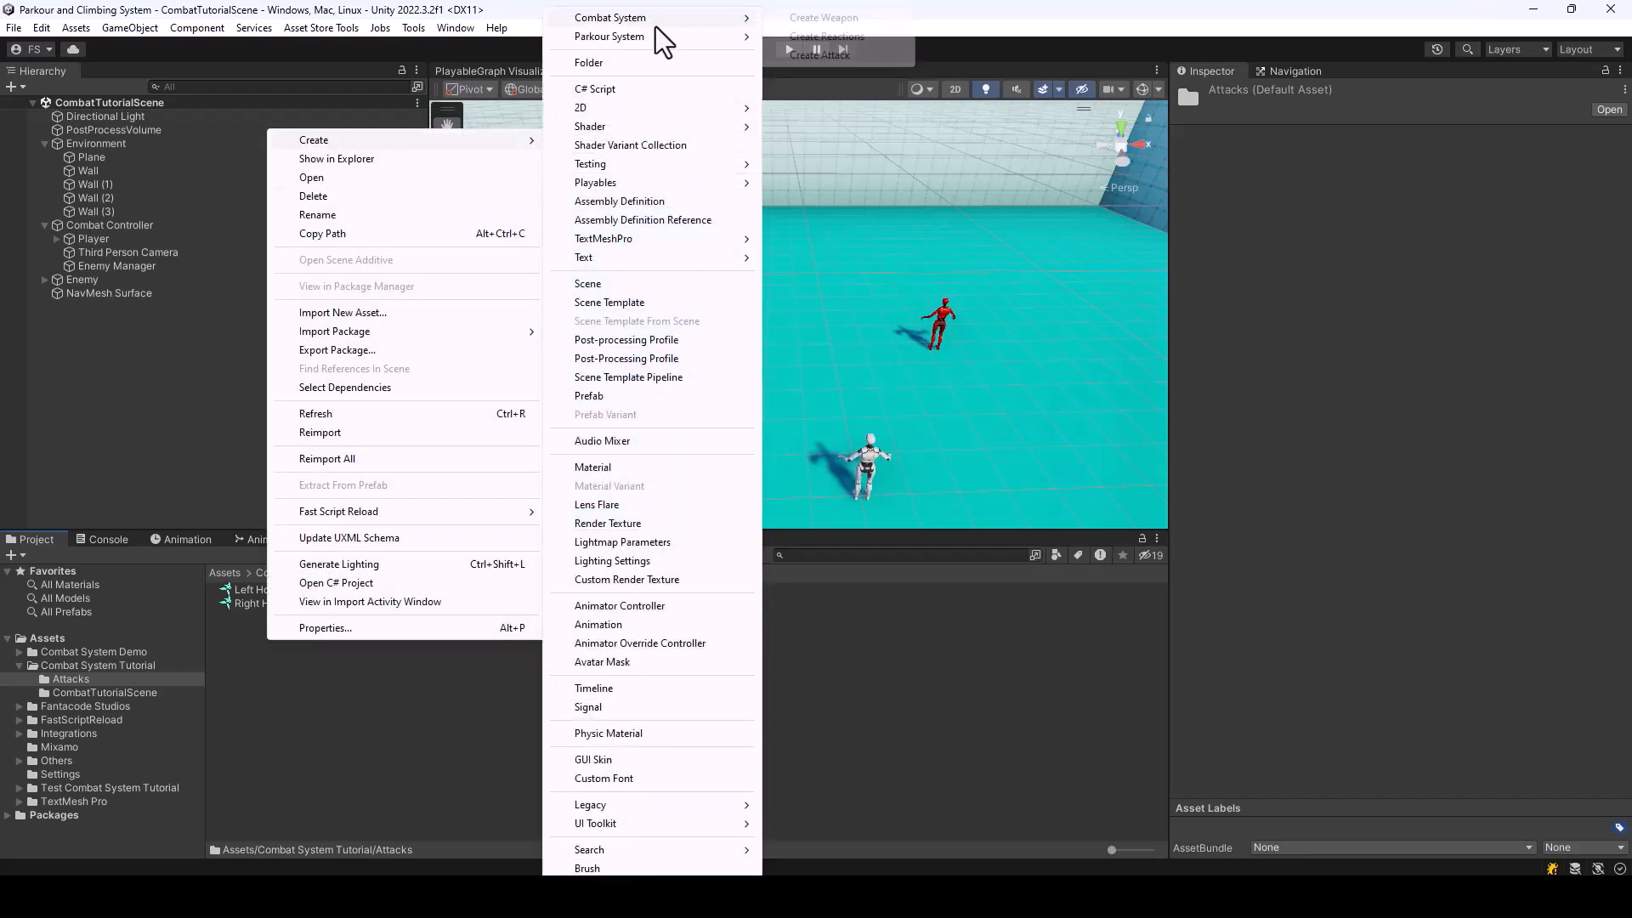
{"action": "left_click", "coordinate": [821, 55]}
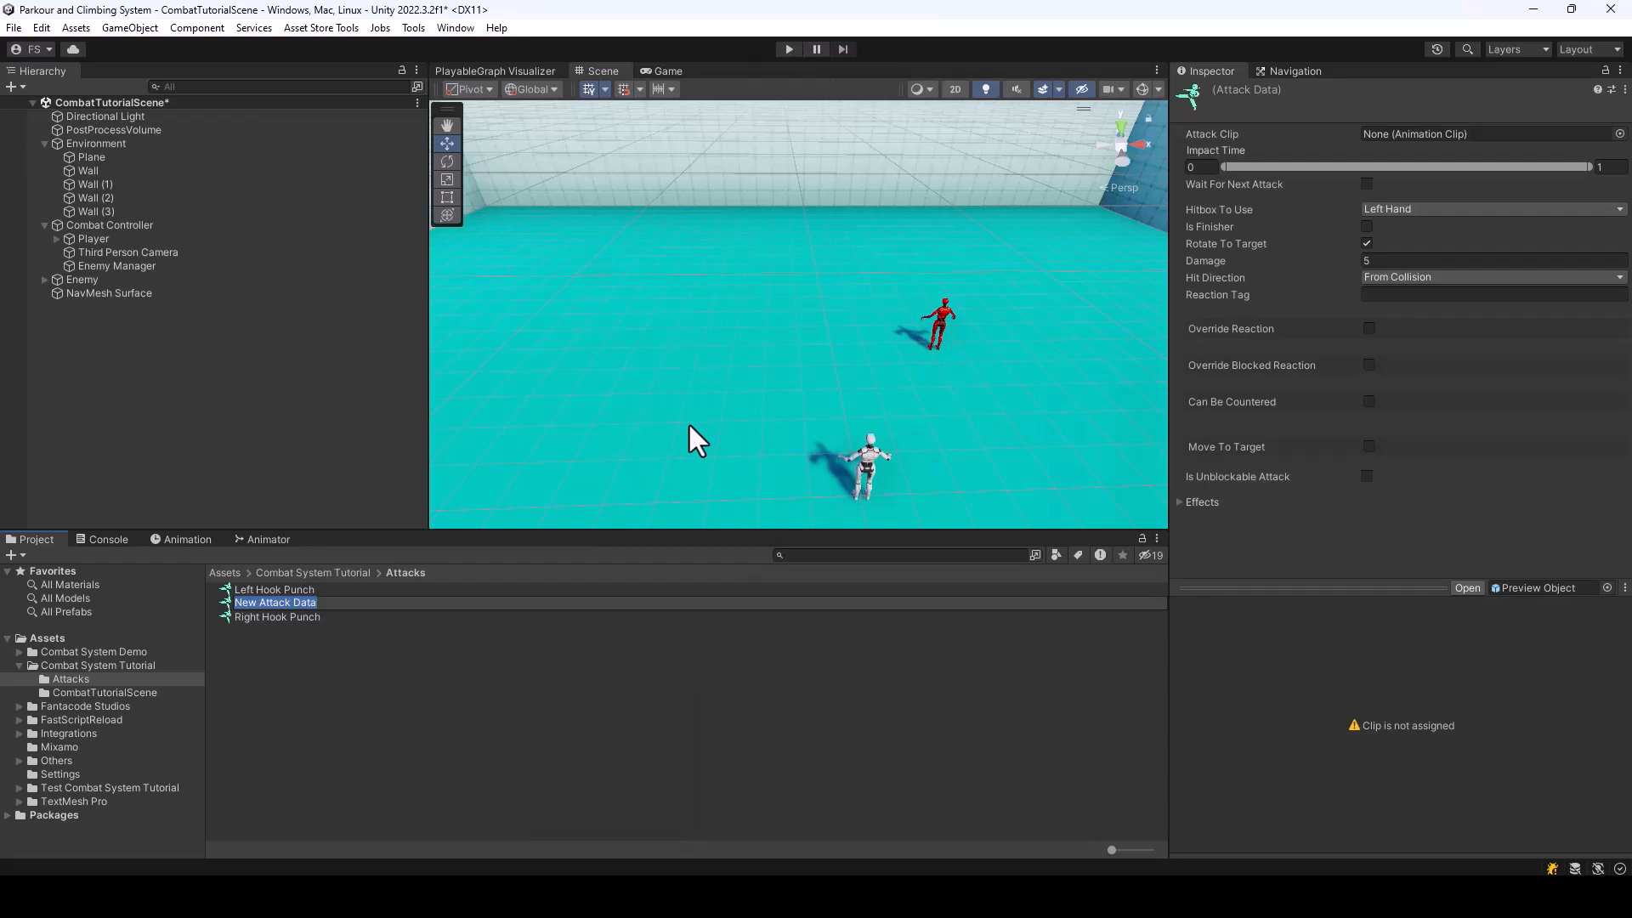
{"action": "type", "text": "Right Low Kick"}
{"action": "key", "text": "Return"}
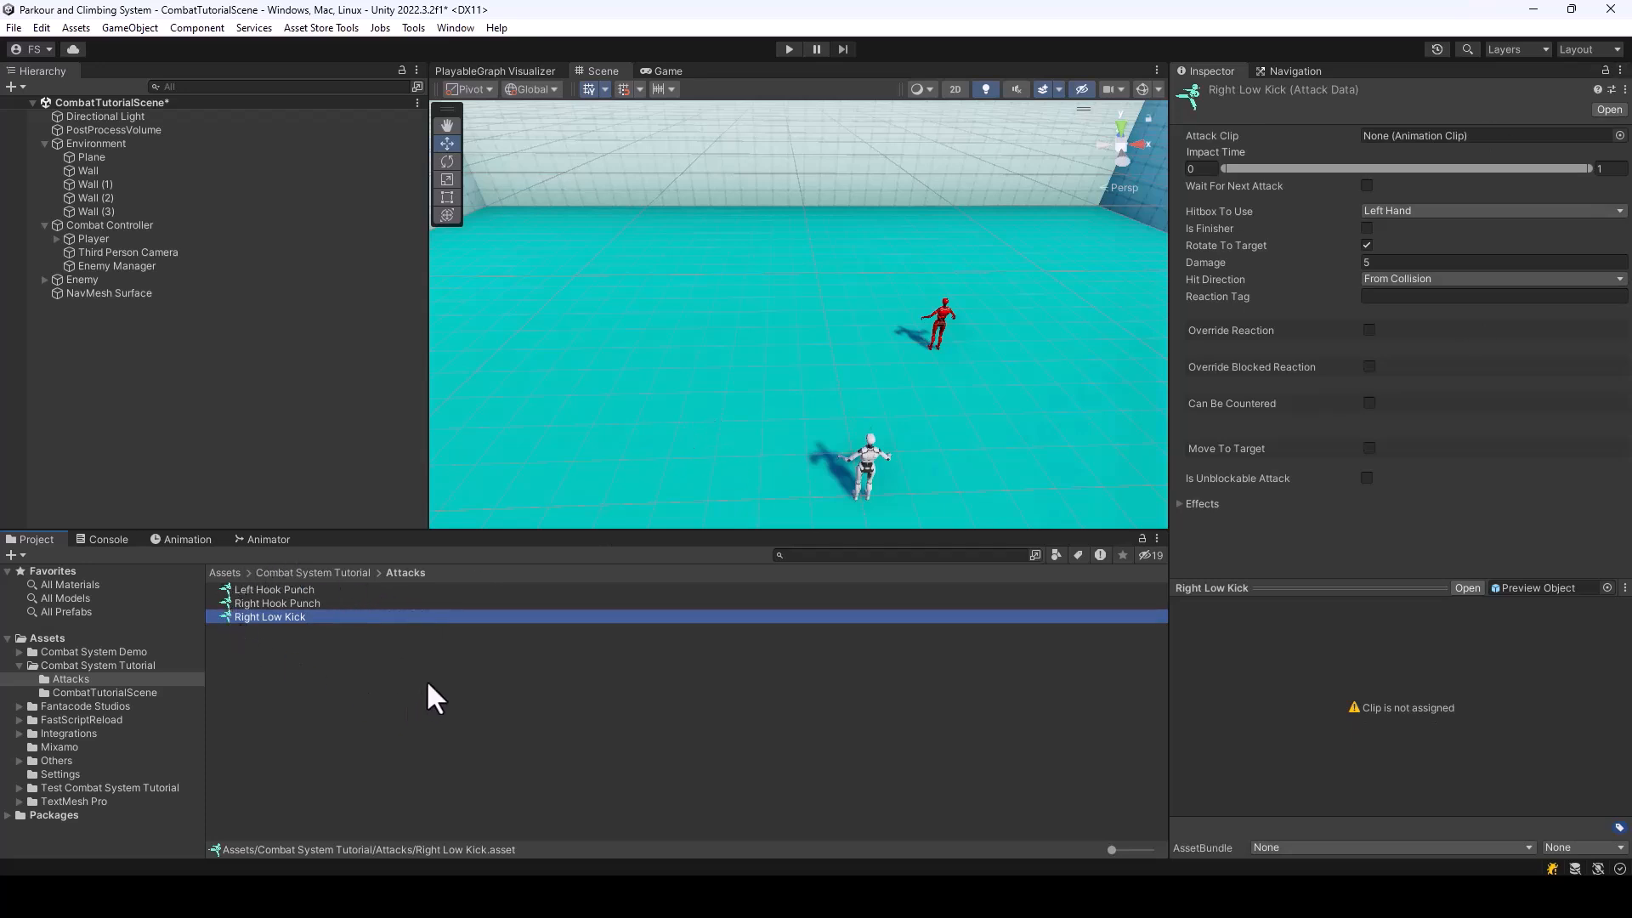
Assign KB_m_LowKickRound_R as the Attack Clip of Right Low Kick and preview the kick animation
{"action": "left_click", "coordinate": [1421, 136]}
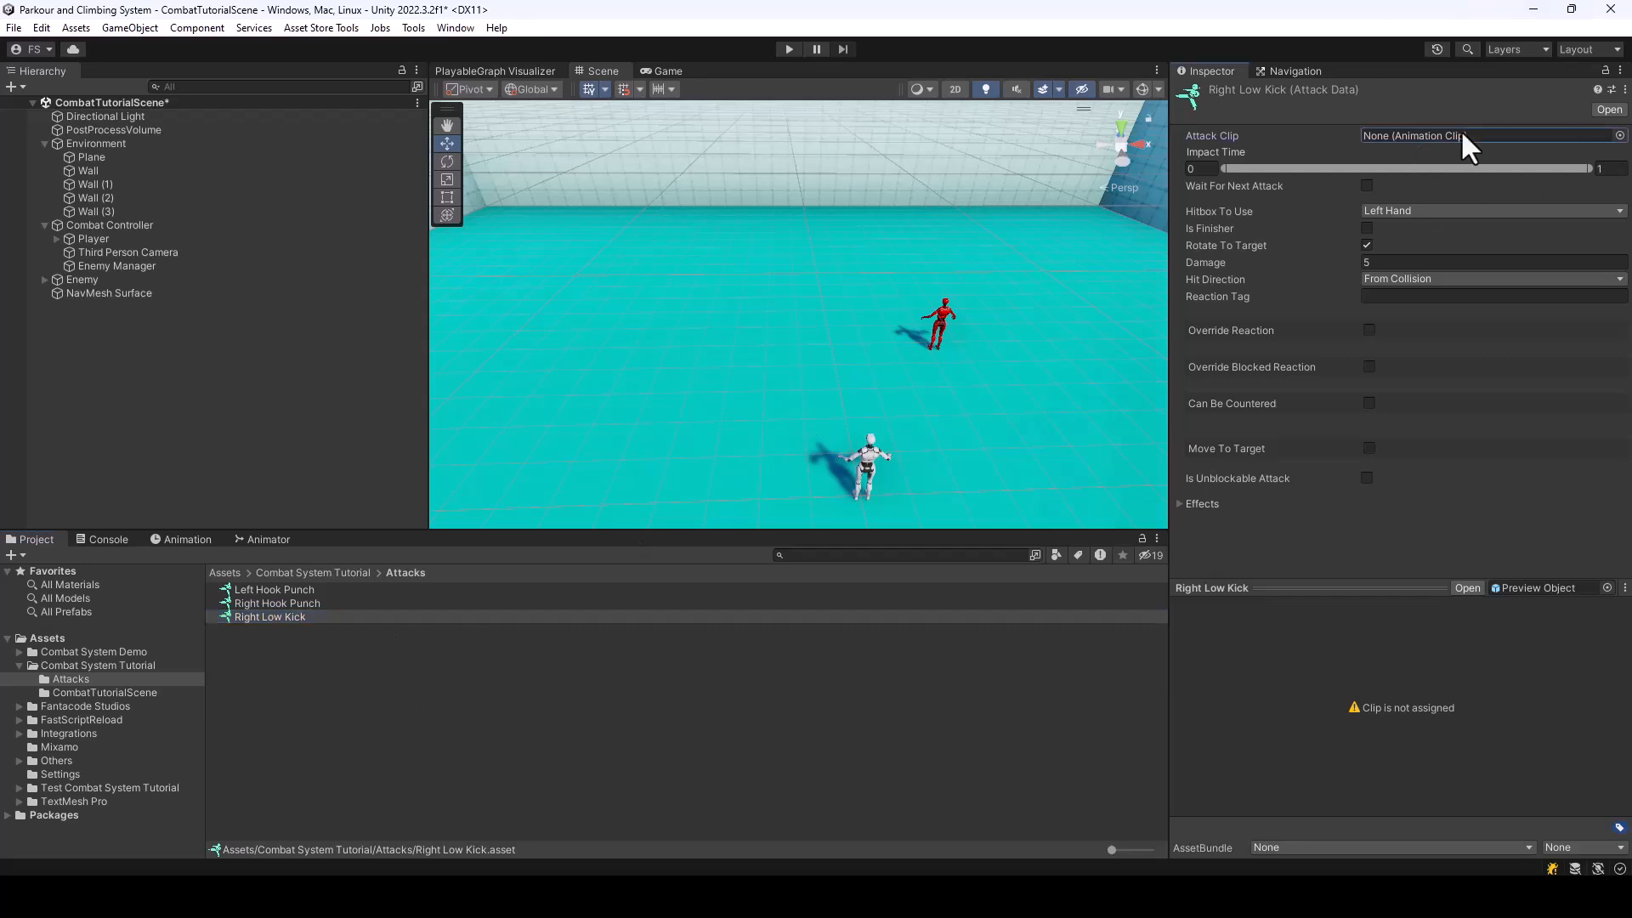
{"action": "left_click", "coordinate": [1621, 136]}
{"action": "type", "text": "LowKic"}
{"action": "left_click", "coordinate": [1186, 244]}
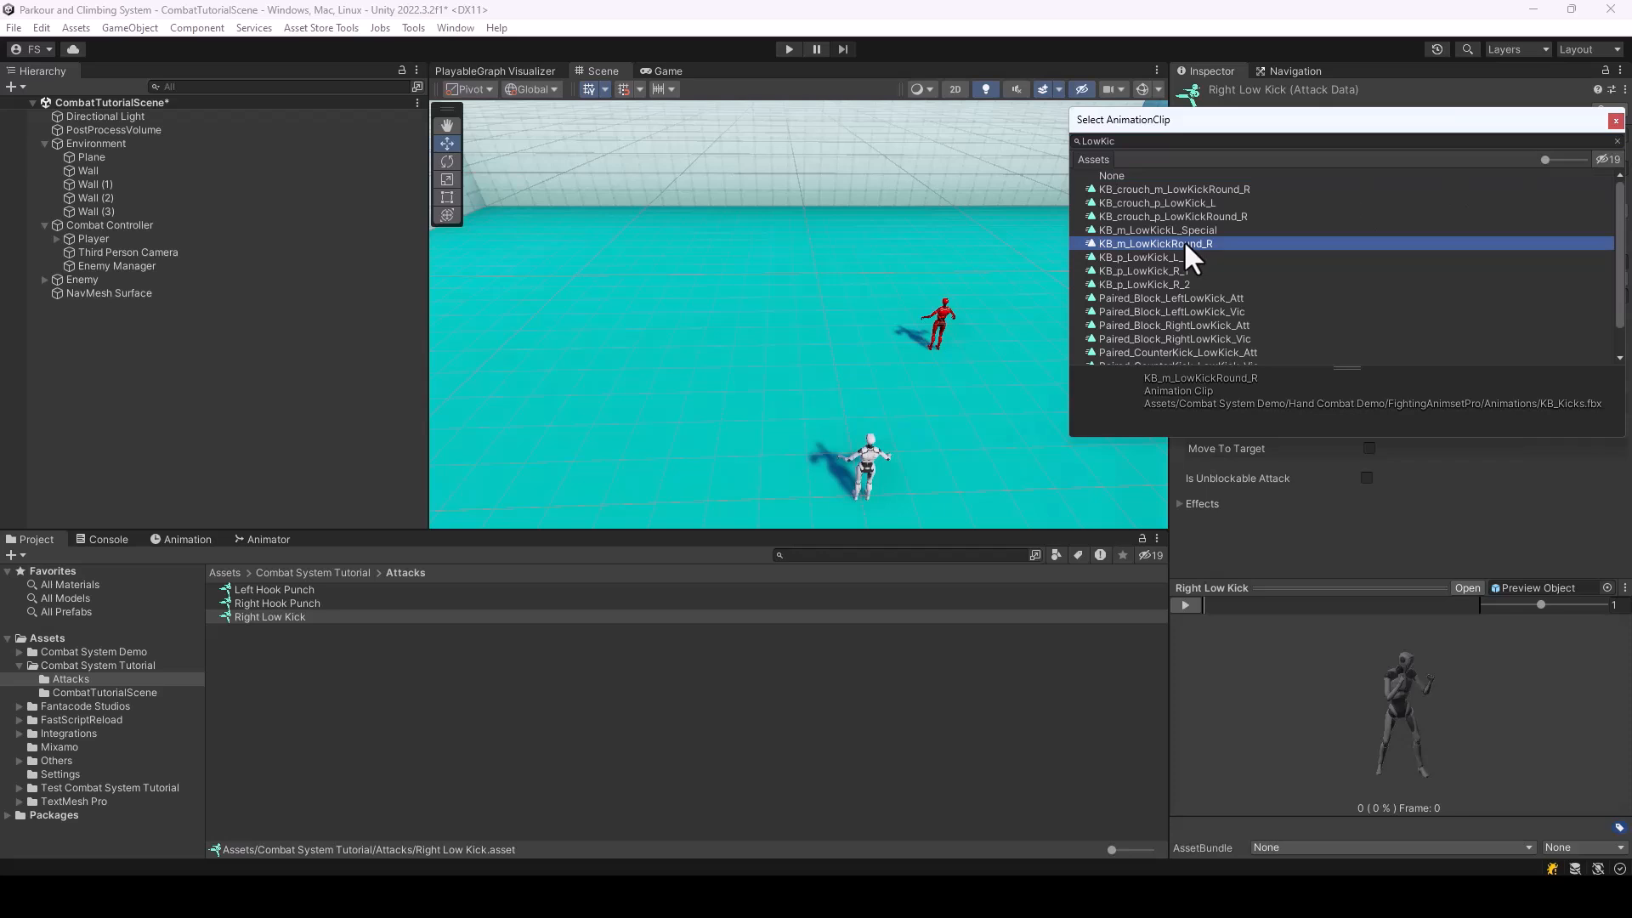
{"action": "double_click", "coordinate": [1183, 242]}
{"action": "left_click_drag", "start_coordinate": [1208, 604], "coordinate": [1406, 628]}
{"action": "left_click", "coordinate": [1191, 607]}
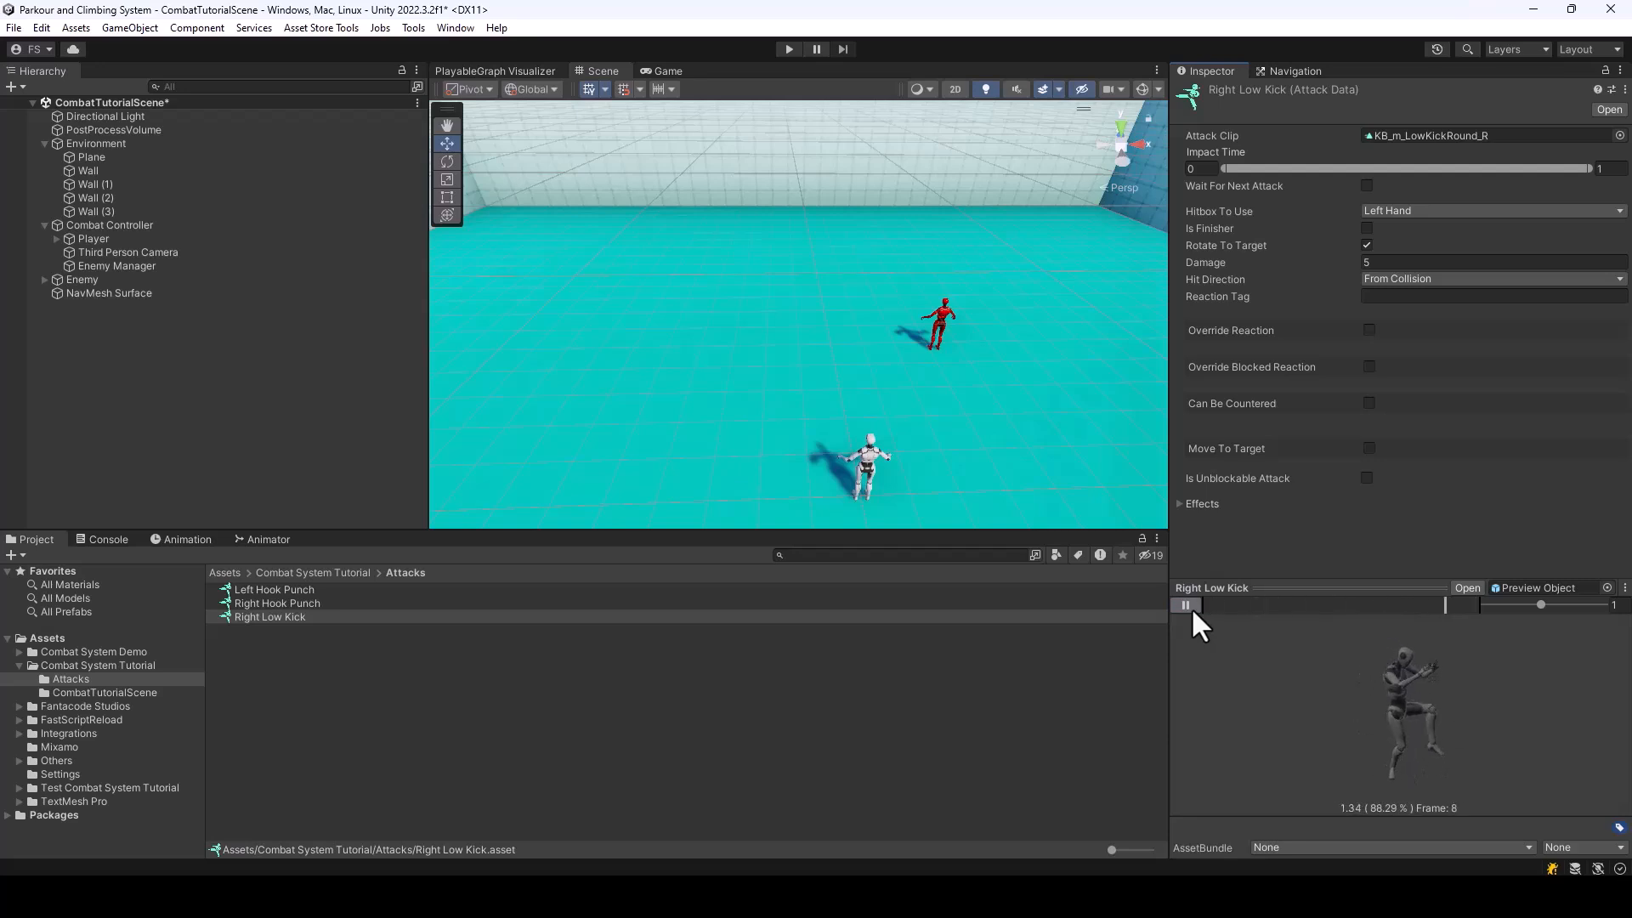
{"action": "left_click", "coordinate": [1191, 607]}
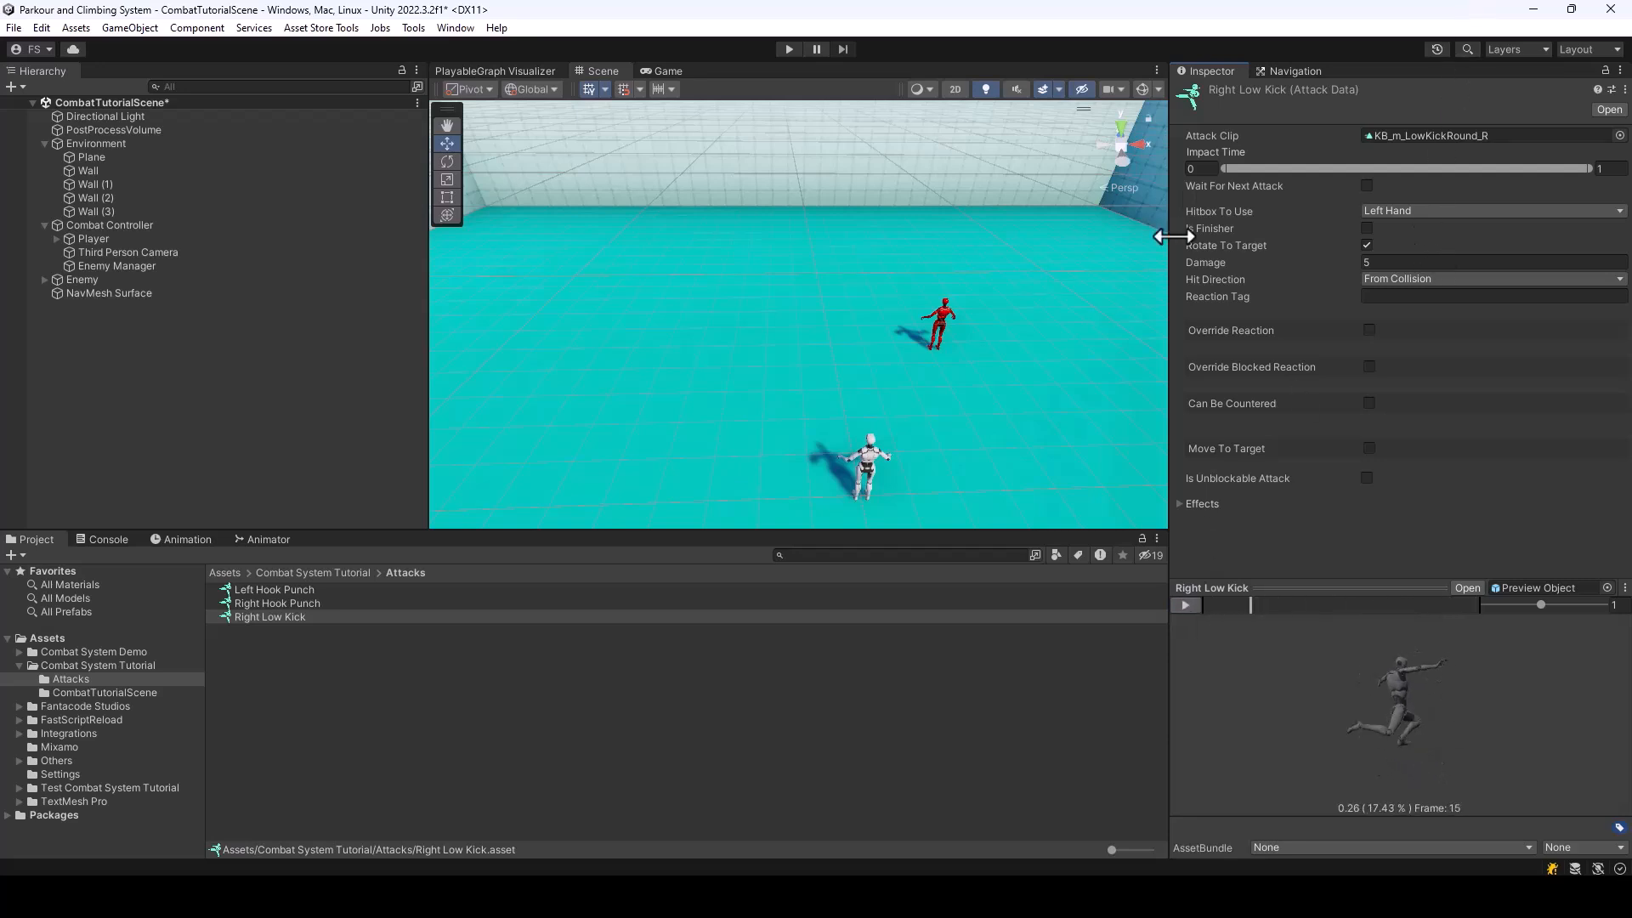
{"action": "left_click_drag", "start_coordinate": [1251, 605], "coordinate": [1310, 605]}
Set the Right Low Kick's Hitbox To Use to Right Foot and its Damage to 10
{"action": "left_click", "coordinate": [1389, 209]}
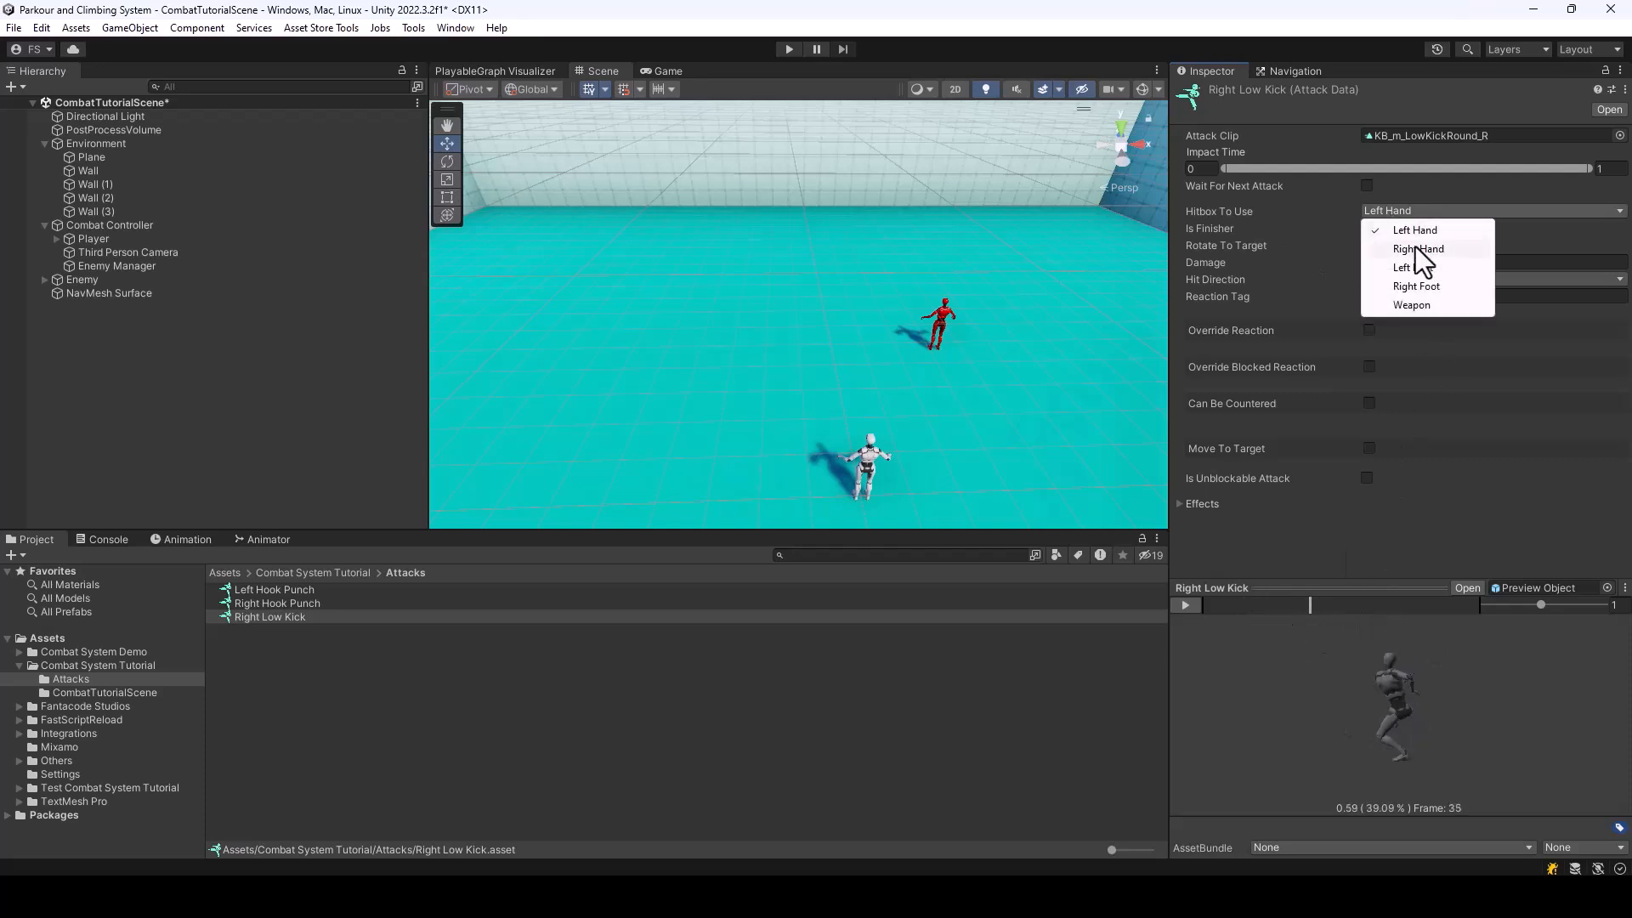
{"action": "left_click", "coordinate": [1428, 285]}
{"action": "left_click_drag", "start_coordinate": [1307, 604], "coordinate": [1412, 624]}
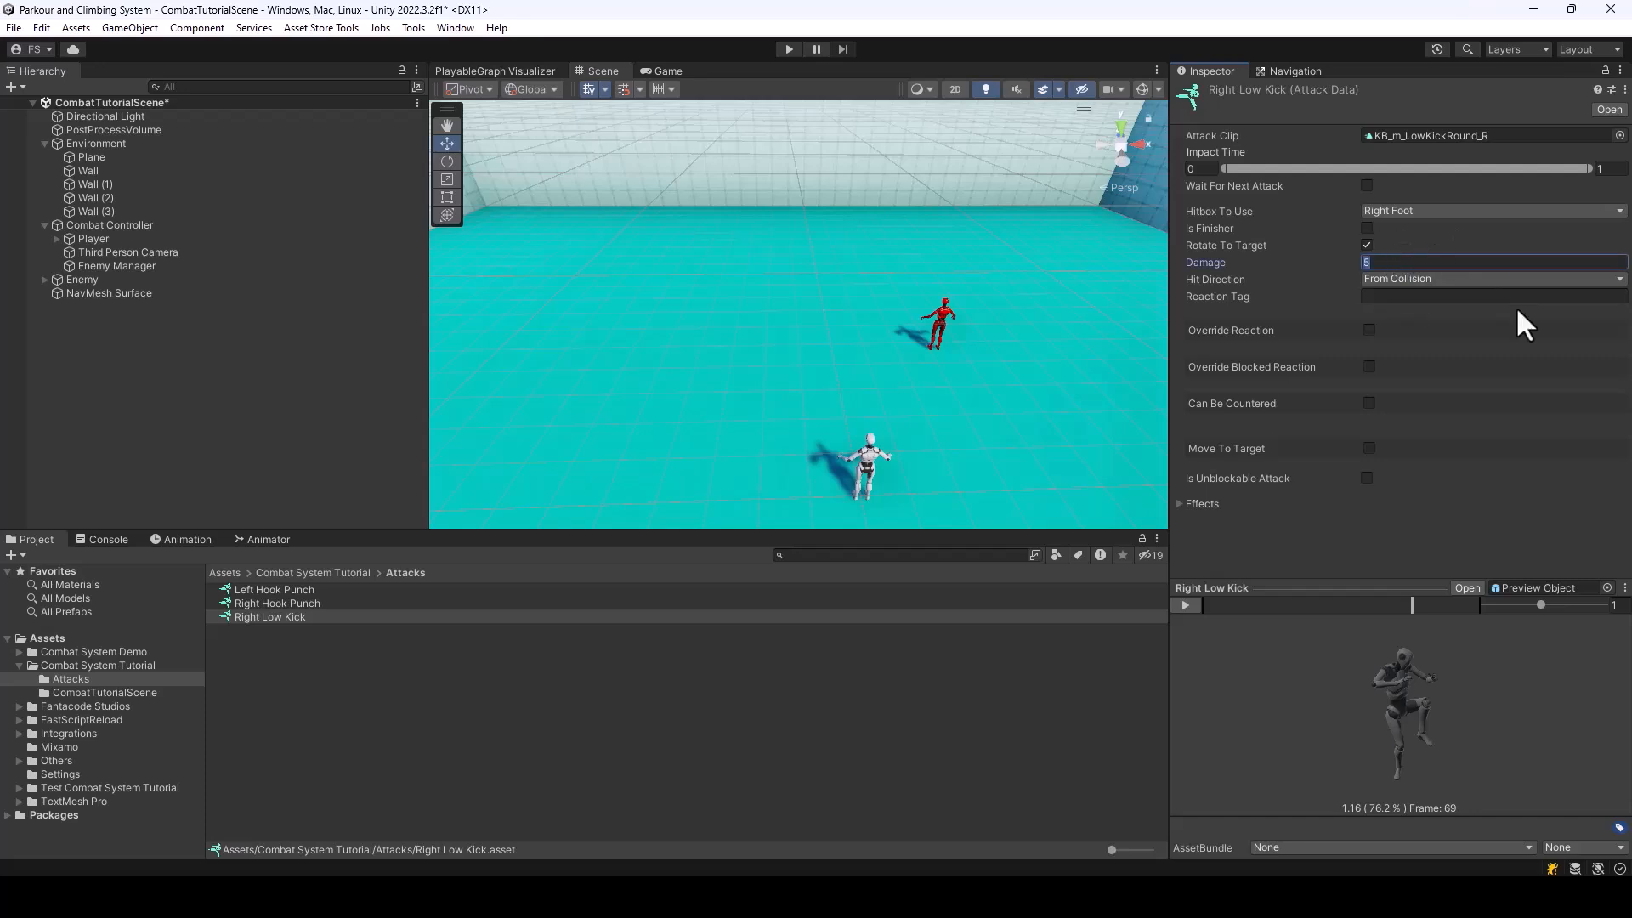
{"action": "type", "text": "10"}
Enable Override Reaction for Right Low Kick and assign KB_LowKO_R as the reaction's Animation Clip
{"action": "left_click", "coordinate": [1369, 331]}
{"action": "scroll", "coordinate": [1628, 412], "scroll_direction": "down", "scroll_amount": 1}
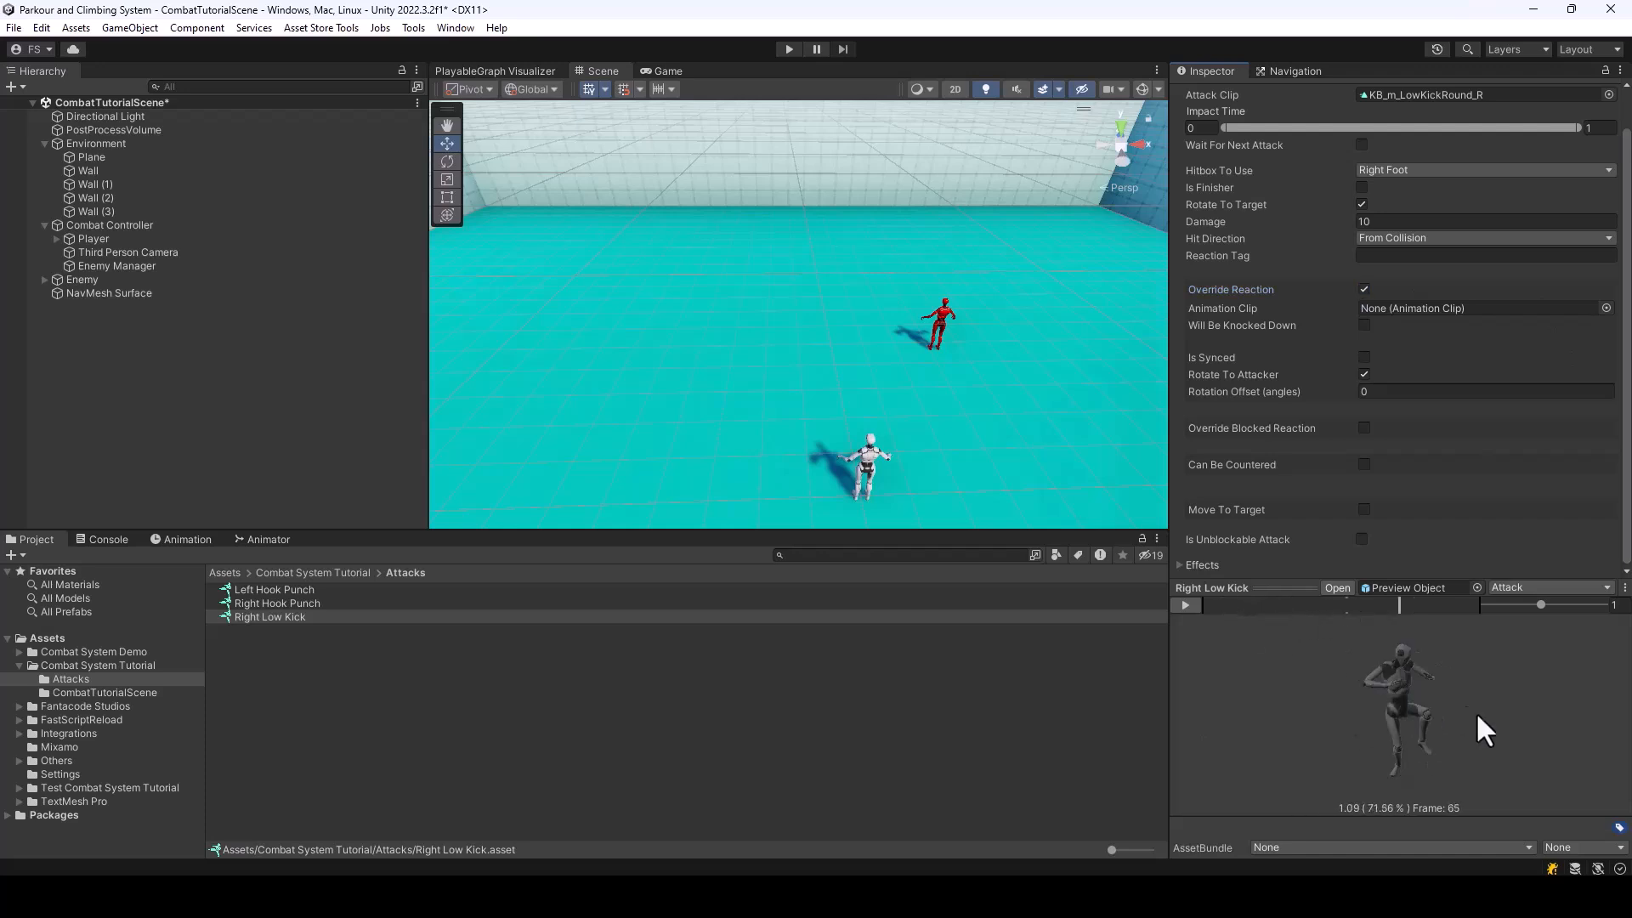
{"action": "left_click", "coordinate": [1605, 308]}
{"action": "type", "text": "KO"}
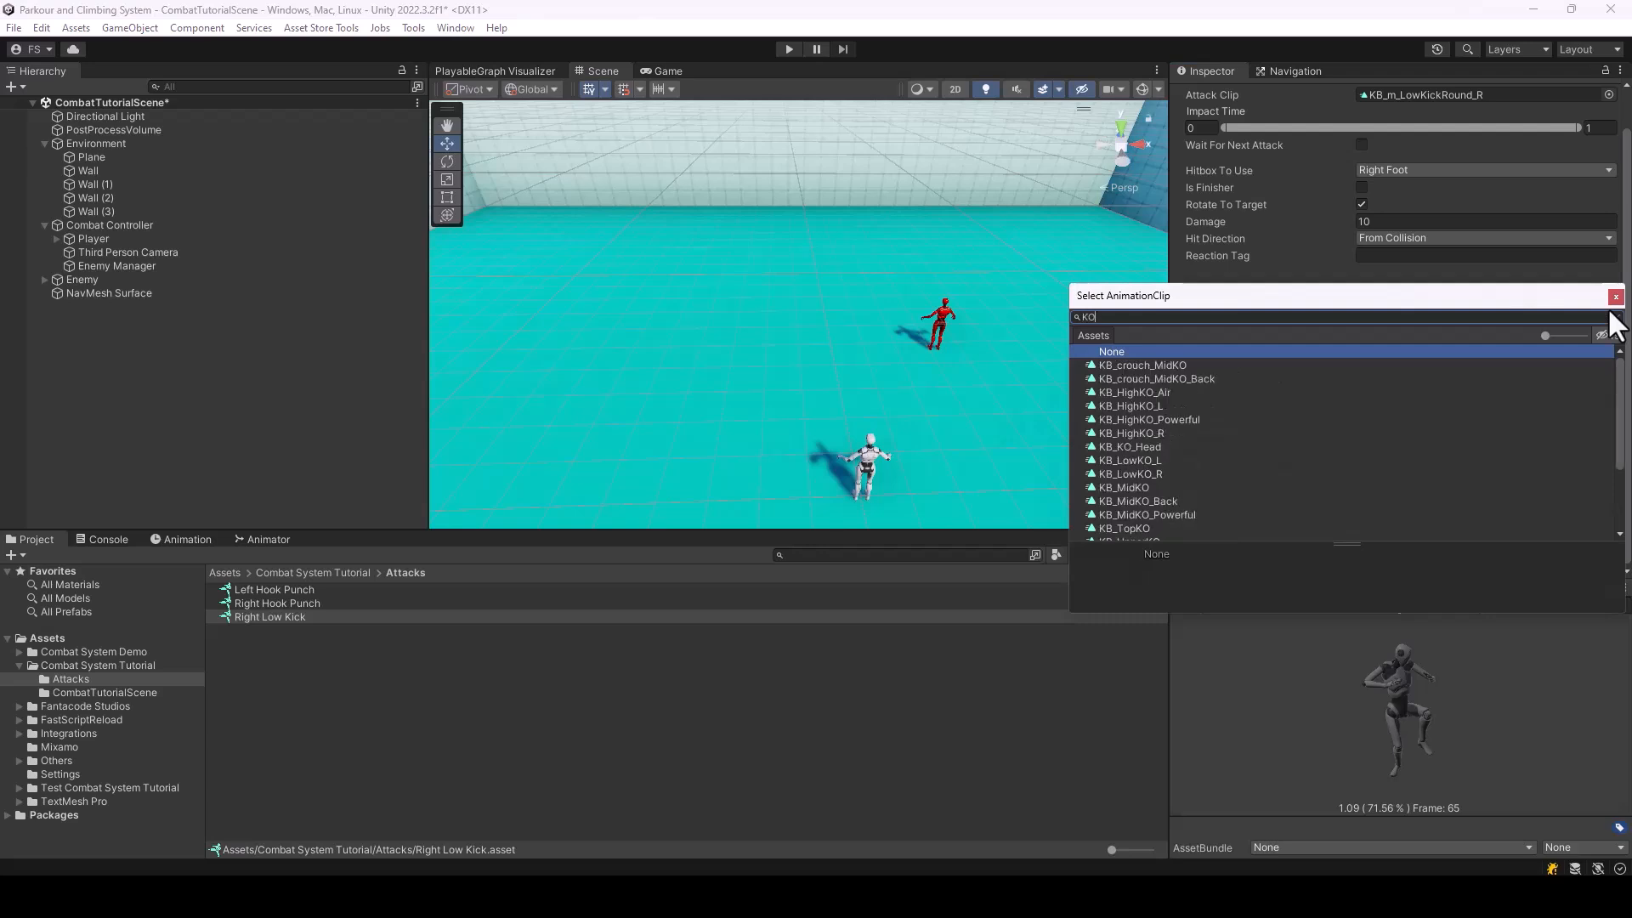
{"action": "left_click", "coordinate": [1141, 474]}
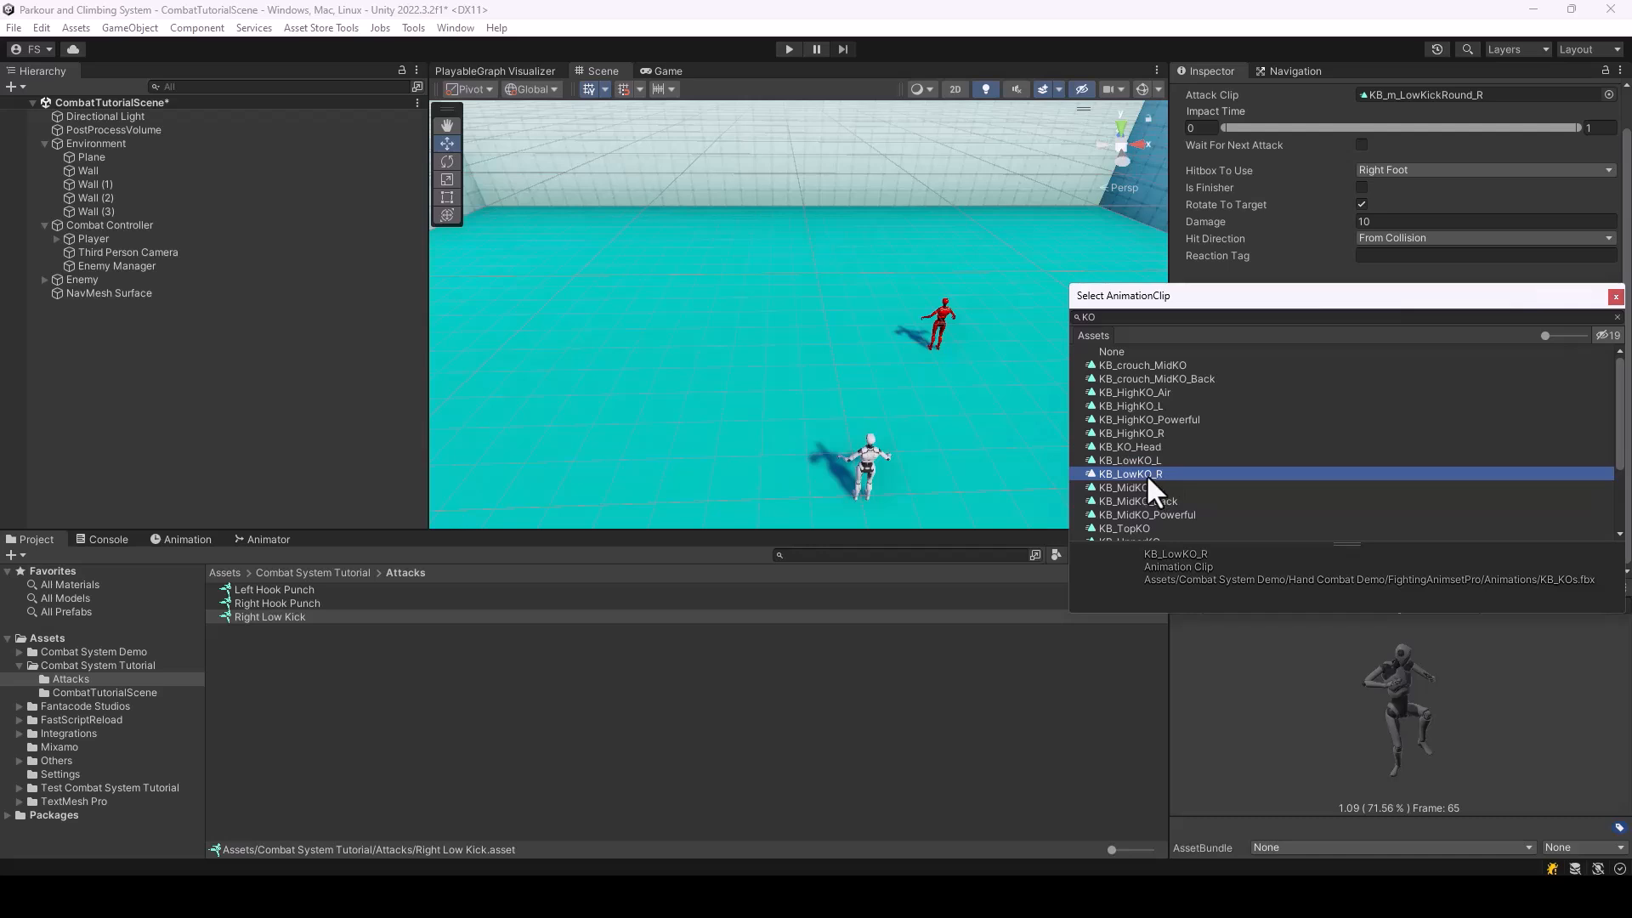
{"action": "double_click", "coordinate": [1146, 473]}
Preview the Right Low Kick's reaction animation and inspect the options that Will Be Knocked Down offers
{"action": "left_click", "coordinate": [1526, 585]}
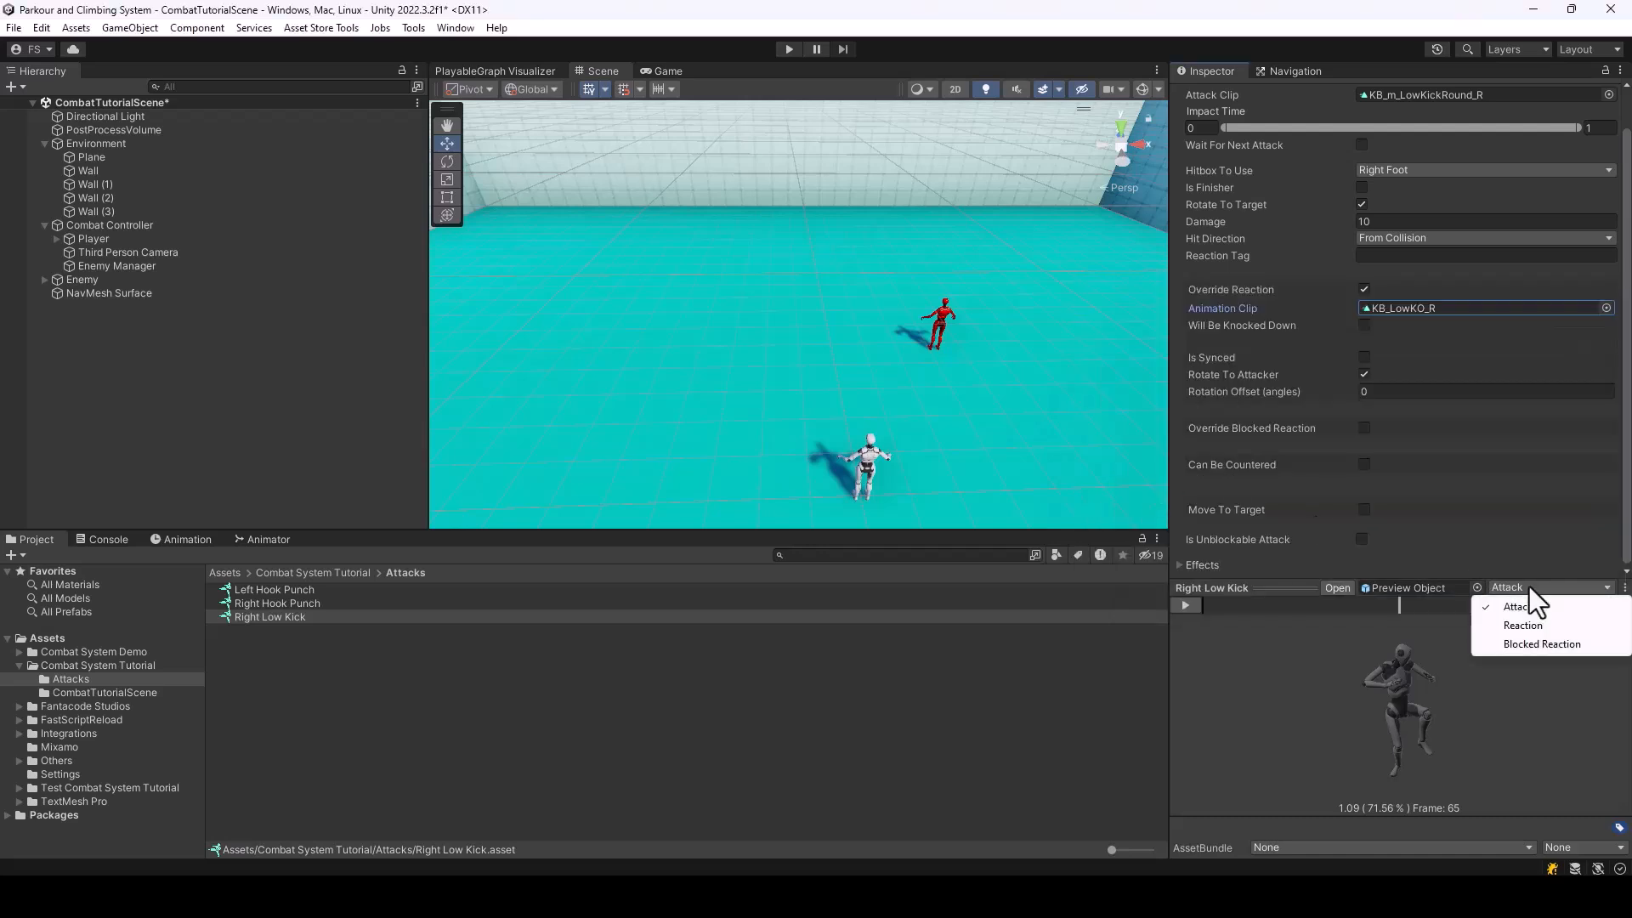
{"action": "left_click", "coordinate": [1539, 626]}
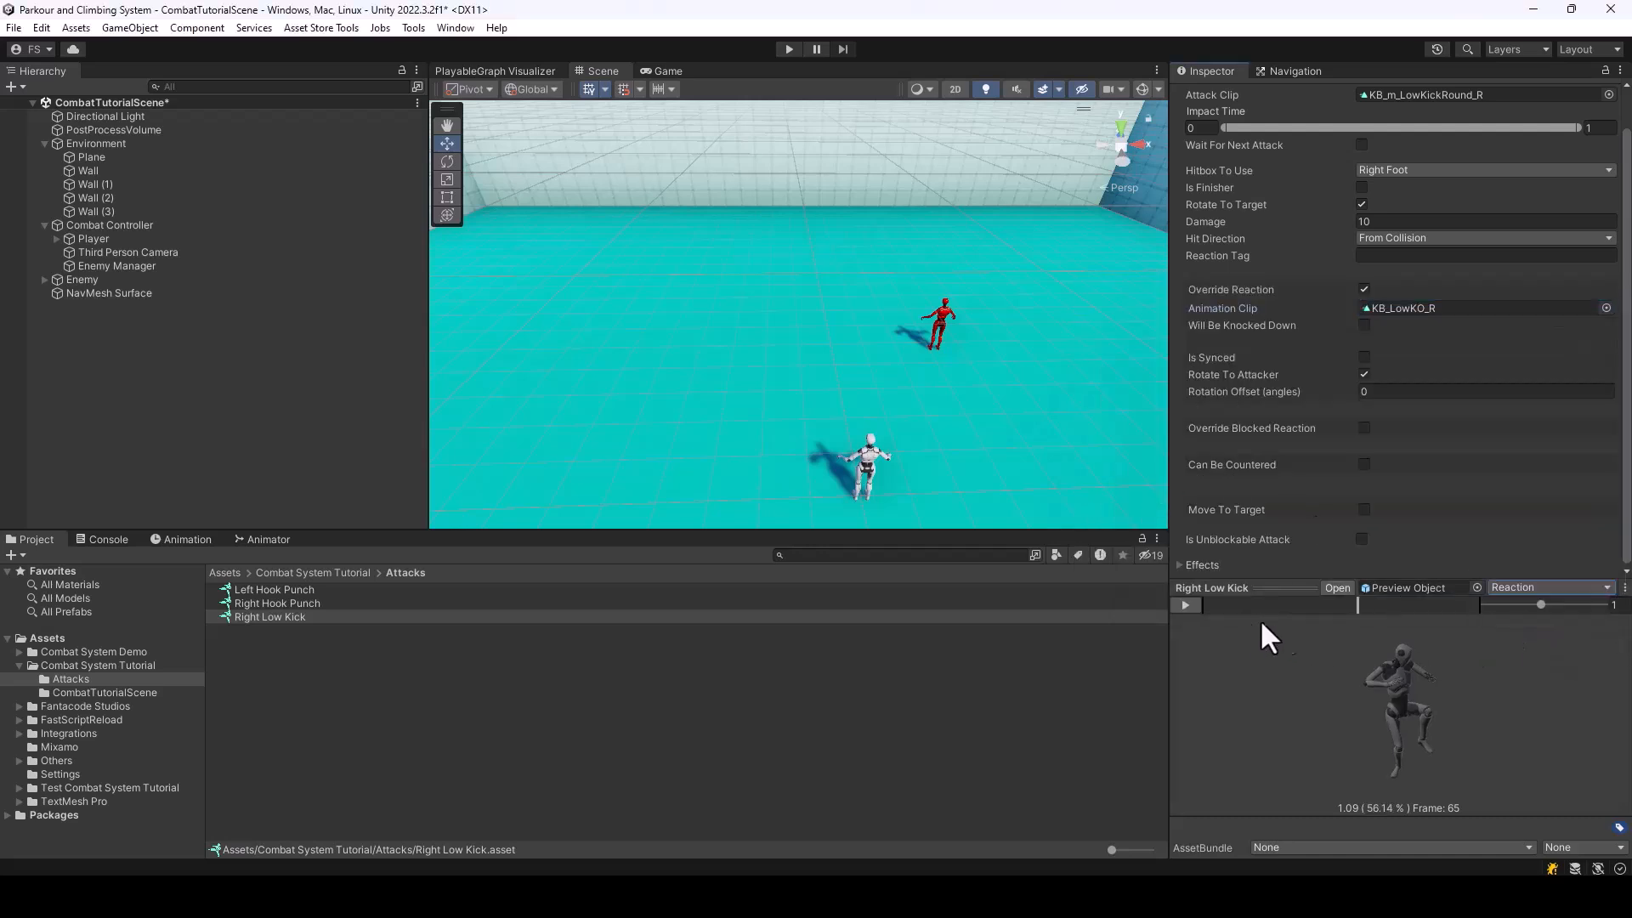
{"action": "left_click_drag", "start_coordinate": [1307, 610], "coordinate": [1198, 622]}
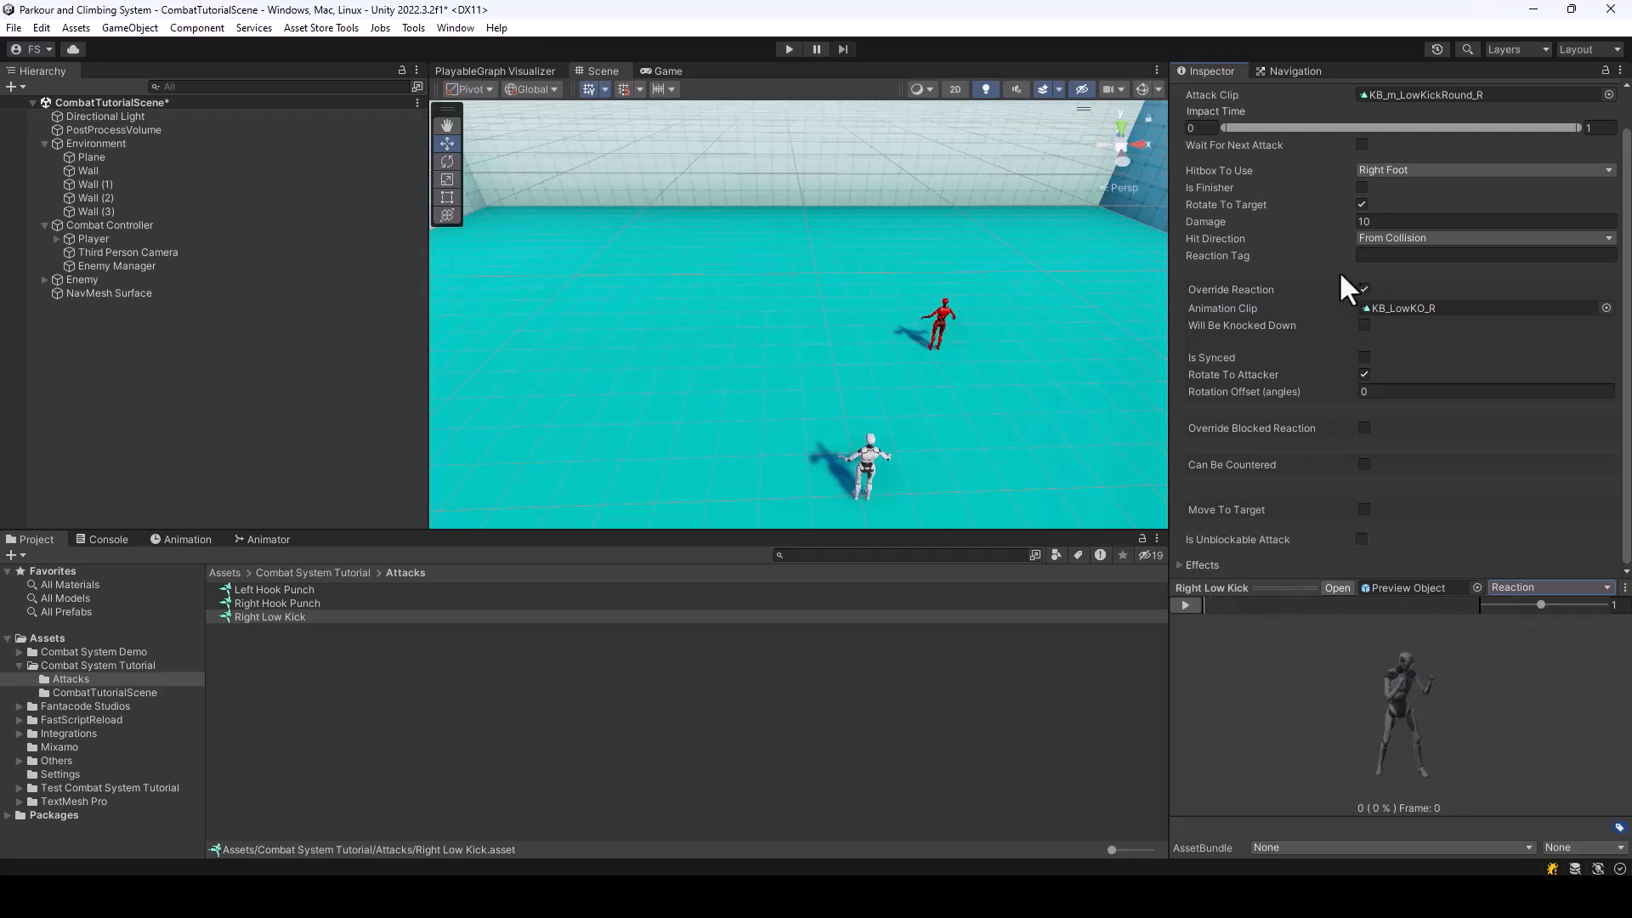
{"action": "left_click", "coordinate": [1363, 324]}
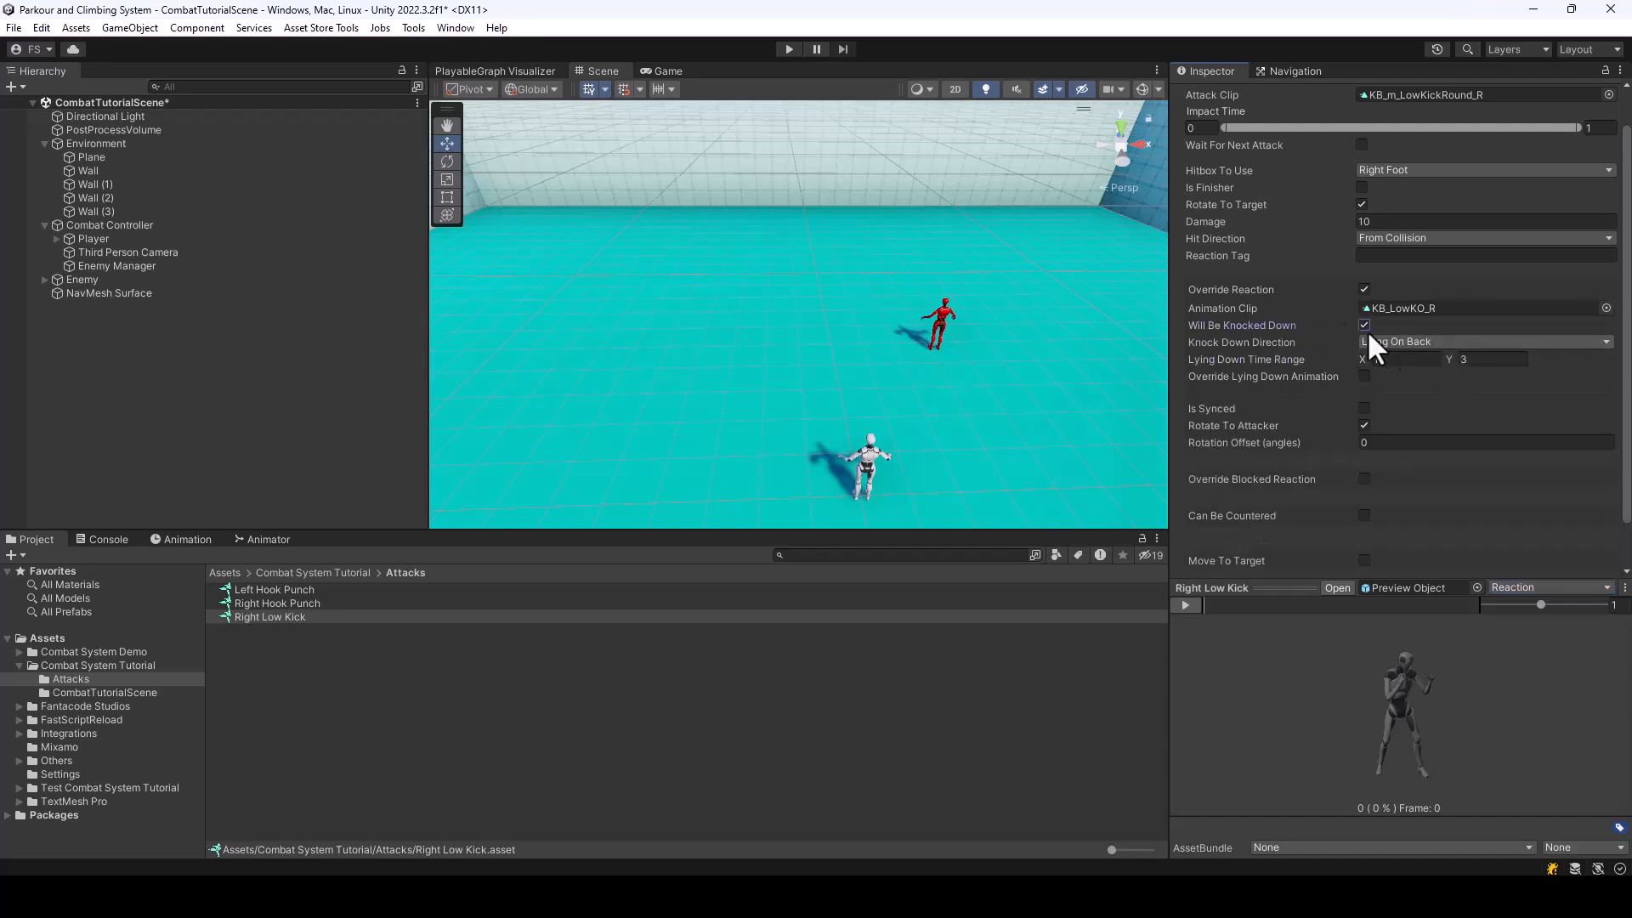
{"action": "left_click", "coordinate": [1363, 323]}
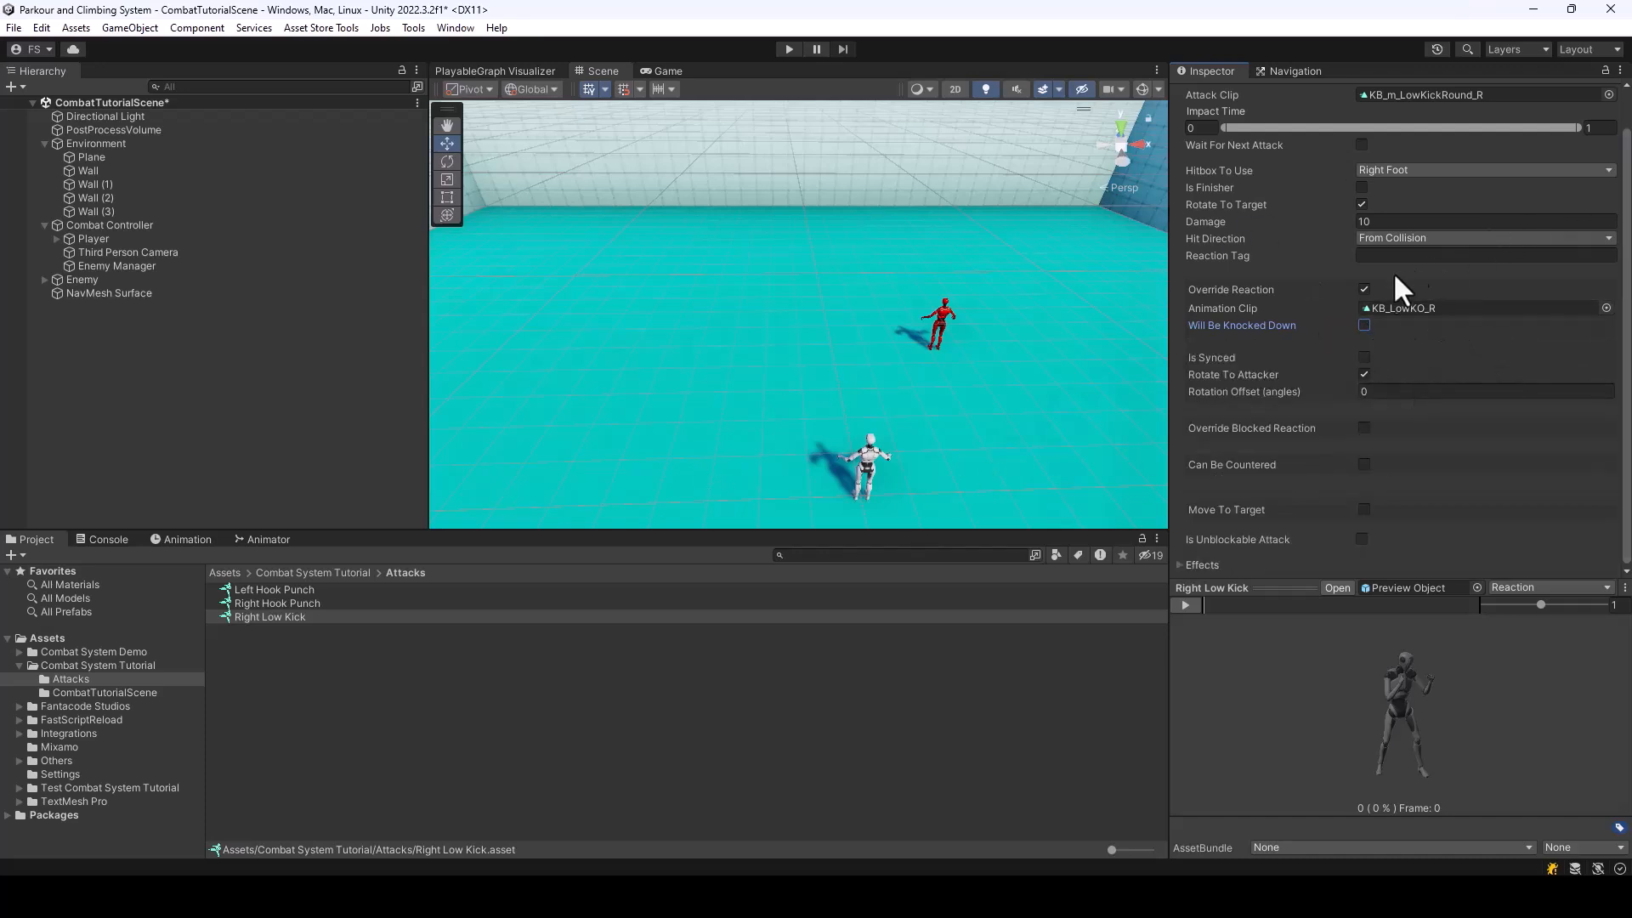
Set the Right Low Kick's Impact Time range to 0.2–0.36 using the attack animation preview
{"action": "scroll", "coordinate": [1511, 177], "scroll_direction": "up", "scroll_amount": 2}
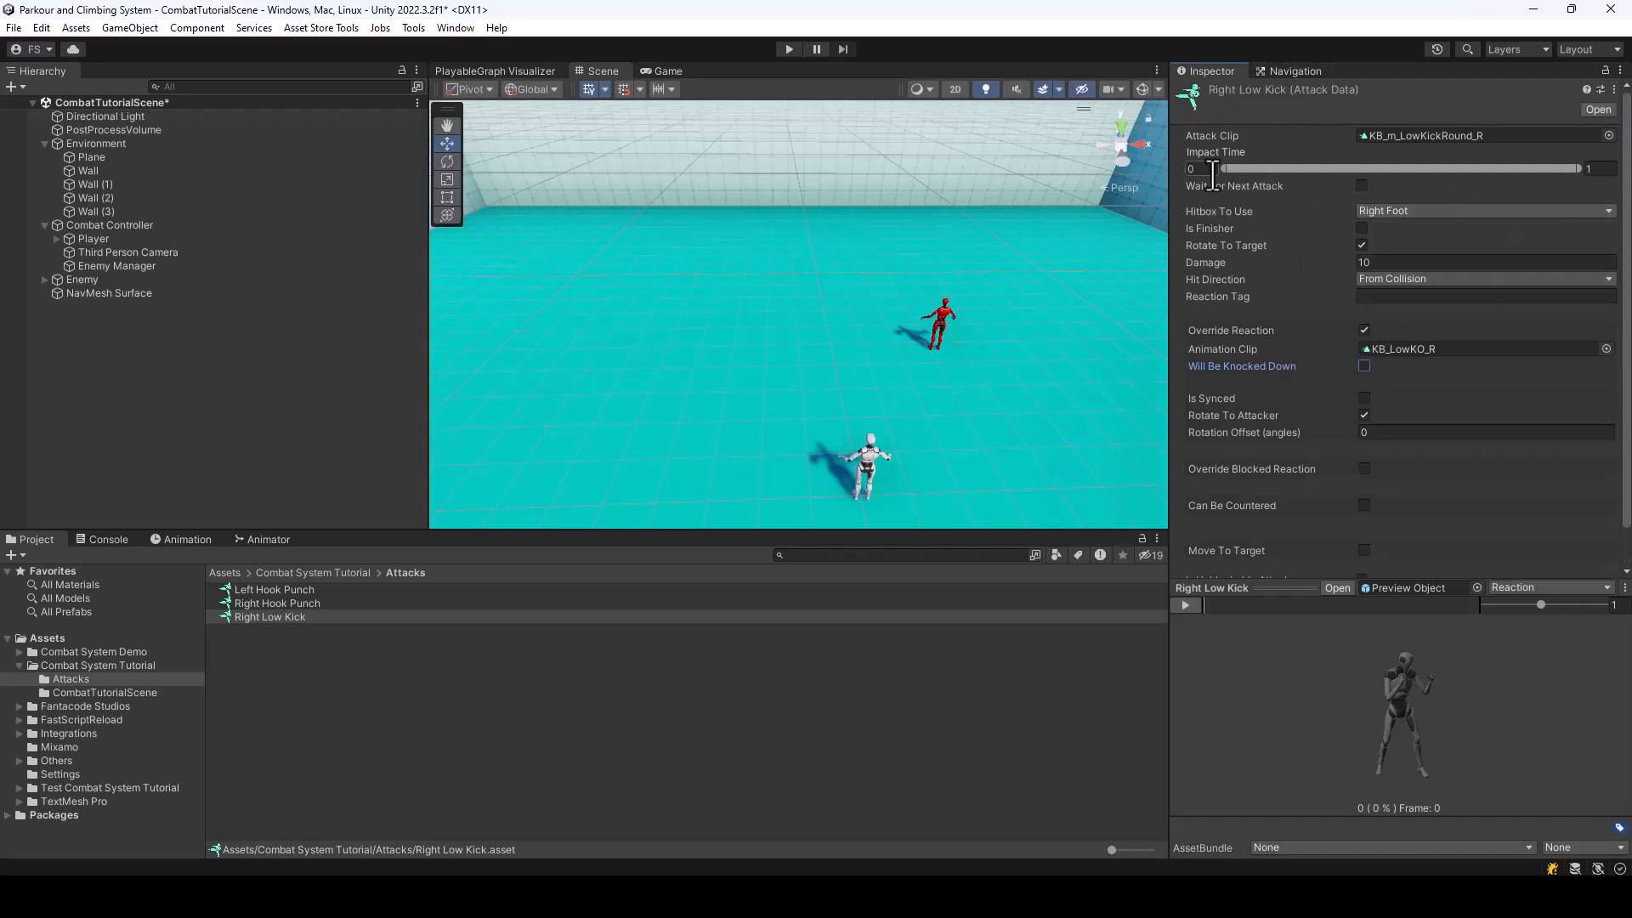
{"action": "left_click_drag", "start_coordinate": [1226, 169], "coordinate": [1296, 173]}
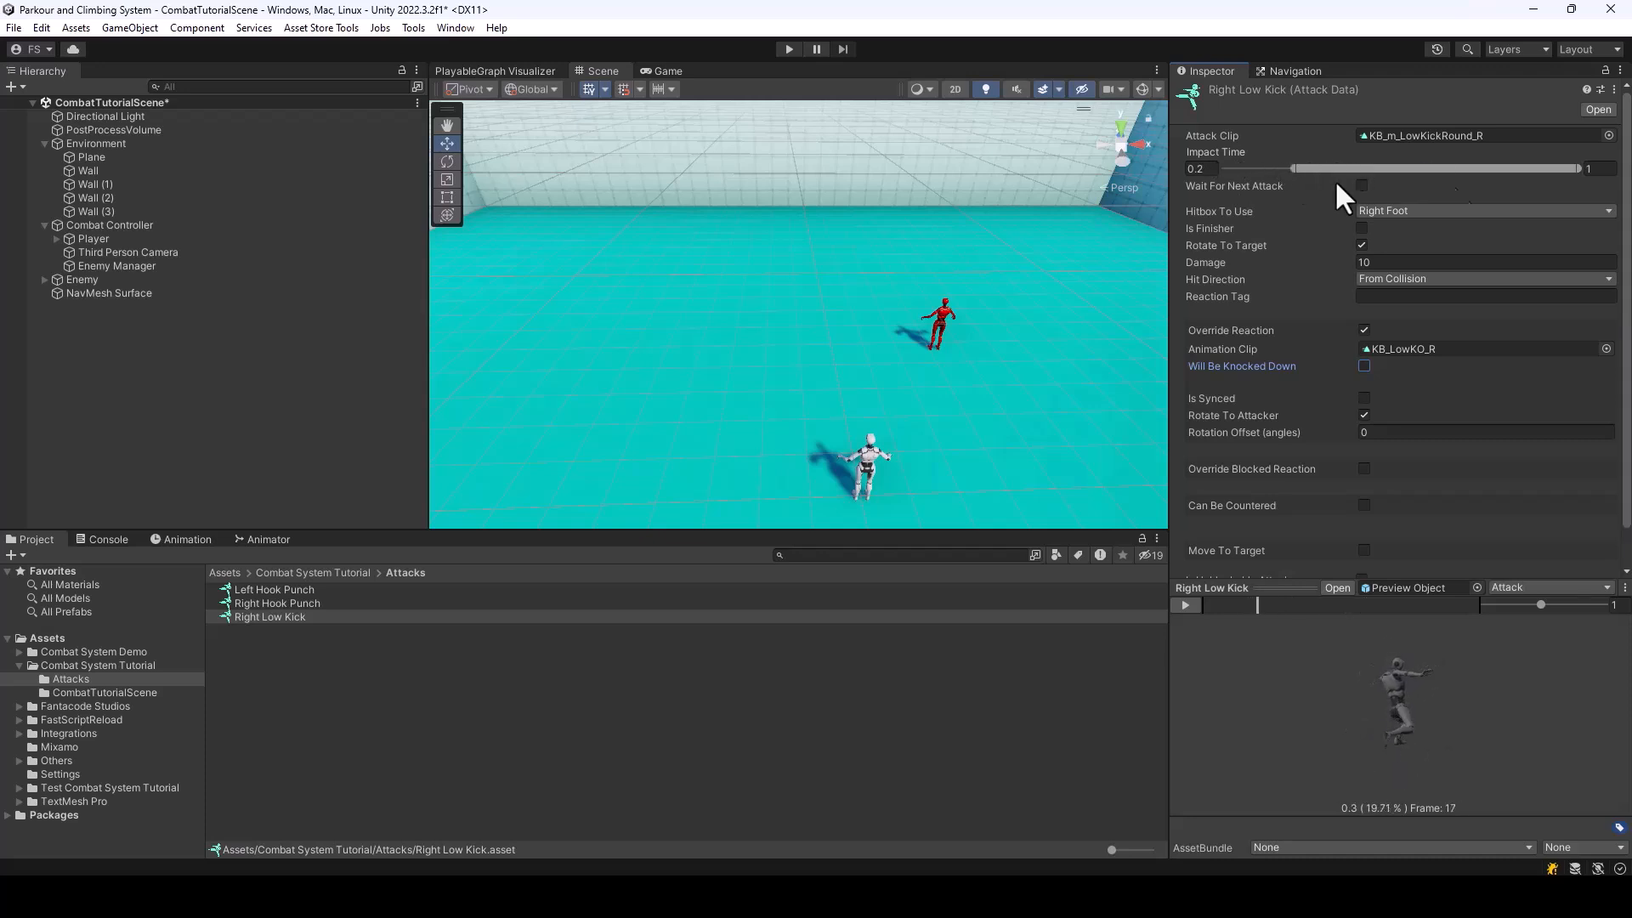
{"action": "left_click_drag", "start_coordinate": [1581, 168], "coordinate": [1355, 200]}
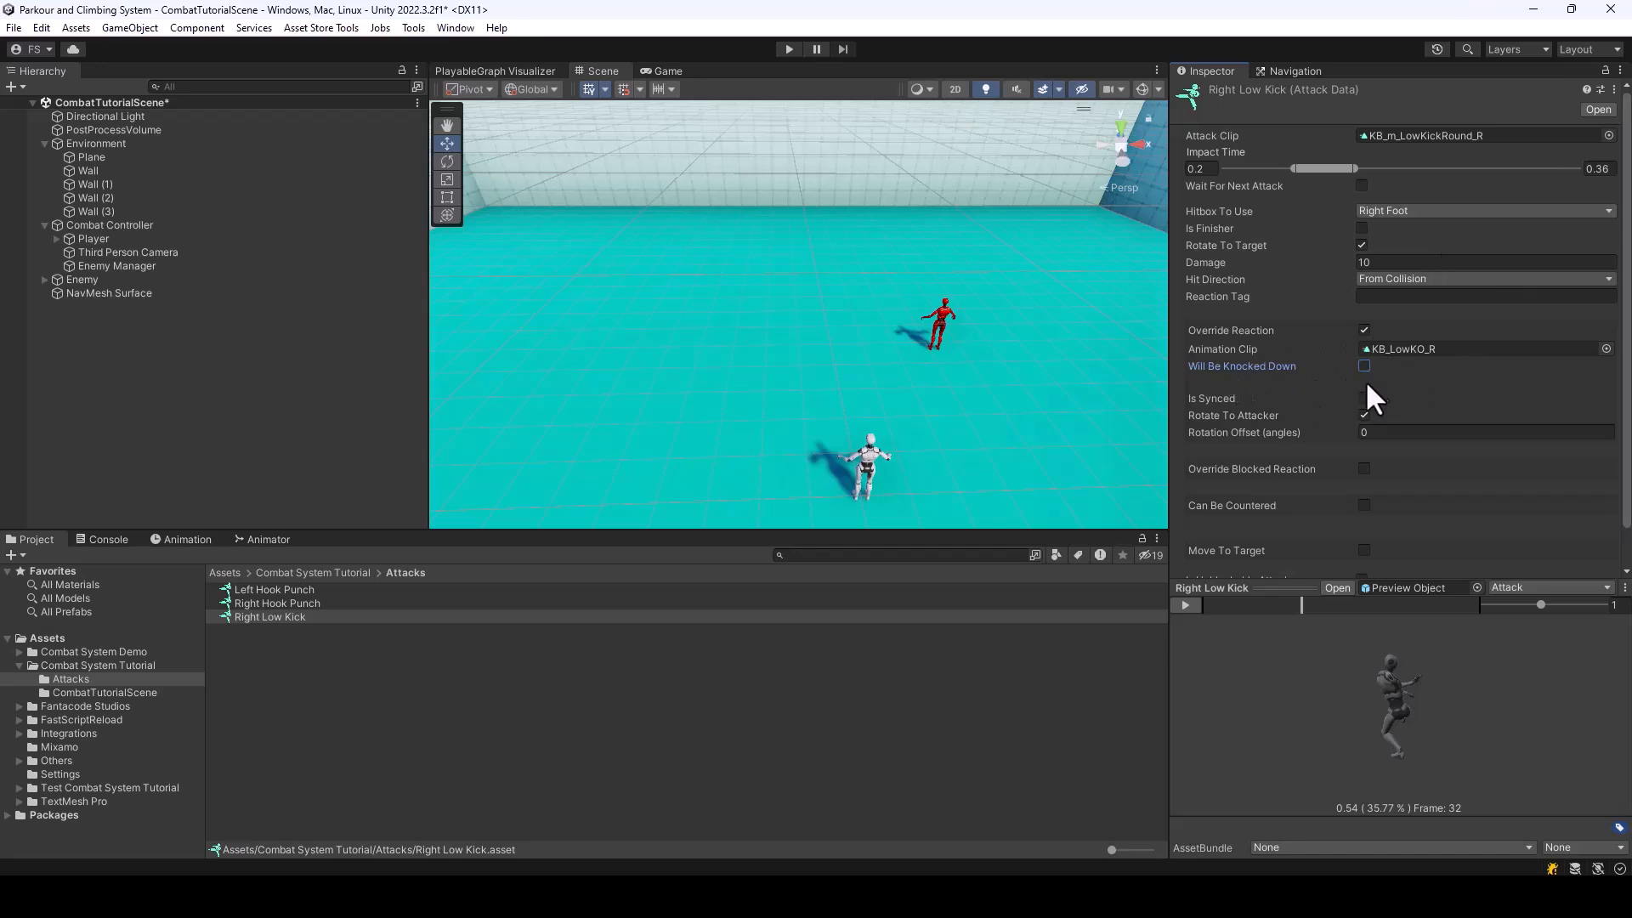
In BareHands, make Left Hook Punch chargeable with Right Low Kick from Test Combat System Tutorial/Attacks as its Charged Attack, and save the scene
{"action": "left_click", "coordinate": [315, 573]}
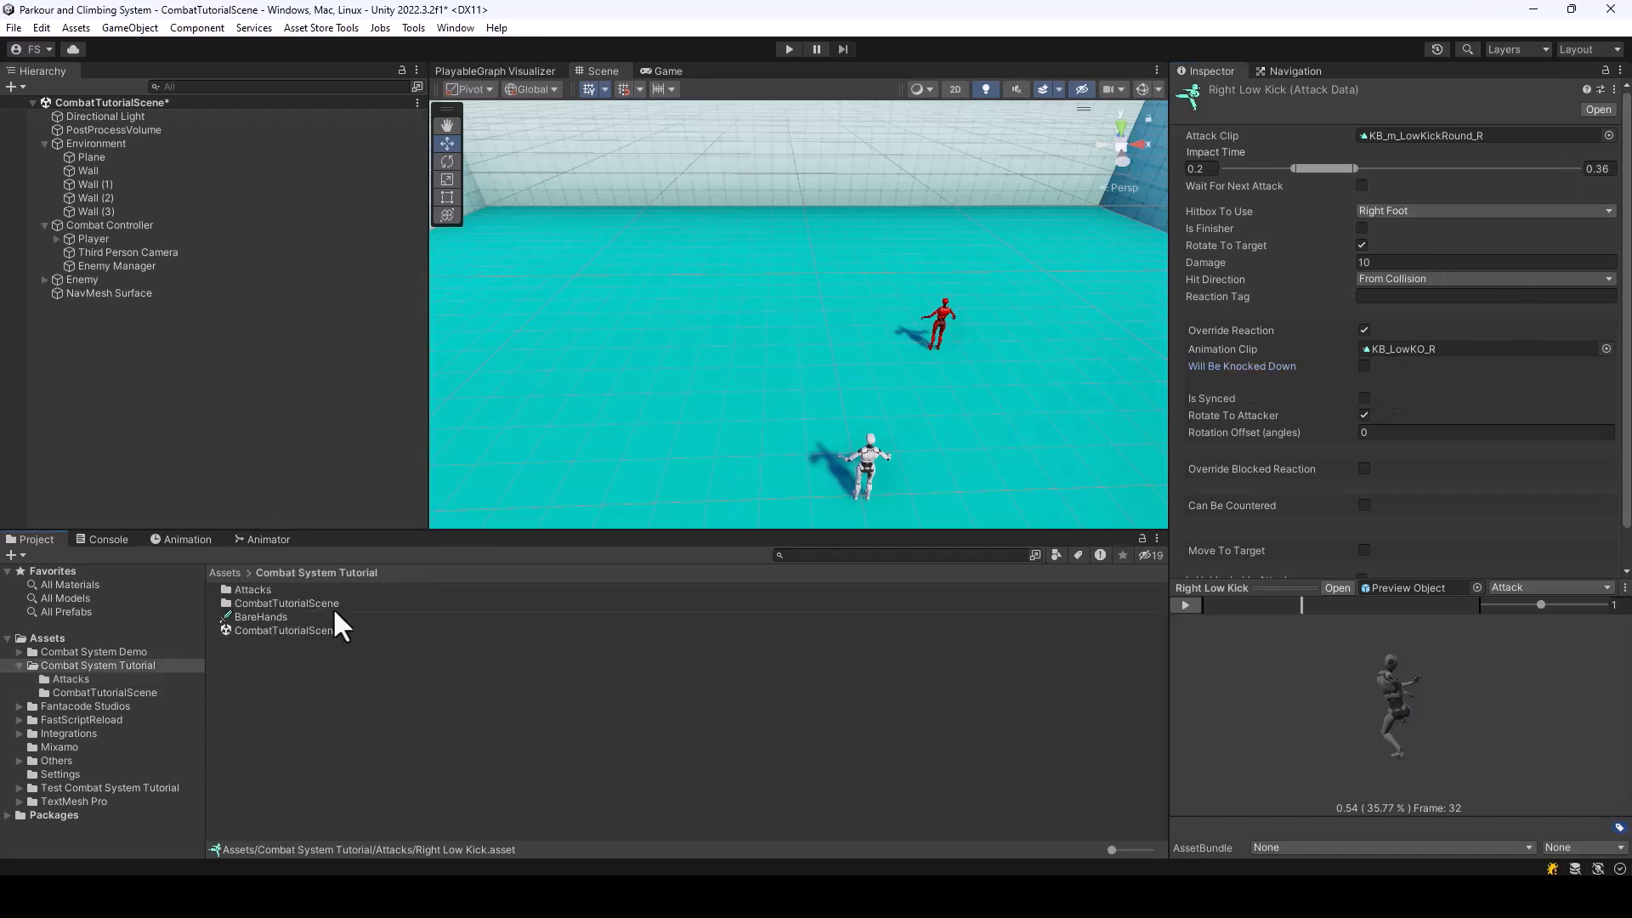
{"action": "left_click", "coordinate": [249, 618]}
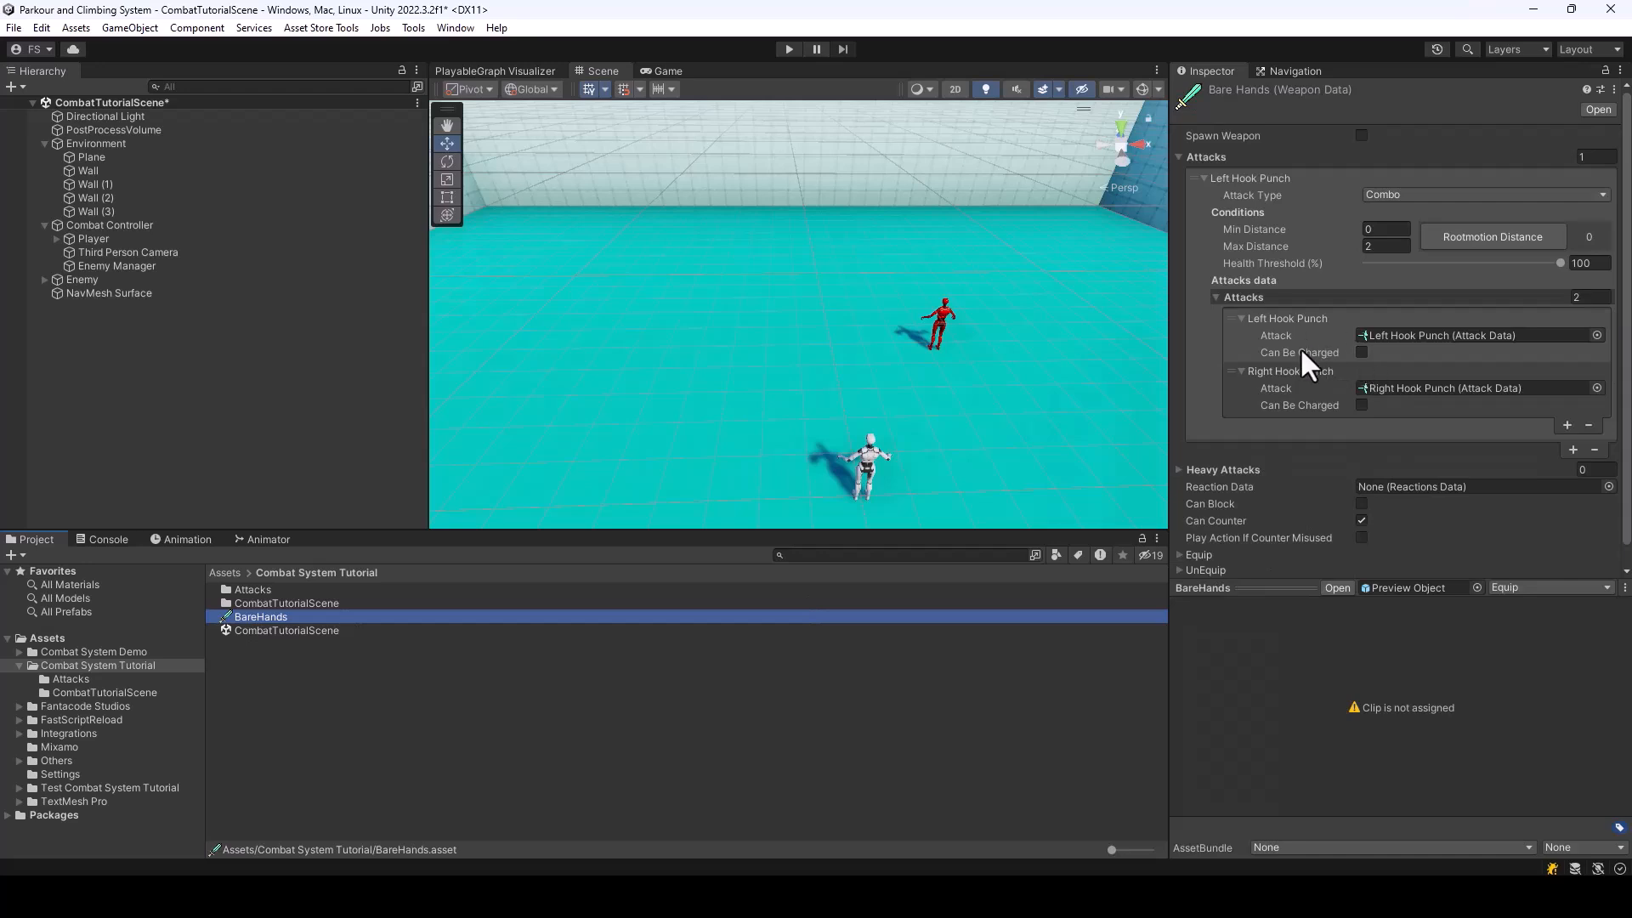
{"action": "left_click", "coordinate": [1361, 351]}
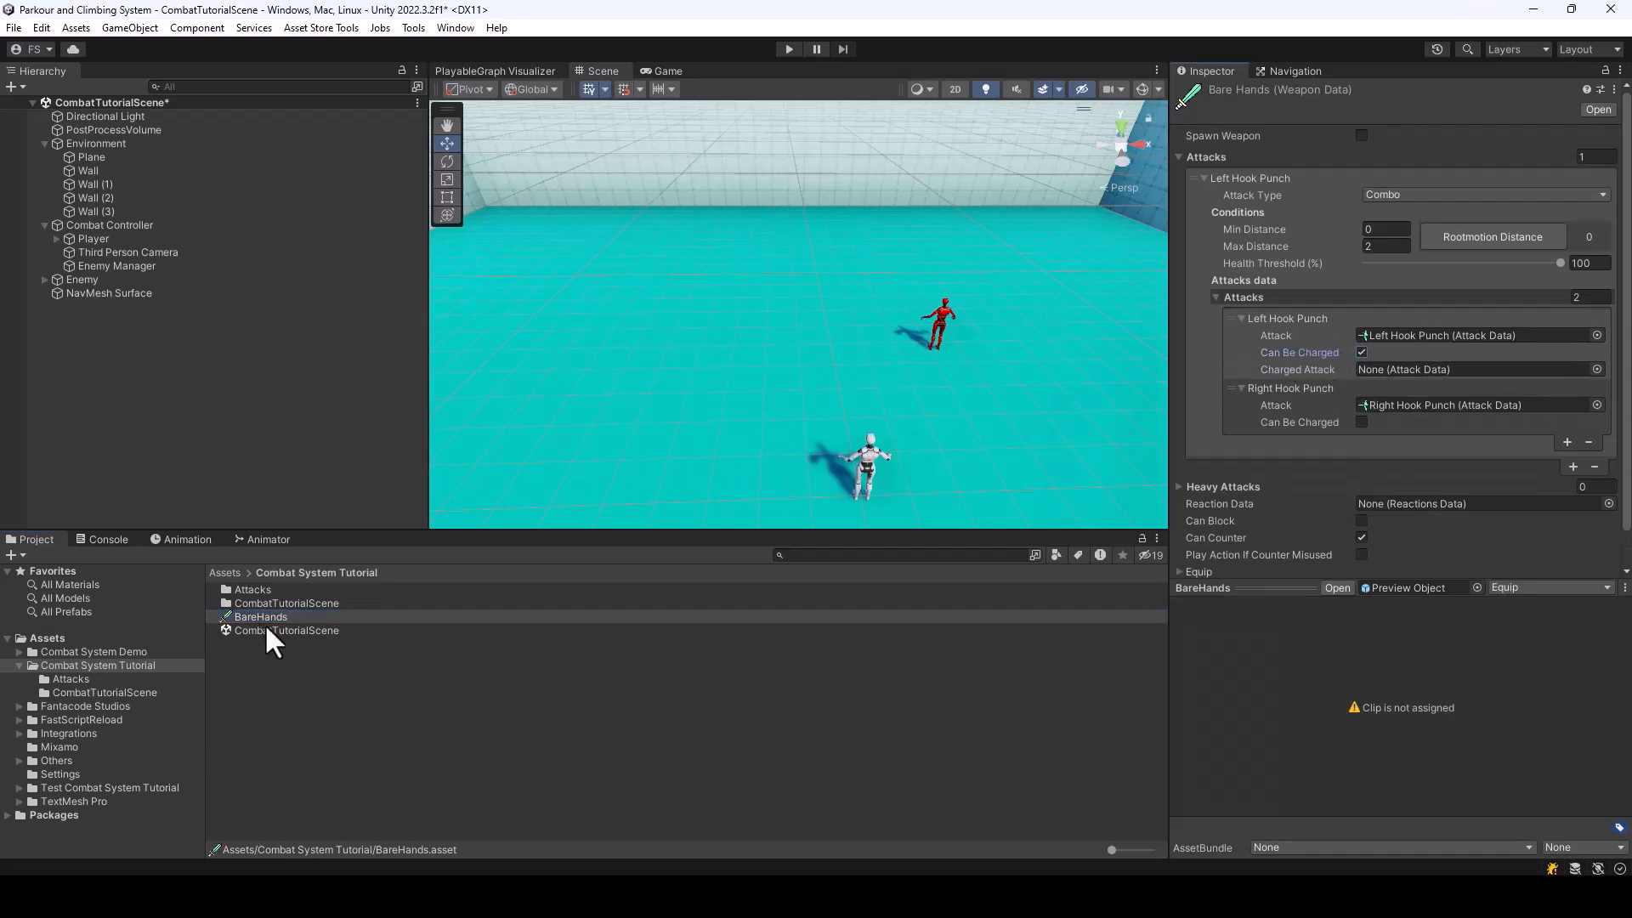
{"action": "left_click", "coordinate": [1597, 369]}
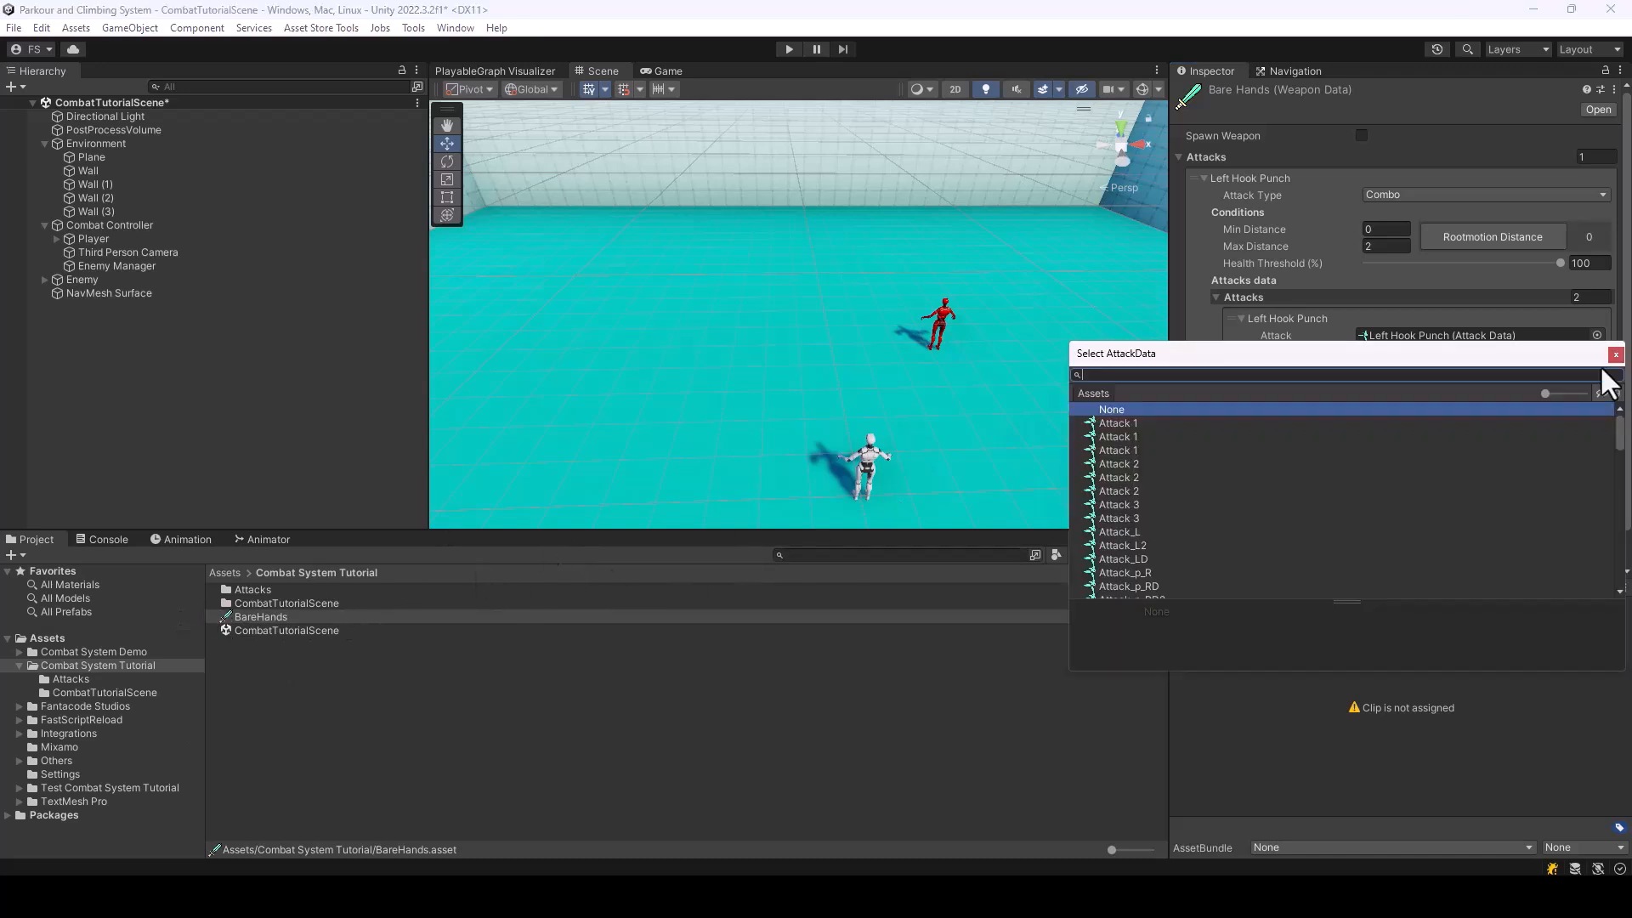
{"action": "type", "text": "Right Low K"}
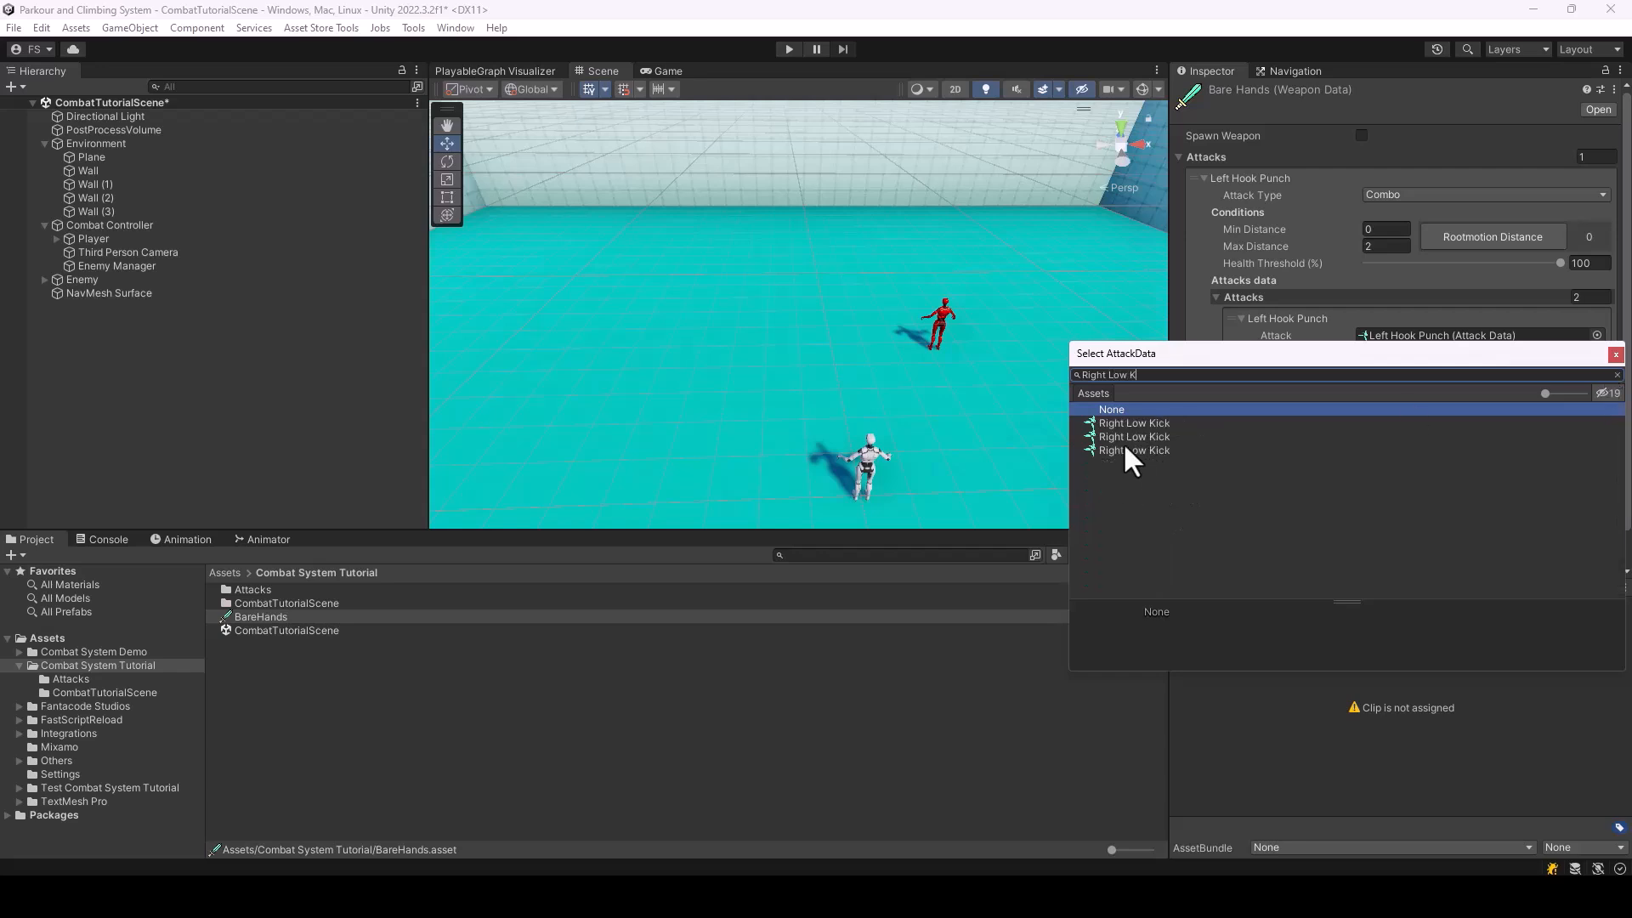
{"action": "left_click", "coordinate": [1125, 449]}
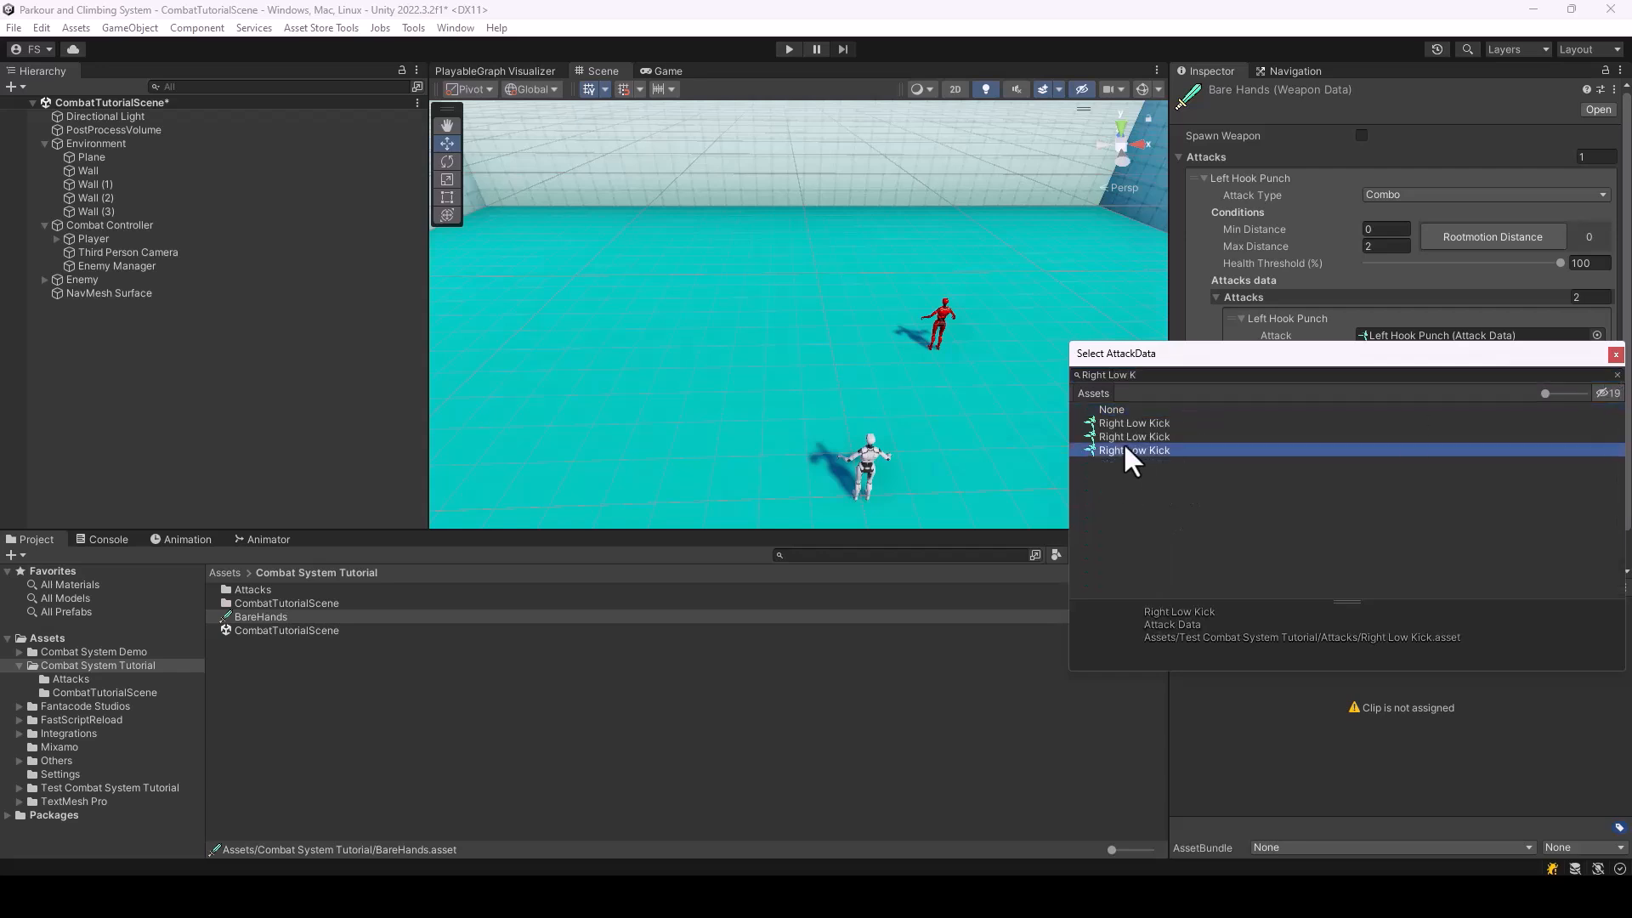
{"action": "double_click", "coordinate": [1197, 450]}
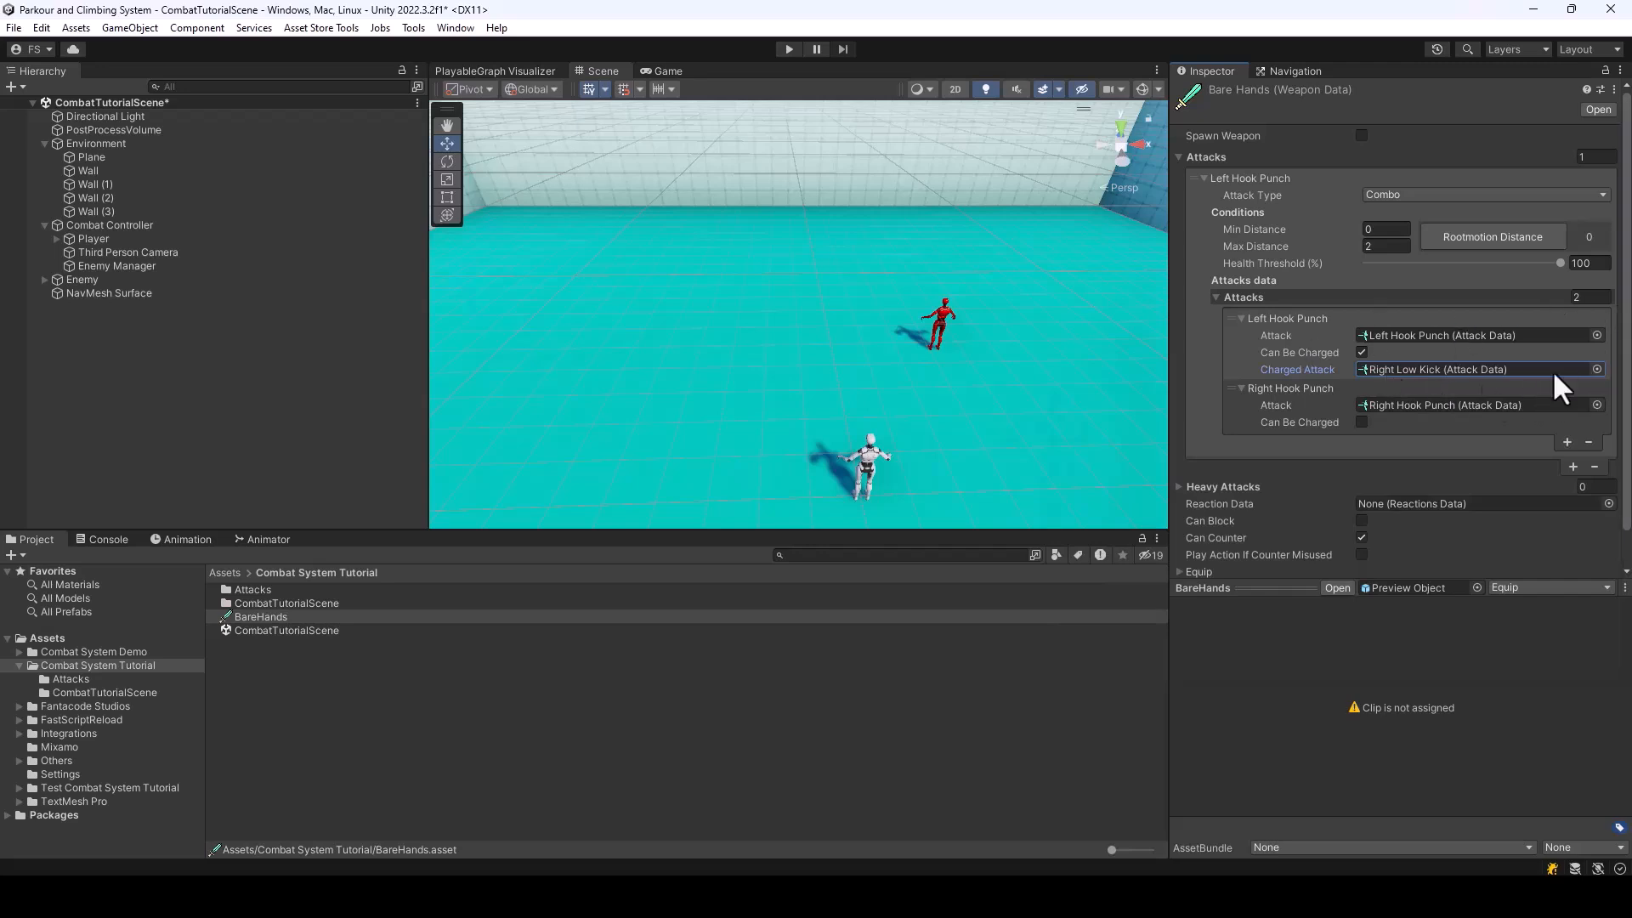
{"action": "key", "text": "ctrl+s"}
Play-test the scene by trying normal and charged attacks with the player character, and exit play mode
{"action": "left_click", "coordinate": [789, 48]}
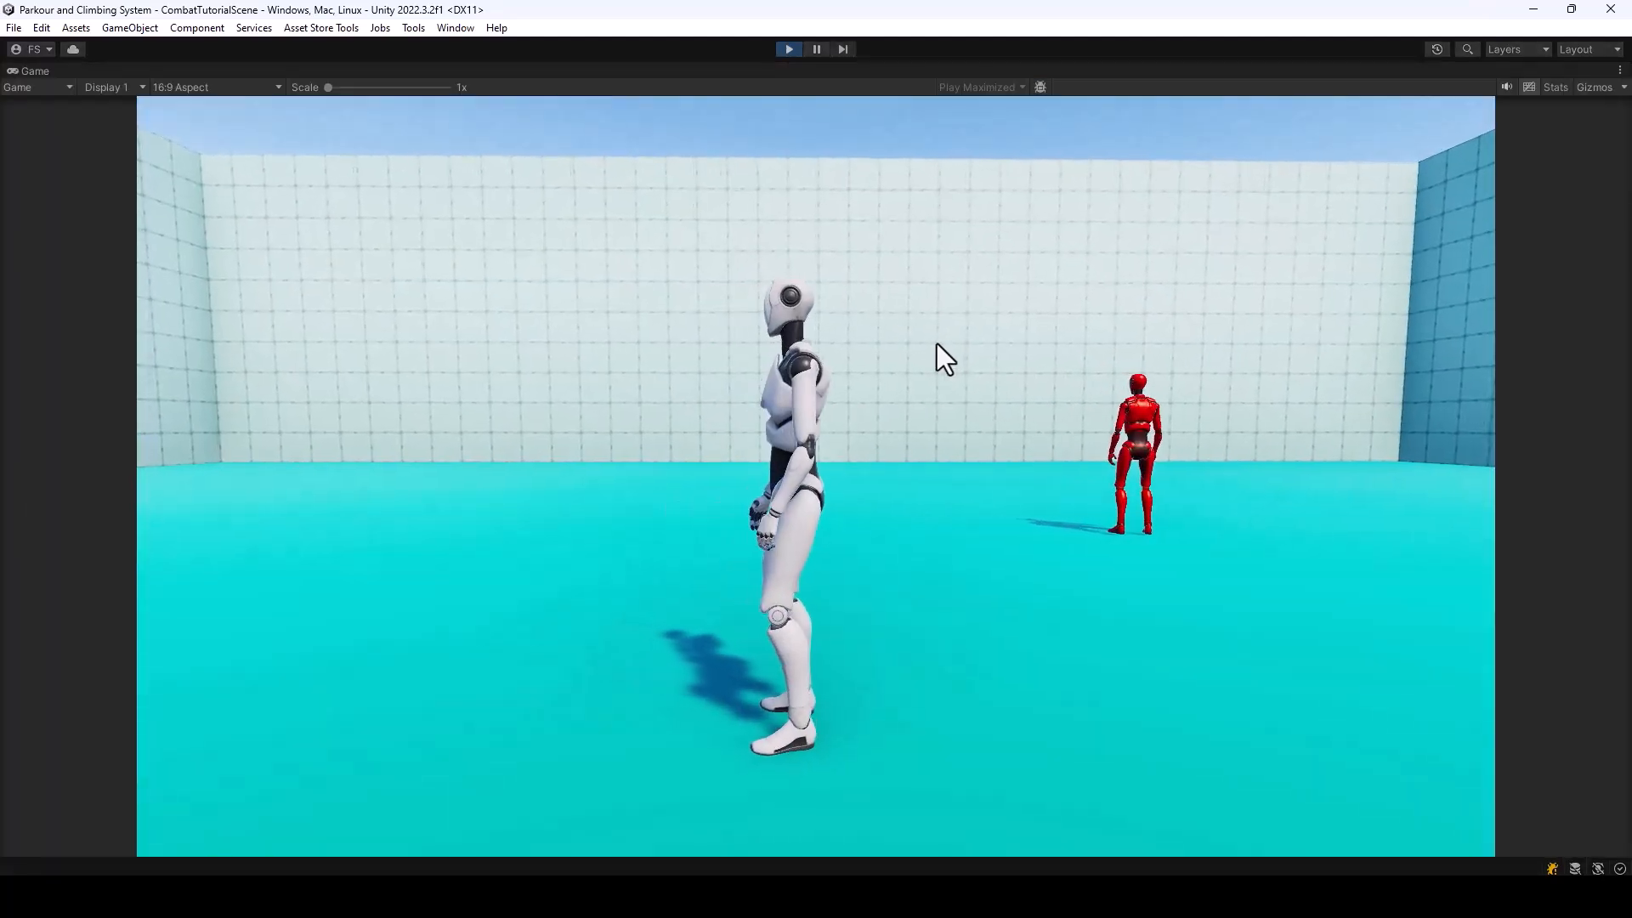
{"action": "left_click", "coordinate": [936, 344]}
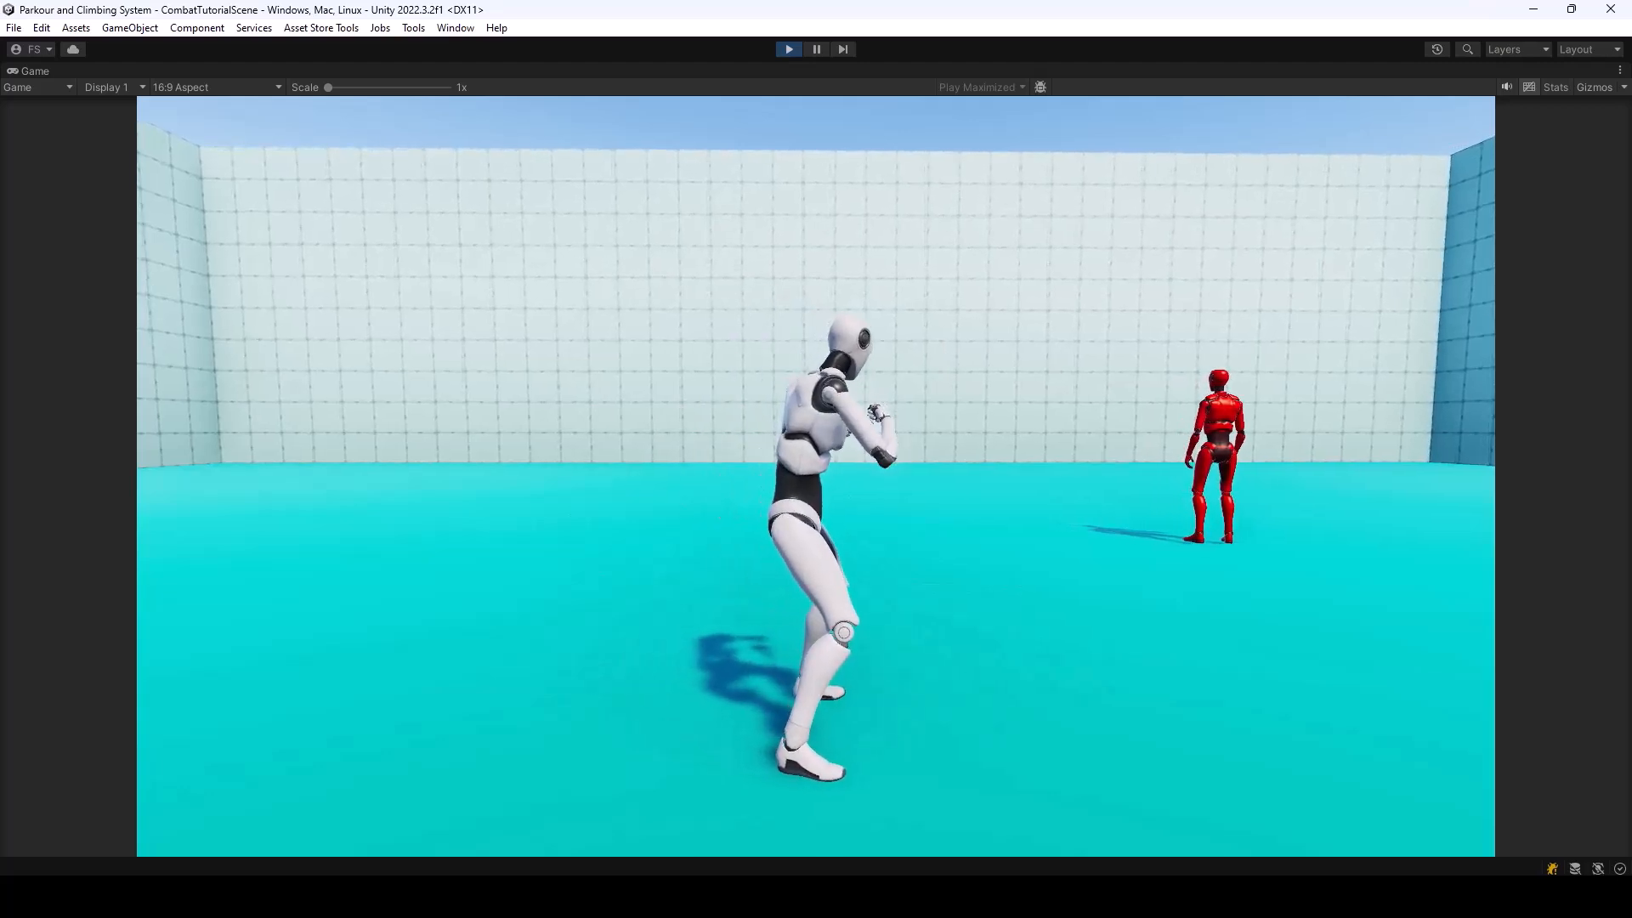
{"action": "left_click", "coordinate": [816, 476]}
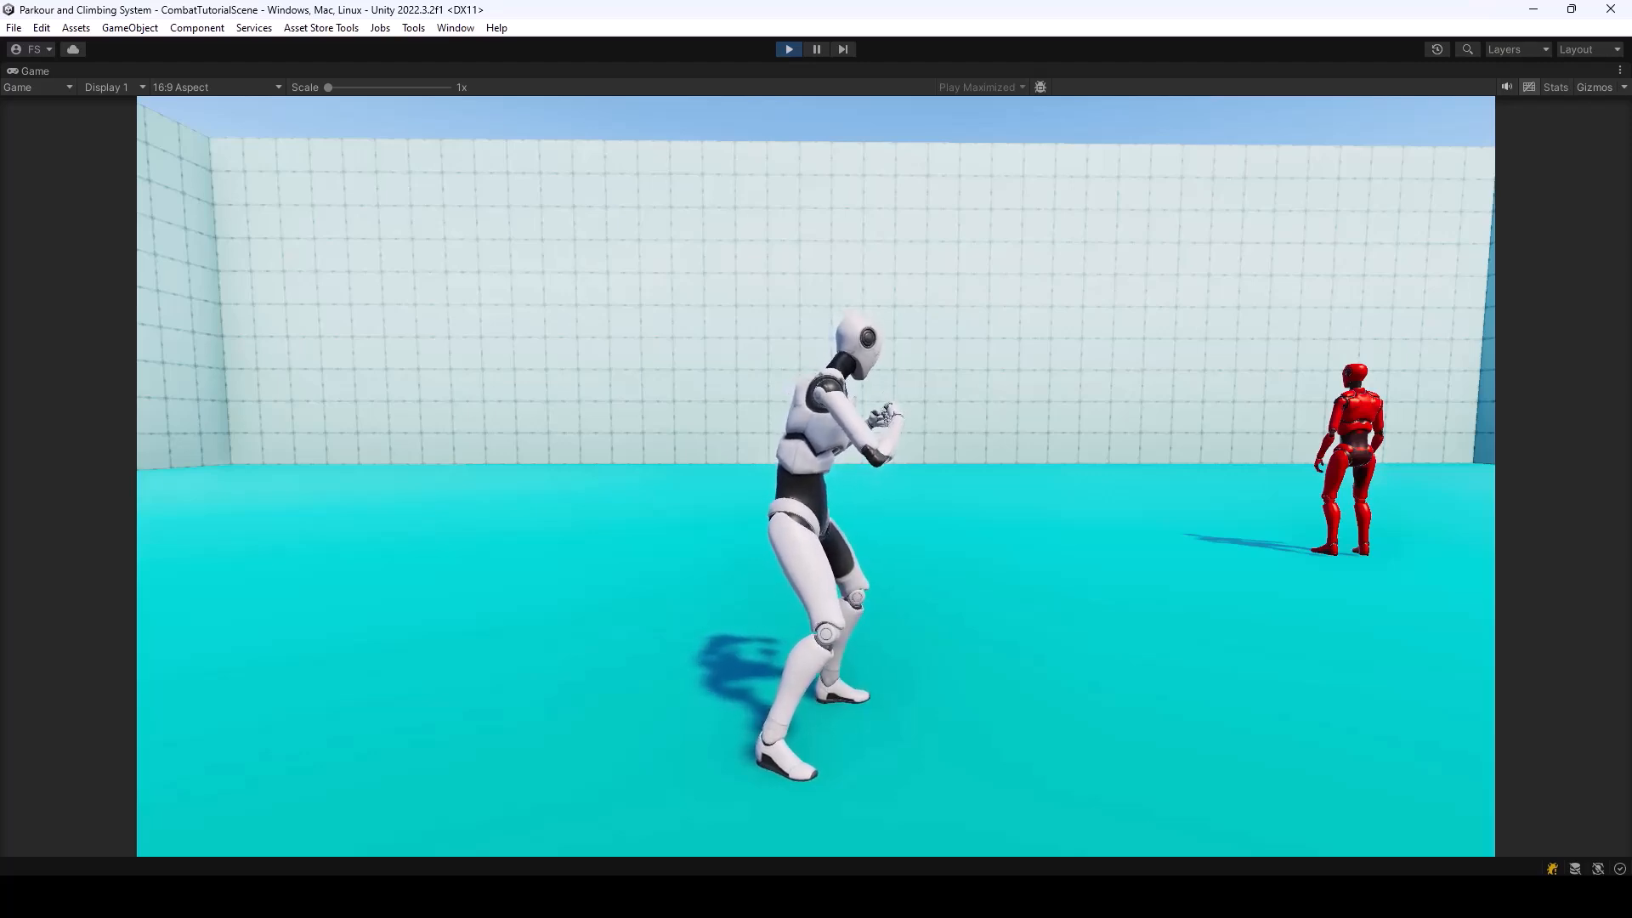
{"action": "left_click", "coordinate": [816, 476]}
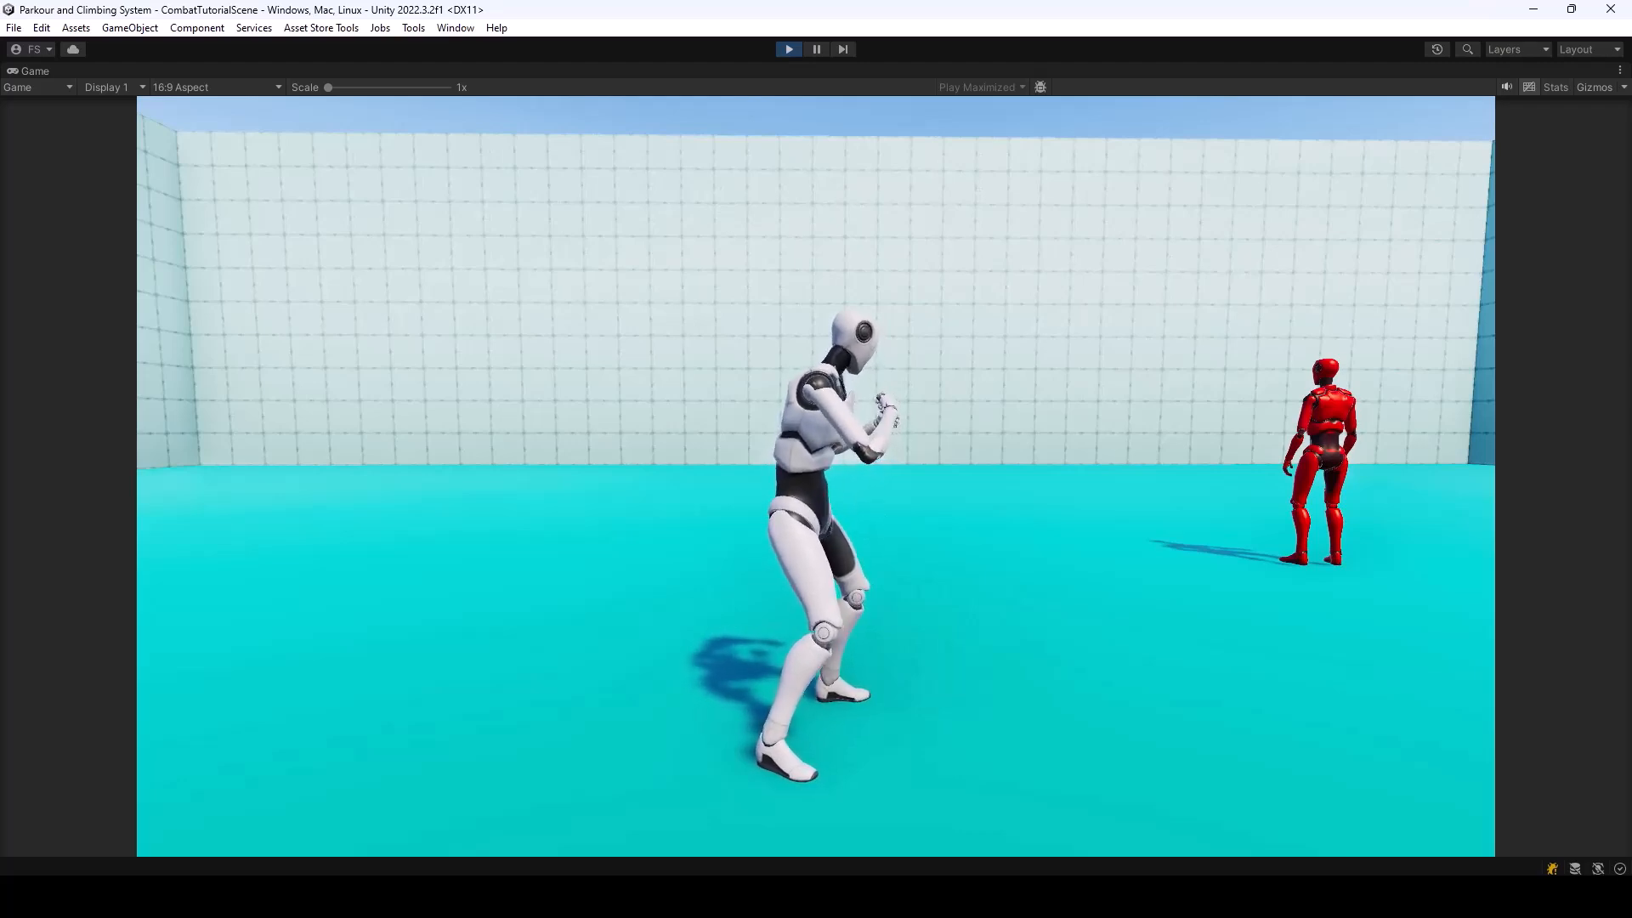
{"action": "left_click", "coordinate": [789, 50]}
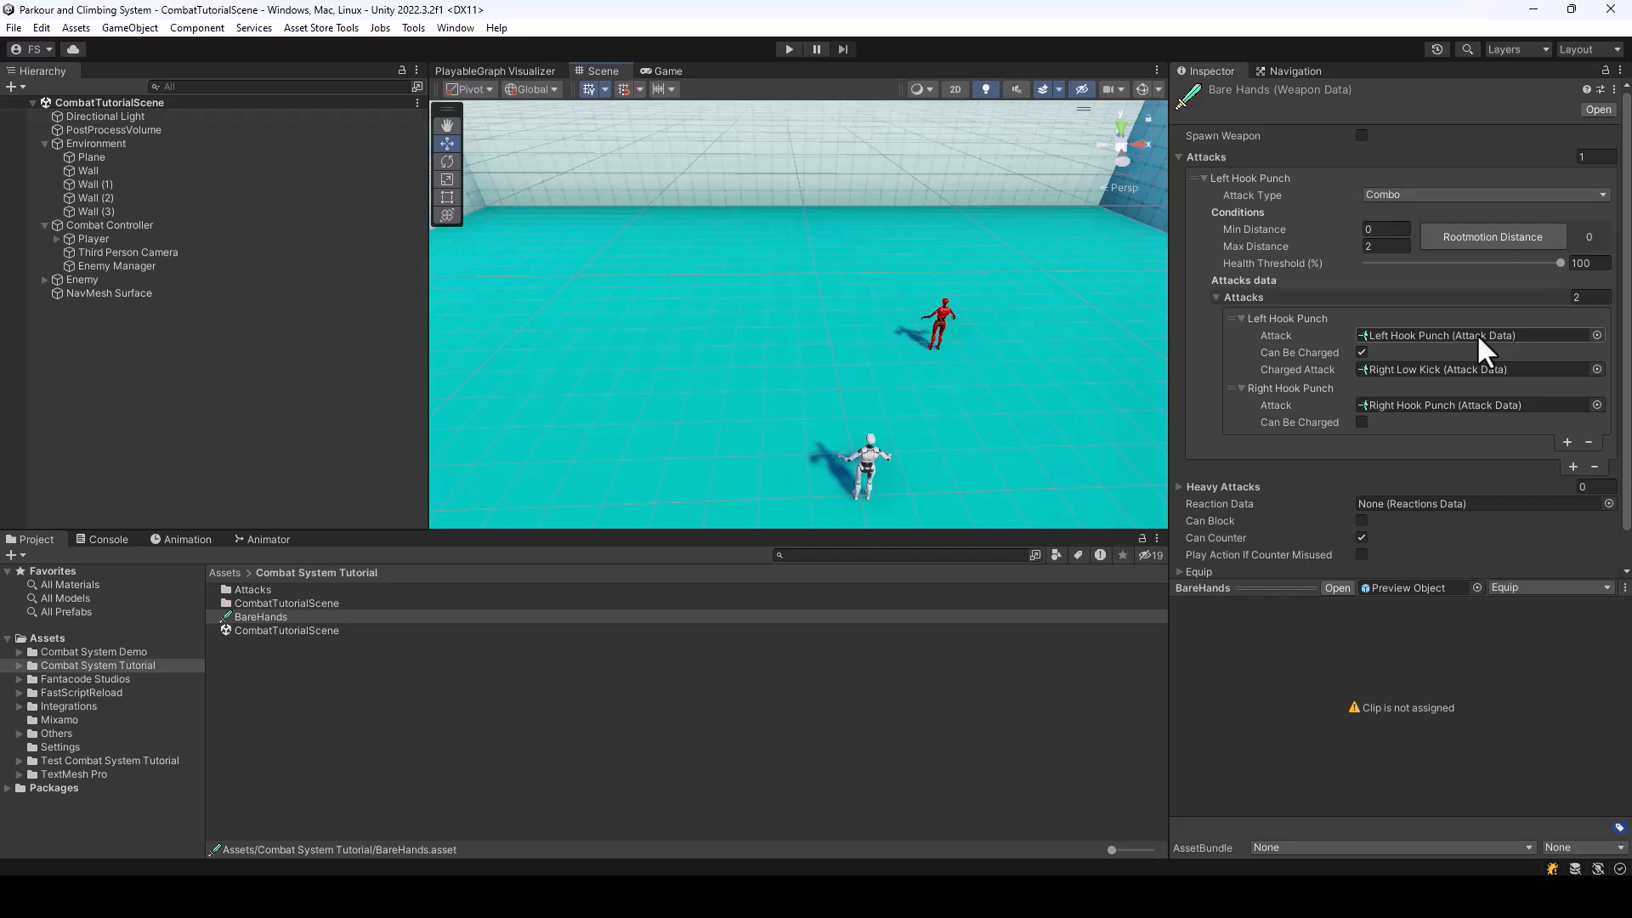
Disable charging for Left Hook Punch and make Right Hook Punch chargeable with Right Low Kick from Combat System Tutorial/Attacks as its Charged Attack
{"action": "left_click", "coordinate": [1362, 352]}
{"action": "left_click", "coordinate": [1362, 405]}
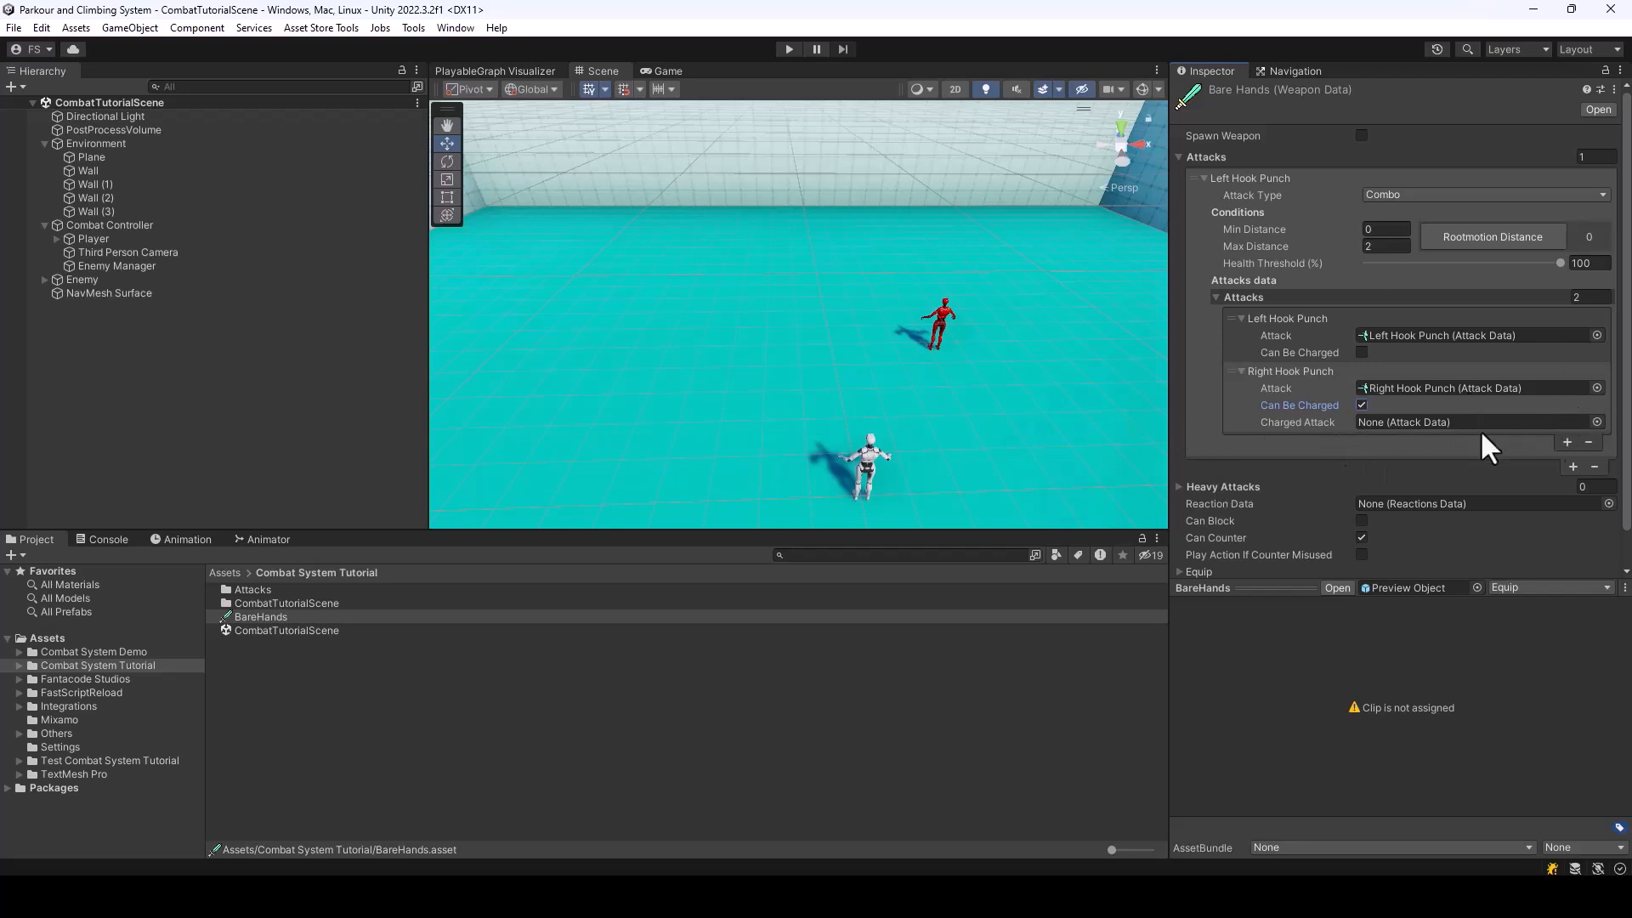
{"action": "left_click", "coordinate": [1597, 422]}
{"action": "type", "text": "Right Low"}
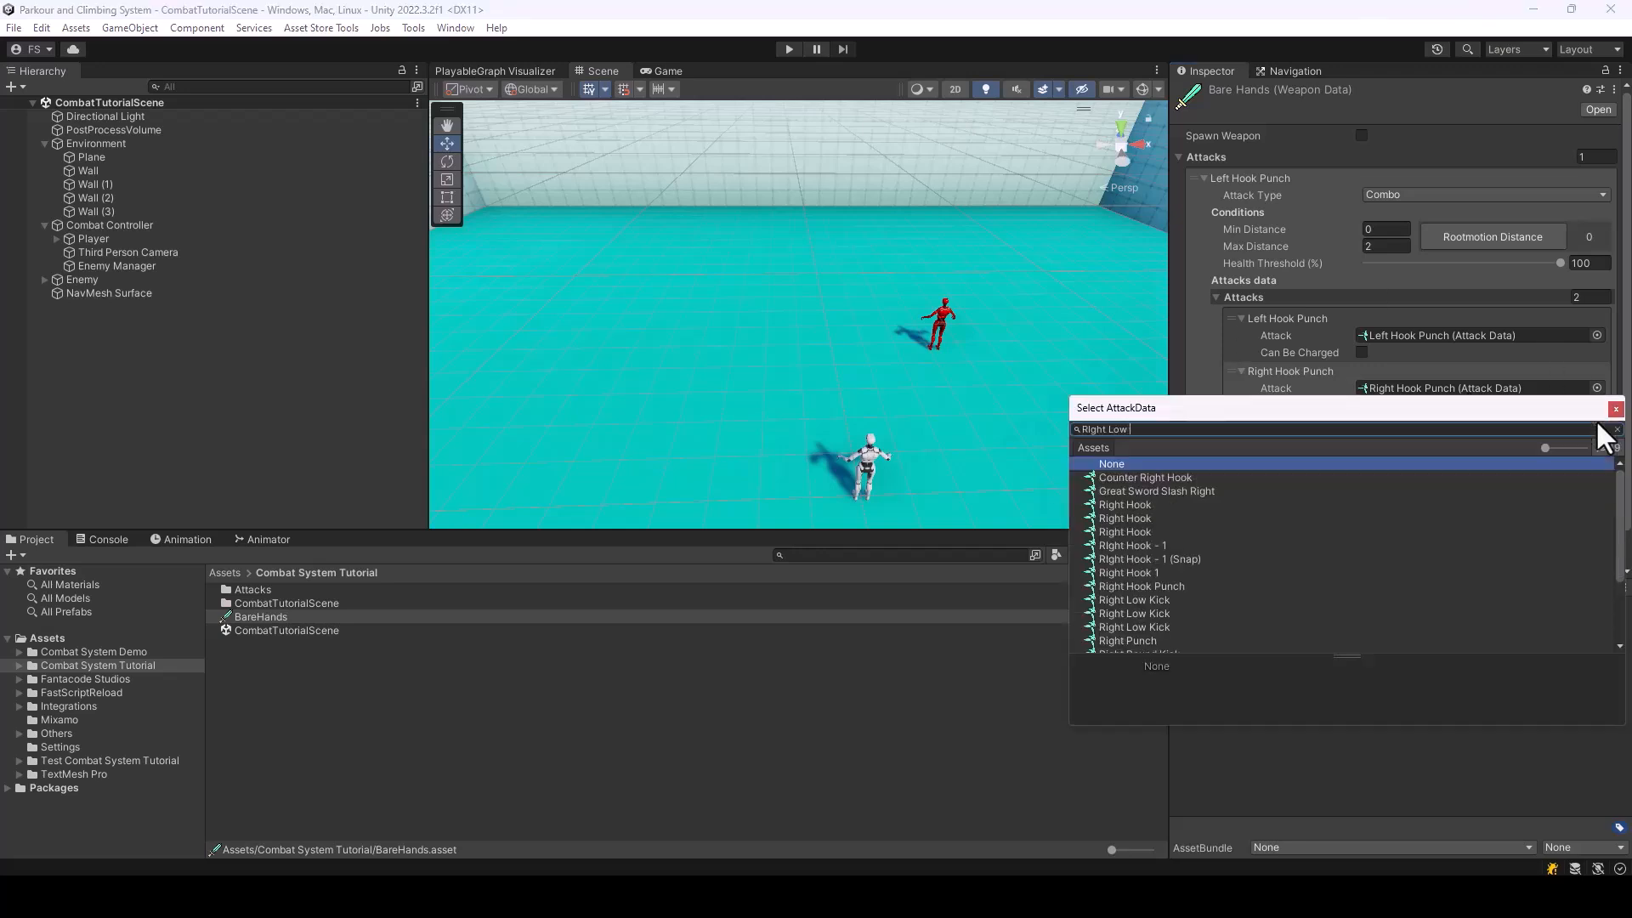
{"action": "left_click", "coordinate": [1158, 493]}
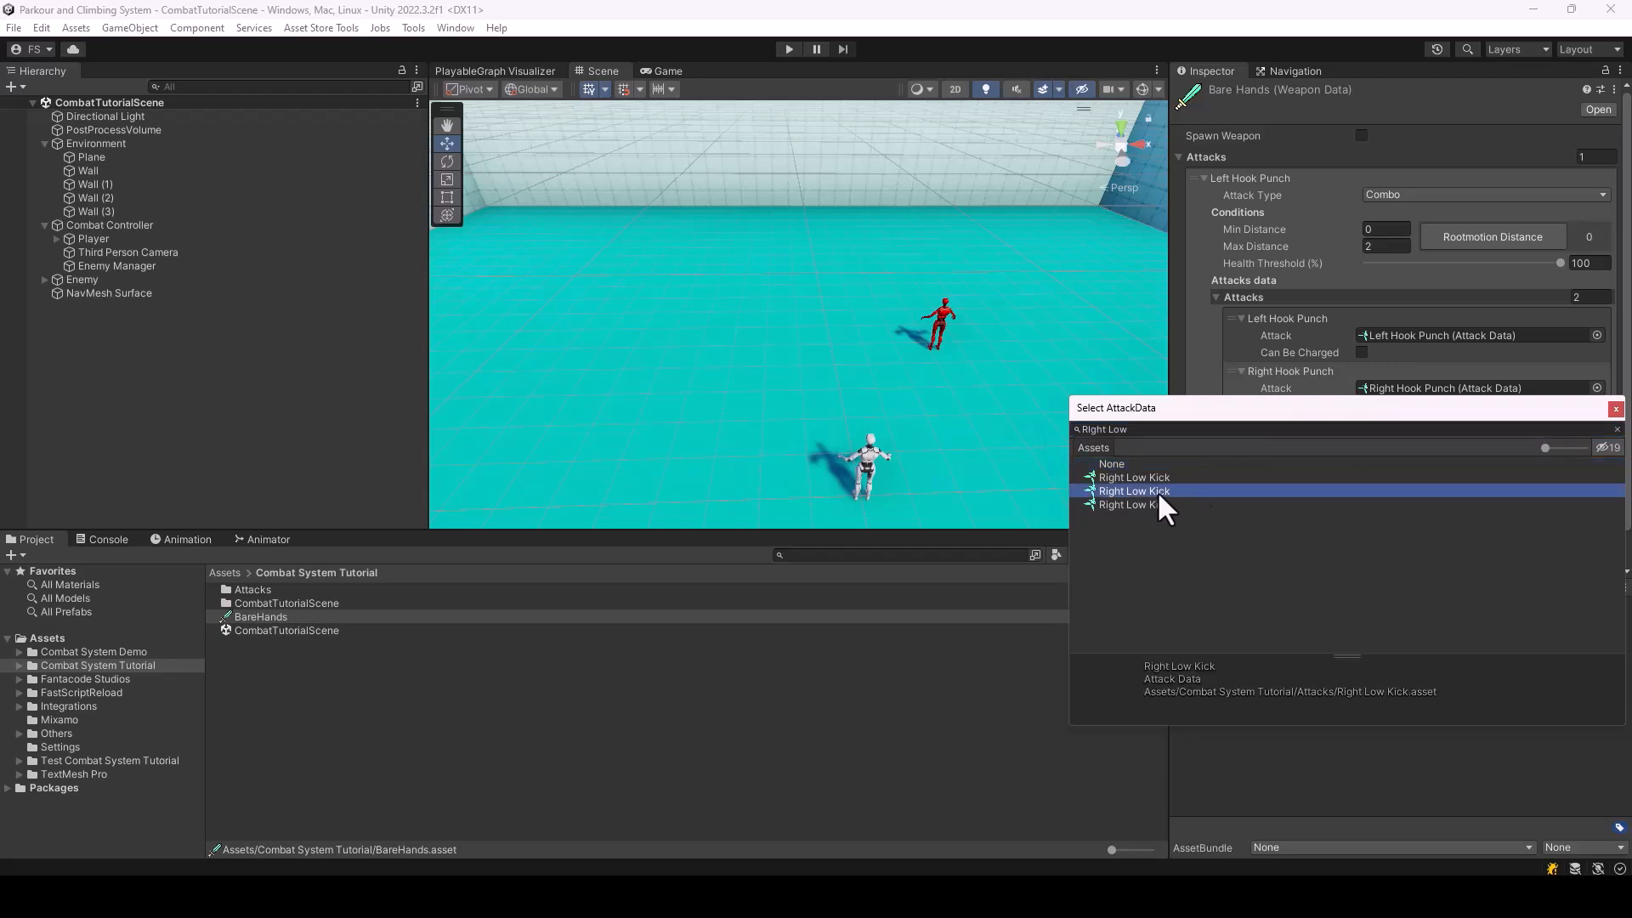
{"action": "double_click", "coordinate": [1156, 491]}
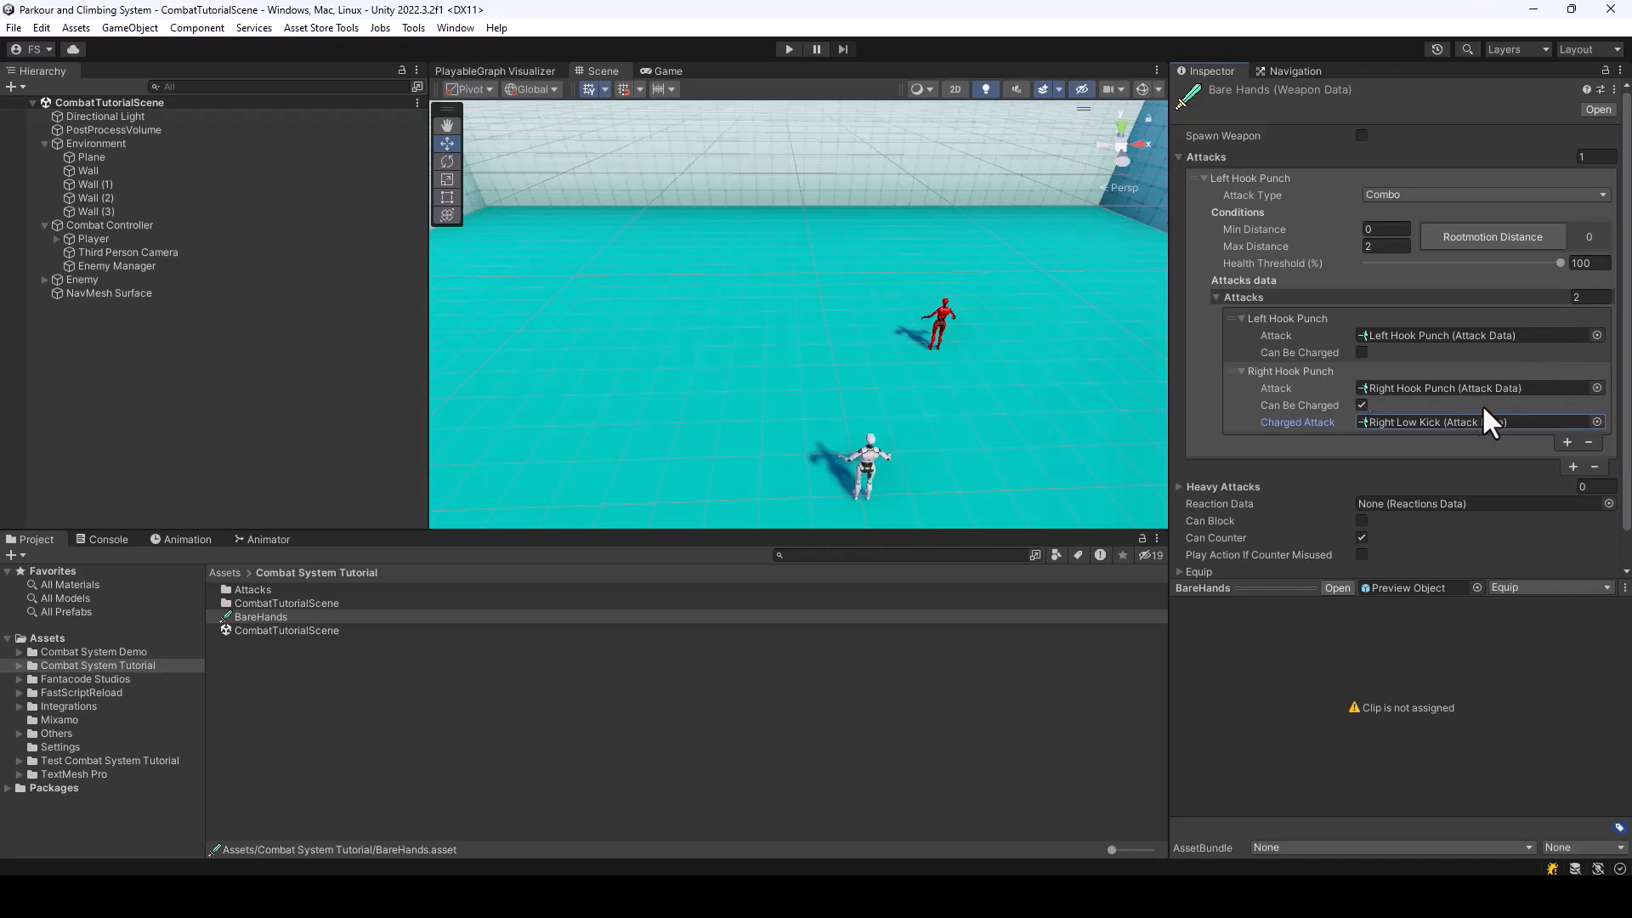
Play-test the punch combo with the charged kick on Right Hook Punch
{"action": "left_click", "coordinate": [789, 49]}
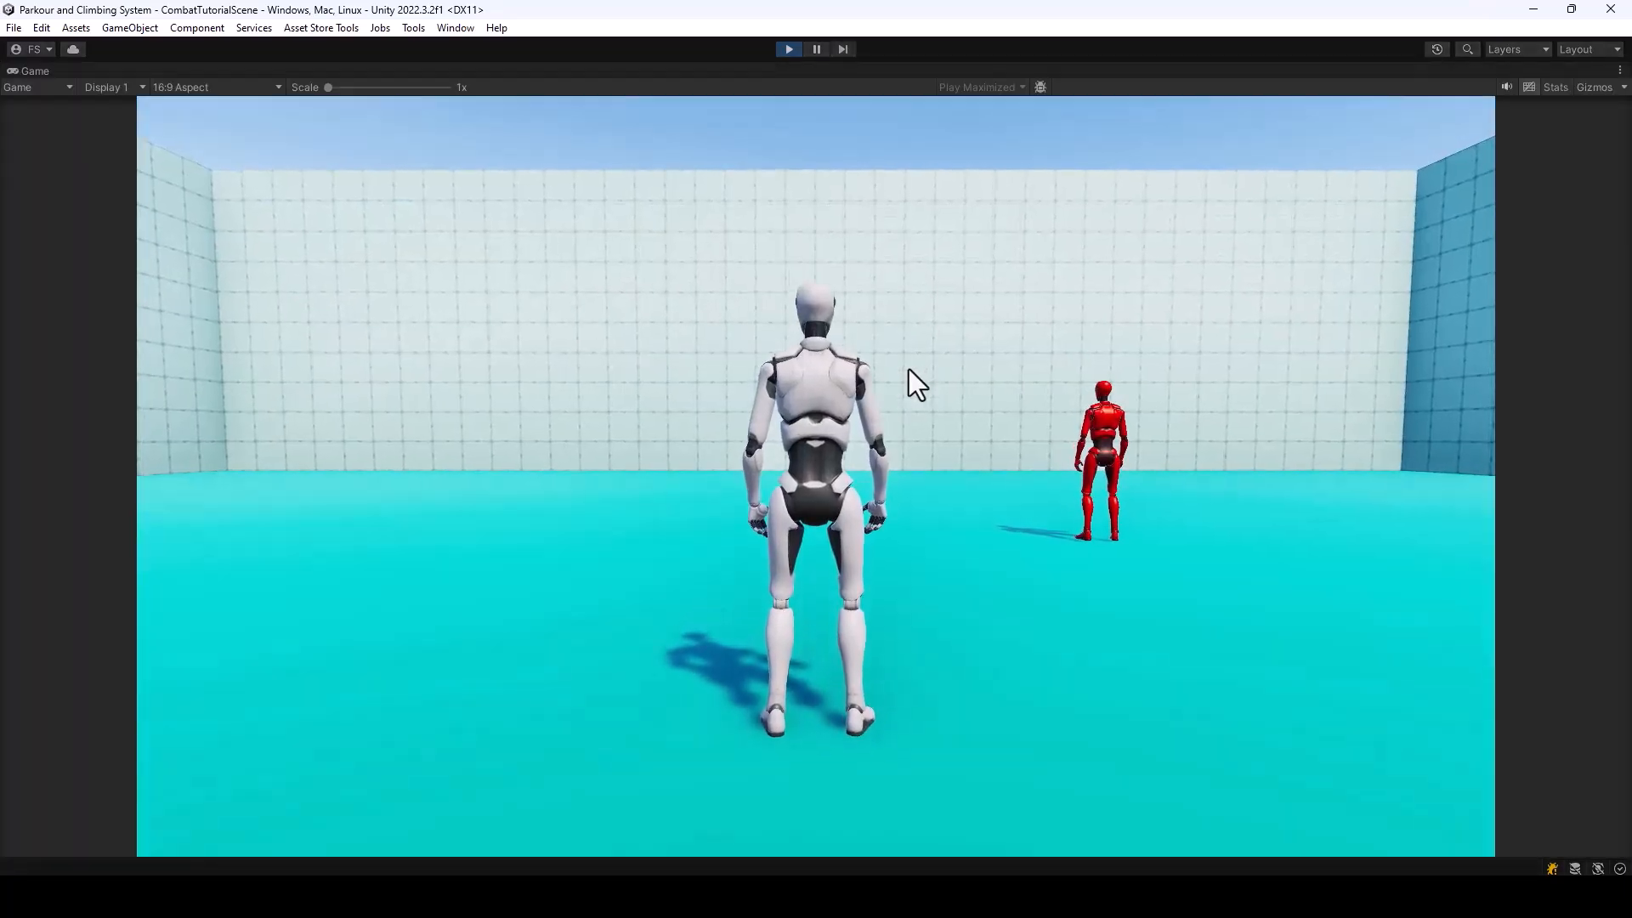
{"action": "left_click", "coordinate": [910, 369]}
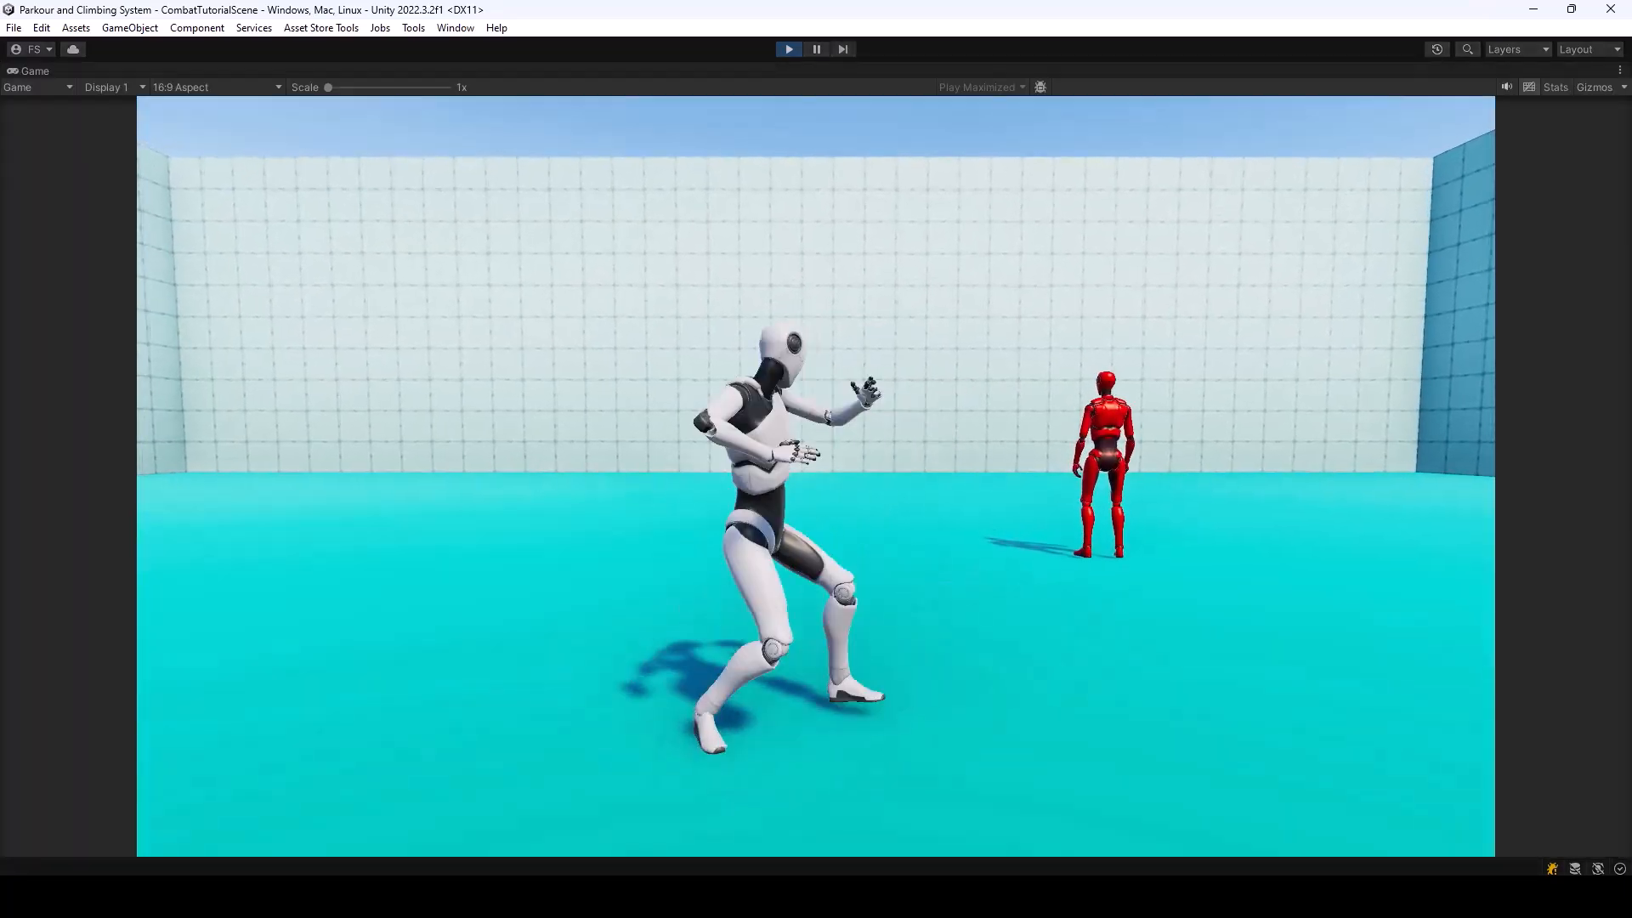
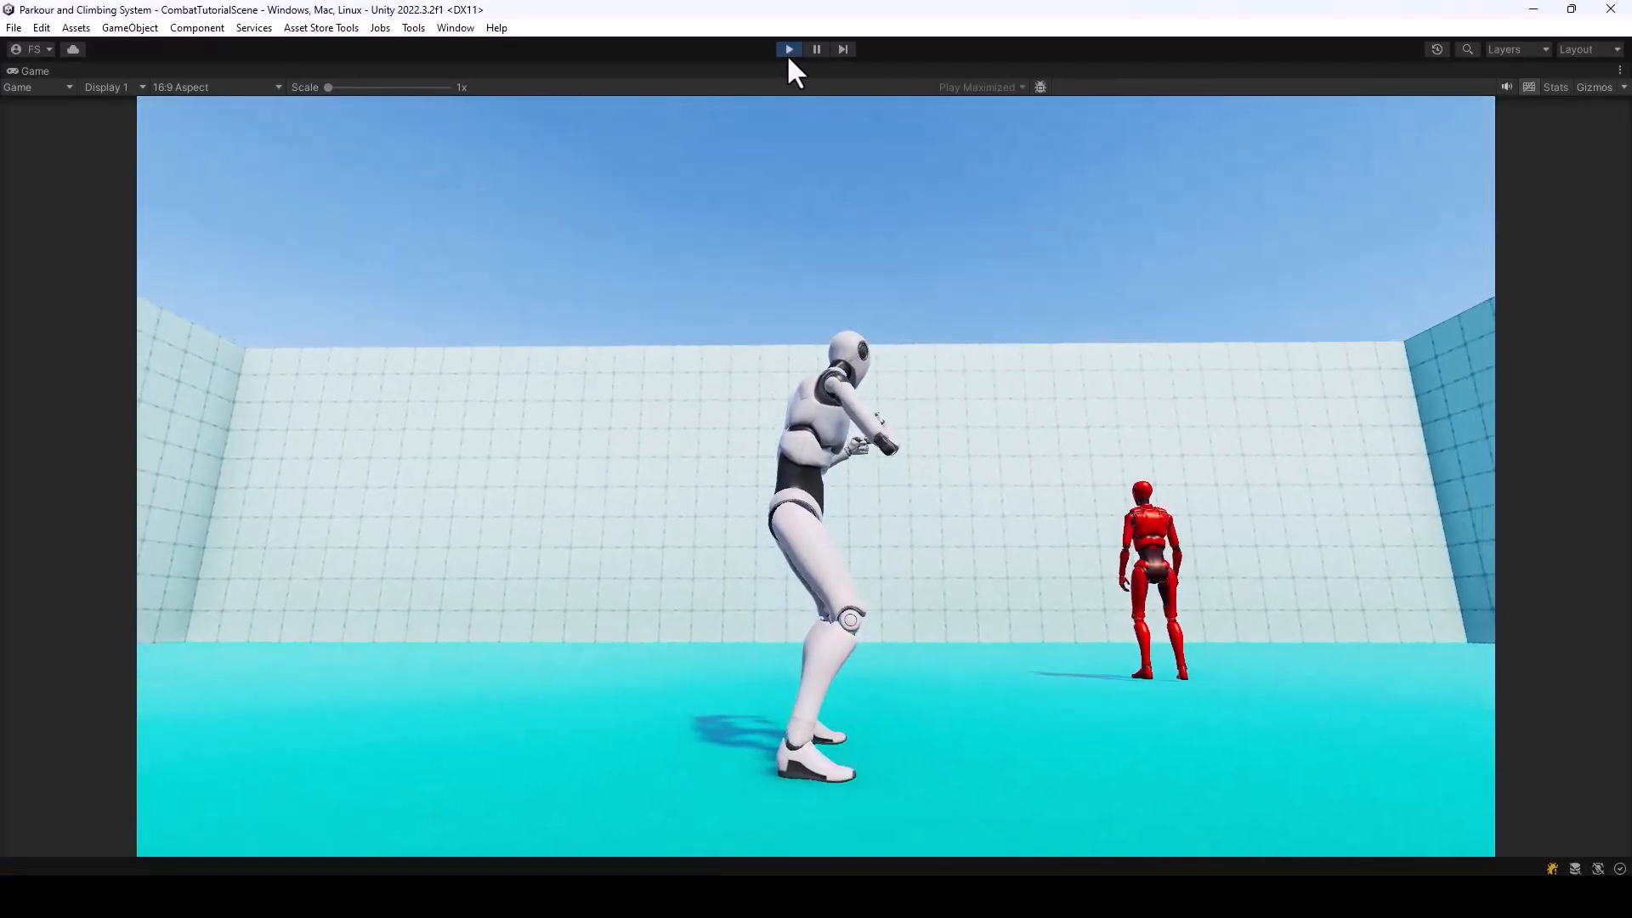
Exit play mode, and try adding a third attack to the BareHands combo
{"action": "left_click", "coordinate": [789, 49]}
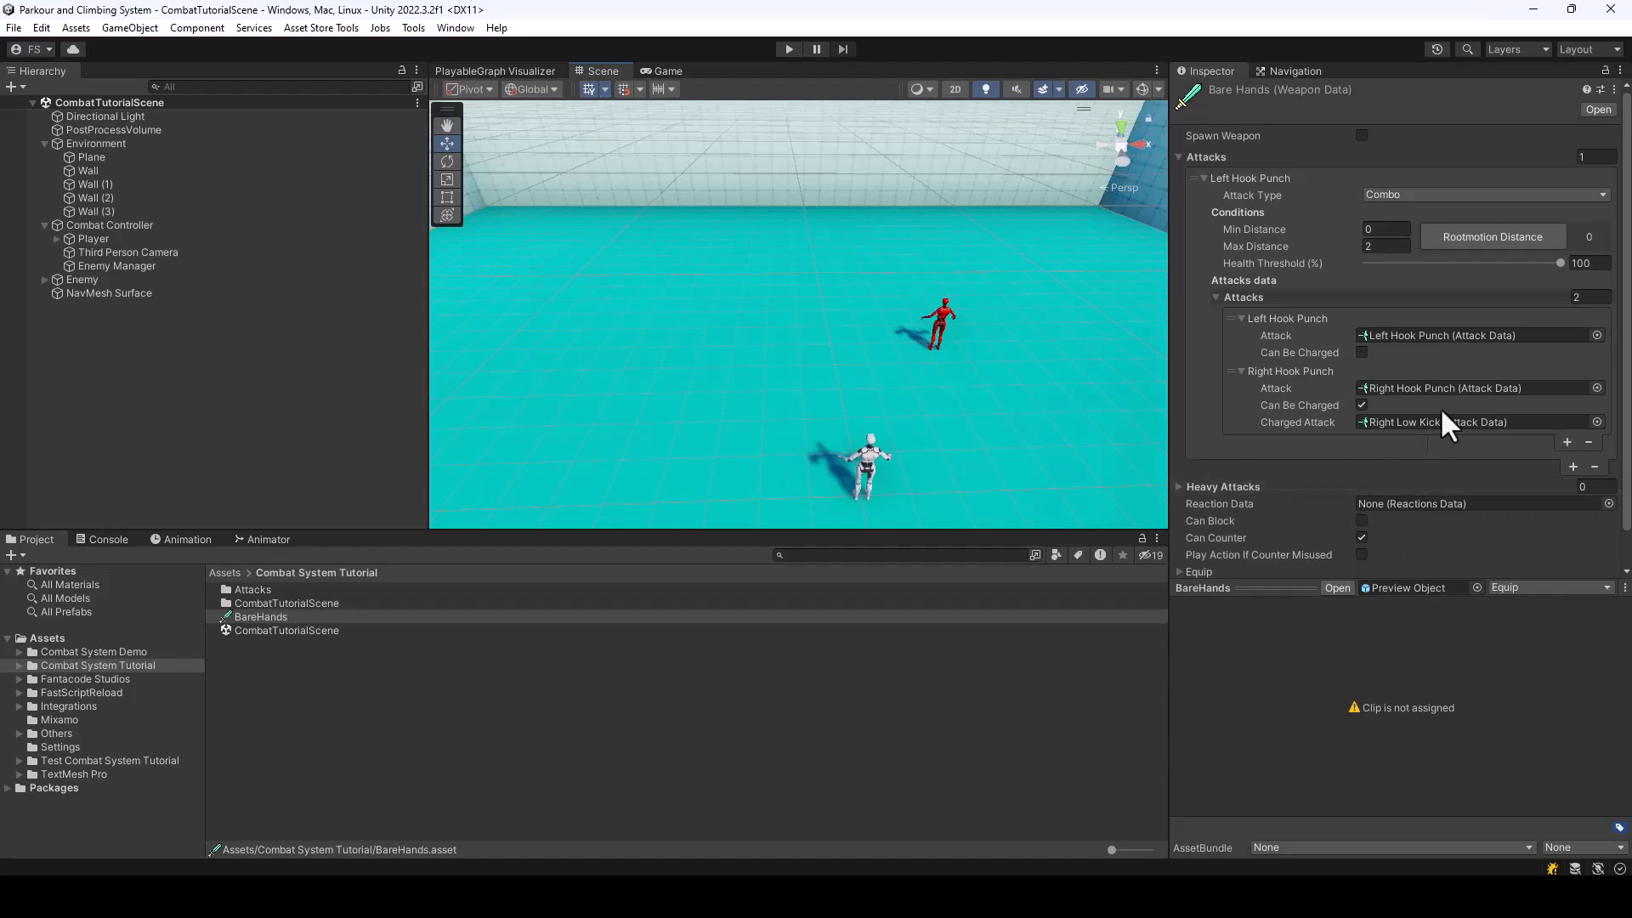
{"action": "left_click", "coordinate": [1568, 442]}
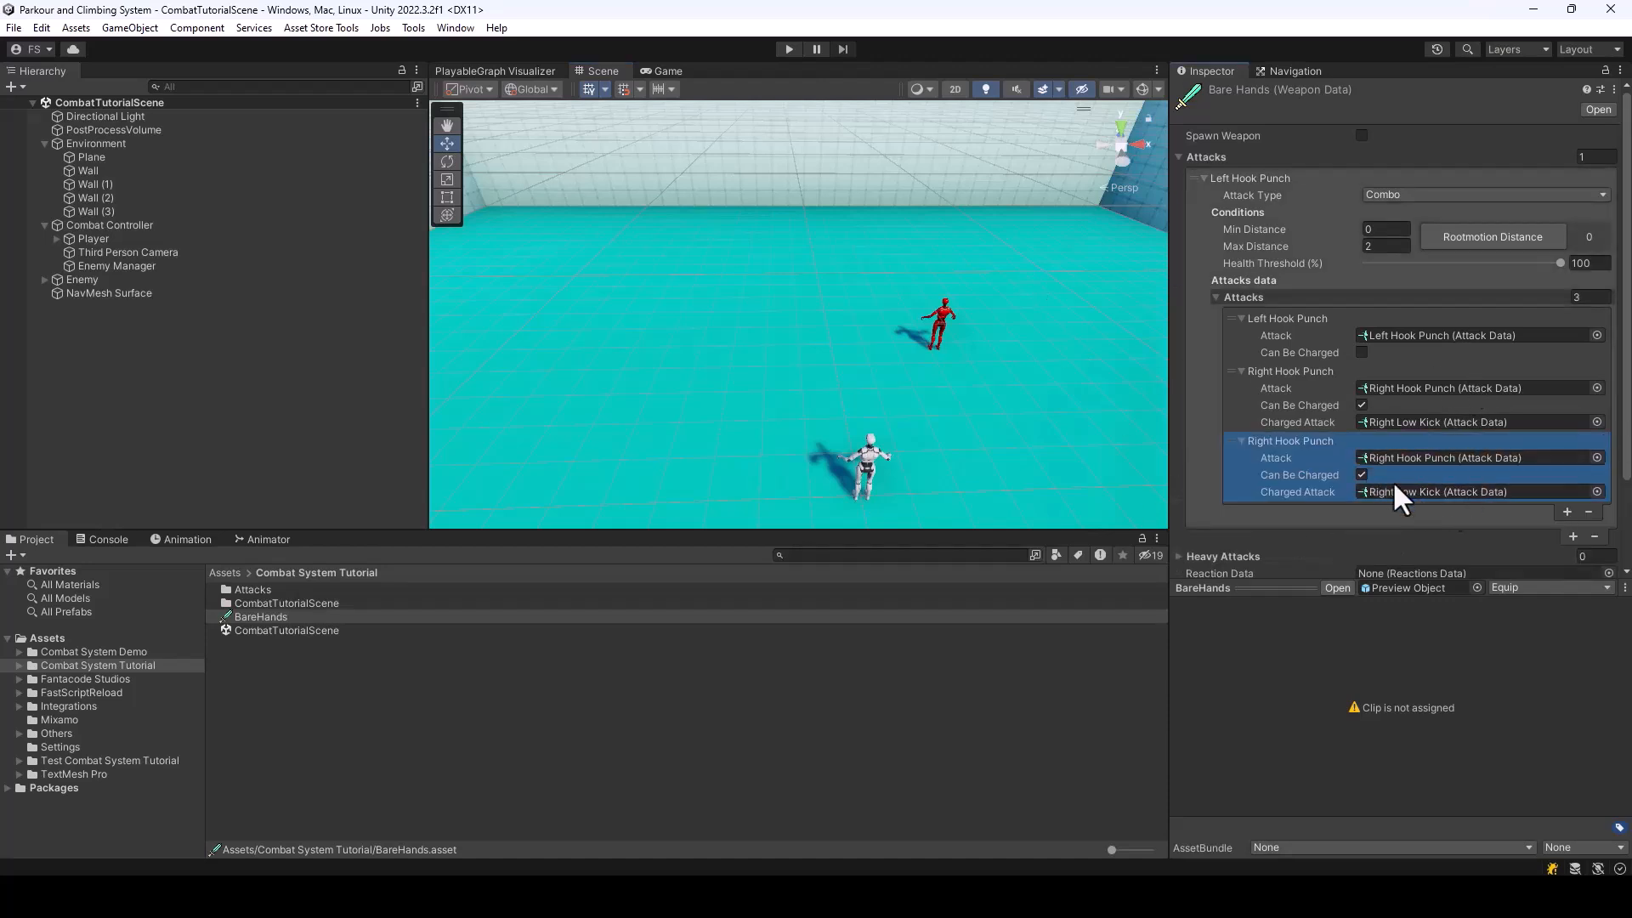
{"action": "left_click", "coordinate": [1588, 511]}
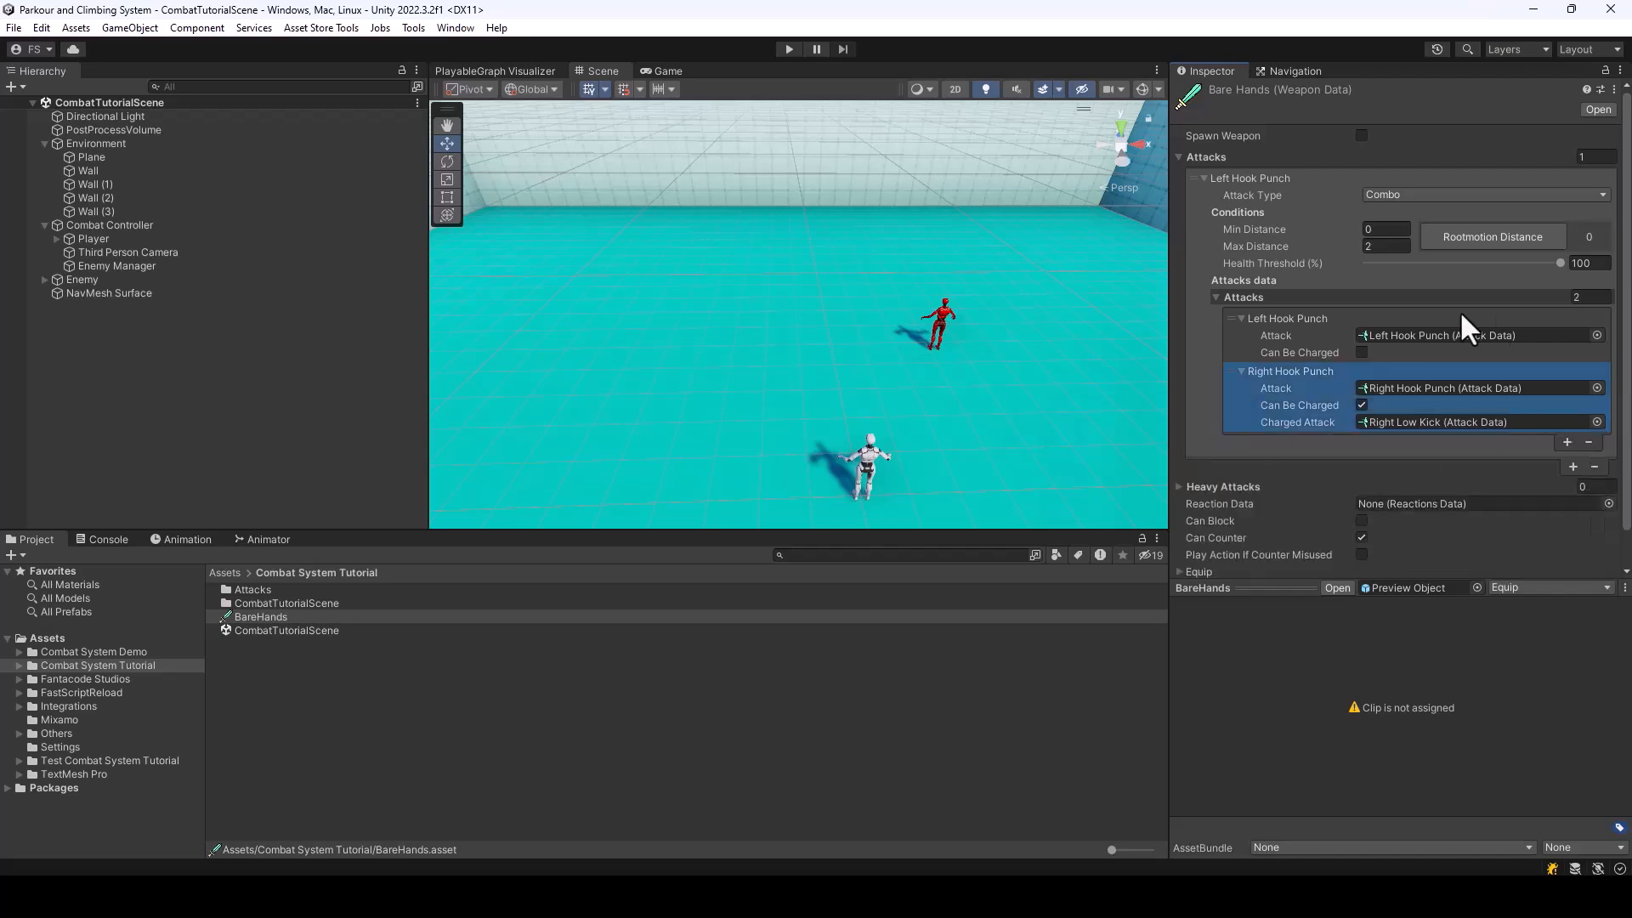
Play-test the two-attack combo against the enemy, and exit play mode
{"action": "left_click", "coordinate": [789, 50]}
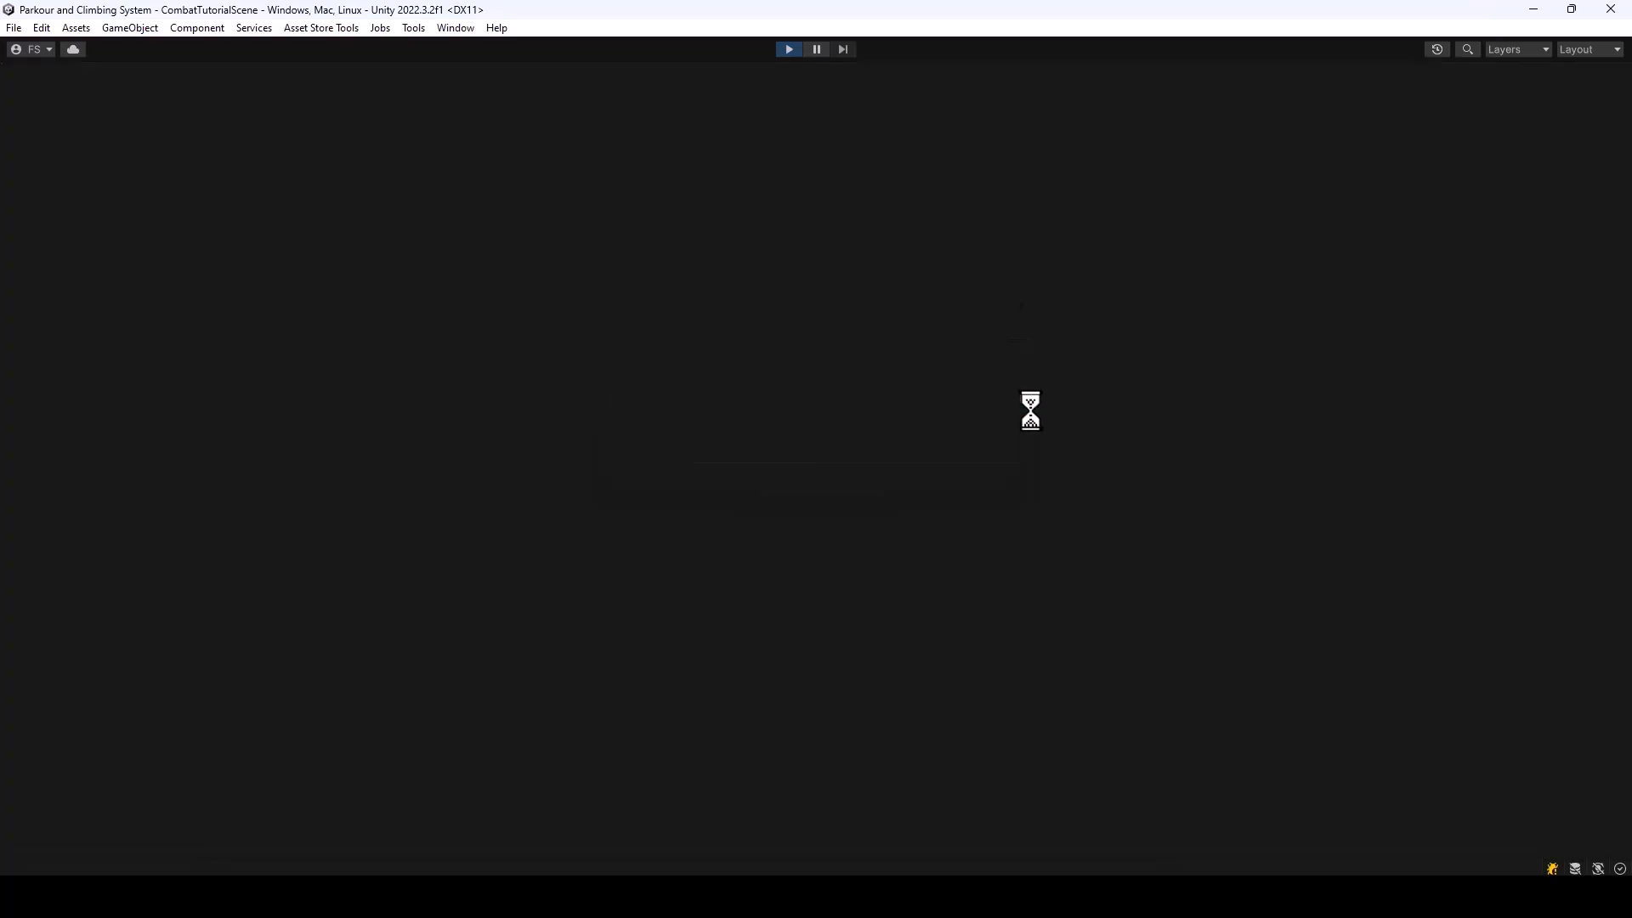
{"action": "key", "text": "w"}
{"action": "key", "text": "d"}
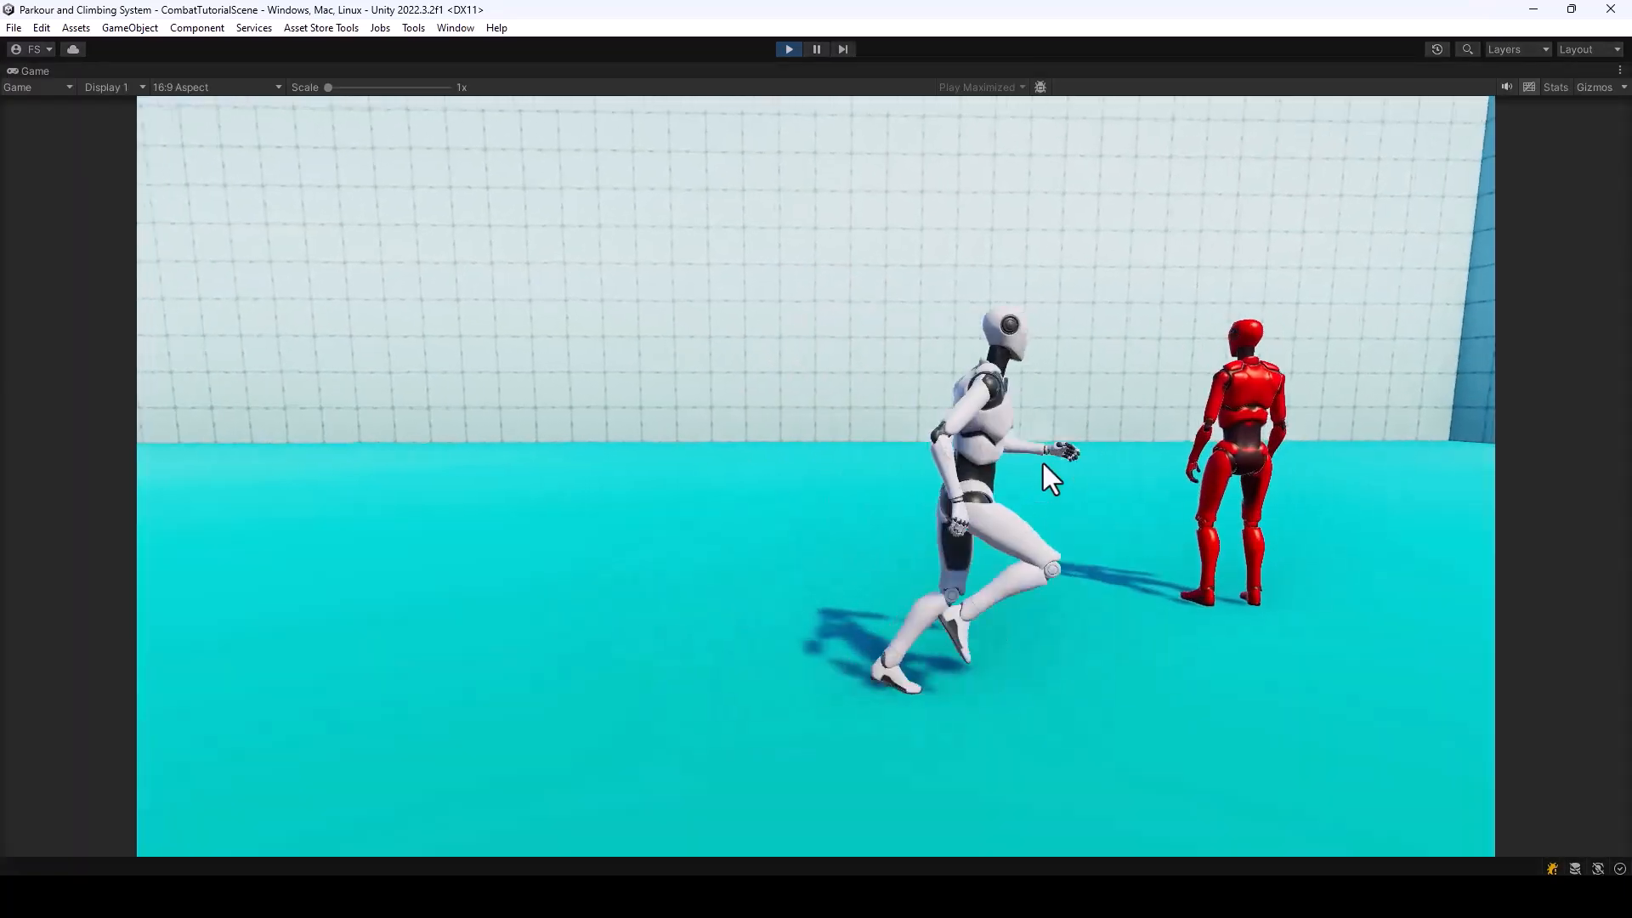
{"action": "left_click", "coordinate": [1043, 462]}
{"action": "left_click", "coordinate": [816, 476]}
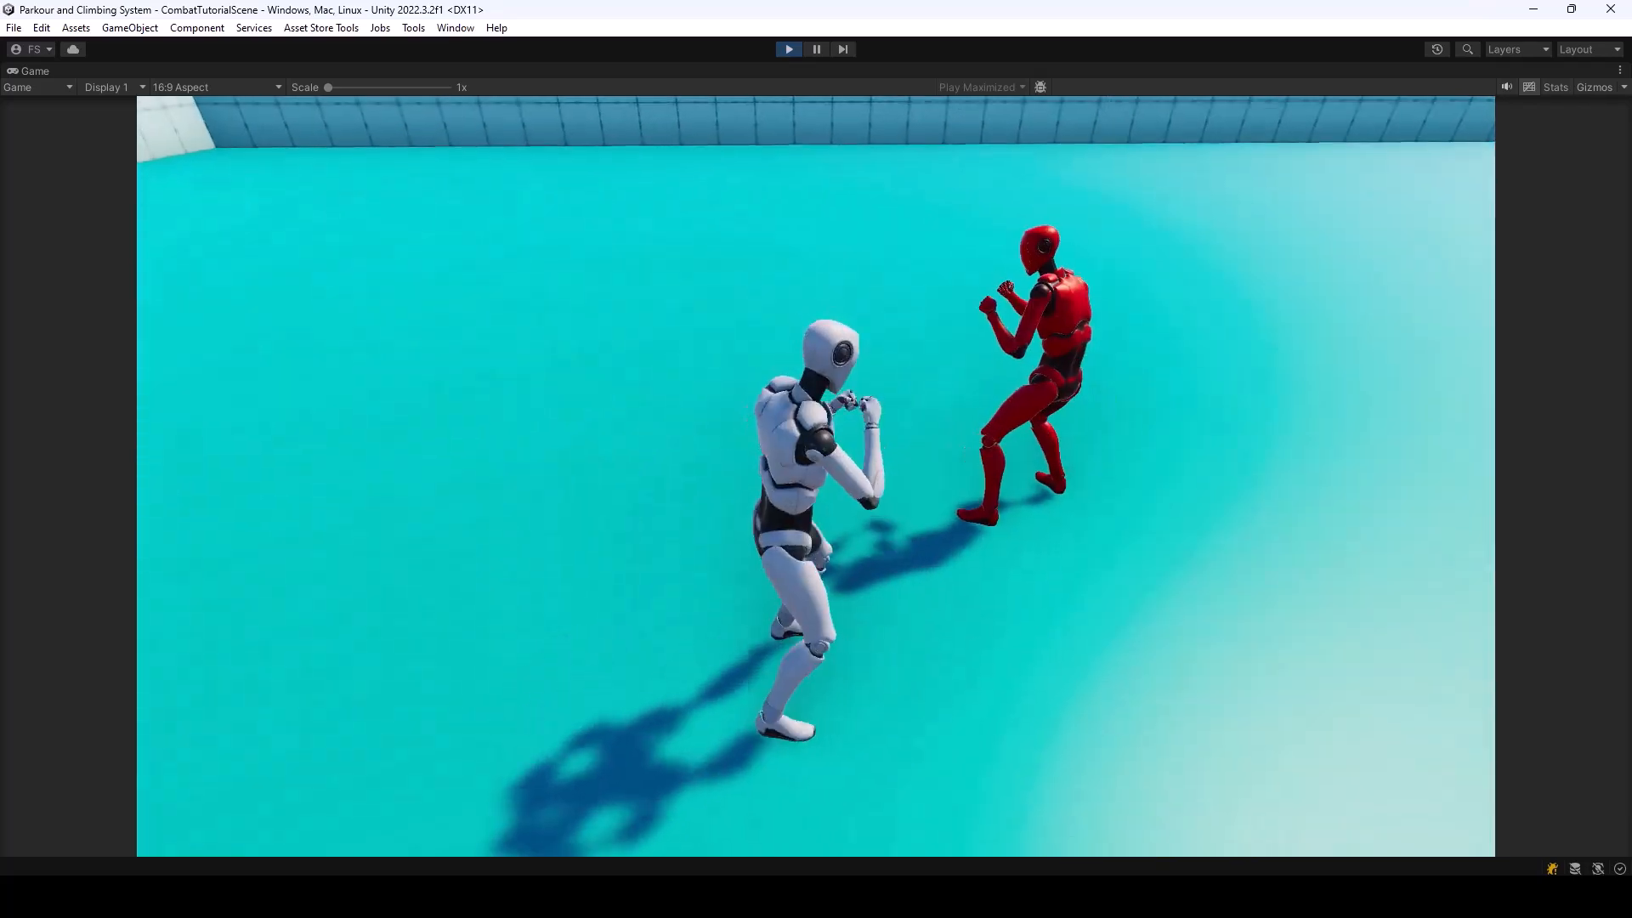
{"action": "left_click", "coordinate": [816, 476]}
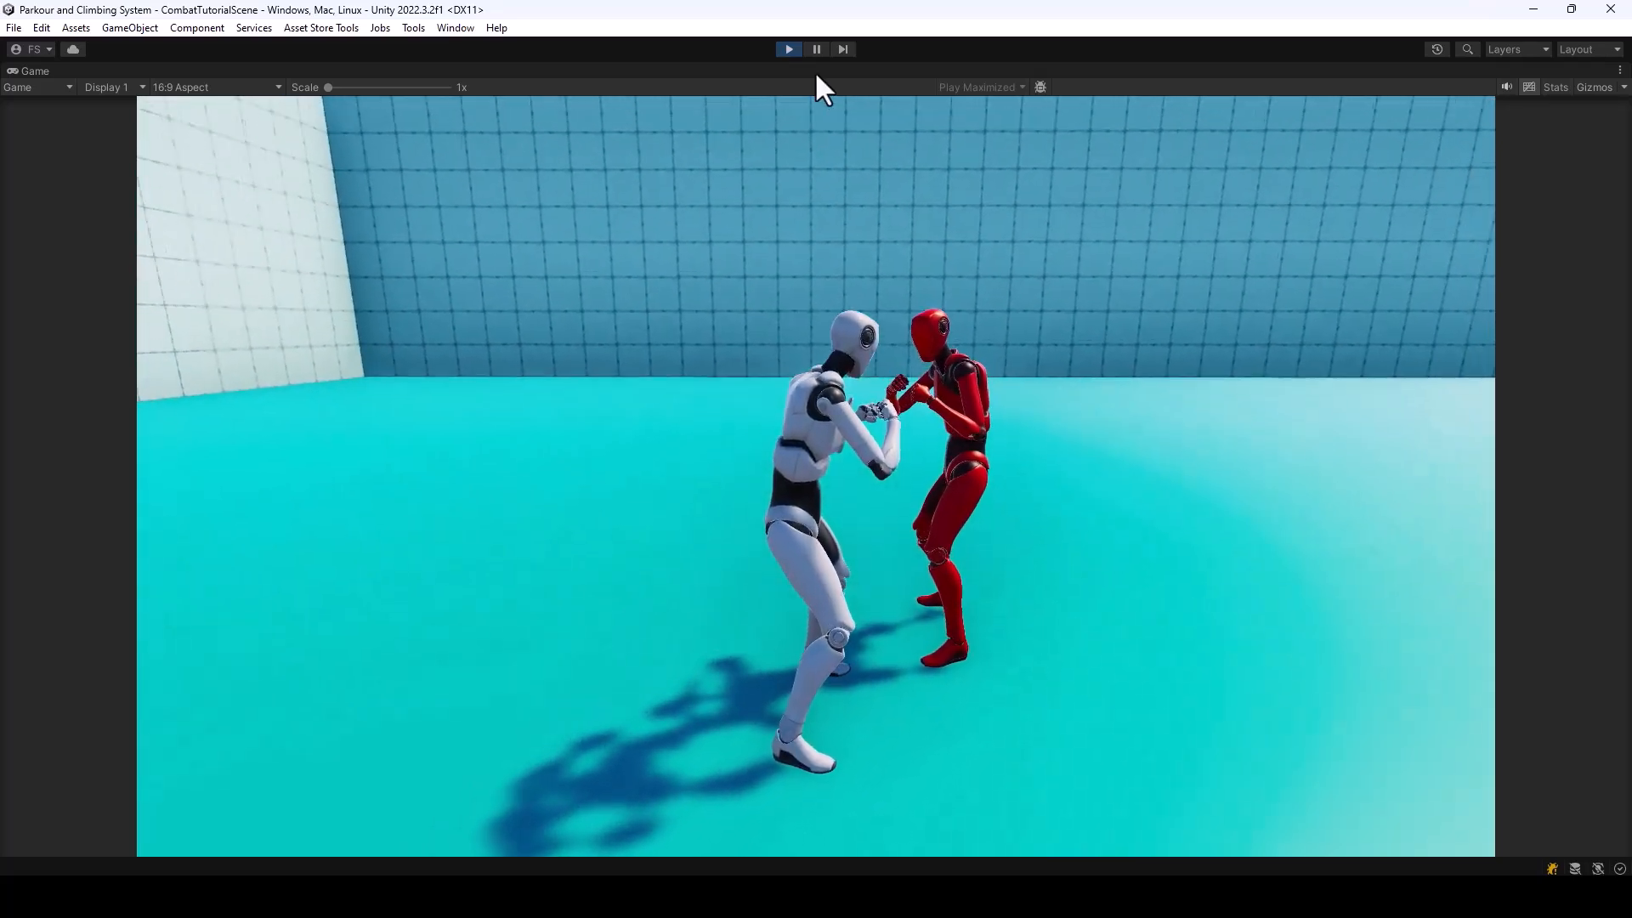
{"action": "left_click", "coordinate": [788, 48]}
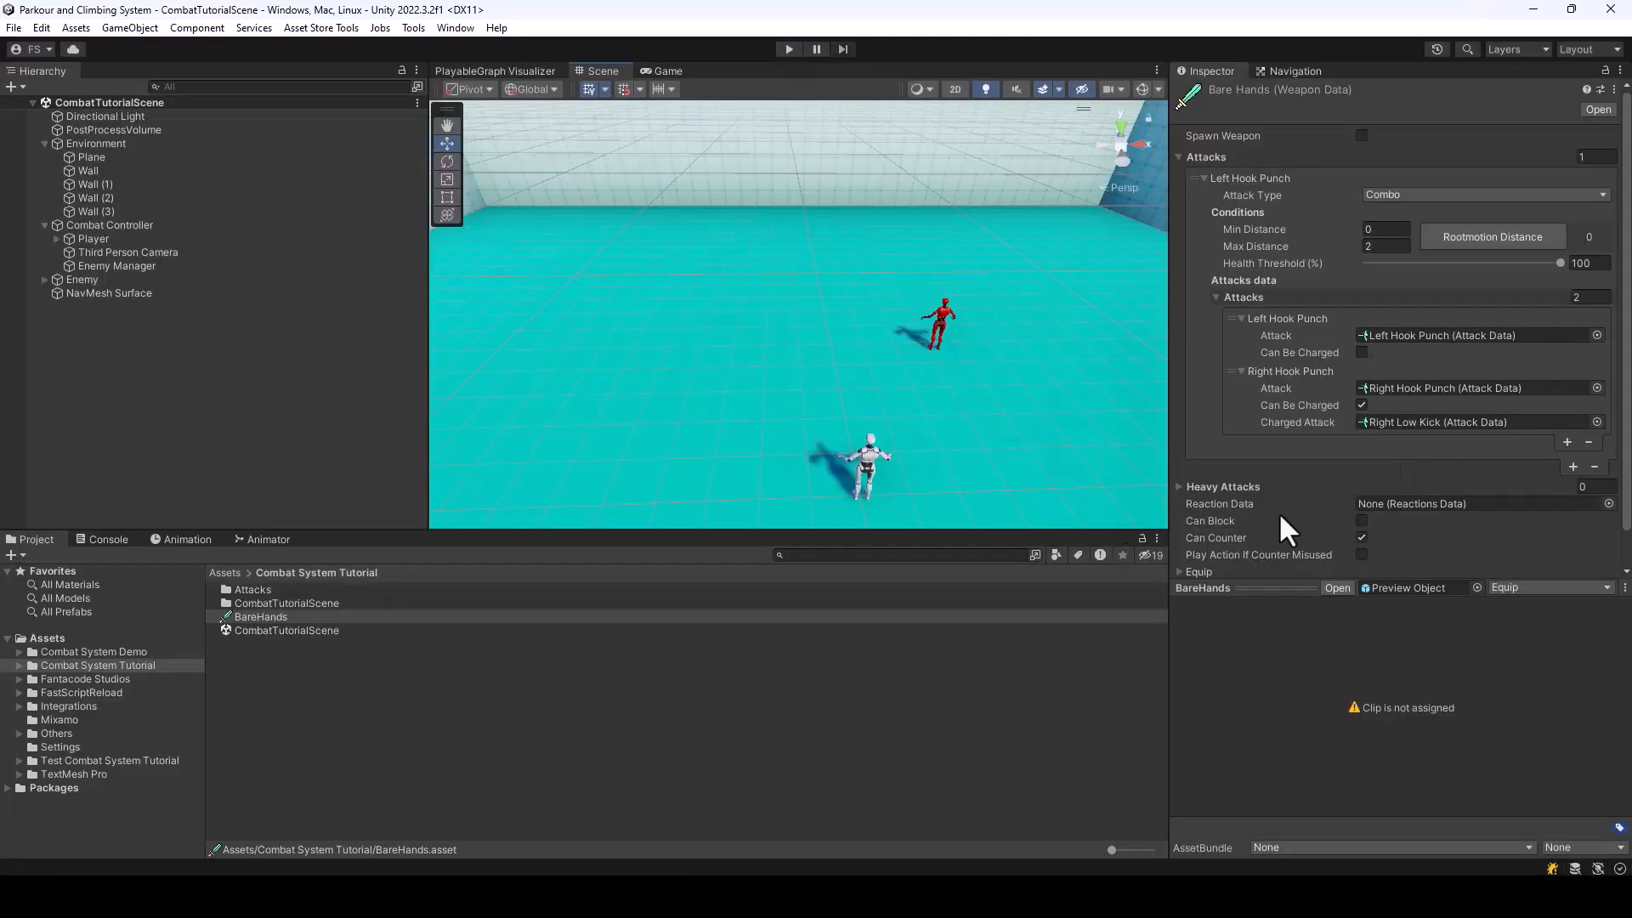
Try Will Be Knocked Down on Right Hook Punch from the Attacks folder, and preview its Reaction animation
{"action": "double_click", "coordinate": [266, 590]}
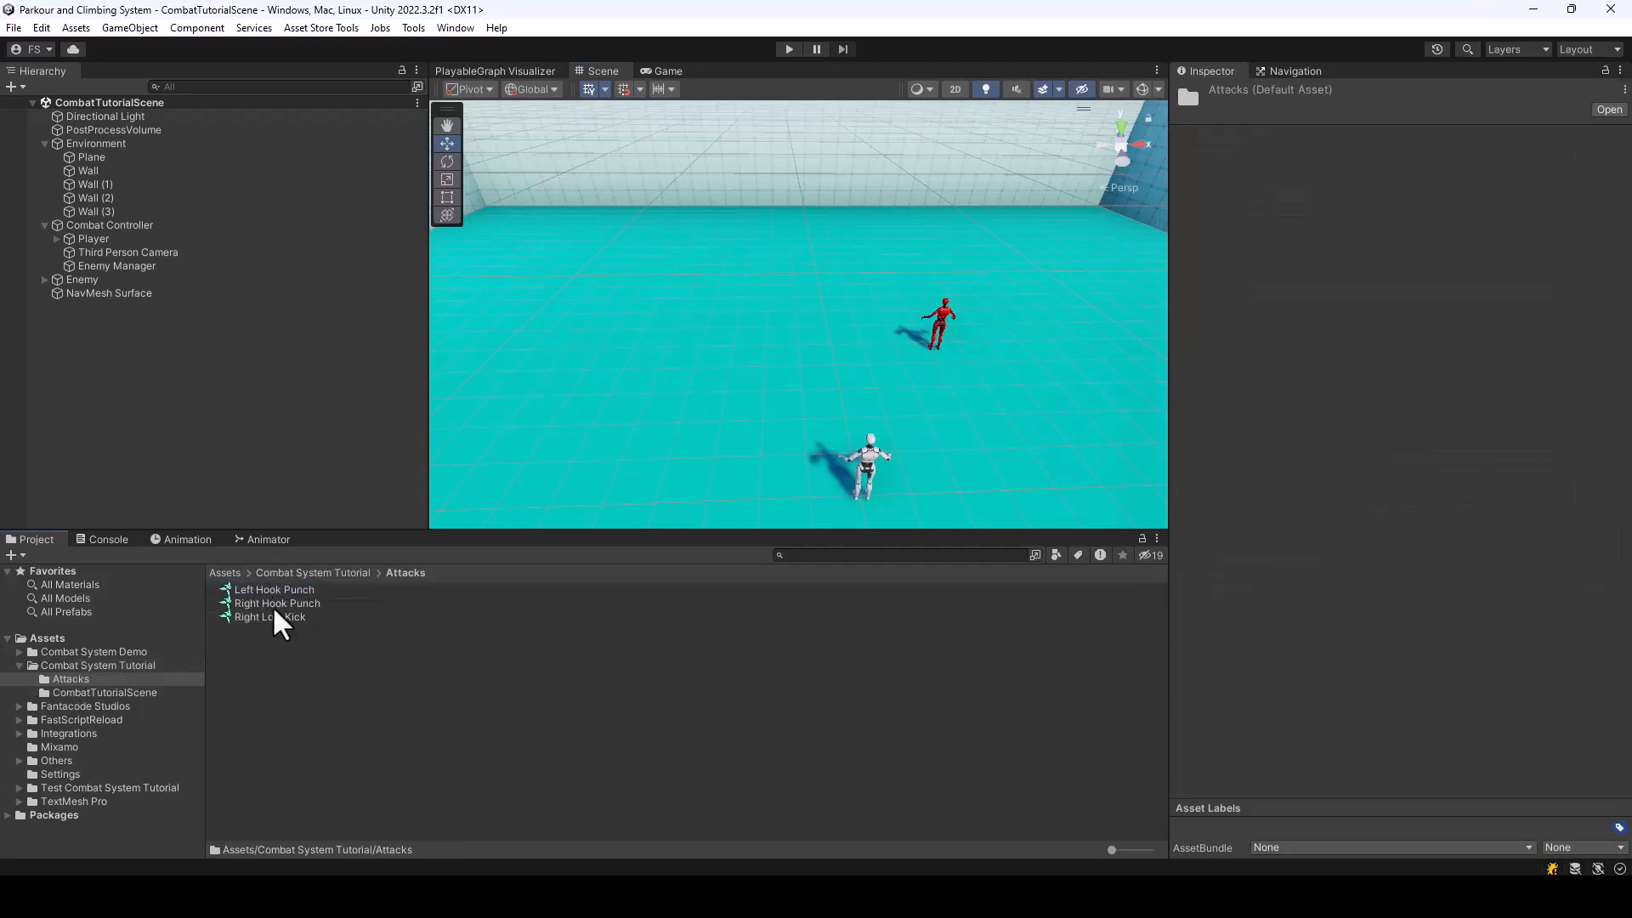
{"action": "left_click", "coordinate": [273, 603]}
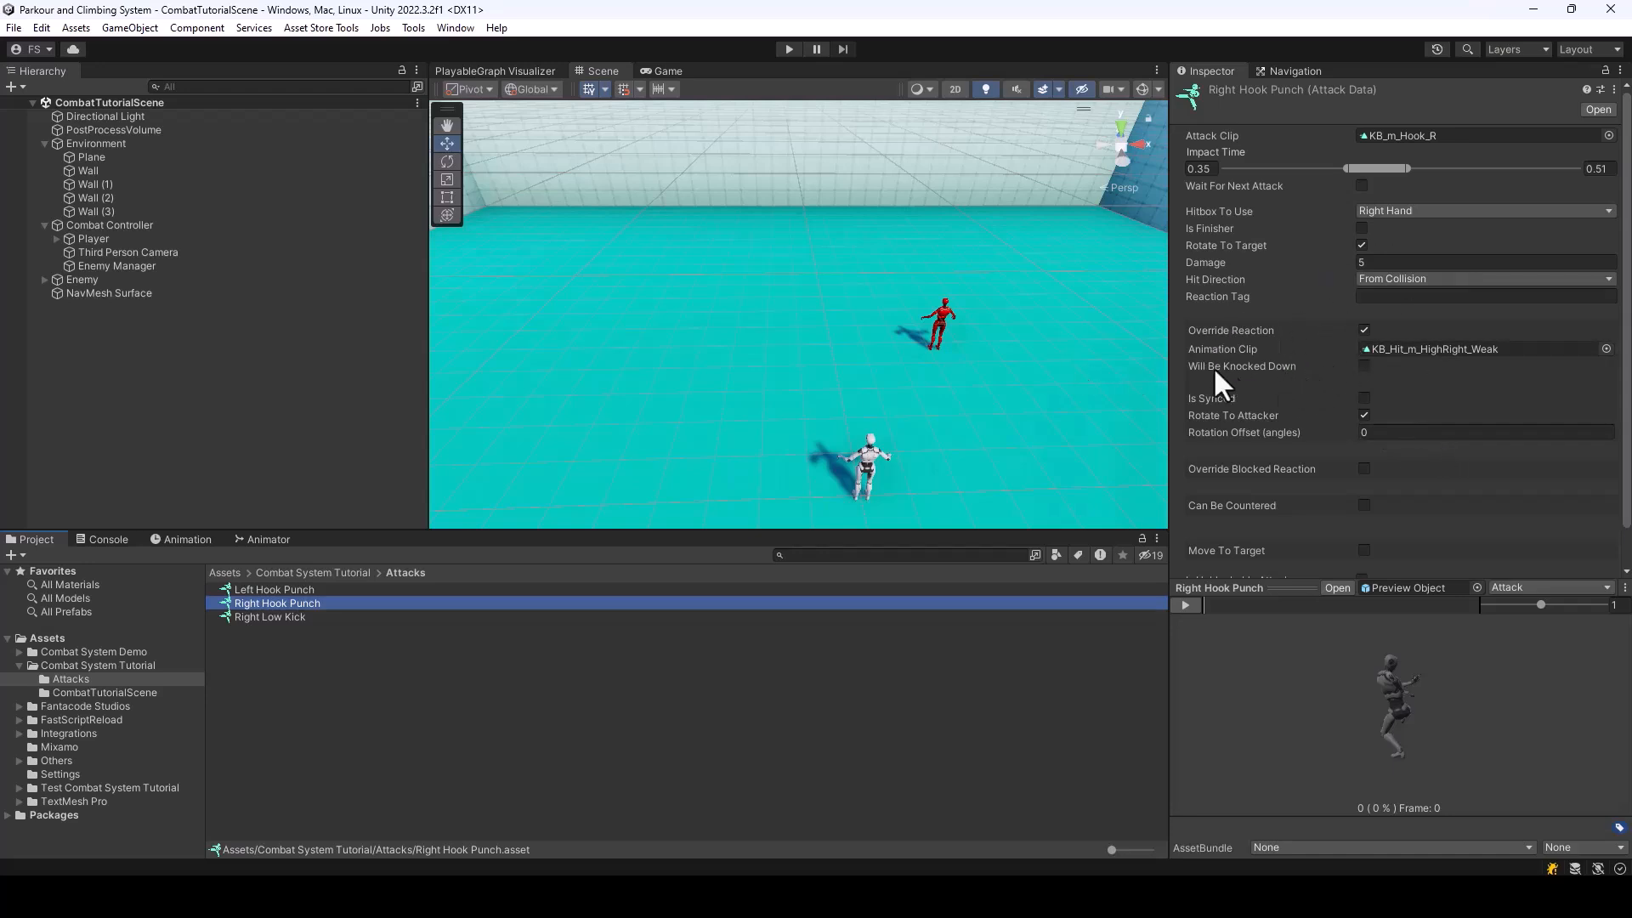
{"action": "left_click", "coordinate": [1364, 366]}
{"action": "left_click", "coordinate": [1520, 586]}
{"action": "left_click", "coordinate": [1537, 626]}
{"action": "left_click_drag", "start_coordinate": [1220, 598], "coordinate": [1441, 636]}
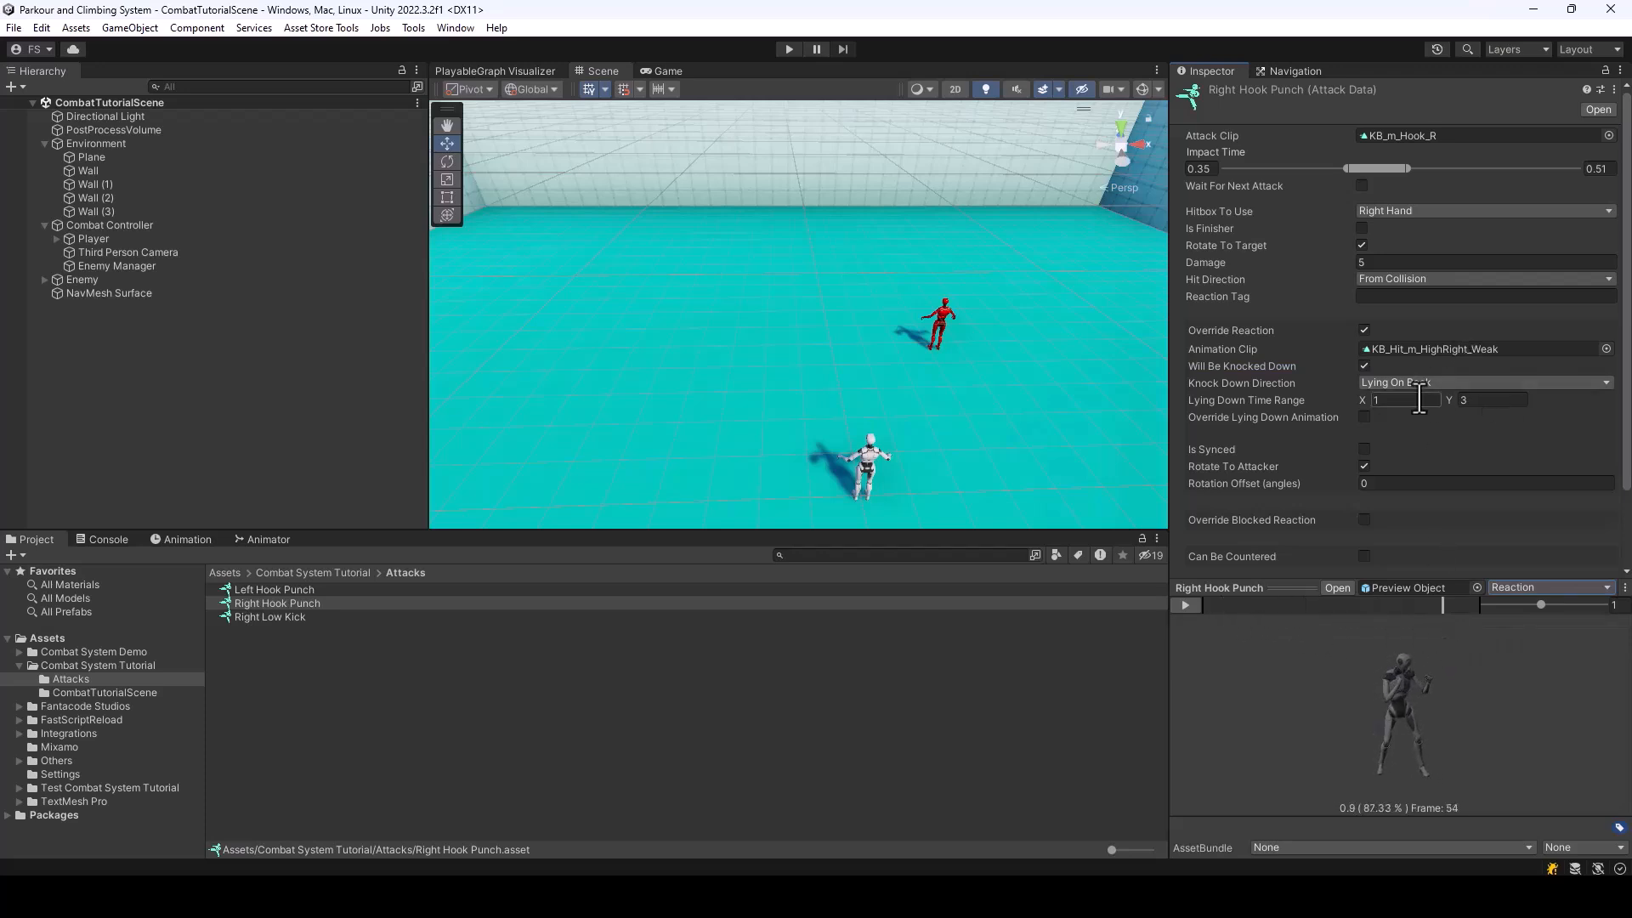
{"action": "left_click", "coordinate": [1364, 366]}
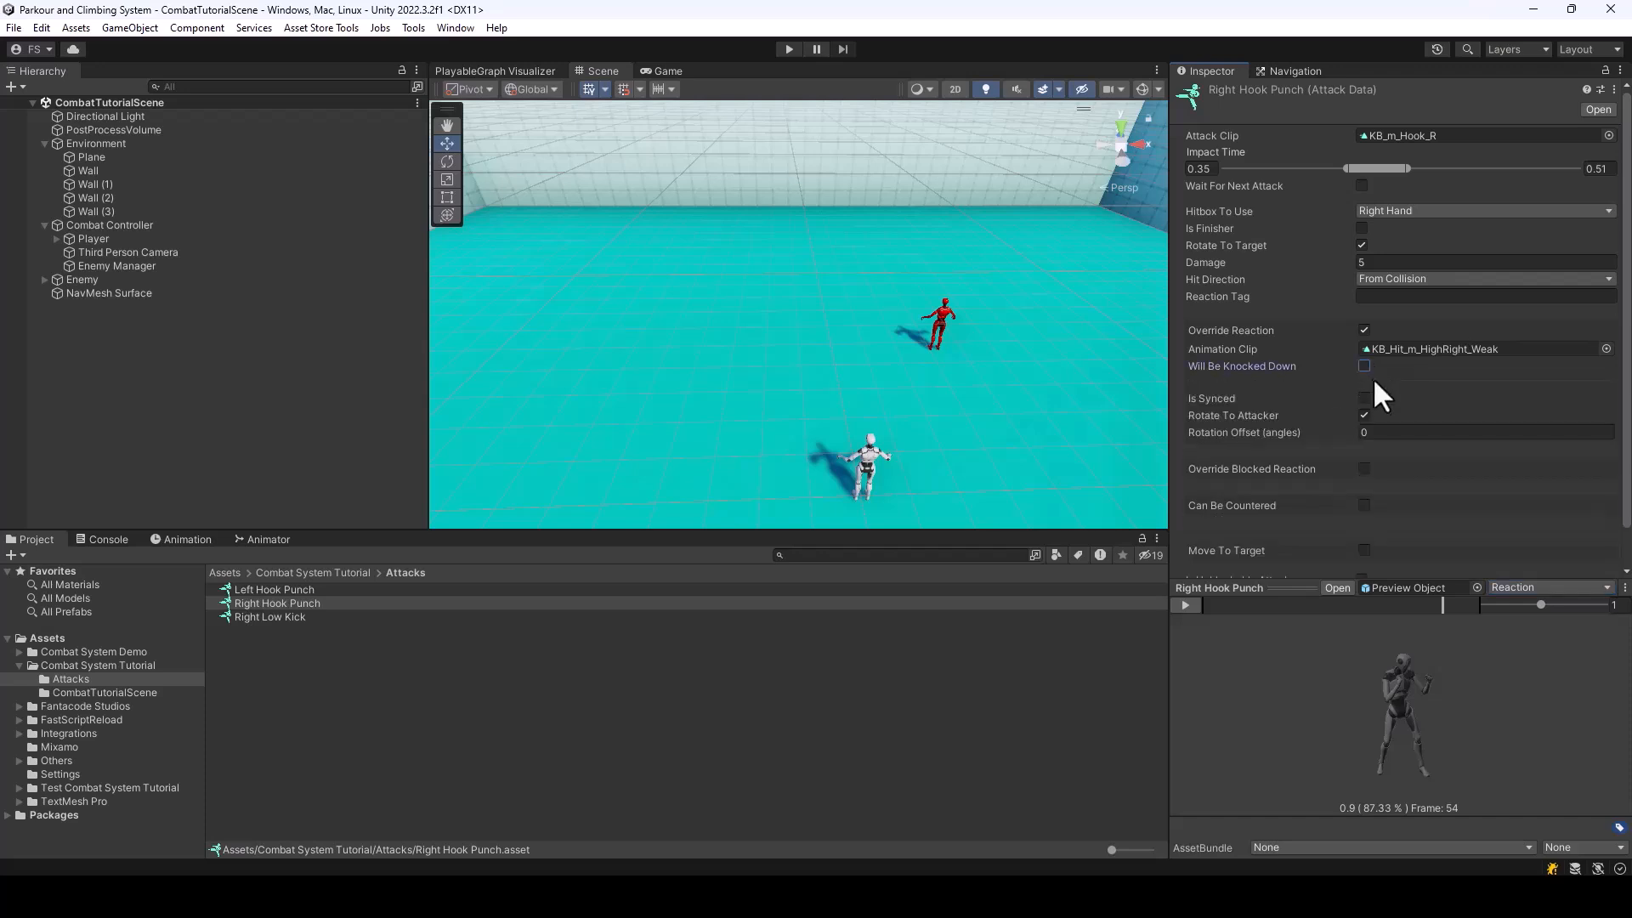
Enable Will Be Knocked Down for Right Low Kick, and preview its Reaction animation up to the lying pose
{"action": "left_click", "coordinate": [277, 617]}
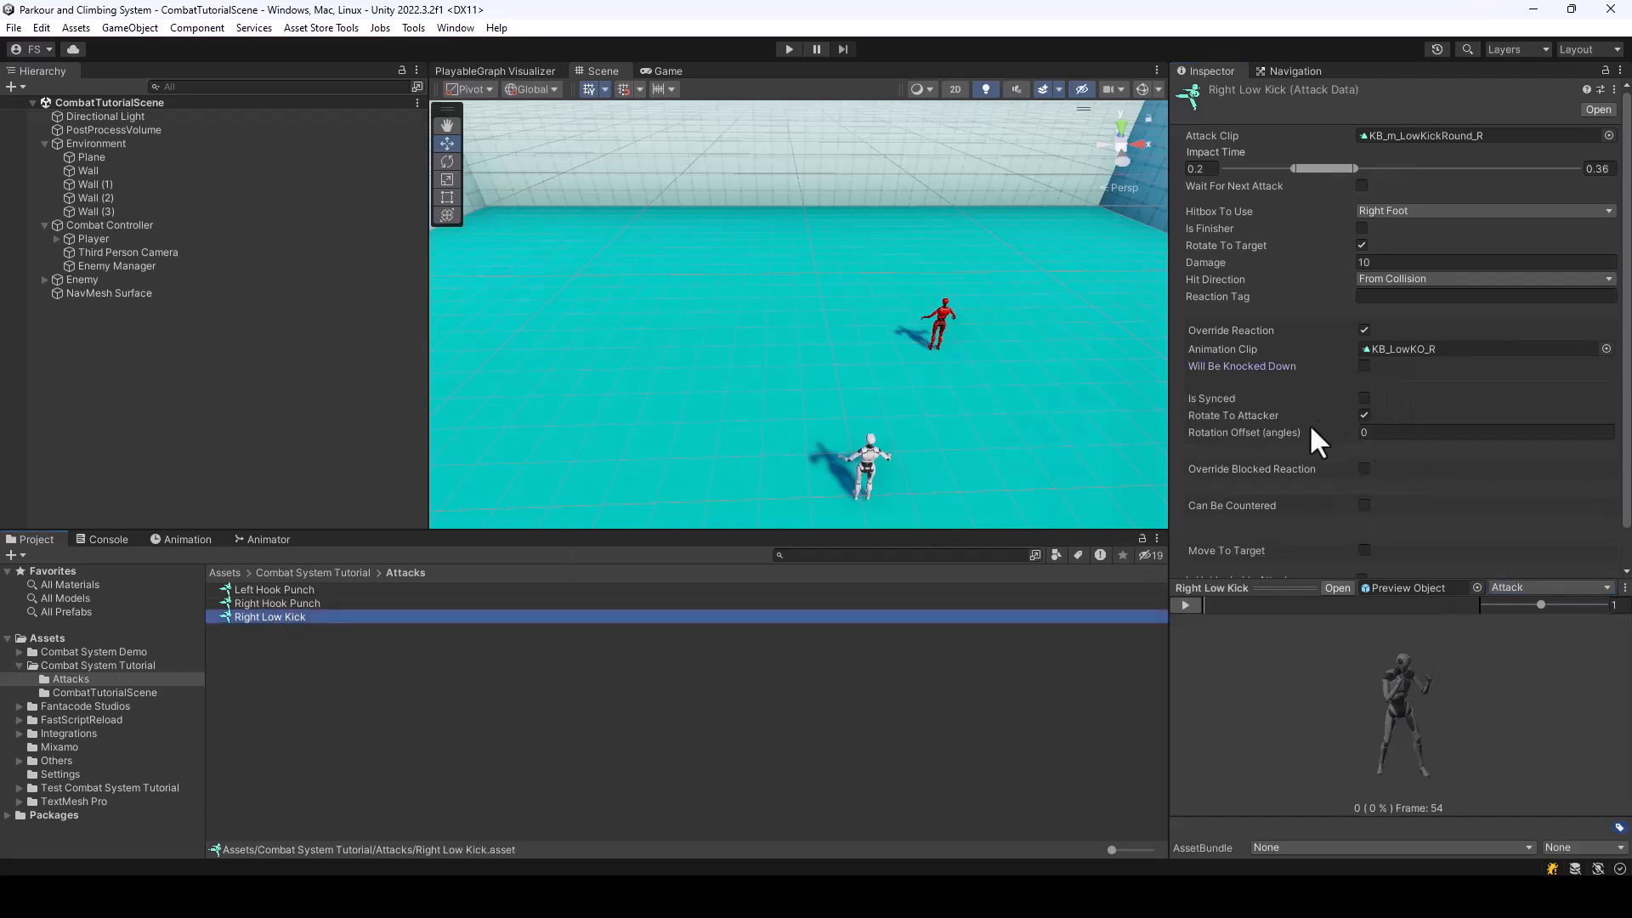
{"action": "left_click", "coordinate": [1365, 365]}
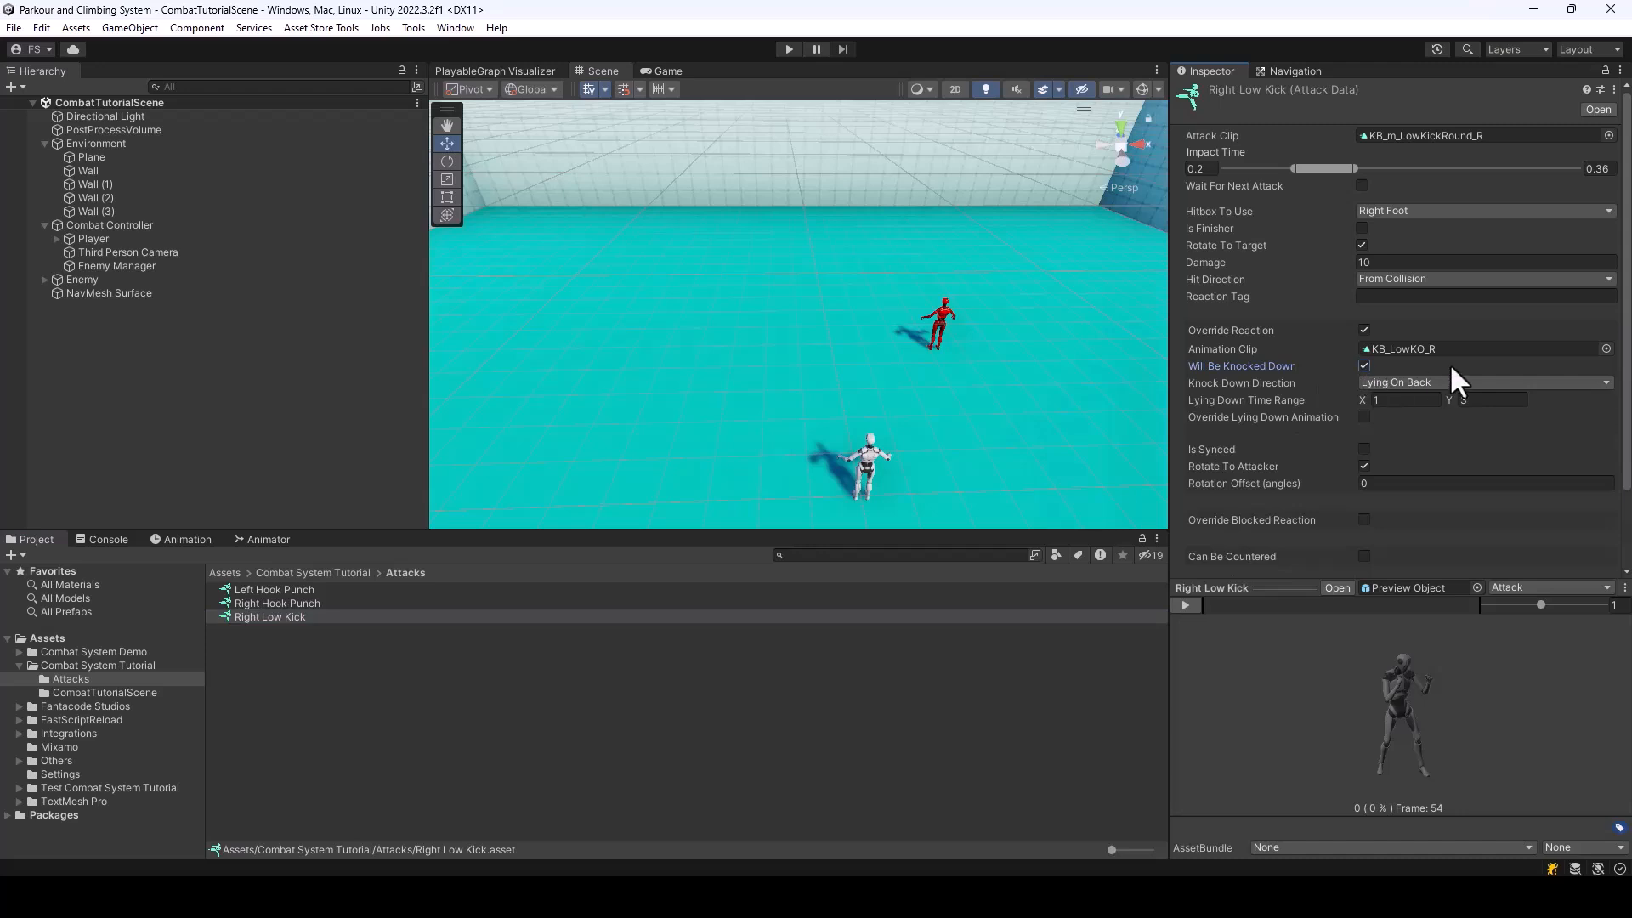
{"action": "left_click", "coordinate": [1530, 588]}
{"action": "left_click", "coordinate": [1540, 624]}
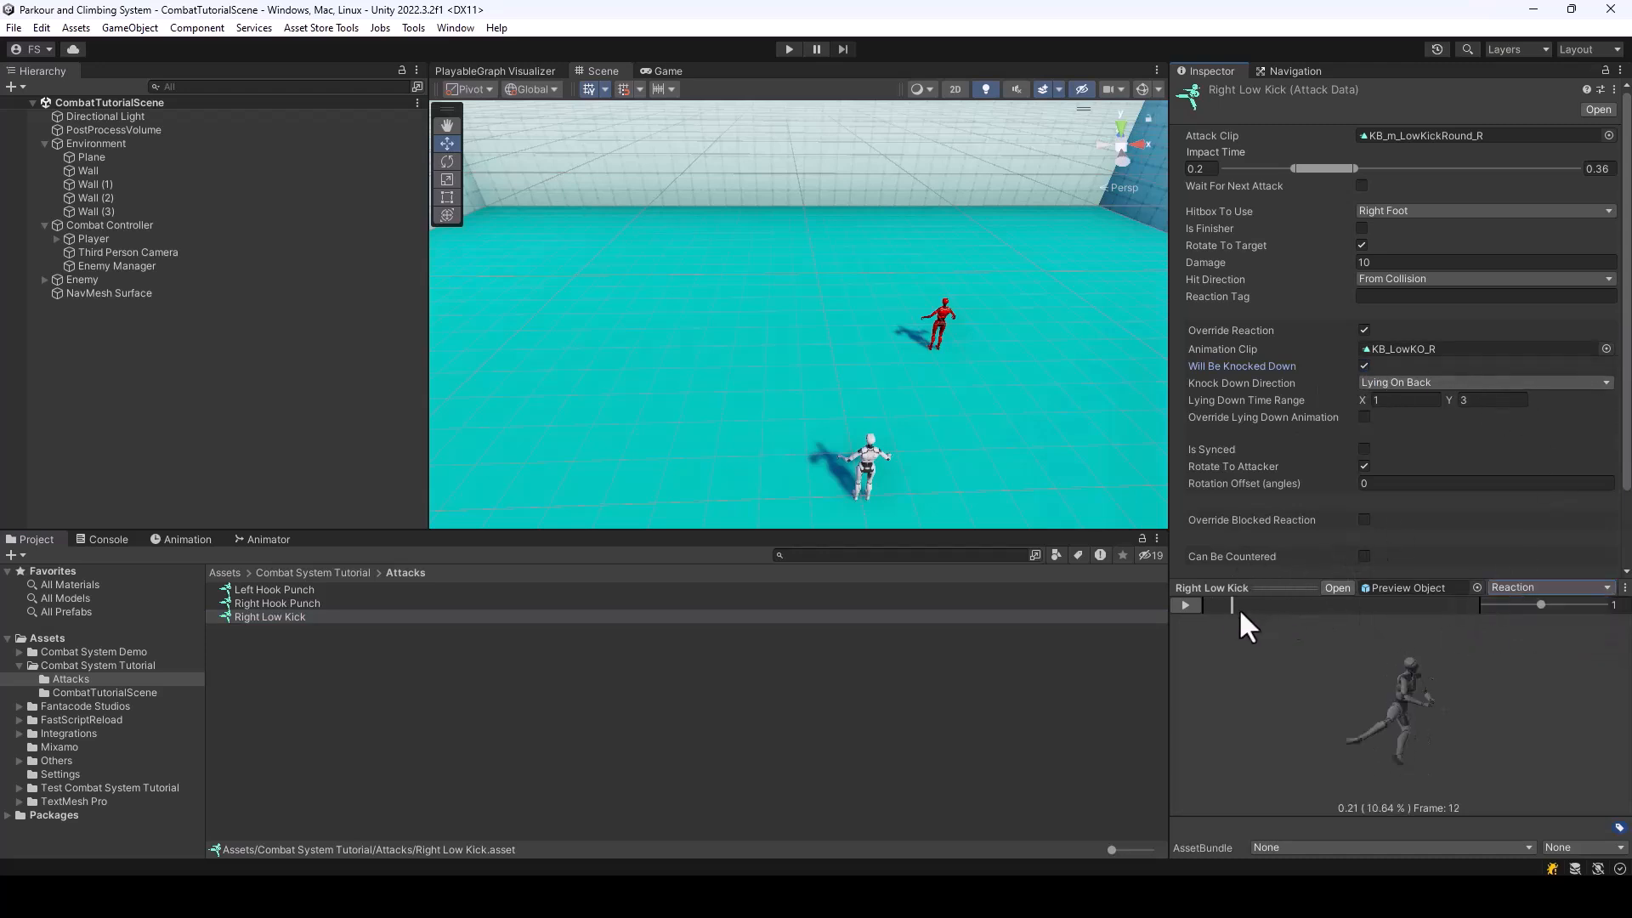
{"action": "left_click_drag", "start_coordinate": [1340, 633], "coordinate": [1421, 641]}
{"action": "left_click_drag", "start_coordinate": [1402, 721], "coordinate": [1407, 689]}
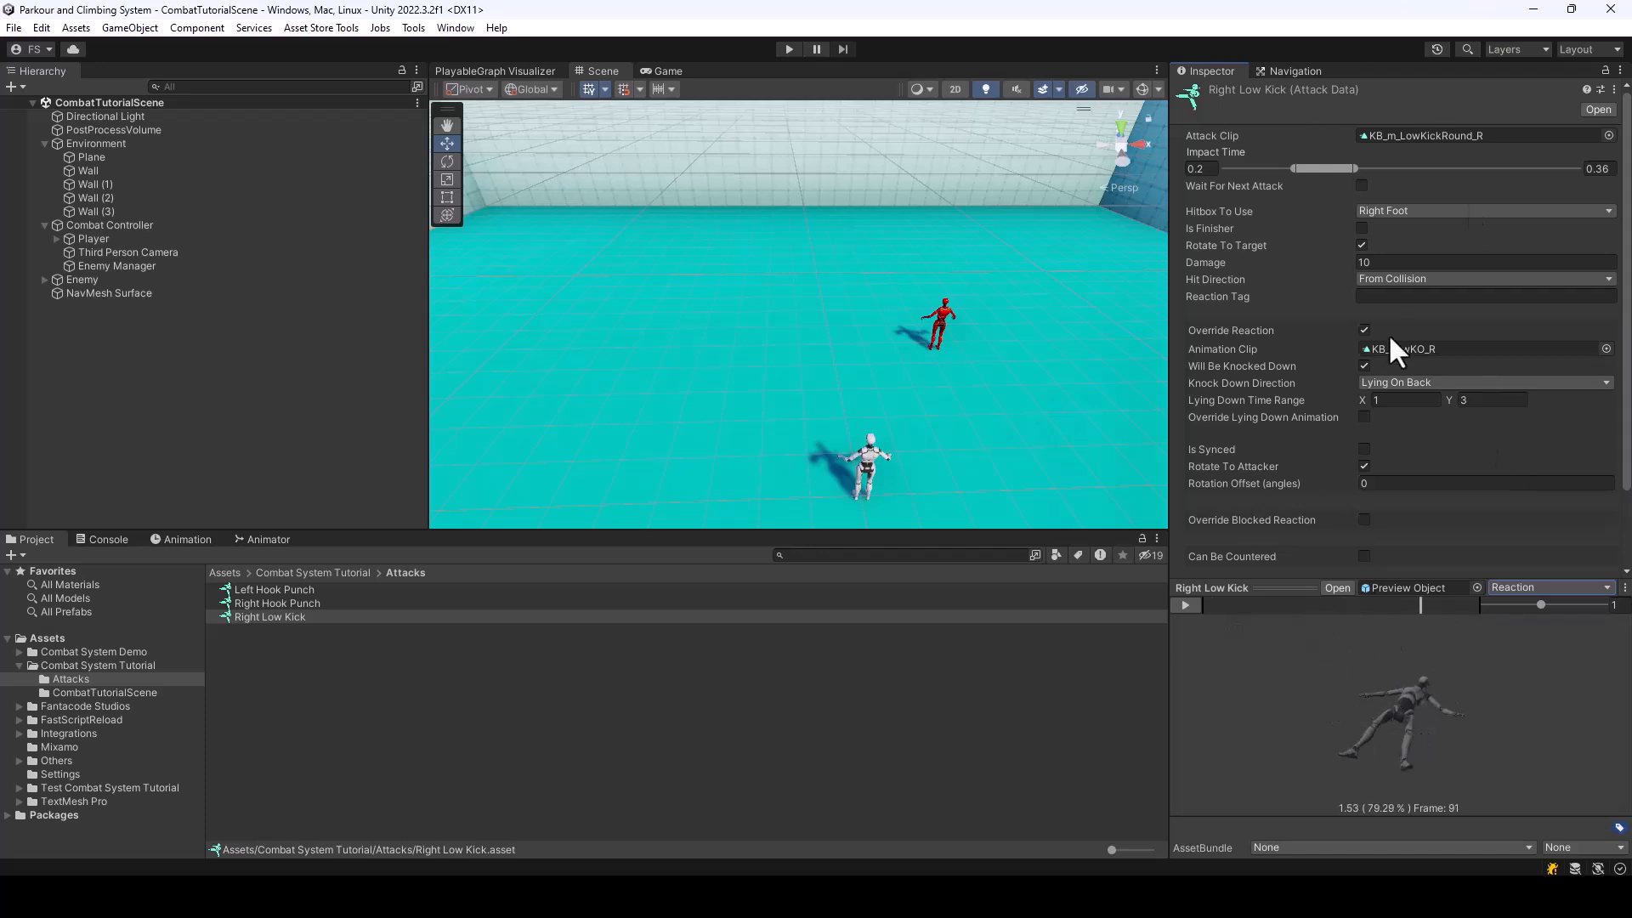
{"action": "left_click", "coordinate": [1364, 365]}
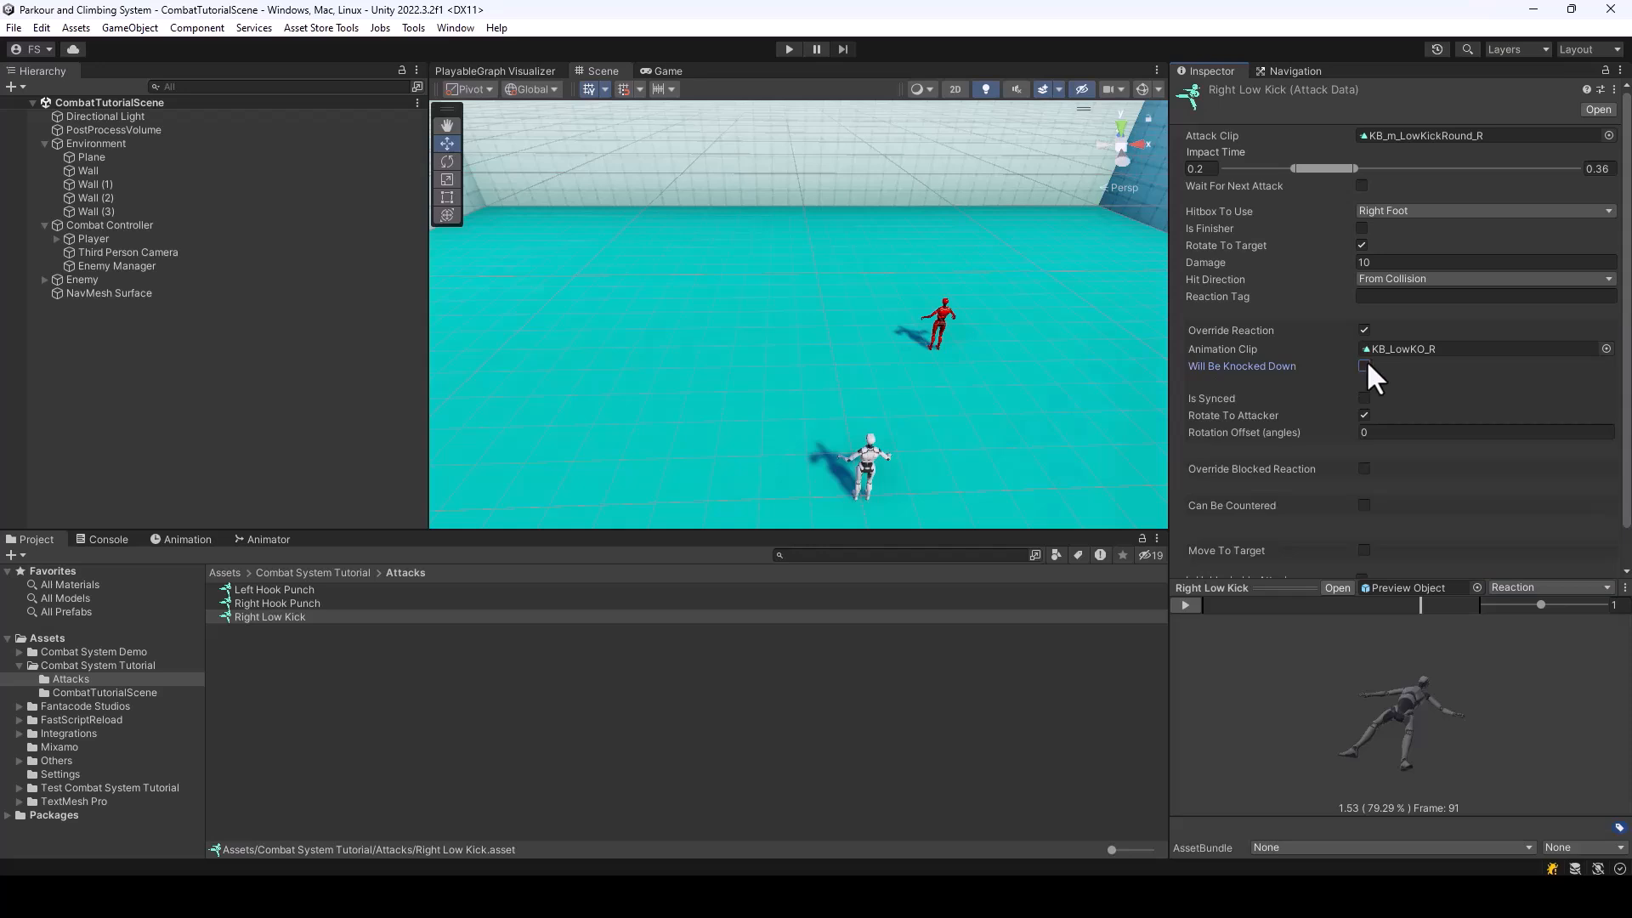
{"action": "left_click", "coordinate": [1365, 366]}
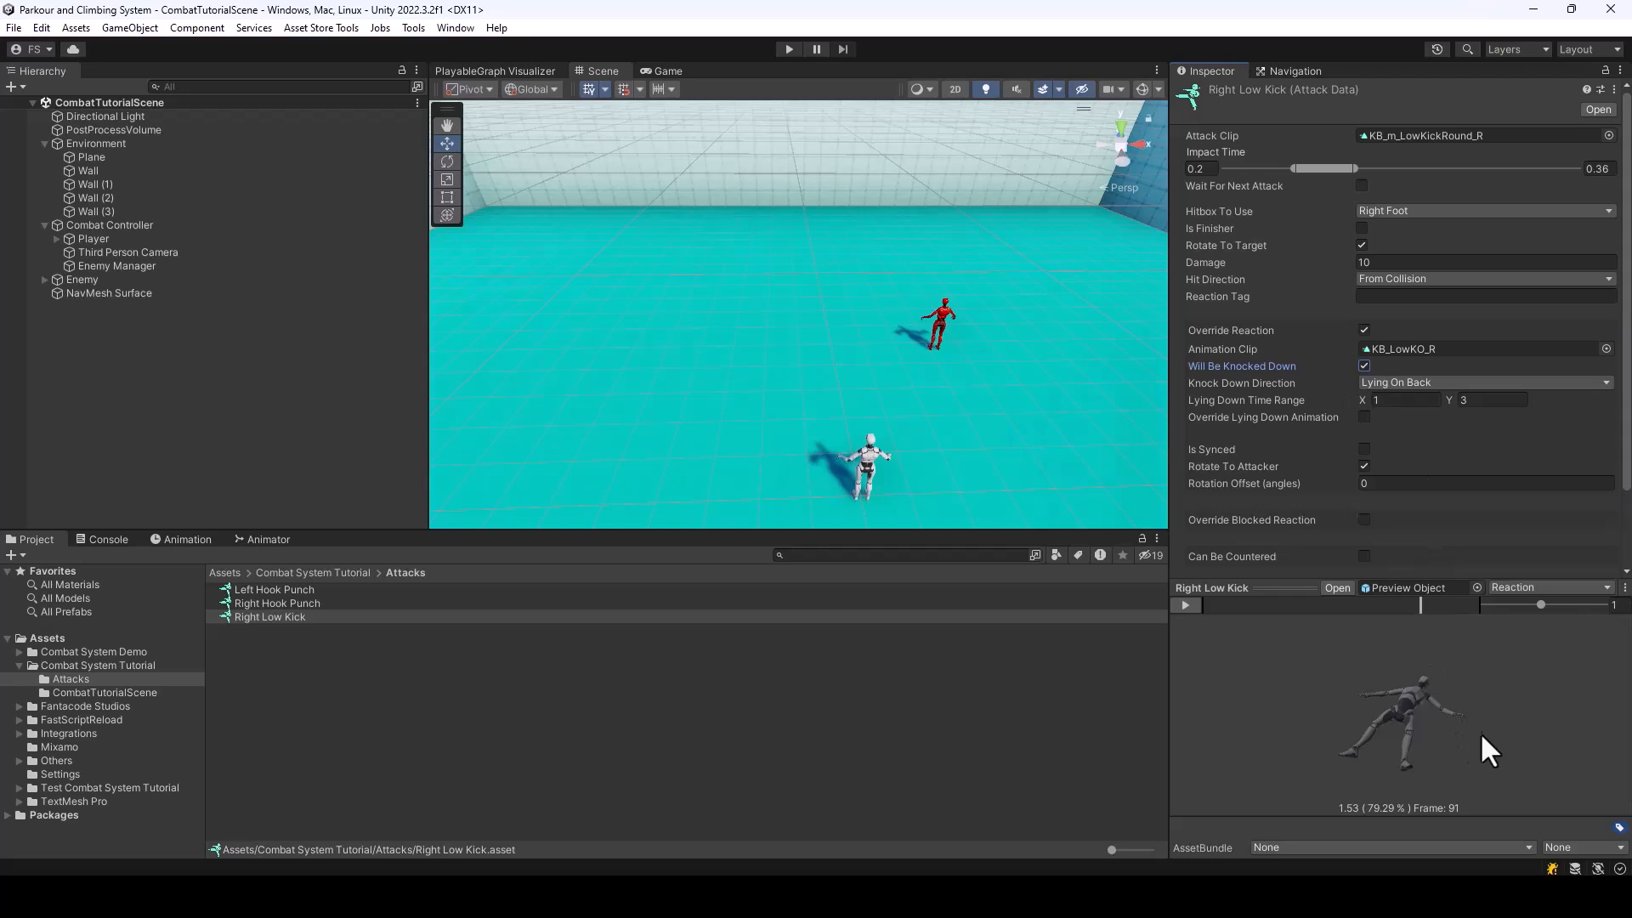
{"action": "left_click_drag", "start_coordinate": [1478, 736], "coordinate": [1424, 733]}
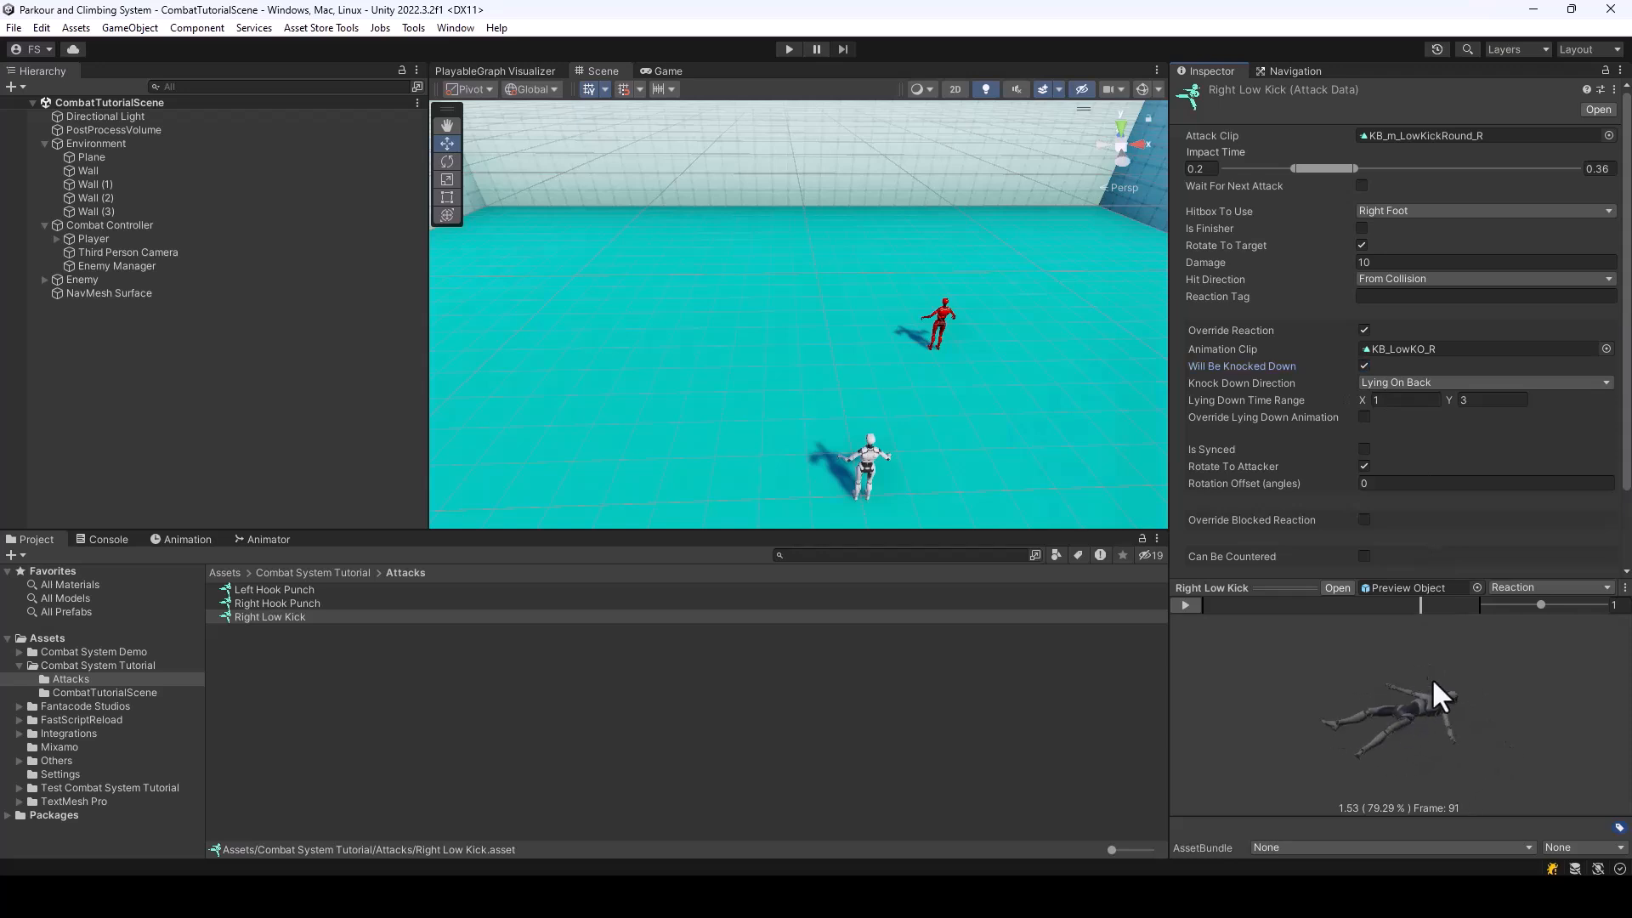
{"action": "left_click_drag", "start_coordinate": [1414, 712], "coordinate": [1479, 725]}
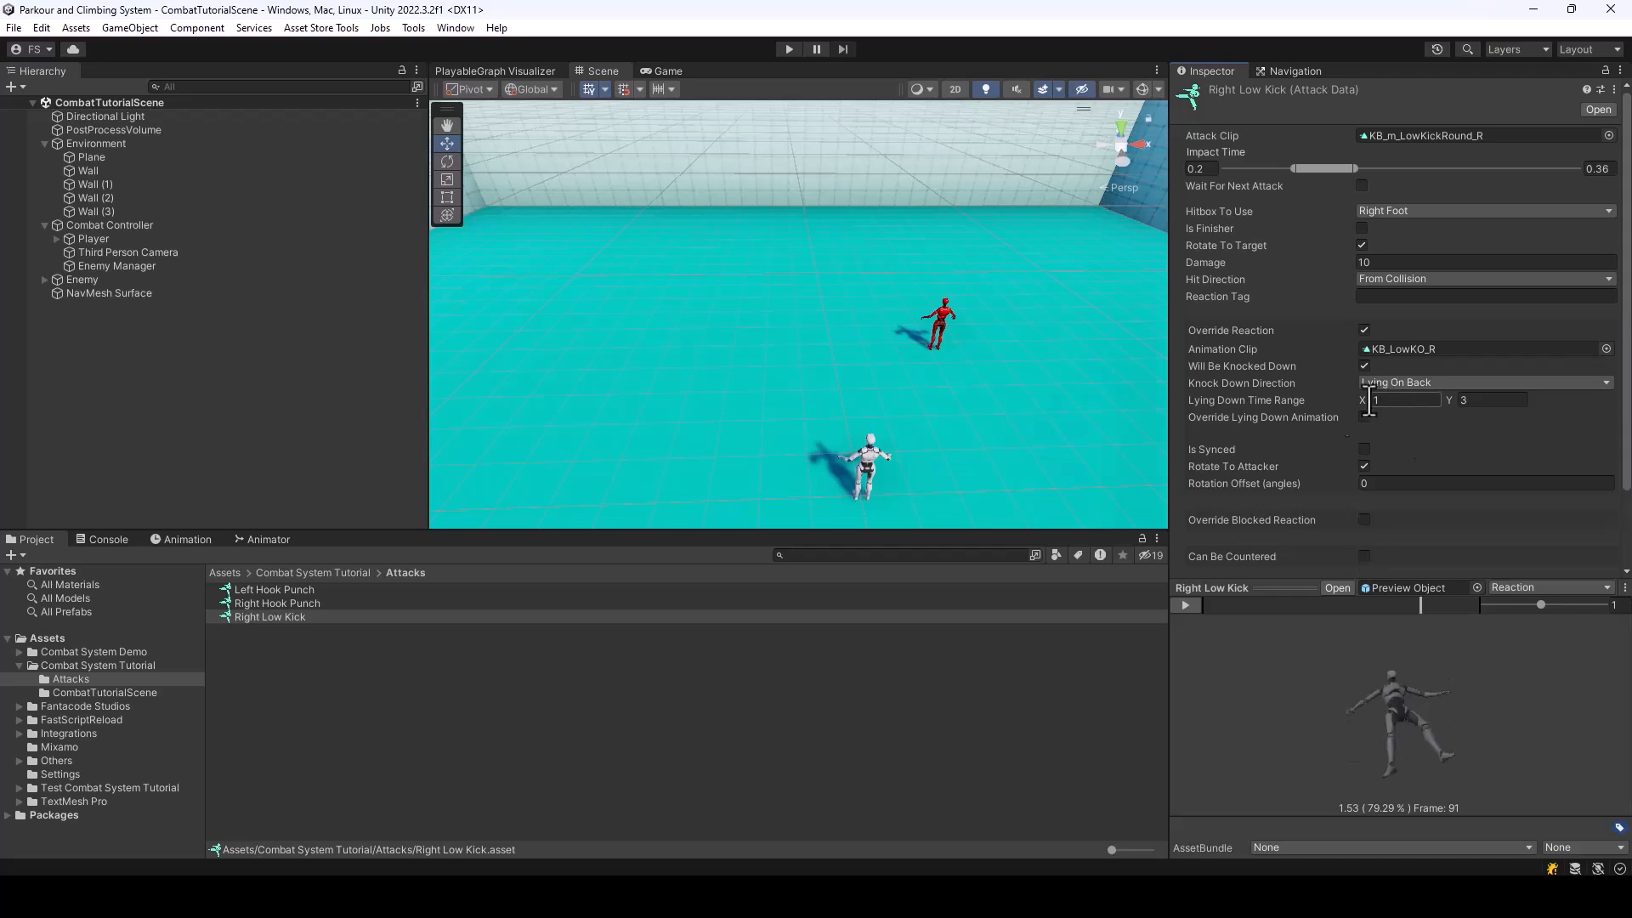
Keep Right Low Kick's Knock Down Direction at Lying On Back, and set its Lying Down Time Range to X 3 and Y 5
{"action": "left_click", "coordinate": [1434, 382]}
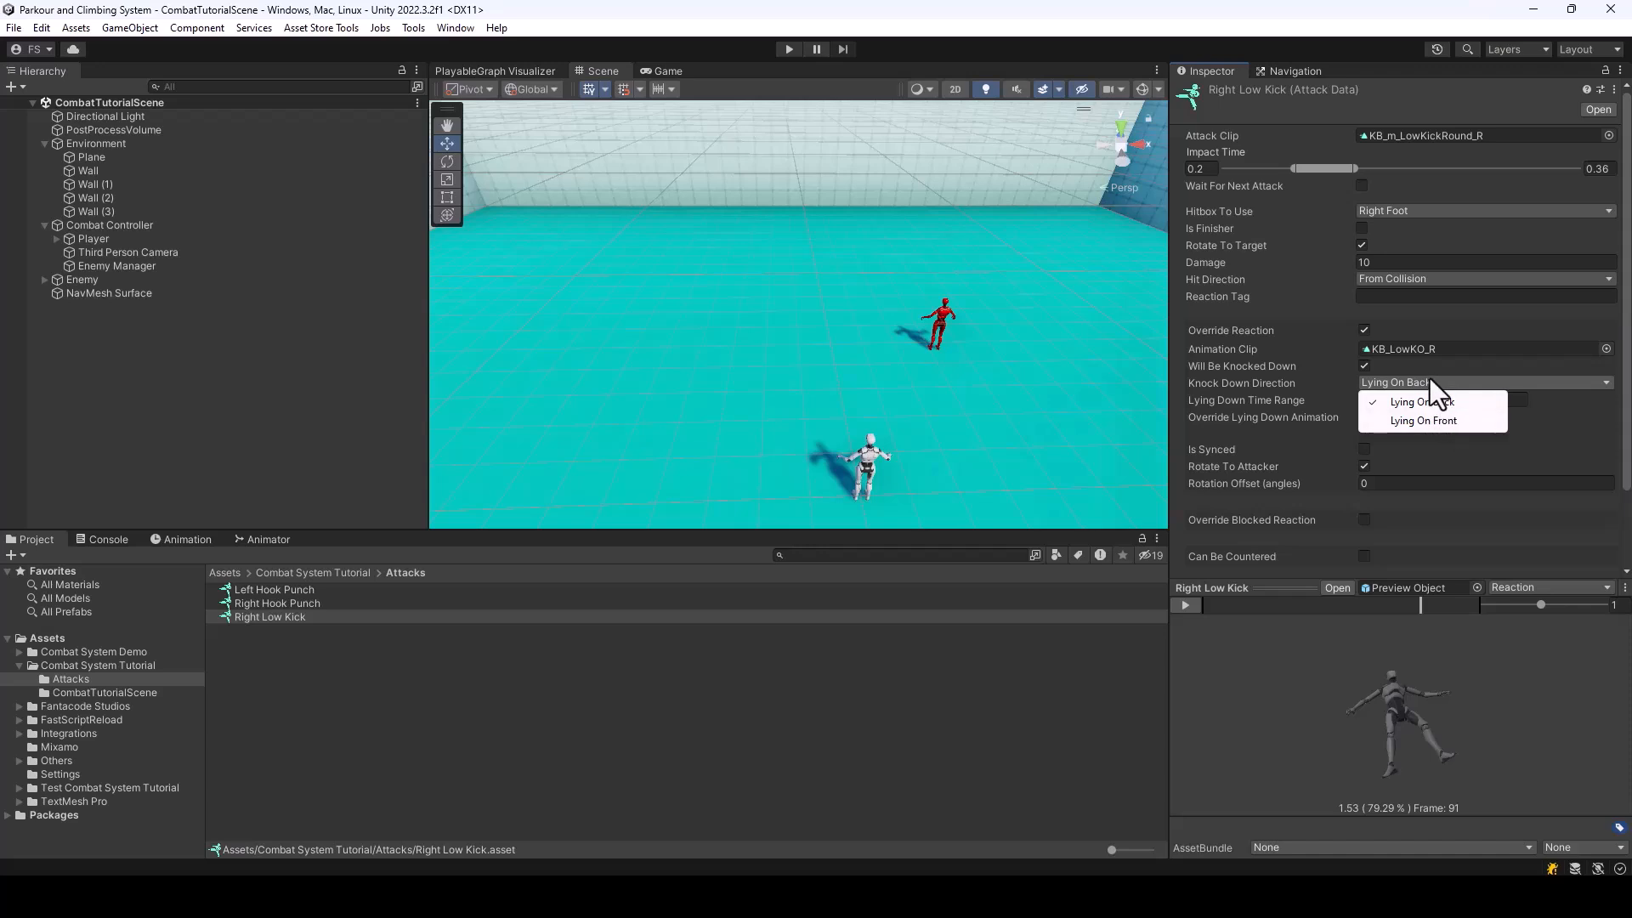
{"action": "left_click", "coordinate": [1461, 380]}
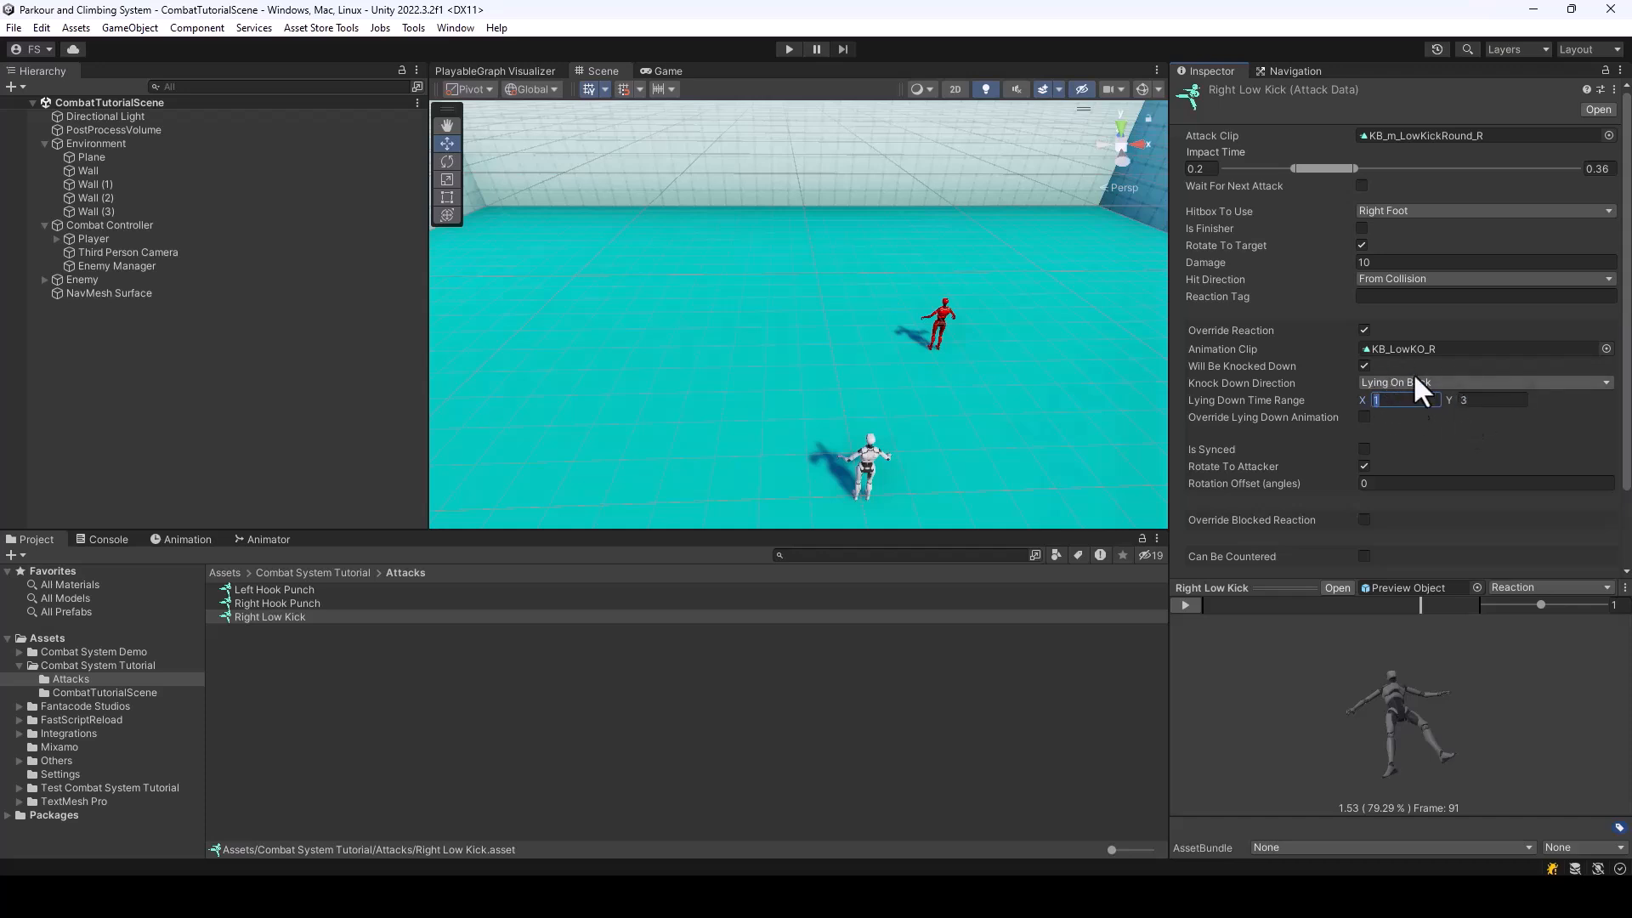
{"action": "left_click", "coordinate": [1496, 399]}
{"action": "left_click", "coordinate": [1504, 400]}
{"action": "left_click", "coordinate": [1417, 402]}
{"action": "type", "text": "3"}
{"action": "left_click", "coordinate": [1498, 401]}
Check the Enemy's default lying-down animation slots, and try Override Lying Down Animation on Right Low Kick
{"action": "left_click", "coordinate": [88, 282]}
{"action": "scroll", "coordinate": [1287, 430], "scroll_direction": "down", "scroll_amount": 10}
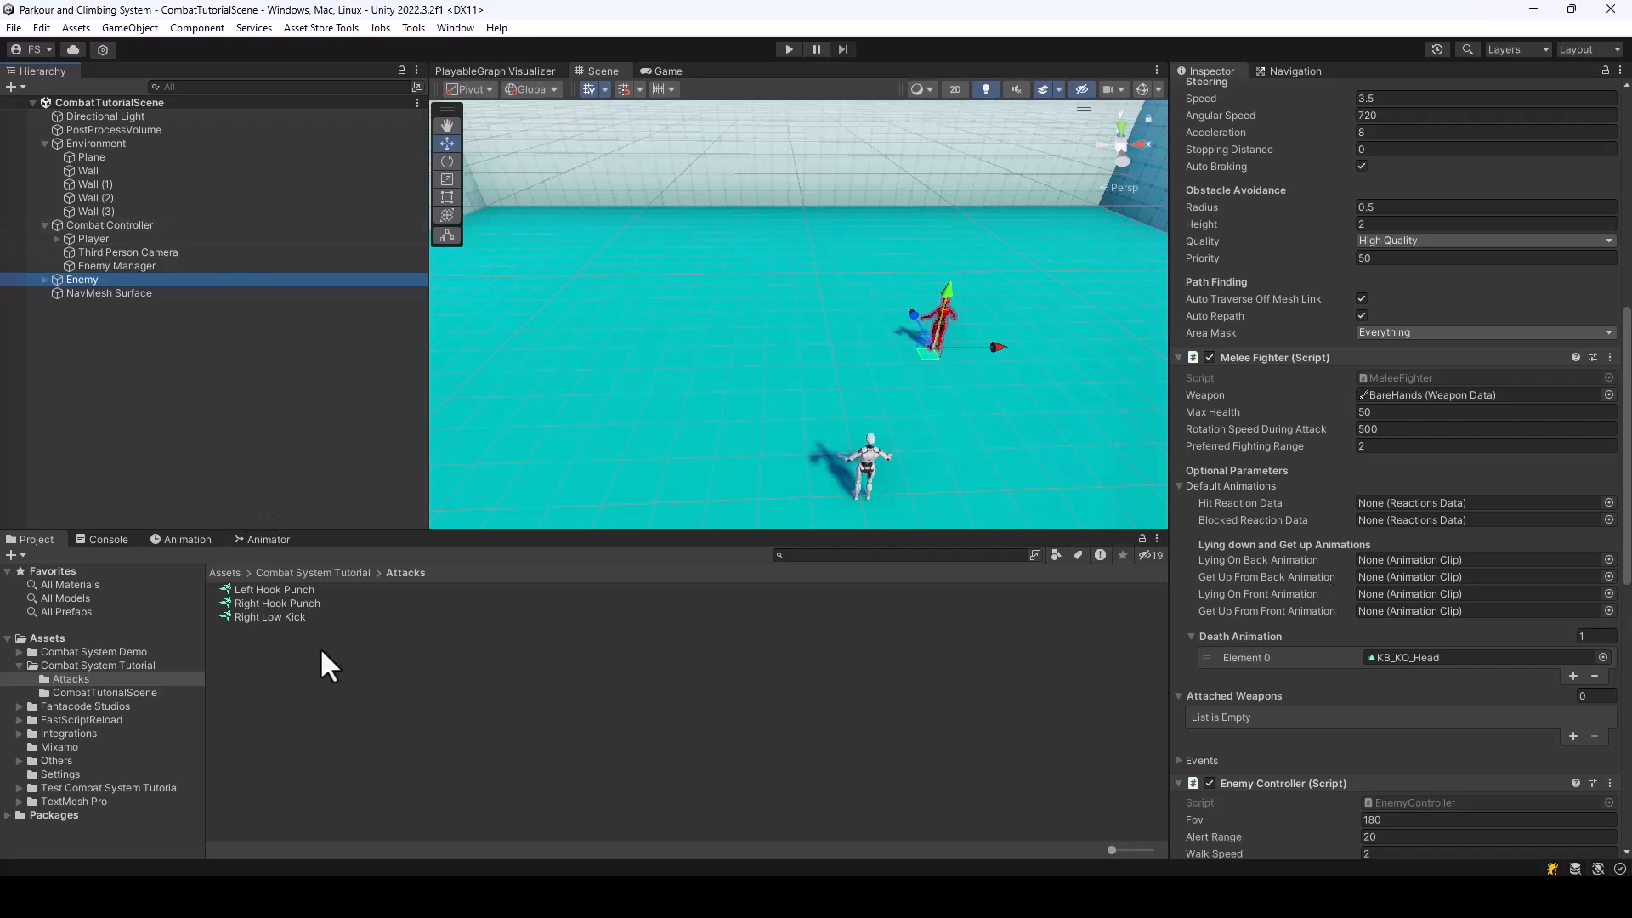
{"action": "left_click", "coordinate": [274, 603]}
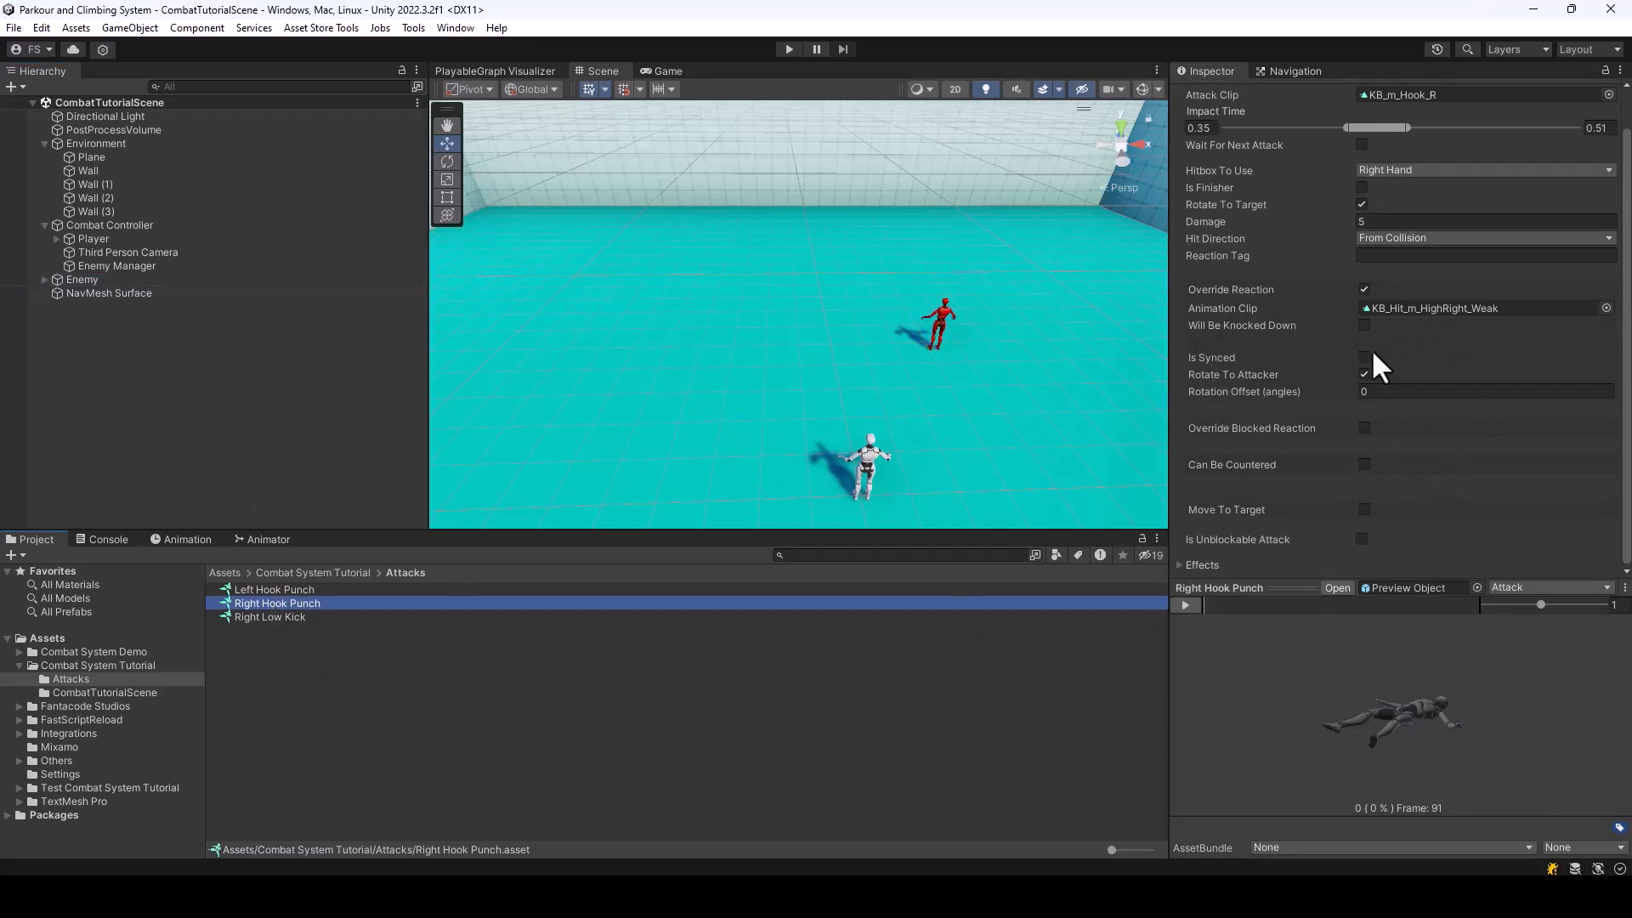
{"action": "left_click", "coordinate": [309, 616]}
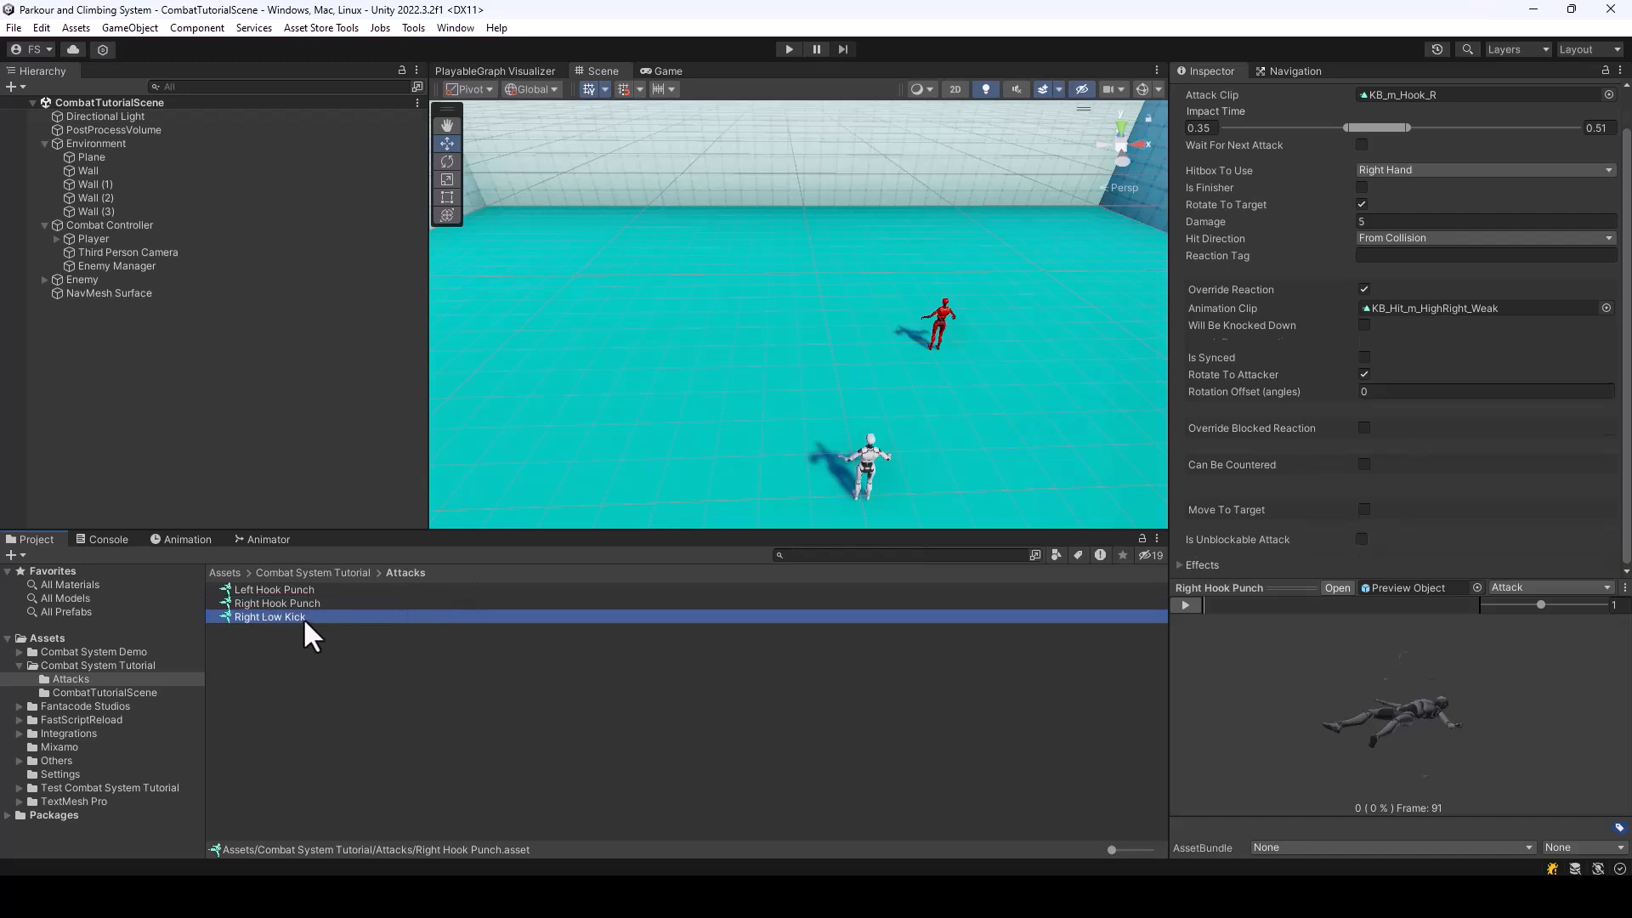
{"action": "scroll", "coordinate": [1343, 379], "scroll_direction": "down", "scroll_amount": 1}
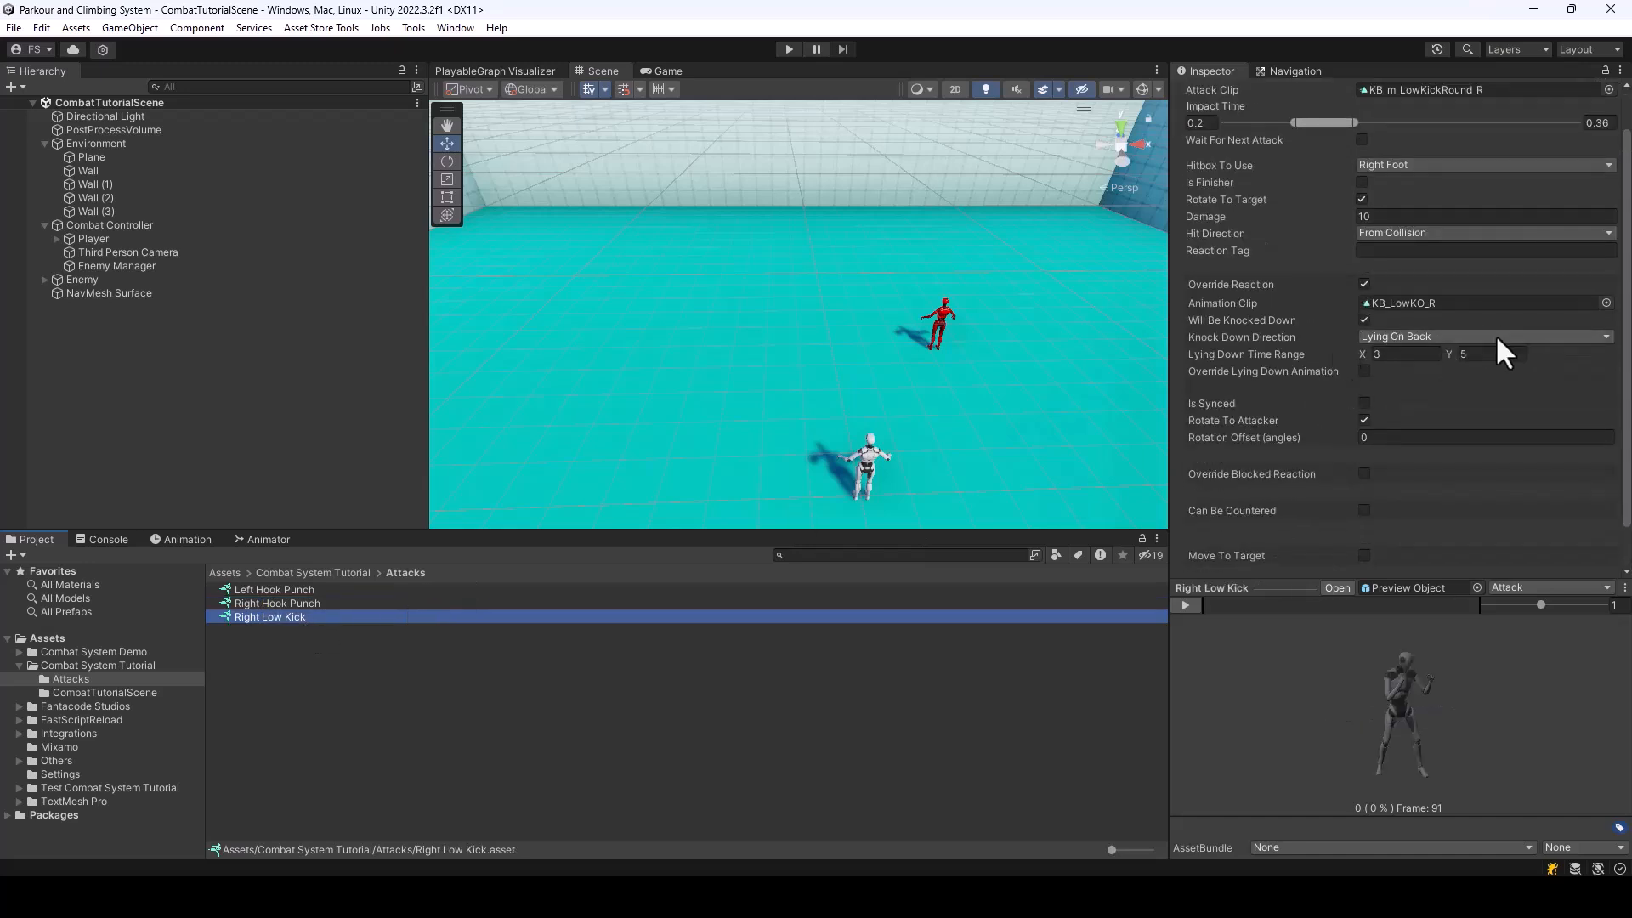
{"action": "left_click", "coordinate": [1364, 370]}
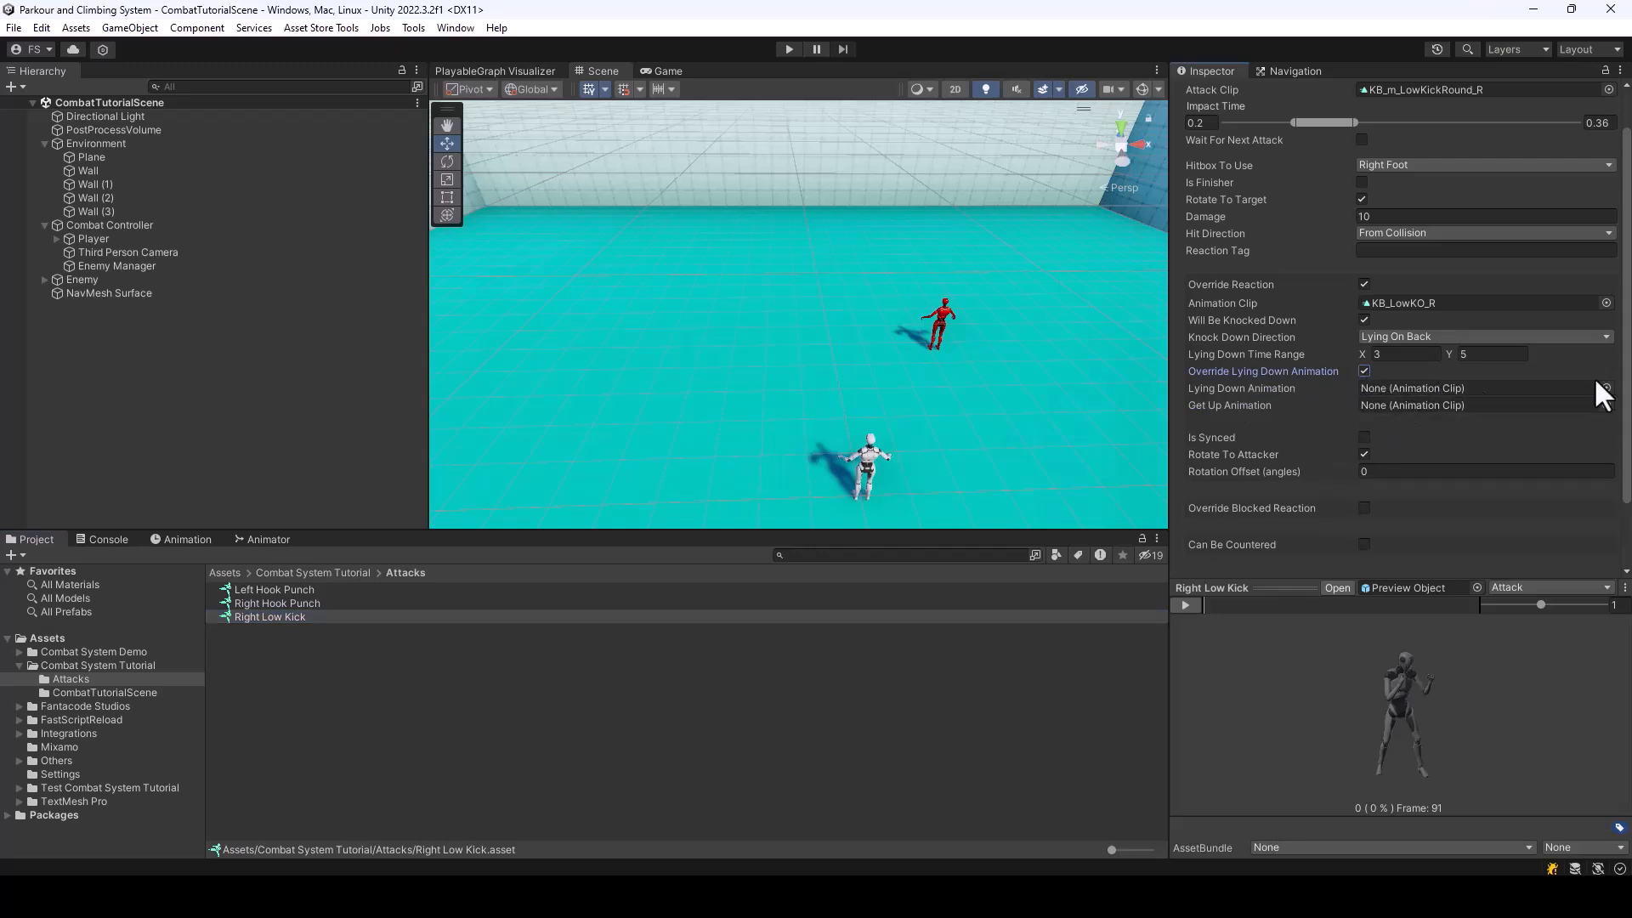
{"action": "left_click", "coordinate": [1364, 372]}
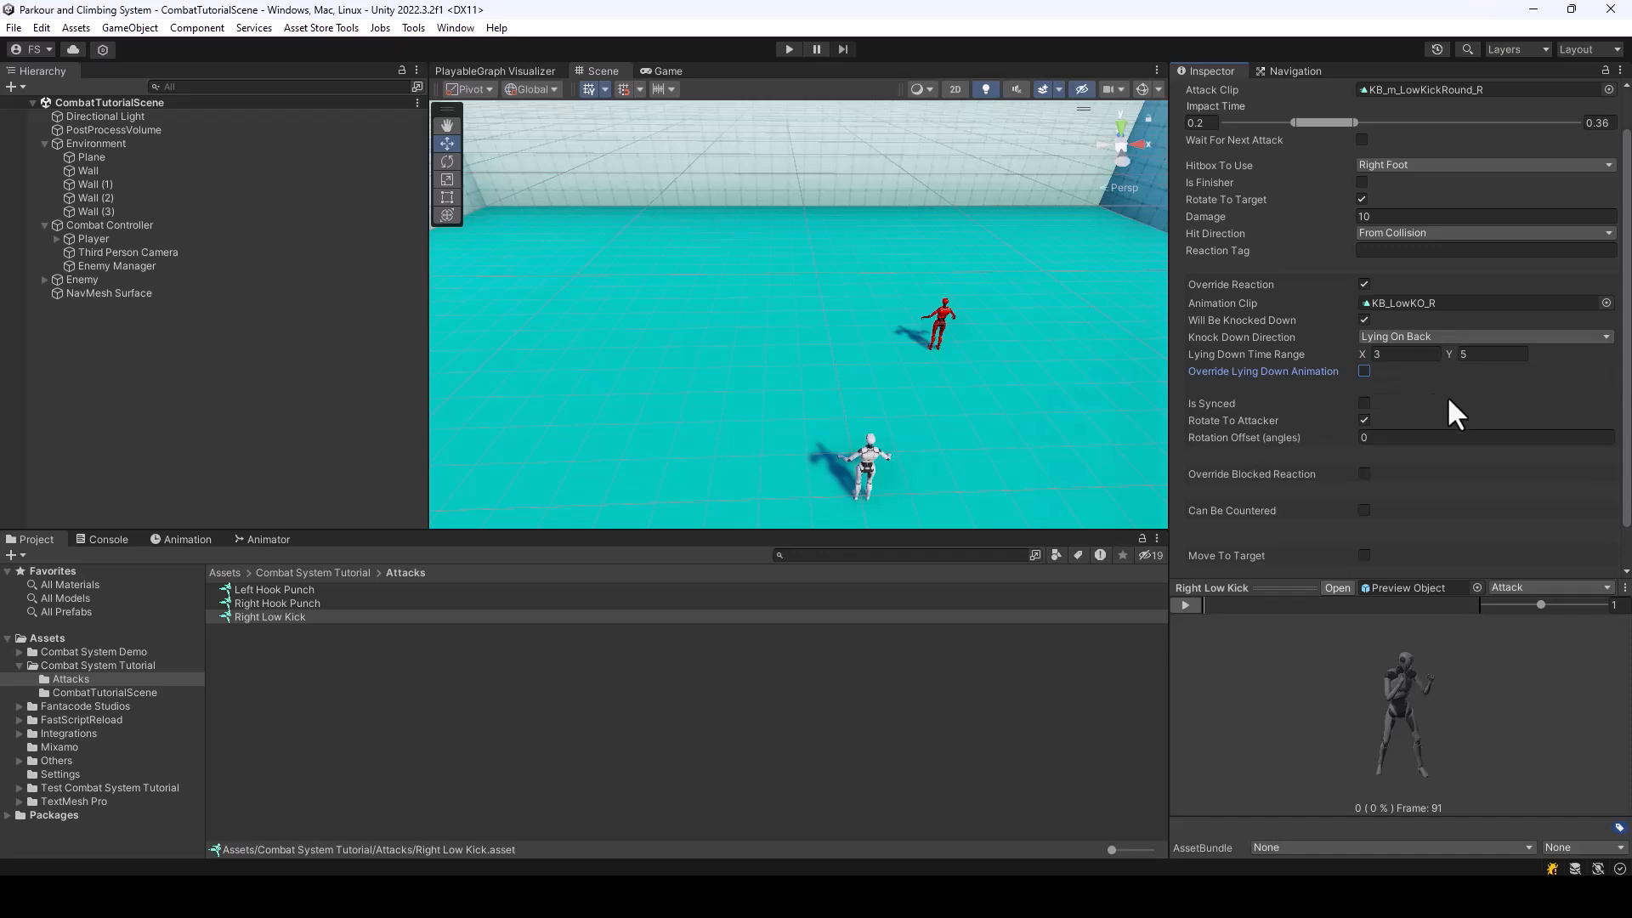
Examine the Lying down and Get up Animations slots in the Enemy's Melee Fighter component
{"action": "left_click", "coordinate": [84, 280]}
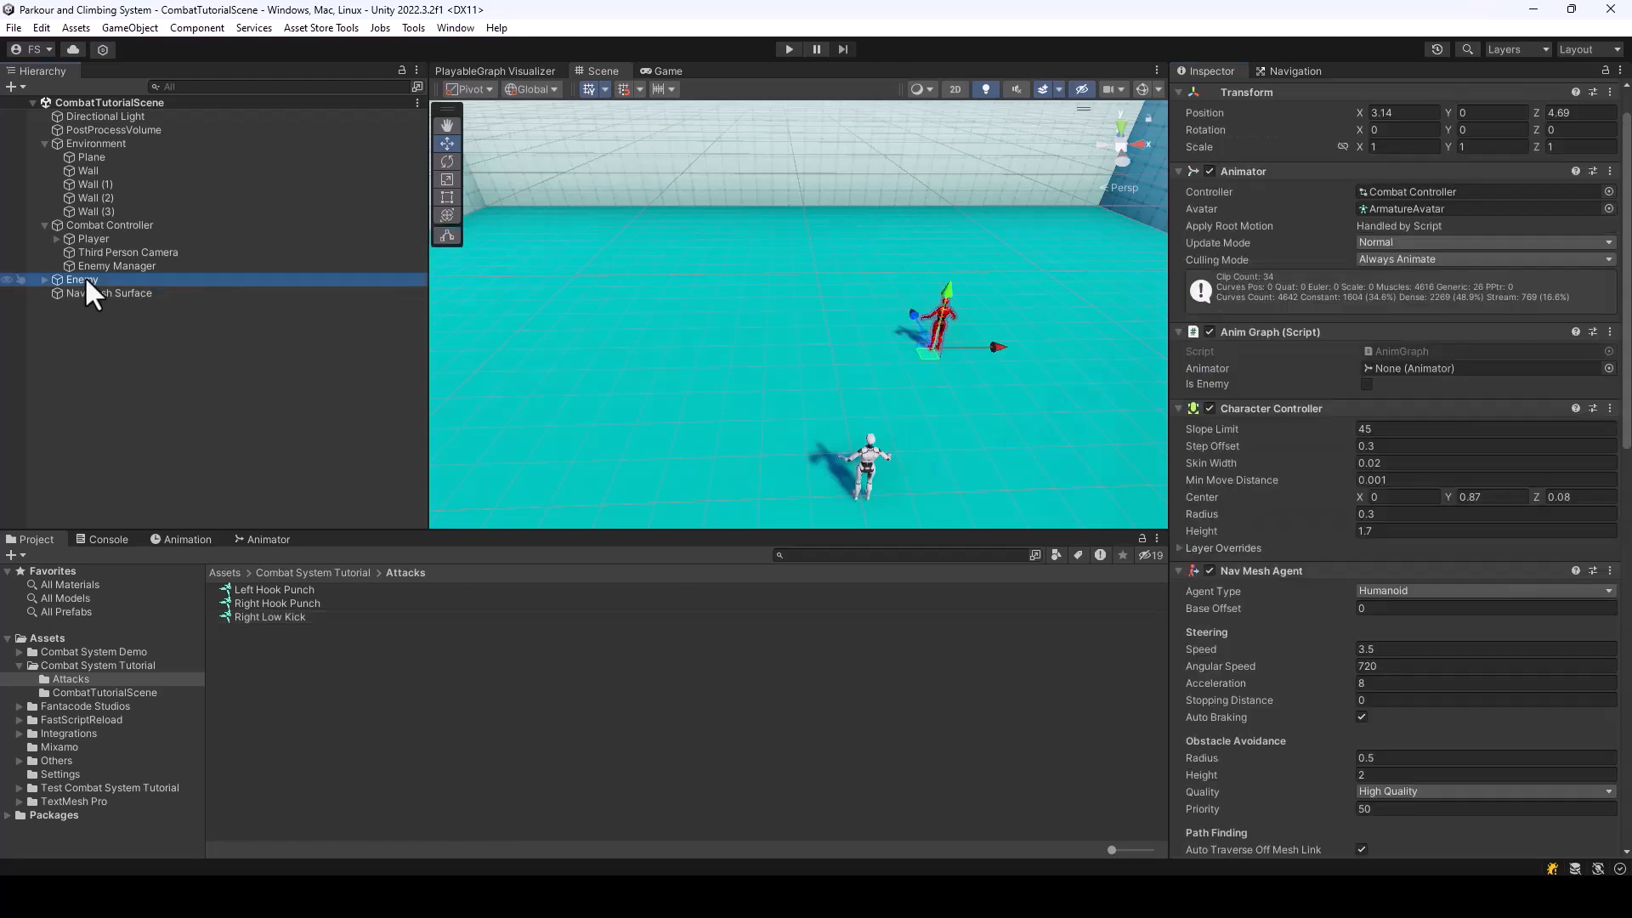
{"action": "scroll", "coordinate": [1230, 502], "scroll_direction": "down", "scroll_amount": 3}
{"action": "scroll", "coordinate": [1303, 515], "scroll_direction": "down", "scroll_amount": 5}
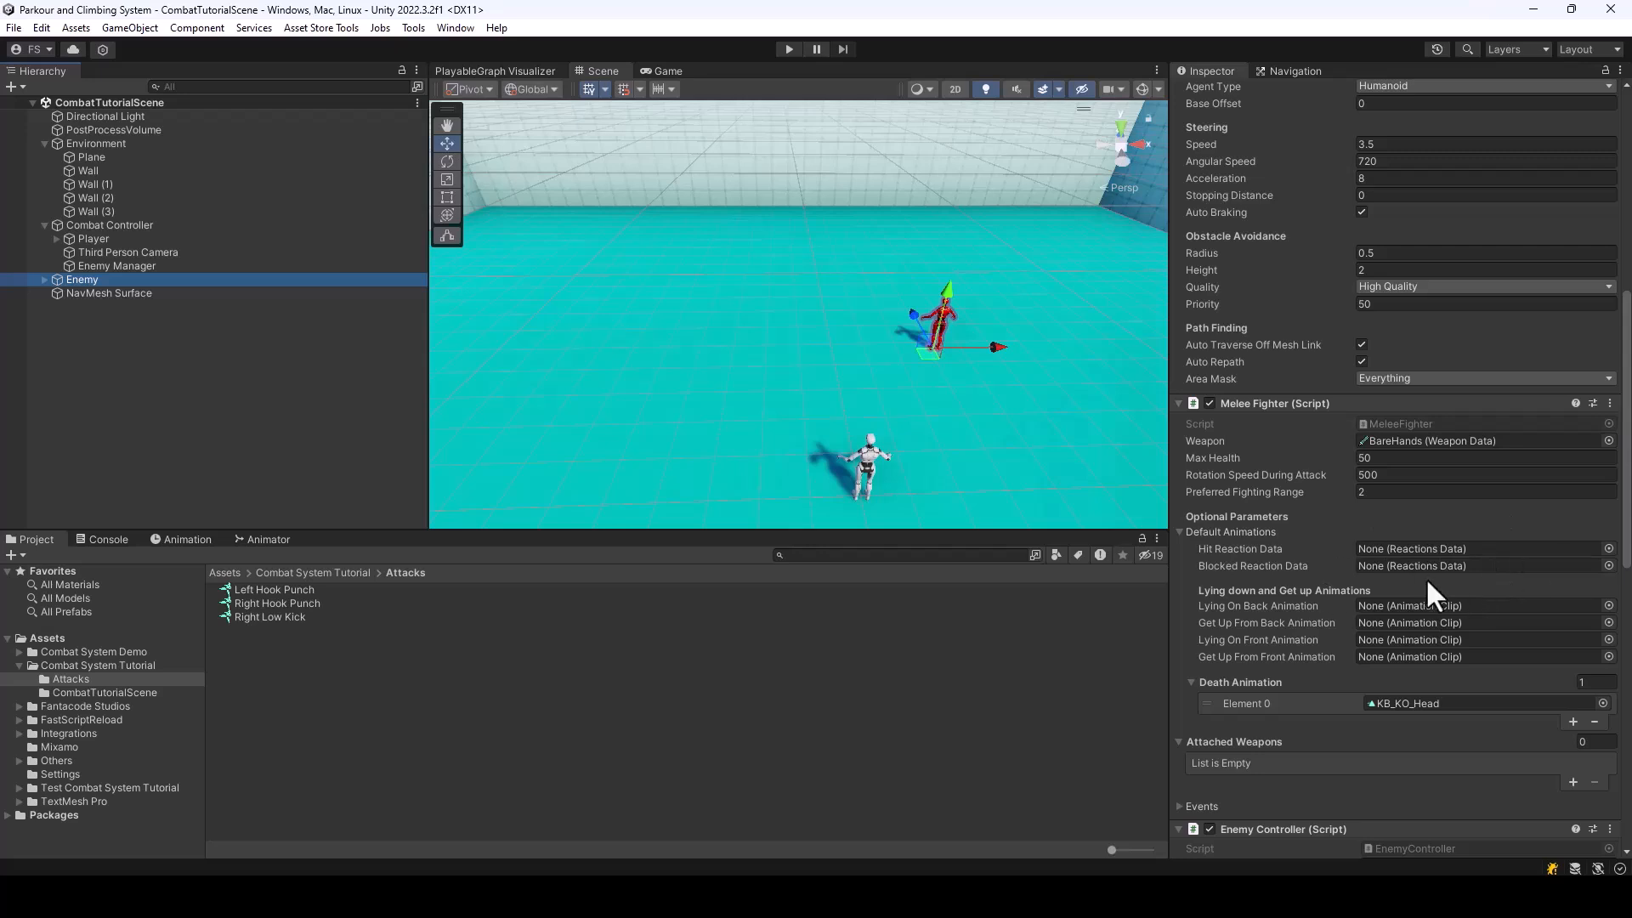
{"action": "scroll", "coordinate": [1394, 631], "scroll_direction": "down", "scroll_amount": 1}
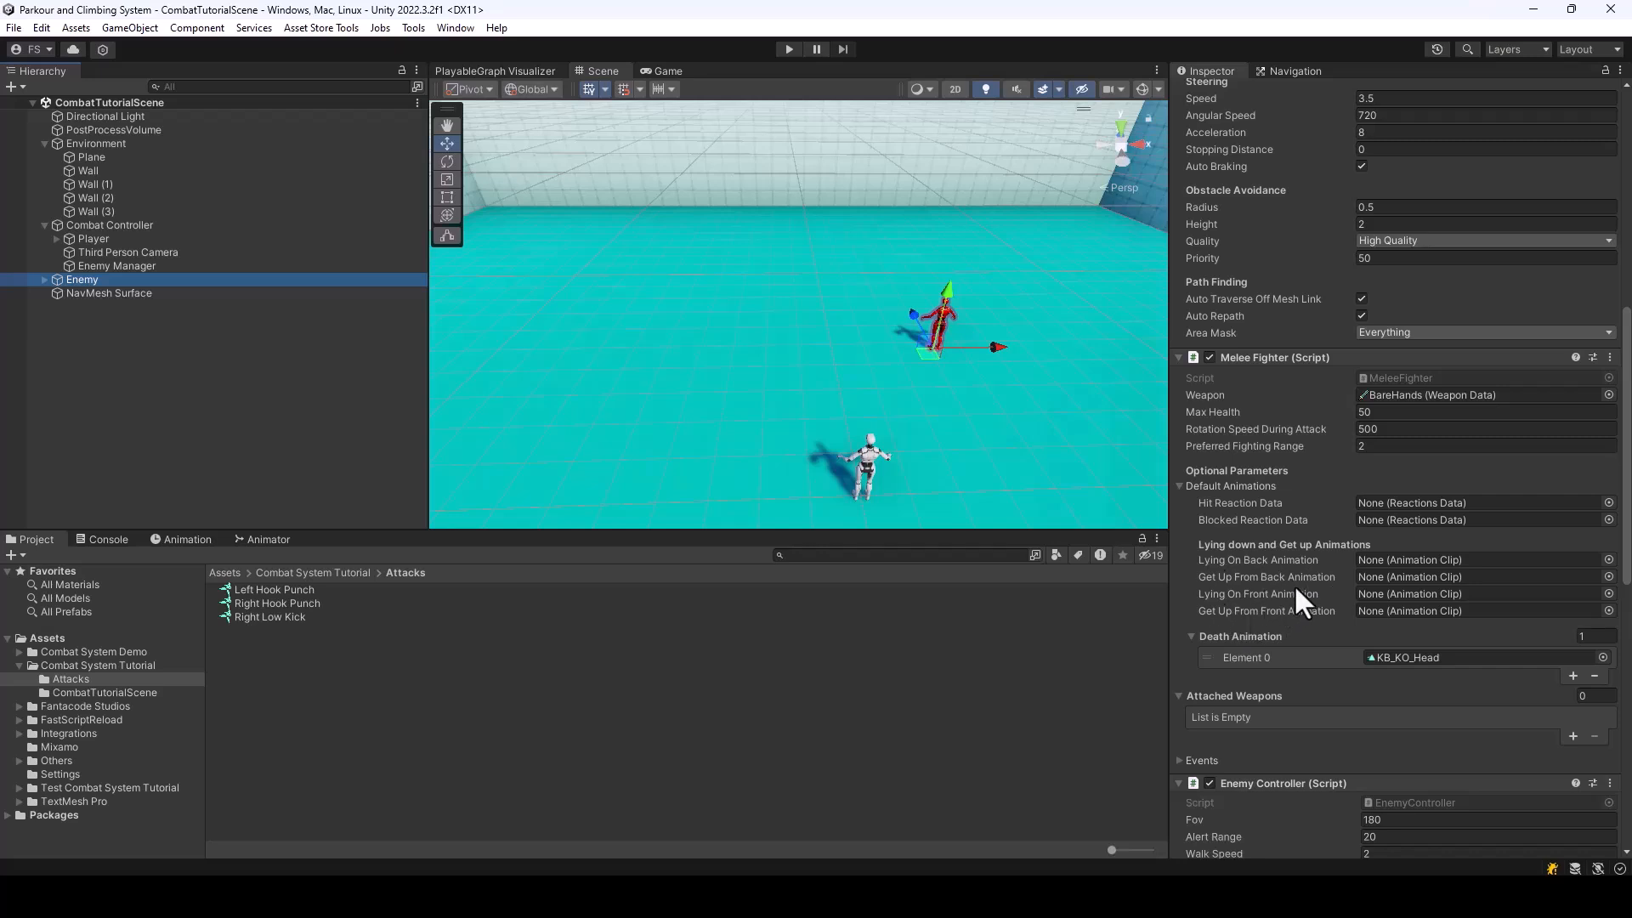
Preview the Reaction animation of the Right Low Kick attack
{"action": "left_click", "coordinate": [263, 616]}
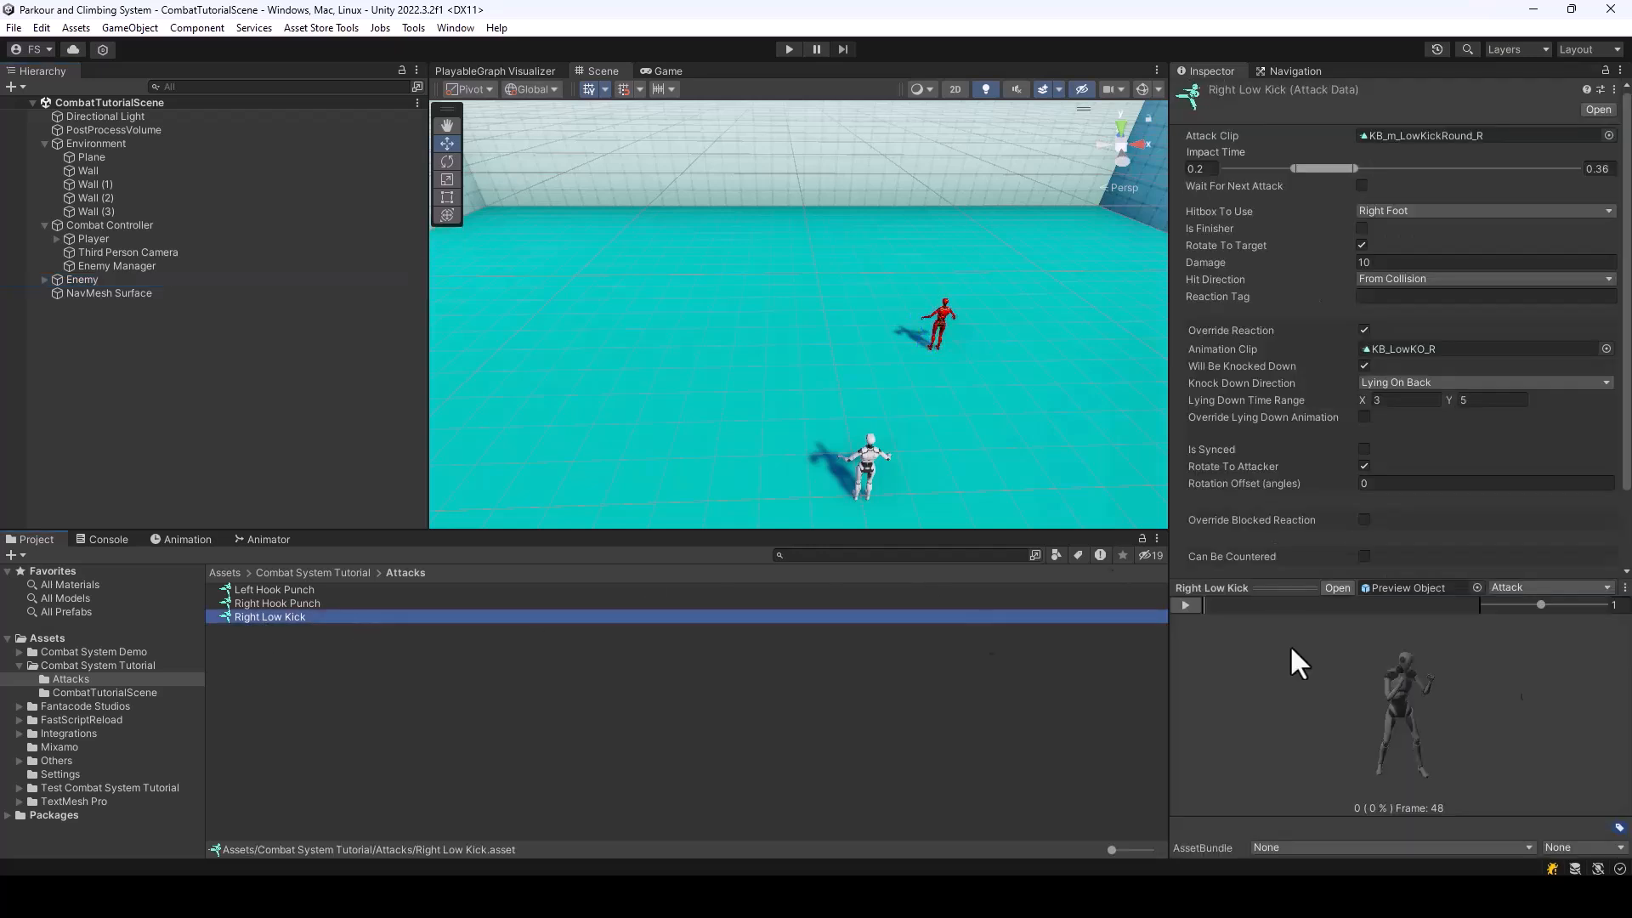
{"action": "left_click", "coordinate": [1552, 587]}
{"action": "left_click", "coordinate": [1551, 587]}
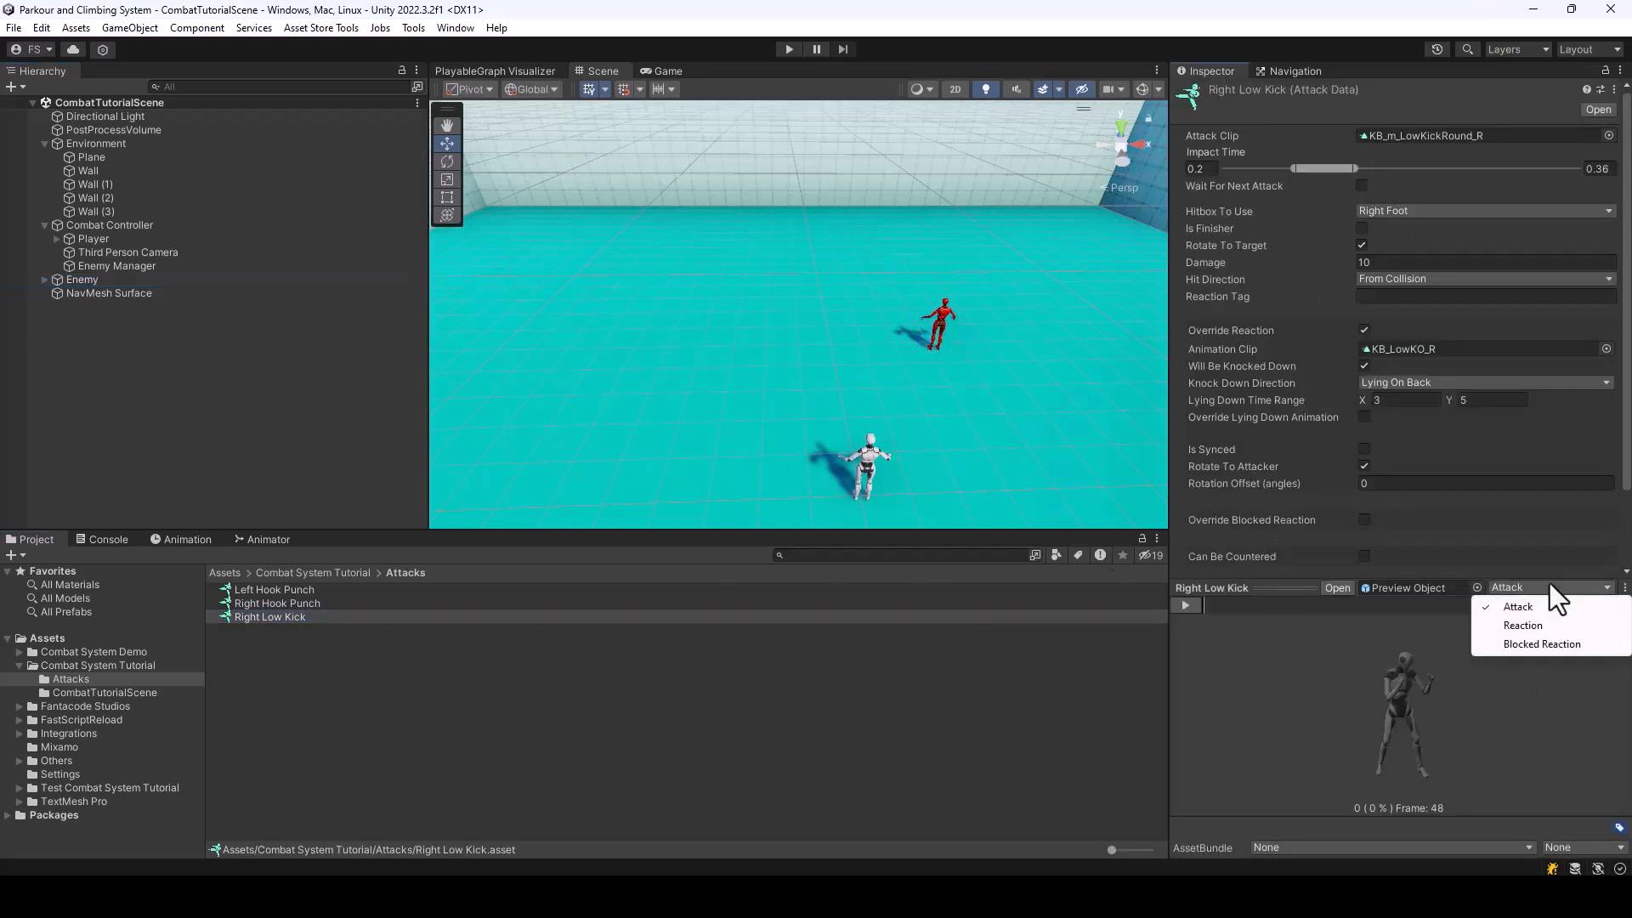
{"action": "left_click", "coordinate": [1542, 630]}
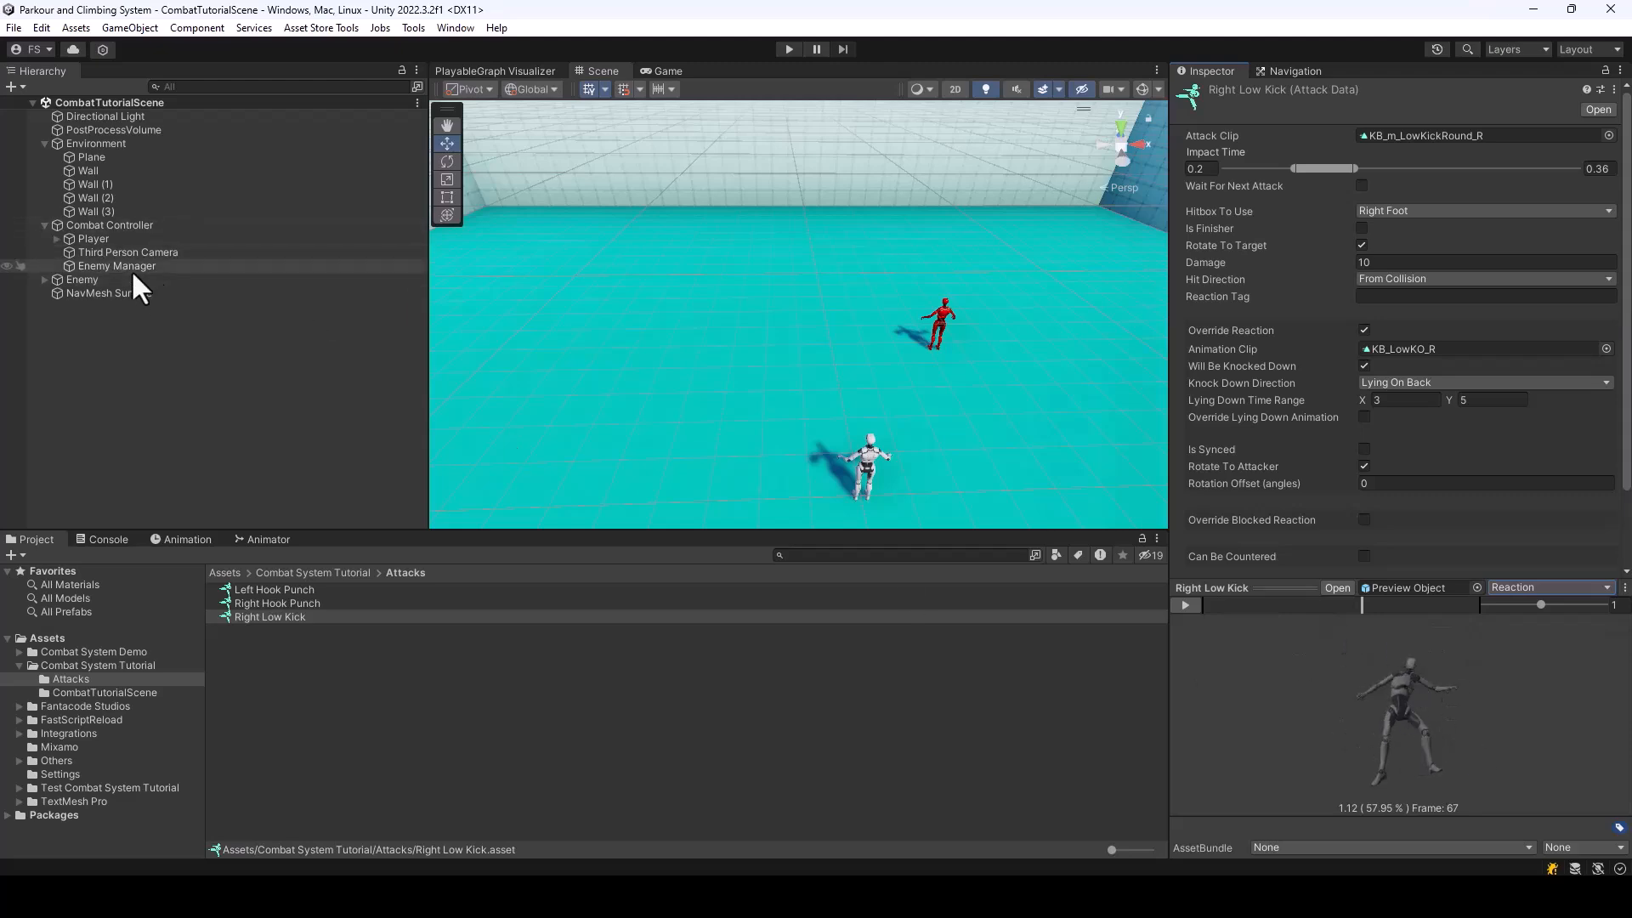
Assign the LayOnBack_Loop clip as the Lying On Back Animation in the Enemy's Melee Fighter component
{"action": "left_click", "coordinate": [99, 241]}
{"action": "left_click", "coordinate": [94, 279]}
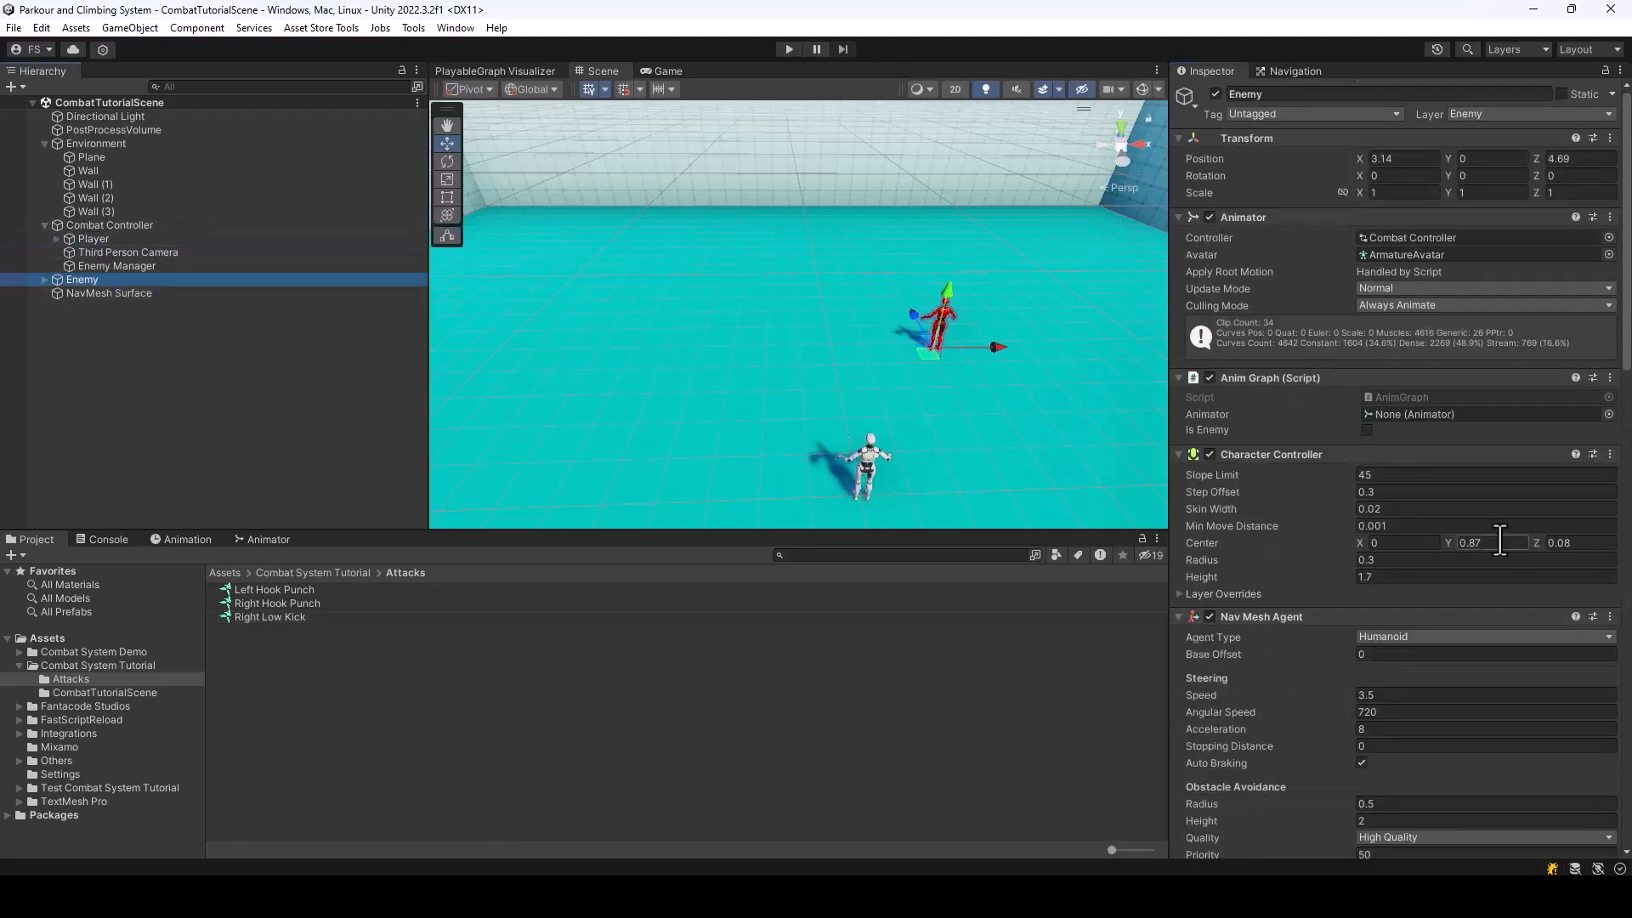
{"action": "scroll", "coordinate": [1496, 535], "scroll_direction": "down", "scroll_amount": 10}
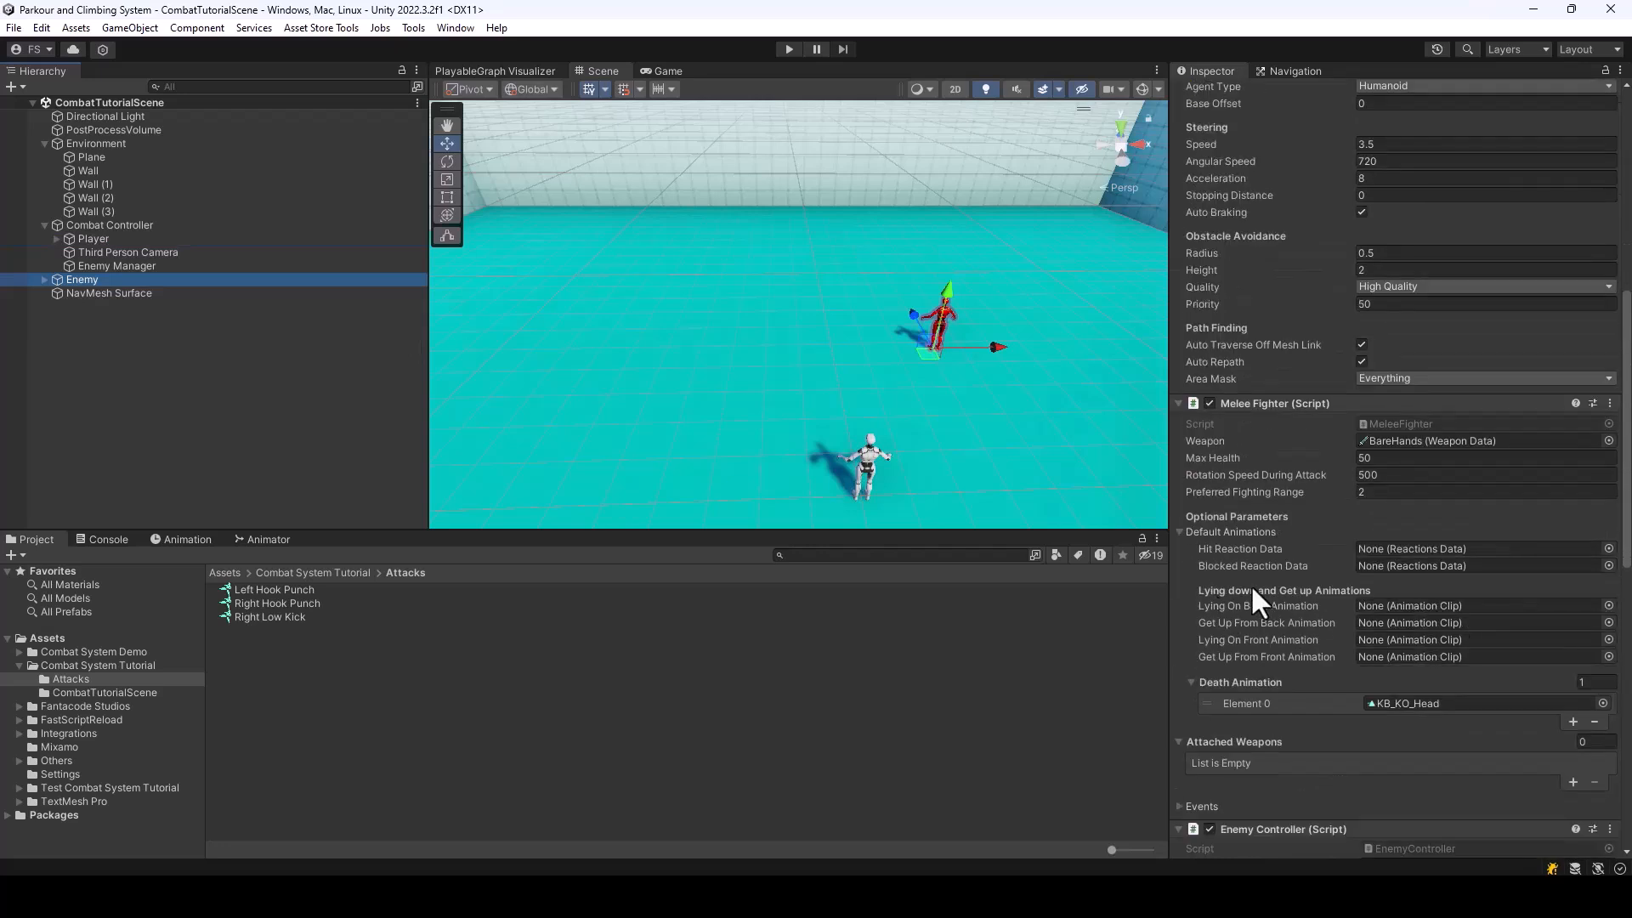
{"action": "left_click", "coordinate": [1609, 606]}
{"action": "type", "text": "Lya"}
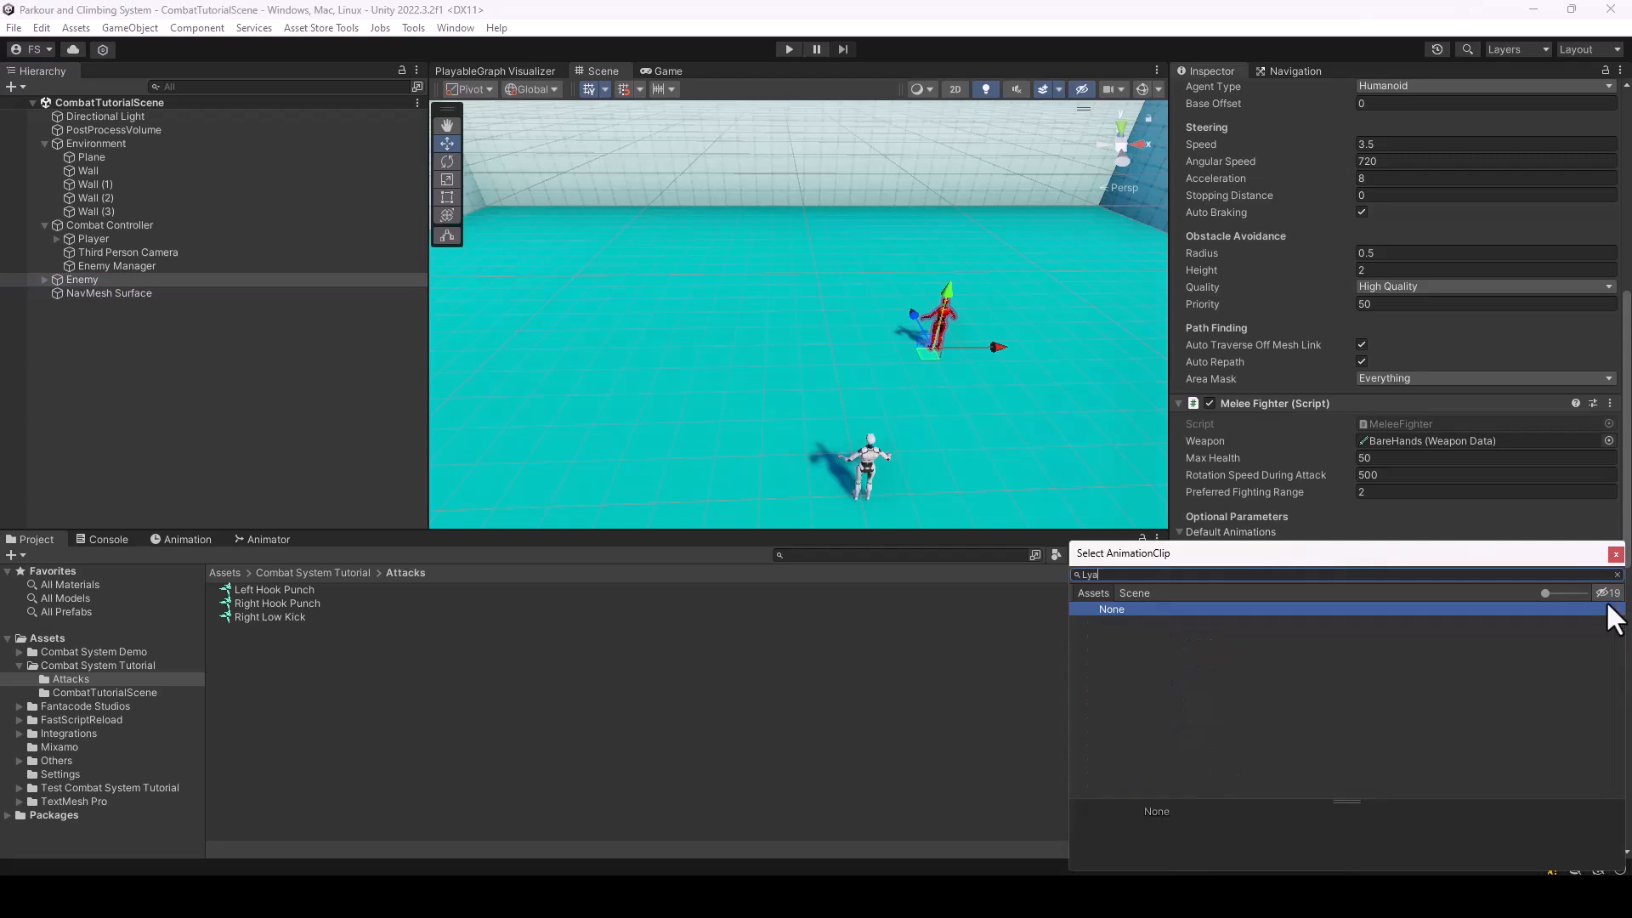
{"action": "type", "text": "ay"}
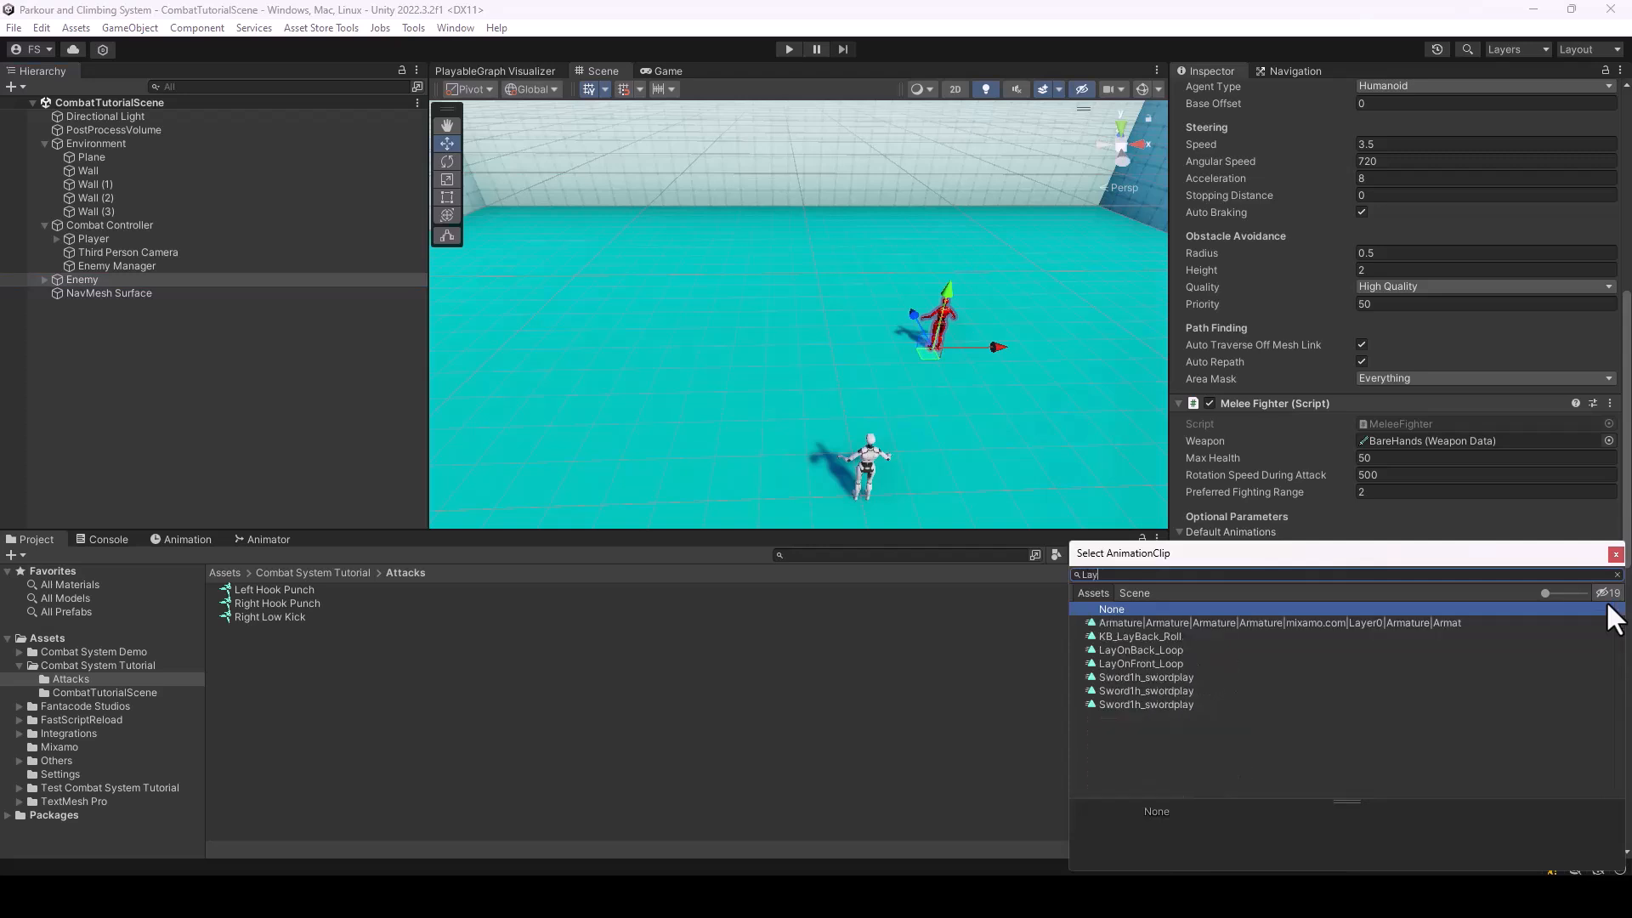
{"action": "double_click", "coordinate": [1110, 650]}
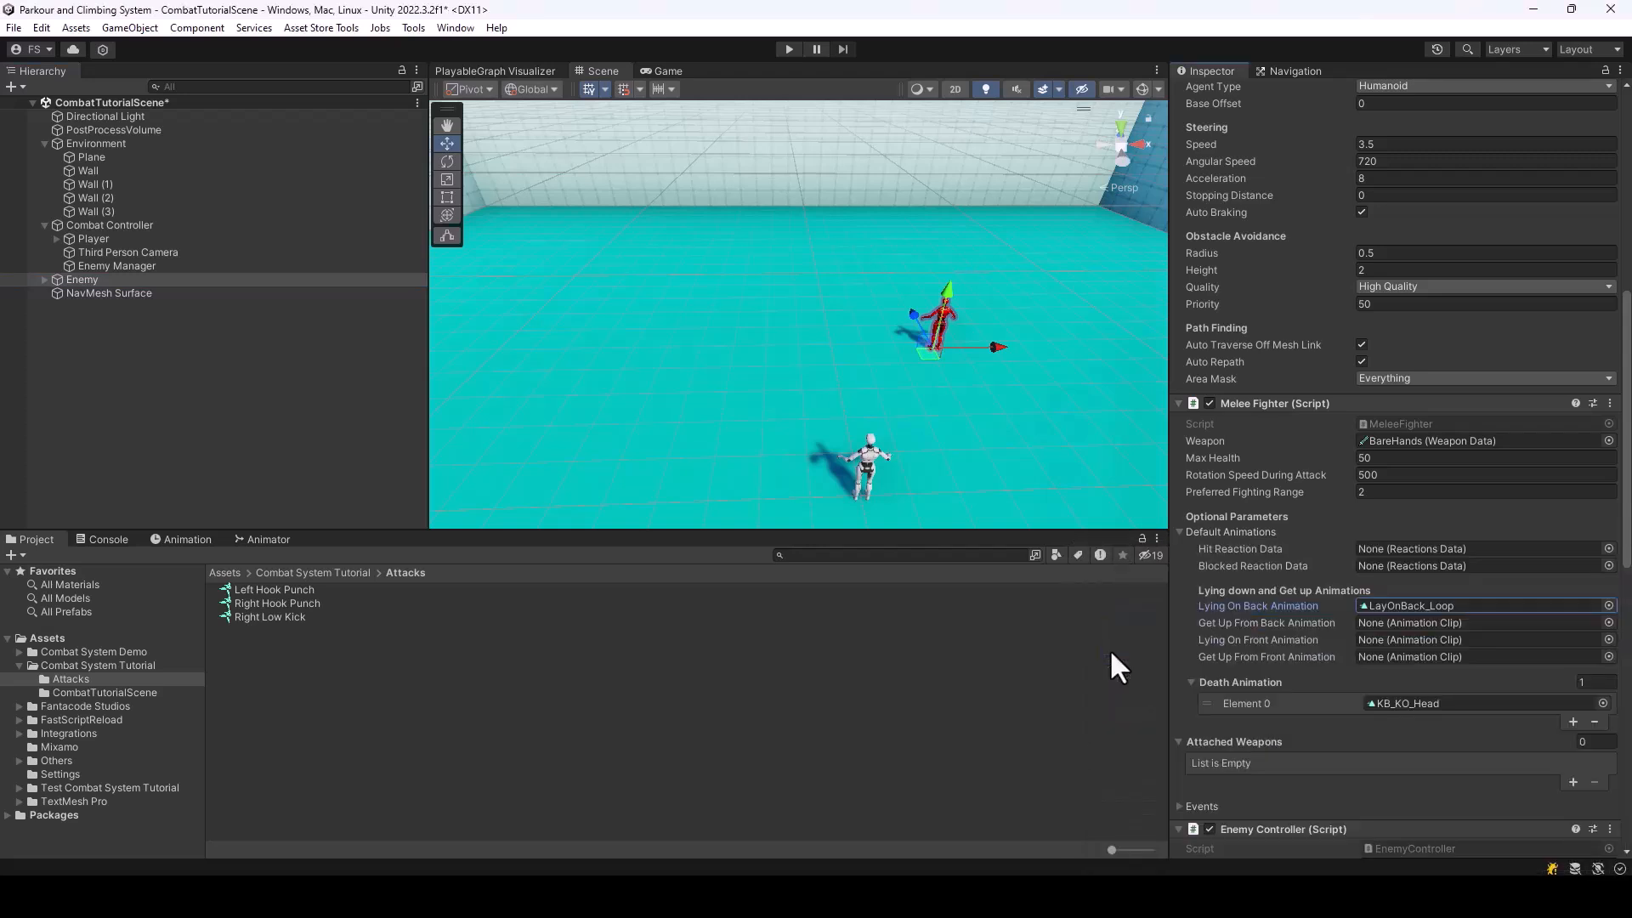
Locate the assigned LayOnBack_Loop clip in the project and preview its playback
{"action": "left_click", "coordinate": [1411, 605]}
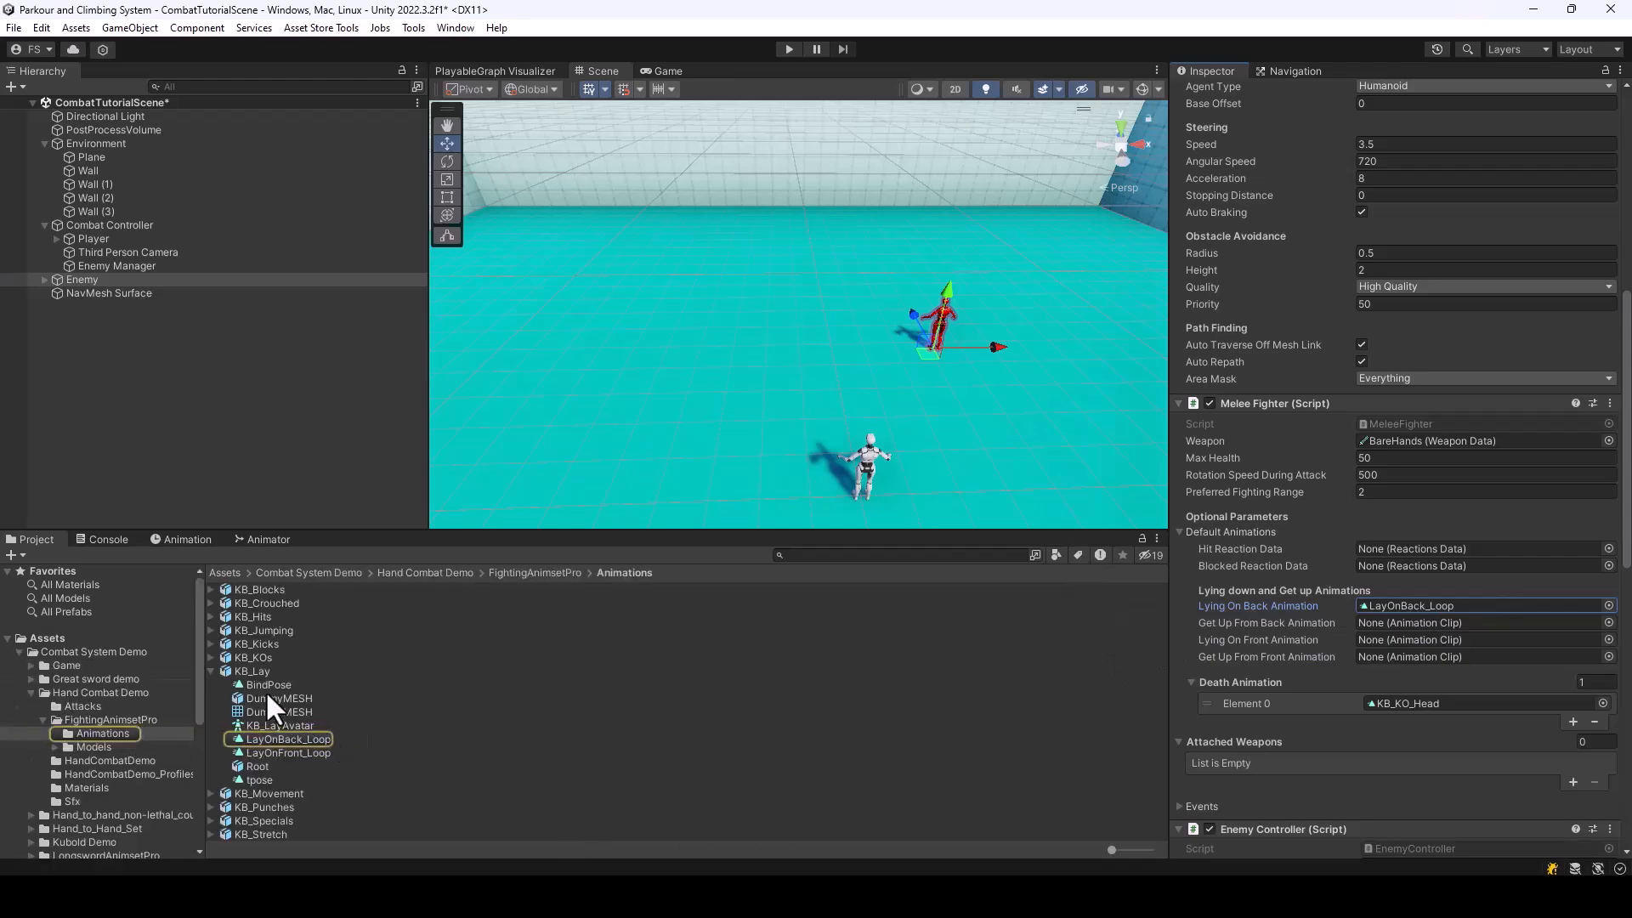
{"action": "left_click", "coordinate": [289, 739]}
{"action": "left_click", "coordinate": [1182, 604]}
{"action": "left_click_drag", "start_coordinate": [1426, 716], "coordinate": [1426, 775]}
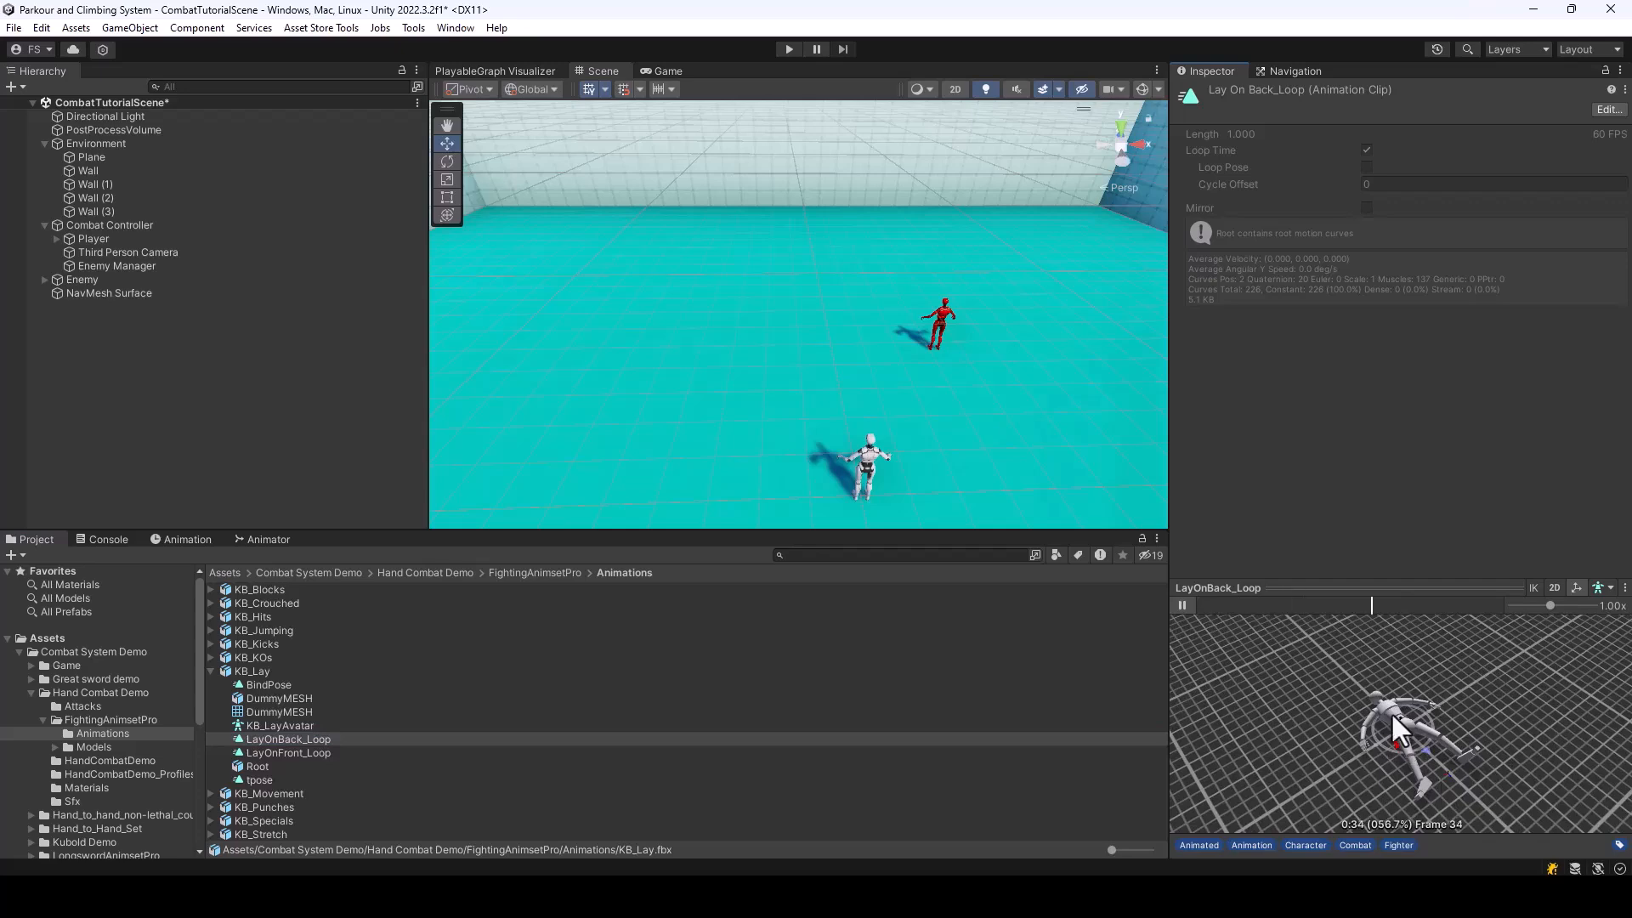
{"action": "left_click", "coordinate": [1184, 604]}
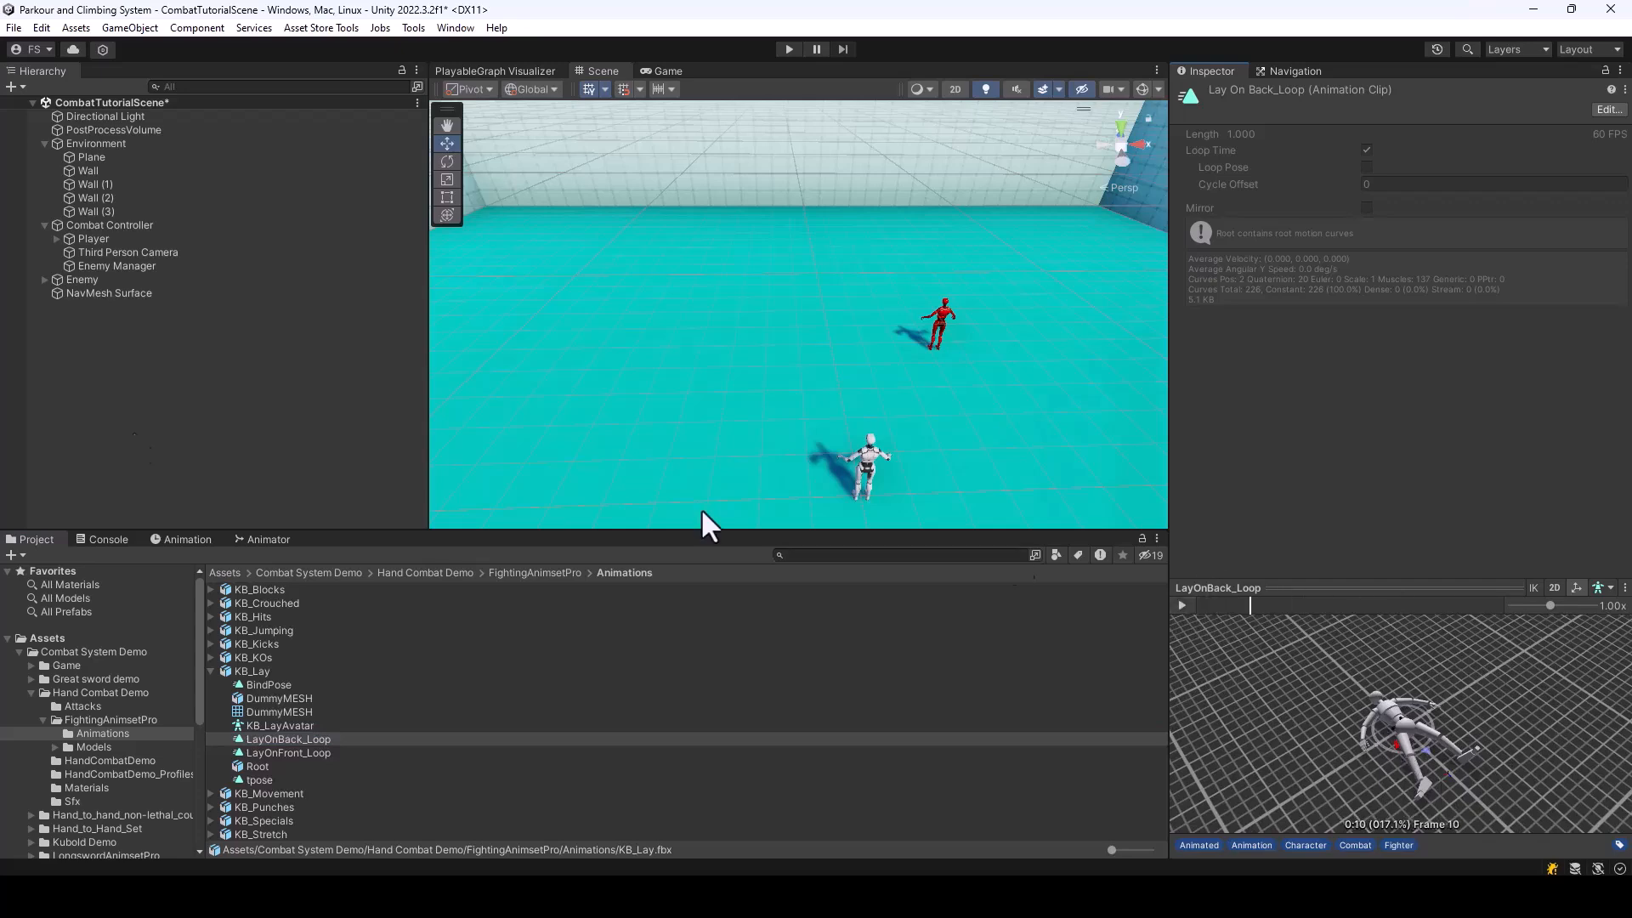
Assign the KB_GetUpBack clip as the Get Up From Back Animation in the Enemy's Melee Fighter component
{"action": "left_click", "coordinate": [87, 280]}
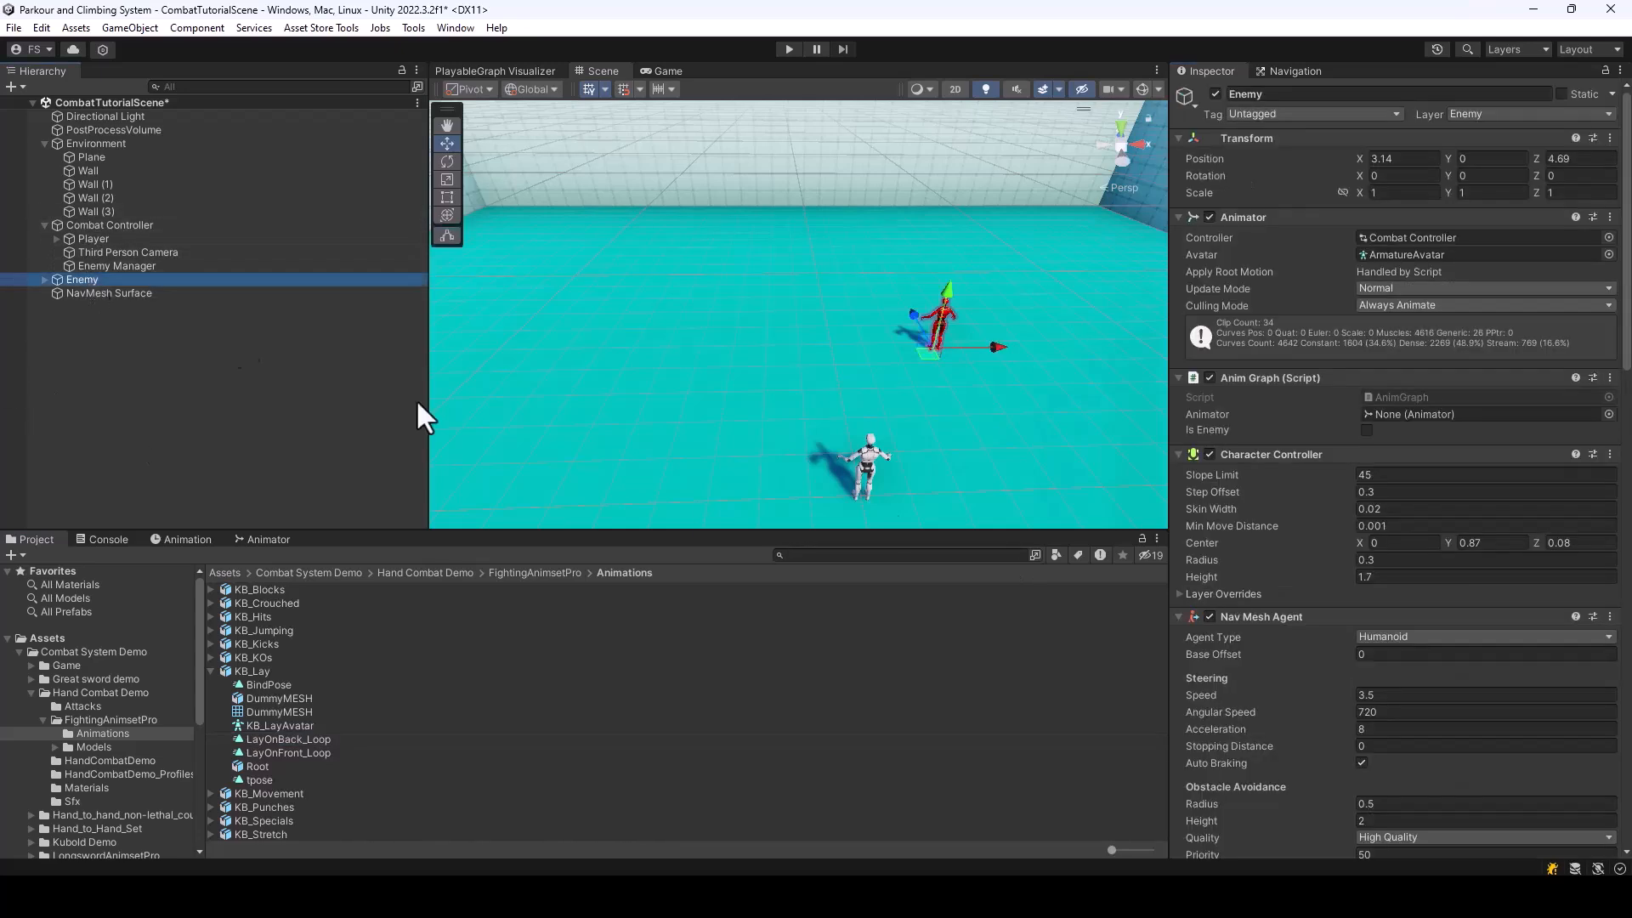
{"action": "scroll", "coordinate": [1511, 492], "scroll_direction": "down", "scroll_amount": 10}
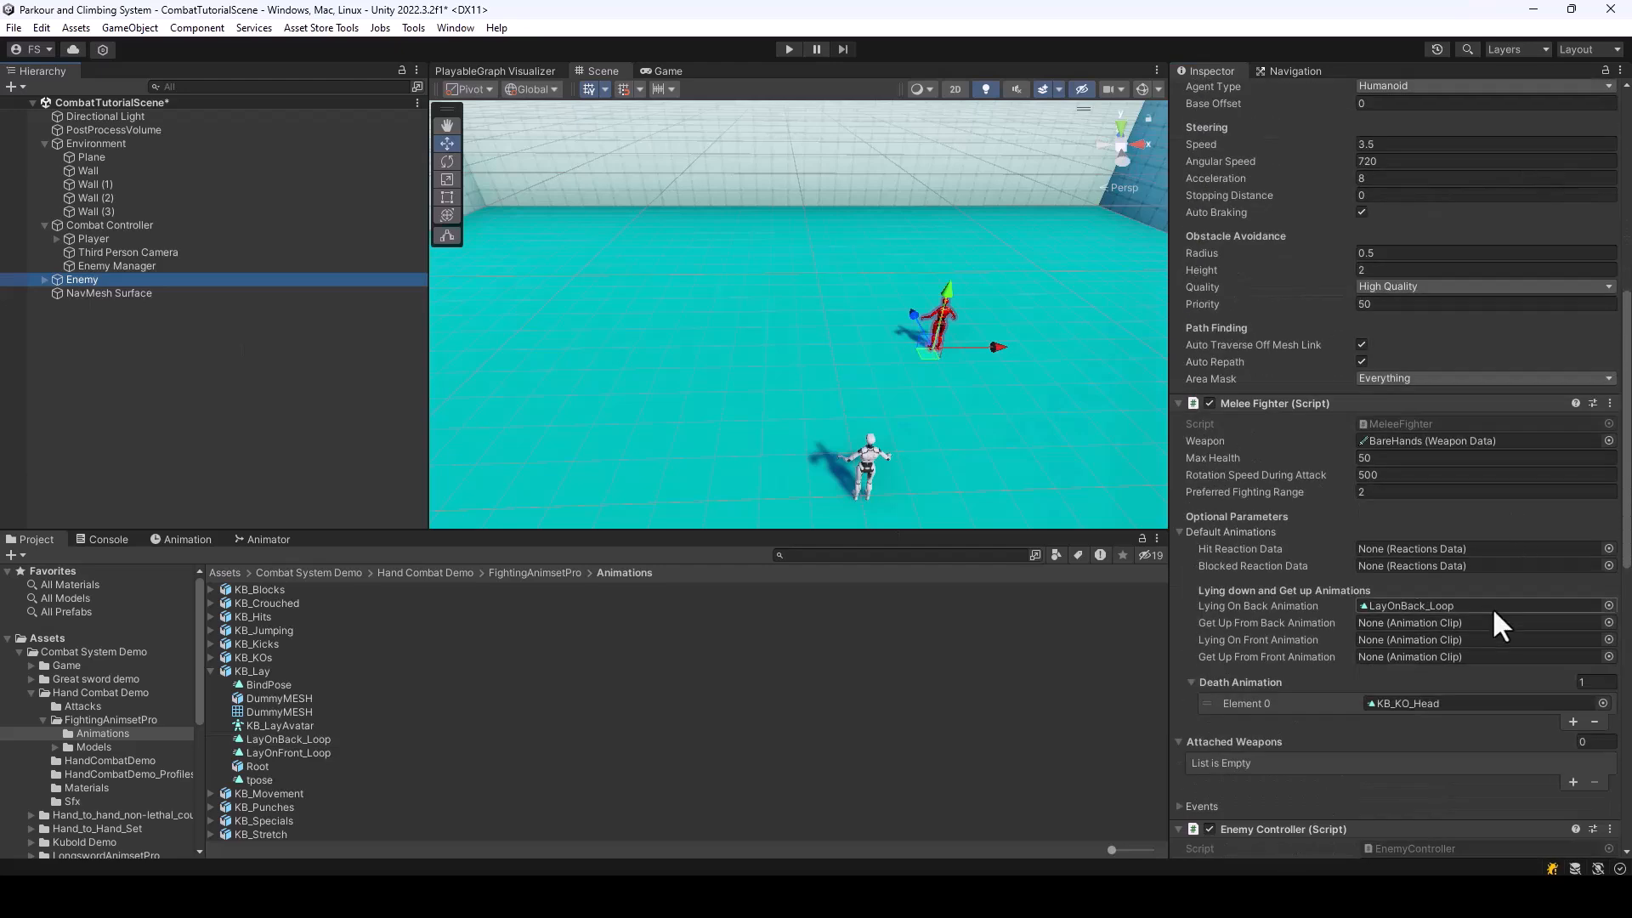
{"action": "scroll", "coordinate": [1491, 607], "scroll_direction": "down", "scroll_amount": 3}
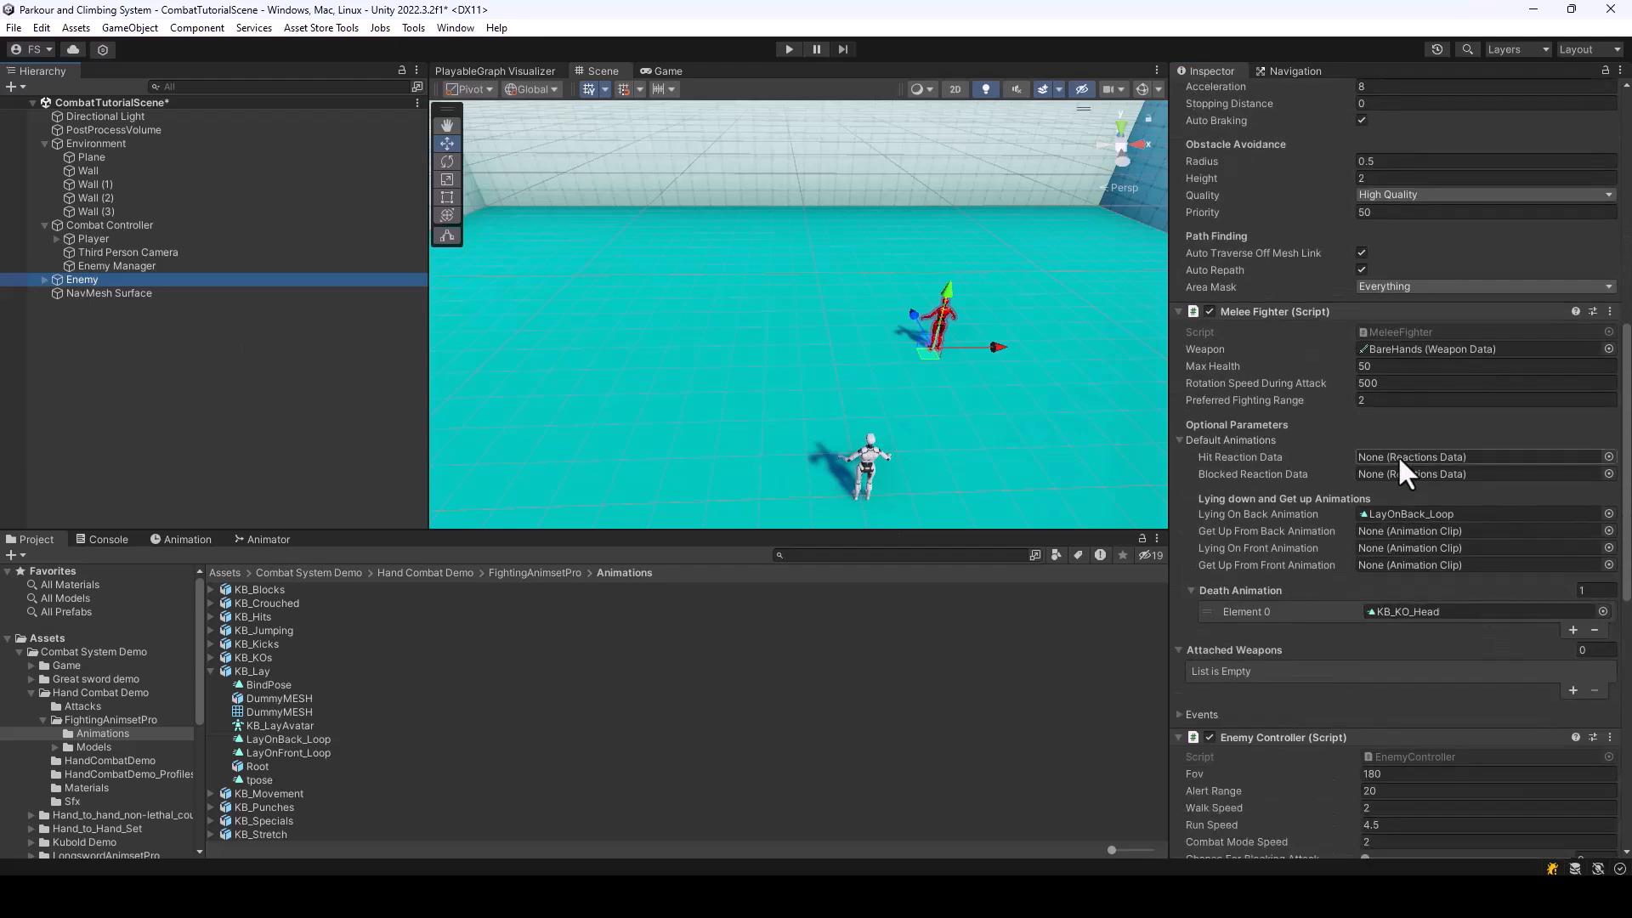
{"action": "left_click", "coordinate": [1606, 531]}
{"action": "type", "text": "Get"}
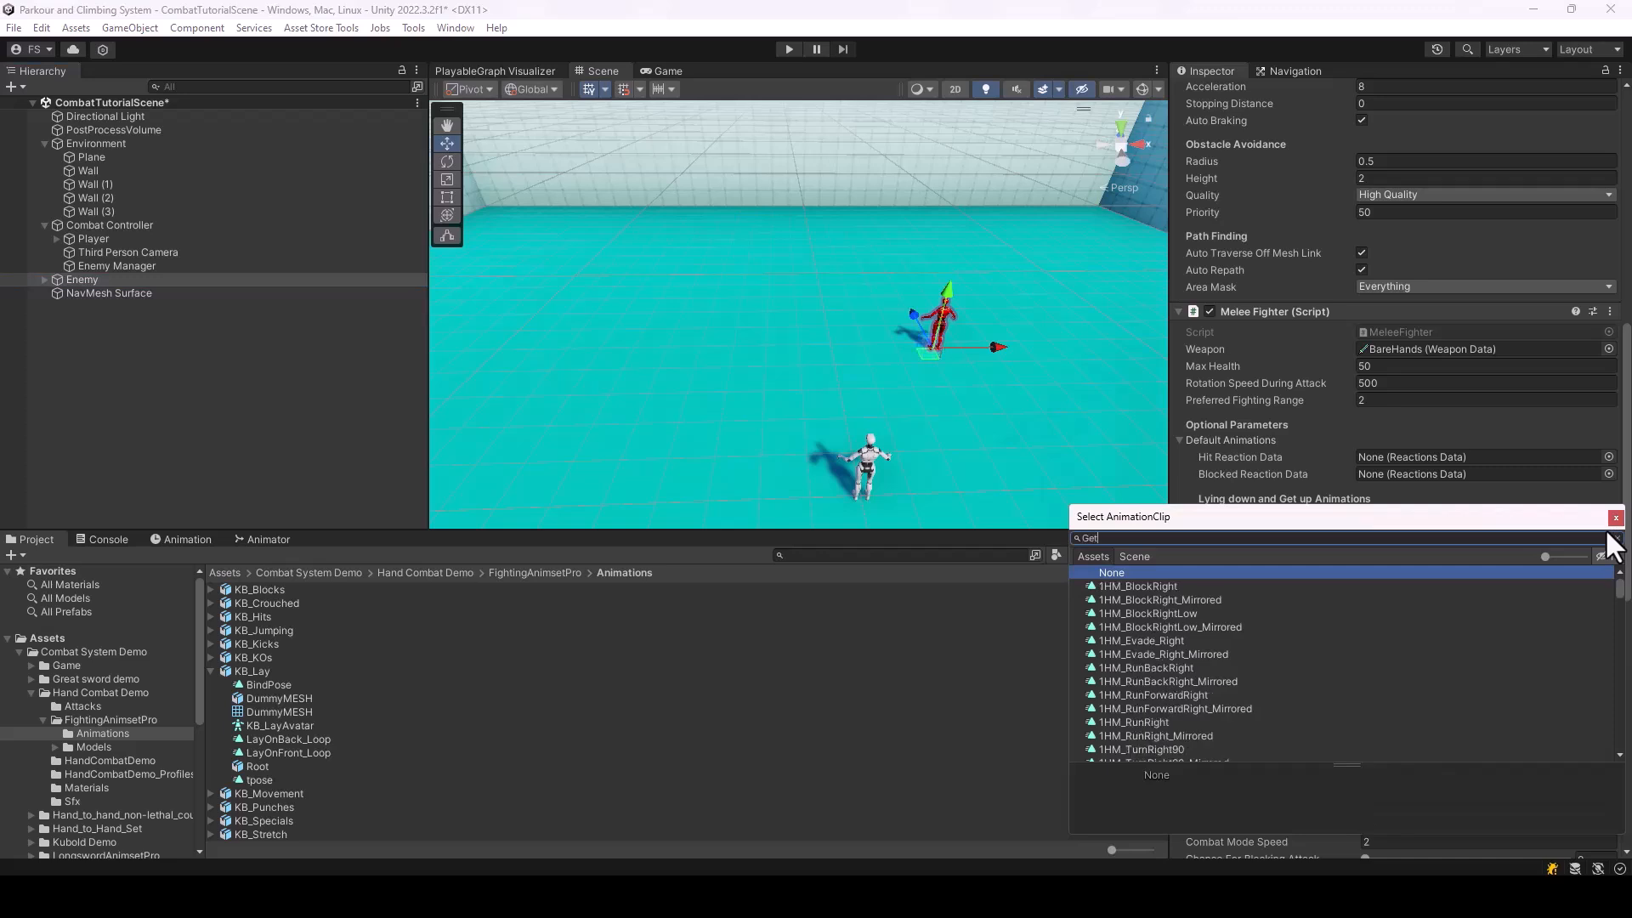
{"action": "type", "text": "Up"}
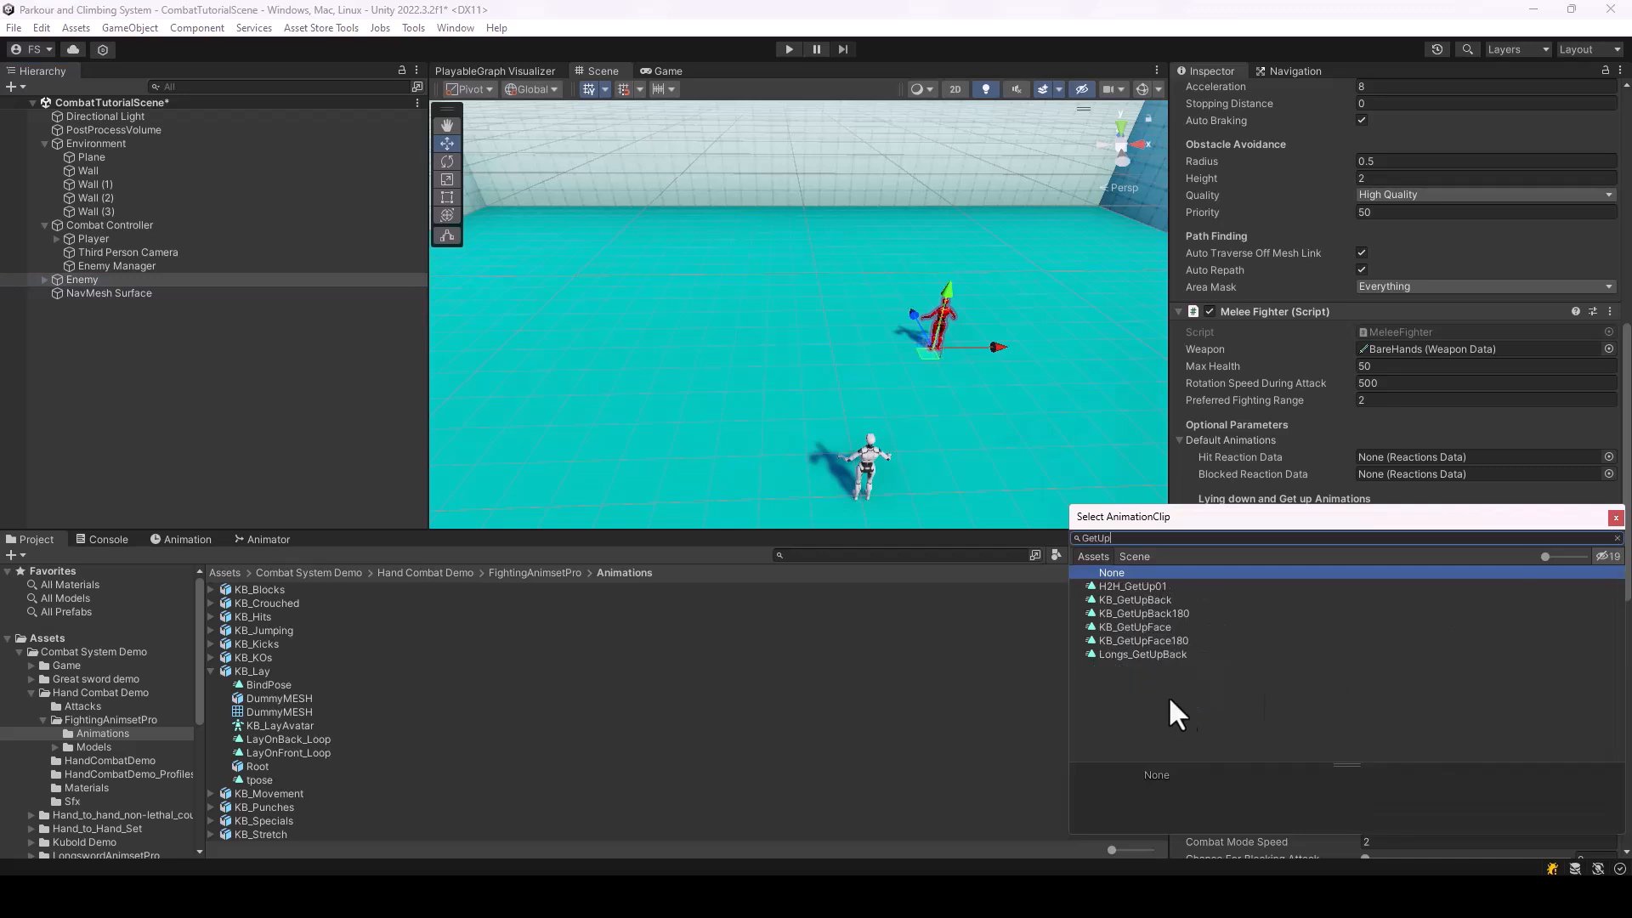
{"action": "left_click", "coordinate": [1136, 600]}
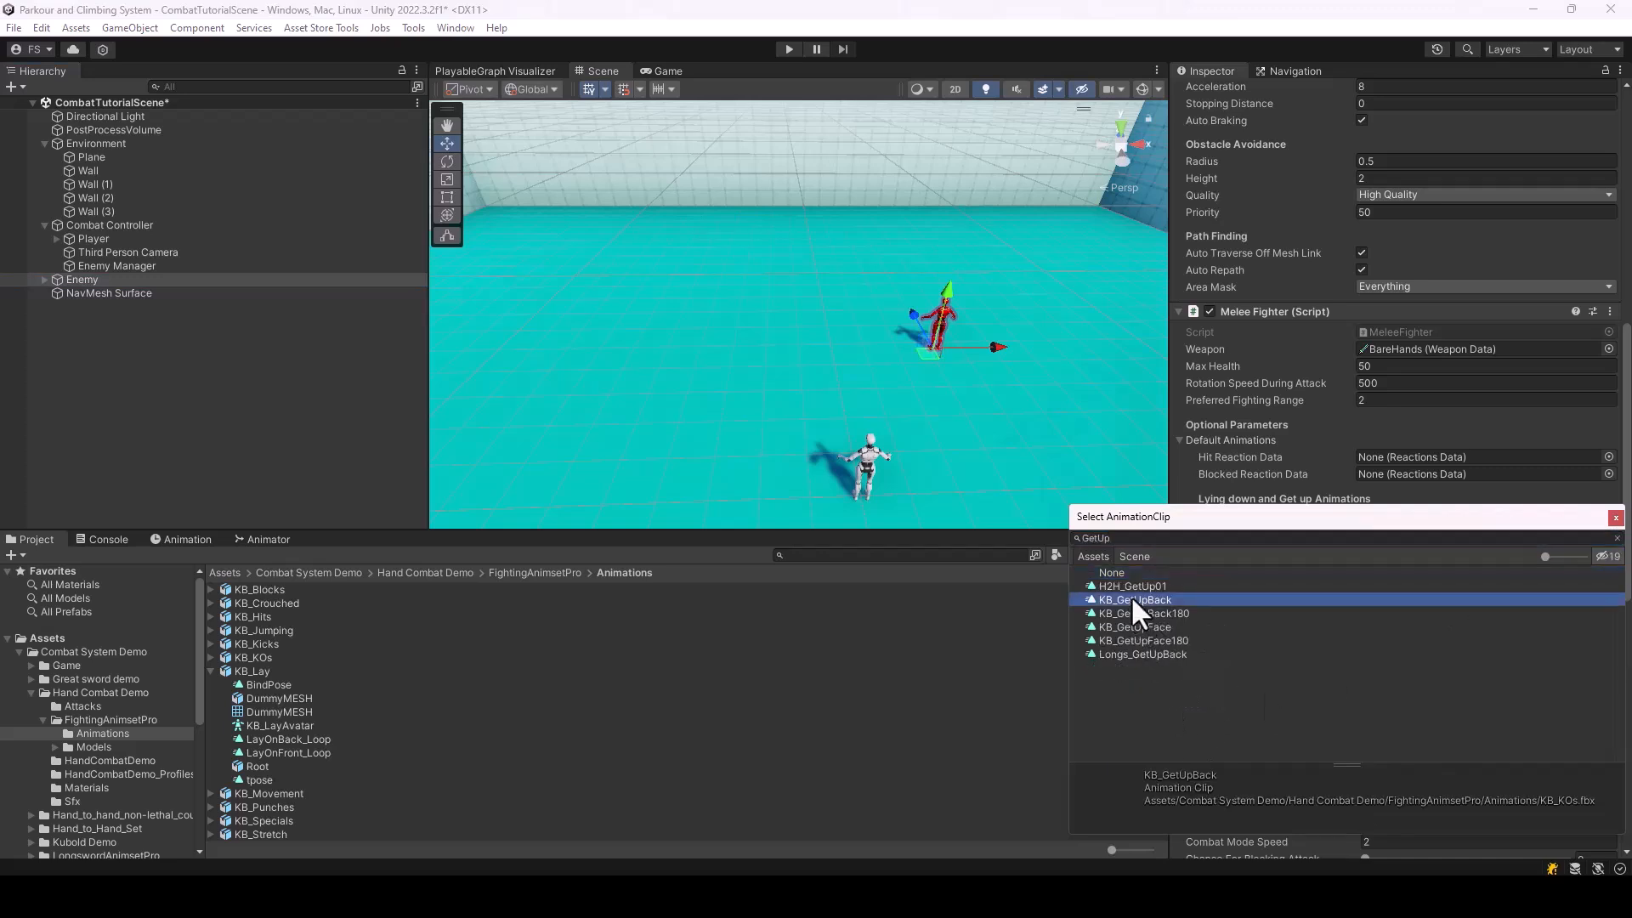
{"action": "double_click", "coordinate": [1150, 600]}
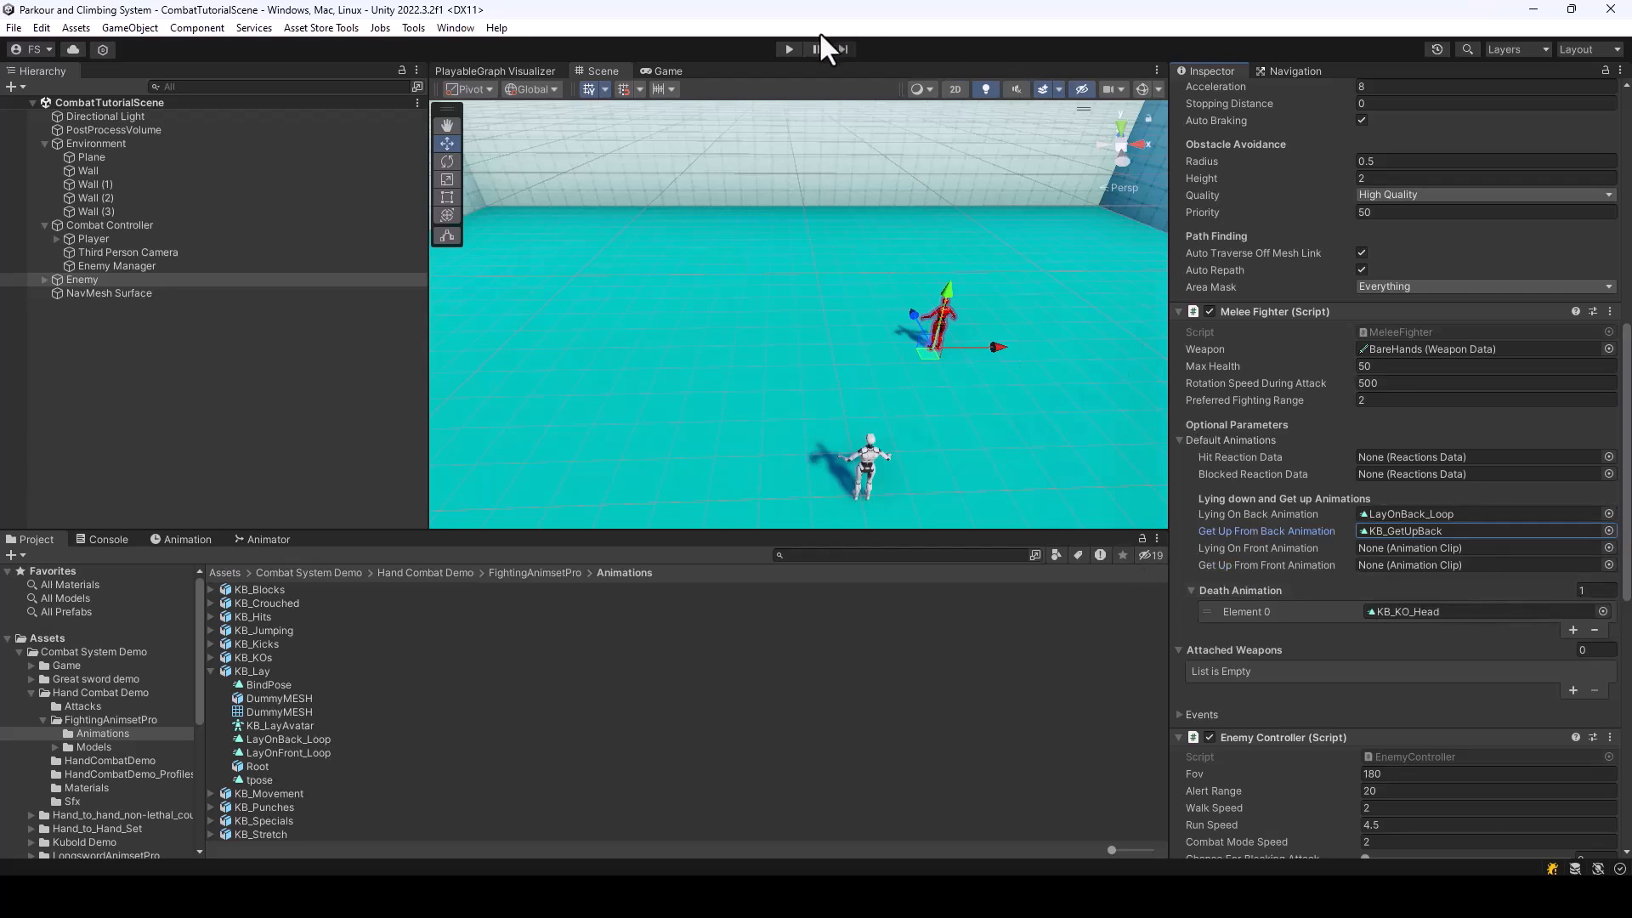
Play-test the scene by moving the player to the enemy and attacking it, and exit Play mode
{"action": "left_click", "coordinate": [788, 49]}
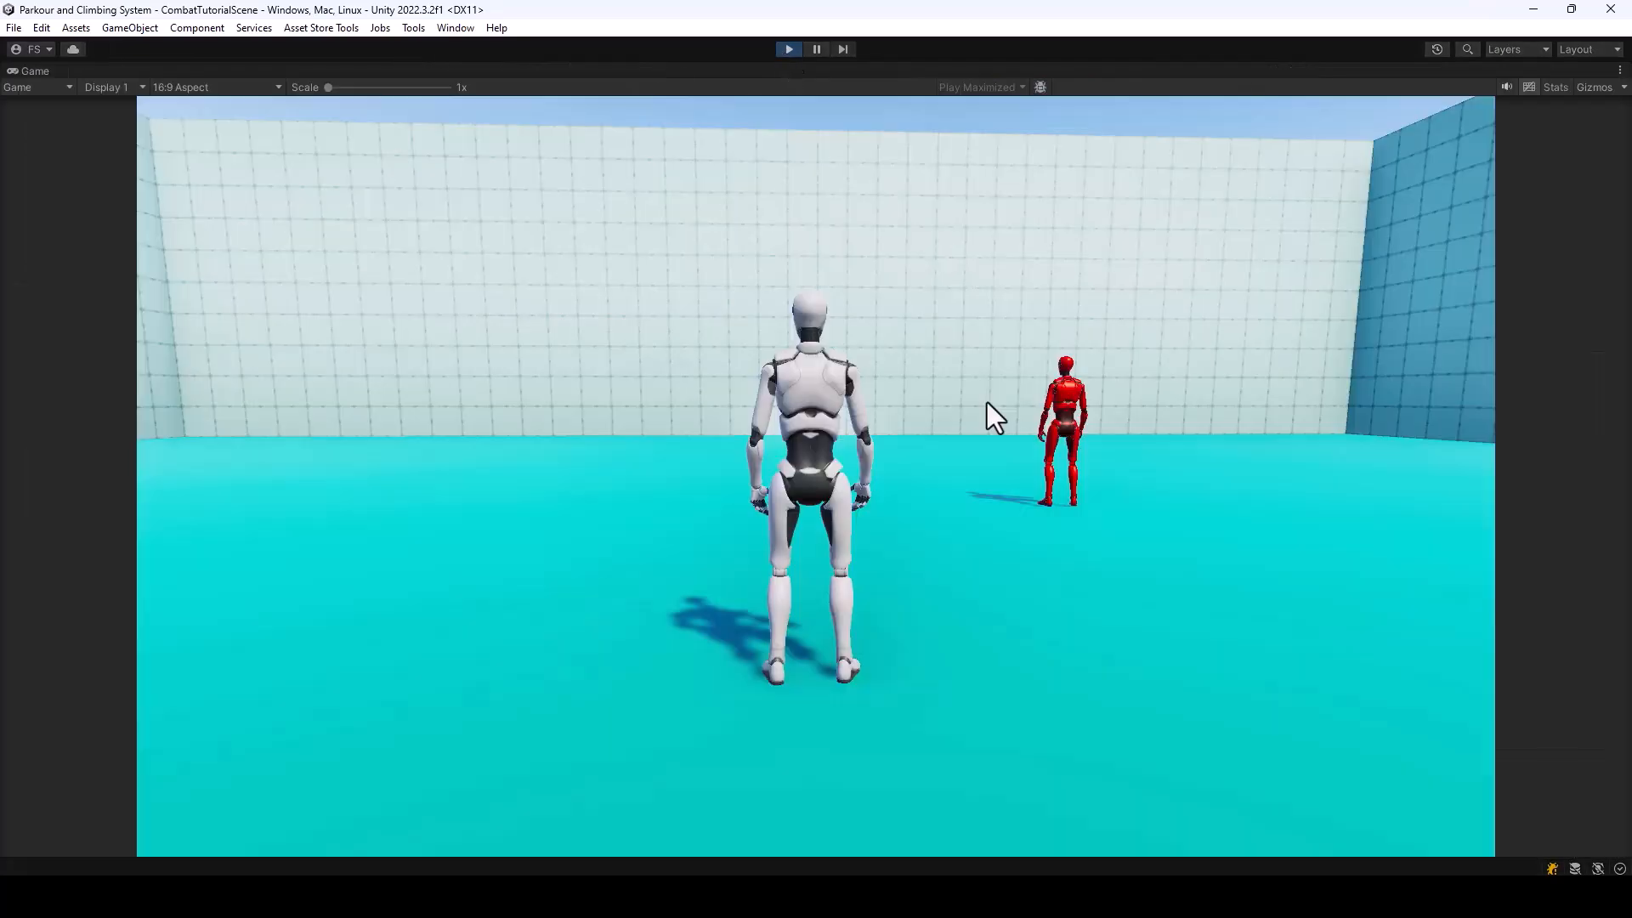
{"action": "key", "text": "w"}
{"action": "key", "text": "d"}
{"action": "left_click", "coordinate": [1174, 467]}
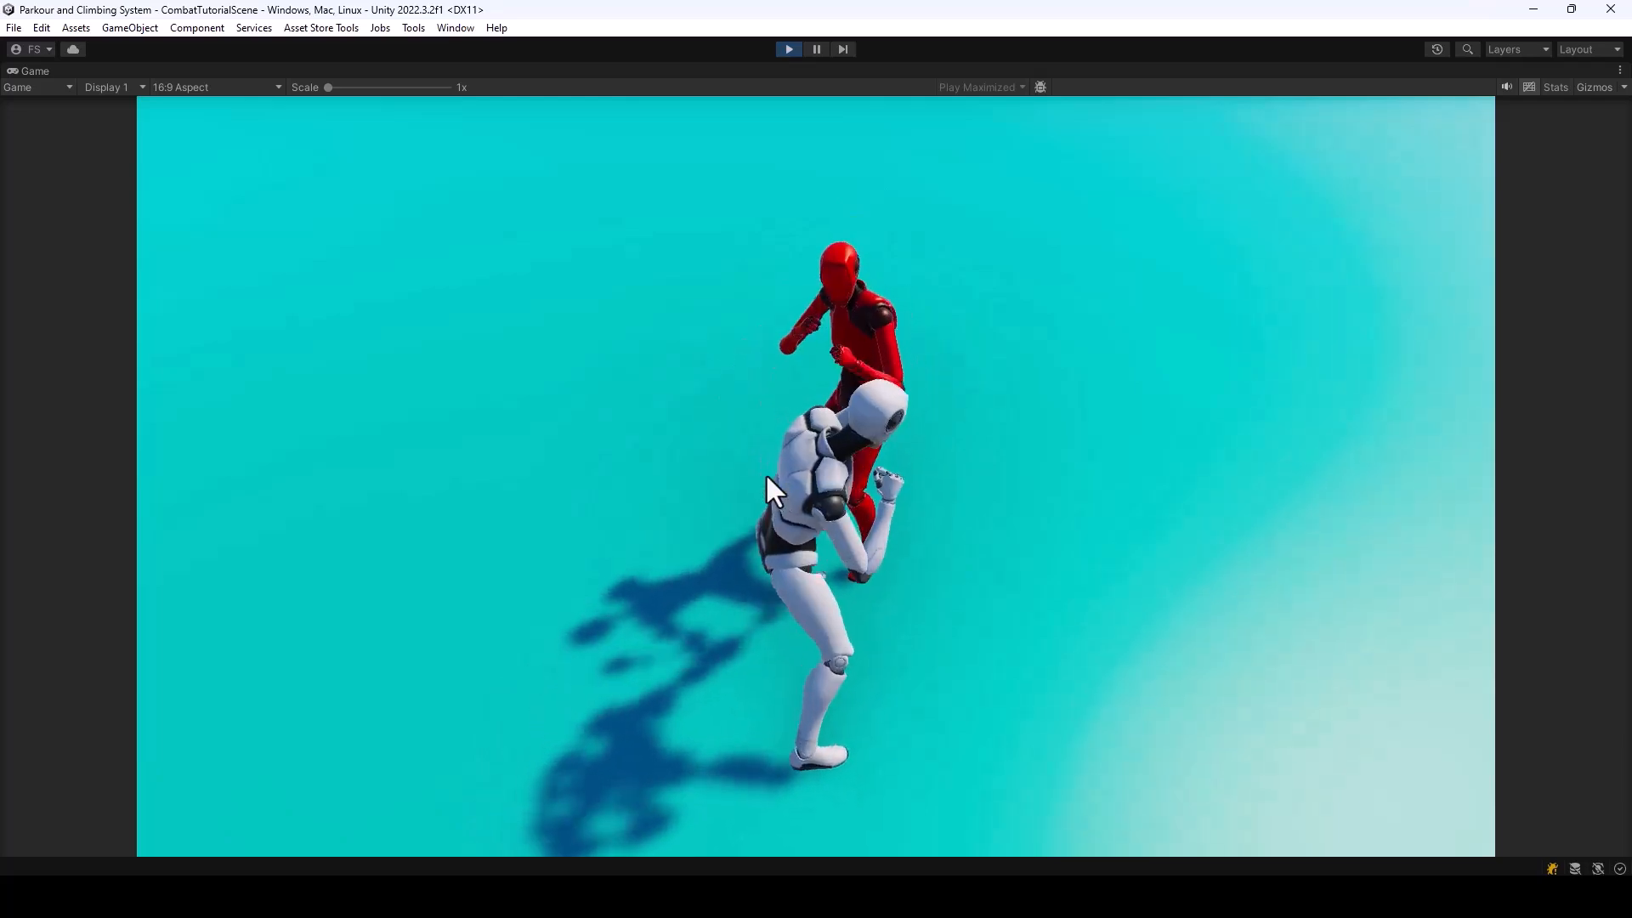
{"action": "left_click", "coordinate": [791, 51]}
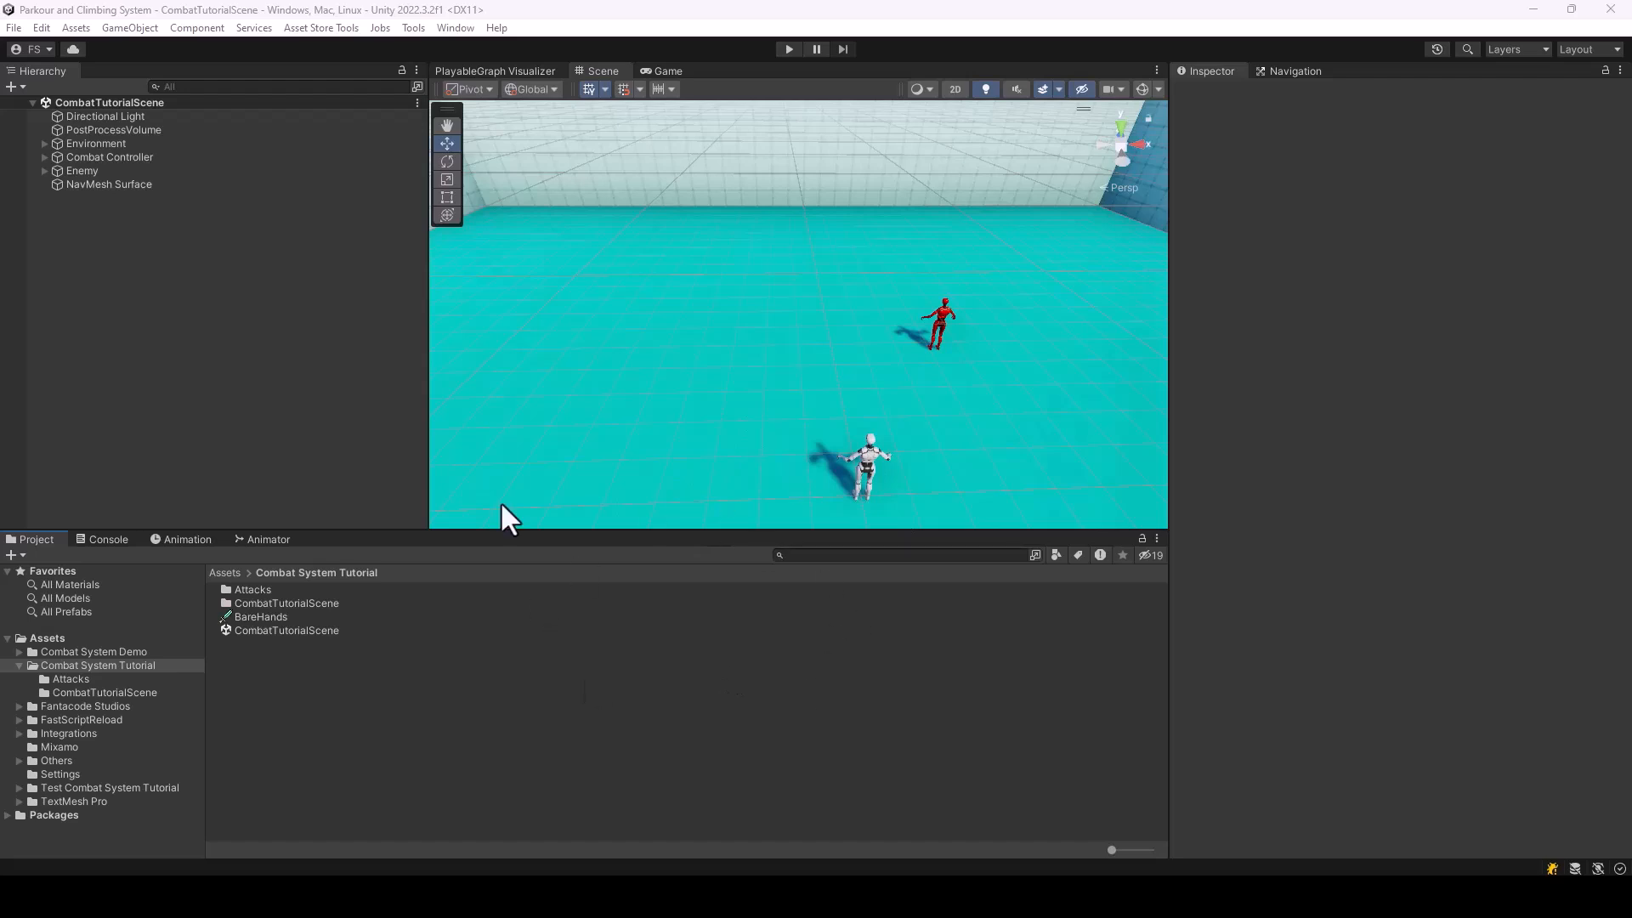
Duplicate the Right Hook Punch attack data in the Attacks folder and rename the copy Ground Attack
{"action": "double_click", "coordinate": [244, 589]}
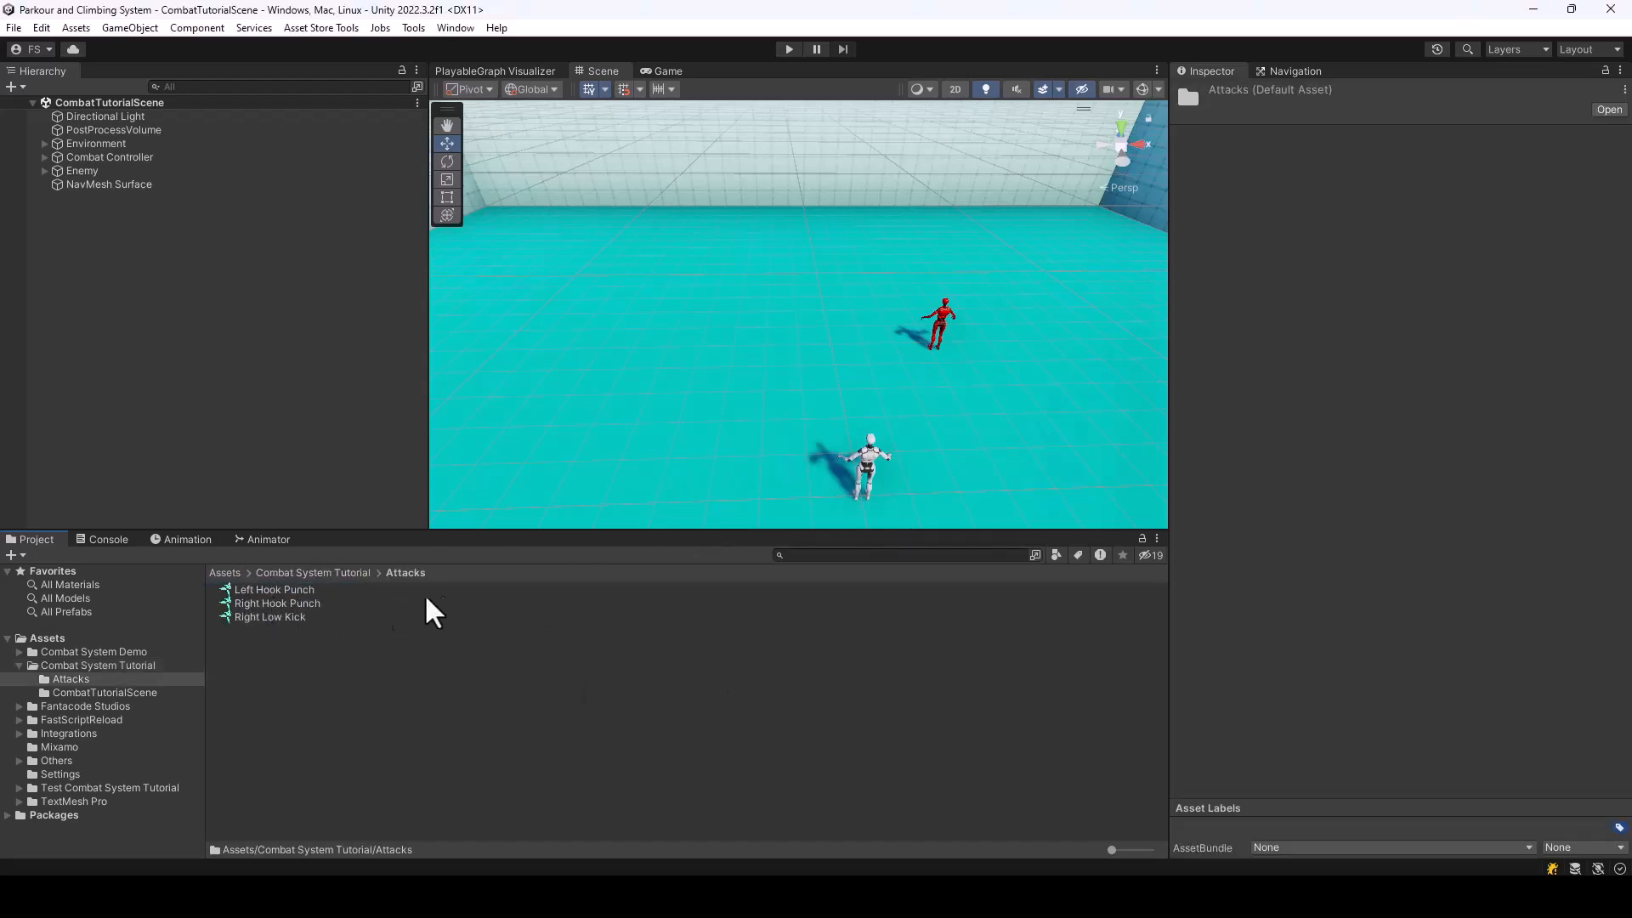
{"action": "left_click", "coordinate": [268, 603]}
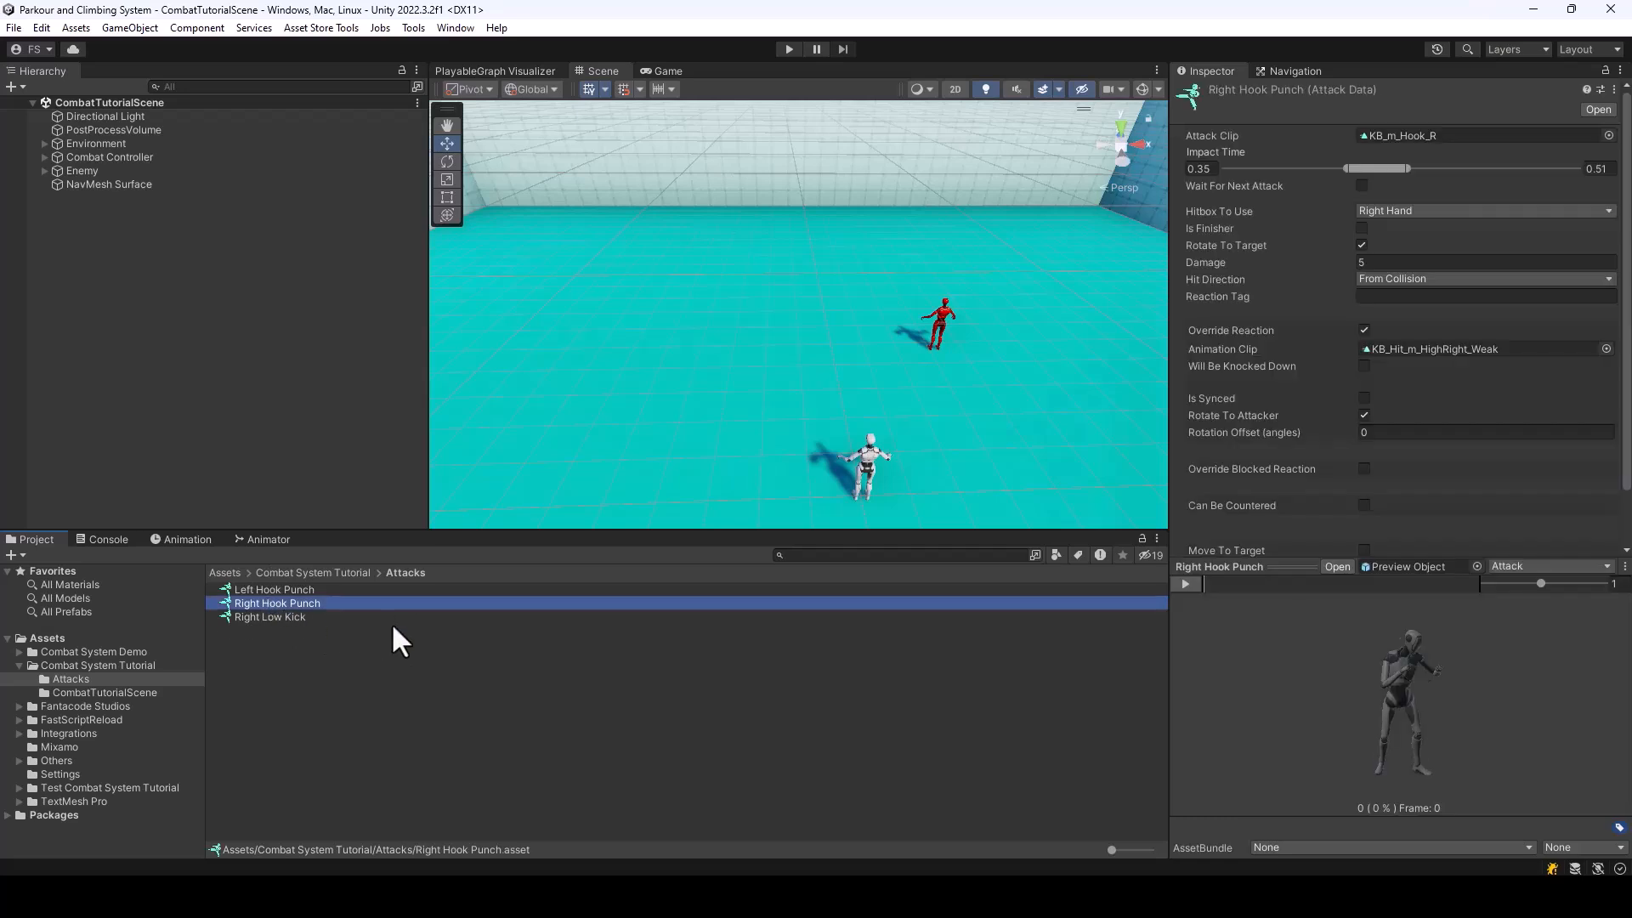
{"action": "key", "text": "ctrl+d"}
{"action": "right_click", "coordinate": [289, 617]}
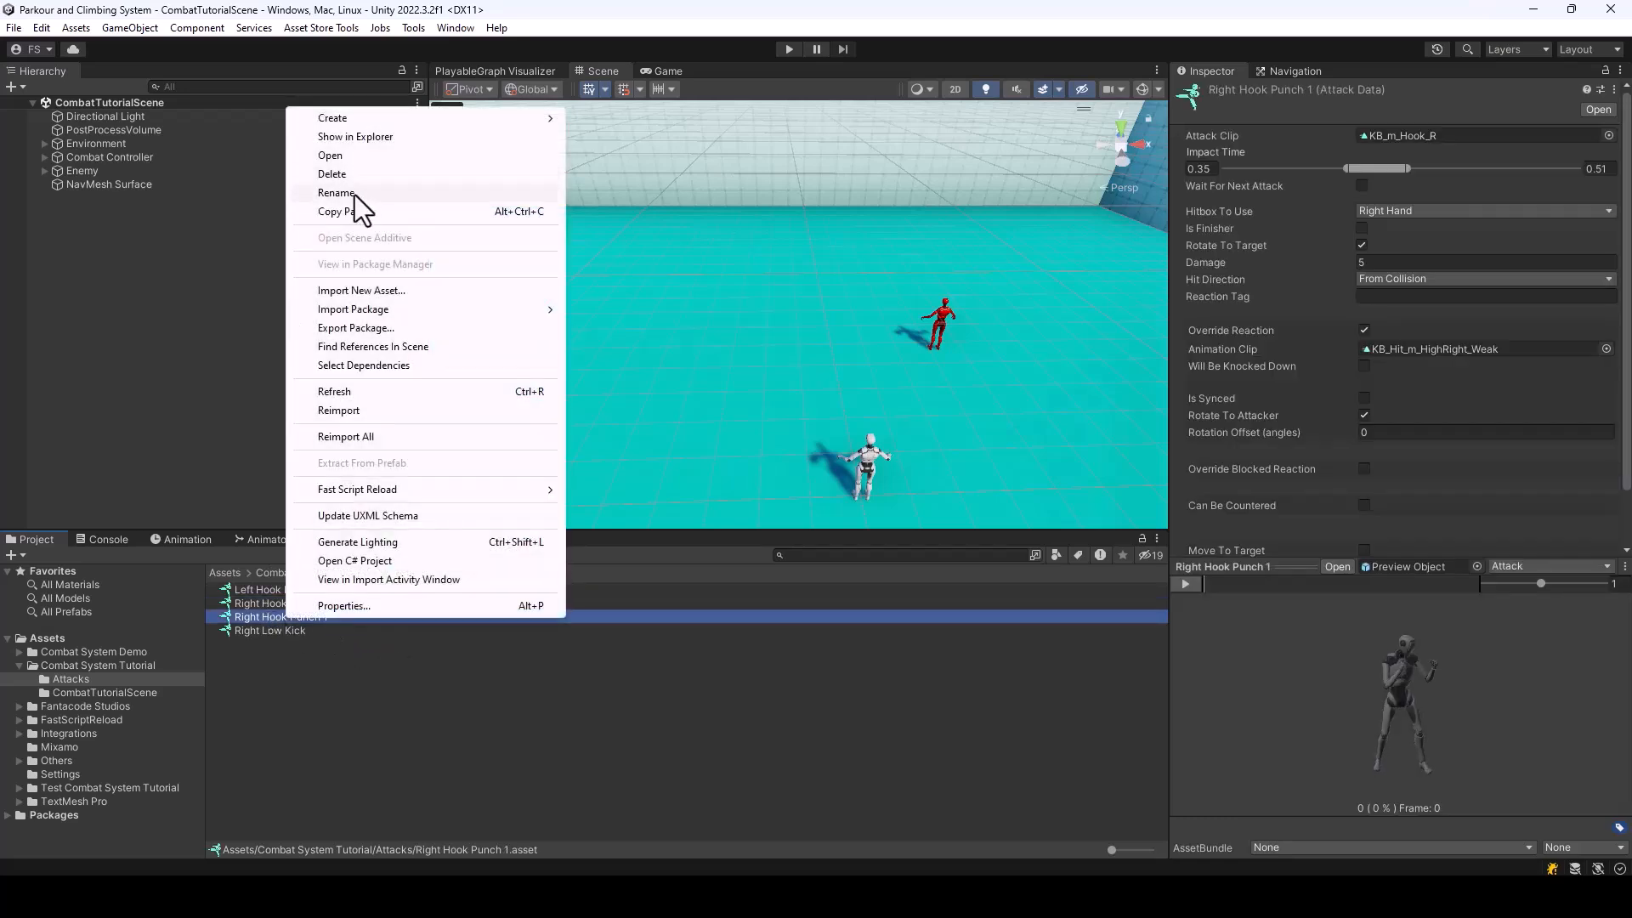
{"action": "left_click", "coordinate": [354, 194]}
{"action": "type", "text": "Grou"}
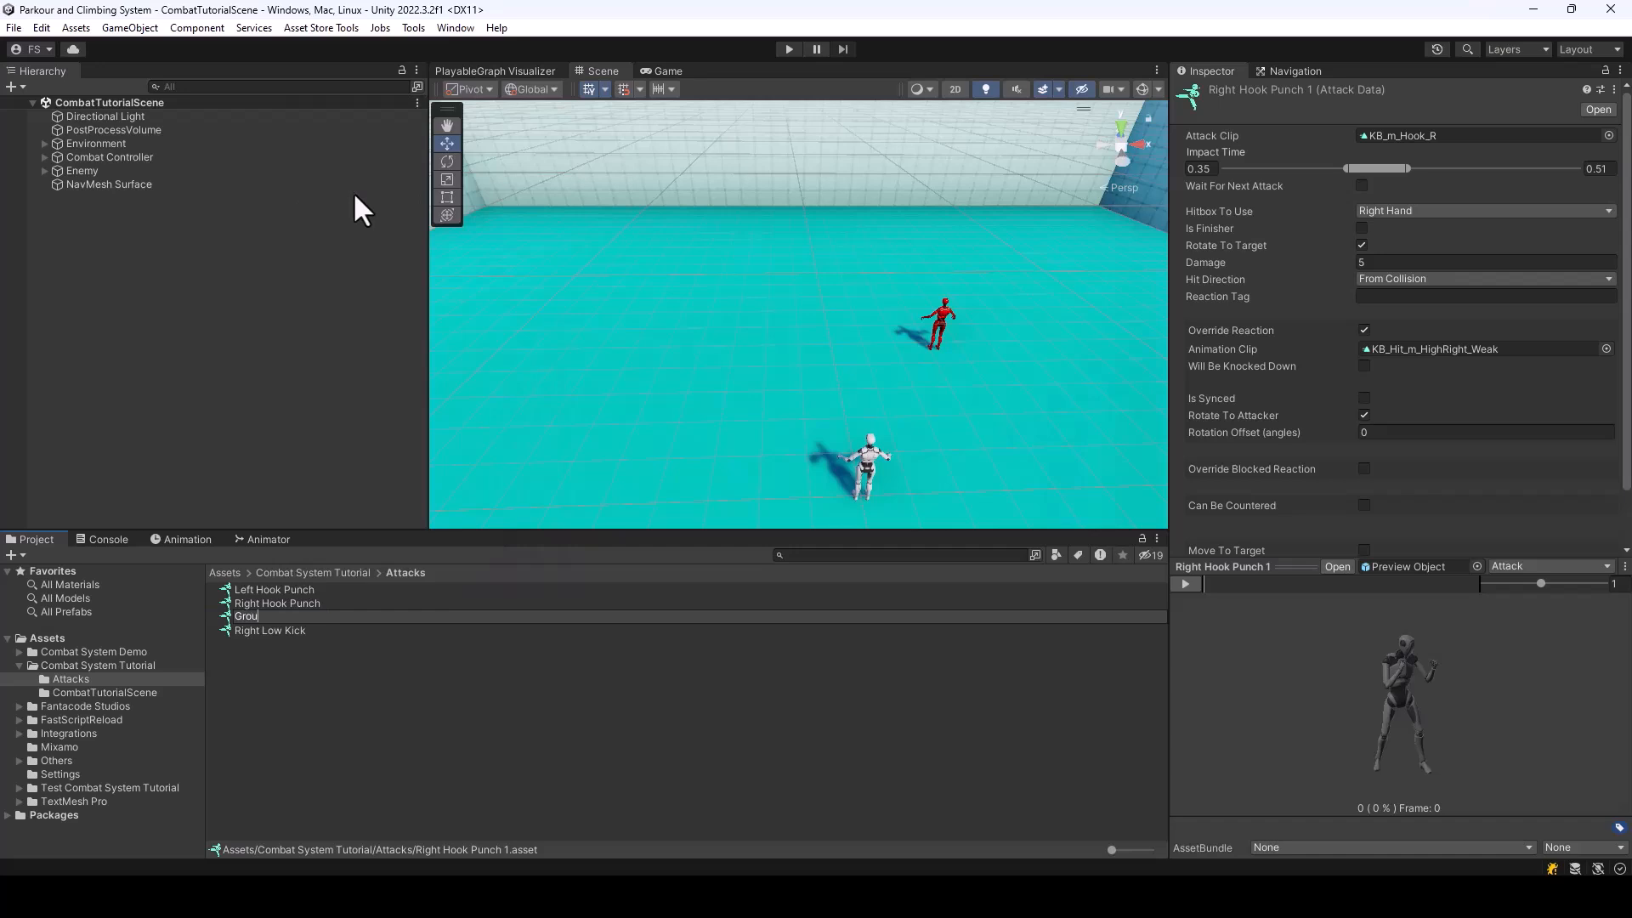
{"action": "type", "text": "dnn Attack"}
{"action": "key", "text": "Return"}
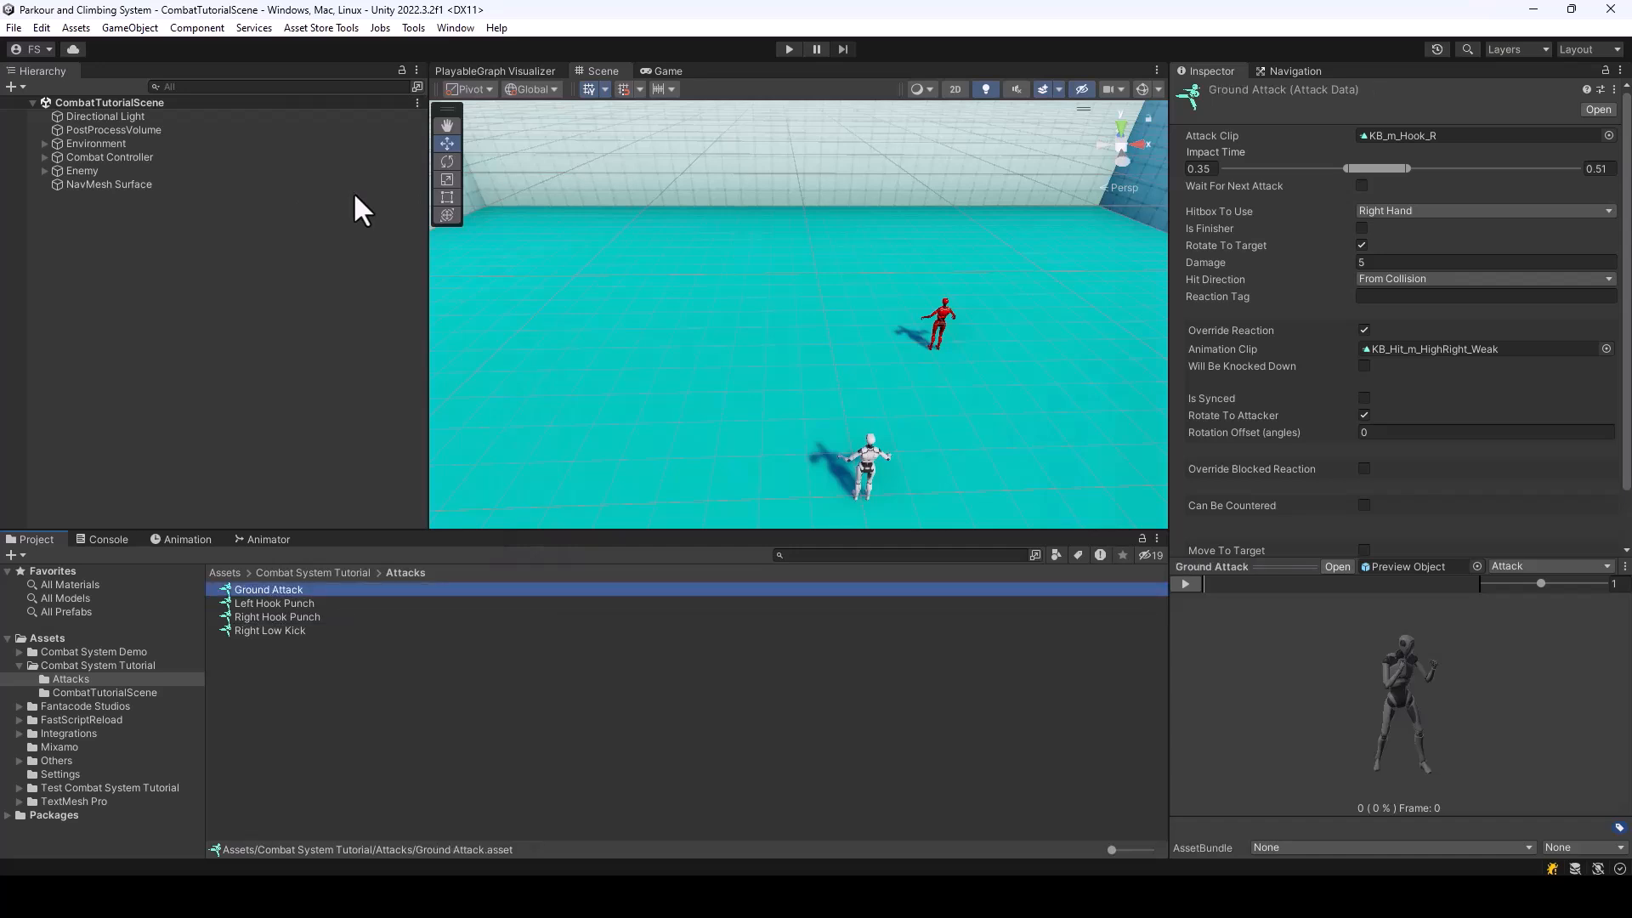
Set the Attack Clip of Ground Attack to H2H_LowSideKick_InPlace
{"action": "left_click", "coordinate": [1609, 135]}
{"action": "type", "text": "lowsid"}
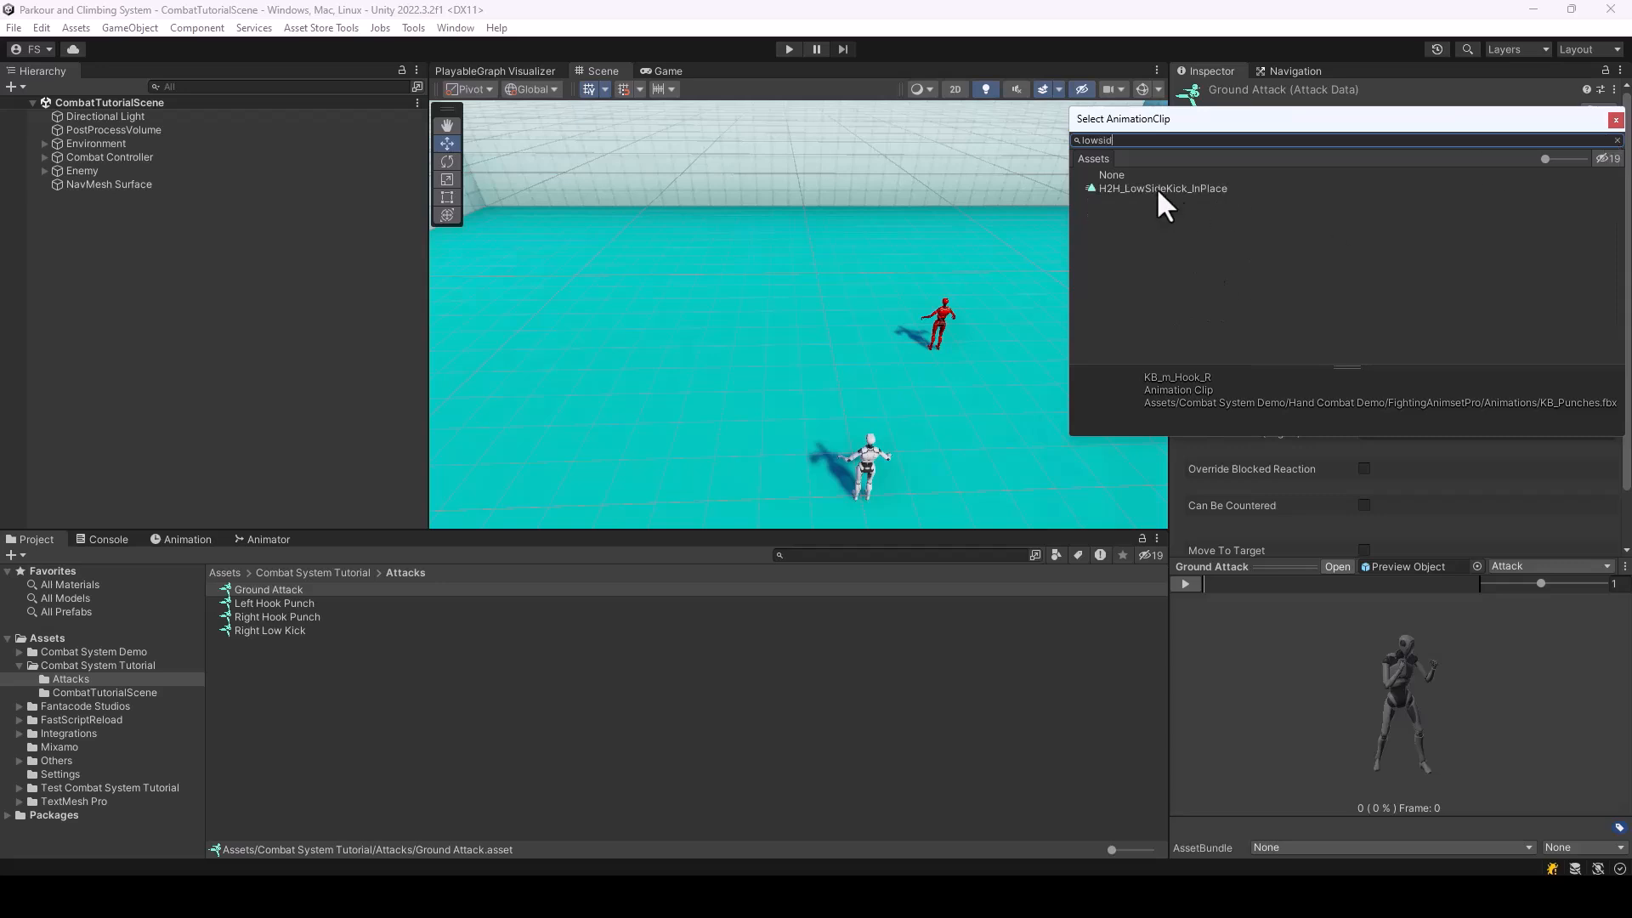
{"action": "double_click", "coordinate": [1156, 188]}
Set Ground Attack's Impact Time range to 0.41–0.47 using the attack preview, and its Hitbox To Use to Right Foot
{"action": "mouse_move", "coordinate": [1210, 585]}
{"action": "left_mouse_down"}
{"action": "mouse_move", "coordinate": [1373, 636]}
{"action": "mouse_move", "coordinate": [1209, 593]}
{"action": "mouse_move", "coordinate": [1401, 665]}
{"action": "left_mouse_up"}
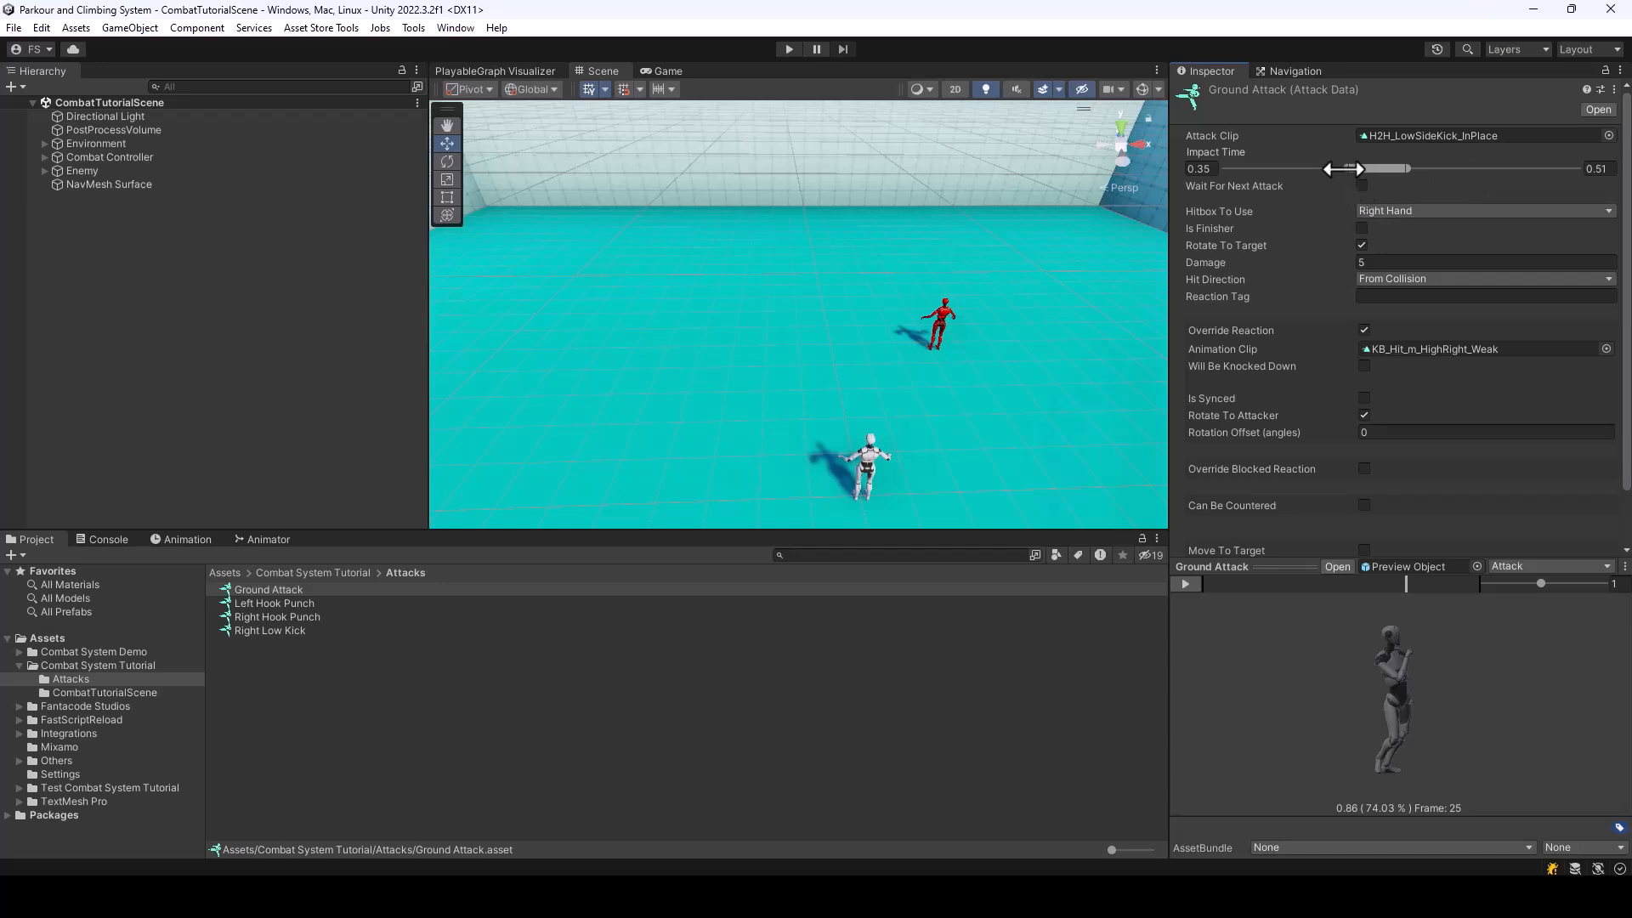
{"action": "left_click_drag", "start_coordinate": [1341, 169], "coordinate": [1362, 219]}
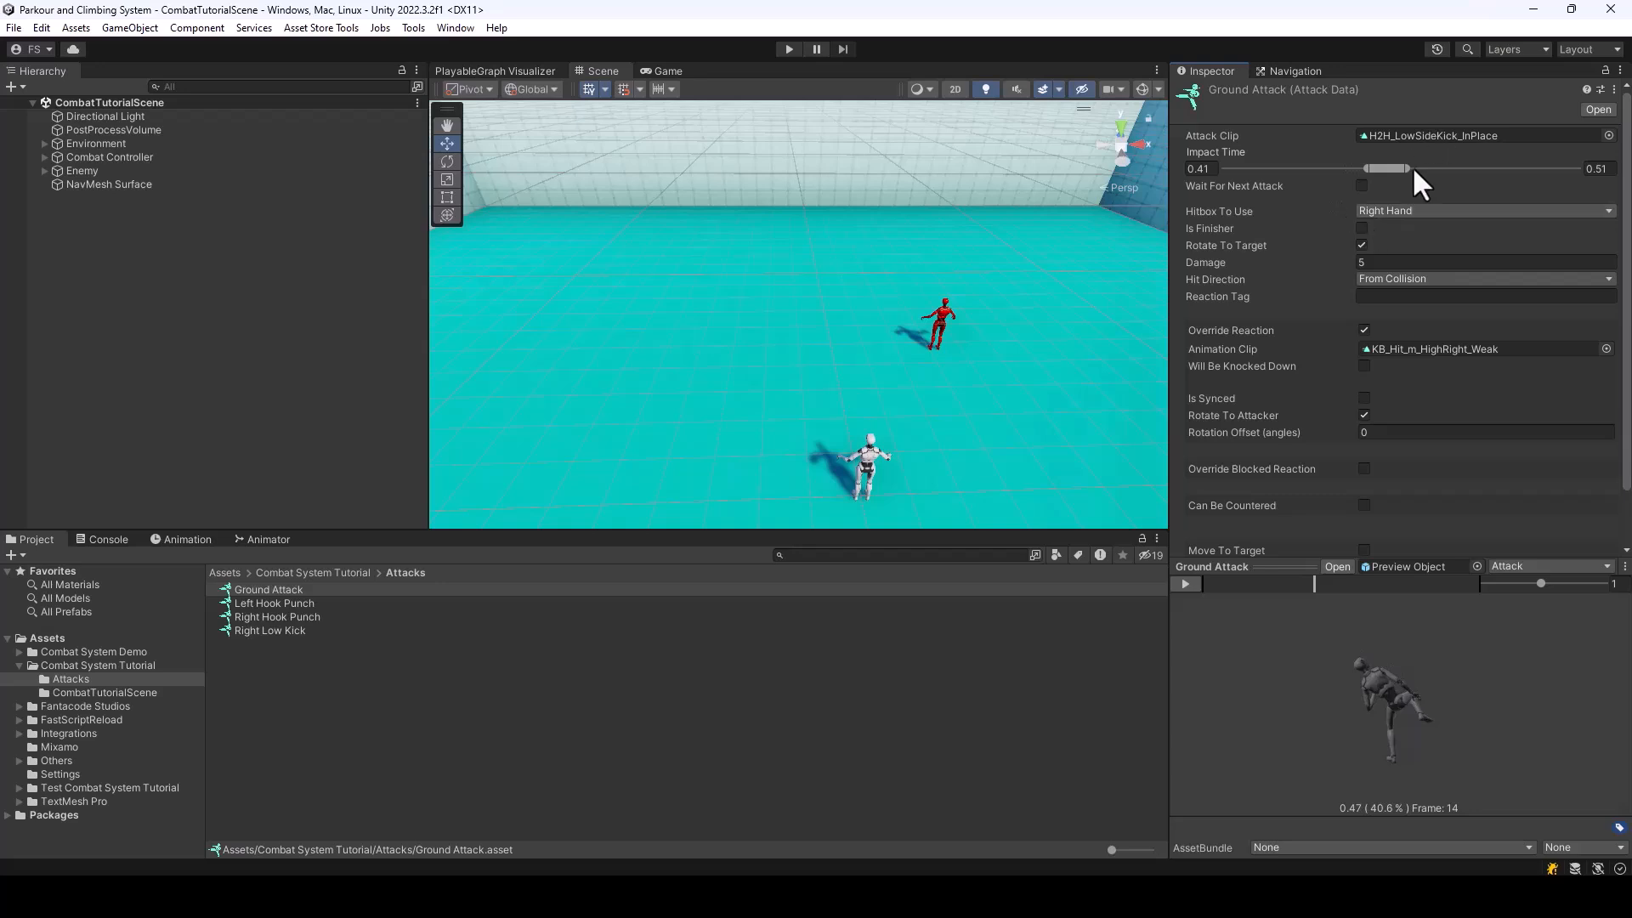
{"action": "left_click_drag", "start_coordinate": [1415, 166], "coordinate": [1394, 166]}
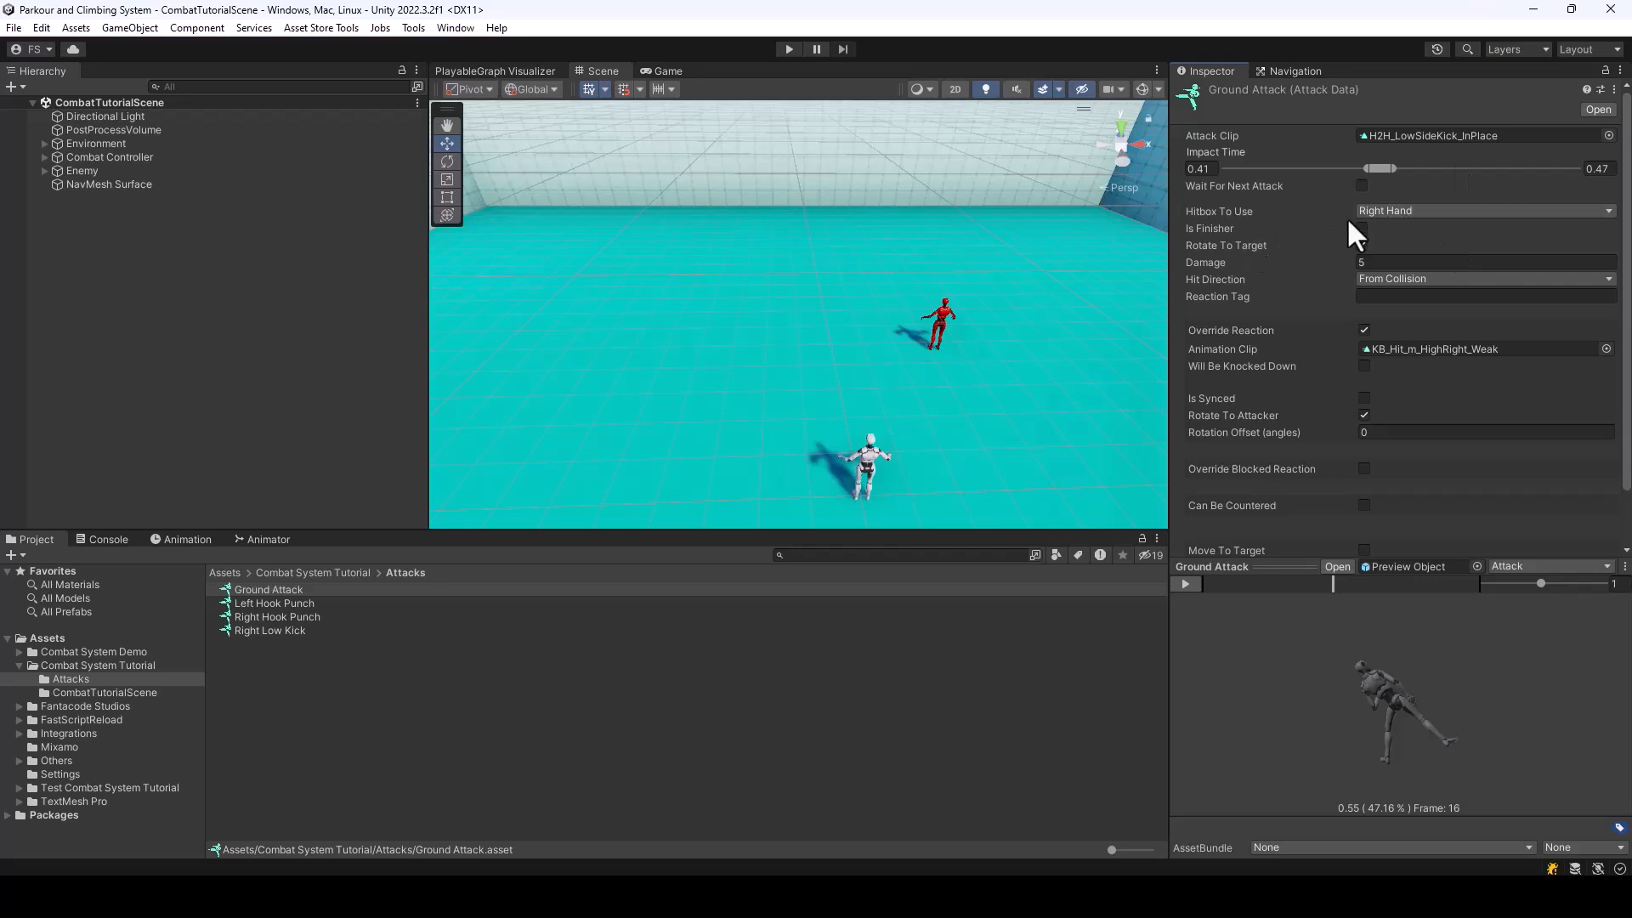
{"action": "left_click", "coordinate": [1402, 213]}
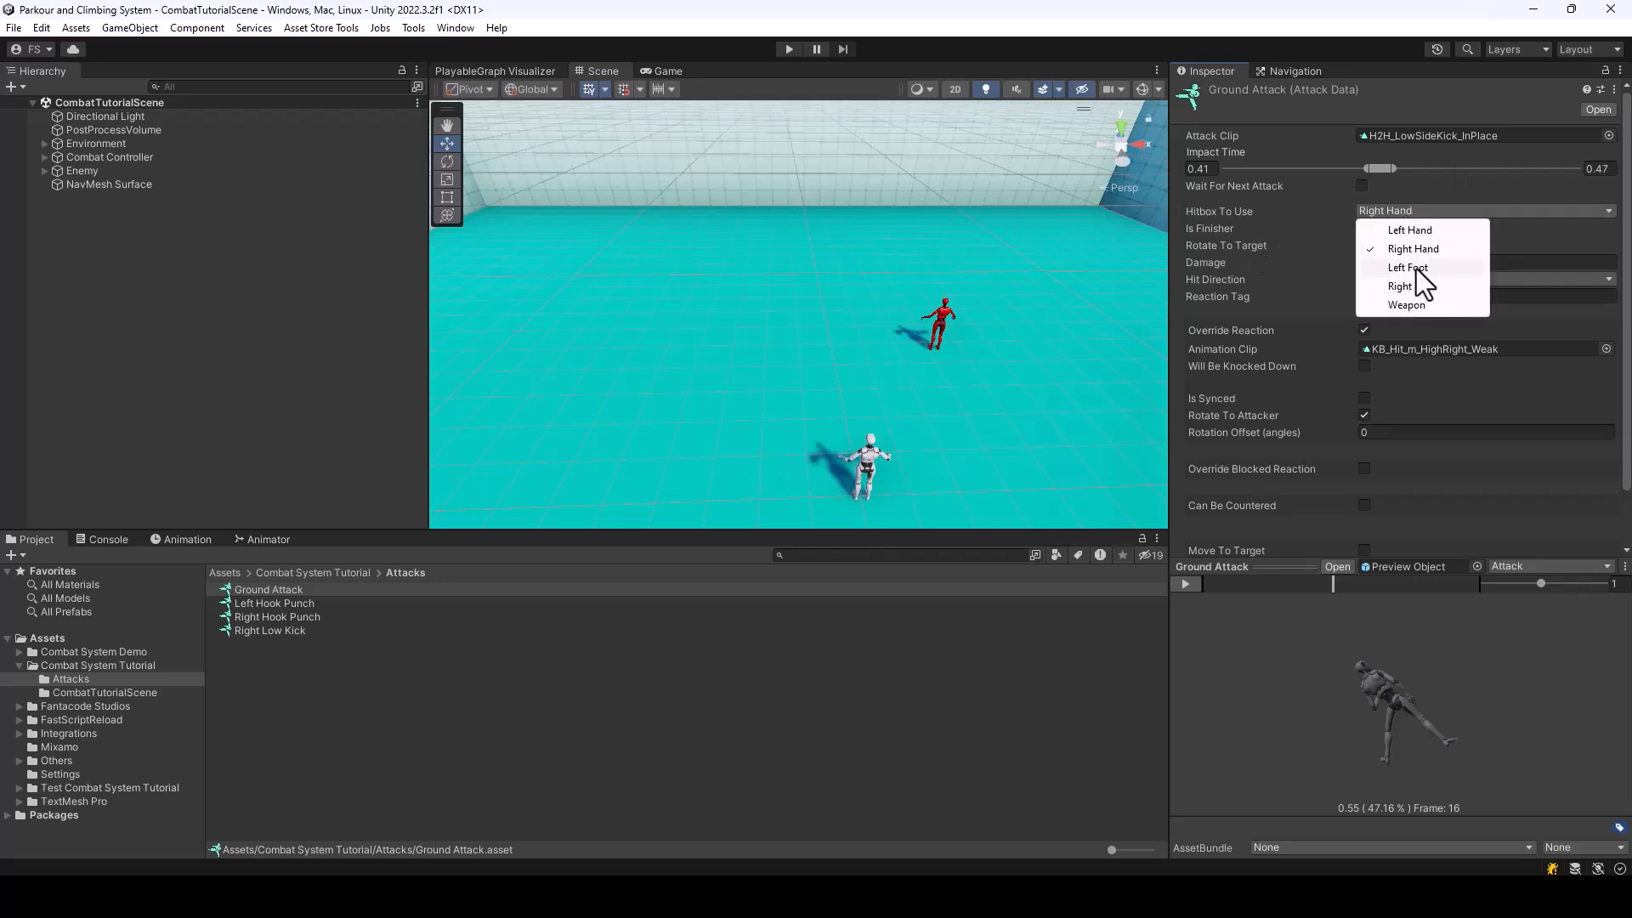
{"action": "left_click", "coordinate": [1423, 288]}
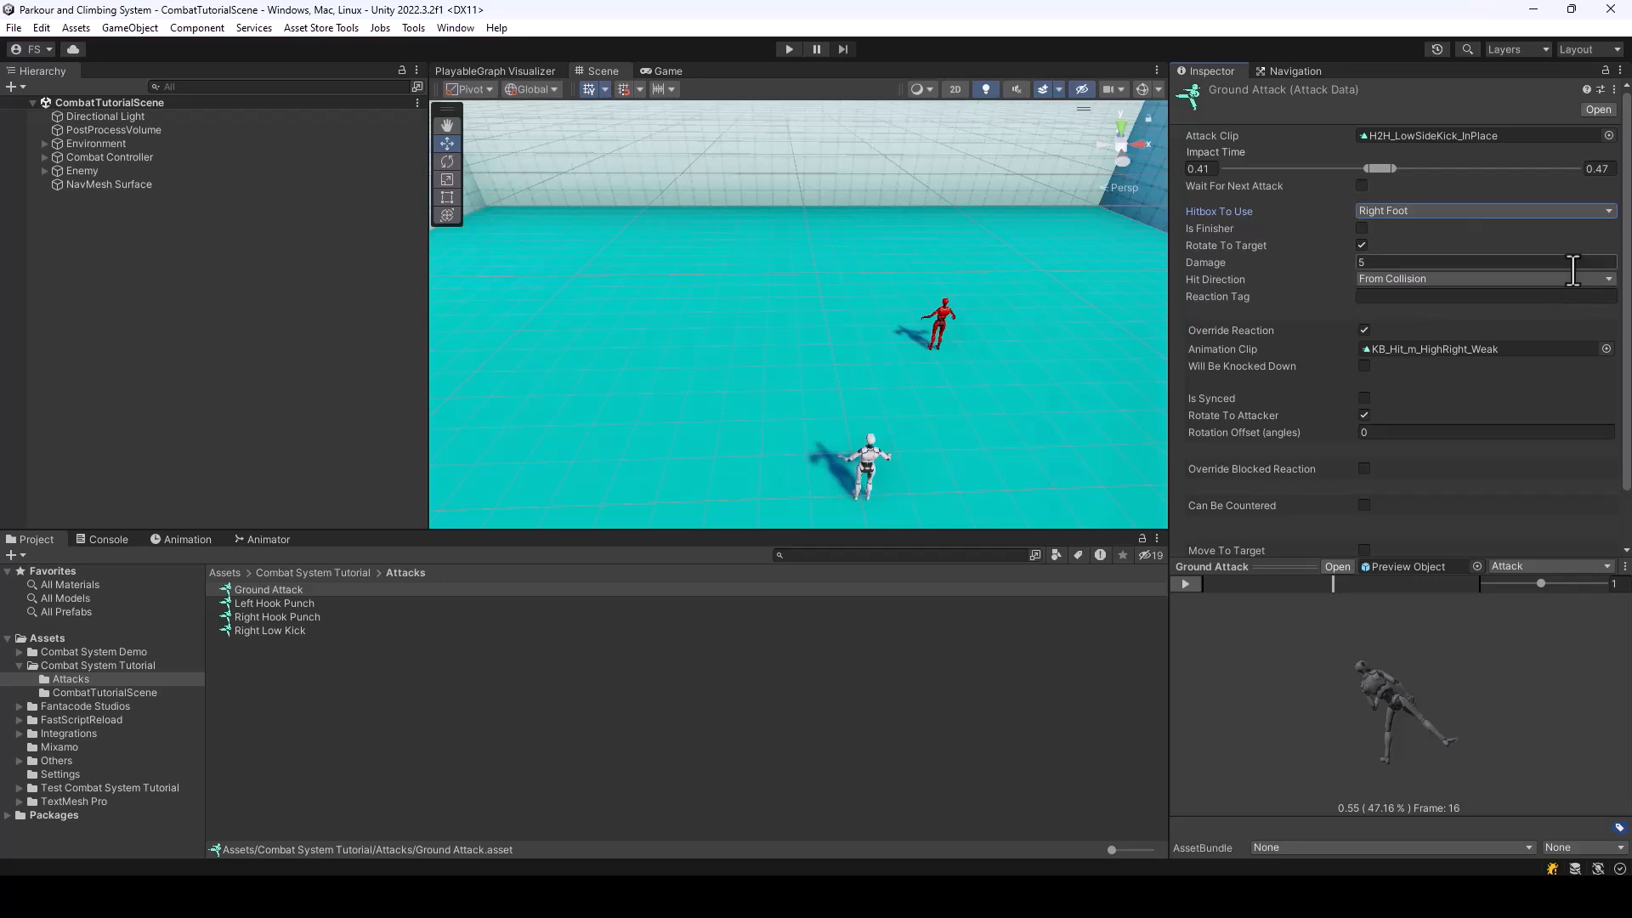
Set Ground Attack's override reaction clip to KB_HitOnGroundBack and disable Rotate To Attacker
{"action": "left_click", "coordinate": [1605, 349]}
{"action": "type", "text": "ground"}
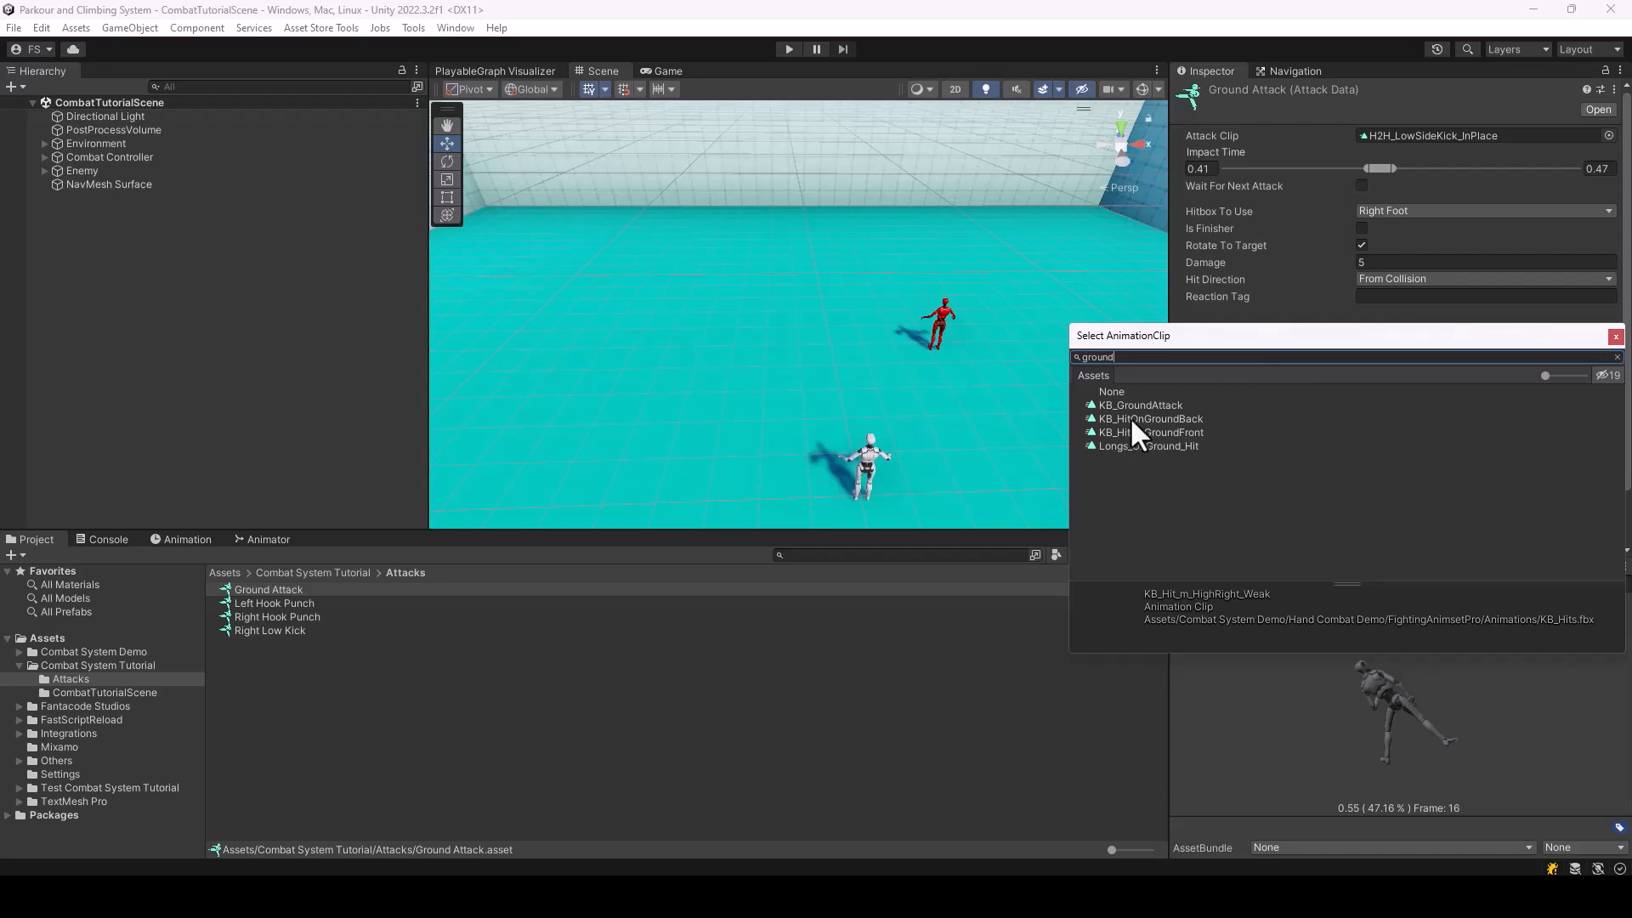
{"action": "left_click", "coordinate": [1158, 419]}
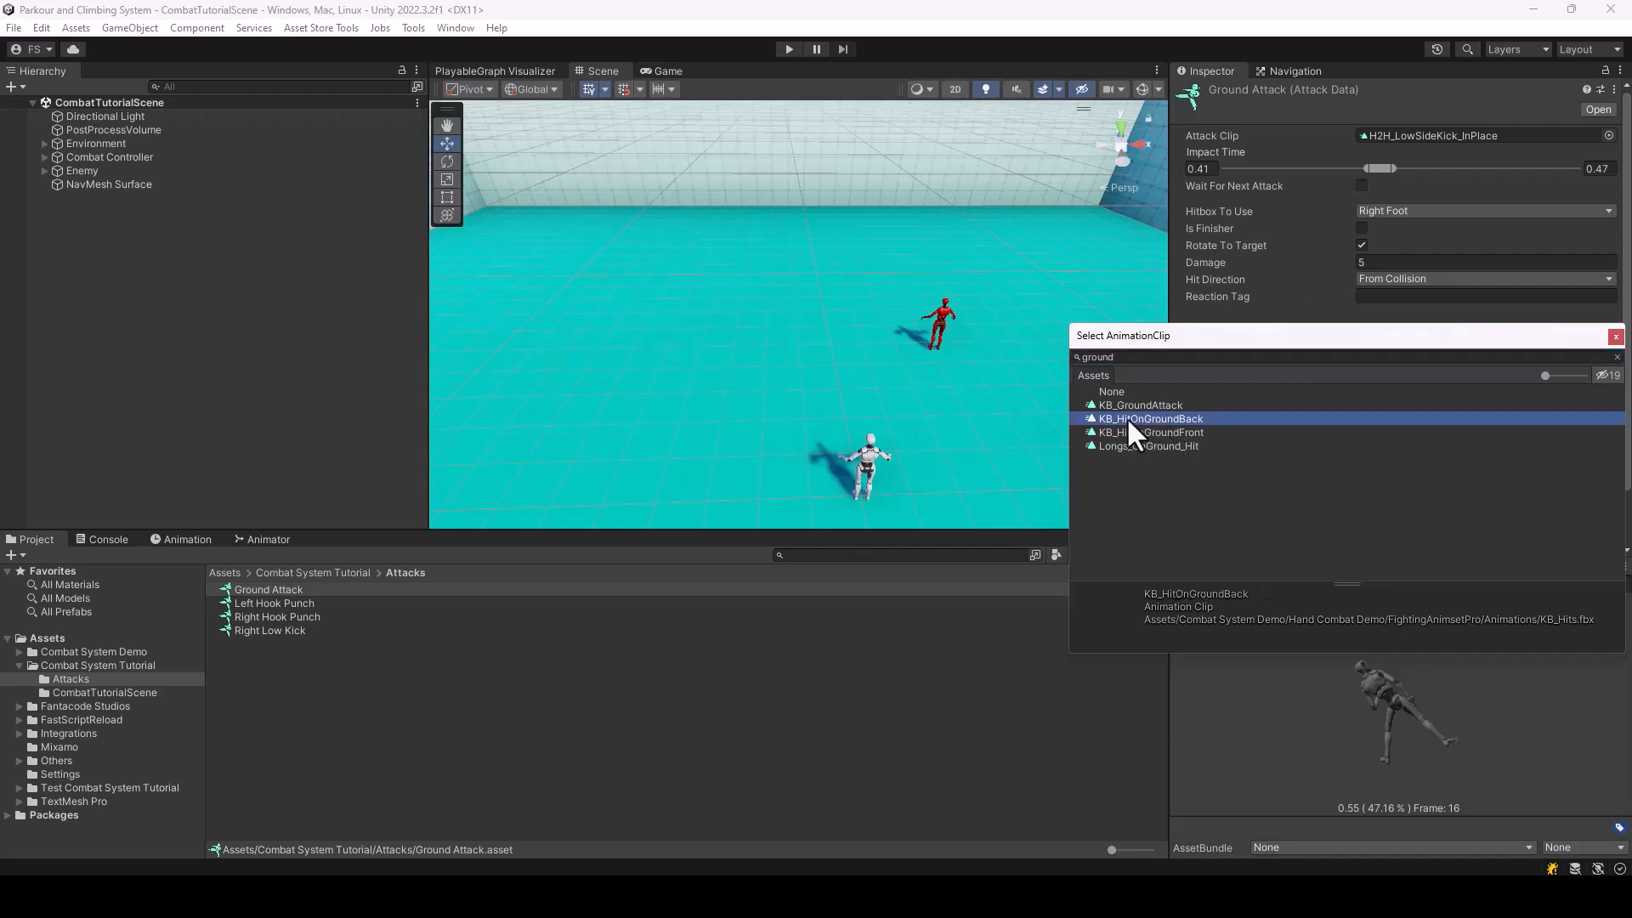
{"action": "double_click", "coordinate": [1174, 421]}
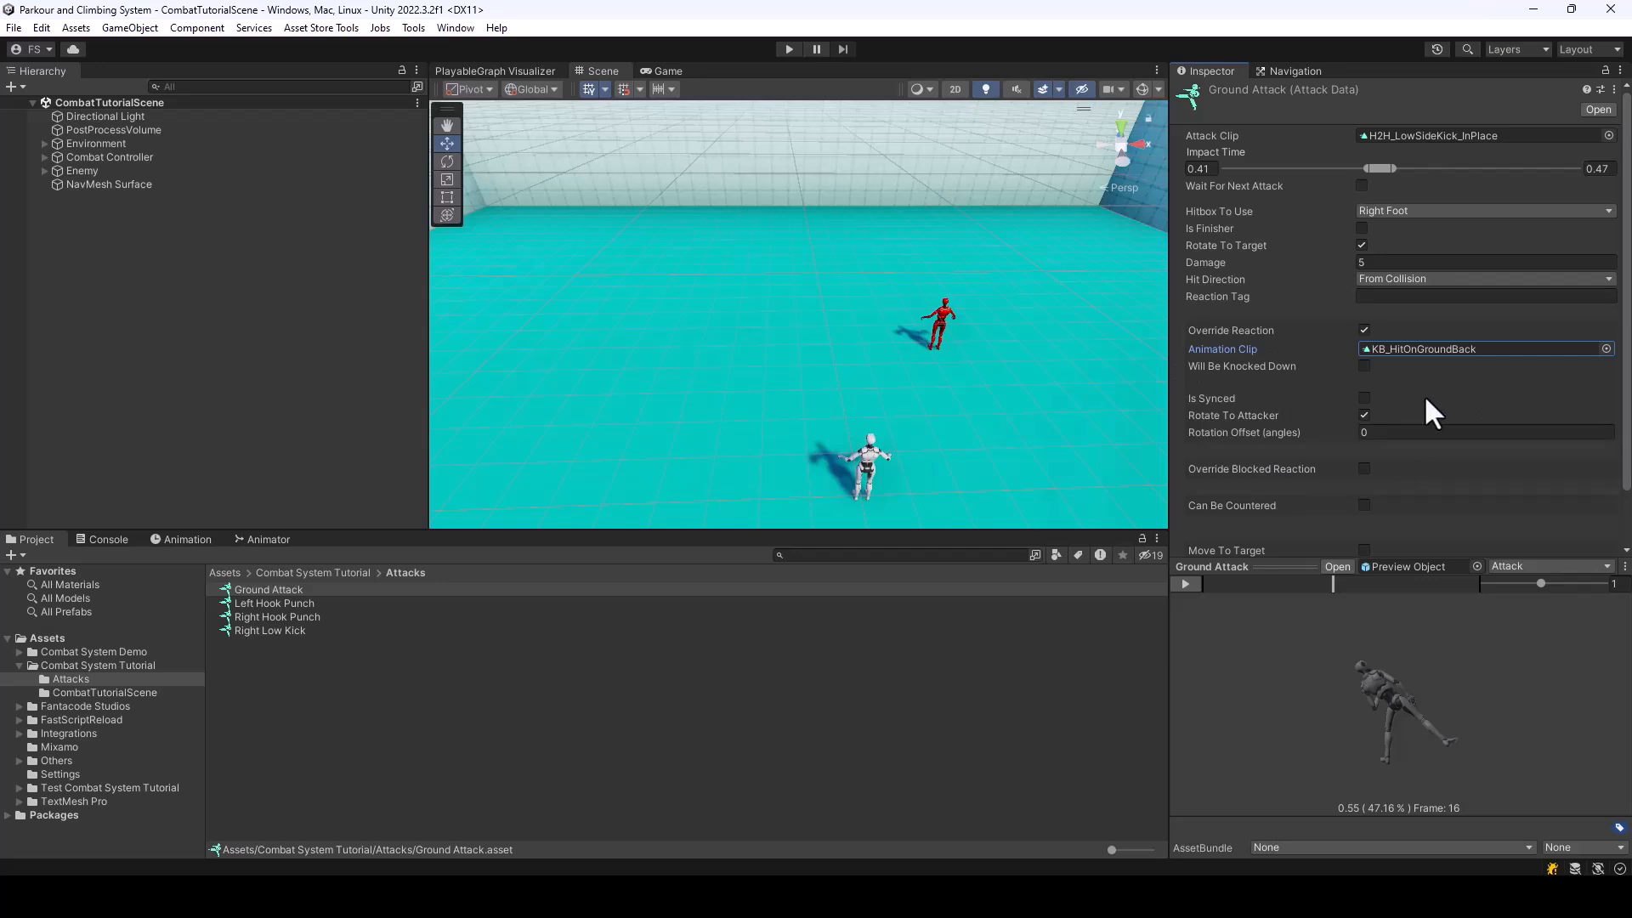
{"action": "left_click", "coordinate": [1363, 415]}
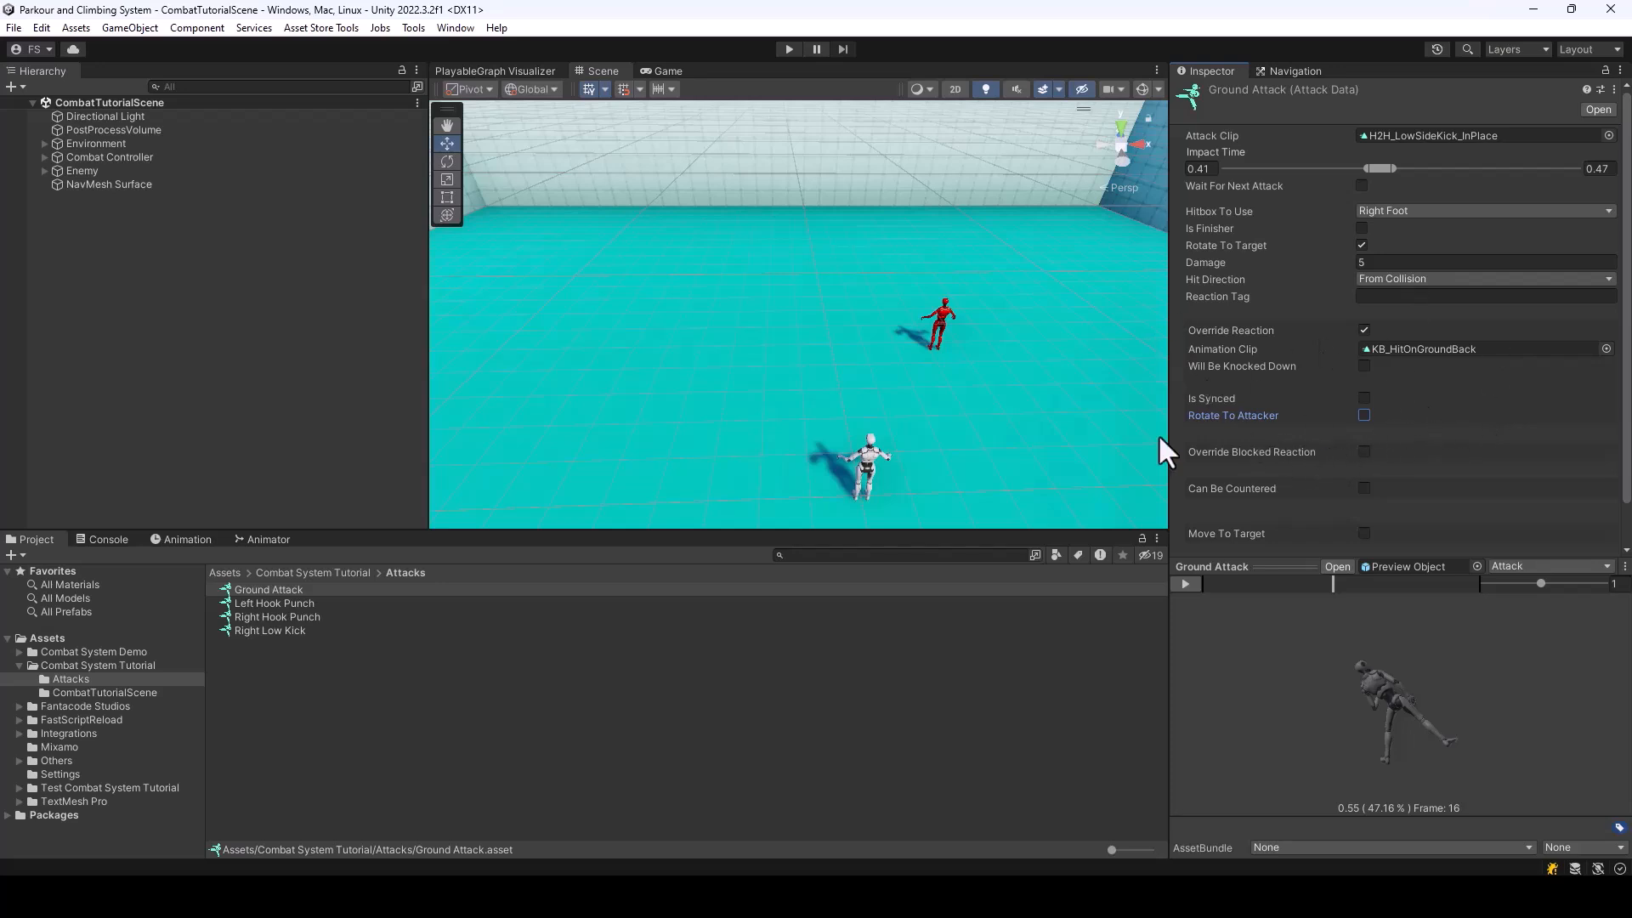
Add a second entry to the Attacks list of the BareHands weapon data and set its Attack Type to Ground Attack
{"action": "left_click", "coordinate": [349, 574]}
{"action": "left_click", "coordinate": [257, 617]}
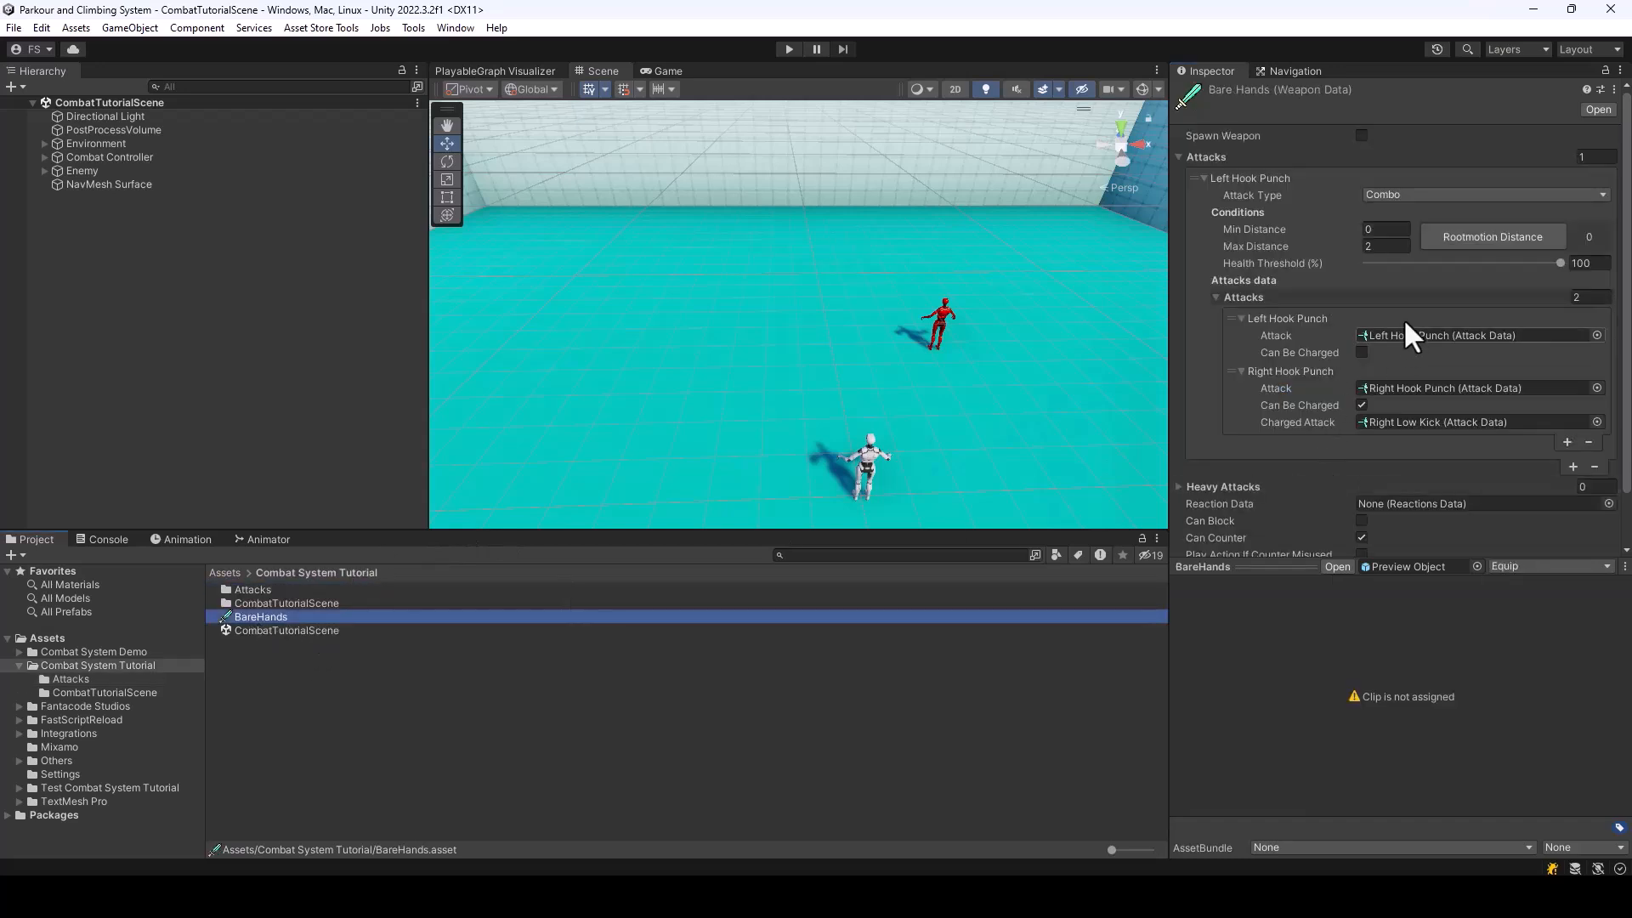
{"action": "left_click", "coordinate": [1204, 178]}
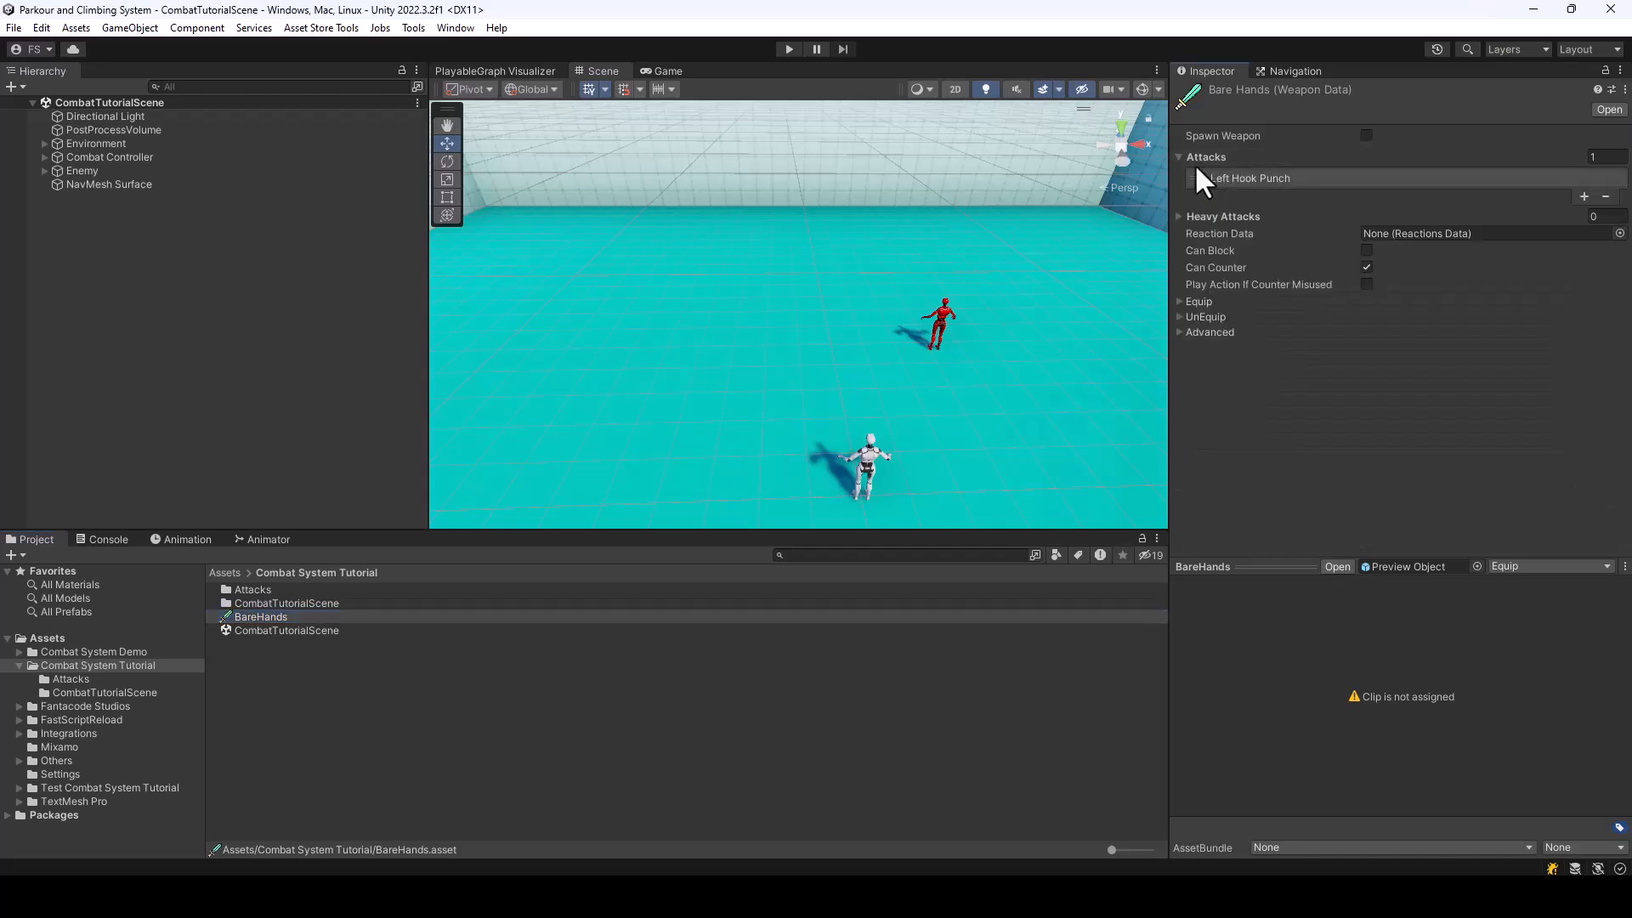
{"action": "left_click", "coordinate": [1205, 176]}
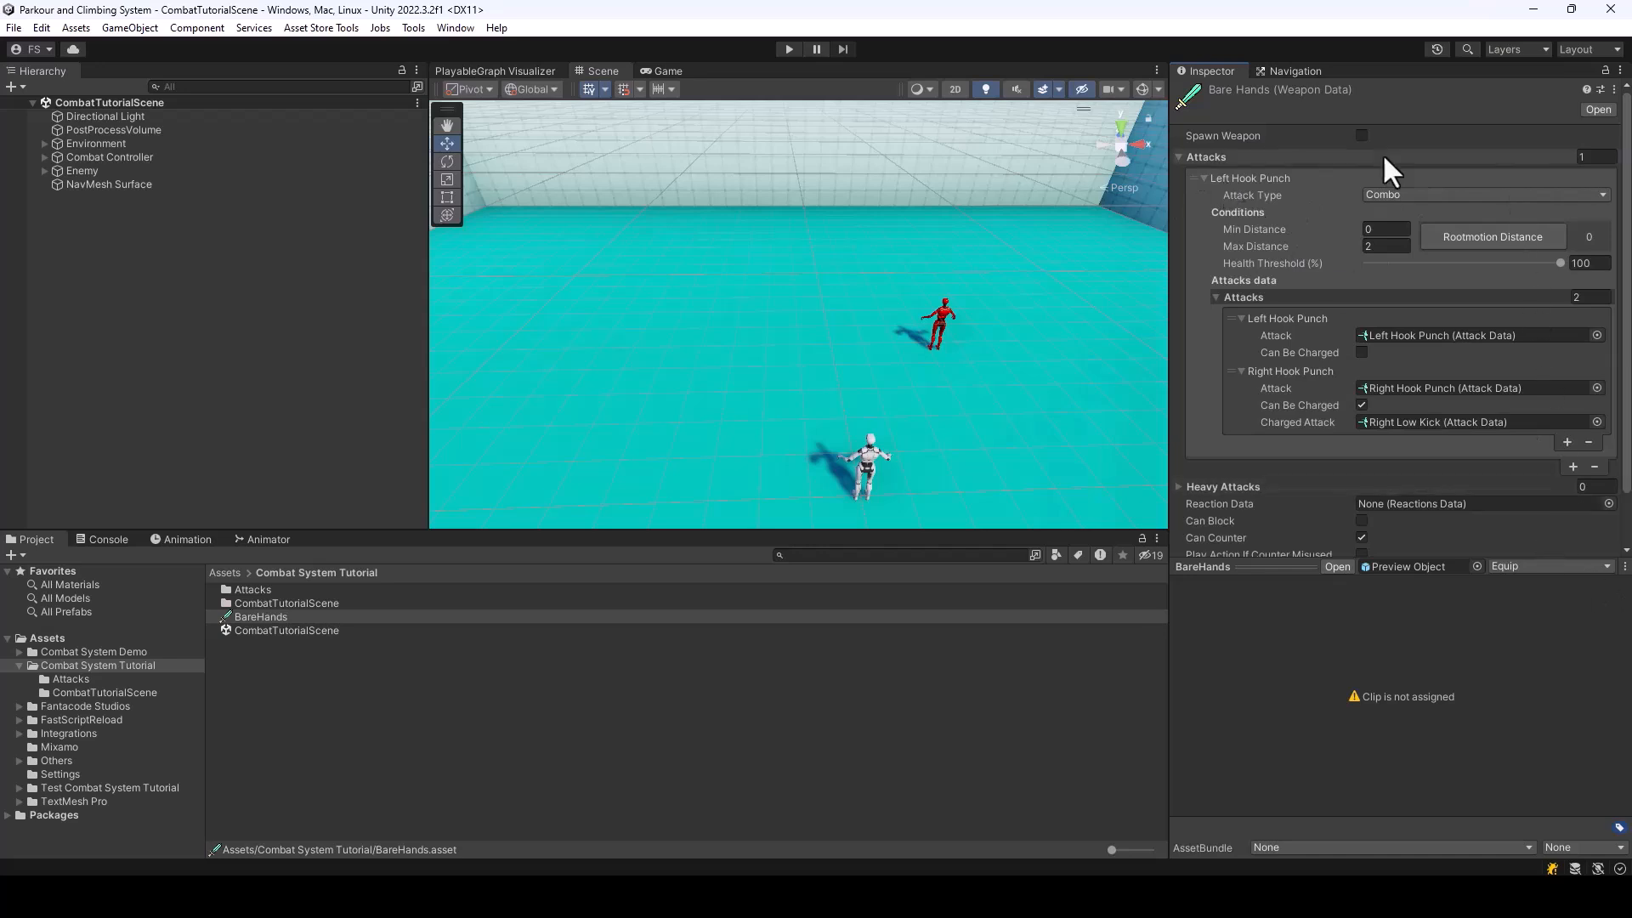
{"action": "left_click", "coordinate": [1573, 467]}
{"action": "scroll", "coordinate": [1490, 318], "scroll_direction": "down", "scroll_amount": 4}
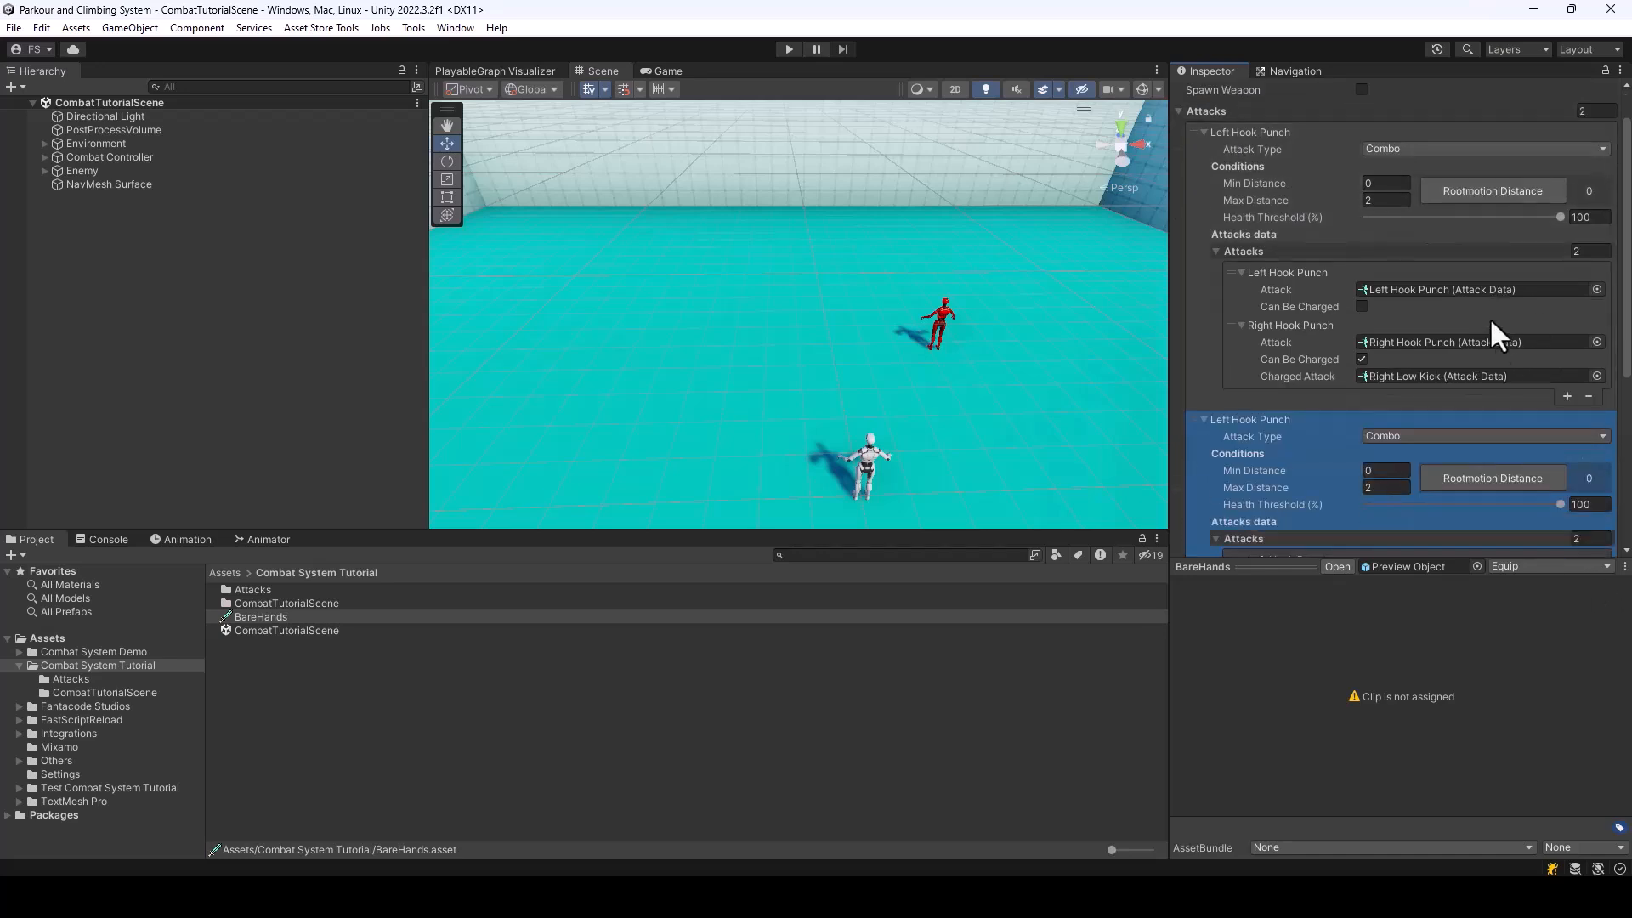
{"action": "scroll", "coordinate": [1326, 297], "scroll_direction": "down", "scroll_amount": 1}
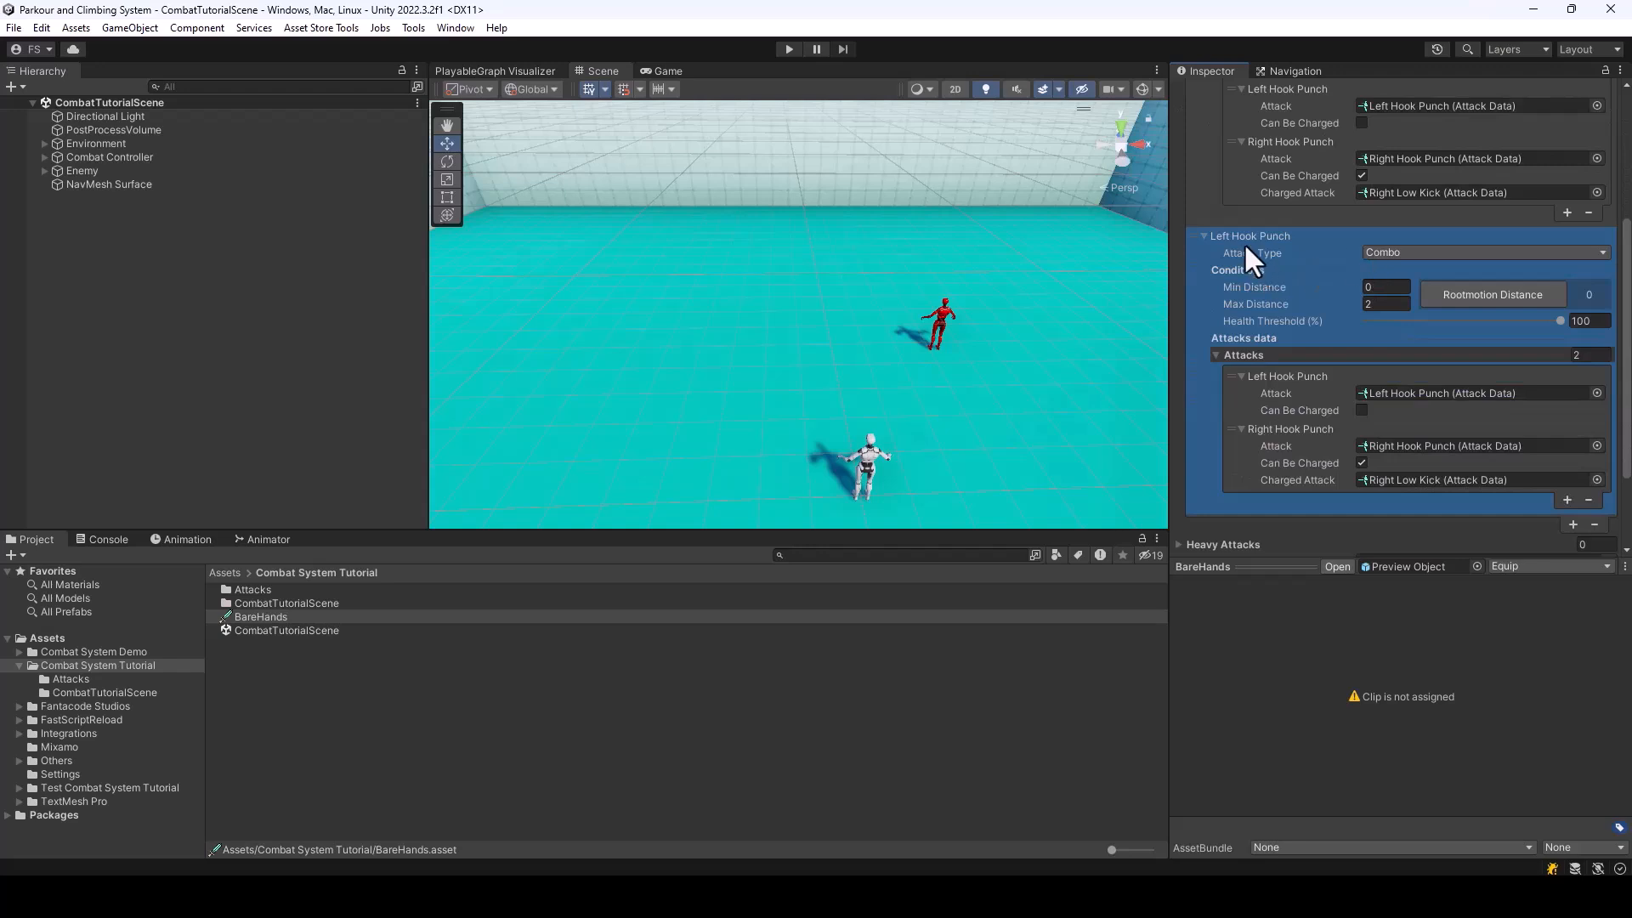
{"action": "left_click", "coordinate": [1421, 253]}
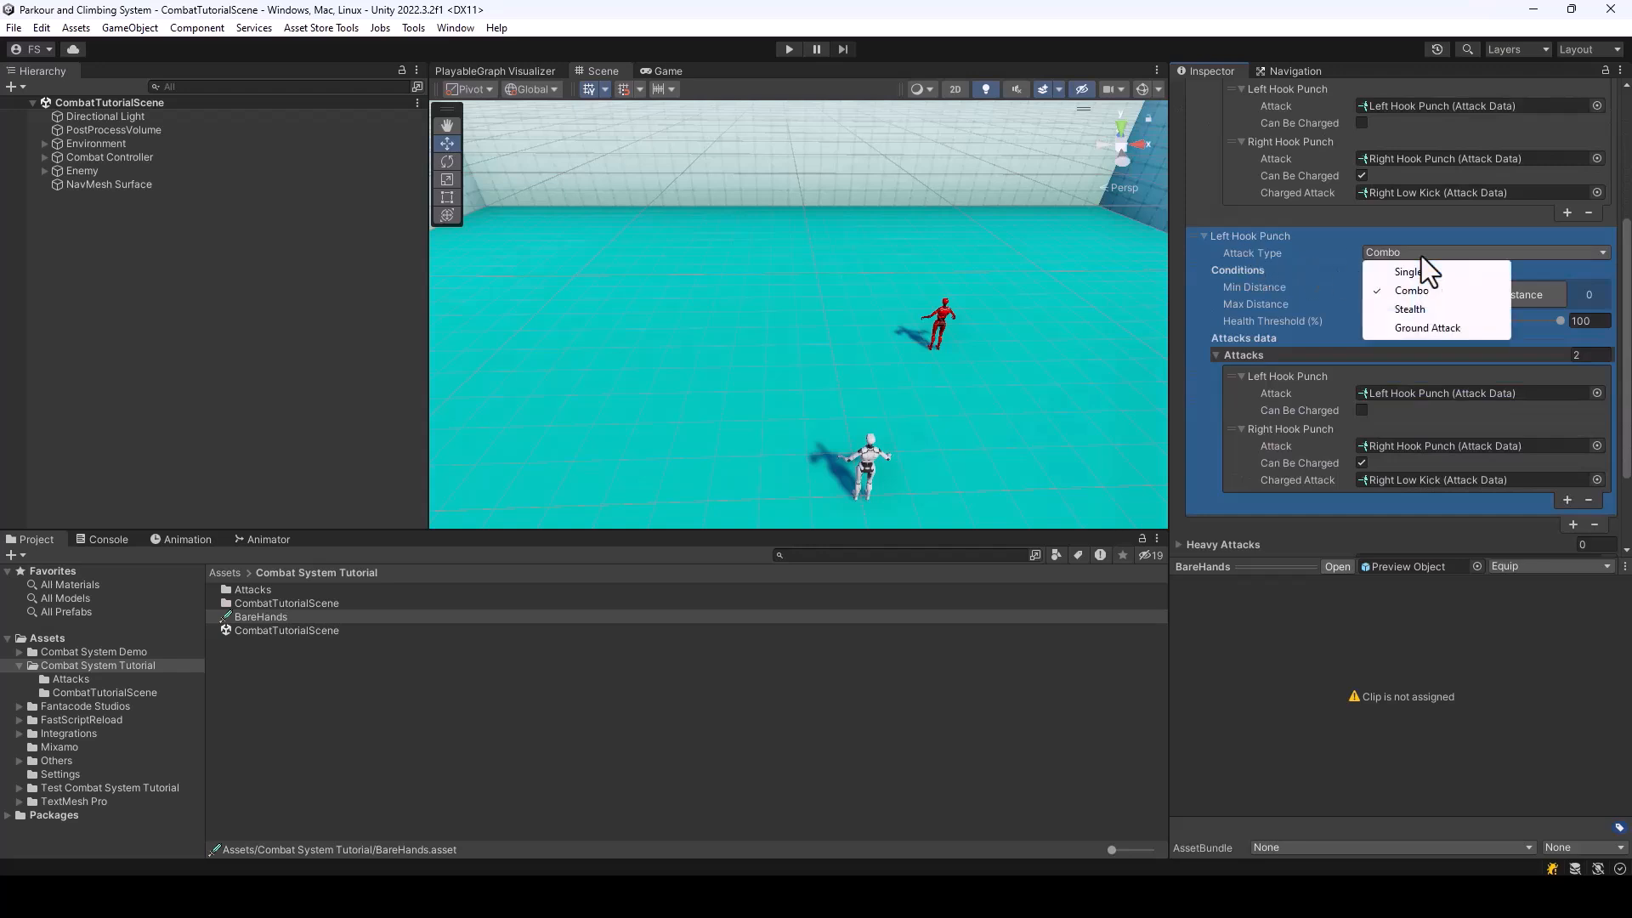
{"action": "left_click", "coordinate": [1436, 331]}
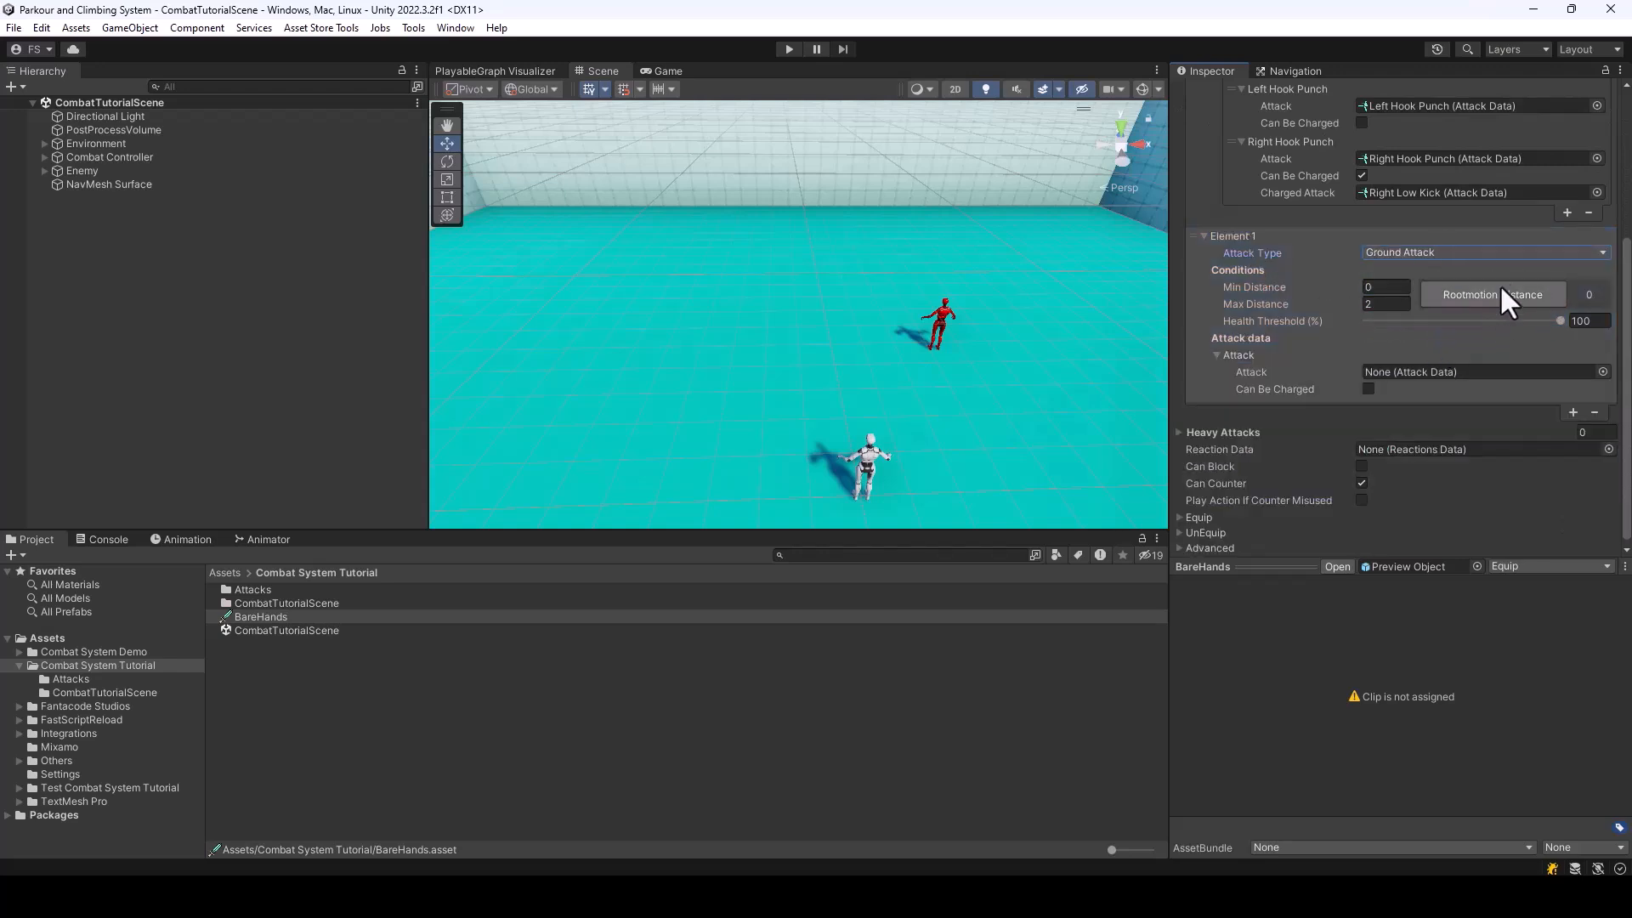
Assign the Ground Attack data as the attack of the new BareHands entry
{"action": "left_click", "coordinate": [1603, 372]}
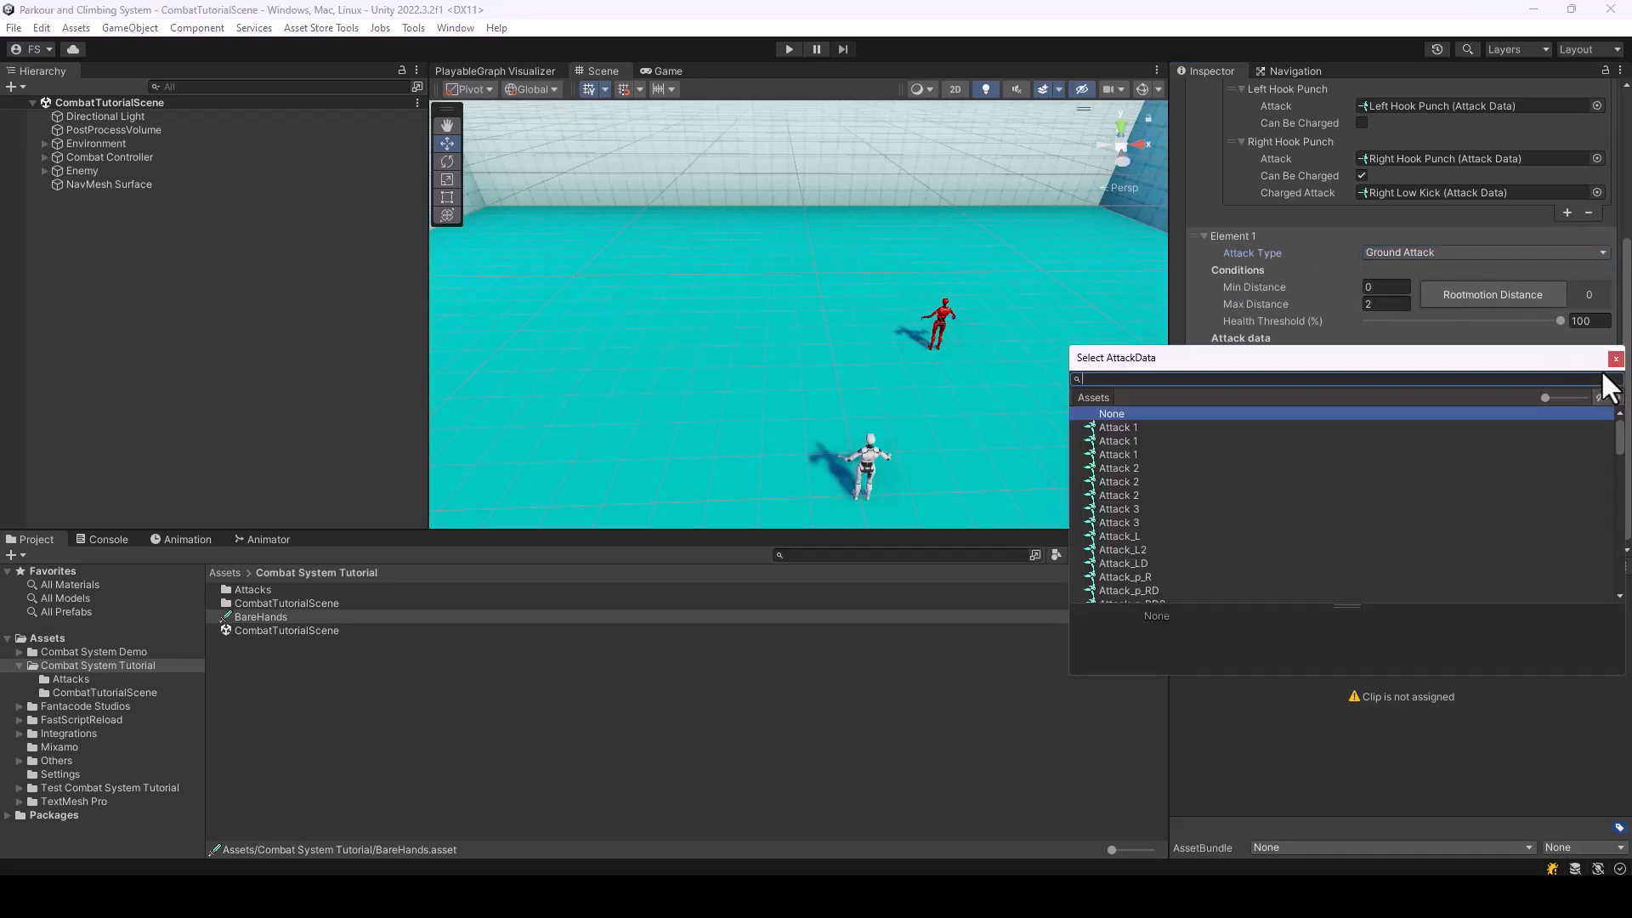
{"action": "type", "text": "Ground"}
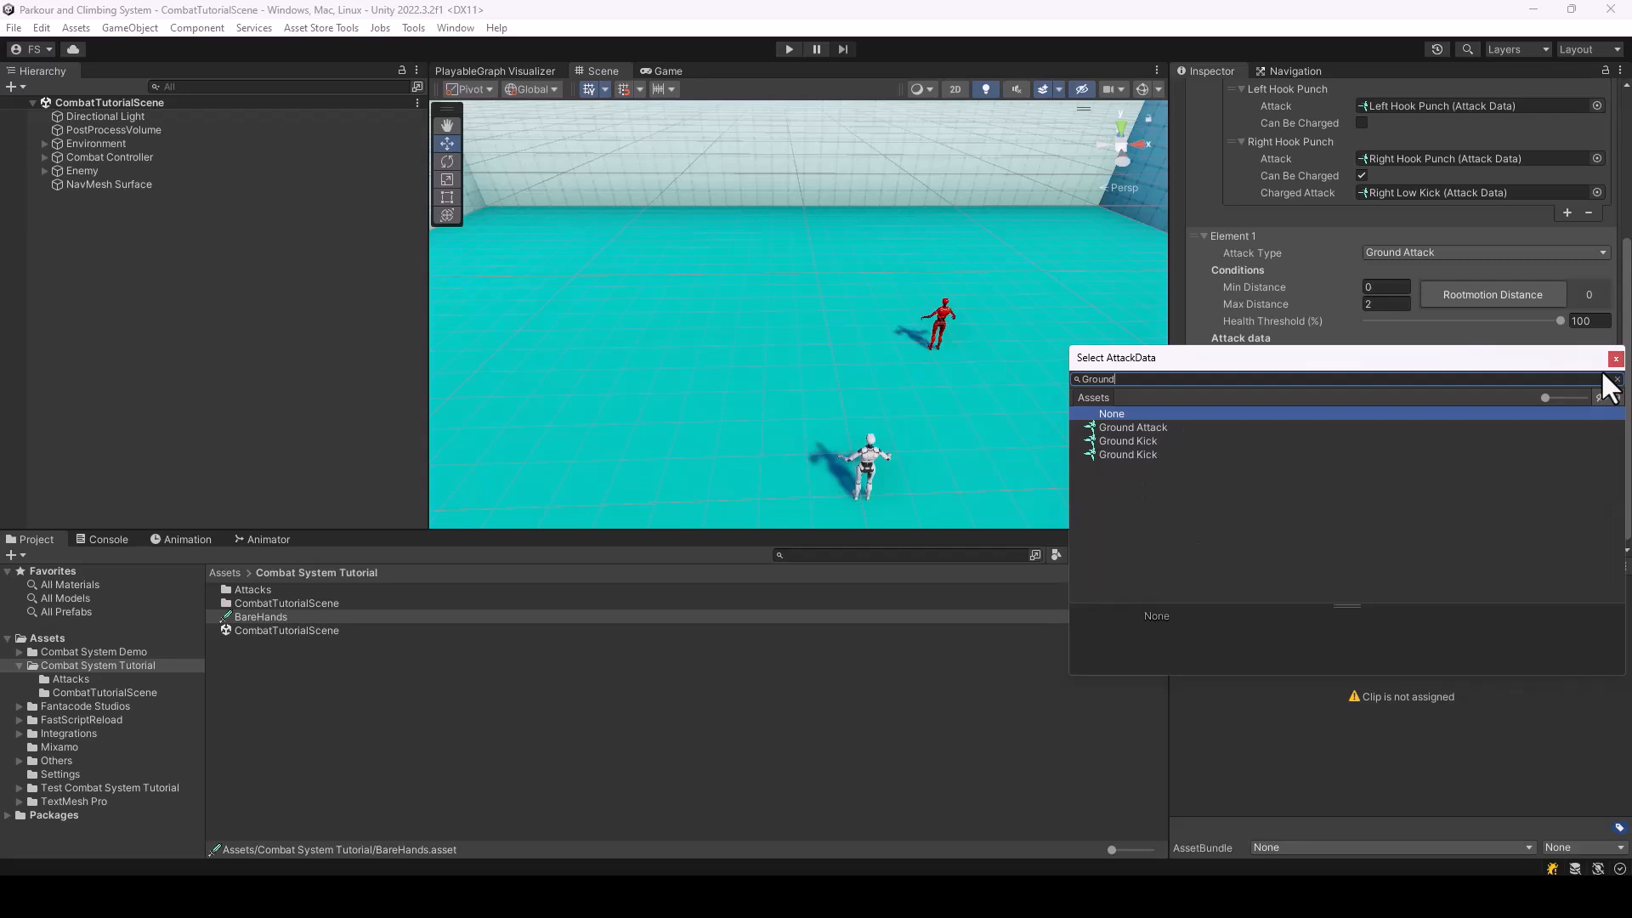
{"action": "left_click", "coordinate": [1132, 427]}
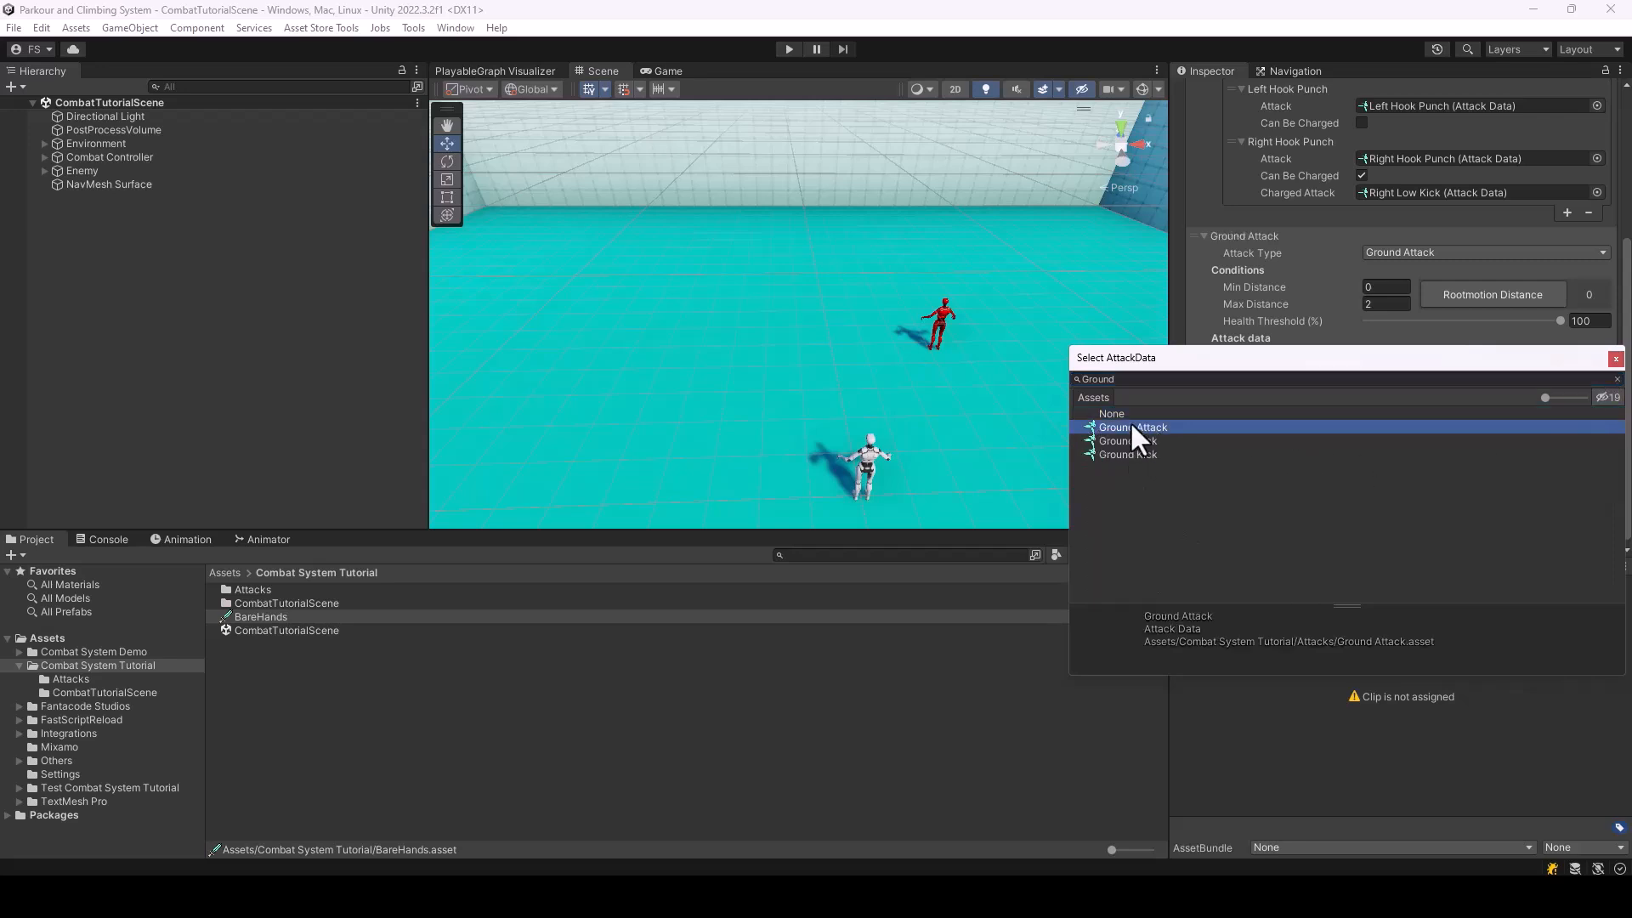
{"action": "double_click", "coordinate": [1135, 427]}
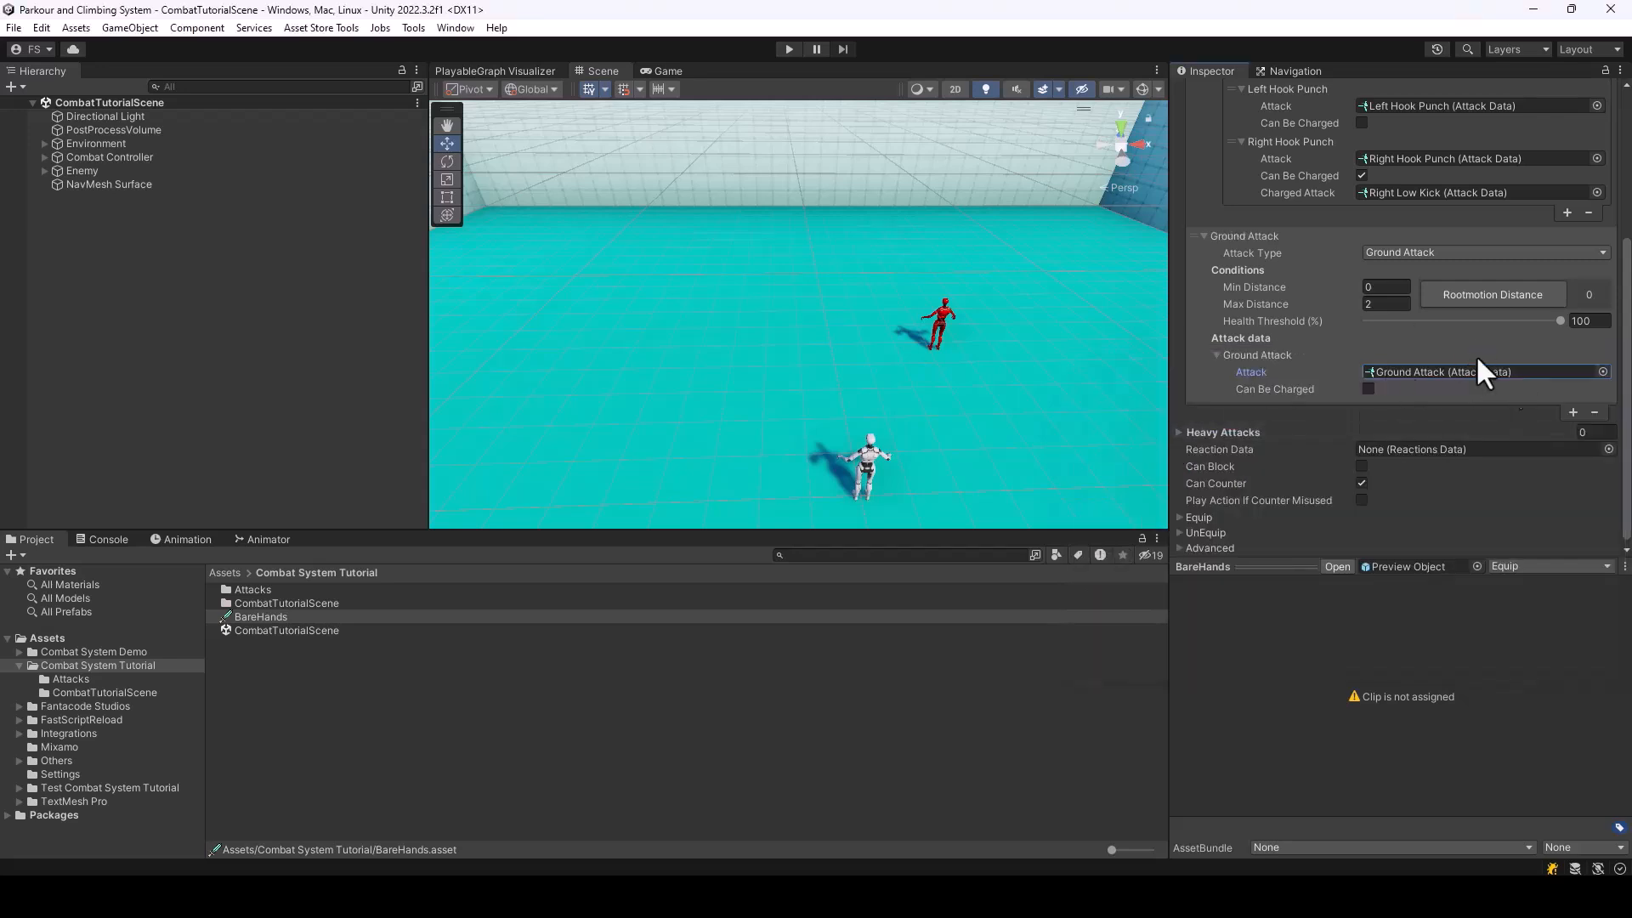
{"action": "scroll", "coordinate": [1445, 302], "scroll_direction": "up", "scroll_amount": 5}
{"action": "scroll", "coordinate": [1460, 299], "scroll_direction": "down", "scroll_amount": 3}
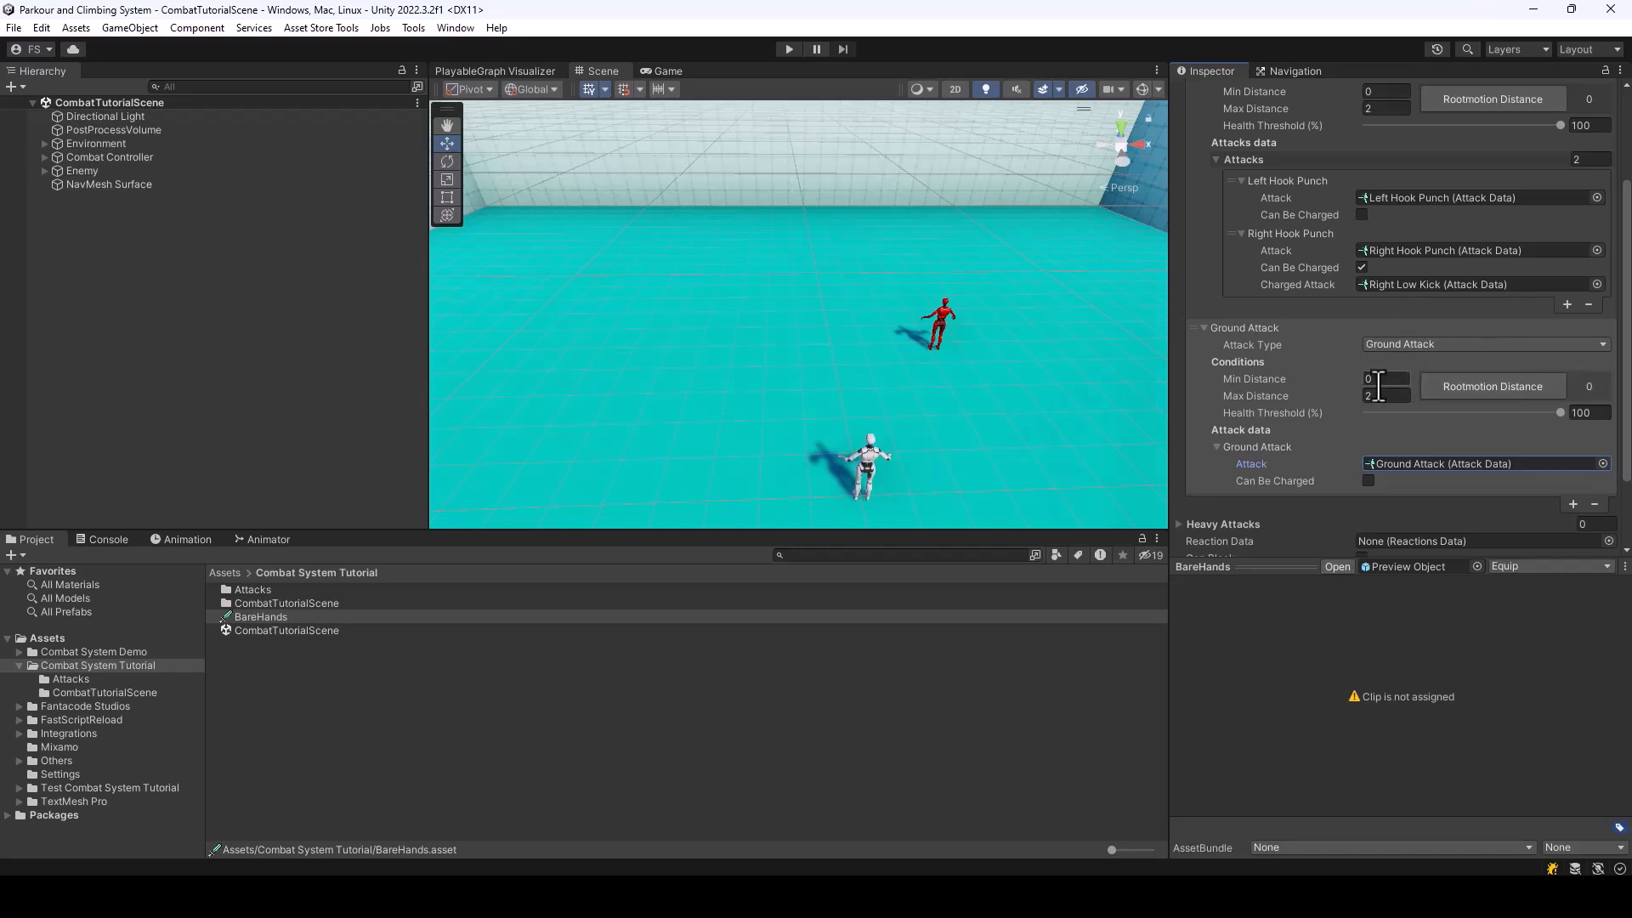
{"action": "scroll", "coordinate": [1528, 409], "scroll_direction": "up", "scroll_amount": 3}
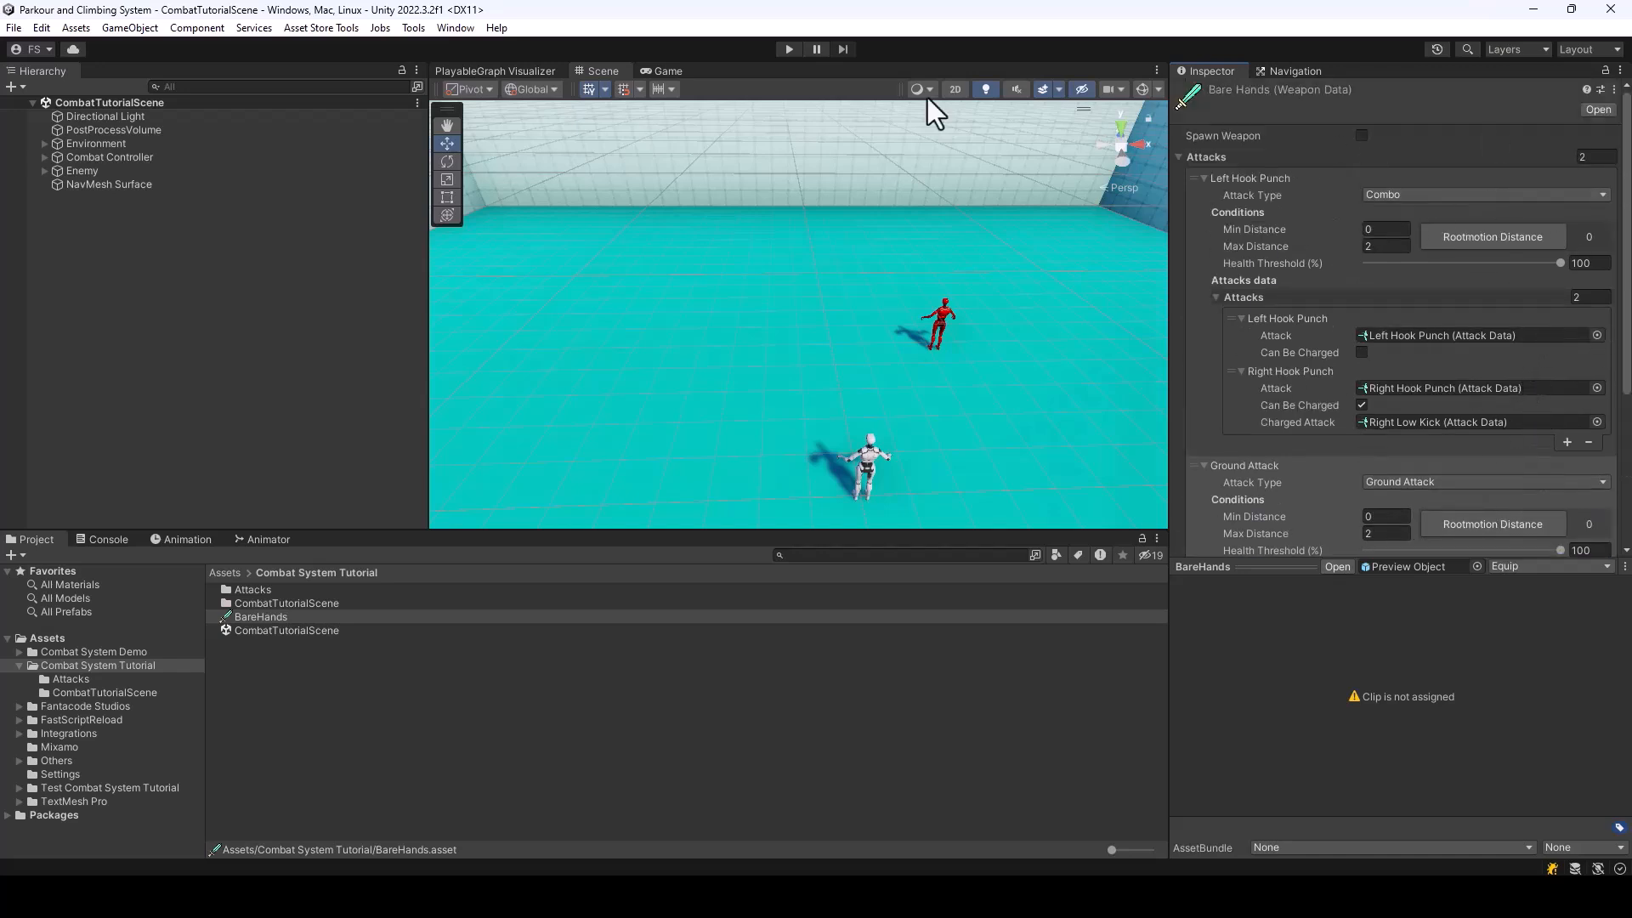
Play-test the scene by moving the player to the enemy and attacking it, and end the test
{"action": "left_click", "coordinate": [784, 48]}
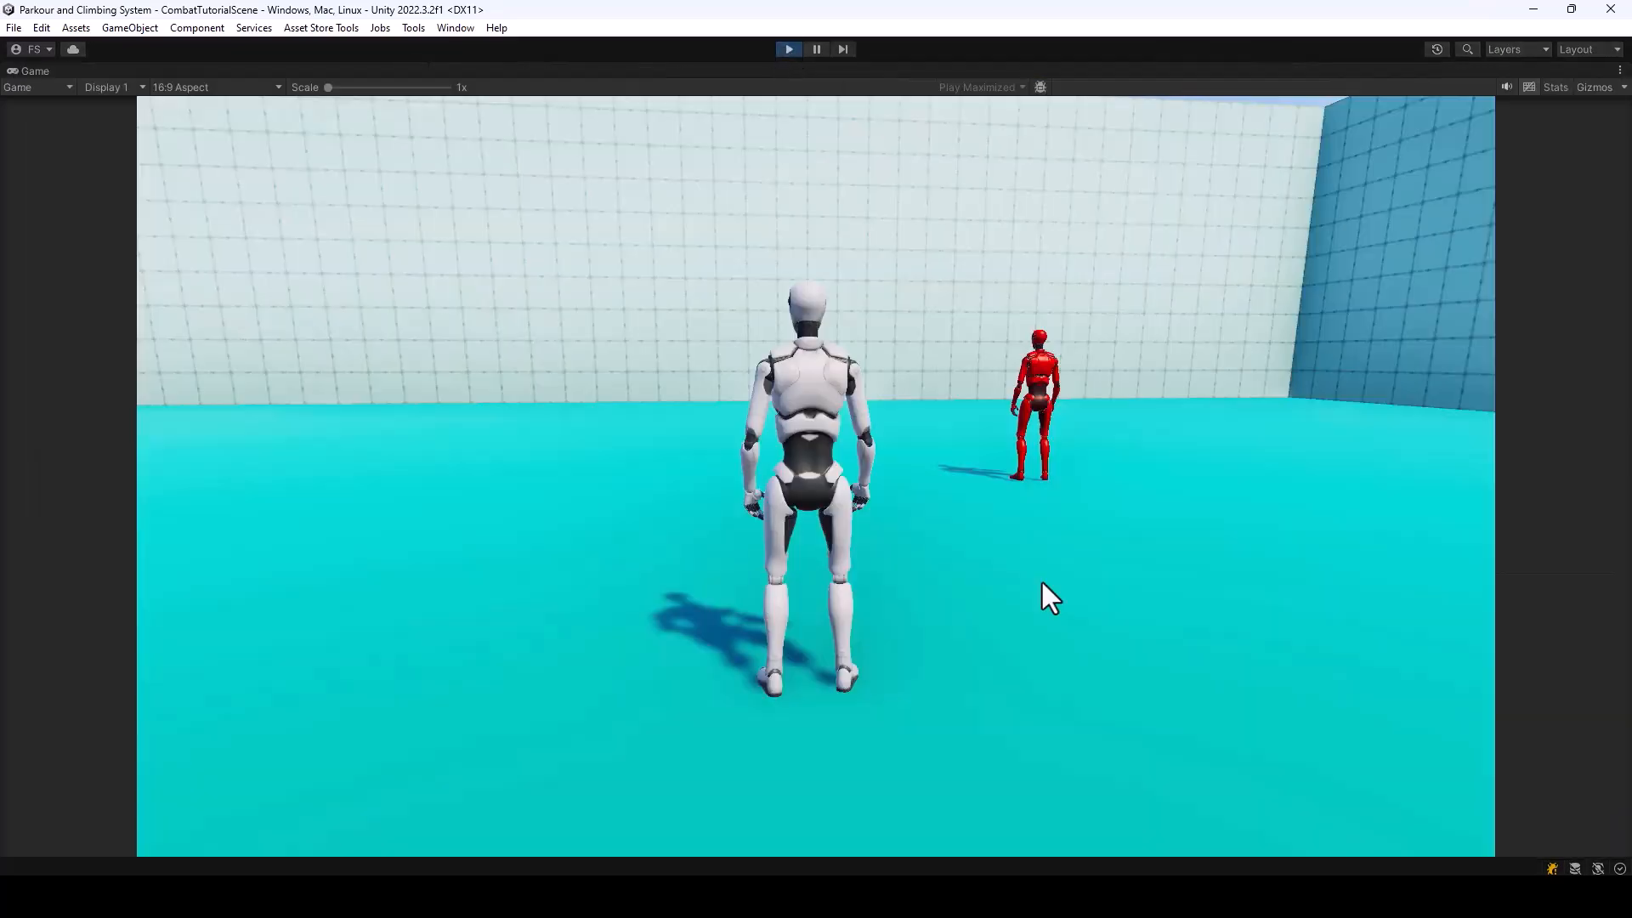
{"action": "key", "text": "w"}
{"action": "key", "text": "d"}
{"action": "left_click", "coordinate": [1065, 595]}
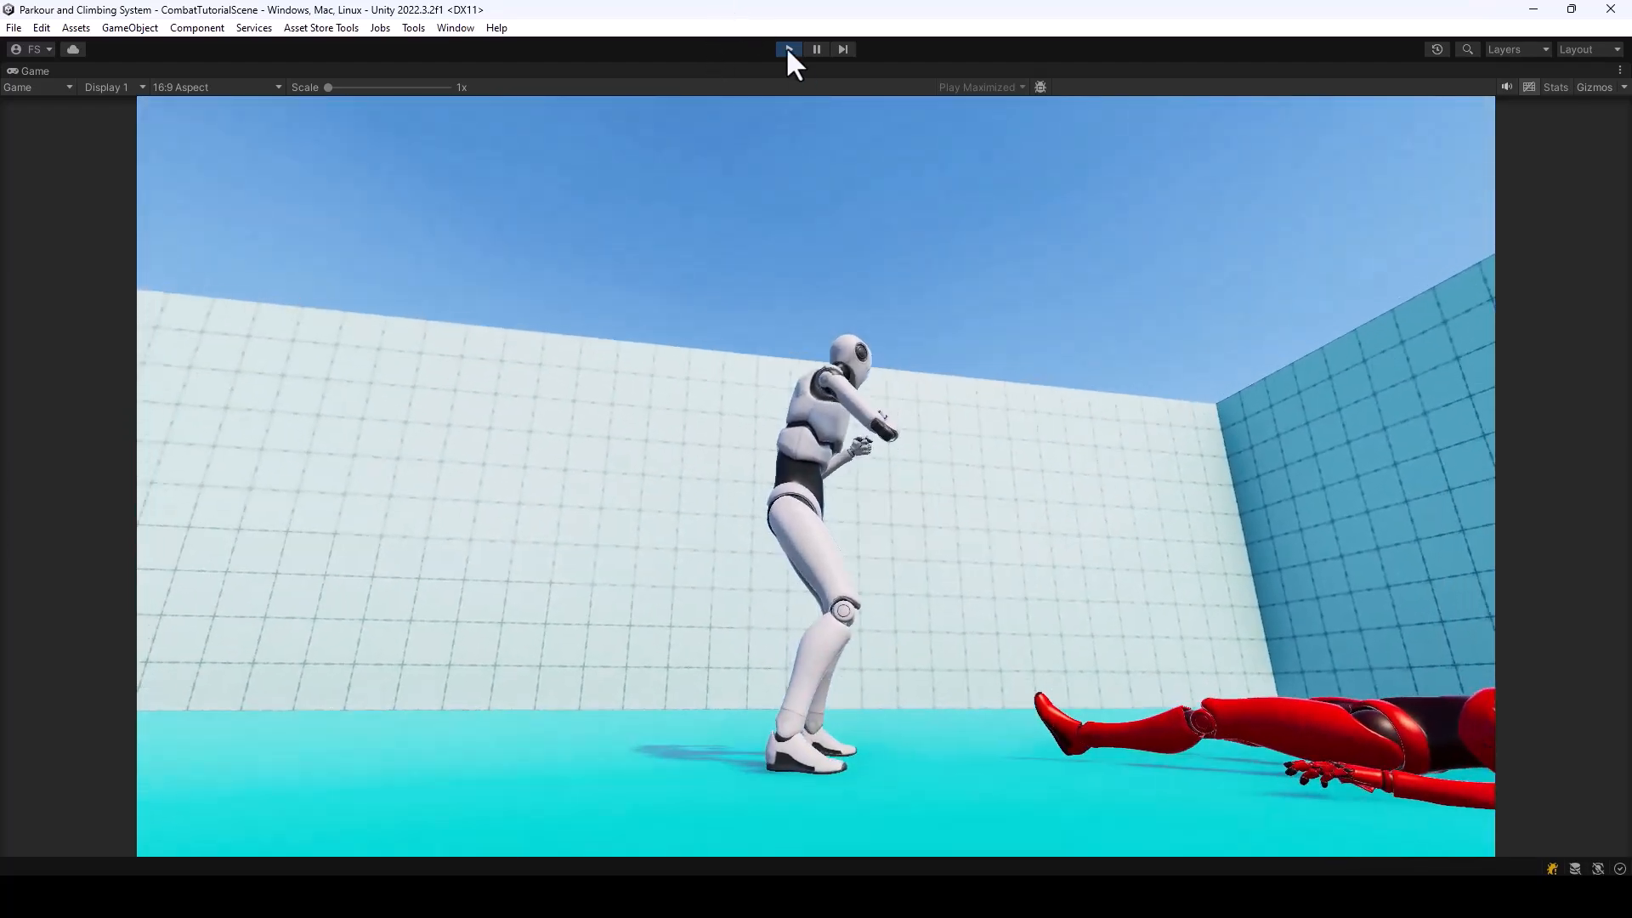
{"action": "left_click", "coordinate": [788, 49]}
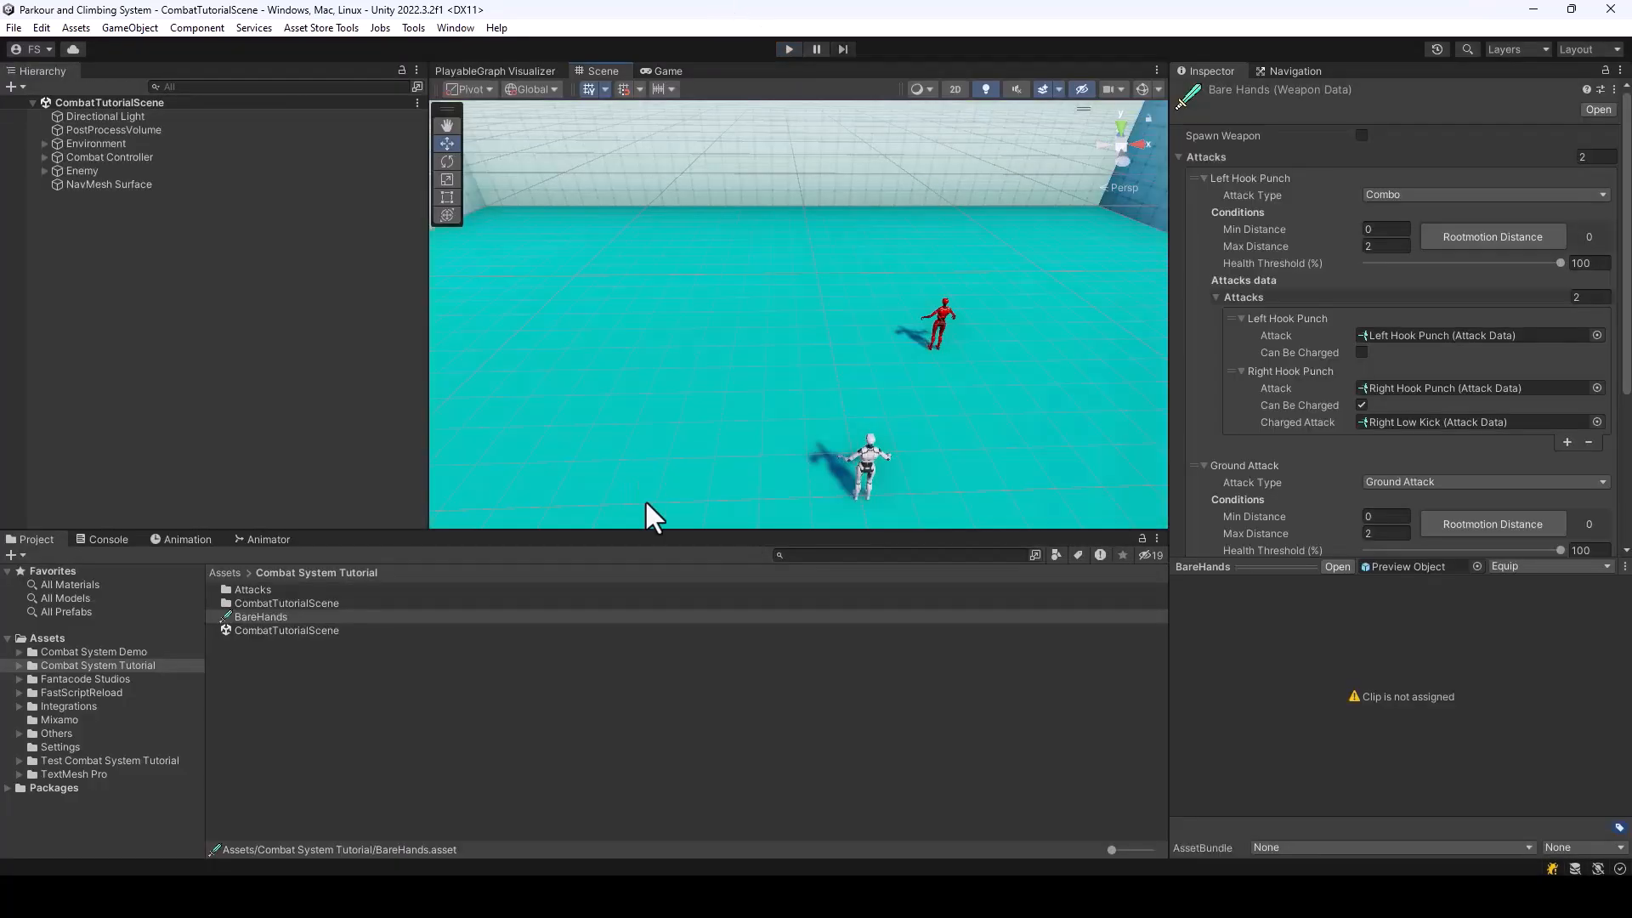
Set the Hit Sound of the Right Low Kick attack data to the punch 2 audio clip
{"action": "double_click", "coordinate": [269, 590]}
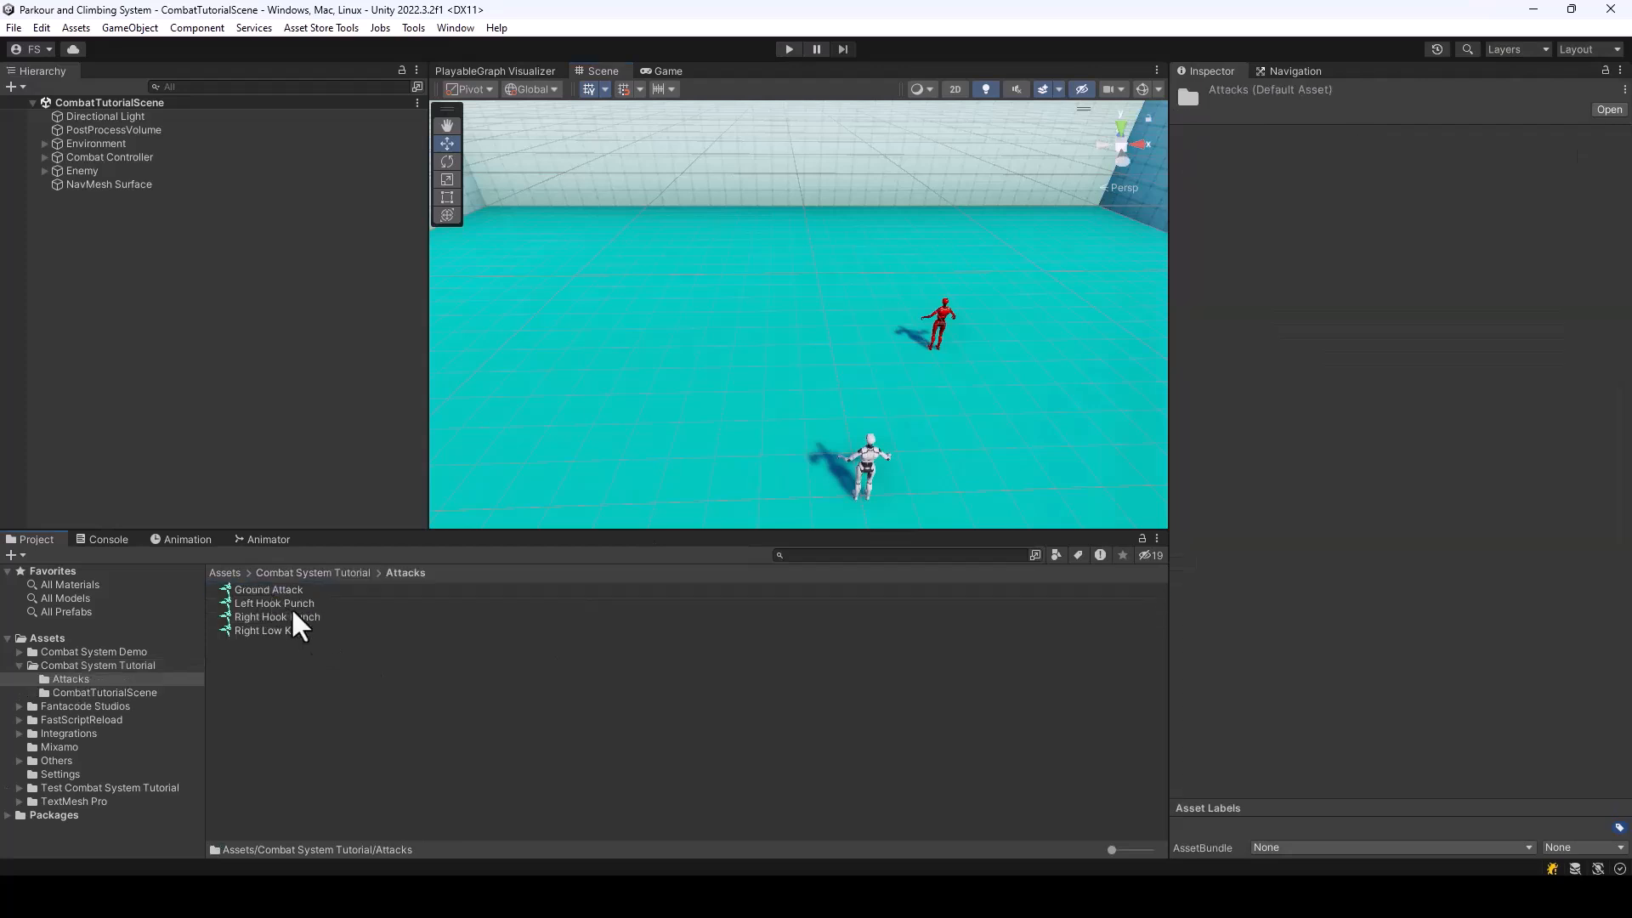
{"action": "left_click", "coordinate": [297, 629]}
{"action": "scroll", "coordinate": [1545, 401], "scroll_direction": "down", "scroll_amount": 5}
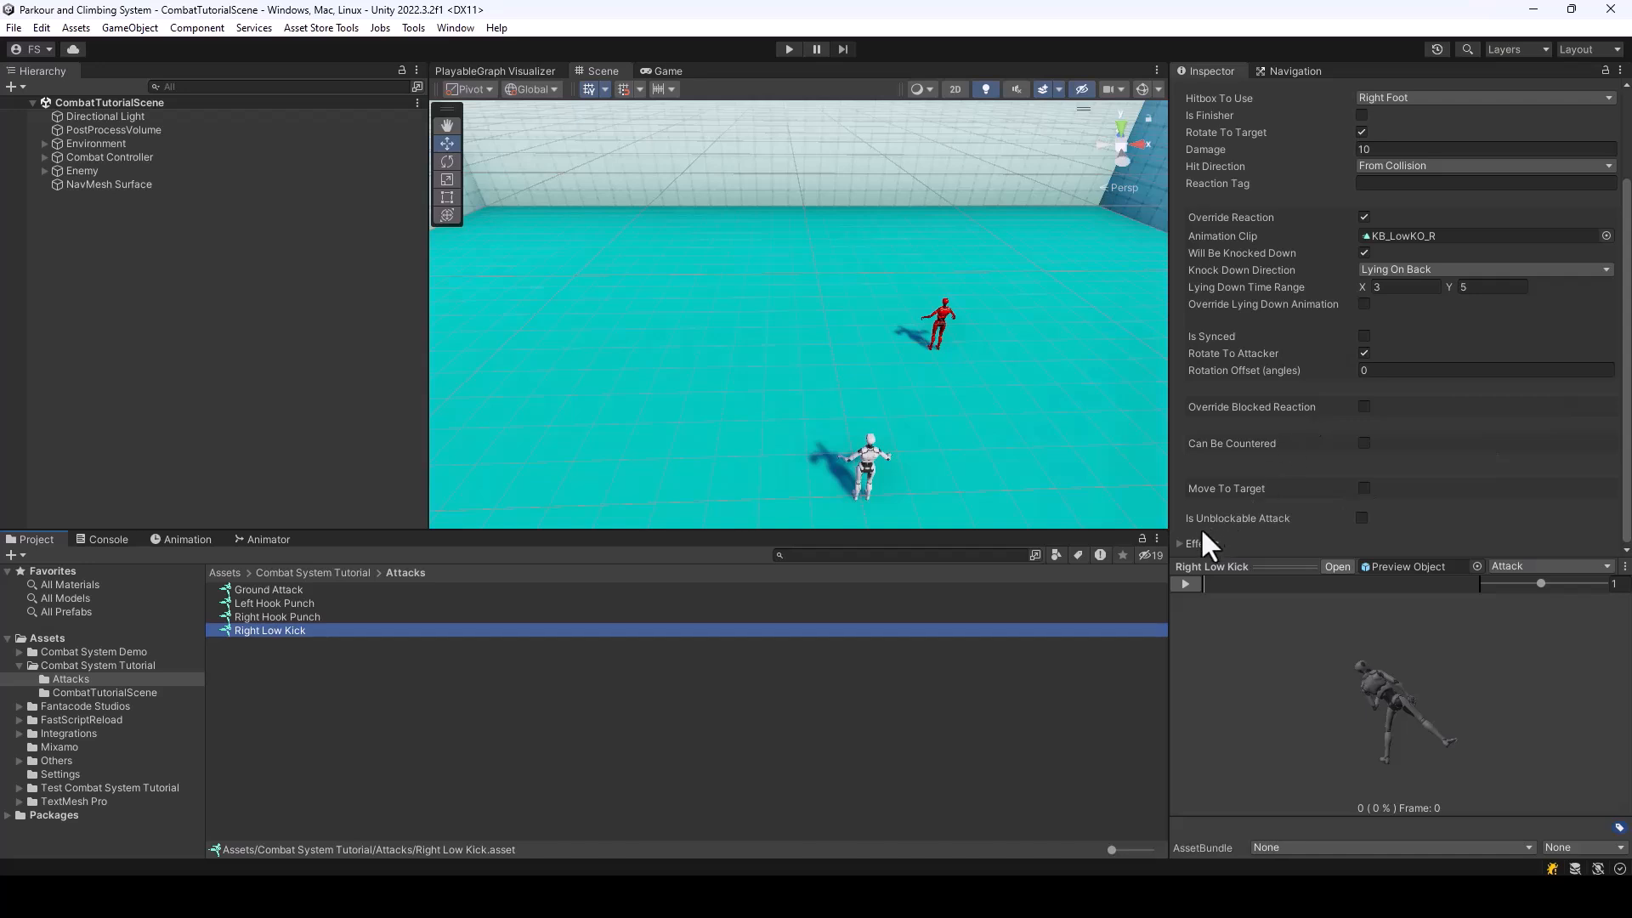
{"action": "left_click", "coordinate": [1184, 543]}
{"action": "scroll", "coordinate": [1483, 473], "scroll_direction": "down", "scroll_amount": 3}
{"action": "left_click", "coordinate": [1609, 455]}
{"action": "type", "text": "pu"}
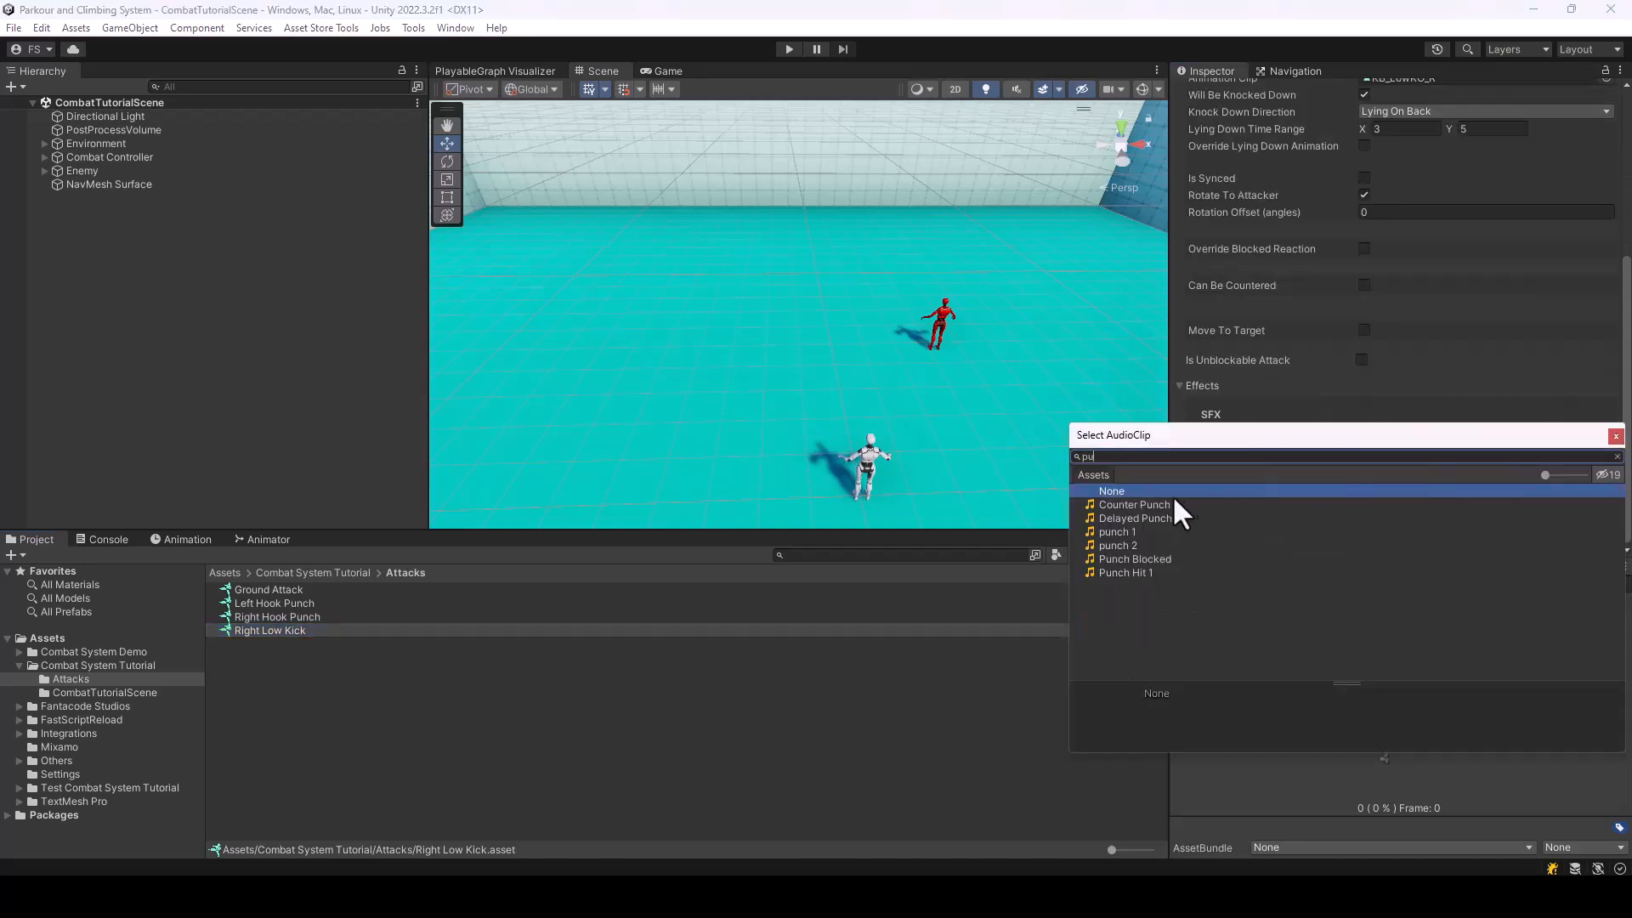
{"action": "left_click", "coordinate": [1125, 546]}
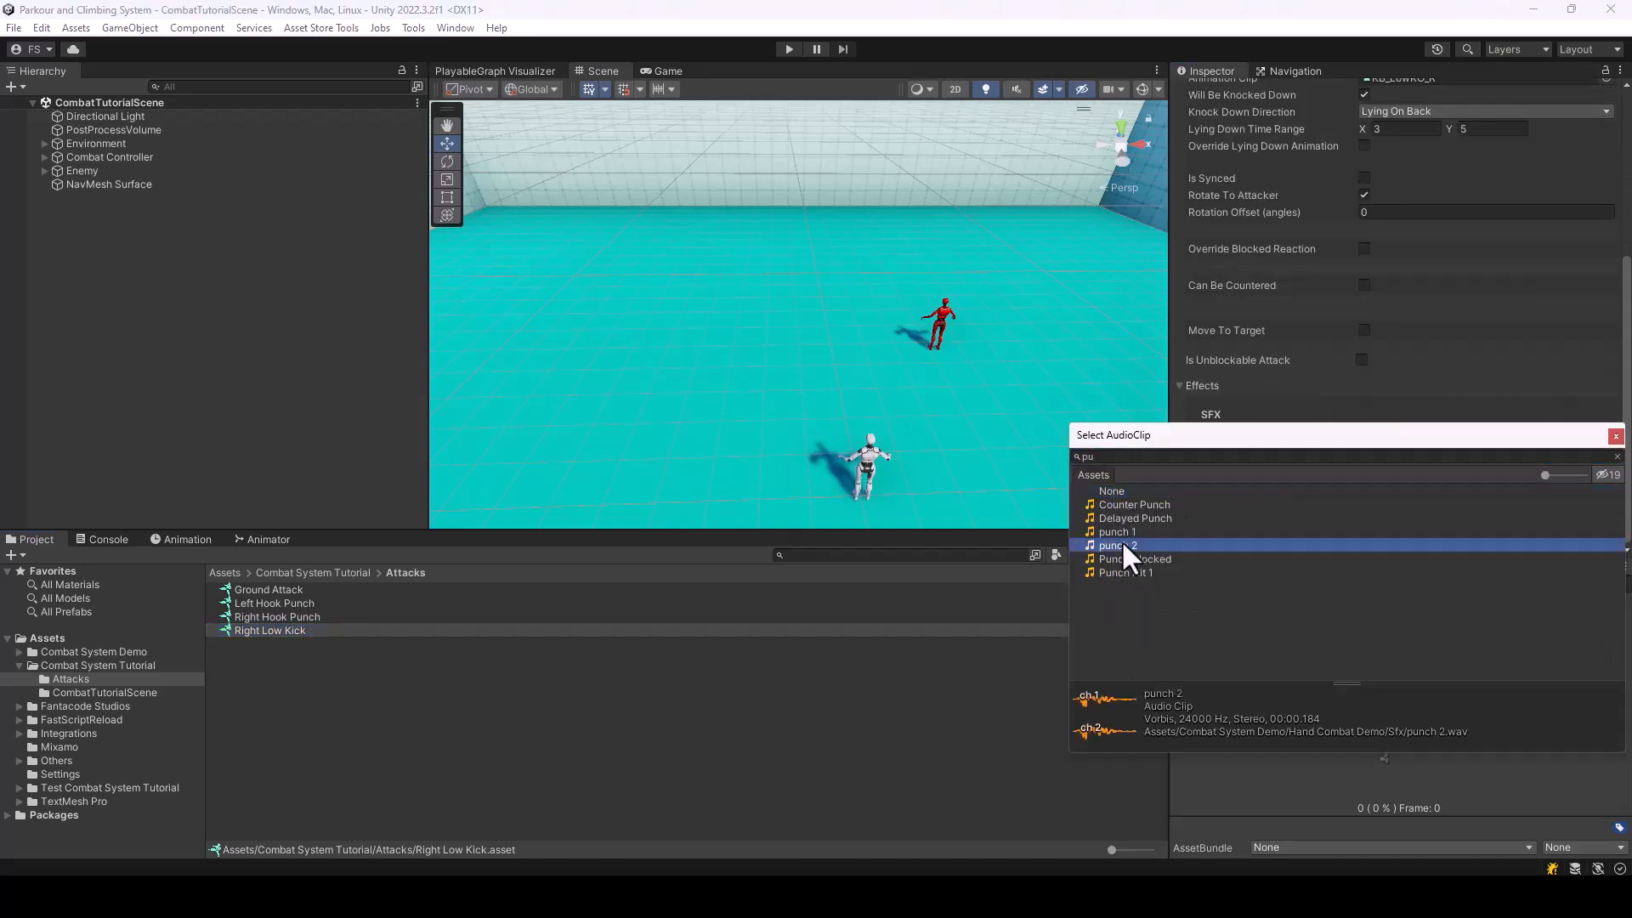
{"action": "double_click", "coordinate": [1120, 545]}
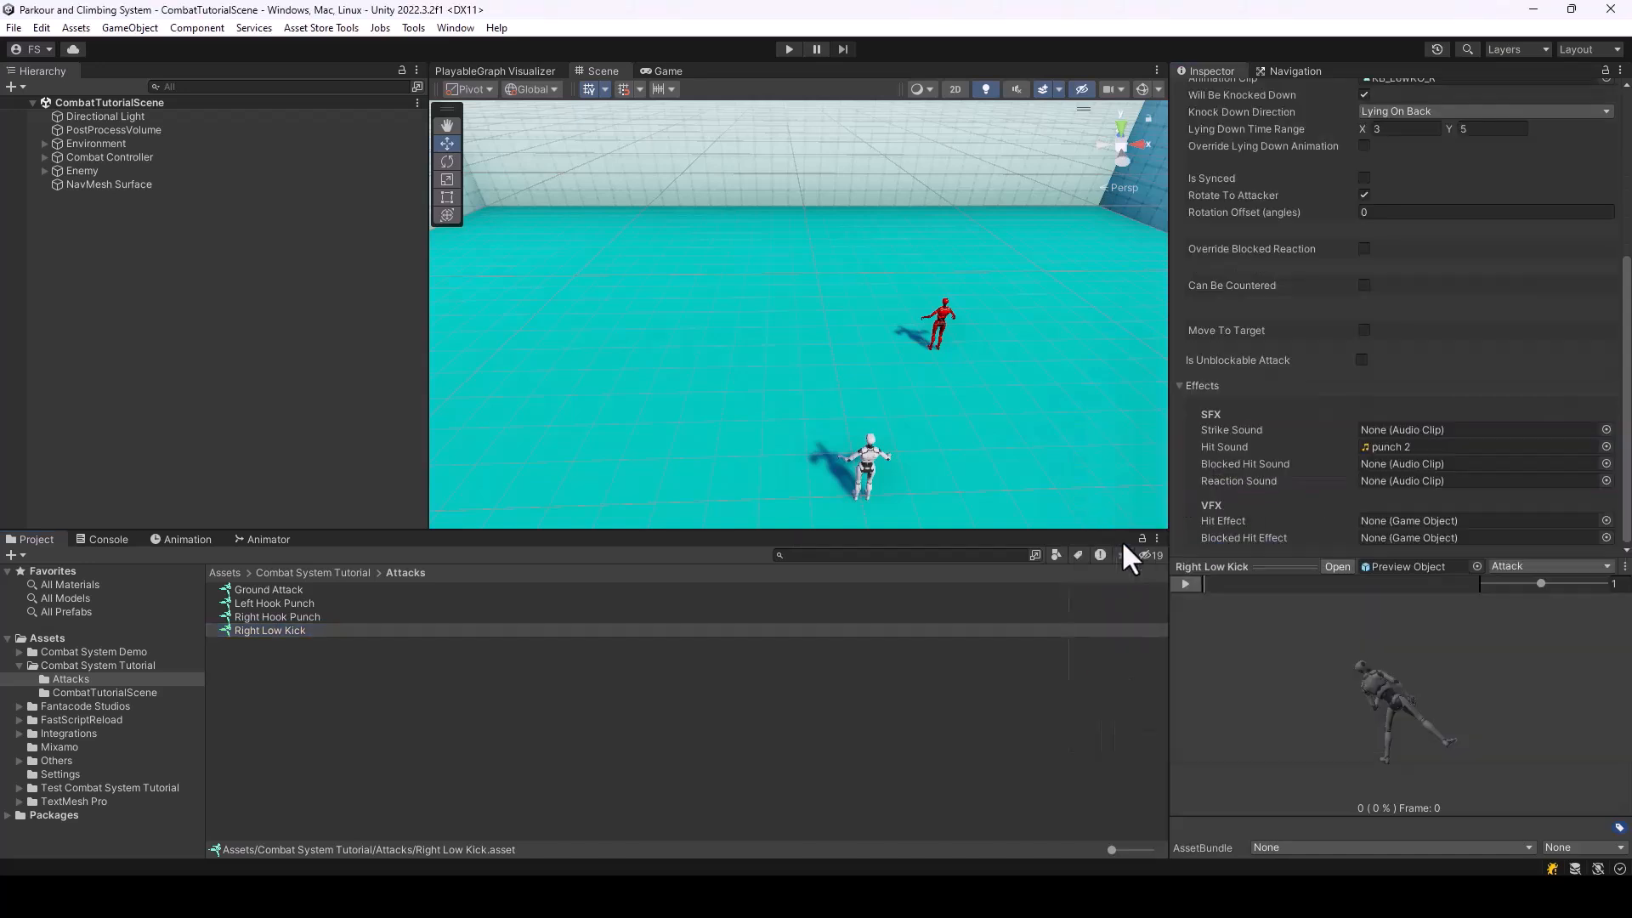
Check the hit sounds of the other three attacks and play-test the fight against the enemy again
{"action": "left_click", "coordinate": [311, 615]}
{"action": "left_click", "coordinate": [282, 603]}
{"action": "left_click", "coordinate": [274, 590]}
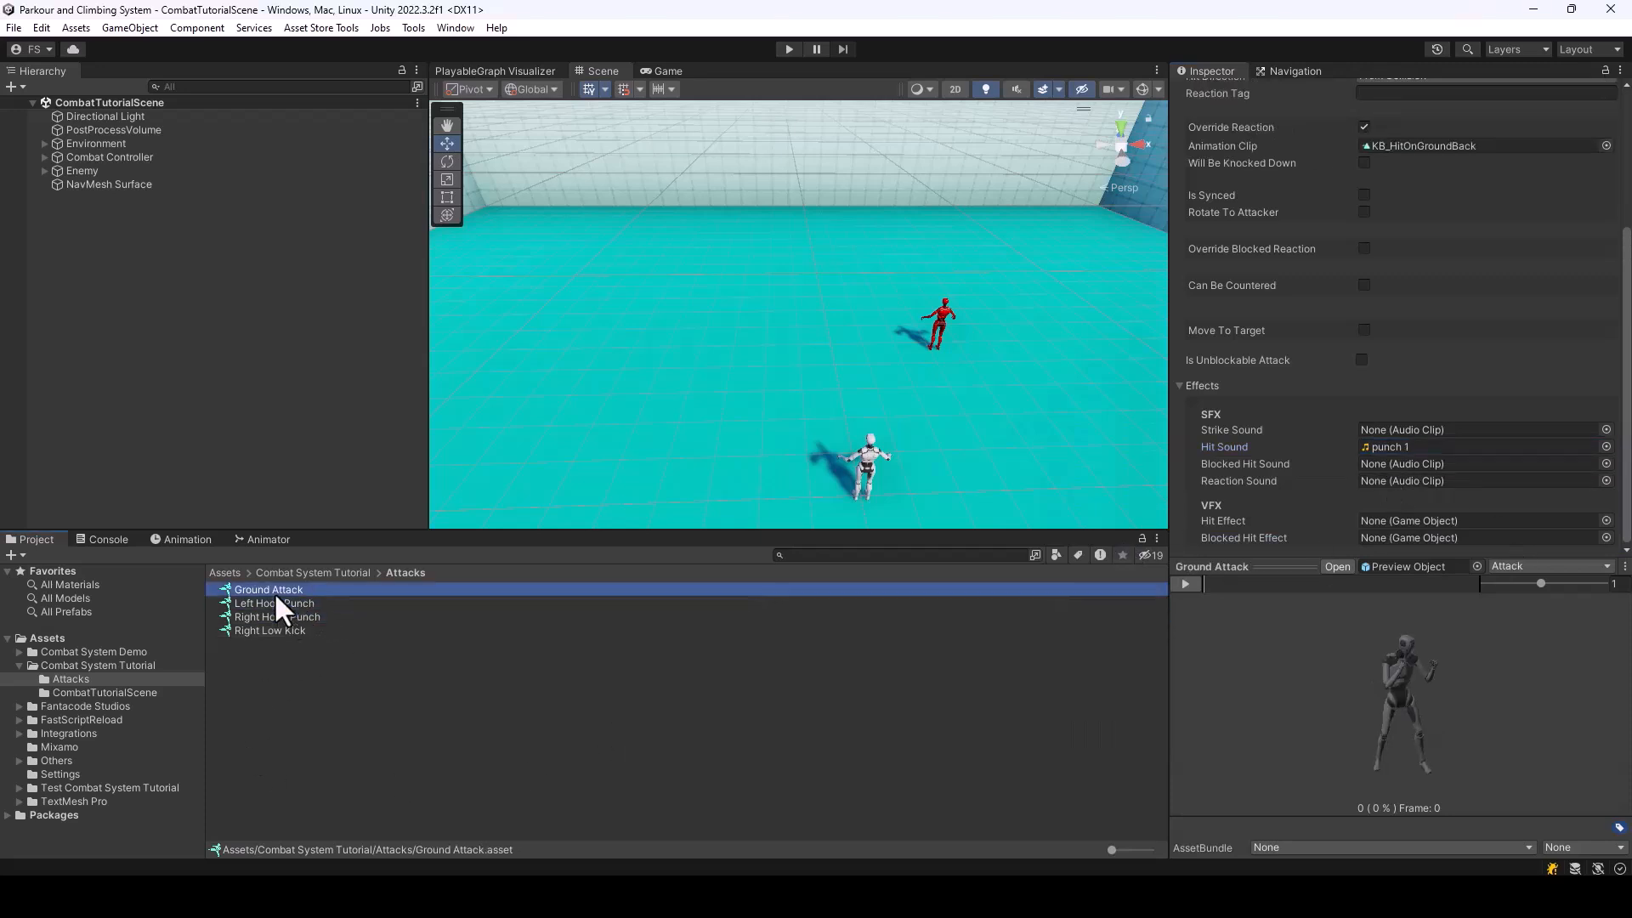
{"action": "left_click", "coordinate": [379, 655]}
{"action": "left_click", "coordinate": [789, 49]}
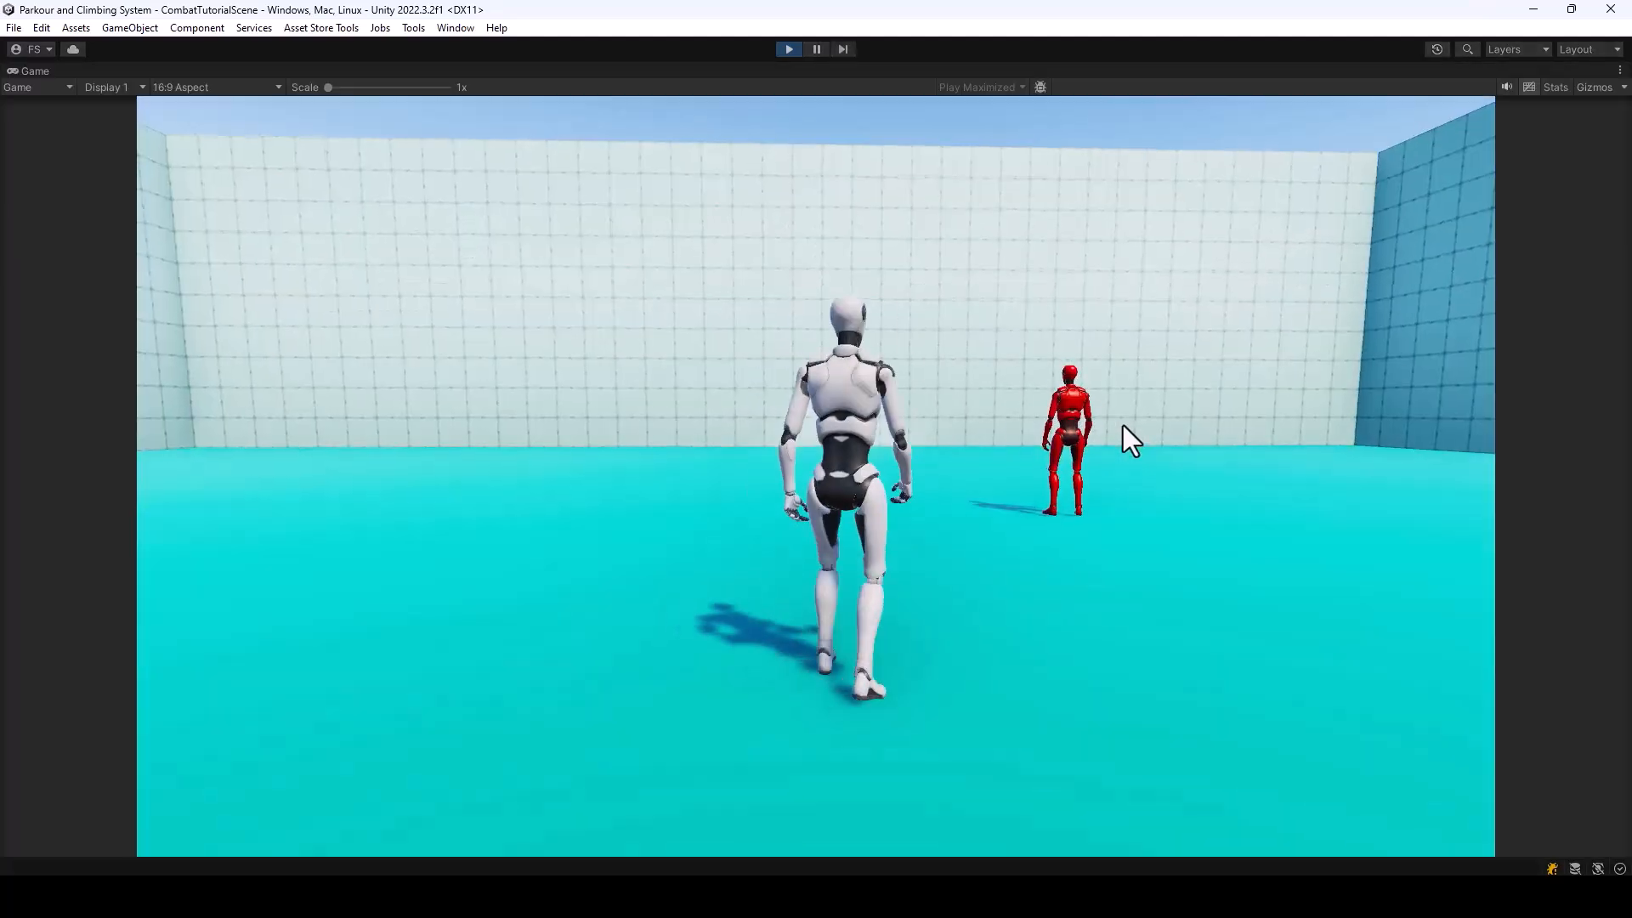
{"action": "key", "text": "w"}
{"action": "left_click", "coordinate": [1155, 435]}
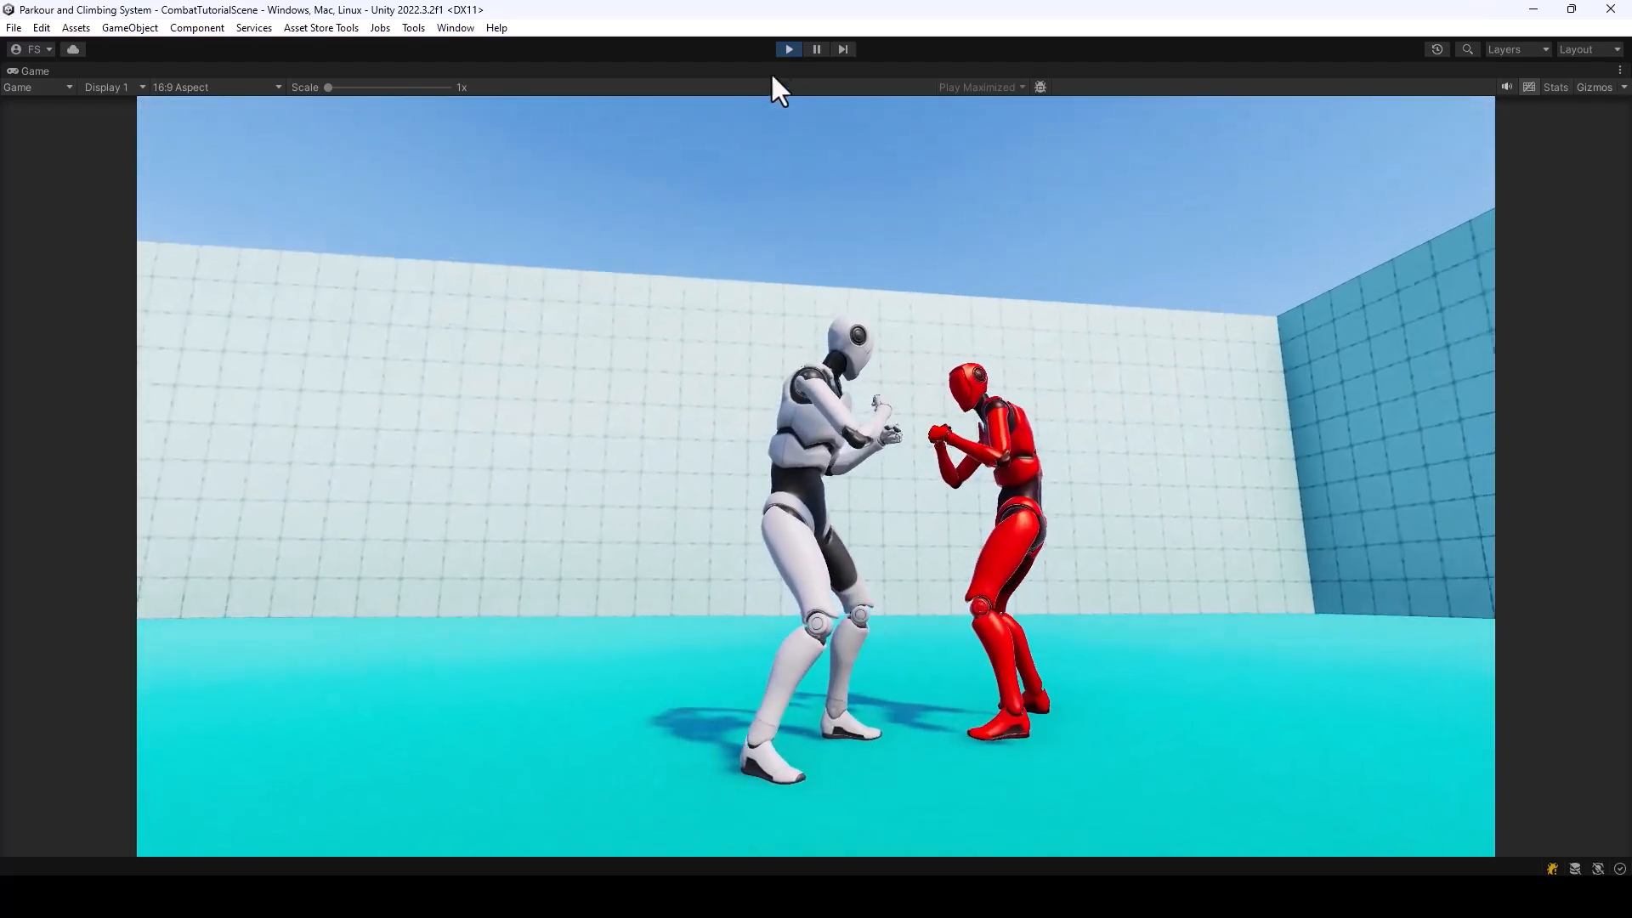
{"action": "left_click", "coordinate": [790, 49]}
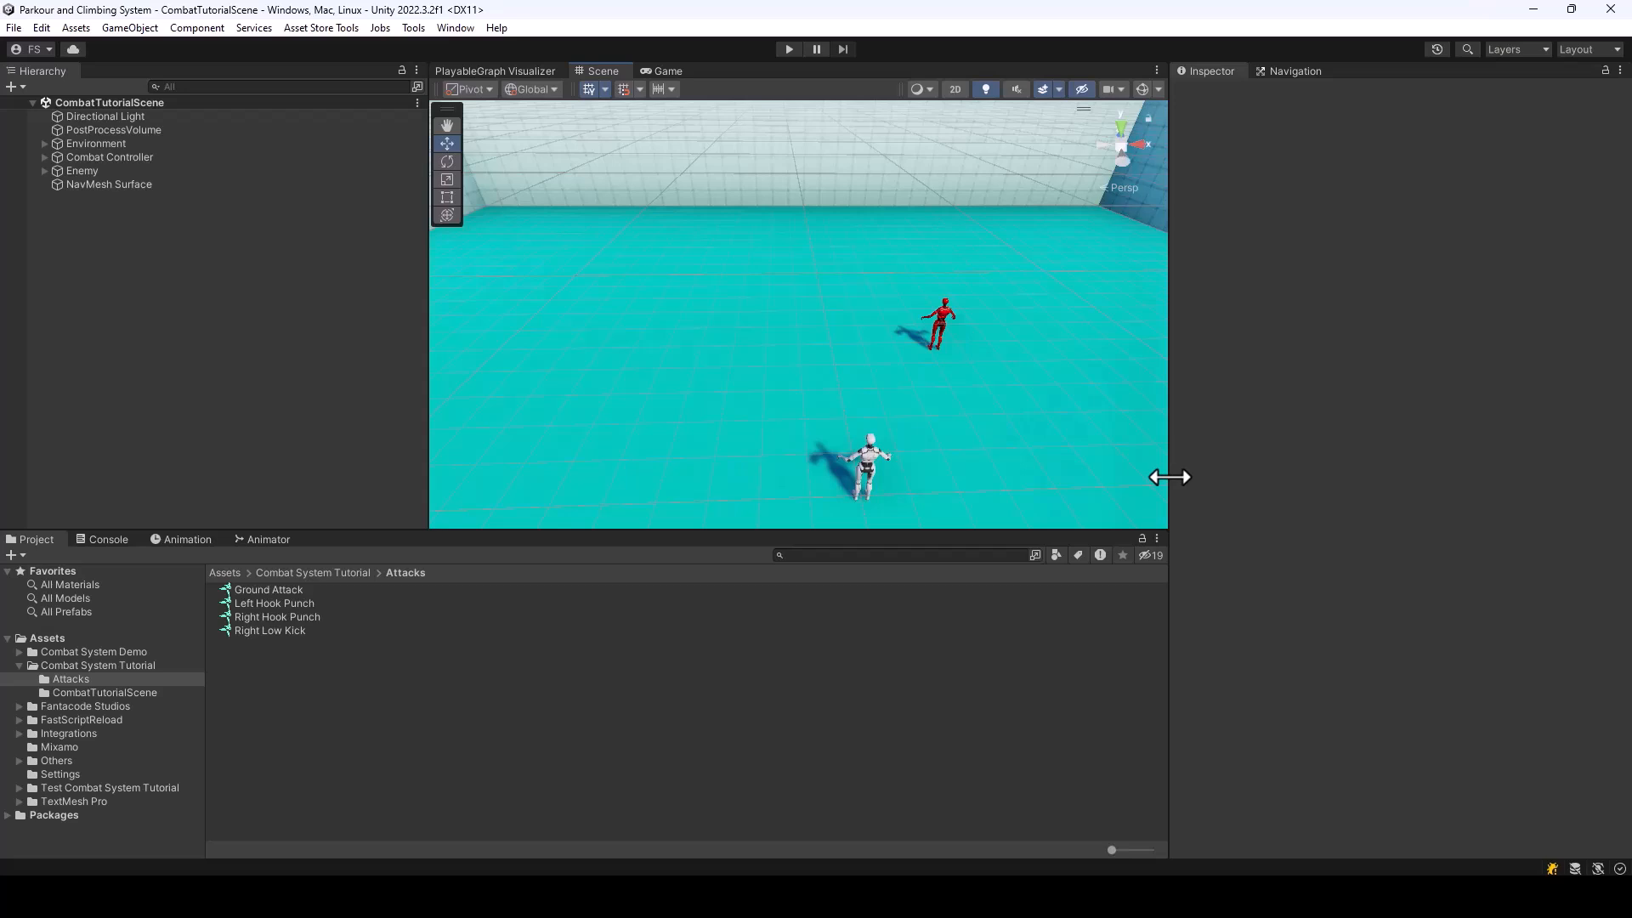
Review the available Attack Type options for the ground attack entry in the BareHands weapon data
{"action": "left_click", "coordinate": [97, 665]}
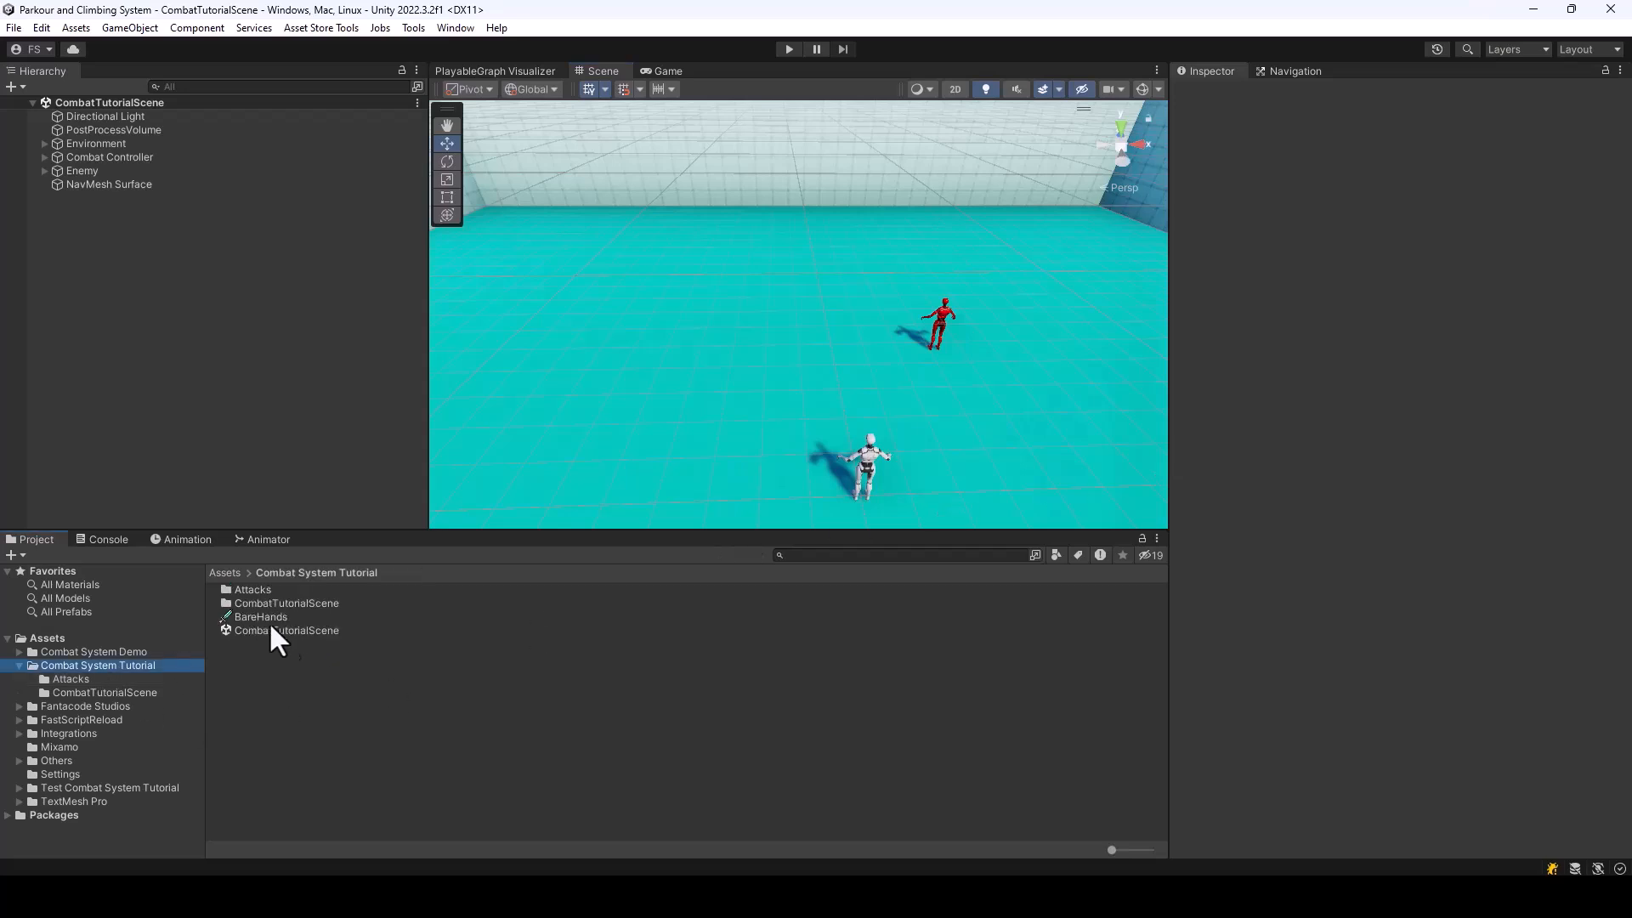
{"action": "left_click", "coordinate": [263, 617]}
{"action": "scroll", "coordinate": [1533, 323], "scroll_direction": "down", "scroll_amount": 3}
{"action": "left_click", "coordinate": [1506, 342]}
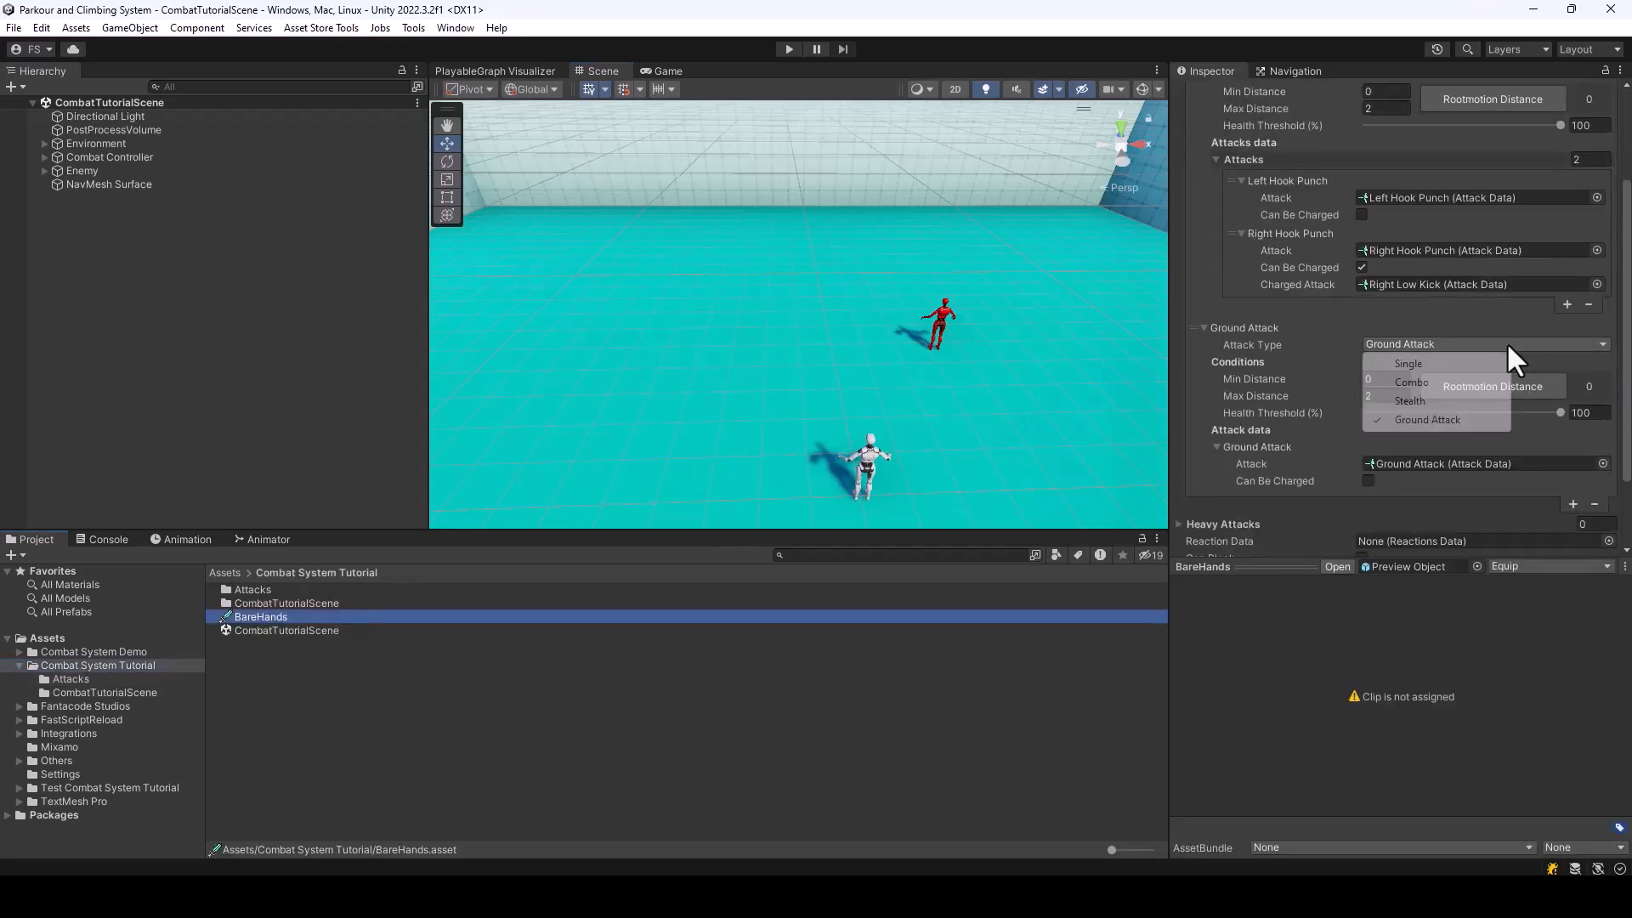
{"action": "left_click", "coordinate": [1264, 513]}
Create a new Combat System attack asset named Stealth Kill in the Attacks folder
{"action": "double_click", "coordinate": [271, 589]}
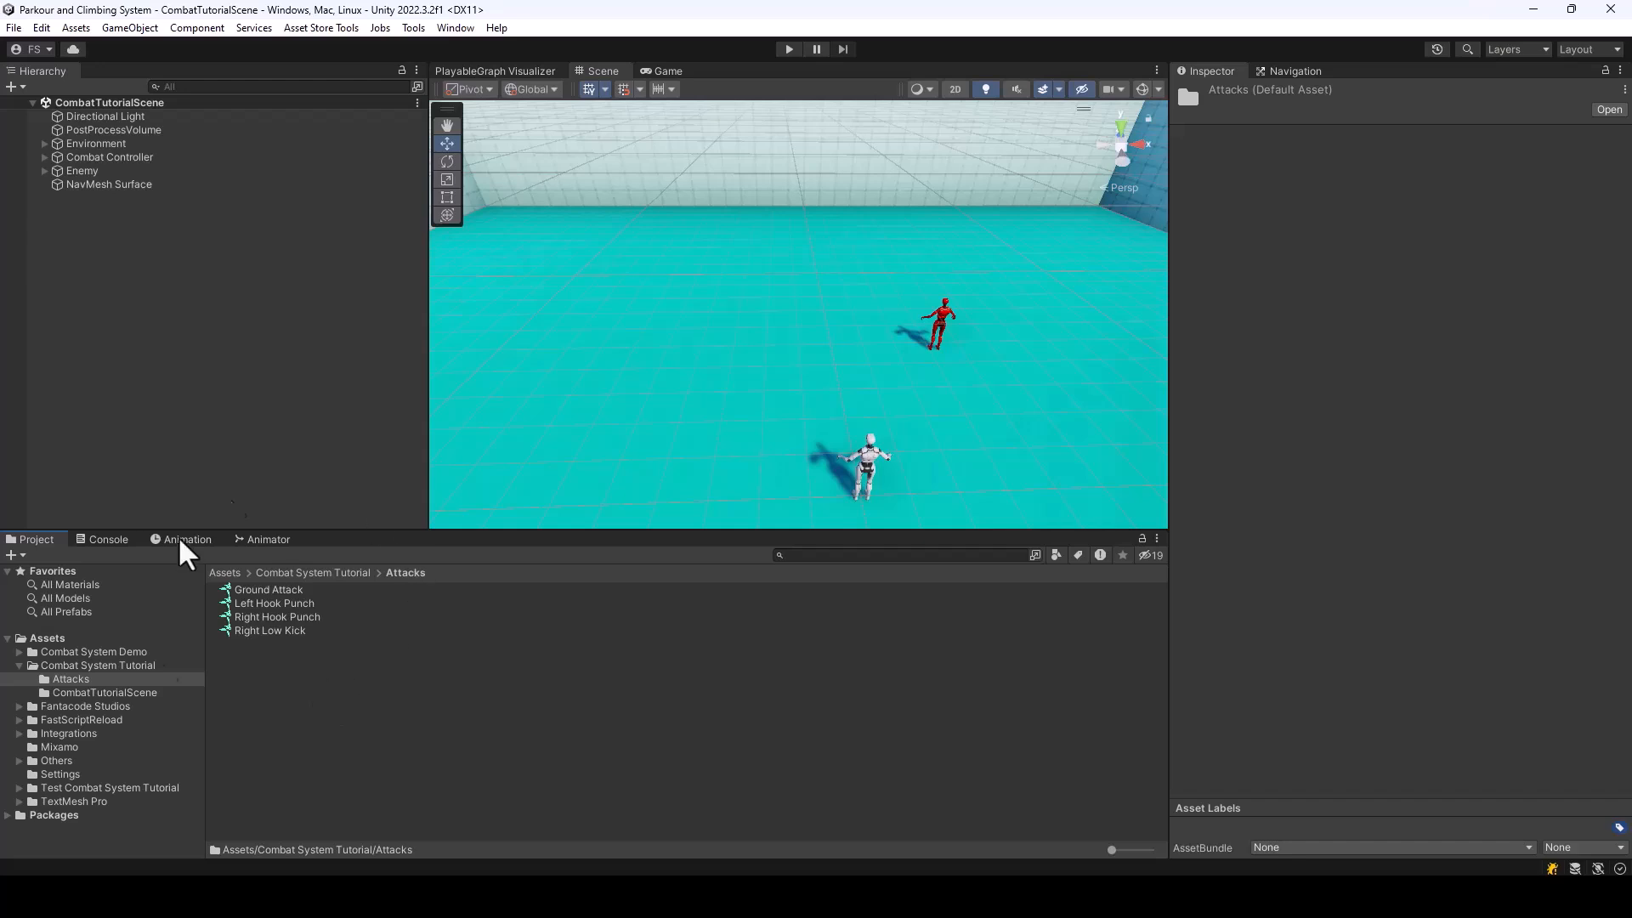
{"action": "right_click", "coordinate": [277, 700]}
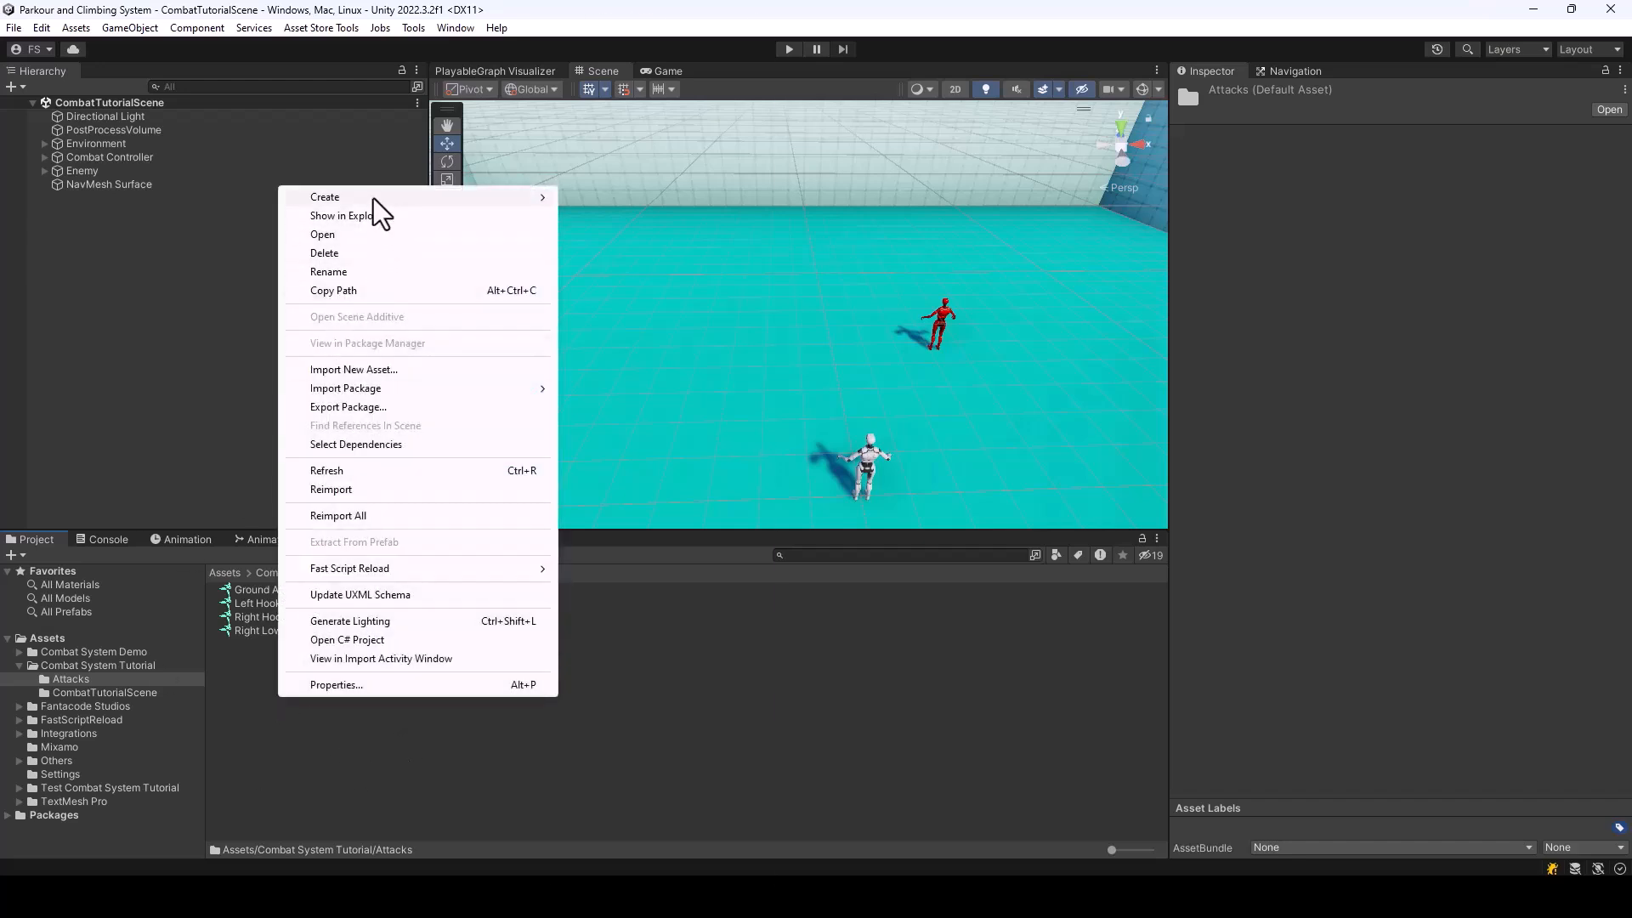
{"action": "mouse_move", "coordinate": [375, 199]}
{"action": "mouse_move", "coordinate": [638, 17]}
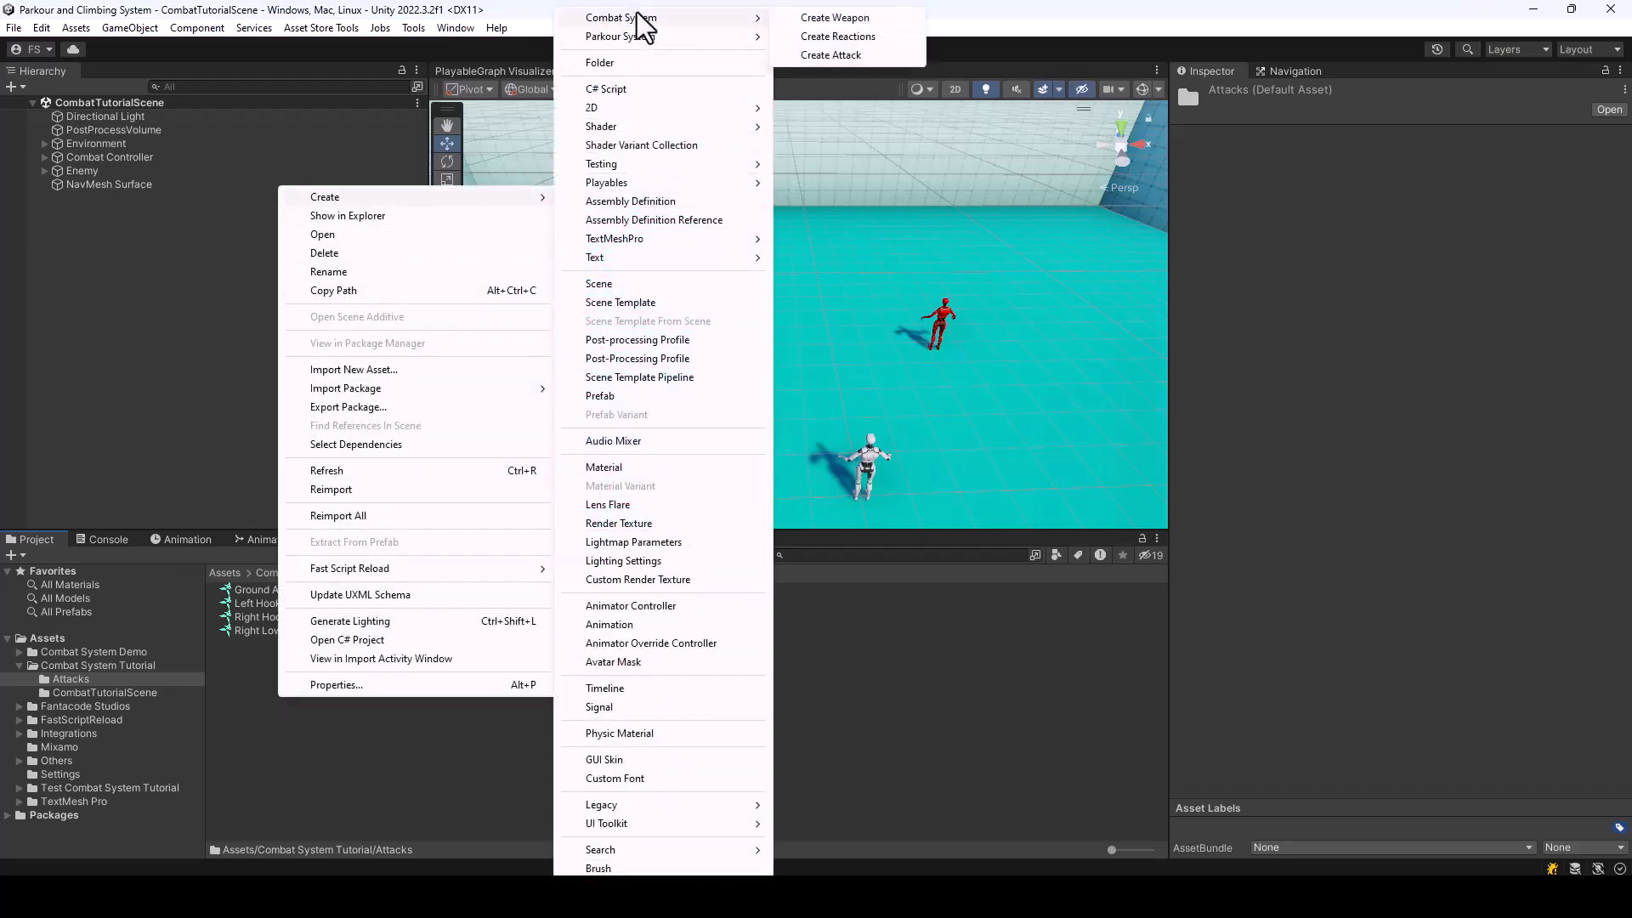
{"action": "left_click", "coordinate": [829, 54]}
{"action": "type", "text": "Stealth Kill"}
{"action": "key", "text": "Return"}
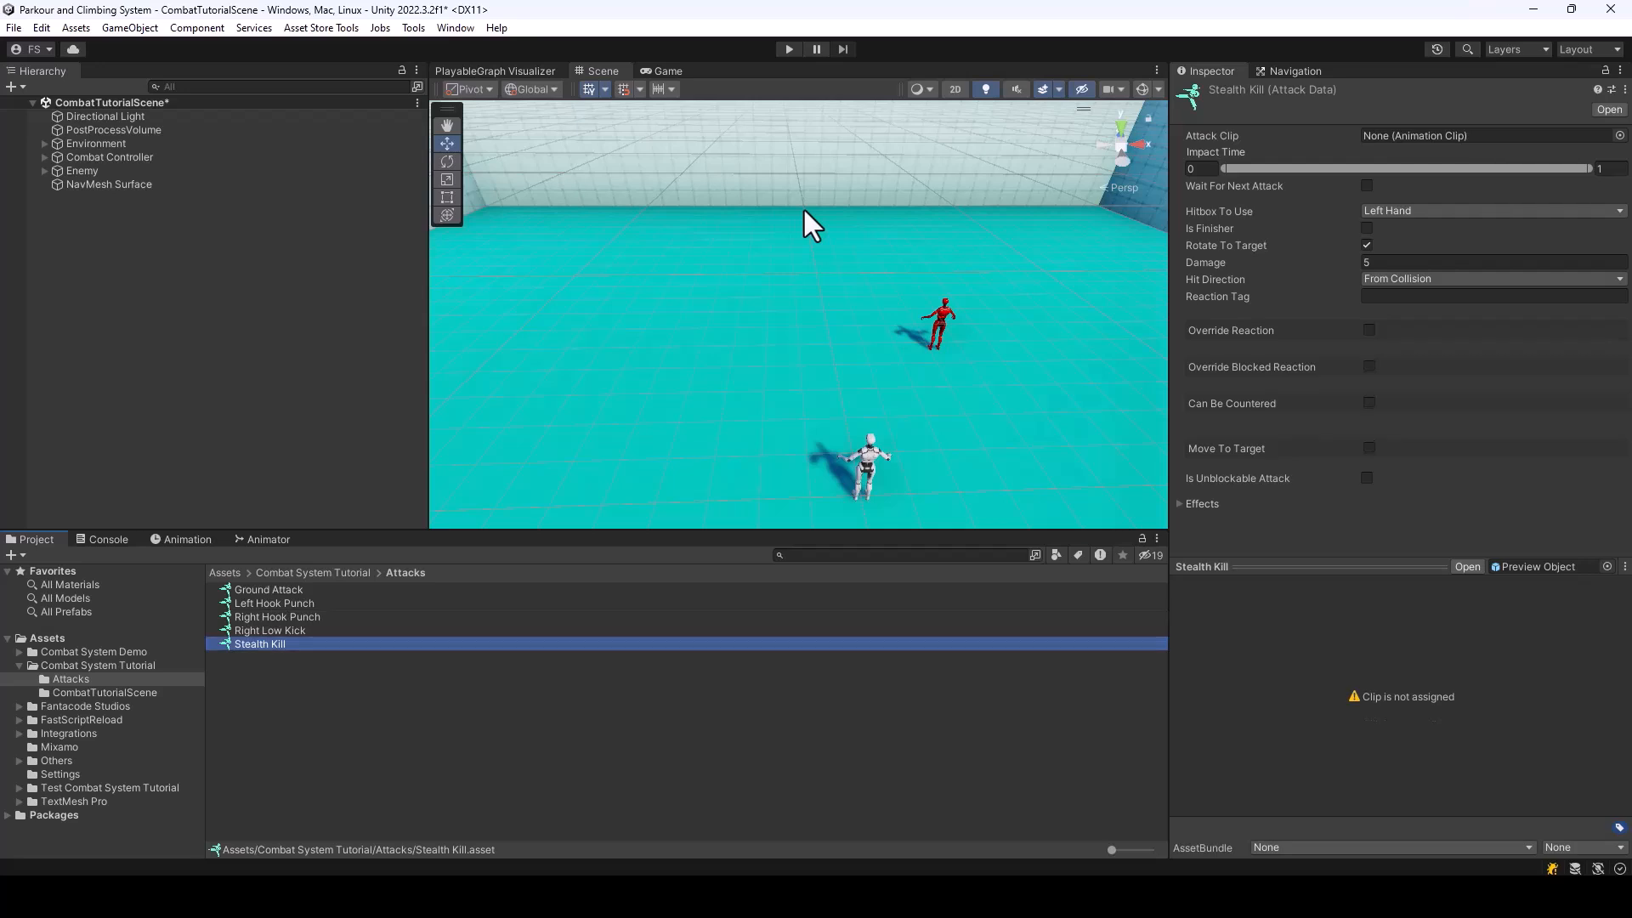
Set the Attack Clip of Stealth Kill to Stealth Assassination and play its animation preview
{"action": "left_click", "coordinate": [1619, 135]}
{"action": "type", "text": "Stea"}
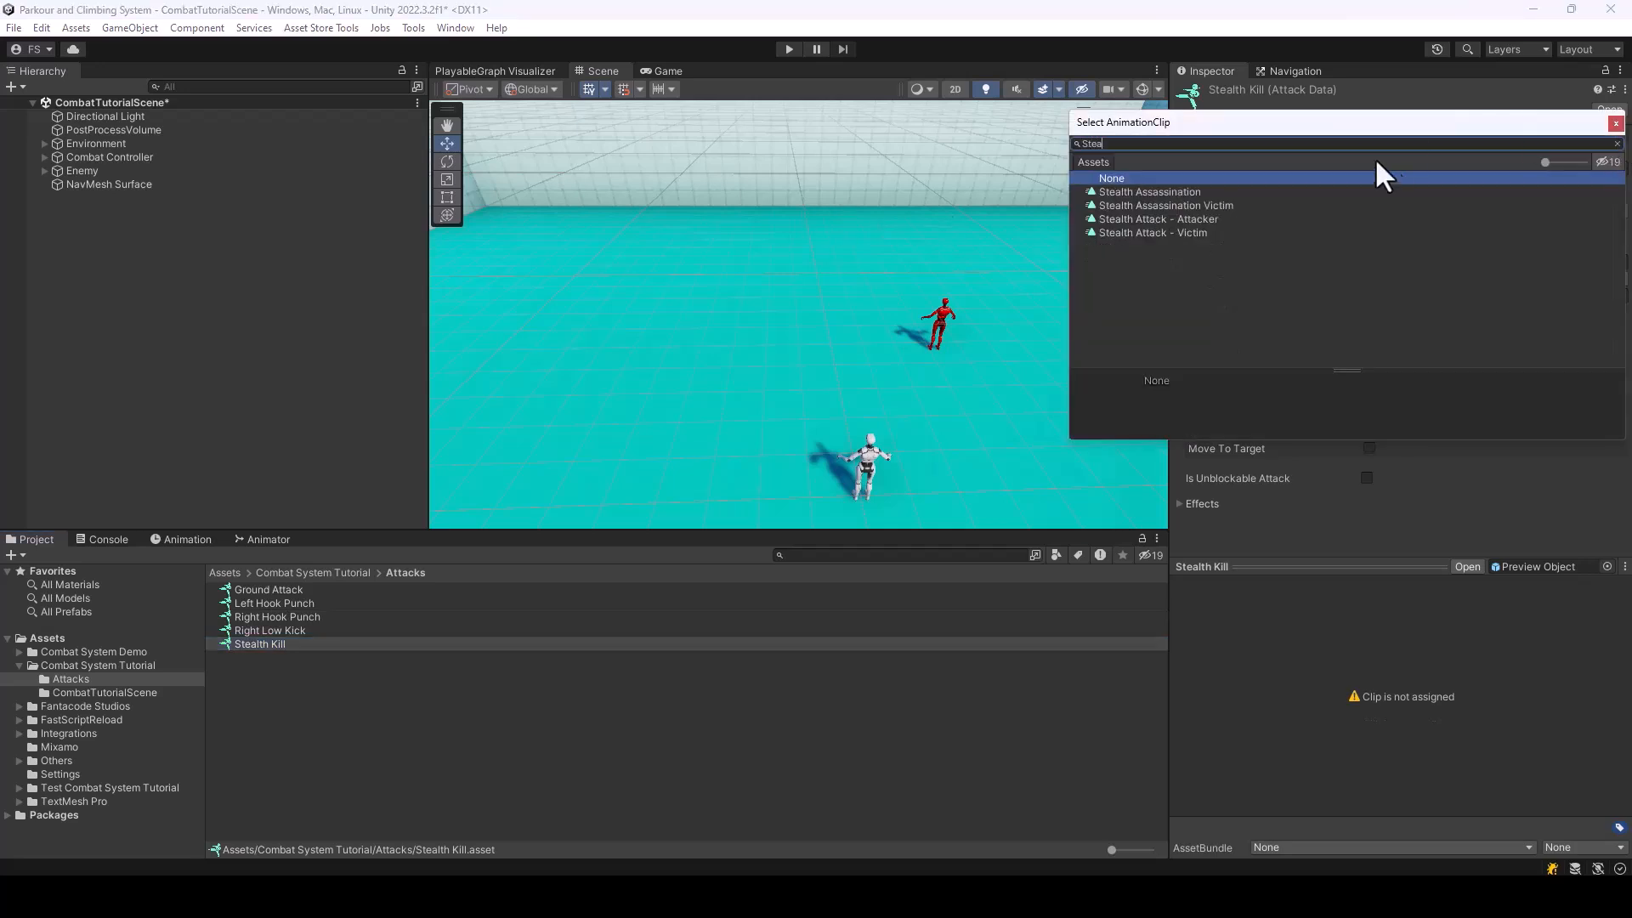
{"action": "left_click", "coordinate": [1152, 194]}
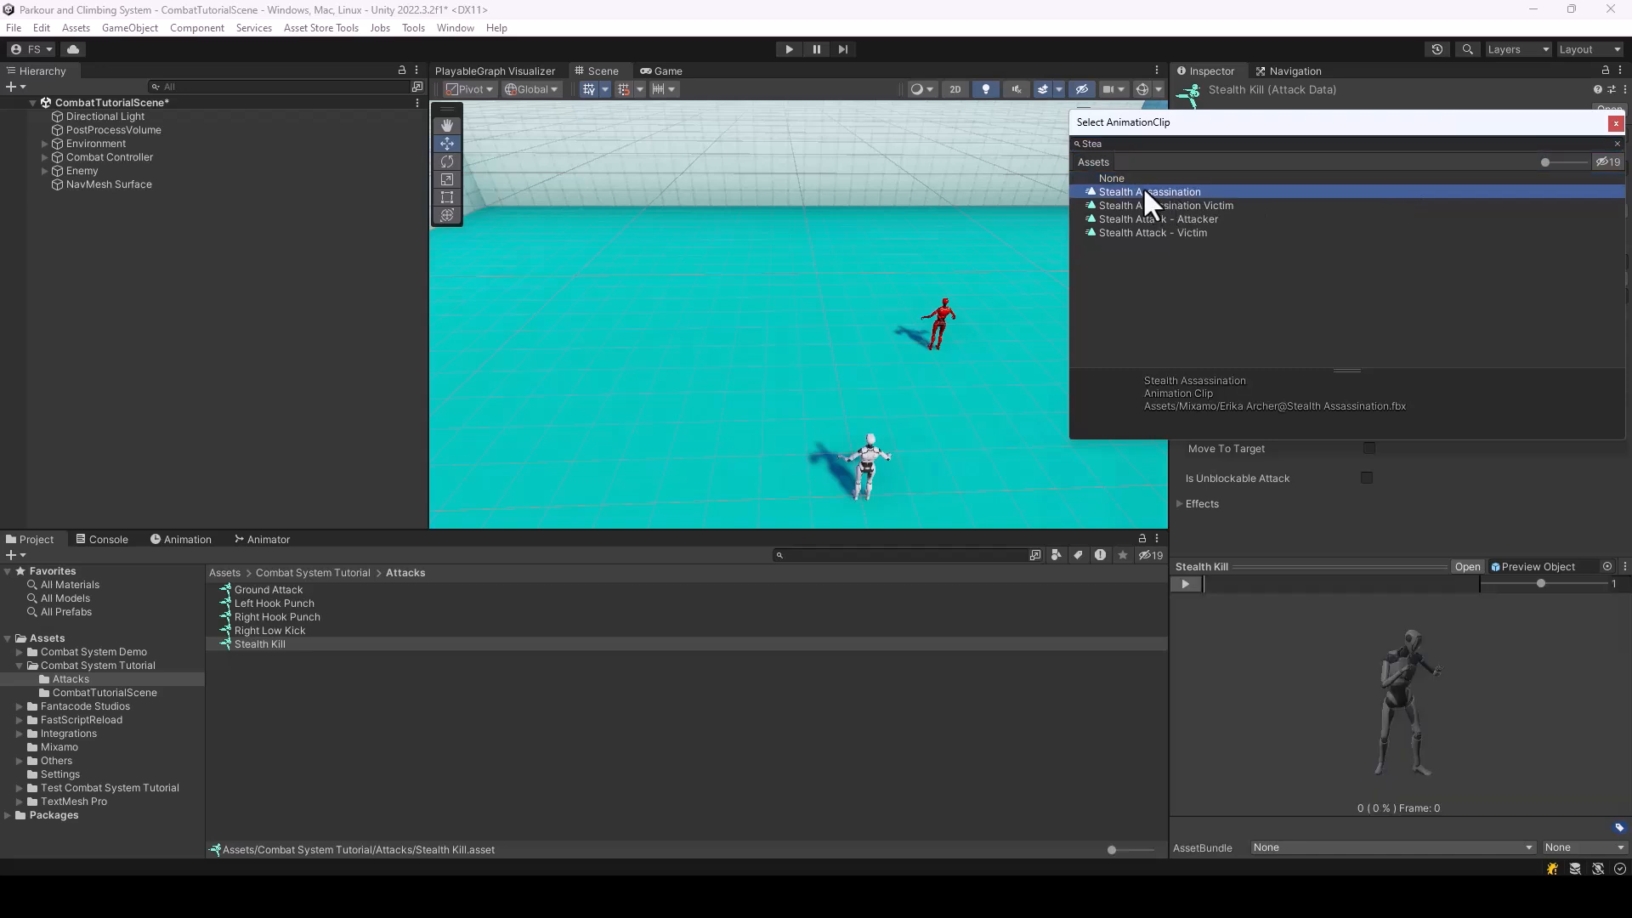
{"action": "double_click", "coordinate": [1142, 186]}
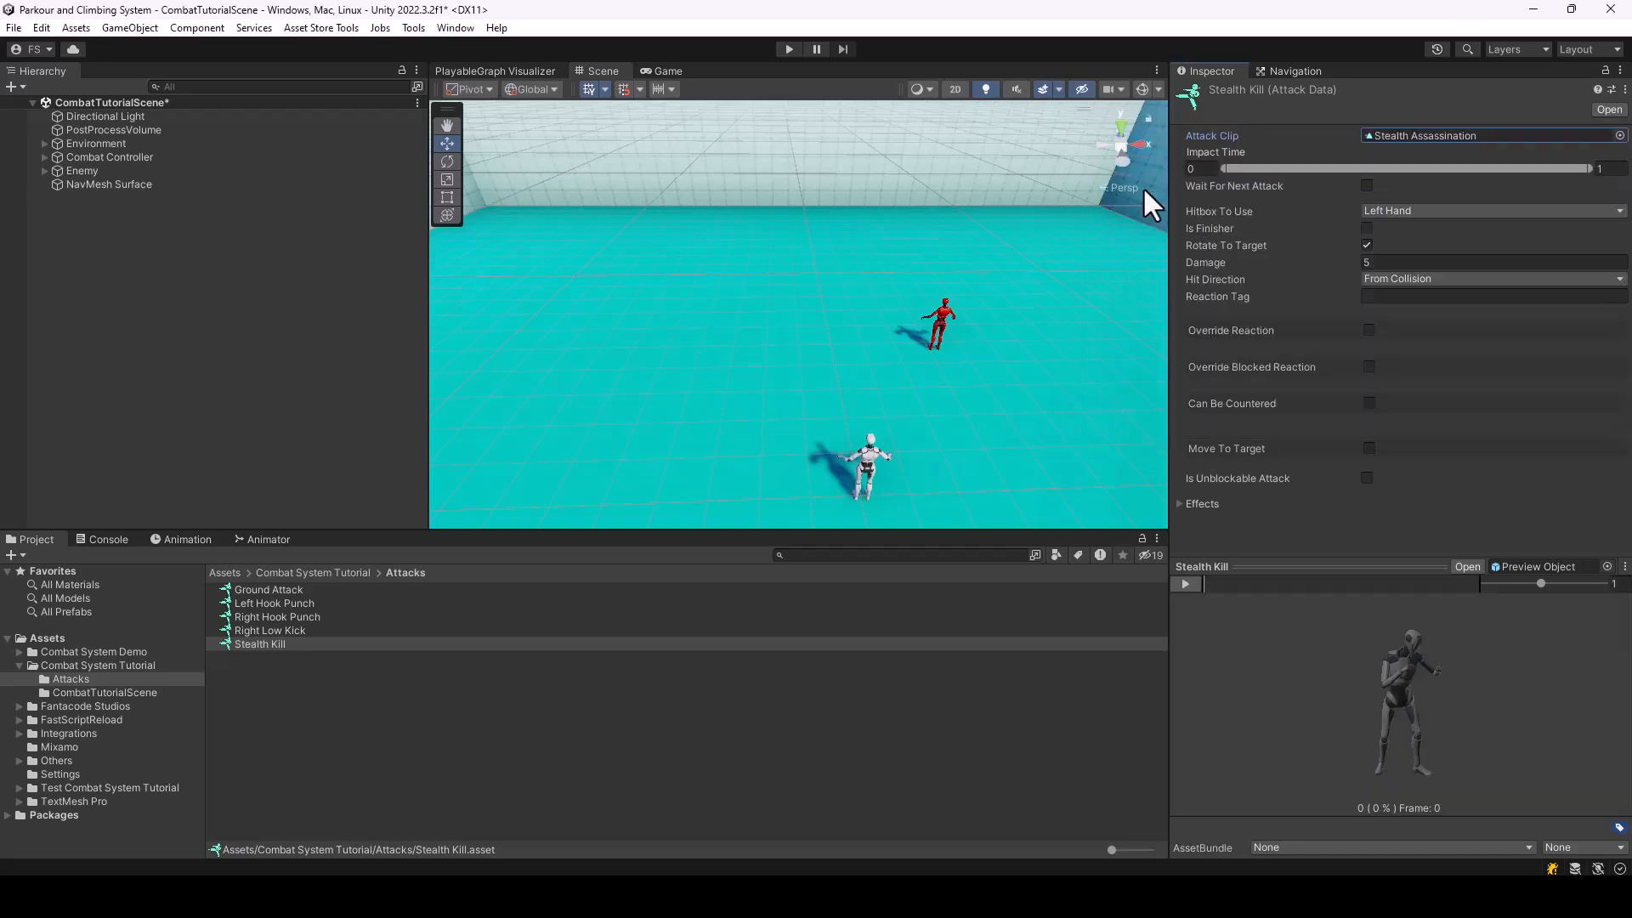
{"action": "left_click", "coordinate": [1188, 583]}
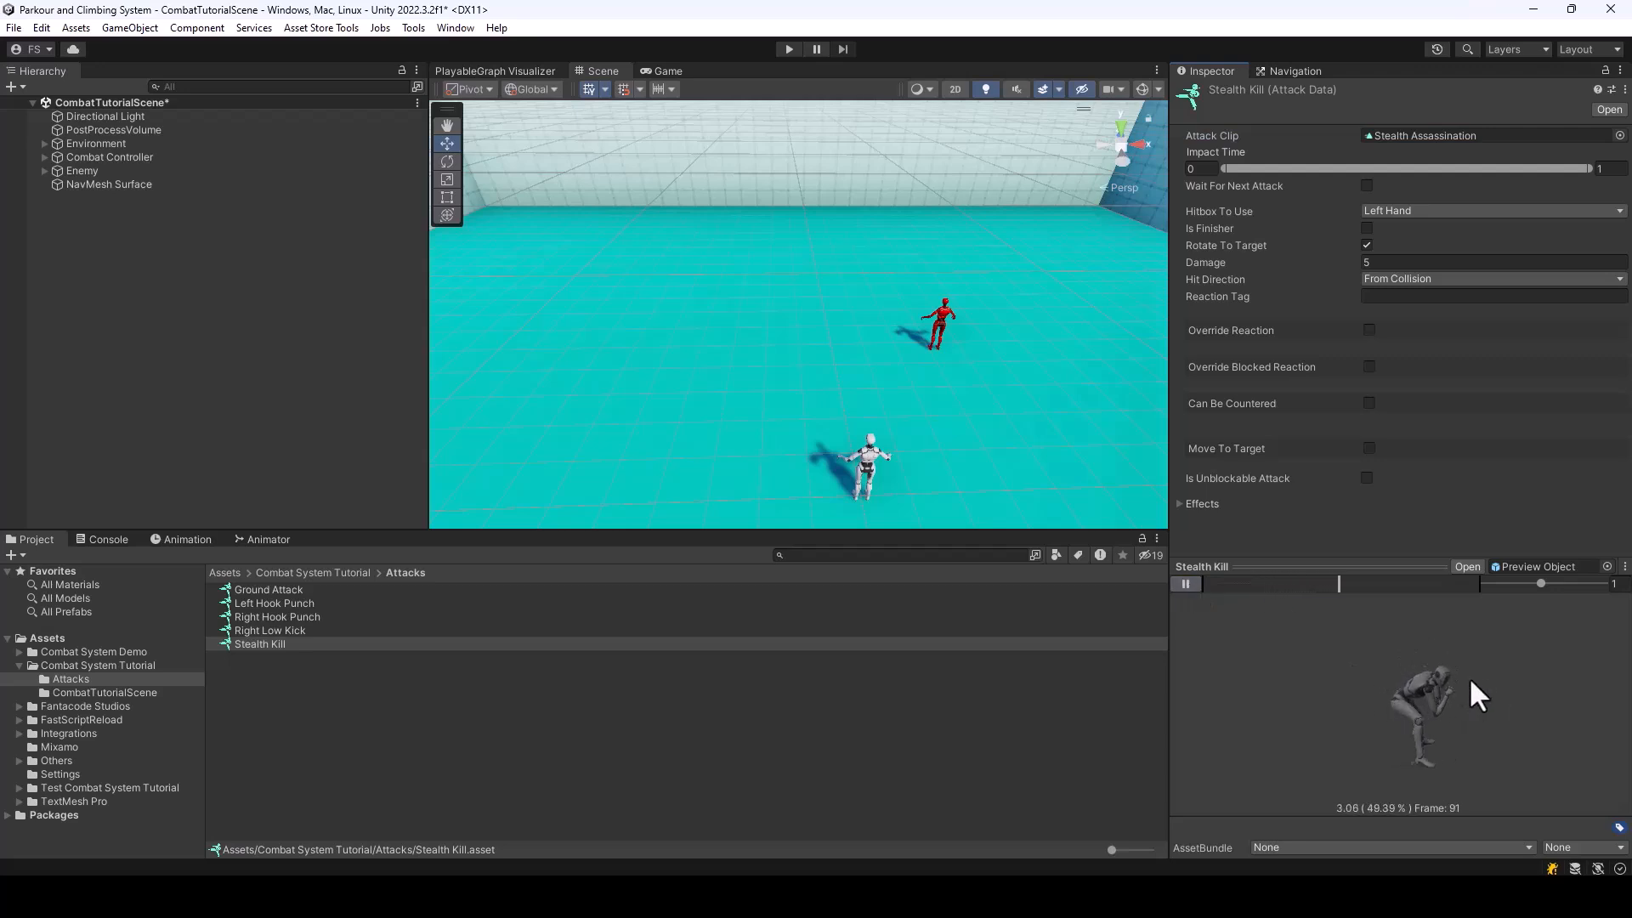
Start the Stealth Kill impact time at 0.08 and override its reaction with the Stealth Assassination Victim clip
{"action": "left_click", "coordinate": [1185, 583]}
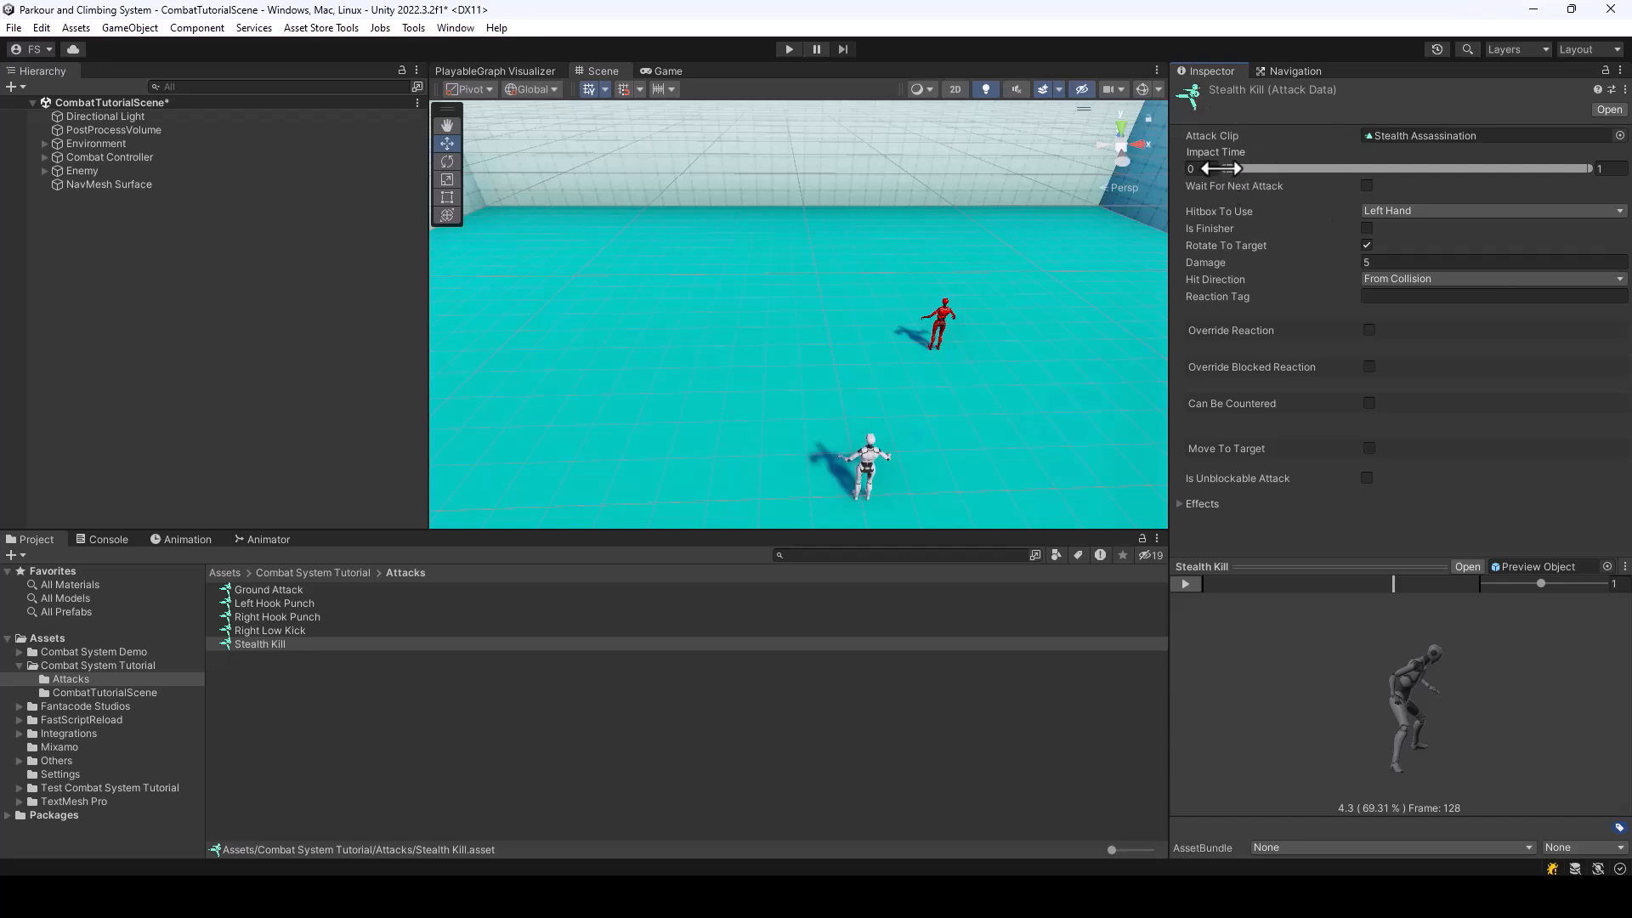
{"action": "left_click_drag", "start_coordinate": [1221, 167], "coordinate": [1251, 168]}
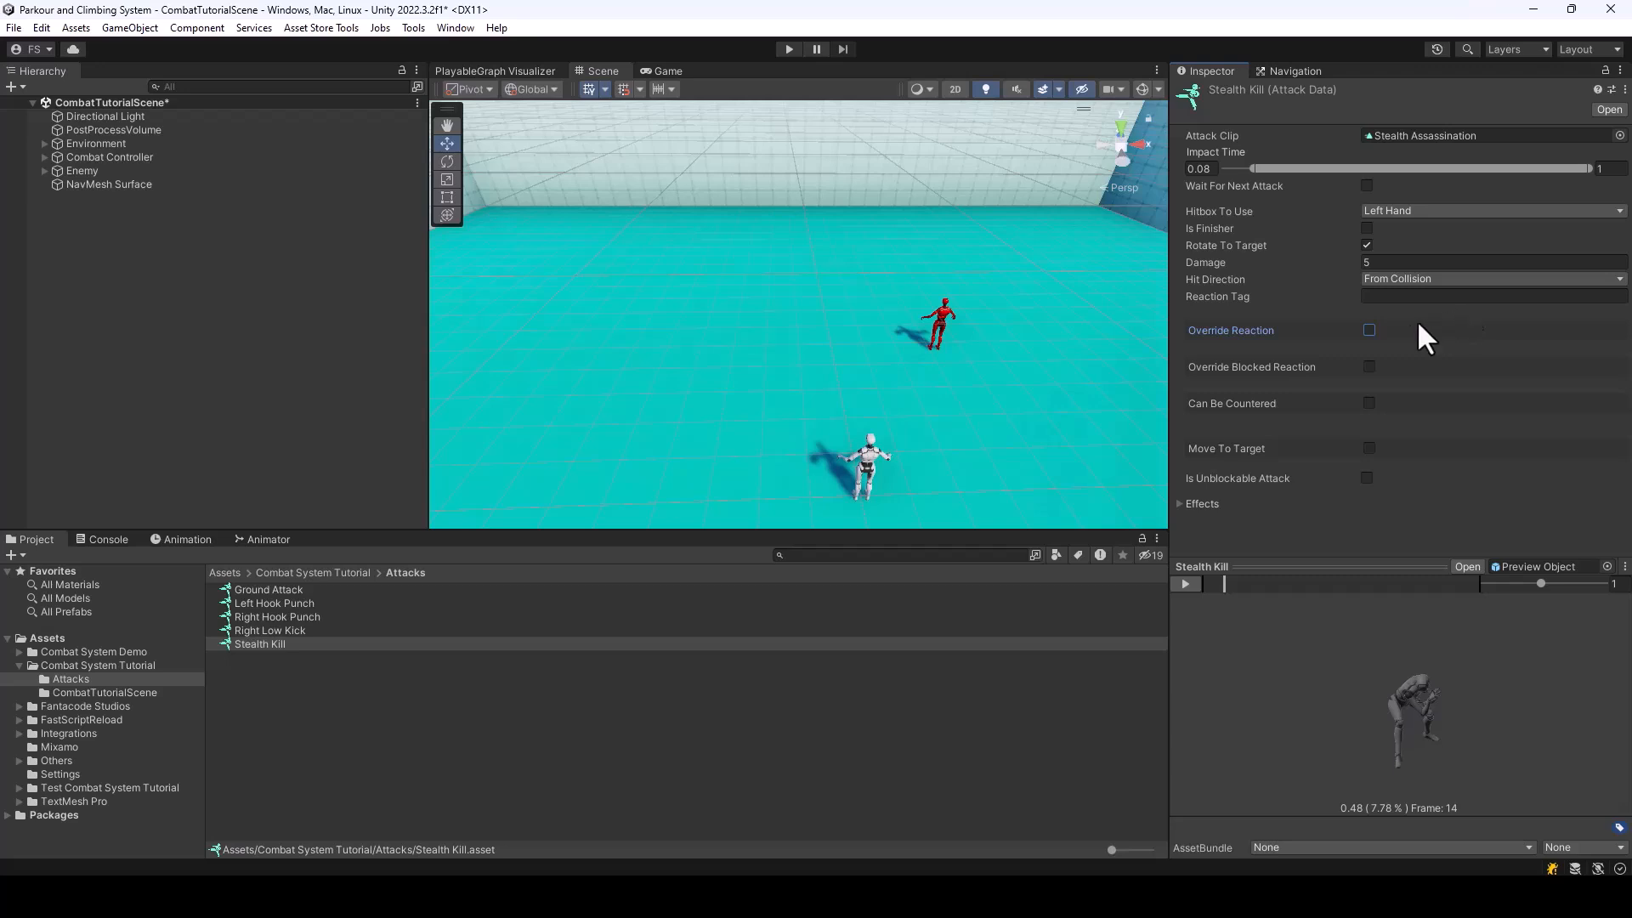
{"action": "left_click", "coordinate": [1369, 331]}
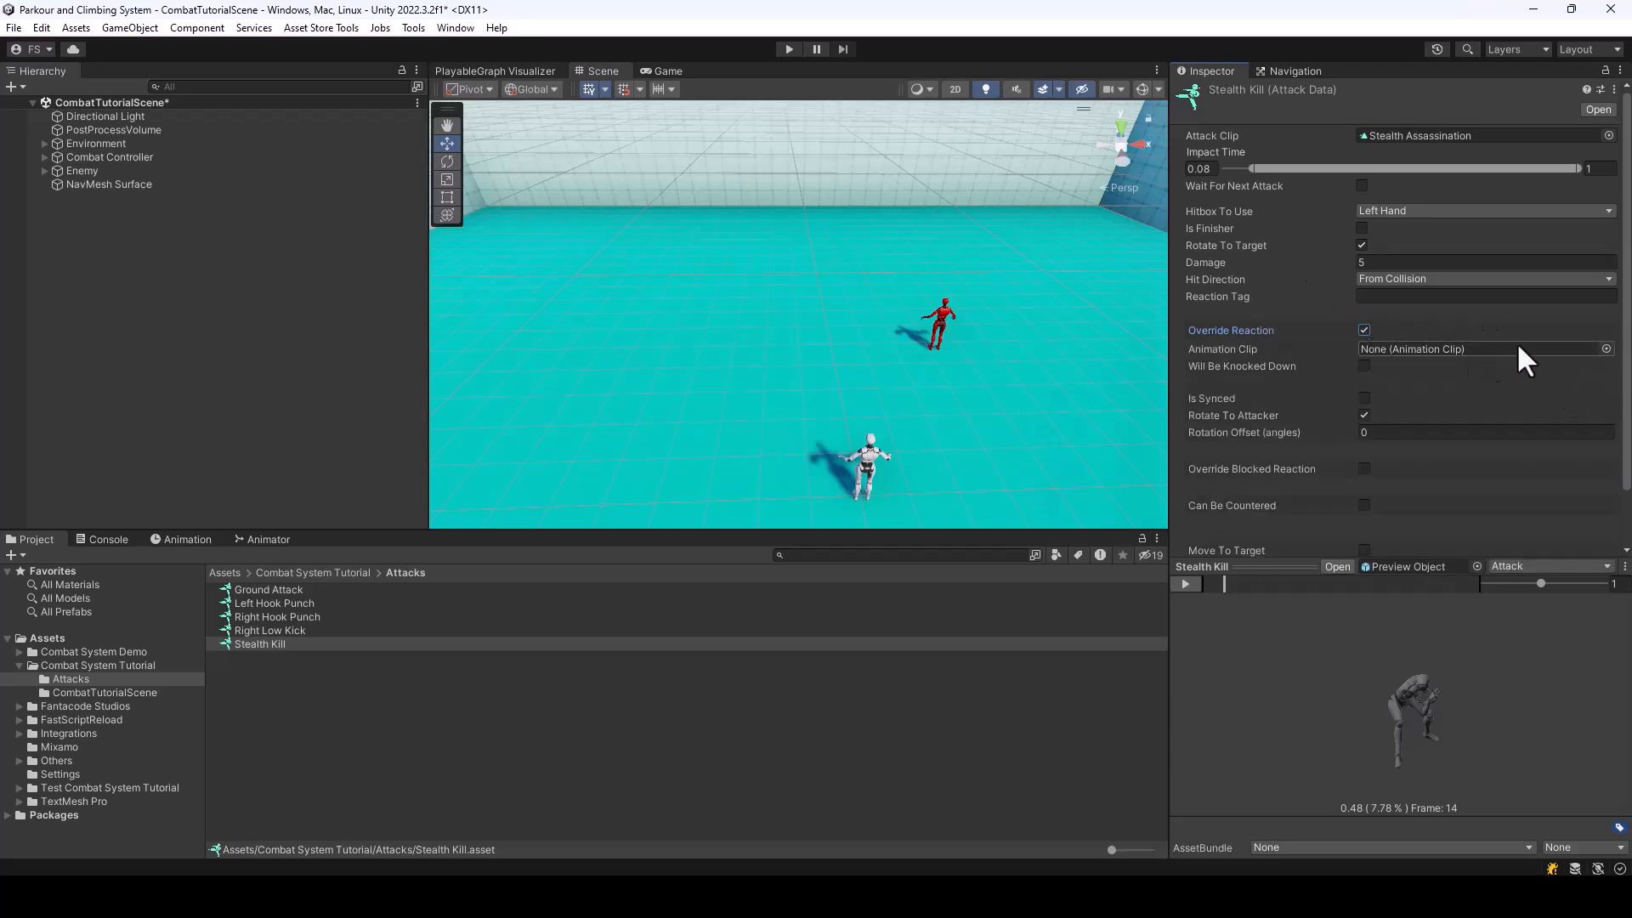
{"action": "left_click", "coordinate": [1606, 348]}
{"action": "type", "text": "stea"}
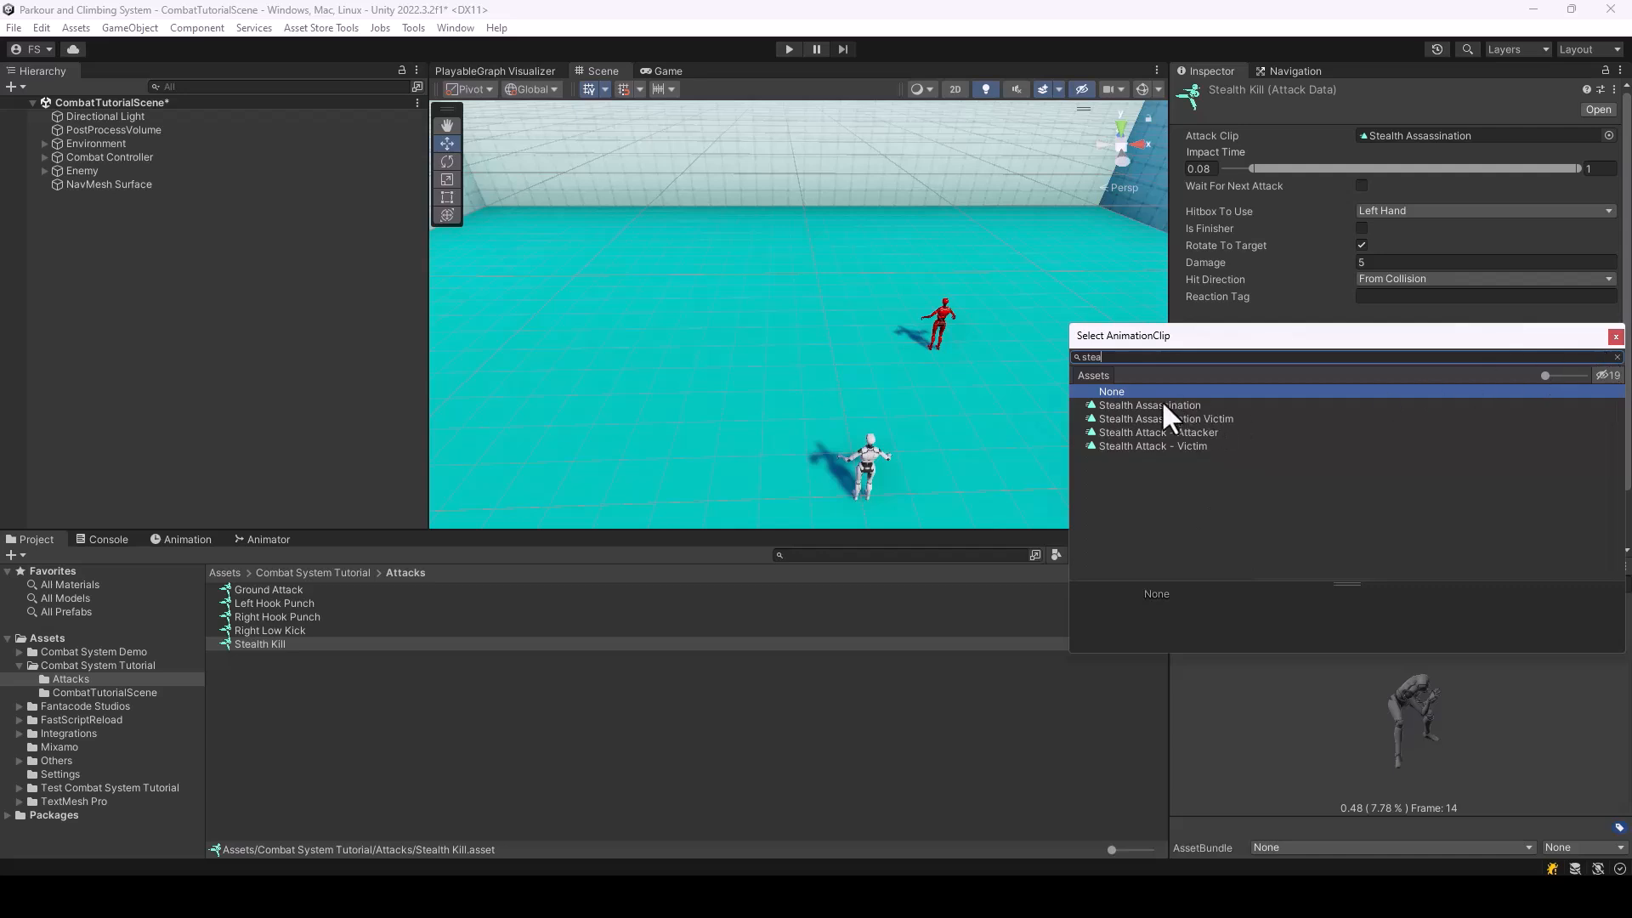
{"action": "double_click", "coordinate": [1164, 418]}
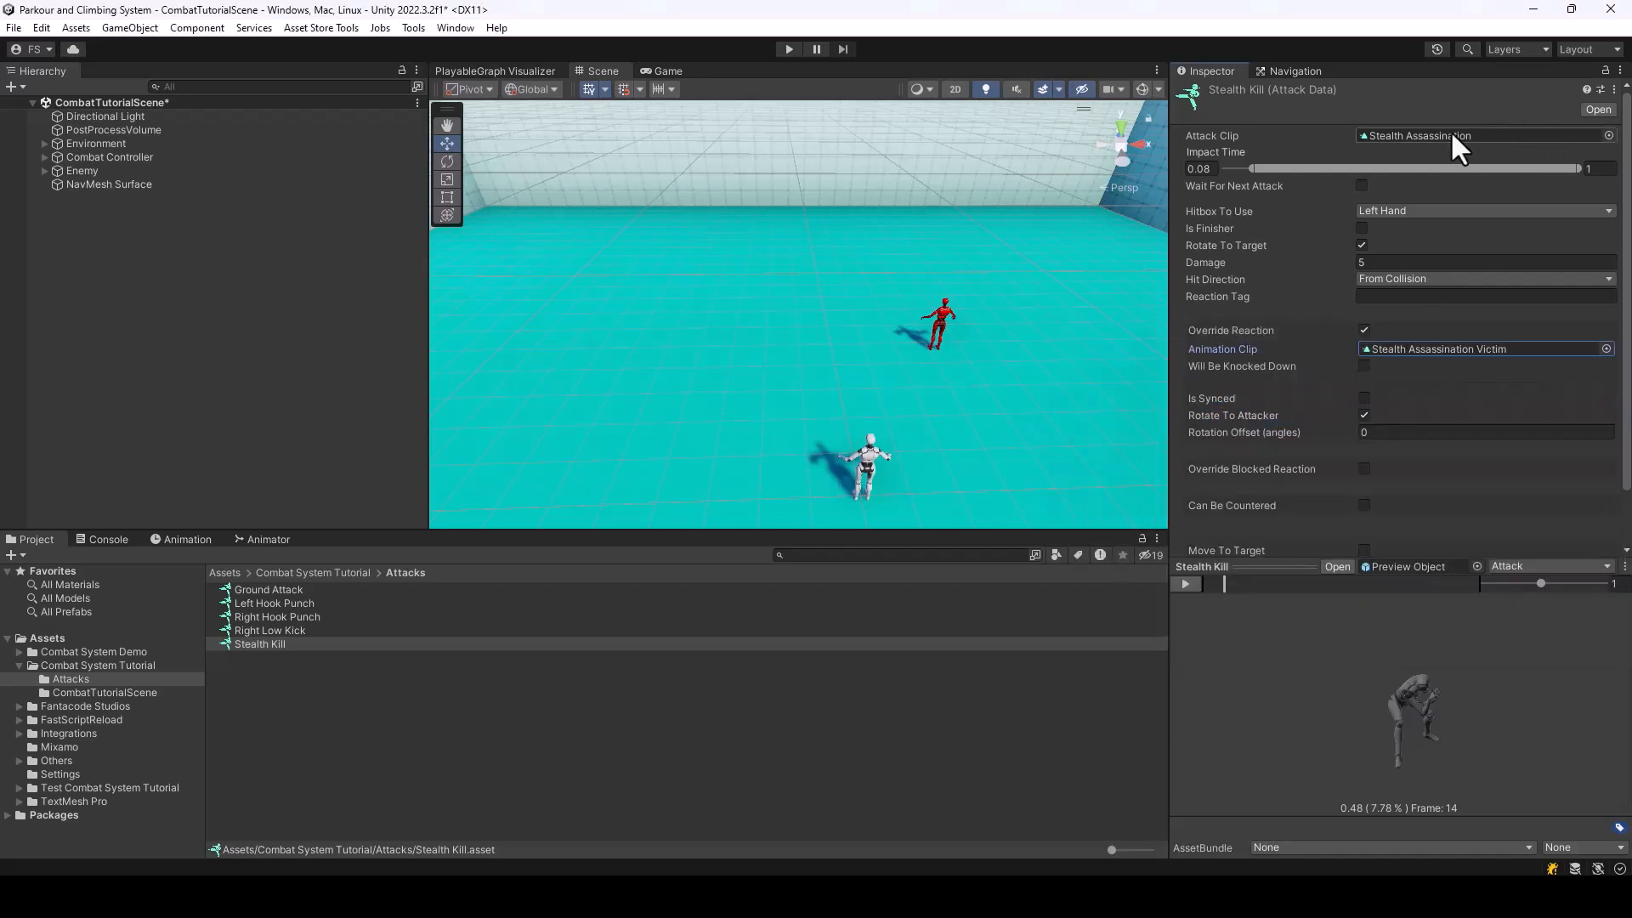
Preview the Reaction animation of Stealth Kill by scrubbing through its timeline
{"action": "left_click", "coordinate": [1530, 565]}
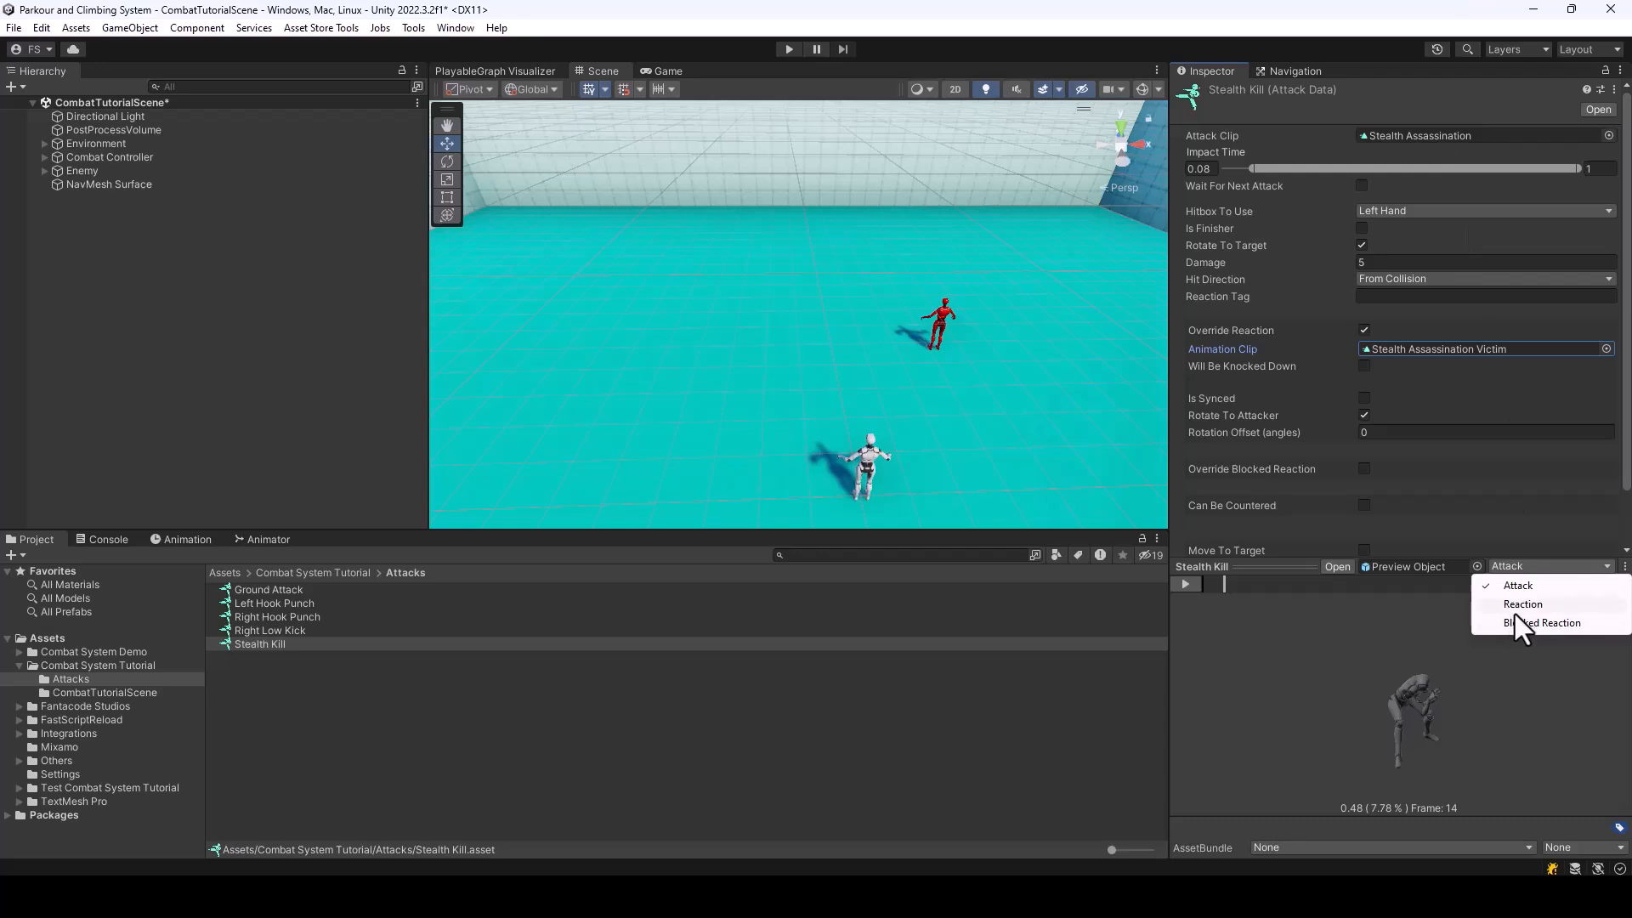
{"action": "left_click", "coordinate": [1514, 606]}
{"action": "left_click_drag", "start_coordinate": [1230, 585], "coordinate": [1433, 626]}
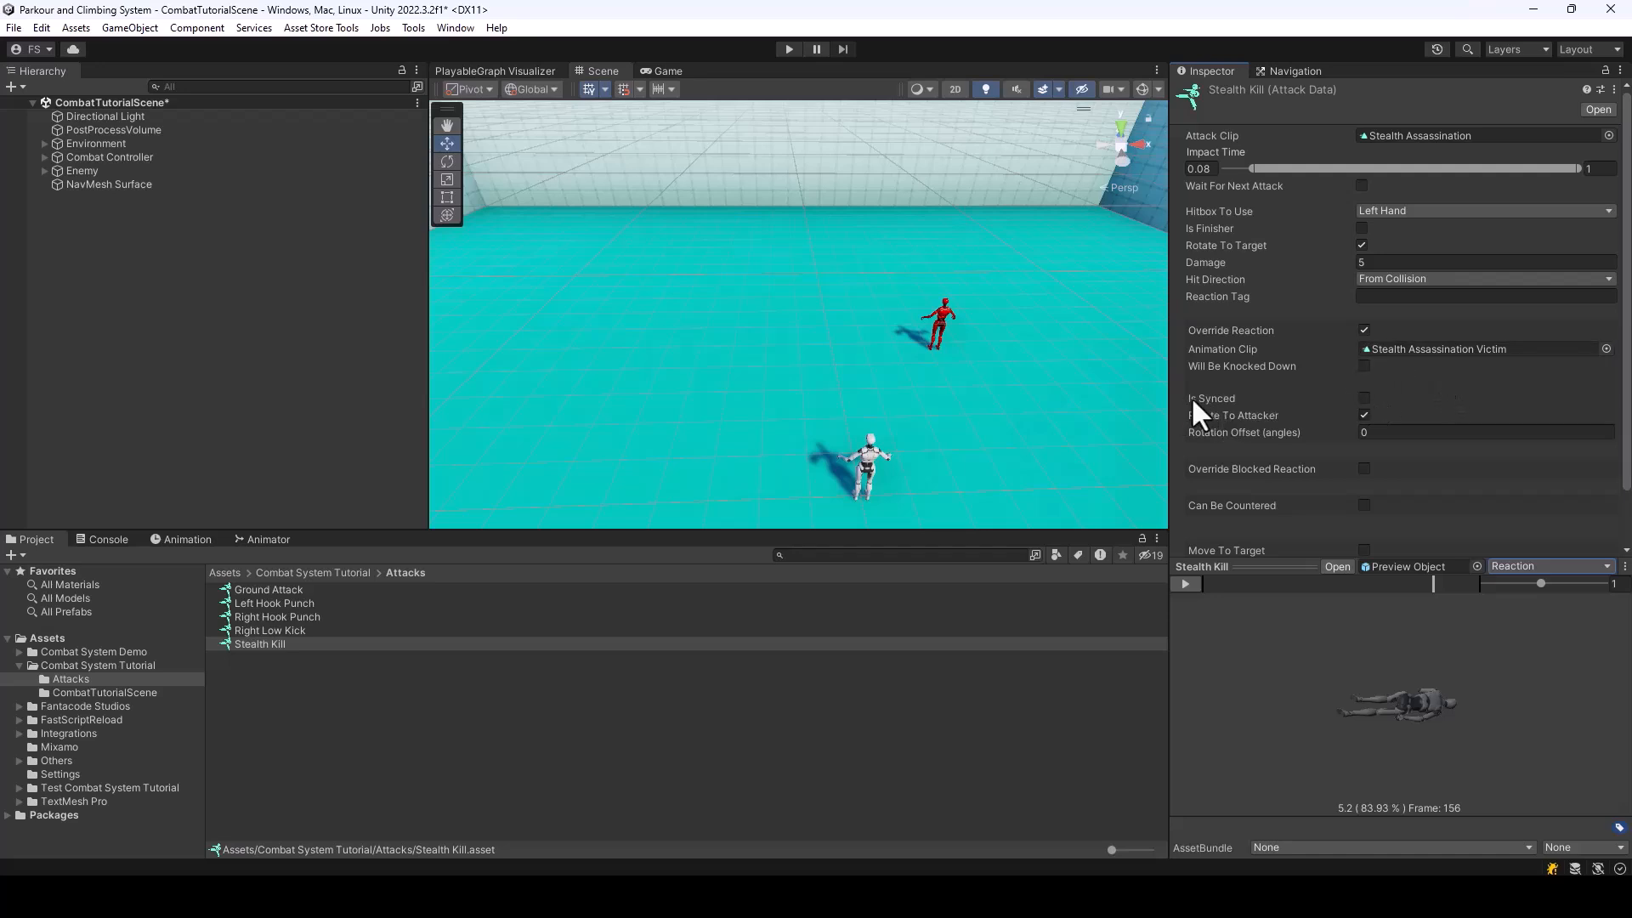
Enable Is Synced for the Stealth Kill reaction and keep its Sync Start Time at 0
{"action": "left_click", "coordinate": [1363, 398]}
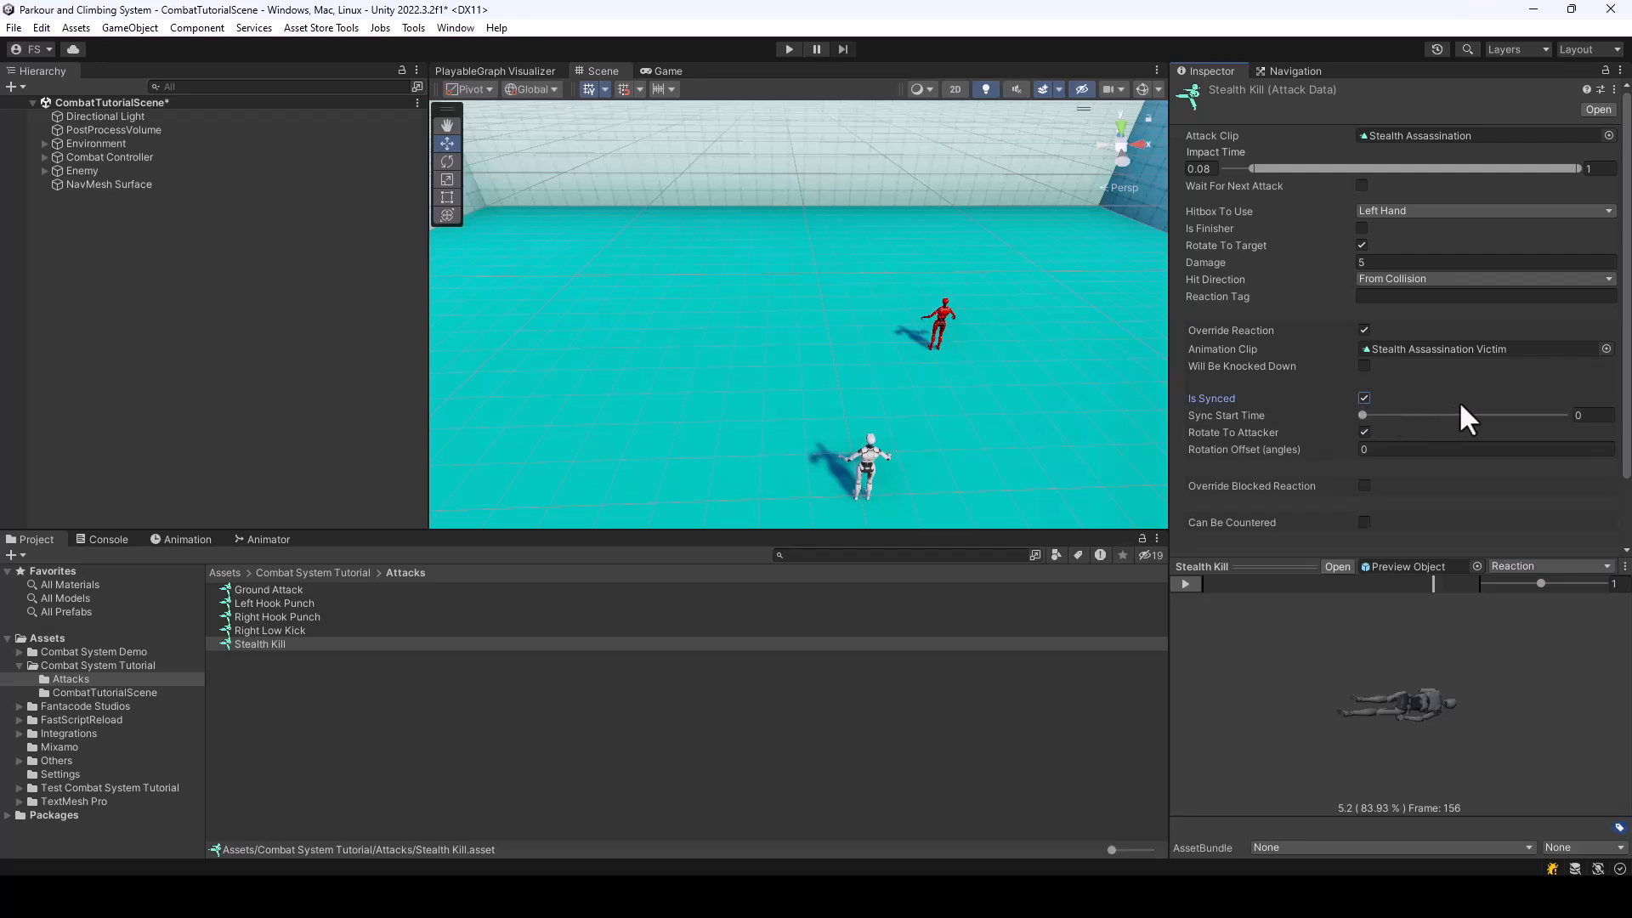
{"action": "scroll", "coordinate": [1459, 400], "scroll_direction": "down", "scroll_amount": 2}
{"action": "scroll", "coordinate": [1458, 378], "scroll_direction": "up", "scroll_amount": 2}
{"action": "left_click", "coordinate": [1361, 415]}
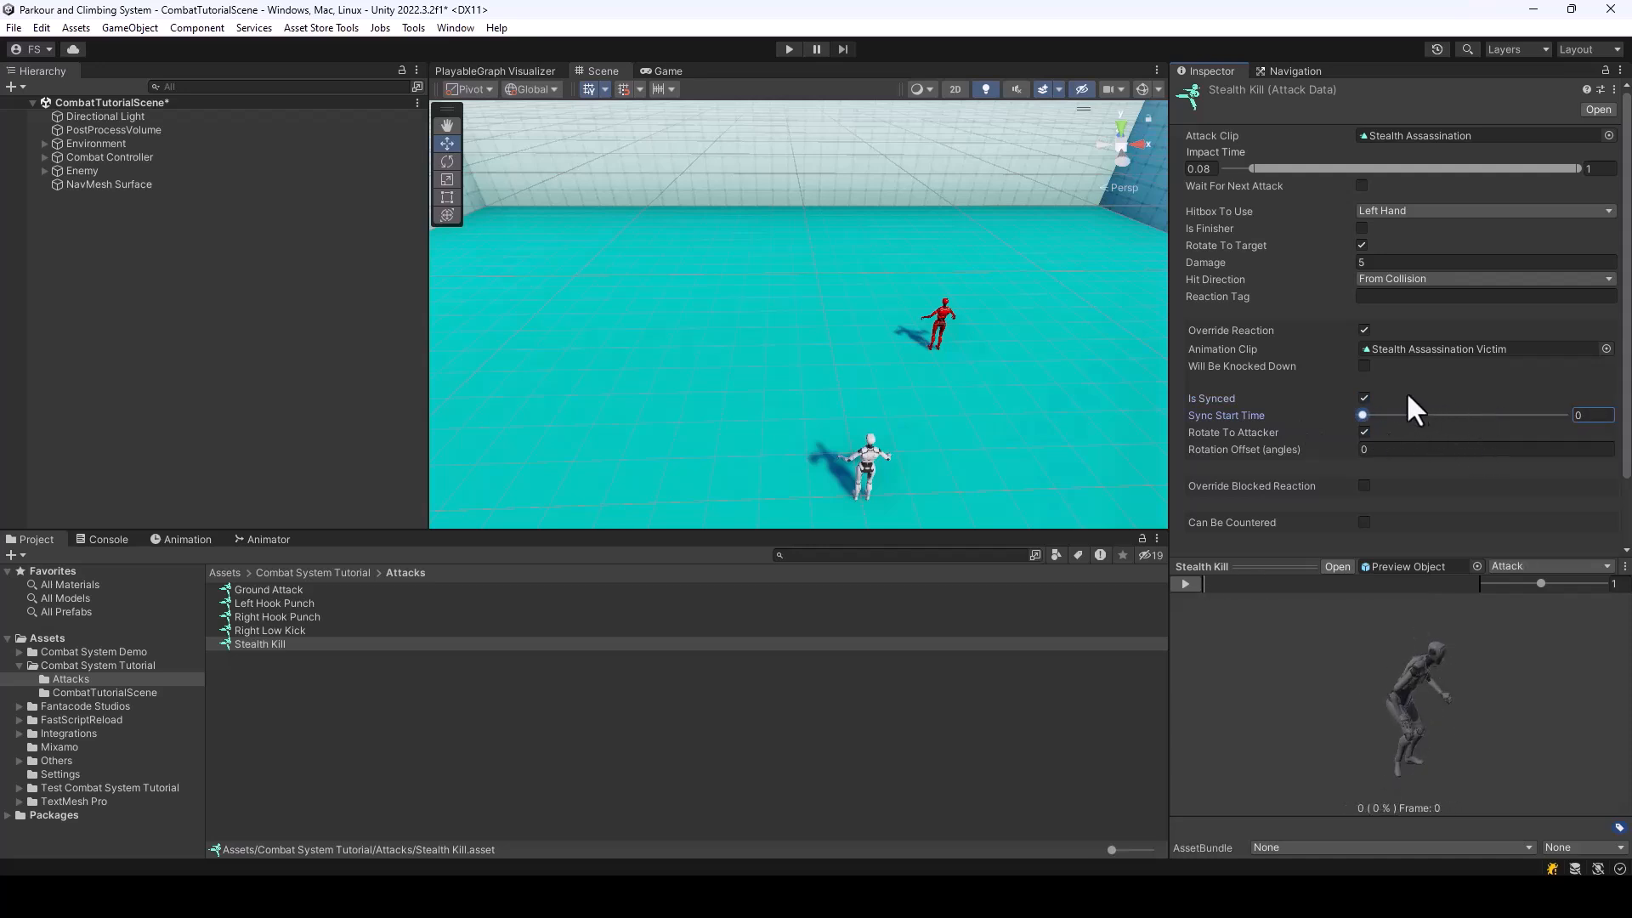
{"action": "mouse_move", "coordinate": [1362, 415]}
{"action": "left_mouse_down"}
{"action": "mouse_move", "coordinate": [1503, 432]}
{"action": "mouse_move", "coordinate": [1349, 416]}
{"action": "left_mouse_up"}
Compare the clip start and end frames of the Stealth Assassination attacker and victim models, and return to the Stealth Kill asset
{"action": "left_click", "coordinate": [1434, 134]}
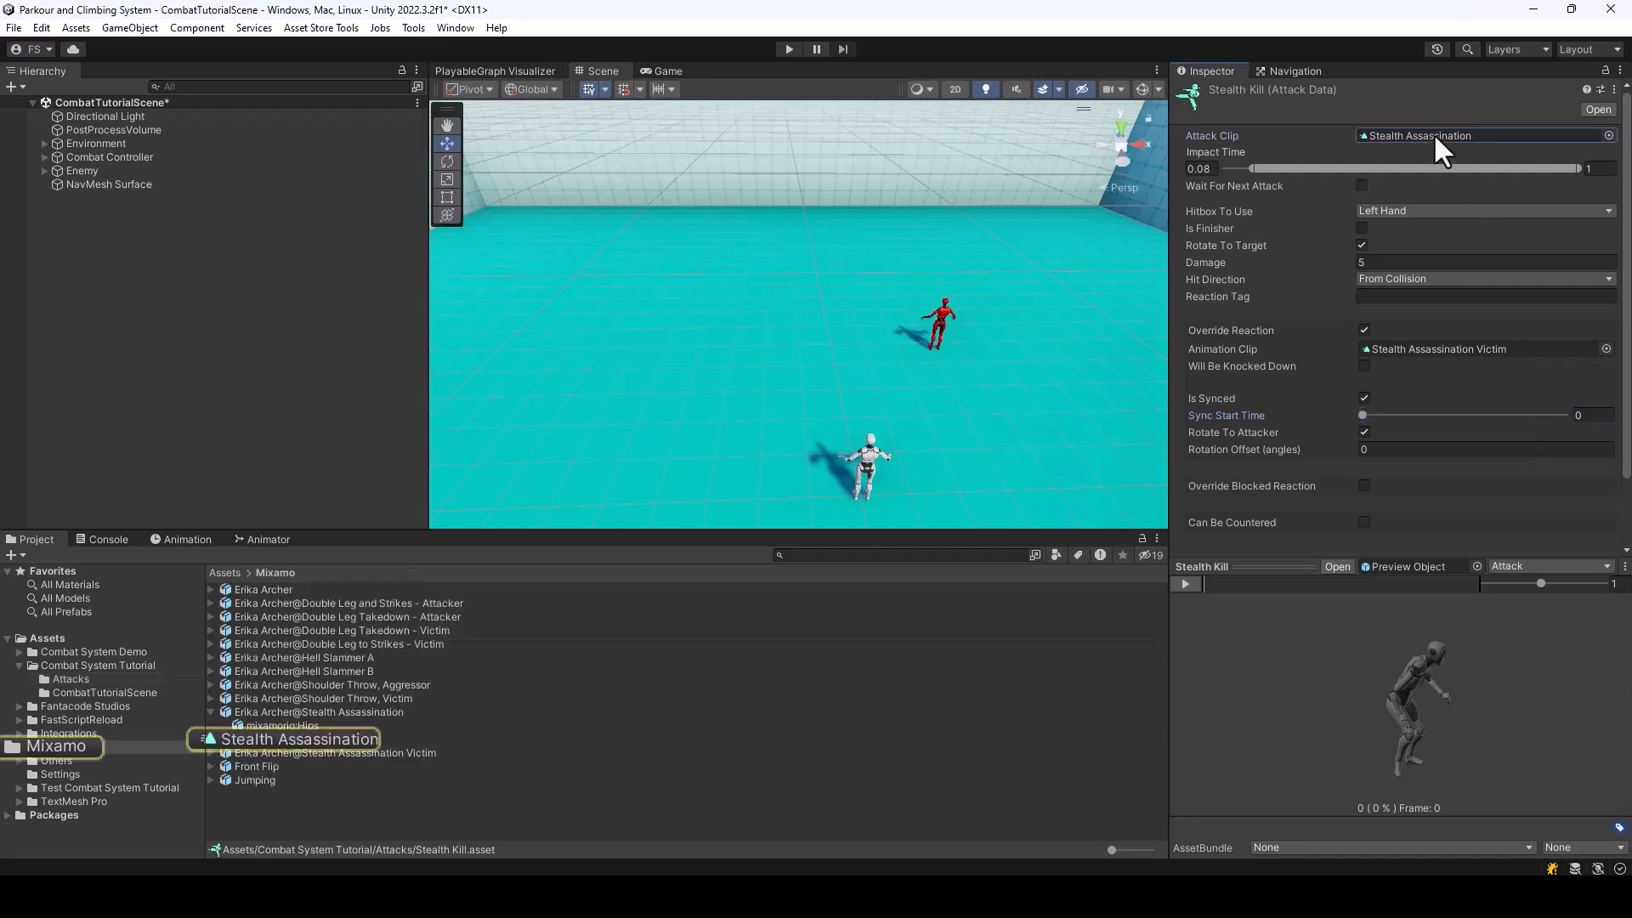
{"action": "left_click", "coordinate": [296, 711]}
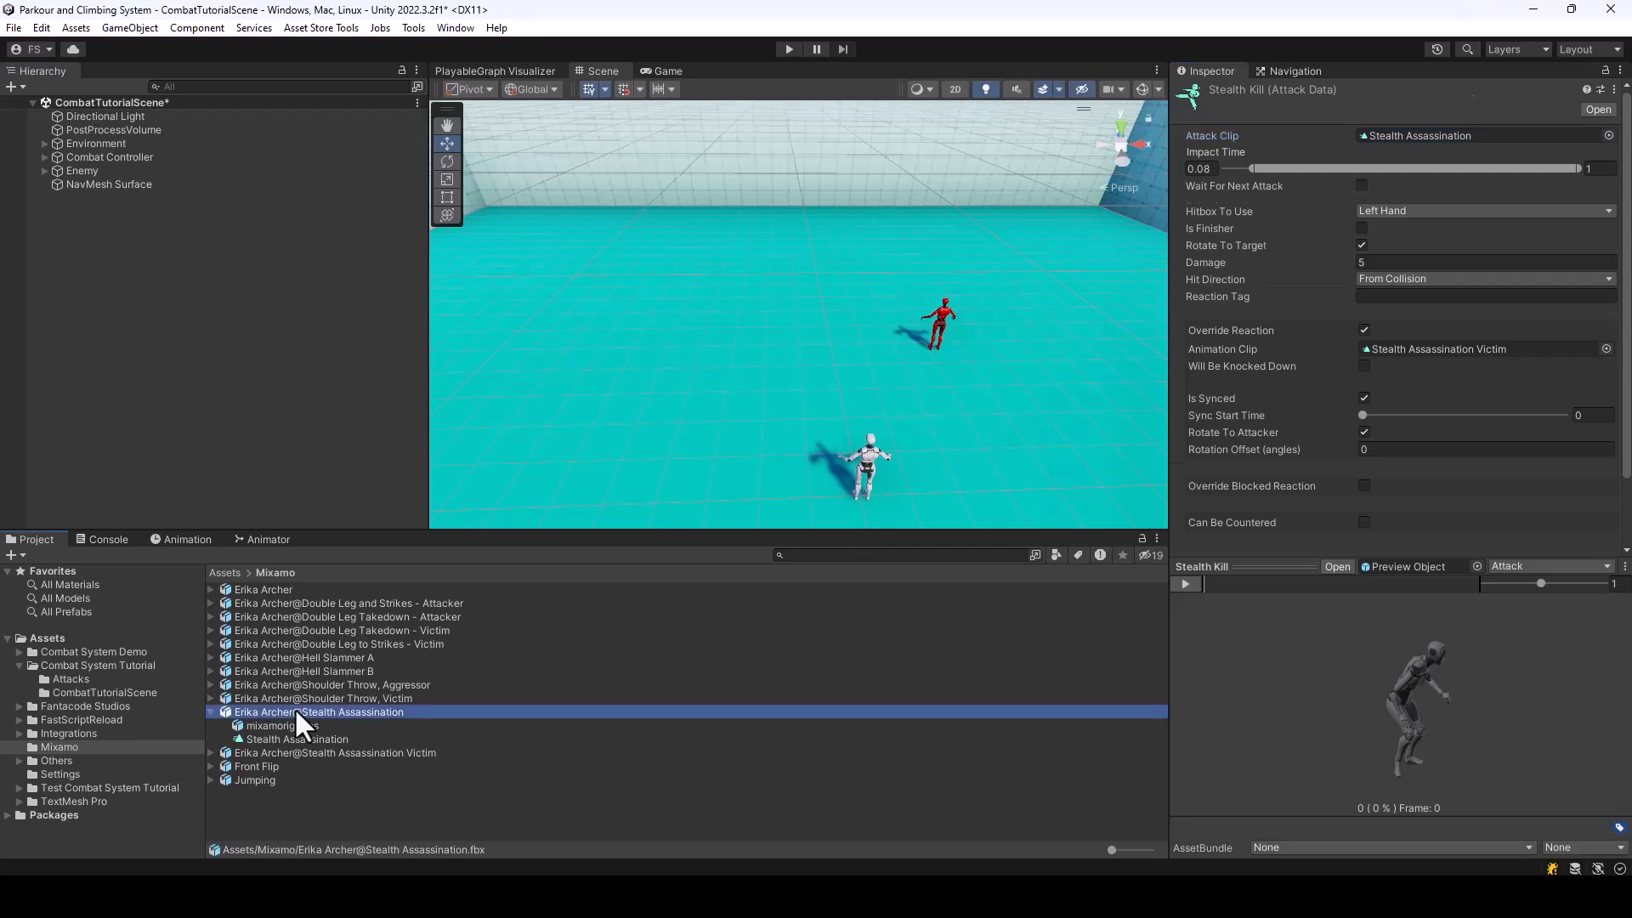
{"action": "scroll", "coordinate": [1456, 342], "scroll_direction": "down", "scroll_amount": 3}
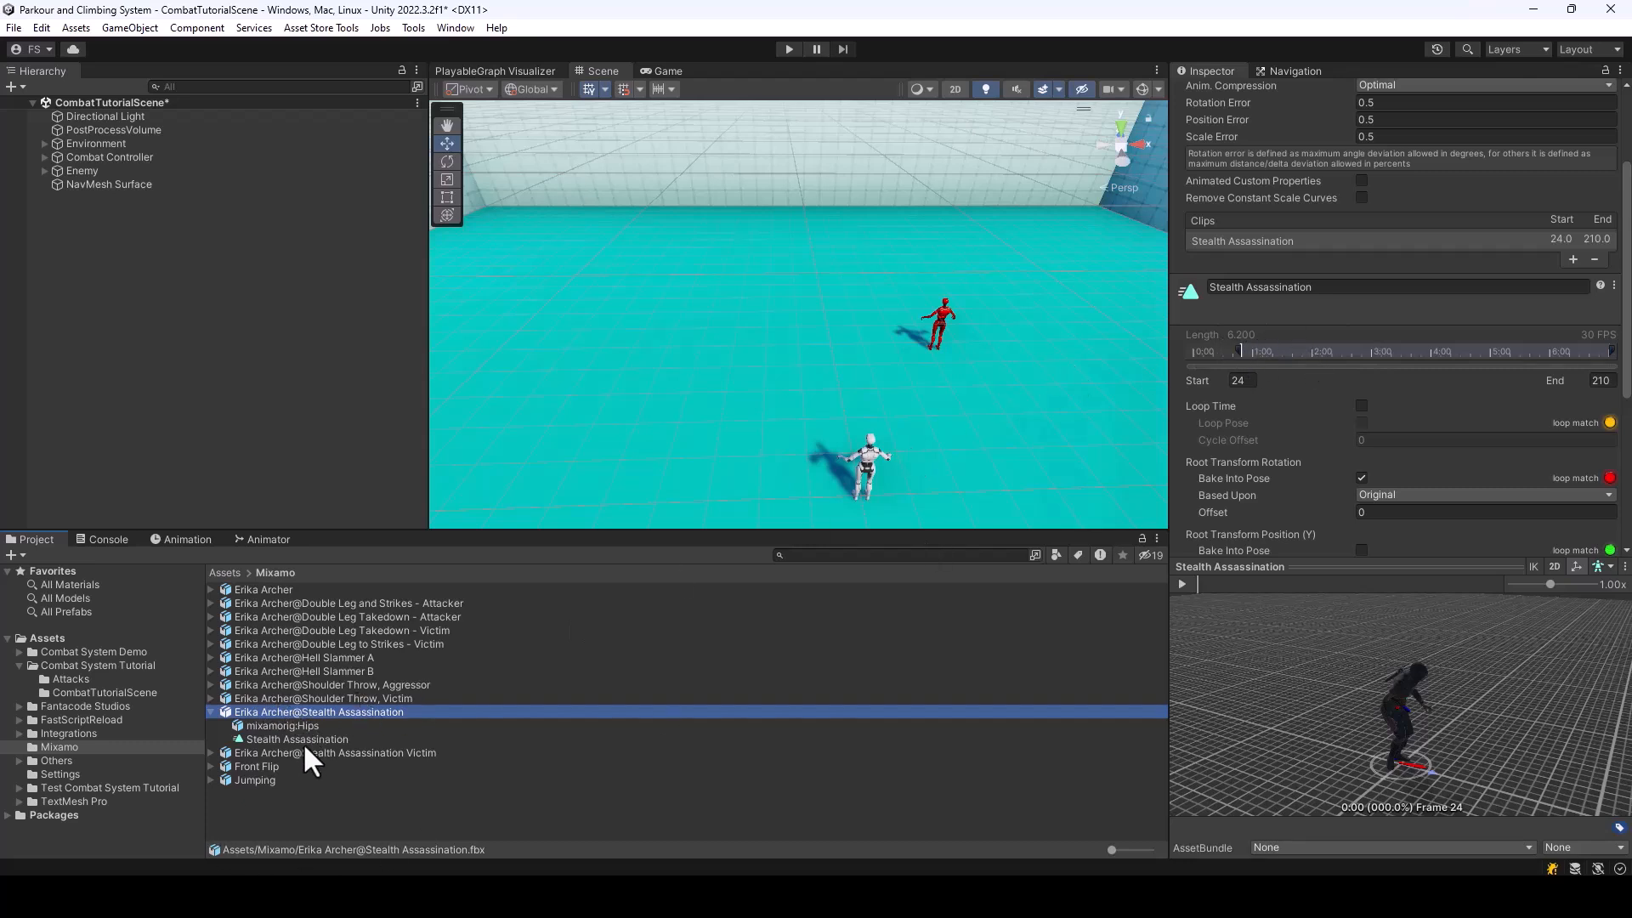
{"action": "left_click", "coordinate": [283, 753]}
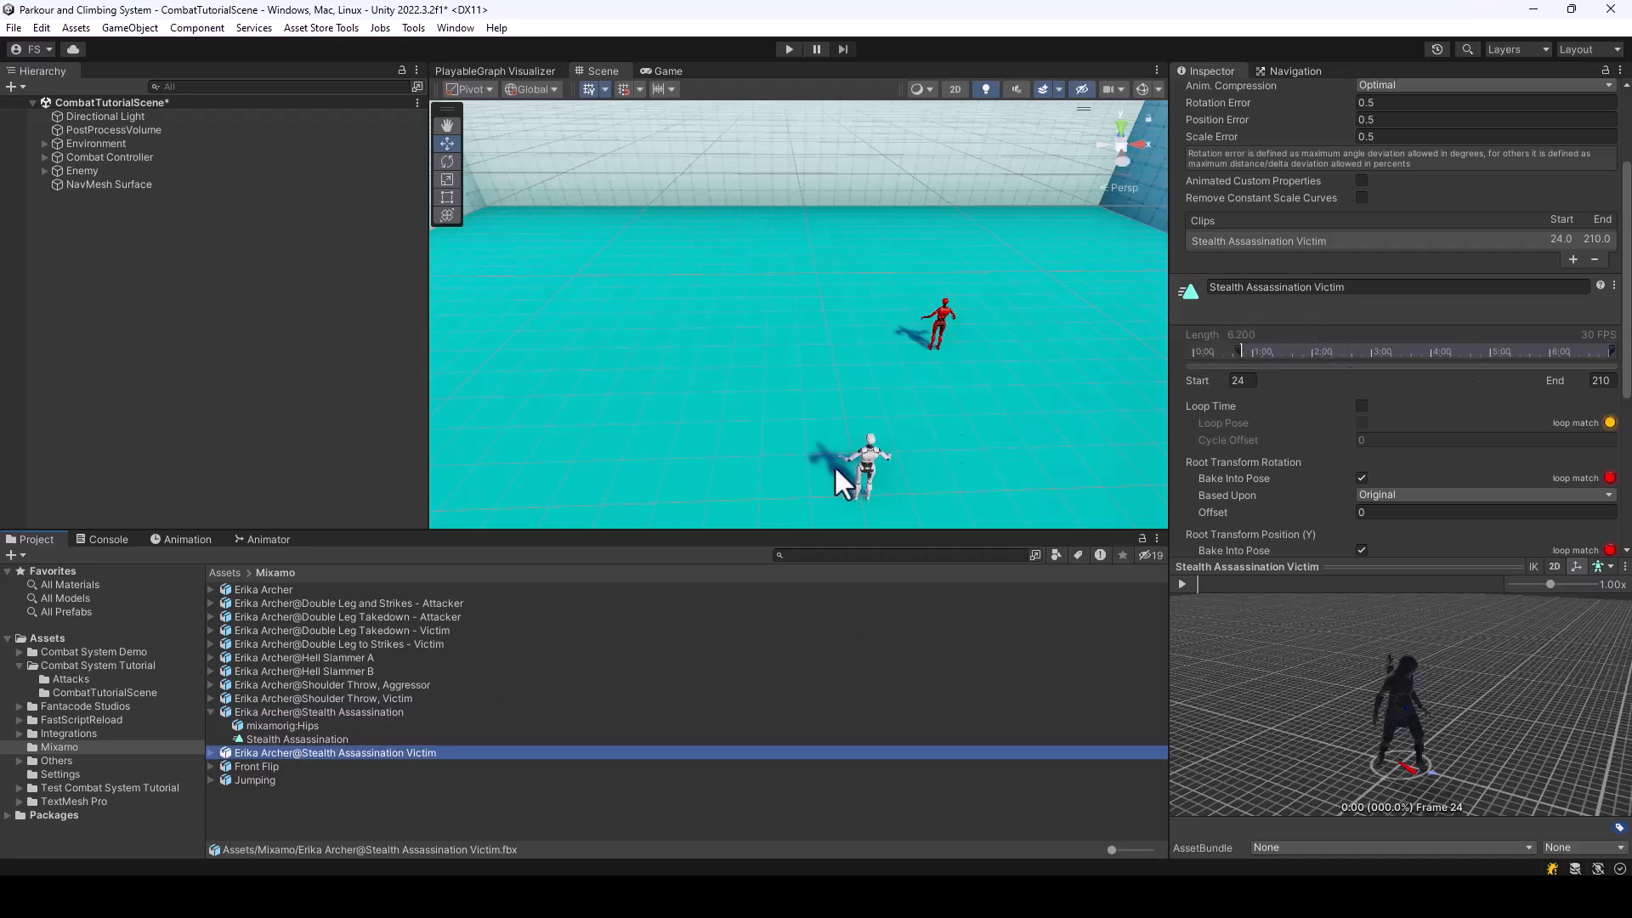
{"action": "left_click", "coordinate": [92, 666]}
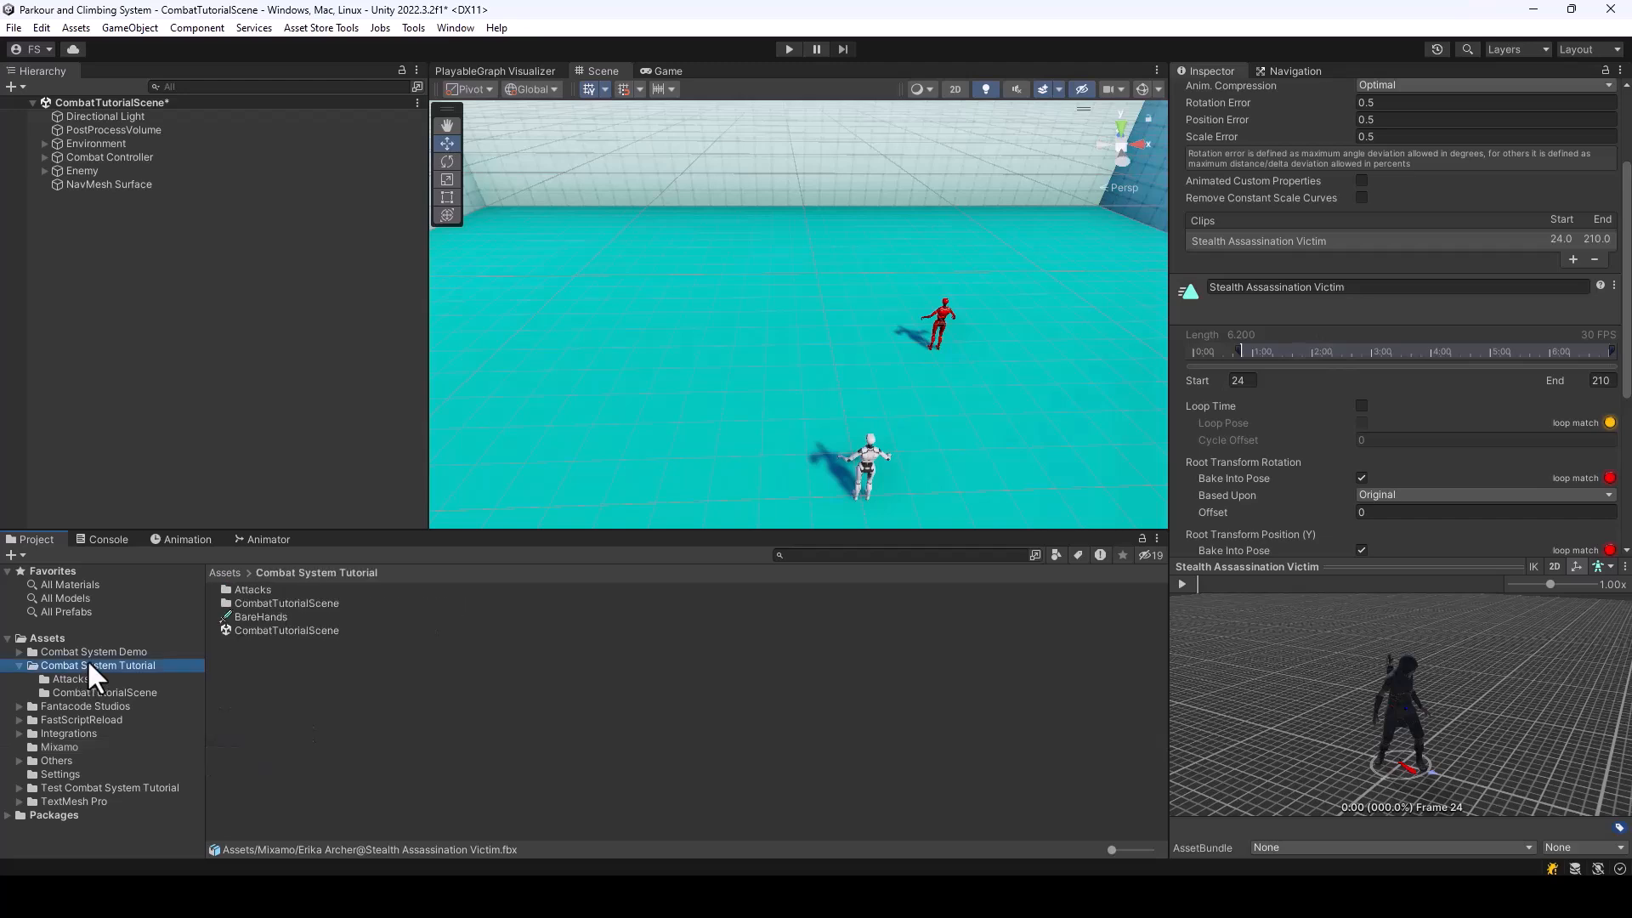
{"action": "left_click", "coordinate": [250, 616]}
{"action": "double_click", "coordinate": [252, 590]}
{"action": "left_click", "coordinate": [277, 644]}
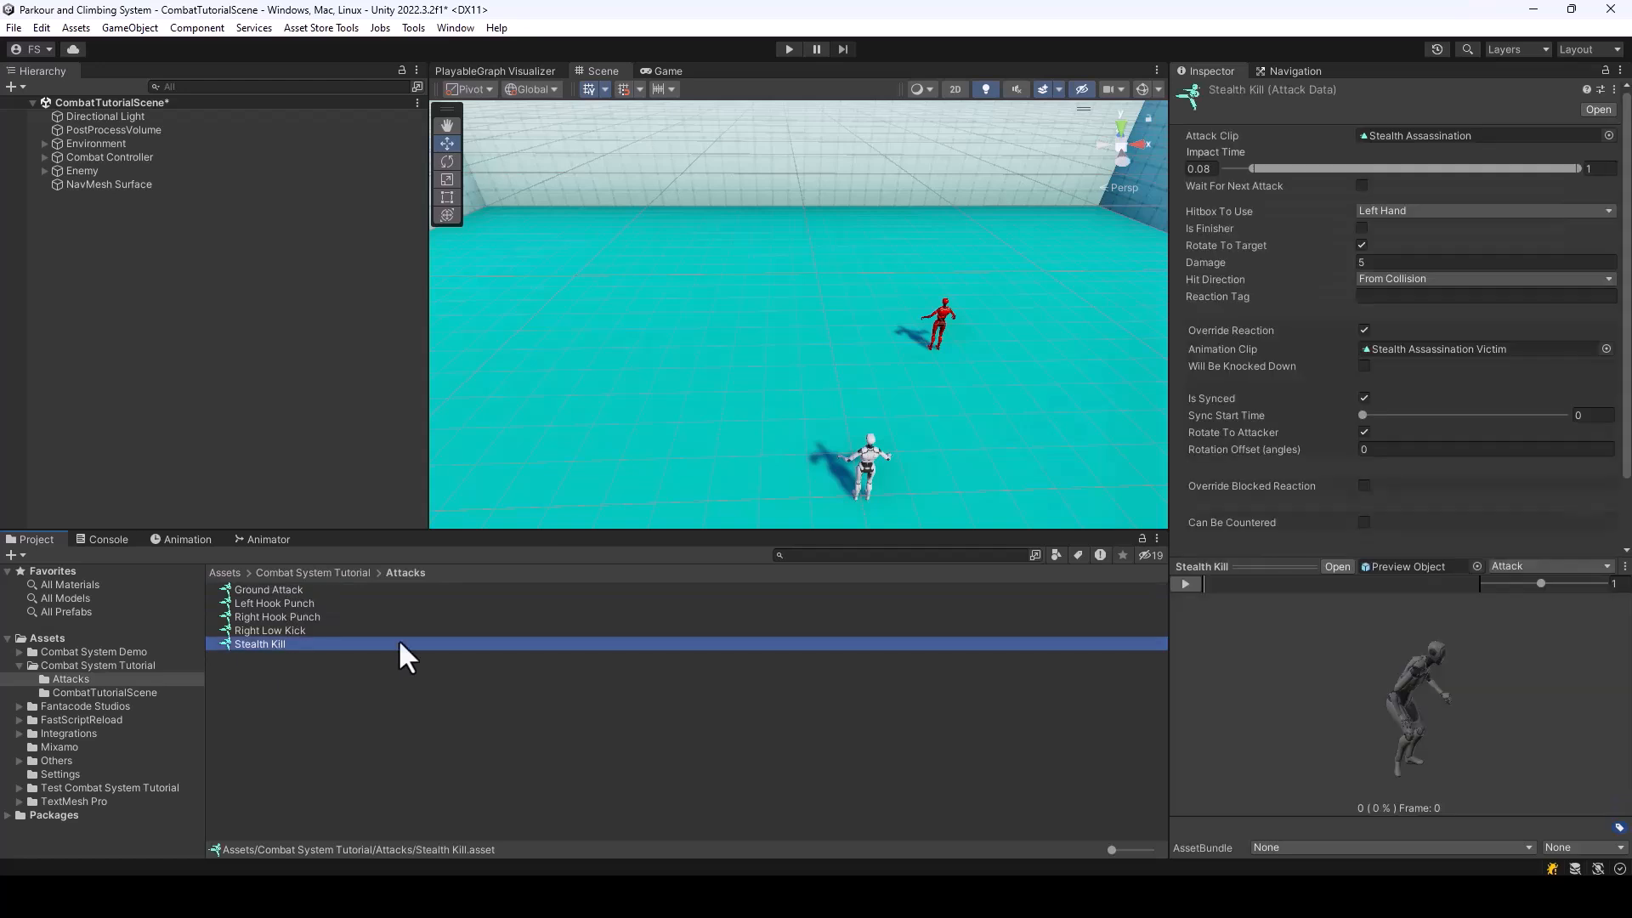
Enable Move To Target for Stealth Kill and use the Linear move type
{"action": "scroll", "coordinate": [1472, 355], "scroll_direction": "down", "scroll_amount": 1}
{"action": "scroll", "coordinate": [1470, 353], "scroll_direction": "up", "scroll_amount": 1}
{"action": "left_click", "coordinate": [1404, 412]}
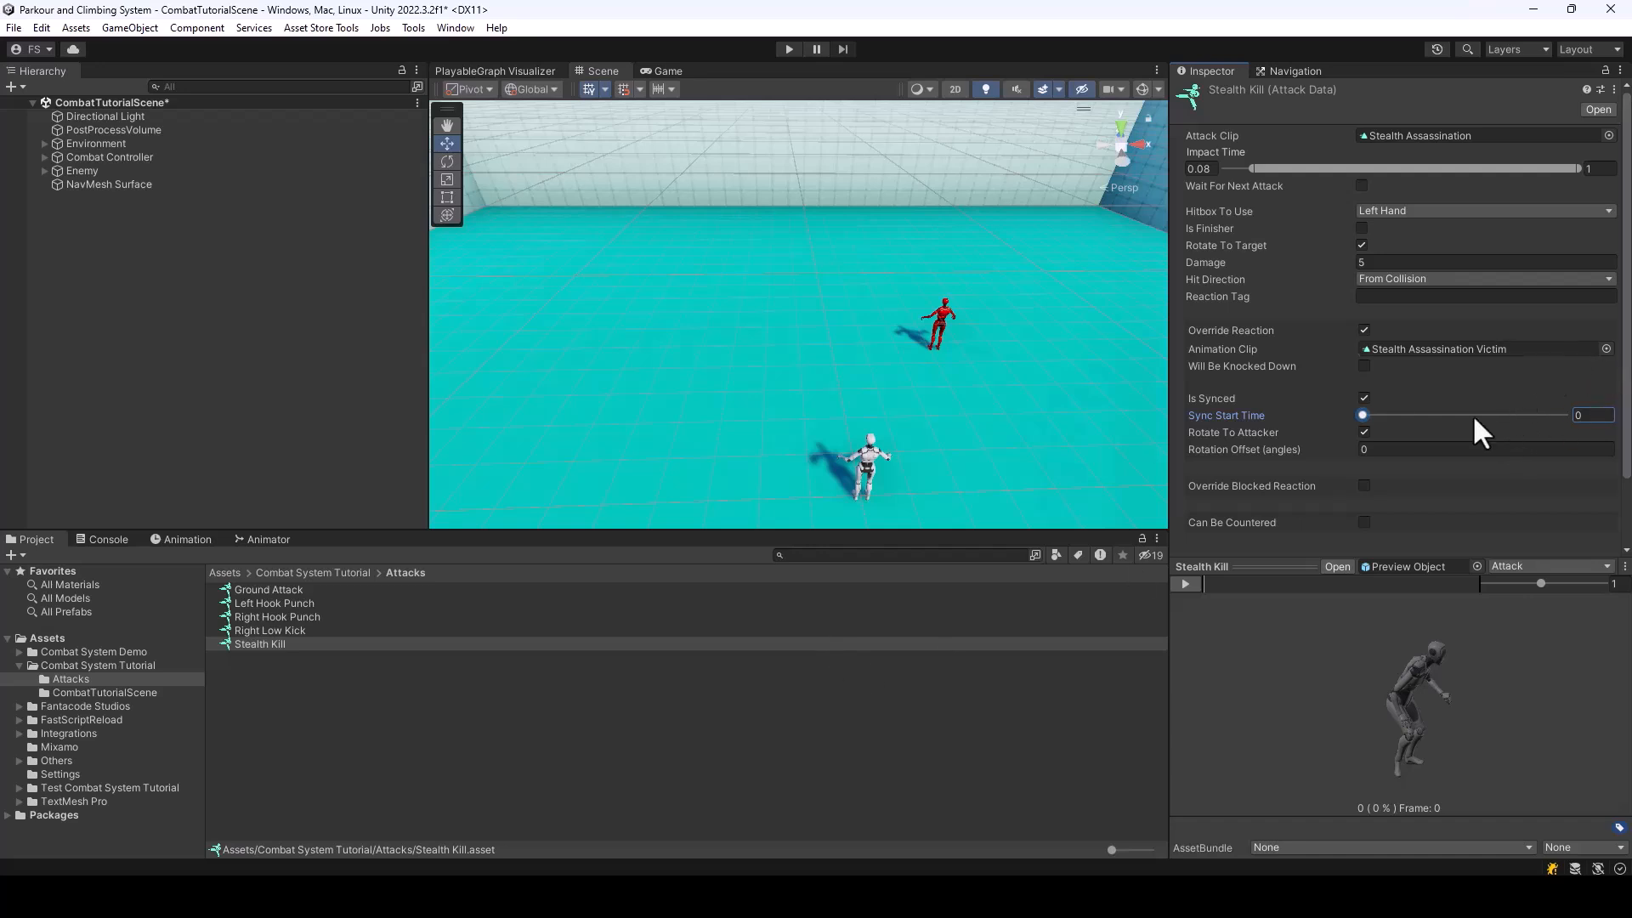
{"action": "scroll", "coordinate": [1509, 255], "scroll_direction": "down", "scroll_amount": 1}
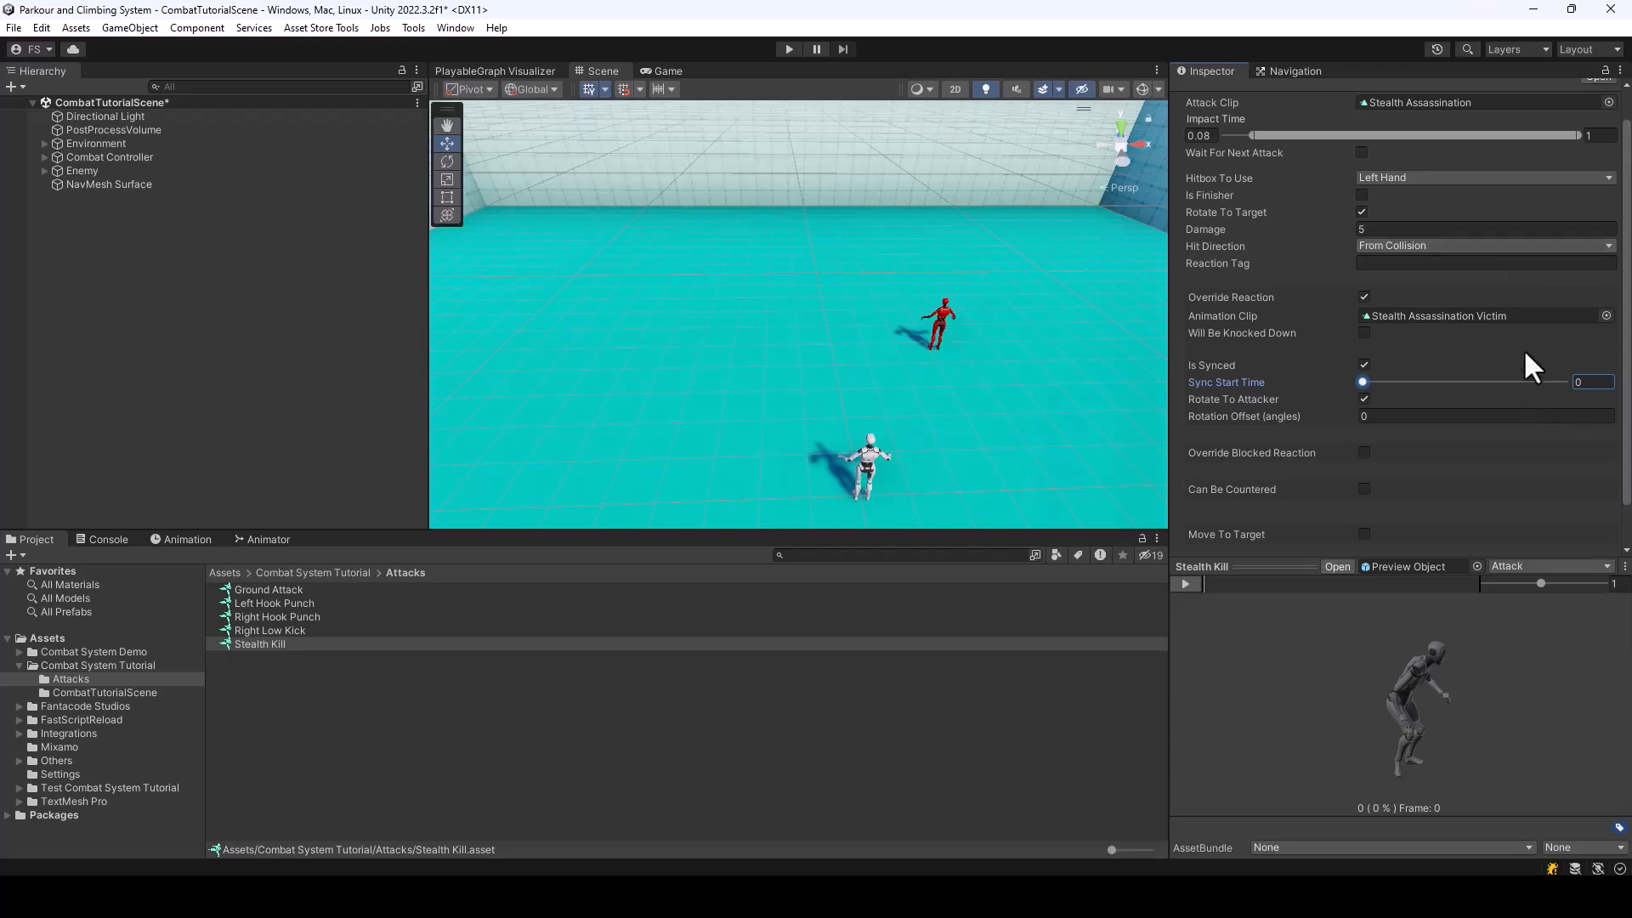
{"action": "scroll", "coordinate": [1489, 364], "scroll_direction": "down", "scroll_amount": 1}
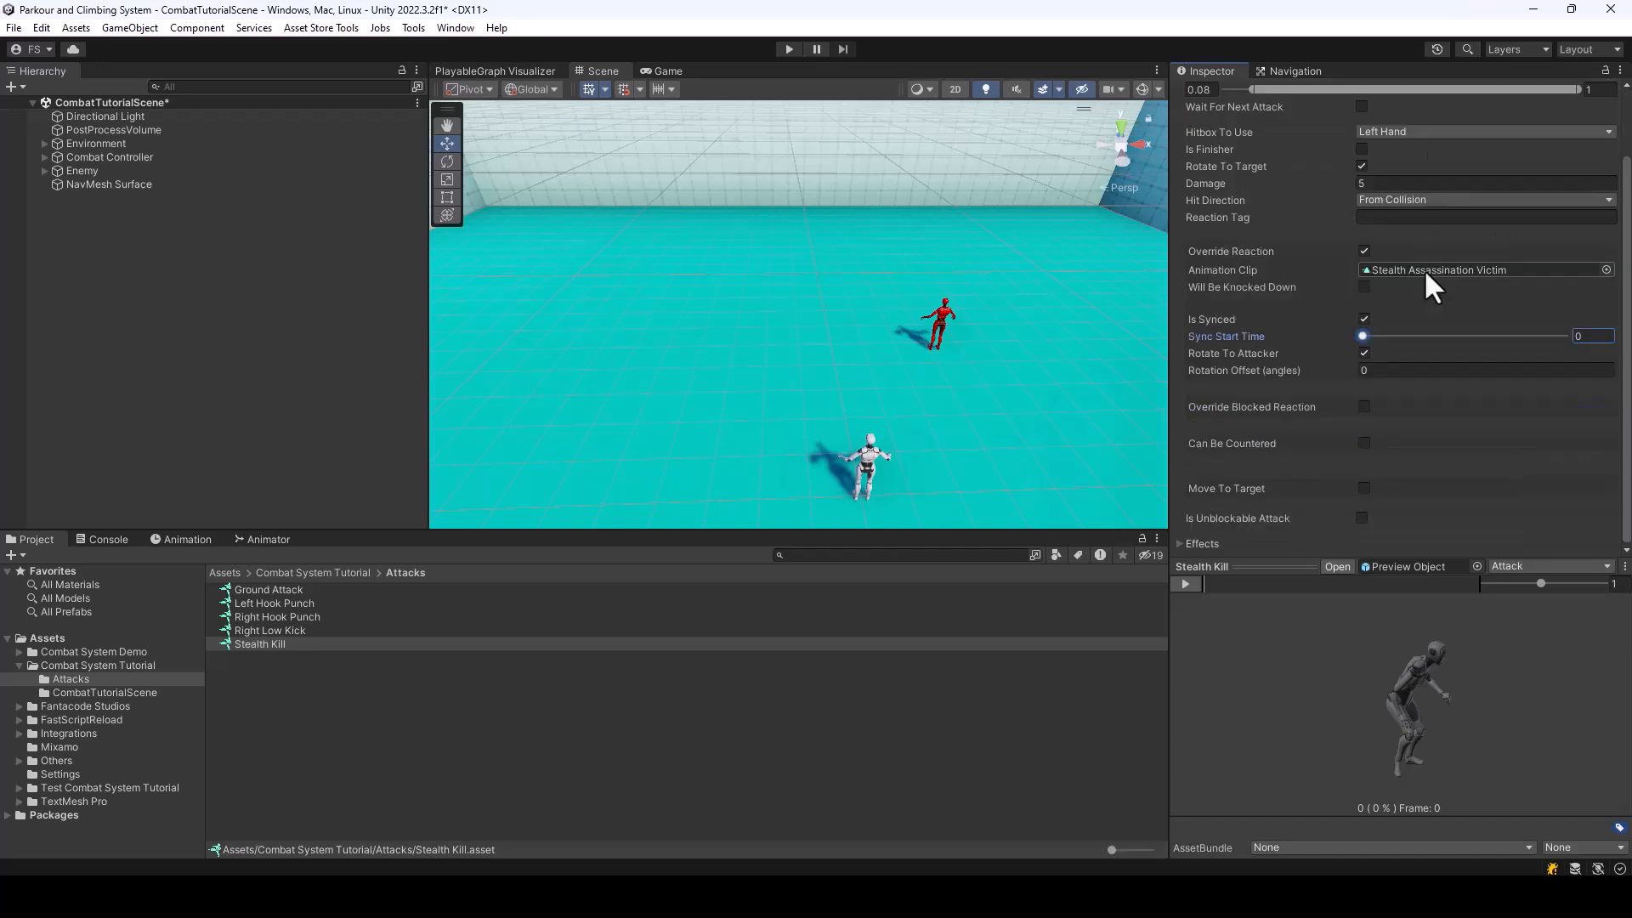
{"action": "left_click", "coordinate": [1363, 488]}
{"action": "scroll", "coordinate": [1445, 442], "scroll_direction": "down", "scroll_amount": 2}
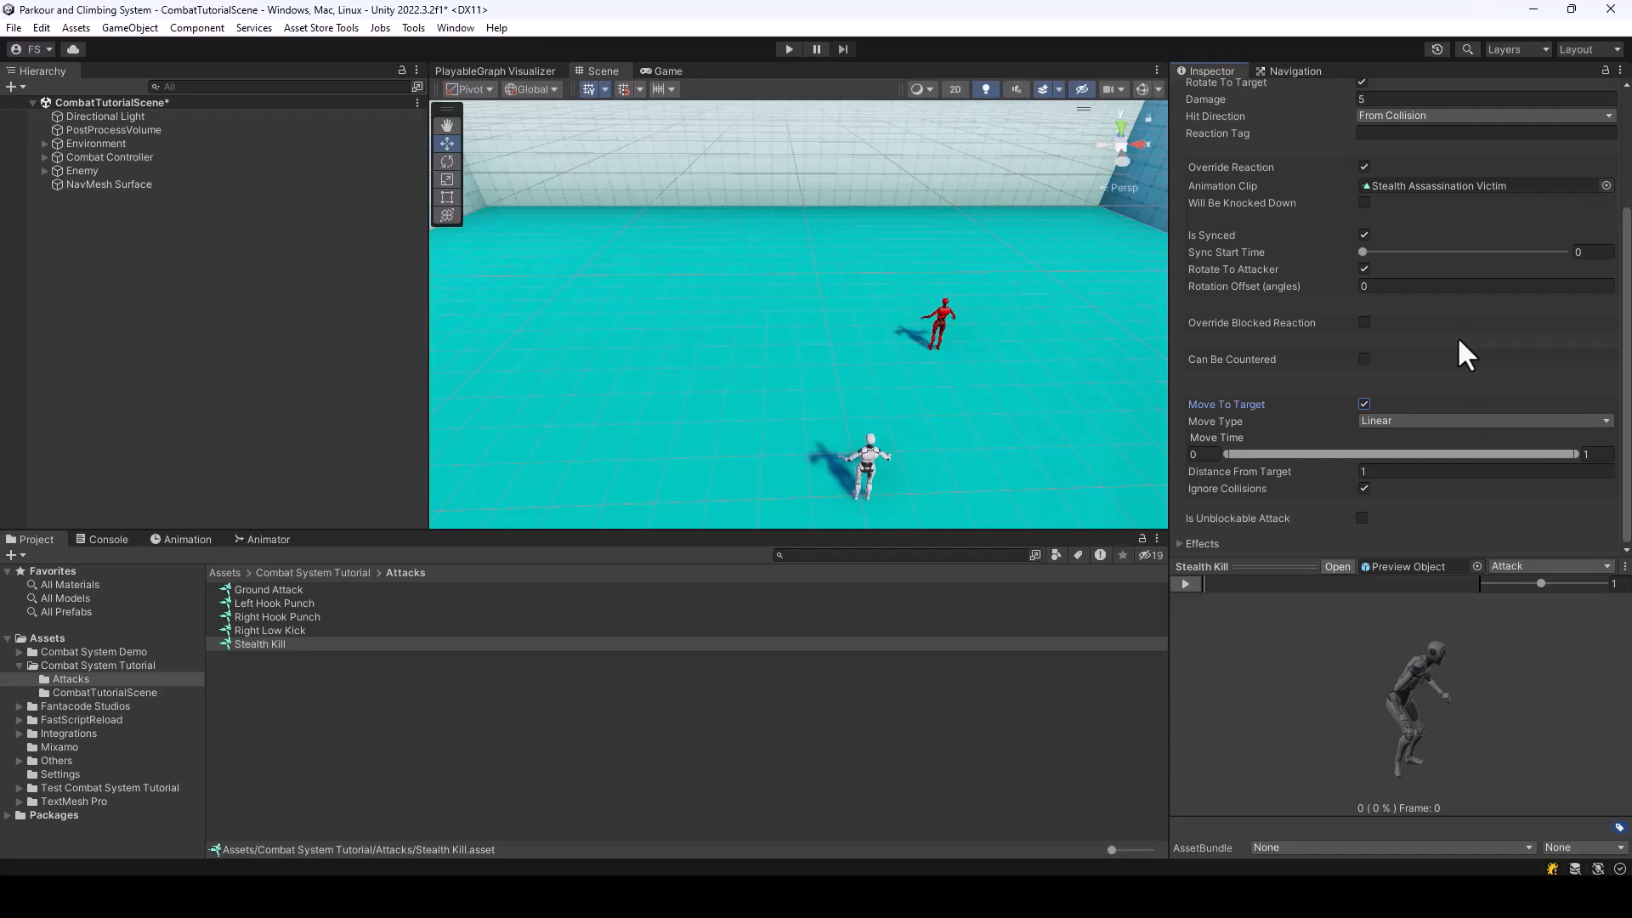
{"action": "left_click", "coordinate": [1428, 422]}
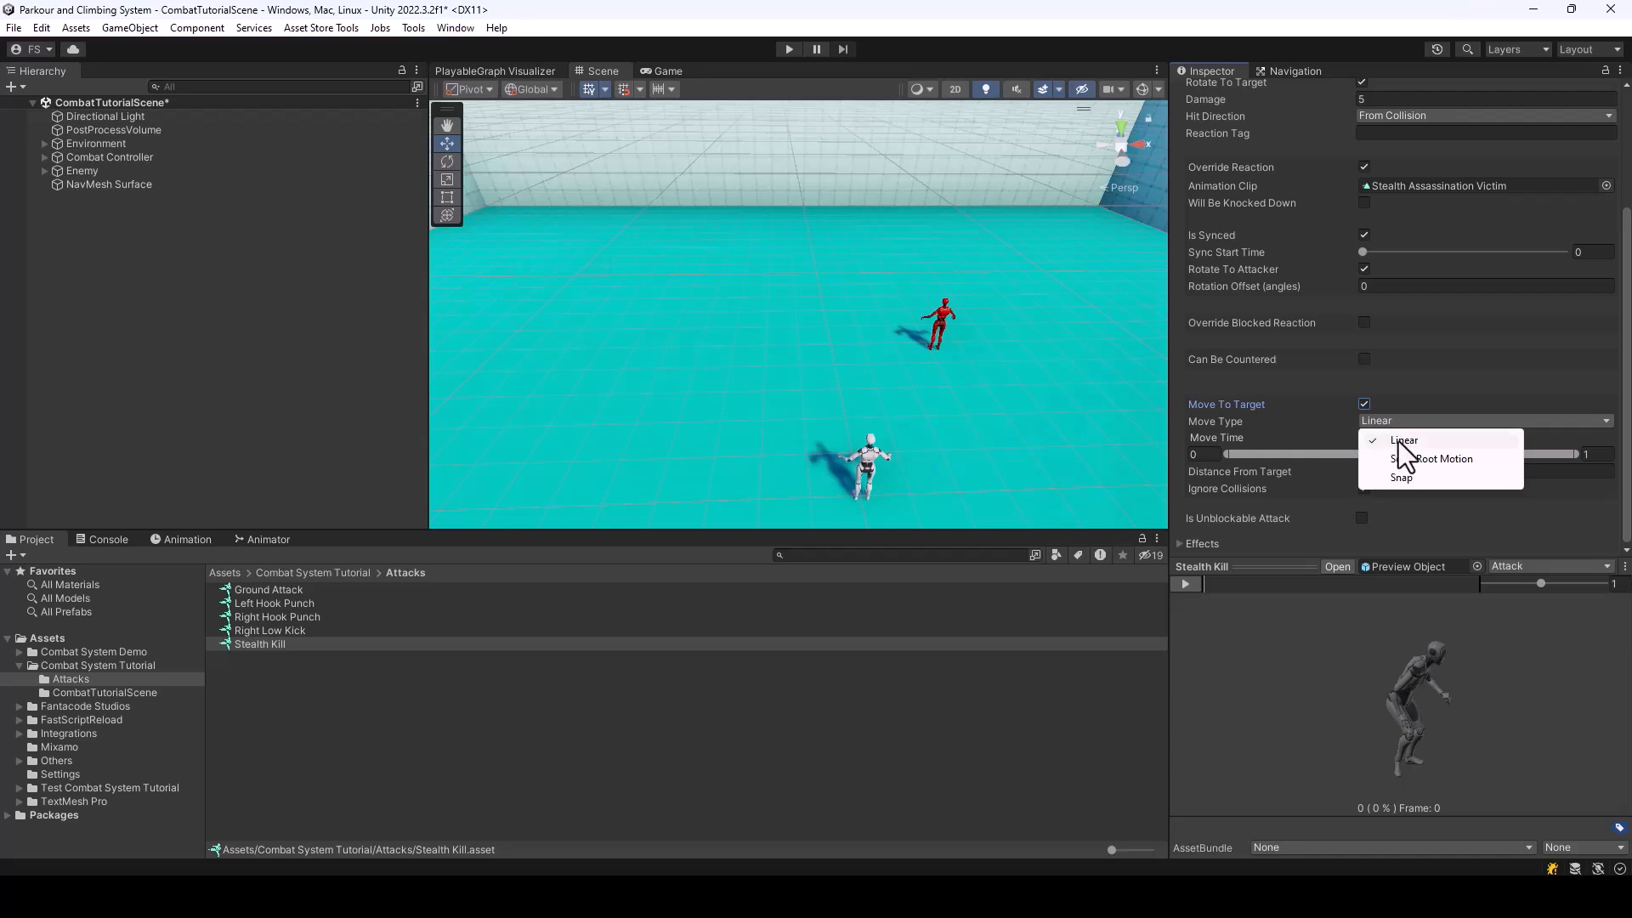
{"action": "left_click", "coordinate": [1415, 441]}
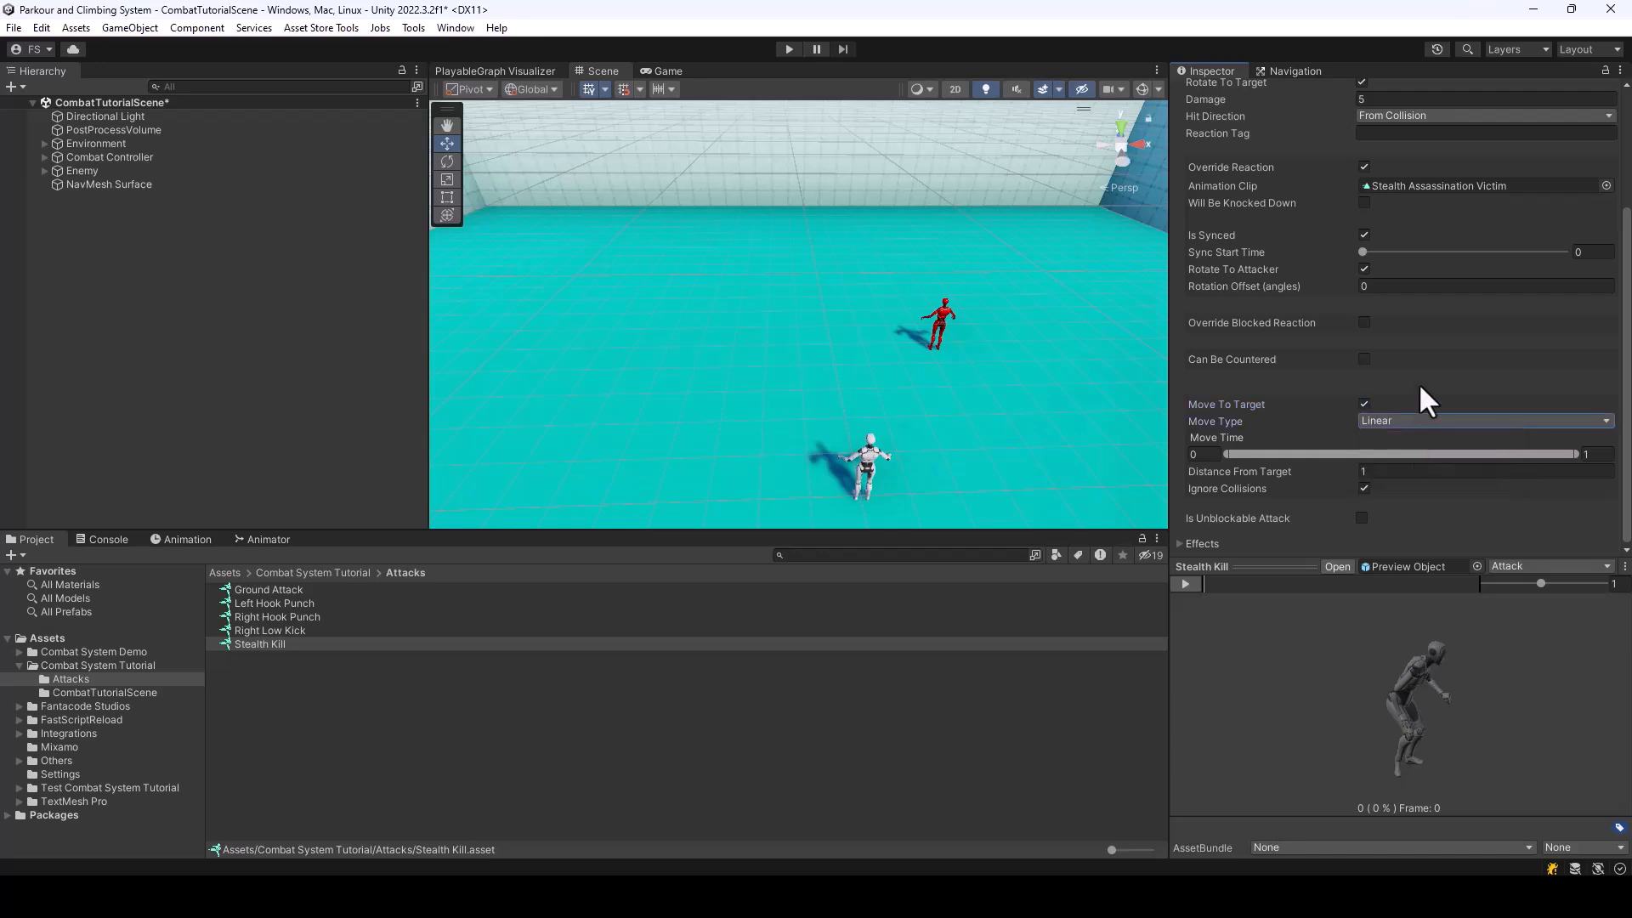
Try the Scale Root Motion move type on Stealth Kill and switch back to Linear
{"action": "left_click", "coordinate": [1440, 427]}
{"action": "left_click", "coordinate": [1447, 461]}
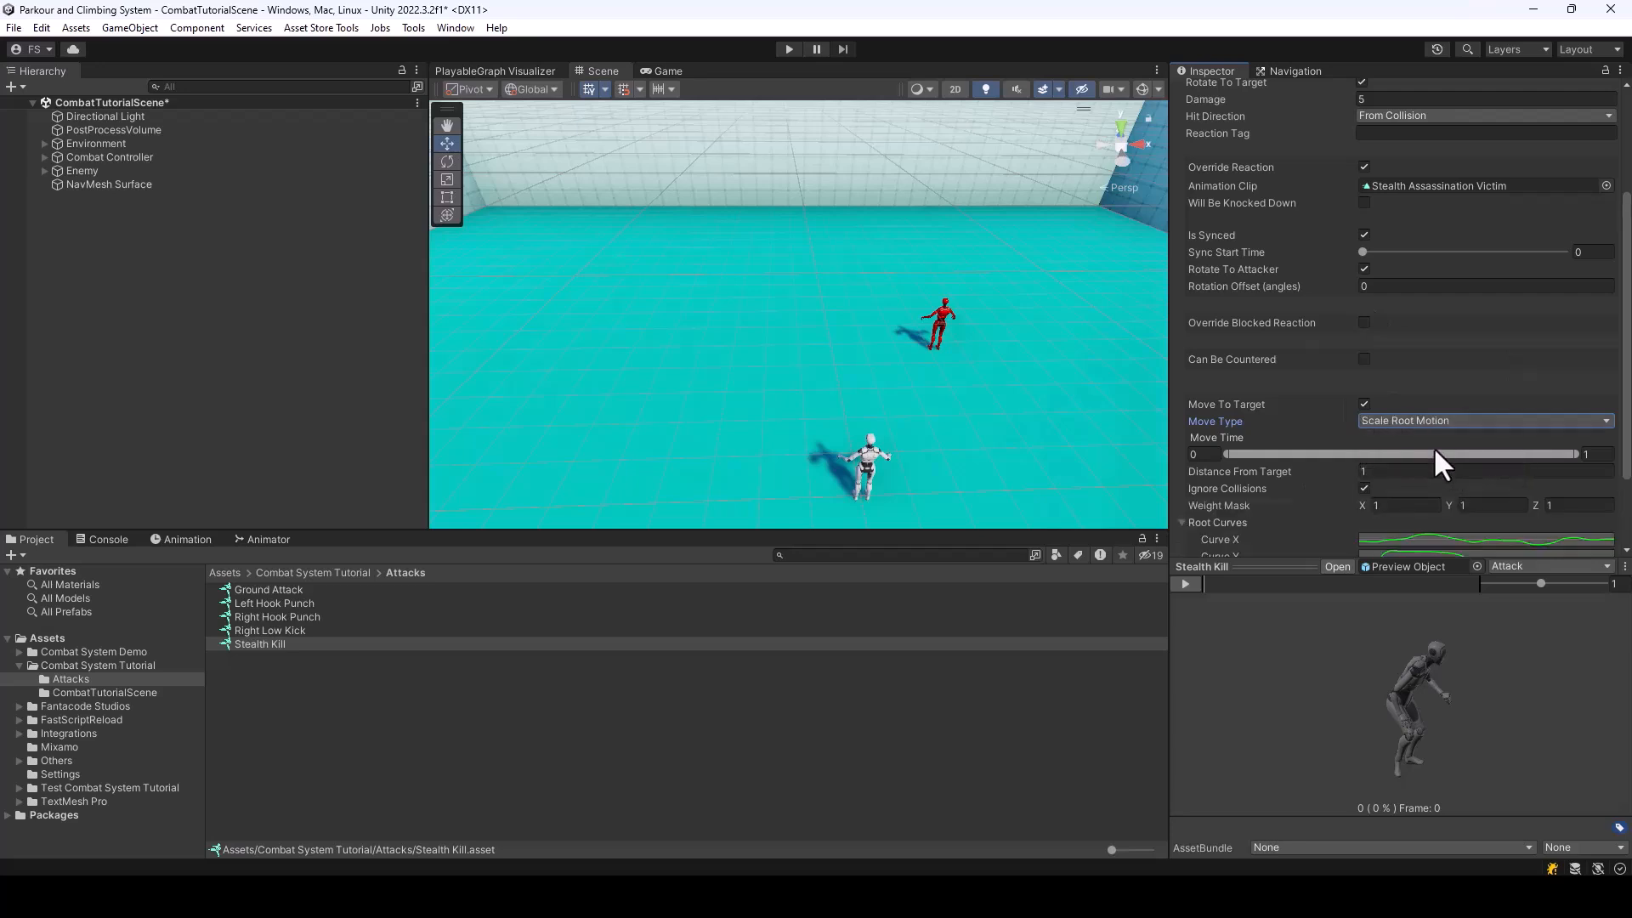
{"action": "scroll", "coordinate": [1430, 443], "scroll_direction": "down", "scroll_amount": 1}
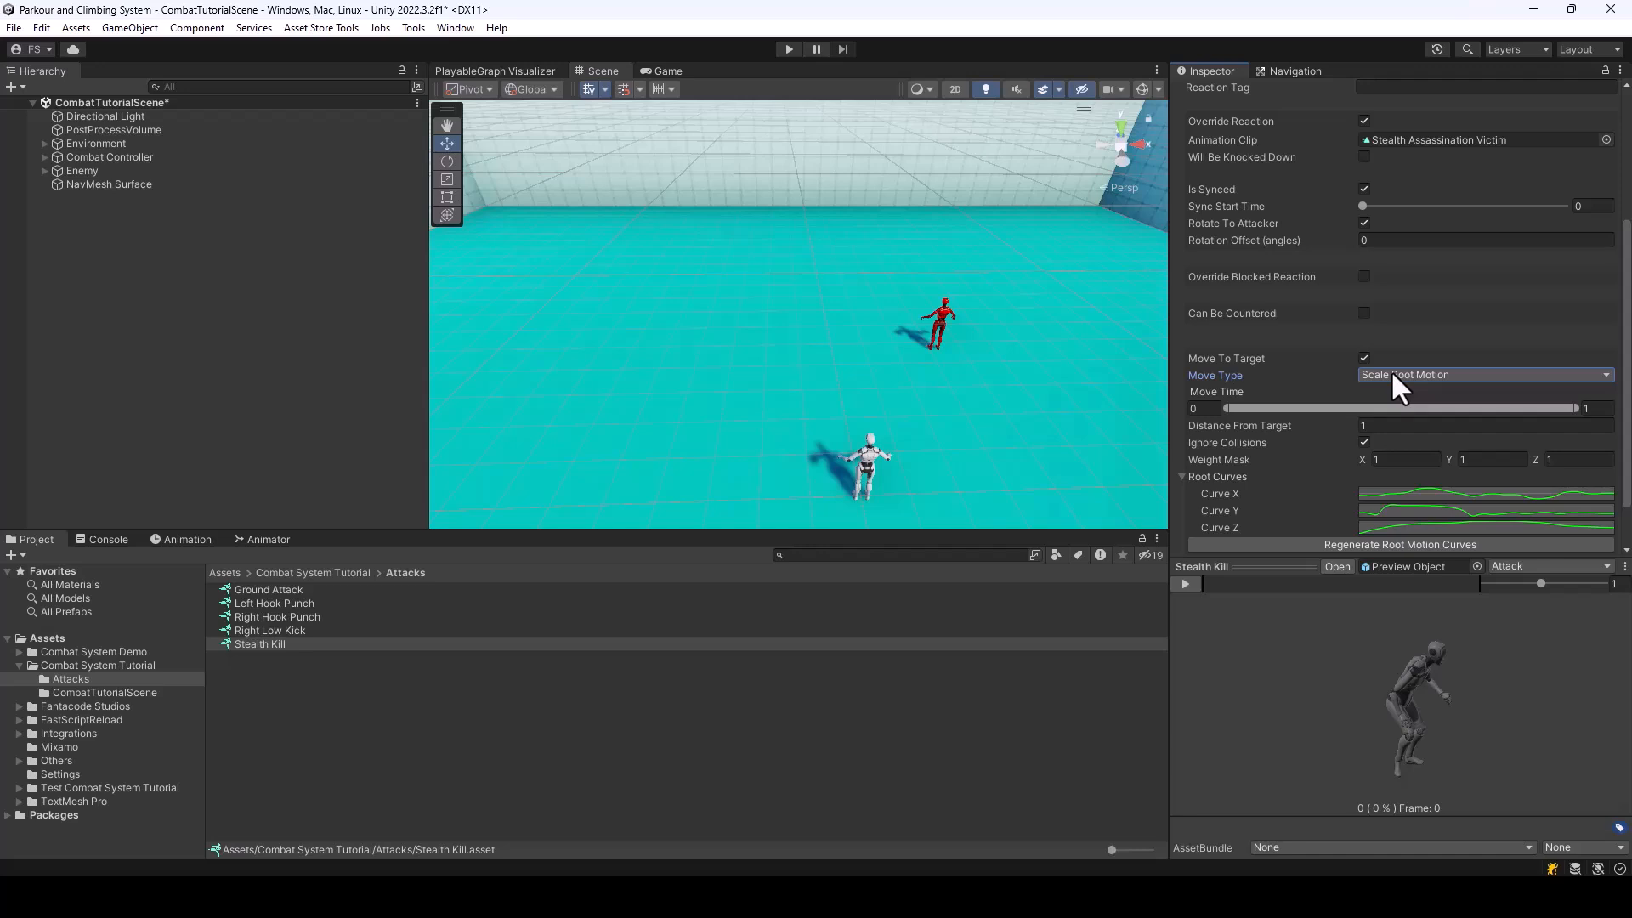
{"action": "left_click", "coordinate": [1389, 374]}
{"action": "left_click", "coordinate": [1406, 396]}
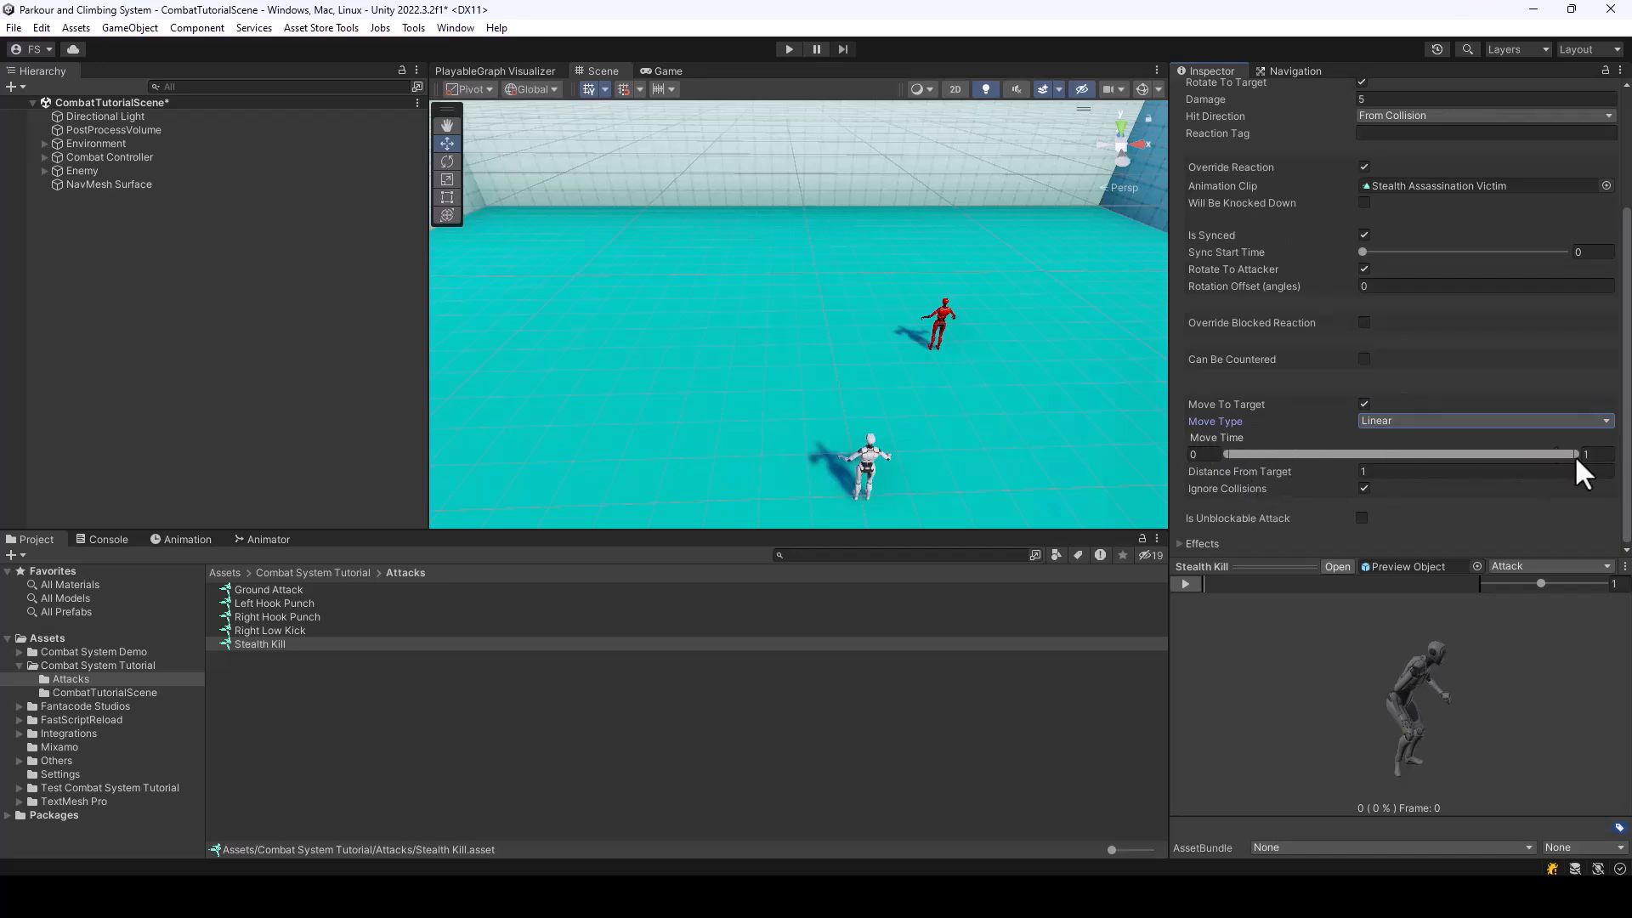
Set the Stealth Kill move time from 0 to 0.06 and Distance From Target to 0.5, and save the project
{"action": "left_click_drag", "start_coordinate": [1573, 453], "coordinate": [1246, 460]}
{"action": "left_click_drag", "start_coordinate": [1251, 465], "coordinate": [1251, 467]}
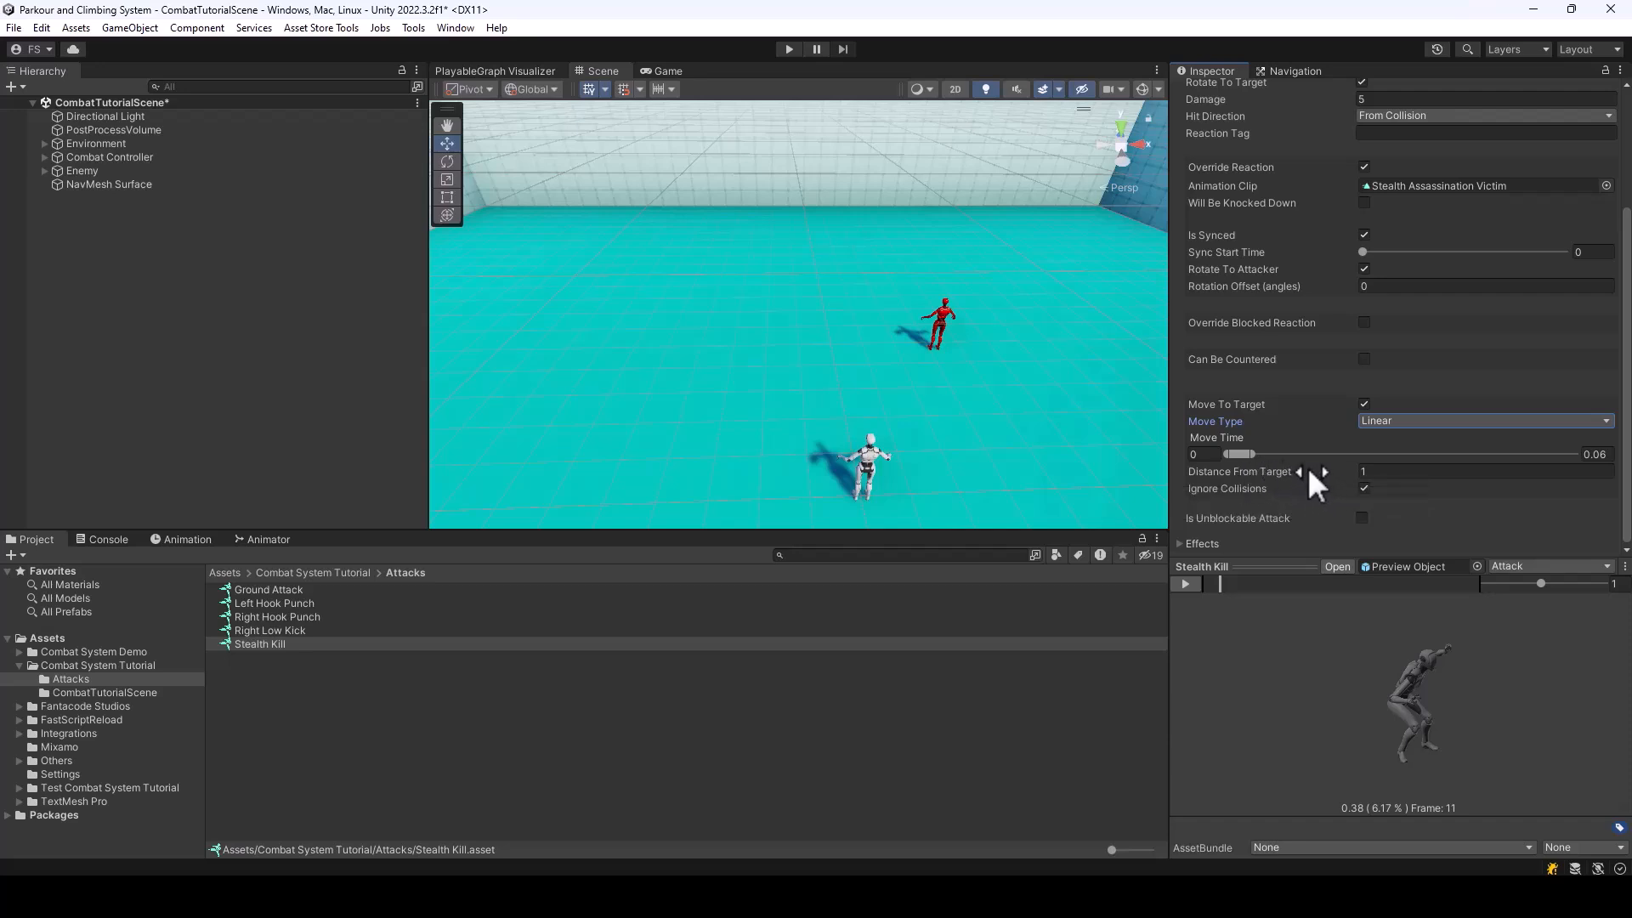
{"action": "left_click", "coordinate": [1390, 472]}
{"action": "type", "text": "0.5"}
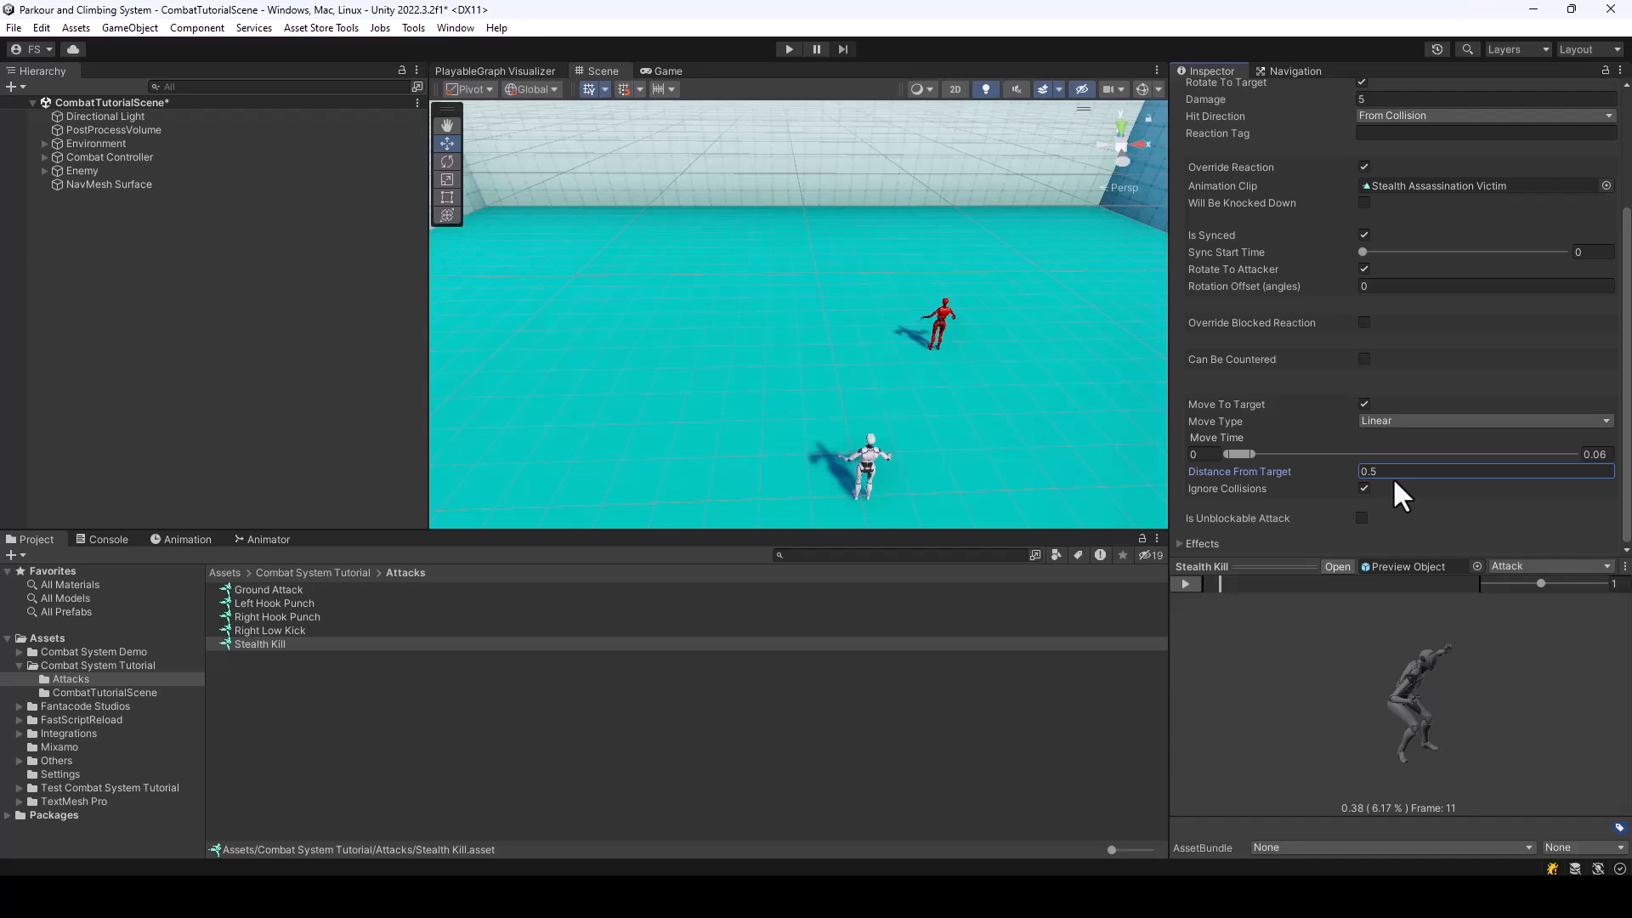
{"action": "key", "text": "ctrl+s"}
Add another attack entry to the BareHands weapon data and set its Attack Type to Stealth
{"action": "left_click", "coordinate": [315, 571]}
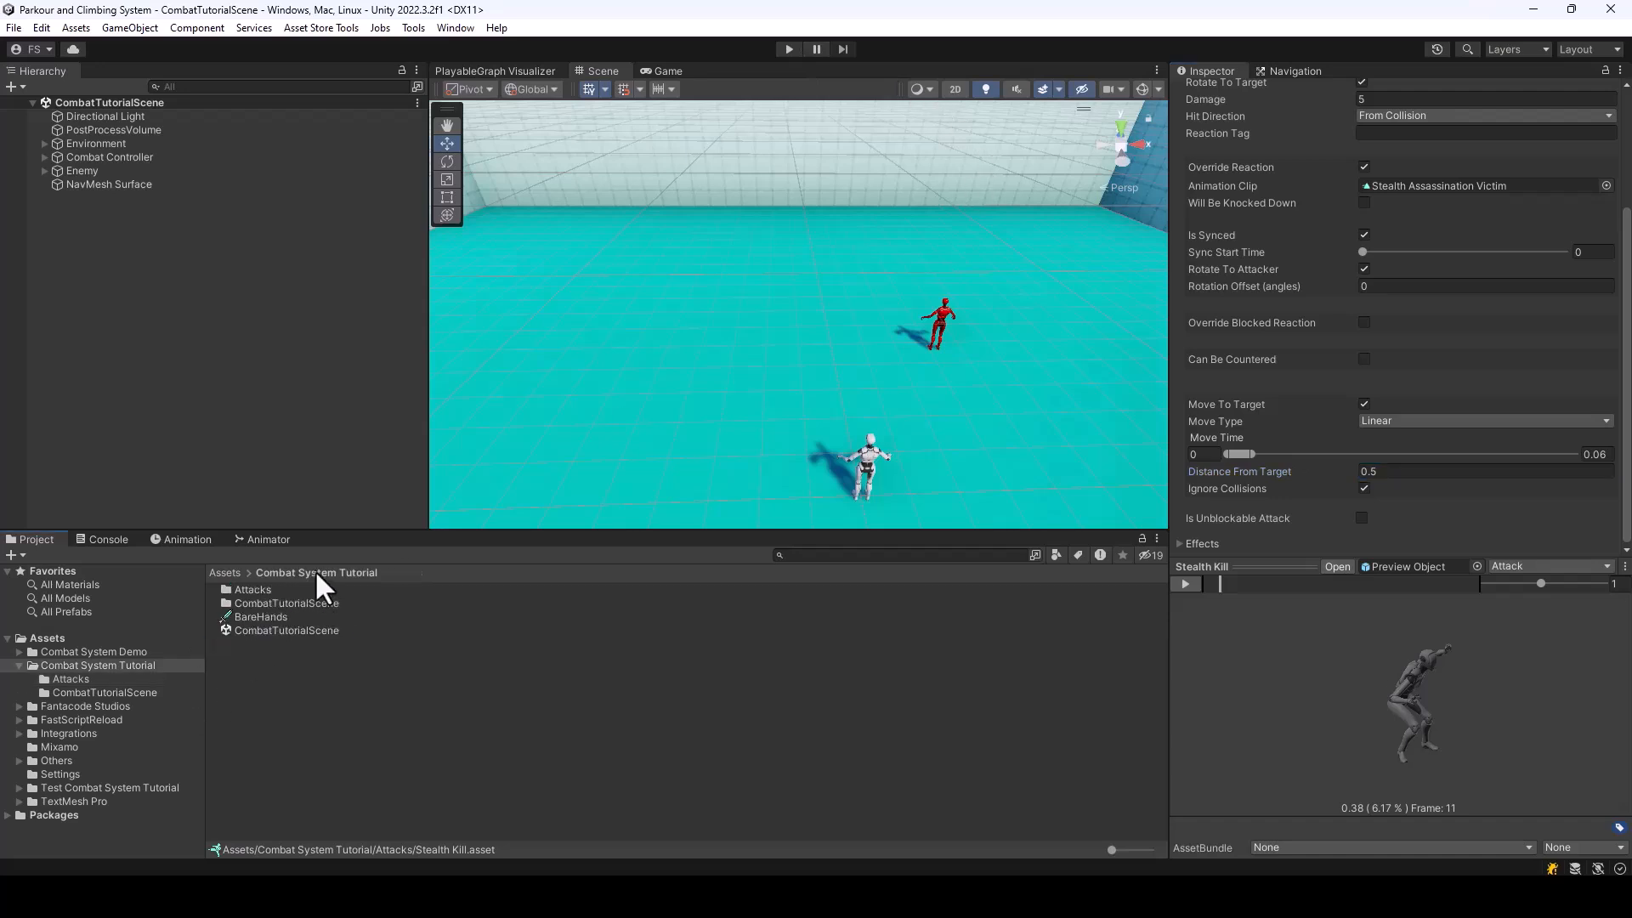
{"action": "left_click", "coordinate": [247, 616]}
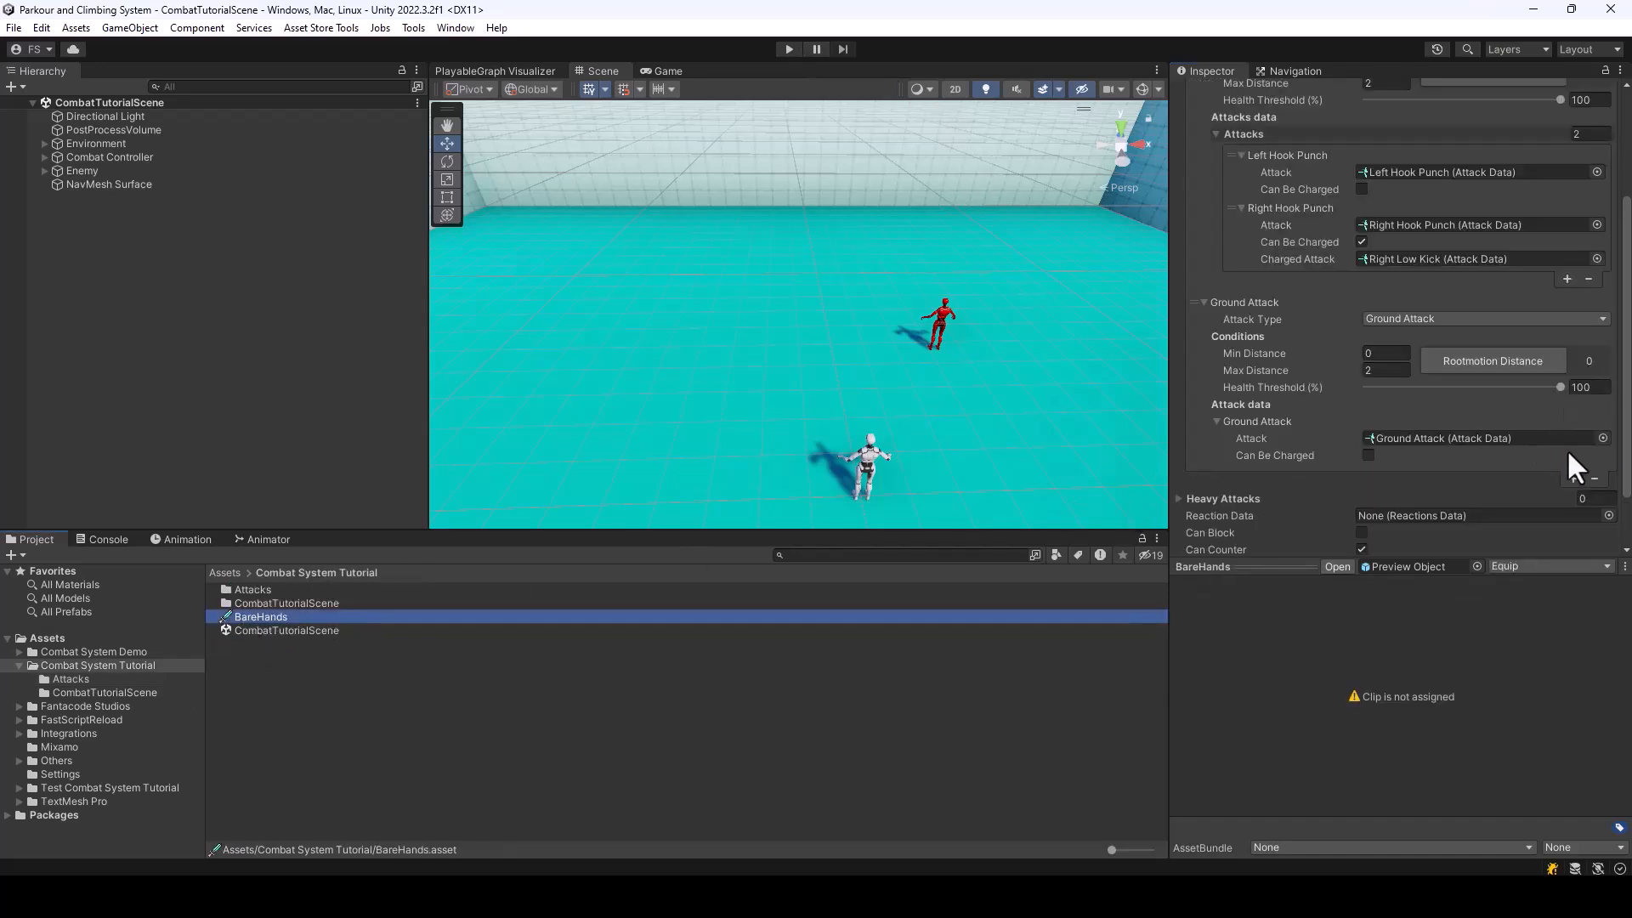
{"action": "left_click", "coordinate": [1571, 478]}
{"action": "scroll", "coordinate": [1528, 430], "scroll_direction": "down", "scroll_amount": 3}
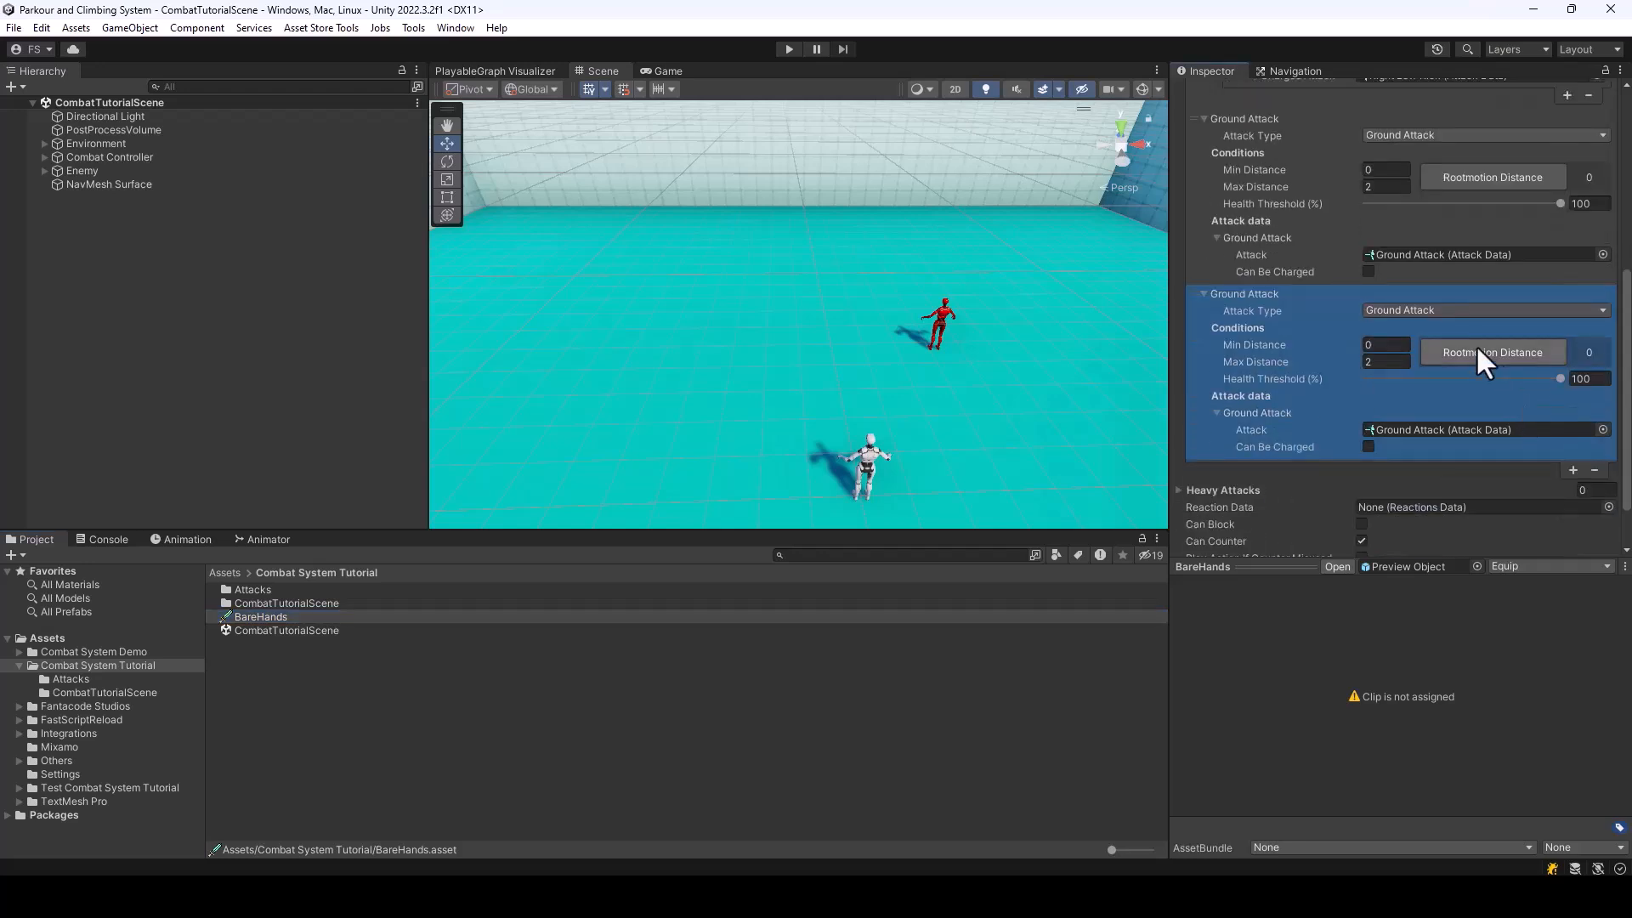
{"action": "left_click", "coordinate": [1411, 309]}
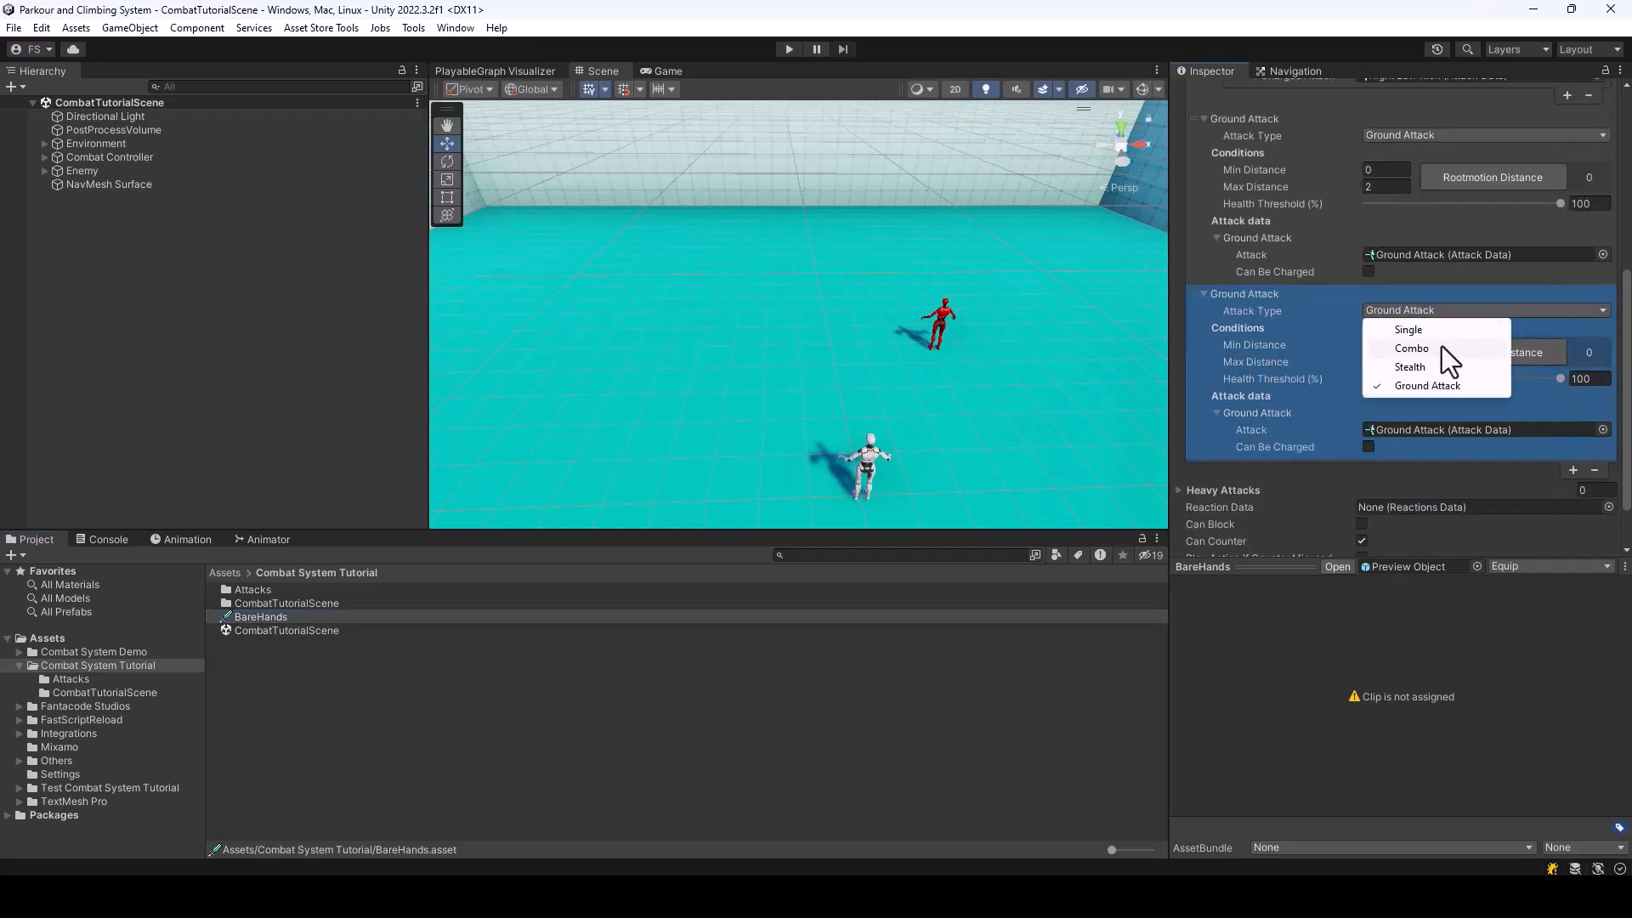
{"action": "left_click", "coordinate": [1410, 367]}
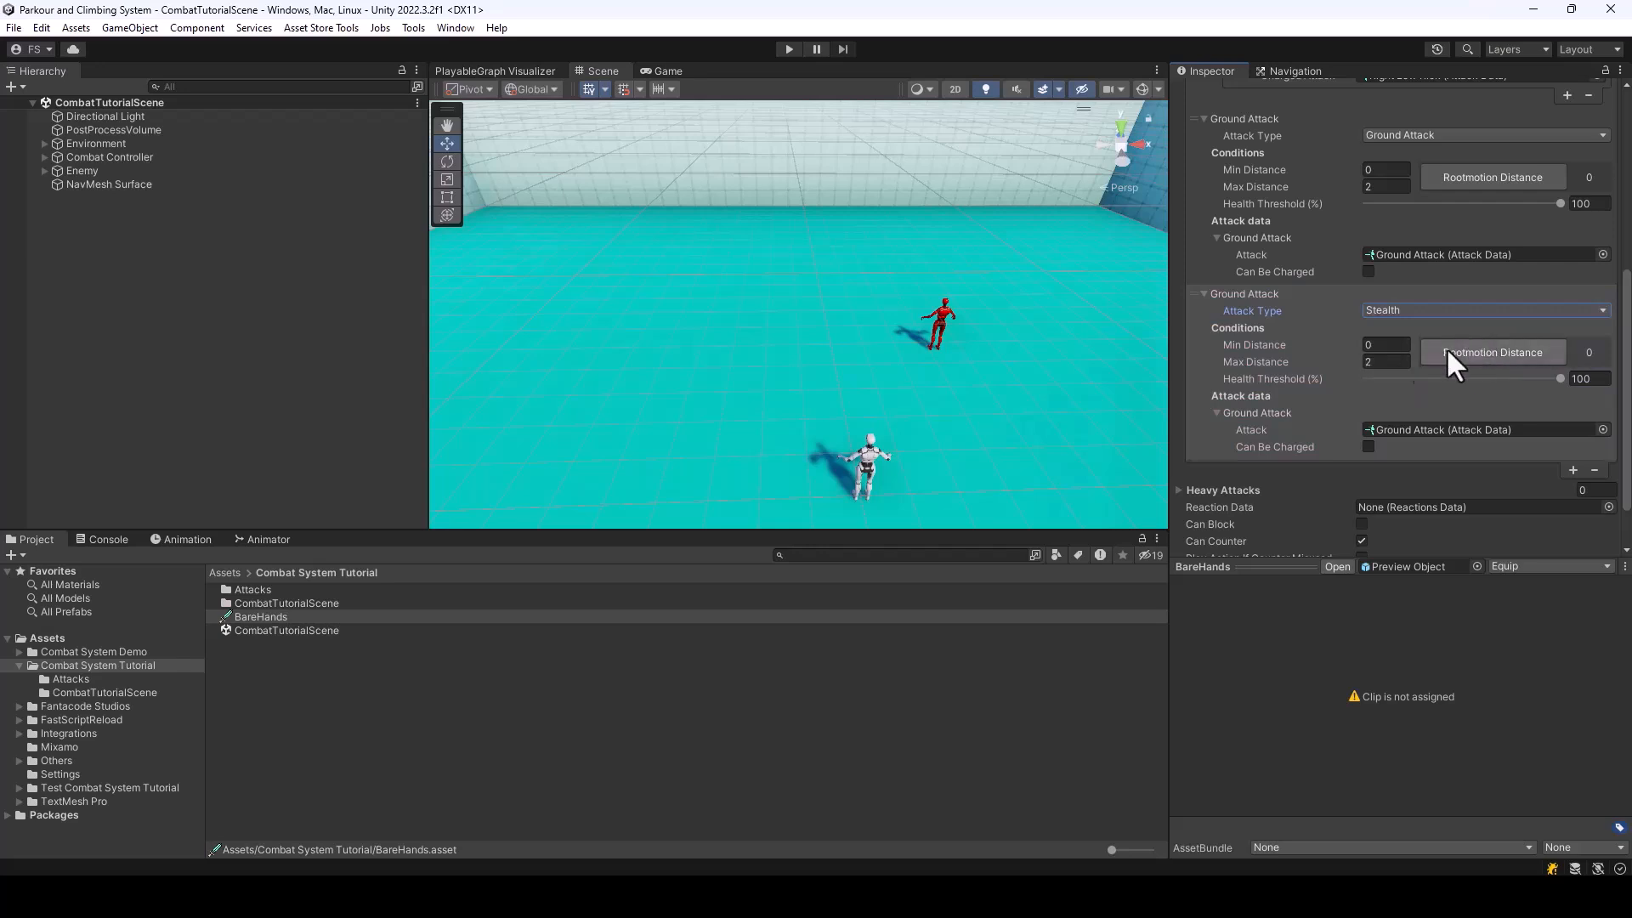
Assign the Stealth Kill attack data from the tutorial's Attacks folder to the new stealth entry
{"action": "left_click", "coordinate": [1604, 429]}
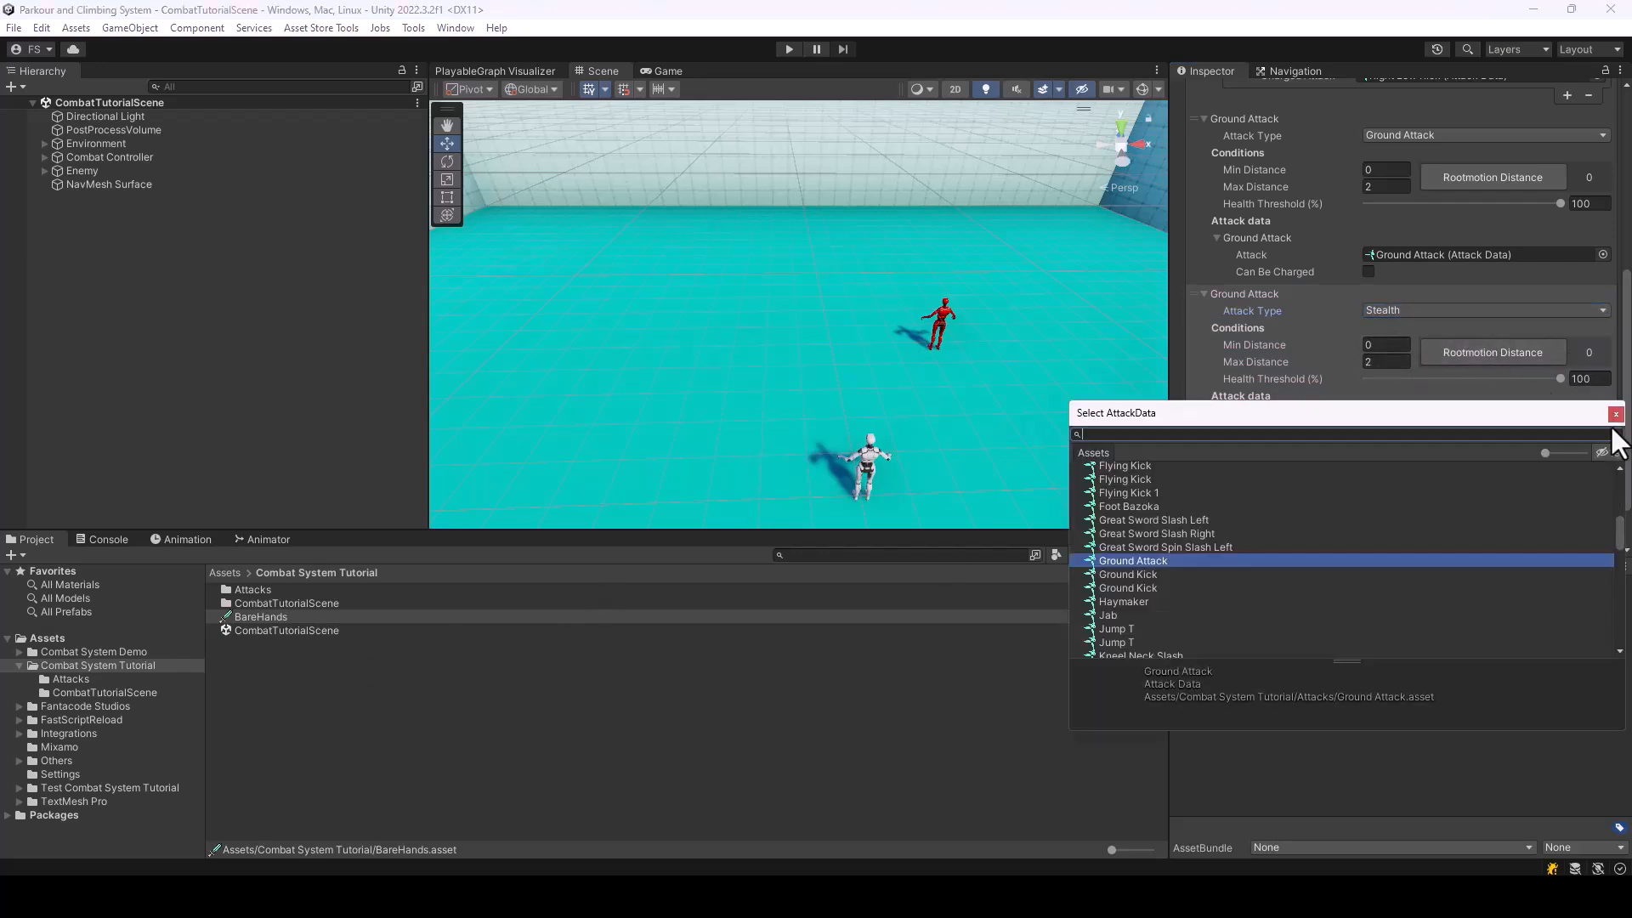
{"action": "type", "text": "sl"}
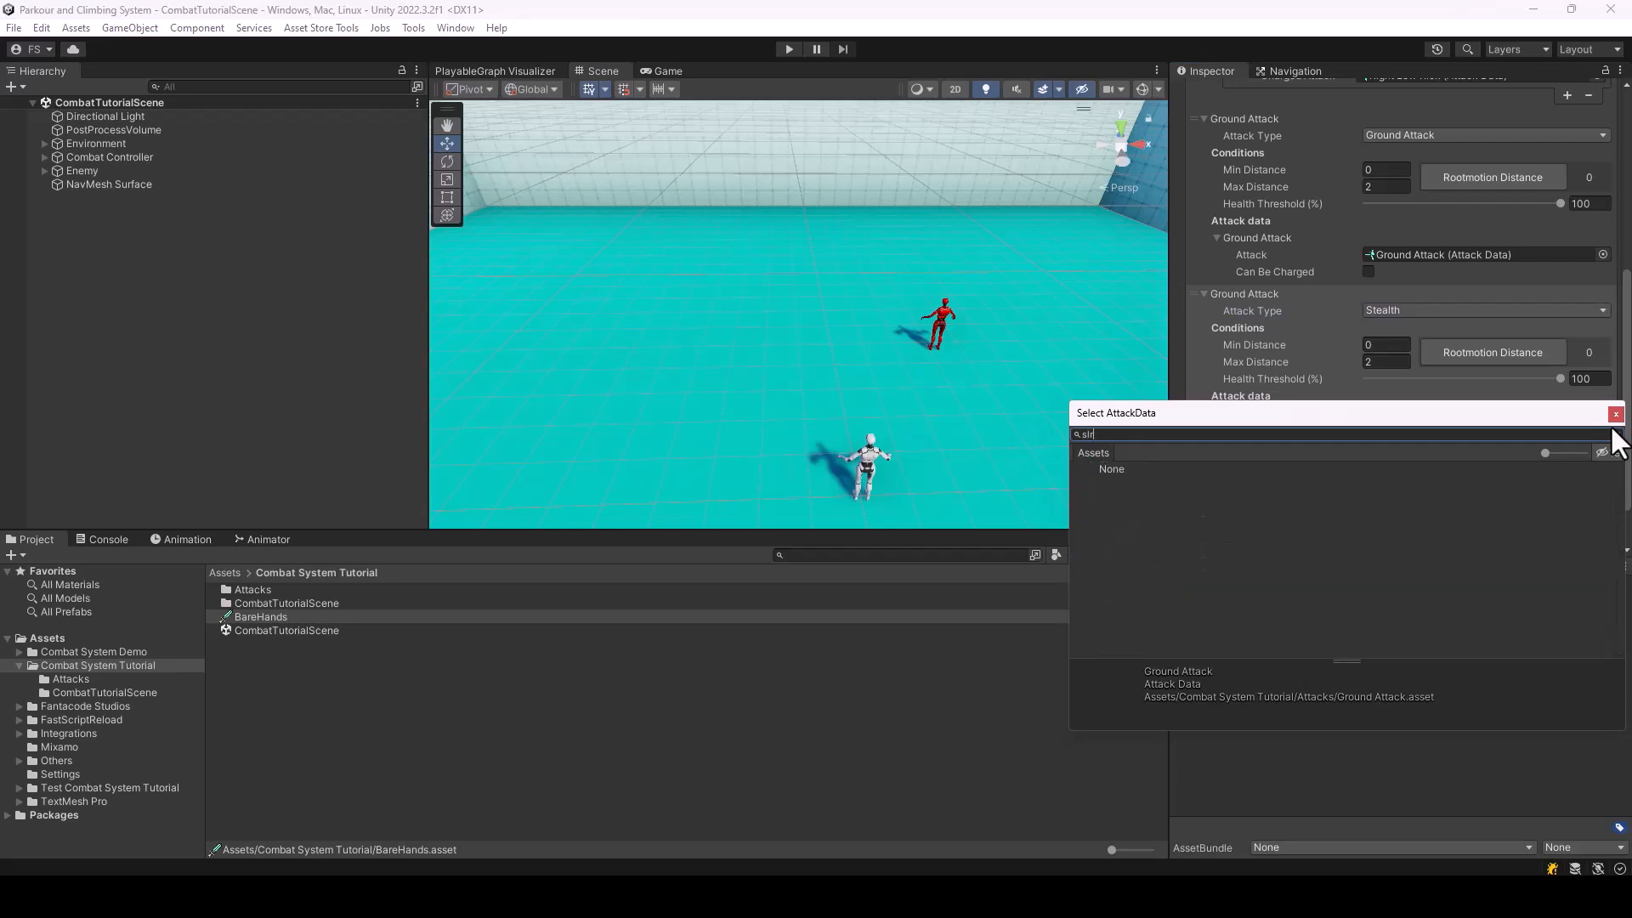
{"action": "key", "text": "BackSpace"}
{"action": "type", "text": "te"}
{"action": "left_click", "coordinate": [1133, 522]}
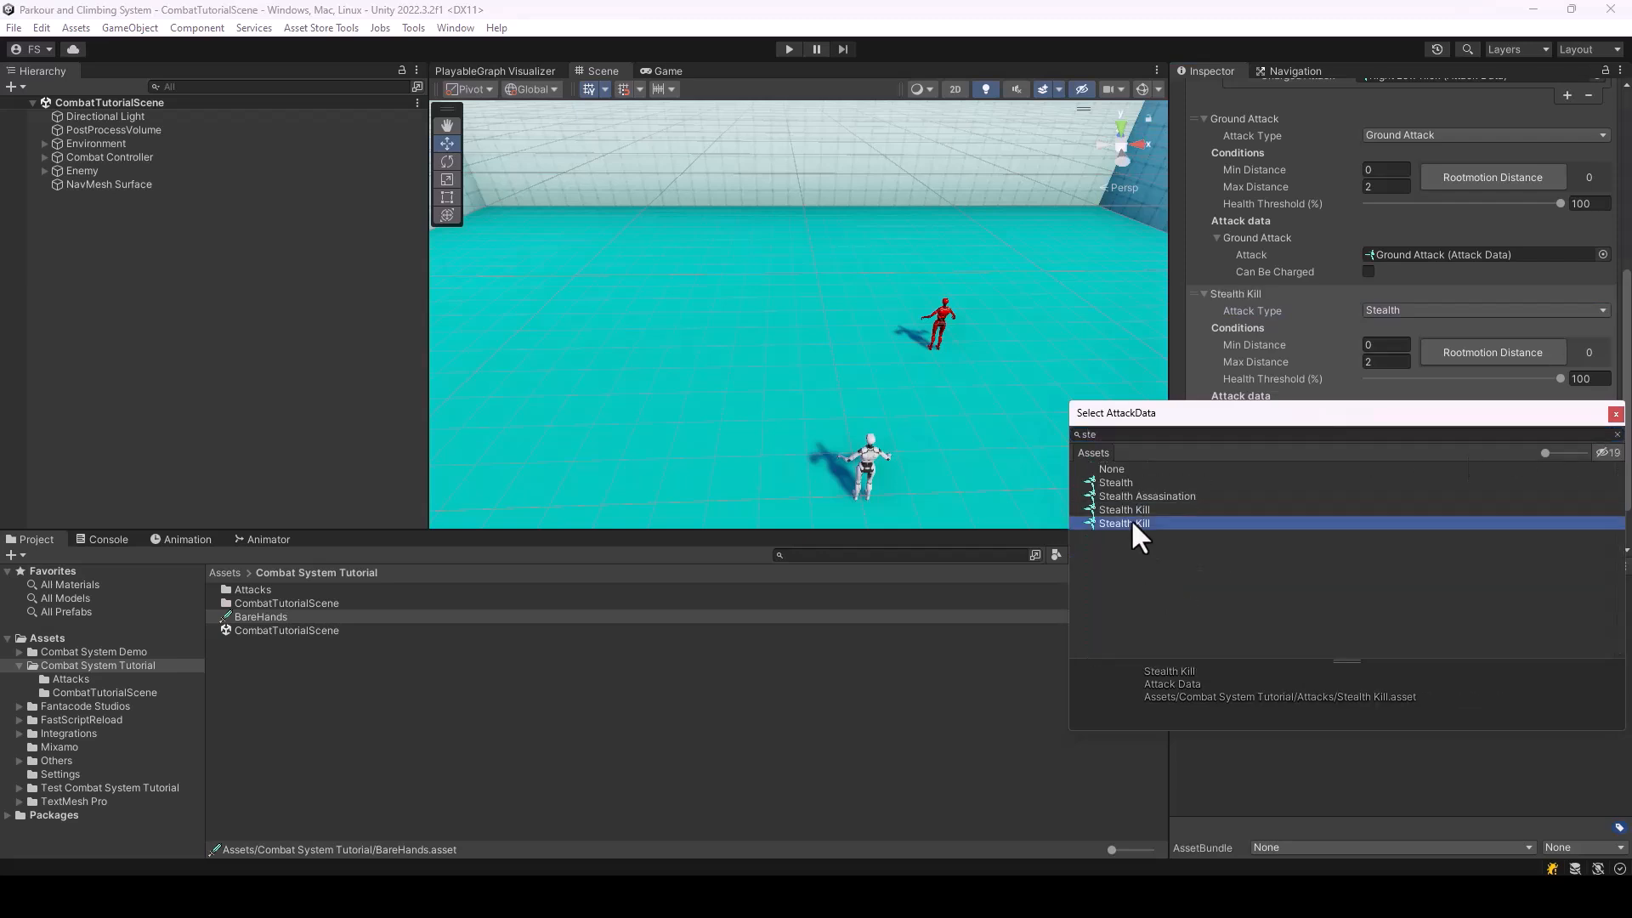
{"action": "double_click", "coordinate": [1131, 522]}
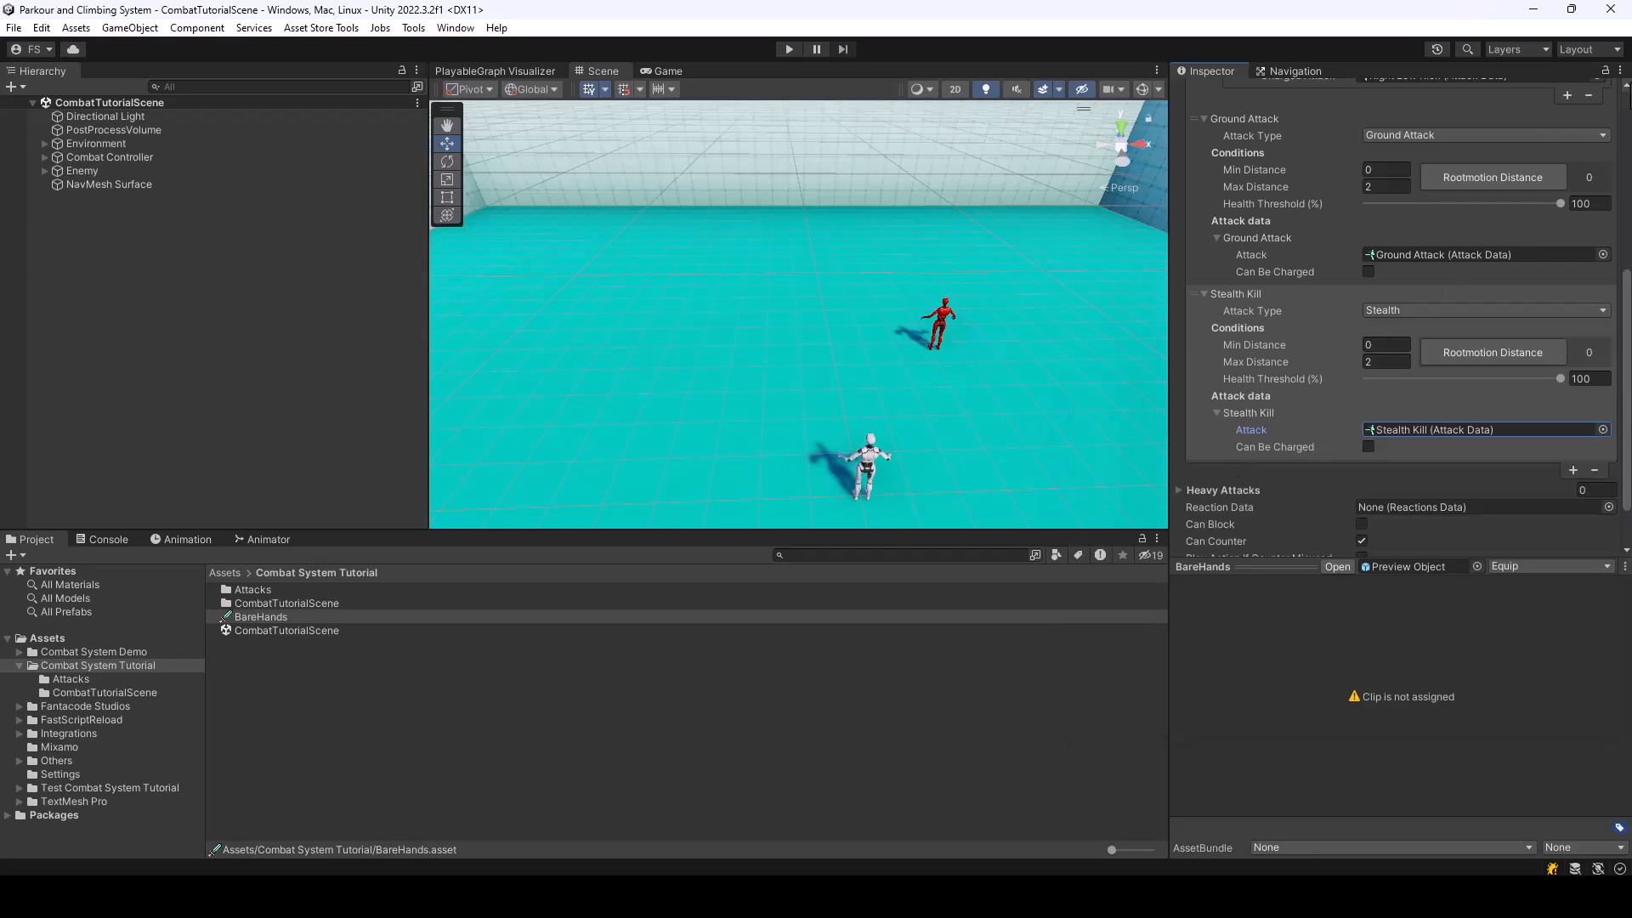
Playtest the scene by approaching the enemy from behind and triggering the stealth kill, and stop play mode
{"action": "left_click", "coordinate": [789, 49]}
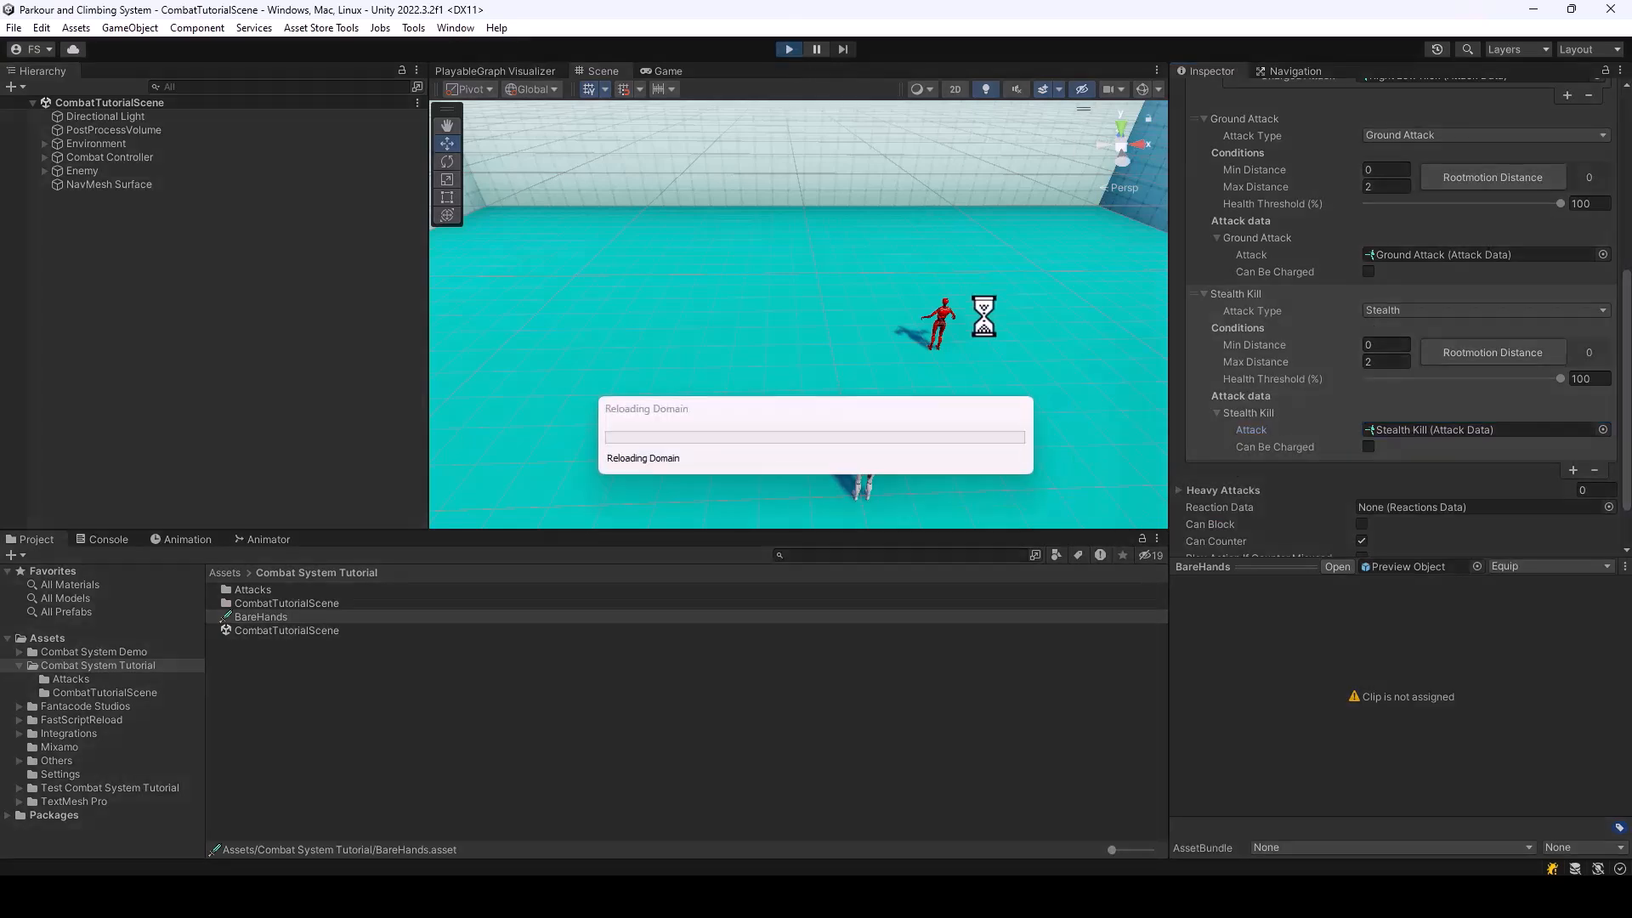
{"action": "key", "text": "w"}
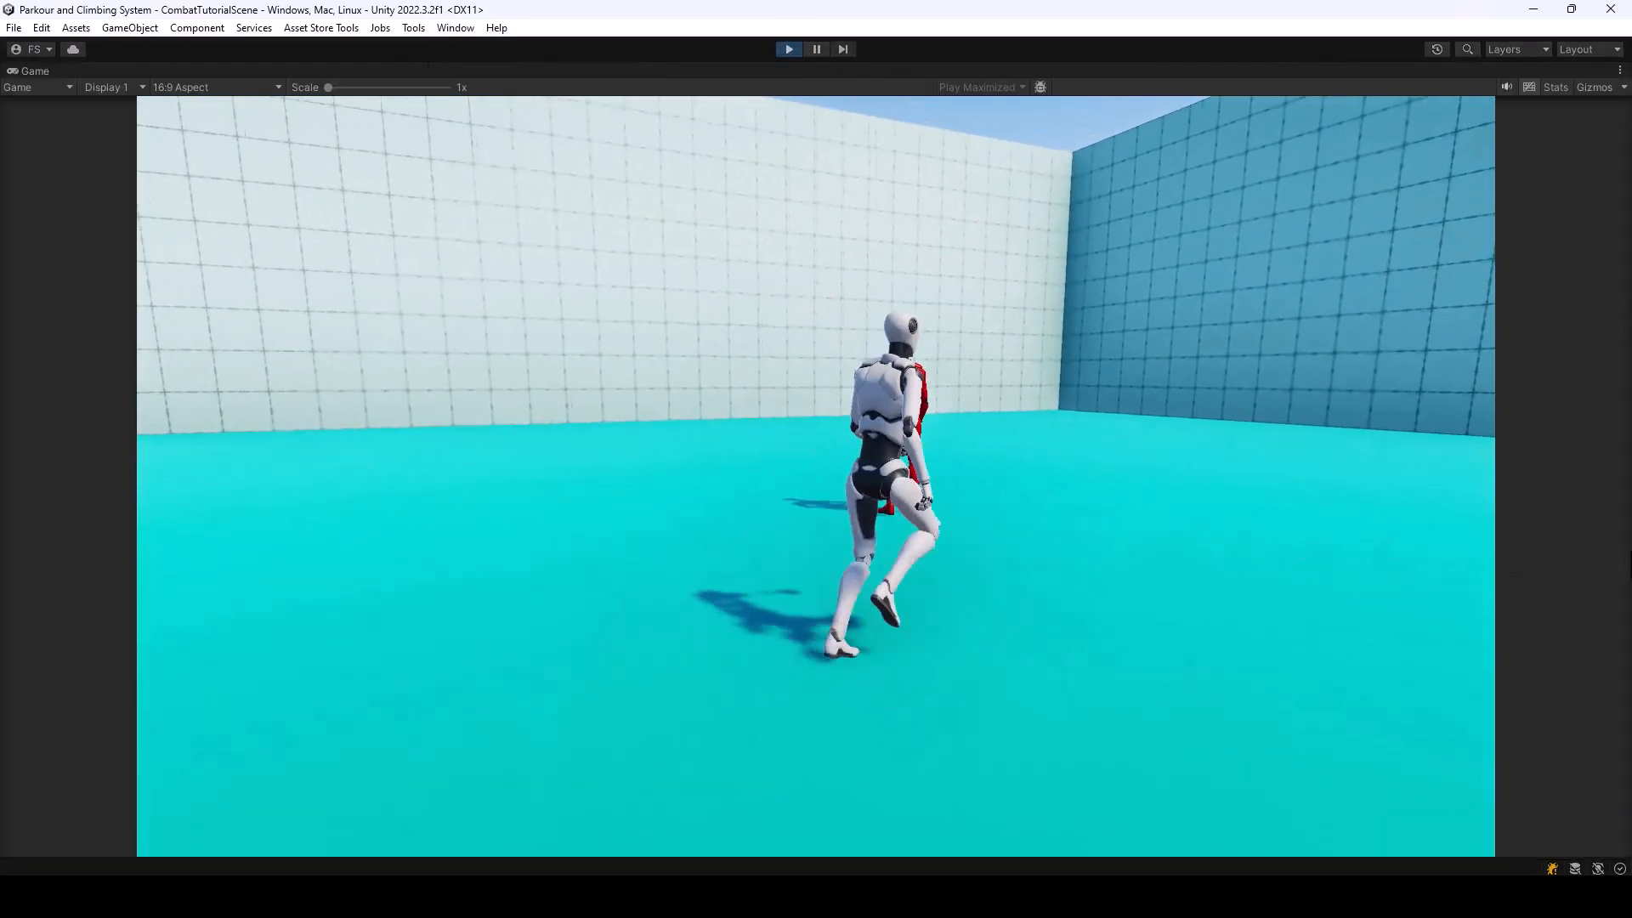
{"action": "left_click", "coordinate": [816, 476]}
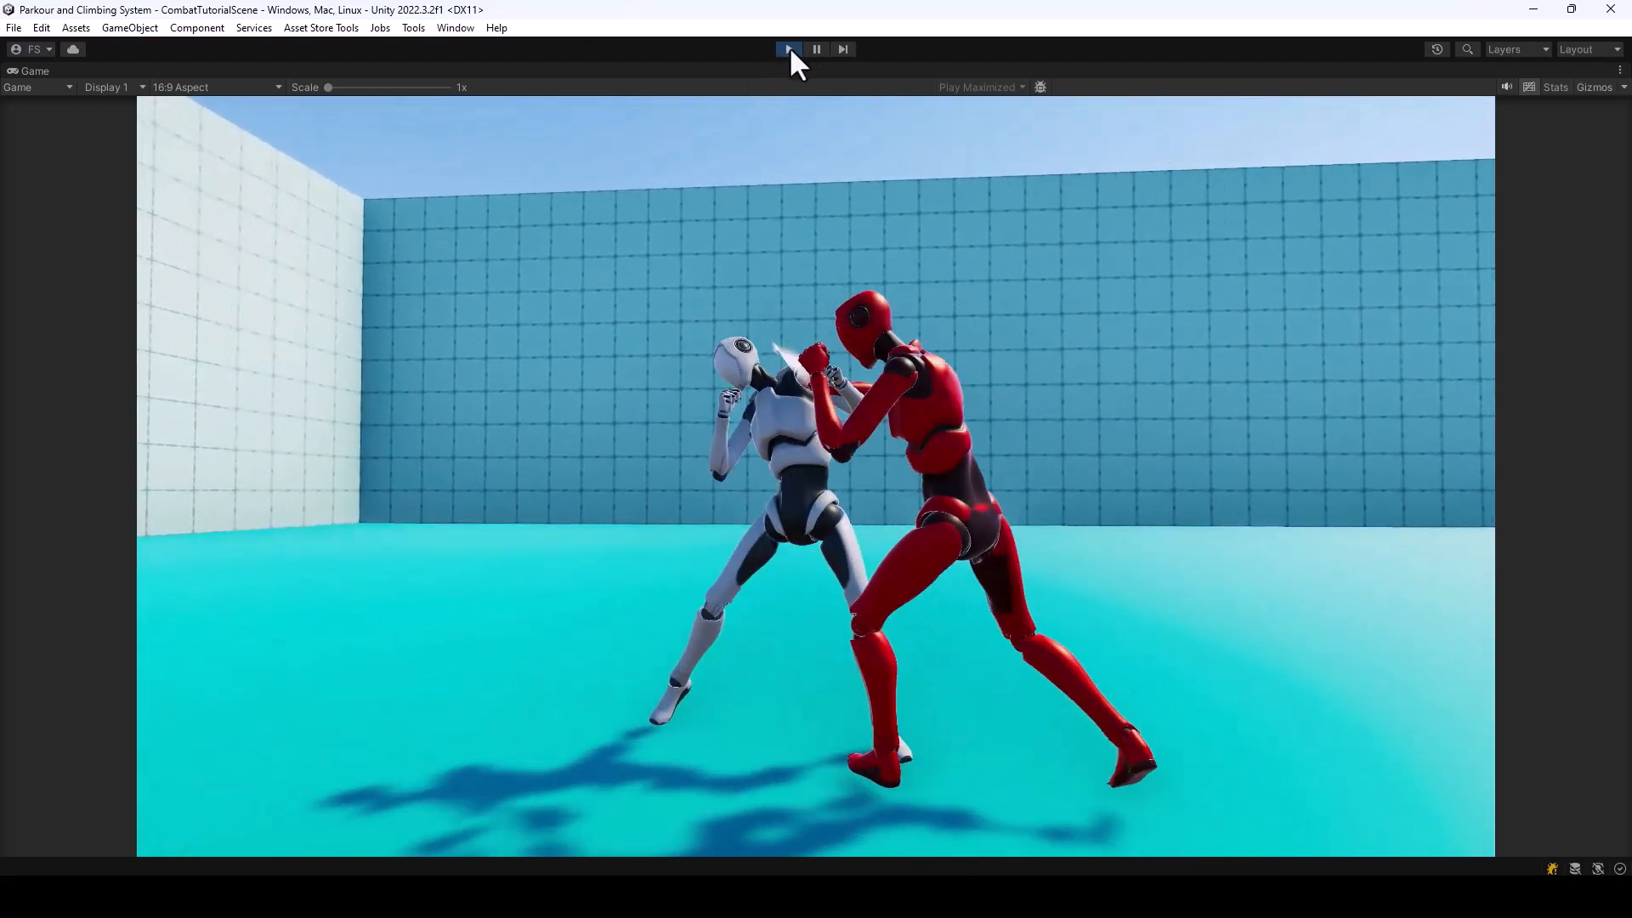
{"action": "left_click", "coordinate": [789, 49]}
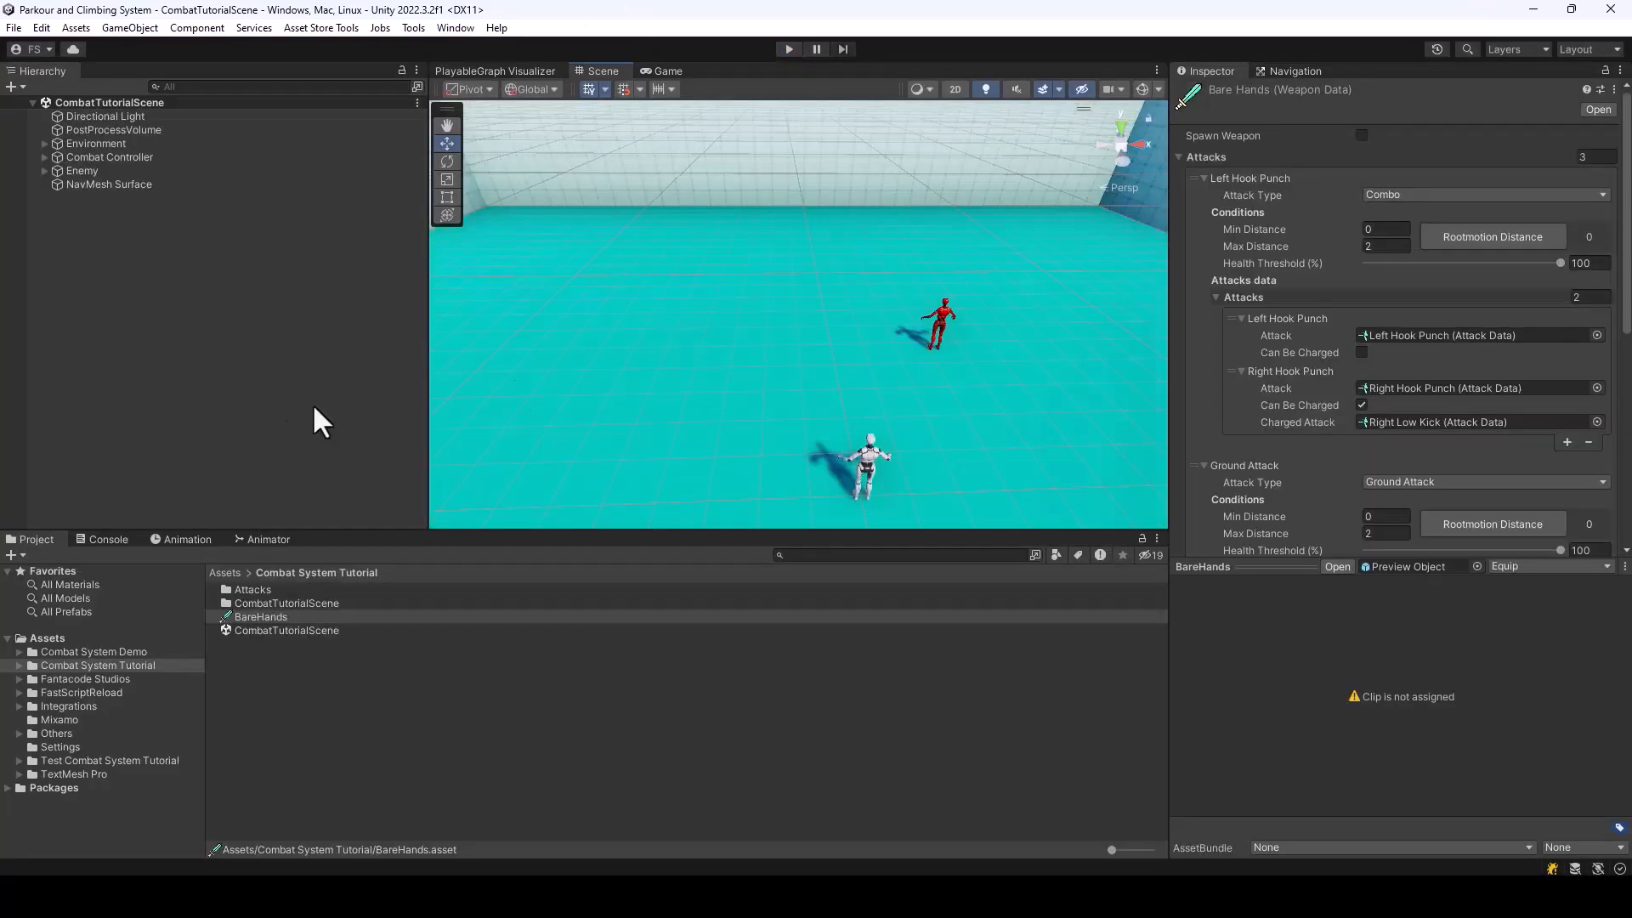
Set the Rotation Offset of the Stealth Kill attack data in the tutorial's Attacks folder to 180
{"action": "double_click", "coordinate": [260, 589]}
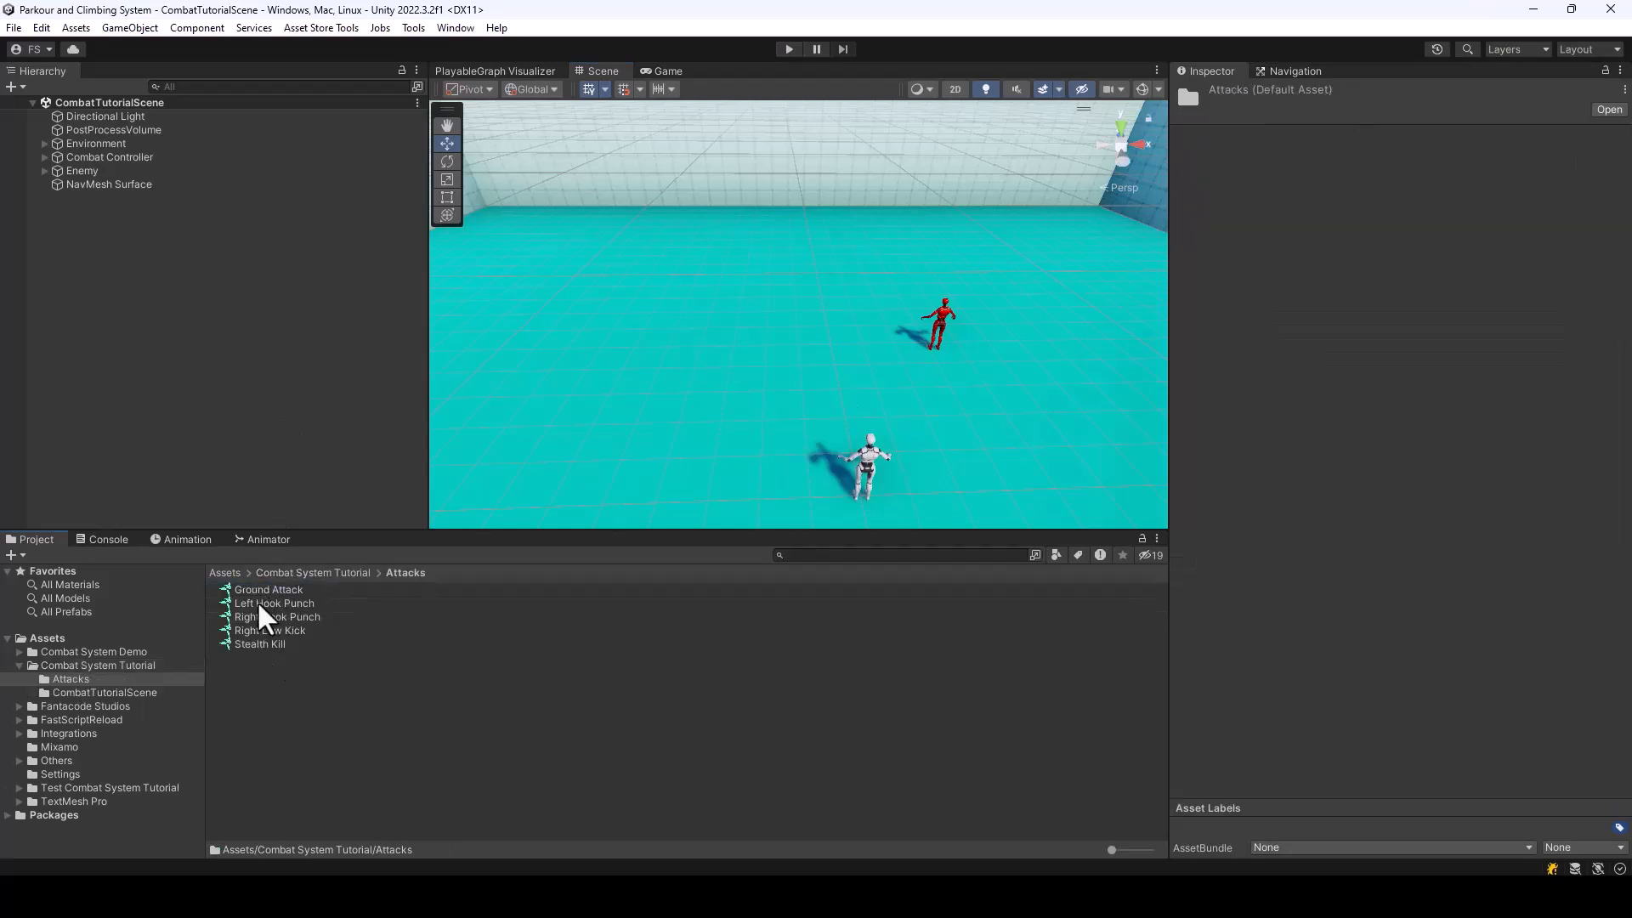
{"action": "left_click", "coordinate": [260, 640]}
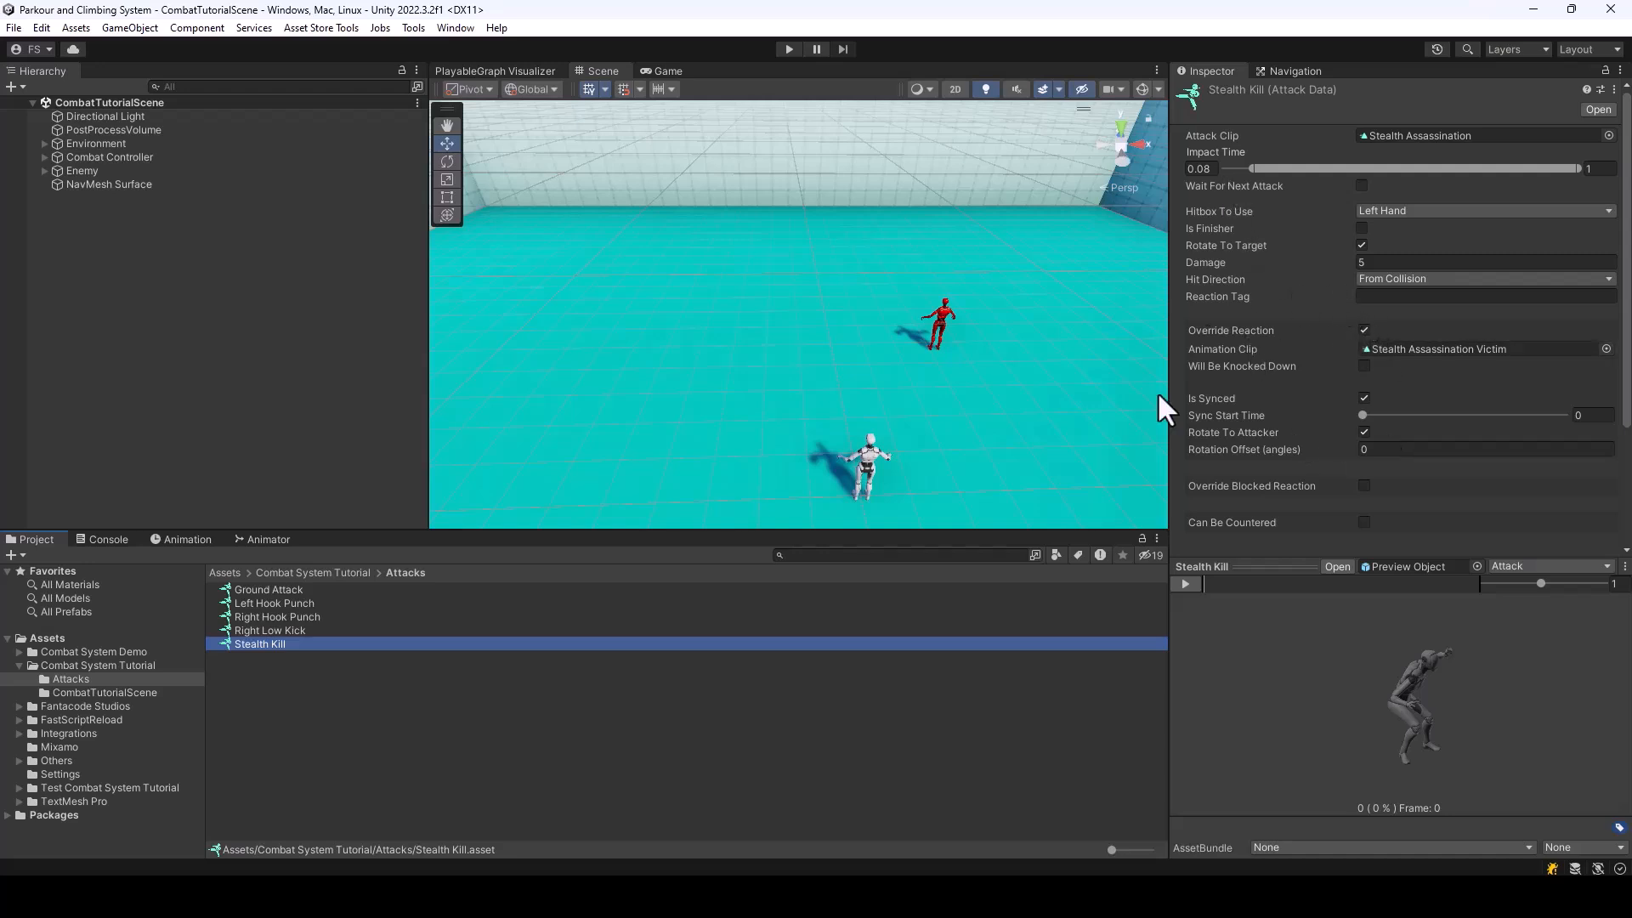
{"action": "mouse_move", "coordinate": [1228, 449]}
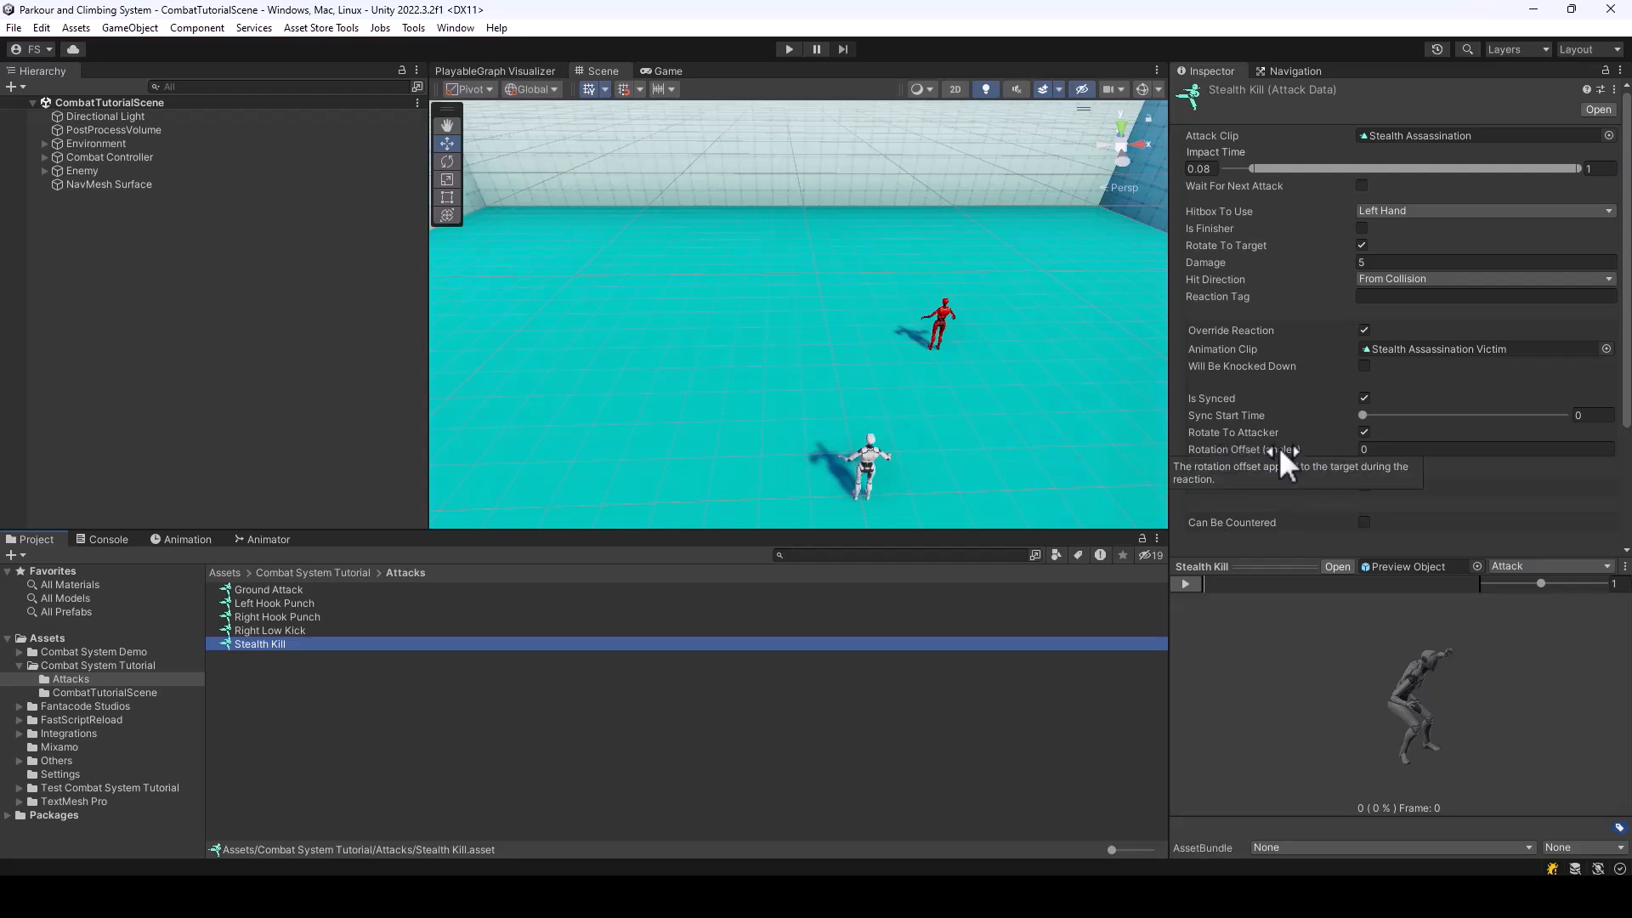
{"action": "left_click", "coordinate": [1381, 450]}
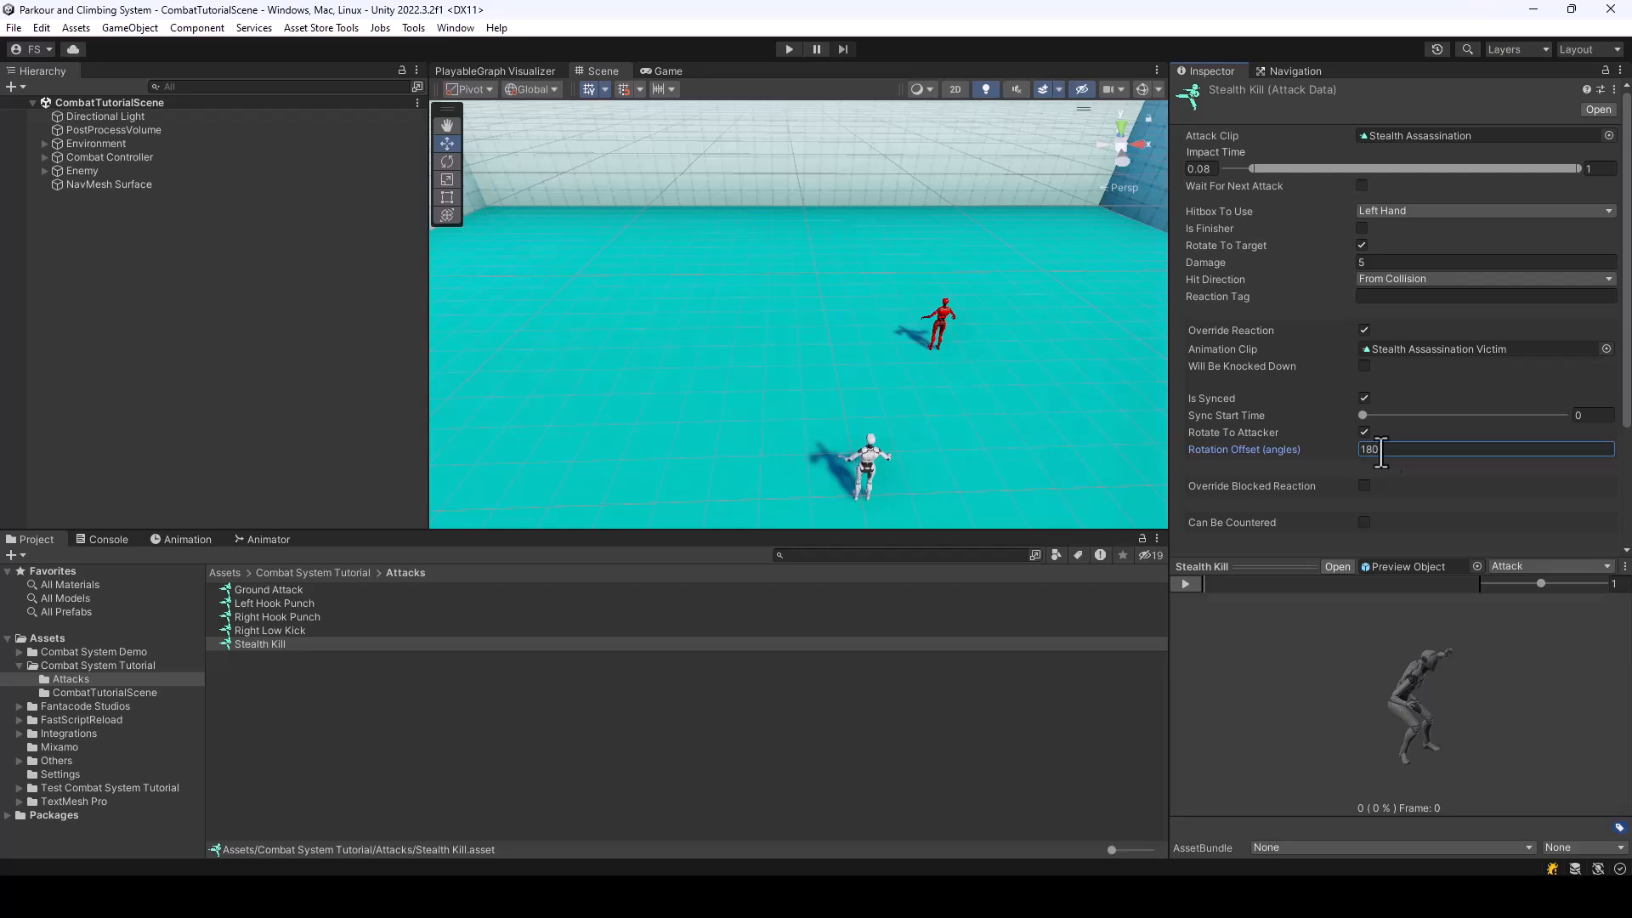
Playtest the stealth kill with the new rotation offset to check how attacker and victim line up, and end the test
{"action": "left_click", "coordinate": [785, 49]}
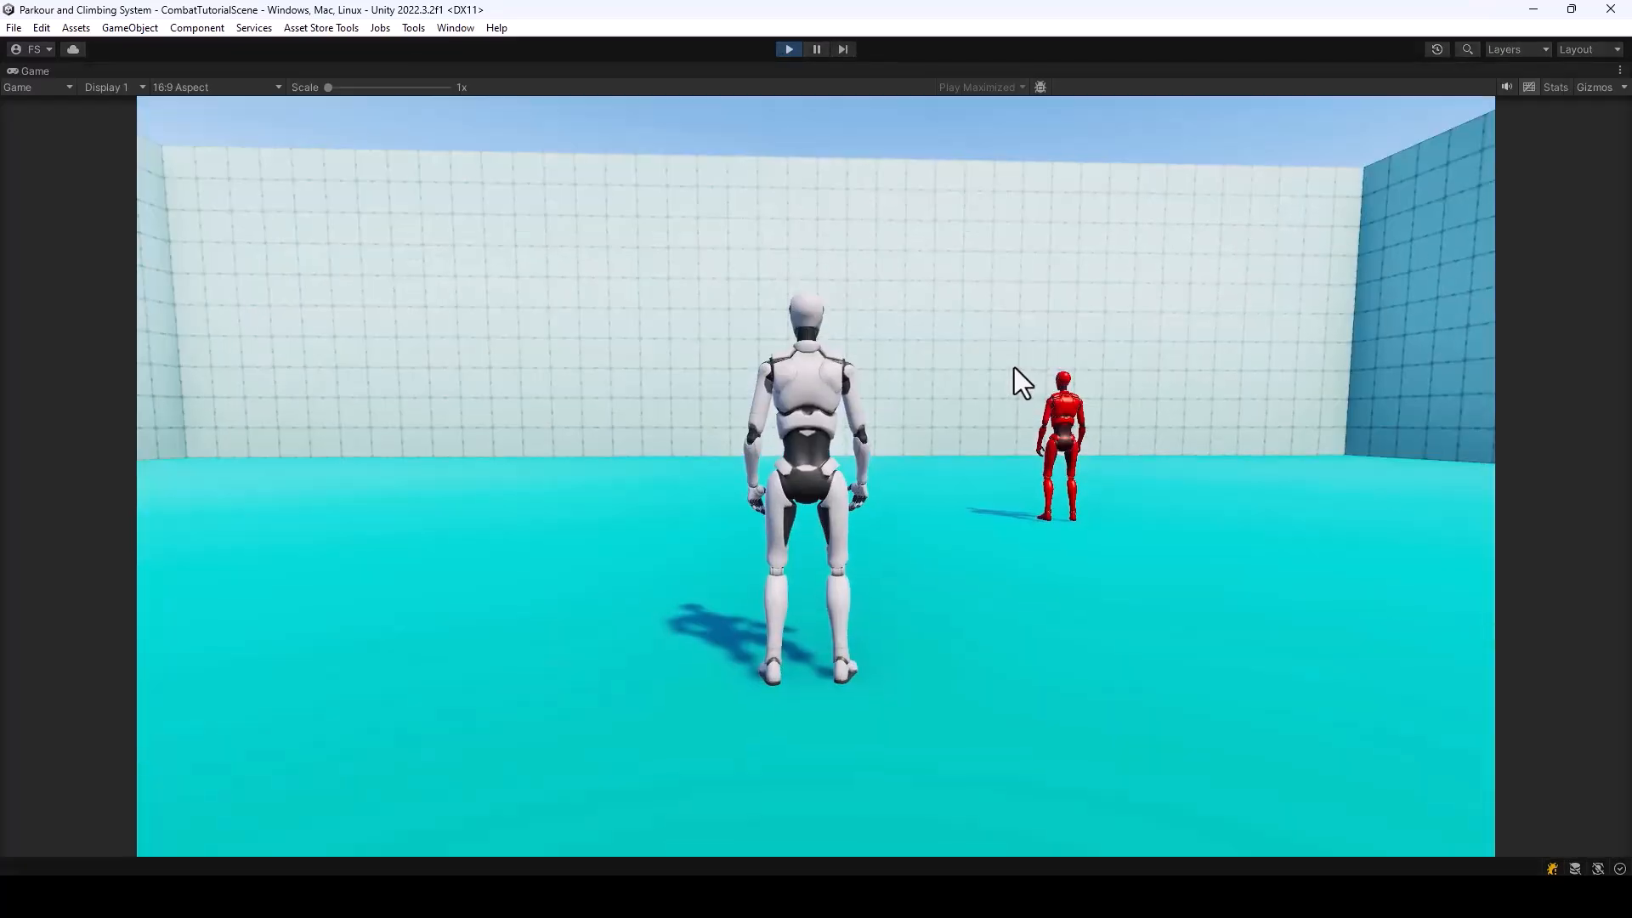
{"action": "key", "text": "w"}
{"action": "left_click", "coordinate": [1359, 432]}
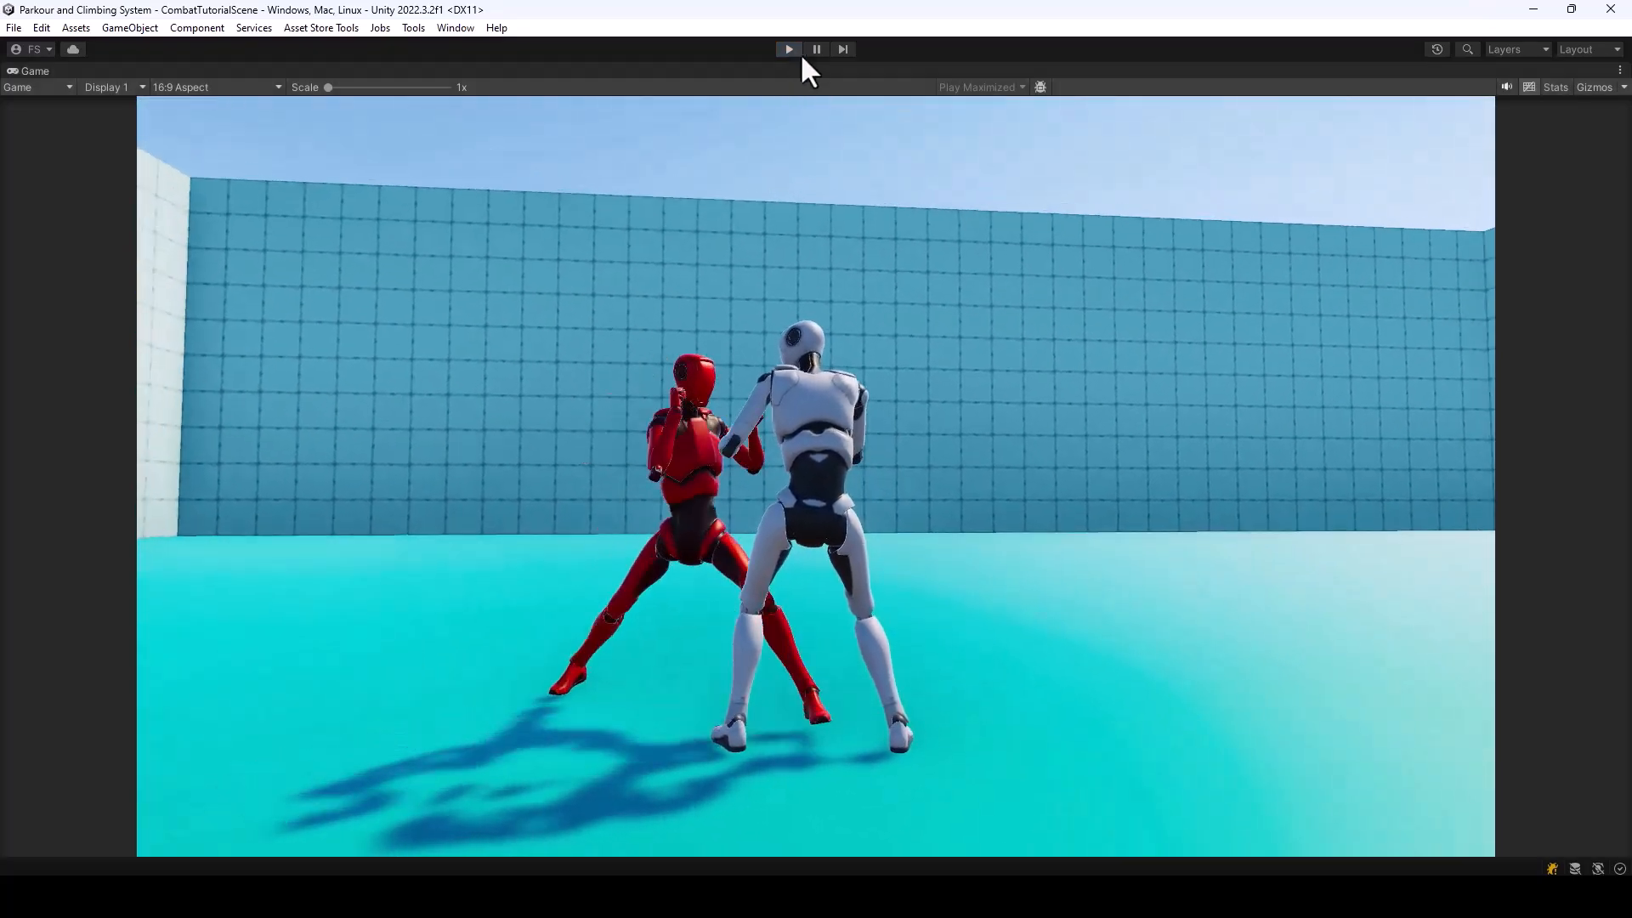
{"action": "left_click", "coordinate": [791, 50]}
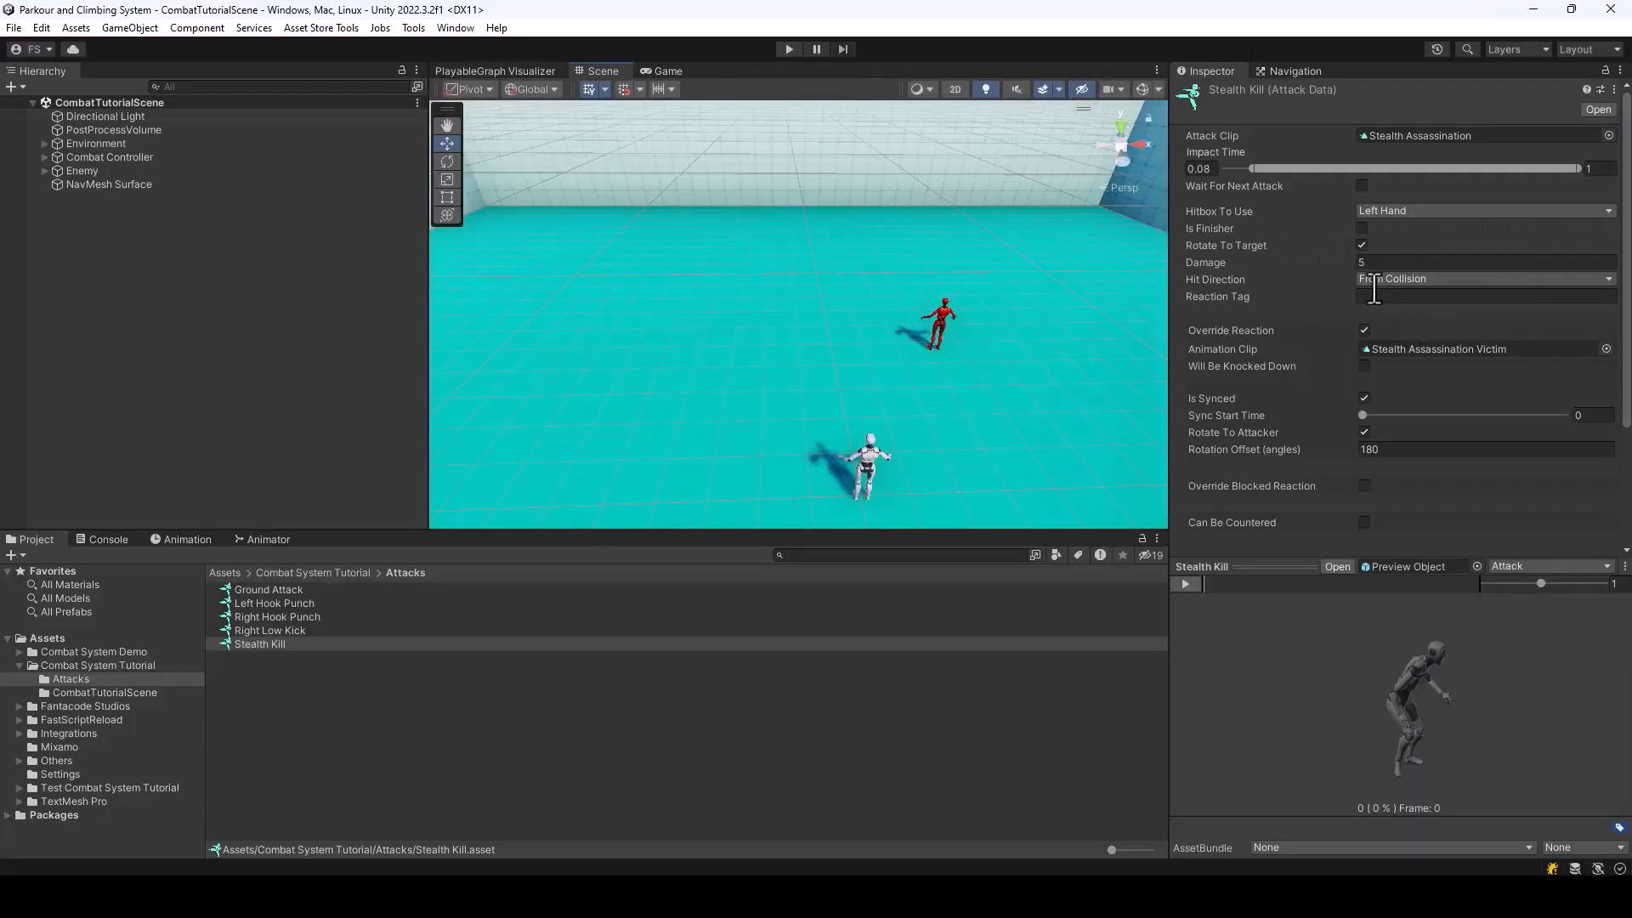
Mark the Stealth Kill attack as a finisher and playtest it on the enemy, walking around the body before stopping
{"action": "left_click", "coordinate": [1362, 228]}
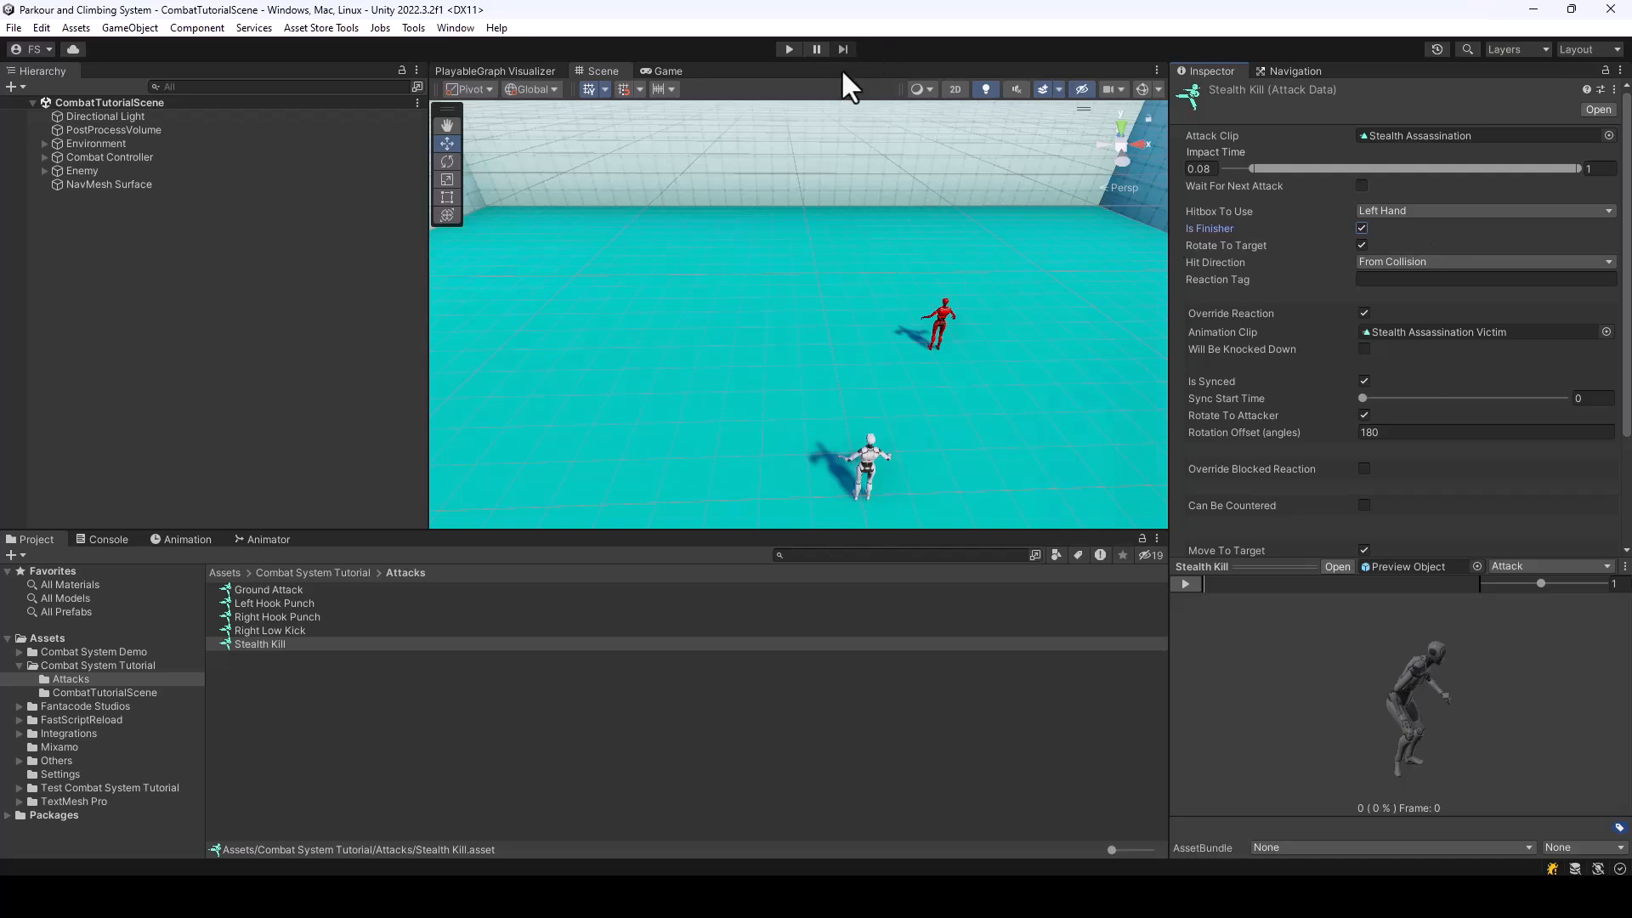
{"action": "left_click", "coordinate": [789, 49]}
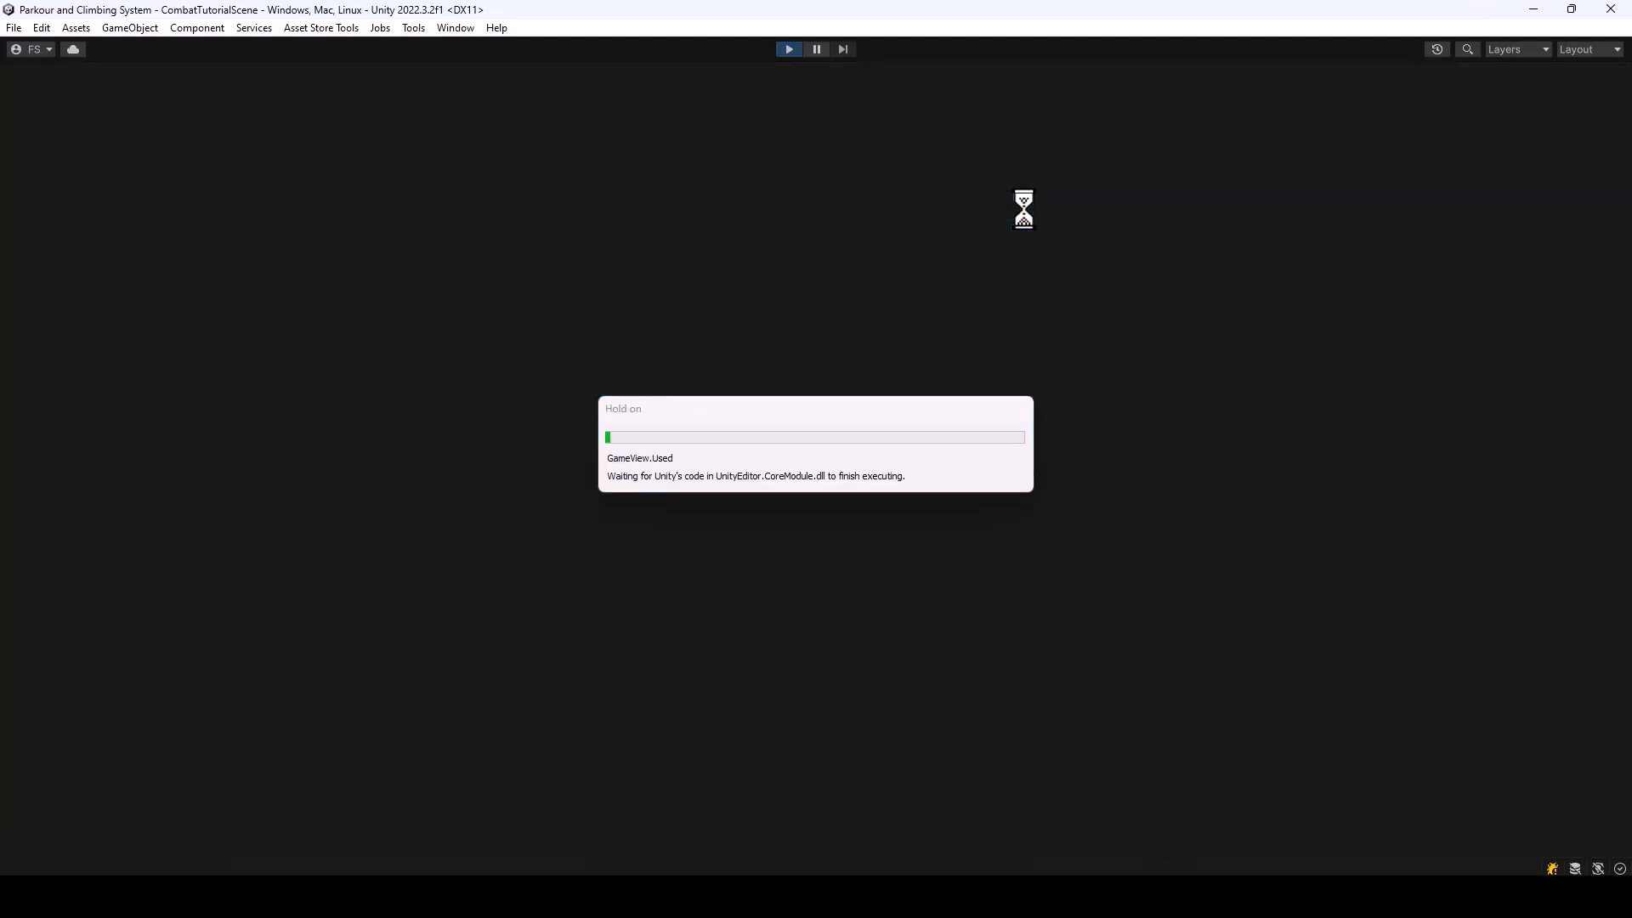
{"action": "key", "text": "w"}
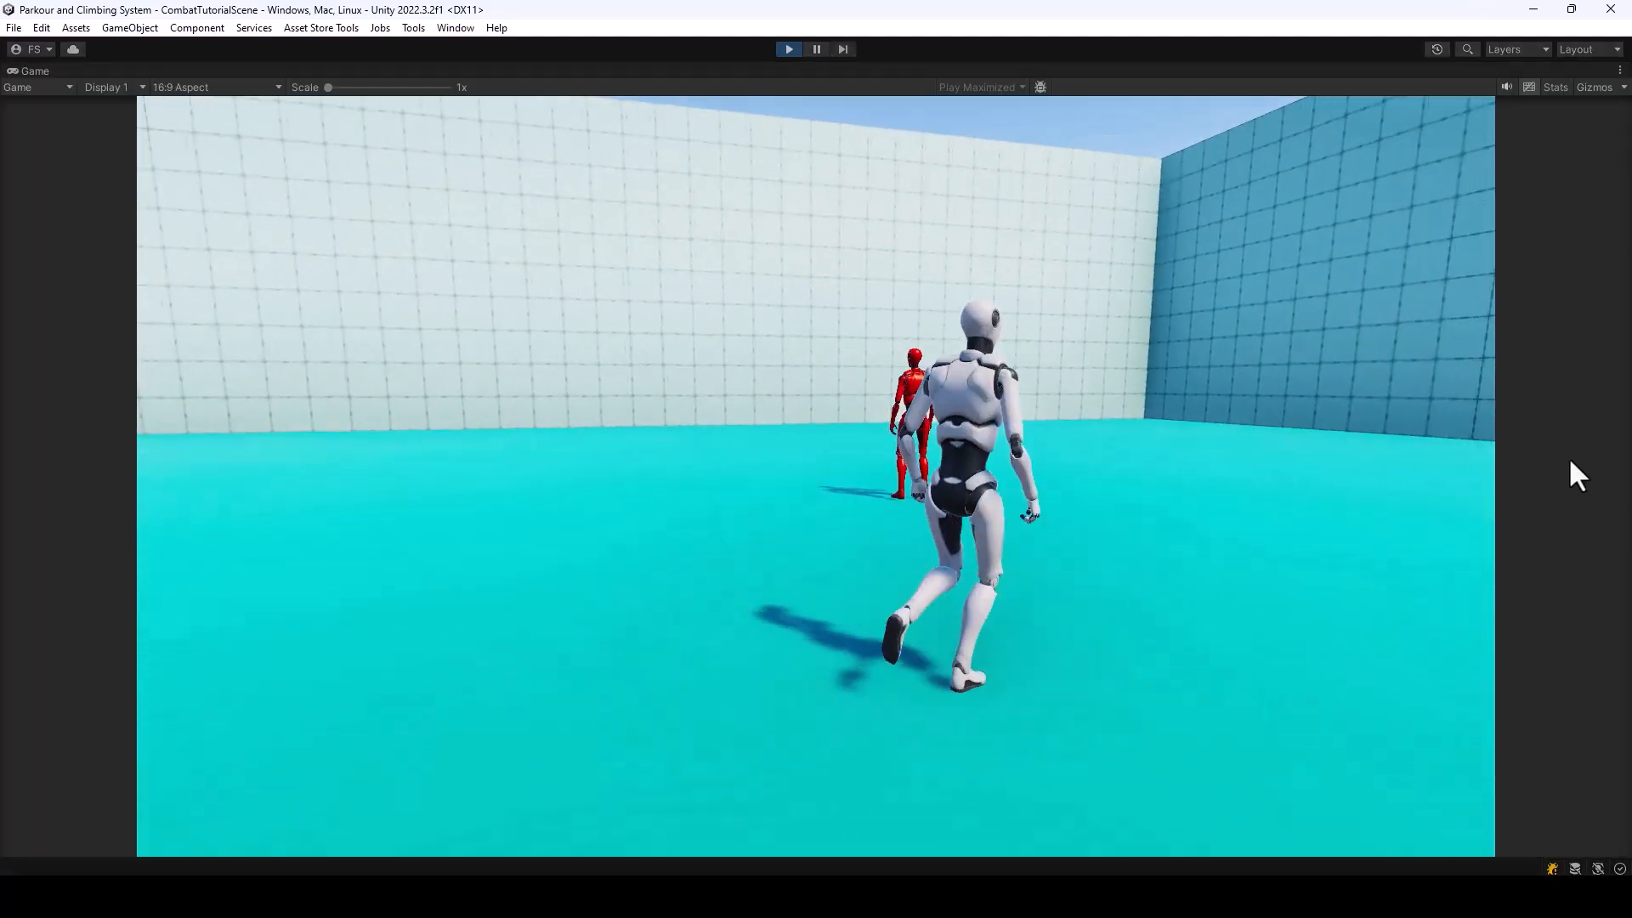
{"action": "left_click", "coordinate": [1569, 456]}
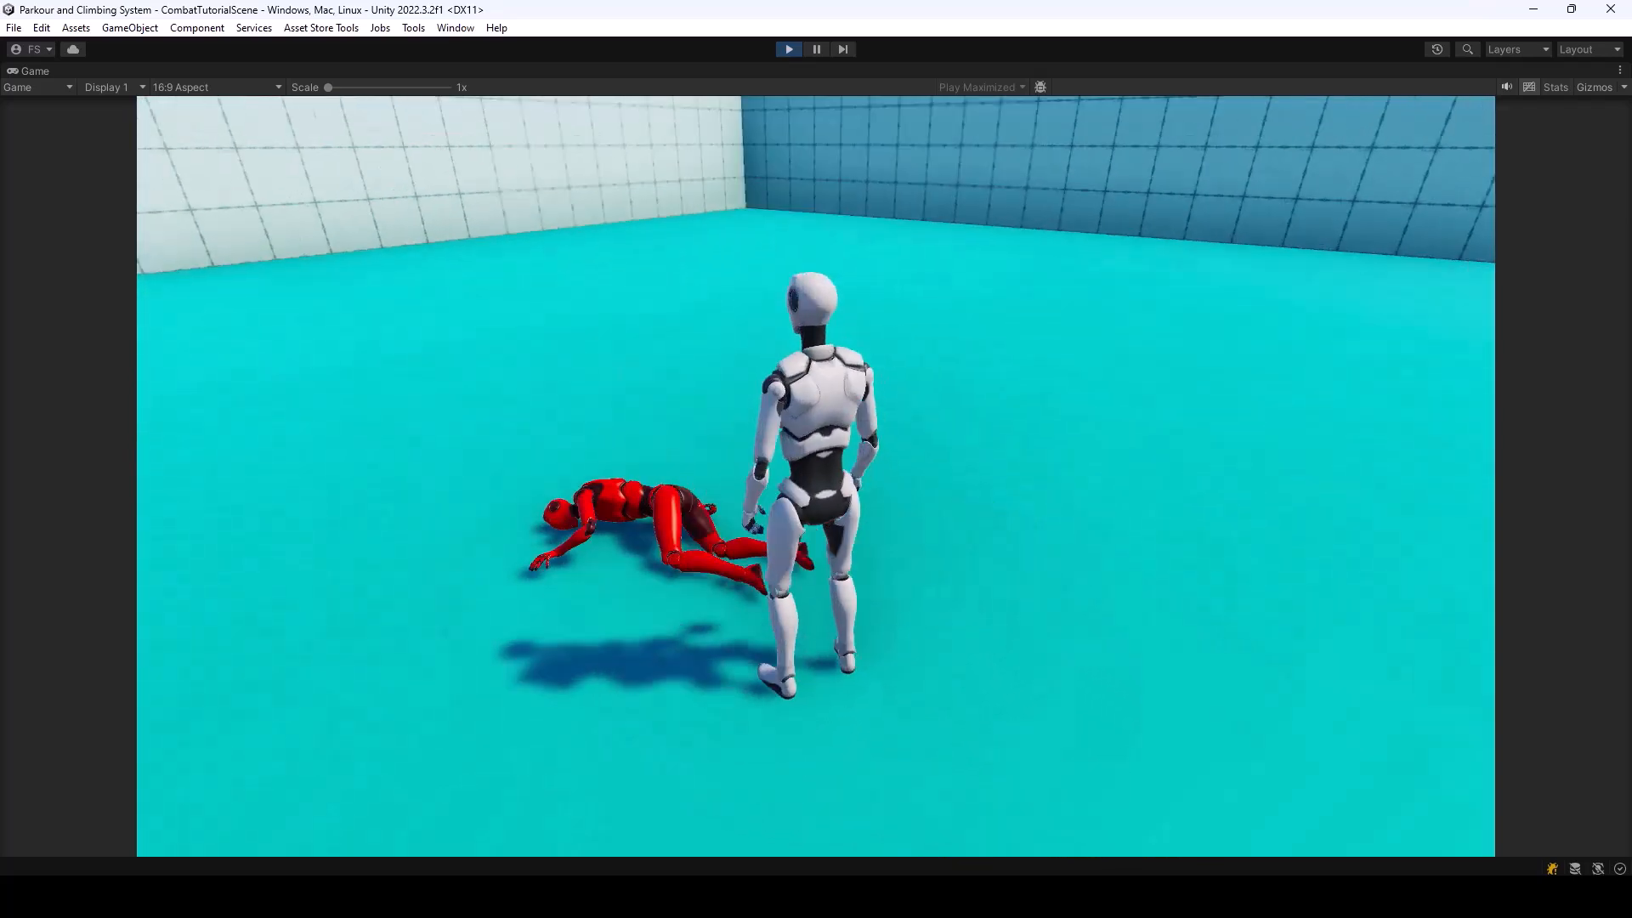
{"action": "key", "text": "s"}
{"action": "key", "text": "w"}
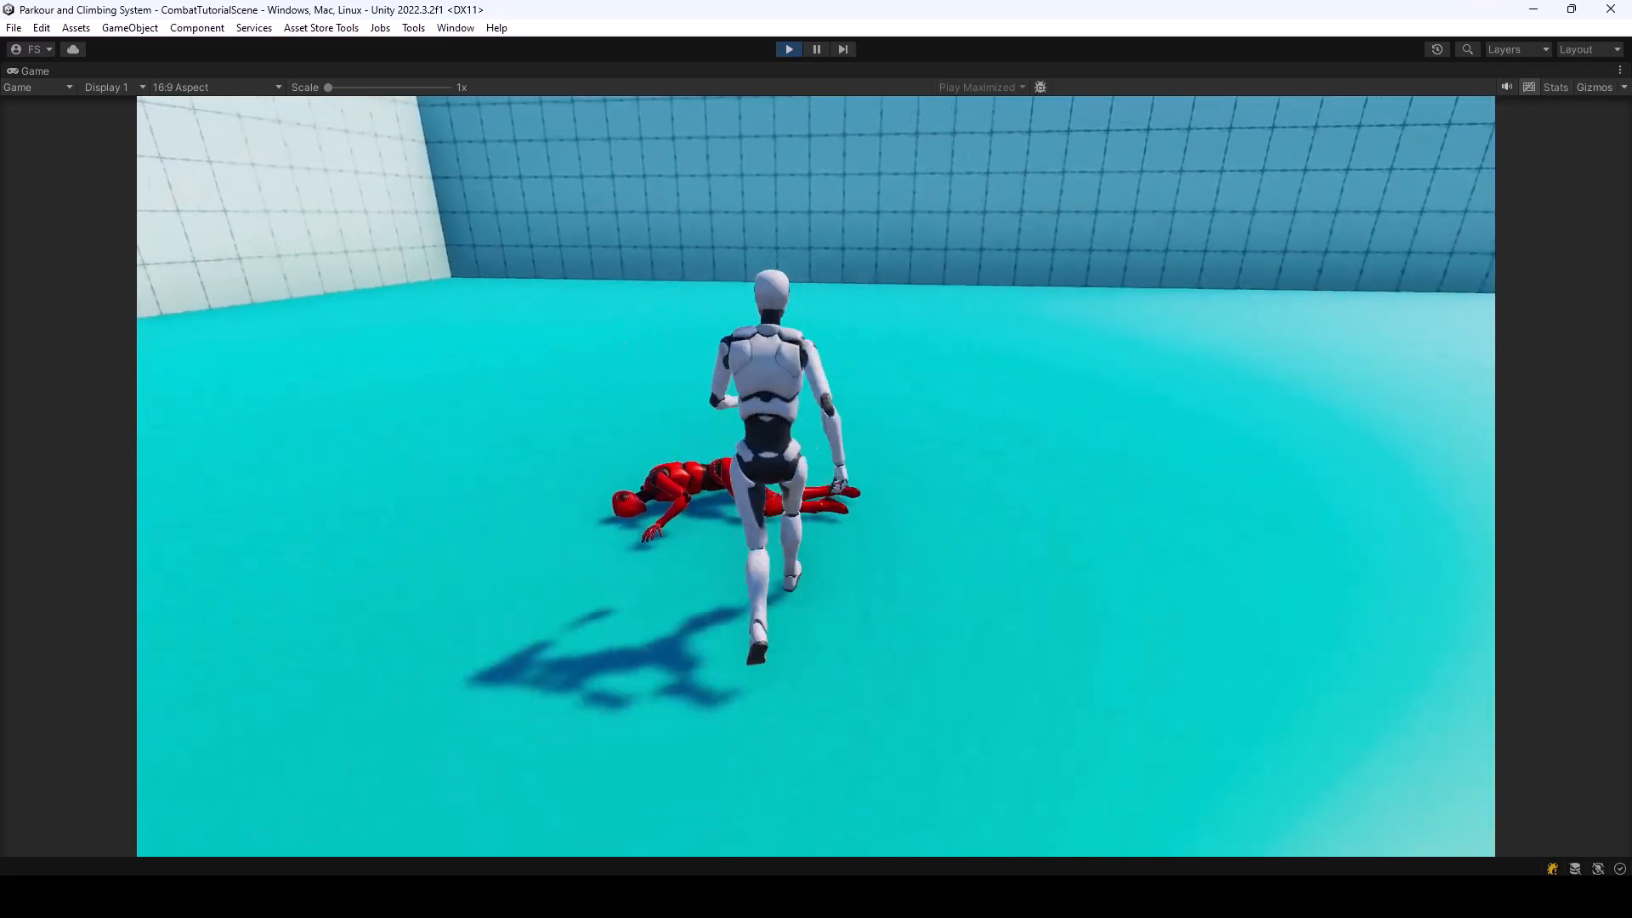
{"action": "key", "text": "d"}
{"action": "key", "text": "w"}
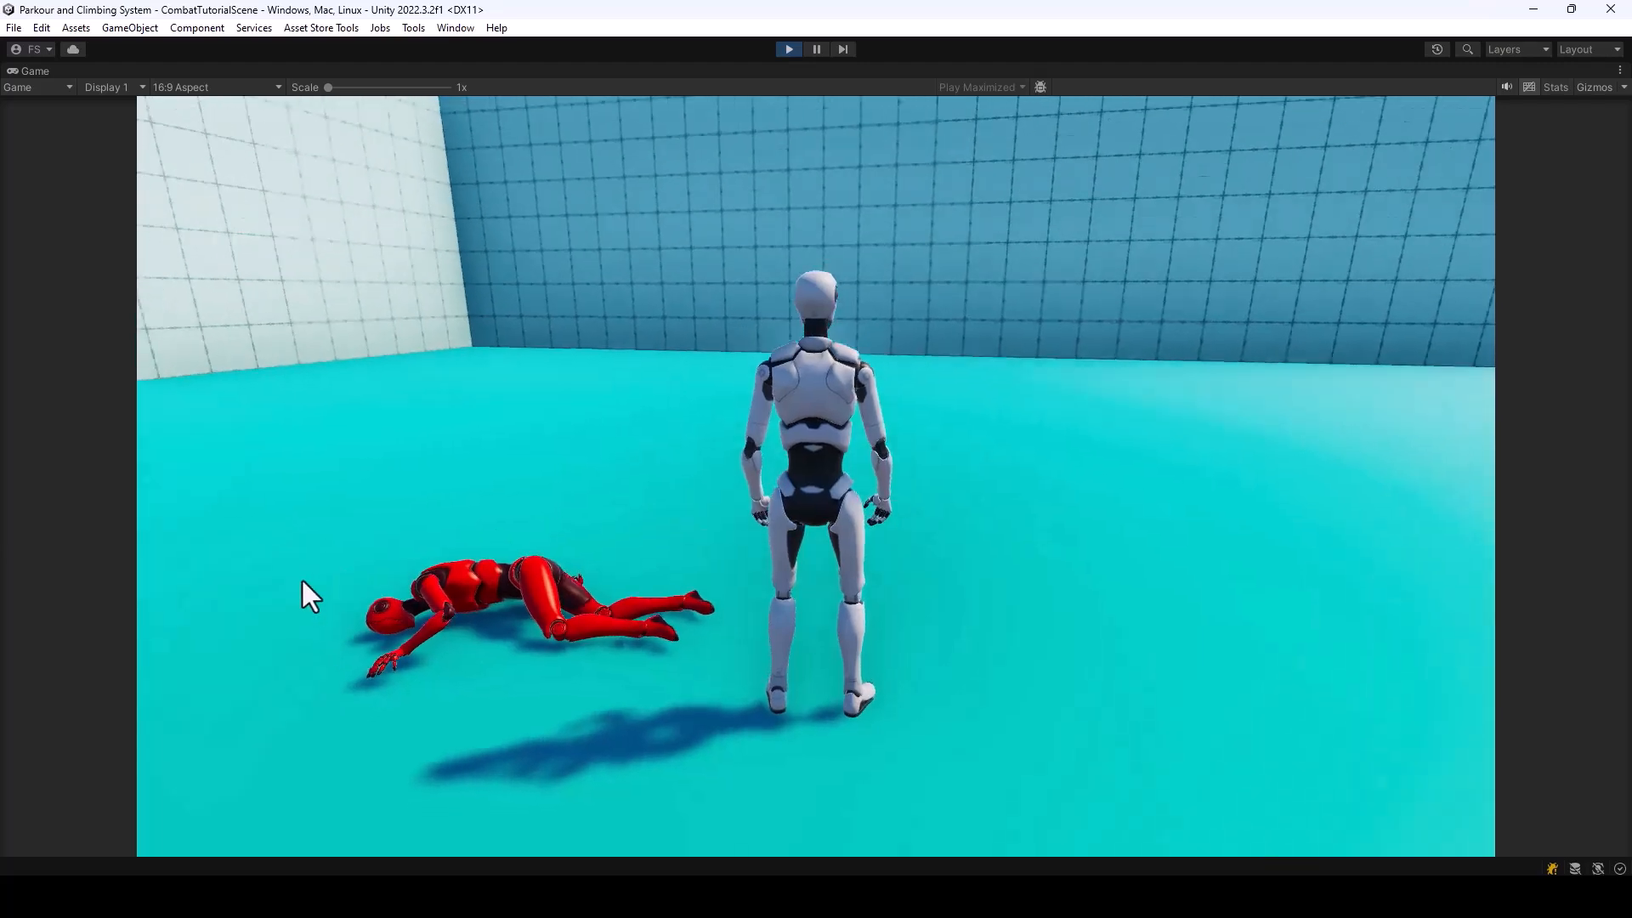
{"action": "key", "text": "ctrl+p"}
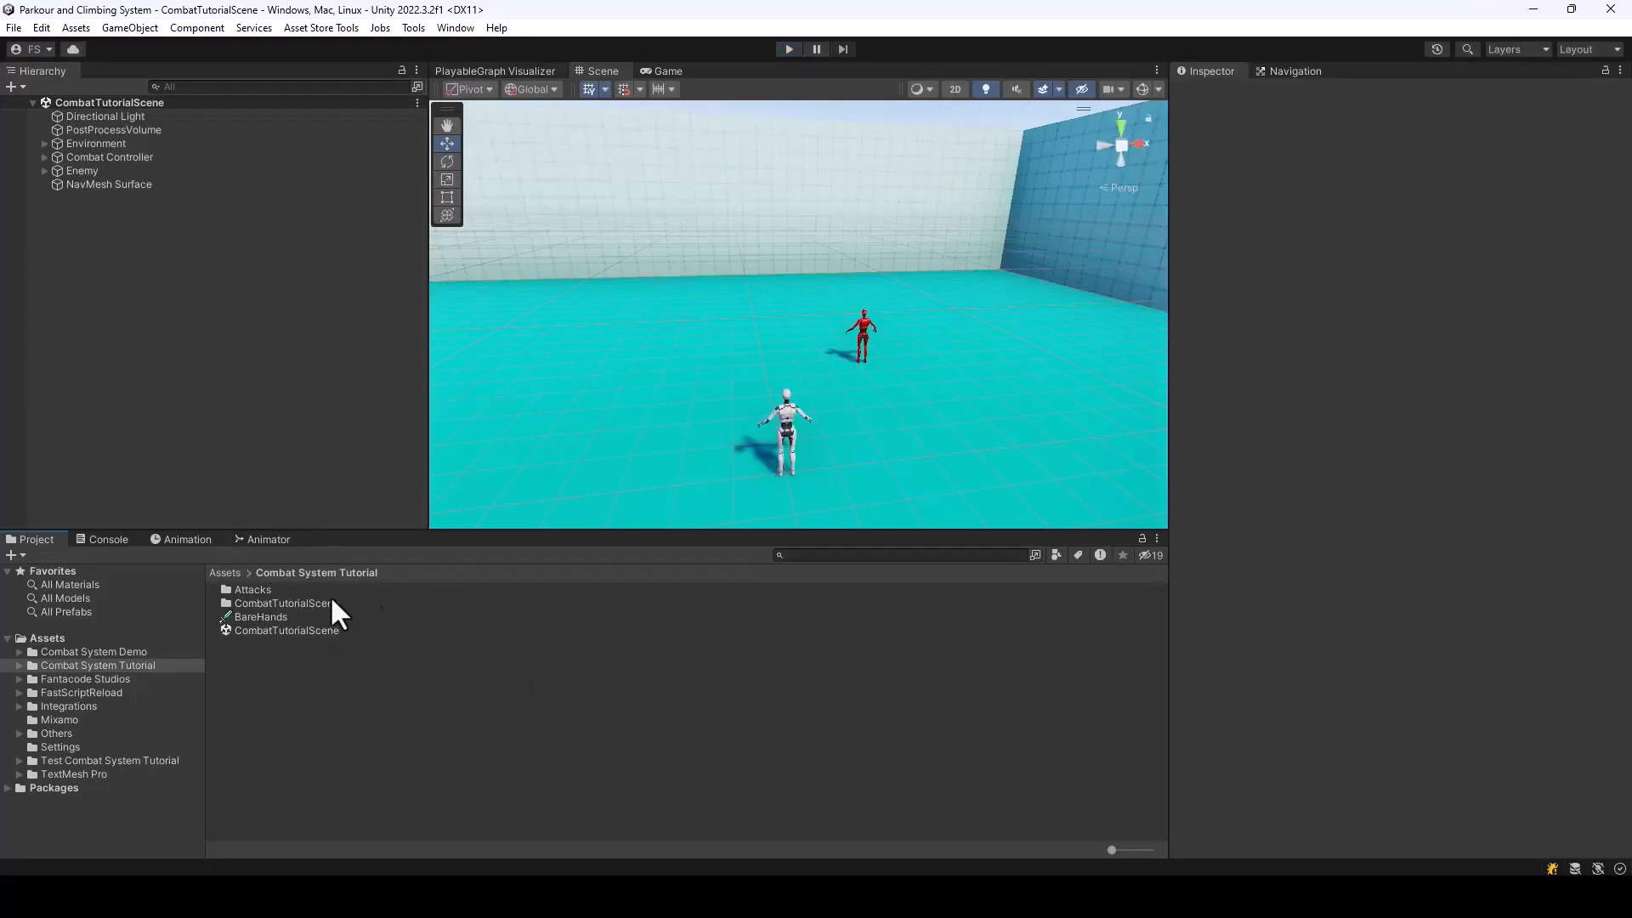
Duplicate the BareHands weapon data and name the copy BareHandsEnemy
{"action": "left_click", "coordinate": [381, 615]}
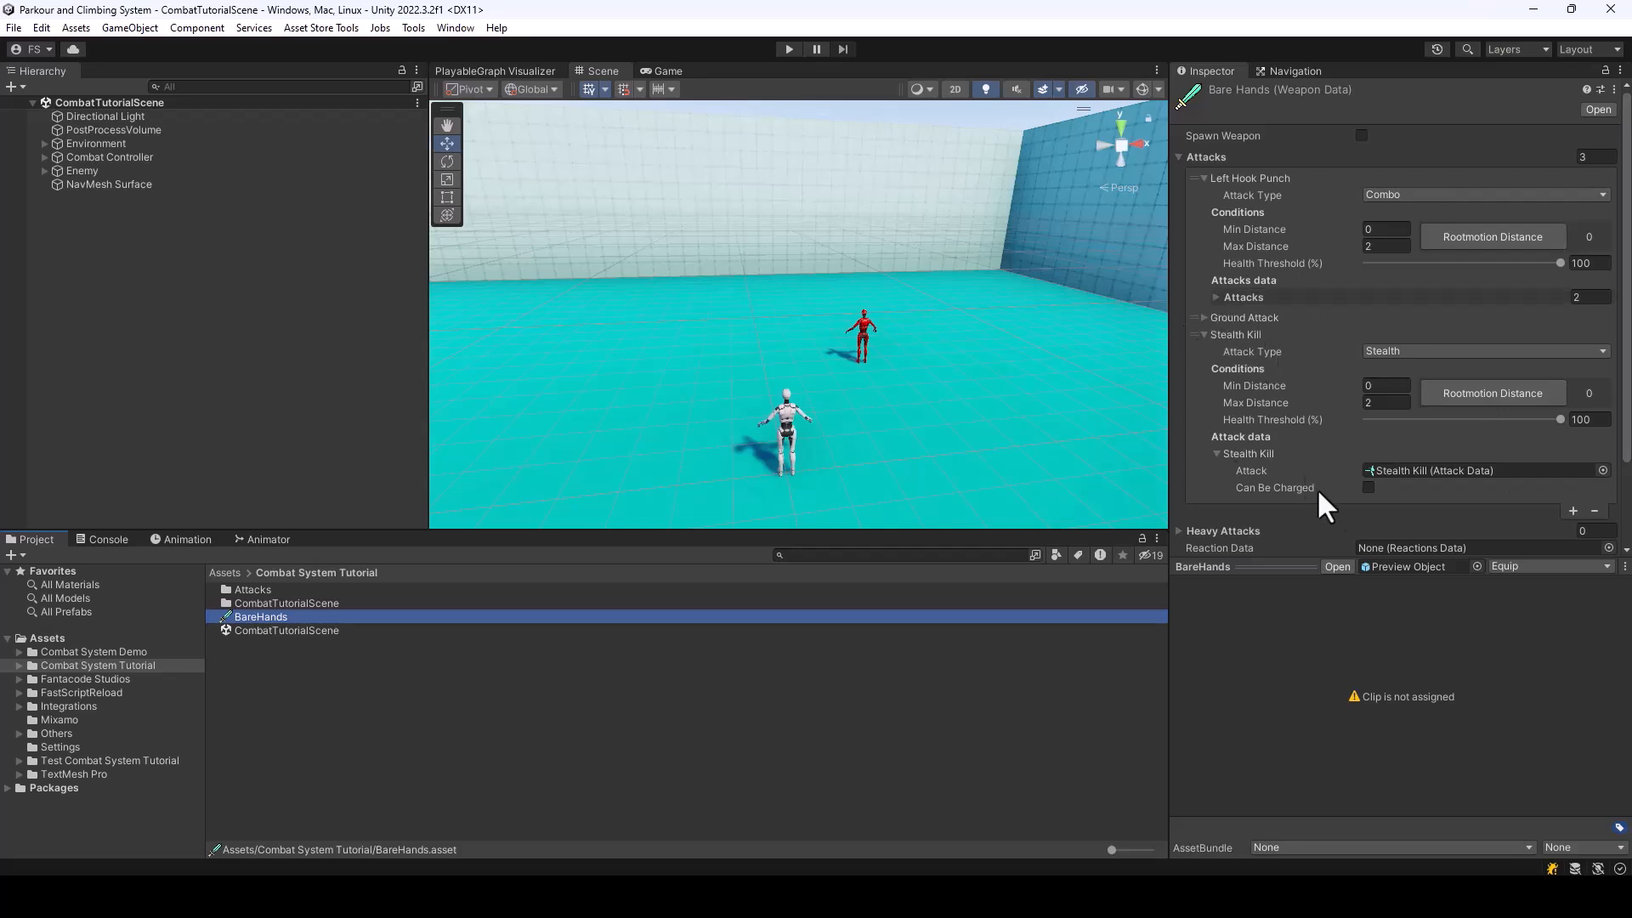
{"action": "left_click", "coordinate": [269, 646]}
{"action": "left_click", "coordinate": [264, 616]}
{"action": "key", "text": "ctrl+d"}
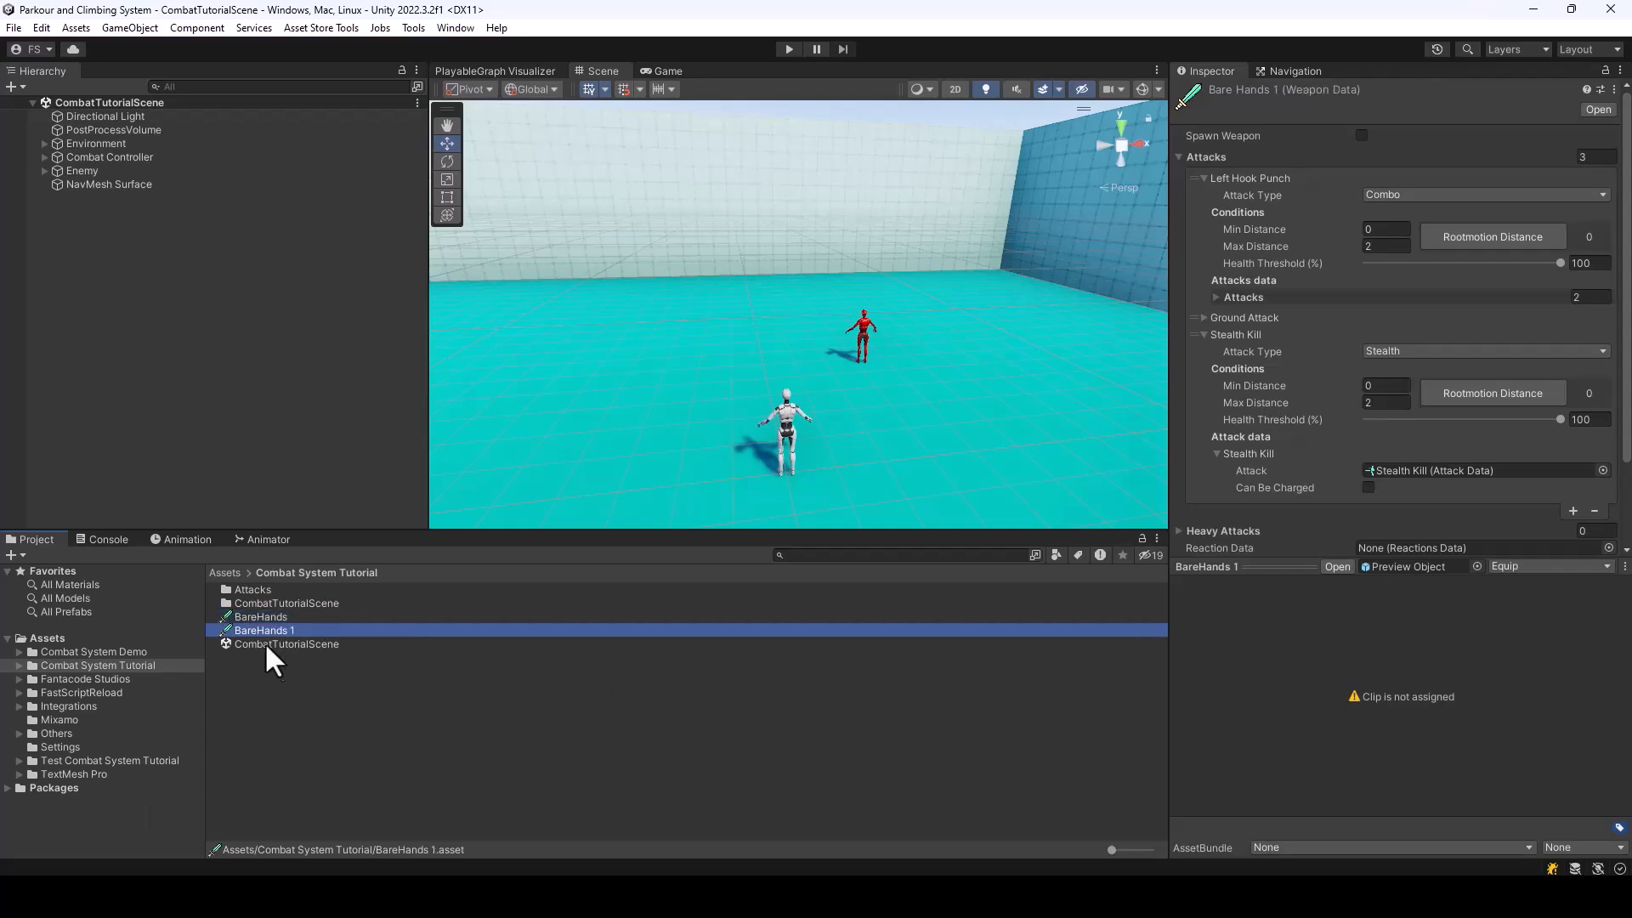
{"action": "right_click", "coordinate": [268, 631]}
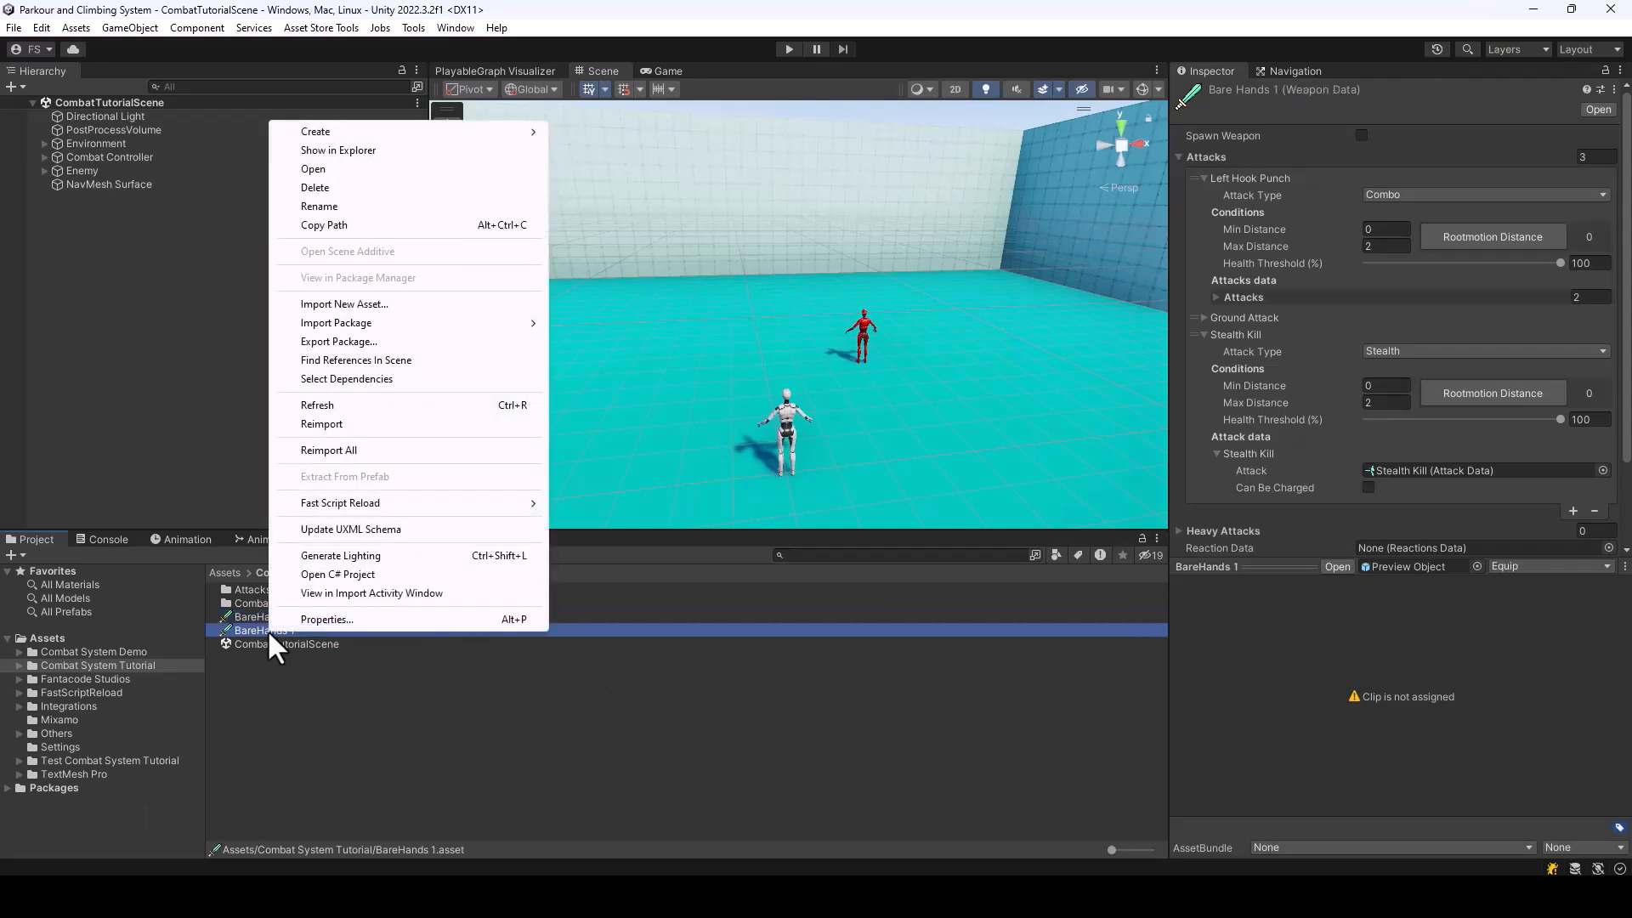
{"action": "left_click", "coordinate": [324, 200]}
{"action": "key", "text": "Right"}
{"action": "key", "text": "BackSpace"}
{"action": "key", "text": "BackSpace"}
{"action": "type", "text": "Enemy"}
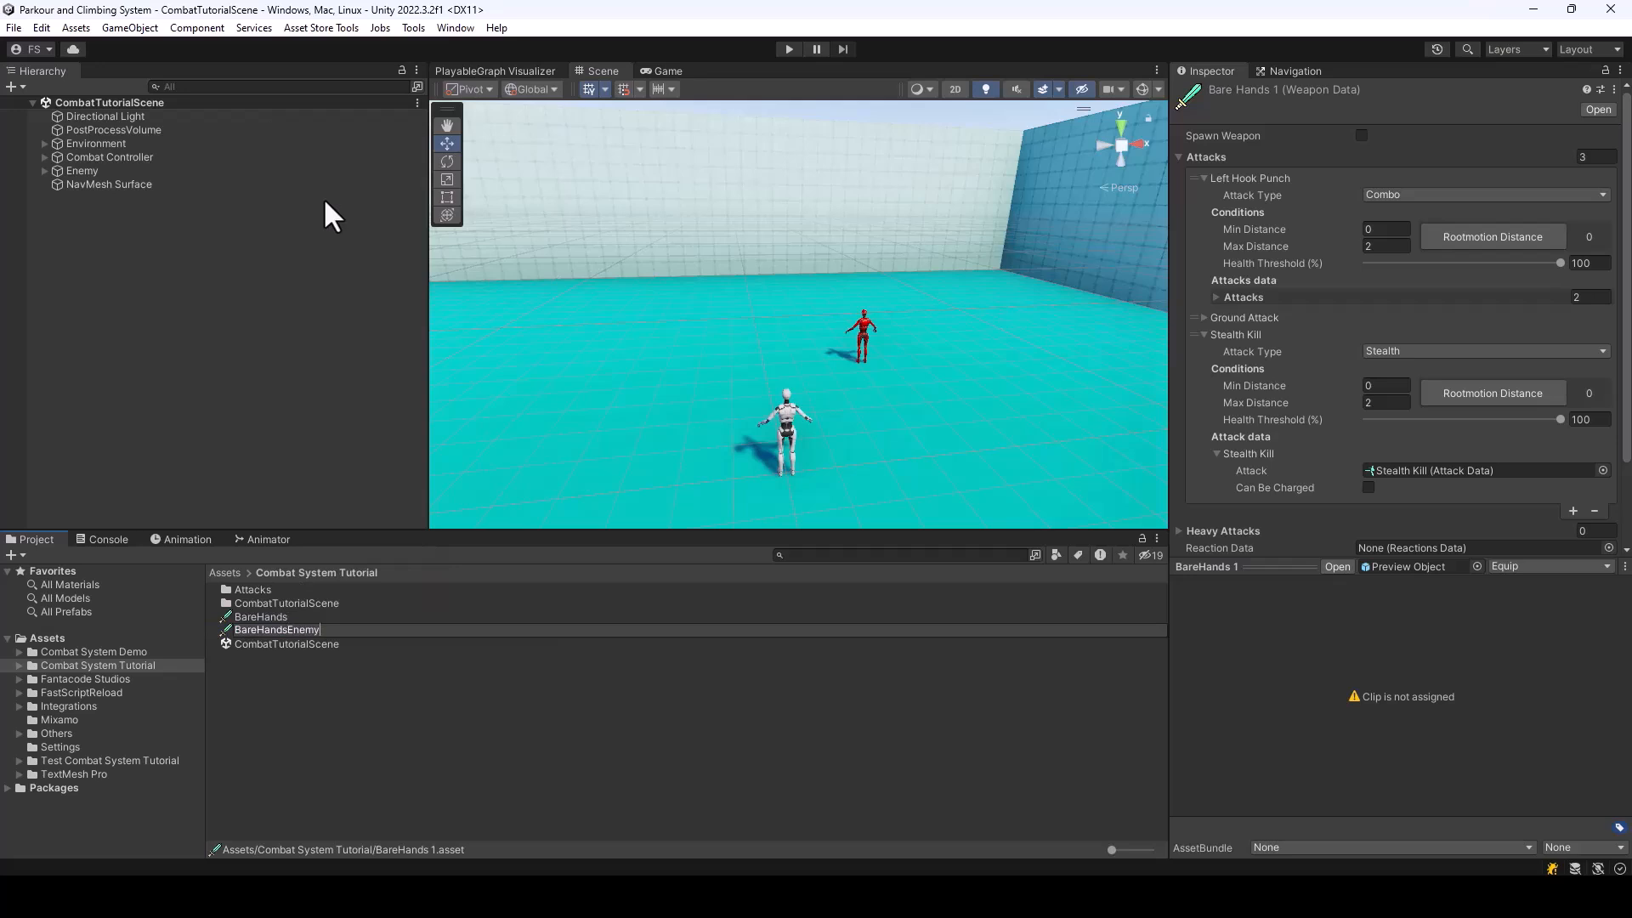
{"action": "key", "text": "Return"}
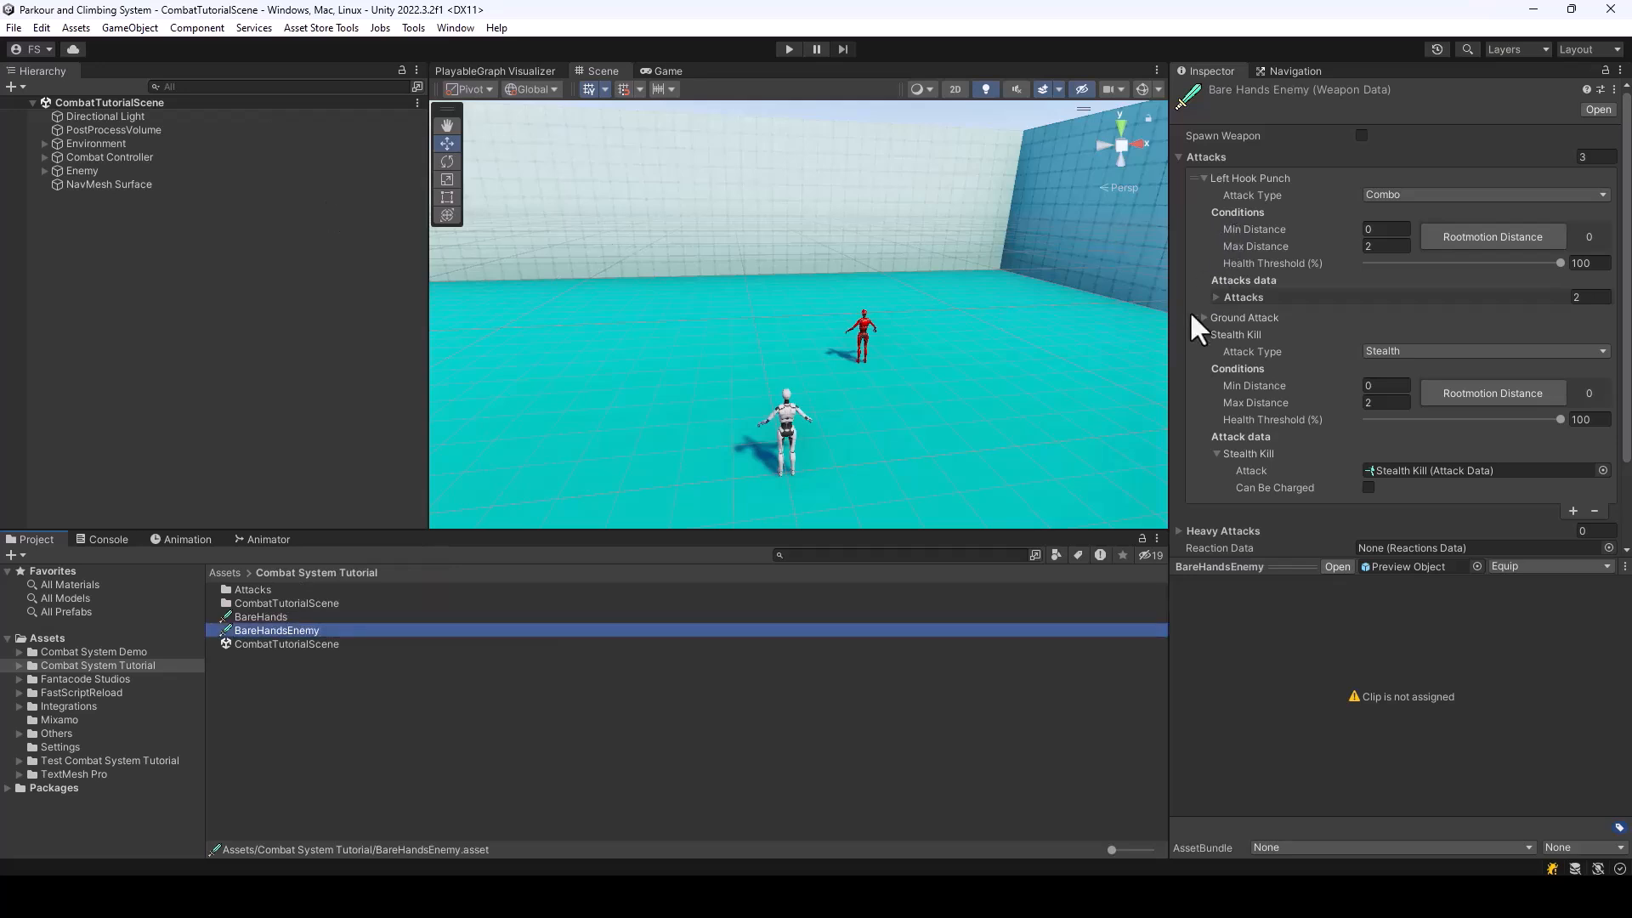
Remove the Stealth Kill attack from BareHandsEnemy and assign that weapon data to the Enemy's Melee Fighter component
{"action": "left_click", "coordinate": [1203, 335]}
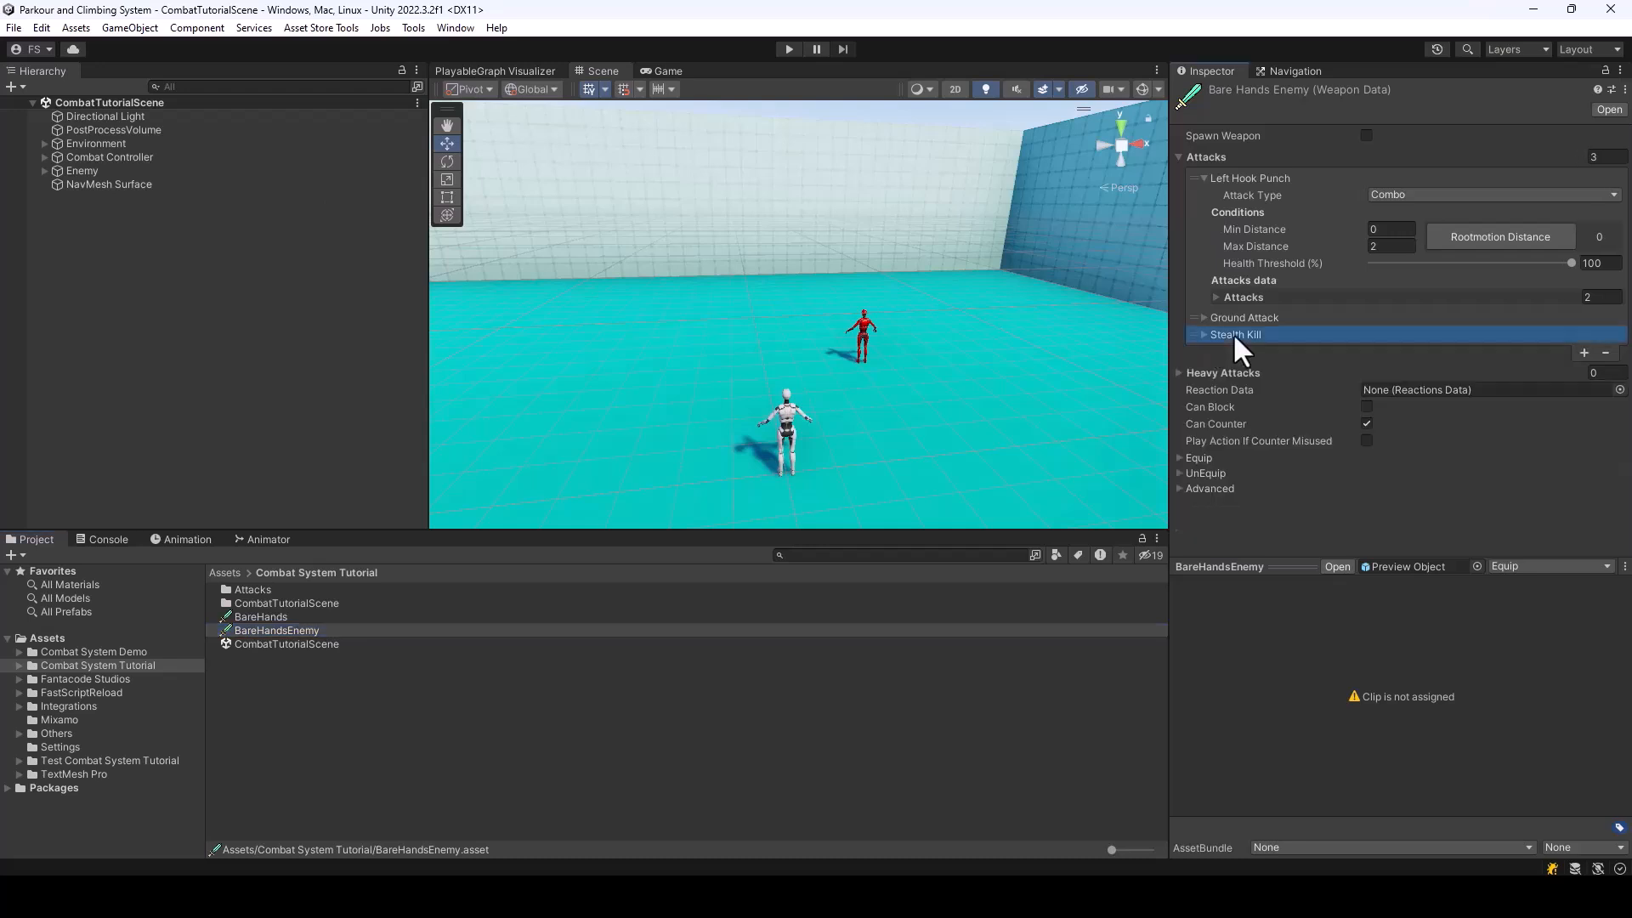
{"action": "left_click", "coordinate": [1606, 353]}
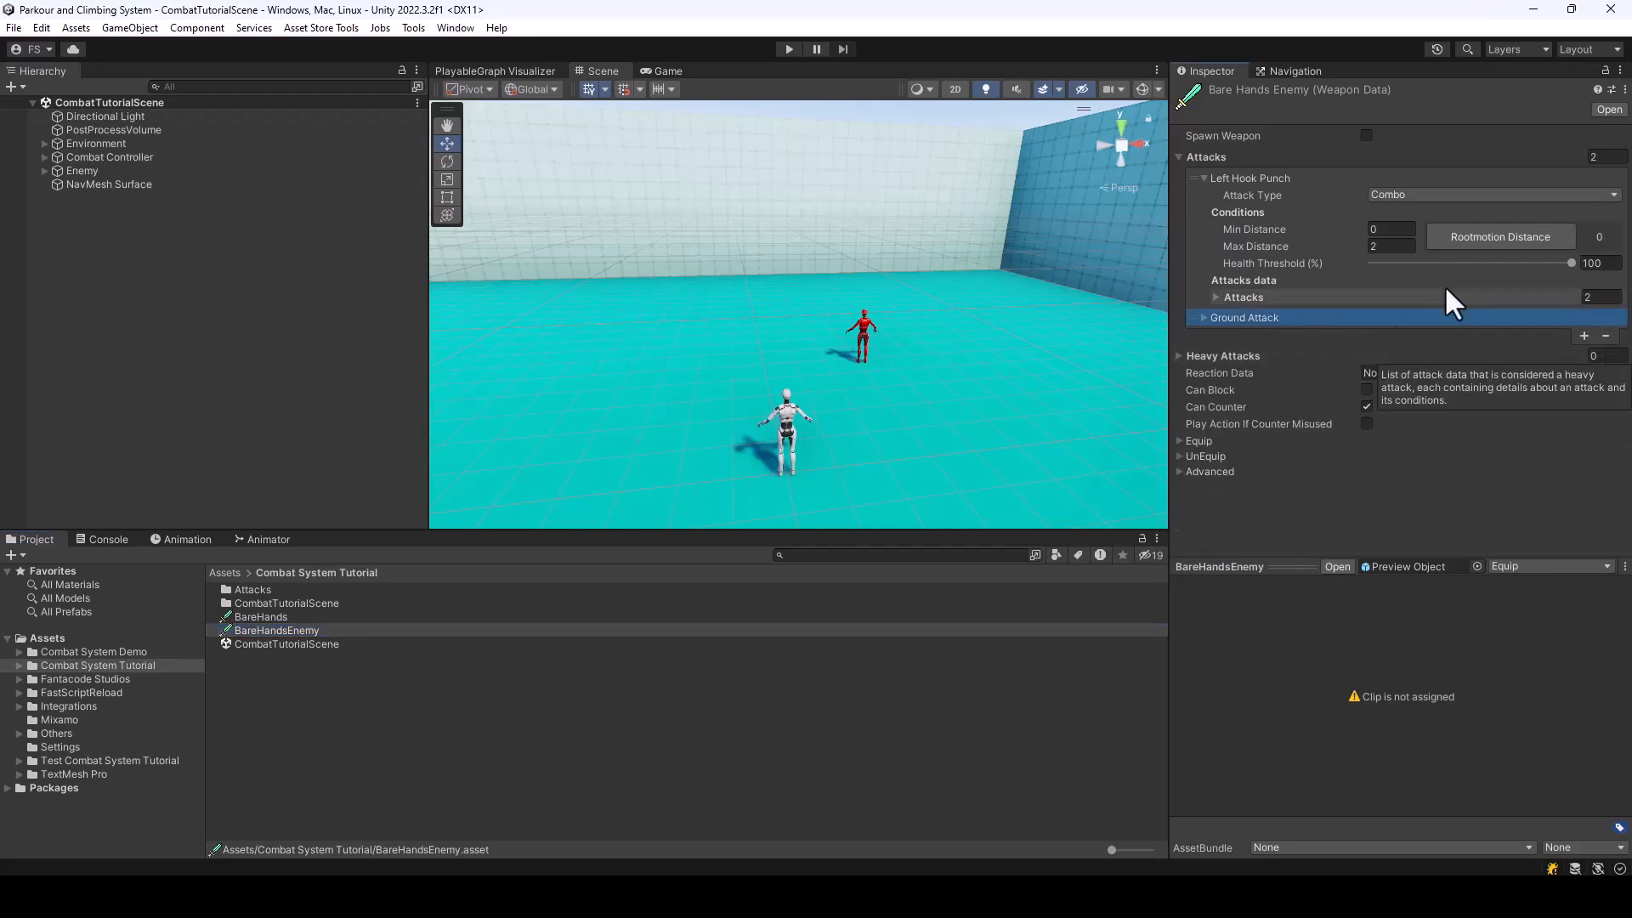
{"action": "left_click", "coordinate": [85, 168]}
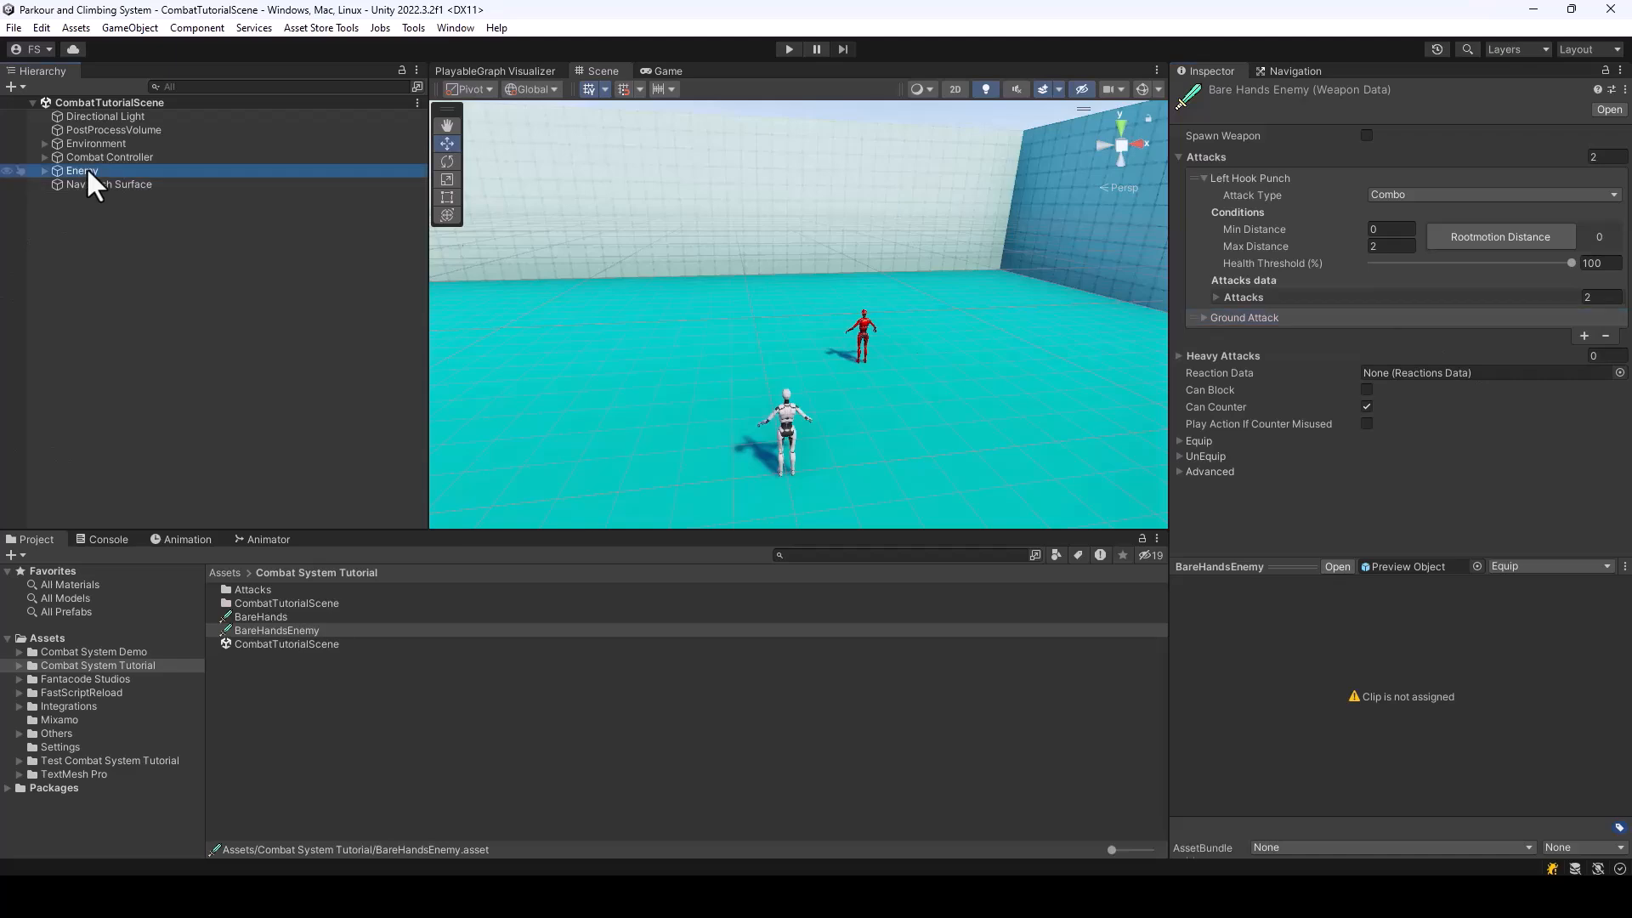
{"action": "scroll", "coordinate": [1530, 464], "scroll_direction": "down", "scroll_amount": 10}
{"action": "scroll", "coordinate": [1530, 464], "scroll_direction": "down", "scroll_amount": 5}
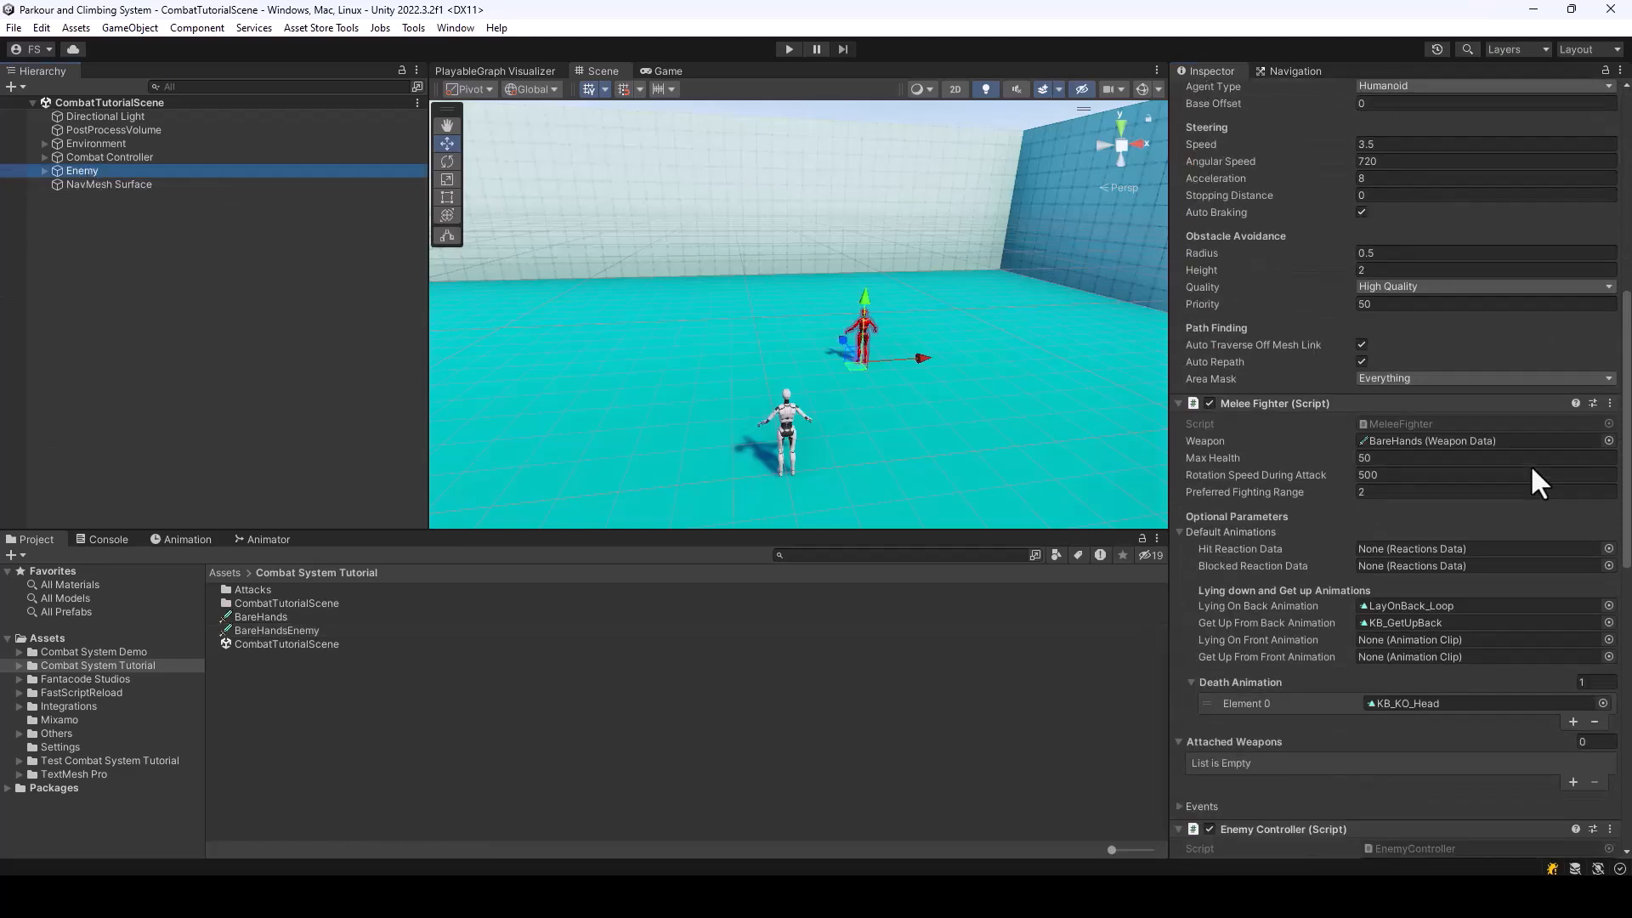
{"action": "left_click_drag", "start_coordinate": [277, 630], "coordinate": [1461, 432]}
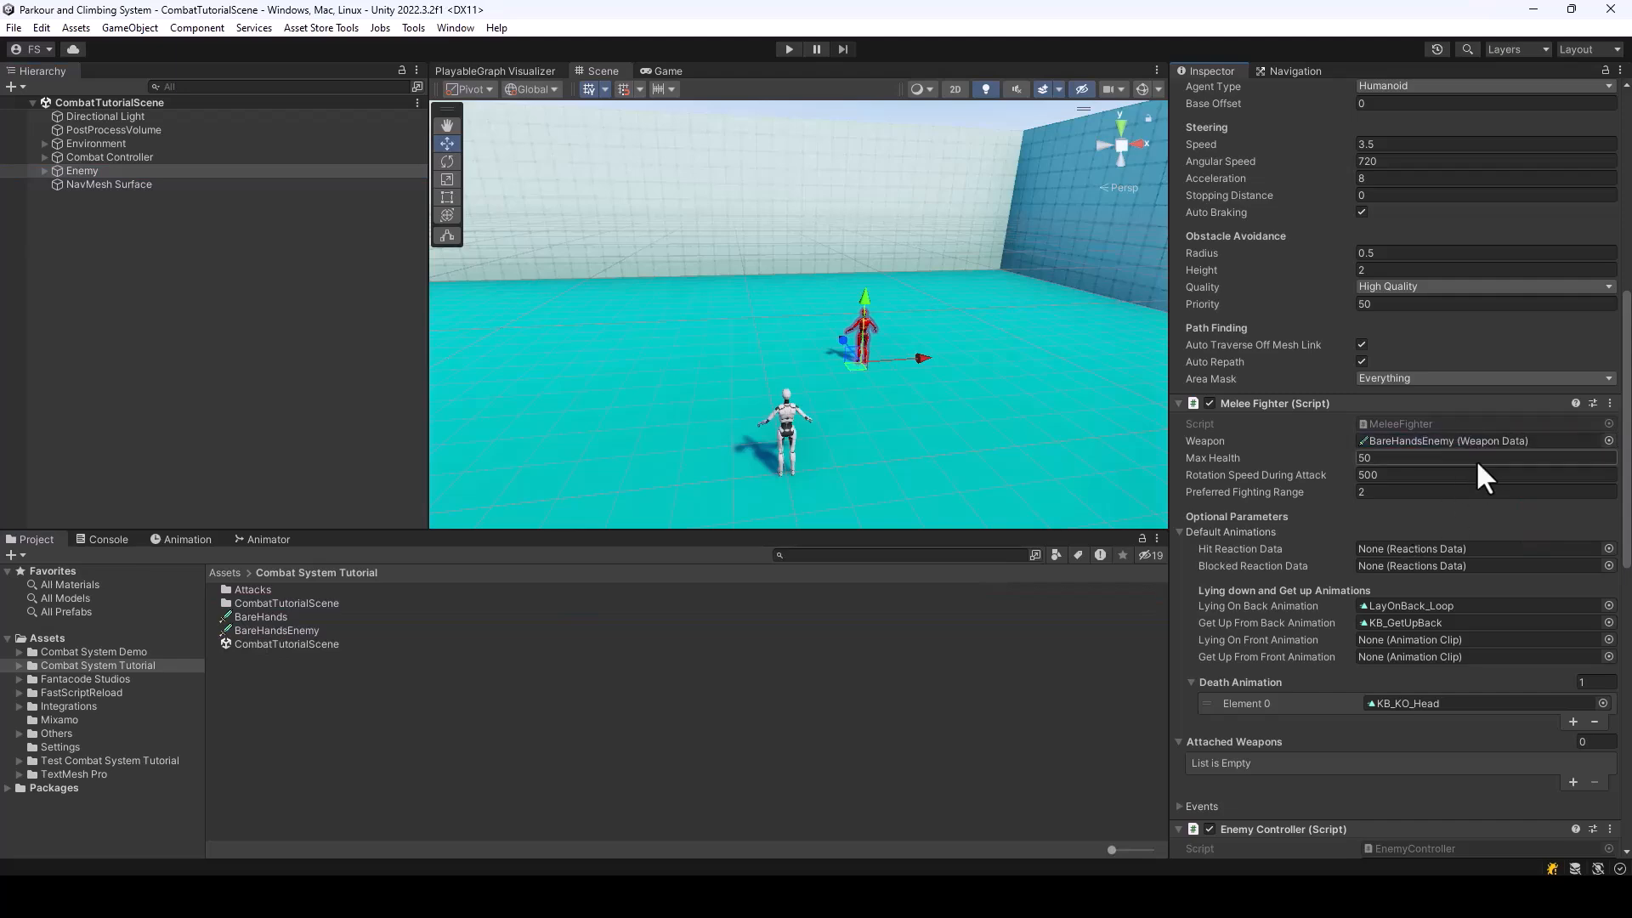
Playtest the fight against the enemy using its own weapon data, and leave play mode
{"action": "left_click", "coordinate": [788, 48]}
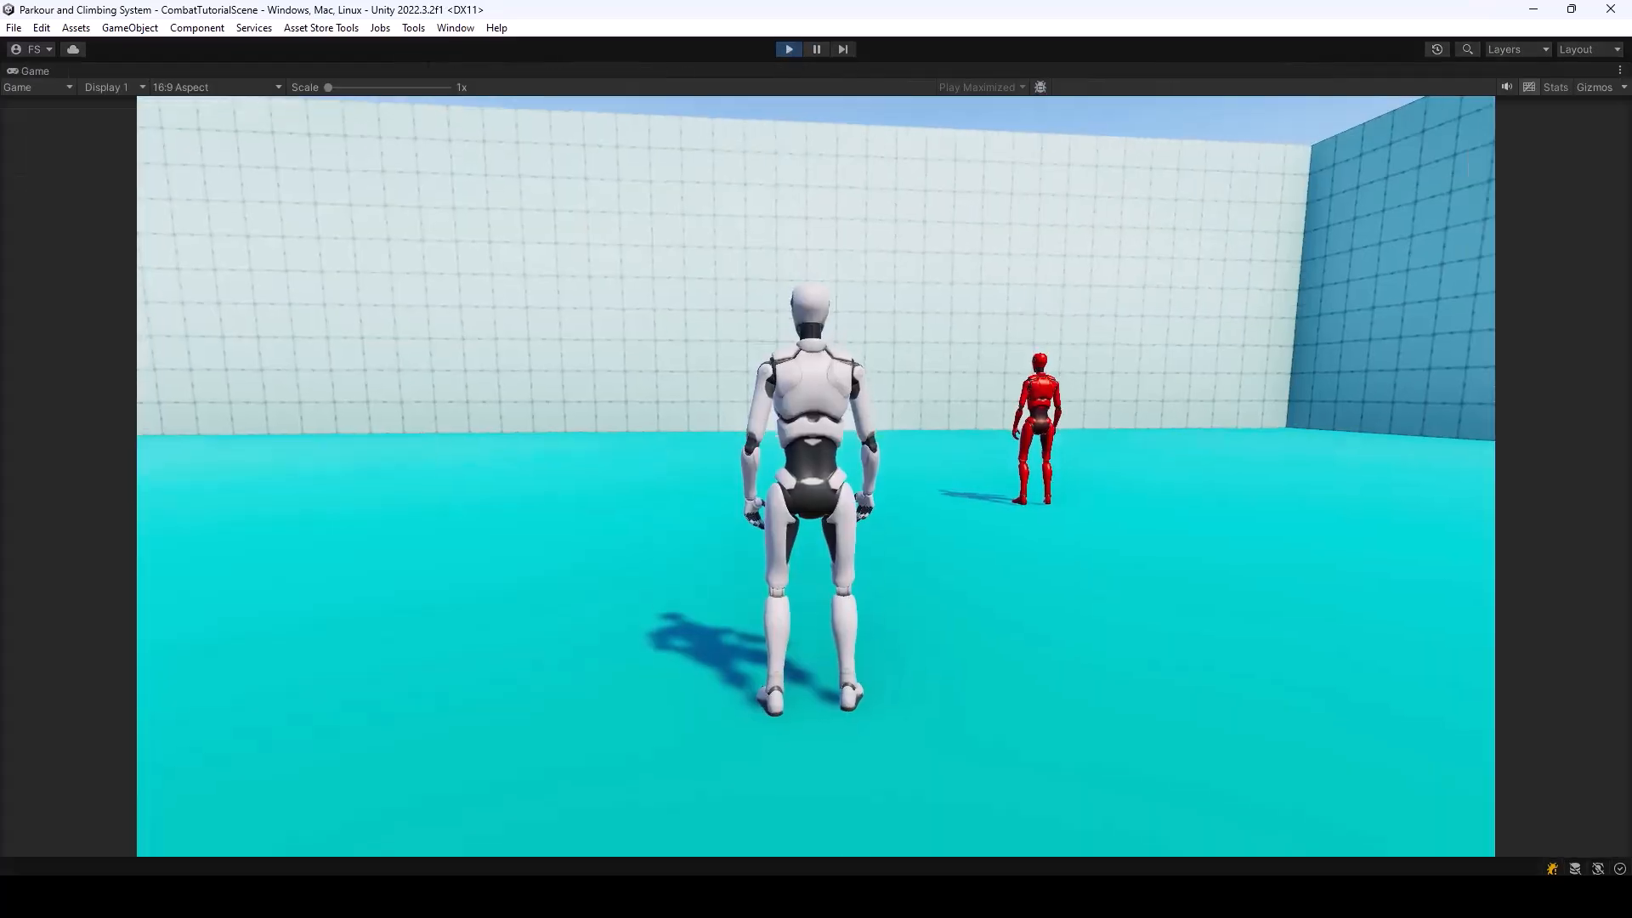
{"action": "key", "text": "w"}
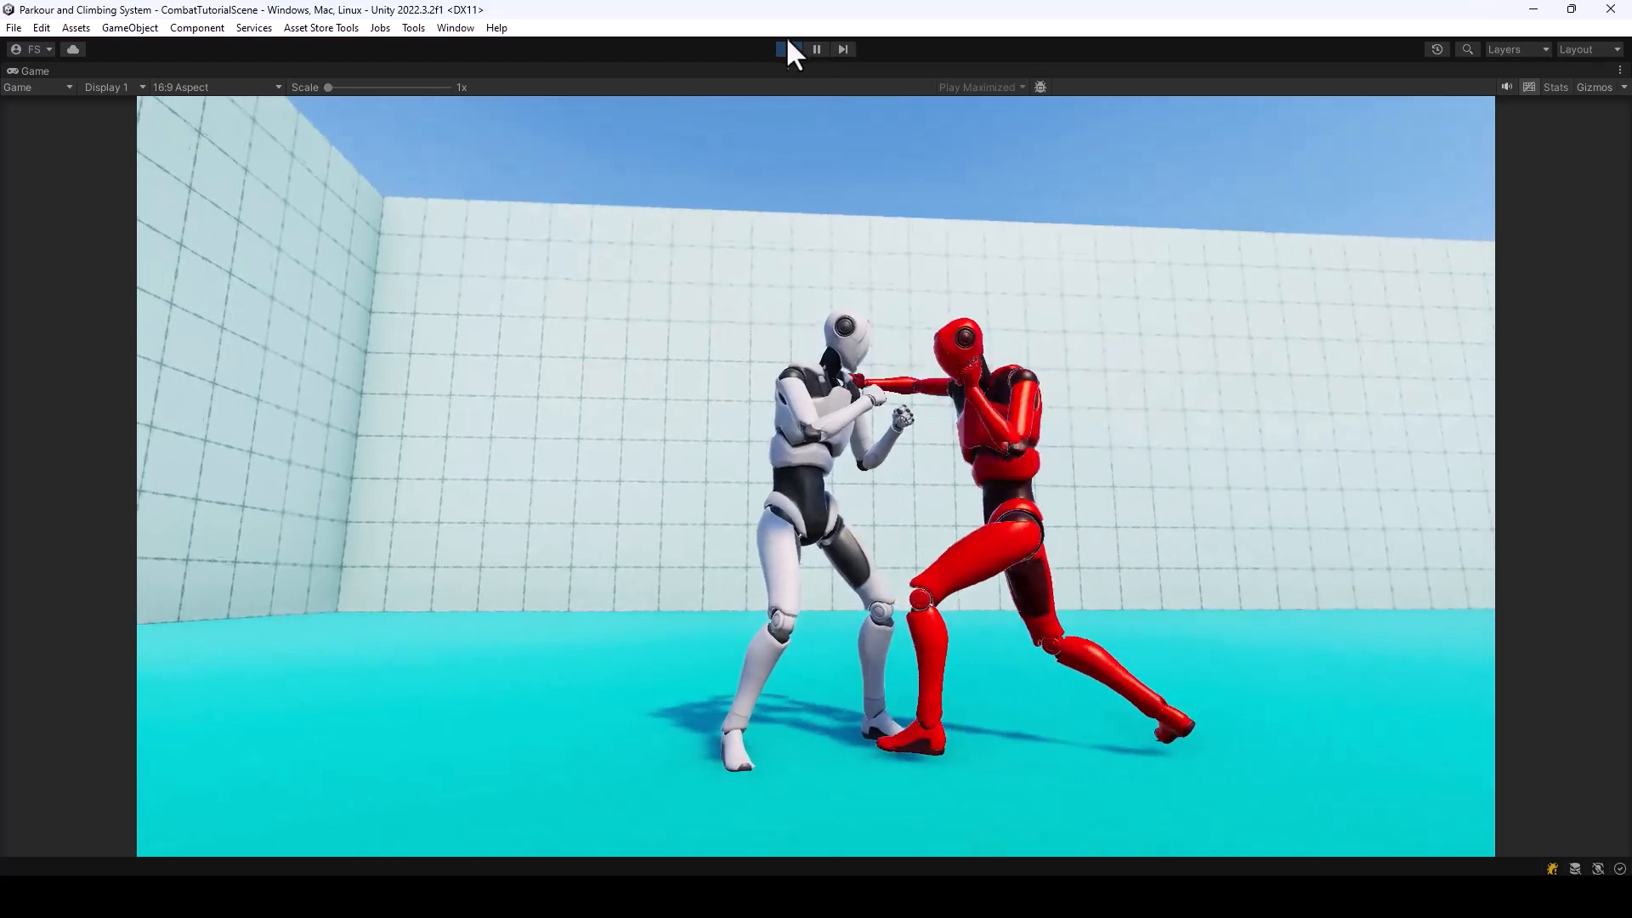
{"action": "left_click", "coordinate": [788, 48]}
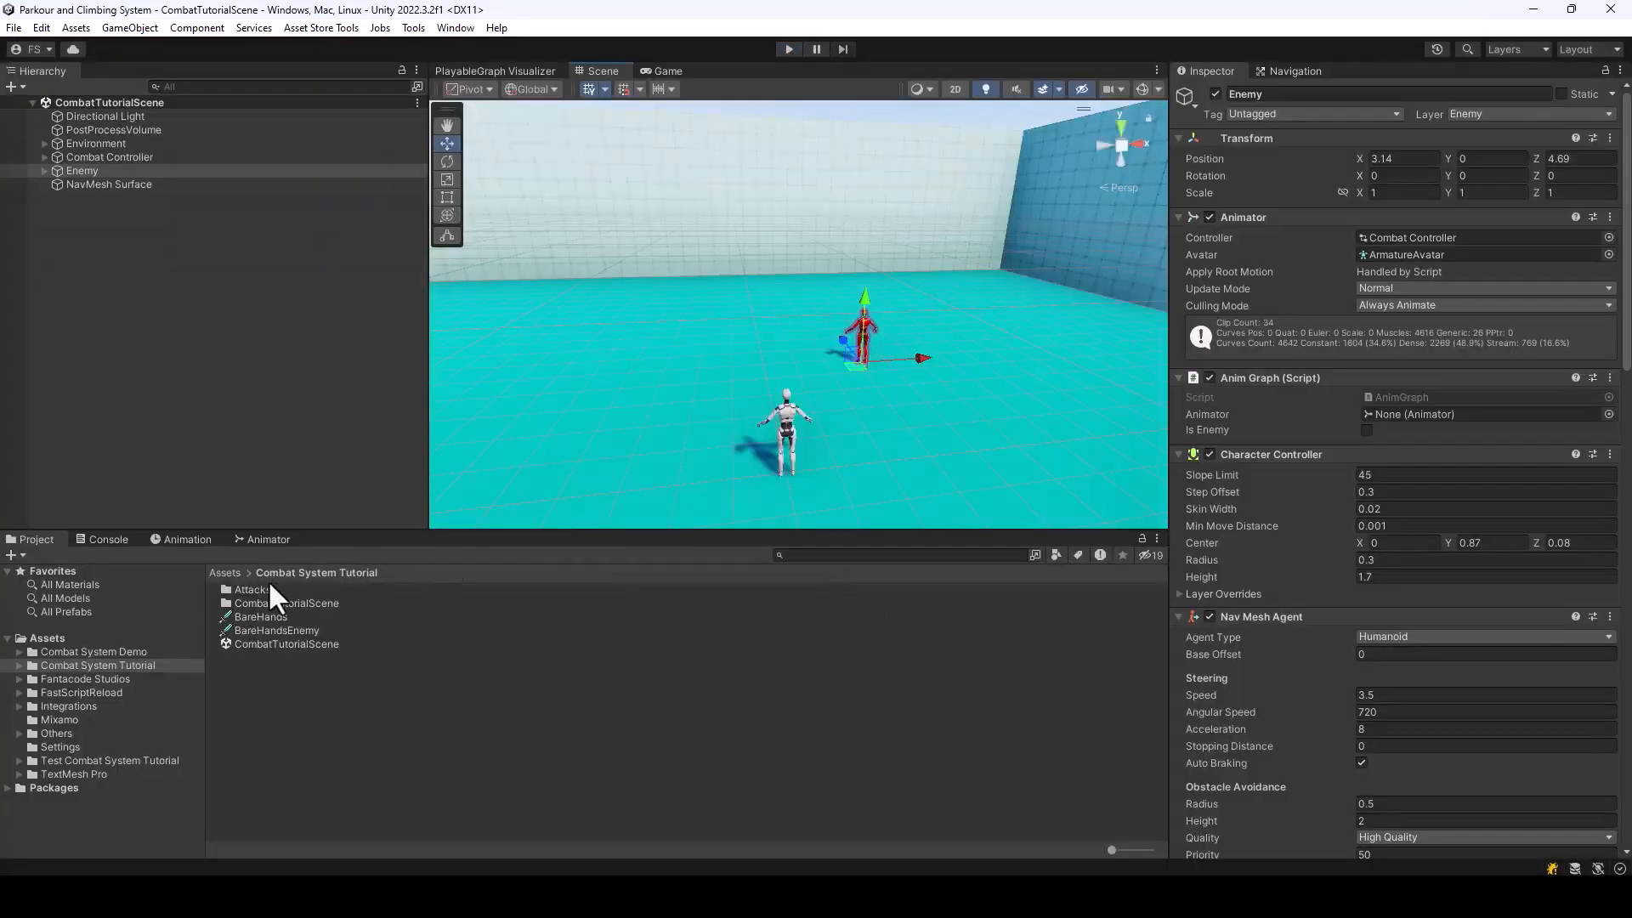
Examine the distance and health conditions of the combo attack in BareHands and open the Right Hook Punch attack data
{"action": "left_click", "coordinate": [256, 588]}
{"action": "left_click", "coordinate": [270, 616]}
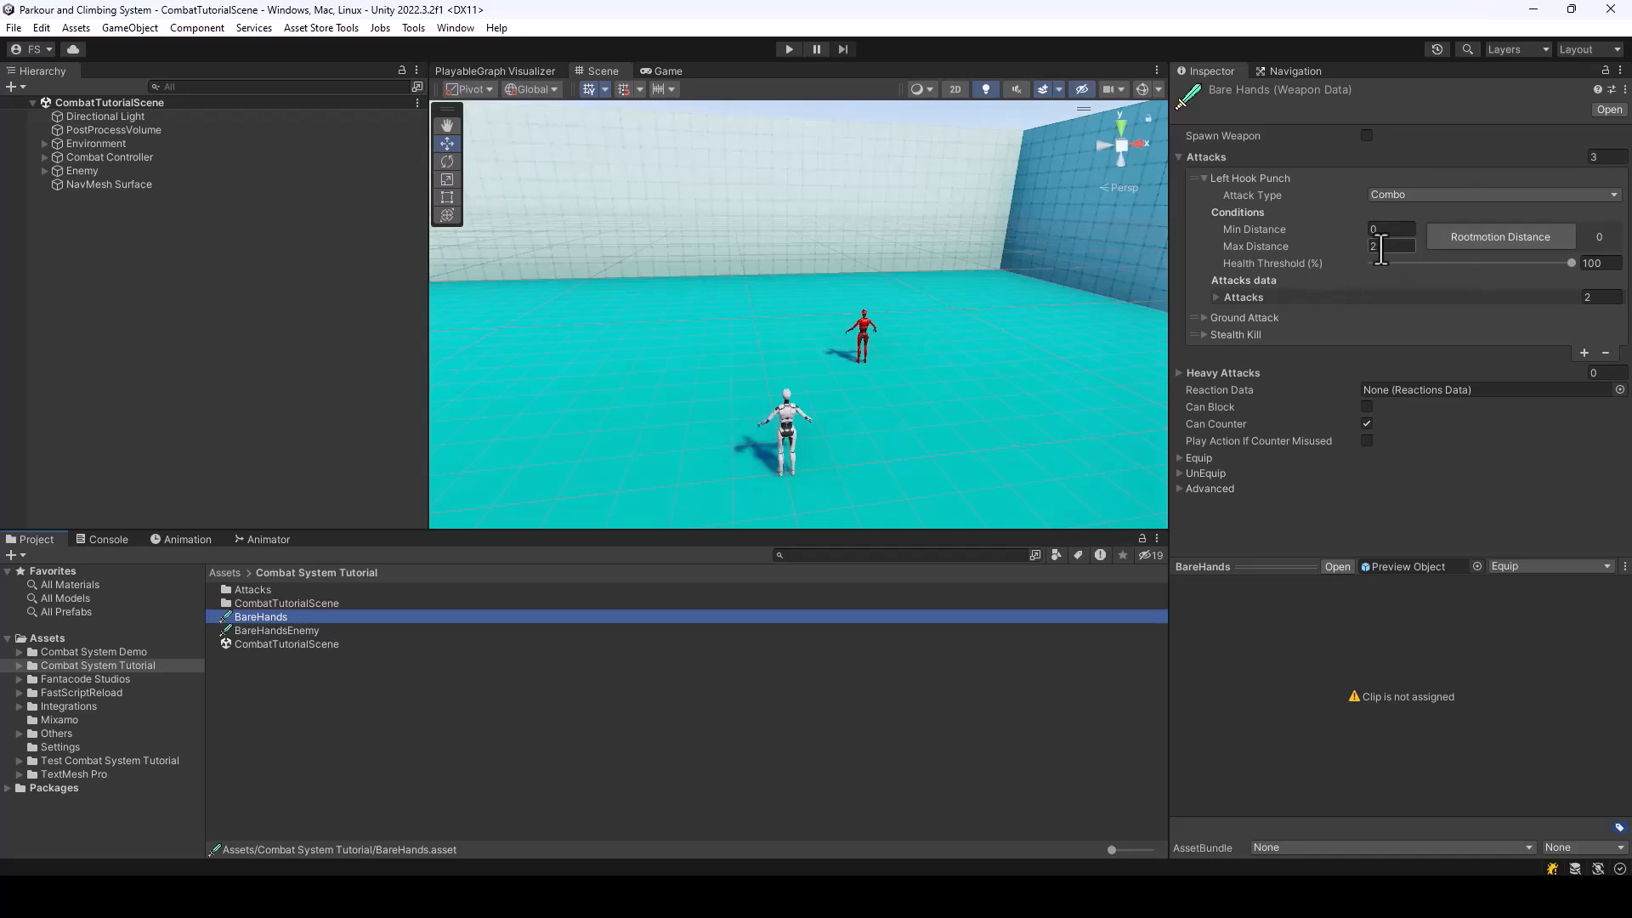
{"action": "left_click", "coordinate": [1373, 247]}
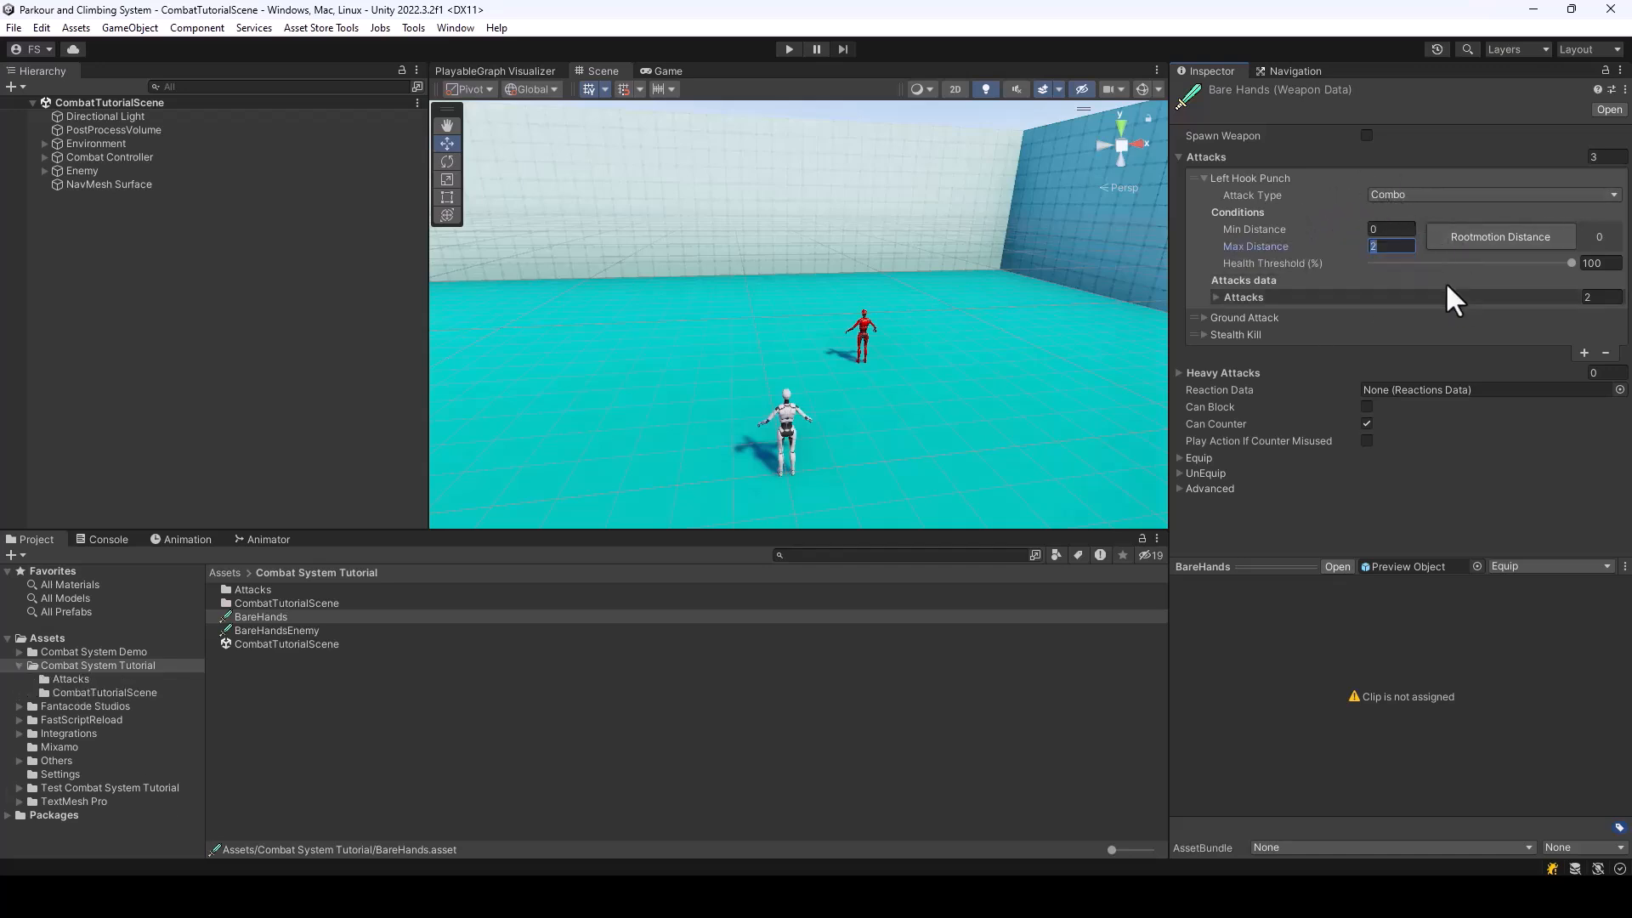
{"action": "mouse_move", "coordinate": [1312, 263]}
{"action": "double_click", "coordinate": [248, 592]}
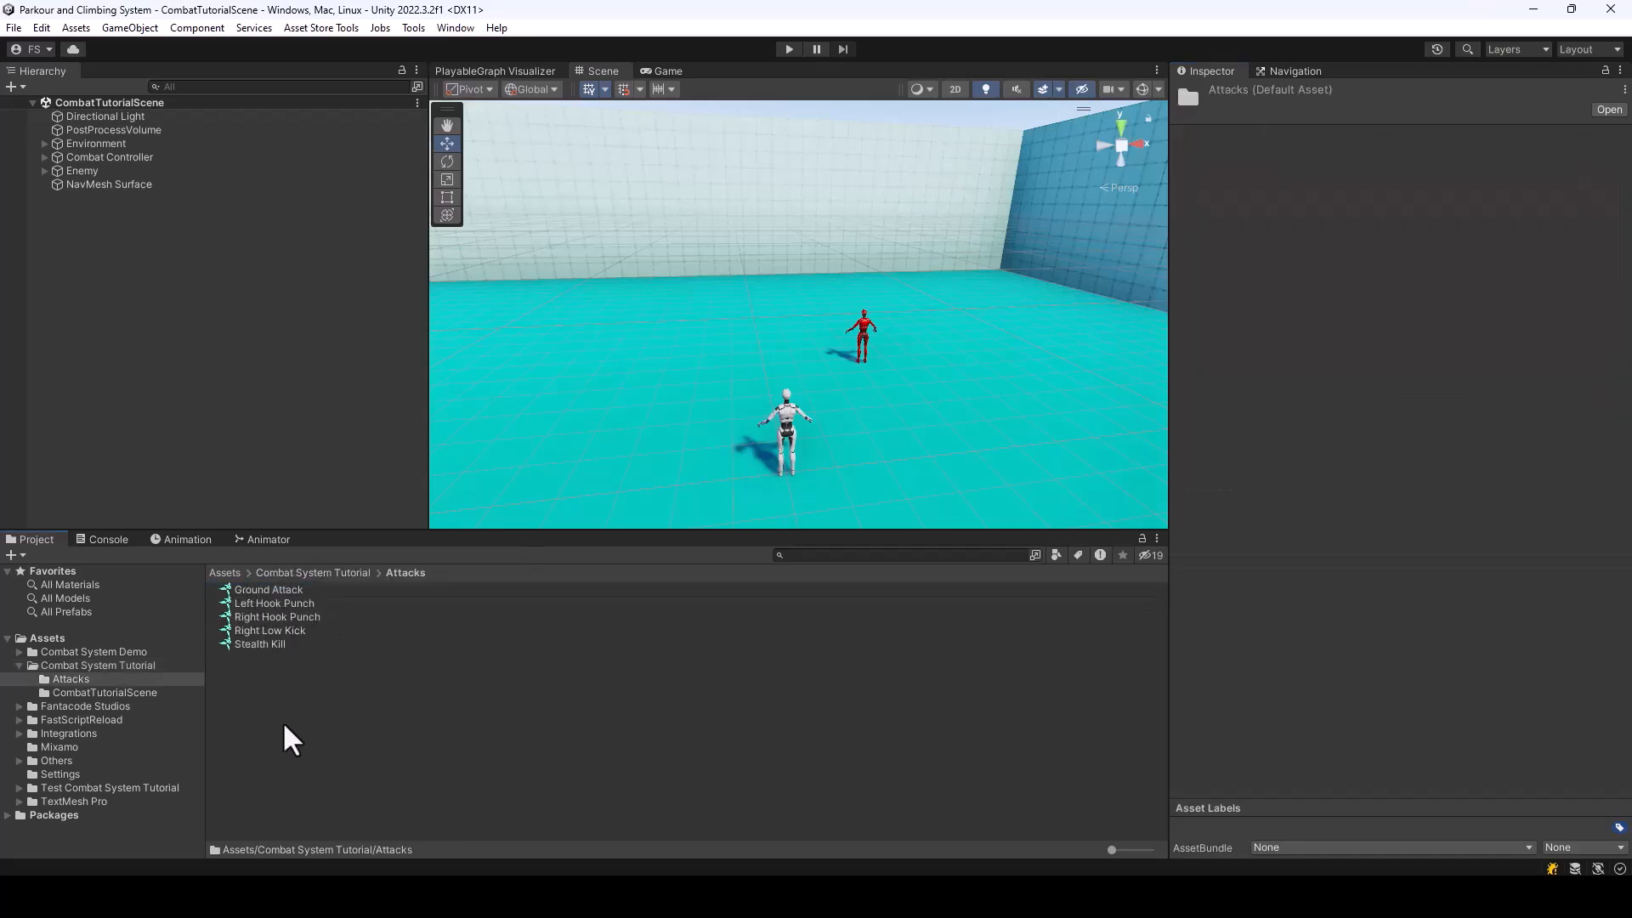
{"action": "left_click", "coordinate": [265, 618]}
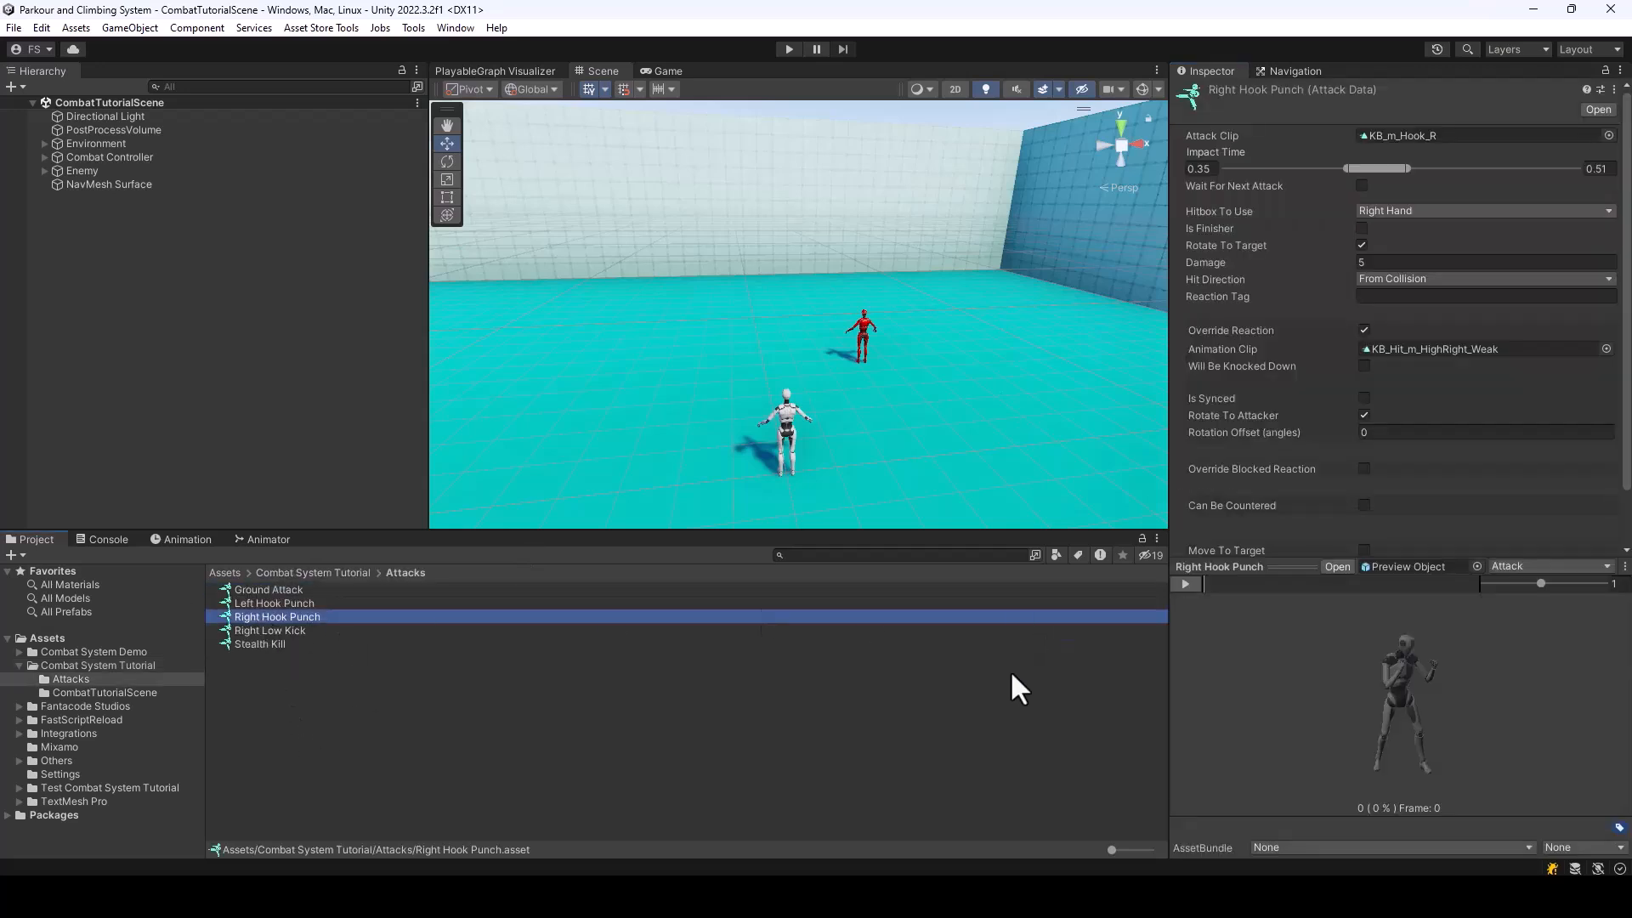
Duplicate the Right Hook Punch attack data and name the copy Right Haymaker
{"action": "key", "text": "ctrl+d"}
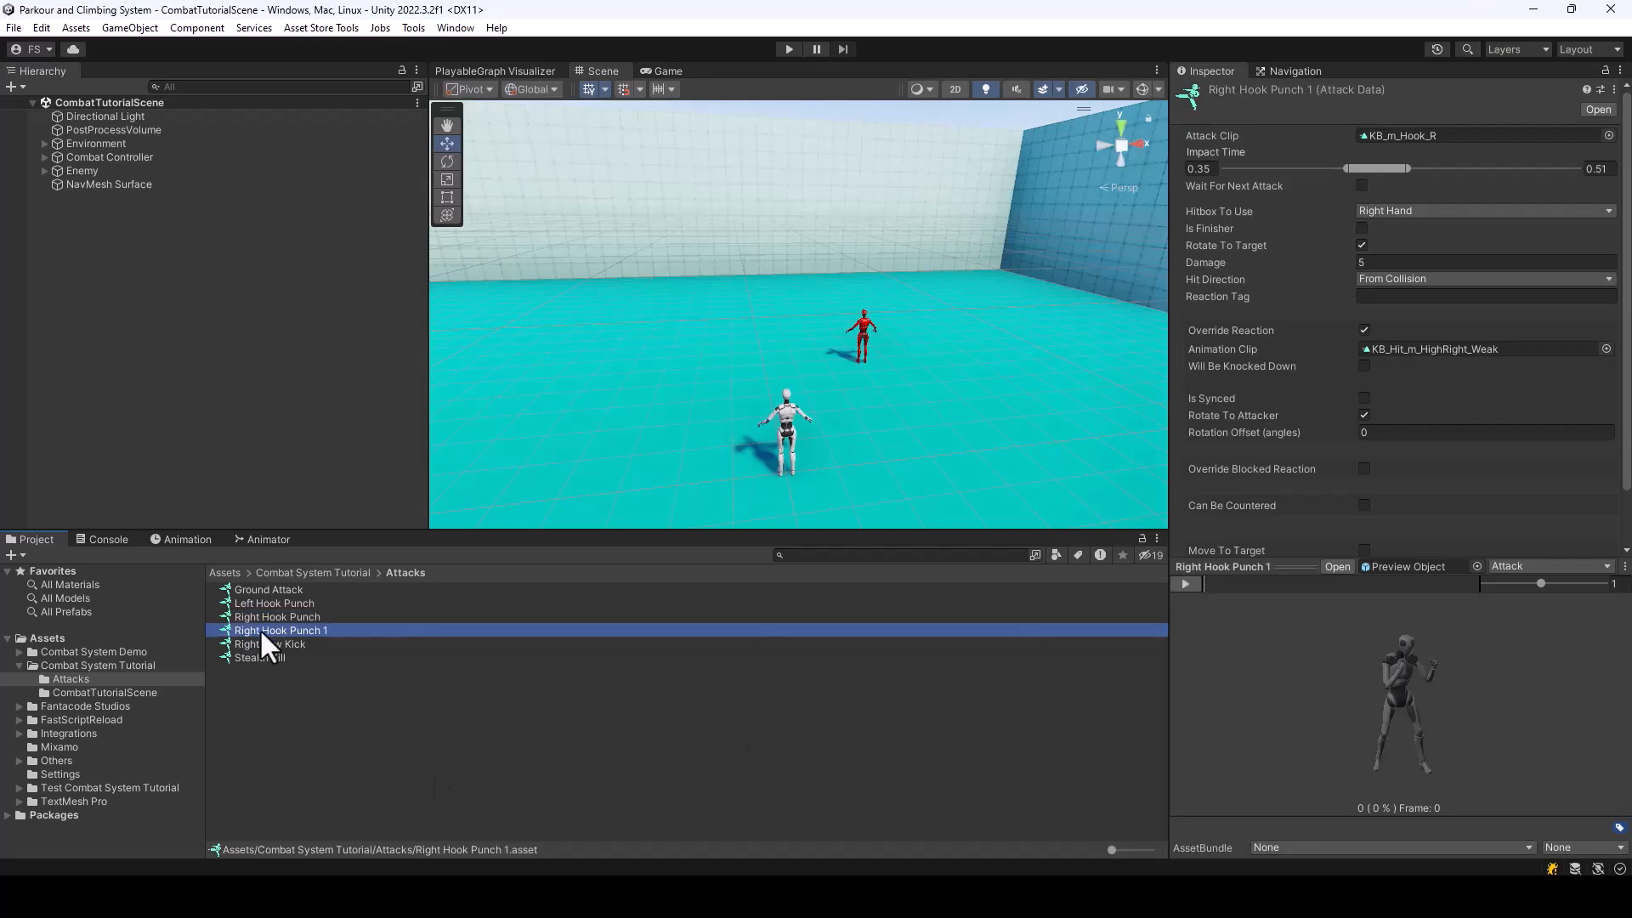
{"action": "right_click", "coordinate": [259, 630]}
{"action": "left_click", "coordinate": [338, 208]}
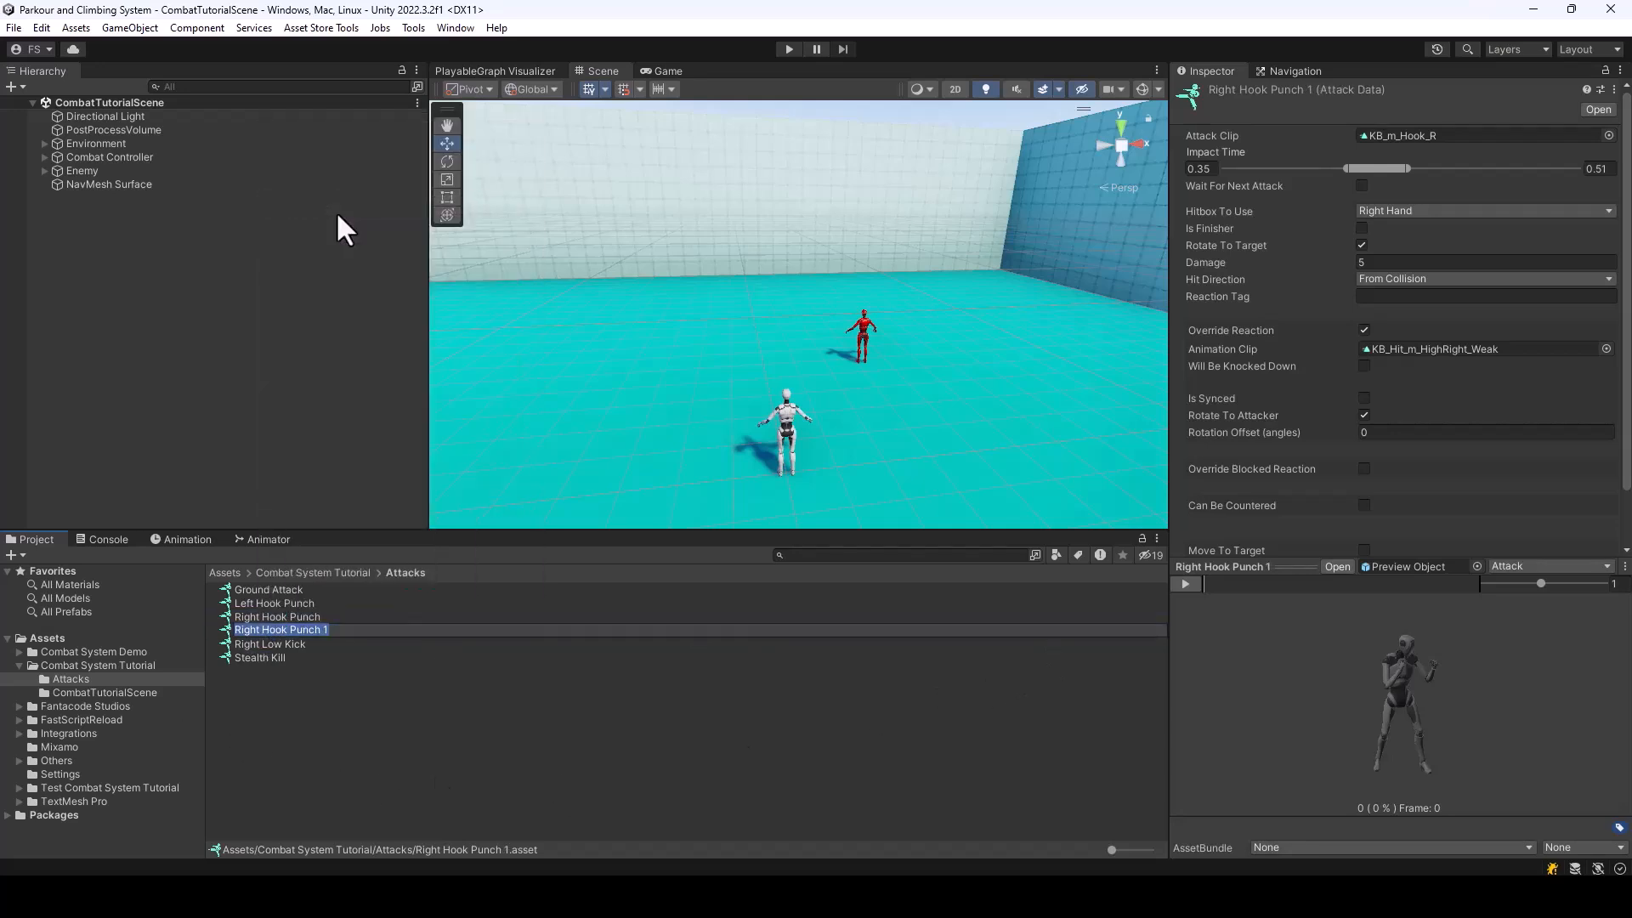
{"action": "key", "text": "Right"}
{"action": "key", "text": "BackSpace"}
{"action": "key", "text": "BackSpace"}
{"action": "key", "text": "BackSpace"}
{"action": "key", "text": "BackSpace"}
{"action": "key", "text": "BackSpace"}
{"action": "key", "text": "BackSpace"}
{"action": "key", "text": "BackSpace"}
{"action": "key", "text": "BackSpace"}
{"action": "key", "text": "BackSpace"}
{"action": "key", "text": "BackSpace"}
{"action": "key", "text": "BackSpace"}
{"action": "key", "text": "BackSpace"}
{"action": "type", "text": "Haymaker"}
{"action": "key", "text": "Return"}
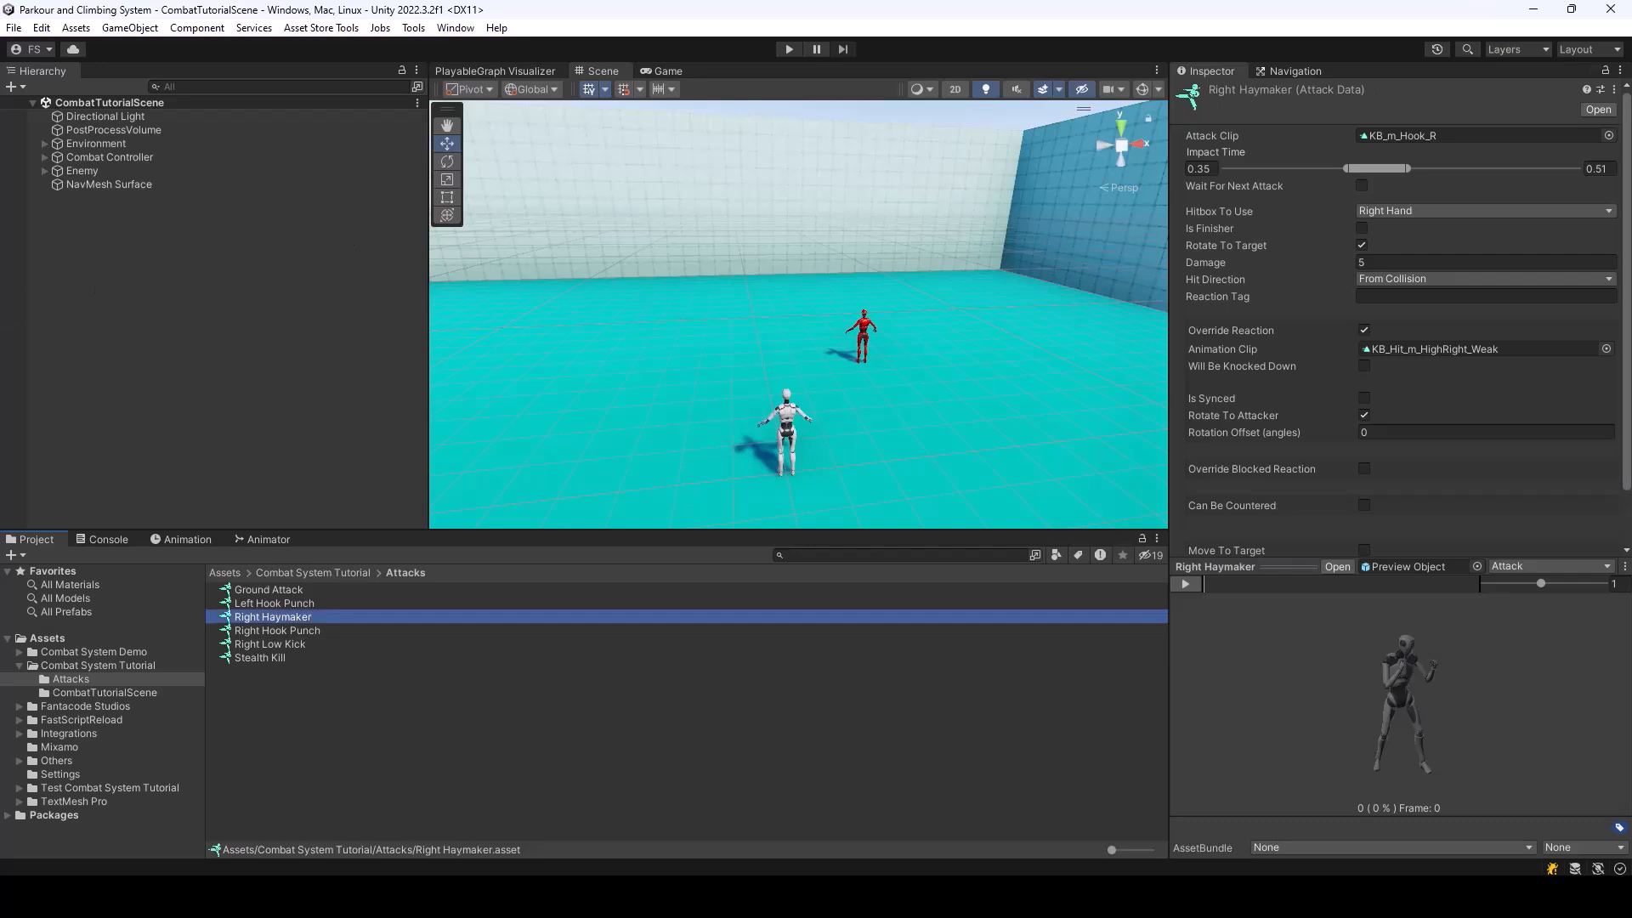
Assign H2H_Haymaker_Forward as the attack clip of Right Haymaker
{"action": "left_click", "coordinate": [1608, 136]}
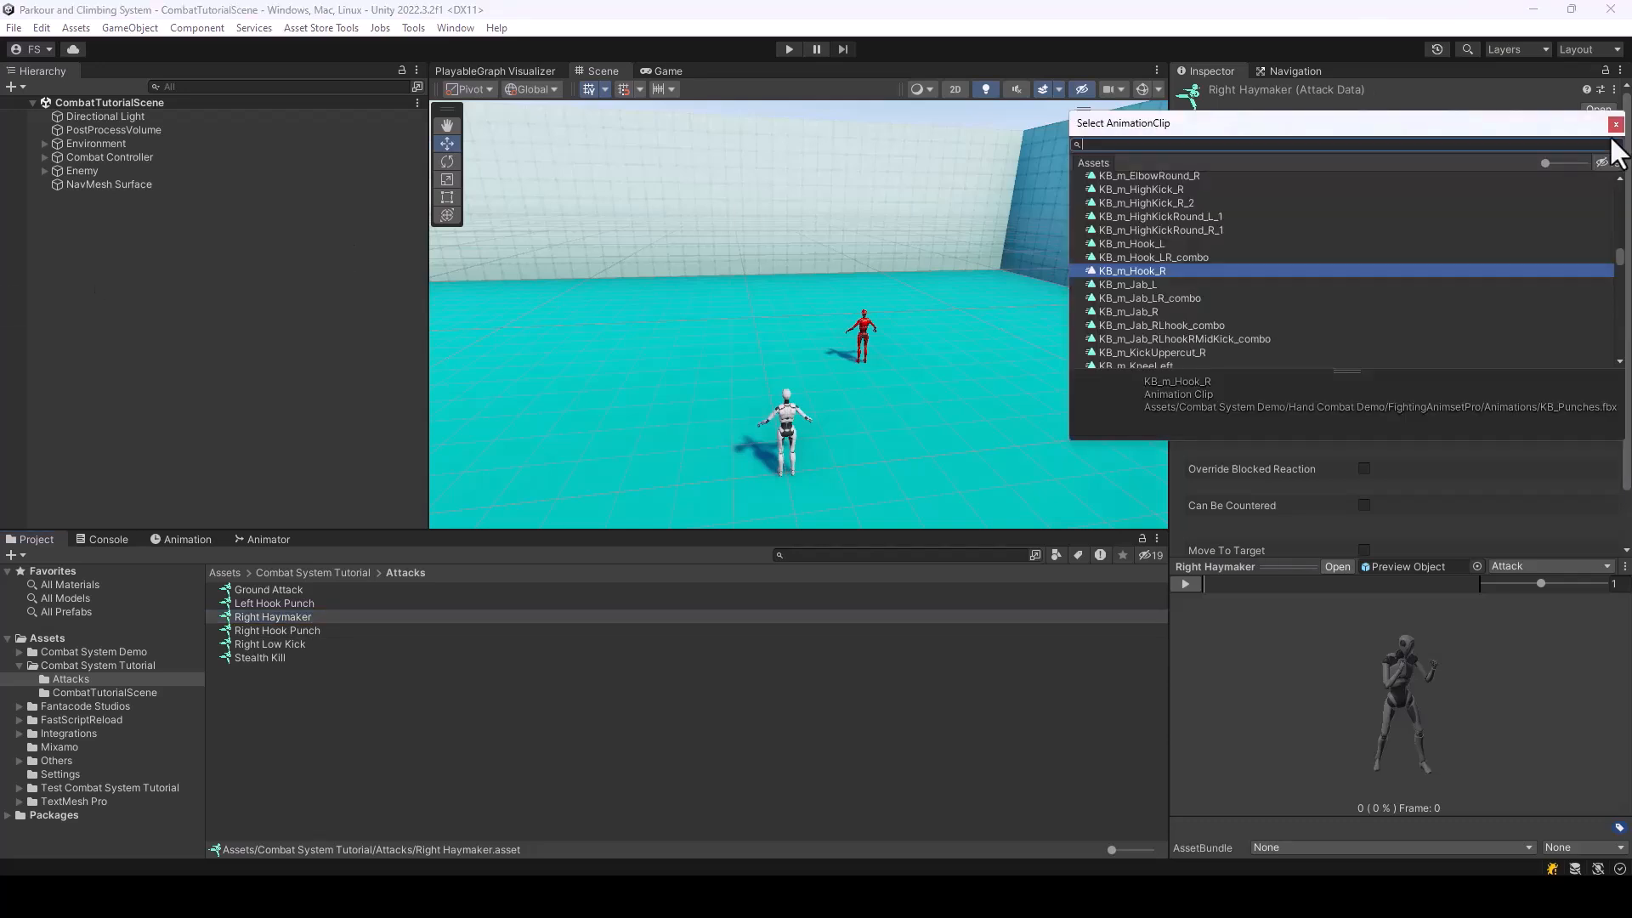
{"action": "type", "text": "Hay"}
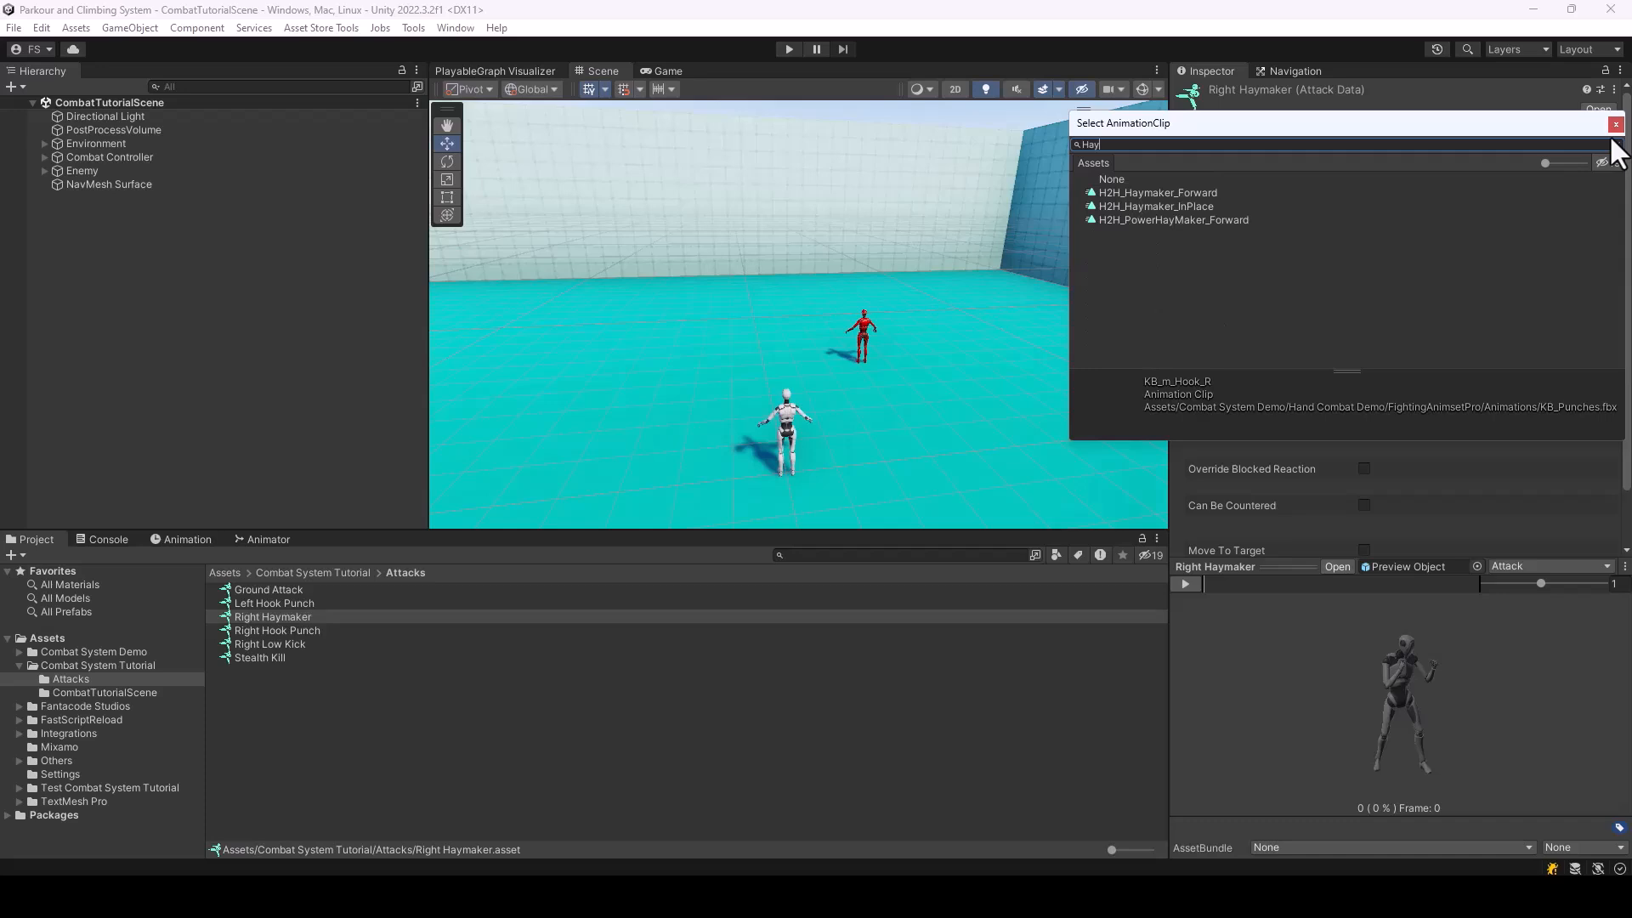
{"action": "double_click", "coordinate": [1192, 189]}
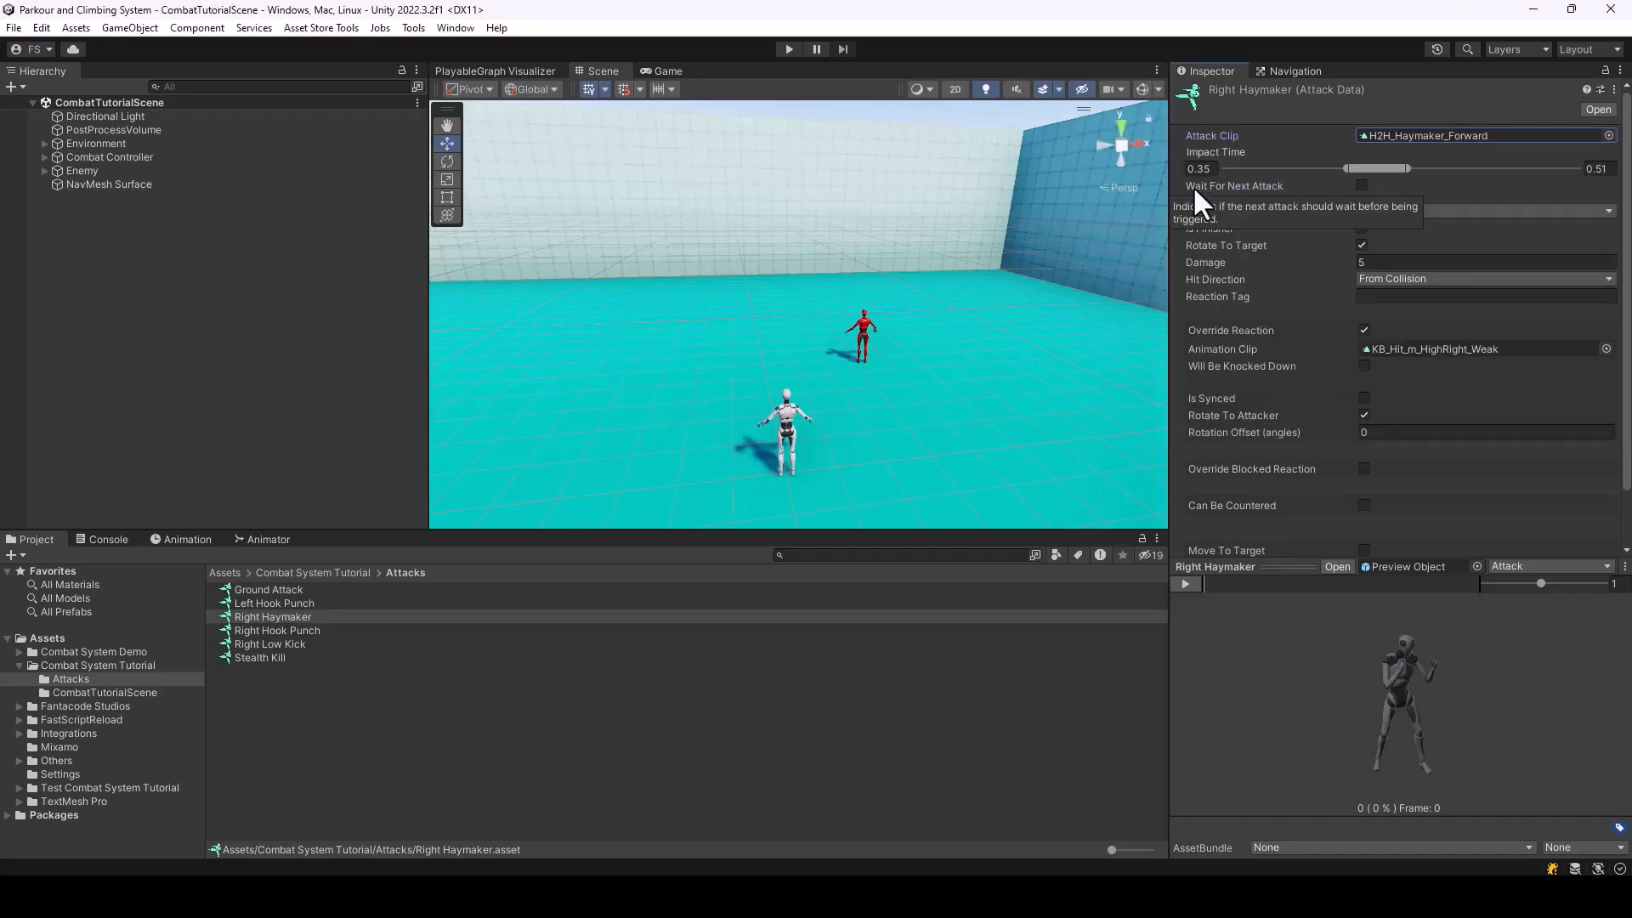
Preview the haymaker attack animation, scrub through it in the animation preview scene, and close that scene
{"action": "left_click", "coordinate": [1183, 584]}
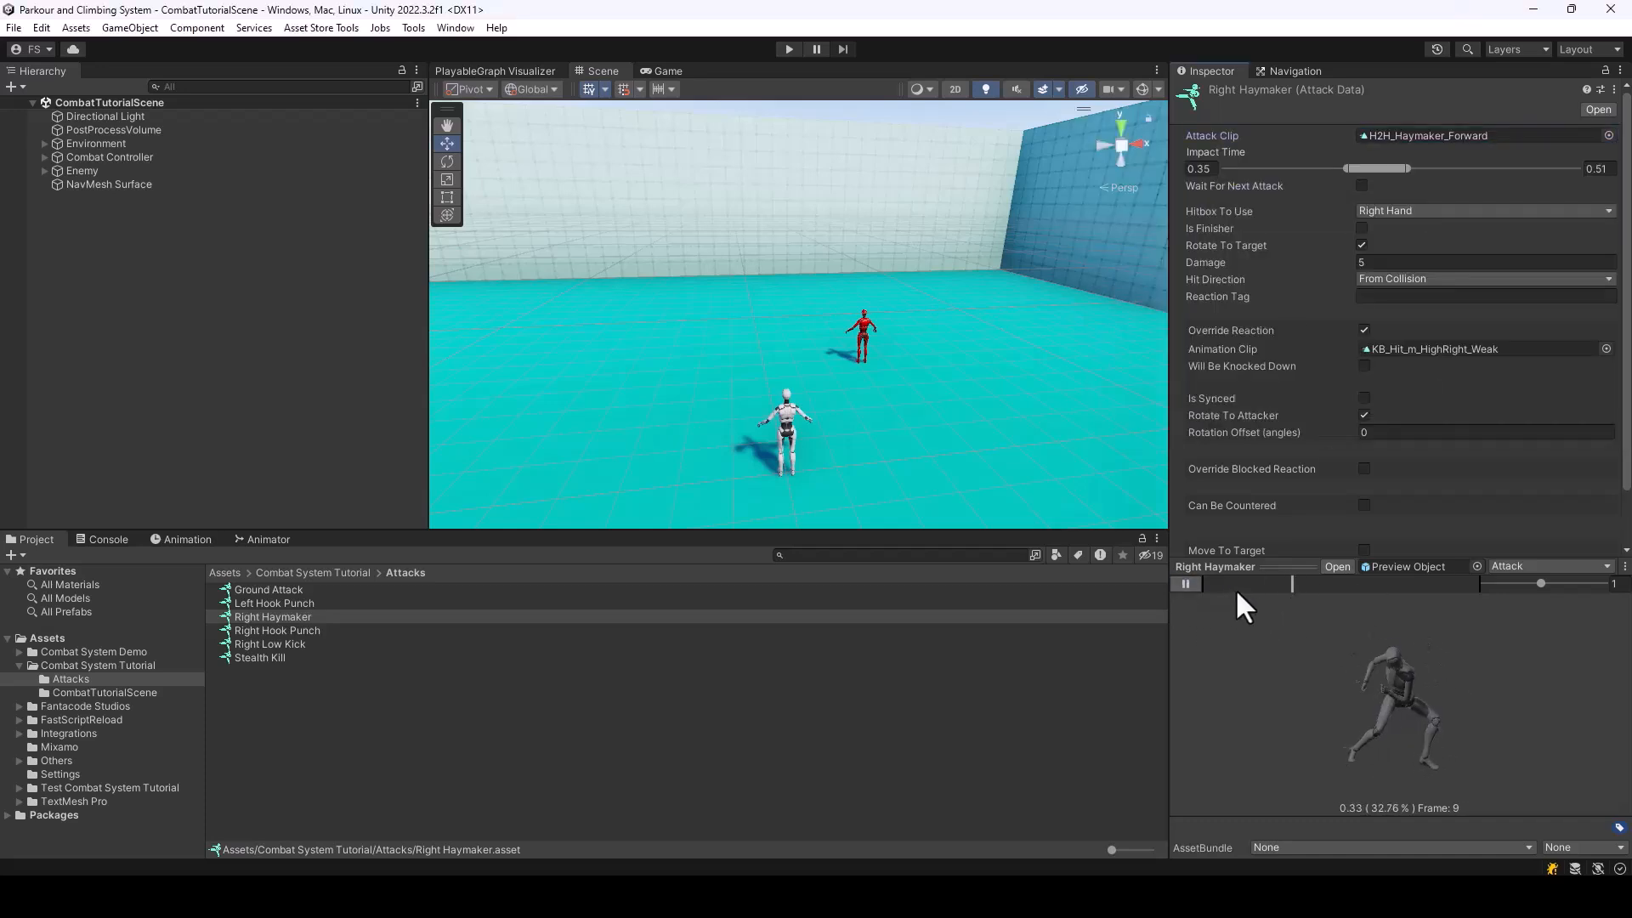
{"action": "left_click", "coordinate": [1183, 584]}
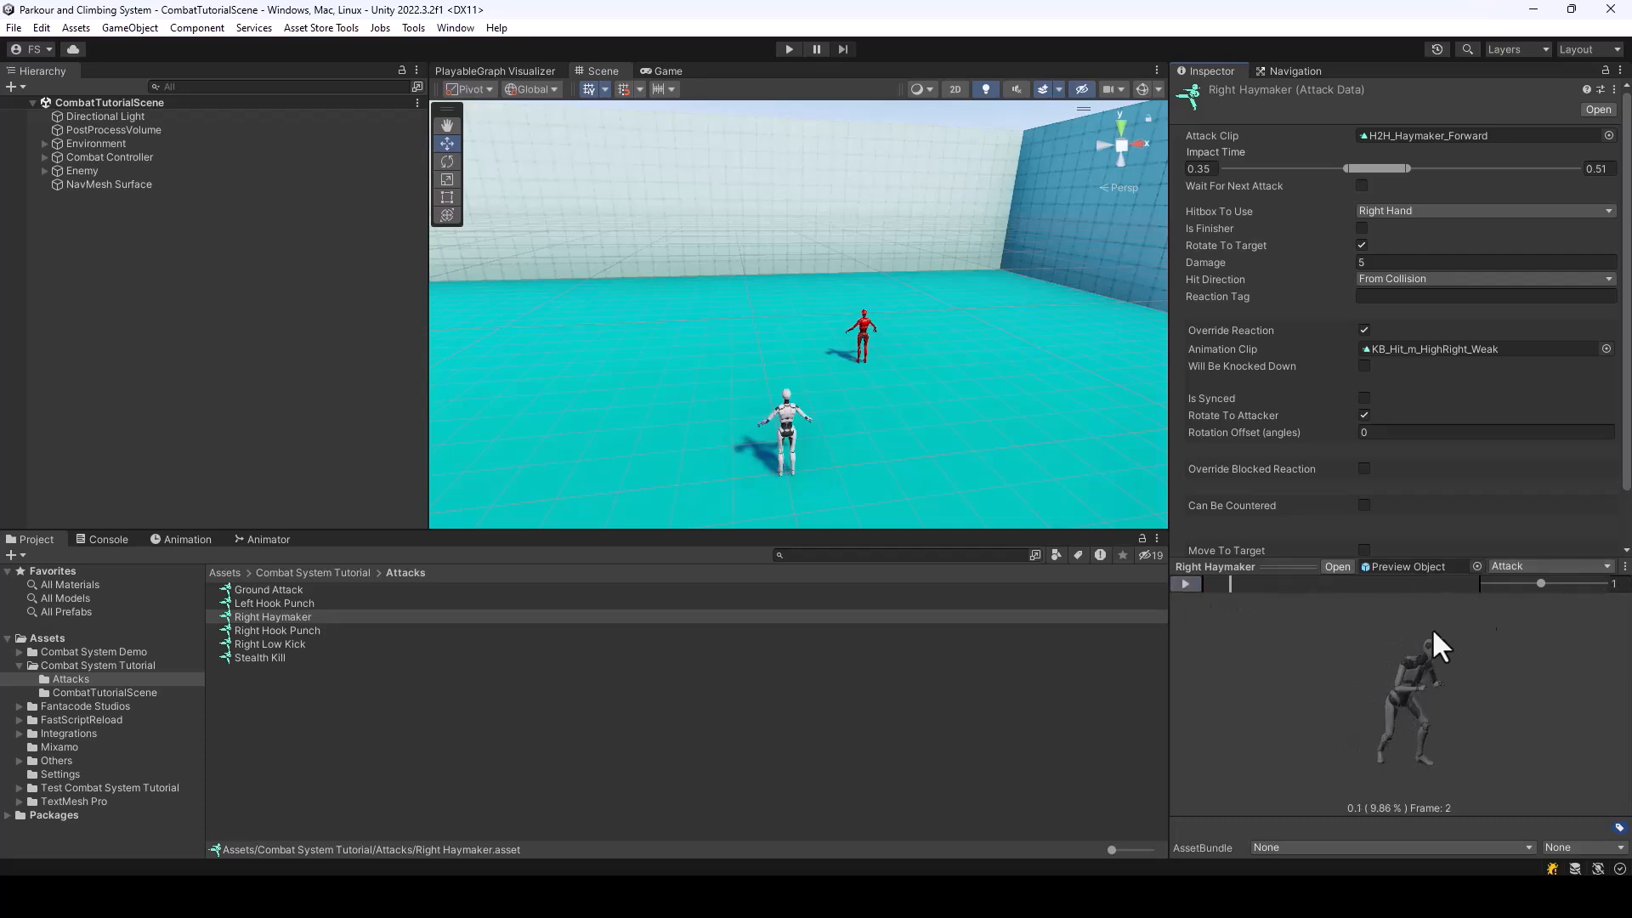
{"action": "left_click_drag", "start_coordinate": [1309, 654], "coordinate": [1323, 655]}
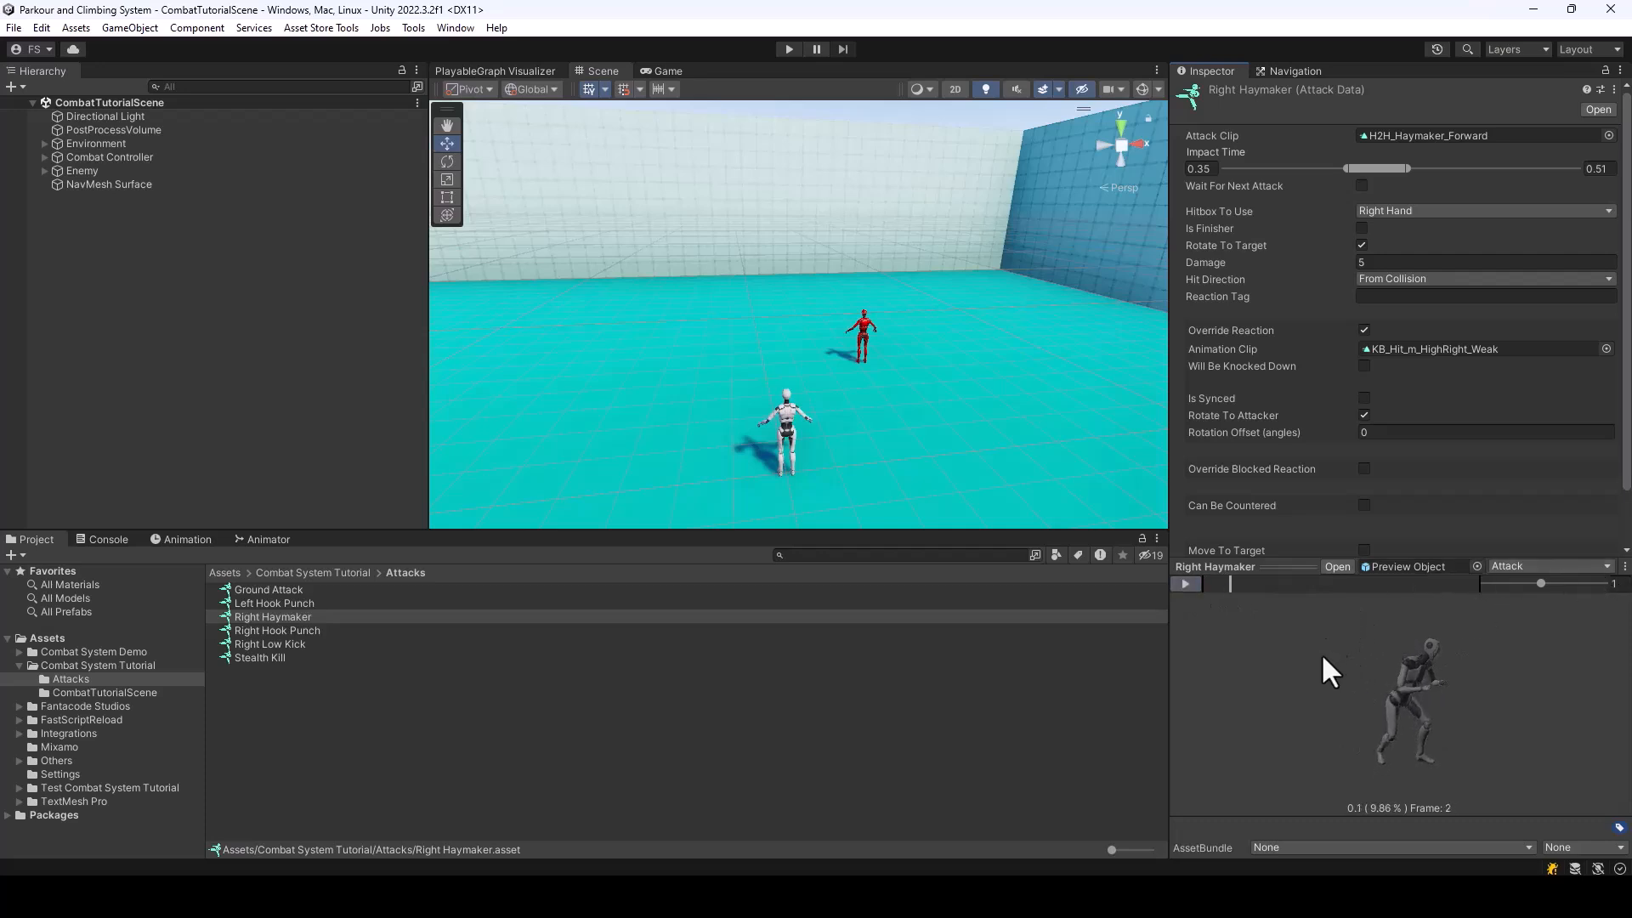
{"action": "left_click", "coordinate": [1335, 566]}
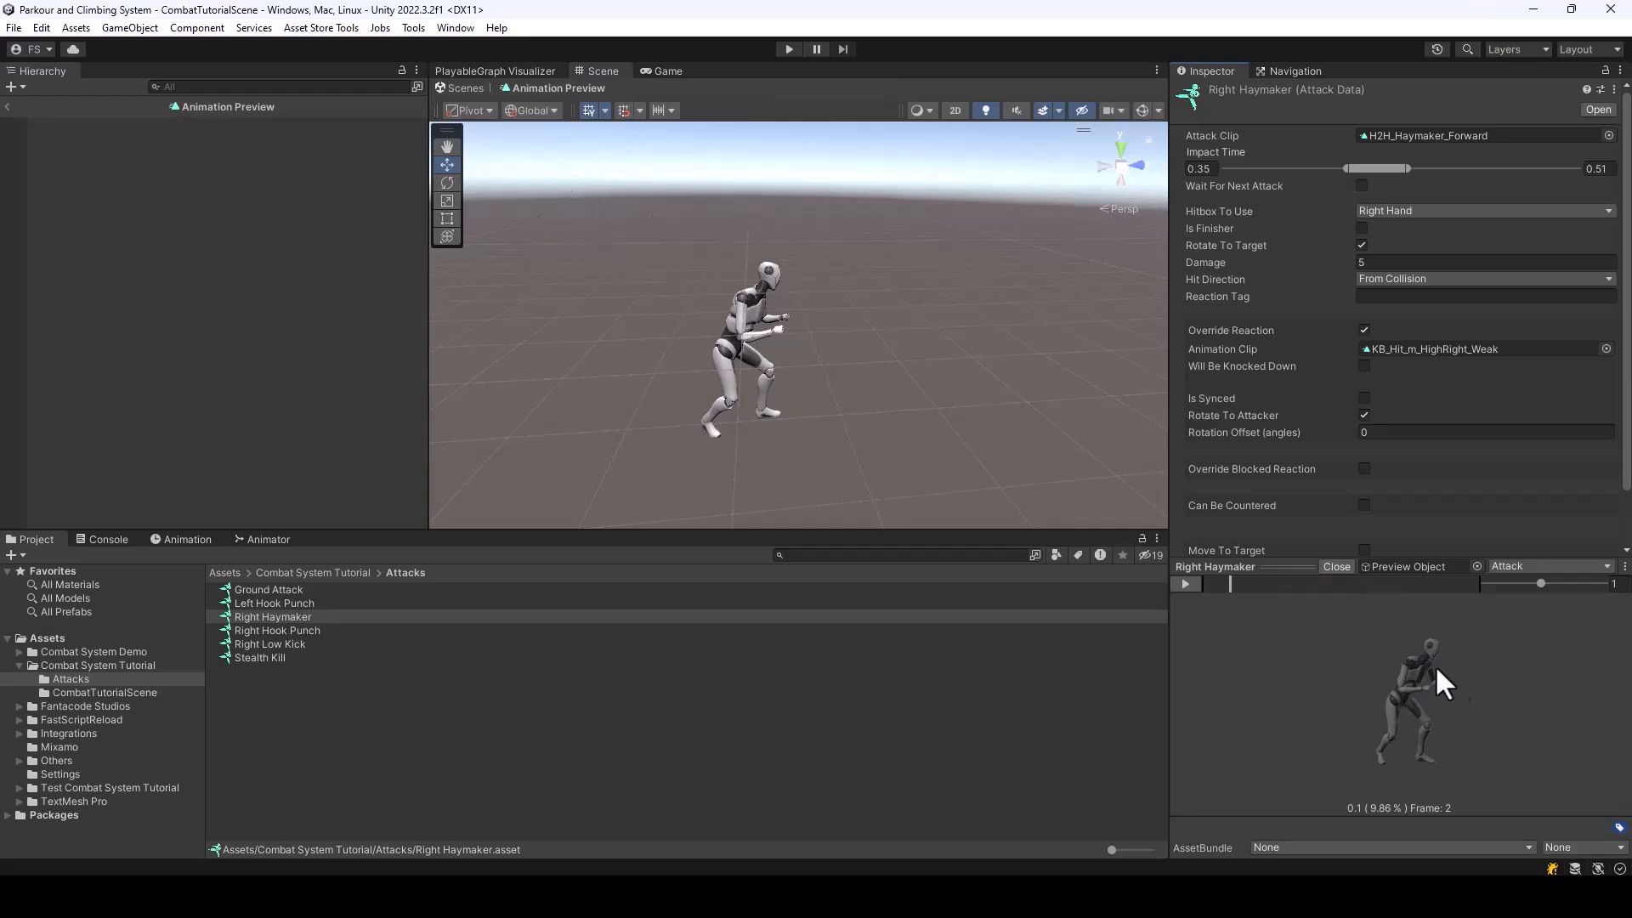
{"action": "left_click_drag", "start_coordinate": [1236, 581], "coordinate": [1452, 615]}
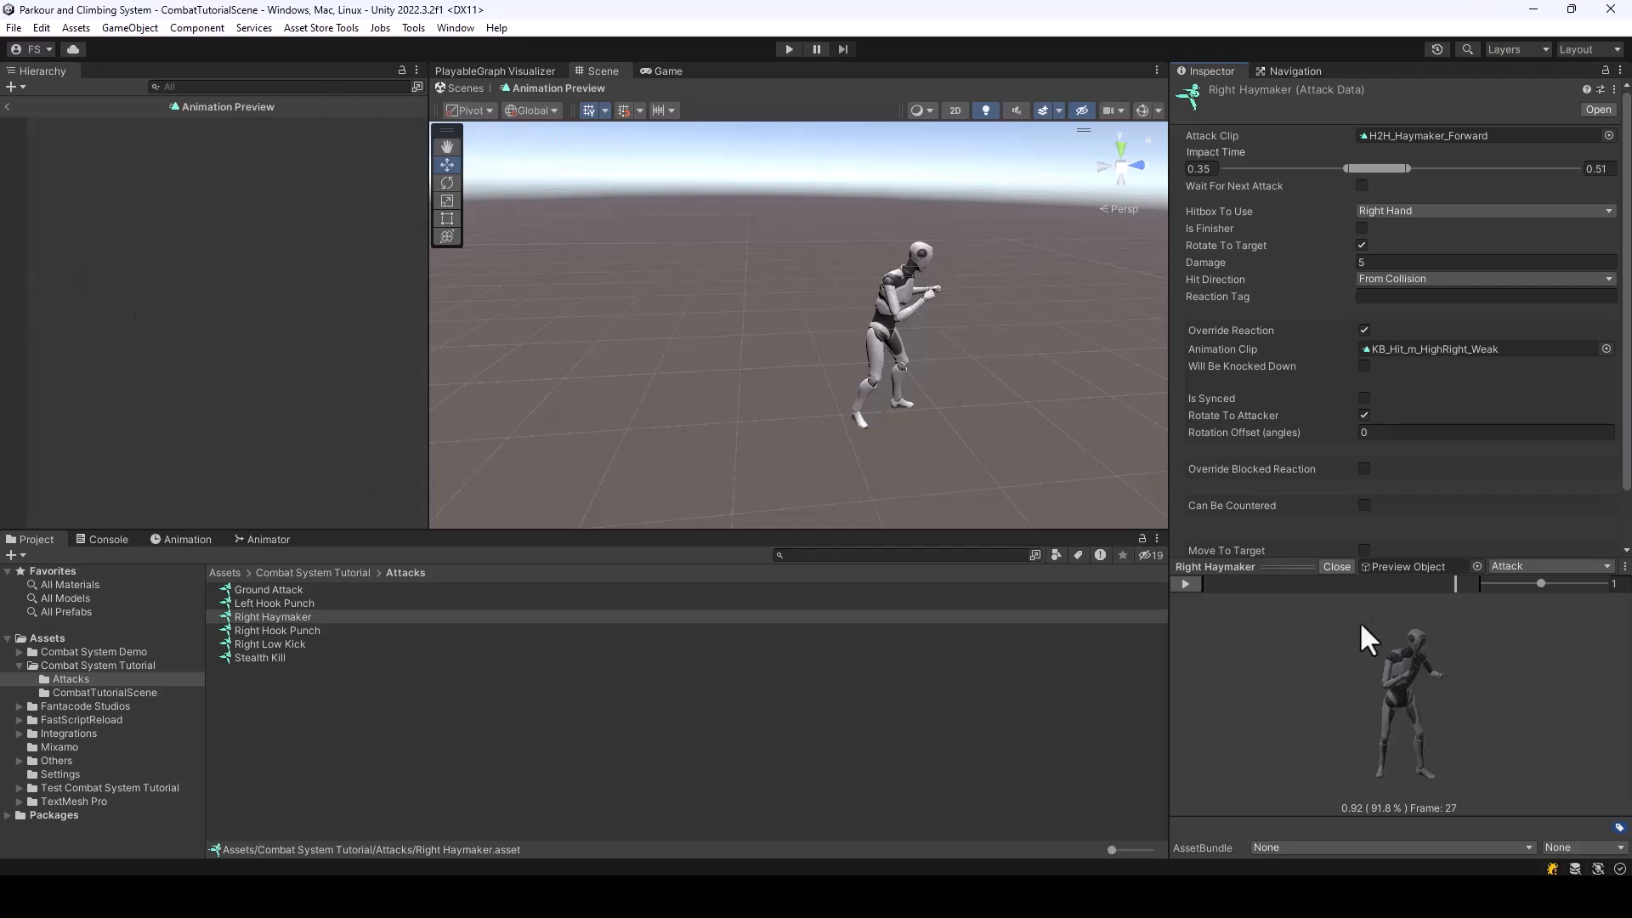
{"action": "left_click", "coordinate": [1337, 567]}
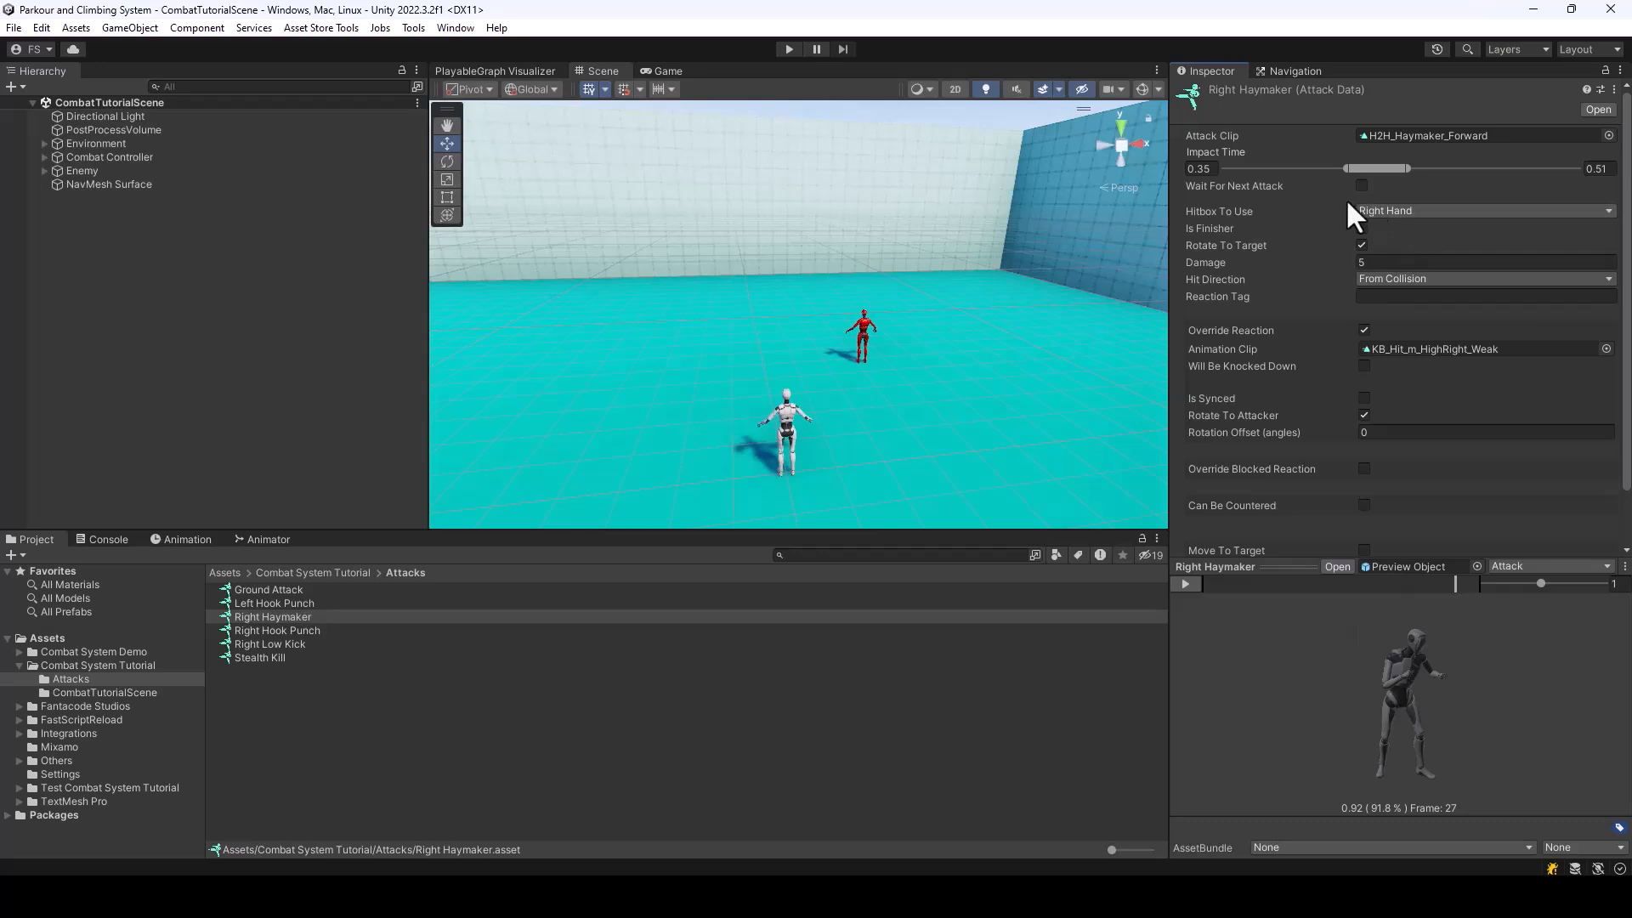
Set Right Haymaker's impact time to 0.58–0.7 and its override reaction clip to KB_Hit_m_HighFront_Weak
{"action": "left_click_drag", "start_coordinate": [1347, 170], "coordinate": [1491, 168]}
{"action": "left_click_drag", "start_coordinate": [1352, 169], "coordinate": [1476, 169]}
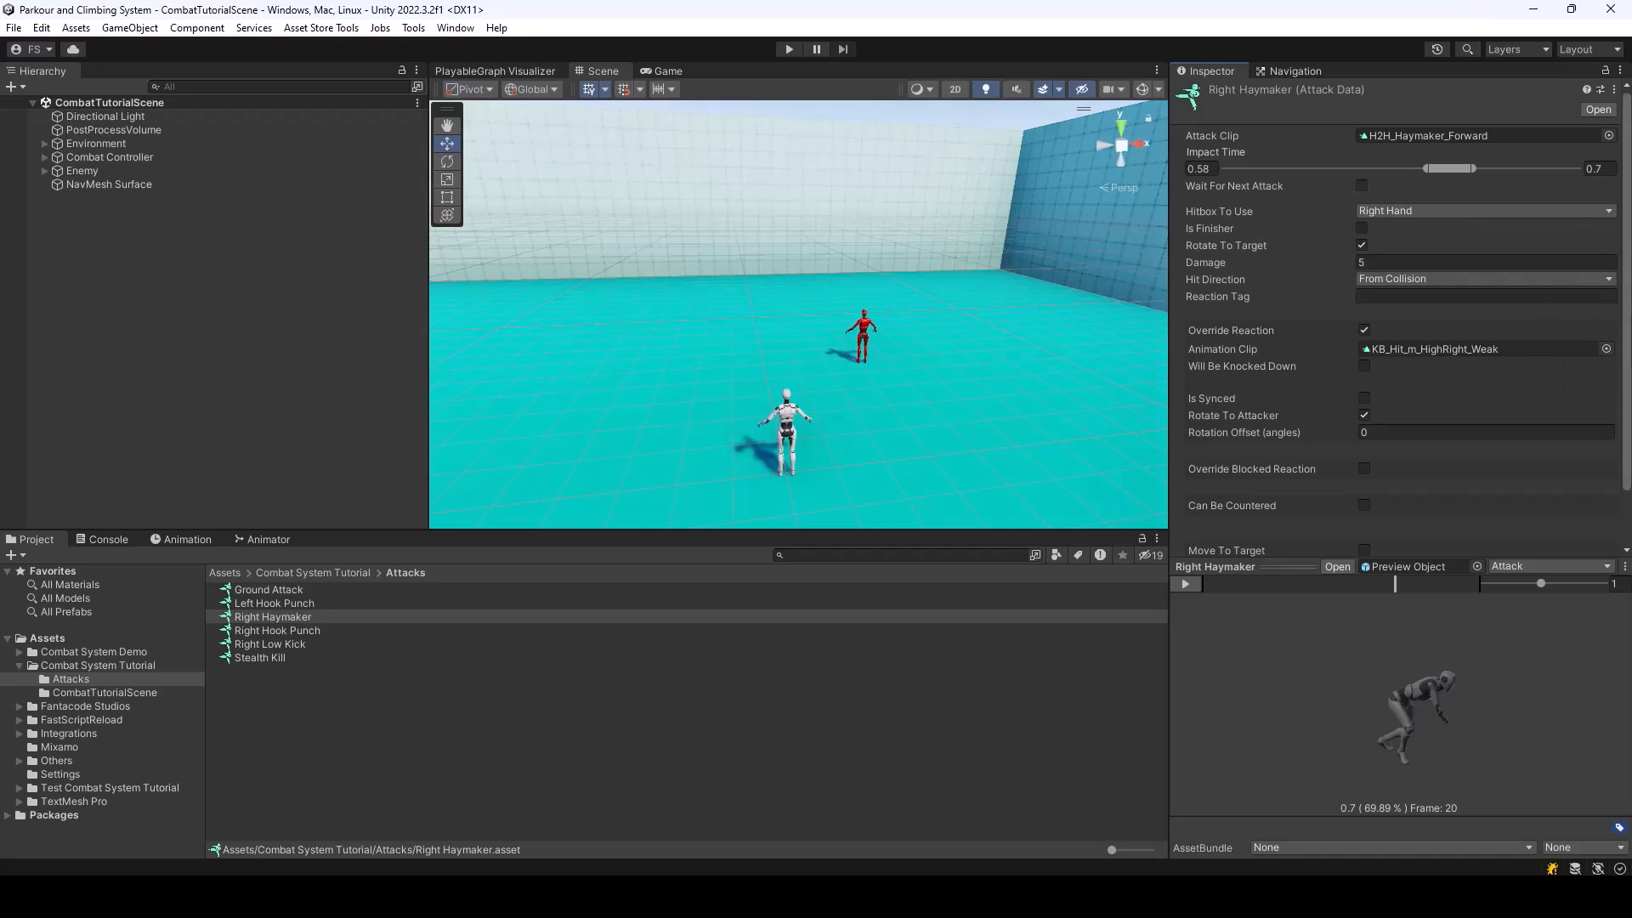
{"action": "left_click", "coordinate": [1606, 349]}
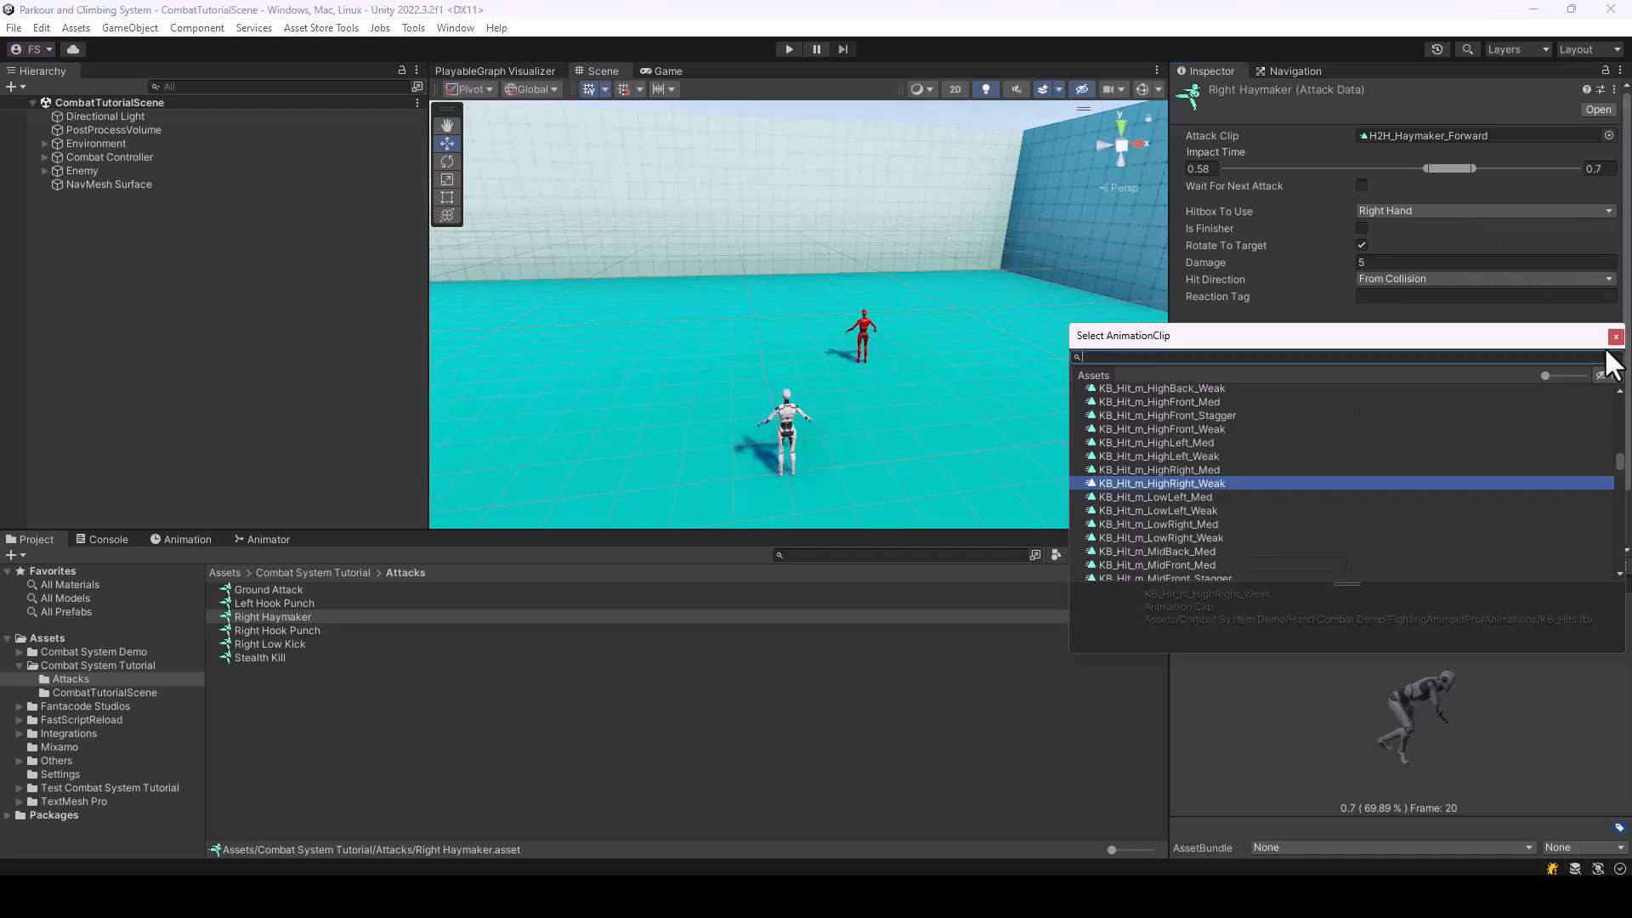
{"action": "left_click", "coordinate": [1173, 429]}
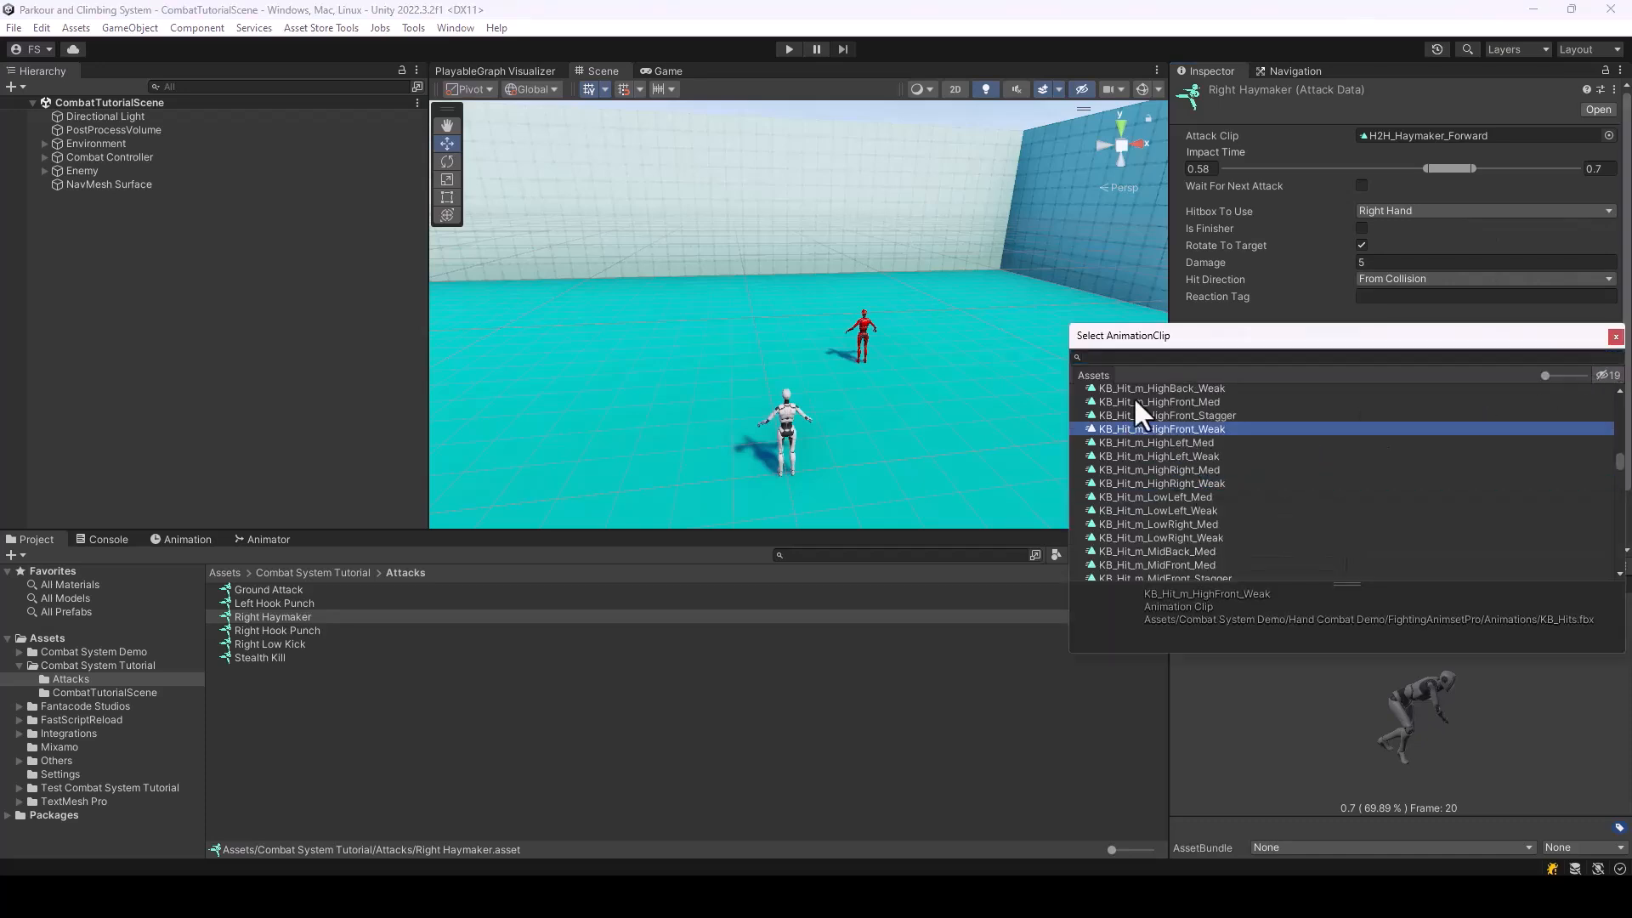
{"action": "double_click", "coordinate": [1185, 425]}
Switch the preview to the reaction animation and scrub through it
{"action": "left_click", "coordinate": [1513, 567]}
{"action": "left_click", "coordinate": [1507, 600]}
{"action": "left_click_drag", "start_coordinate": [1205, 587], "coordinate": [1443, 595]}
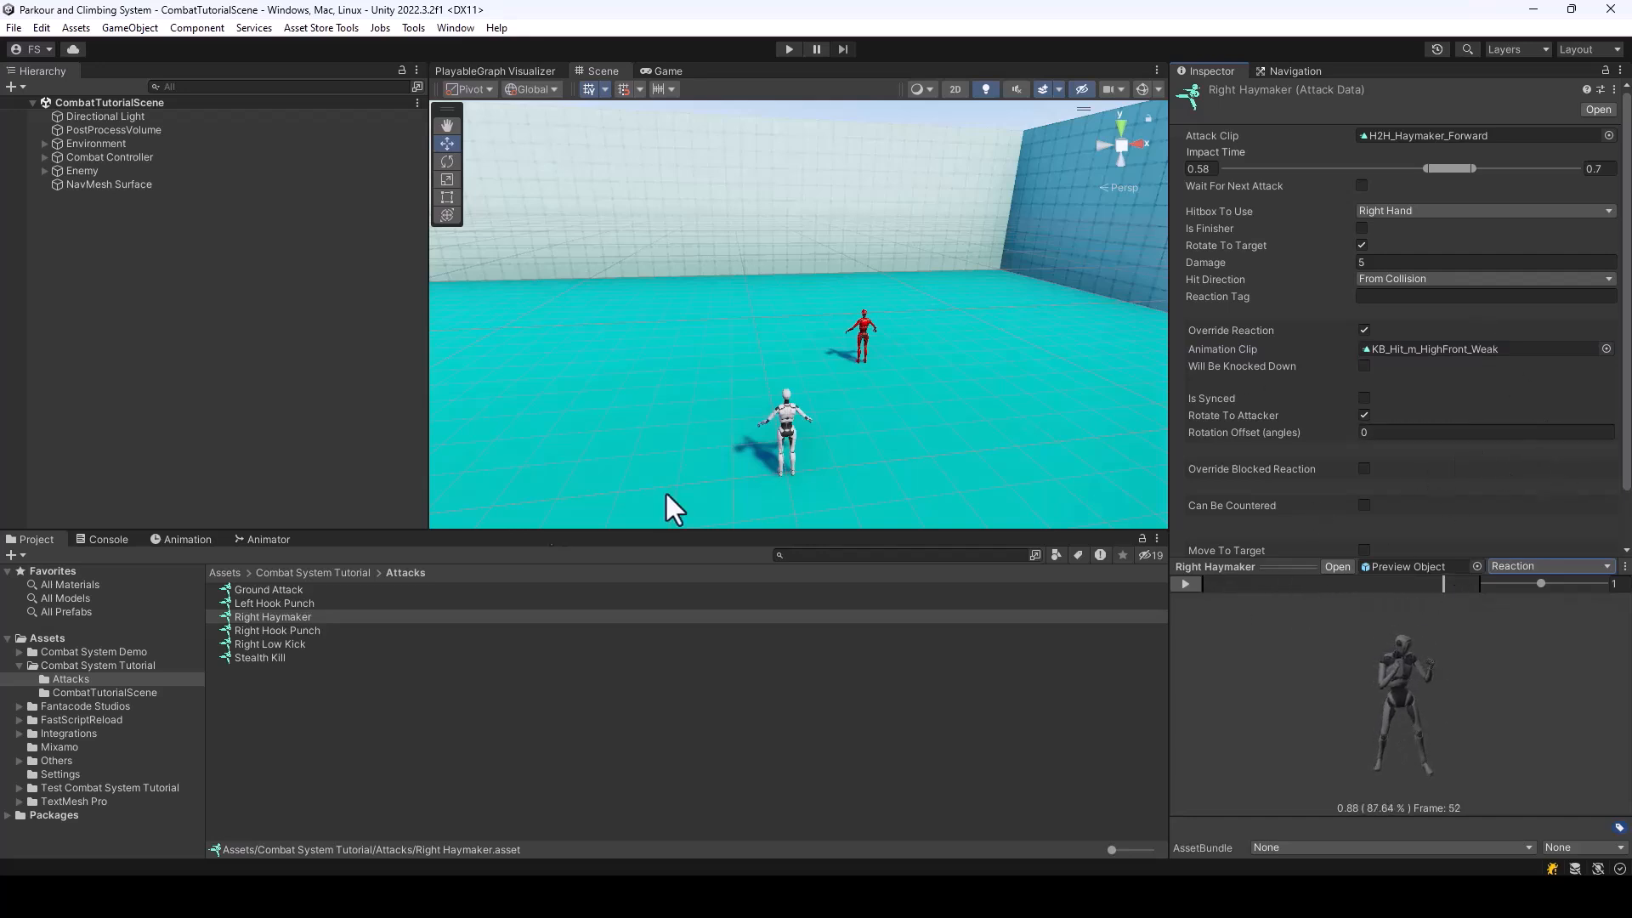
Add a third attack entry to the BareHandsEnemy weapon data and move it above the existing Ground Attack entry
{"action": "left_click", "coordinate": [324, 572]}
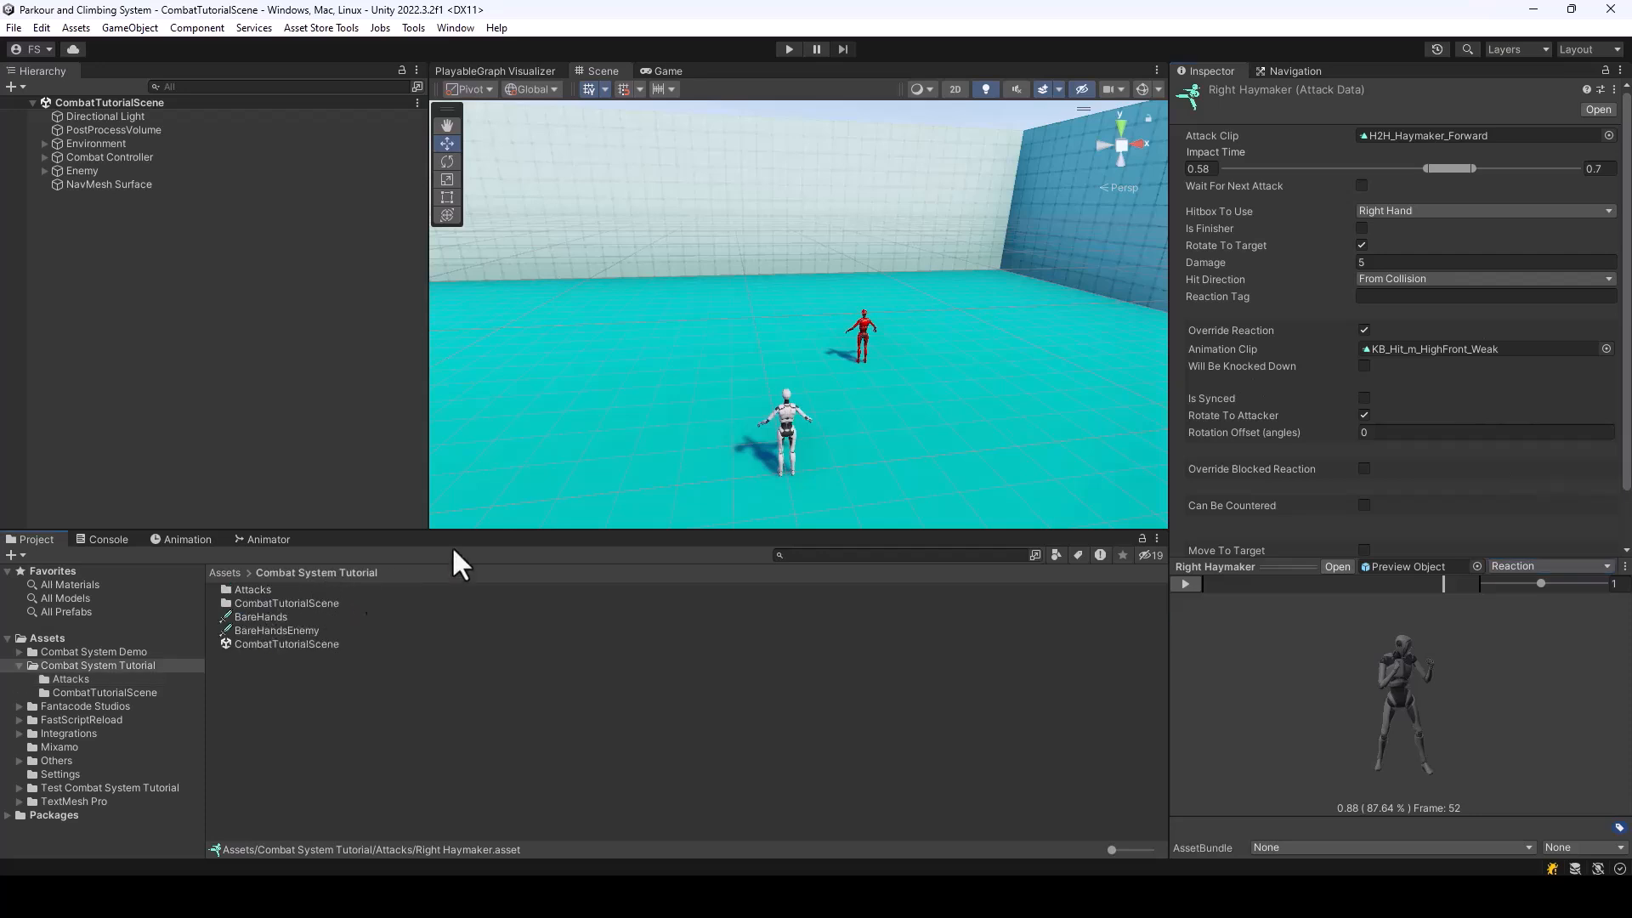
{"action": "left_click", "coordinate": [276, 629]}
{"action": "left_click", "coordinate": [1275, 297]}
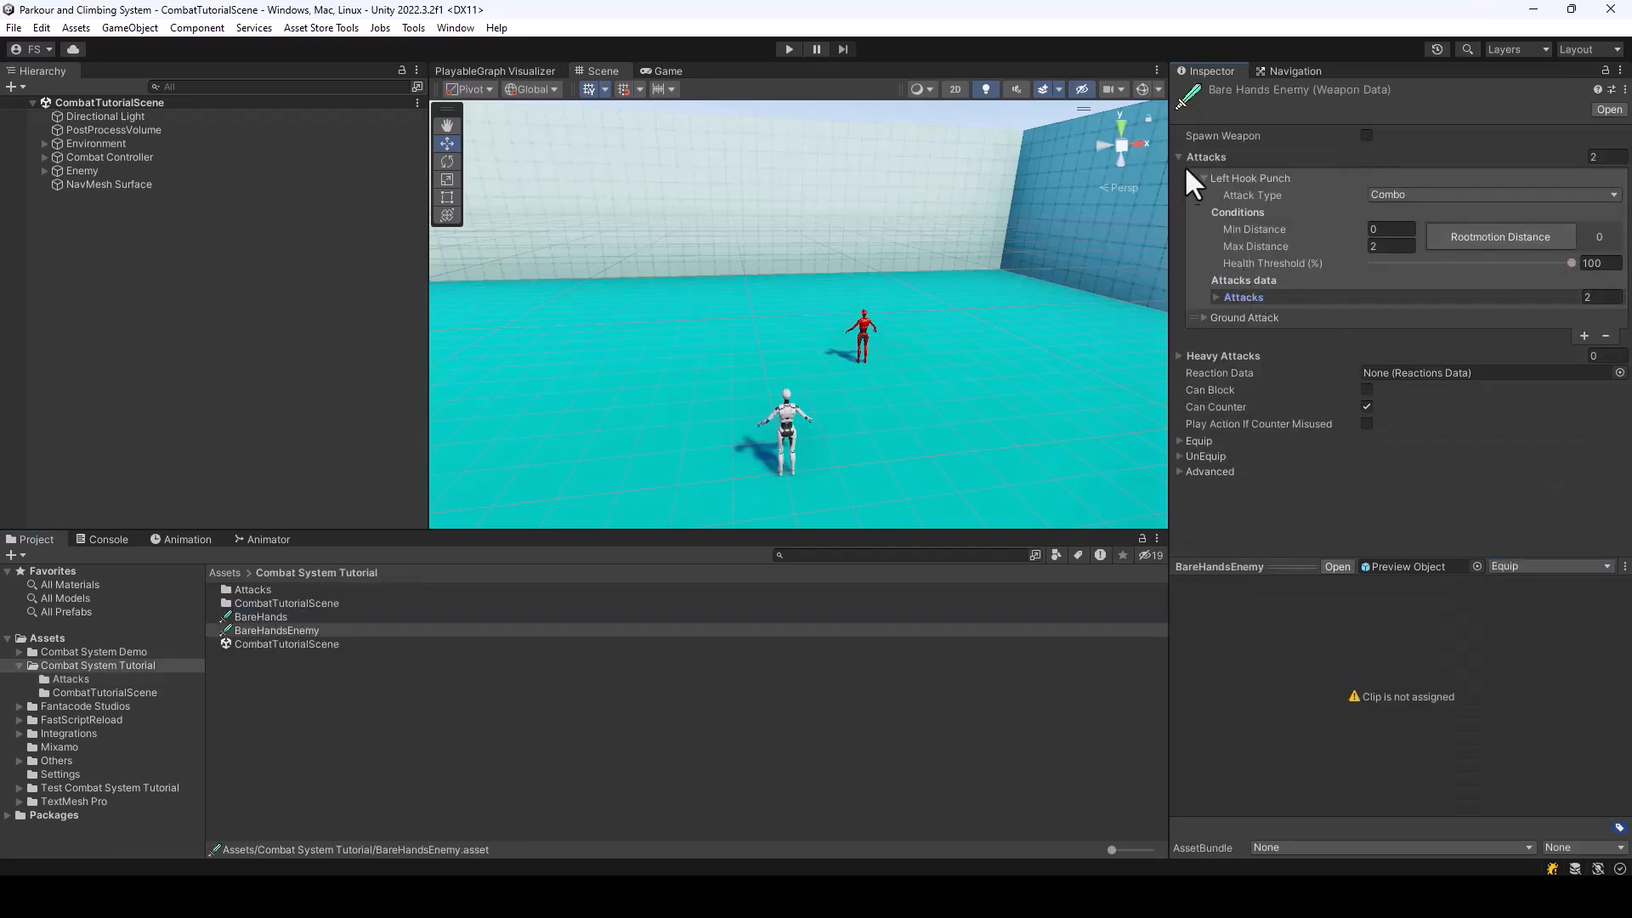
{"action": "left_click", "coordinate": [1583, 335]}
{"action": "left_click", "coordinate": [1203, 334]}
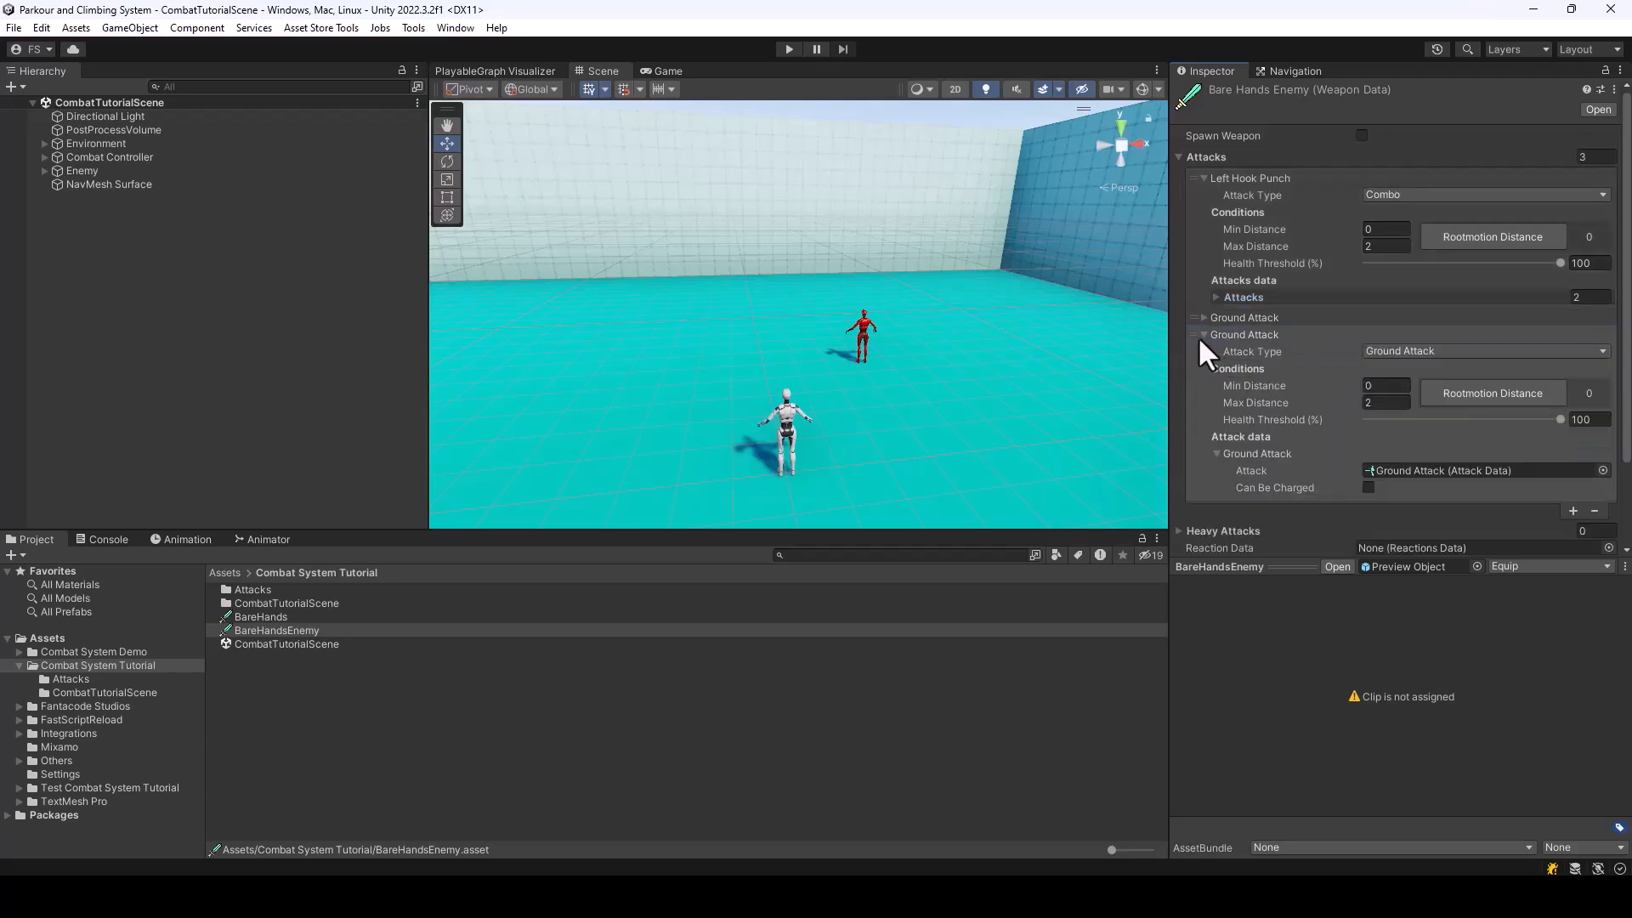
{"action": "mouse_move", "coordinate": [1196, 330]}
{"action": "left_mouse_down"}
{"action": "mouse_move", "coordinate": [1192, 304]}
{"action": "mouse_move", "coordinate": [1196, 318]}
{"action": "left_mouse_up"}
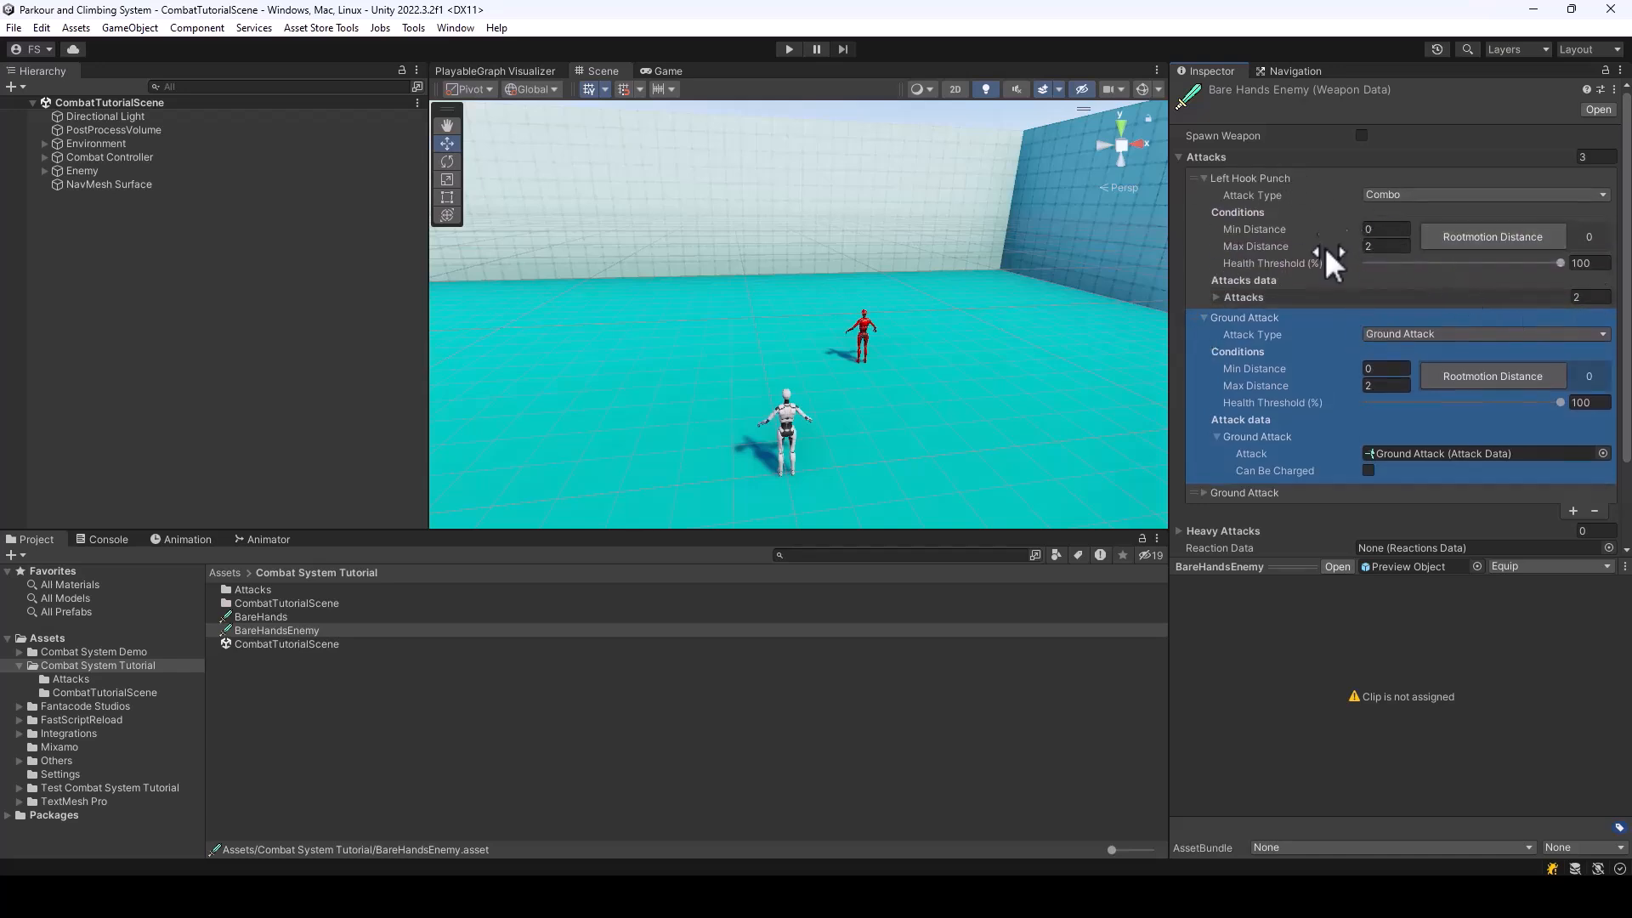
Set the new BareHandsEnemy entry's attack type to Single and assign the Right Haymaker attack data to it
{"action": "scroll", "coordinate": [1445, 256], "scroll_direction": "down", "scroll_amount": 1}
{"action": "scroll", "coordinate": [1458, 242], "scroll_direction": "up", "scroll_amount": 1}
{"action": "left_click", "coordinate": [1435, 335]}
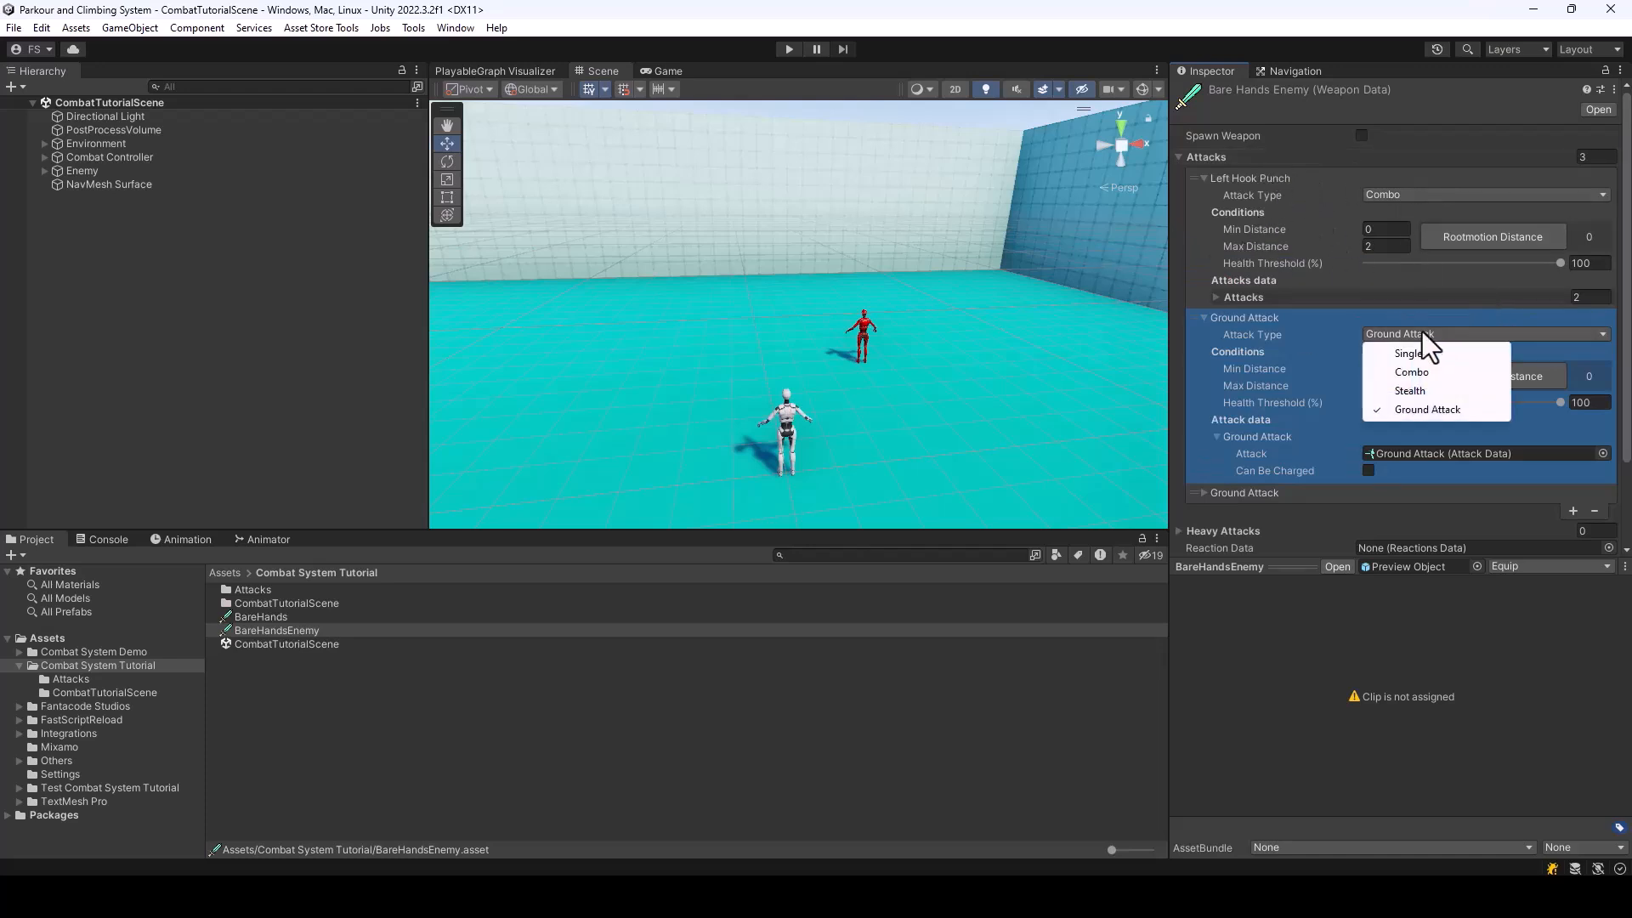
{"action": "left_click", "coordinate": [1425, 351]}
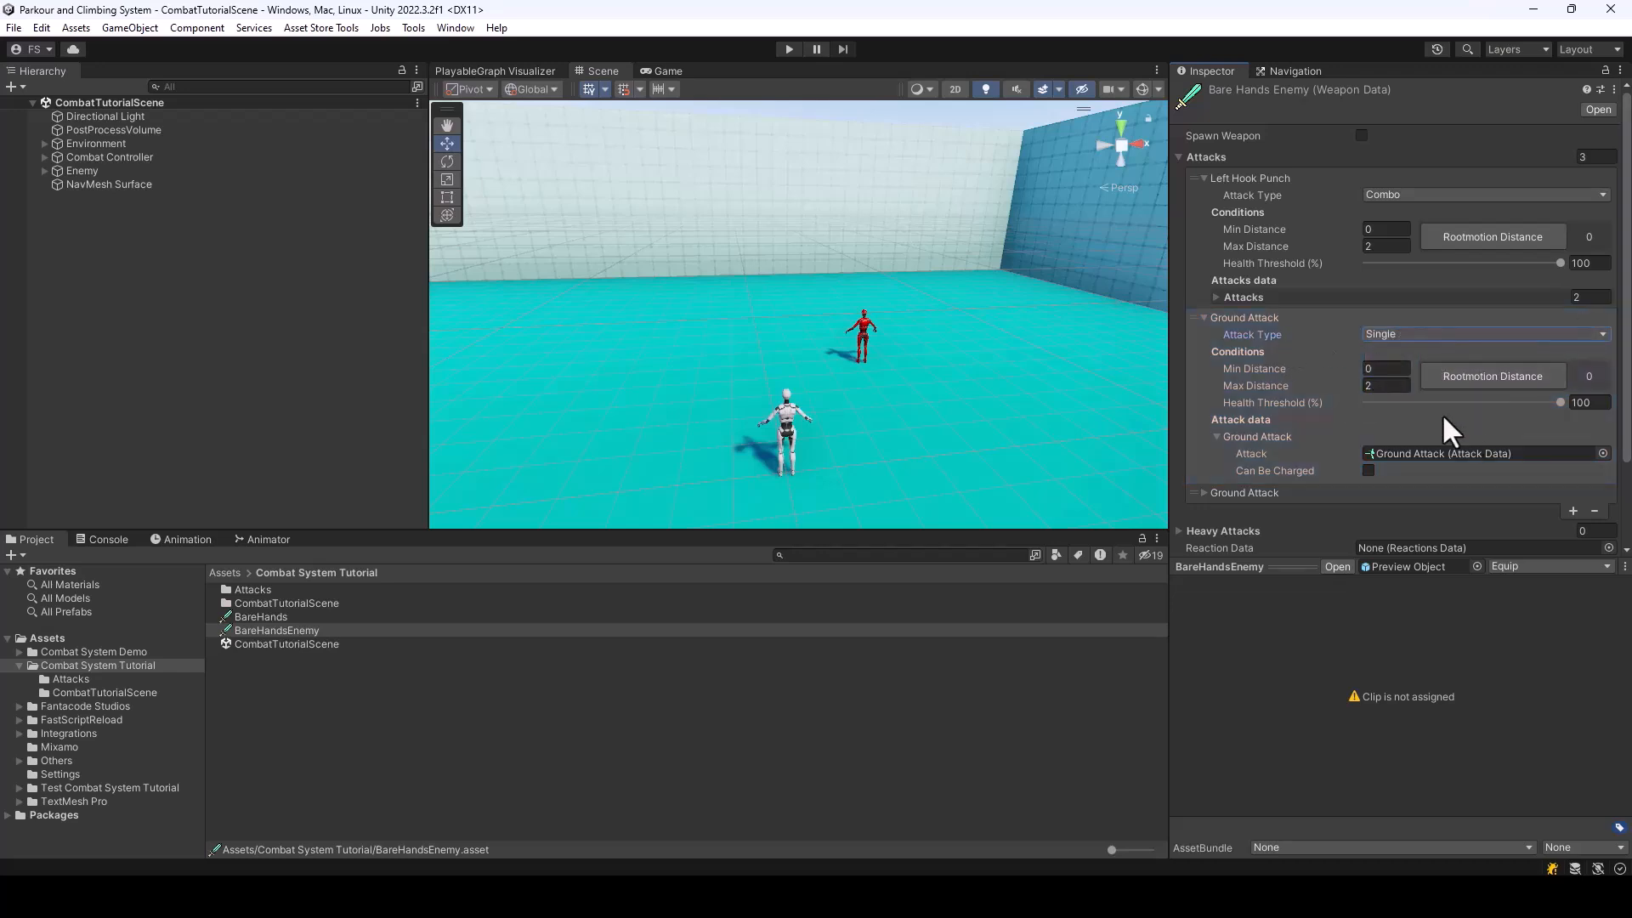
{"action": "scroll", "coordinate": [1505, 442], "scroll_direction": "down", "scroll_amount": 3}
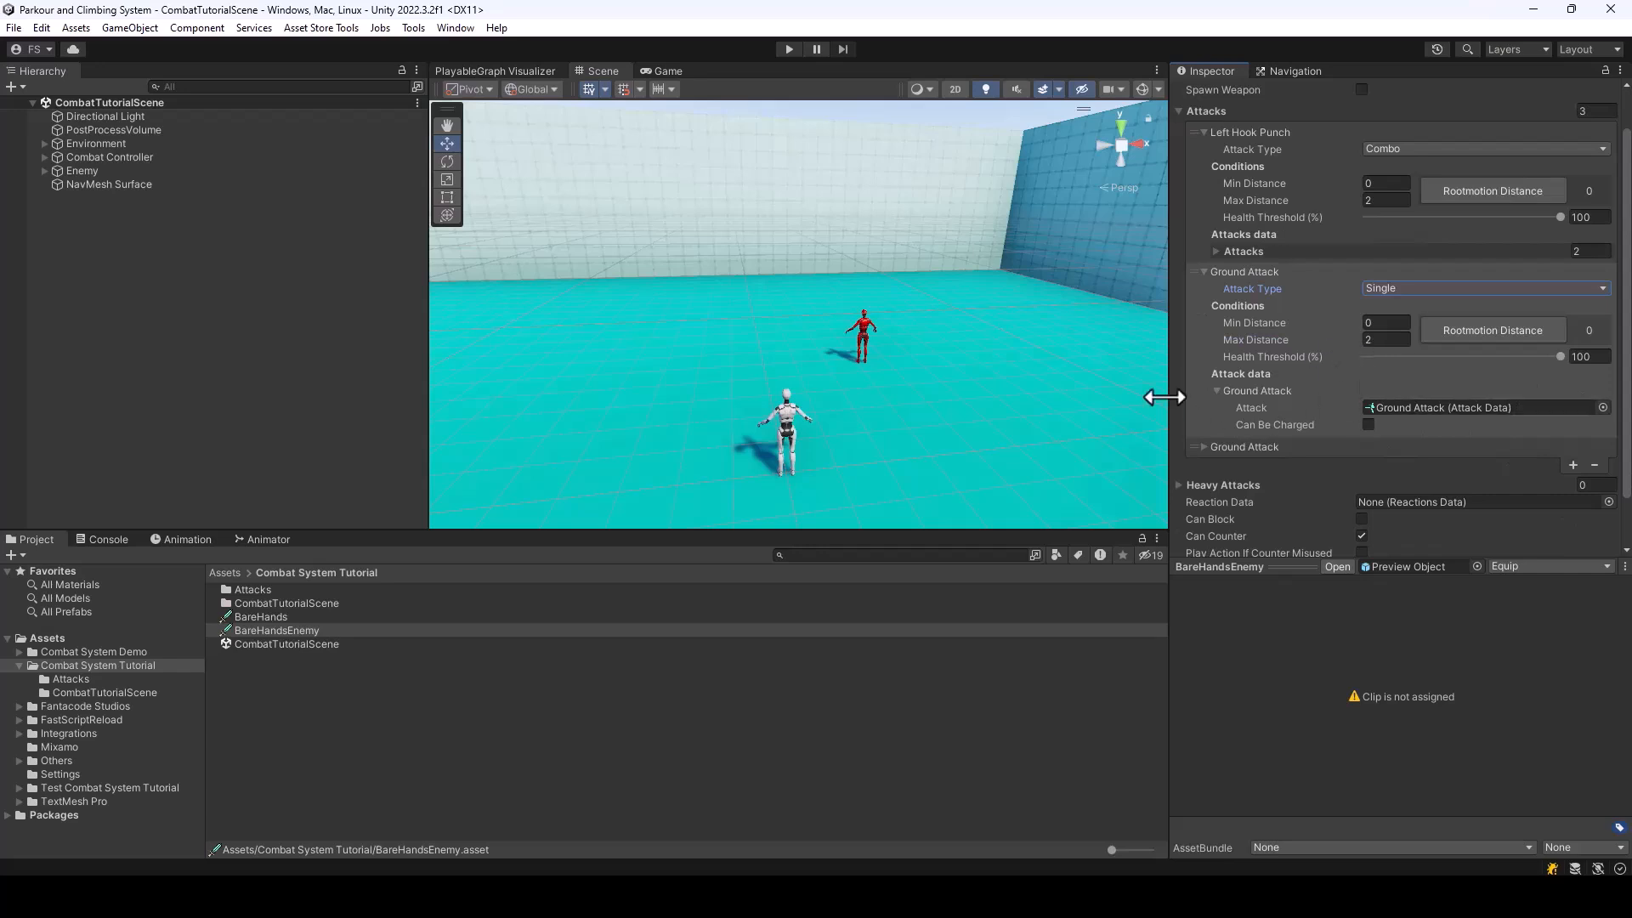
{"action": "left_click", "coordinate": [1604, 408]}
{"action": "type", "text": "Right Ha"}
{"action": "double_click", "coordinate": [1182, 460]}
{"action": "scroll", "coordinate": [1564, 333], "scroll_direction": "up", "scroll_amount": 2}
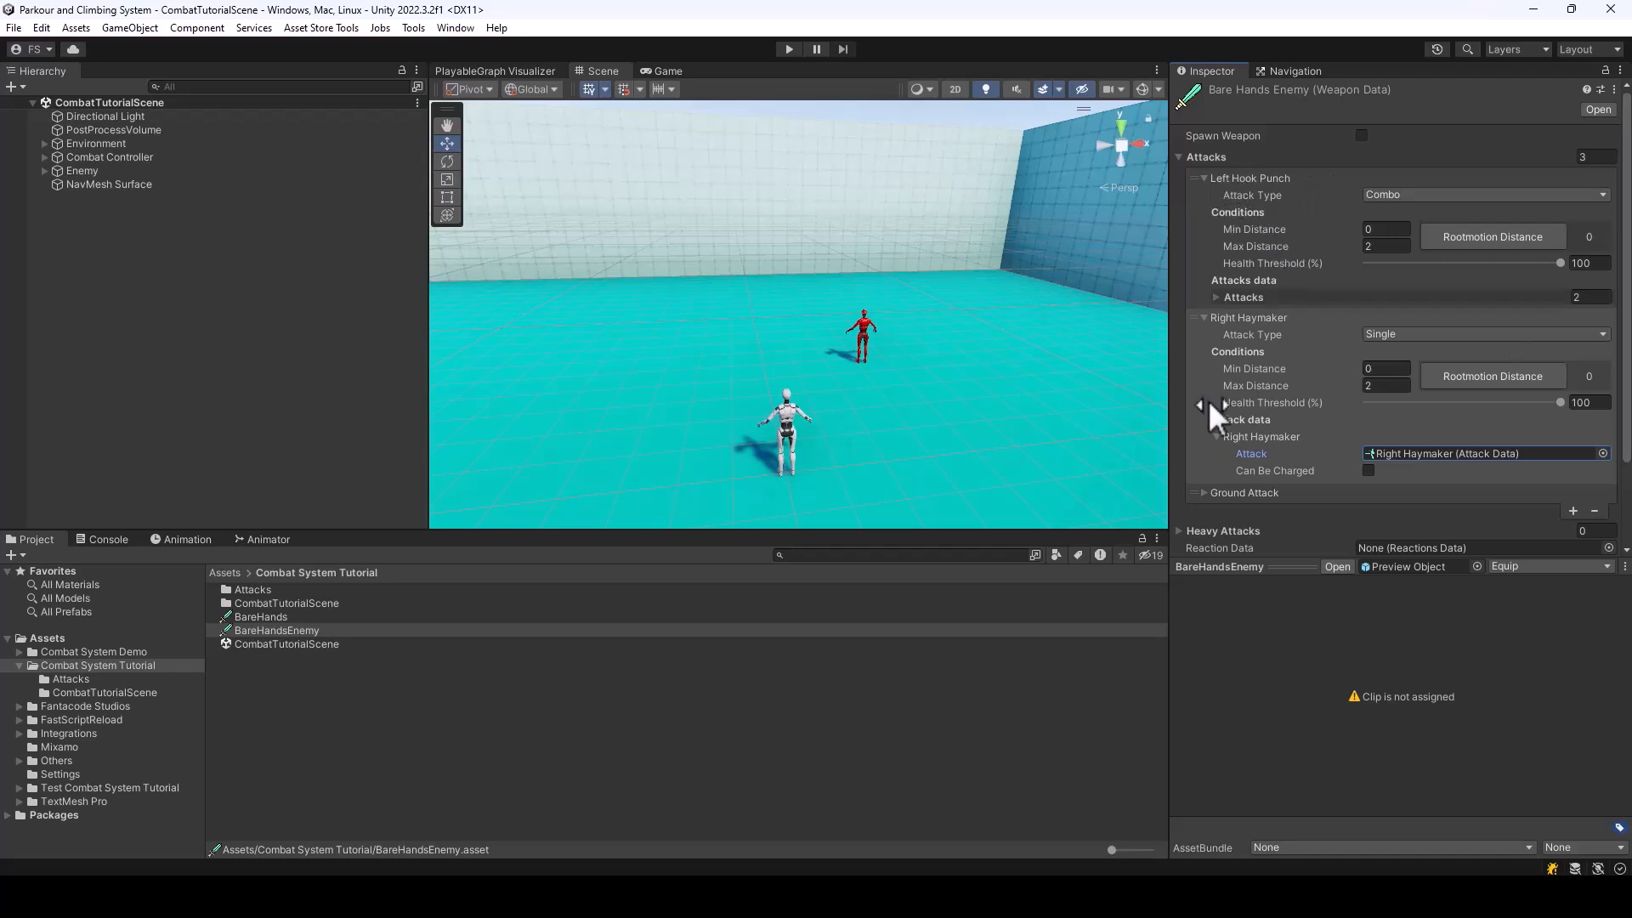
Calculate the root motion distance of the Left Hook Punch combo and the Right Haymaker attack, checking the attacks in the combo
{"action": "left_click", "coordinate": [1493, 236]}
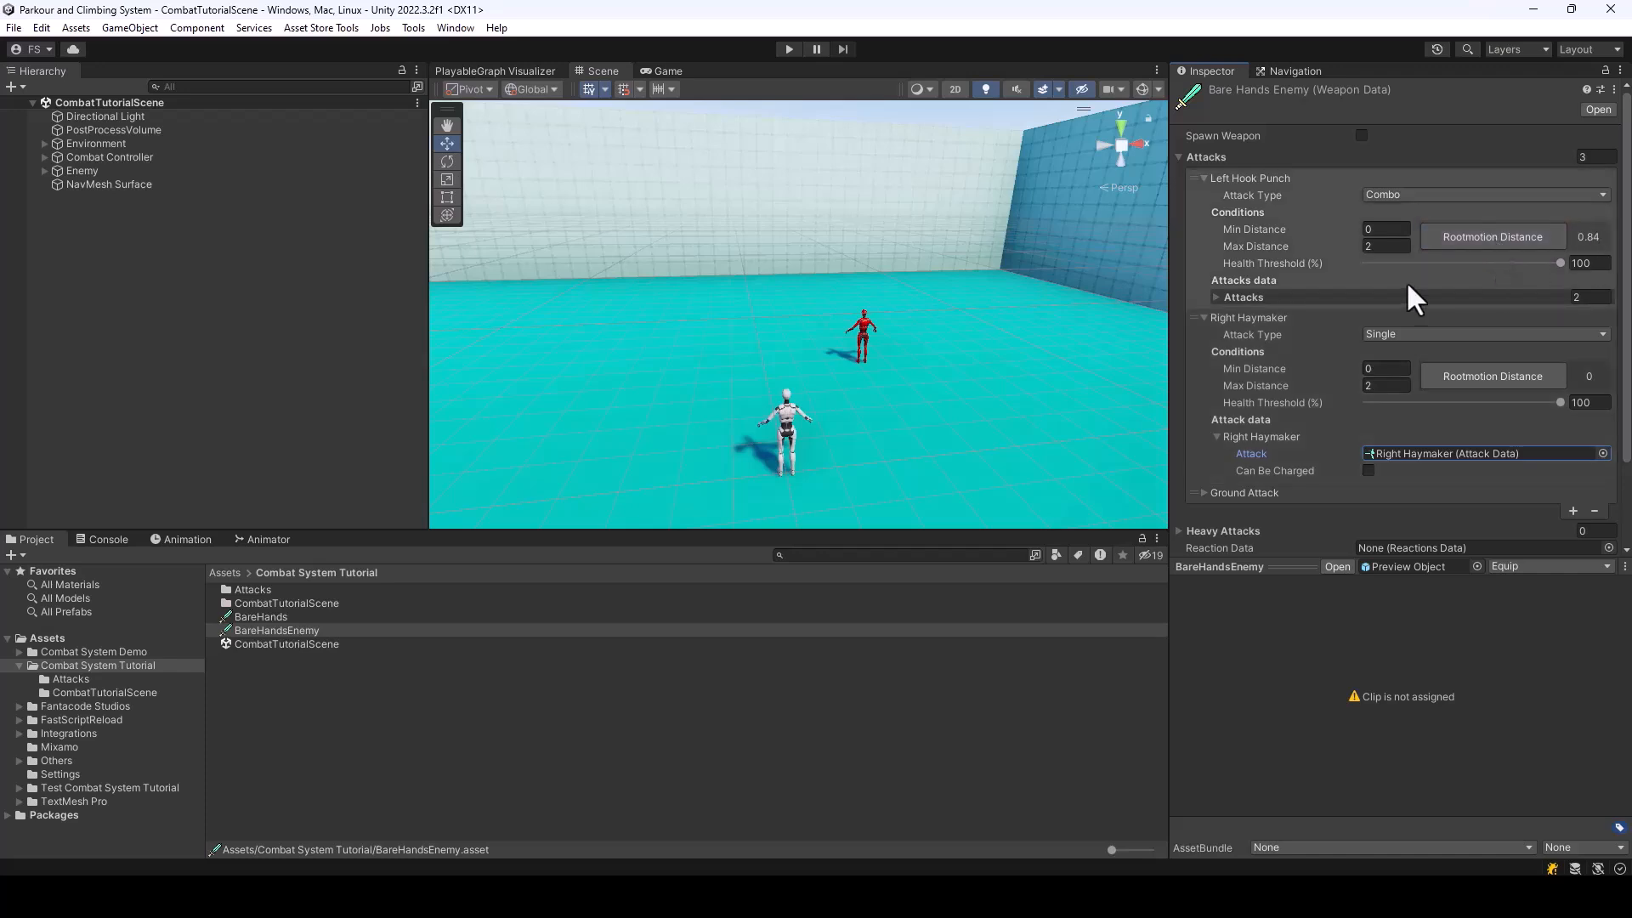
{"action": "left_click", "coordinate": [1213, 296]}
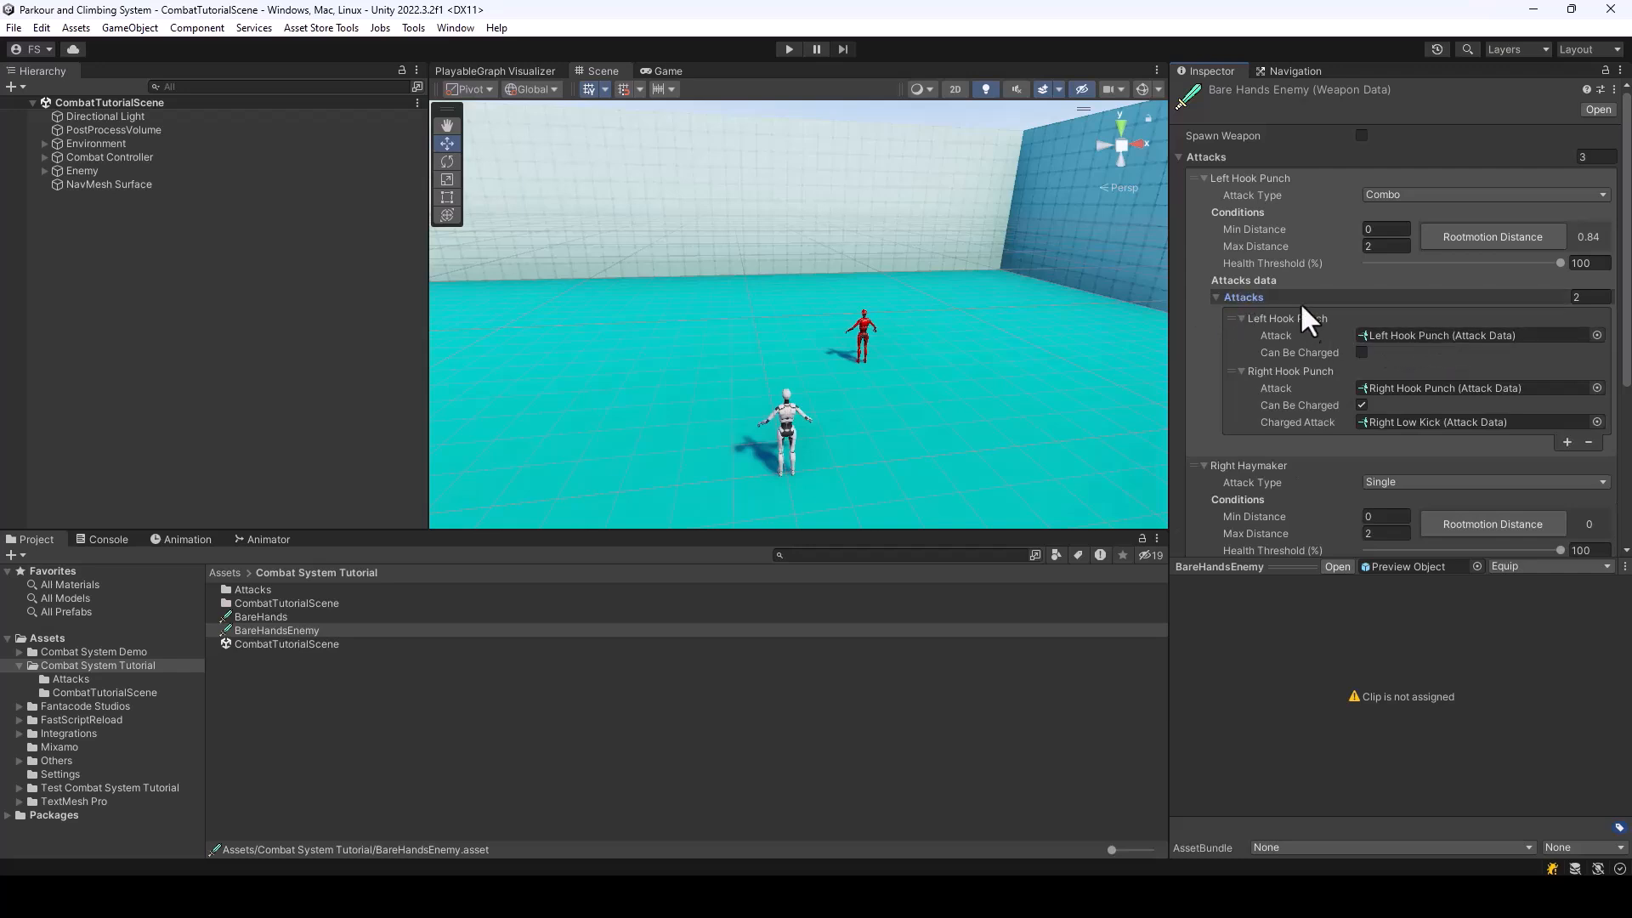
{"action": "left_click", "coordinate": [1217, 296]}
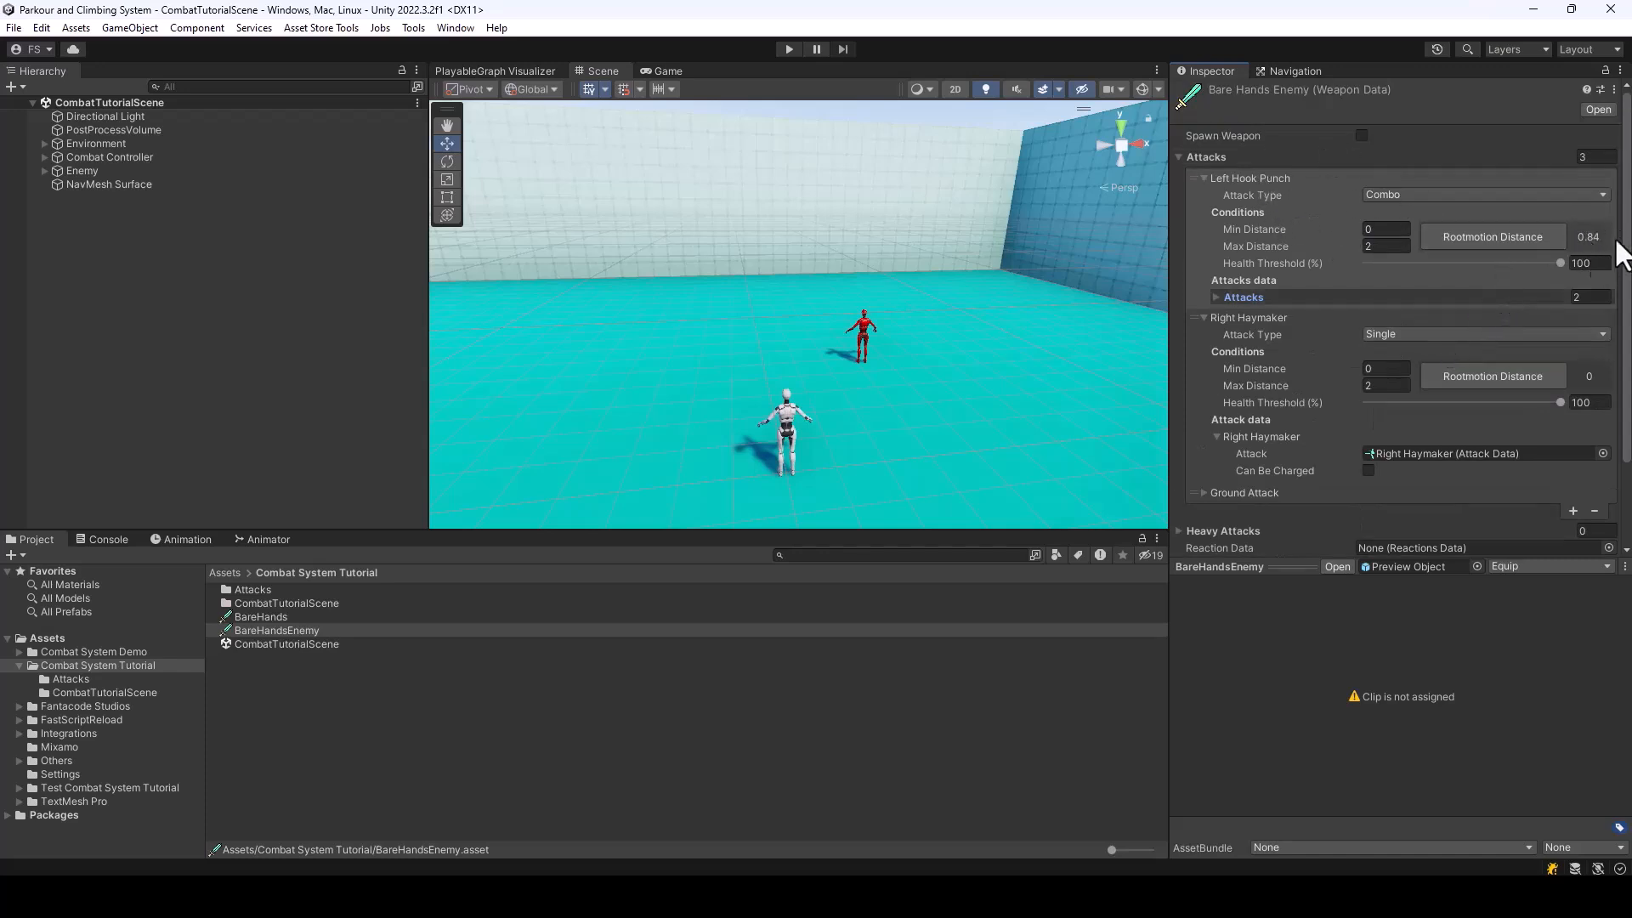
{"action": "left_click", "coordinate": [1491, 370]}
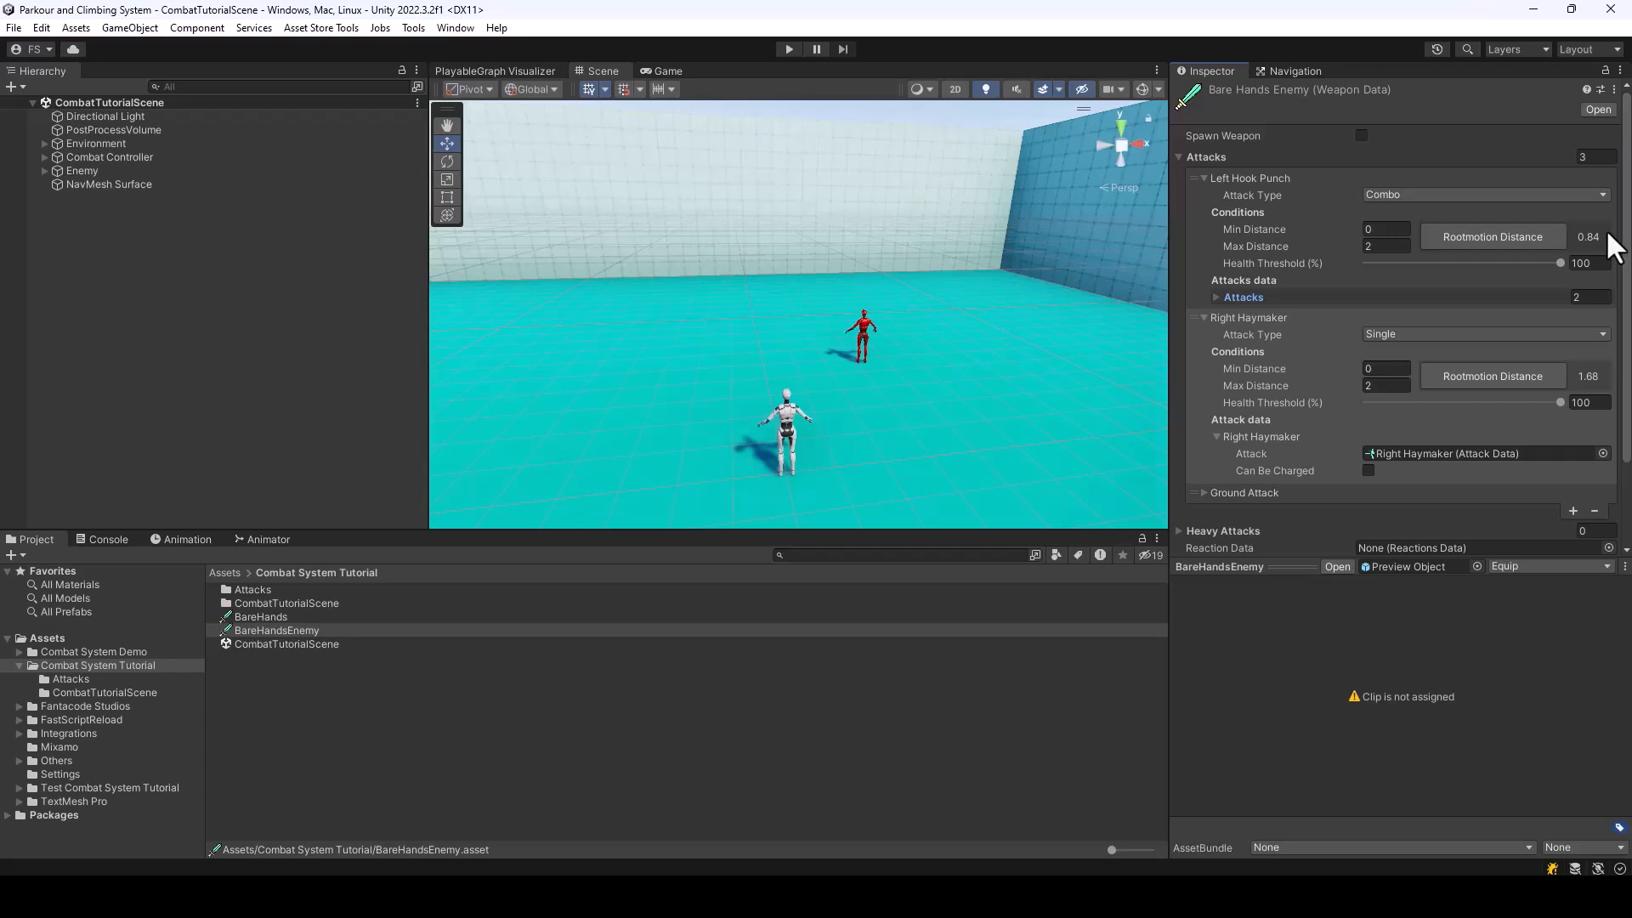
Set the Left Hook Punch combo's max distance to 1 and the Right Haymaker's min distance to 1
{"action": "left_click", "coordinate": [1379, 229]}
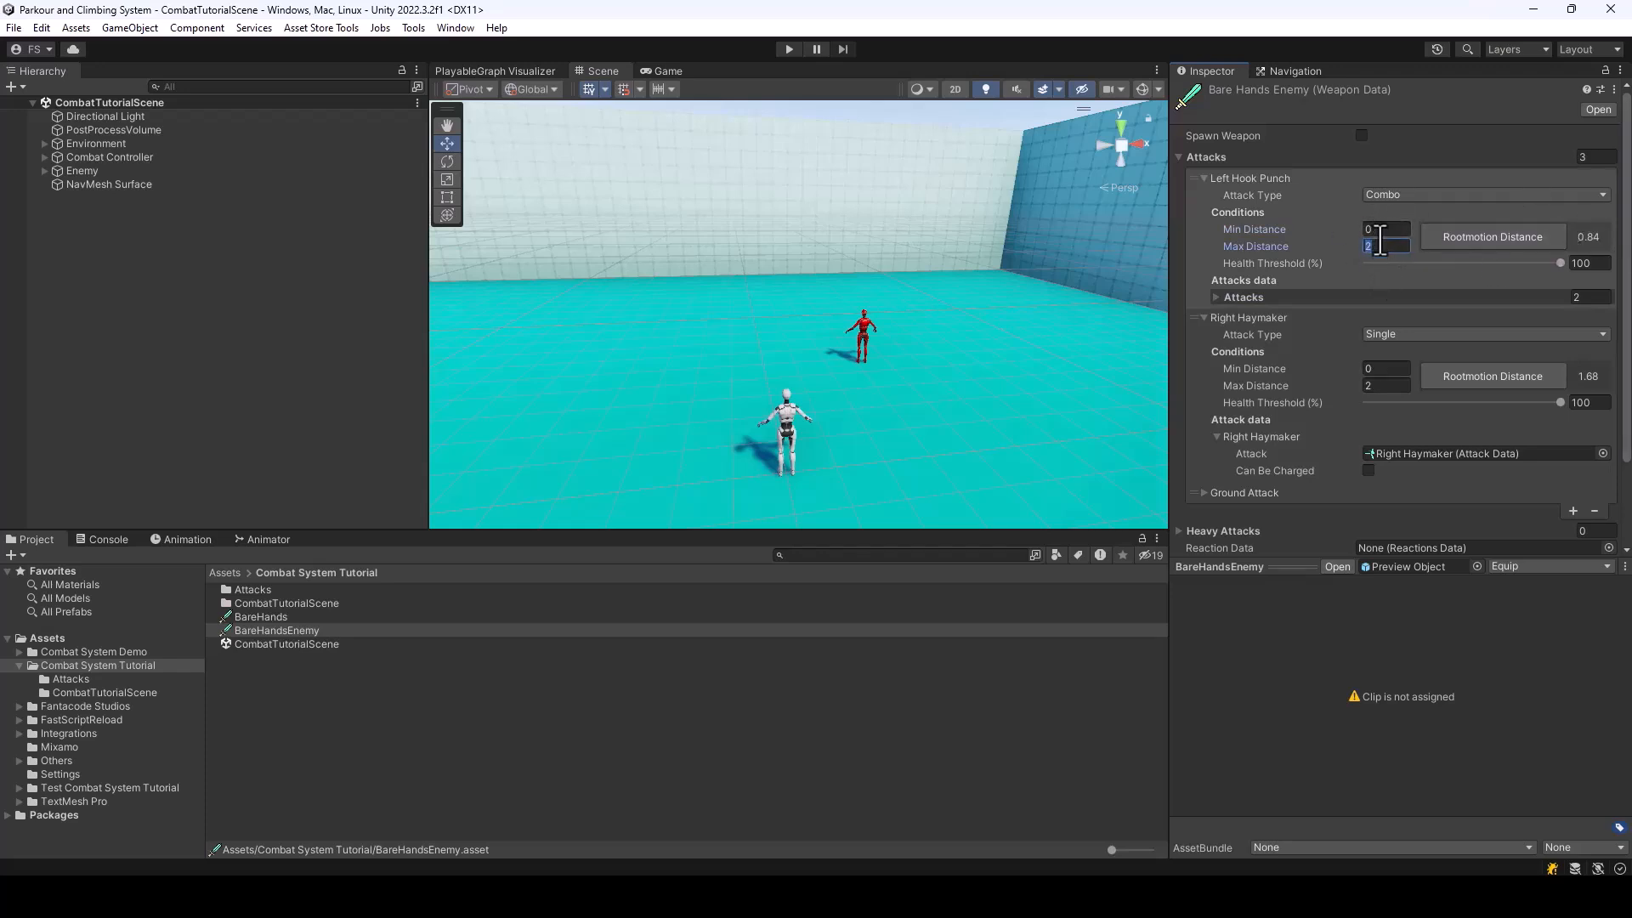
{"action": "type", "text": "1"}
{"action": "left_click", "coordinate": [1386, 228]}
{"action": "left_click", "coordinate": [1386, 369]}
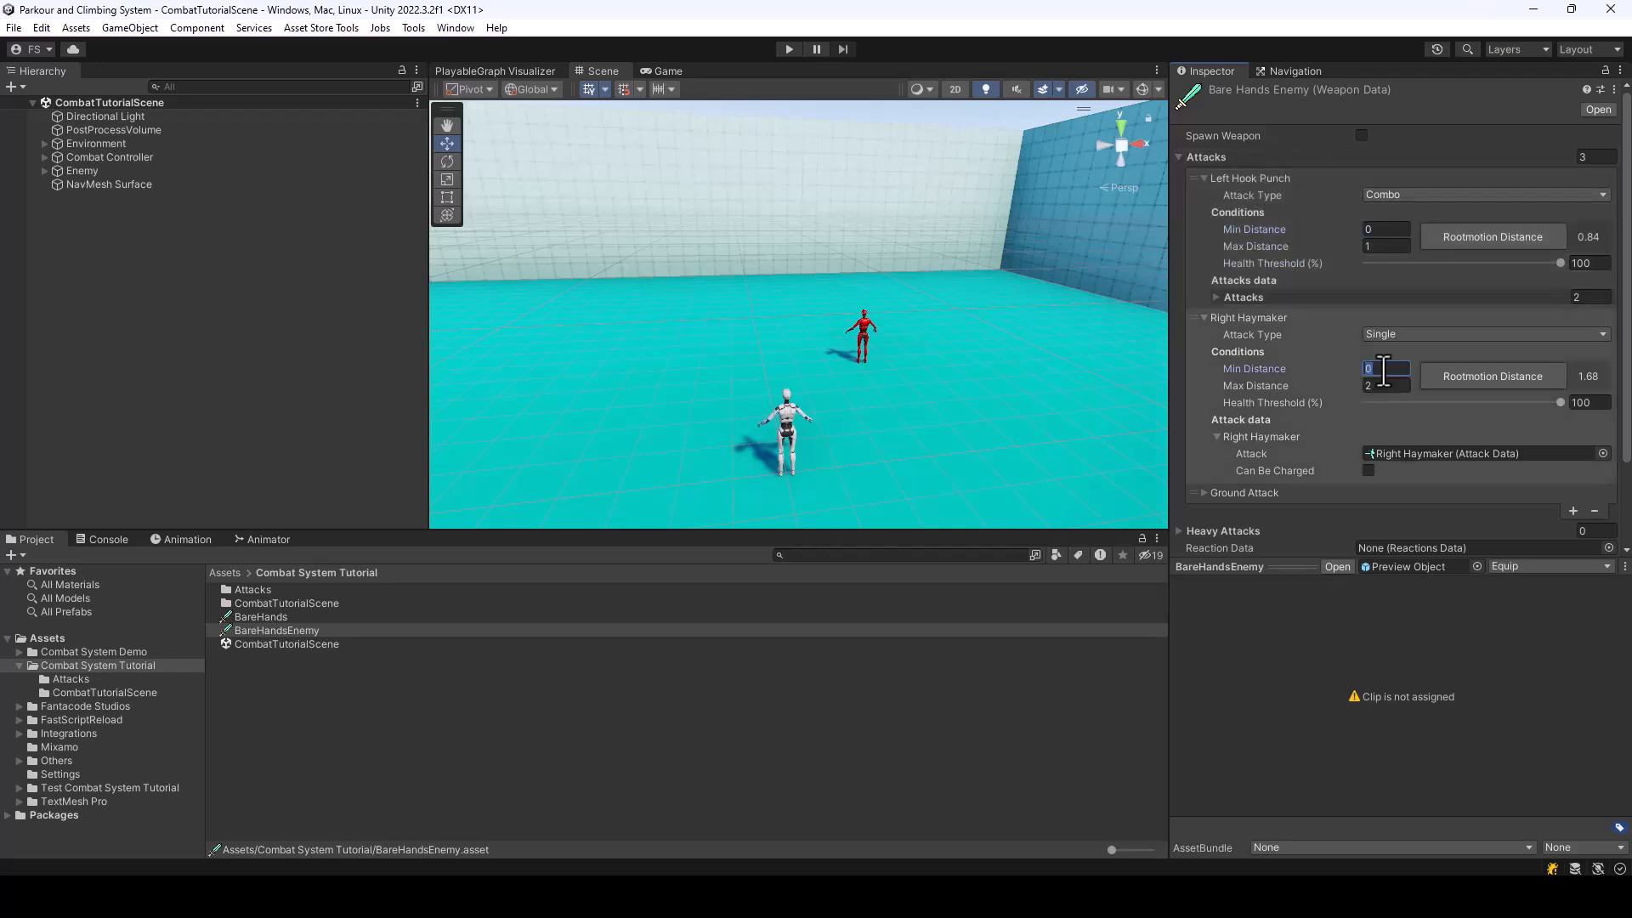
{"action": "type", "text": "1"}
{"action": "left_click", "coordinate": [1316, 316]}
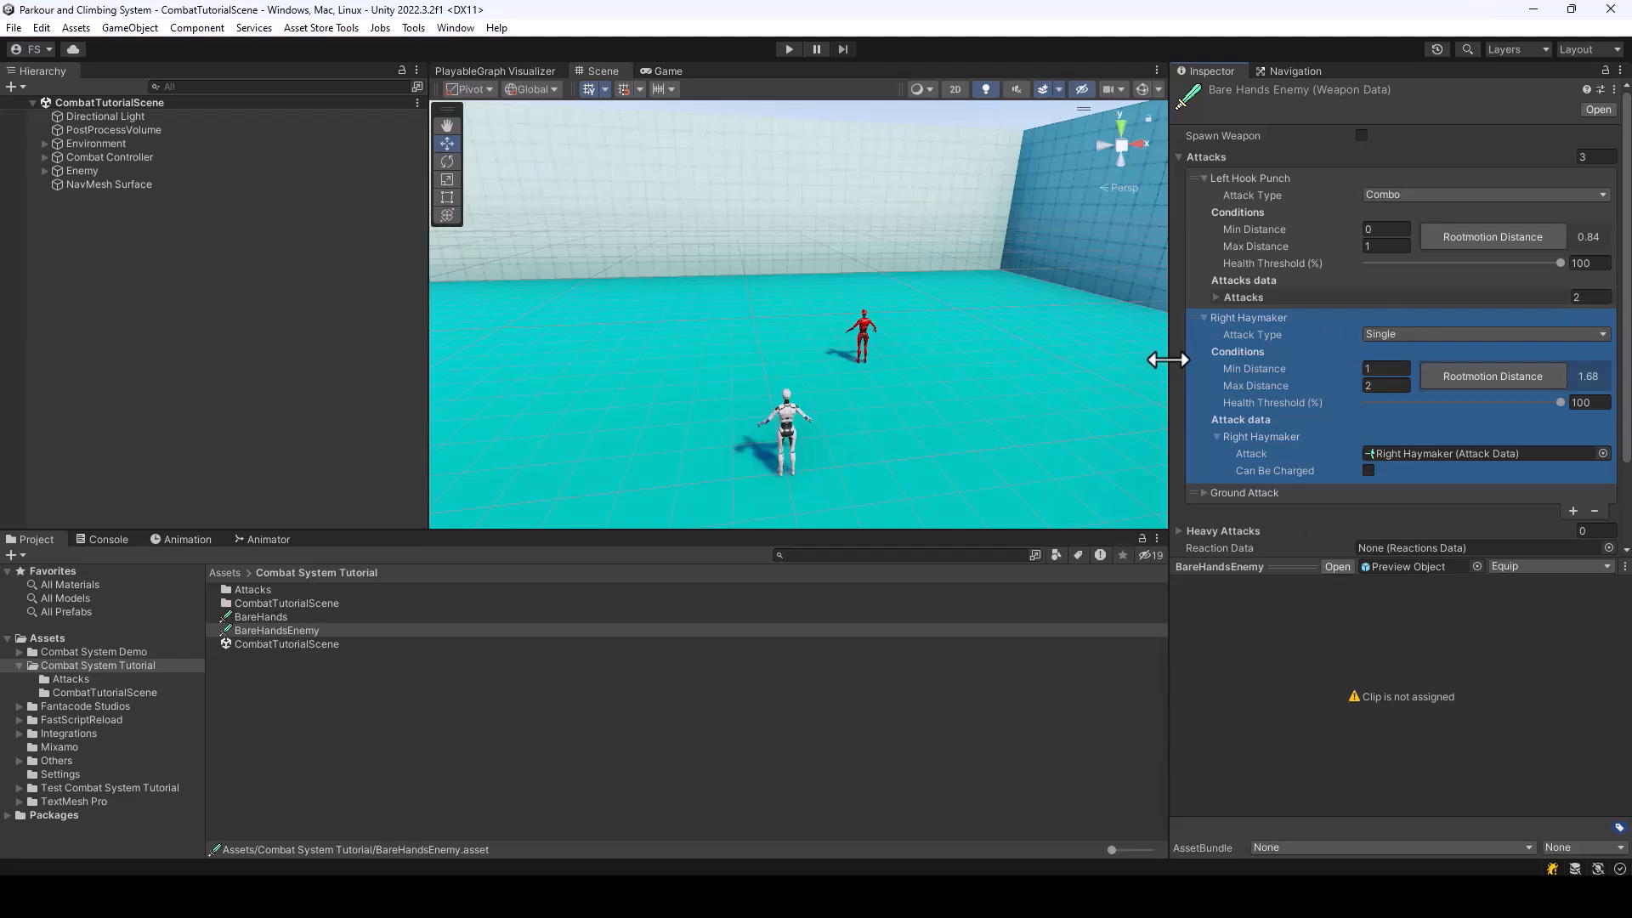
Playtest the enemy's attacks at close and longer range, and leave play mode
{"action": "left_click", "coordinate": [789, 49]}
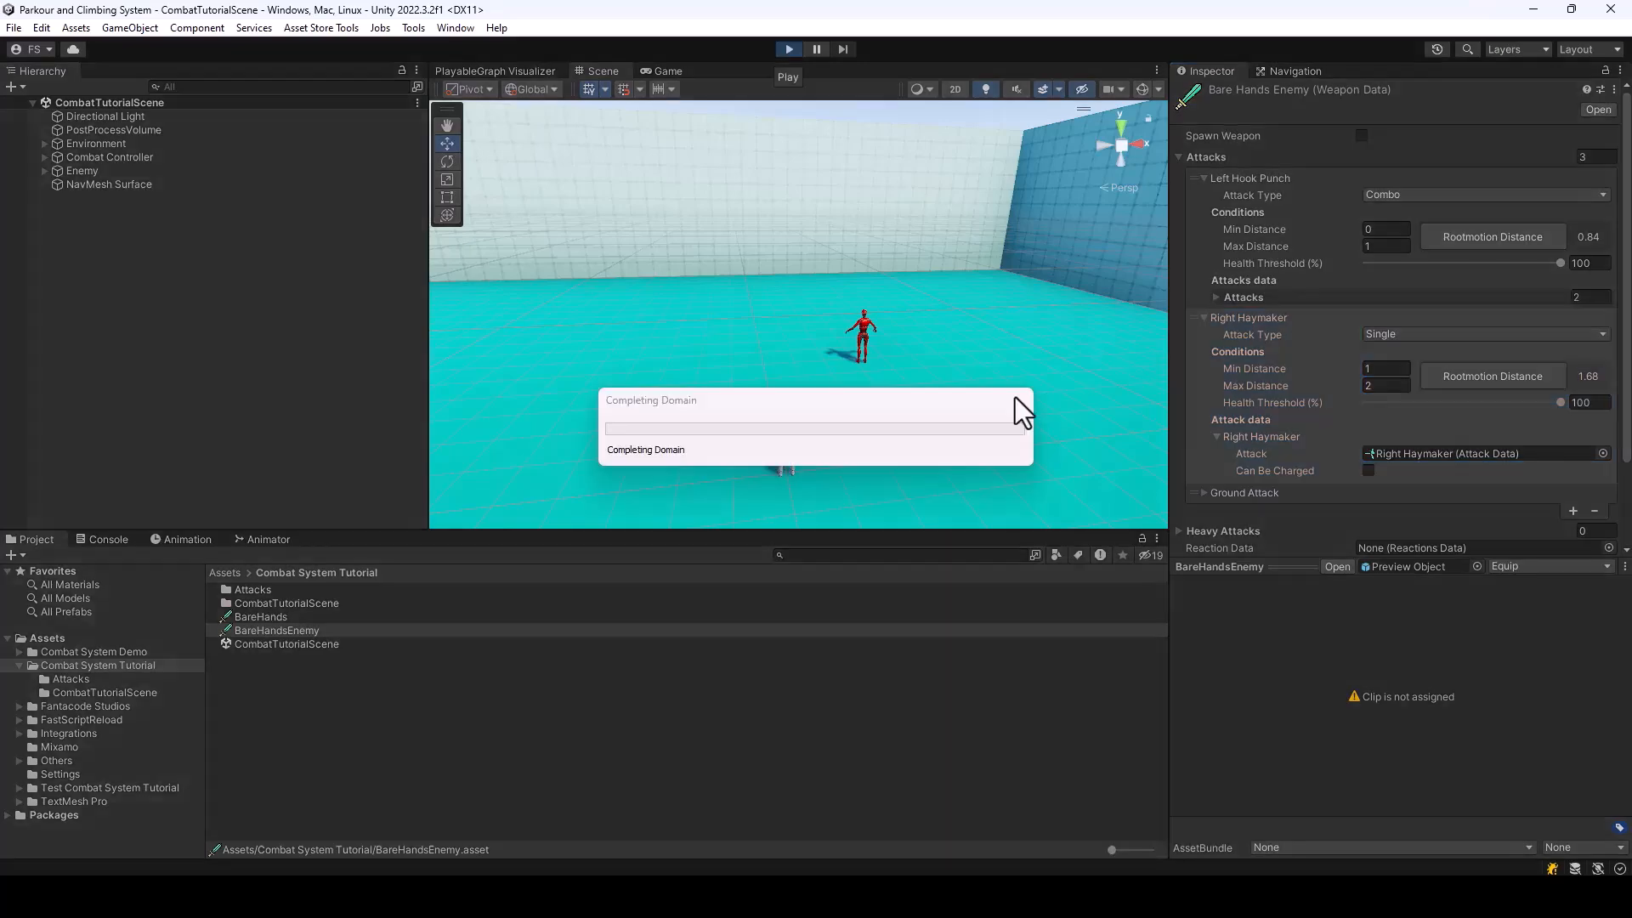
{"action": "key", "text": "w"}
{"action": "key", "text": "d"}
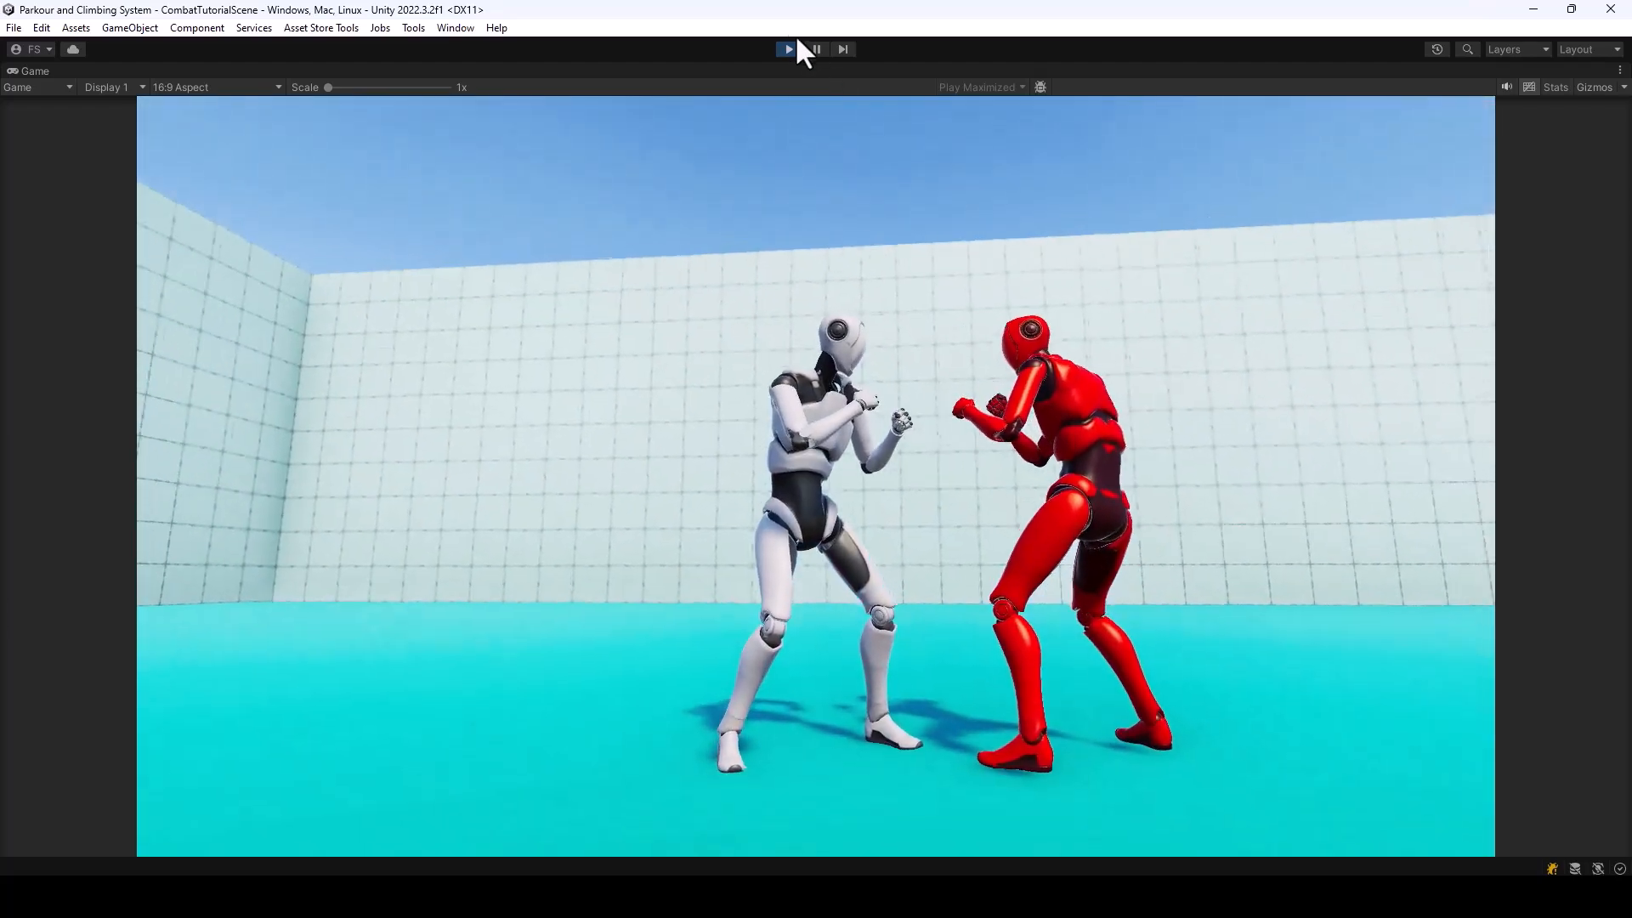
{"action": "left_click", "coordinate": [790, 48]}
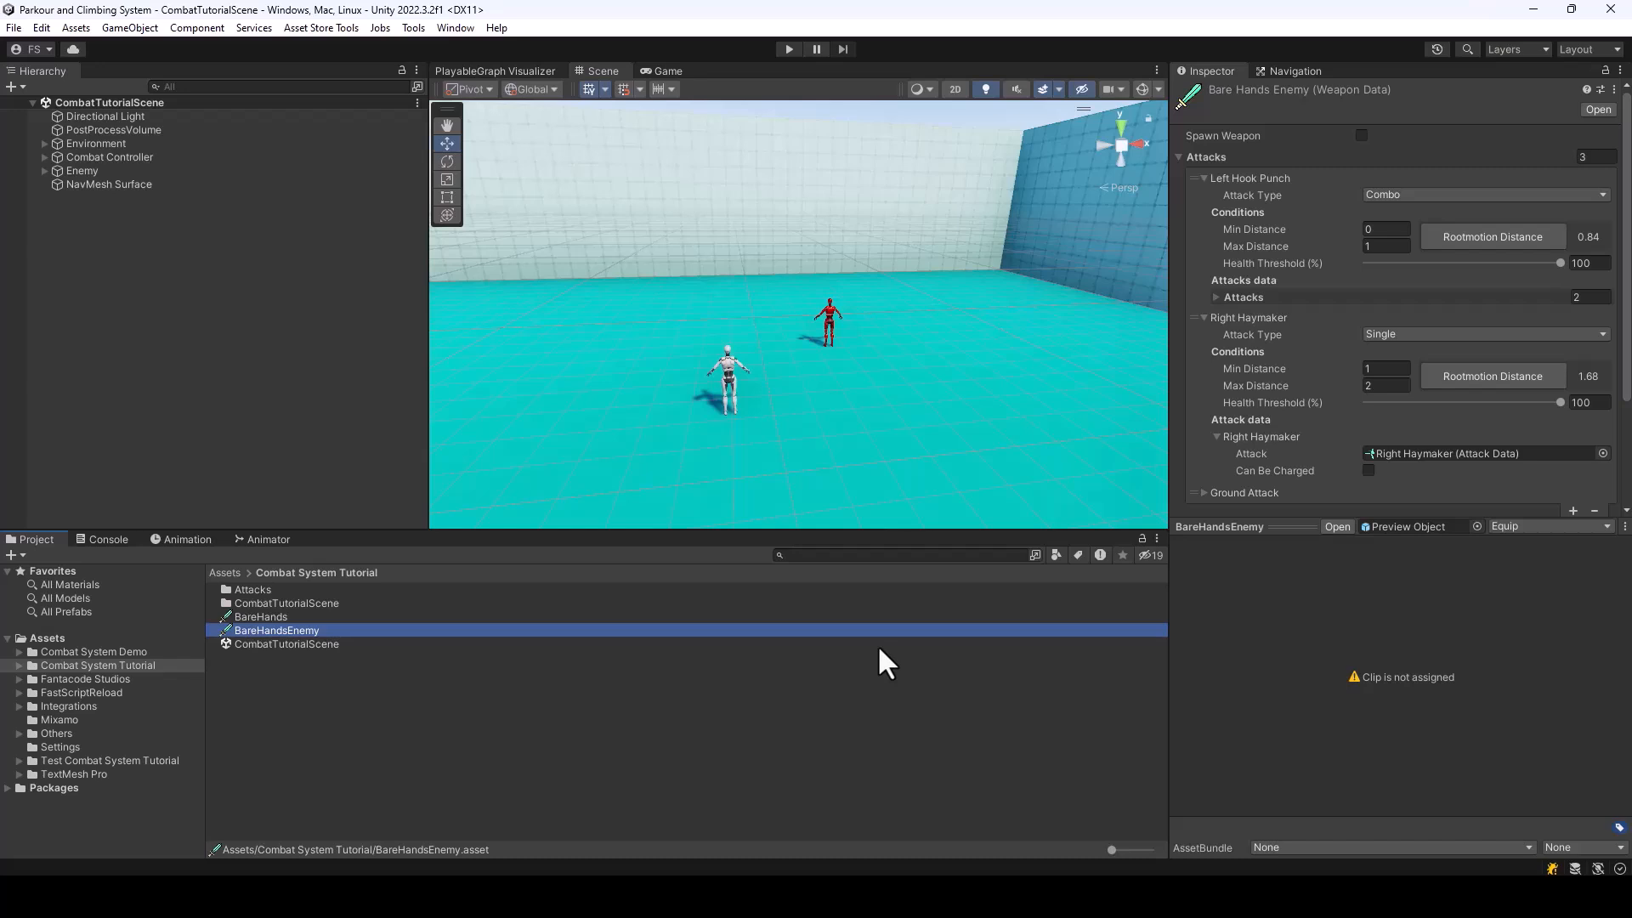
Switch to the browser to view the Hand to Hand Non-Lethal Counters page on the Unity Asset Store
{"action": "left_click", "coordinate": [1374, 127]}
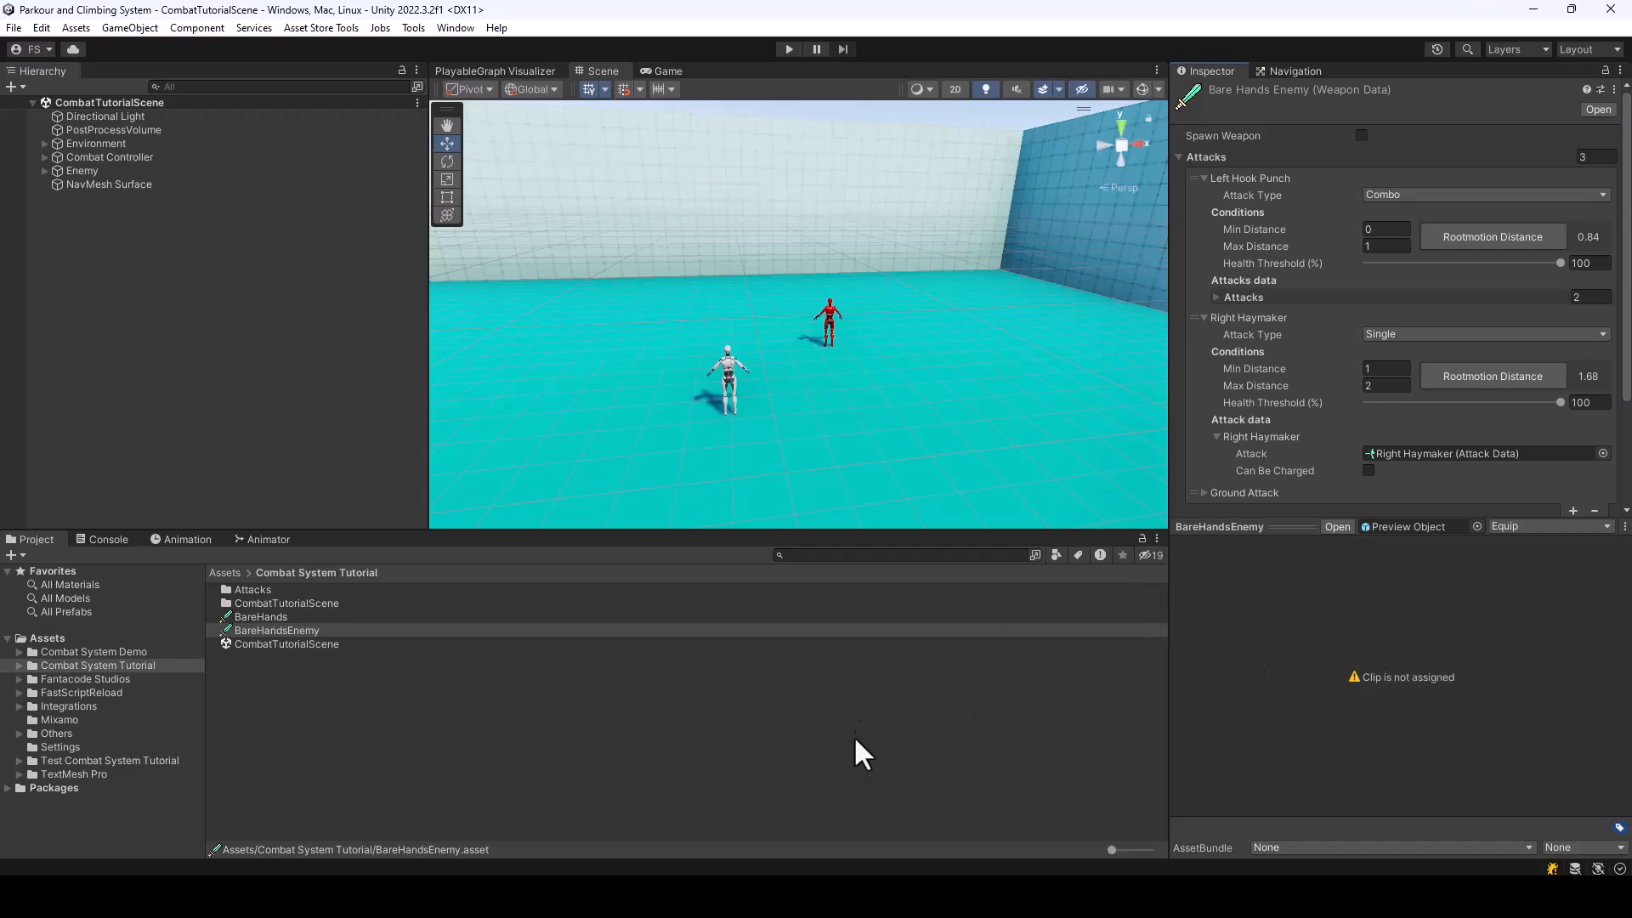
{"action": "left_click", "coordinate": [823, 897]}
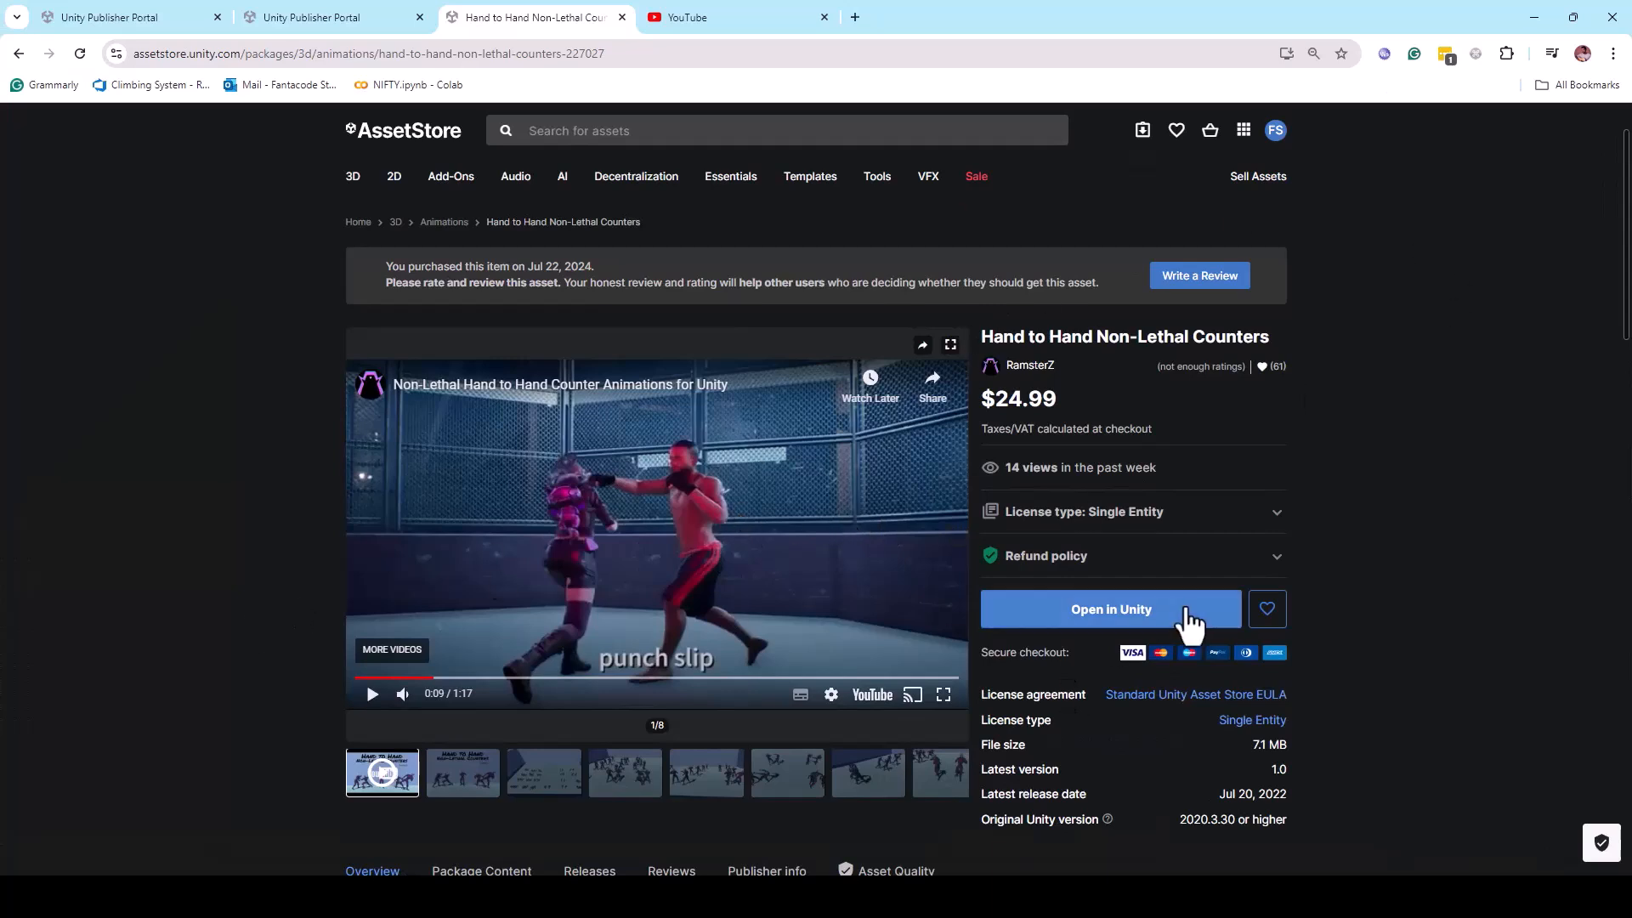
Highlight the Hand to Hand Non-Lethal Counters title on the store page, return to Unity, and review the BareHandsEnemy attack settings
{"action": "left_click_drag", "start_coordinate": [981, 335], "coordinate": [1271, 350]}
{"action": "scroll", "coordinate": [1293, 332], "scroll_direction": "down", "scroll_amount": 1}
{"action": "left_click", "coordinate": [1535, 17]}
{"action": "scroll", "coordinate": [1394, 336], "scroll_direction": "down", "scroll_amount": 1}
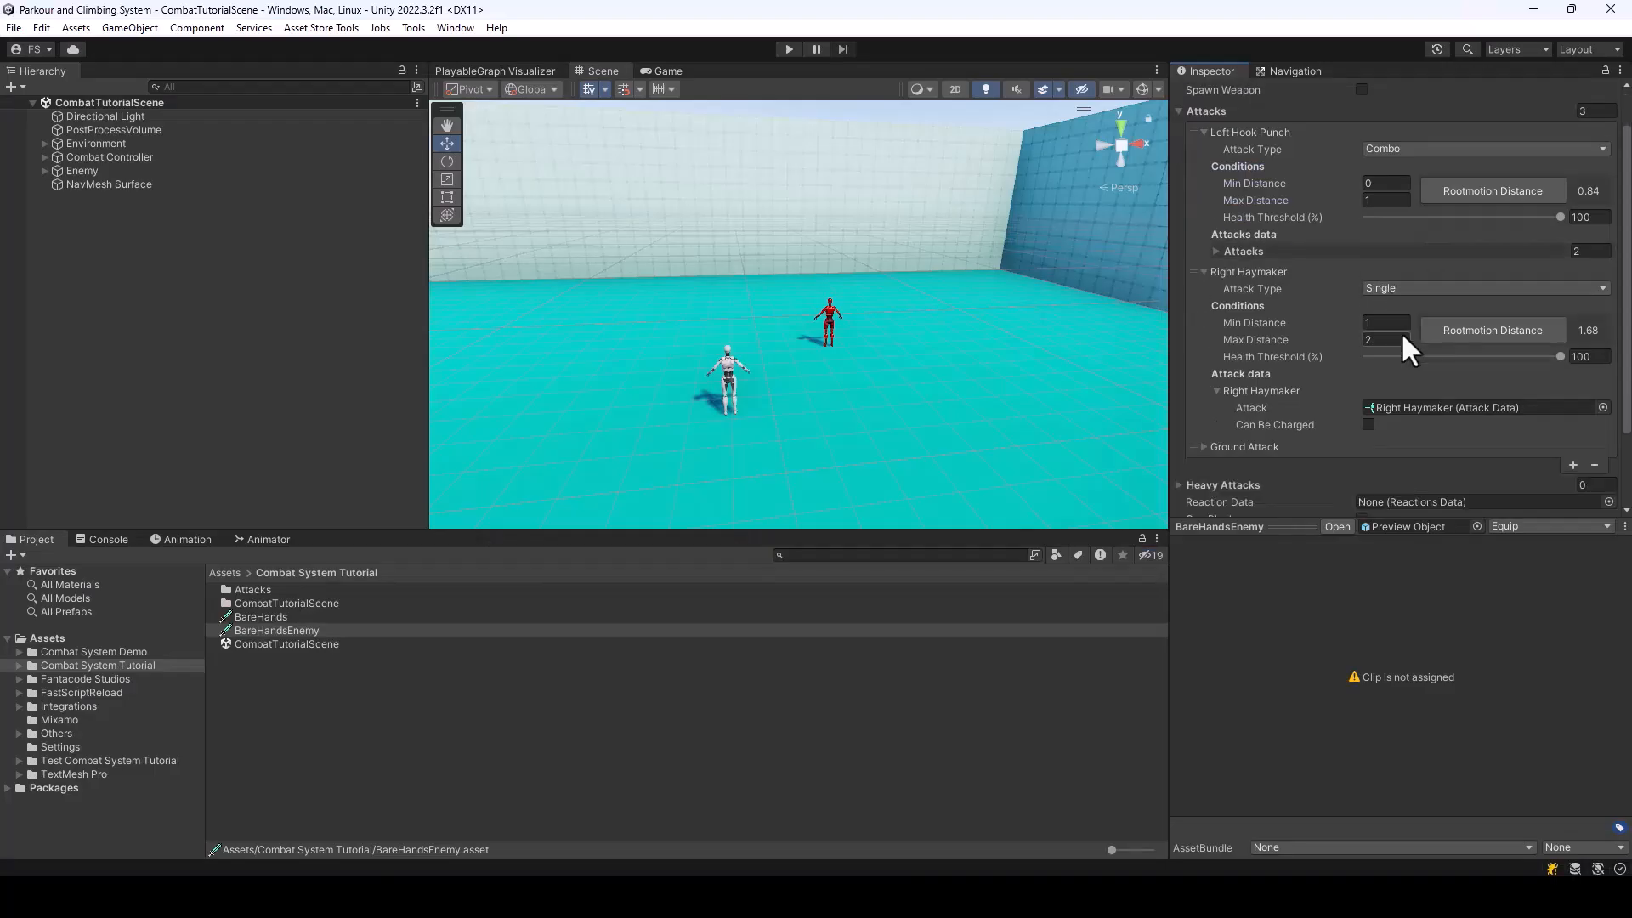
{"action": "scroll", "coordinate": [1394, 348], "scroll_direction": "down", "scroll_amount": 2}
{"action": "scroll", "coordinate": [1388, 323], "scroll_direction": "up", "scroll_amount": 3}
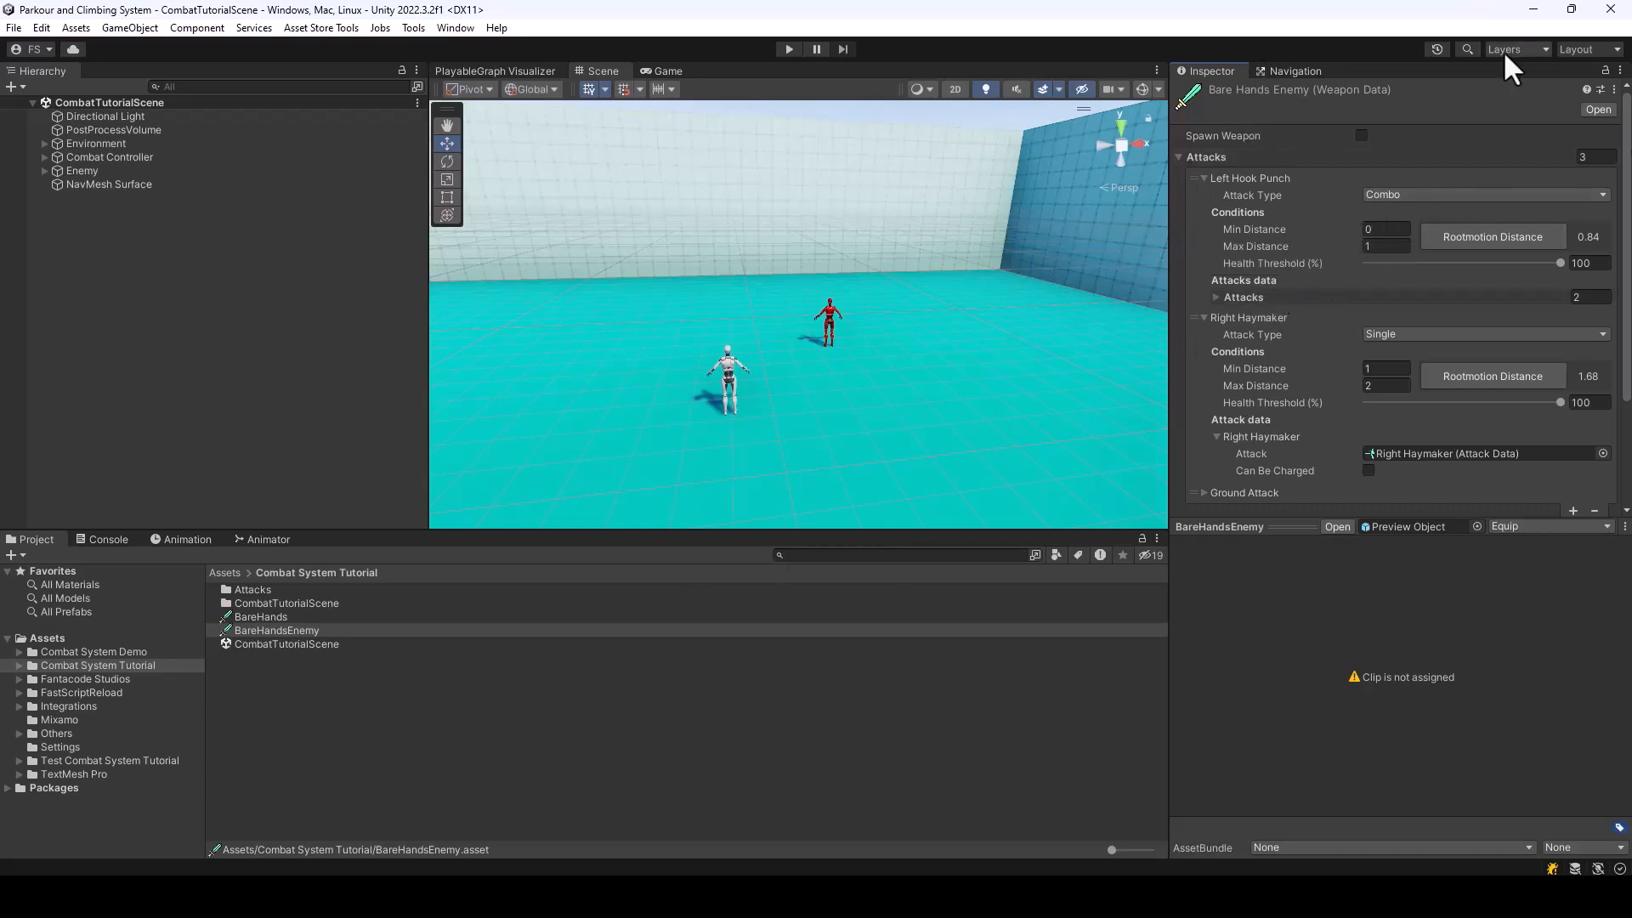
Create a new Attack Data asset named Counter Left Hook in the Combat System Tutorial's Attacks folder
{"action": "double_click", "coordinate": [255, 590]}
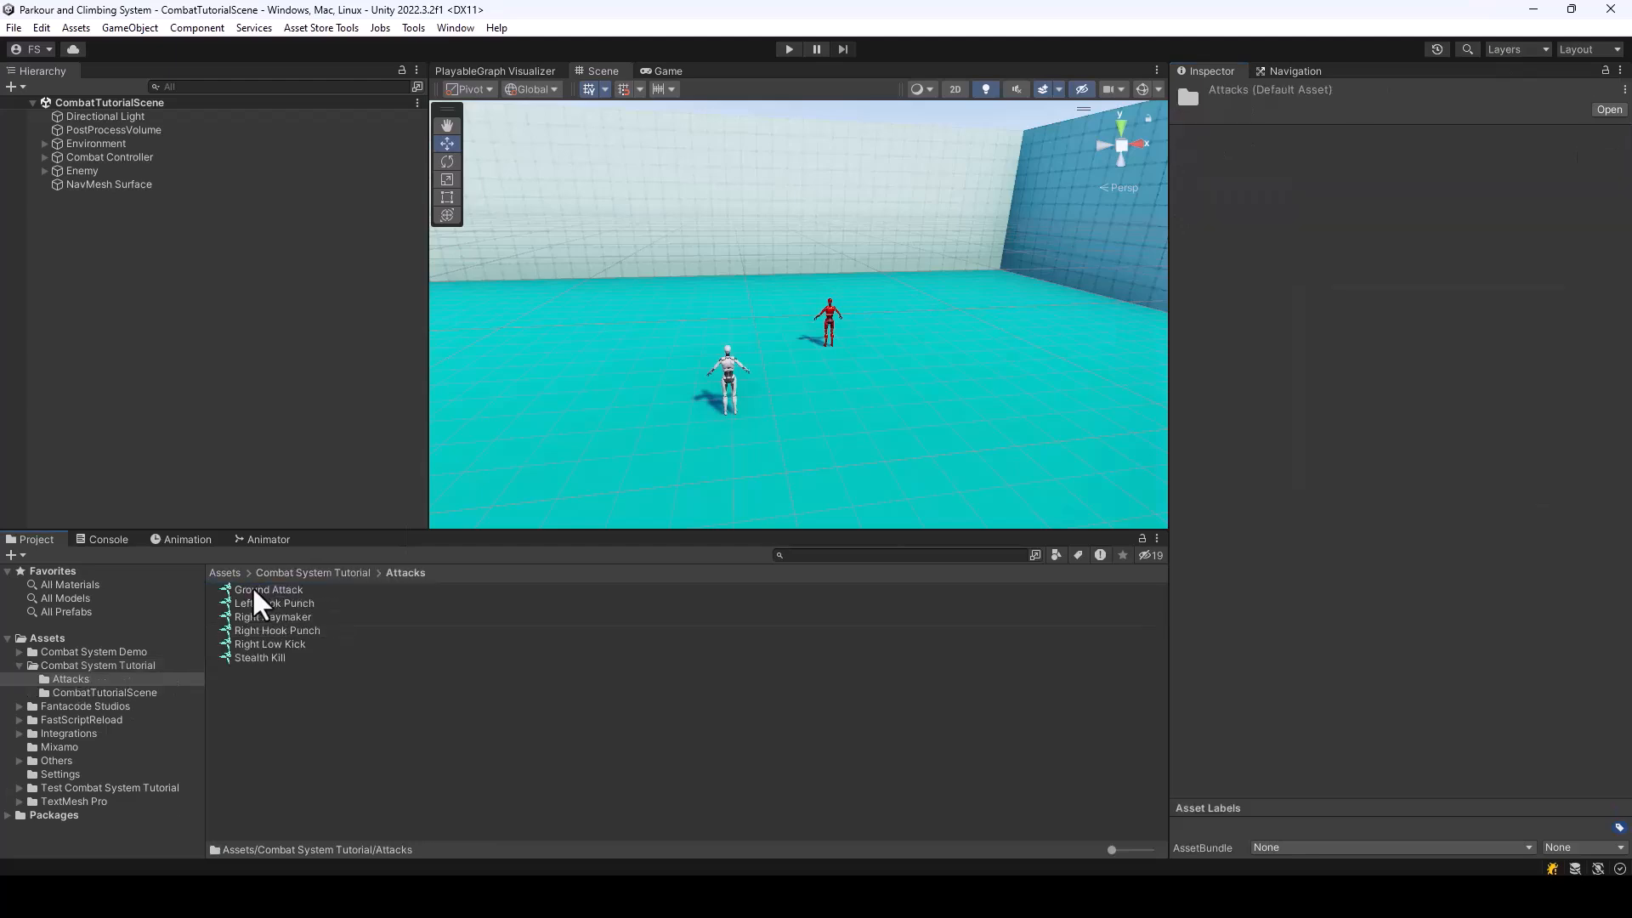
{"action": "right_click", "coordinate": [286, 699]}
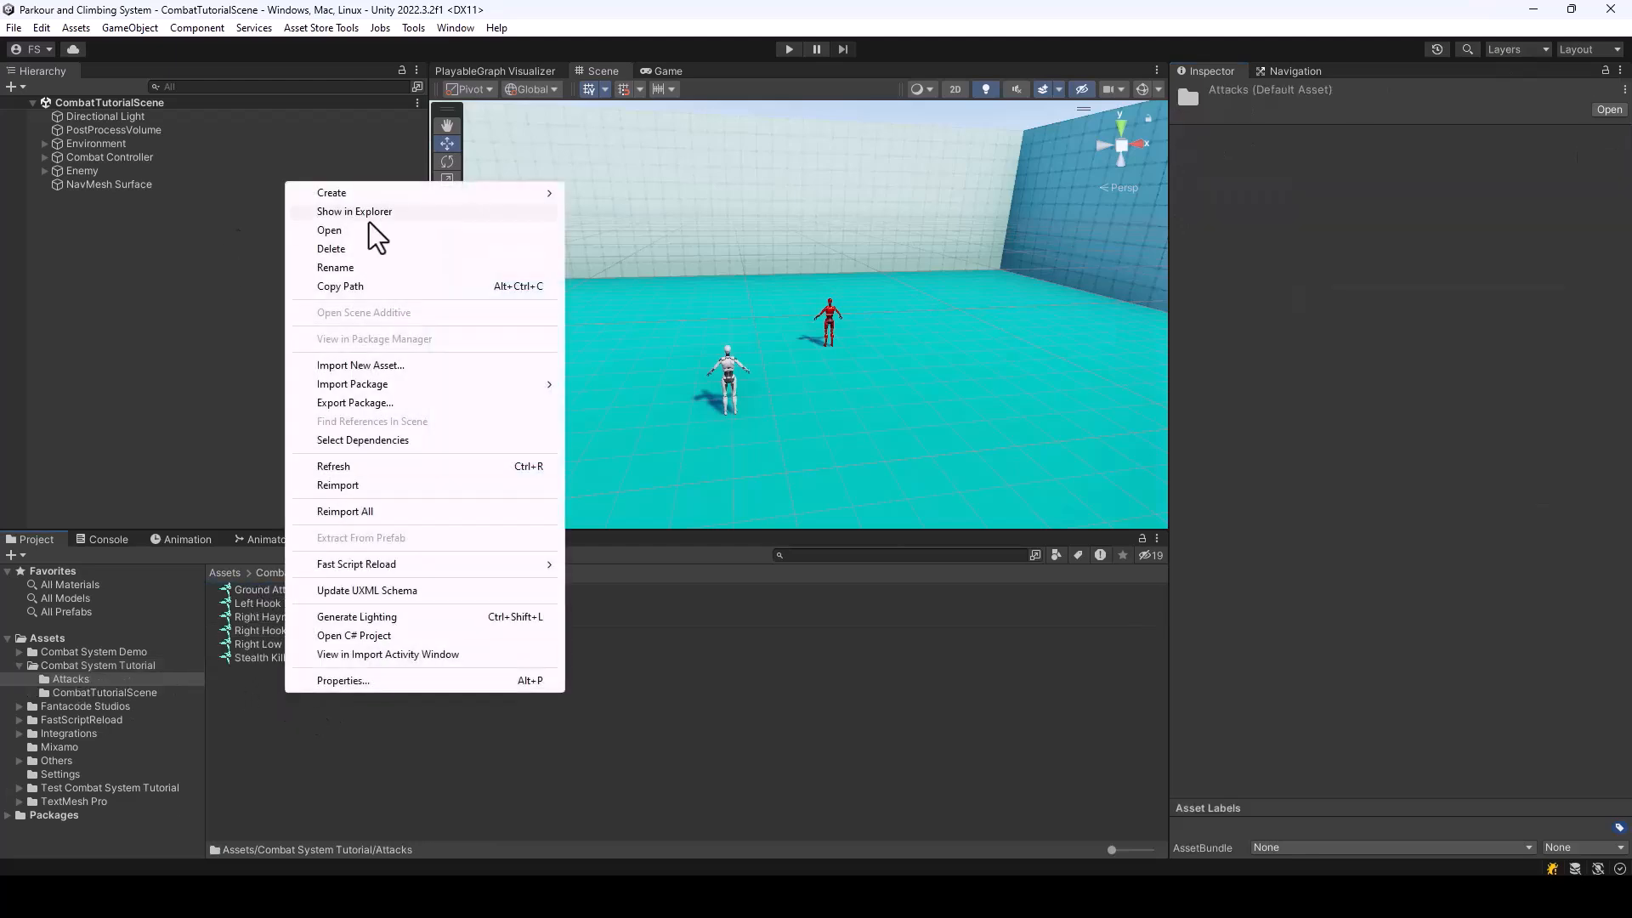
{"action": "mouse_move", "coordinate": [363, 196]}
{"action": "mouse_move", "coordinate": [663, 18]}
{"action": "left_click", "coordinate": [845, 57]}
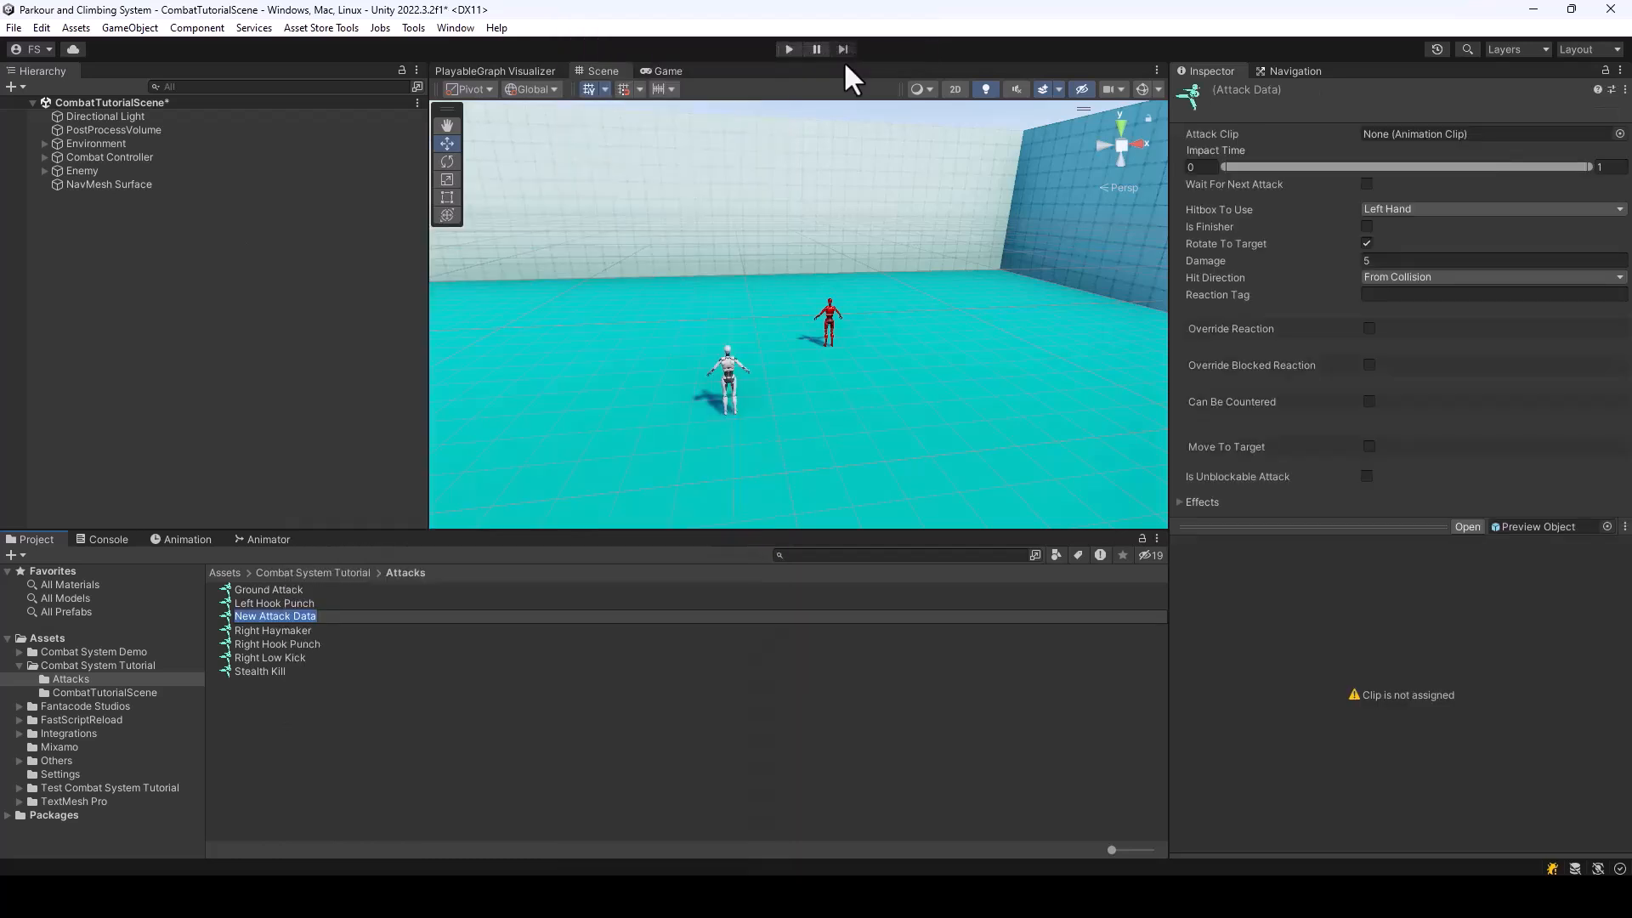
{"action": "type", "text": "Counter Left Hook"}
{"action": "key", "text": "Return"}
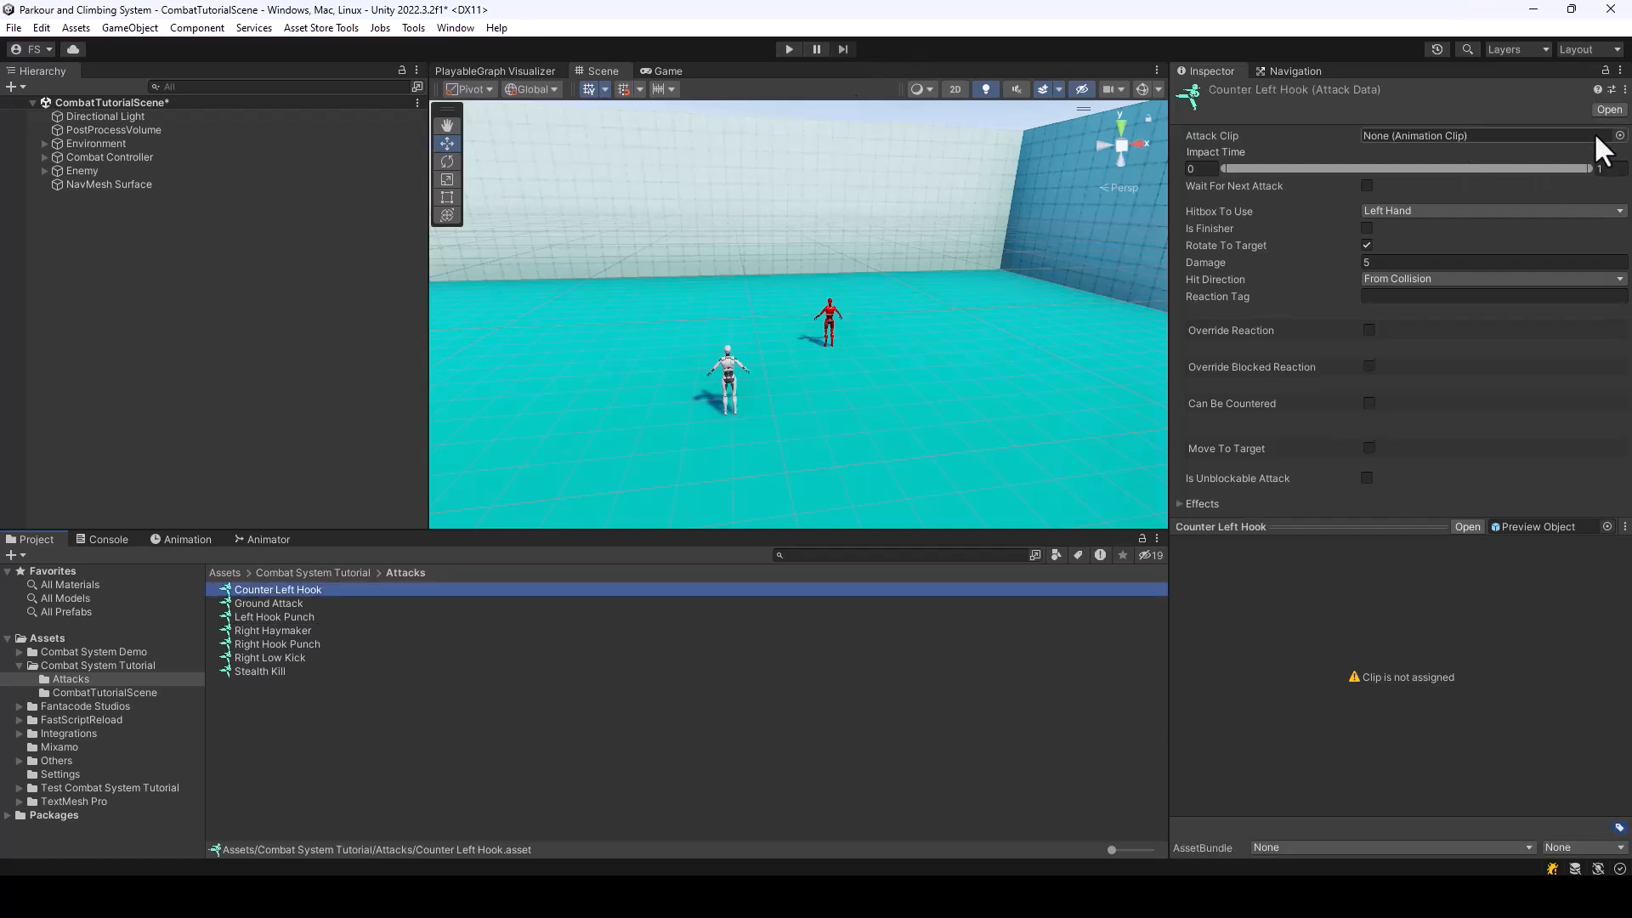
Assign Paired_CounterPunch_LeftHook_Att as Counter Left Hook's attack clip, and glance back at the Asset Store page
{"action": "left_click", "coordinate": [1620, 136]}
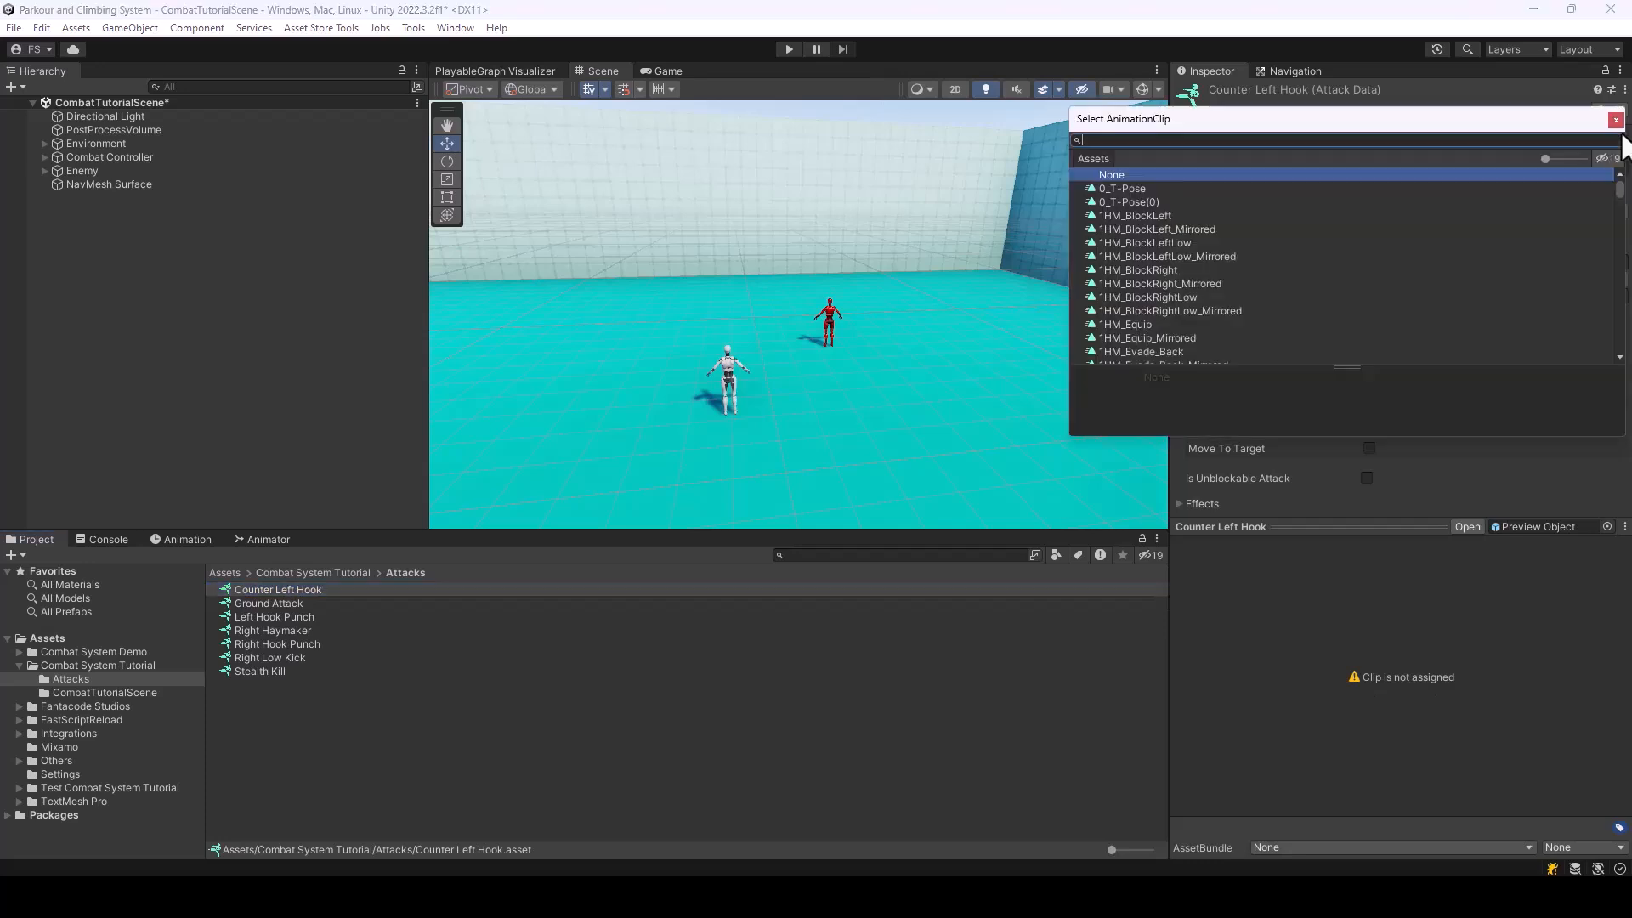
{"action": "type", "text": "Counter"}
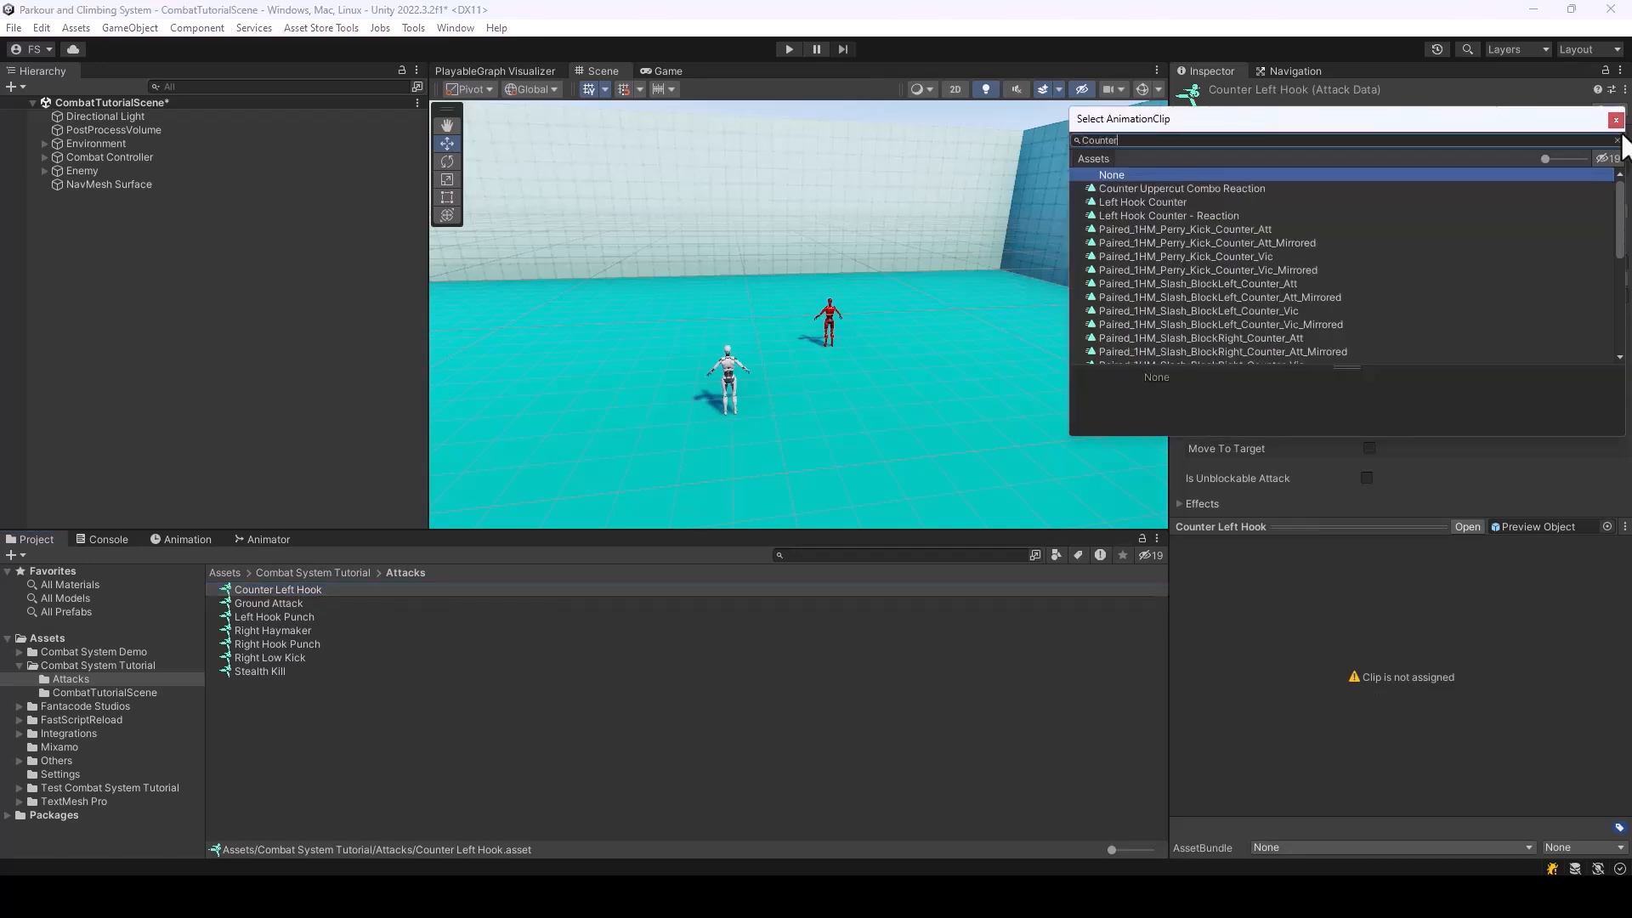
{"action": "type", "text": "Pun"}
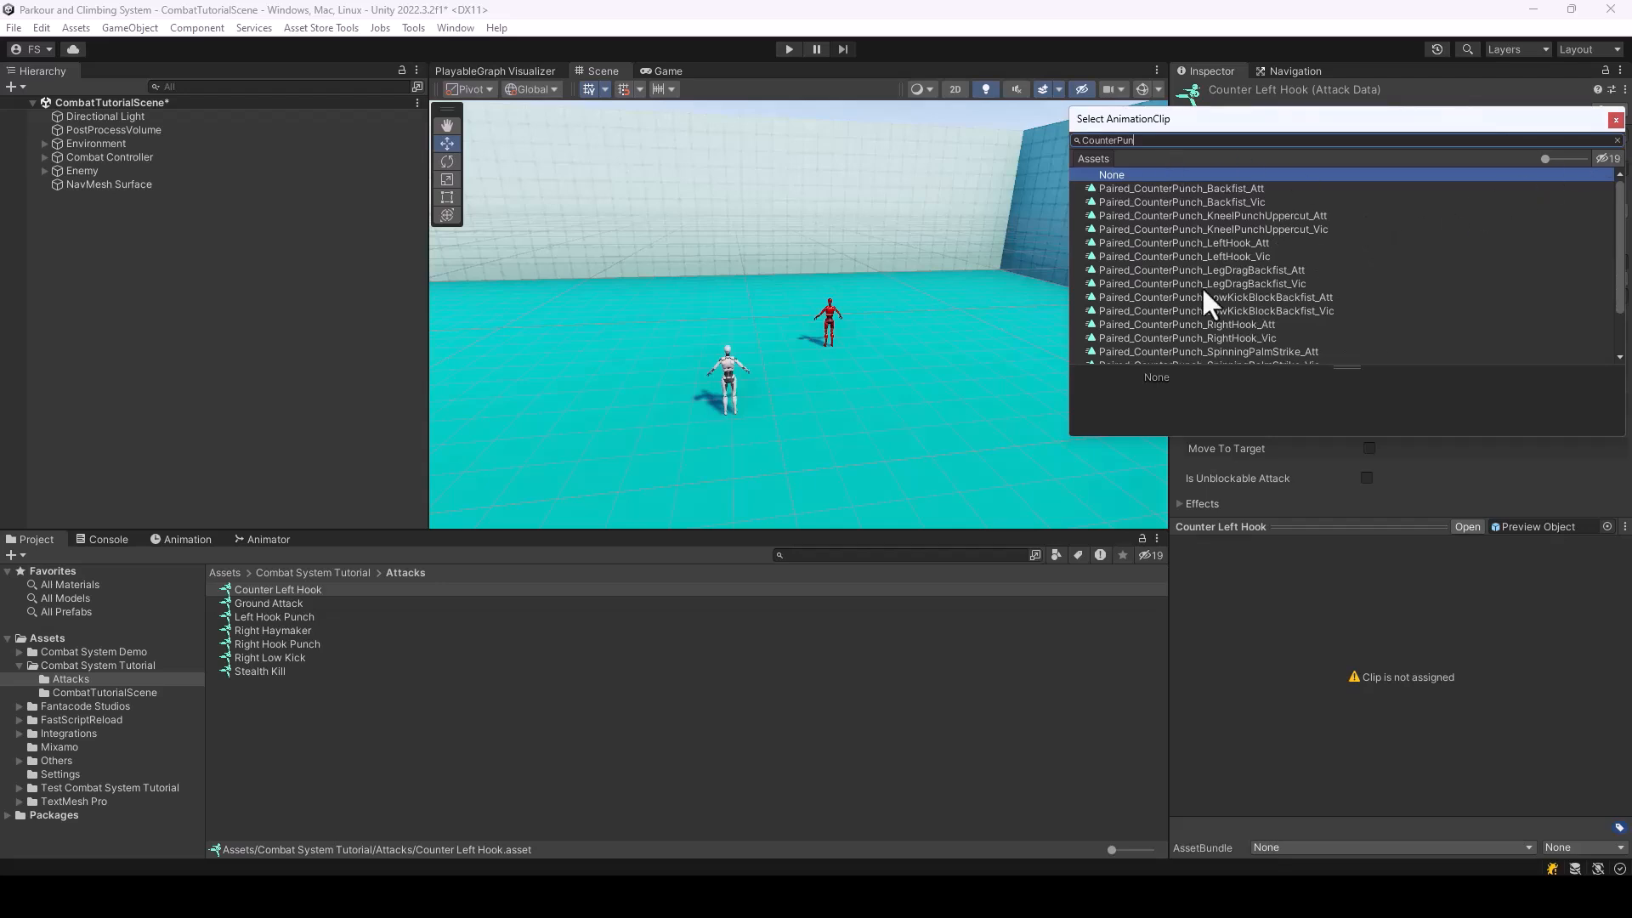
{"action": "left_click", "coordinate": [1235, 244]}
{"action": "left_click", "coordinate": [837, 895]}
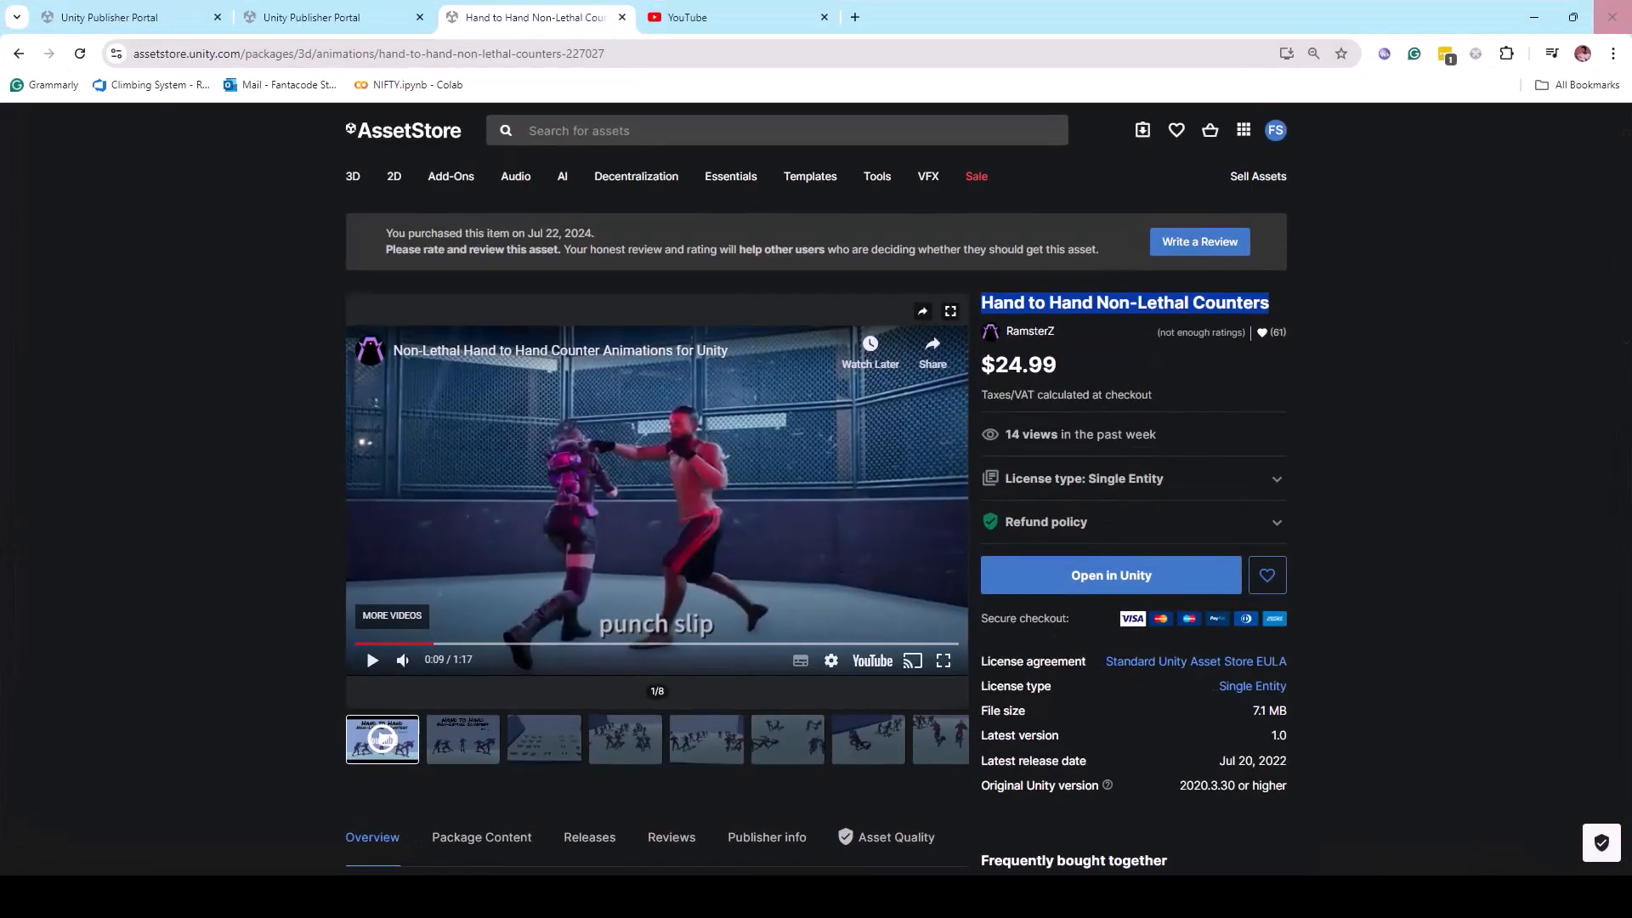
{"action": "left_click", "coordinate": [1532, 17]}
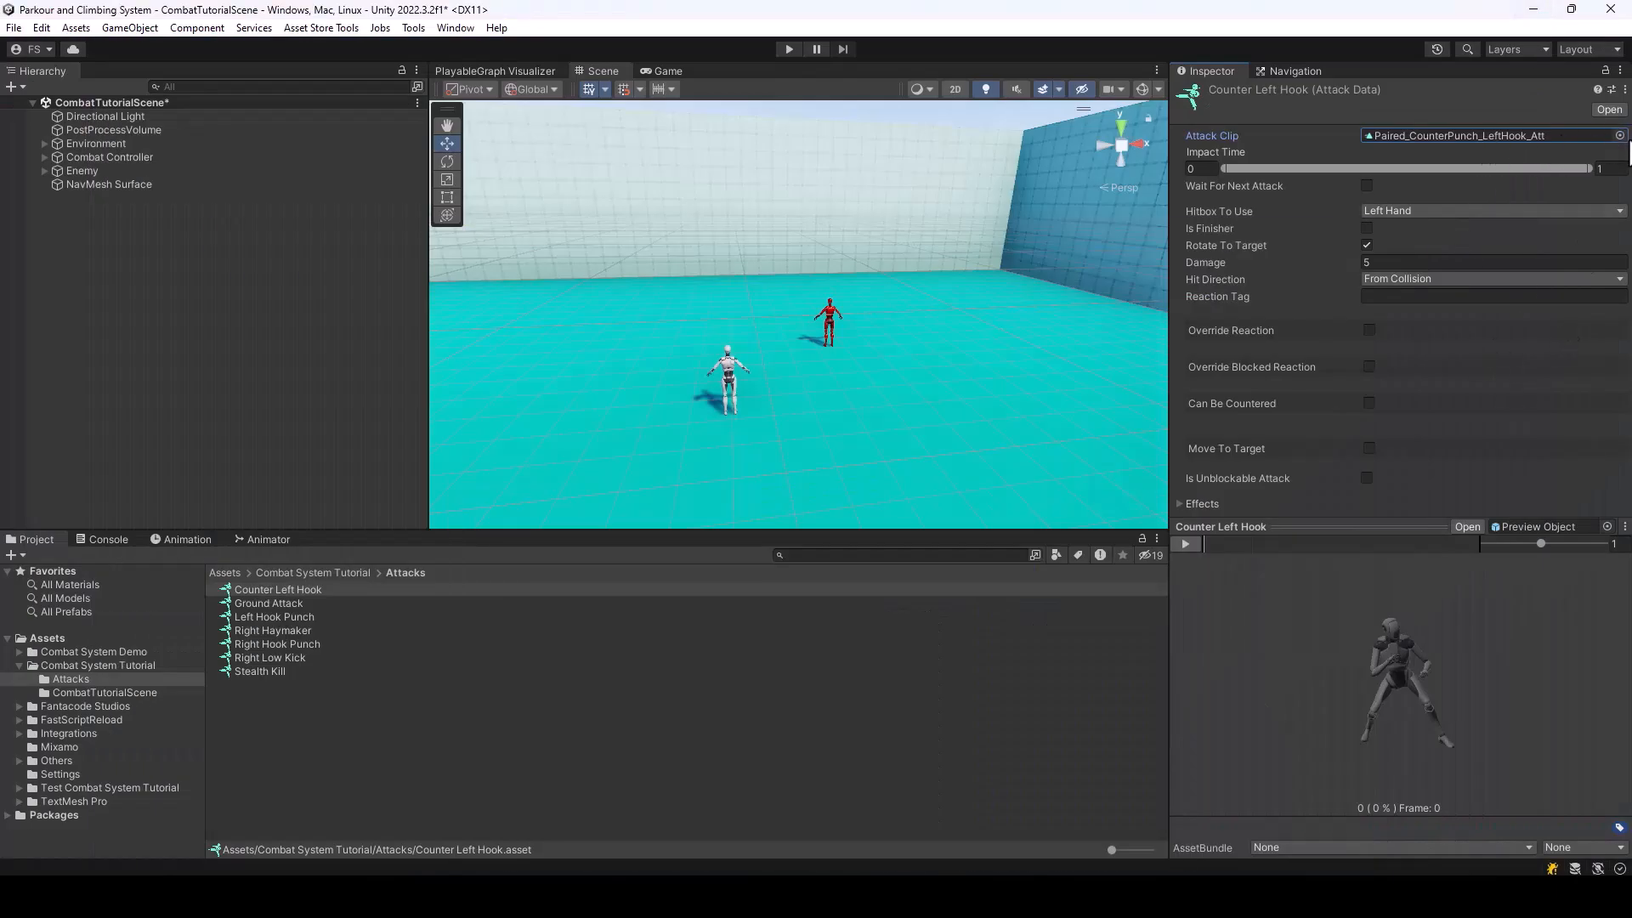
Set Counter Left Hook's attack clip to the victim animation Paired_CounterPunch_LeftHook_Vic
{"action": "left_click", "coordinate": [1620, 135]}
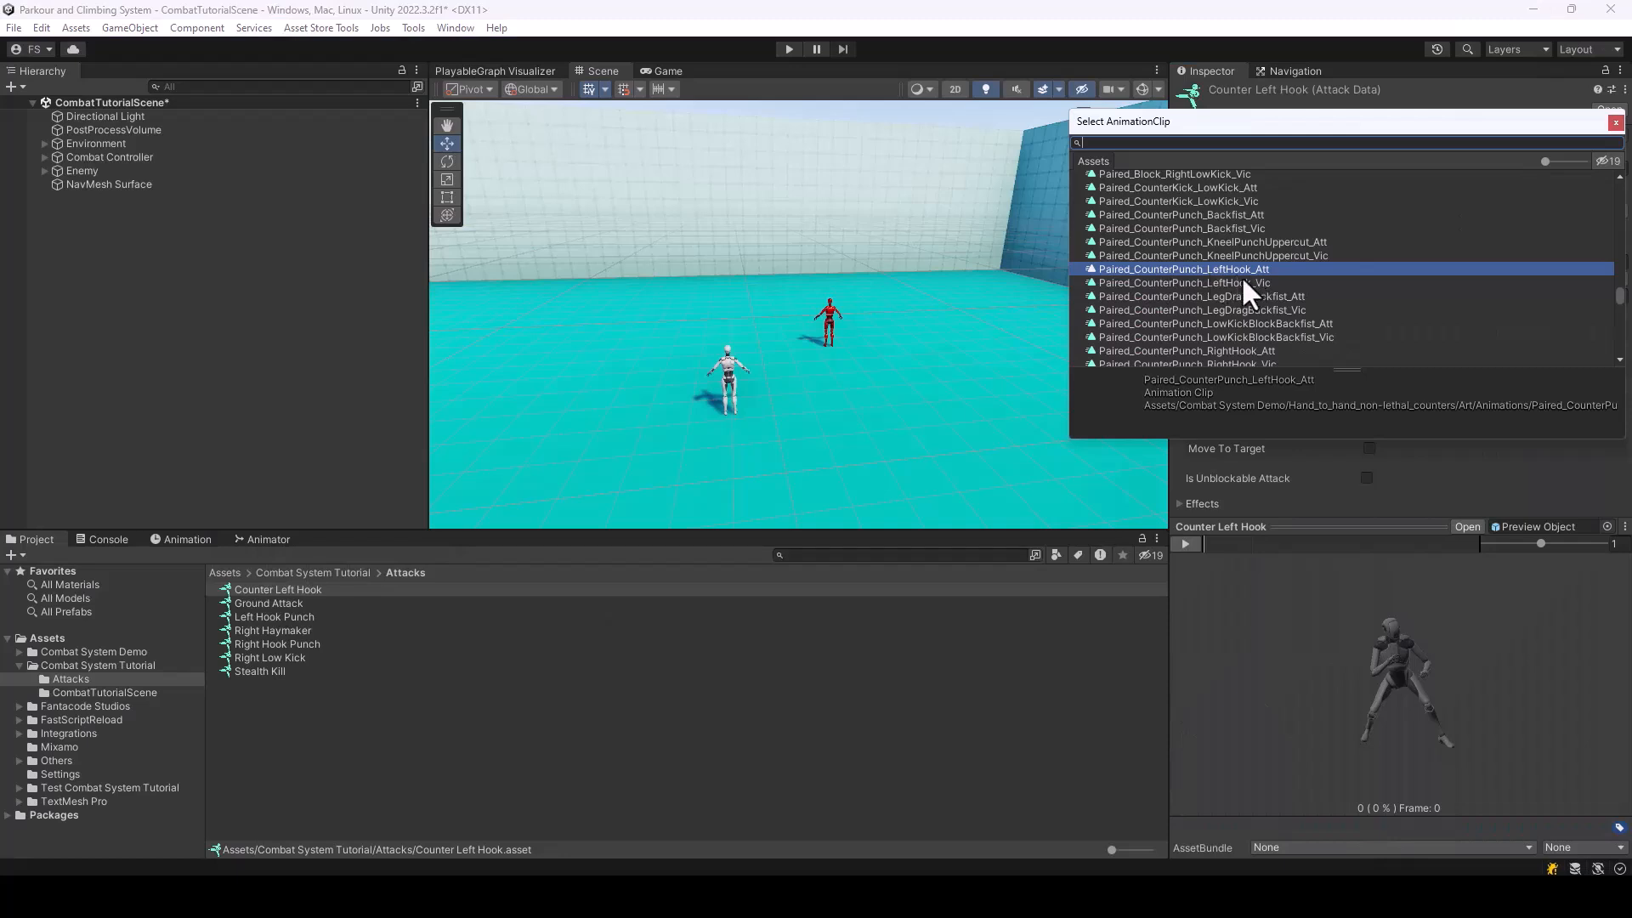
{"action": "left_click", "coordinate": [1237, 283]}
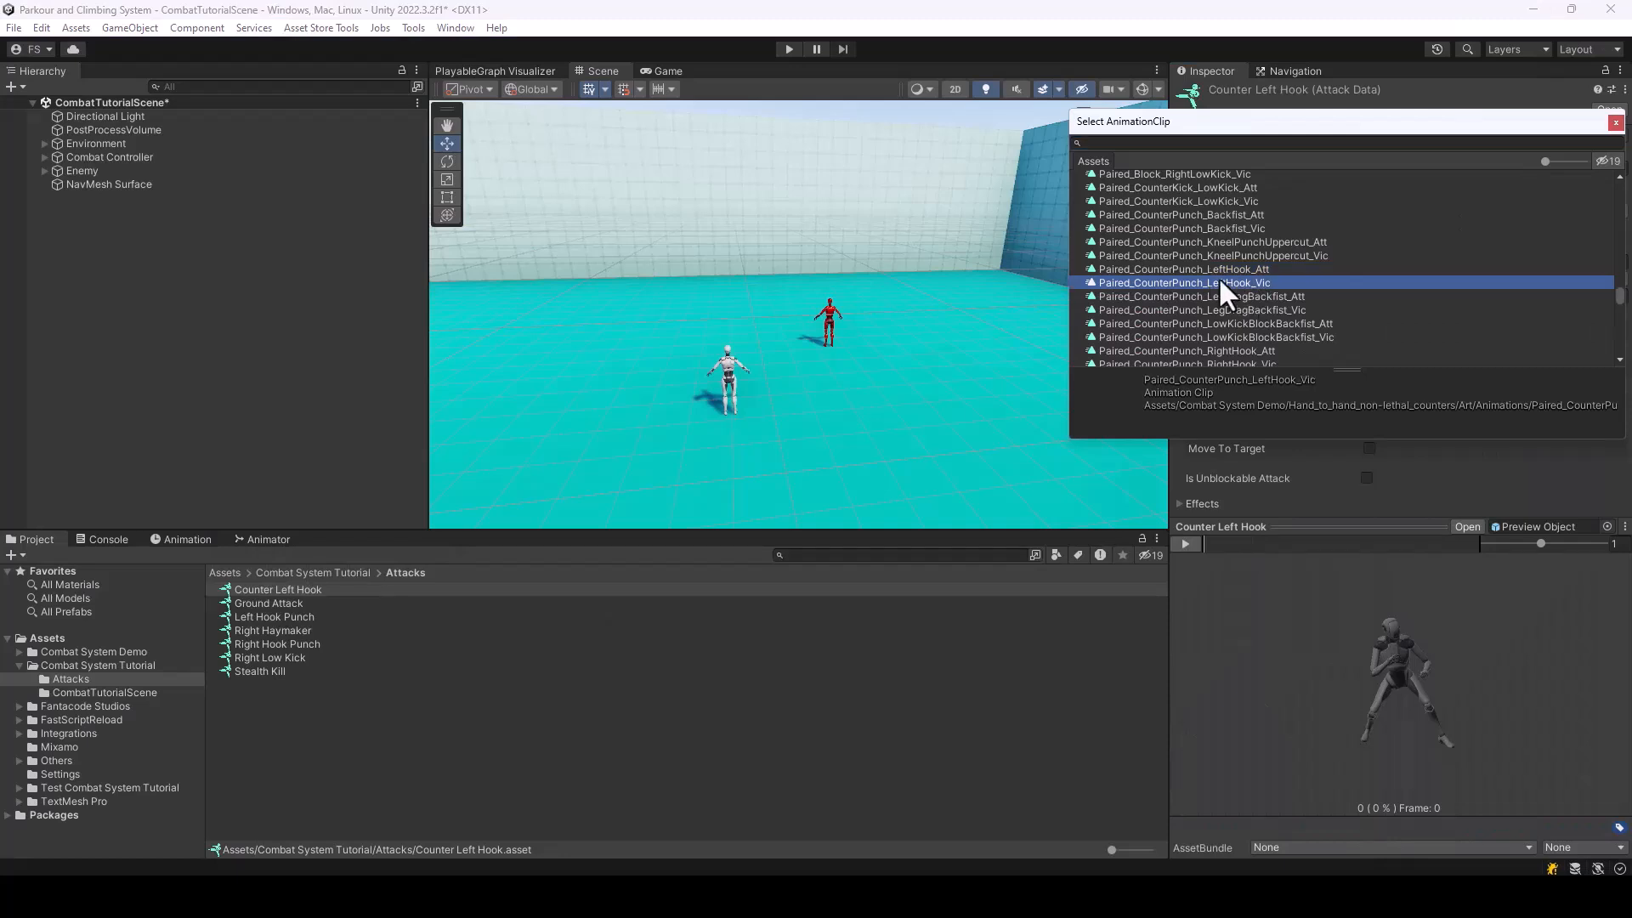
{"action": "double_click", "coordinate": [1232, 283]}
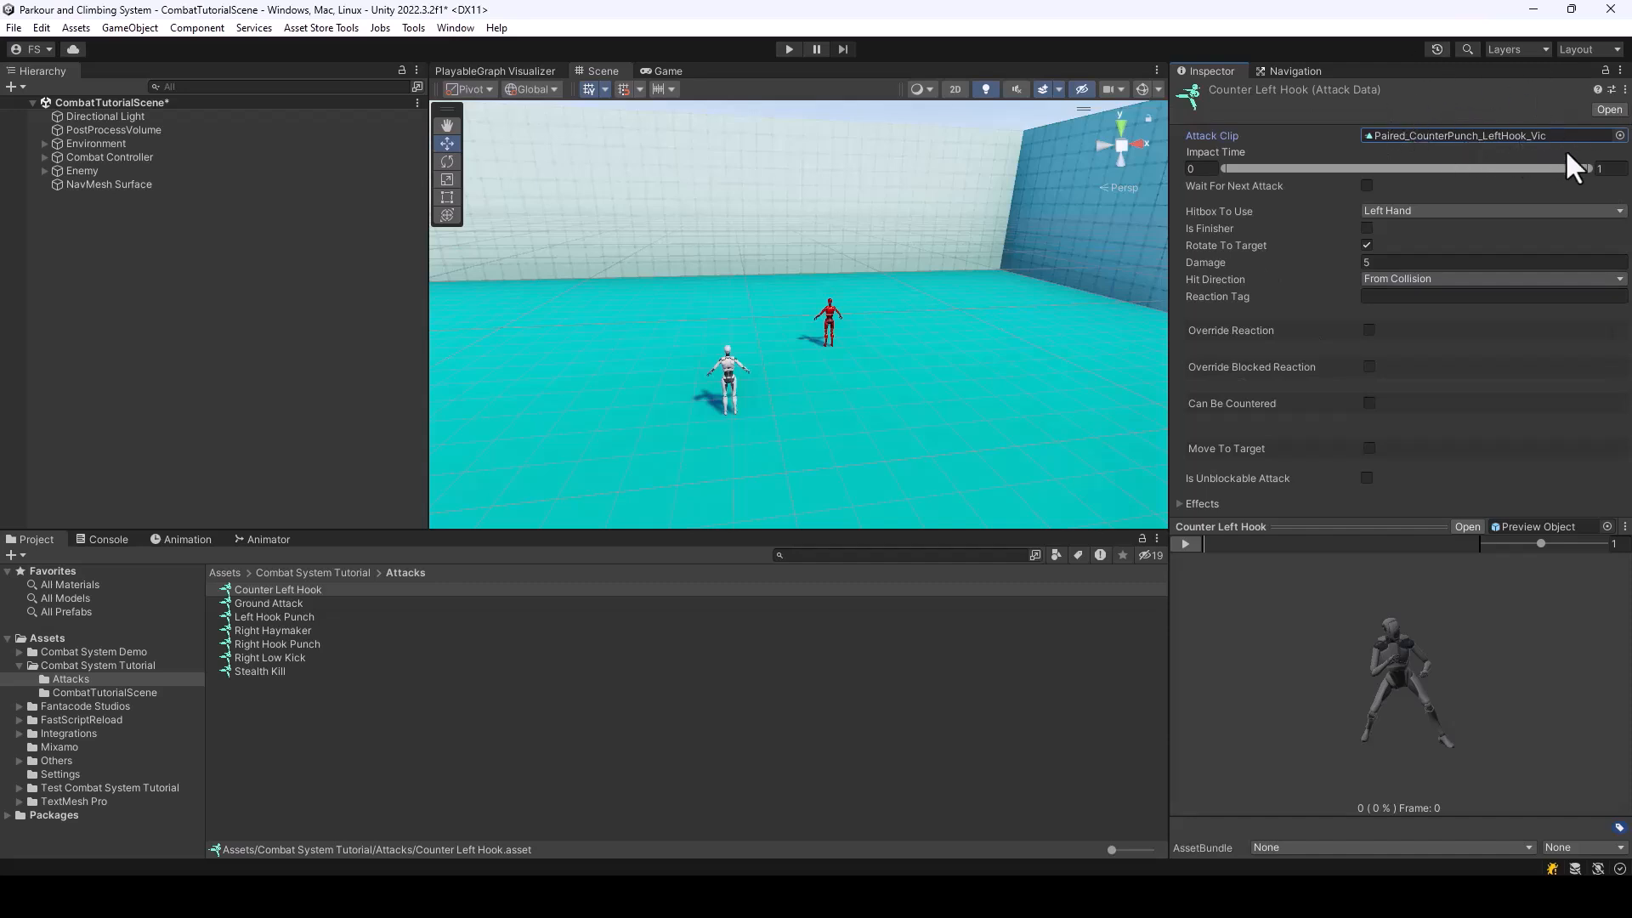
{"action": "left_click", "coordinate": [1620, 135]}
{"action": "left_click", "coordinate": [1615, 121]}
Locate the assigned clip in the project and scrub the previews of Paired_CounterPunch_LeftHook_Att and Paired_CounterPunch_LeftHook_Vic to compare their motions
{"action": "left_click", "coordinate": [1432, 136]}
{"action": "left_click", "coordinate": [273, 669]}
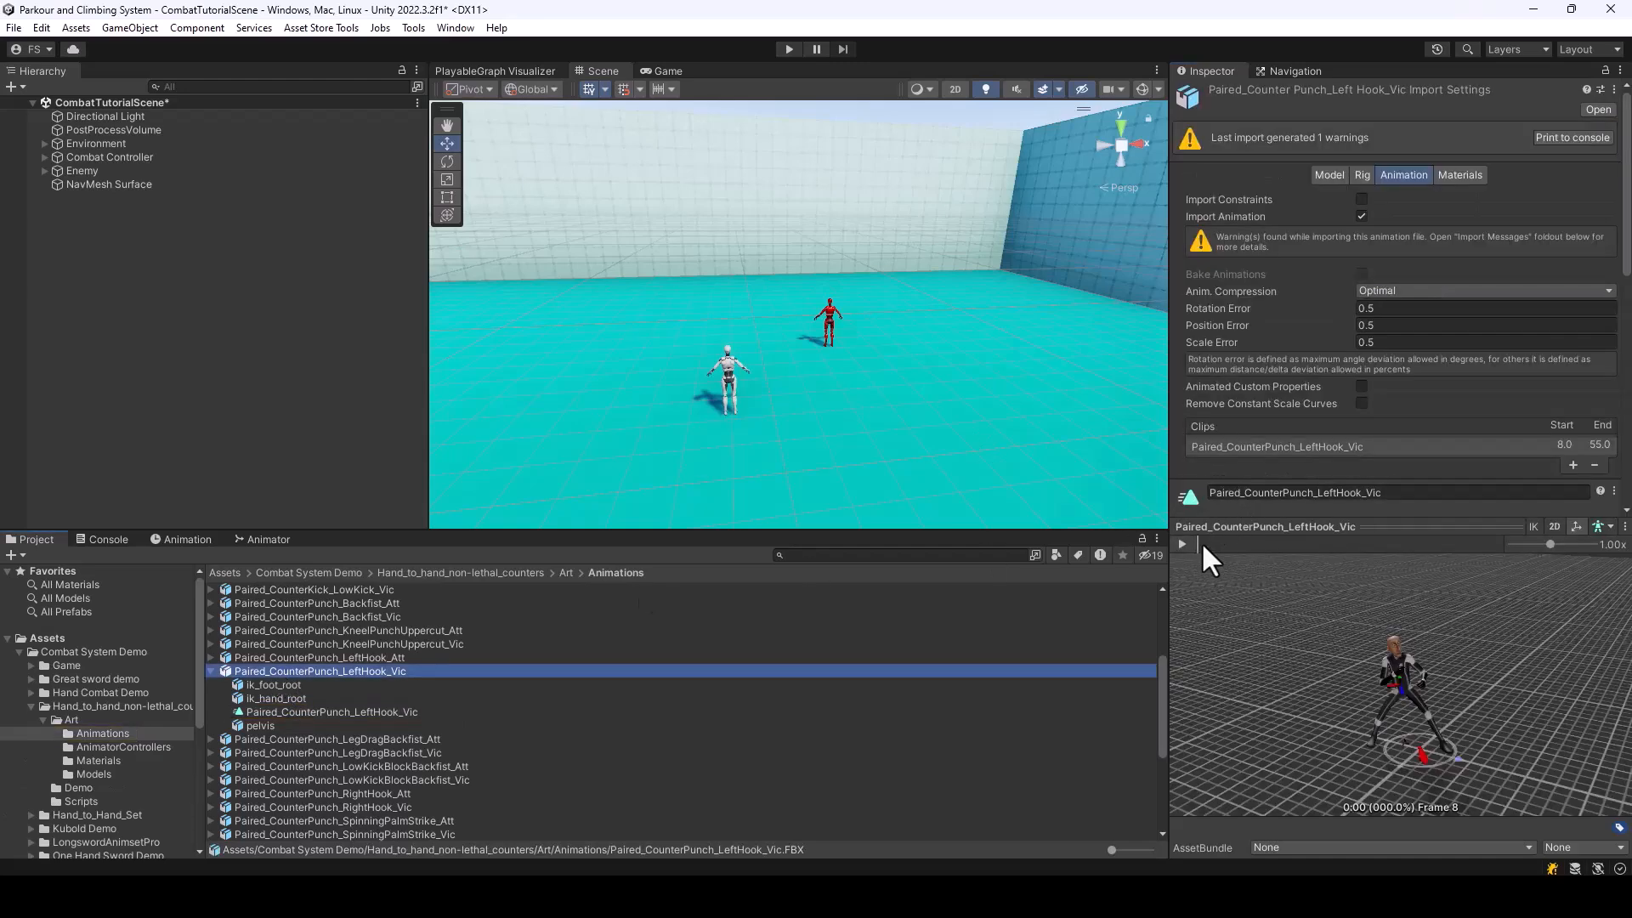
{"action": "left_click", "coordinate": [364, 657]}
{"action": "left_click", "coordinate": [210, 671]}
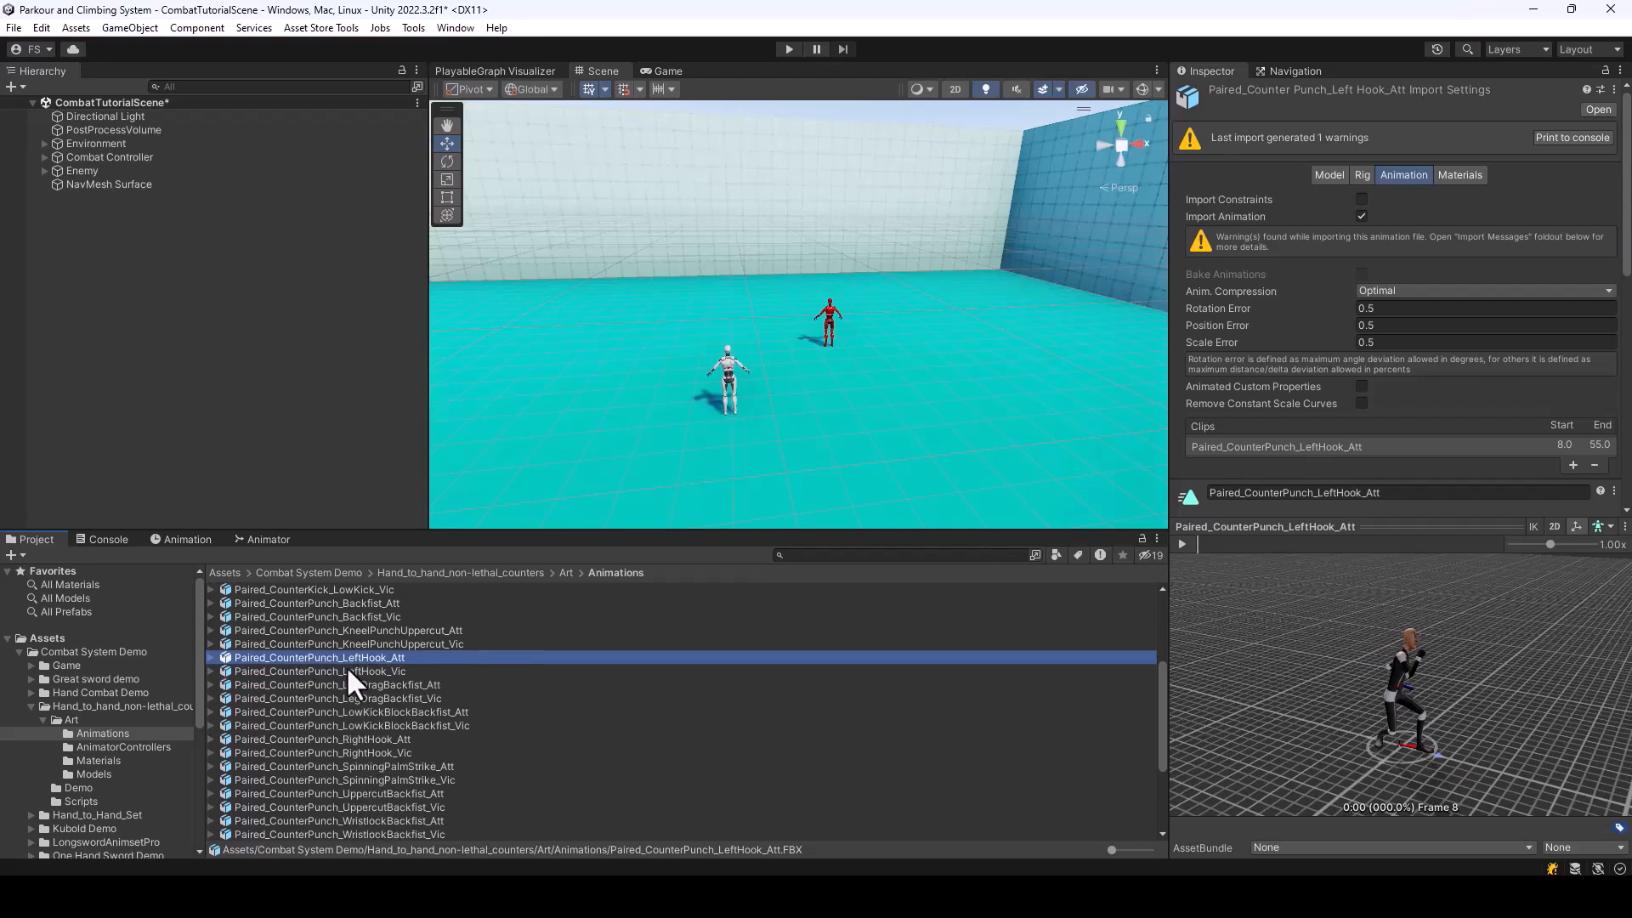
{"action": "left_click_drag", "start_coordinate": [1210, 542], "coordinate": [1381, 621]}
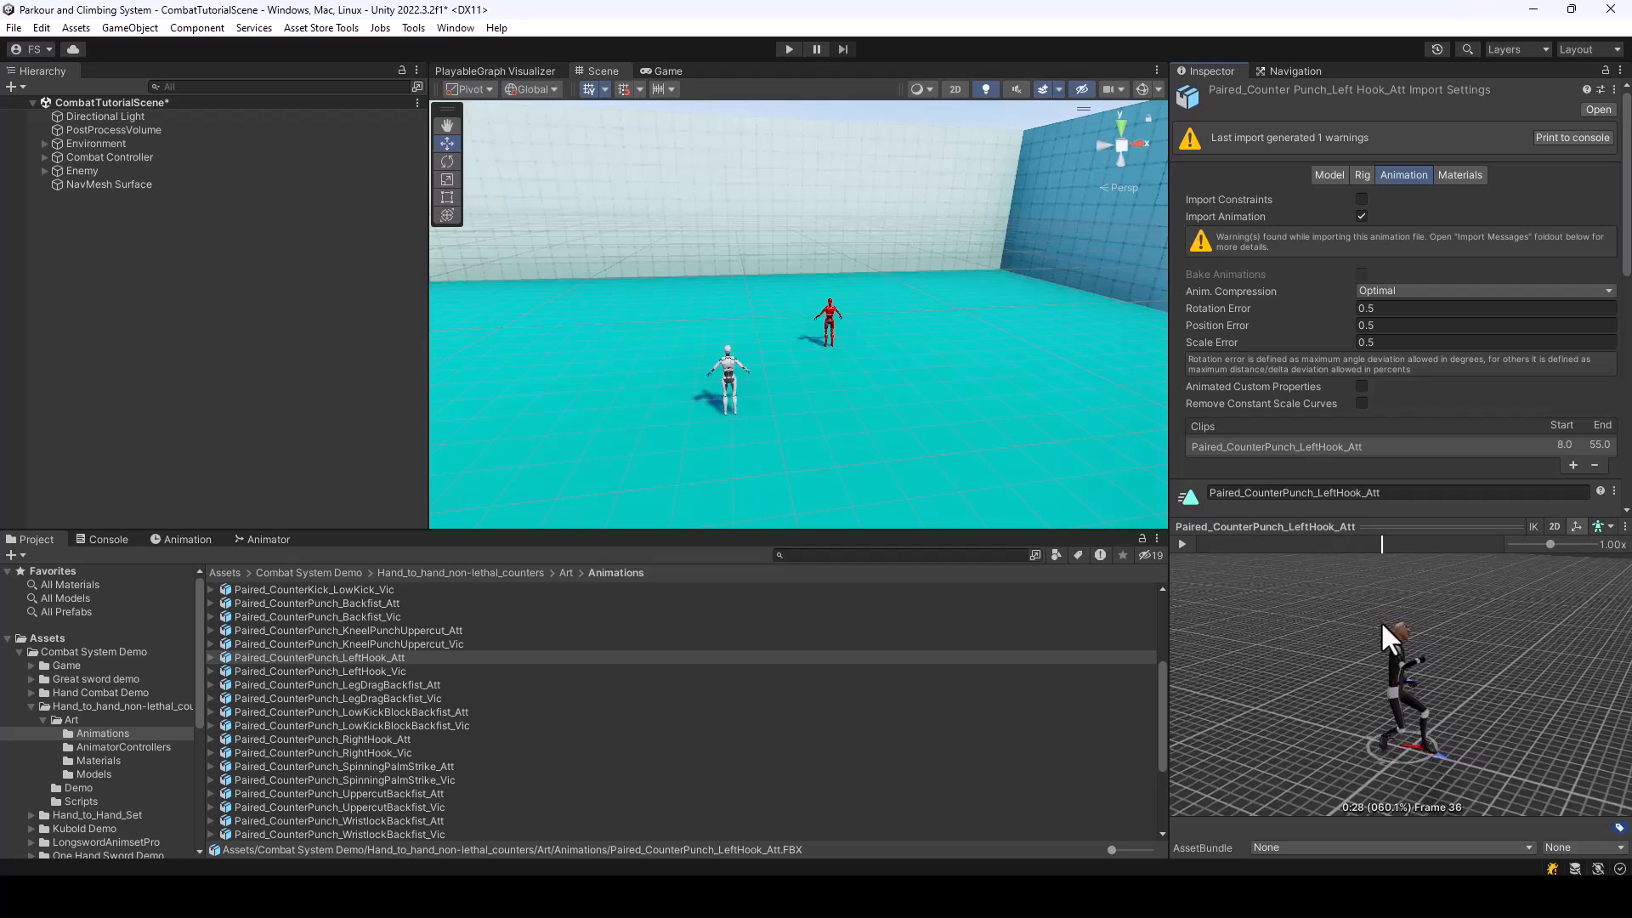
{"action": "left_click", "coordinate": [396, 671]}
{"action": "left_click_drag", "start_coordinate": [1208, 545], "coordinate": [1319, 593]}
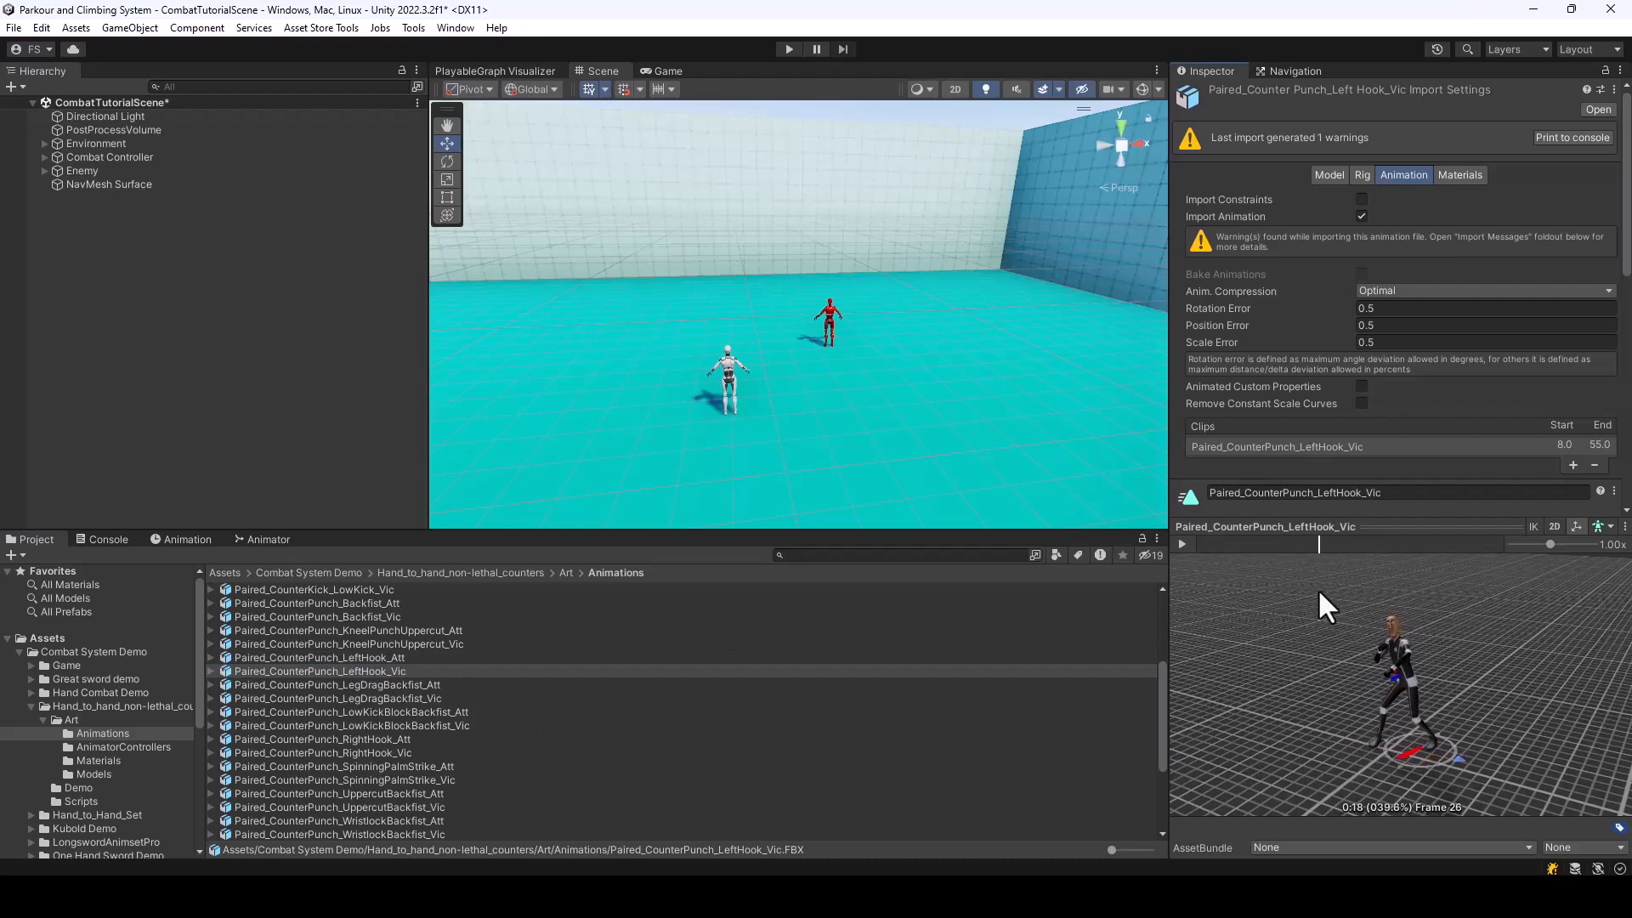
{"action": "left_click_drag", "start_coordinate": [1319, 593], "coordinate": [1399, 649]}
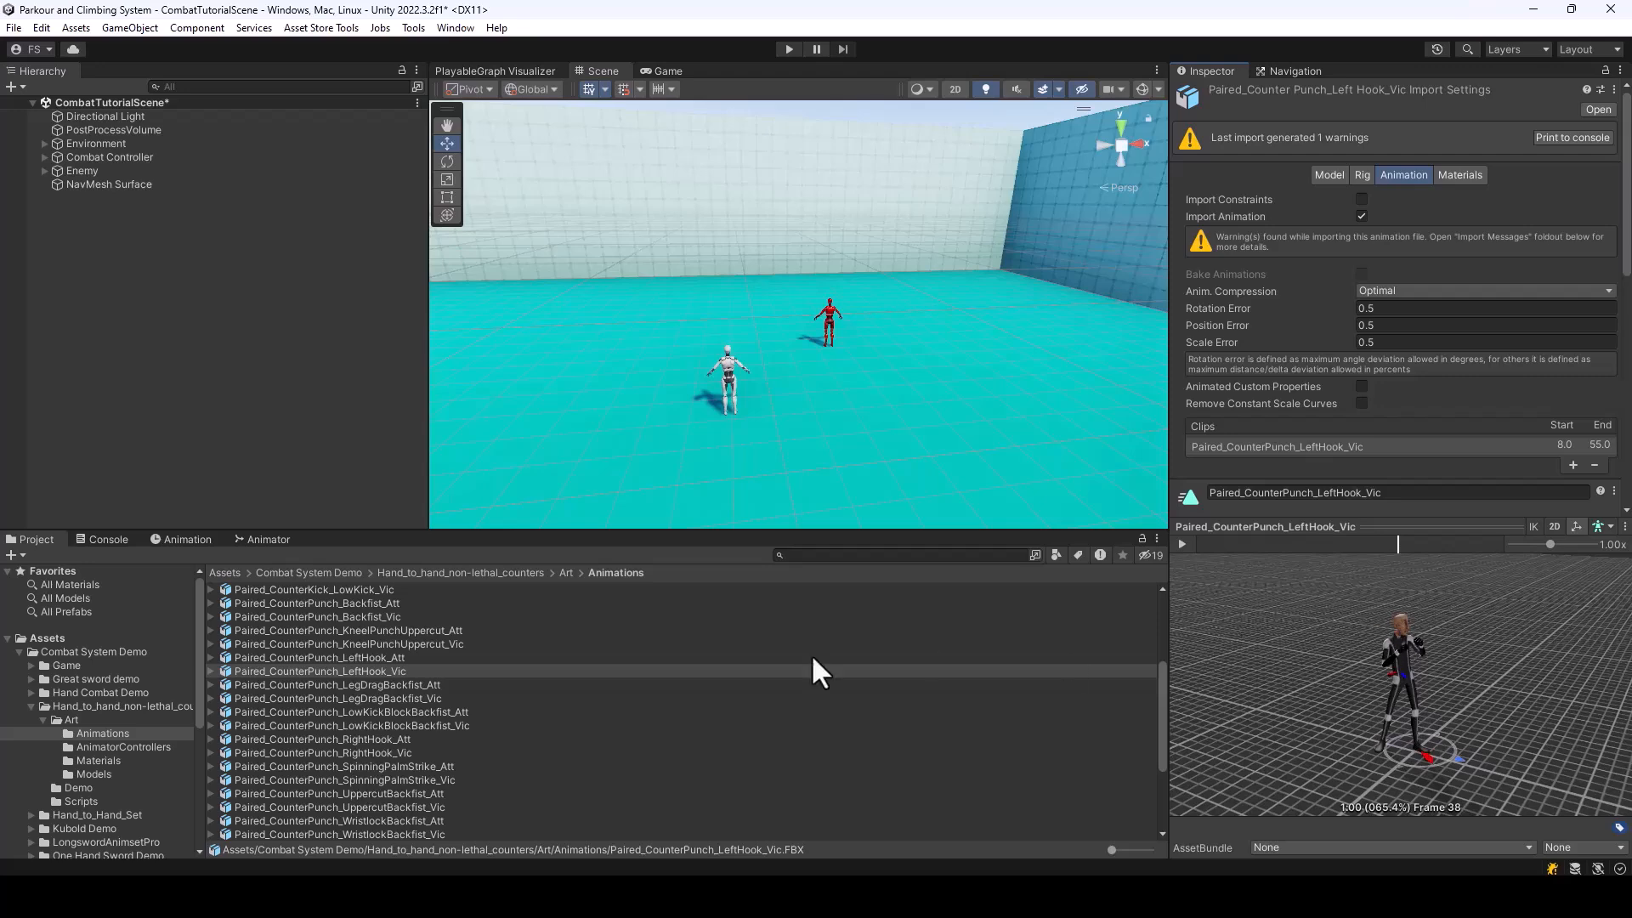
Try starting the Paired_CounterPunch_LeftHook_Att clip at frame 0 and preview its opening frames
{"action": "scroll", "coordinate": [1341, 393], "scroll_direction": "down", "scroll_amount": 5}
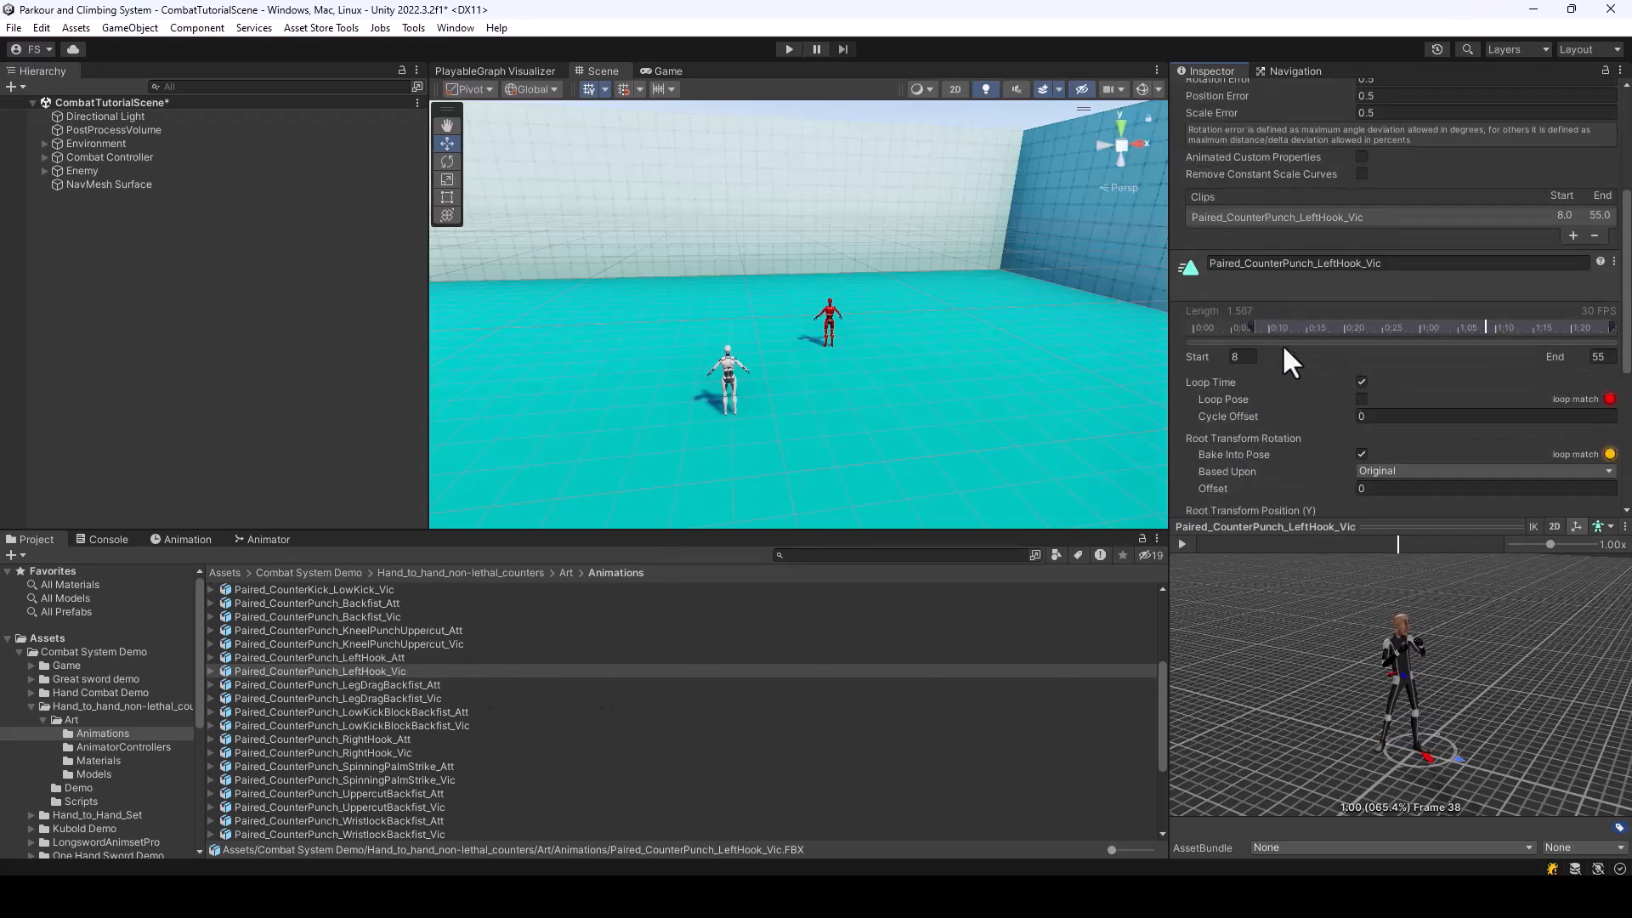
{"action": "left_click", "coordinate": [378, 659]}
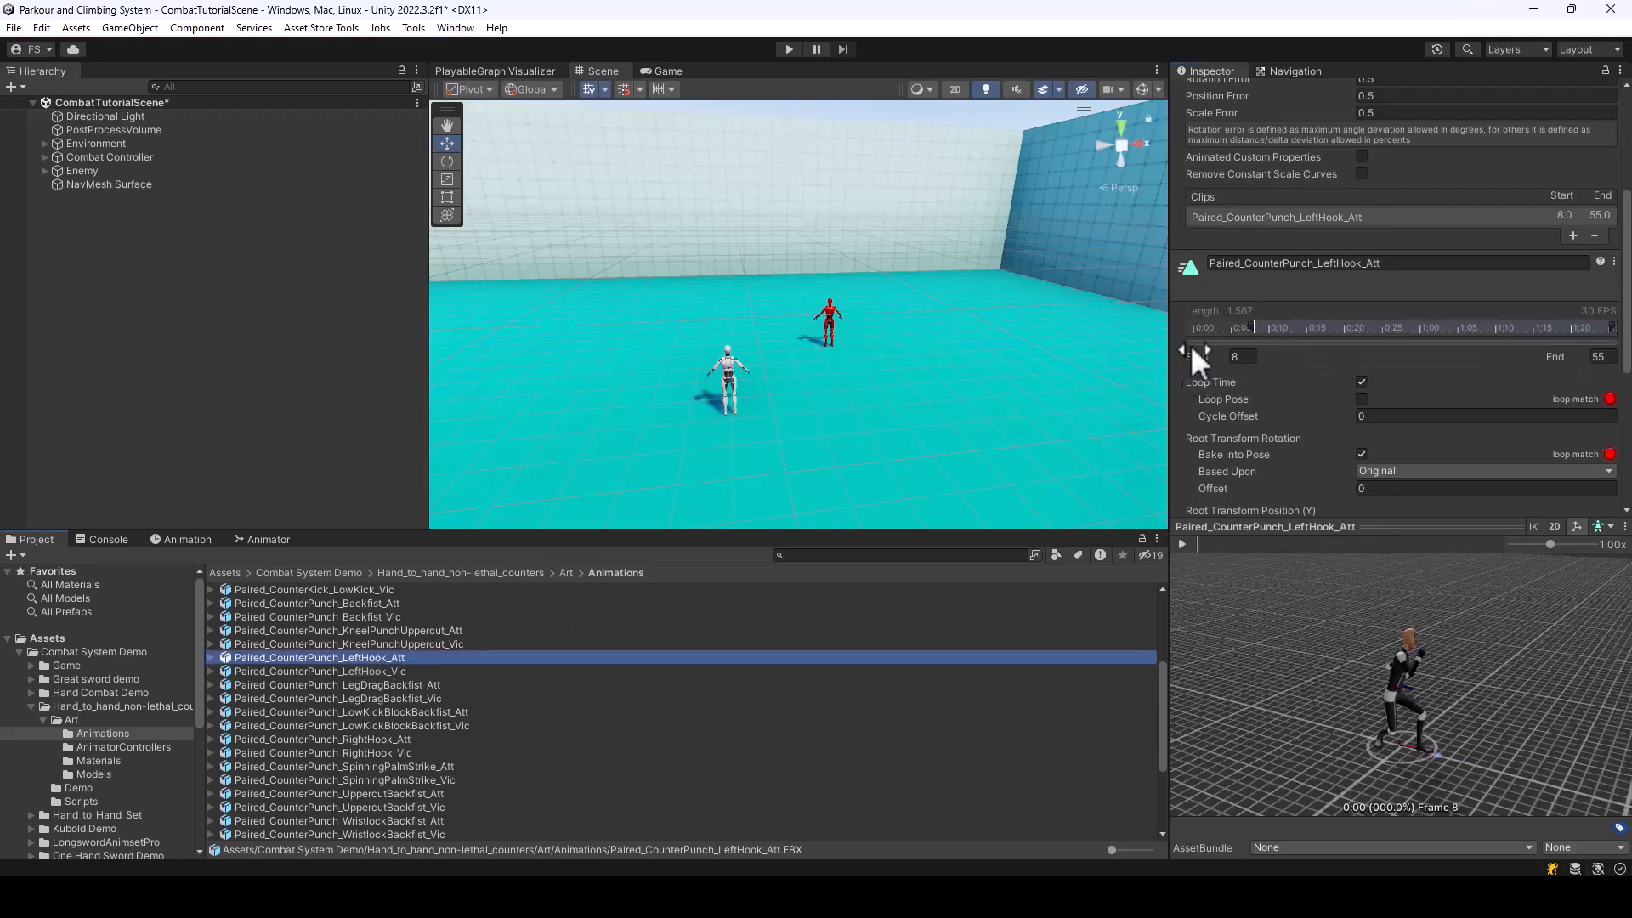
{"action": "left_click_drag", "start_coordinate": [1251, 325], "coordinate": [1194, 328]}
{"action": "mouse_move", "coordinate": [1321, 719]}
{"action": "left_mouse_down"}
{"action": "mouse_move", "coordinate": [1493, 678]}
{"action": "mouse_move", "coordinate": [1460, 627]}
{"action": "mouse_move", "coordinate": [1297, 599]}
{"action": "left_mouse_up"}
{"action": "mouse_move", "coordinate": [1200, 542]}
{"action": "left_mouse_down"}
{"action": "mouse_move", "coordinate": [1314, 561]}
{"action": "mouse_move", "coordinate": [1304, 544]}
{"action": "mouse_move", "coordinate": [1184, 539]}
{"action": "mouse_move", "coordinate": [1275, 553]}
{"action": "mouse_move", "coordinate": [1204, 536]}
{"action": "mouse_move", "coordinate": [1263, 558]}
{"action": "mouse_move", "coordinate": [1247, 544]}
{"action": "left_mouse_up"}
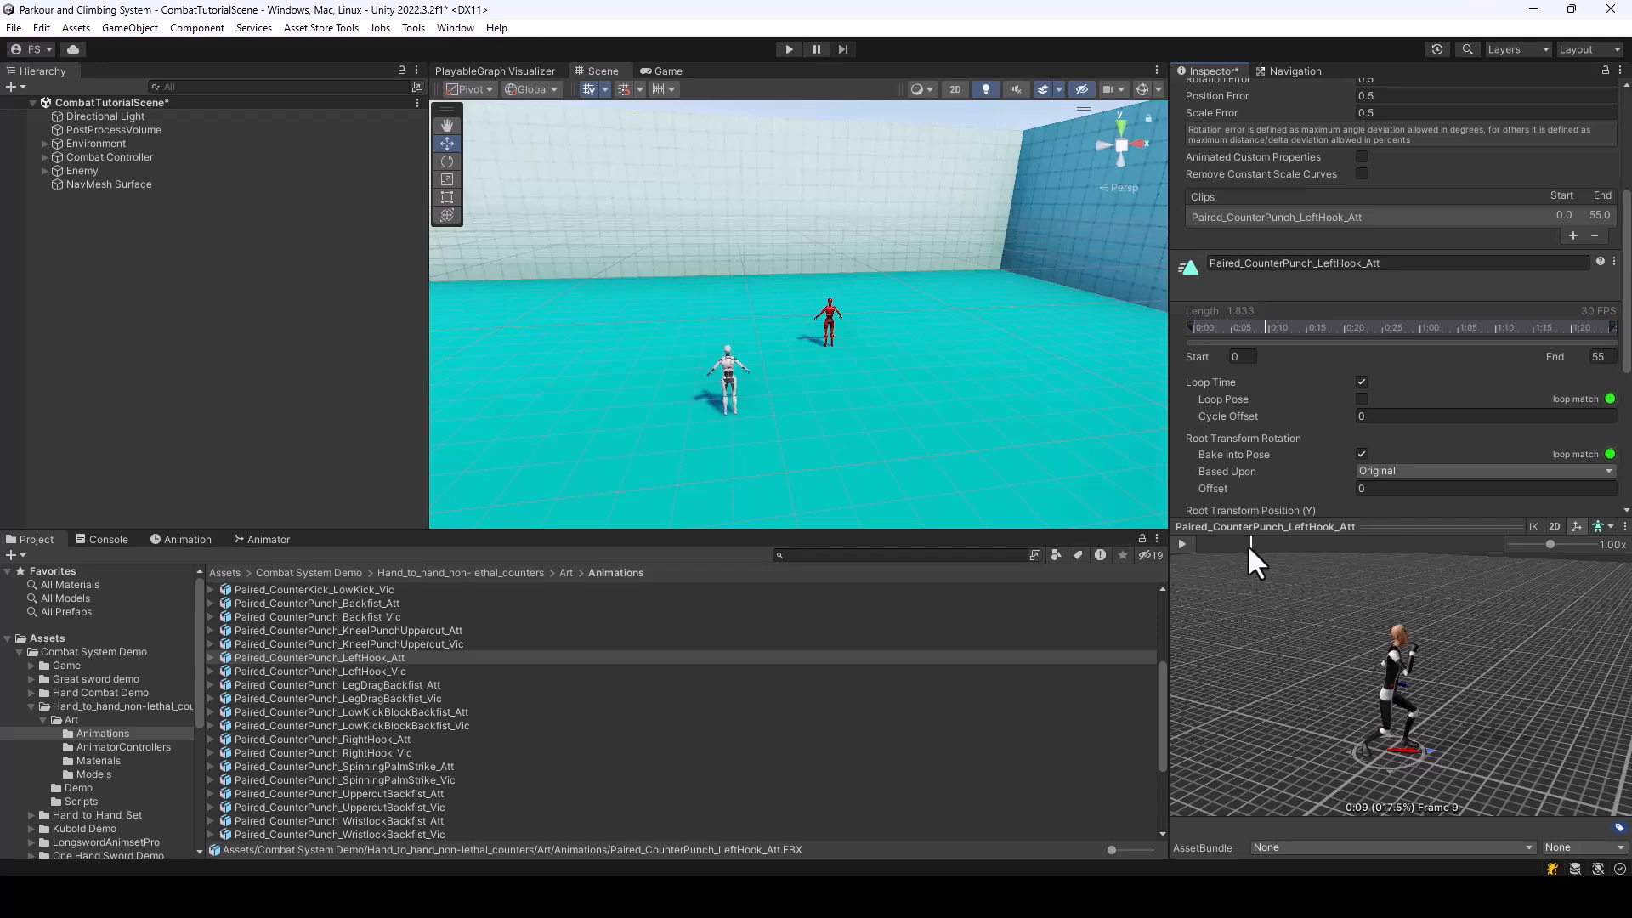
{"action": "mouse_move", "coordinate": [1501, 716]}
{"action": "right_mouse_down"}
{"action": "mouse_move", "coordinate": [1530, 725]}
{"action": "mouse_move", "coordinate": [1418, 730]}
{"action": "mouse_move", "coordinate": [1483, 738]}
{"action": "right_mouse_up"}
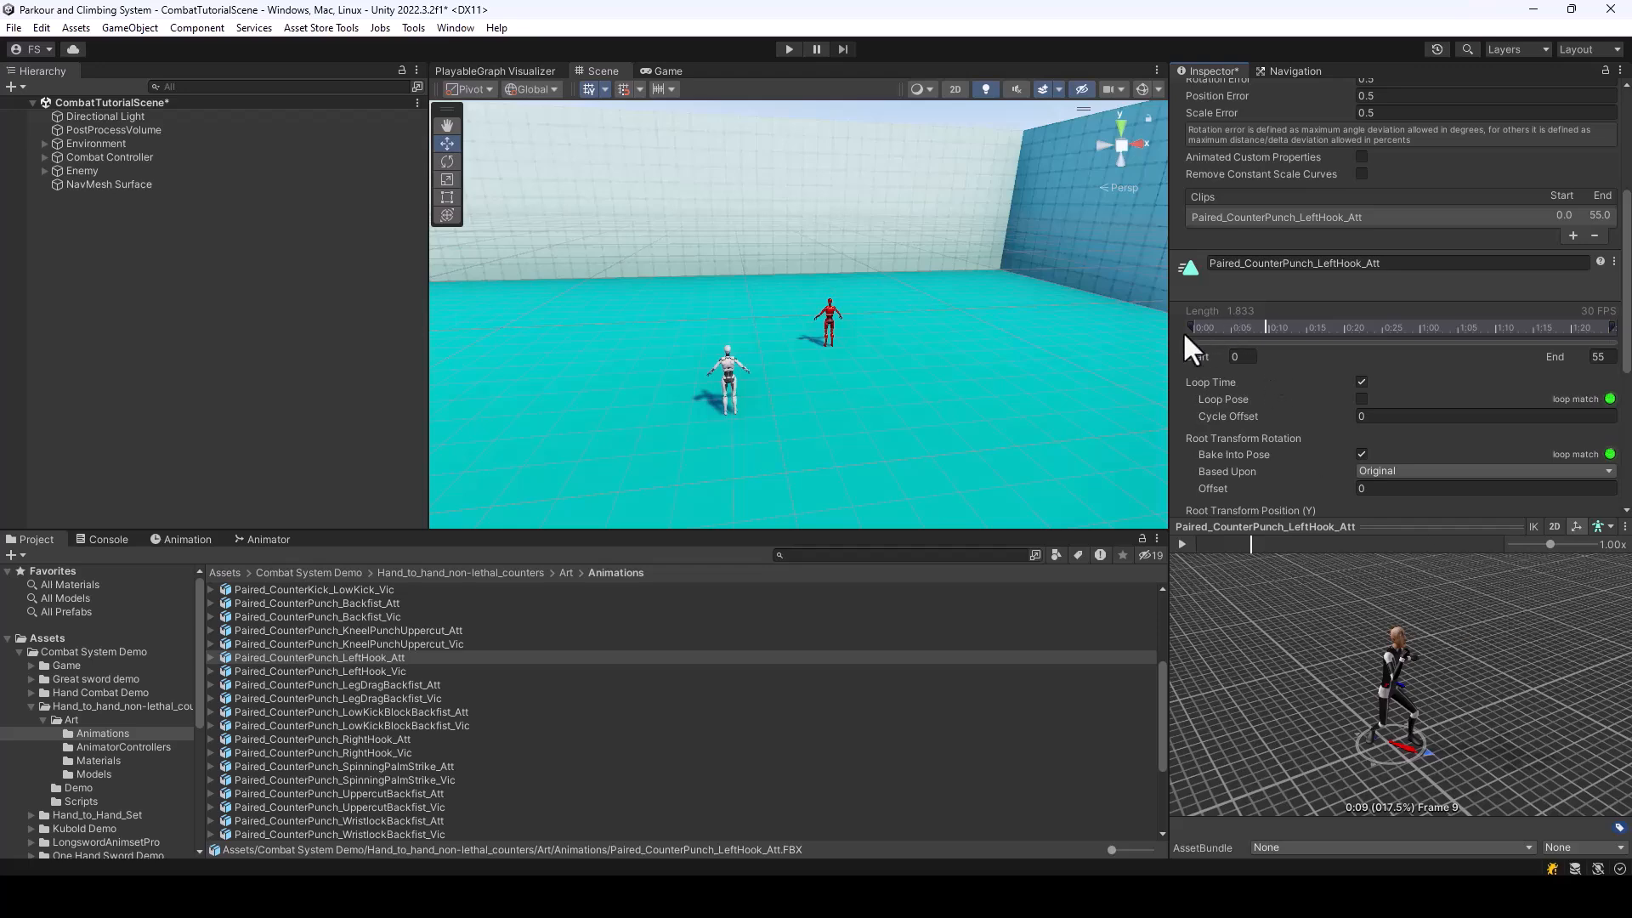
Restore the Paired_CounterPunch_LeftHook_Att clip's start frame to 8 and scrub its preview
{"action": "mouse_move", "coordinate": [1188, 327]}
{"action": "left_mouse_down"}
{"action": "mouse_move", "coordinate": [1297, 341]}
{"action": "mouse_move", "coordinate": [1242, 340]}
{"action": "mouse_move", "coordinate": [1255, 347]}
{"action": "left_mouse_up"}
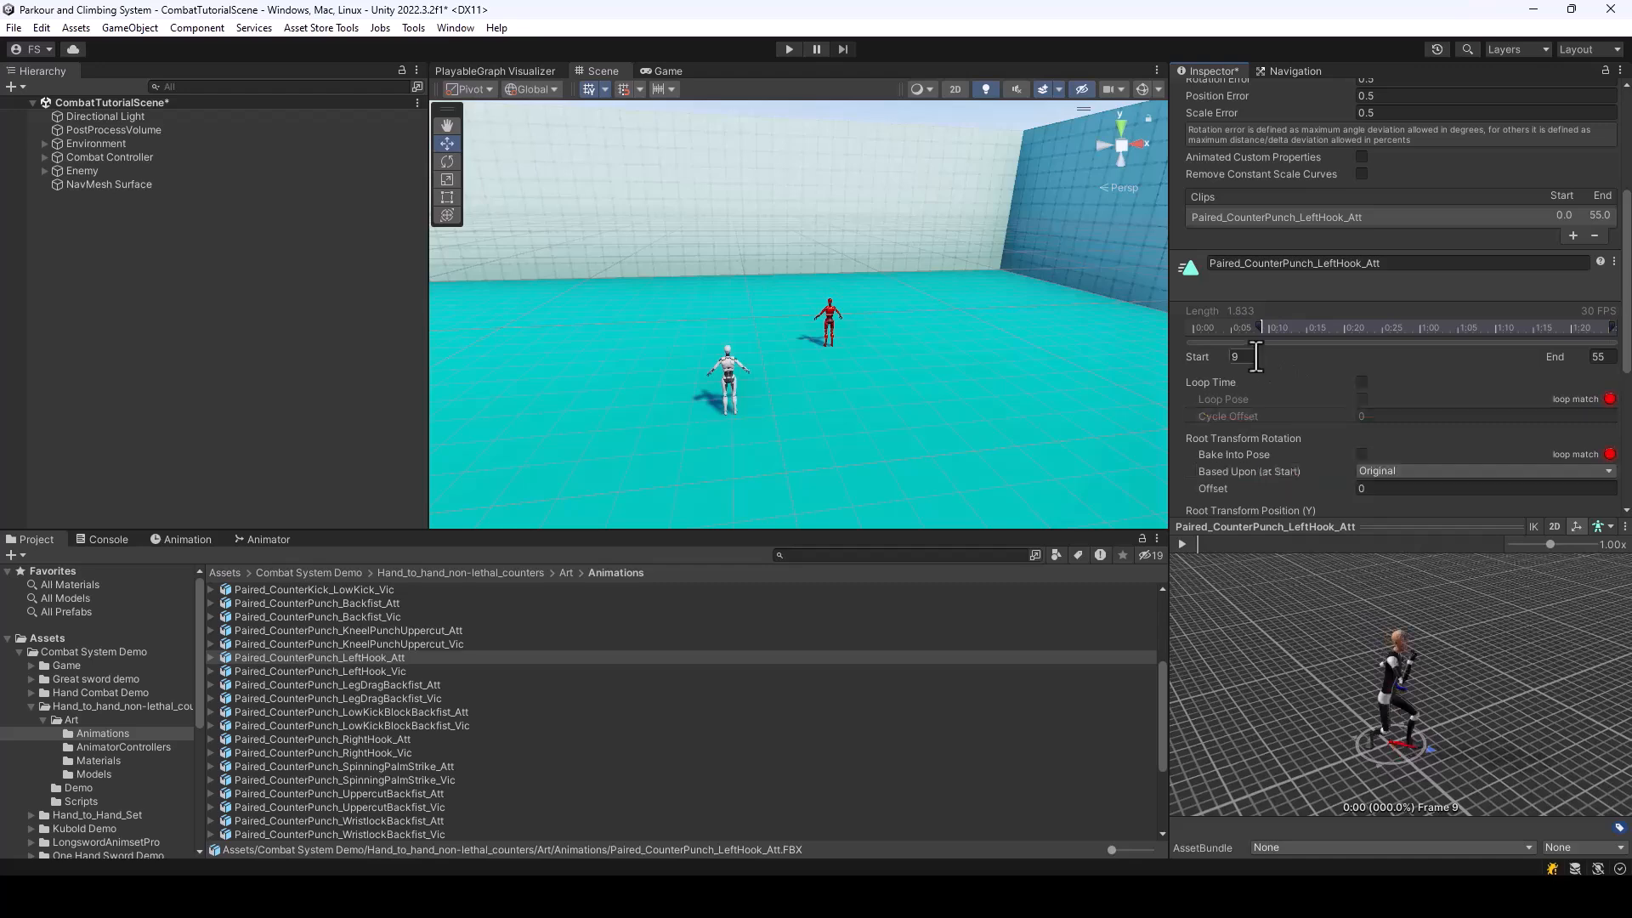
{"action": "left_click", "coordinate": [1240, 361]}
{"action": "type", "text": "8"}
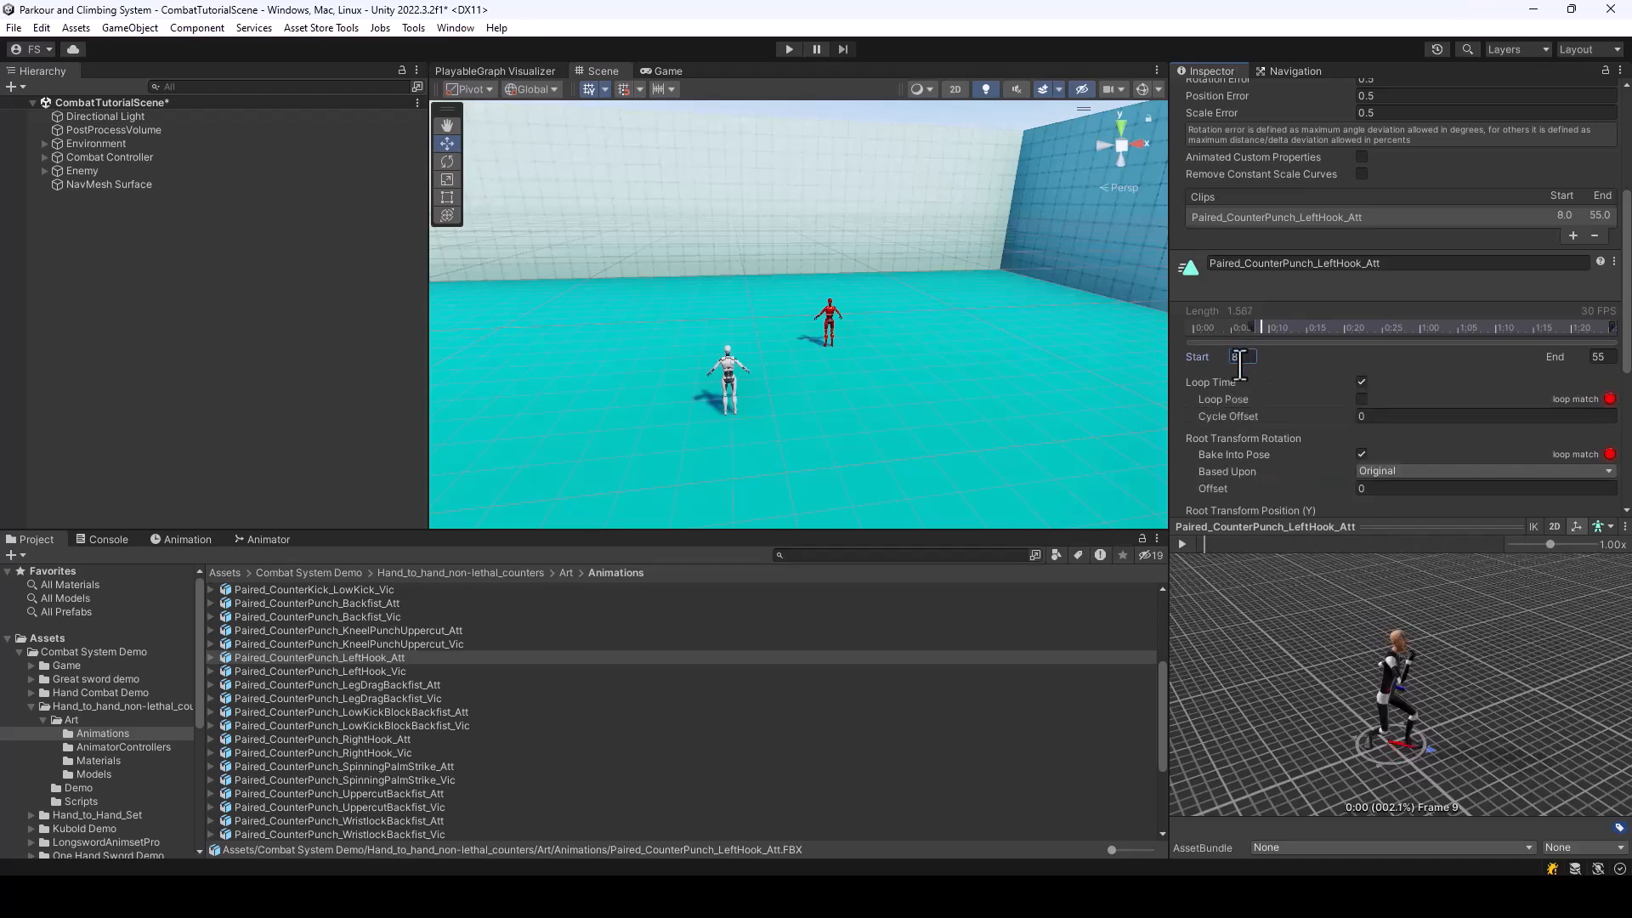
{"action": "left_click_drag", "start_coordinate": [1509, 574], "coordinate": [1411, 675]}
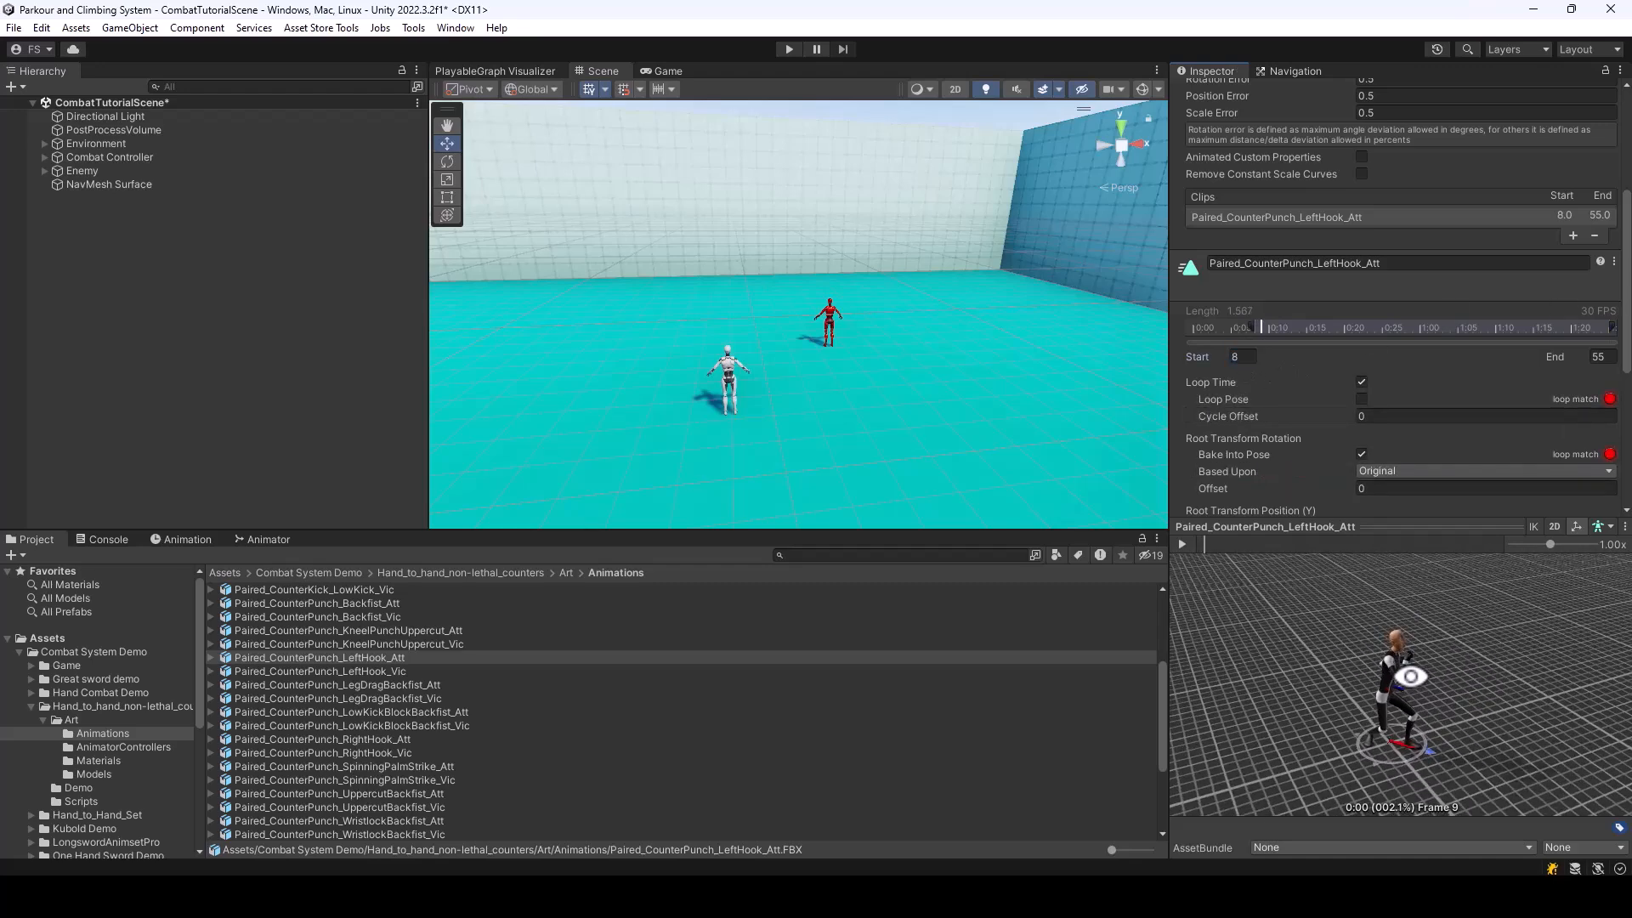
{"action": "mouse_move", "coordinate": [1205, 540]}
{"action": "left_mouse_down"}
{"action": "mouse_move", "coordinate": [1186, 539]}
{"action": "mouse_move", "coordinate": [1247, 558]}
{"action": "left_mouse_up"}
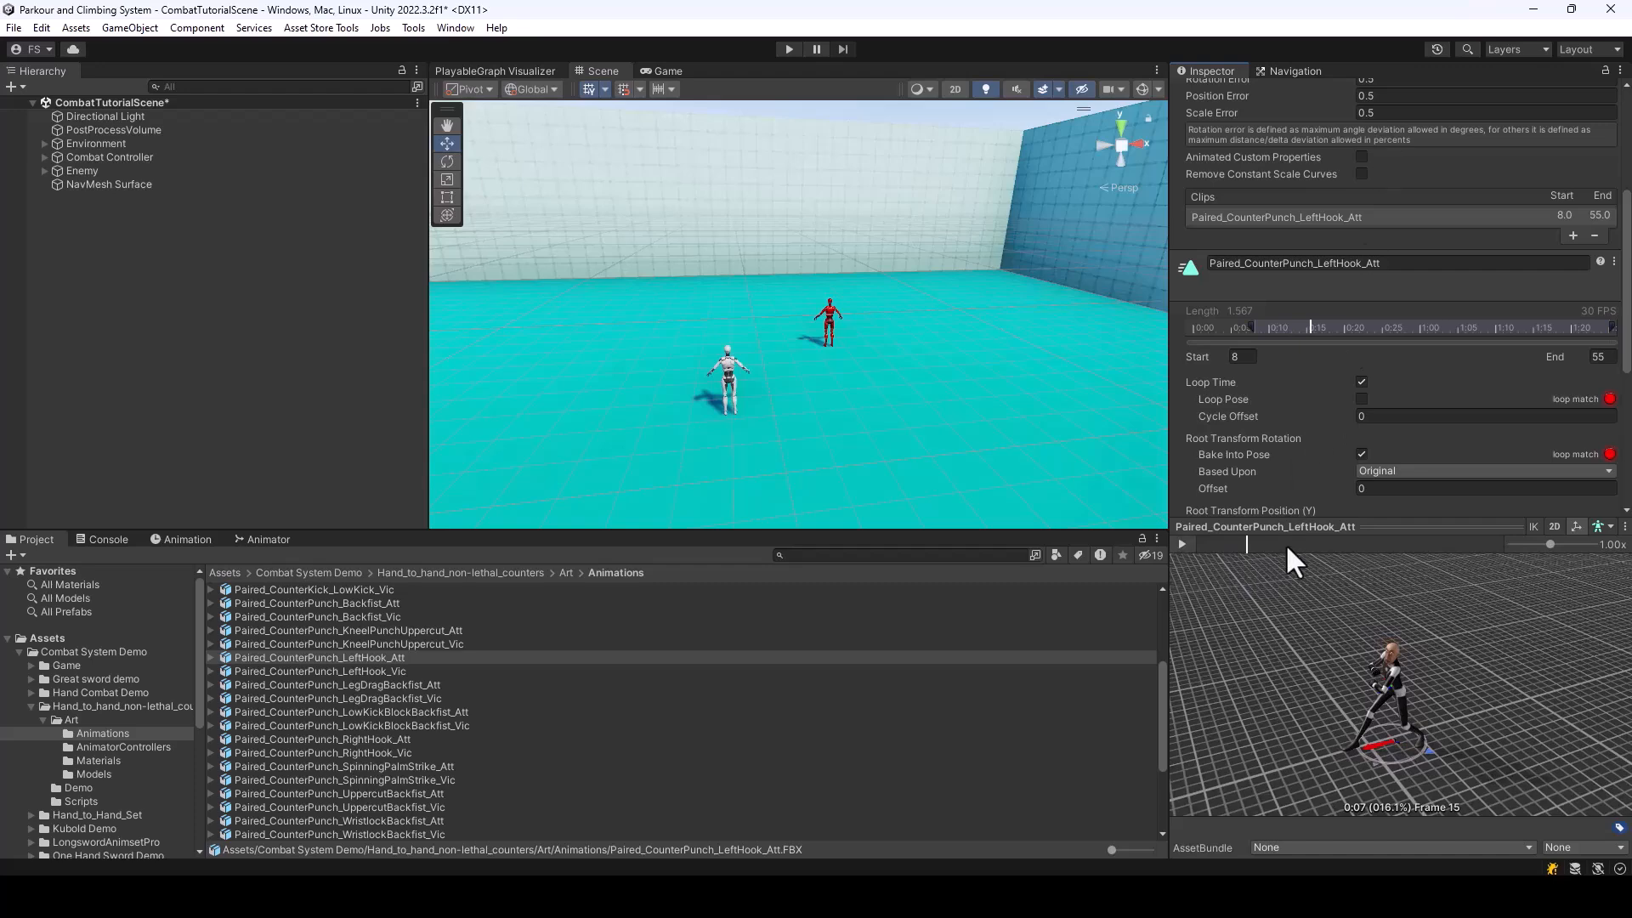
Compare the start frames and root transform import settings of the Paired_CounterPunch_LeftHook_Att and Paired_CounterPunch_LeftHook_Vic clips
{"action": "scroll", "coordinate": [1397, 415], "scroll_direction": "down", "scroll_amount": 5}
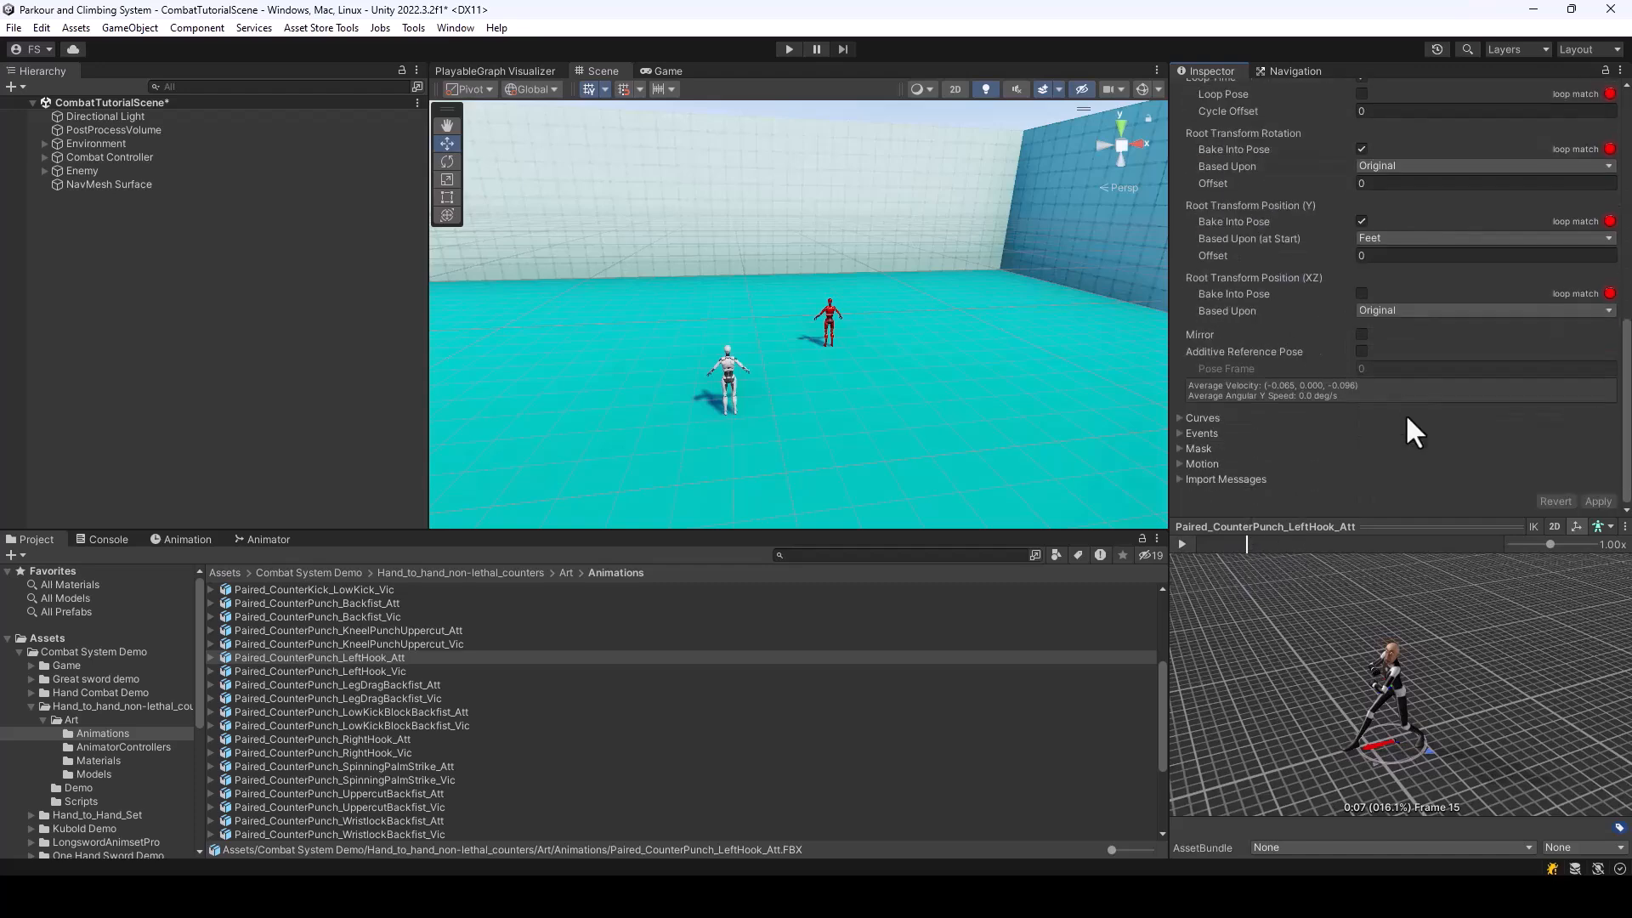
{"action": "scroll", "coordinate": [1403, 395], "scroll_direction": "up", "scroll_amount": 4}
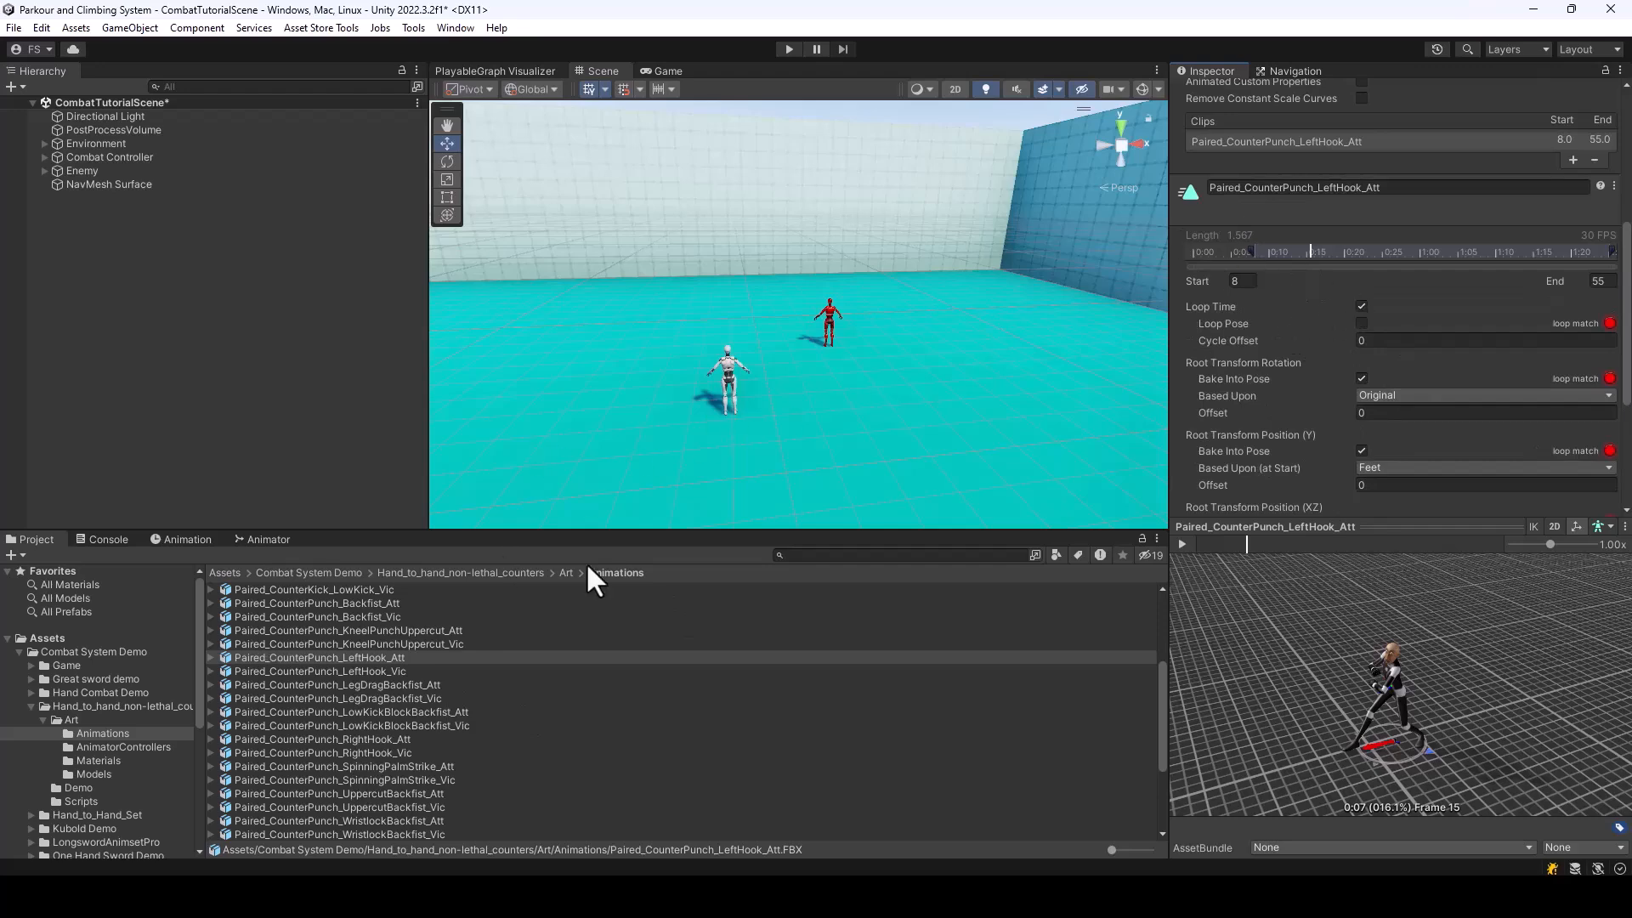
{"action": "left_click", "coordinate": [362, 672]}
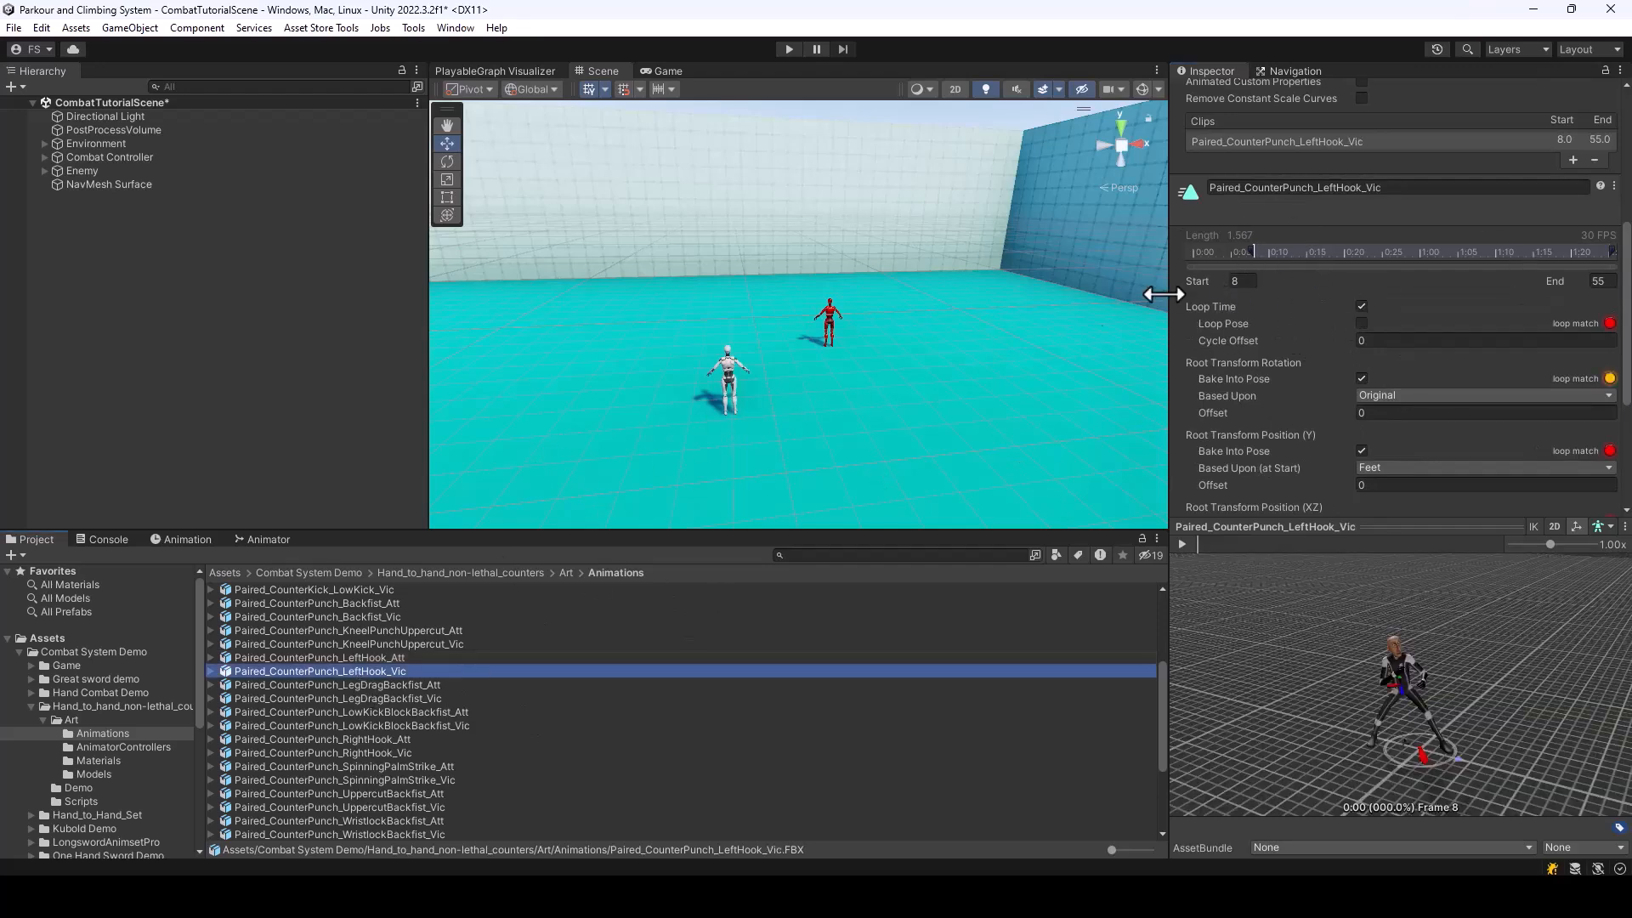
{"action": "left_click", "coordinate": [1241, 281]}
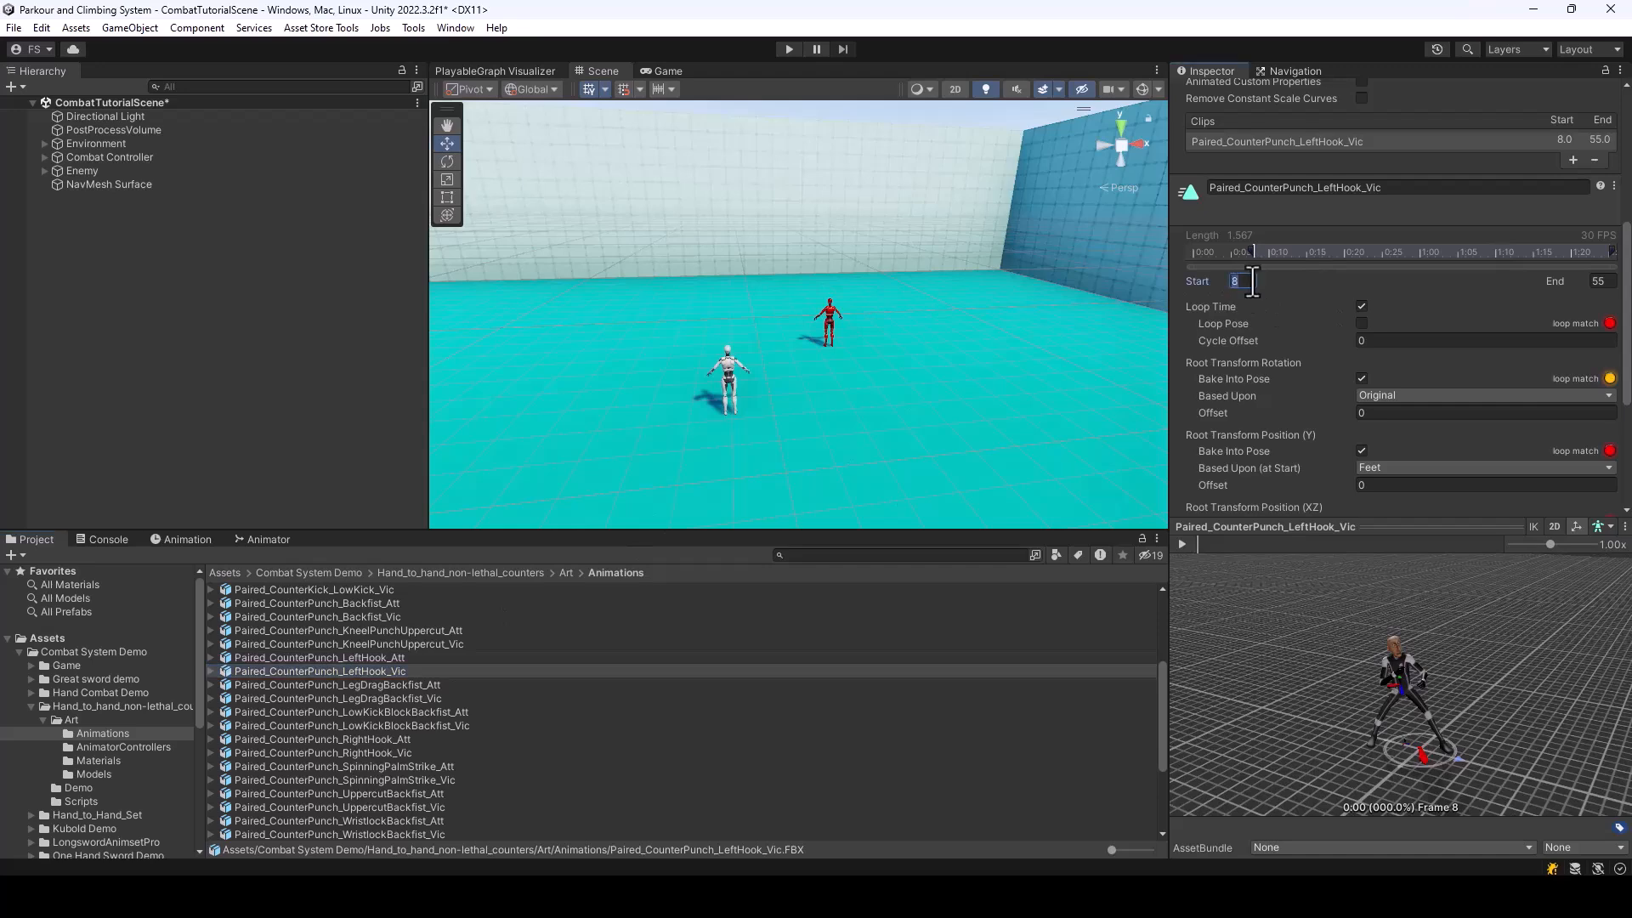
{"action": "left_click", "coordinate": [346, 672]}
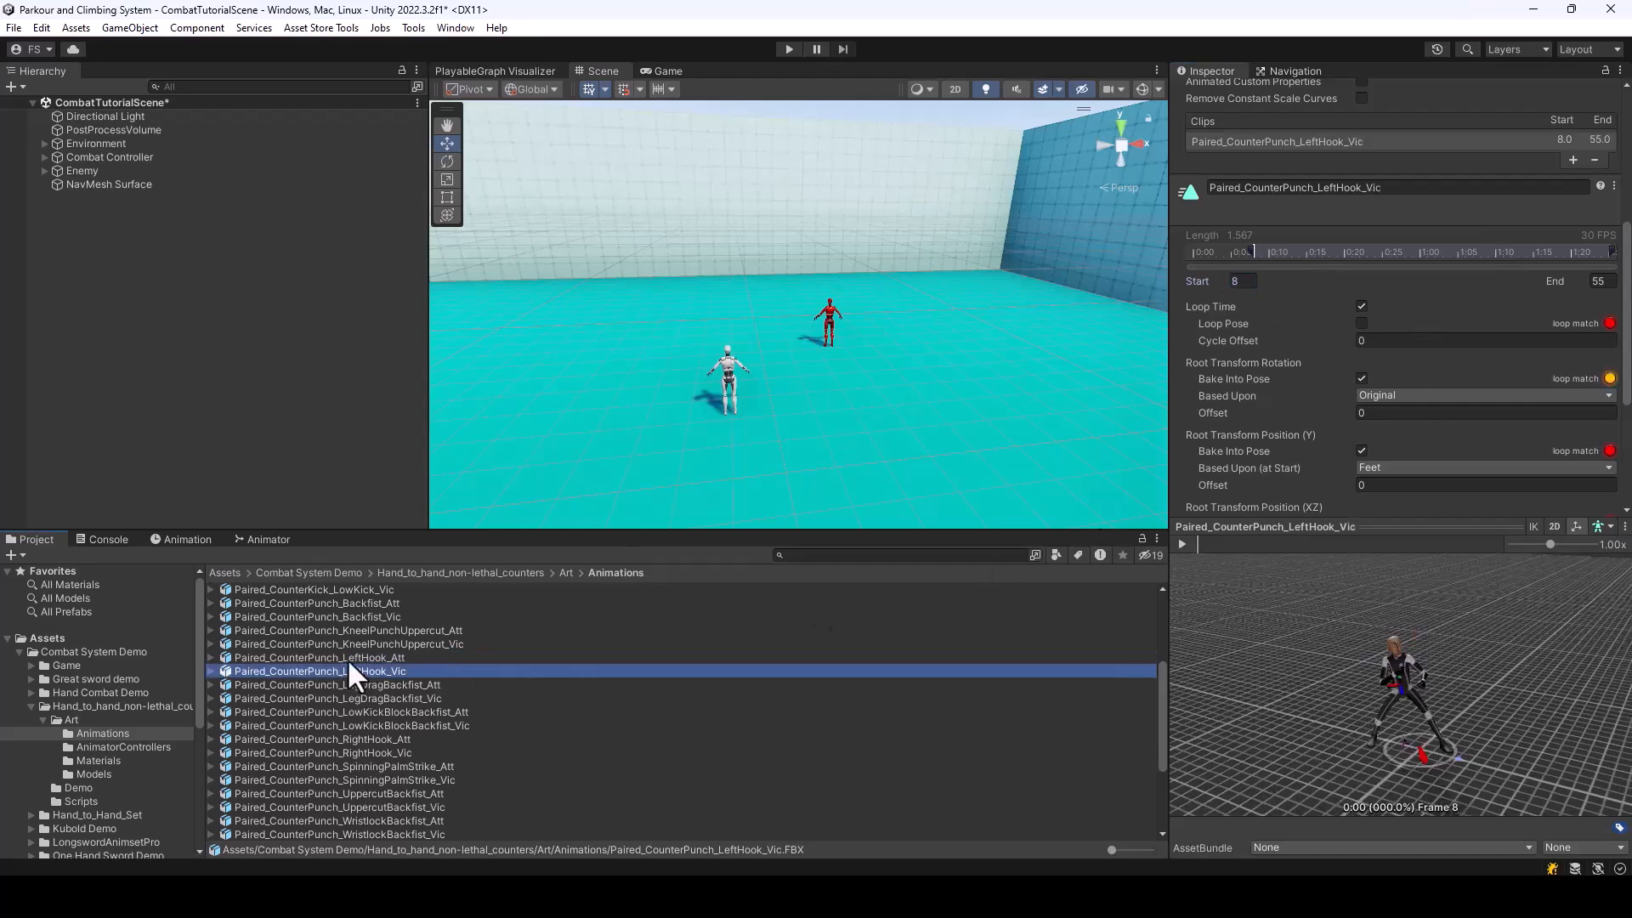
{"action": "left_click", "coordinate": [348, 662]}
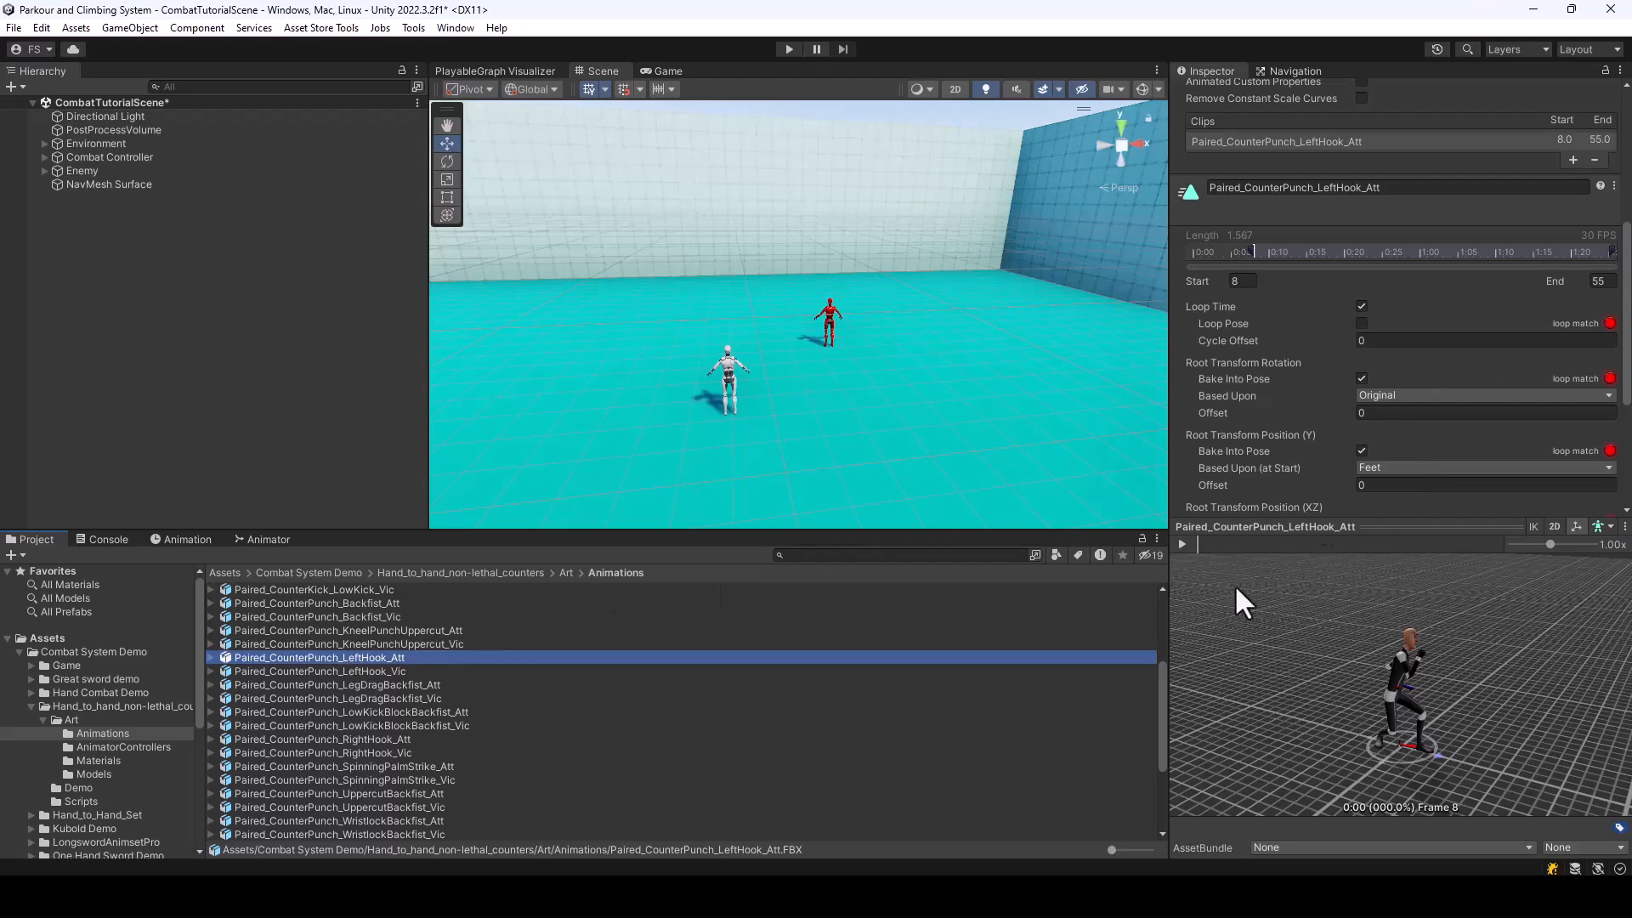
{"action": "scroll", "coordinate": [1431, 388], "scroll_direction": "down", "scroll_amount": 1}
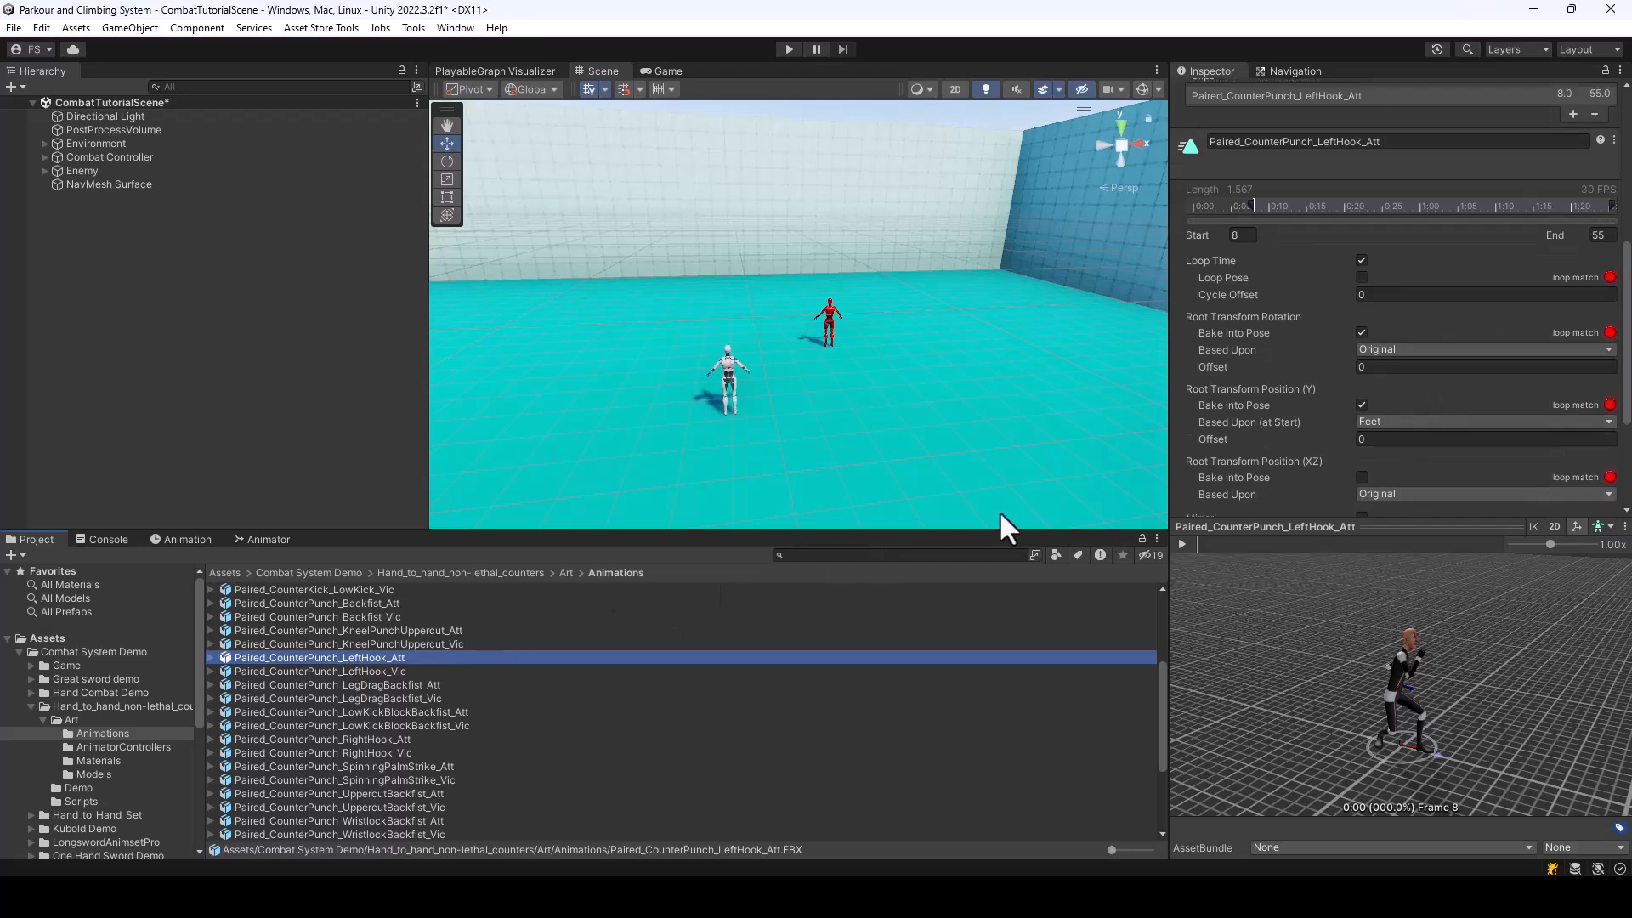
{"action": "left_click", "coordinate": [353, 671]}
{"action": "scroll", "coordinate": [1387, 394], "scroll_direction": "down", "scroll_amount": 1}
{"action": "scroll", "coordinate": [1394, 374], "scroll_direction": "down", "scroll_amount": 1}
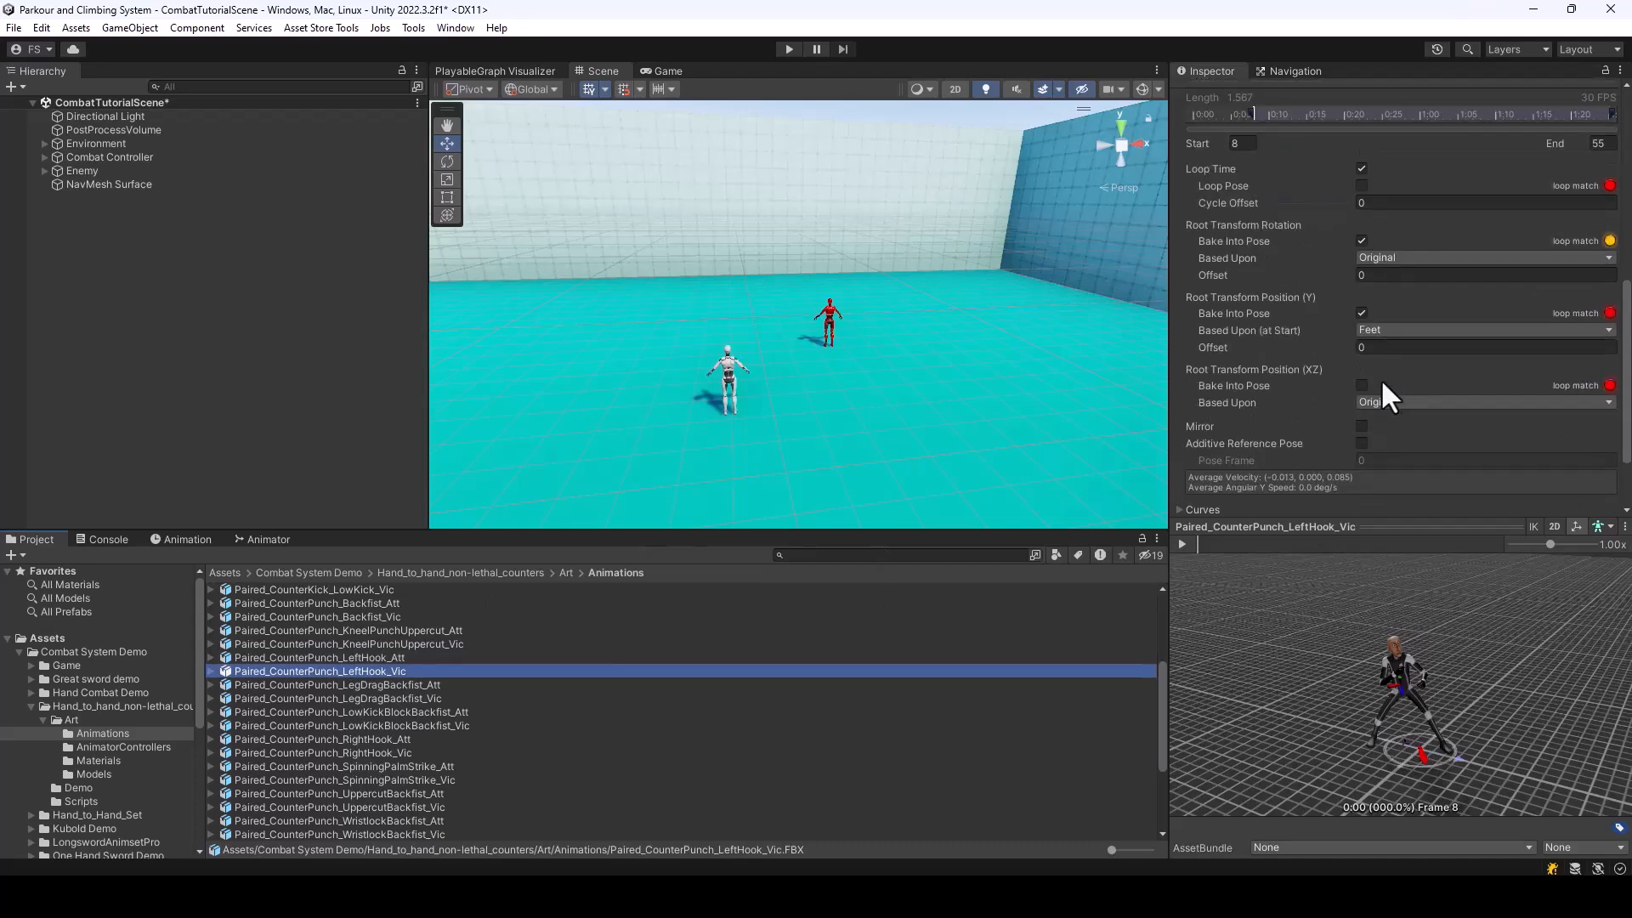
Try baking the XZ root position into the pose of Paired_CounterPunch_LeftHook_Vic, and check the same settings on Paired_CounterPunch_LeftHook_Att
{"action": "left_click", "coordinate": [1360, 385]}
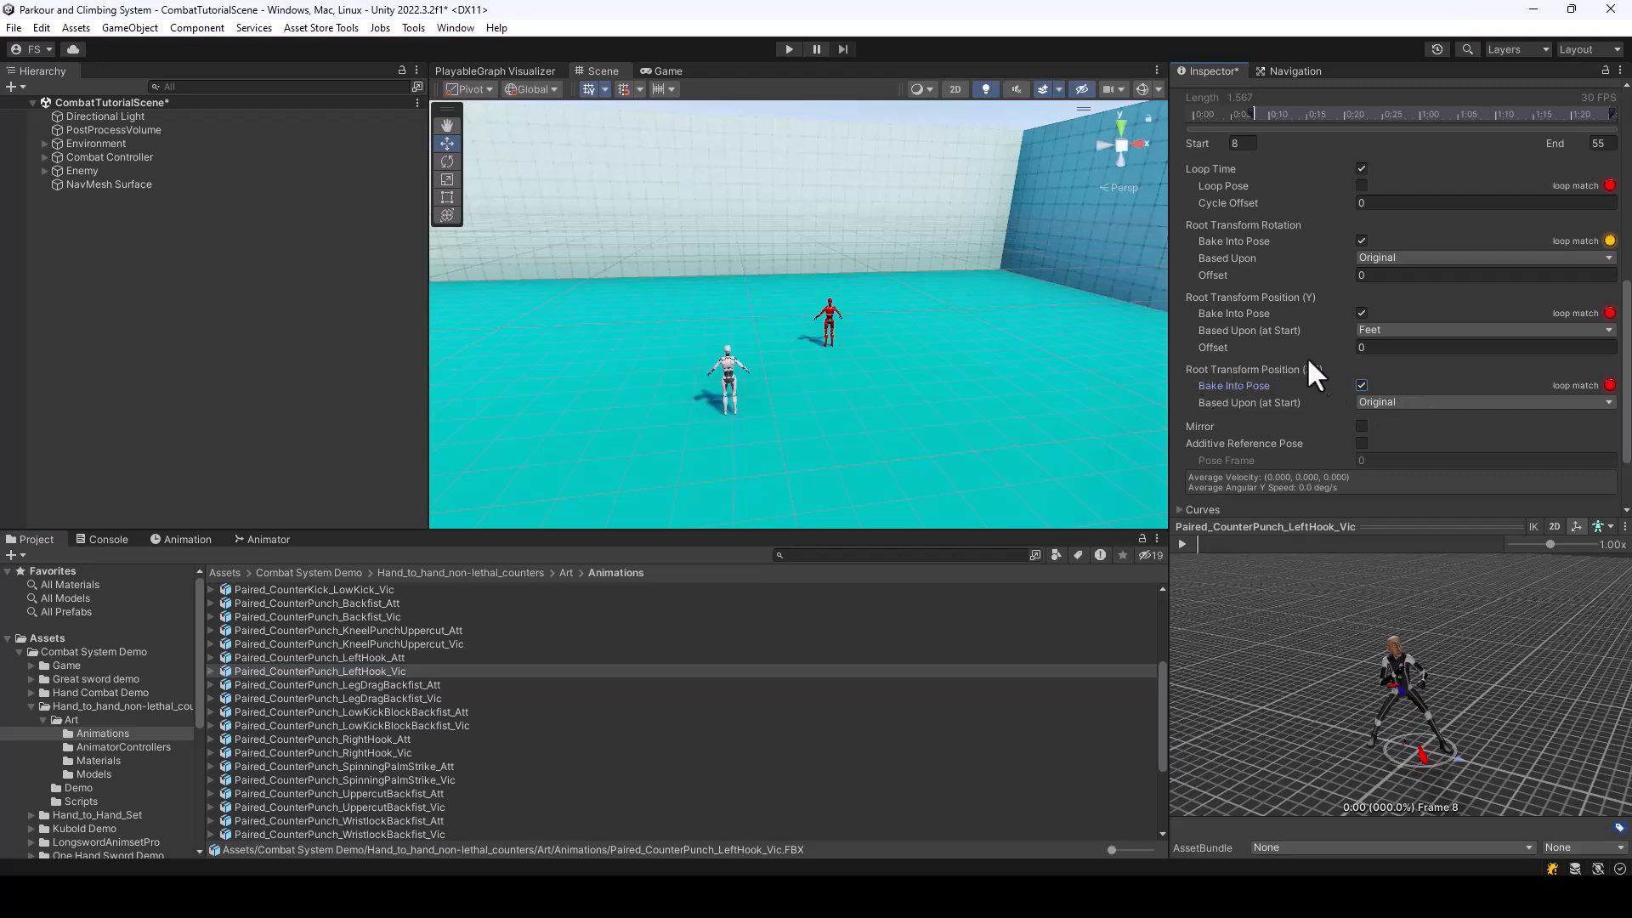
{"action": "left_click", "coordinate": [1362, 384]}
{"action": "left_click", "coordinate": [391, 658]}
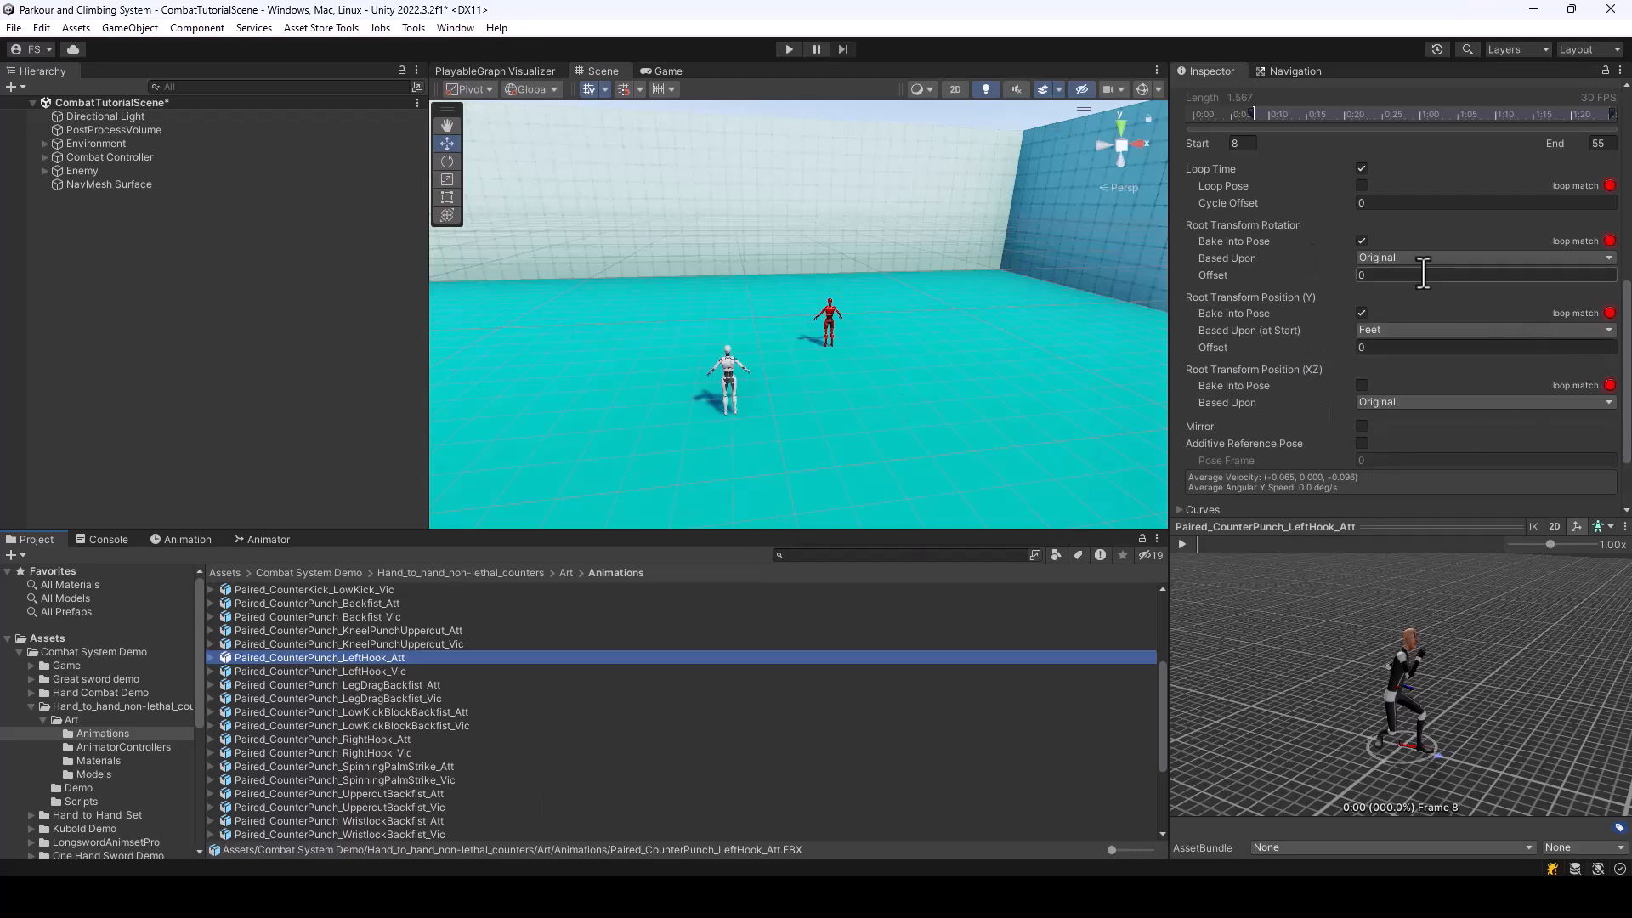
Open the Counter Left Hook attack data from the Combat System Tutorial's Attacks folder and scrub its animation preview
{"action": "left_click", "coordinate": [19, 651]}
{"action": "left_click", "coordinate": [72, 678]}
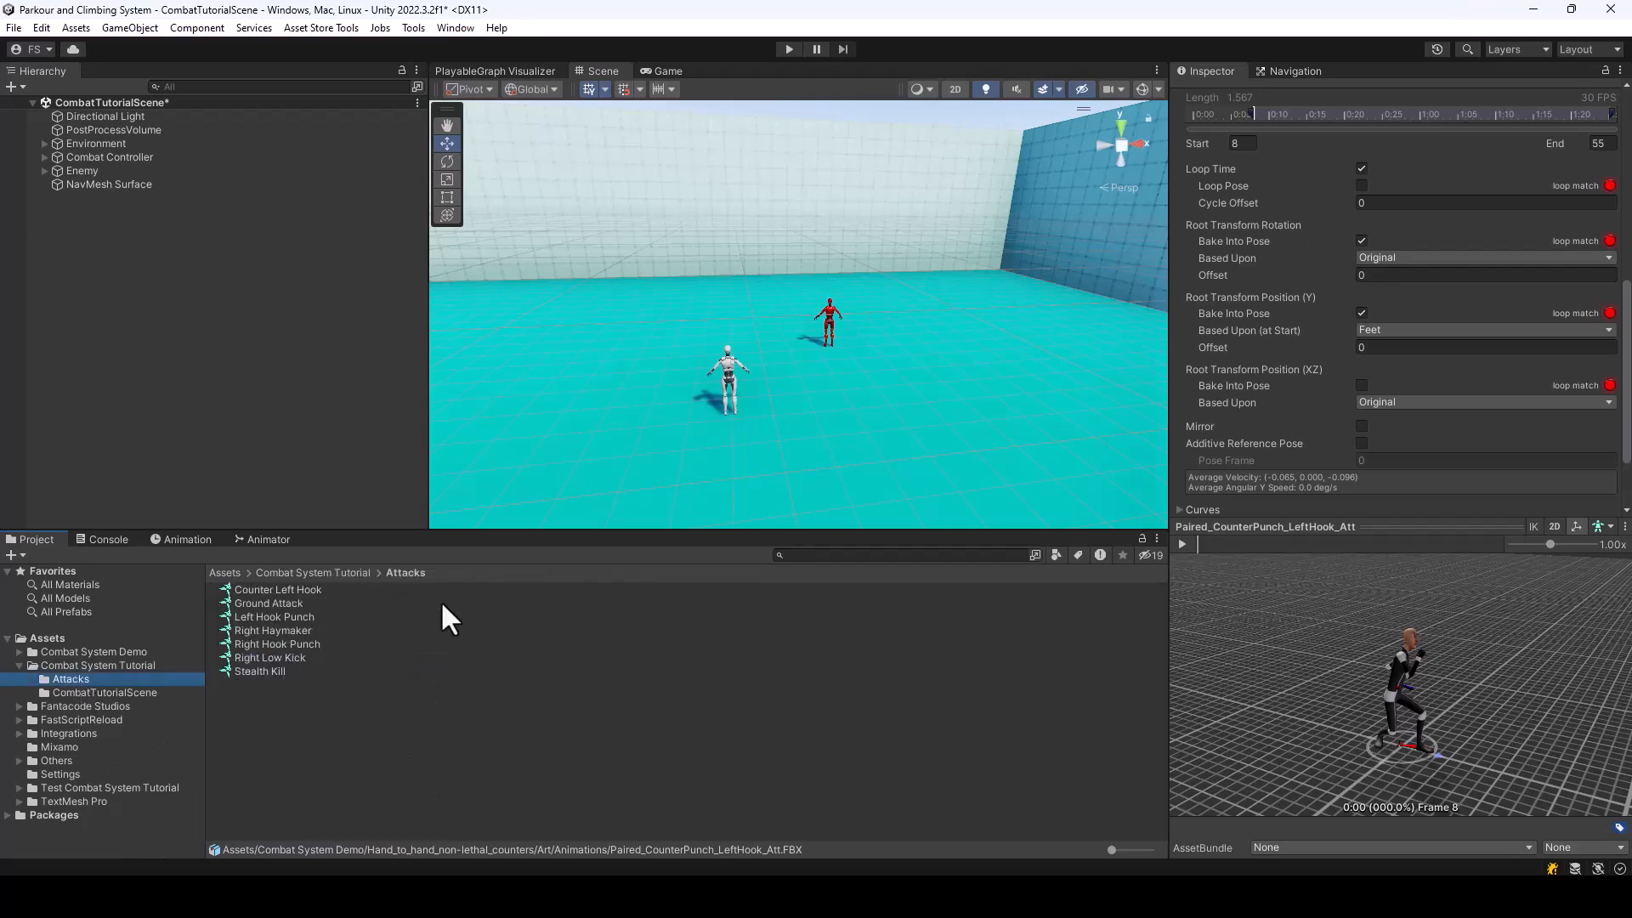
{"action": "left_click_drag", "start_coordinate": [1220, 543], "coordinate": [1321, 561]}
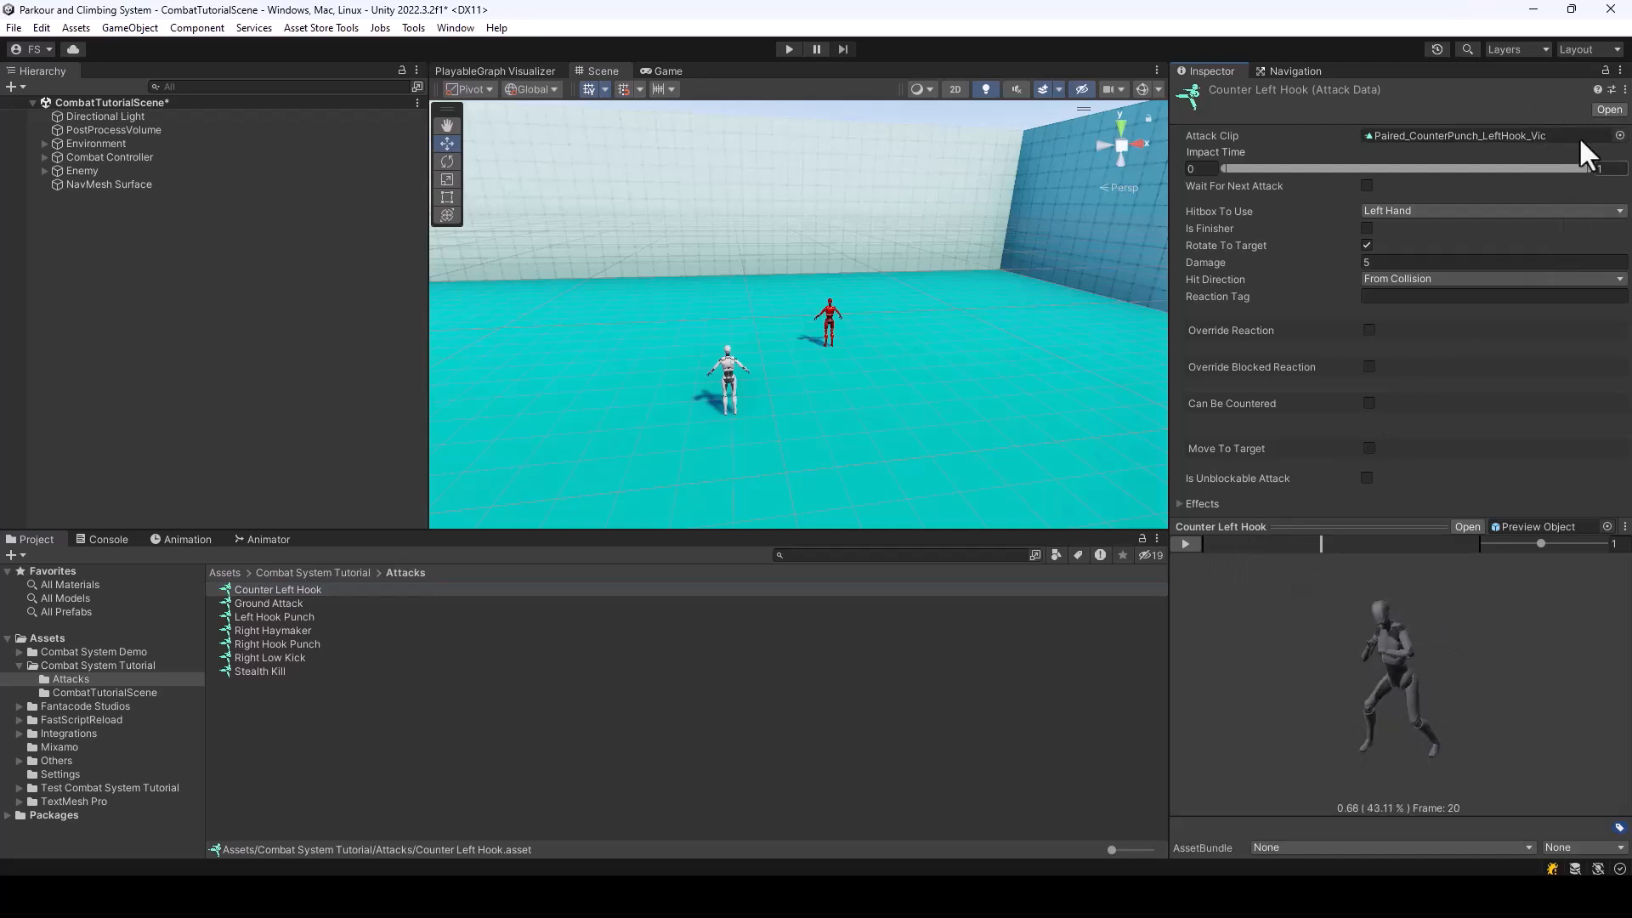
Override Counter Left Hook's reaction with the Paired_CounterPunch_LeftHook_Att clip and mark the reaction as synced
{"action": "left_click", "coordinate": [1369, 330]}
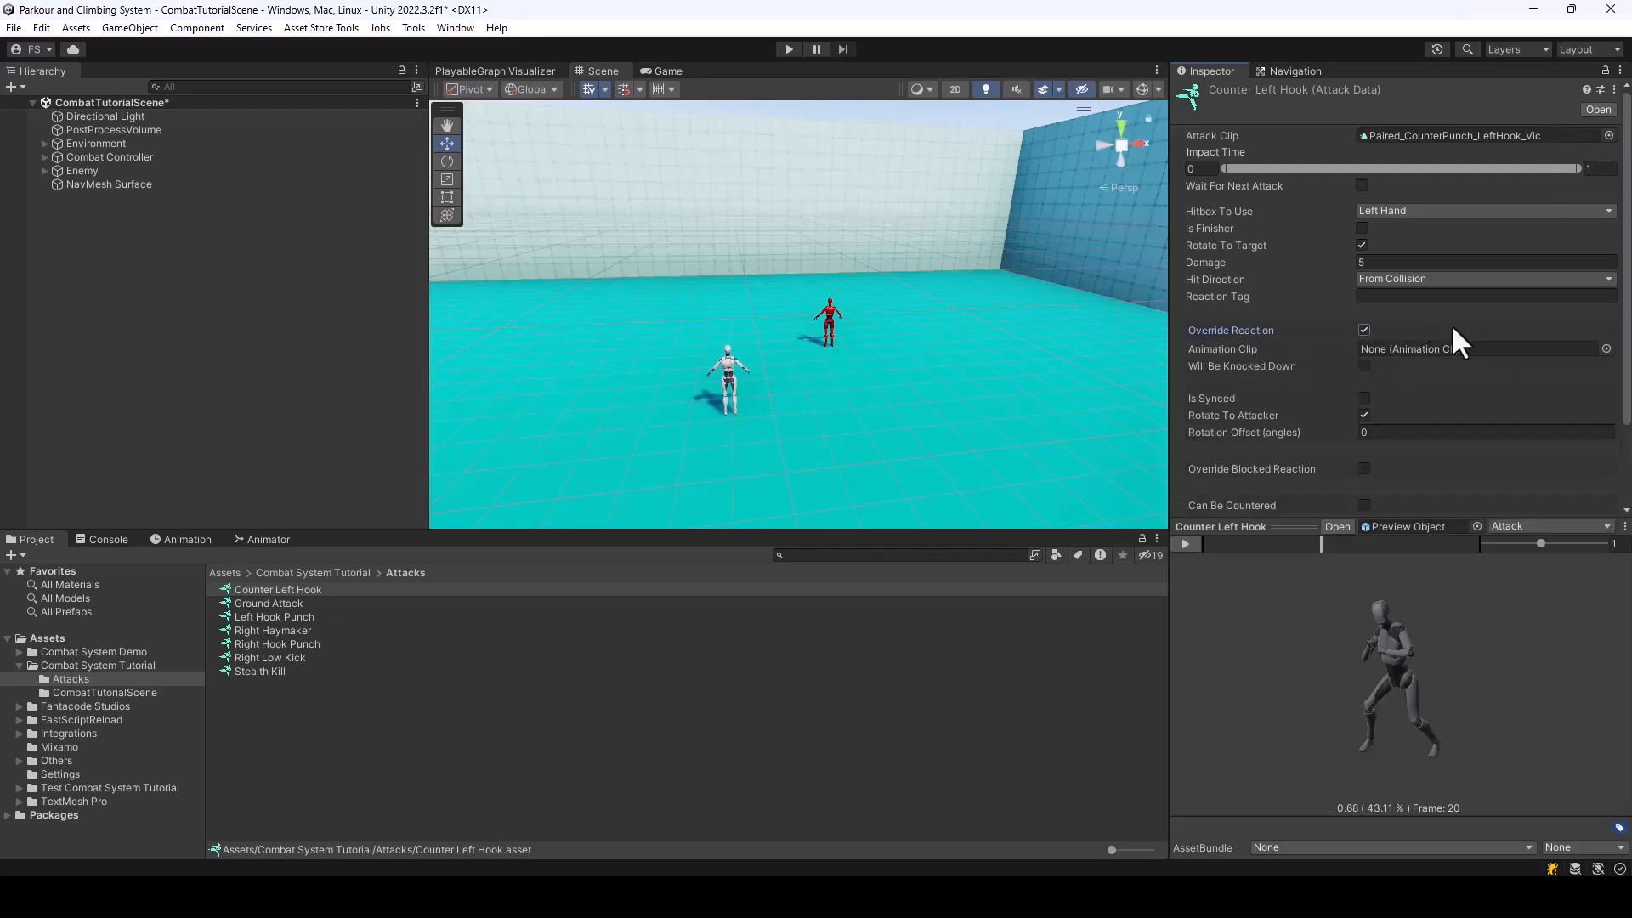
{"action": "scroll", "coordinate": [1449, 323], "scroll_direction": "down", "scroll_amount": 2}
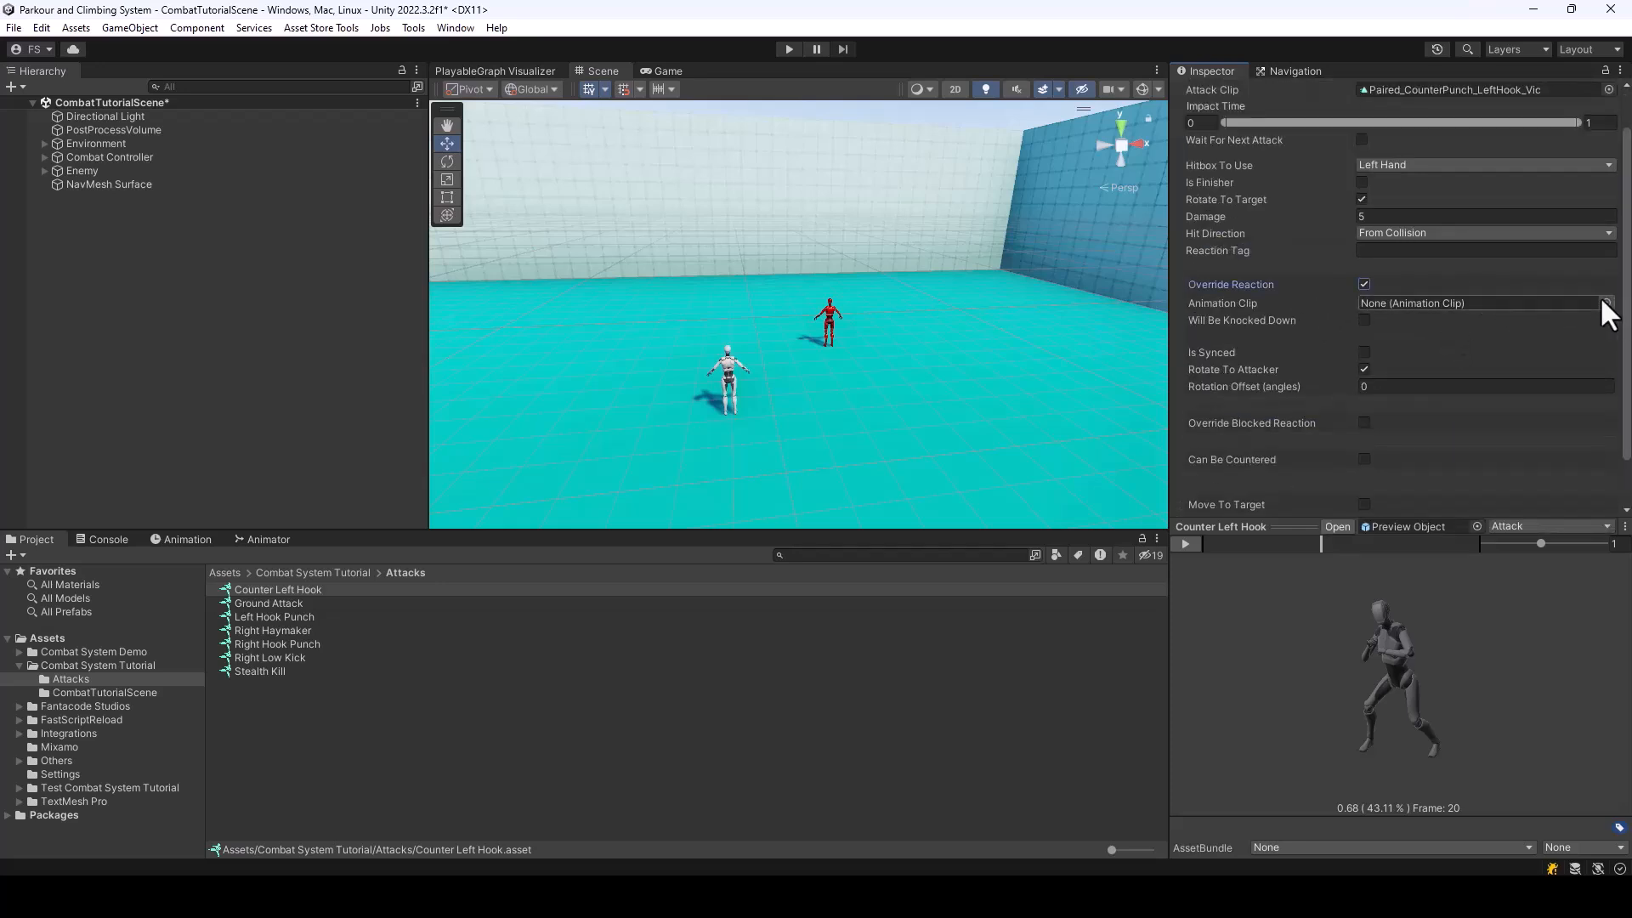
{"action": "left_click", "coordinate": [1606, 304]}
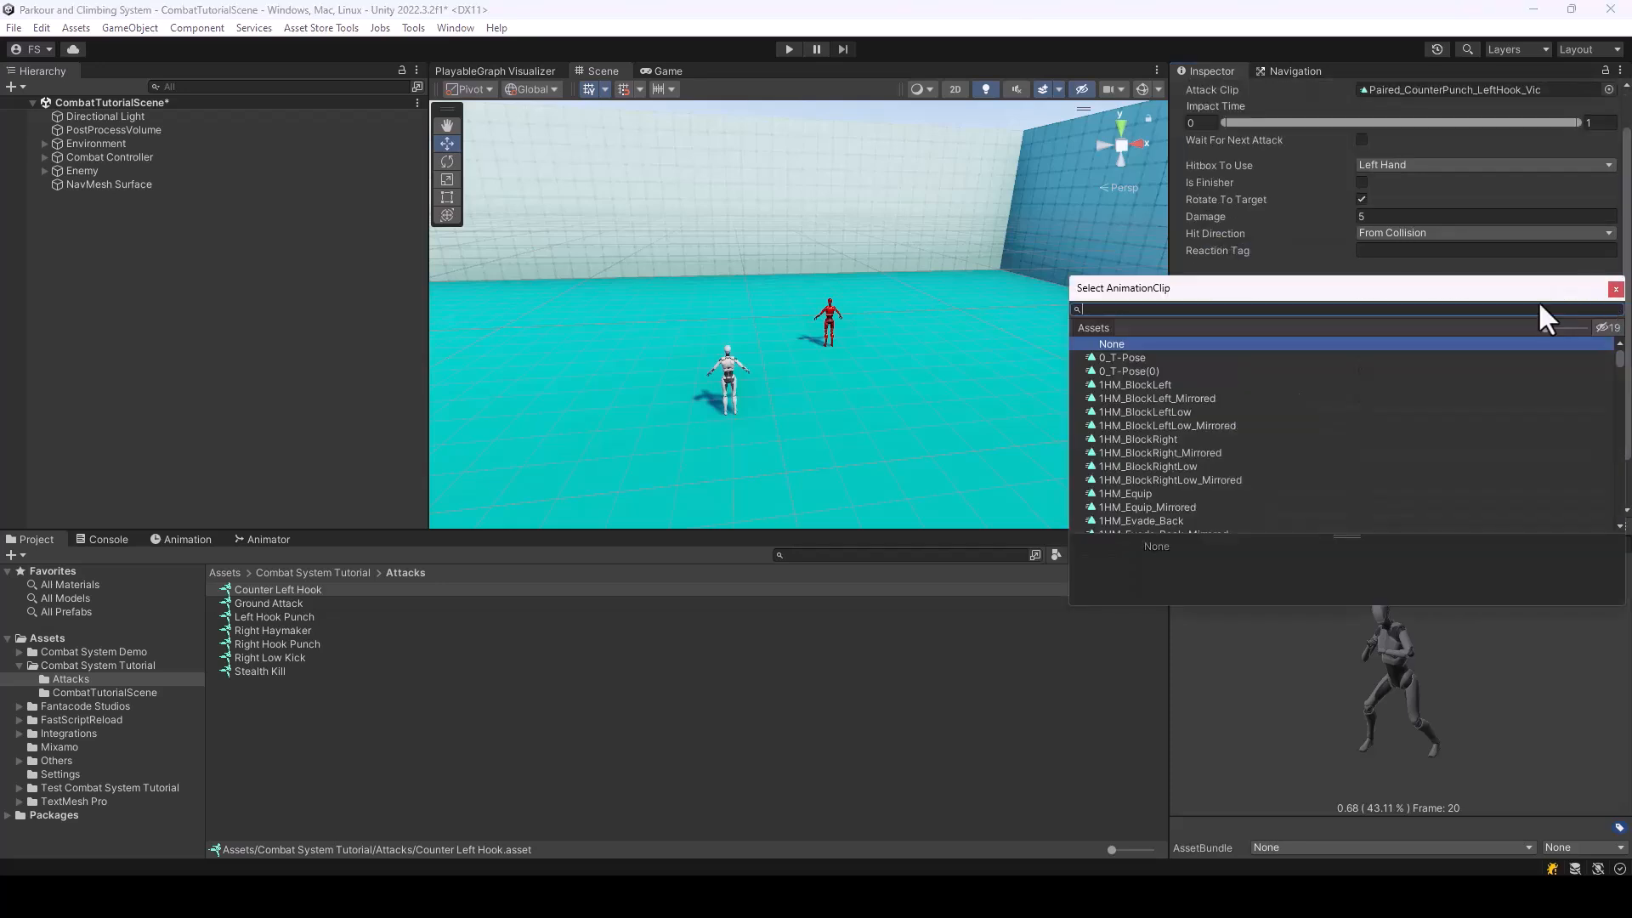
{"action": "type", "text": "CounterPu"}
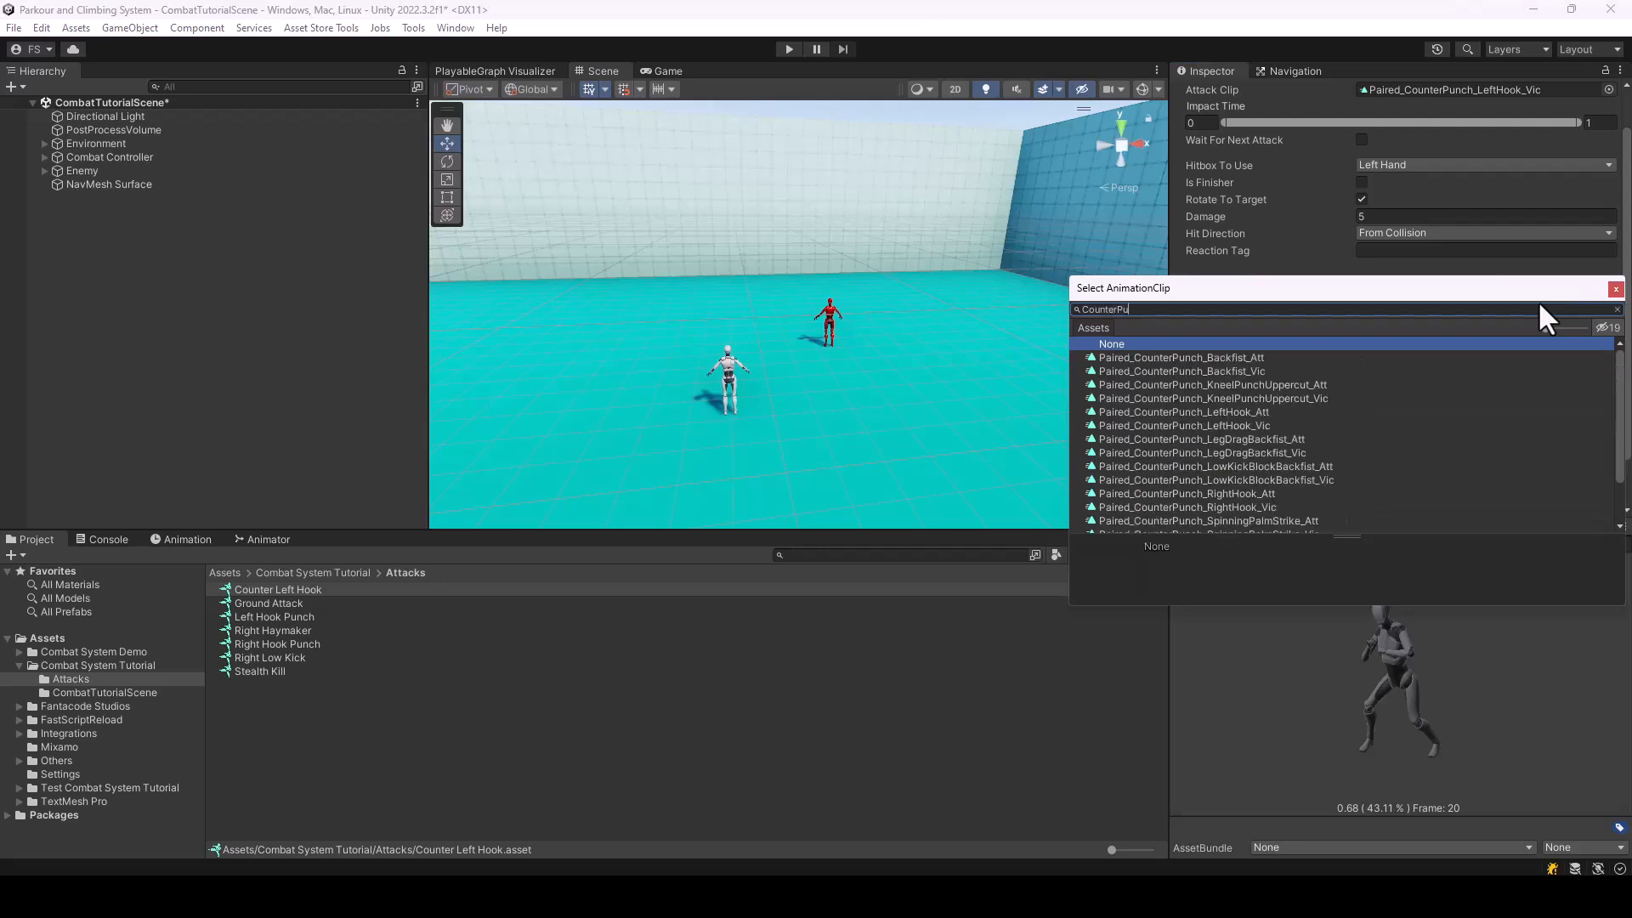
{"action": "left_click", "coordinate": [1246, 411]}
{"action": "key", "text": "Return"}
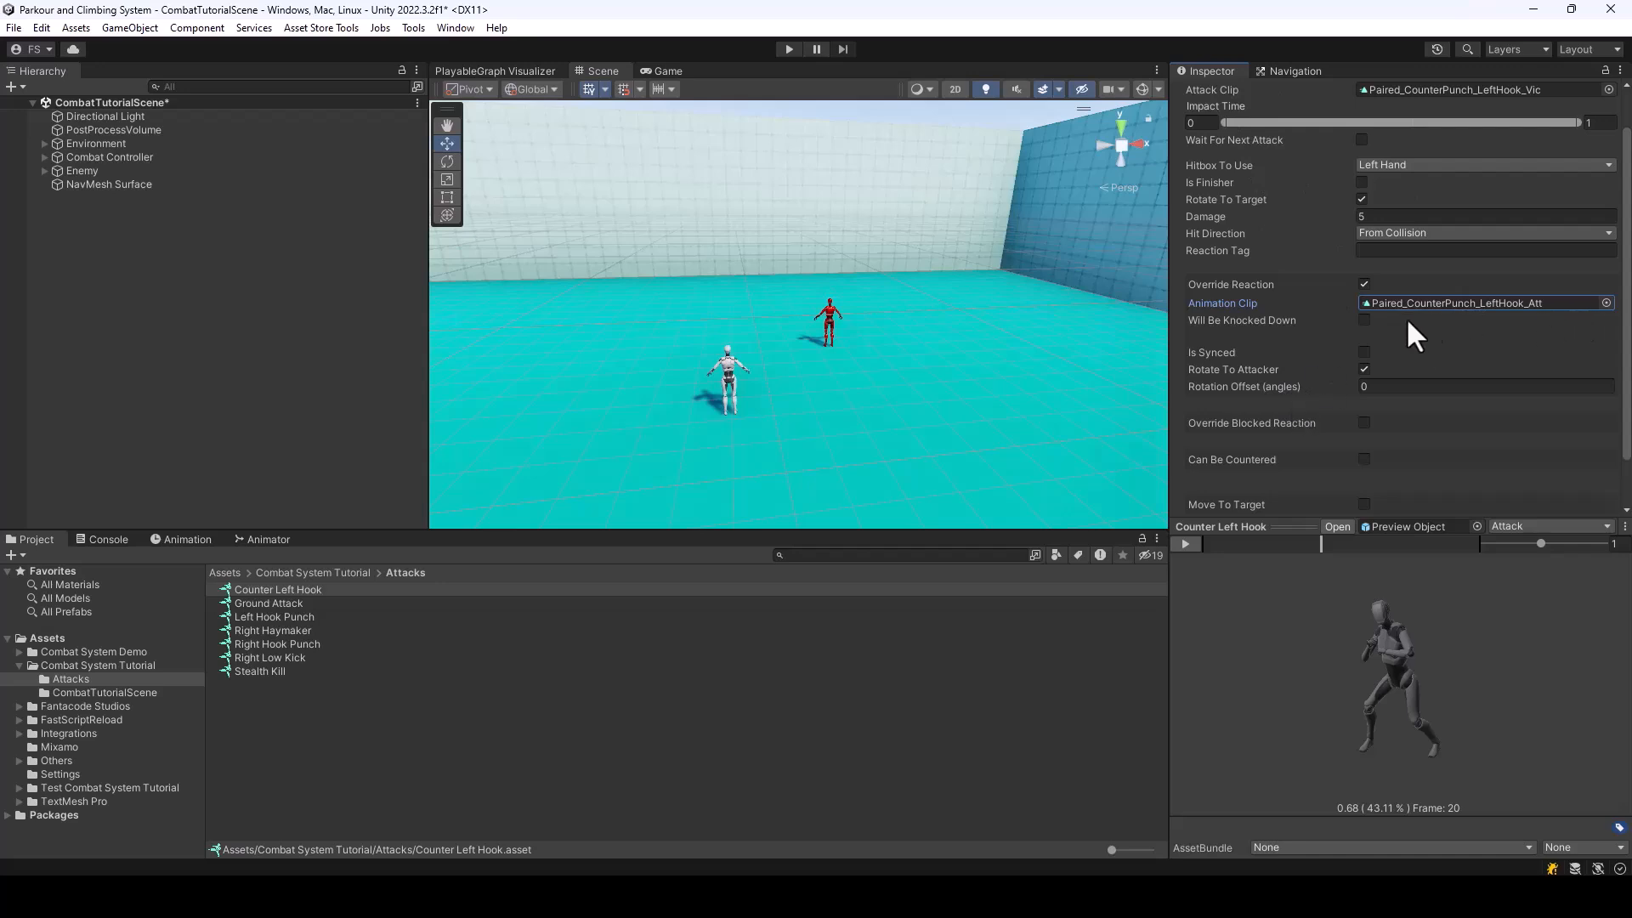
{"action": "left_click", "coordinate": [1365, 352]}
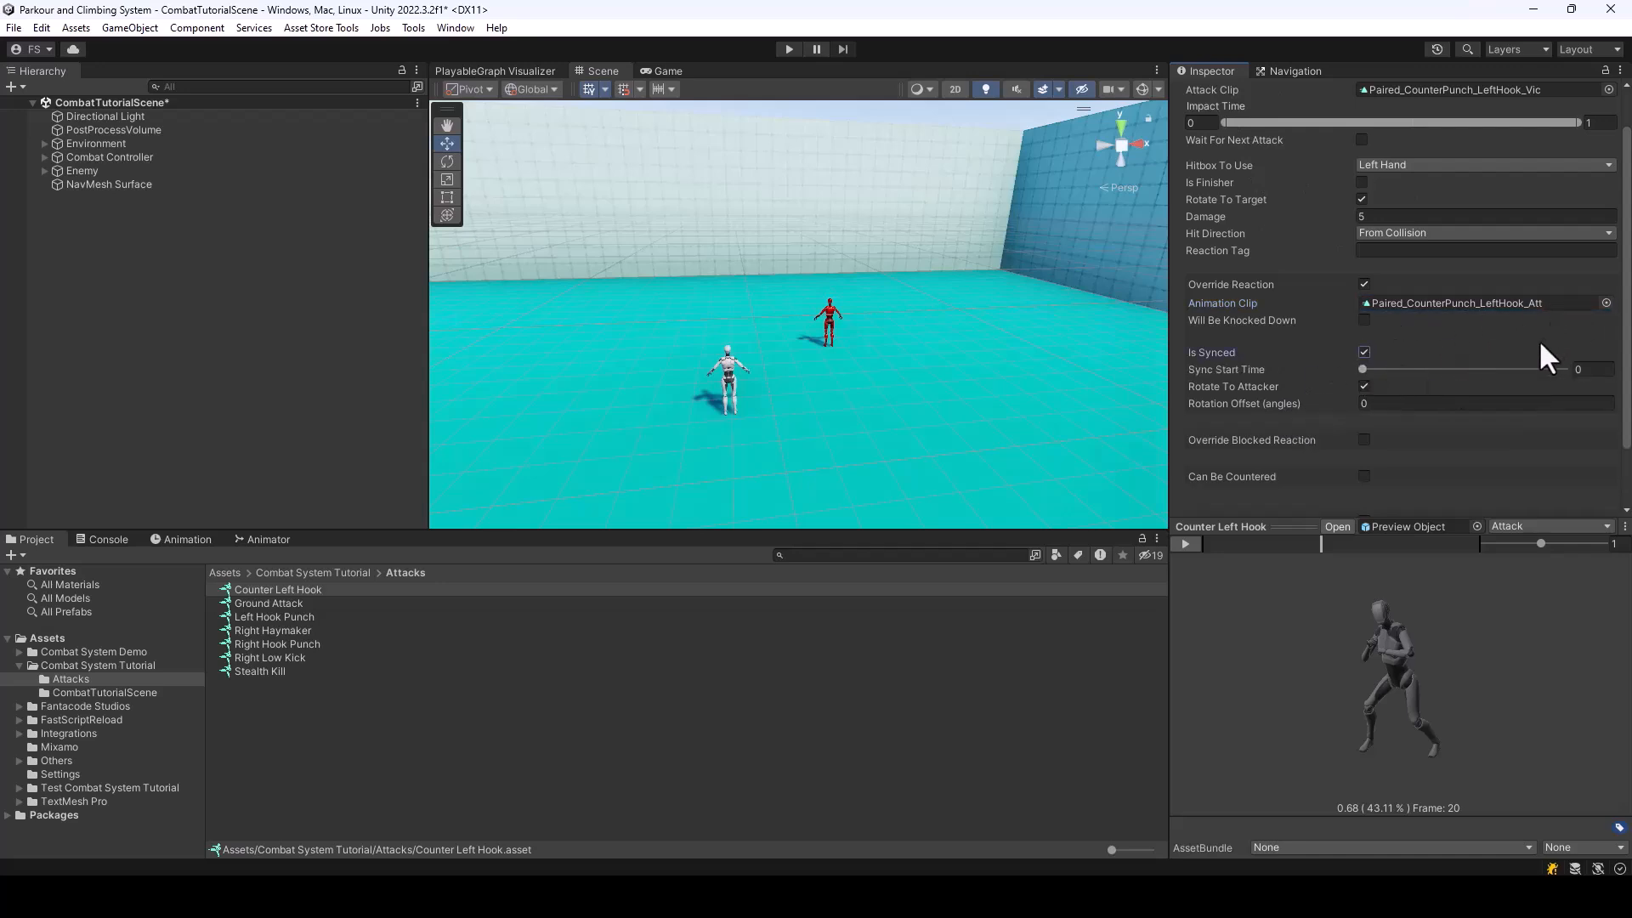
Enable Move To Target for Counter Left Hook, with the Snap move type and Victim as the snap target
{"action": "scroll", "coordinate": [1471, 386], "scroll_direction": "up", "scroll_amount": 1}
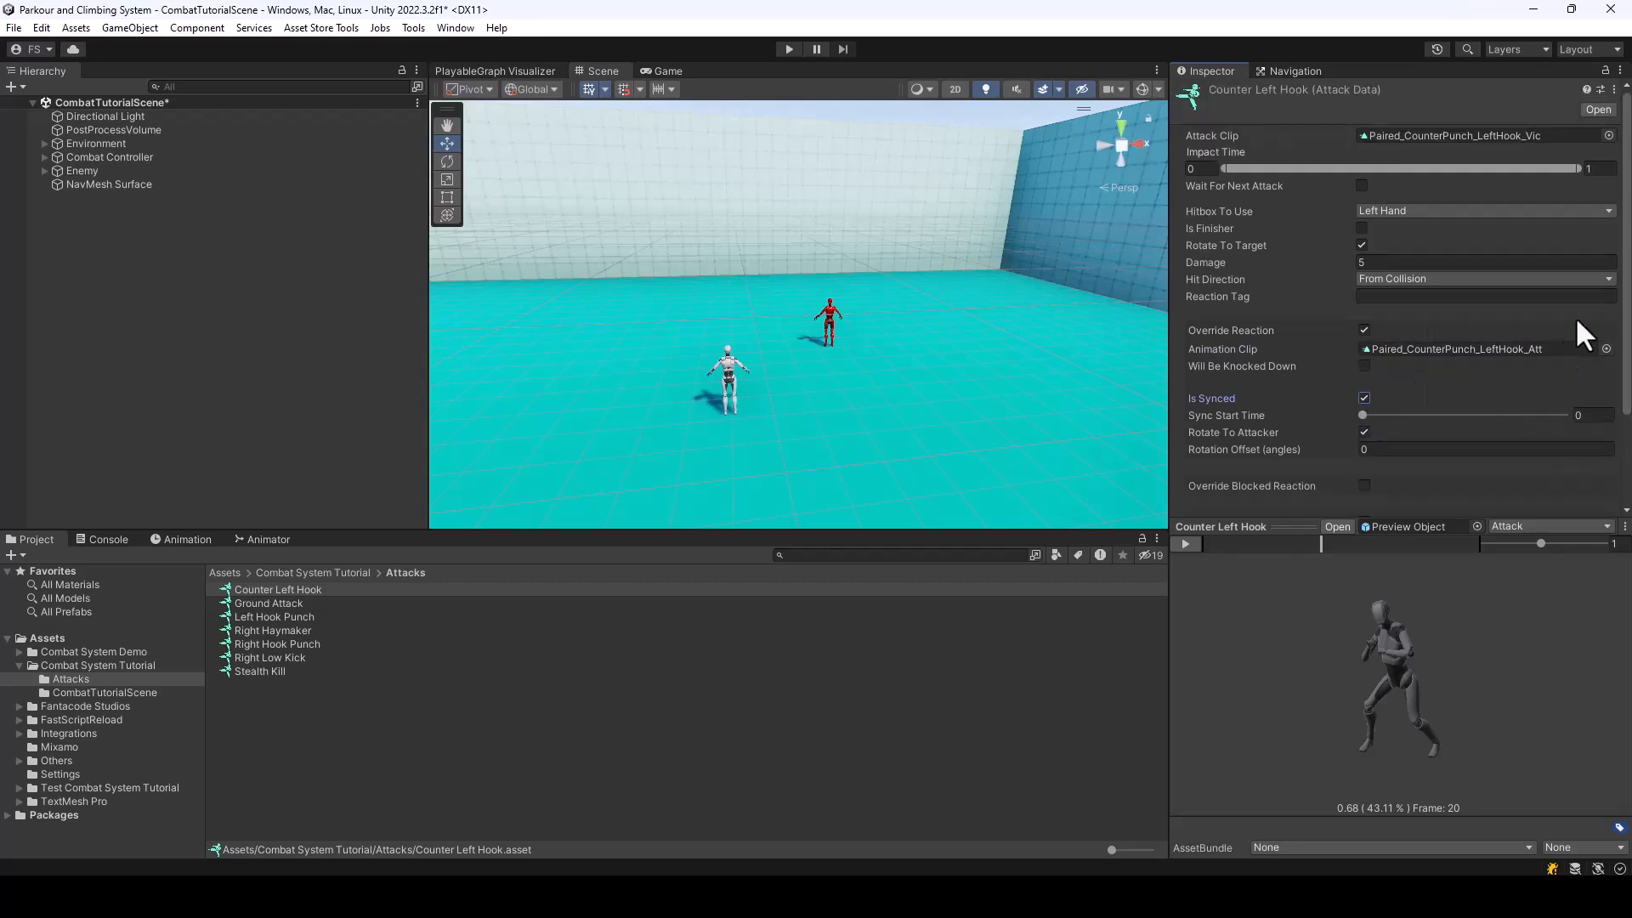
{"action": "scroll", "coordinate": [1572, 379], "scroll_direction": "down", "scroll_amount": 3}
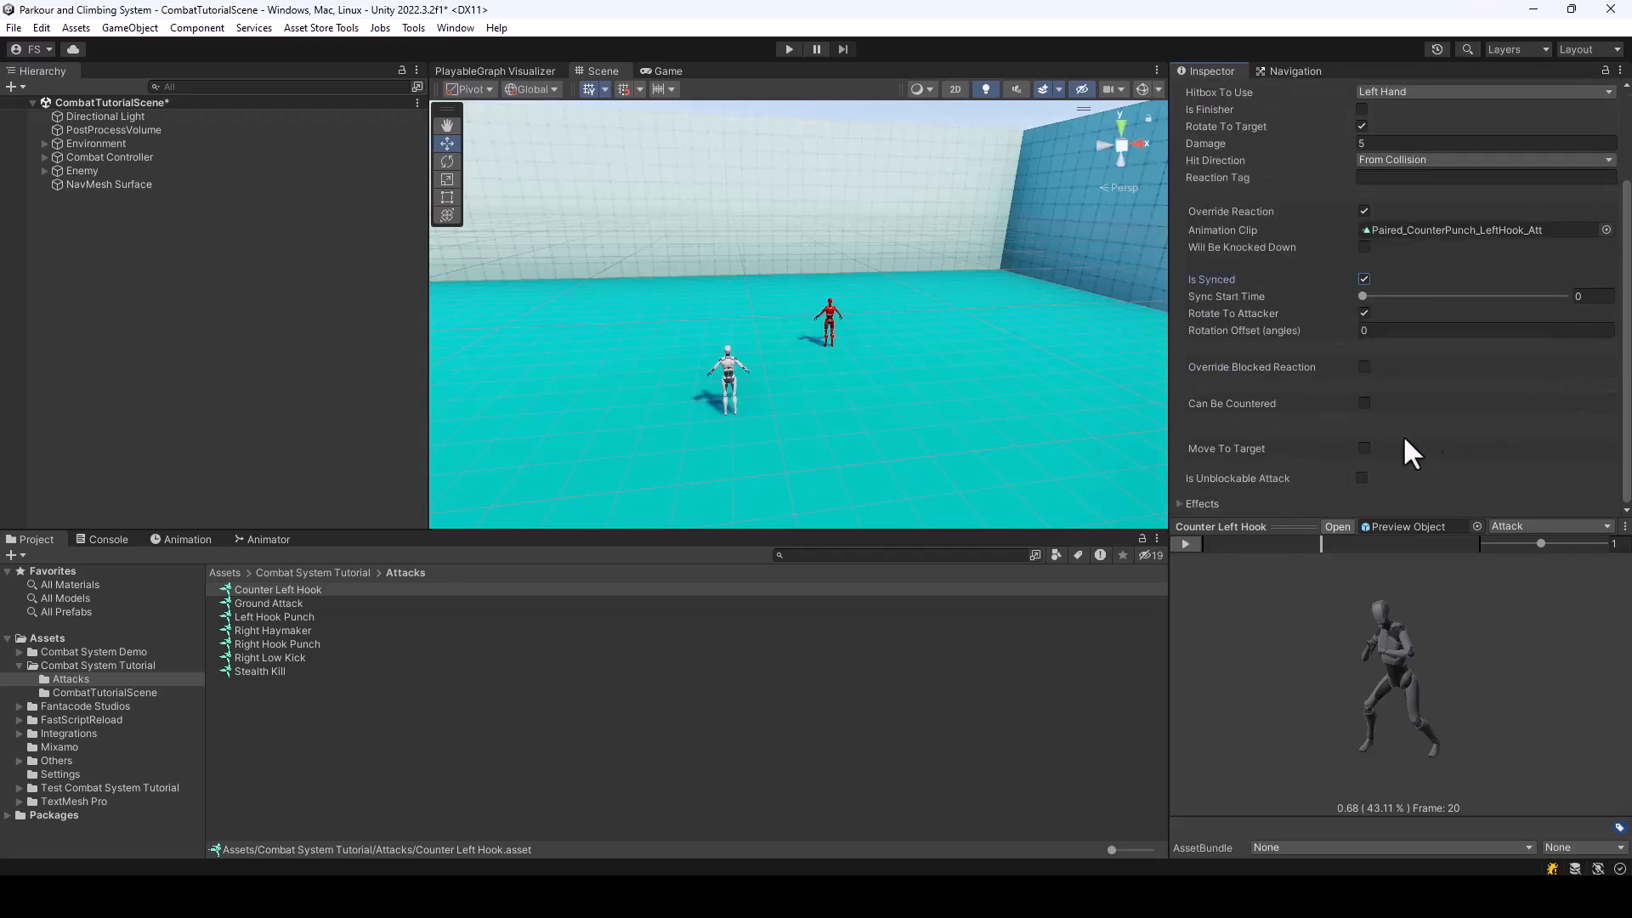
{"action": "left_click", "coordinate": [1370, 445]}
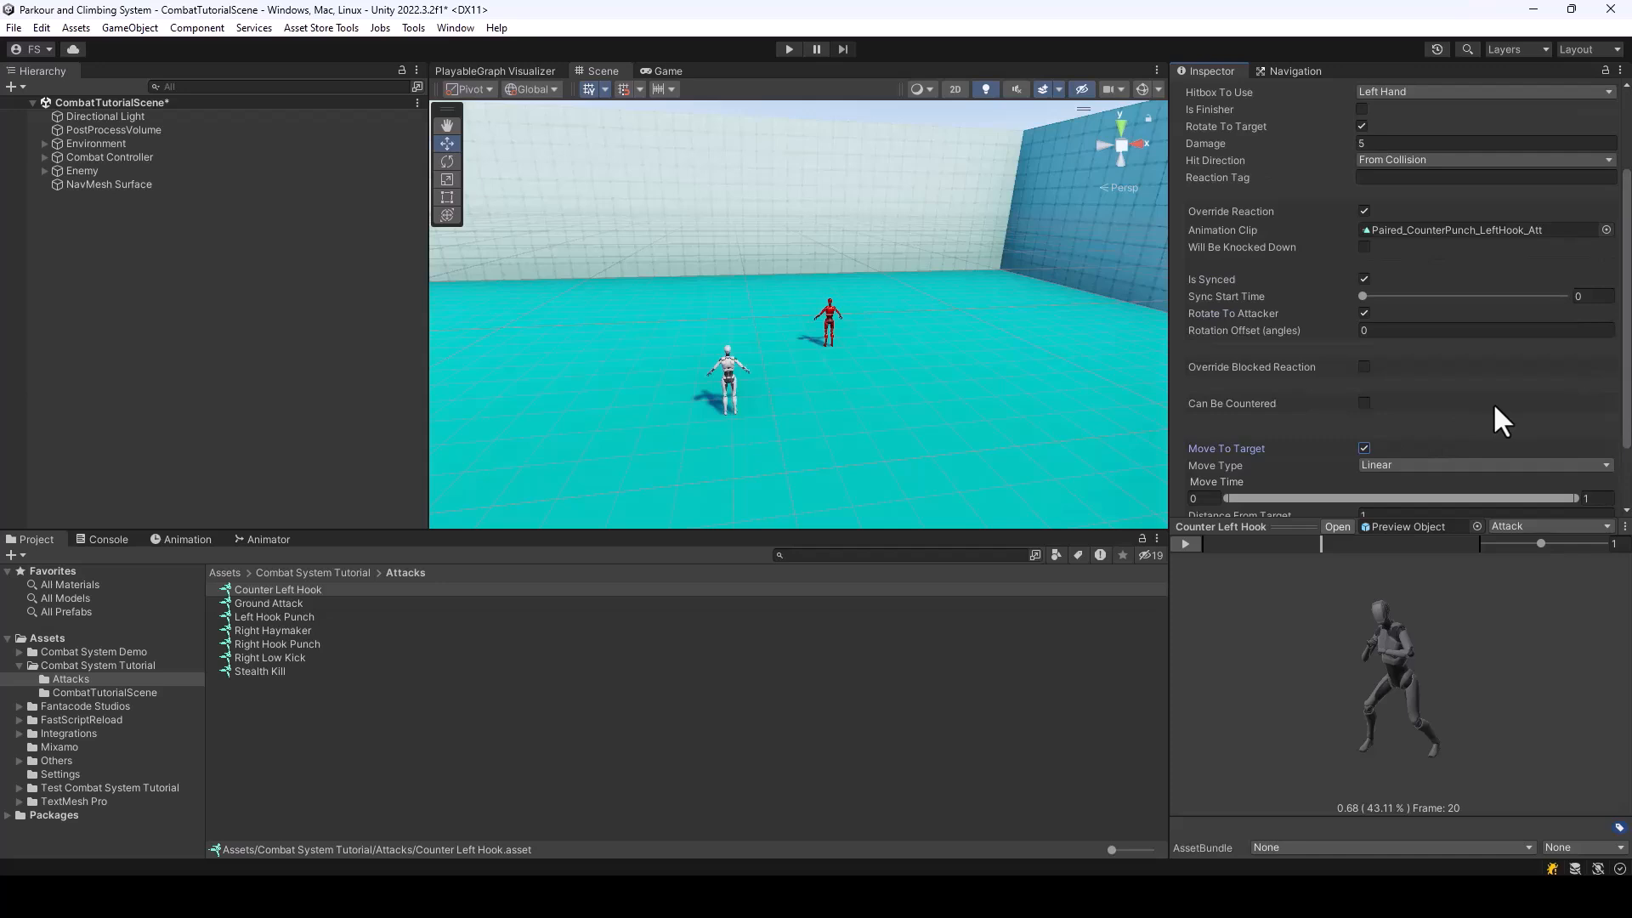
{"action": "scroll", "coordinate": [1479, 383], "scroll_direction": "down", "scroll_amount": 2}
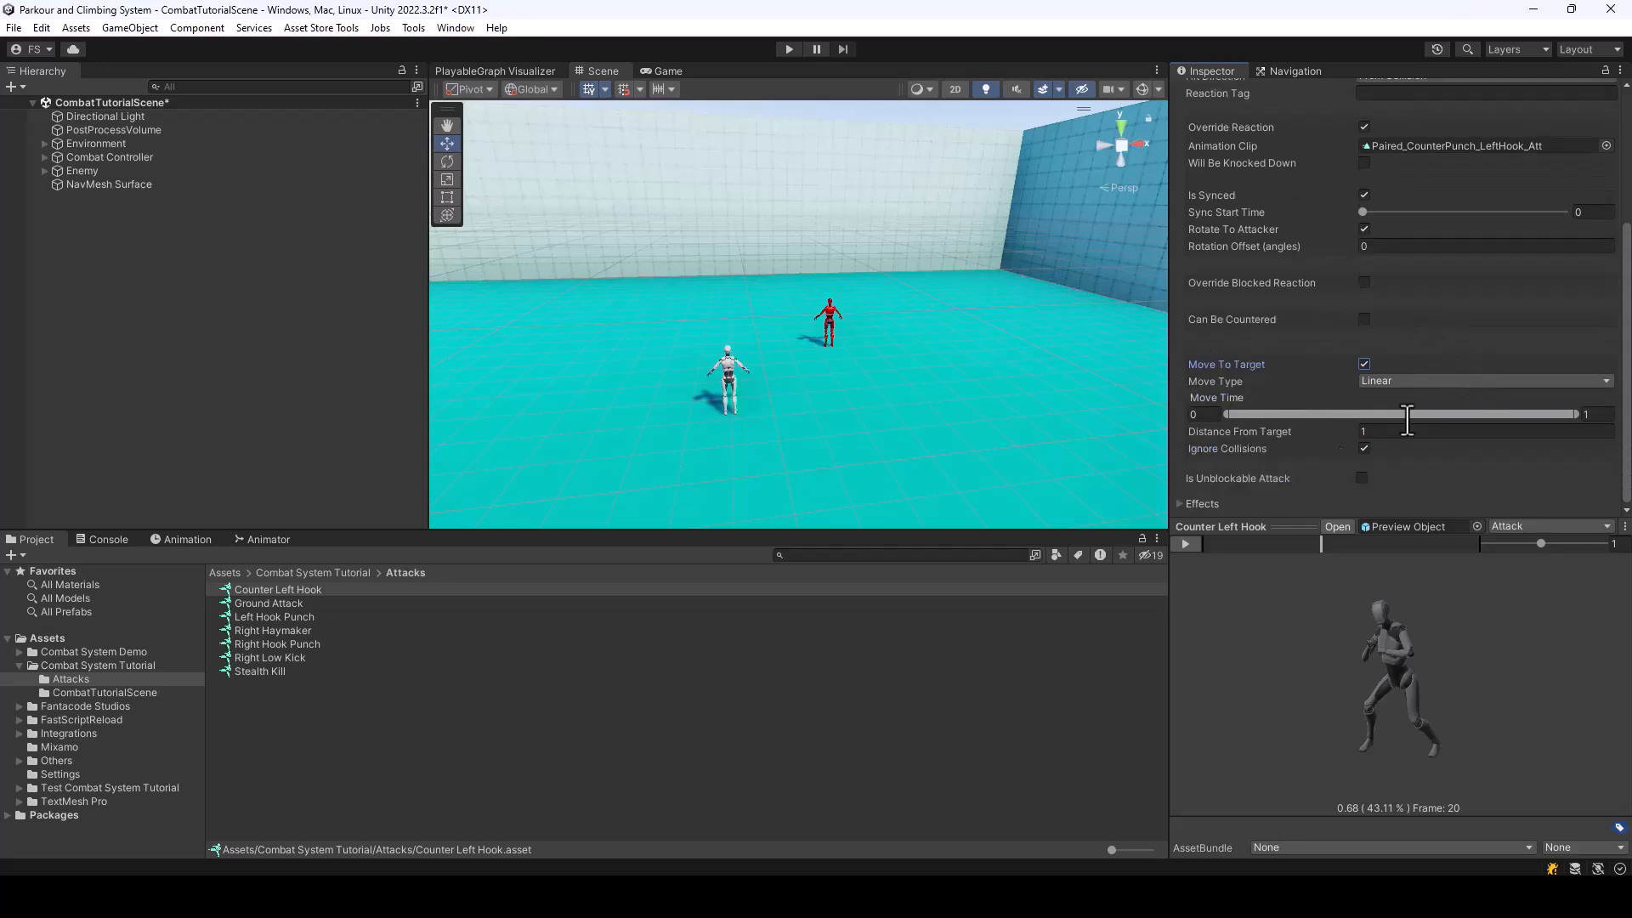
{"action": "left_click", "coordinate": [1420, 380]}
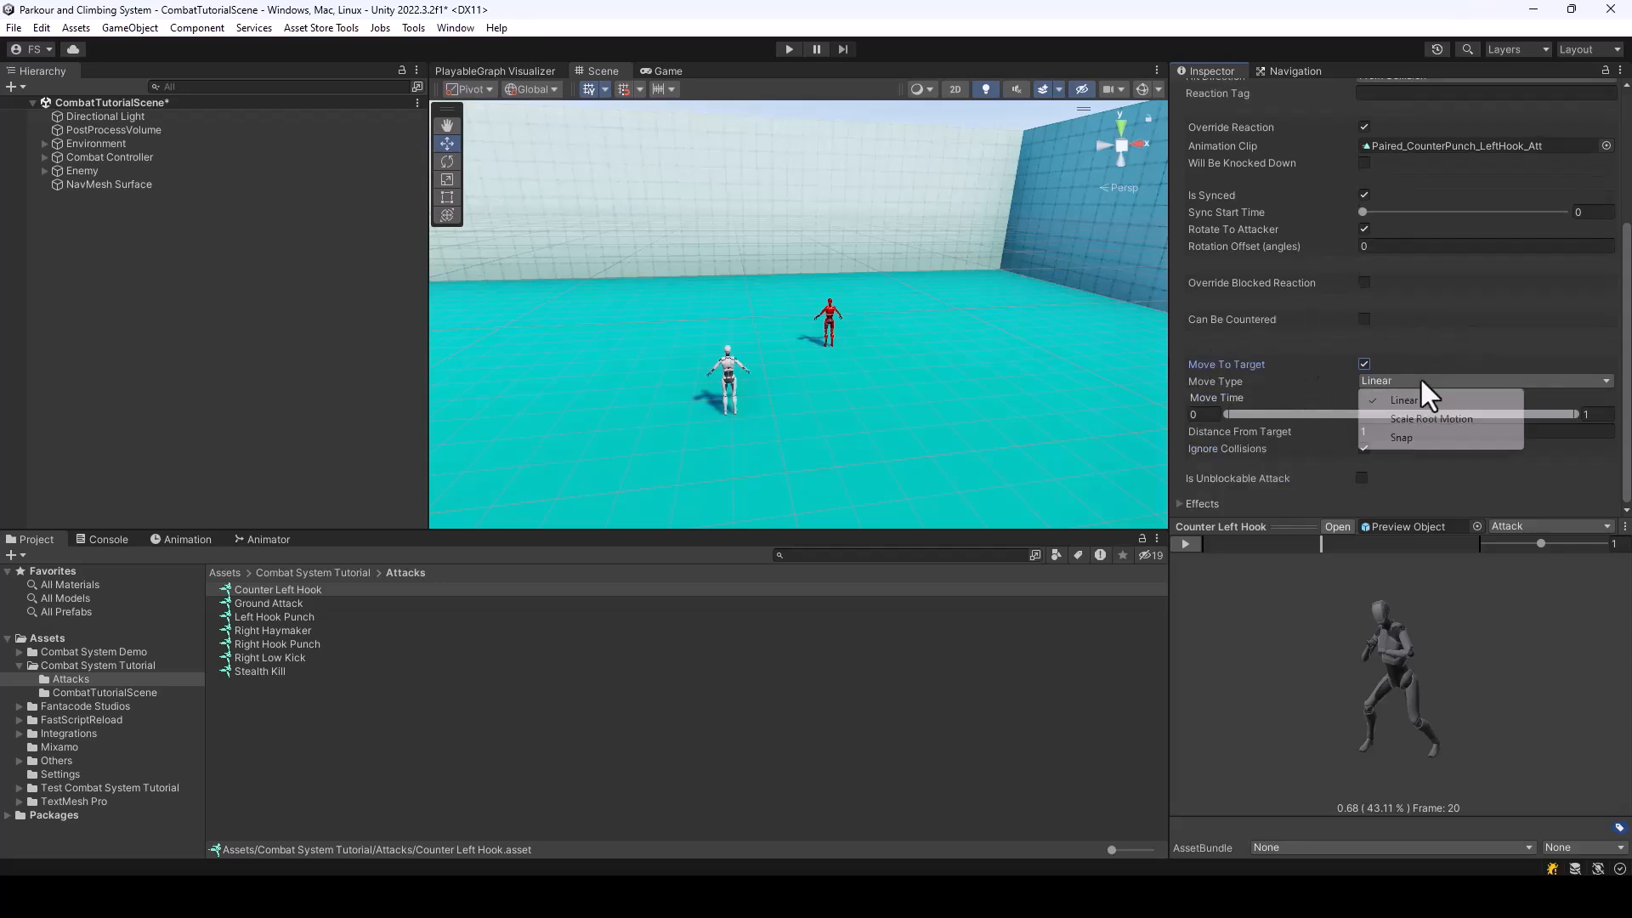
{"action": "left_click", "coordinate": [1415, 436]}
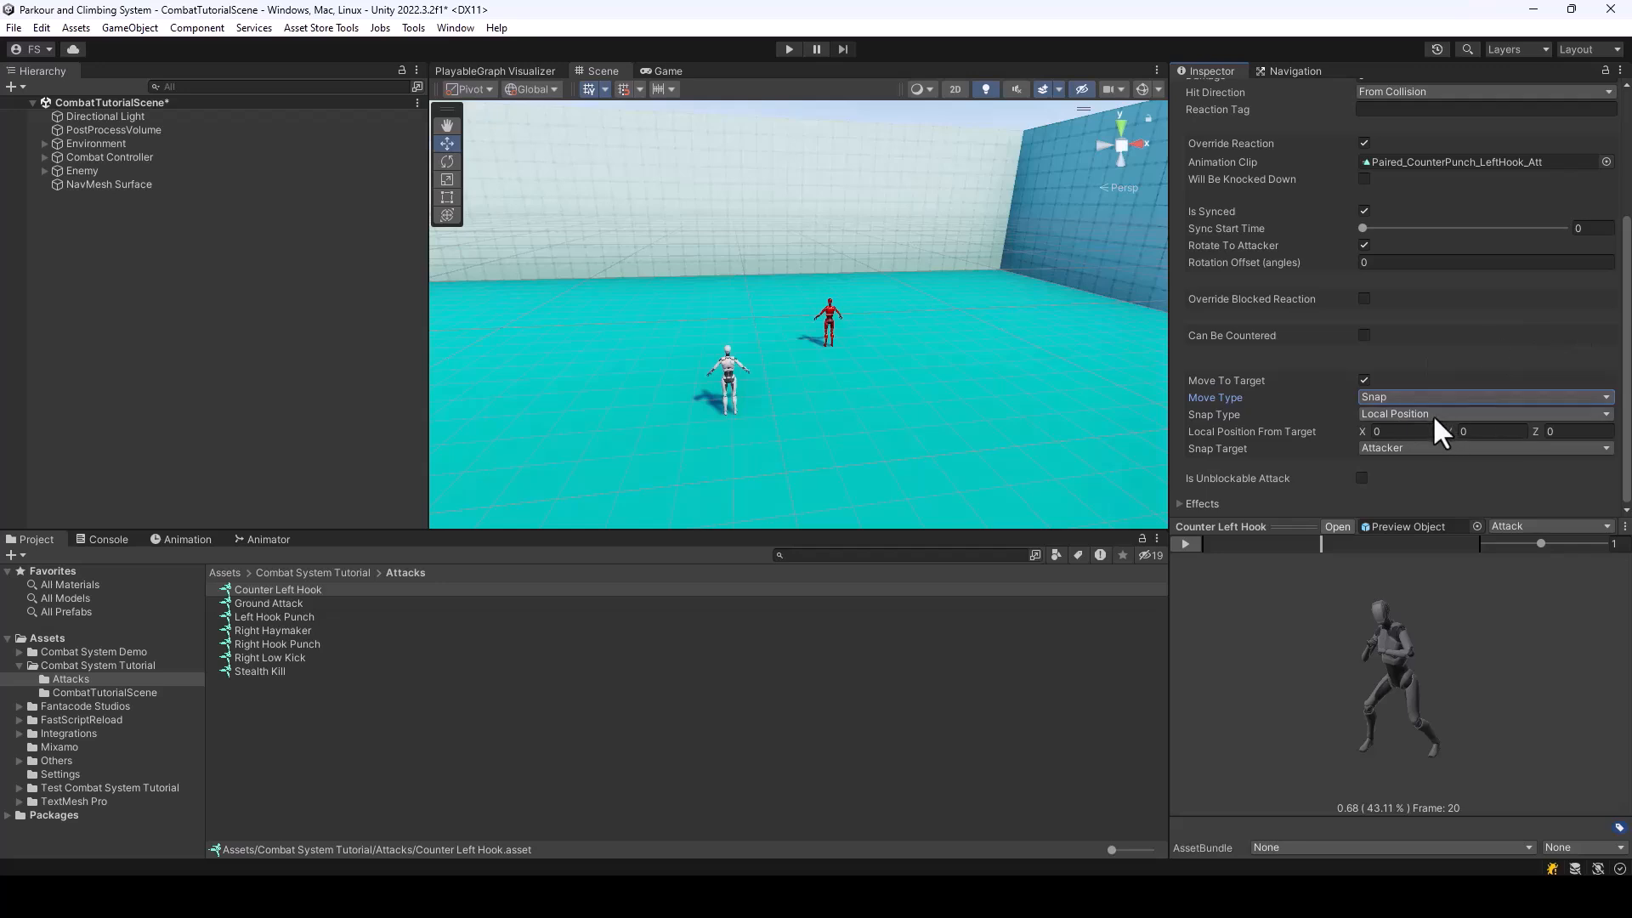
{"action": "left_click", "coordinate": [1401, 450]}
{"action": "left_click", "coordinate": [1399, 481]}
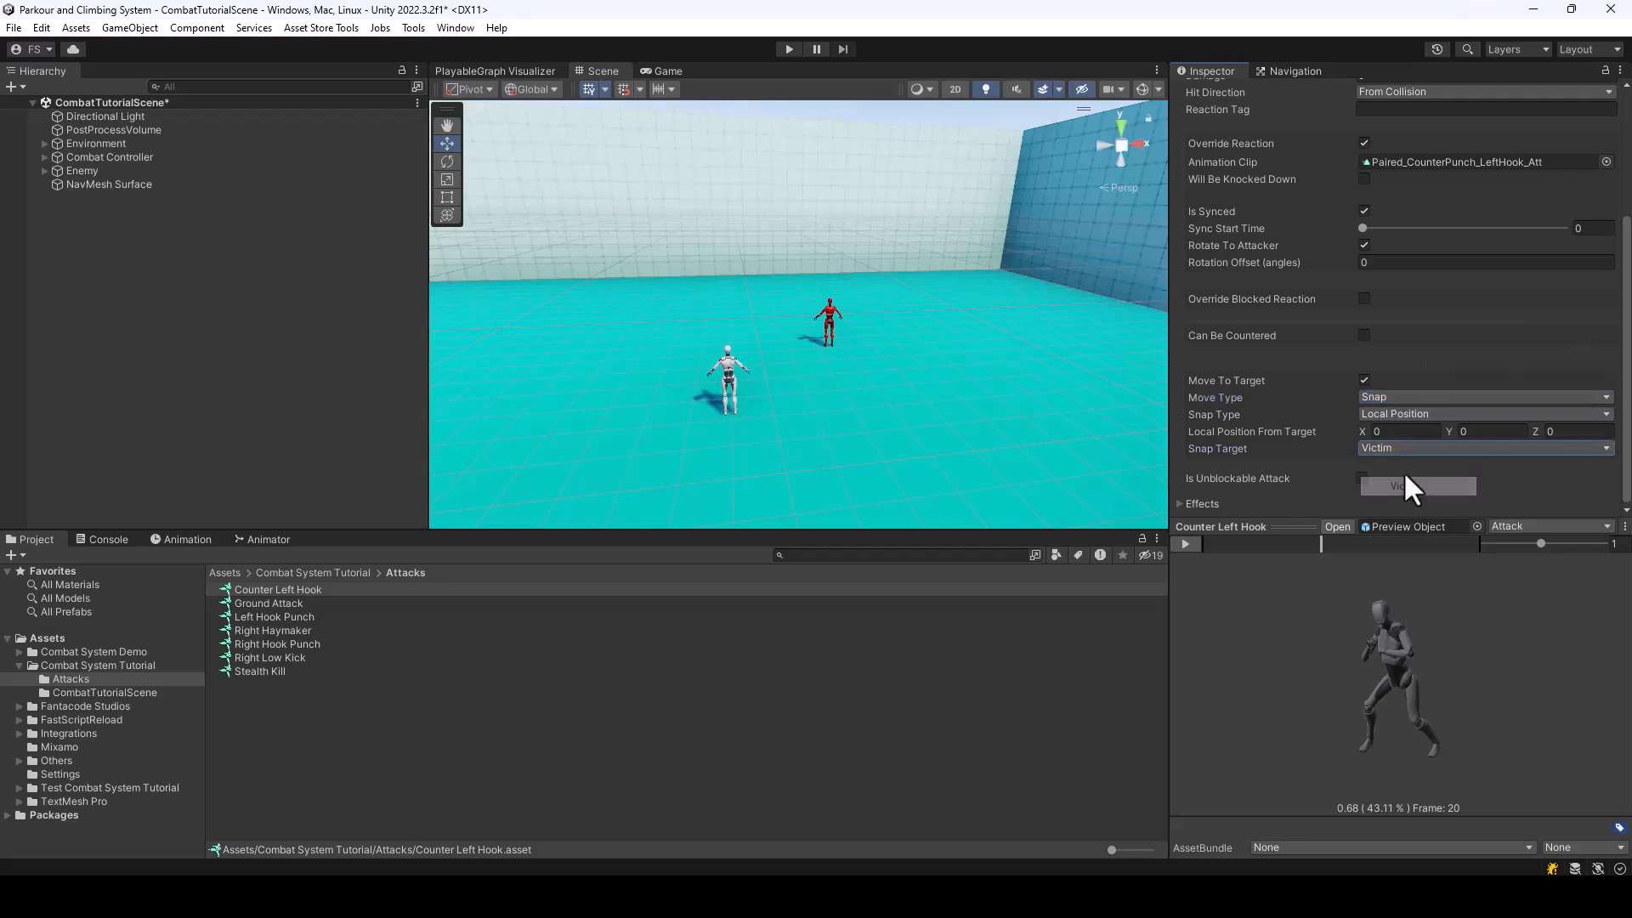
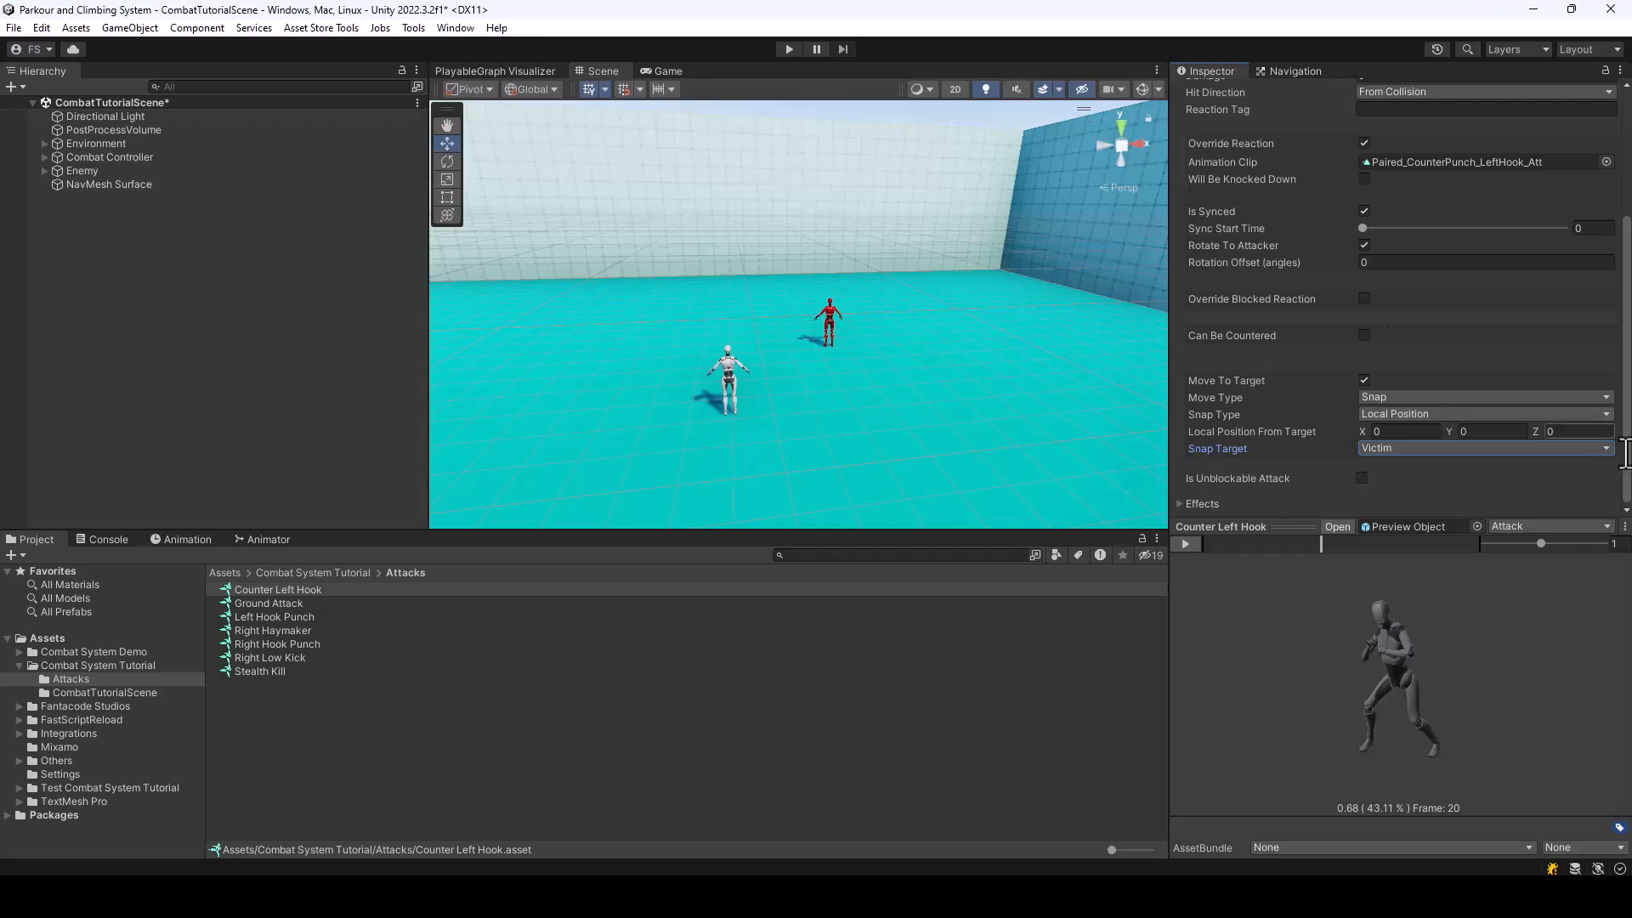
Set Counter Left Hook's snap type to Distance and review the rest of its attack settings
{"action": "left_click", "coordinate": [1403, 414]}
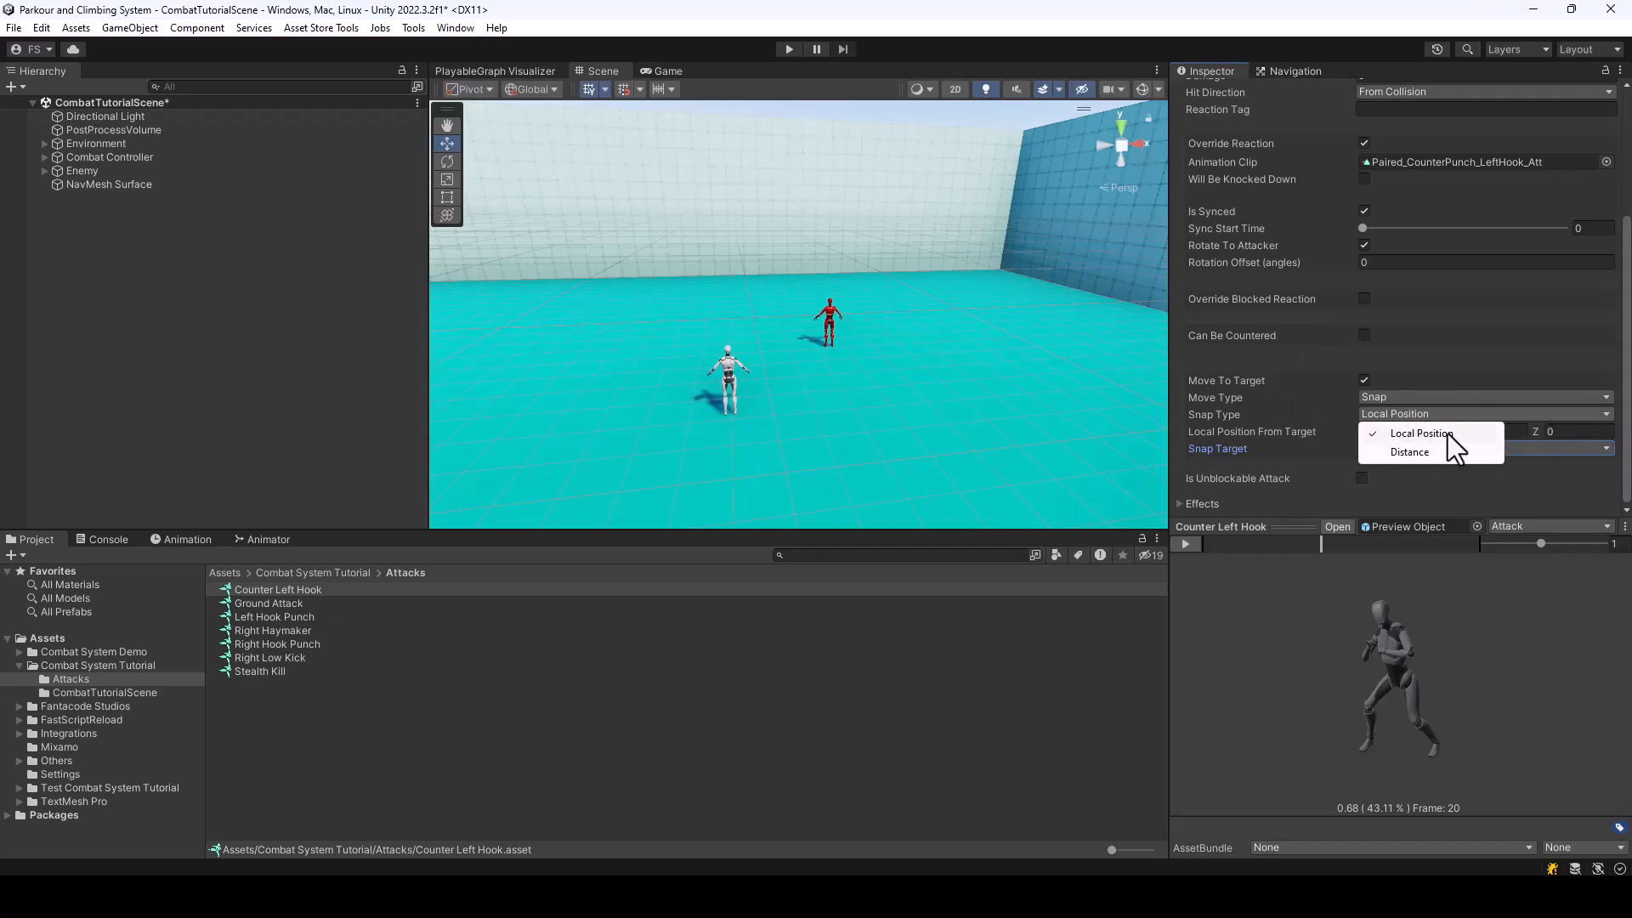
{"action": "left_click", "coordinate": [1417, 450]}
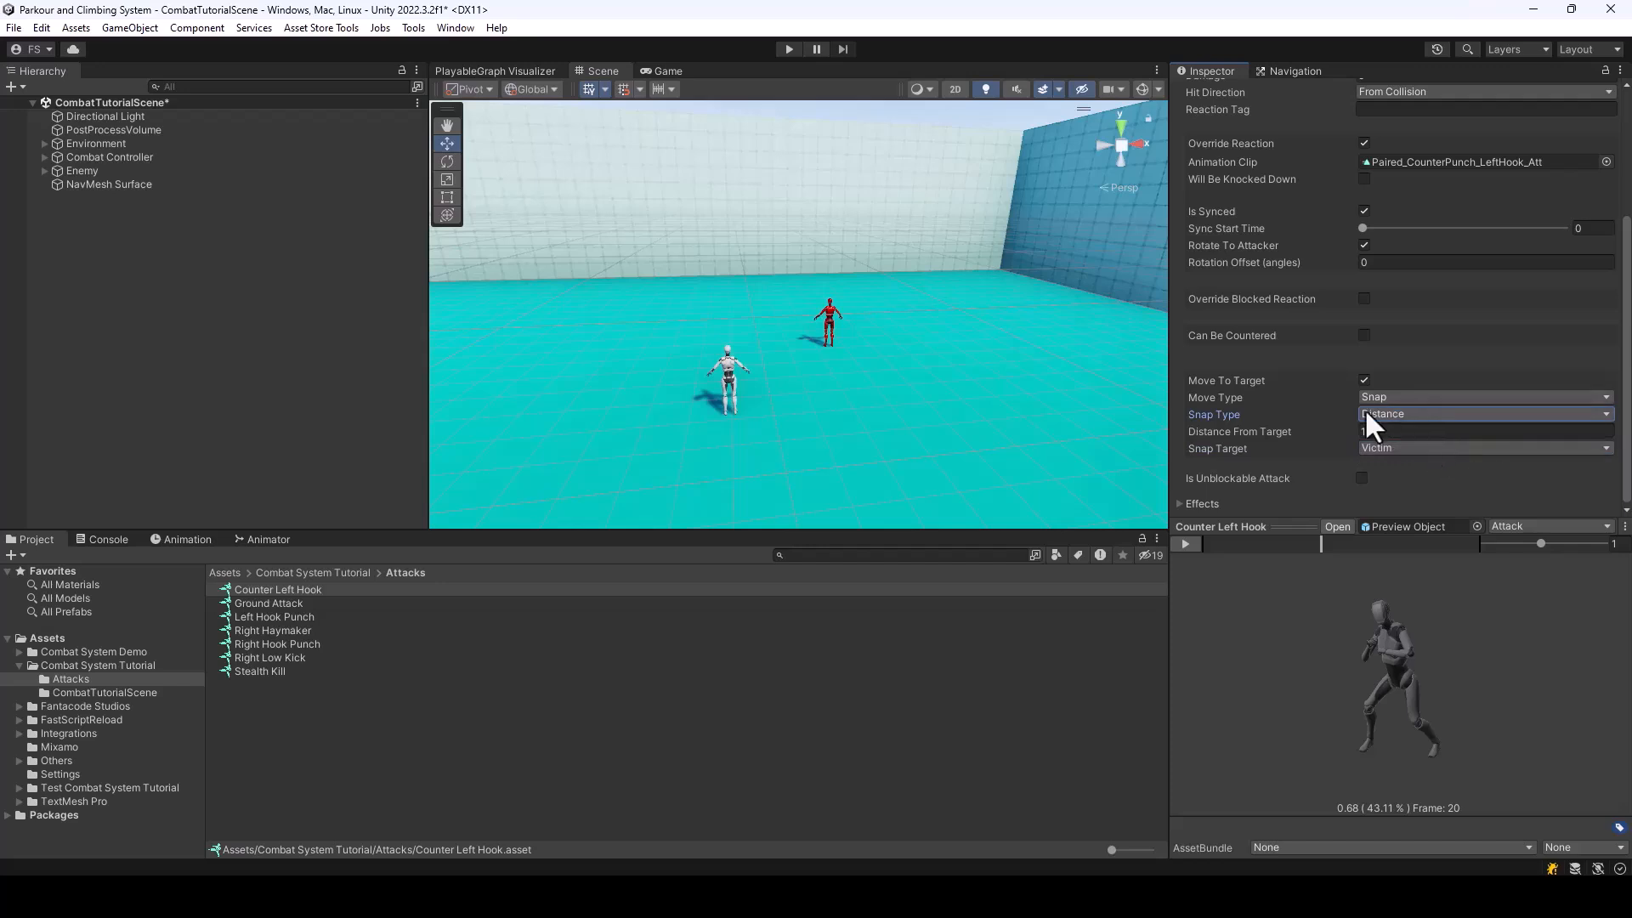
{"action": "left_click", "coordinate": [1402, 431]}
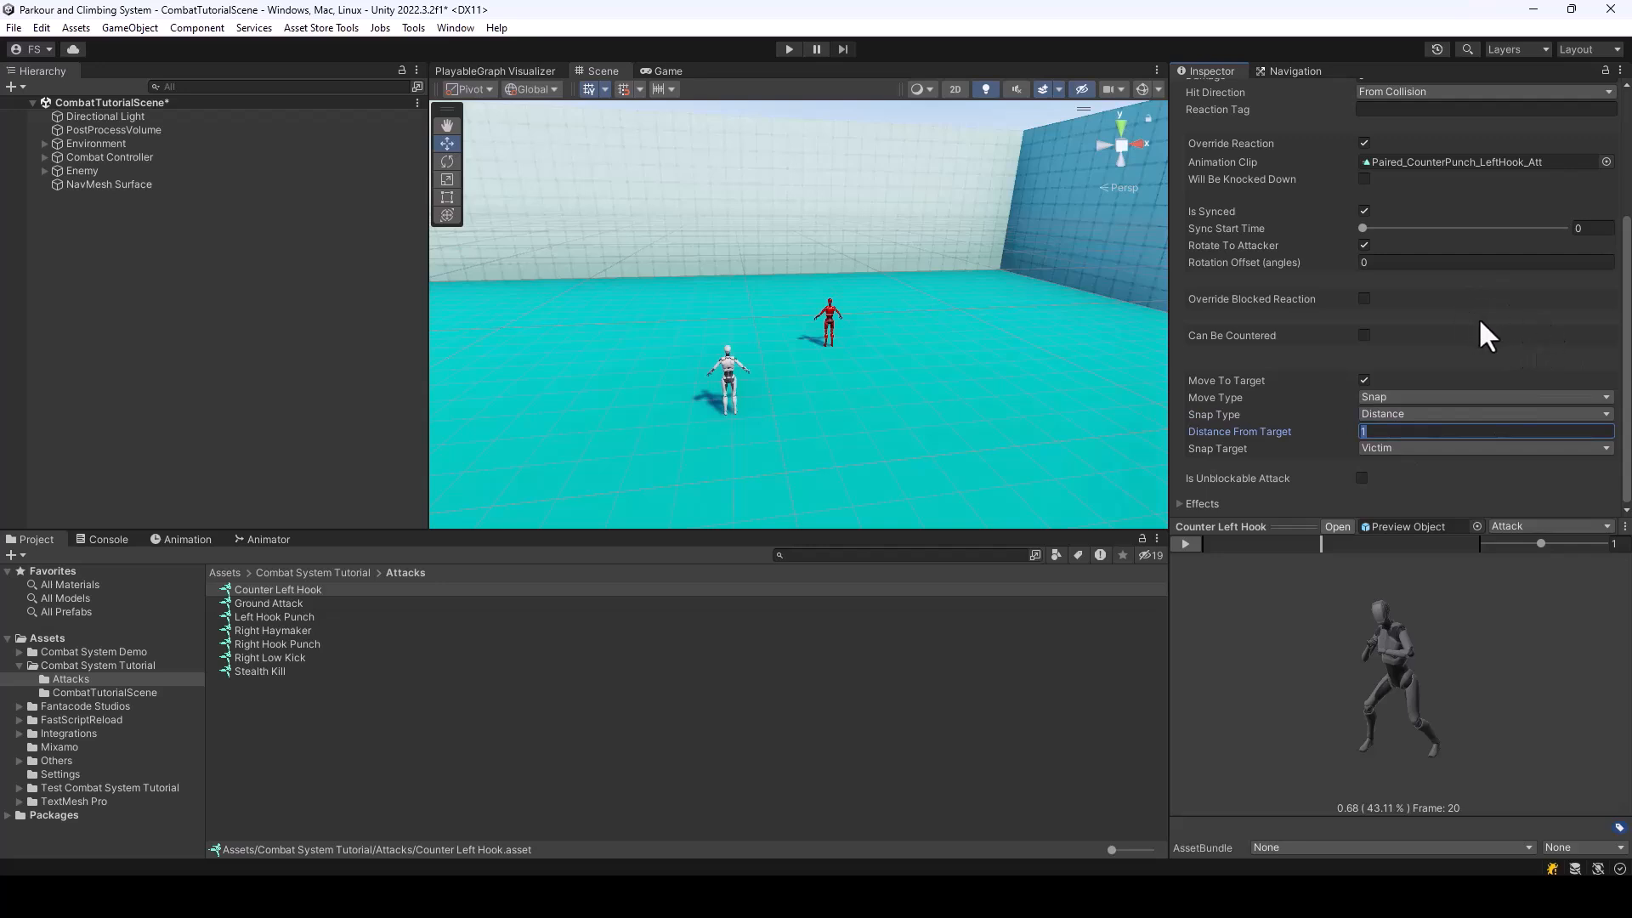
{"action": "scroll", "coordinate": [1479, 327], "scroll_direction": "up", "scroll_amount": 4}
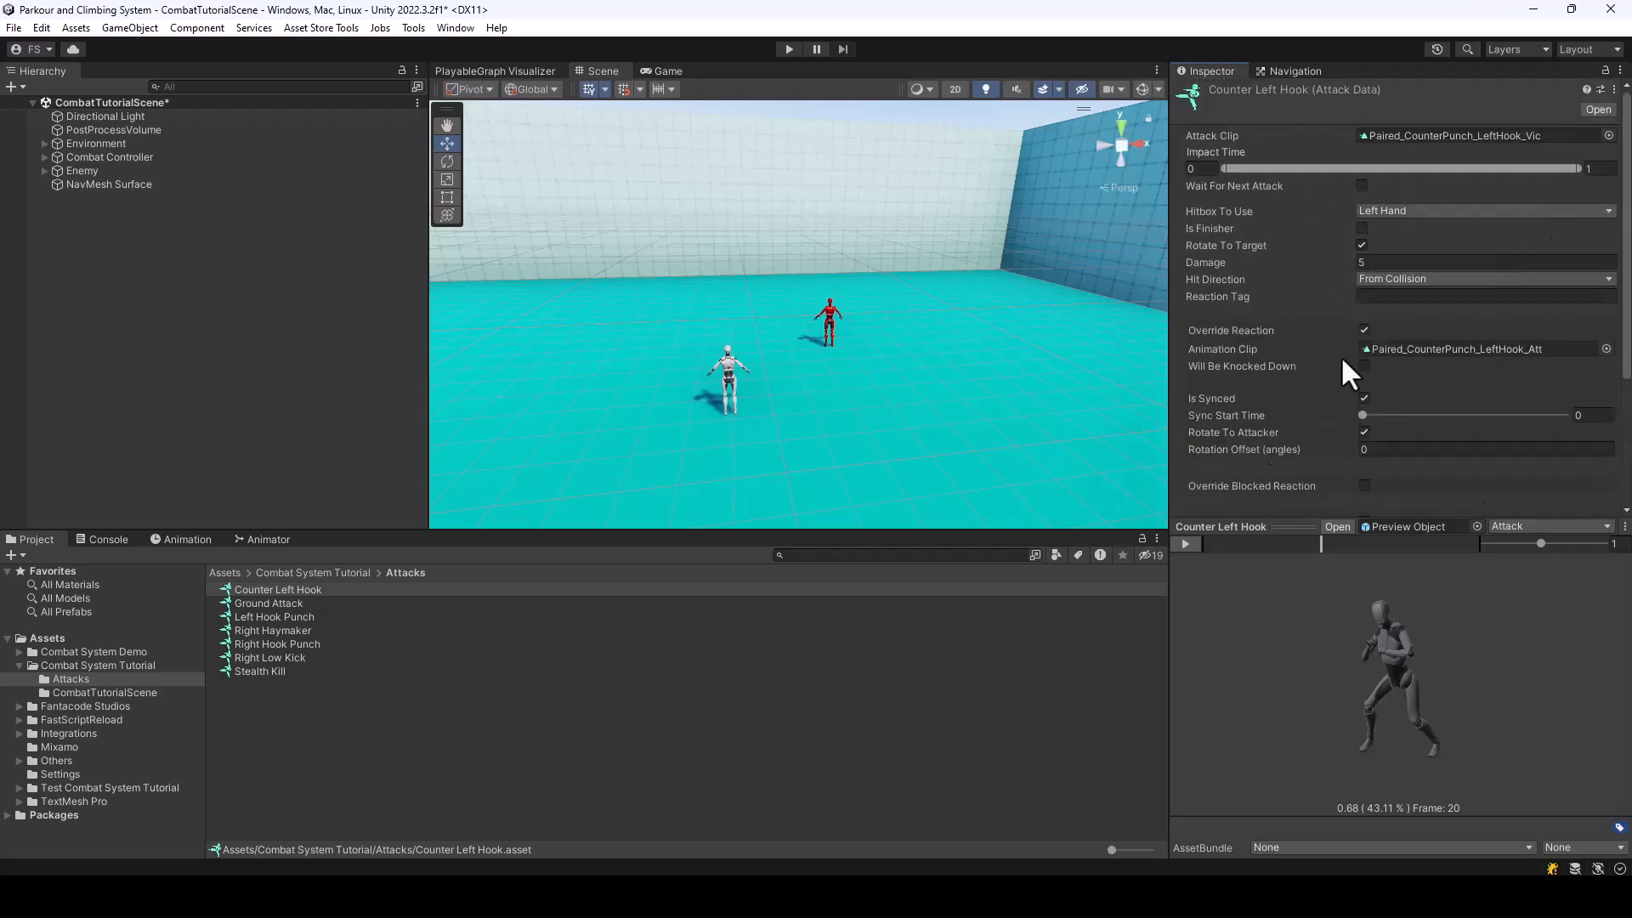
{"action": "scroll", "coordinate": [1416, 289], "scroll_direction": "down", "scroll_amount": 5}
{"action": "scroll", "coordinate": [1472, 291], "scroll_direction": "up", "scroll_amount": 4}
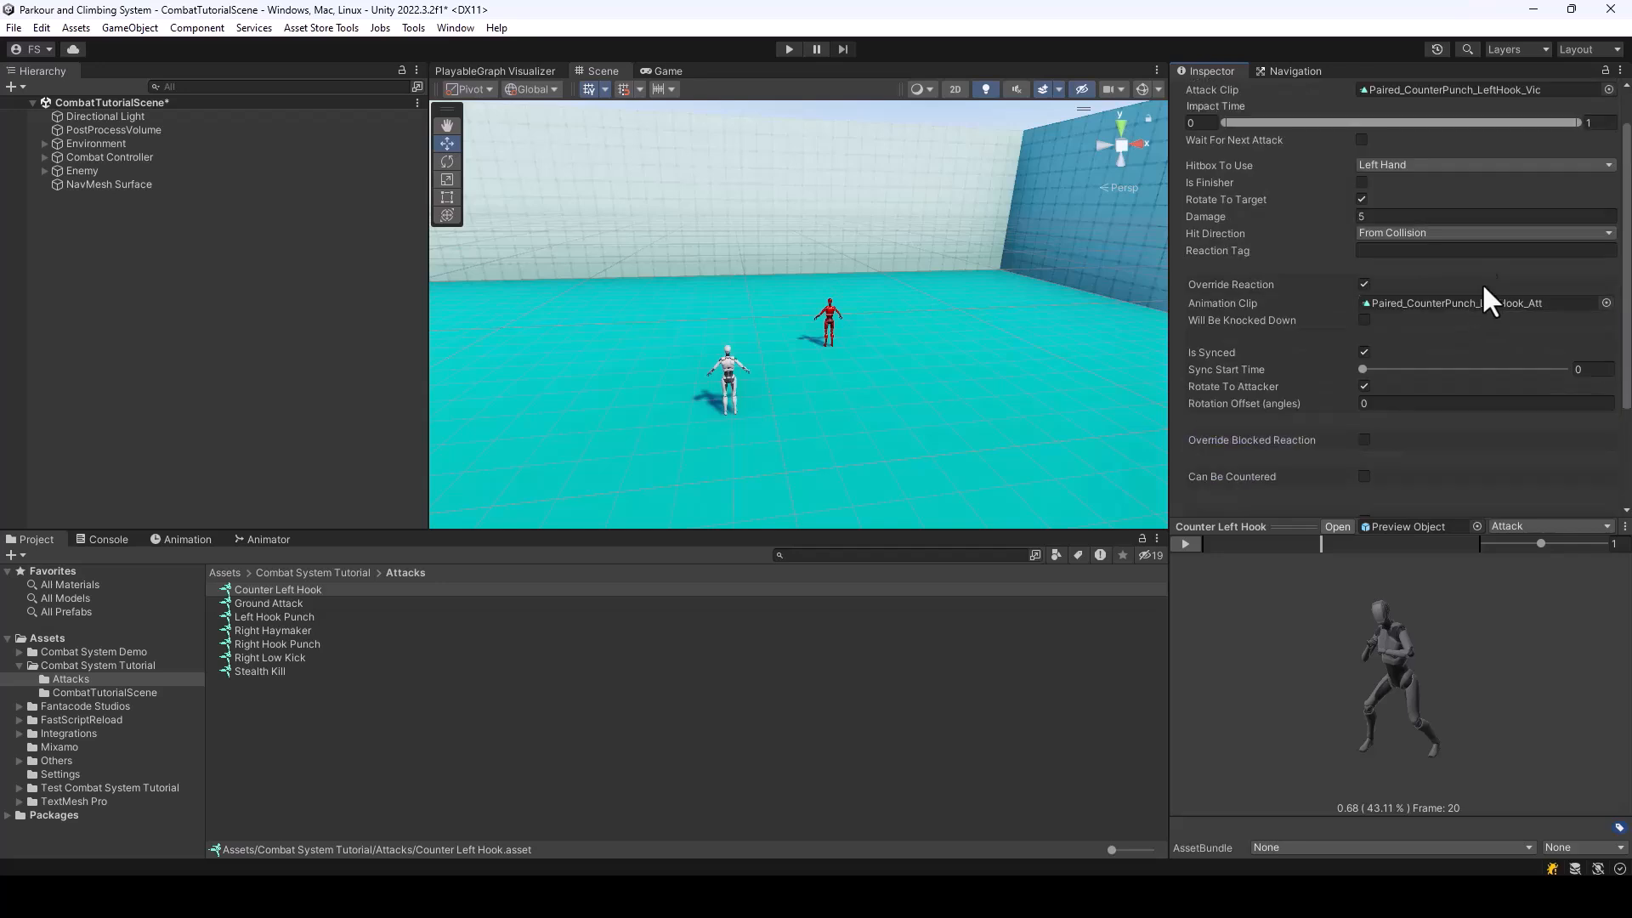
{"action": "scroll", "coordinate": [1402, 282], "scroll_direction": "up", "scroll_amount": 1}
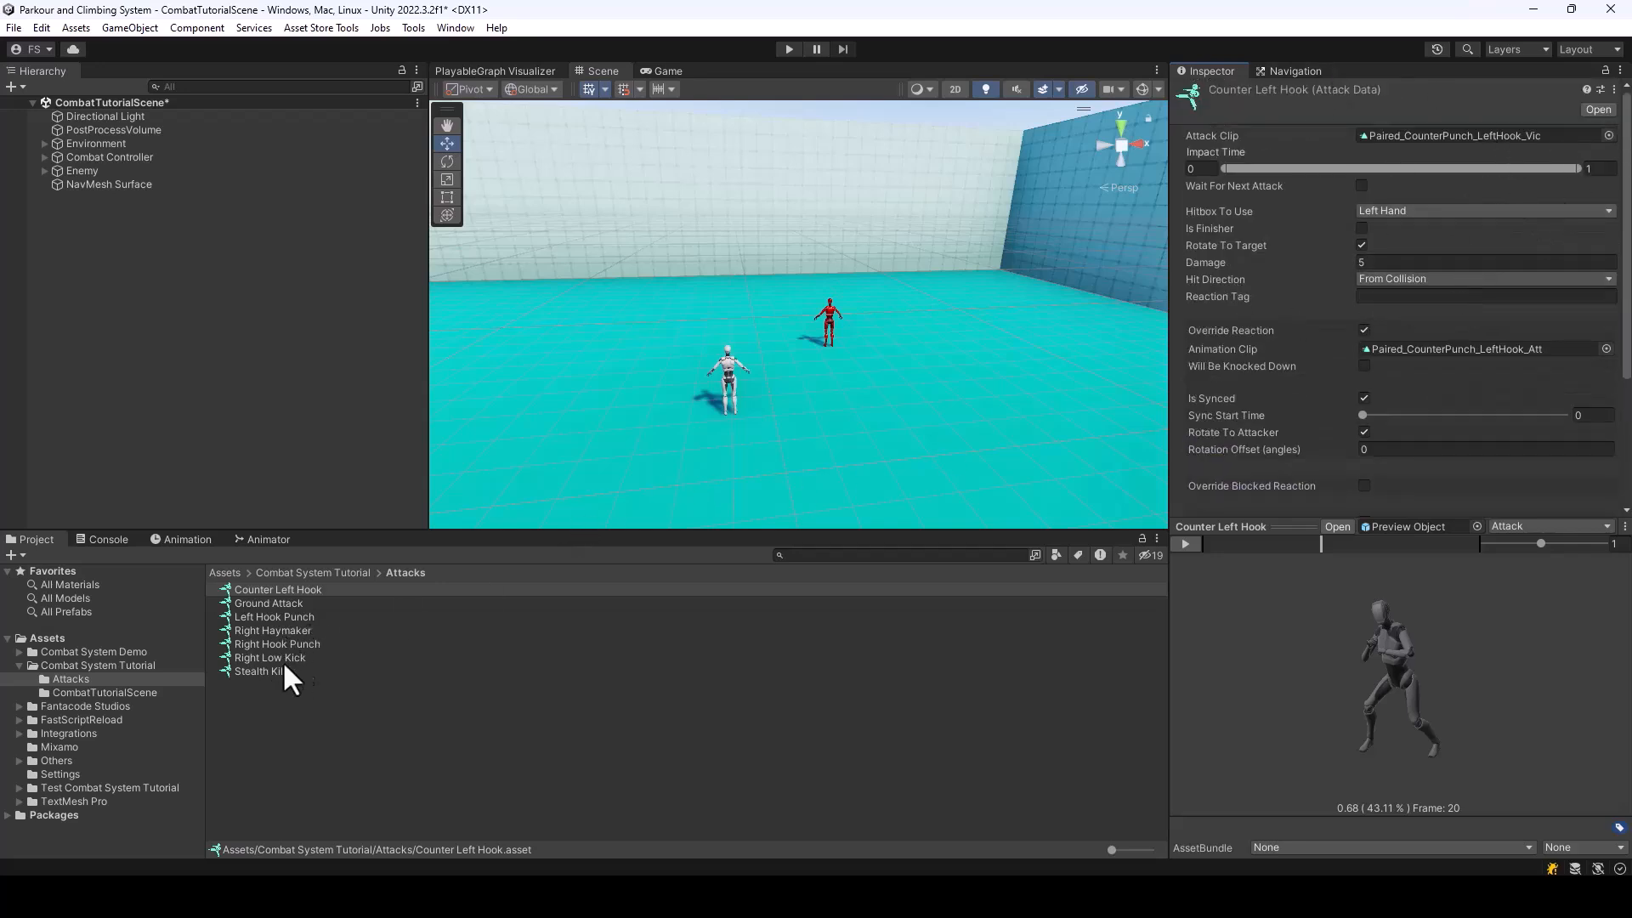
Open the Left Hook Punch attack data and enable Can Be Countered
{"action": "left_click", "coordinate": [269, 617]}
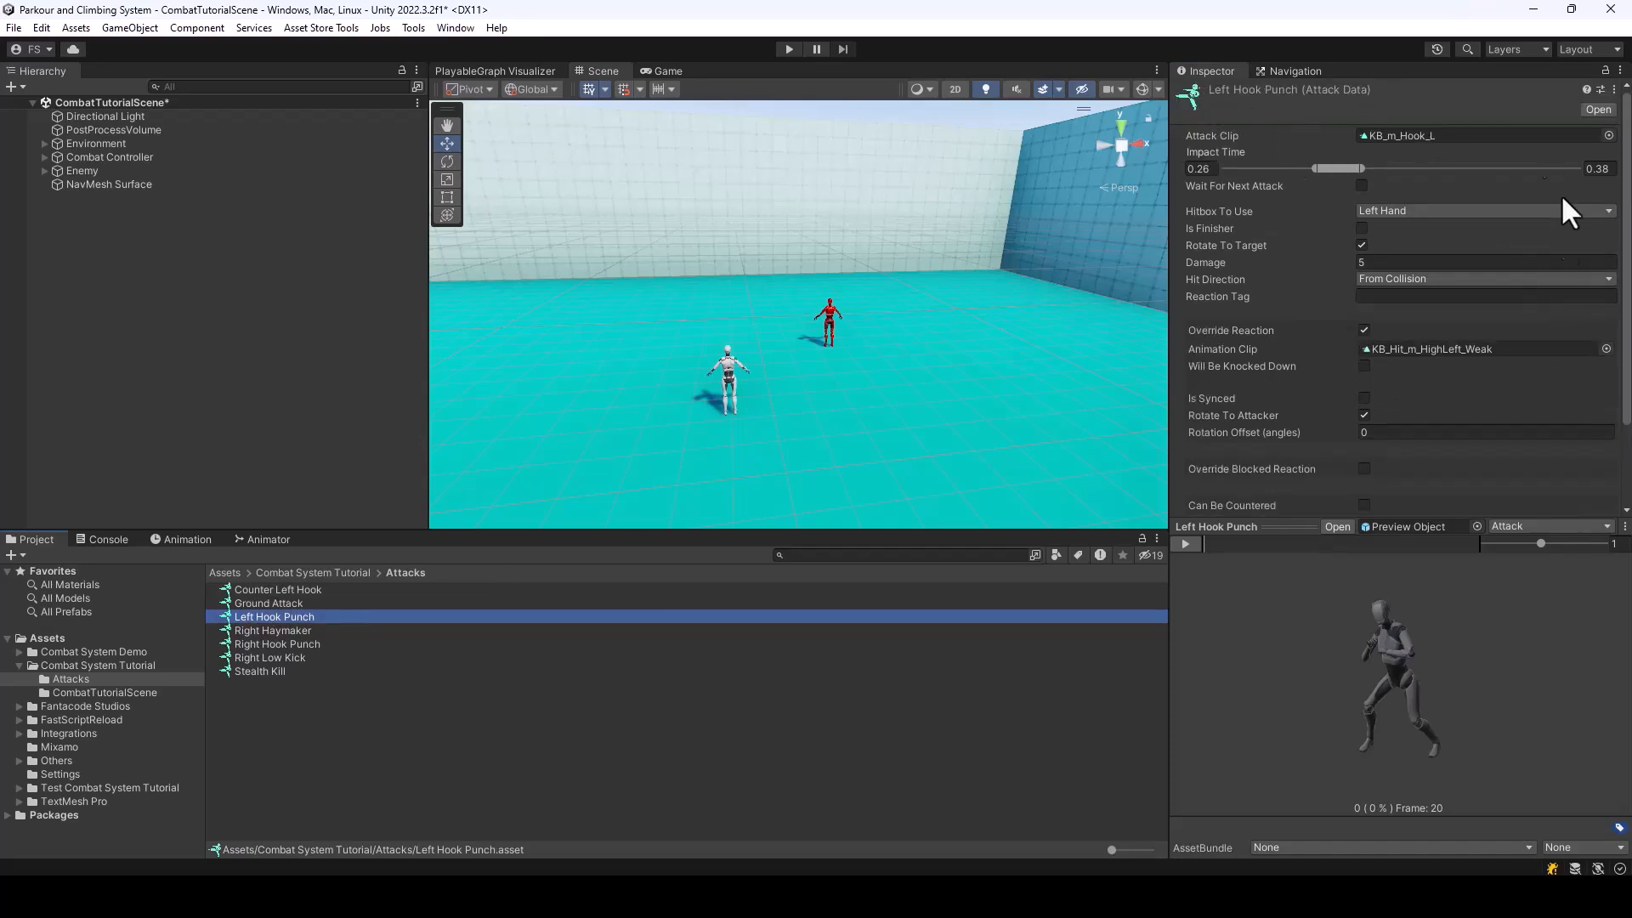
{"action": "scroll", "coordinate": [1568, 262], "scroll_direction": "down", "scroll_amount": 3}
{"action": "scroll", "coordinate": [1369, 366], "scroll_direction": "down", "scroll_amount": 3}
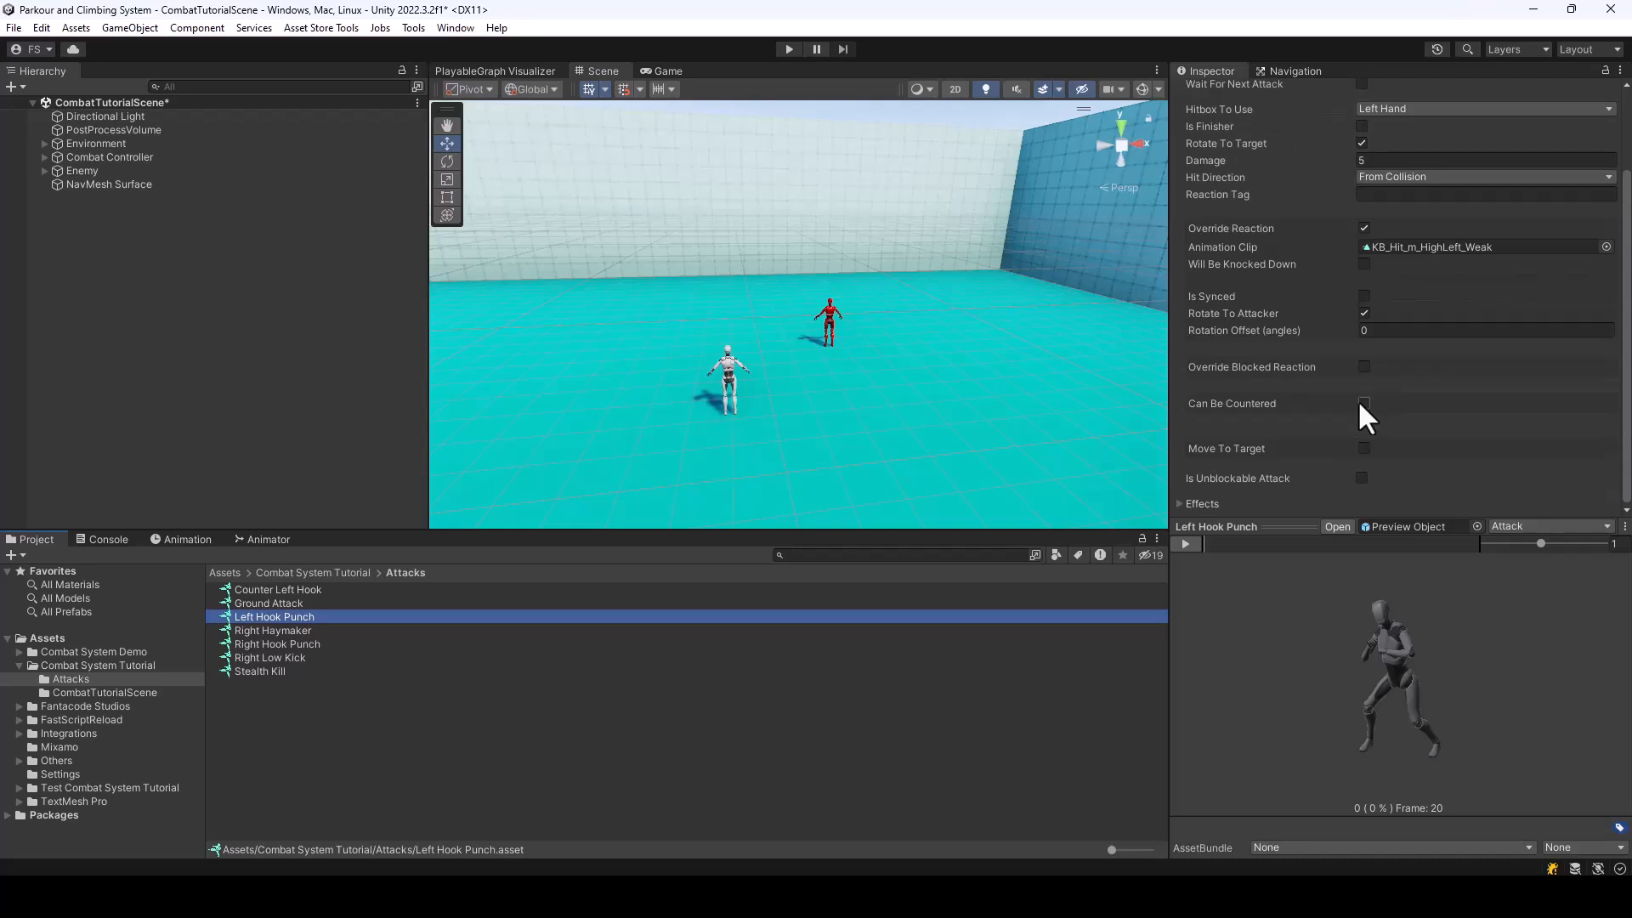
{"action": "left_click", "coordinate": [1363, 404]}
{"action": "scroll", "coordinate": [1558, 331], "scroll_direction": "down", "scroll_amount": 5}
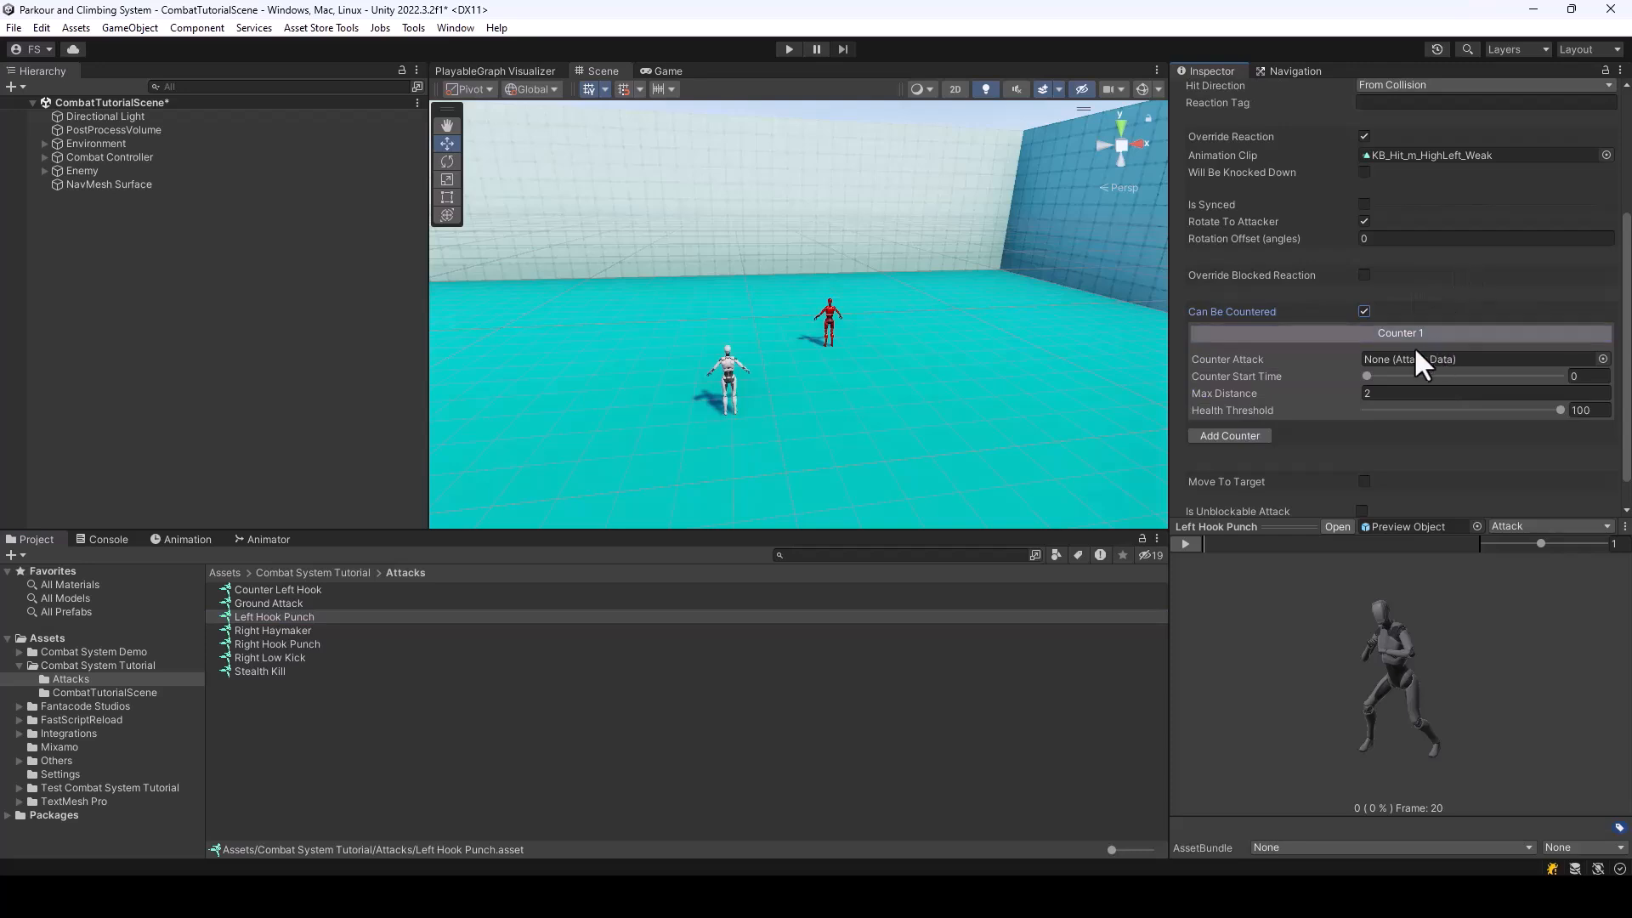
{"action": "left_click", "coordinate": [1236, 436]}
{"action": "scroll", "coordinate": [1428, 414], "scroll_direction": "down", "scroll_amount": 5}
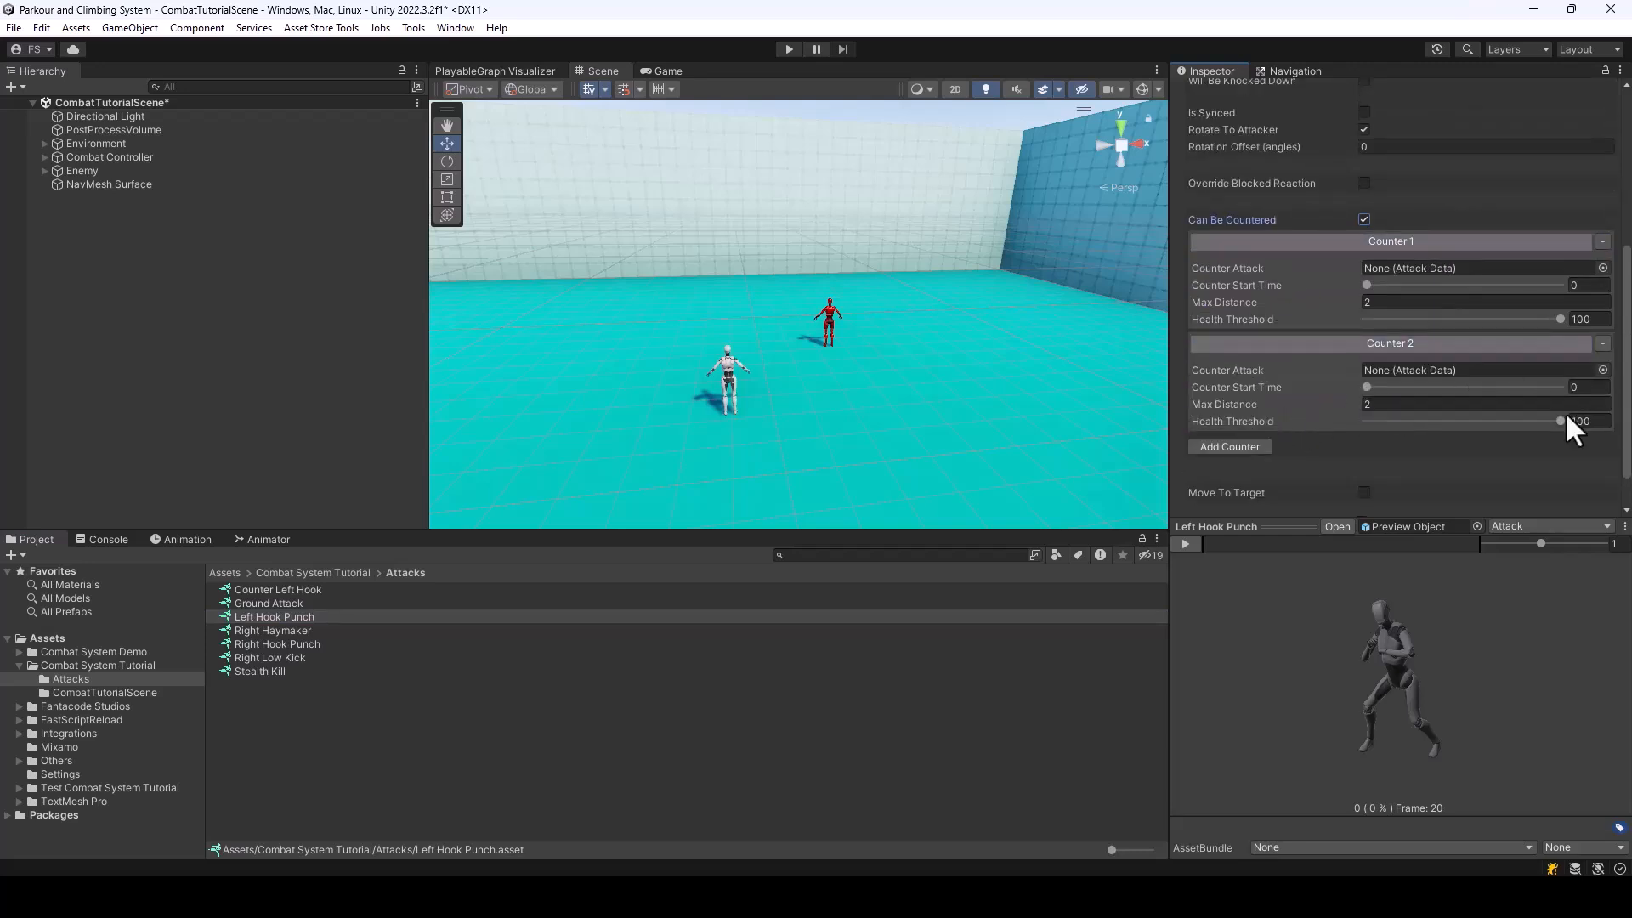
{"action": "left_click", "coordinate": [1602, 344]}
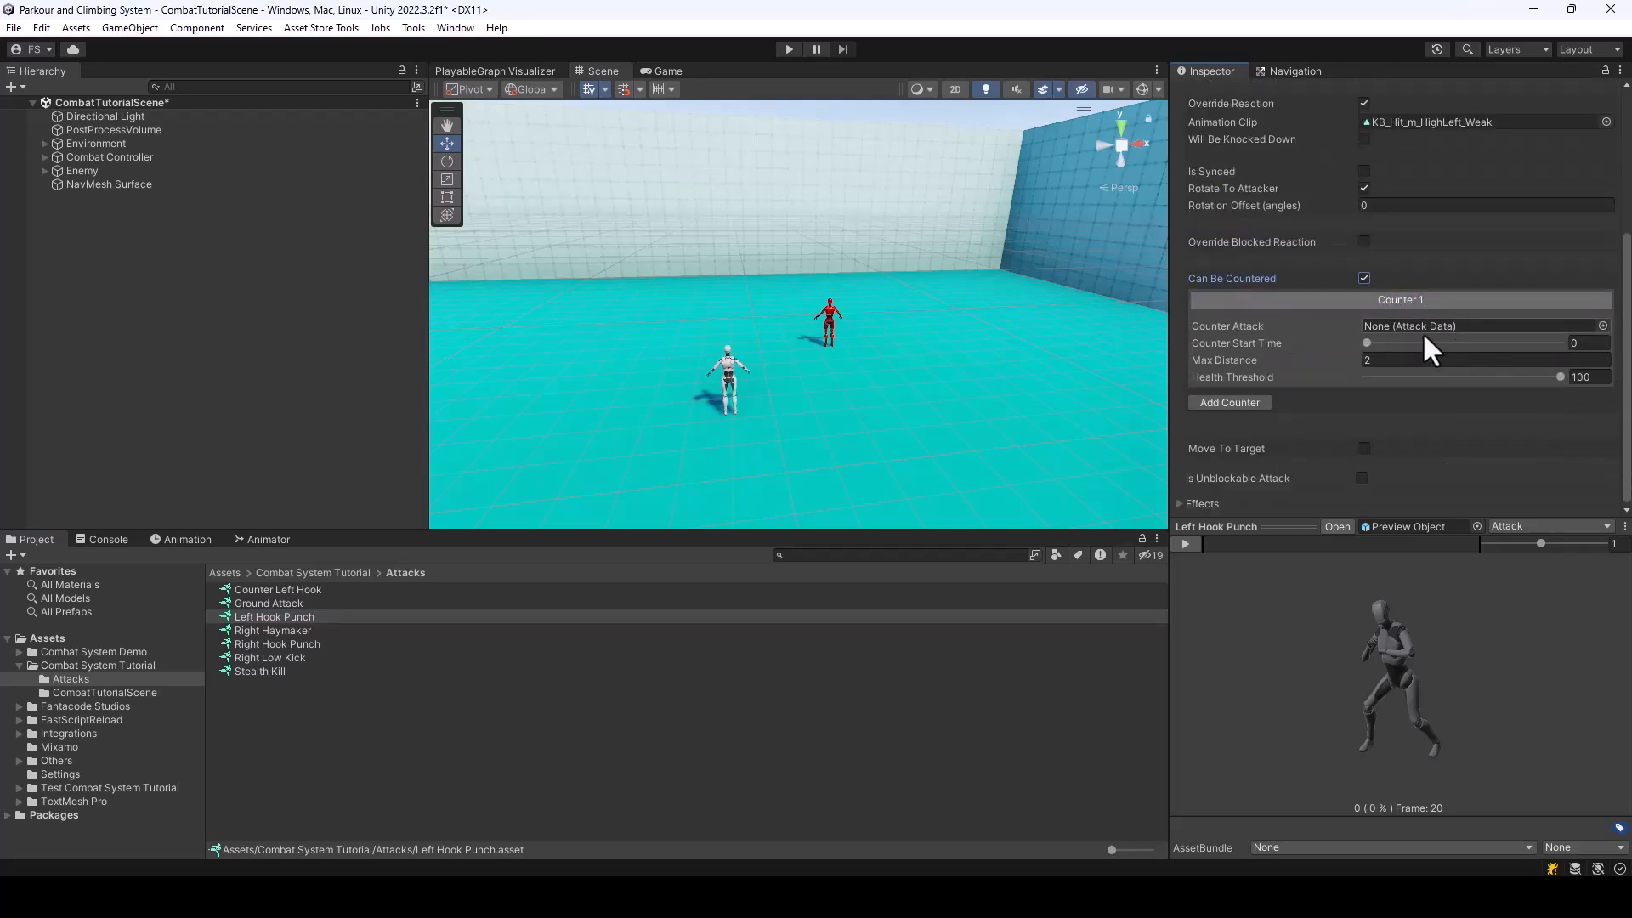
Assign Counter Left Hook as Left Hook Punch's counter attack and set the counter start time to 0.257
{"action": "scroll", "coordinate": [1432, 327], "scroll_direction": "up", "scroll_amount": 3}
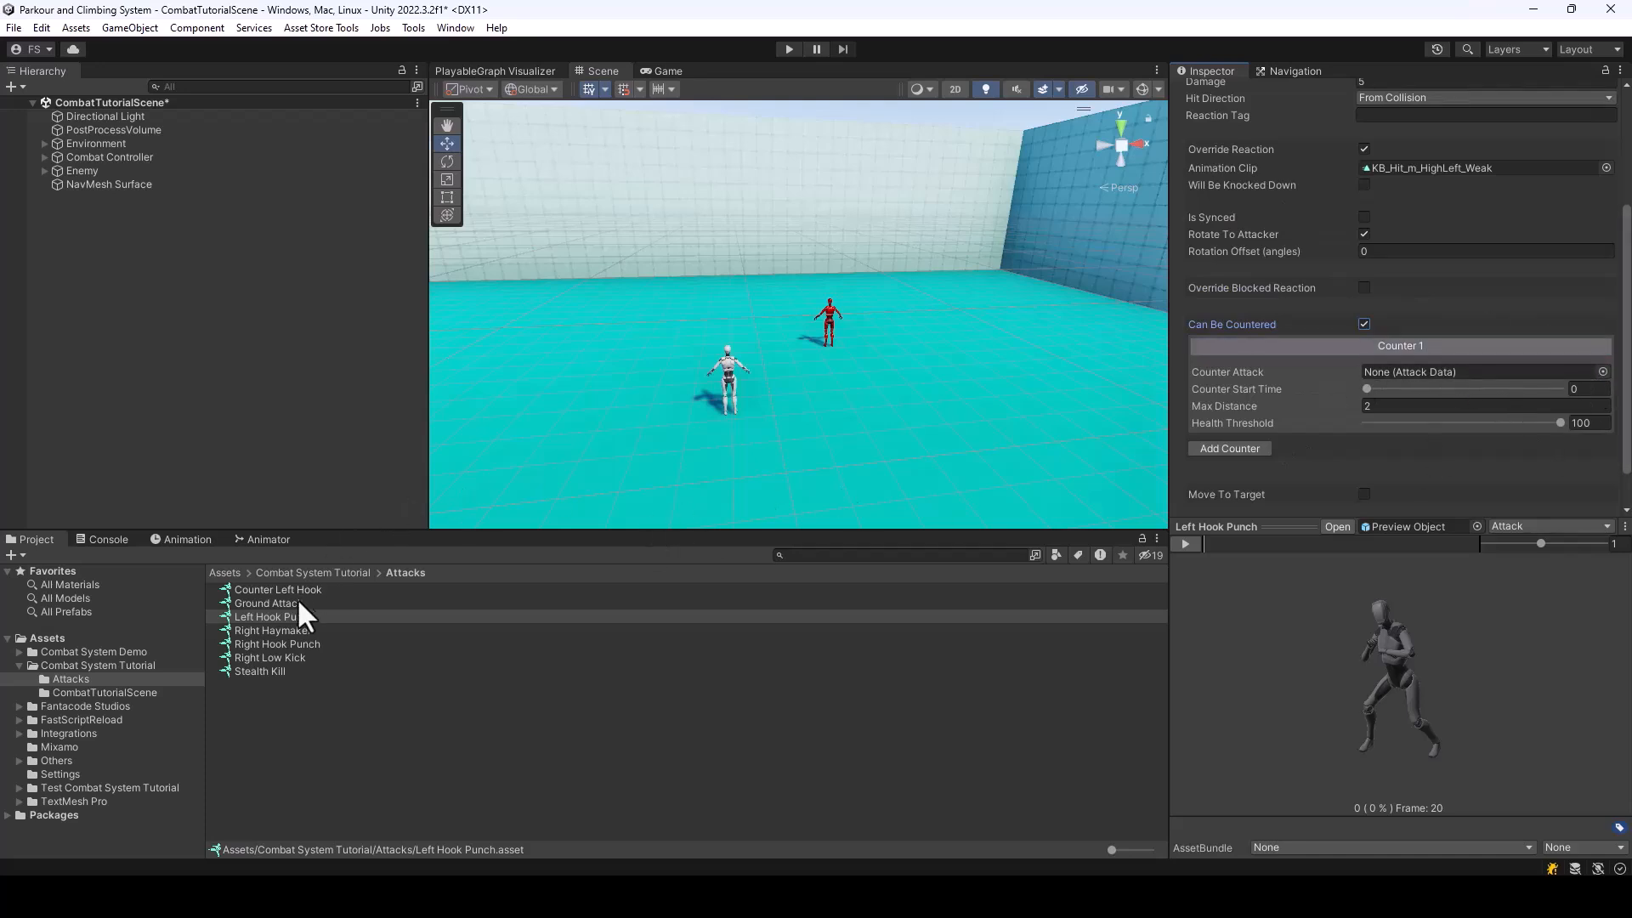
{"action": "left_click_drag", "start_coordinate": [279, 587], "coordinate": [1436, 324]}
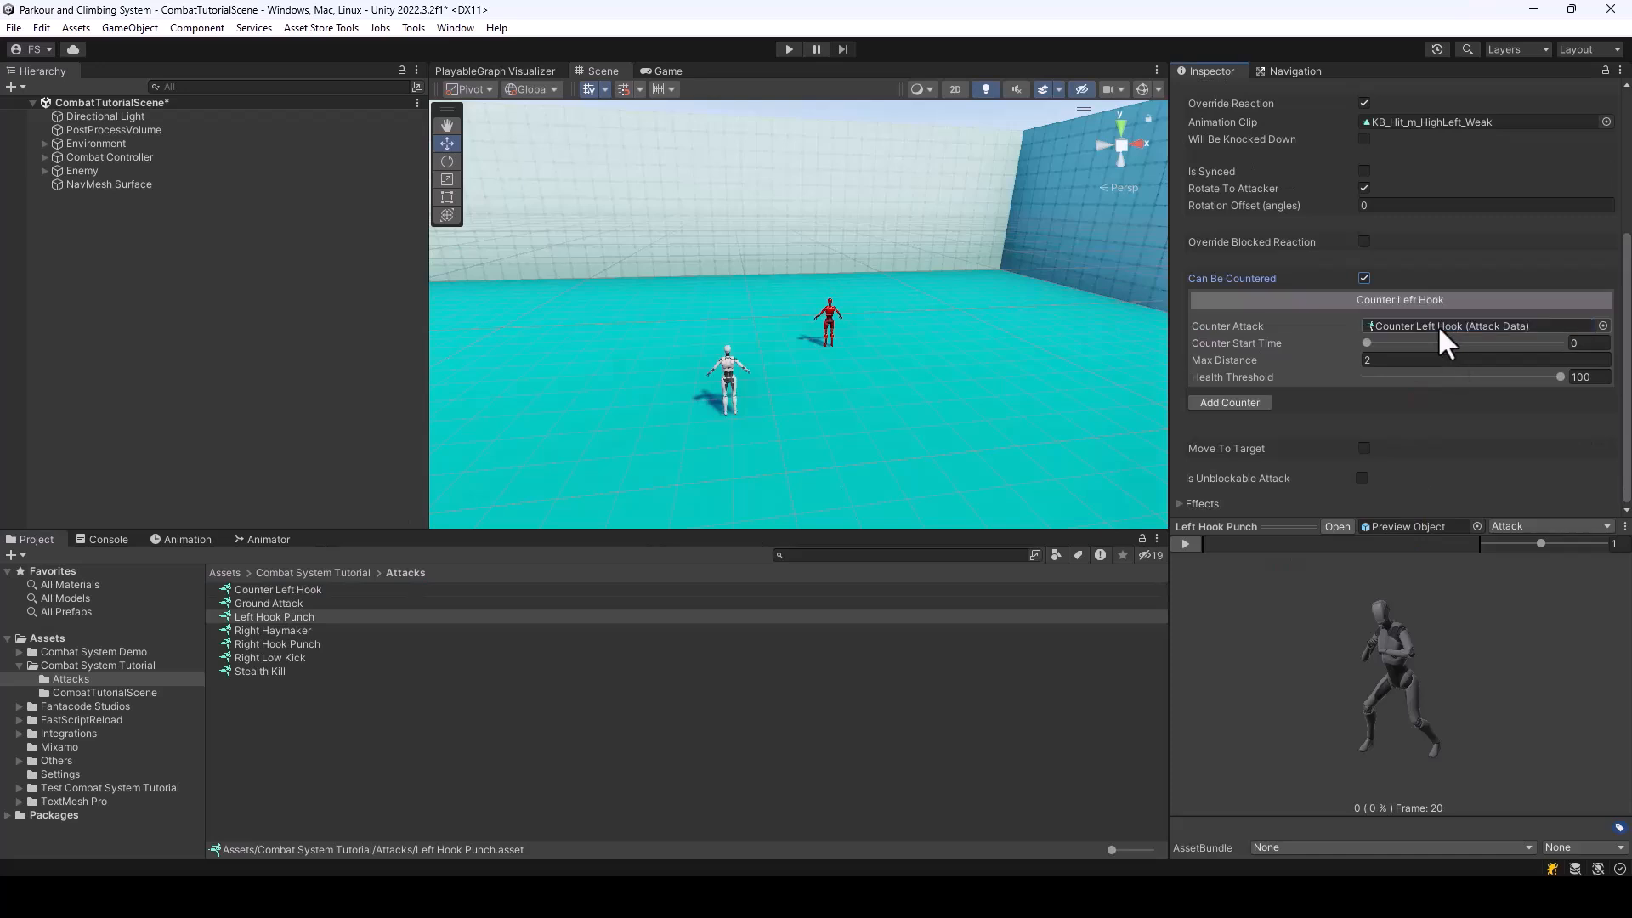
{"action": "scroll", "coordinate": [1462, 366], "scroll_direction": "up", "scroll_amount": 2}
{"action": "scroll", "coordinate": [1392, 433], "scroll_direction": "down", "scroll_amount": 1}
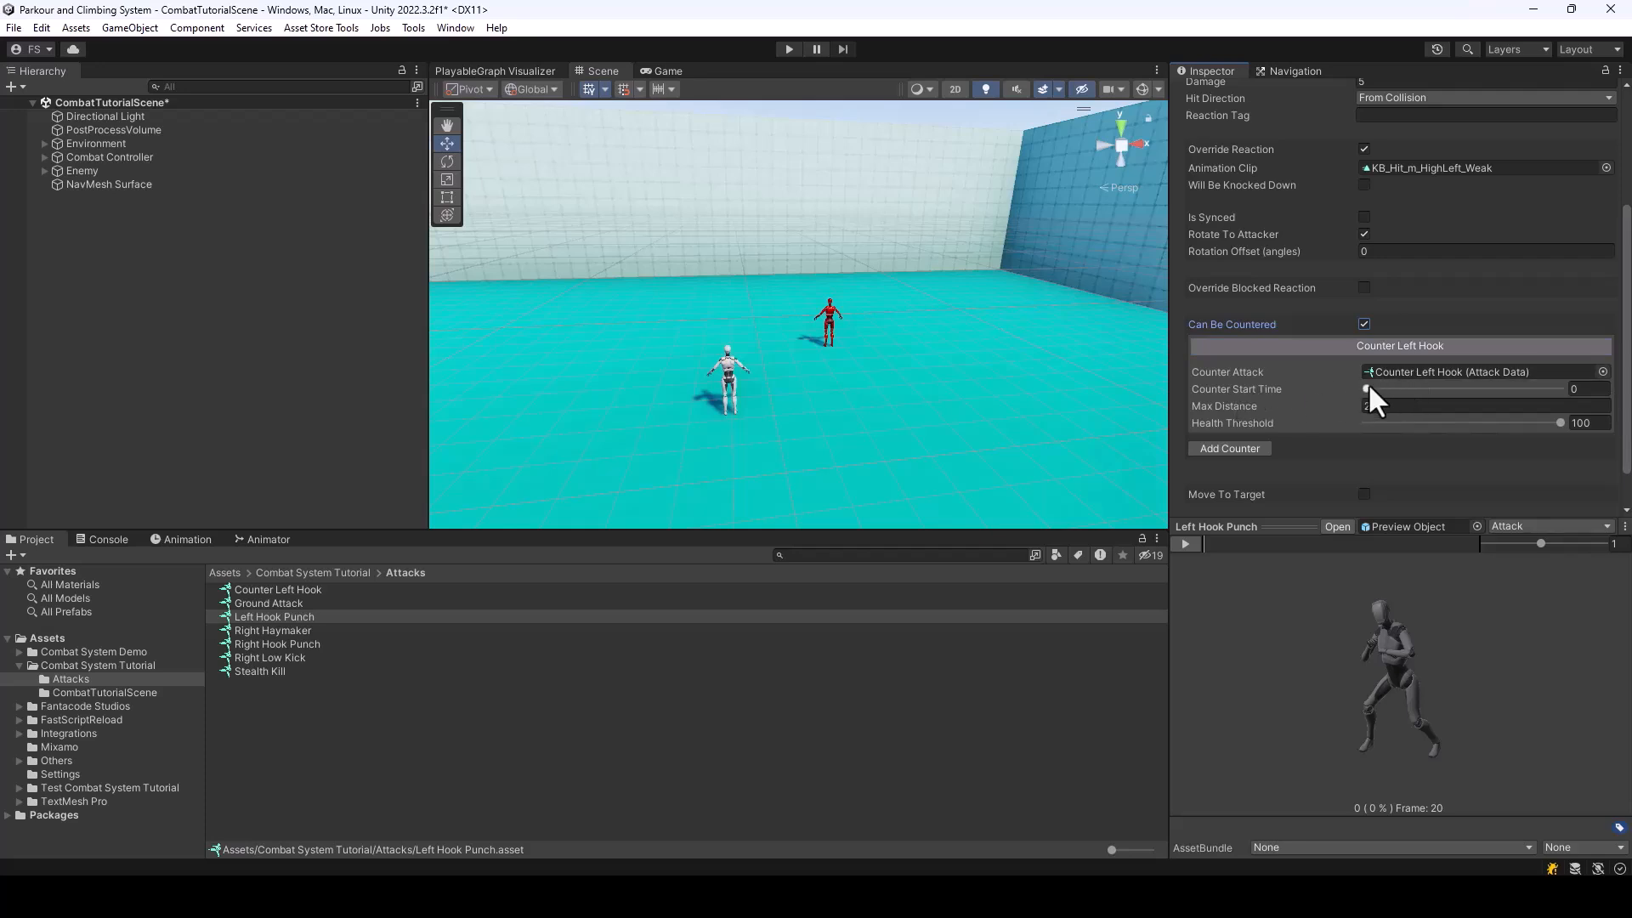
{"action": "left_click_drag", "start_coordinate": [1335, 668], "coordinate": [1451, 654]}
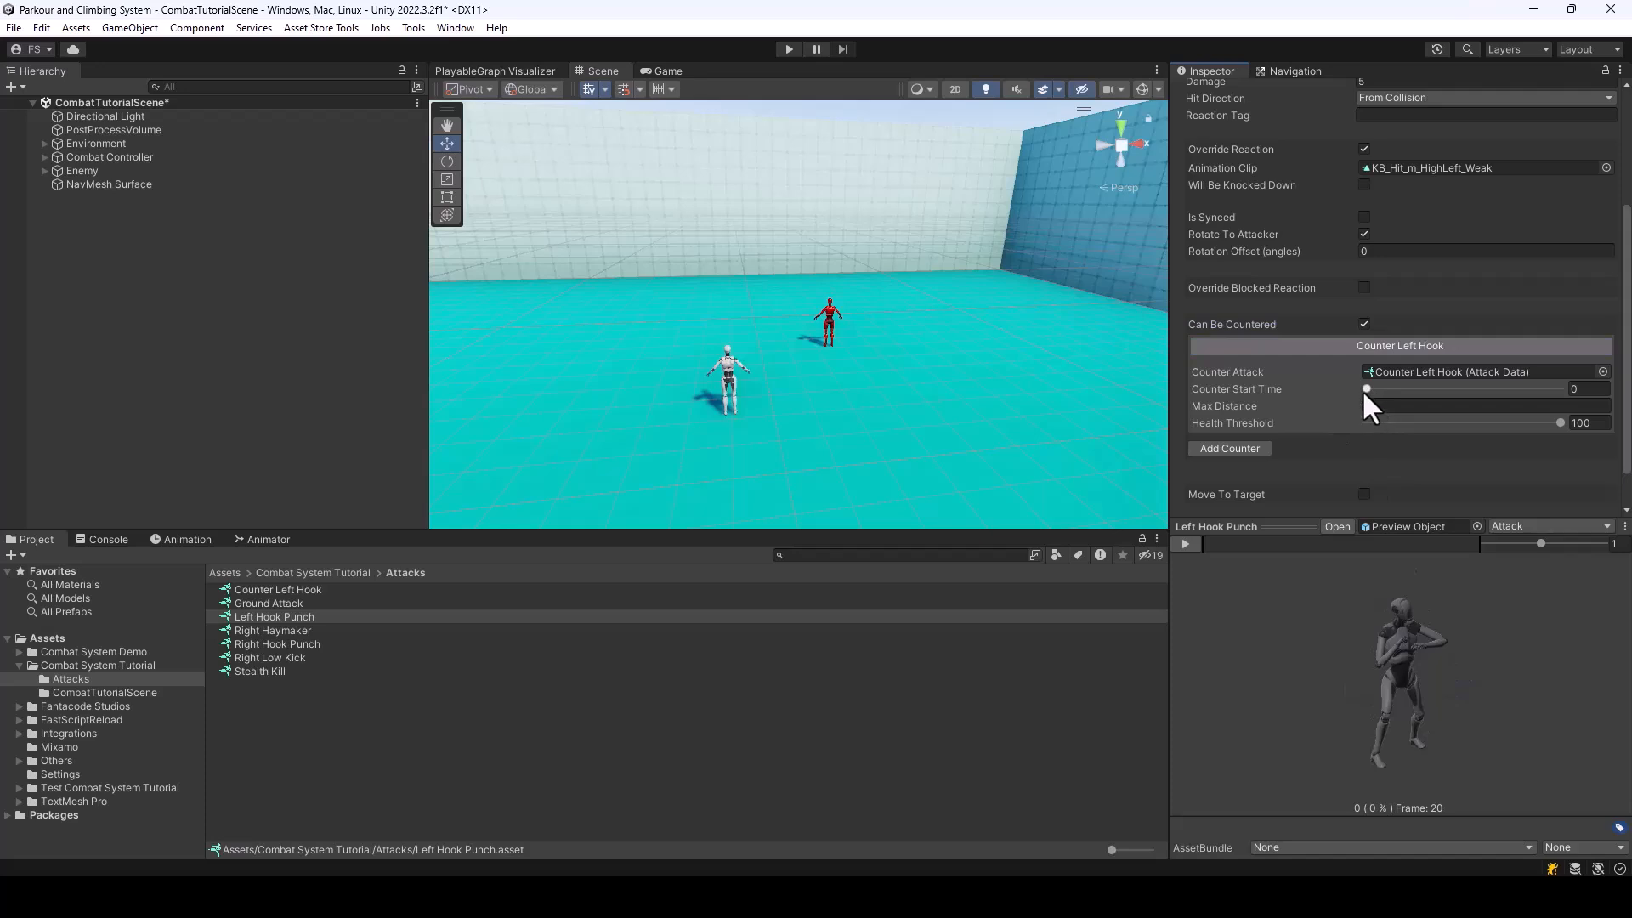
{"action": "left_click_drag", "start_coordinate": [1365, 391], "coordinate": [1557, 467]}
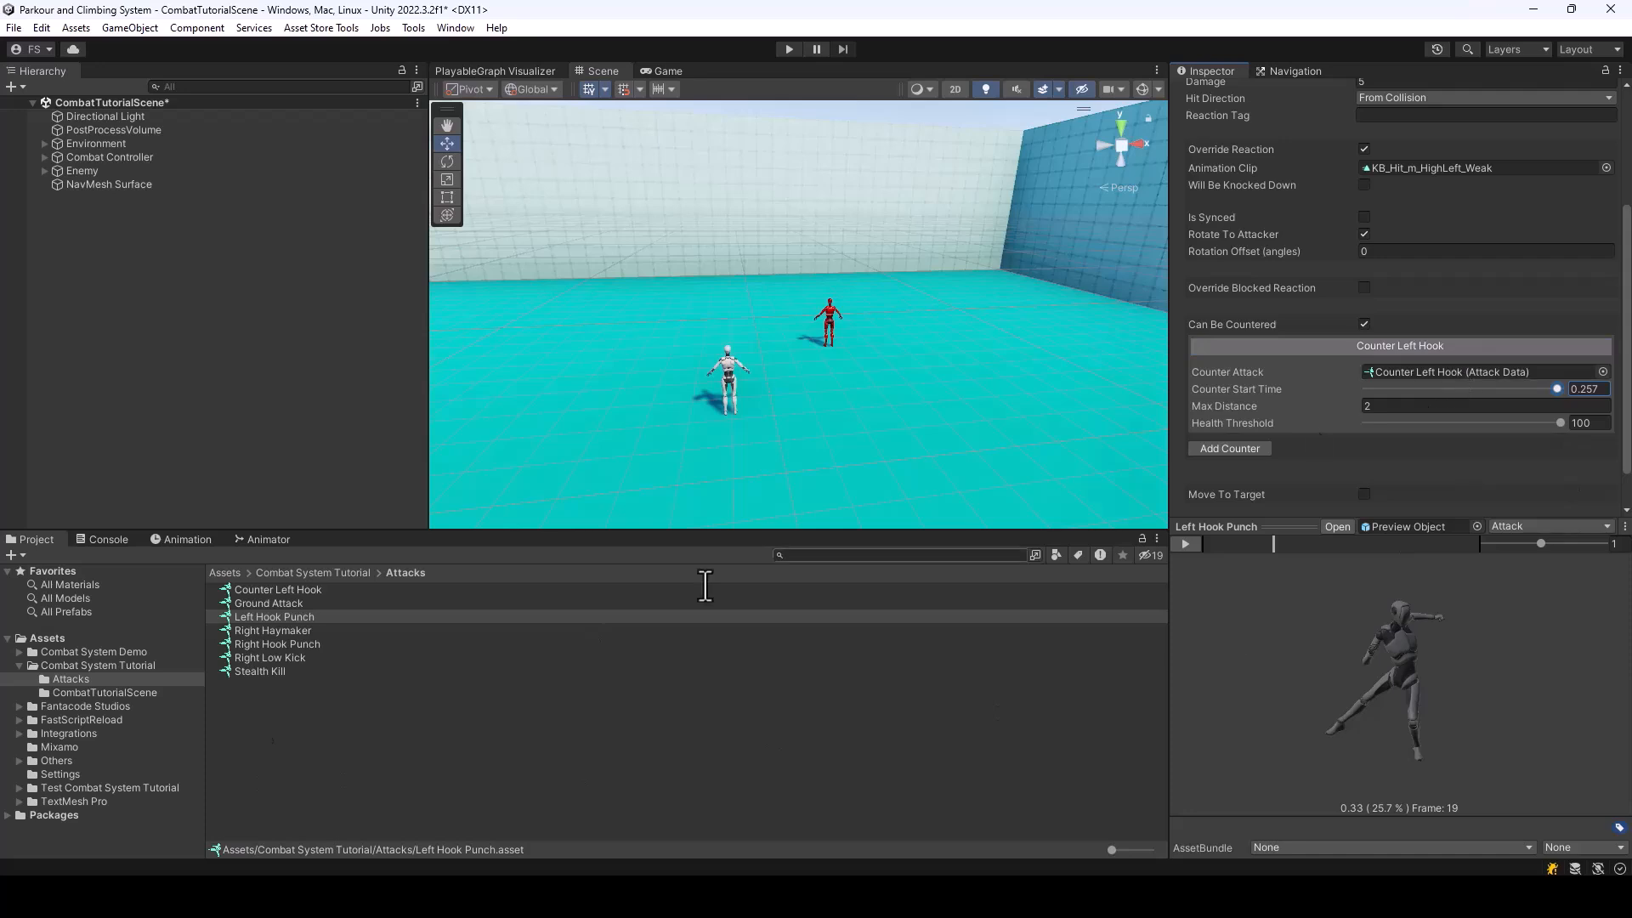
Switch Counter Left Hook's animation preview to Reaction and examine the pose at the start of the clip
{"action": "left_click", "coordinate": [1432, 367]}
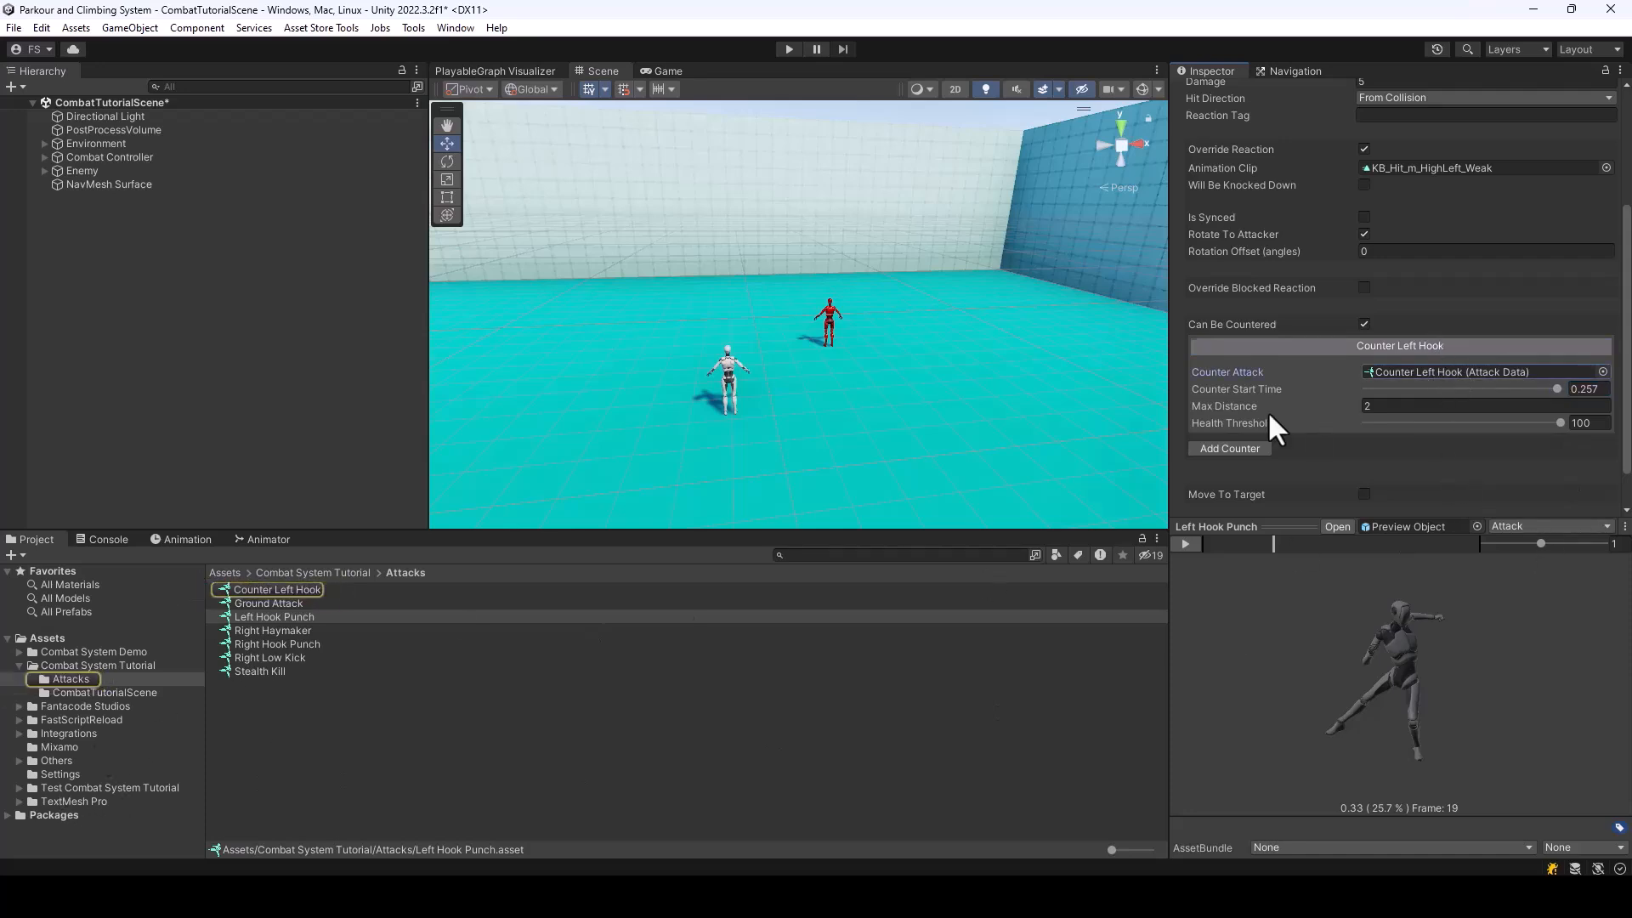
{"action": "left_click", "coordinate": [268, 584]}
{"action": "left_click", "coordinate": [1526, 526]}
{"action": "left_click", "coordinate": [1534, 563]}
{"action": "mouse_move", "coordinate": [1211, 548]}
{"action": "left_mouse_down"}
{"action": "mouse_move", "coordinate": [1232, 545]}
{"action": "mouse_move", "coordinate": [1198, 540]}
{"action": "left_mouse_up"}
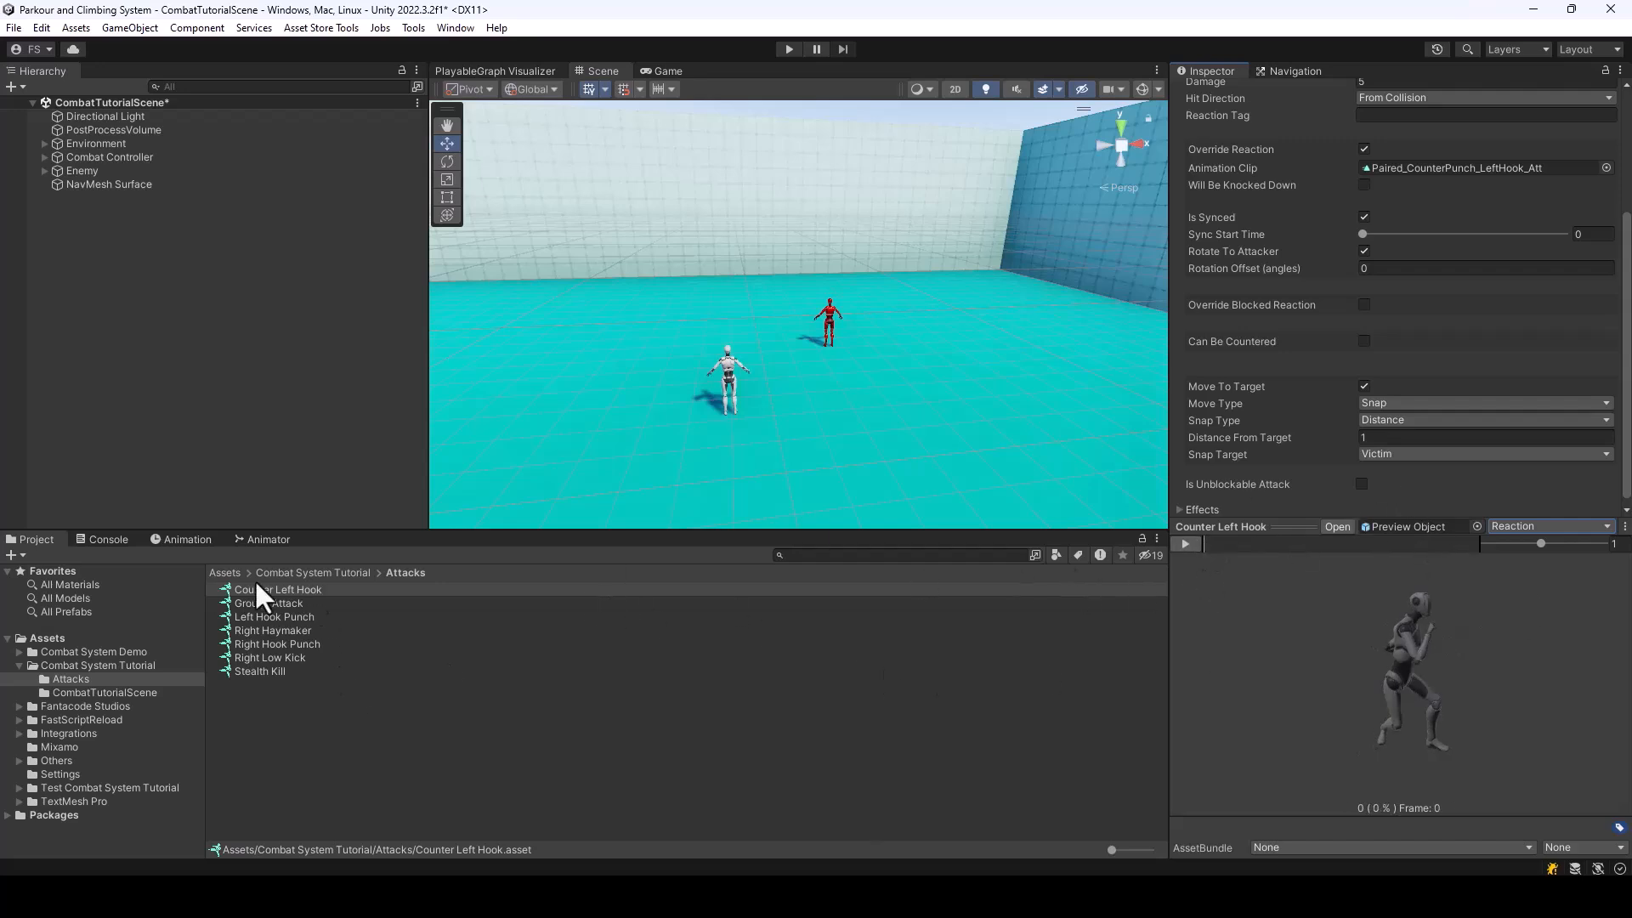
Set Left Hook Punch's counter start time to 0.231 and check its maximum distance and health threshold
{"action": "left_click", "coordinate": [273, 617]}
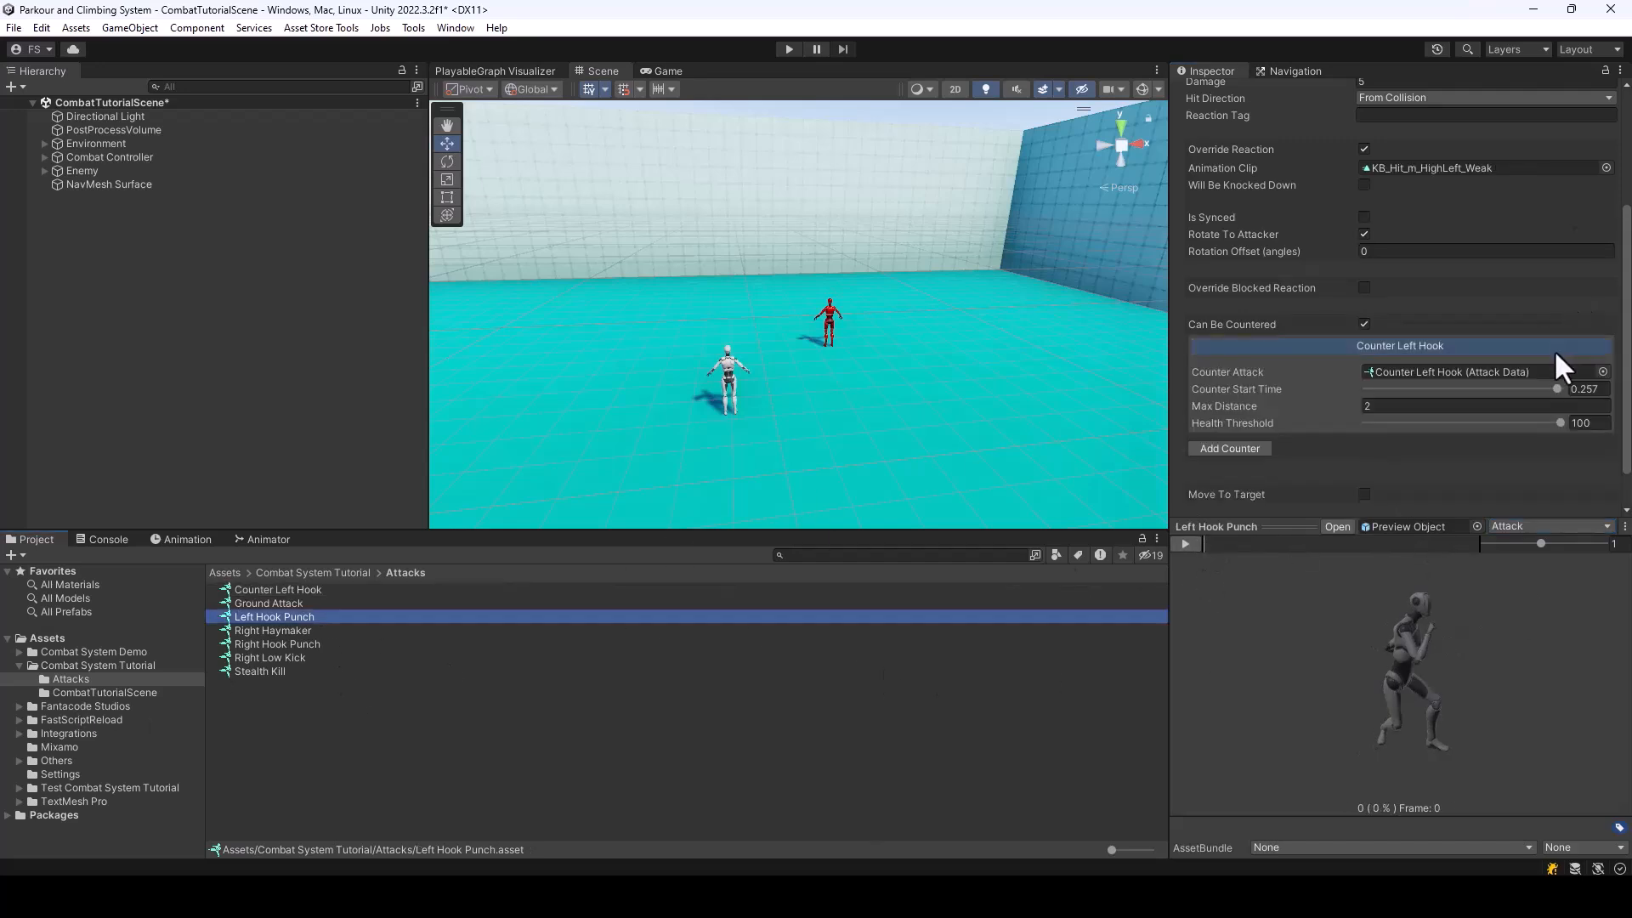
{"action": "left_click", "coordinate": [1558, 389]}
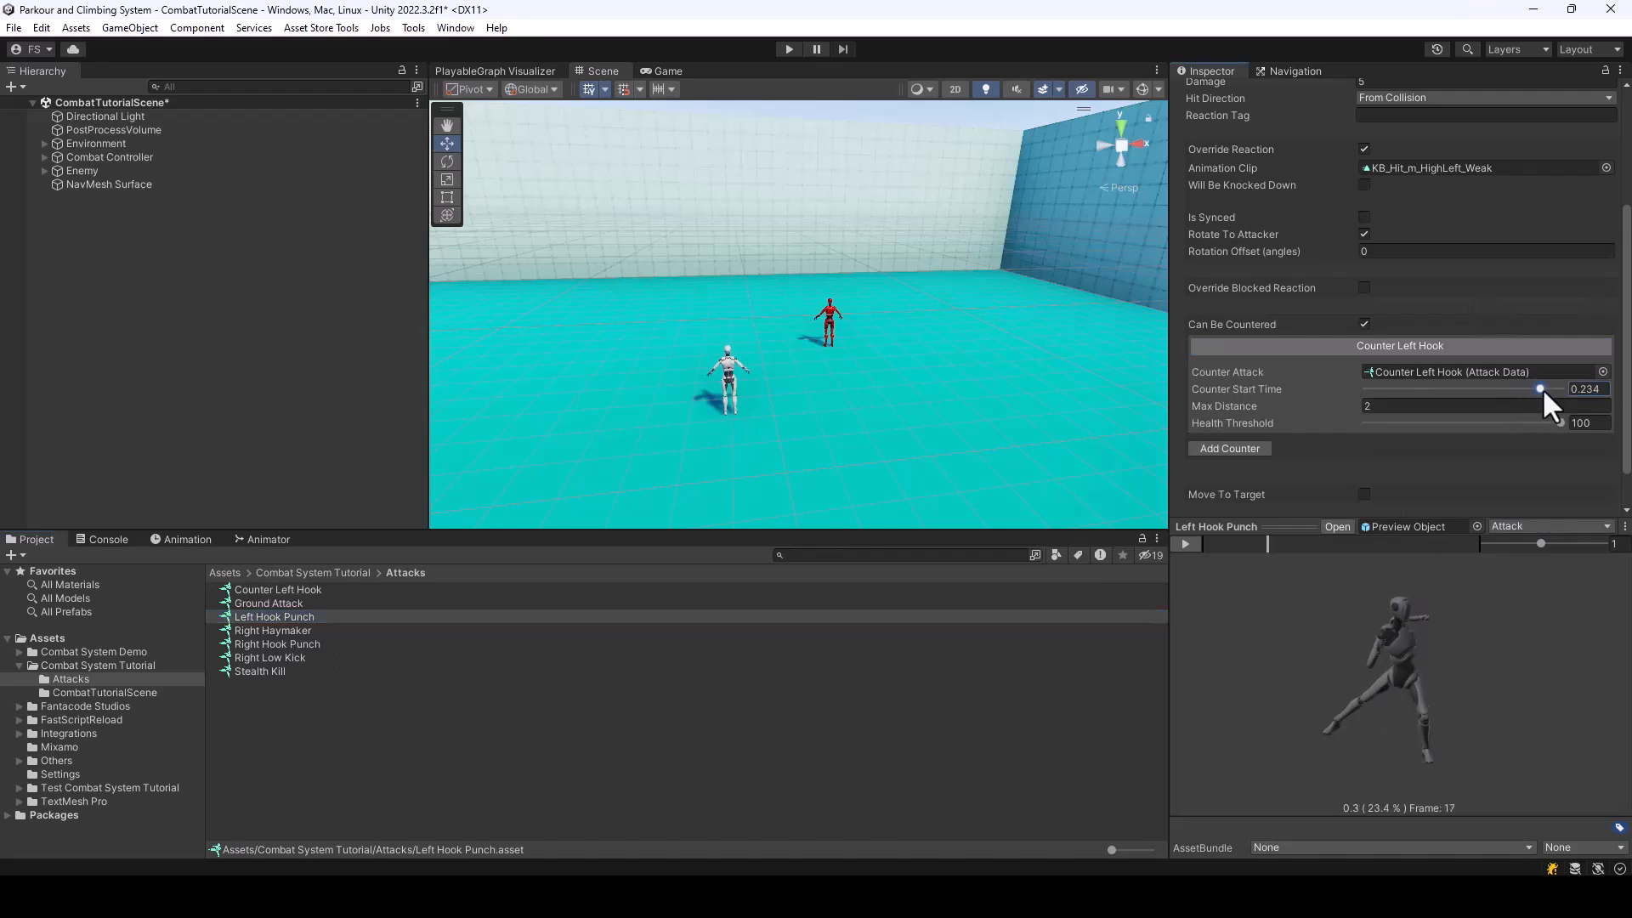
{"action": "left_click_drag", "start_coordinate": [1573, 398], "coordinate": [1539, 398]}
{"action": "left_click", "coordinate": [1385, 407]}
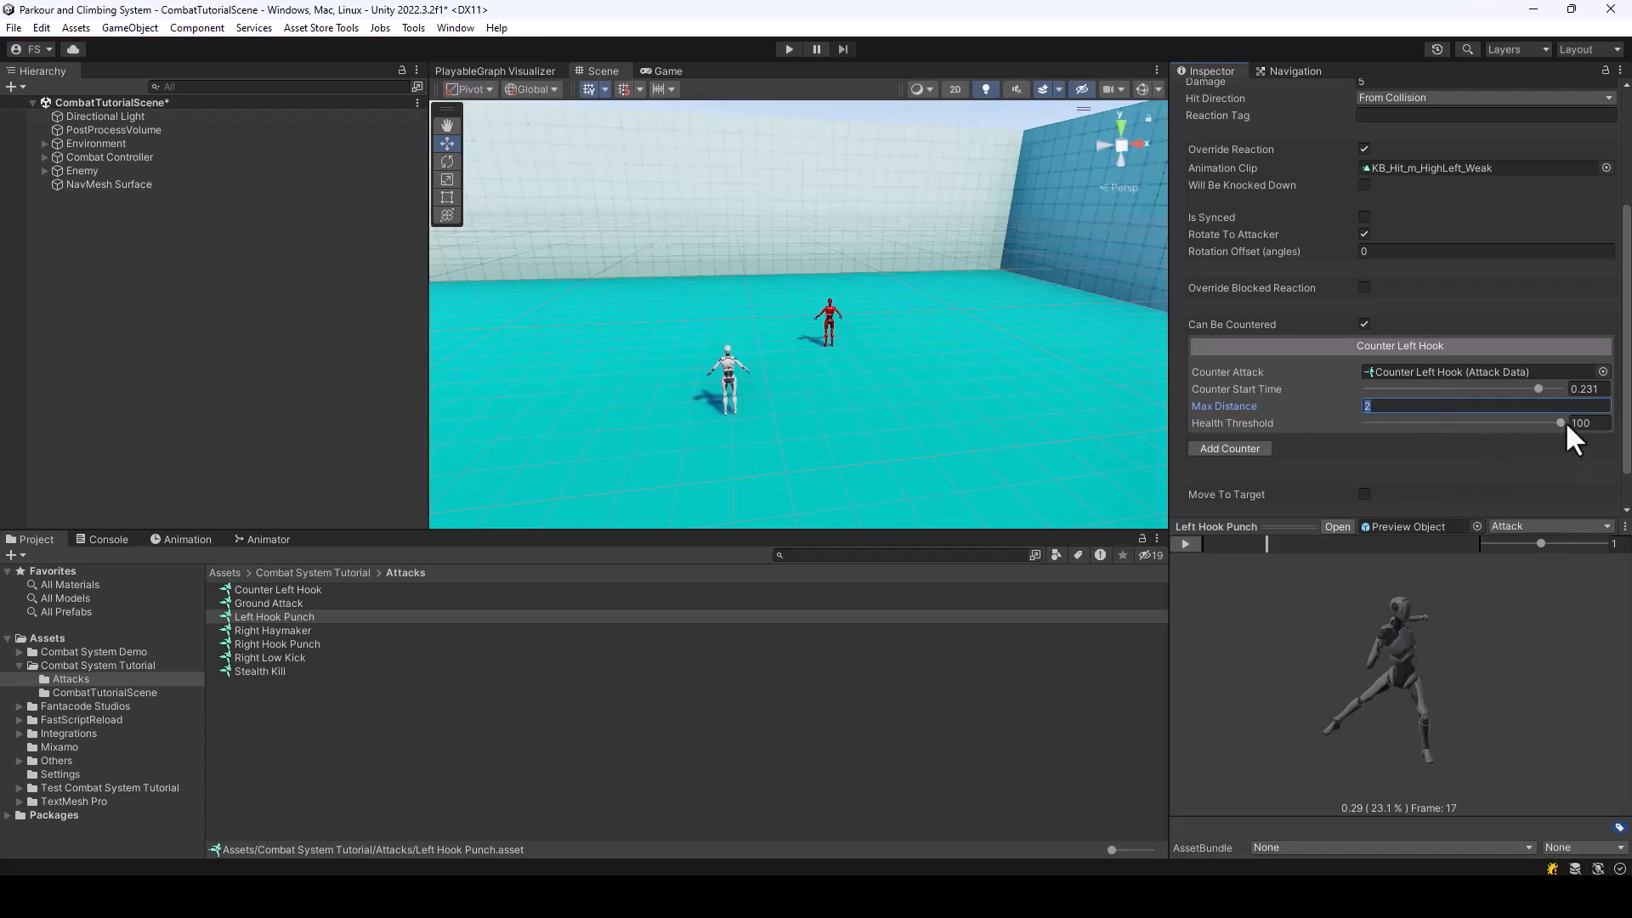
{"action": "mouse_move", "coordinate": [1559, 423]}
{"action": "left_mouse_down"}
{"action": "mouse_move", "coordinate": [1444, 420]}
{"action": "mouse_move", "coordinate": [1592, 433]}
{"action": "left_mouse_up"}
{"action": "left_click", "coordinate": [1248, 448]}
{"action": "scroll", "coordinate": [1430, 430], "scroll_direction": "down", "scroll_amount": 3}
{"action": "left_click_drag", "start_coordinate": [1559, 433], "coordinate": [1380, 428]}
{"action": "left_click", "coordinate": [1589, 438]}
{"action": "type", "text": "10"}
{"action": "key", "text": "Return"}
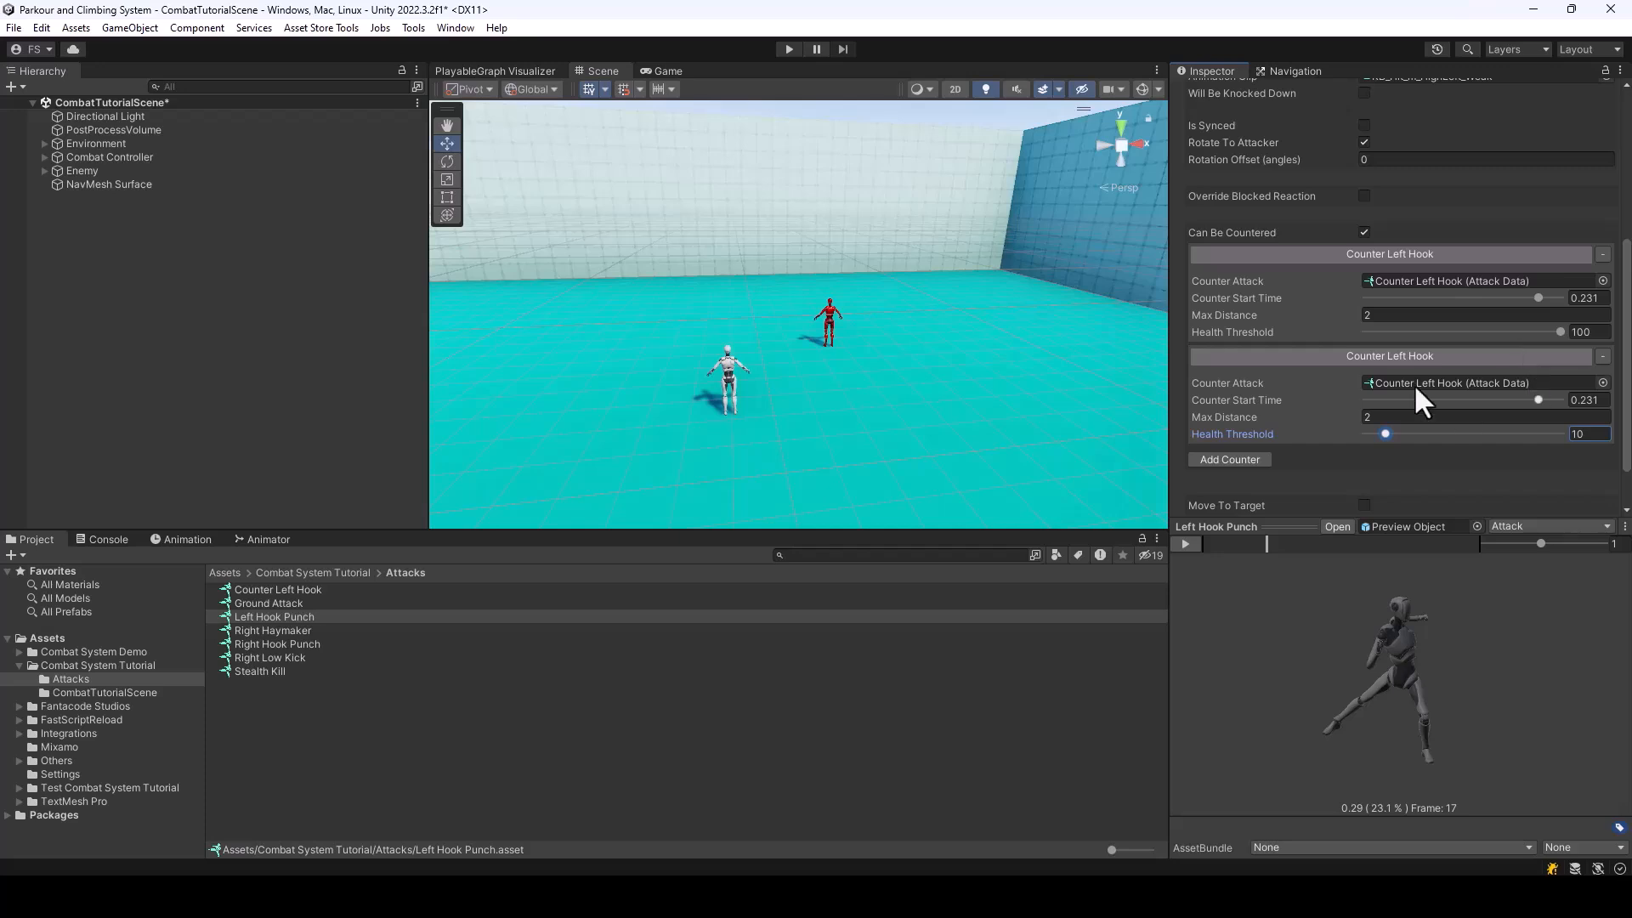
{"action": "left_click", "coordinate": [1603, 355]}
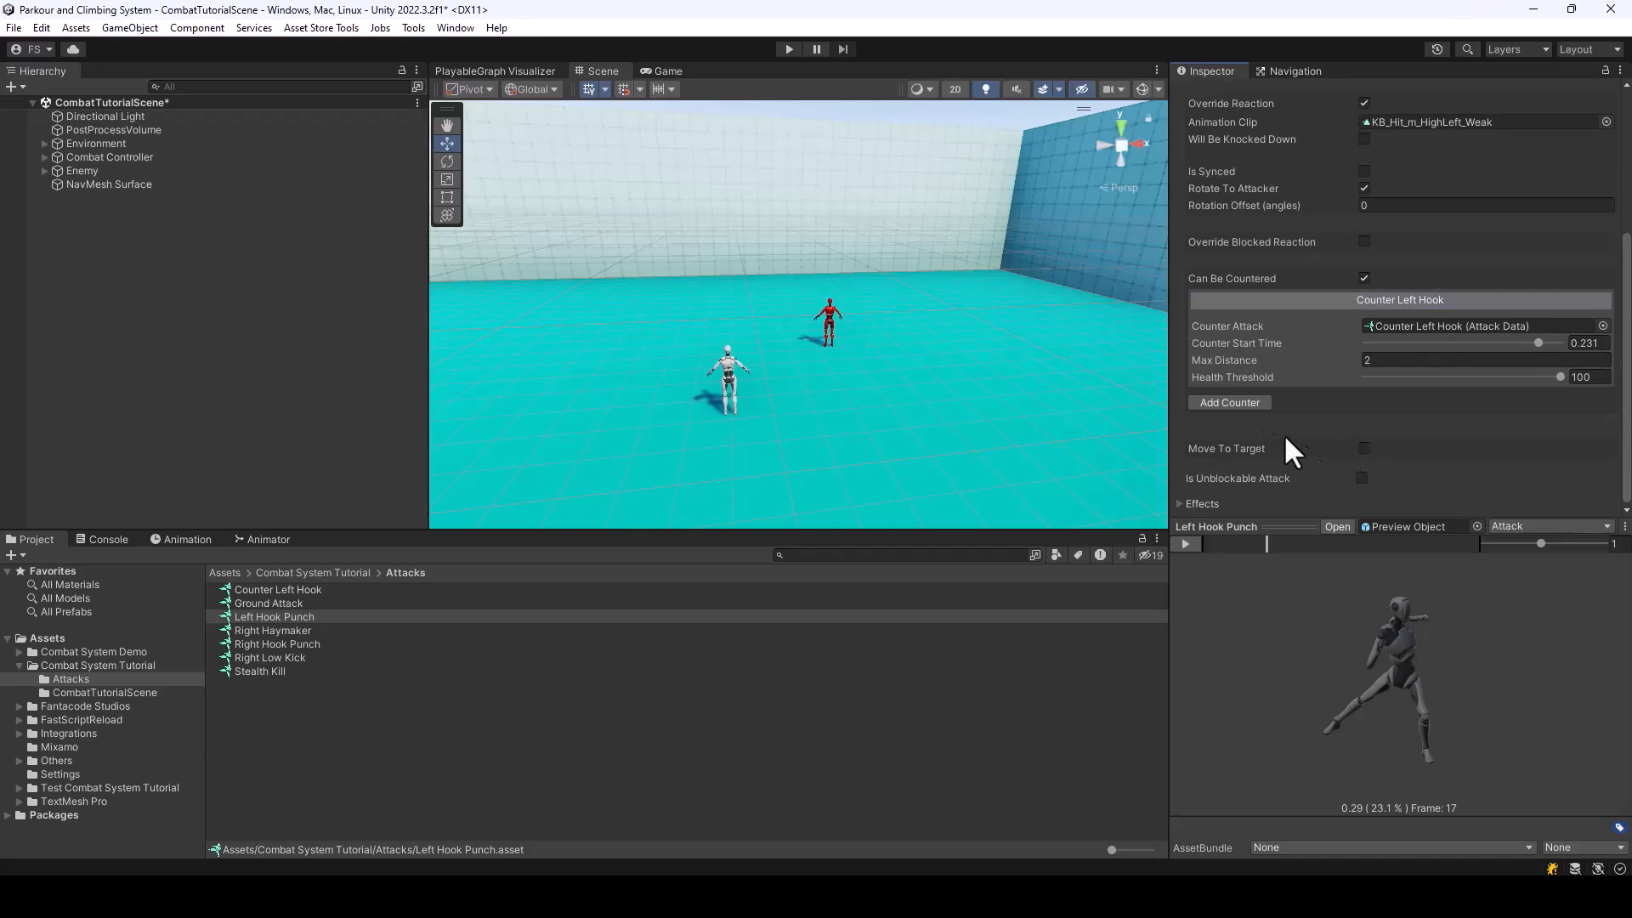
{"action": "left_click", "coordinate": [1232, 402]}
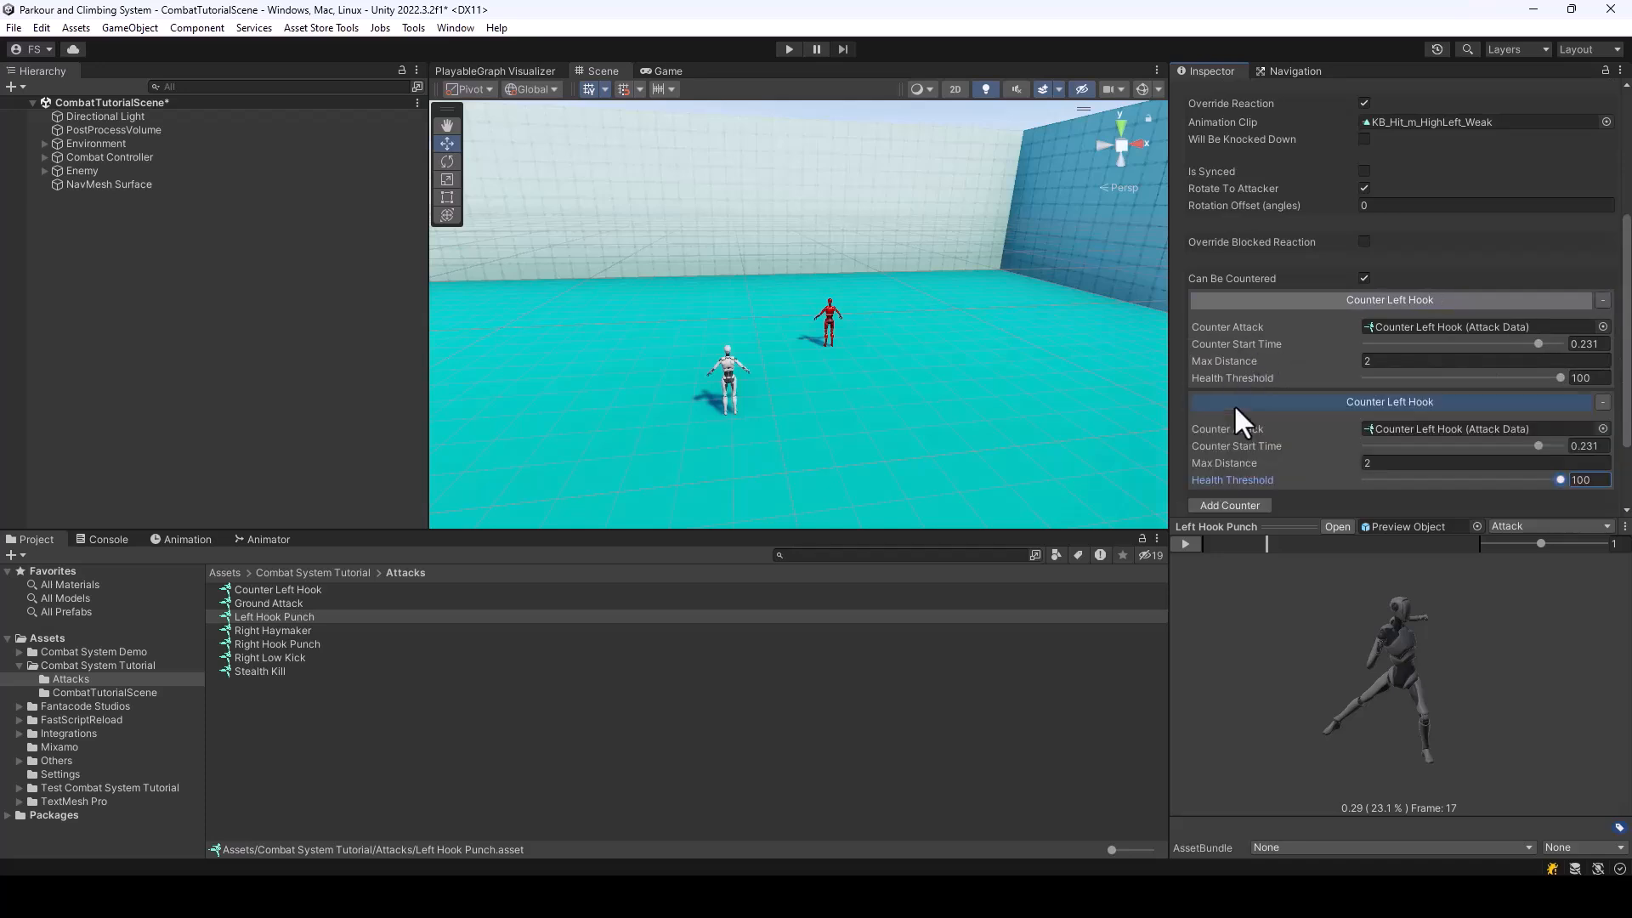
{"action": "scroll", "coordinate": [1508, 410], "scroll_direction": "down", "scroll_amount": 3}
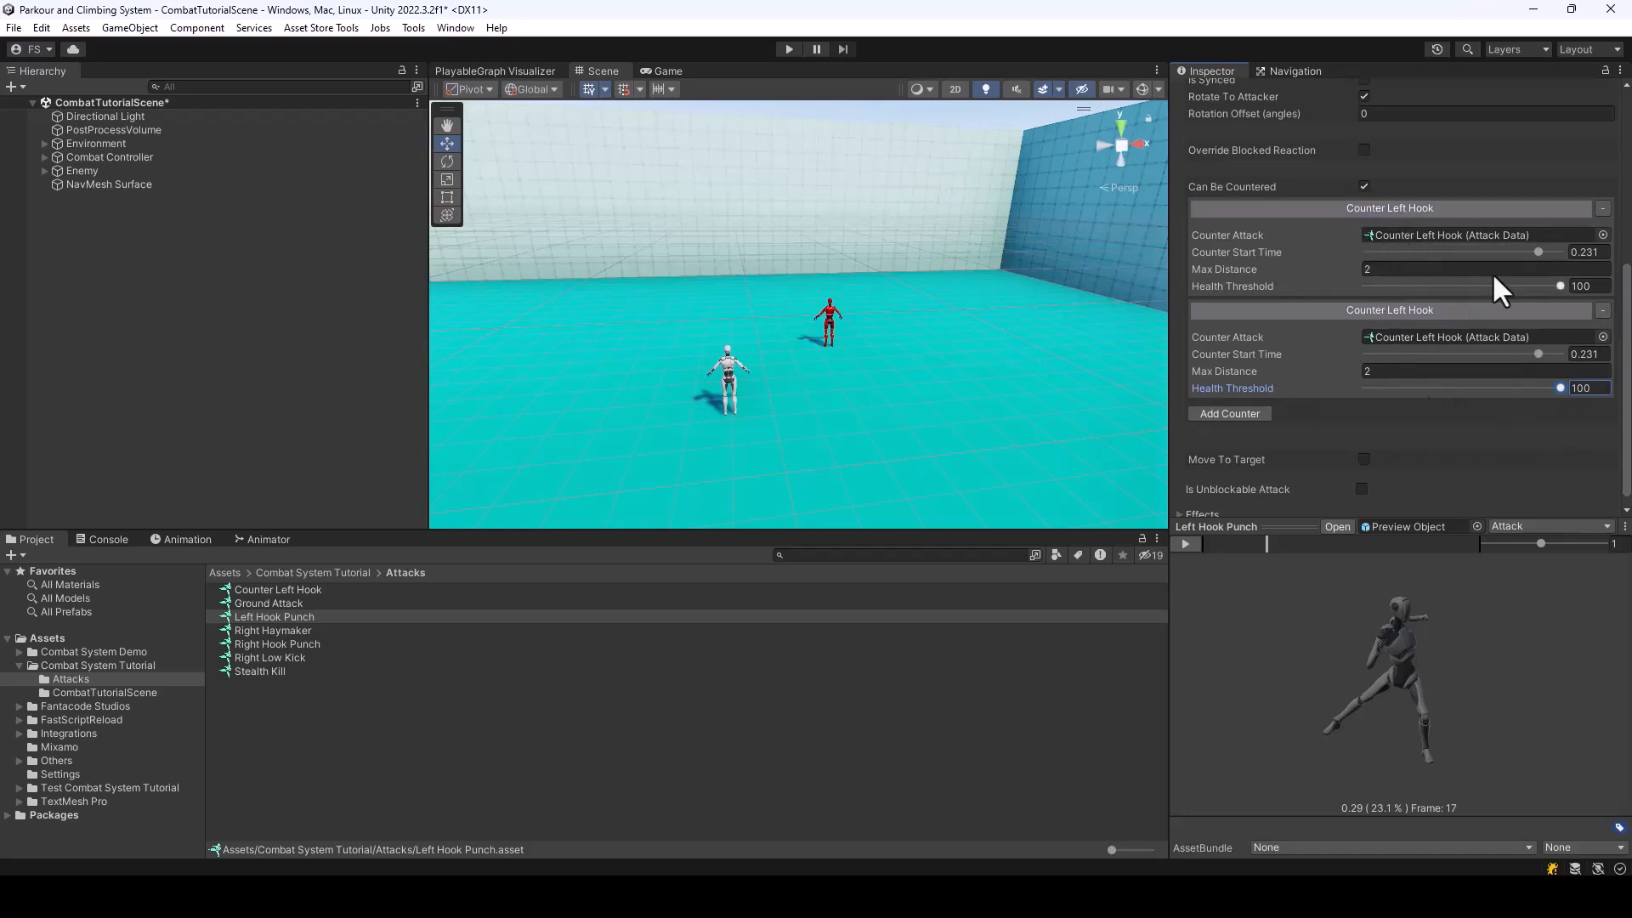
{"action": "left_click", "coordinate": [1603, 309]}
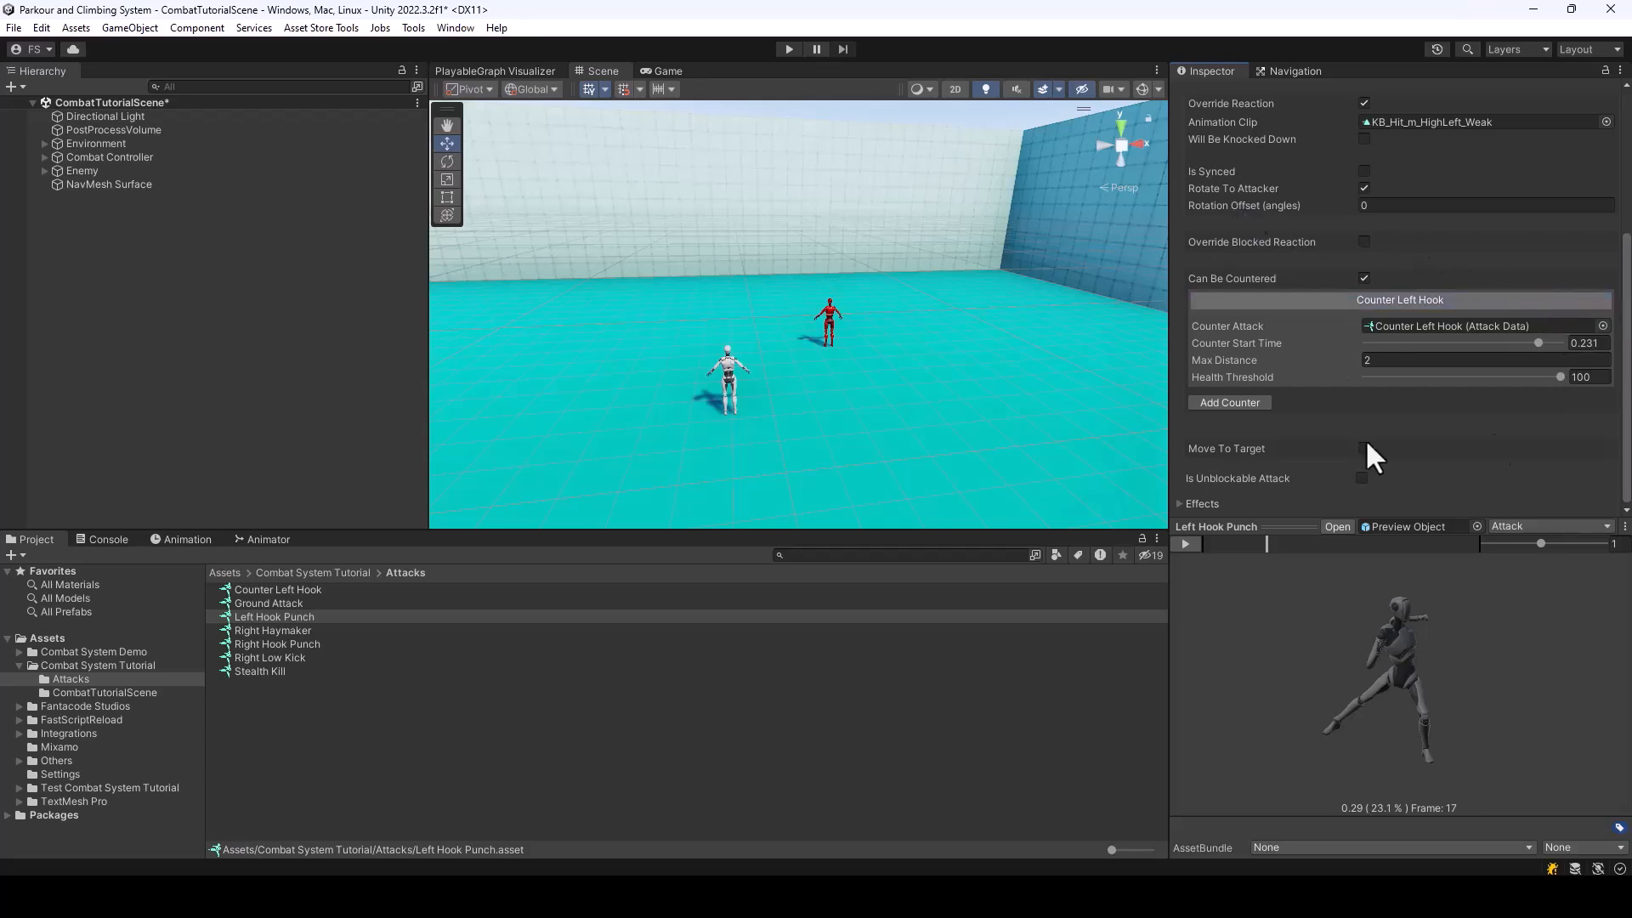
Run the scene and look up the counter key in the Player's Combat Input Manager
{"action": "left_click", "coordinate": [790, 48]}
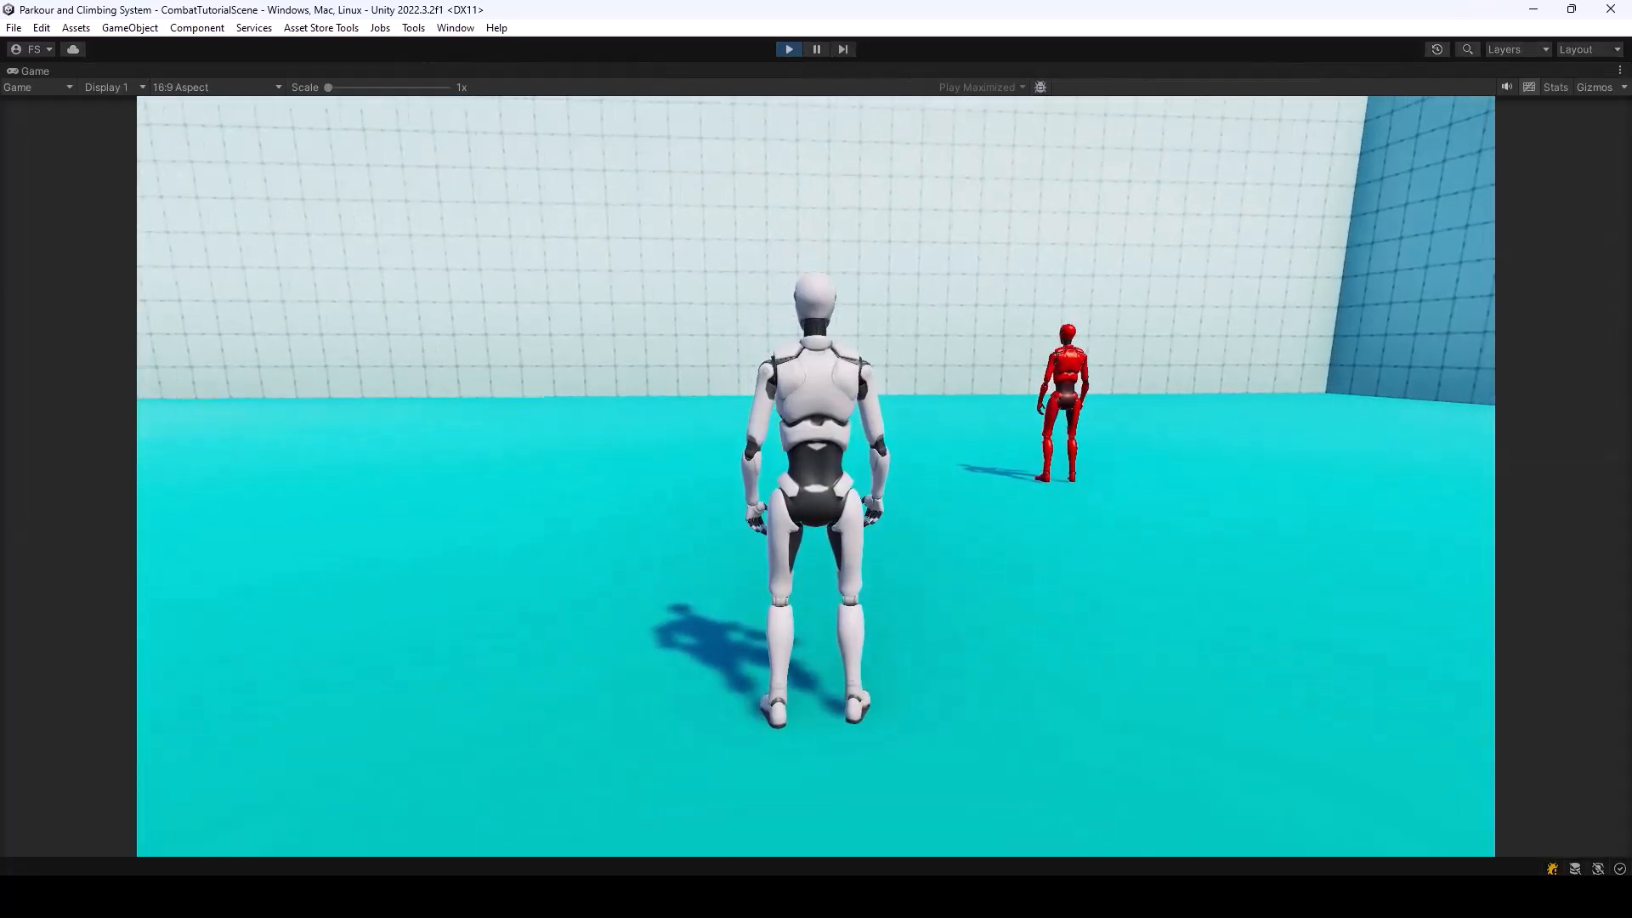
{"action": "key", "text": "Escape"}
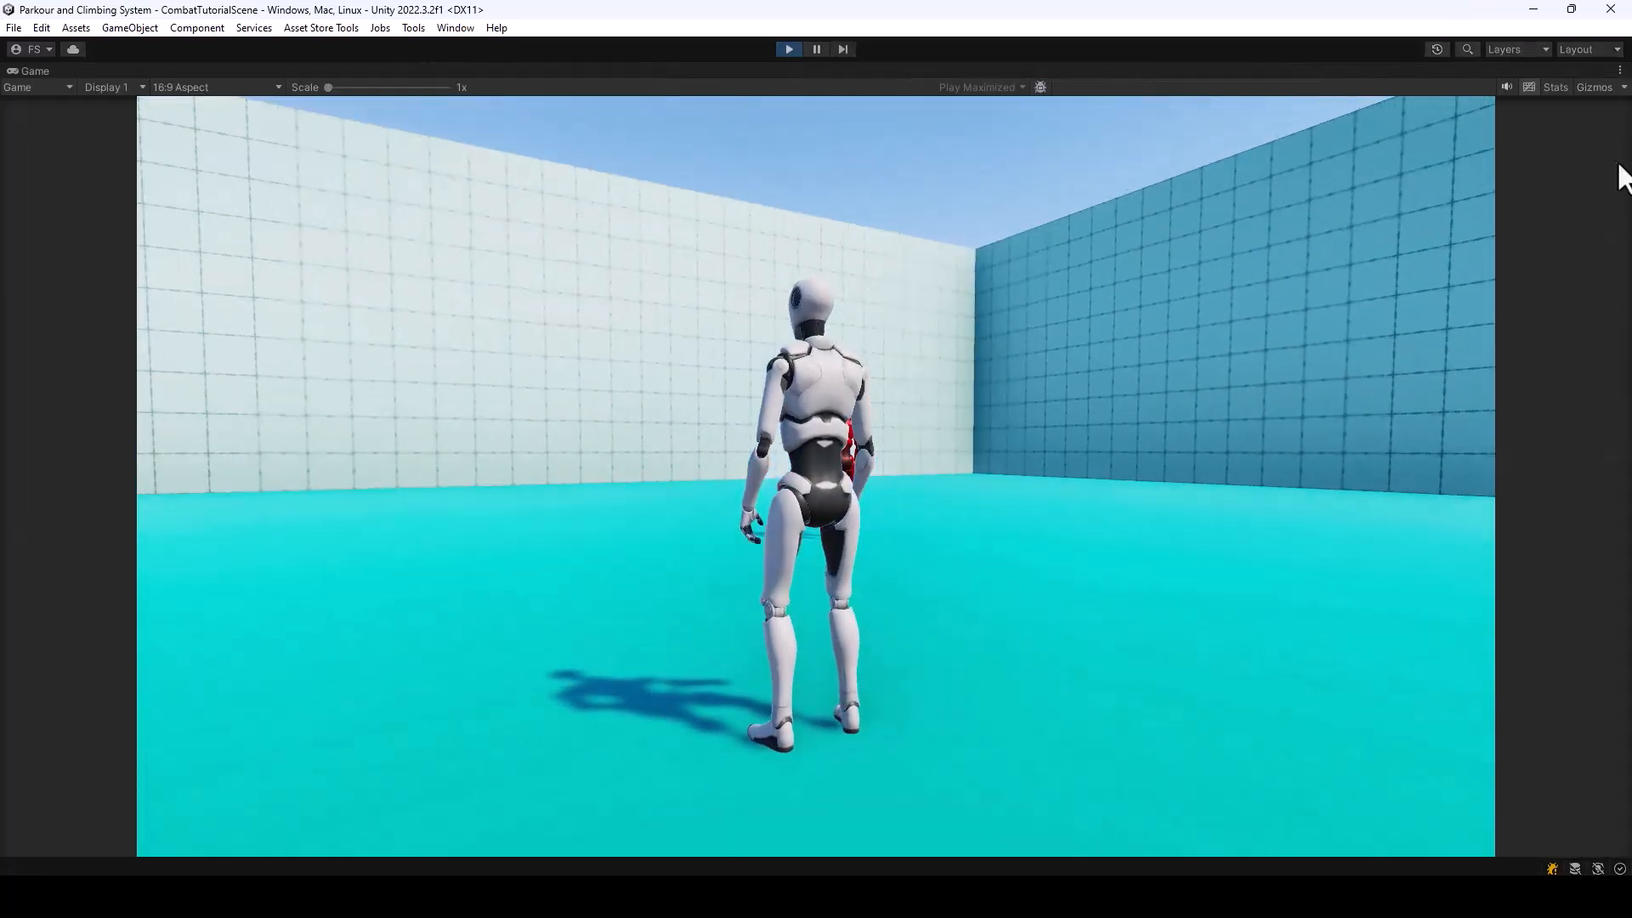
{"action": "left_click", "coordinate": [1618, 69]}
{"action": "left_click", "coordinate": [1466, 128]}
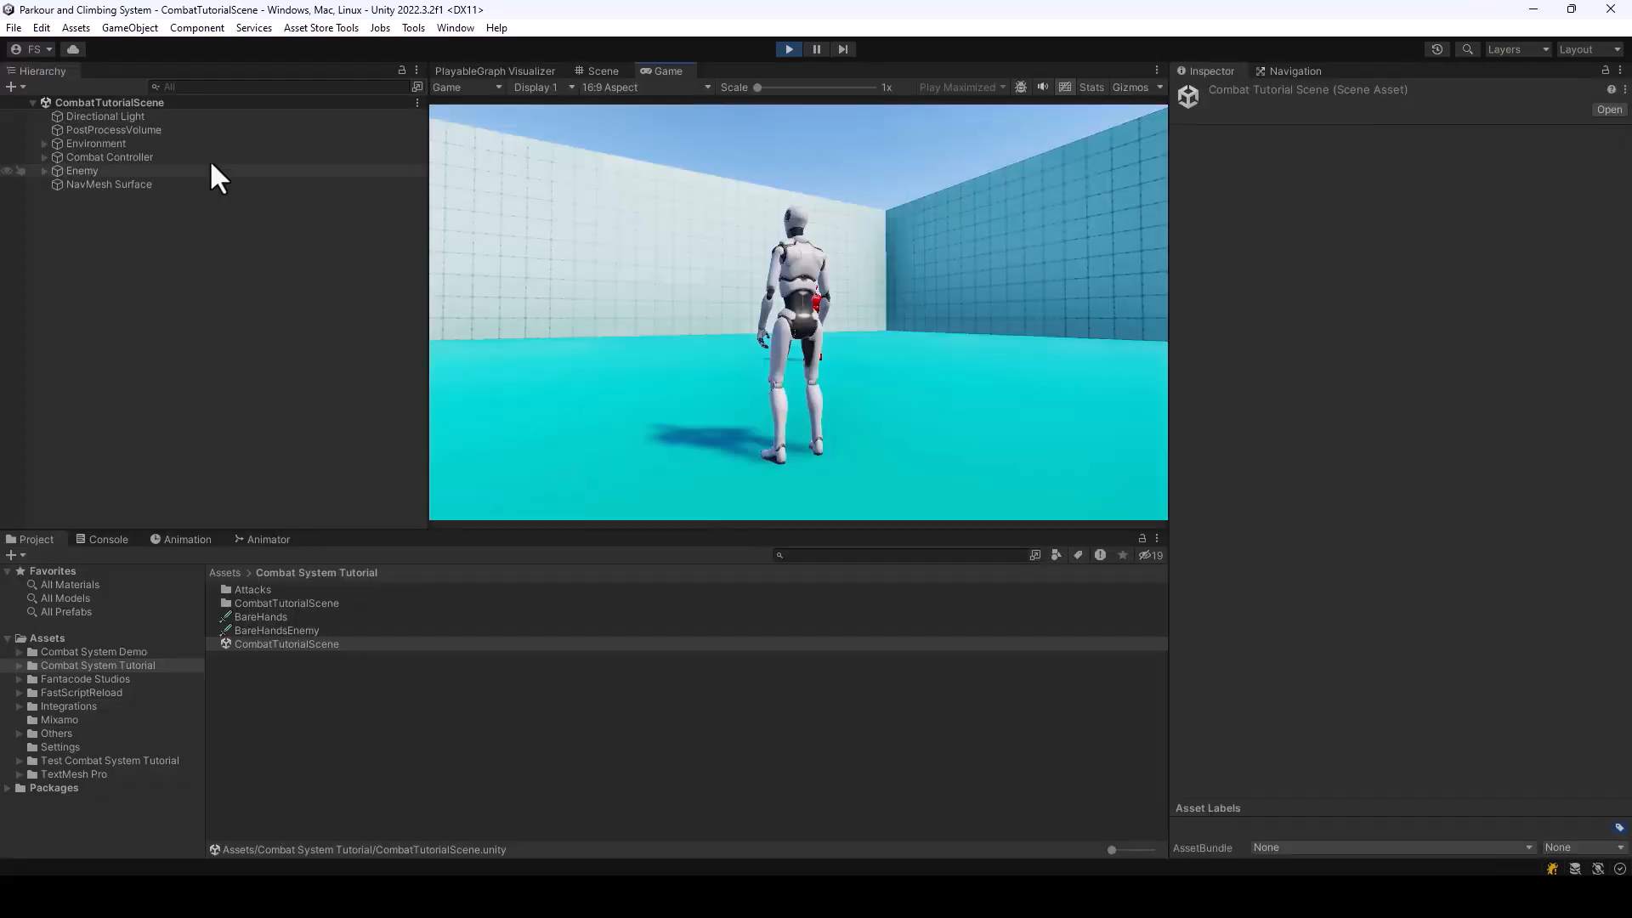
{"action": "left_click", "coordinate": [44, 157]}
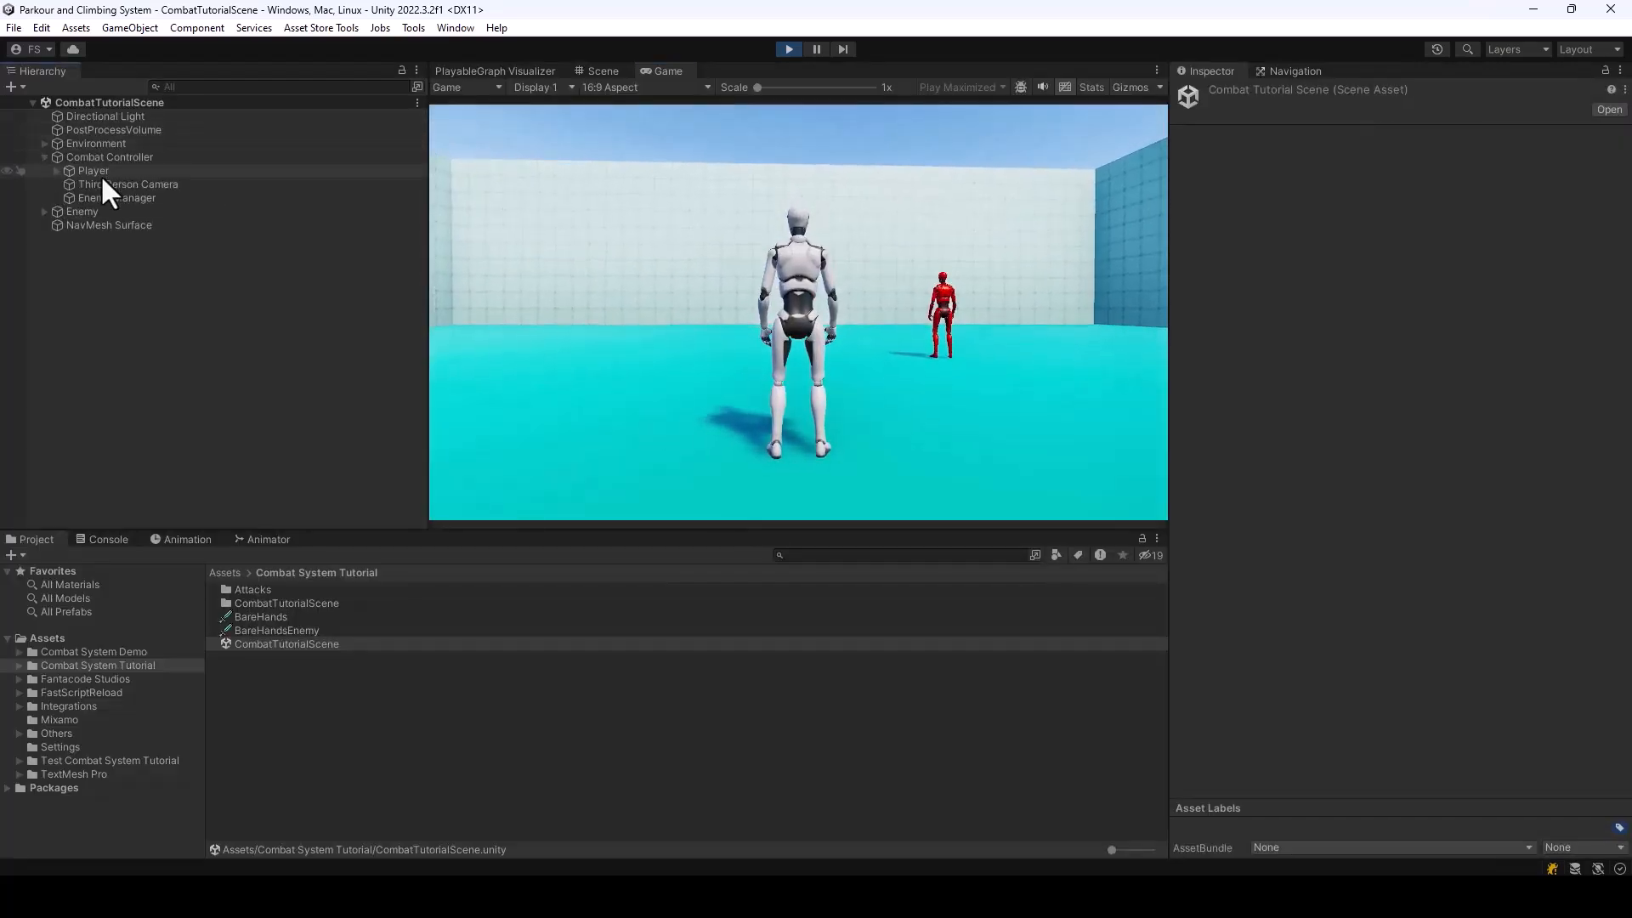
{"action": "left_click", "coordinate": [98, 172]}
{"action": "scroll", "coordinate": [1421, 435], "scroll_direction": "down", "scroll_amount": 10}
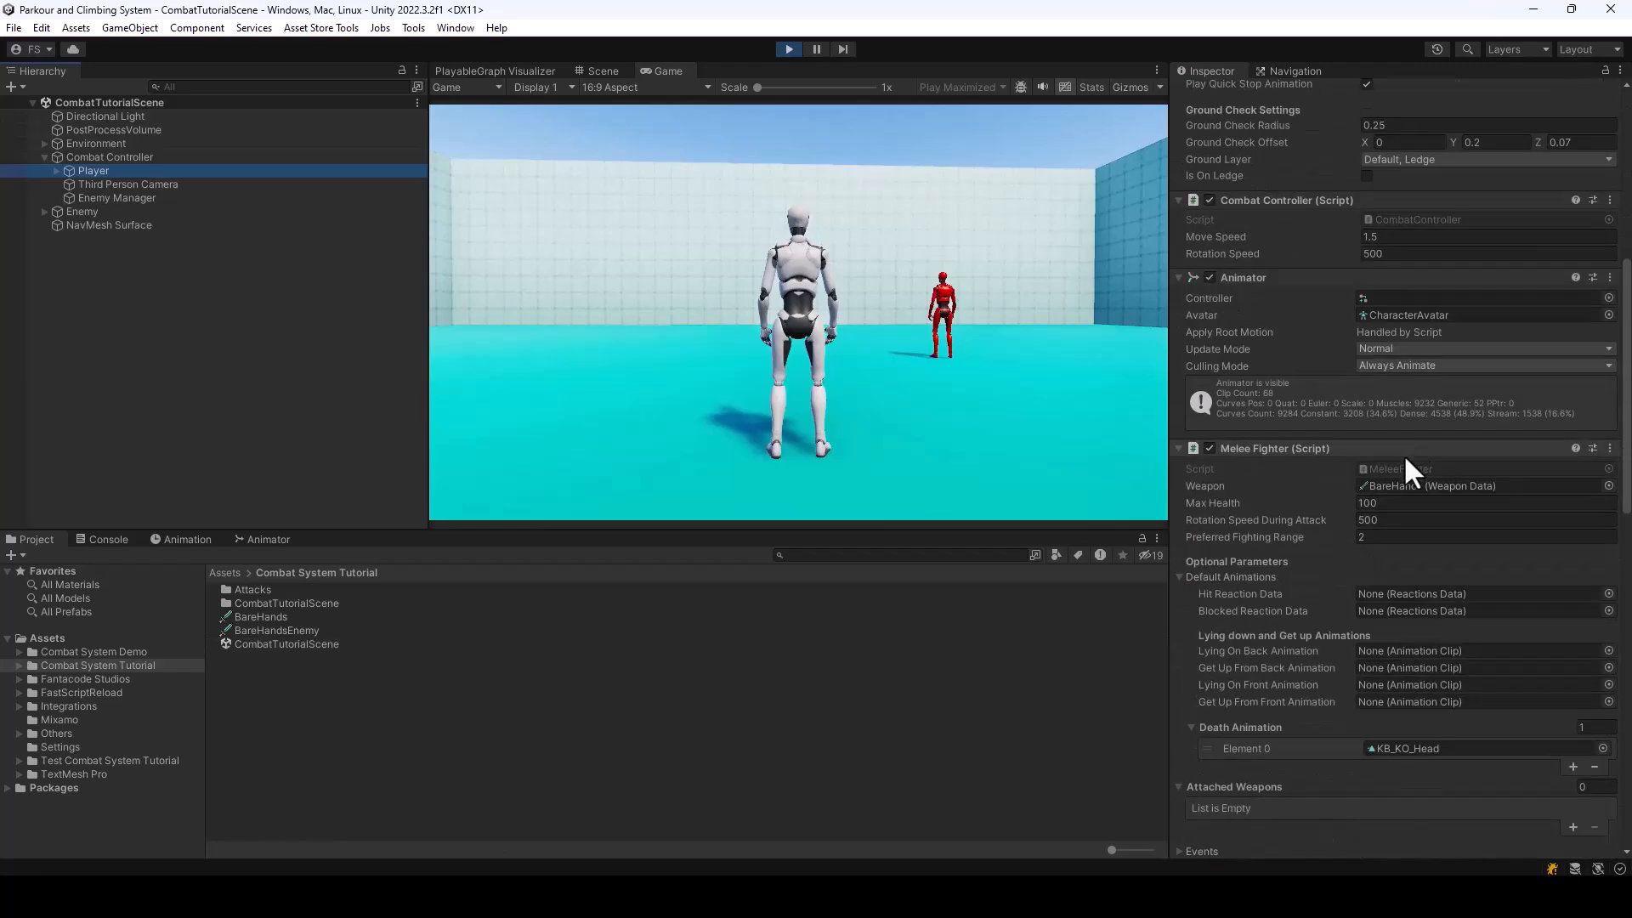
{"action": "scroll", "coordinate": [1400, 472], "scroll_direction": "down", "scroll_amount": 10}
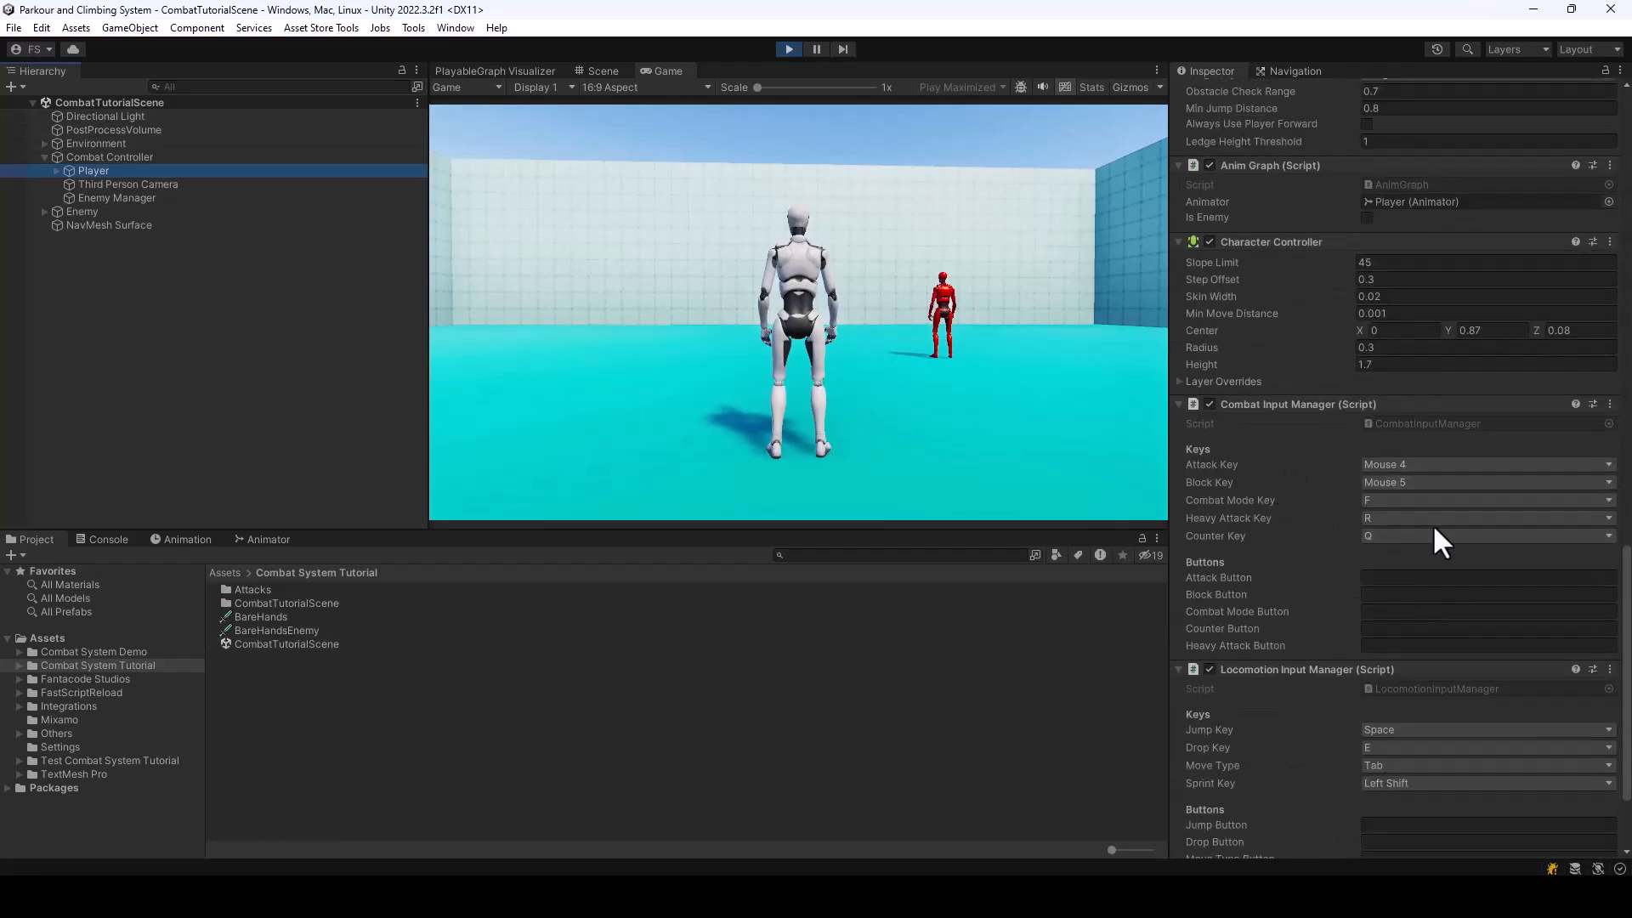
Test the counter against the enemy in the maximized game view, and end play mode
{"action": "left_click", "coordinate": [1158, 71]}
{"action": "left_click", "coordinate": [1187, 131]}
{"action": "left_click", "coordinate": [1034, 406]}
{"action": "key", "text": "w"}
{"action": "left_click", "coordinate": [816, 476]}
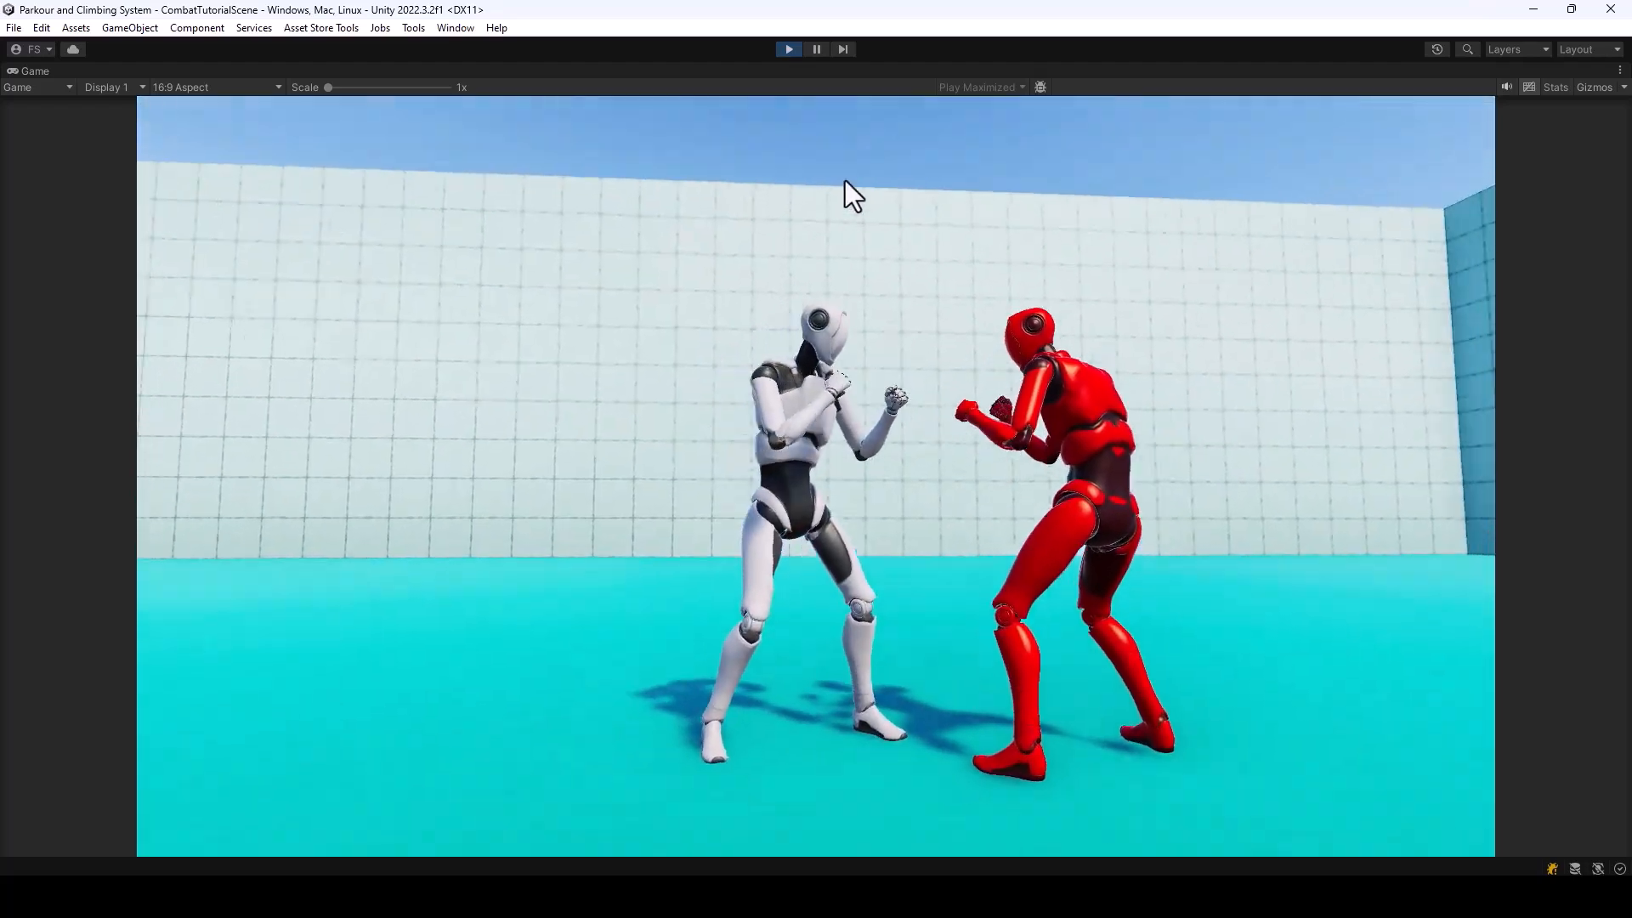
{"action": "left_click", "coordinate": [786, 50]}
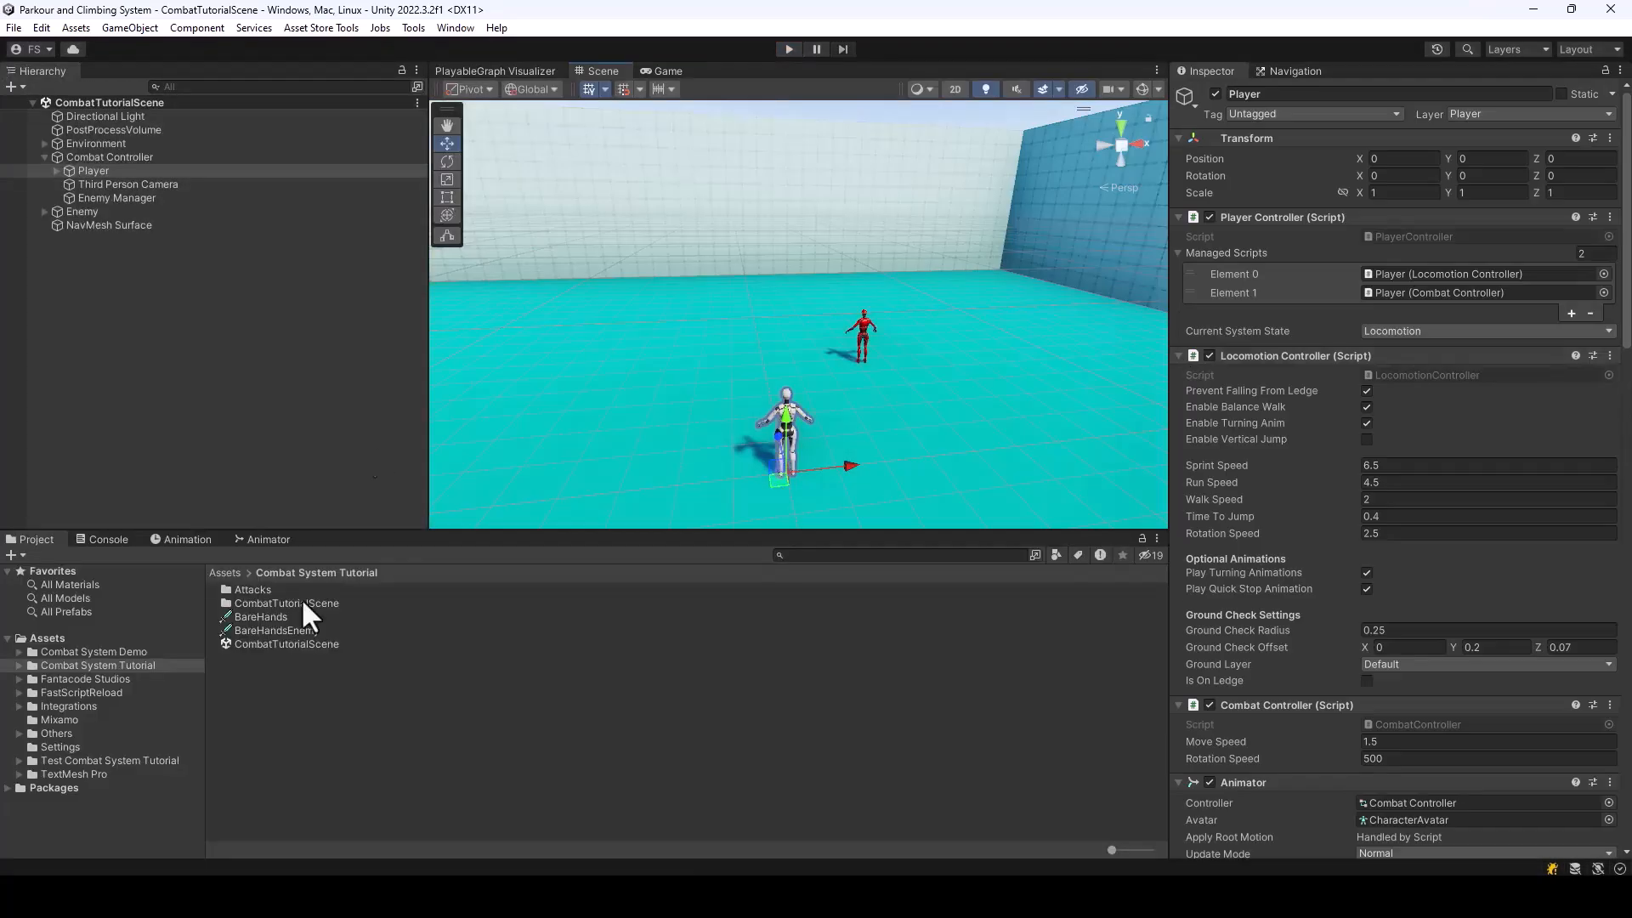
Duplicate the Counter Left Hook attack data in the Attacks folder
{"action": "double_click", "coordinate": [245, 587]}
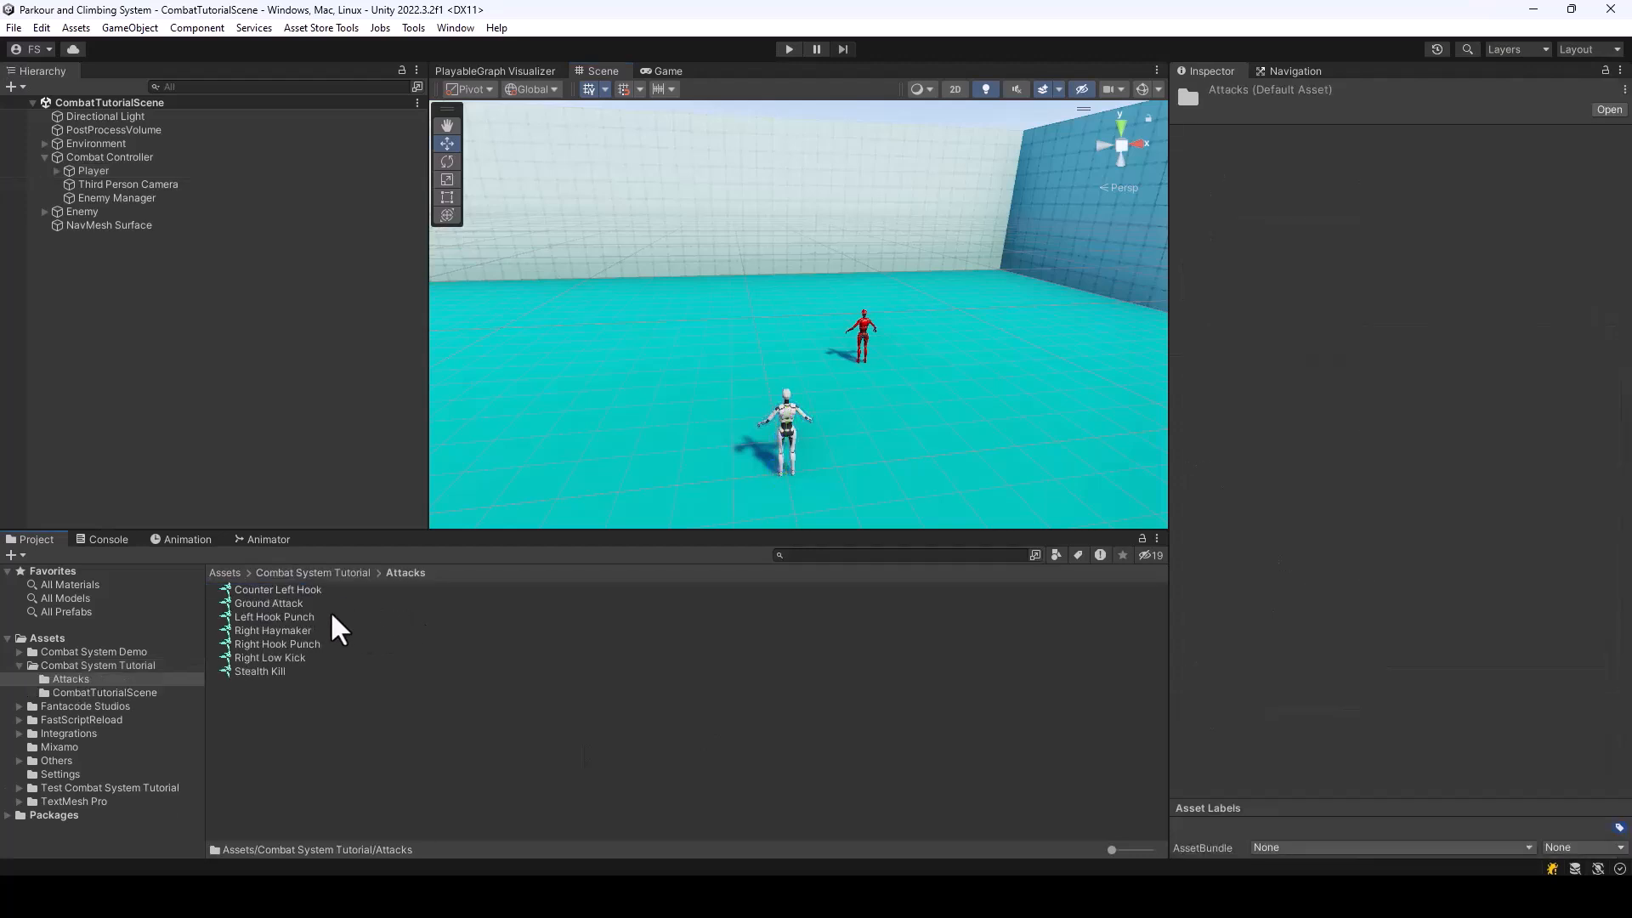
{"action": "left_click", "coordinate": [278, 590]}
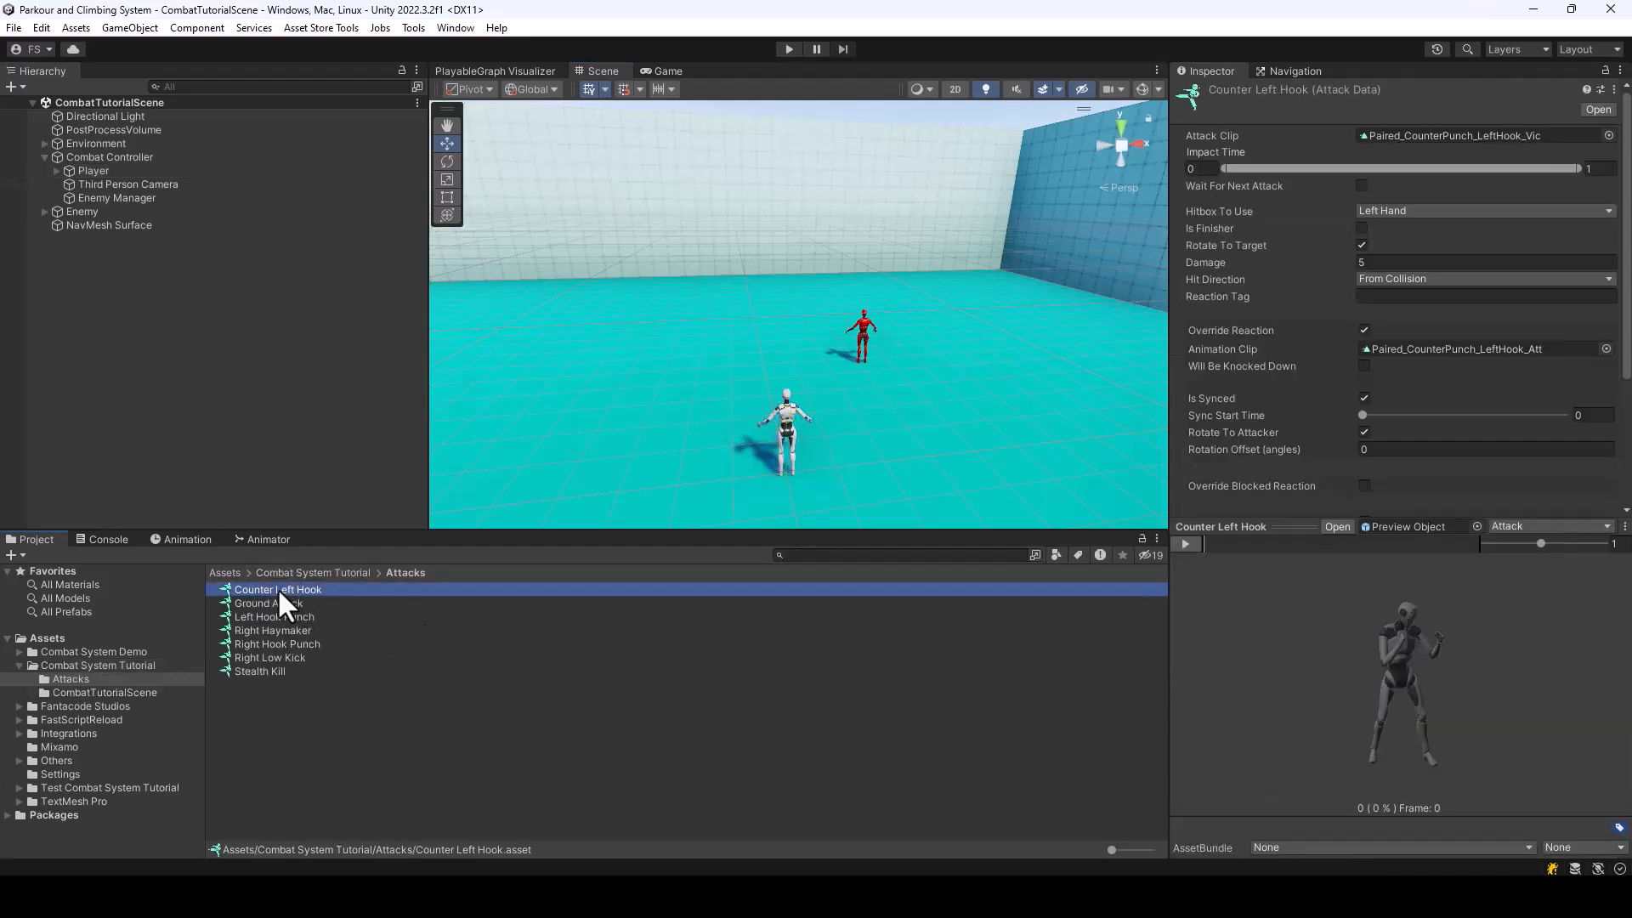
{"action": "key", "text": "ctrl+d"}
Rename the duplicated attack data as Counter Wristlock and Backfist
{"action": "right_click", "coordinate": [308, 602]}
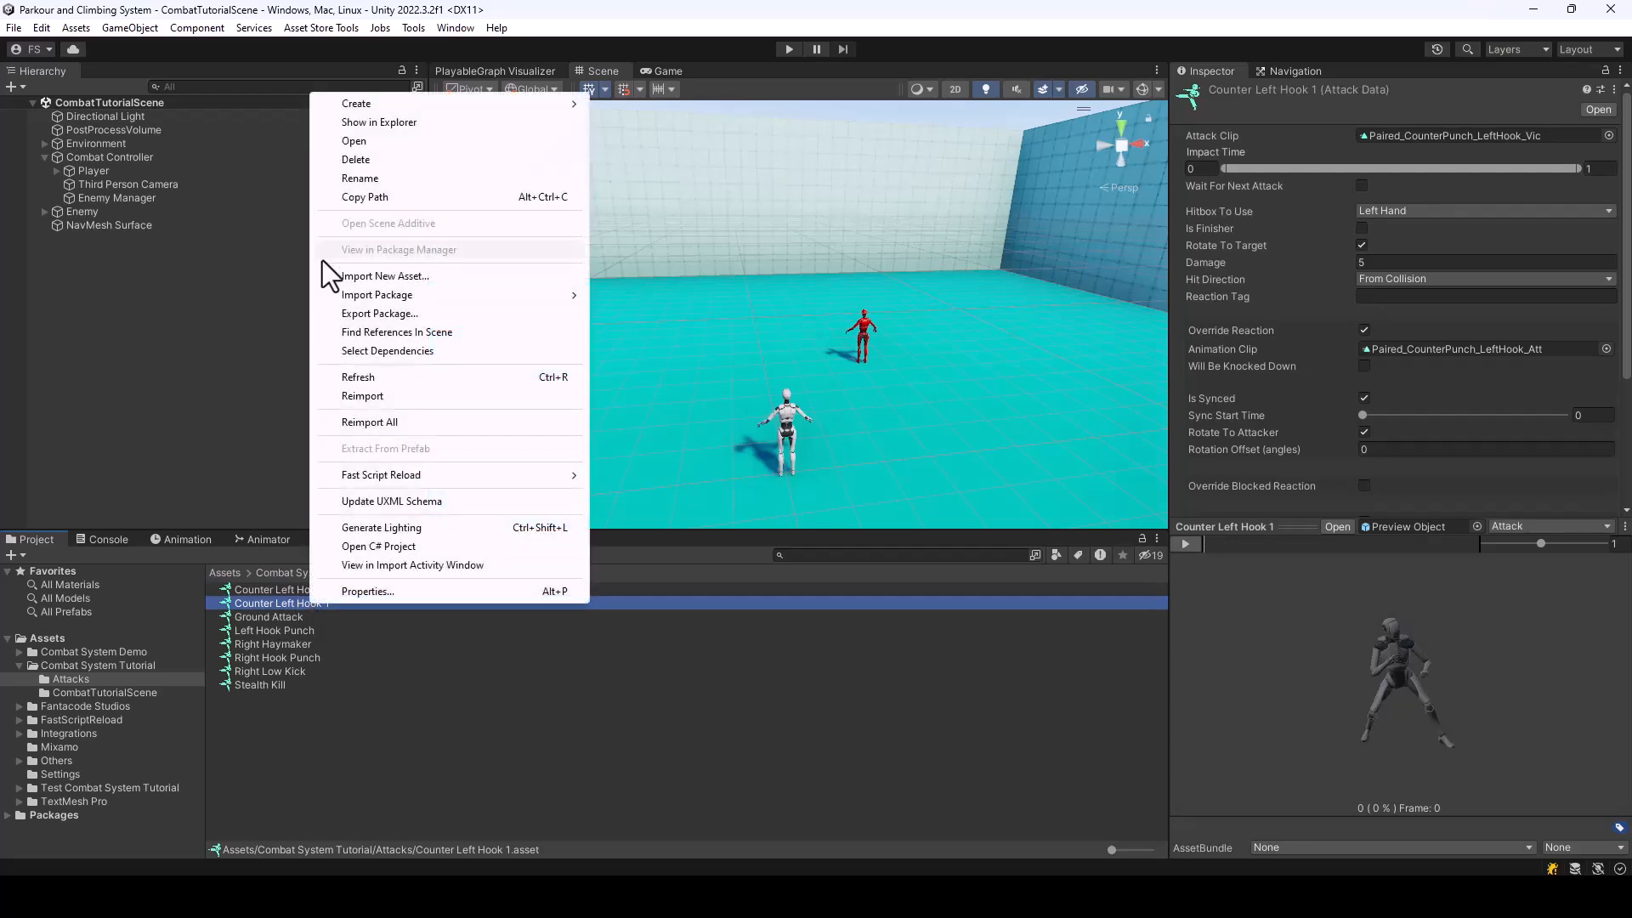
{"action": "left_click", "coordinate": [374, 176]}
{"action": "key", "text": "End"}
{"action": "key", "text": "BackSpace"}
{"action": "key", "text": "BackSpace"}
{"action": "key", "text": "BackSpace"}
{"action": "key", "text": "BackSpace"}
{"action": "key", "text": "BackSpace"}
{"action": "key", "text": "BackSpace"}
{"action": "key", "text": "BackSpace"}
{"action": "key", "text": "BackSpace"}
{"action": "key", "text": "BackSpace"}
{"action": "key", "text": "BackSpace"}
{"action": "key", "text": "BackSpace"}
{"action": "type", "text": "Haymak"}
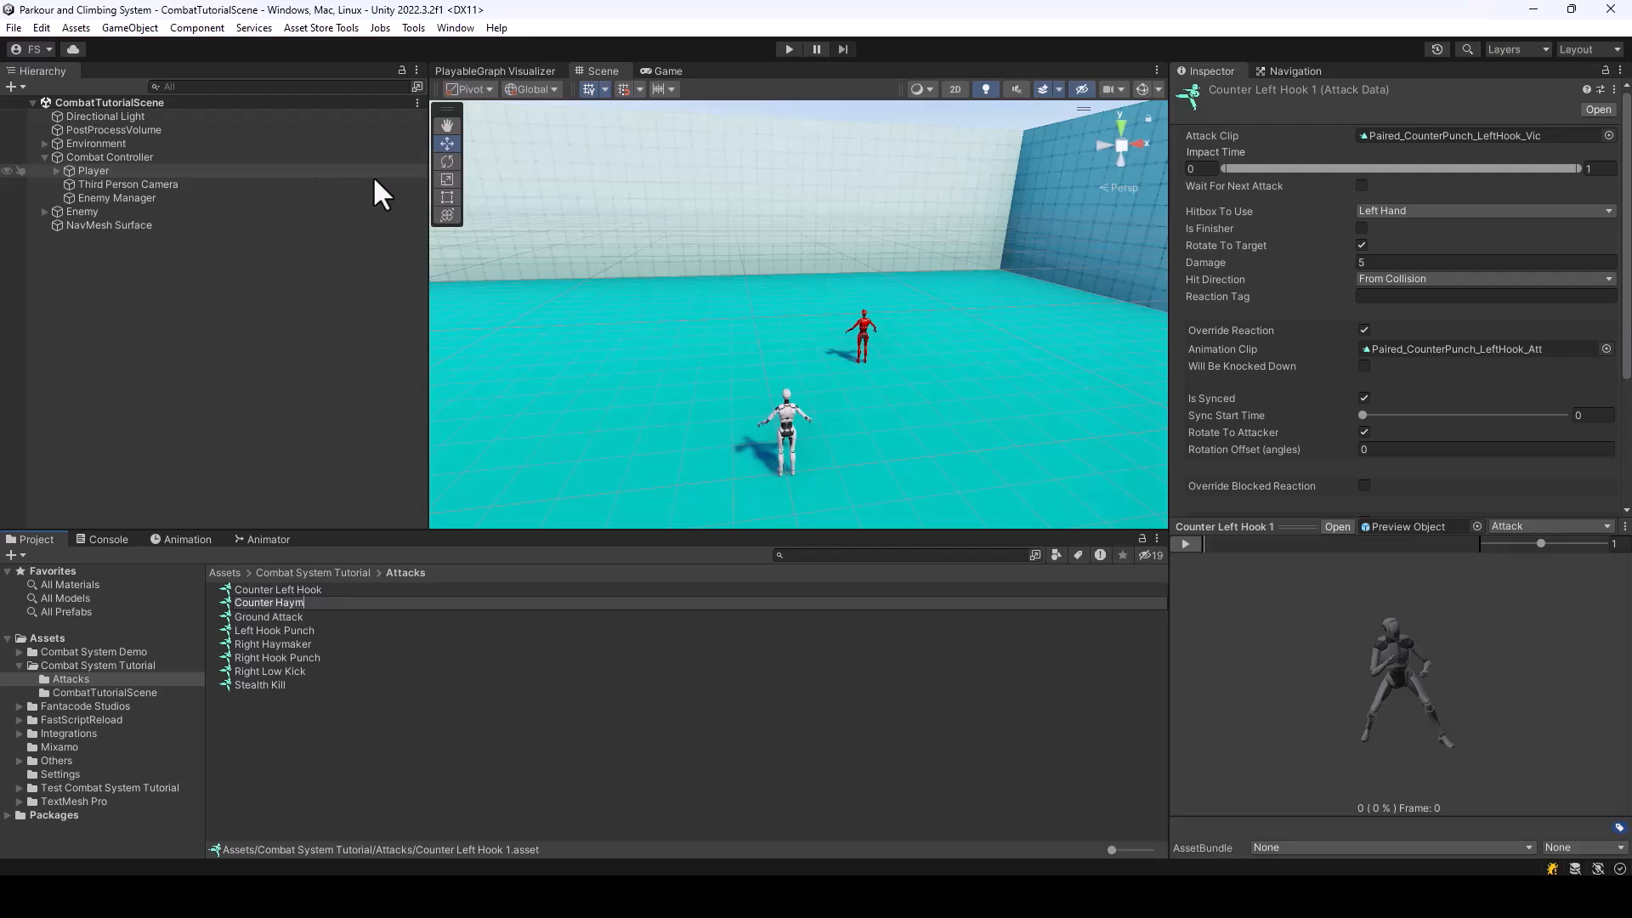
{"action": "key", "text": "BackSpace"}
{"action": "key", "text": "BackSpace"}
{"action": "key", "text": "BackSpace"}
{"action": "key", "text": "BackSpace"}
{"action": "key", "text": "BackSpace"}
{"action": "key", "text": "BackSpace"}
{"action": "type", "text": "Wrist"}
{"action": "type", "text": "lock"}
{"action": "key", "text": "BackSpace"}
{"action": "key", "text": "BackSpace"}
{"action": "key", "text": "BackSpace"}
{"action": "type", "text": "ock and Backfist"}
{"action": "key", "text": "Return"}
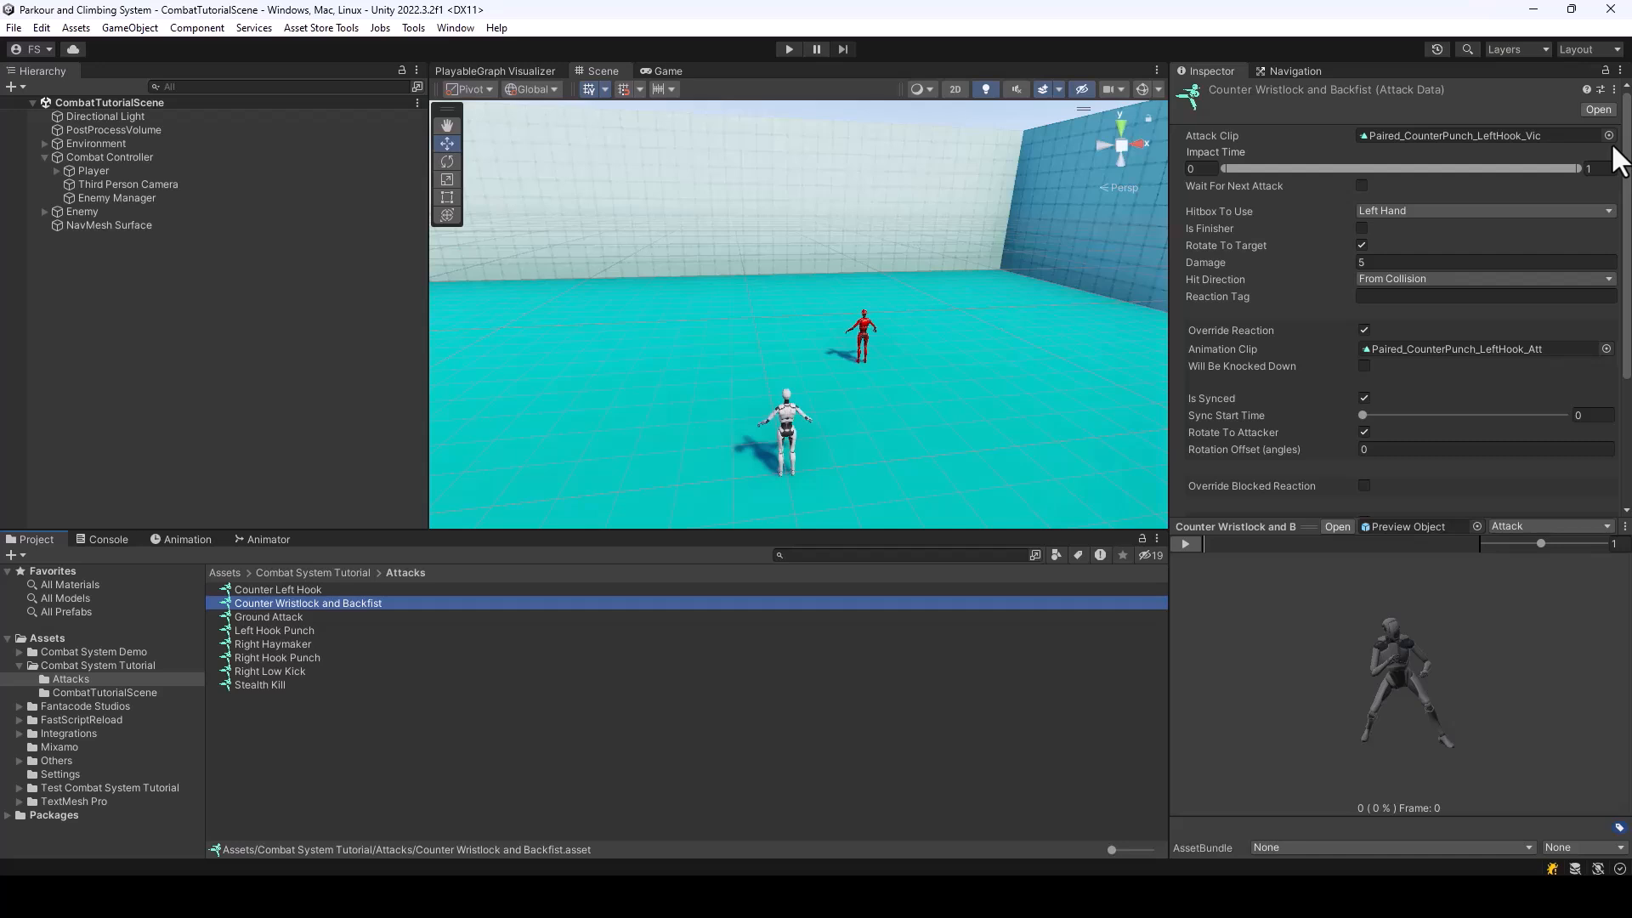
Set Counter Wristlock and Backfist's attack clip to Paired_CounterPunch_WristlockBackfist_Vic
{"action": "left_click", "coordinate": [1596, 195]}
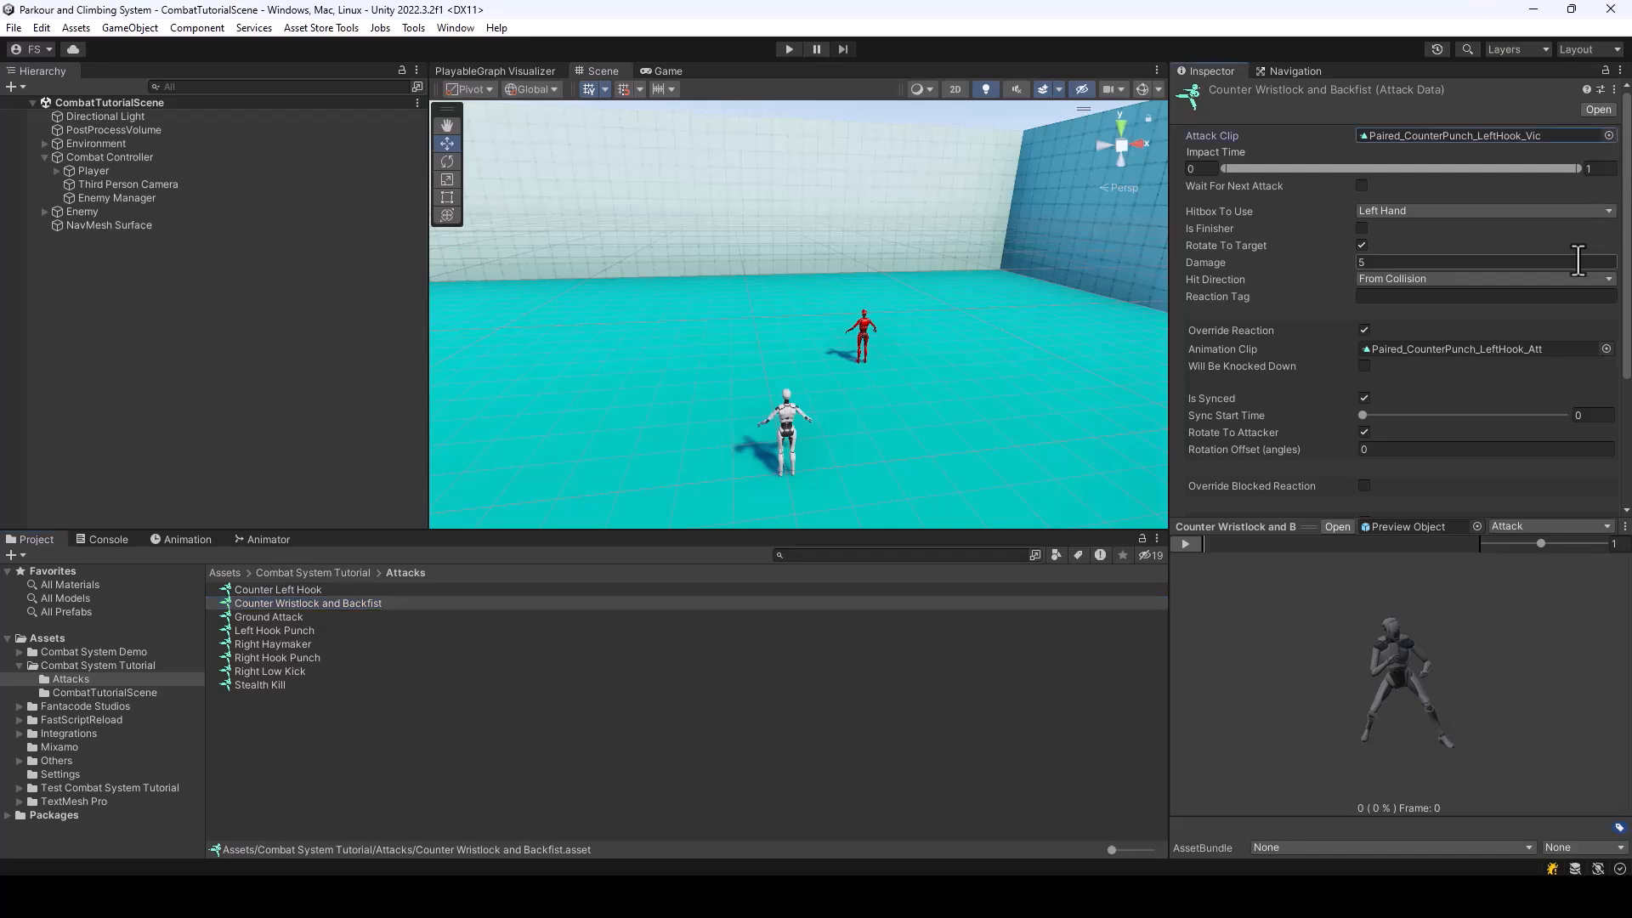
{"action": "scroll", "coordinate": [1604, 245], "scroll_direction": "down", "scroll_amount": 5}
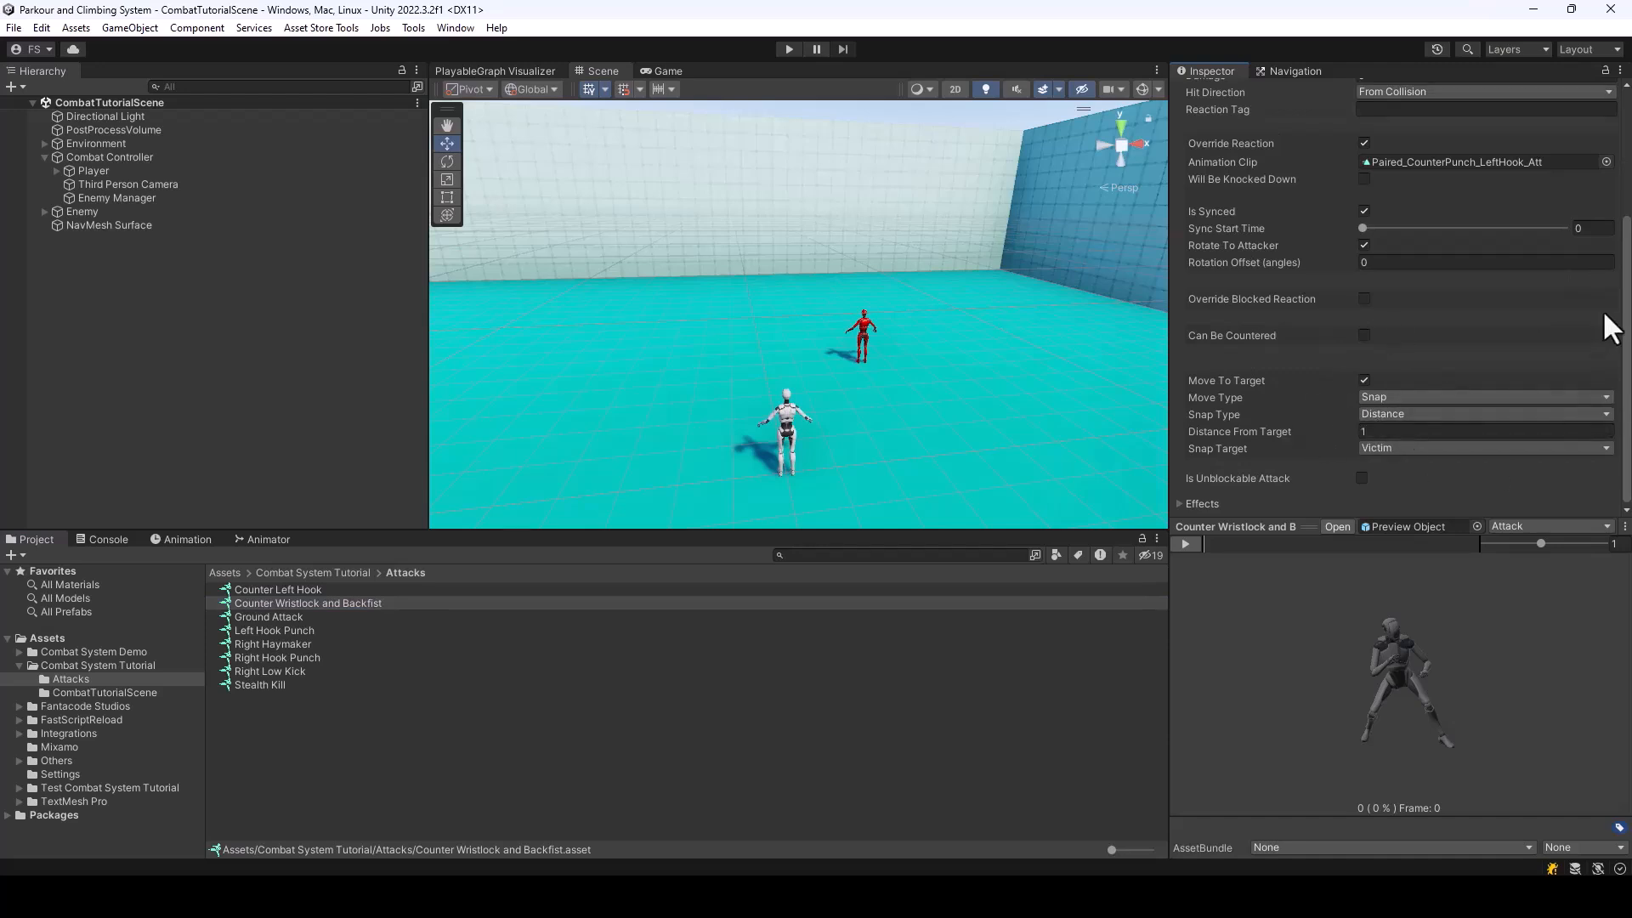
{"action": "scroll", "coordinate": [1603, 298], "scroll_direction": "up", "scroll_amount": 5}
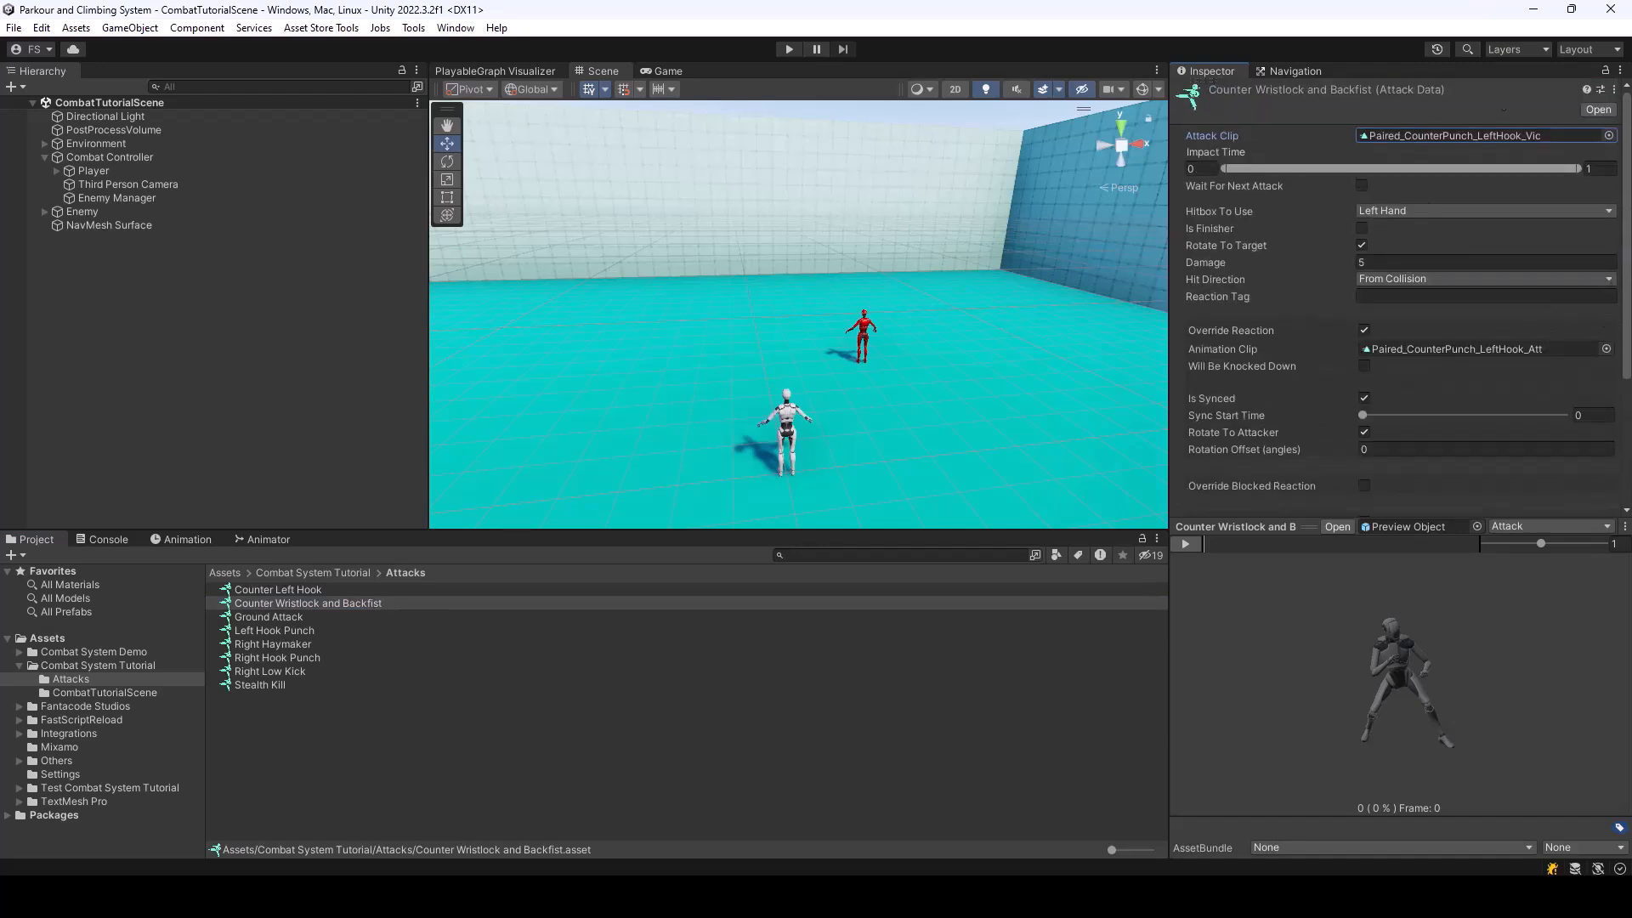
{"action": "left_click", "coordinate": [1609, 136]}
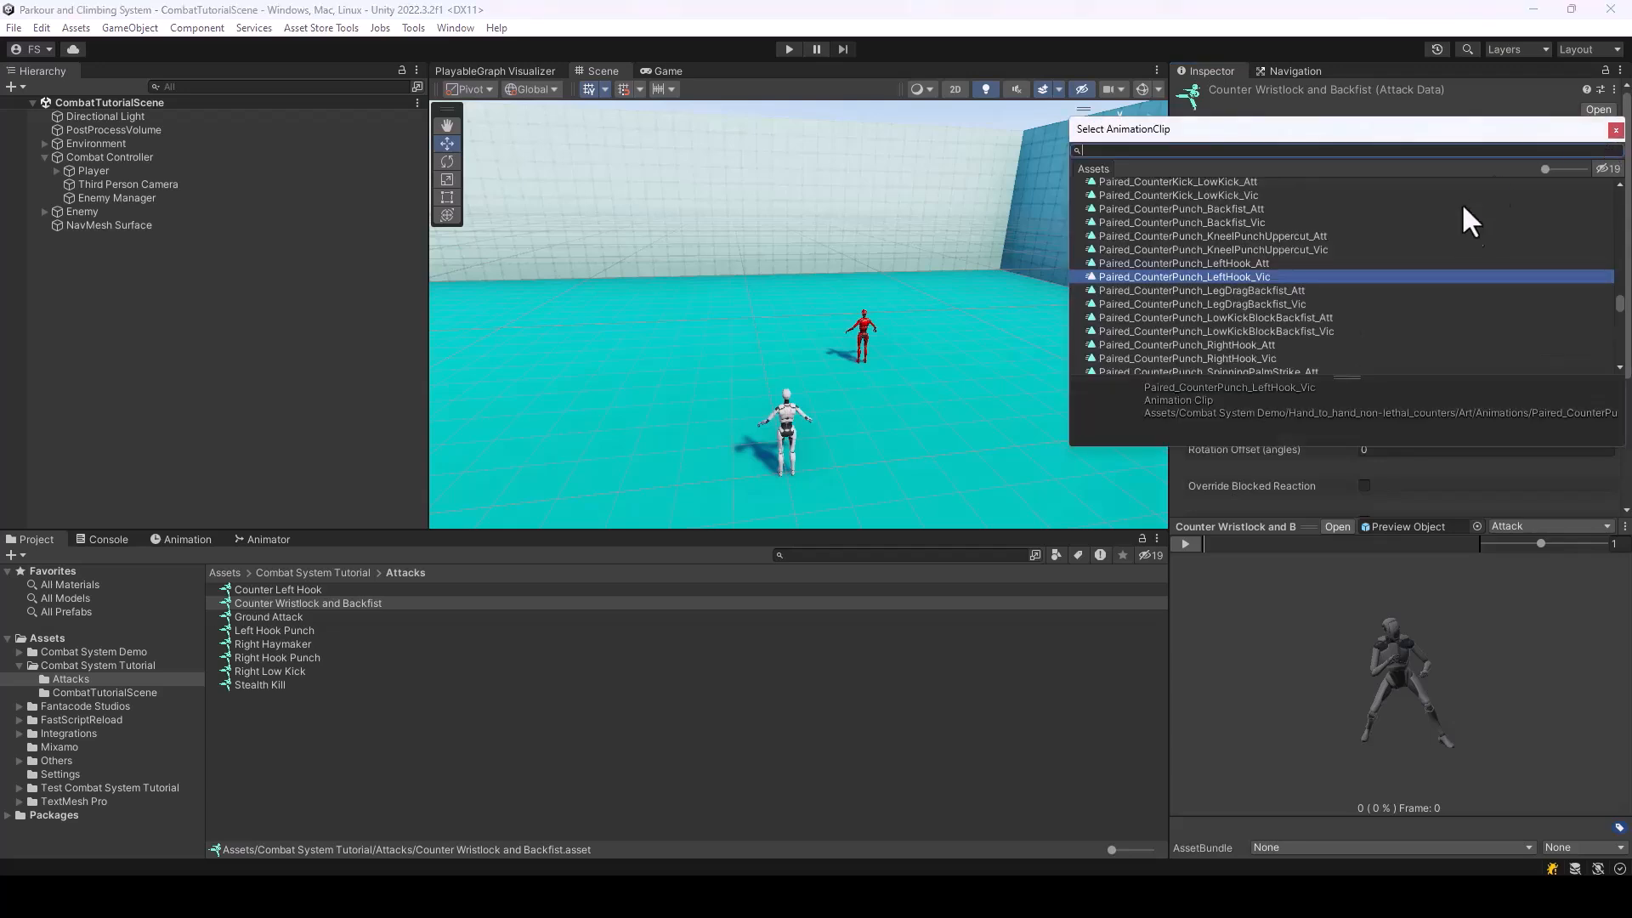
{"action": "scroll", "coordinate": [1282, 266], "scroll_direction": "down", "scroll_amount": 3}
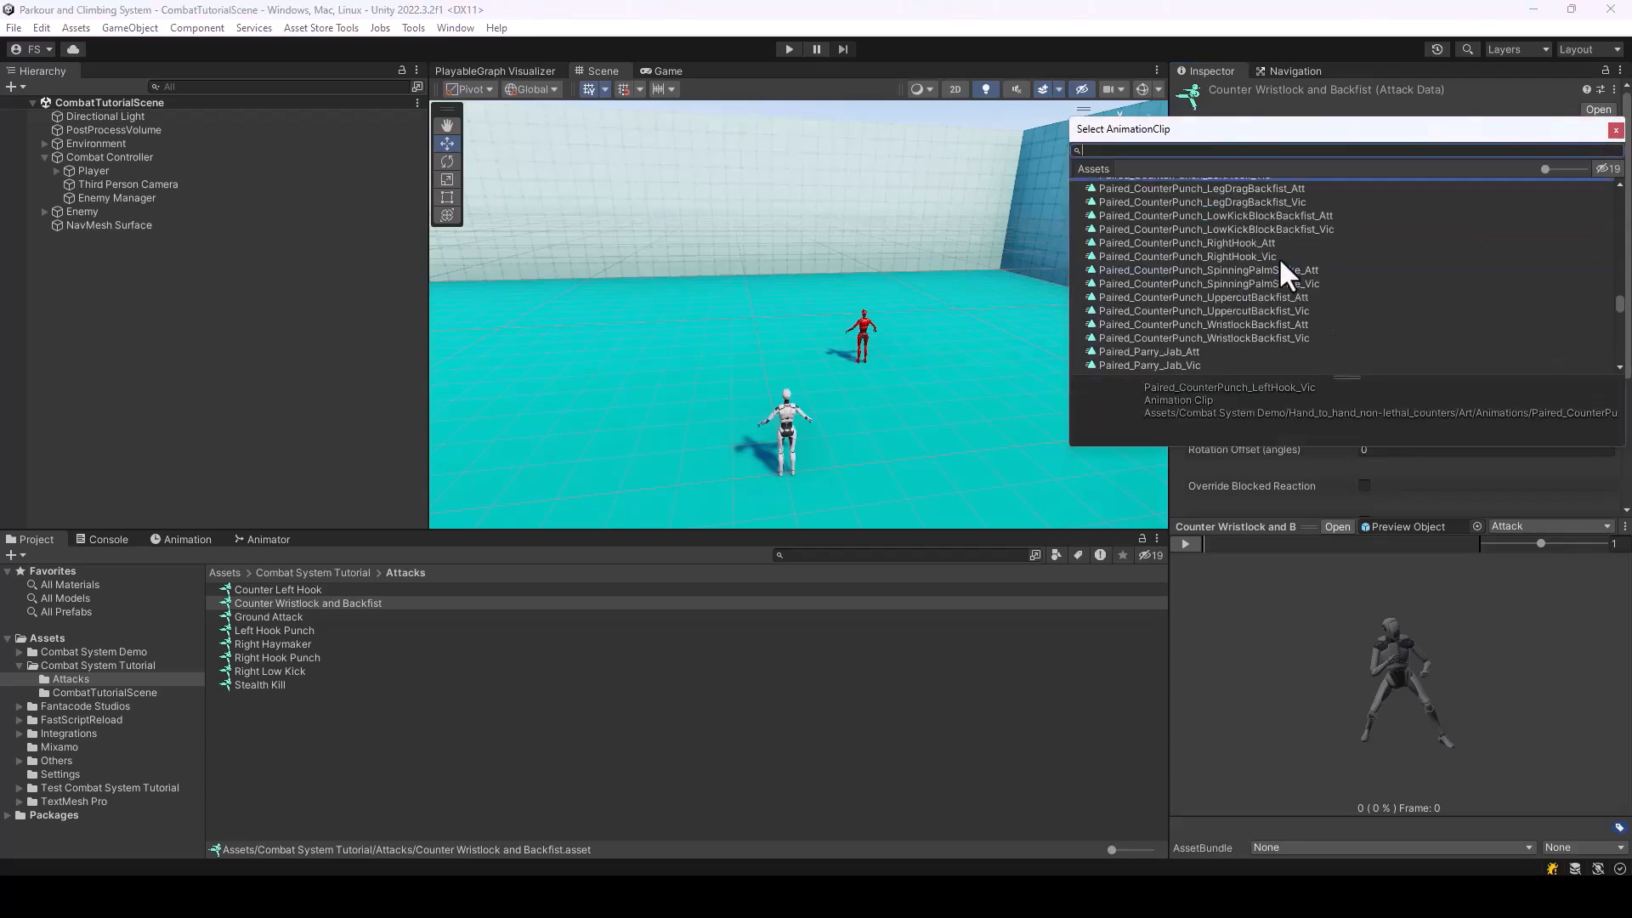
{"action": "left_click", "coordinate": [1272, 324]}
{"action": "left_click", "coordinate": [1273, 338]}
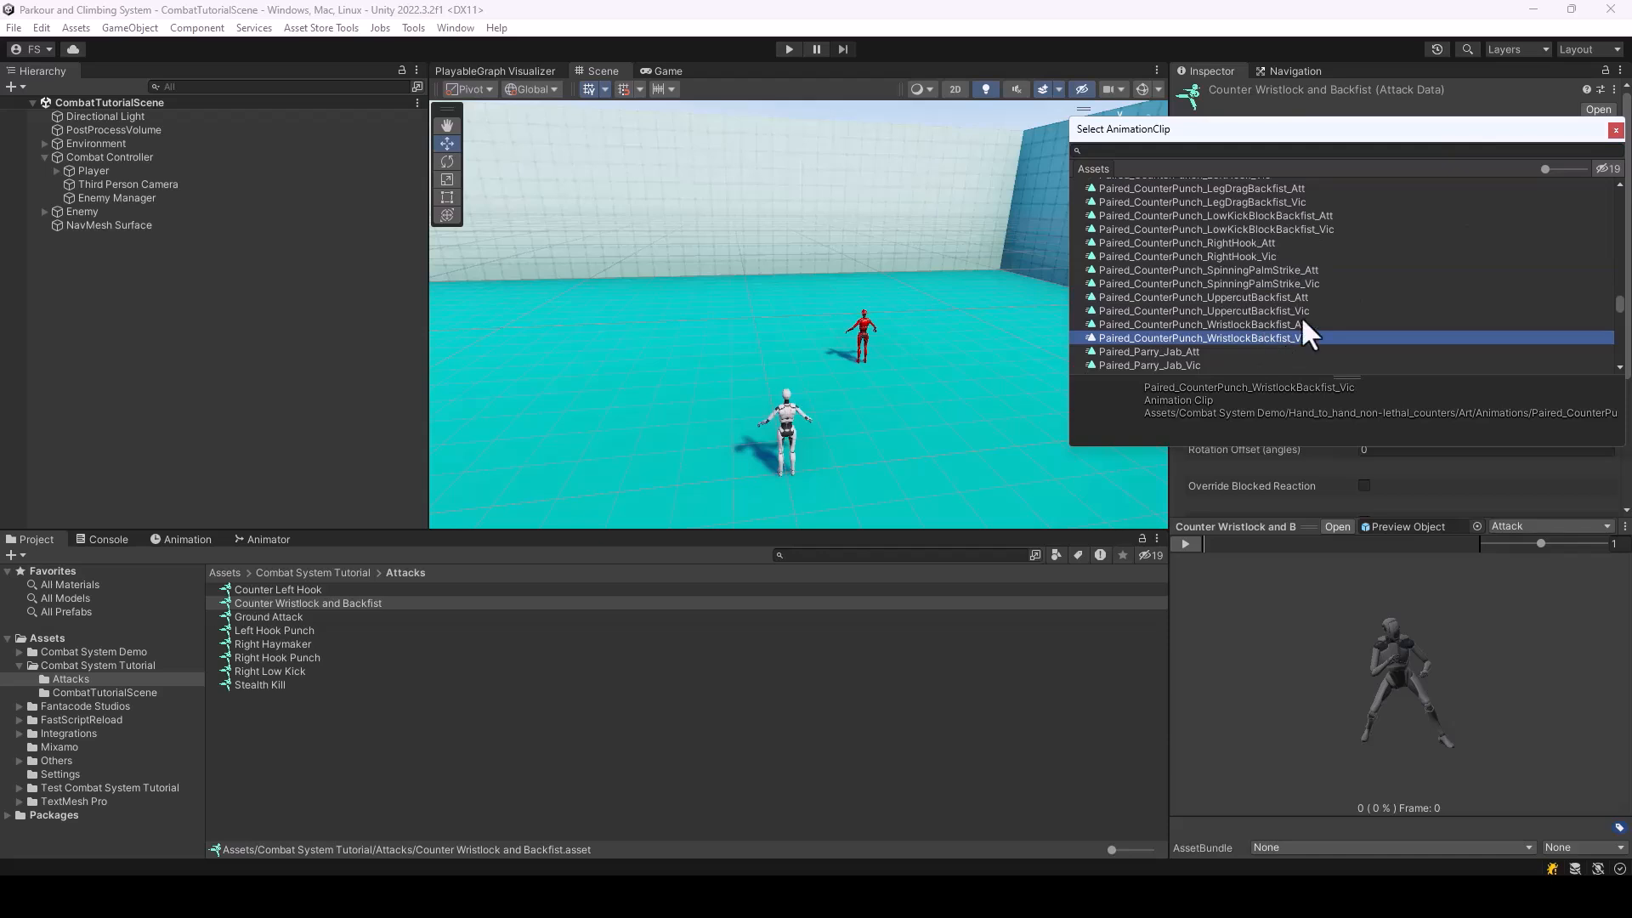
{"action": "double_click", "coordinate": [1238, 337]}
Locate the WristlockBackfist Vic and Att animations in the project and preview their motion and starting poses
{"action": "left_click", "coordinate": [1526, 138]}
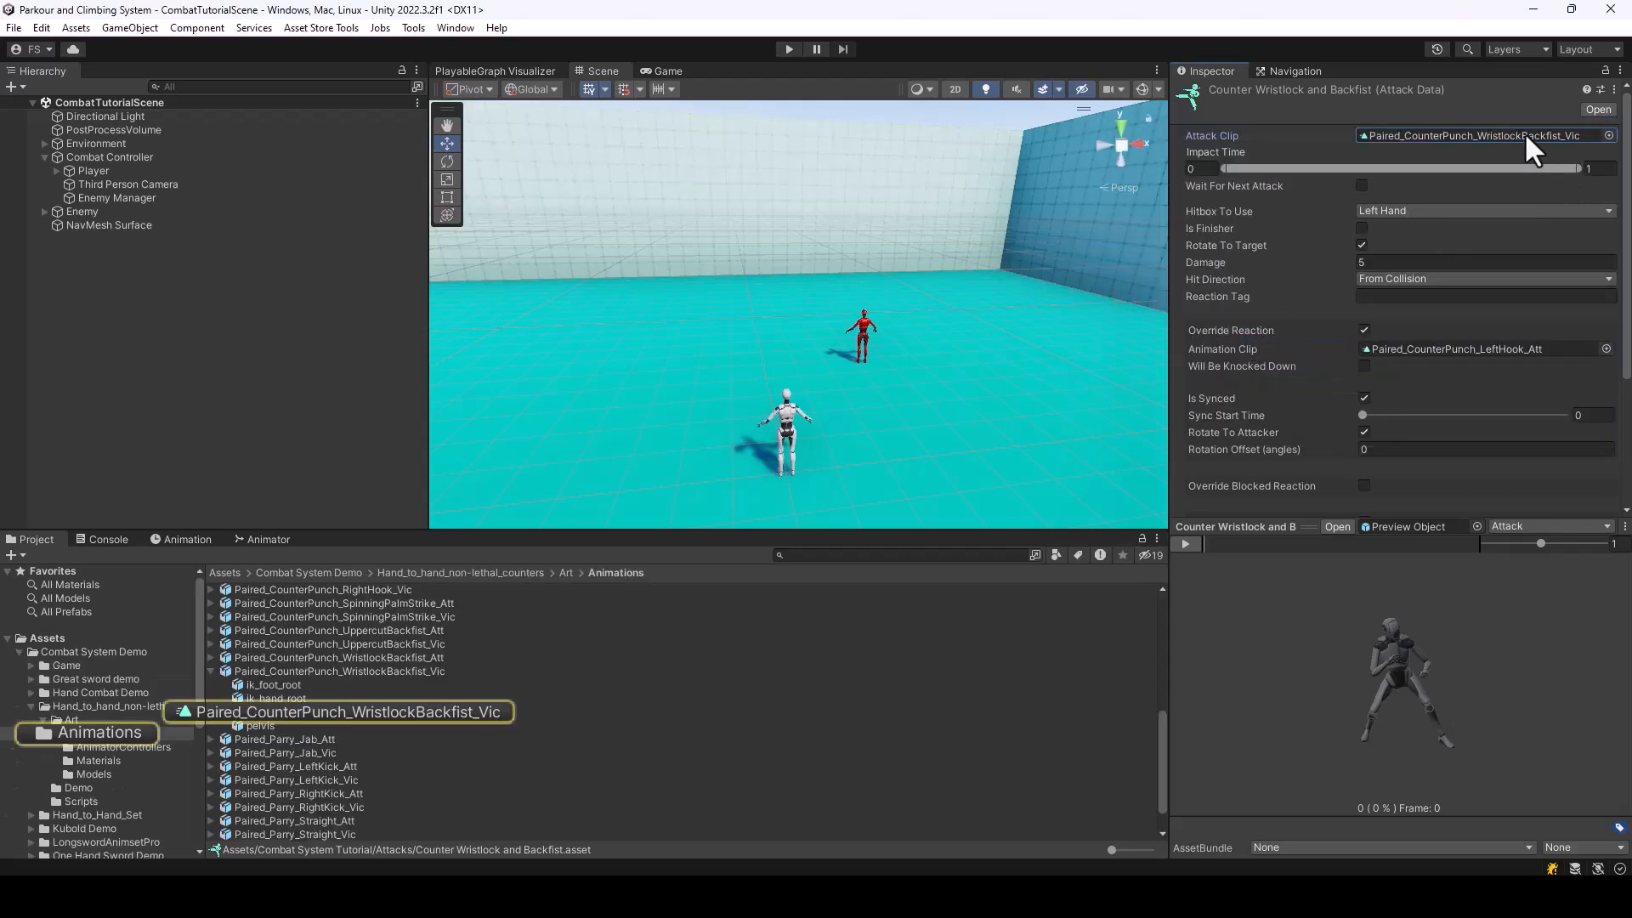
{"action": "left_click", "coordinate": [358, 670]}
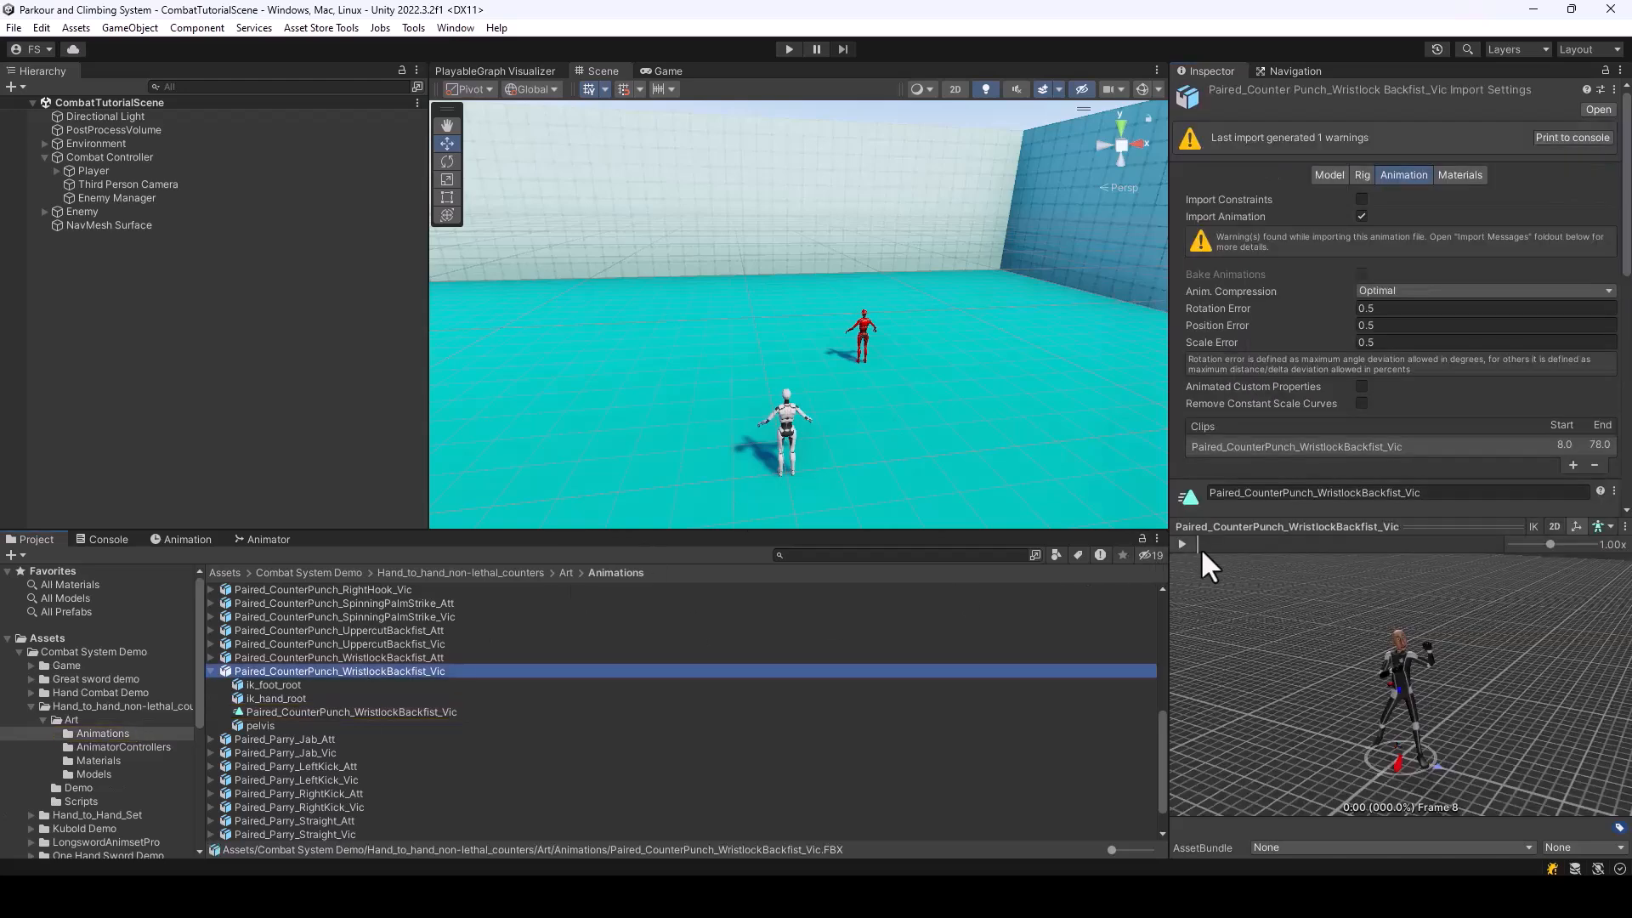
{"action": "left_click_drag", "start_coordinate": [1201, 544], "coordinate": [1394, 592]}
{"action": "left_click", "coordinate": [420, 658]}
{"action": "mouse_move", "coordinate": [1225, 543]}
{"action": "left_mouse_down"}
{"action": "mouse_move", "coordinate": [1241, 546]}
{"action": "mouse_move", "coordinate": [1182, 532]}
{"action": "left_mouse_up"}
{"action": "scroll", "coordinate": [1360, 399], "scroll_direction": "down", "scroll_amount": 3}
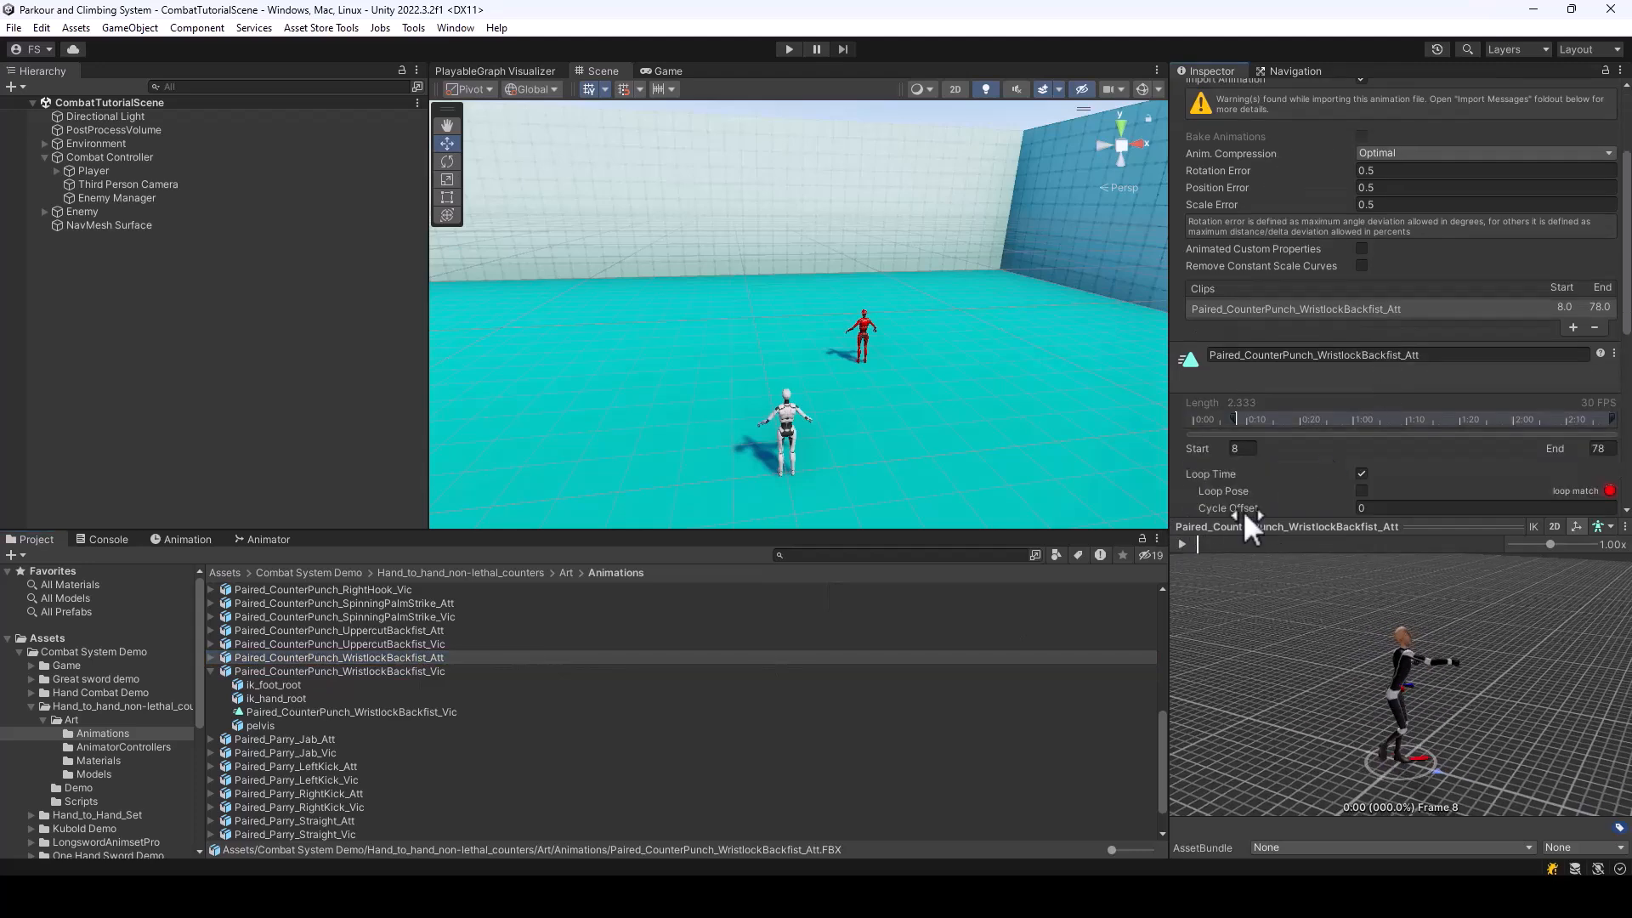
{"action": "mouse_move", "coordinate": [1199, 544]}
{"action": "left_mouse_down"}
{"action": "mouse_move", "coordinate": [1226, 541]}
{"action": "mouse_move", "coordinate": [1195, 537]}
{"action": "left_mouse_up"}
Try starting the Paired_CounterPunch_WristlockBackfist_Att clip at frame 0, preview it, and restore the start to frame 8
{"action": "left_click_drag", "start_coordinate": [1234, 417], "coordinate": [1192, 417]}
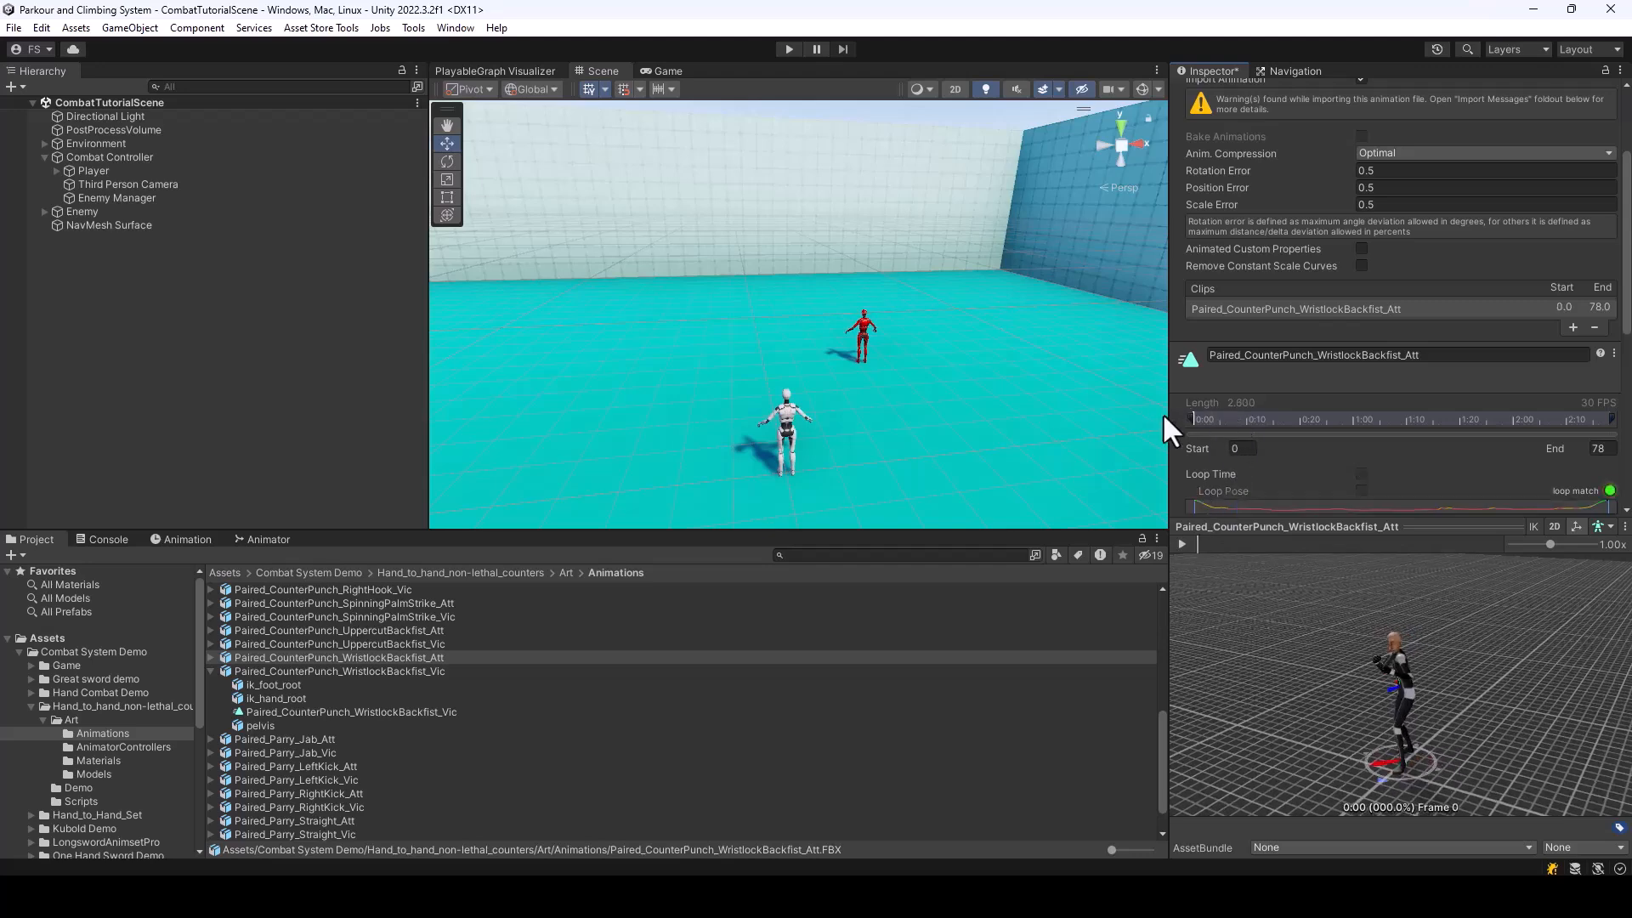
{"action": "left_click_drag", "start_coordinate": [1202, 544], "coordinate": [1260, 554]}
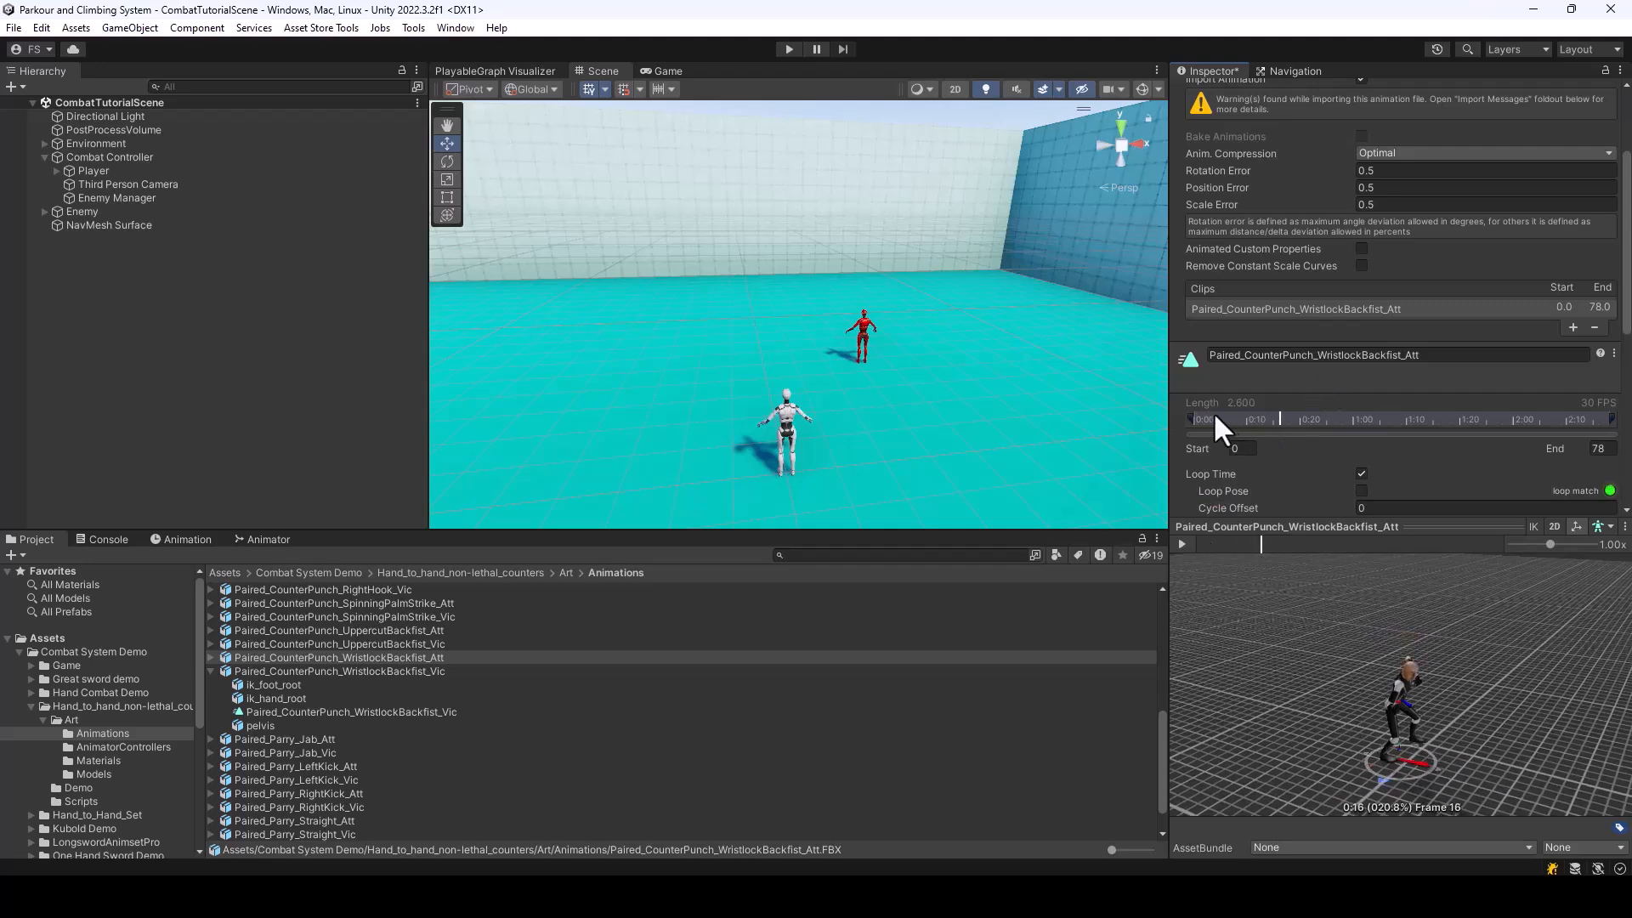
{"action": "left_click_drag", "start_coordinate": [1188, 416], "coordinate": [1233, 415]}
{"action": "left_click_drag", "start_coordinate": [1275, 671], "coordinate": [1385, 716]}
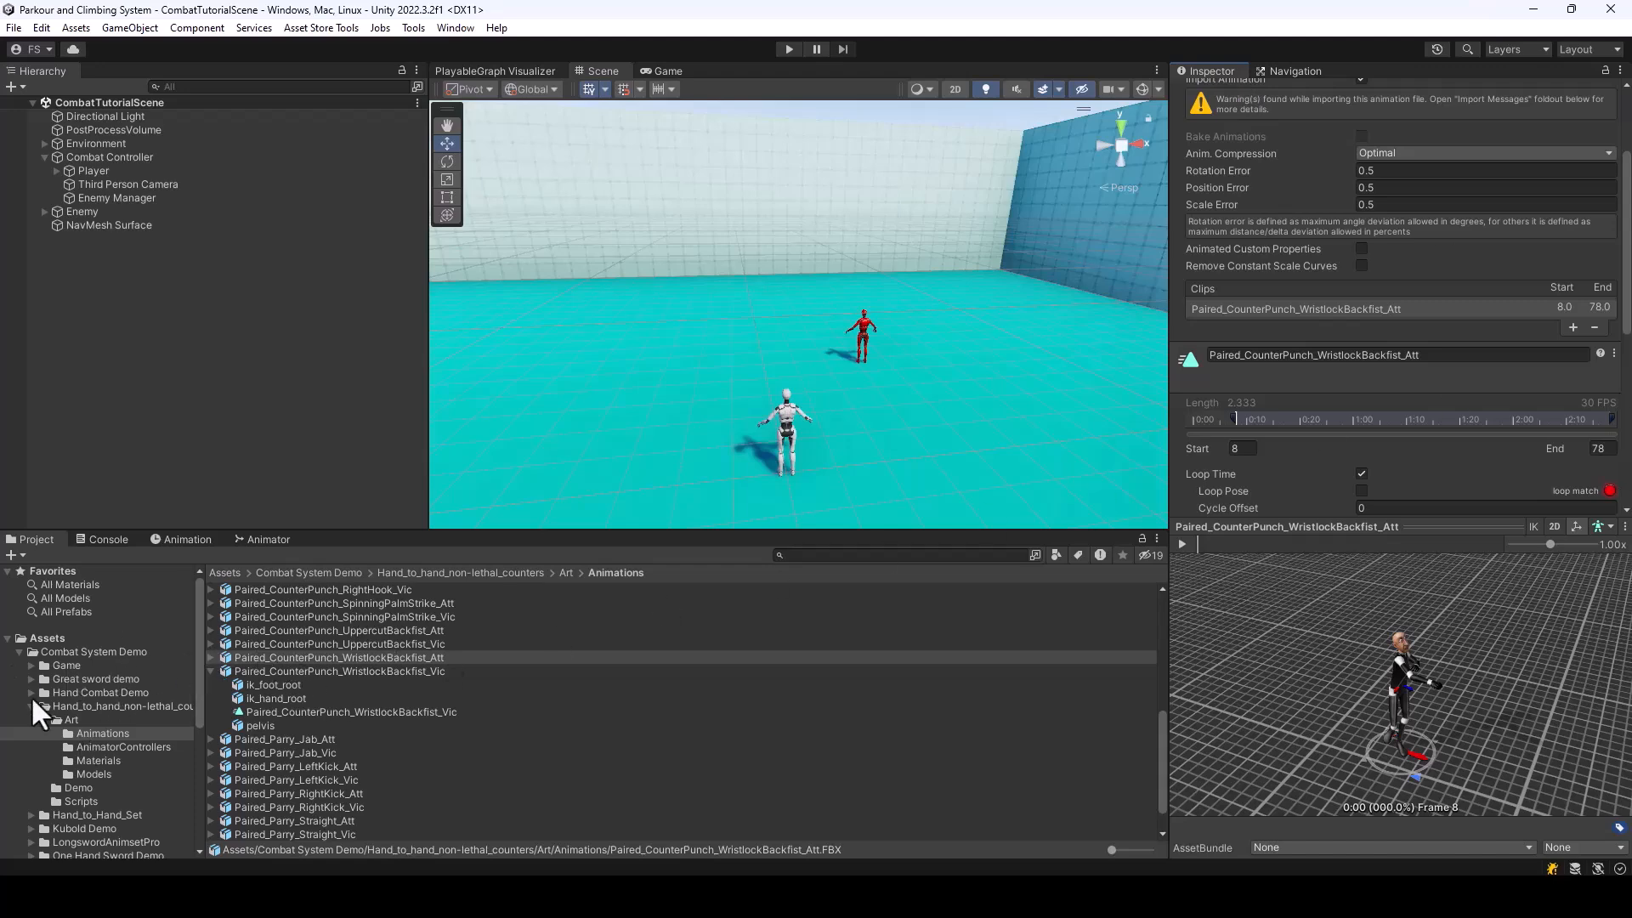
Set Counter Wristlock and Backfist's overriding reaction animation clip to Paired_CounterPunch_WristlockBackfist_Att
{"action": "left_click", "coordinate": [18, 651]}
{"action": "left_click", "coordinate": [81, 678]}
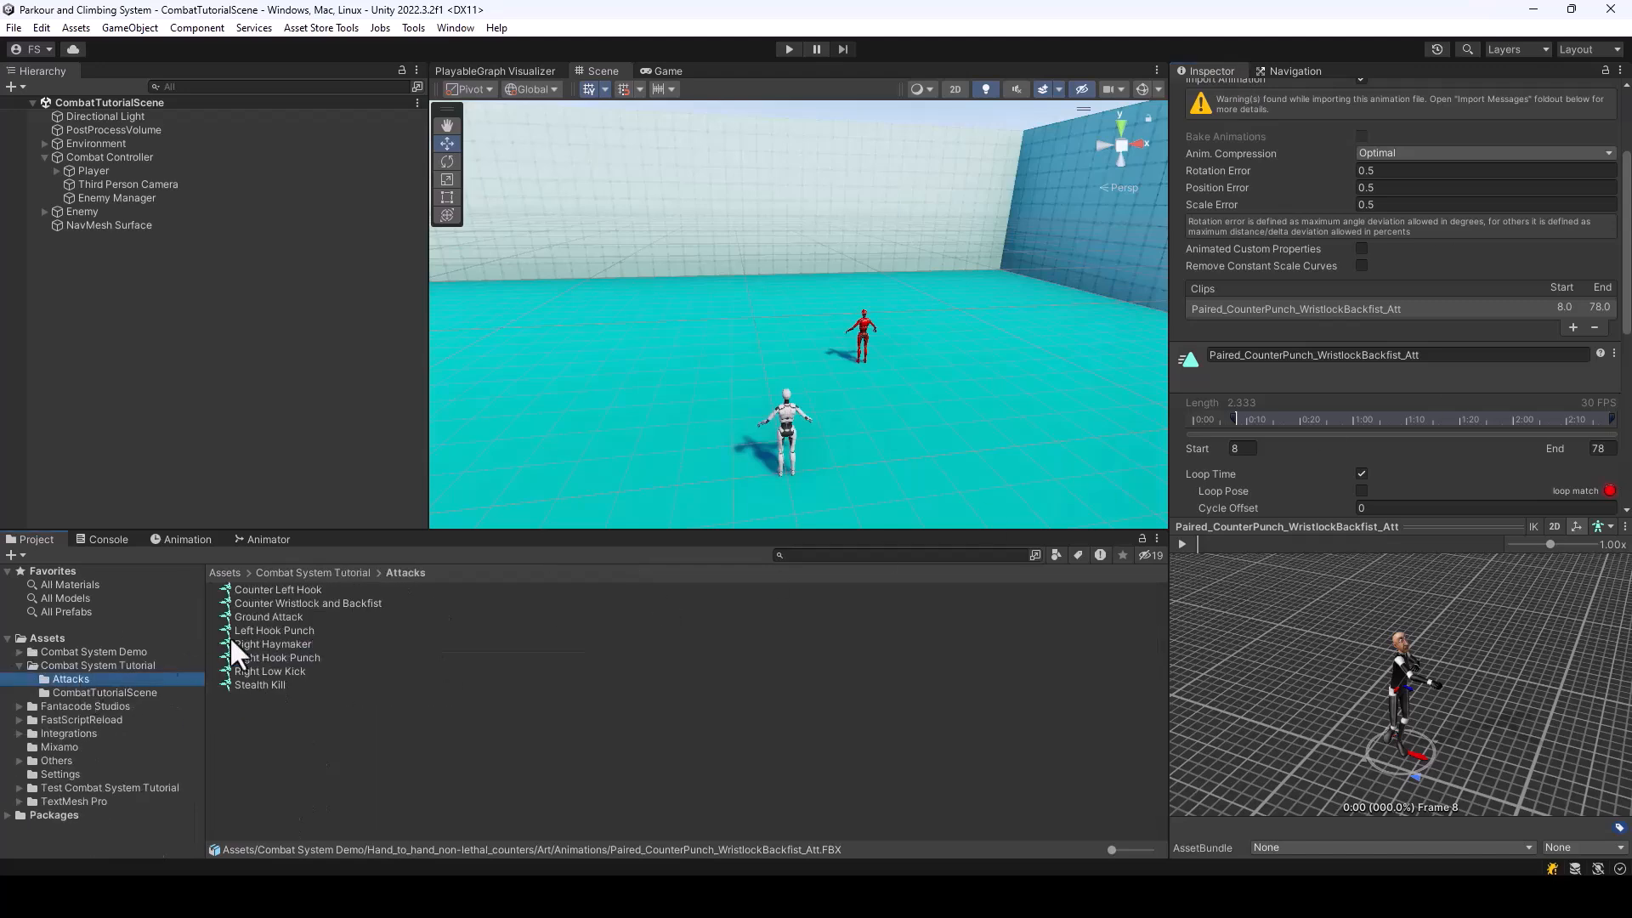
{"action": "left_click", "coordinate": [312, 603]}
{"action": "scroll", "coordinate": [1476, 245], "scroll_direction": "up", "scroll_amount": 5}
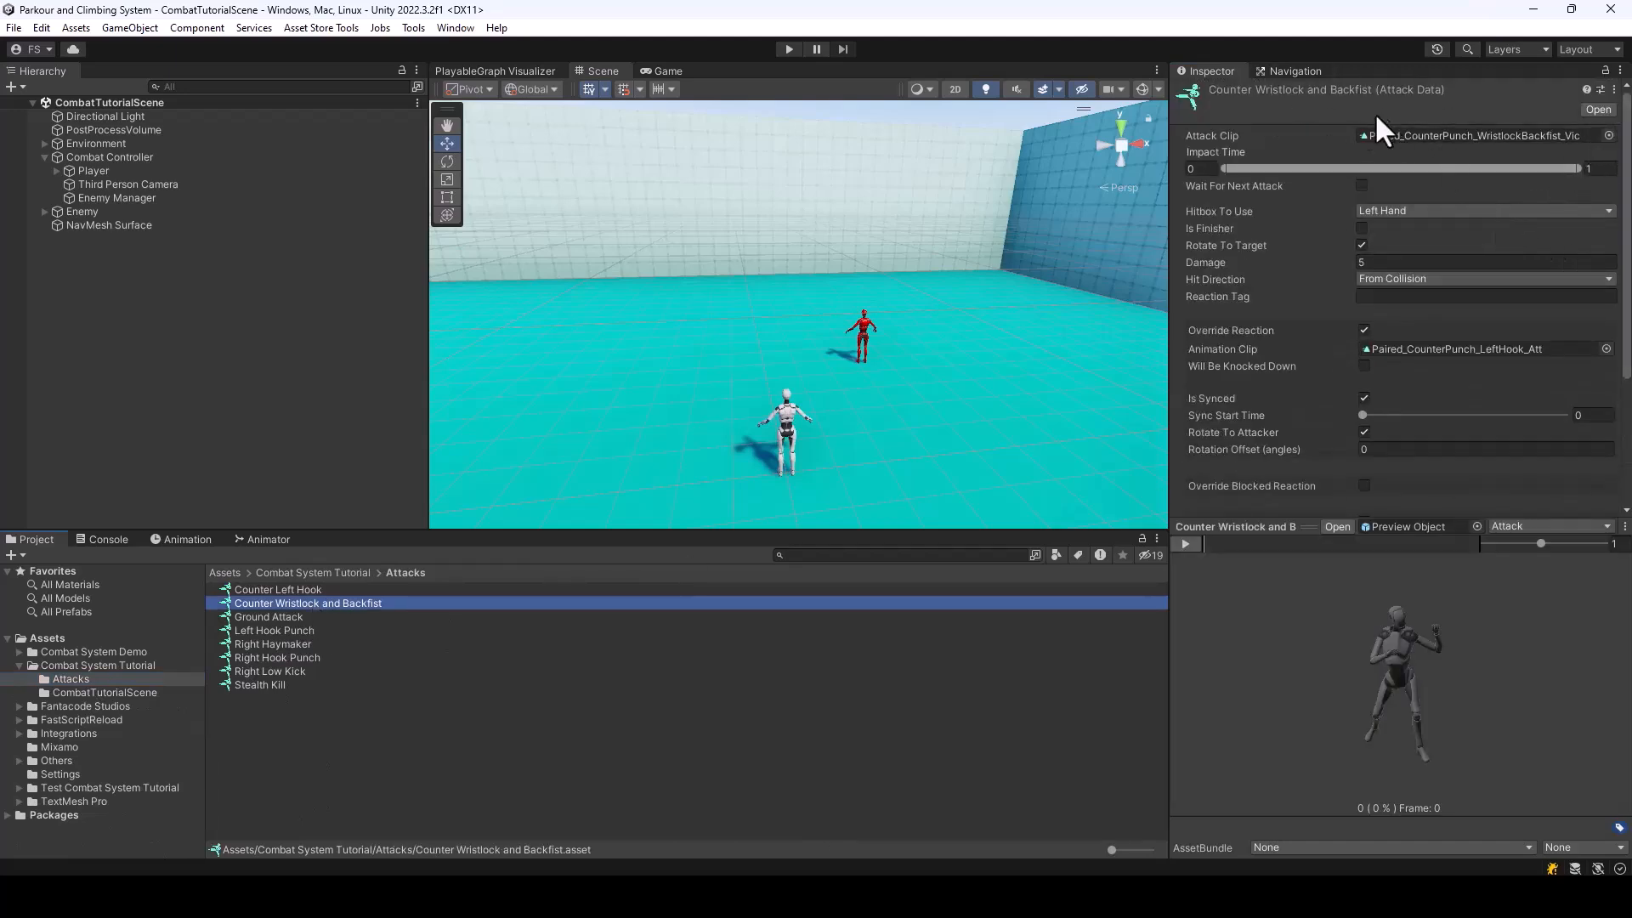
{"action": "left_click", "coordinate": [1606, 348]}
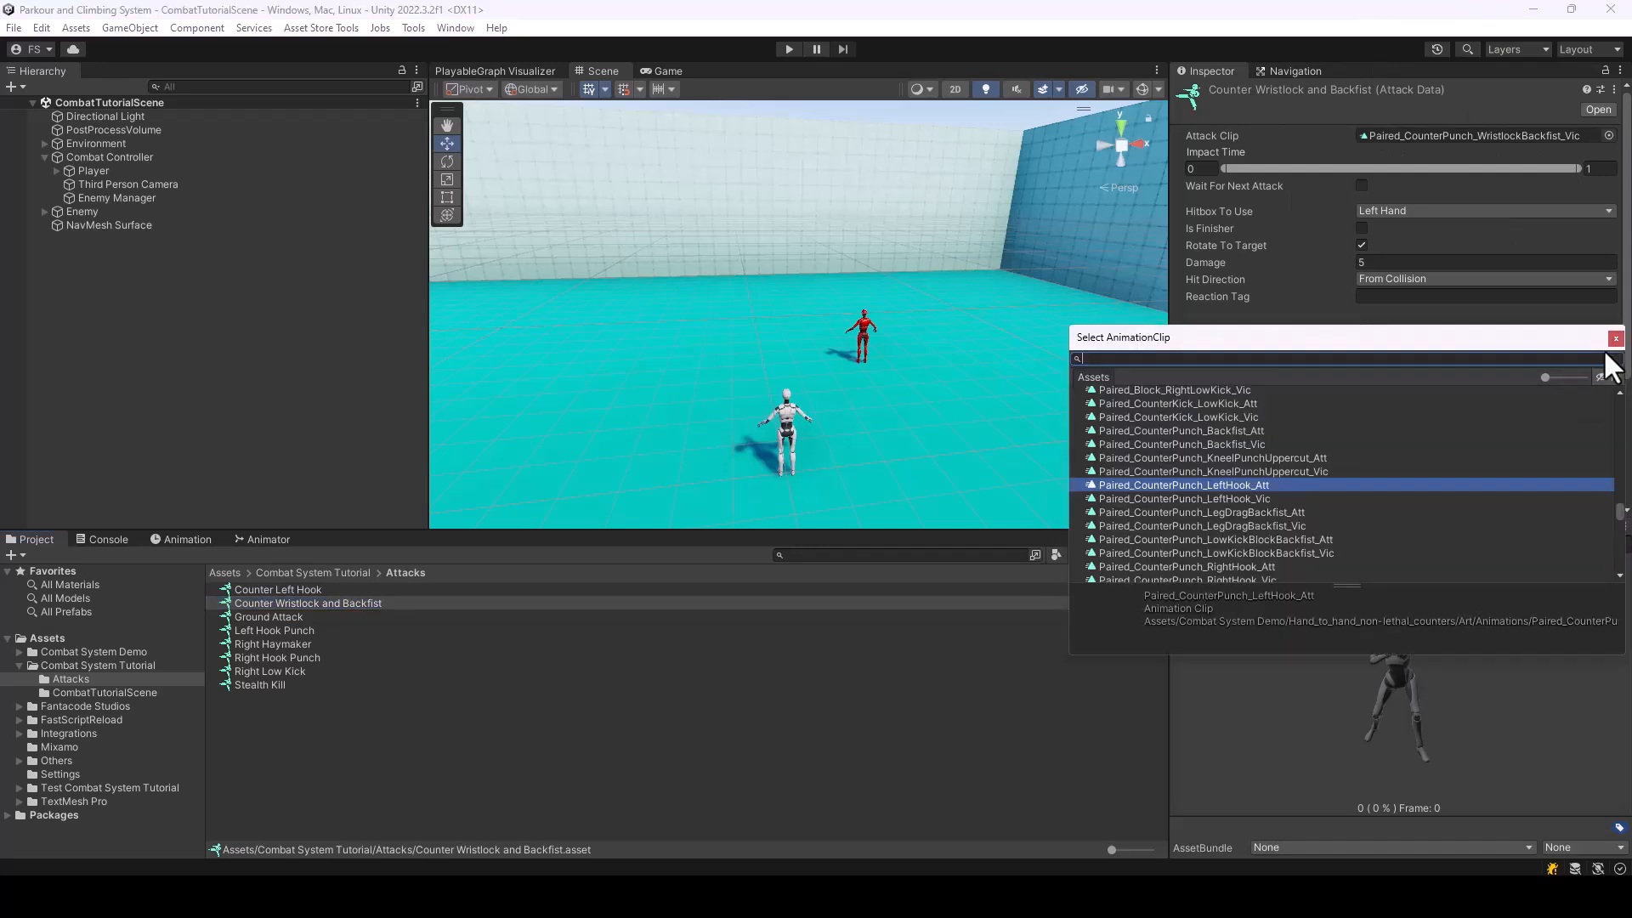
{"action": "scroll", "coordinate": [1195, 561], "scroll_direction": "down", "scroll_amount": 2}
{"action": "scroll", "coordinate": [1299, 538], "scroll_direction": "down", "scroll_amount": 2}
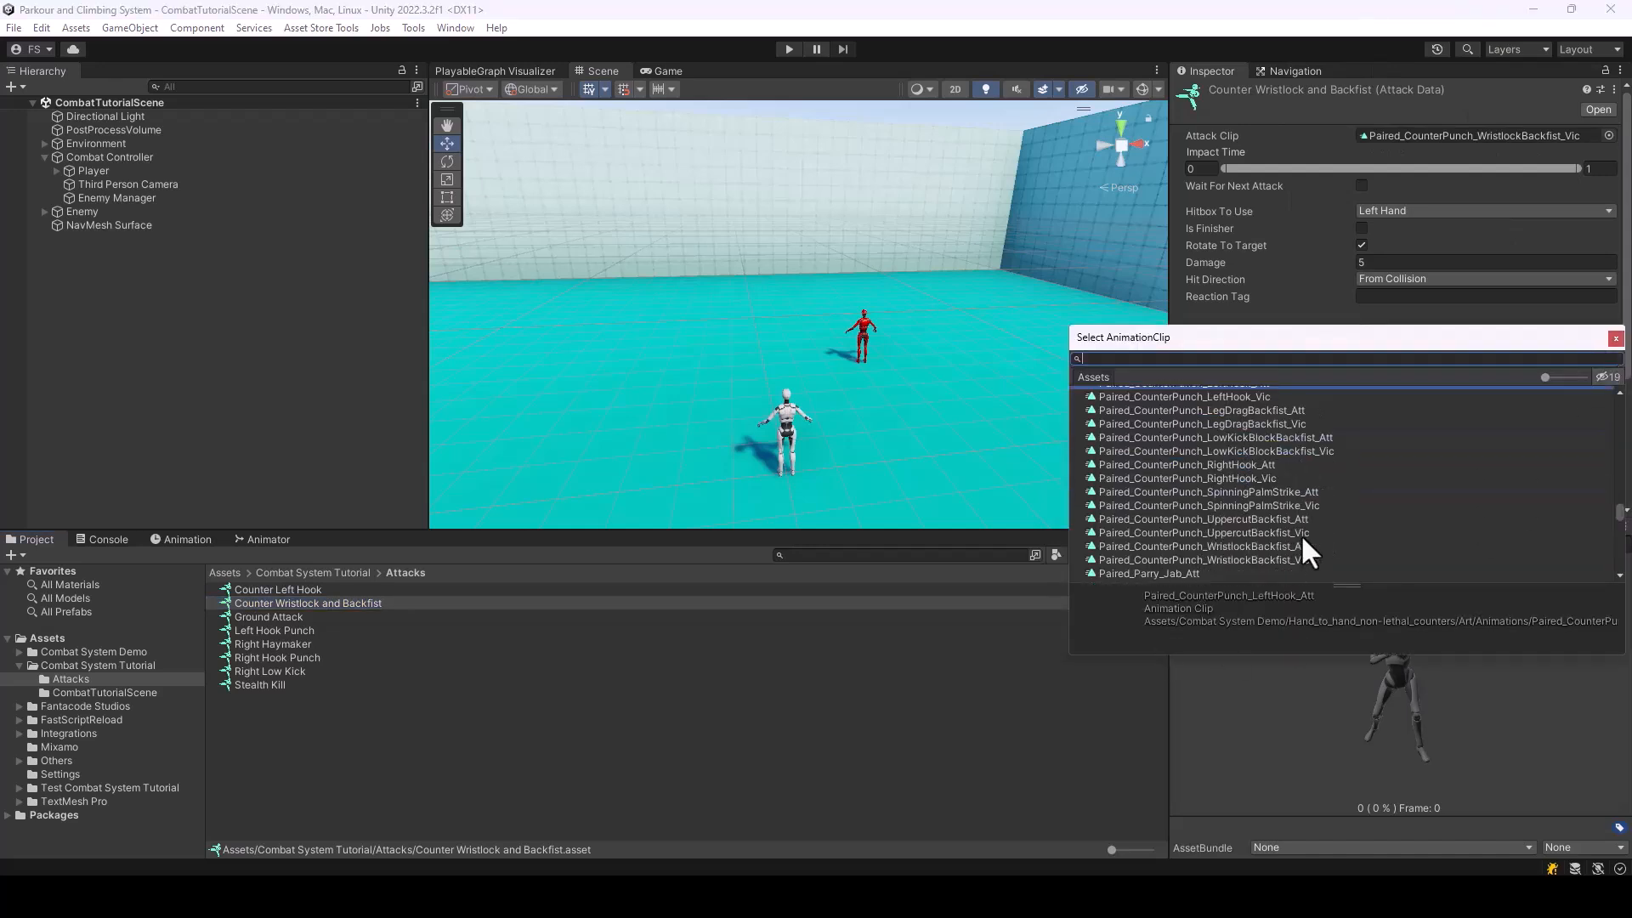
{"action": "double_click", "coordinate": [1277, 544]}
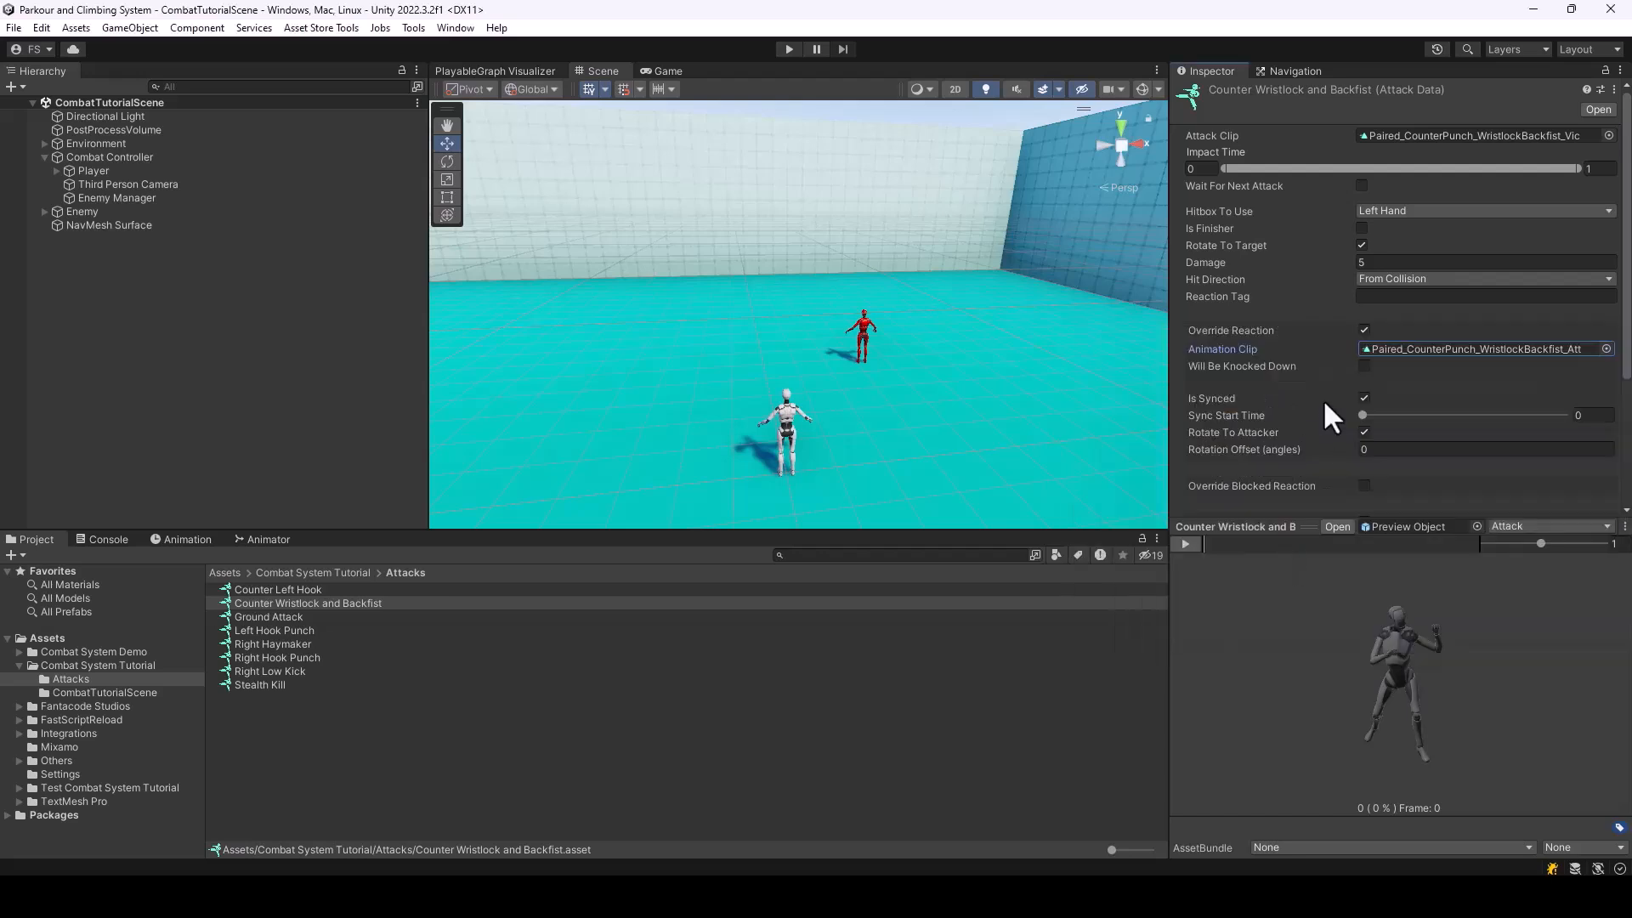
Scrub through Counter Wristlock and Backfist's attack preview and review its sync and move-to-target settings
{"action": "left_click_drag", "start_coordinate": [1222, 544], "coordinate": [1357, 548]}
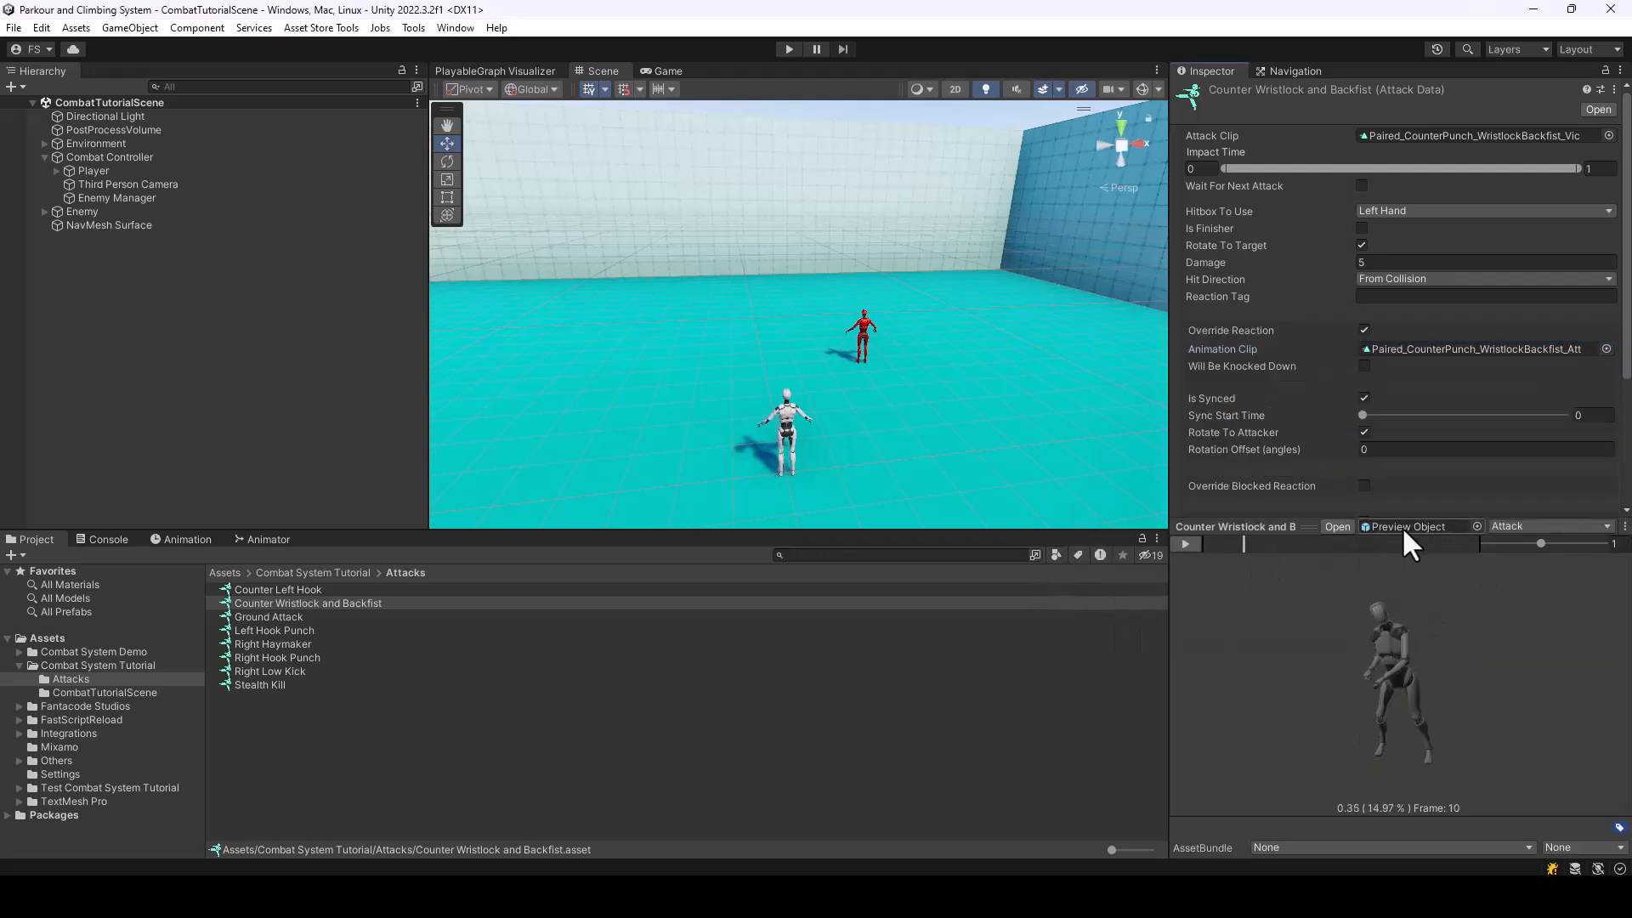
{"action": "left_click", "coordinate": [1336, 527]}
{"action": "left_click_drag", "start_coordinate": [1239, 551], "coordinate": [1385, 553]}
{"action": "left_click", "coordinate": [10, 107]}
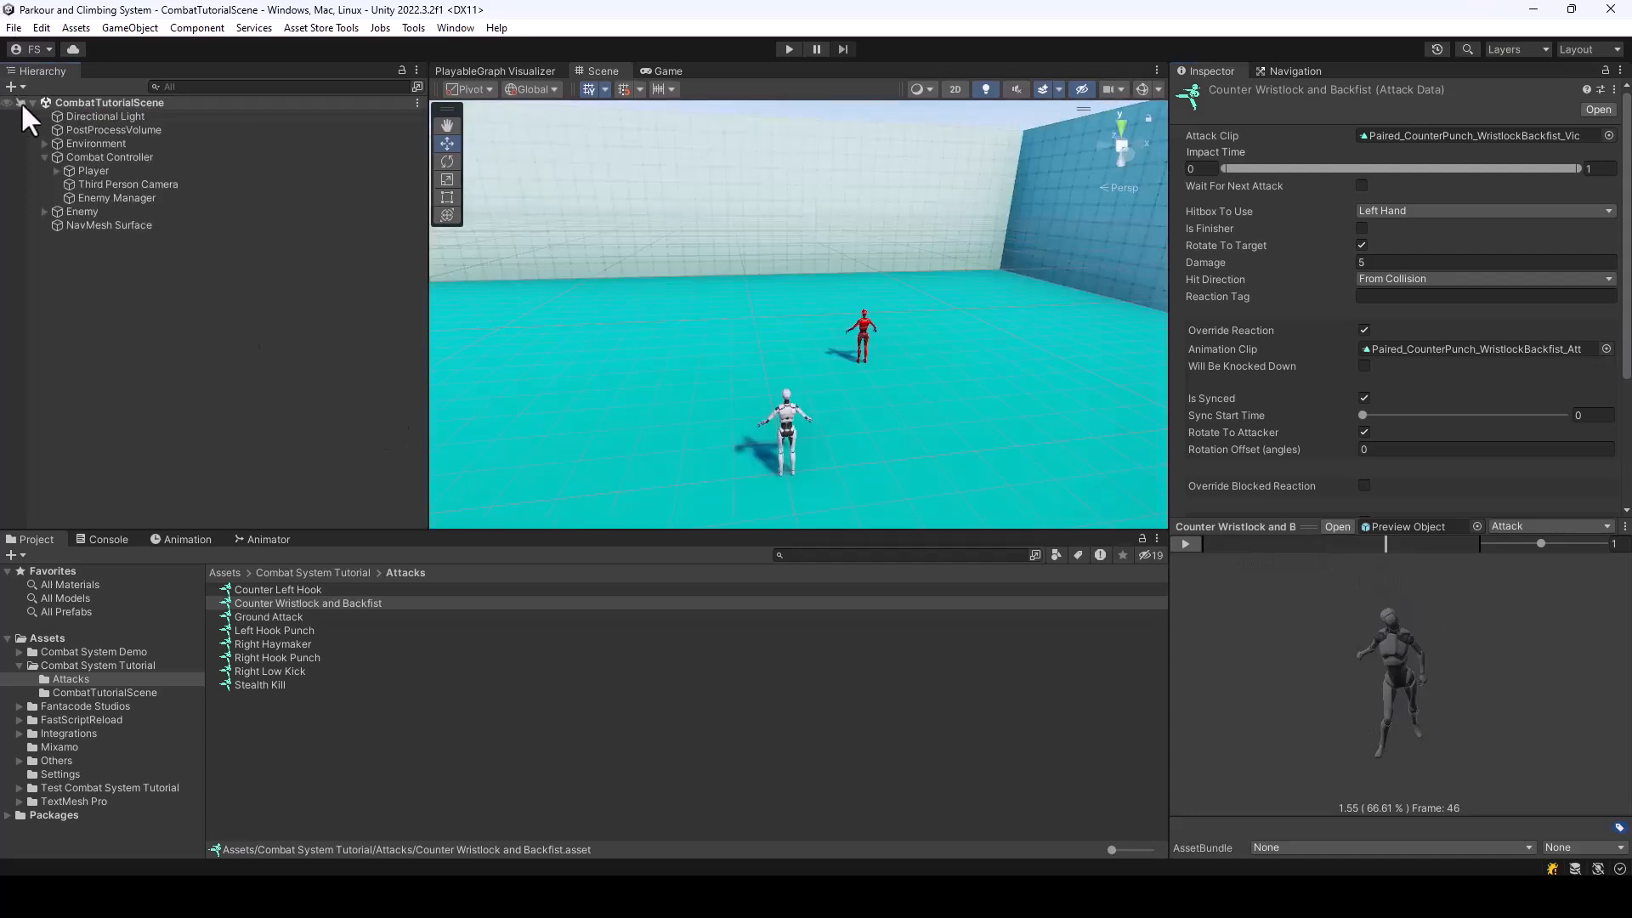
{"action": "scroll", "coordinate": [1409, 340], "scroll_direction": "down", "scroll_amount": 3}
{"action": "scroll", "coordinate": [1409, 325], "scroll_direction": "down", "scroll_amount": 1}
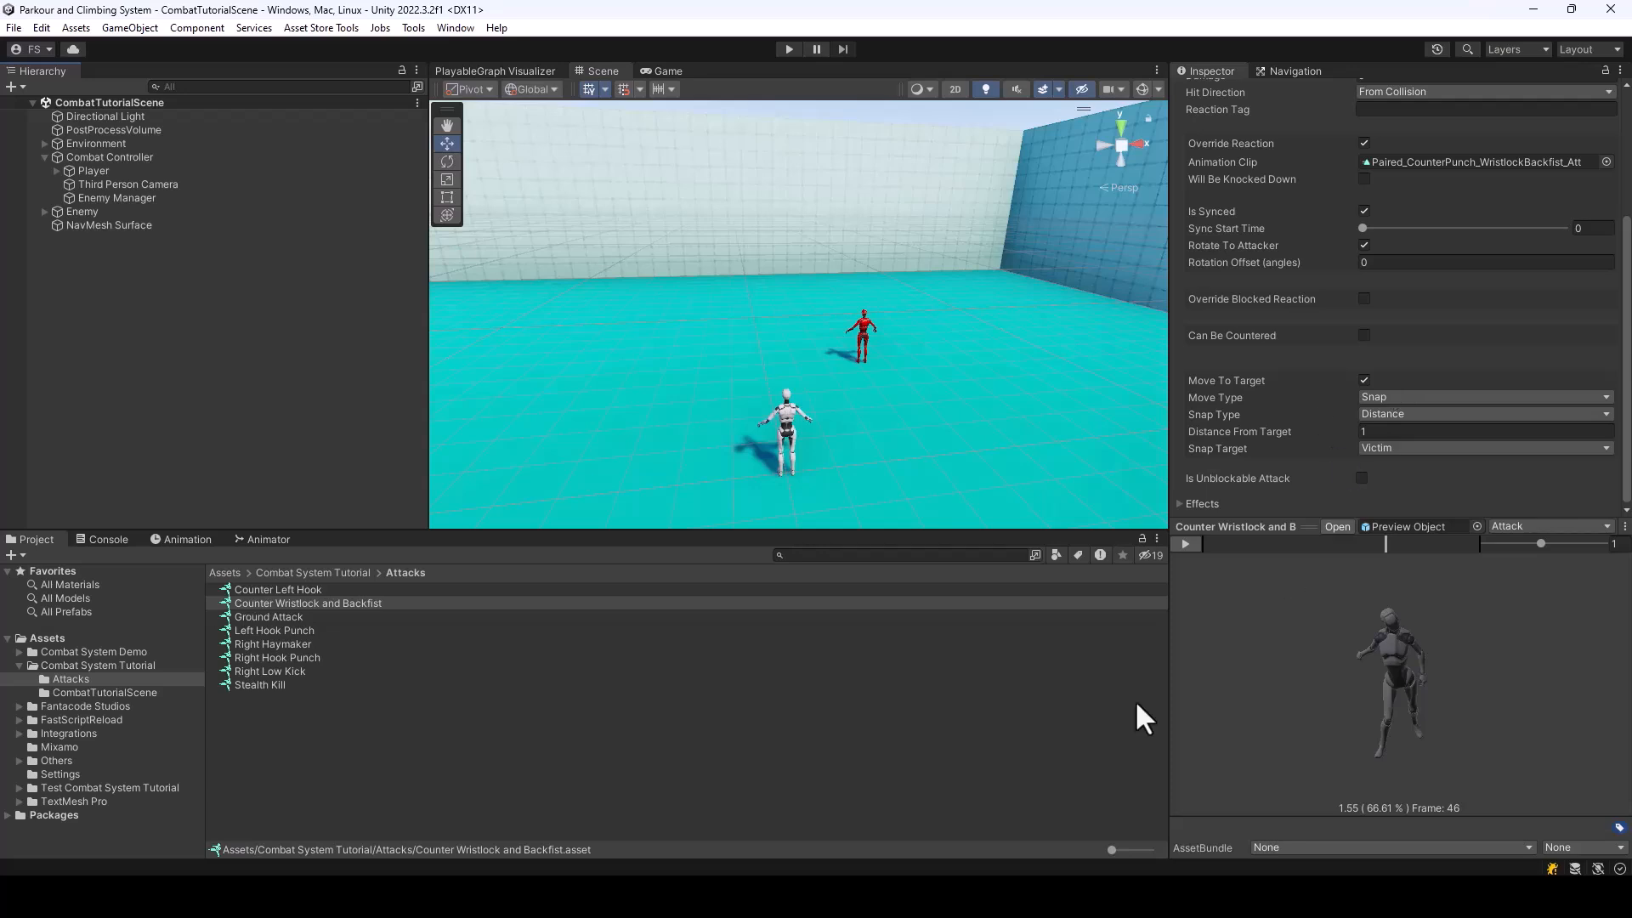
{"action": "scroll", "coordinate": [1513, 311], "scroll_direction": "up", "scroll_amount": 1}
{"action": "scroll", "coordinate": [1501, 323], "scroll_direction": "down", "scroll_amount": 1}
Allow the Right Haymaker attack to be countered
{"action": "left_click", "coordinate": [284, 644]}
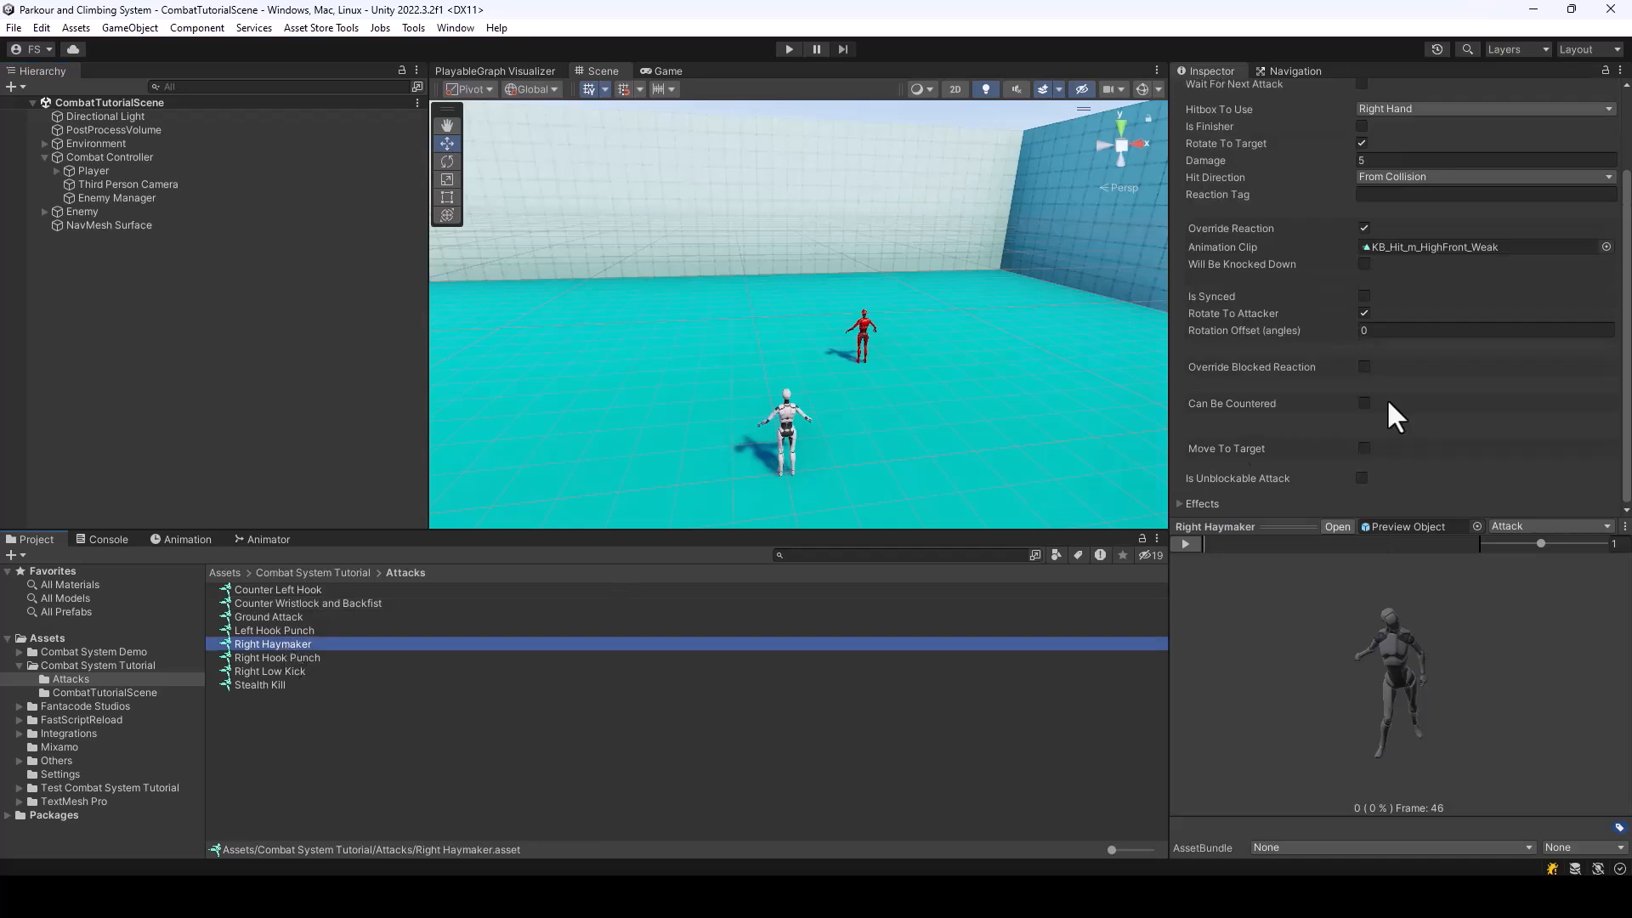
{"action": "scroll", "coordinate": [1420, 323], "scroll_direction": "up", "scroll_amount": 2}
{"action": "scroll", "coordinate": [1378, 336], "scroll_direction": "down", "scroll_amount": 2}
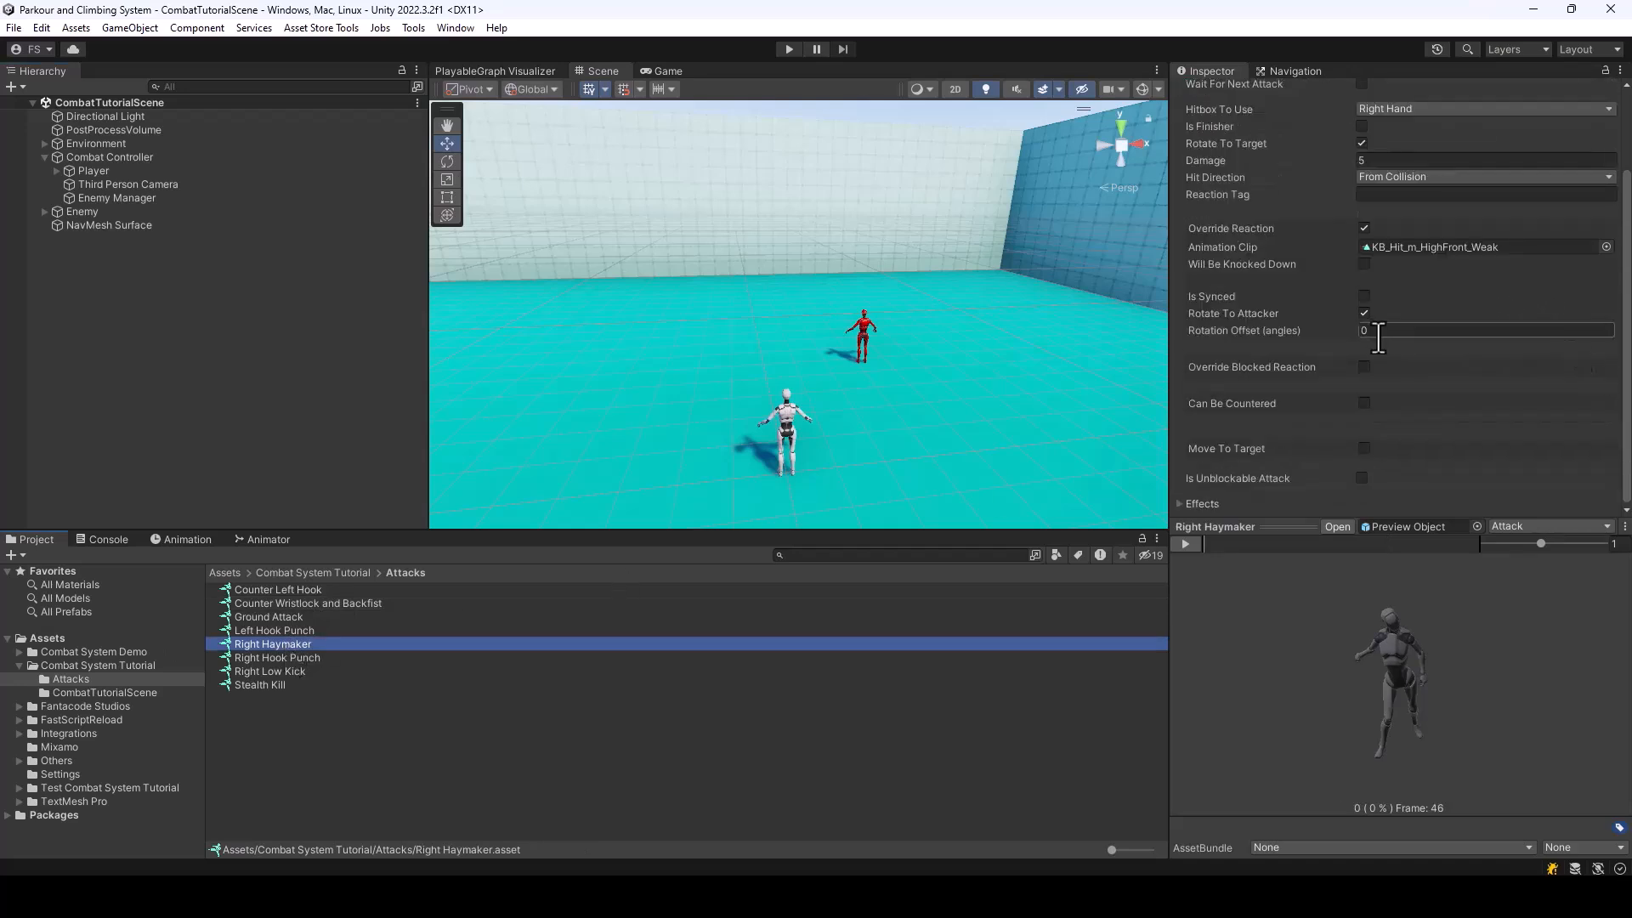
{"action": "left_click", "coordinate": [1363, 403]}
{"action": "scroll", "coordinate": [1445, 387], "scroll_direction": "down", "scroll_amount": 3}
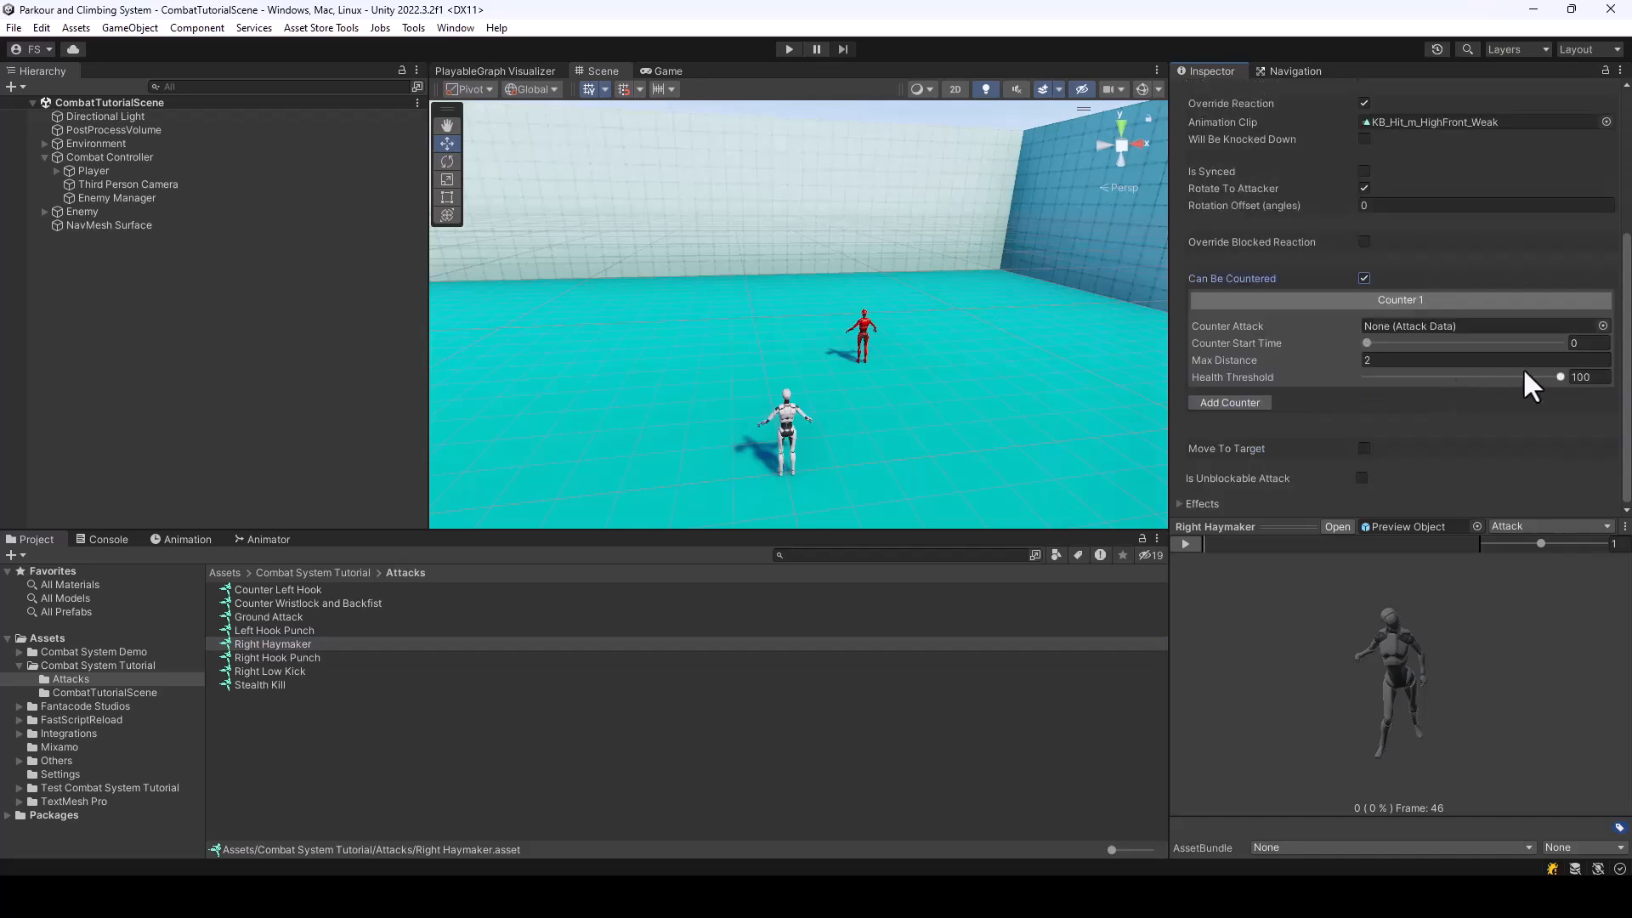
Assign Counter Wristlock and Backfist as Right Haymaker's counter attack and set its counter start time to 0.567
{"action": "left_click", "coordinate": [1603, 325]}
{"action": "left_click_drag", "start_coordinate": [1477, 313], "coordinate": [1464, 280]}
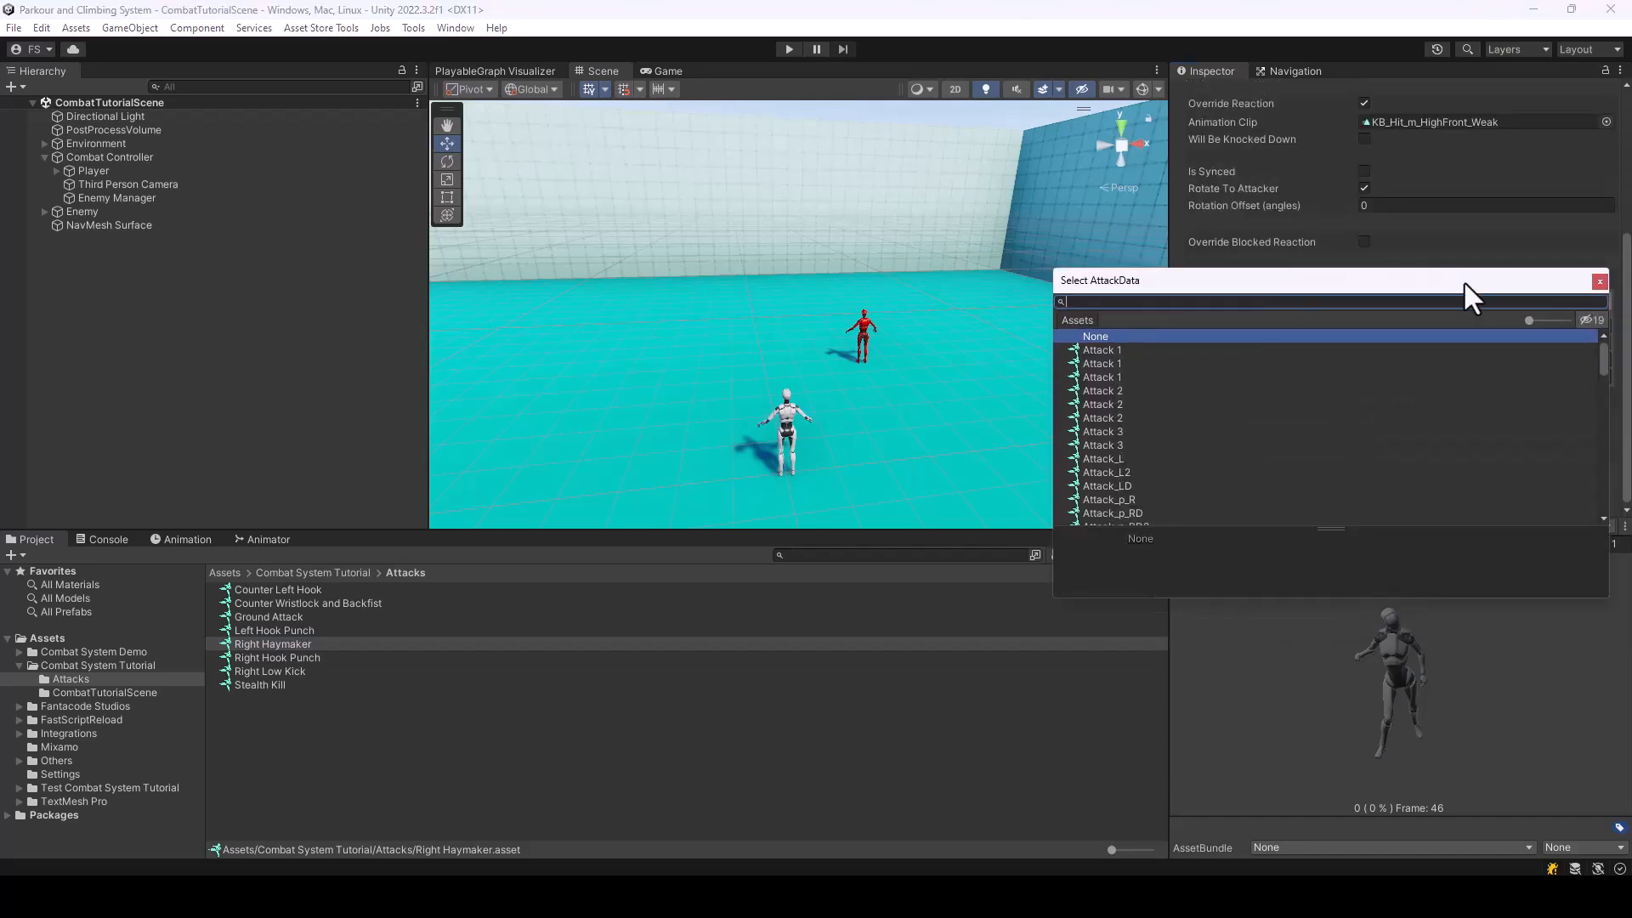
{"action": "type", "text": "Back"}
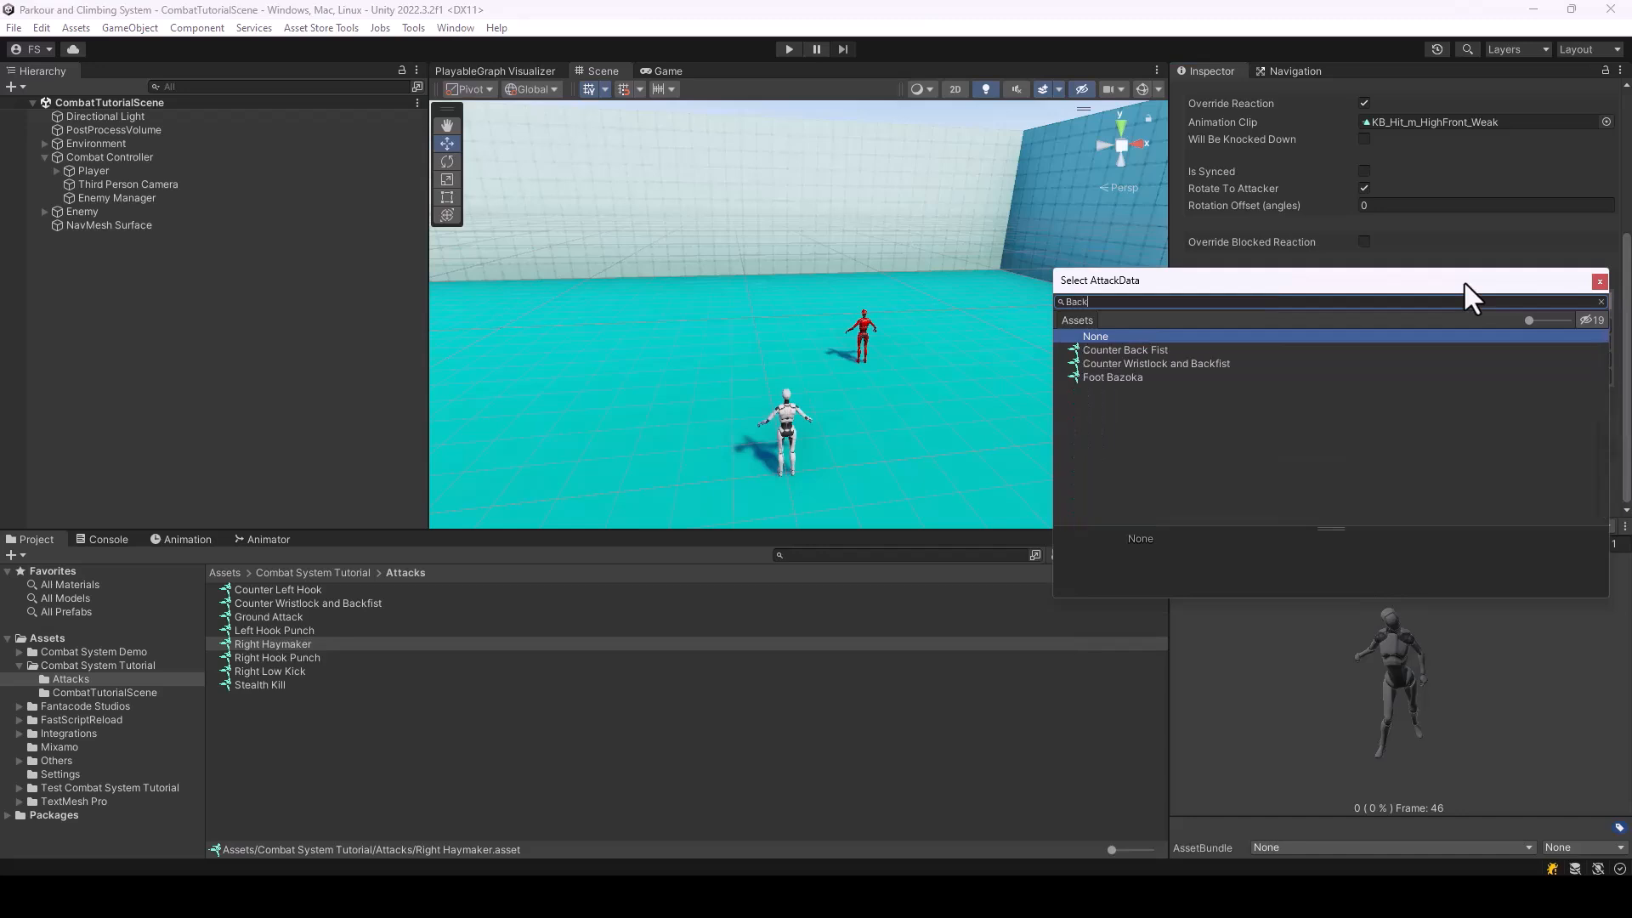
{"action": "double_click", "coordinate": [1214, 364]}
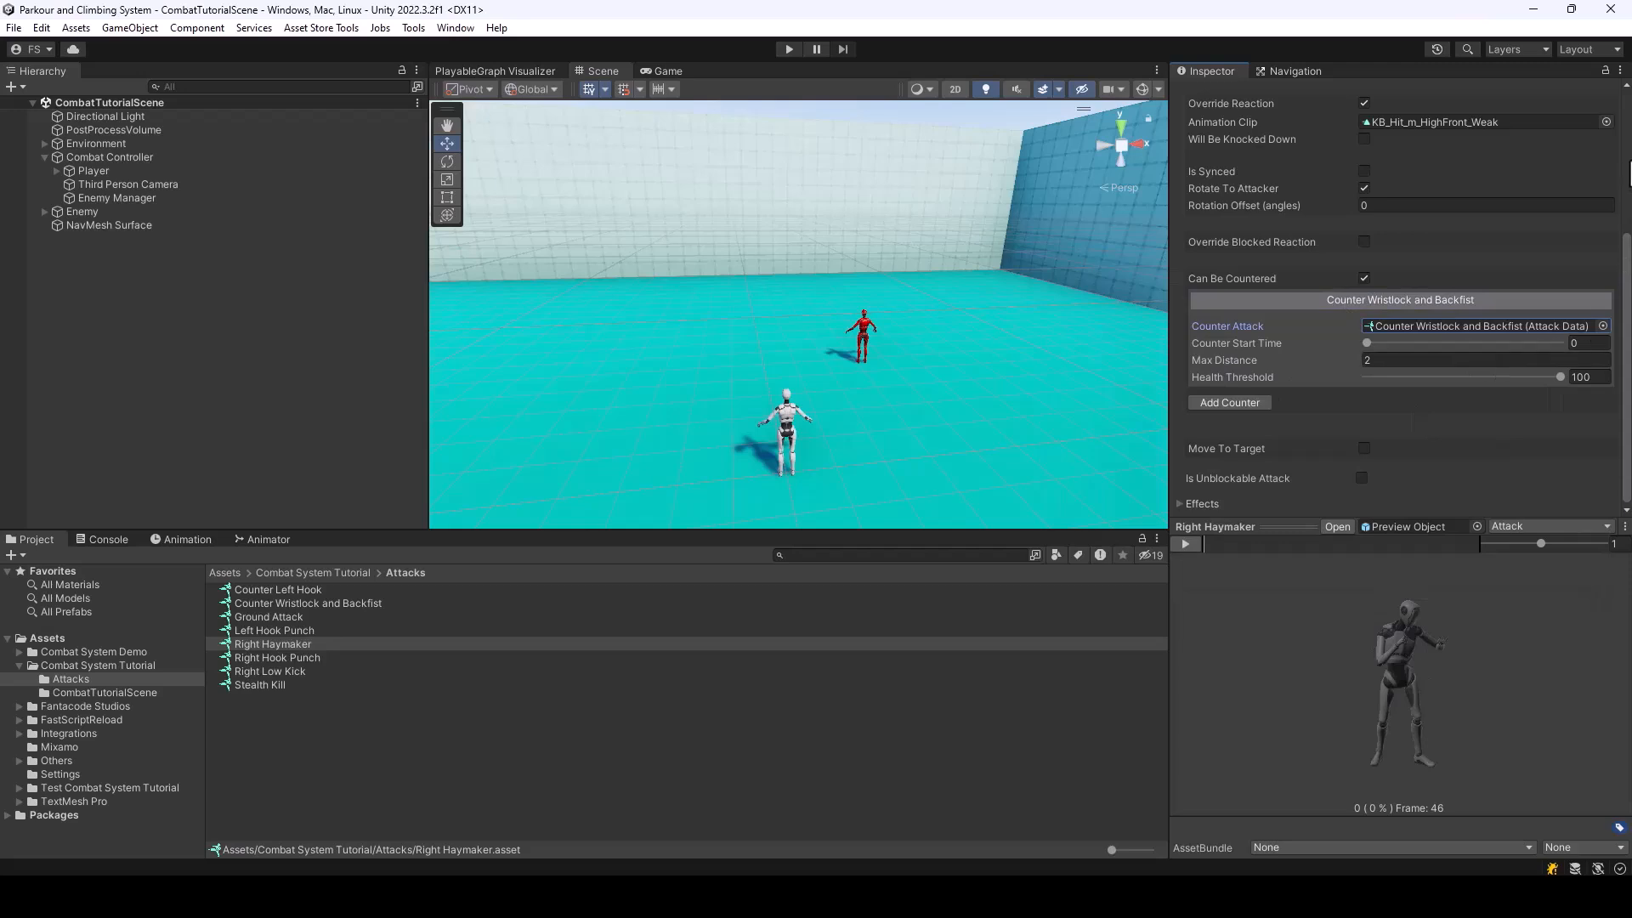
{"action": "left_click_drag", "start_coordinate": [1363, 342], "coordinate": [1552, 355]}
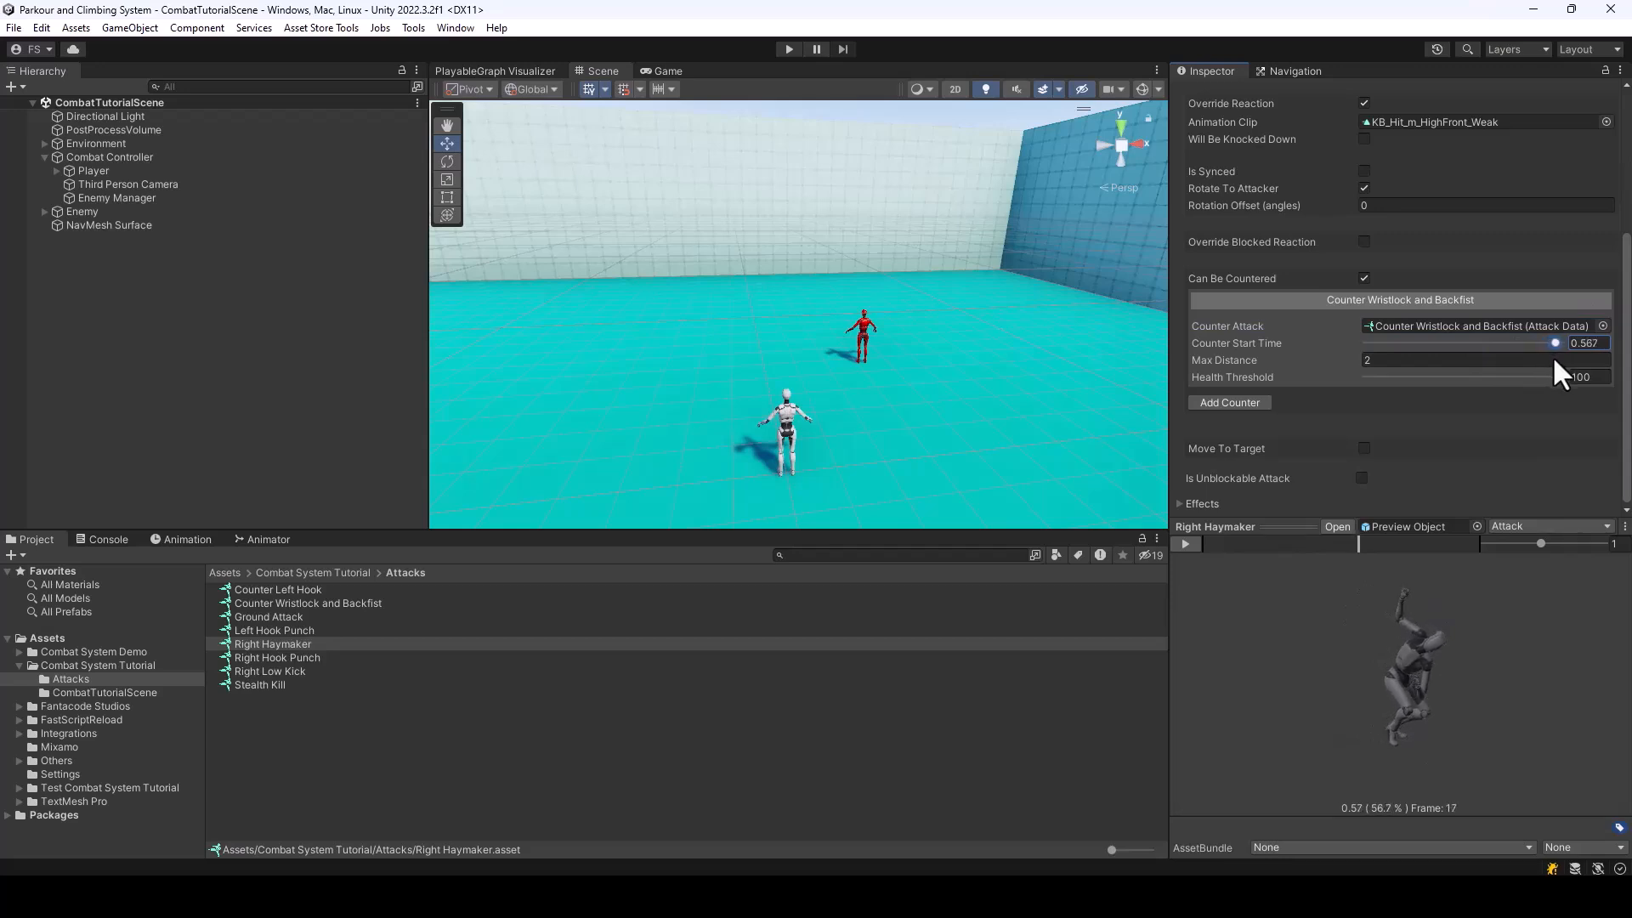
{"action": "left_click_drag", "start_coordinate": [1442, 672], "coordinate": [1493, 723]}
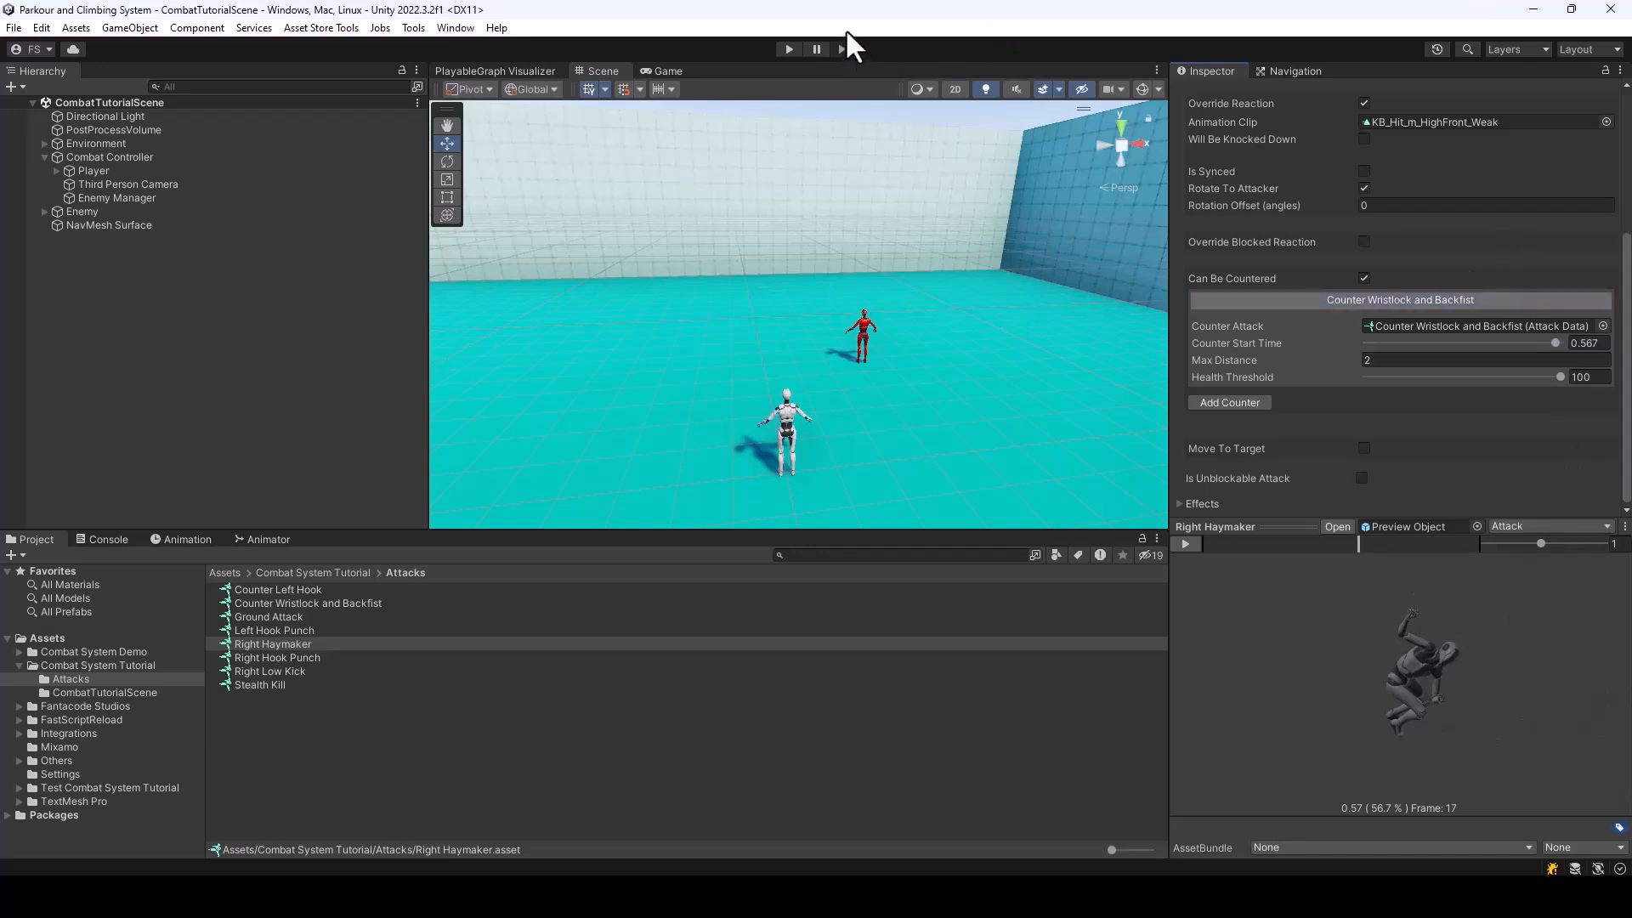
Run the scene, approach the enemy, and test the Right Haymaker counter in the game view
{"action": "left_click", "coordinate": [787, 51]}
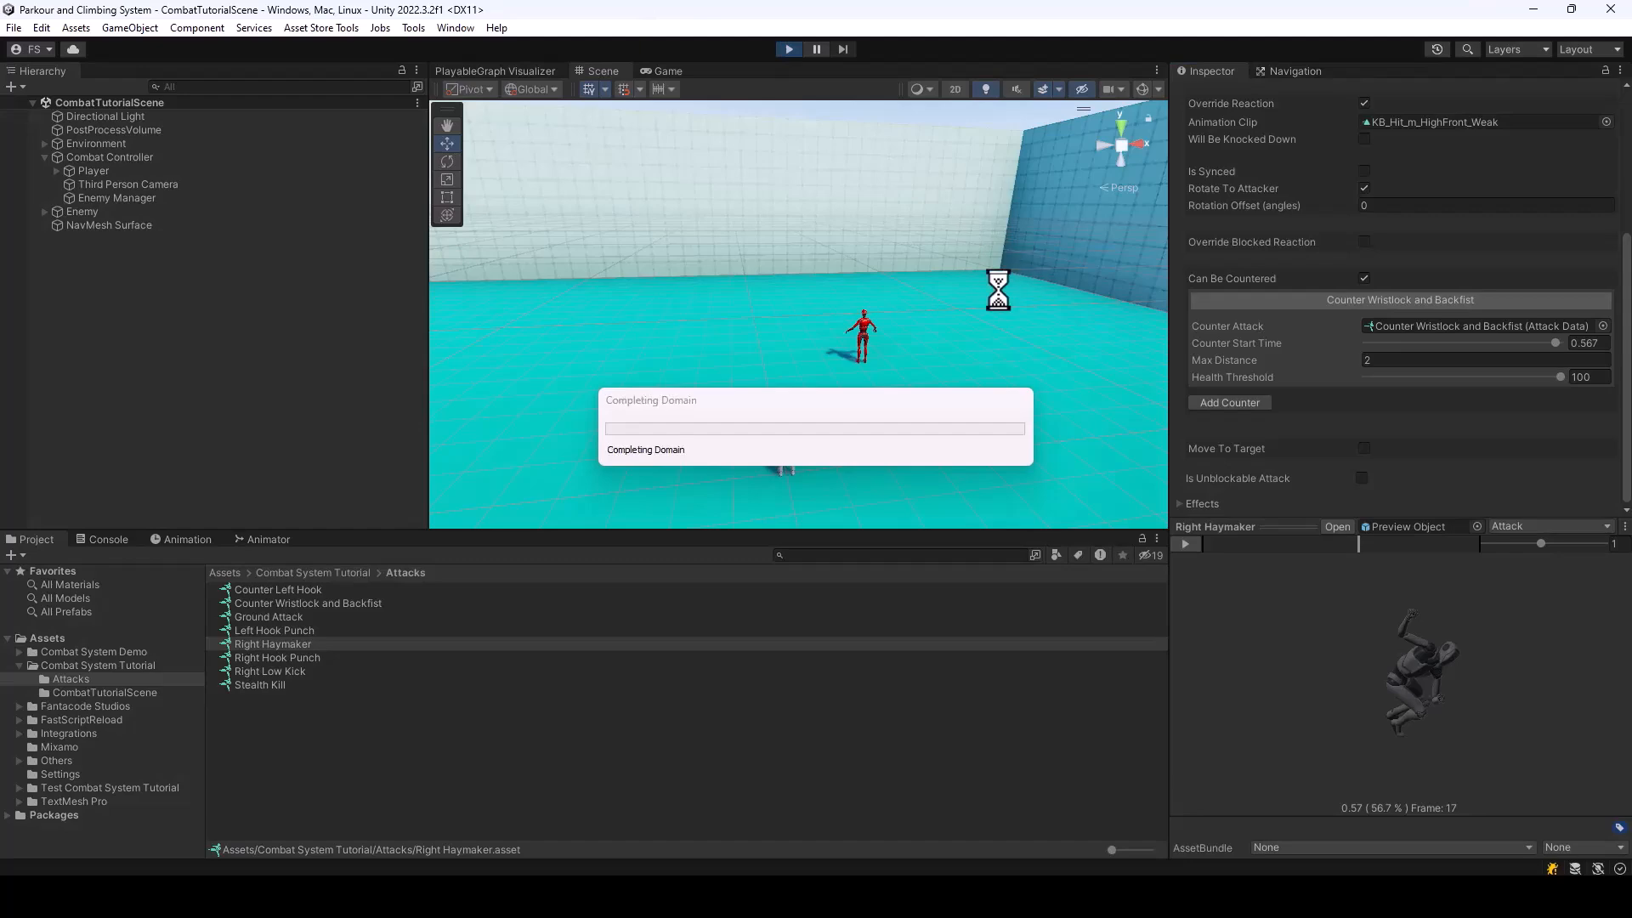
{"action": "key", "text": "w"}
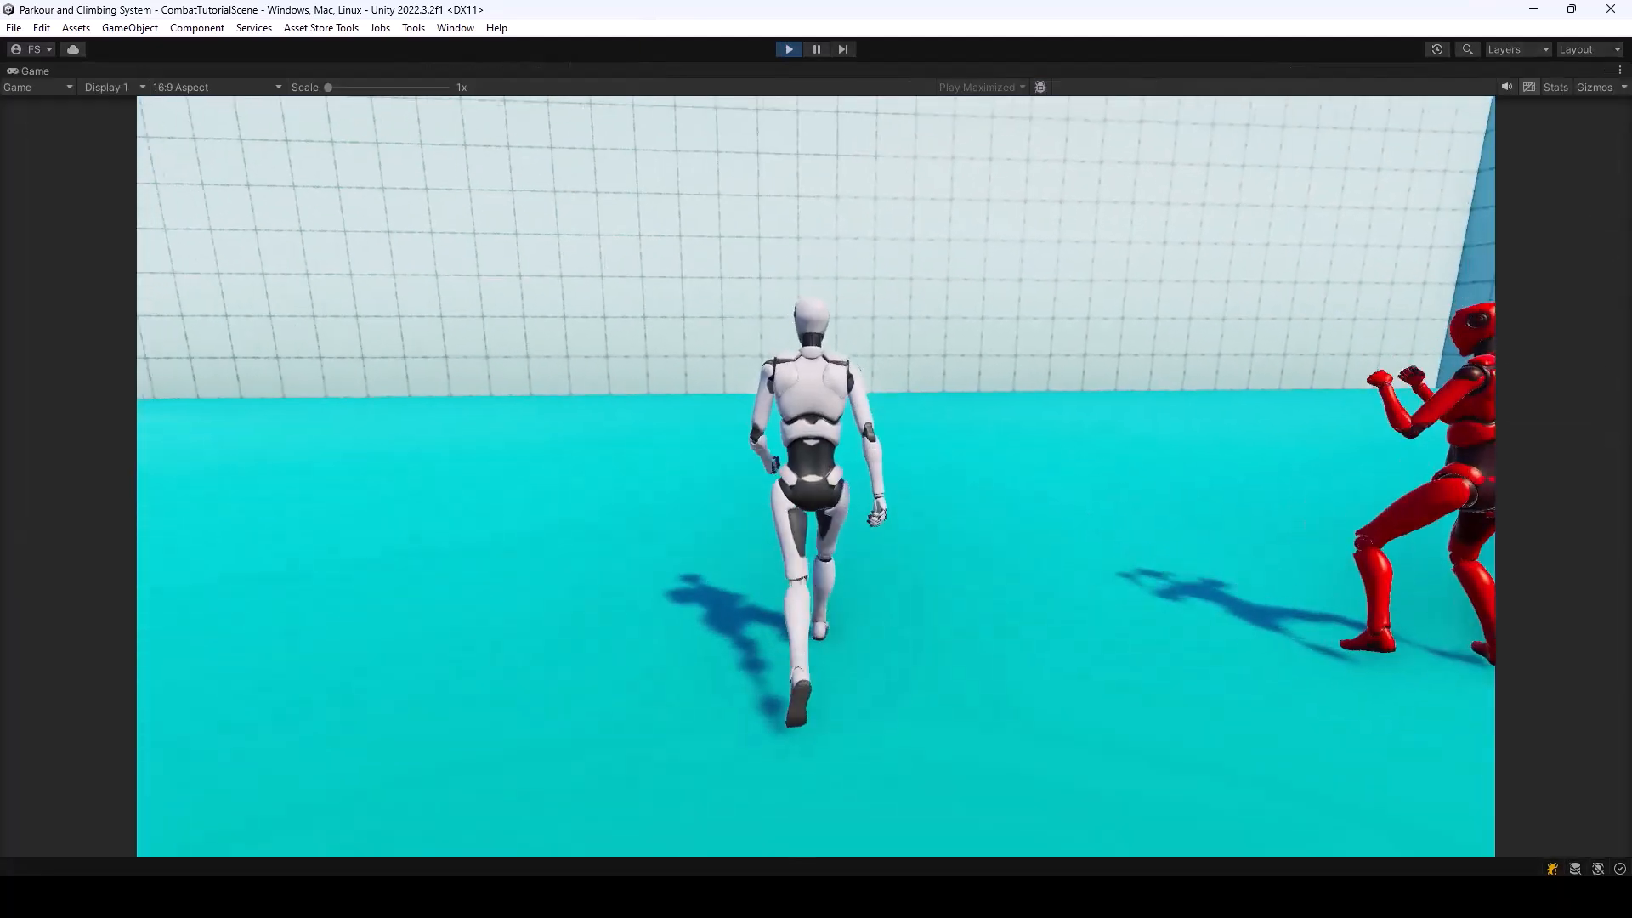
{"action": "key", "text": "d"}
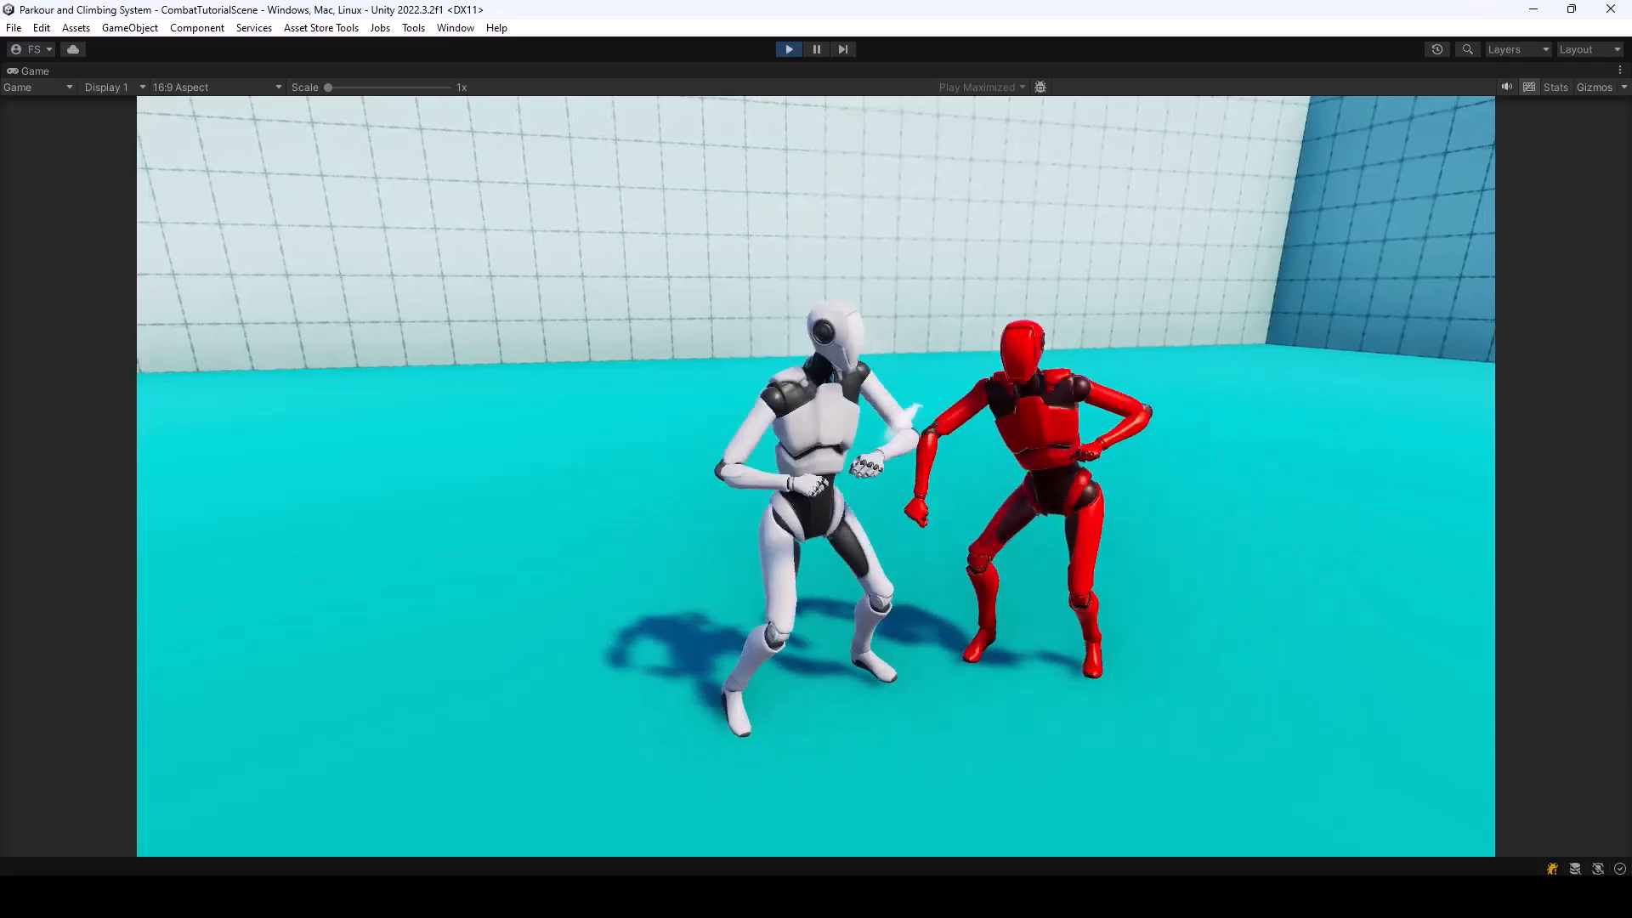
{"action": "key", "text": "Escape"}
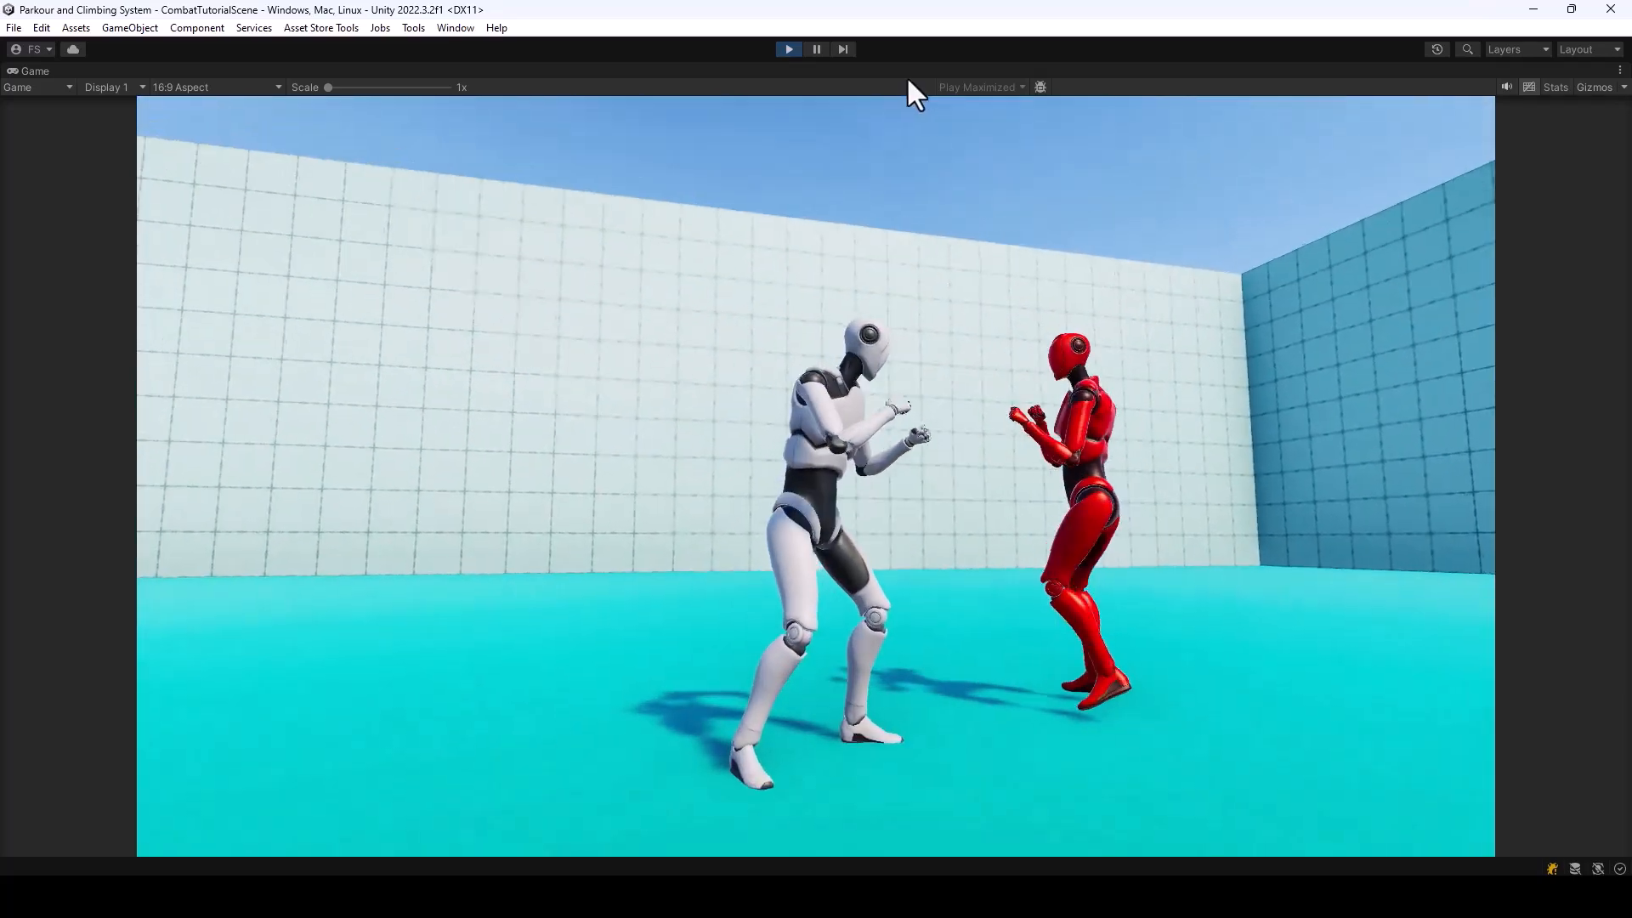
Stop the scene and set Counter Wristlock and Backfist's distance from target to 0.7
{"action": "left_click", "coordinate": [788, 49]}
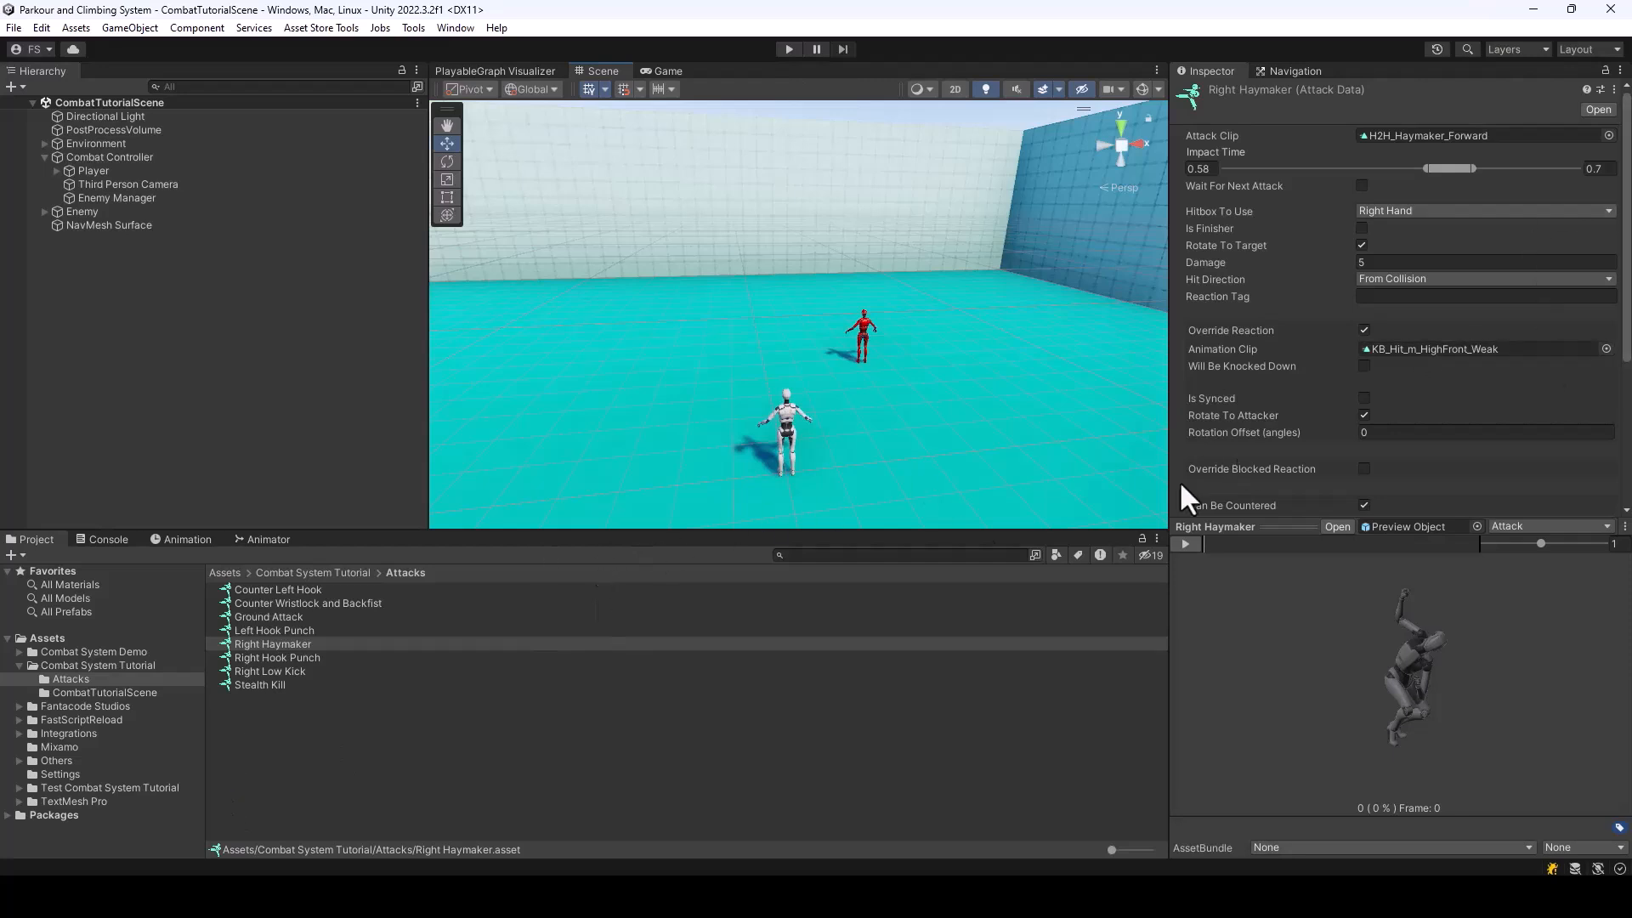
{"action": "left_click", "coordinate": [303, 590]}
{"action": "left_click", "coordinate": [323, 602]}
{"action": "scroll", "coordinate": [1457, 411], "scroll_direction": "down", "scroll_amount": 4}
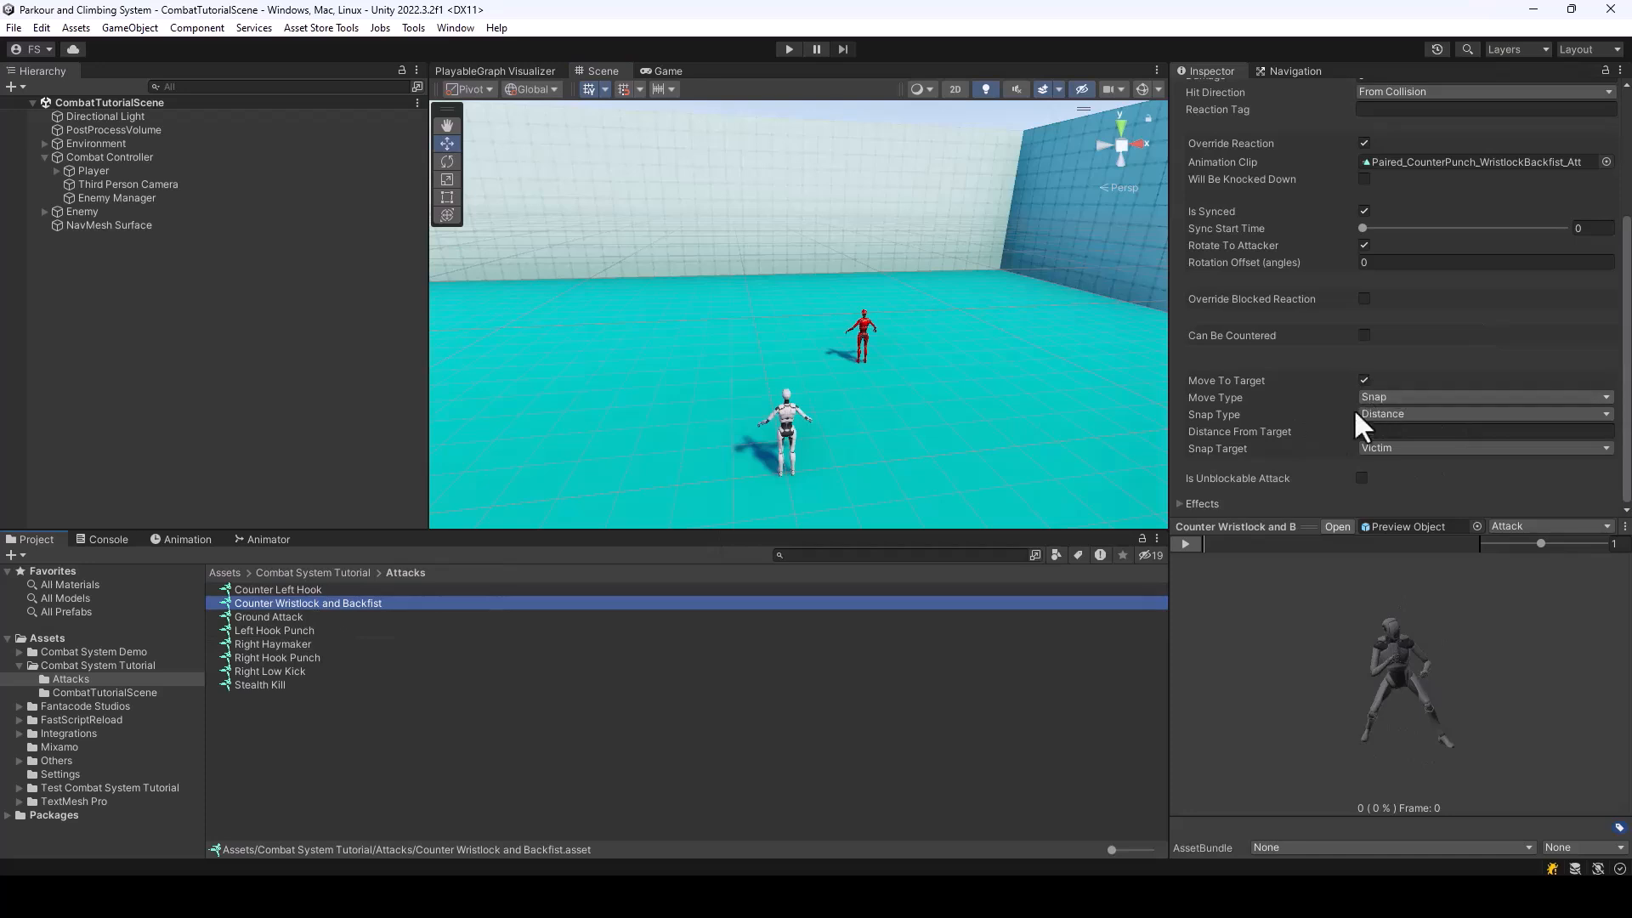
{"action": "left_click", "coordinate": [1371, 432]}
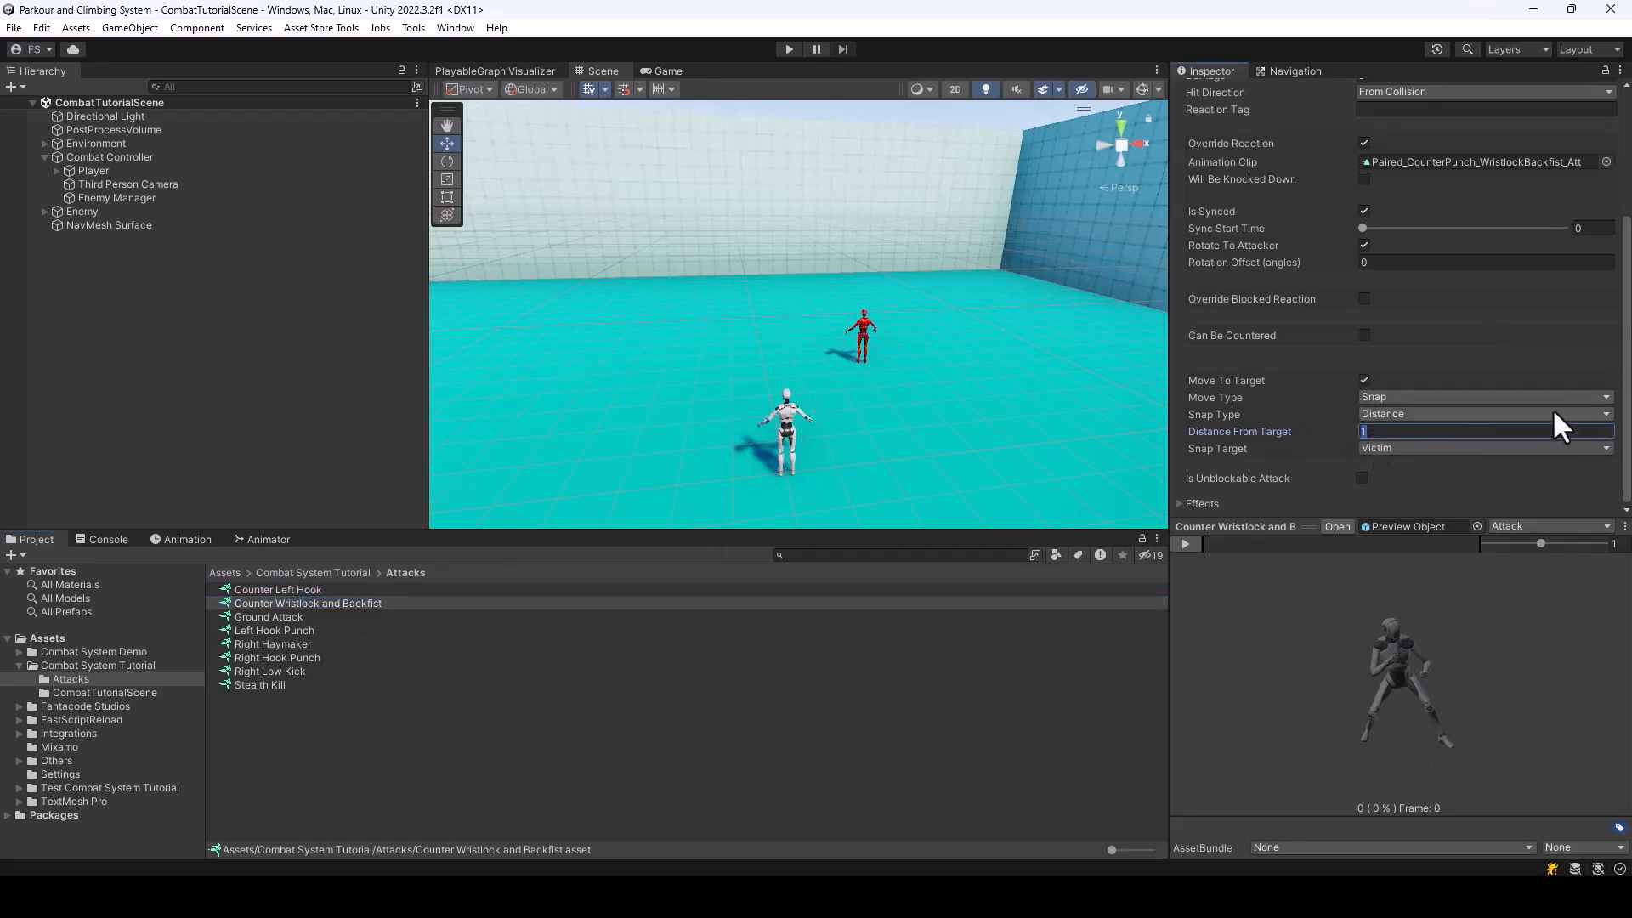
{"action": "type", "text": "0.7"}
Run the scene, approach the enemy, and check the wristlock counter's spacing before stopping the scene
{"action": "left_click", "coordinate": [789, 49]}
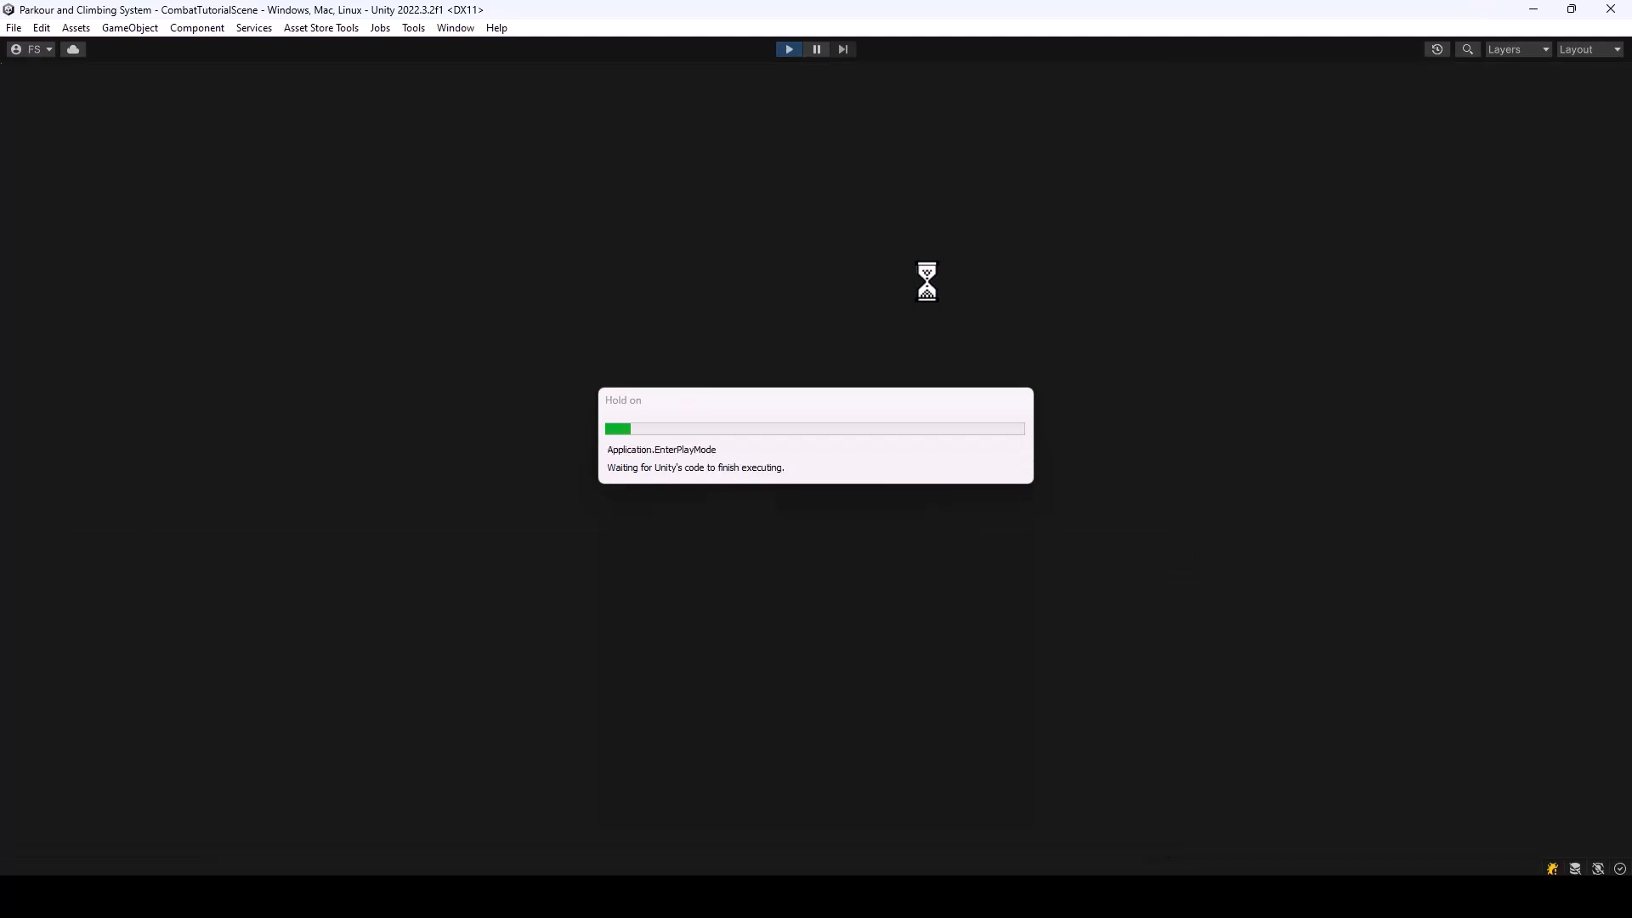
{"action": "key", "text": "w"}
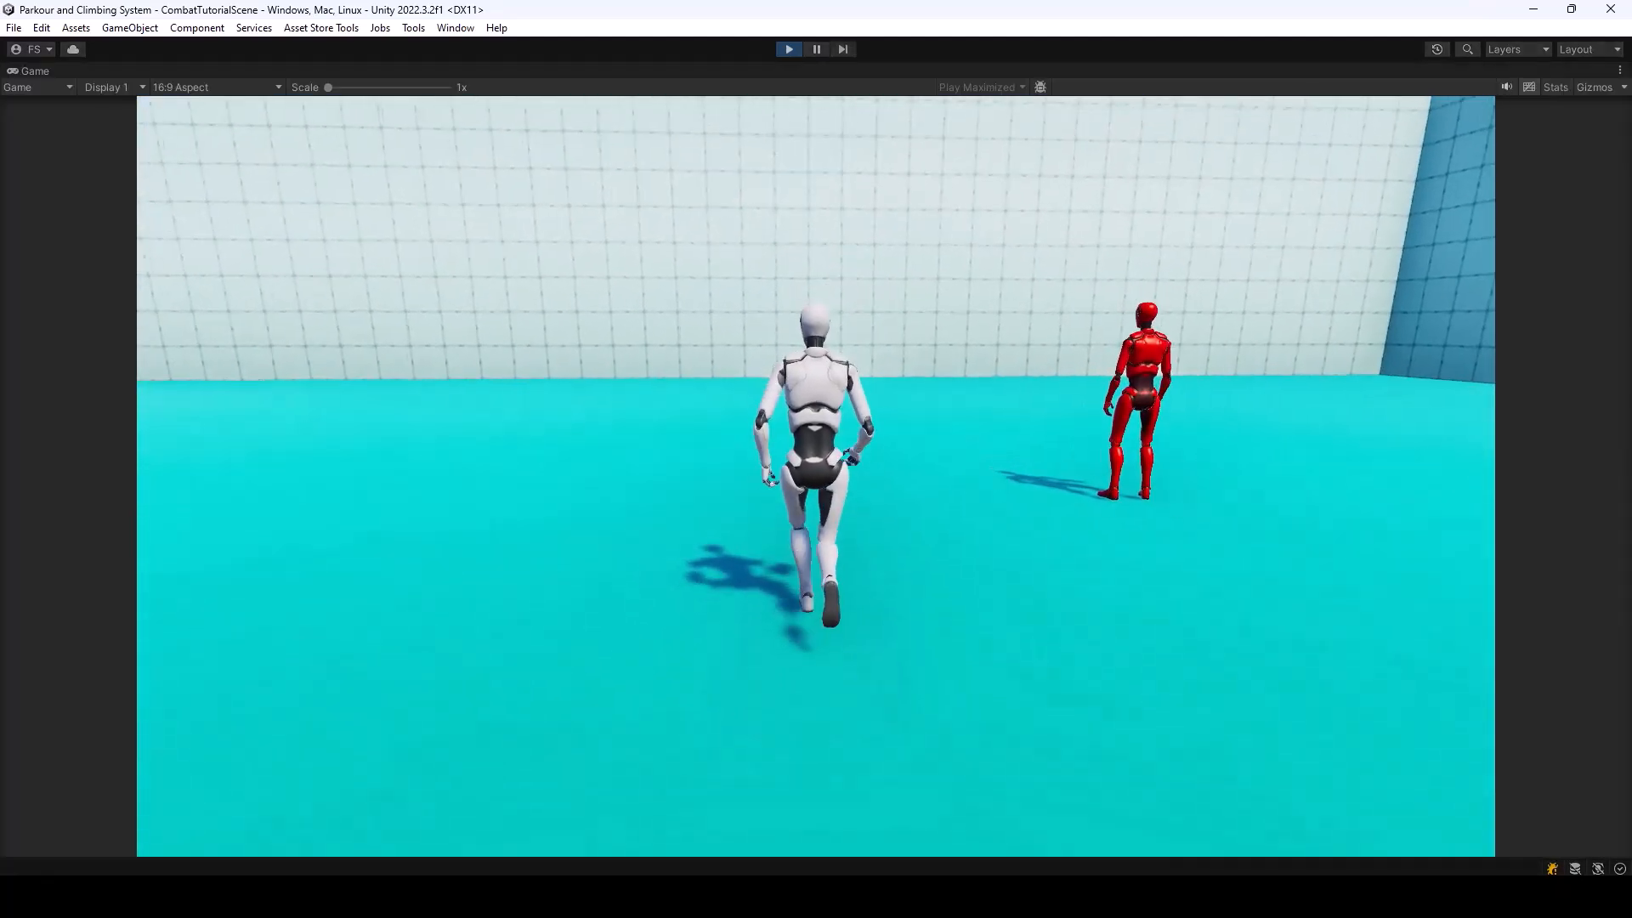
{"action": "key", "text": "d"}
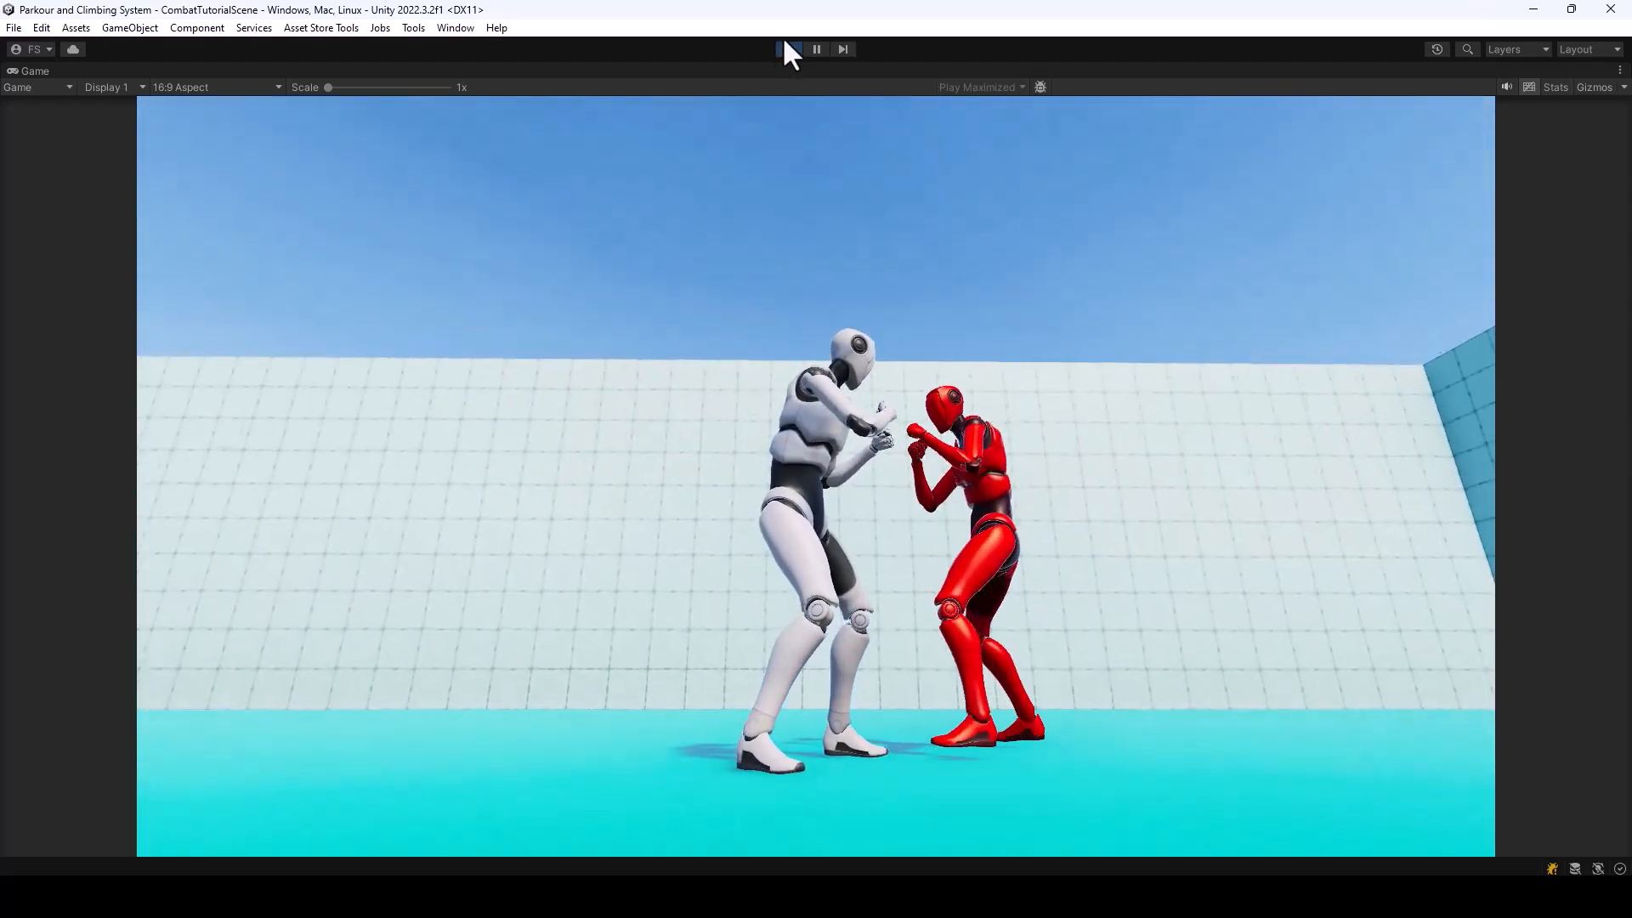
{"action": "left_click", "coordinate": [789, 48]}
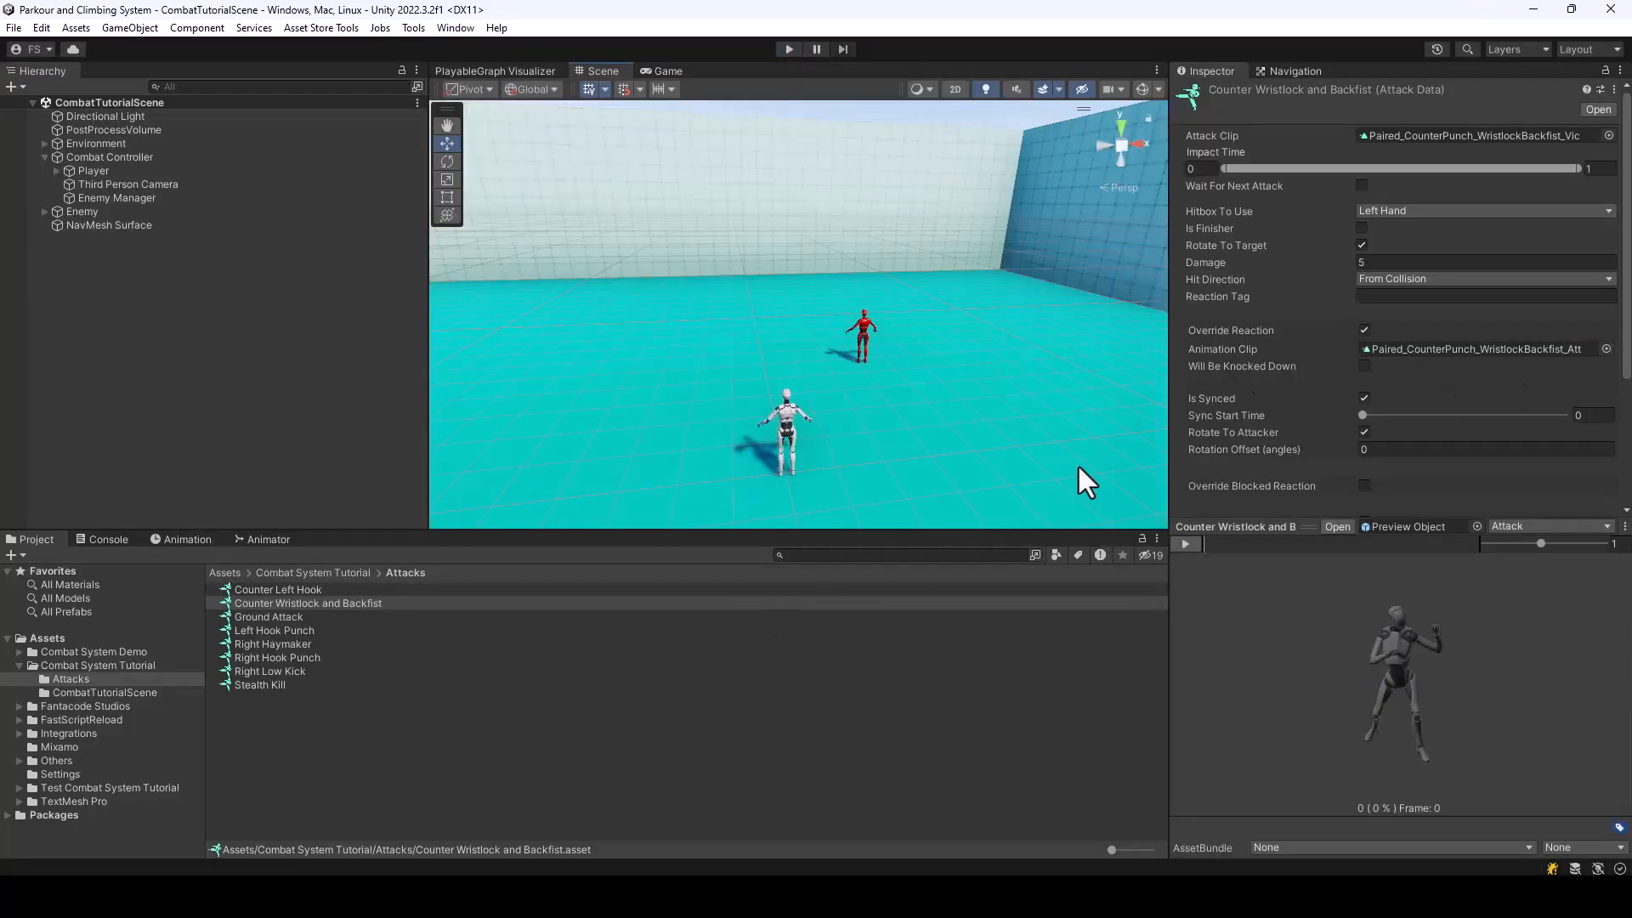
Assign the Delayed Punch audio clip as Counter Wristlock and Backfist's hit sound
{"action": "scroll", "coordinate": [1460, 276], "scroll_direction": "down", "scroll_amount": 5}
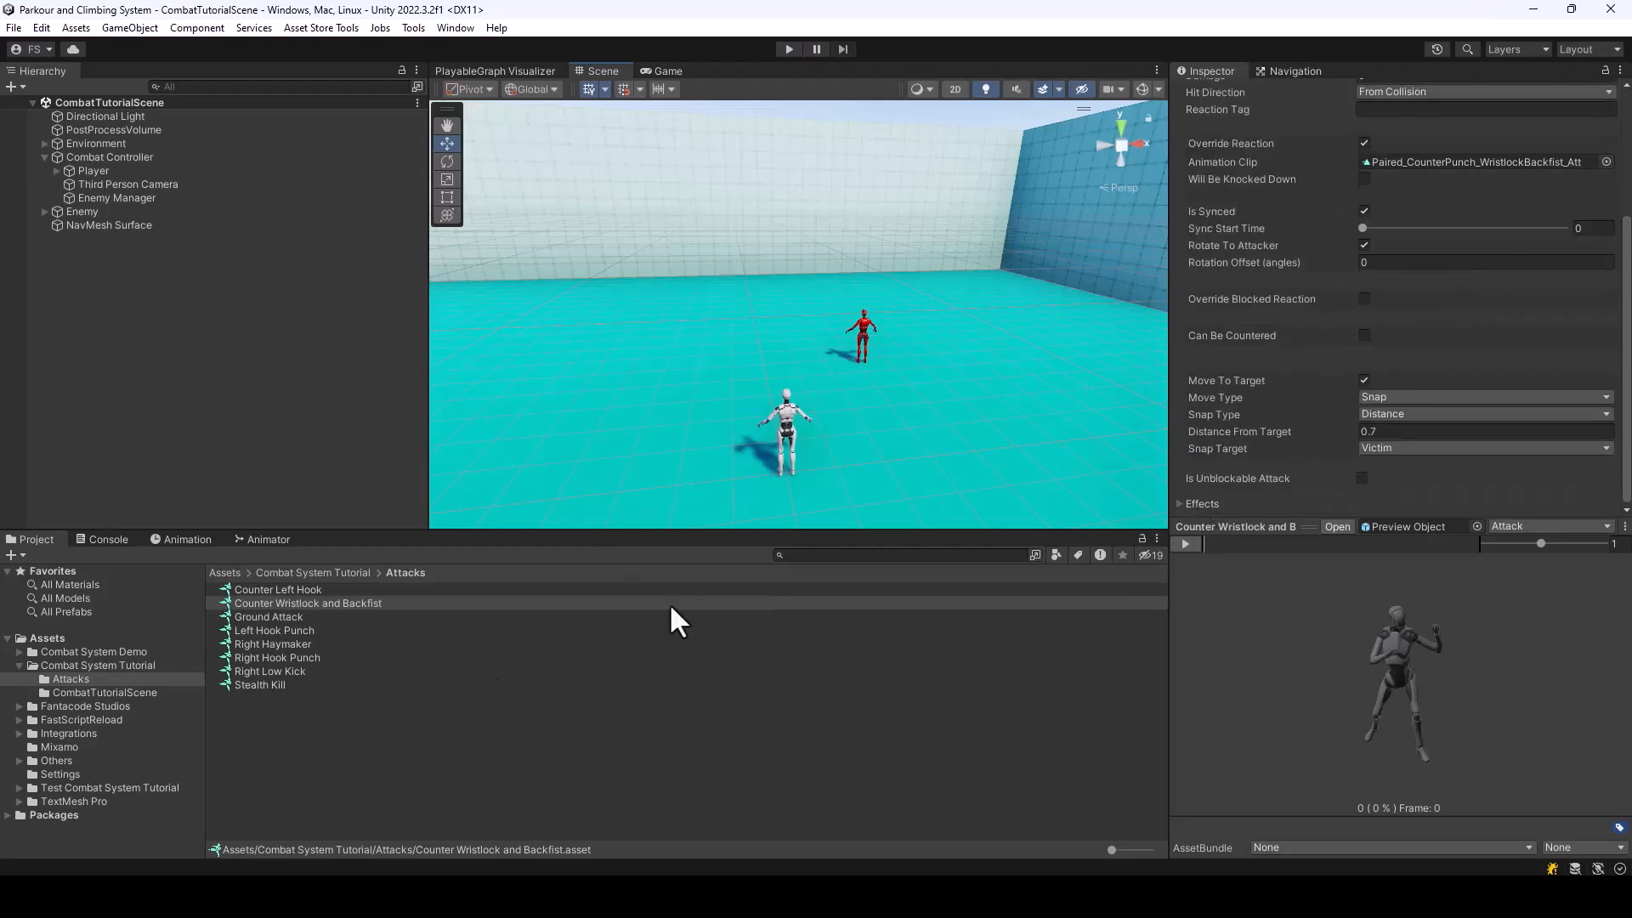
{"action": "left_click", "coordinate": [1180, 503]}
{"action": "scroll", "coordinate": [1479, 375], "scroll_direction": "down", "scroll_amount": 5}
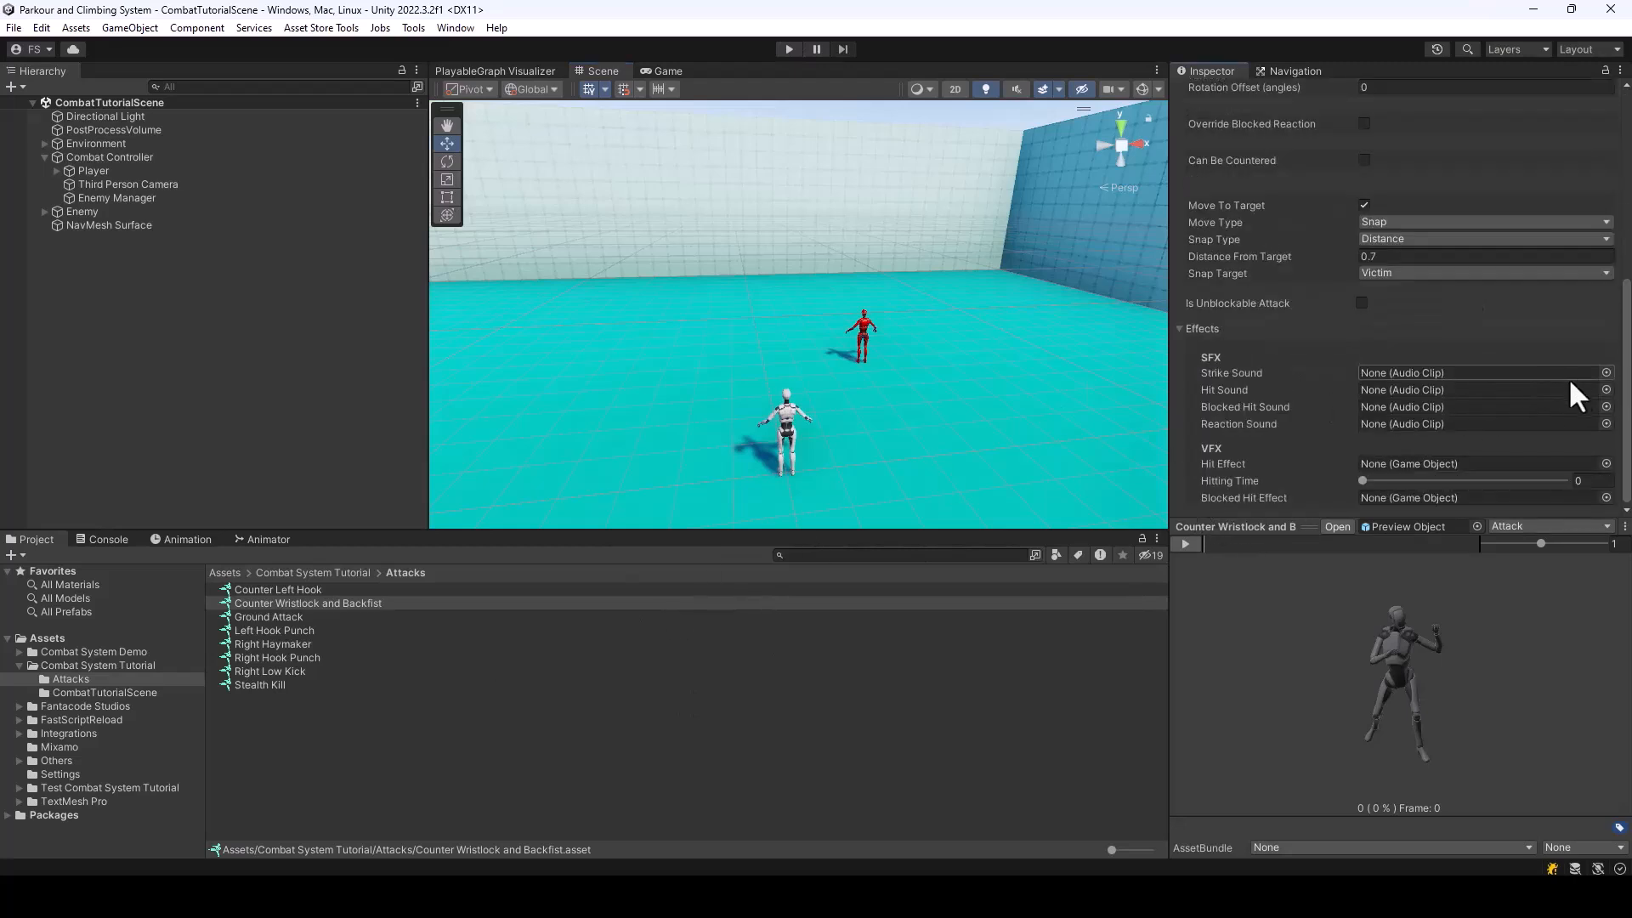
{"action": "left_click", "coordinate": [1609, 391]}
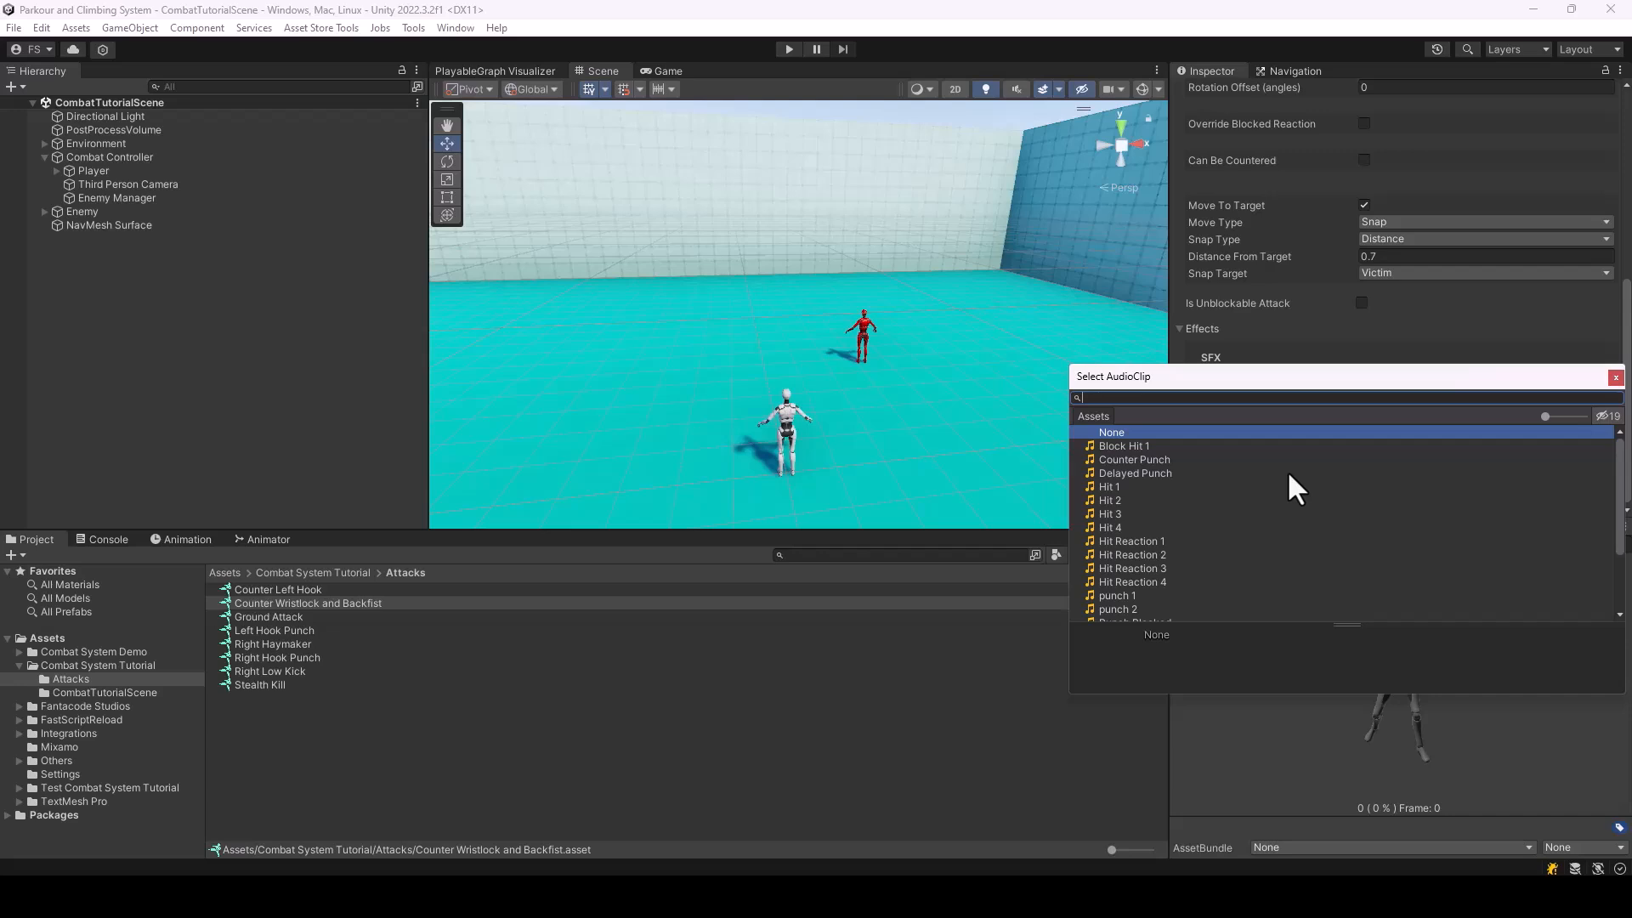
{"action": "double_click", "coordinate": [1135, 473]}
Run the scene, fight the enemy to test the wristlock counter with its hit sound, and stop the scene
{"action": "left_click", "coordinate": [789, 48]}
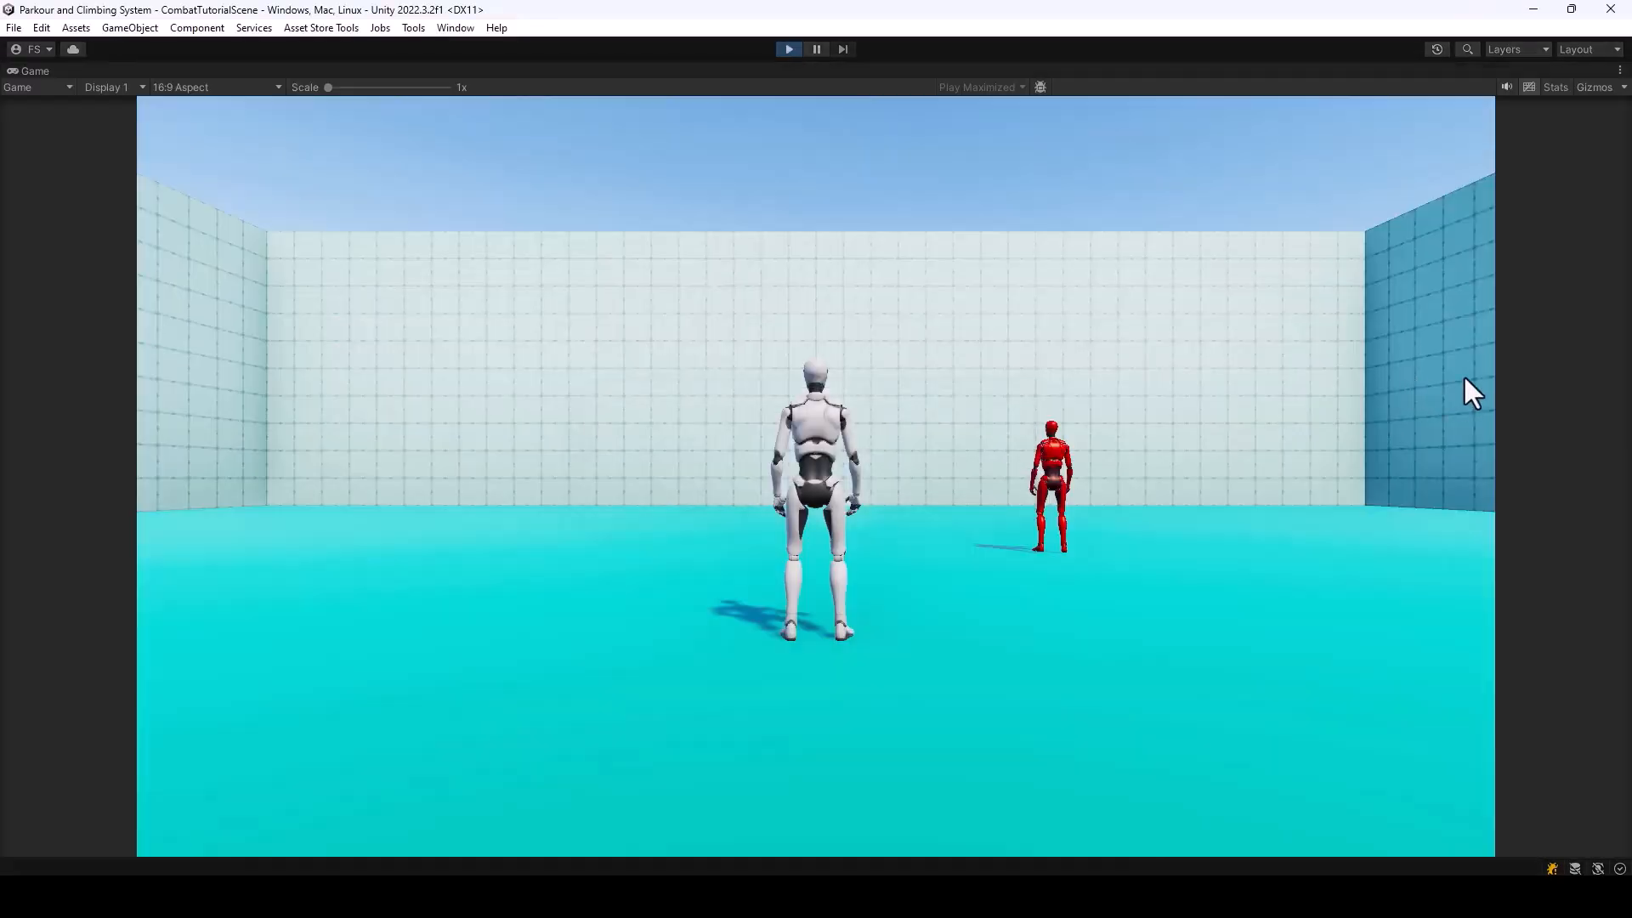
{"action": "left_click", "coordinate": [1329, 491]}
{"action": "key", "text": "w"}
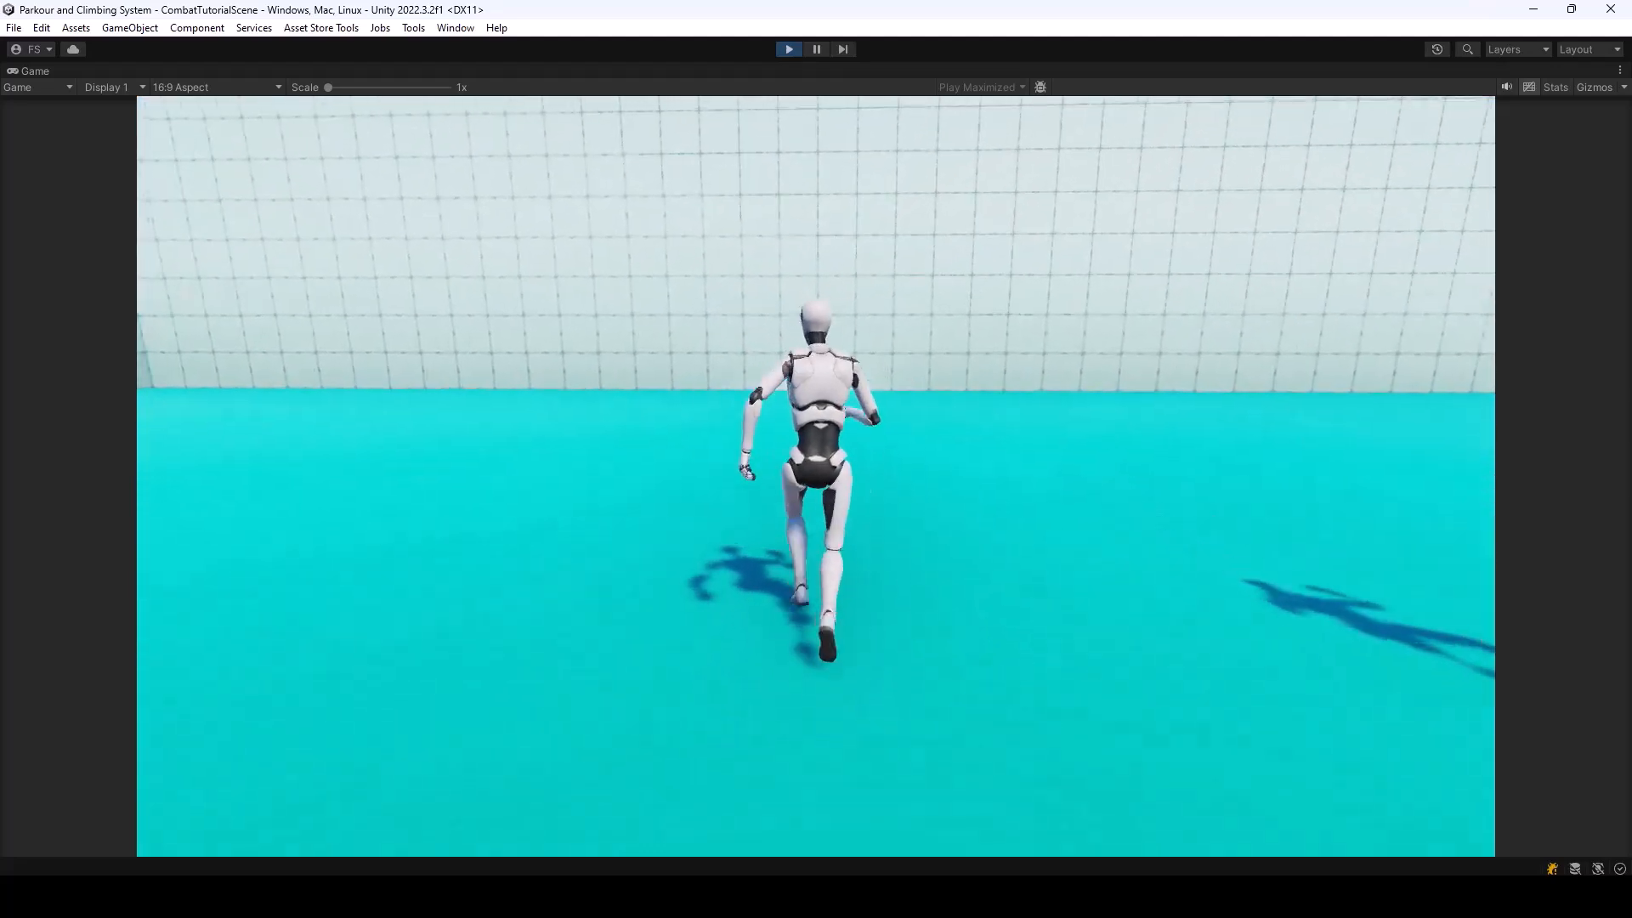
{"action": "key", "text": "d"}
{"action": "left_click", "coordinate": [816, 476]}
{"action": "left_click", "coordinate": [816, 476]}
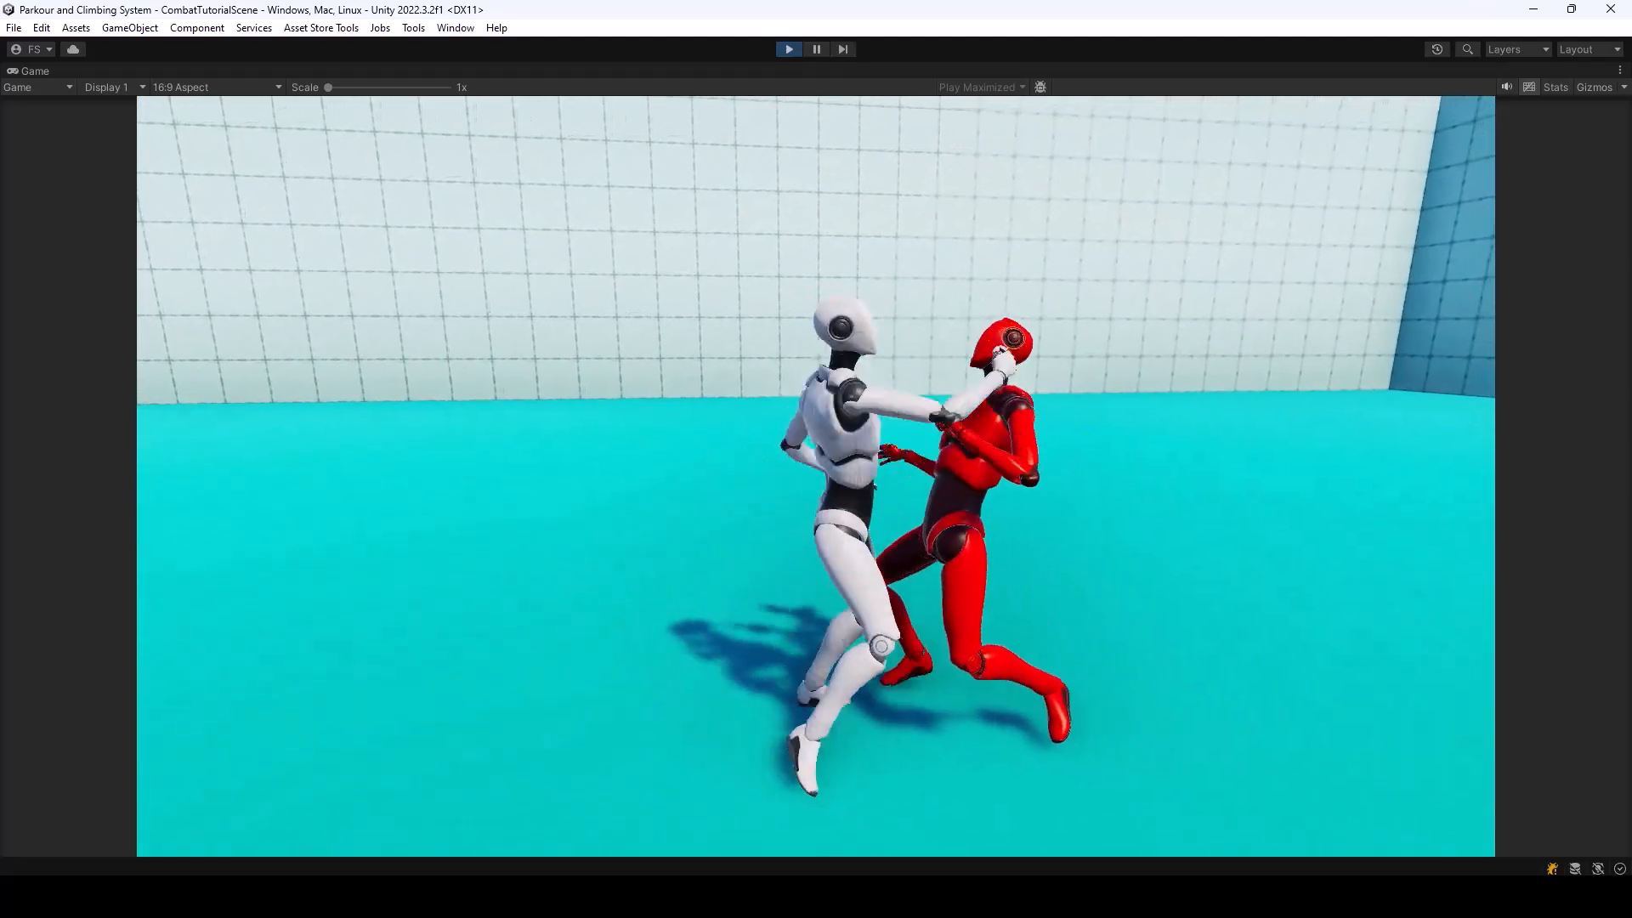
{"action": "left_click", "coordinate": [816, 476]}
{"action": "left_click", "coordinate": [816, 476]}
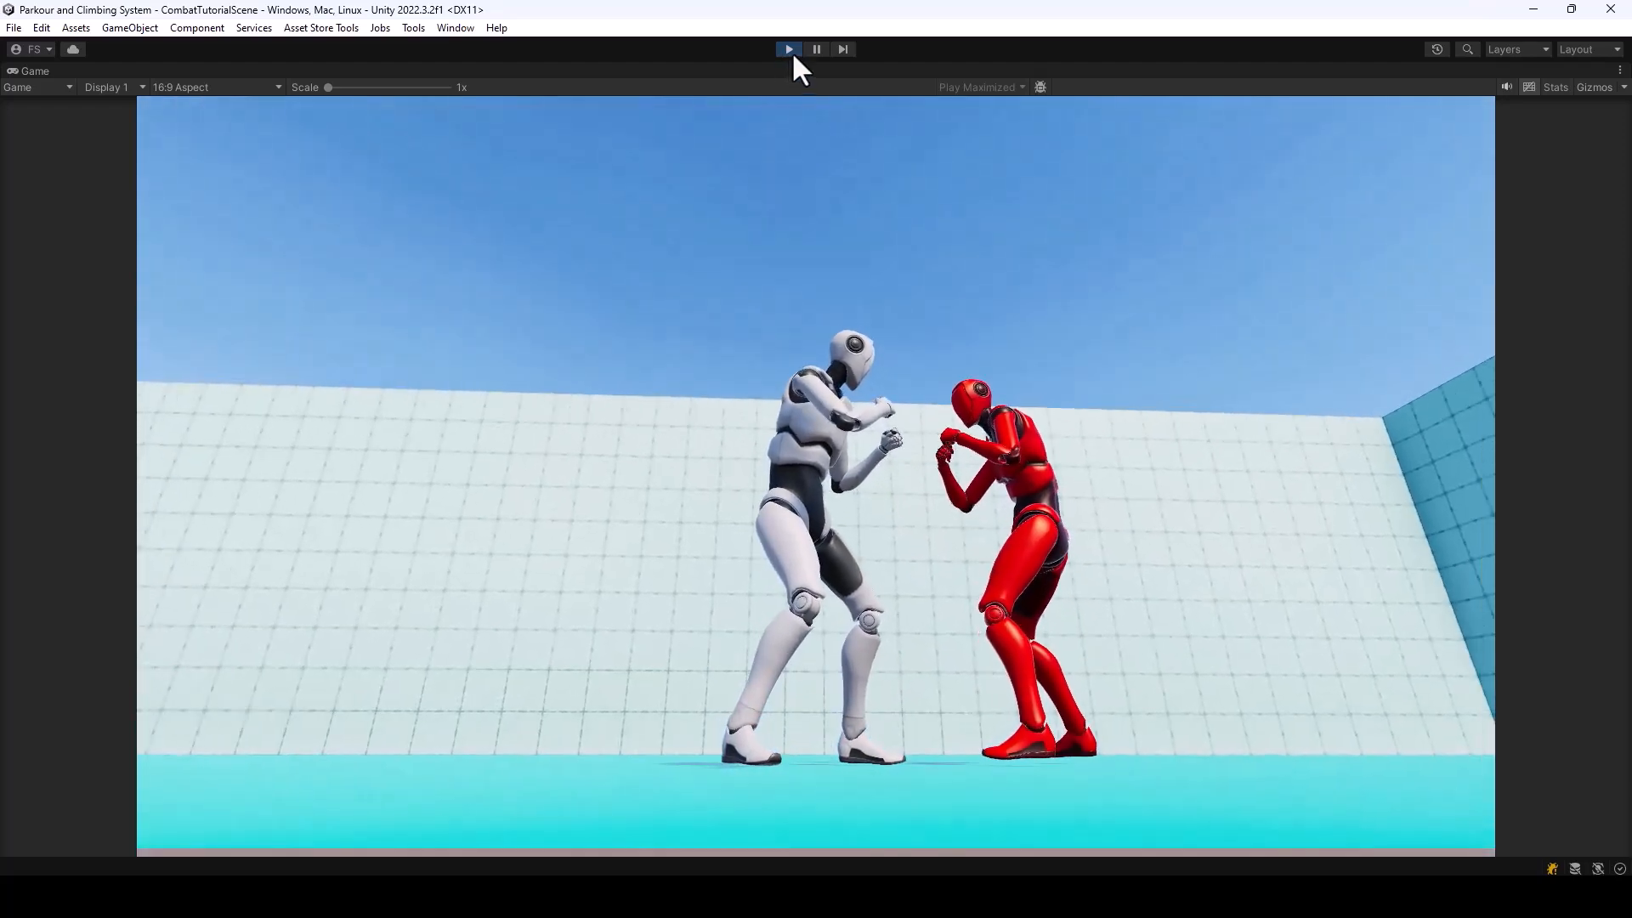
{"action": "left_click", "coordinate": [791, 50]}
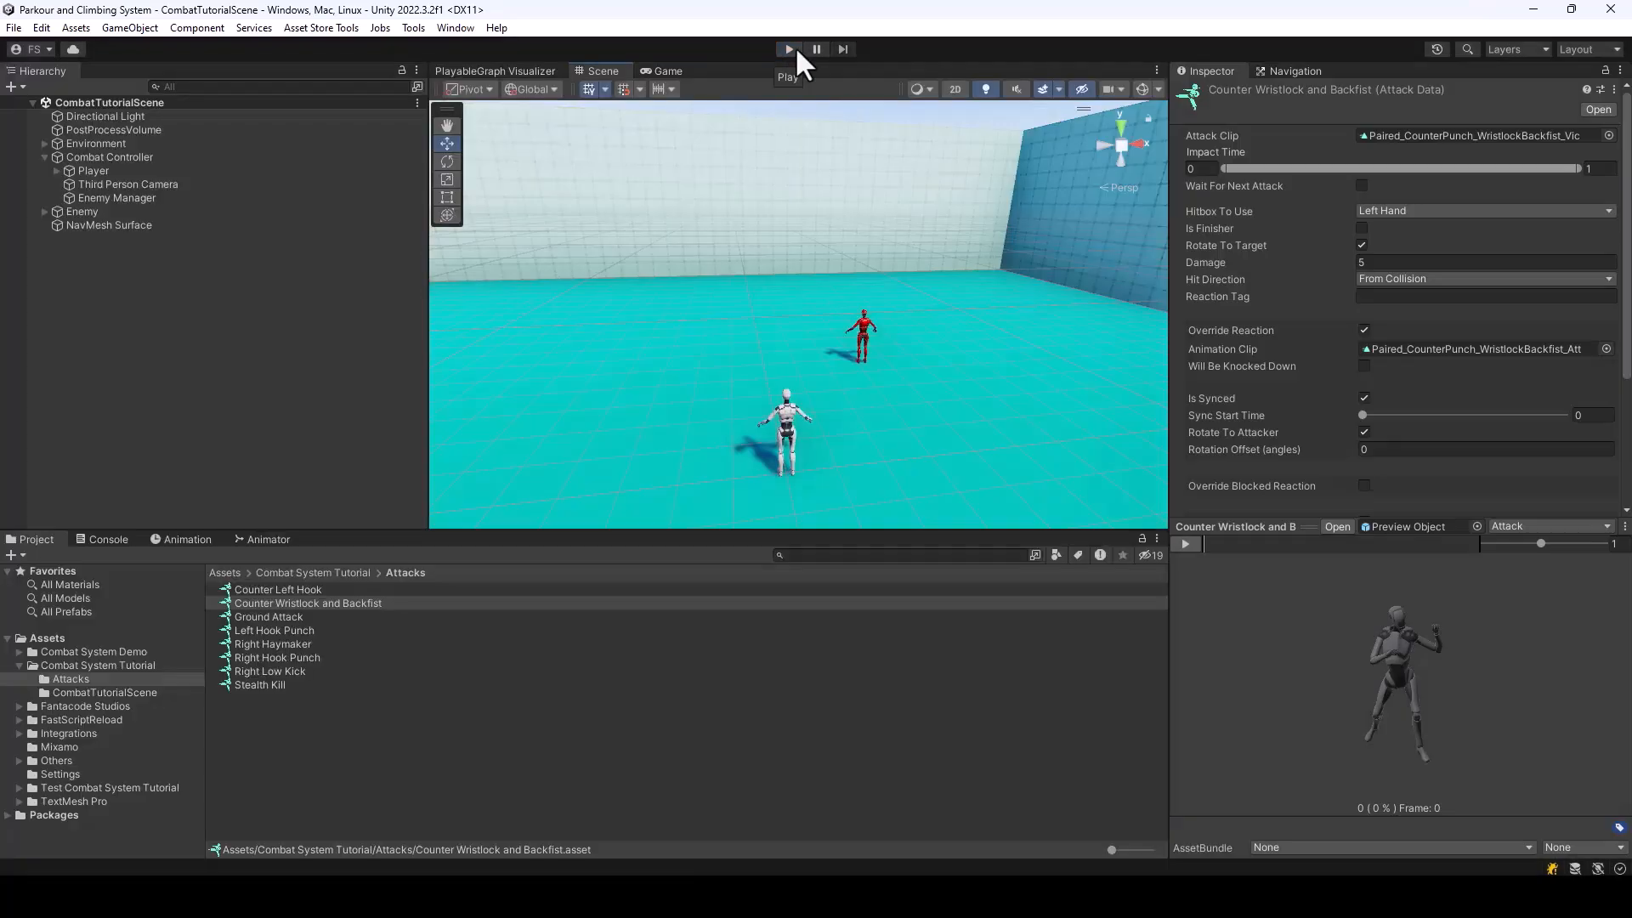
Run the scene again, move up to the enemy, test the counters once more, and stop the scene
{"action": "left_click", "coordinate": [790, 49]}
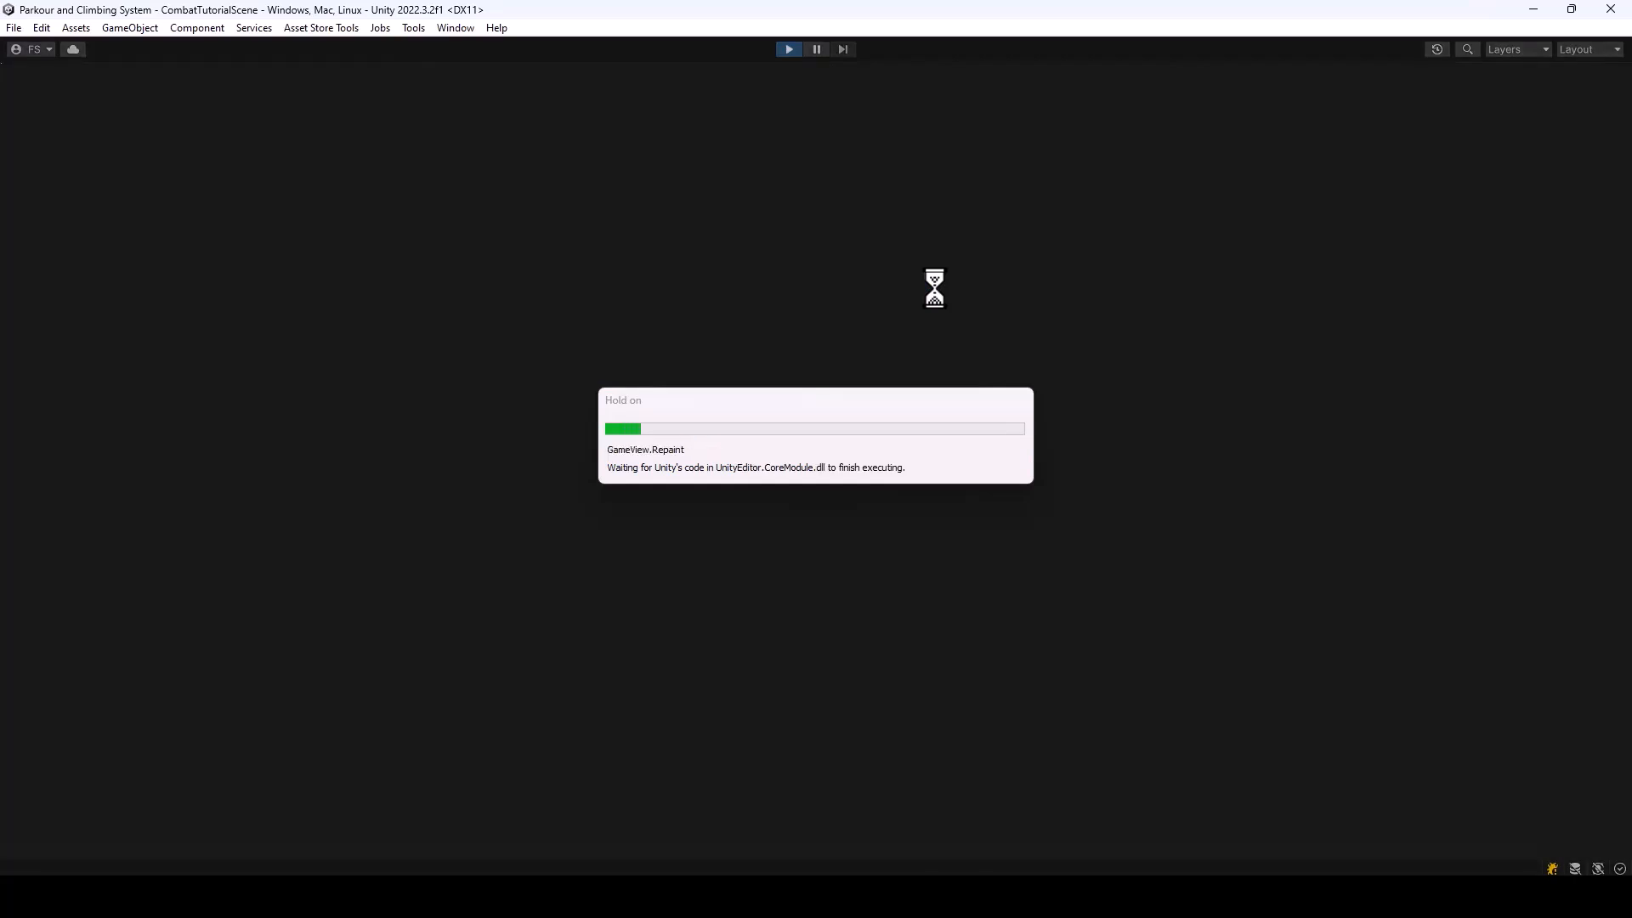
{"action": "key", "text": "w"}
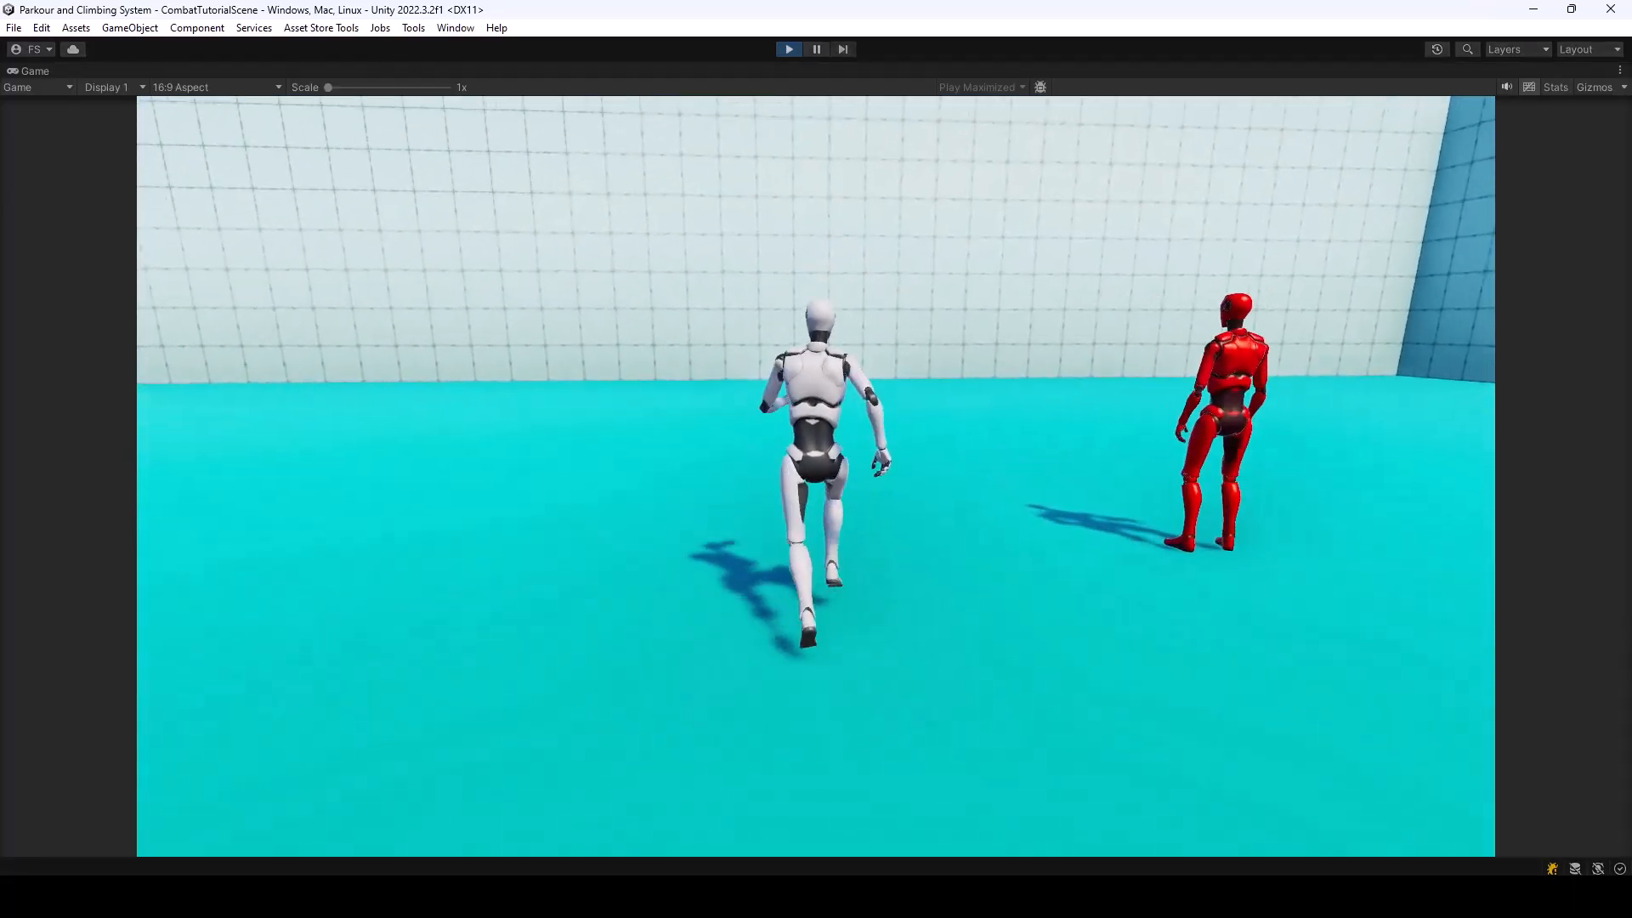
{"action": "key", "text": "d"}
{"action": "key", "text": "w"}
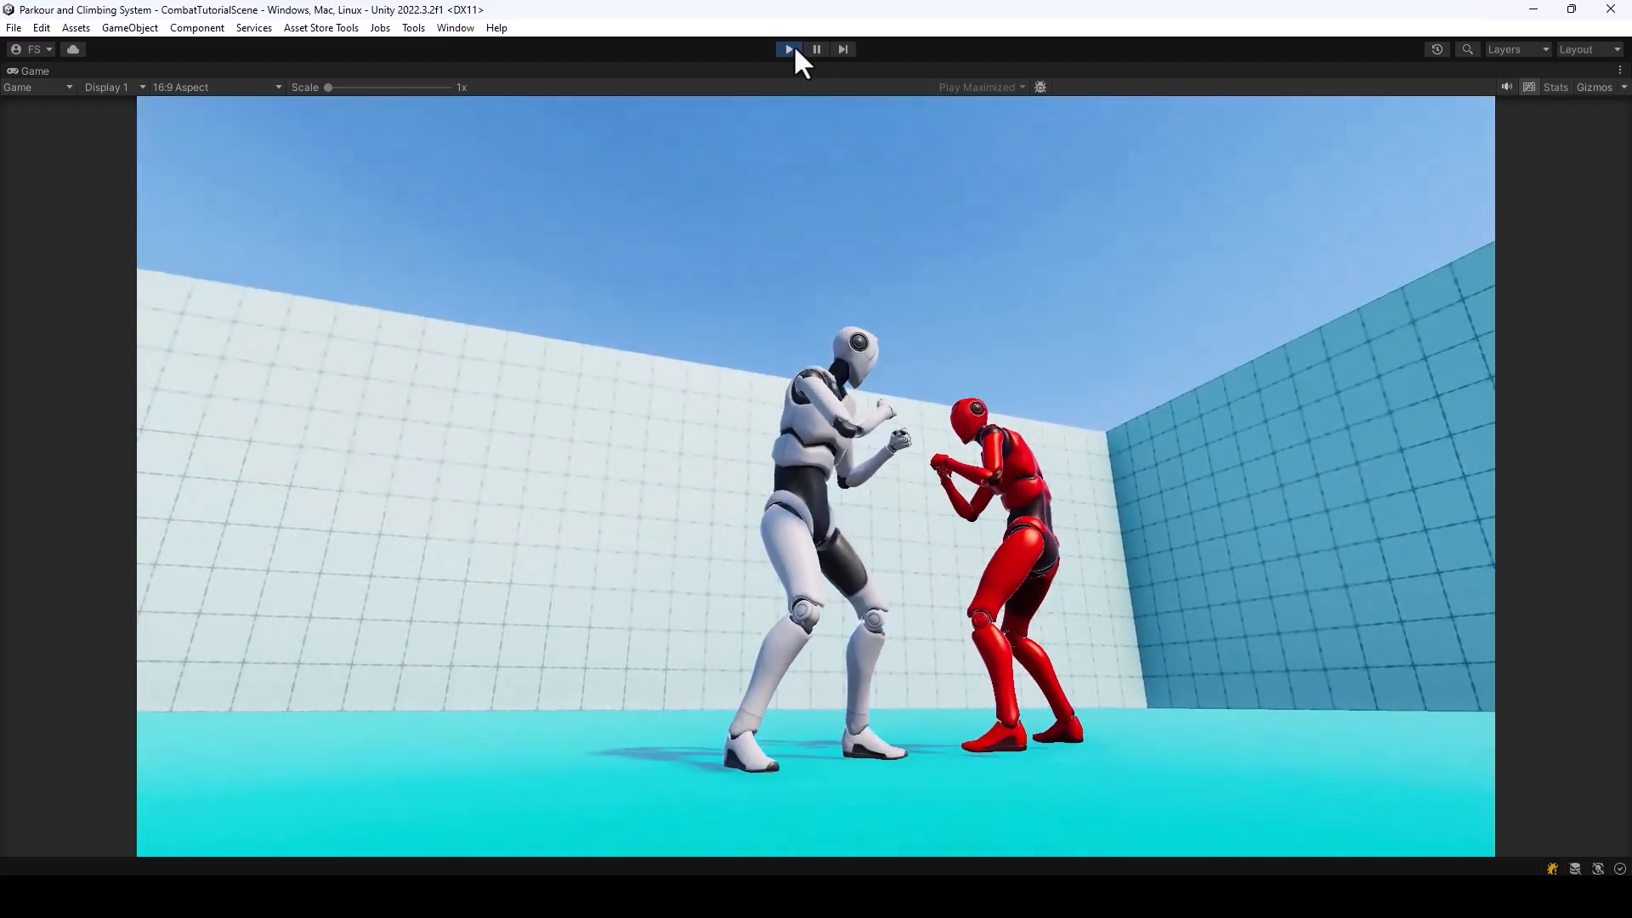
{"action": "left_click", "coordinate": [788, 48]}
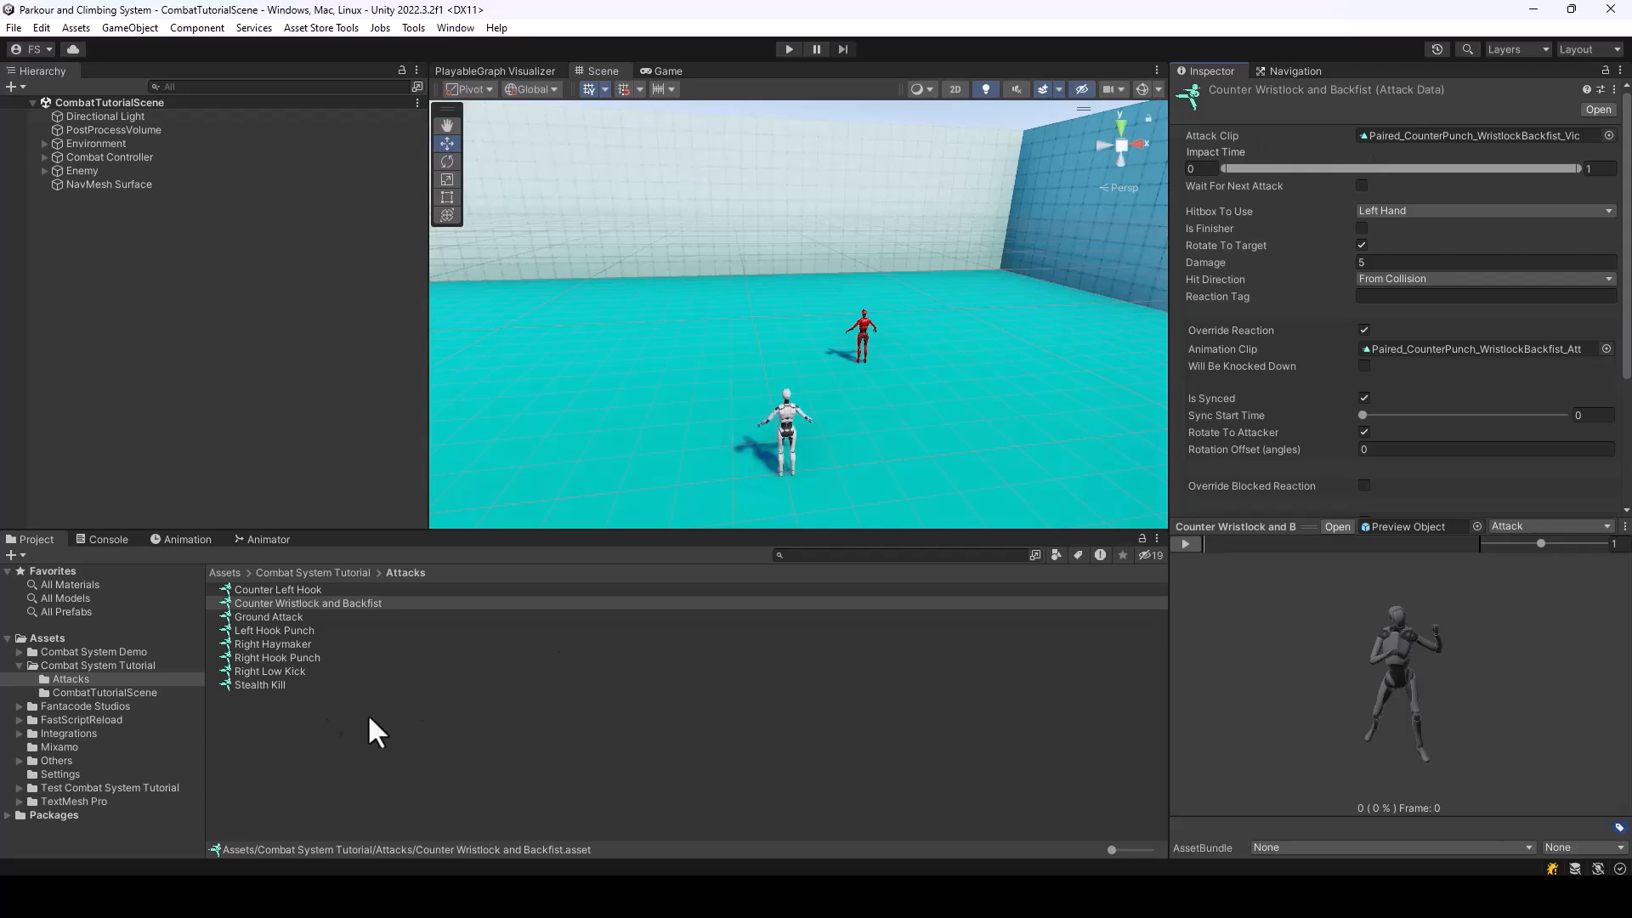
Enable Play Action If Counter Misused on the BareHands weapon data in the Combat System Tutorial folder
{"action": "left_click", "coordinate": [324, 574]}
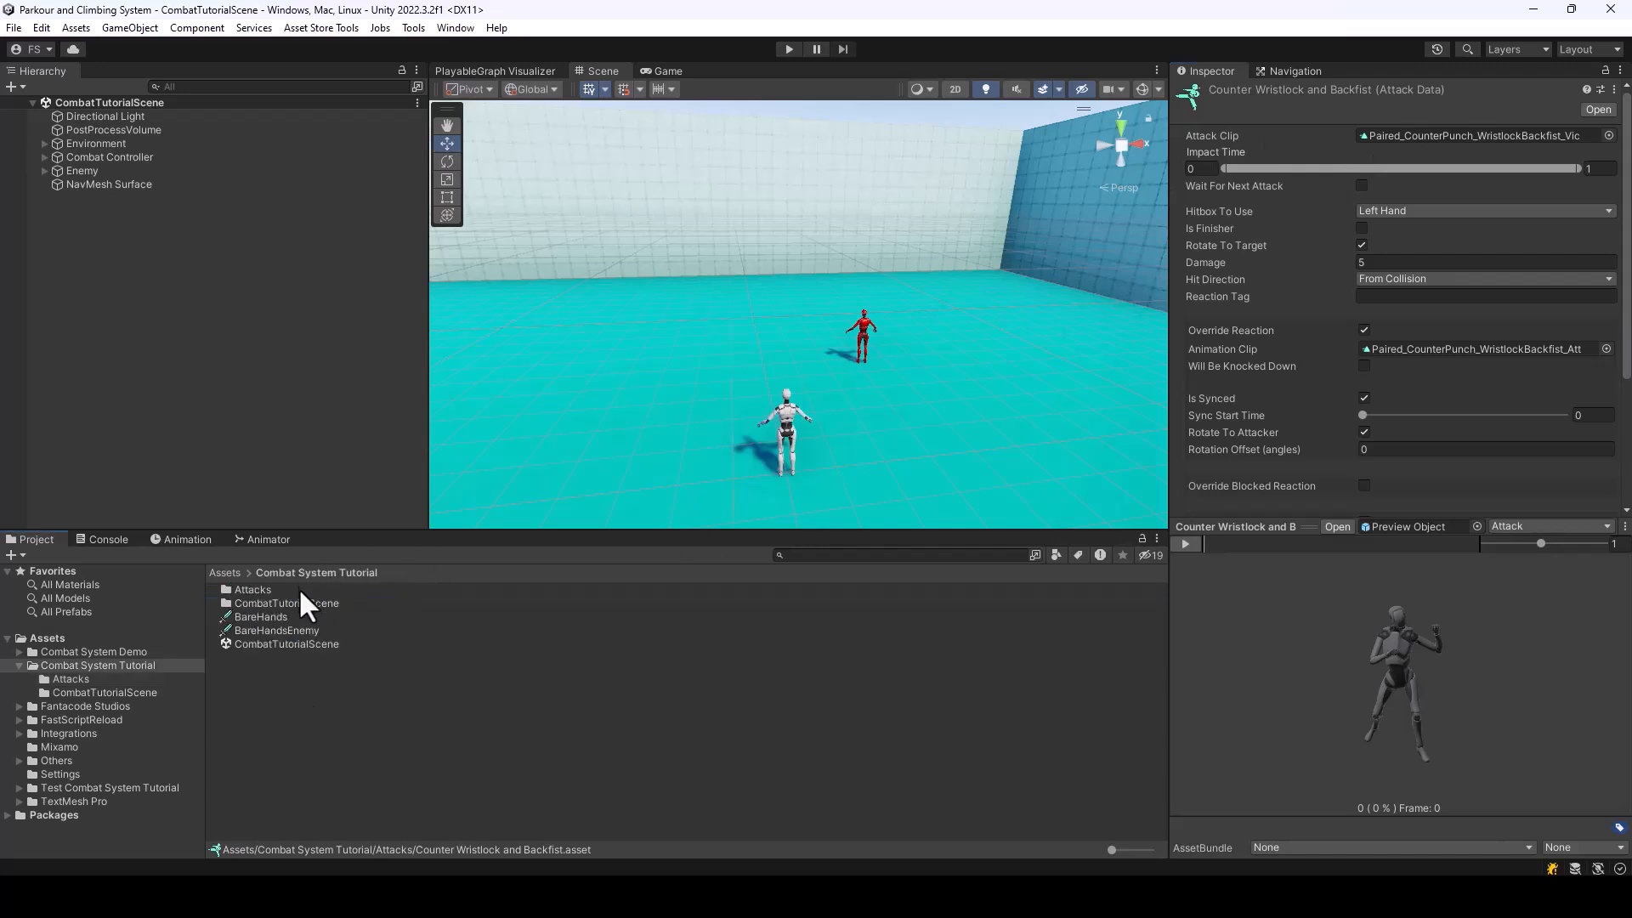
{"action": "left_click", "coordinate": [252, 616]}
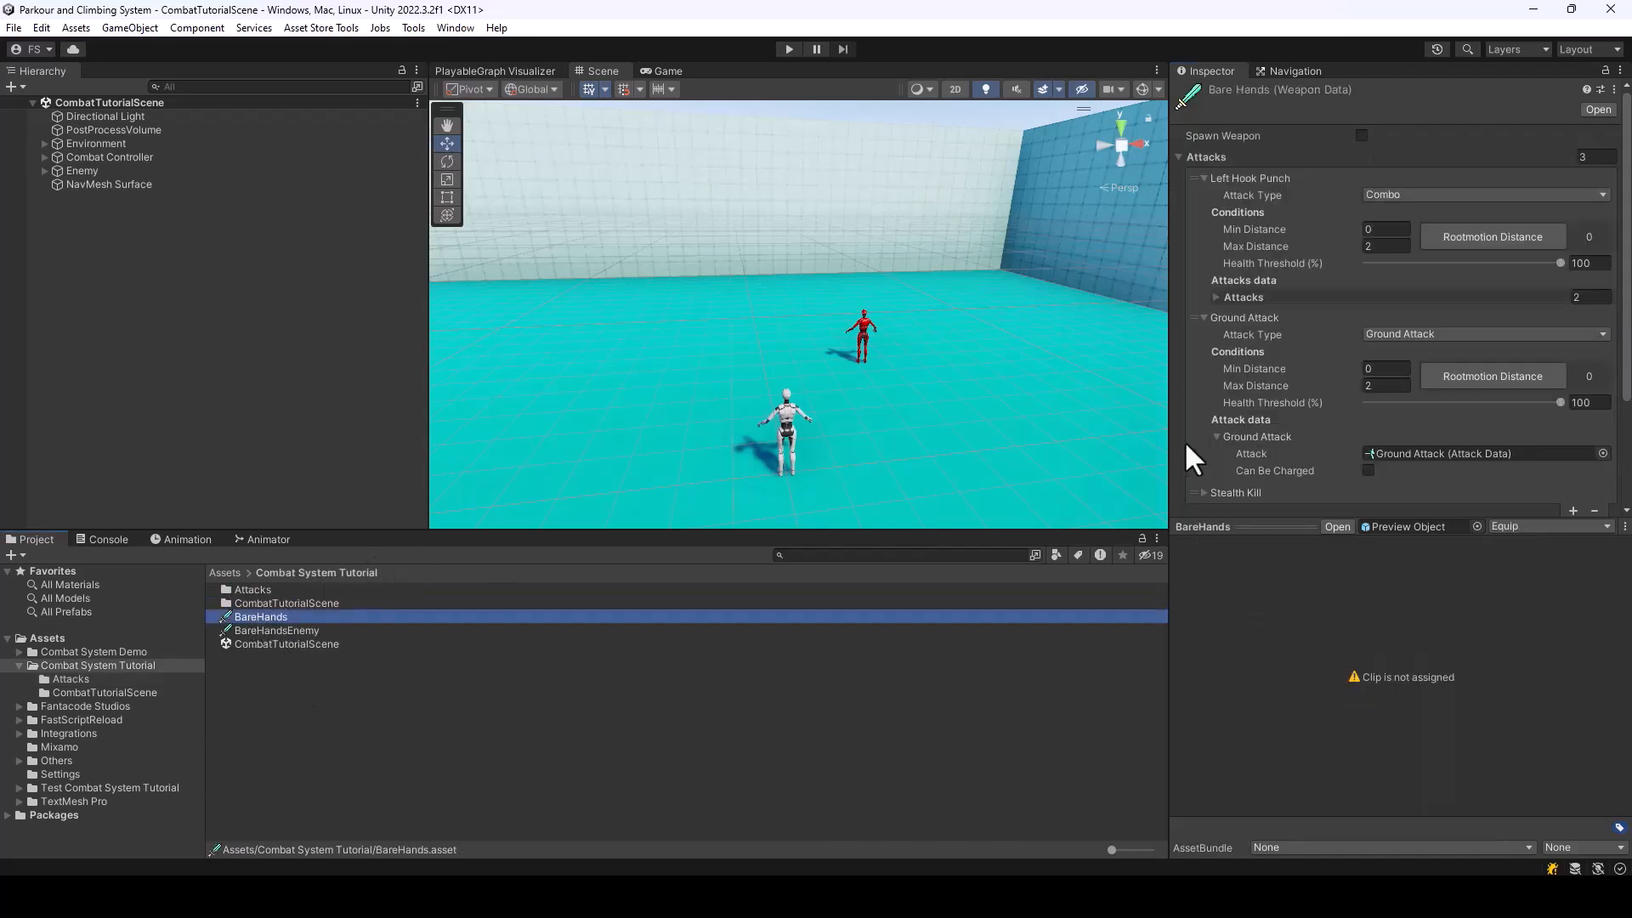
{"action": "scroll", "coordinate": [1407, 374], "scroll_direction": "down", "scroll_amount": 3}
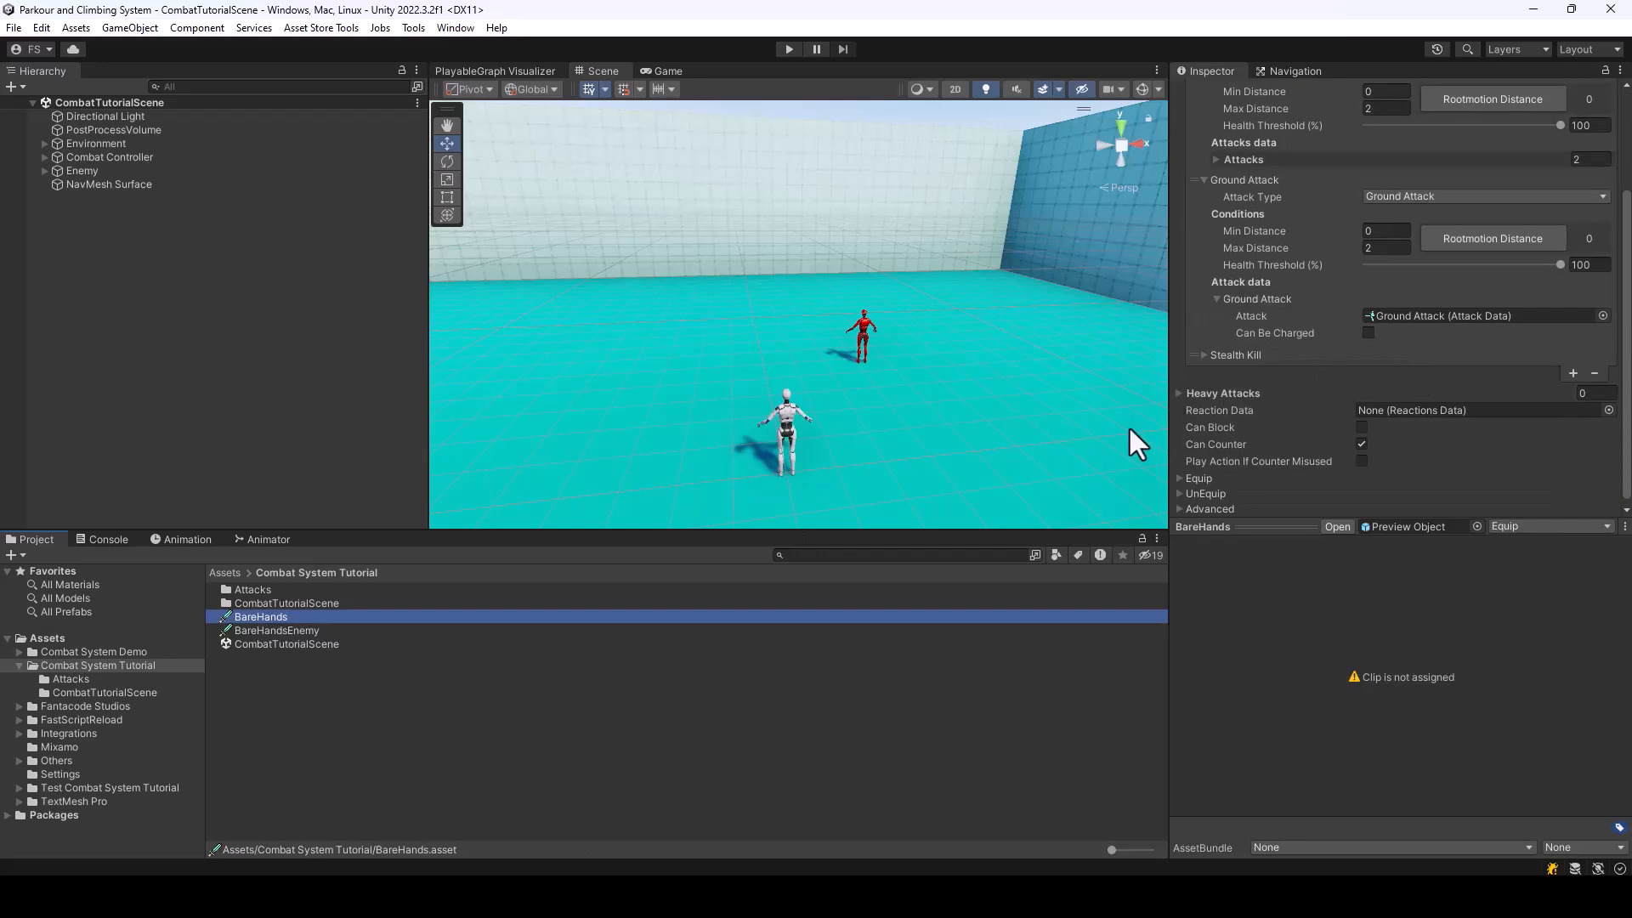
{"action": "scroll", "coordinate": [1367, 386], "scroll_direction": "down", "scroll_amount": 1}
{"action": "scroll", "coordinate": [1345, 410], "scroll_direction": "up", "scroll_amount": 3}
{"action": "scroll", "coordinate": [1344, 409], "scroll_direction": "down", "scroll_amount": 3}
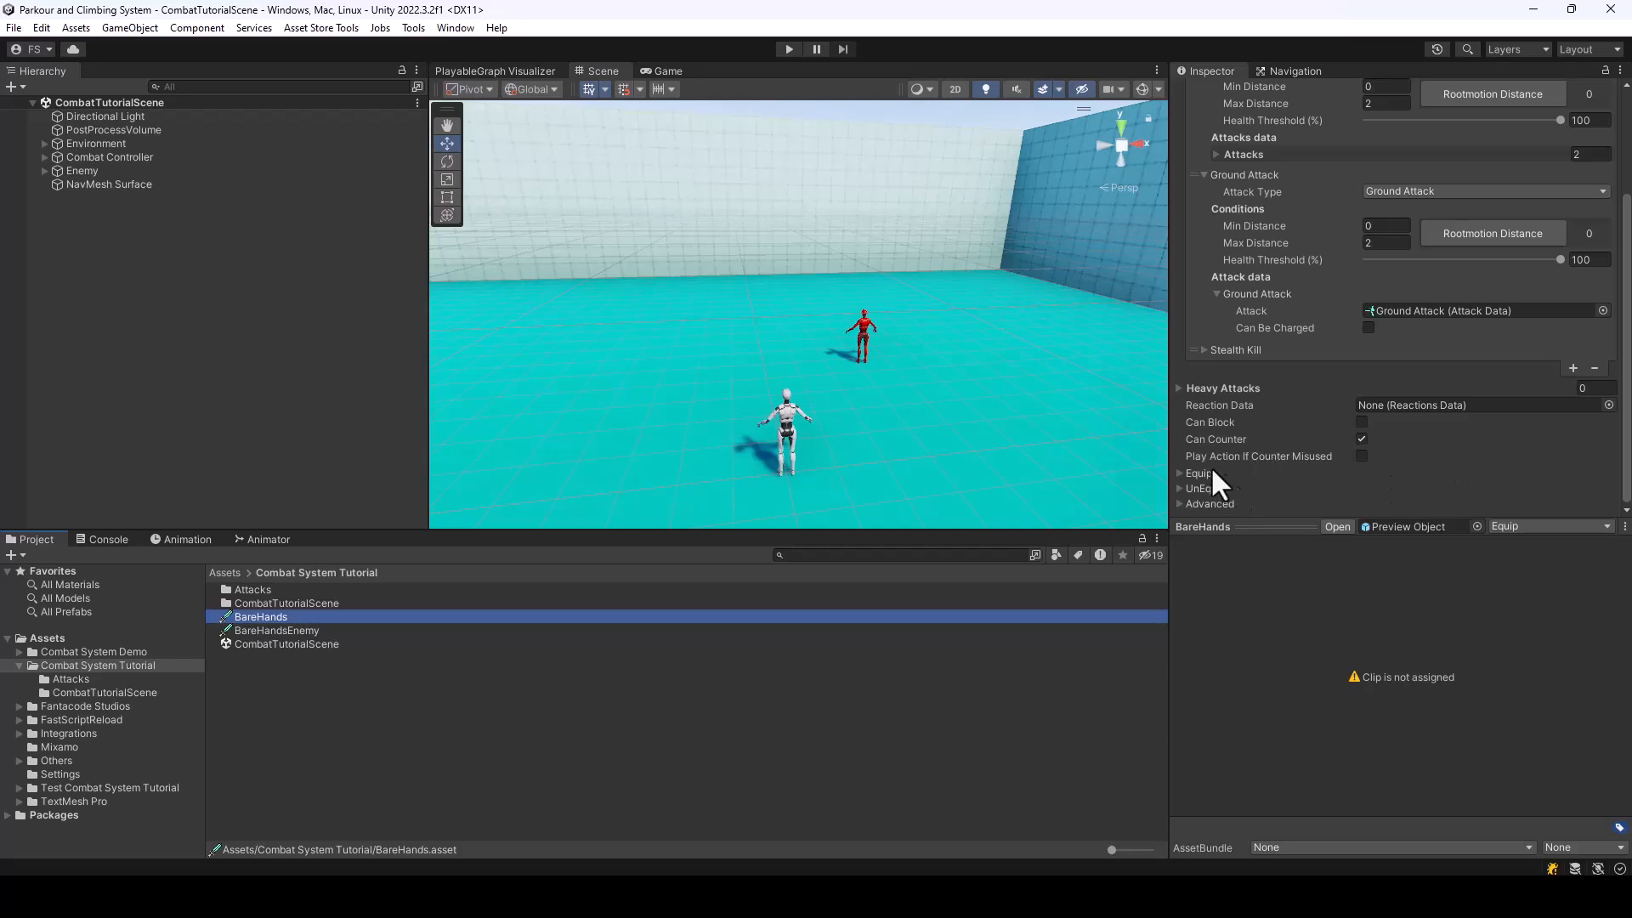
{"action": "left_click", "coordinate": [1360, 453]}
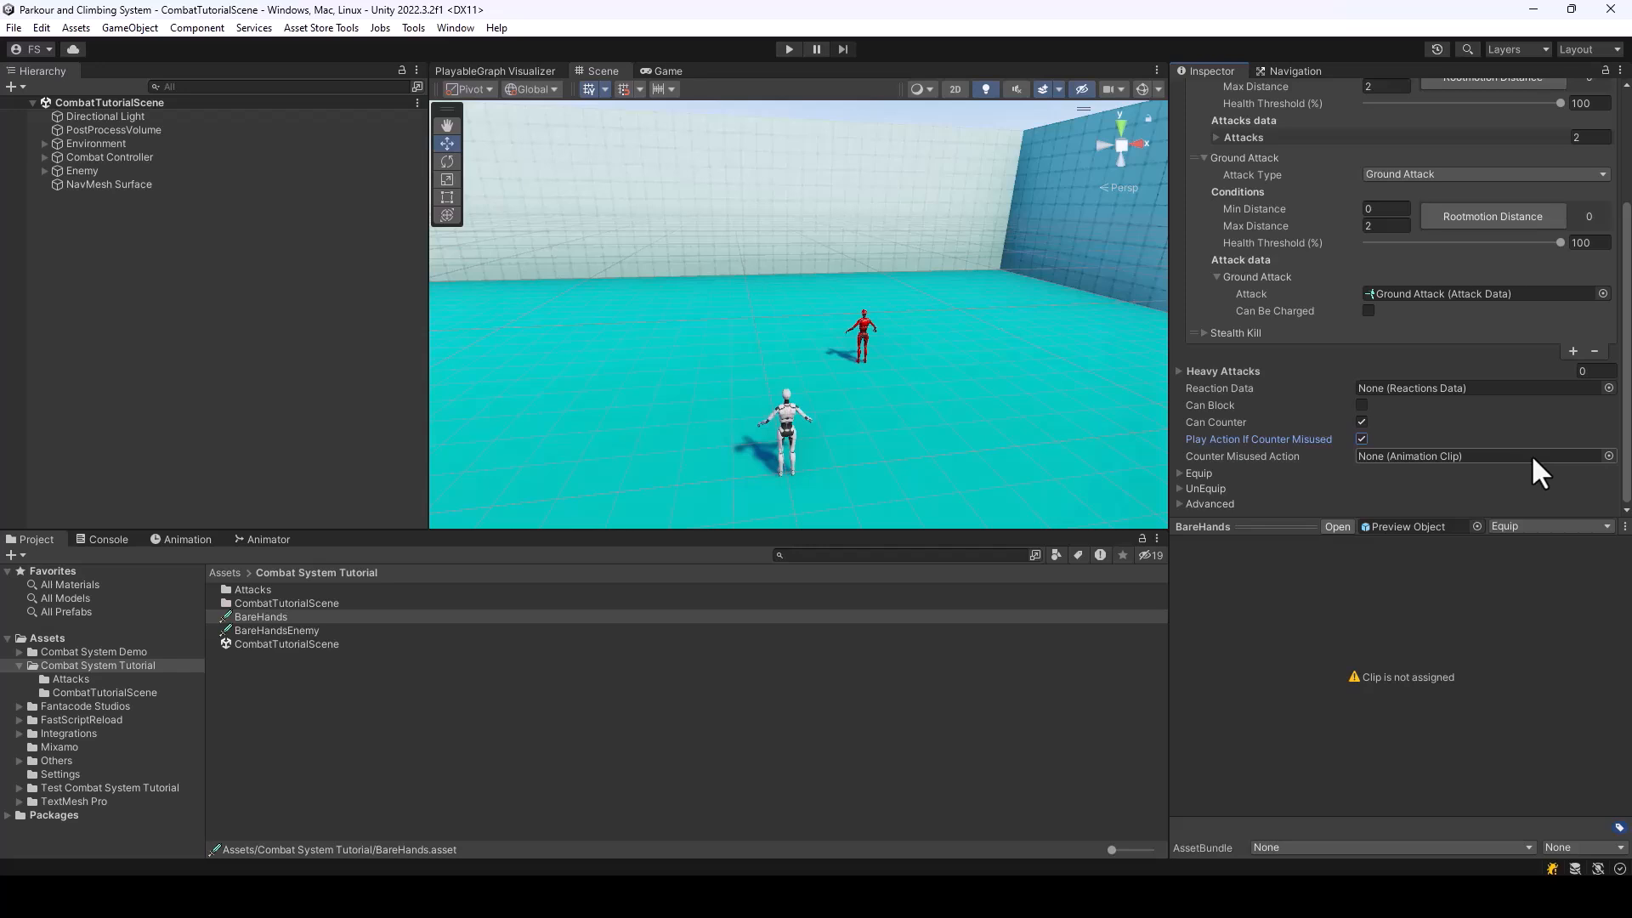
Search the animation clips for "taunt" and assign Longs_Taunt2 as BareHands' counter misused action
{"action": "left_click", "coordinate": [1609, 456]}
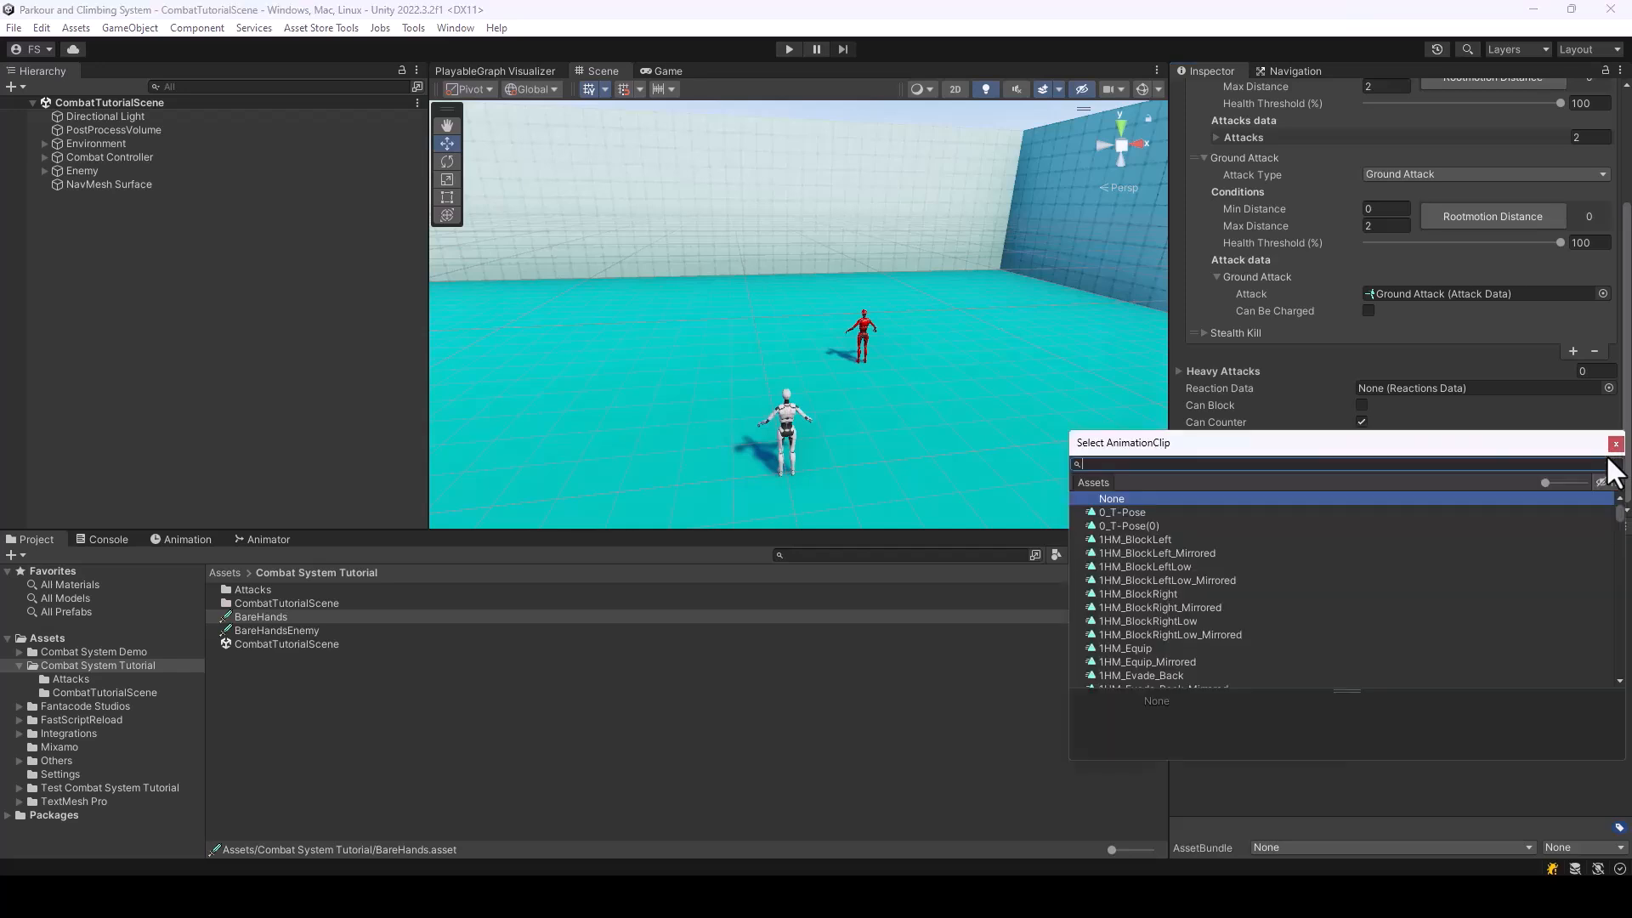
{"action": "type", "text": "taunt"}
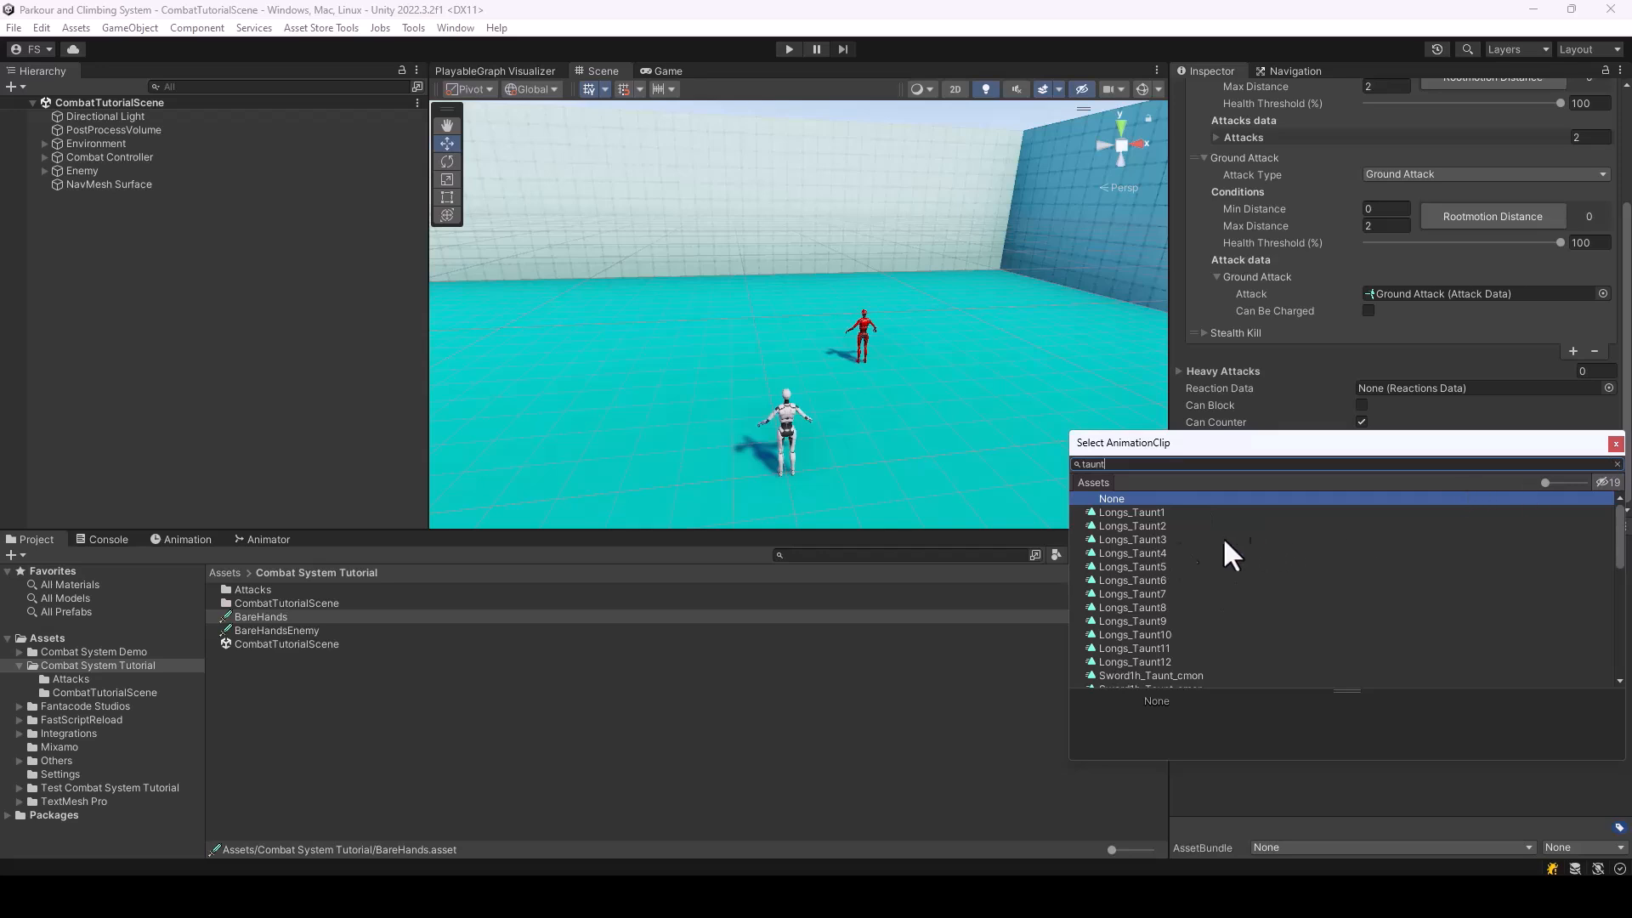
{"action": "double_click", "coordinate": [1148, 525]}
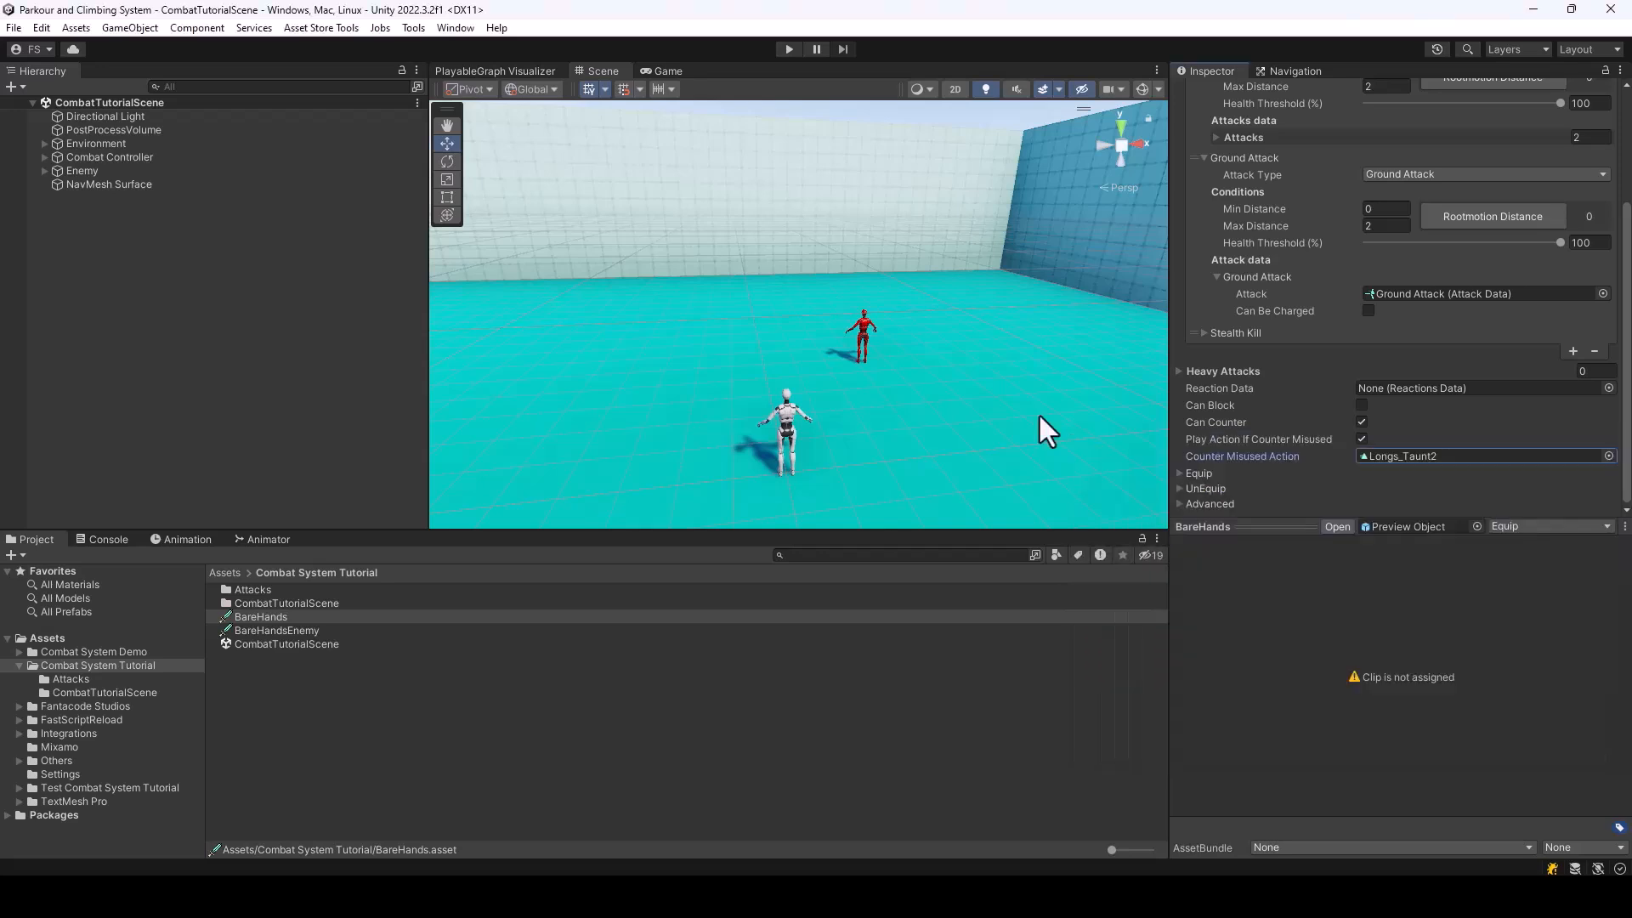
Run the scene, approach the enemy to test the misused-counter taunt, and stop the scene
{"action": "left_click", "coordinate": [788, 49]}
{"action": "key", "text": "w"}
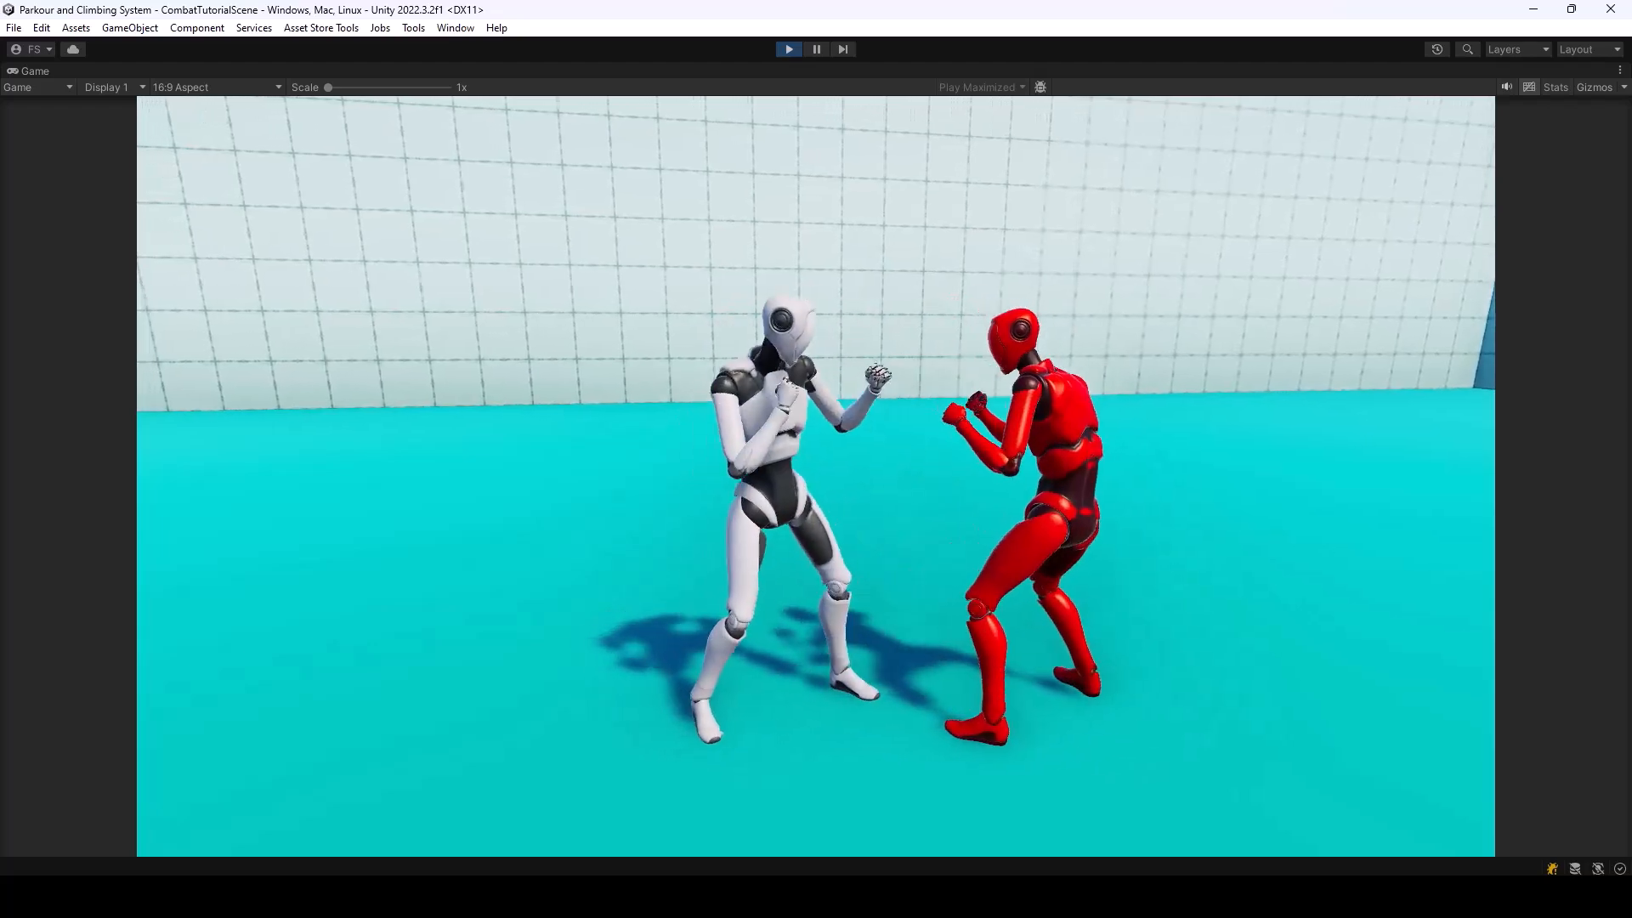
{"action": "key", "text": "ctrl+p"}
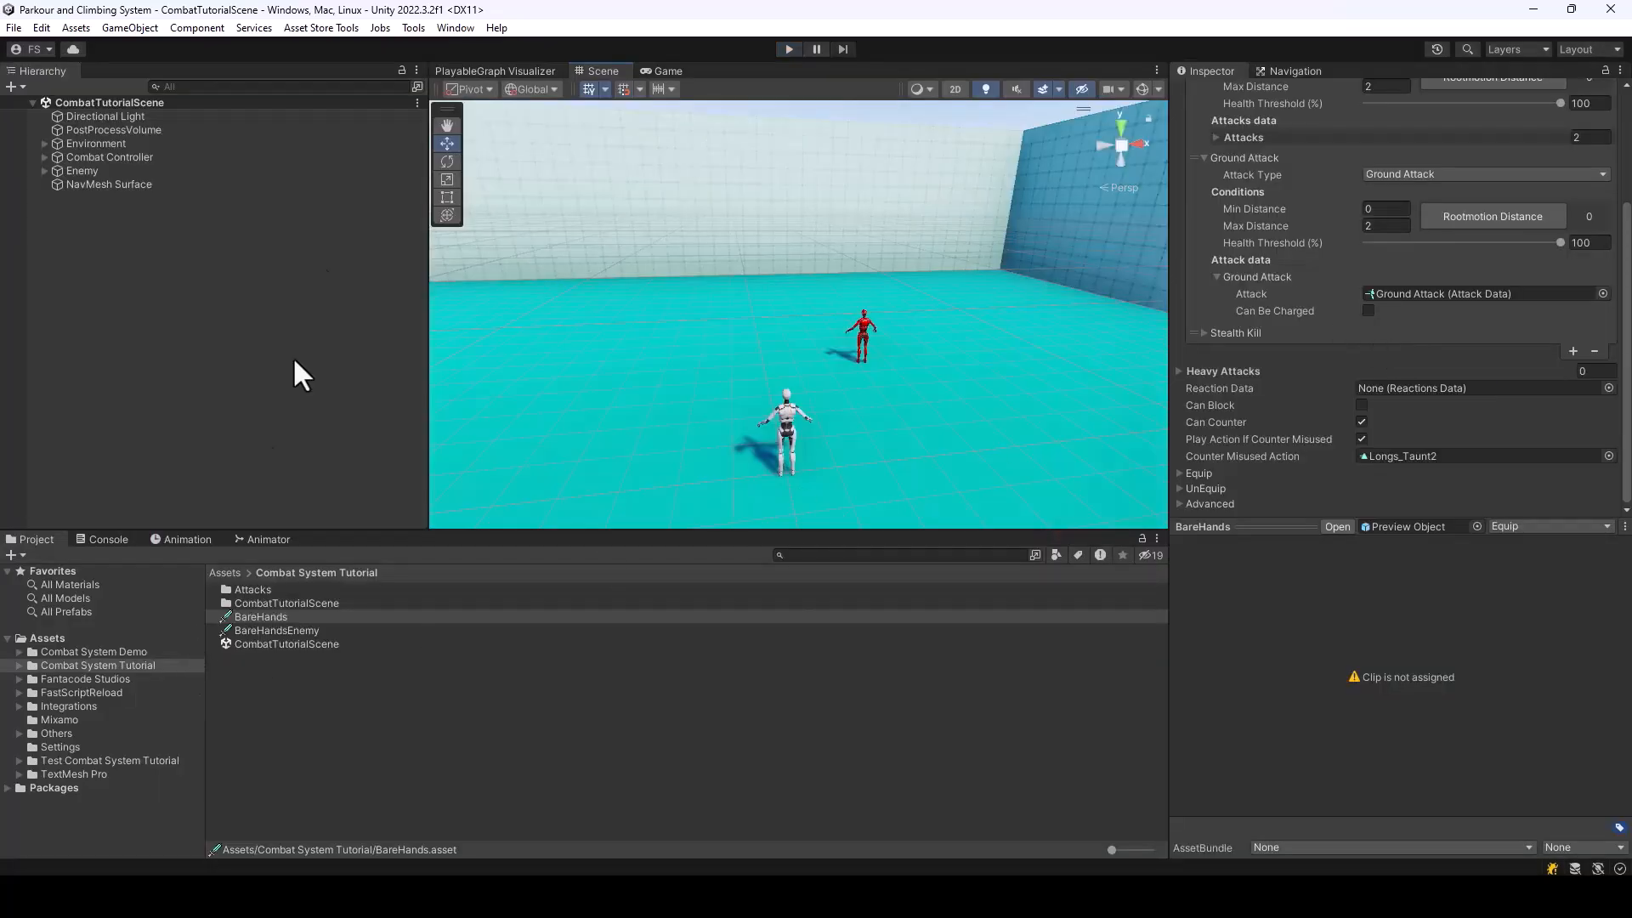
Examine the events of the Player's Melee Fighter component, including On Counter Misused Event
{"action": "left_click", "coordinate": [43, 157]}
{"action": "left_click", "coordinate": [94, 171]}
{"action": "scroll", "coordinate": [1425, 395], "scroll_direction": "down", "scroll_amount": 10}
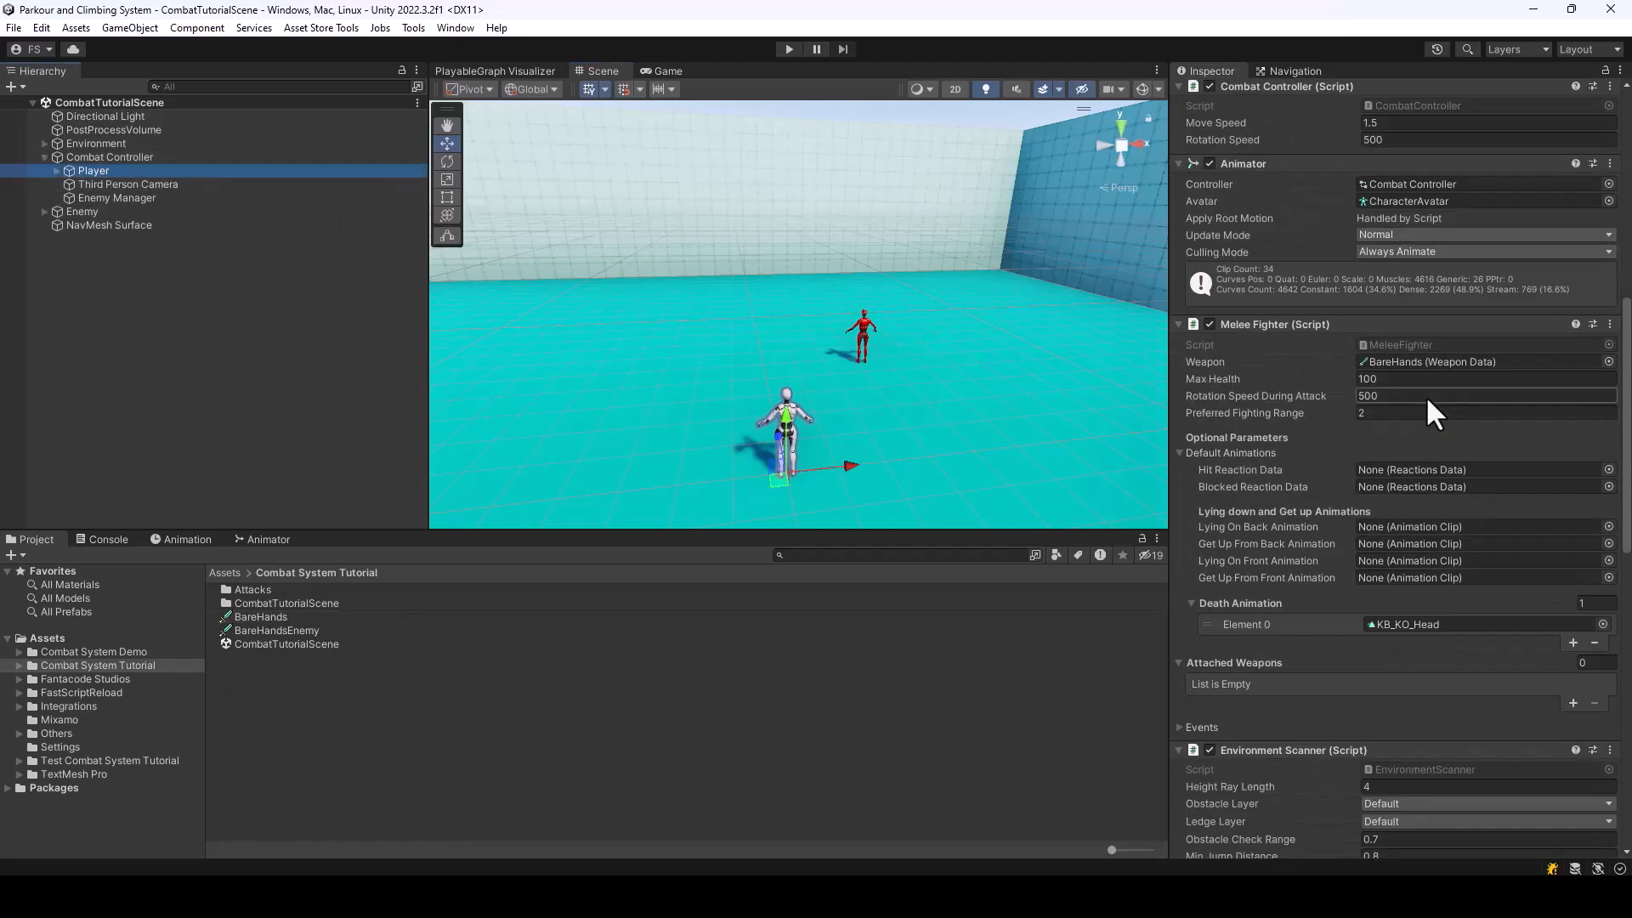
{"action": "scroll", "coordinate": [1426, 395], "scroll_direction": "down", "scroll_amount": 3}
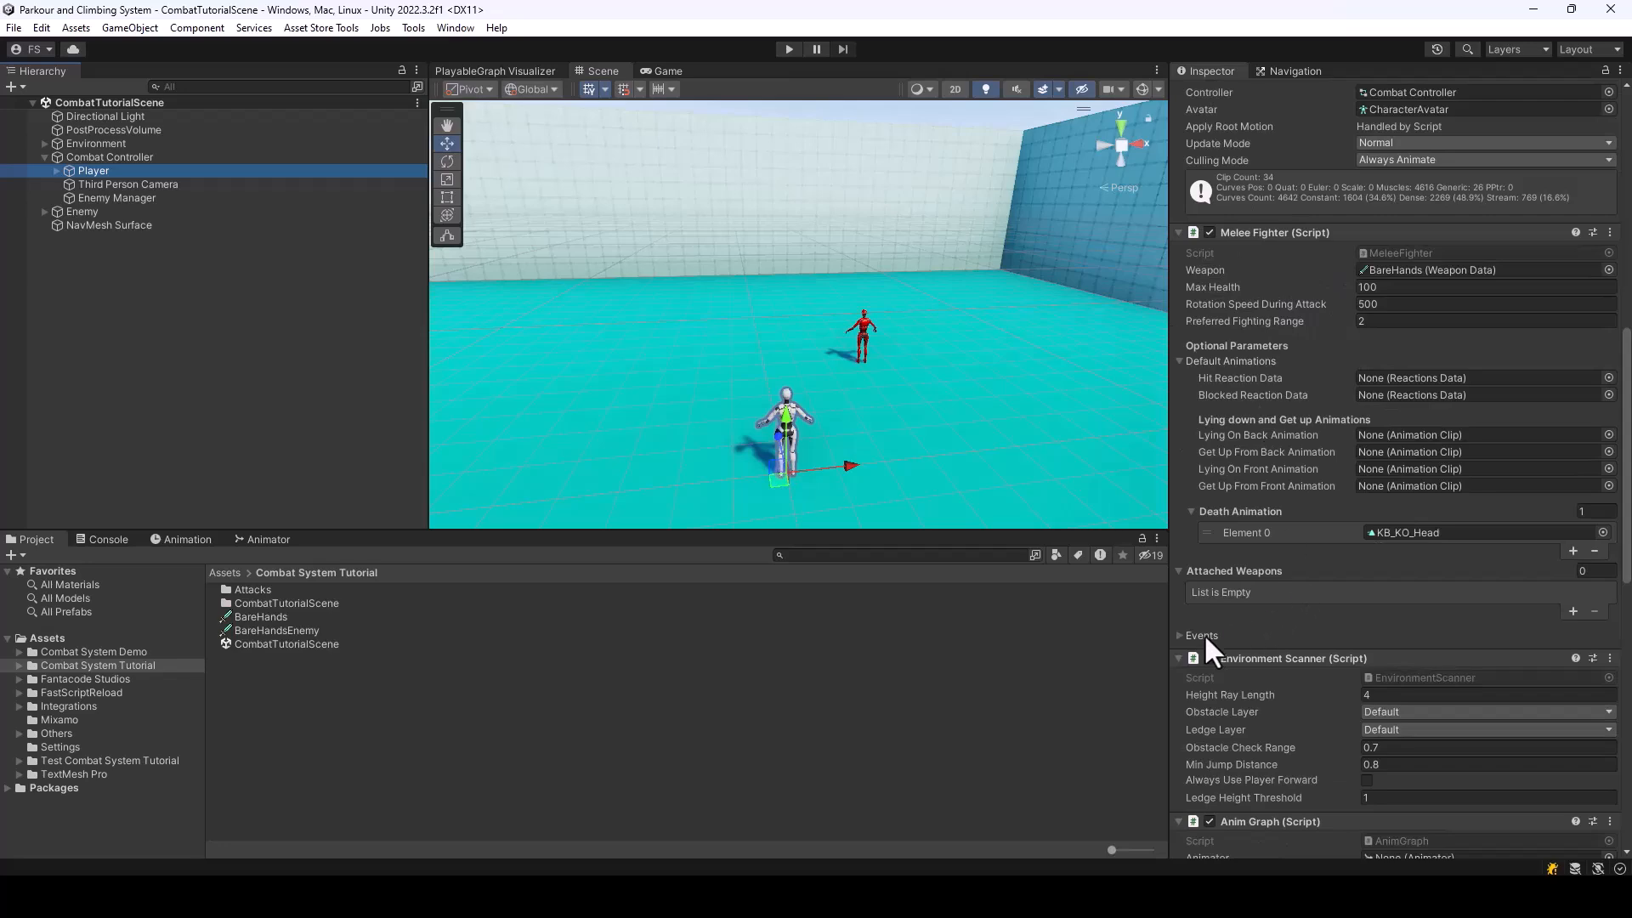
{"action": "left_click", "coordinate": [1180, 634]}
{"action": "scroll", "coordinate": [1323, 556], "scroll_direction": "down", "scroll_amount": 10}
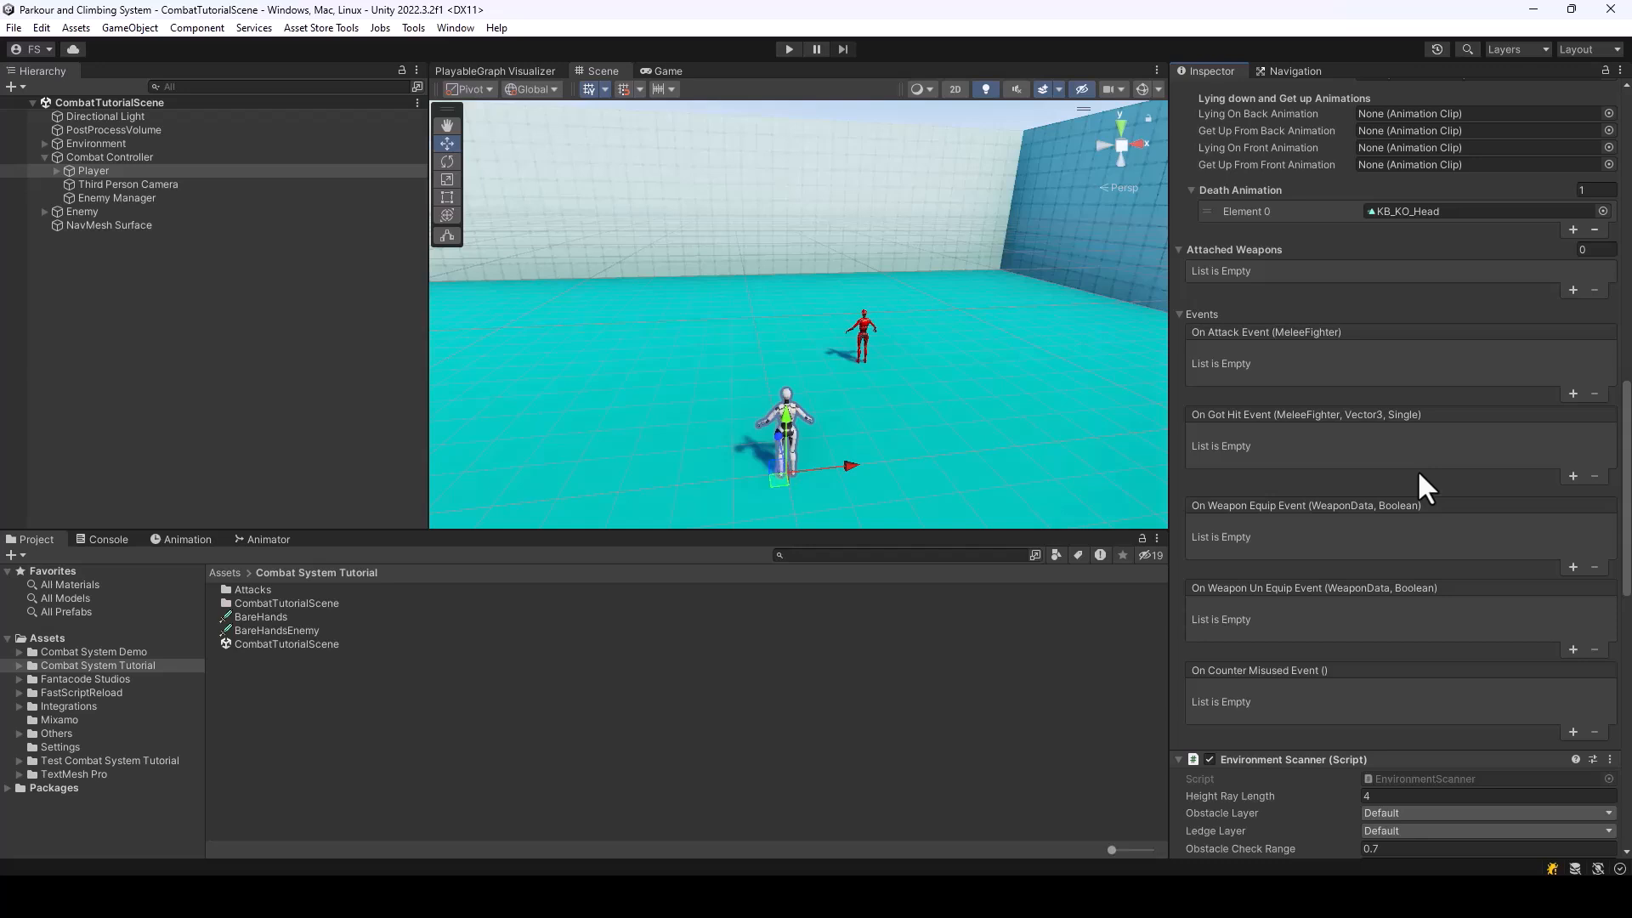
{"action": "scroll", "coordinate": [1315, 453], "scroll_direction": "down", "scroll_amount": 3}
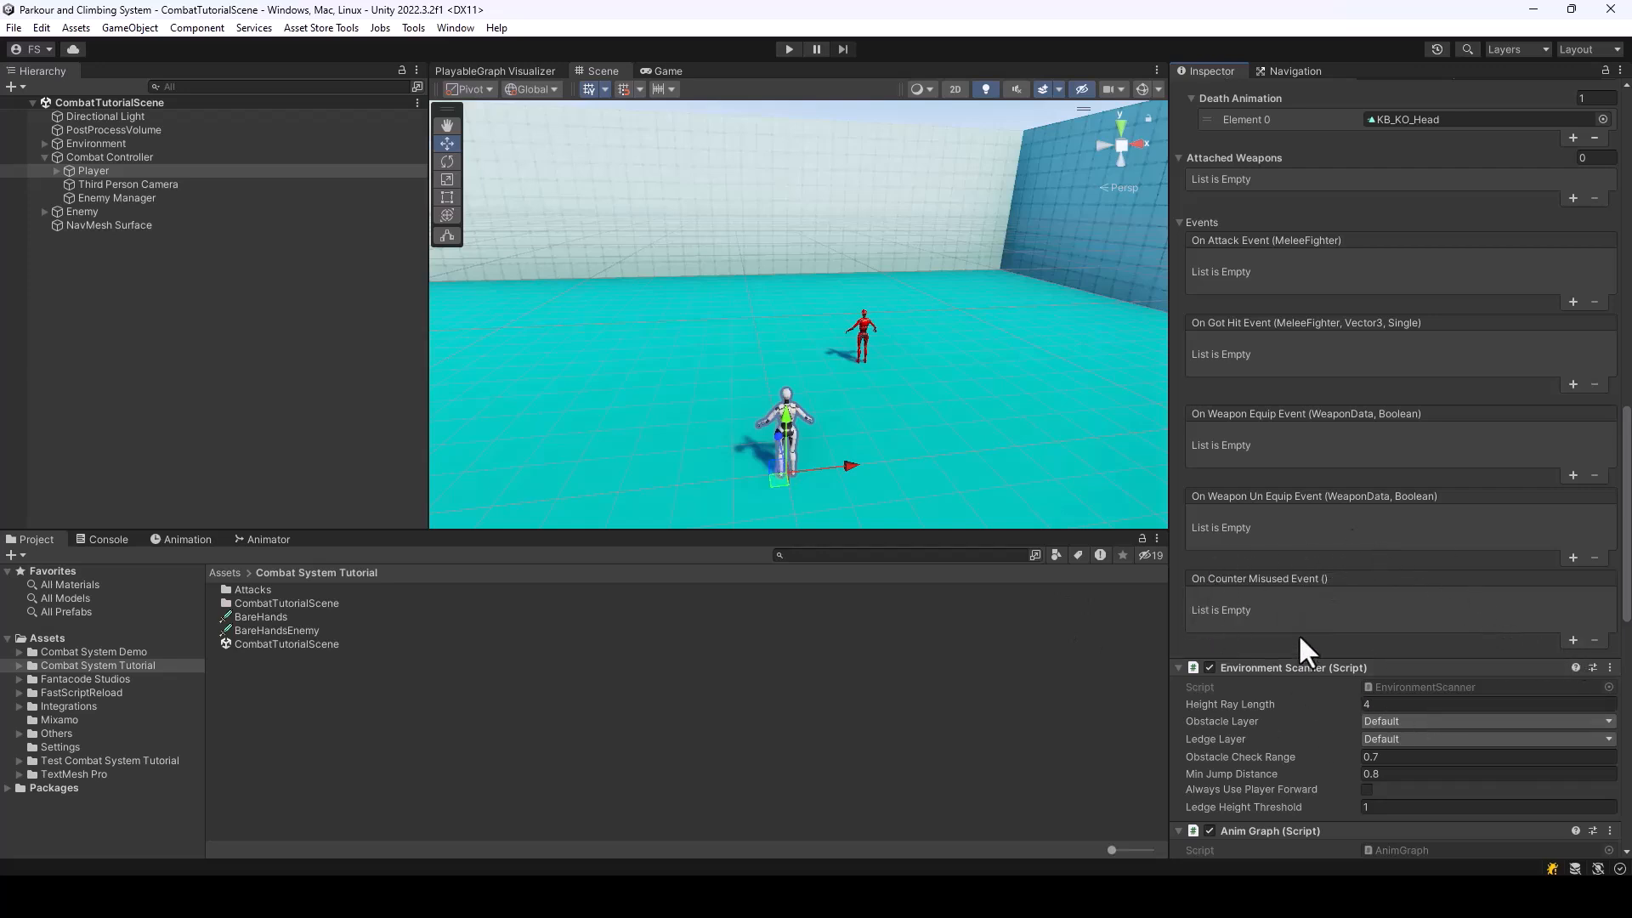
Open the Melee Fighter script in Visual Studio, find the OnCounterMisused event declaration, and return to Unity
{"action": "scroll", "coordinate": [1416, 391], "scroll_direction": "up", "scroll_amount": 1}
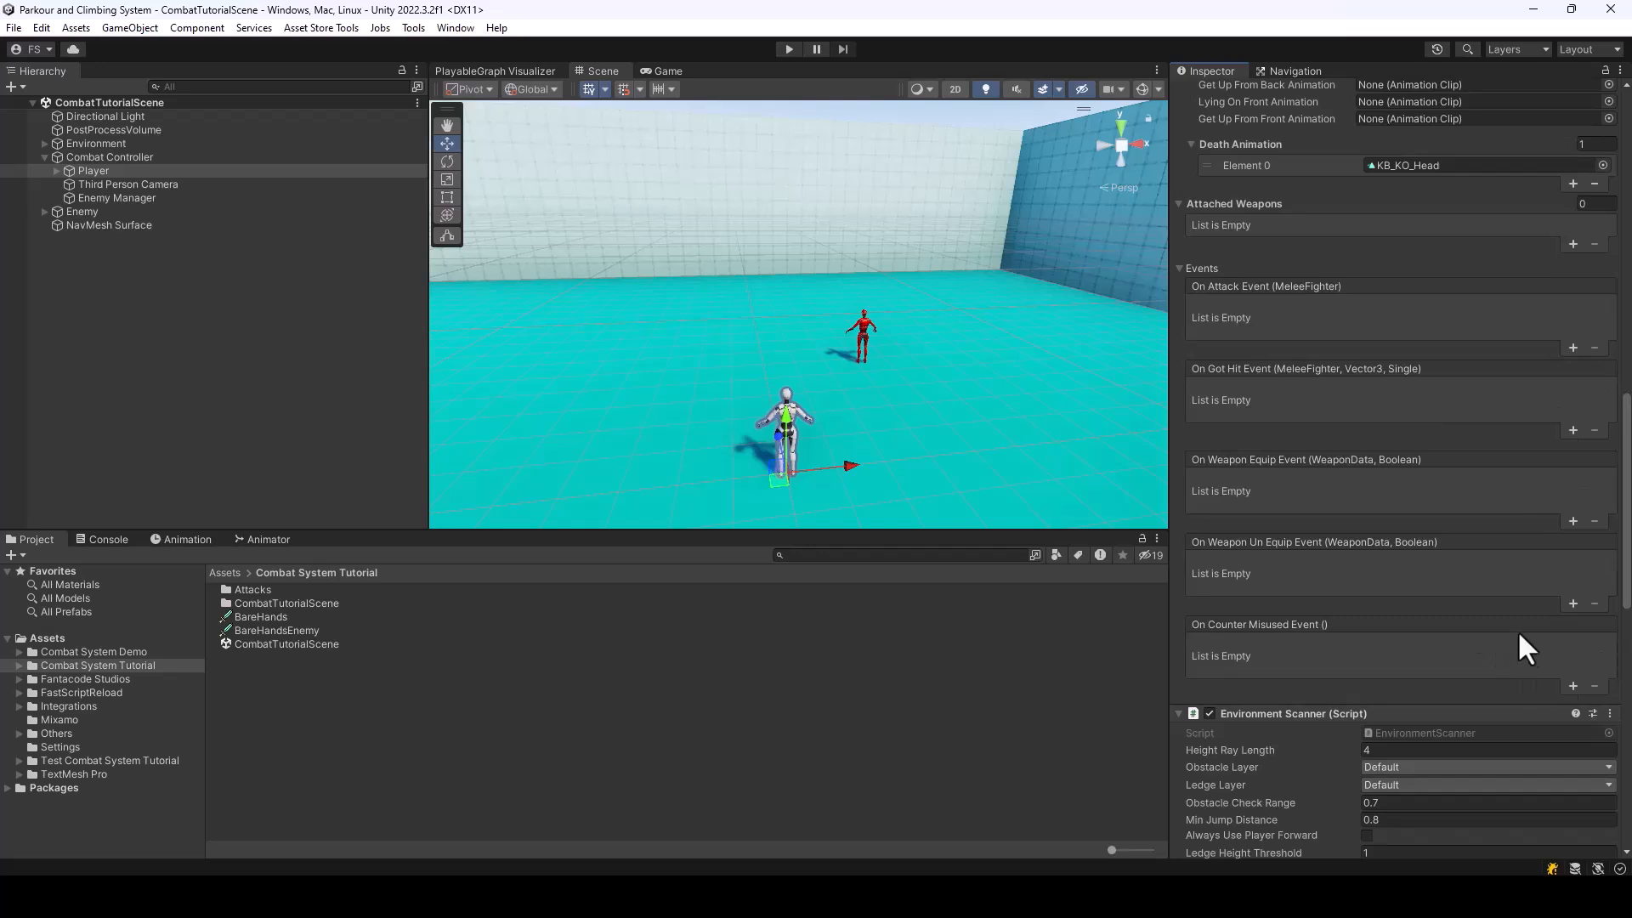
{"action": "scroll", "coordinate": [1589, 403], "scroll_direction": "up", "scroll_amount": 5}
{"action": "left_click", "coordinate": [1609, 95]}
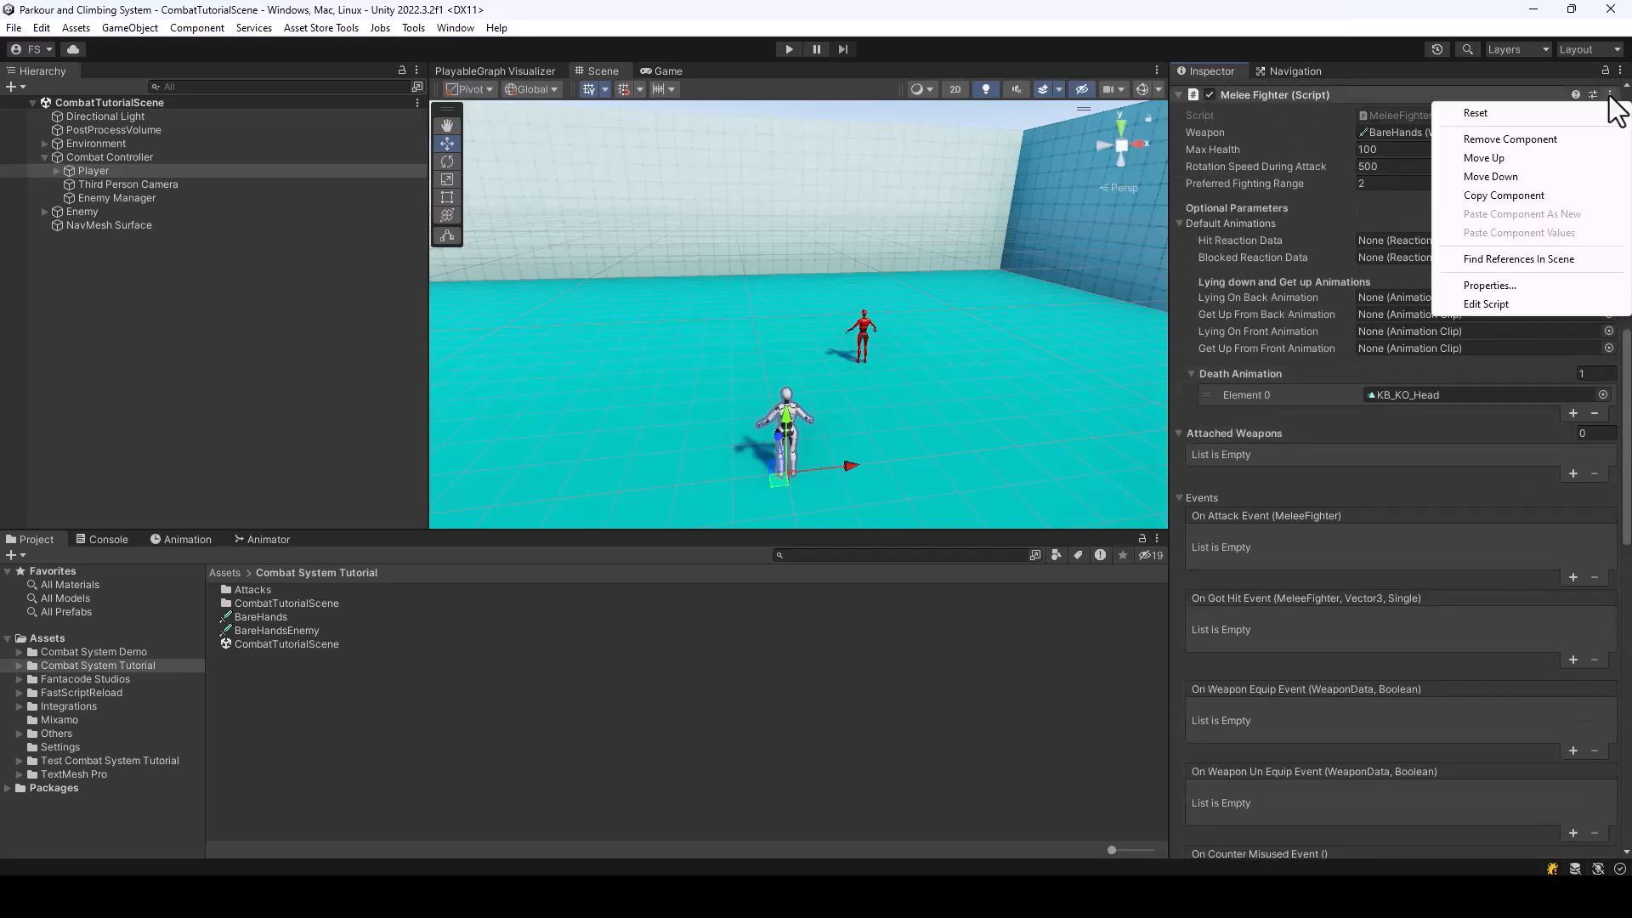
{"action": "left_click", "coordinate": [1507, 301]}
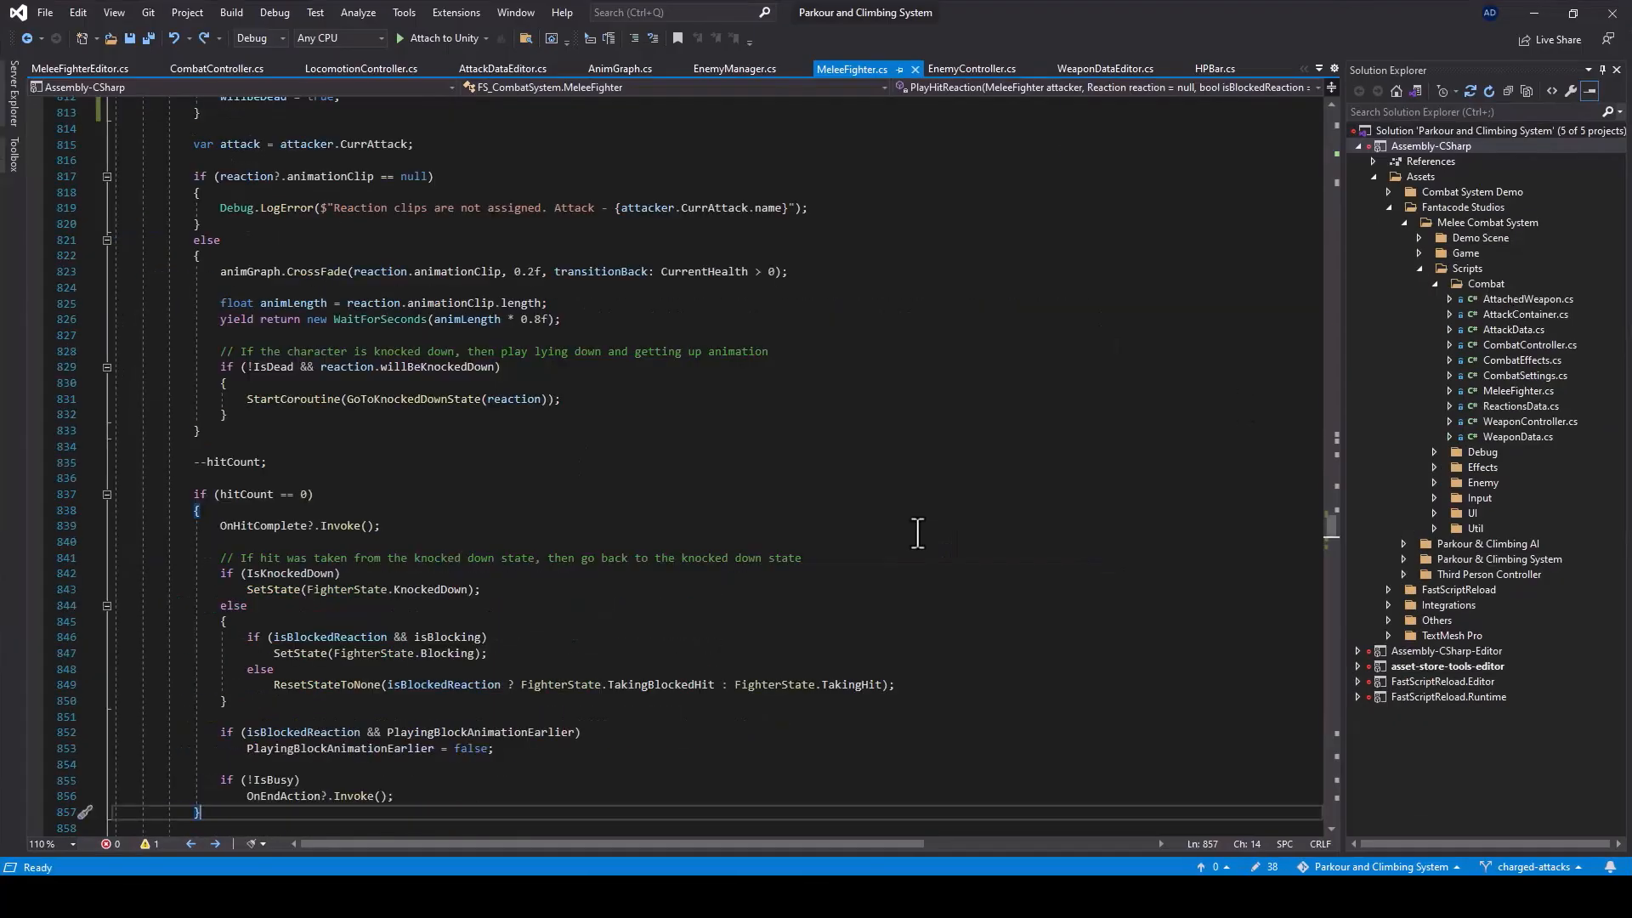
{"action": "key", "text": "ctrl+f"}
{"action": "type", "text": "OnCo"}
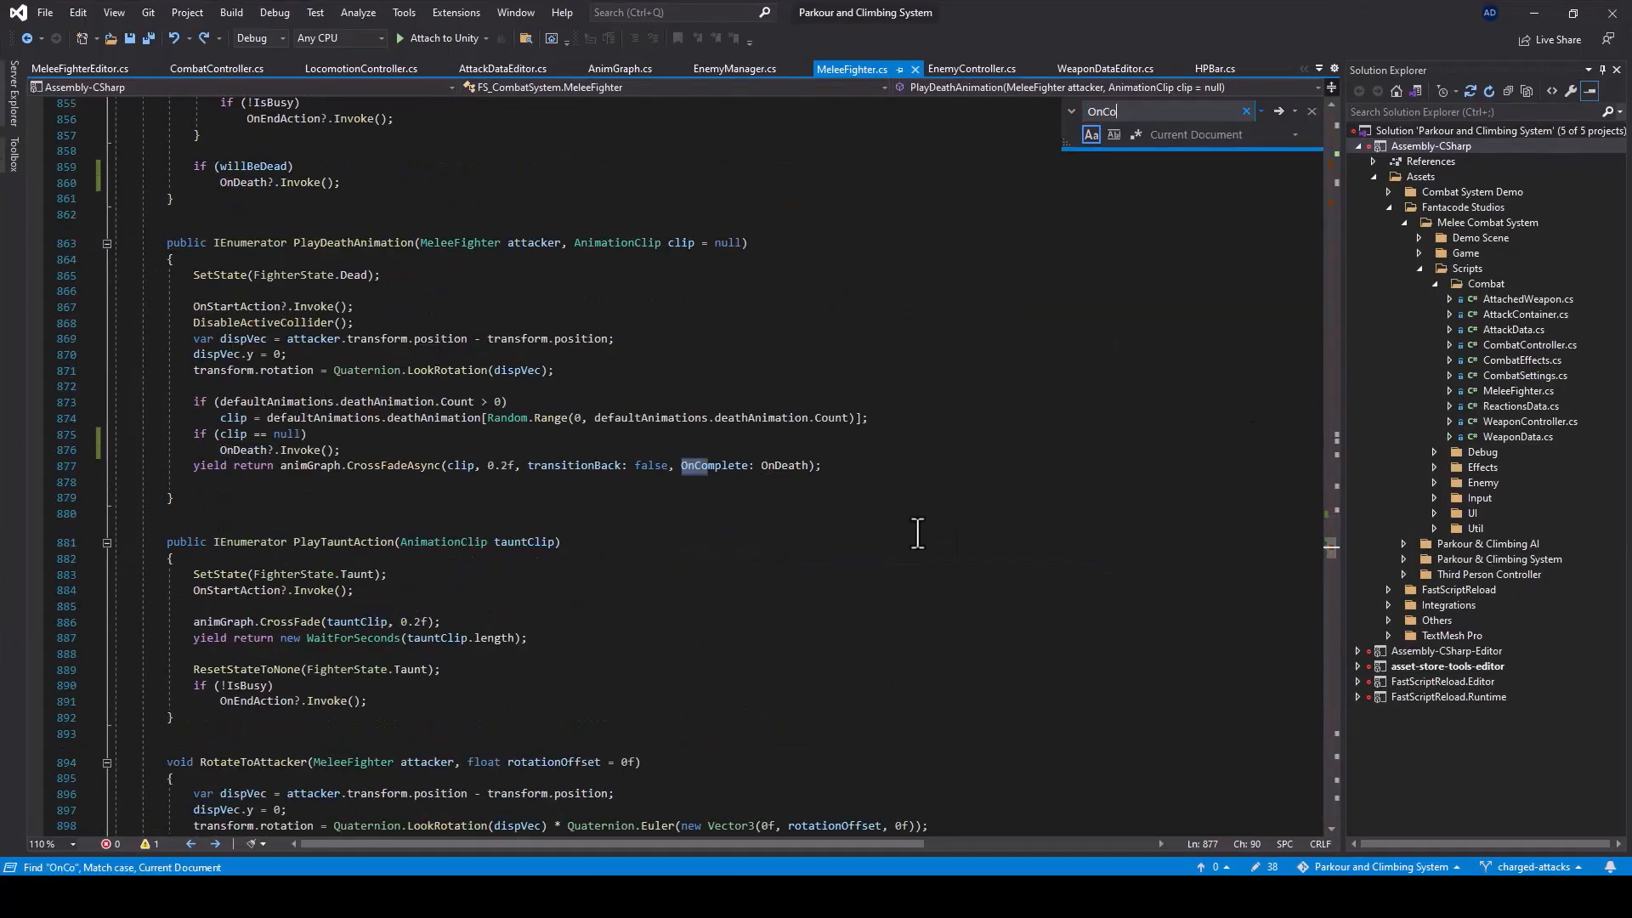
{"action": "type", "text": "unte"}
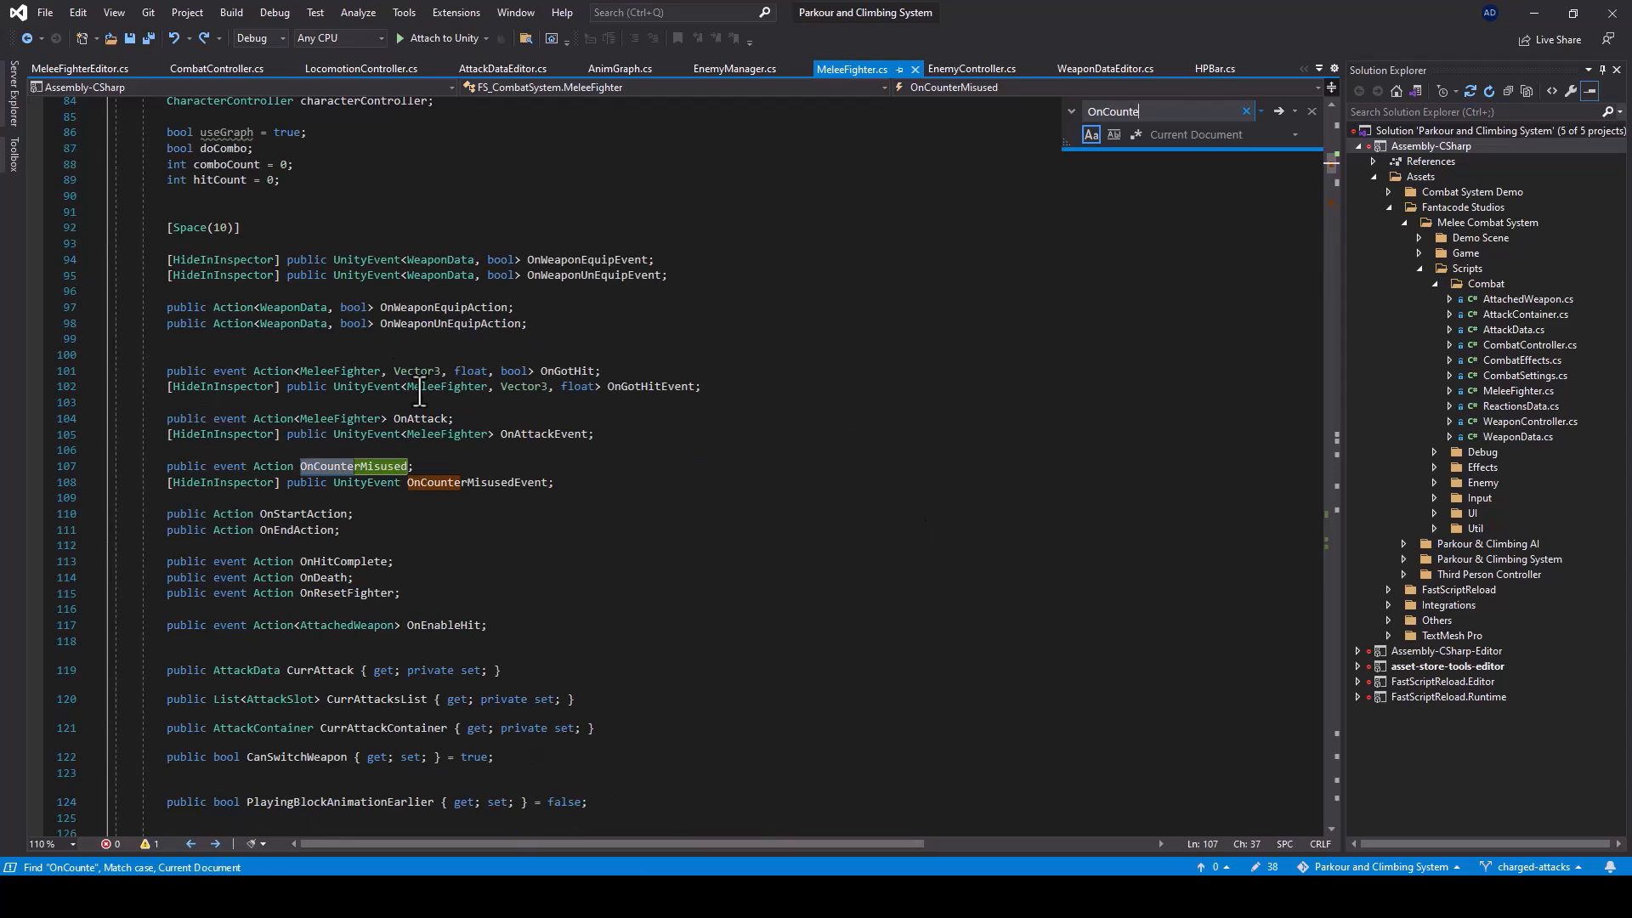
{"action": "left_click", "coordinate": [549, 484]}
{"action": "left_click", "coordinate": [309, 468]}
{"action": "left_click_drag", "start_coordinate": [434, 466], "coordinate": [163, 466]}
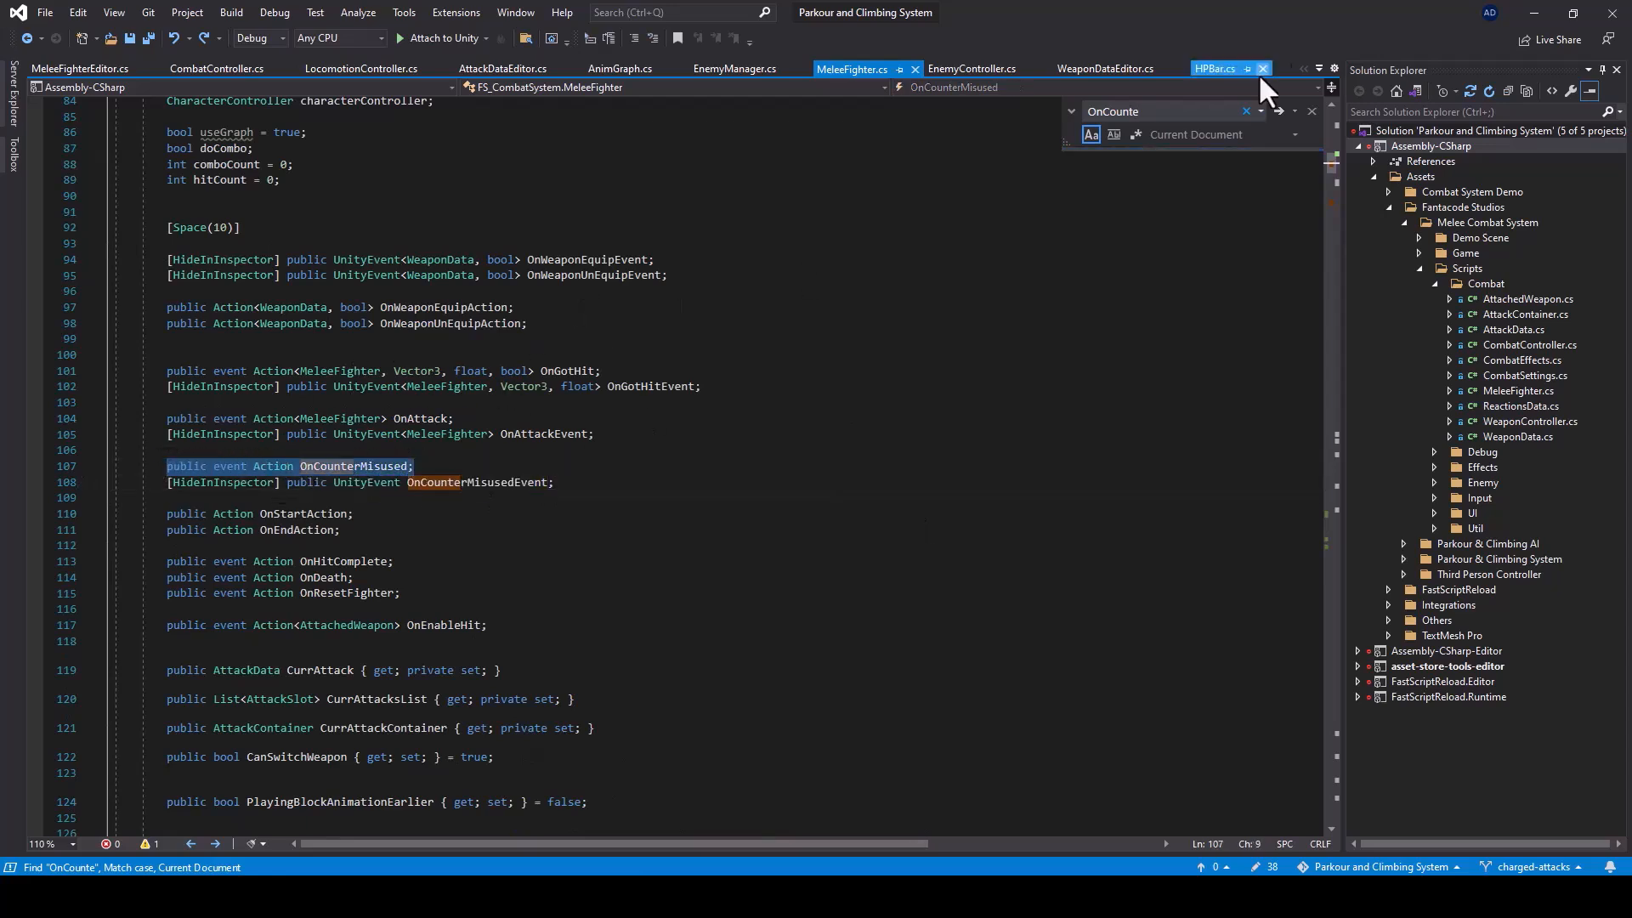
{"action": "key", "text": "alt+Tab"}
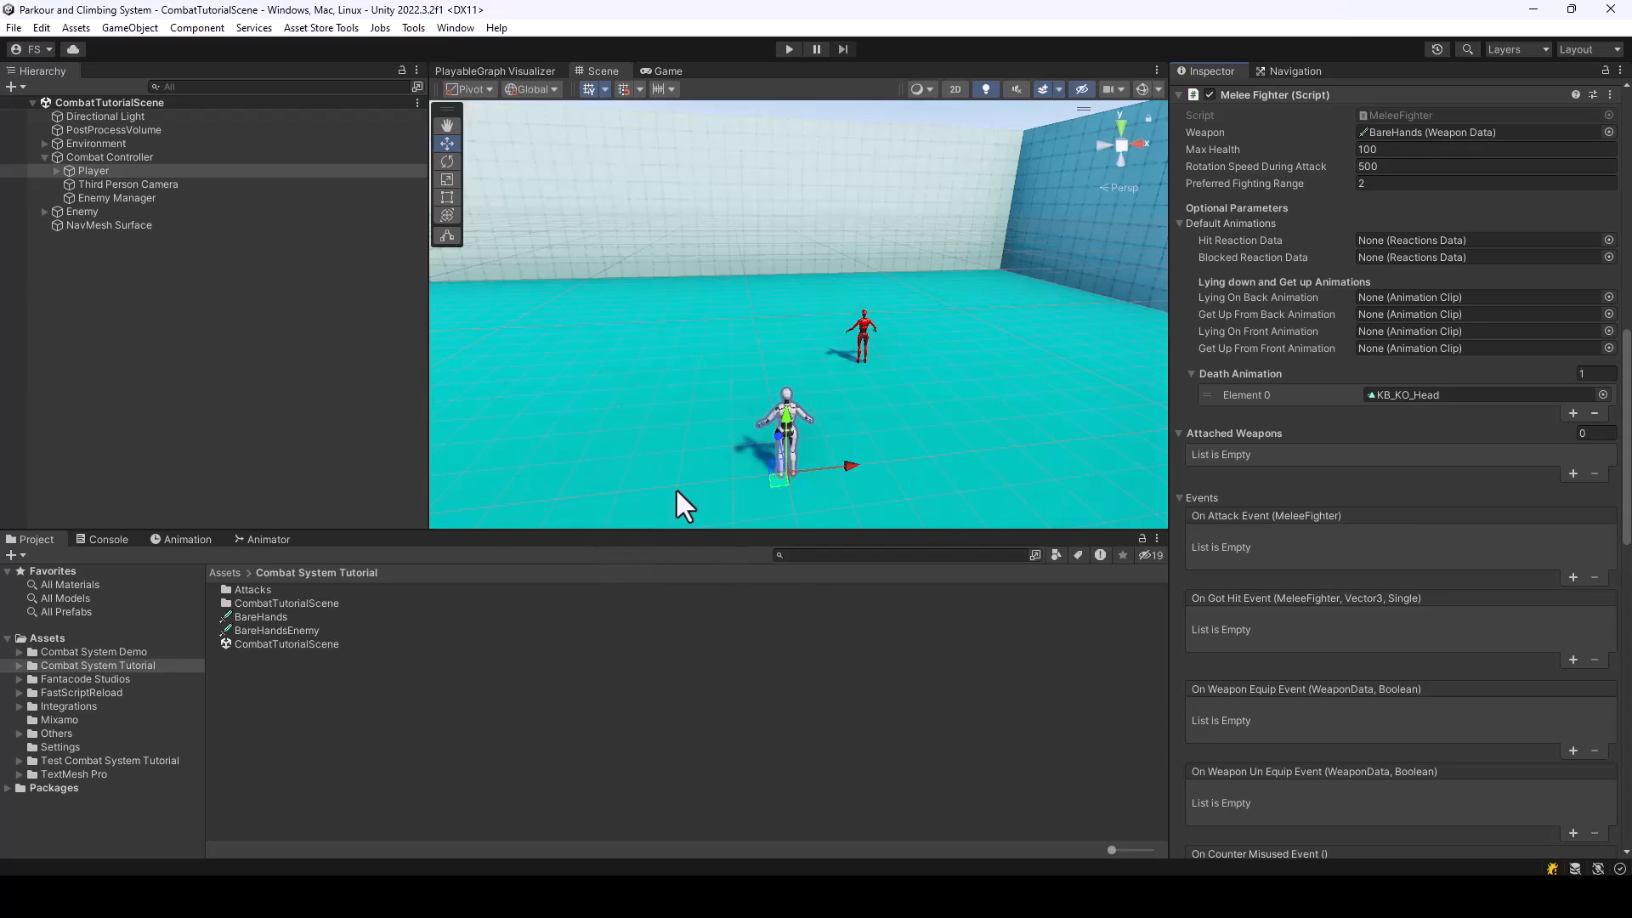
Enable Can Block on the BareHands weapon data, using the Block animation and 0% blocked damage
{"action": "left_click", "coordinate": [262, 617]}
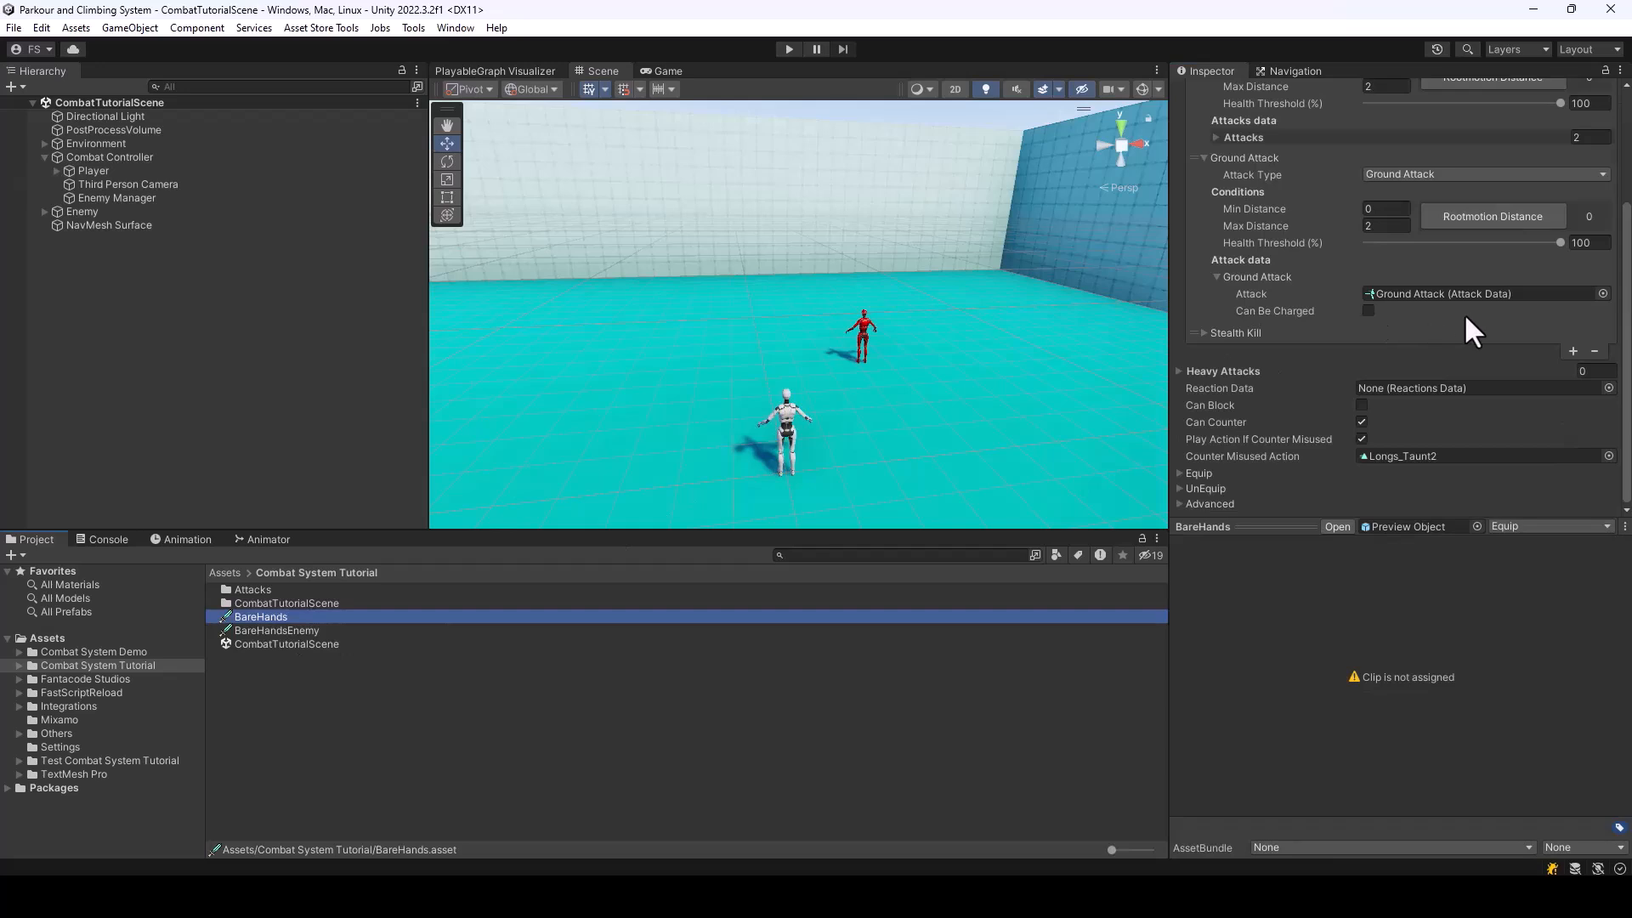
{"action": "scroll", "coordinate": [1343, 315], "scroll_direction": "up", "scroll_amount": 5}
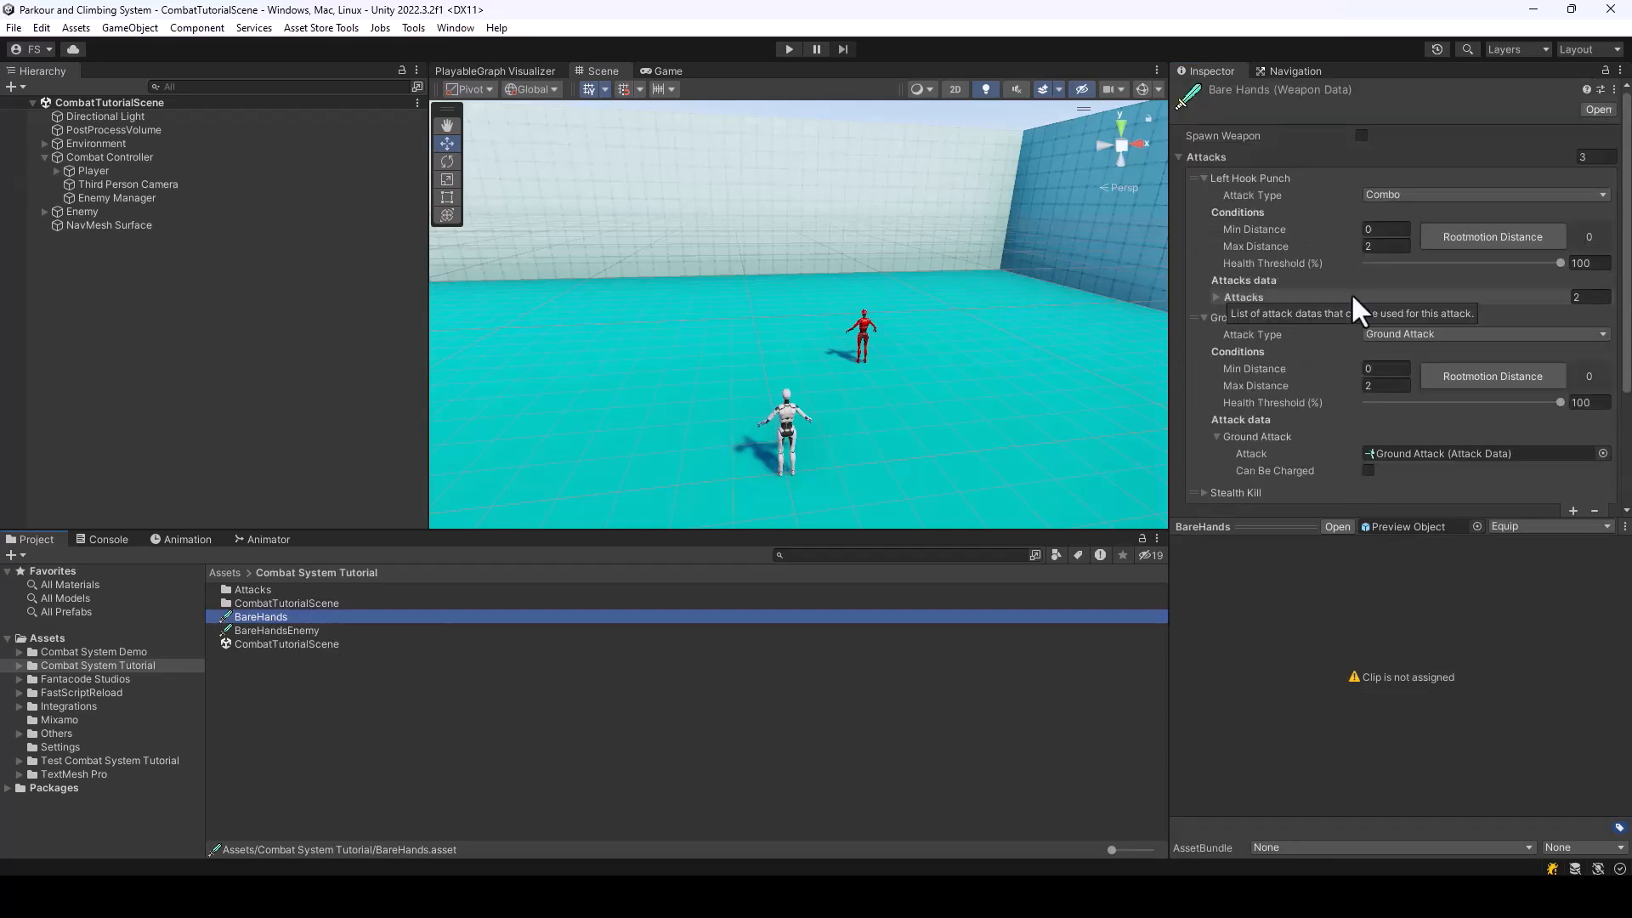
{"action": "left_click", "coordinate": [1181, 157]}
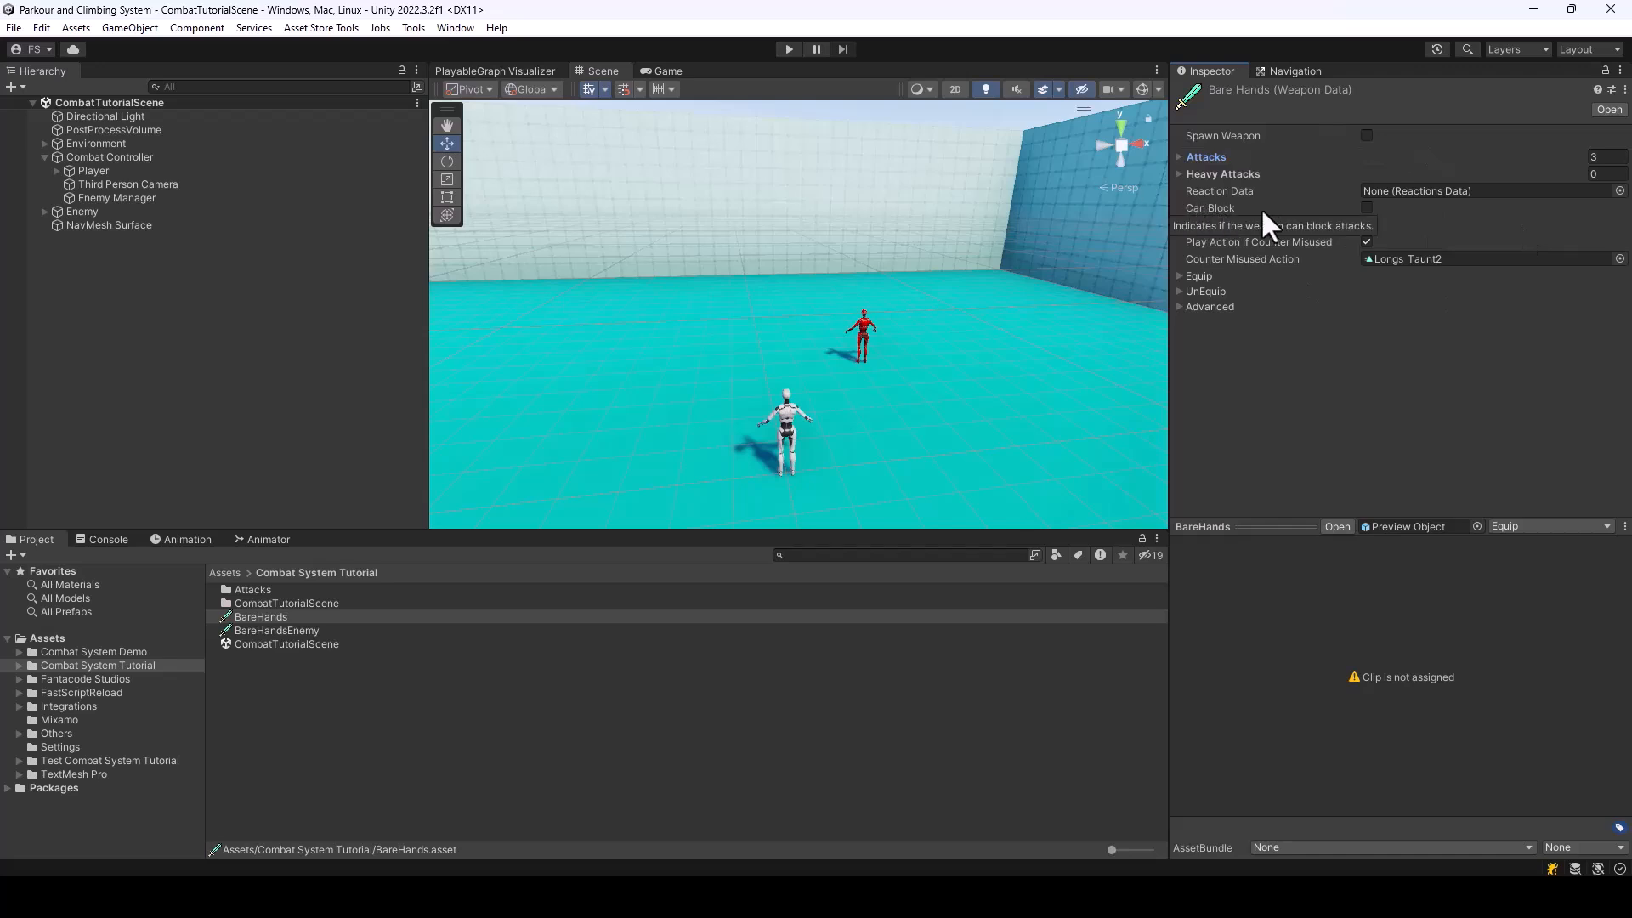
{"action": "left_click", "coordinate": [1366, 207]}
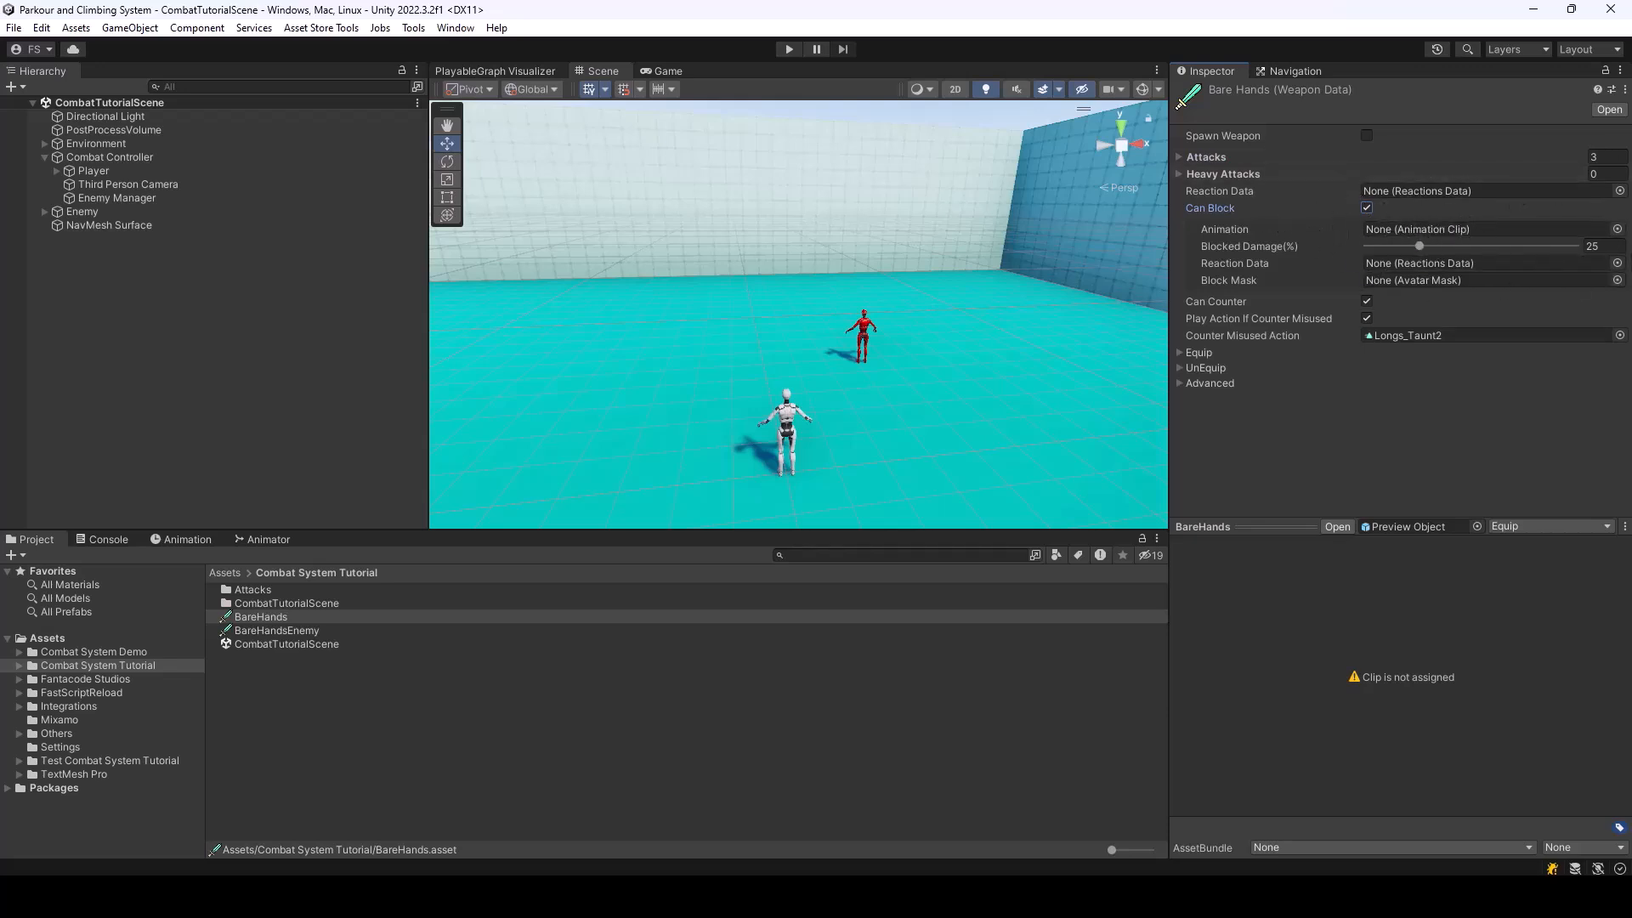
{"action": "left_click", "coordinate": [1617, 228]}
{"action": "type", "text": "block"}
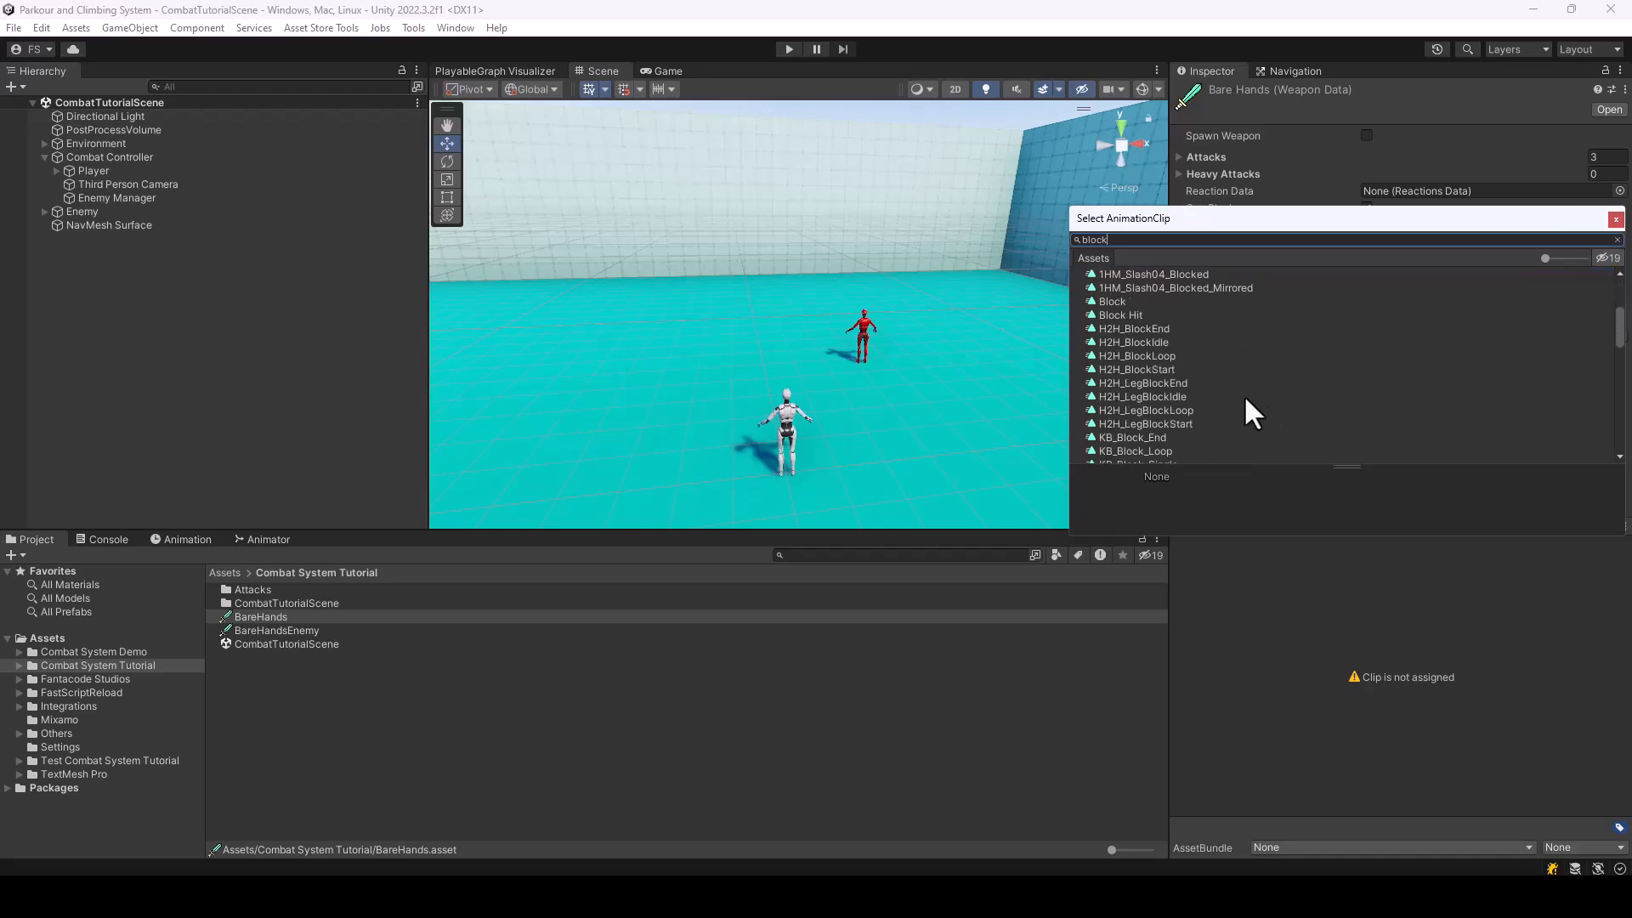
{"action": "double_click", "coordinate": [1107, 301]}
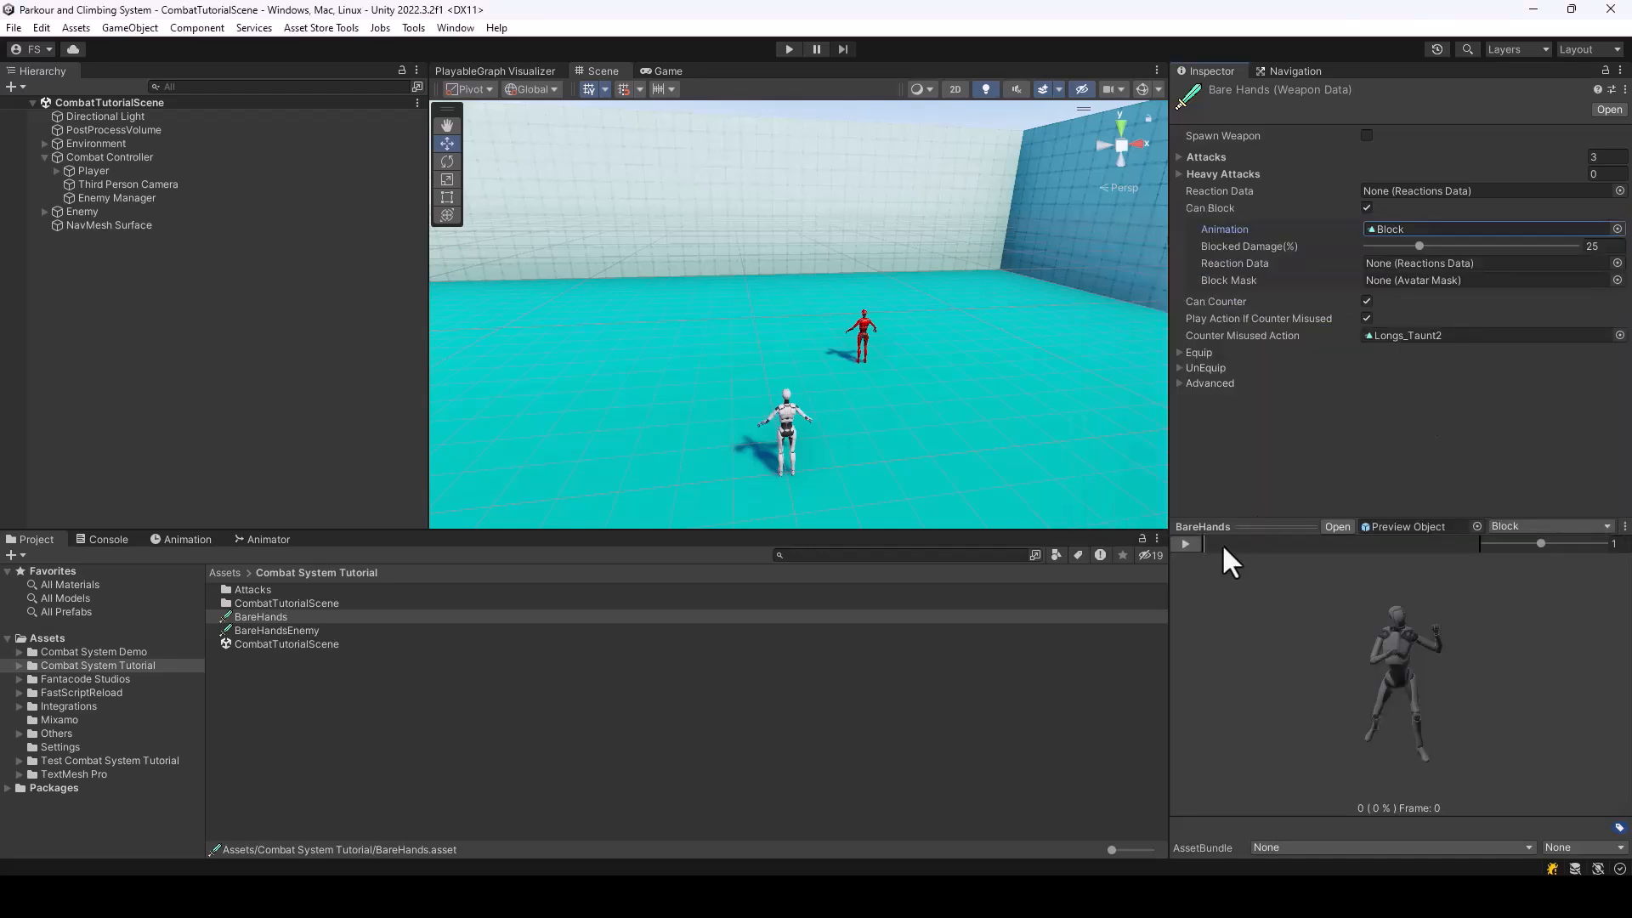
{"action": "left_click_drag", "start_coordinate": [1221, 548], "coordinate": [1460, 554]}
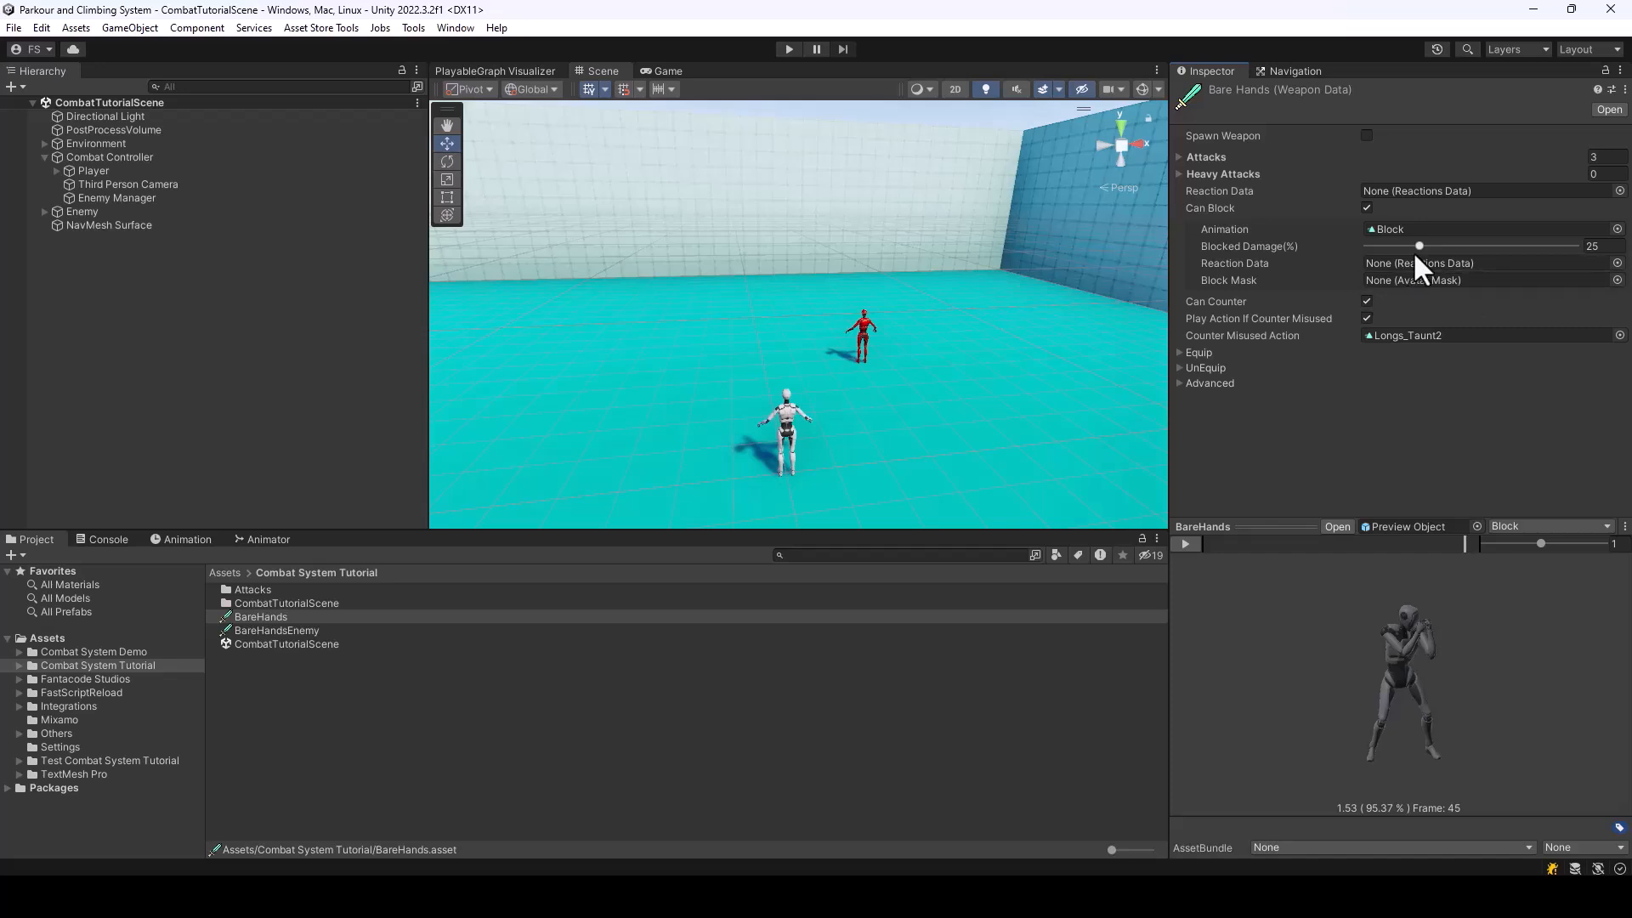
{"action": "left_click_drag", "start_coordinate": [1420, 245], "coordinate": [1221, 248]}
{"action": "left_click", "coordinate": [1258, 267]}
Examine the Override Blocked Reaction options of the Left Hook Punch attack, leave the override off, and return to the Combat System Tutorial folder
{"action": "double_click", "coordinate": [242, 589]}
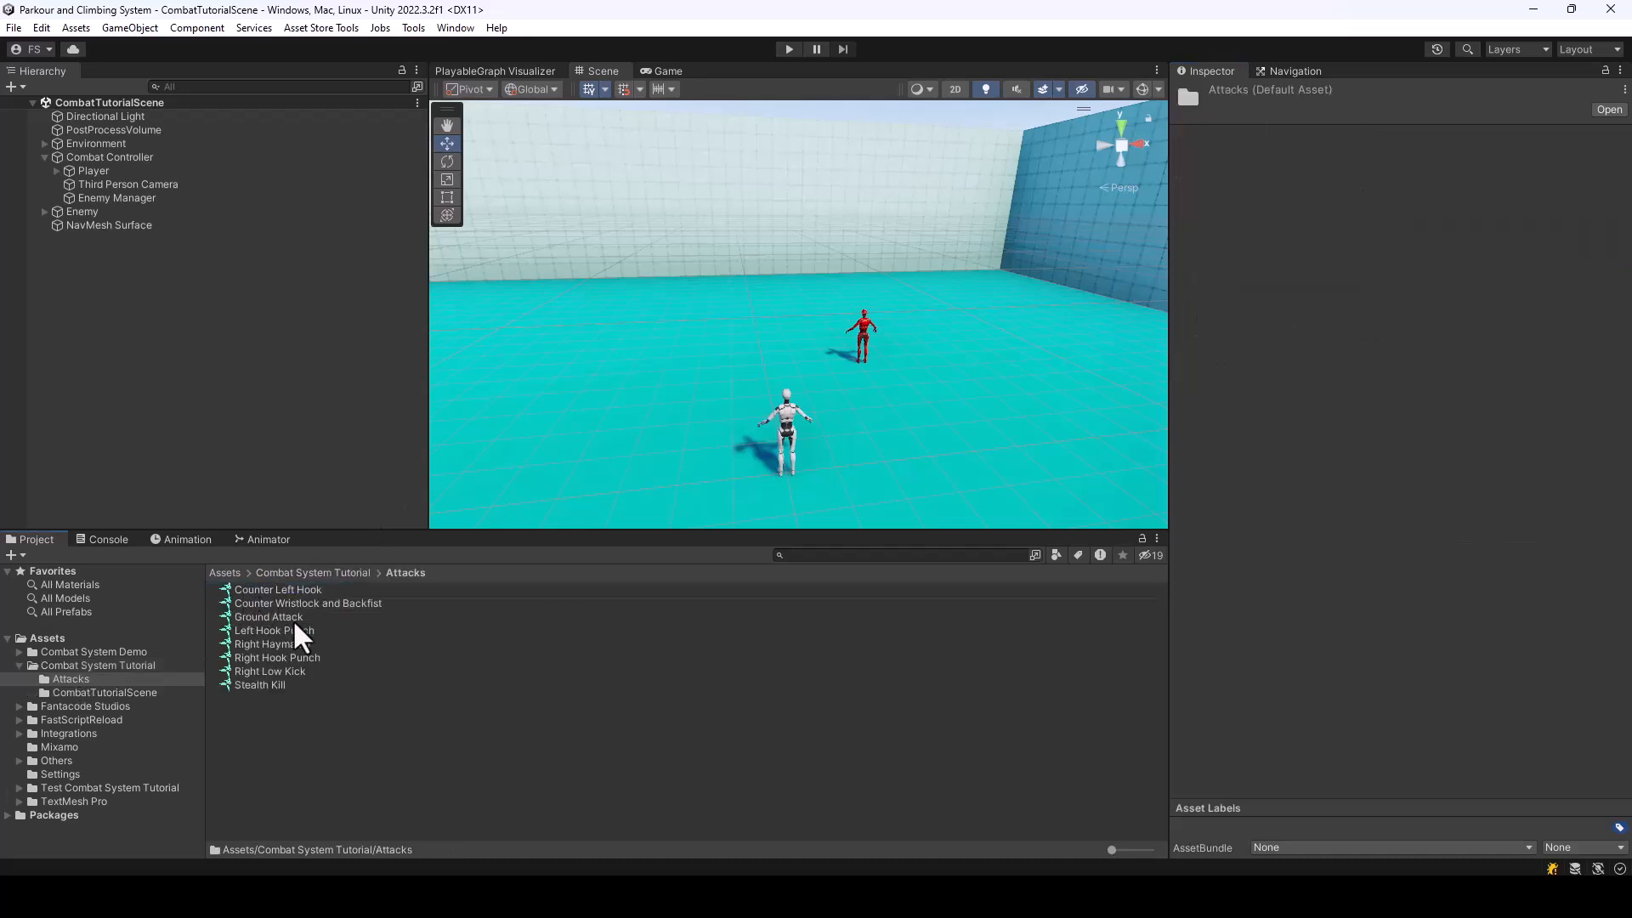
{"action": "left_click", "coordinate": [276, 604]}
{"action": "left_click", "coordinate": [280, 630]}
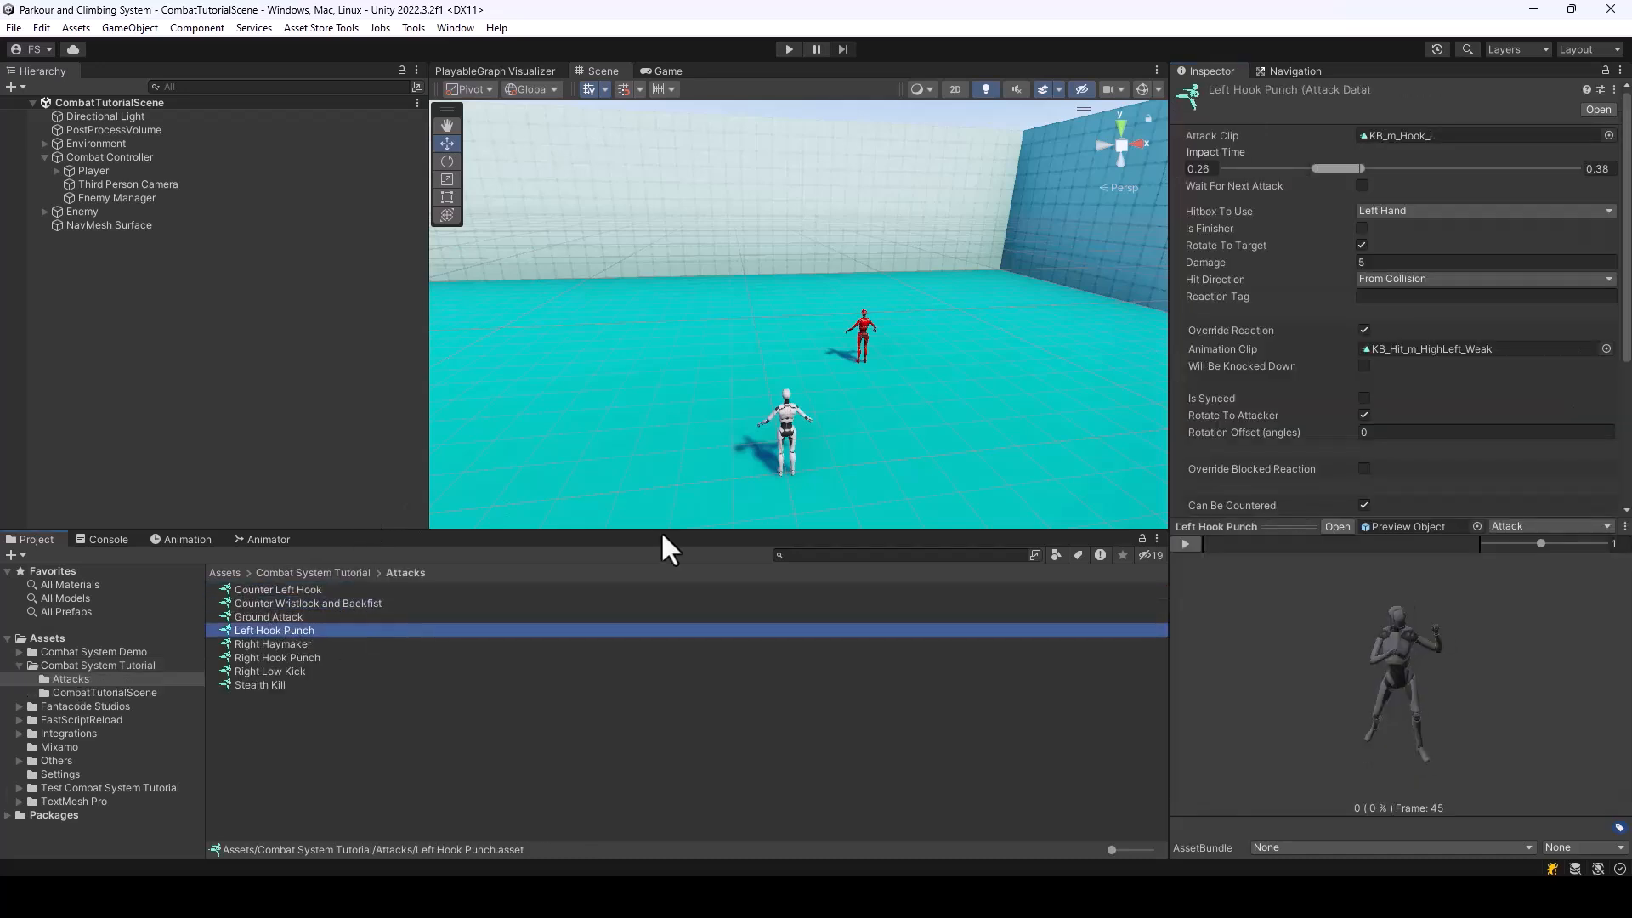
{"action": "scroll", "coordinate": [1460, 326], "scroll_direction": "down", "scroll_amount": 1}
{"action": "scroll", "coordinate": [1460, 331], "scroll_direction": "down", "scroll_amount": 2}
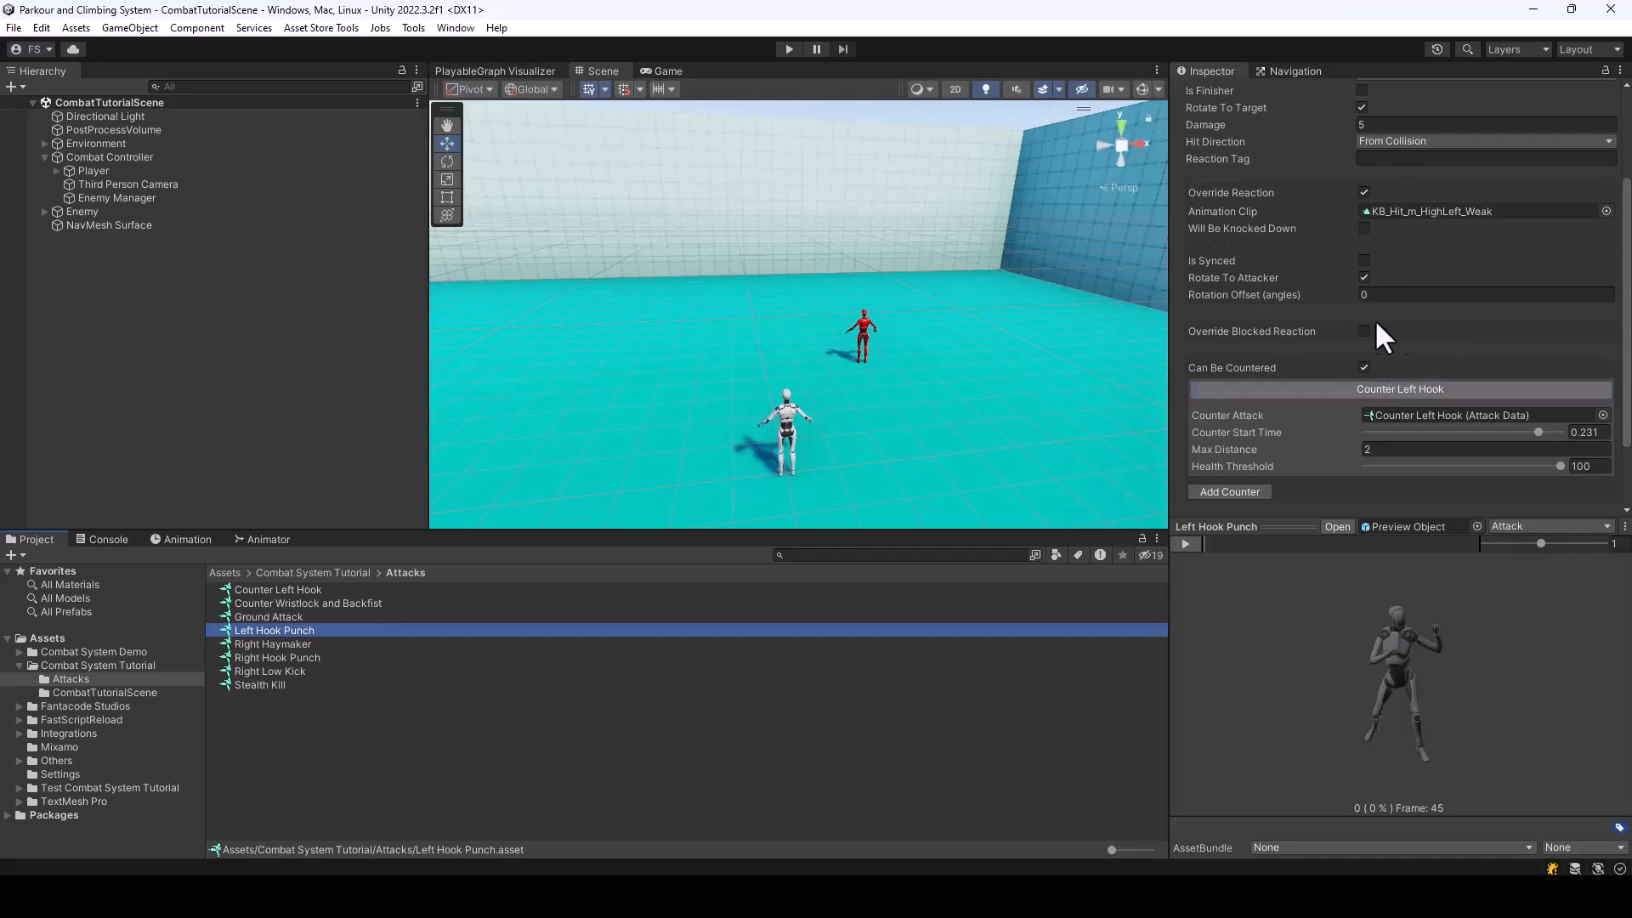
{"action": "scroll", "coordinate": [1368, 336], "scroll_direction": "down", "scroll_amount": 1}
{"action": "left_click", "coordinate": [1364, 285]}
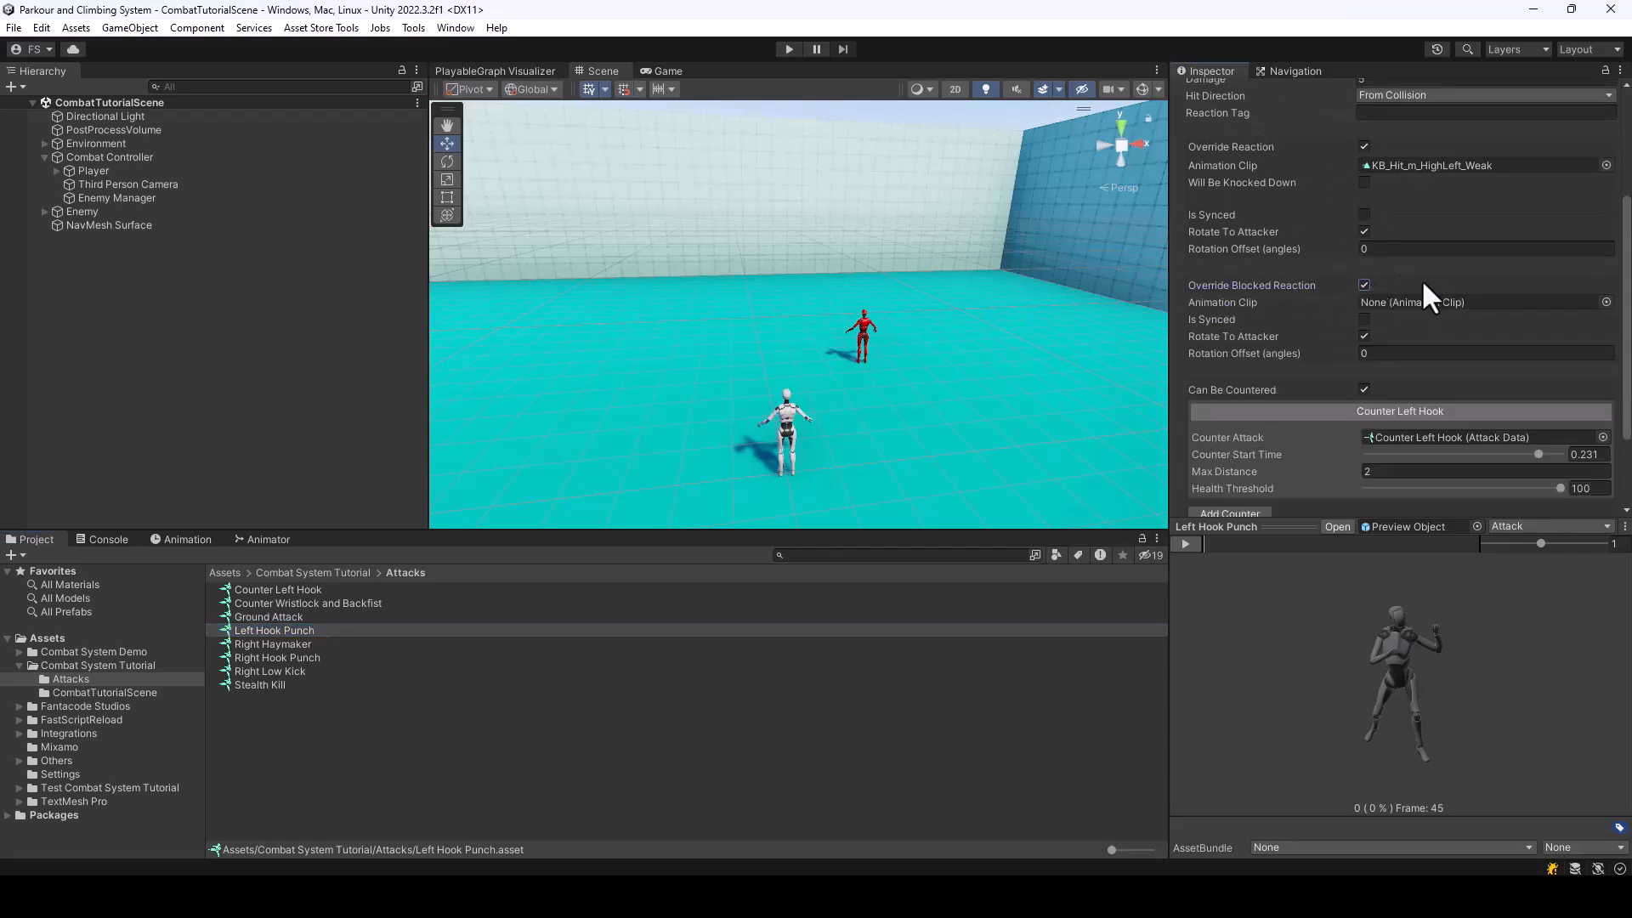
{"action": "left_click", "coordinate": [1364, 284]}
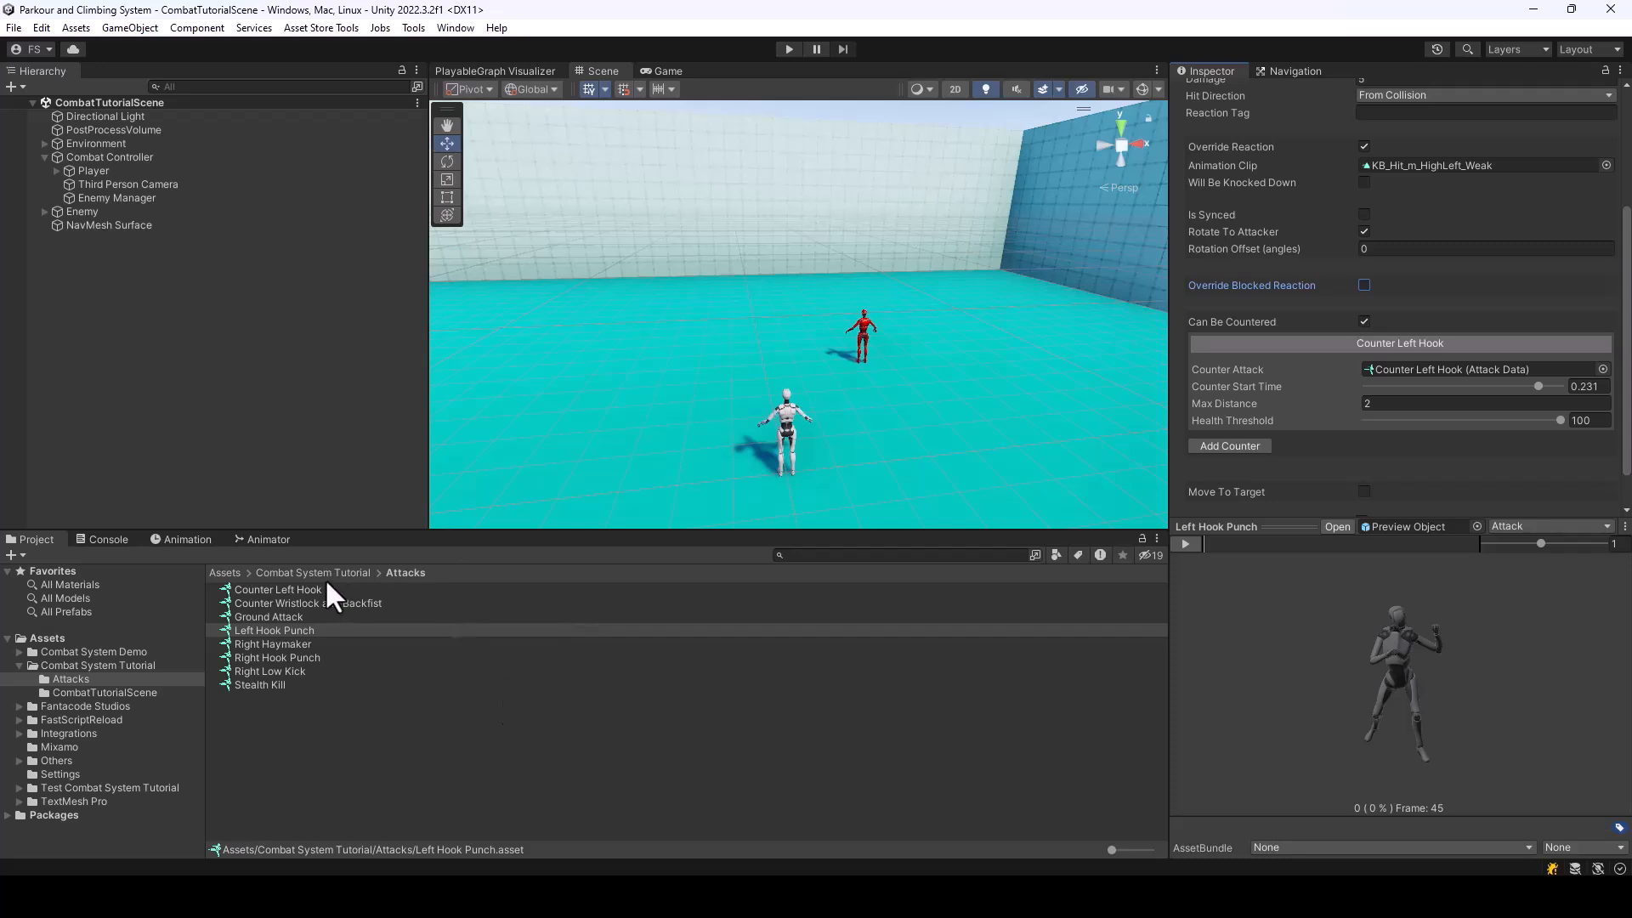
{"action": "scroll", "coordinate": [1416, 314], "scroll_direction": "up", "scroll_amount": 3}
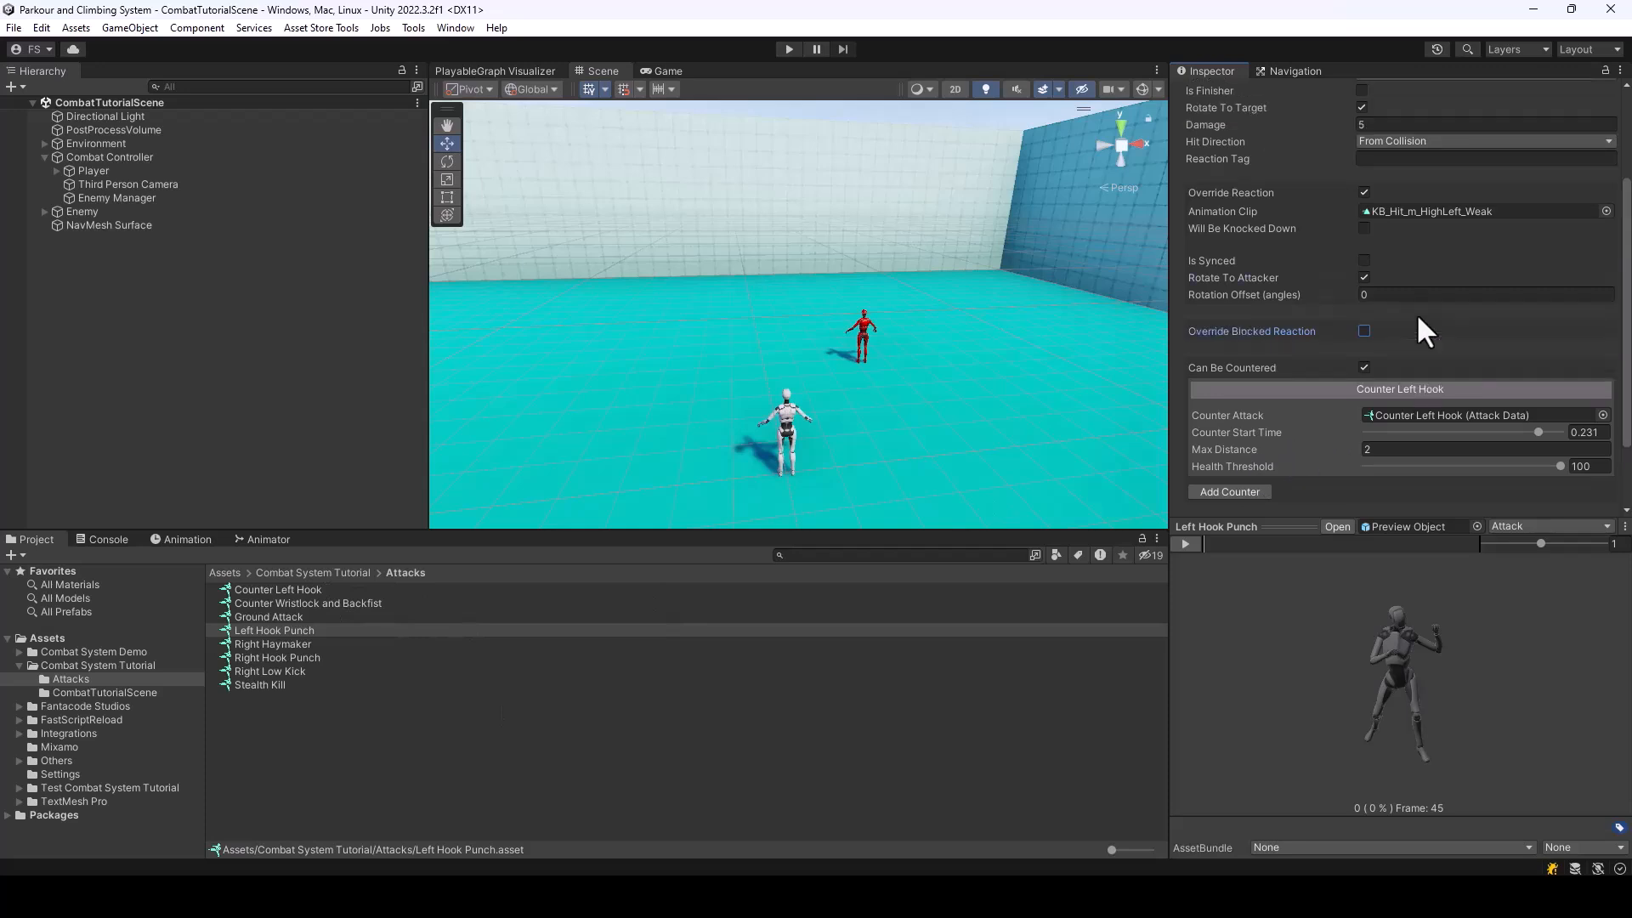
{"action": "left_click", "coordinate": [339, 574]}
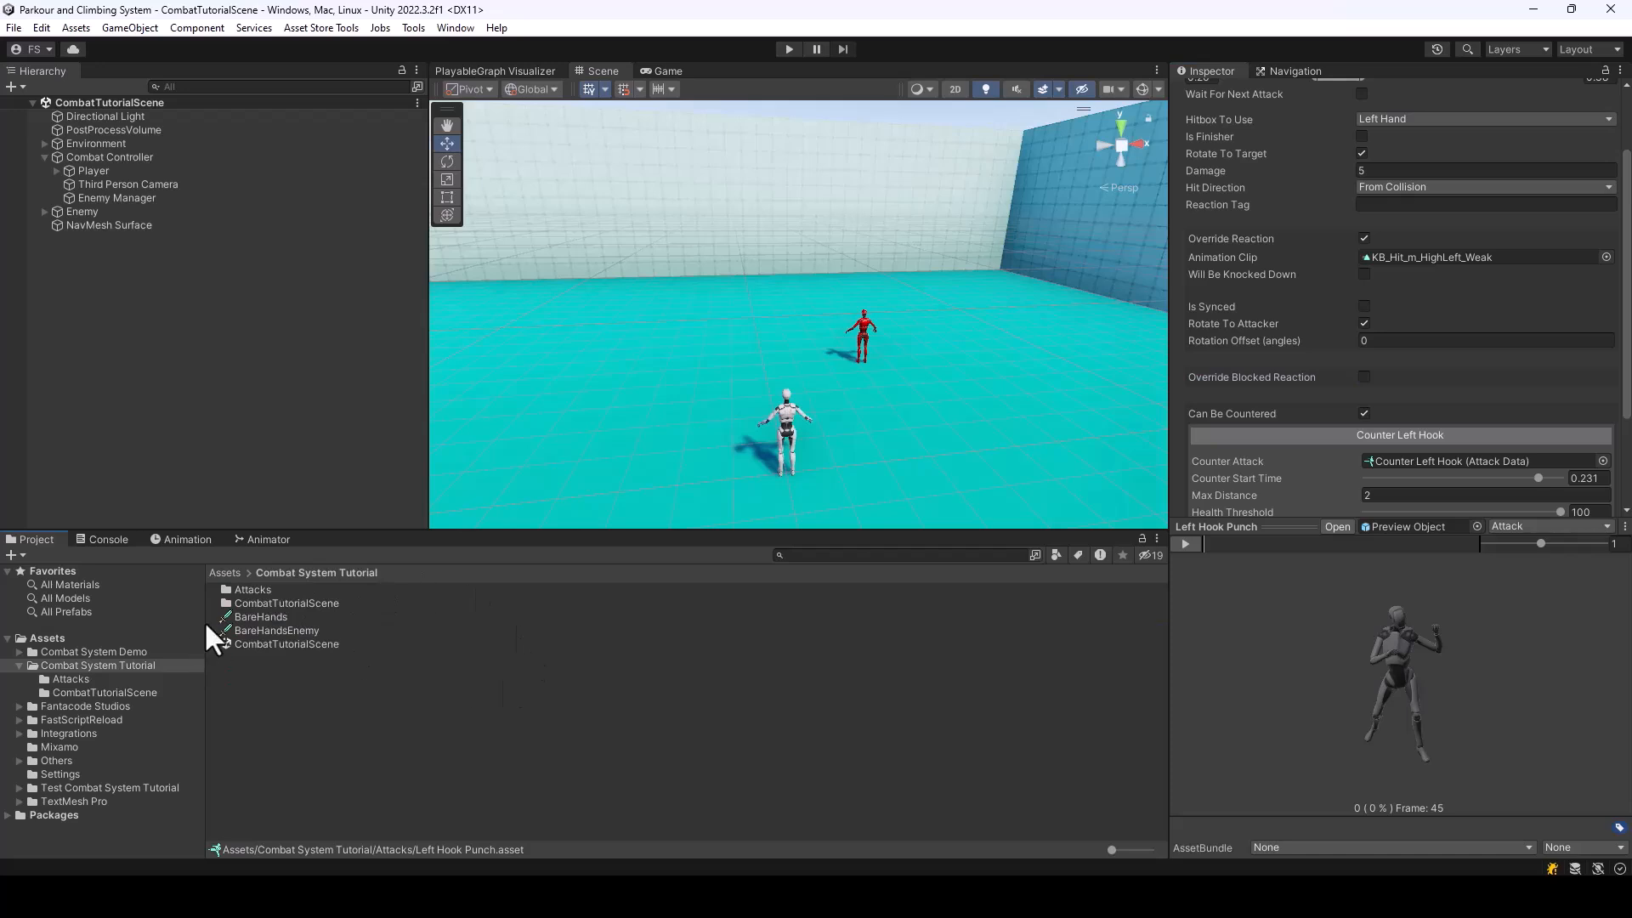
Create a Combat System reactions asset named BareHands_BlockedReactions in the Combat System Tutorial folder
{"action": "left_click", "coordinate": [262, 617]}
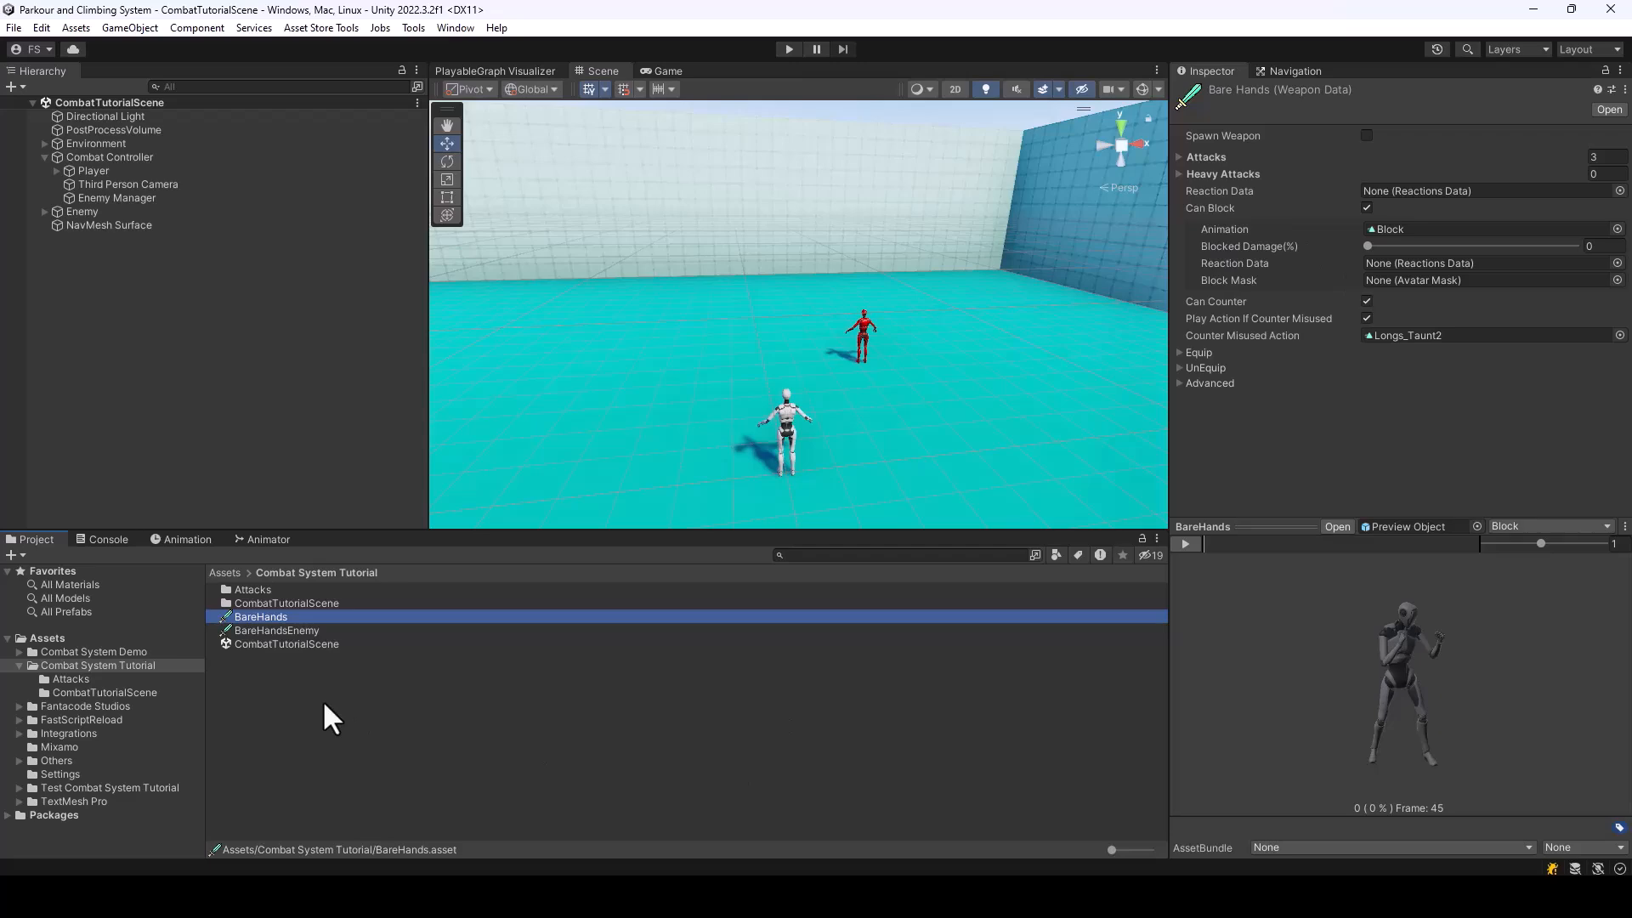
{"action": "left_click", "coordinate": [289, 688]}
{"action": "right_click", "coordinate": [289, 688]}
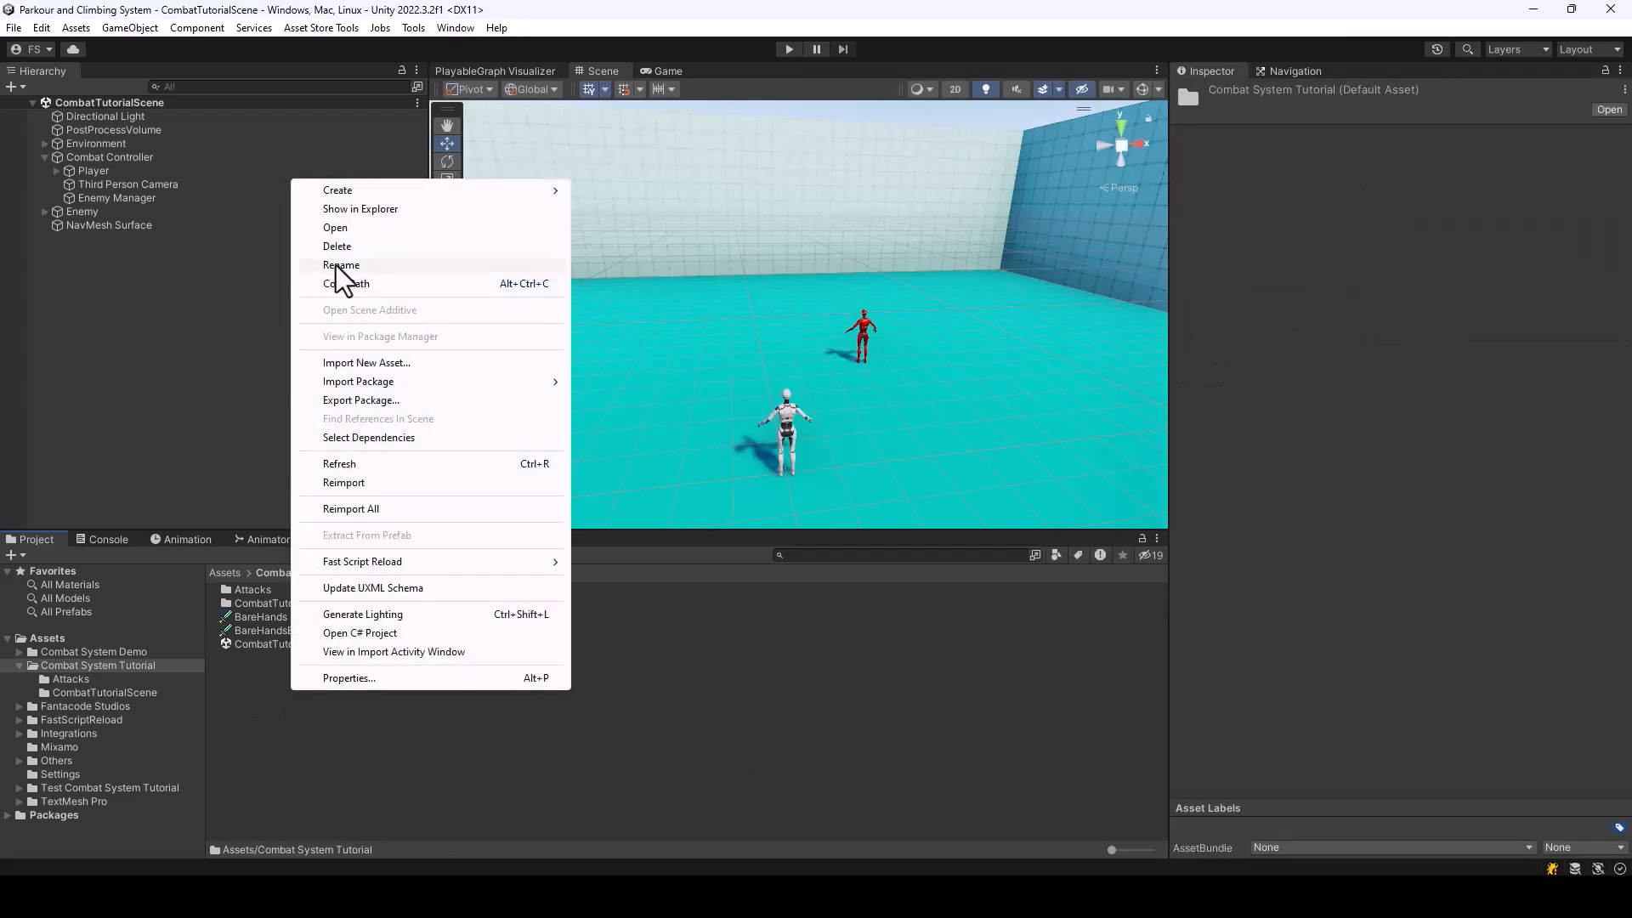
{"action": "mouse_move", "coordinate": [361, 195]}
{"action": "mouse_move", "coordinate": [737, 19]}
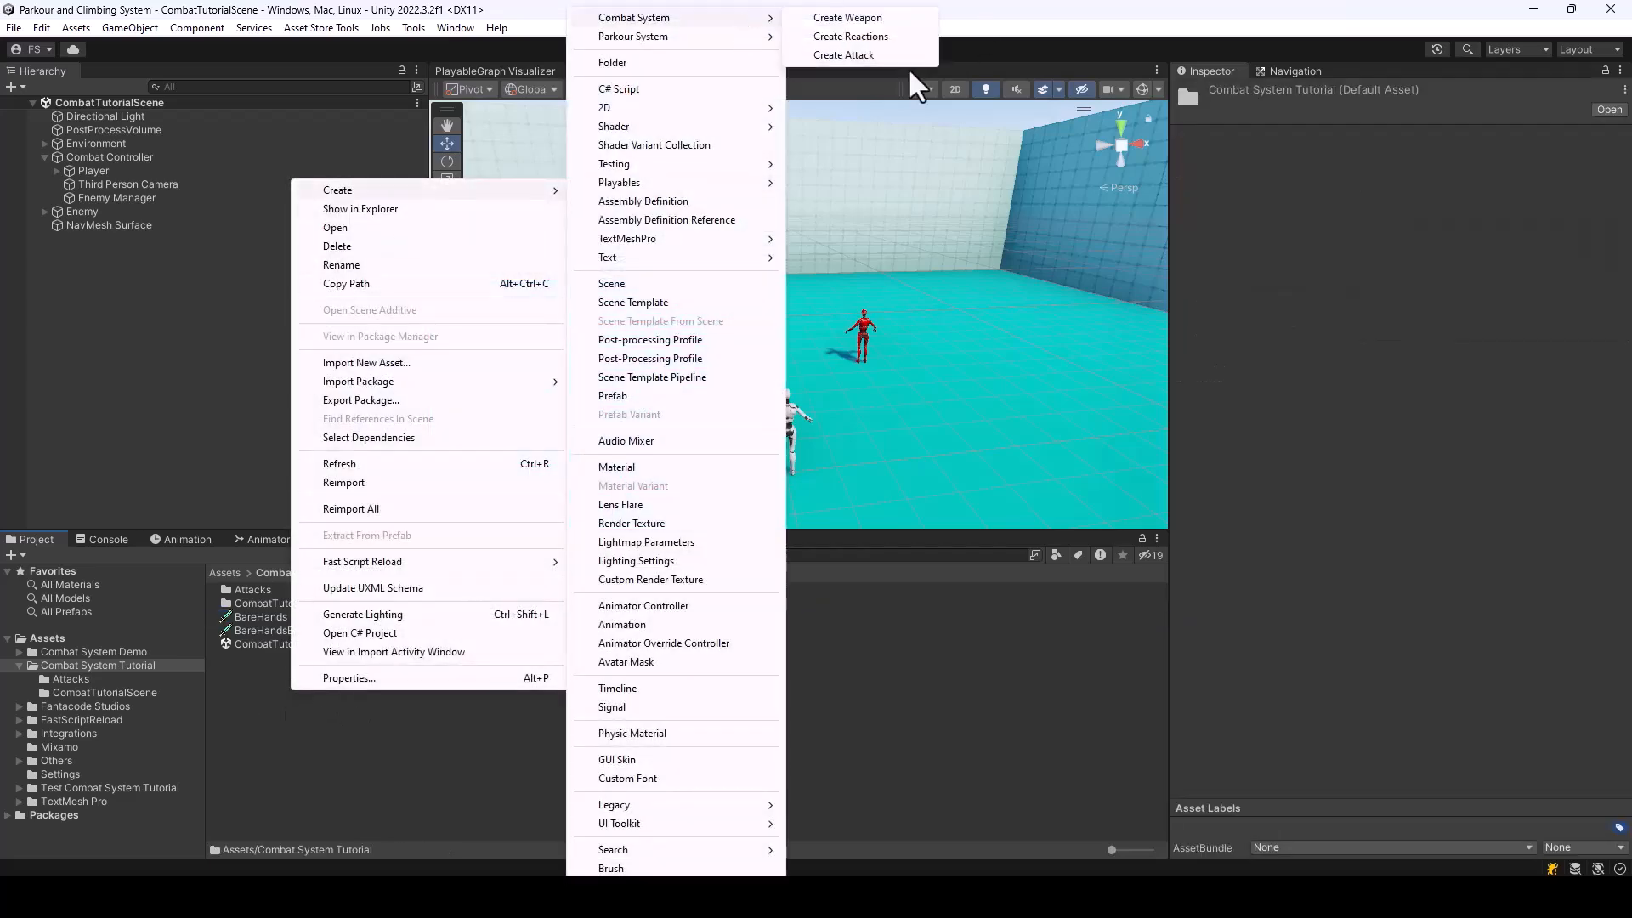
{"action": "left_click", "coordinate": [848, 41]}
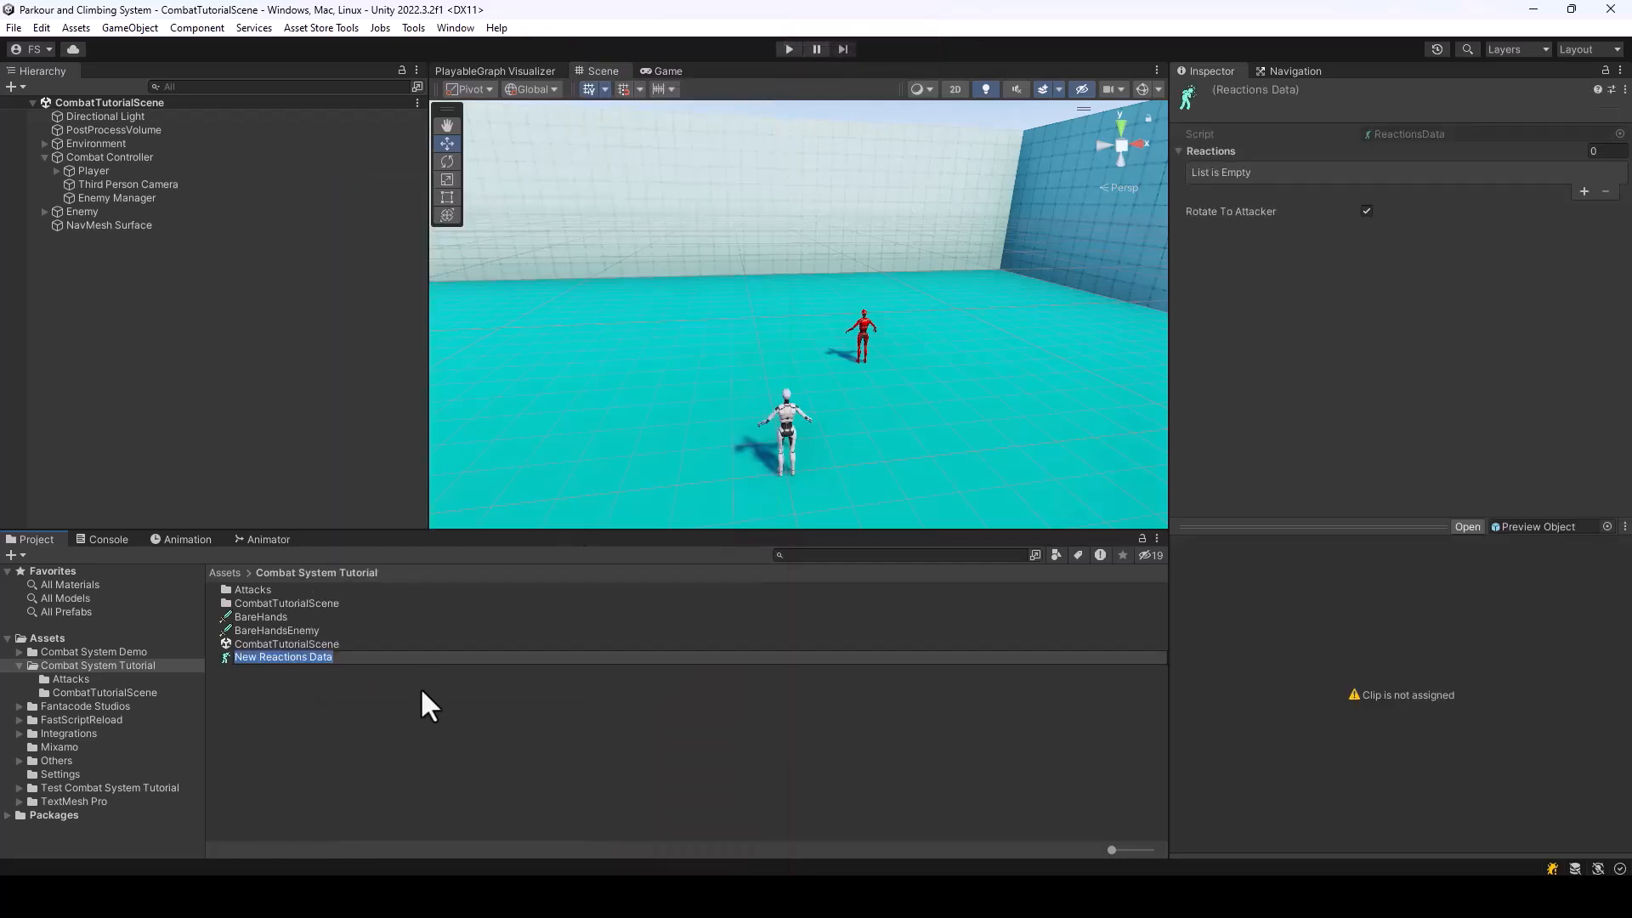
{"action": "type", "text": "BareHands_BlockedReactions"}
{"action": "key", "text": "Return"}
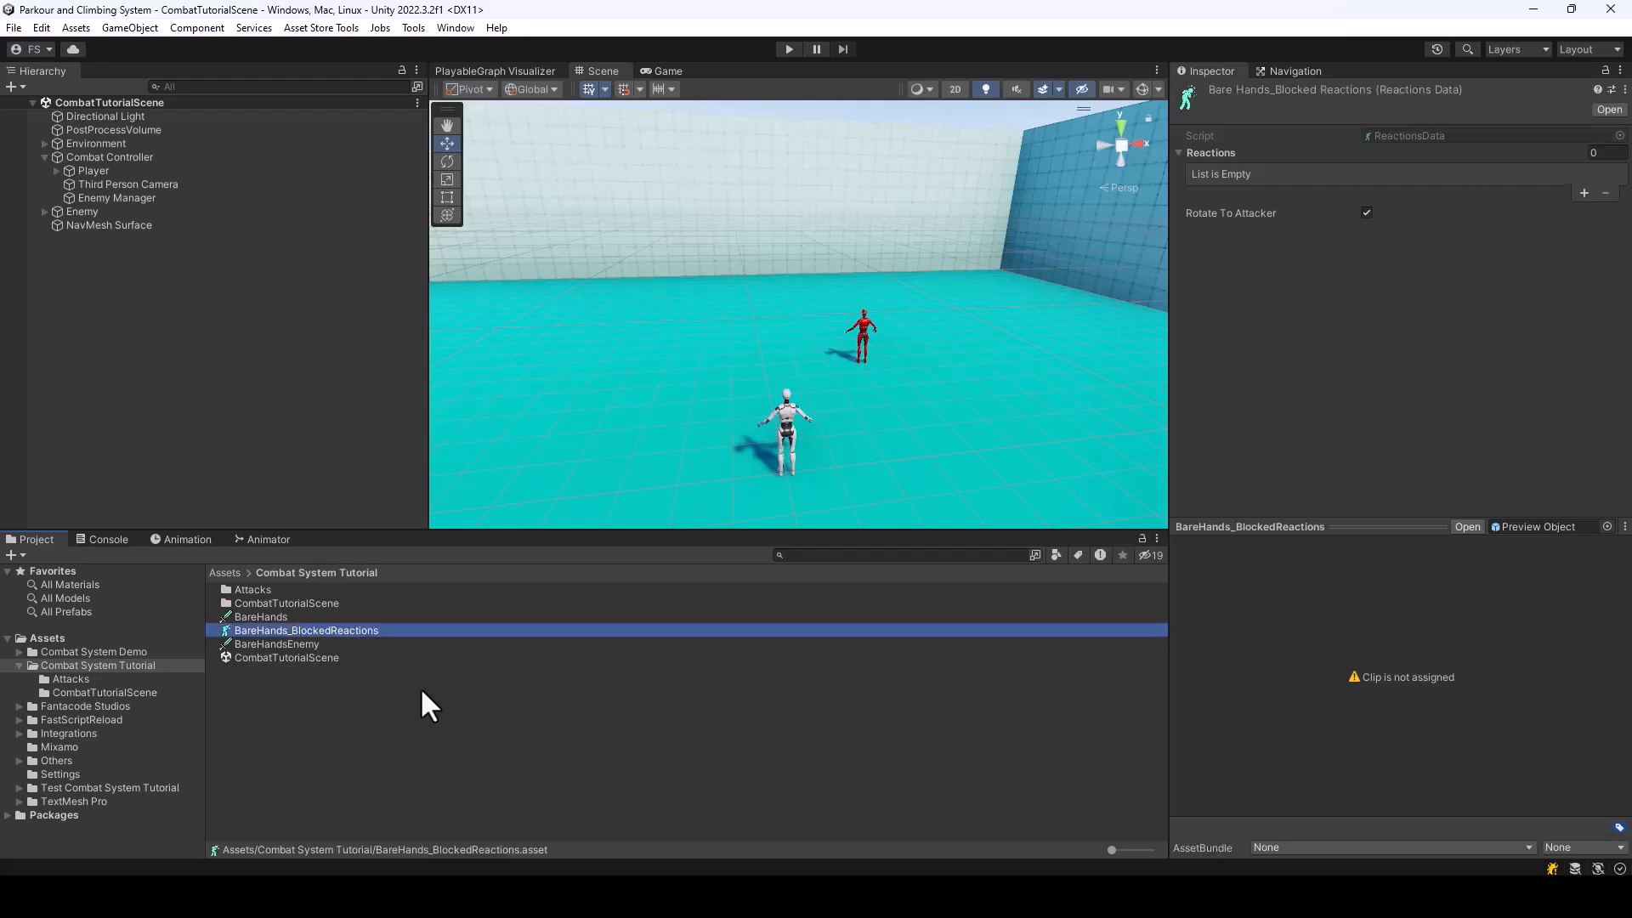
Add a single reaction to BareHands_BlockedReactions and keep its direction as Any
{"action": "left_click", "coordinate": [1583, 193]}
{"action": "left_click", "coordinate": [1584, 294]}
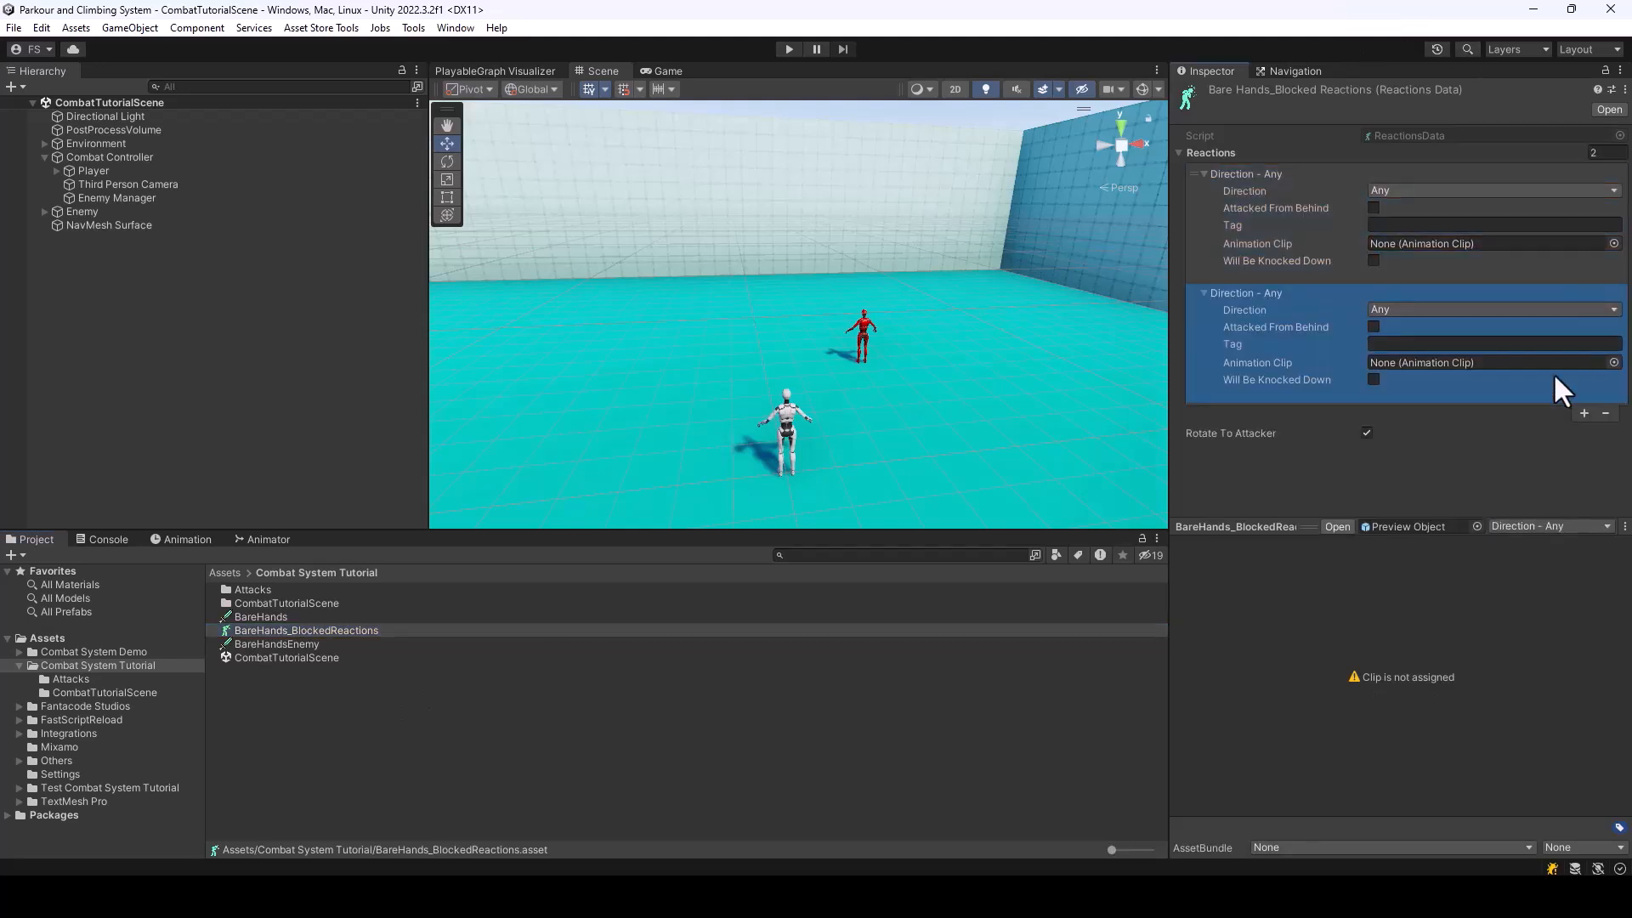
{"action": "left_click", "coordinate": [1604, 412]}
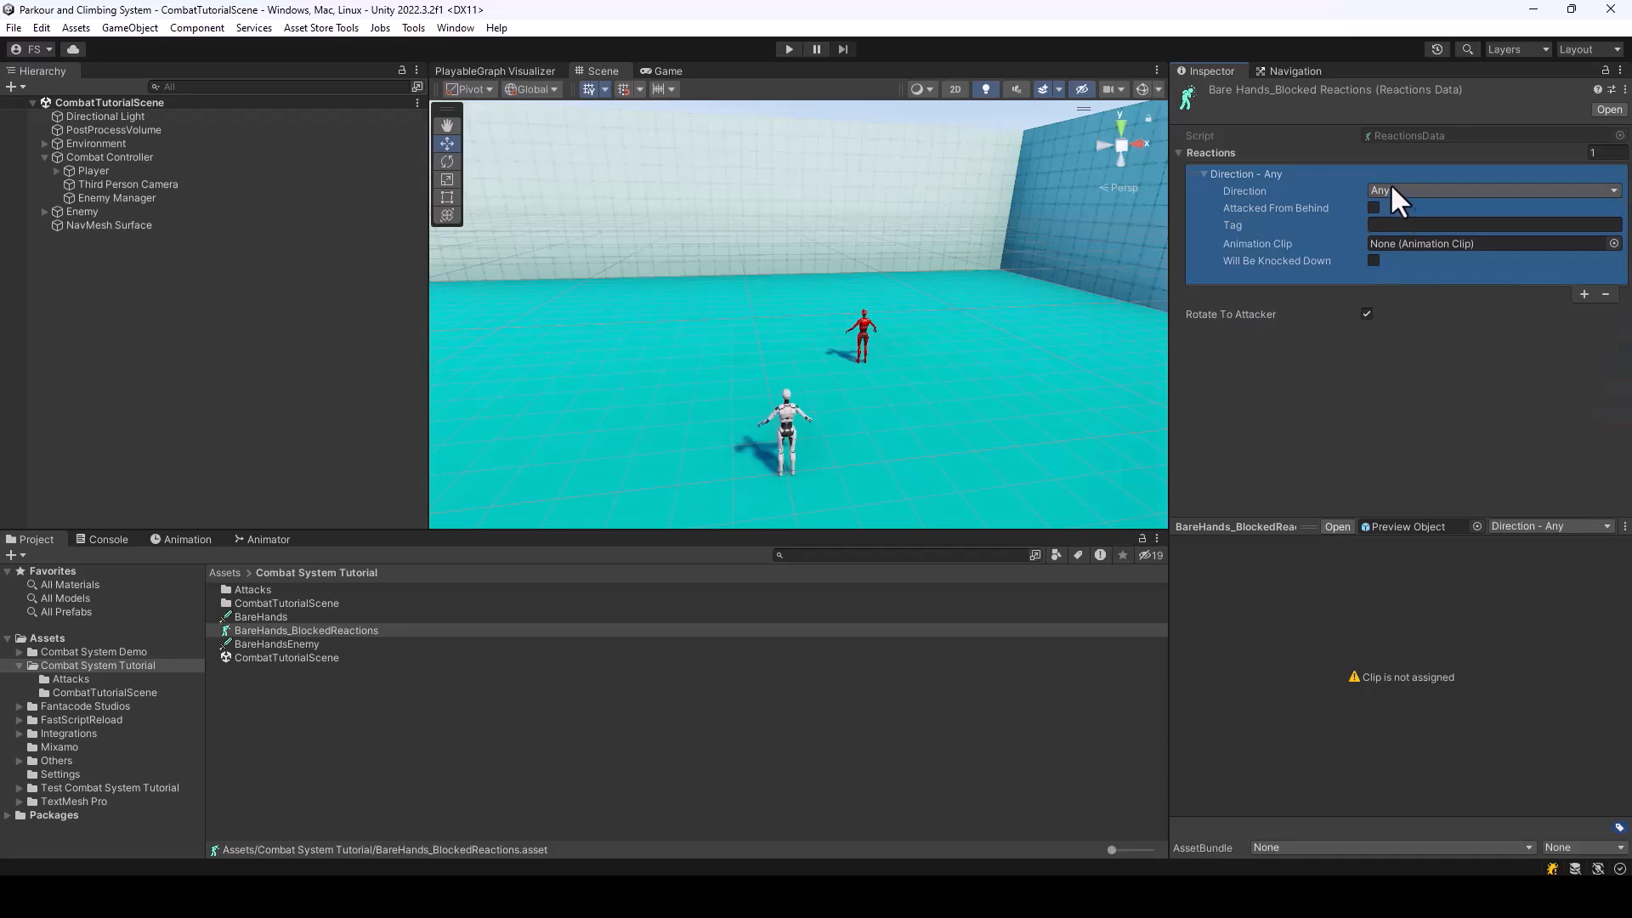
{"action": "left_click", "coordinate": [1389, 190]}
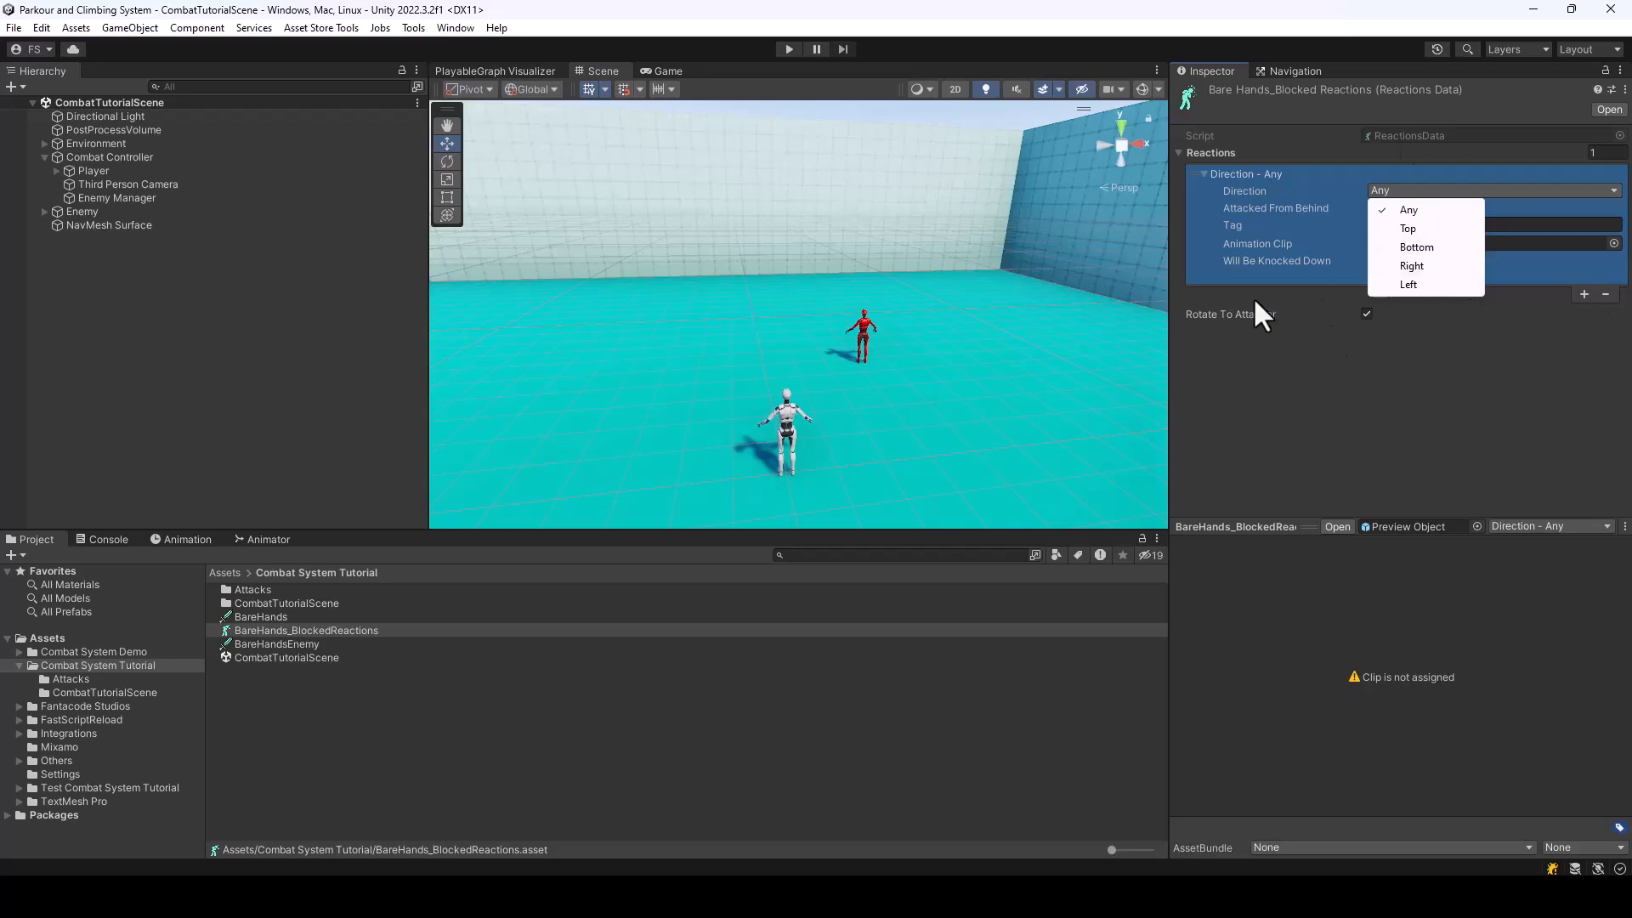
{"action": "left_click", "coordinate": [1525, 349]}
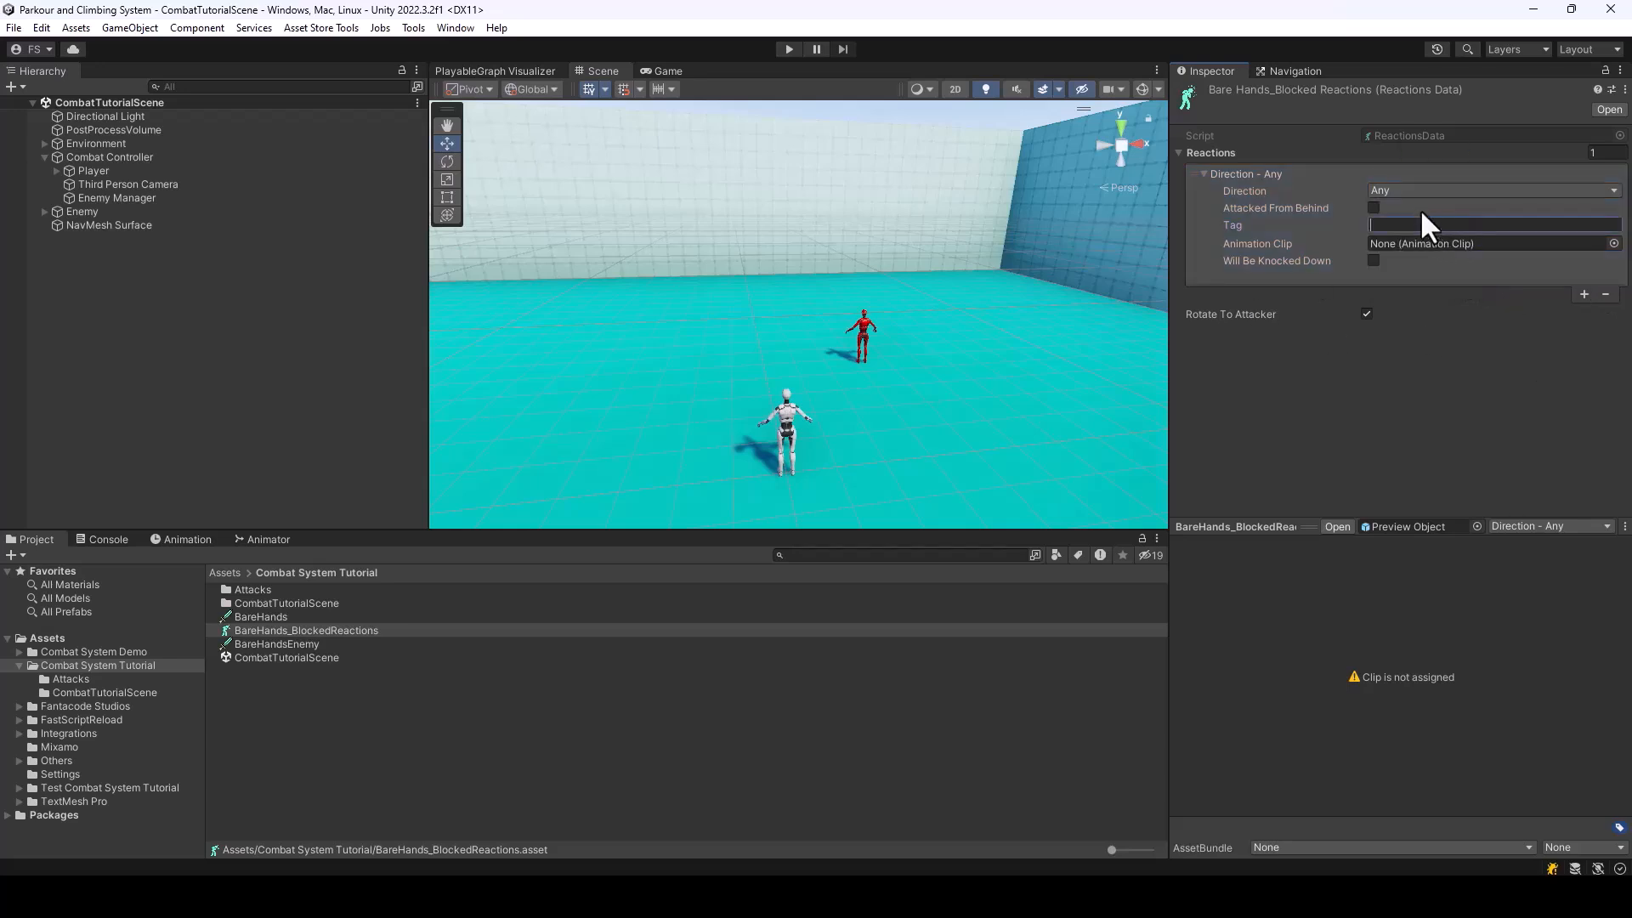
Search the animation clips for "block hit", assign Block Hit to the reaction, and preview it
{"action": "left_click", "coordinate": [1614, 244]}
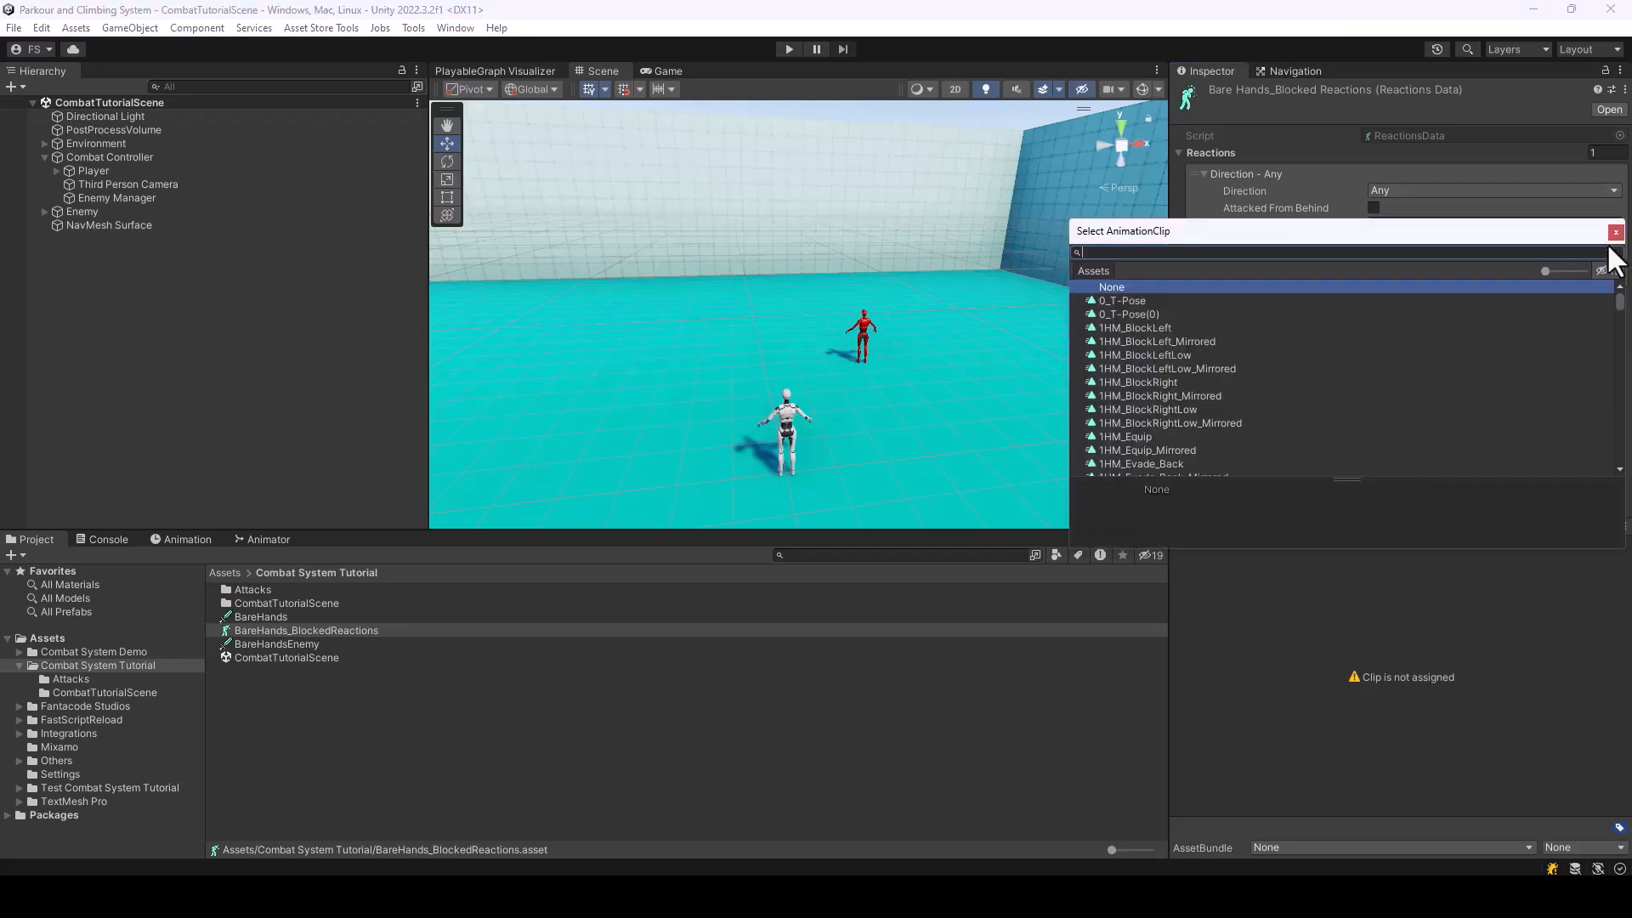
{"action": "type", "text": "block hit"}
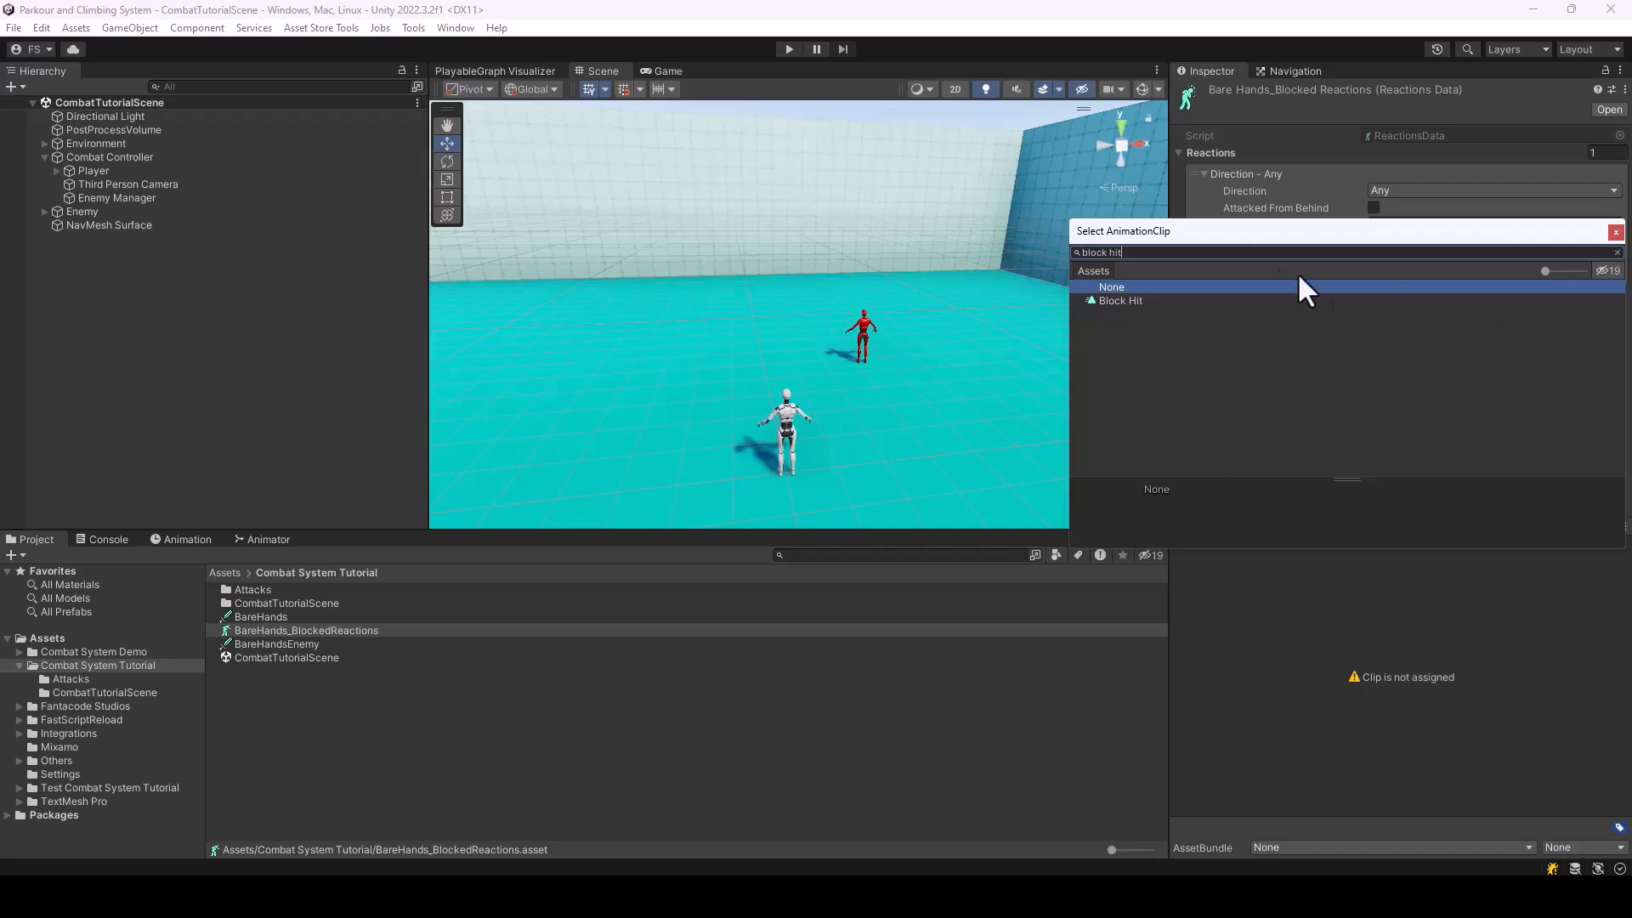
{"action": "double_click", "coordinate": [1113, 301]}
{"action": "left_click", "coordinate": [1189, 542]}
{"action": "left_click", "coordinate": [1187, 544]}
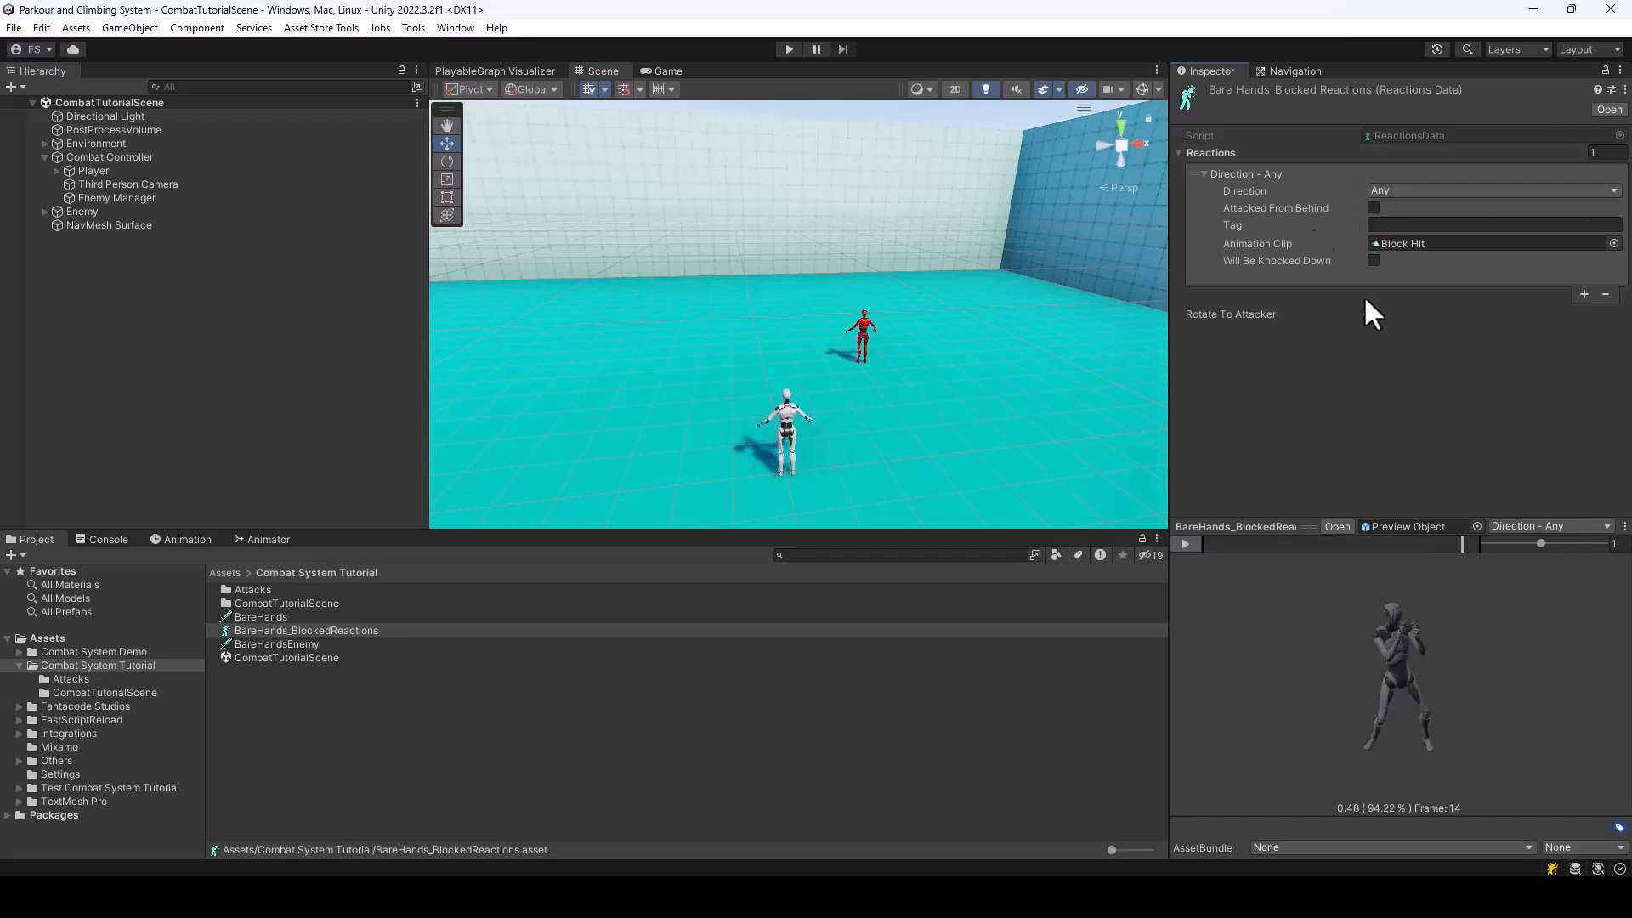
Assign BareHands_BlockedReactions as the block reaction data of the BareHands weapon and run the scene
{"action": "left_click", "coordinate": [259, 617]}
{"action": "left_click_drag", "start_coordinate": [306, 630], "coordinate": [1437, 262]}
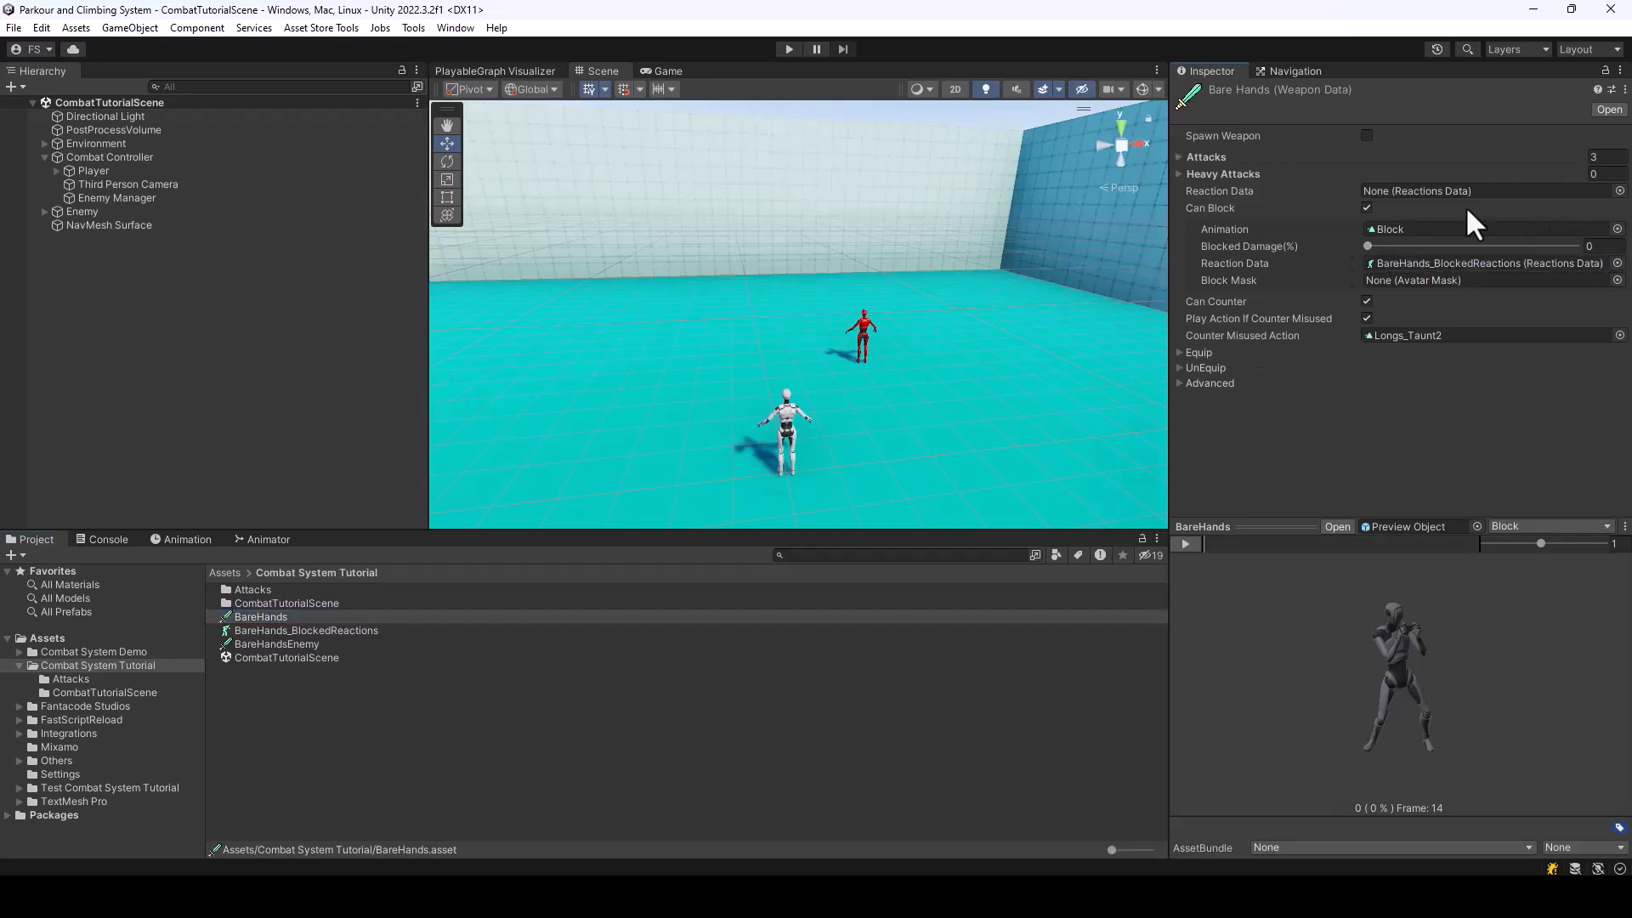
{"action": "left_click", "coordinate": [787, 49]}
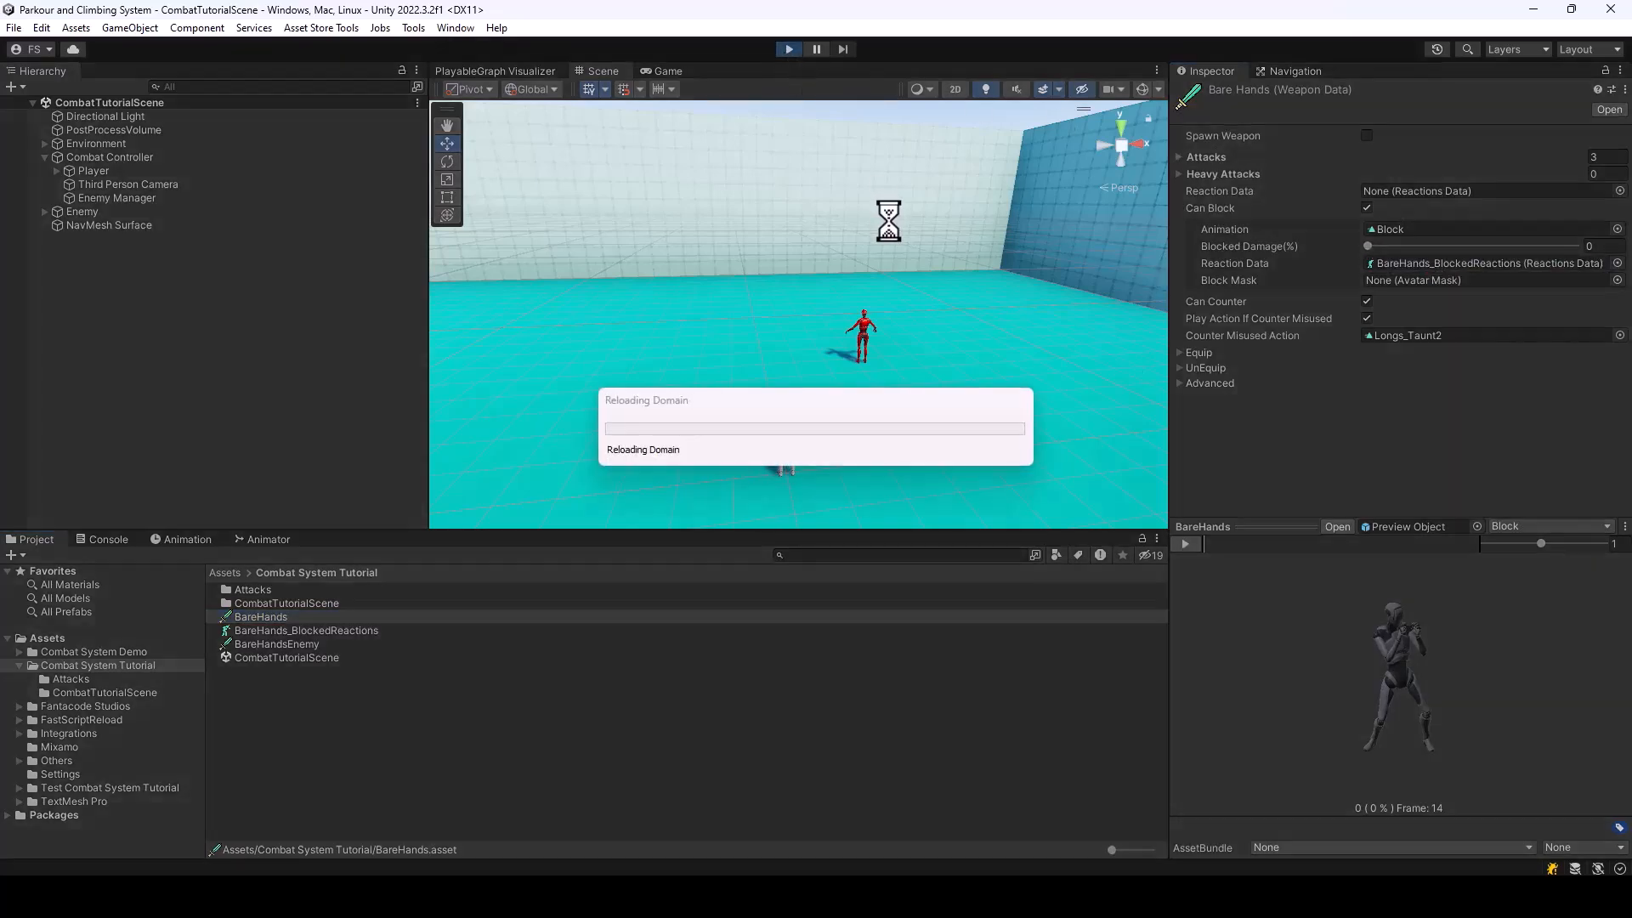
Walk the player up to the enemy and test blocking its attacks in the running scene, ending play mode
{"action": "key", "text": "w"}
{"action": "key", "text": "d"}
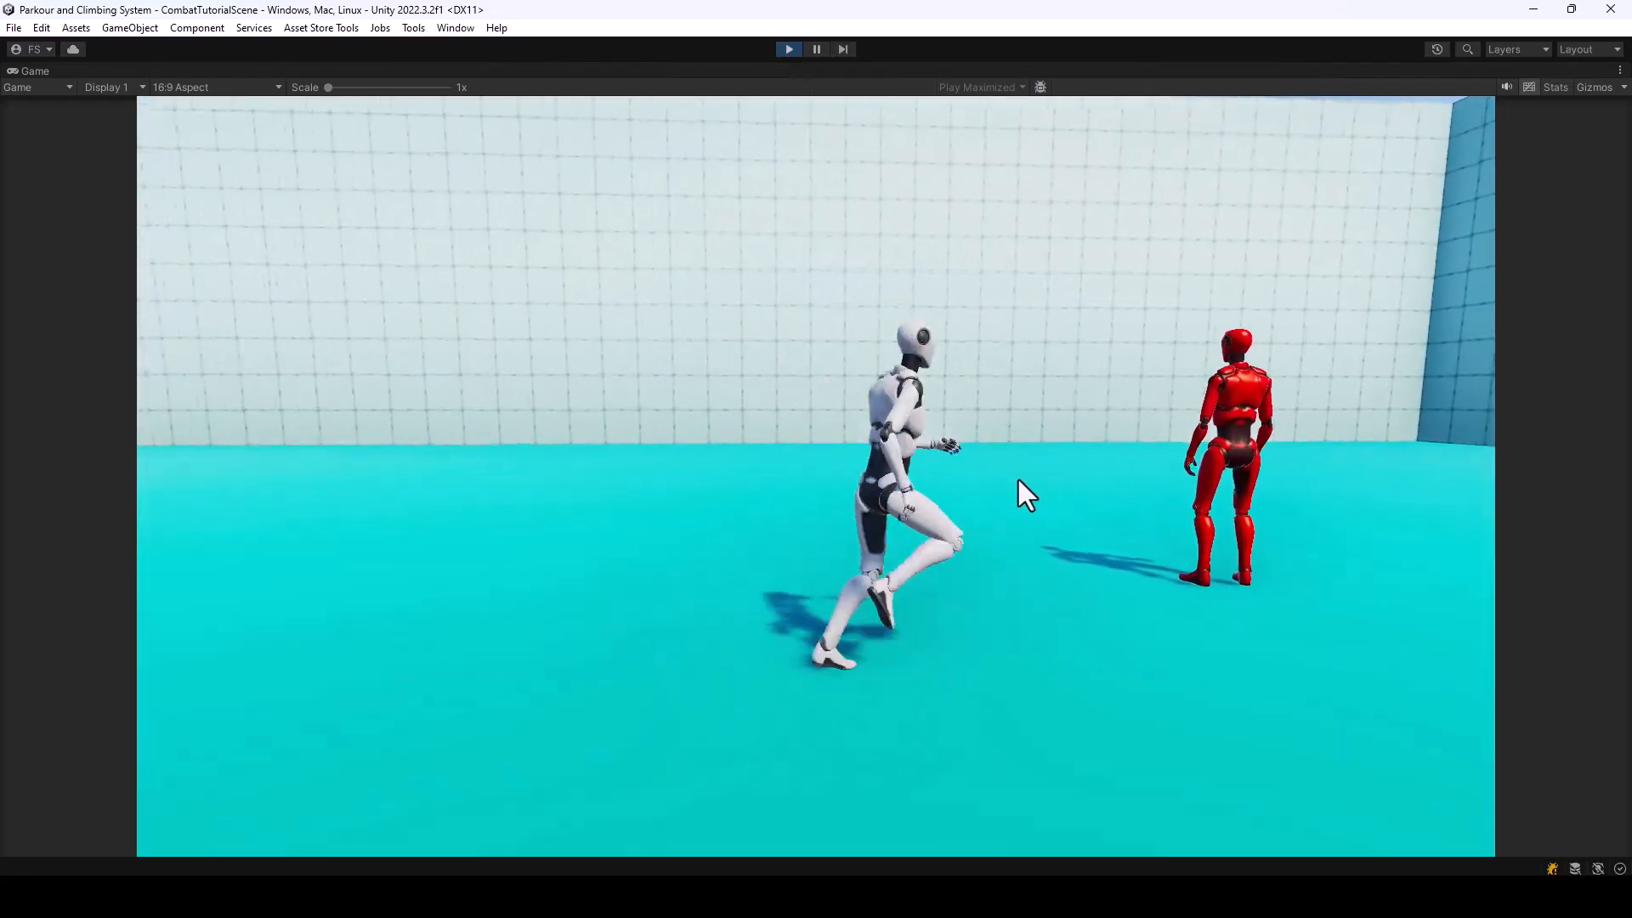
{"action": "left_click", "coordinate": [1018, 479]}
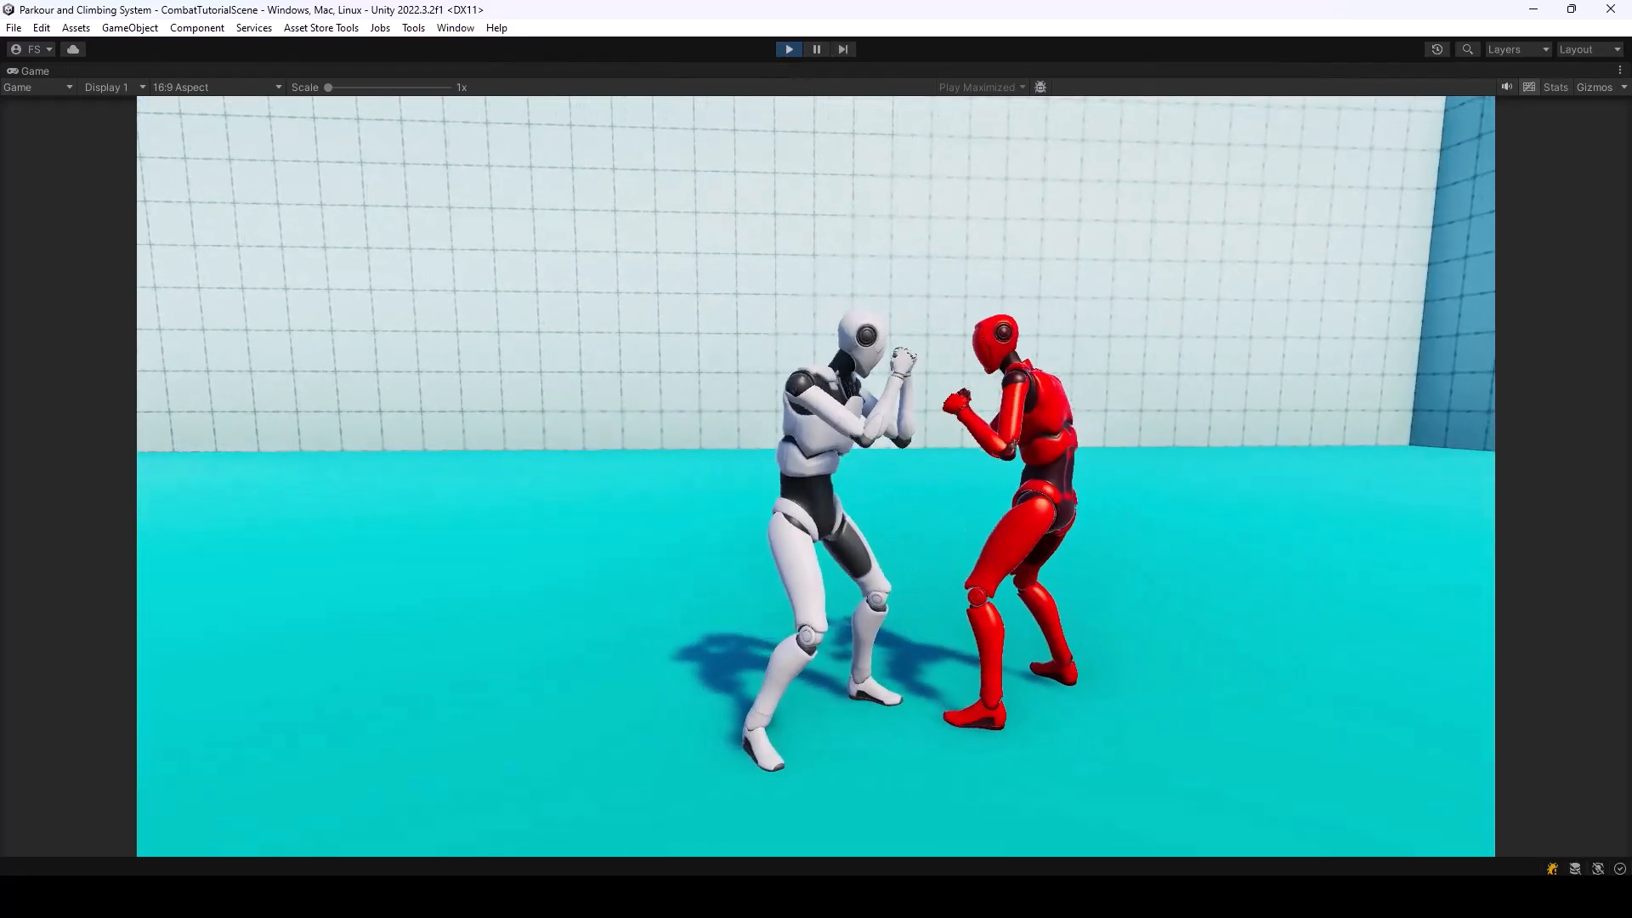
{"action": "key", "text": "a"}
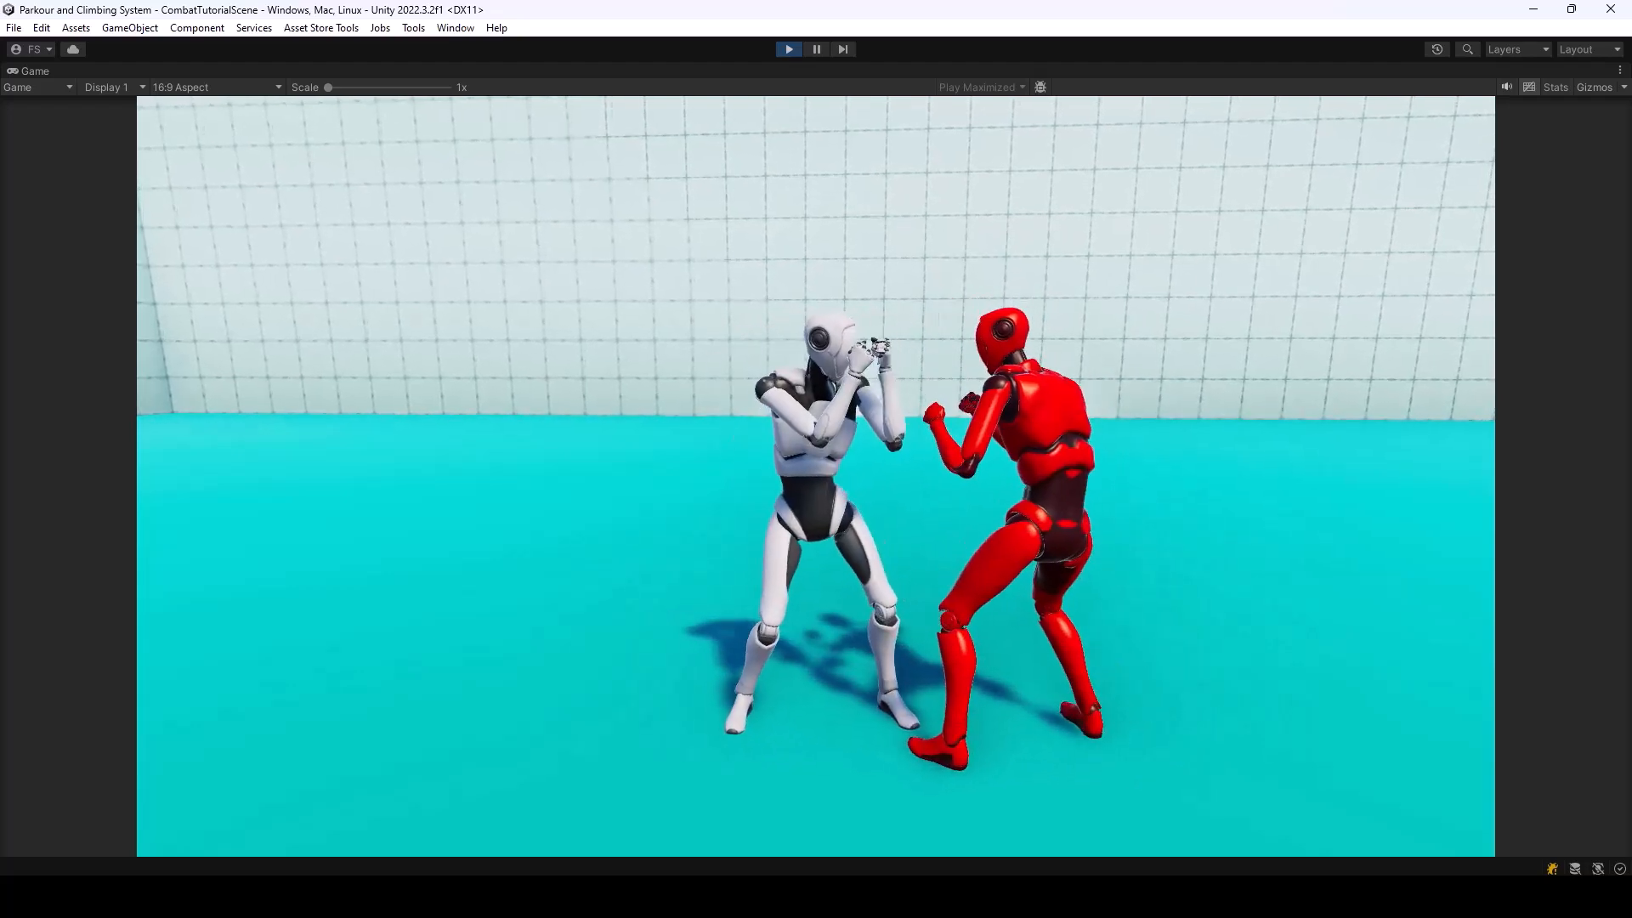
{"action": "left_click", "coordinate": [789, 49]}
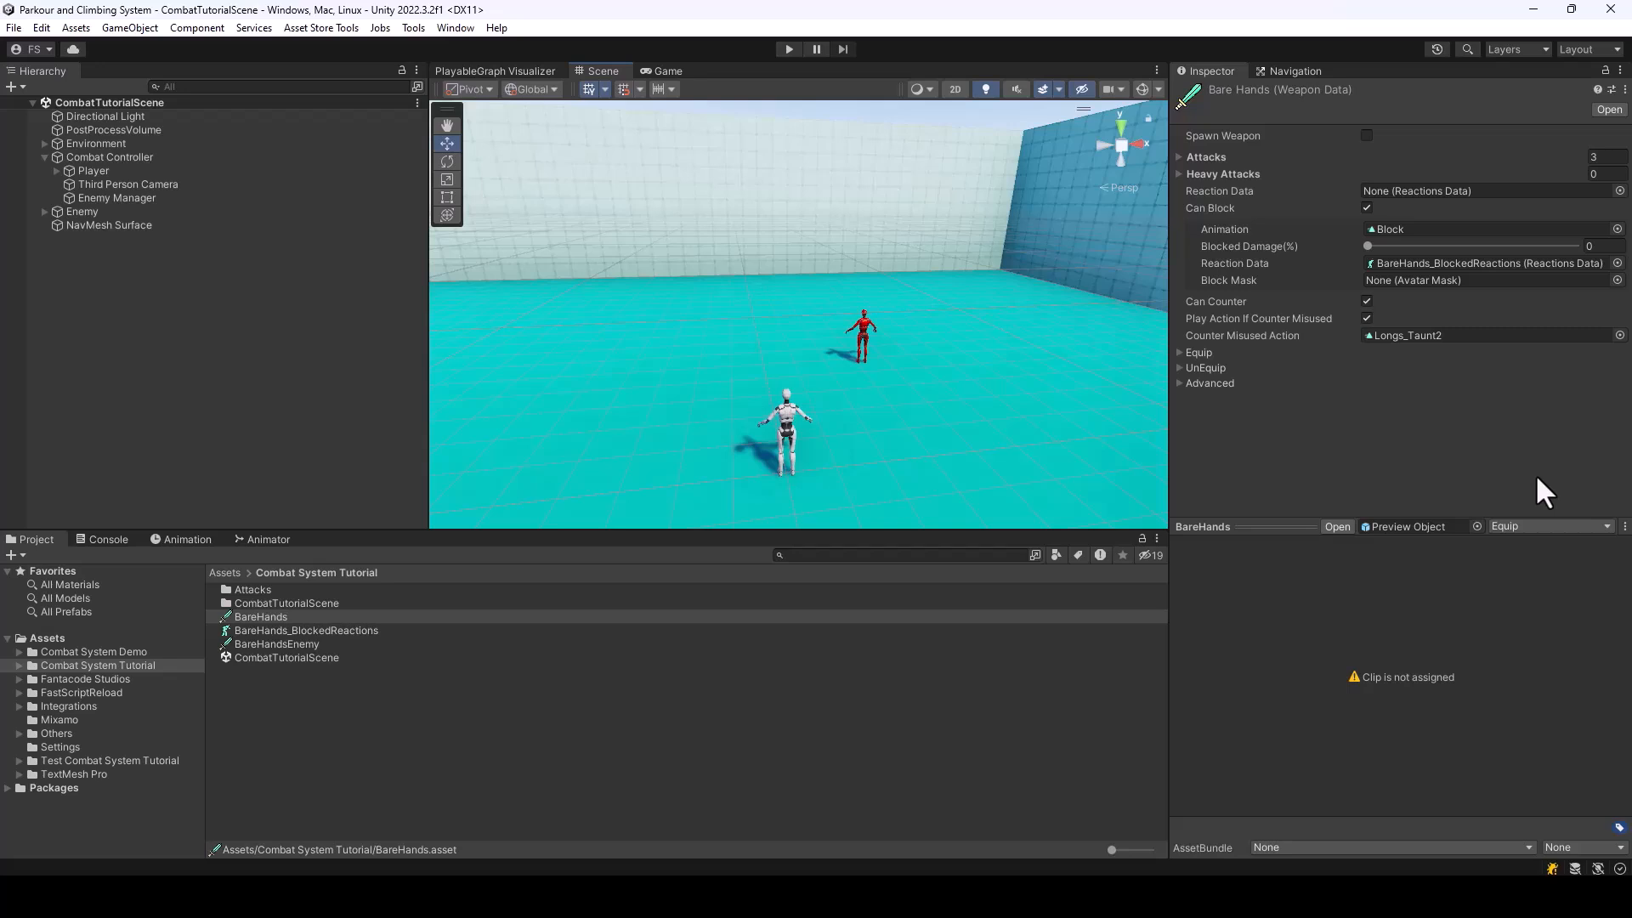
Assign Punch Blocked as the blocked hit sound of the Left Hook Punch, Right Haymaker and Right Hook Punch attacks together
{"action": "double_click", "coordinate": [251, 586]}
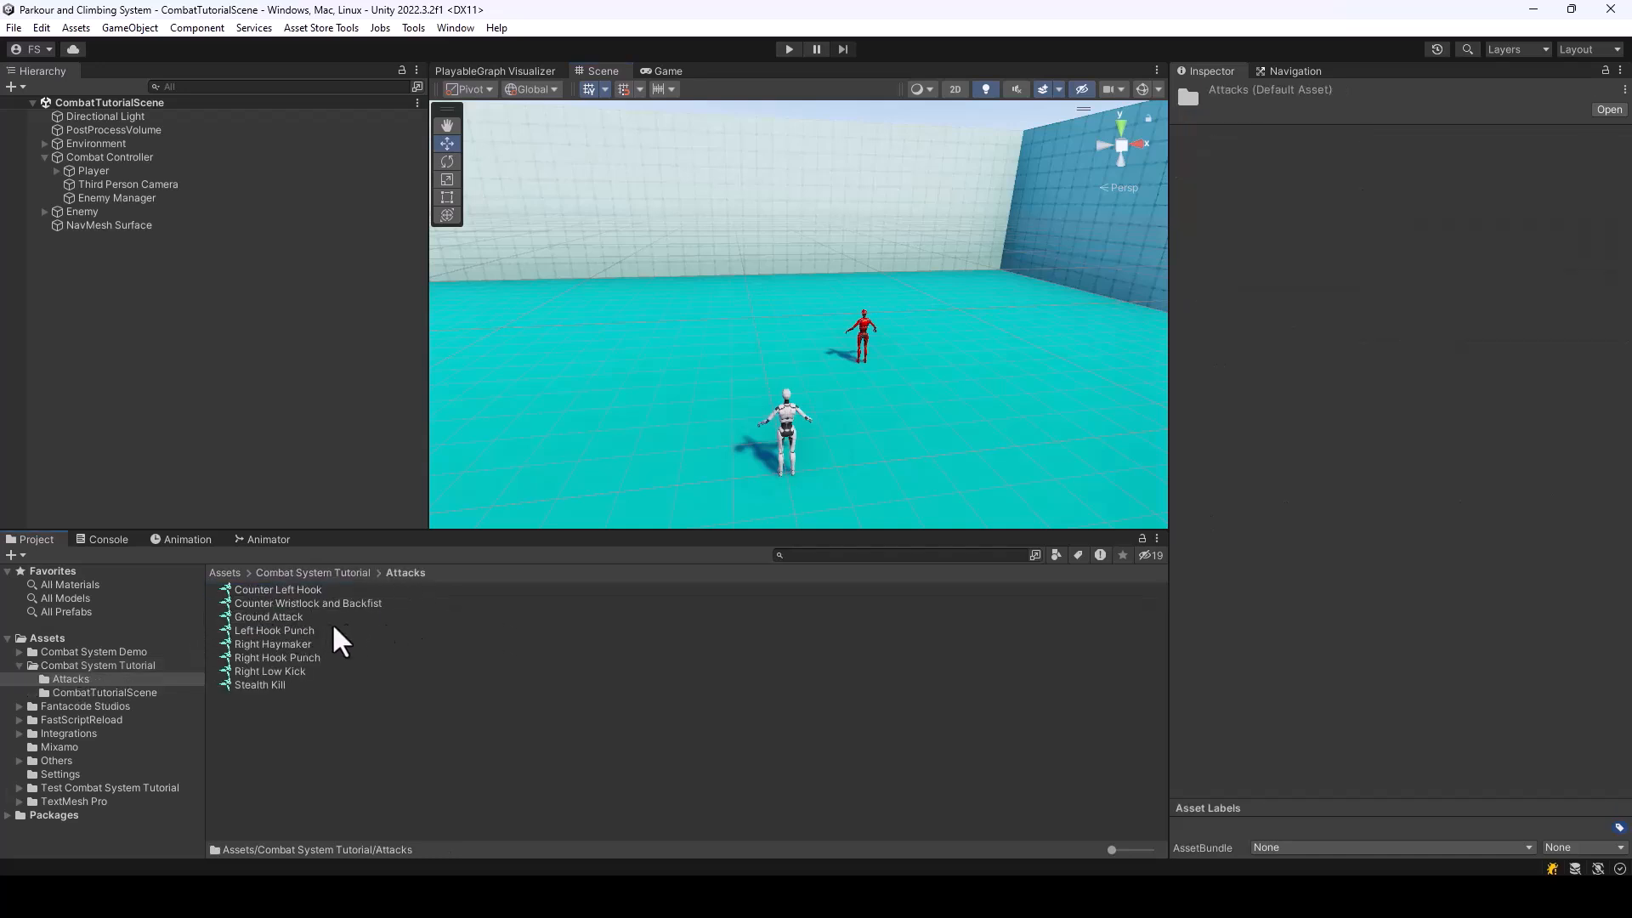
{"action": "left_click", "coordinate": [279, 643]}
{"action": "left_click", "coordinate": [287, 657], "text": "ctrl"}
{"action": "left_click", "coordinate": [272, 630], "text": "ctrl"}
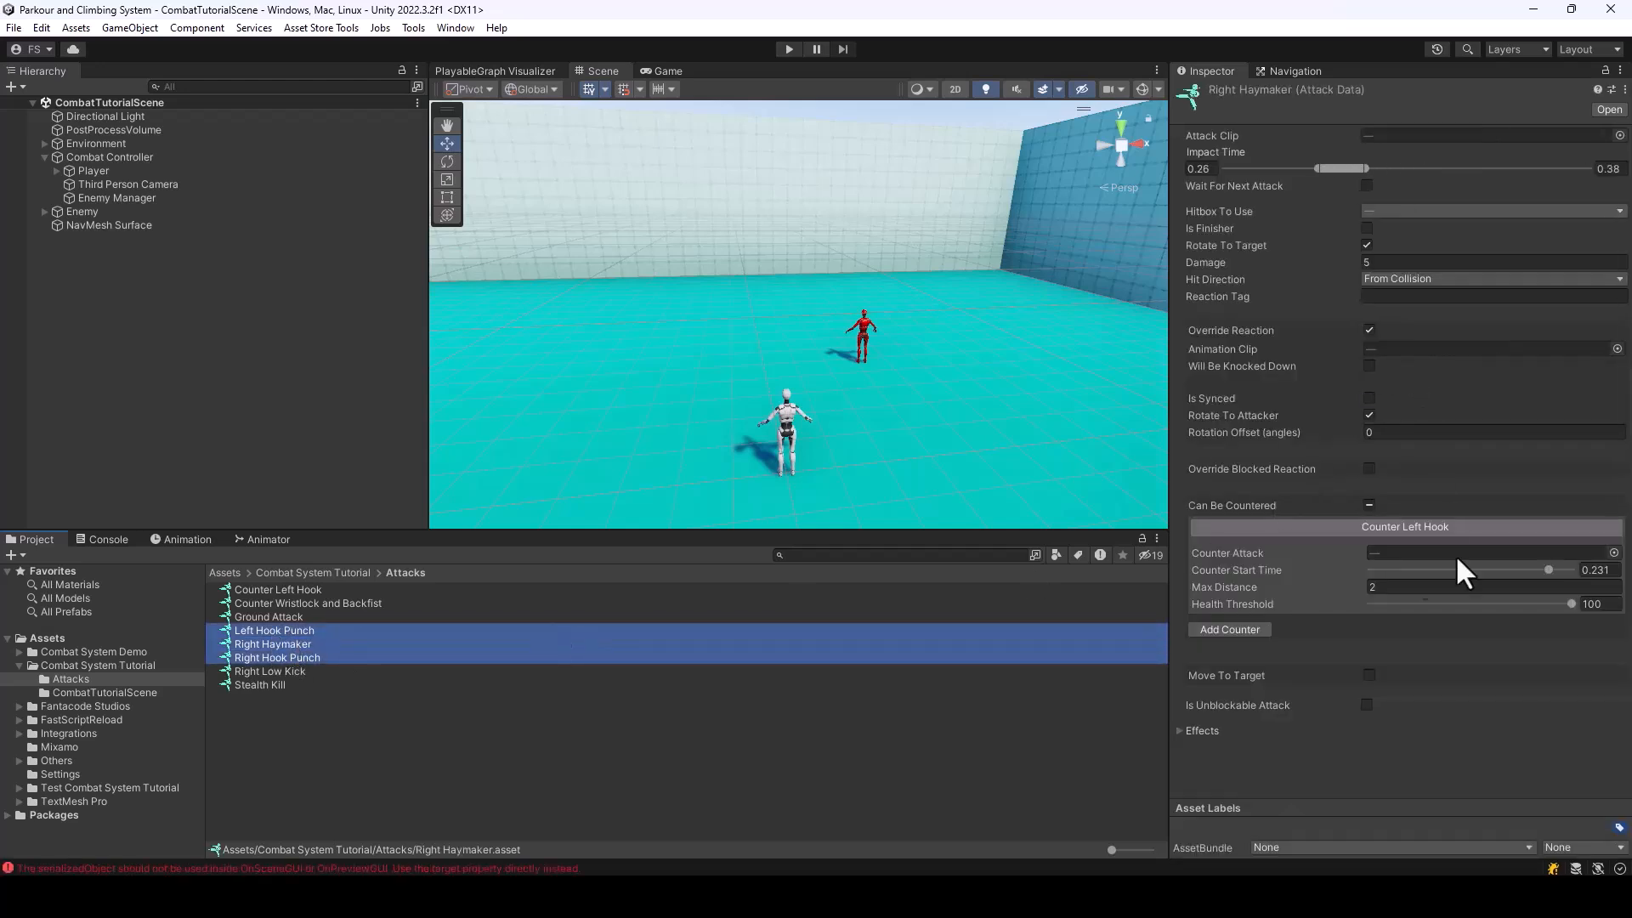
{"action": "left_click", "coordinate": [1183, 729]}
{"action": "scroll", "coordinate": [1447, 640], "scroll_direction": "down", "scroll_amount": 3}
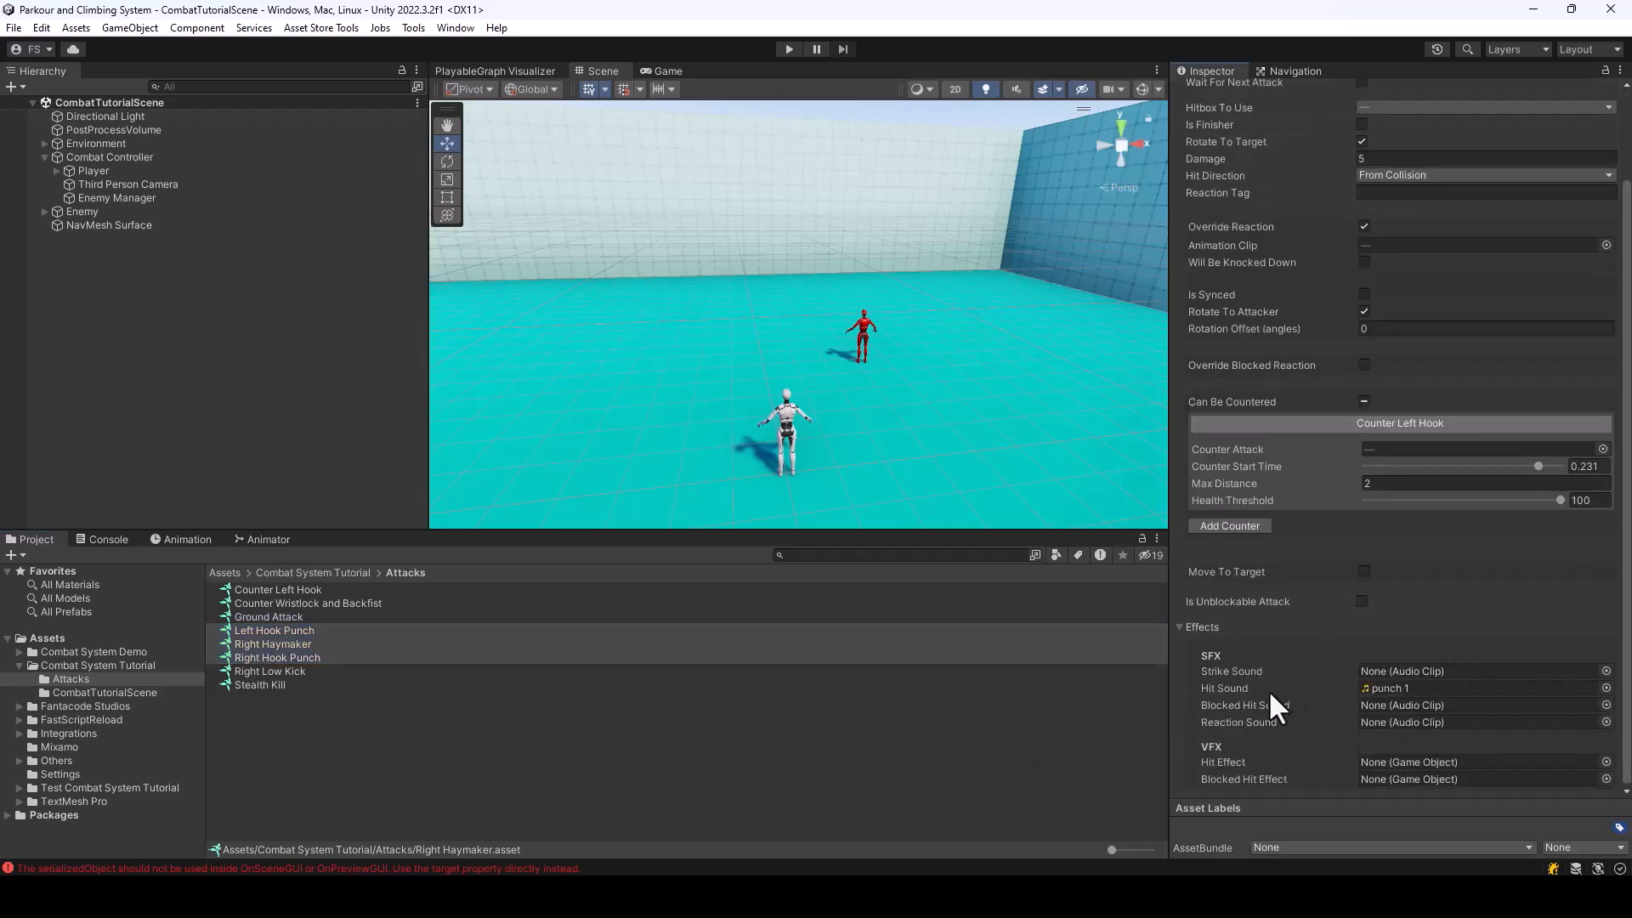
{"action": "left_click", "coordinate": [1610, 706]}
{"action": "type", "text": "punc"}
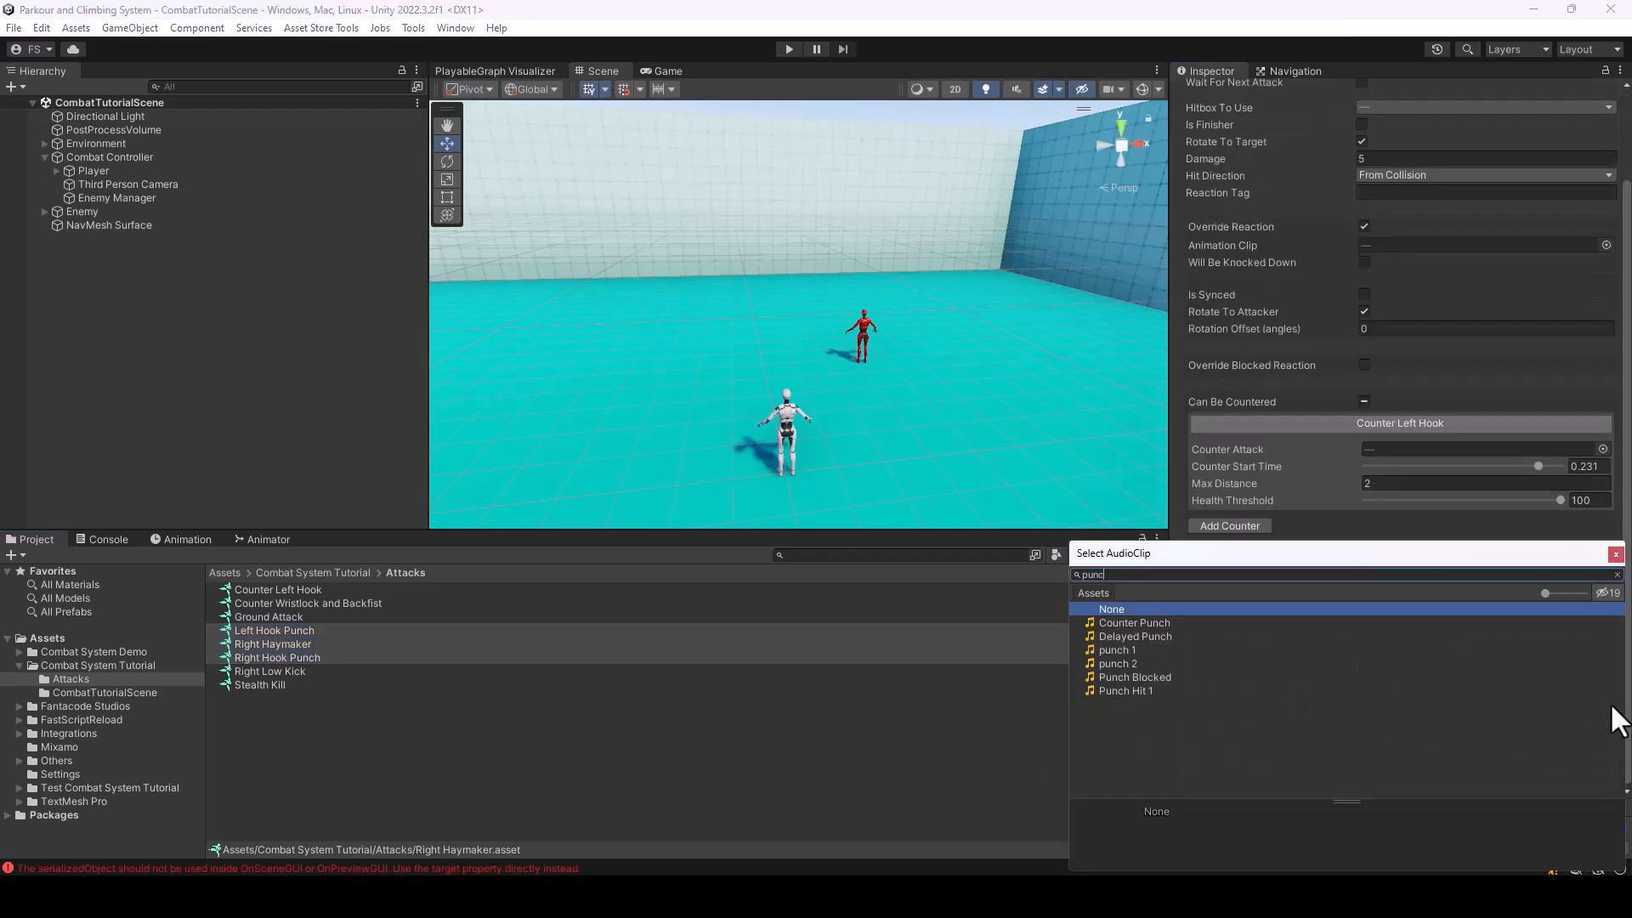
{"action": "double_click", "coordinate": [1137, 674]}
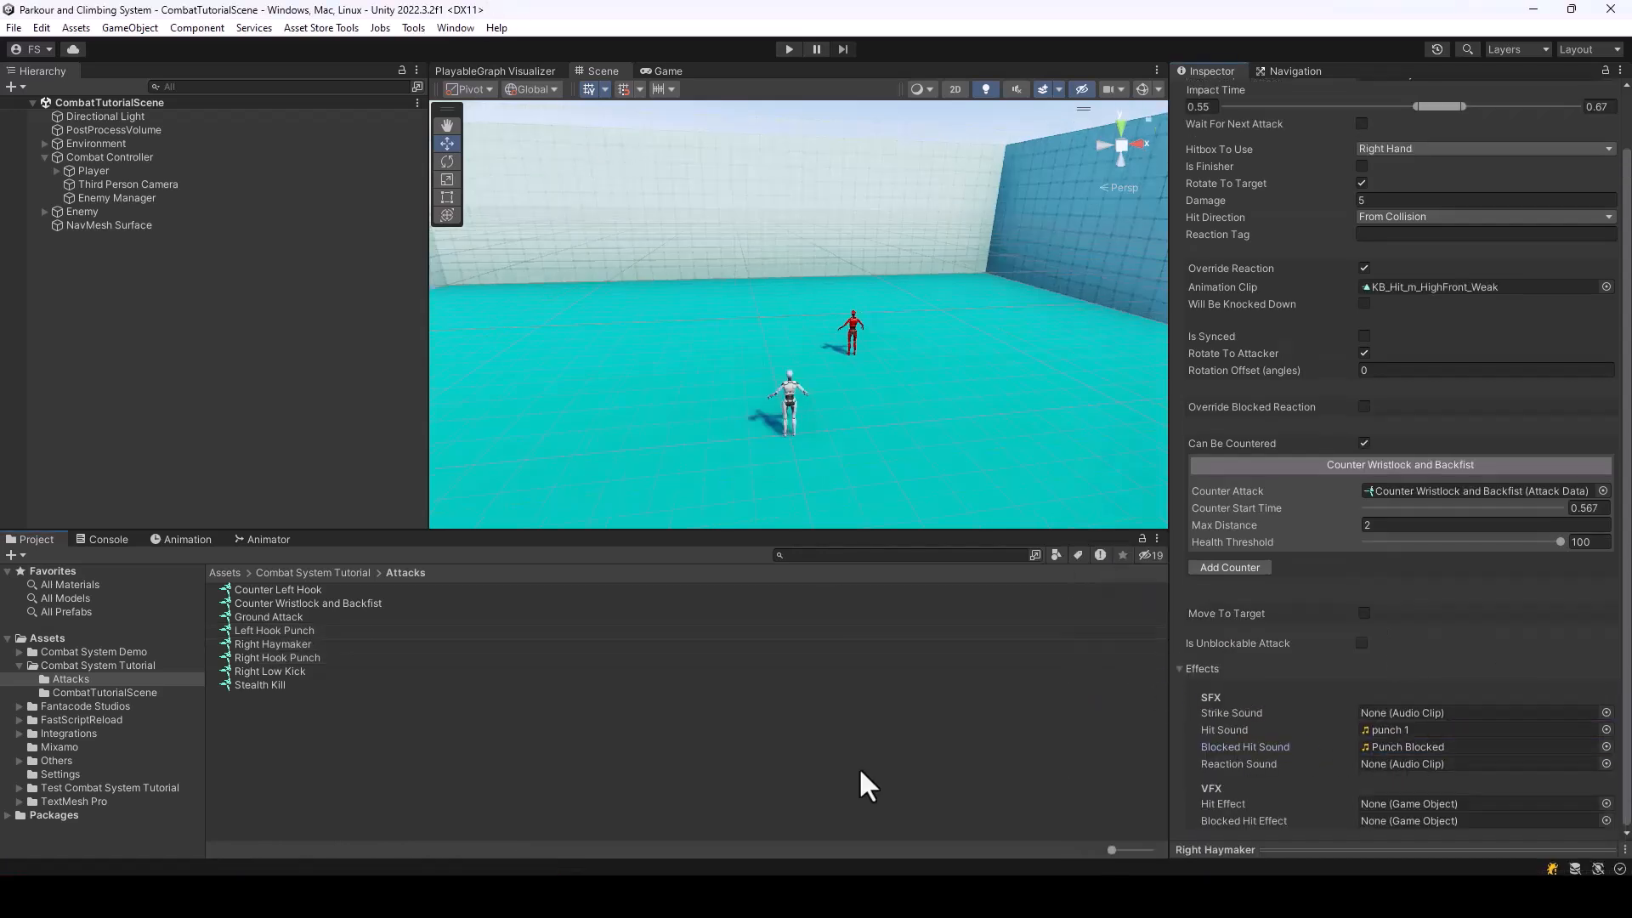
Run the scene to test the blocked hit sound against the enemy's punches, and stop it
{"action": "left_click", "coordinate": [858, 768]}
{"action": "left_click", "coordinate": [778, 48]}
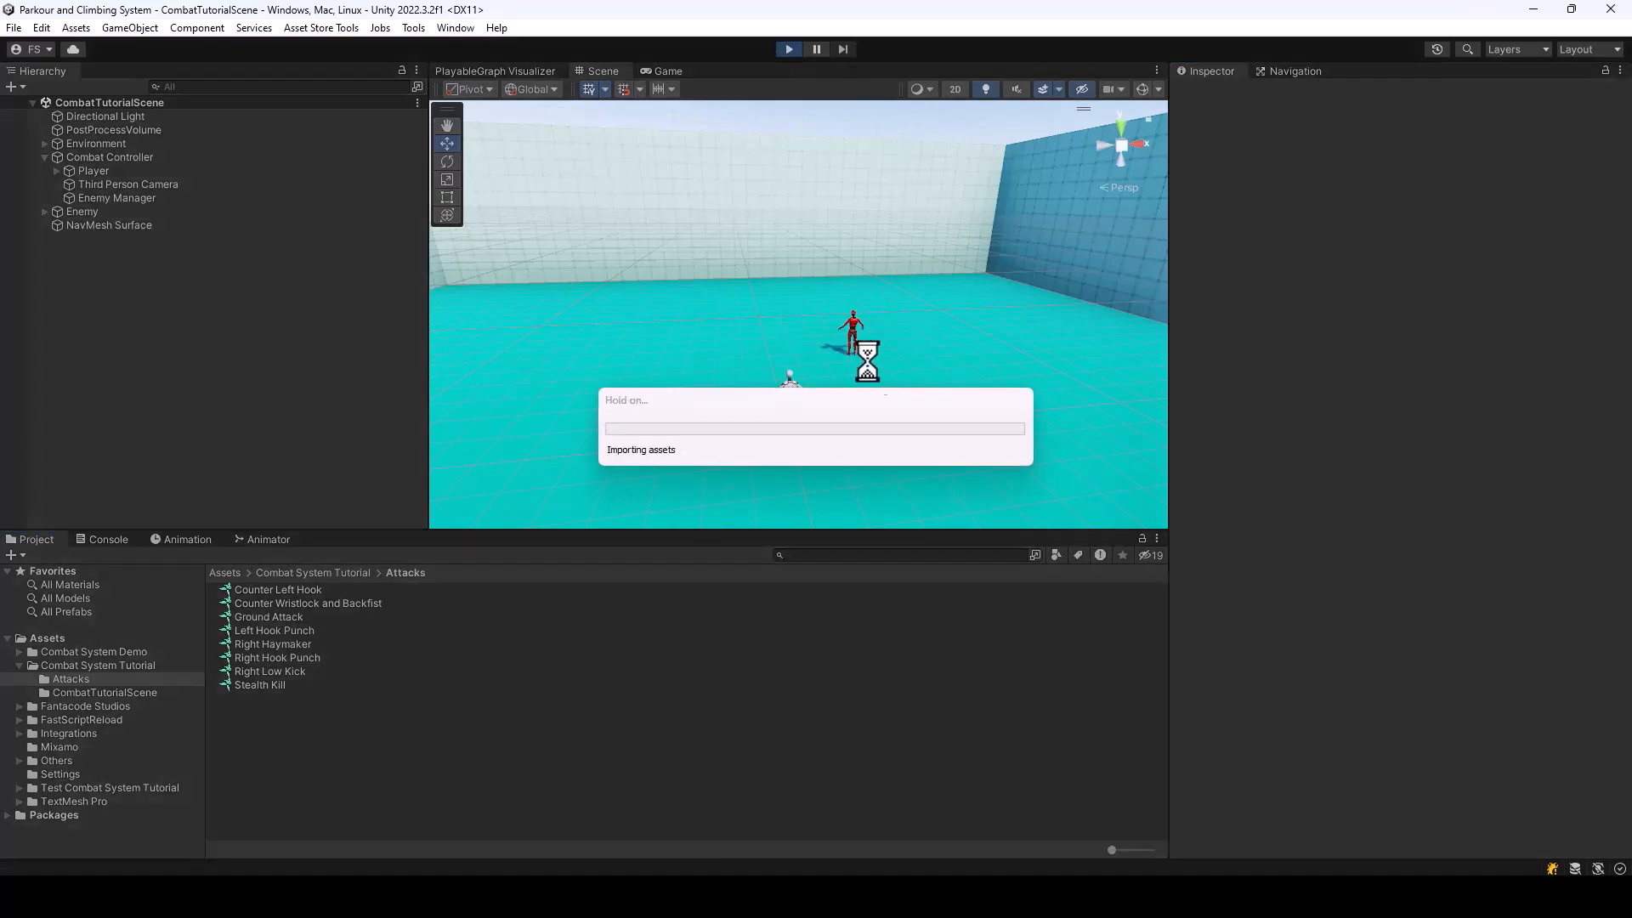
{"action": "key", "text": "w"}
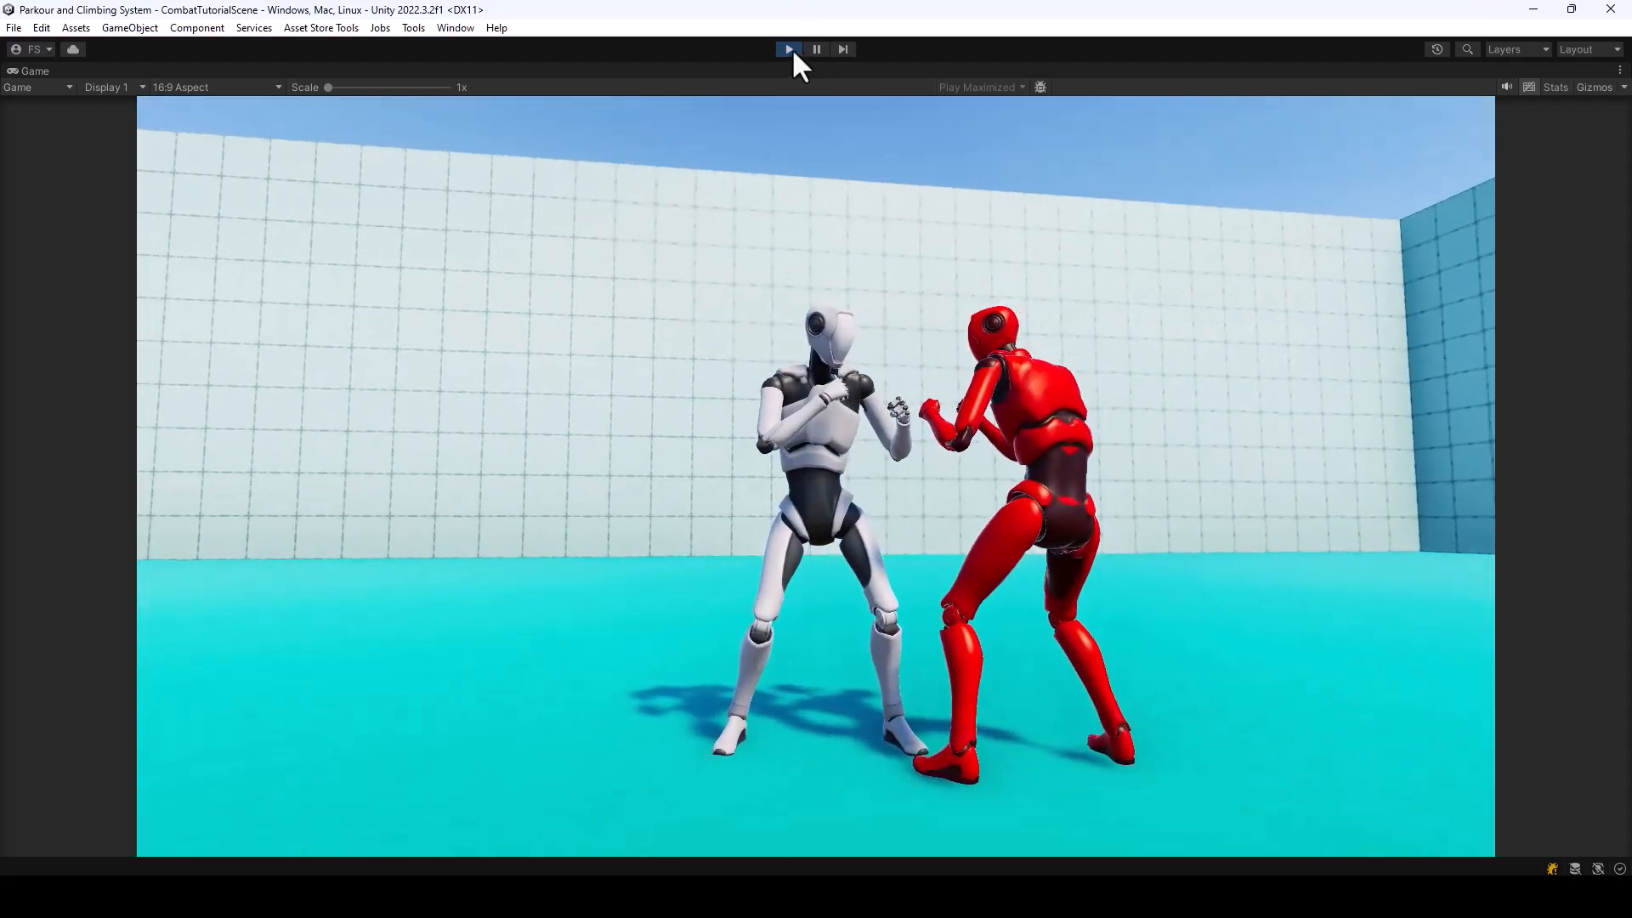
{"action": "left_click", "coordinate": [790, 49]}
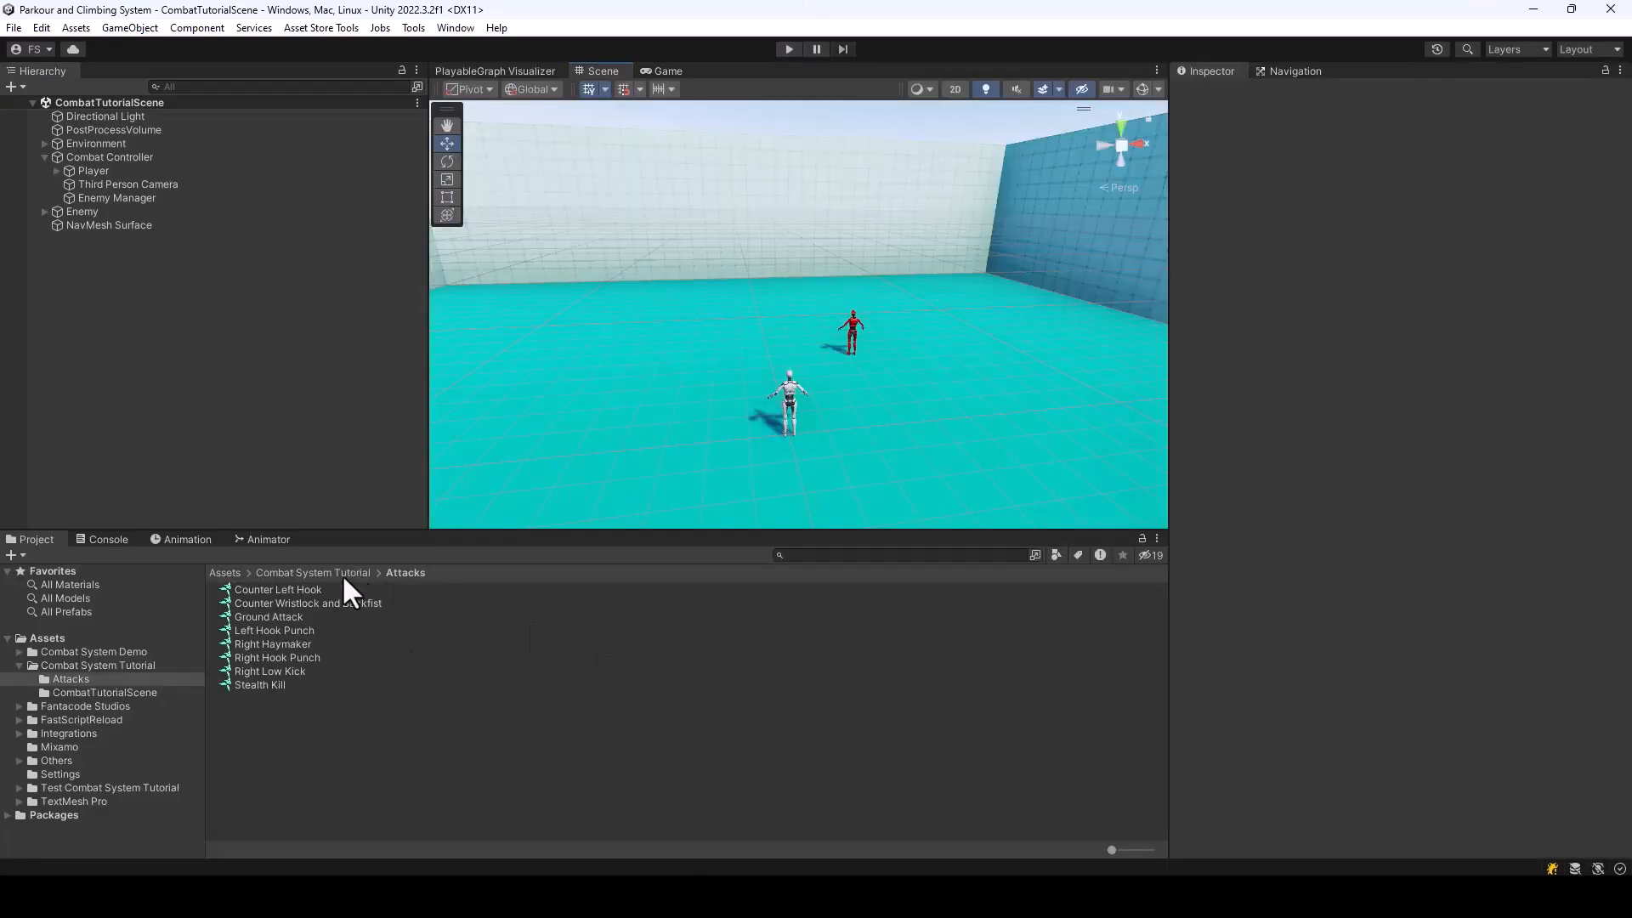
Review BareHands_BlockedReactions and enable Override Blocked Reaction on the Right Haymaker attack
{"action": "left_click", "coordinate": [342, 574]}
{"action": "left_click", "coordinate": [294, 630]}
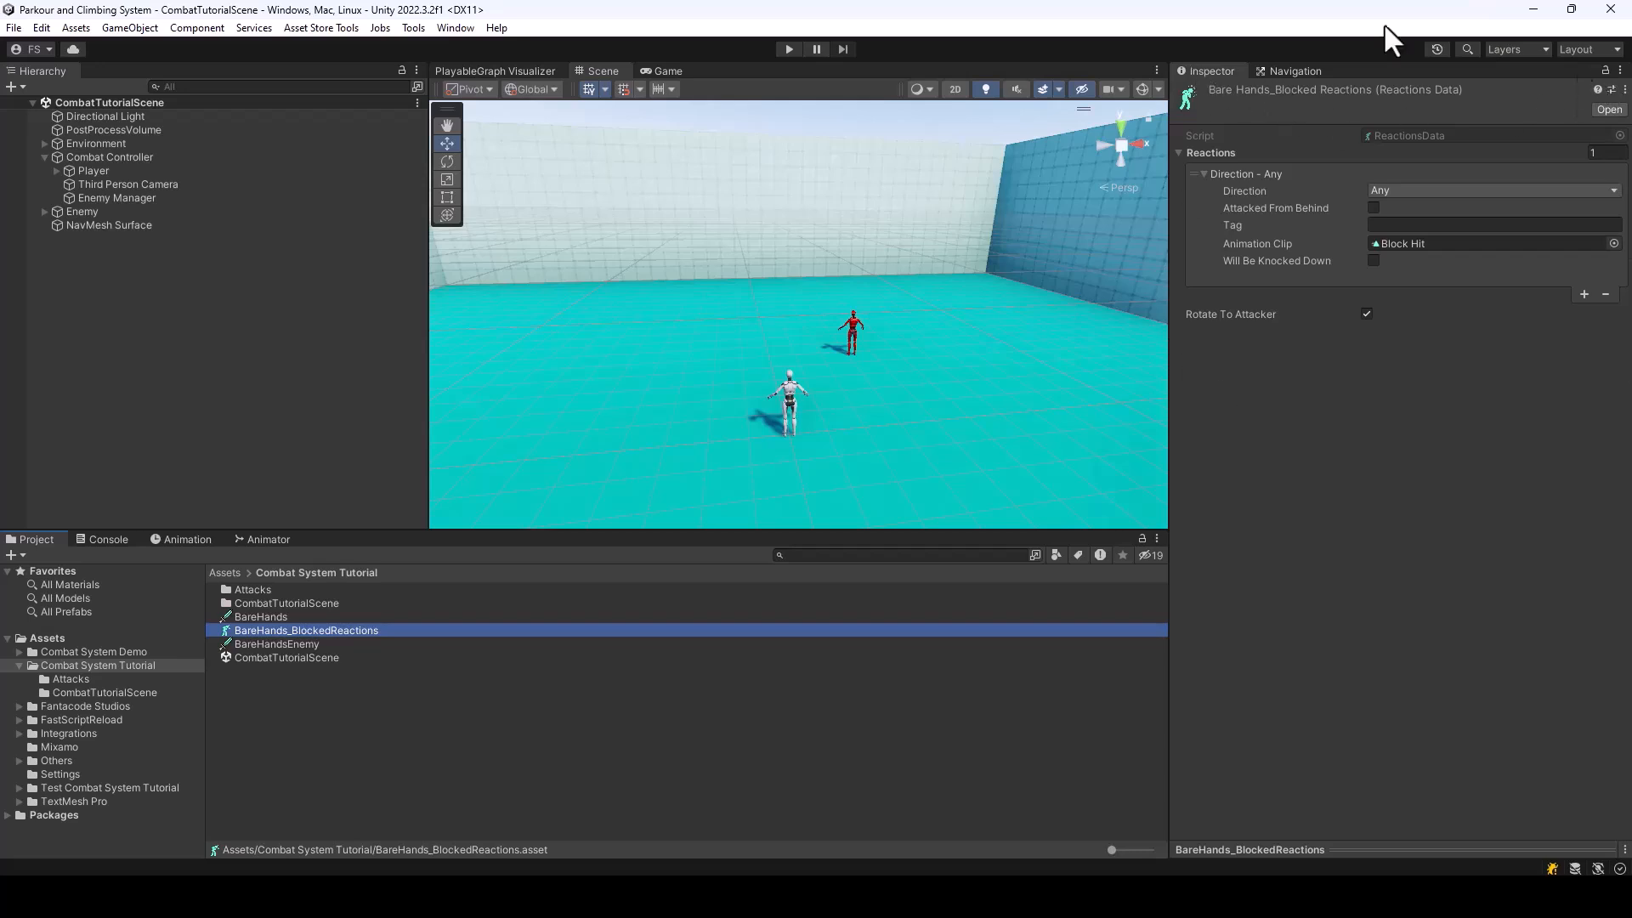
{"action": "double_click", "coordinate": [267, 588]}
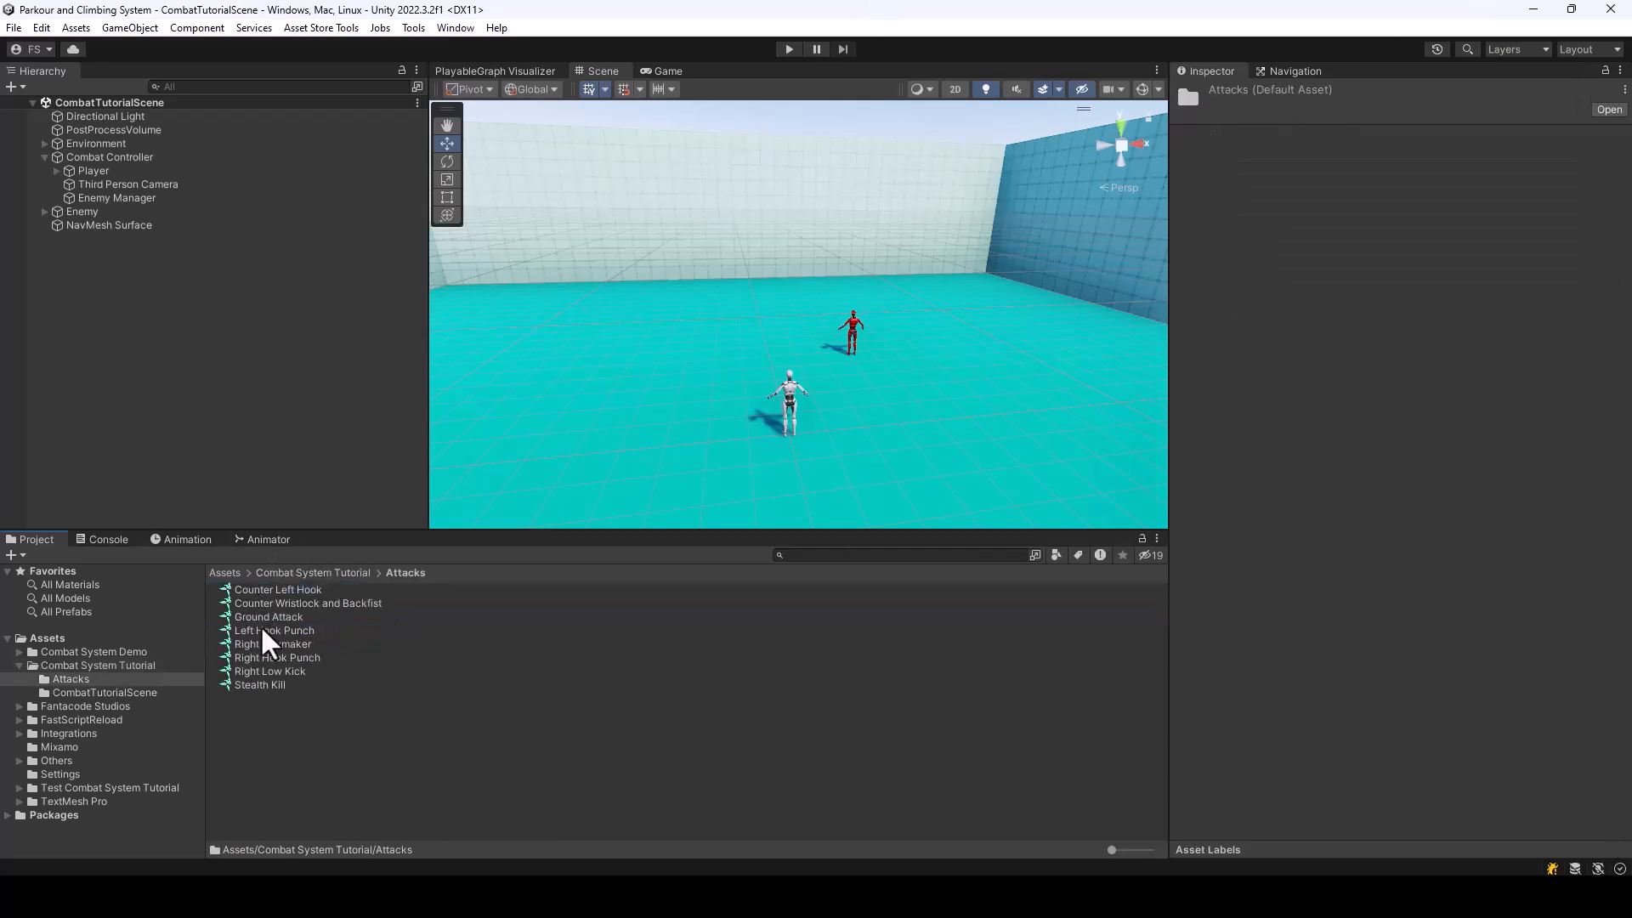
{"action": "left_click", "coordinate": [280, 631]}
{"action": "left_click", "coordinate": [287, 645]}
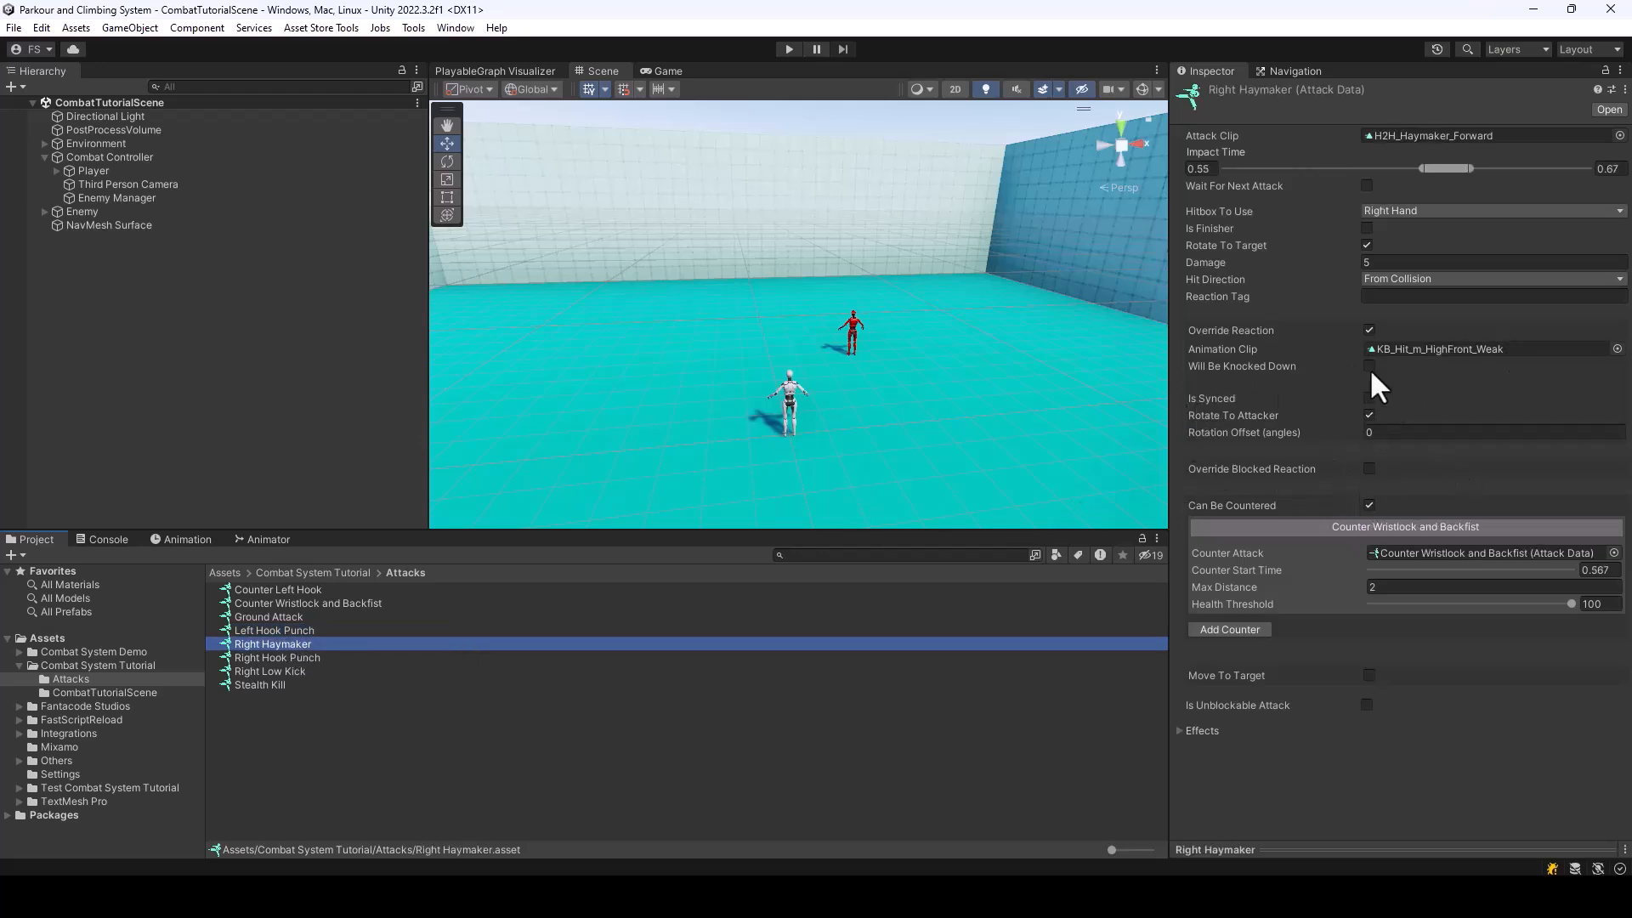
{"action": "left_click", "coordinate": [1370, 468]}
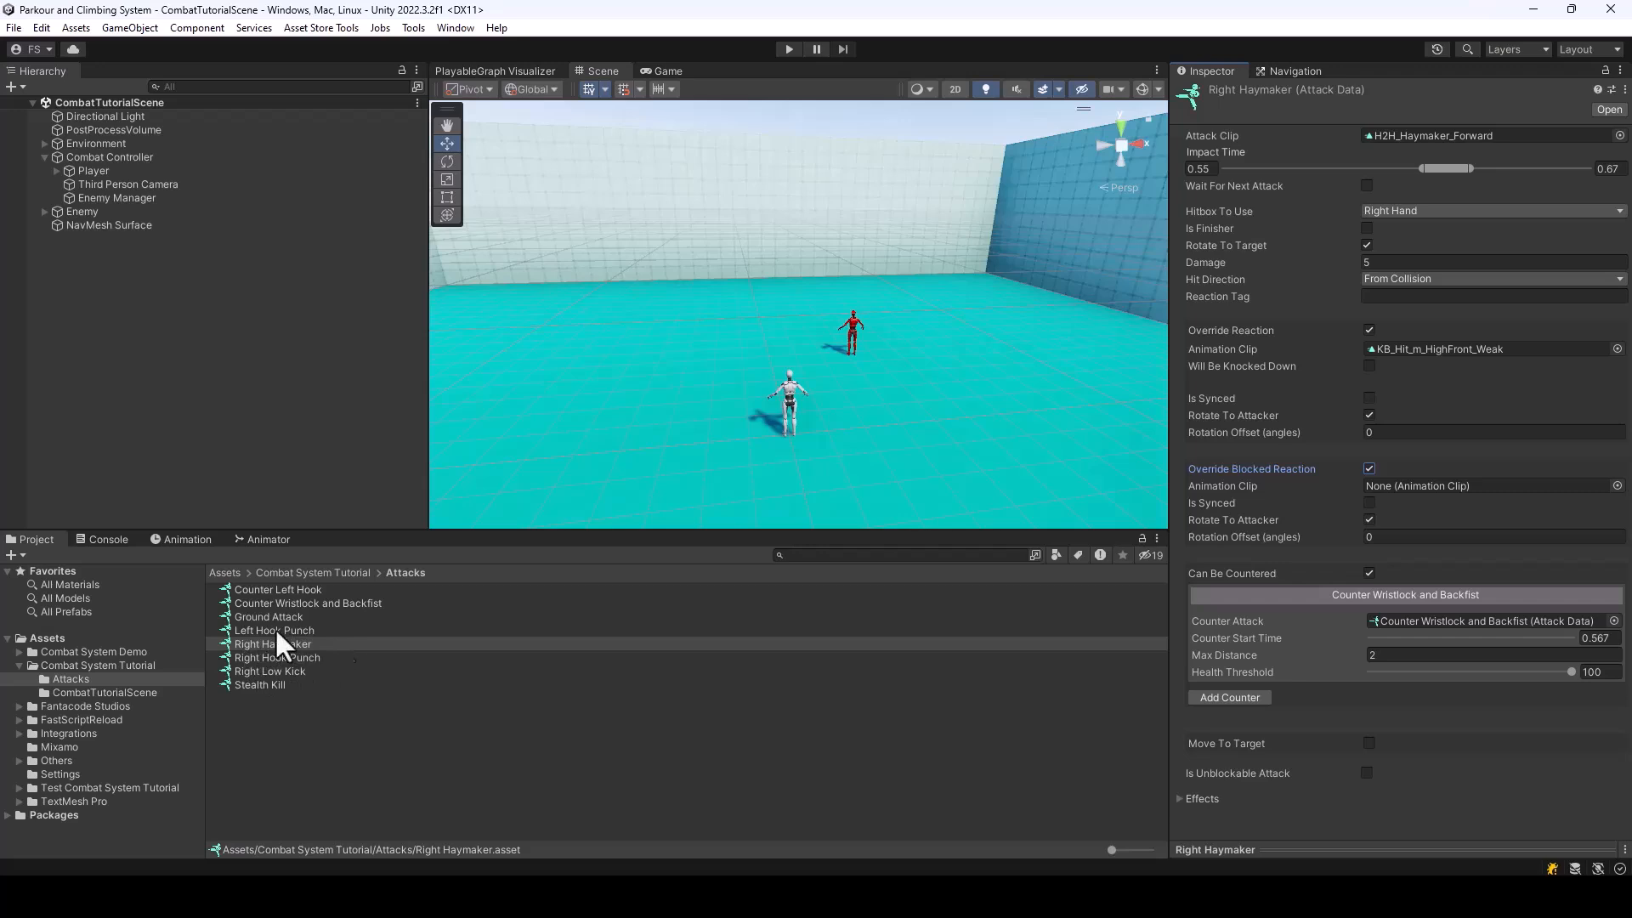
Search the animation clips for "overh" and assign Paired_Block_OverhandPunch_Vic as Right Haymaker's blocked reaction clip
{"action": "left_click", "coordinate": [1618, 485]}
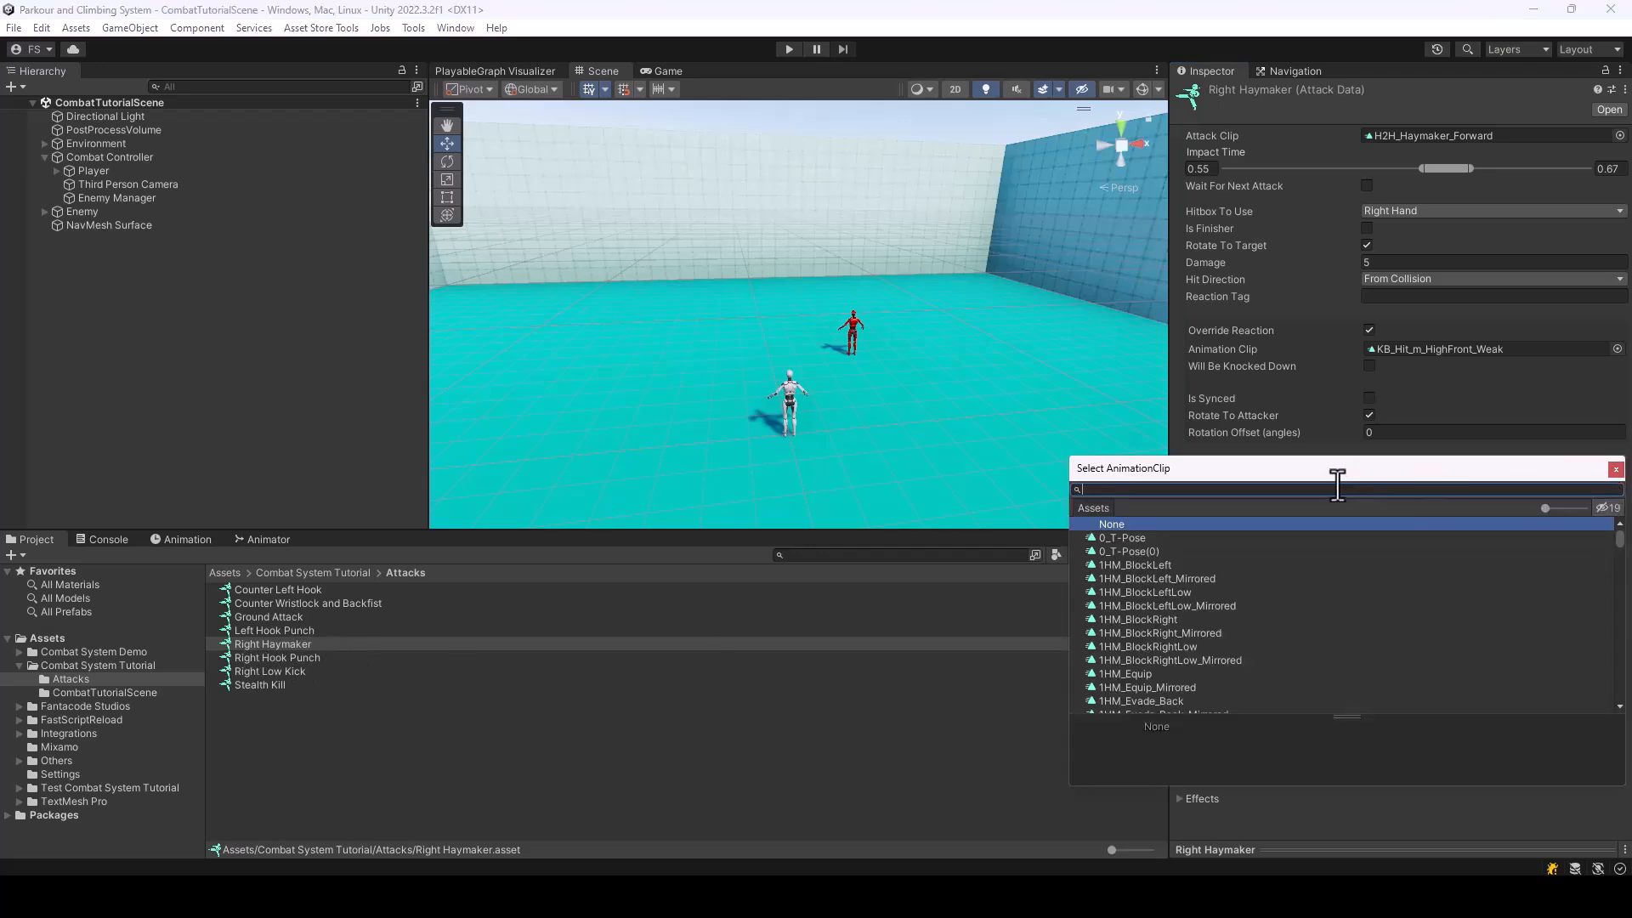
{"action": "left_click_drag", "start_coordinate": [1325, 470], "coordinate": [1309, 349]}
{"action": "type", "text": "overh"}
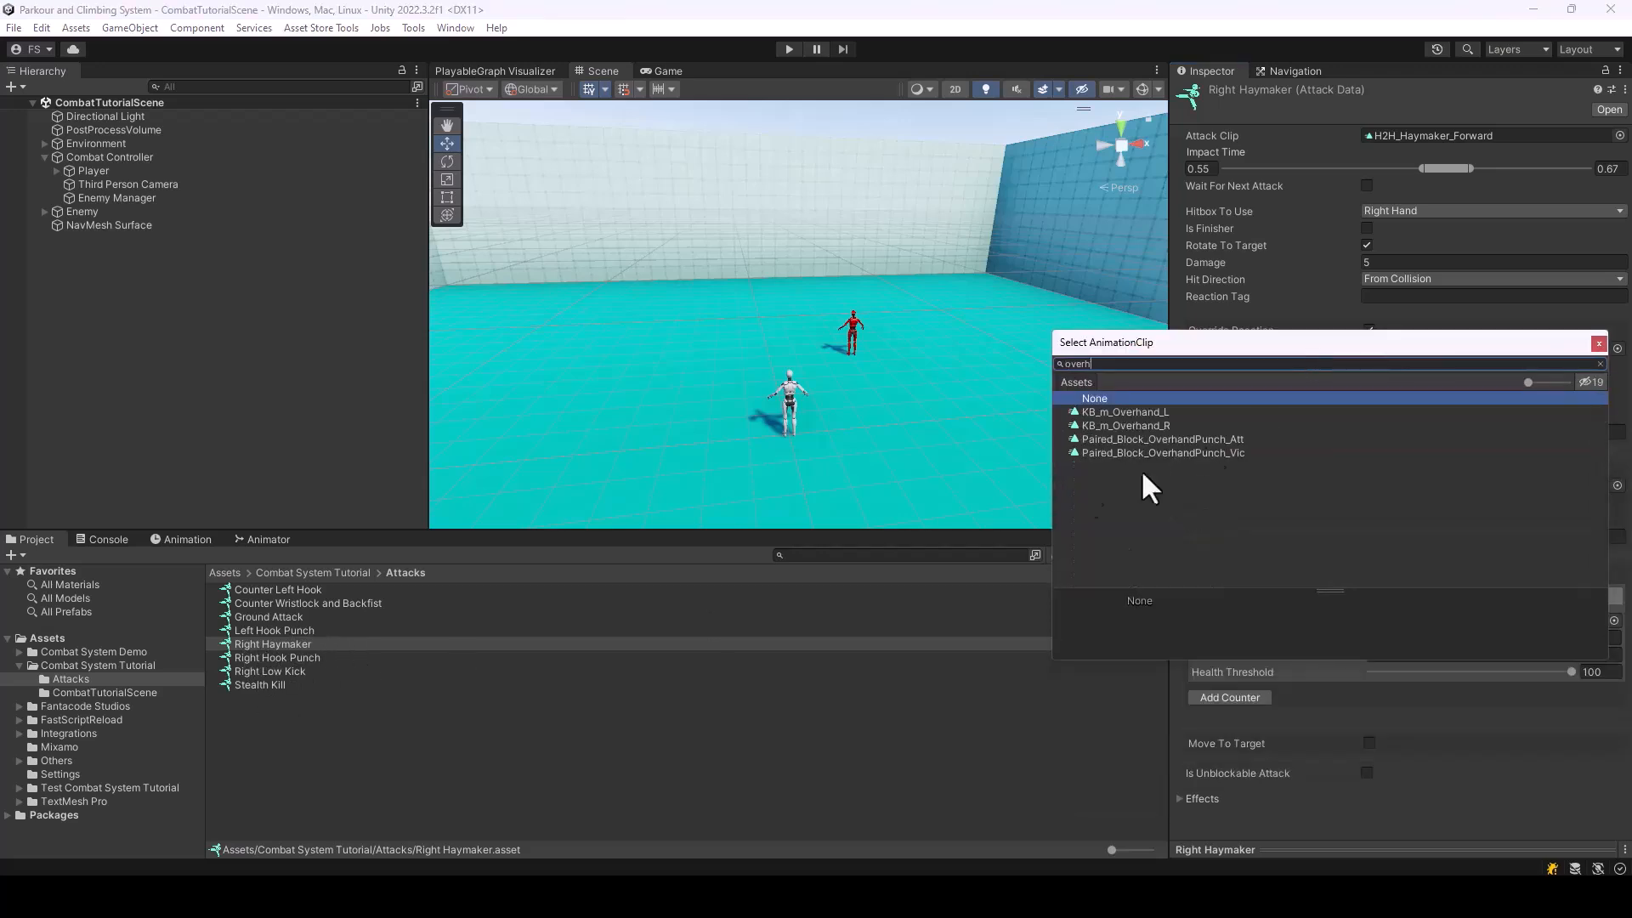
{"action": "left_click", "coordinate": [1164, 441]}
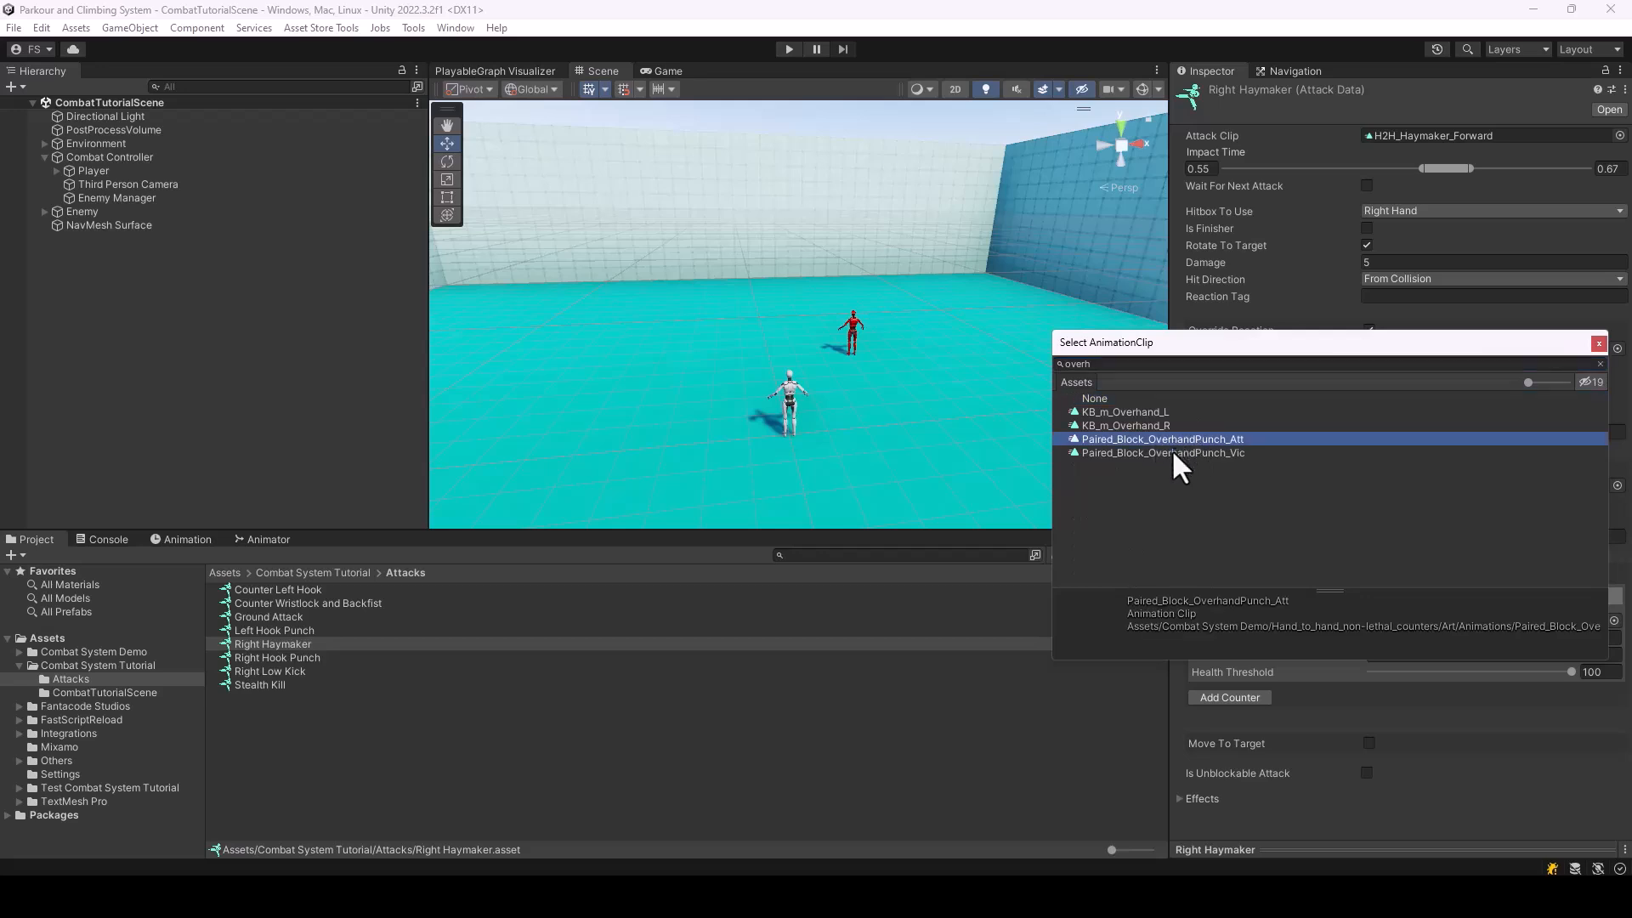
{"action": "left_click", "coordinate": [1174, 452]}
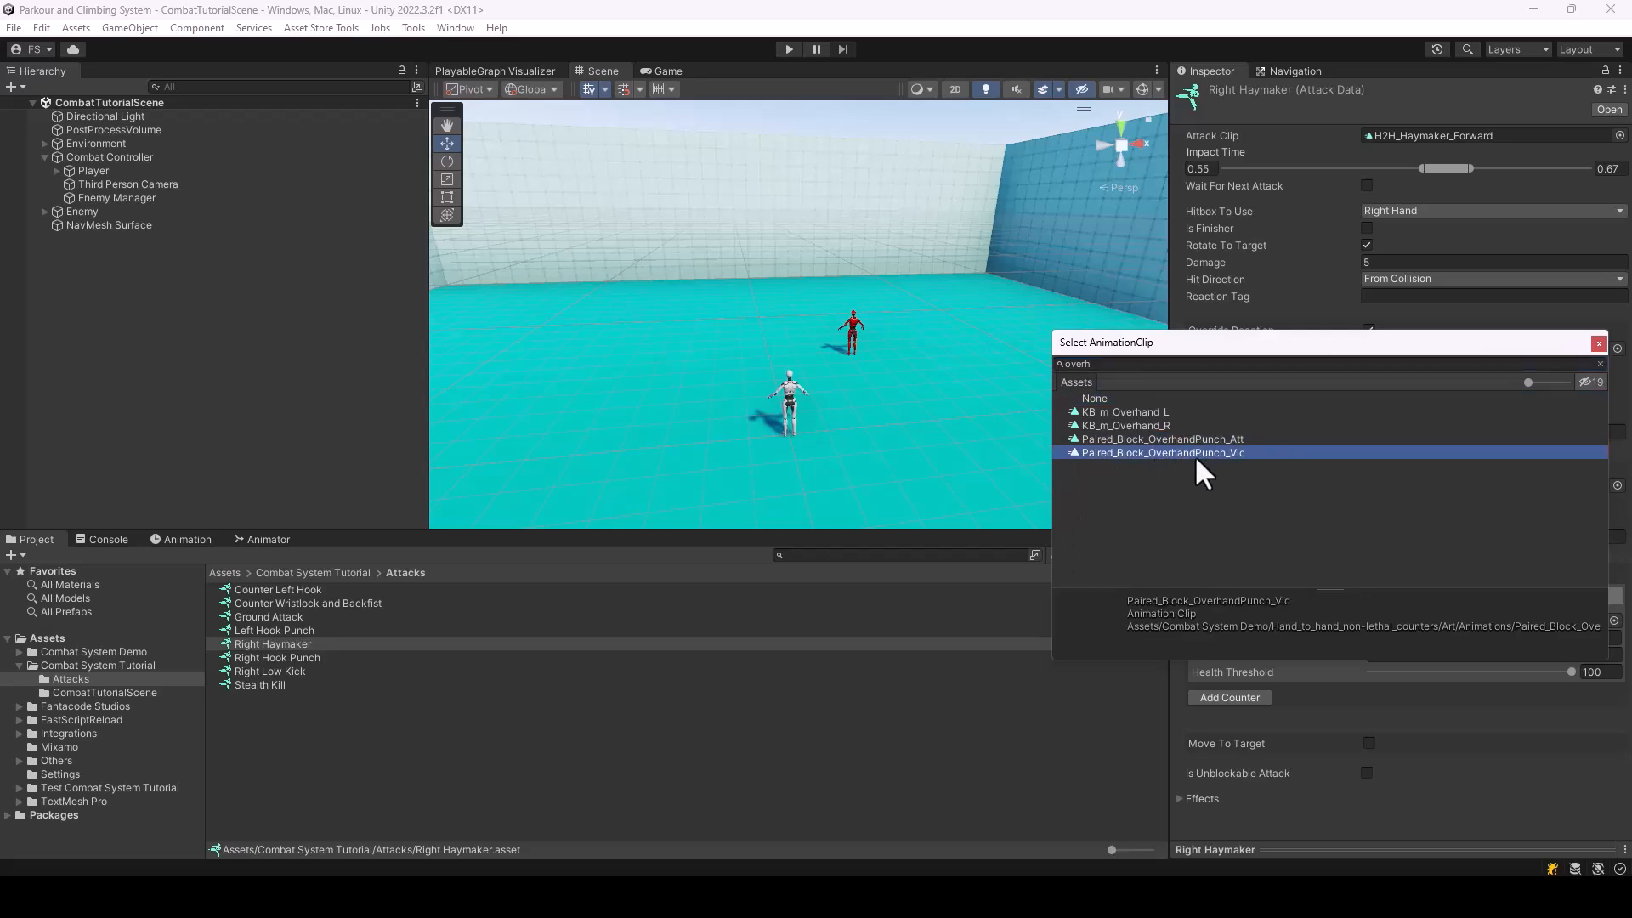
{"action": "double_click", "coordinate": [1195, 455]}
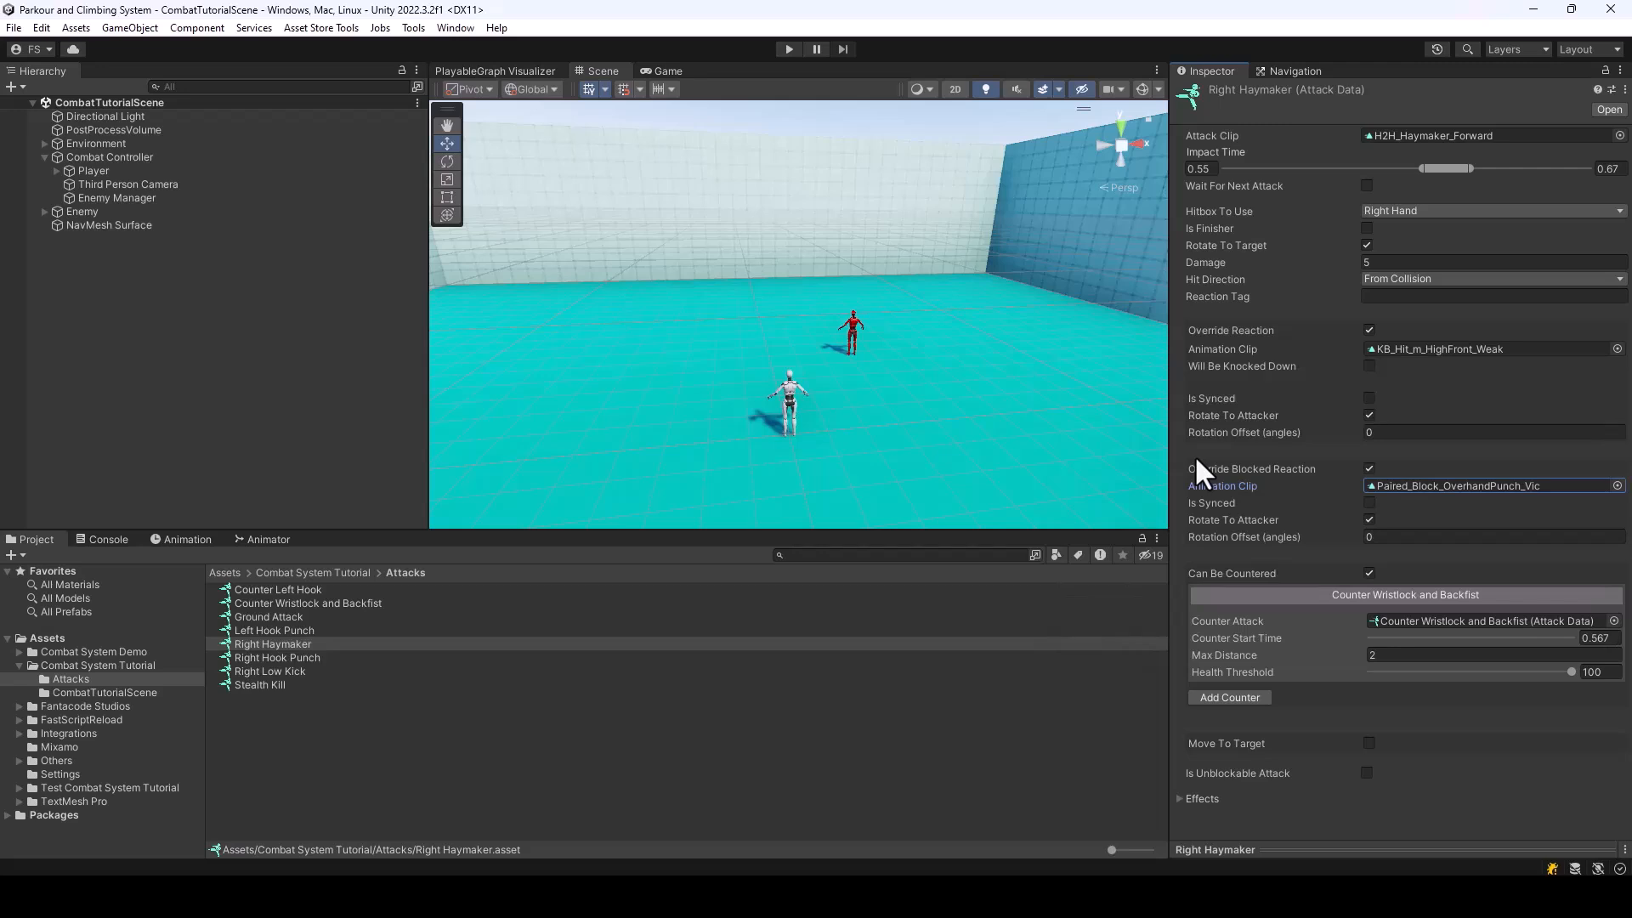
Preview Right Haymaker's blocked reaction animation and scrub through it to examine when the block meets the punch
{"action": "left_click", "coordinate": [1312, 850]}
{"action": "scroll", "coordinate": [1522, 480], "scroll_direction": "down", "scroll_amount": 3}
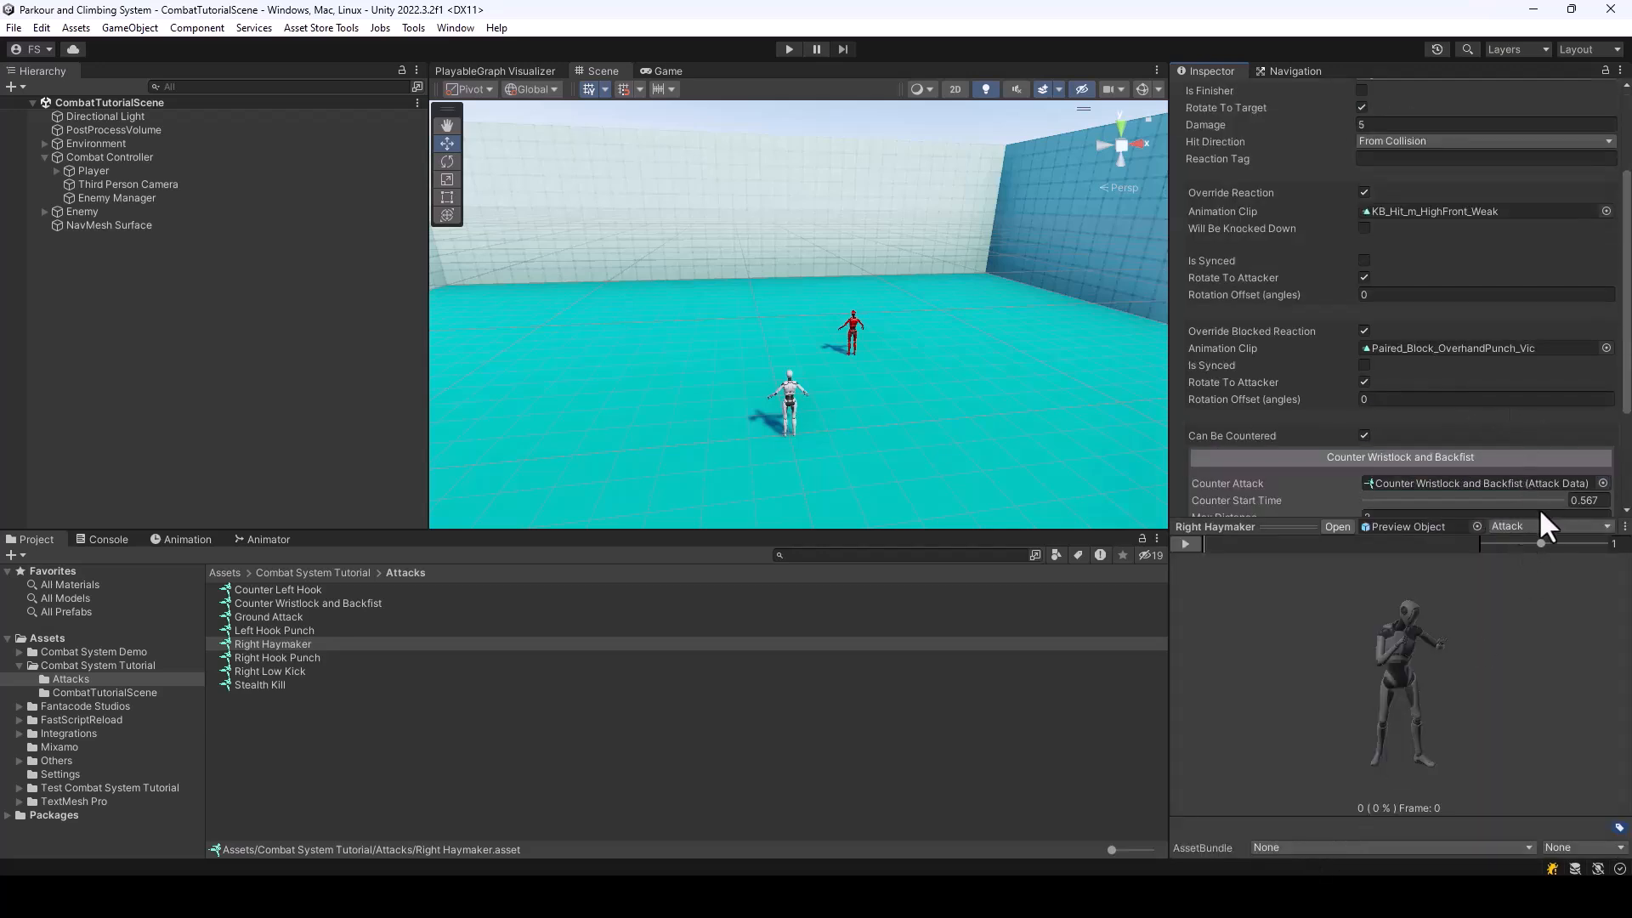
{"action": "left_click", "coordinate": [1518, 525]}
{"action": "left_click", "coordinate": [1563, 589]}
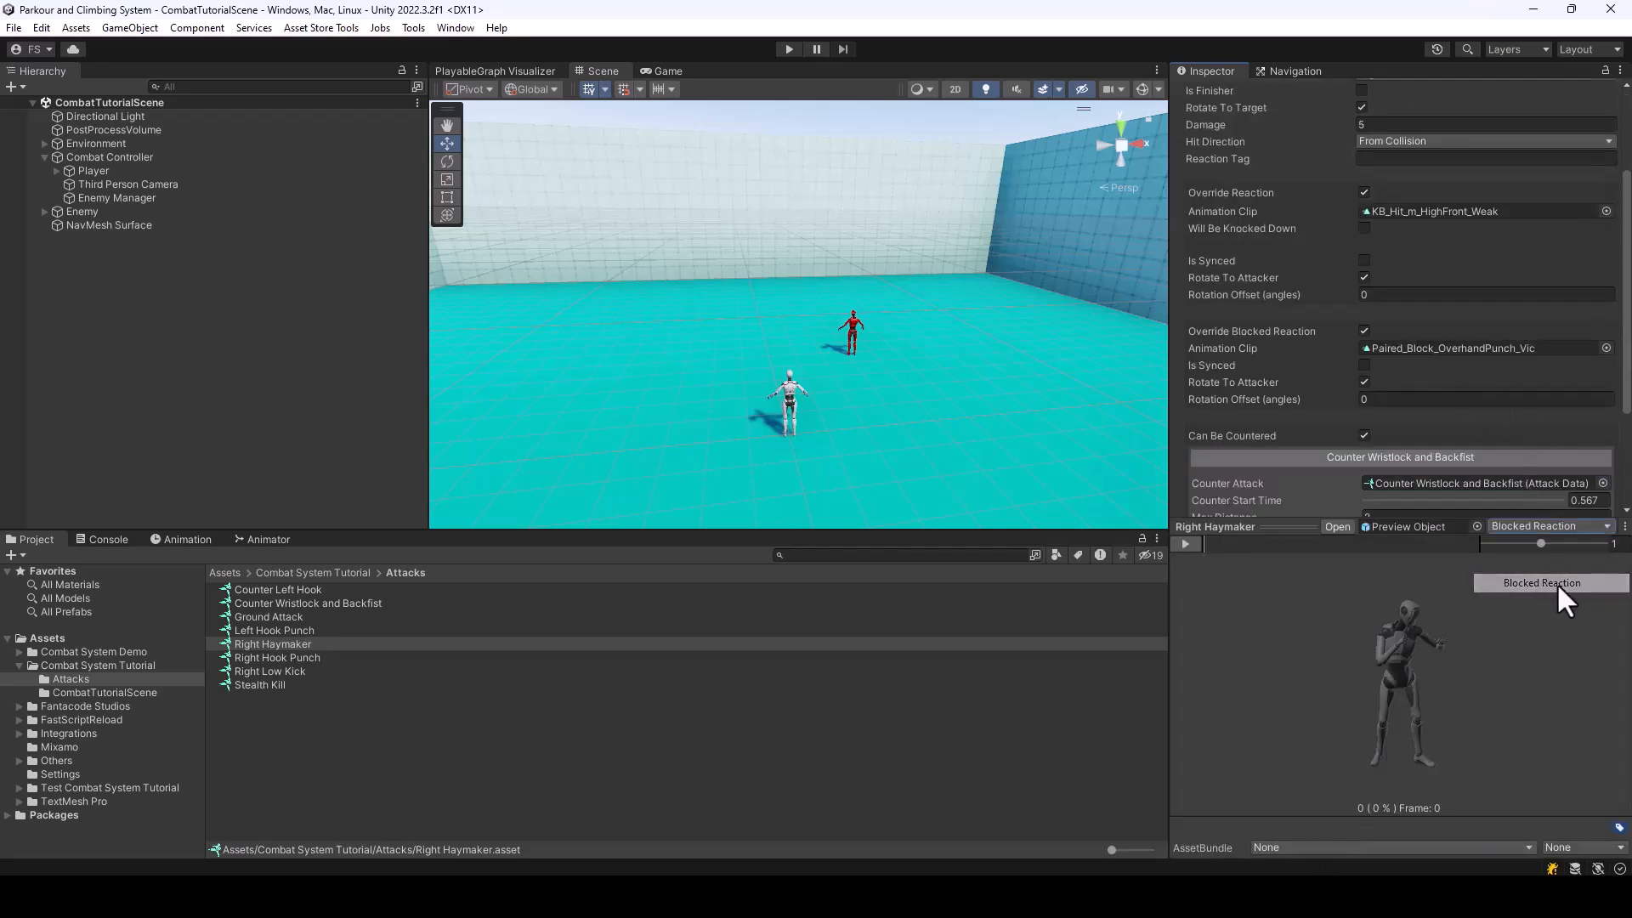
{"action": "left_click", "coordinate": [1184, 545]}
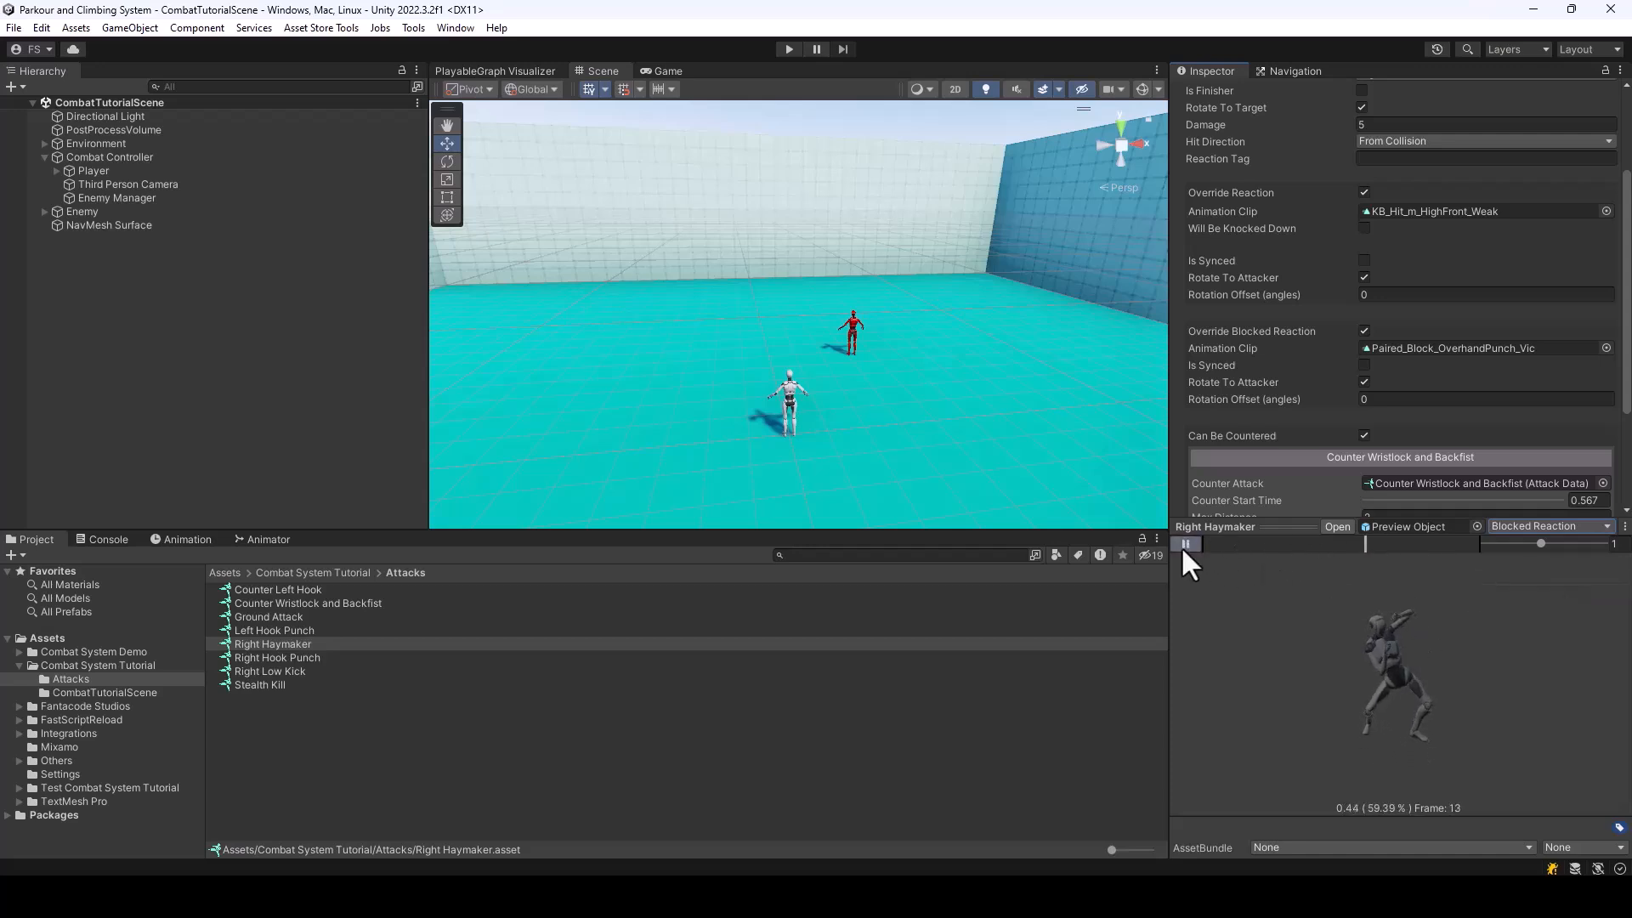
{"action": "left_click", "coordinate": [1183, 545]}
{"action": "scroll", "coordinate": [1516, 313], "scroll_direction": "down", "scroll_amount": 3}
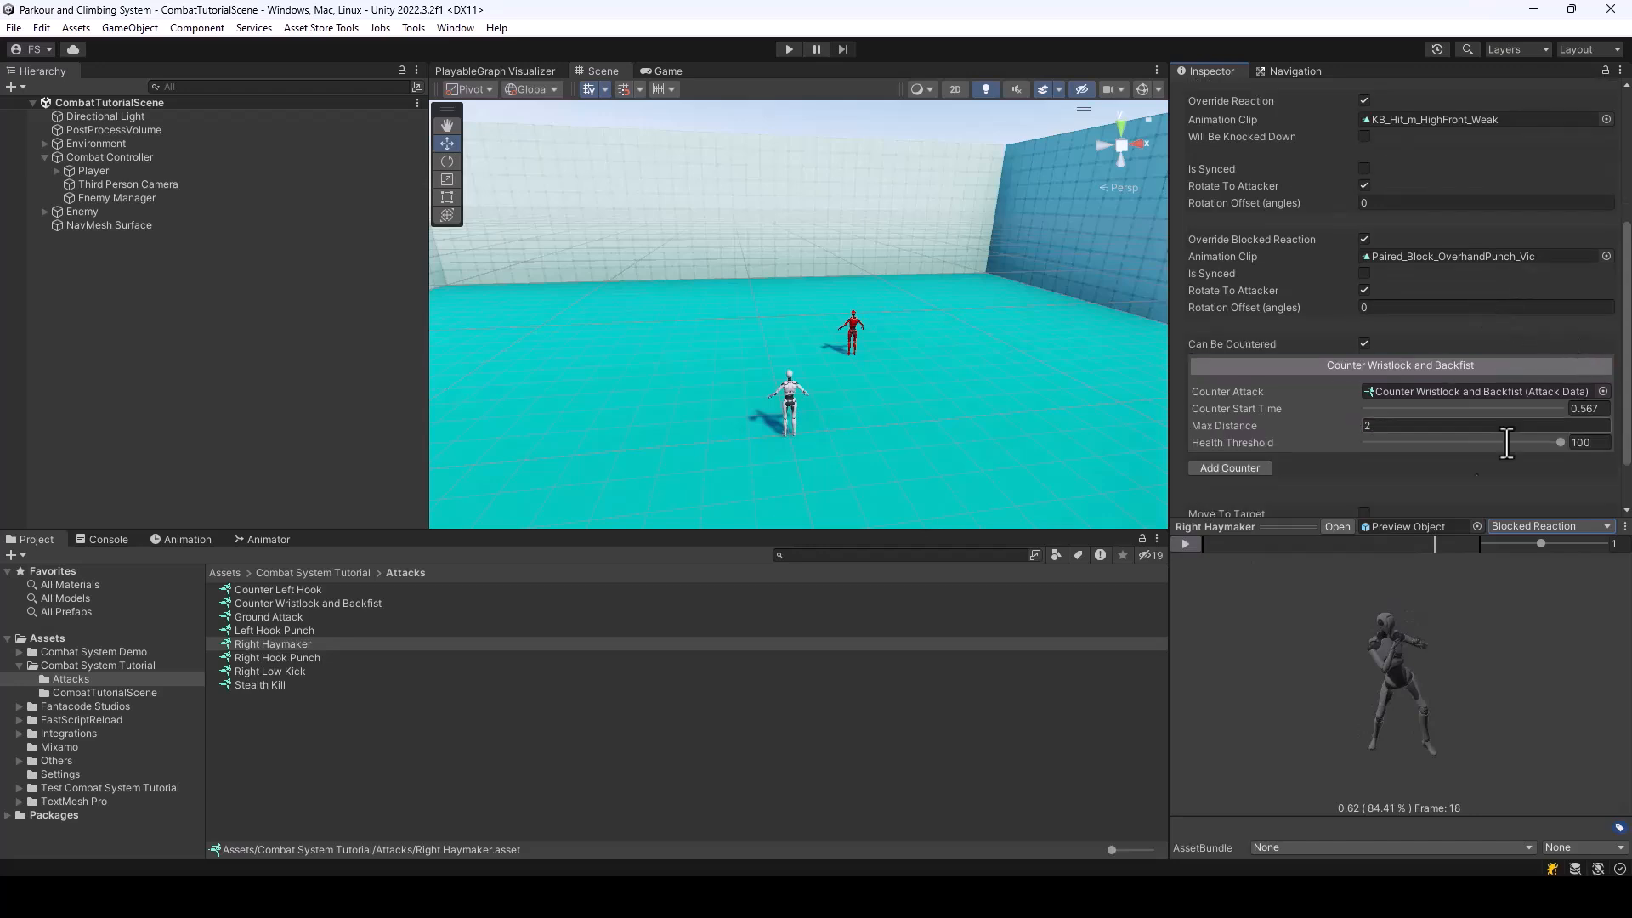
{"action": "scroll", "coordinate": [1523, 279], "scroll_direction": "up", "scroll_amount": 2}
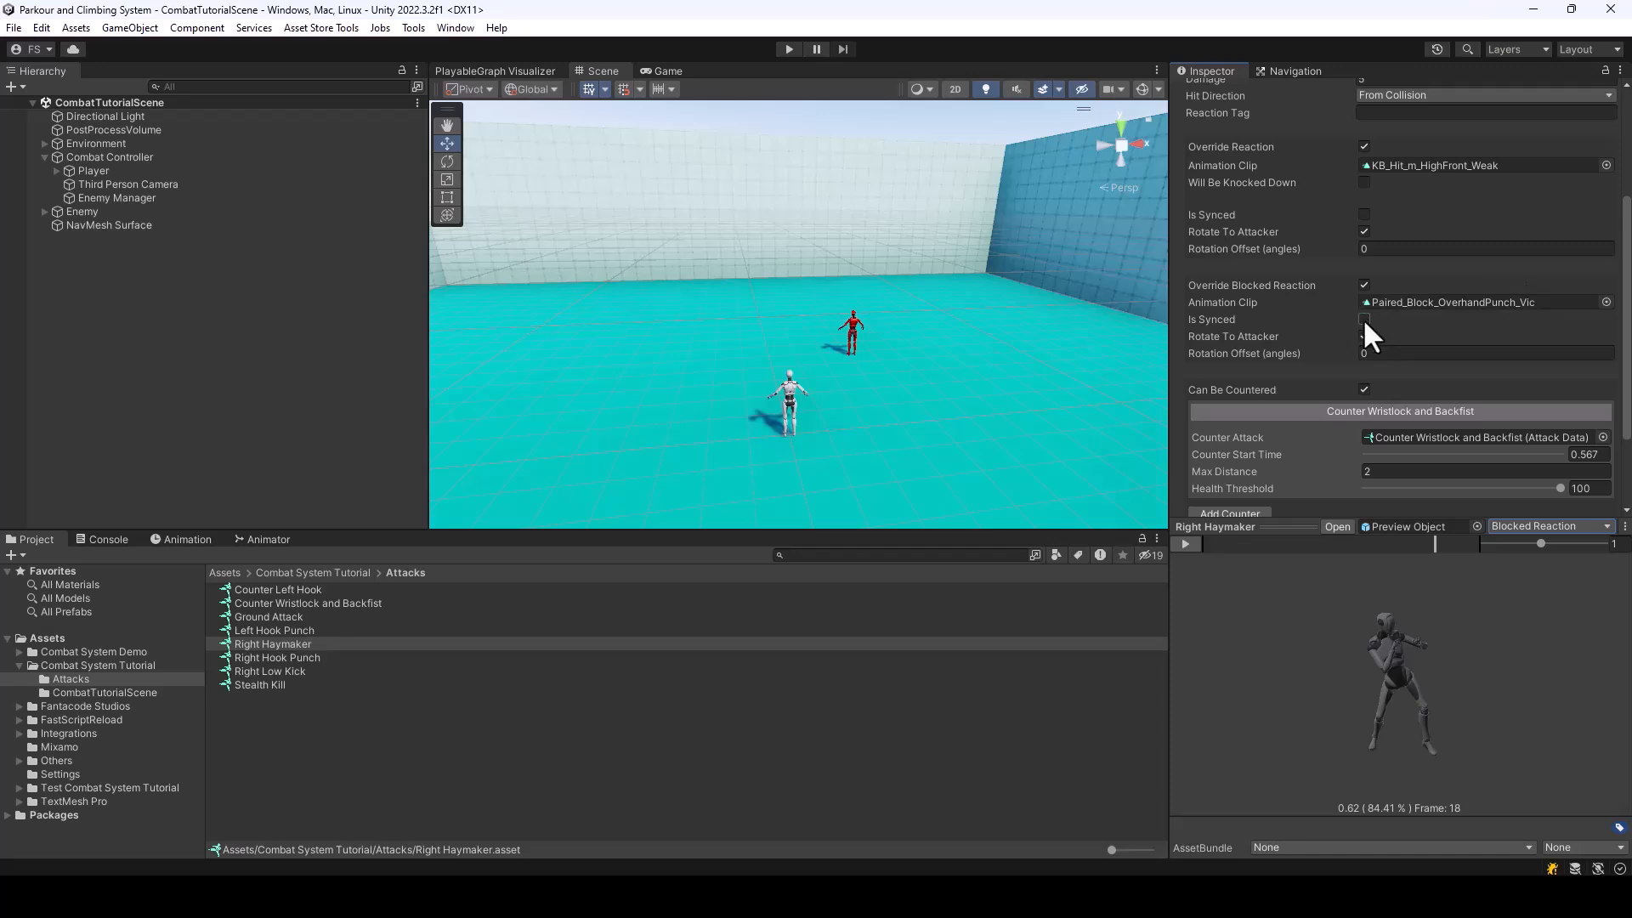
{"action": "left_click_drag", "start_coordinate": [1395, 544], "coordinate": [1372, 589]}
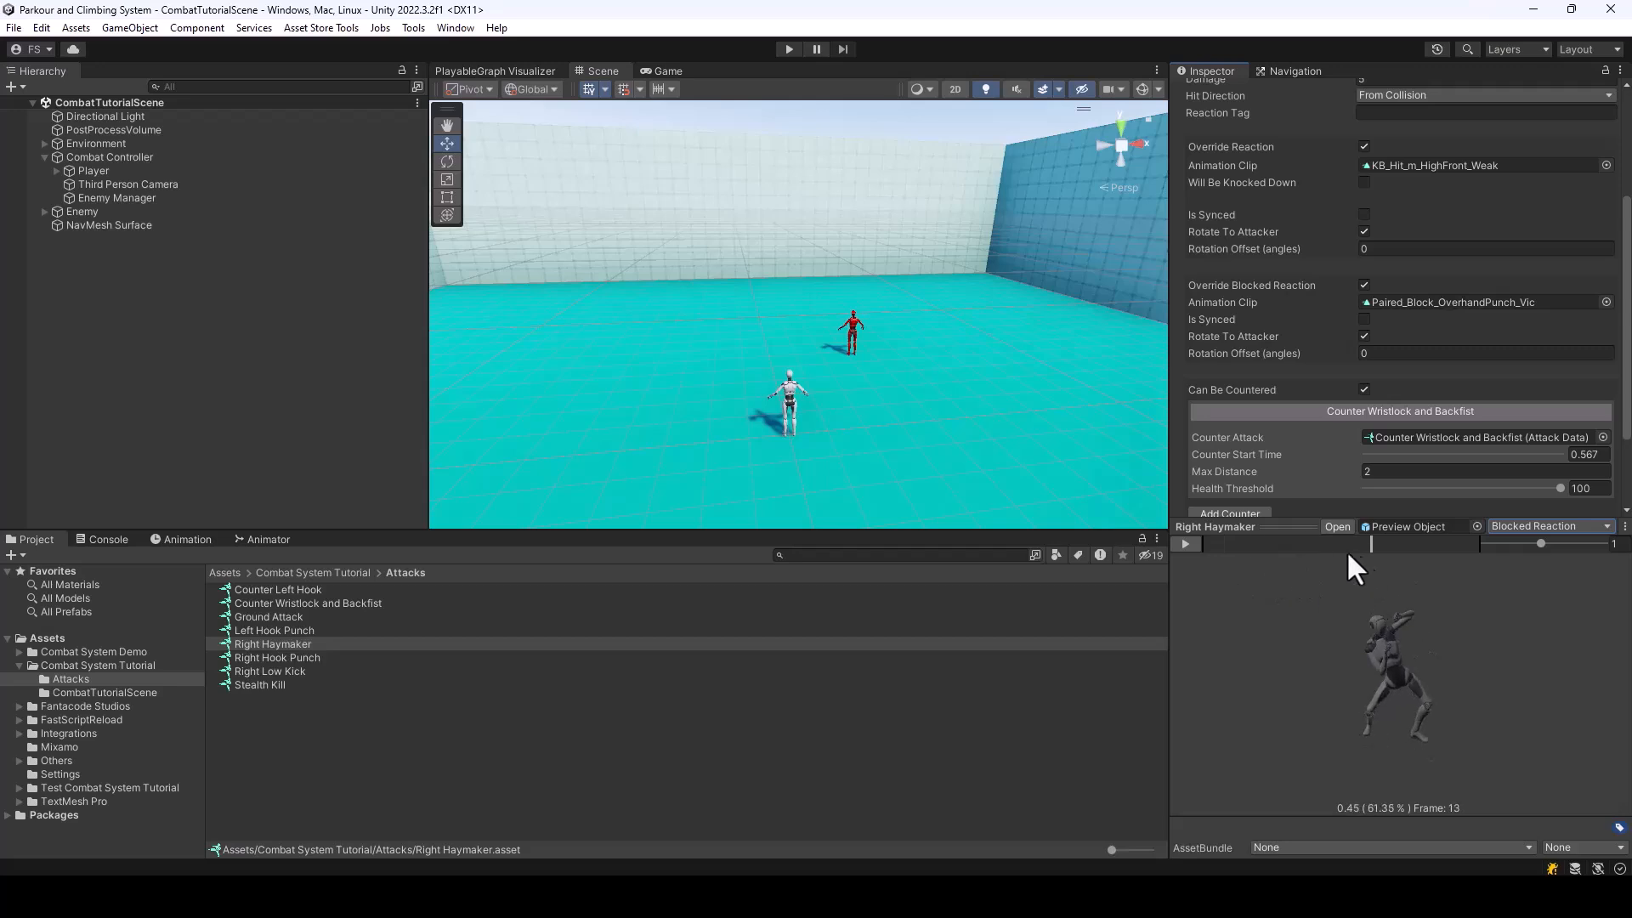
{"action": "left_click_drag", "start_coordinate": [1215, 544], "coordinate": [1380, 578]}
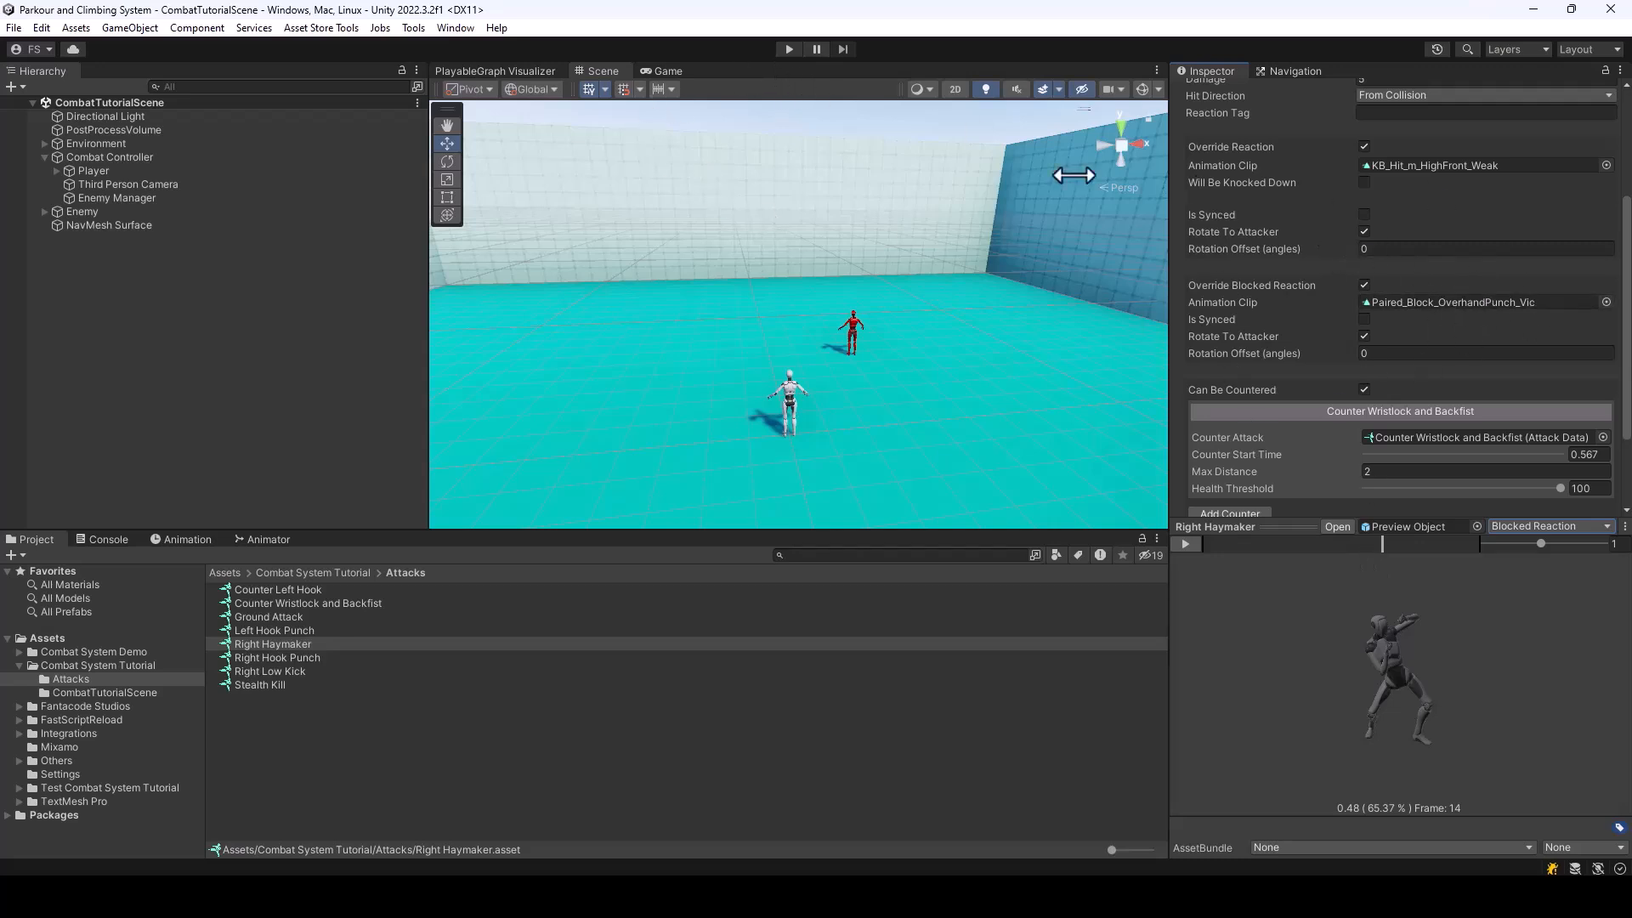
Run the scene to test blocking the Right Haymaker with its overridden reaction, and stop it
{"action": "left_click", "coordinate": [790, 49]}
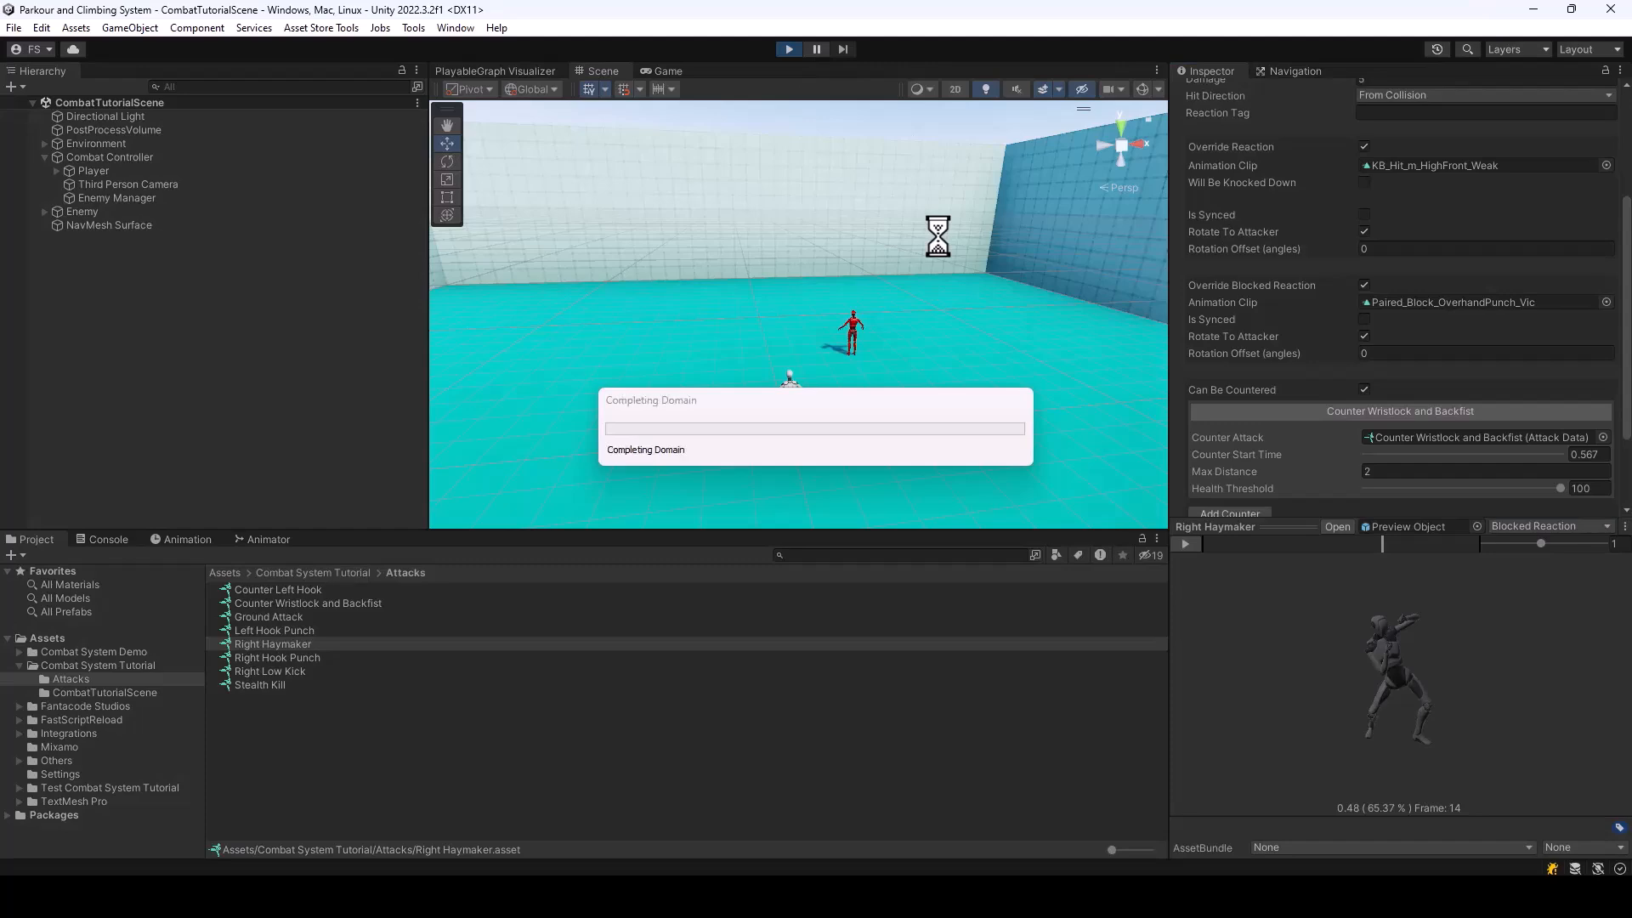
{"action": "key", "text": "w"}
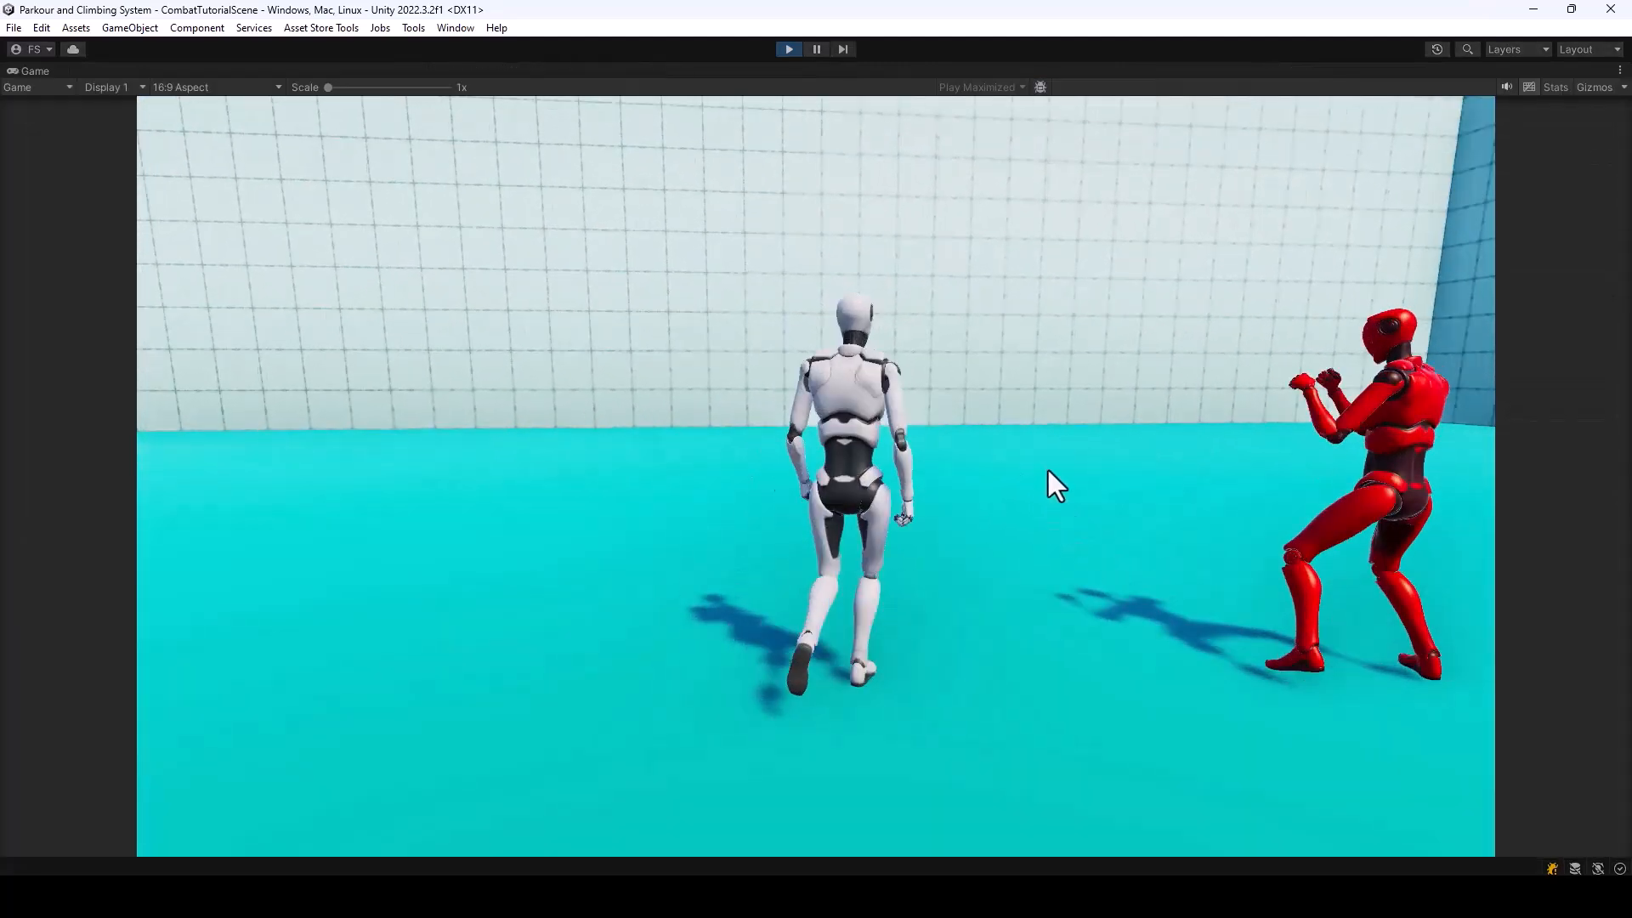
{"action": "right_click", "coordinate": [1047, 470]}
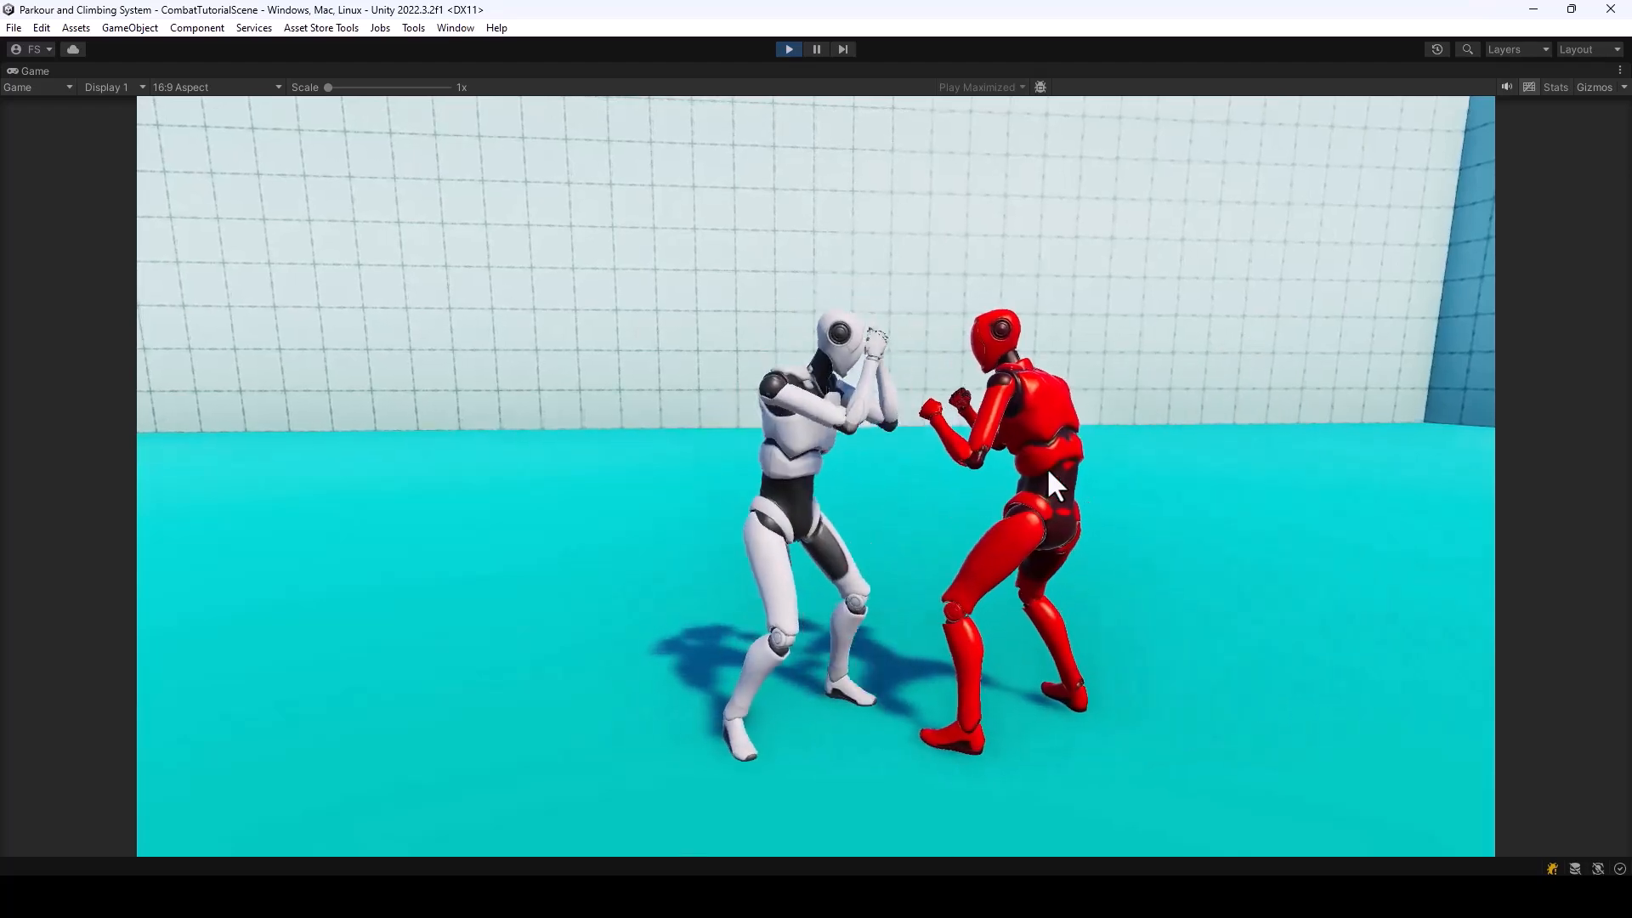
{"action": "left_click", "coordinate": [788, 47]}
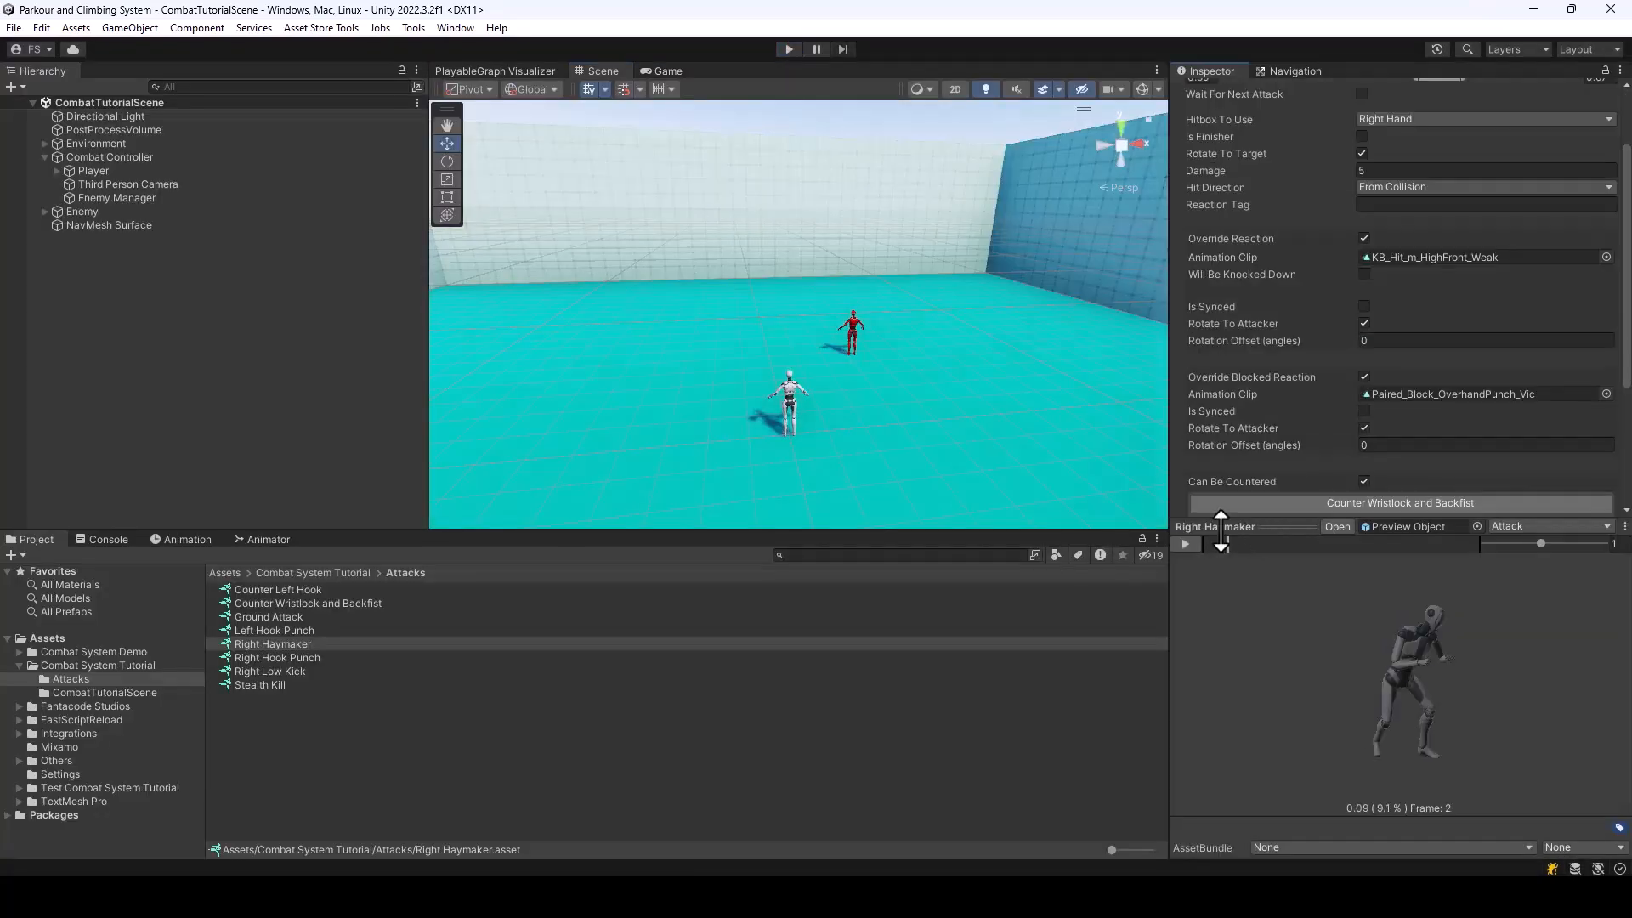
Check the block's timing in the blocked reaction preview, mark Right Haymaker's blocked reaction as synced and set its sync start time to 0.316
{"action": "left_click", "coordinate": [1526, 528]}
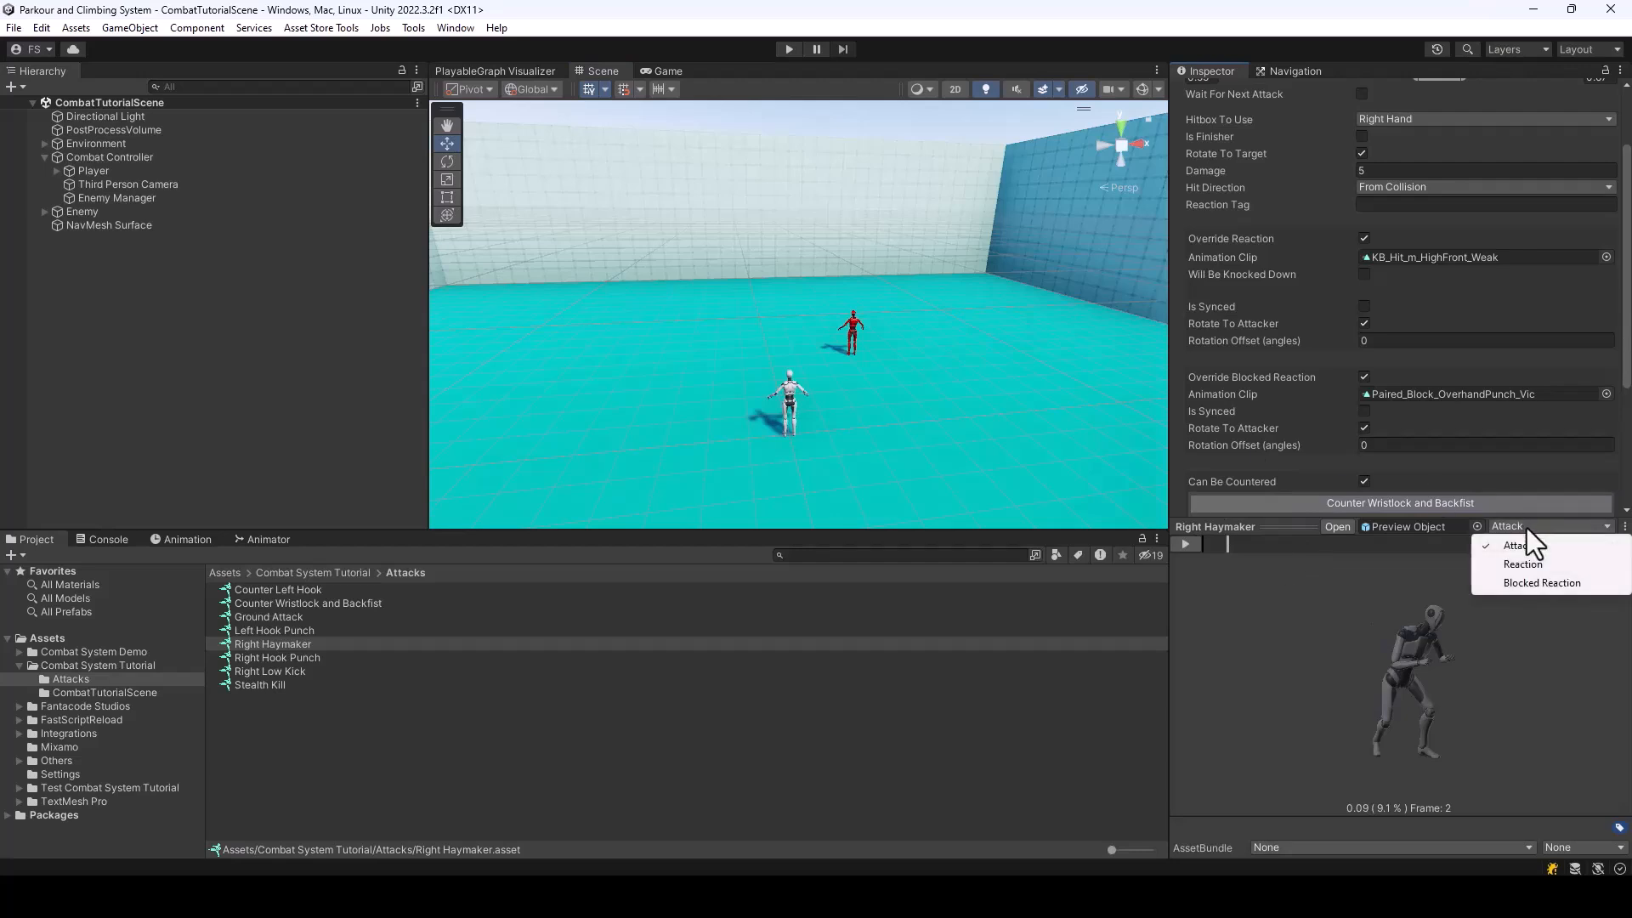
{"action": "left_click", "coordinate": [1547, 583]}
{"action": "left_click_drag", "start_coordinate": [1216, 544], "coordinate": [1363, 561]}
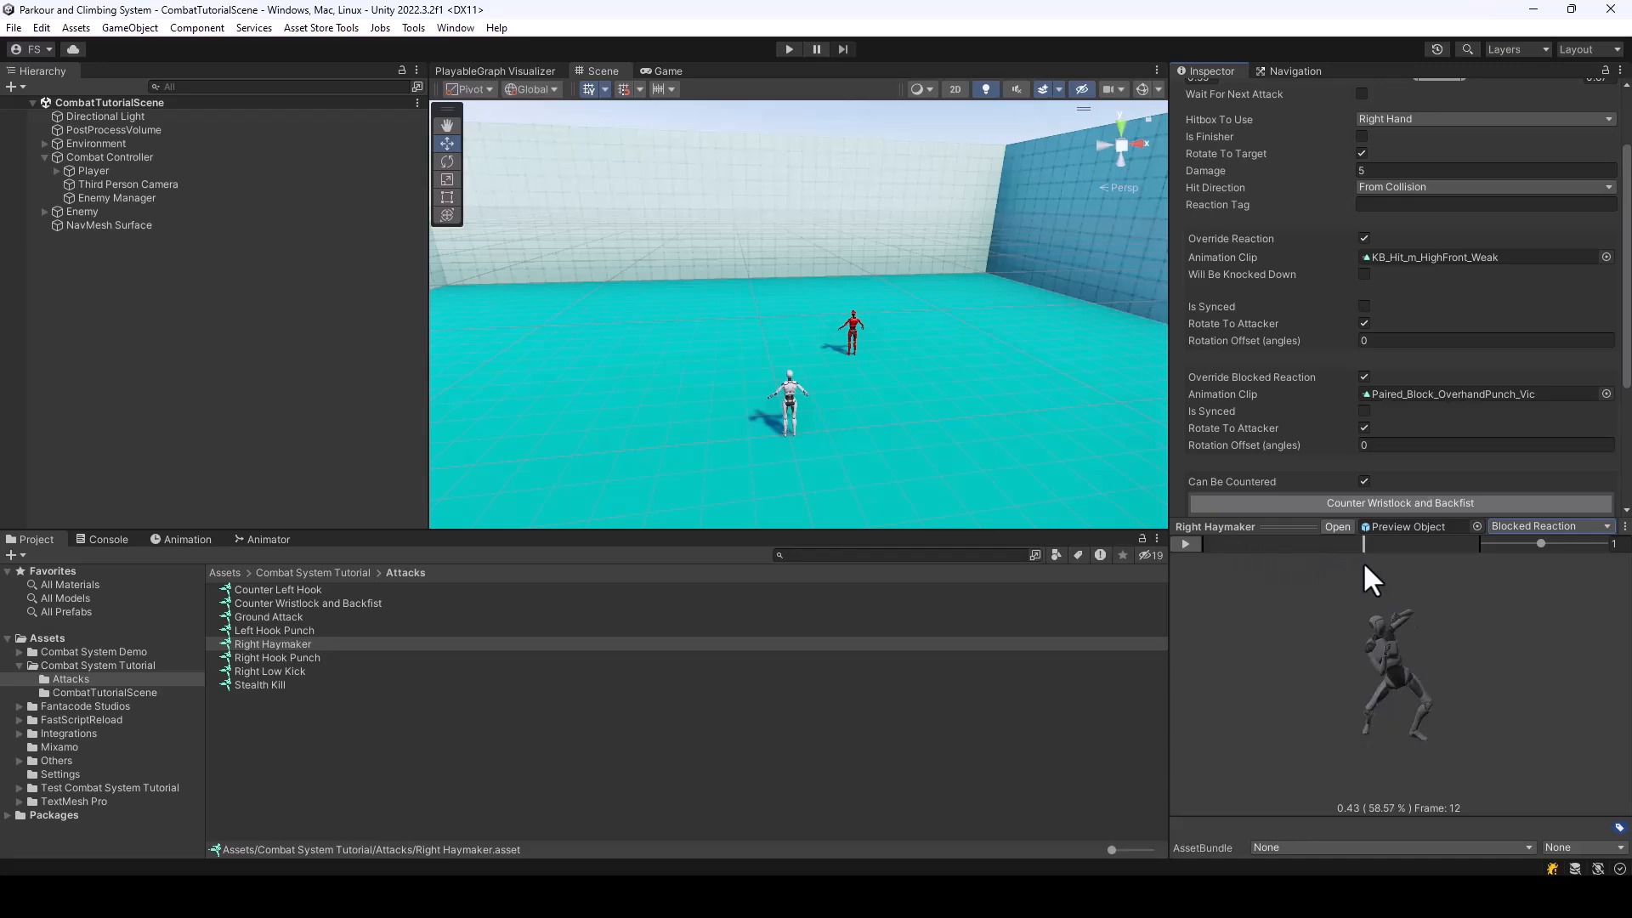
{"action": "left_click", "coordinate": [1363, 411]}
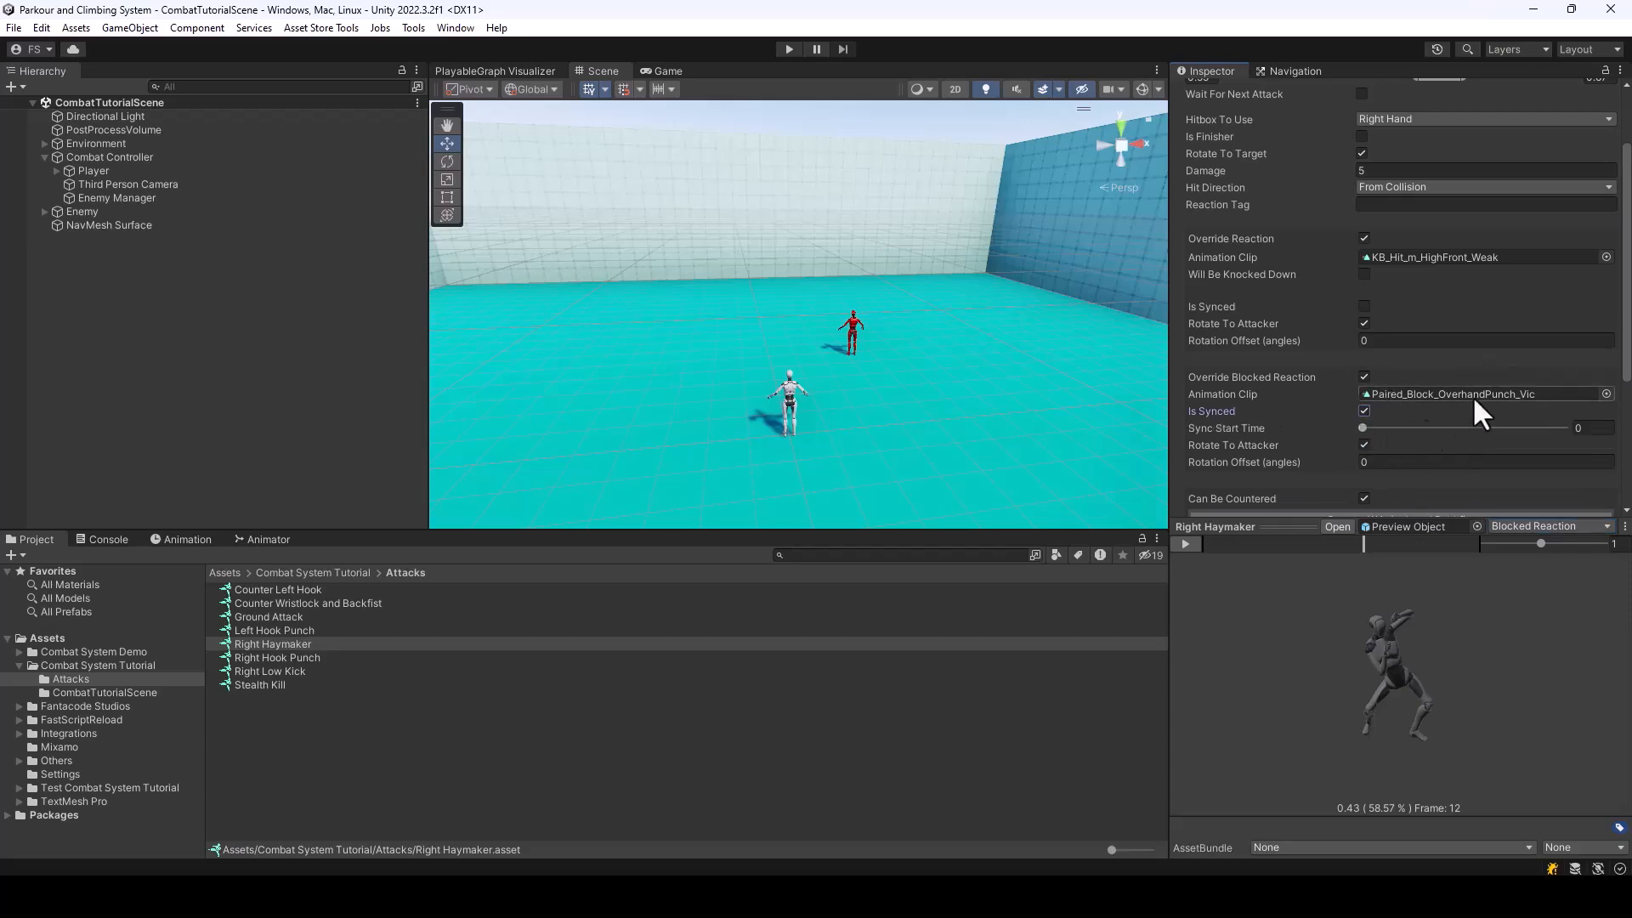
{"action": "left_click_drag", "start_coordinate": [1361, 427], "coordinate": [1425, 443]}
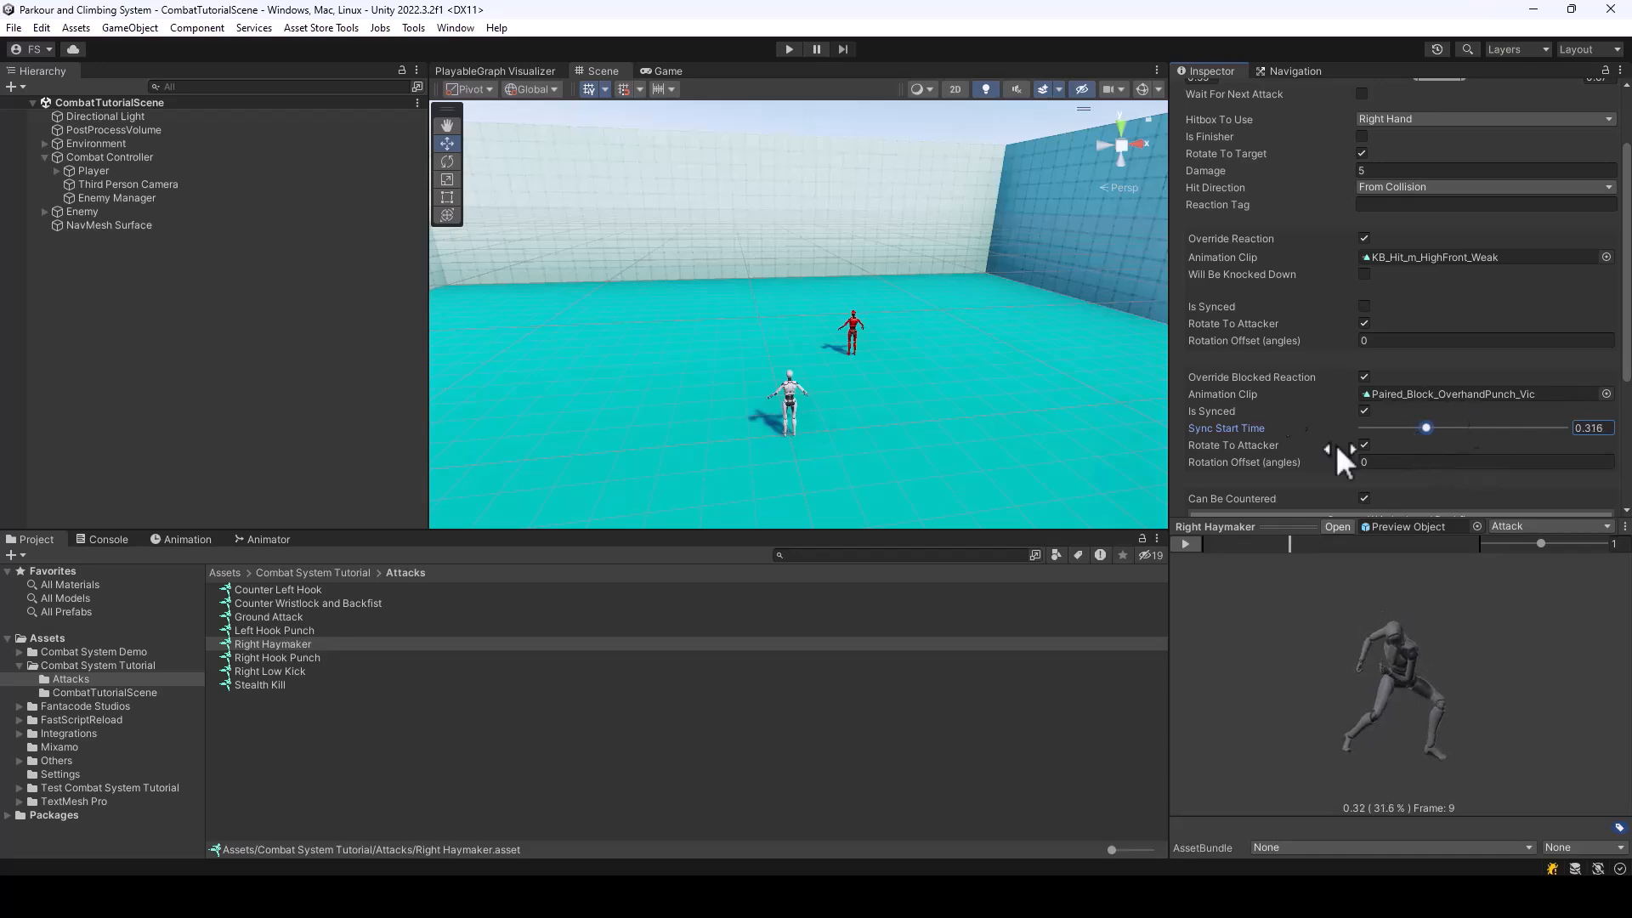
Run the scene to test blocking the Right Haymaker with its synced blocked reaction, and stop it
{"action": "left_click", "coordinate": [789, 50]}
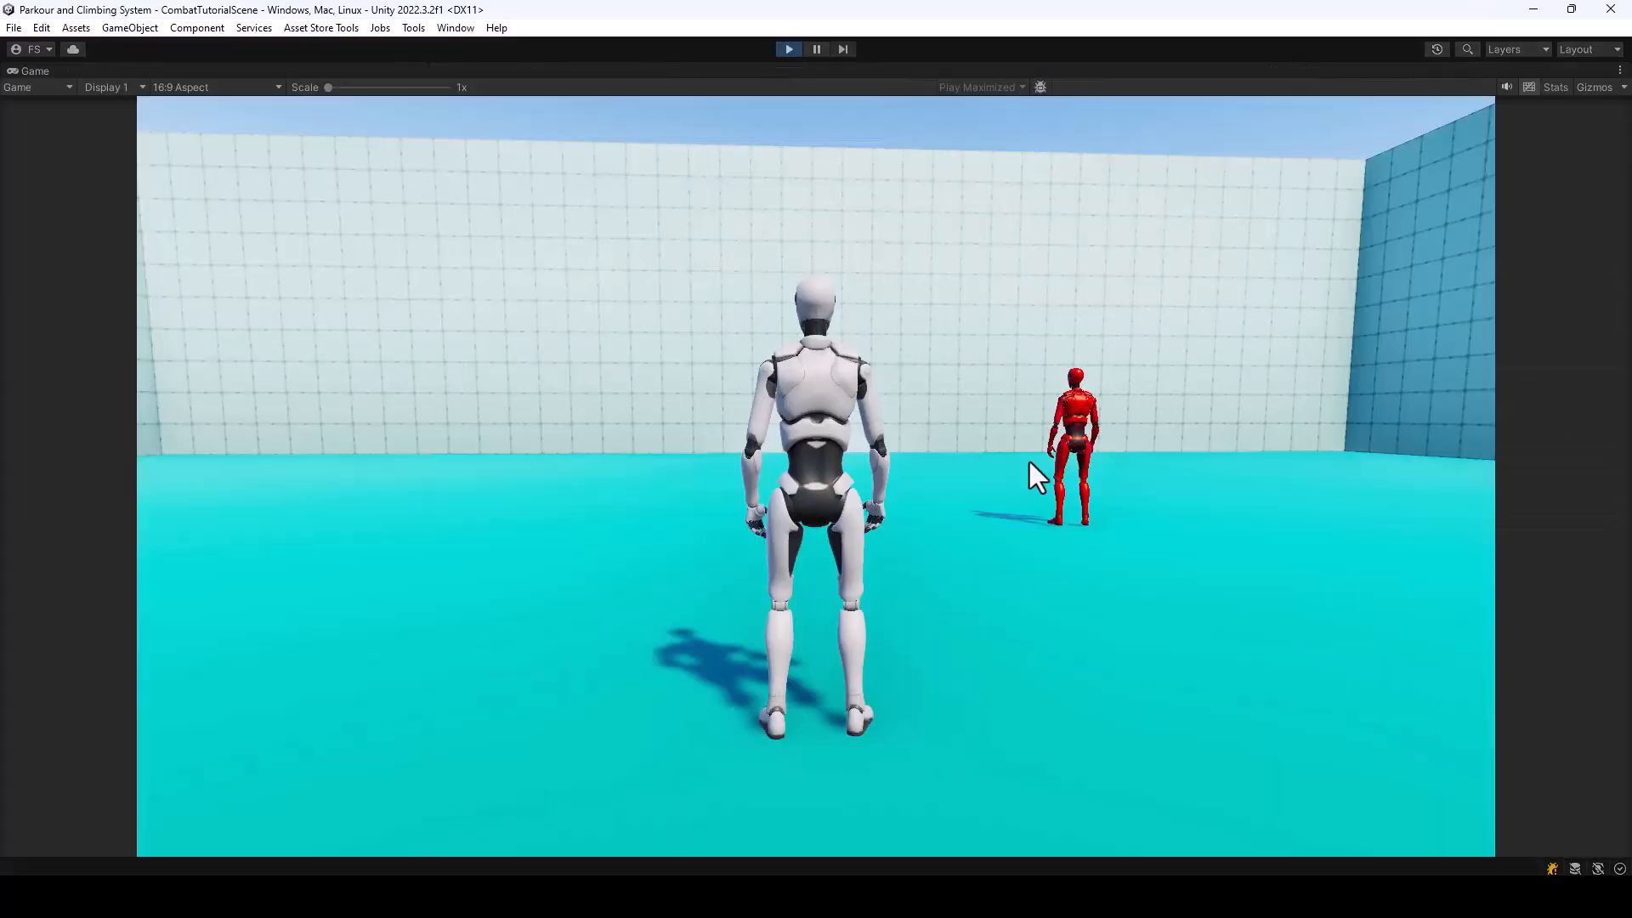
{"action": "key", "text": "w"}
{"action": "left_click", "coordinate": [1058, 484]}
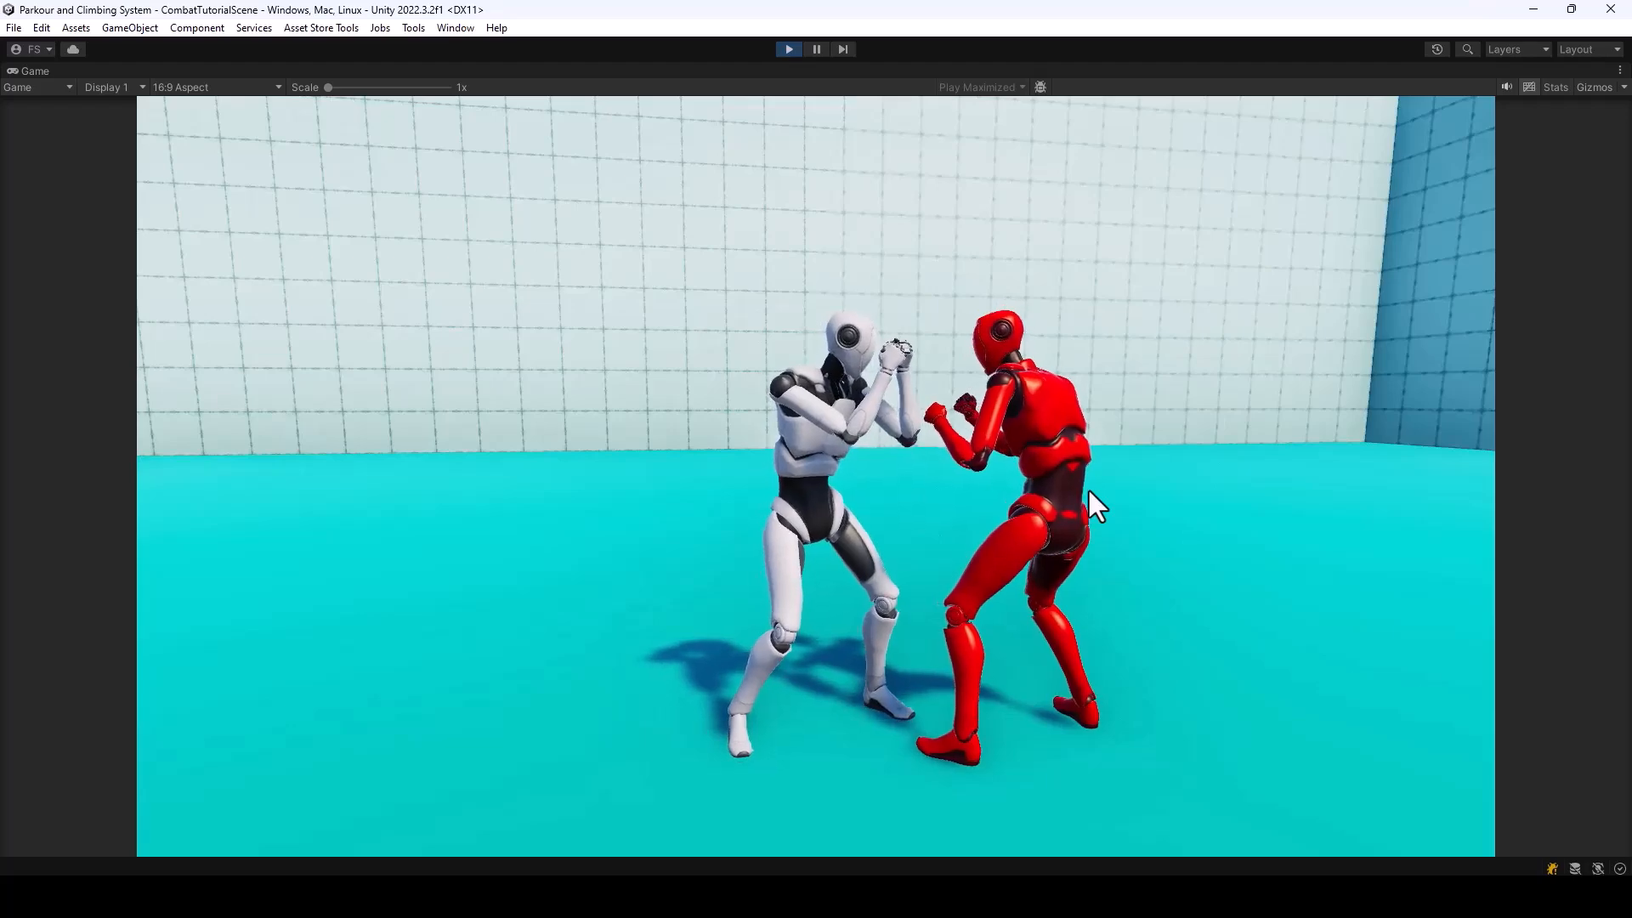
{"action": "key", "text": "a"}
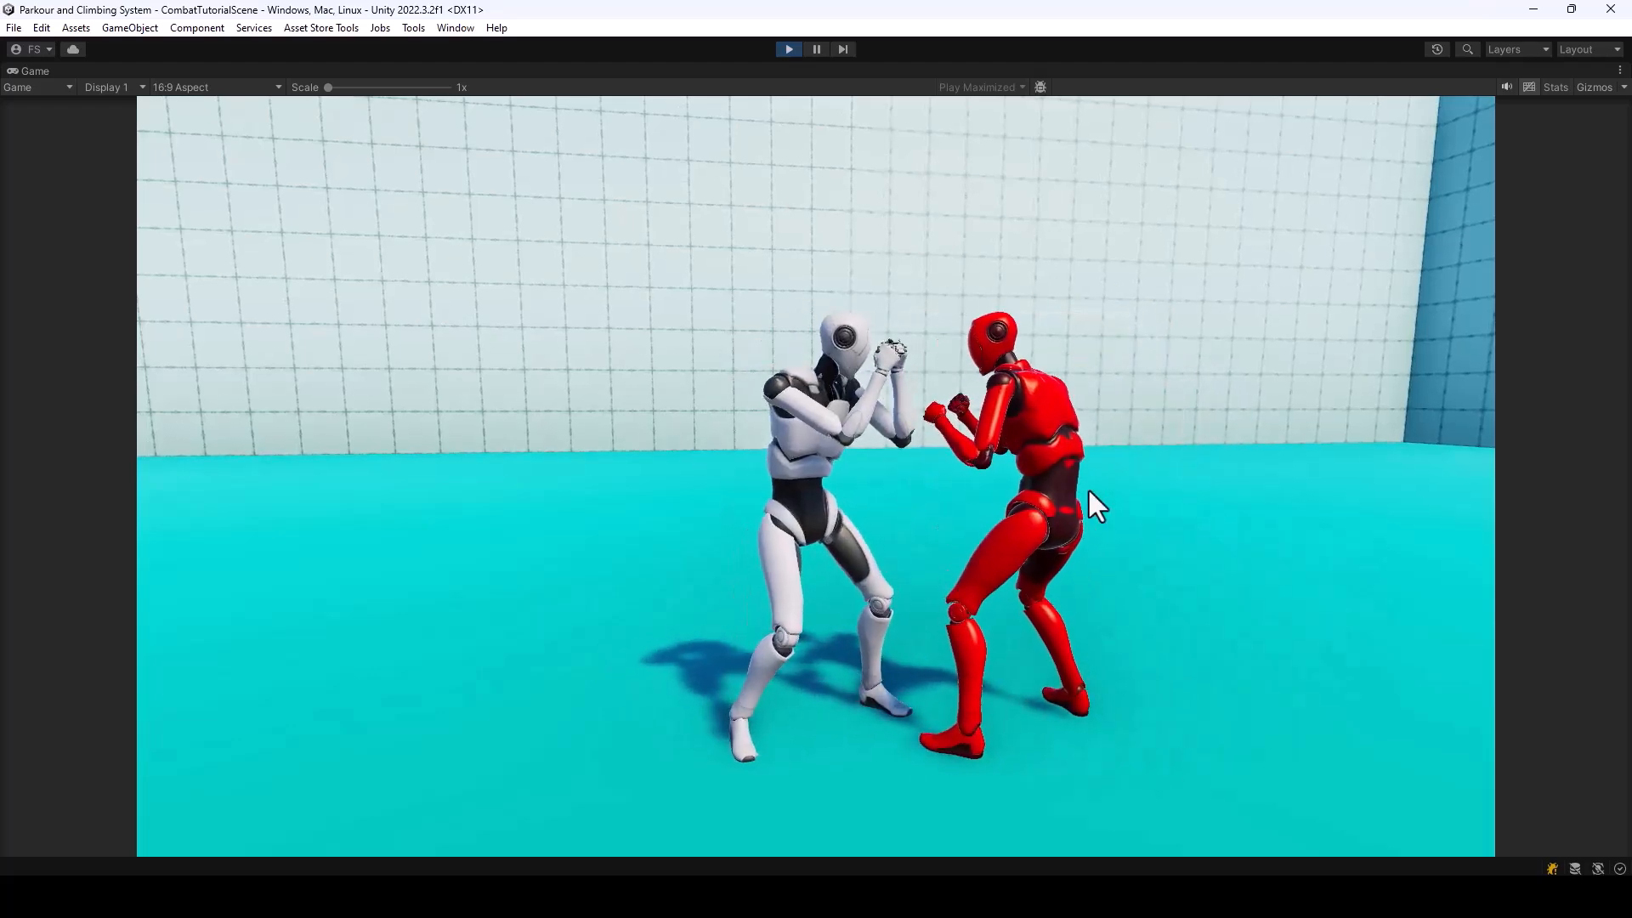
{"action": "left_click", "coordinate": [788, 49]}
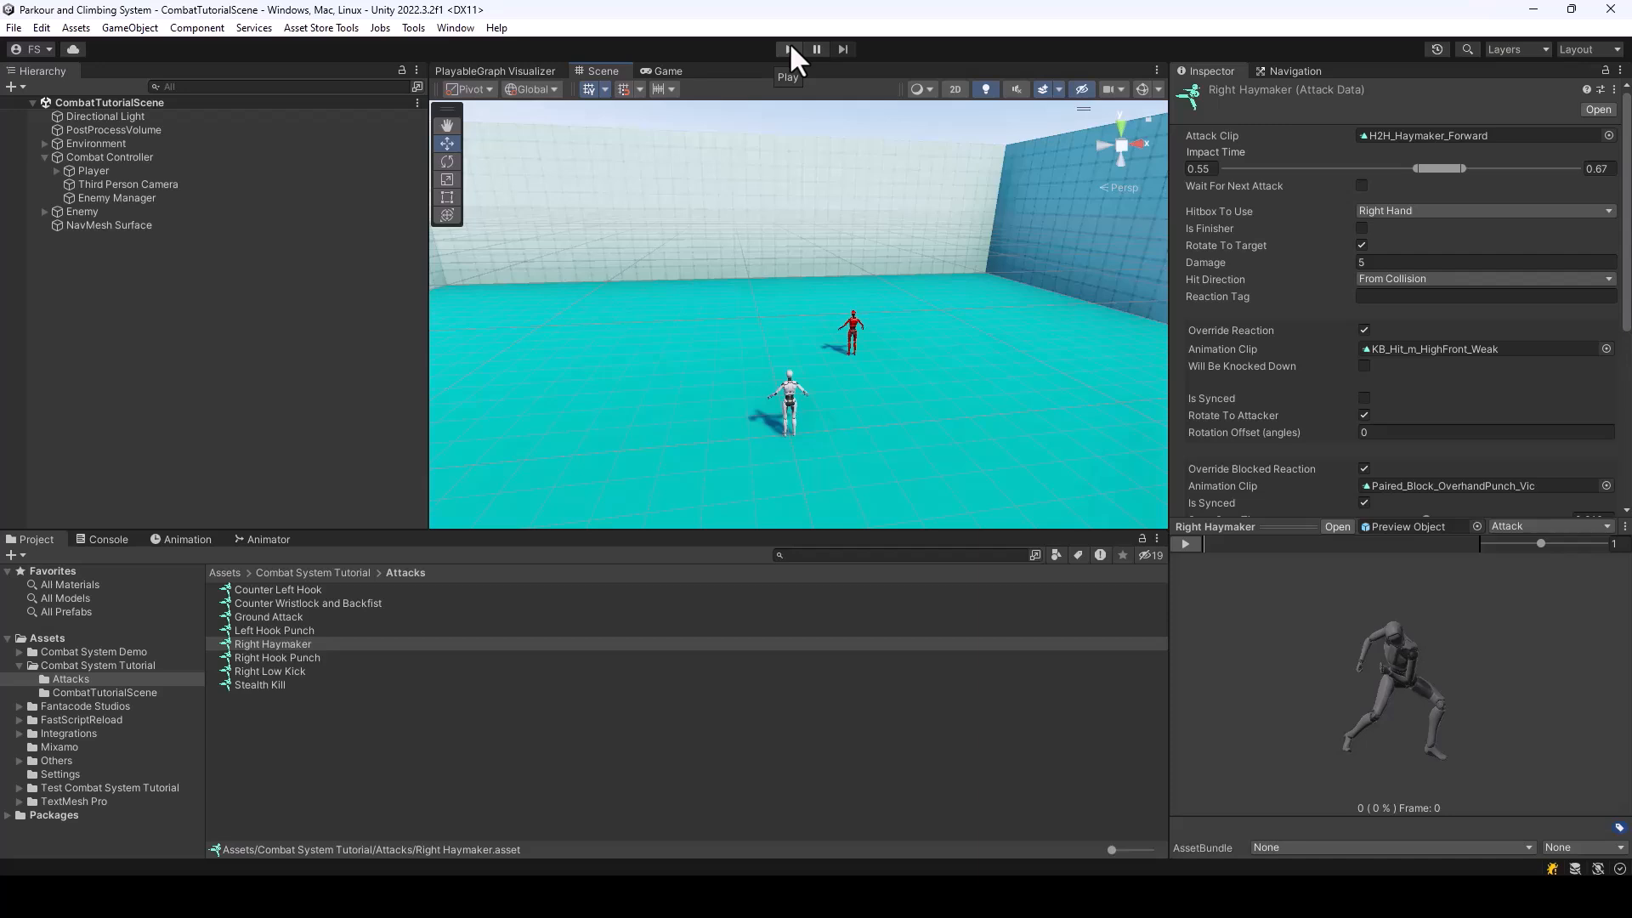
Run the scene once more to try out the full fight against the enemy, and stop it
{"action": "left_click", "coordinate": [789, 49]}
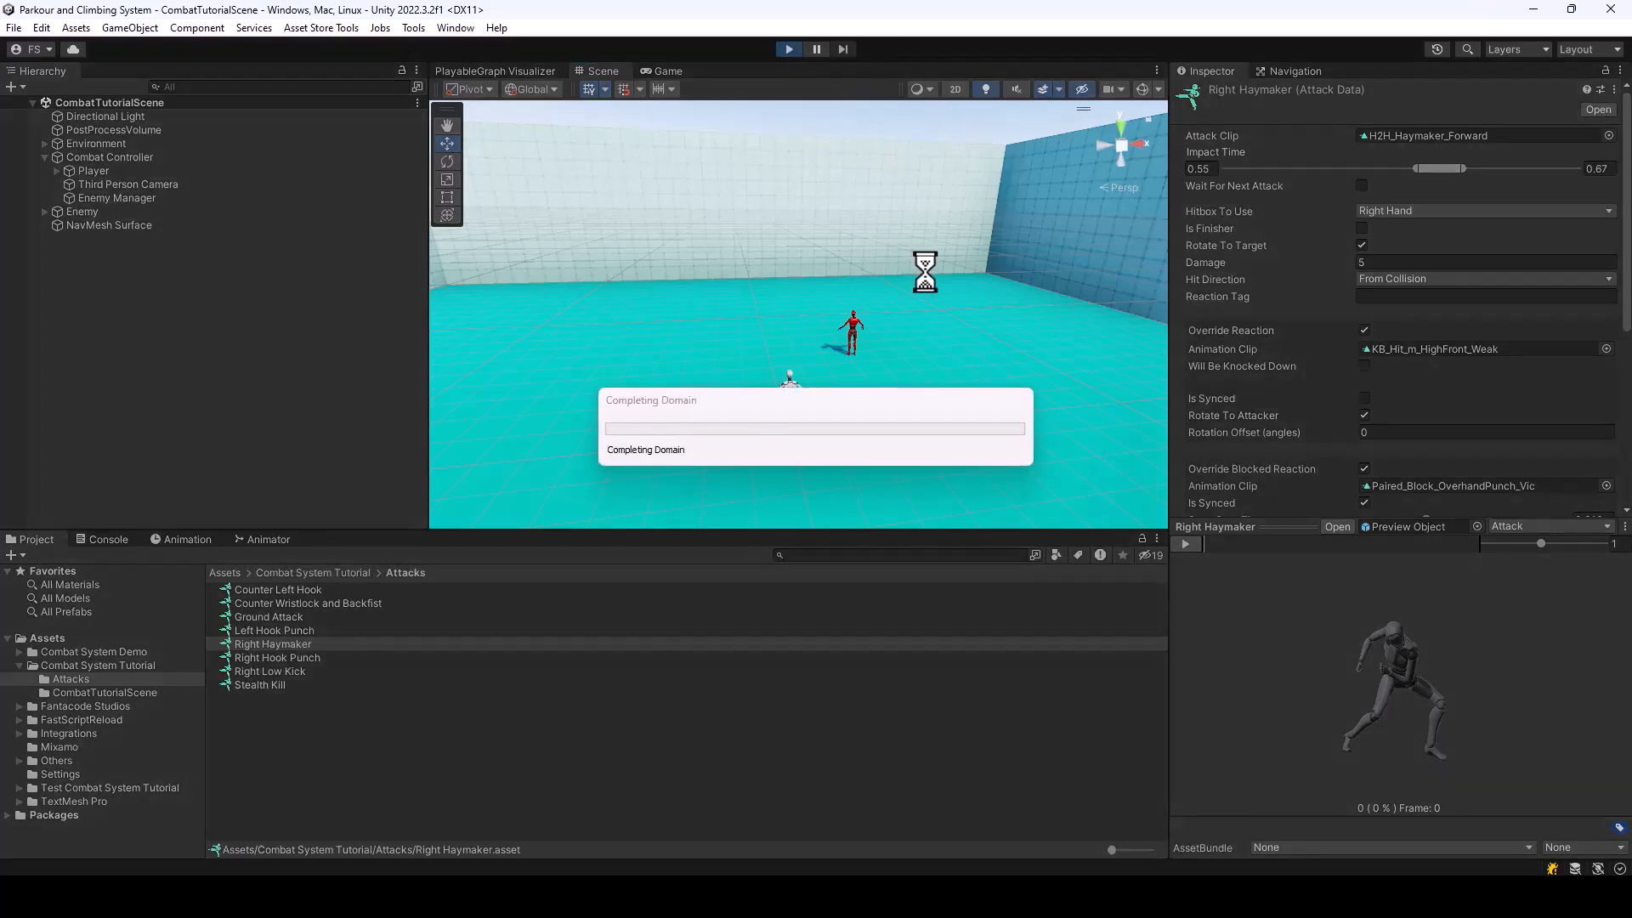
{"action": "key", "text": "w"}
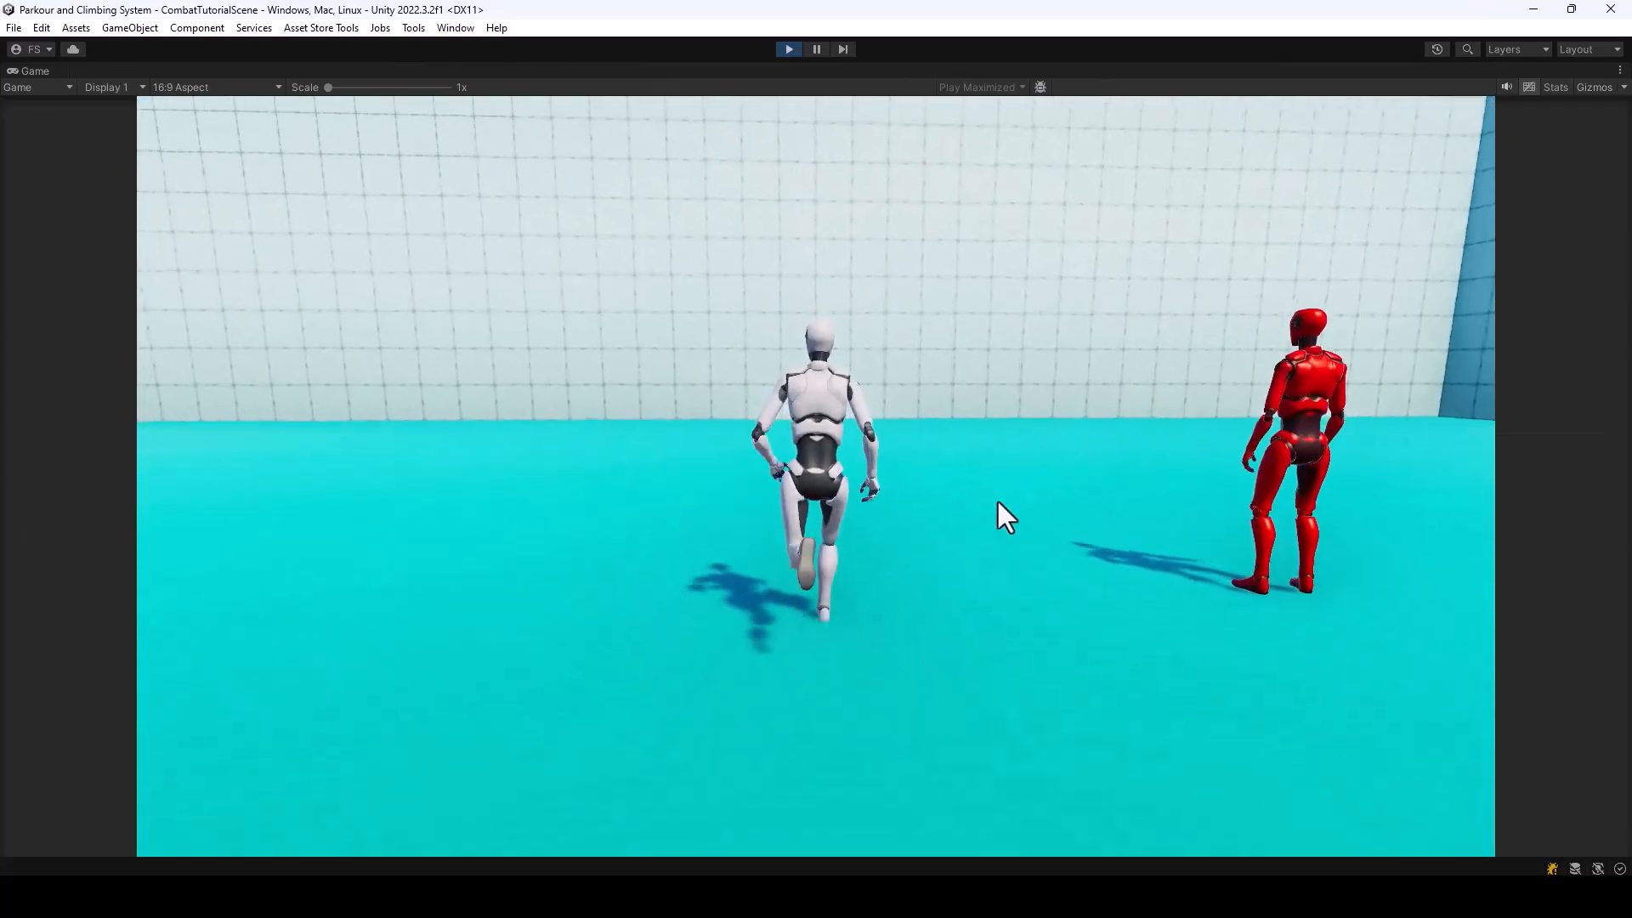
{"action": "key", "text": "d"}
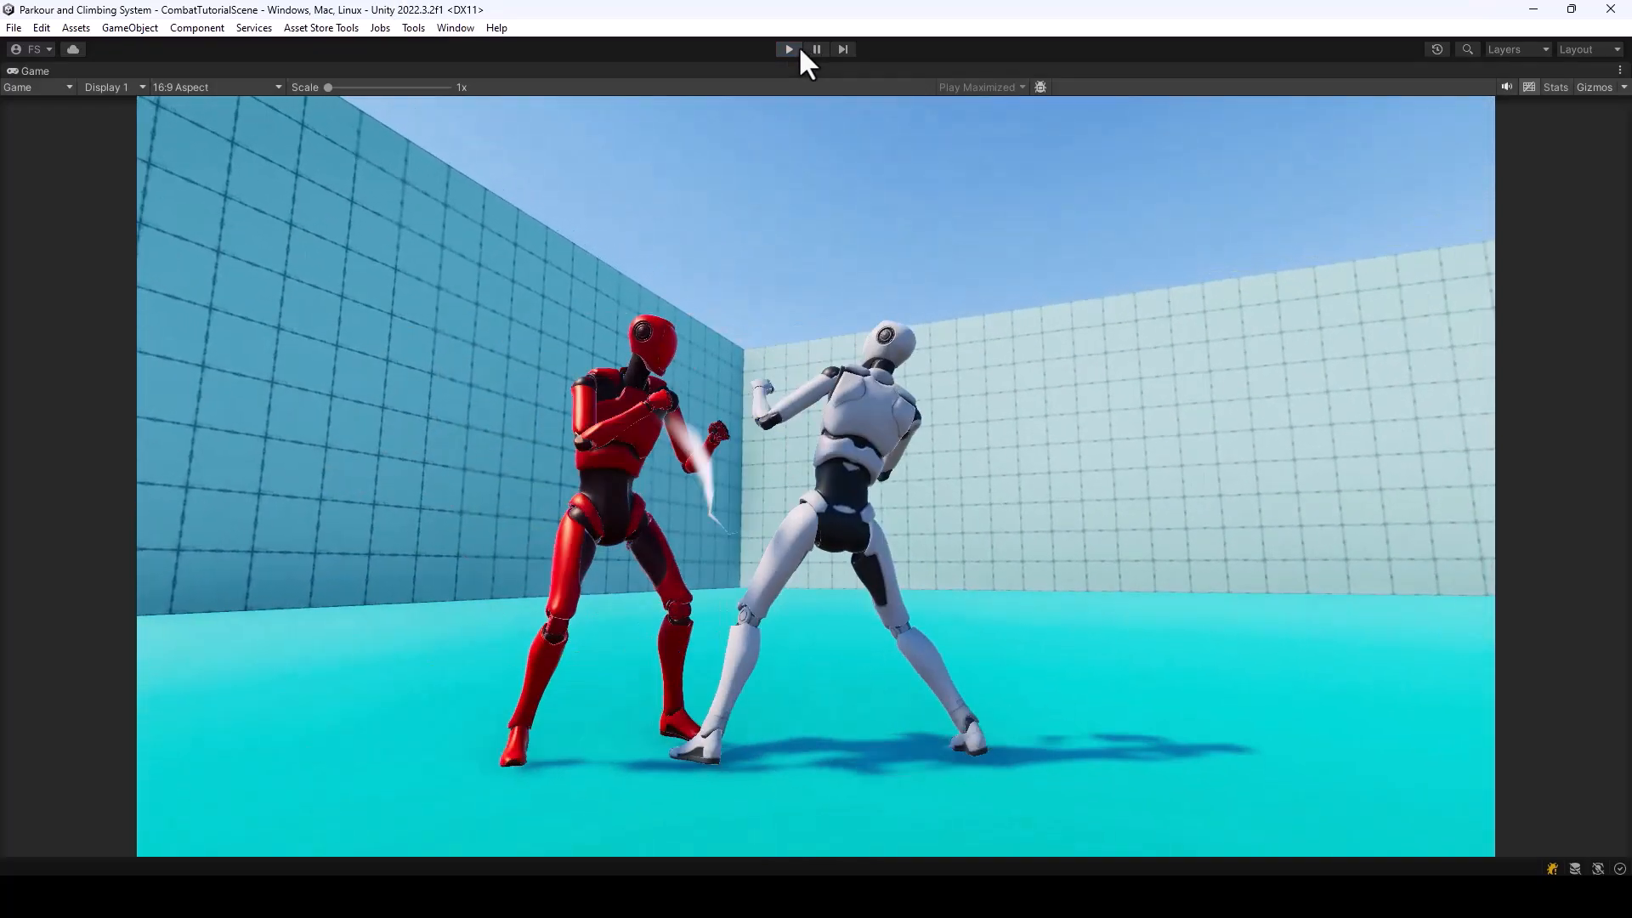
{"action": "left_click", "coordinate": [796, 47]}
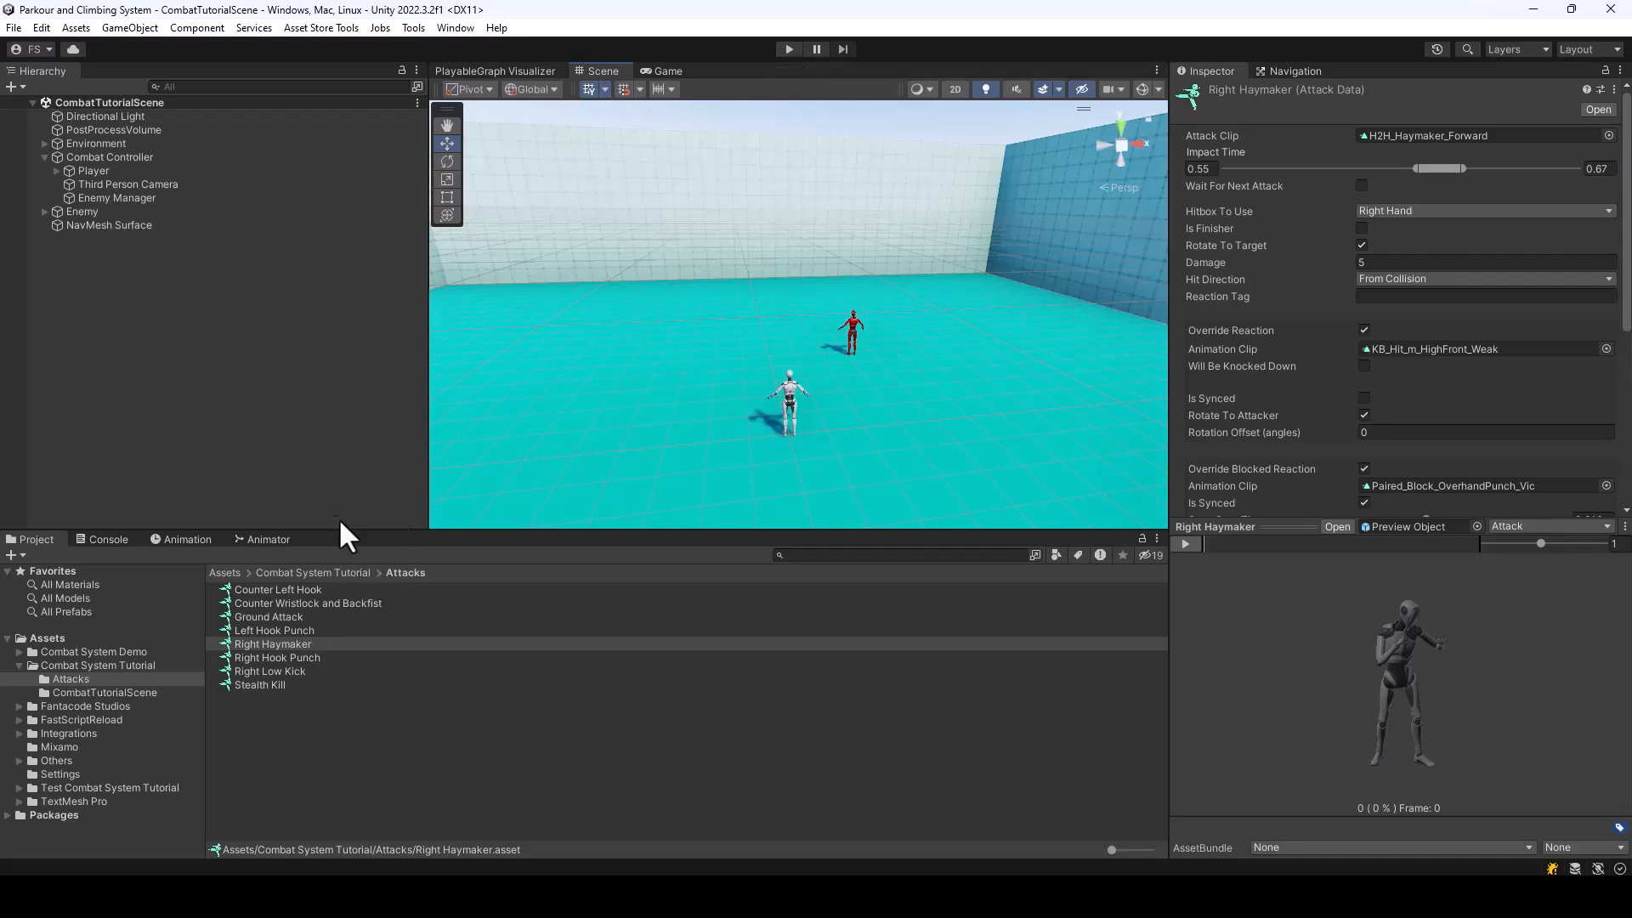
Examine the BareHands weapon's advanced override controller setting and the animator controller used by the Player
{"action": "left_click", "coordinate": [323, 573]}
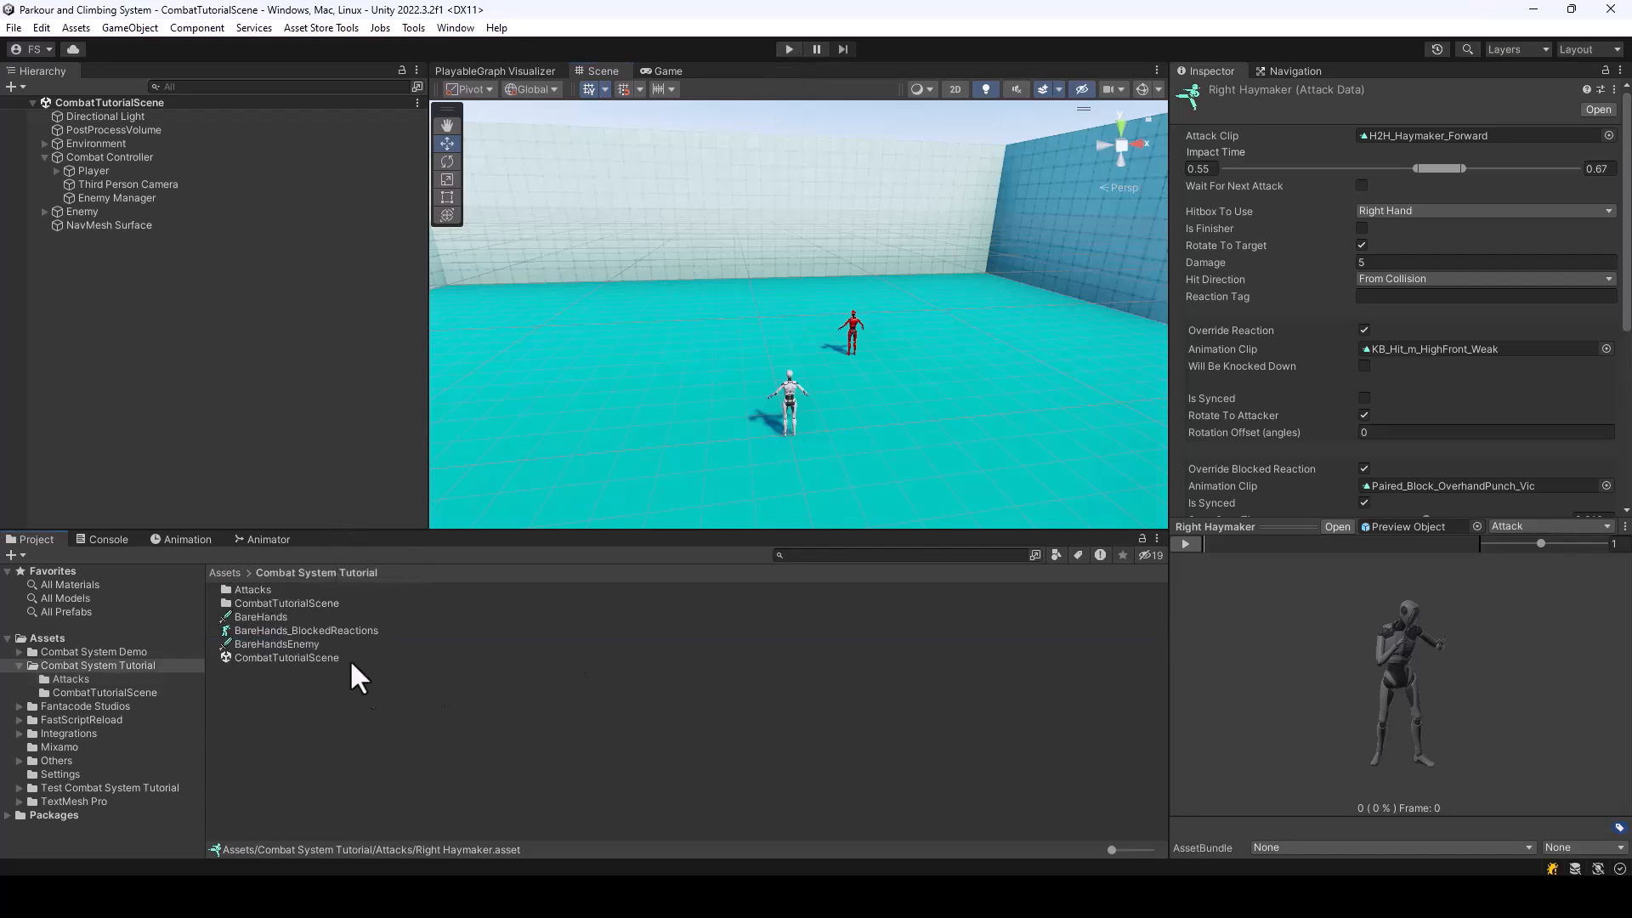
{"action": "left_click", "coordinate": [289, 617]}
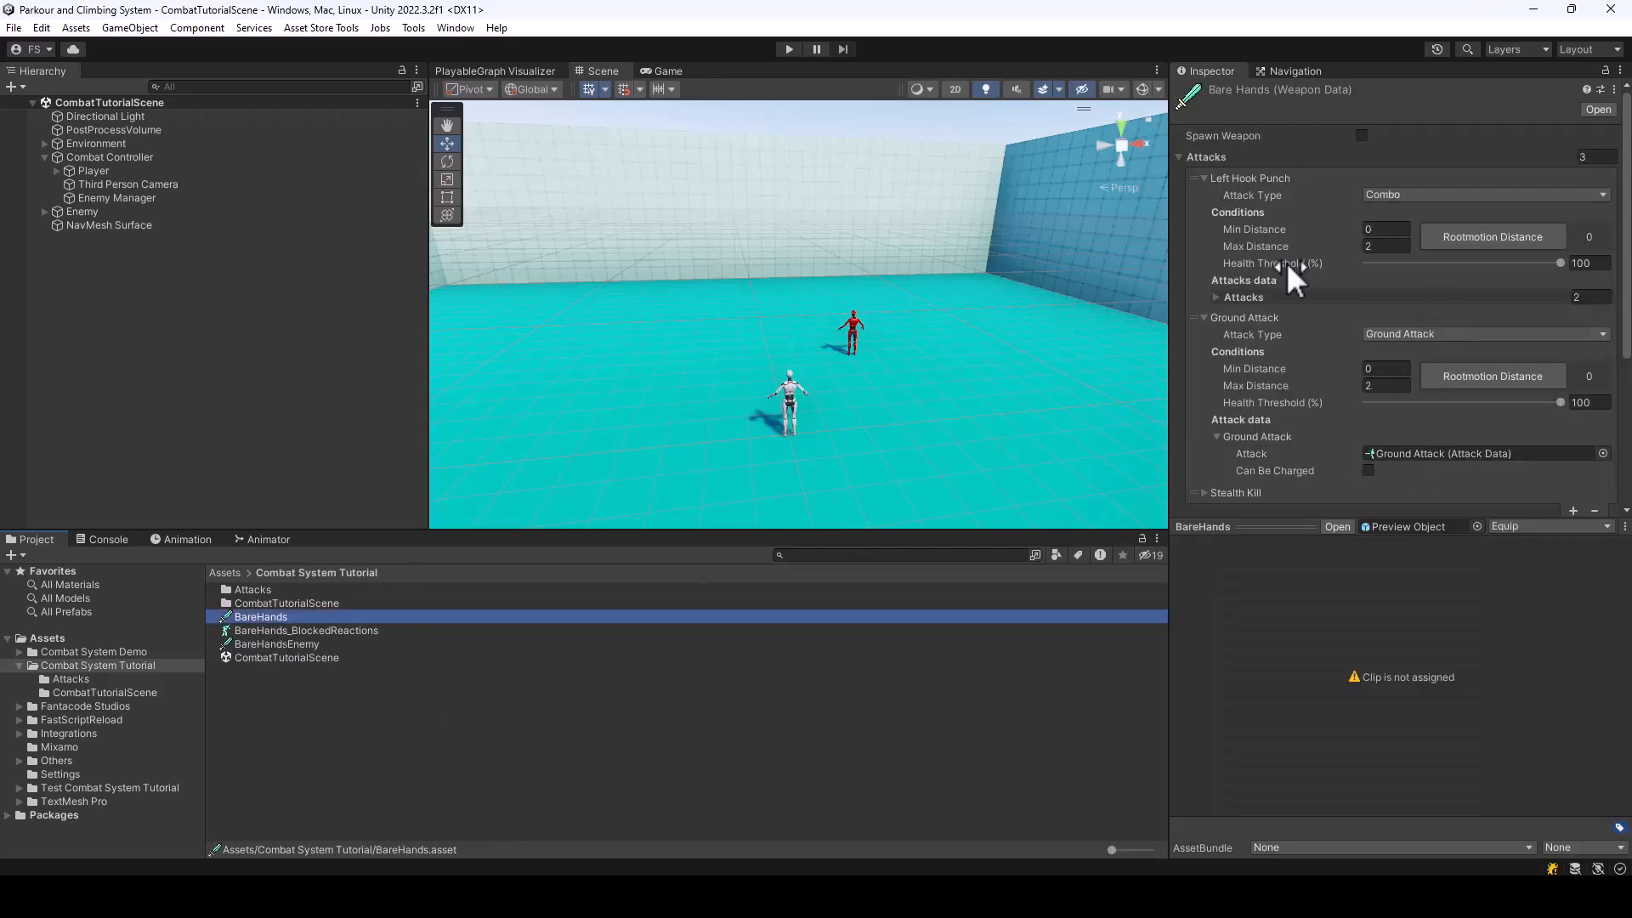
{"action": "left_click", "coordinate": [1179, 156]}
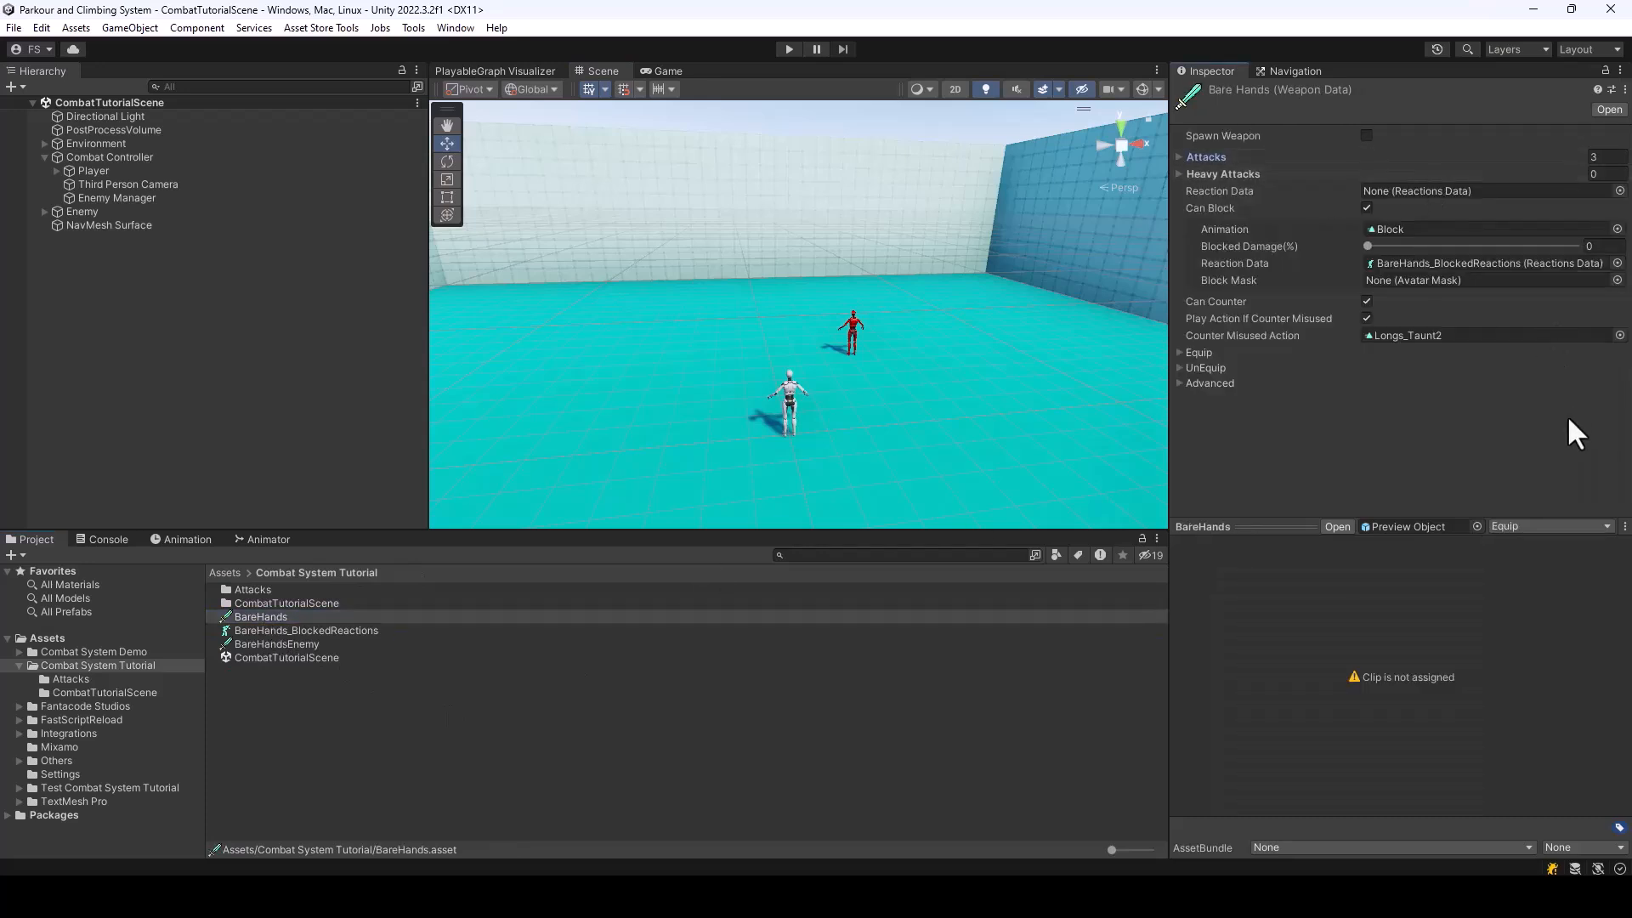
{"action": "left_click", "coordinate": [1178, 383]}
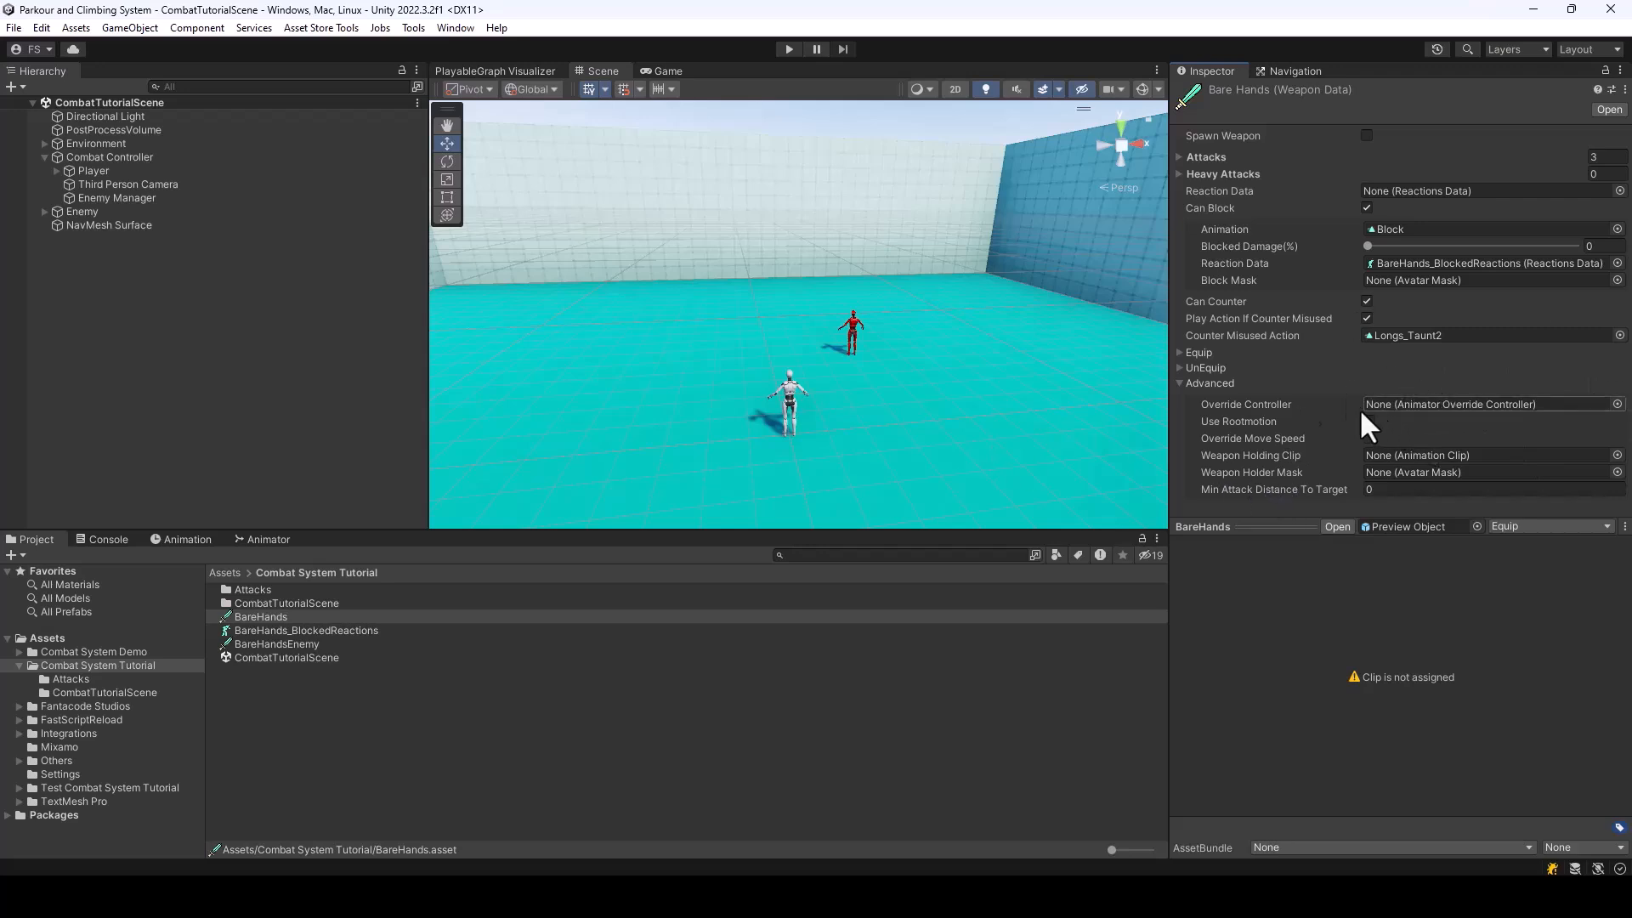
{"action": "left_click", "coordinate": [113, 170]}
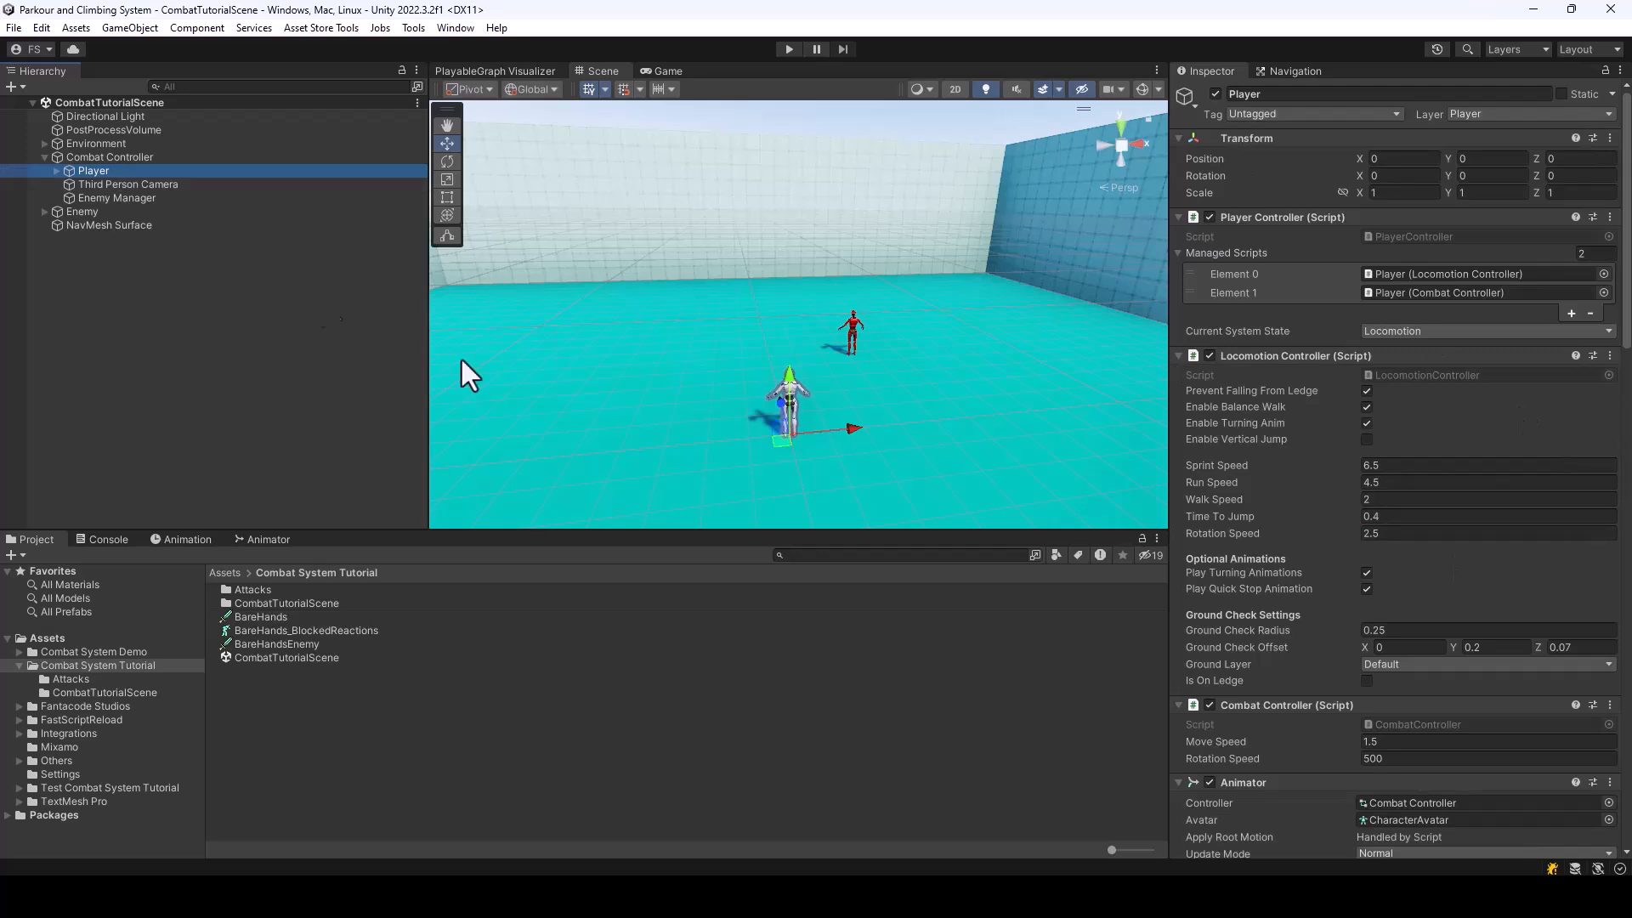
{"action": "scroll", "coordinate": [1568, 510], "scroll_direction": "down", "scroll_amount": 5}
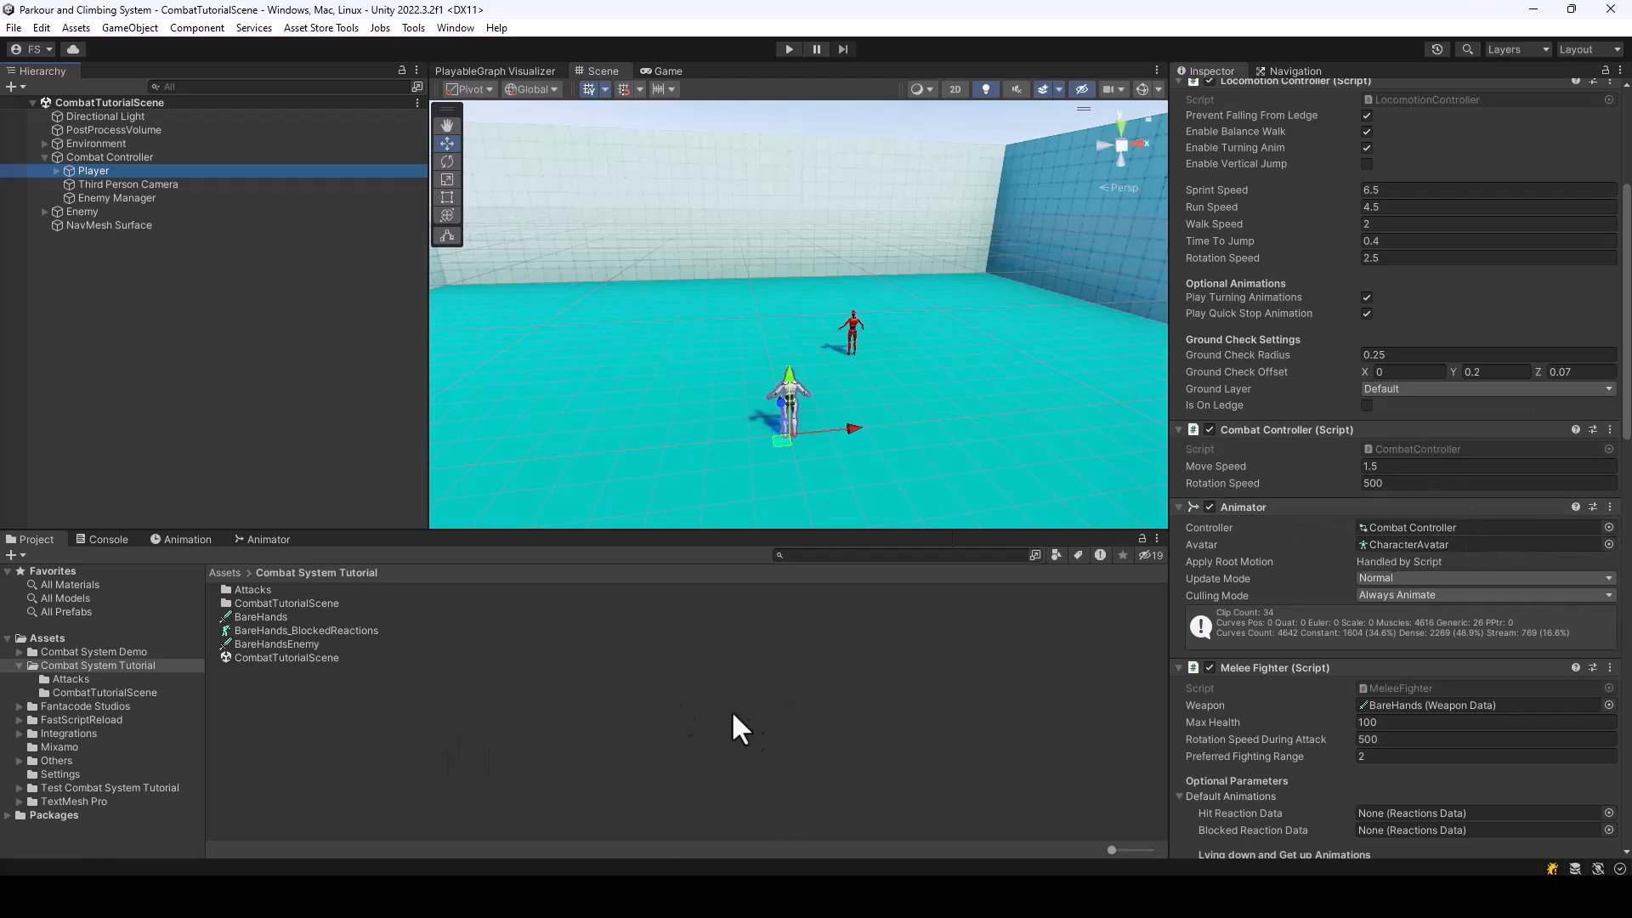
Create an Animator Override Controller named BareHands_OverrideController in the Combat System Tutorial folder
{"action": "right_click", "coordinate": [257, 694]}
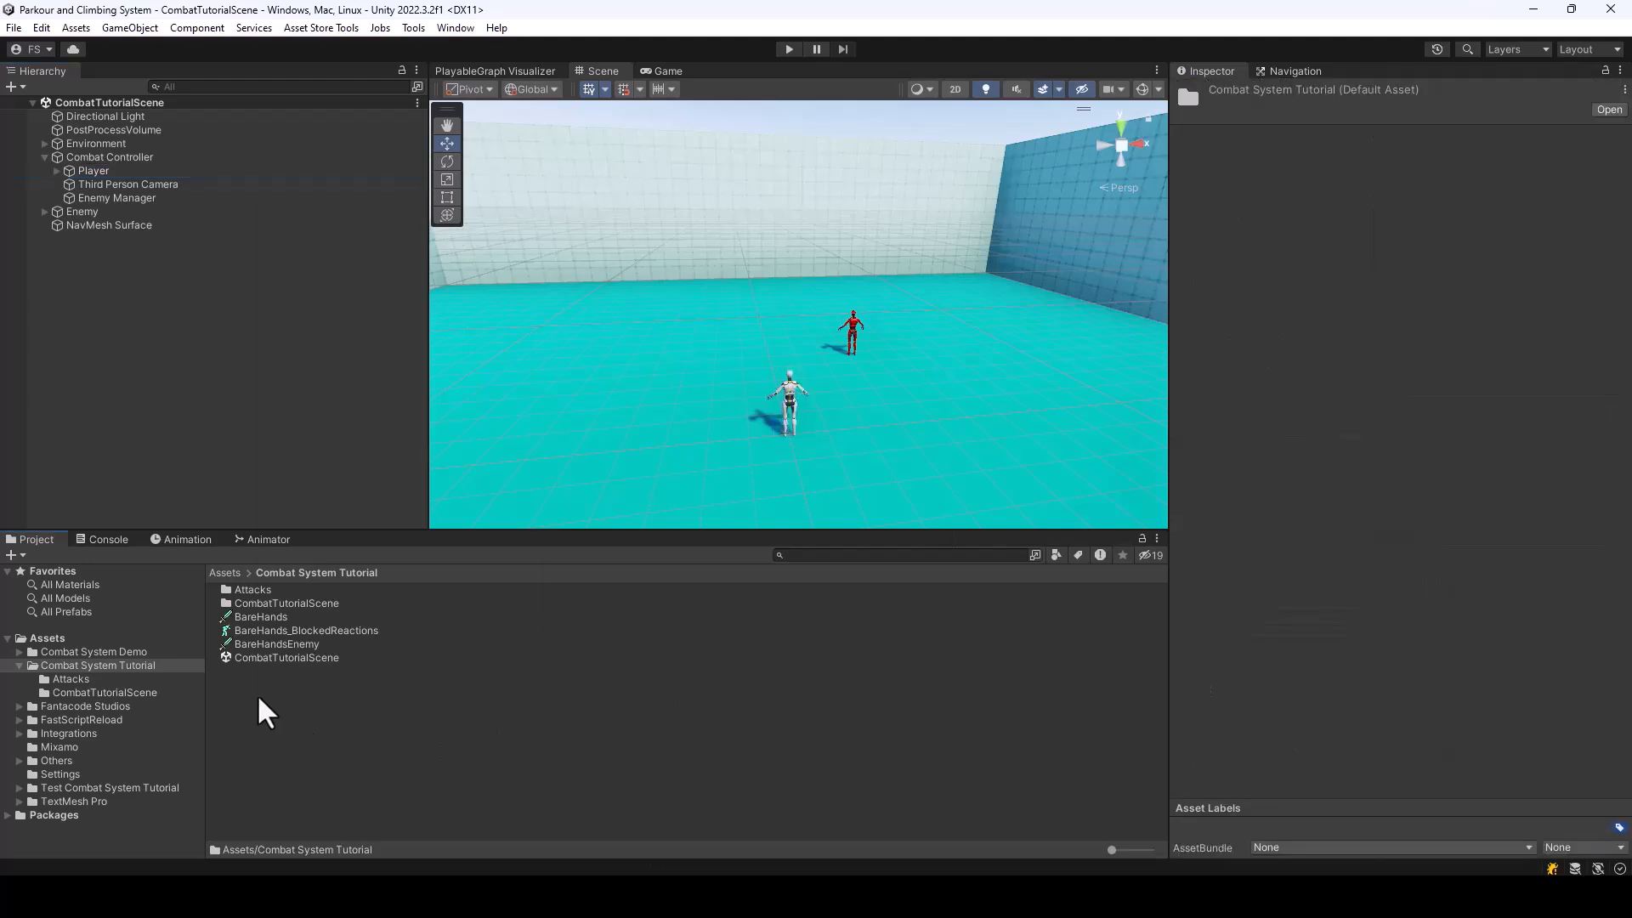
{"action": "mouse_move", "coordinate": [349, 202]}
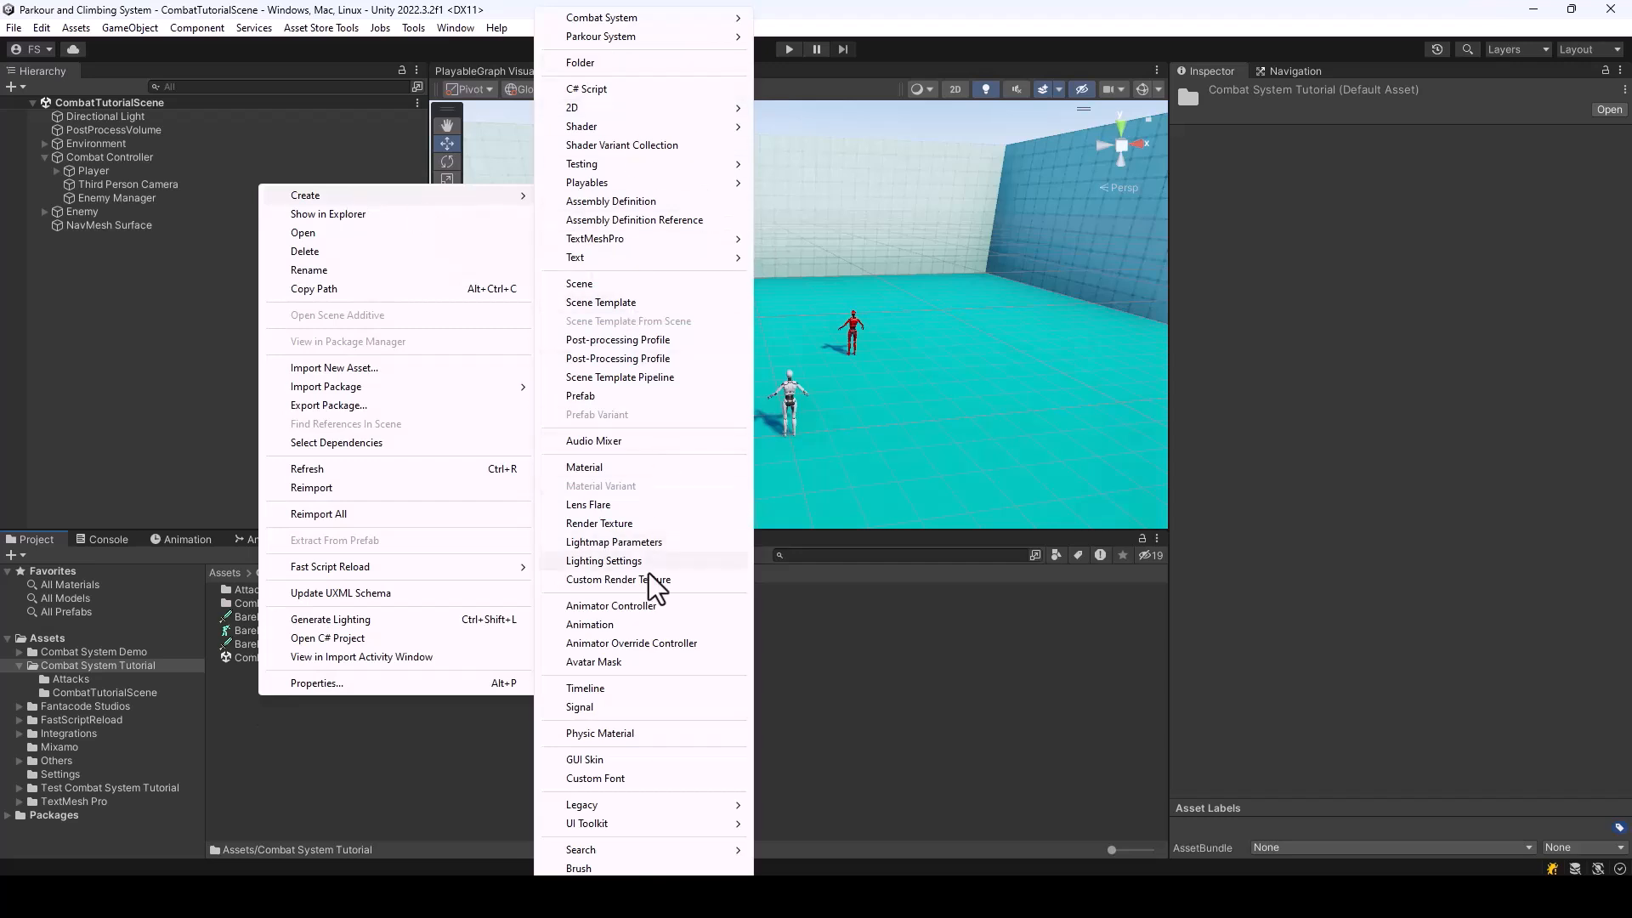
{"action": "left_click", "coordinate": [639, 646]}
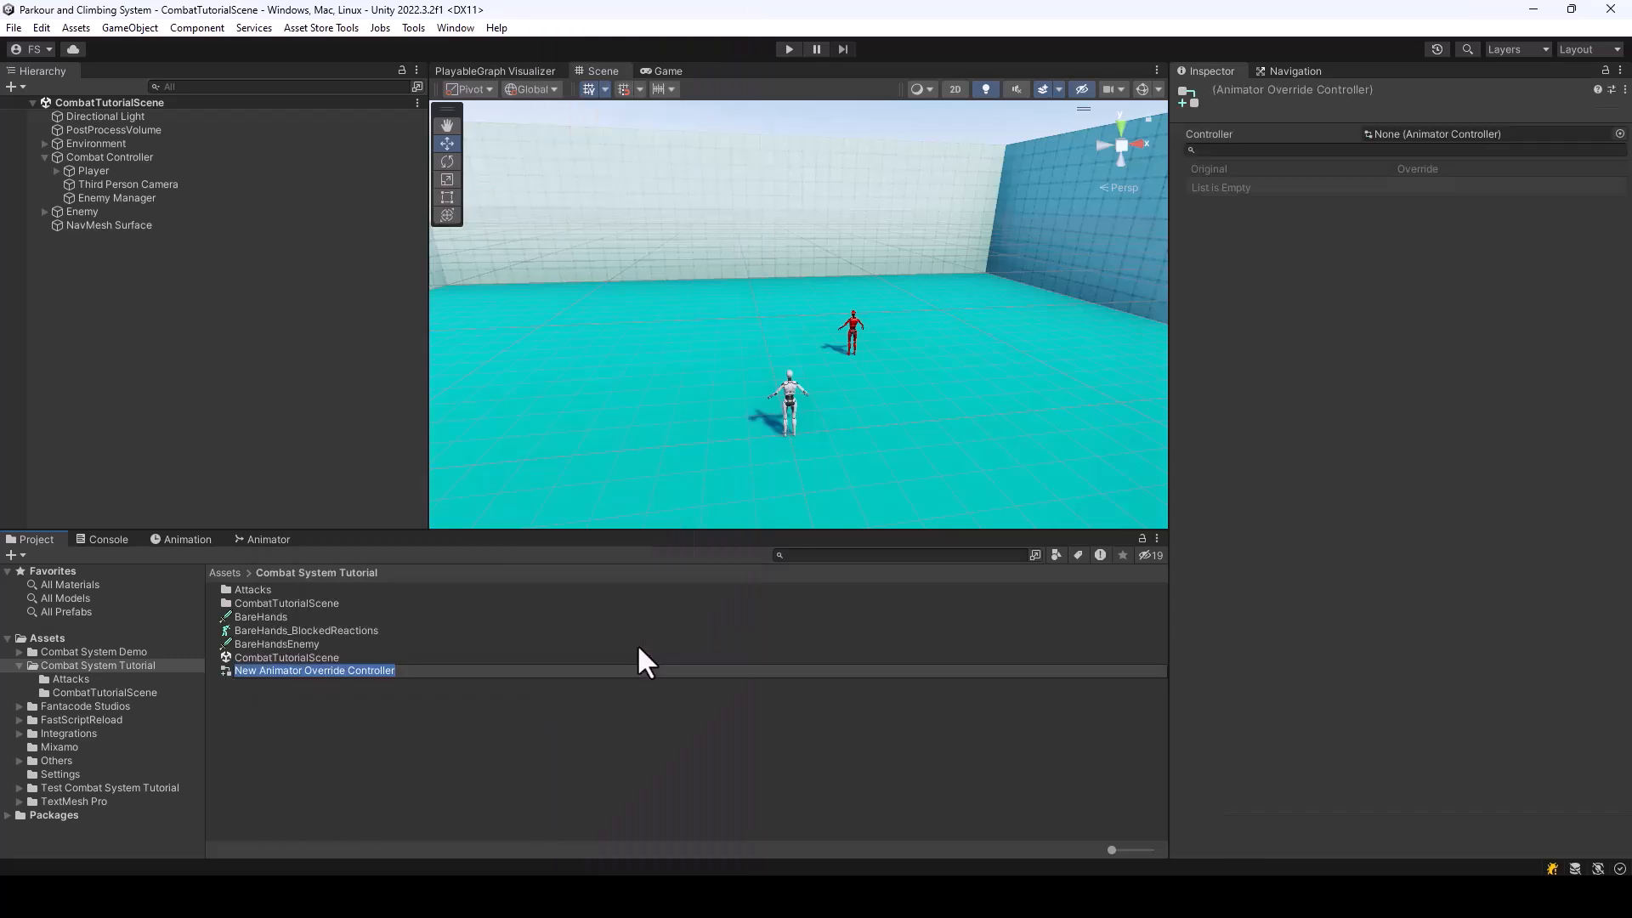
{"action": "type", "text": "BareHands_O"}
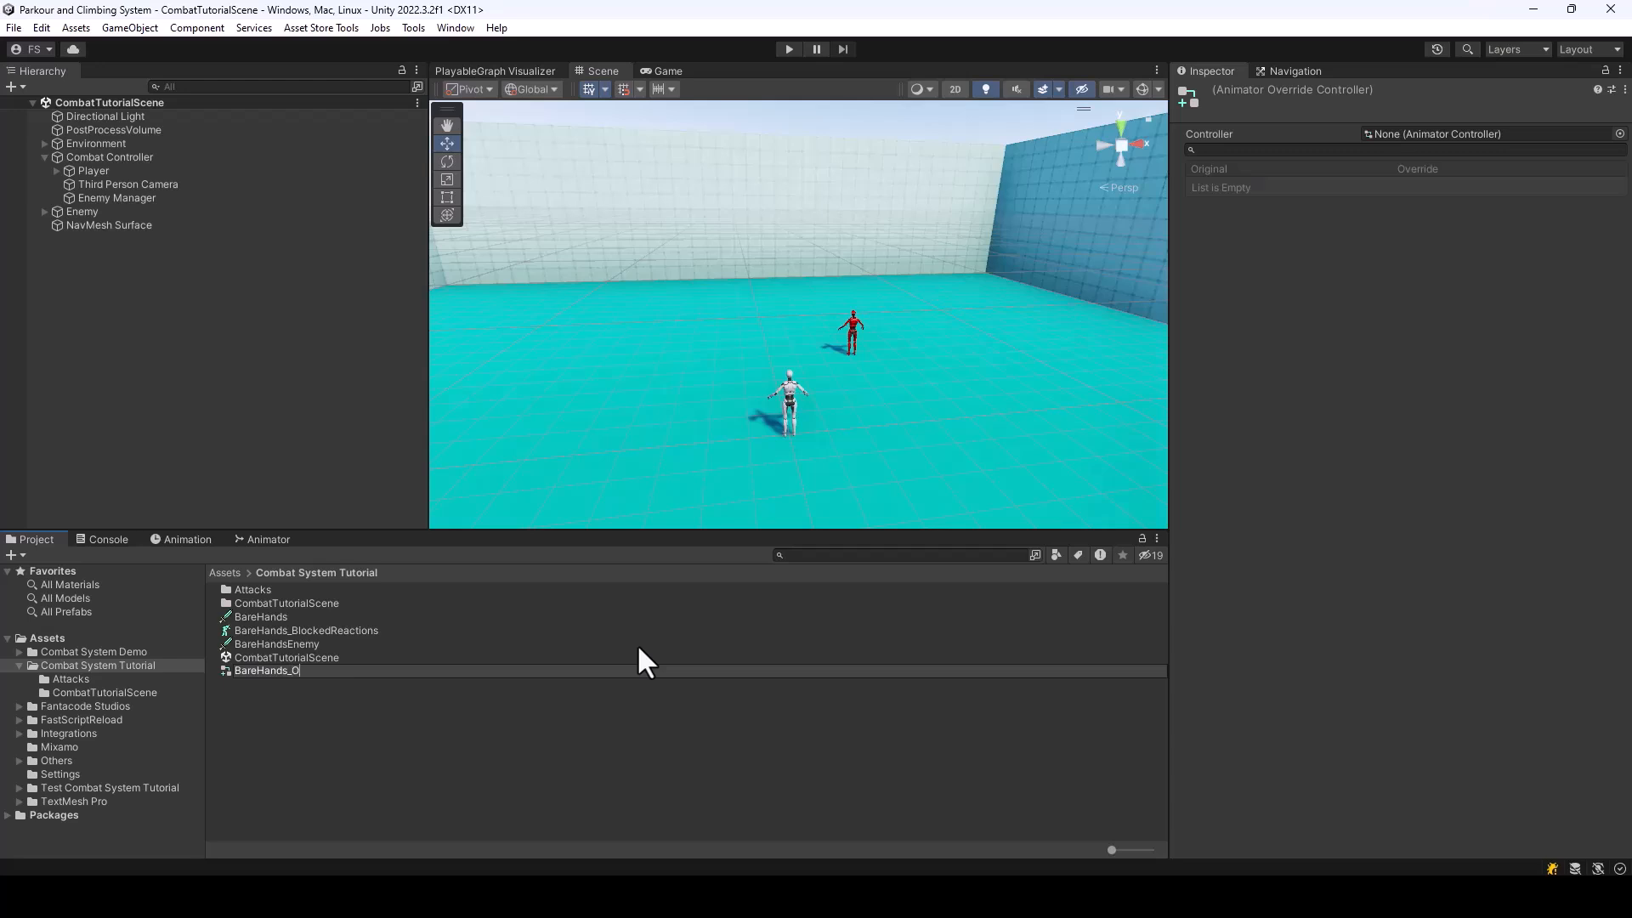
{"action": "type", "text": "verrideController"}
{"action": "key", "text": "Return"}
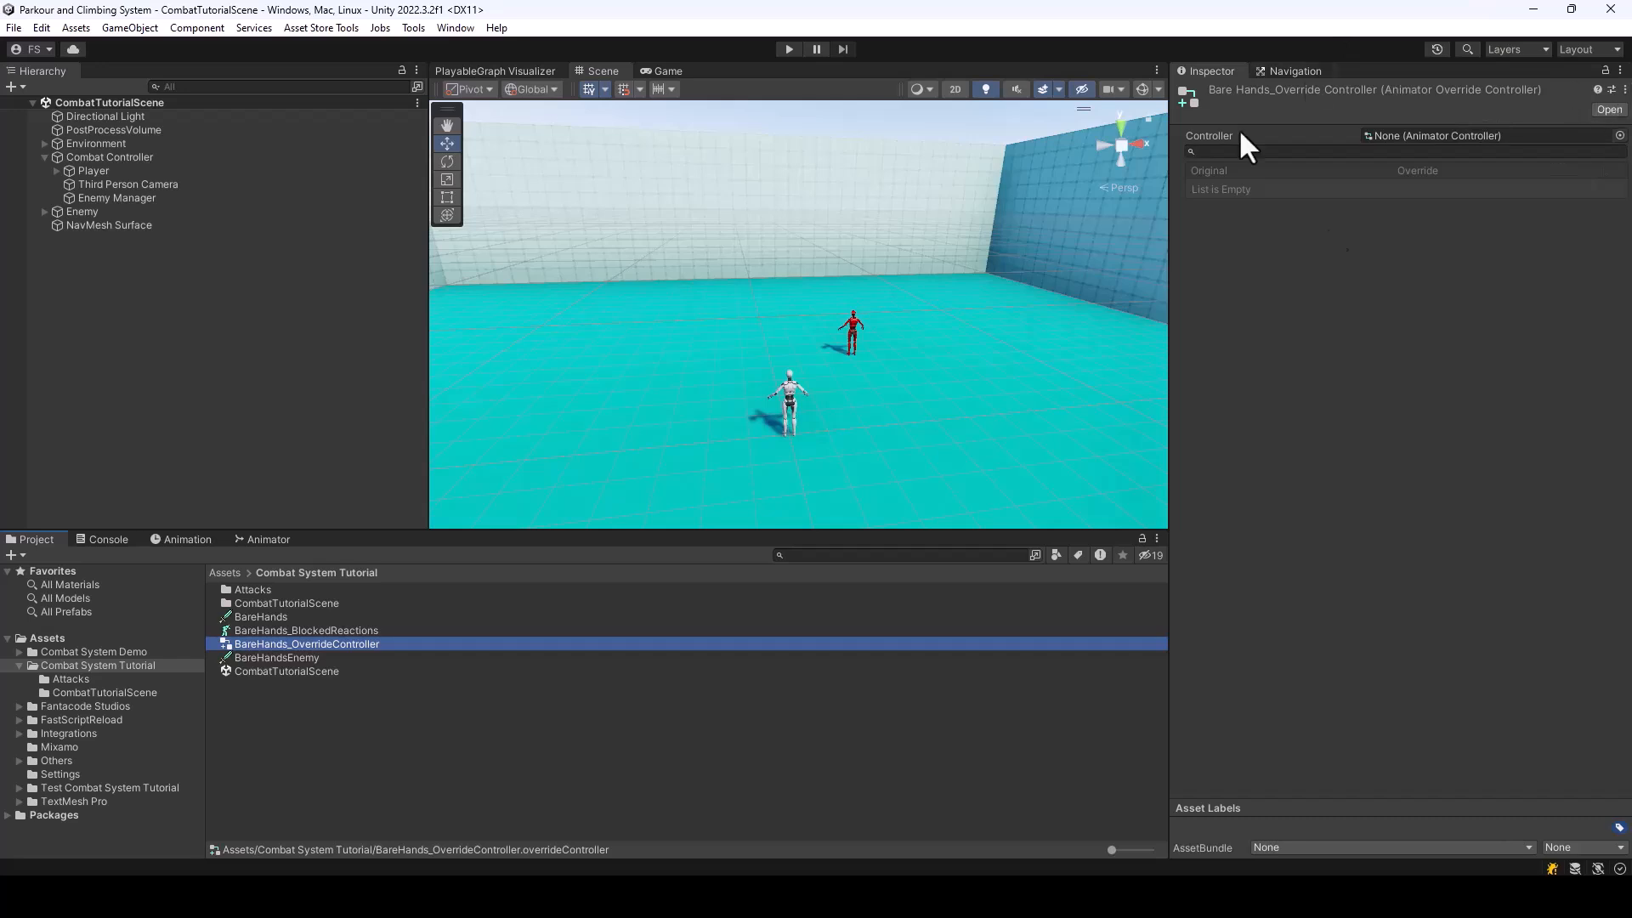
Assign Combat Controller as the base controller of BareHands_OverrideController
{"action": "left_click", "coordinate": [1619, 135]}
{"action": "type", "text": "Combat"}
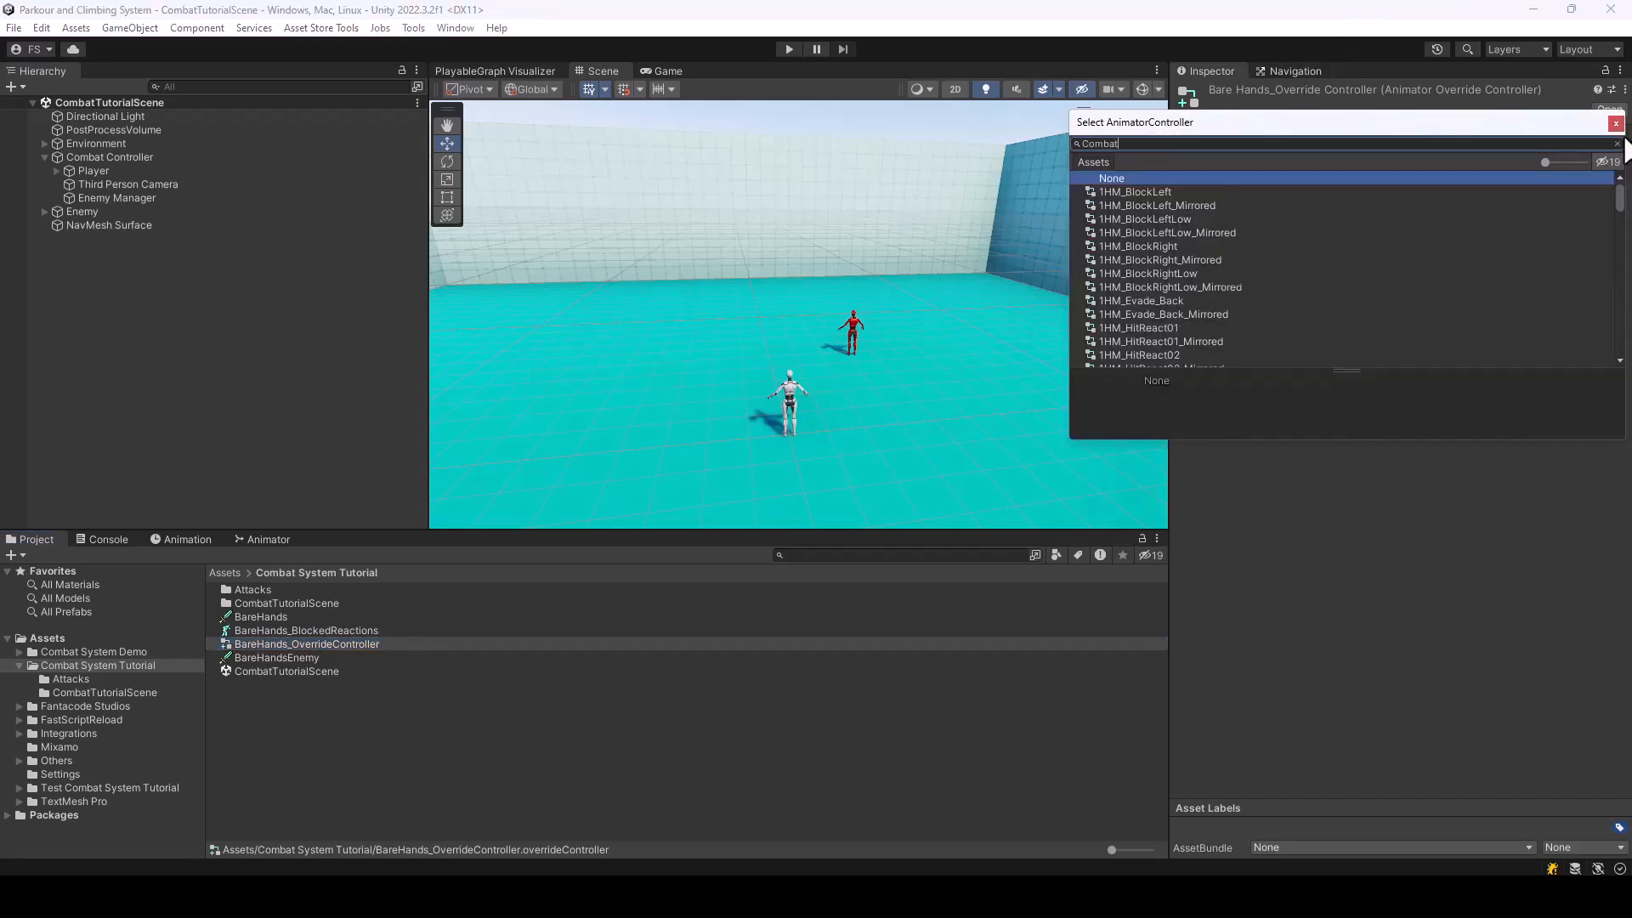
{"action": "left_click", "coordinate": [1173, 205]}
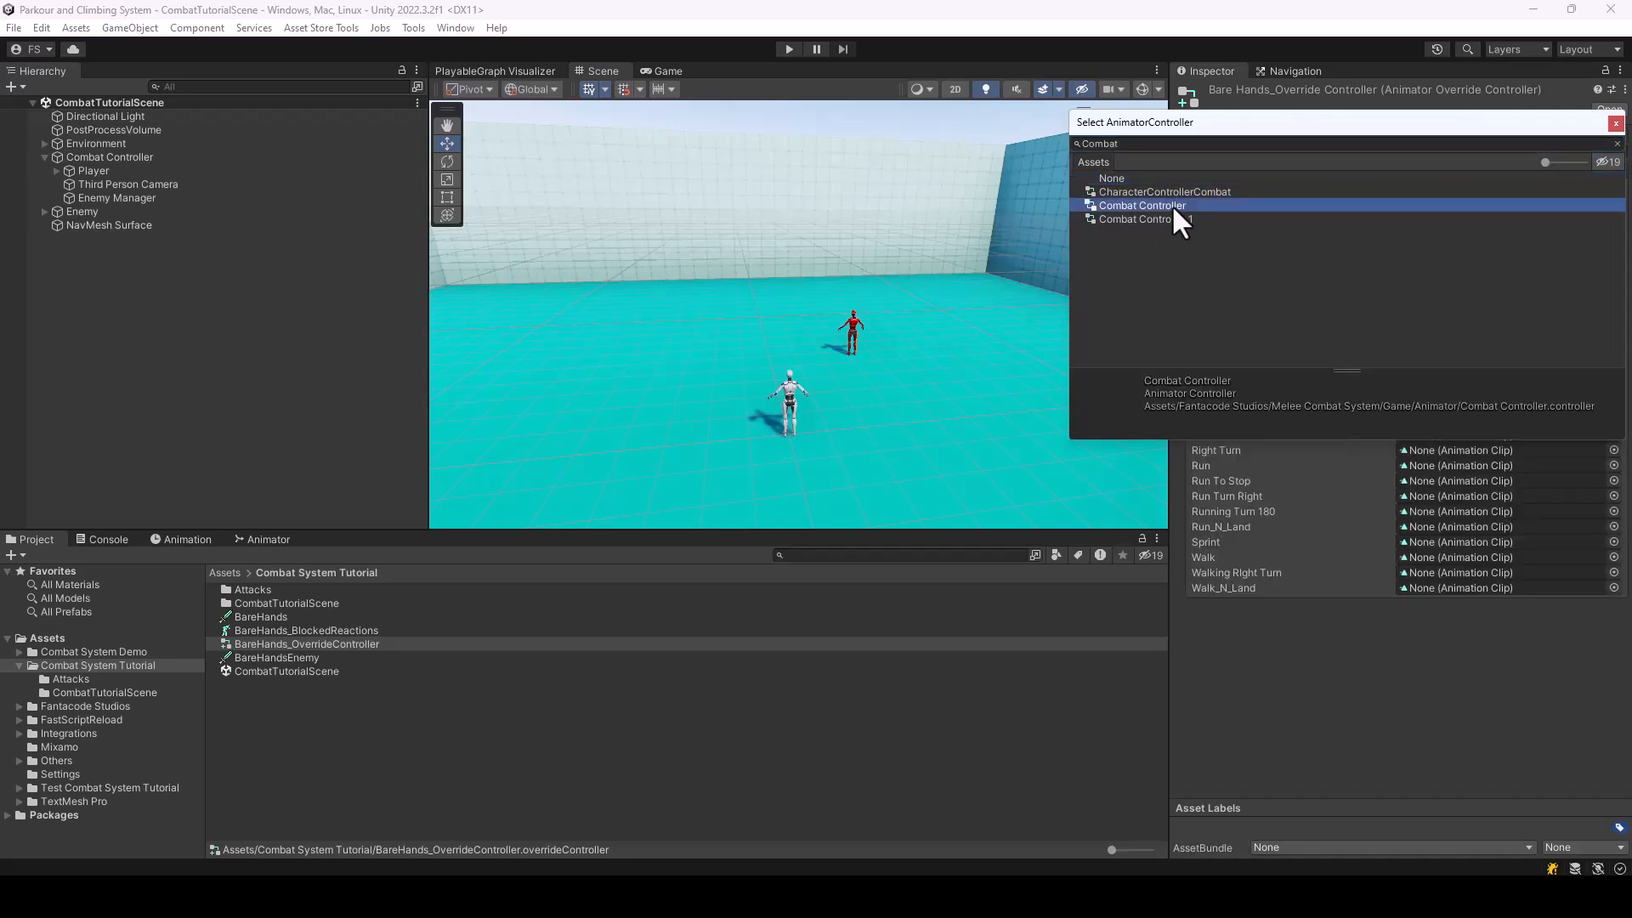
{"action": "double_click", "coordinate": [1155, 201]}
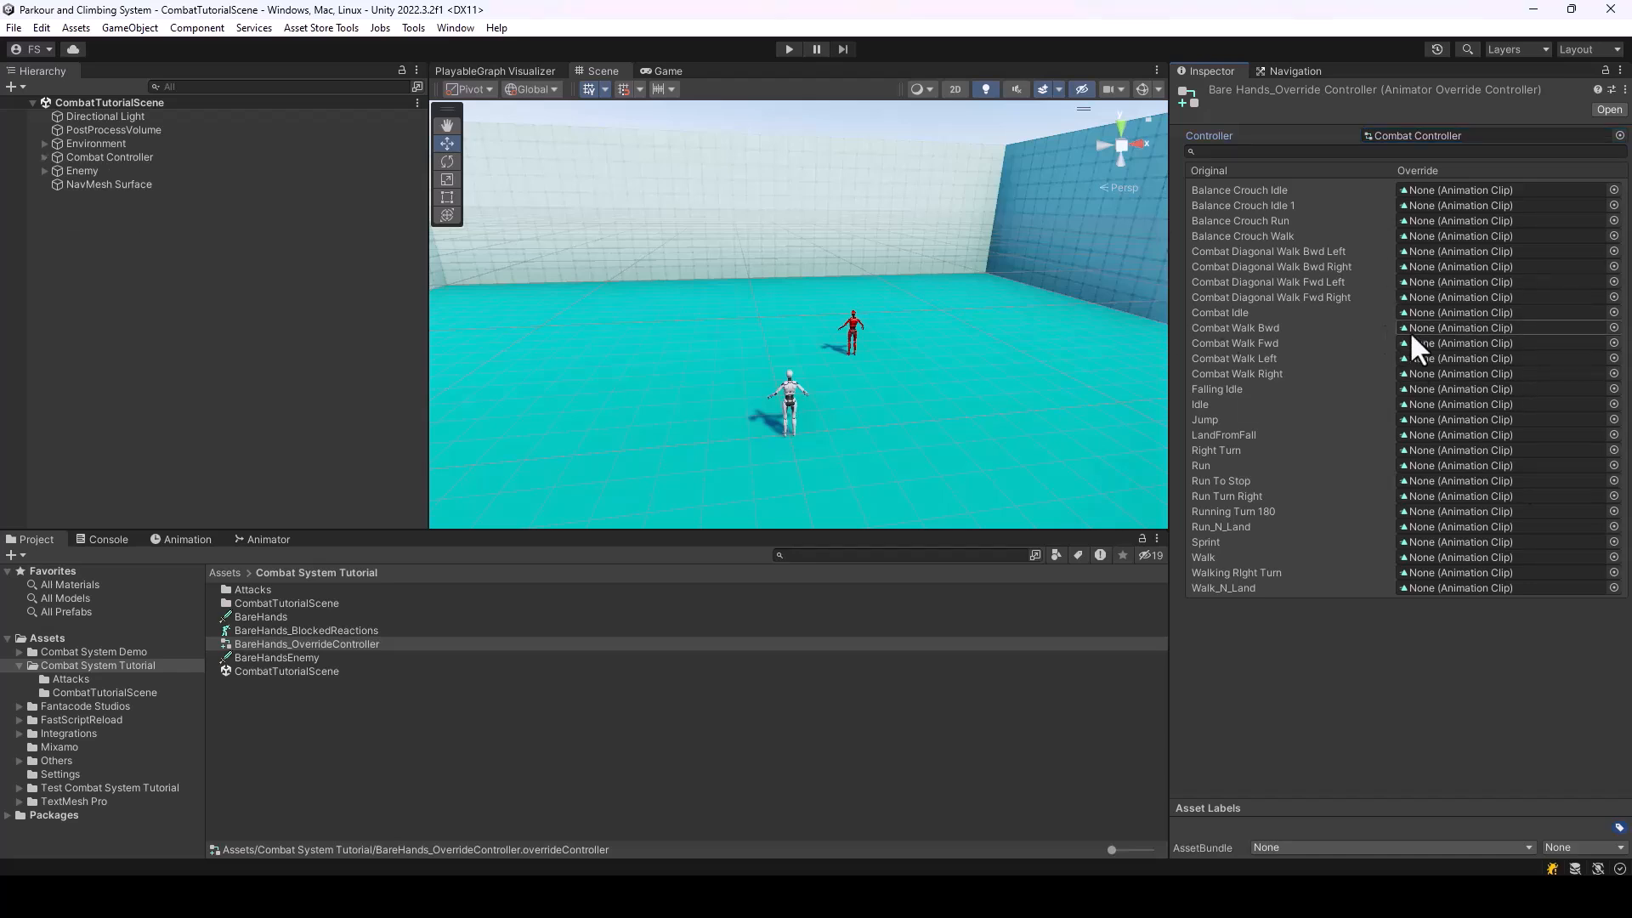
Search the animation clips for "H2h_Wal" and assign the walk-back clip as the override for Combat Walk Bwd
{"action": "left_click", "coordinate": [1614, 328]}
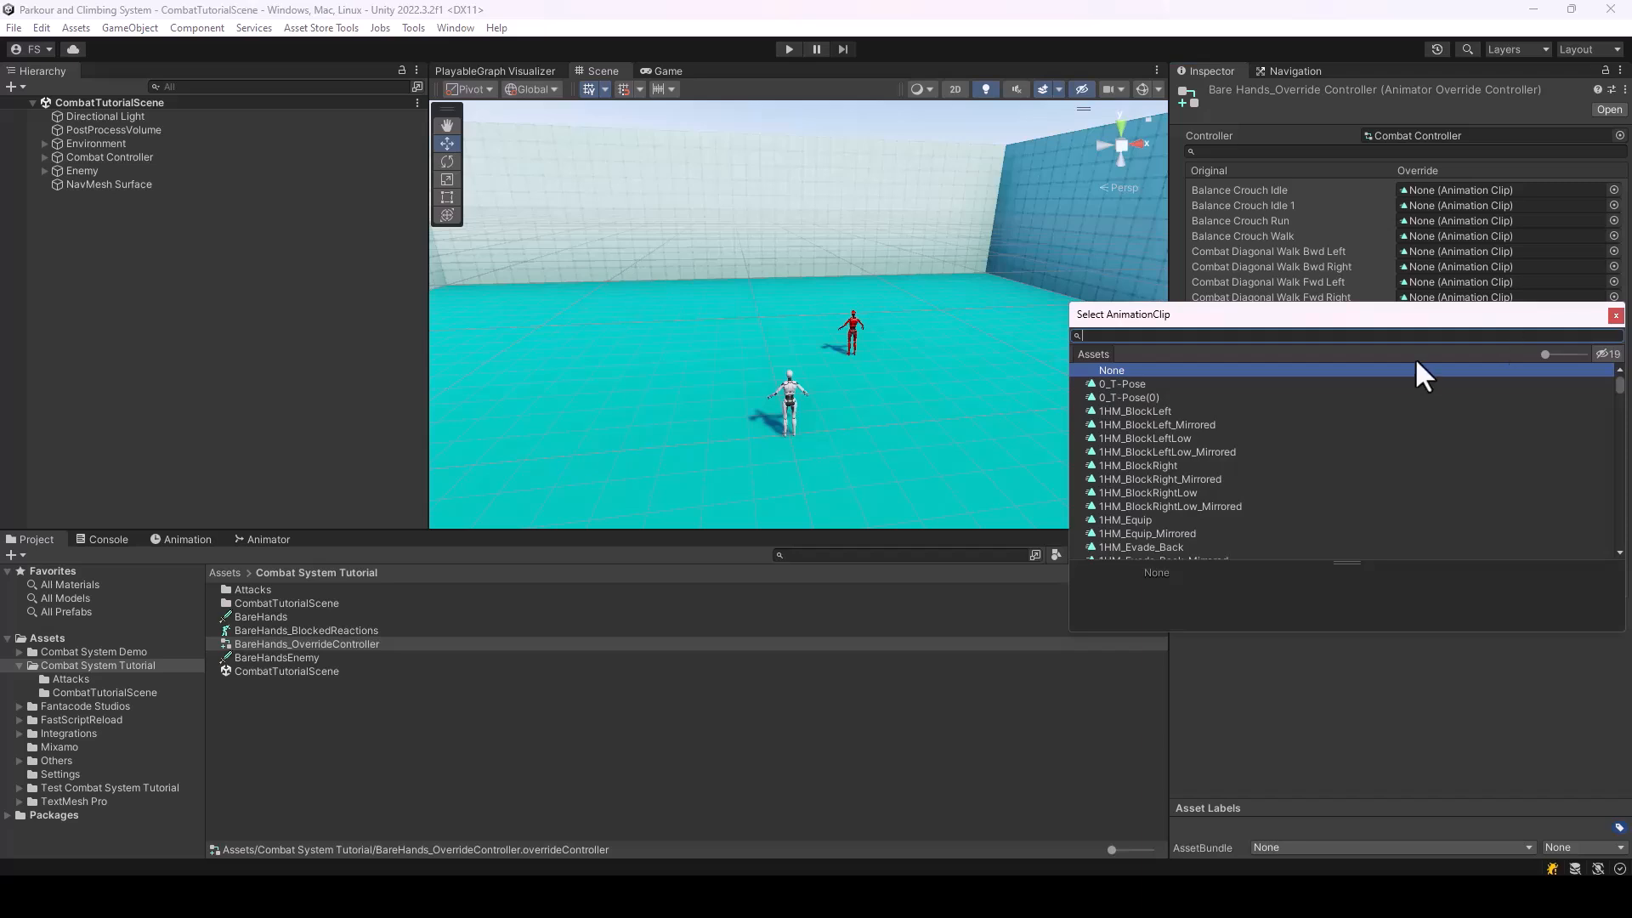
{"action": "type", "text": "H2h"}
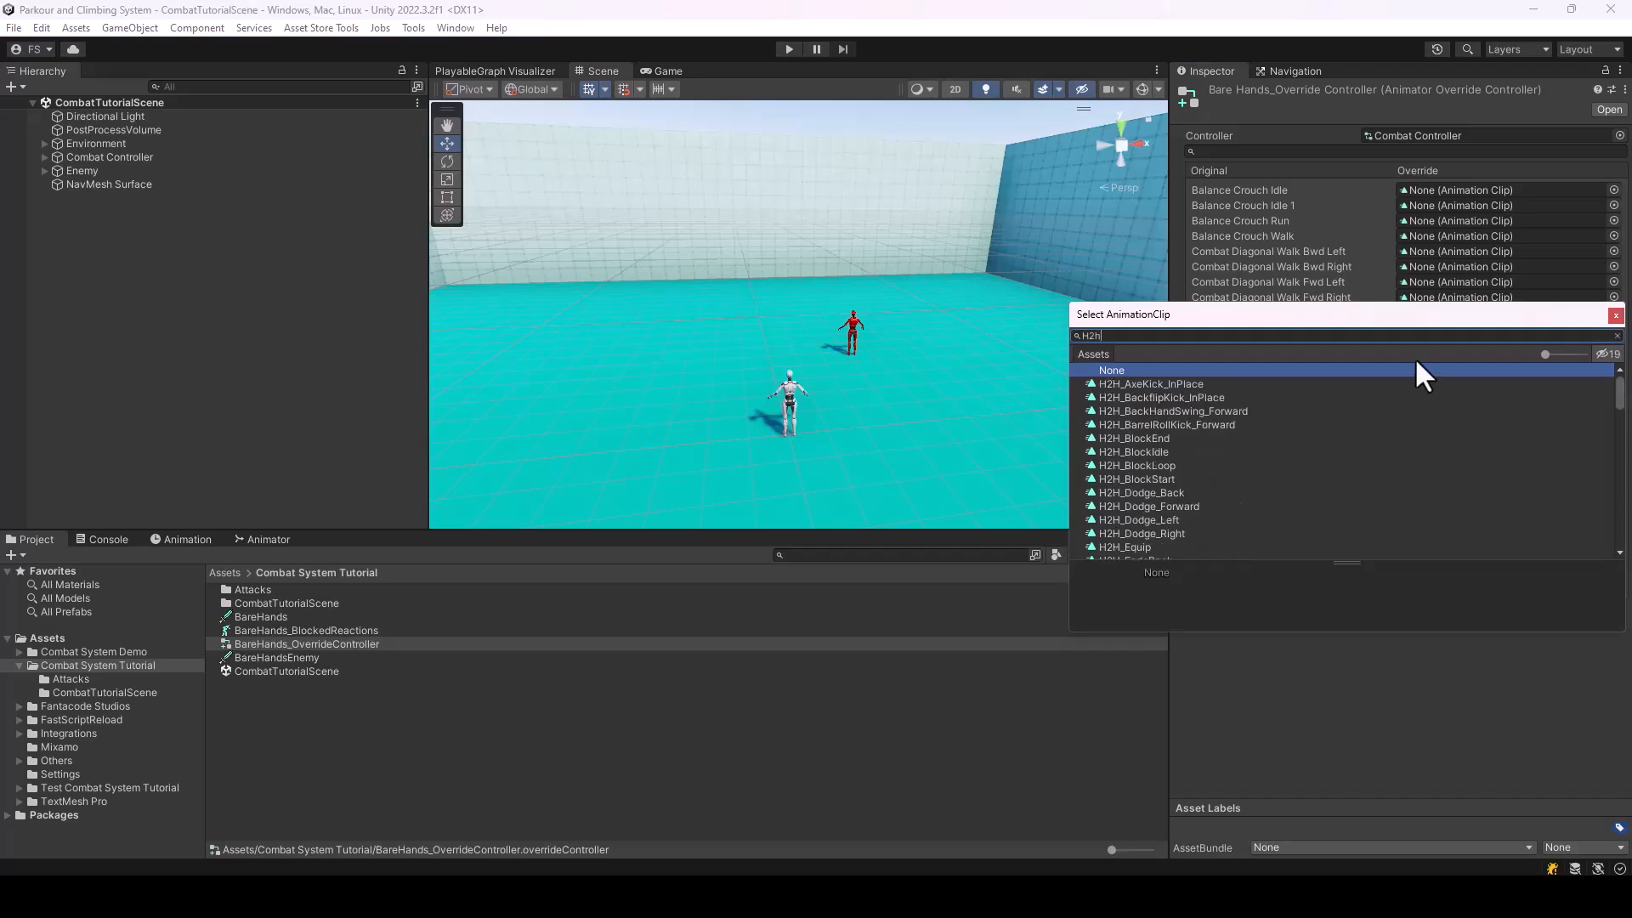
{"action": "type", "text": "_Blco"}
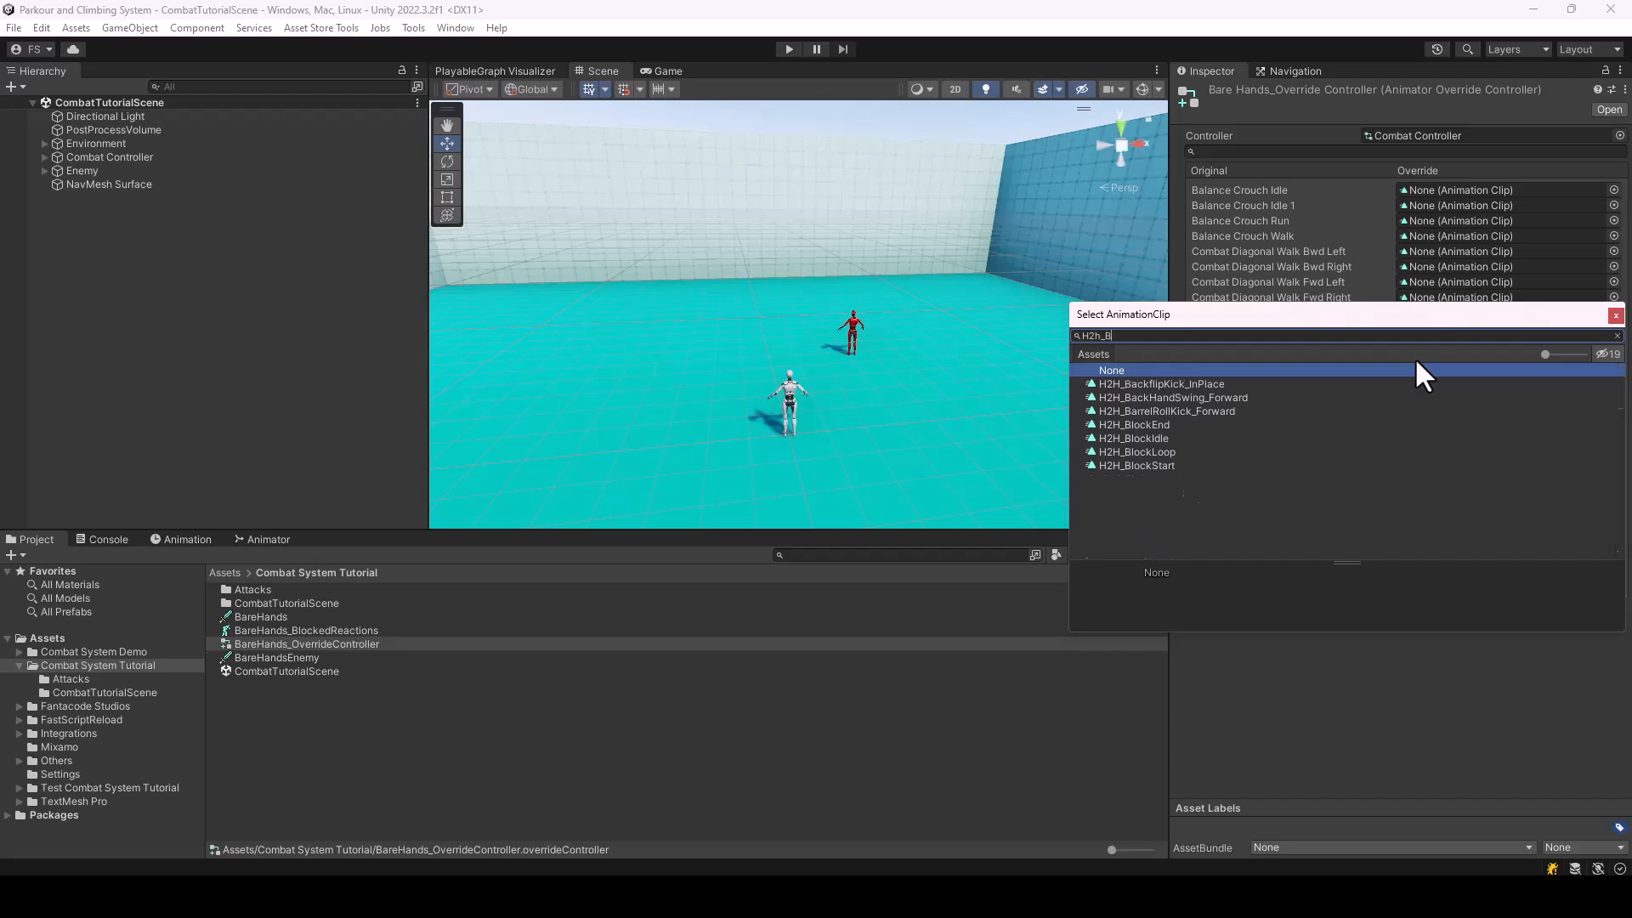
{"action": "key", "text": "BackSpace"}
{"action": "key", "text": "BackSpace"}
{"action": "key", "text": "BackSpace"}
{"action": "key", "text": "BackSpace"}
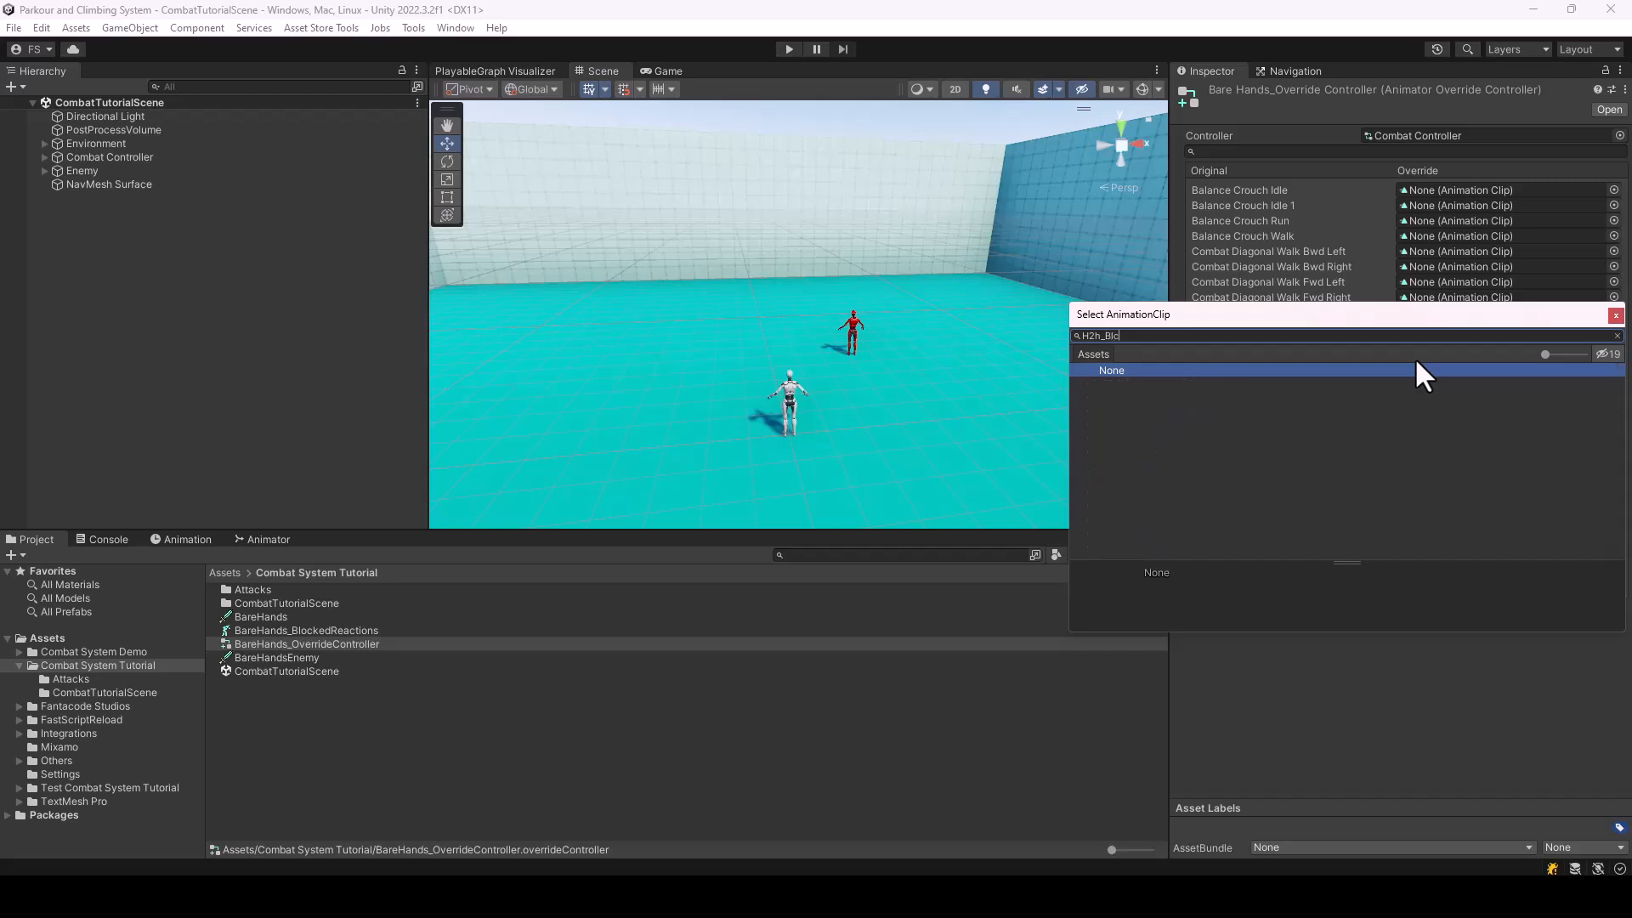
{"action": "type", "text": "Wal"}
{"action": "double_click", "coordinate": [1154, 383]}
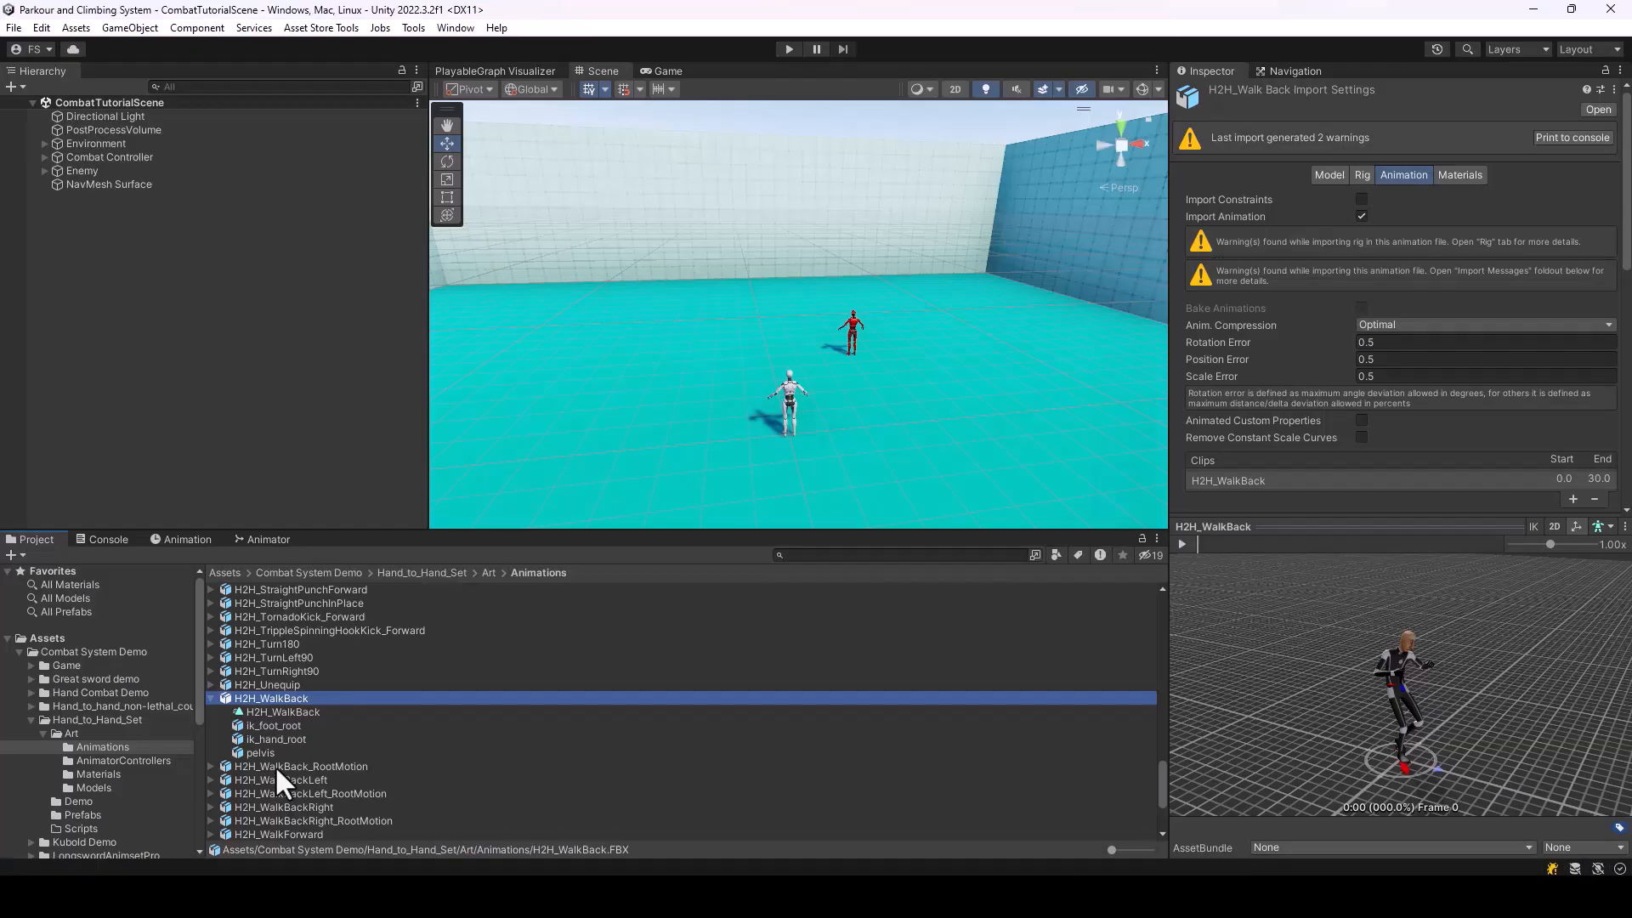
Preview H2H_WalkBack and H2H_WalkBack_RootMotion in the Hand_to_Hand_Set animations to compare their in-place and root motion movement
{"action": "left_click", "coordinate": [275, 767]}
{"action": "left_click", "coordinate": [210, 697]}
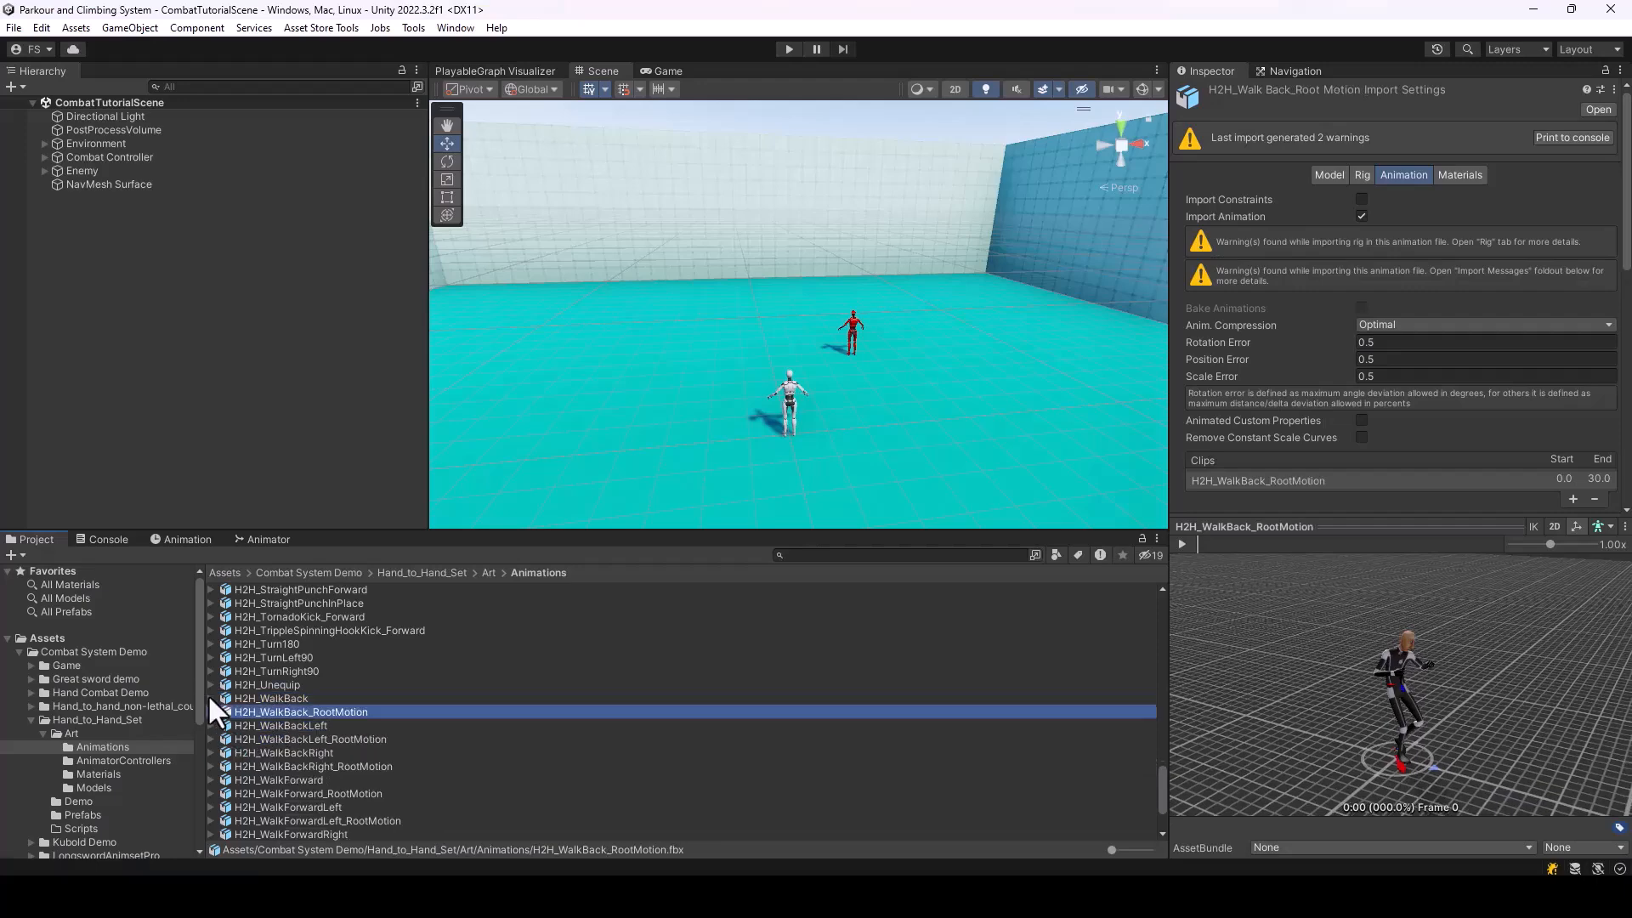
{"action": "left_click", "coordinate": [268, 697]}
{"action": "left_click", "coordinate": [1182, 544]}
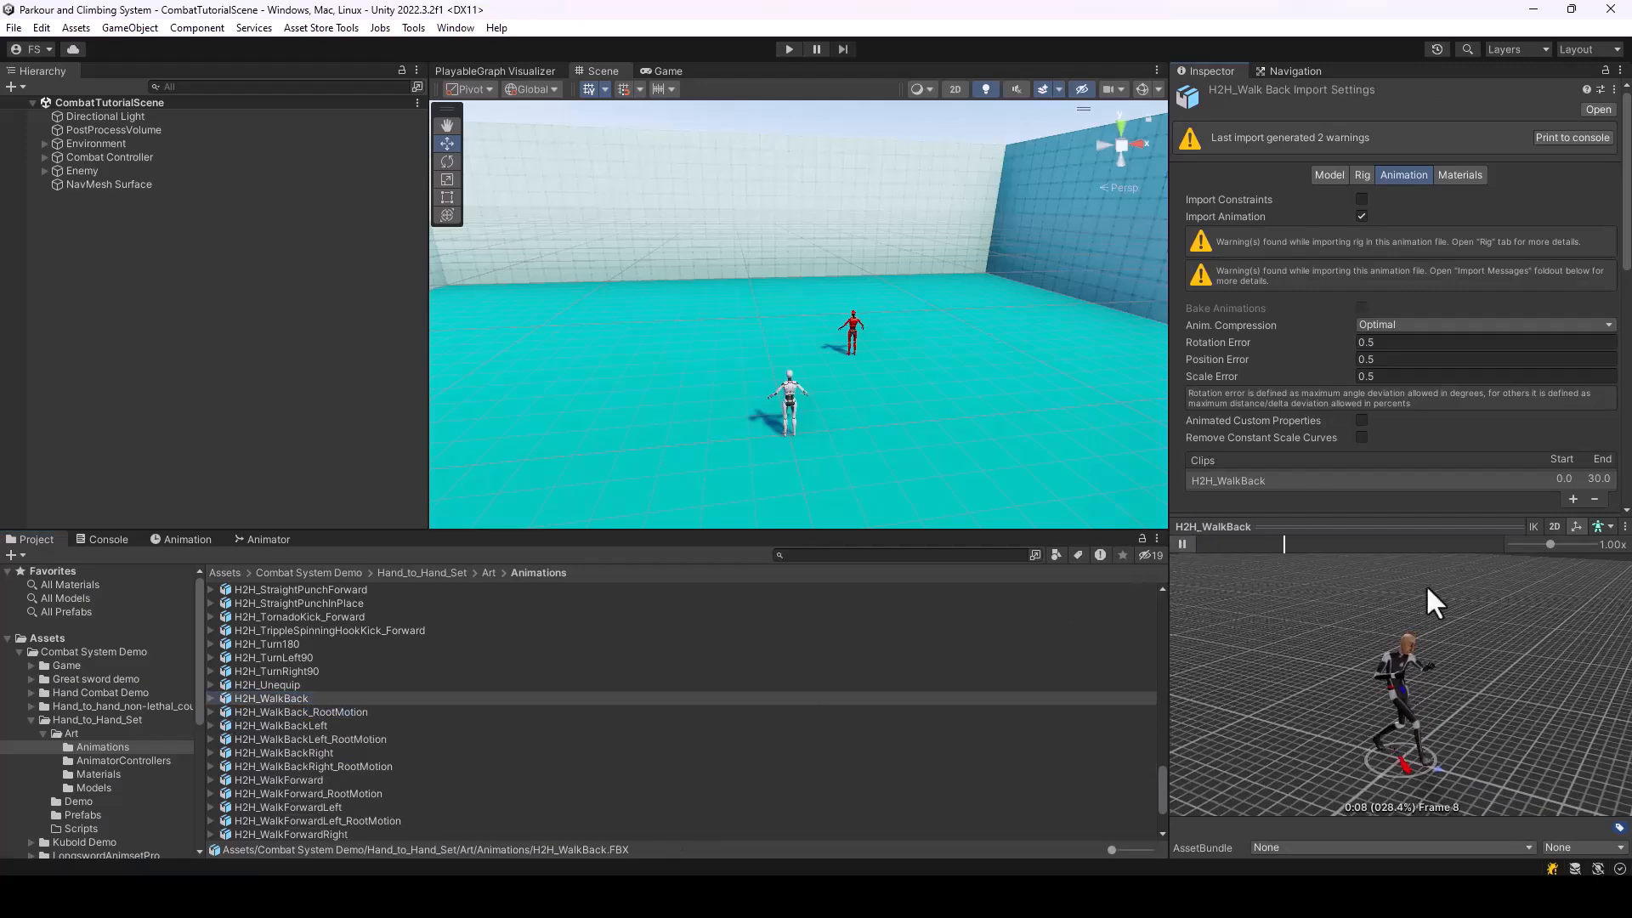
{"action": "left_click", "coordinate": [314, 713]}
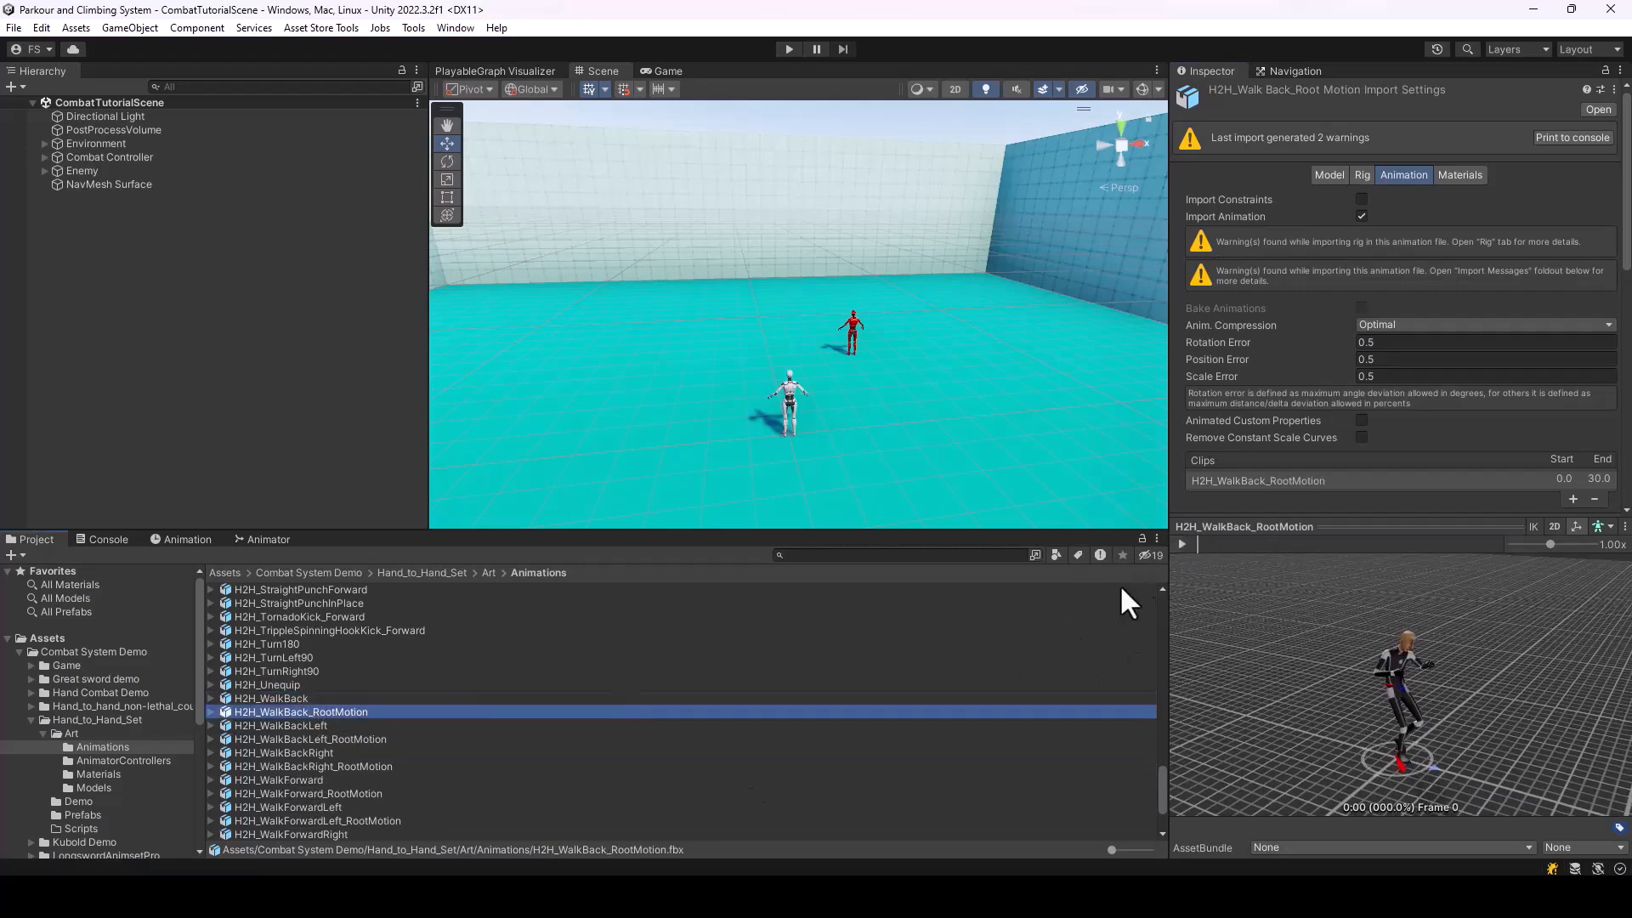
{"action": "left_click", "coordinate": [1182, 543]}
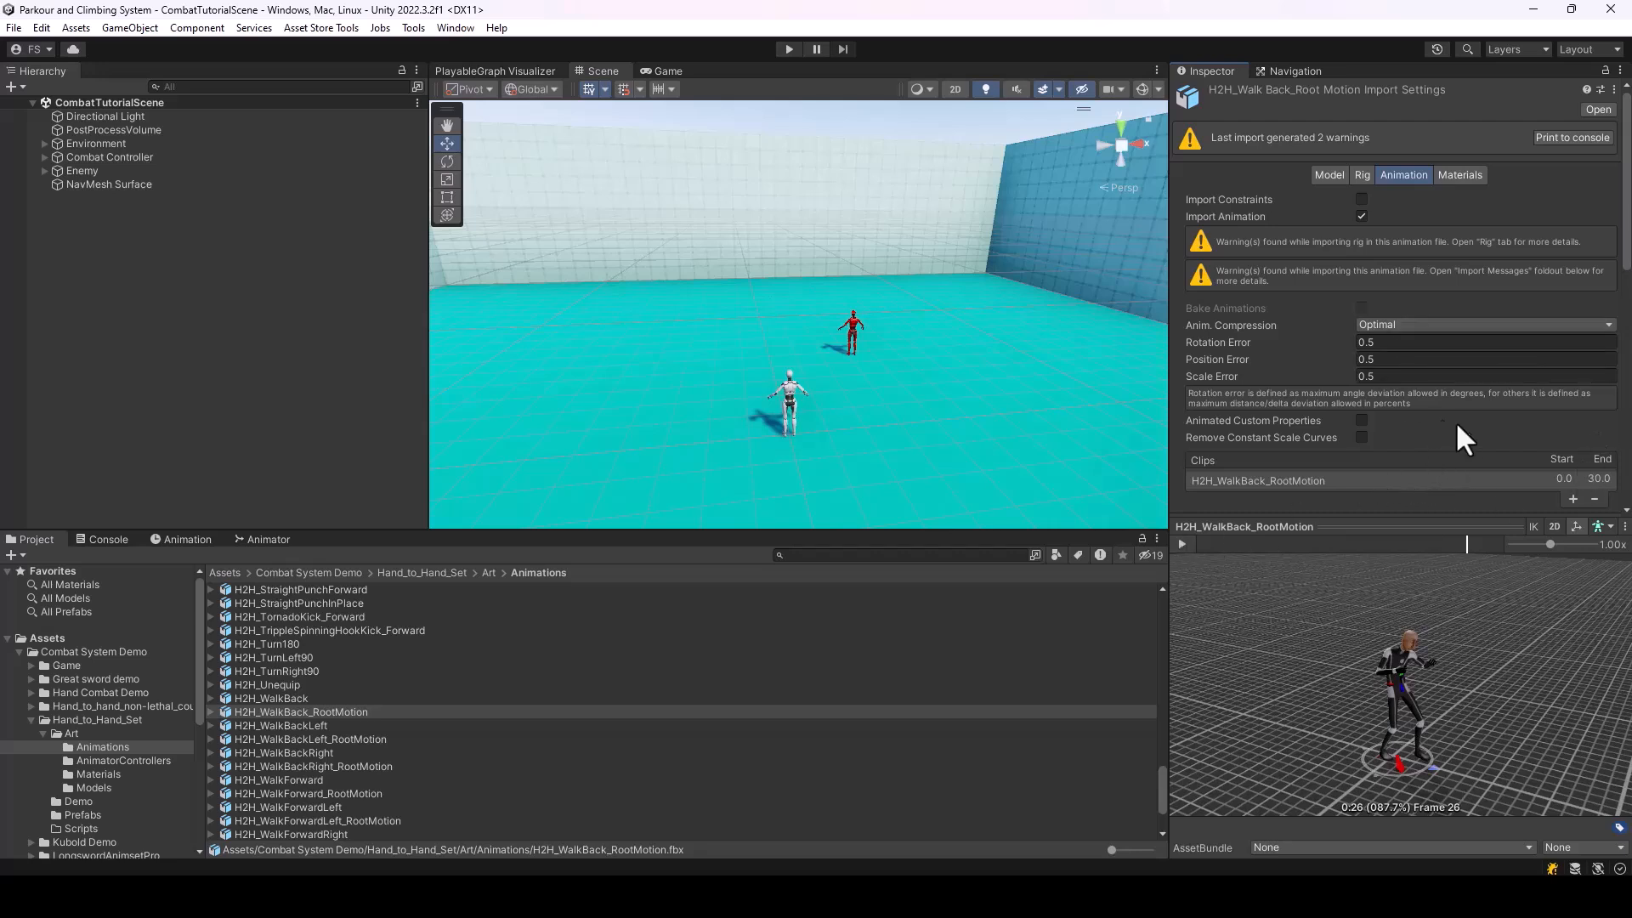
{"action": "left_click", "coordinate": [1182, 543]}
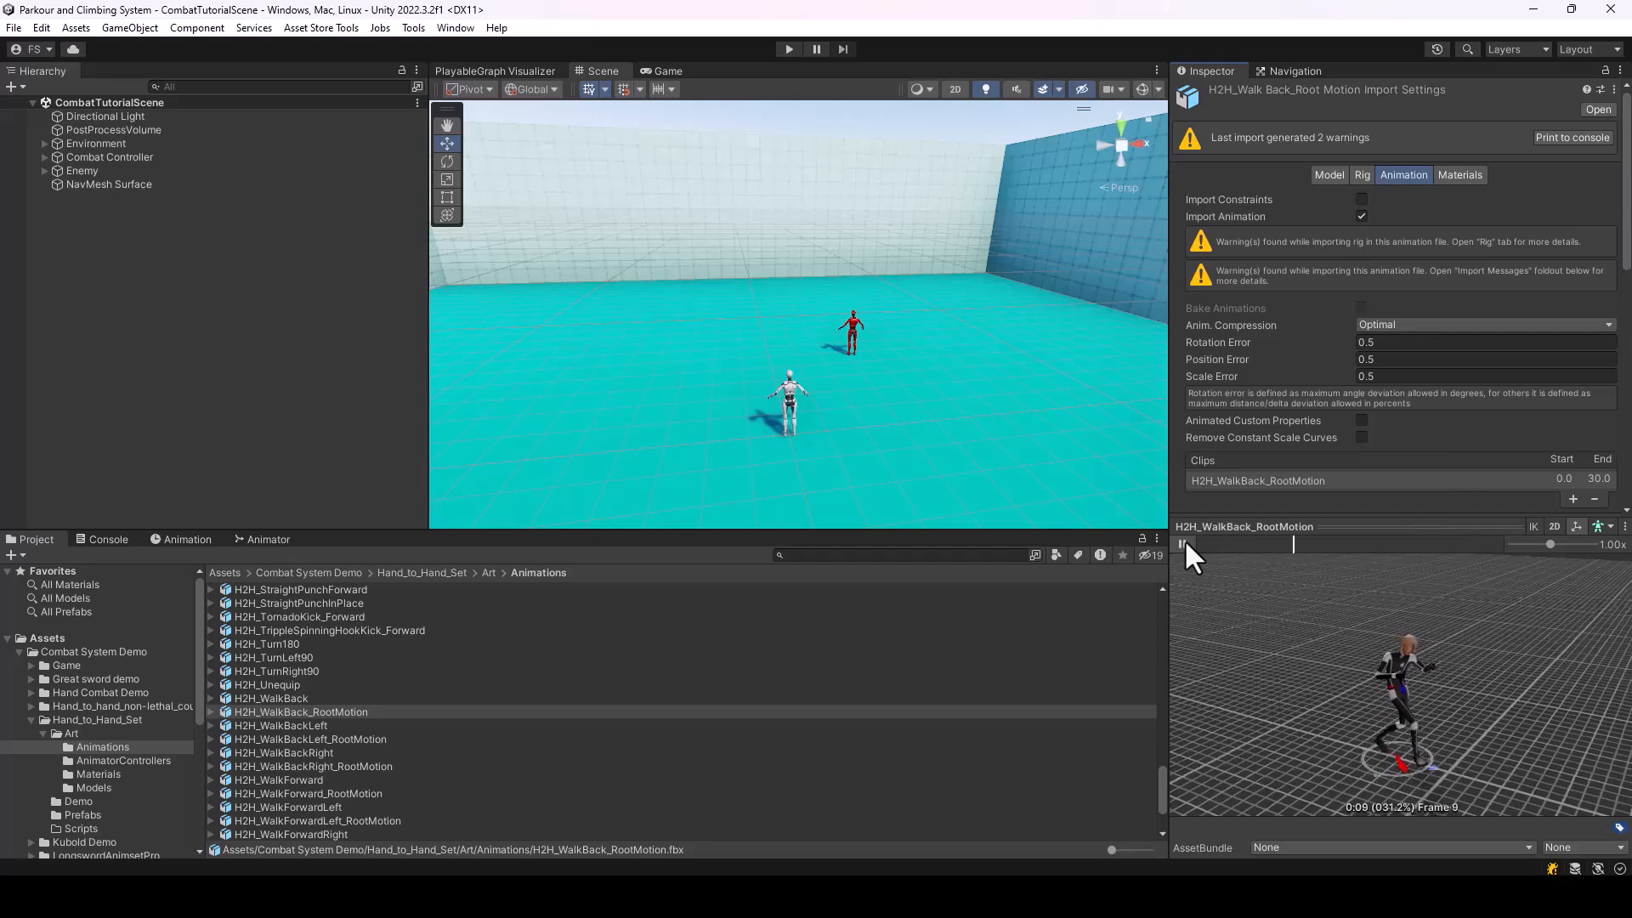
{"action": "left_click", "coordinate": [1183, 543]}
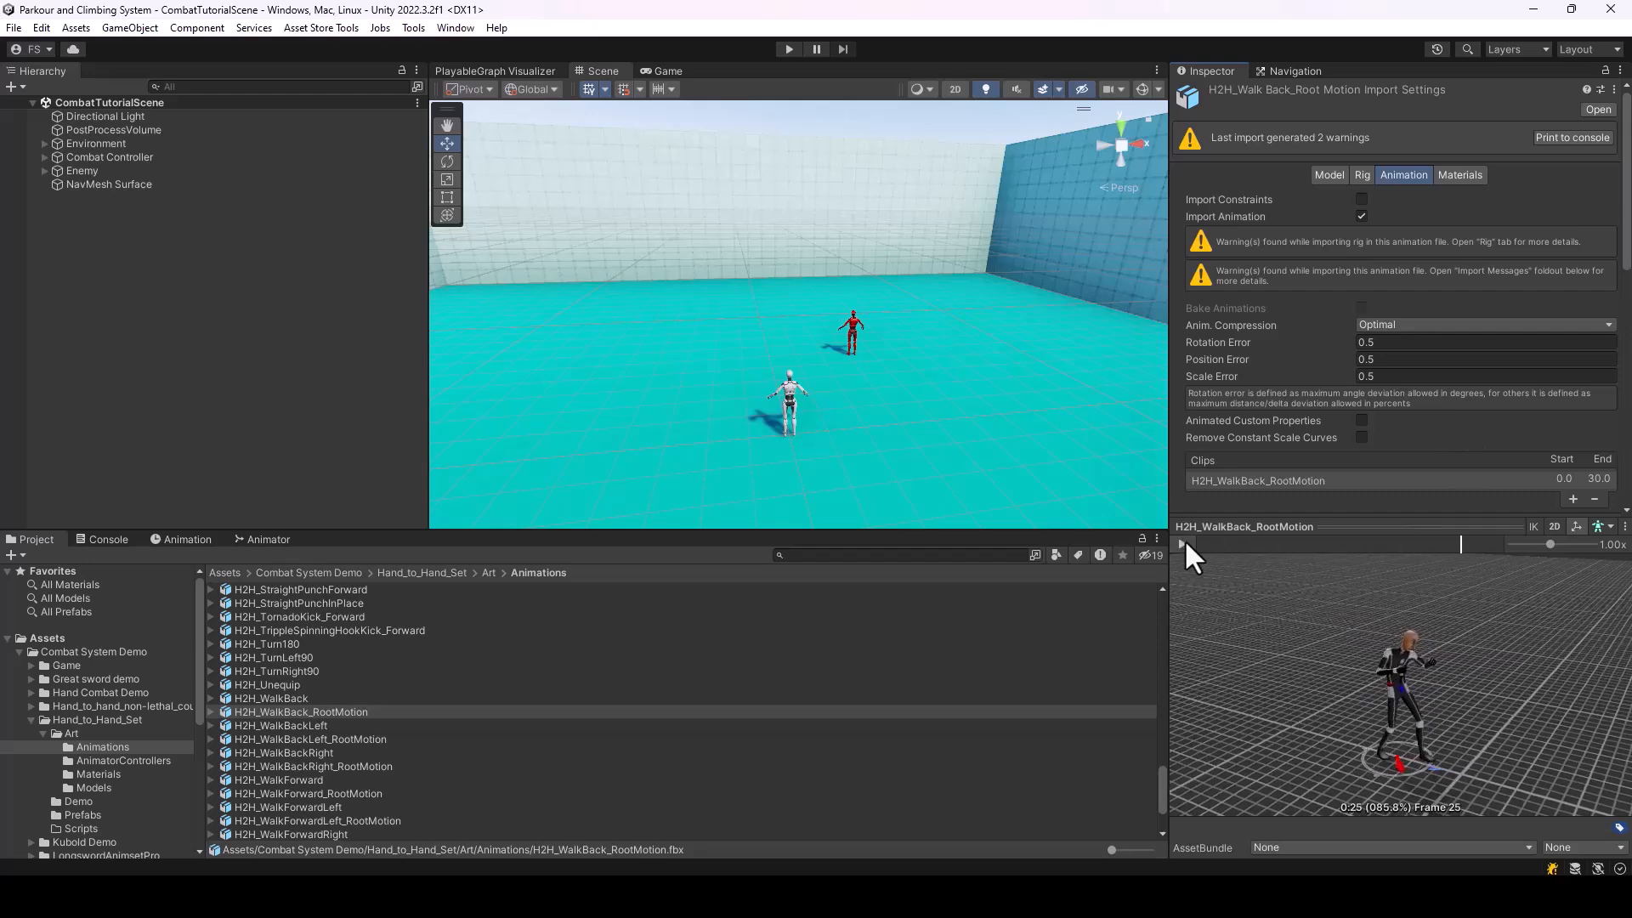
{"action": "left_click", "coordinate": [281, 700]}
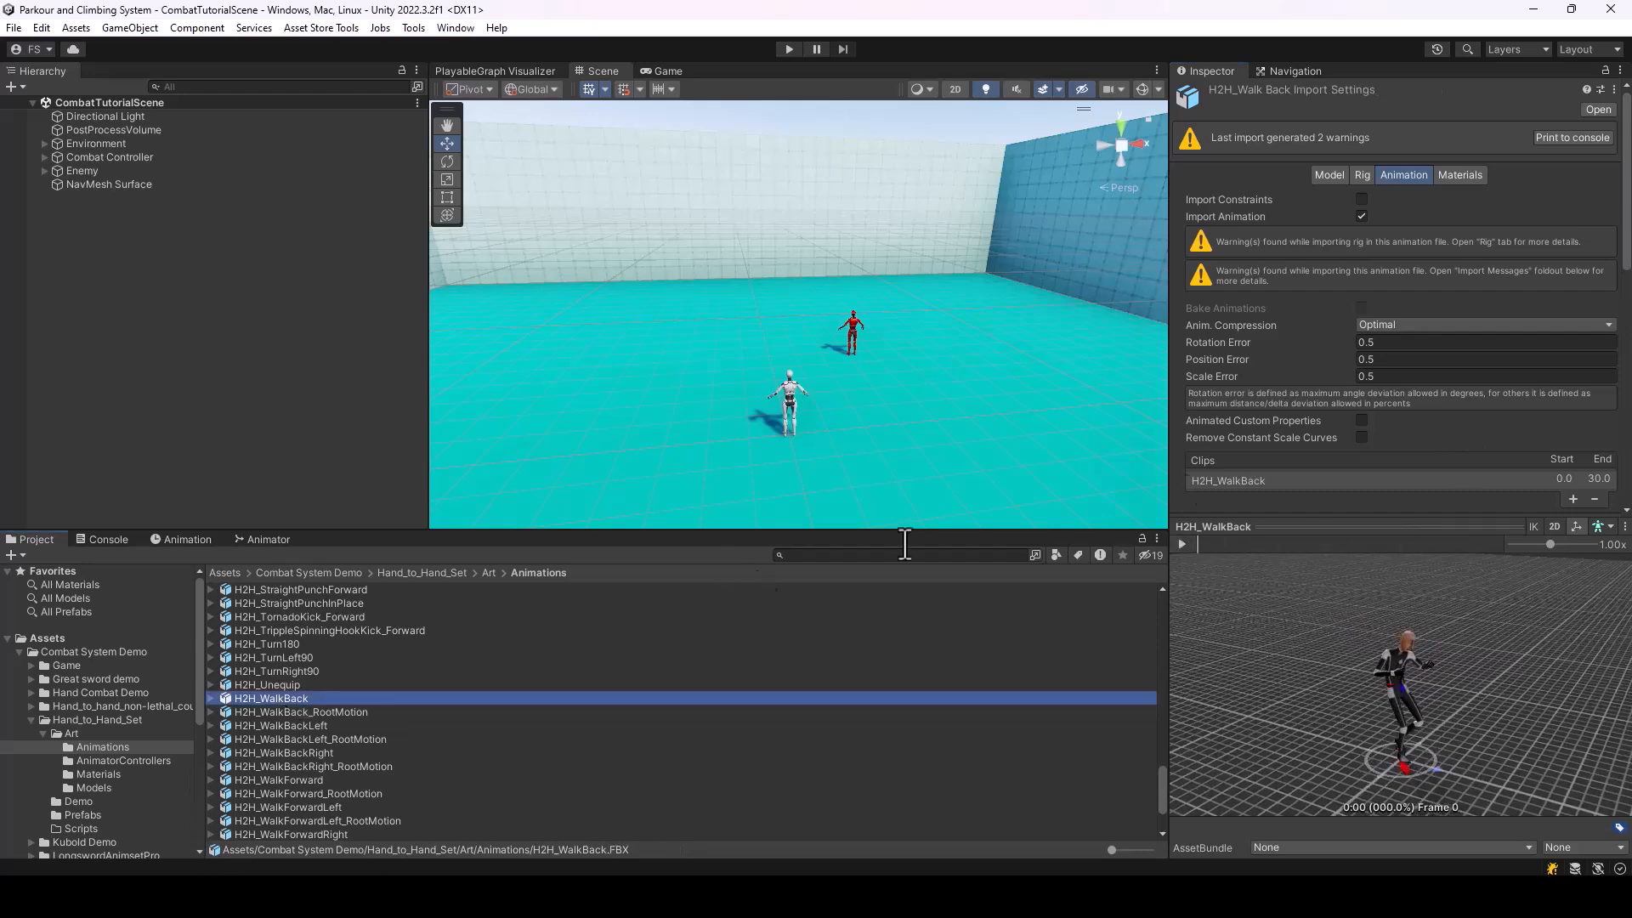
{"action": "left_click", "coordinate": [1181, 543]}
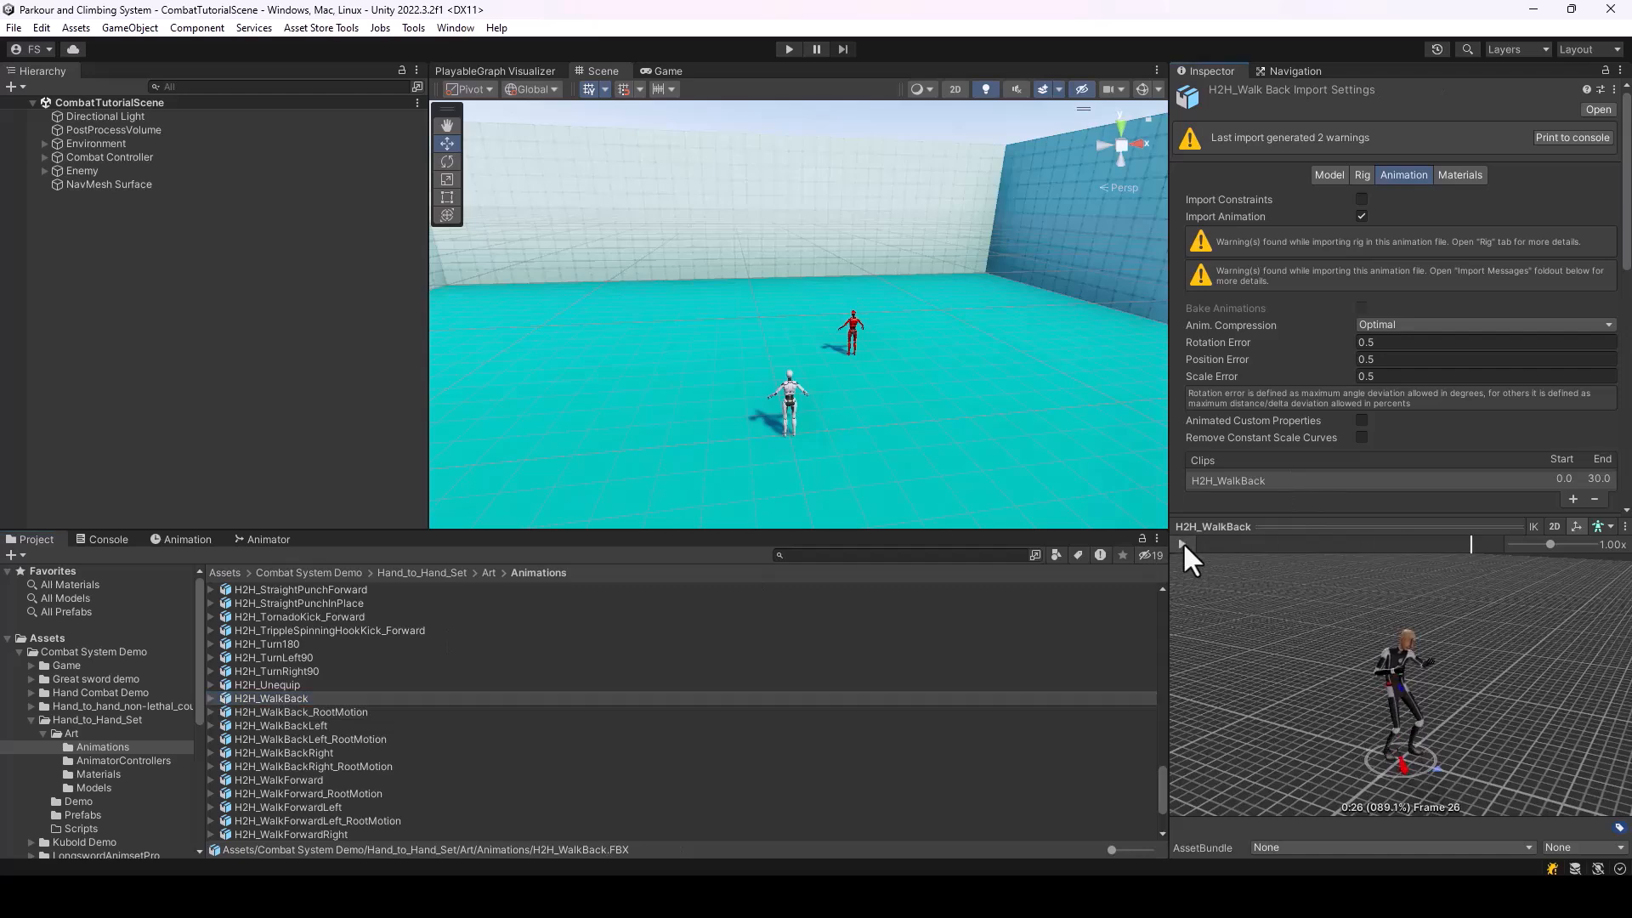
Play the H2H_WalkBack_RootMotion preview to check how the clip moves with root motion
{"action": "left_click", "coordinate": [307, 712]}
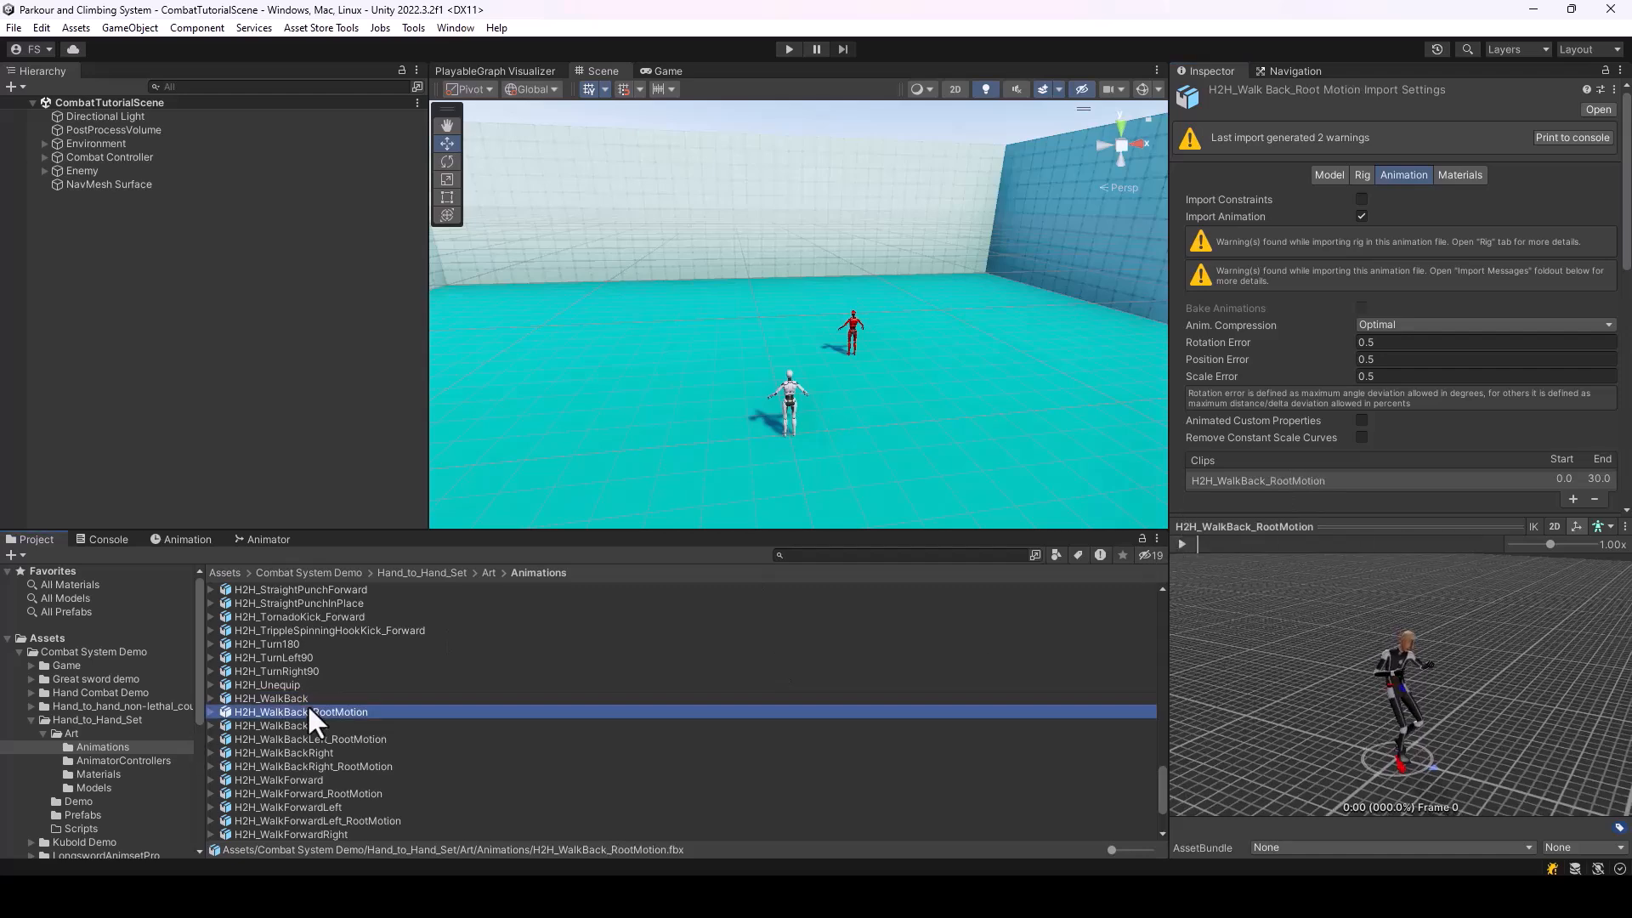
{"action": "left_click", "coordinate": [1183, 544]}
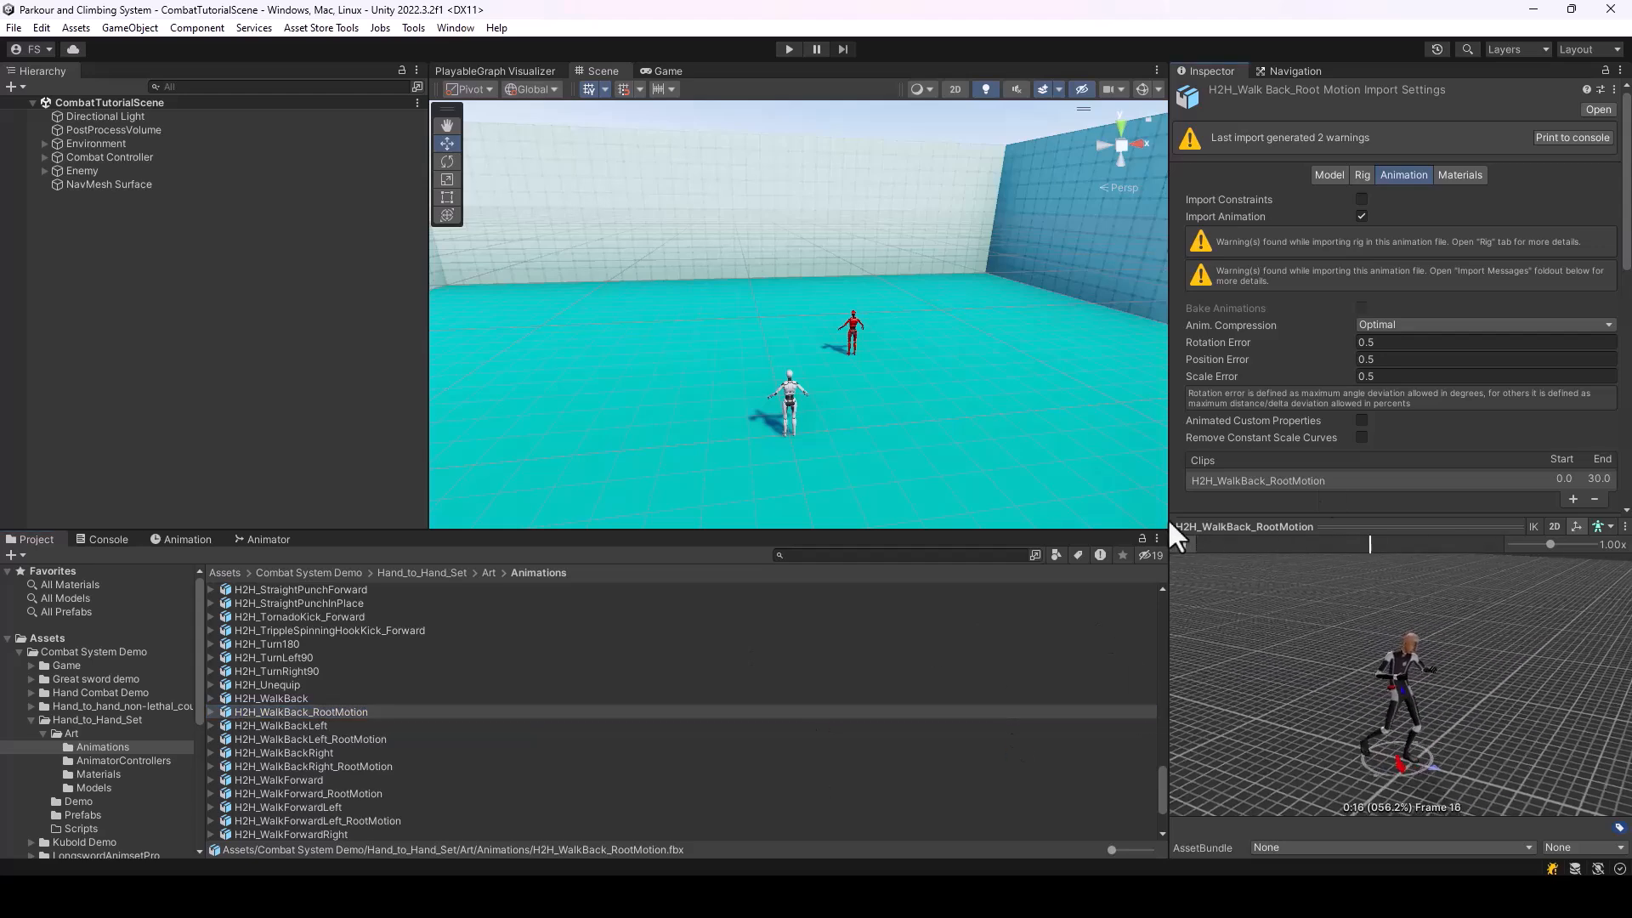
{"action": "left_click", "coordinate": [1188, 548]}
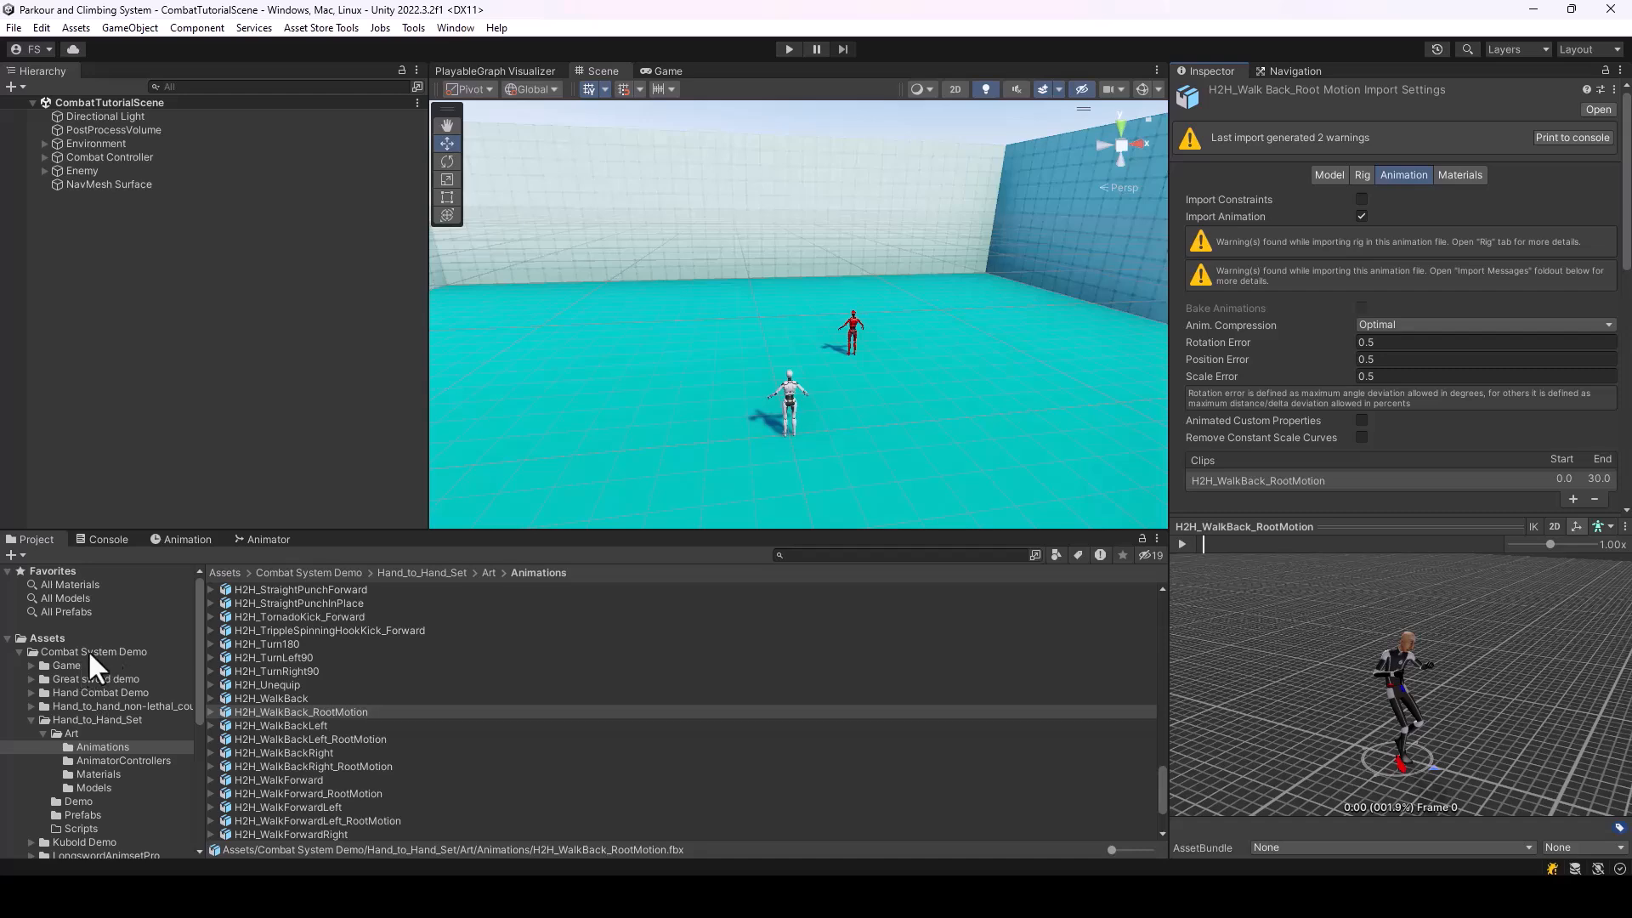
Lock the Inspector on BareHands_OverrideController and browse to the walk animations in the Hand_to_Hand_Set Animations folder
{"action": "scroll", "coordinate": [95, 778], "scroll_direction": "down", "scroll_amount": 3}
{"action": "scroll", "coordinate": [85, 755], "scroll_direction": "up", "scroll_amount": 3}
{"action": "left_click", "coordinate": [19, 652]}
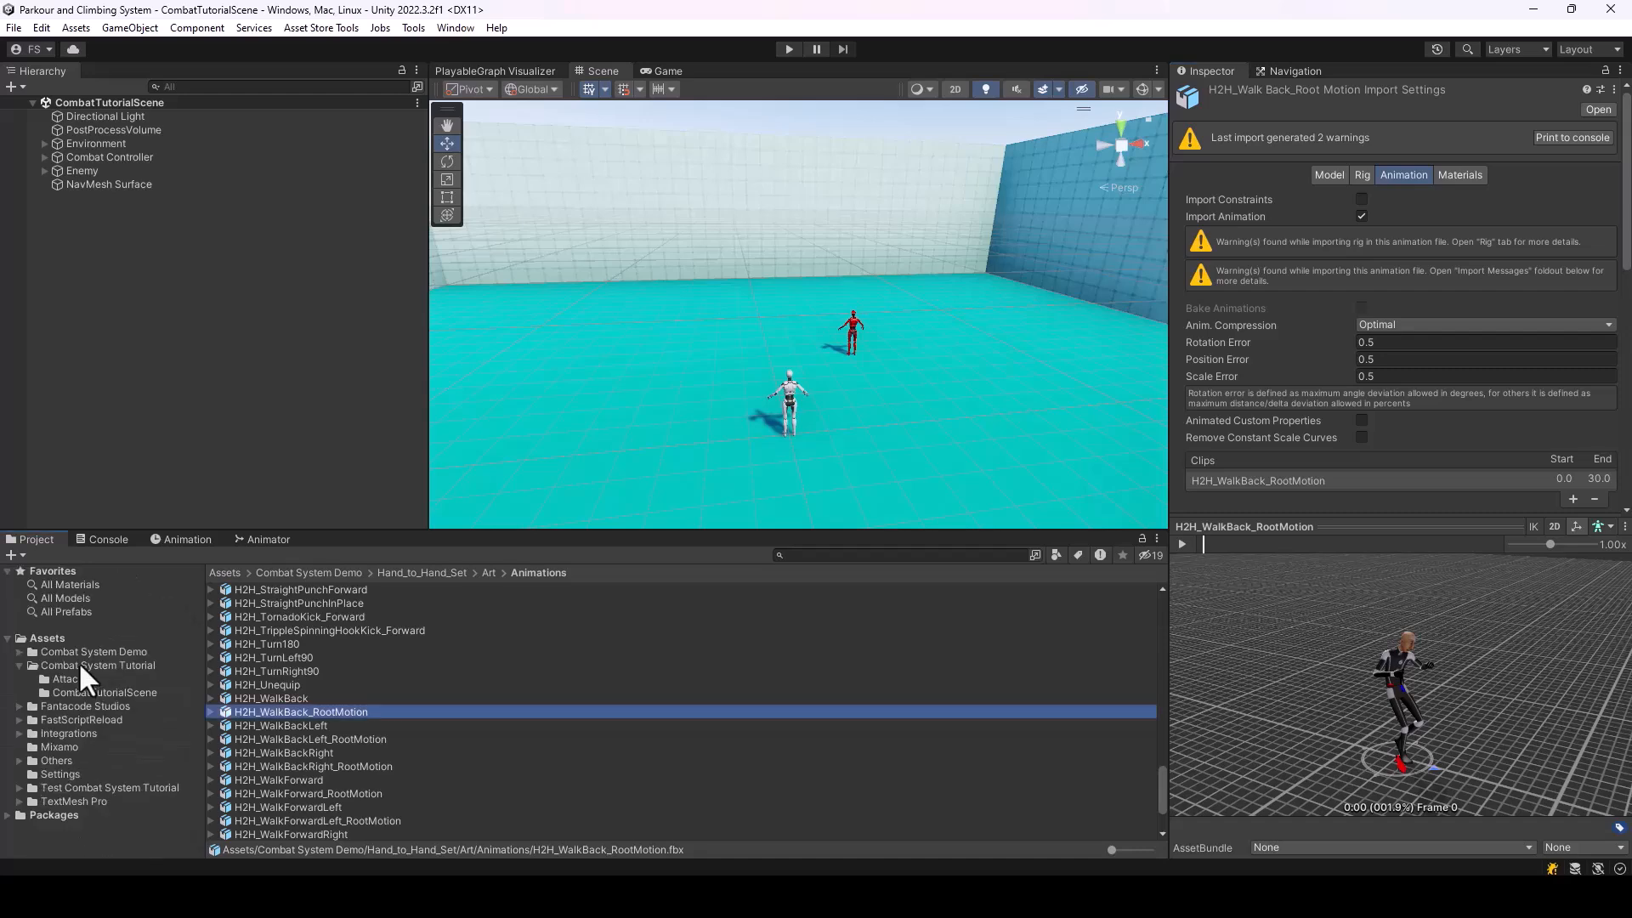
{"action": "left_click", "coordinate": [78, 664]}
{"action": "left_click", "coordinate": [297, 643]}
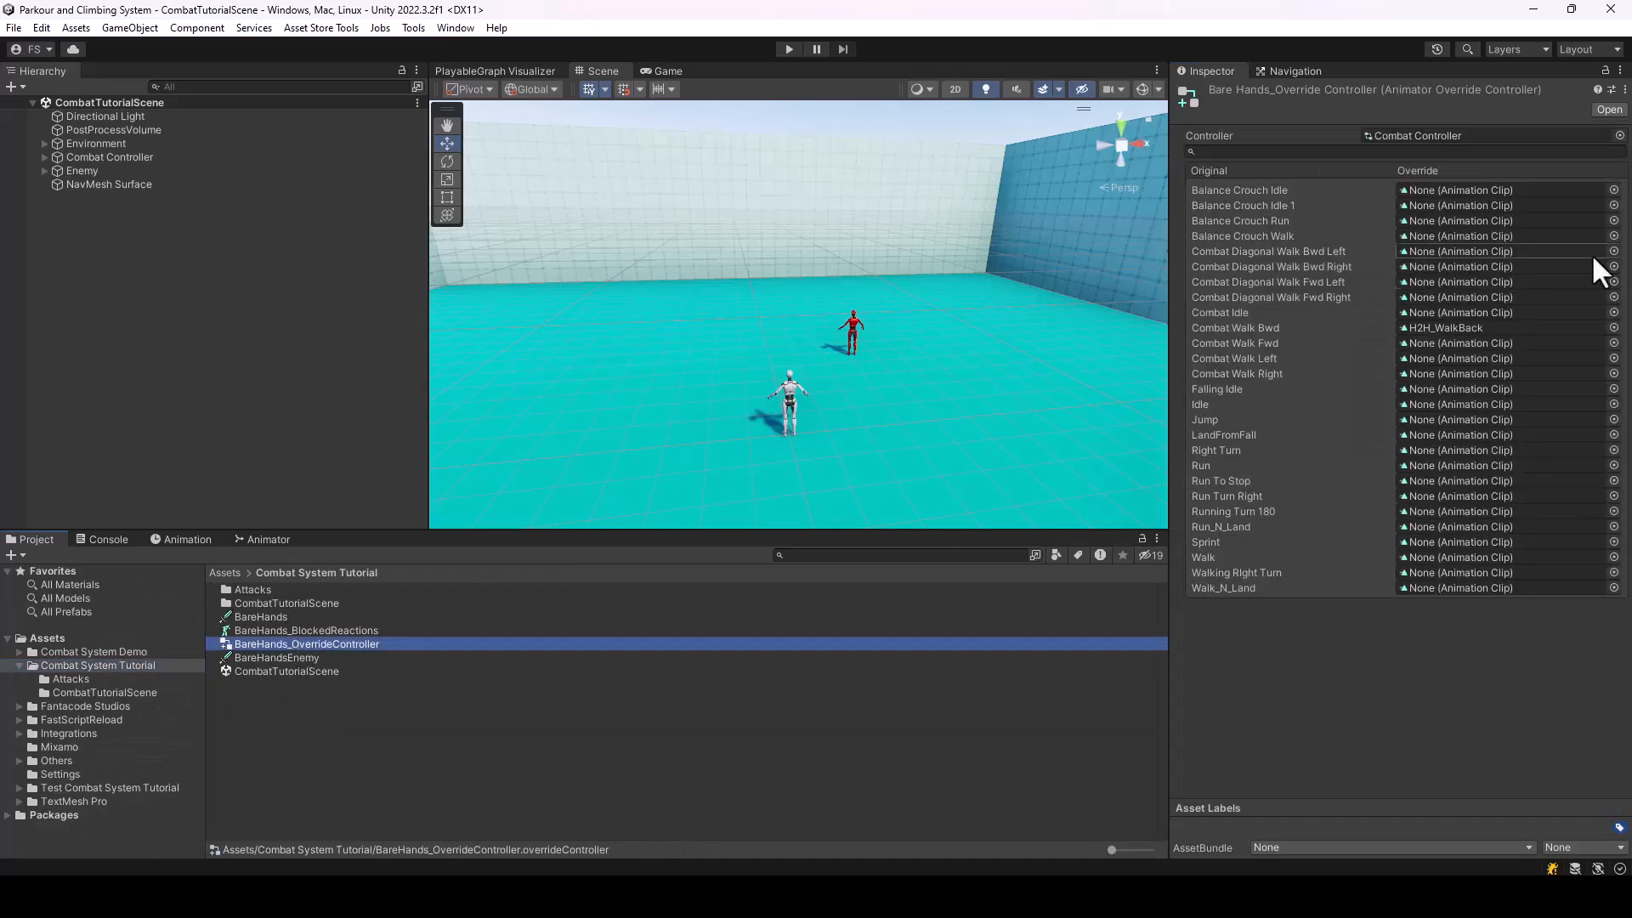
{"action": "left_click", "coordinate": [1606, 71]}
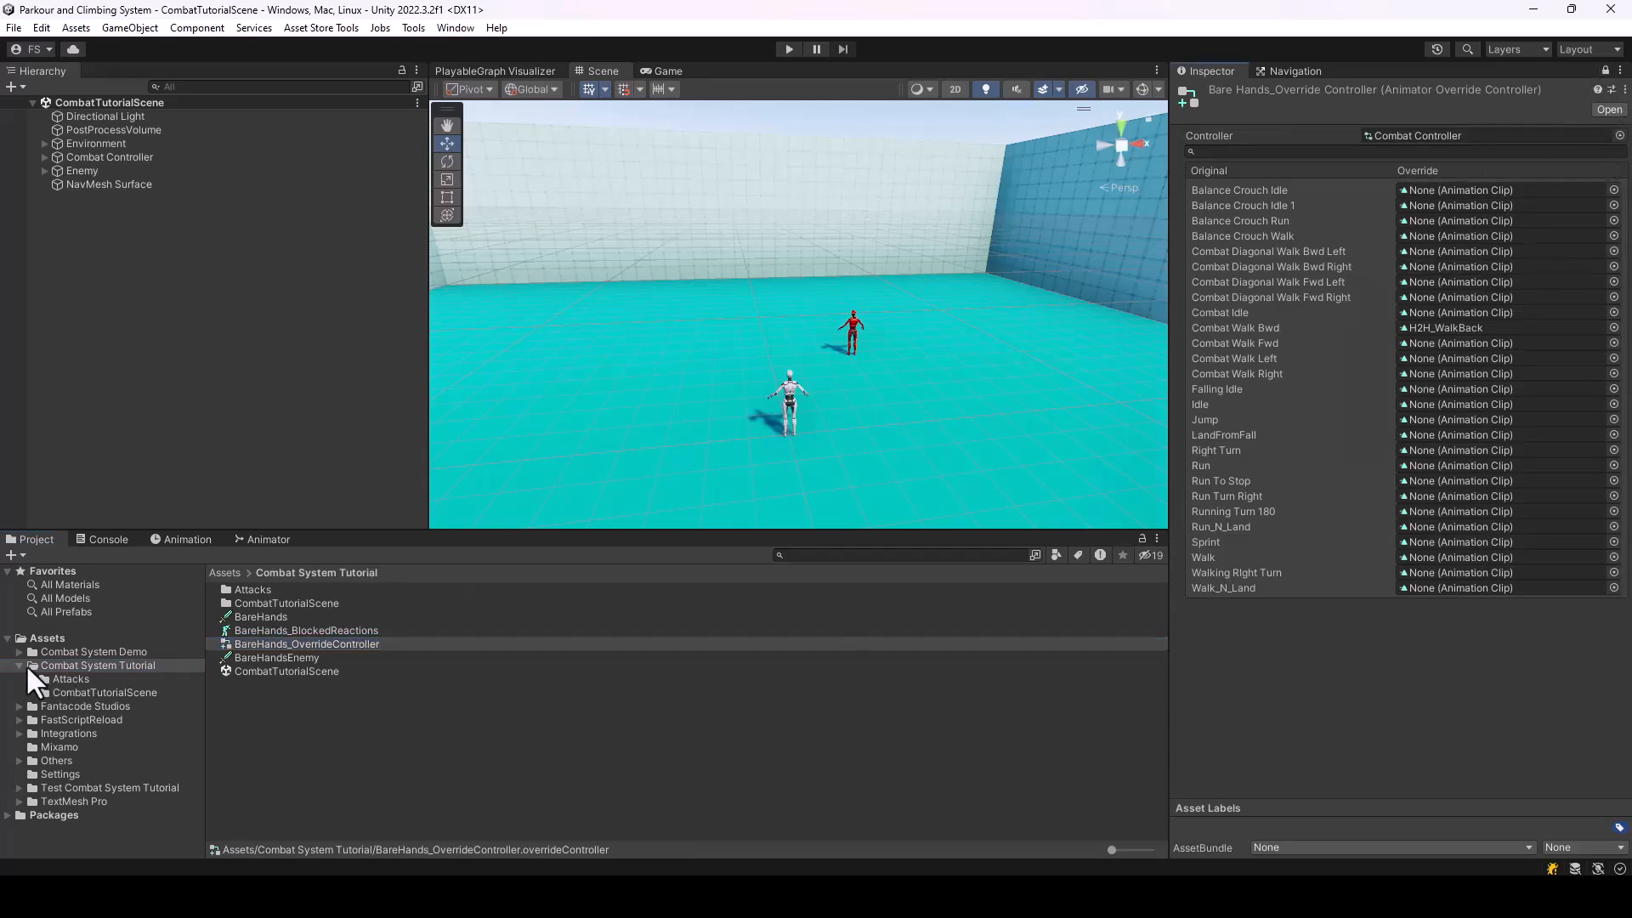
{"action": "left_click", "coordinate": [20, 652]}
{"action": "left_click", "coordinate": [102, 747]}
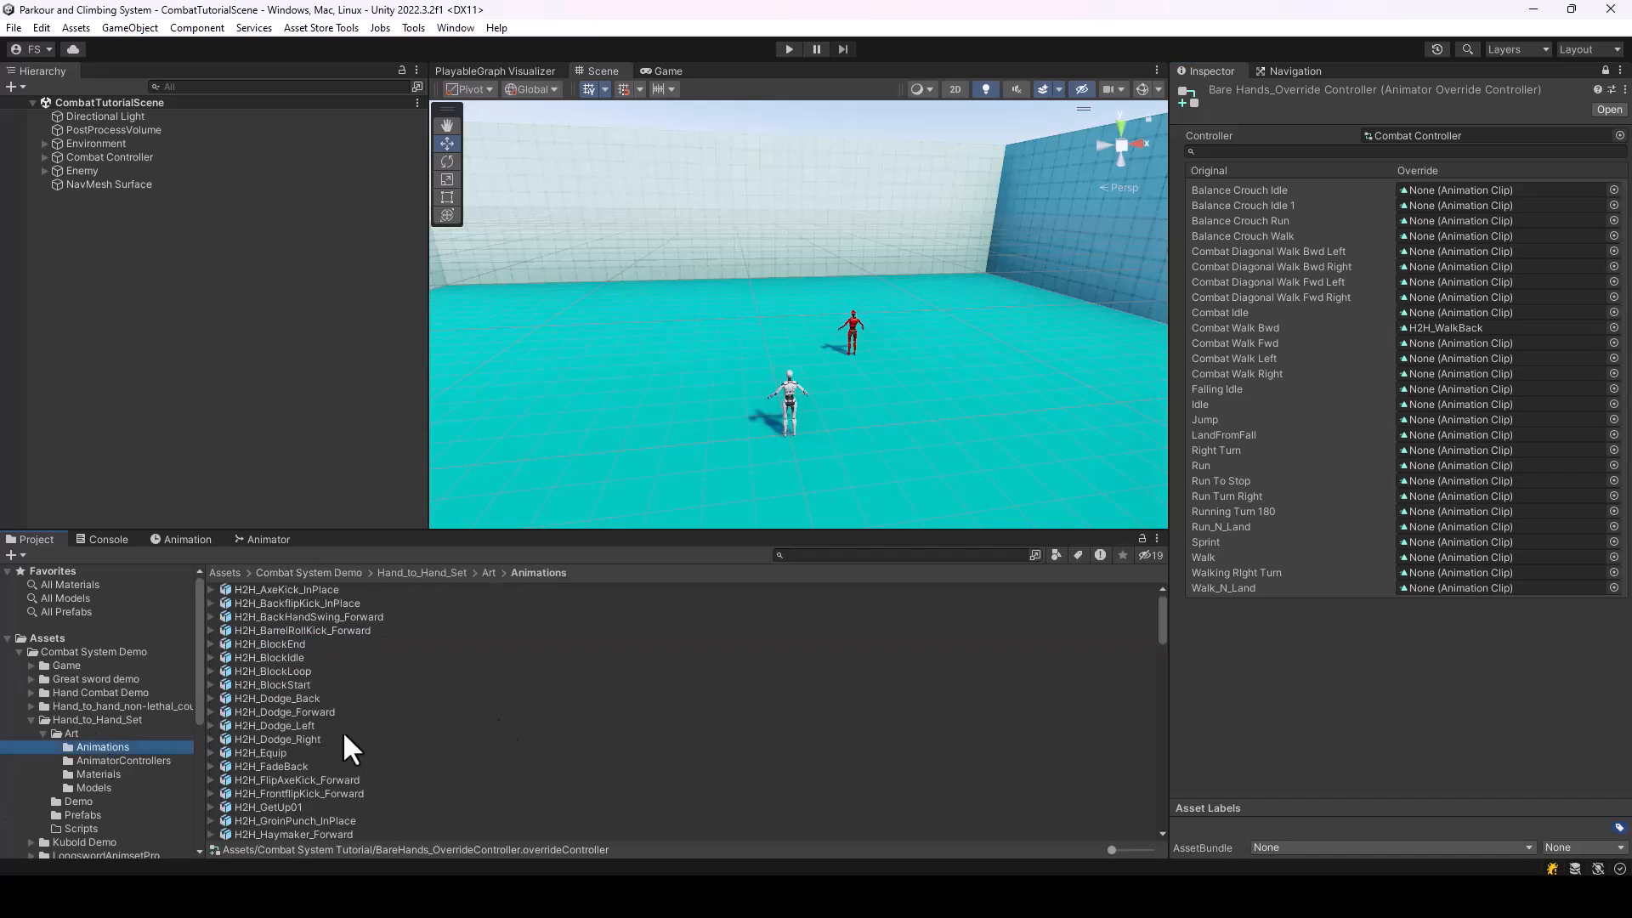
{"action": "left_click_drag", "start_coordinate": [1161, 621], "coordinate": [1167, 805]}
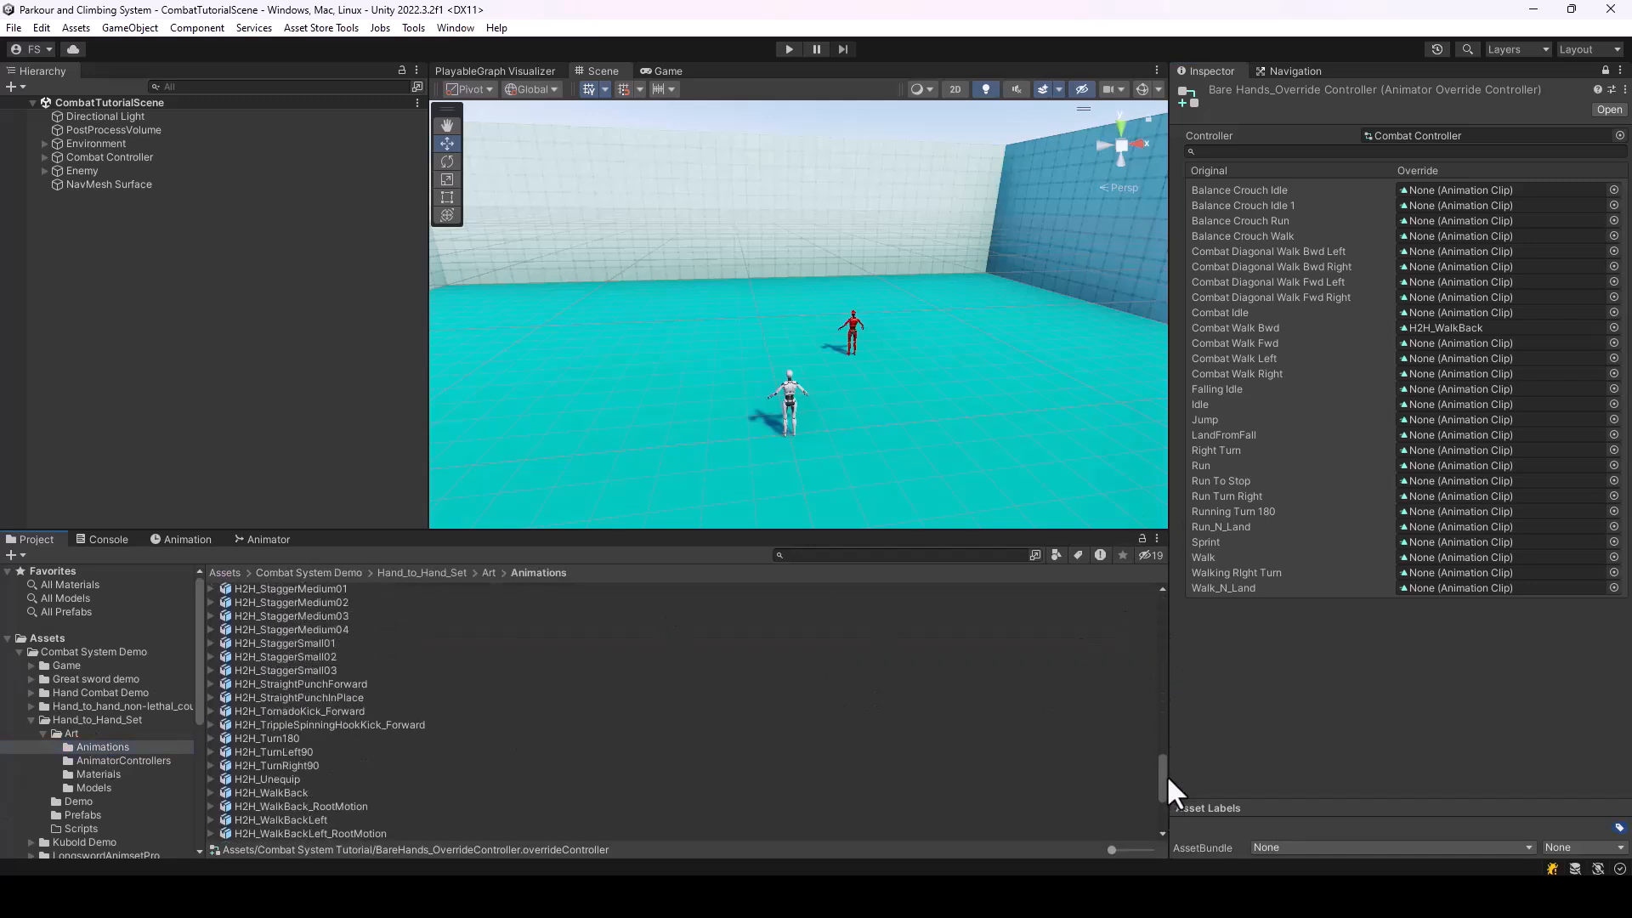
{"action": "scroll", "coordinate": [1008, 777], "scroll_direction": "up", "scroll_amount": 3}
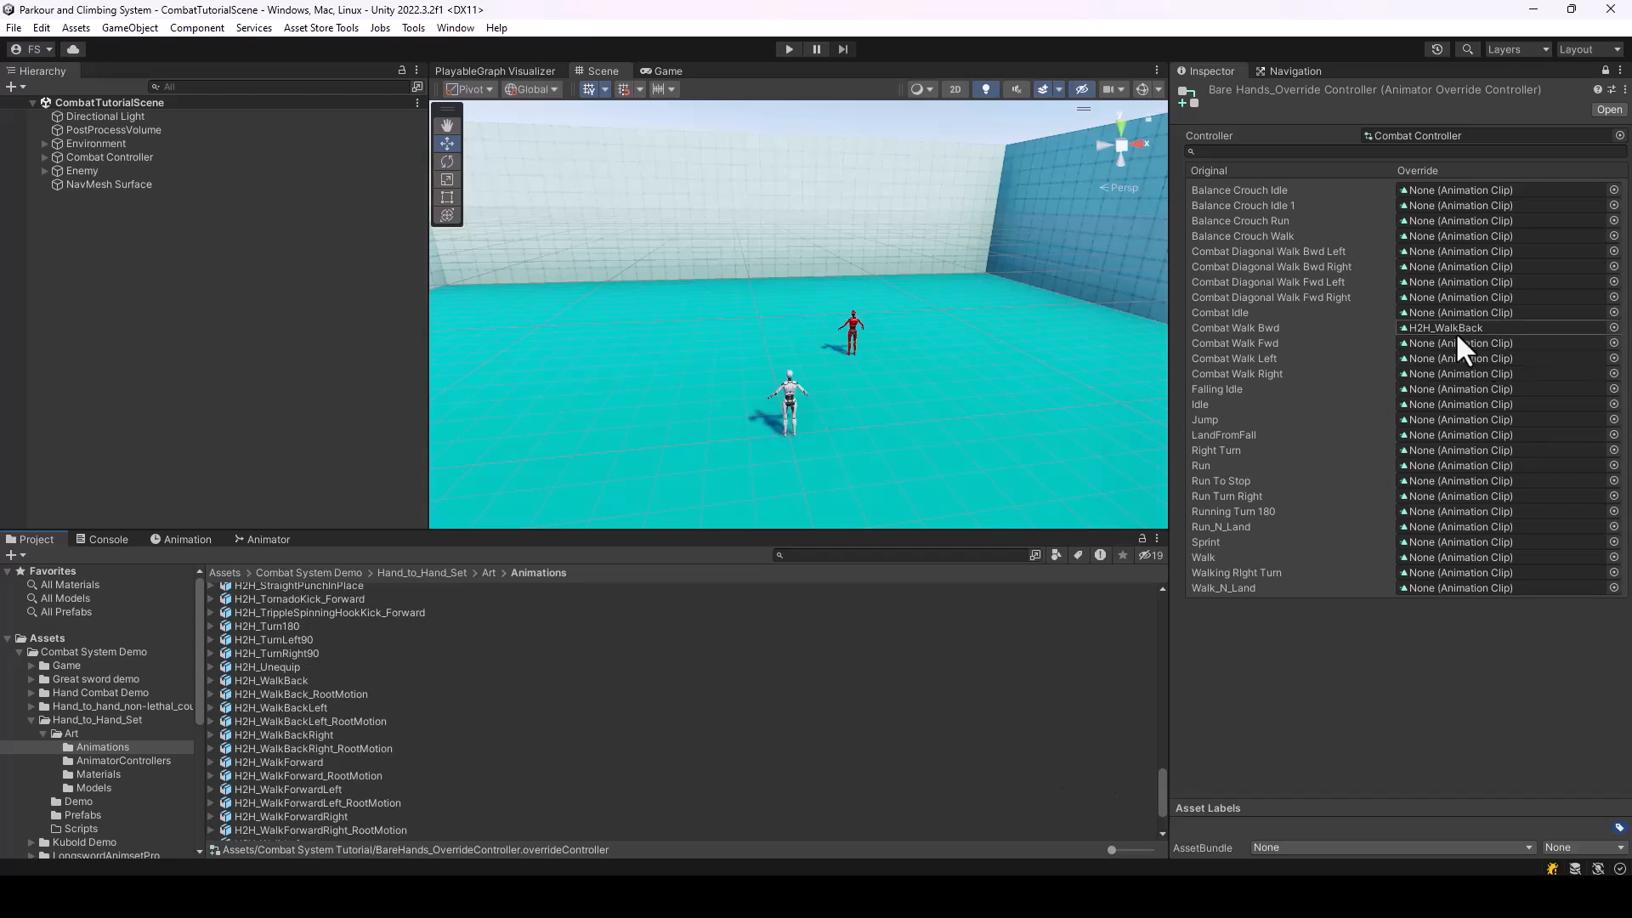
{"action": "left_click_drag", "start_coordinate": [298, 693], "coordinate": [224, 722]}
{"action": "left_click", "coordinate": [210, 720]}
{"action": "left_click_drag", "start_coordinate": [299, 682], "coordinate": [1461, 327]}
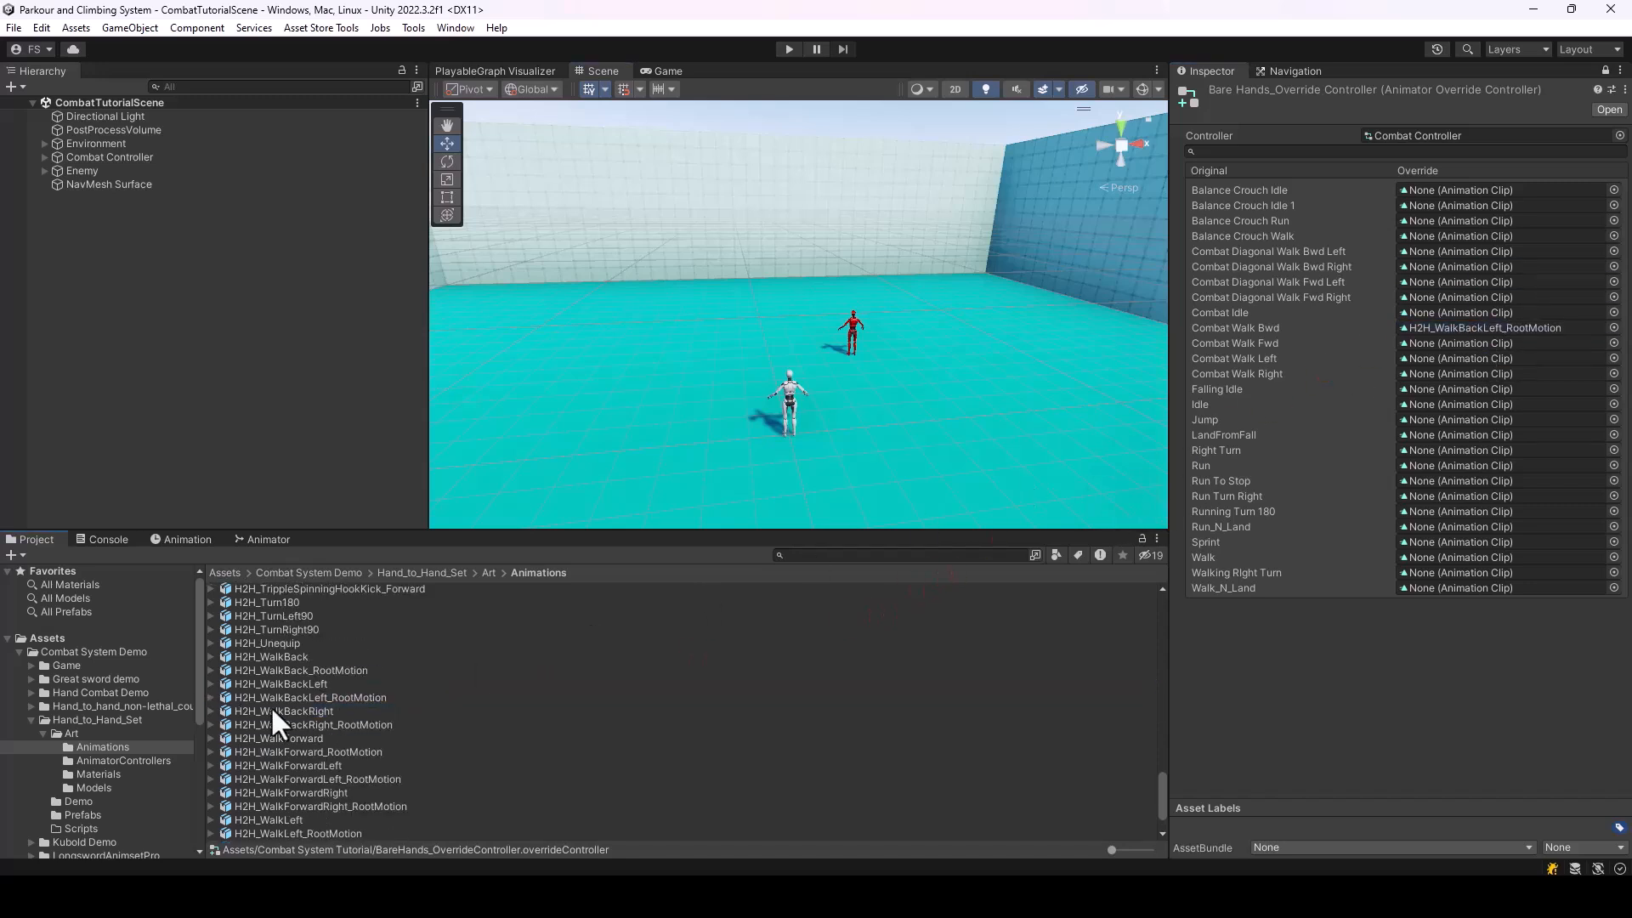
Assign the H2H_WalkBack_RootMotion clip as the override for Combat Walk Bwd
{"action": "left_click", "coordinate": [210, 670]}
{"action": "left_click_drag", "start_coordinate": [268, 684], "coordinate": [1516, 326]}
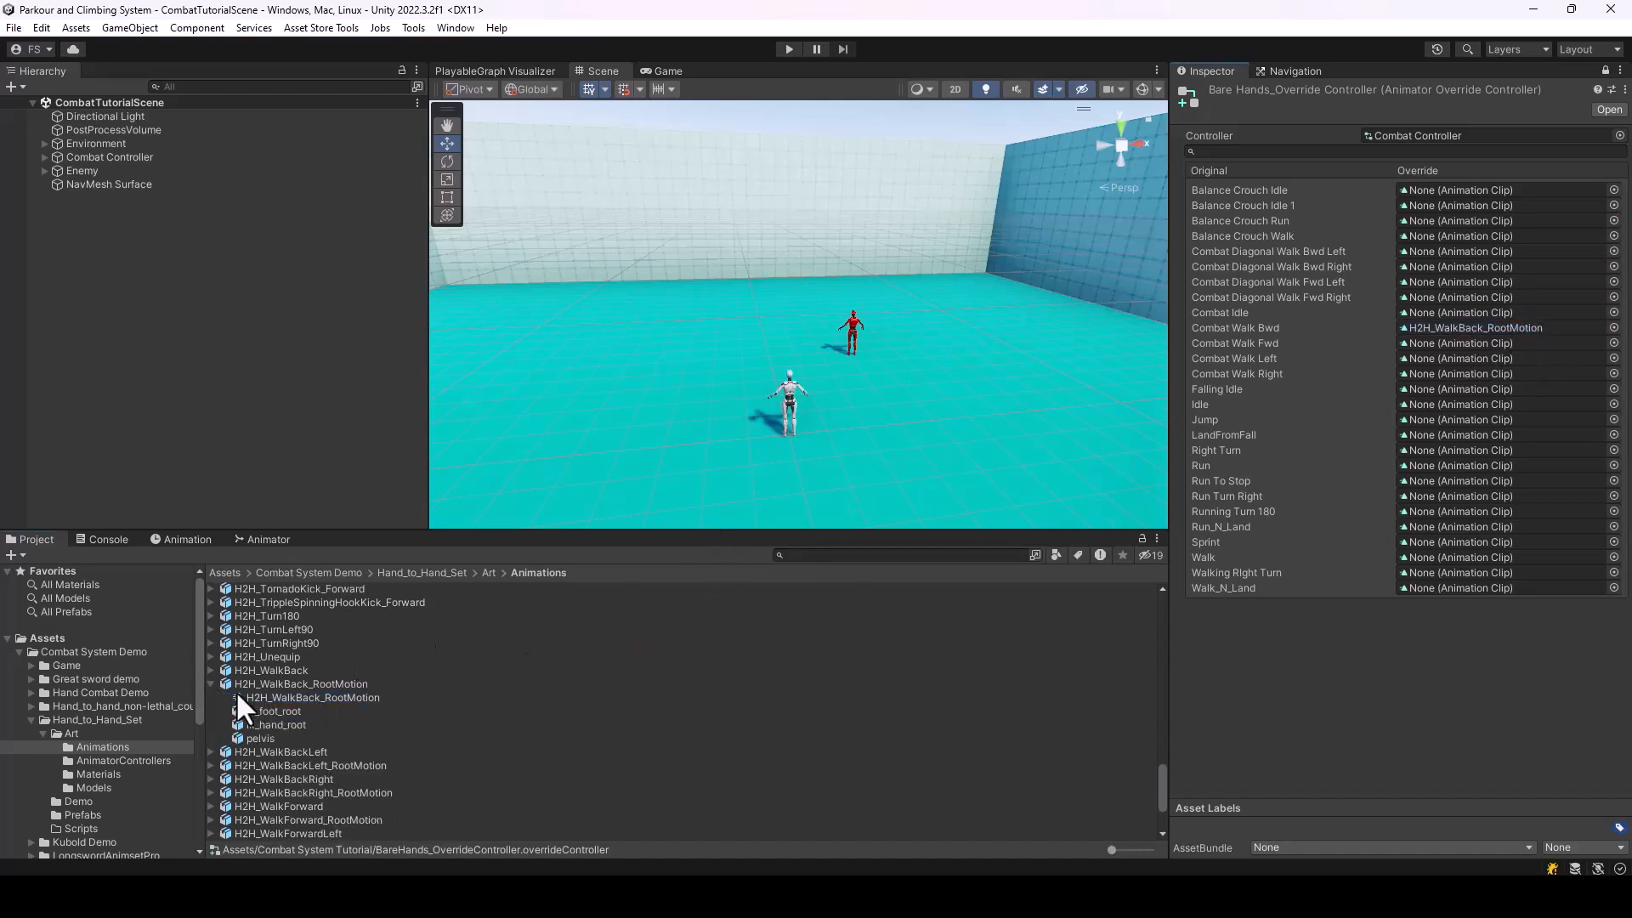
{"action": "left_click", "coordinate": [211, 683]}
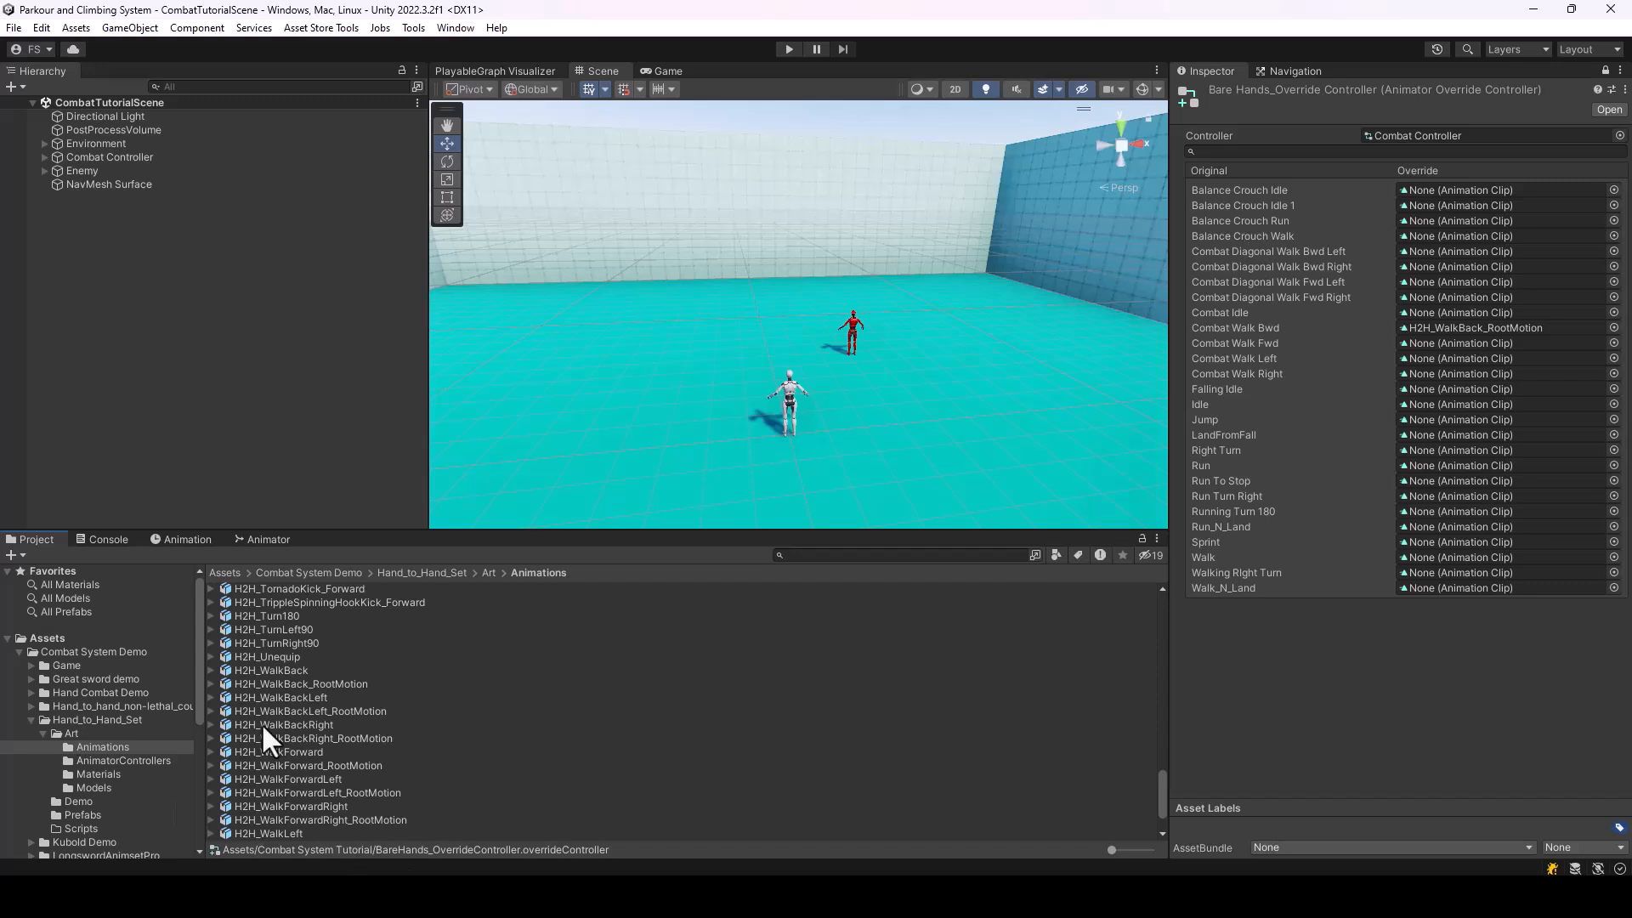
Assign the H2H_WalkForward_RootMotion clip as the override for Combat Walk Fwd
{"action": "left_click", "coordinate": [280, 765]}
{"action": "left_click", "coordinate": [211, 765]}
{"action": "left_click_drag", "start_coordinate": [293, 778], "coordinate": [1462, 343]}
{"action": "left_click", "coordinate": [211, 765]}
Override Combat Diagonal Walk Fwd Left with H2H_WalkForwardLeft_RootMotion and Combat Diagonal Walk Bwd Left with H2H_WalkBackLeft_RootMotion
{"action": "left_click", "coordinate": [211, 792]}
{"action": "left_click_drag", "start_coordinate": [327, 806], "coordinate": [1488, 282]}
{"action": "left_click", "coordinate": [211, 711]}
{"action": "left_click_drag", "start_coordinate": [323, 724], "coordinate": [1447, 251]}
Override Combat Diagonal Walk Bwd Right with H2H_WalkBackRight_RootMotion and Combat Diagonal Walk Fwd Right with H2H_WalkForwardRight_RootMotion
{"action": "scroll", "coordinate": [353, 794], "scroll_direction": "down", "scroll_amount": 3}
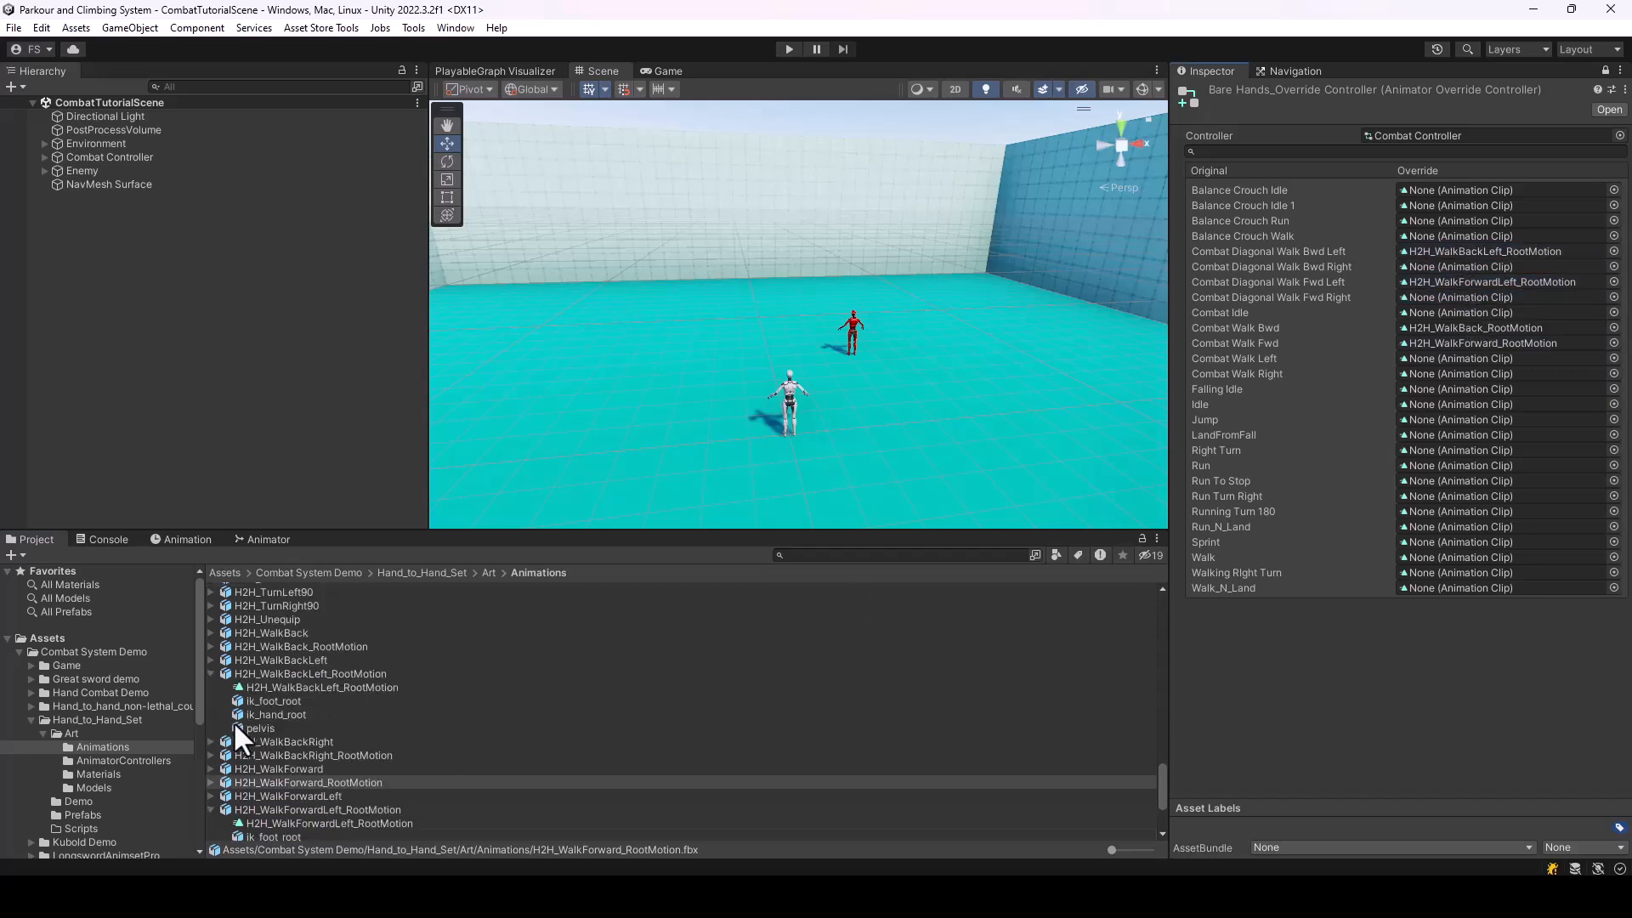
{"action": "left_click", "coordinate": [211, 755]}
{"action": "left_click_drag", "start_coordinate": [323, 768], "coordinate": [1521, 289]}
{"action": "scroll", "coordinate": [263, 765], "scroll_direction": "down", "scroll_amount": 4}
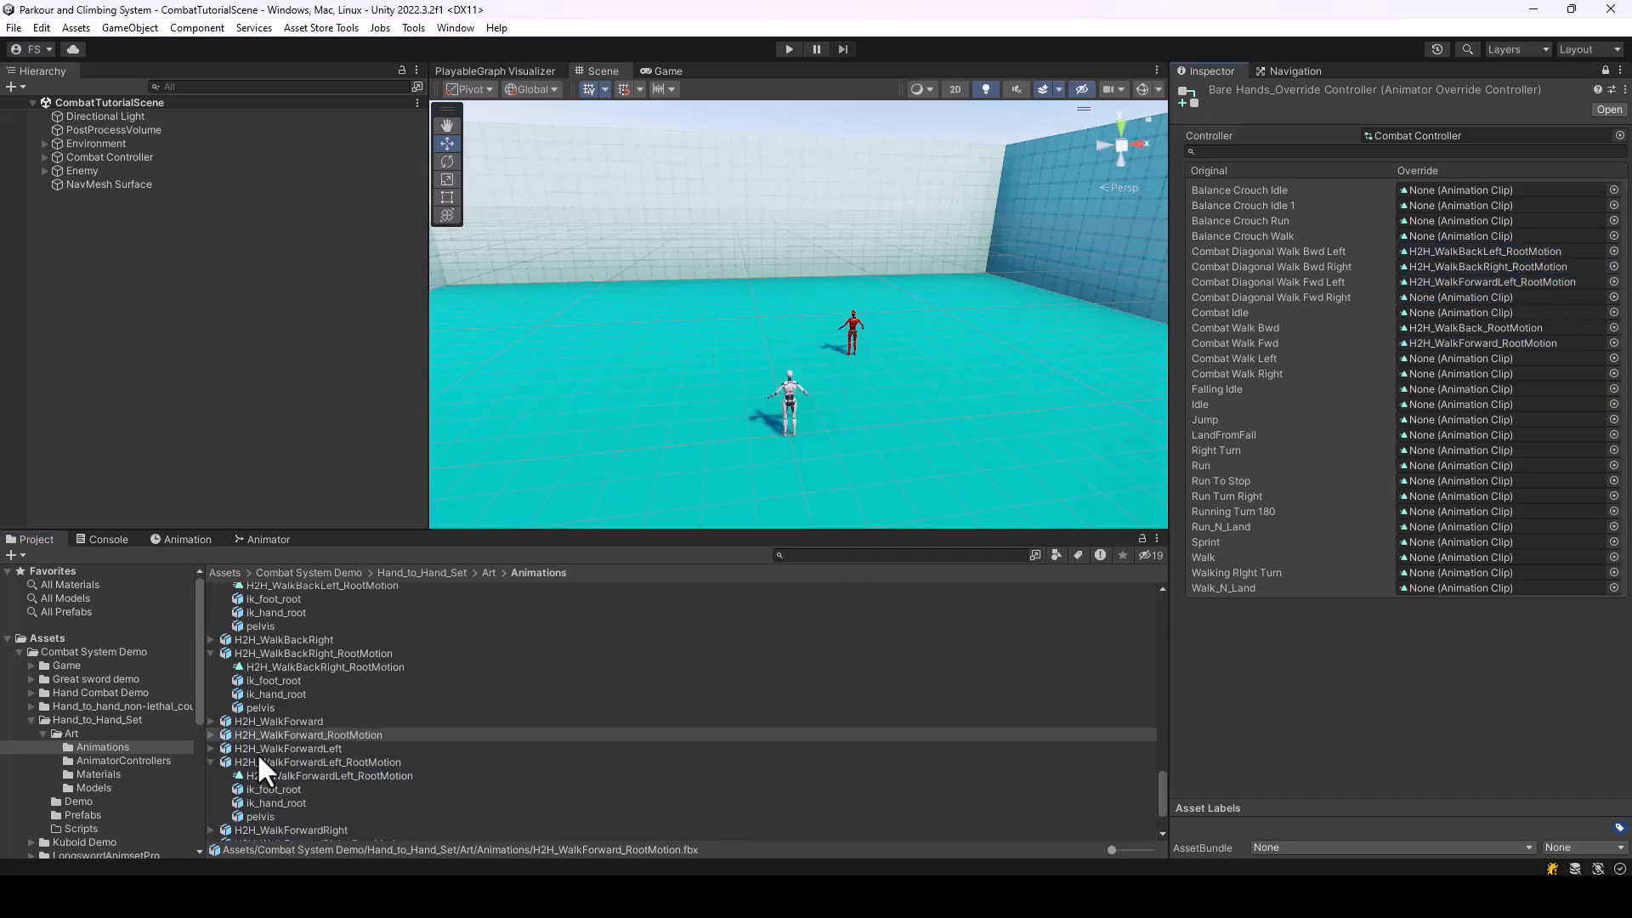
{"action": "left_click", "coordinate": [212, 796]}
{"action": "left_click_drag", "start_coordinate": [375, 765], "coordinate": [1500, 313]}
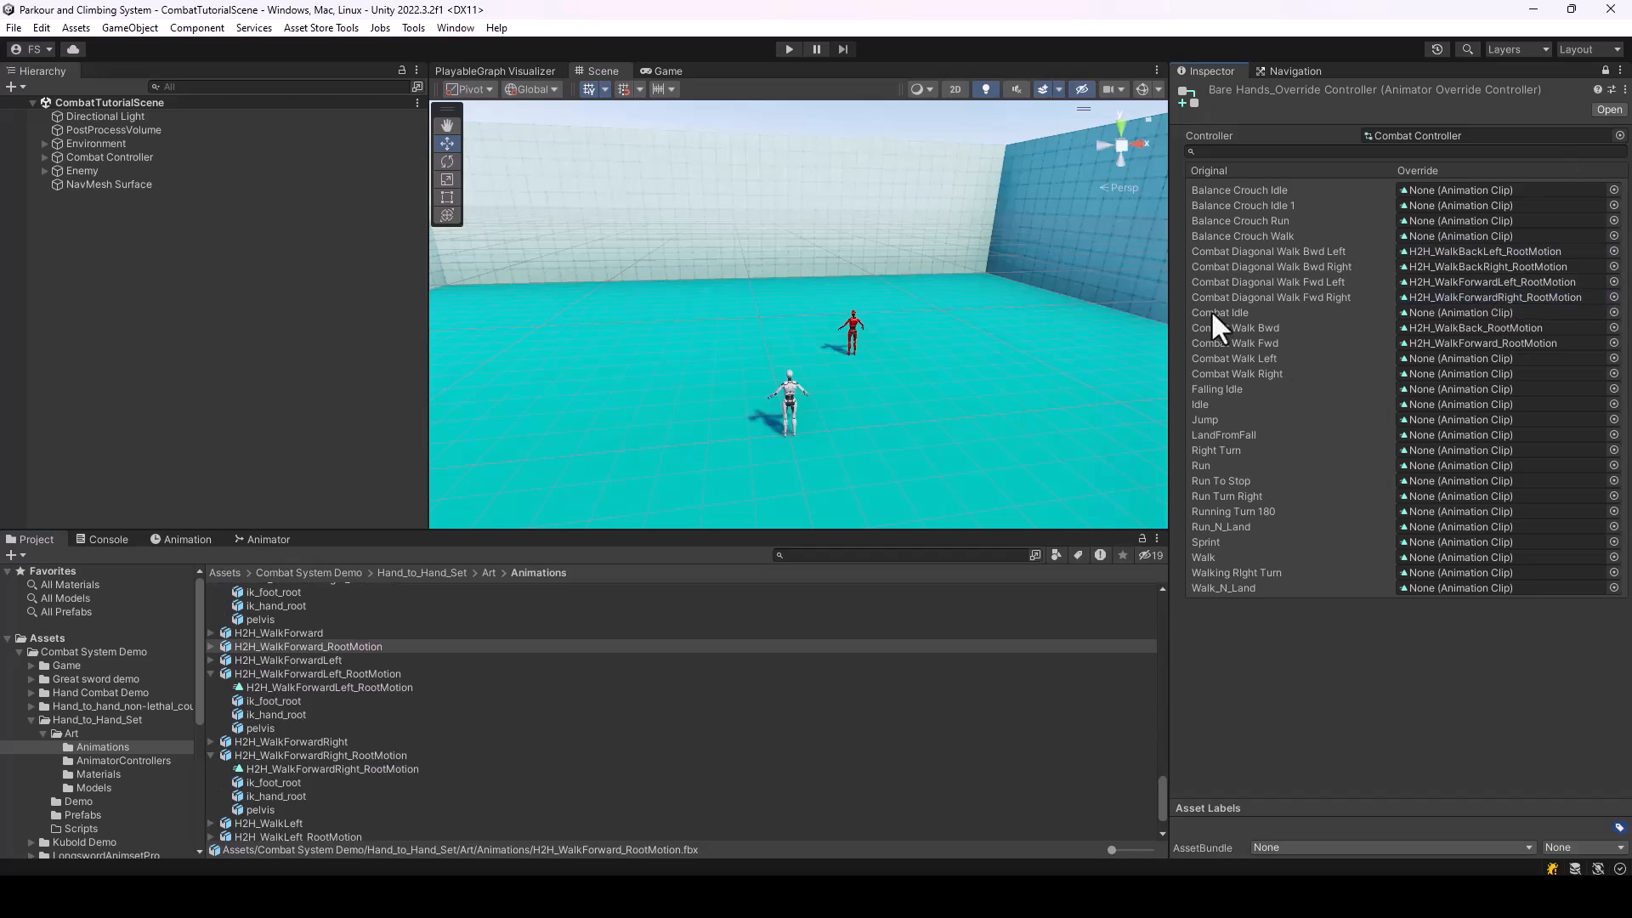
Override Combat Walk Left with H2H_WalkLeft_RootMotion and Combat Walk Right with H2H_WalkRight_RootMotion
{"action": "scroll", "coordinate": [510, 739], "scroll_direction": "down", "scroll_amount": 3}
{"action": "left_click", "coordinate": [210, 786]}
{"action": "left_click_drag", "start_coordinate": [314, 799], "coordinate": [1488, 361]}
{"action": "scroll", "coordinate": [391, 778], "scroll_direction": "down", "scroll_amount": 2}
{"action": "left_click", "coordinate": [211, 807]}
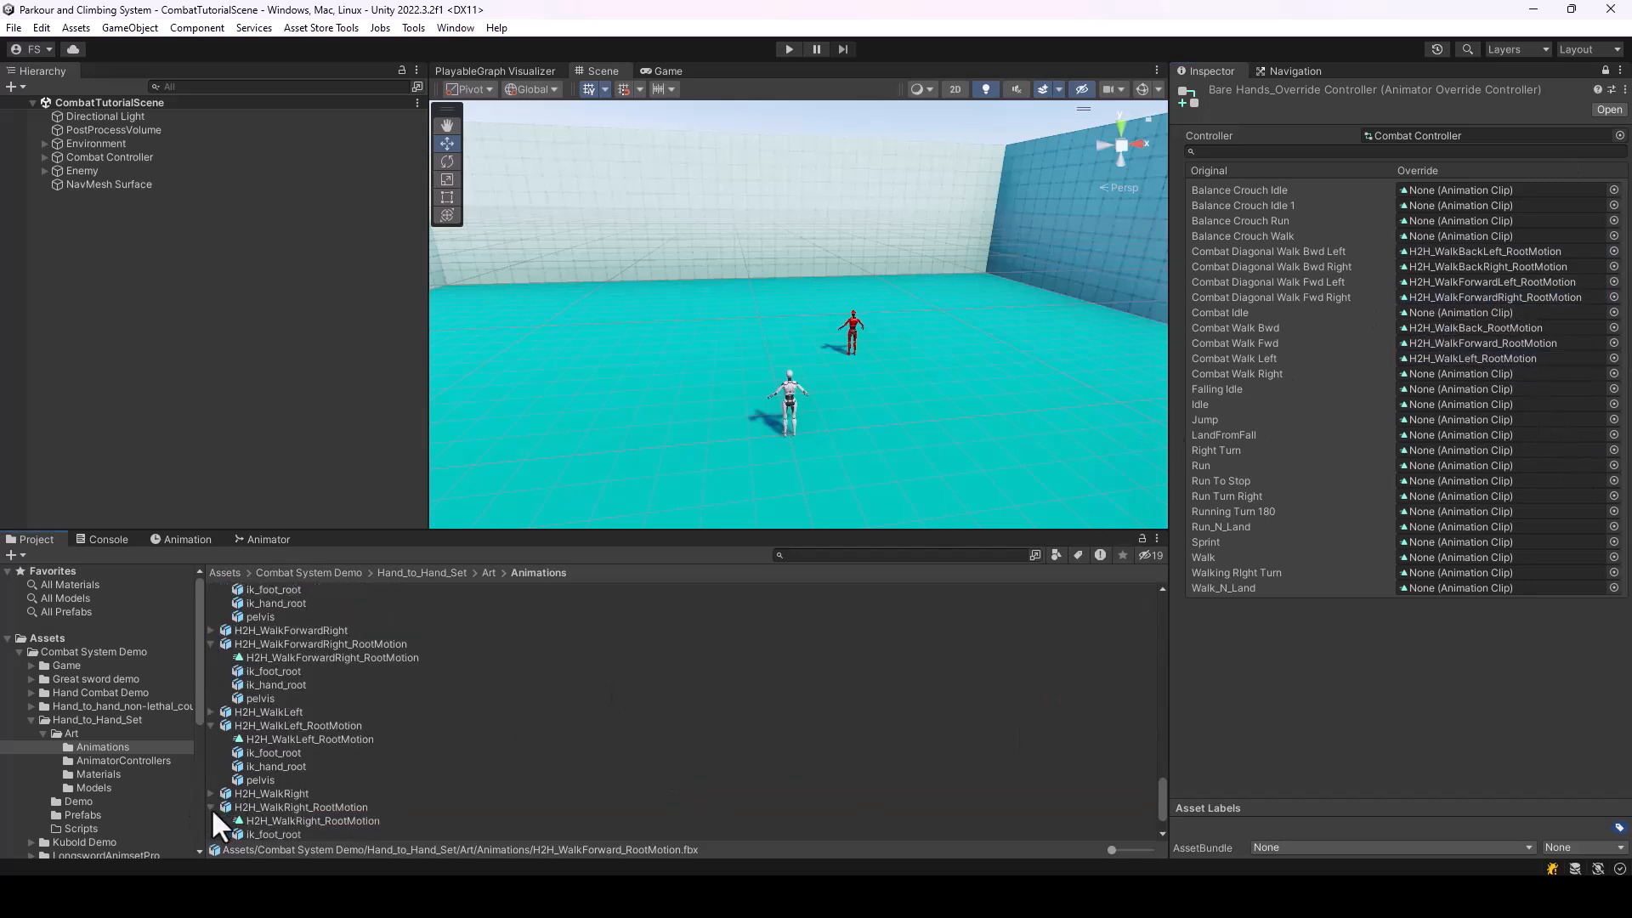
{"action": "left_click_drag", "start_coordinate": [313, 821], "coordinate": [1535, 377]}
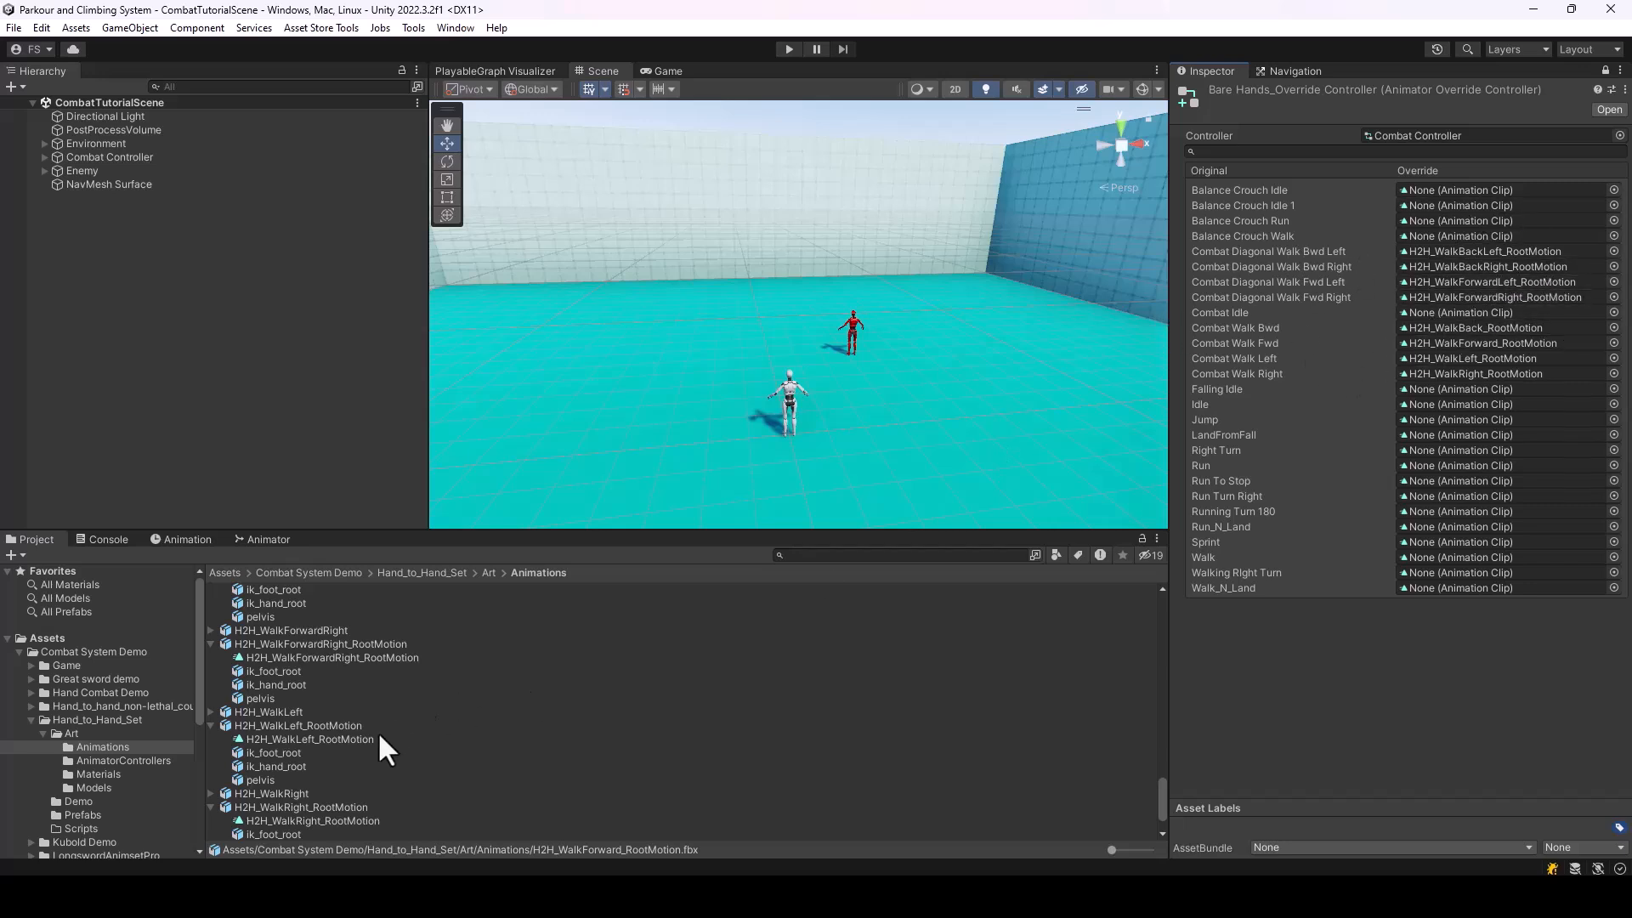
{"action": "left_click", "coordinate": [210, 727]}
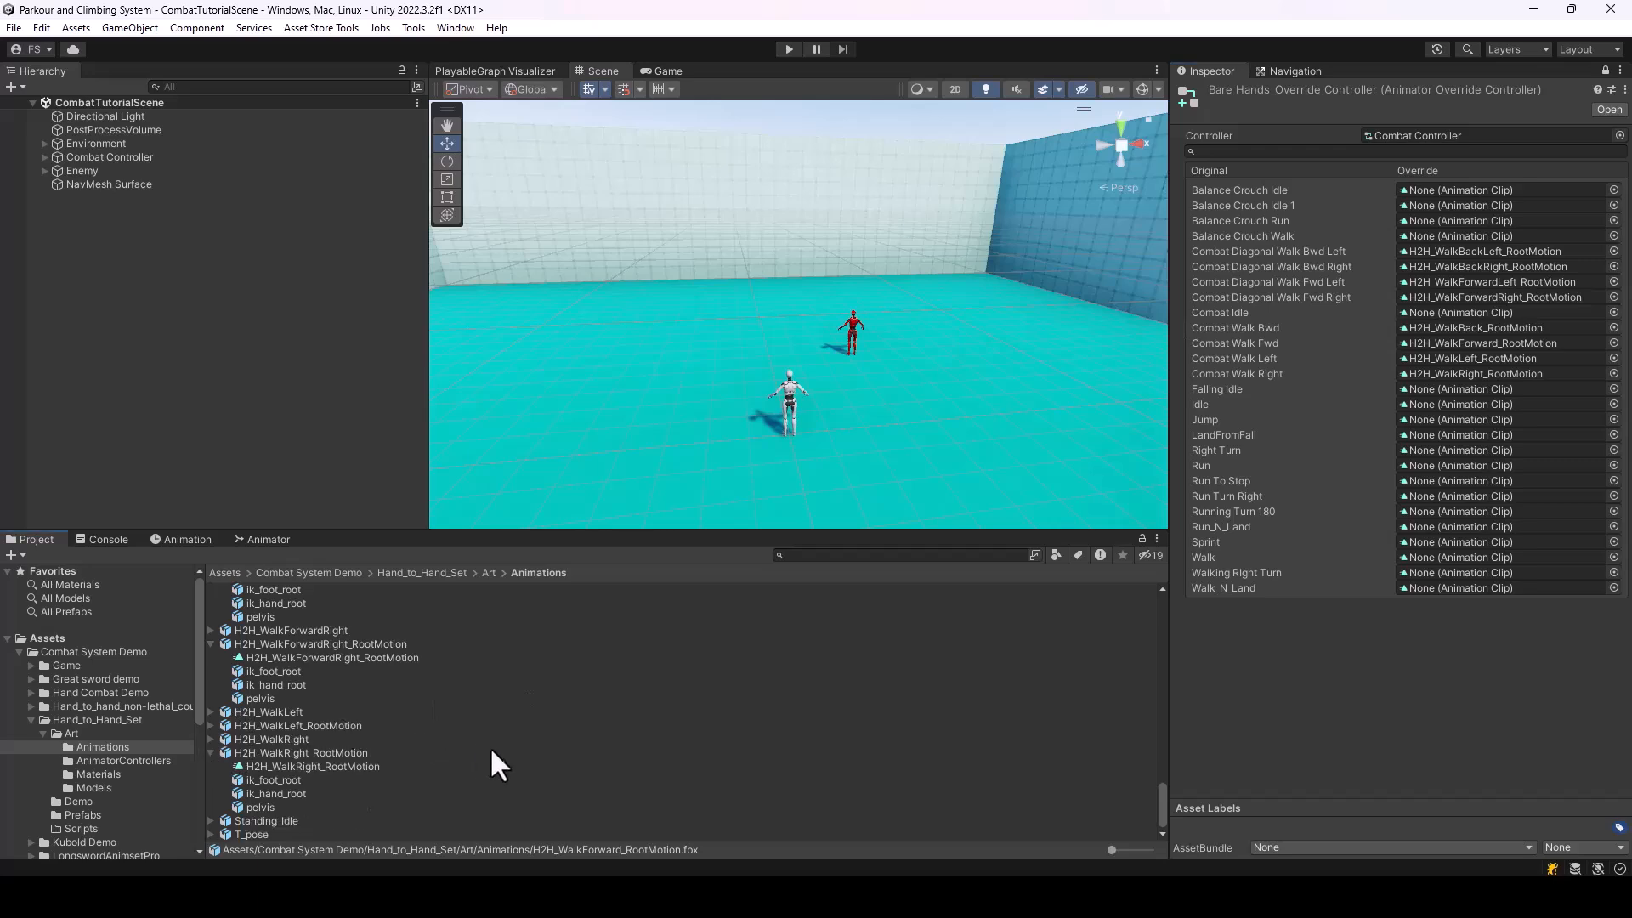
Assign the H2H_Idle clip from the Hand_to_Hand_Set animations as the override for Combat Idle
{"action": "scroll", "coordinate": [527, 747], "scroll_direction": "up", "scroll_amount": 10}
{"action": "scroll", "coordinate": [528, 752], "scroll_direction": "up", "scroll_amount": 15}
{"action": "scroll", "coordinate": [527, 747], "scroll_direction": "up", "scroll_amount": 4}
{"action": "scroll", "coordinate": [450, 706], "scroll_direction": "up", "scroll_amount": 5}
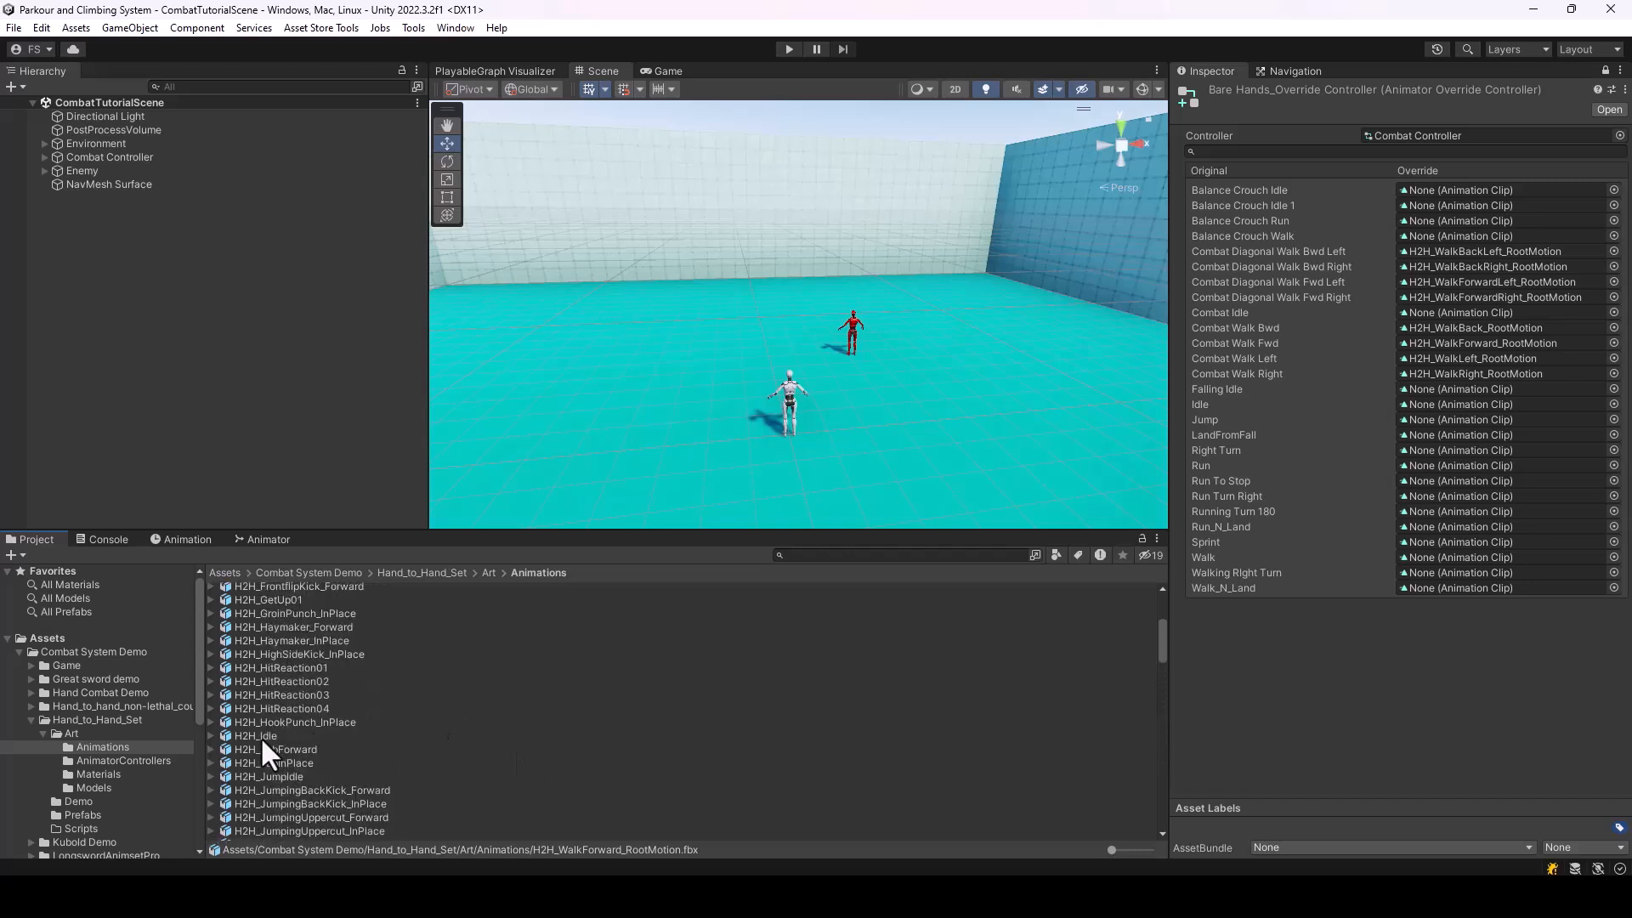
{"action": "left_click", "coordinate": [211, 736]}
{"action": "scroll", "coordinate": [332, 720], "scroll_direction": "down", "scroll_amount": 3}
{"action": "left_click_drag", "start_coordinate": [258, 646], "coordinate": [1430, 312]}
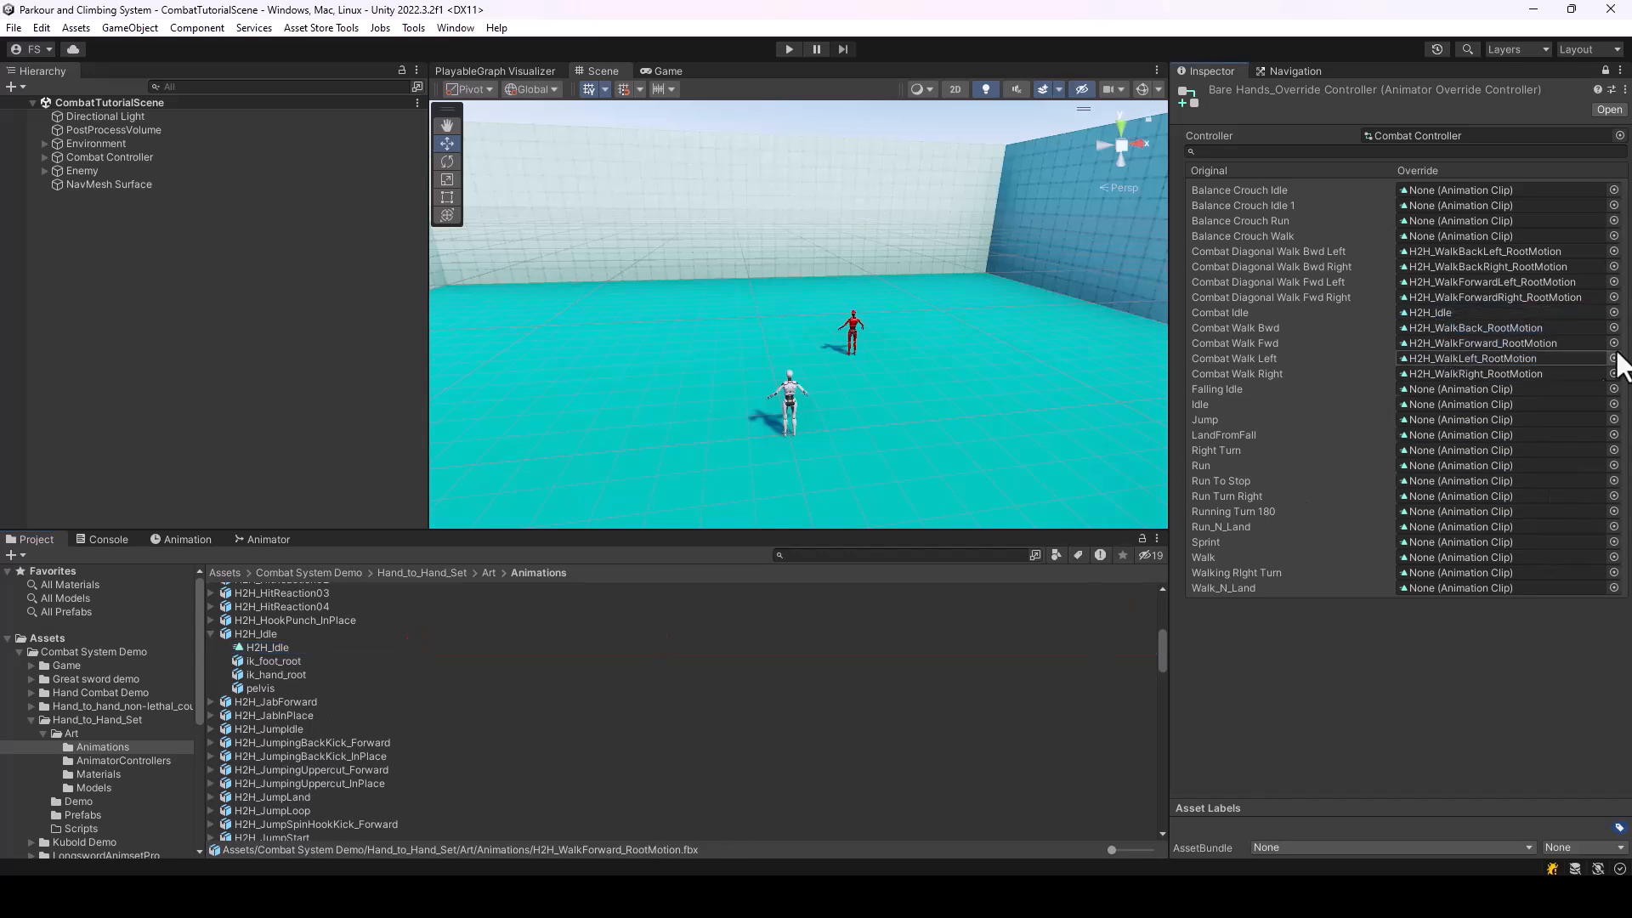
Unlock the Inspector, set BareHands_OverrideController as the BareHands weapon's override controller, and enable Use Rootmotion
{"action": "left_click", "coordinate": [1606, 71]}
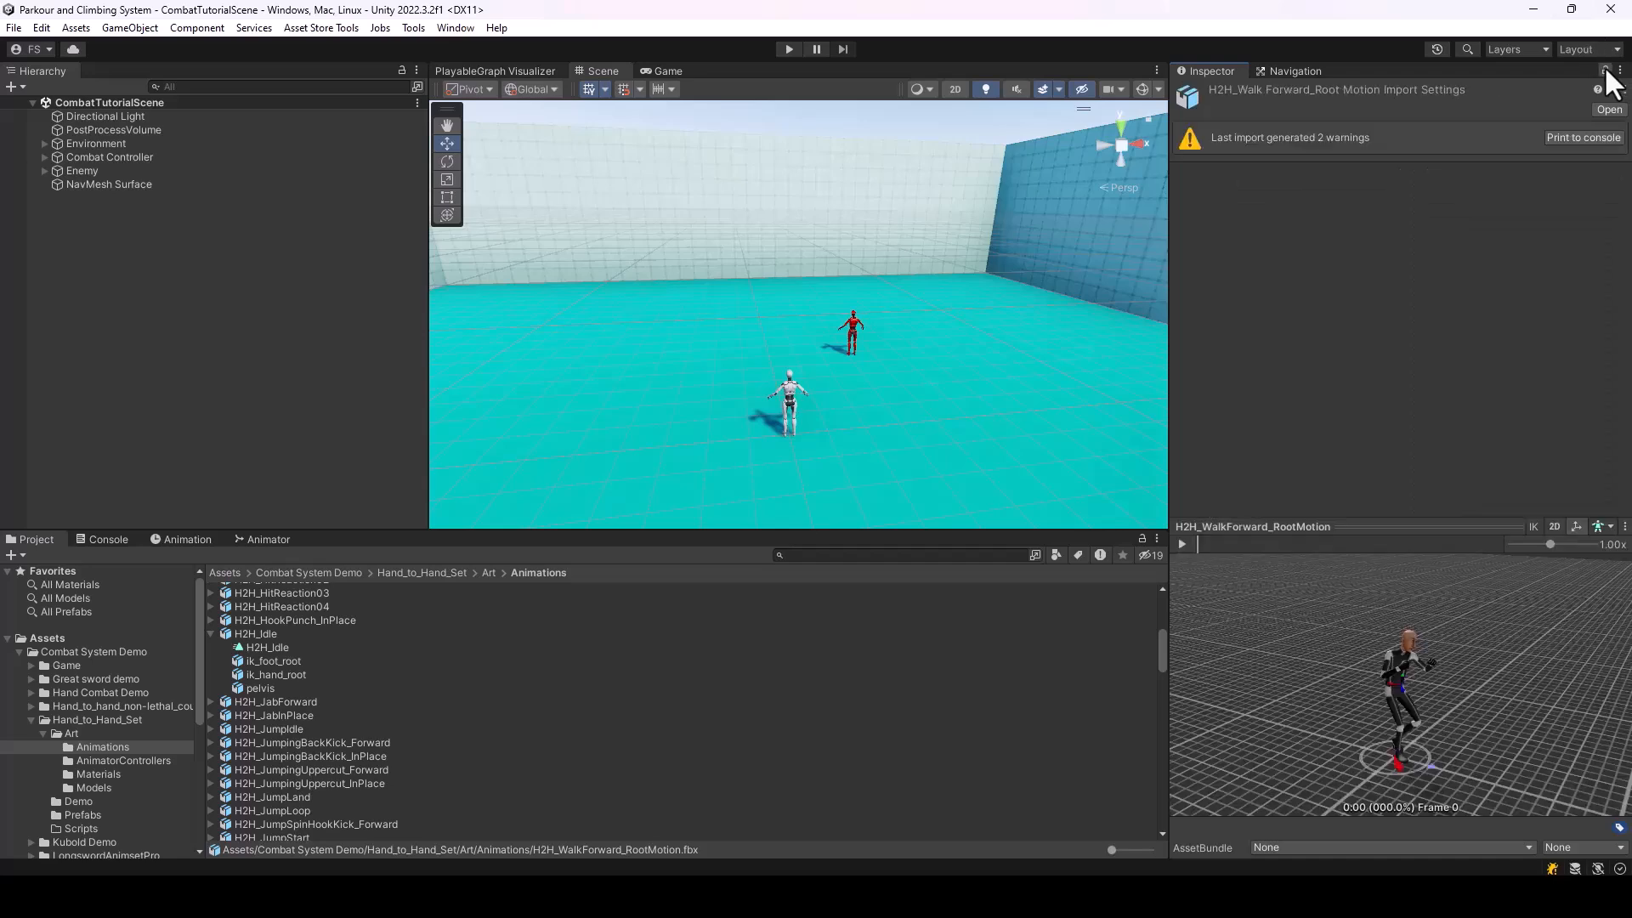
{"action": "left_click", "coordinate": [85, 678]}
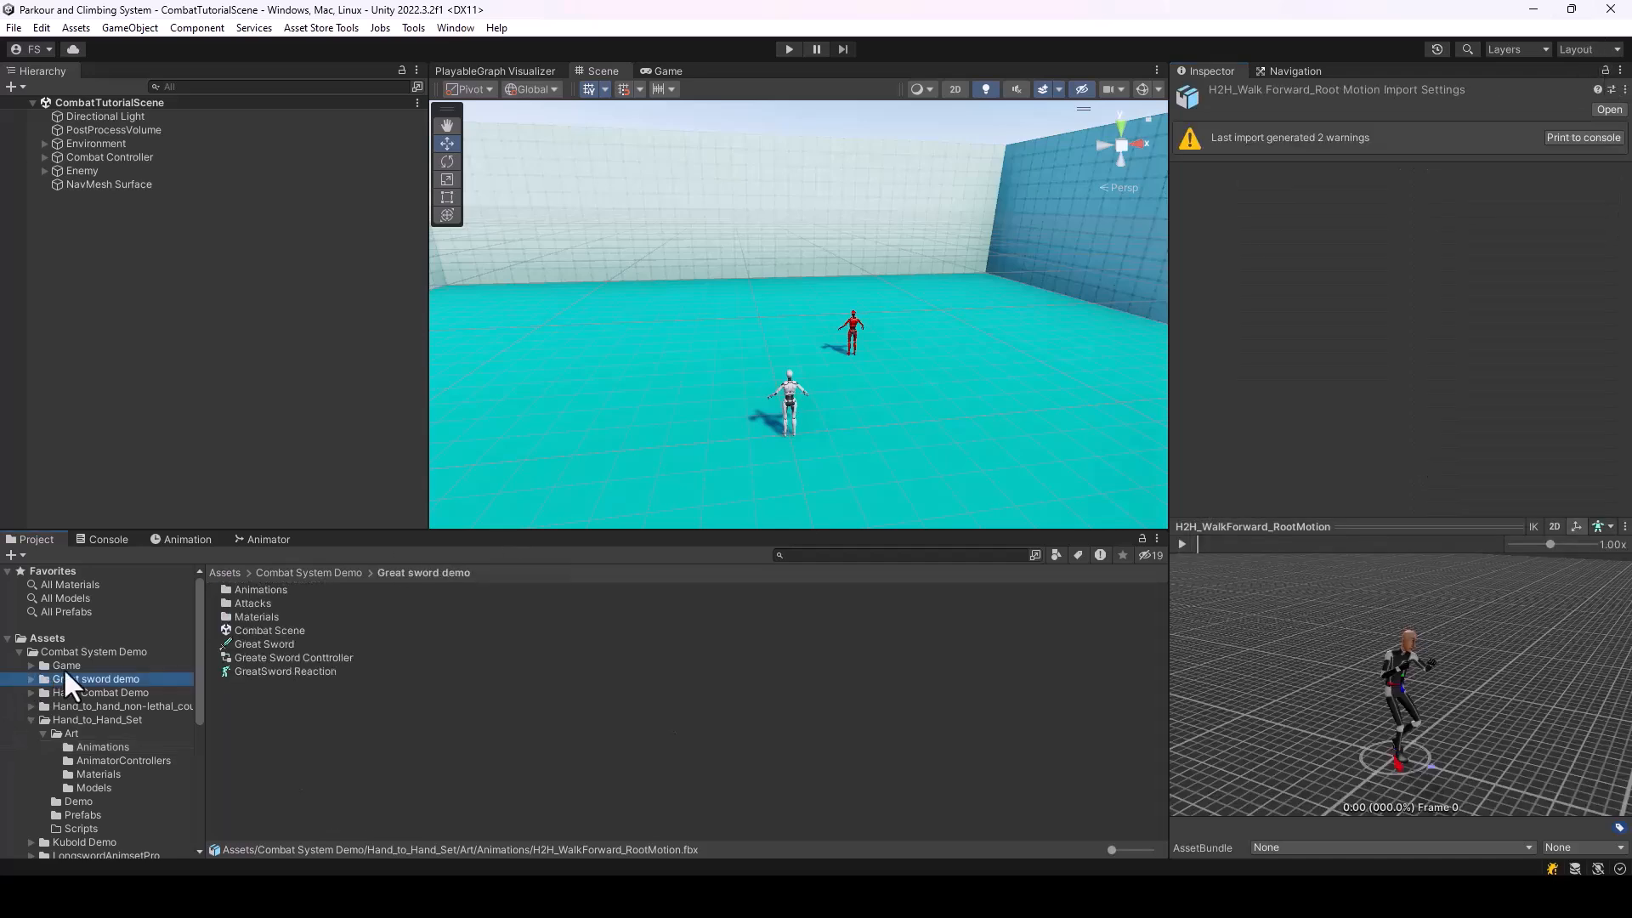
{"action": "left_click", "coordinate": [20, 652]}
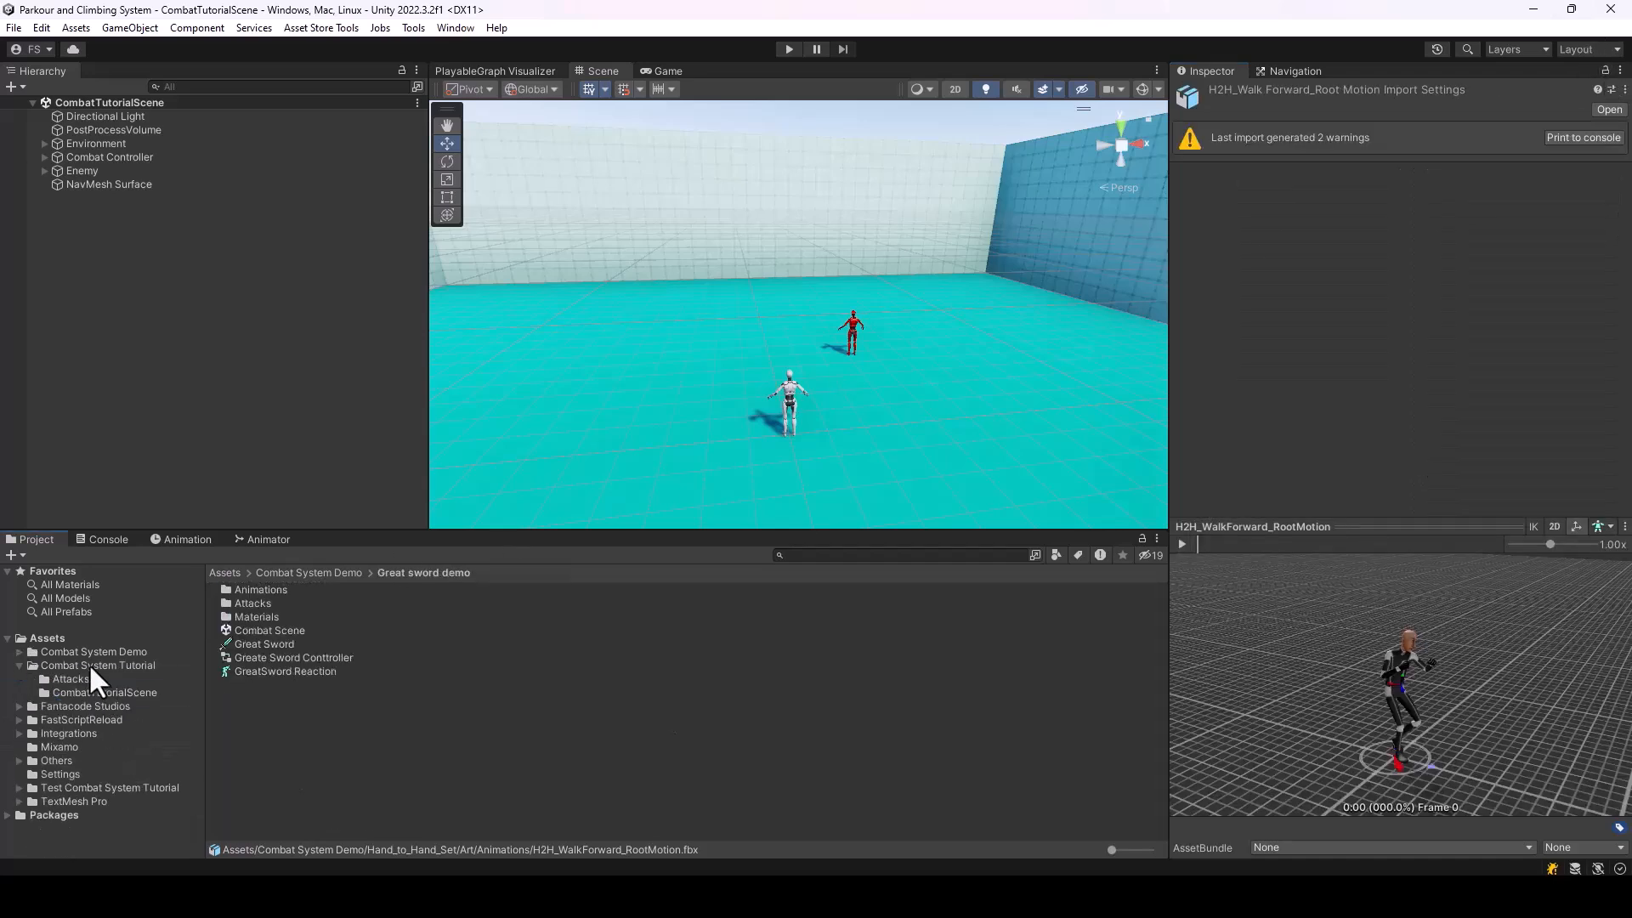
{"action": "left_click", "coordinate": [276, 644]}
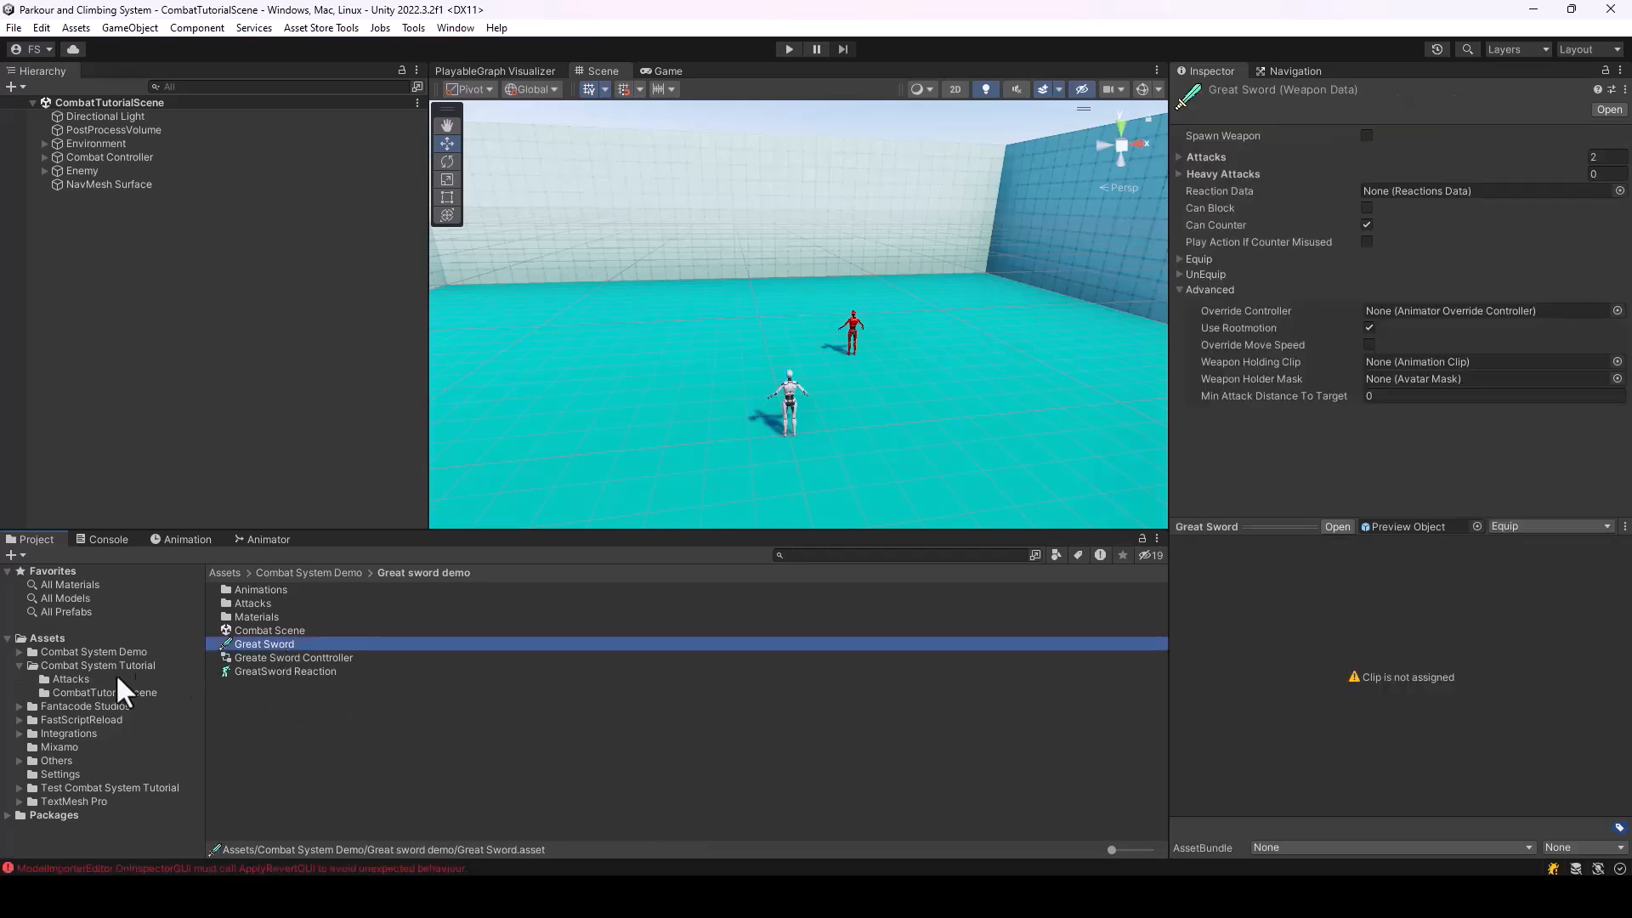
{"action": "left_click", "coordinate": [91, 666]}
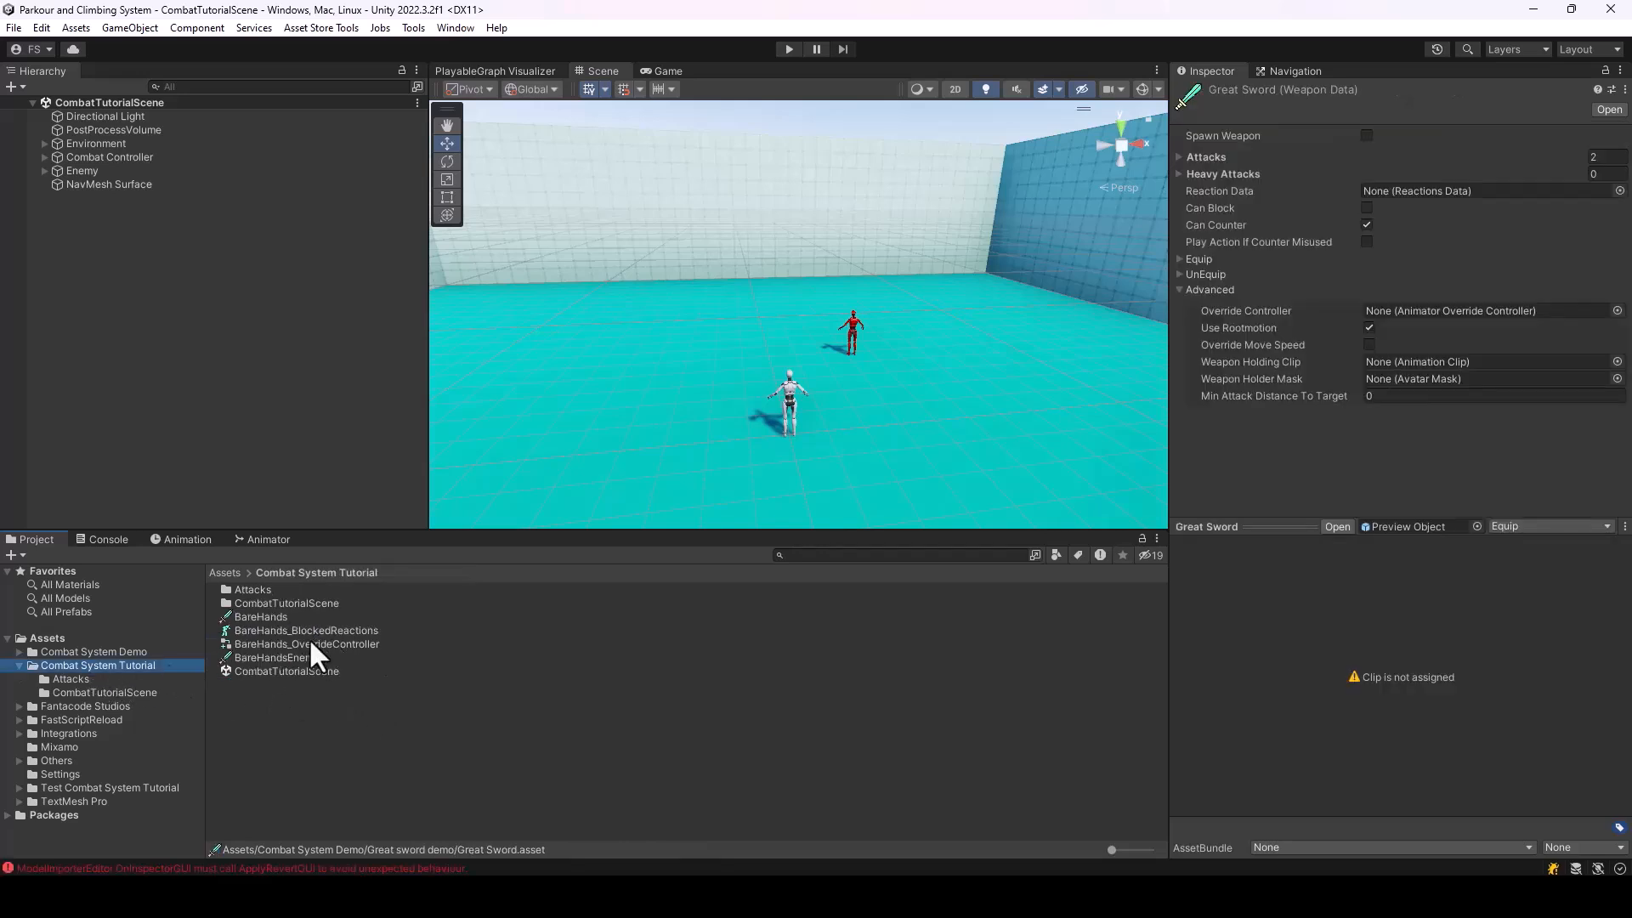
{"action": "left_click", "coordinate": [273, 617]}
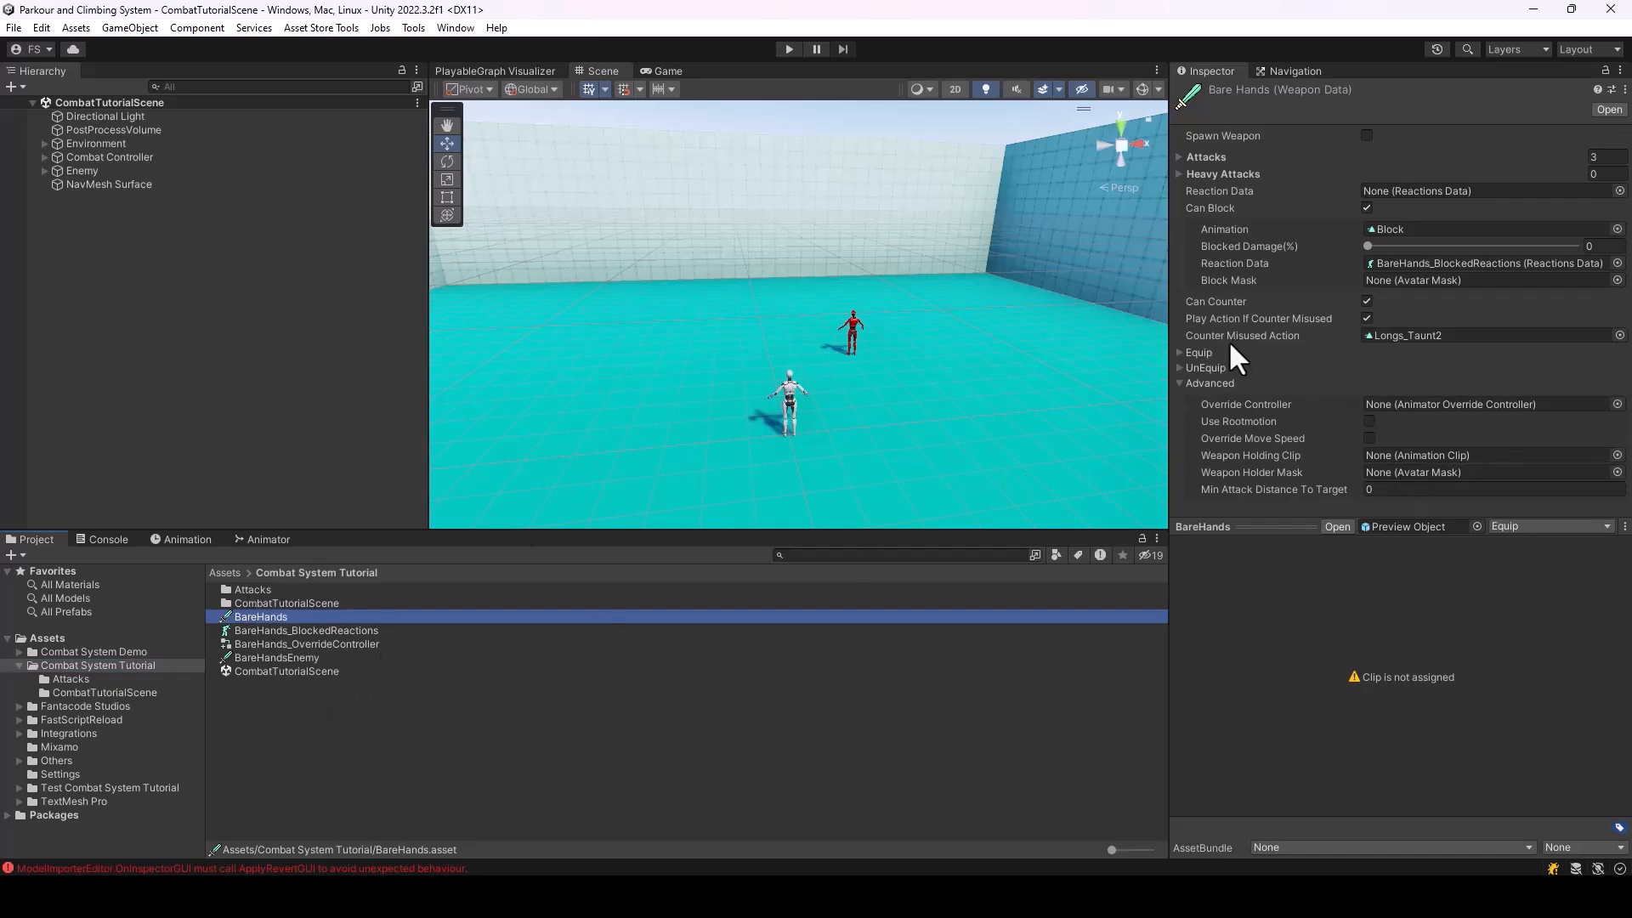
{"action": "left_click_drag", "start_coordinate": [333, 641], "coordinate": [1431, 410]}
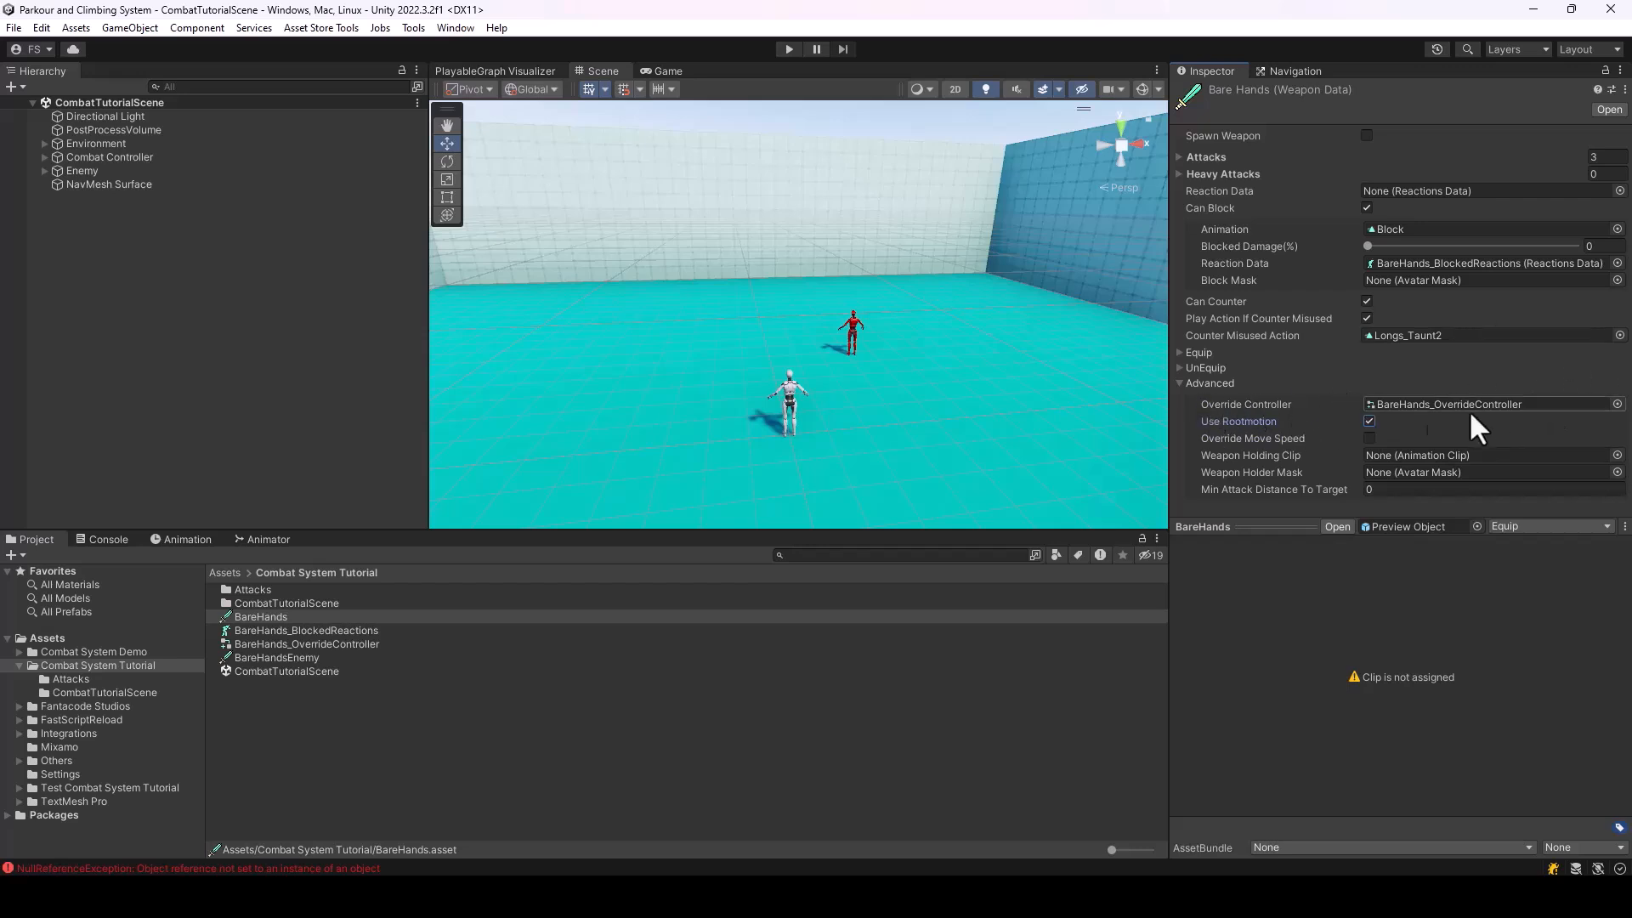
Play the scene and walk the player in every direction in combat mode to test the overridden movement animations
{"action": "left_click", "coordinate": [789, 49]}
{"action": "key", "text": "w"}
{"action": "key", "text": "f"}
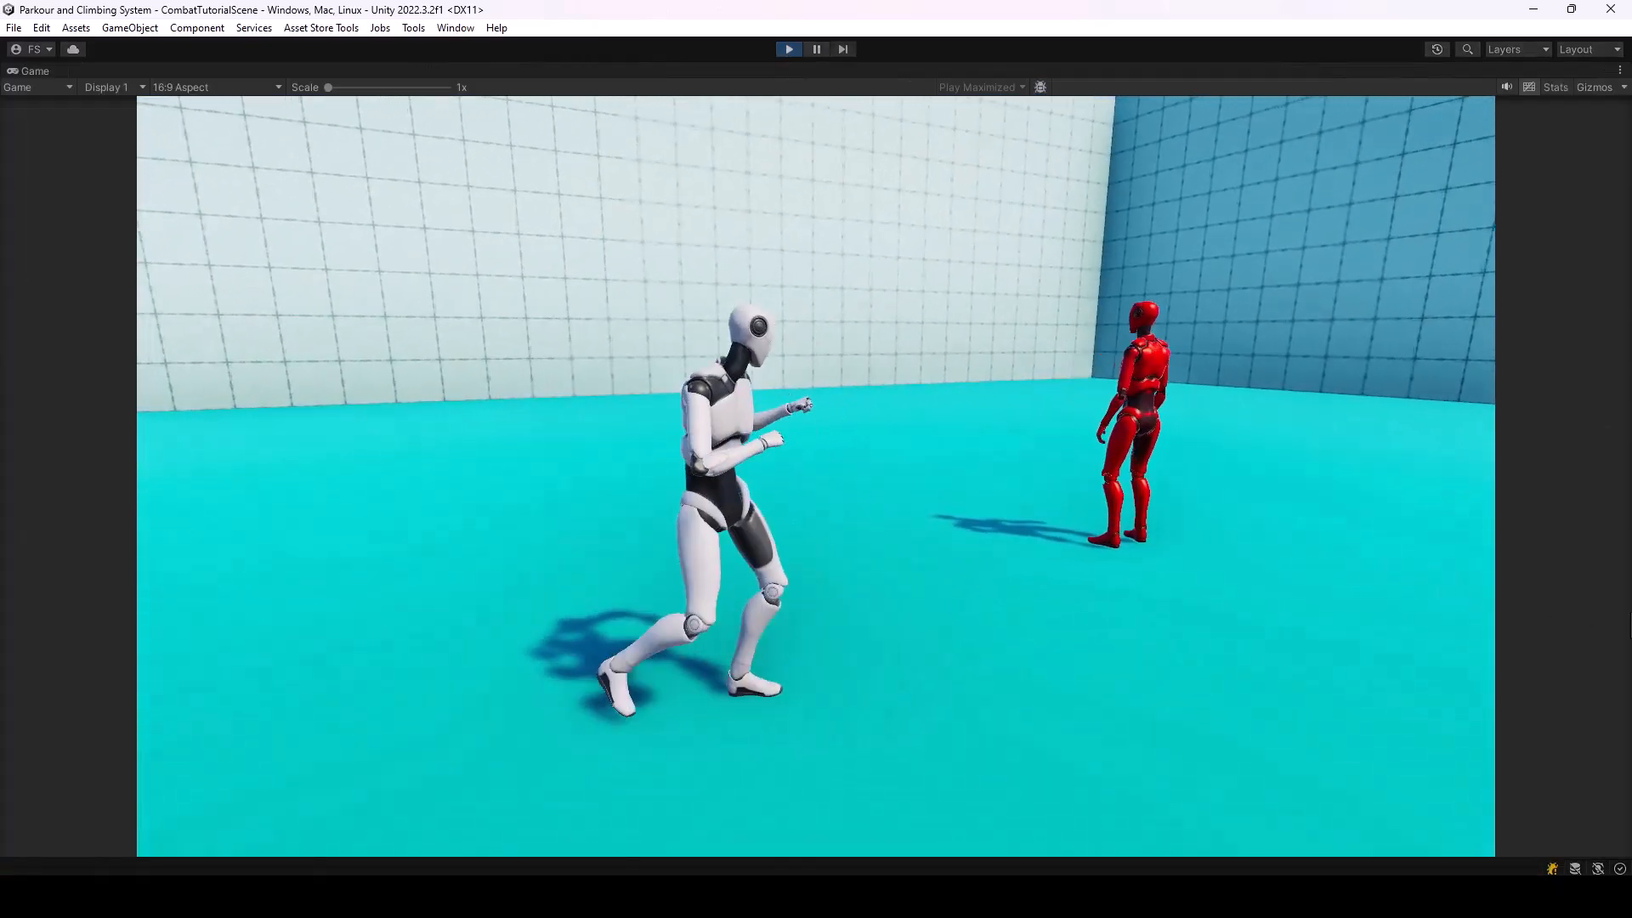
{"action": "key", "text": "s"}
{"action": "key", "text": "d"}
{"action": "key", "text": "w"}
{"action": "key", "text": "a"}
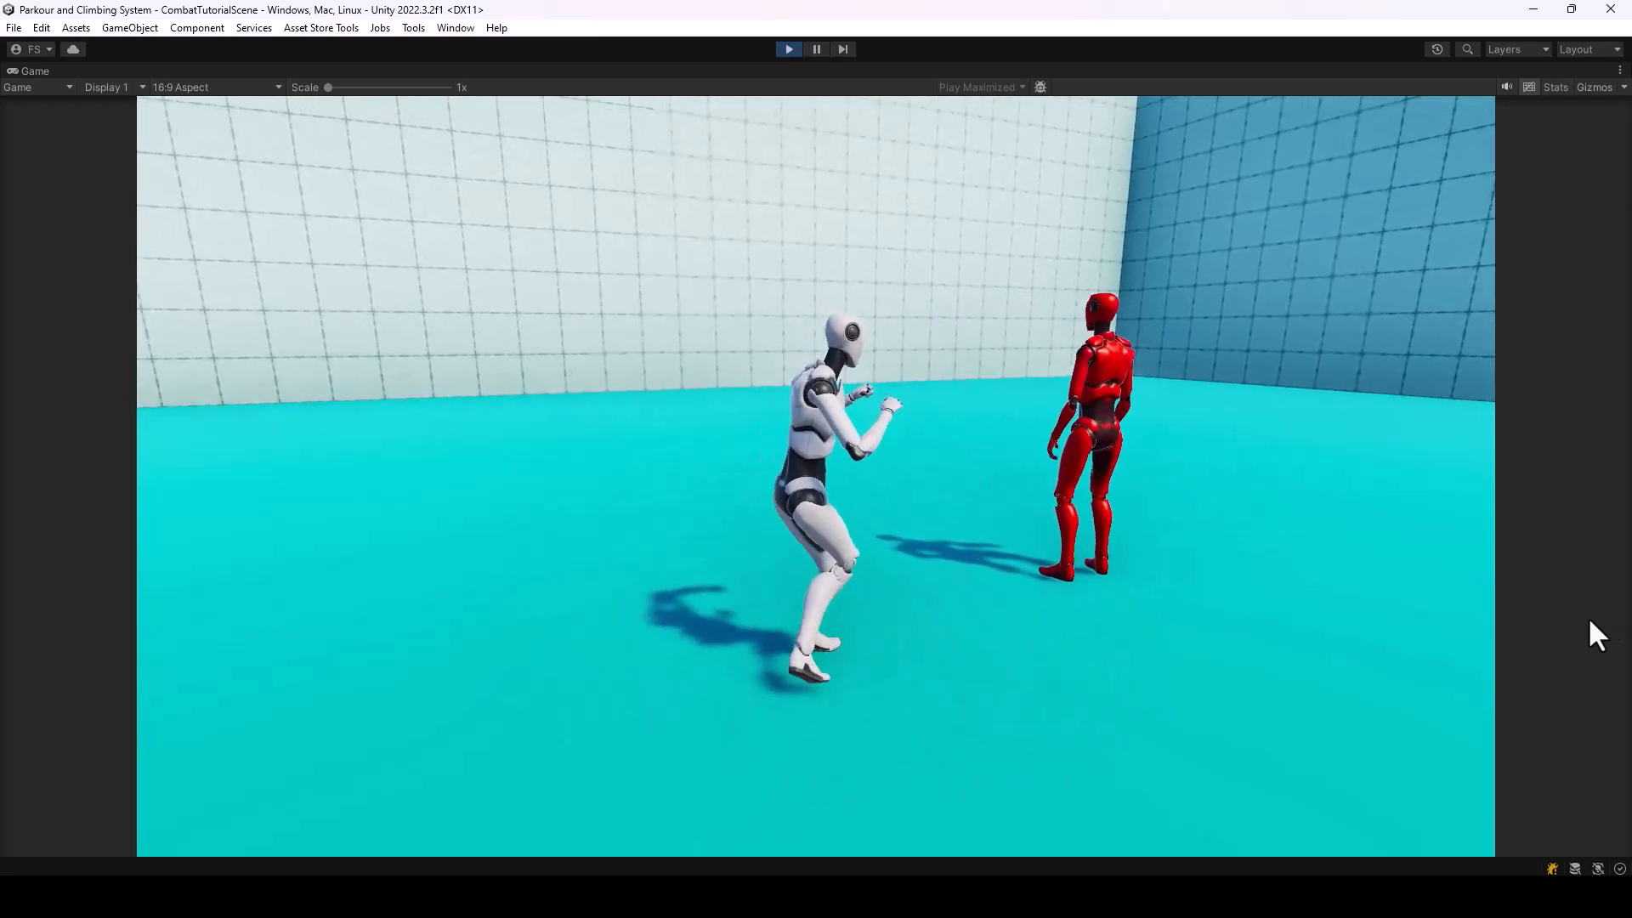
Attack the enemy and move around it to test the combat stance during a fight, and stop play mode
{"action": "left_click", "coordinate": [1629, 619]}
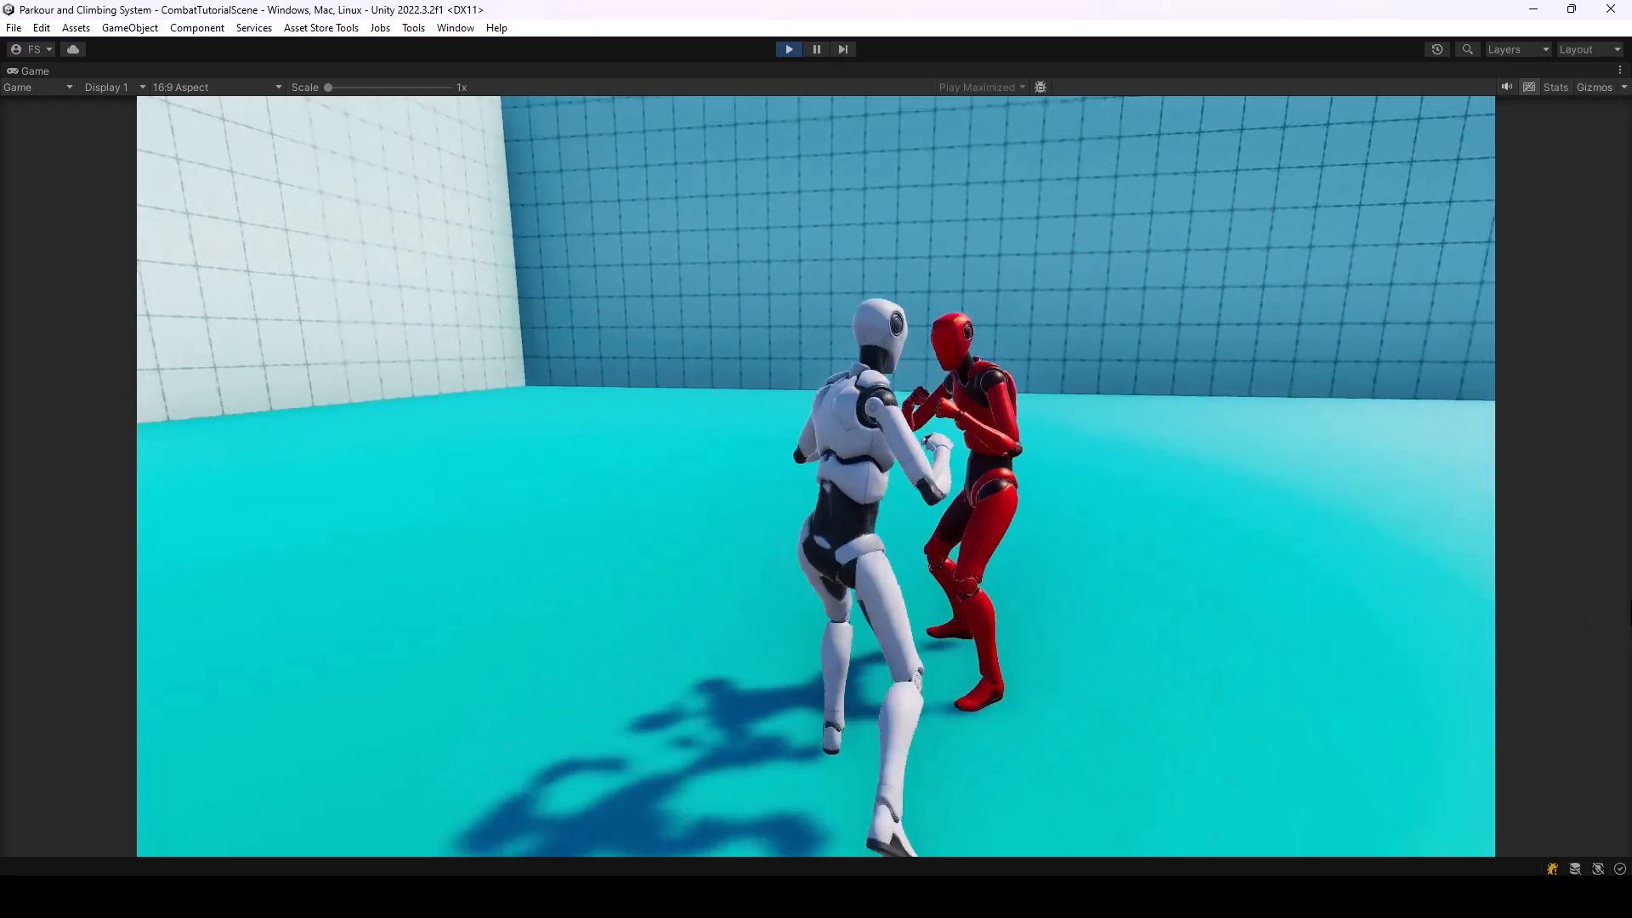
{"action": "left_click", "coordinate": [1629, 619]}
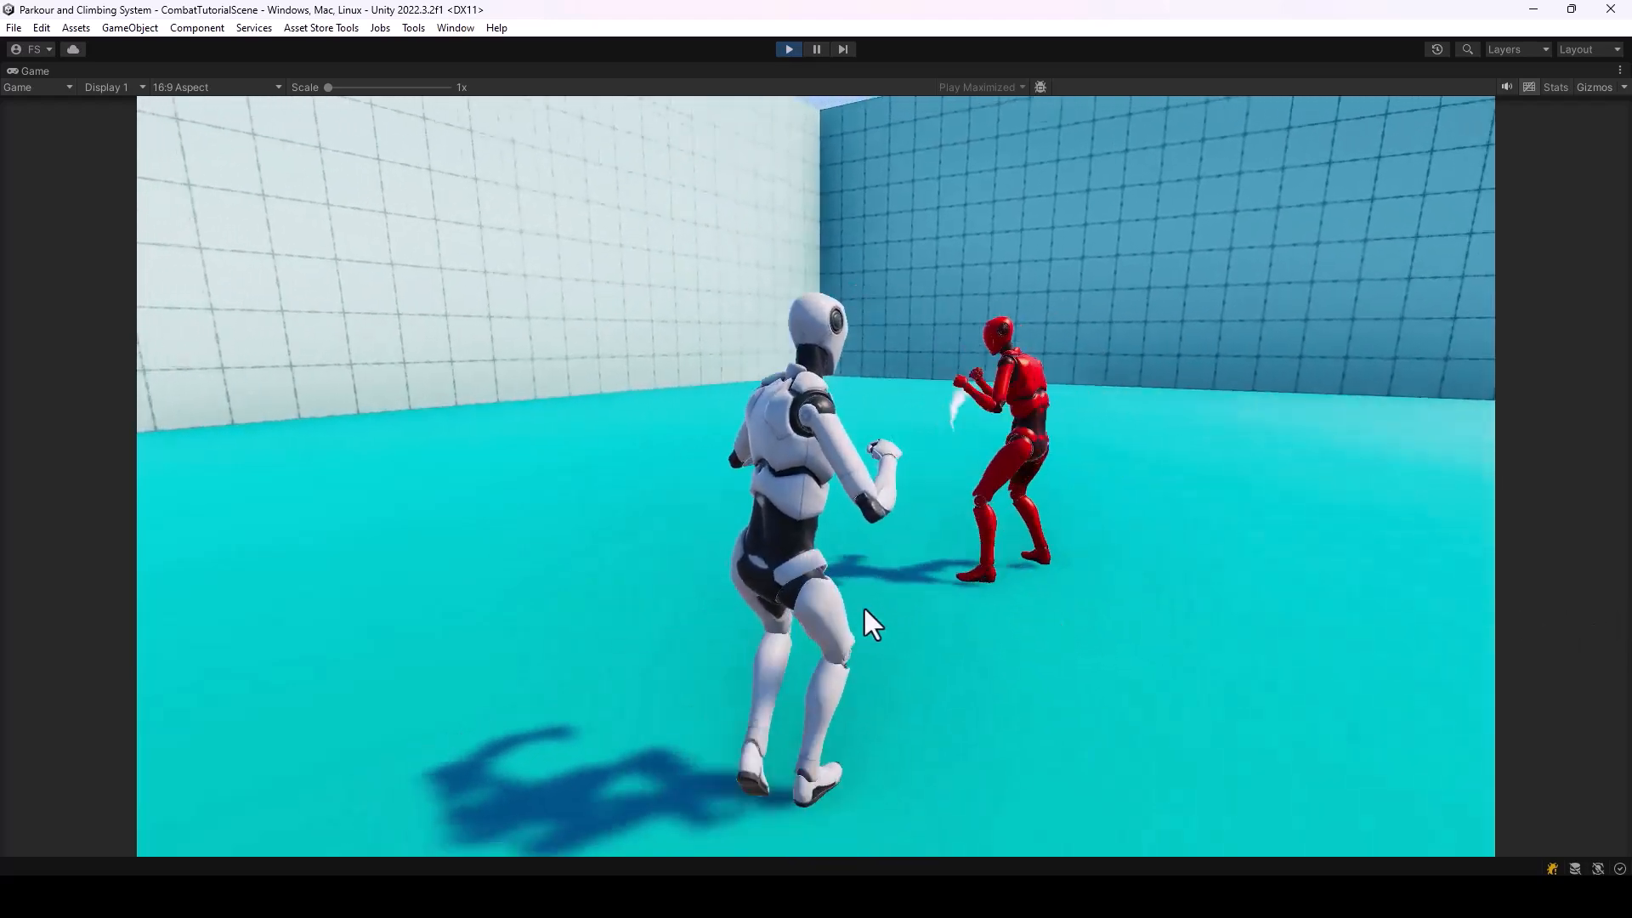
{"action": "key", "text": "d"}
{"action": "key", "text": "a"}
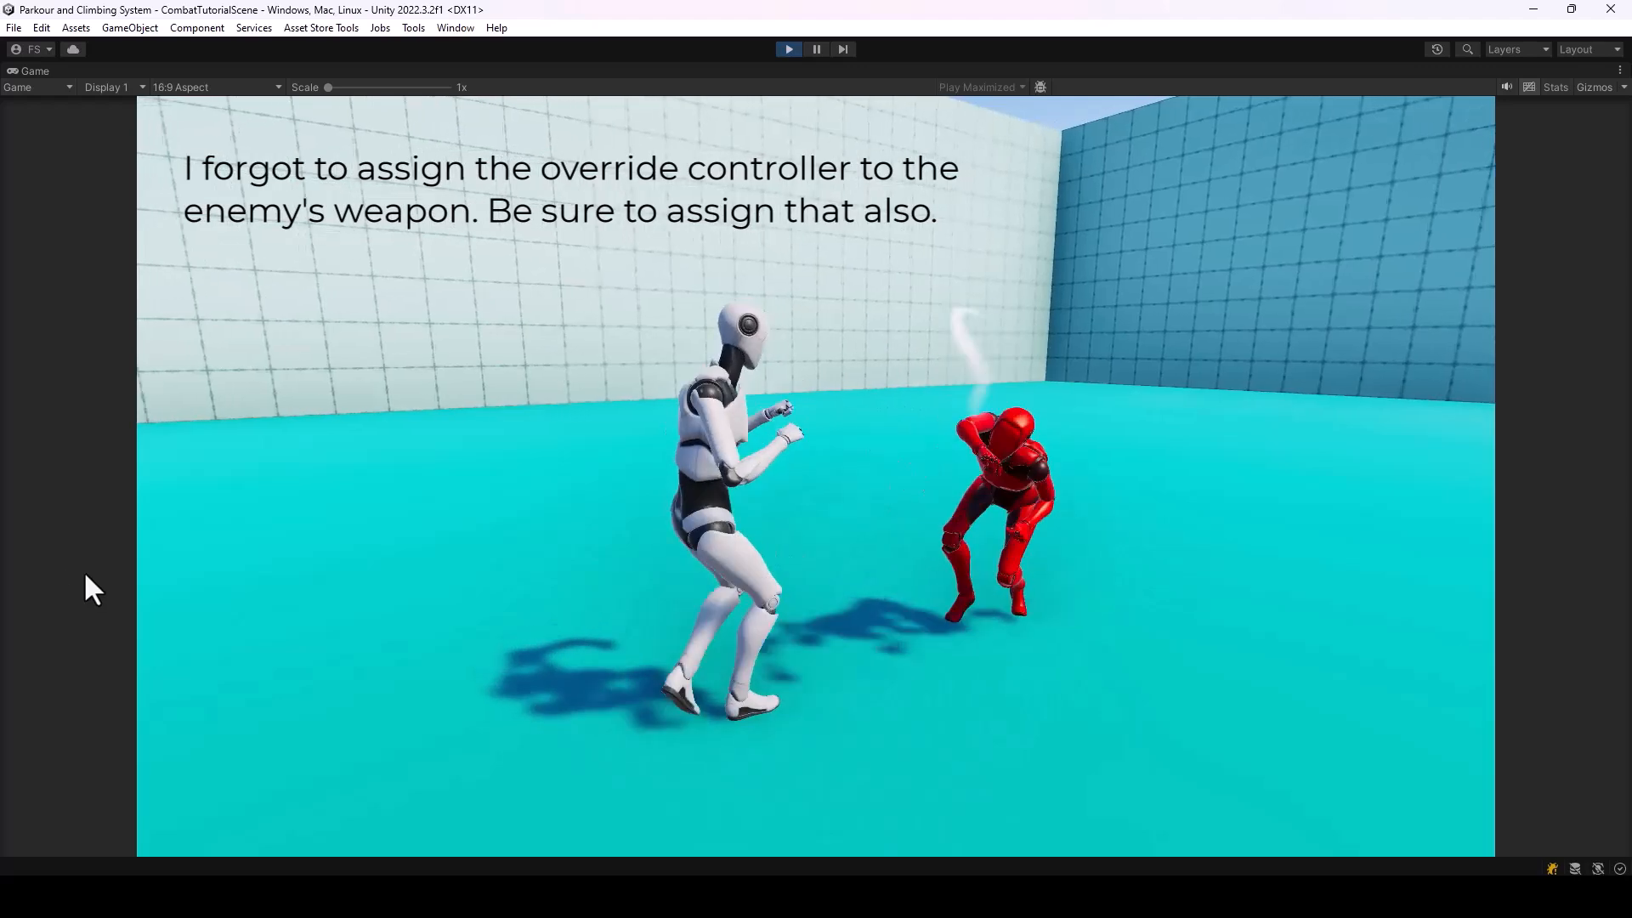
{"action": "key", "text": "a"}
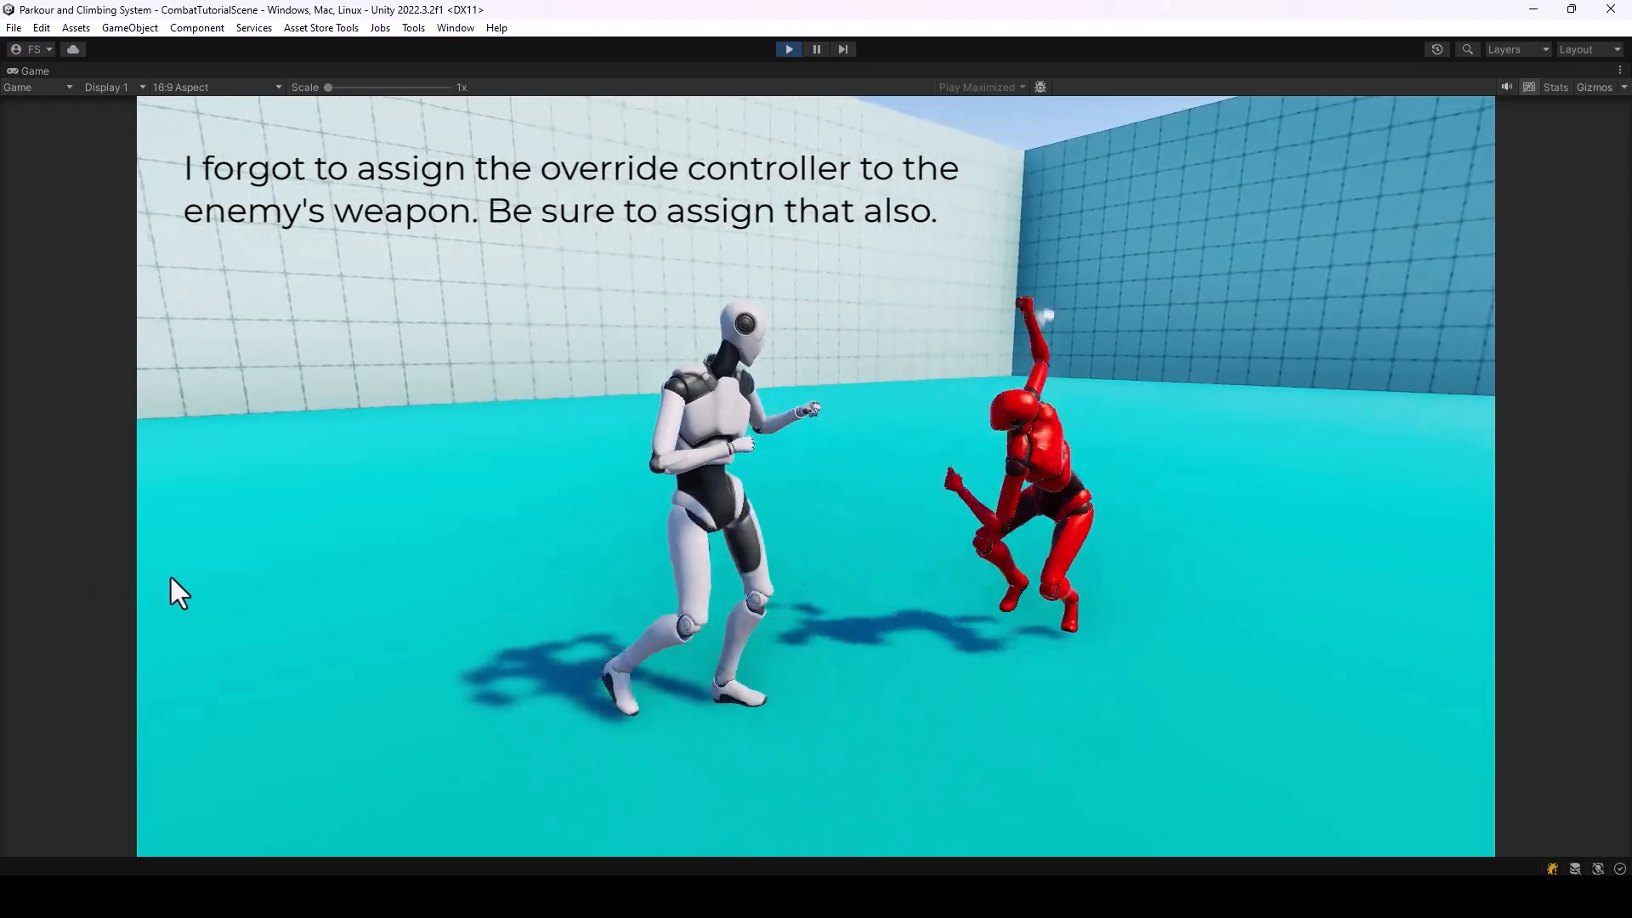
{"action": "key", "text": "d"}
{"action": "key", "text": "s"}
{"action": "key", "text": "a"}
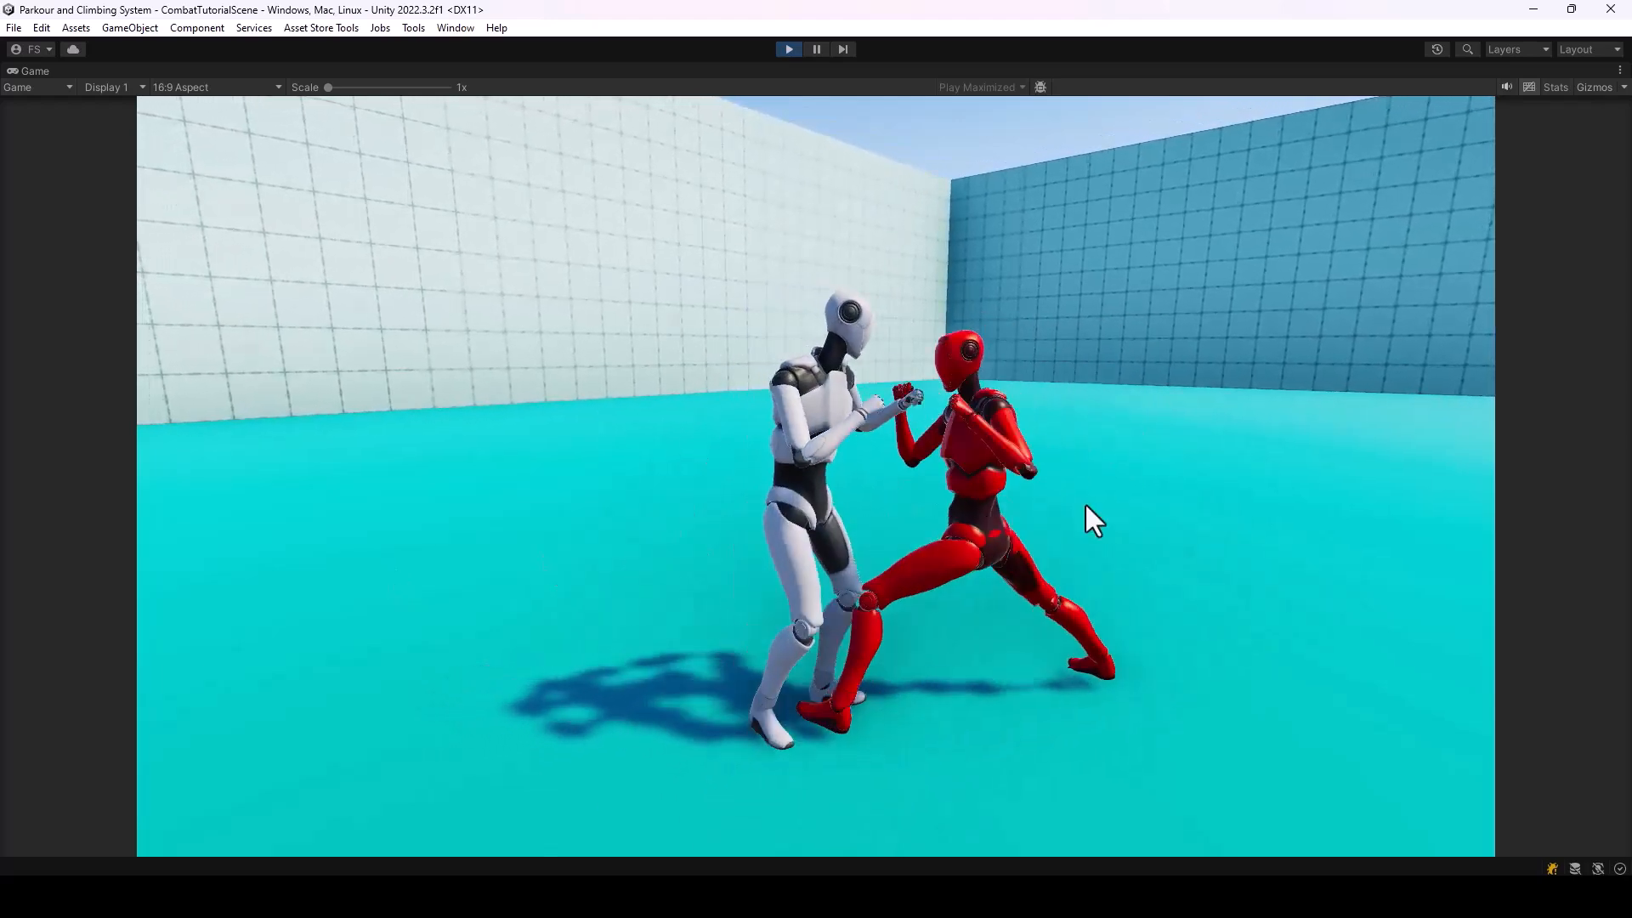
{"action": "key", "text": "ctrl+p"}
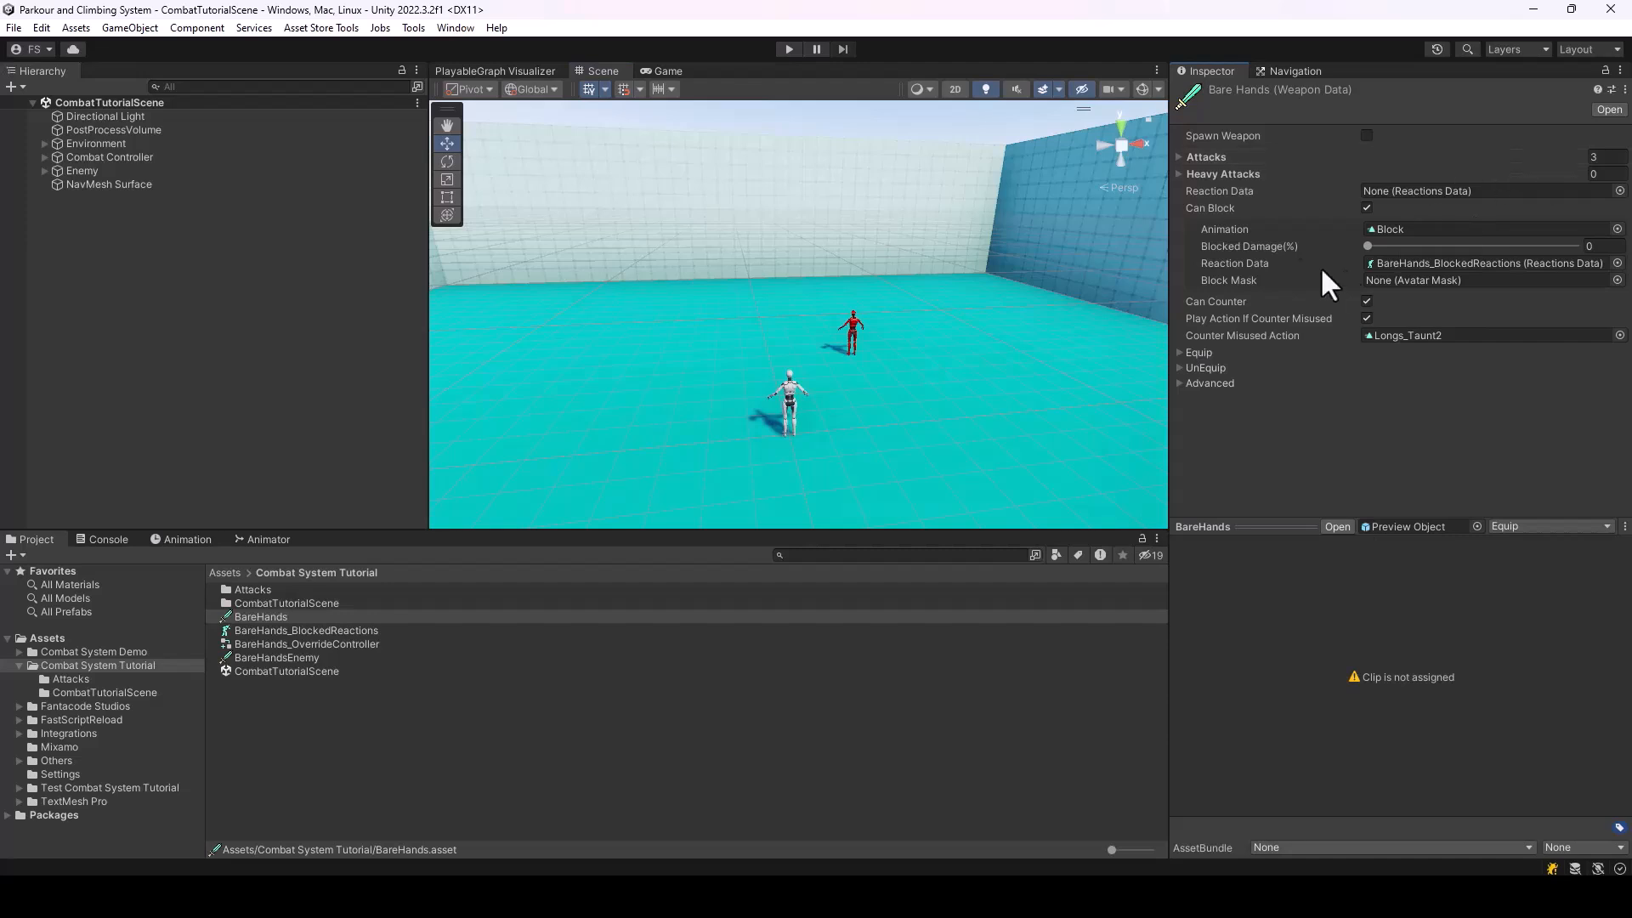
Review the Advanced, Equip and UnEquip settings of the BareHands weapon data
{"action": "left_click", "coordinate": [1180, 383]}
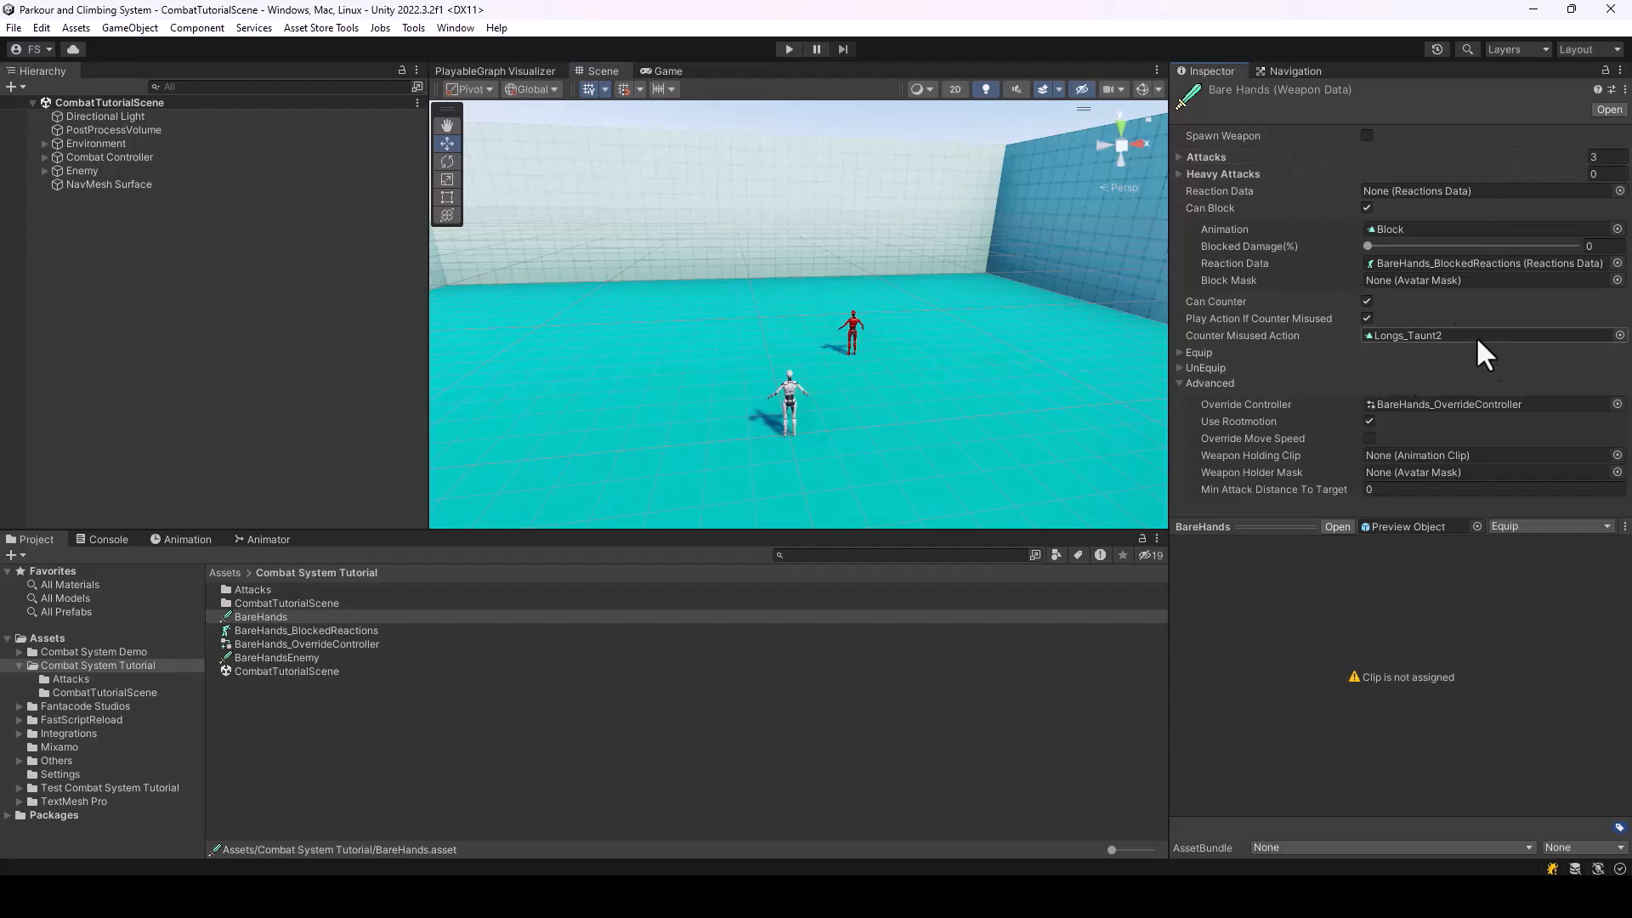
{"action": "left_click", "coordinate": [1180, 352]}
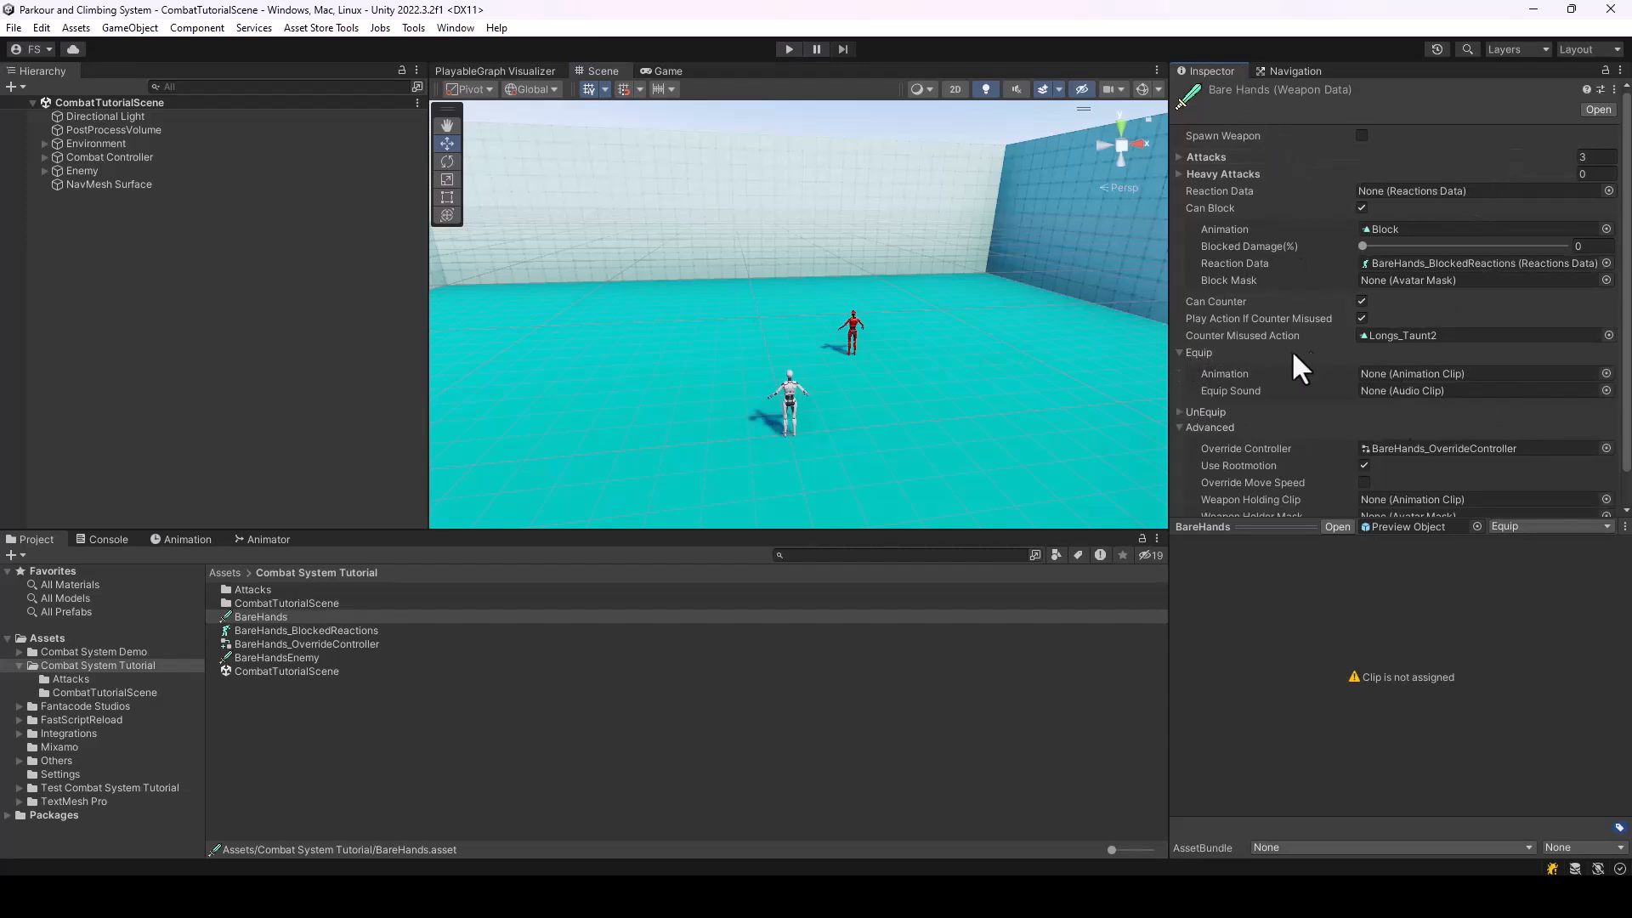
{"action": "left_click", "coordinate": [1182, 411]}
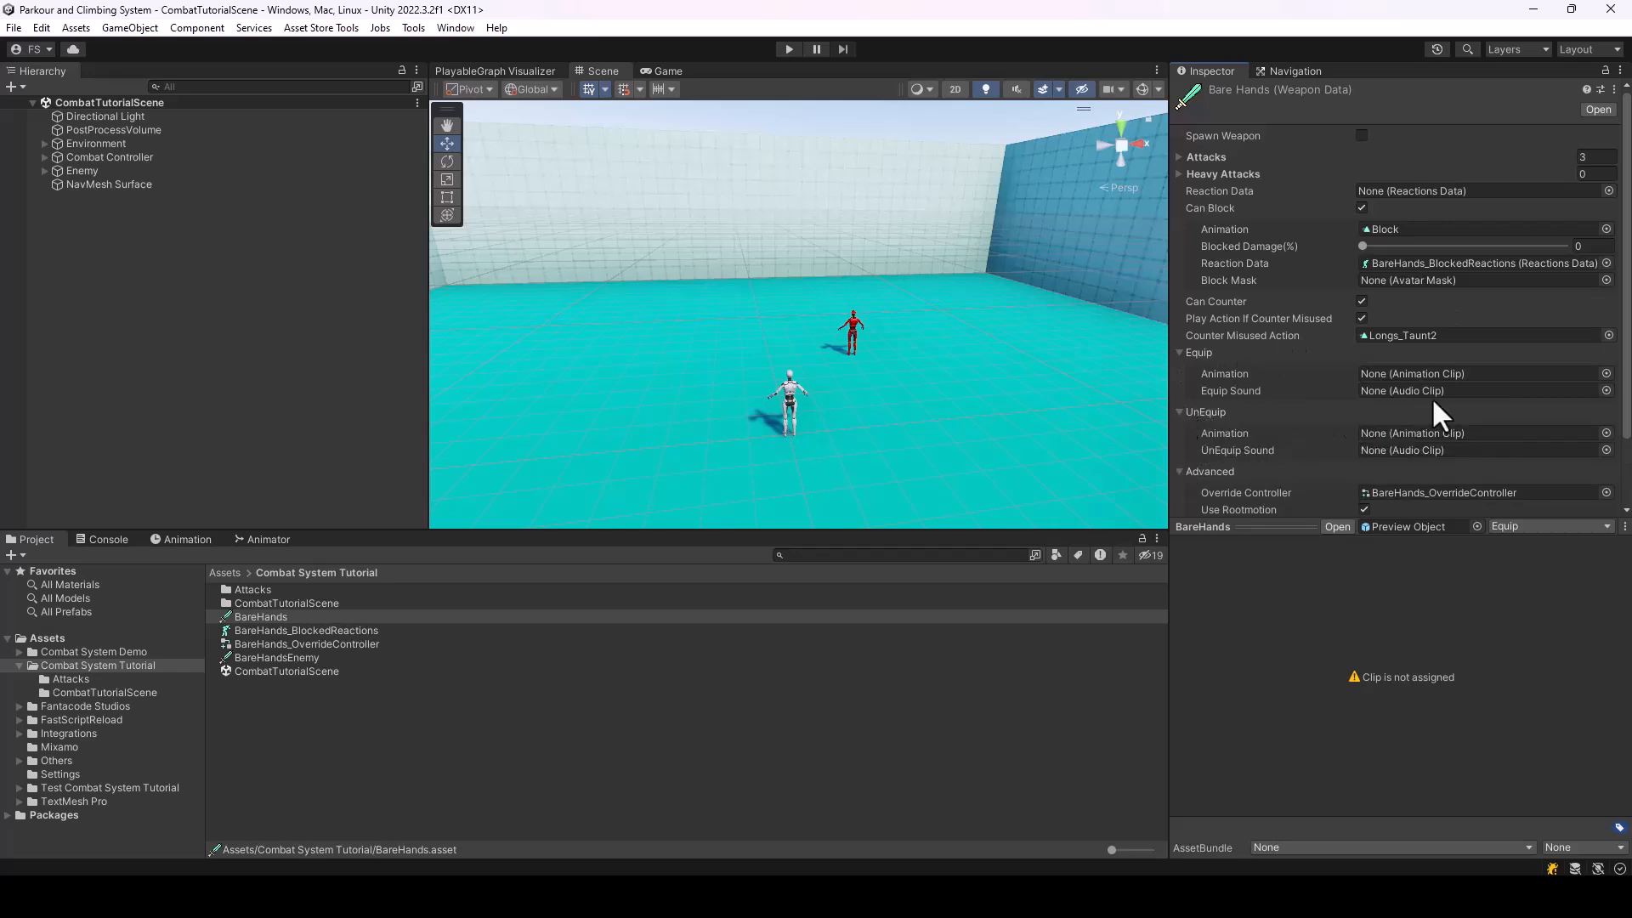
{"action": "left_click", "coordinate": [1180, 411]}
{"action": "left_click", "coordinate": [1180, 352]}
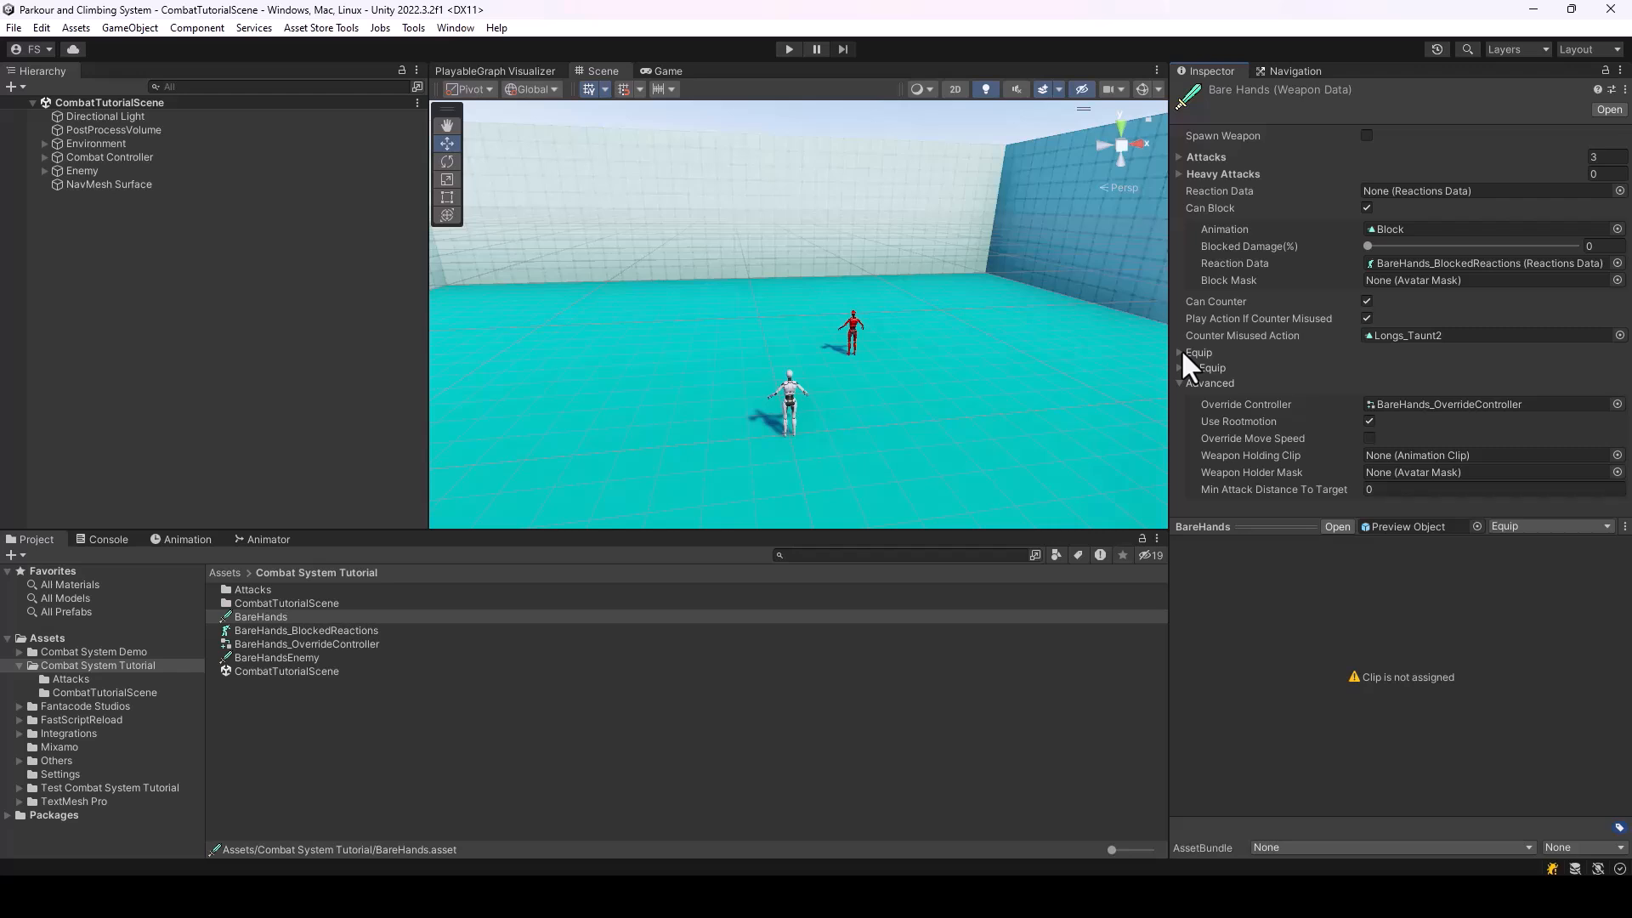
{"action": "left_click", "coordinate": [1181, 384]}
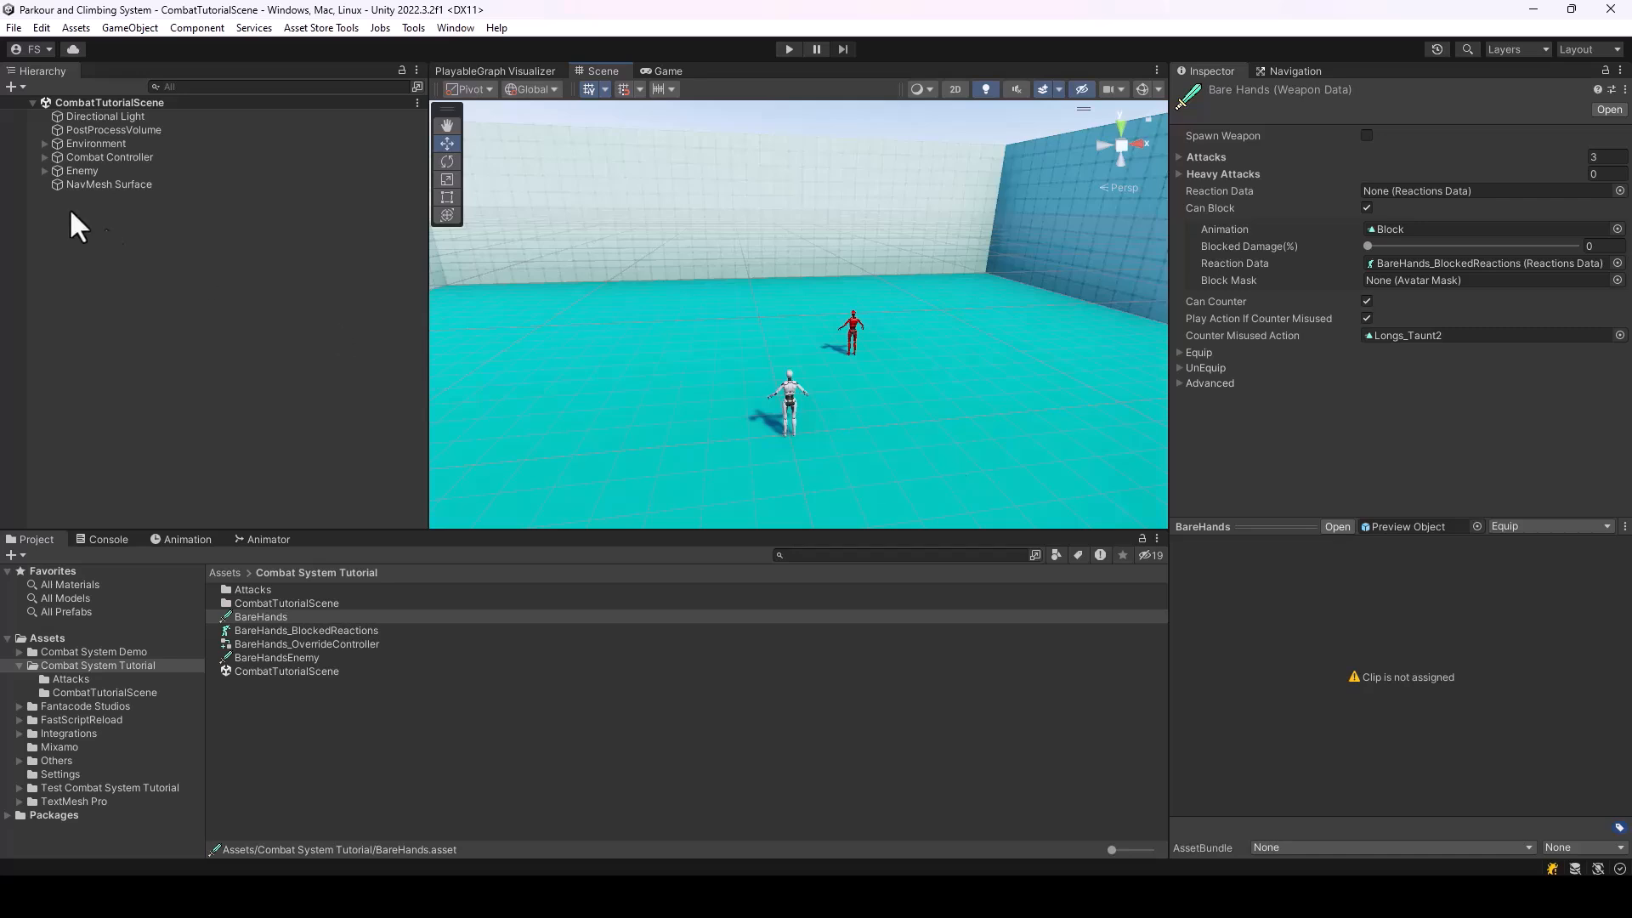
Duplicate the Enemy twice and spread the copies out in a row beside it, the farthest at about X -1.3, Z 5
{"action": "left_click", "coordinate": [62, 171]}
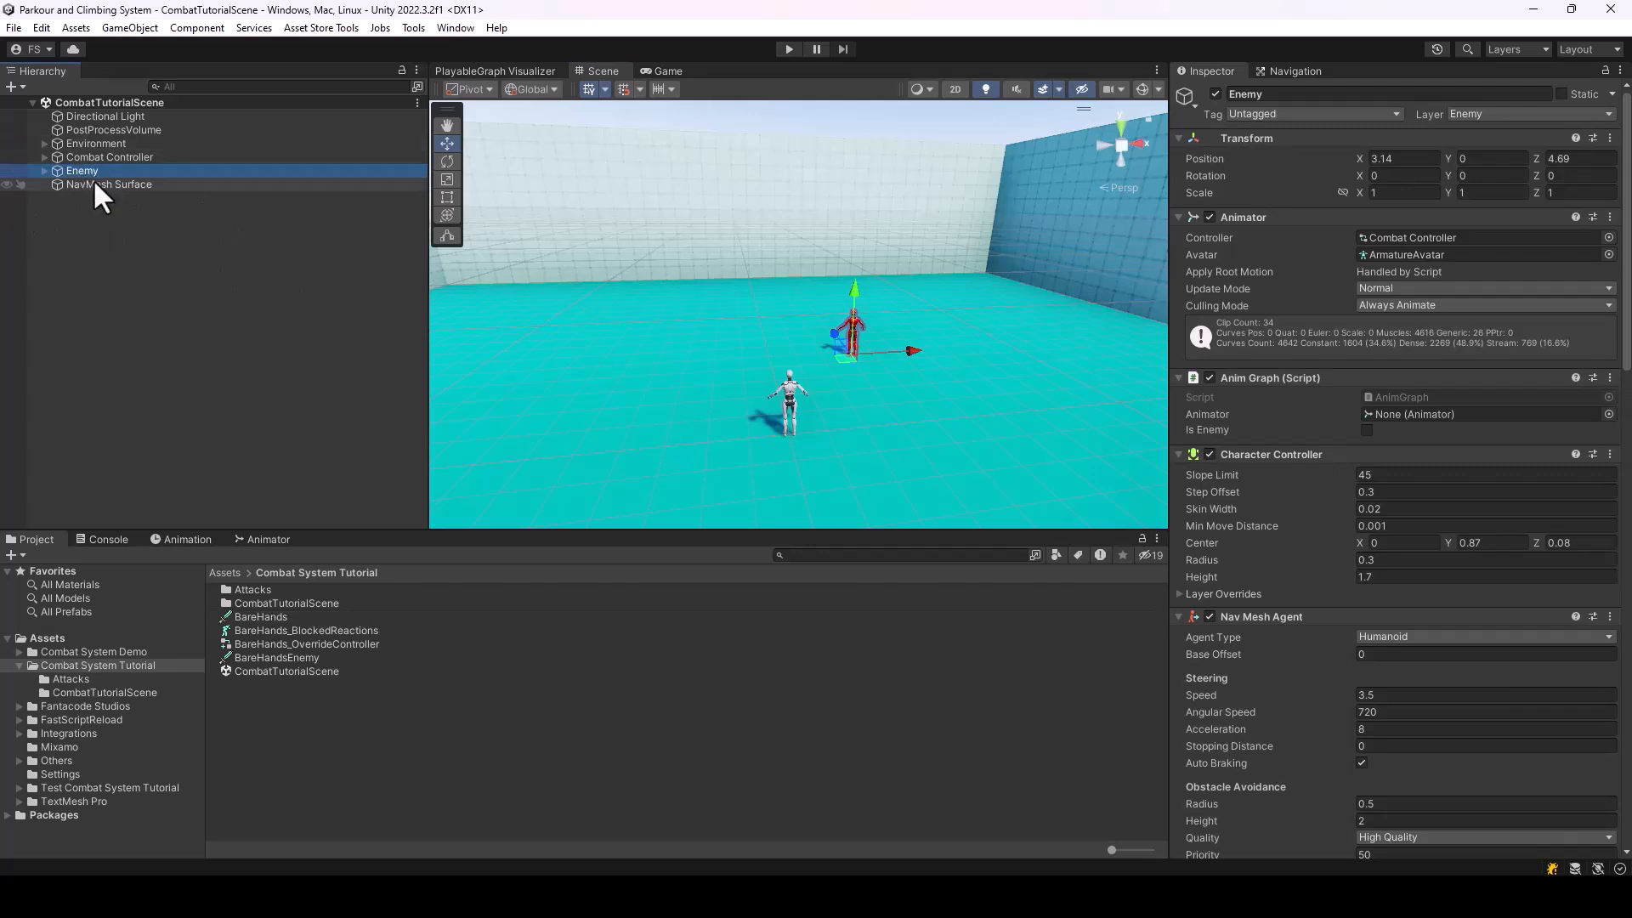
{"action": "key", "text": "ctrl+d"}
{"action": "key", "text": "ctrl+d"}
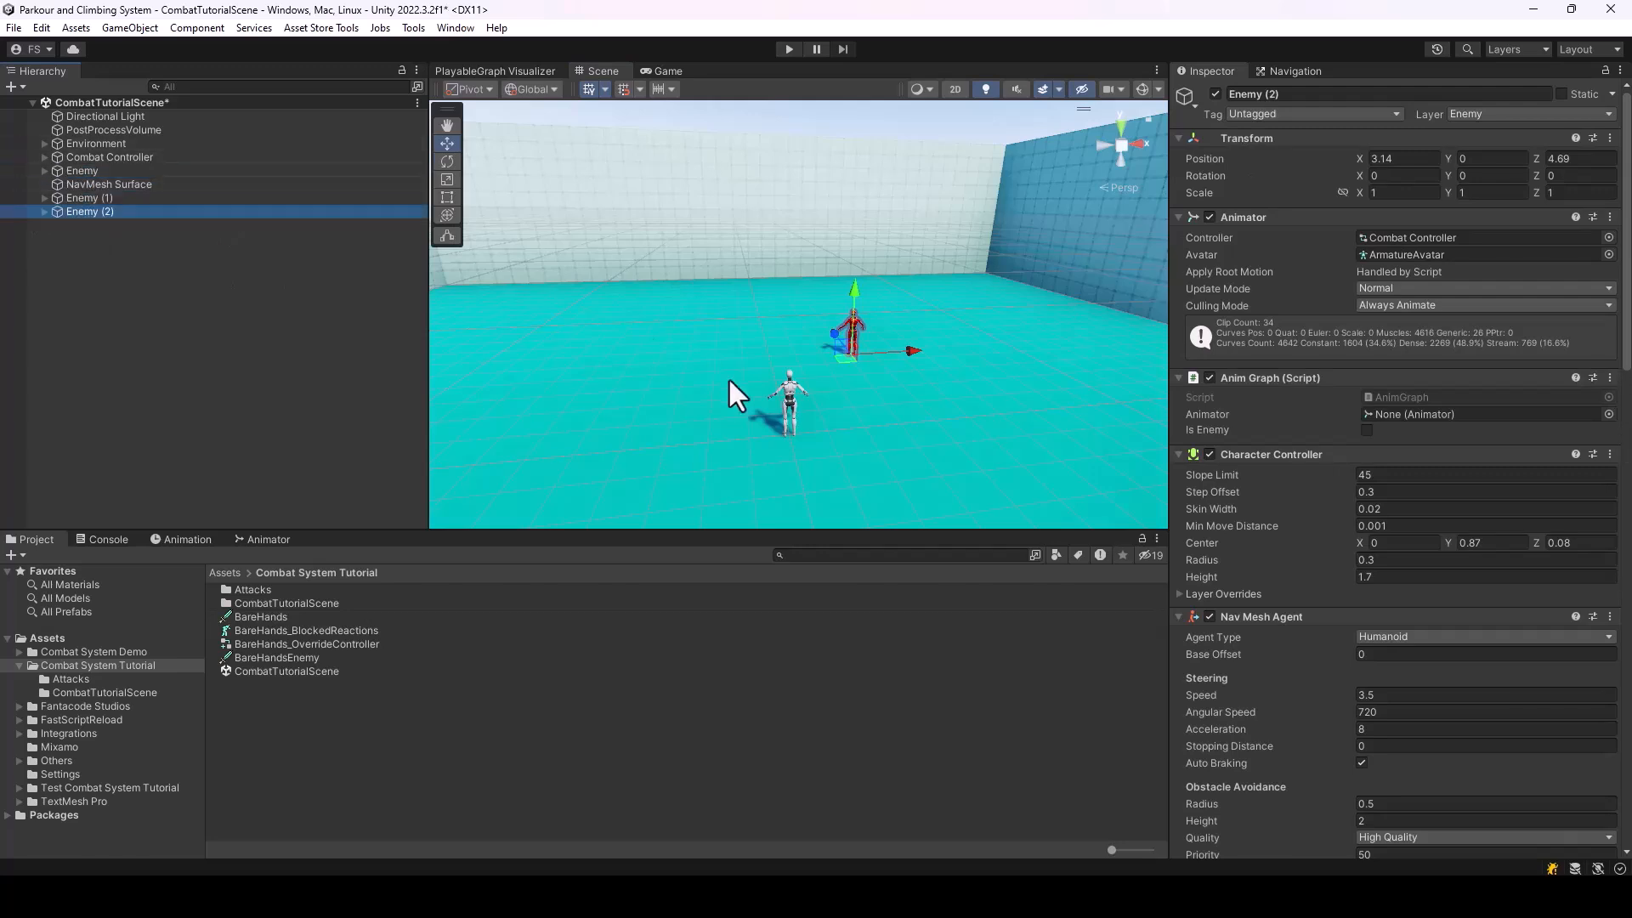
{"action": "left_click_drag", "start_coordinate": [842, 366], "coordinate": [727, 364]}
{"action": "left_click", "coordinate": [87, 187]}
{"action": "left_click", "coordinate": [90, 198]}
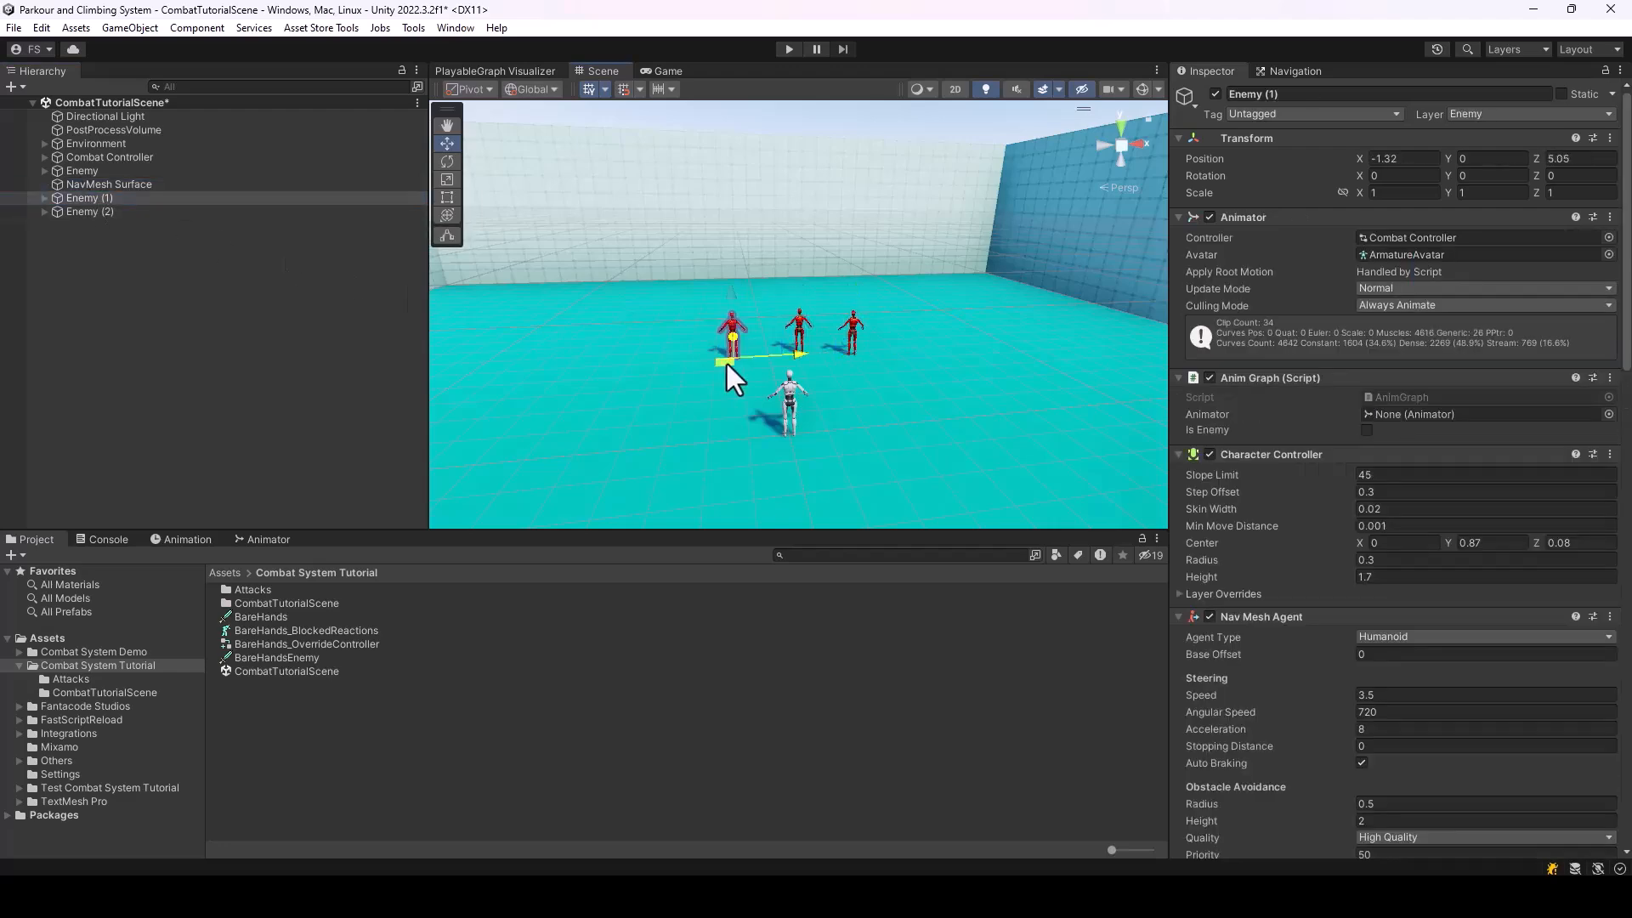
Play the scene, move around the three enemies and fight them to test group combat, and stop play mode
{"action": "left_click", "coordinate": [790, 48]}
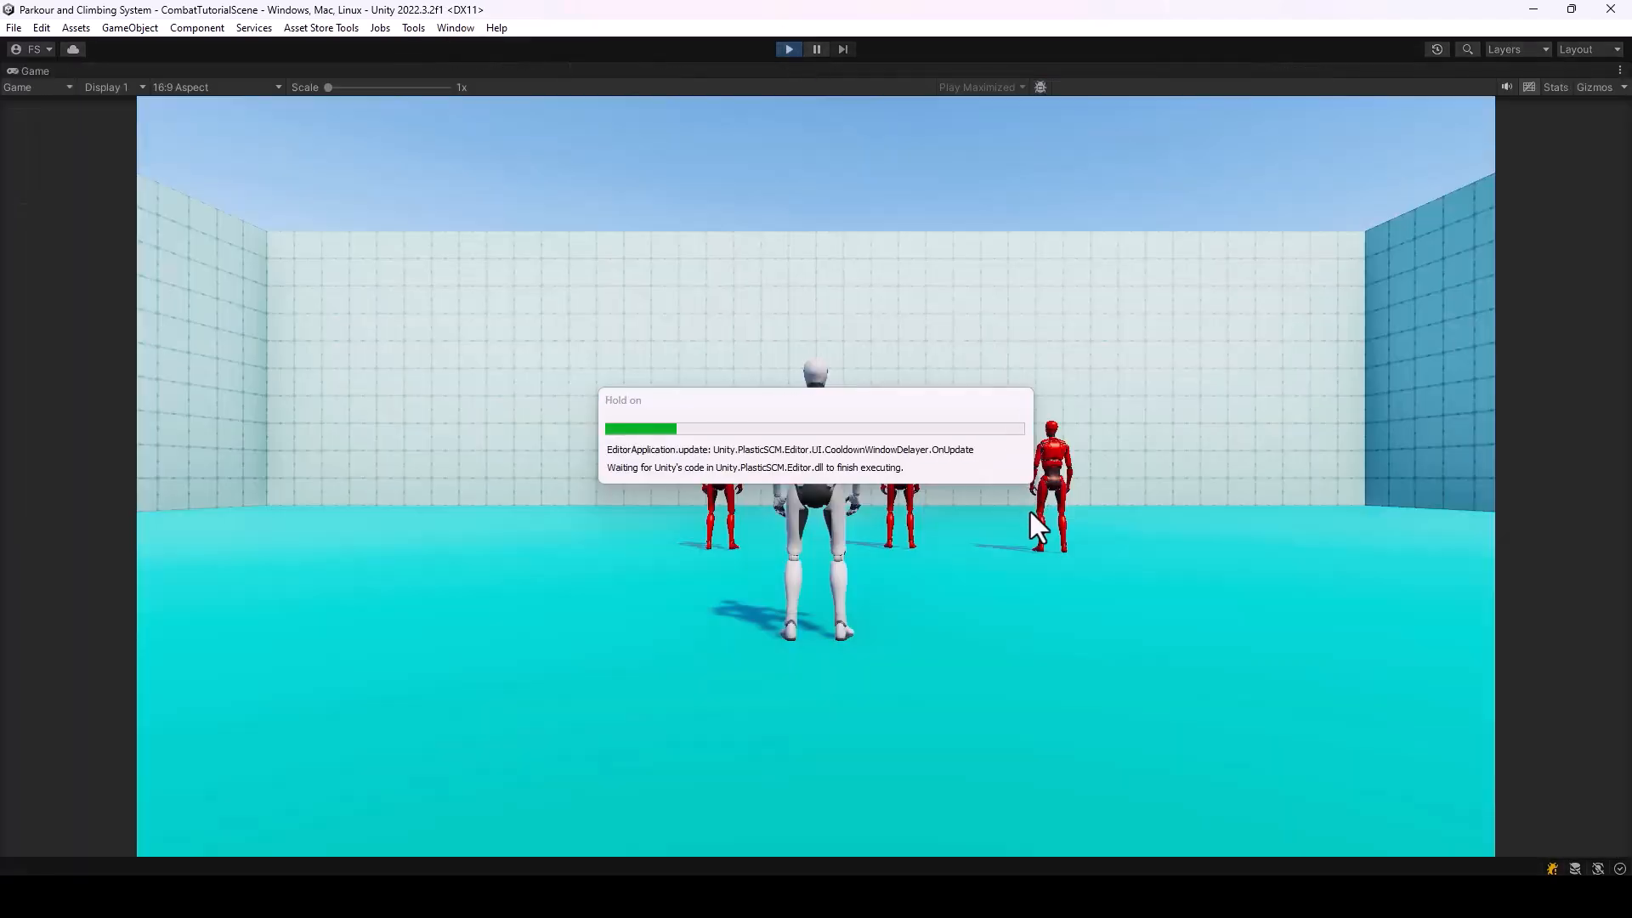
{"action": "key", "text": "a"}
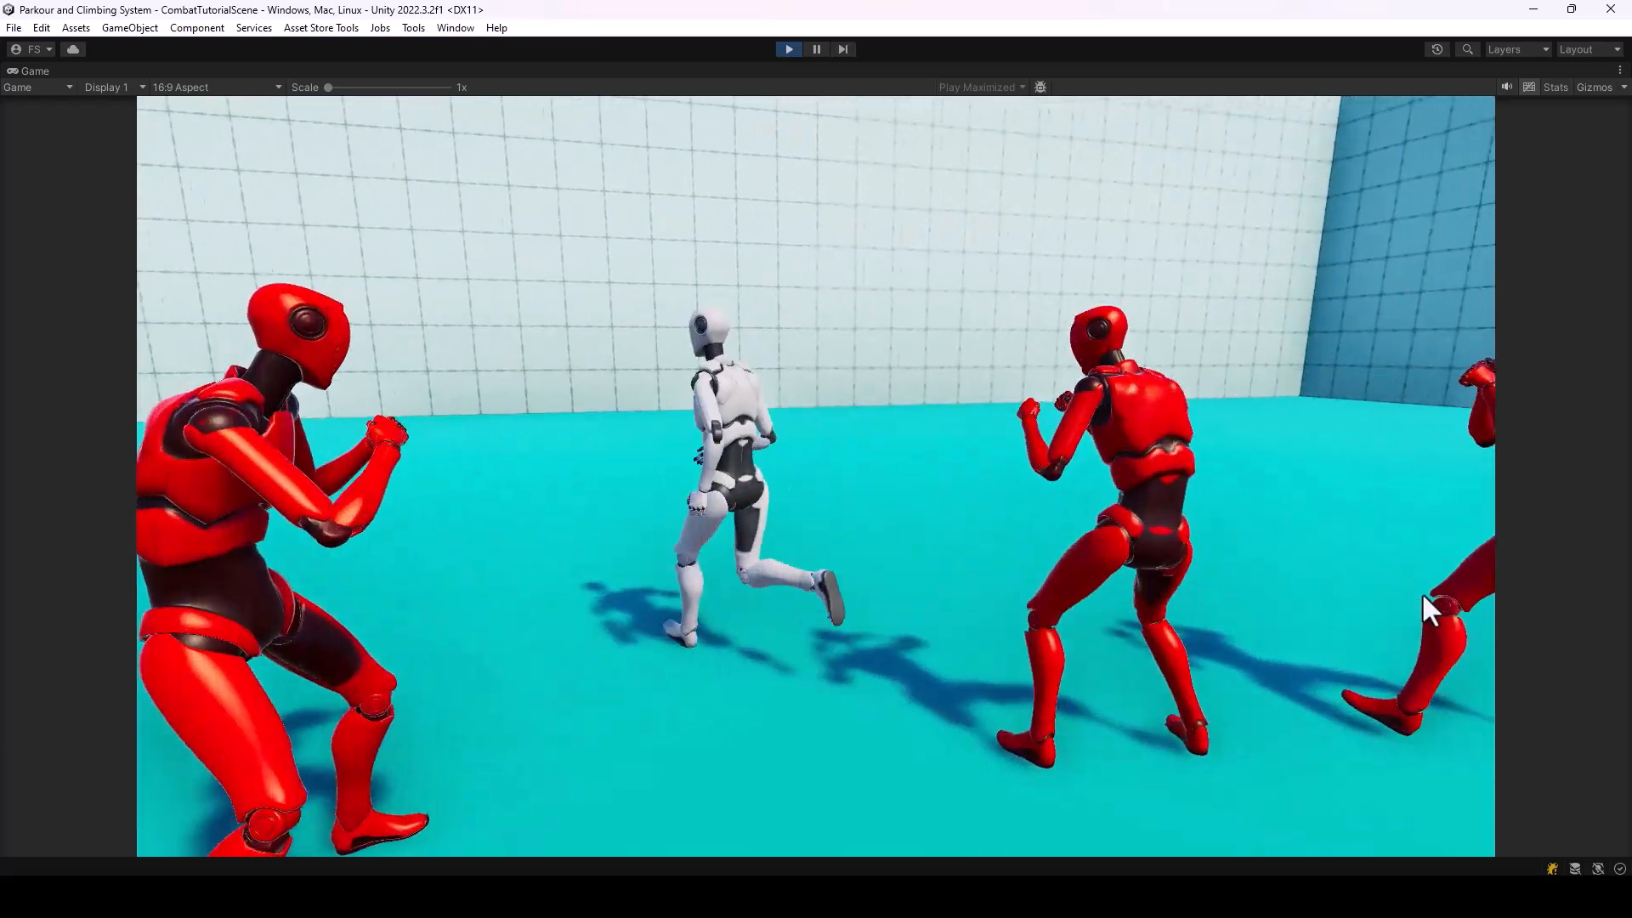
{"action": "key", "text": "a"}
{"action": "key", "text": "w"}
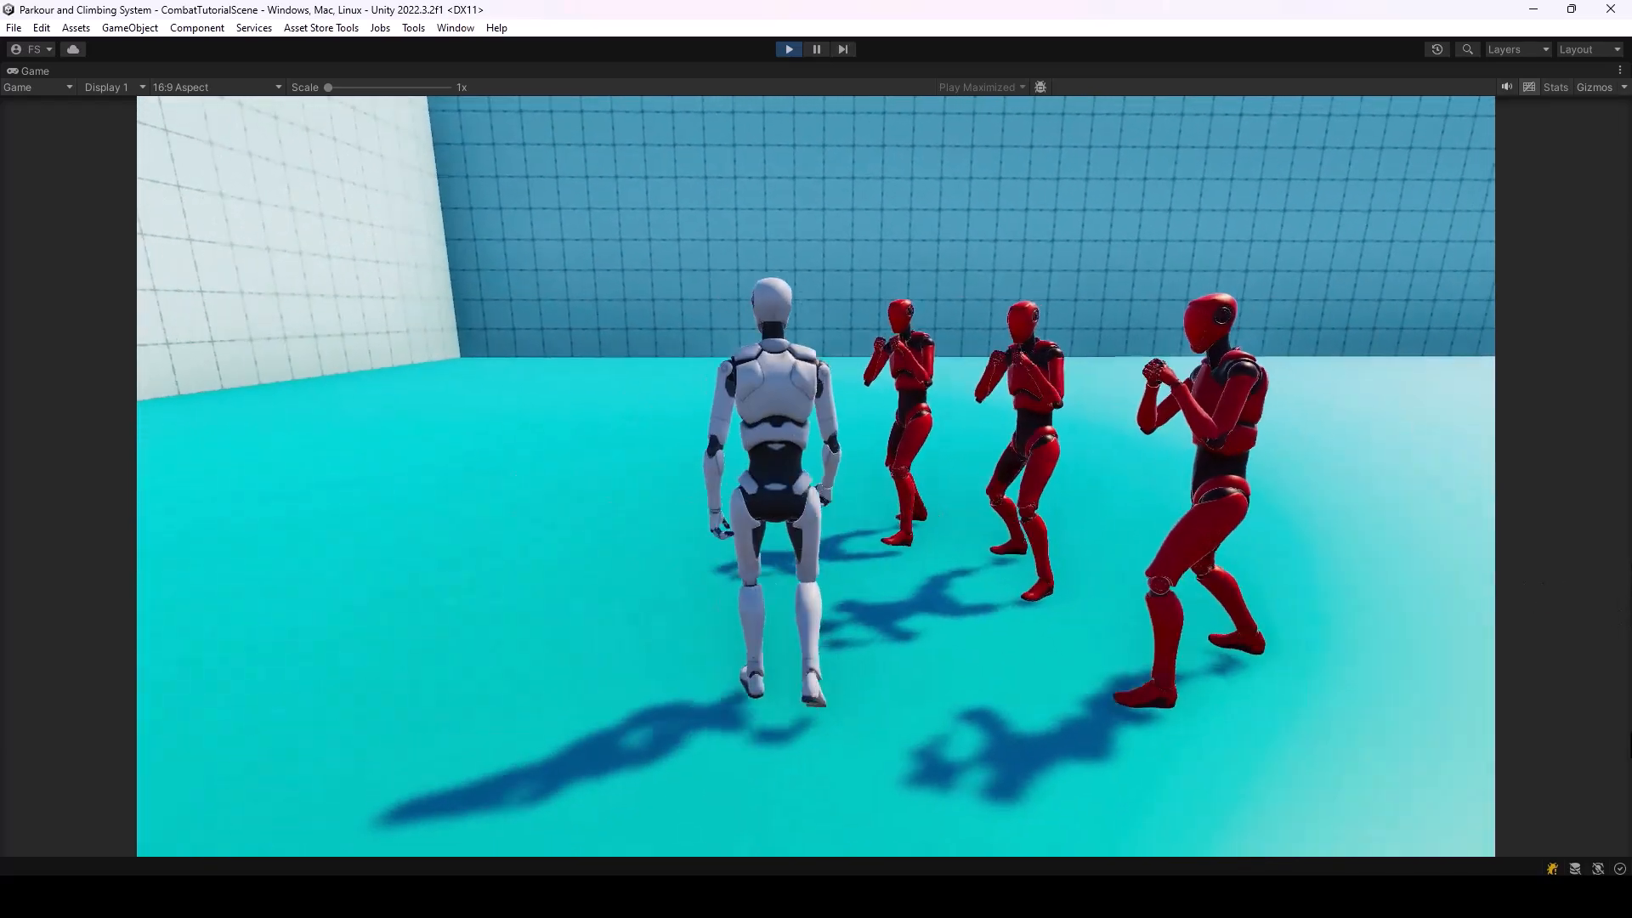
{"action": "left_click", "coordinate": [1625, 747]}
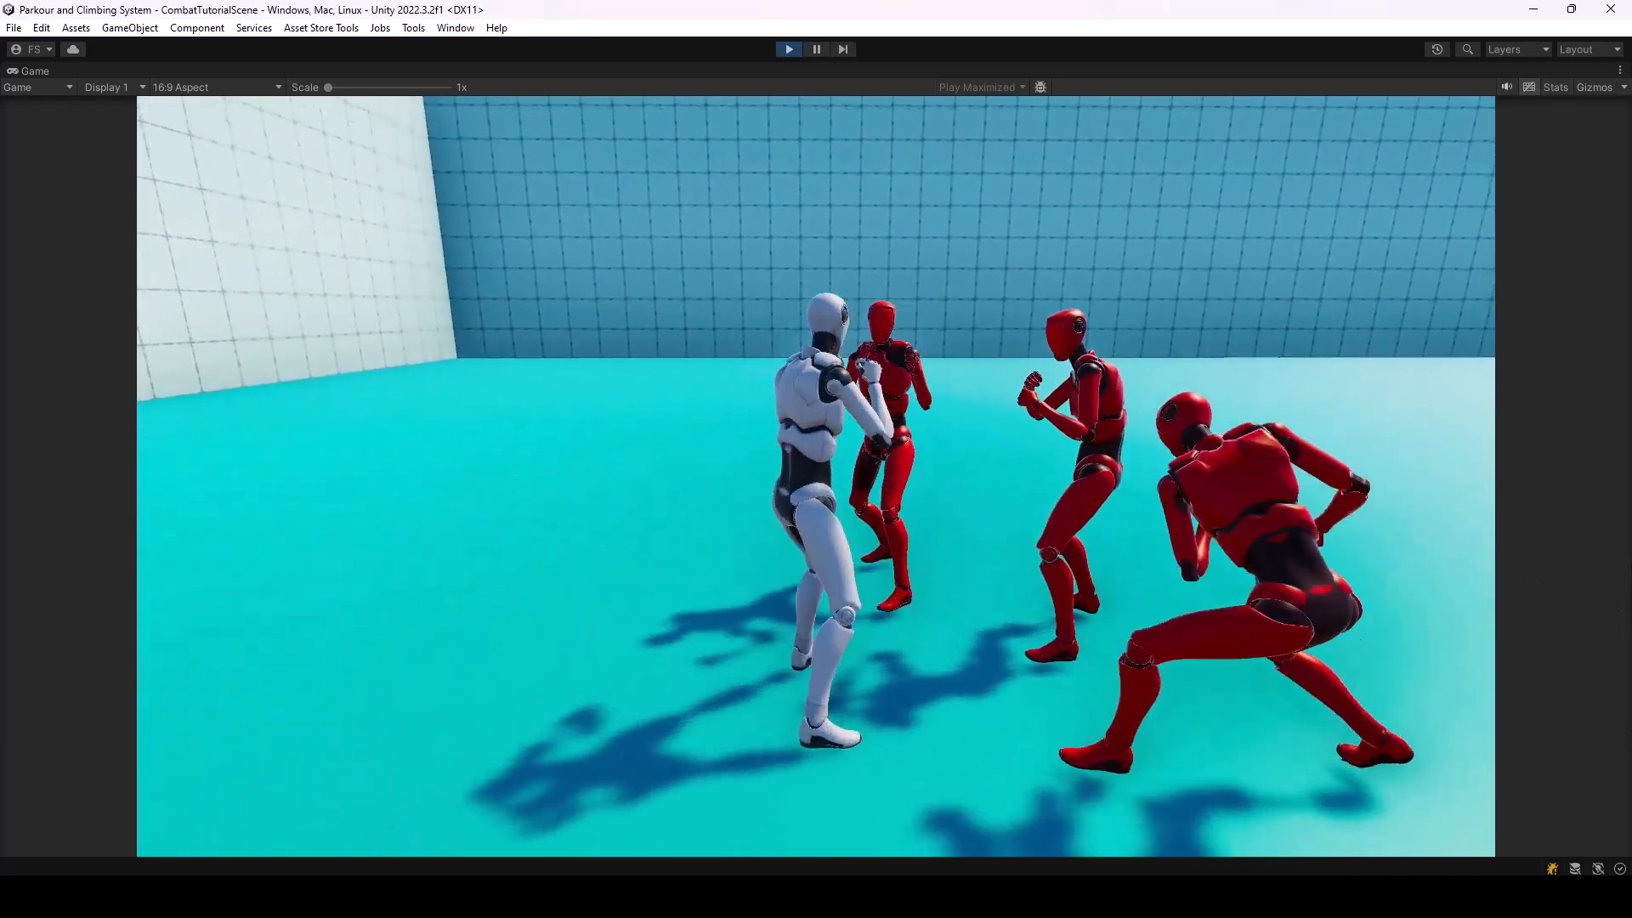
{"action": "key", "text": "a"}
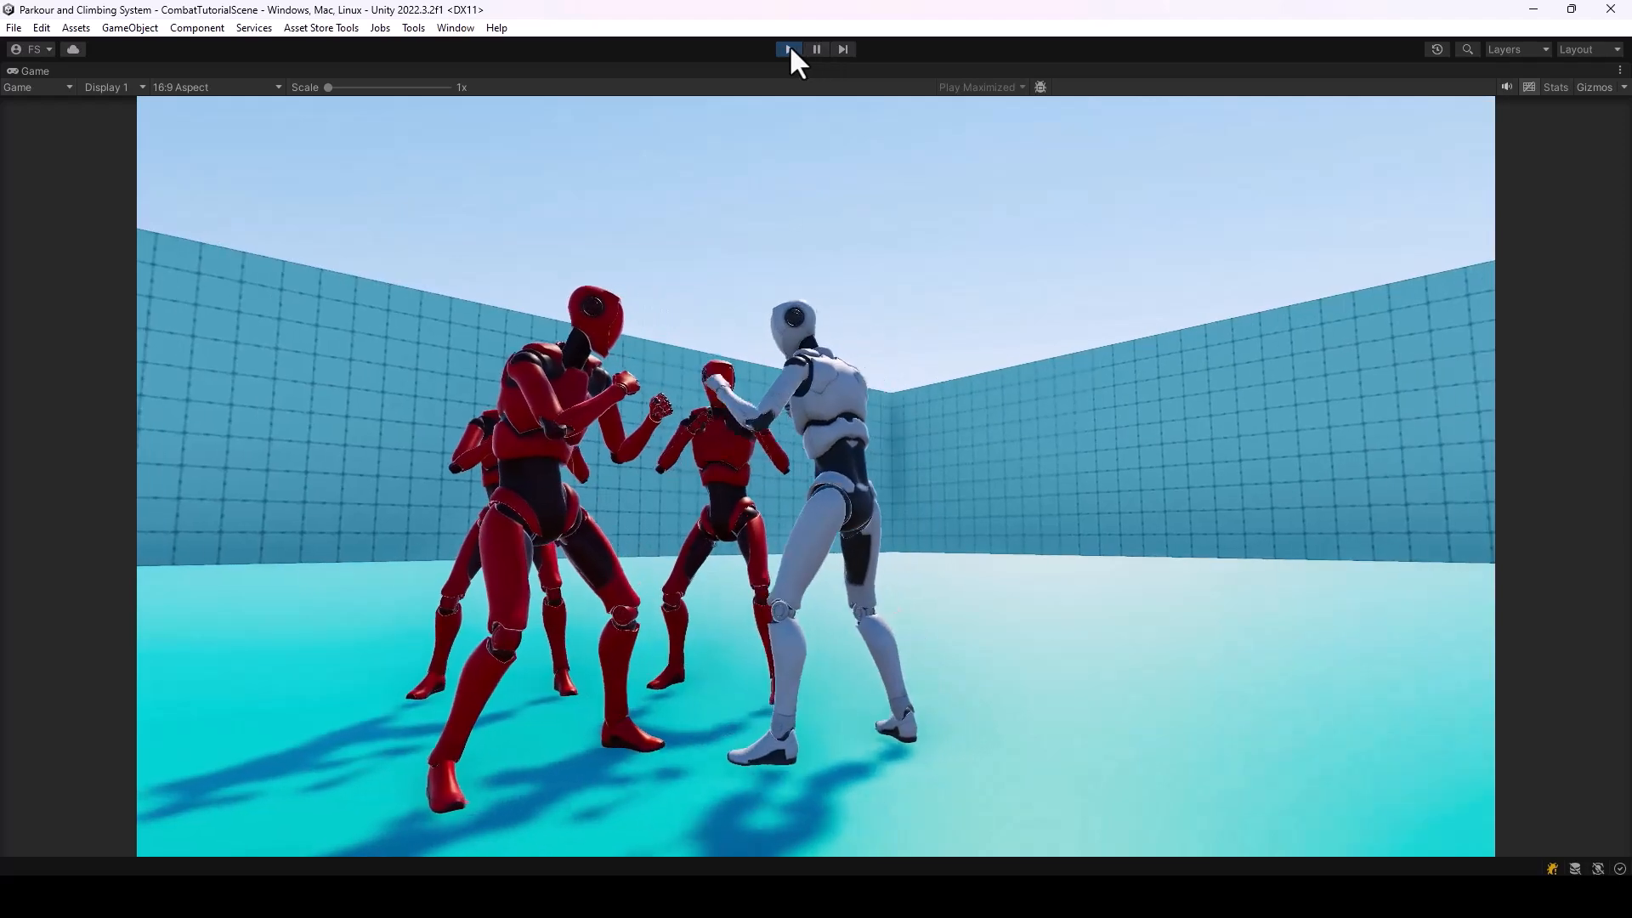
{"action": "left_click", "coordinate": [789, 50]}
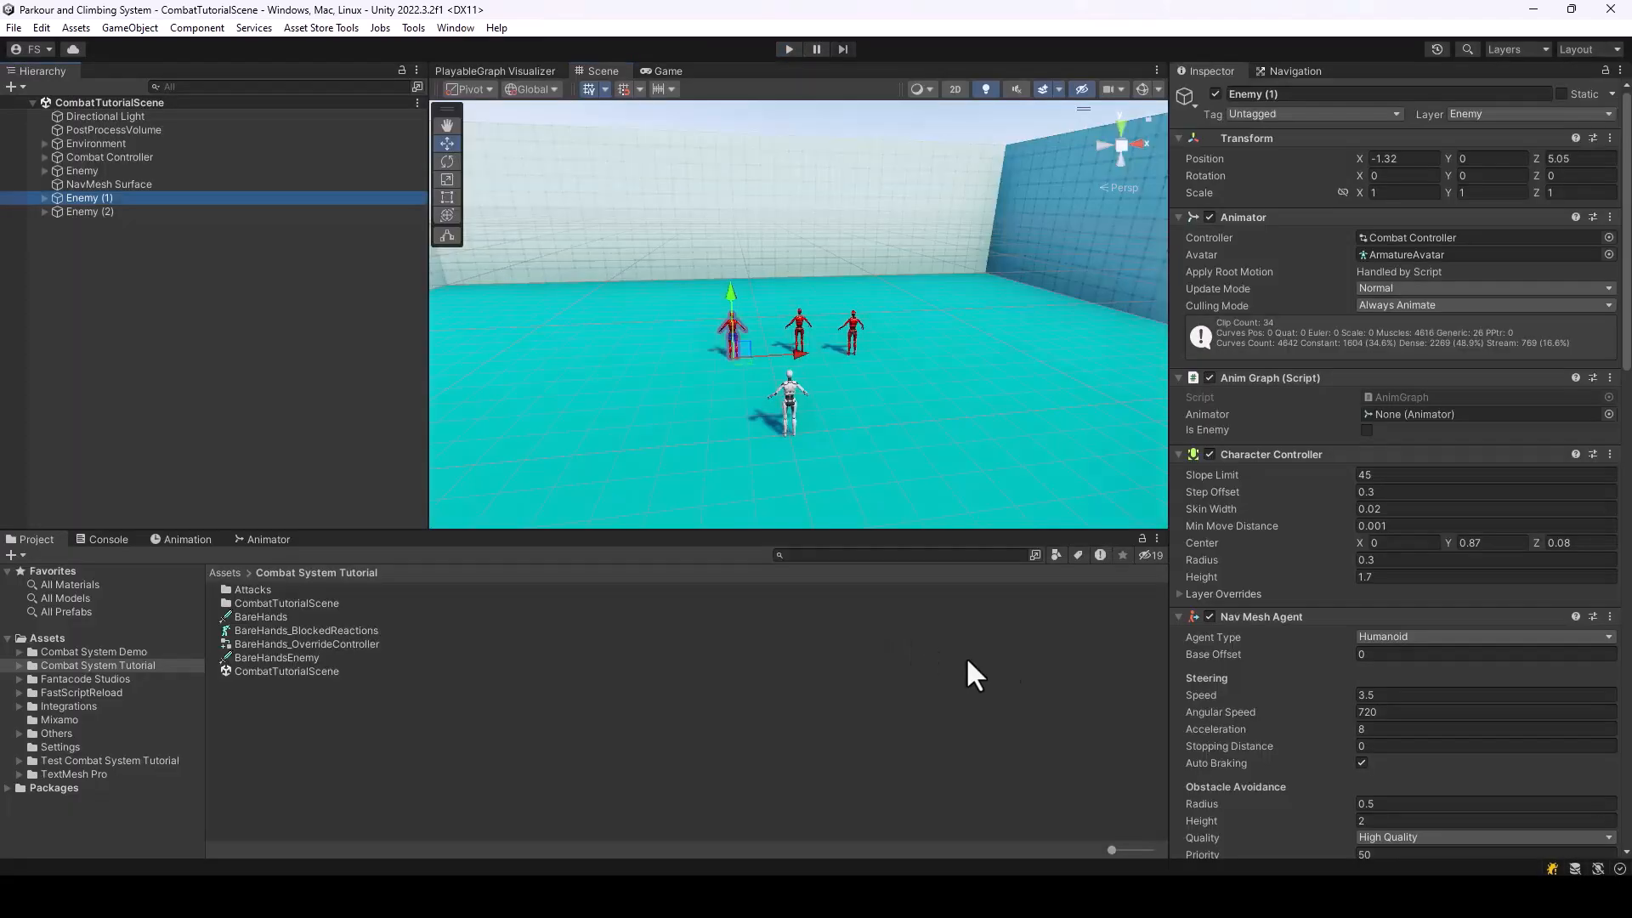
Select the Enemy Manager under Combat Controller and examine the options for its Criteria To Select Enemy To Attack
{"action": "left_click", "coordinate": [45, 171]}
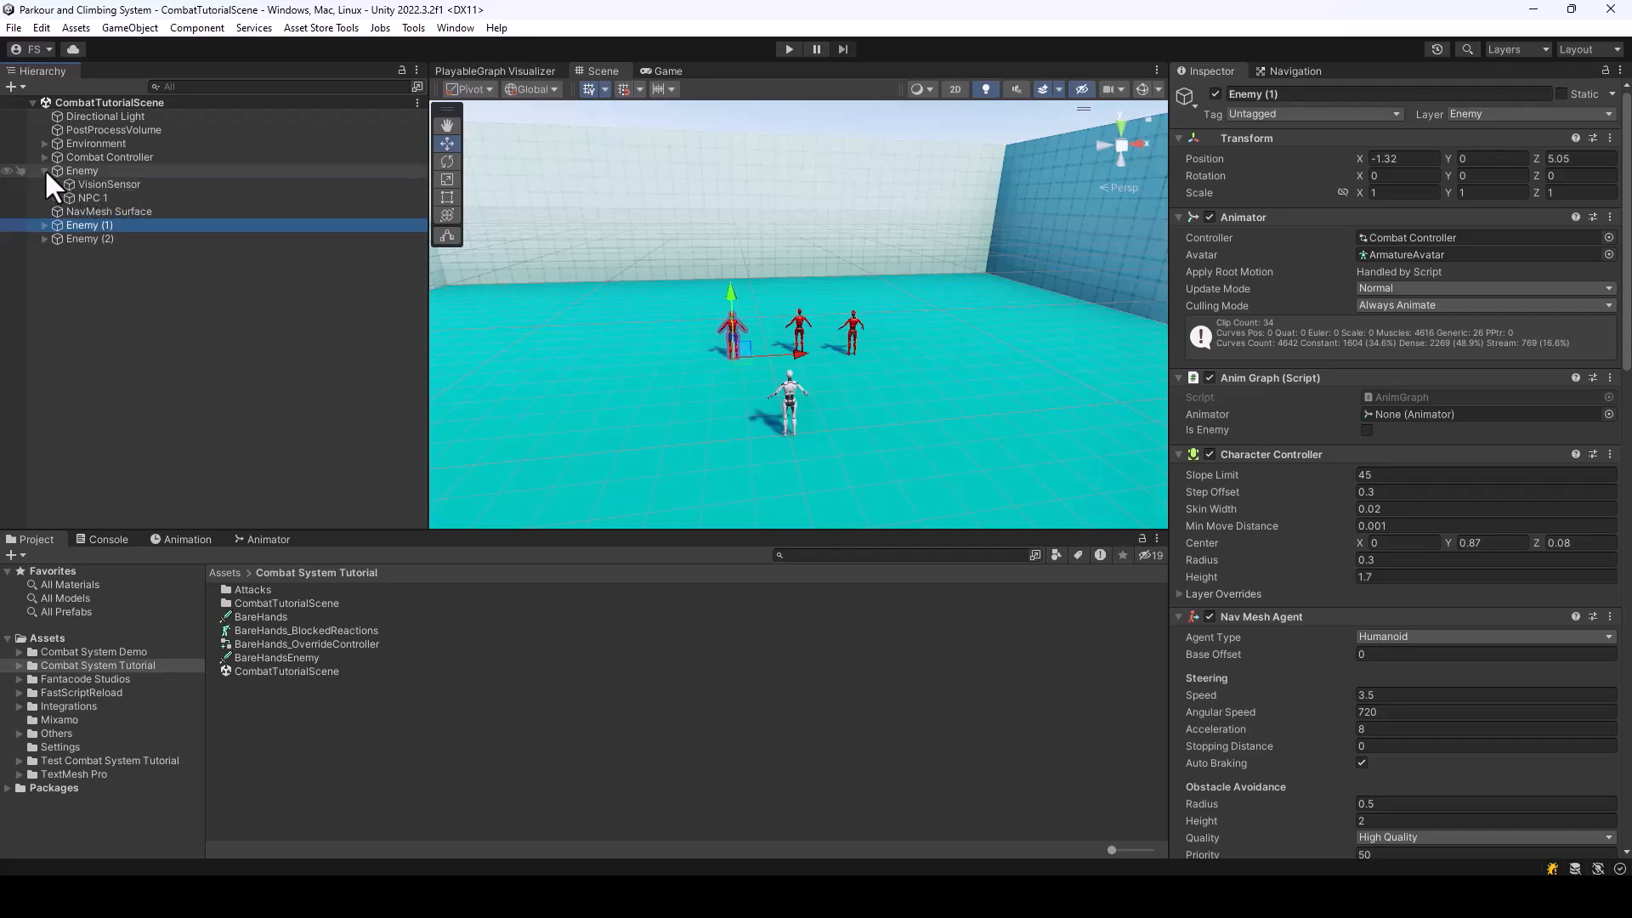
{"action": "left_click", "coordinate": [45, 170]}
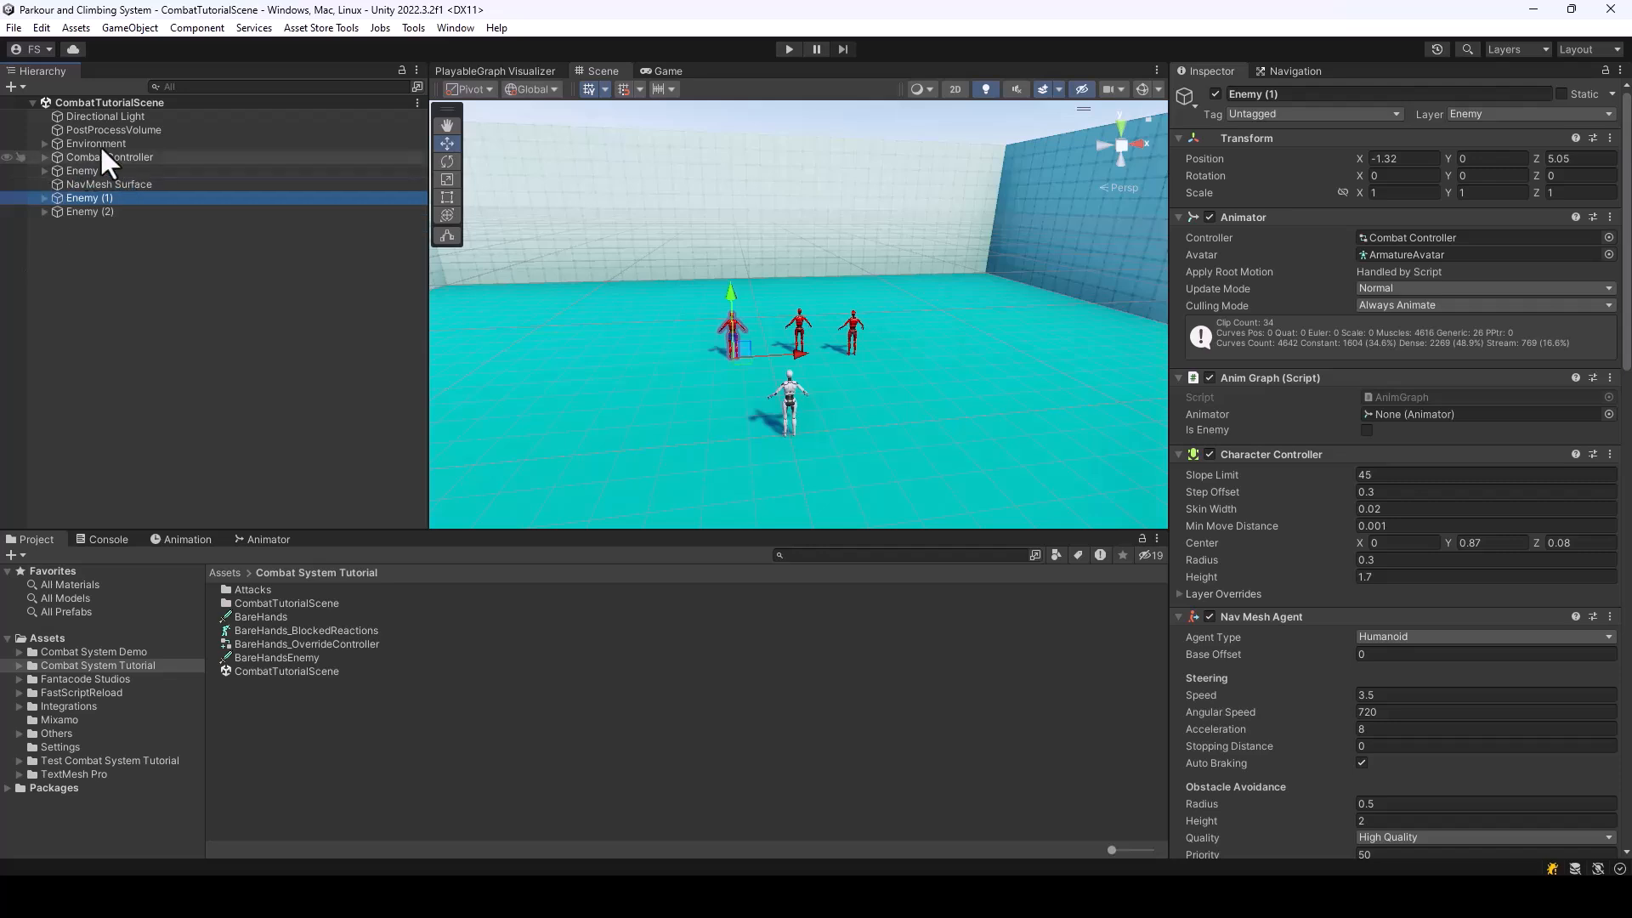
{"action": "left_click", "coordinate": [44, 157]}
{"action": "left_click", "coordinate": [134, 197]}
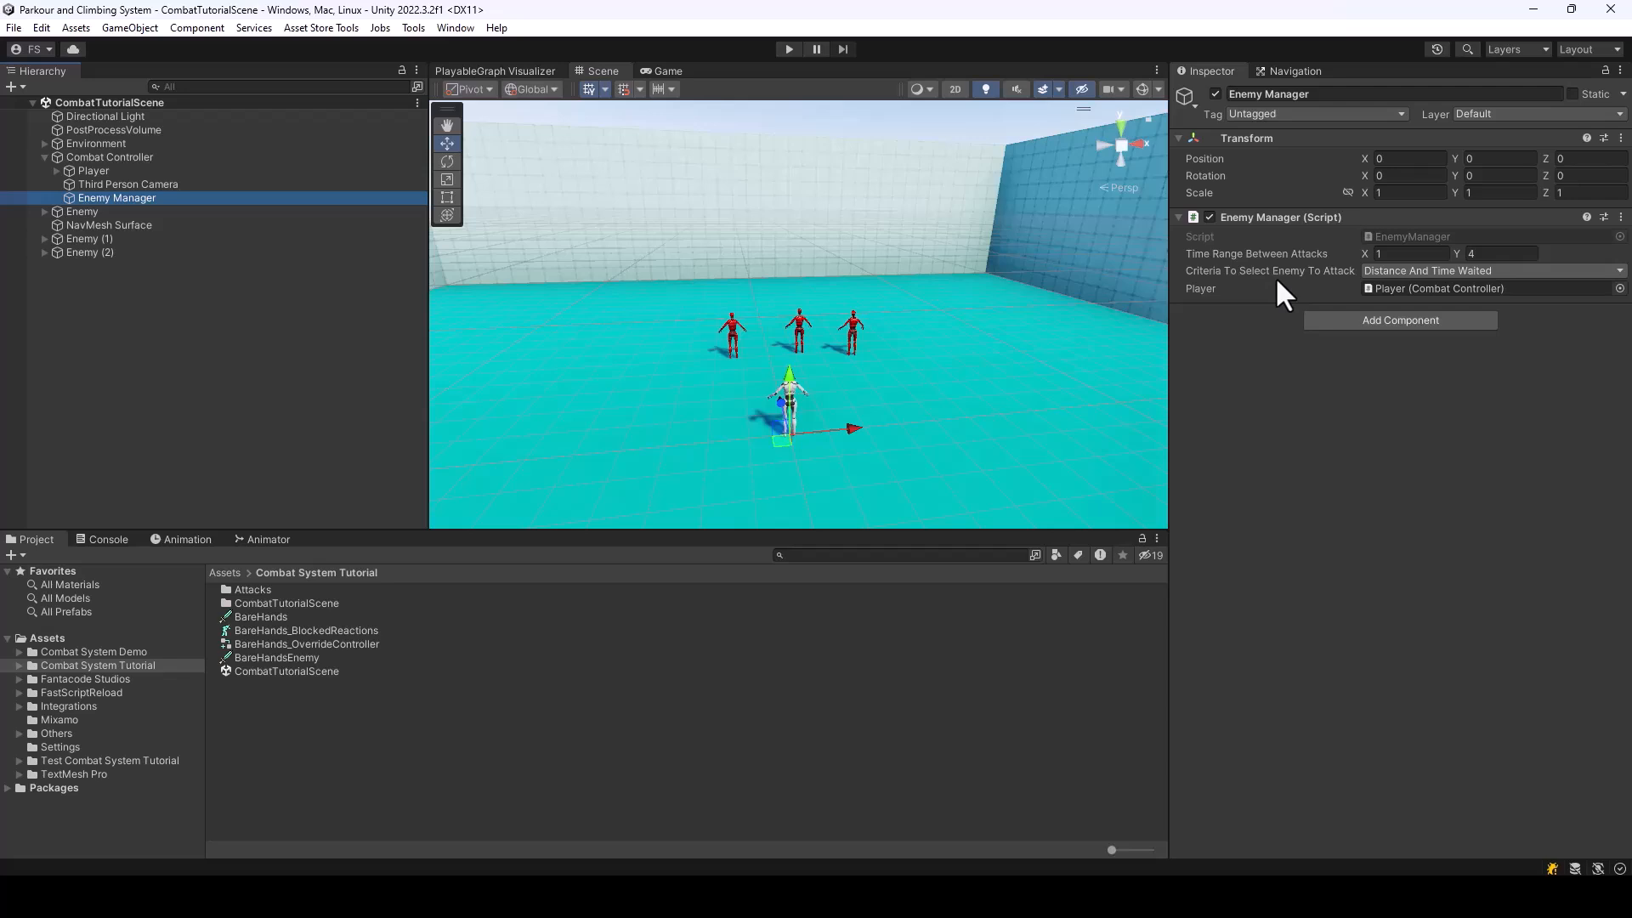
{"action": "left_click", "coordinate": [1467, 270]}
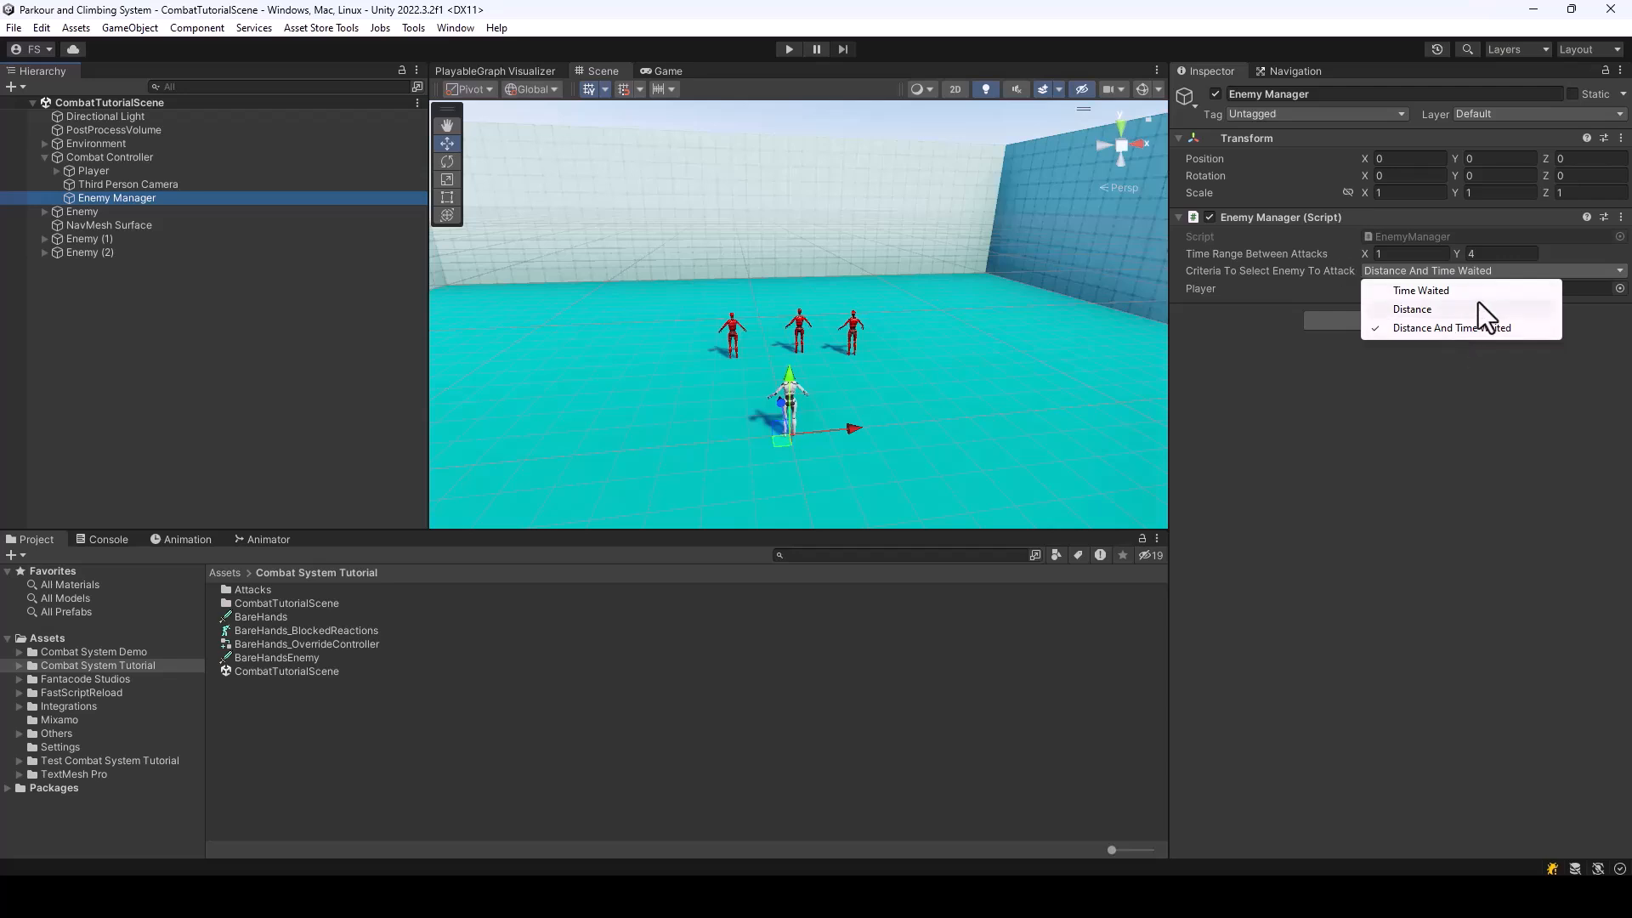
Examine the model, holder and local position options that Spawn Weapon offers in the BareHands weapon data, leaving it disabled
{"action": "left_click", "coordinate": [1397, 199]}
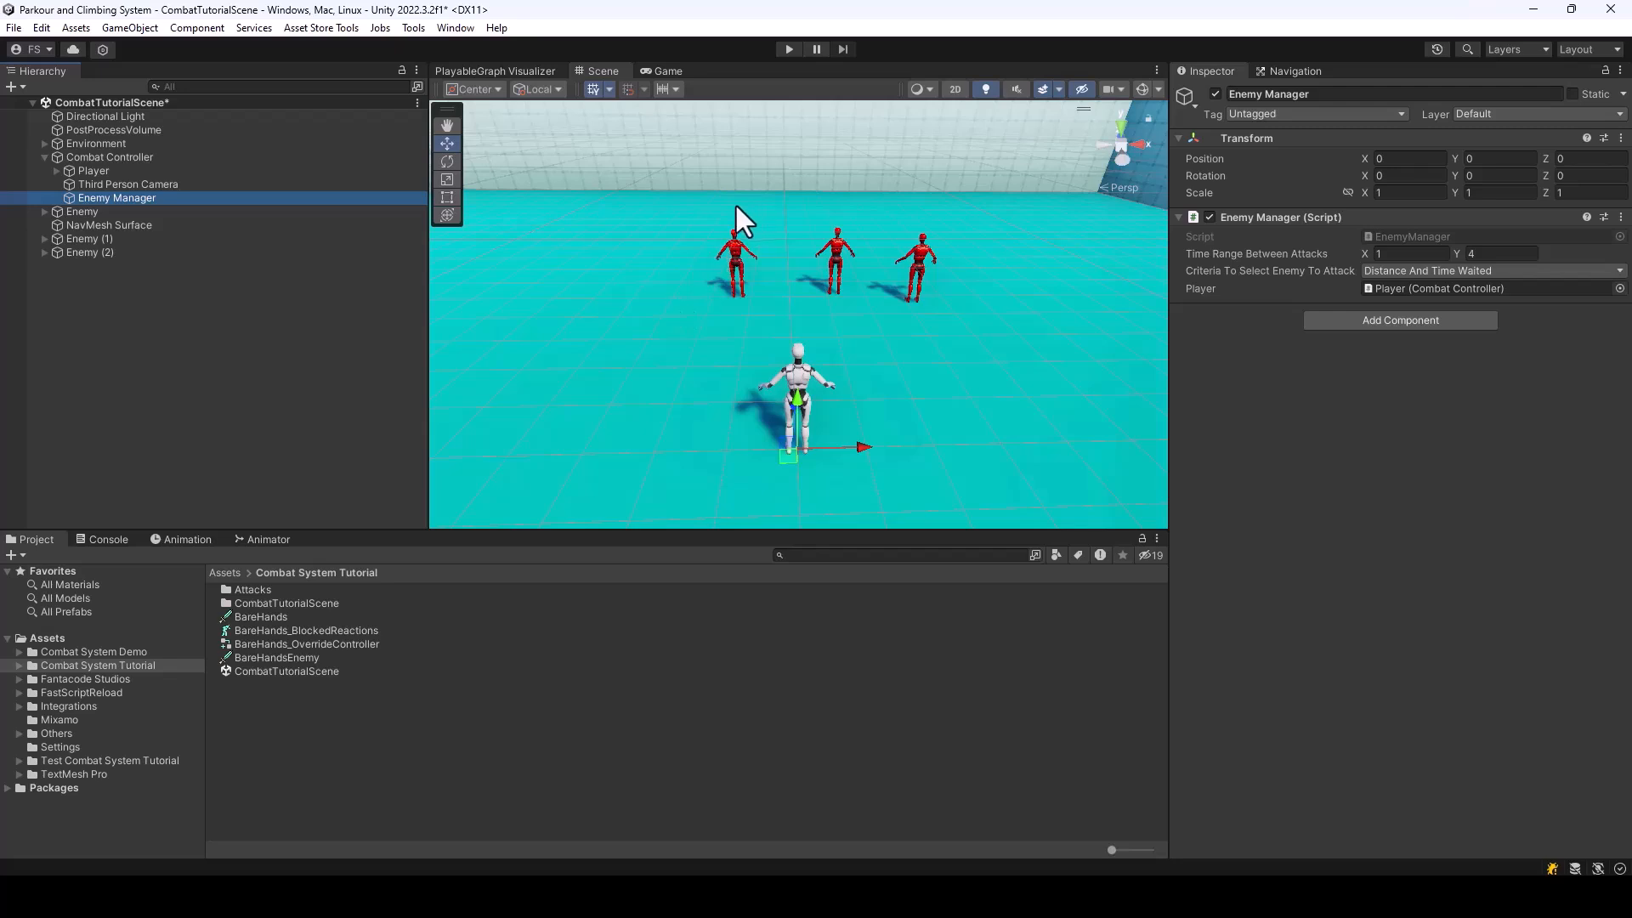
{"action": "left_click", "coordinate": [261, 615]}
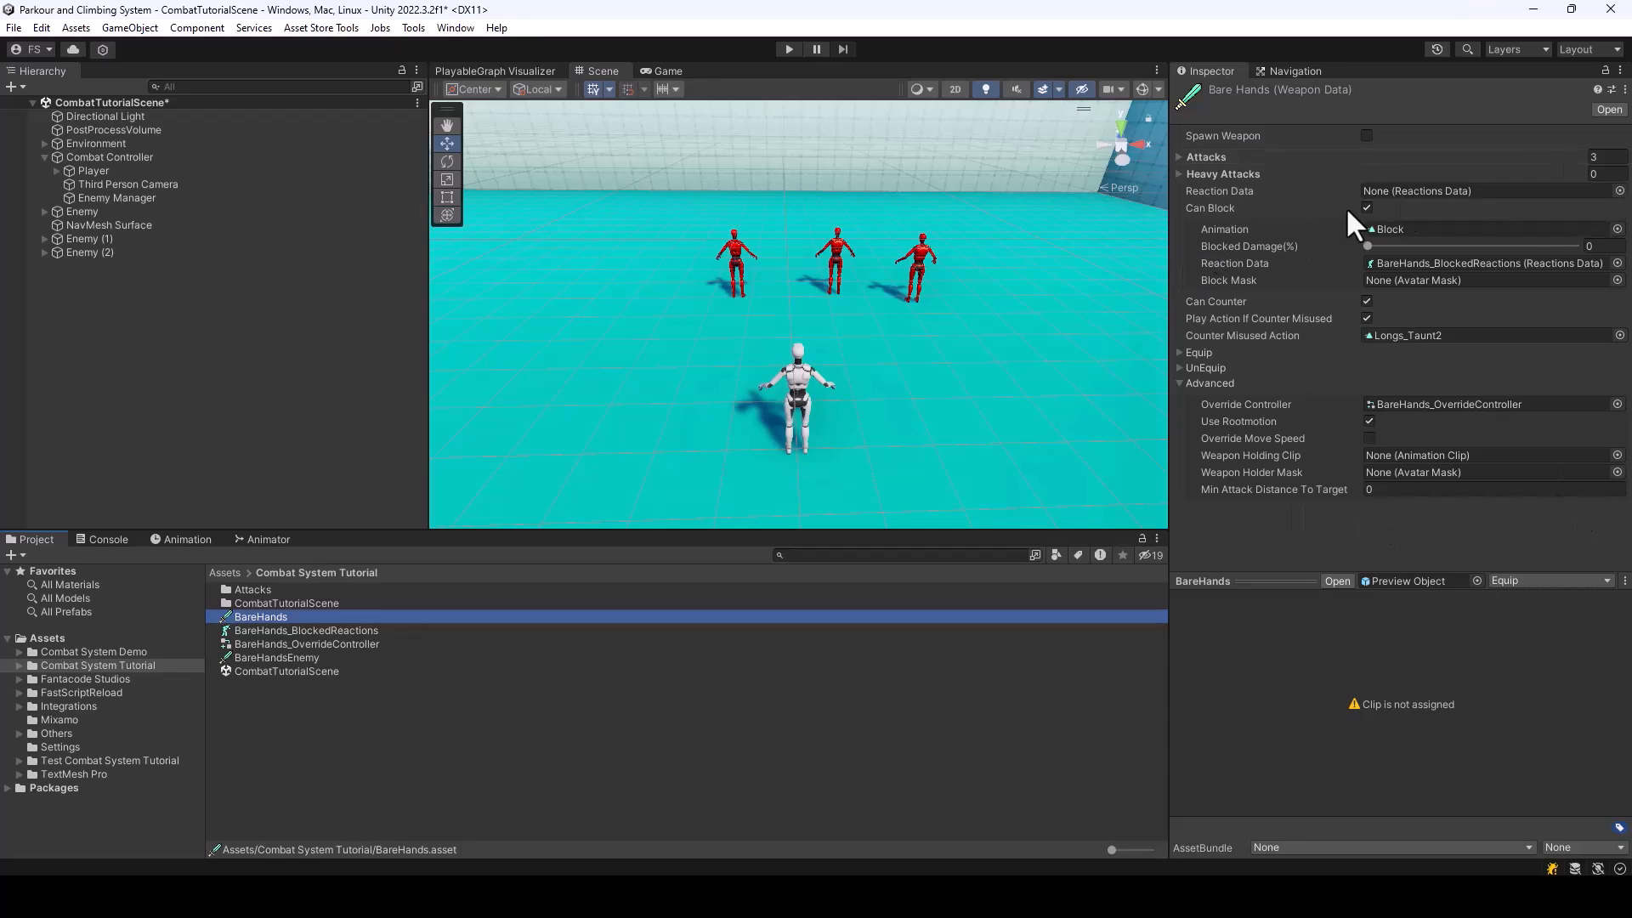
{"action": "left_click", "coordinate": [1366, 135]}
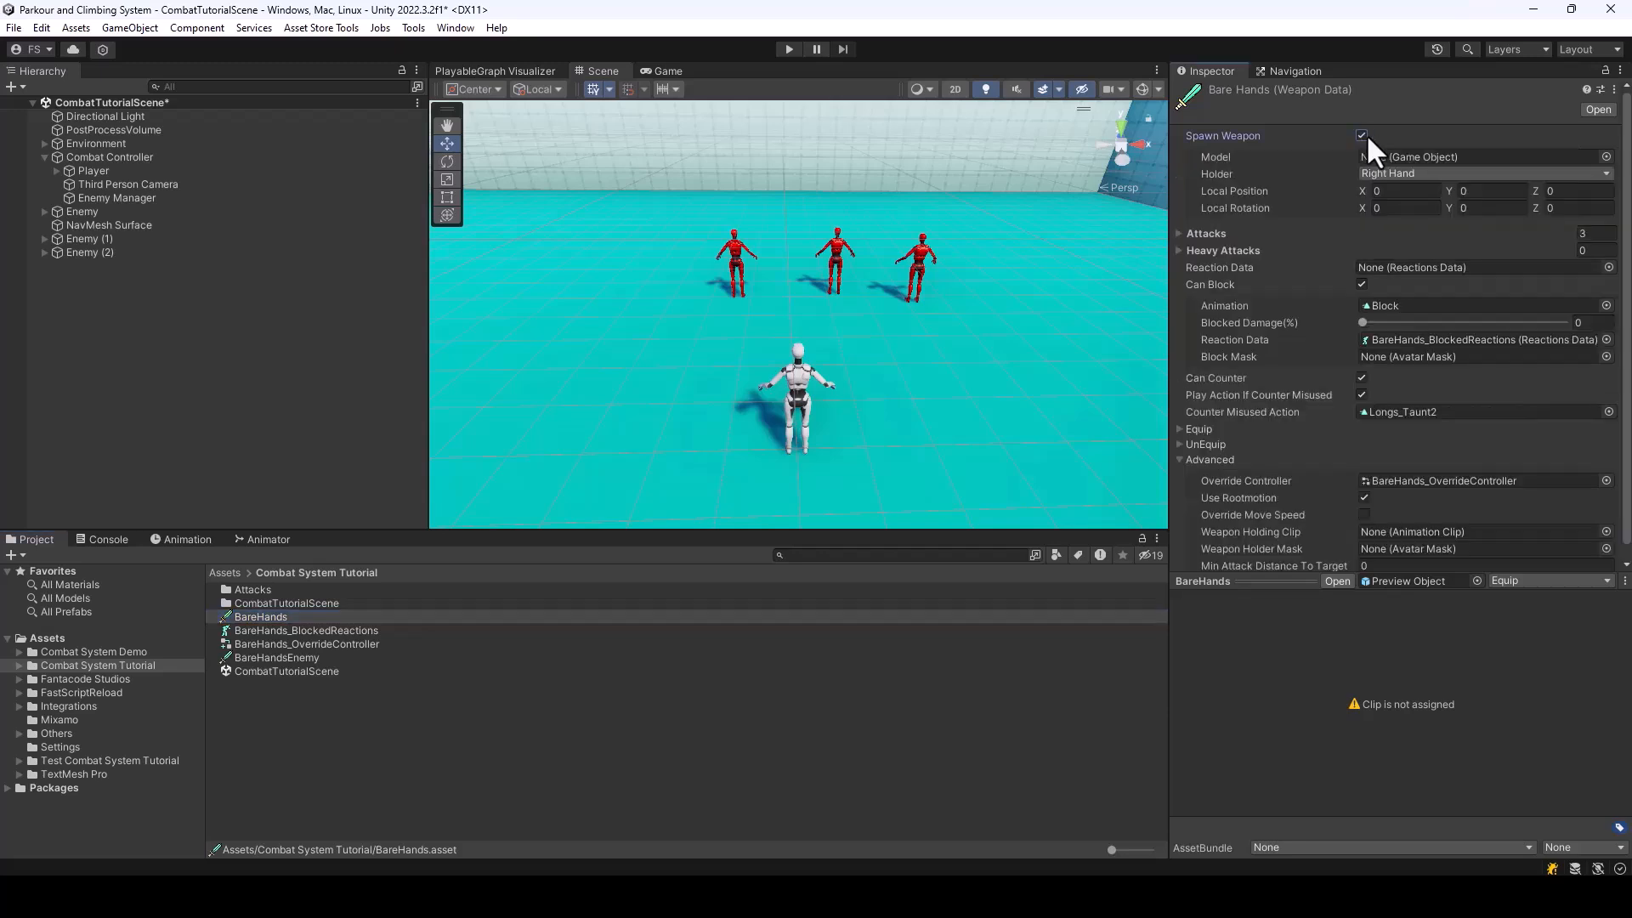
{"action": "left_click", "coordinate": [1366, 135]}
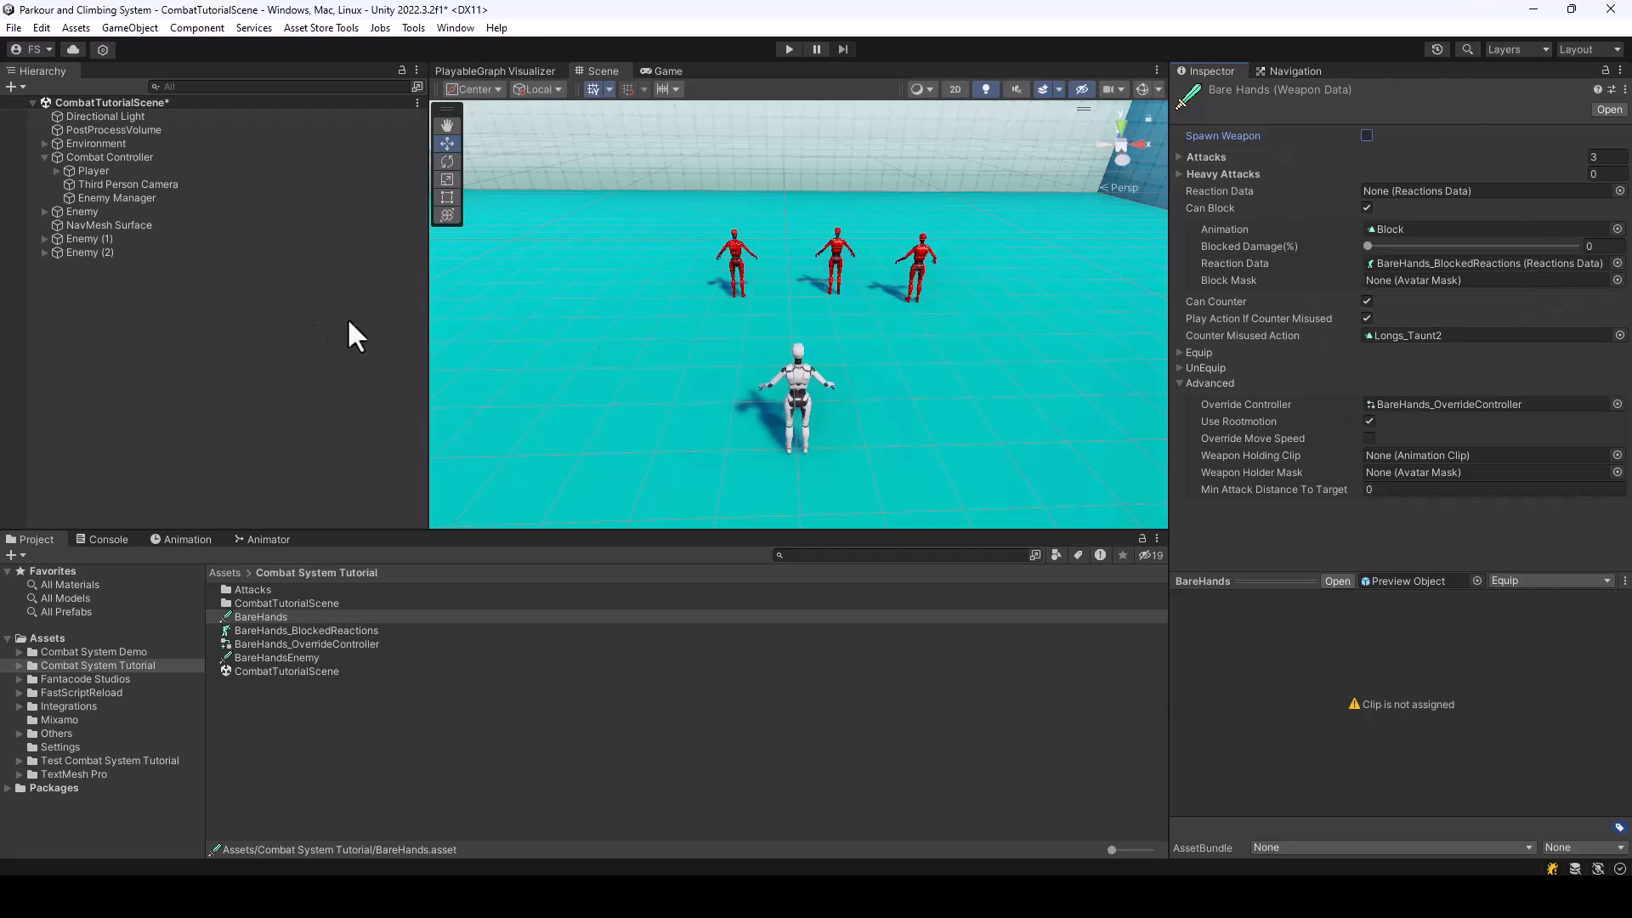
Create a new Weapon Data asset named Sword in the Combat System Tutorial folder
{"action": "left_click", "coordinate": [252, 721]}
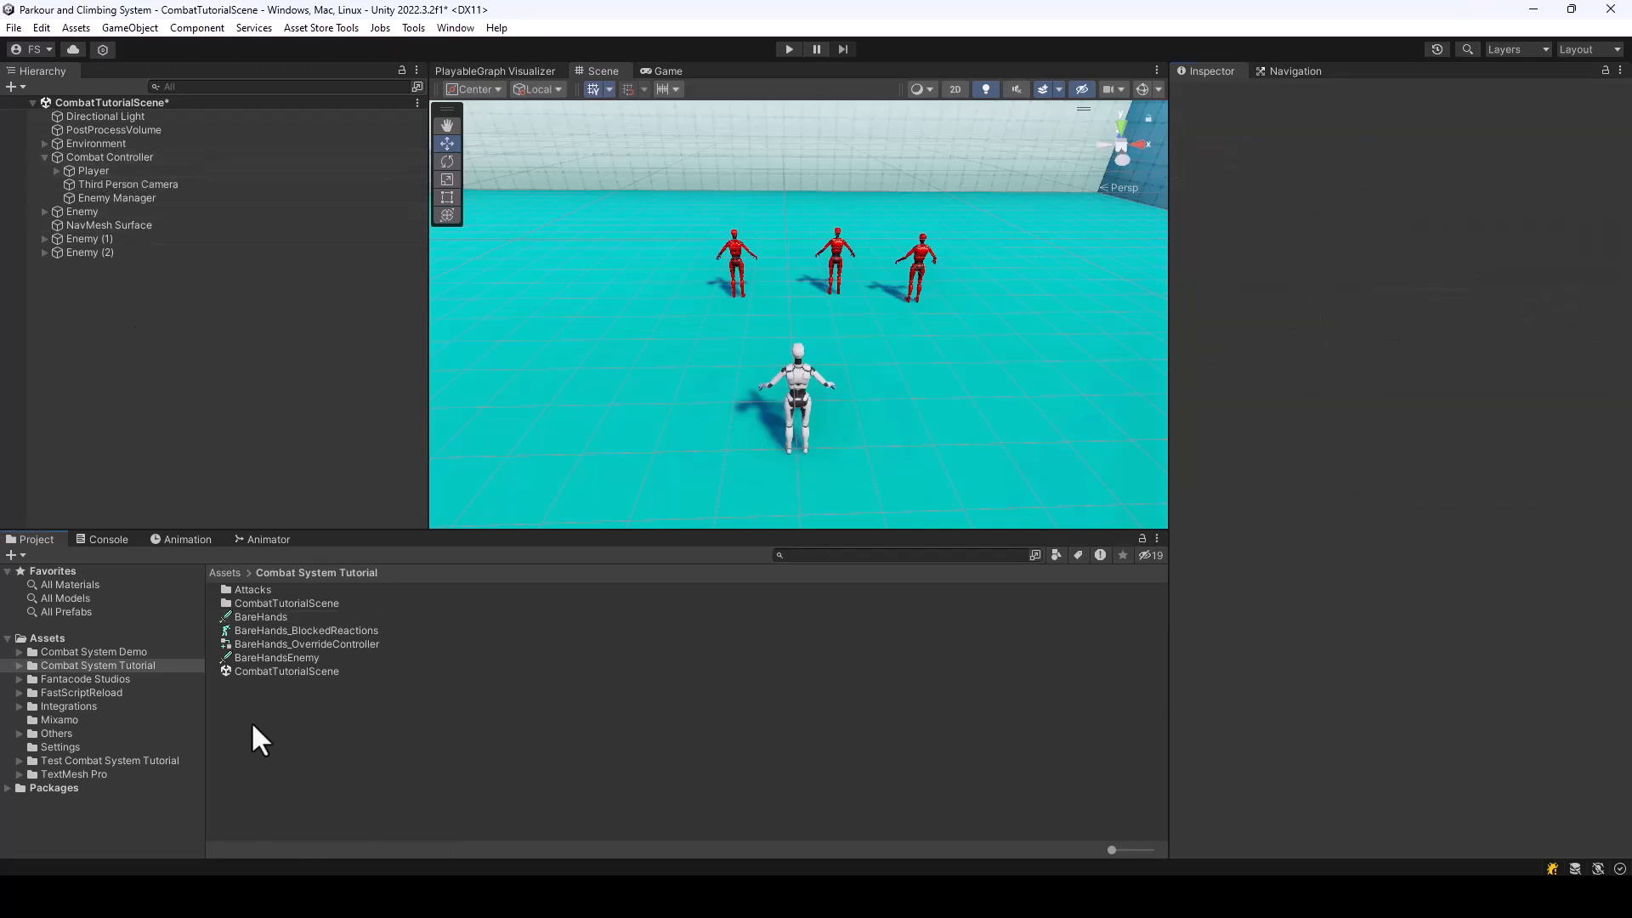
{"action": "right_click", "coordinate": [253, 719]}
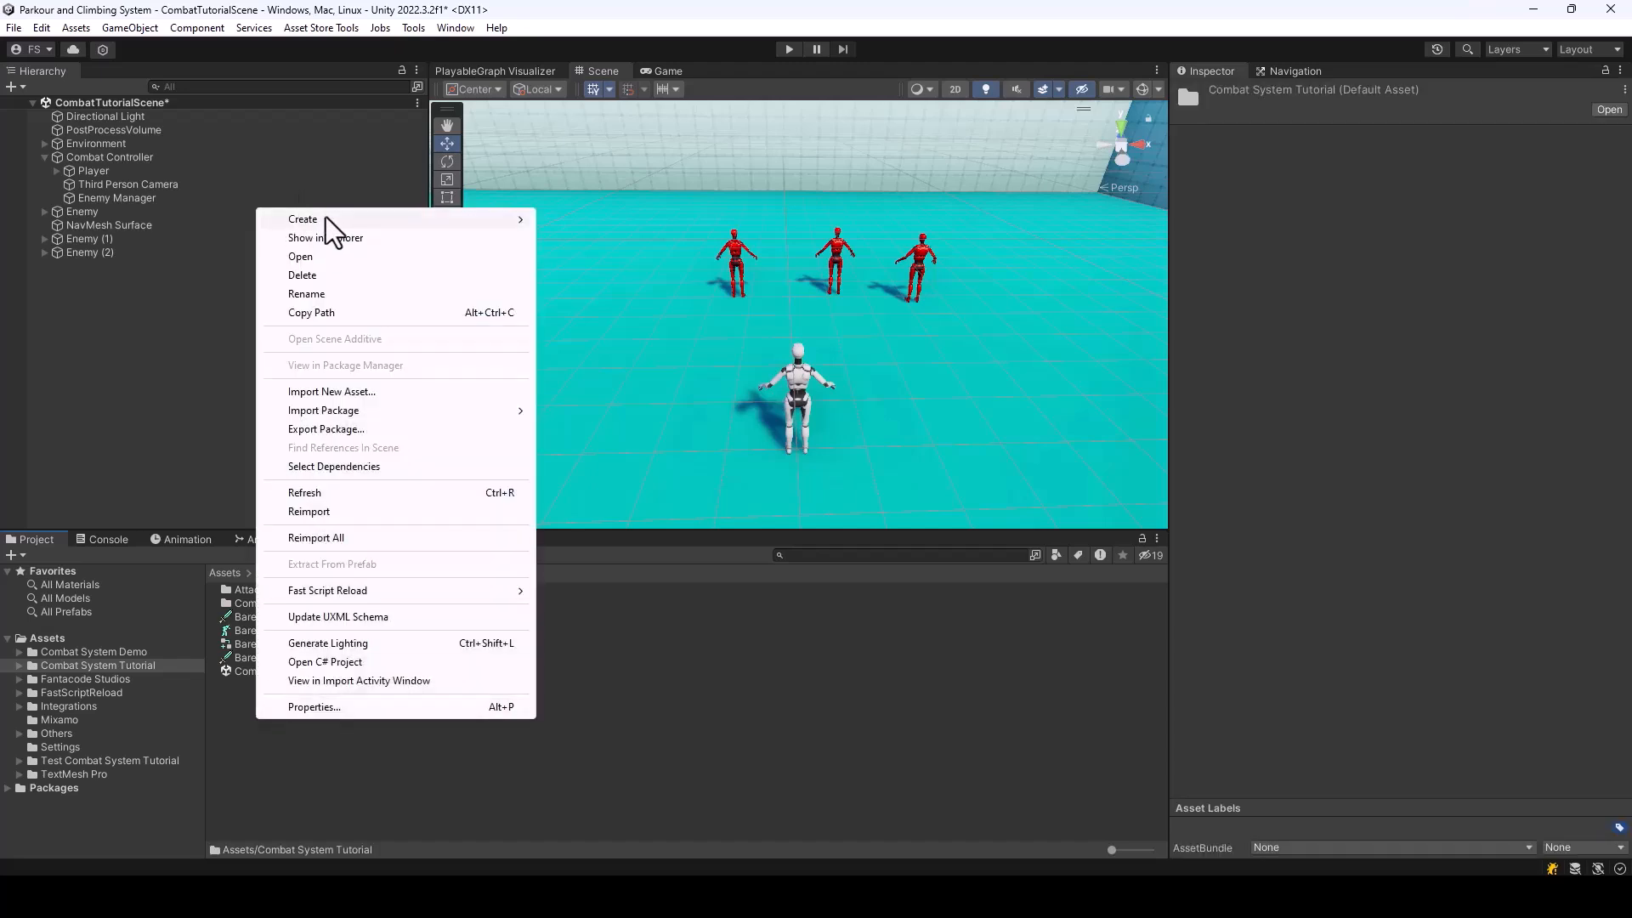
{"action": "mouse_move", "coordinate": [326, 220]}
{"action": "mouse_move", "coordinate": [668, 37]}
{"action": "left_click", "coordinate": [795, 18]}
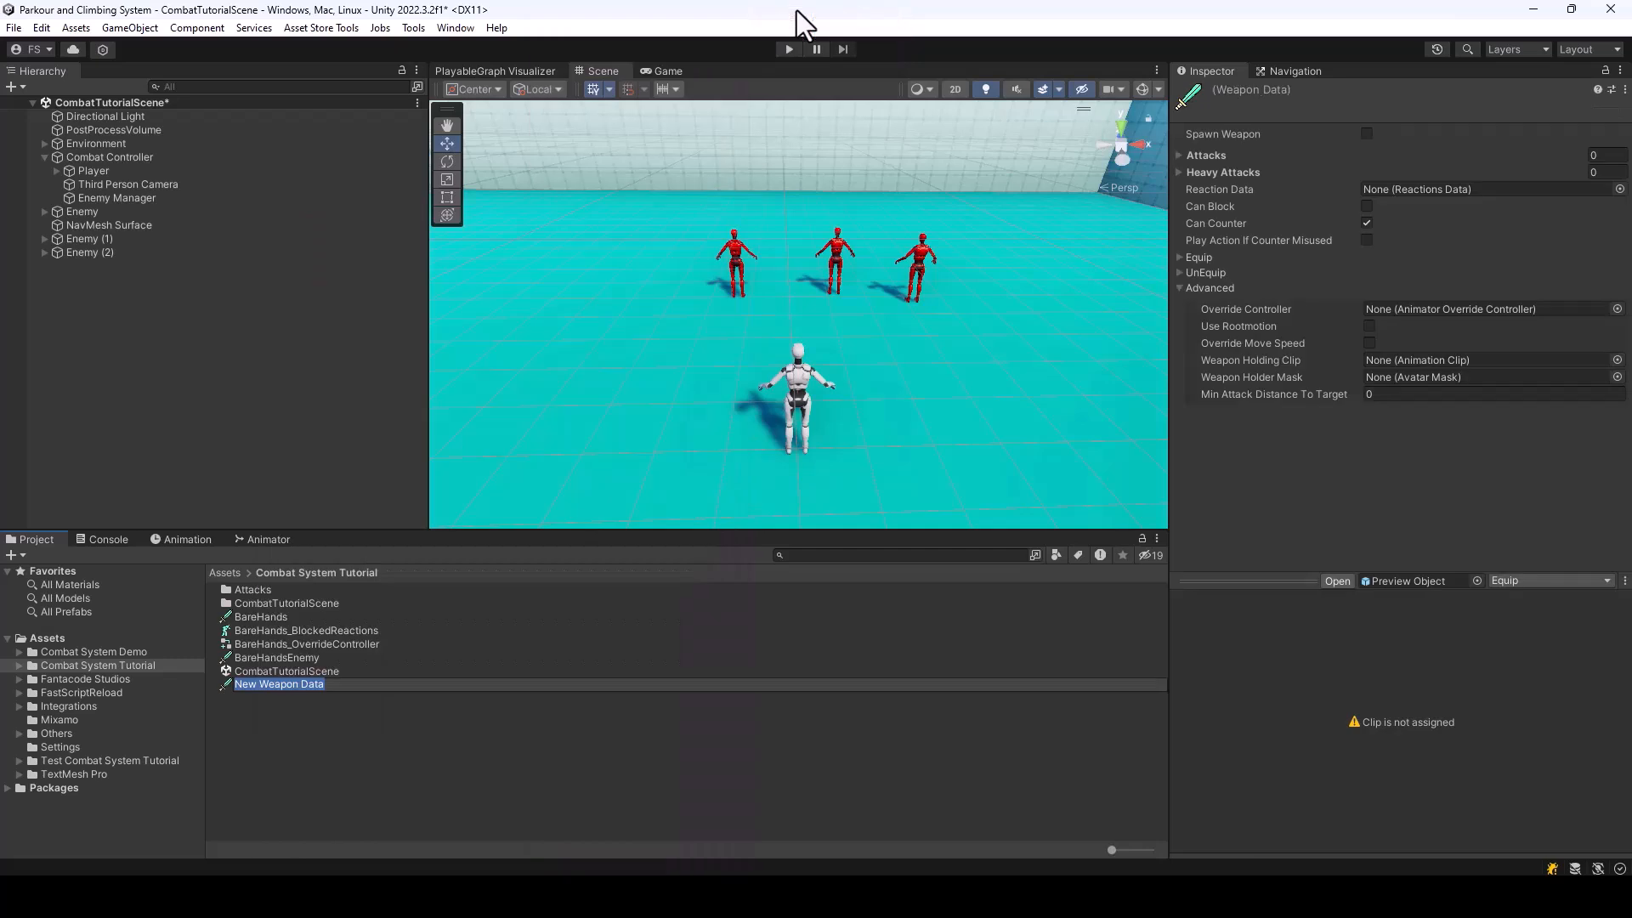
{"action": "type", "text": "Sword"}
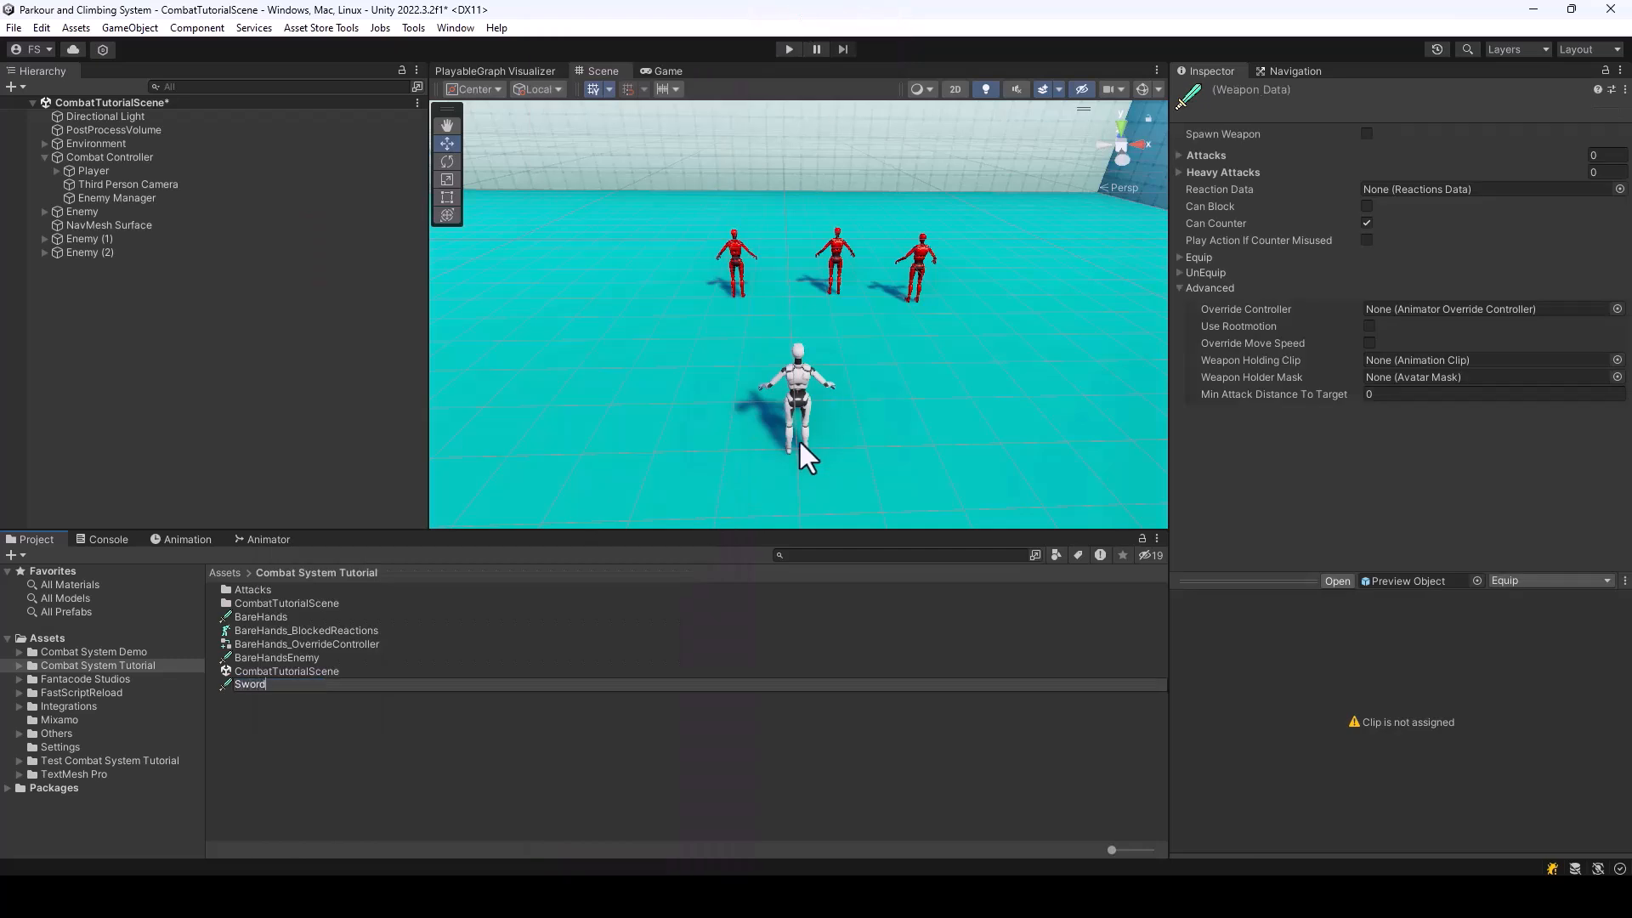
{"action": "key", "text": "Return"}
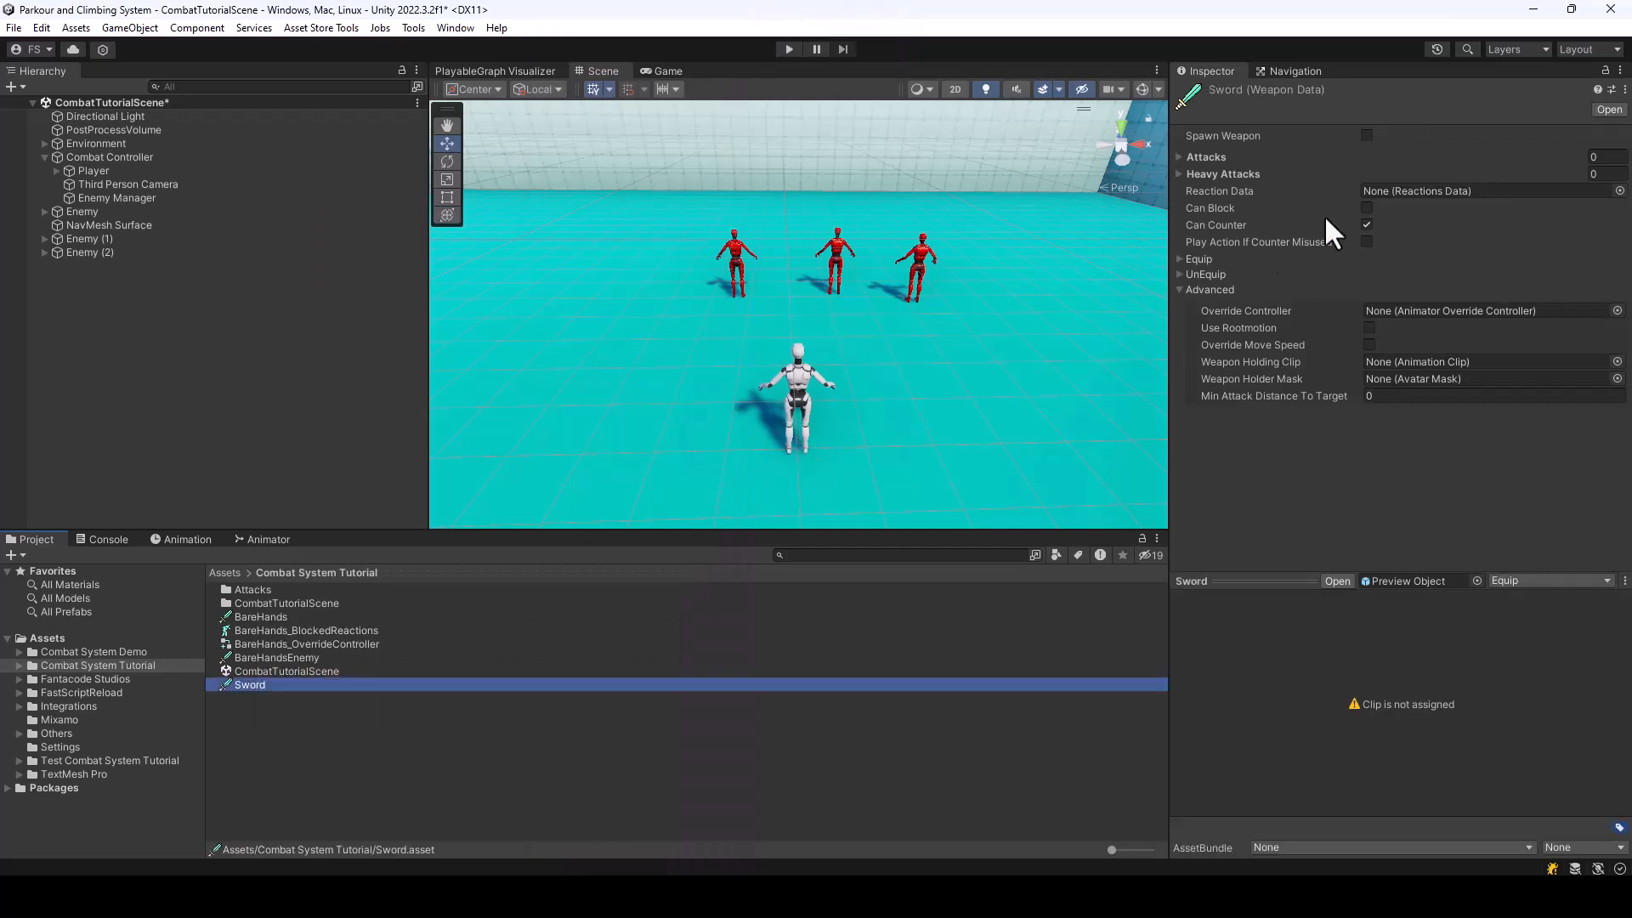
Add a single entry to the Sword's Attacks list with Max Distance 2 and attack type Combo
{"action": "left_click", "coordinate": [1180, 156]}
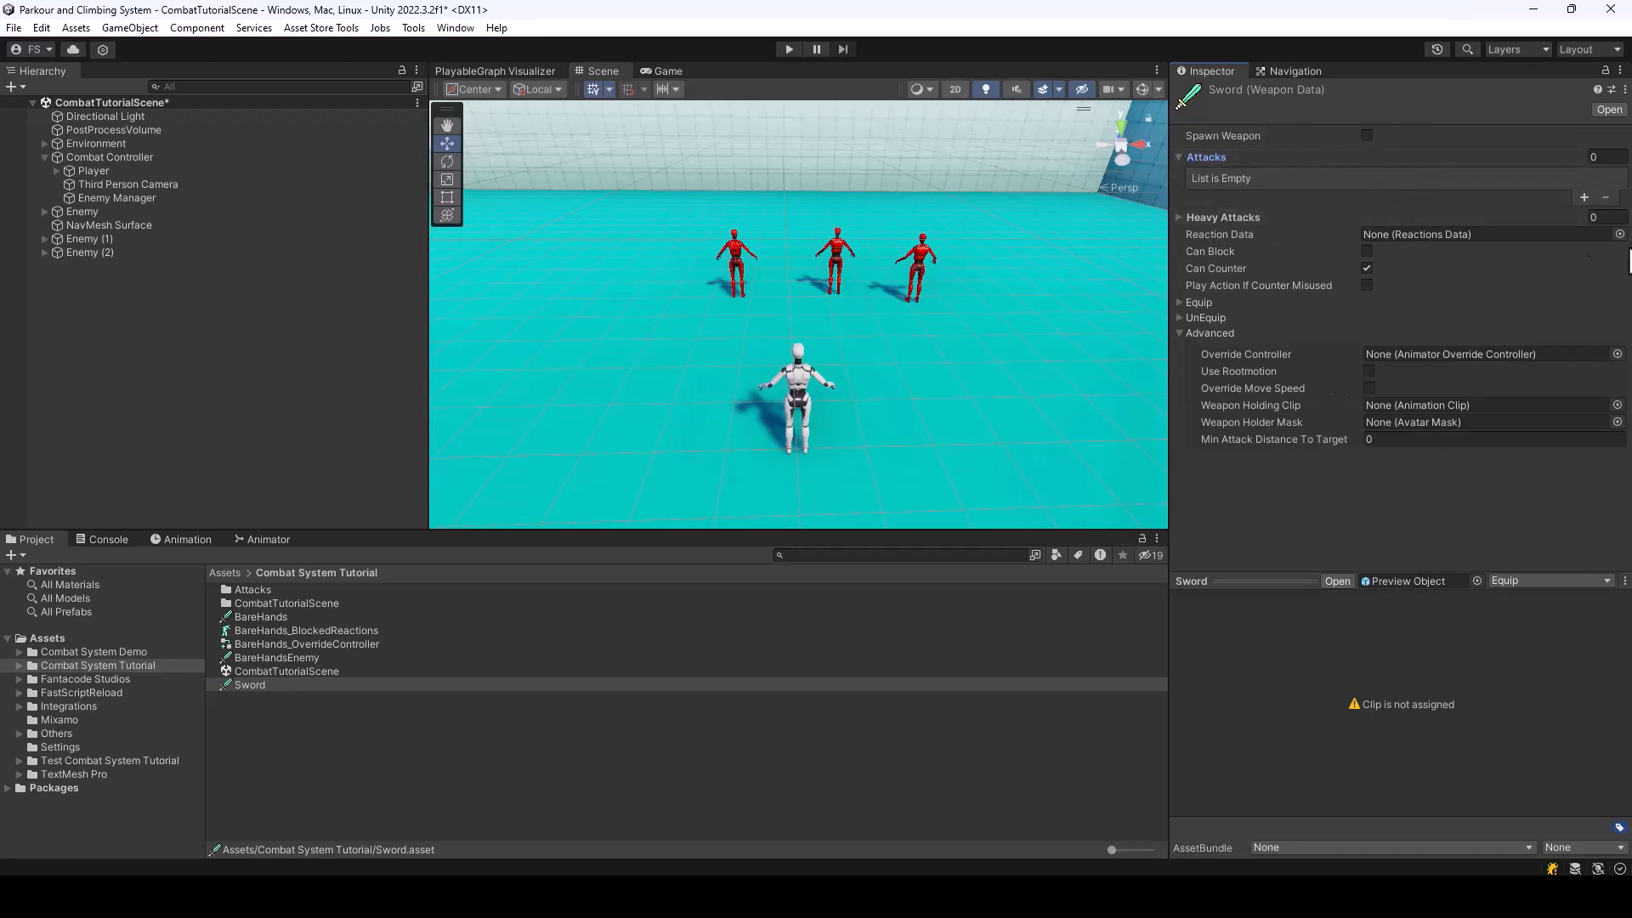
{"action": "left_click", "coordinate": [1585, 198]}
{"action": "left_click", "coordinate": [1585, 197]}
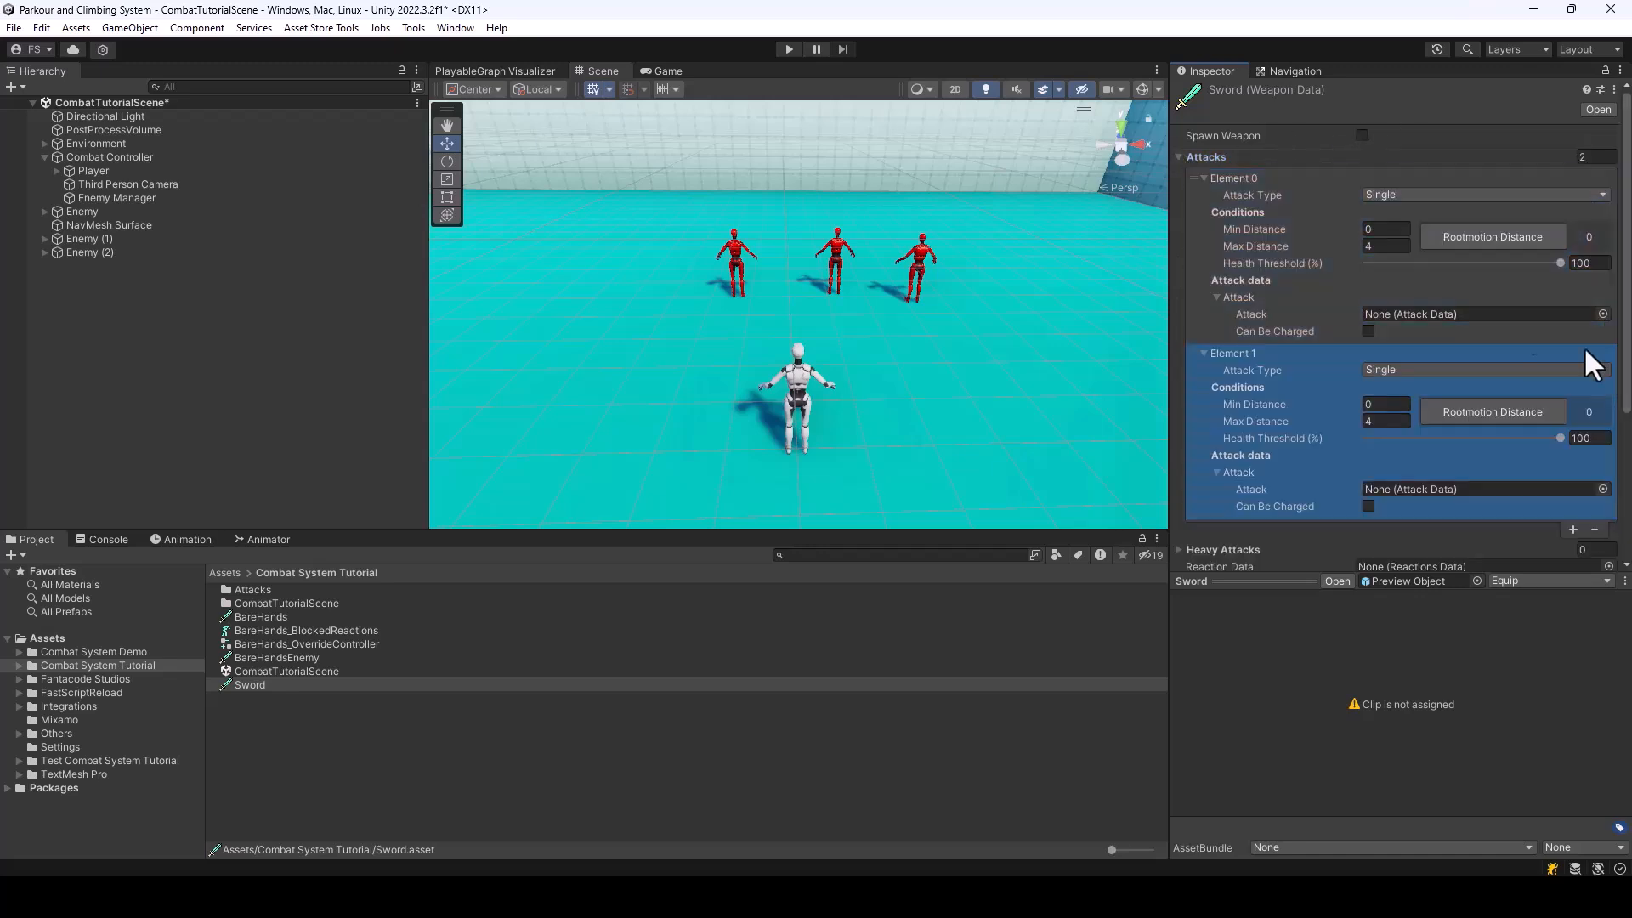
{"action": "left_click", "coordinate": [1595, 530]}
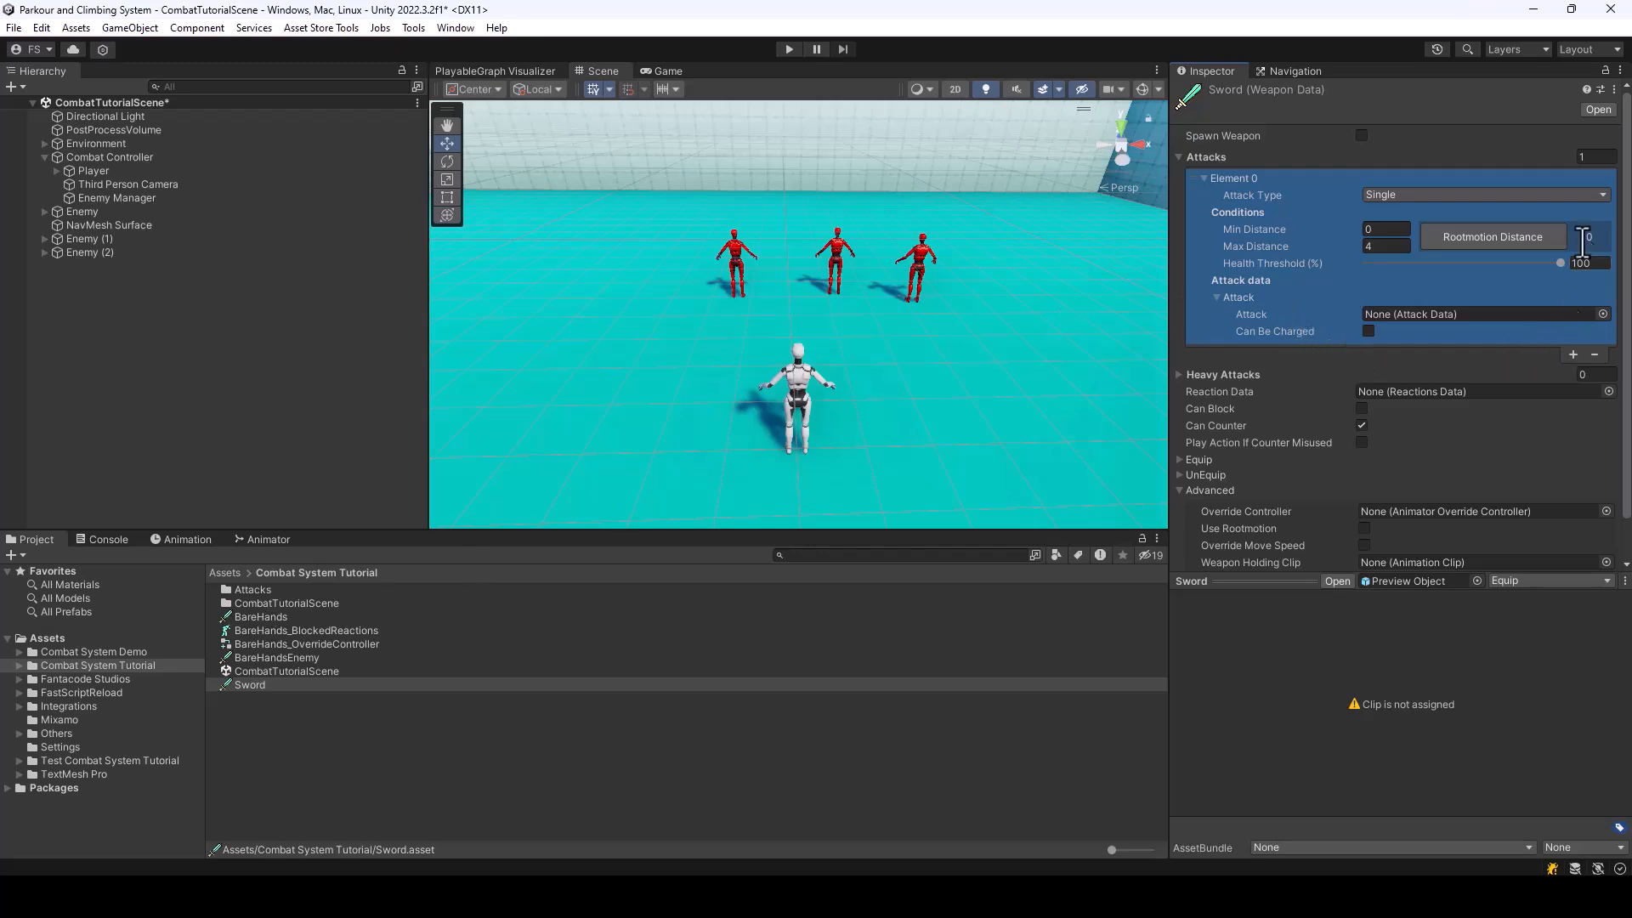
{"action": "left_click", "coordinate": [1376, 247]}
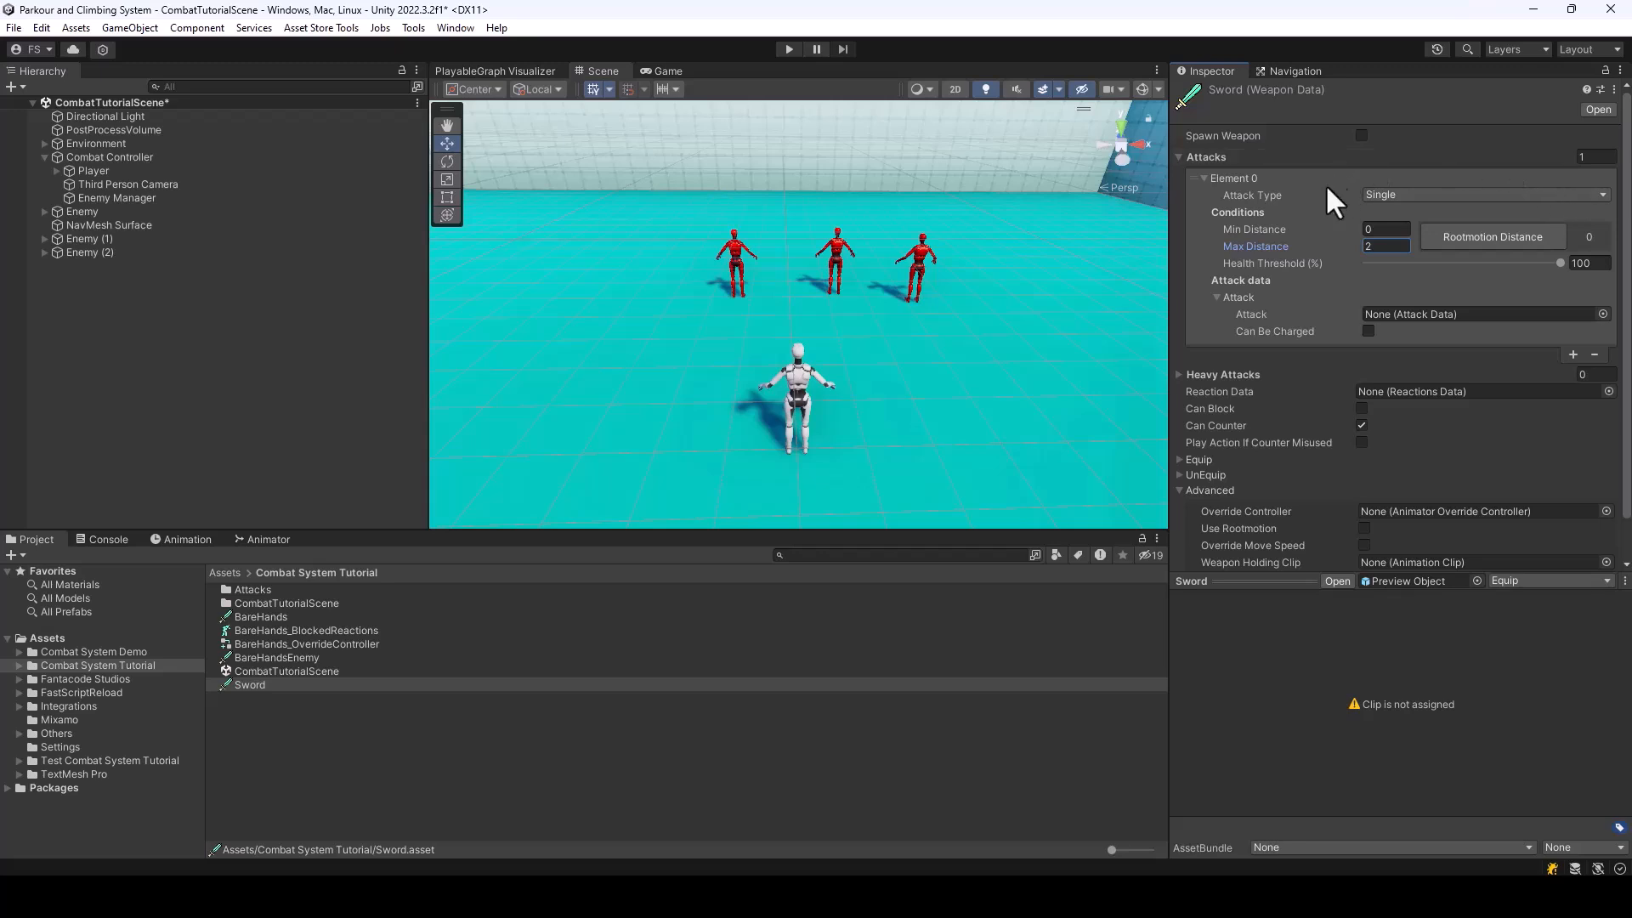
{"action": "left_click", "coordinate": [1403, 195]}
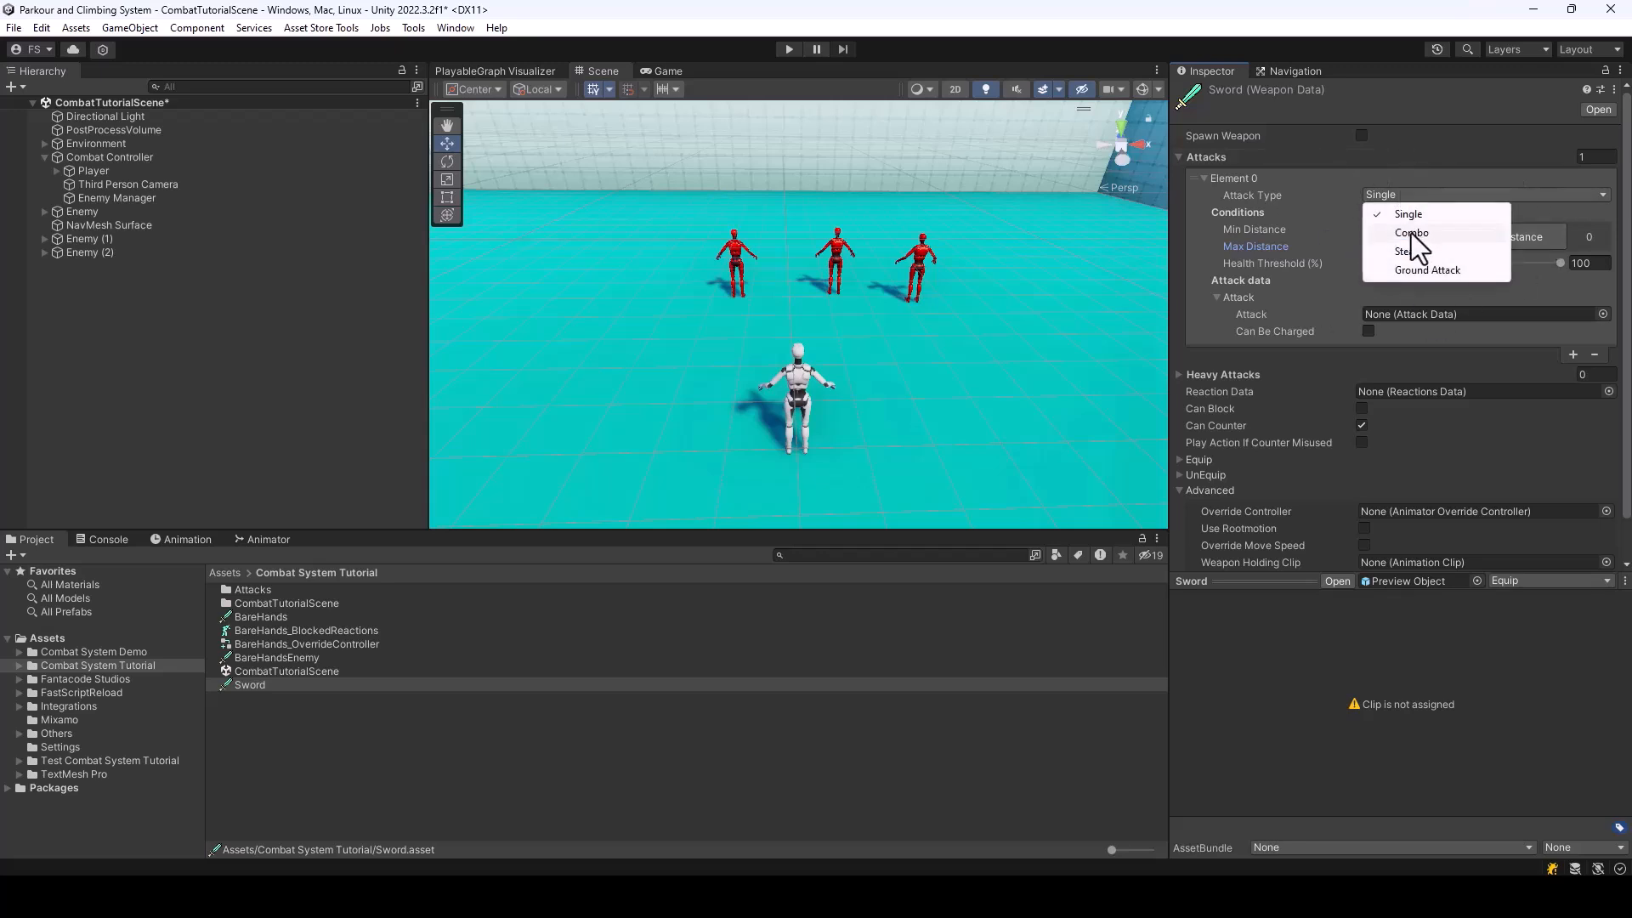
{"action": "left_click", "coordinate": [1439, 232]}
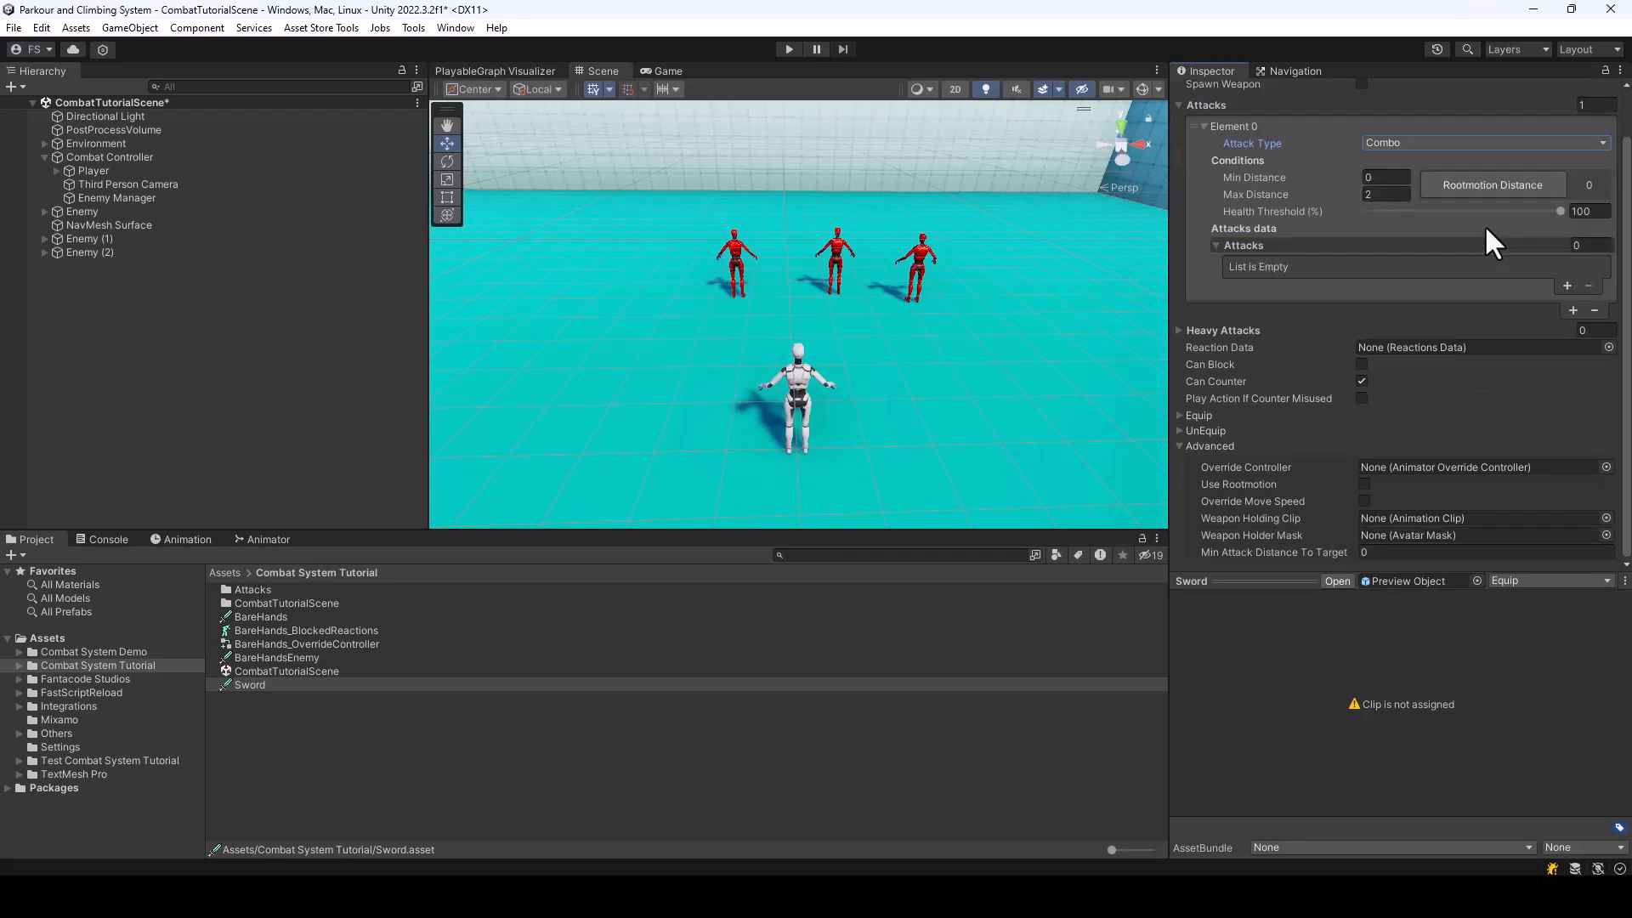
Add two attacks to the Sword's combo and assign Slash 1 to the first and Slash 2 to the second
{"action": "left_click", "coordinate": [1567, 286]}
{"action": "left_click", "coordinate": [1568, 317]}
{"action": "scroll", "coordinate": [1479, 307], "scroll_direction": "up", "scroll_amount": 2}
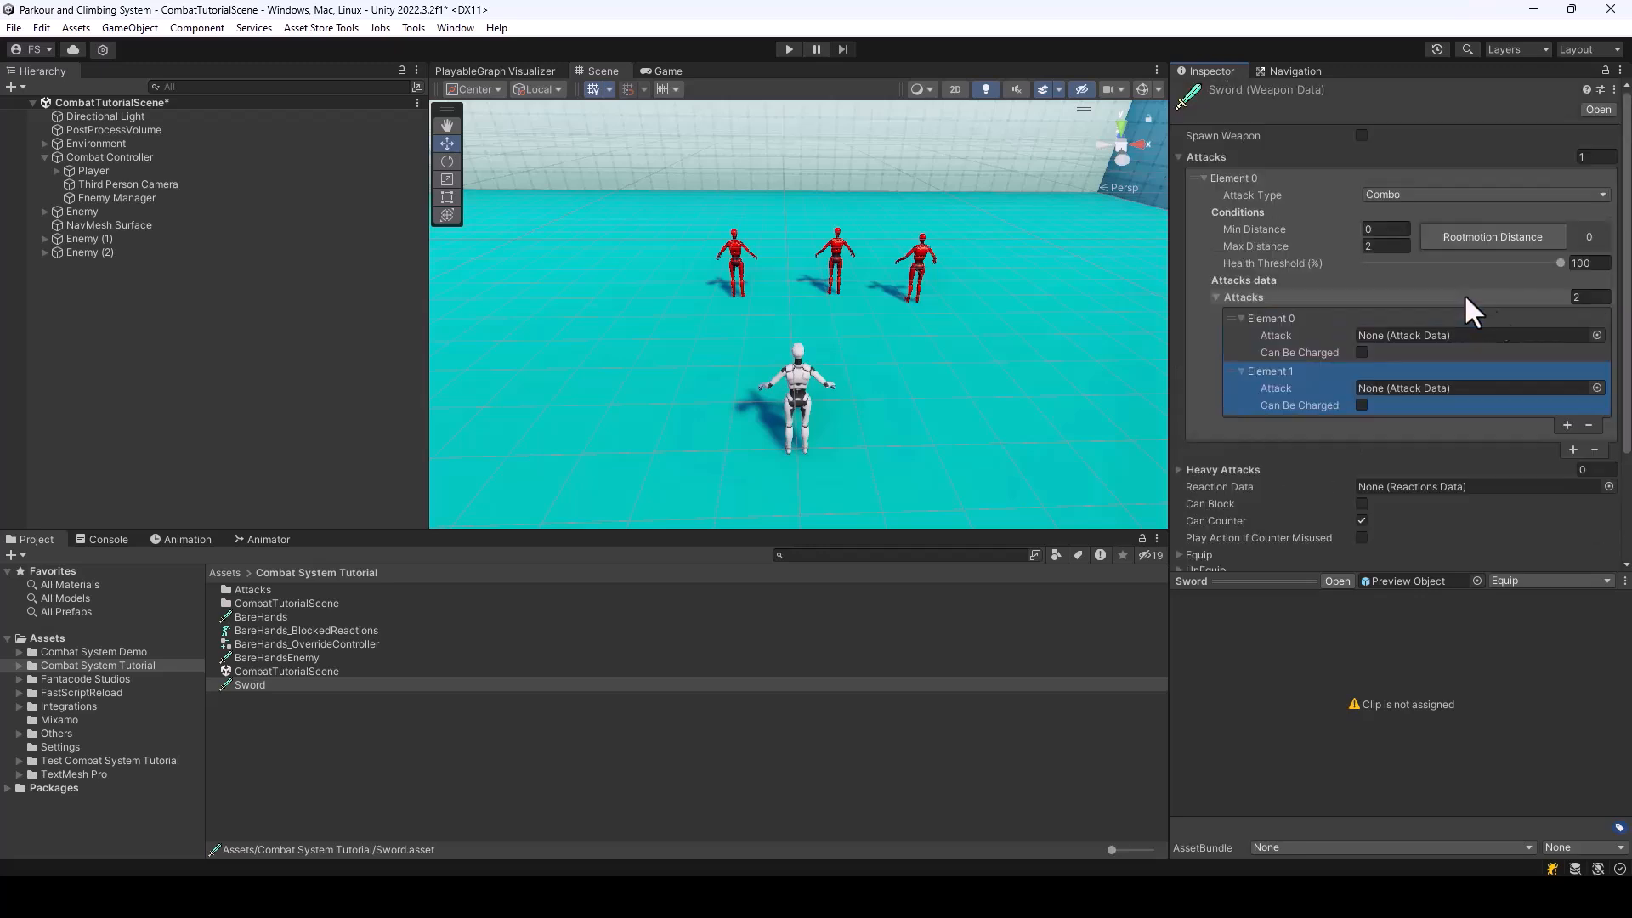
{"action": "left_click", "coordinate": [1597, 336]}
{"action": "type", "text": "slash"}
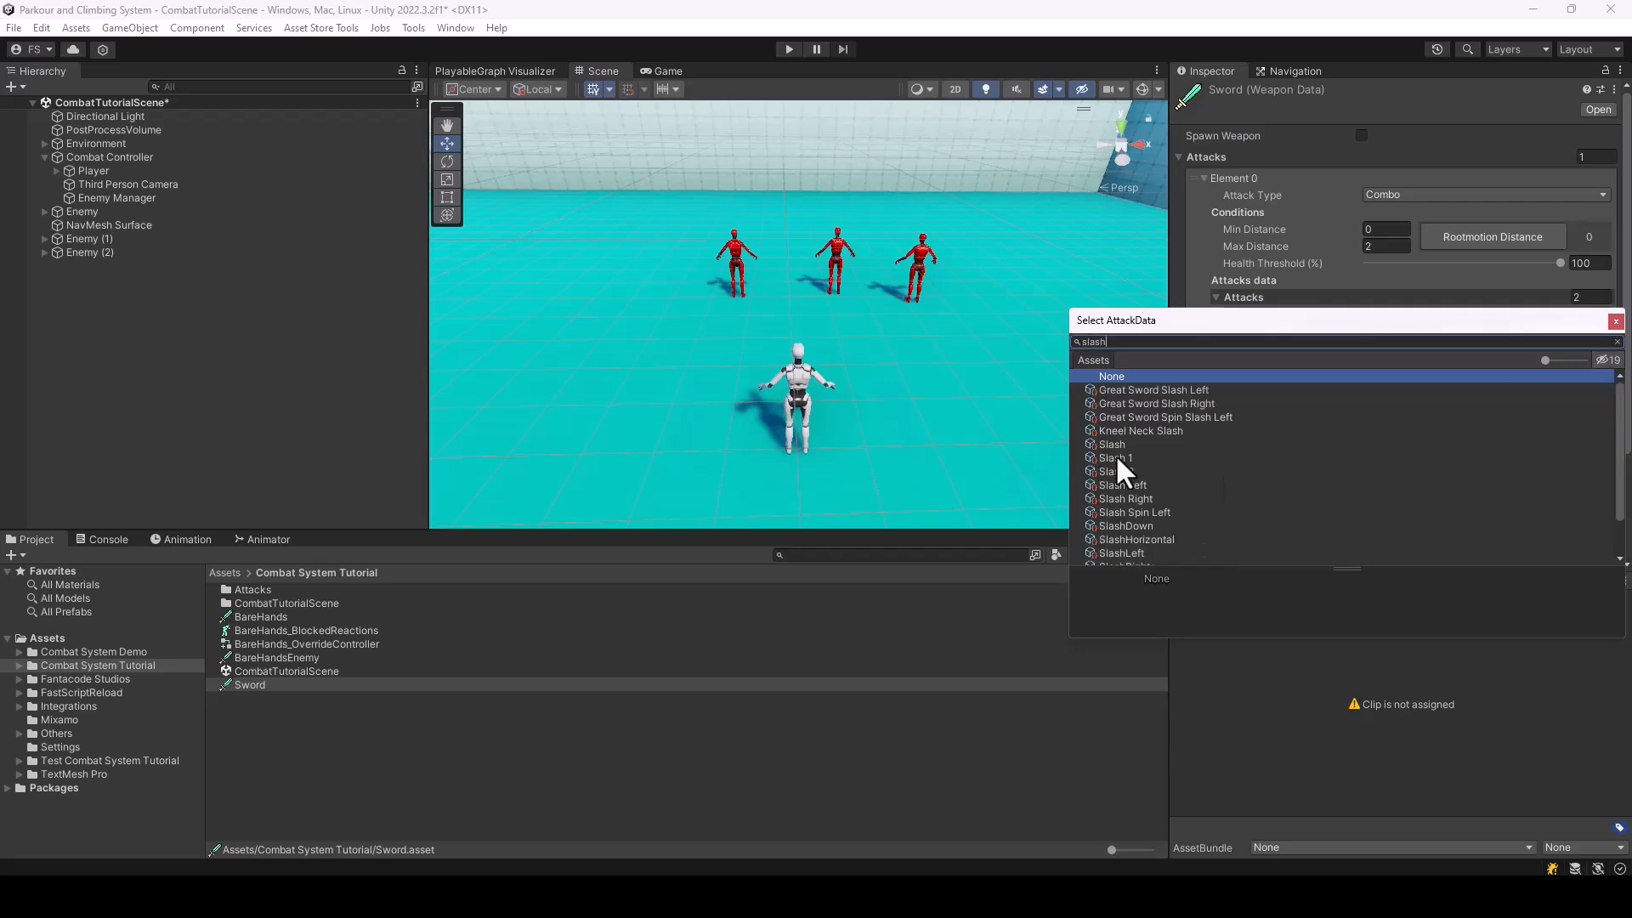
{"action": "double_click", "coordinate": [1116, 457]}
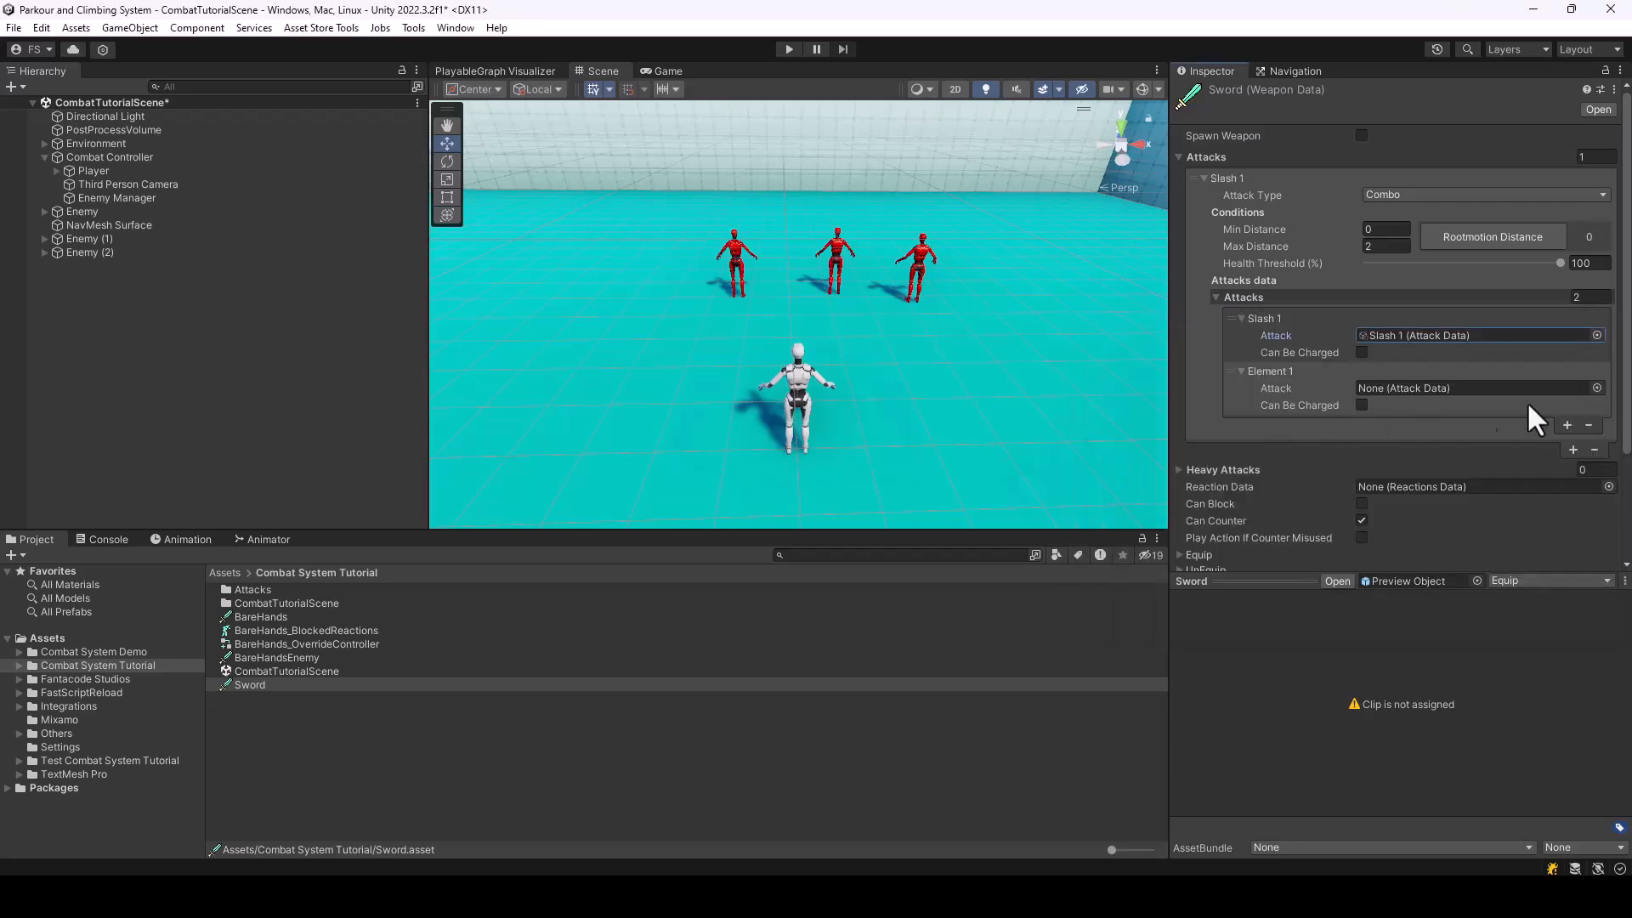
{"action": "left_click", "coordinate": [1596, 388]}
{"action": "type", "text": "Slash"}
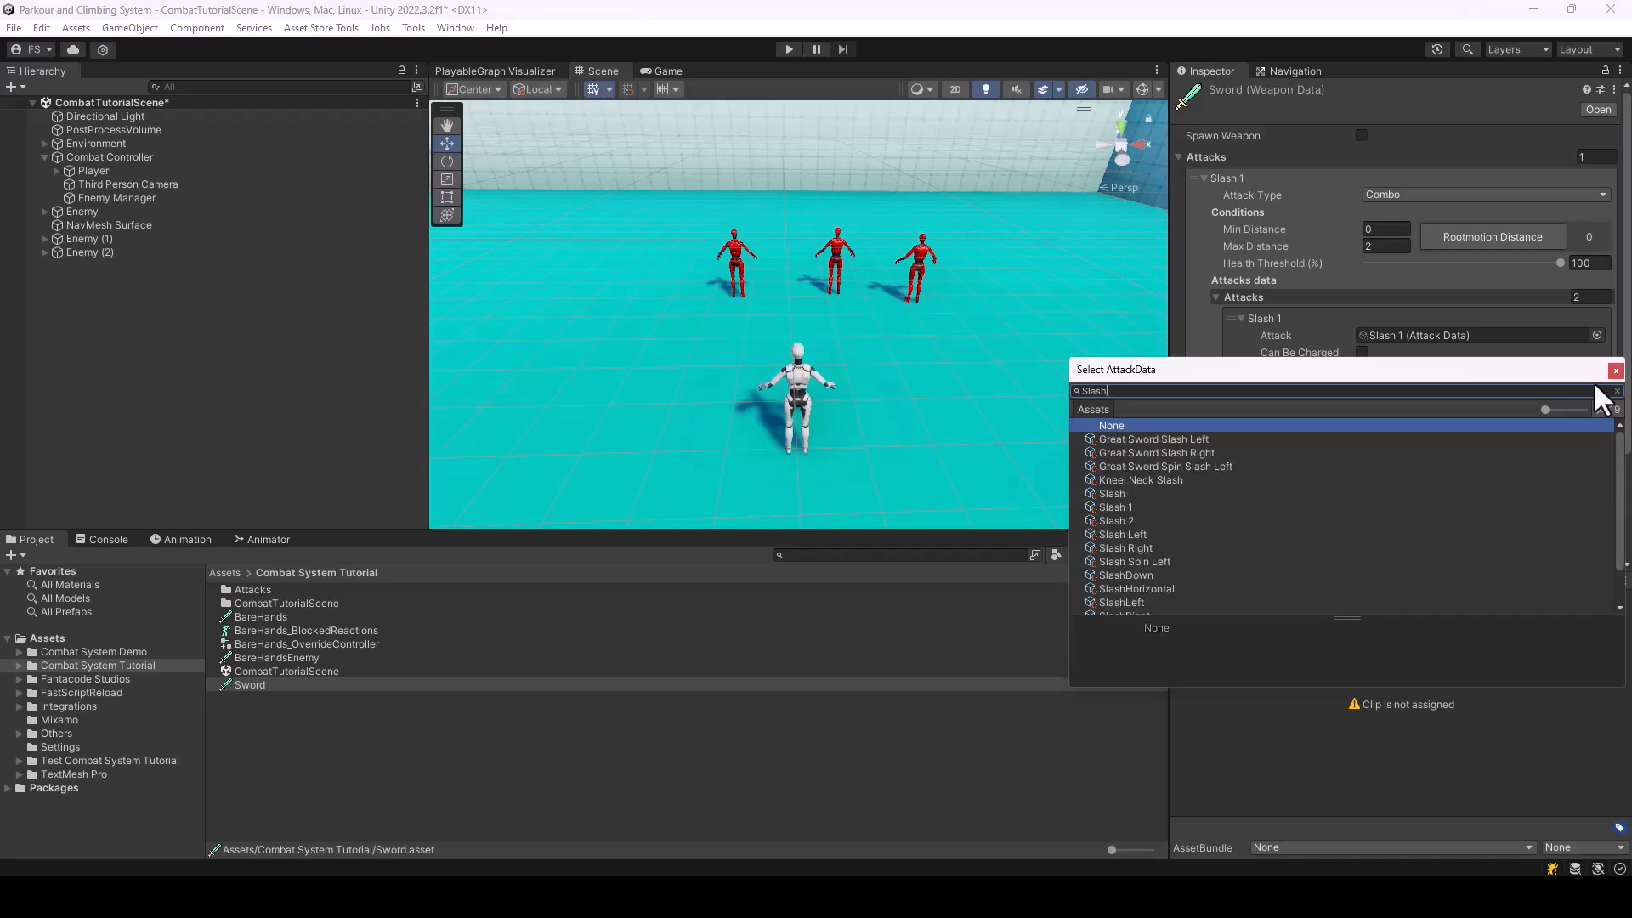
{"action": "double_click", "coordinate": [1124, 522]}
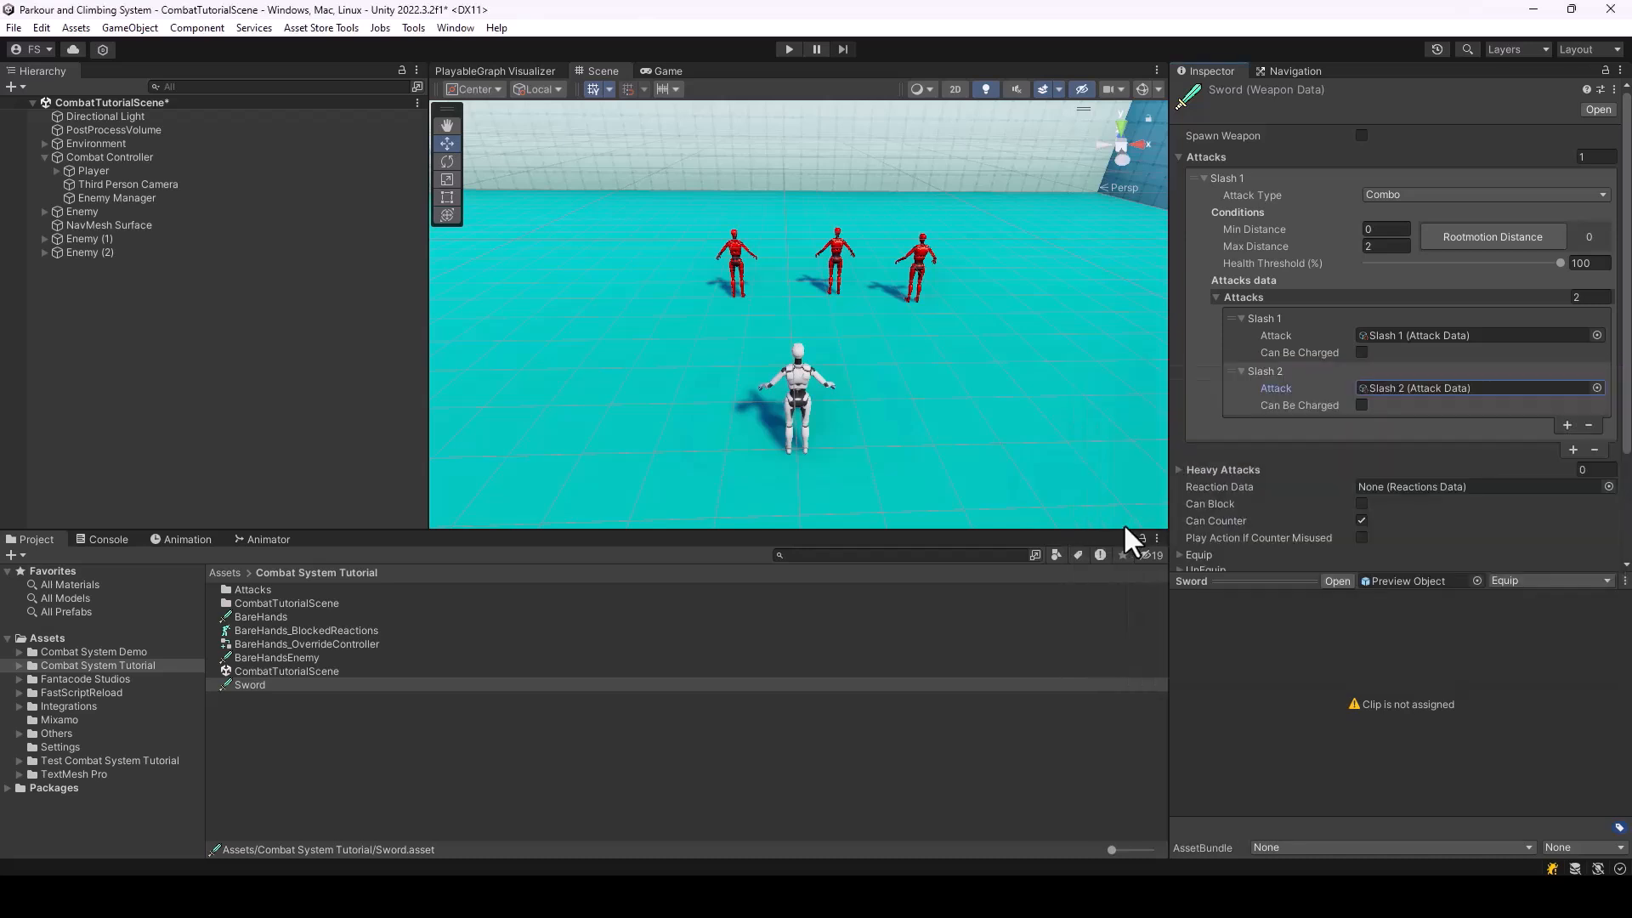
Locate the Slash 1 attack data and review its settings, including the Hitbox To Use options, keeping Weapon selected
{"action": "left_click", "coordinate": [1397, 335]}
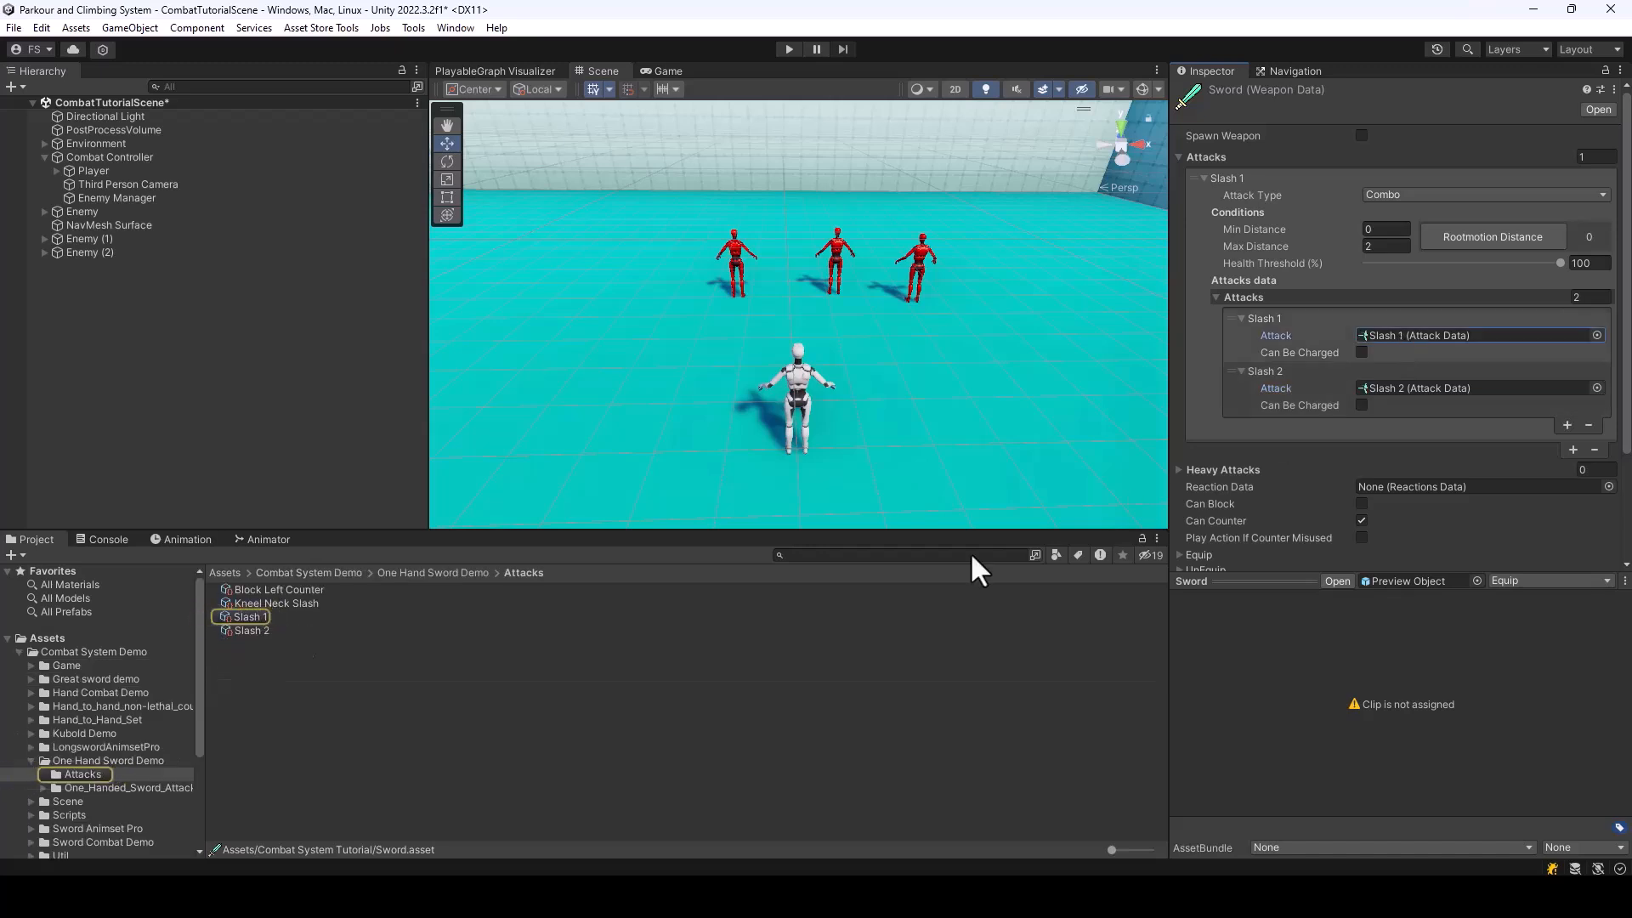
{"action": "left_click", "coordinate": [257, 605]}
{"action": "left_click", "coordinate": [257, 615]}
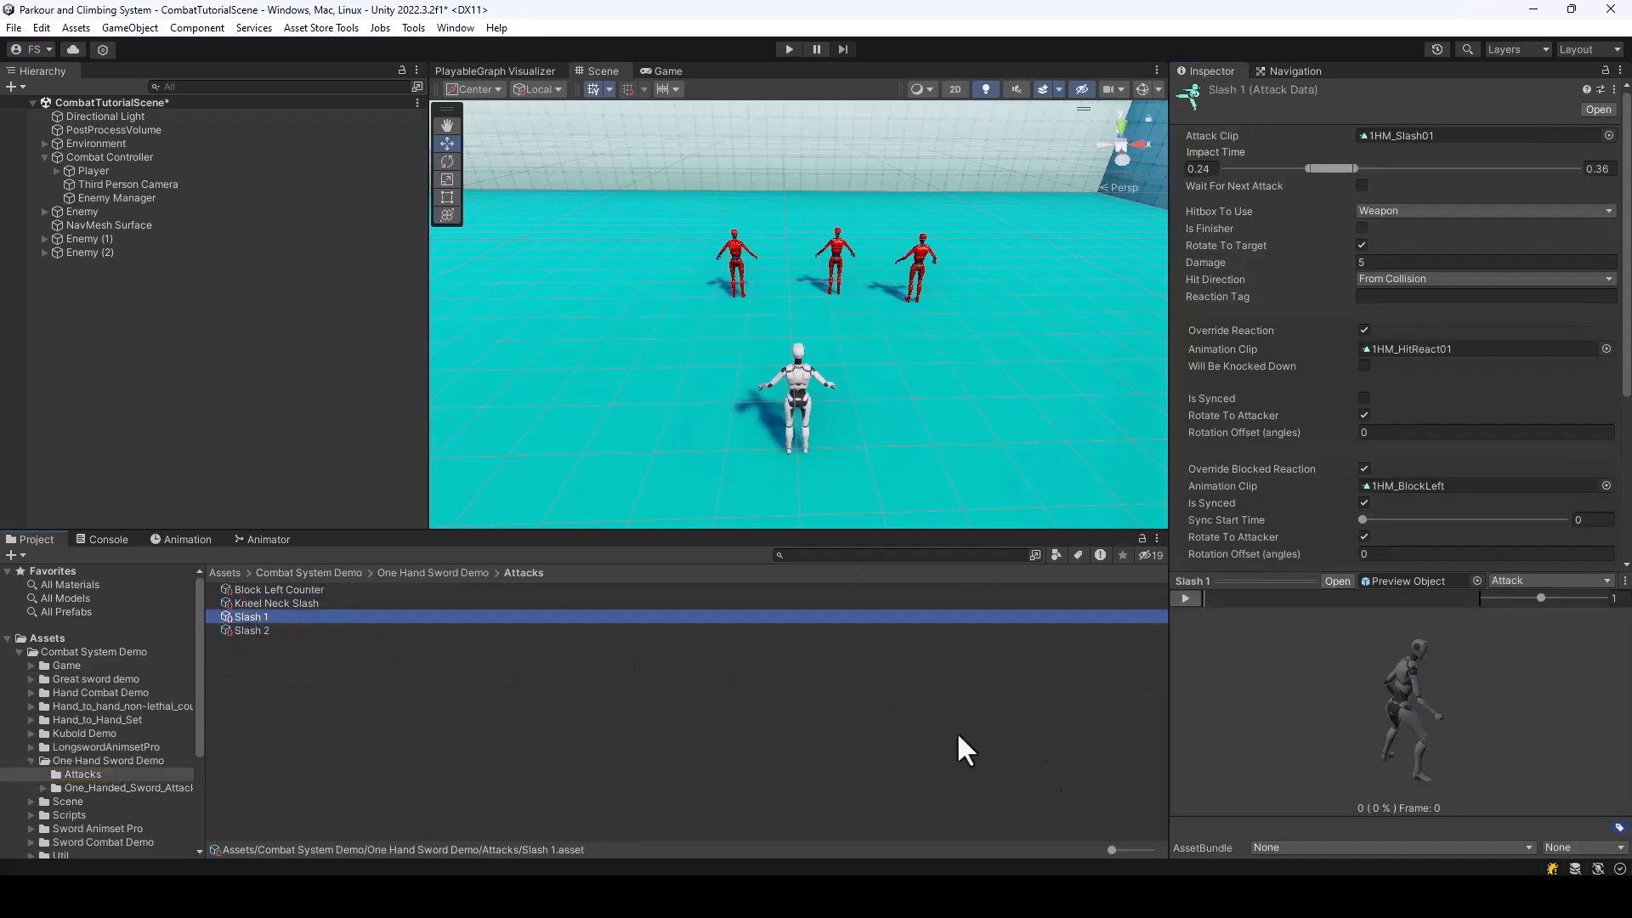
{"action": "scroll", "coordinate": [1556, 438], "scroll_direction": "down", "scroll_amount": 3}
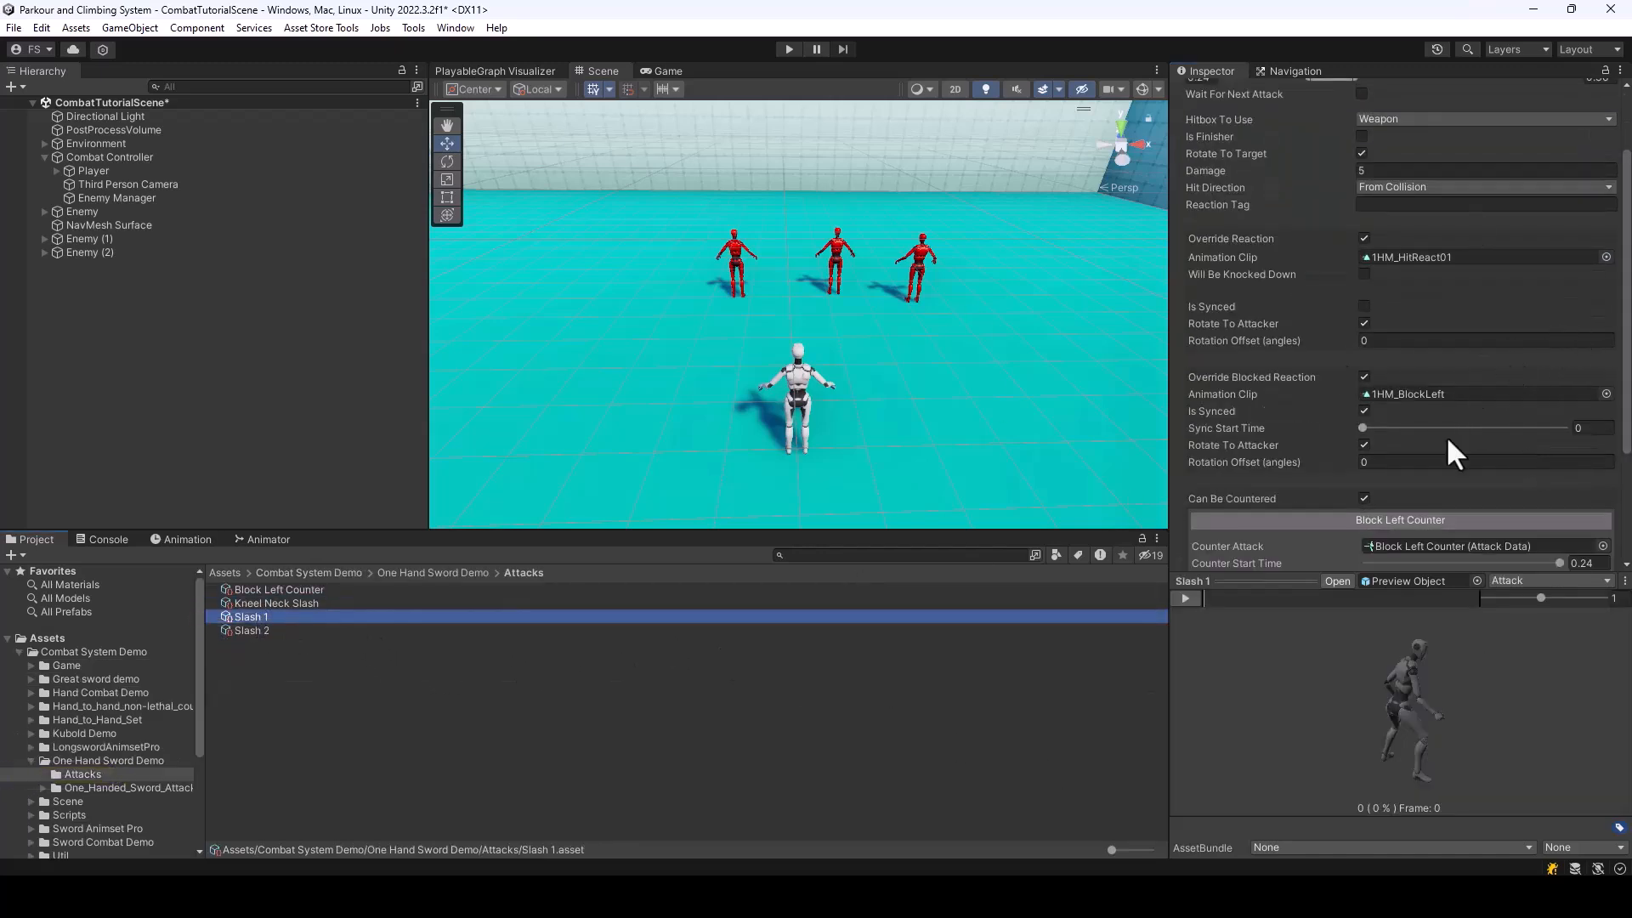
{"action": "scroll", "coordinate": [1372, 396], "scroll_direction": "up", "scroll_amount": 3}
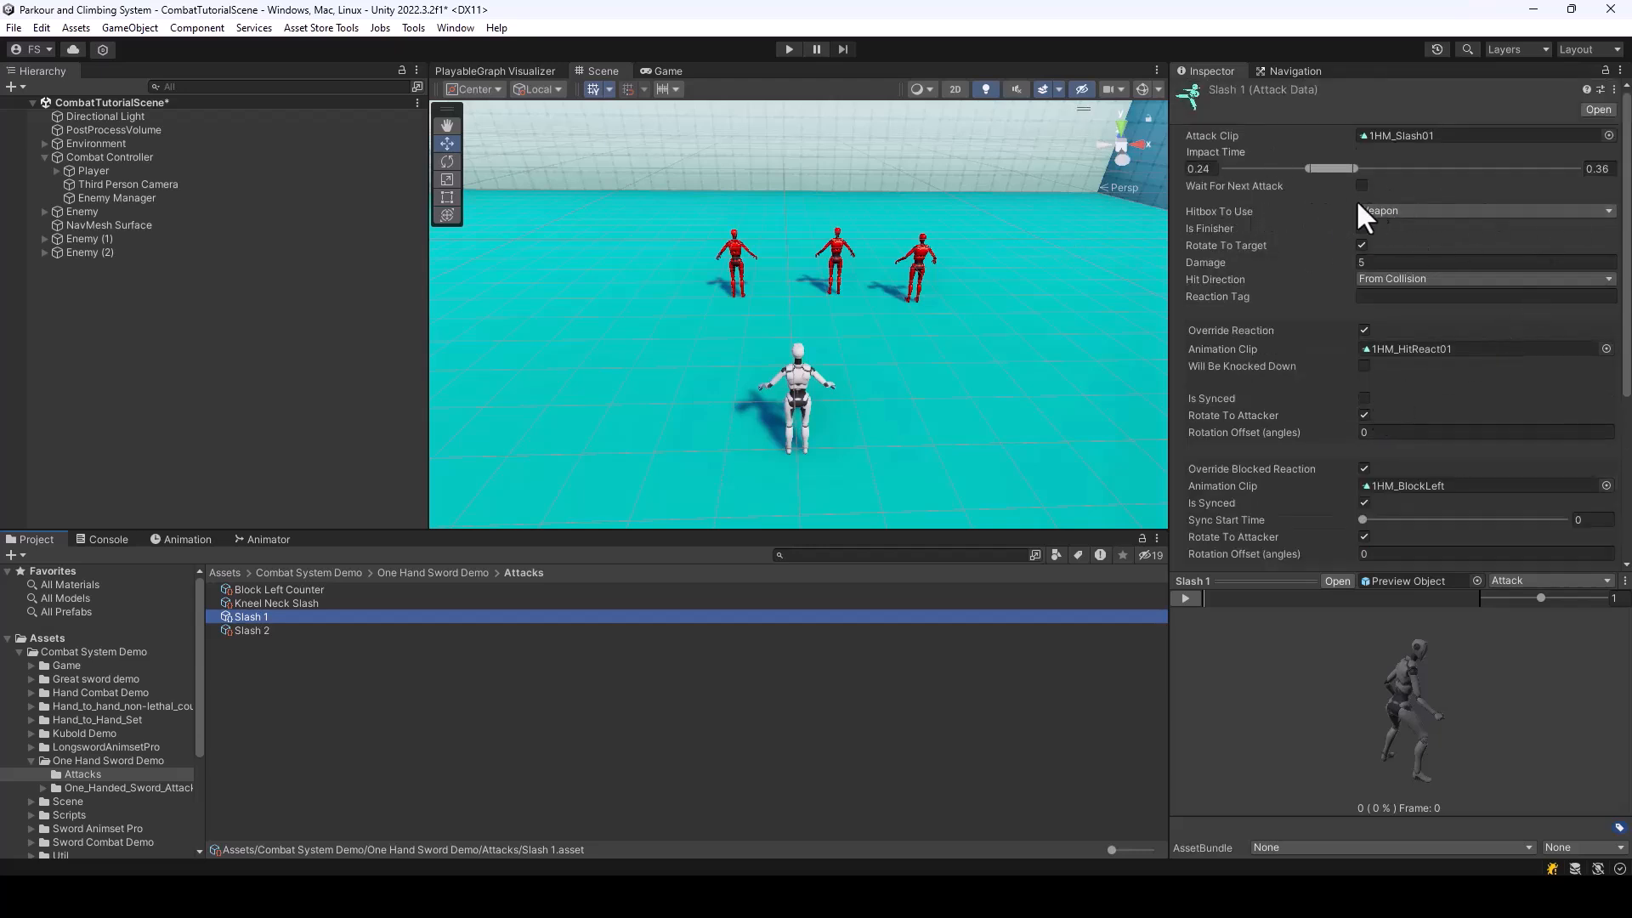
{"action": "left_click", "coordinate": [1503, 213]}
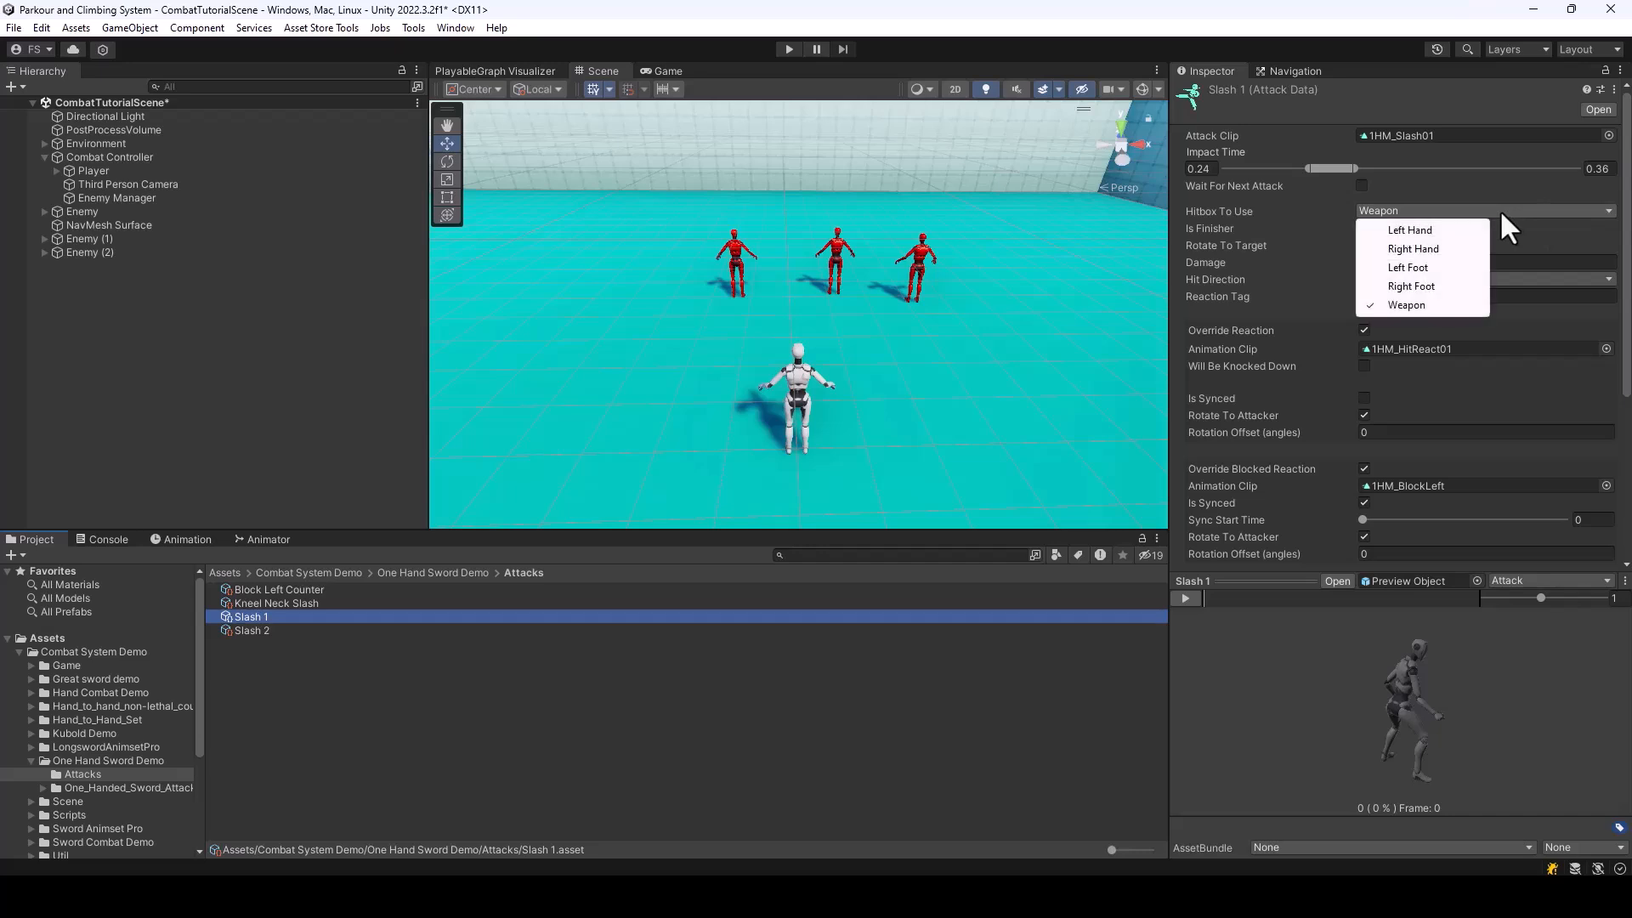
{"action": "left_click", "coordinate": [1412, 306]}
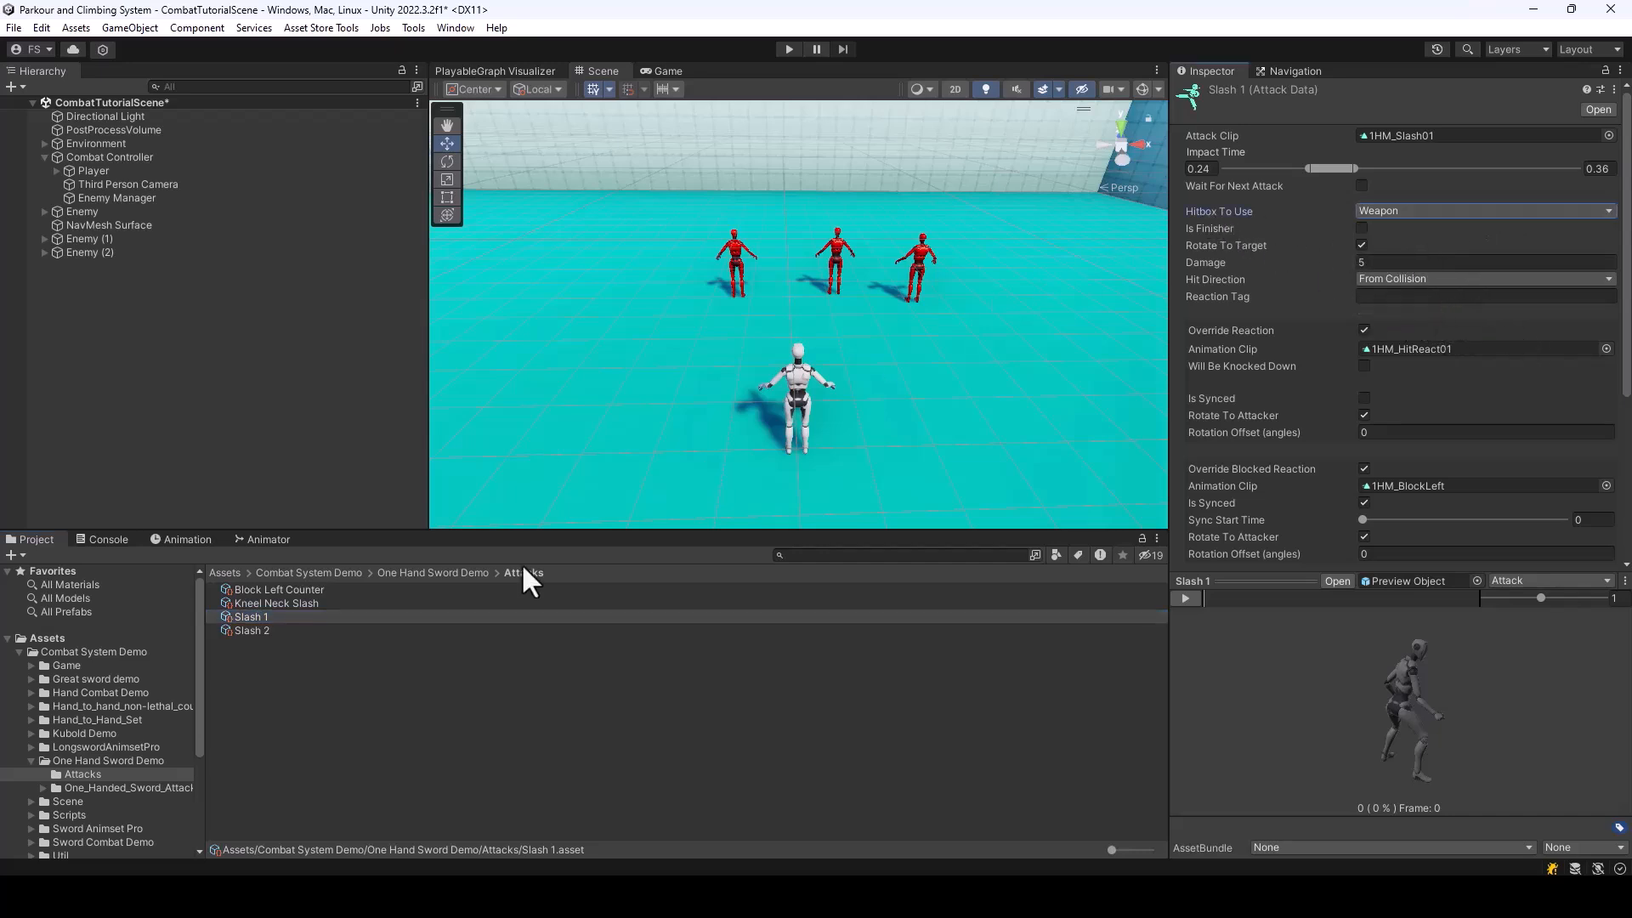
Return to the Combat System Tutorial folder and compare the Sword's Advanced settings with those of BareHands
{"action": "left_click", "coordinate": [19, 652]}
{"action": "left_click", "coordinate": [100, 665]}
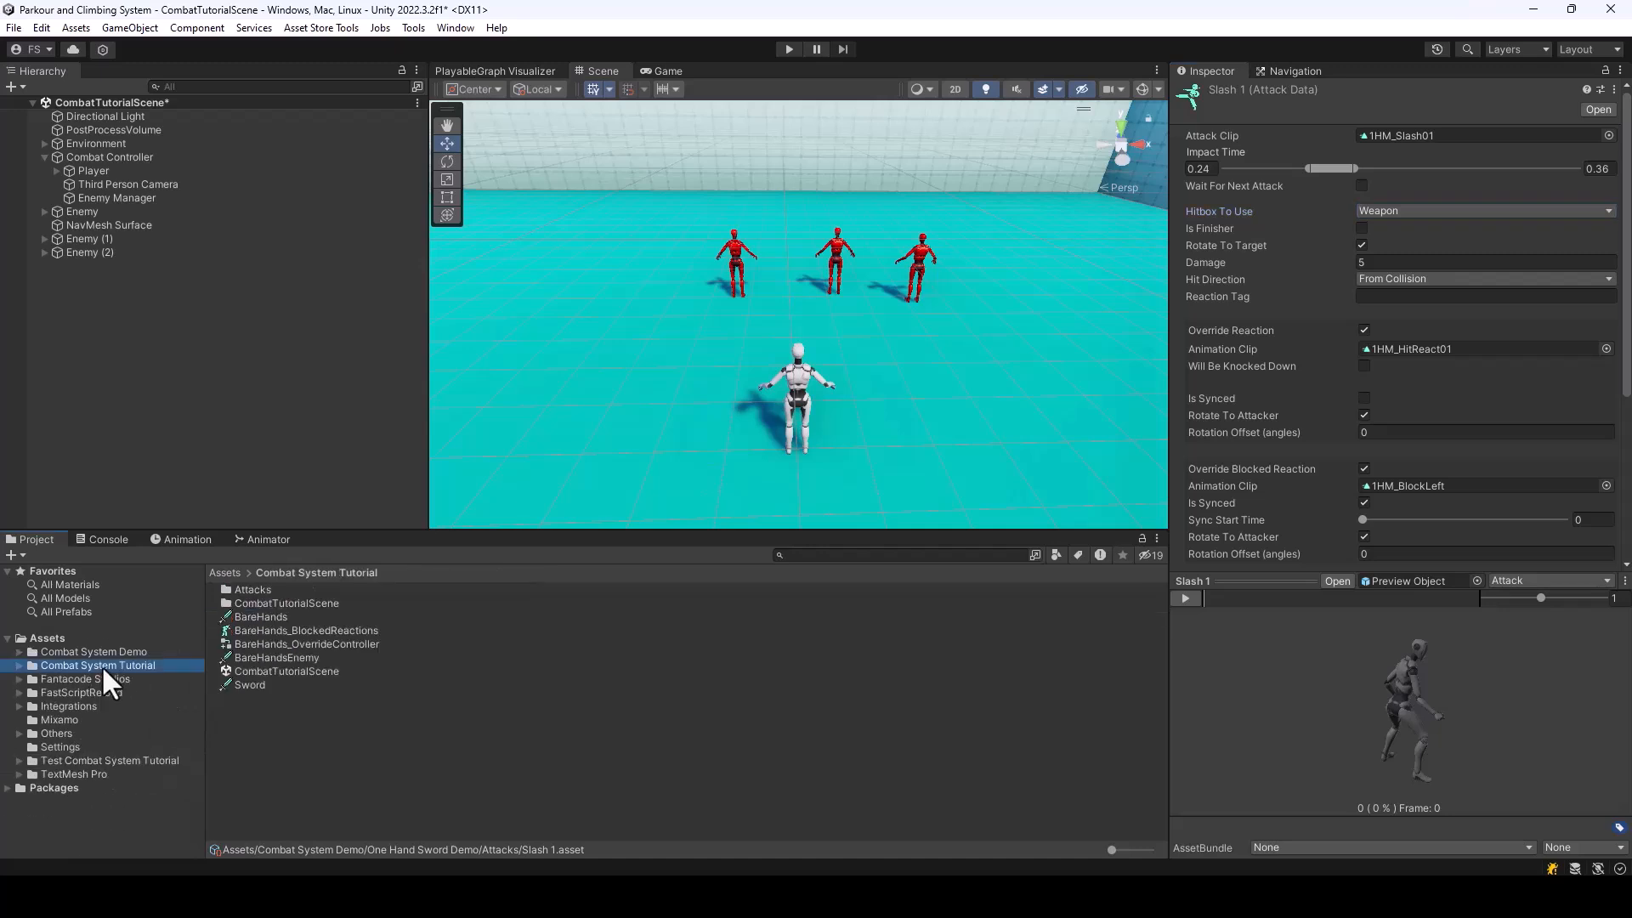
{"action": "left_click", "coordinate": [374, 685]}
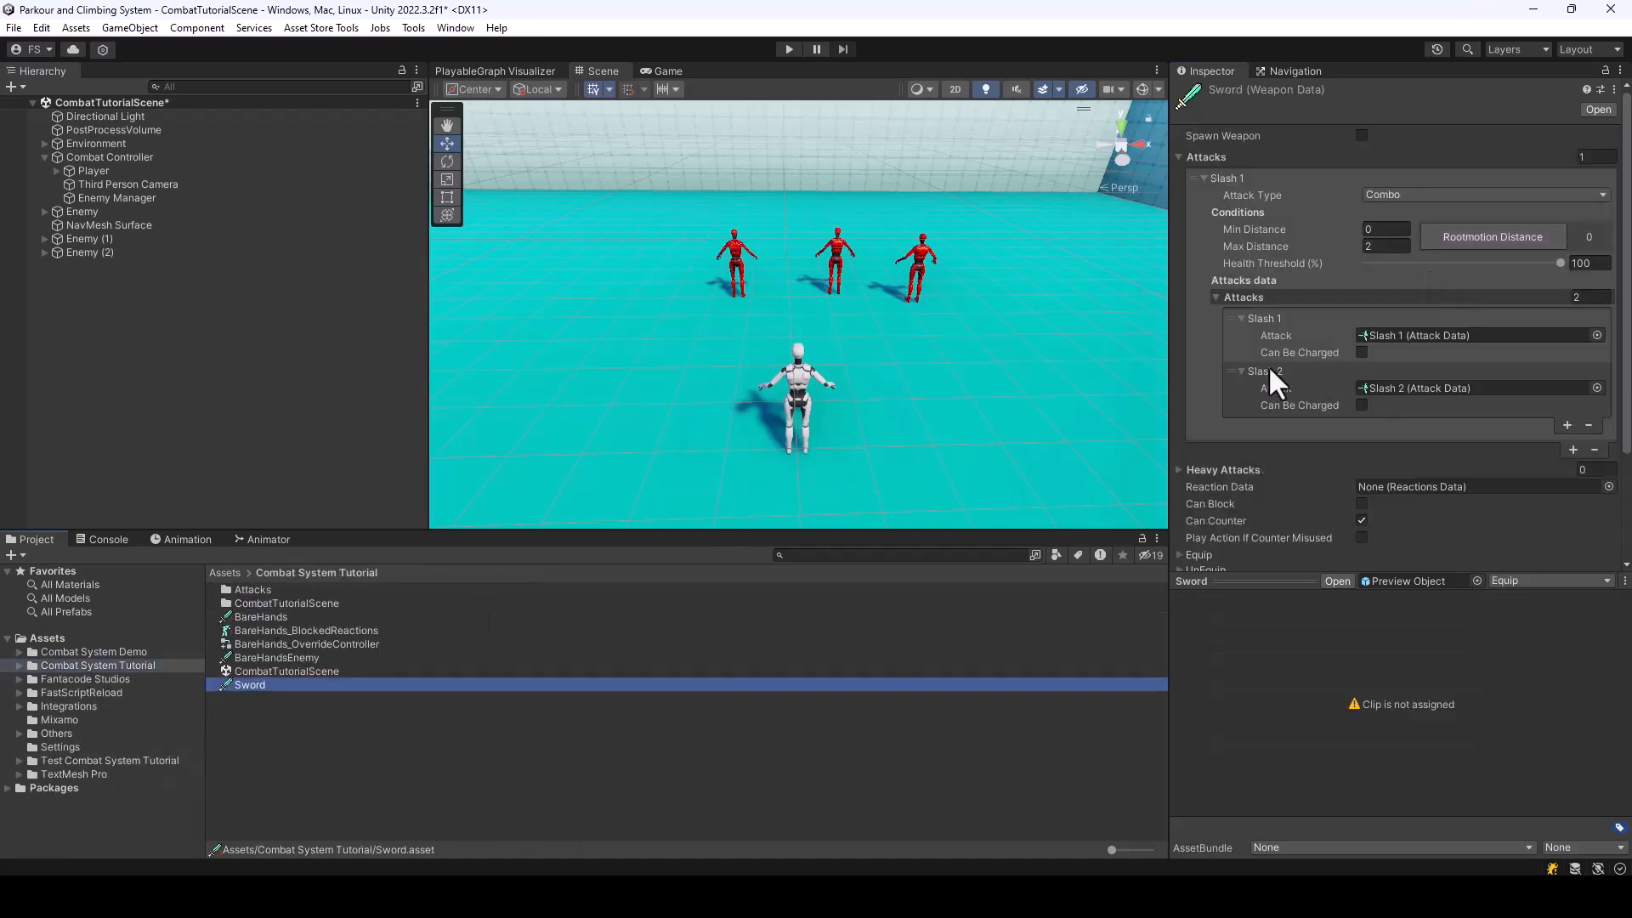
{"action": "left_click", "coordinate": [1183, 156]}
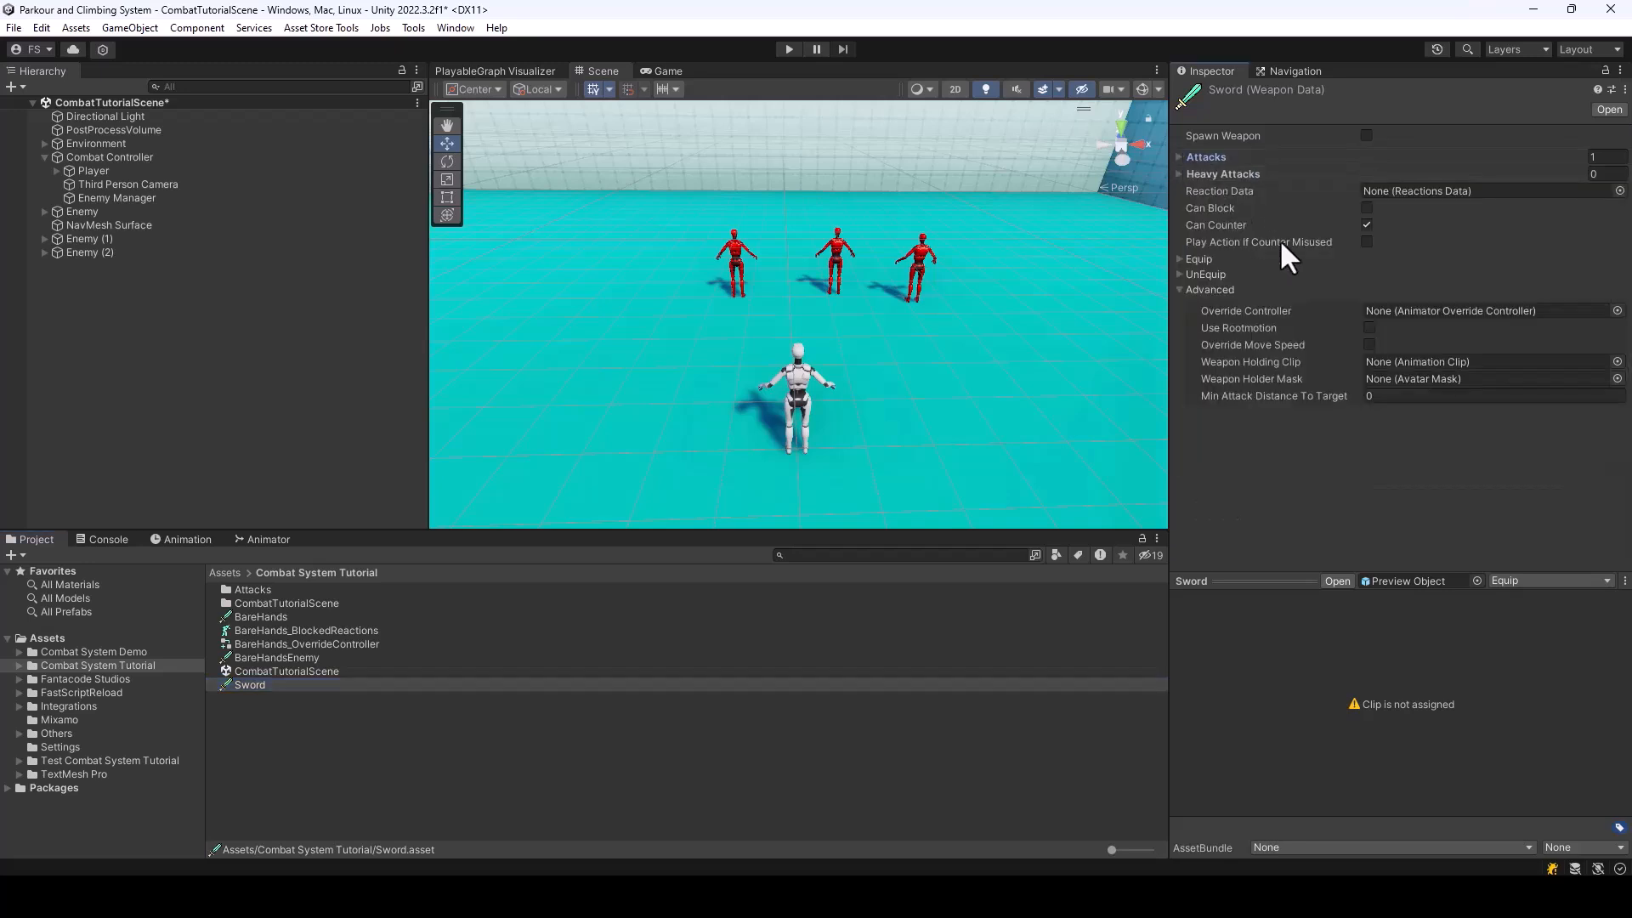
{"action": "left_click", "coordinate": [1180, 290]}
{"action": "left_click", "coordinate": [1180, 290]}
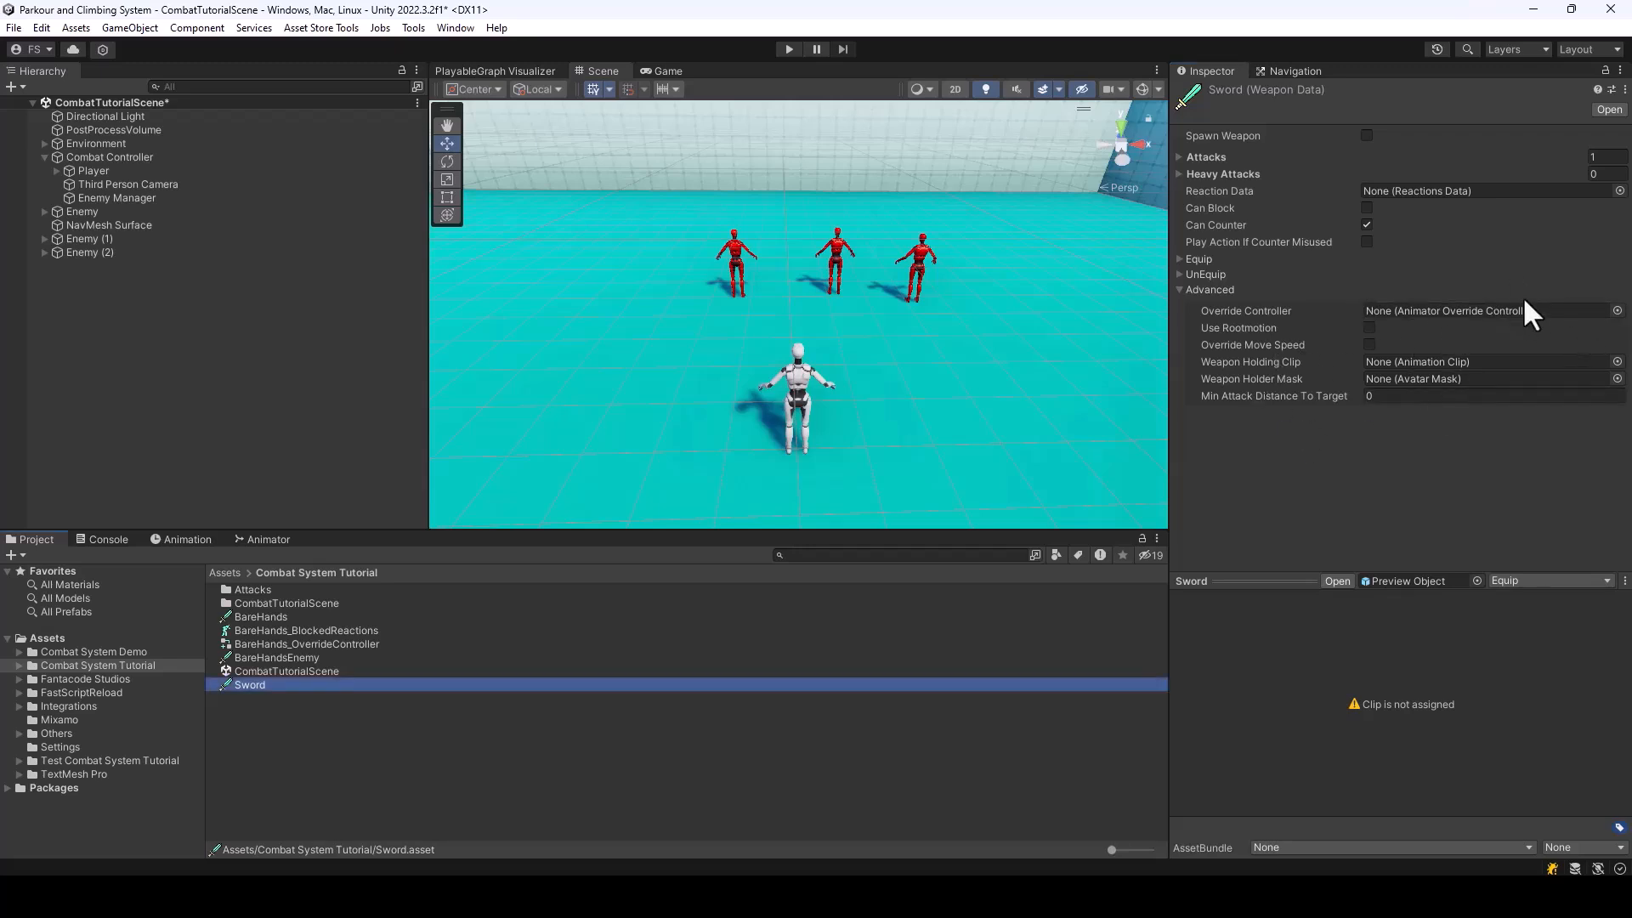
{"action": "left_click", "coordinate": [244, 616]}
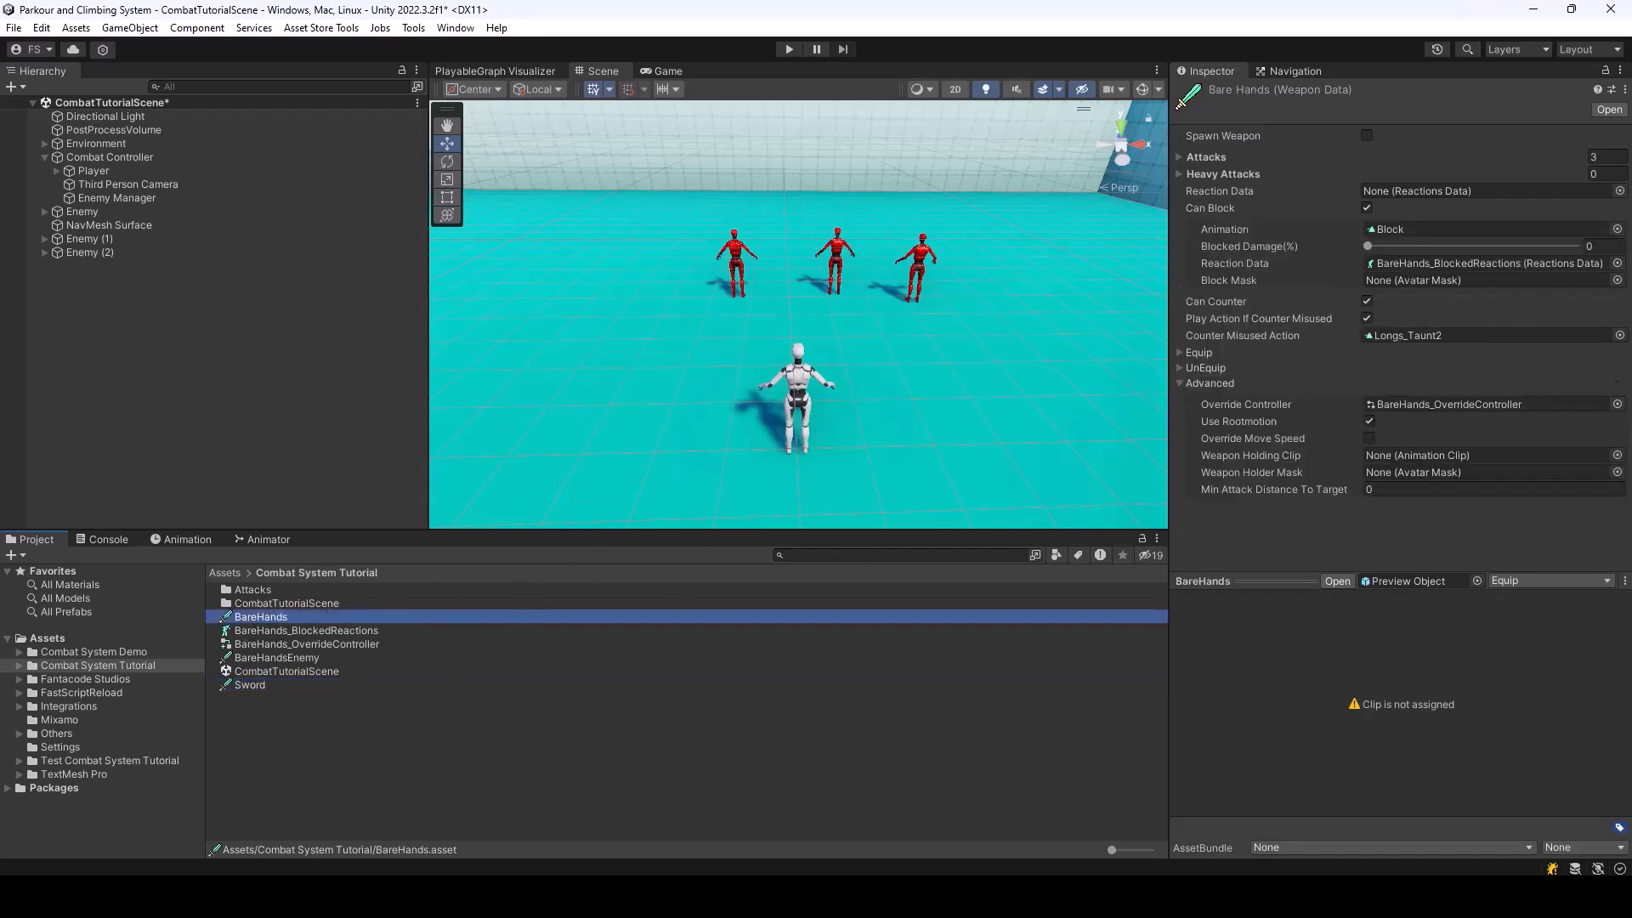
Assign OH_Sword_Controller as the Override Controller of the Sword weapon data and save the scene
{"action": "left_click", "coordinate": [250, 685]}
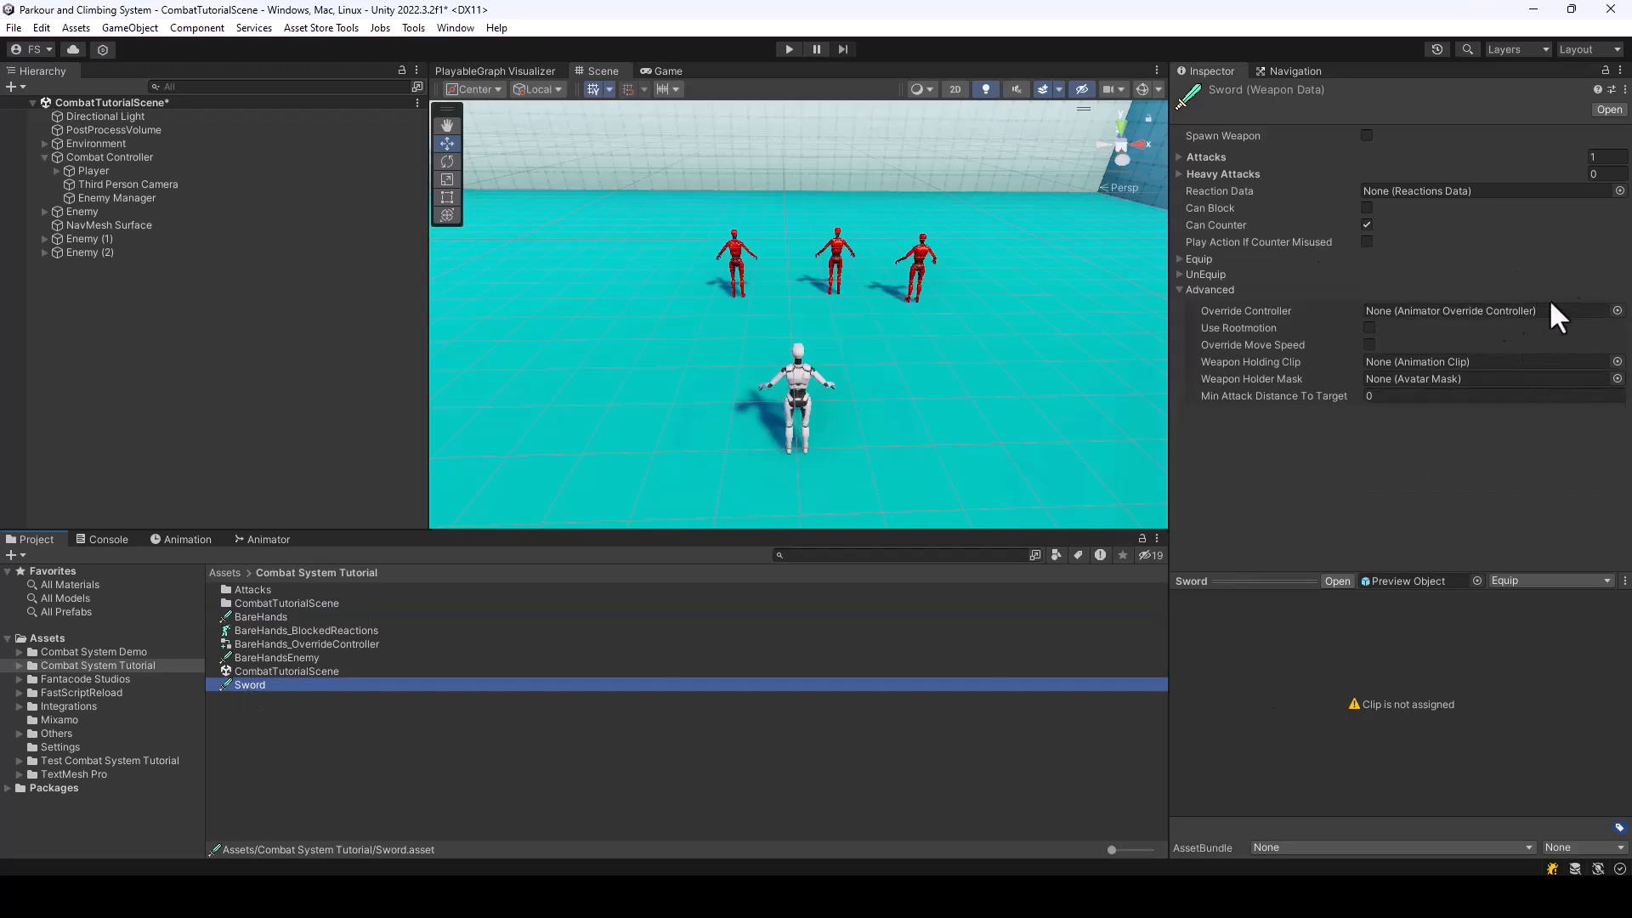
{"action": "left_click", "coordinate": [1617, 311]}
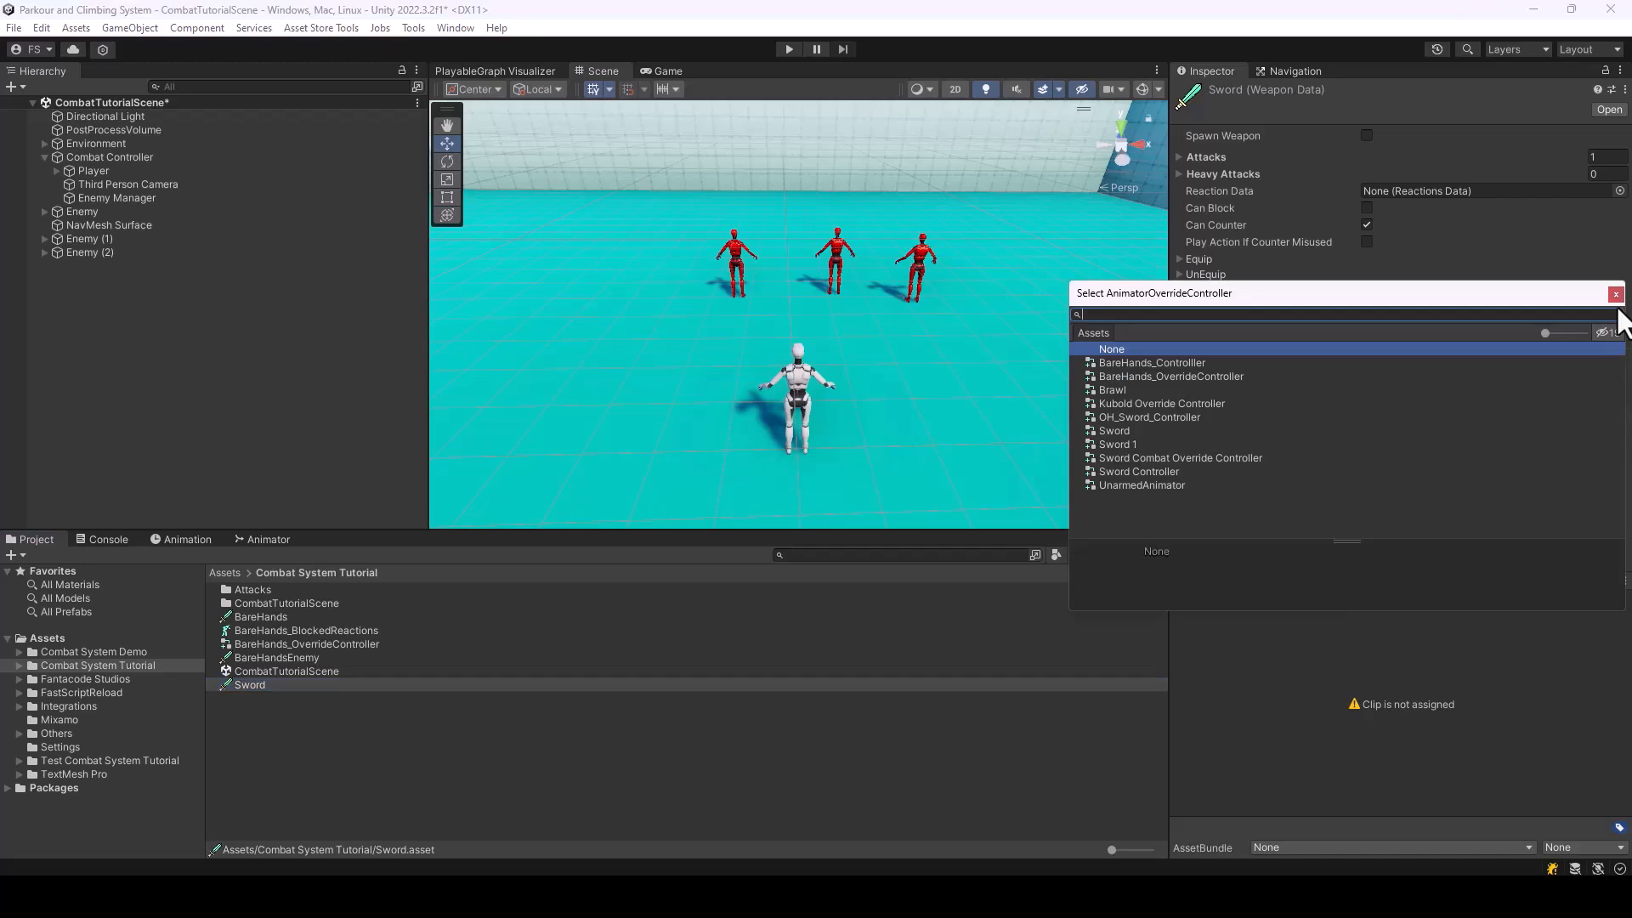
{"action": "left_click", "coordinate": [1151, 416]}
{"action": "double_click", "coordinate": [1151, 417]}
{"action": "key", "text": "ctrl+s"}
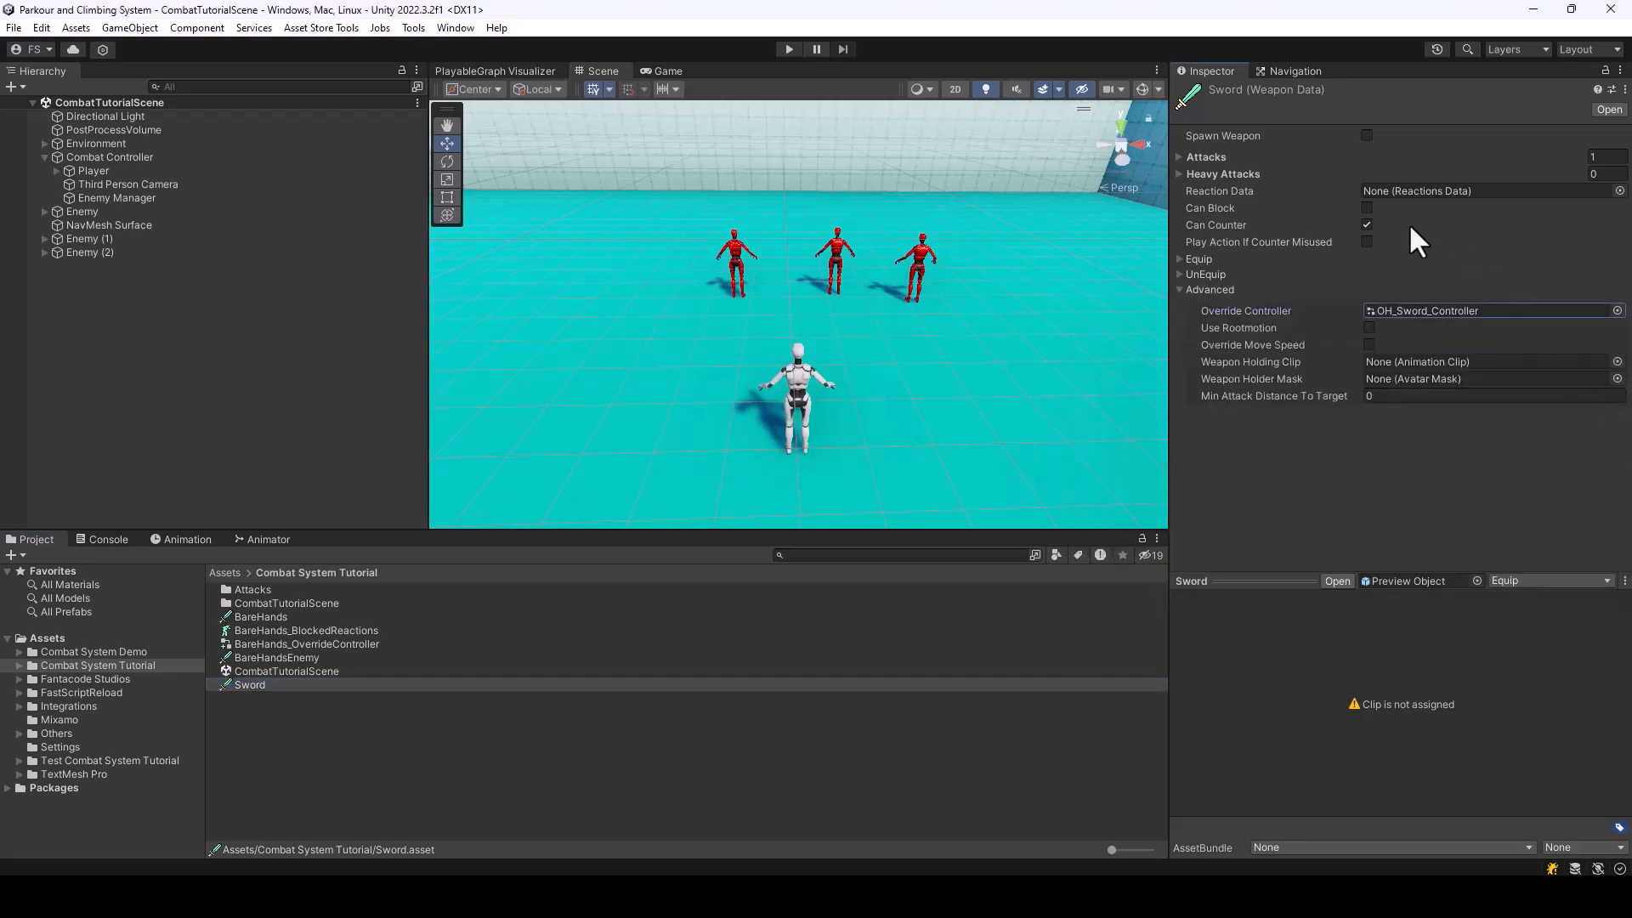
{"action": "left_click", "coordinate": [1180, 290]}
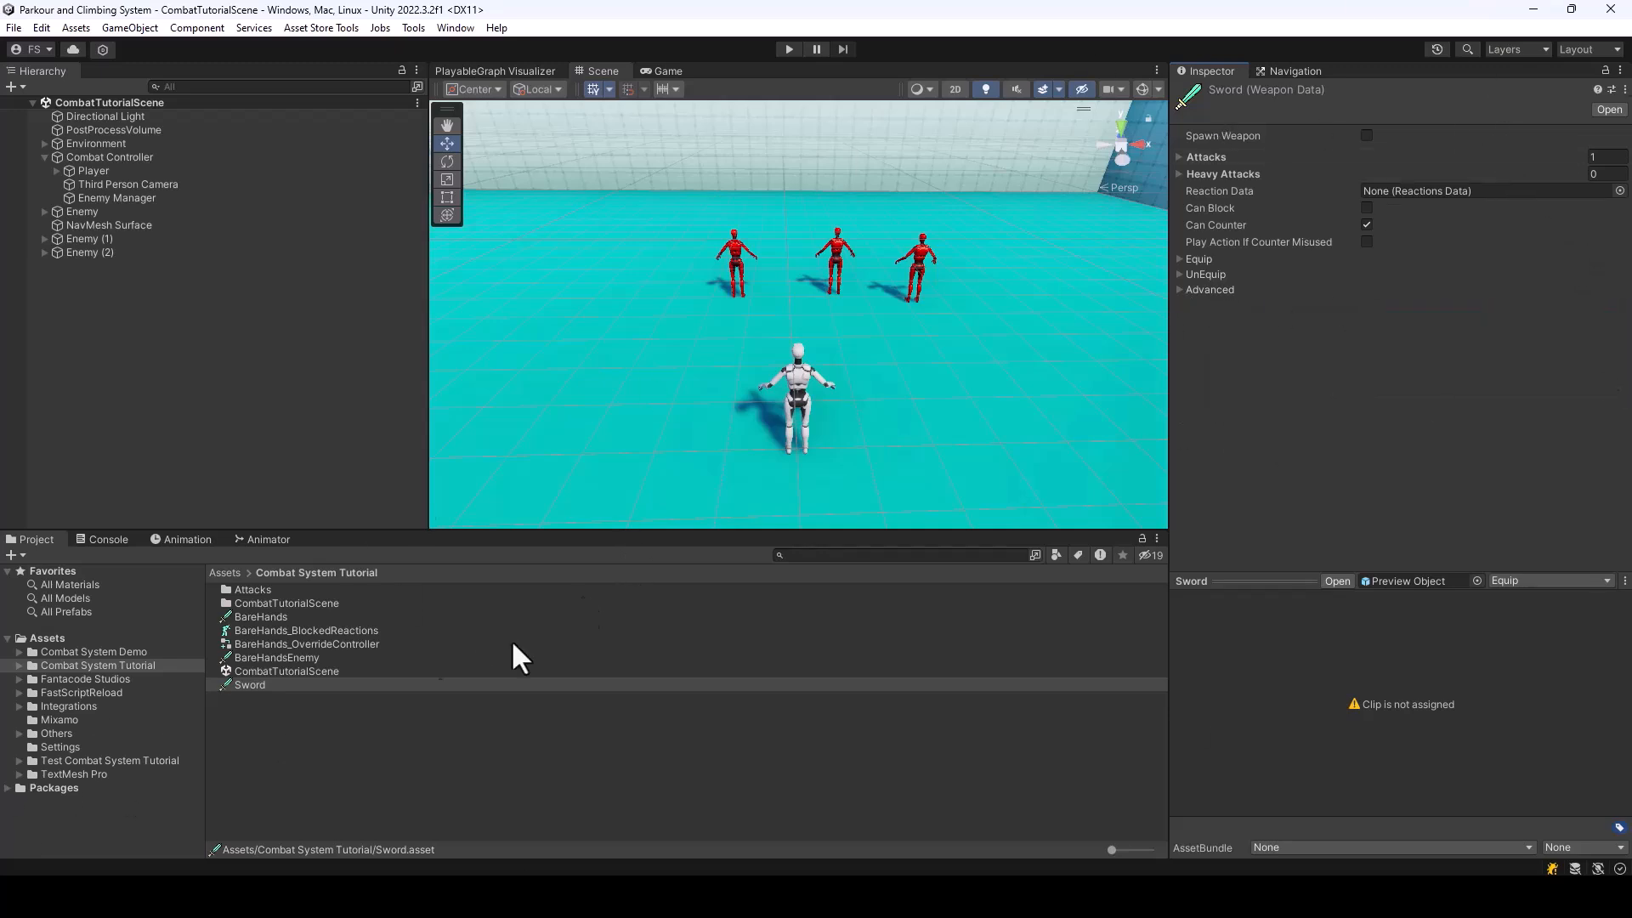
Place the SwordModel prefab from the Test Combat System Tutorial folder in the scene and inspect it up close
{"action": "left_click", "coordinate": [85, 761]}
{"action": "left_click_drag", "start_coordinate": [264, 712], "coordinate": [129, 350]}
{"action": "double_click", "coordinate": [106, 267]}
{"action": "left_click_drag", "start_coordinate": [956, 416], "coordinate": [545, 410], "text": "alt"}
{"action": "key", "text": "w"}
{"action": "right_click_drag", "start_coordinate": [545, 411], "coordinate": [525, 392]}
{"action": "key", "text": "d"}
{"action": "key", "text": "a"}
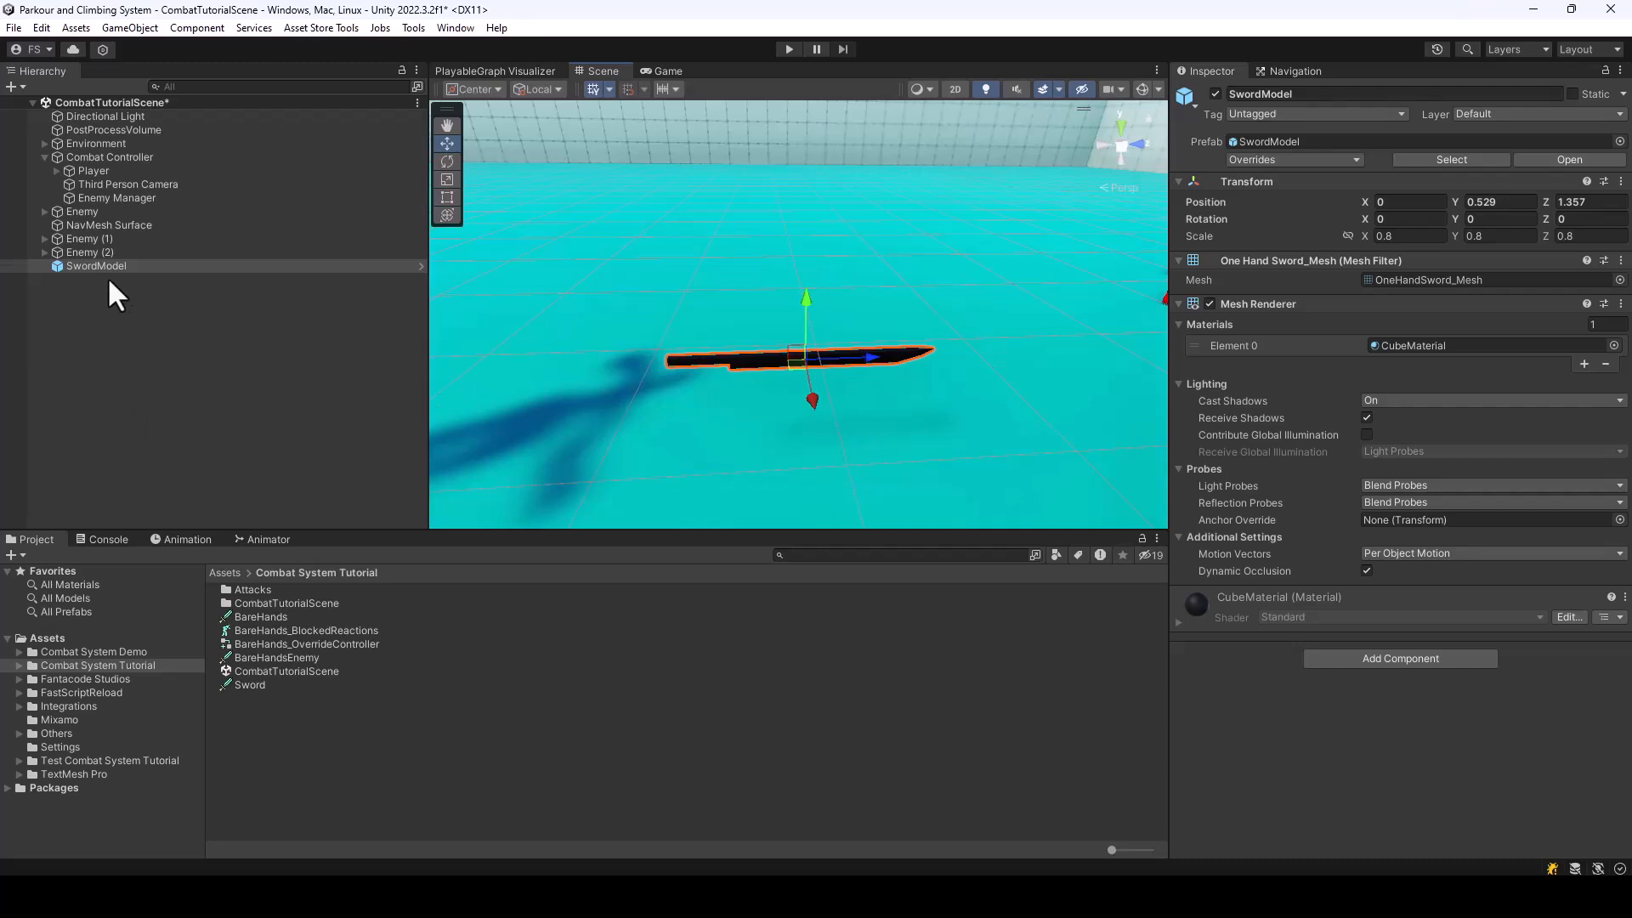
Unpack the SwordModel prefab instance in the scene and add a Box Collider component to it
{"action": "right_click", "coordinate": [67, 265]}
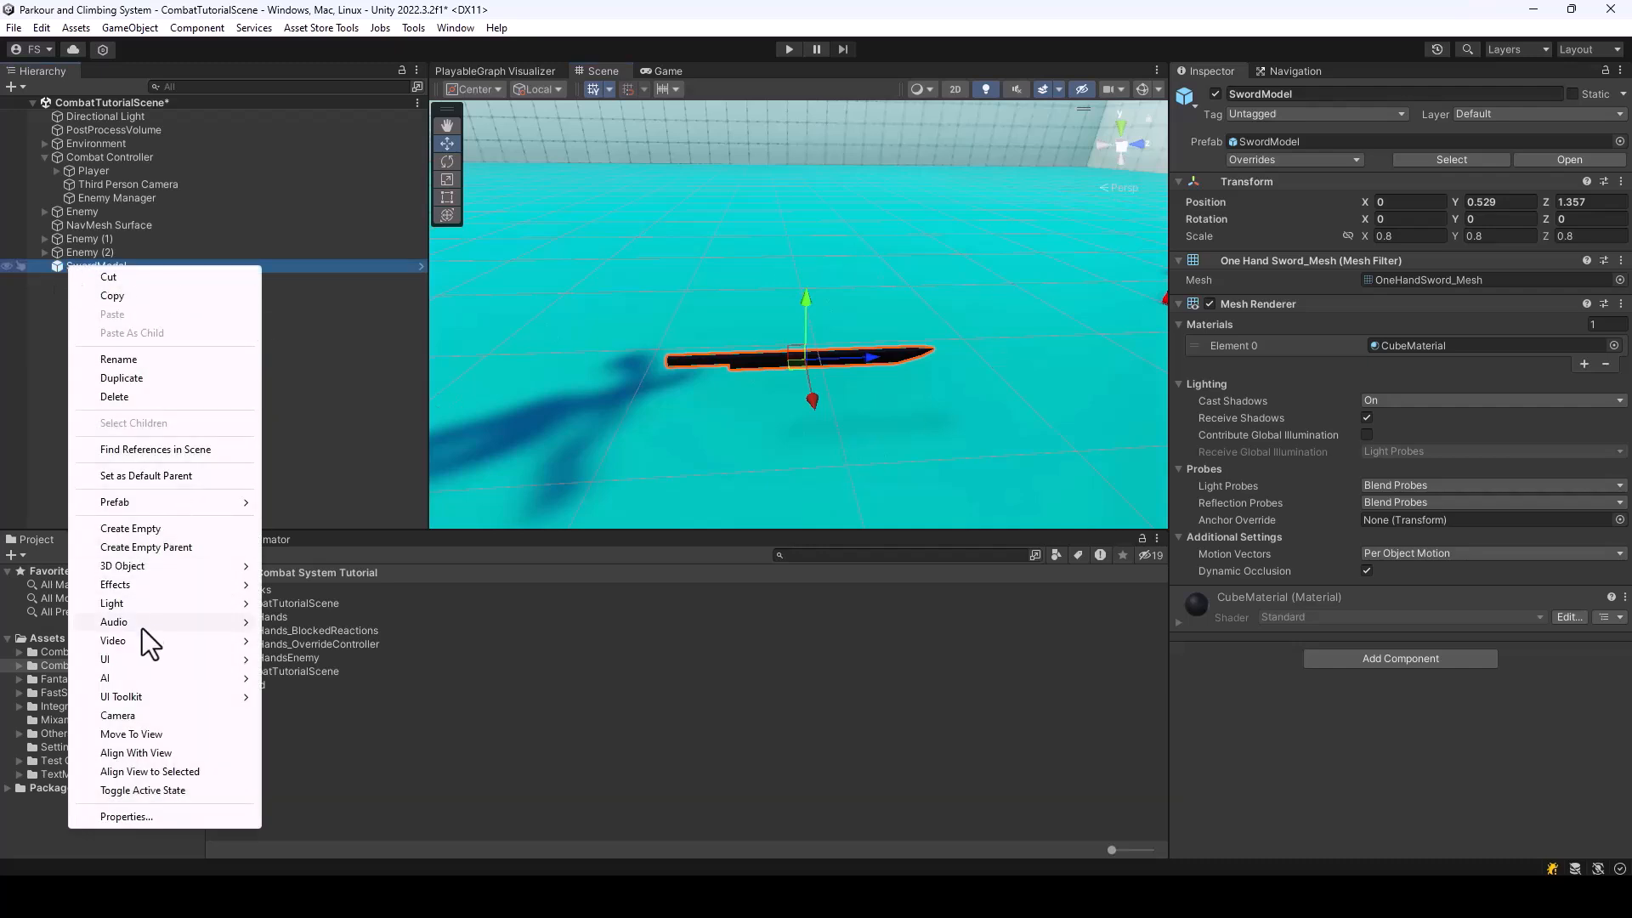
{"action": "mouse_move", "coordinate": [131, 505]}
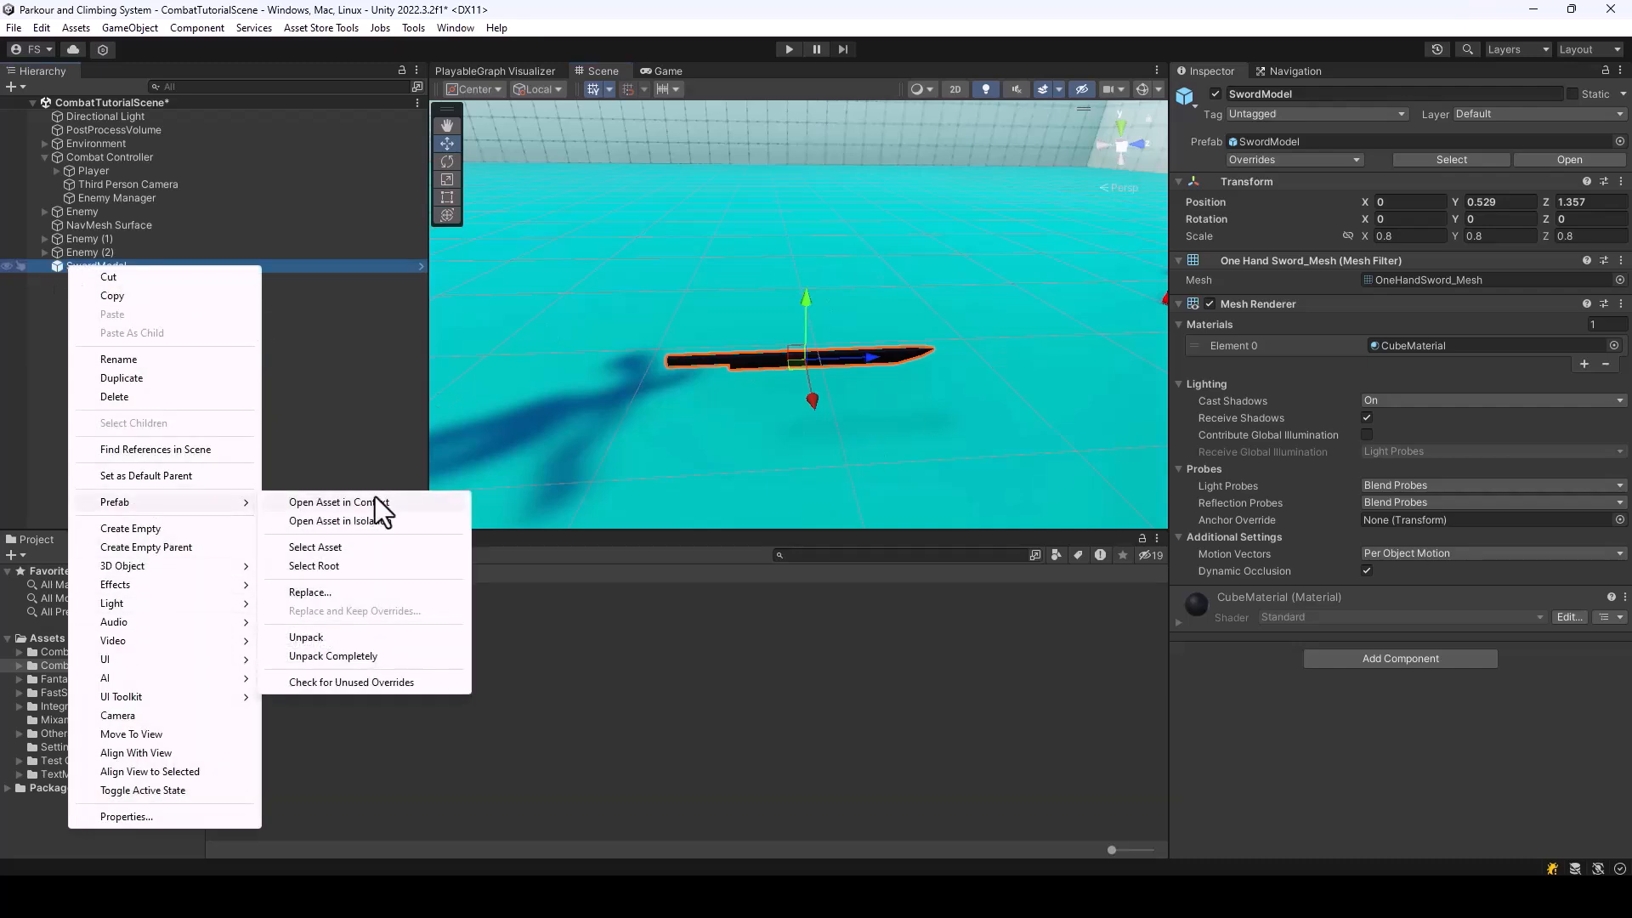
{"action": "left_click", "coordinate": [317, 637]}
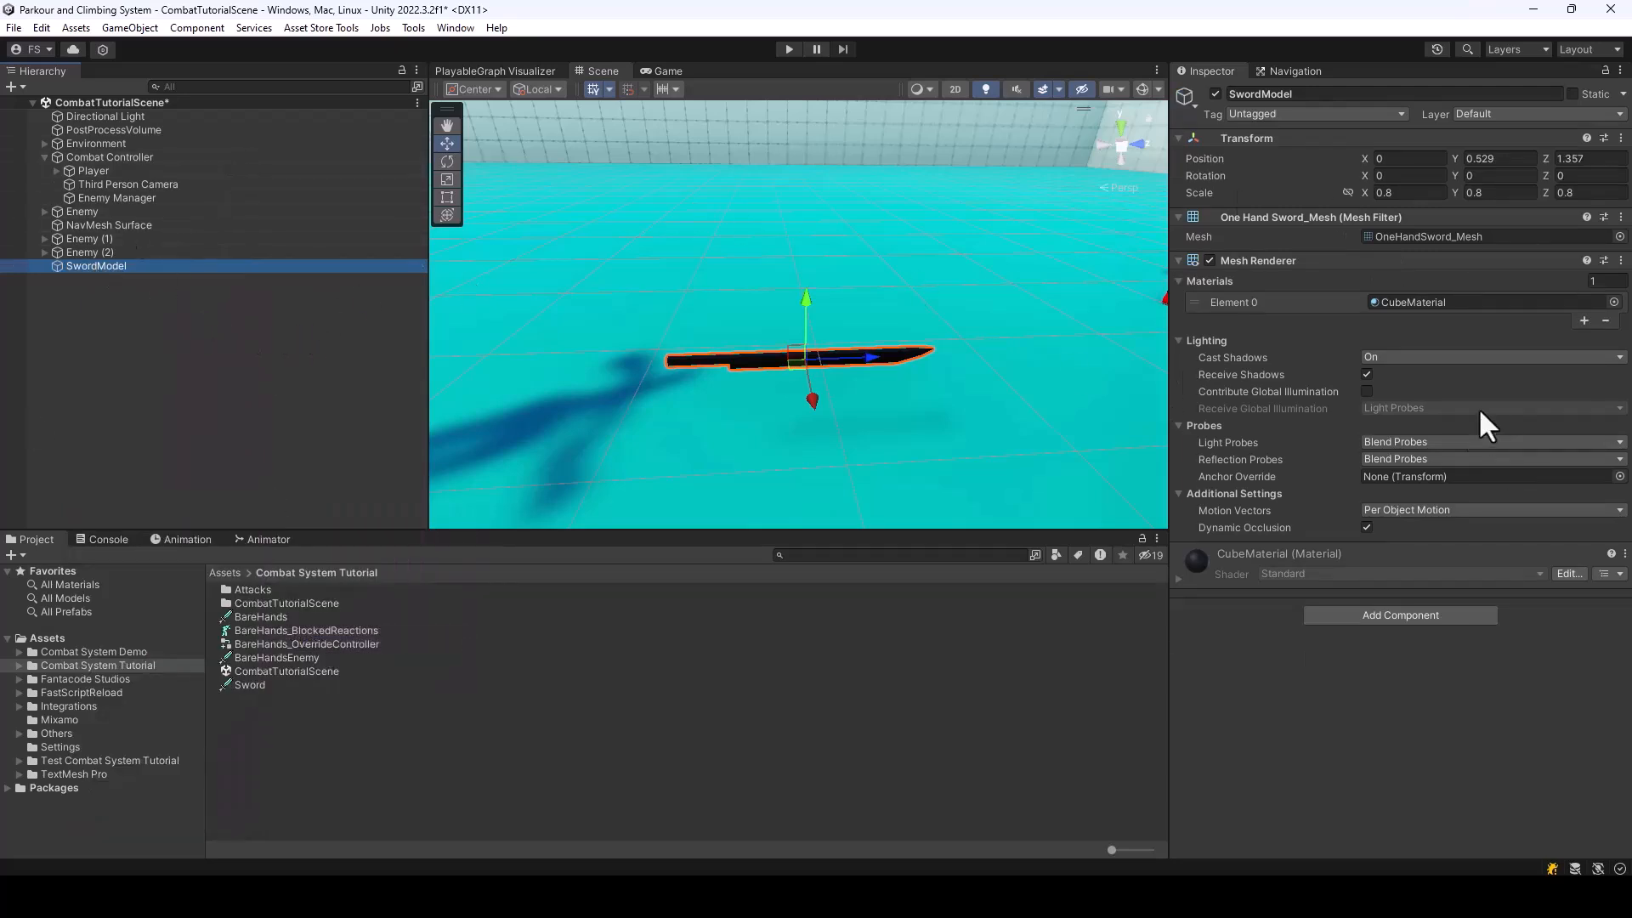
{"action": "right_click_drag", "start_coordinate": [662, 402], "coordinate": [778, 397]}
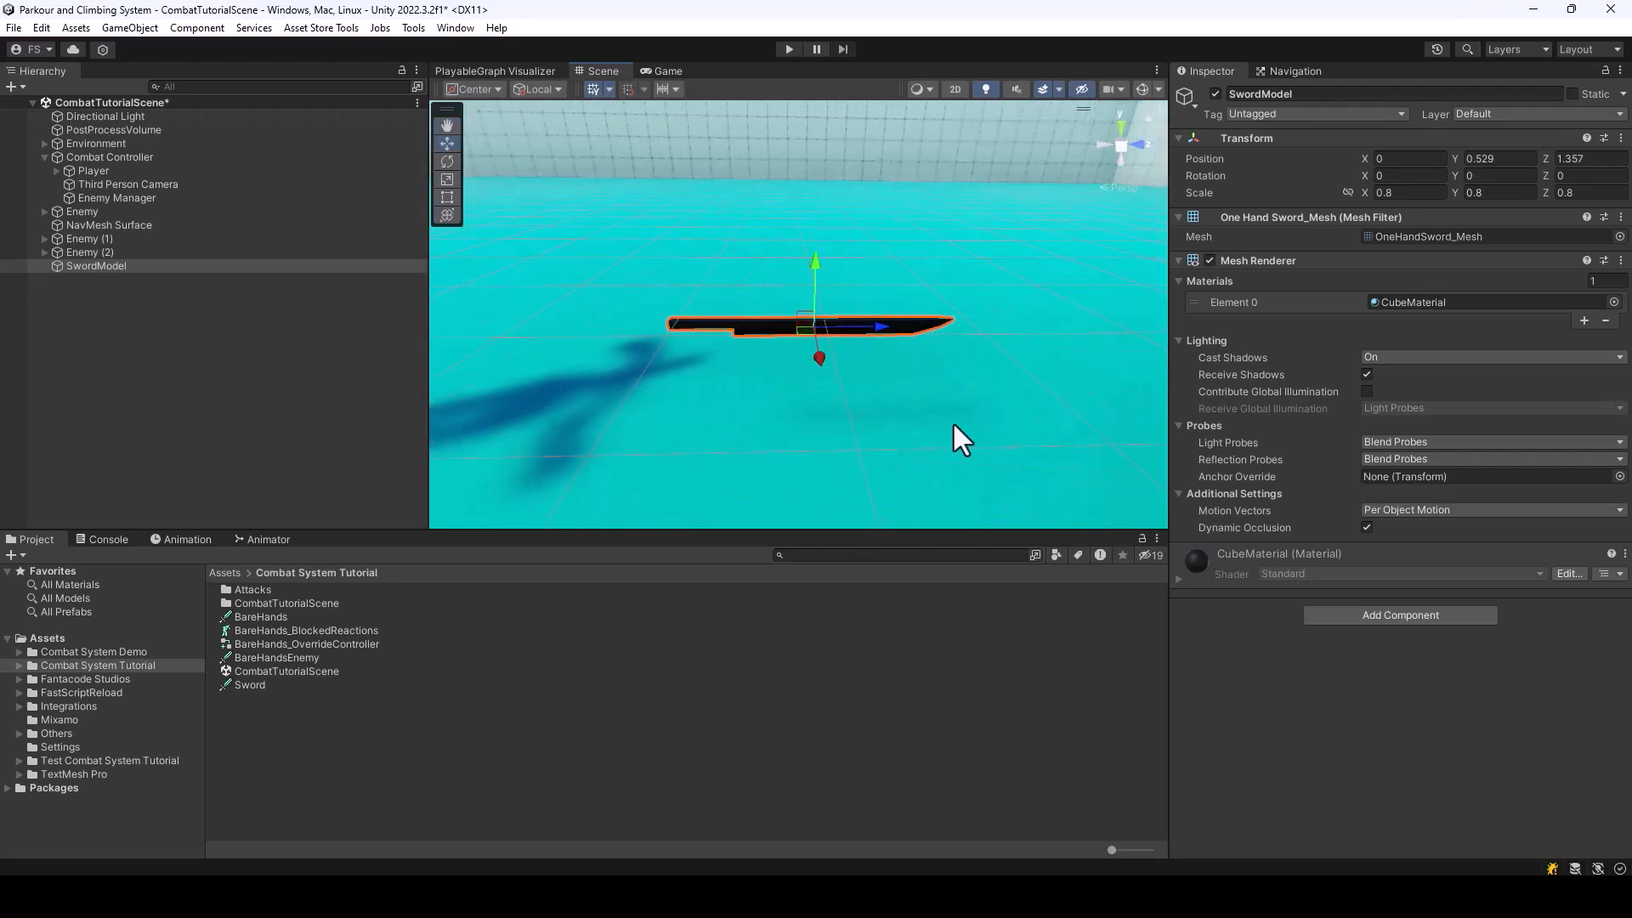
{"action": "left_click", "coordinate": [1394, 614]}
{"action": "type", "text": "Box"}
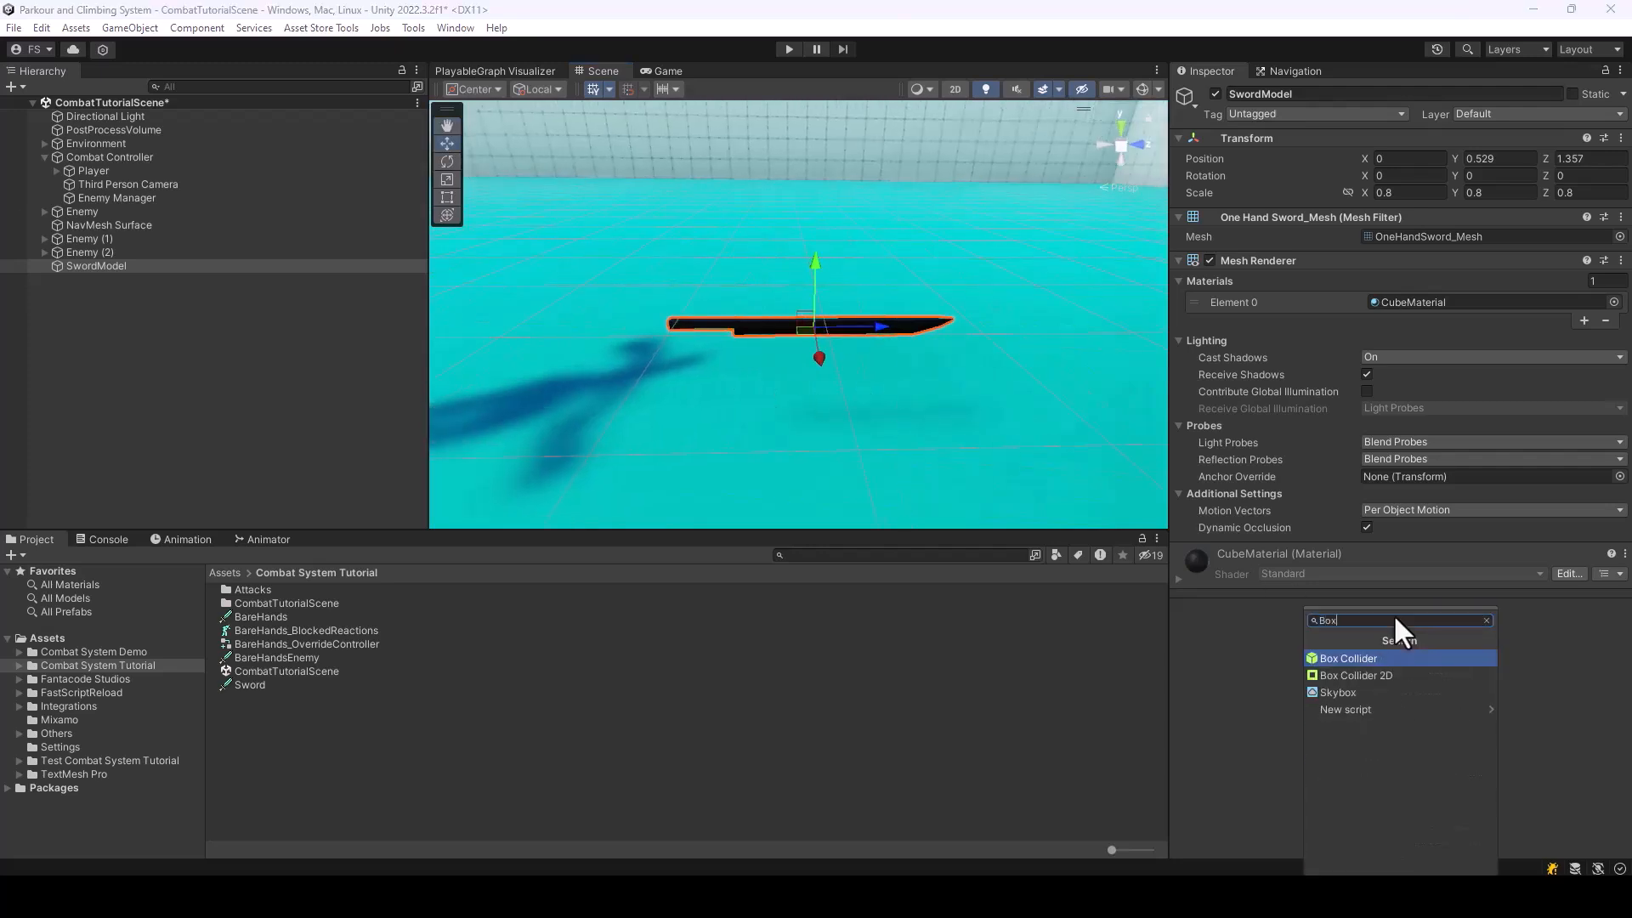
{"action": "key", "text": "Return"}
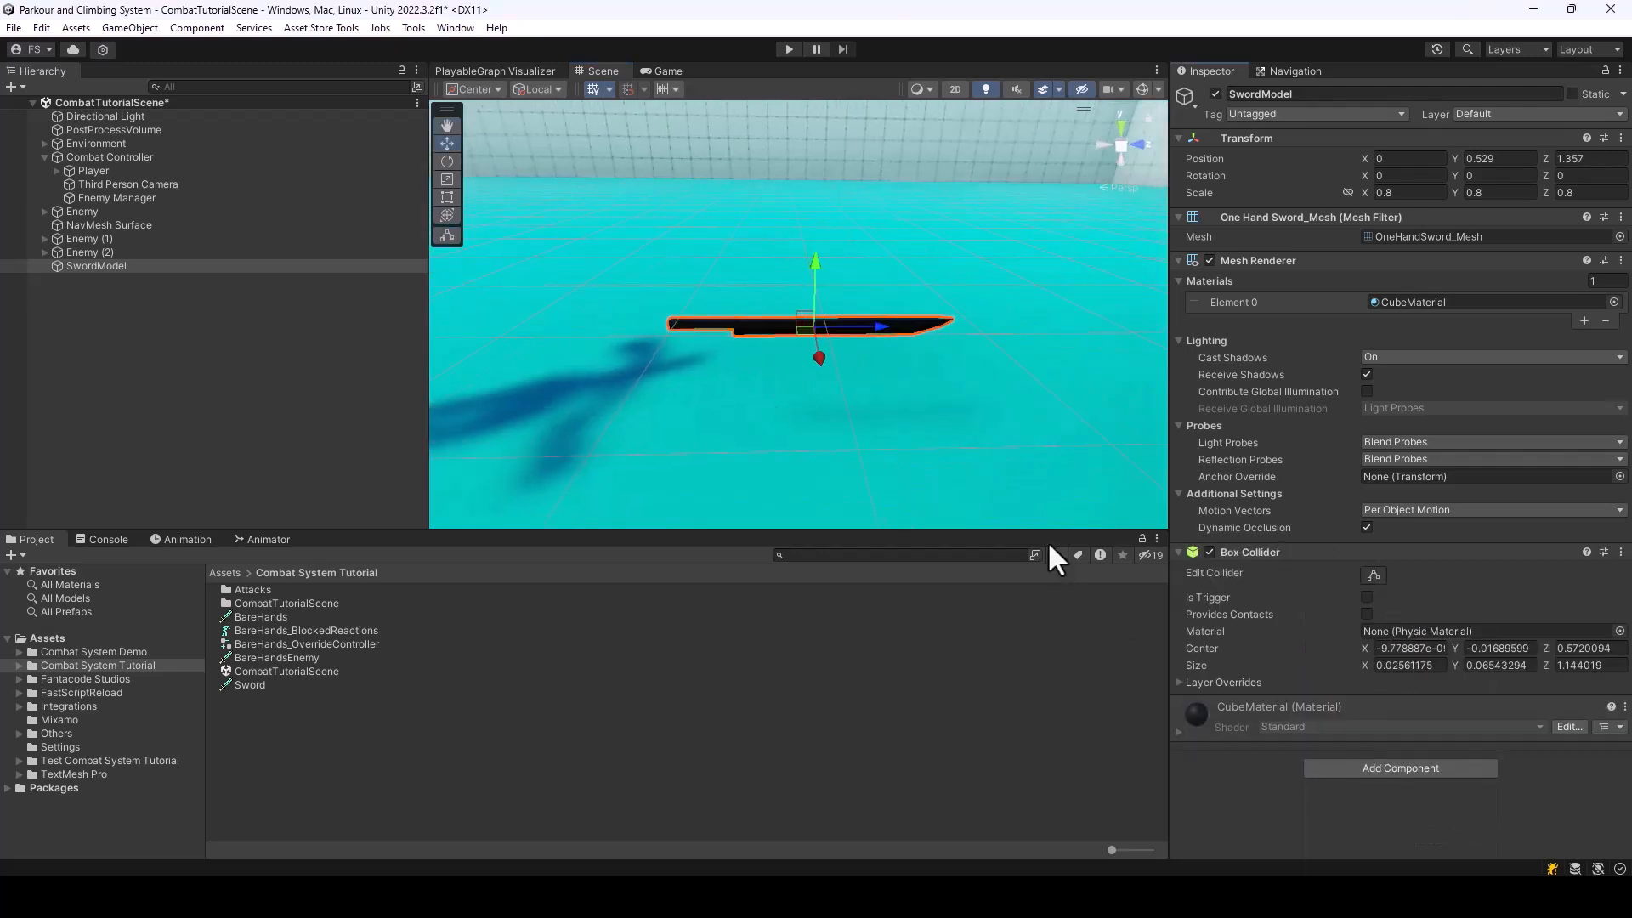
Shrink SwordModel's Box Collider to cover only the blade, about 0.893 long in Z, and make it a disabled trigger
{"action": "left_click", "coordinate": [1374, 573]}
{"action": "right_click_drag", "start_coordinate": [1030, 472], "coordinate": [1021, 437]}
{"action": "key", "text": "w"}
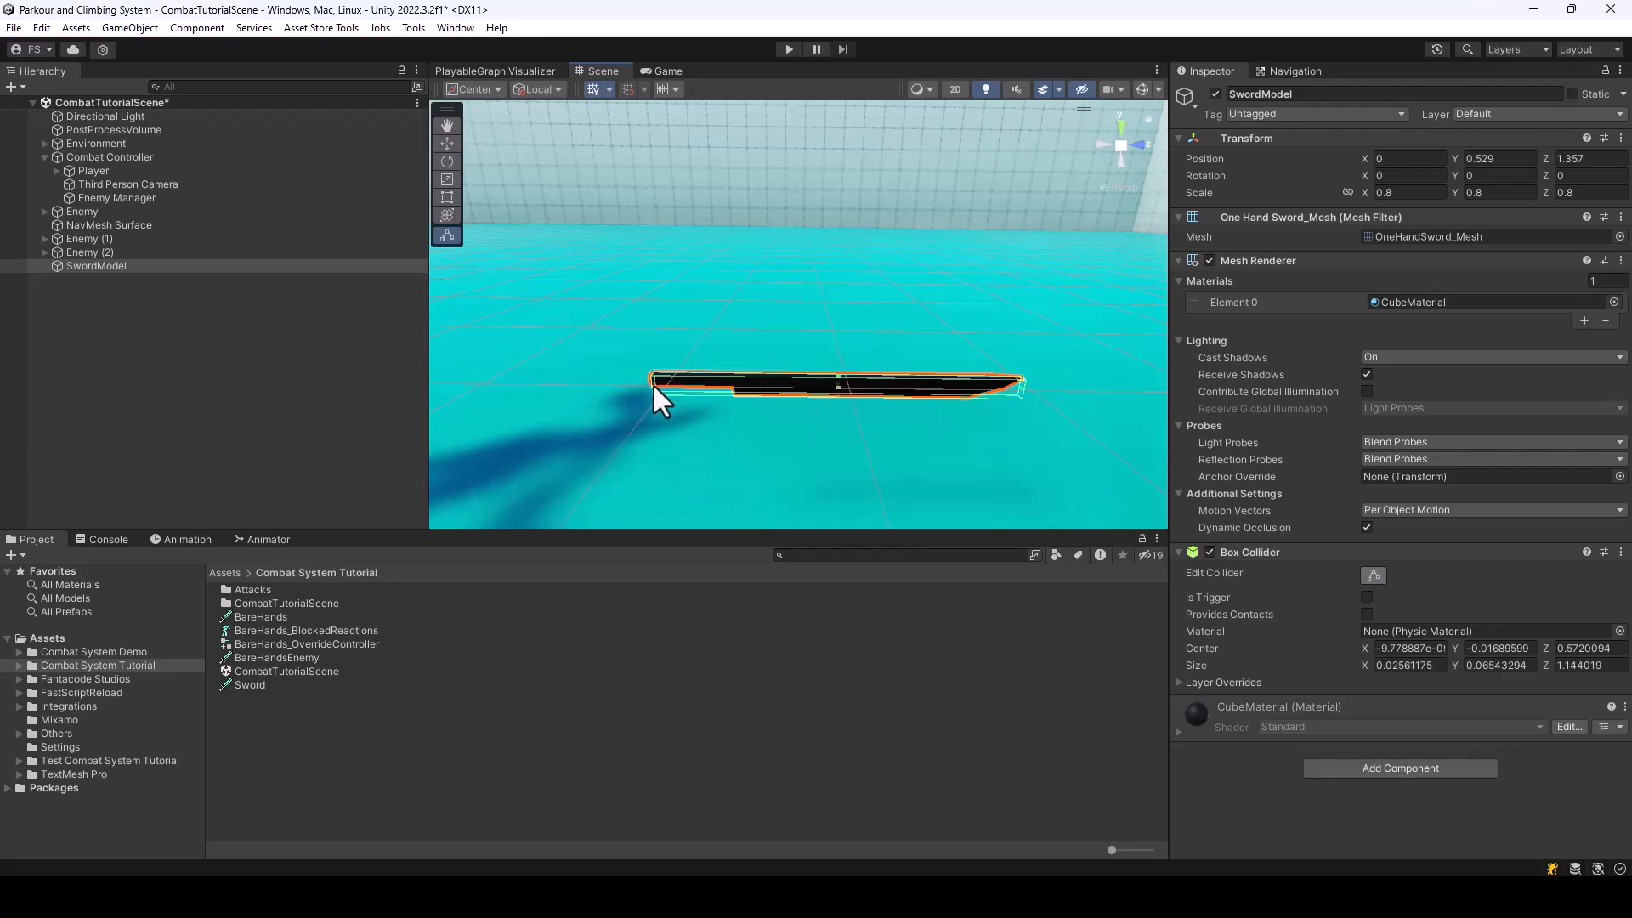
{"action": "left_click_drag", "start_coordinate": [652, 383], "coordinate": [733, 391]}
{"action": "left_click_drag", "start_coordinate": [734, 391], "coordinate": [737, 387]}
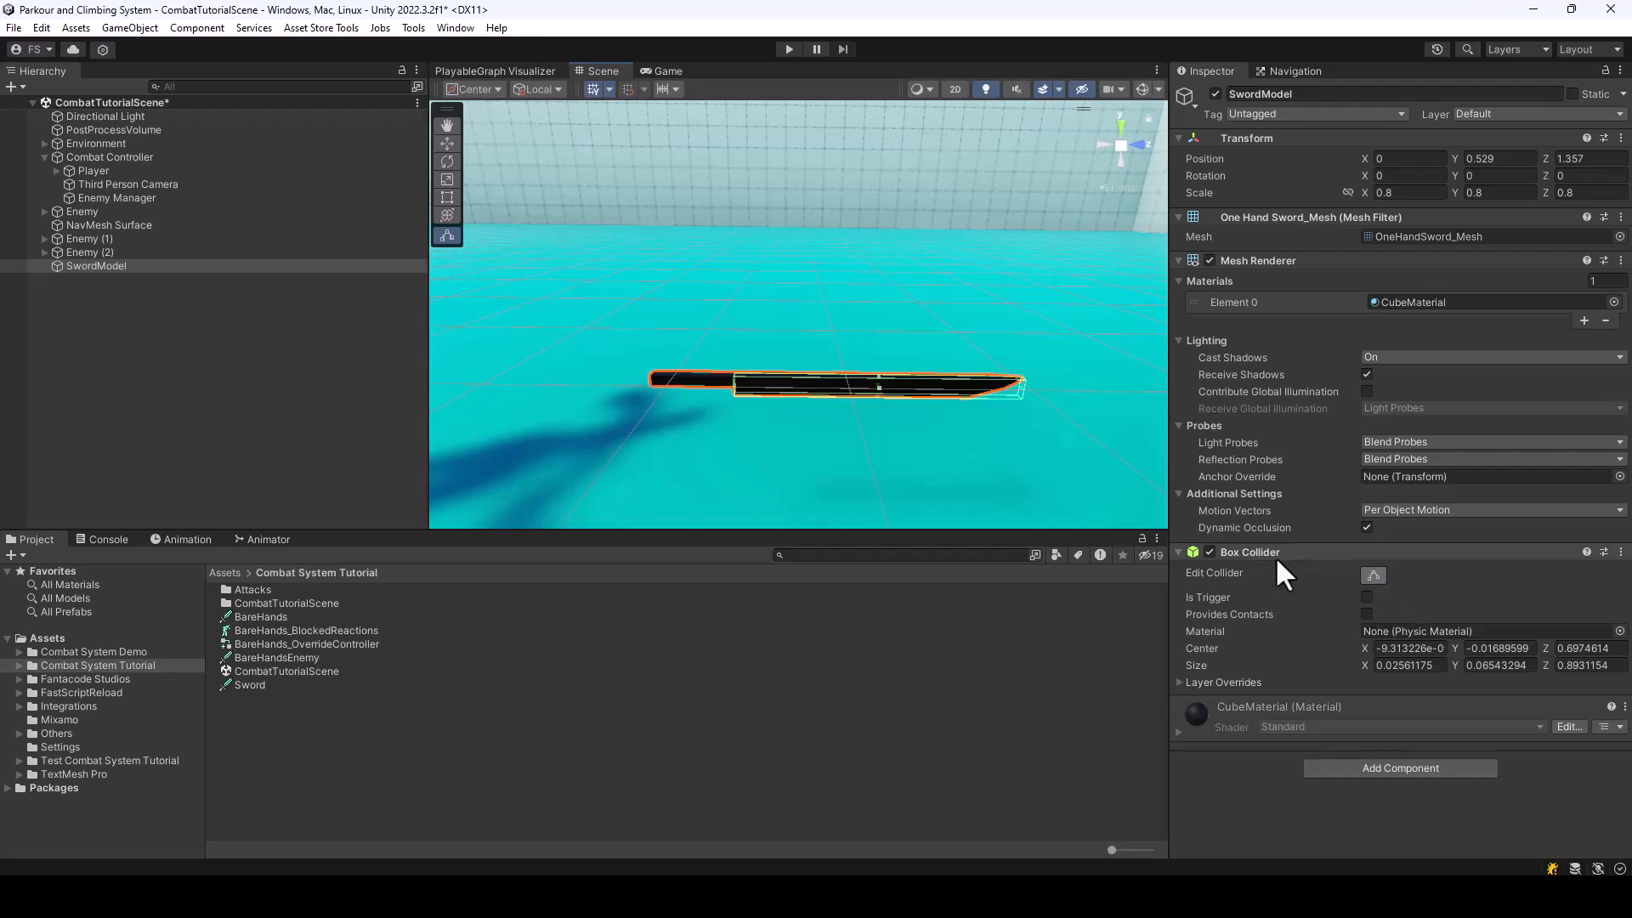
{"action": "left_click", "coordinate": [1367, 596]}
{"action": "left_click", "coordinate": [1209, 552]}
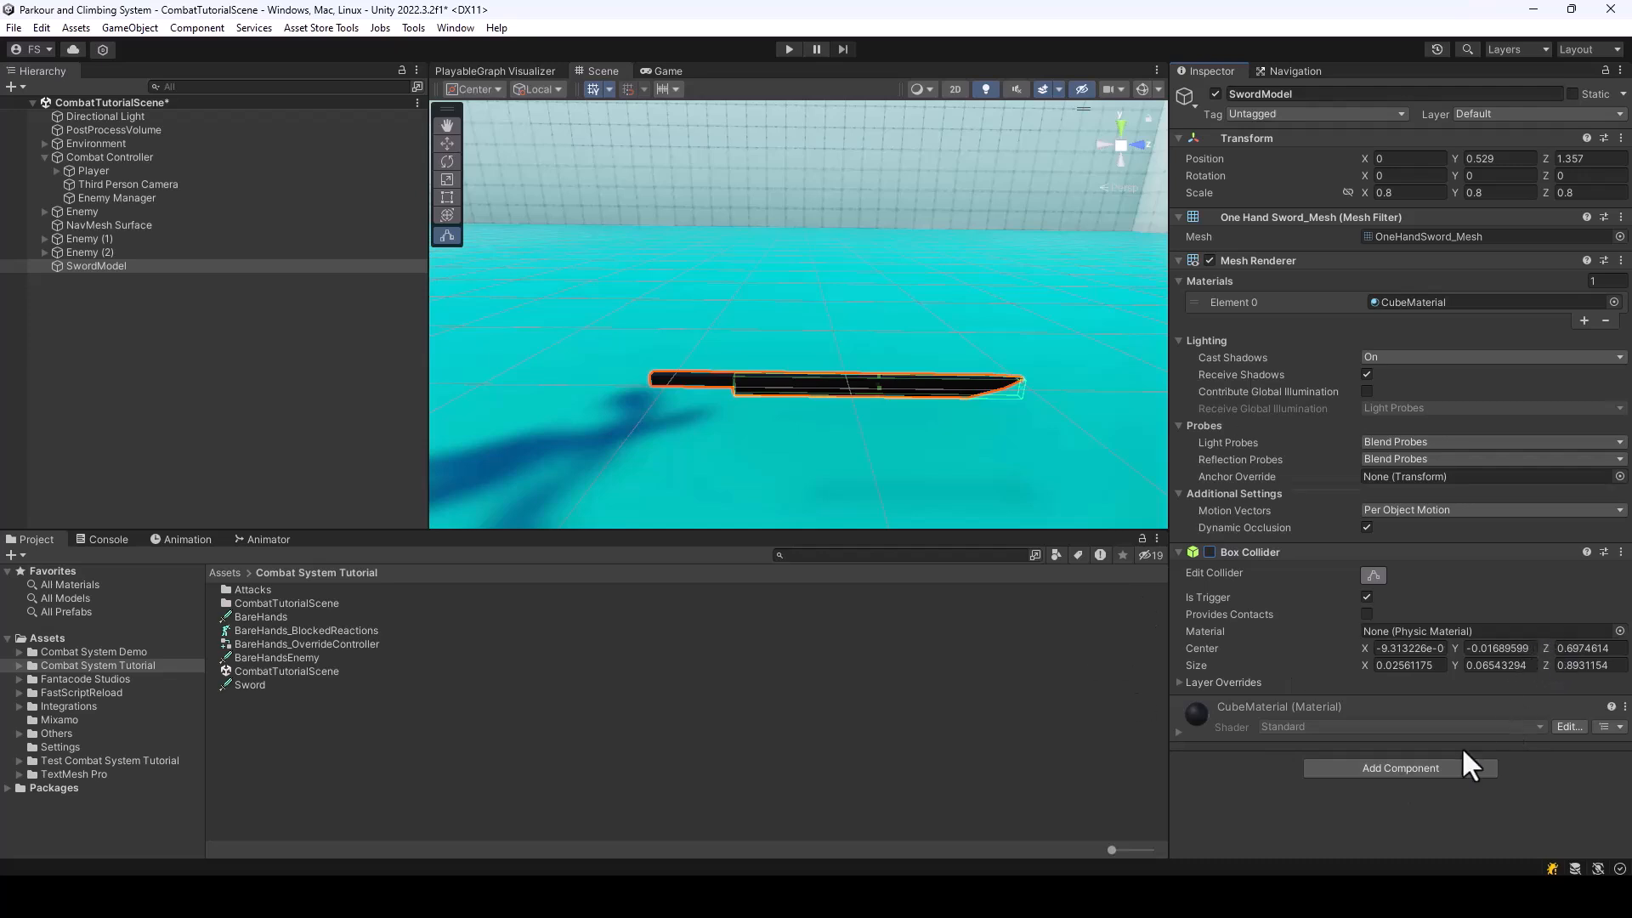
Add the Attached Weapon script to SwordModel and assign the Sword weapon data as its Weapon
{"action": "left_click", "coordinate": [1403, 769]}
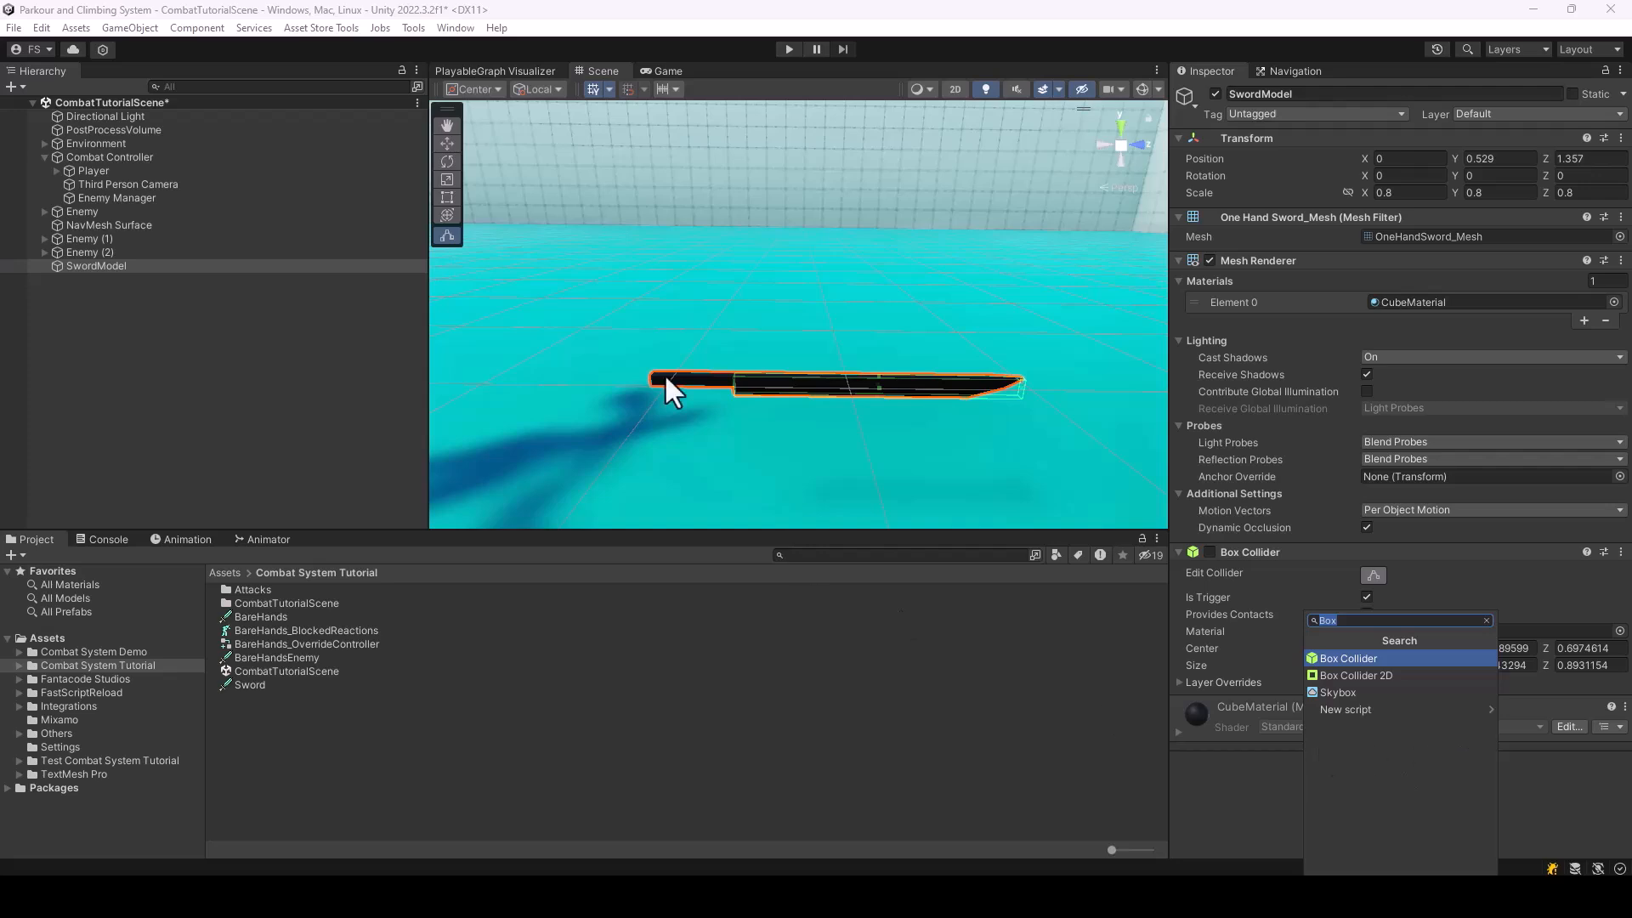
{"action": "type", "text": "Atta"}
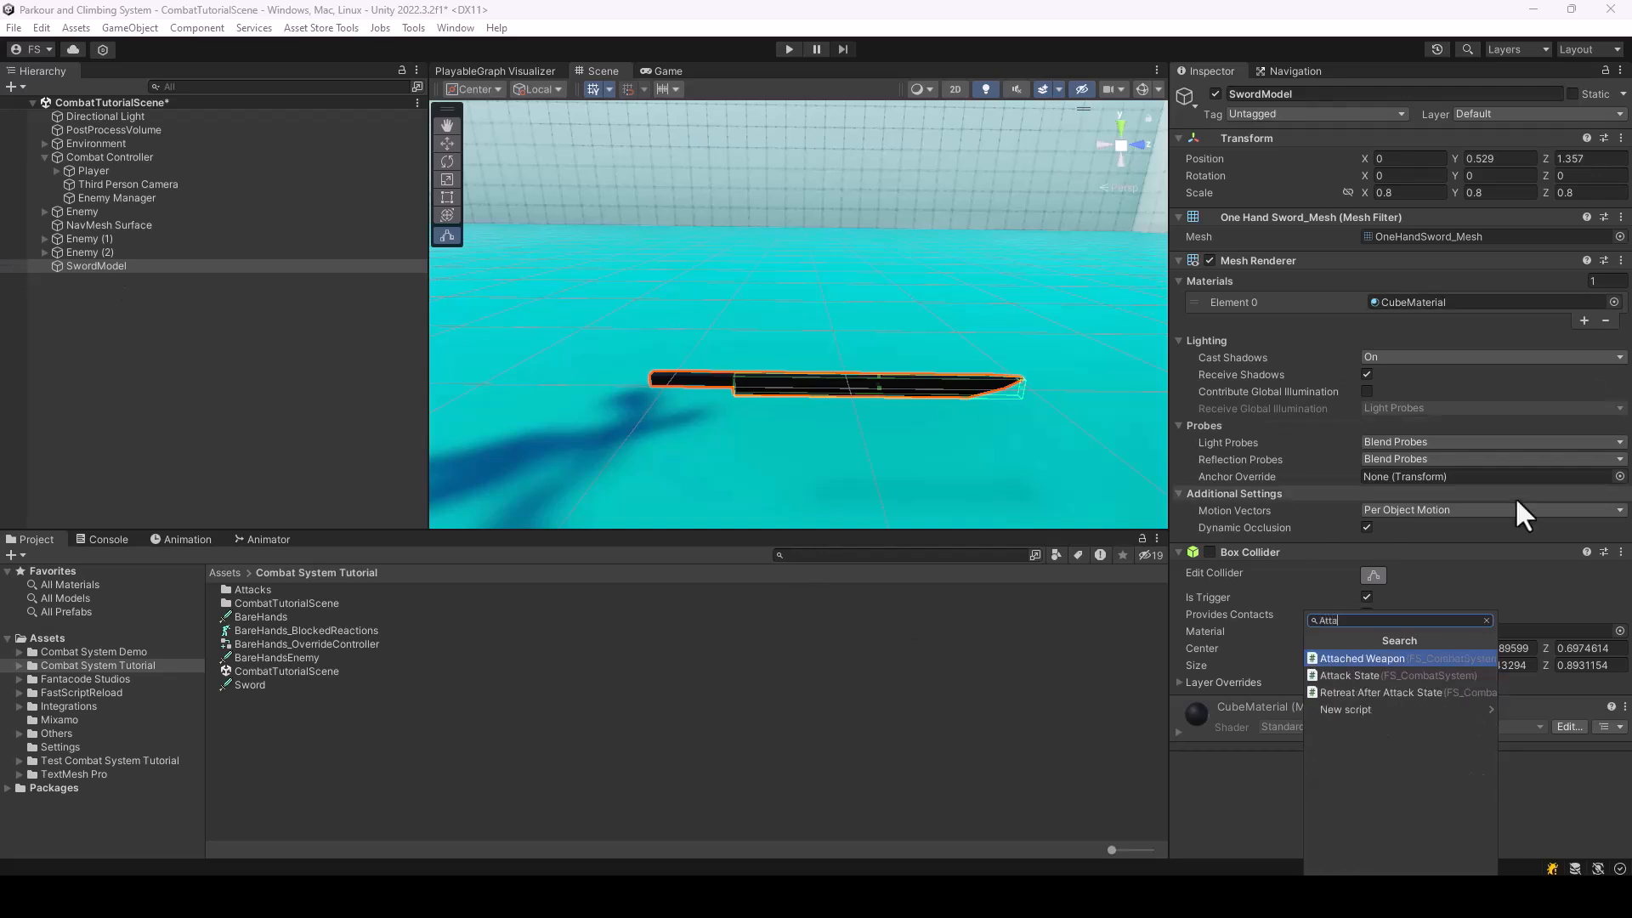
{"action": "key", "text": "Return"}
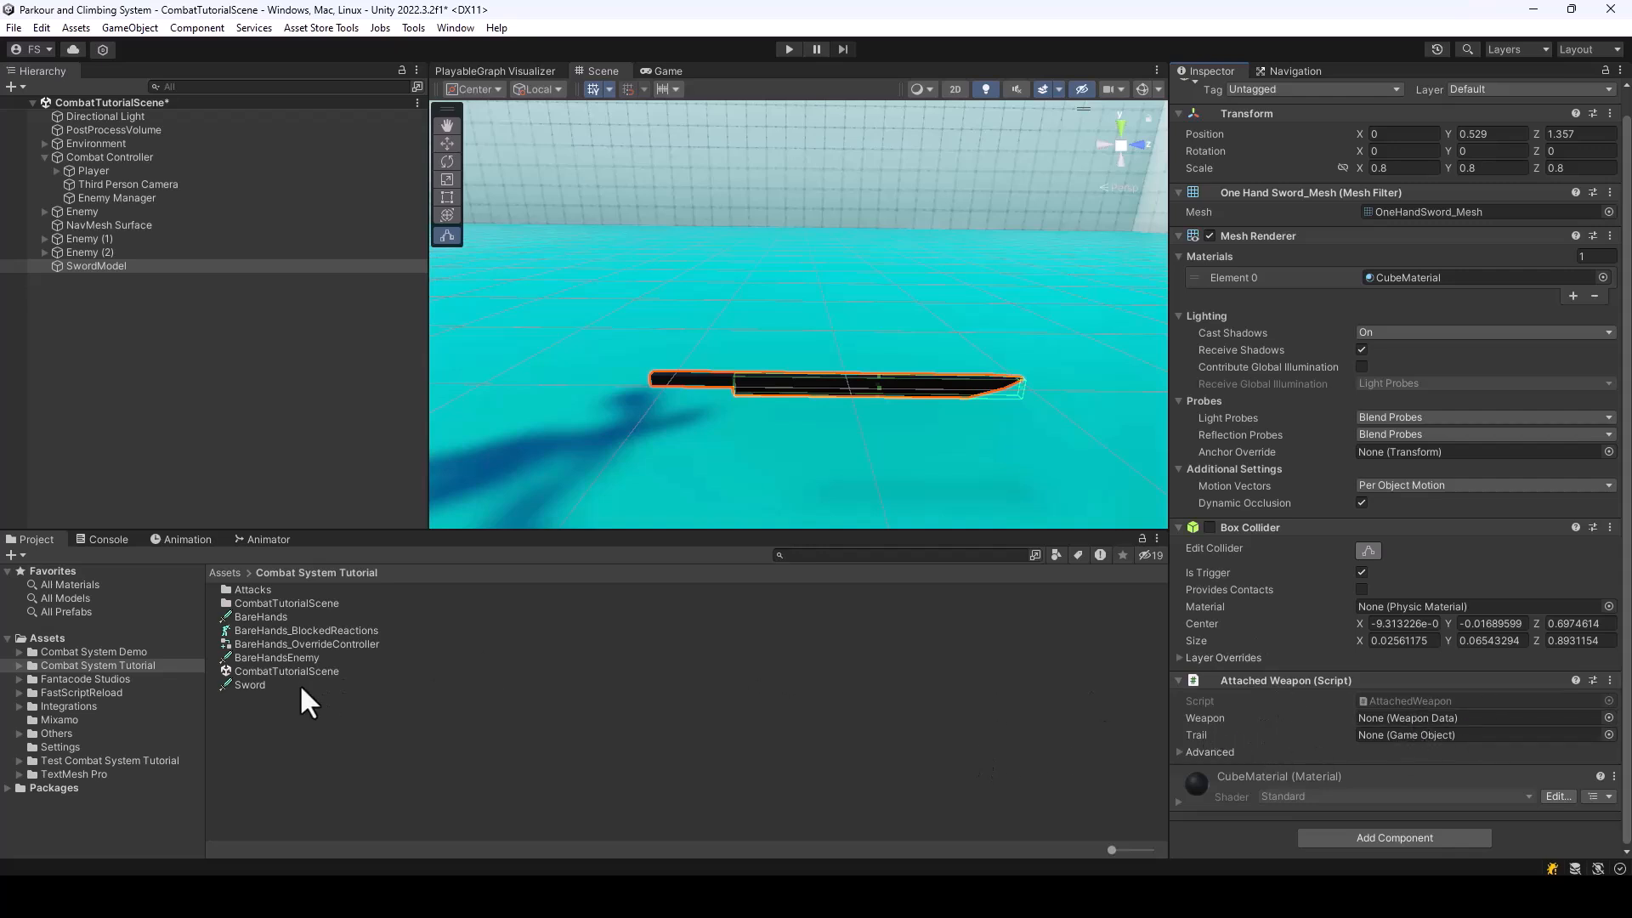
{"action": "left_click_drag", "start_coordinate": [242, 685], "coordinate": [1411, 716]}
Add the Trail prefab from Melee Combat System's Game/Prefabs folder as a child of SwordModel and move it to the blade tip, Z about 1.109
{"action": "left_click", "coordinate": [72, 680]}
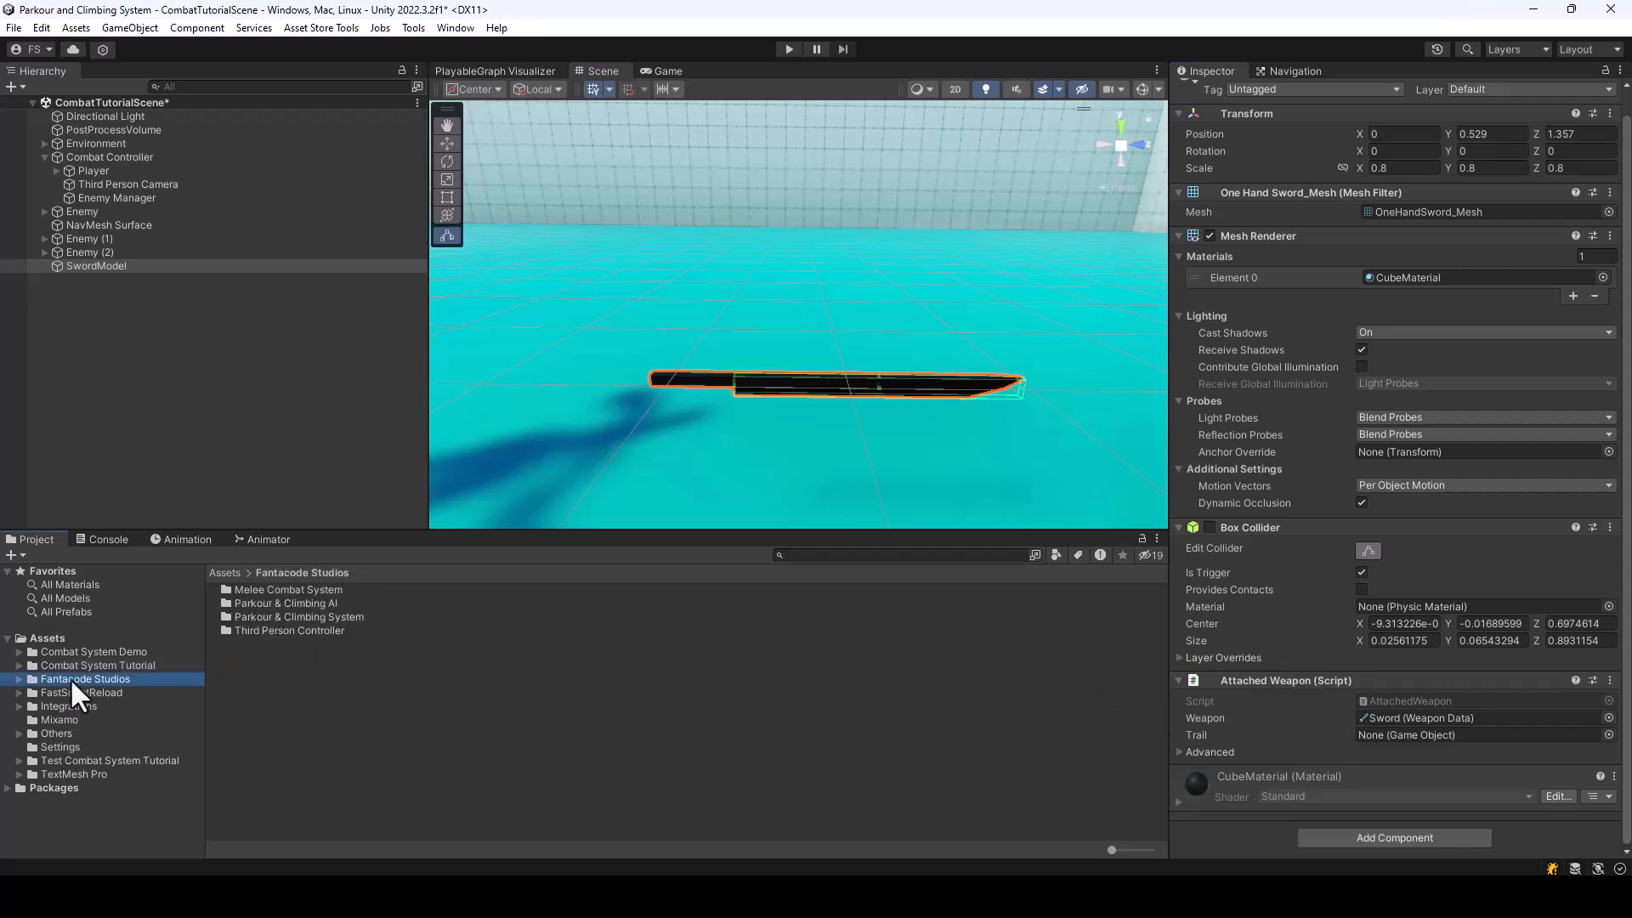
{"action": "double_click", "coordinate": [277, 590]}
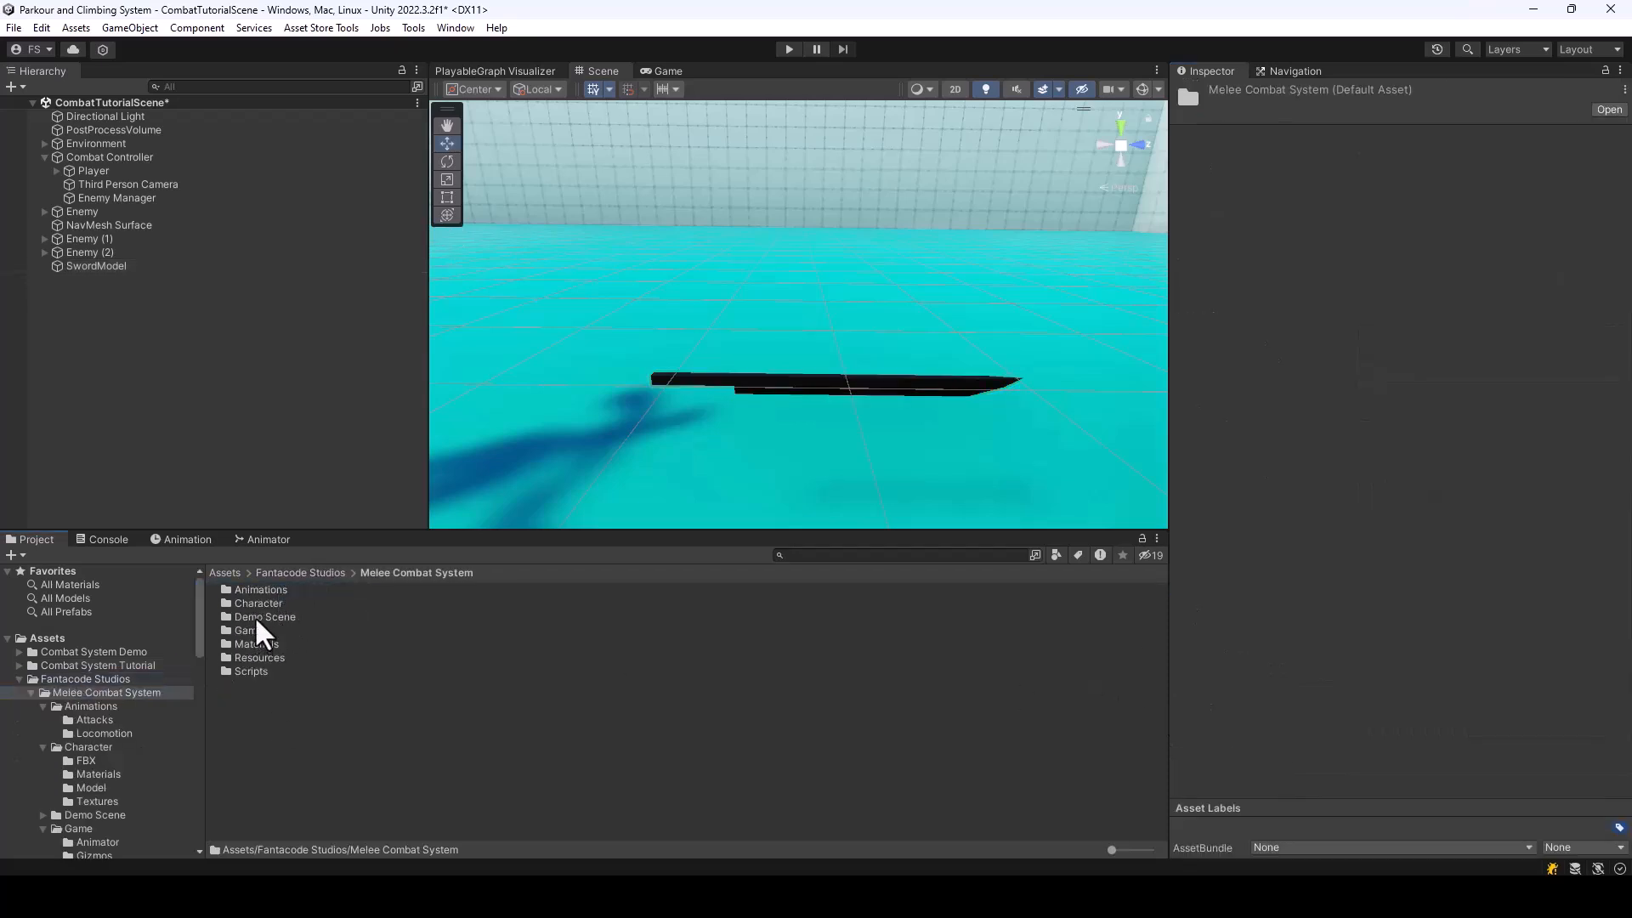
{"action": "double_click", "coordinate": [247, 627]}
{"action": "double_click", "coordinate": [252, 628]}
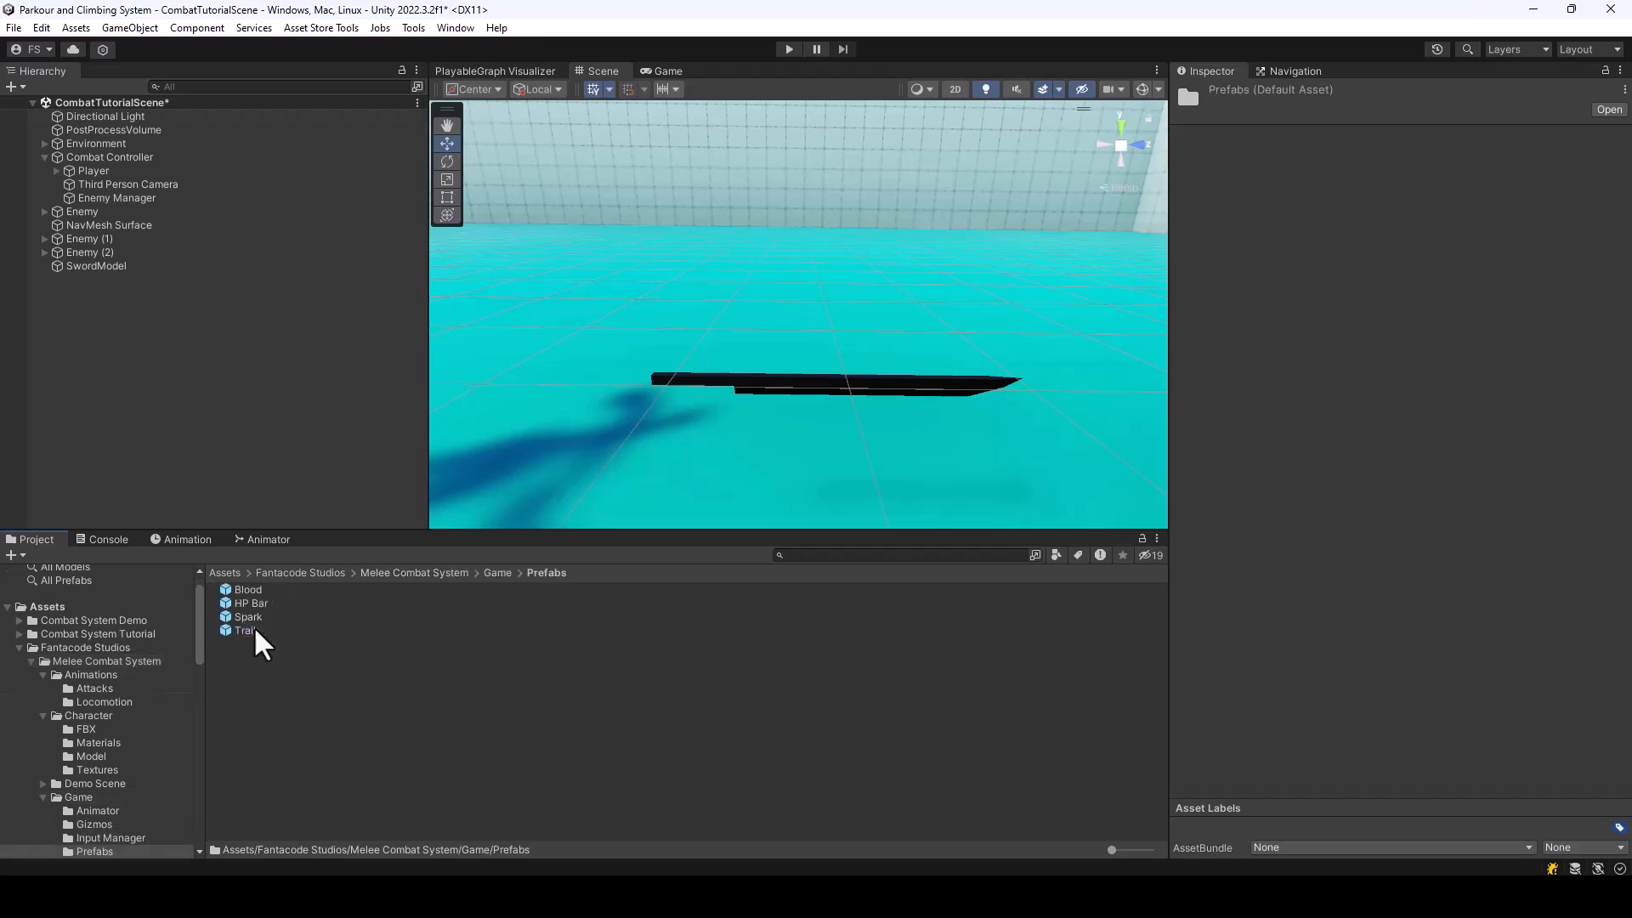
{"action": "mouse_move", "coordinate": [253, 628]}
{"action": "left_mouse_down"}
{"action": "mouse_move", "coordinate": [255, 328]}
{"action": "mouse_move", "coordinate": [107, 269]}
{"action": "left_mouse_up"}
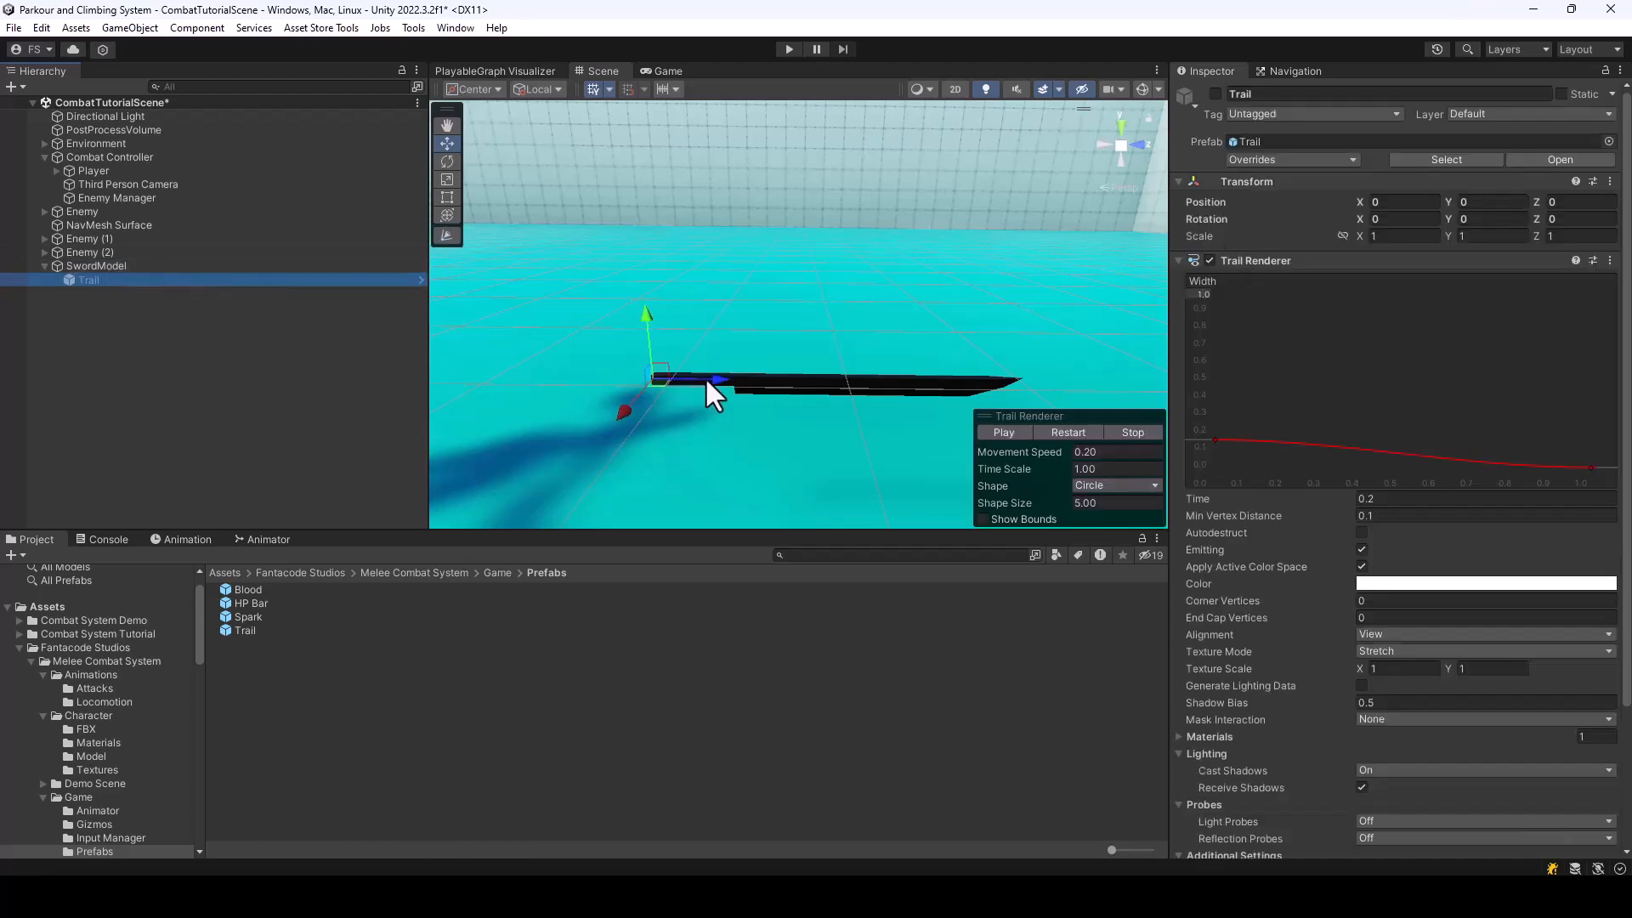
{"action": "left_click_drag", "start_coordinate": [717, 379], "coordinate": [1078, 401]}
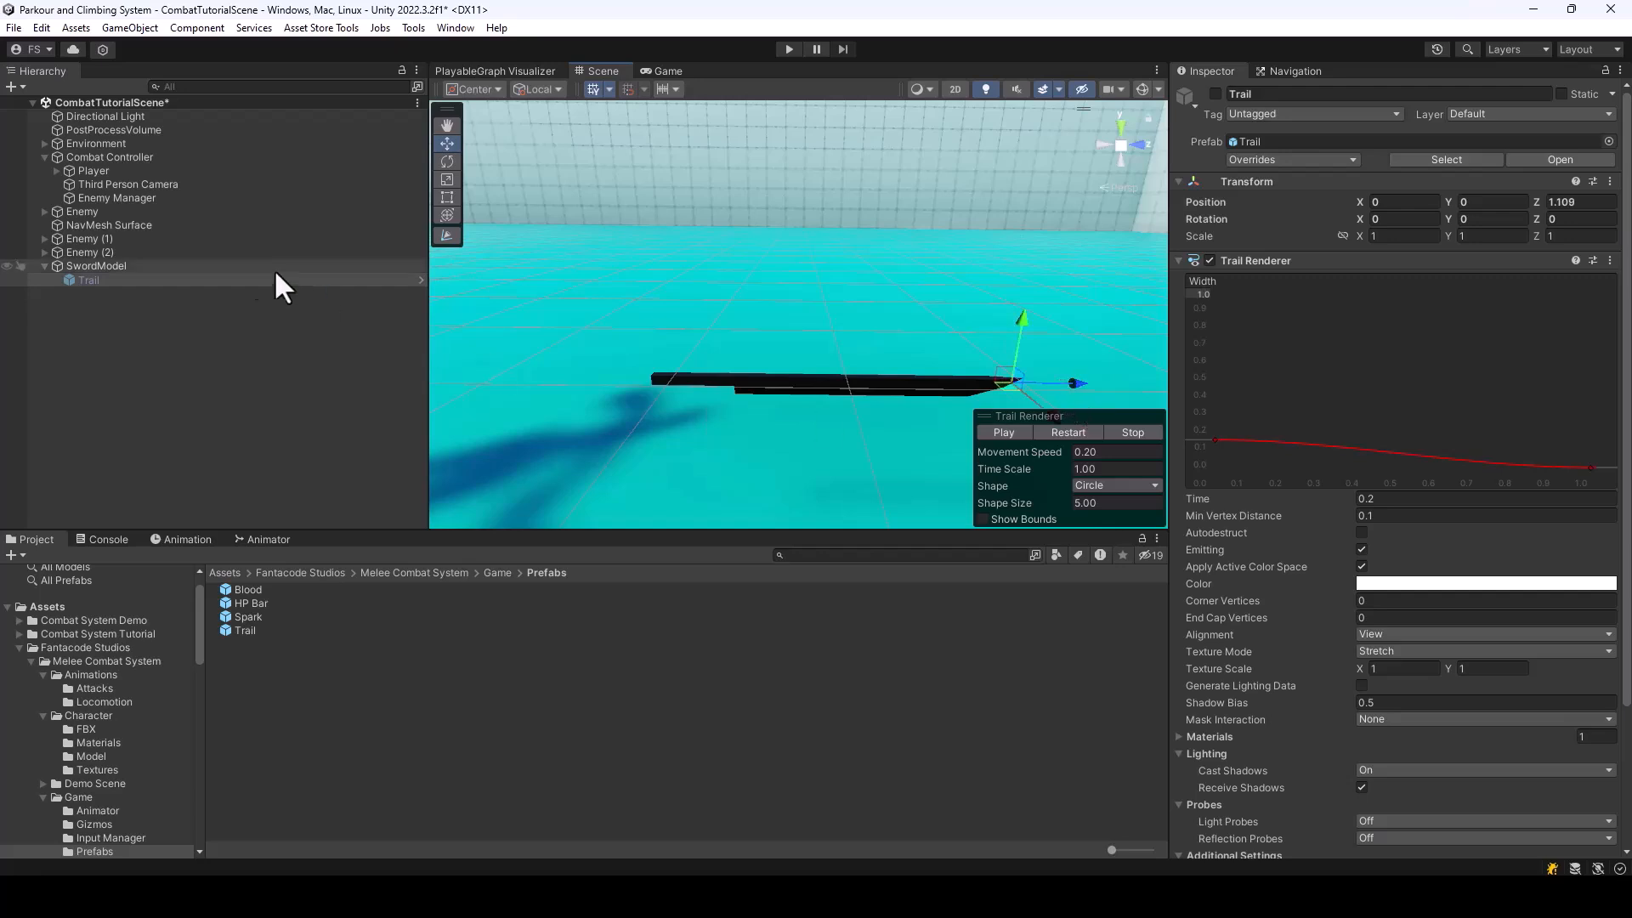
Assign the child Trail object as the Trail of SwordModel's Attached Weapon script
{"action": "left_click", "coordinate": [94, 266]}
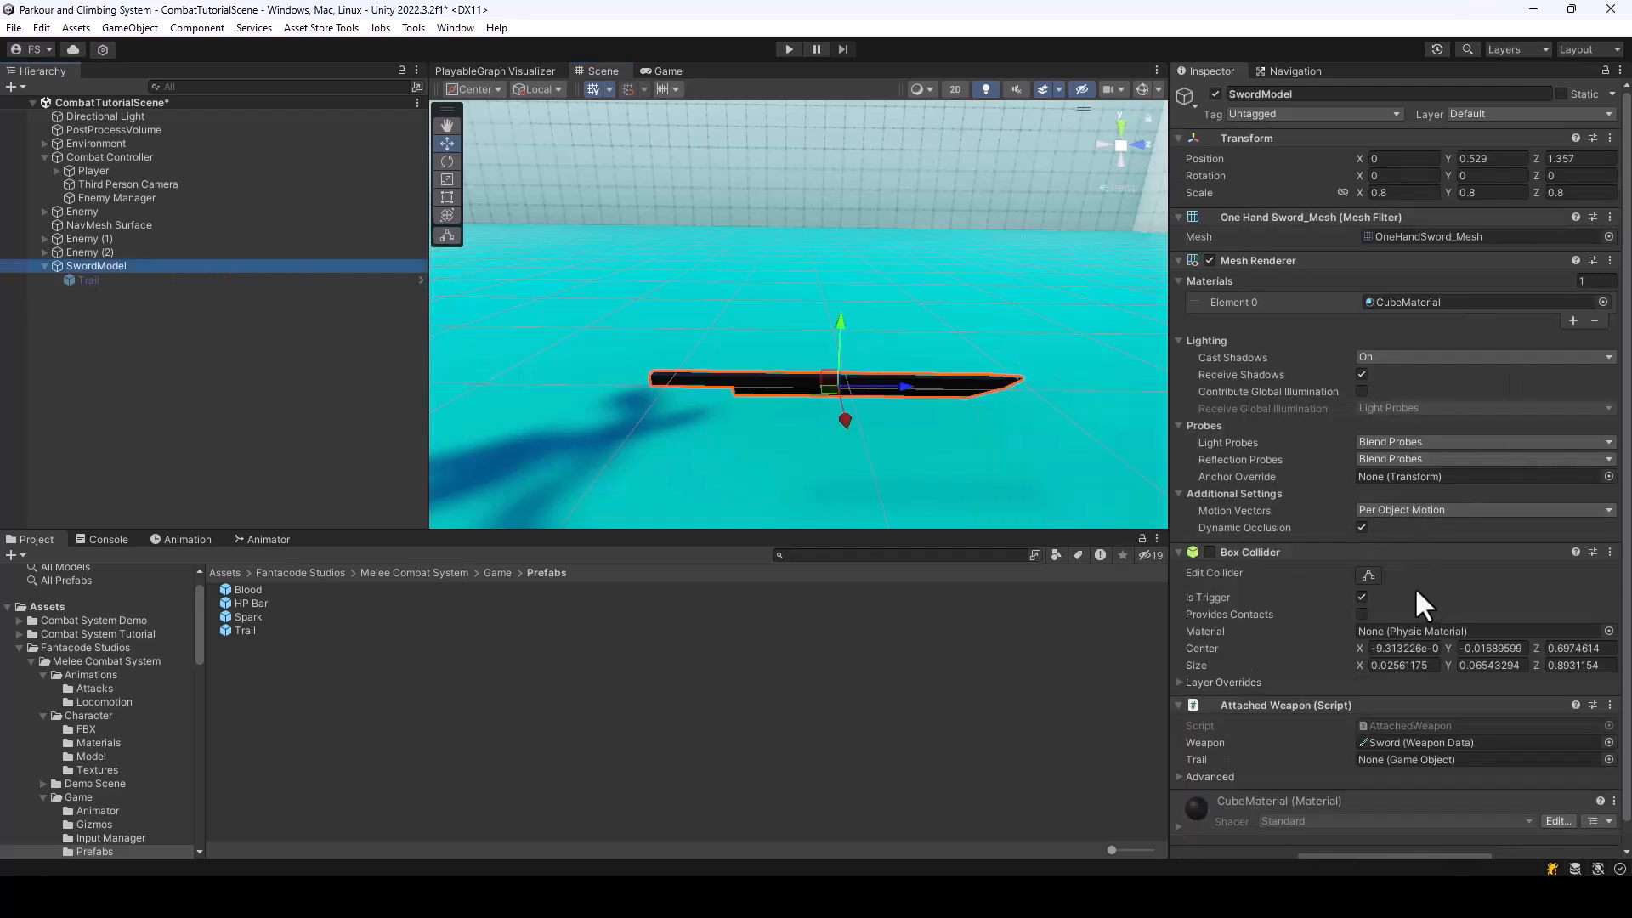
{"action": "scroll", "coordinate": [1416, 601], "scroll_direction": "down", "scroll_amount": 1}
{"action": "left_click_drag", "start_coordinate": [95, 279], "coordinate": [1452, 731]}
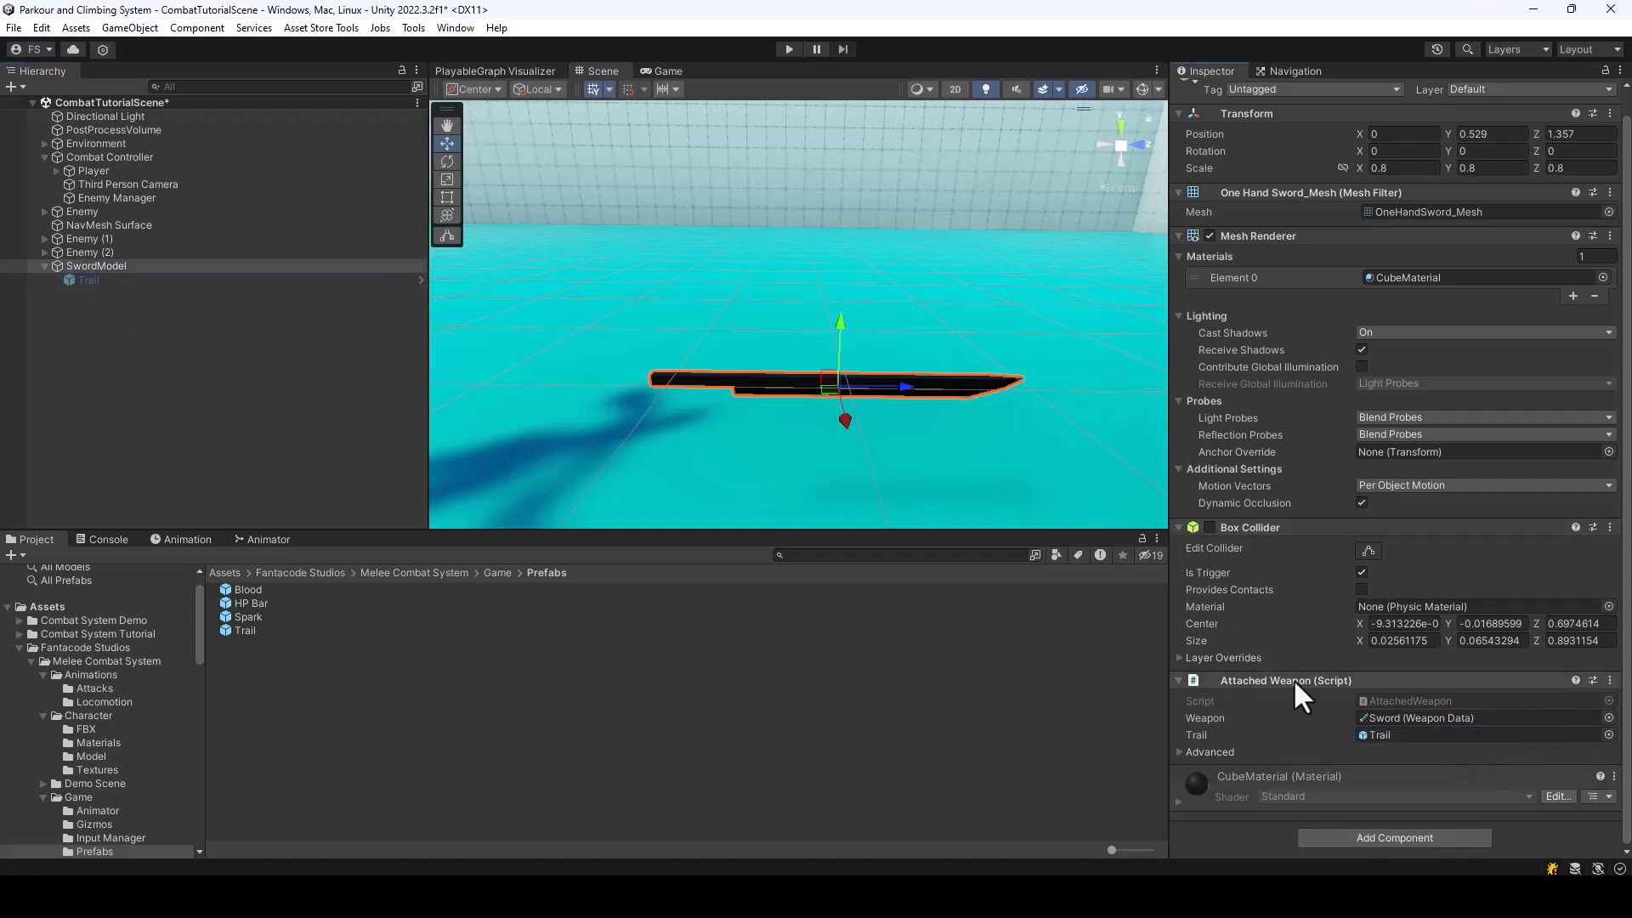
{"action": "mouse_move", "coordinate": [1068, 395]}
{"action": "right_mouse_down"}
{"action": "mouse_move", "coordinate": [1020, 393]}
{"action": "mouse_move", "coordinate": [1059, 432]}
{"action": "mouse_move", "coordinate": [1061, 406]}
{"action": "right_mouse_up"}
{"action": "key", "text": "s"}
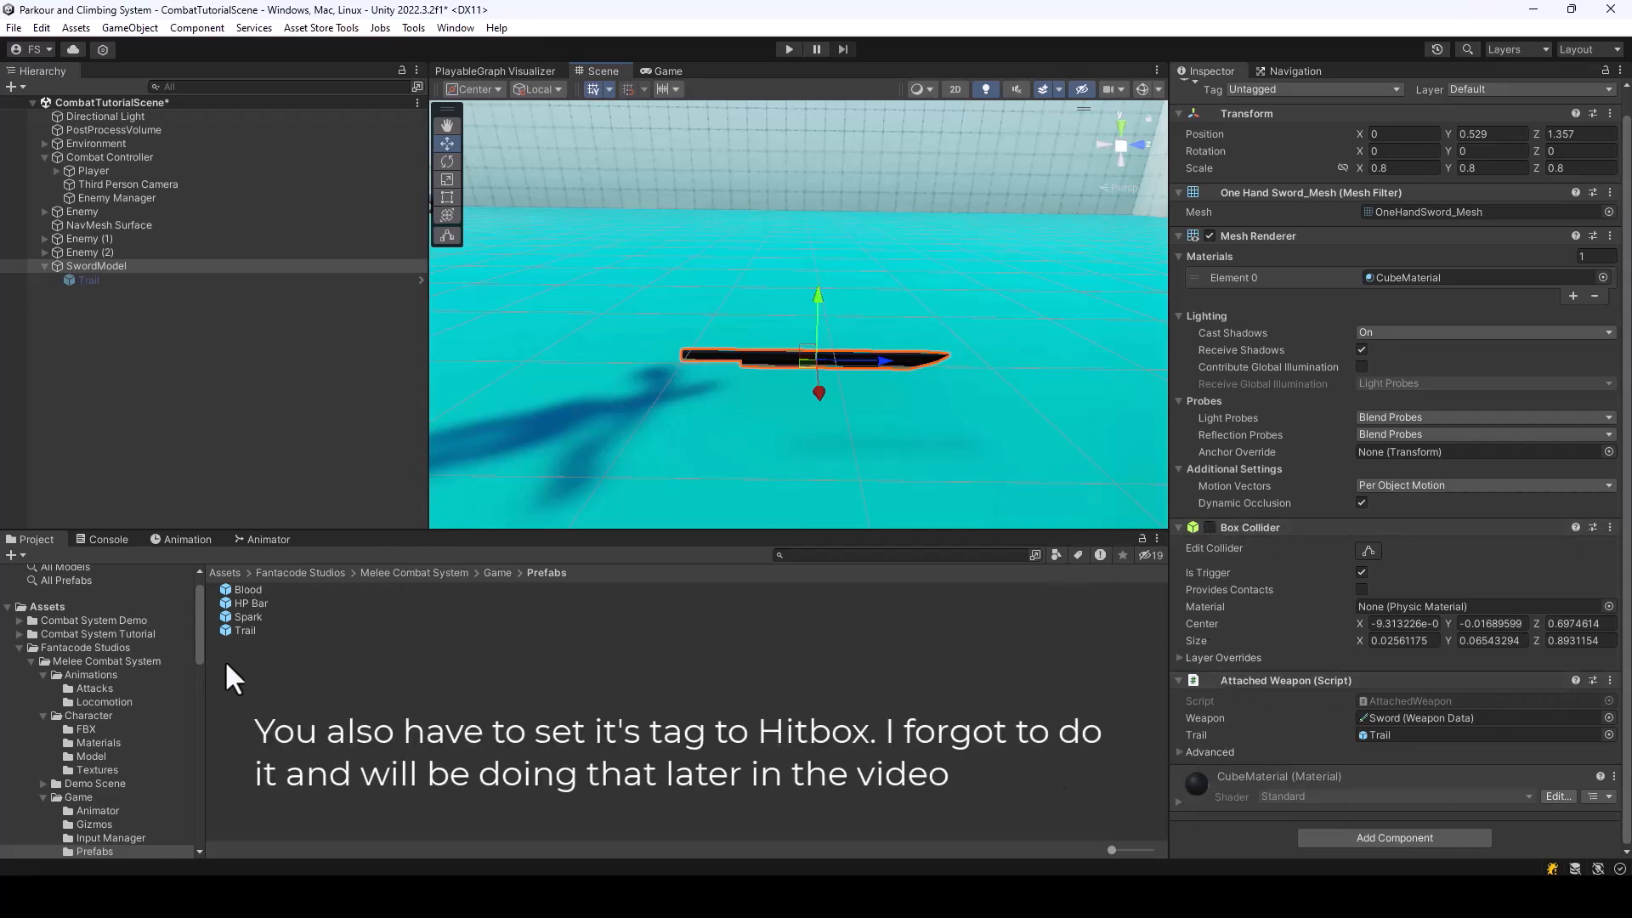
Save the configured SwordModel object as a prefab in the Combat System Tutorial folder
{"action": "left_click", "coordinate": [18, 647]}
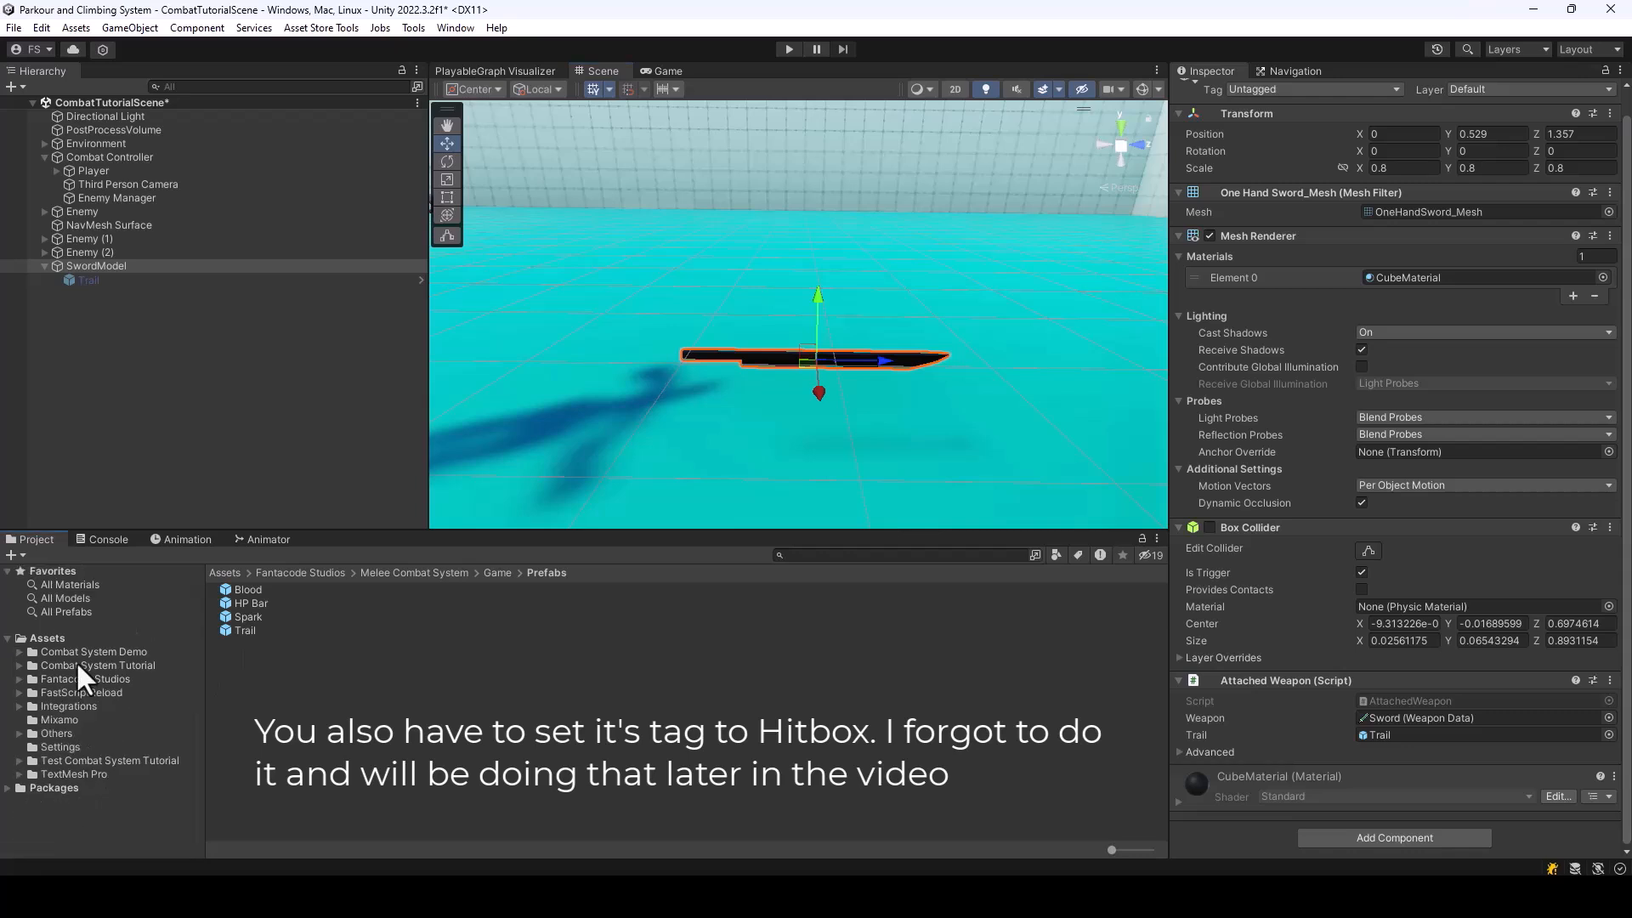
{"action": "left_click", "coordinate": [129, 667]}
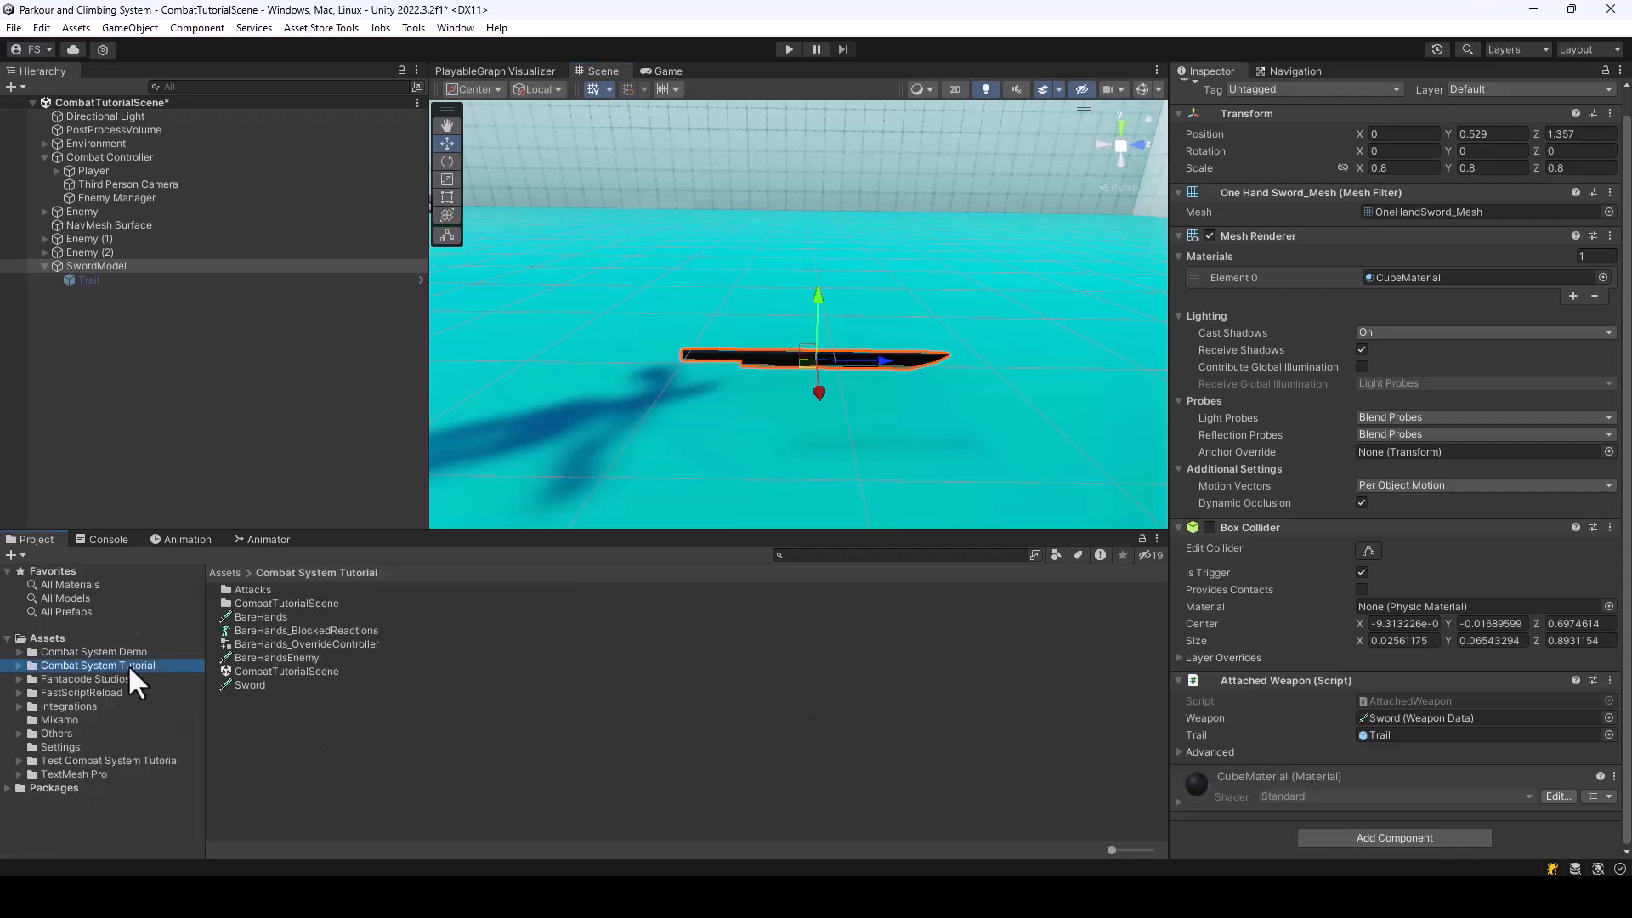
{"action": "left_click", "coordinate": [44, 266]}
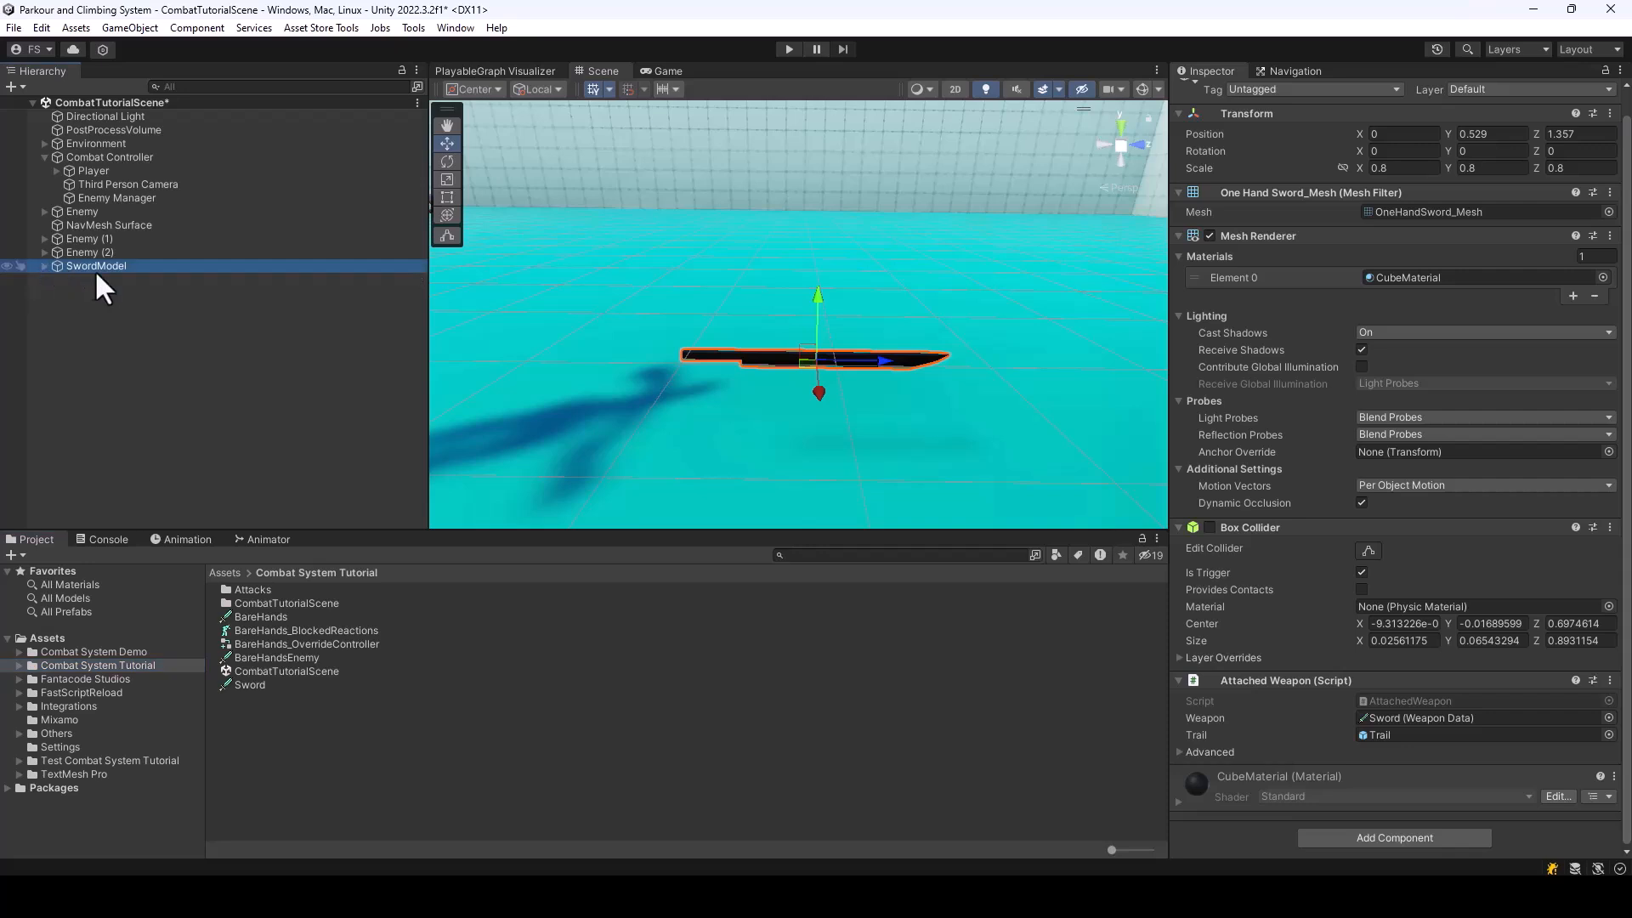
{"action": "left_click_drag", "start_coordinate": [91, 267], "coordinate": [391, 795]}
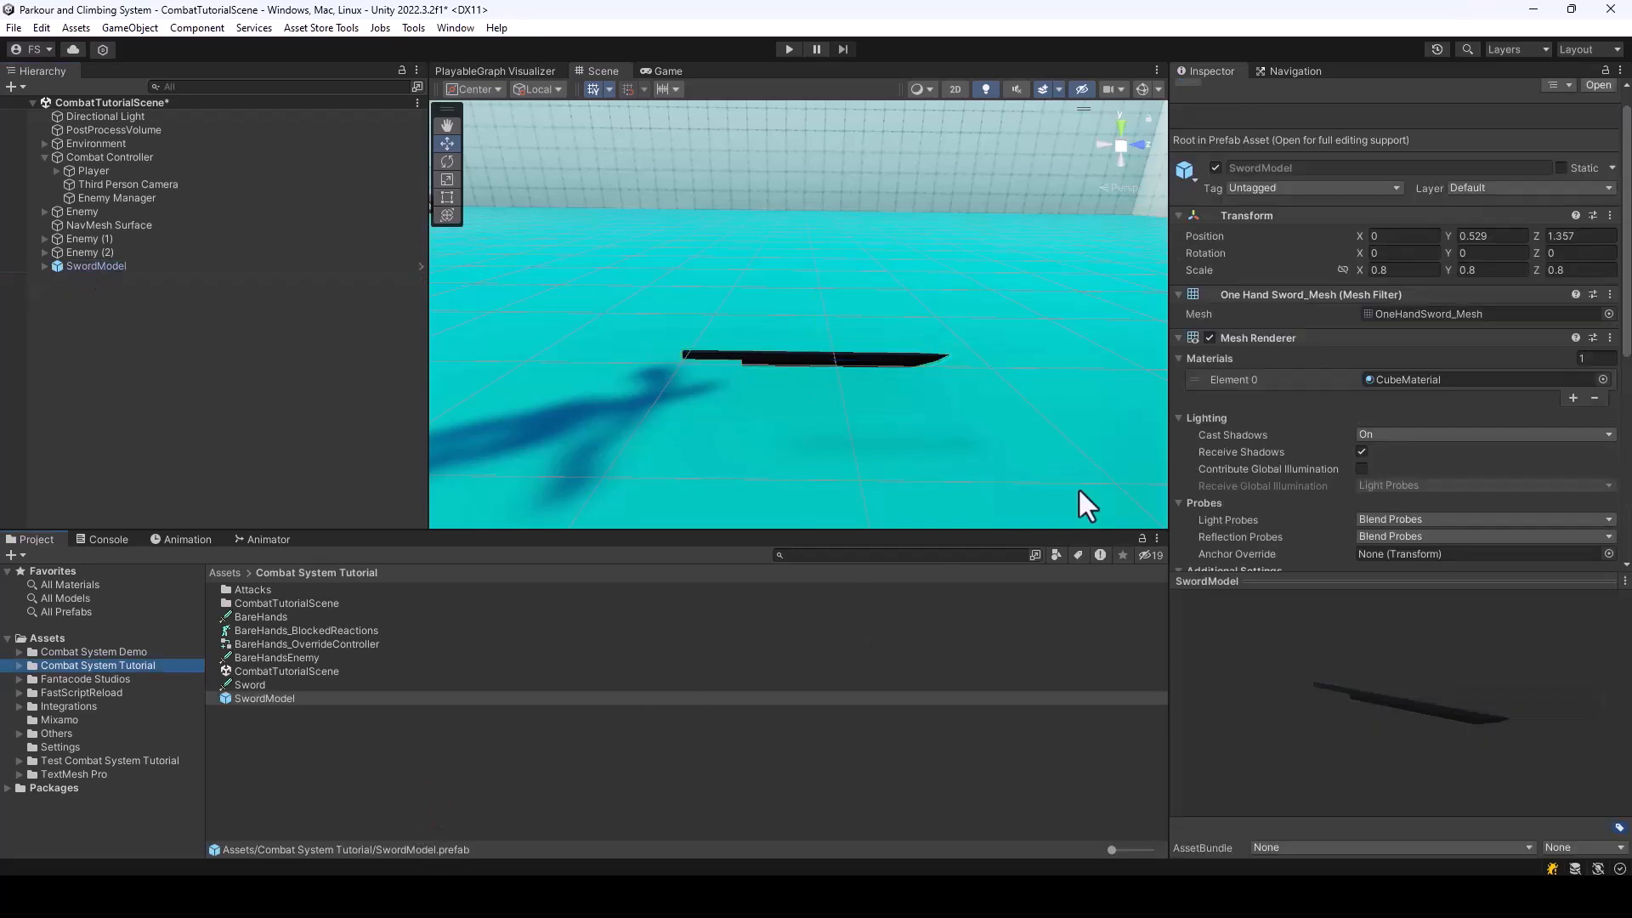
Examine the Spawn Weapon settings of the Sword weapon data, including the Holder options, leaving Spawn Weapon disabled
{"action": "left_click_drag", "start_coordinate": [467, 364], "coordinate": [1038, 417], "text": "alt"}
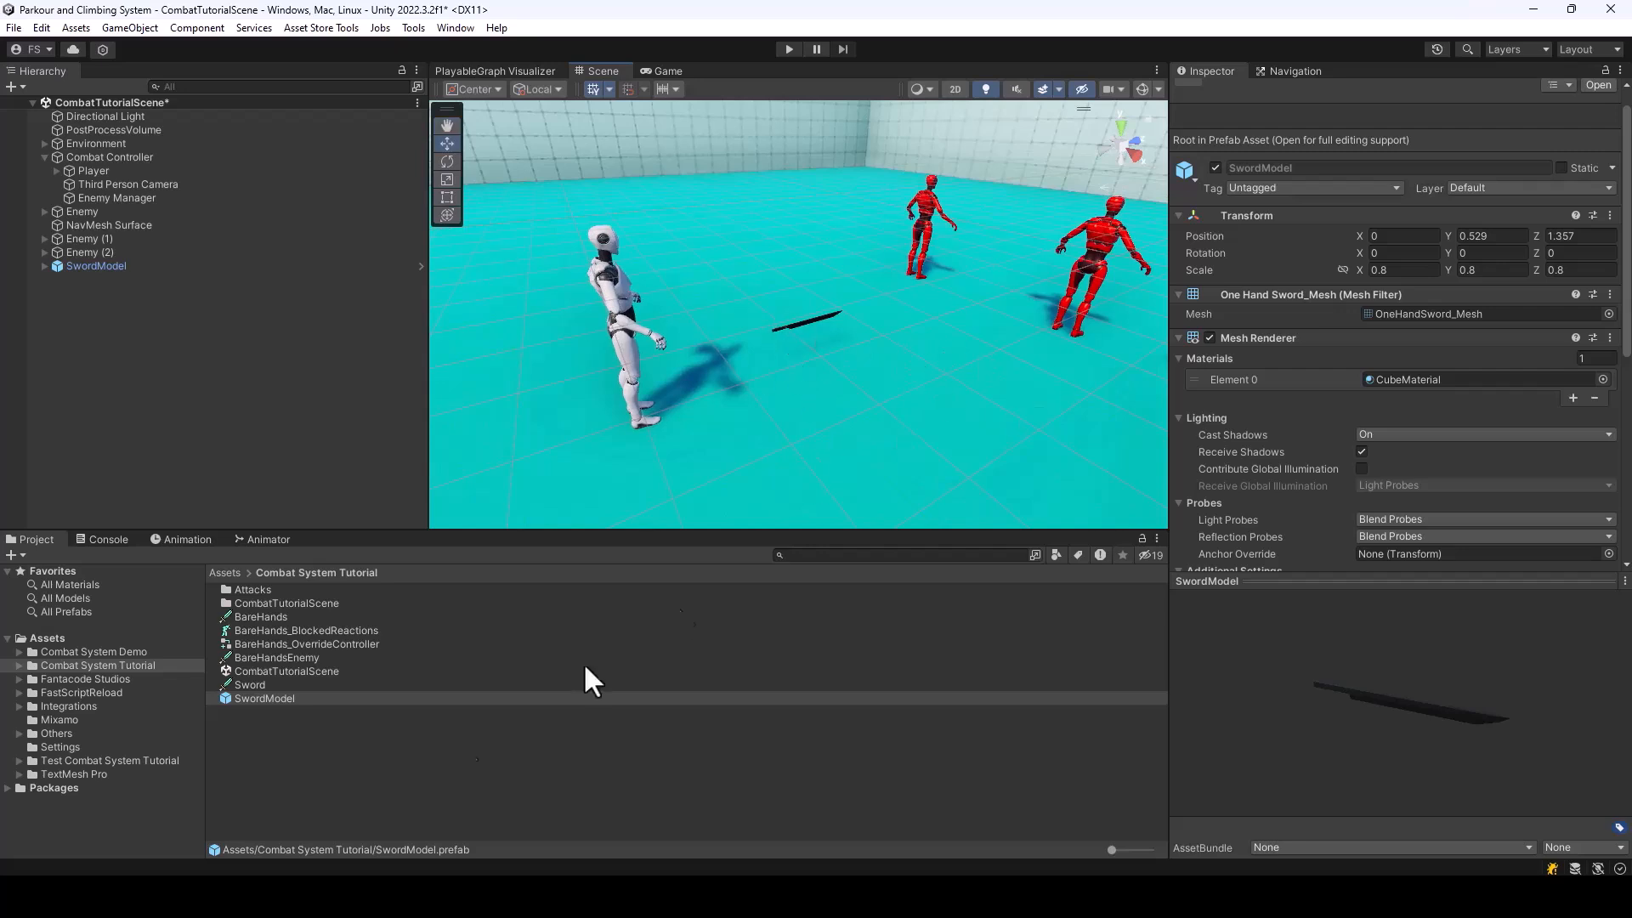
{"action": "left_click", "coordinate": [293, 731]}
{"action": "left_click", "coordinate": [251, 696]}
{"action": "left_click", "coordinate": [252, 685]}
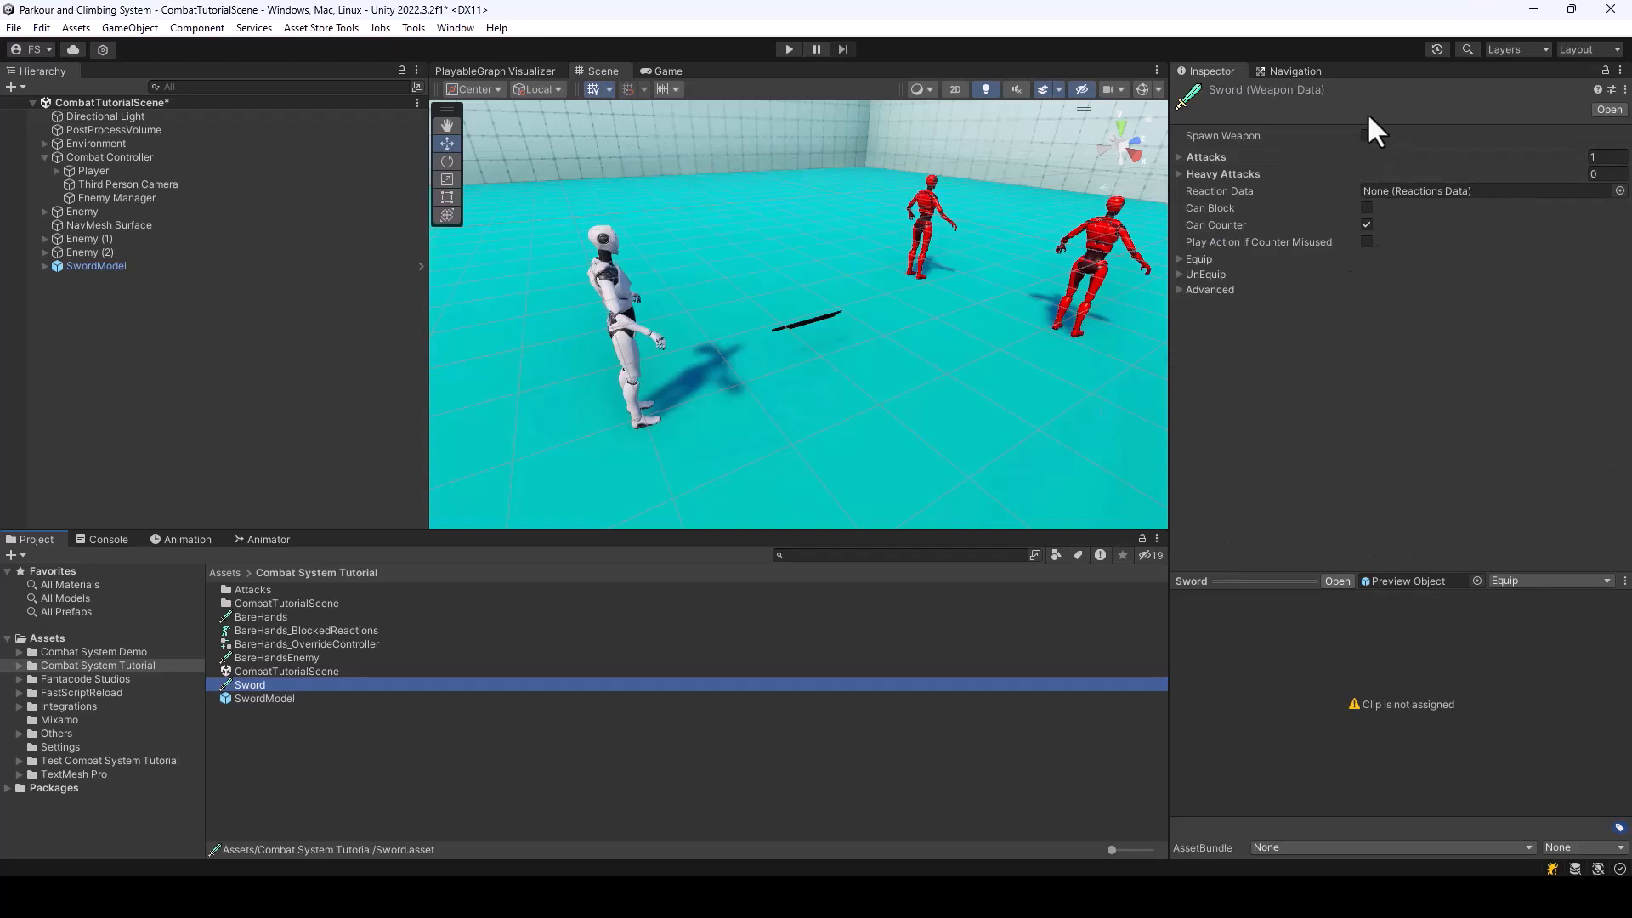
{"action": "left_click", "coordinate": [1367, 135]}
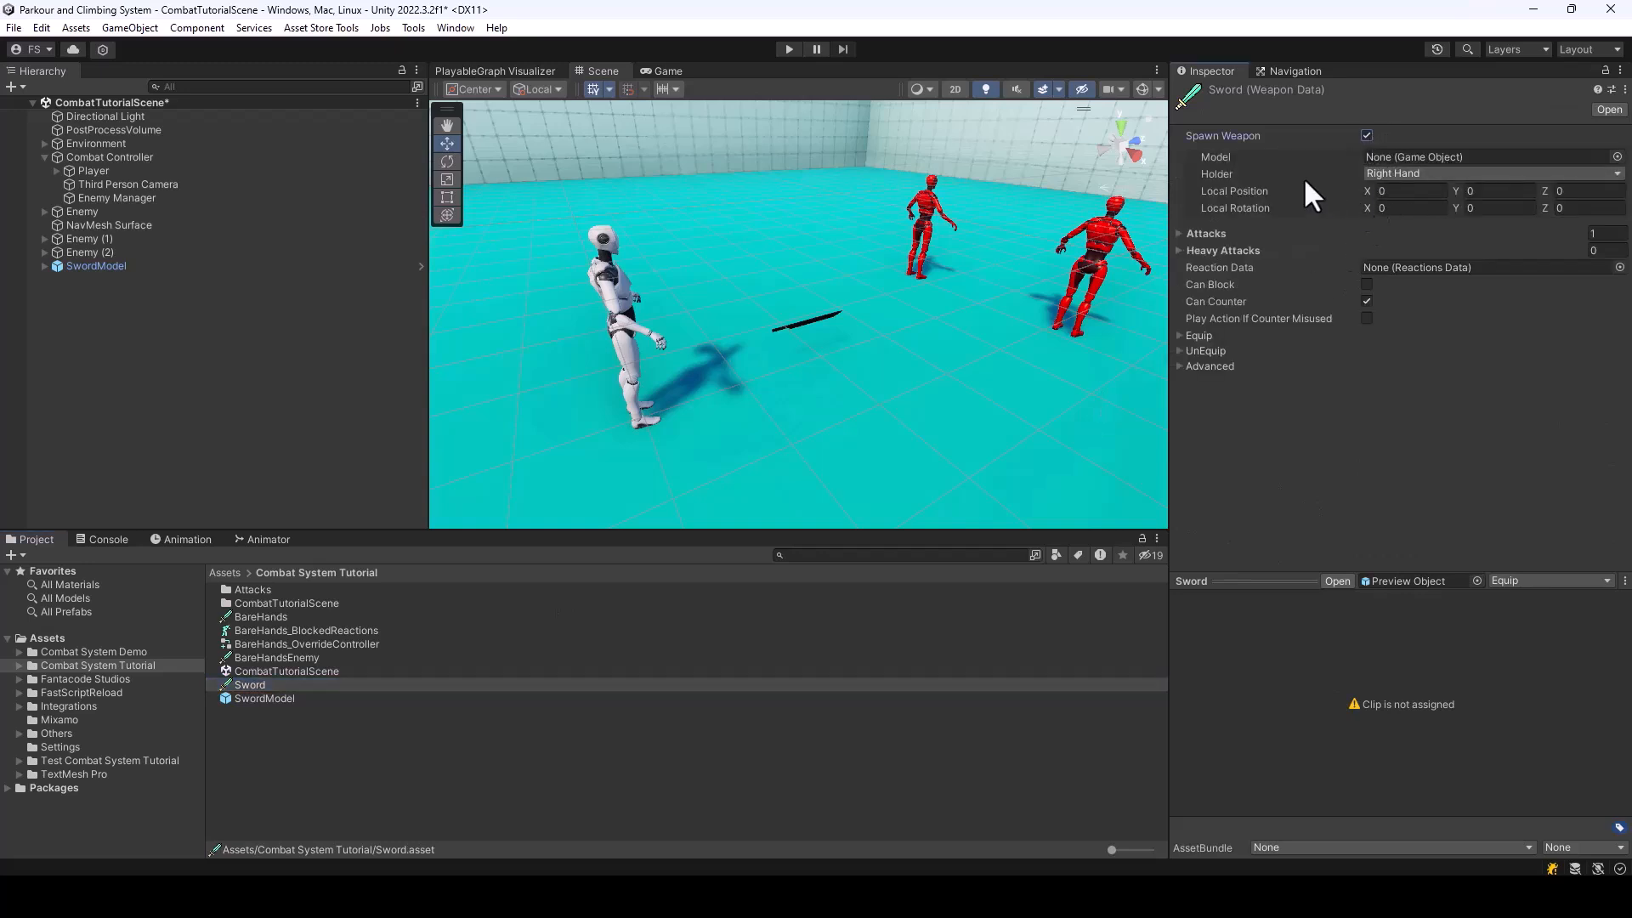
{"action": "left_click", "coordinate": [1424, 174]}
{"action": "left_click", "coordinate": [1239, 173]}
{"action": "left_click", "coordinate": [1367, 134]}
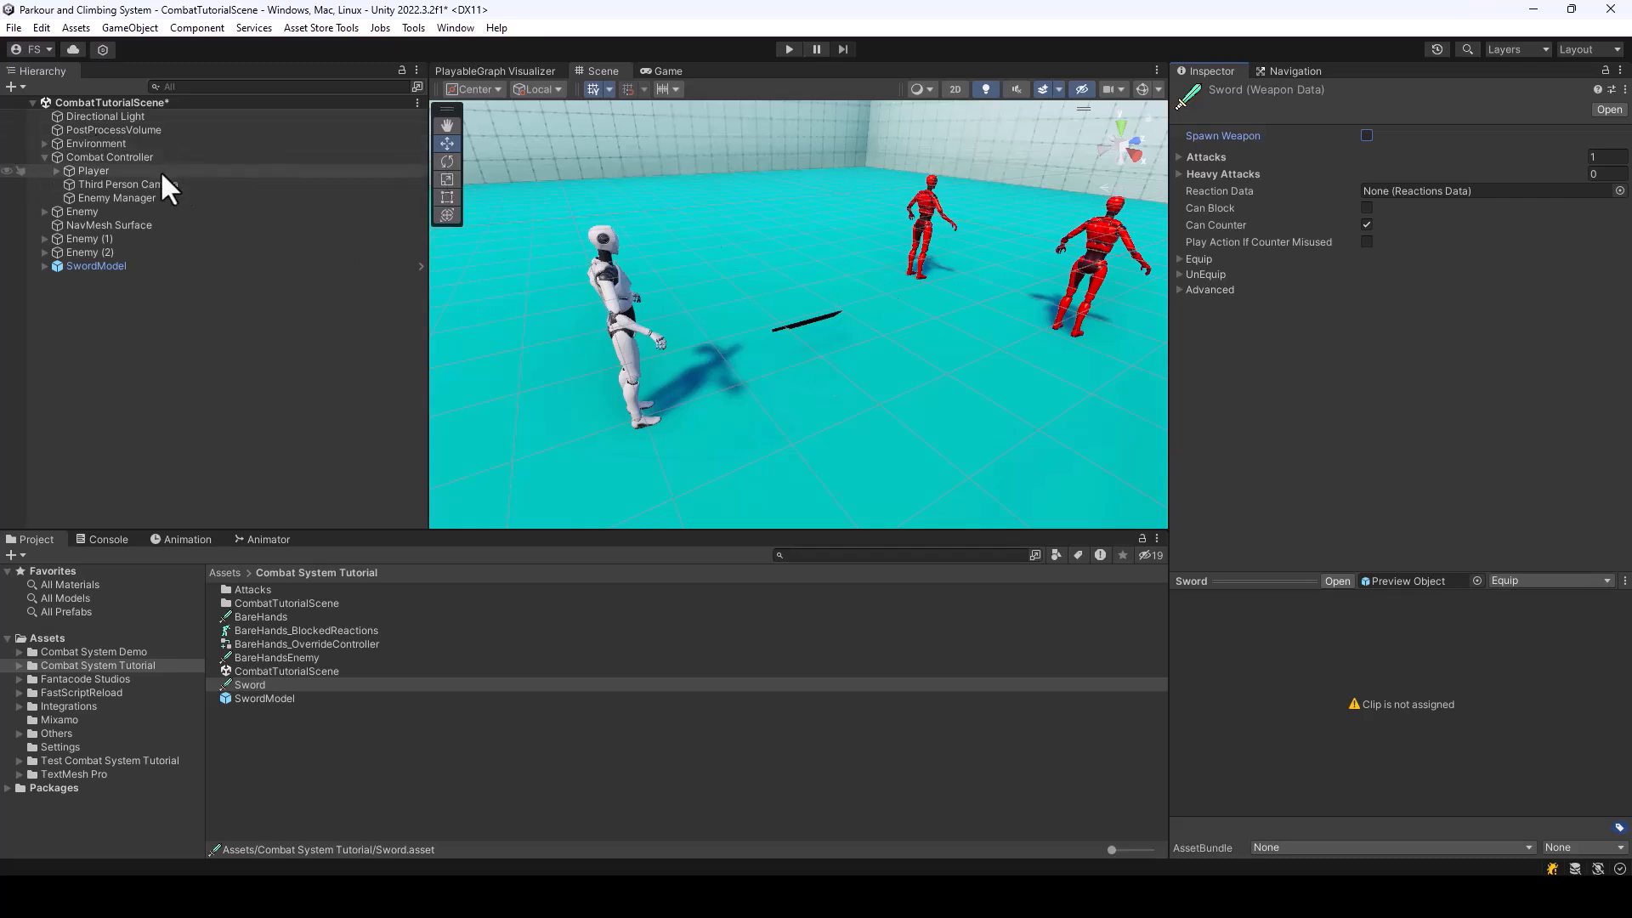
Expand the Player's skeleton down to the Right_Hand bone and inspect the RightHandHitbox settings
{"action": "left_click", "coordinate": [56, 171]}
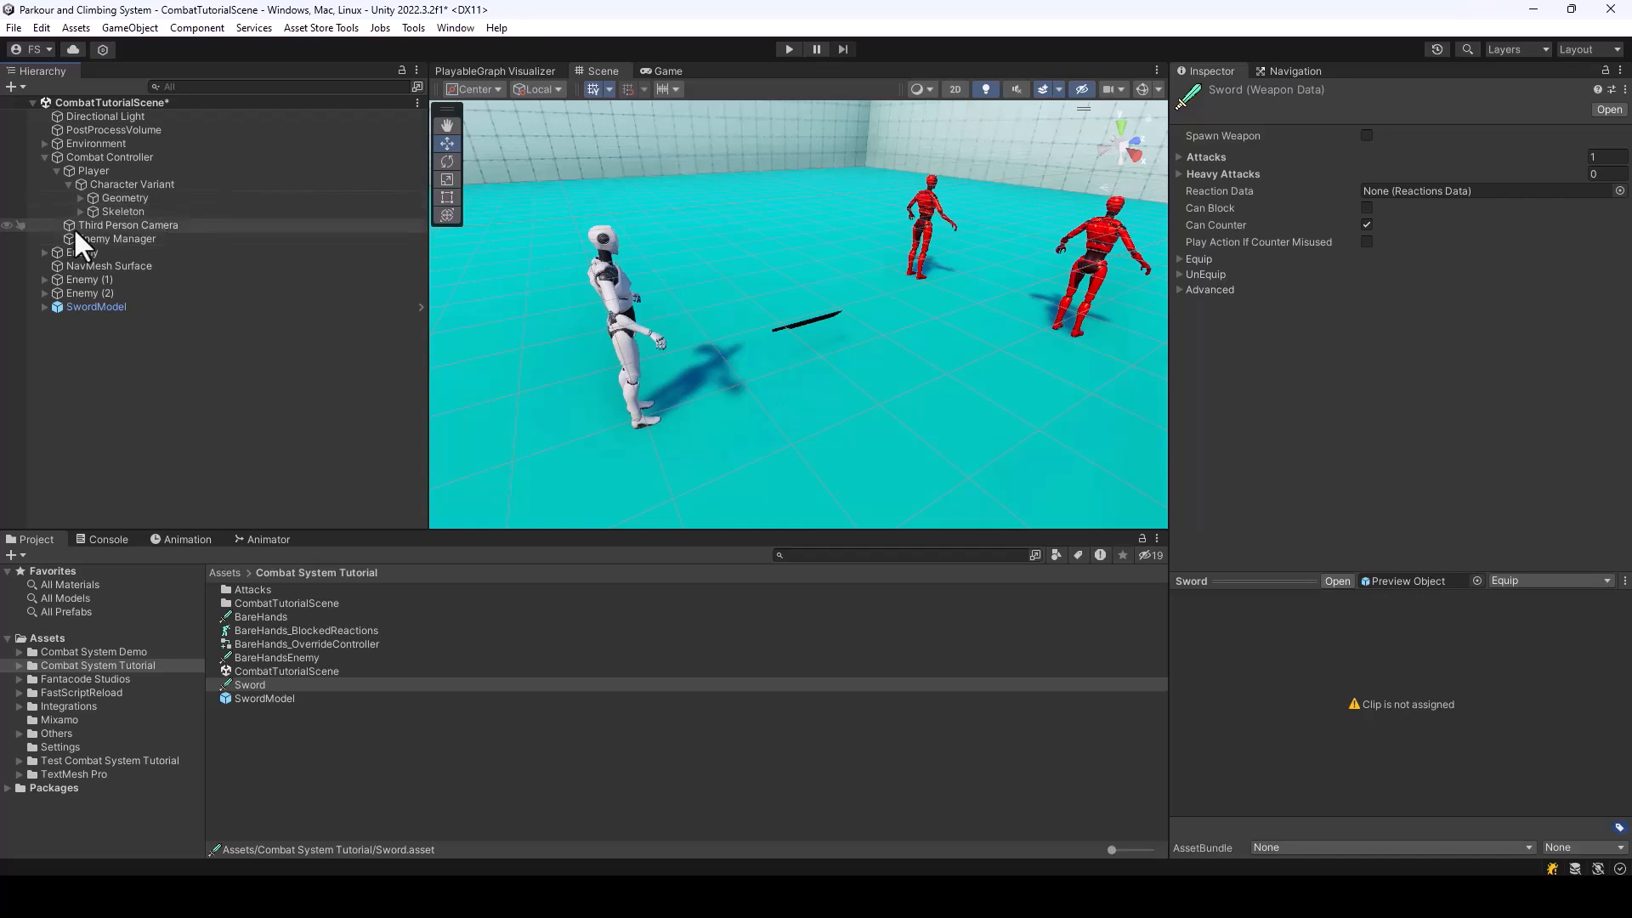
{"action": "left_click", "coordinate": [79, 211]}
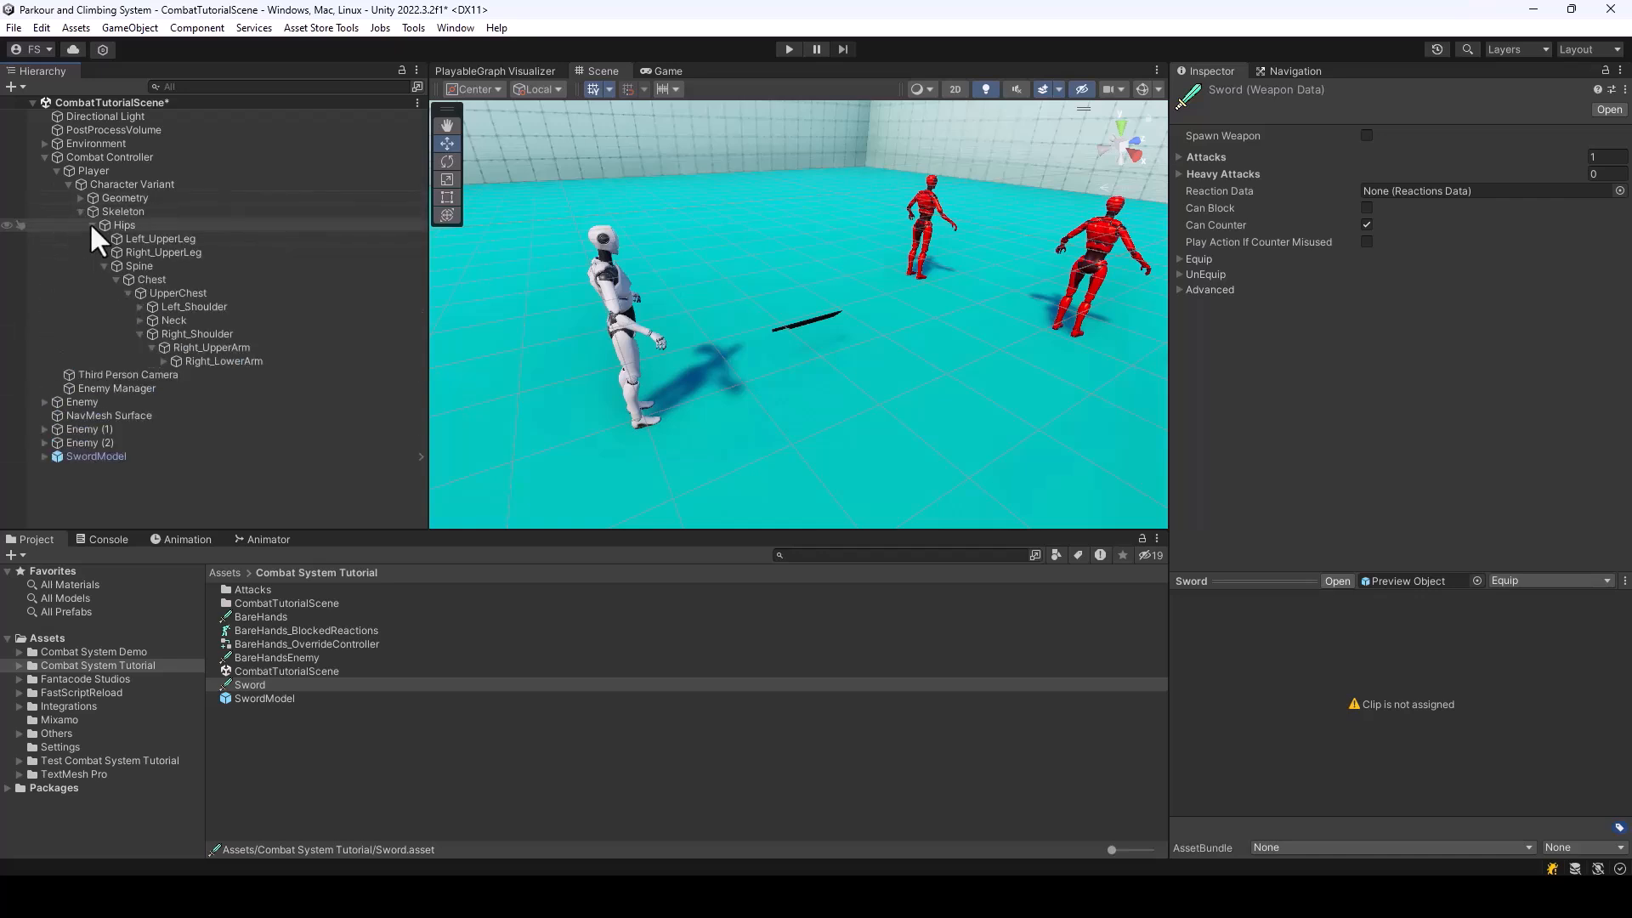
{"action": "left_click", "coordinate": [164, 361]}
{"action": "left_click", "coordinate": [176, 375]}
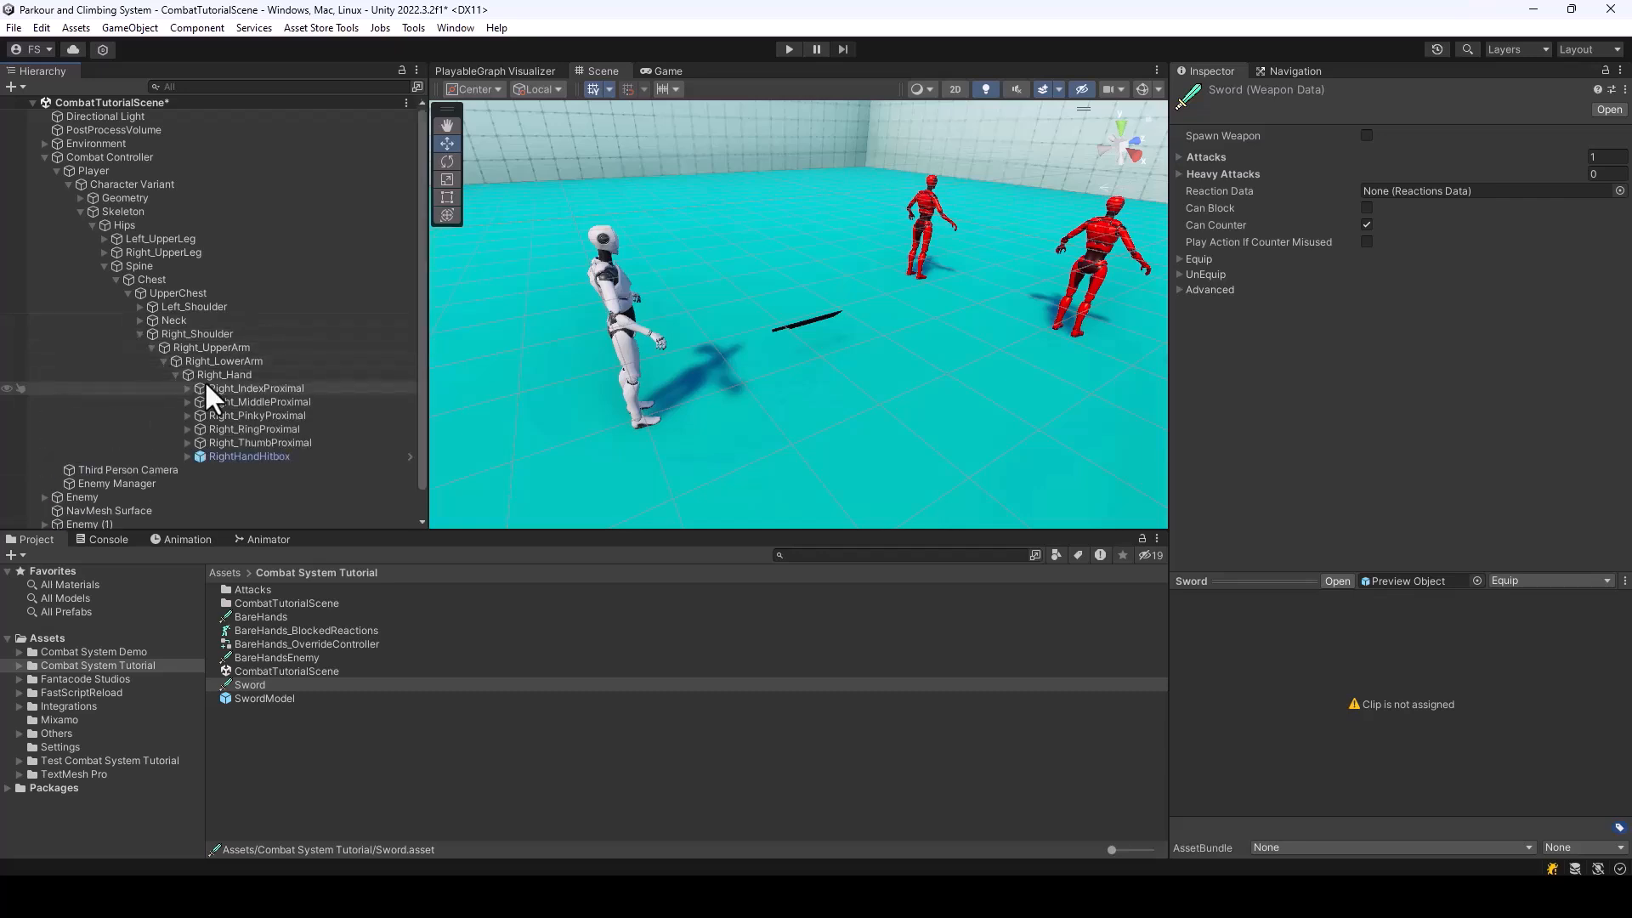
{"action": "left_click", "coordinate": [199, 374]}
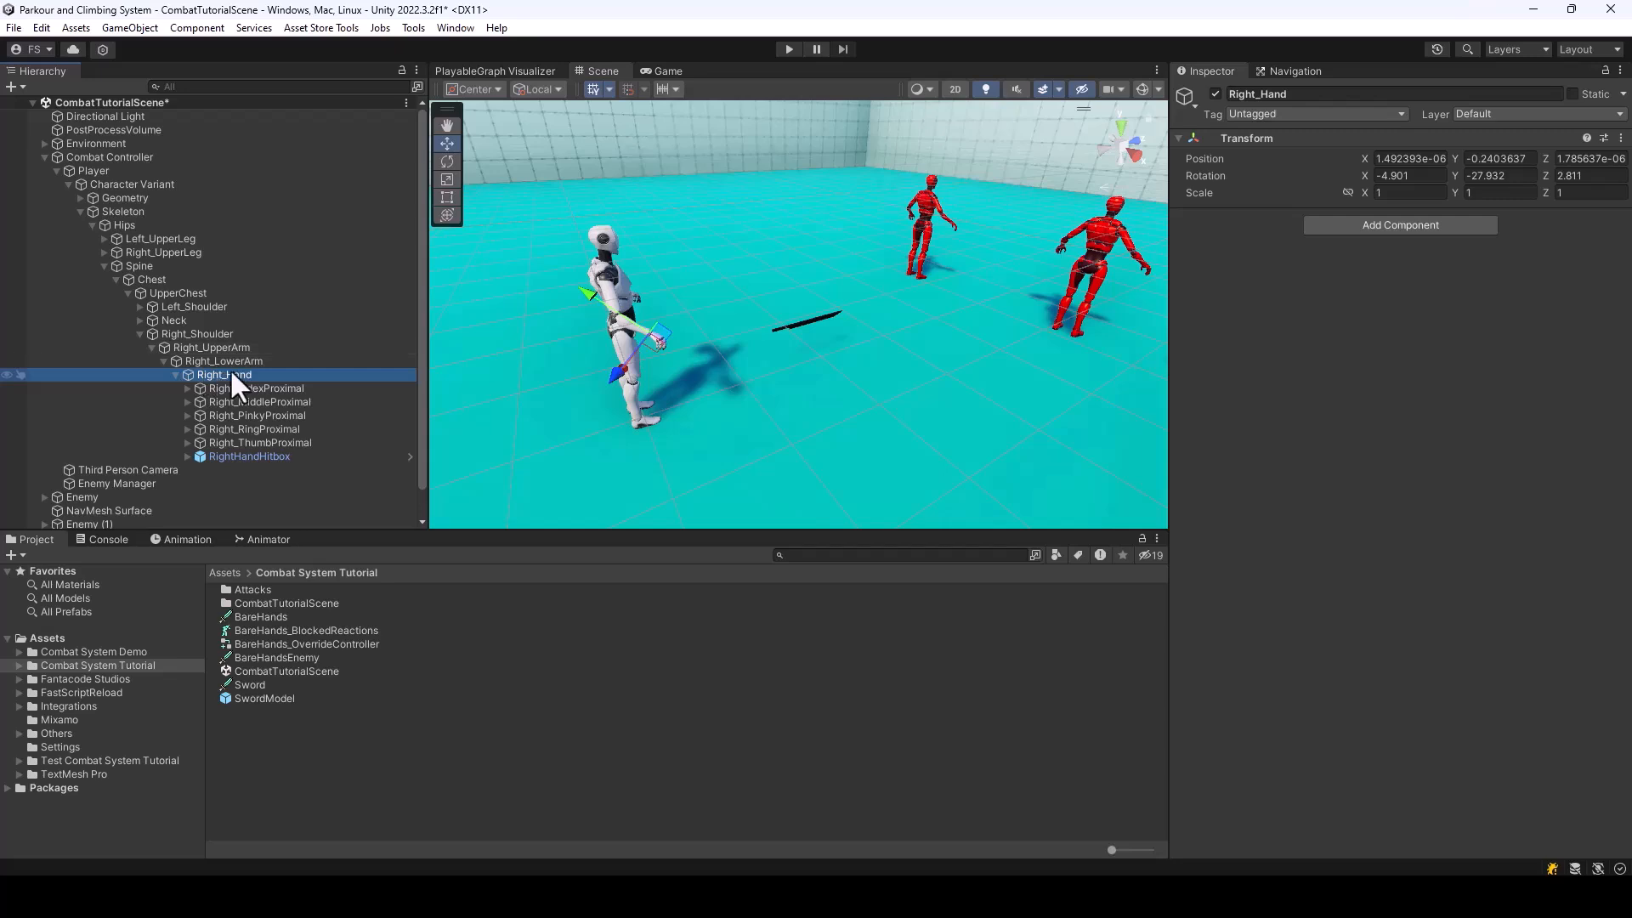
{"action": "left_click", "coordinate": [254, 457]}
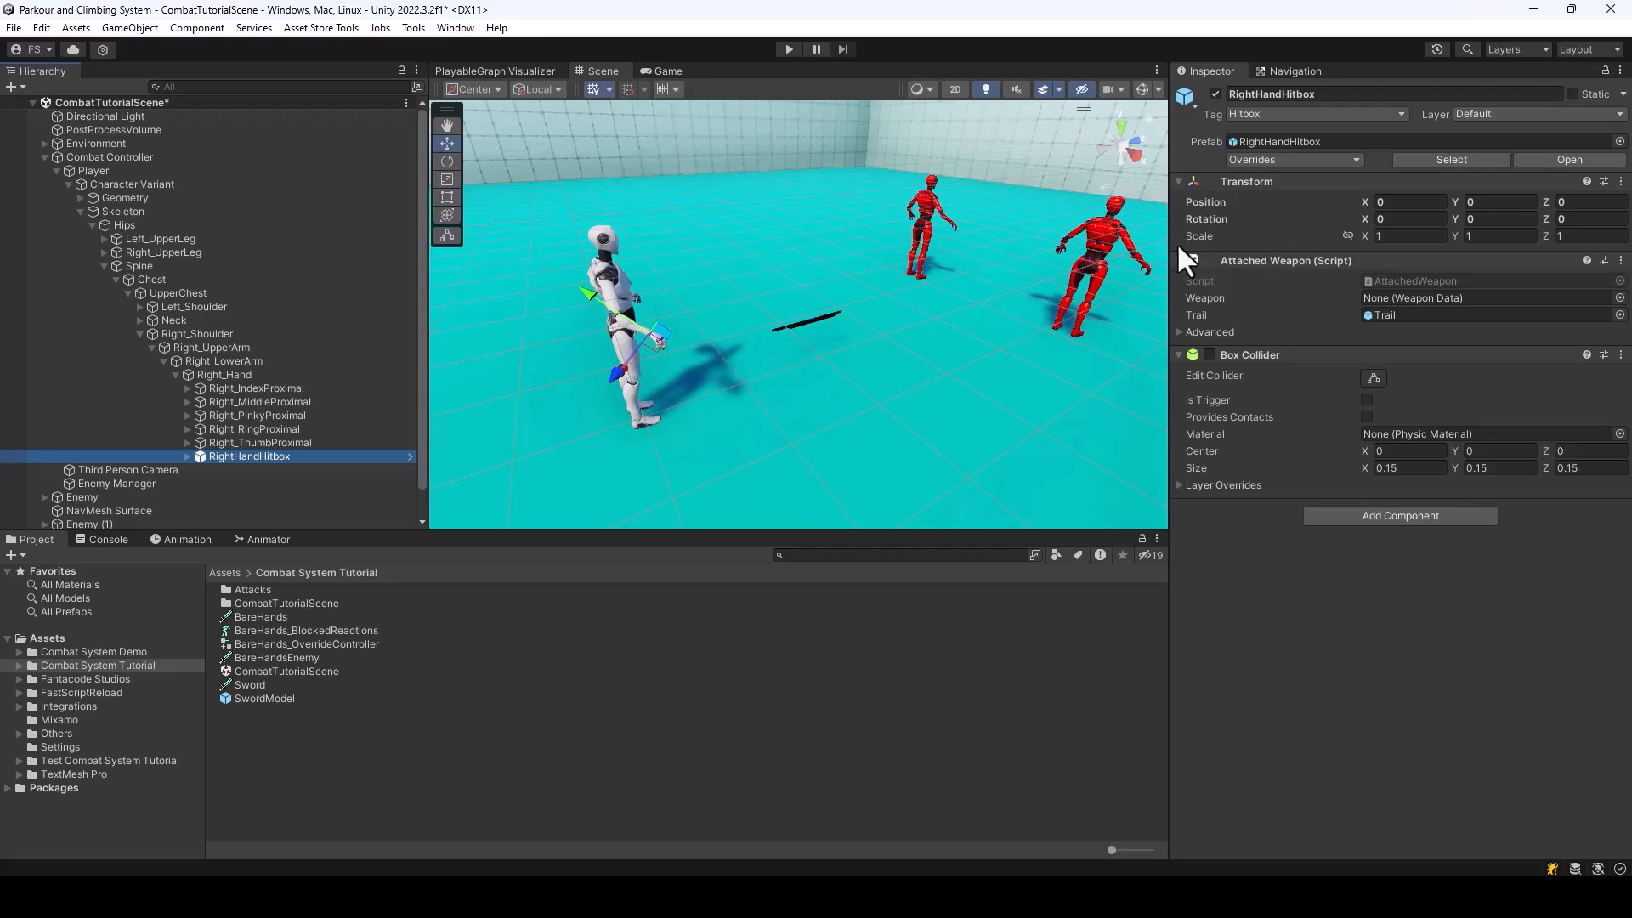
Place the SwordModel prefab as a child of the Player's Right_Hand bone
{"action": "left_click", "coordinate": [217, 357]}
{"action": "left_click", "coordinate": [246, 378]}
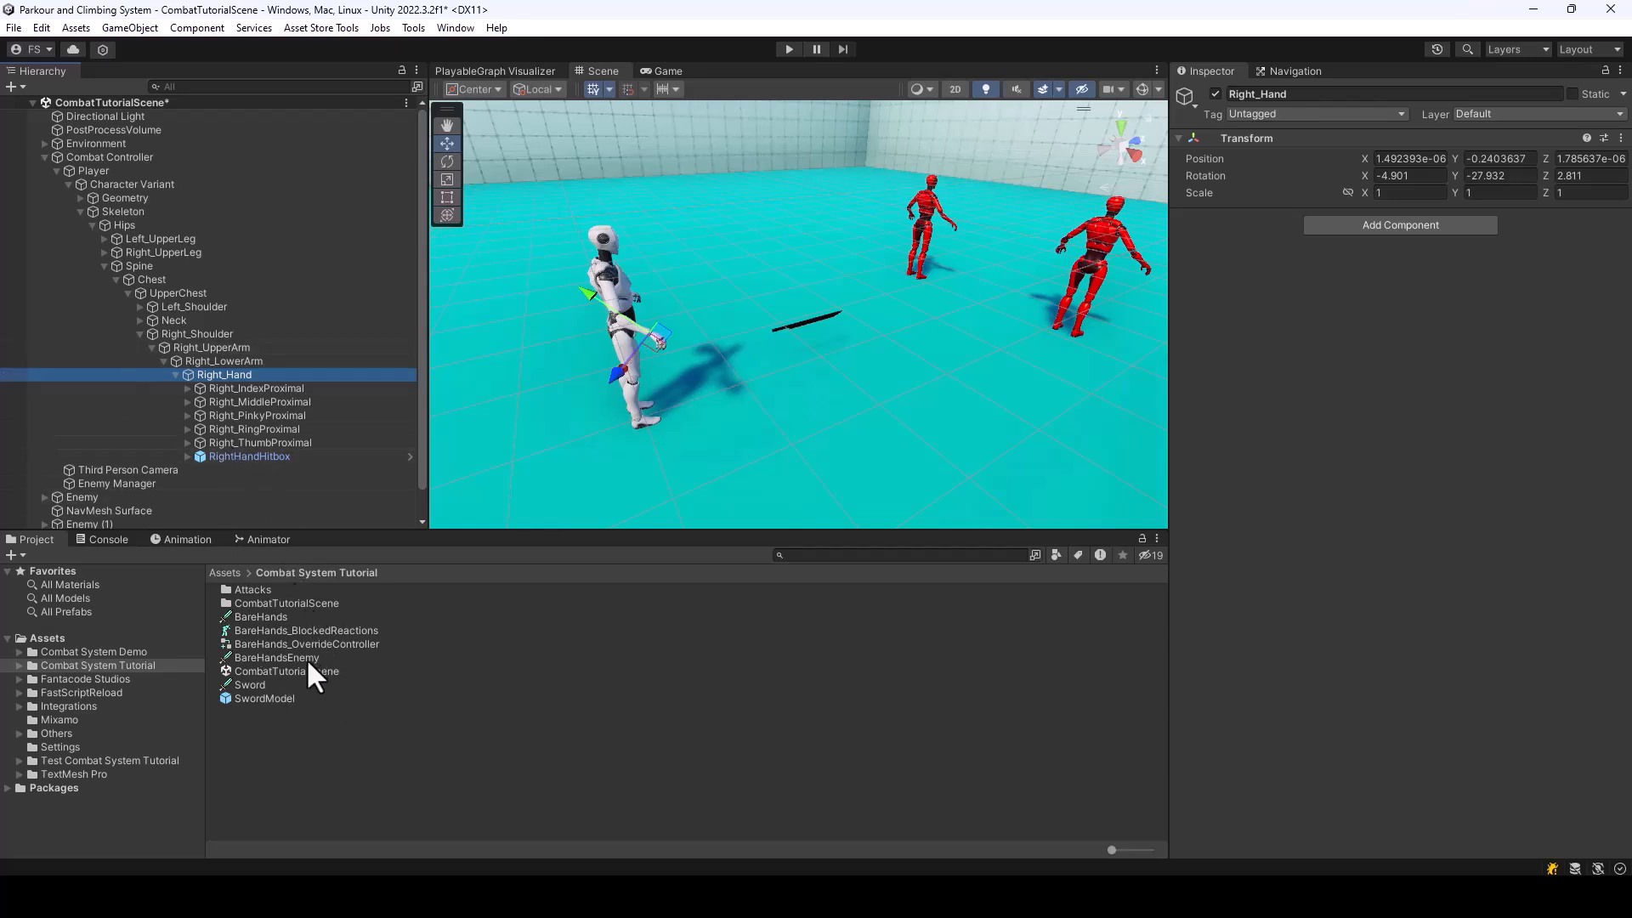
{"action": "left_click_drag", "start_coordinate": [282, 695], "coordinate": [231, 375]}
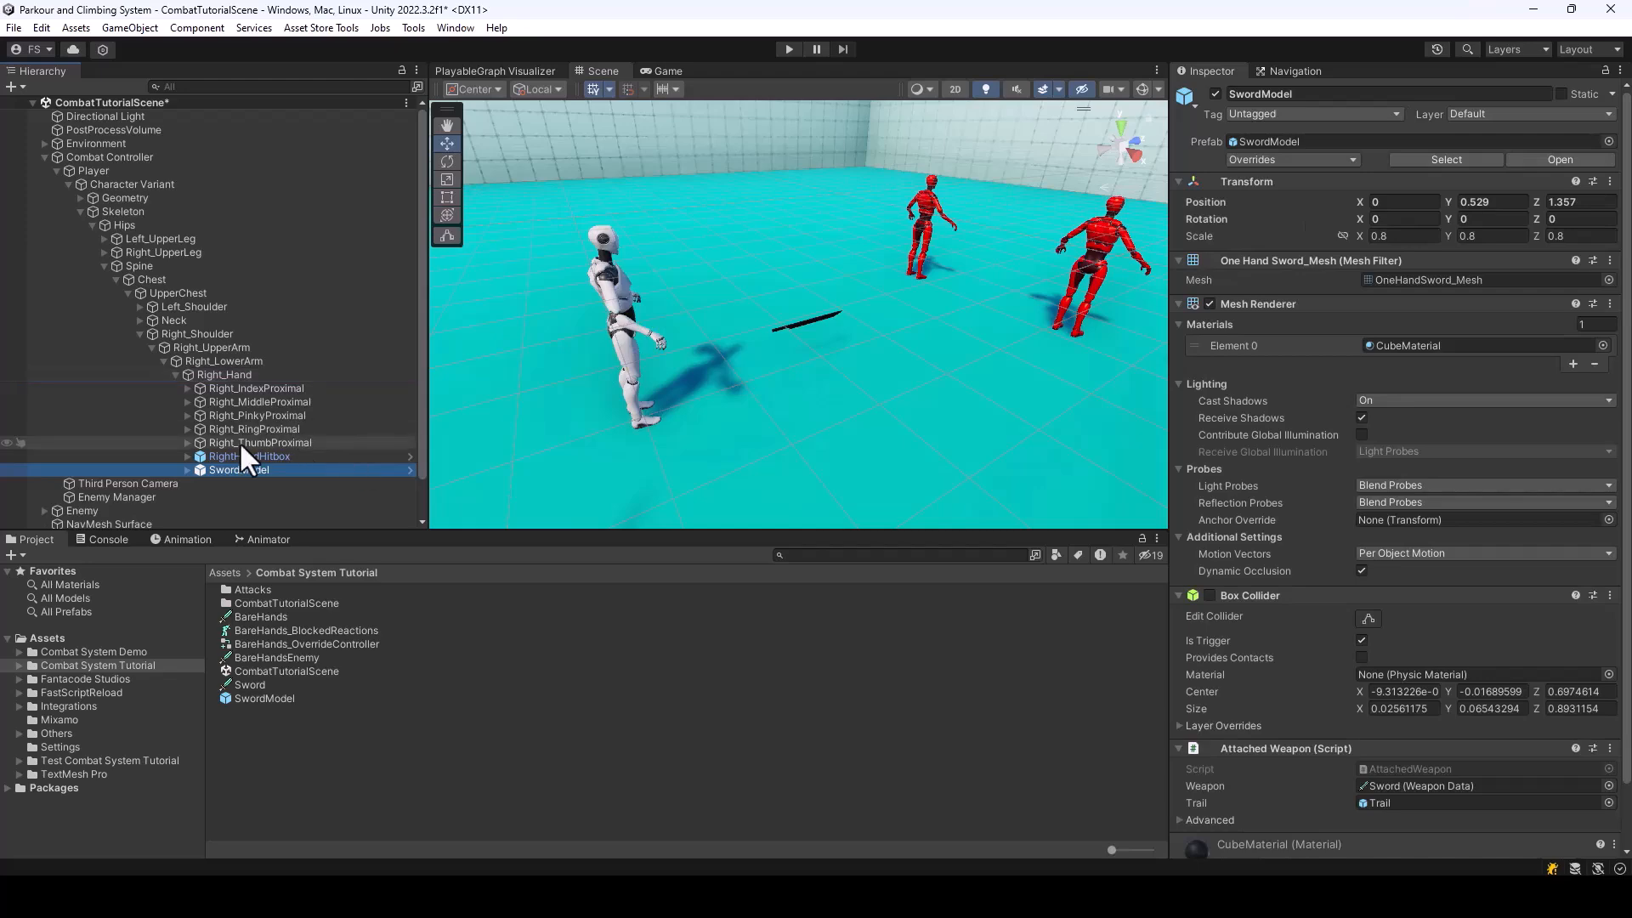
{"action": "right_click_drag", "start_coordinate": [950, 400], "coordinate": [826, 376]}
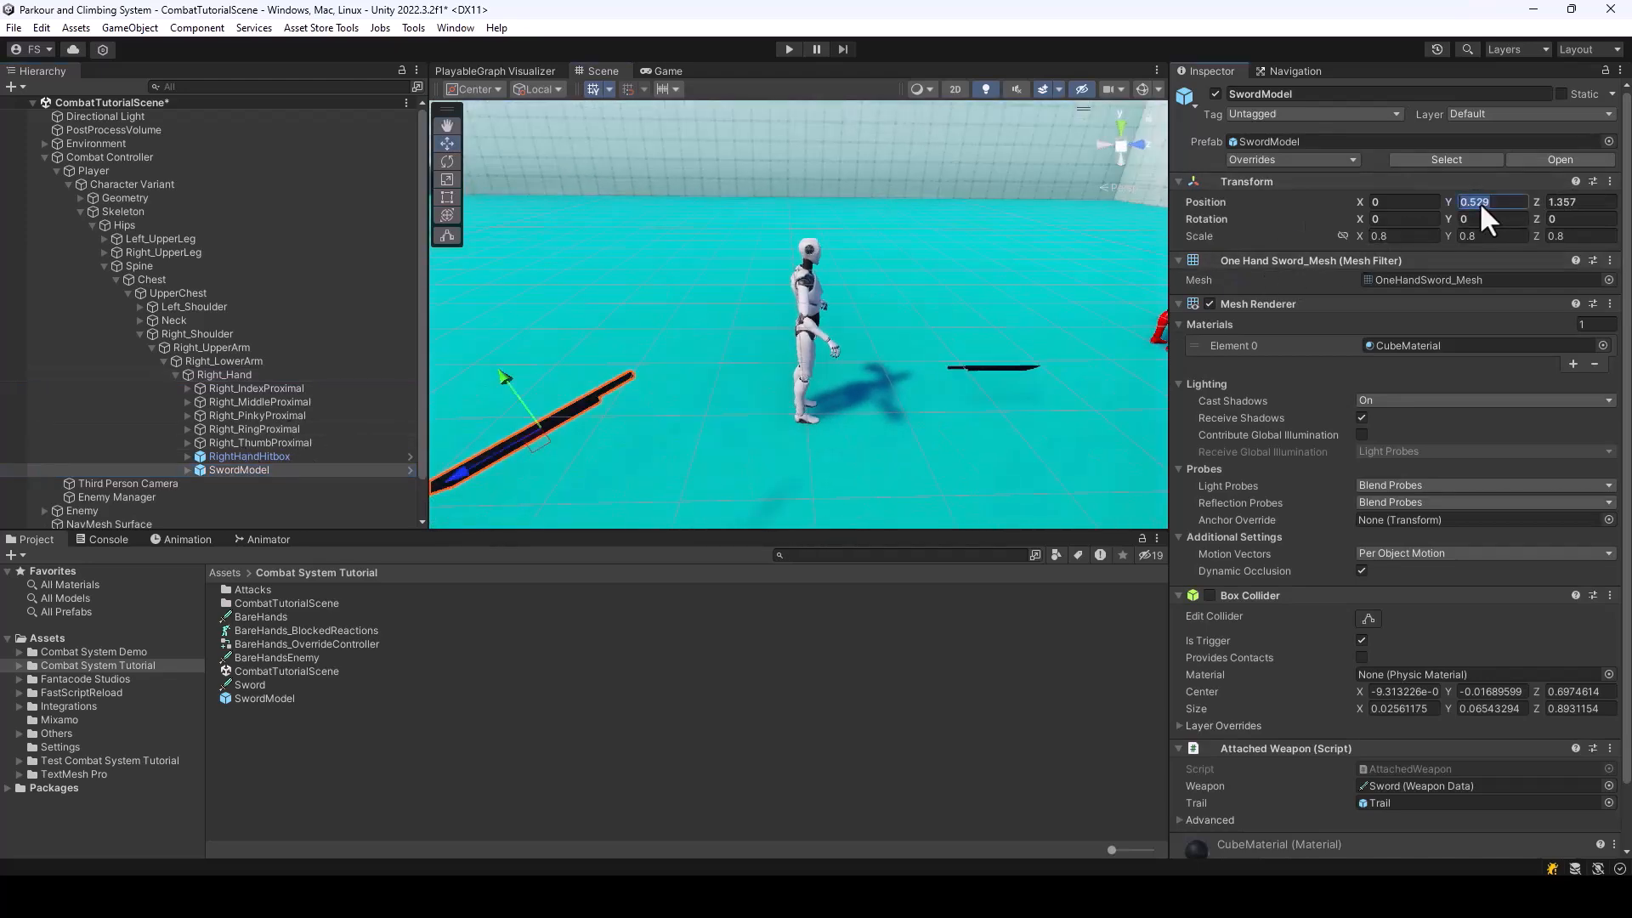
Set the SwordModel's local Y and Z position to 0
{"action": "type", "text": "0"}
{"action": "left_click", "coordinate": [1567, 202]}
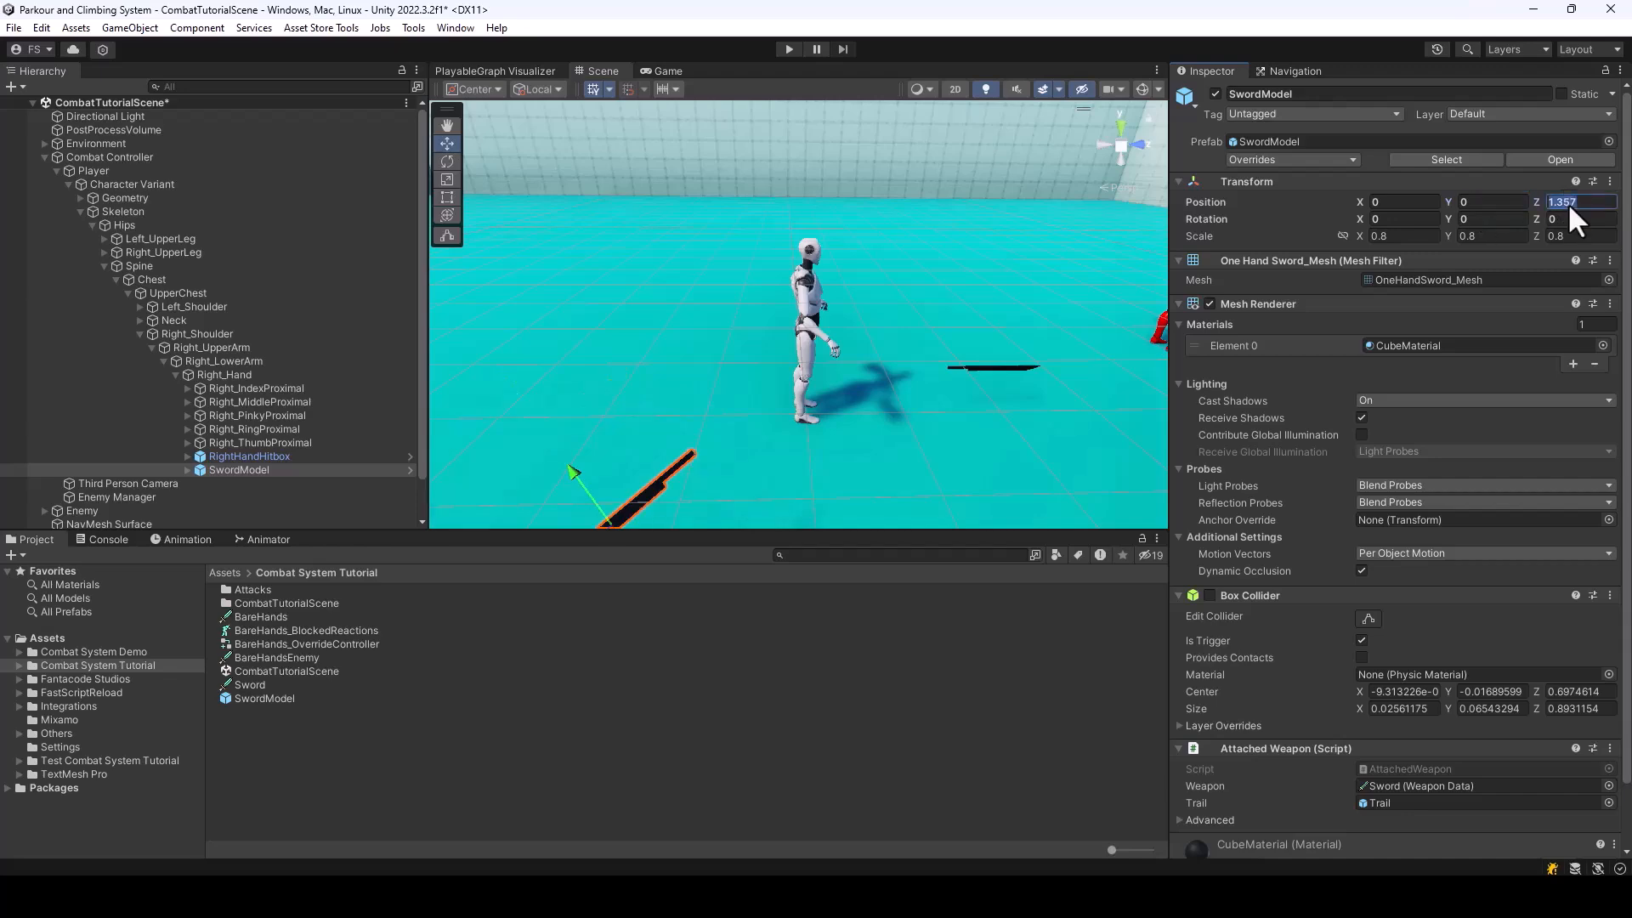
{"action": "type", "text": "0"}
Using global handles, rotate the SwordModel to about 45.975, -139.66, -83.992 and move it to about 0, 0.001, 0.01 at the right hand
{"action": "right_click_drag", "start_coordinate": [973, 365], "coordinate": [850, 280]}
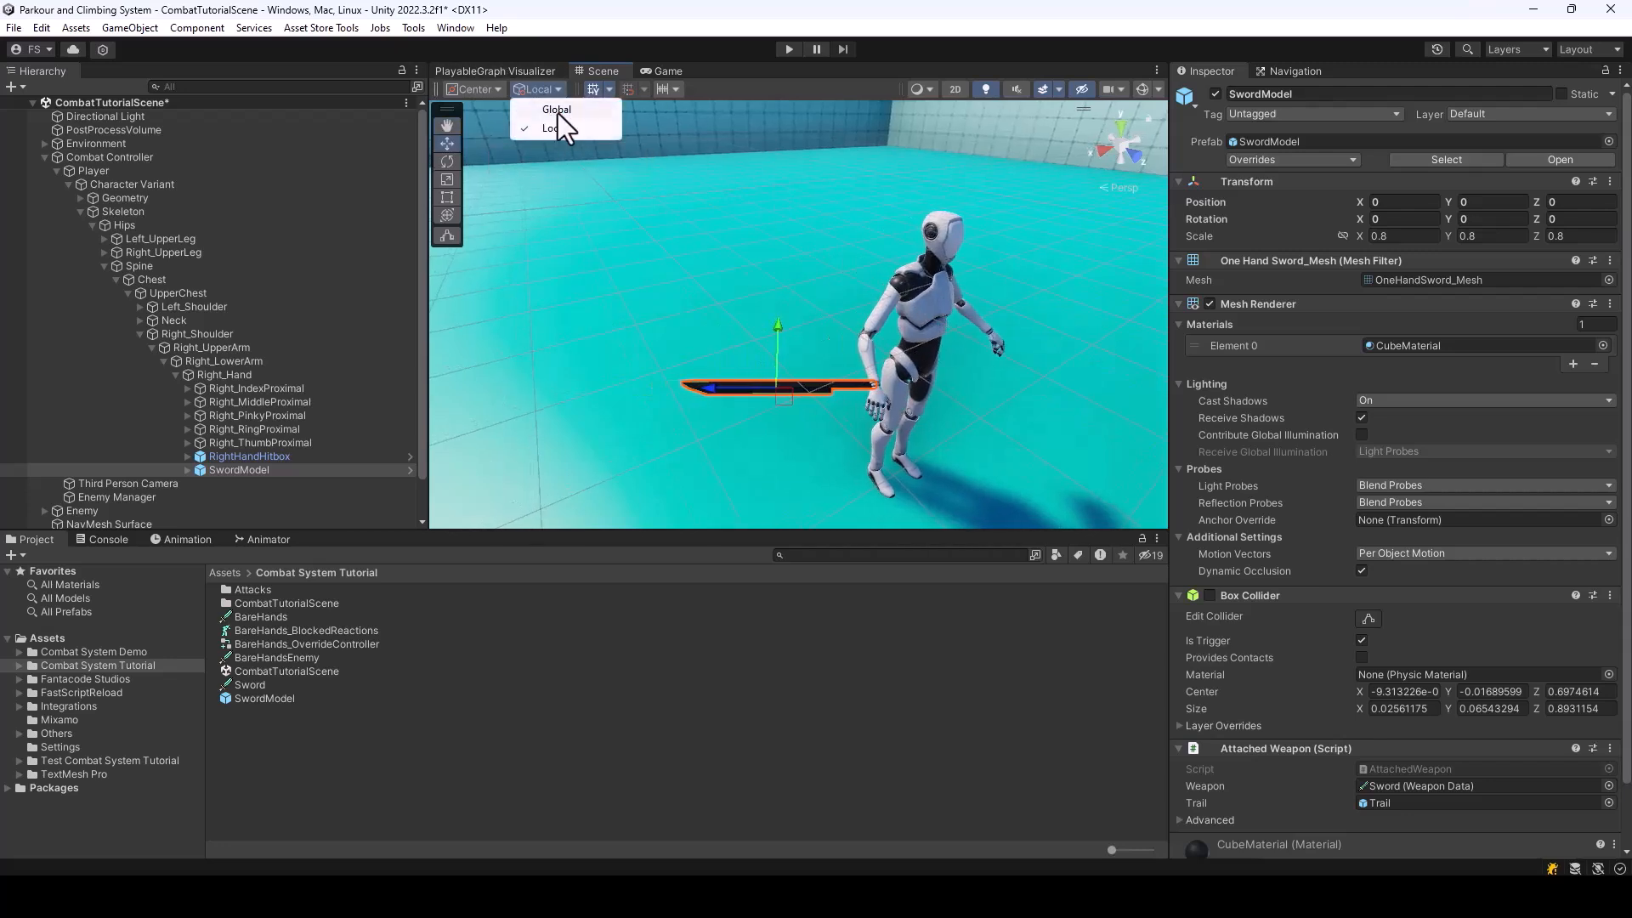
{"action": "left_click", "coordinate": [558, 114]}
{"action": "key", "text": "r"}
{"action": "key", "text": "e"}
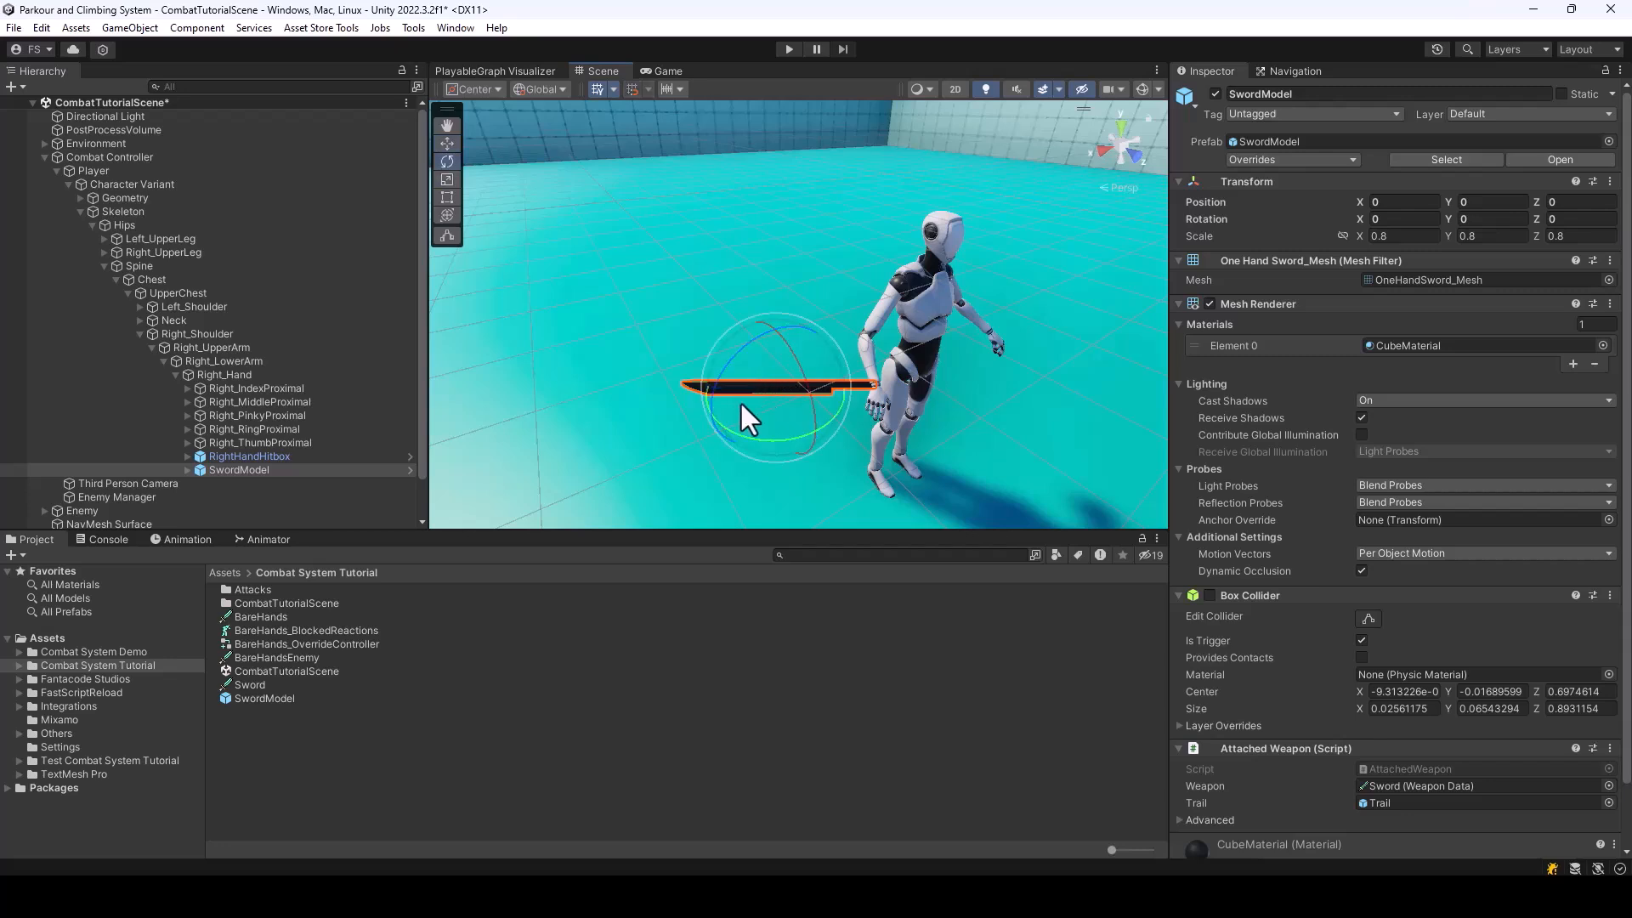
{"action": "left_click_drag", "start_coordinate": [740, 430], "coordinate": [949, 482]}
{"action": "key", "text": "w"}
{"action": "key", "text": "f"}
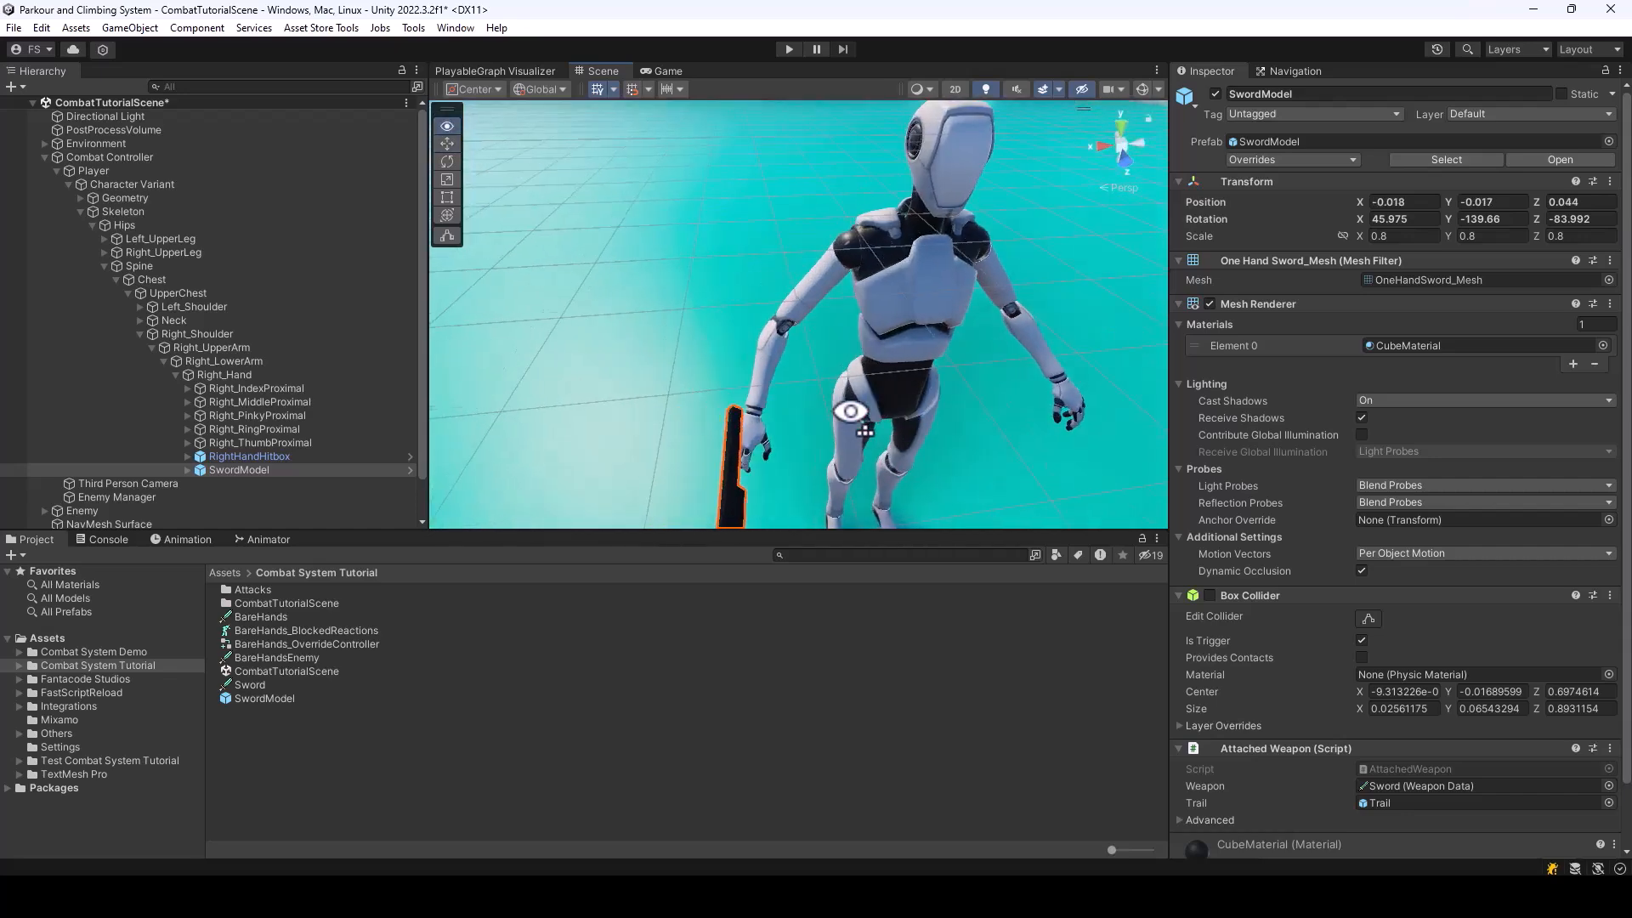
{"action": "left_click_drag", "start_coordinate": [660, 290], "coordinate": [709, 297]}
{"action": "left_click_drag", "start_coordinate": [709, 297], "coordinate": [998, 226], "text": "alt"}
{"action": "scroll", "coordinate": [994, 223], "scroll_direction": "up", "scroll_amount": 3, "text": "alt"}
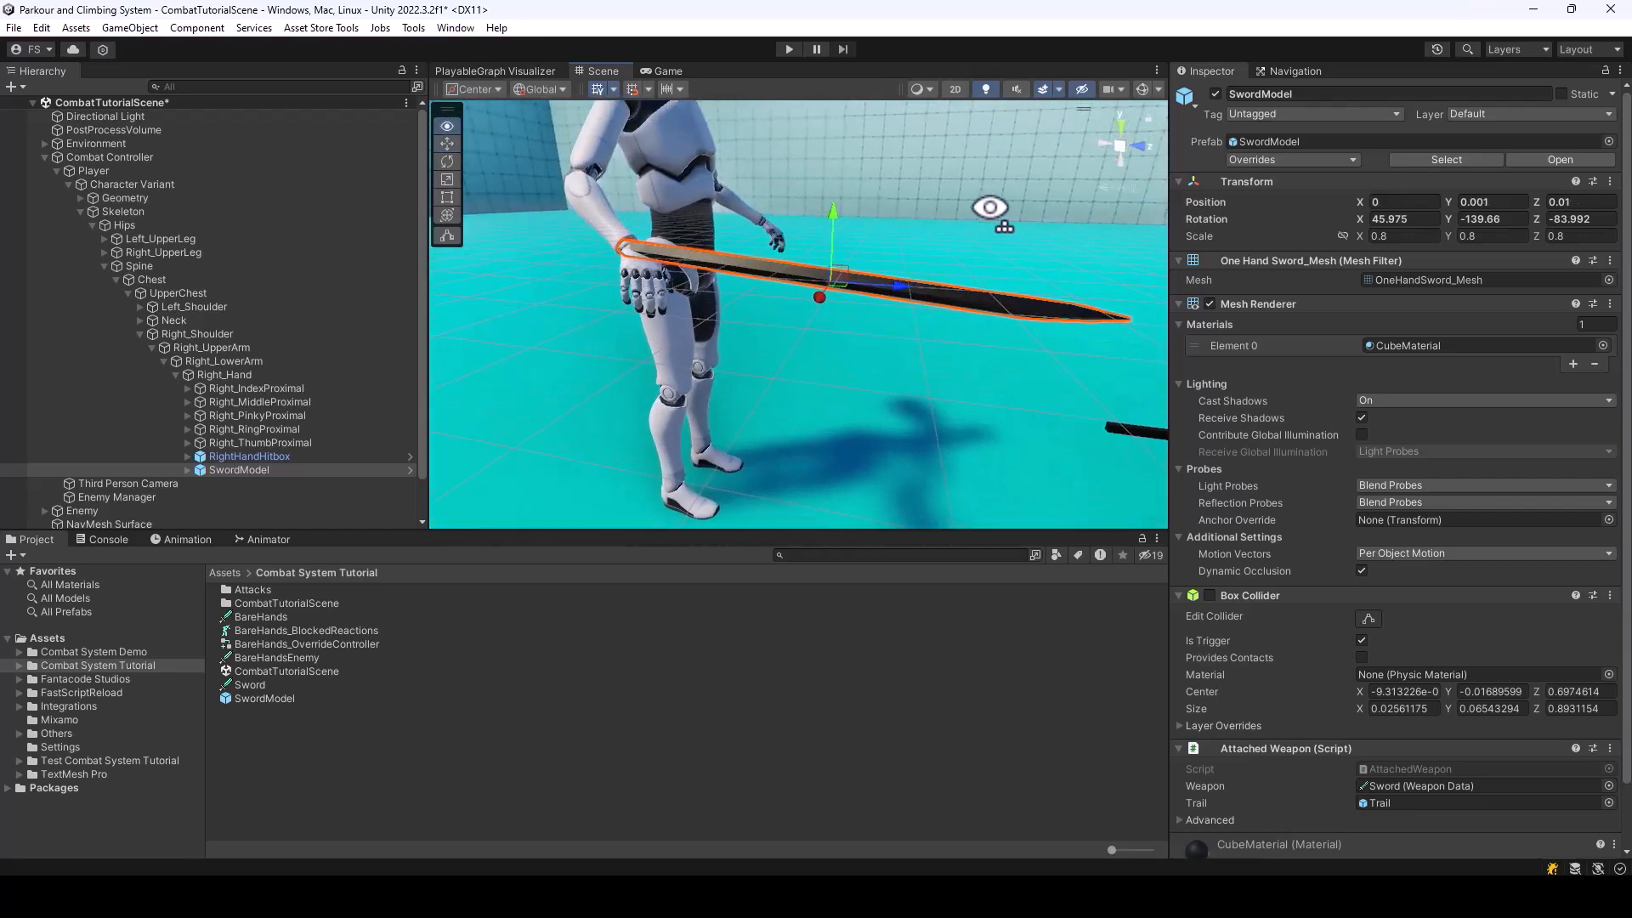
Switch the handles to local orientation and shift the SwordModel toward the palm, to a position of about 0.022, -0.015, 0.042
{"action": "left_click", "coordinate": [555, 89]}
{"action": "left_click", "coordinate": [561, 131]}
{"action": "right_click_drag", "start_coordinate": [892, 232], "coordinate": [795, 342]}
{"action": "key", "text": "d"}
{"action": "key", "text": "s"}
{"action": "mouse_move", "coordinate": [652, 297]}
{"action": "left_mouse_down"}
{"action": "mouse_move", "coordinate": [641, 311]}
{"action": "mouse_move", "coordinate": [684, 298]}
{"action": "left_mouse_up"}
{"action": "key", "text": "d"}
{"action": "key", "text": "w"}
{"action": "right_click_drag", "start_coordinate": [685, 299], "coordinate": [507, 168]}
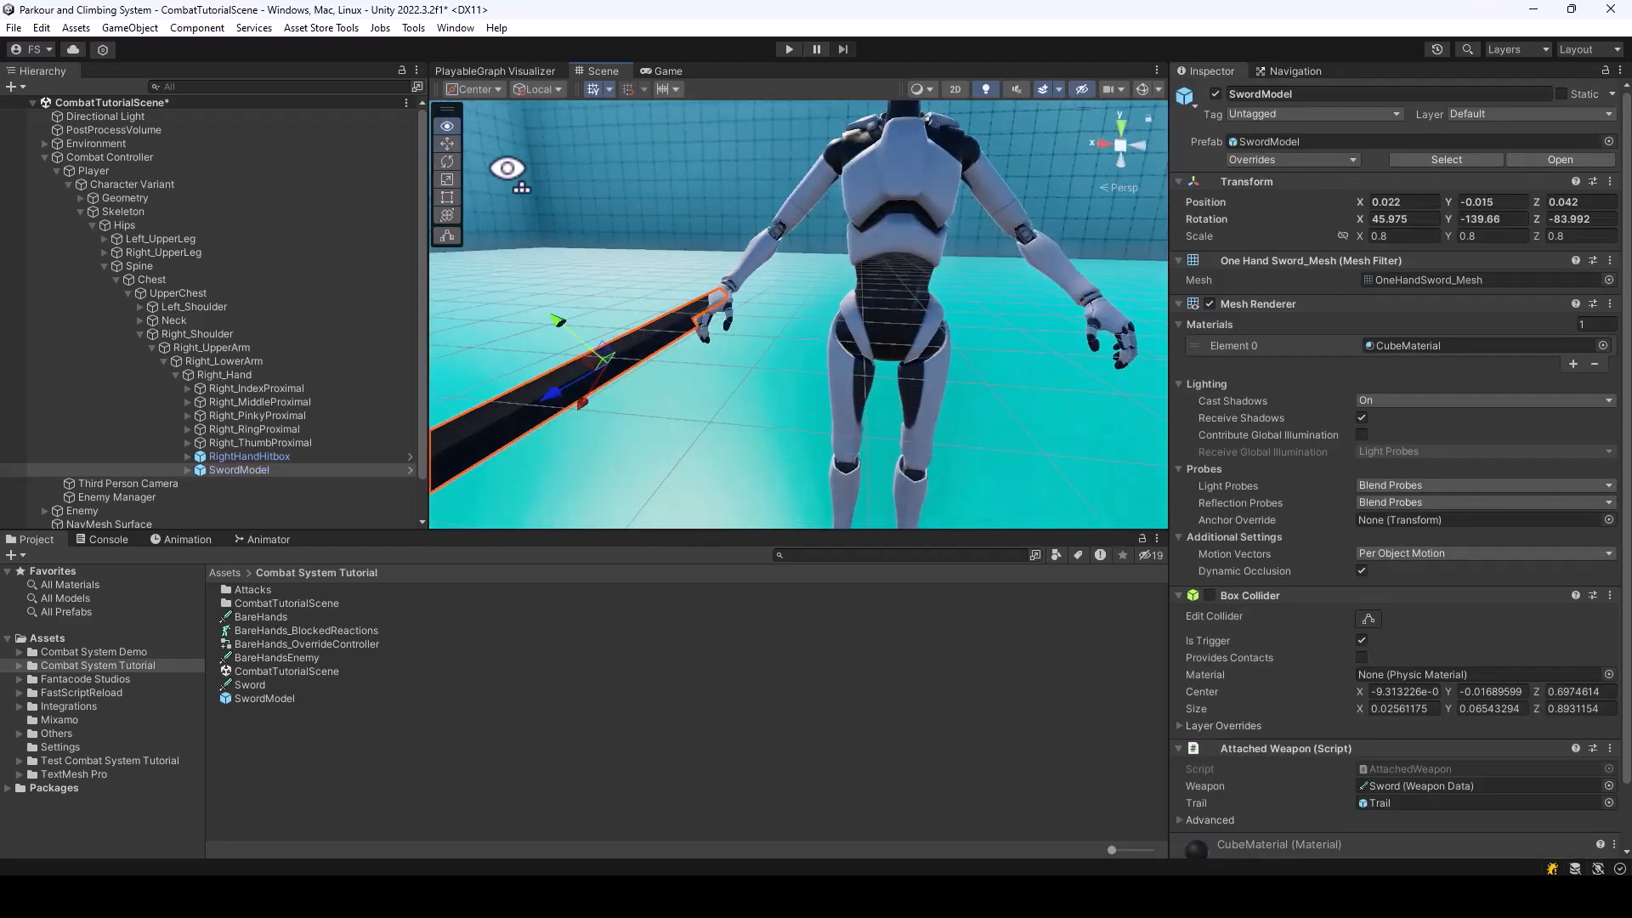
Refine the sword's grip in the right hand by moving the SwordModel to about 0.08, 0.01, 0.035
{"action": "left_click_drag", "start_coordinate": [605, 367], "coordinate": [666, 368]}
{"action": "right_click_drag", "start_coordinate": [667, 368], "coordinate": [1094, 355]}
{"action": "left_click", "coordinate": [813, 380]}
{"action": "left_click", "coordinate": [813, 380]}
{"action": "right_click_drag", "start_coordinate": [932, 297], "coordinate": [319, 290]}
{"action": "key", "text": "d"}
{"action": "key", "text": "w"}
{"action": "key", "text": "s"}
{"action": "key", "text": "w"}
{"action": "left_click_drag", "start_coordinate": [747, 344], "coordinate": [763, 343]}
{"action": "right_click_drag", "start_coordinate": [745, 233], "coordinate": [997, 422]}
{"action": "key", "text": "s"}
{"action": "key", "text": "w"}
{"action": "key", "text": "s"}
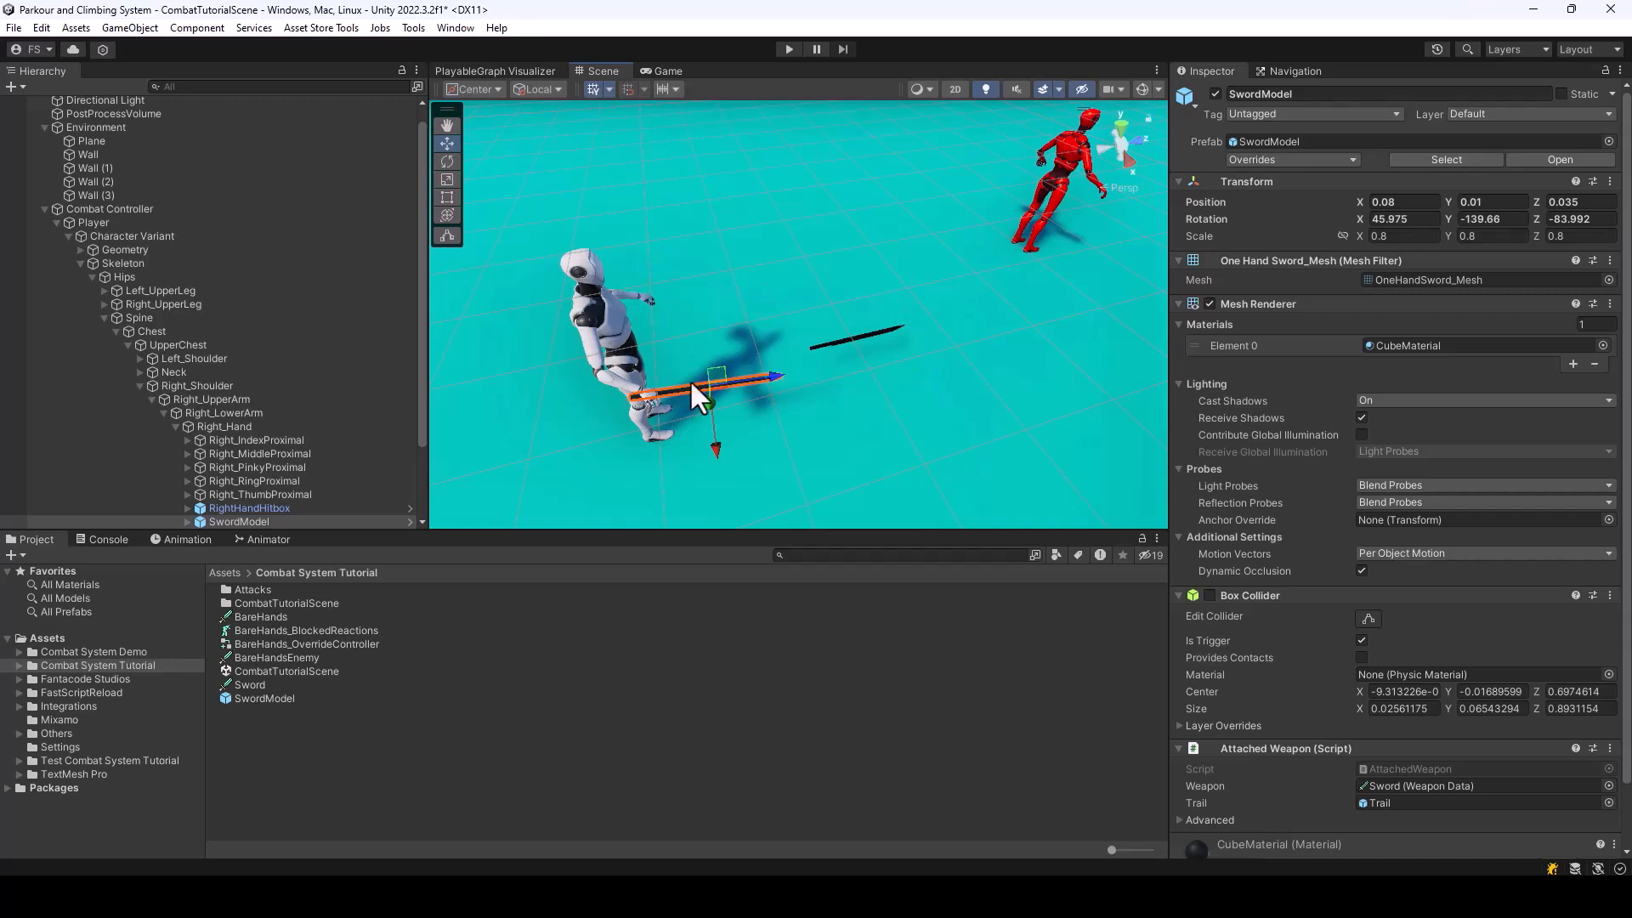
Add the hand-held SwordModel to the Attached Weapons list of the Player's Melee Fighter component
{"action": "left_click", "coordinate": [68, 222]}
{"action": "left_click", "coordinate": [57, 222]}
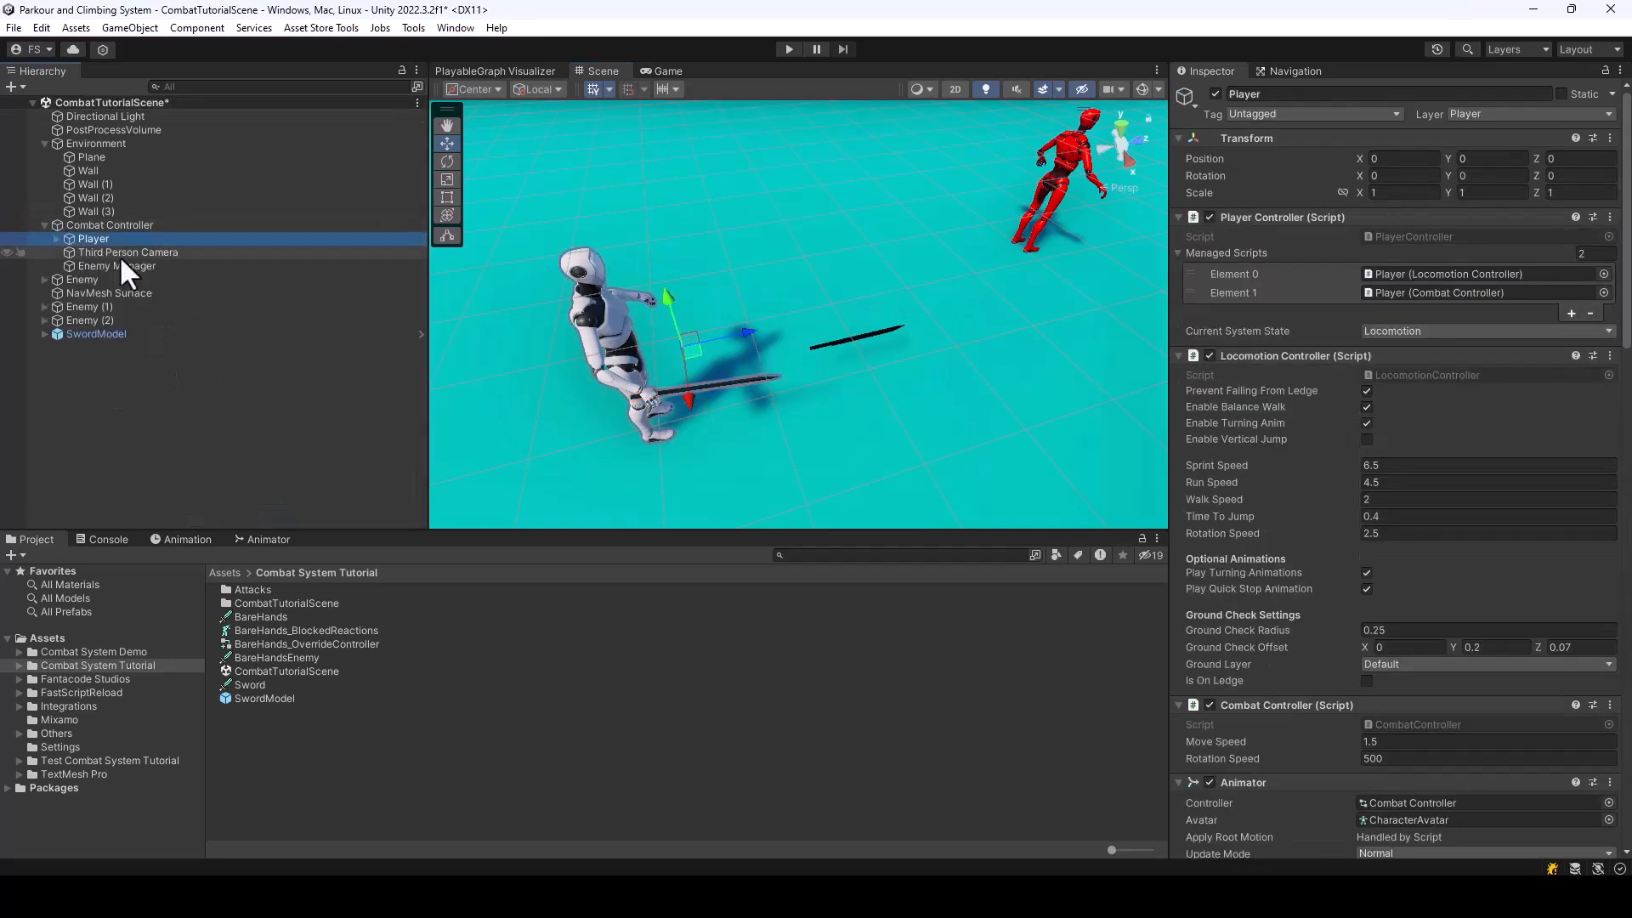
{"action": "left_click", "coordinate": [57, 239], "text": "alt"}
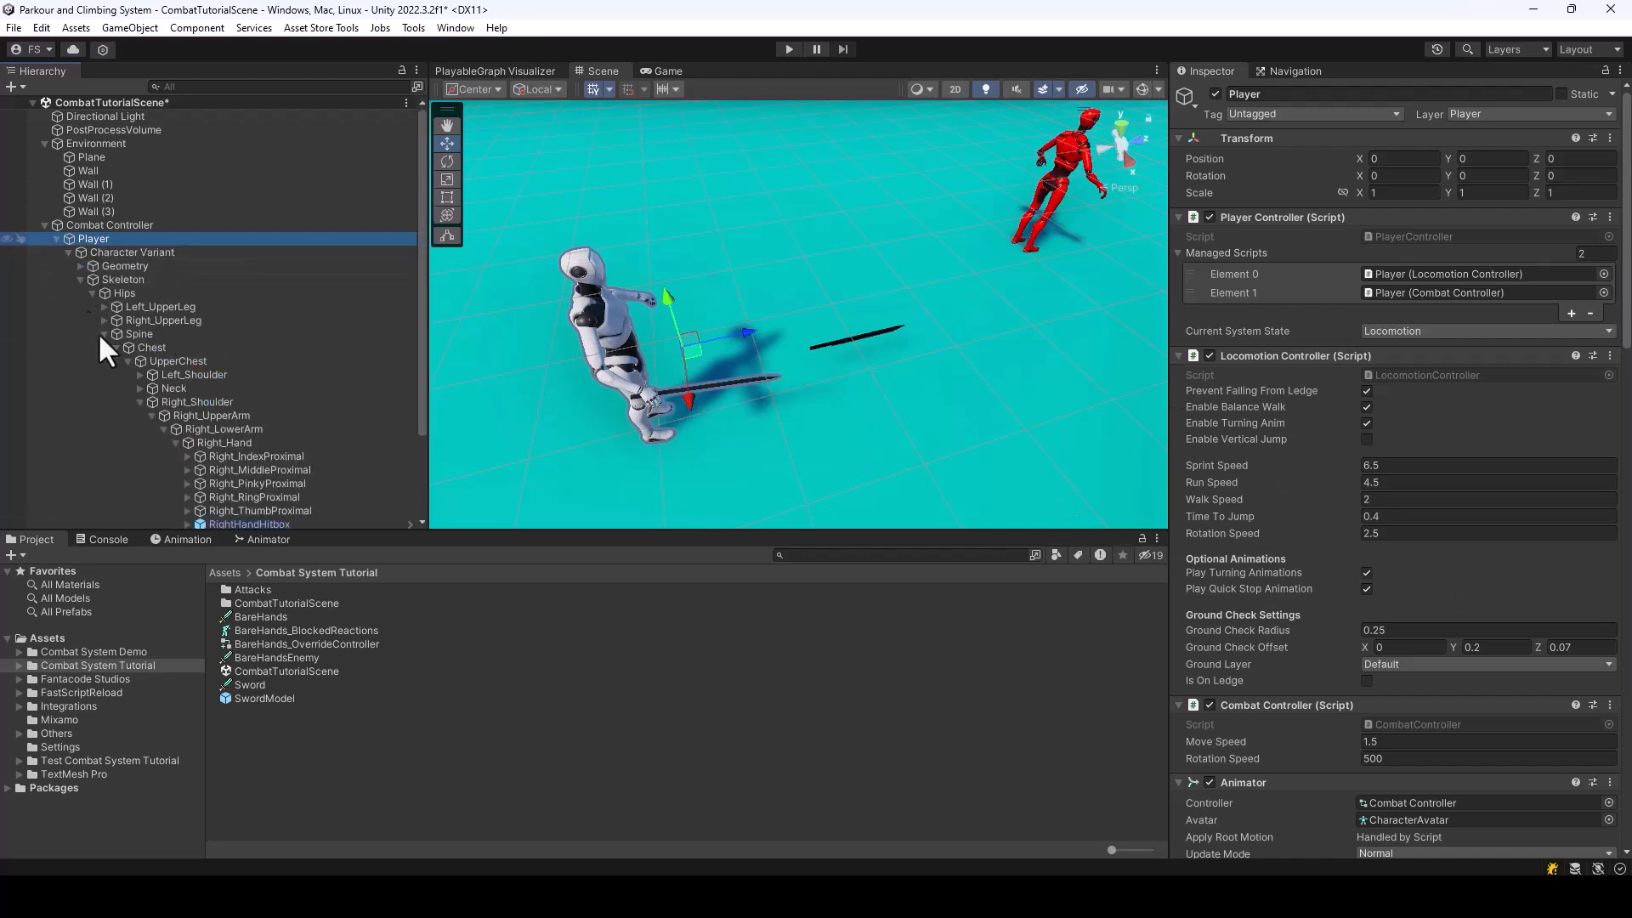
{"action": "scroll", "coordinate": [170, 382], "scroll_direction": "down", "scroll_amount": 3}
{"action": "scroll", "coordinate": [1461, 492], "scroll_direction": "down", "scroll_amount": 5}
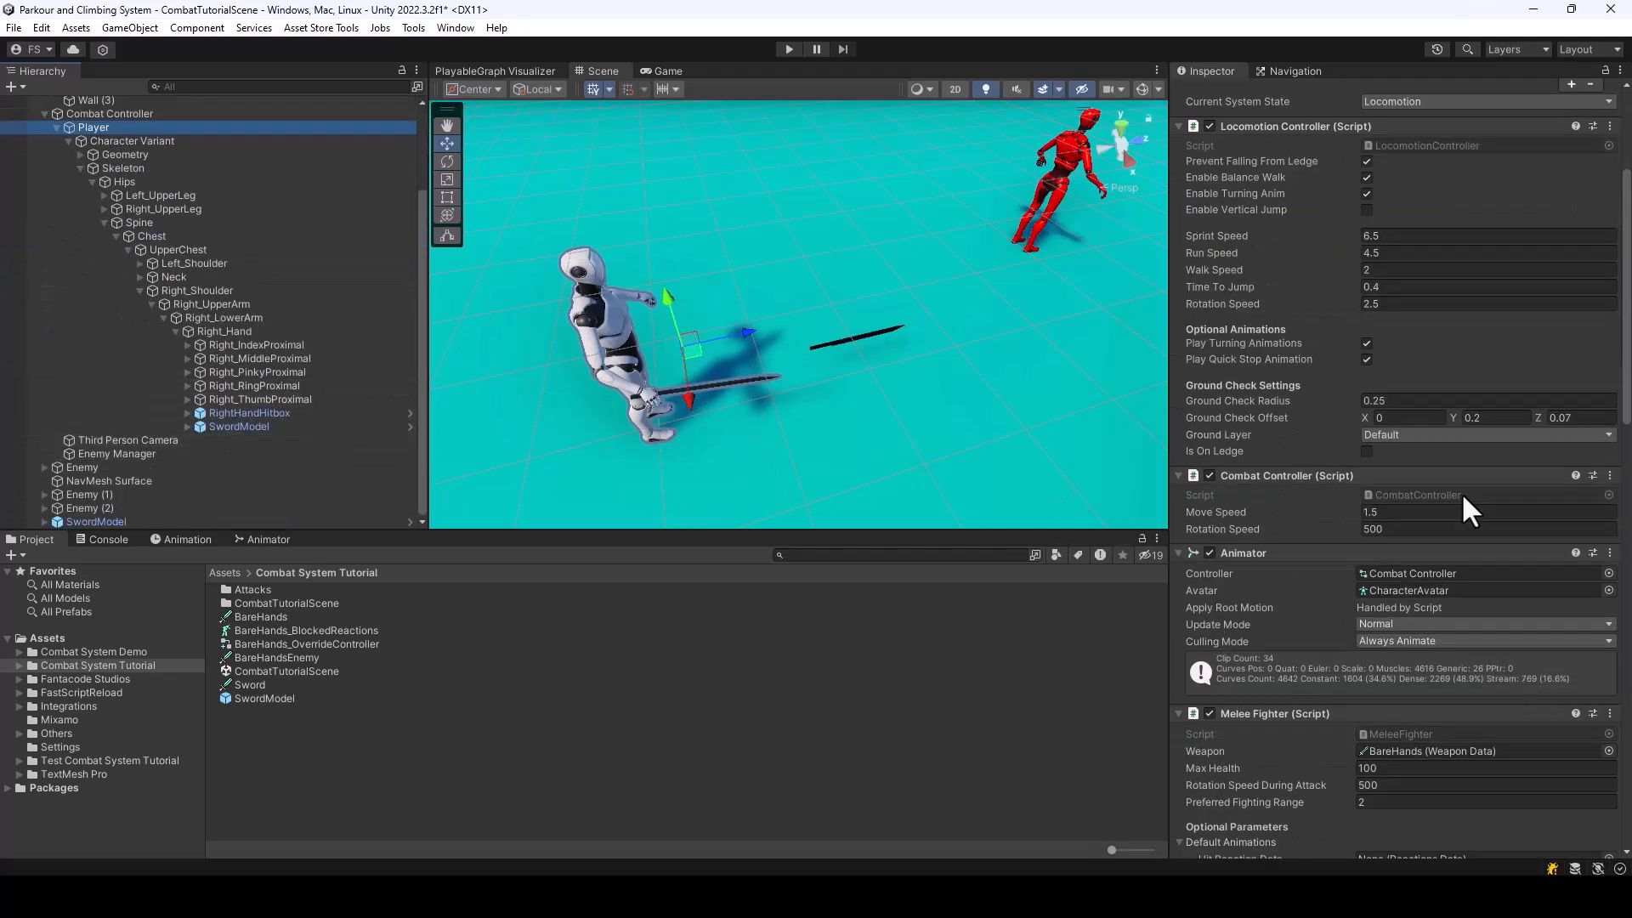
{"action": "scroll", "coordinate": [1437, 489], "scroll_direction": "down", "scroll_amount": 4}
{"action": "scroll", "coordinate": [1287, 532], "scroll_direction": "down", "scroll_amount": 3}
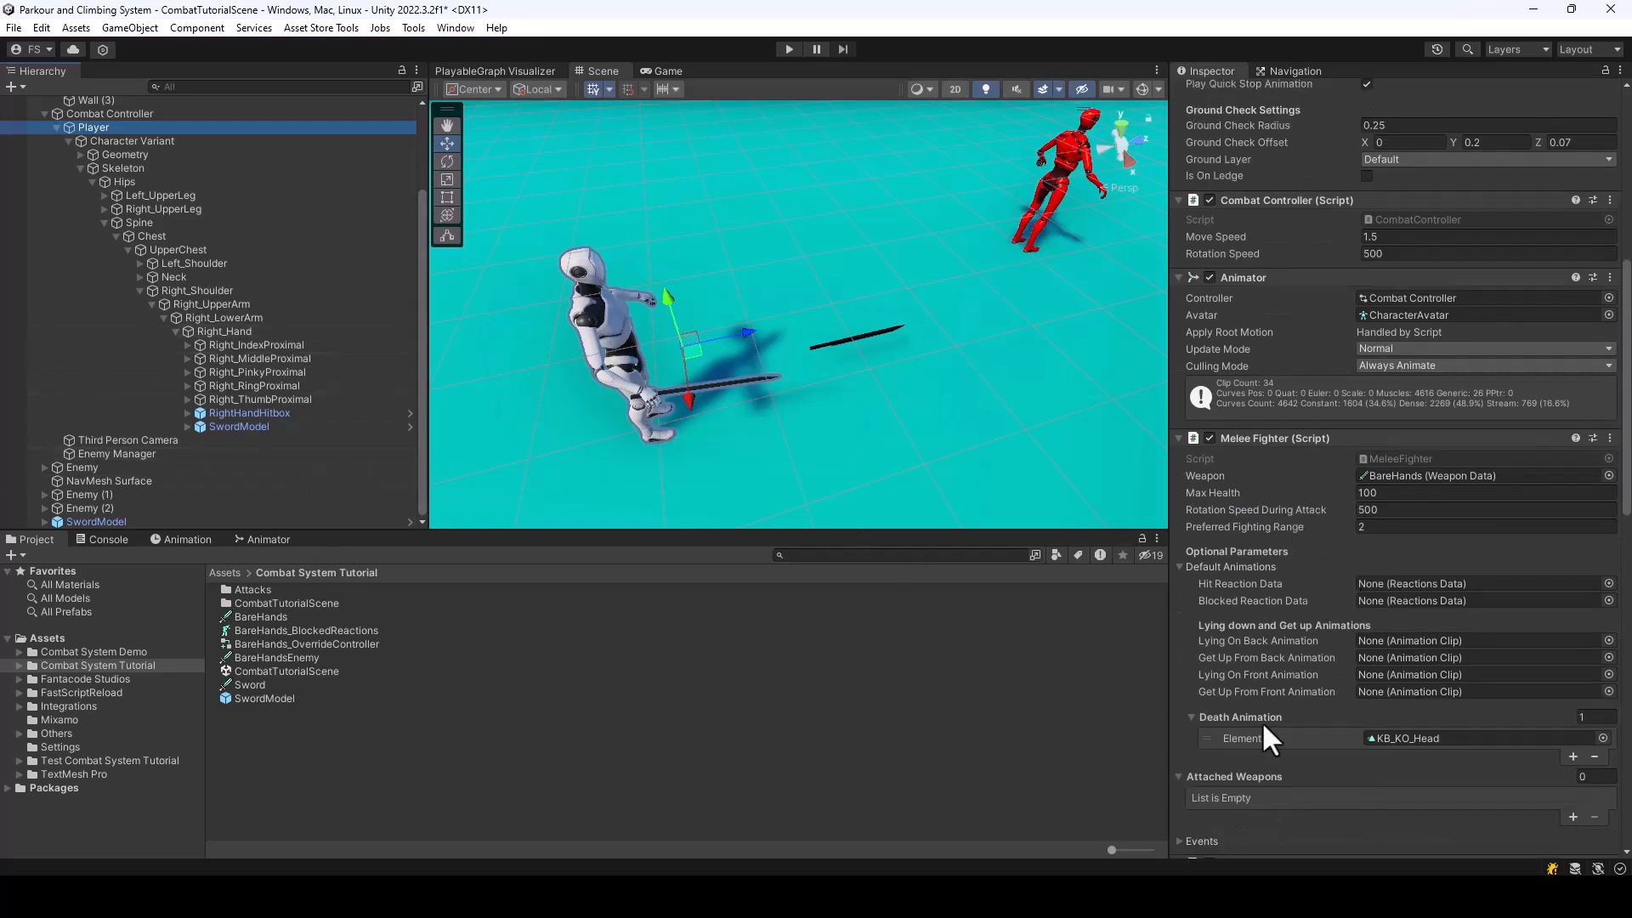
{"action": "left_click_drag", "start_coordinate": [231, 425], "coordinate": [1248, 778]}
Assign the Sword weapon data as the Weapon of the Player's Melee Fighter component
{"action": "scroll", "coordinate": [1339, 707], "scroll_direction": "down", "scroll_amount": 2}
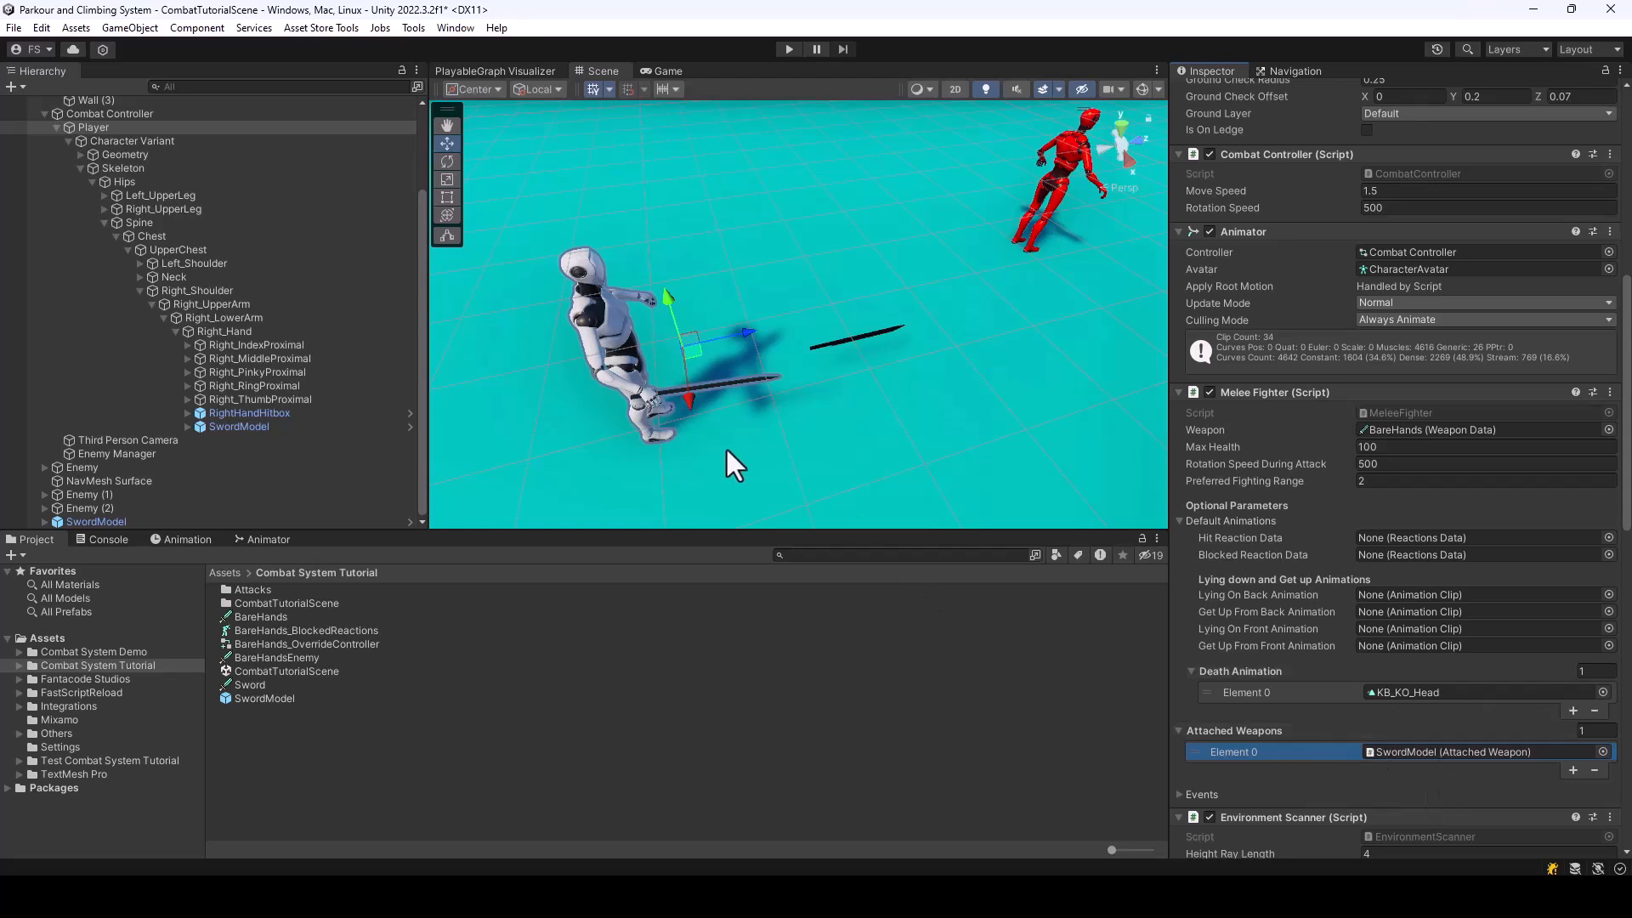
{"action": "left_click_drag", "start_coordinate": [250, 682], "coordinate": [1448, 266]}
{"action": "left_click_drag", "start_coordinate": [1460, 459], "coordinate": [1445, 433]}
Delete the loose SwordModel at the root of the scene and save the scene
{"action": "left_click", "coordinate": [109, 521]}
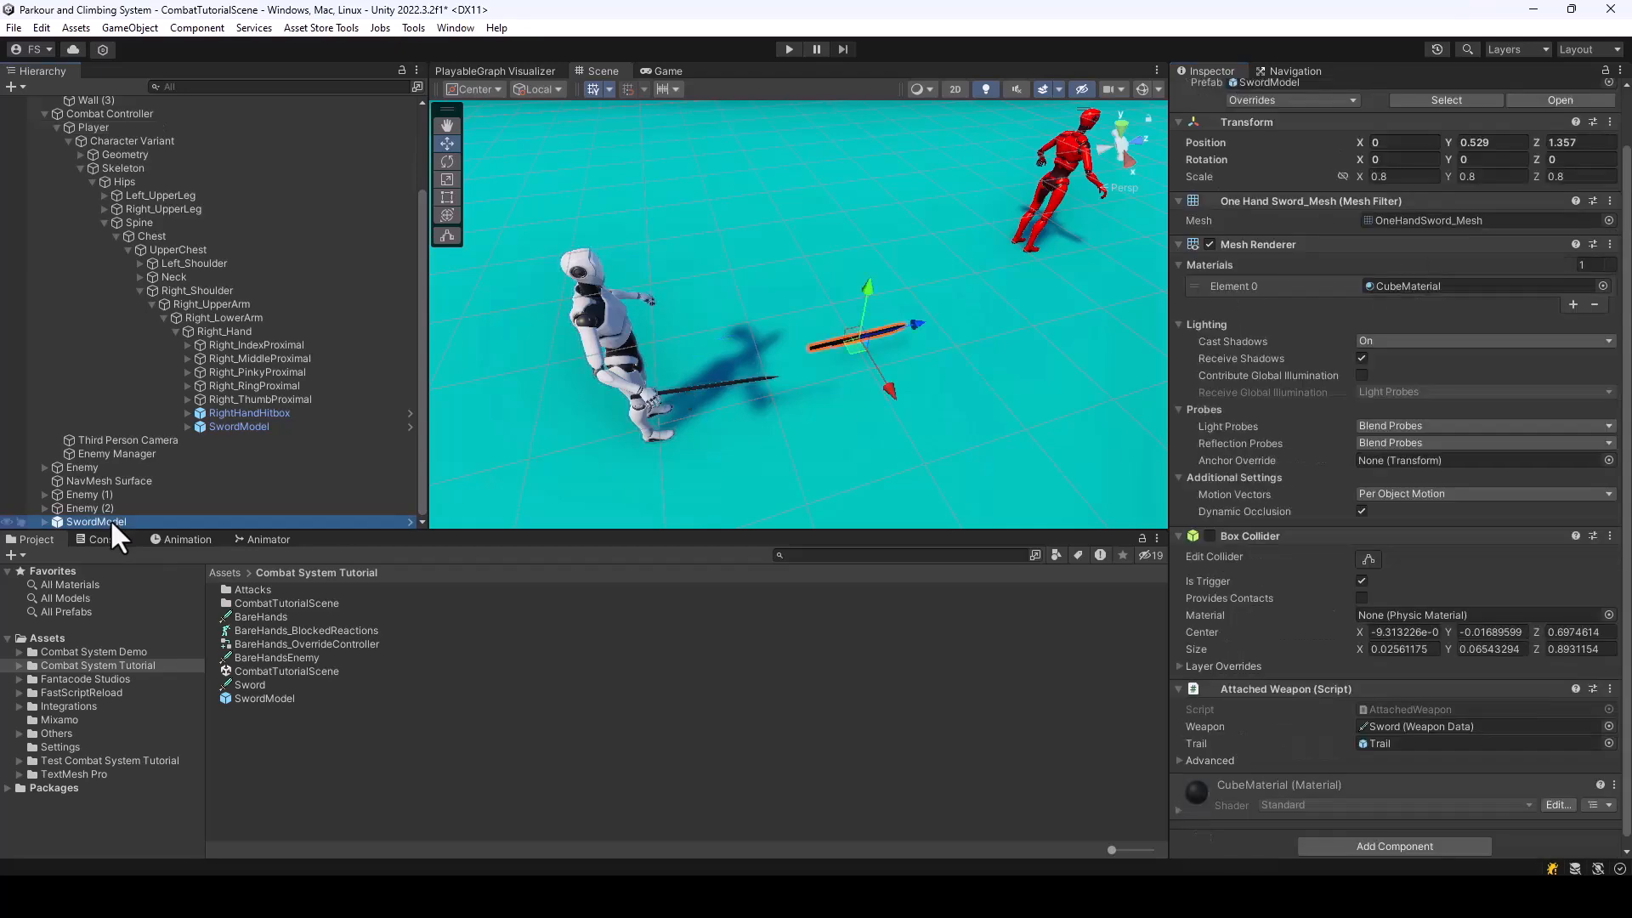
{"action": "key", "text": "Delete"}
{"action": "key", "text": "ctrl+s"}
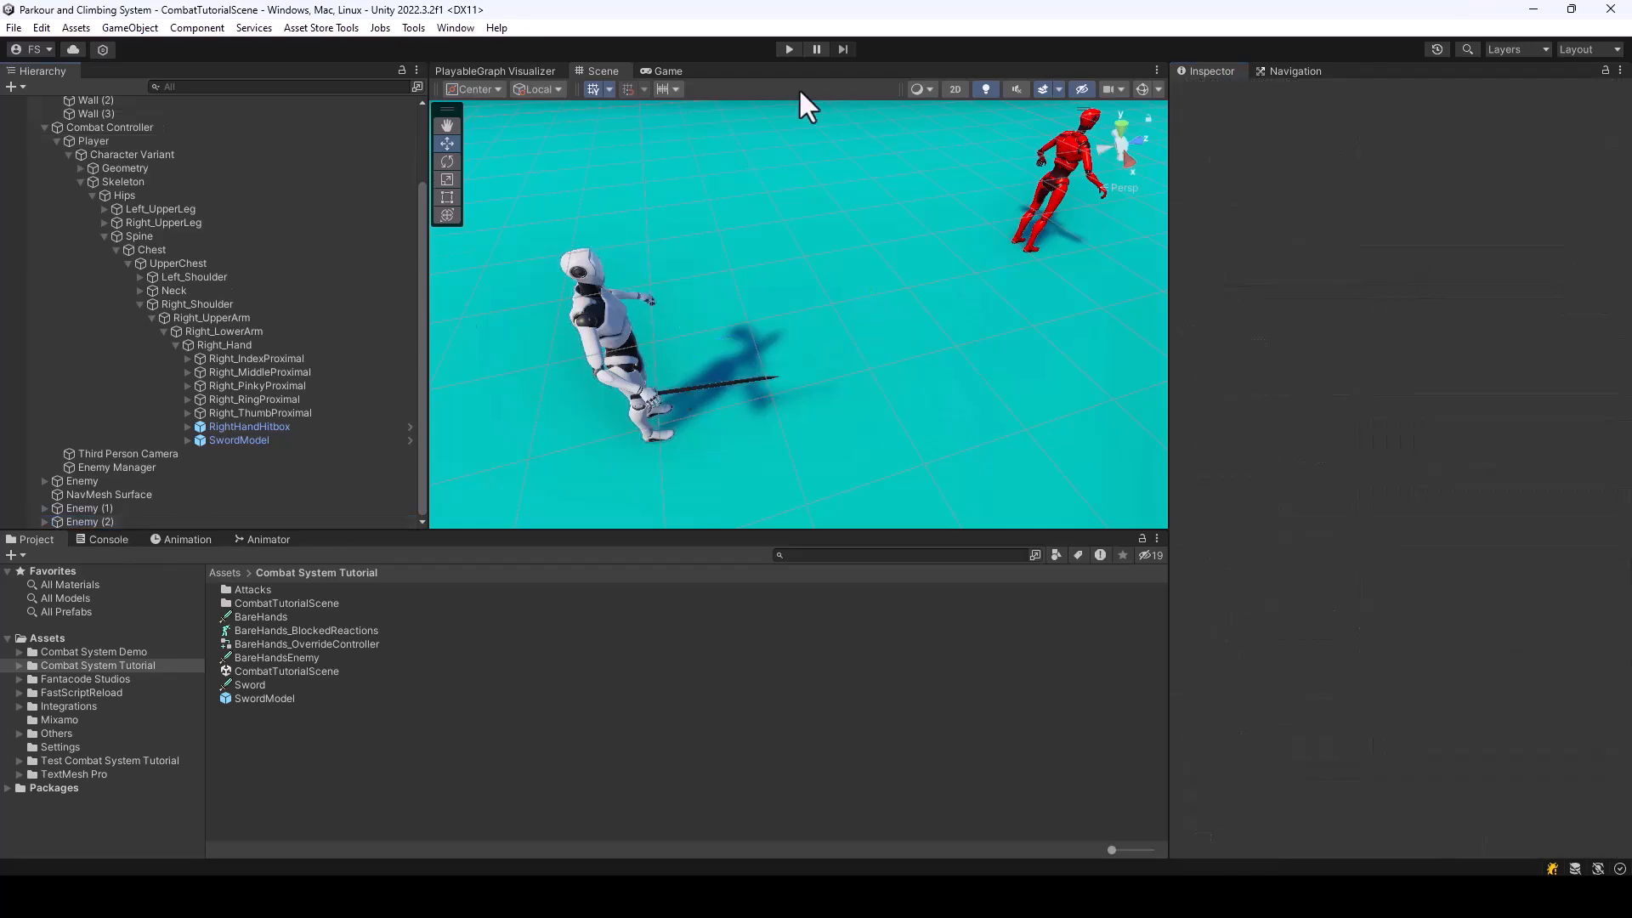
Play-test the scene by moving and attacking with the sword to check how it sits in the hand, and stop play mode
{"action": "left_click", "coordinate": [789, 49]}
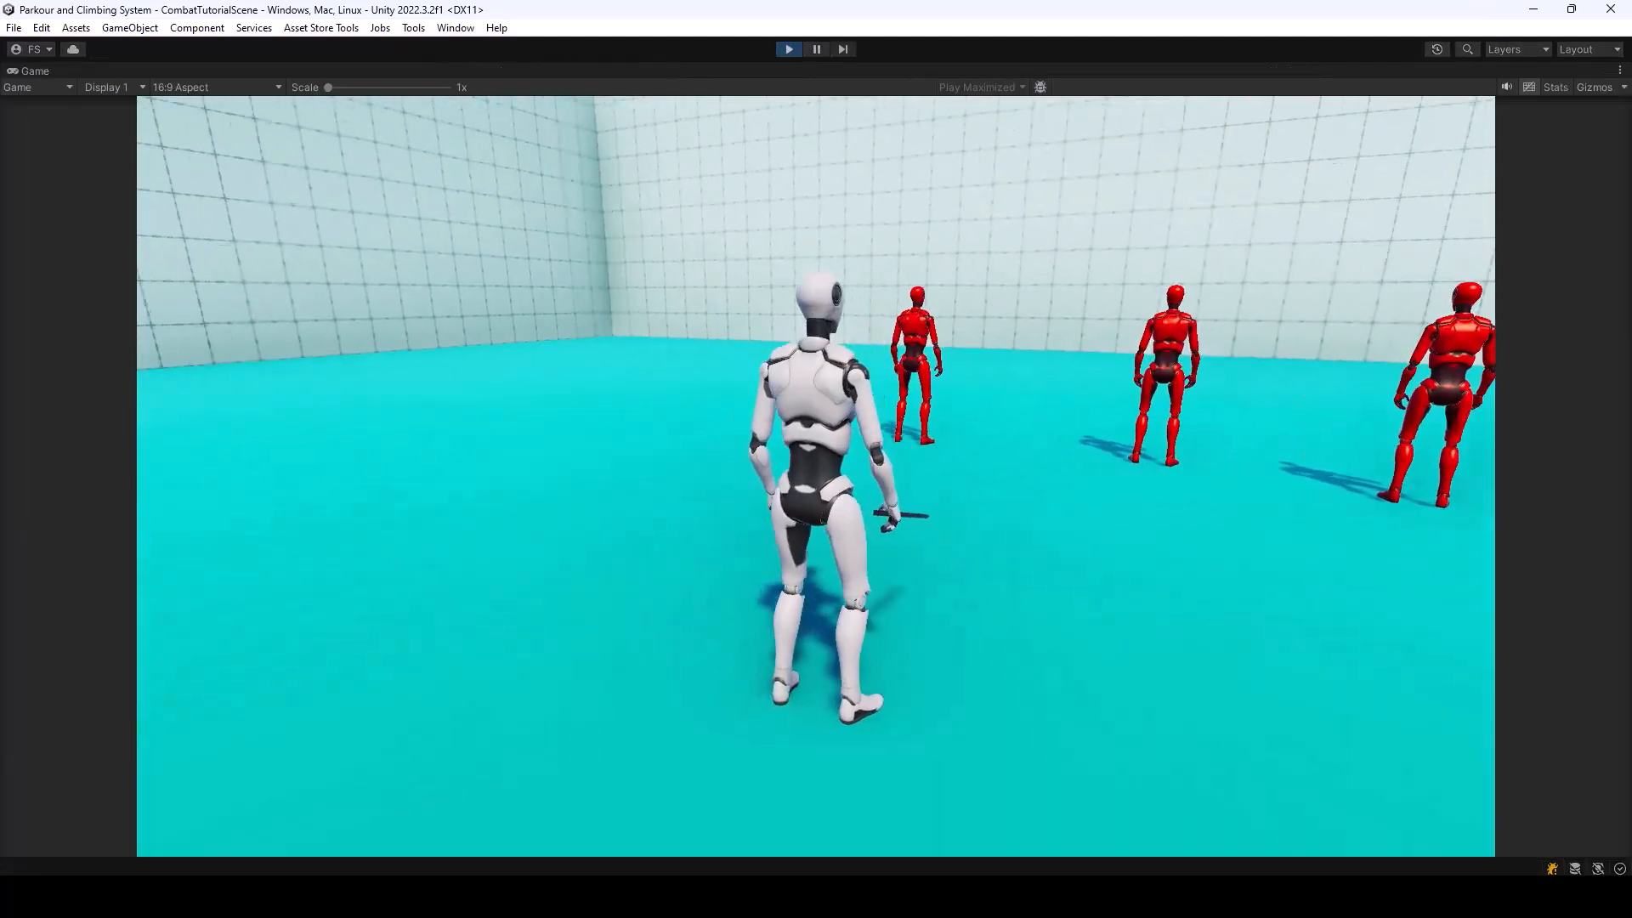
{"action": "left_click", "coordinate": [818, 631]}
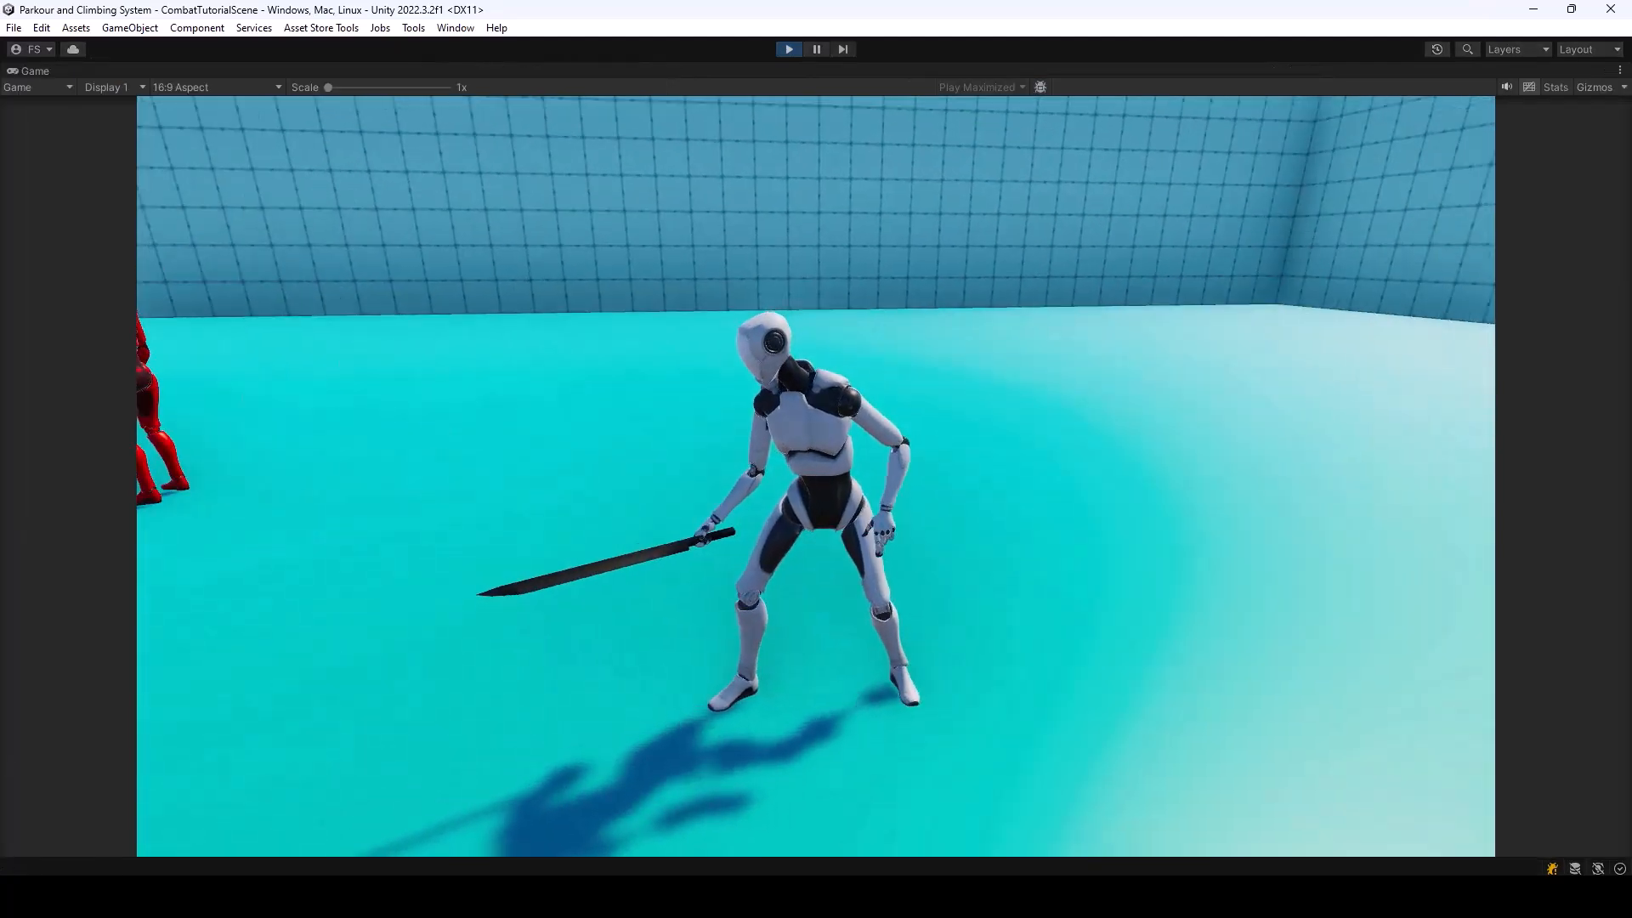
{"action": "key", "text": "d"}
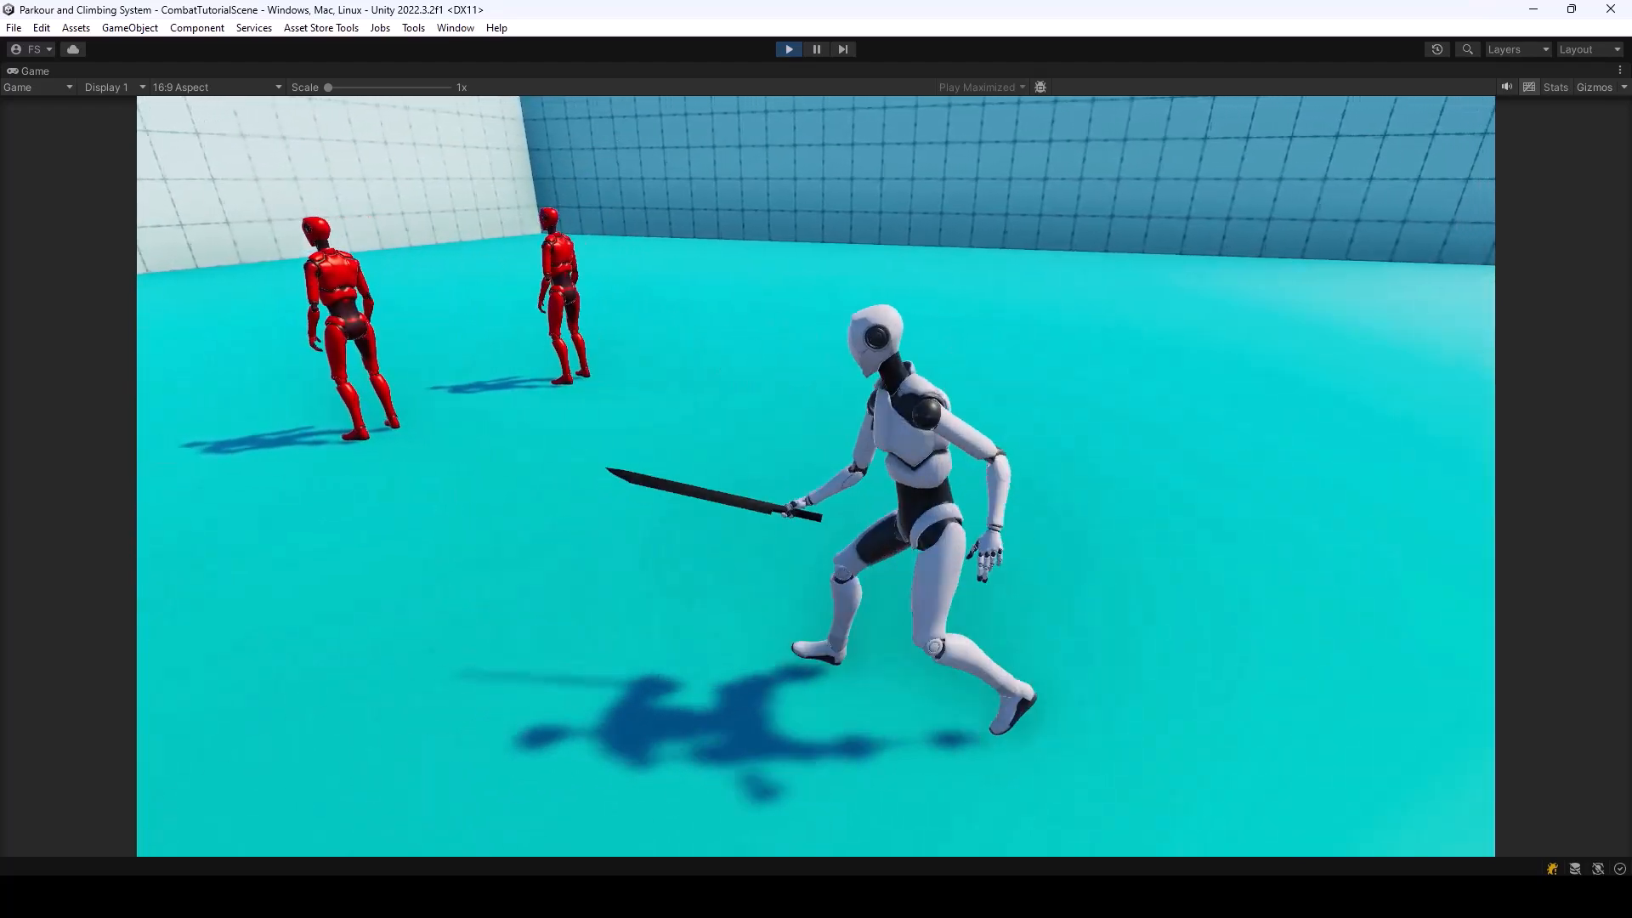
{"action": "key", "text": "a"}
{"action": "key", "text": "d"}
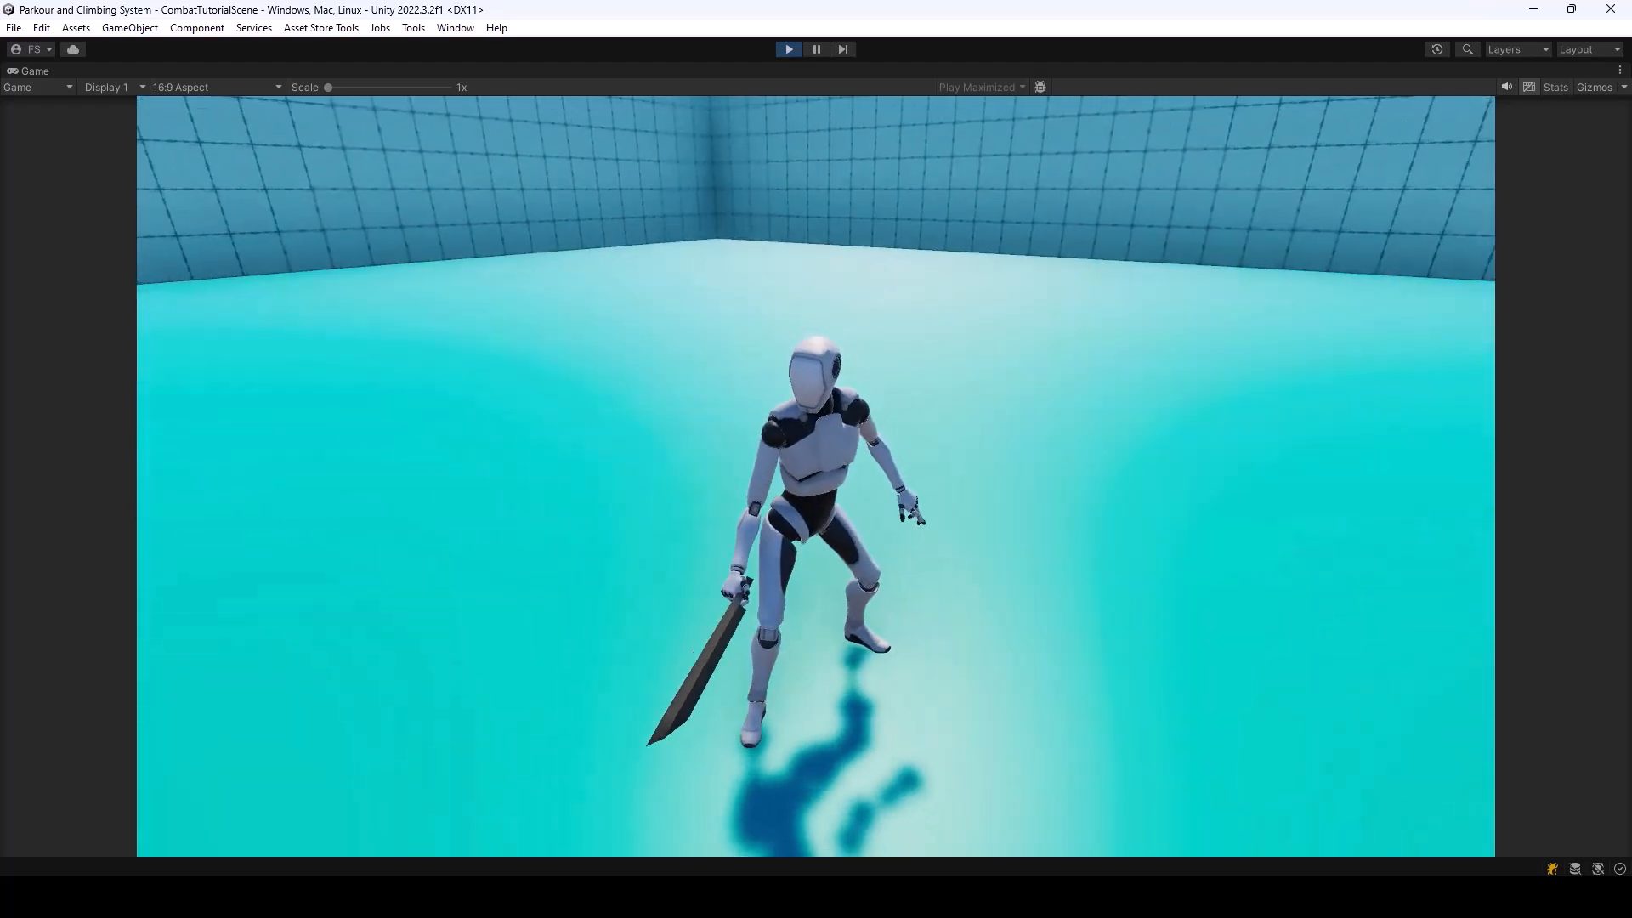
{"action": "key", "text": "Escape"}
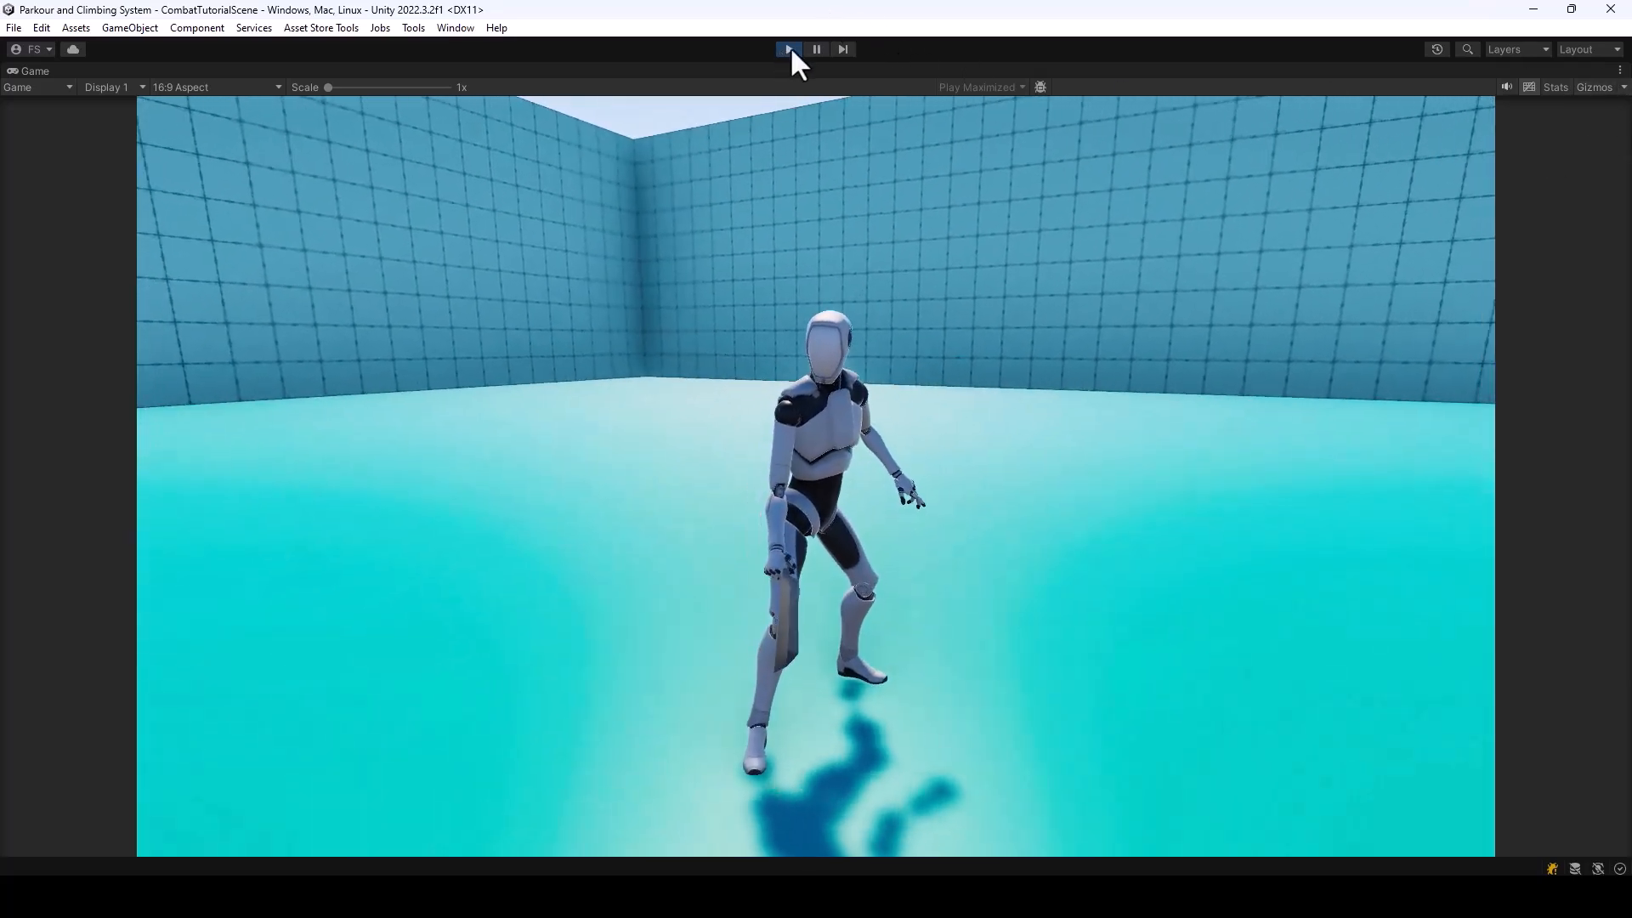
{"action": "left_click", "coordinate": [789, 48]}
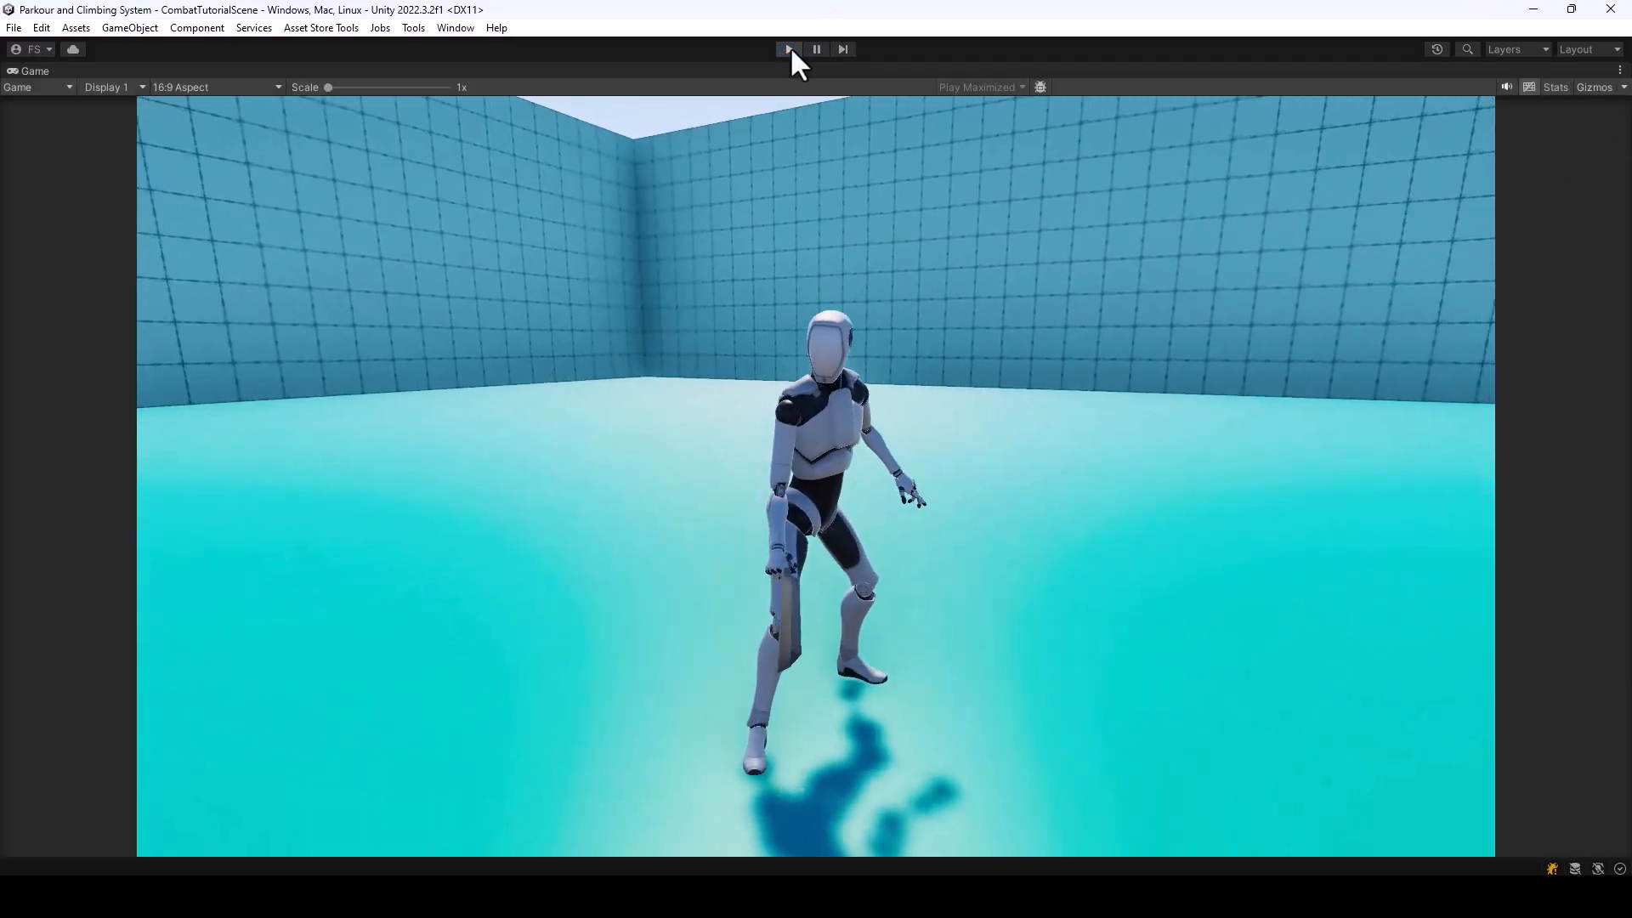
Readjust the SwordModel with global handles to a rotation of about 26.714, -167.041, -98.617 and a position of about 0.025, -0.039, 0.063
{"action": "right_click_drag", "start_coordinate": [656, 362], "coordinate": [253, 423]}
{"action": "key", "text": "s"}
{"action": "key", "text": "w"}
{"action": "key", "text": "s"}
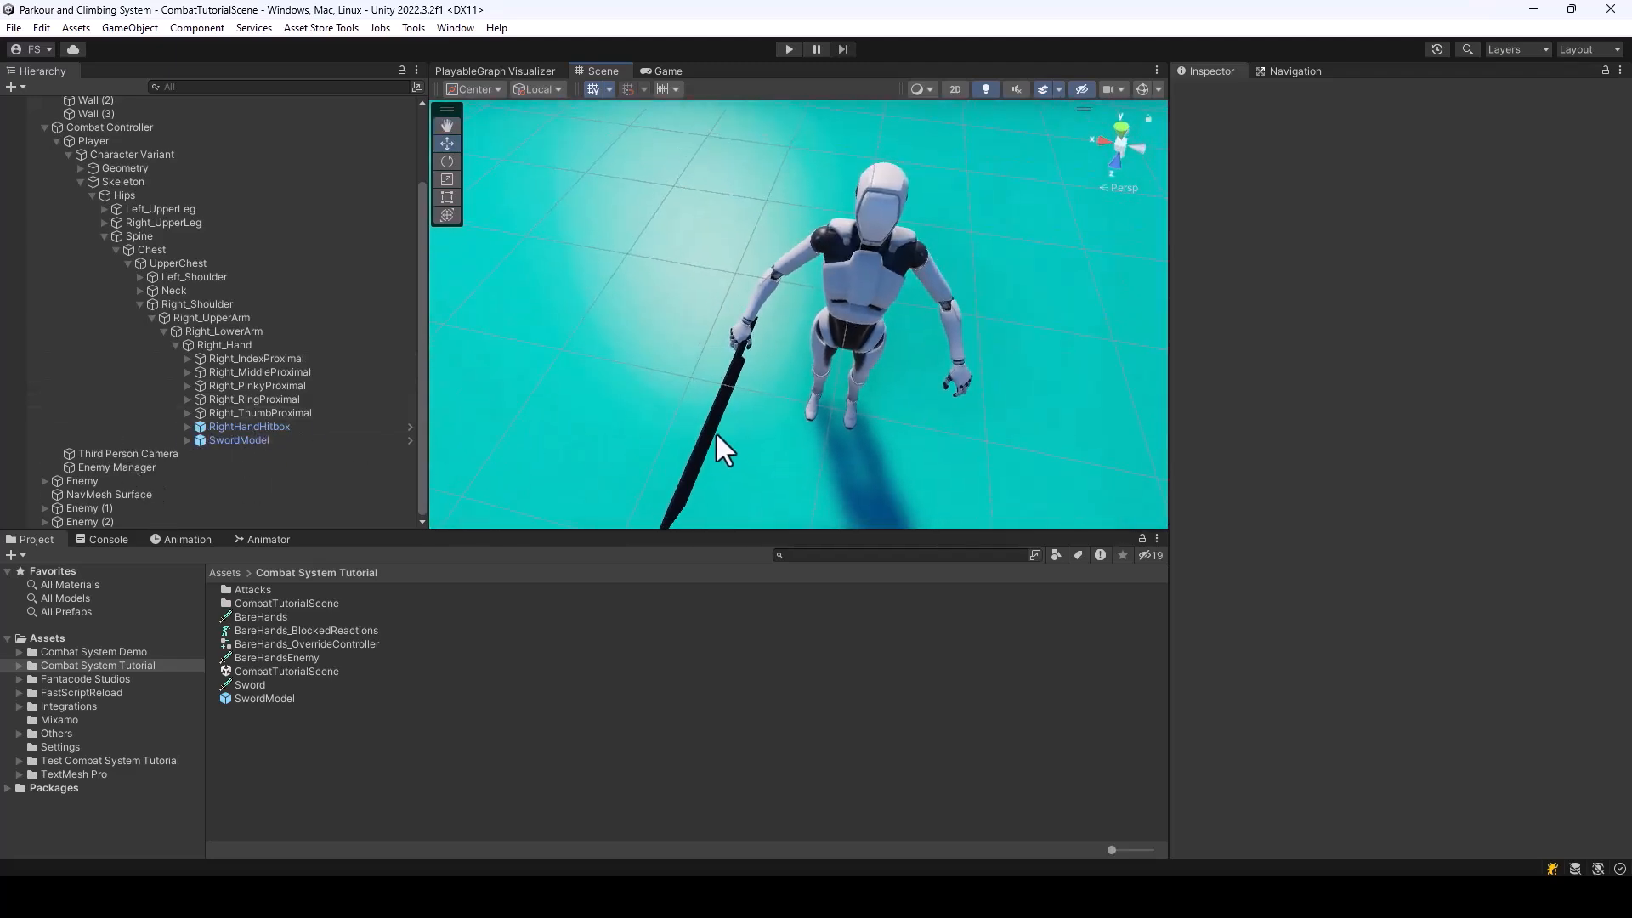
{"action": "left_click", "coordinate": [709, 425]}
{"action": "left_click", "coordinate": [557, 110]}
{"action": "key", "text": "r"}
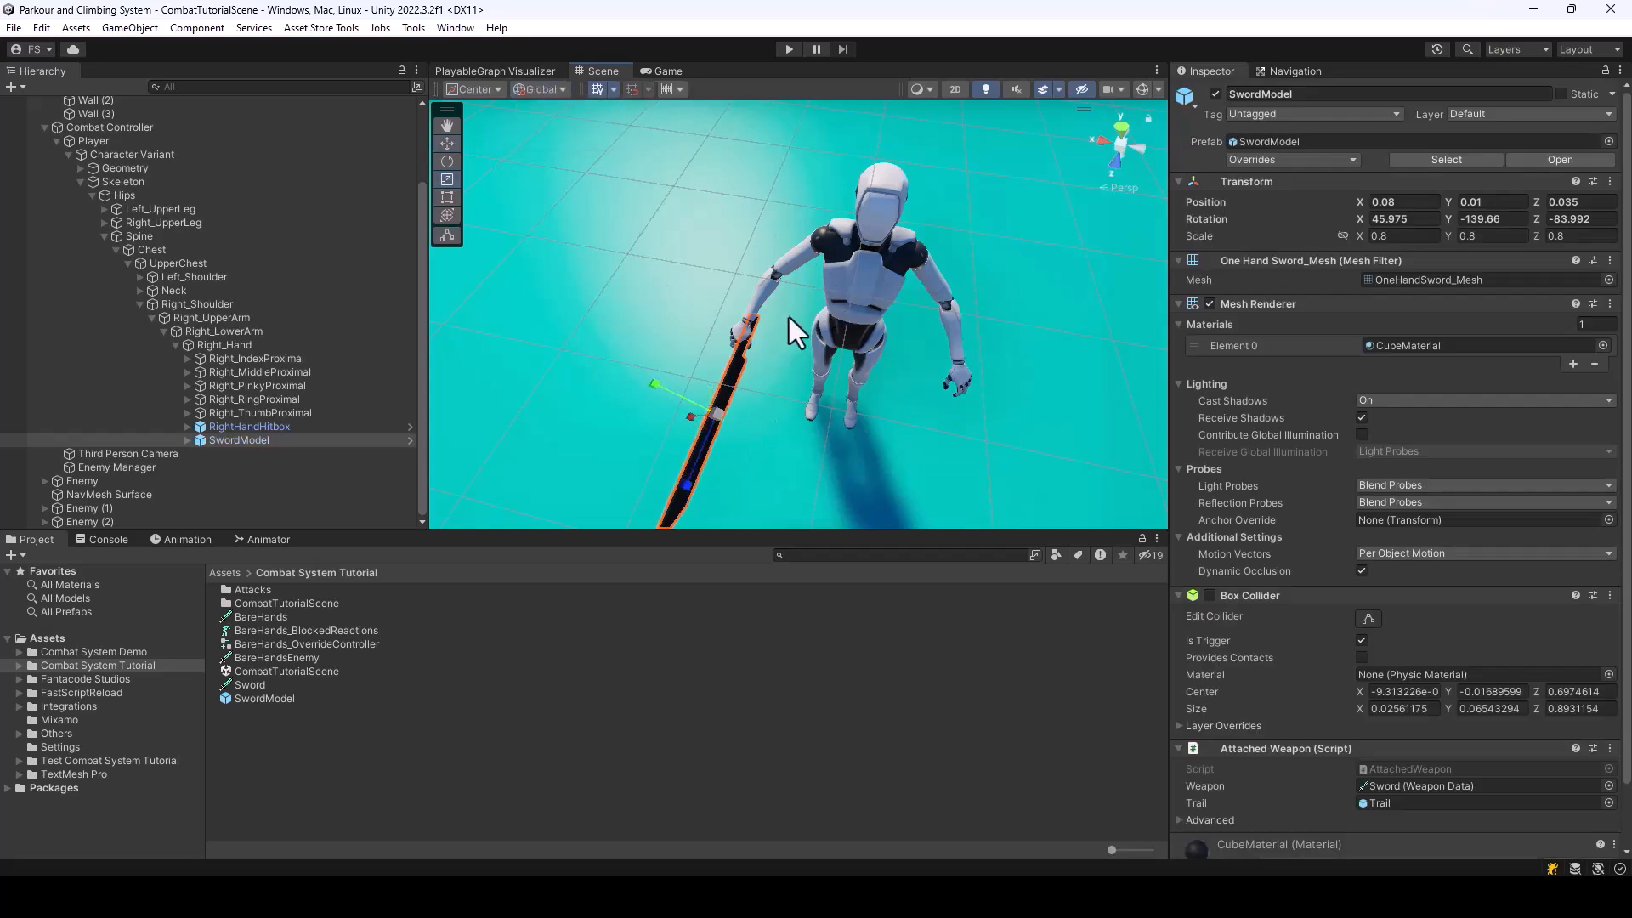
{"action": "key", "text": "e"}
{"action": "left_click_drag", "start_coordinate": [737, 393], "coordinate": [904, 422]}
{"action": "right_click_drag", "start_coordinate": [904, 423], "coordinate": [974, 316]}
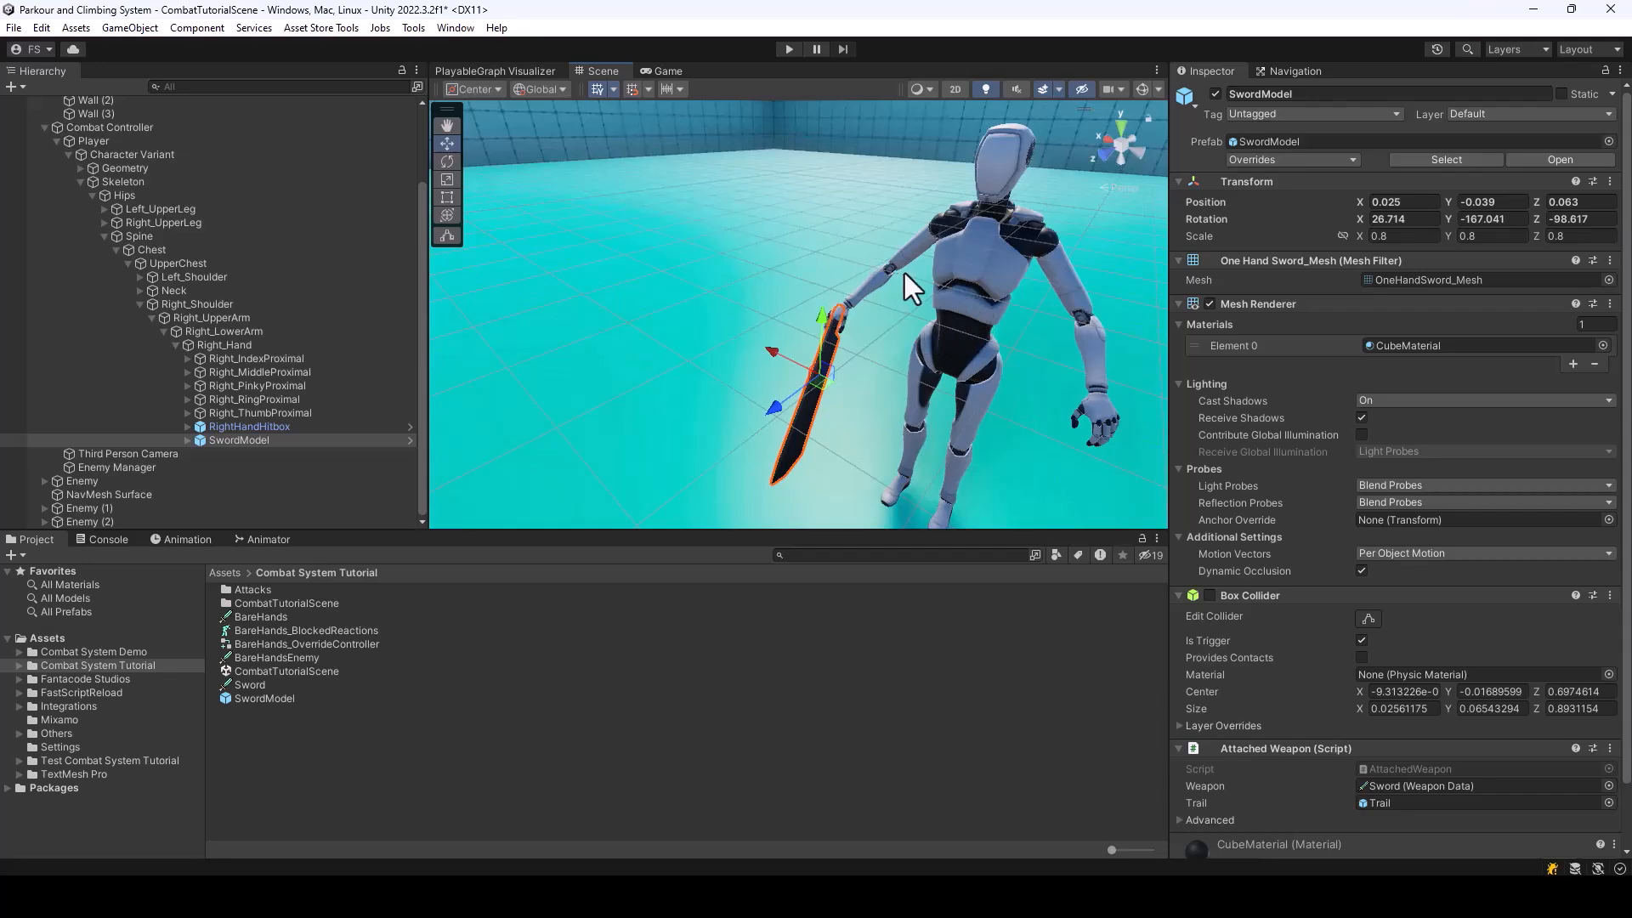
Run the scene again to check the readjusted sword grip during combat, and exit play mode
{"action": "left_click", "coordinate": [789, 51]}
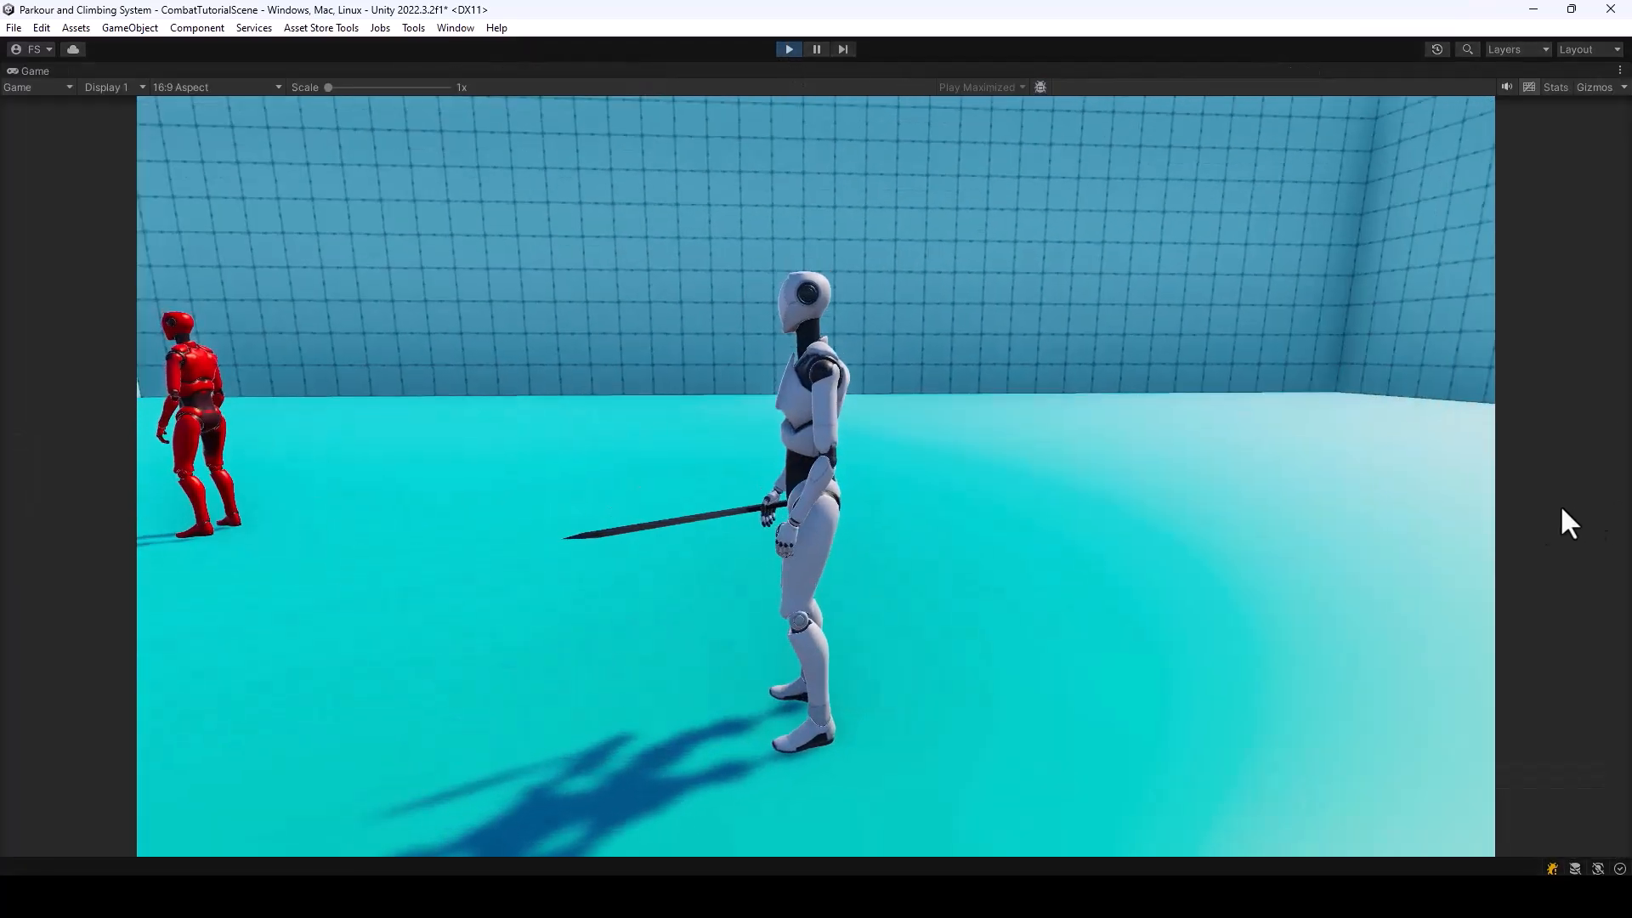
{"action": "left_click", "coordinate": [1569, 523]}
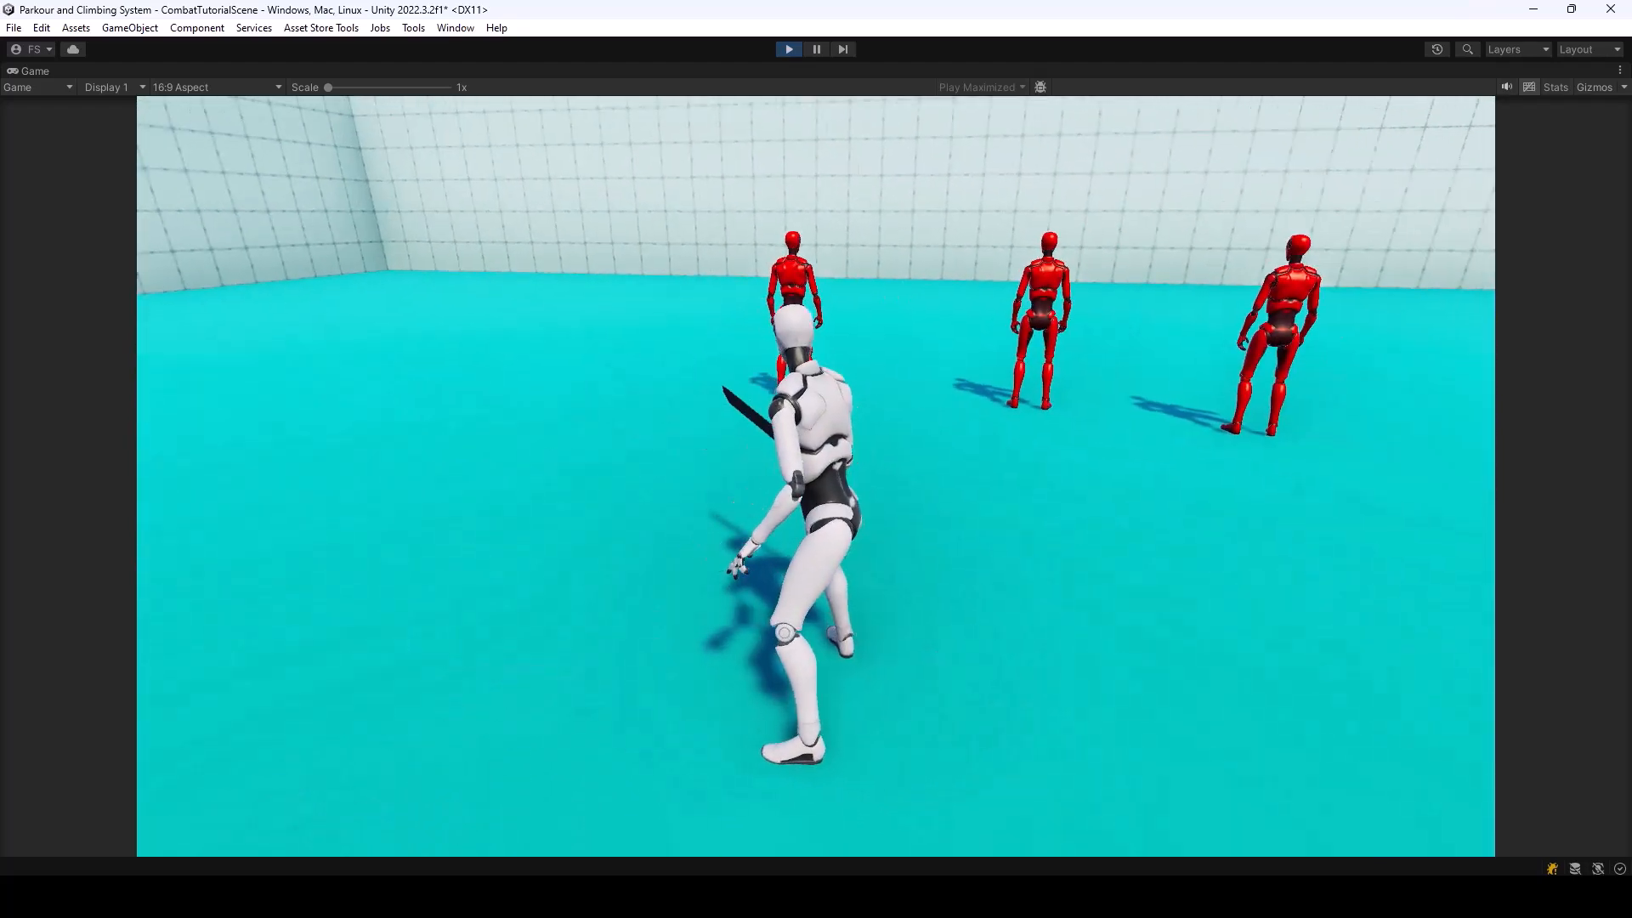
{"action": "key", "text": "Escape"}
{"action": "left_click", "coordinate": [789, 47]}
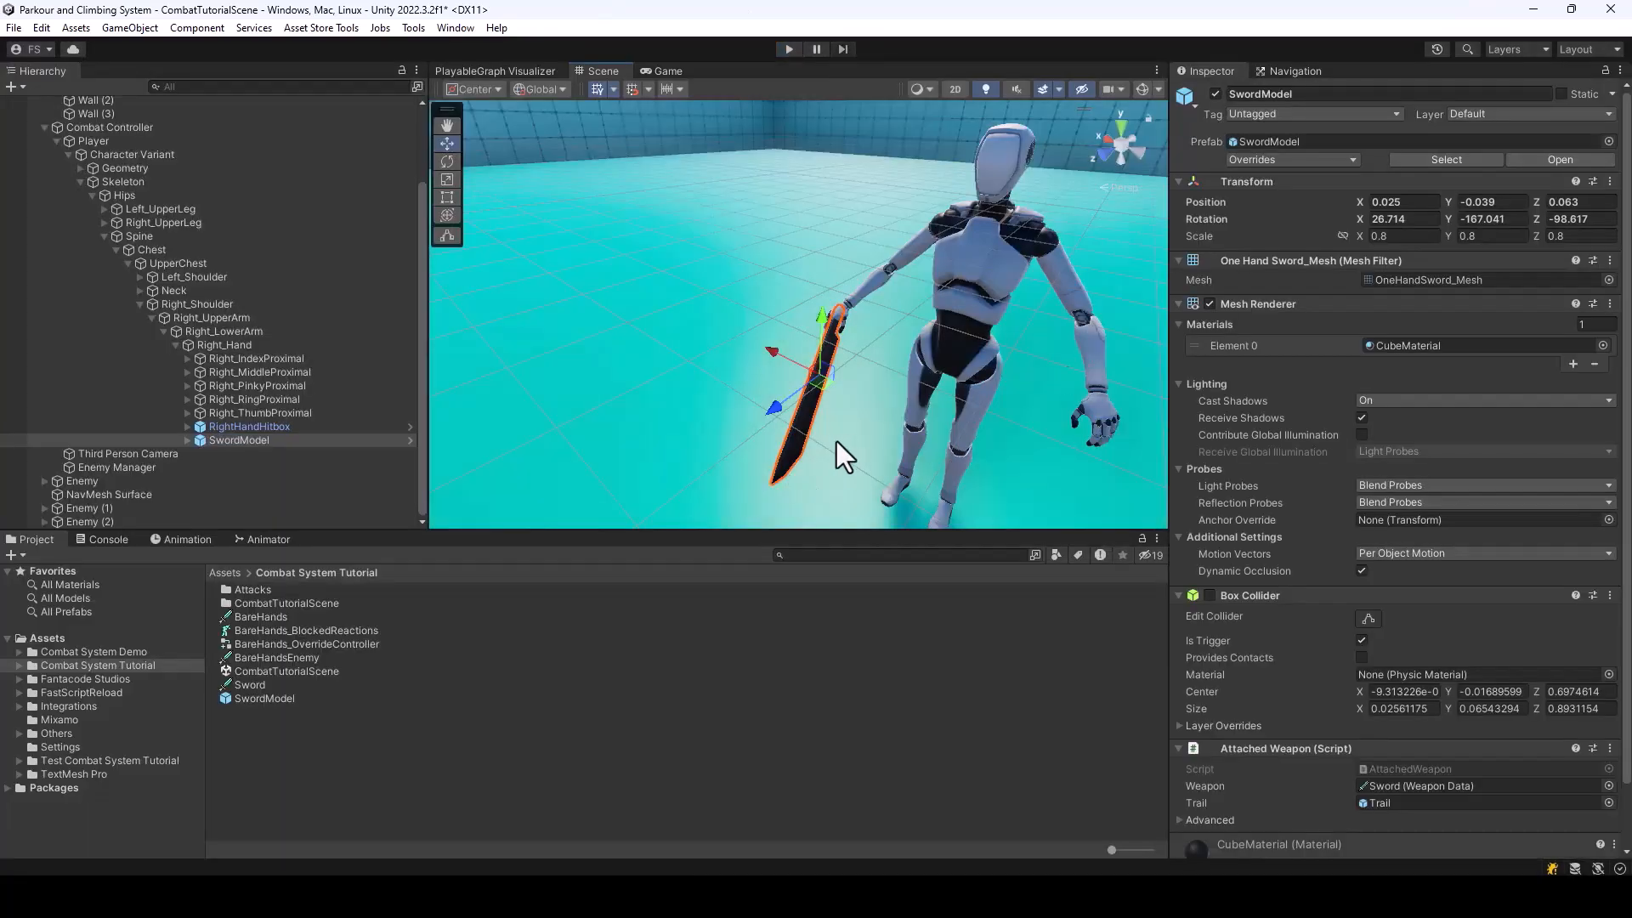
Duplicate the Sword weapon data asset and rename the copy SwordEnemy
{"action": "right_click_drag", "start_coordinate": [944, 278], "coordinate": [315, 284]}
{"action": "key", "text": "s"}
{"action": "right_click_drag", "start_coordinate": [1011, 281], "coordinate": [1030, 314]}
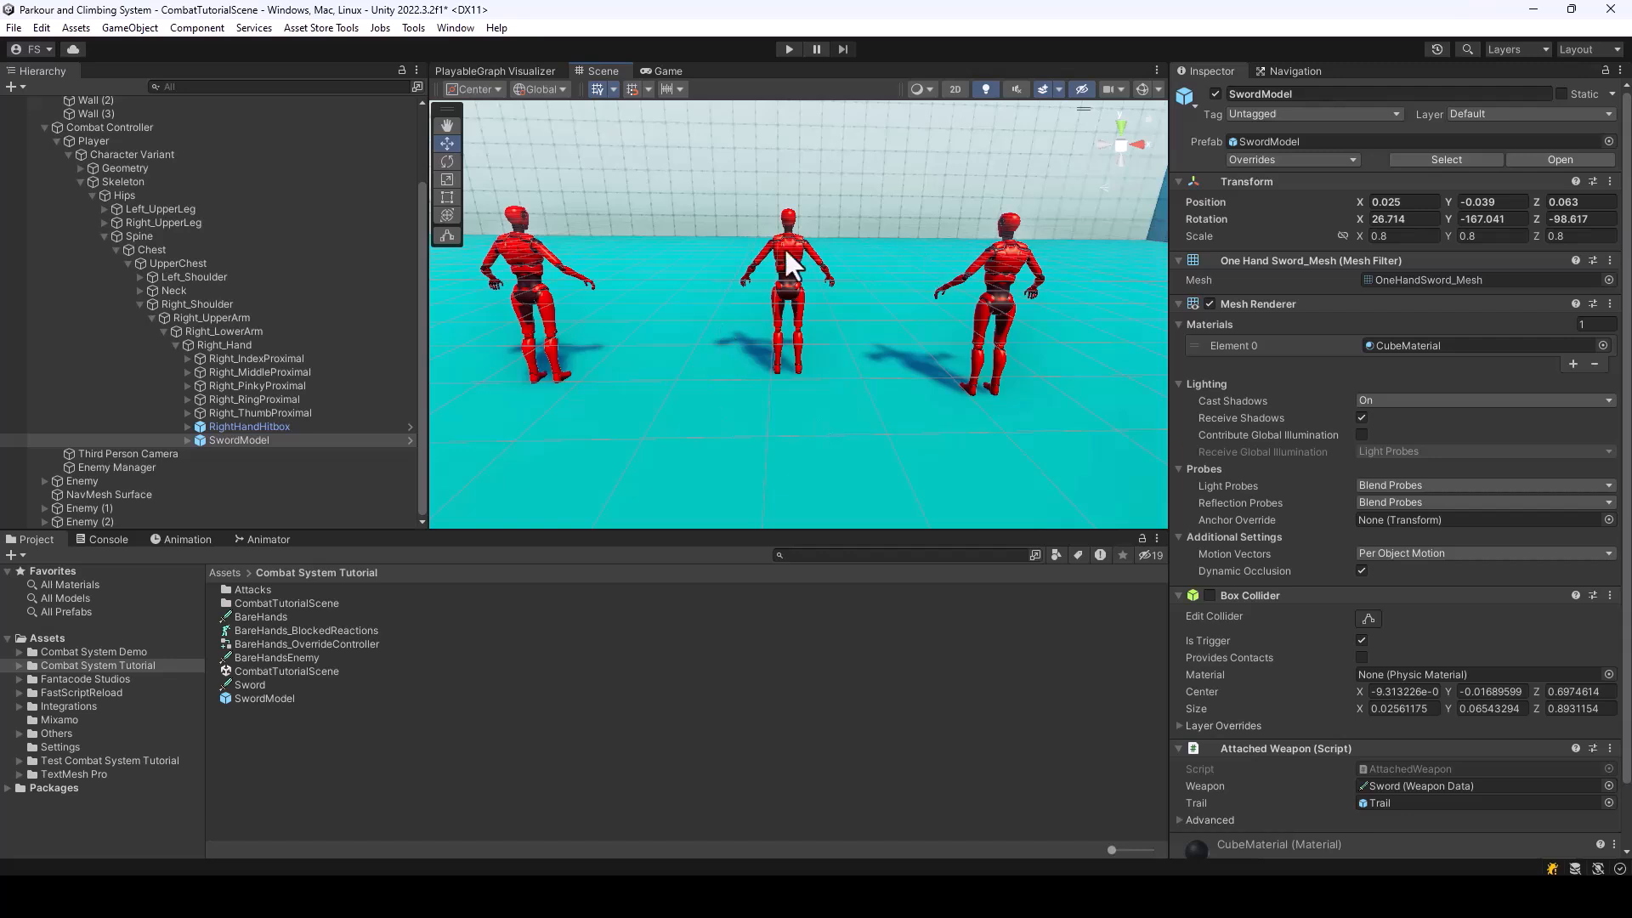
{"action": "left_click", "coordinate": [249, 685]}
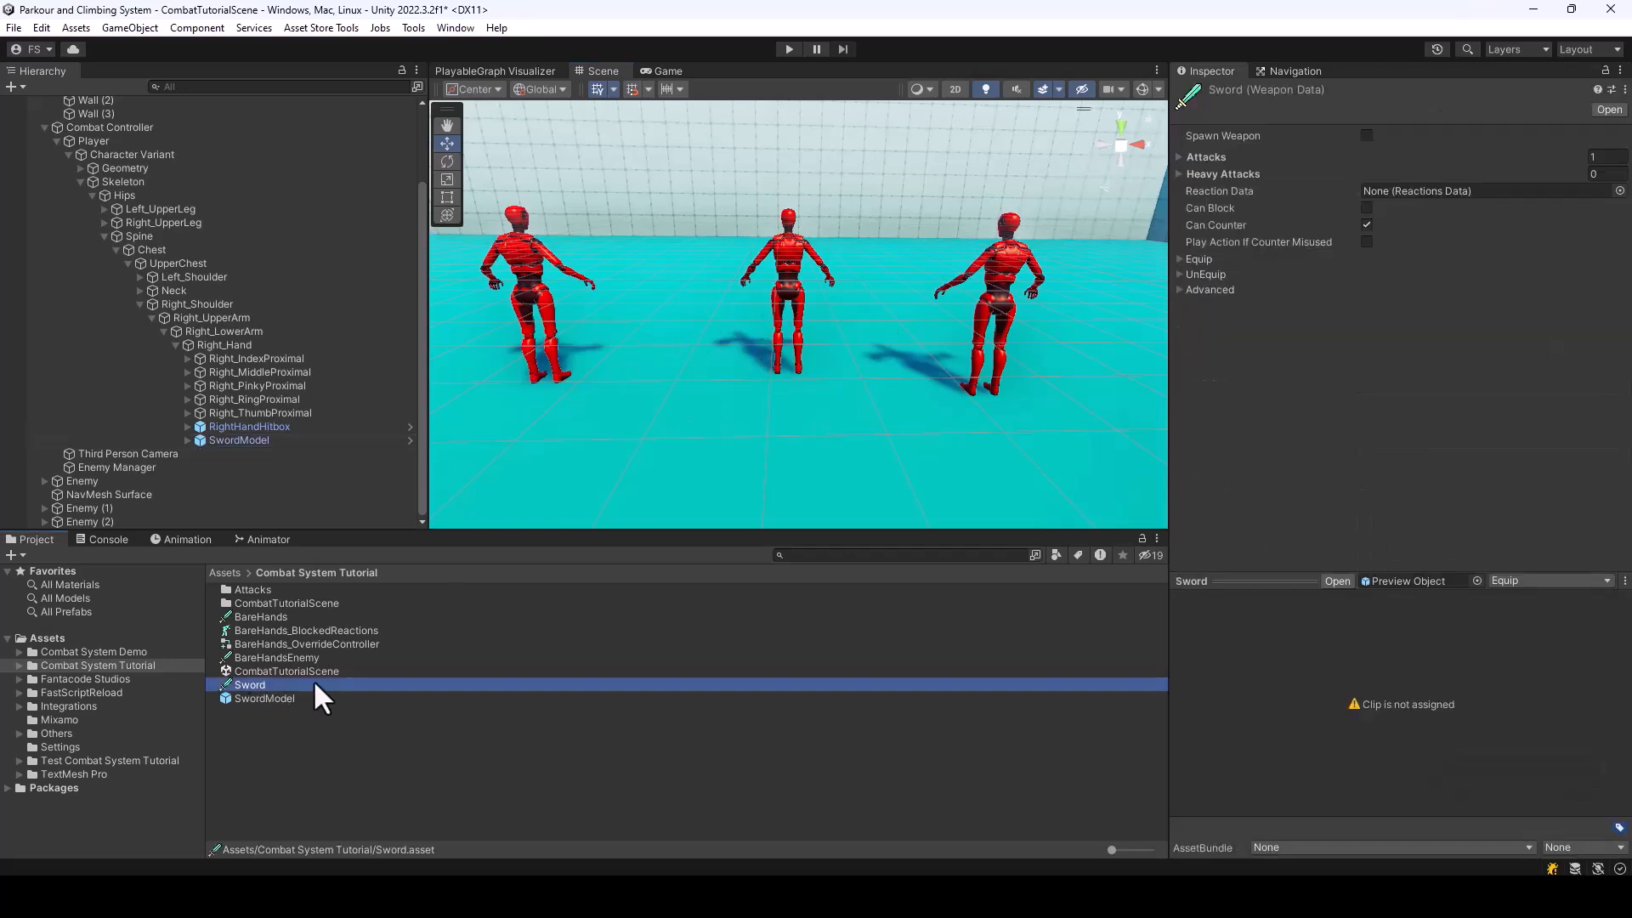
{"action": "key", "text": "ctrl+d"}
{"action": "right_click", "coordinate": [255, 699]}
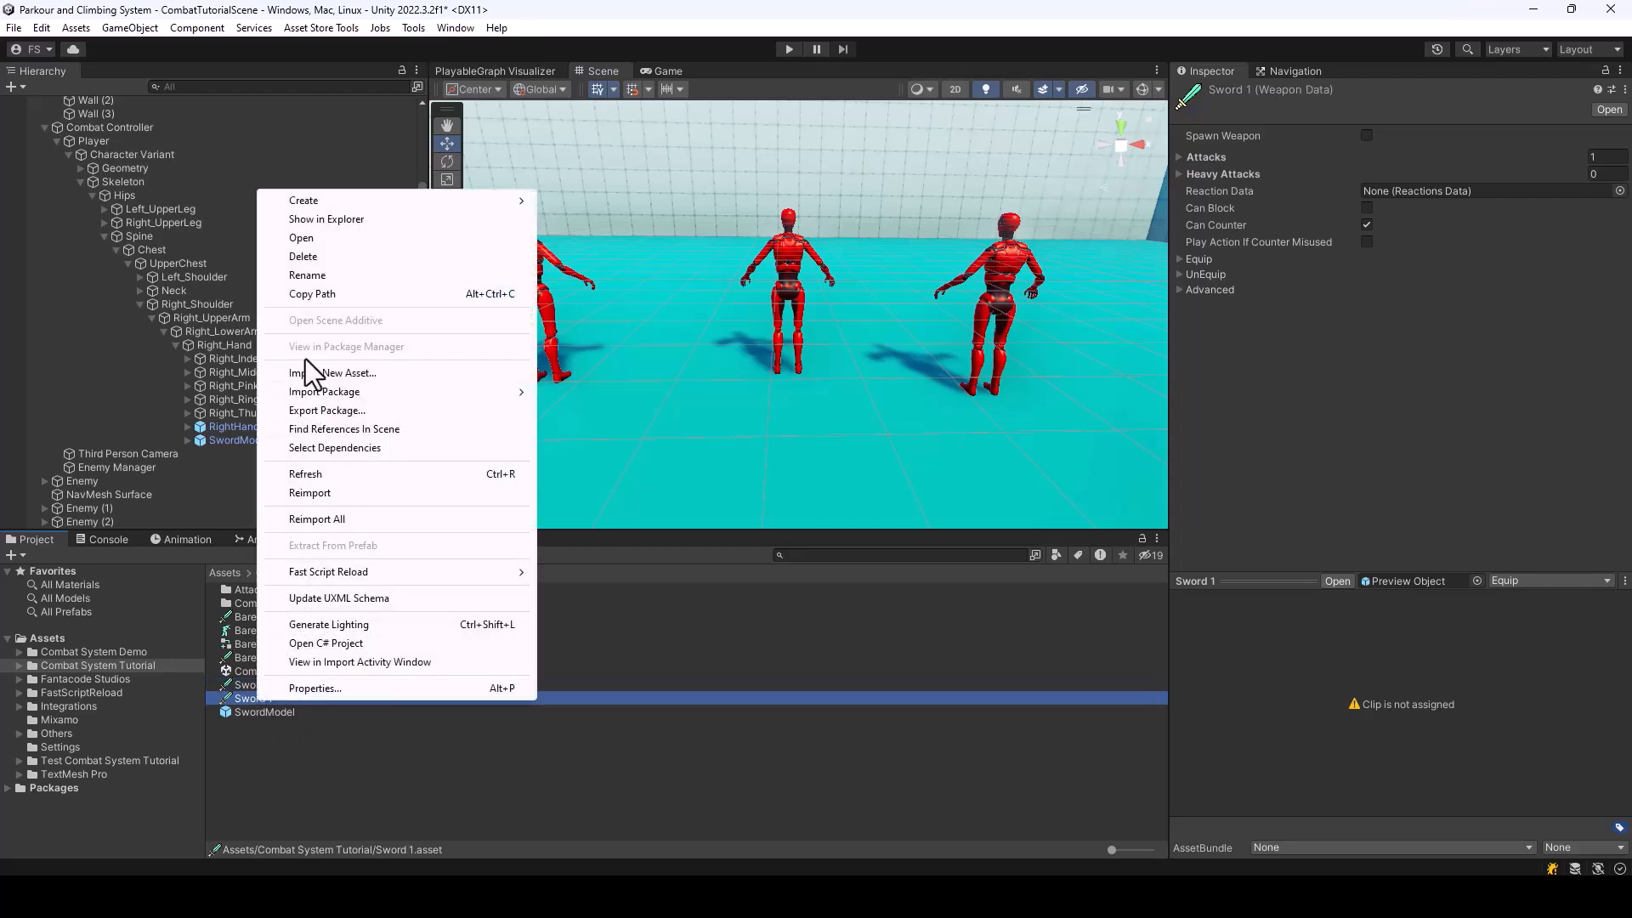
{"action": "left_click", "coordinate": [302, 274]}
{"action": "type", "text": "SwordEnemy"}
{"action": "key", "text": "Return"}
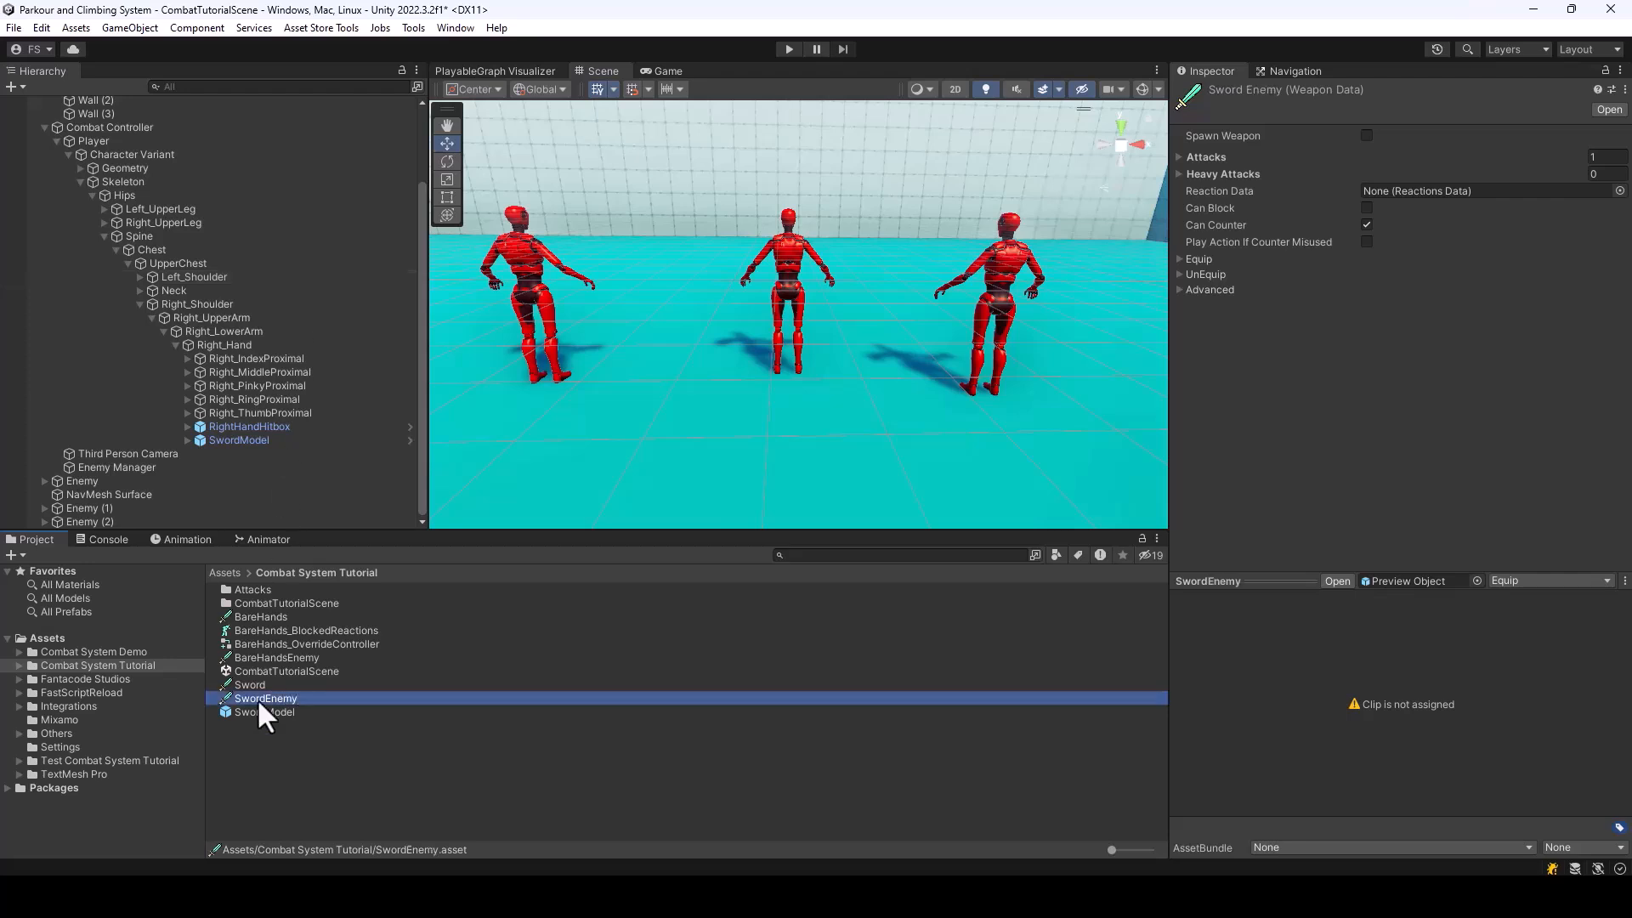
Enable Spawn Weapon on the SwordEnemy data and assign the SwordModel prefab as its Model
{"action": "left_click", "coordinate": [1366, 134]}
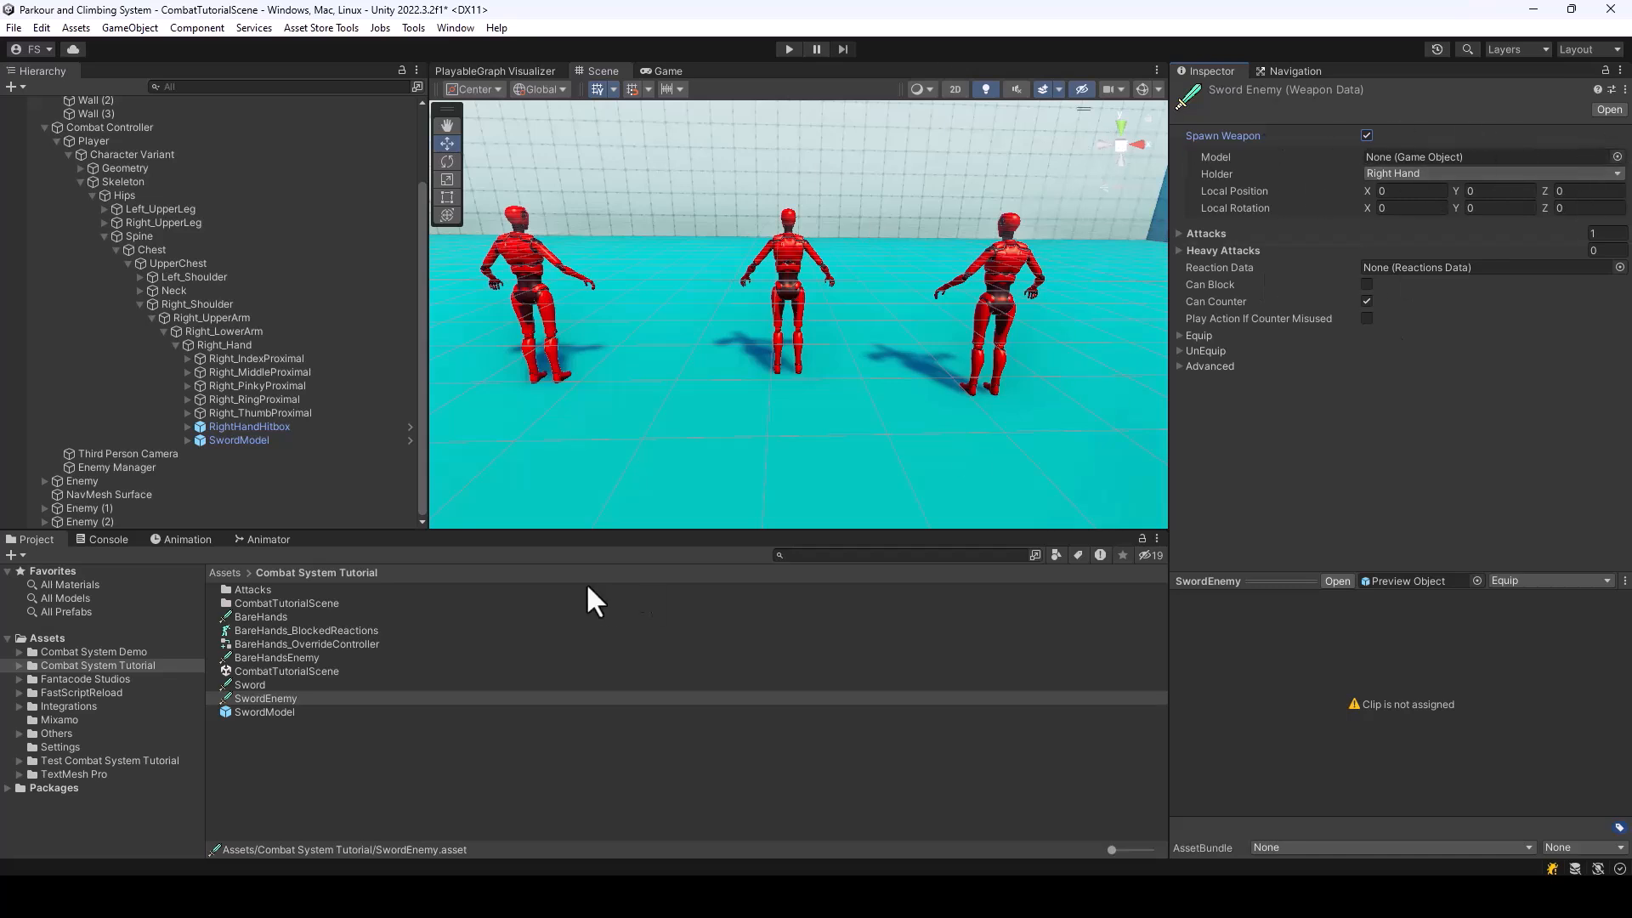
{"action": "left_click_drag", "start_coordinate": [282, 709], "coordinate": [1451, 153]}
{"action": "right_click_drag", "start_coordinate": [1008, 221], "coordinate": [440, 379]}
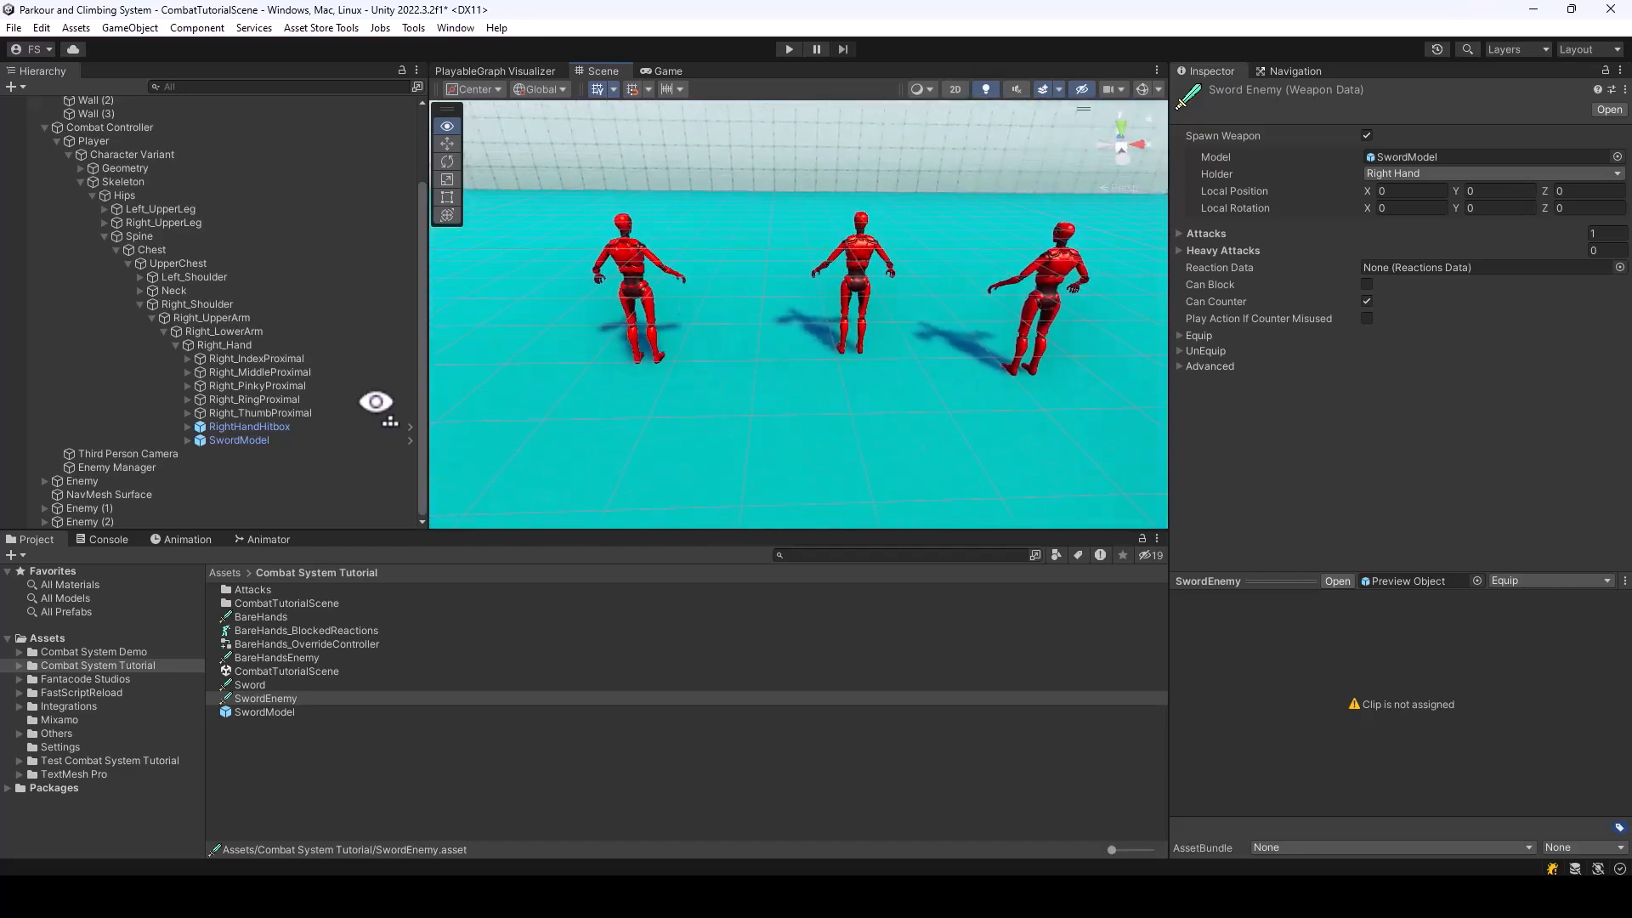
Copy the position of the Player's SwordModel into the SwordEnemy data's Local Position (0.025, -0.039, 0.063)
{"action": "left_click", "coordinate": [247, 439]}
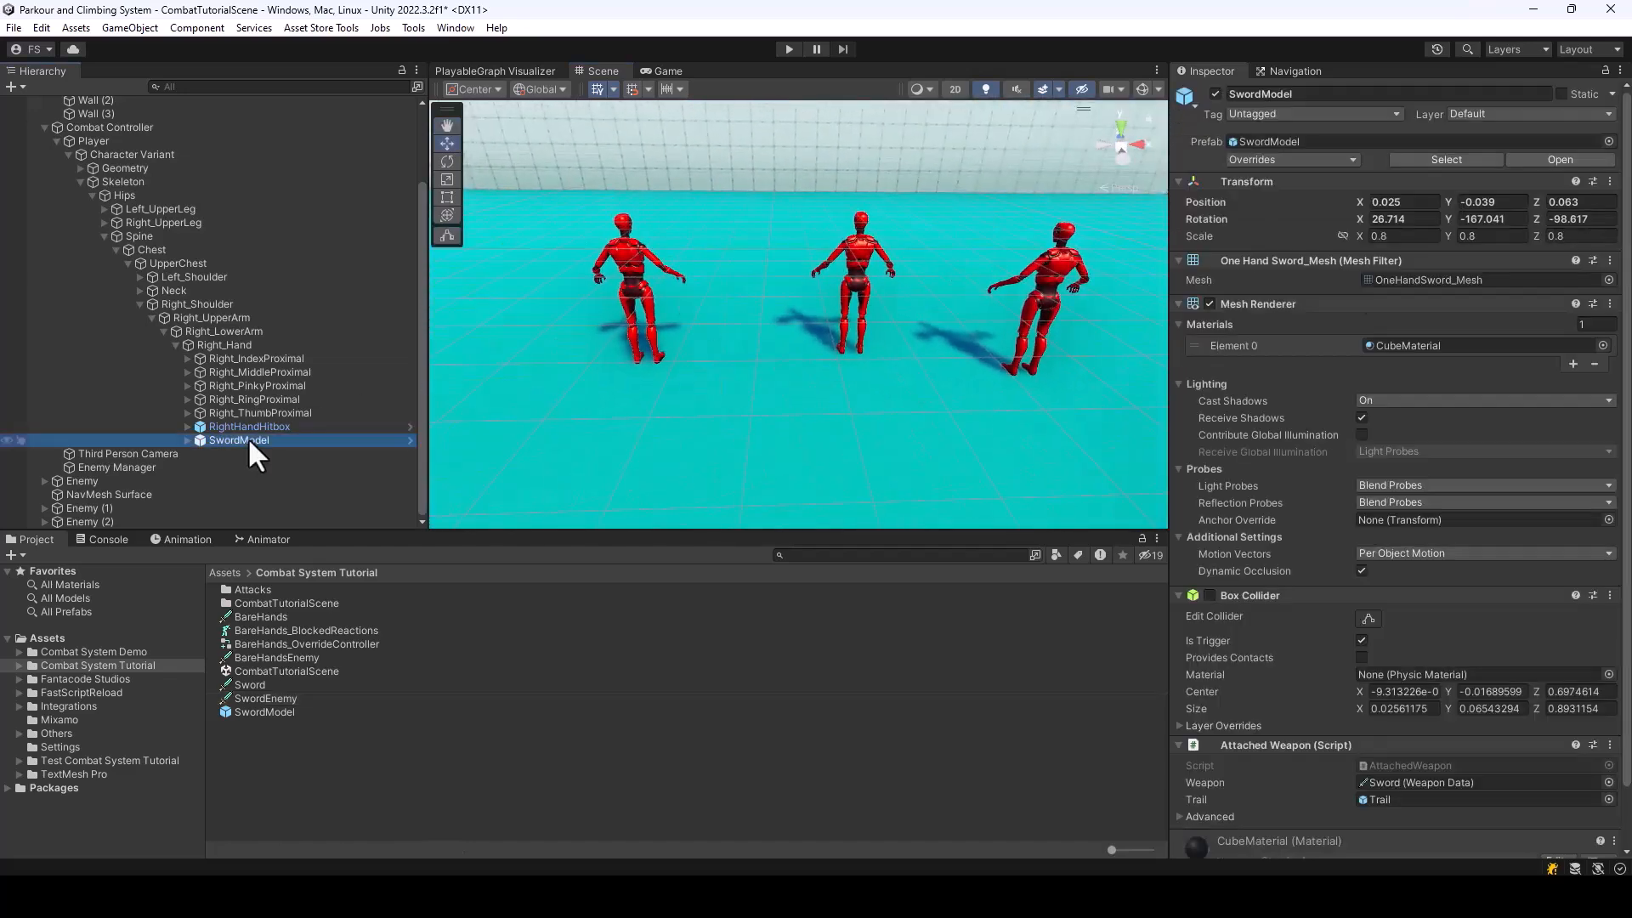
{"action": "right_click", "coordinate": [1202, 202]}
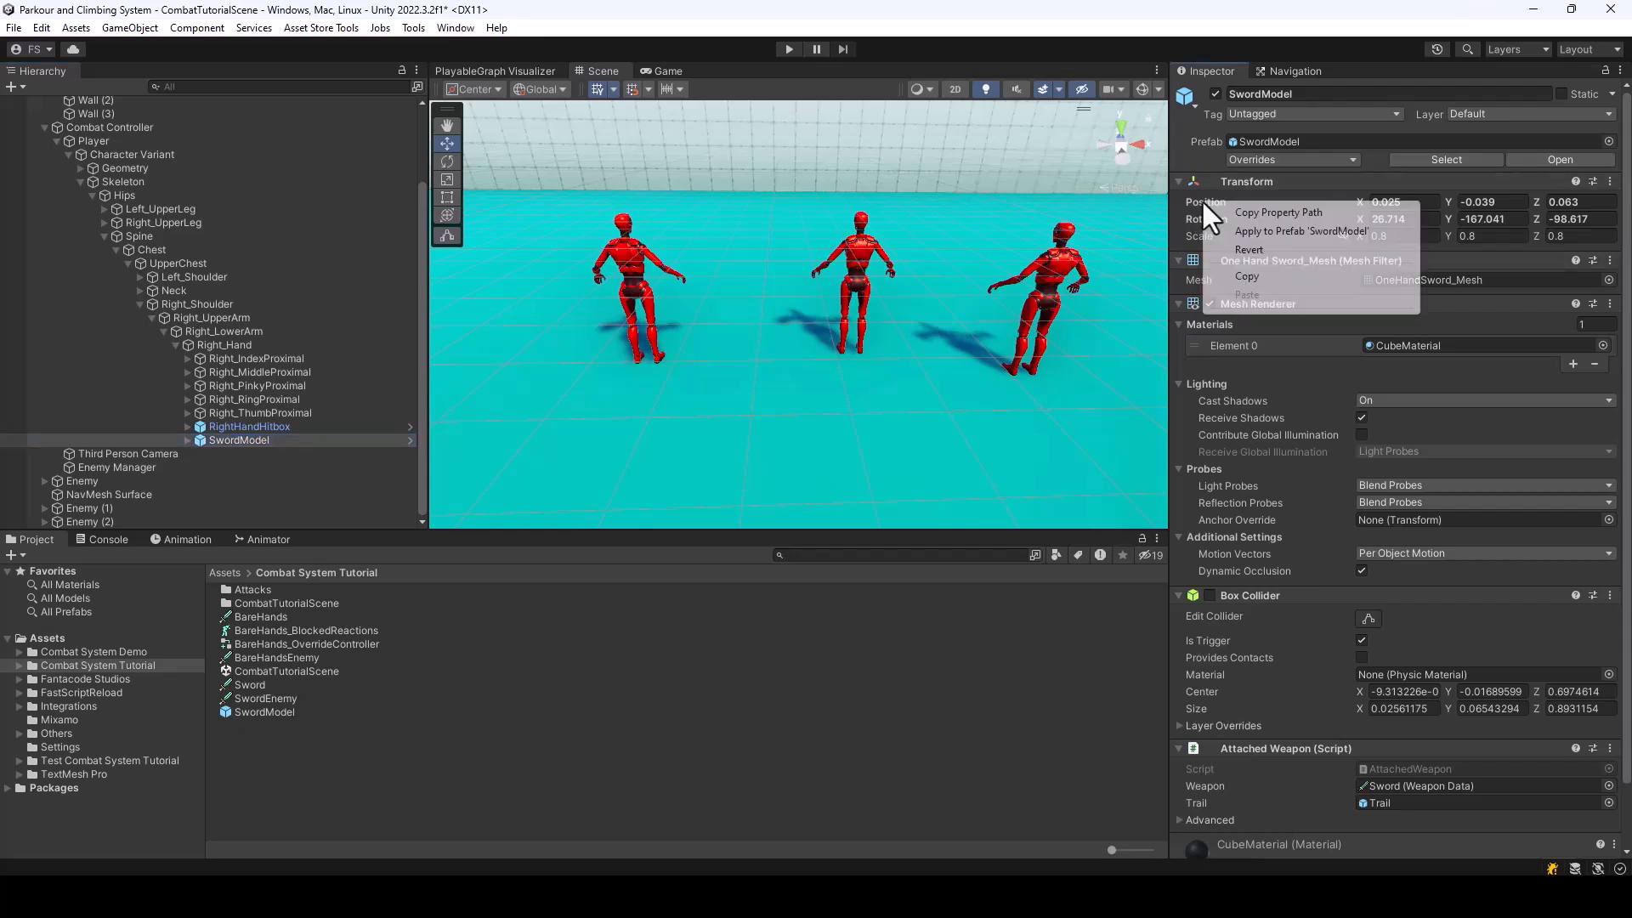
{"action": "left_click", "coordinate": [1272, 248]}
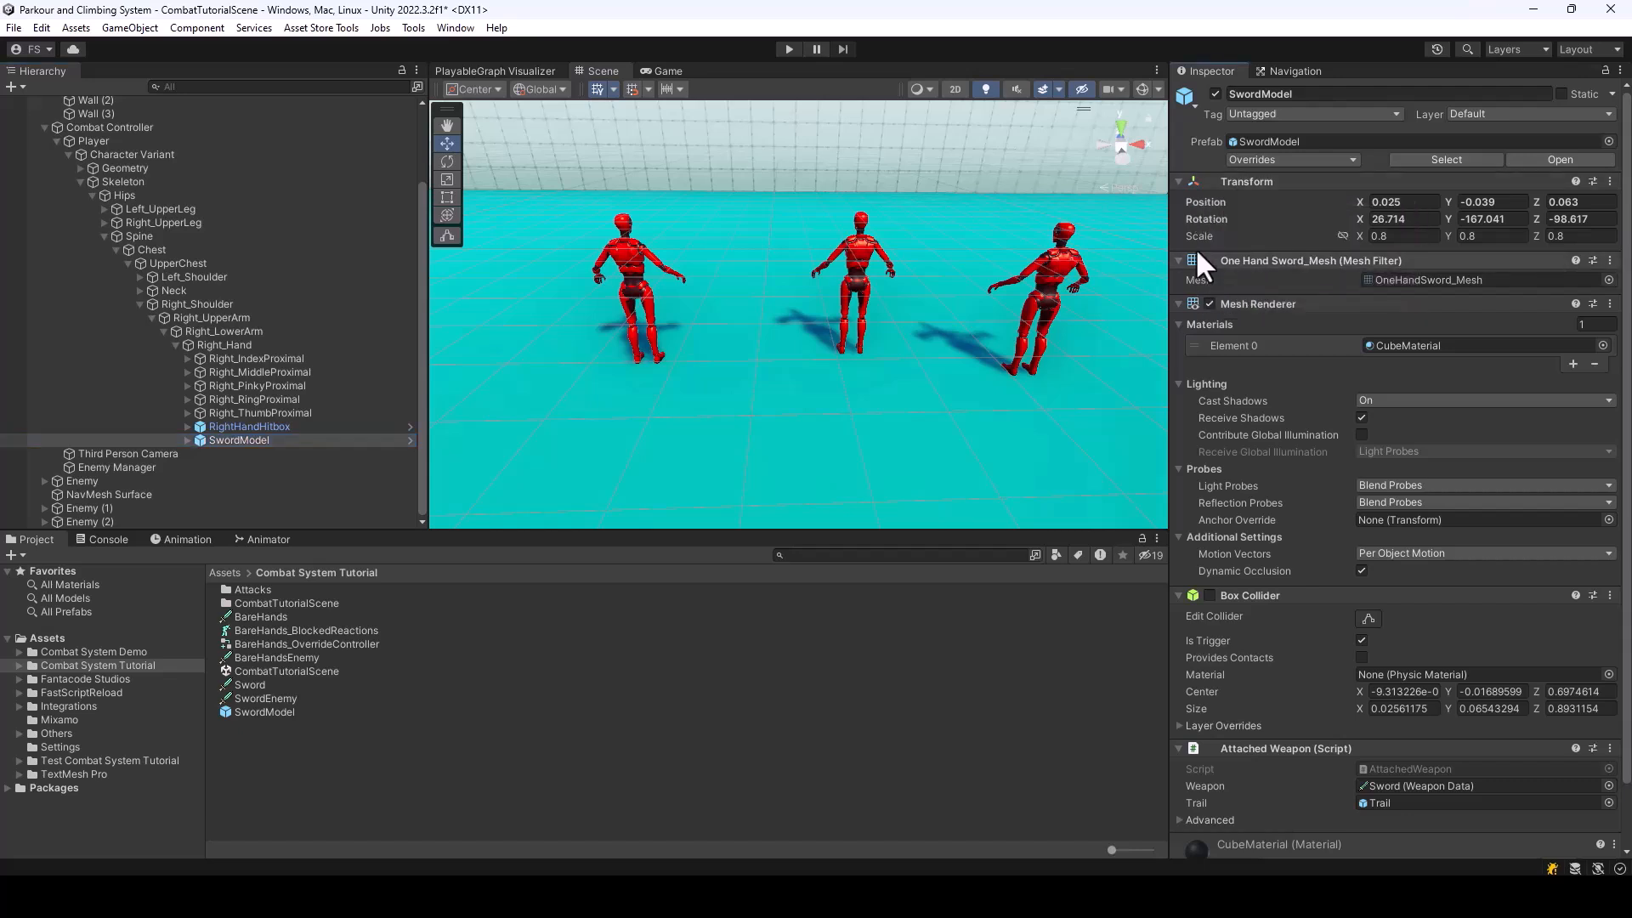
{"action": "right_click", "coordinate": [1201, 202]}
{"action": "left_click", "coordinate": [1253, 279]}
{"action": "left_click", "coordinate": [266, 697]}
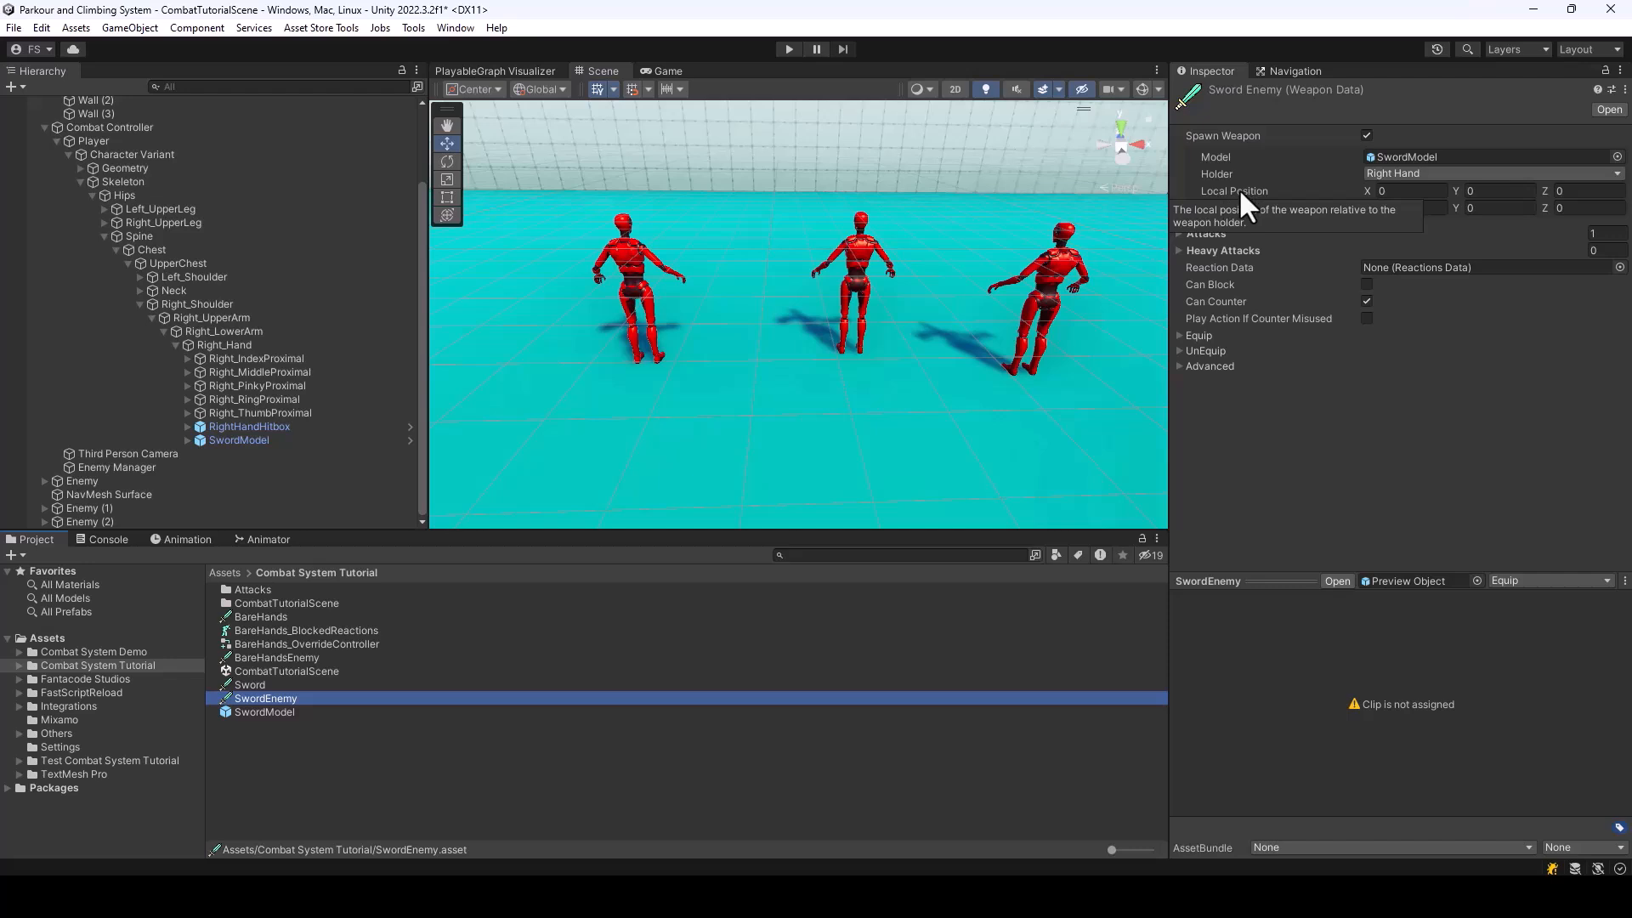
{"action": "right_click", "coordinate": [1239, 191]}
{"action": "left_click", "coordinate": [1284, 245]}
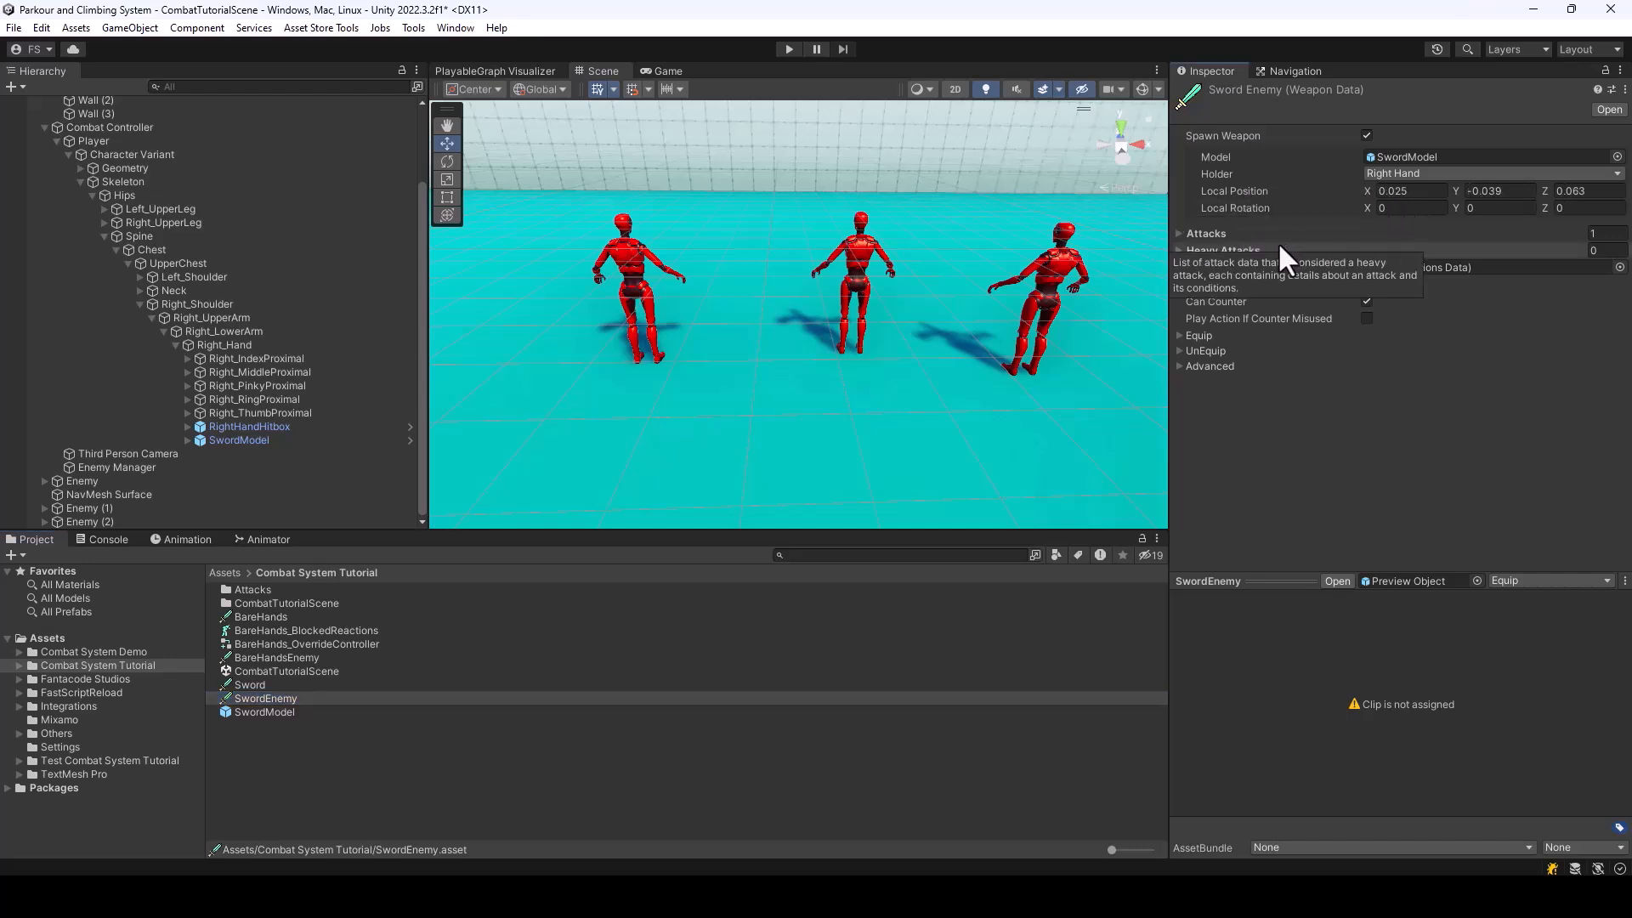
Copy the Euler angles of the Player's SwordModel into the SwordEnemy data's Local Rotation (26.71374, 192.9587, 261.3828)
{"action": "left_click", "coordinate": [255, 441]}
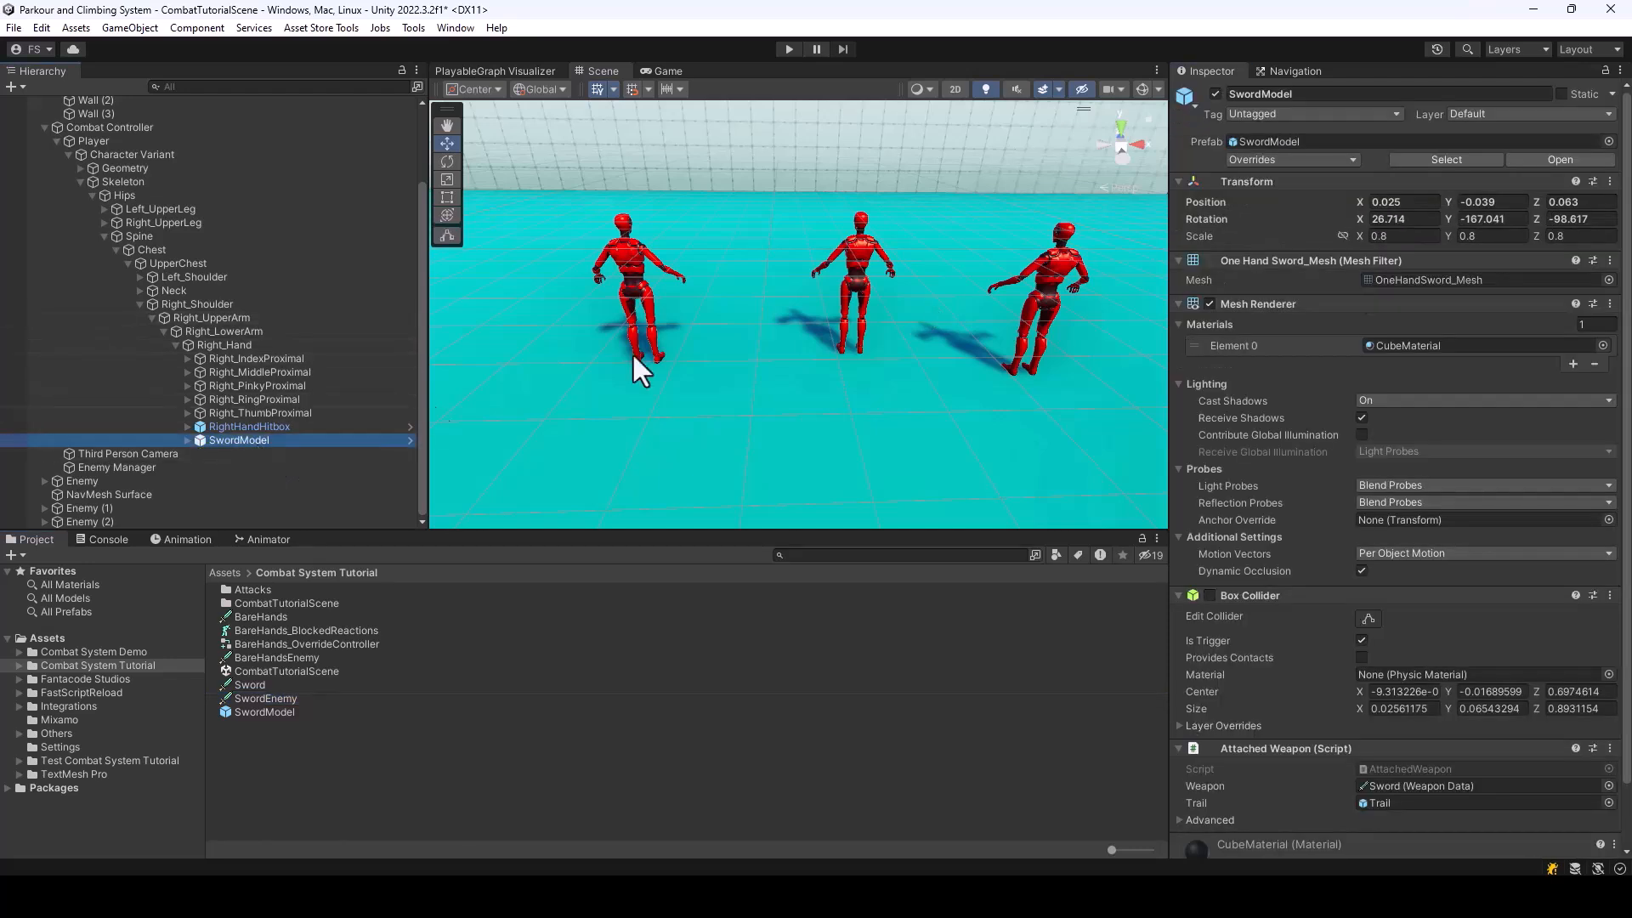
{"action": "right_click", "coordinate": [1197, 217]}
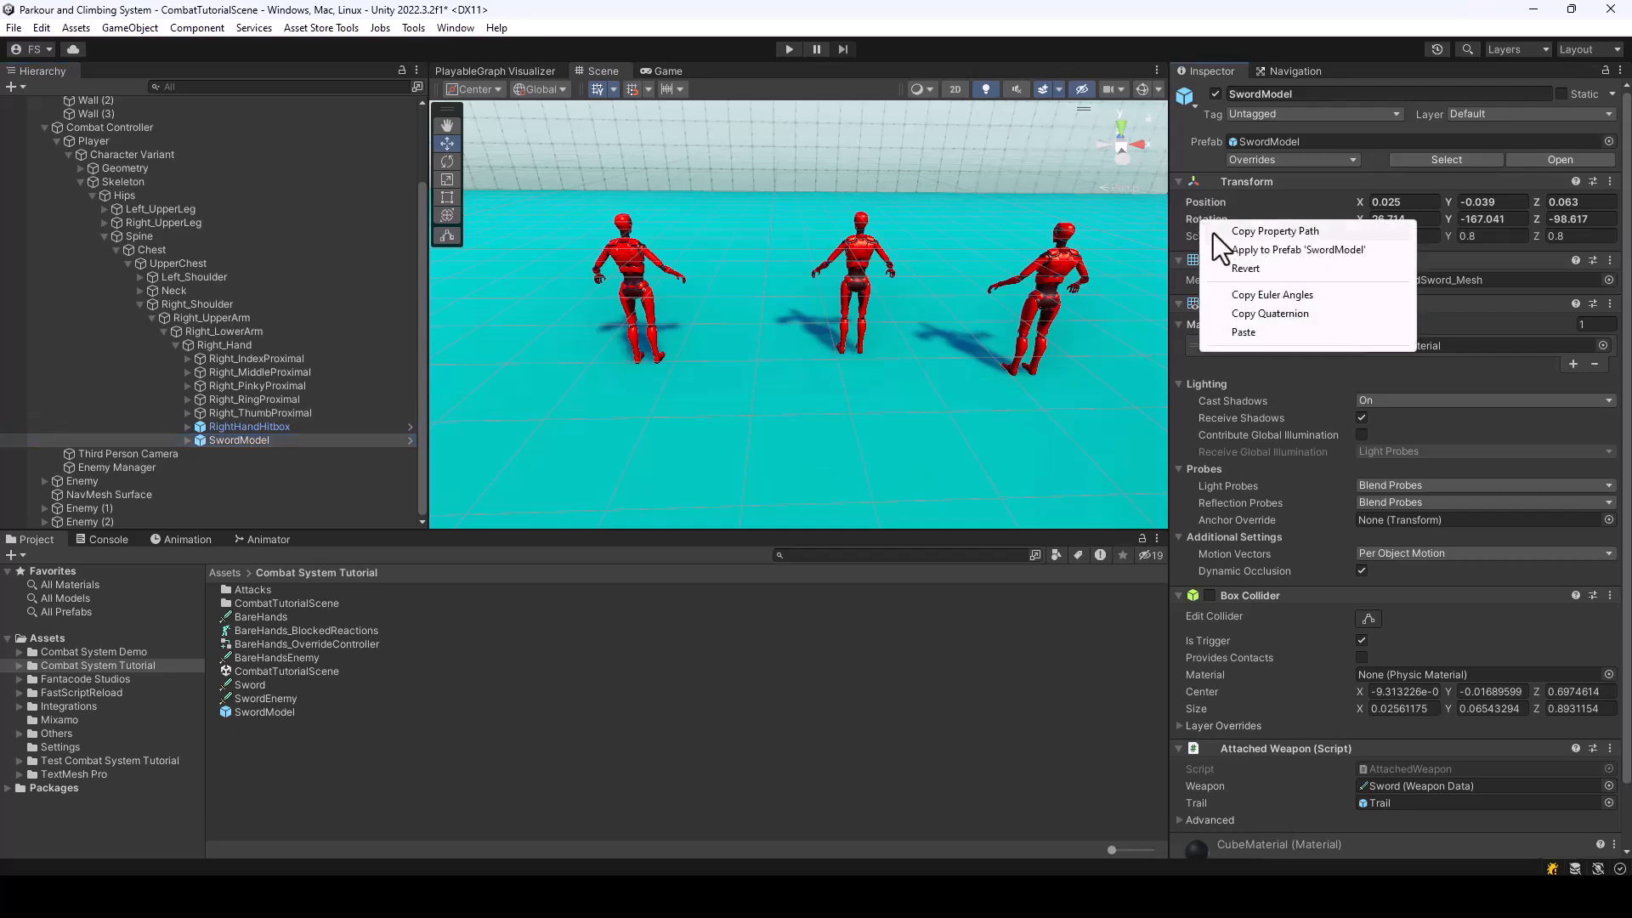
{"action": "left_click", "coordinate": [1265, 300]}
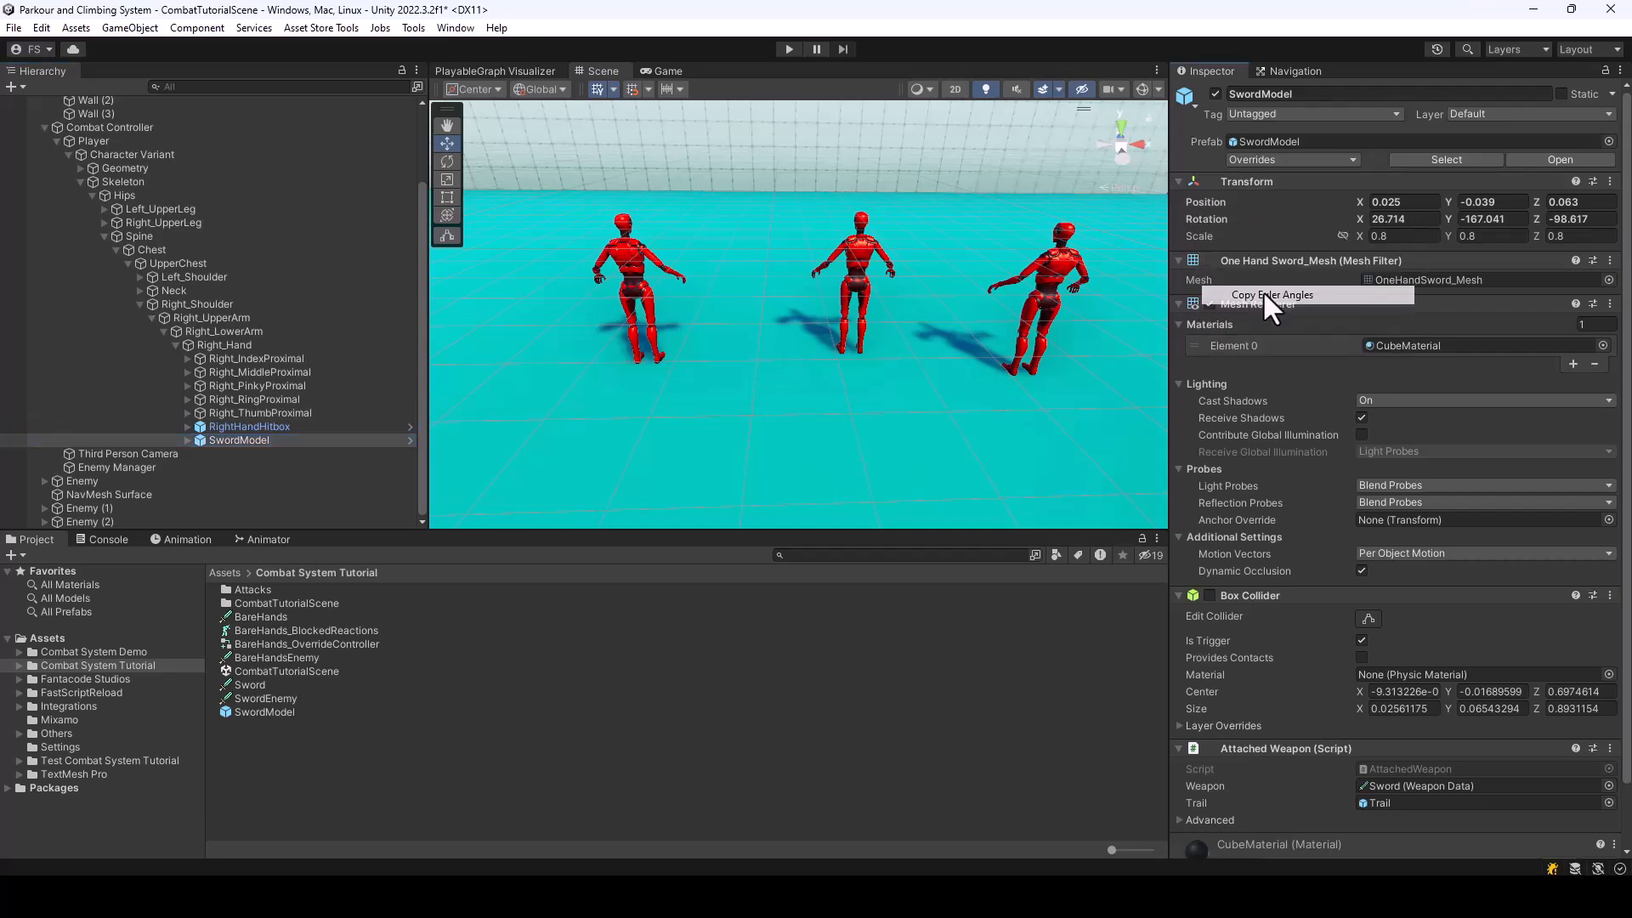
{"action": "right_click", "coordinate": [1207, 216]}
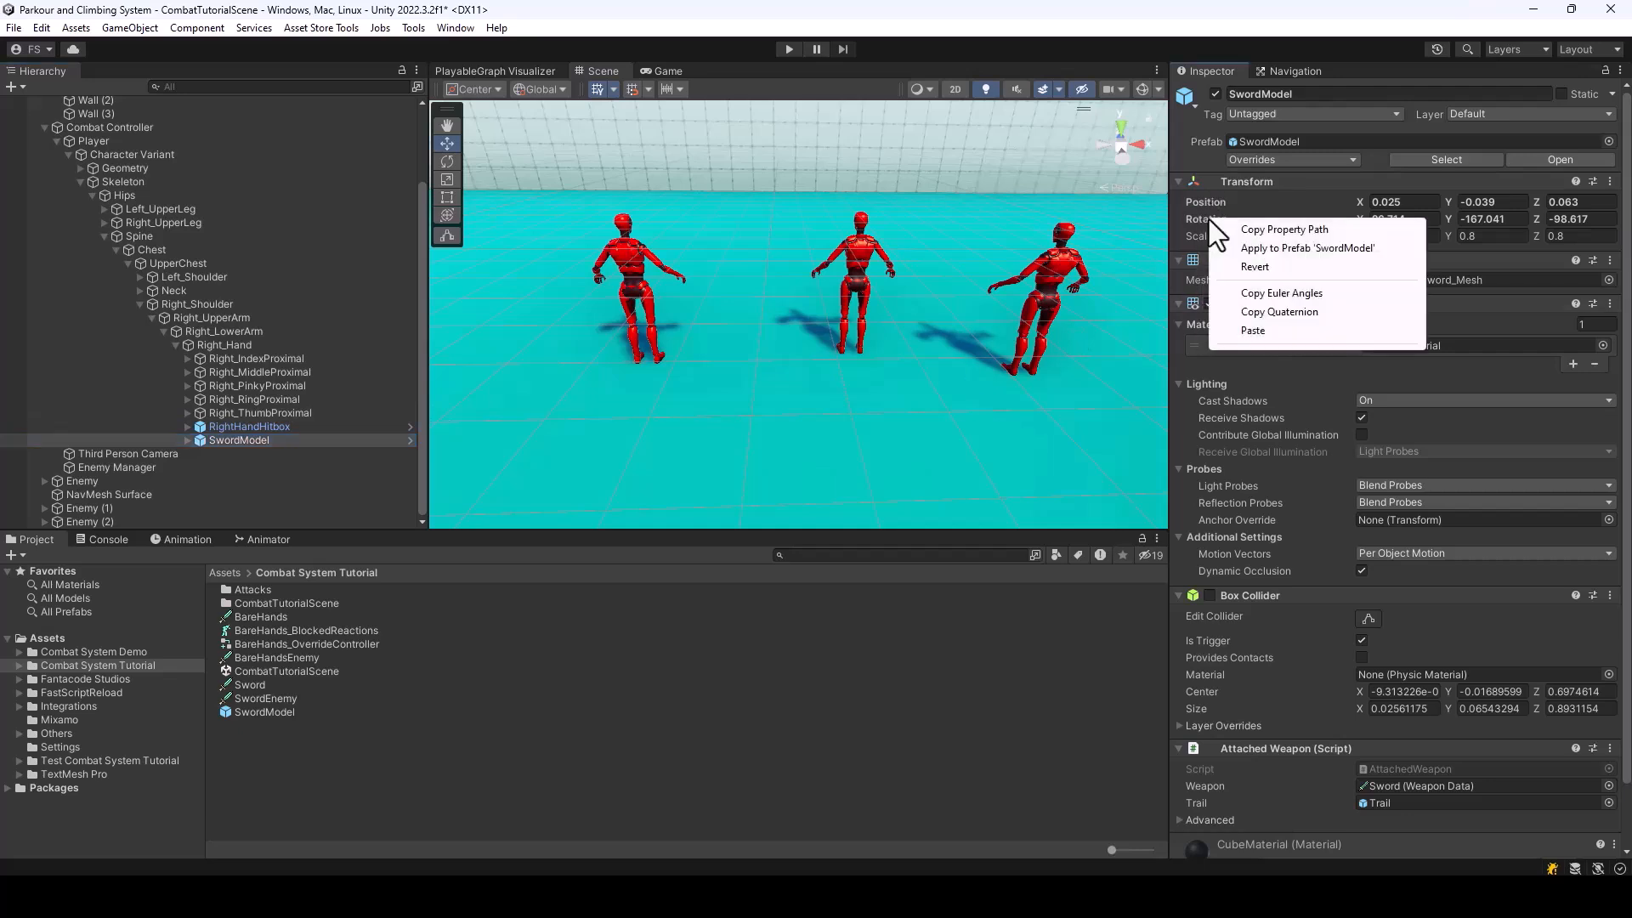
{"action": "left_click", "coordinate": [1277, 297]}
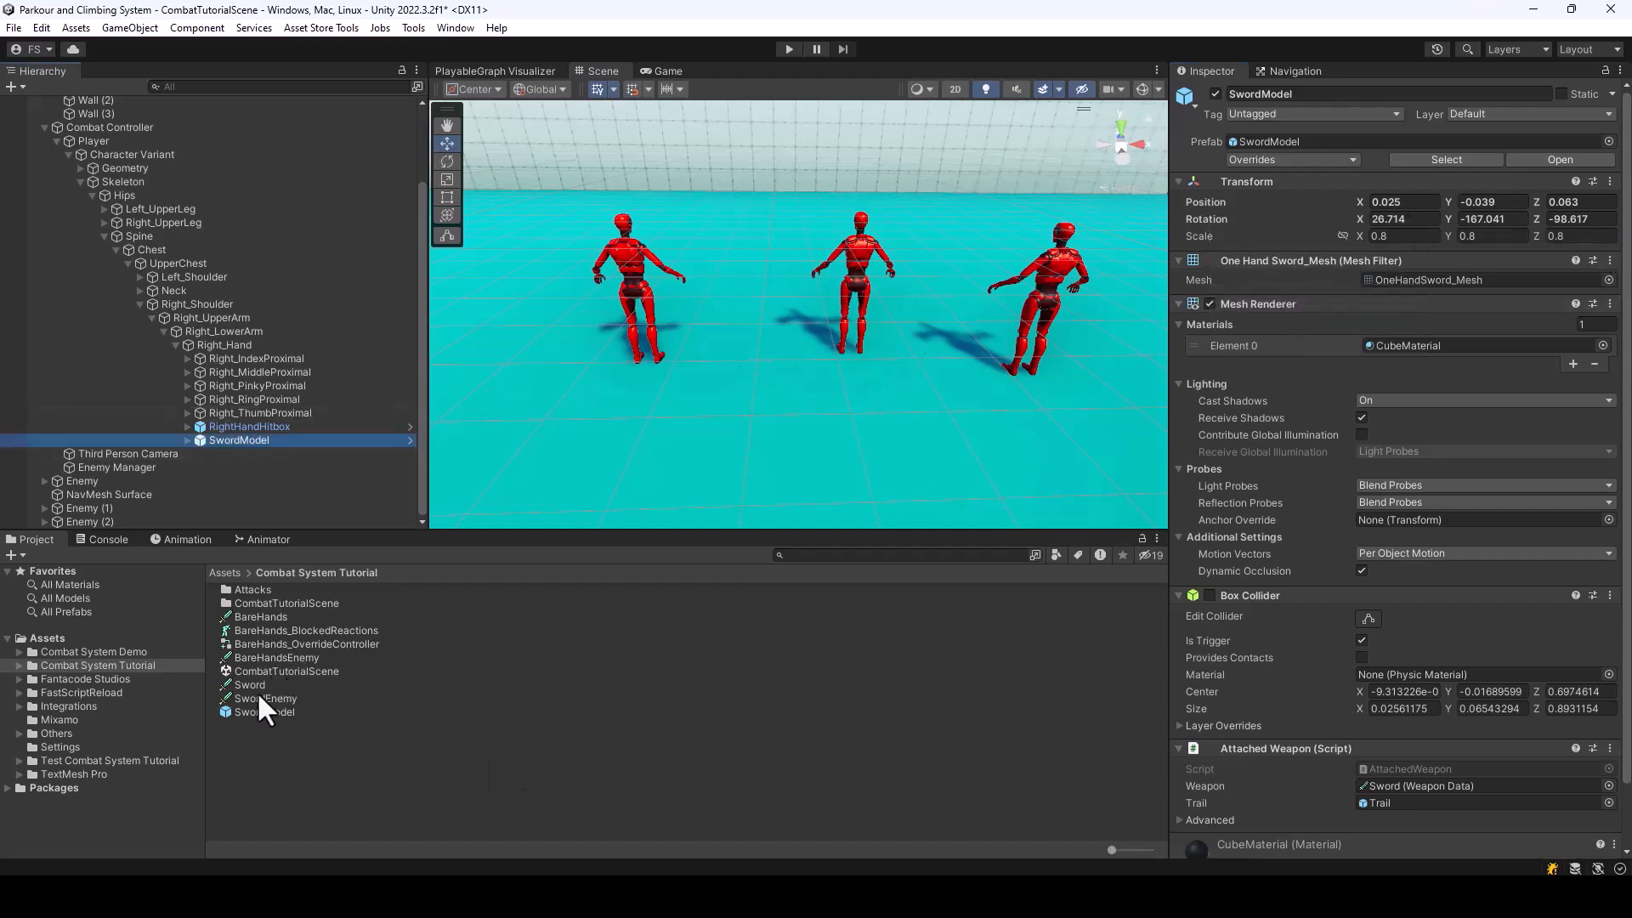
{"action": "left_click", "coordinate": [257, 697]}
{"action": "right_click", "coordinate": [1241, 204]}
{"action": "left_click", "coordinate": [1293, 263]}
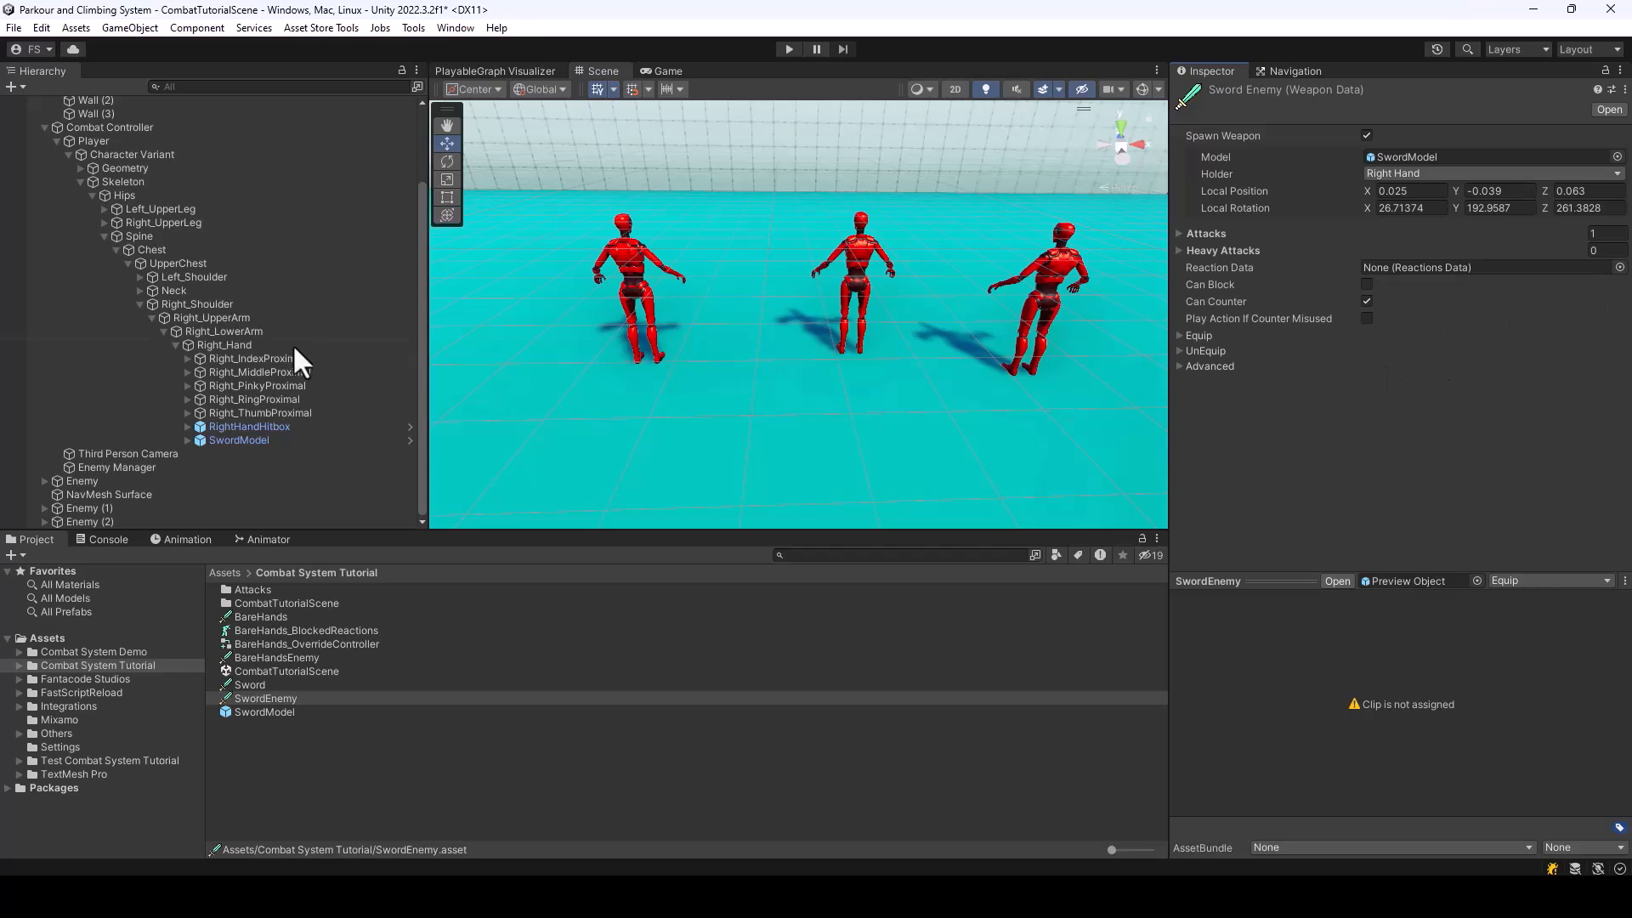
Assign SwordEnemy as the Melee Fighter Weapon on Enemy, Enemy (1) and Enemy (2) together, and save the scene
{"action": "left_click", "coordinate": [44, 128]}
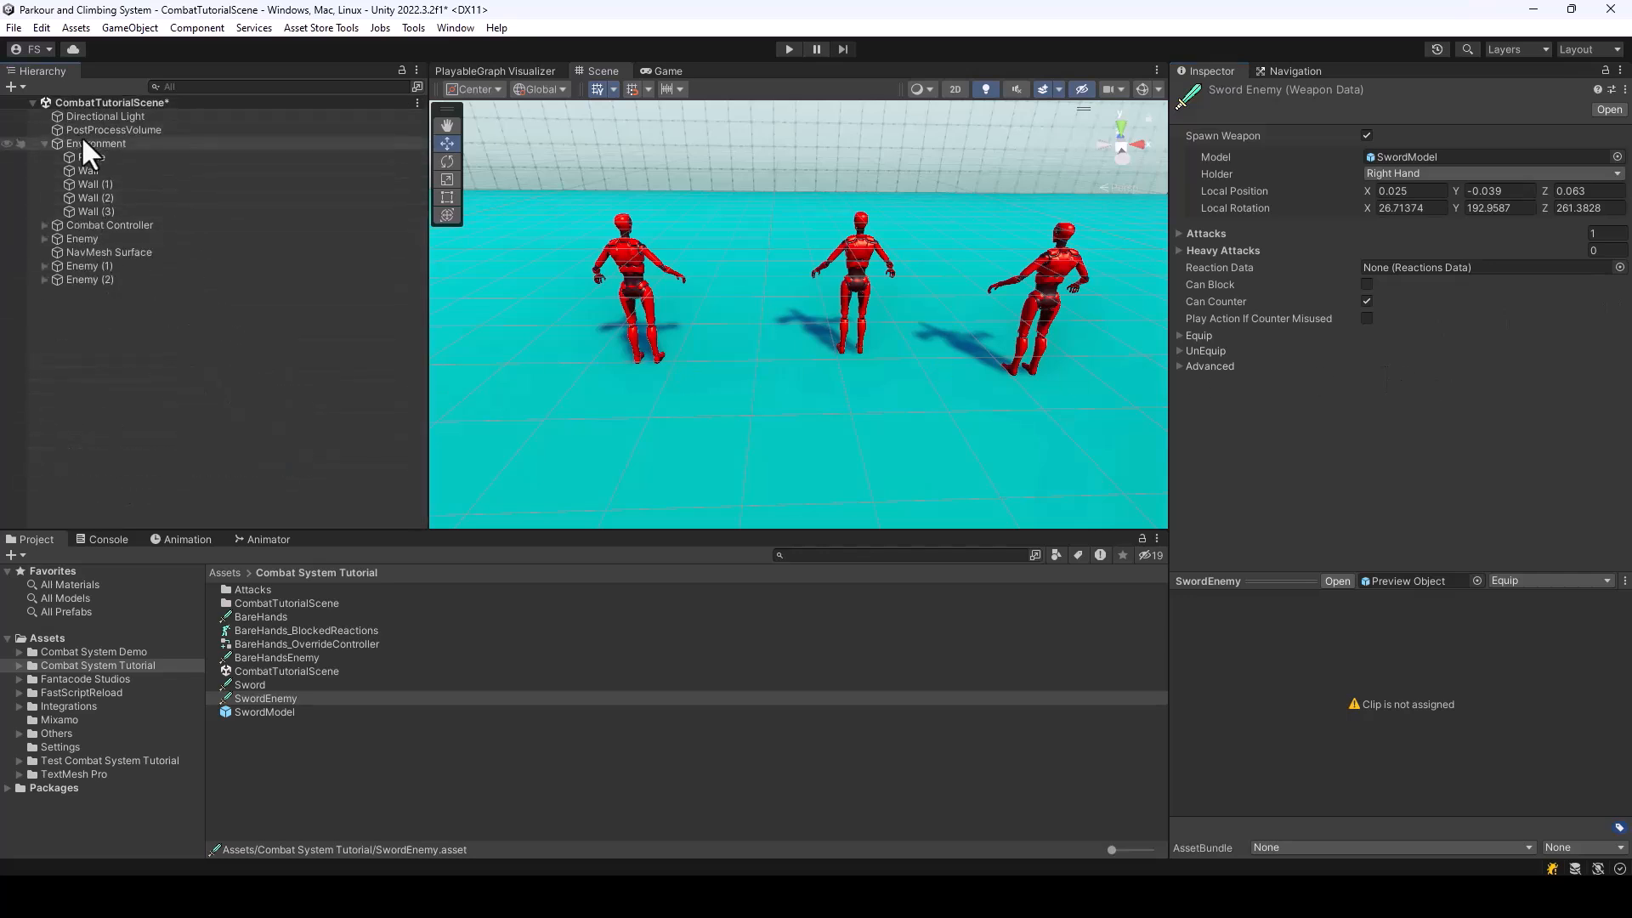
{"action": "left_click", "coordinate": [88, 266]}
{"action": "left_click", "coordinate": [90, 281], "text": "shift"}
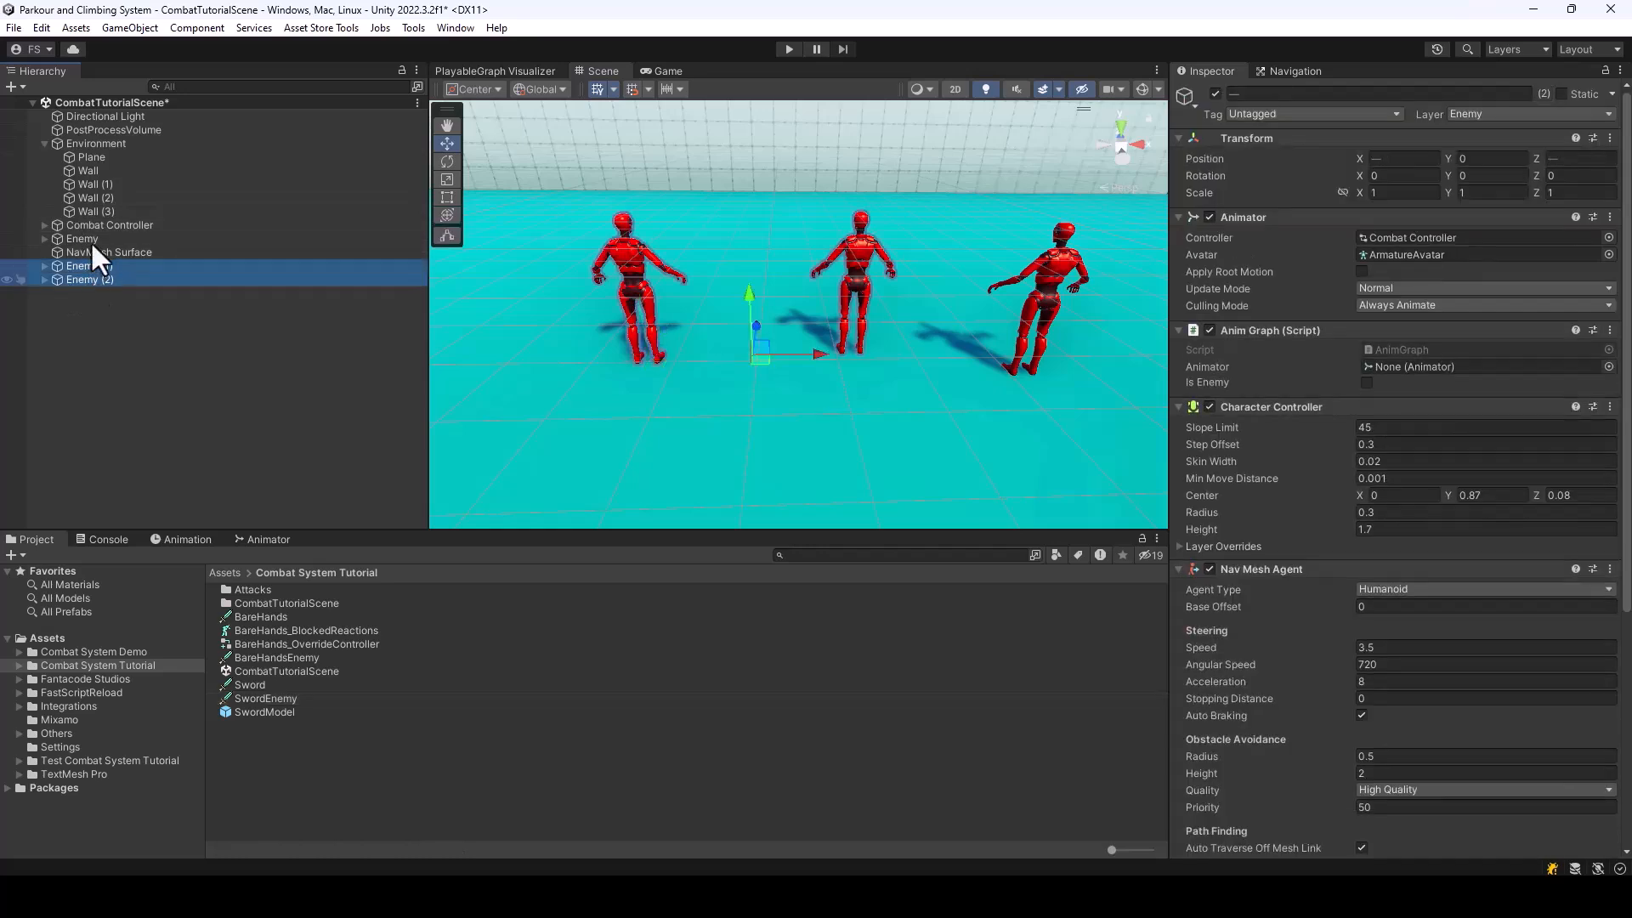
{"action": "left_click", "coordinate": [85, 239], "text": "ctrl"}
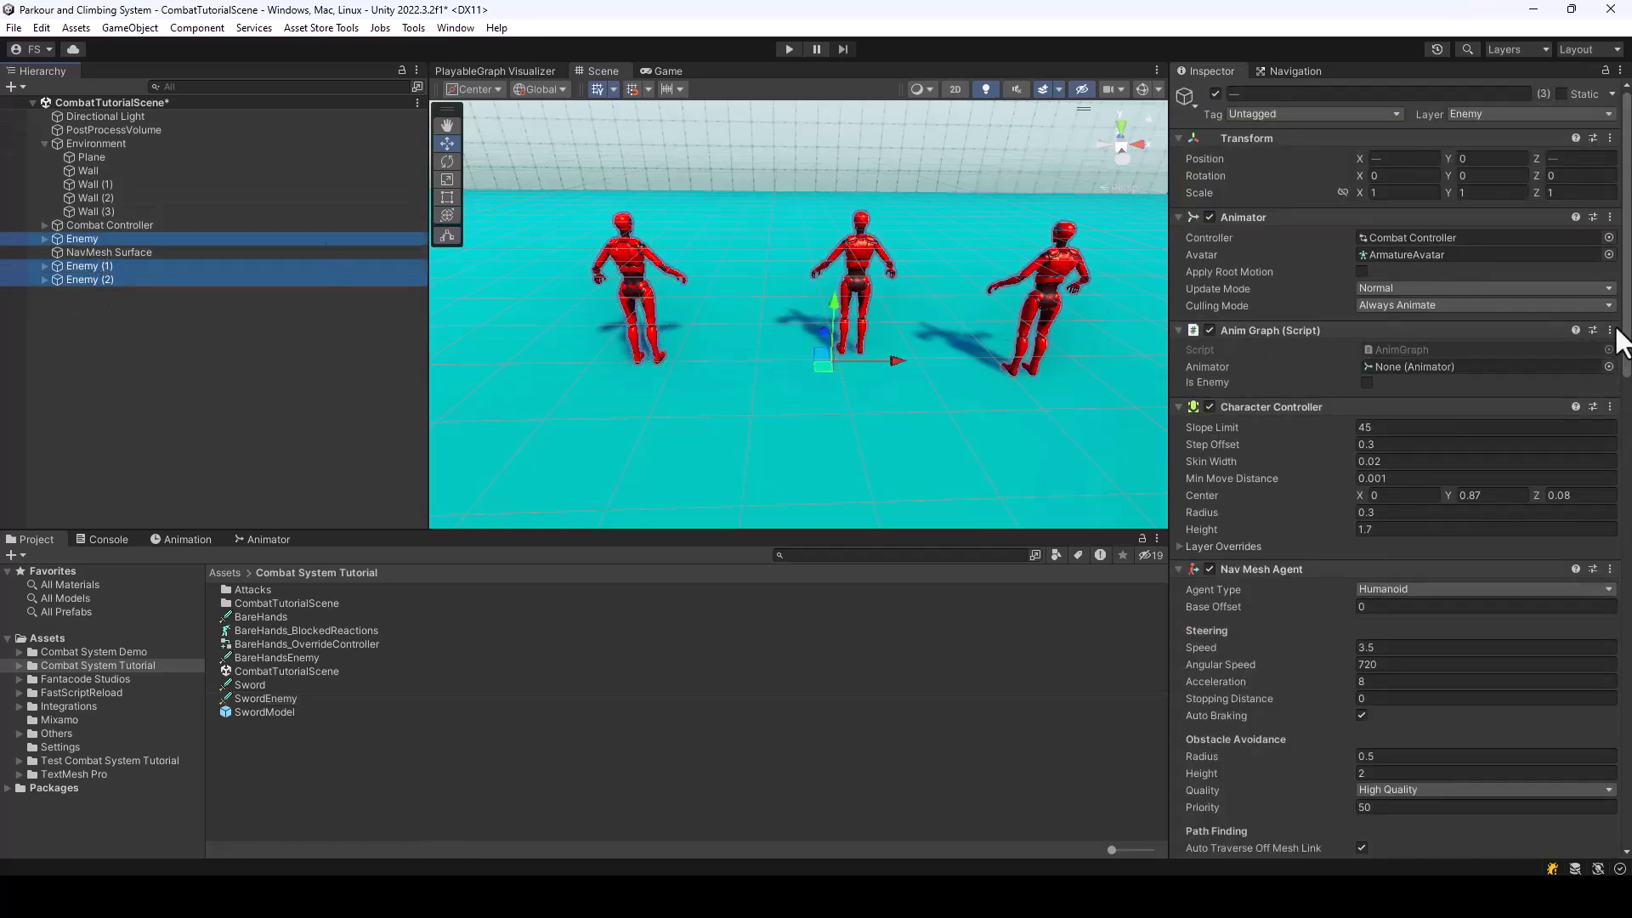
{"action": "scroll", "coordinate": [1543, 408], "scroll_direction": "down", "scroll_amount": 10}
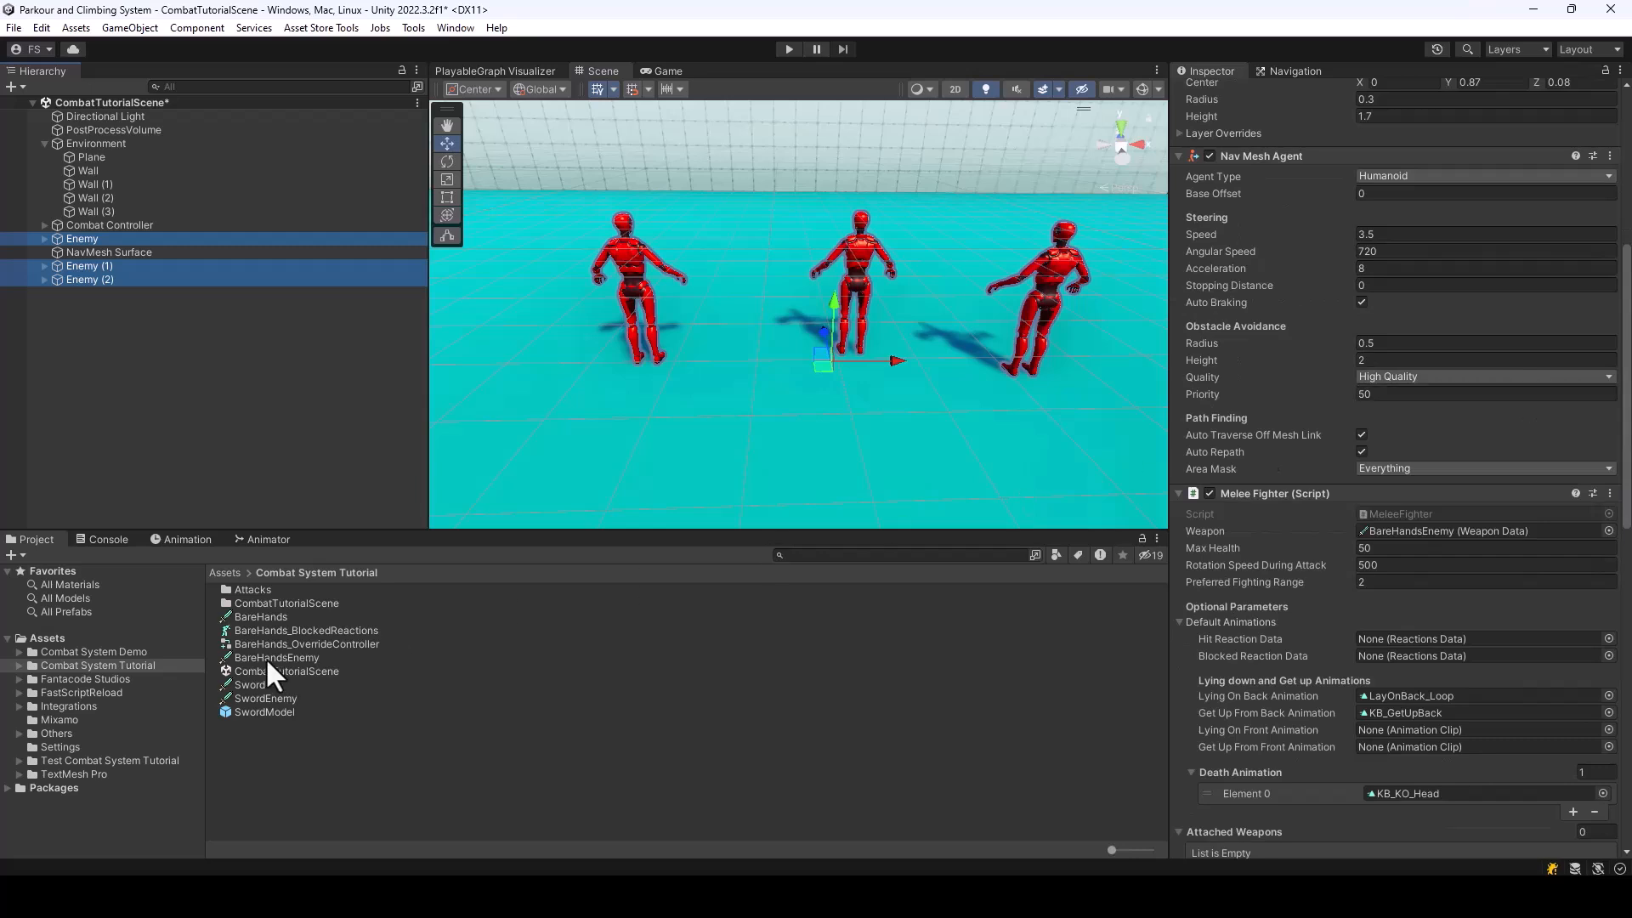
{"action": "left_click_drag", "start_coordinate": [270, 700], "coordinate": [1468, 533]}
{"action": "left_click", "coordinate": [728, 763]}
{"action": "key", "text": "ctrl+s"}
Run the scene to check the enemies' spawned swords by moving and fighting near them, and exit play mode
{"action": "left_click", "coordinate": [789, 48]}
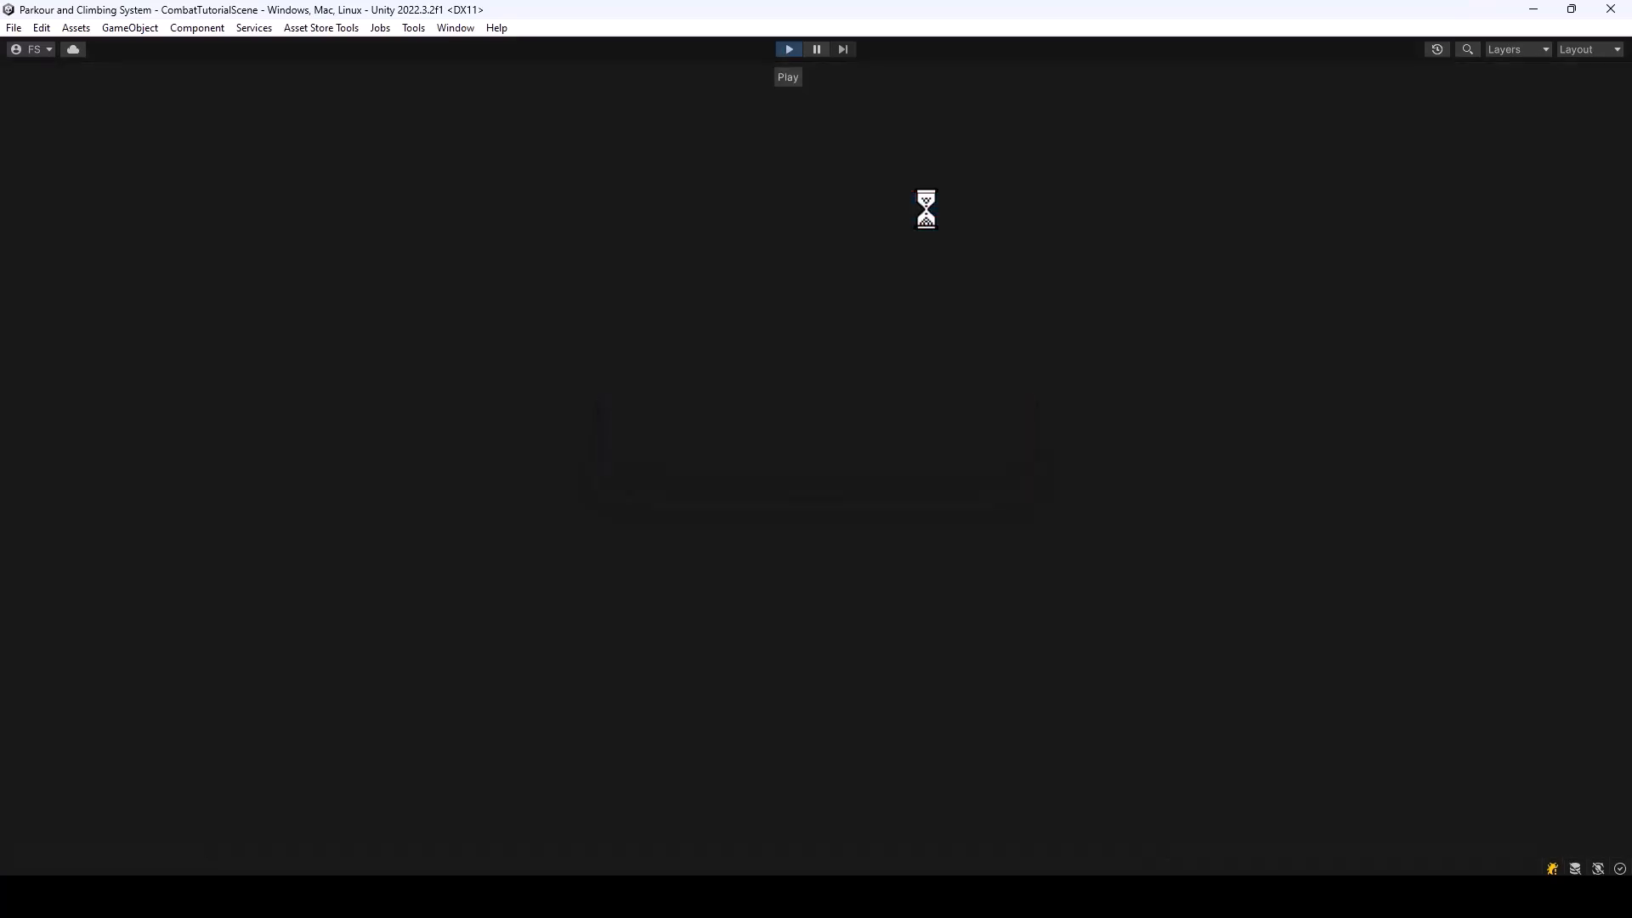
{"action": "key", "text": "w"}
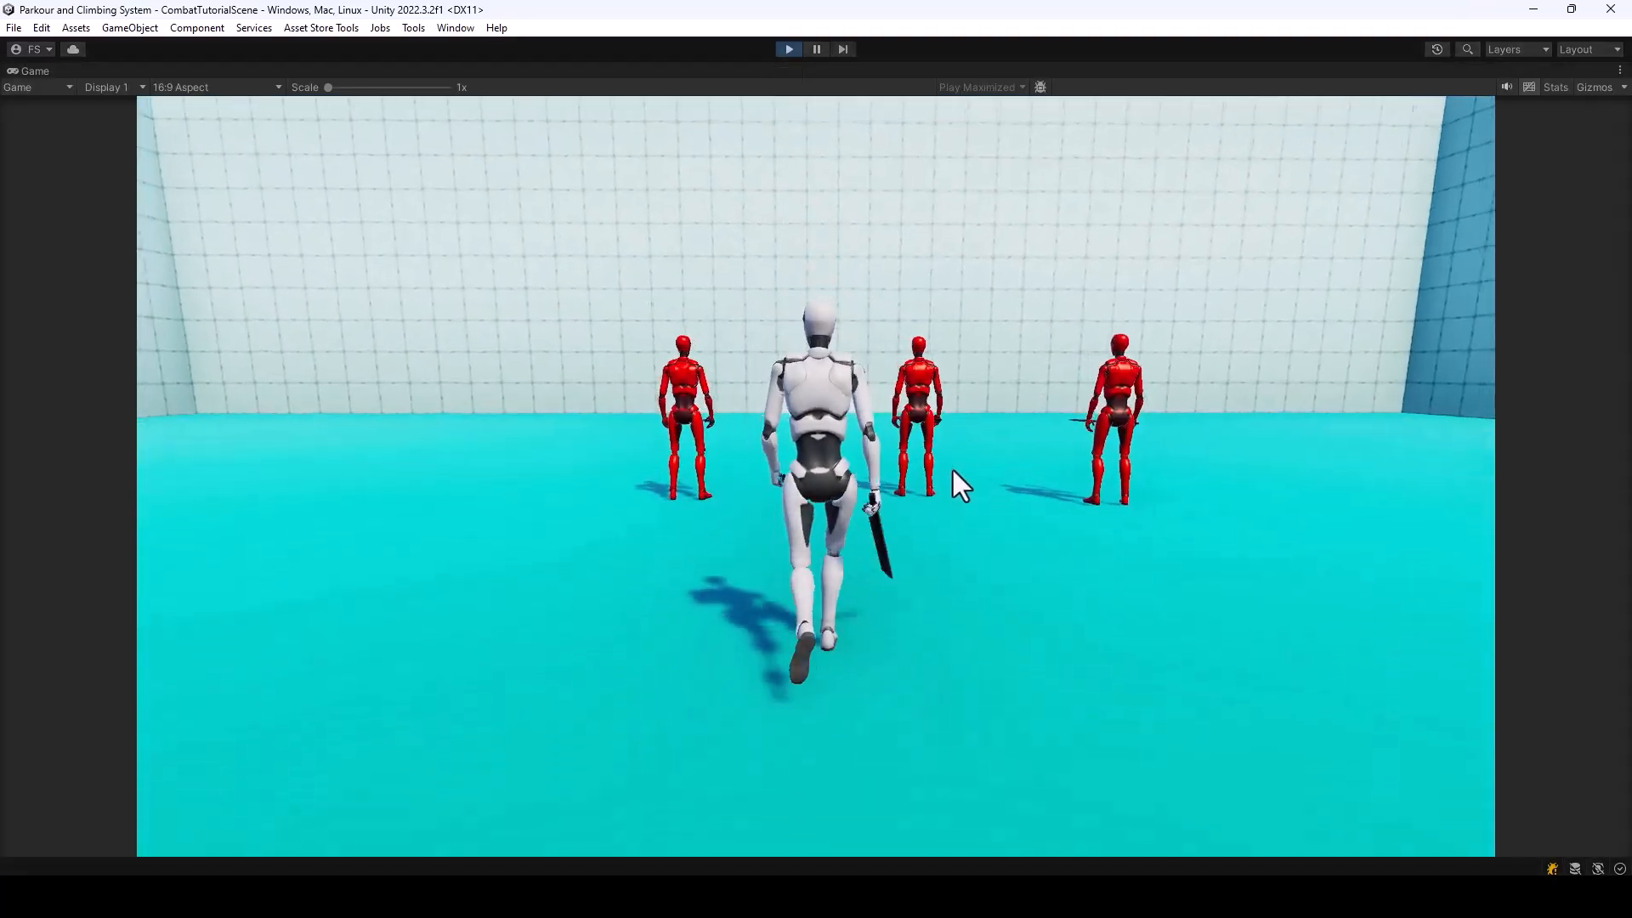
{"action": "key", "text": "a"}
{"action": "key", "text": "s"}
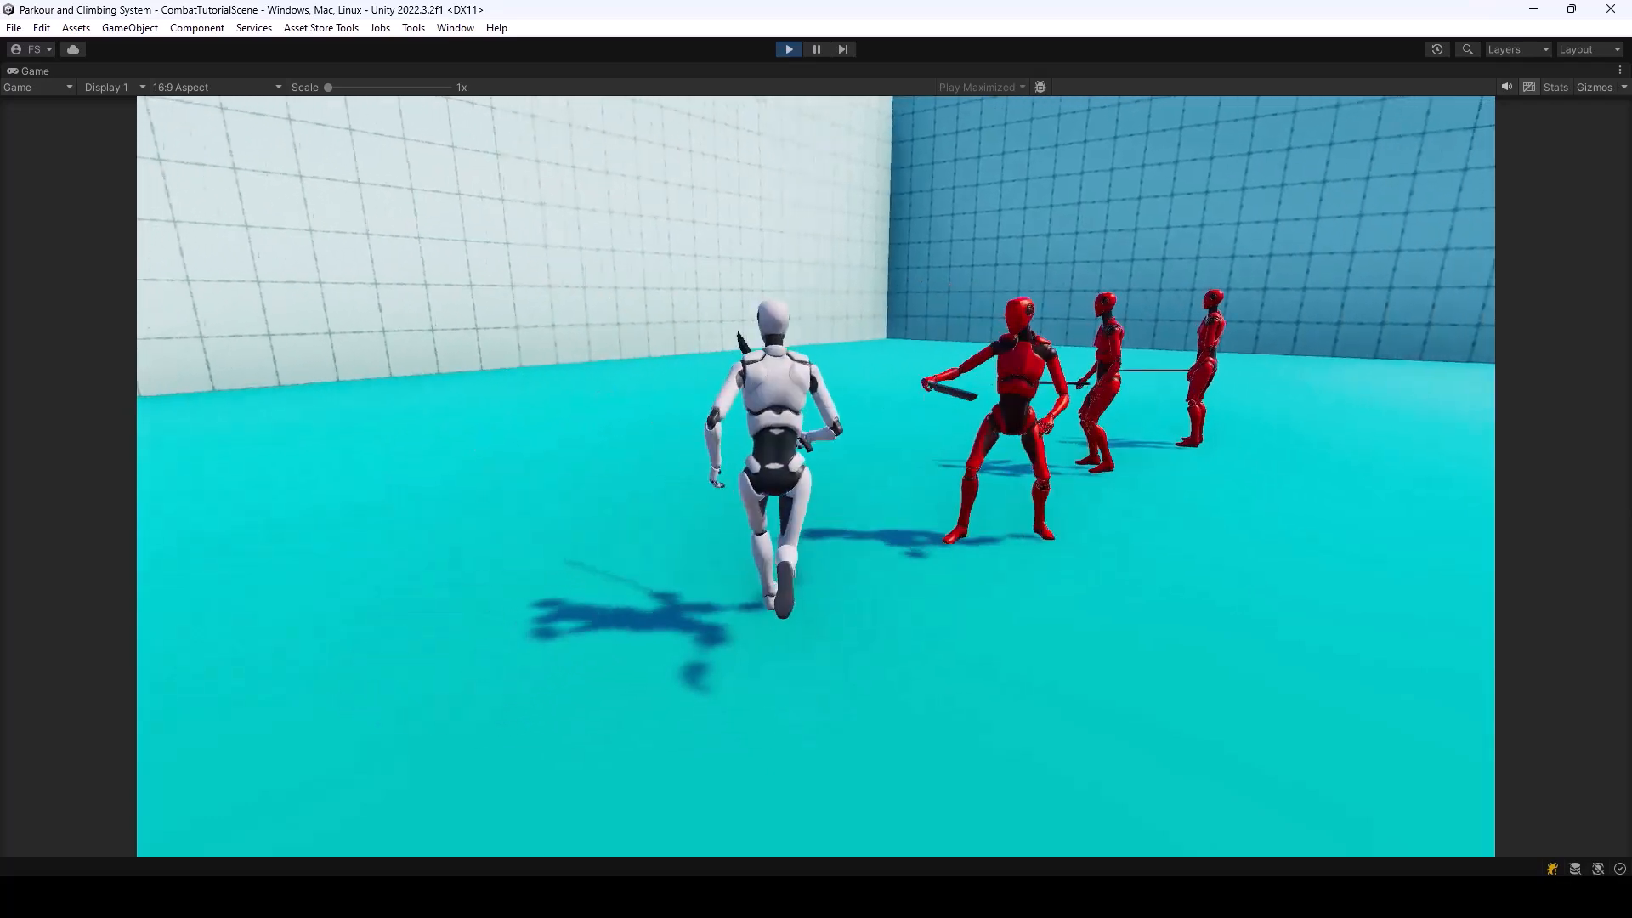
{"action": "key", "text": "w"}
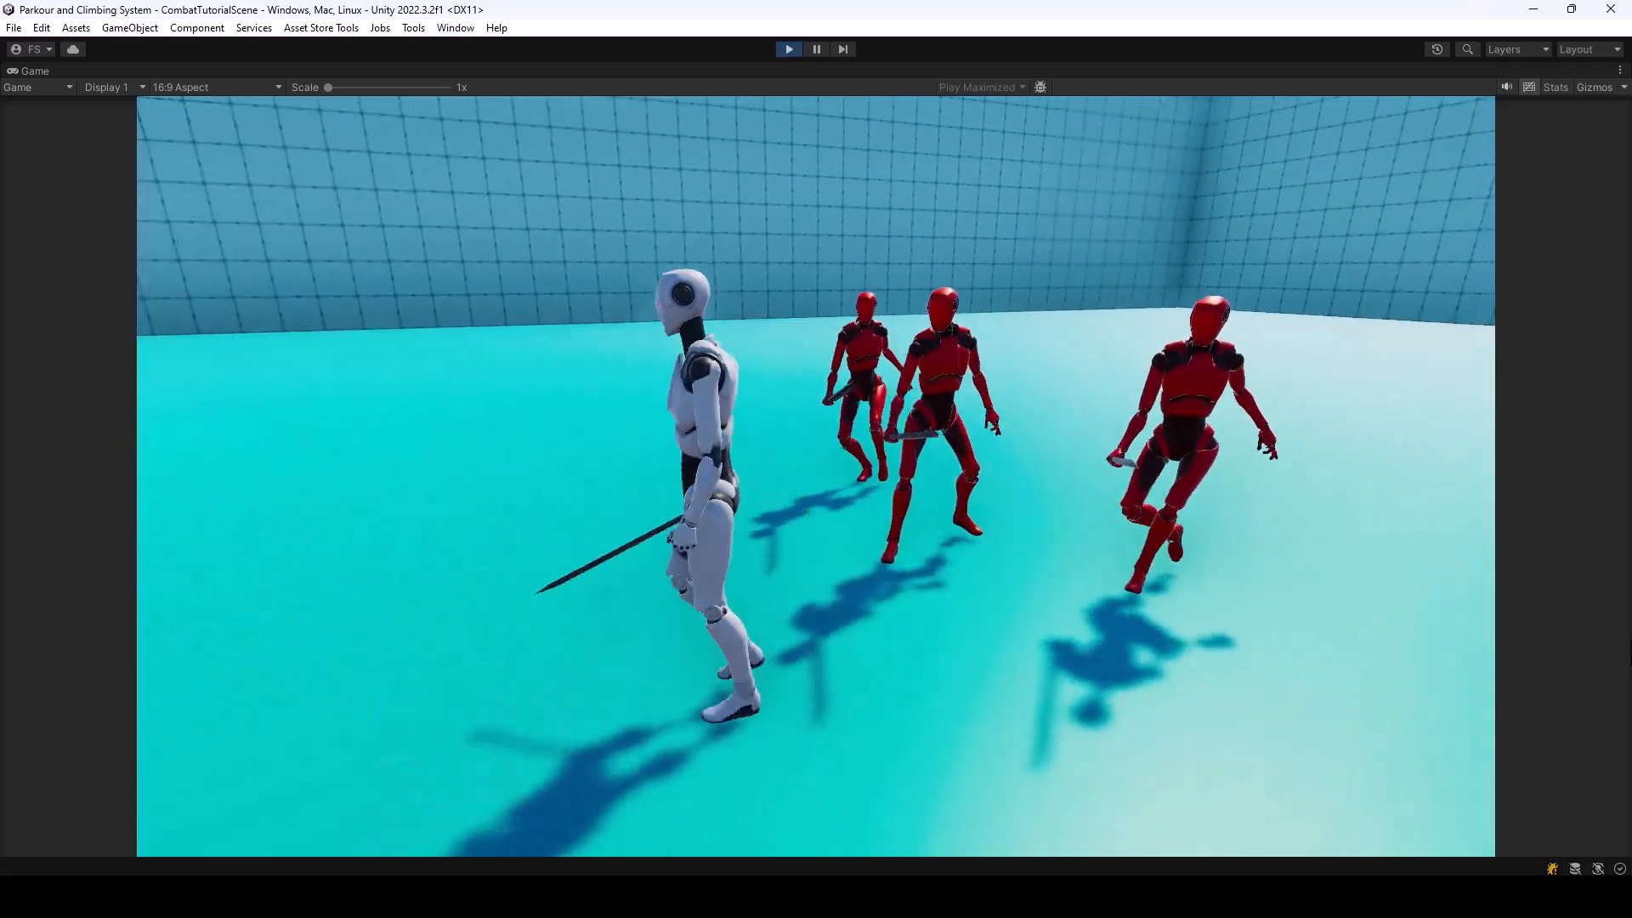
{"action": "key", "text": "d"}
{"action": "left_click", "coordinate": [816, 476]}
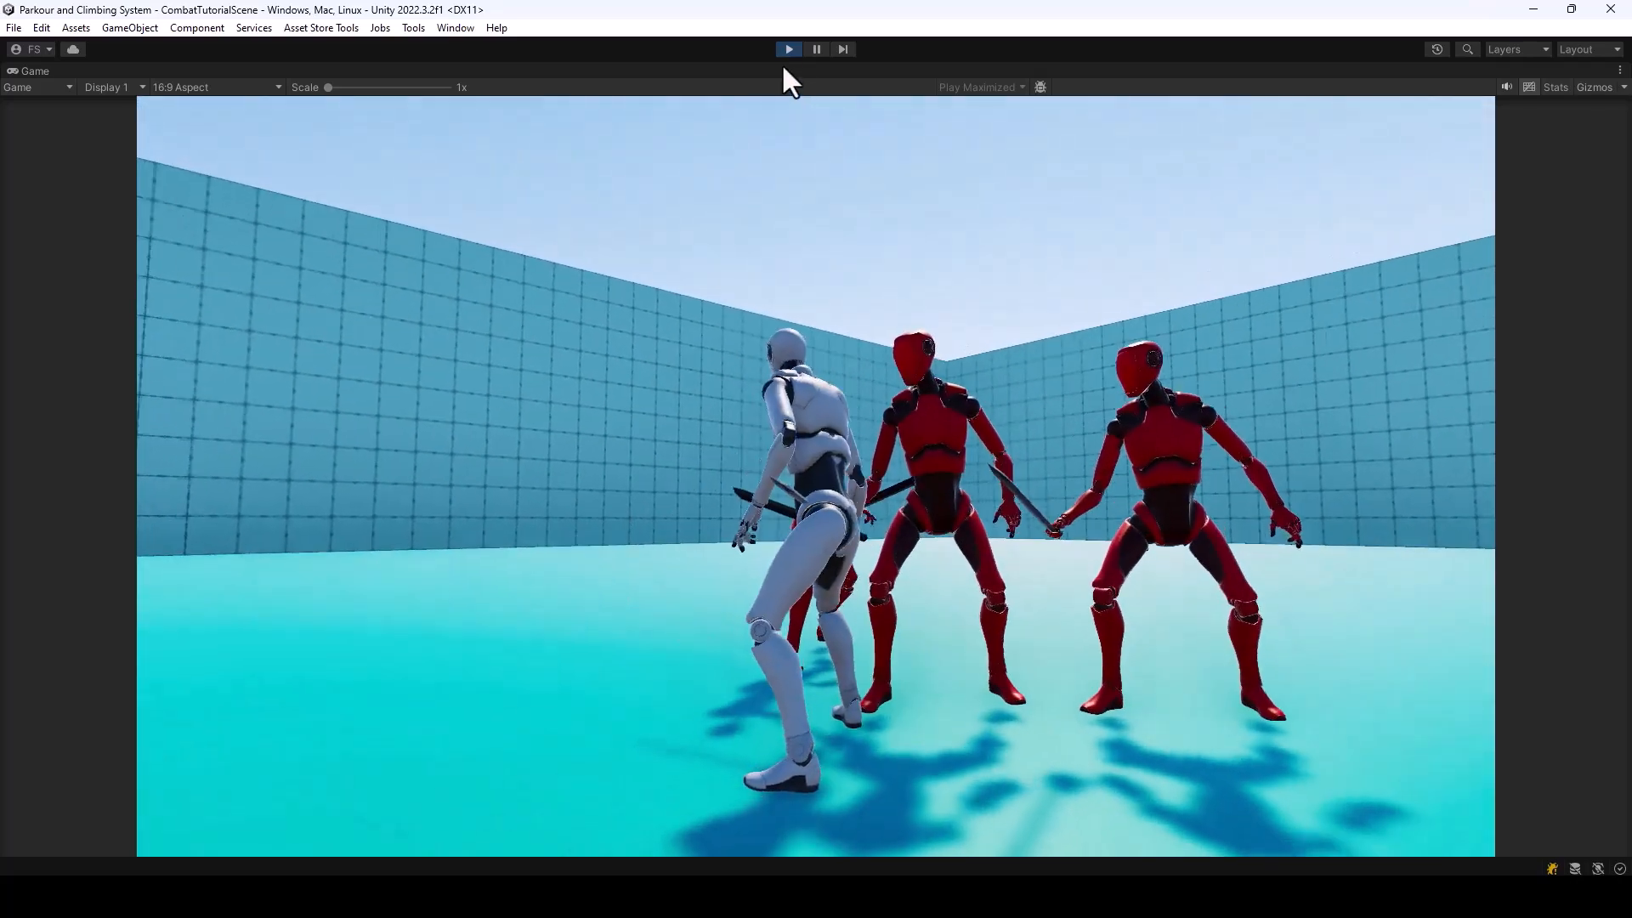
{"action": "left_click", "coordinate": [789, 48]}
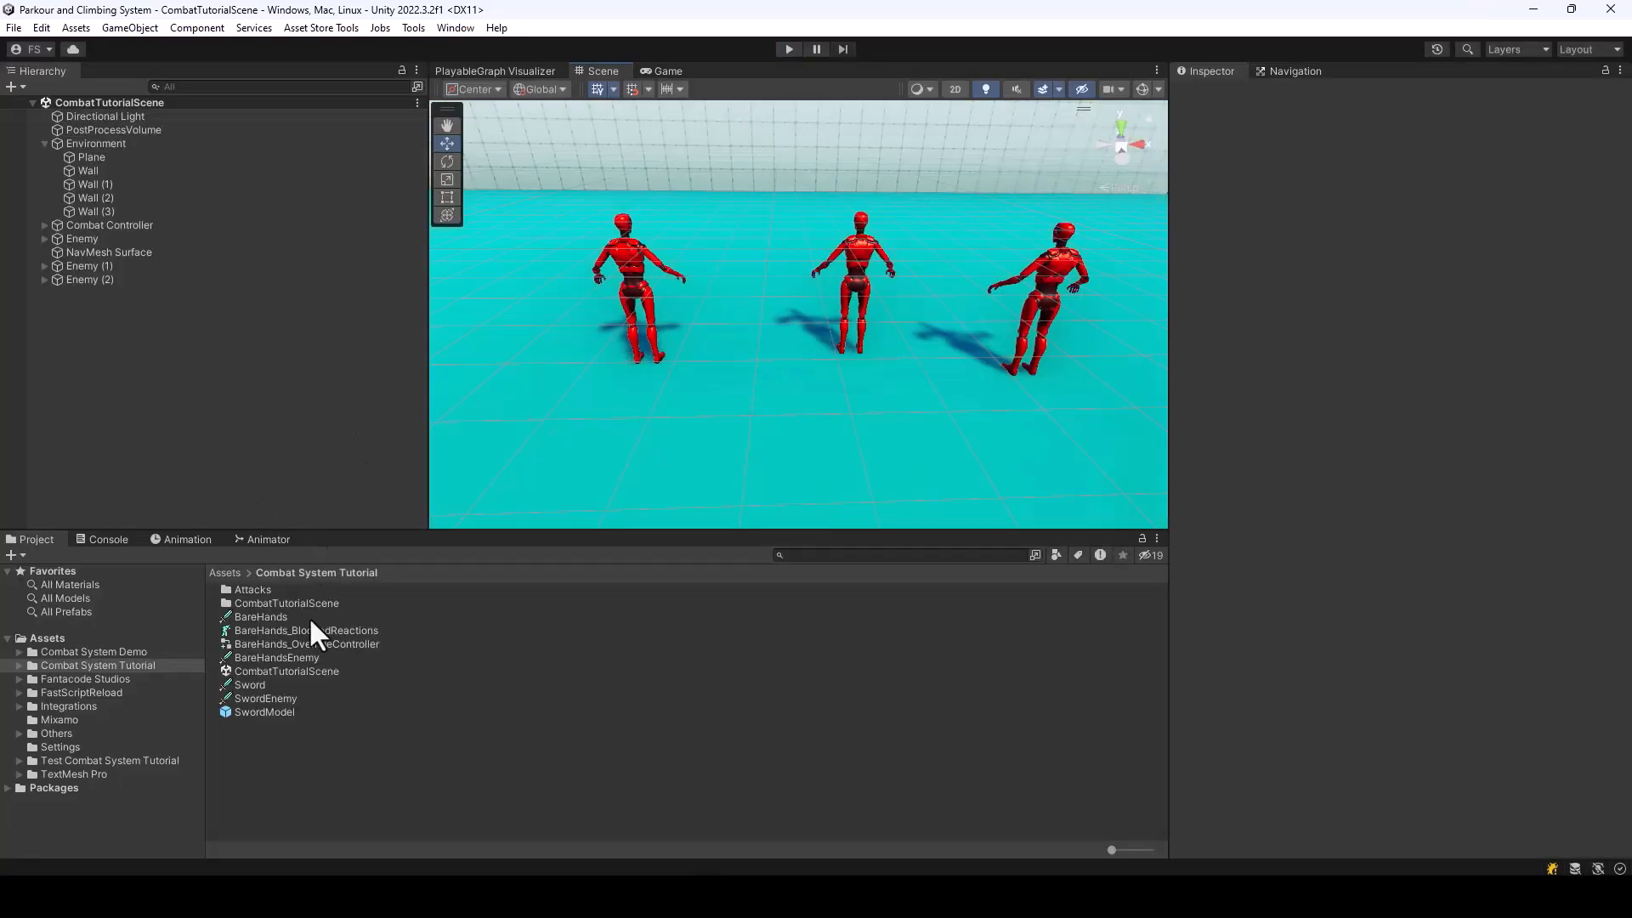
Set the tag of the SwordModel prefab to Hitbox and return to the scene
{"action": "left_click", "coordinate": [262, 712]}
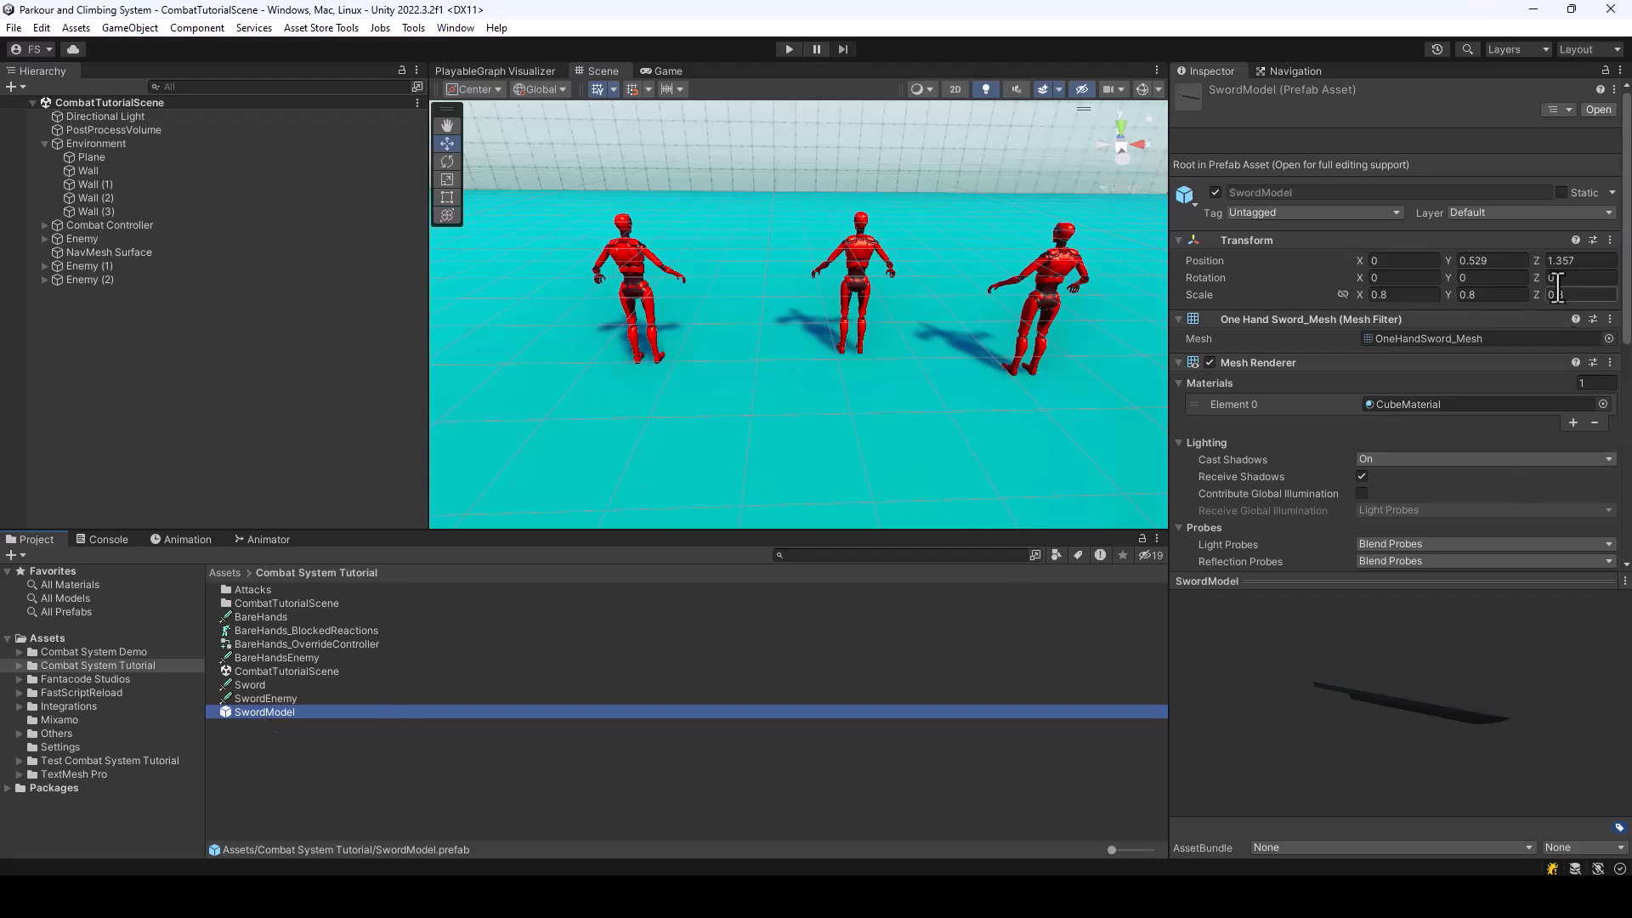
{"action": "double_click", "coordinate": [263, 710]}
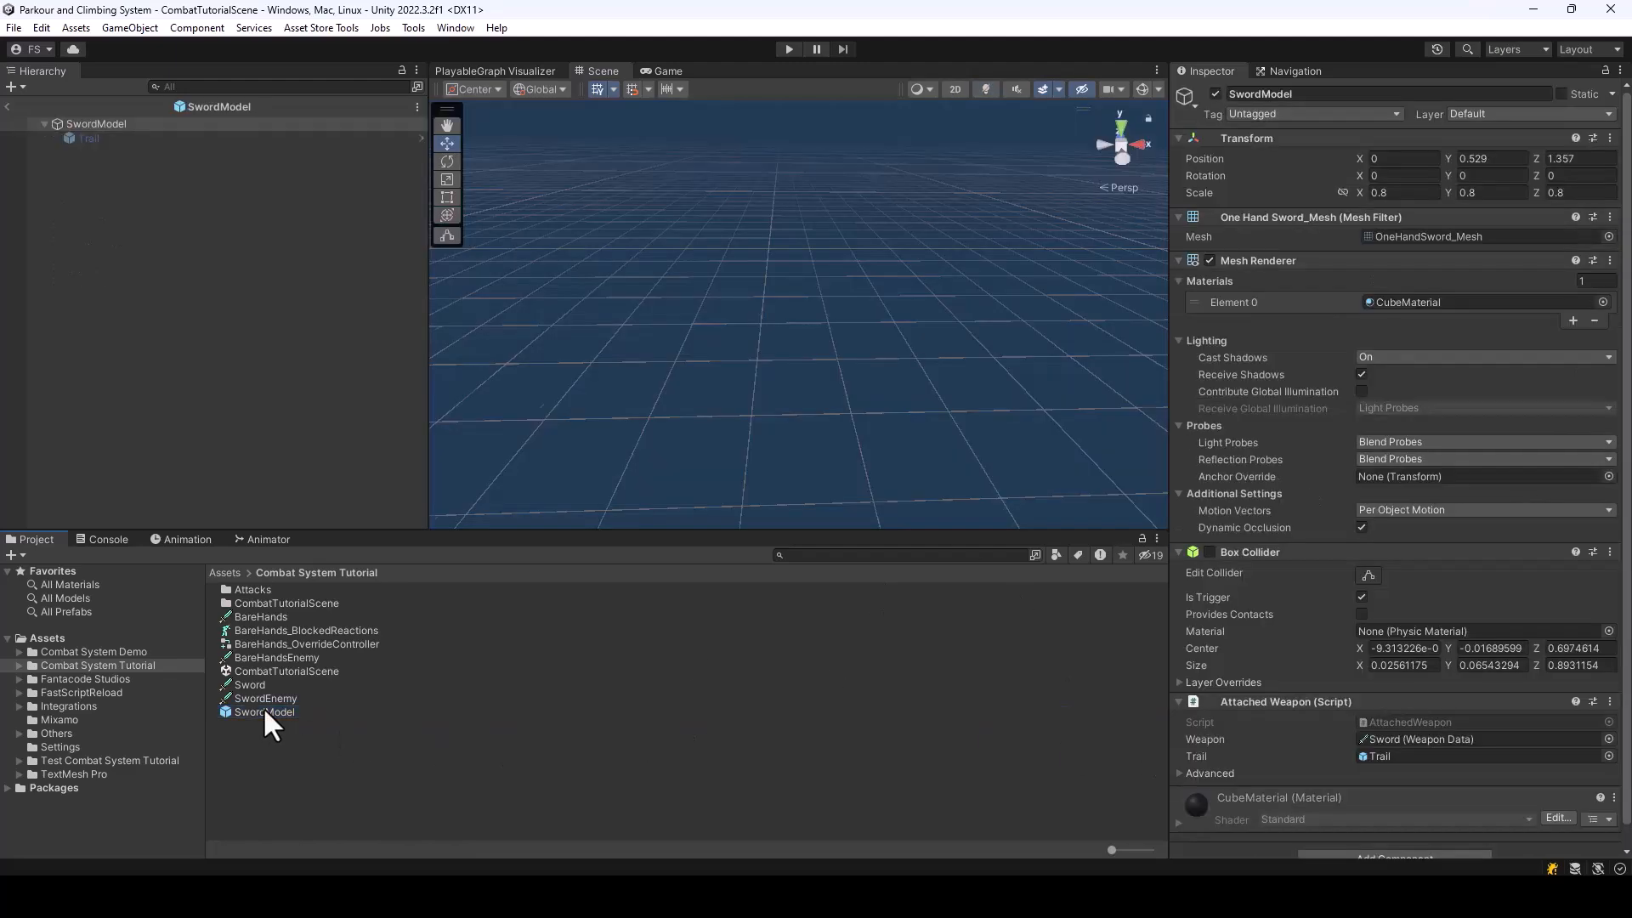
{"action": "left_click", "coordinate": [1352, 115]}
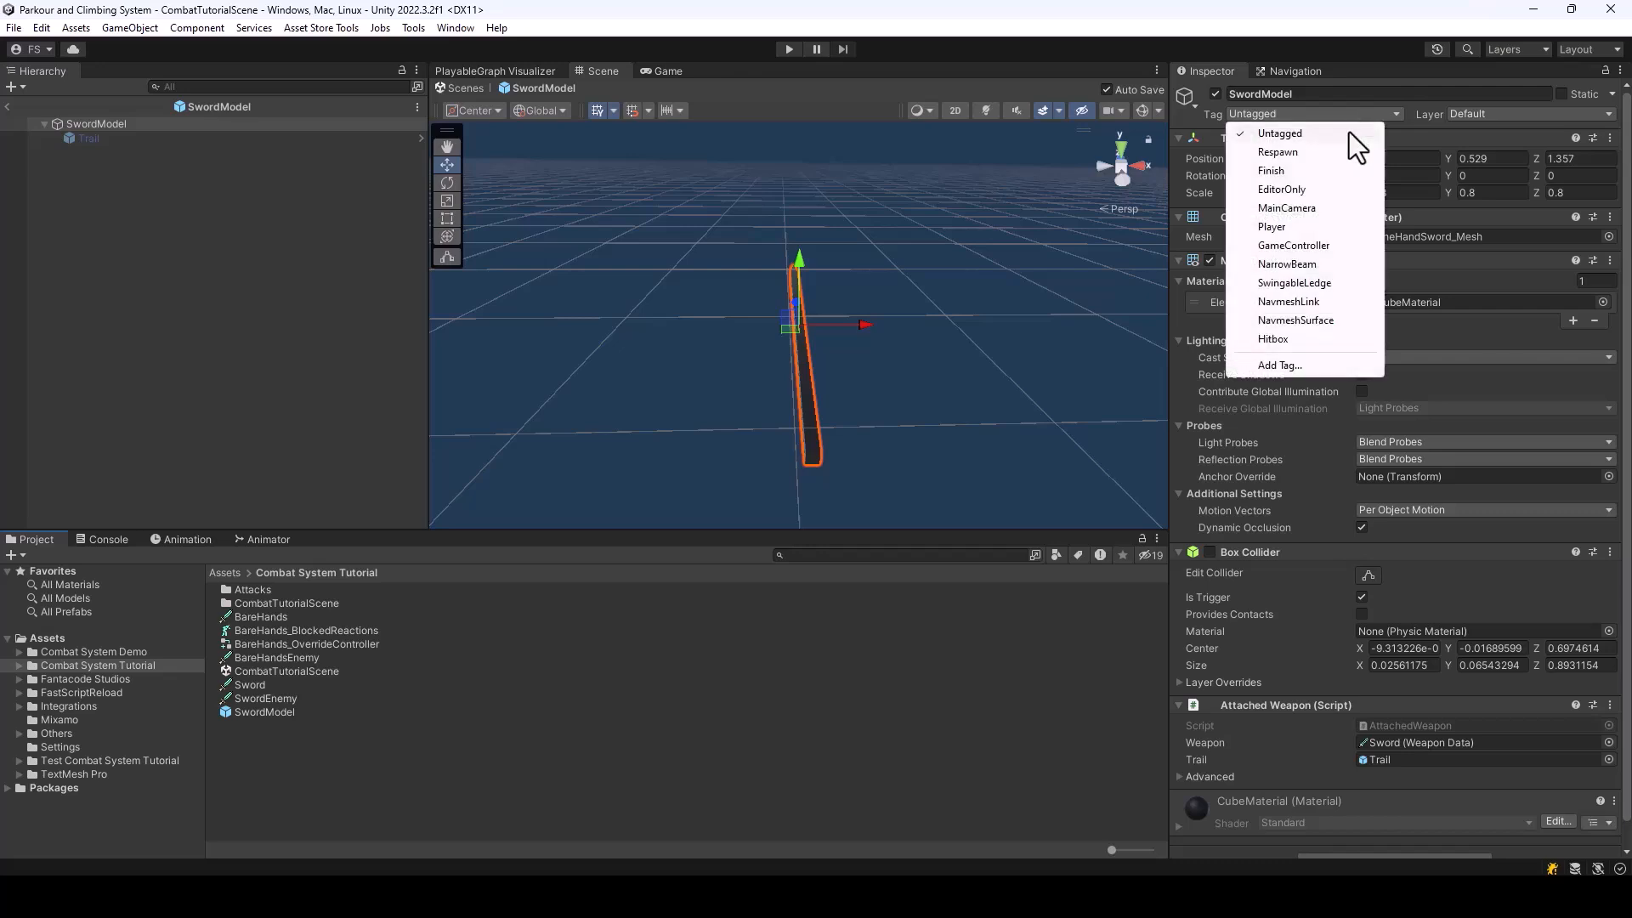
{"action": "left_click", "coordinate": [1298, 341]}
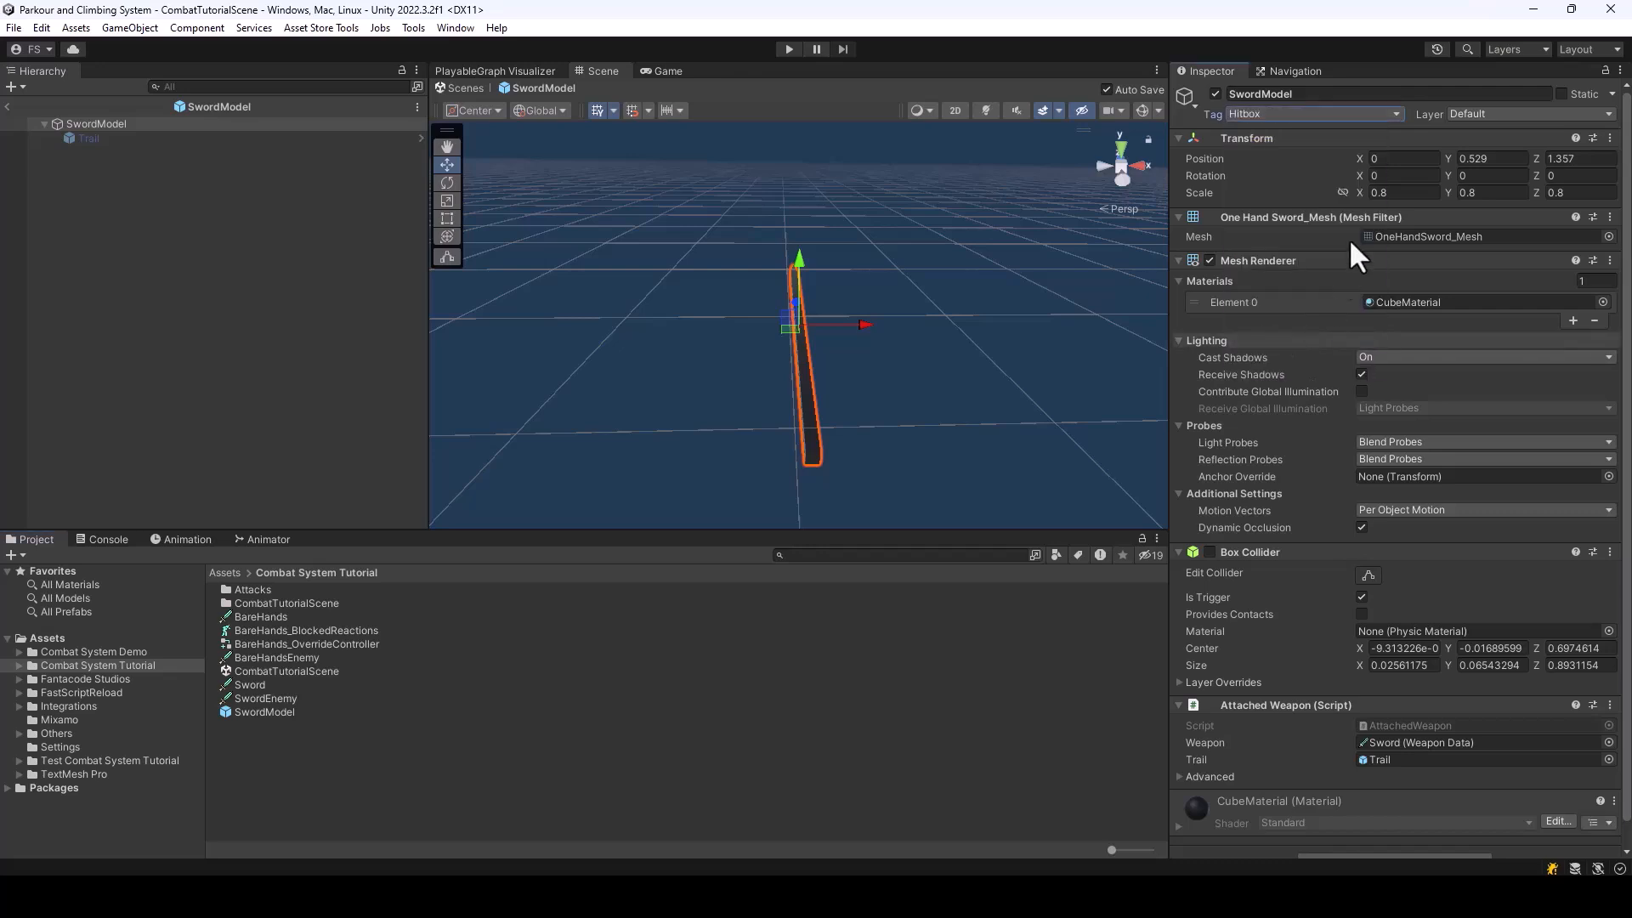
{"action": "left_click", "coordinate": [7, 106]}
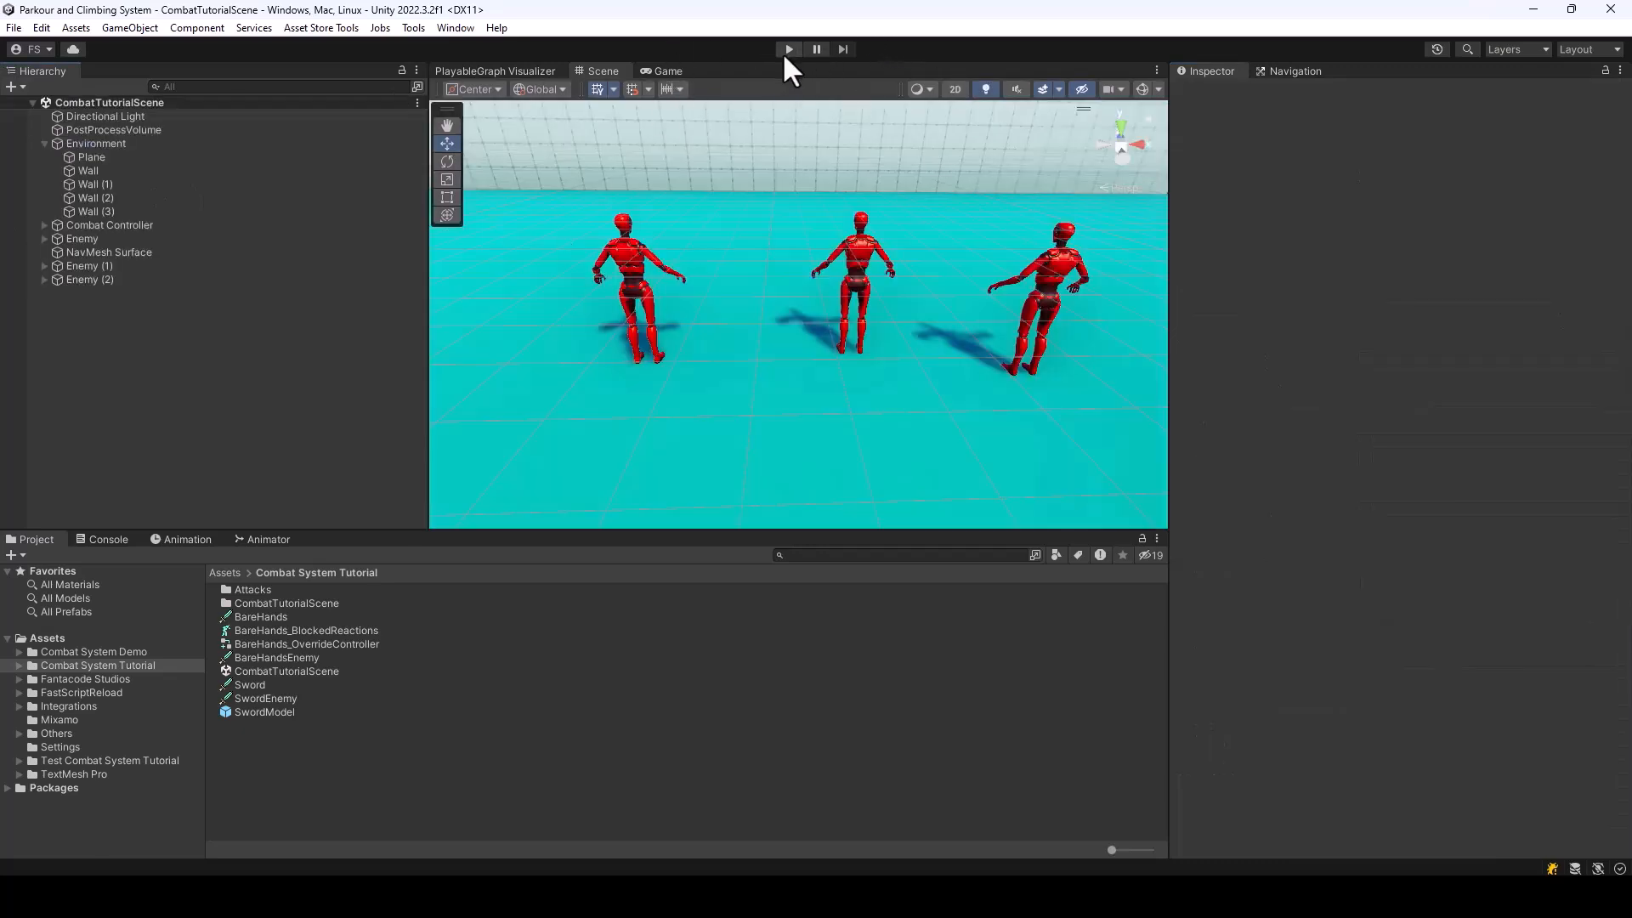
Run the scene again to test sword hits between the Player and the enemies, and exit play mode
{"action": "left_click", "coordinate": [789, 49]}
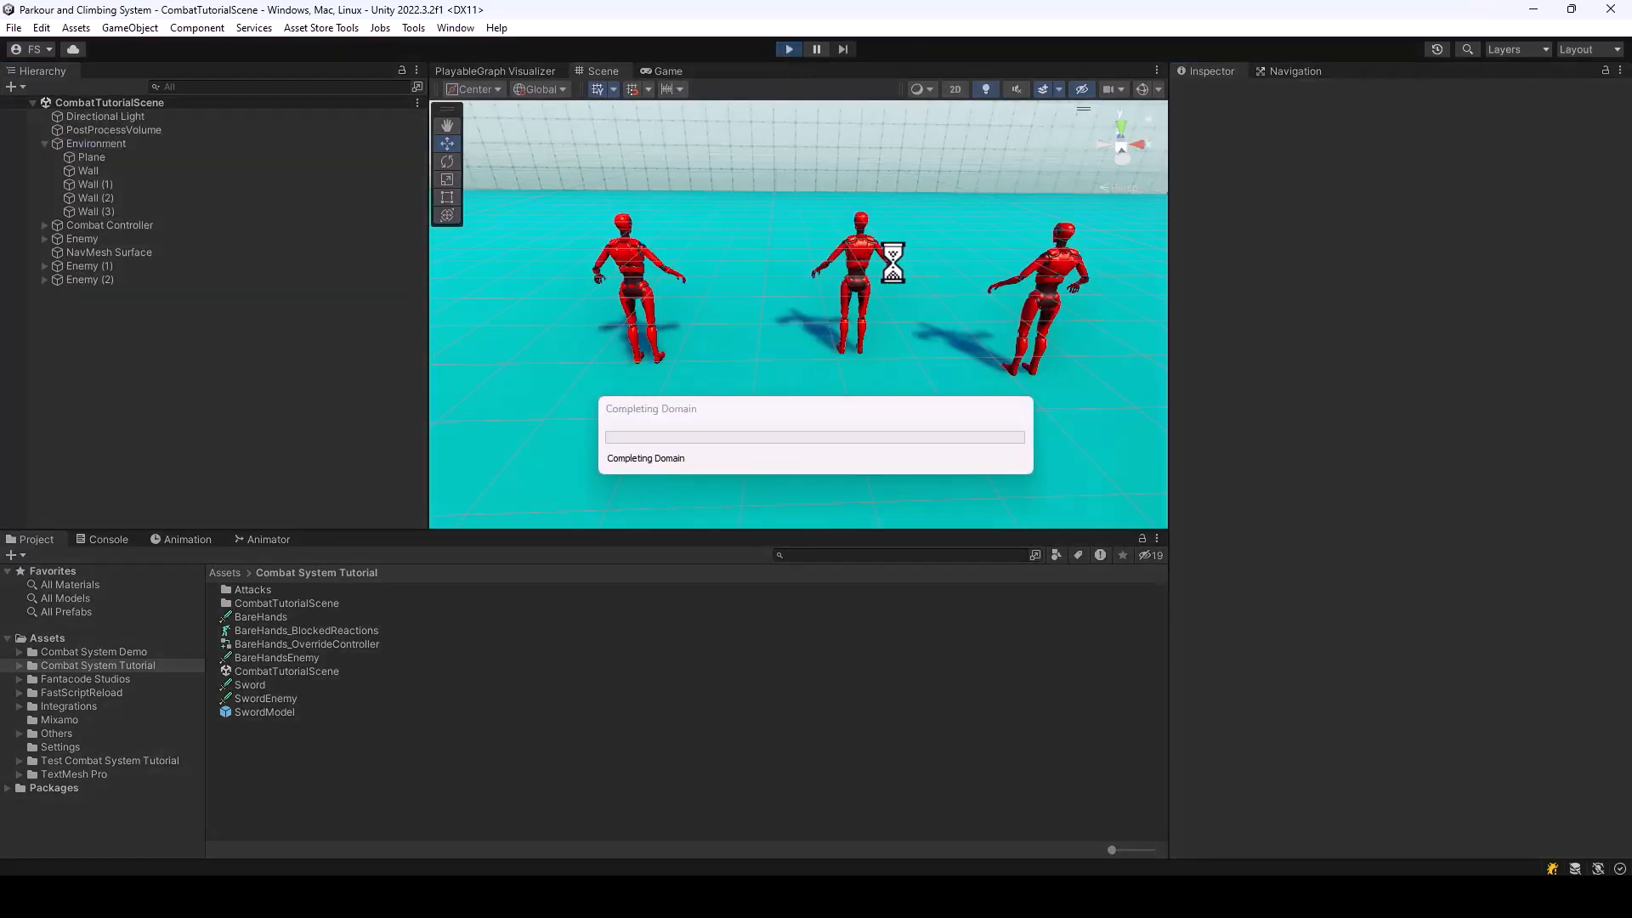
{"action": "key", "text": "w"}
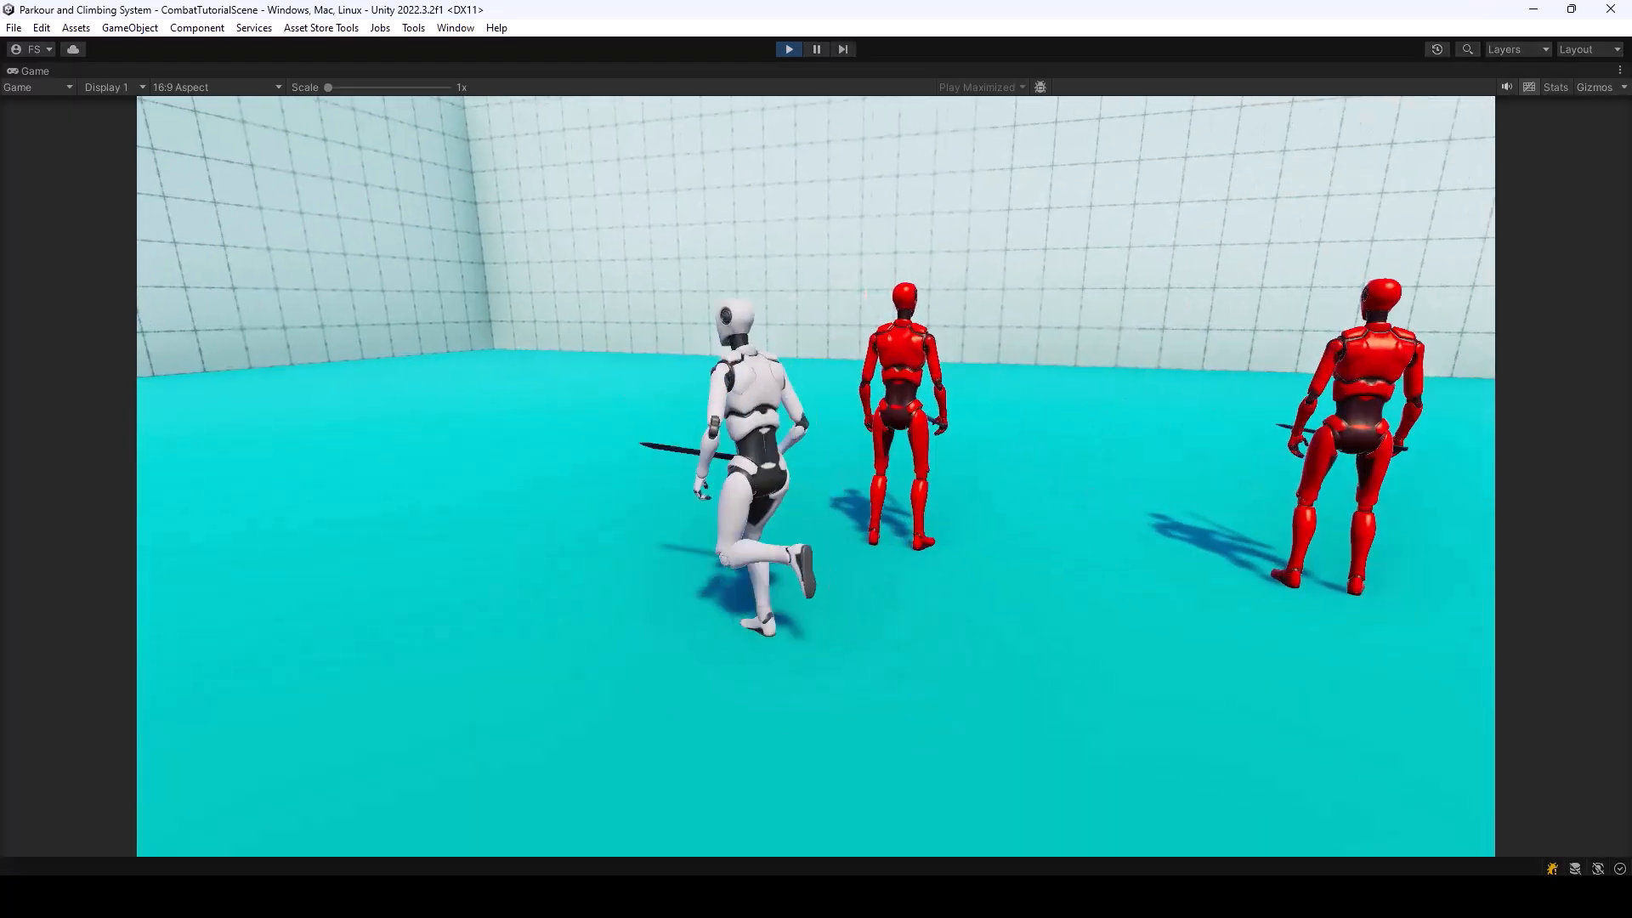
{"action": "key", "text": "w"}
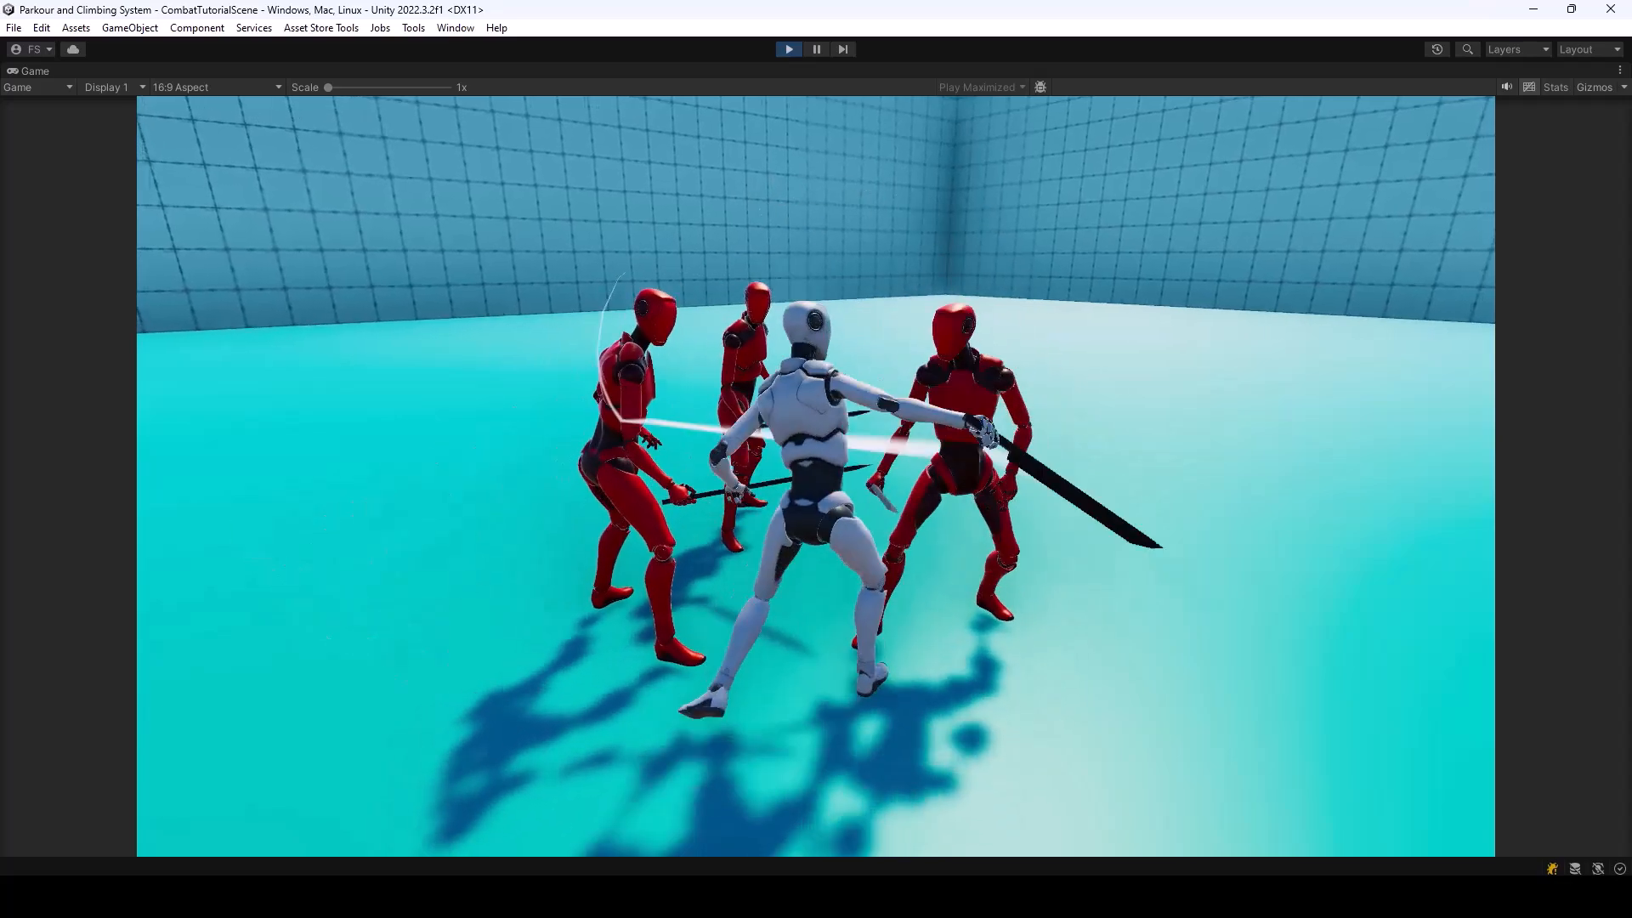
{"action": "key", "text": "s"}
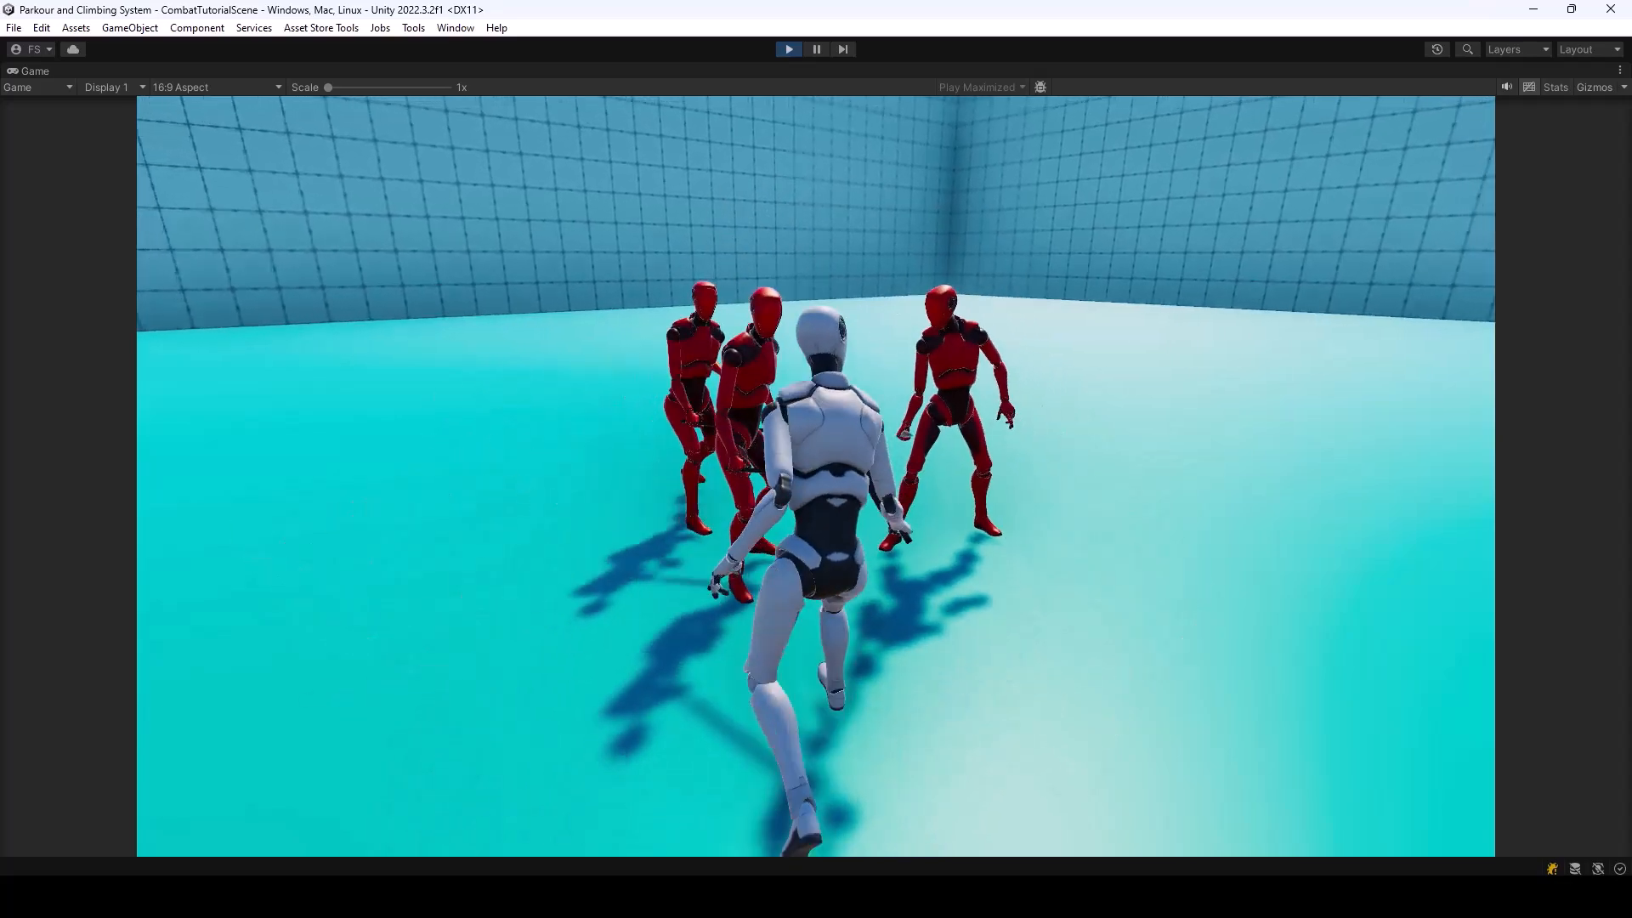
{"action": "key", "text": "a"}
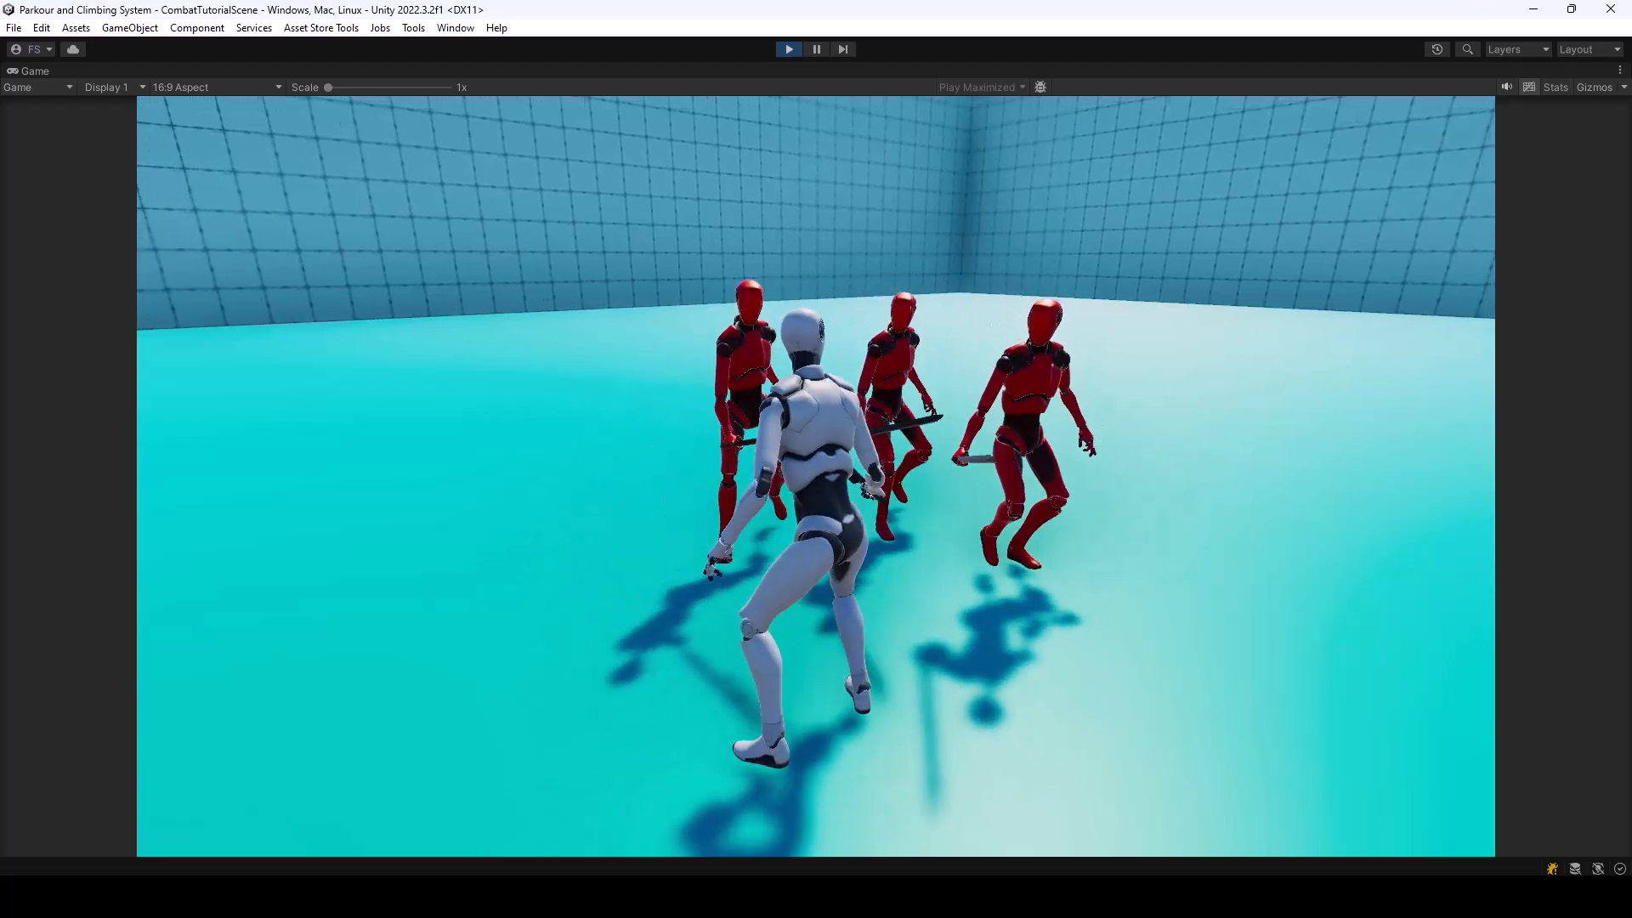
{"action": "key", "text": "s"}
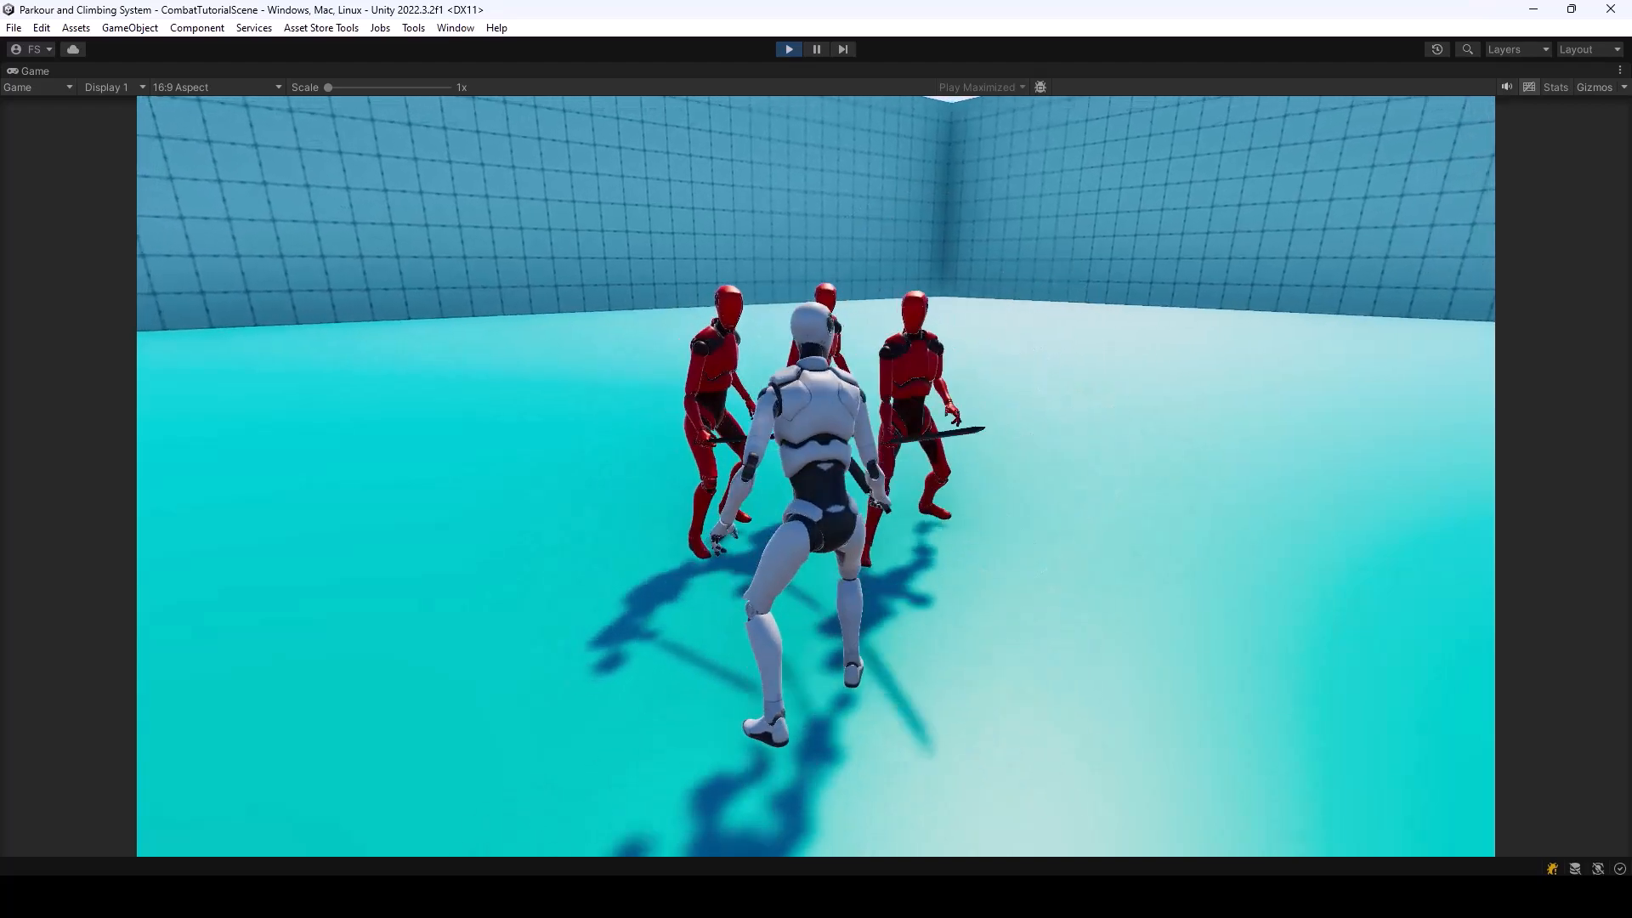
{"action": "key", "text": "s"}
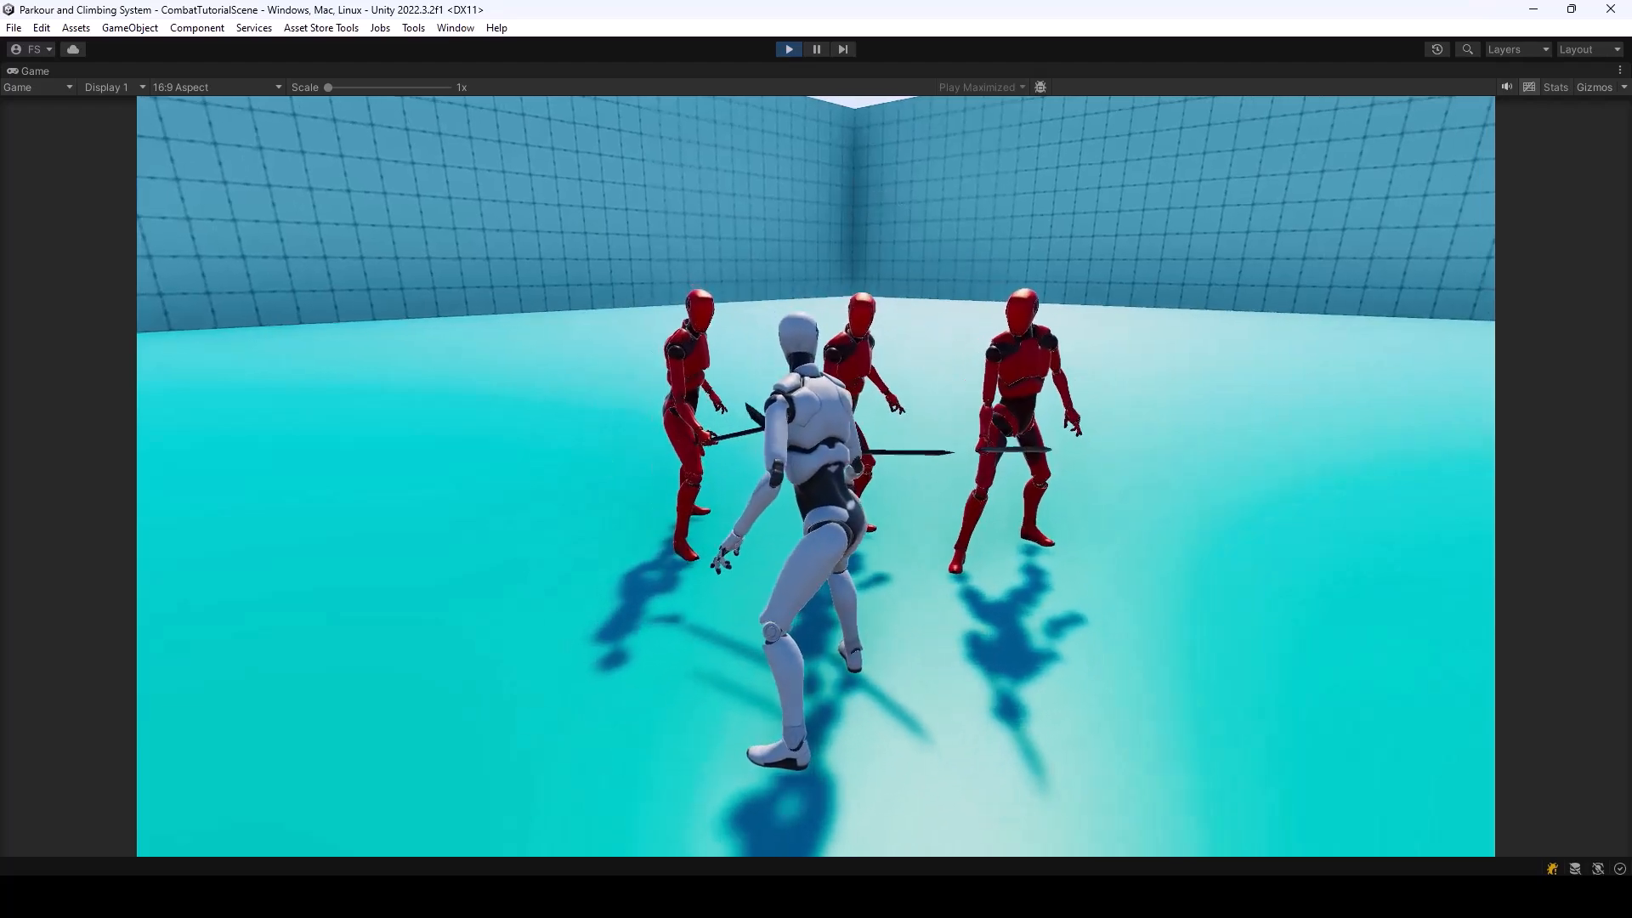
{"action": "left_click", "coordinate": [816, 476]}
{"action": "left_click", "coordinate": [816, 476]}
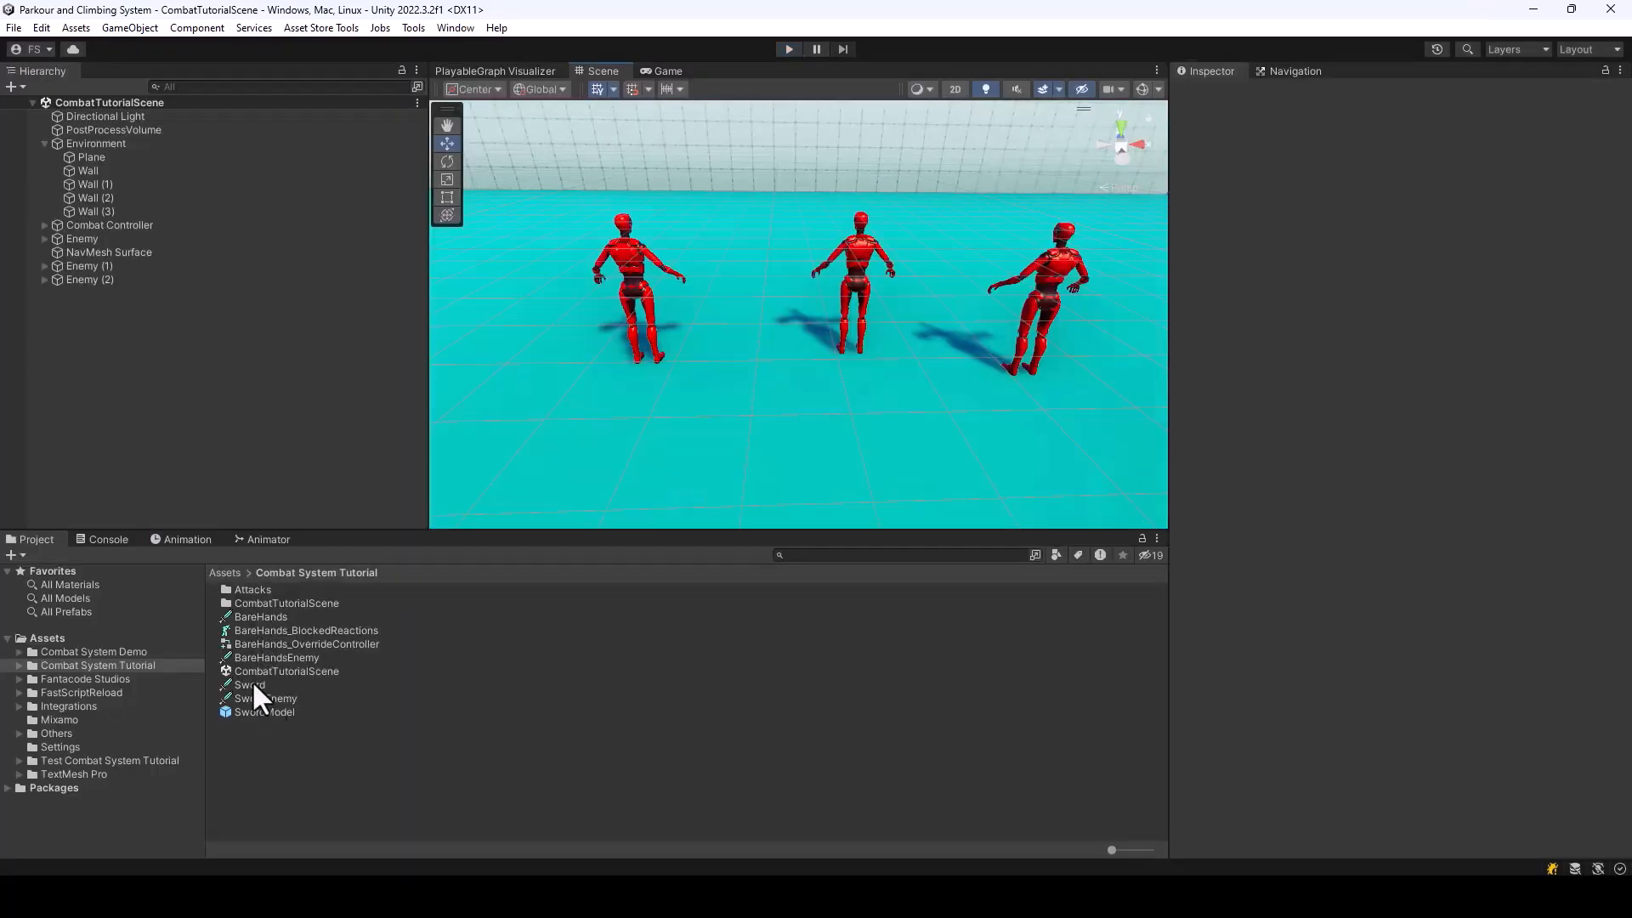
Review the SwordEnemy weapon data, the Melee Fighter settings on Enemy, and the Equip and UnEquip settings of Sword
{"action": "left_click", "coordinate": [251, 684]}
{"action": "left_click", "coordinate": [260, 697]}
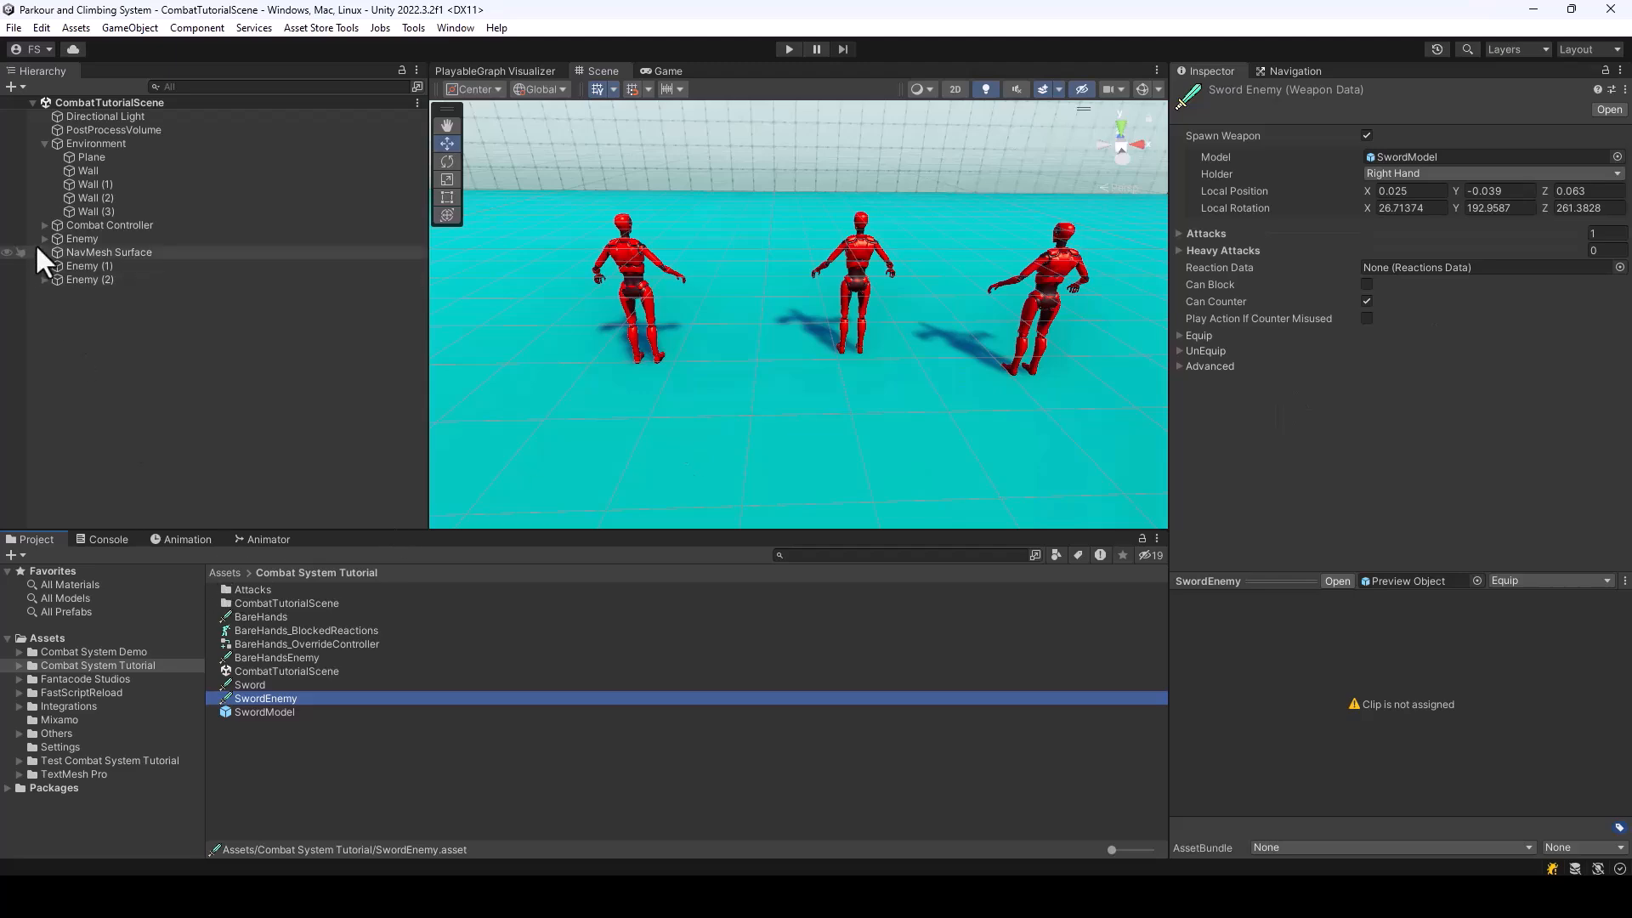
{"action": "left_click", "coordinate": [70, 241]}
{"action": "scroll", "coordinate": [1511, 318], "scroll_direction": "down", "scroll_amount": 10}
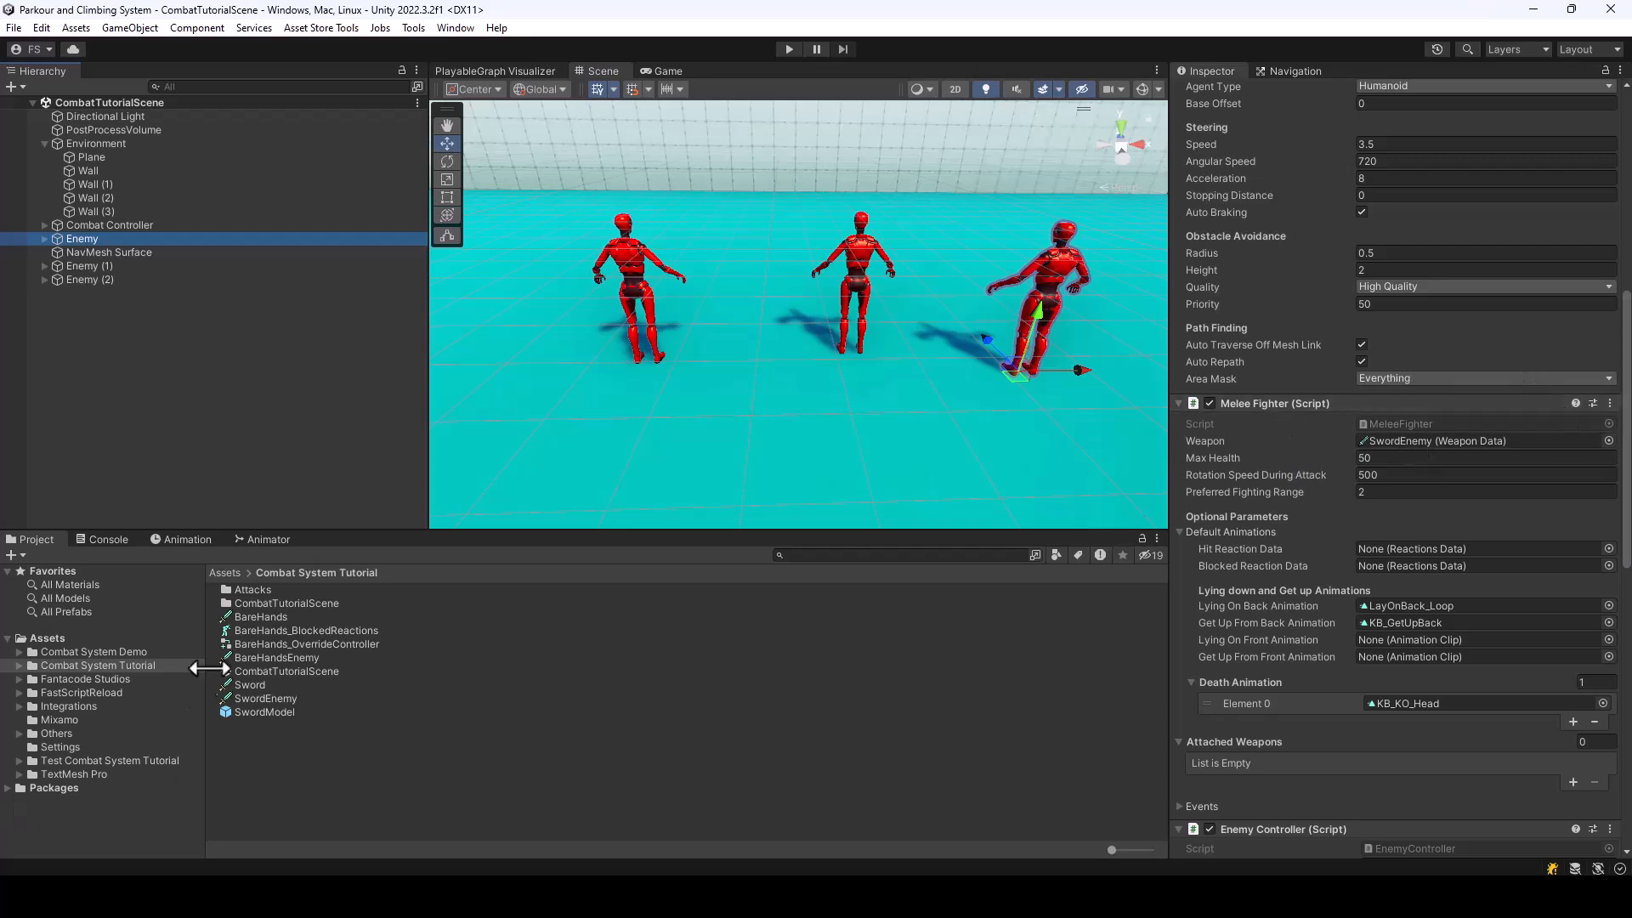
{"action": "left_click", "coordinate": [252, 692]}
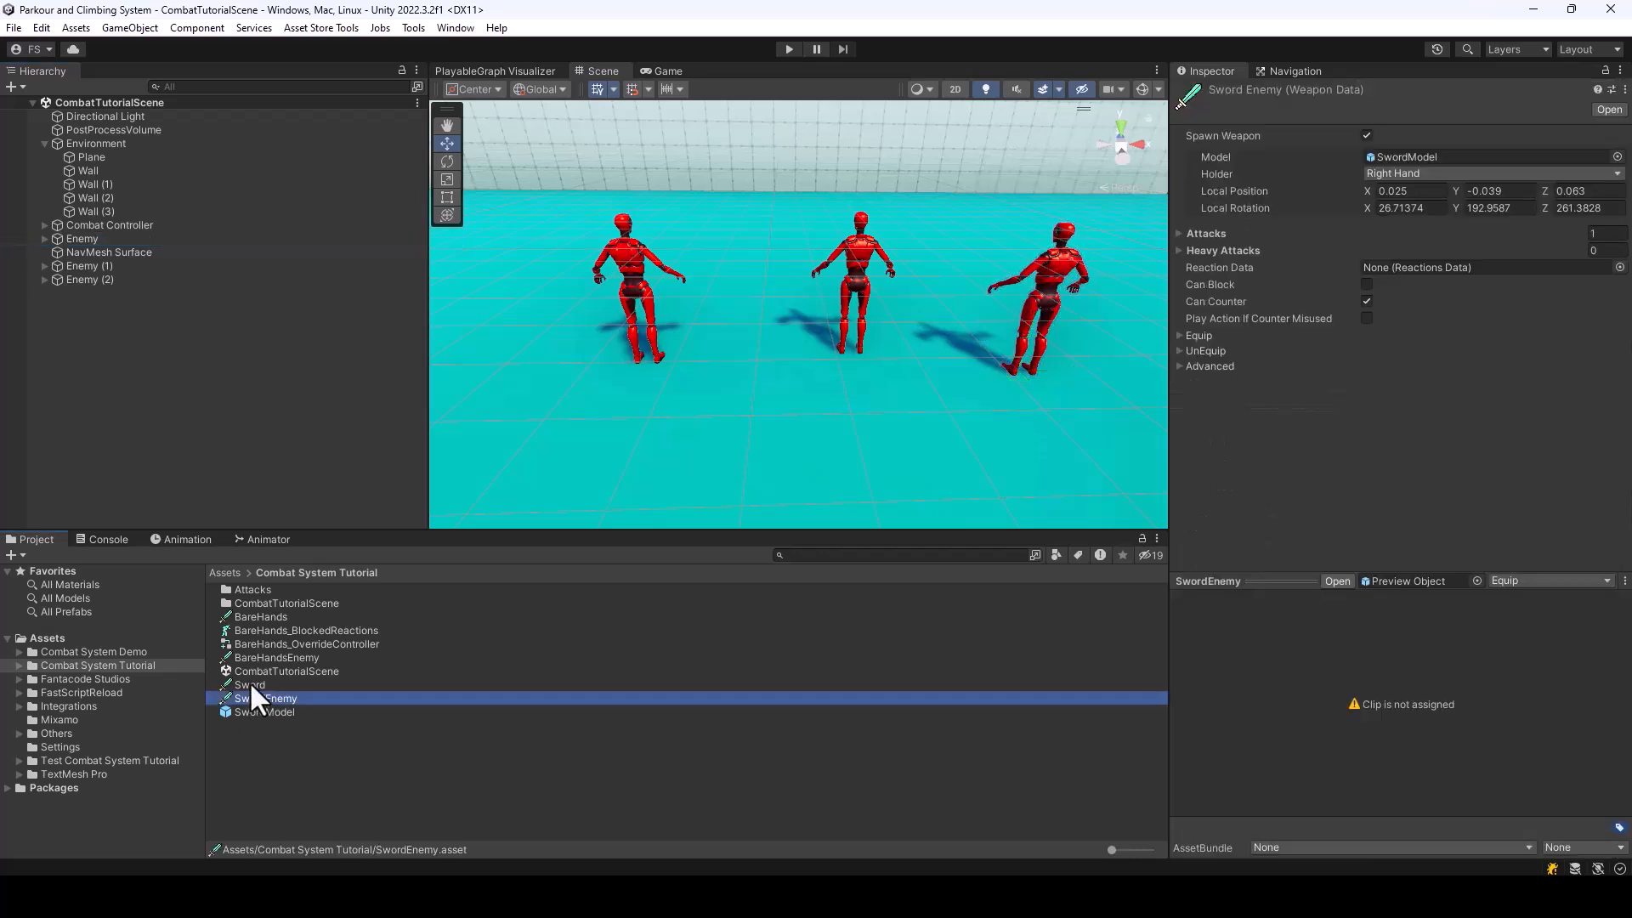
{"action": "left_click", "coordinate": [248, 682]}
{"action": "left_click", "coordinate": [1181, 258]}
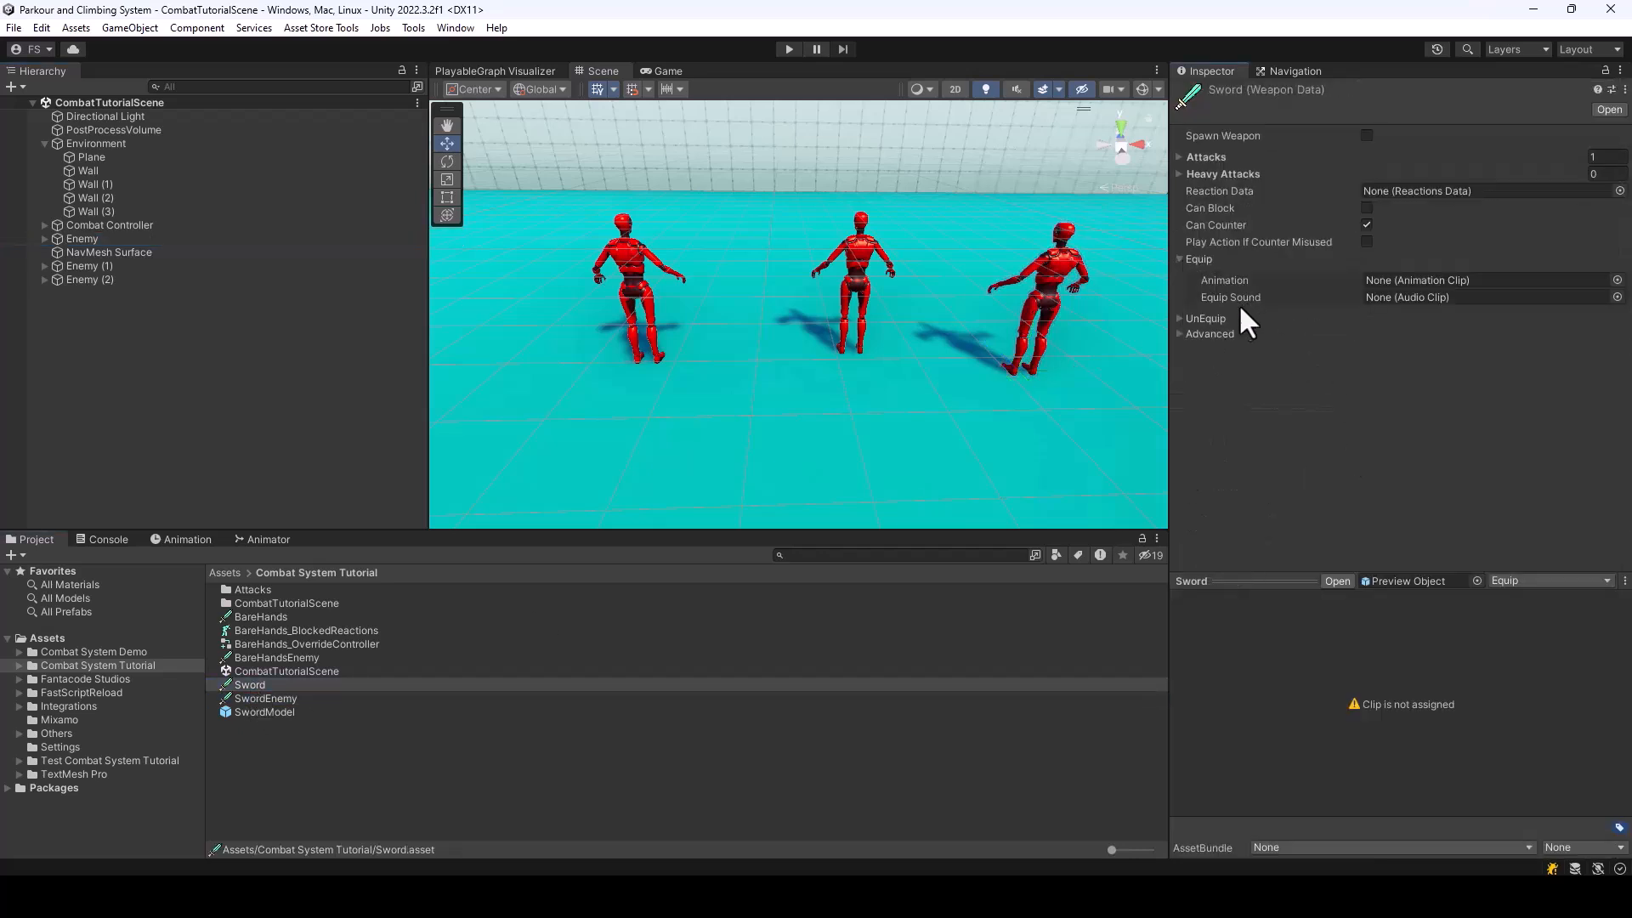
{"action": "left_click", "coordinate": [1180, 319]}
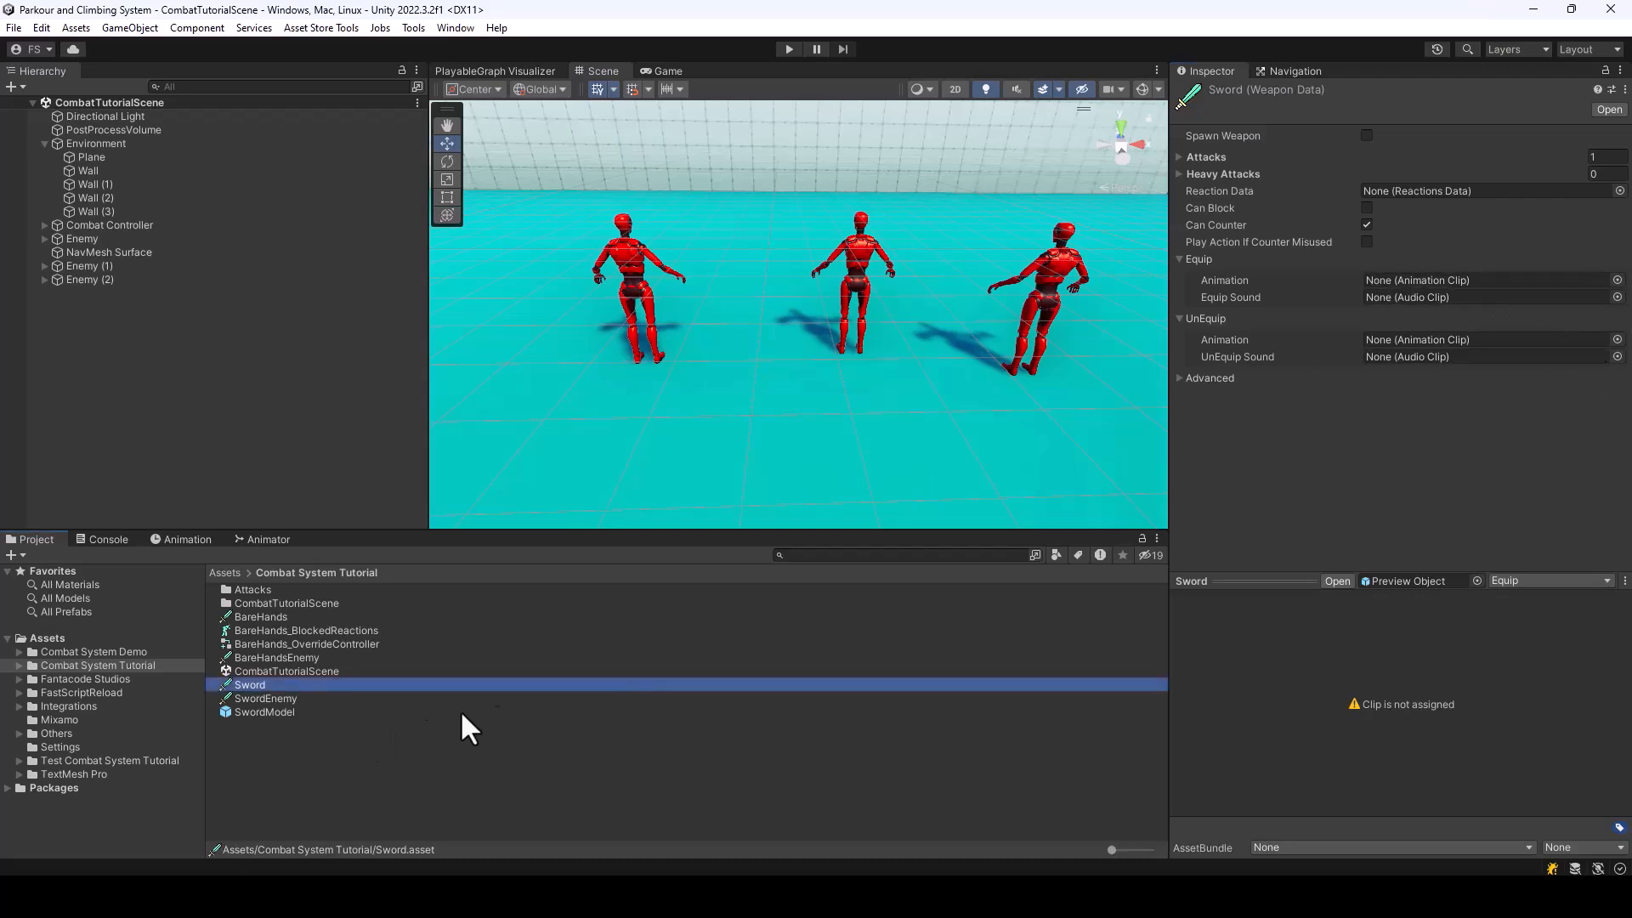
Examine the components of the SwordModel prefab, and compare the weapon data of SwordEnemy, Sword and BareHands
{"action": "left_click", "coordinate": [283, 710]}
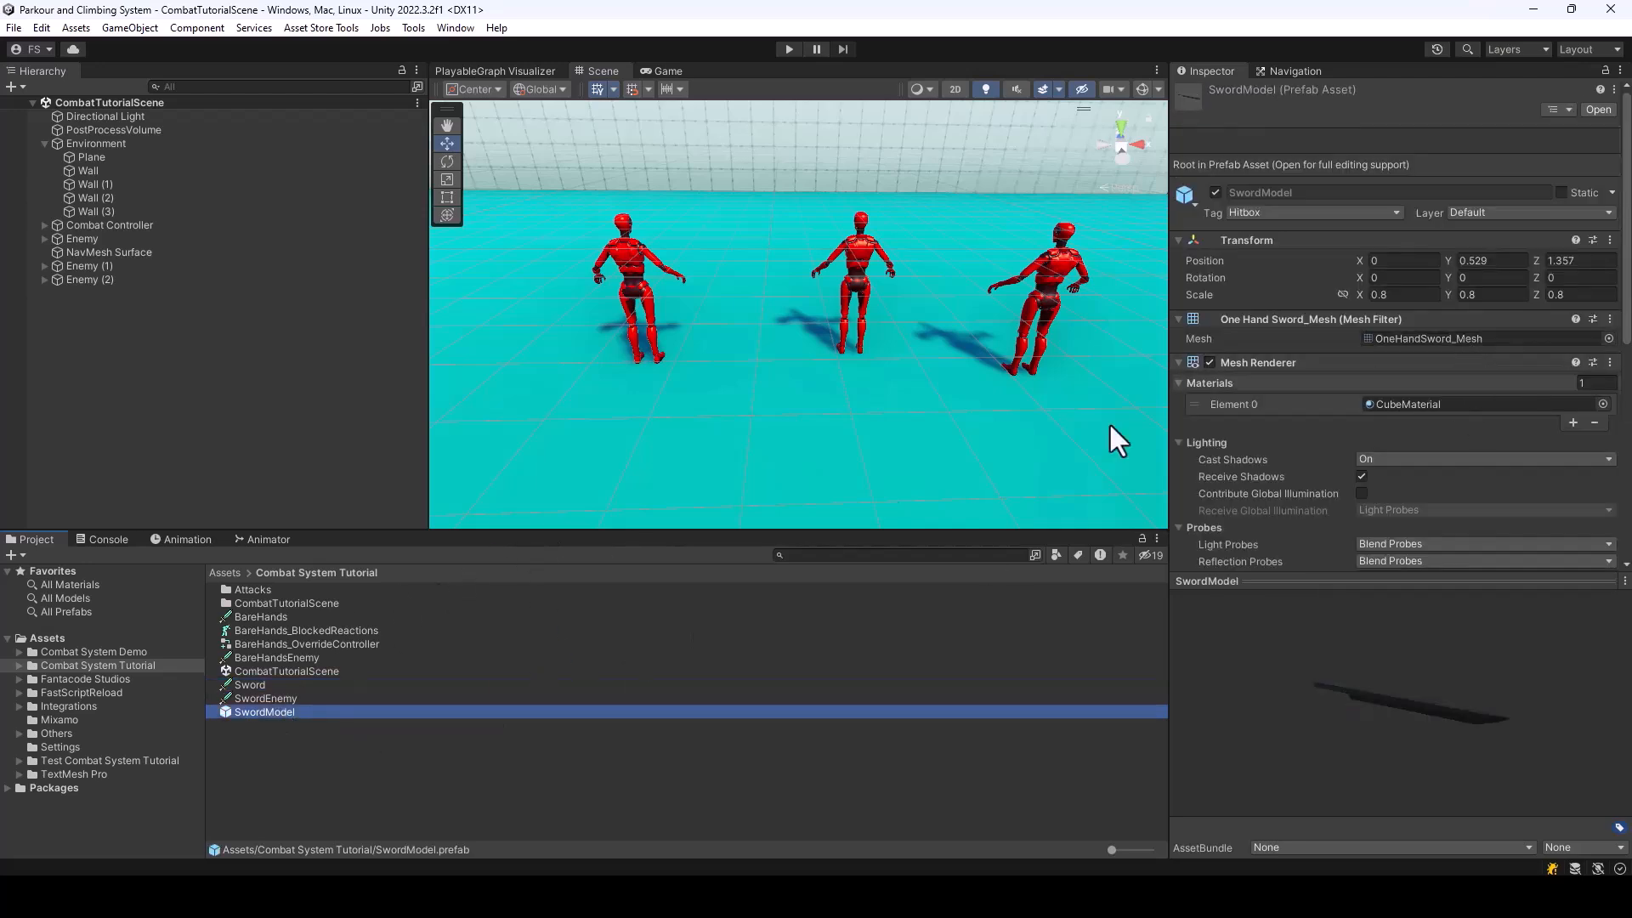
{"action": "scroll", "coordinate": [1360, 298], "scroll_direction": "down", "scroll_amount": 3}
{"action": "scroll", "coordinate": [1395, 295], "scroll_direction": "down", "scroll_amount": 2}
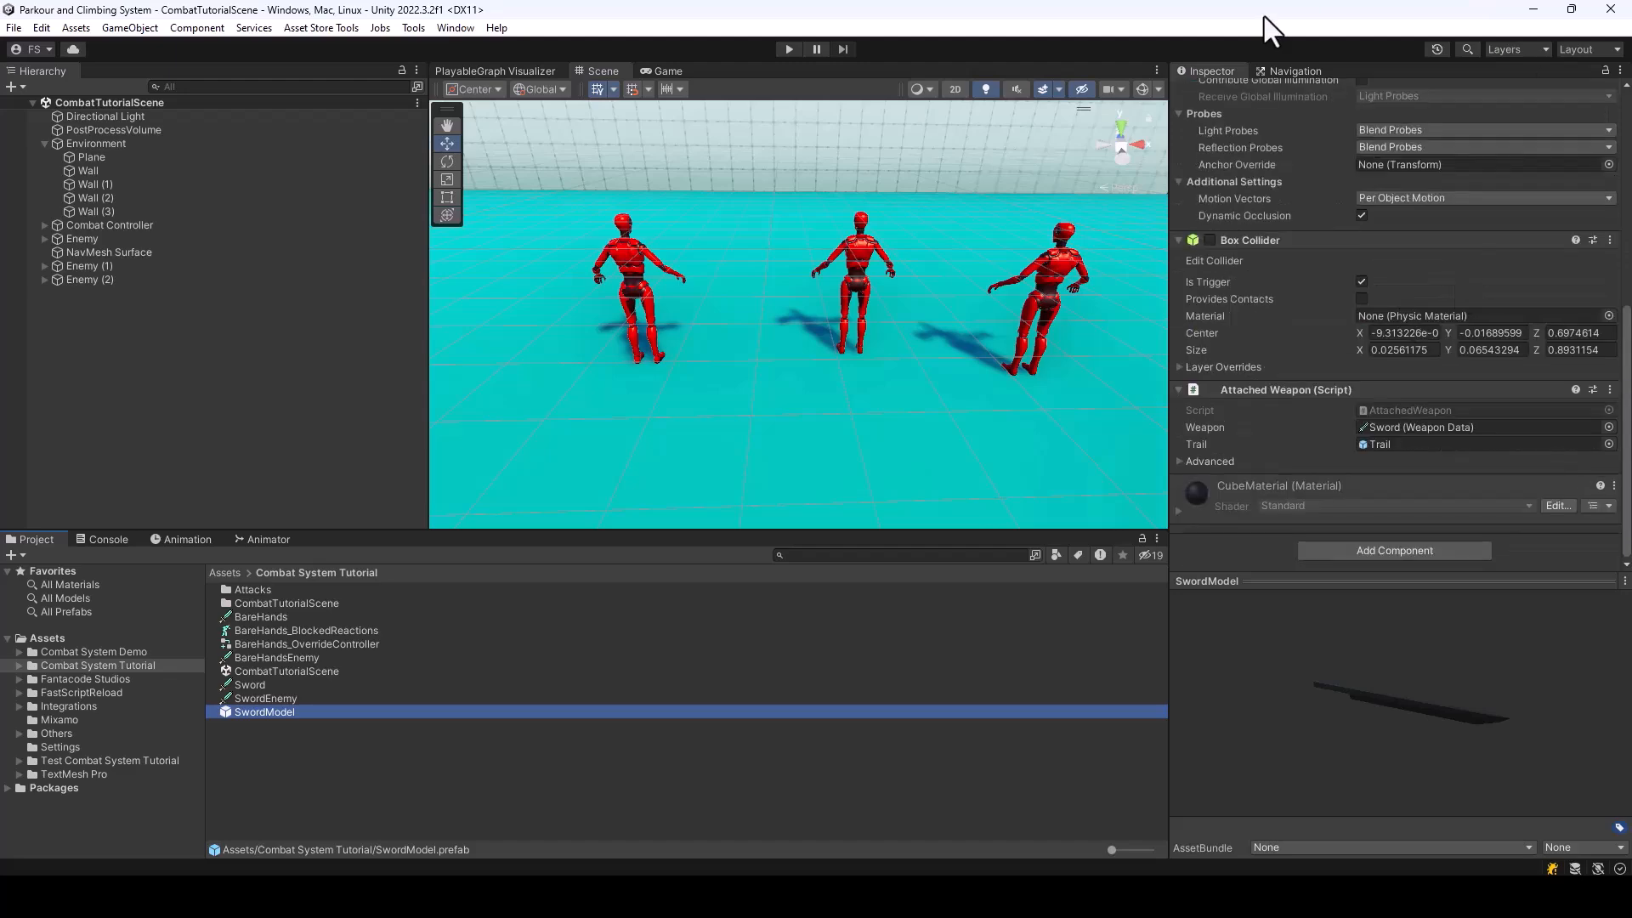
{"action": "scroll", "coordinate": [1370, 340], "scroll_direction": "up", "scroll_amount": 2}
{"action": "scroll", "coordinate": [1370, 348], "scroll_direction": "up", "scroll_amount": 2}
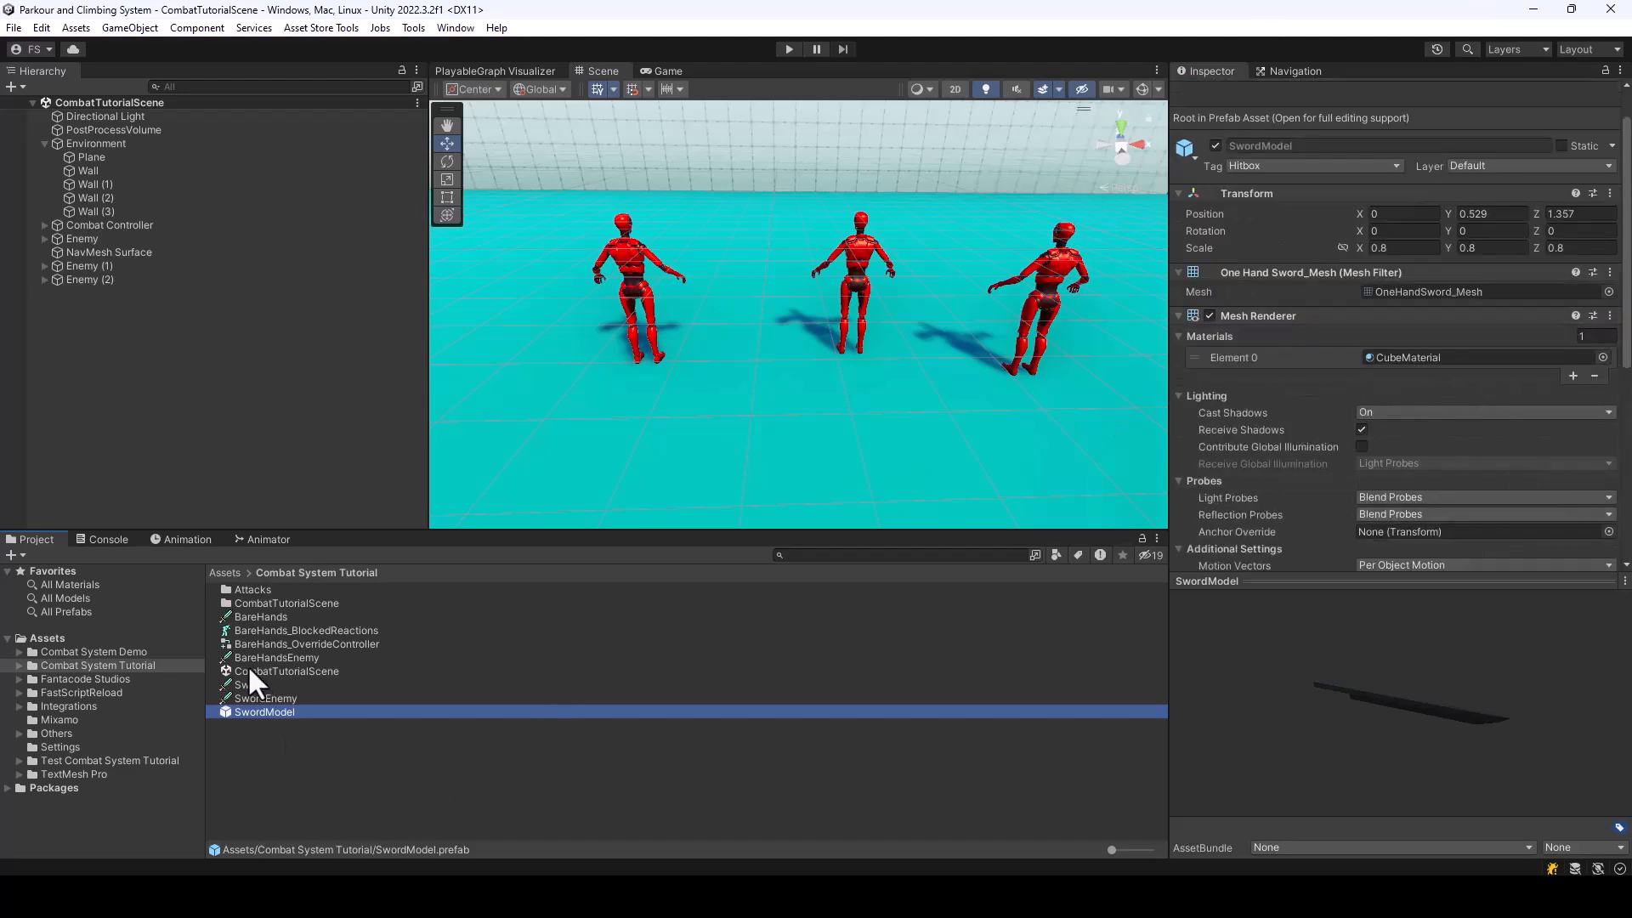
{"action": "left_click", "coordinate": [268, 698]}
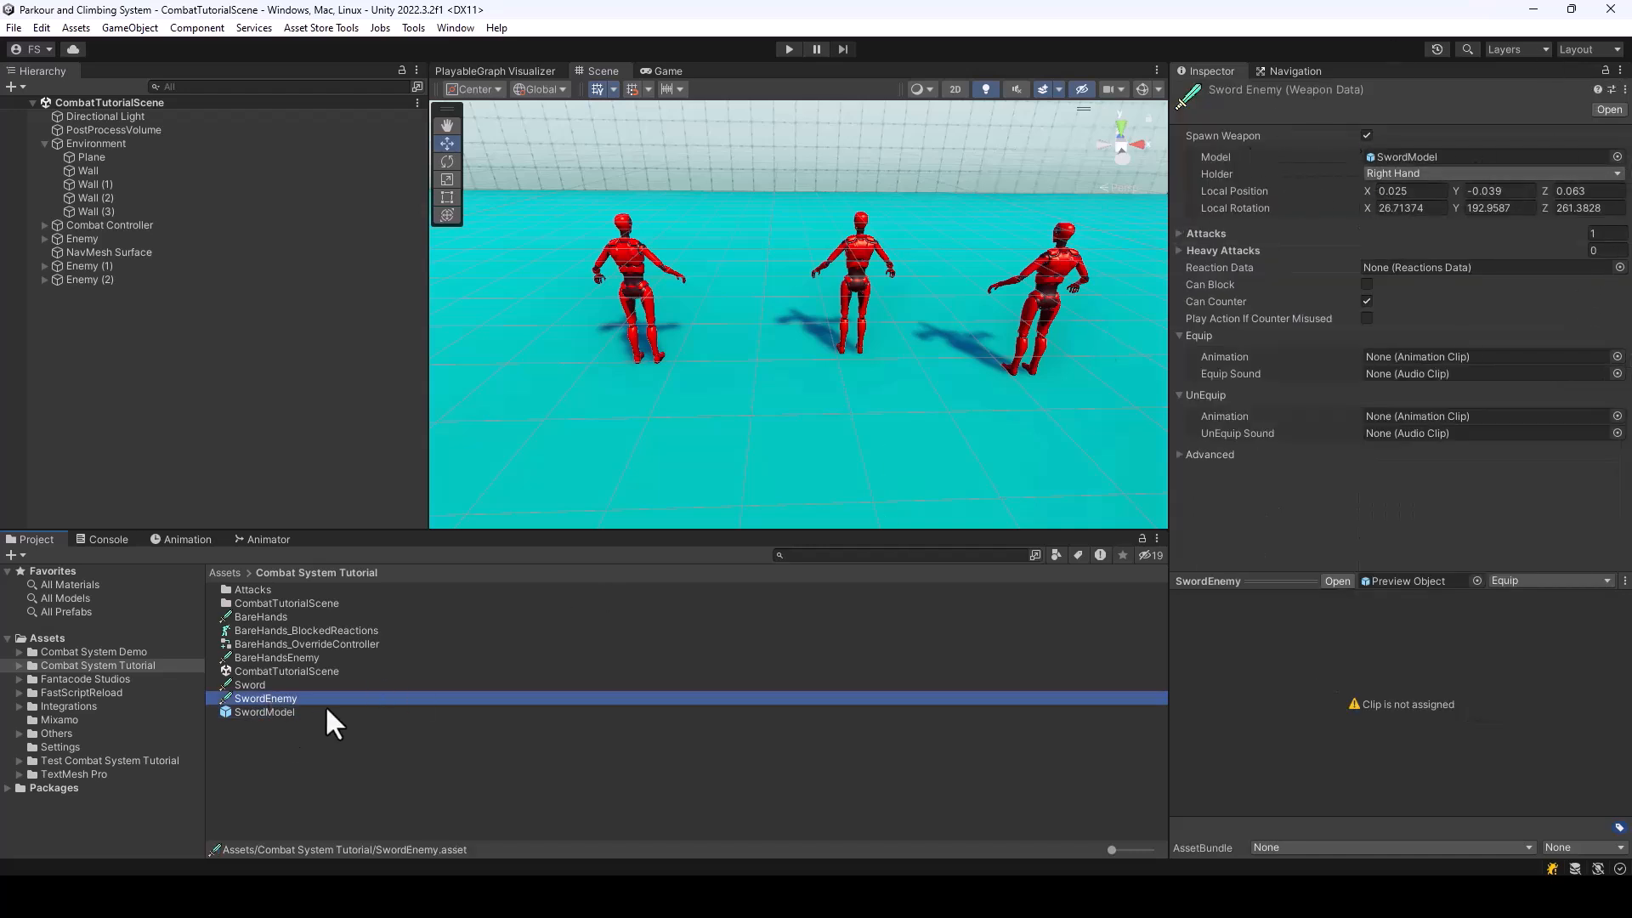
{"action": "left_click", "coordinate": [255, 685]}
{"action": "left_click", "coordinate": [243, 615]}
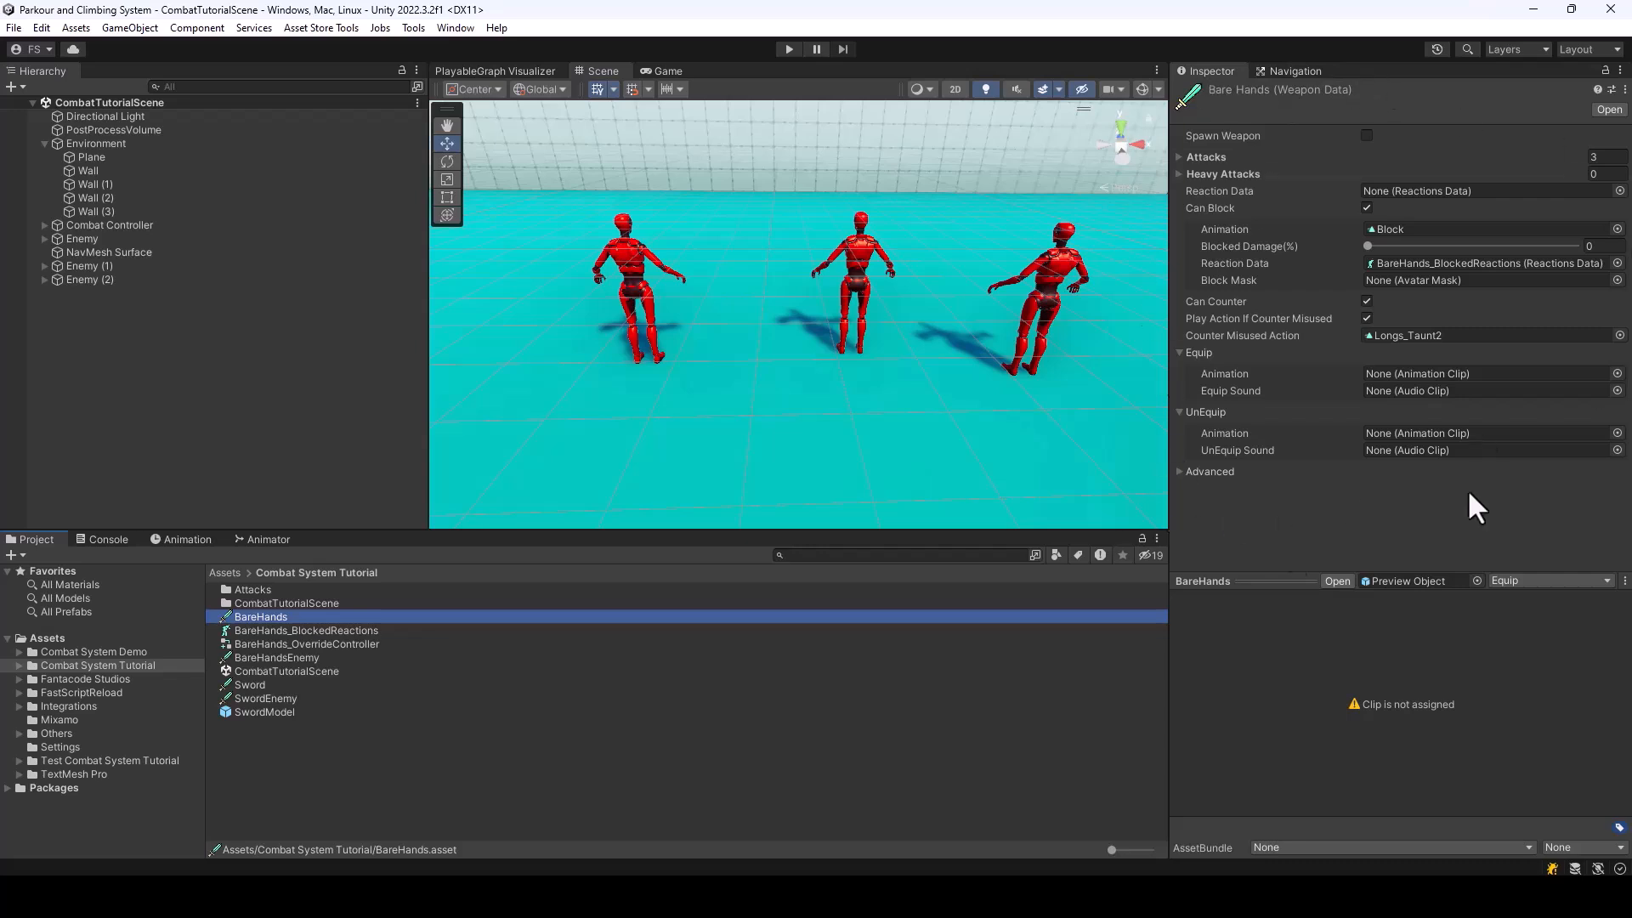
Add a second attack to the Attacks list of the Sword weapon data and set its Attack Type to Single
{"action": "left_click", "coordinate": [250, 685]}
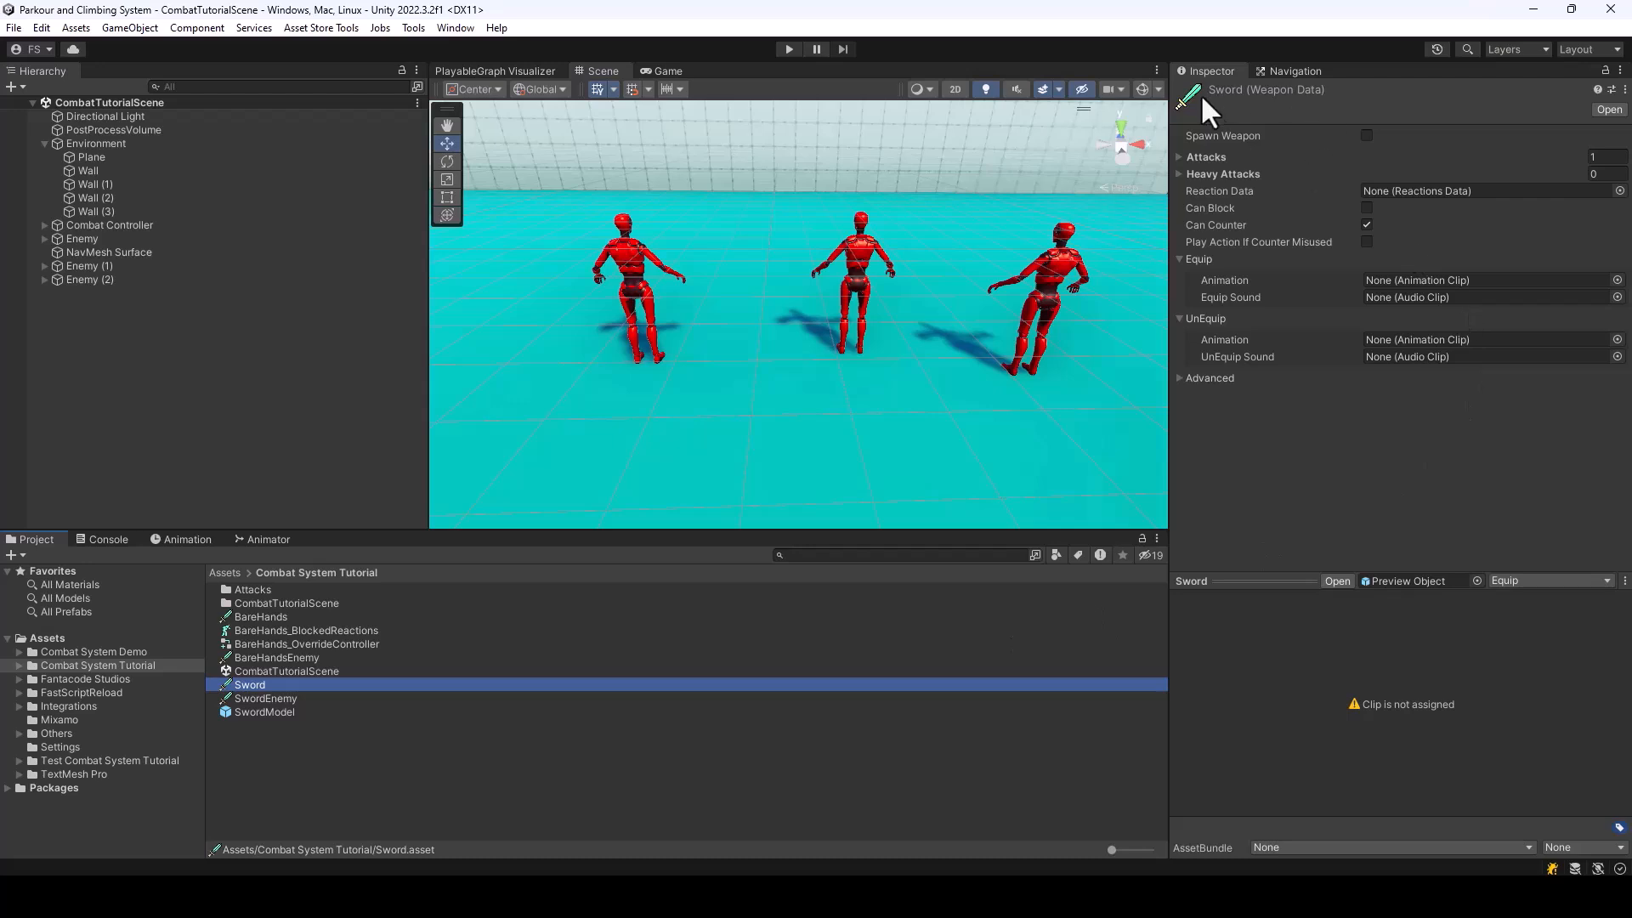
{"action": "left_click", "coordinate": [1178, 157]}
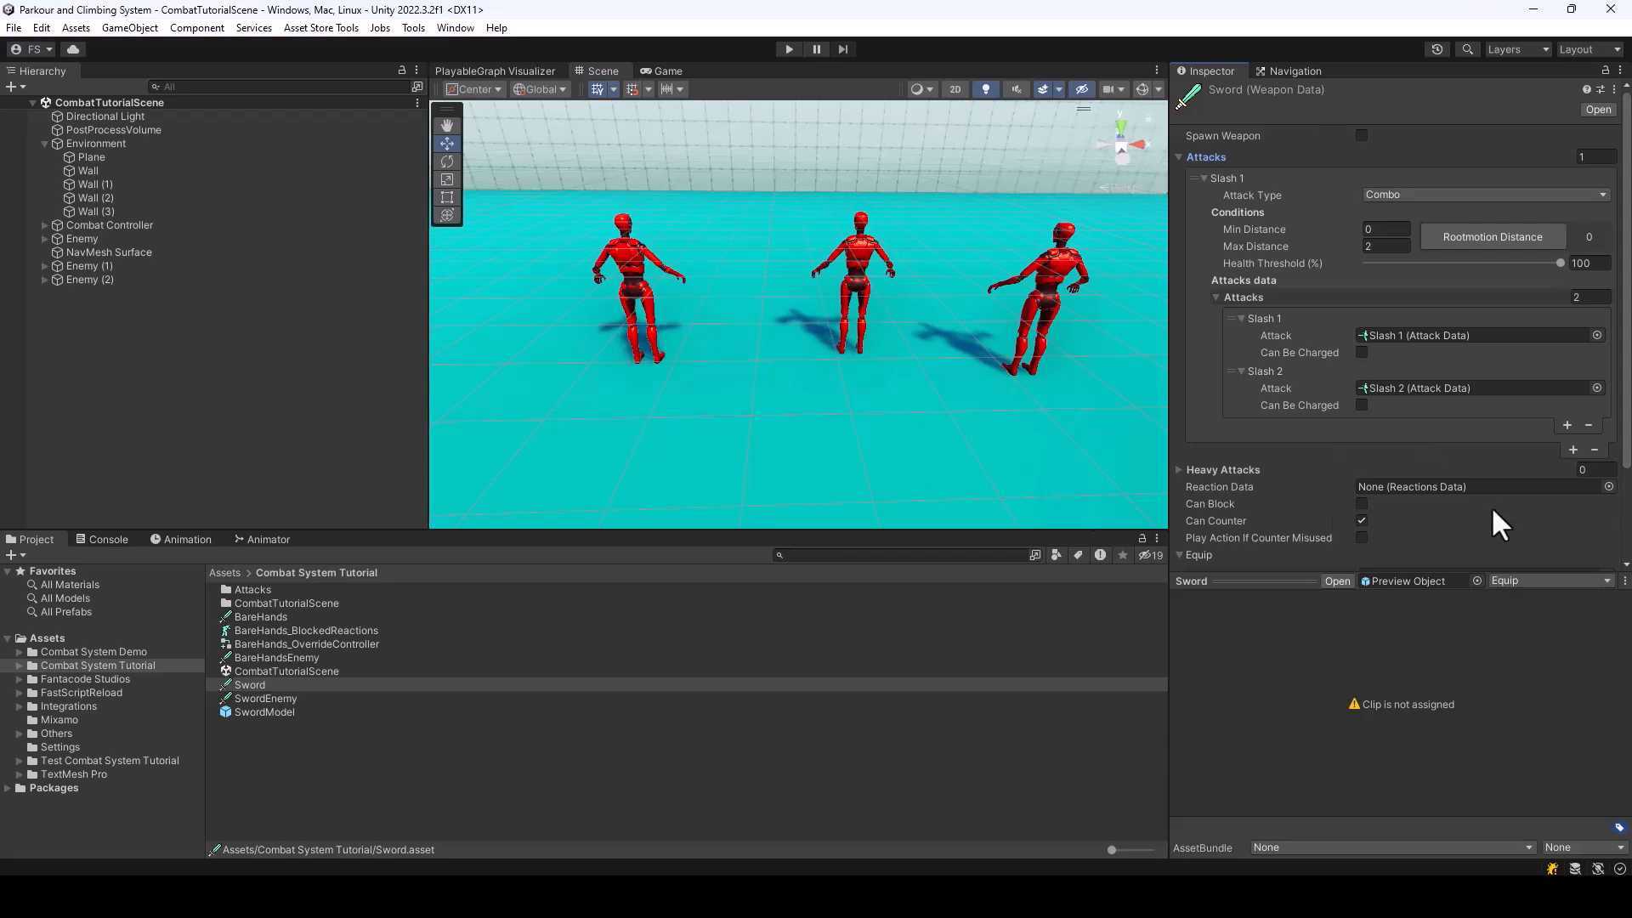
{"action": "left_click", "coordinate": [1574, 449]}
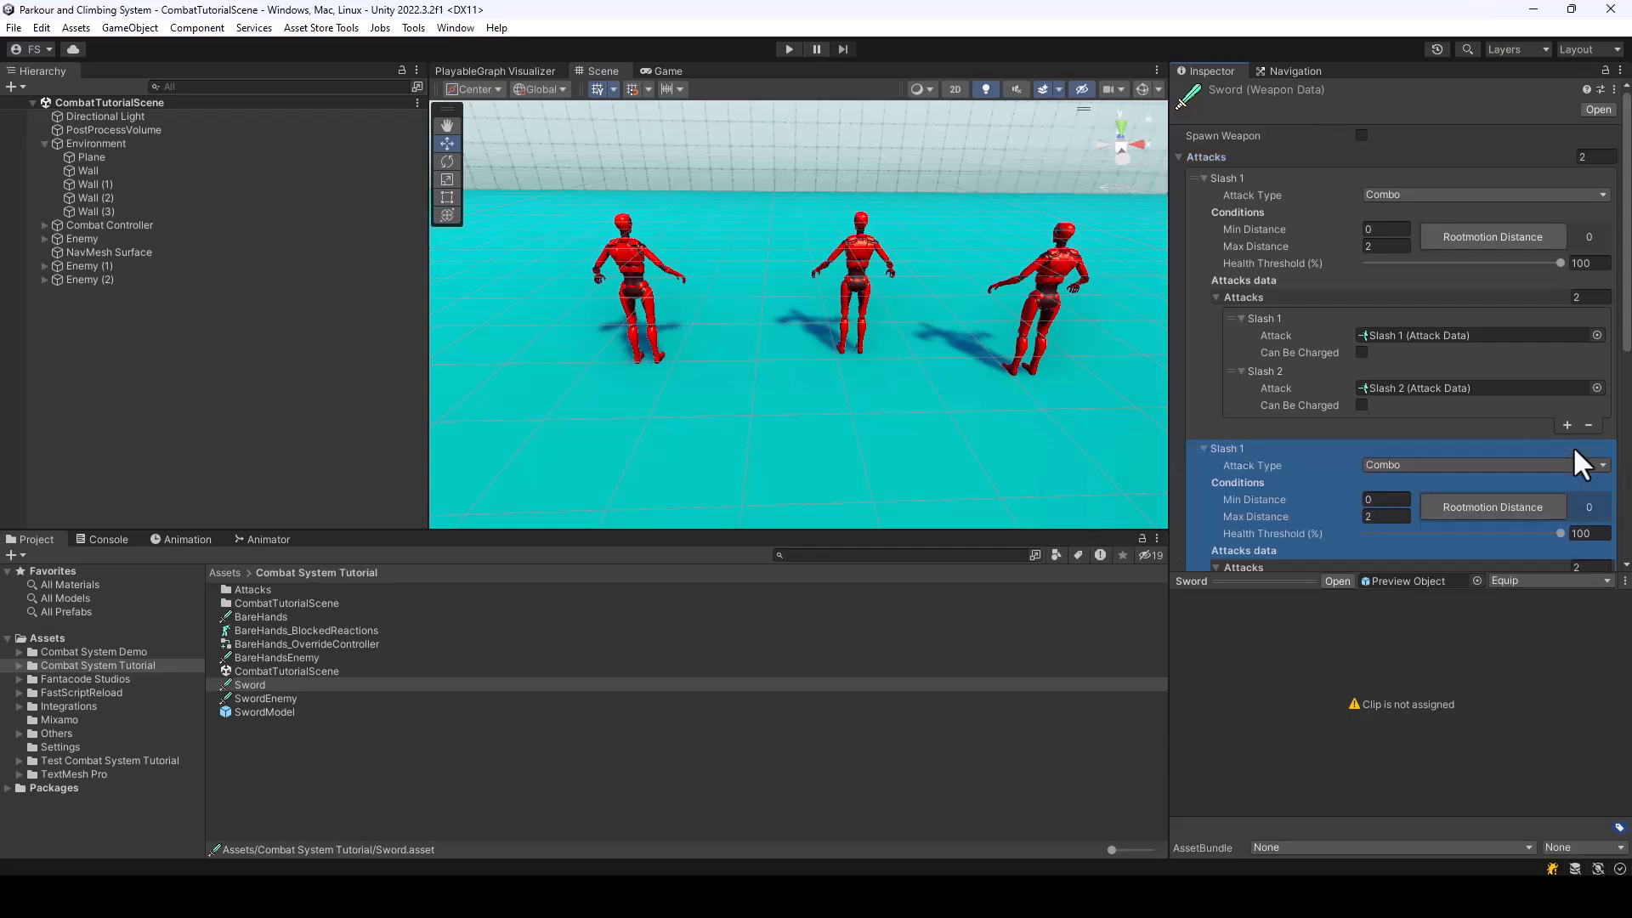
{"action": "scroll", "coordinate": [1421, 380], "scroll_direction": "down", "scroll_amount": 5}
{"action": "left_click", "coordinate": [1399, 282]}
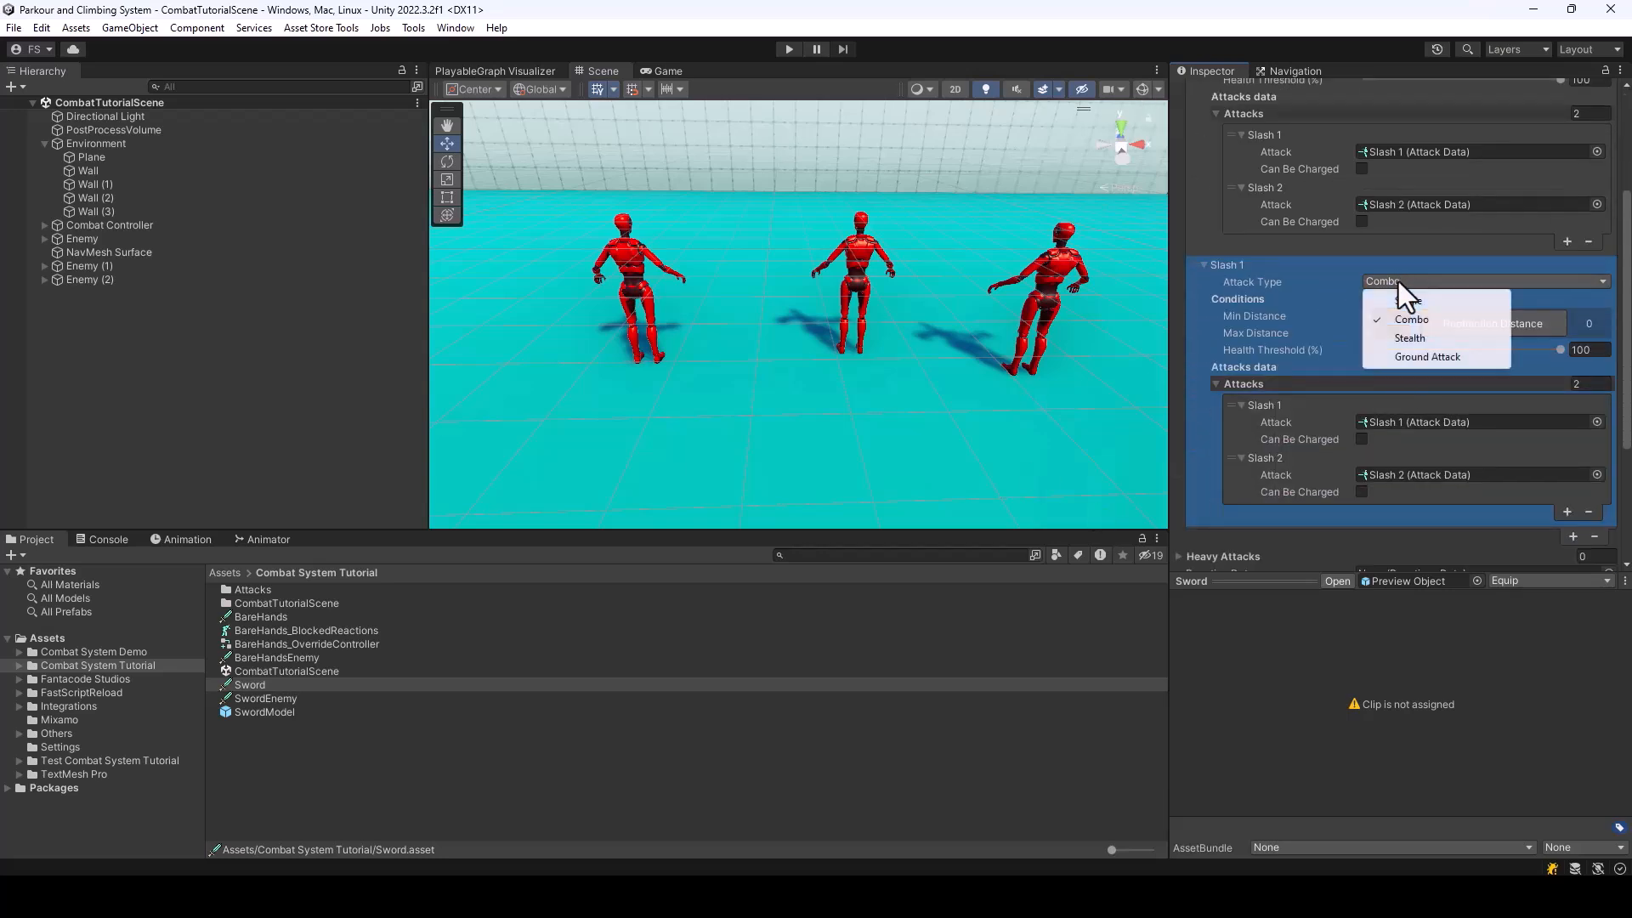
{"action": "left_click", "coordinate": [1413, 306]}
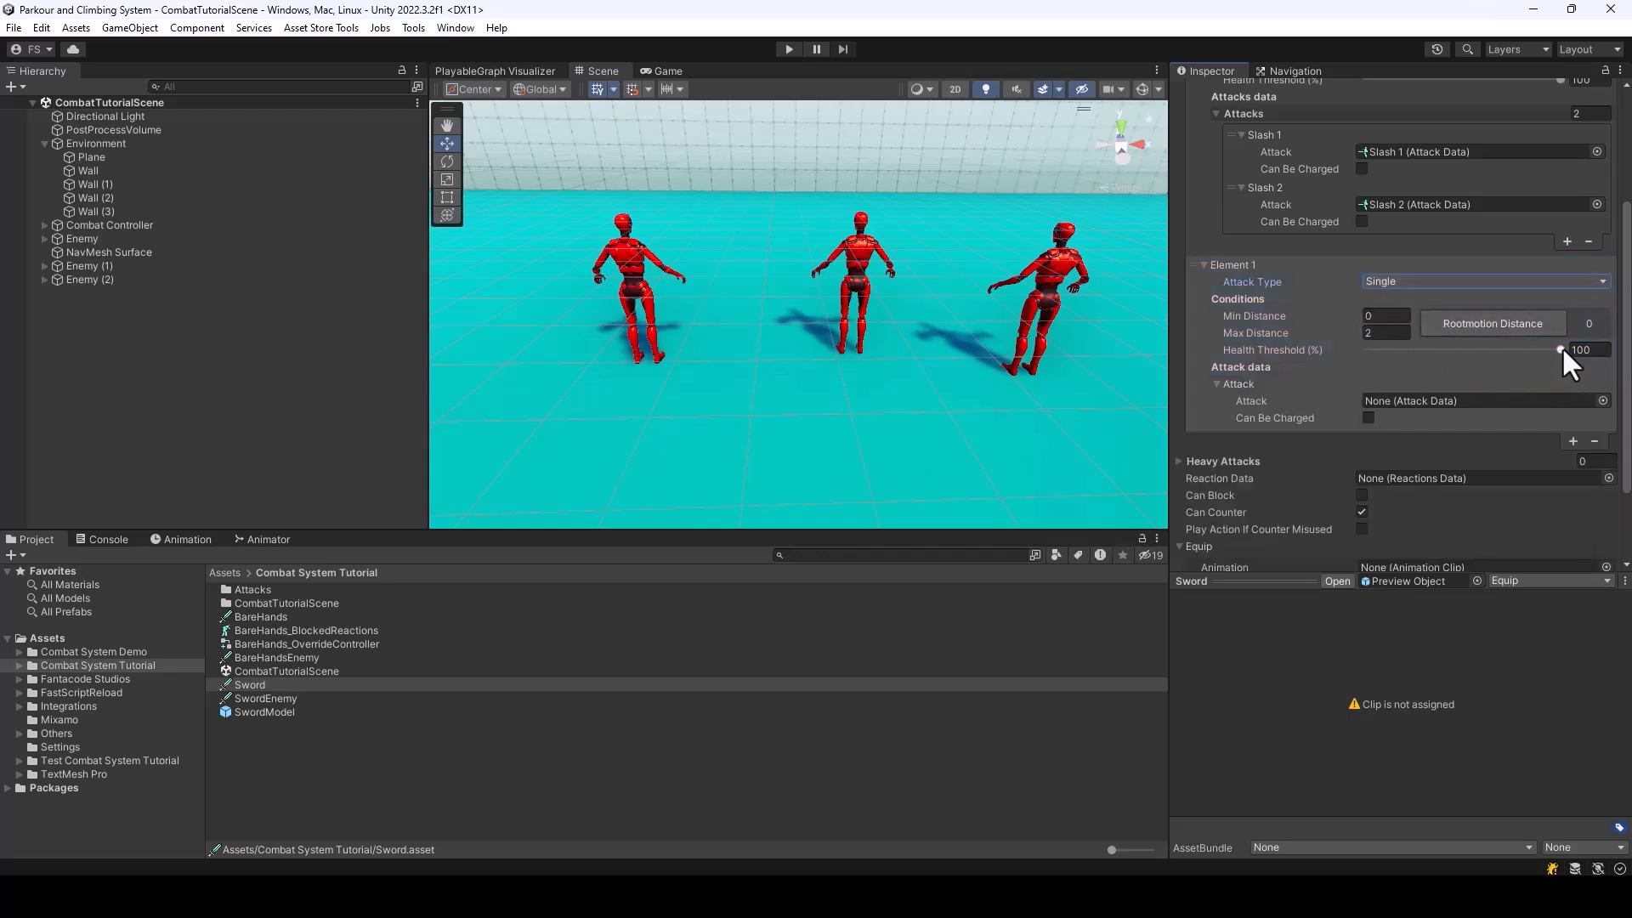
Set the Health Threshold of the Sword's second attack to 50 percent
{"action": "mouse_move", "coordinate": [1561, 350]}
{"action": "left_mouse_down"}
{"action": "mouse_move", "coordinate": [1384, 351]}
{"action": "mouse_move", "coordinate": [1462, 357]}
{"action": "left_mouse_up"}
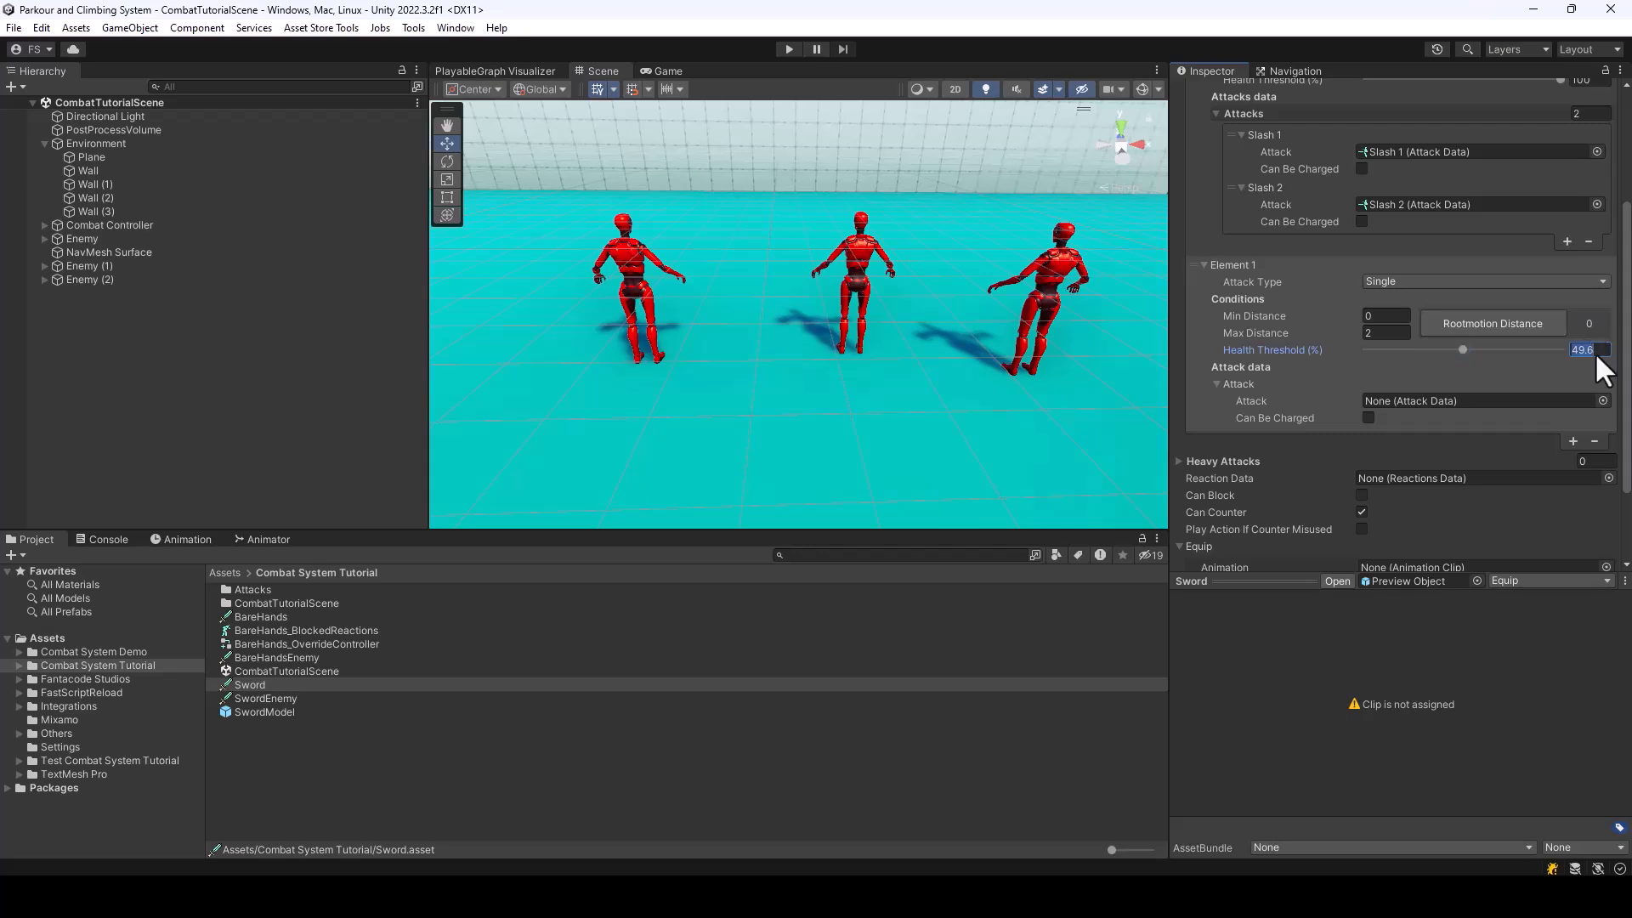
{"action": "type", "text": "50"}
{"action": "key", "text": "Return"}
{"action": "scroll", "coordinate": [1522, 380], "scroll_direction": "up", "scroll_amount": 3}
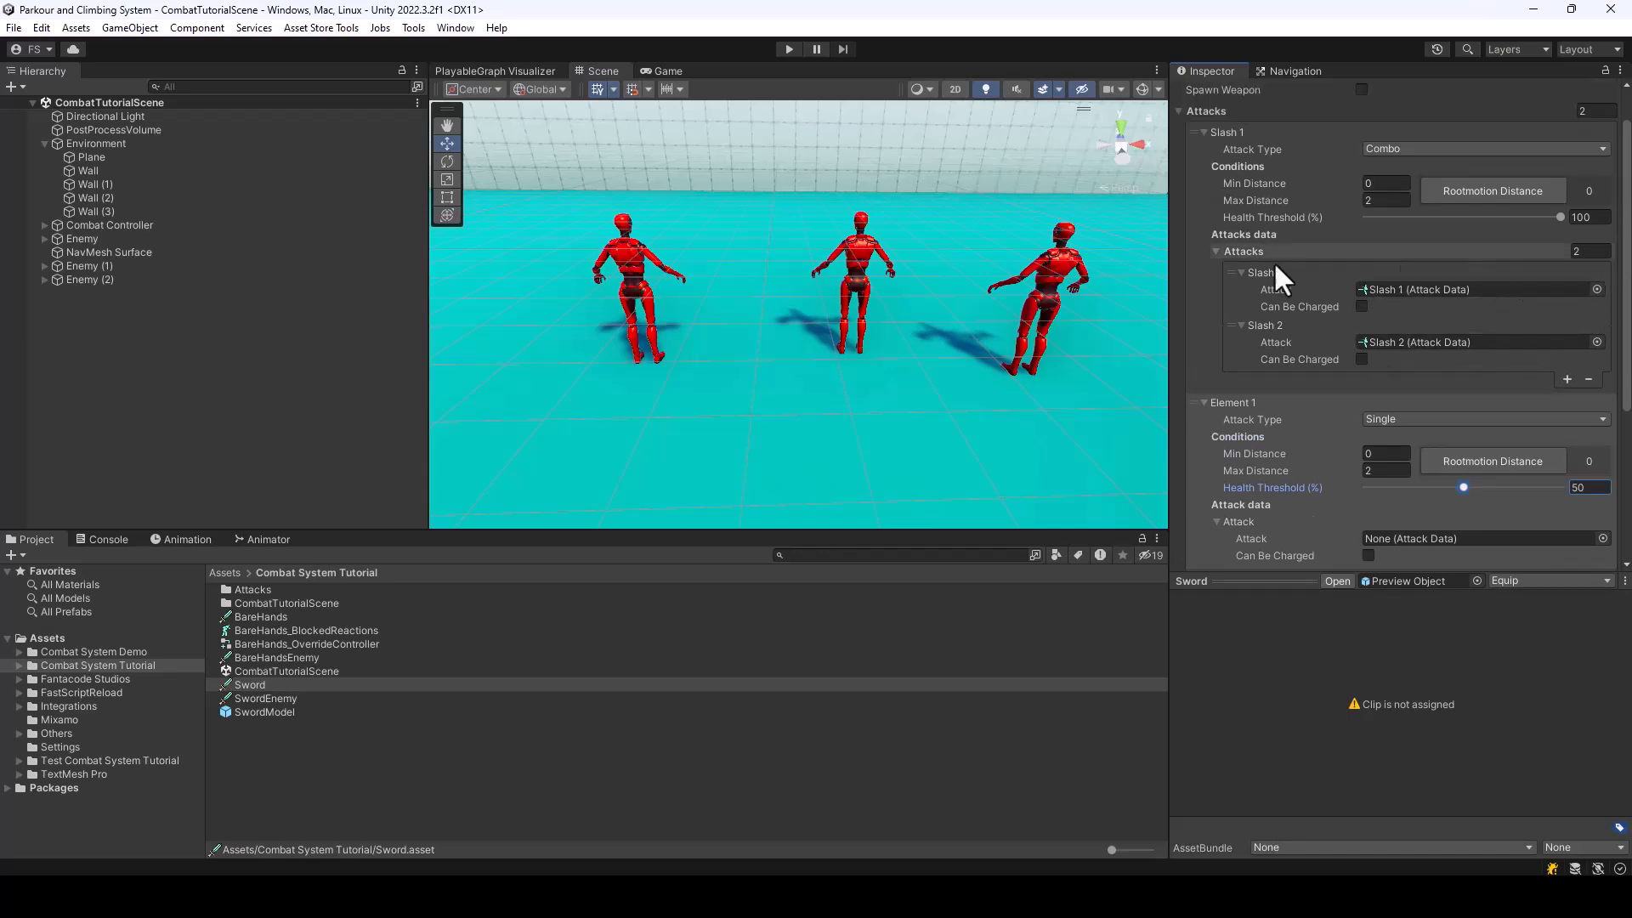
{"action": "scroll", "coordinate": [1470, 395], "scroll_direction": "down", "scroll_amount": 1}
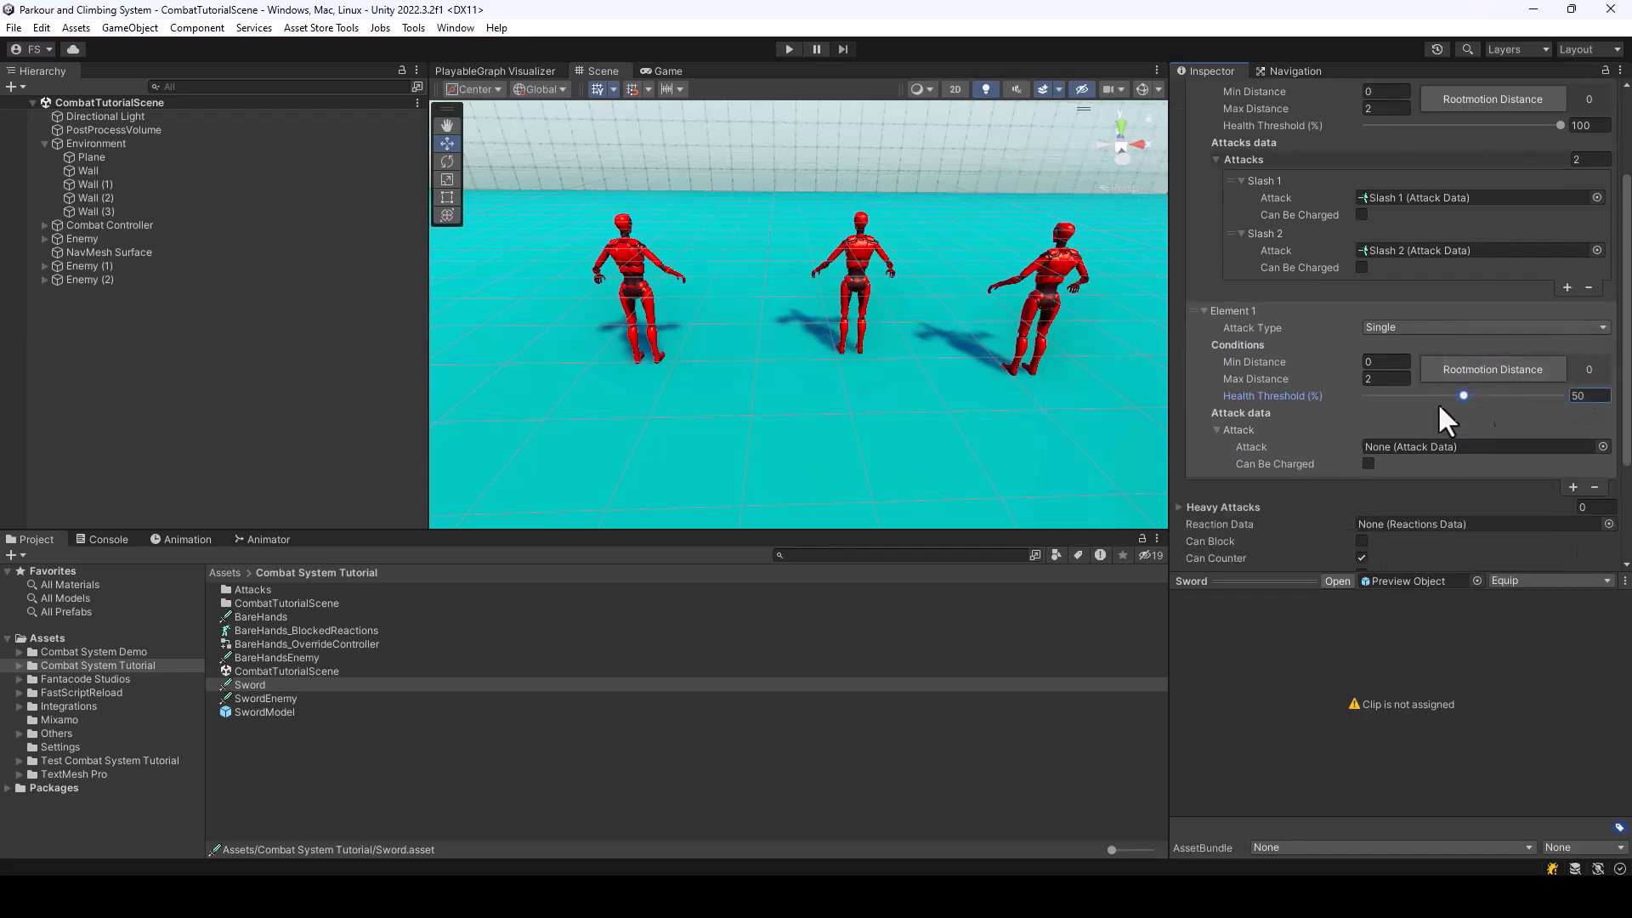
{"action": "scroll", "coordinate": [1586, 364], "scroll_direction": "down", "scroll_amount": 1}
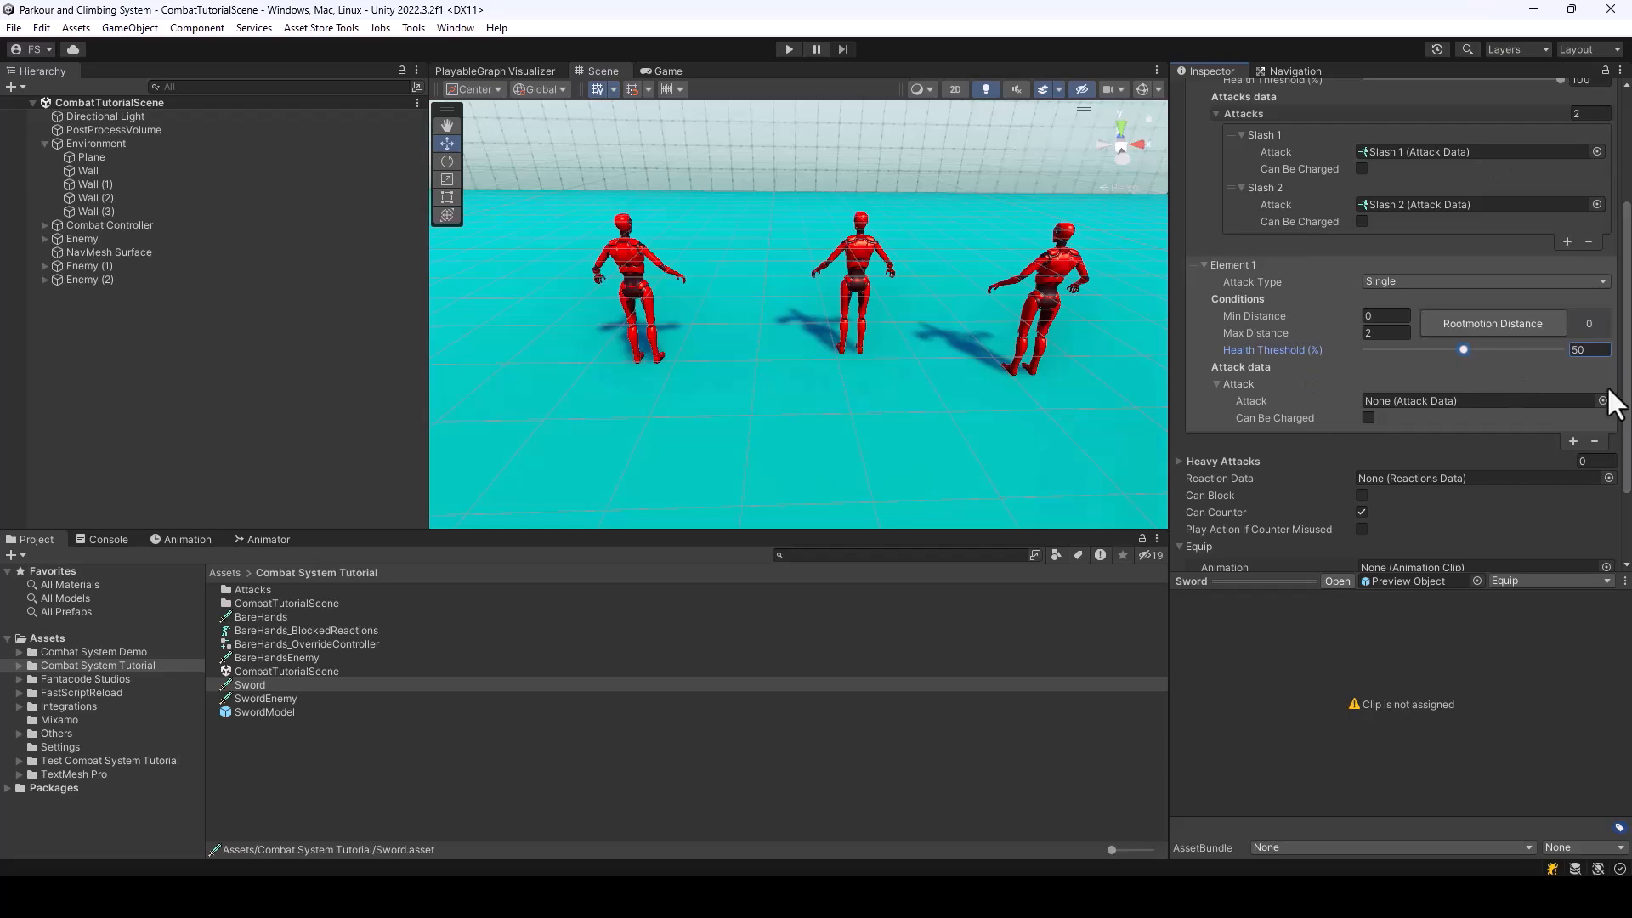
Locate the Kneel Neck Slash attack data beside Slash 1, check its settings and preview its animation
{"action": "left_click", "coordinate": [1411, 151]}
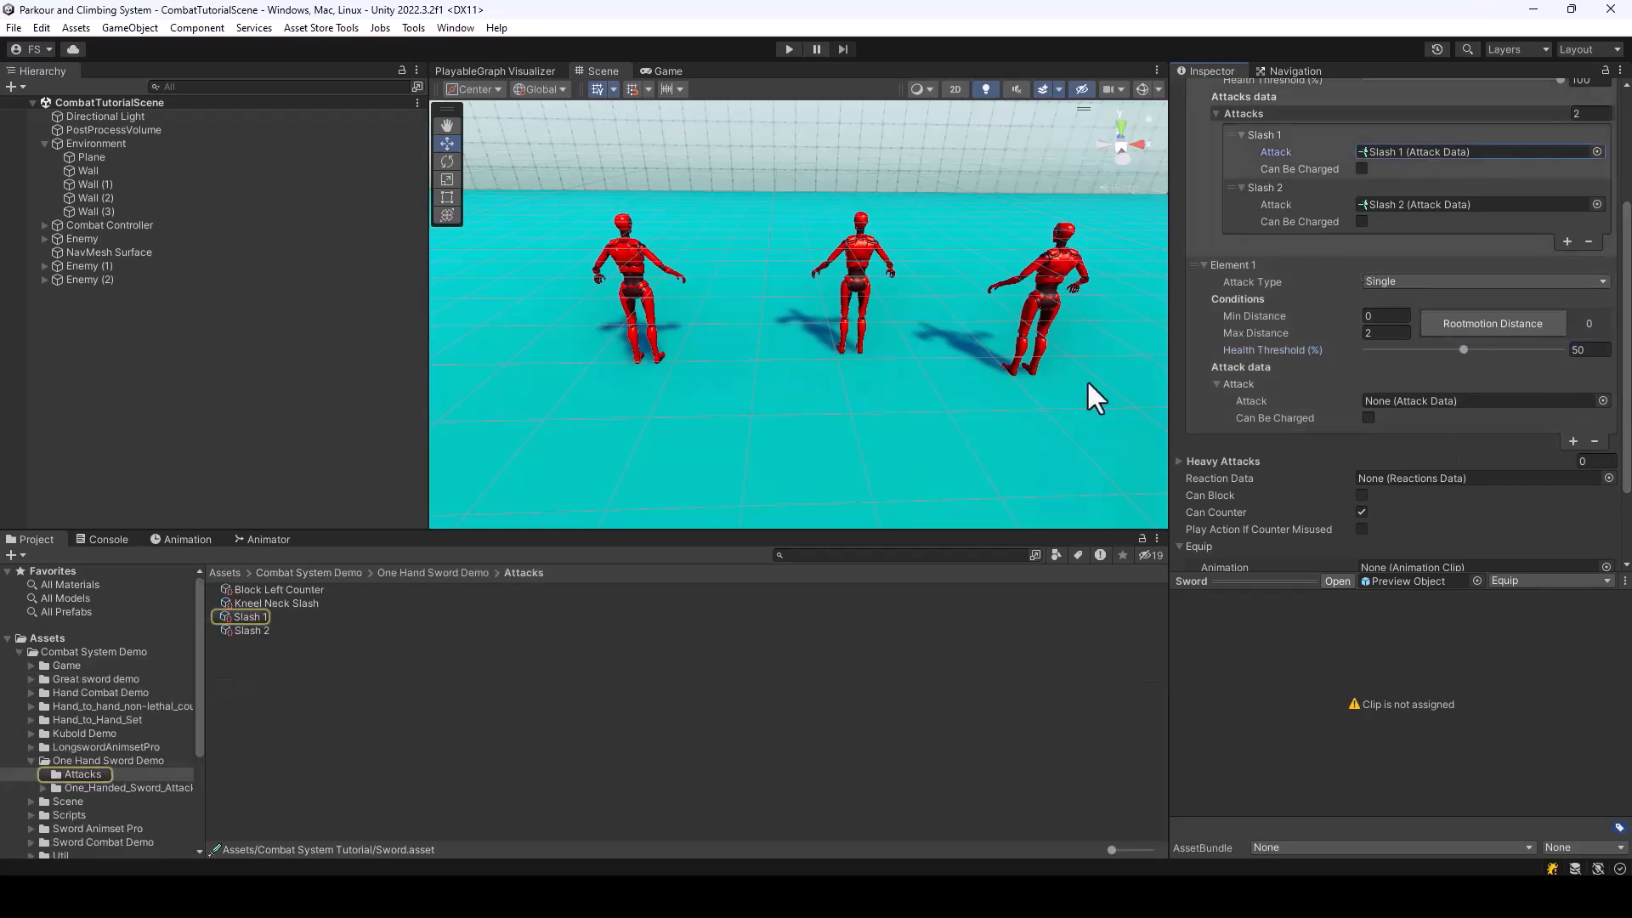
{"action": "left_click", "coordinate": [263, 601]}
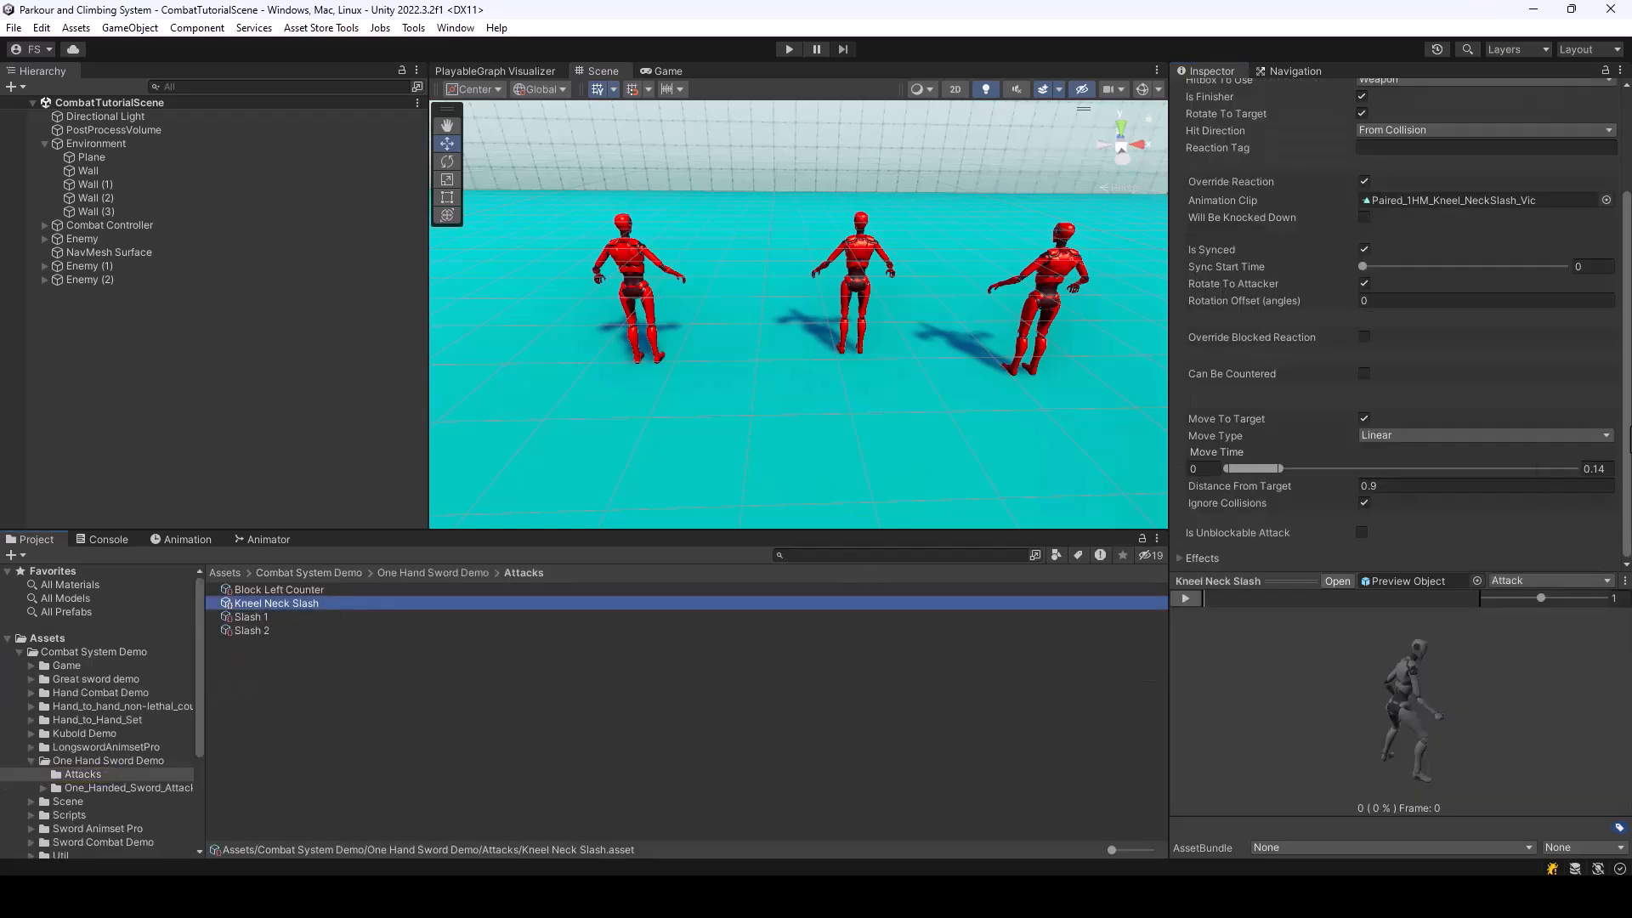
{"action": "scroll", "coordinate": [1487, 329], "scroll_direction": "up", "scroll_amount": 3}
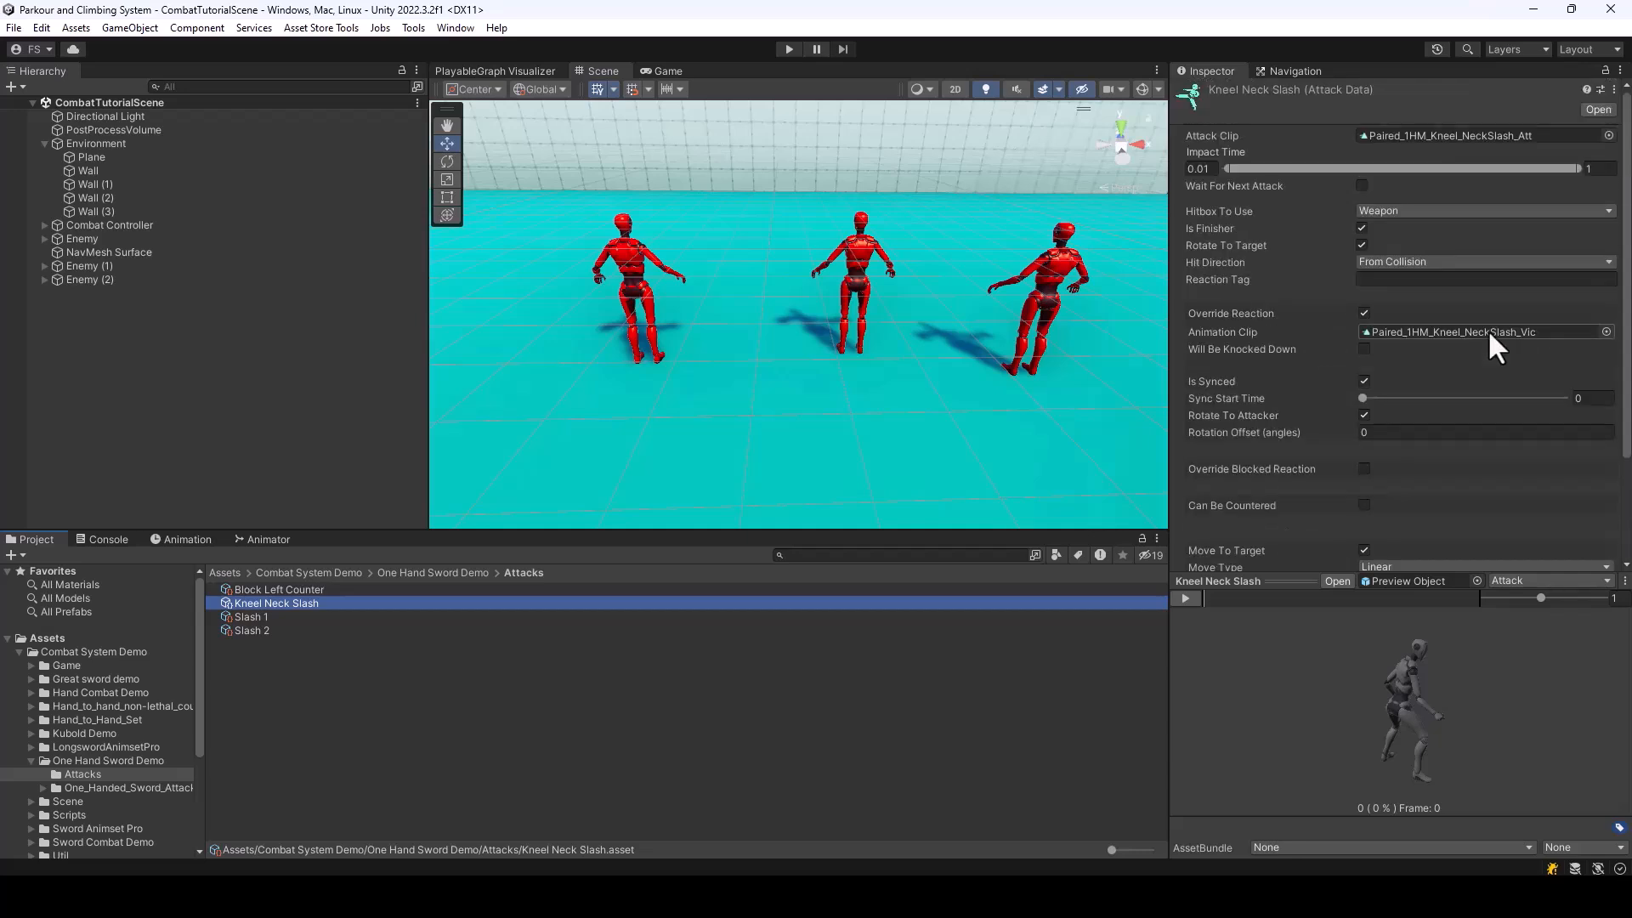
{"action": "left_click", "coordinate": [1187, 599]}
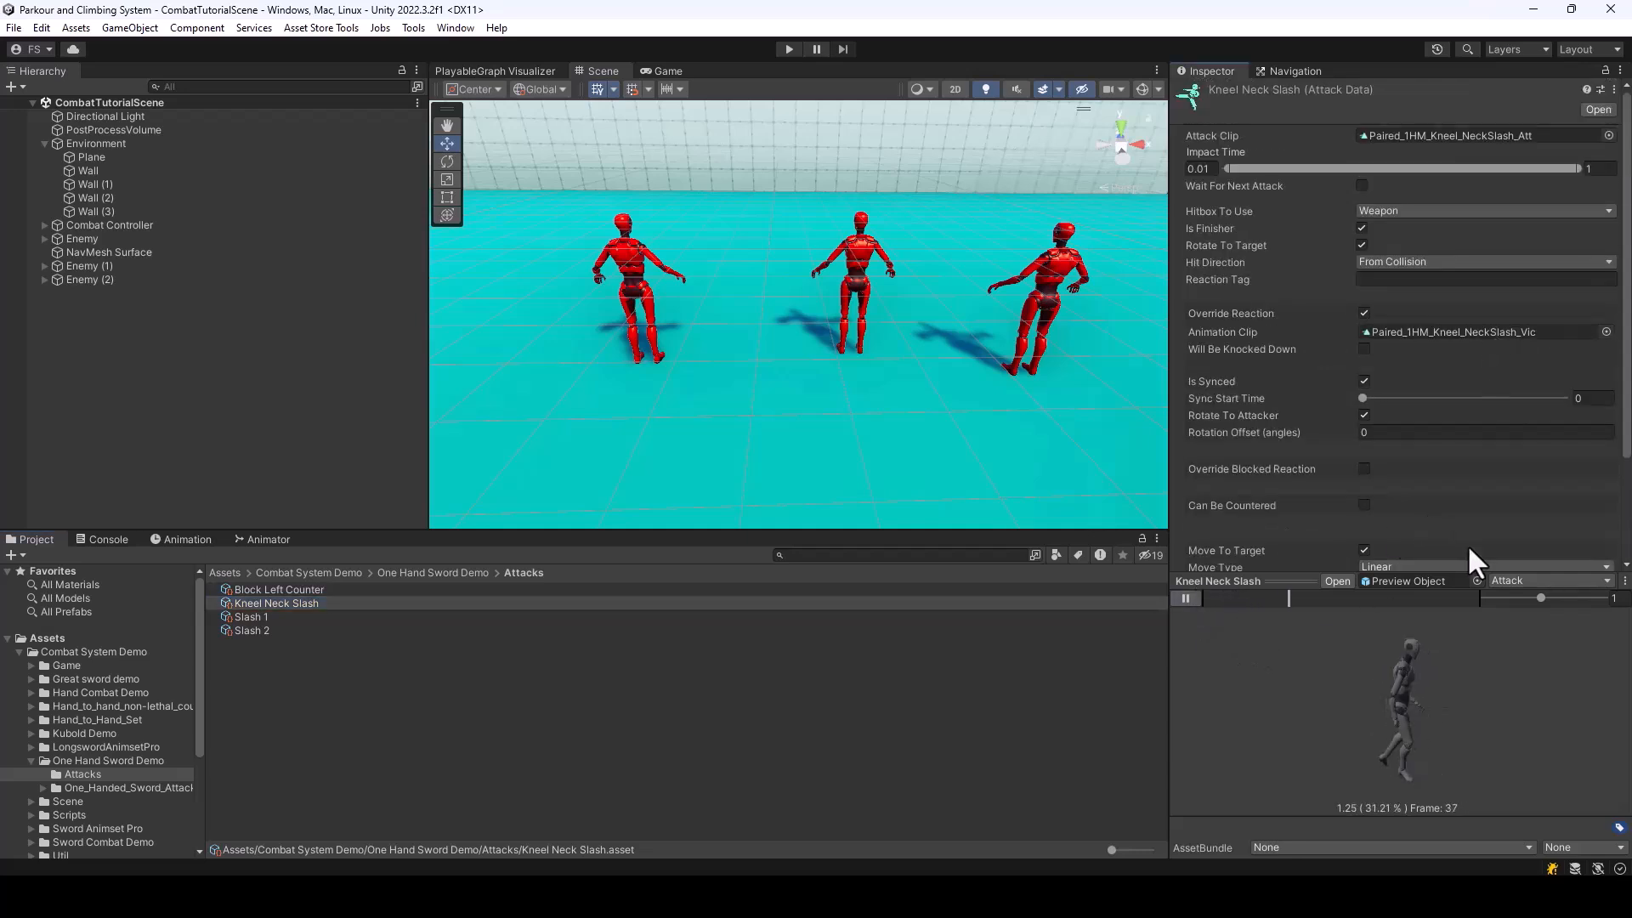
{"action": "left_click", "coordinate": [1181, 599]}
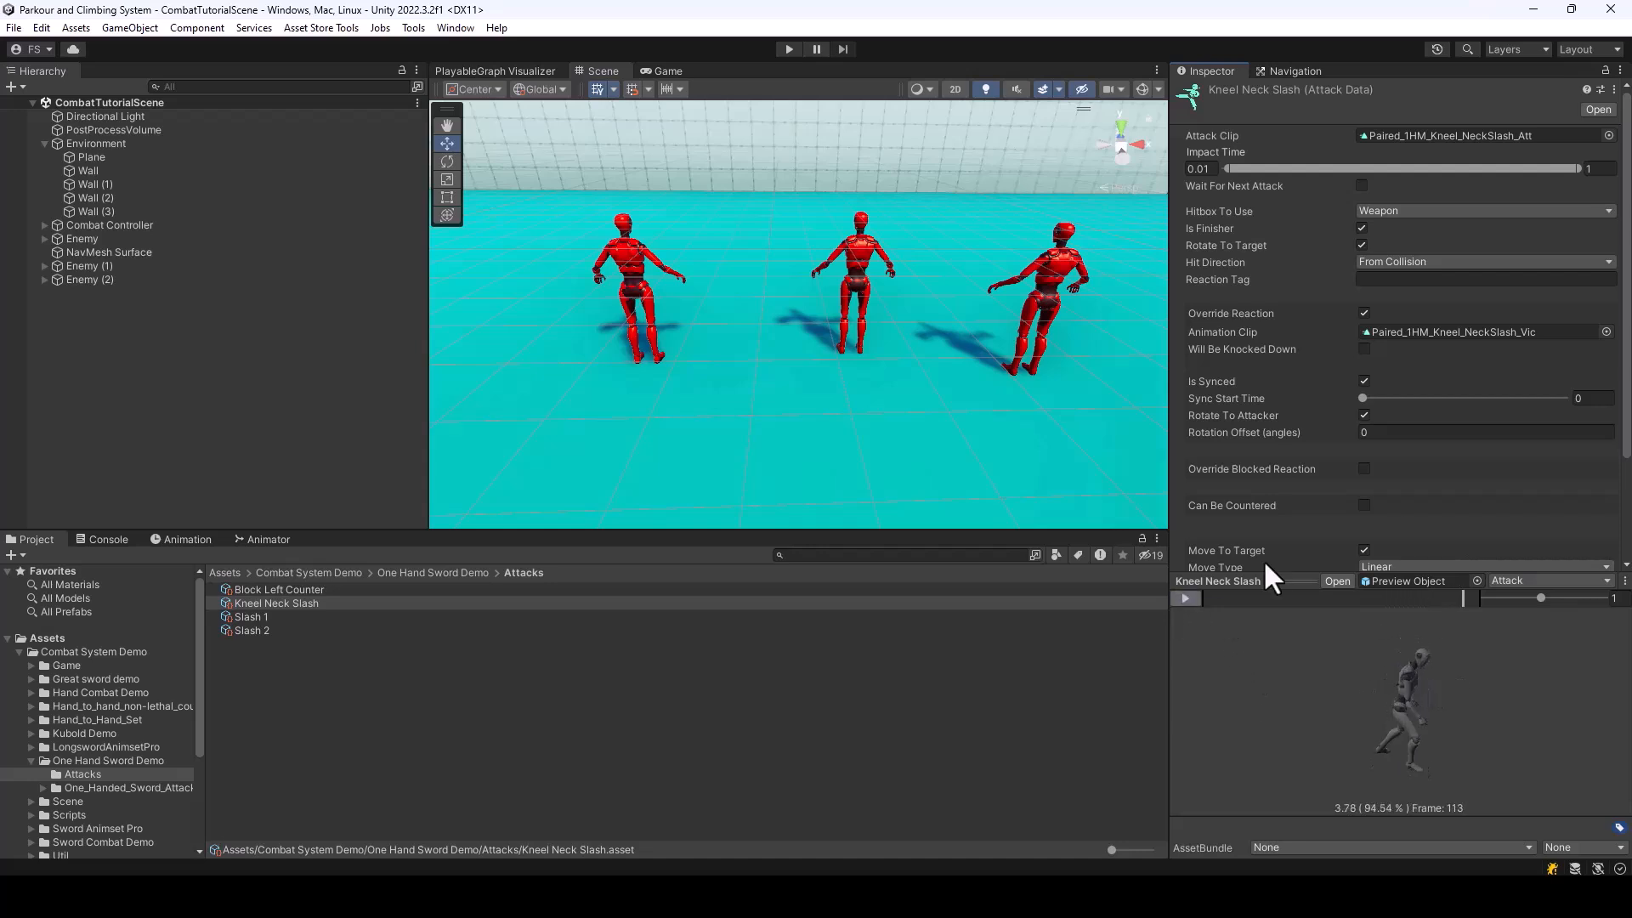
Assign Kneel Neck Slash as the attack data of the second attack in the Combat System Tutorial folder's Sword weapon
{"action": "left_click", "coordinate": [19, 652]}
{"action": "left_click", "coordinate": [78, 666]}
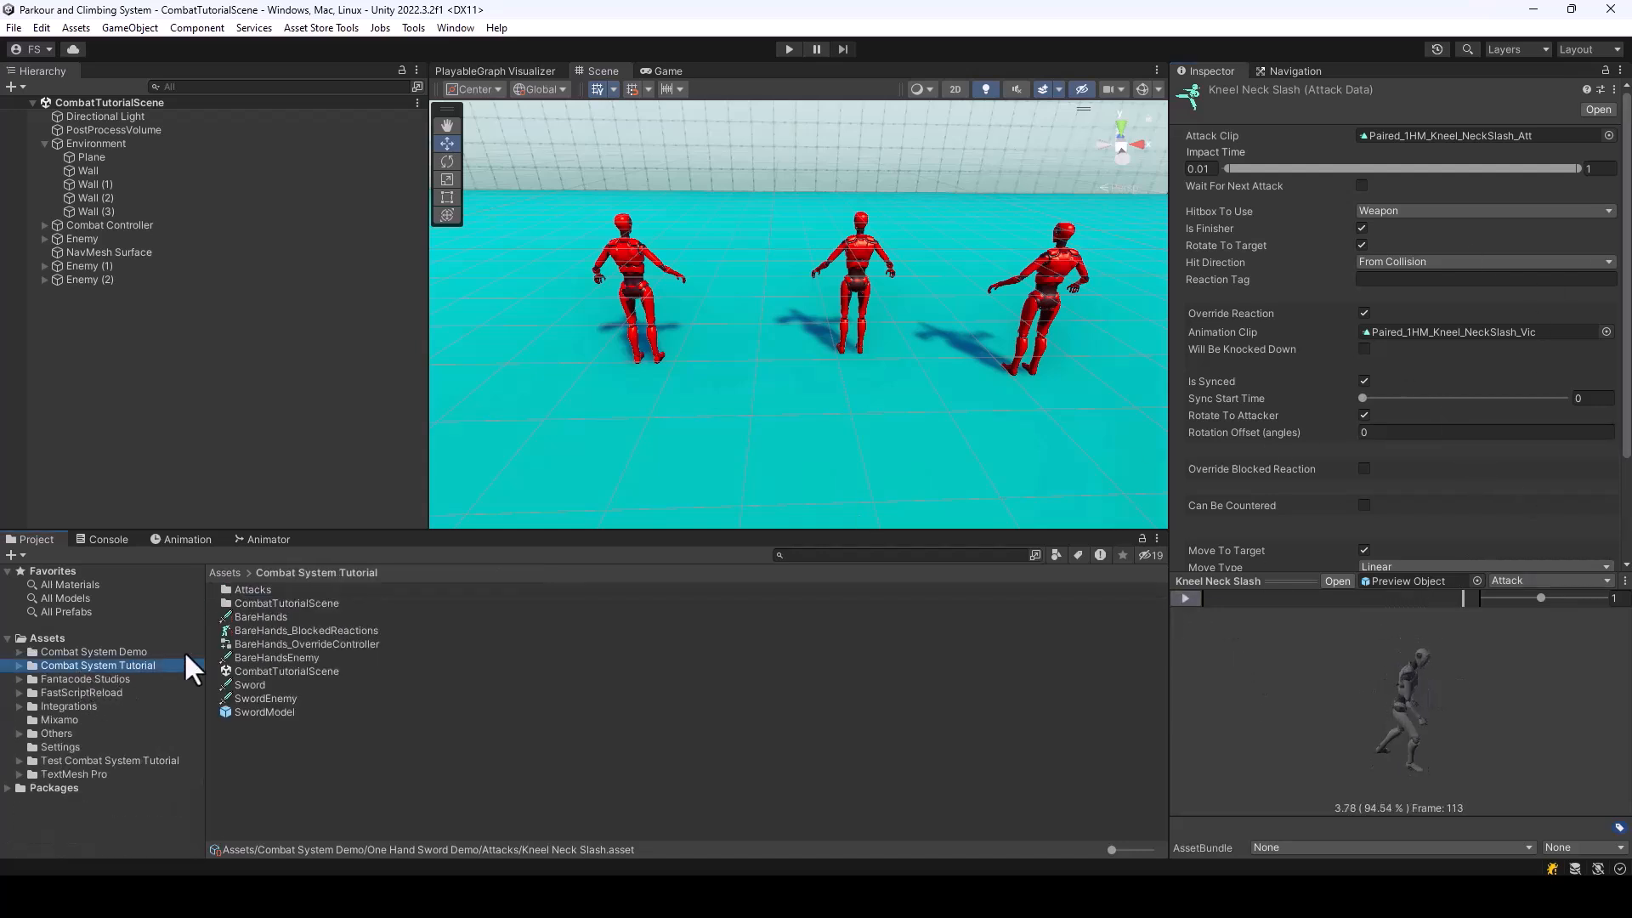
{"action": "left_click", "coordinate": [253, 685]}
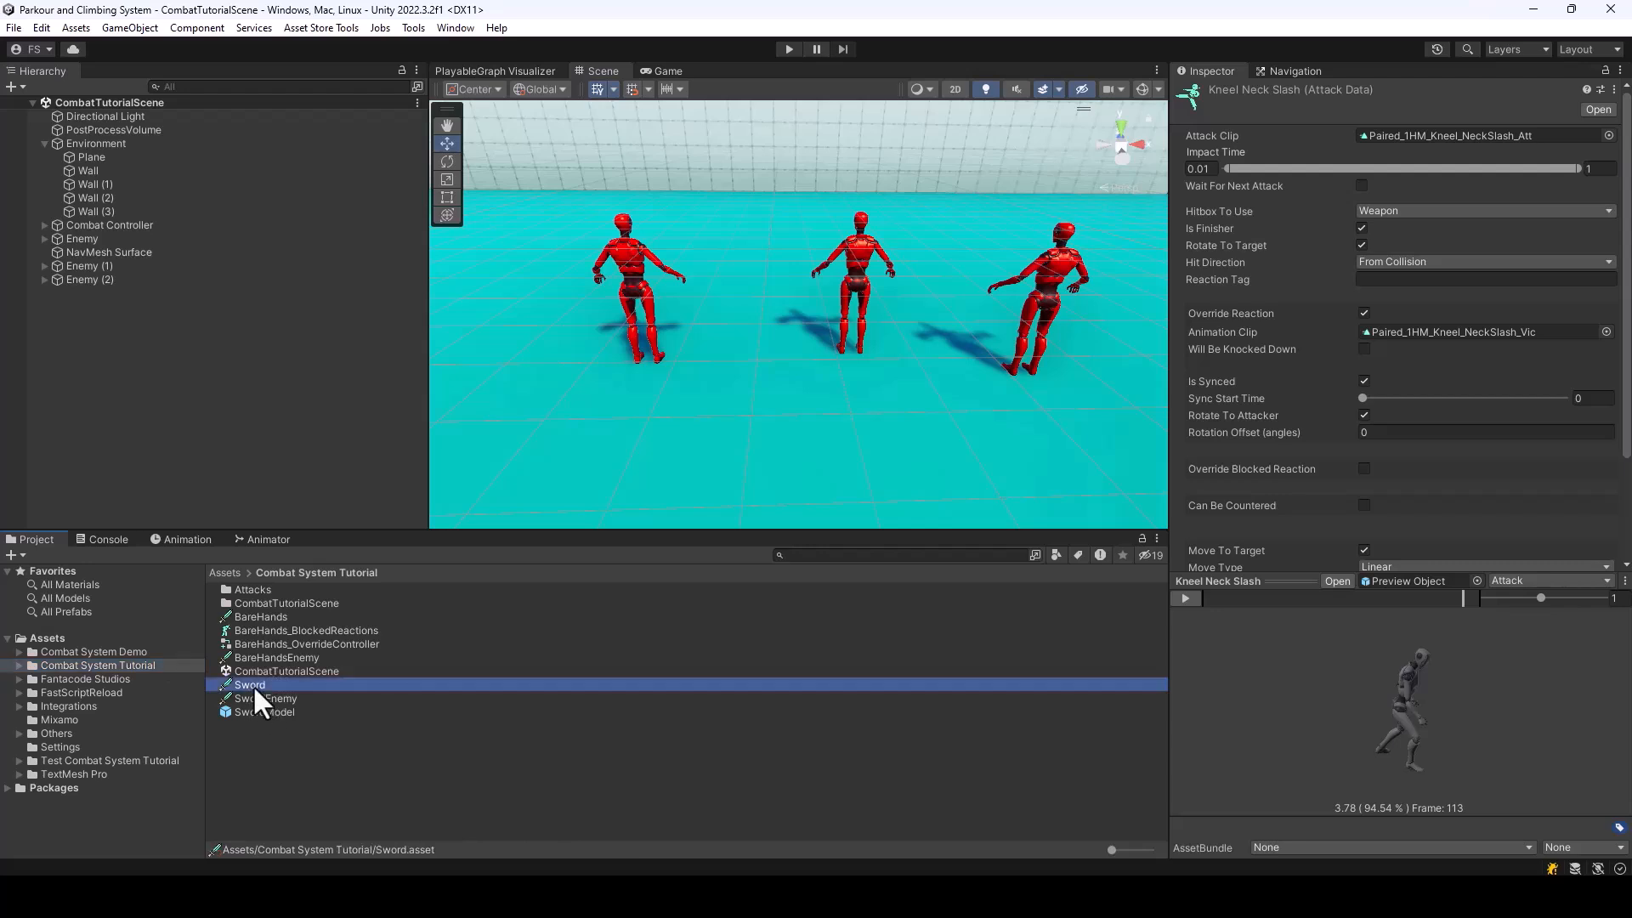
{"action": "scroll", "coordinate": [1415, 374], "scroll_direction": "down", "scroll_amount": 3}
{"action": "left_click", "coordinate": [1602, 446]}
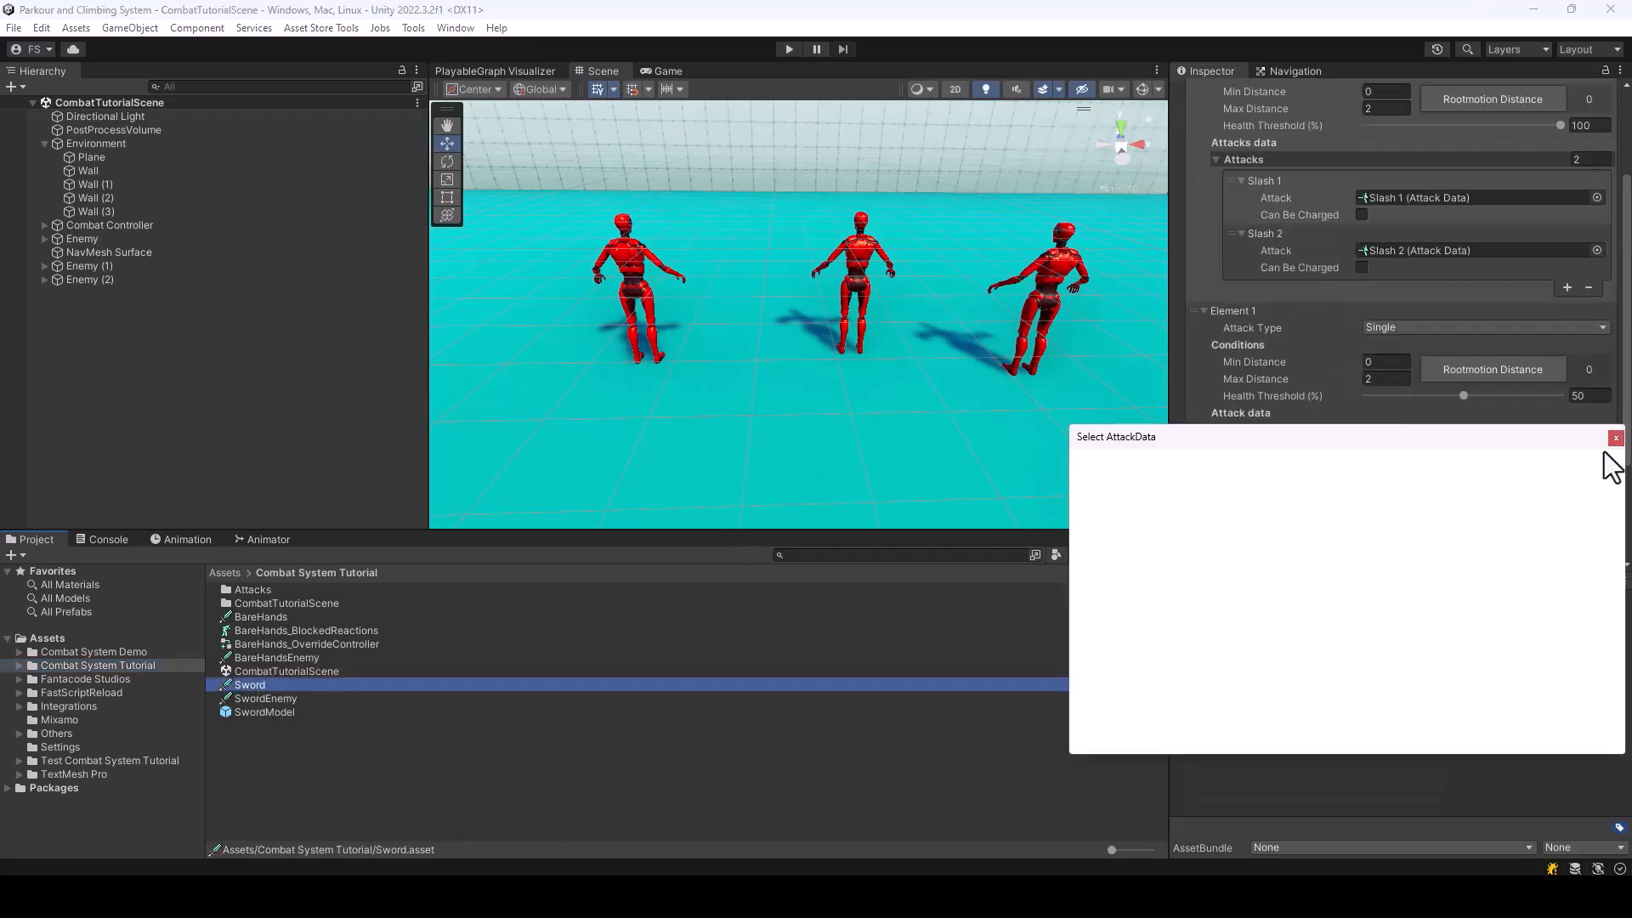
{"action": "type", "text": "knee"}
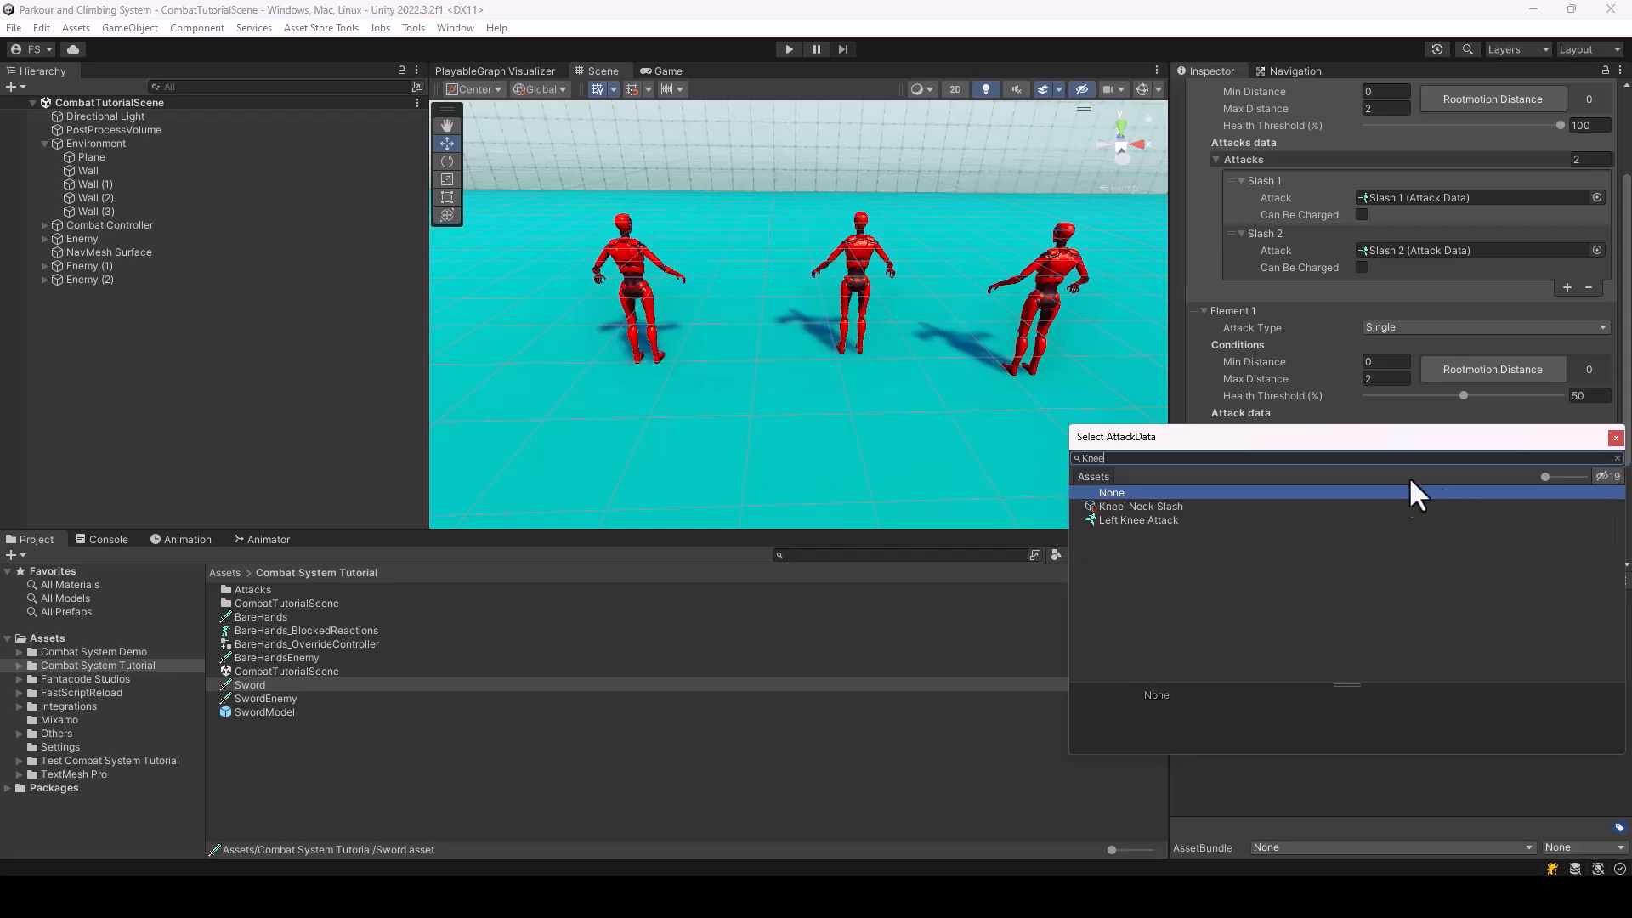
{"action": "double_click", "coordinate": [1168, 506]}
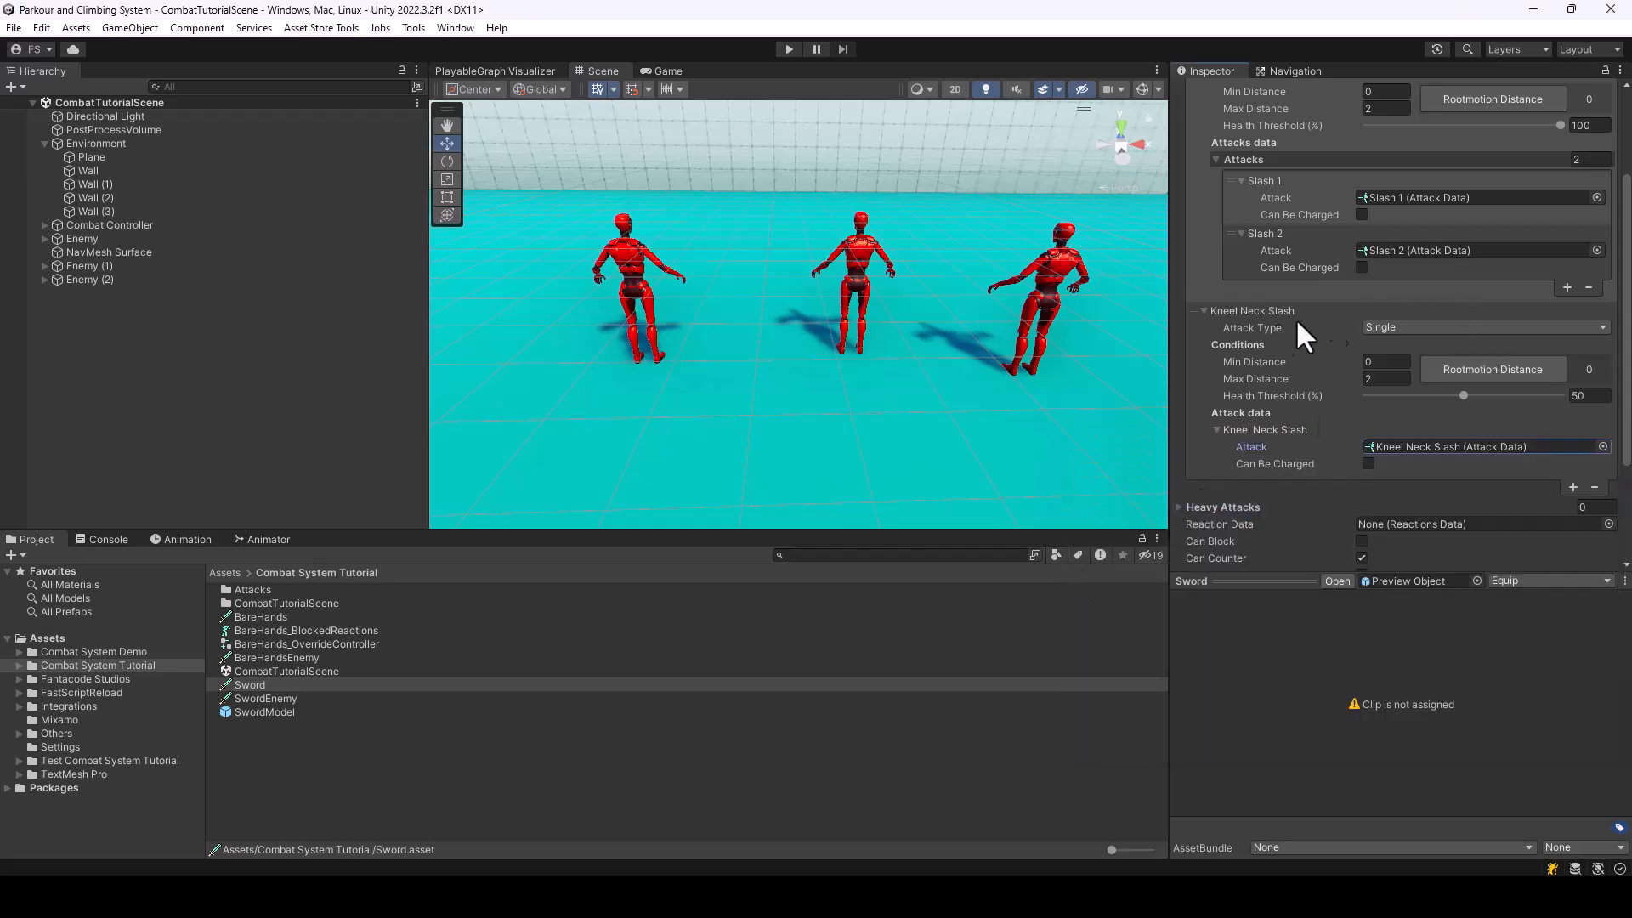
Change the Health Threshold of the Sword's Kneel Neck Slash attack to 5 percent
{"action": "left_click_drag", "start_coordinate": [1460, 393], "coordinate": [1400, 402]}
{"action": "left_click", "coordinate": [1597, 395]}
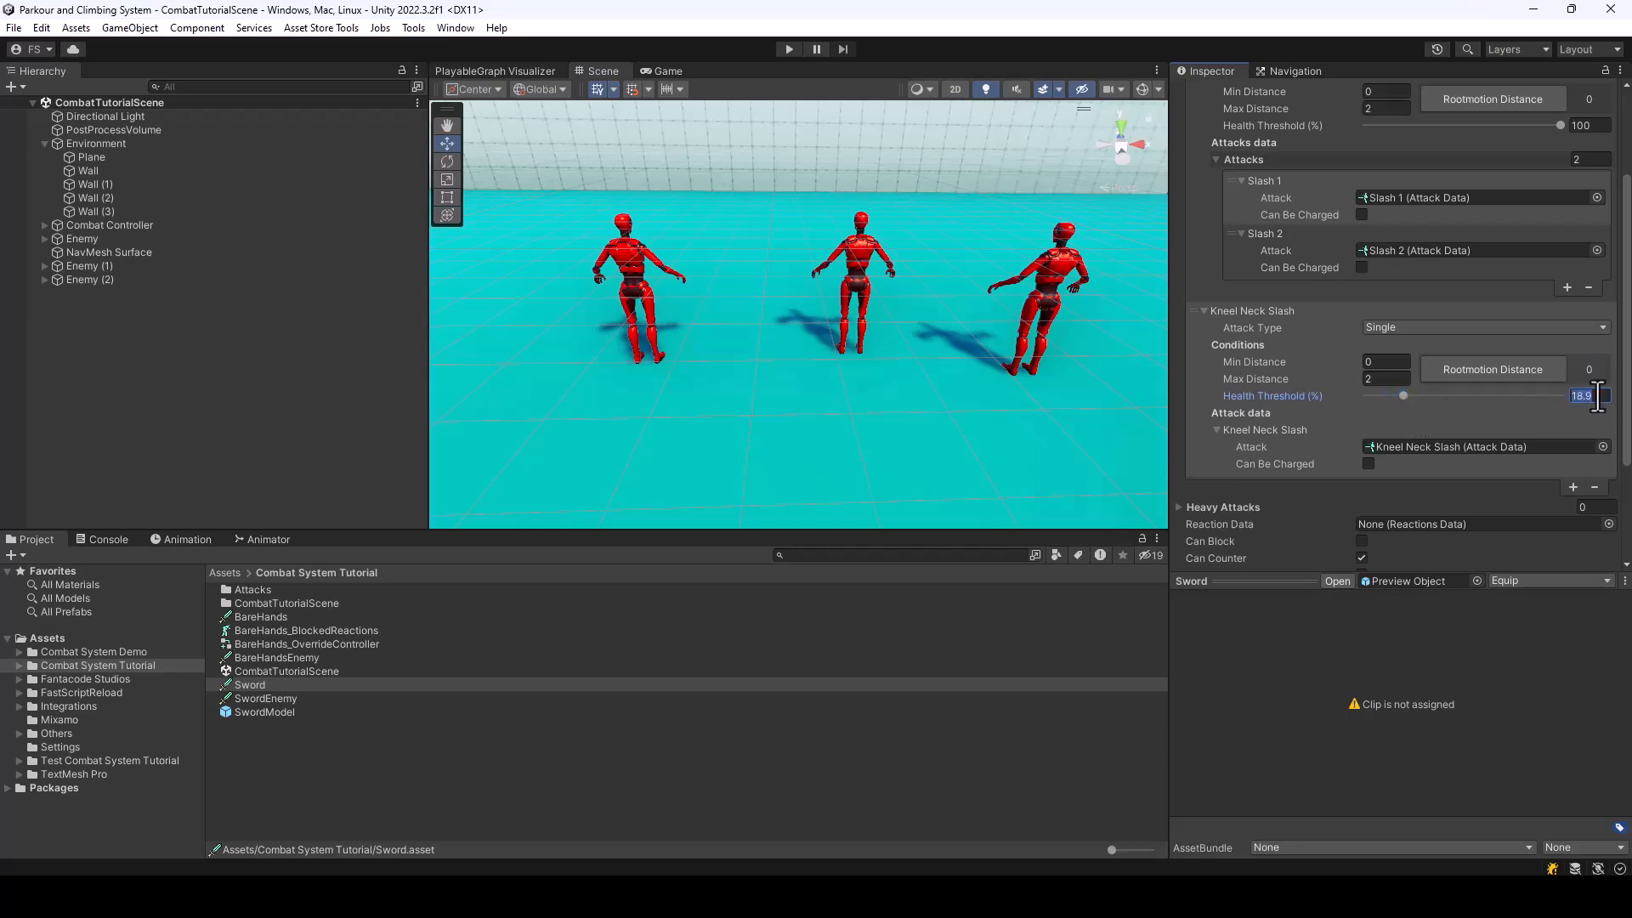
{"action": "type", "text": "50"}
Deactivate Enemy (1) and Enemy (2) together so that only Enemy stays active in the scene
{"action": "left_click", "coordinate": [92, 266]}
{"action": "left_click", "coordinate": [95, 280], "text": "shift"}
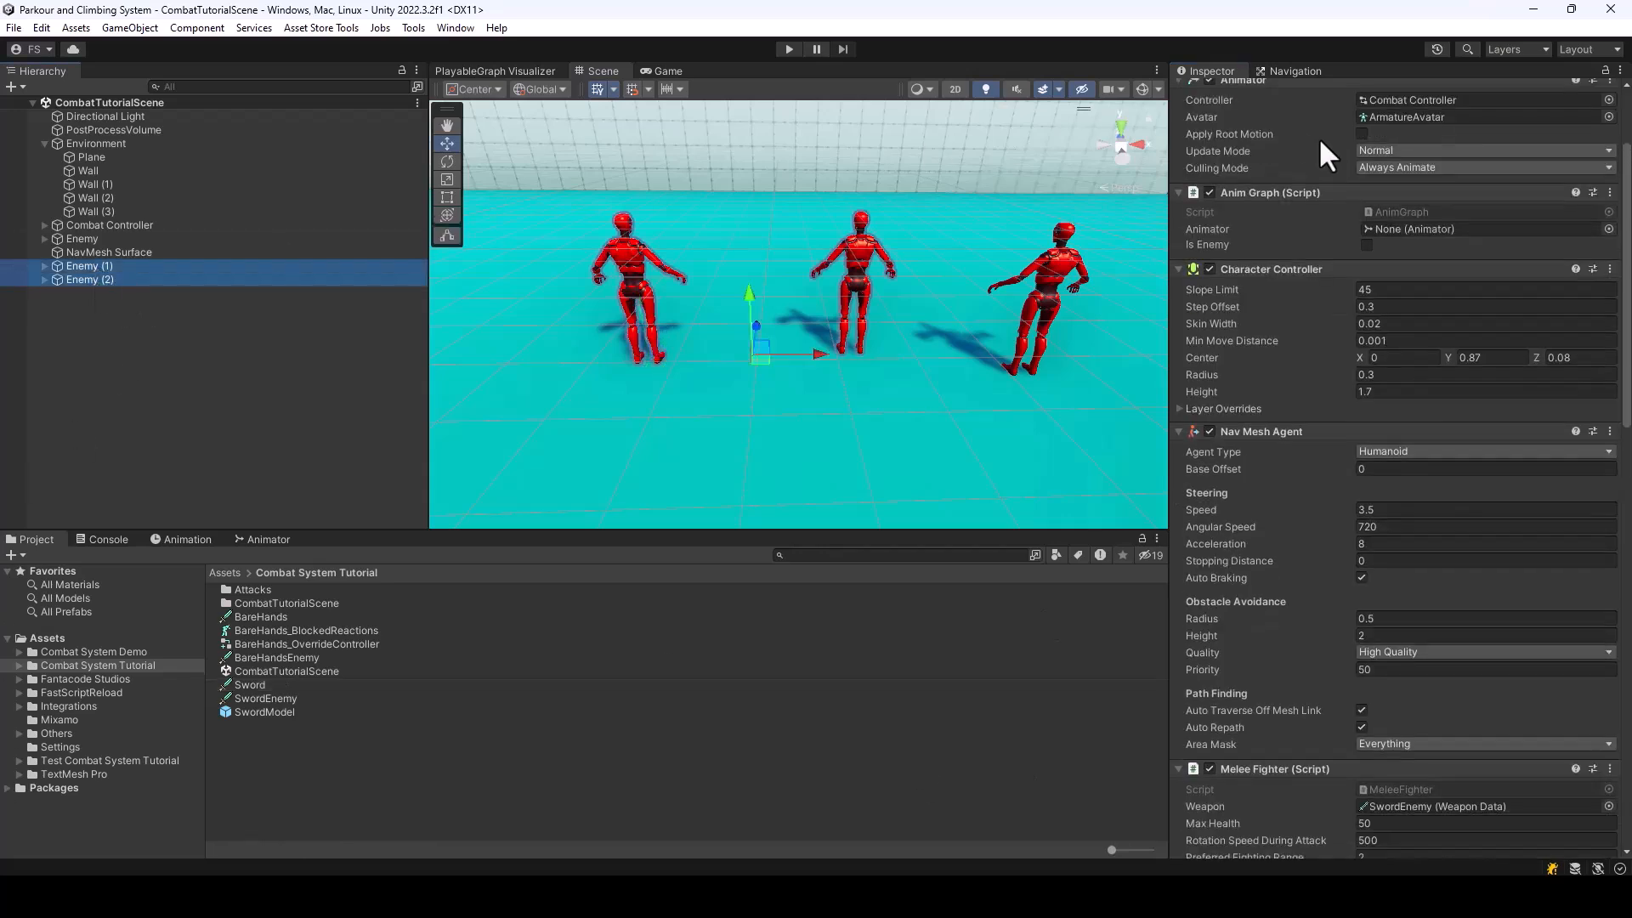
{"action": "scroll", "coordinate": [1231, 126], "scroll_direction": "up", "scroll_amount": 3}
{"action": "left_click", "coordinate": [1215, 93]}
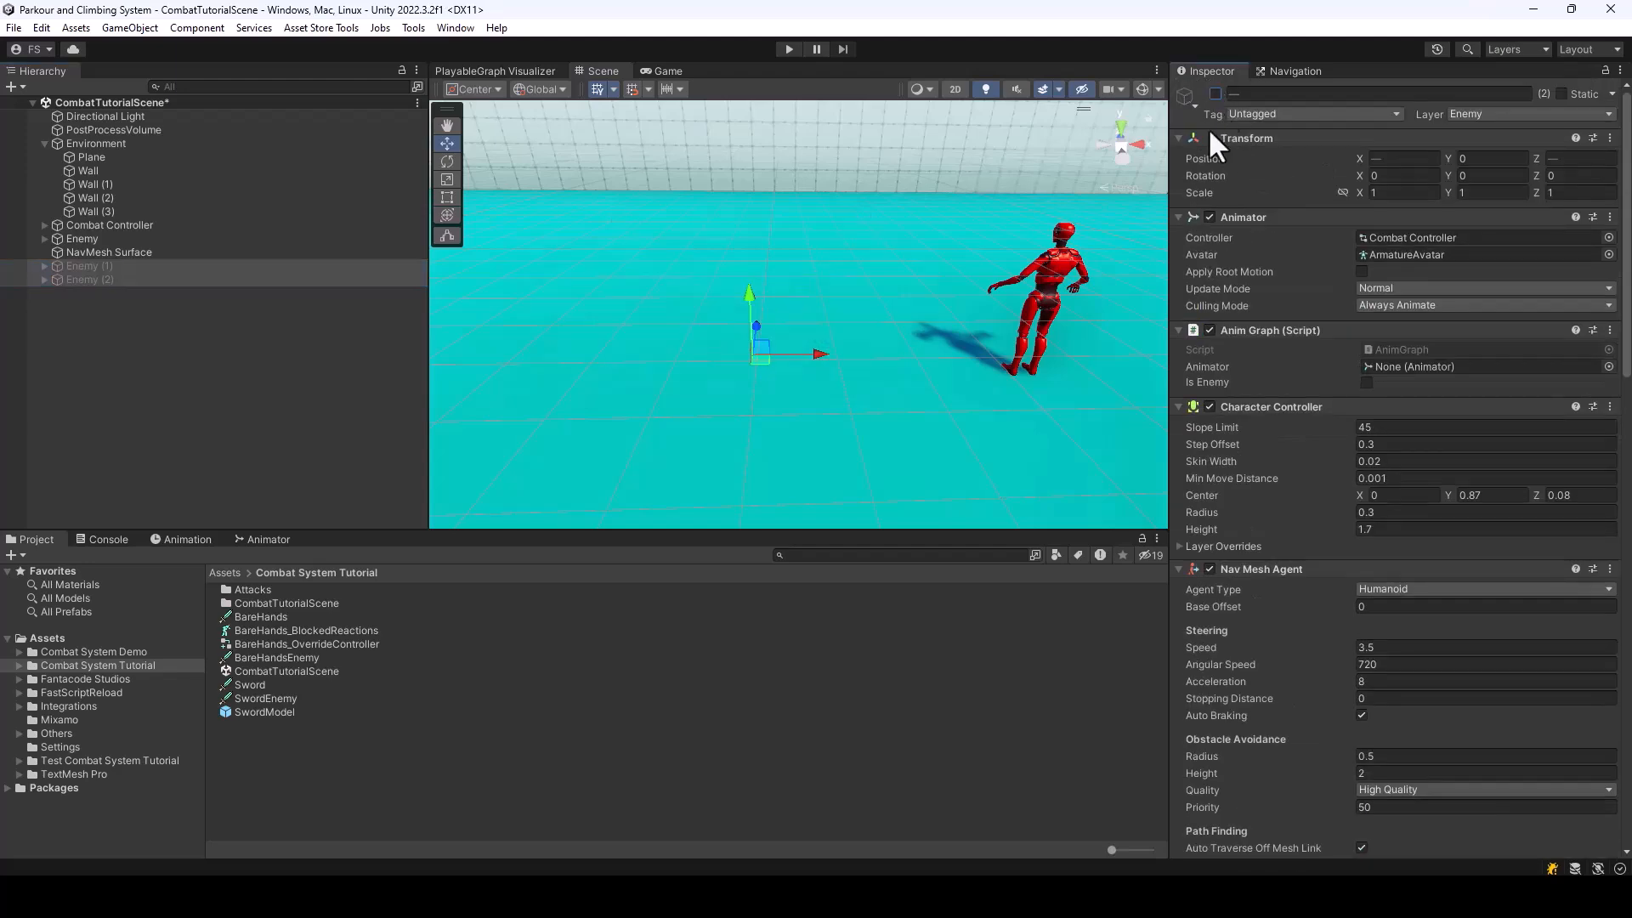
Play-test the scene by fighting Enemy with the Player's sword until it is defeated, and end the play session
{"action": "left_click", "coordinate": [789, 49]}
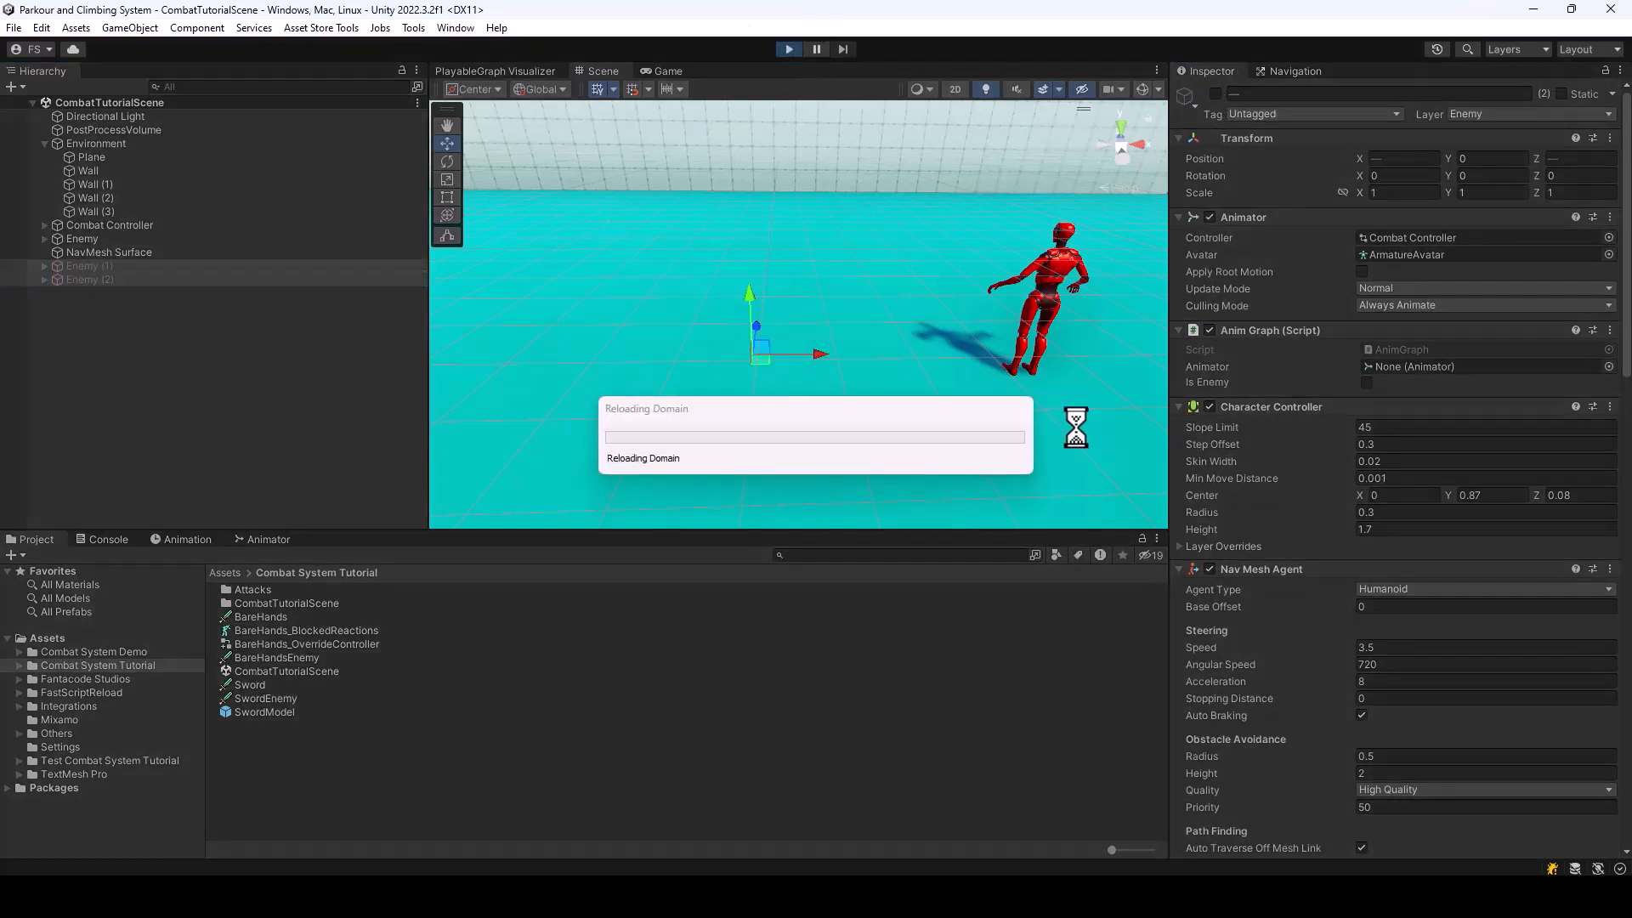
{"action": "left_click", "coordinate": [1080, 529]}
{"action": "key", "text": "w"}
{"action": "key", "text": "d"}
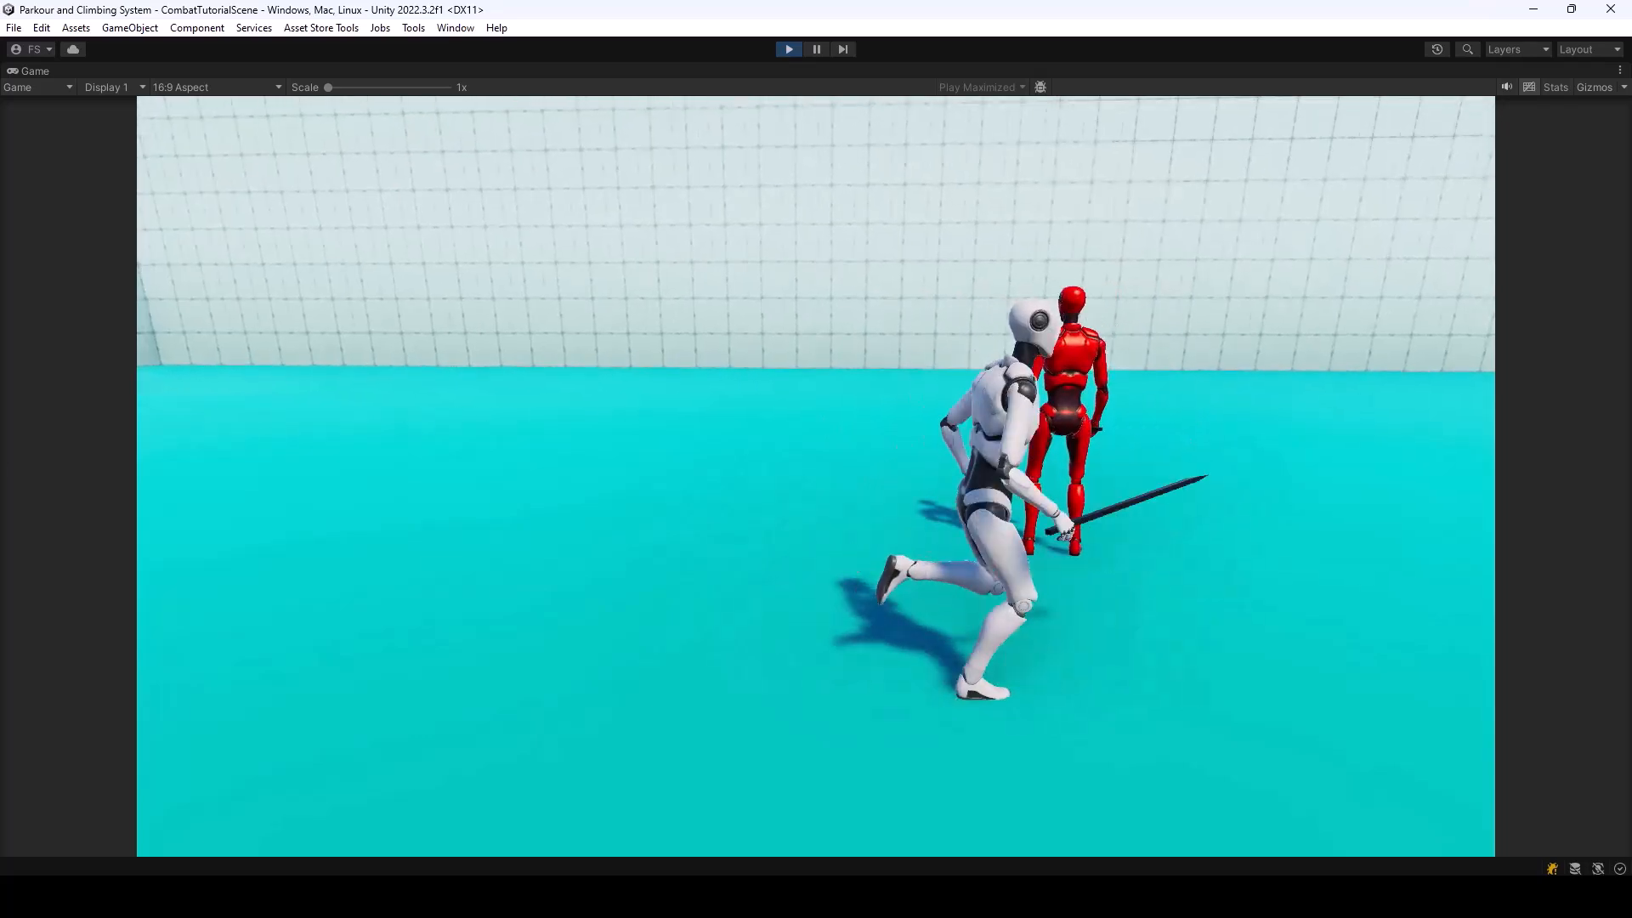
{"action": "key", "text": "a"}
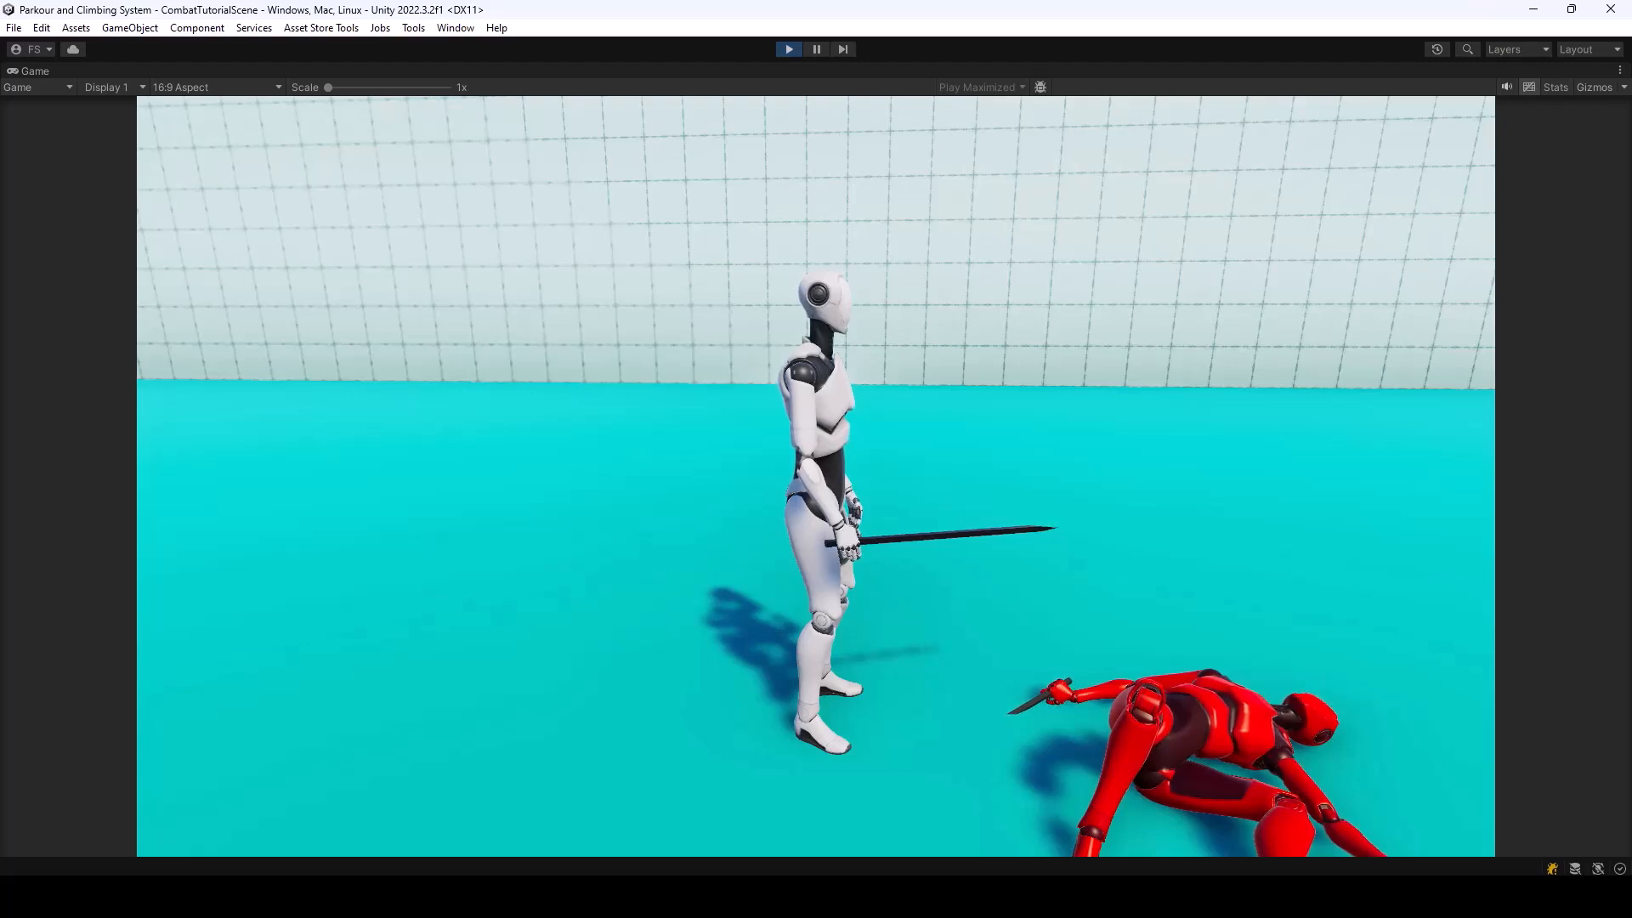
{"action": "key", "text": "ctrl+p"}
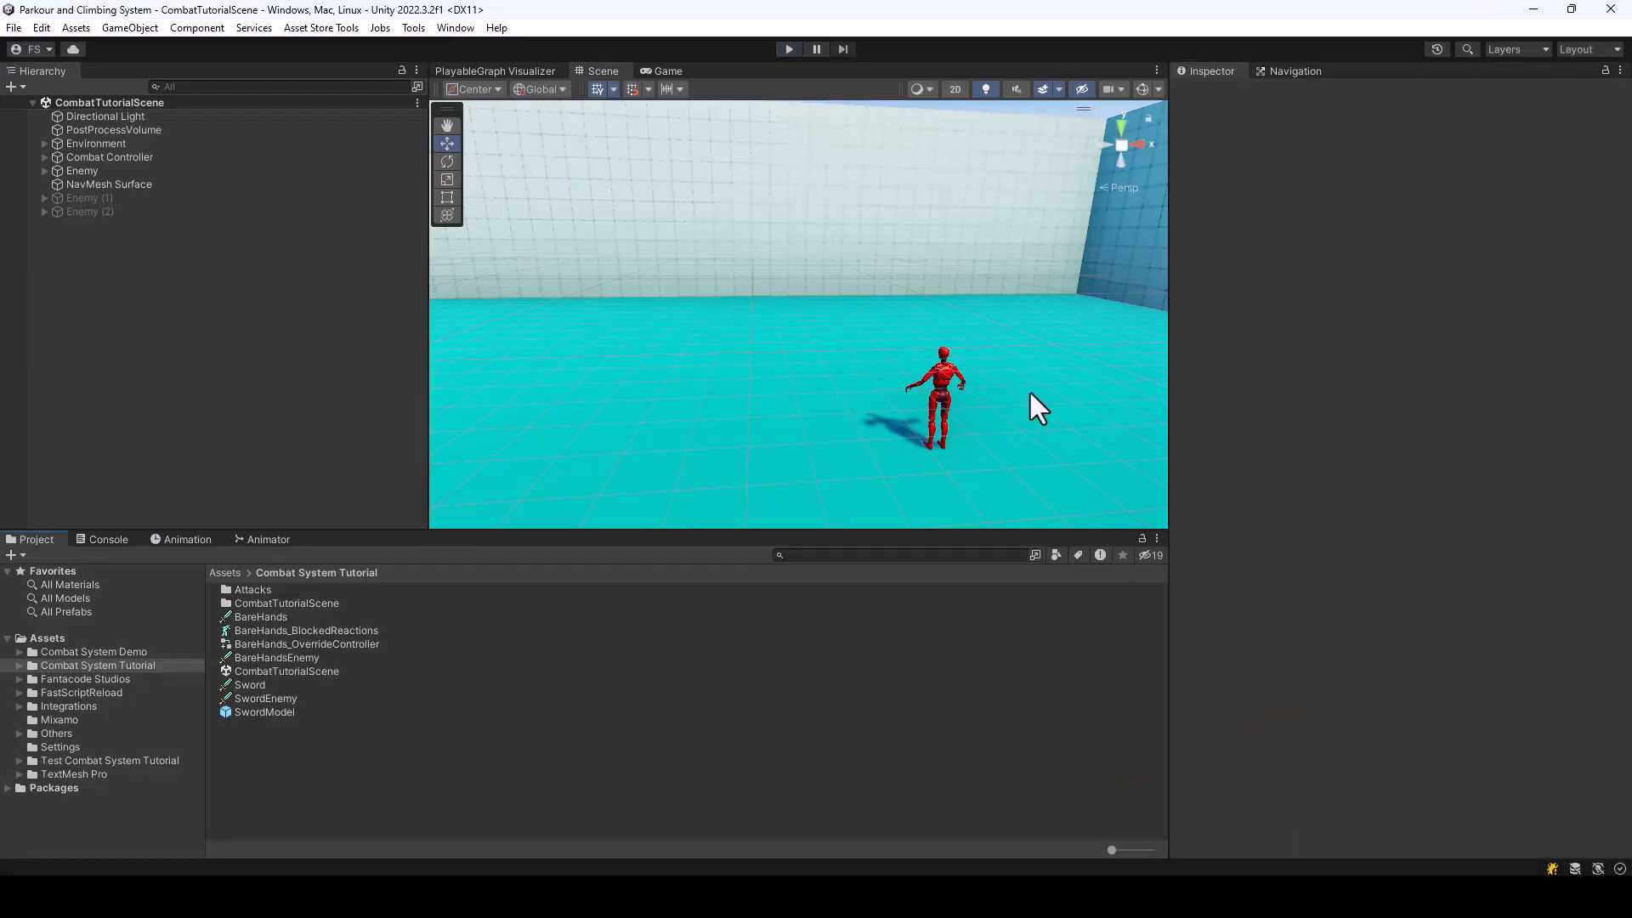
Add the HP Bar prefab from Fantacode Studios' Melee Combat System/Game/Prefabs folder as a child of Enemy
{"action": "right_click_drag", "start_coordinate": [840, 319], "coordinate": [845, 378]}
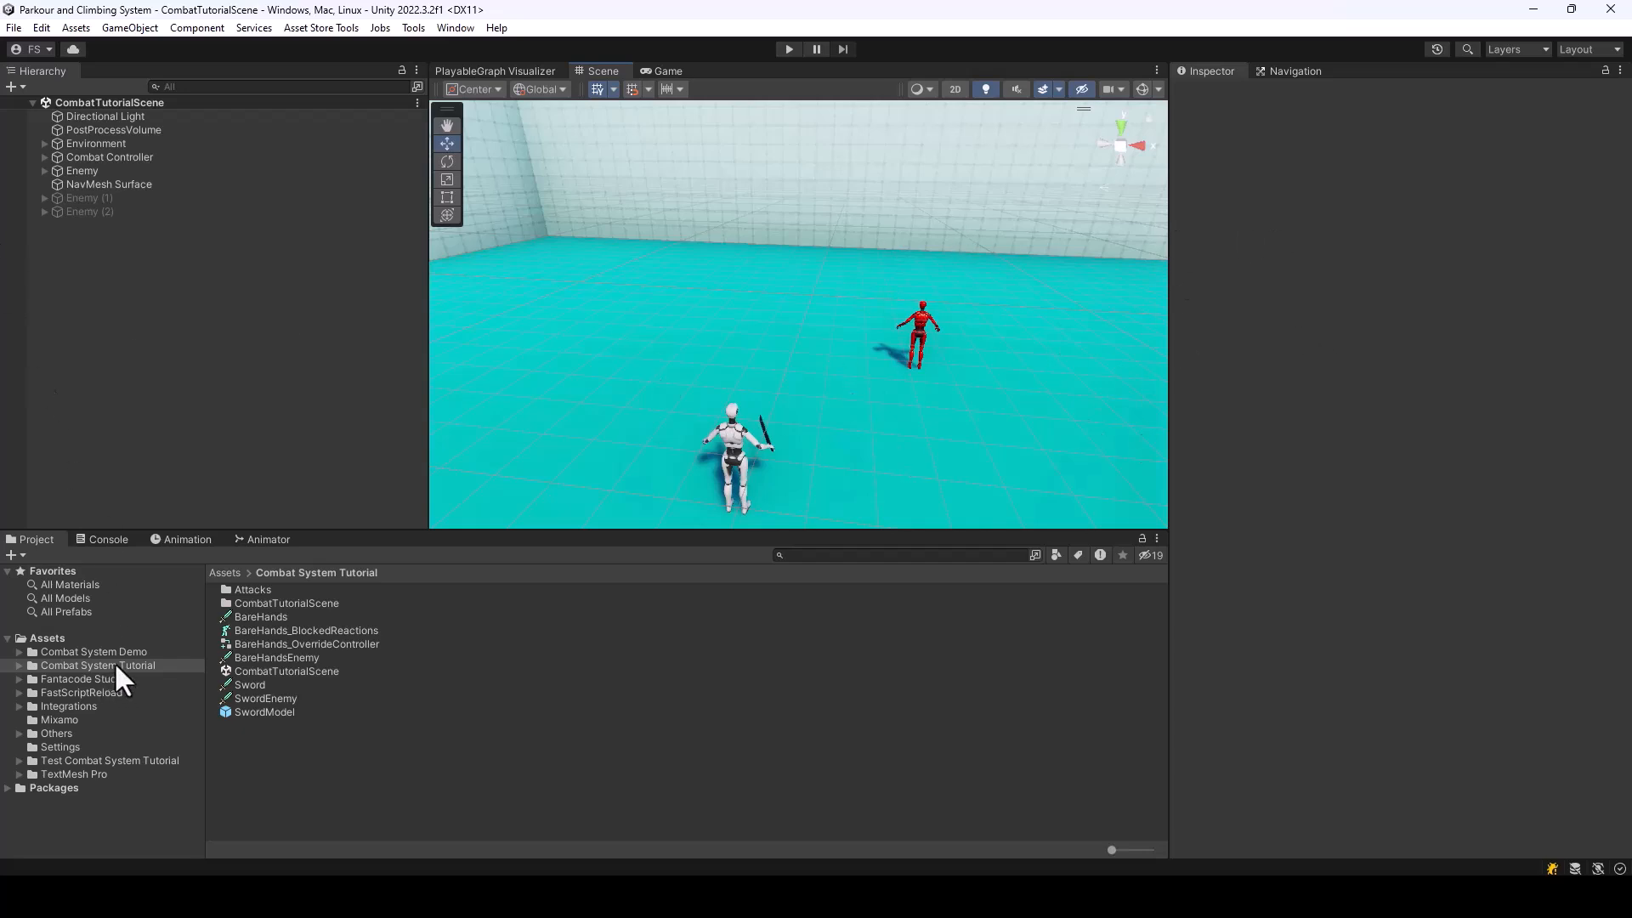
{"action": "left_click", "coordinate": [104, 680]}
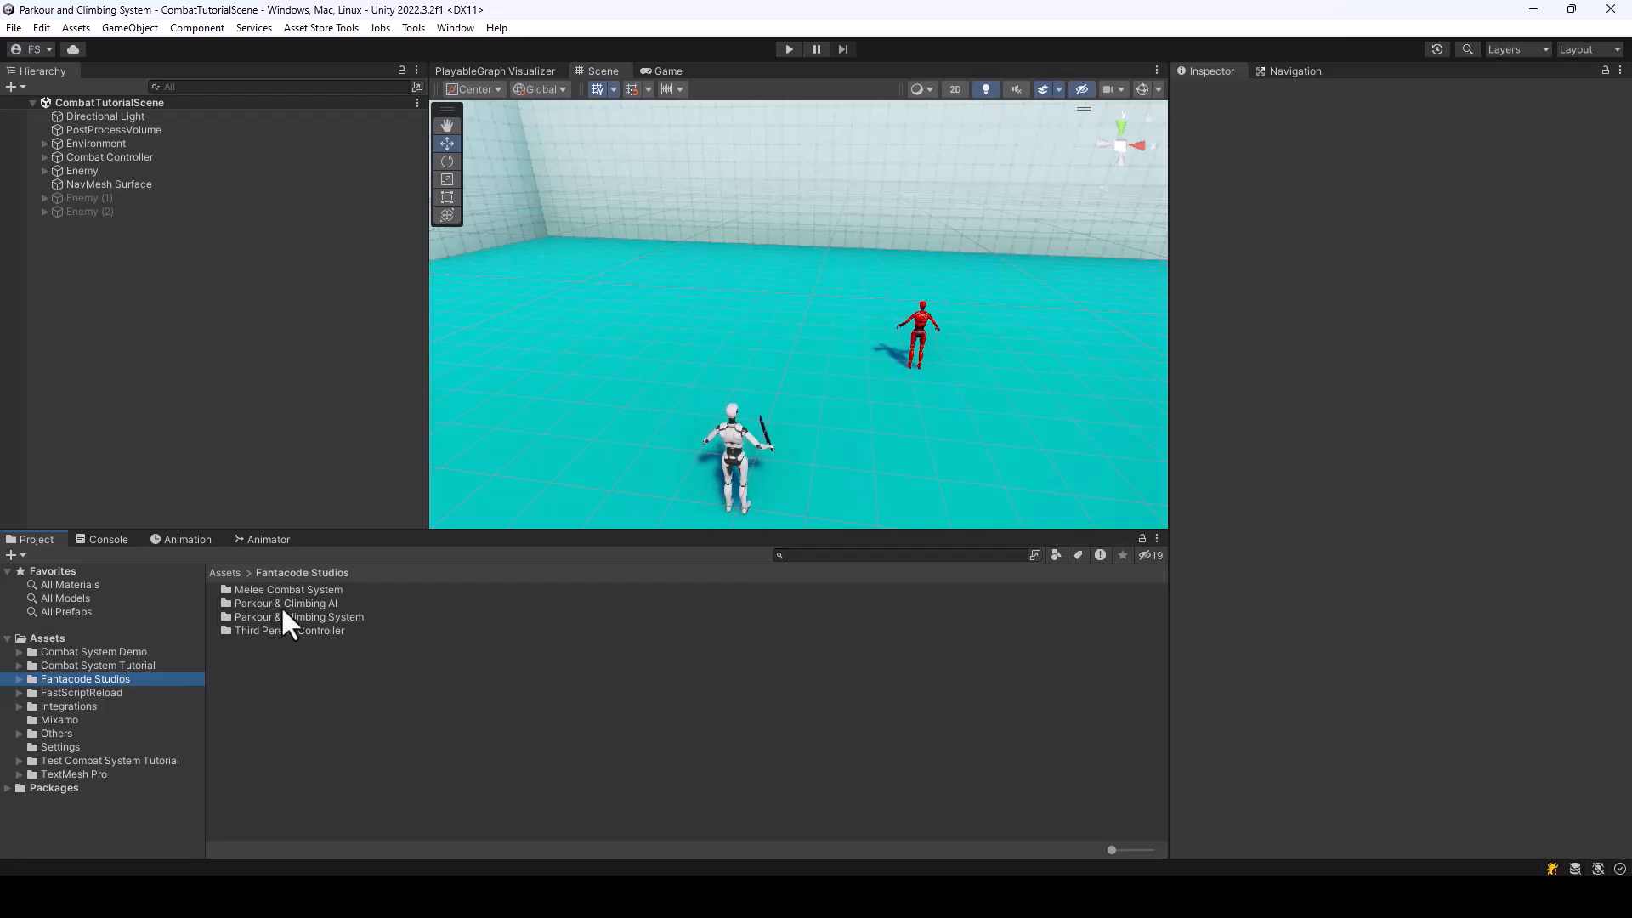
{"action": "double_click", "coordinate": [272, 592]}
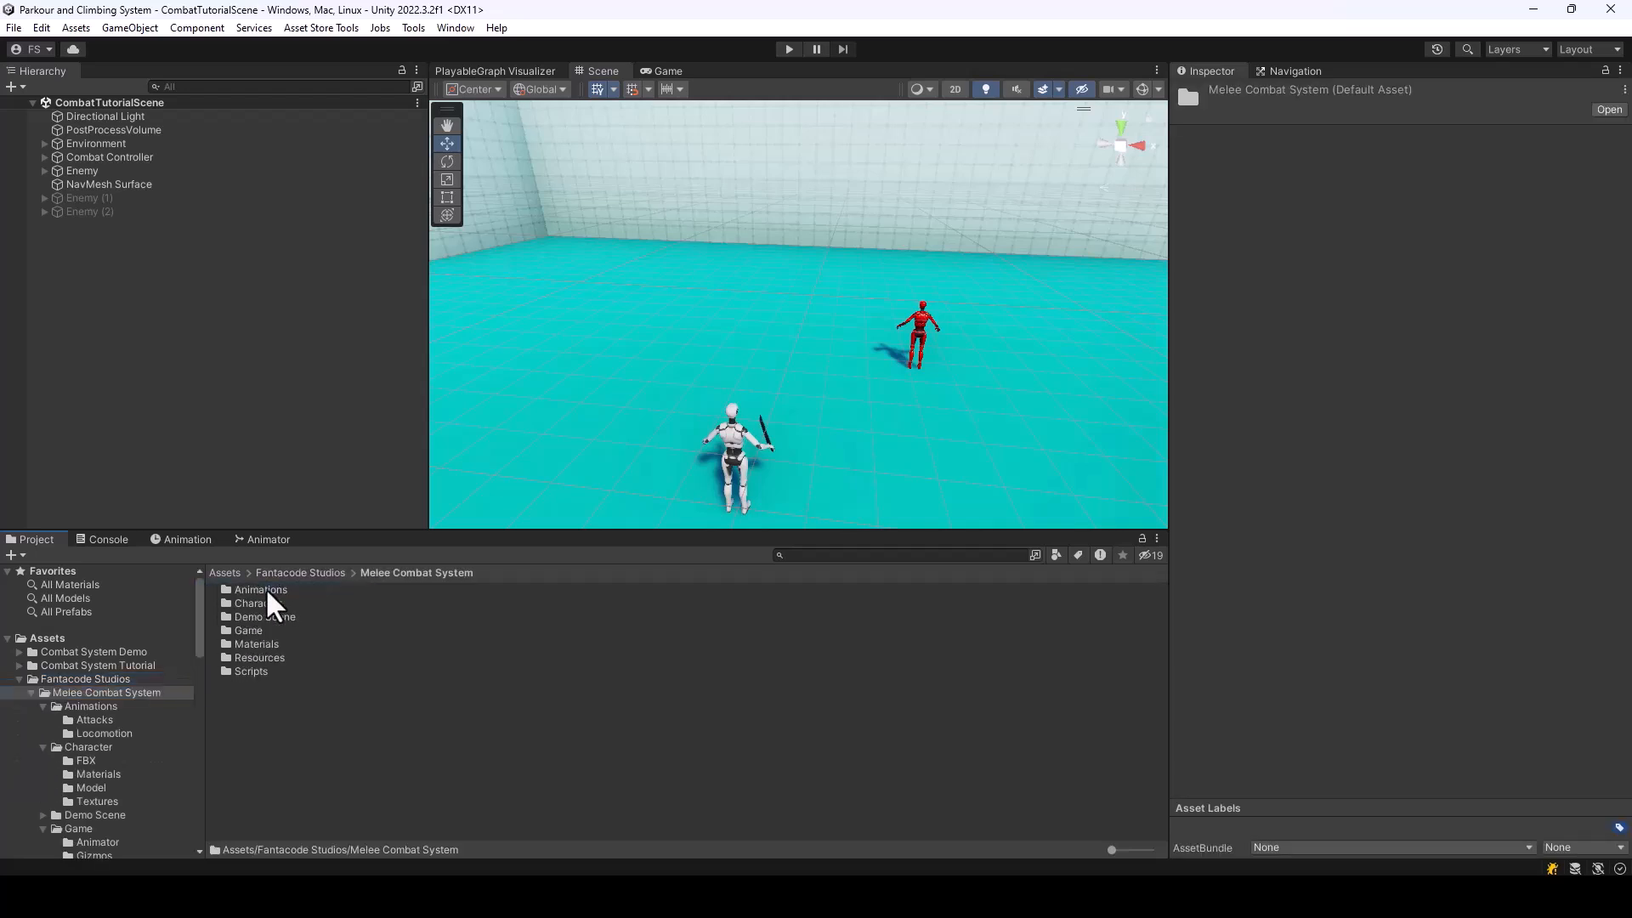
{"action": "double_click", "coordinate": [248, 630]}
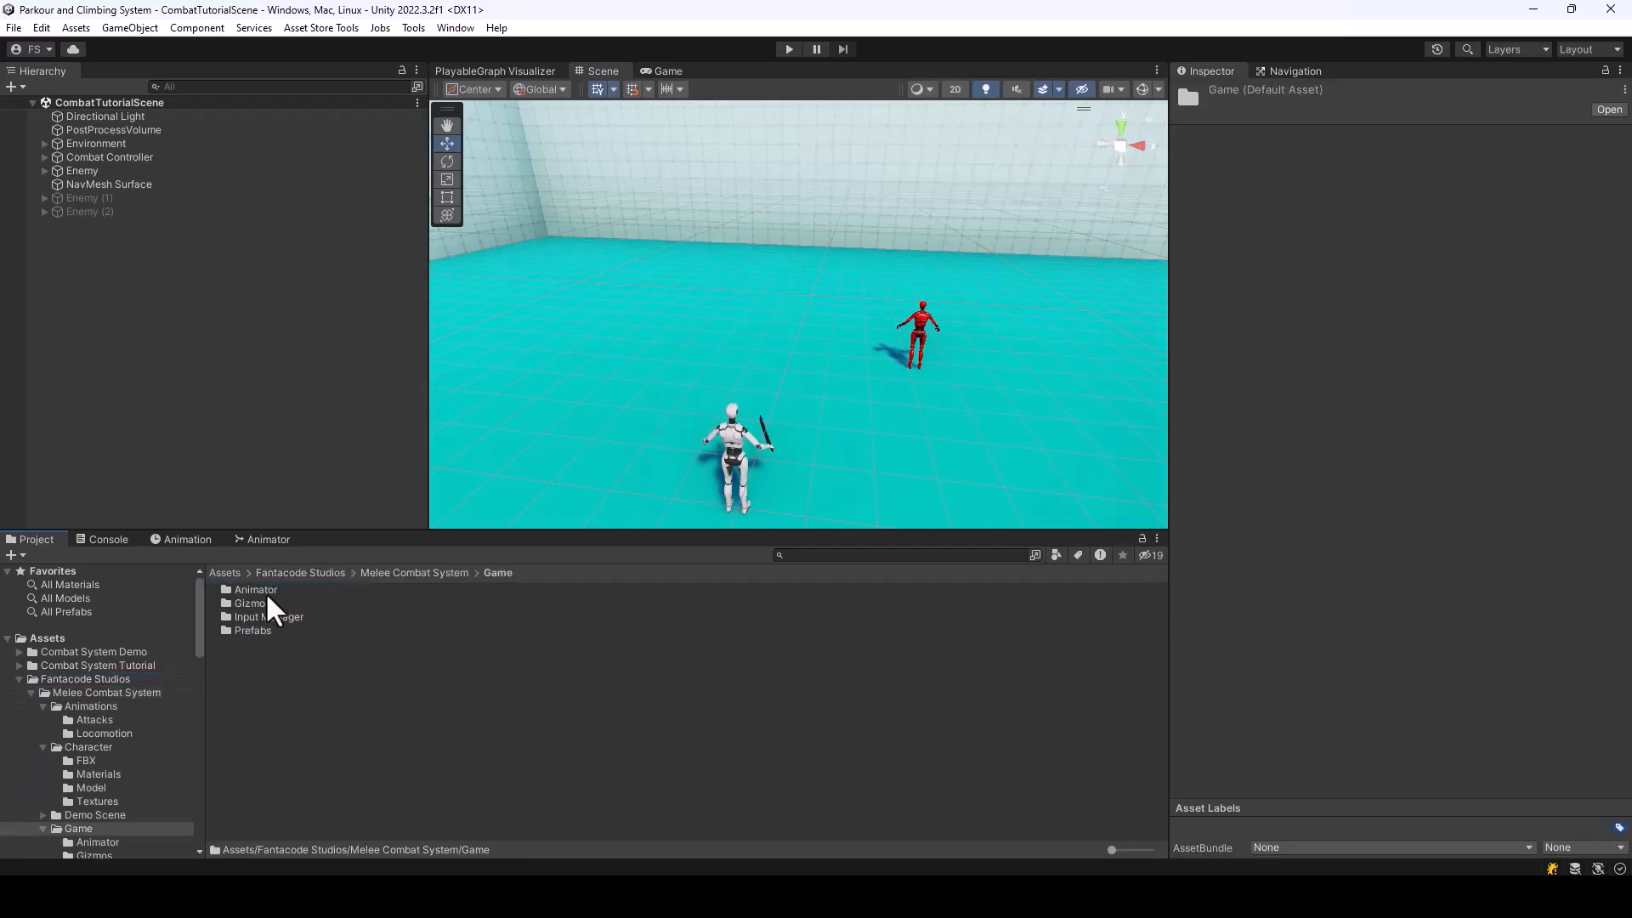
{"action": "double_click", "coordinate": [253, 630]}
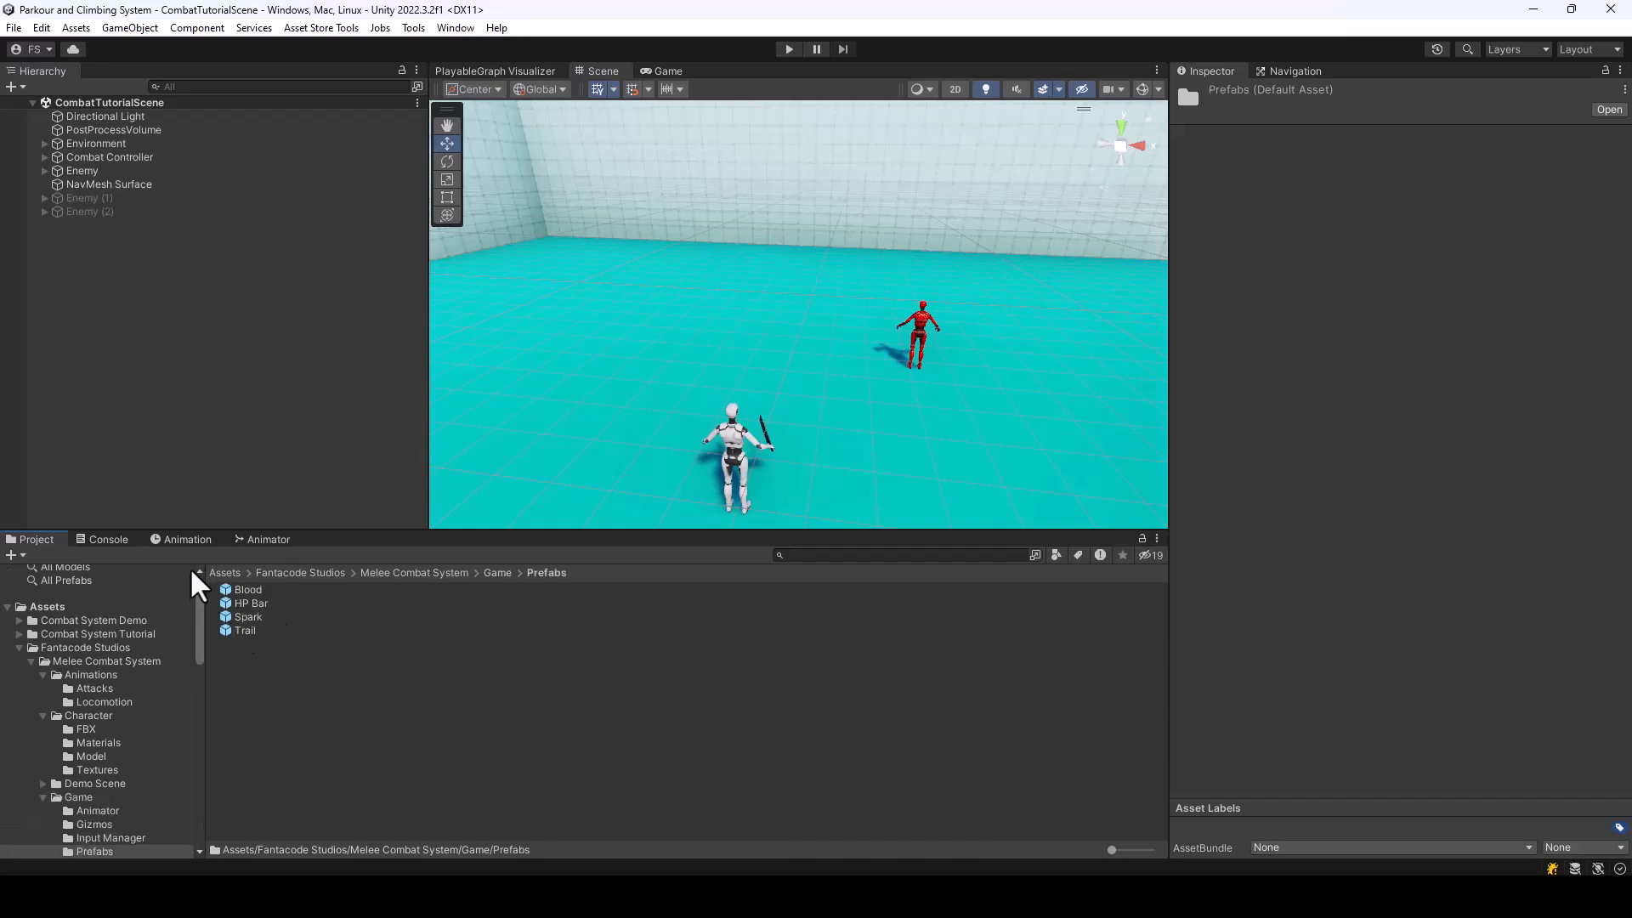
{"action": "left_click", "coordinate": [267, 613]}
{"action": "left_click", "coordinate": [251, 603]}
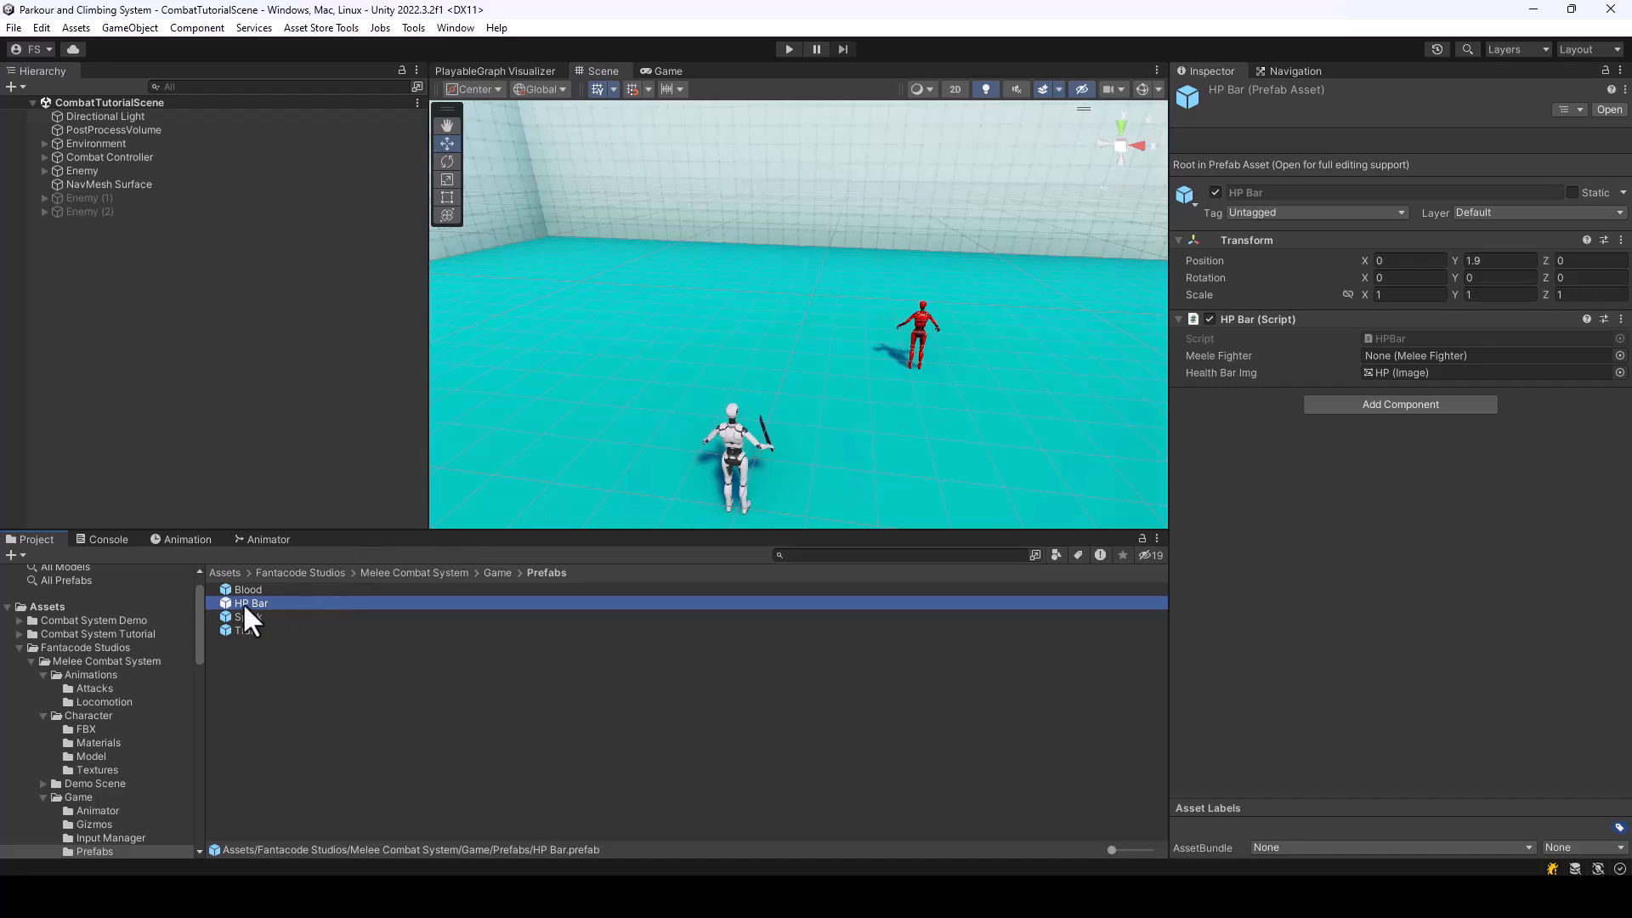
{"action": "left_click_drag", "start_coordinate": [243, 604], "coordinate": [90, 176]}
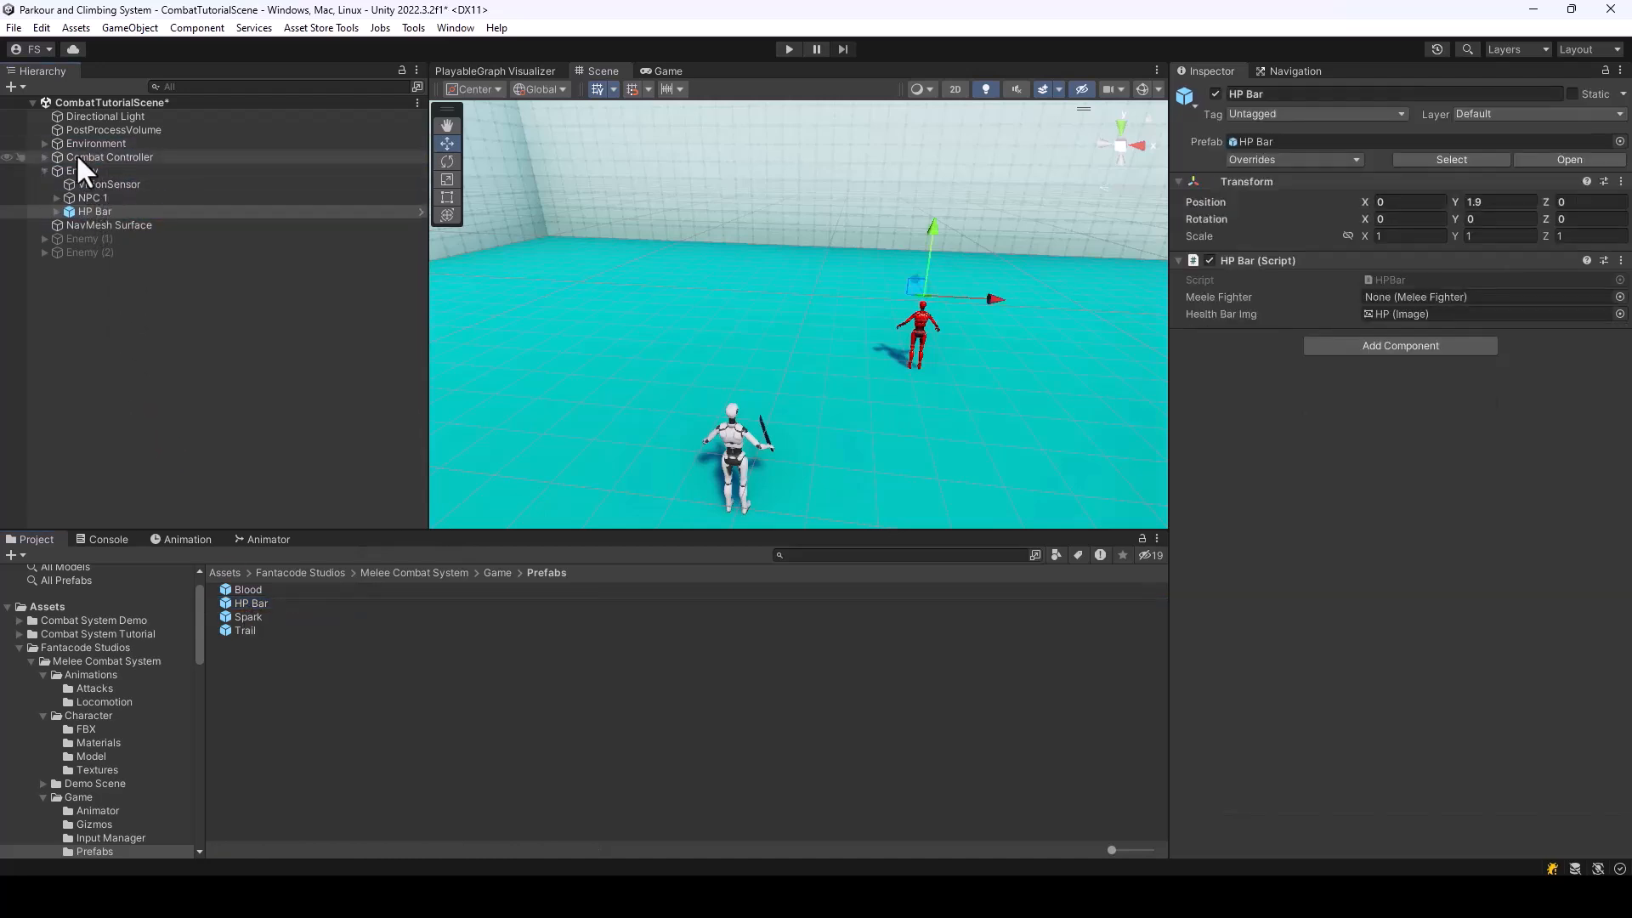
Open Enemy's HP Bar prefab, examine its BG and HP image objects, and return to the scene
{"action": "left_click_drag", "start_coordinate": [915, 465], "coordinate": [958, 375], "text": "alt"}
{"action": "left_click", "coordinate": [85, 210]}
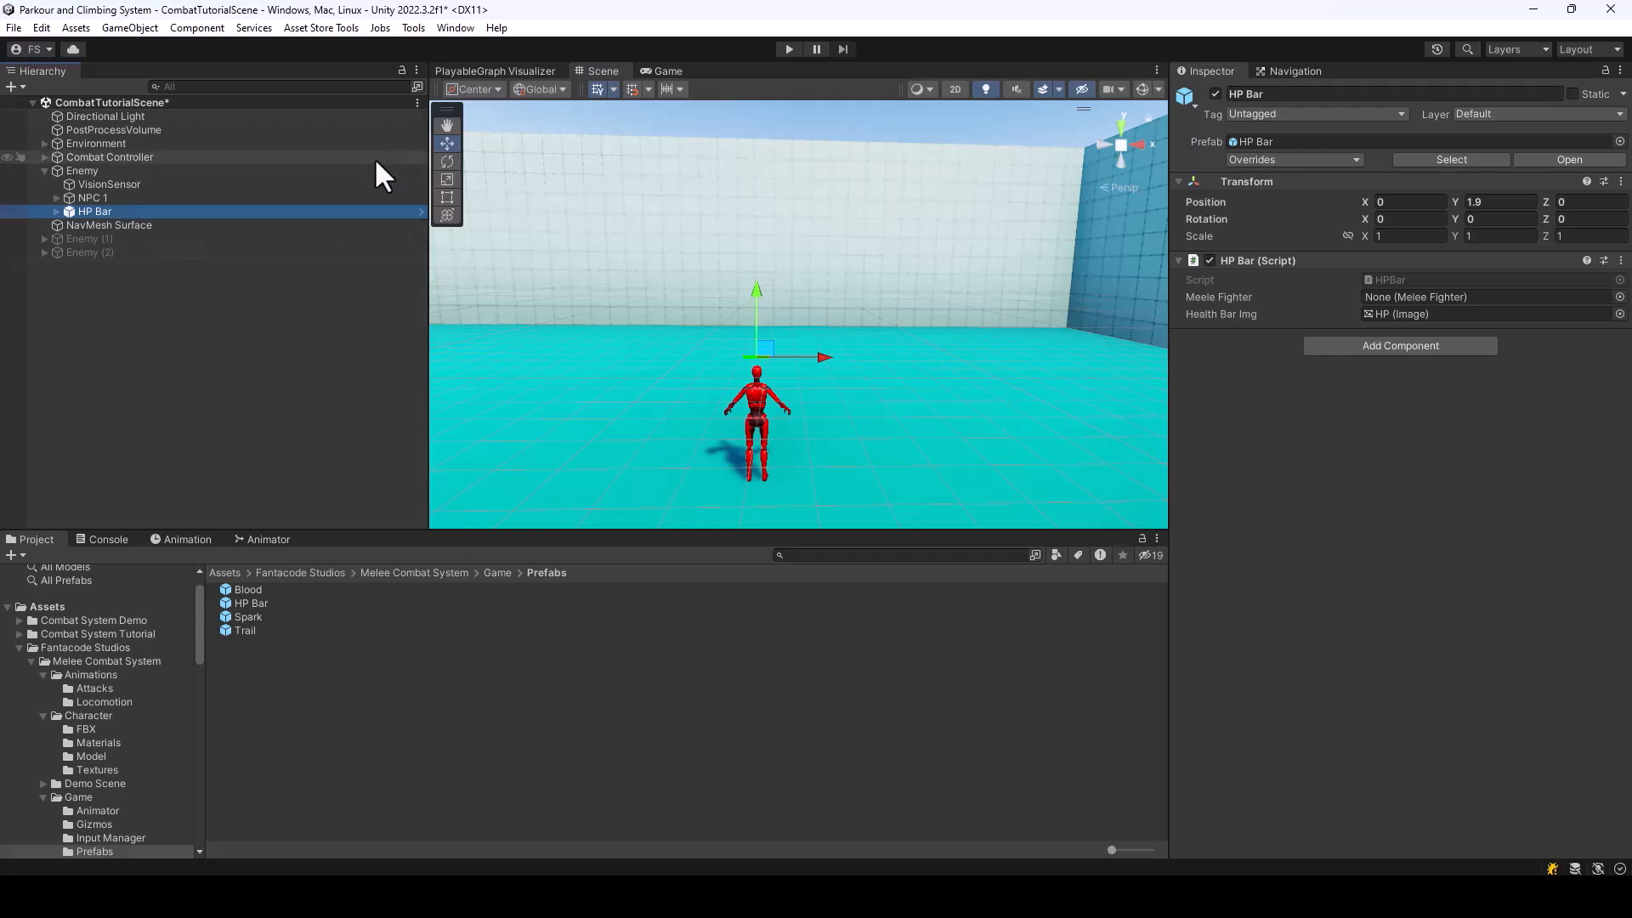
{"action": "left_click", "coordinate": [419, 212]}
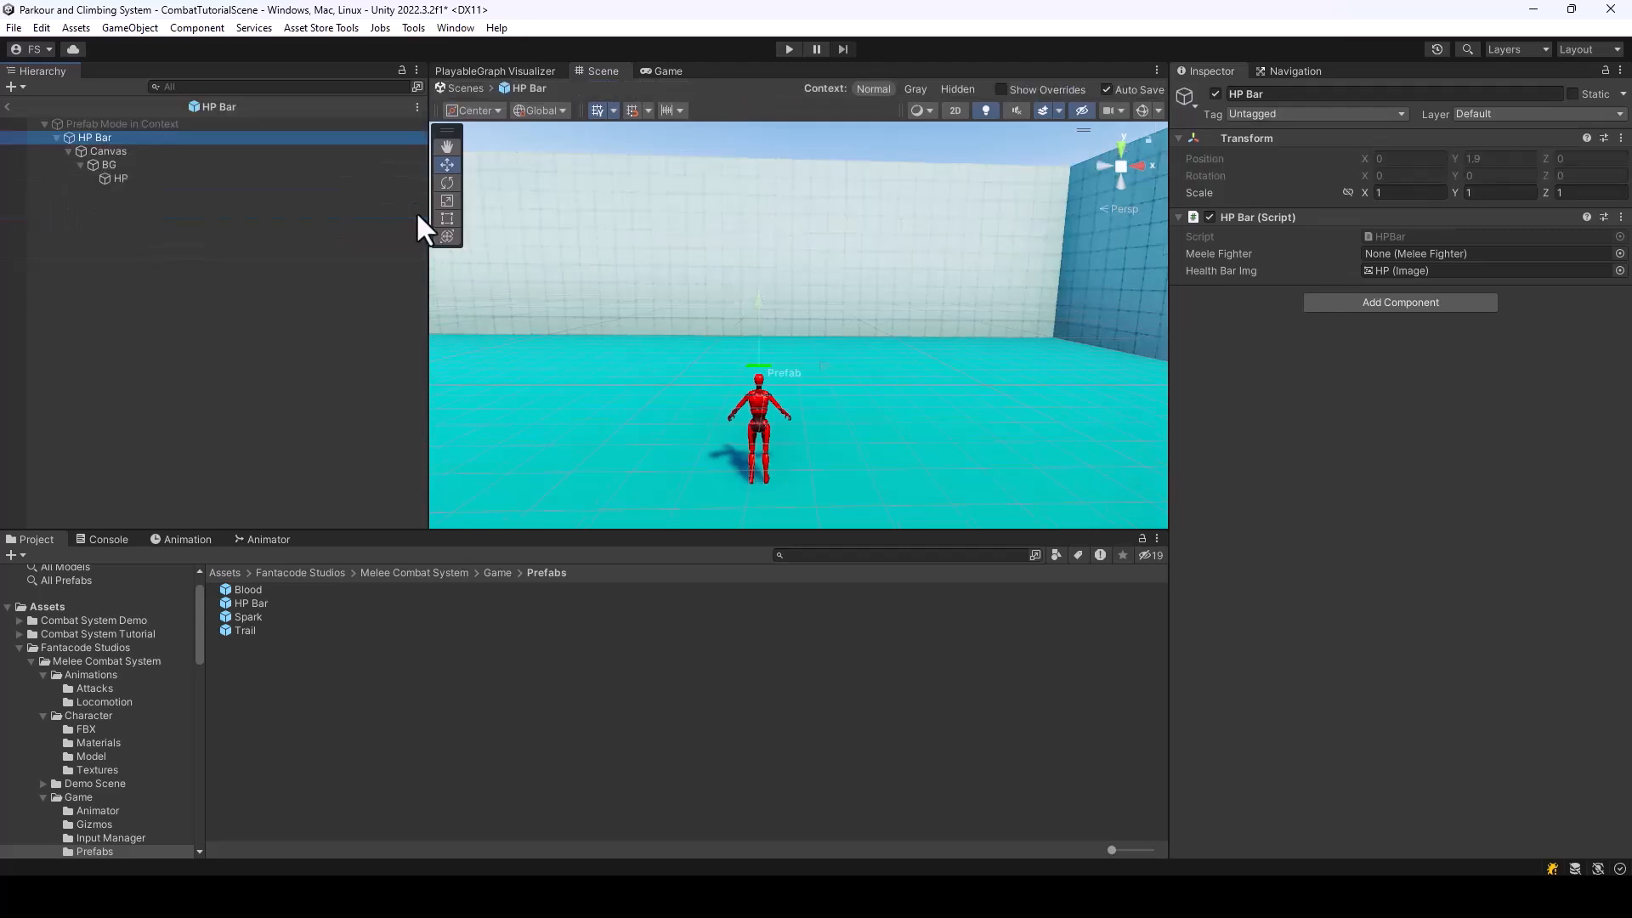
{"action": "left_click", "coordinate": [117, 165]}
{"action": "left_click", "coordinate": [121, 179]}
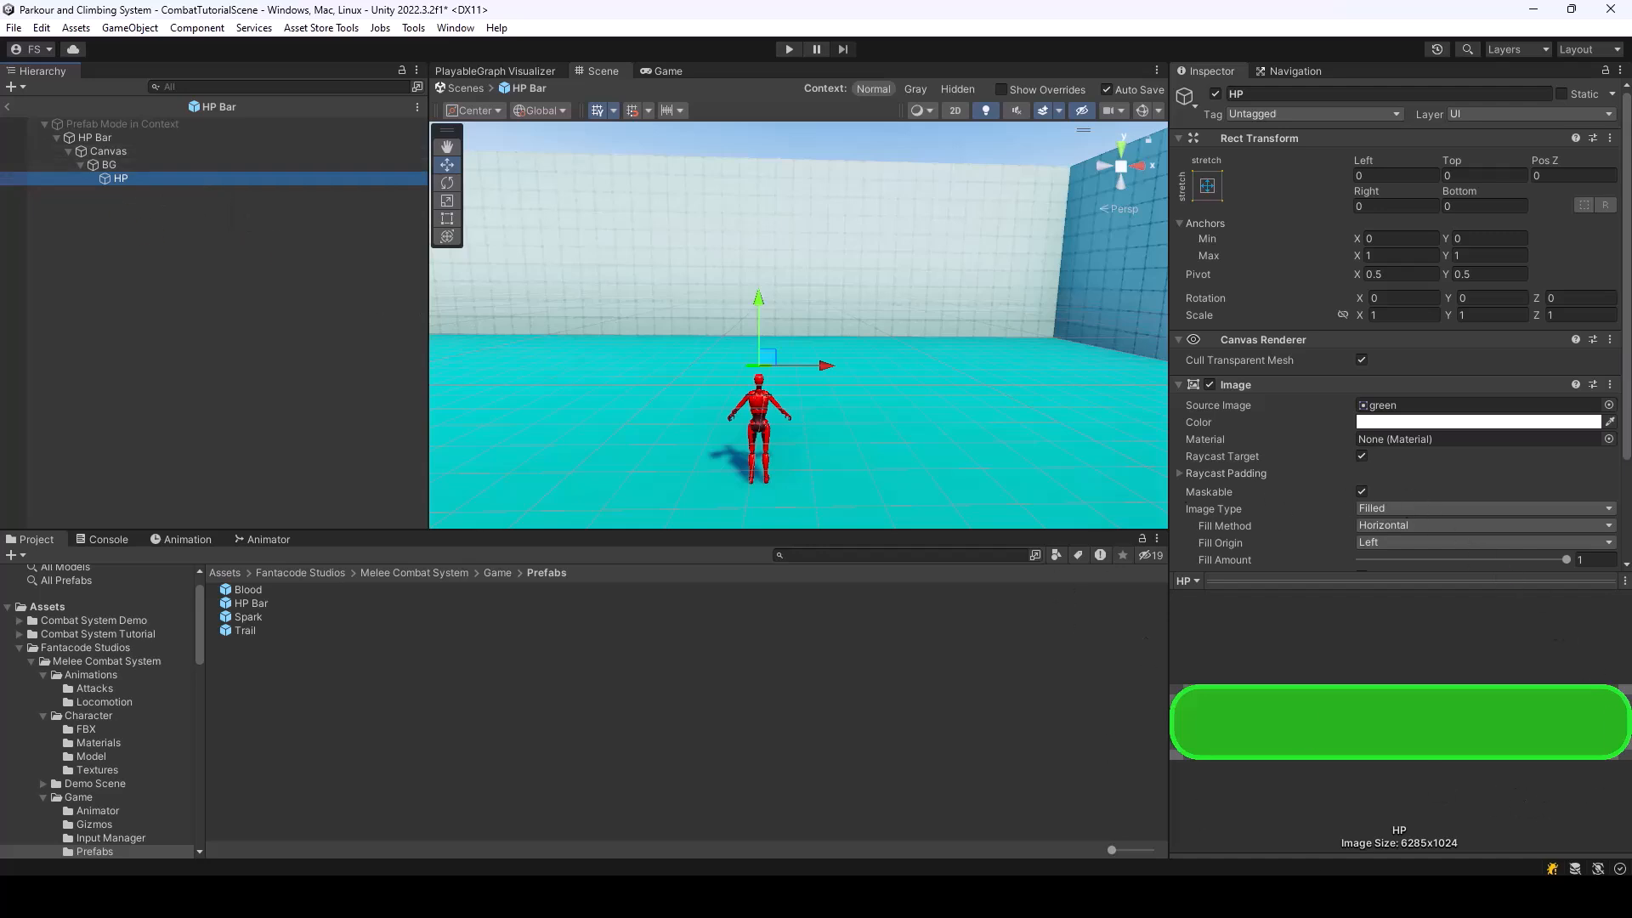
{"action": "left_click", "coordinate": [8, 103]}
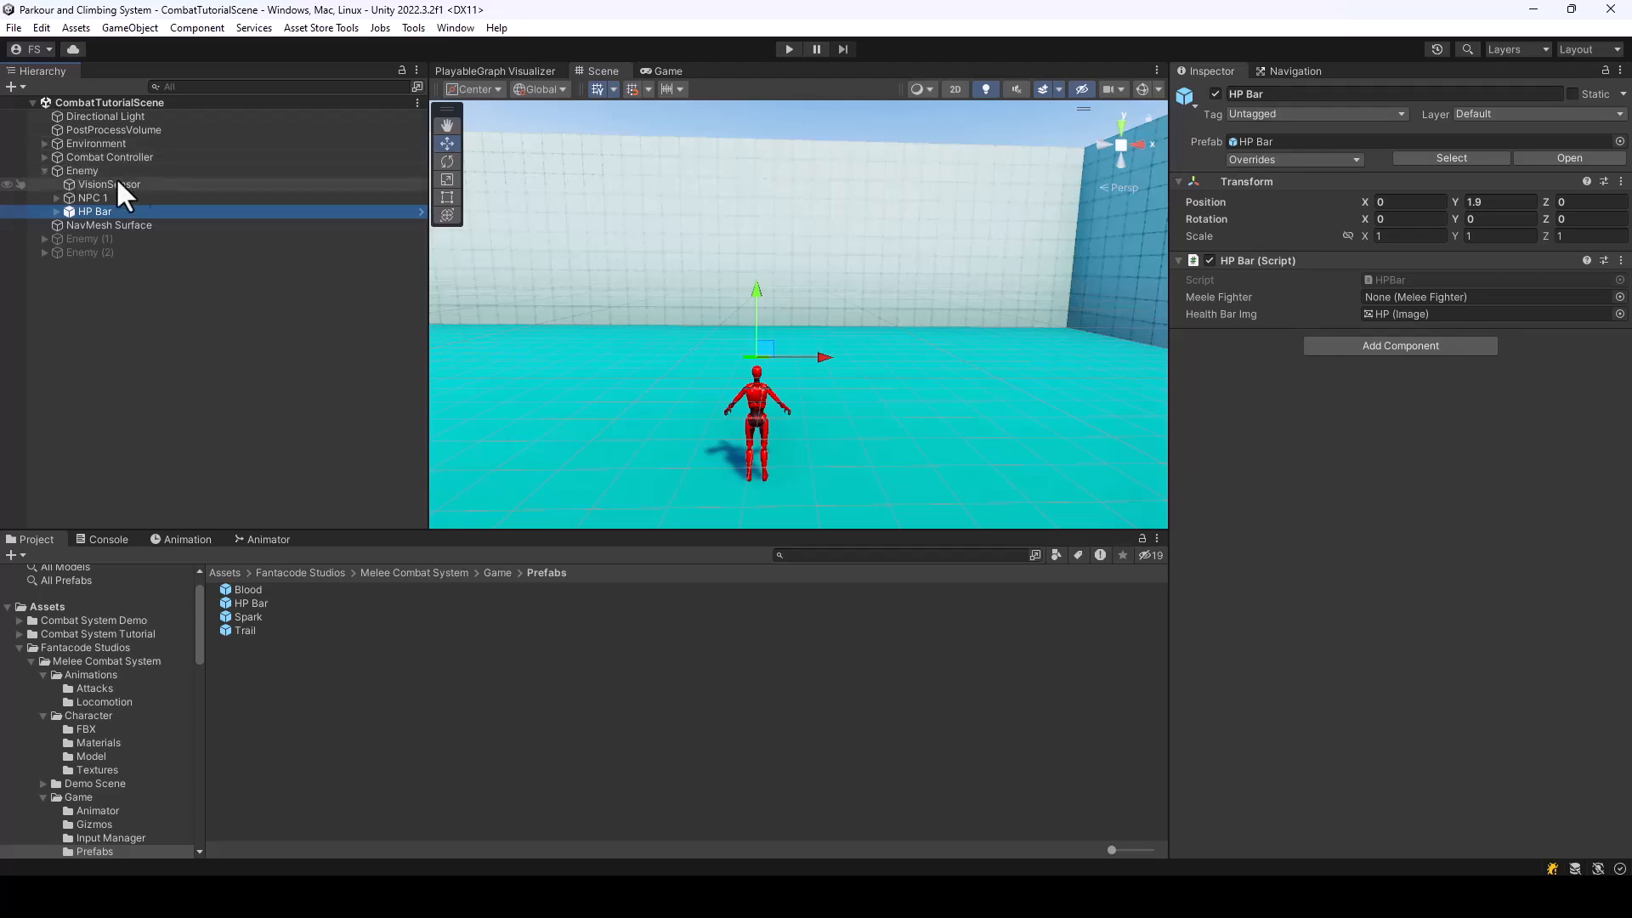
Add the HP Bar prefab as a child of Player under Combat Controller and save the scene
{"action": "left_click", "coordinate": [45, 158]}
{"action": "left_click_drag", "start_coordinate": [252, 603], "coordinate": [95, 185]}
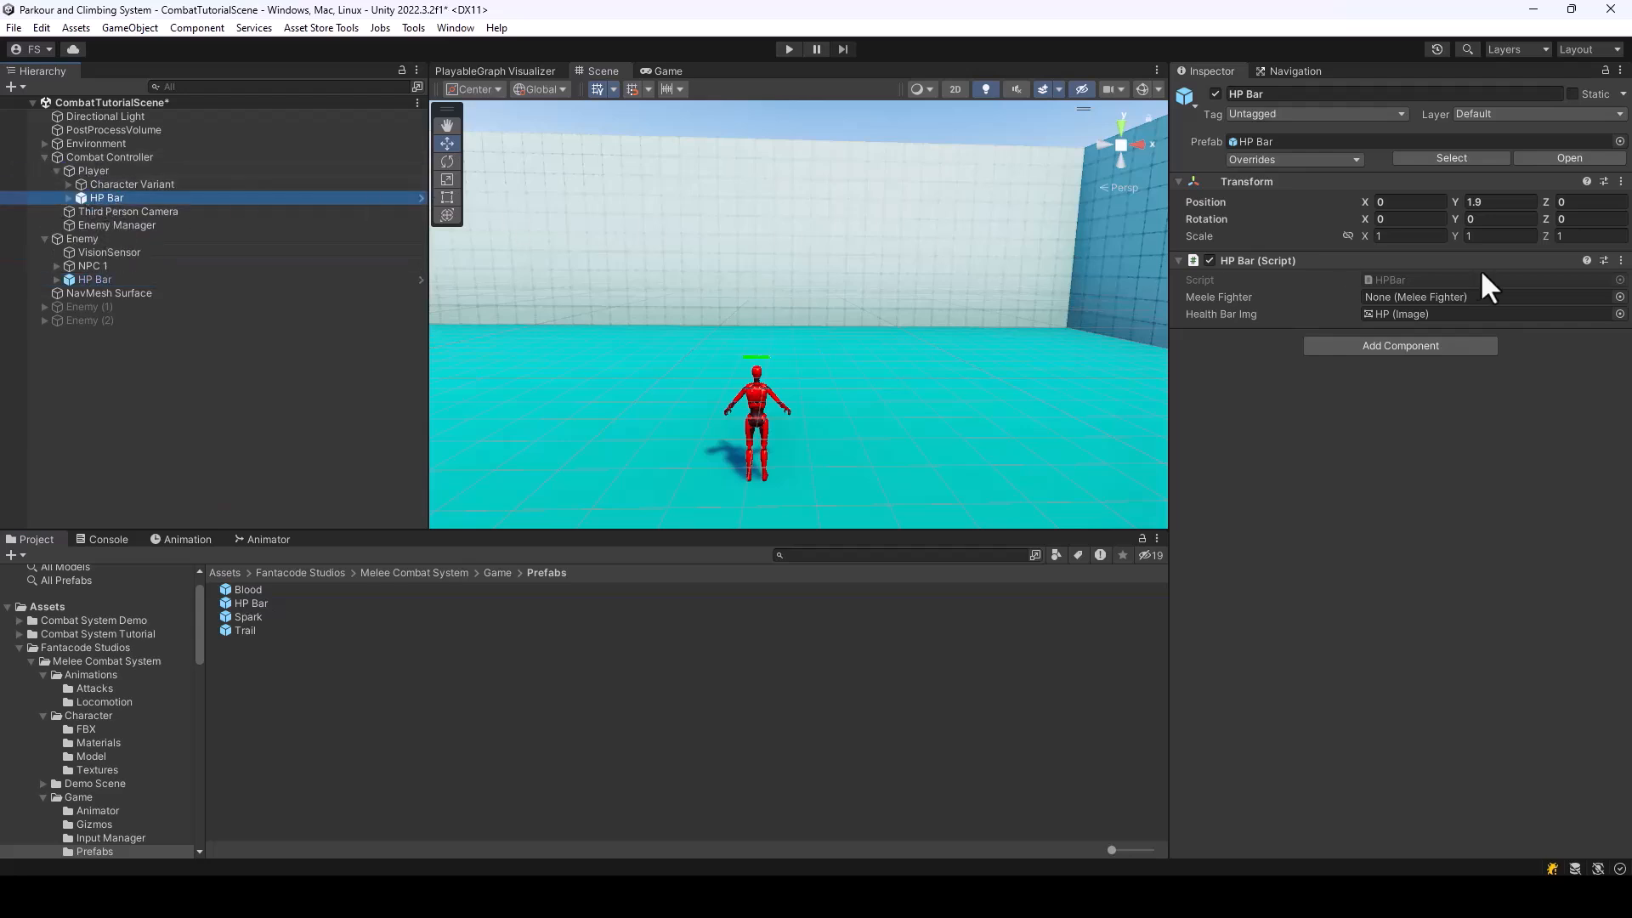
{"action": "left_click", "coordinate": [89, 171]}
{"action": "left_click", "coordinate": [100, 197]}
{"action": "left_click_drag", "start_coordinate": [98, 183], "coordinate": [552, 457]}
{"action": "key", "text": "ctrl+s"}
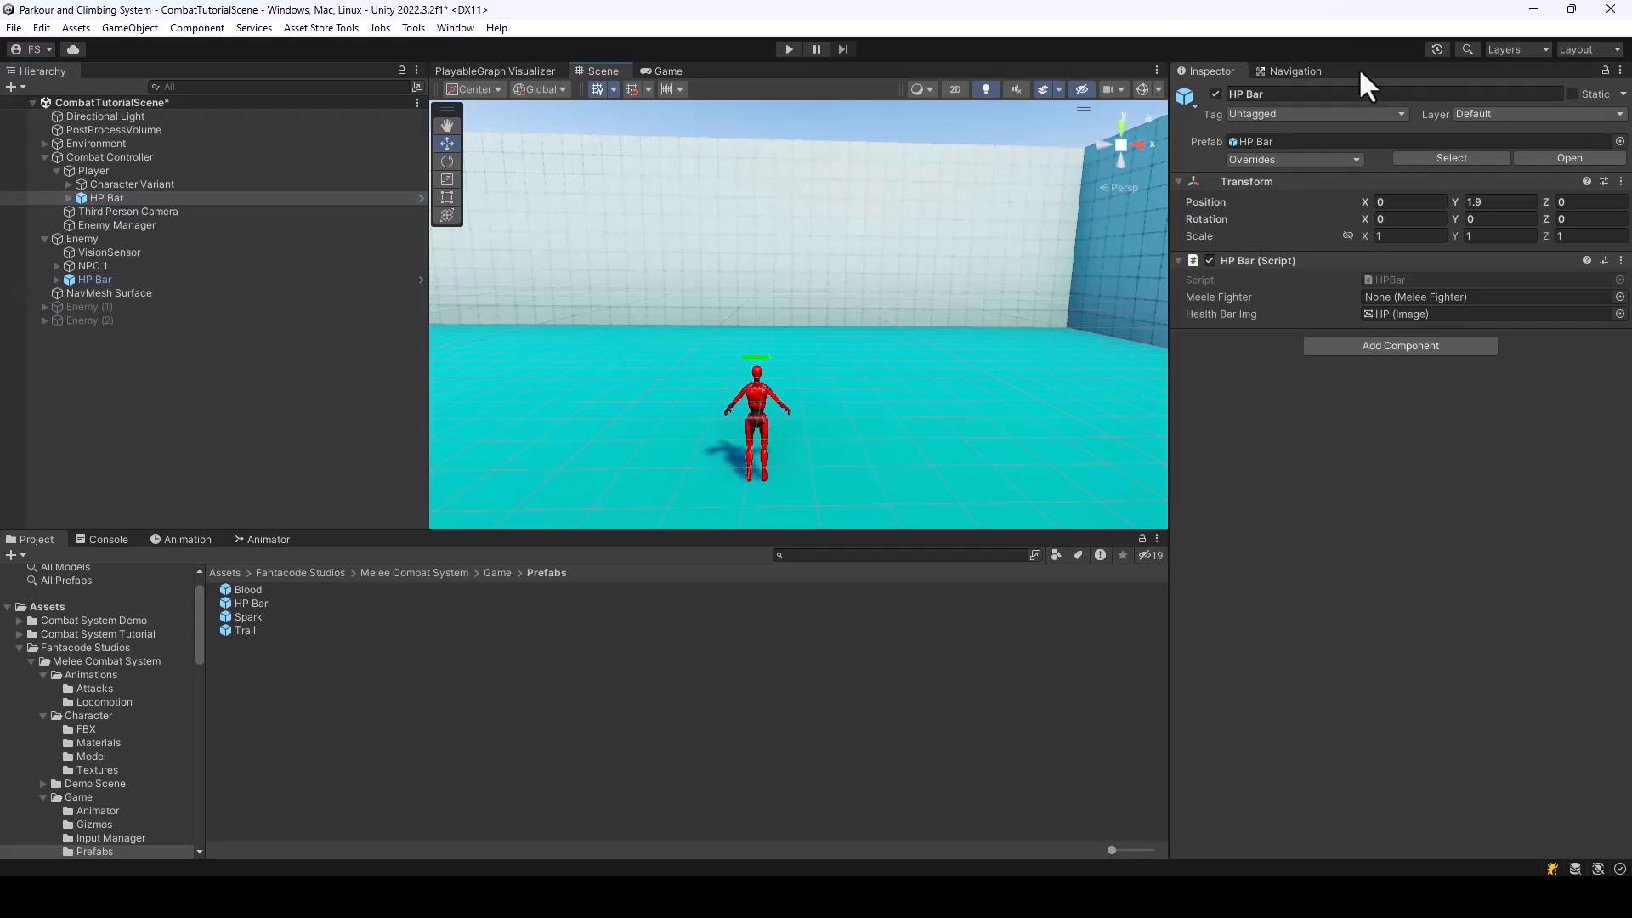
Play-test the scene by attacking Enemy with the sword, watching how both fighters' health bars respond
{"action": "left_click", "coordinate": [789, 49]}
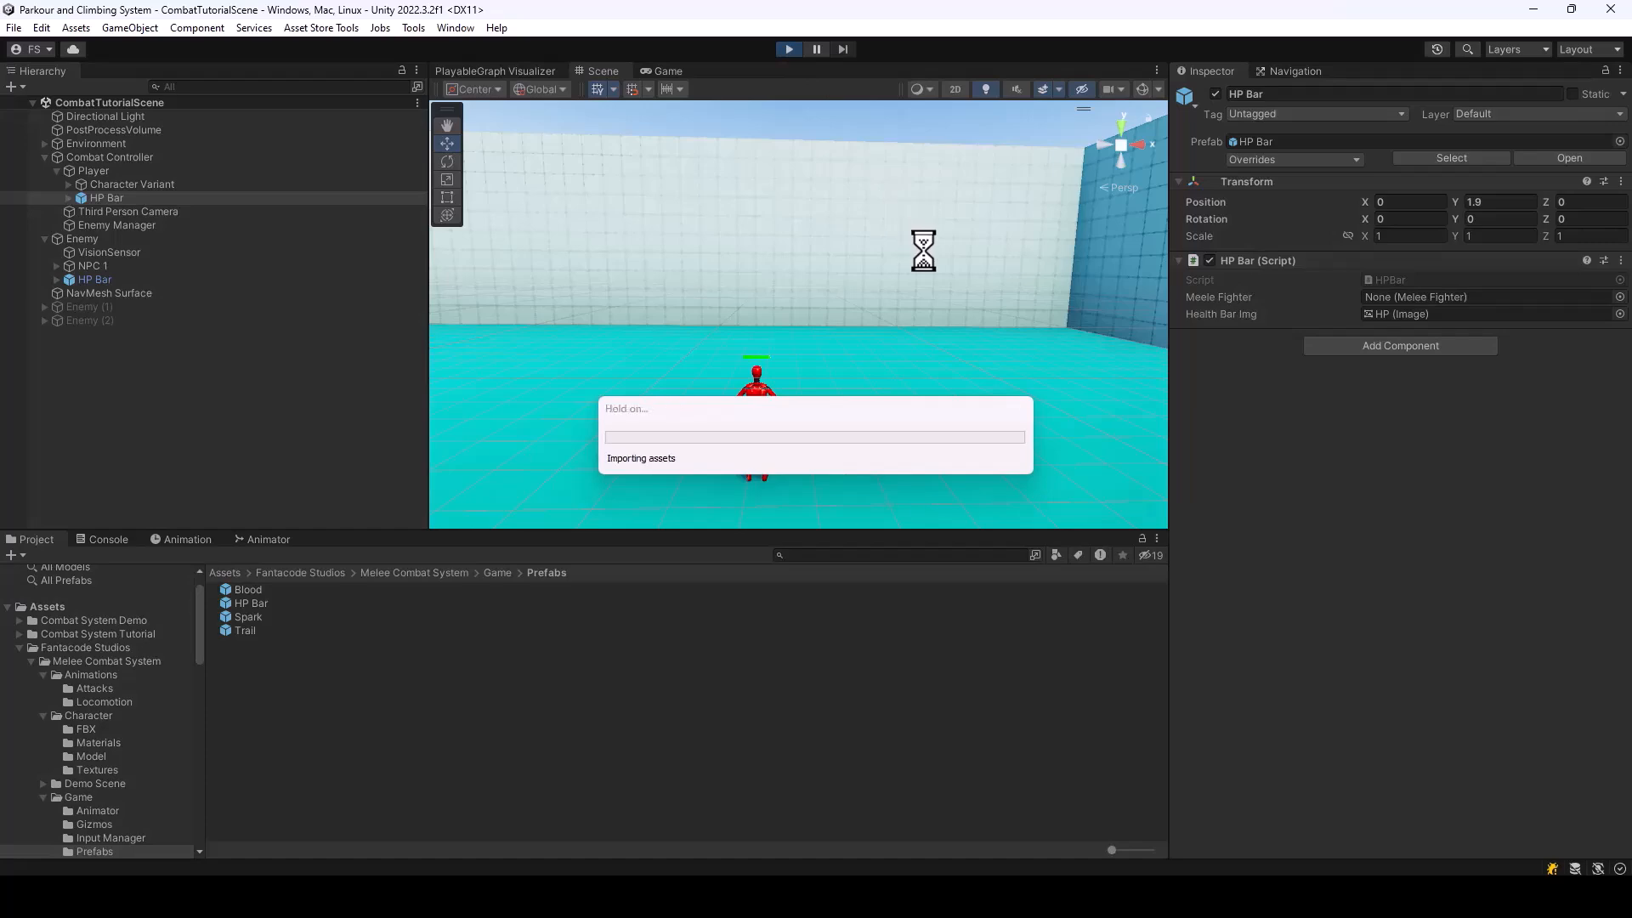
{"action": "key", "text": "w"}
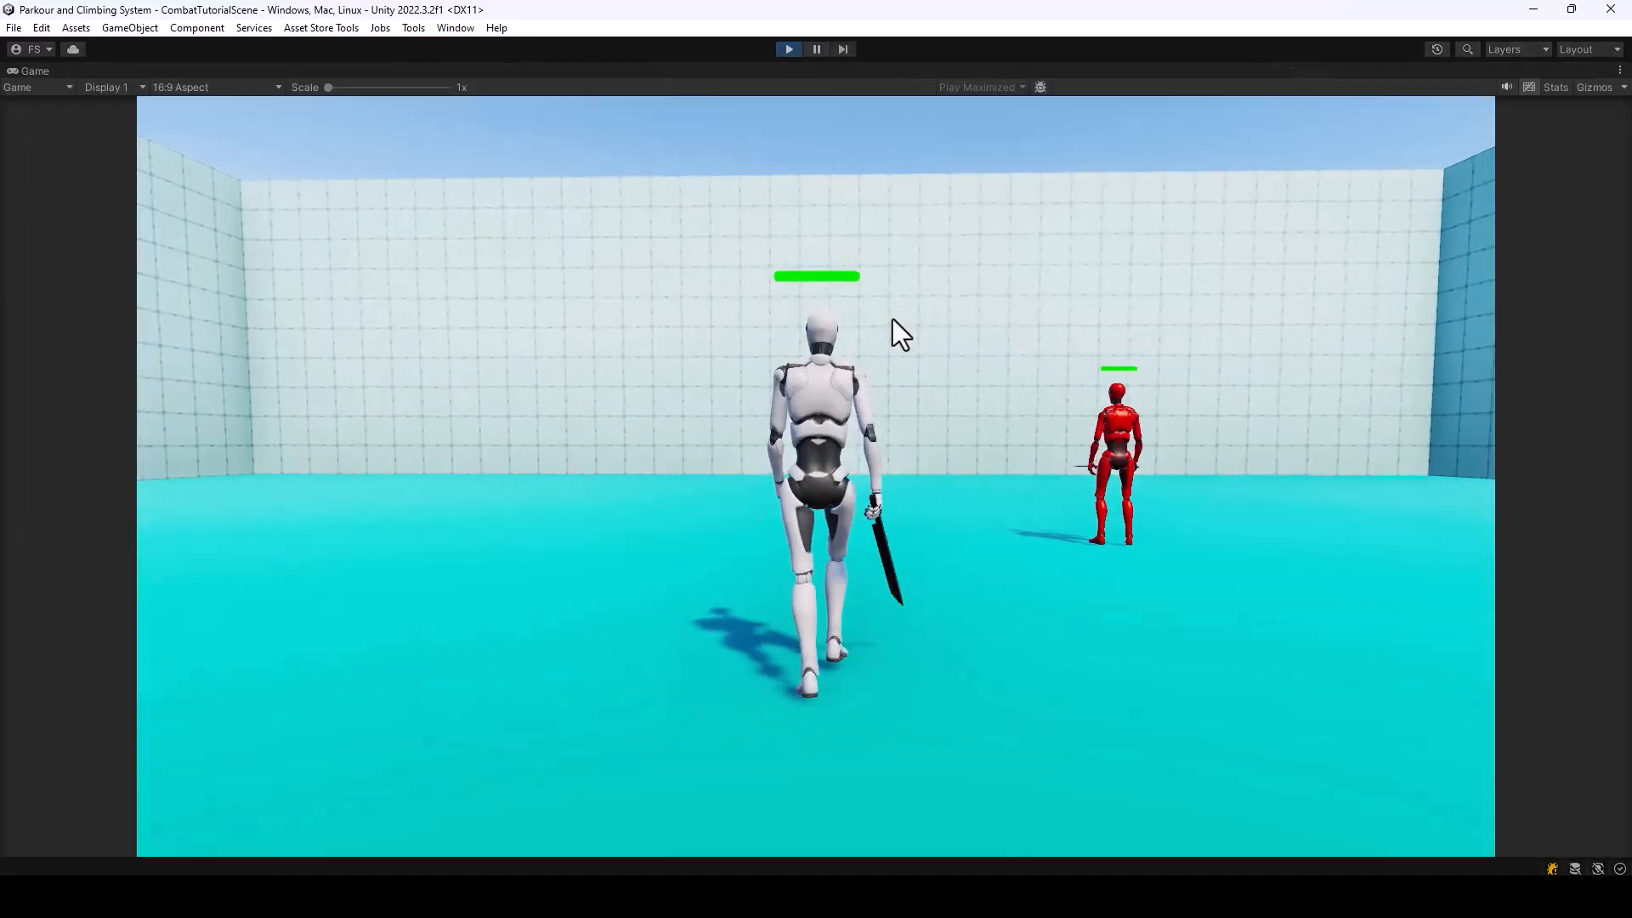
{"action": "key", "text": "d"}
{"action": "left_click", "coordinate": [889, 321]}
{"action": "left_click", "coordinate": [890, 321]}
{"action": "left_click", "coordinate": [890, 321]}
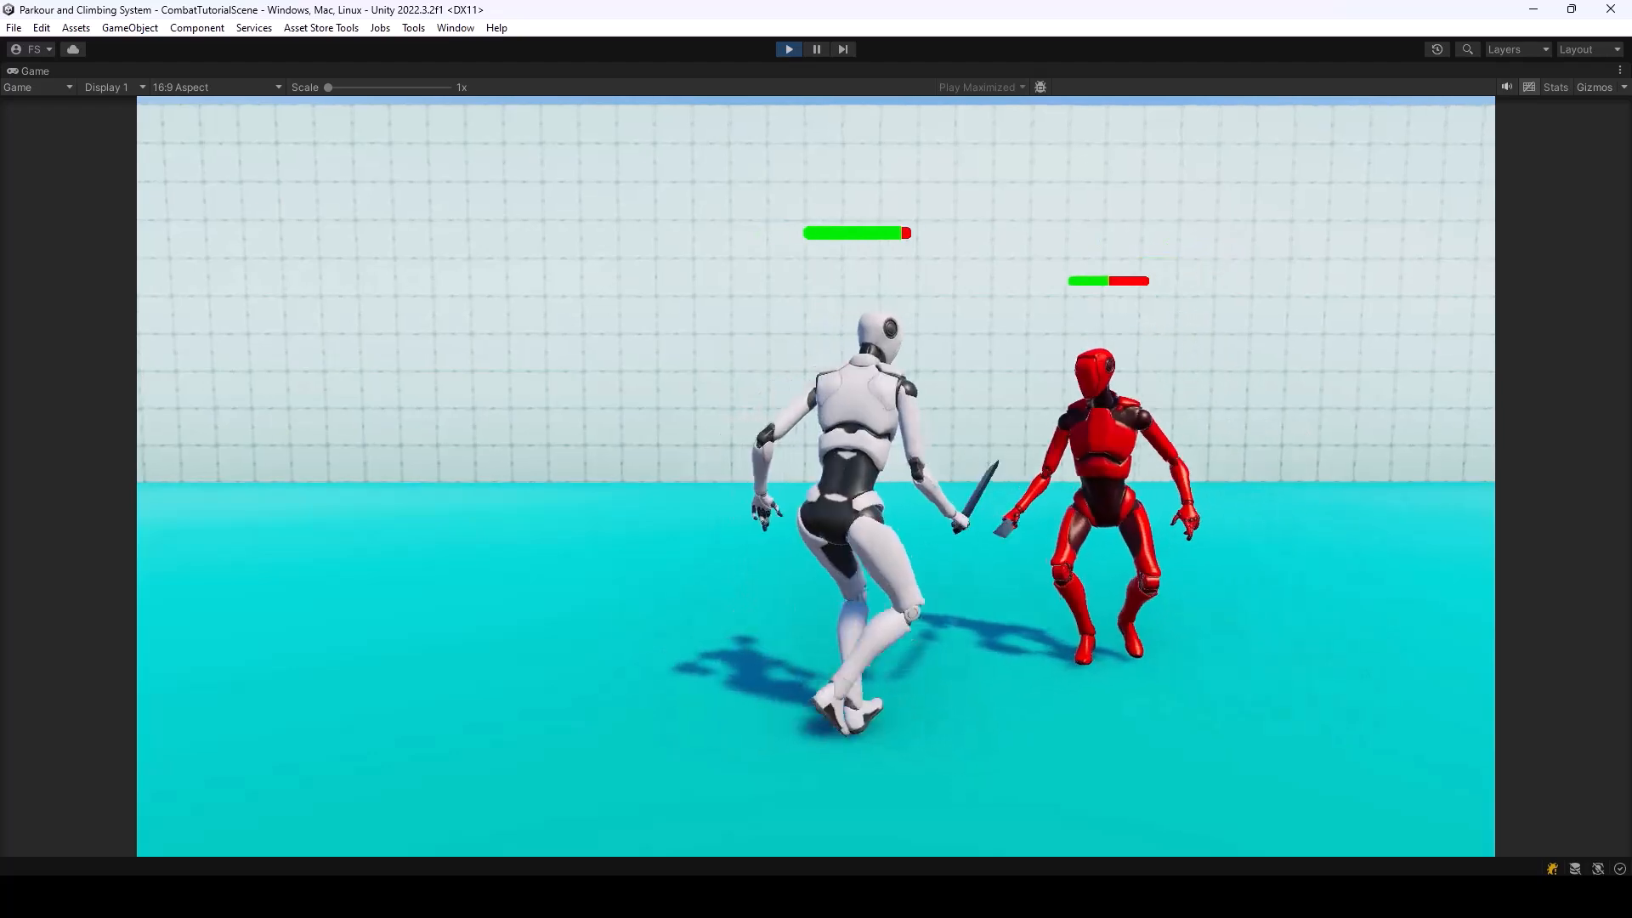
{"action": "left_click", "coordinate": [816, 476]}
{"action": "left_click", "coordinate": [816, 476]}
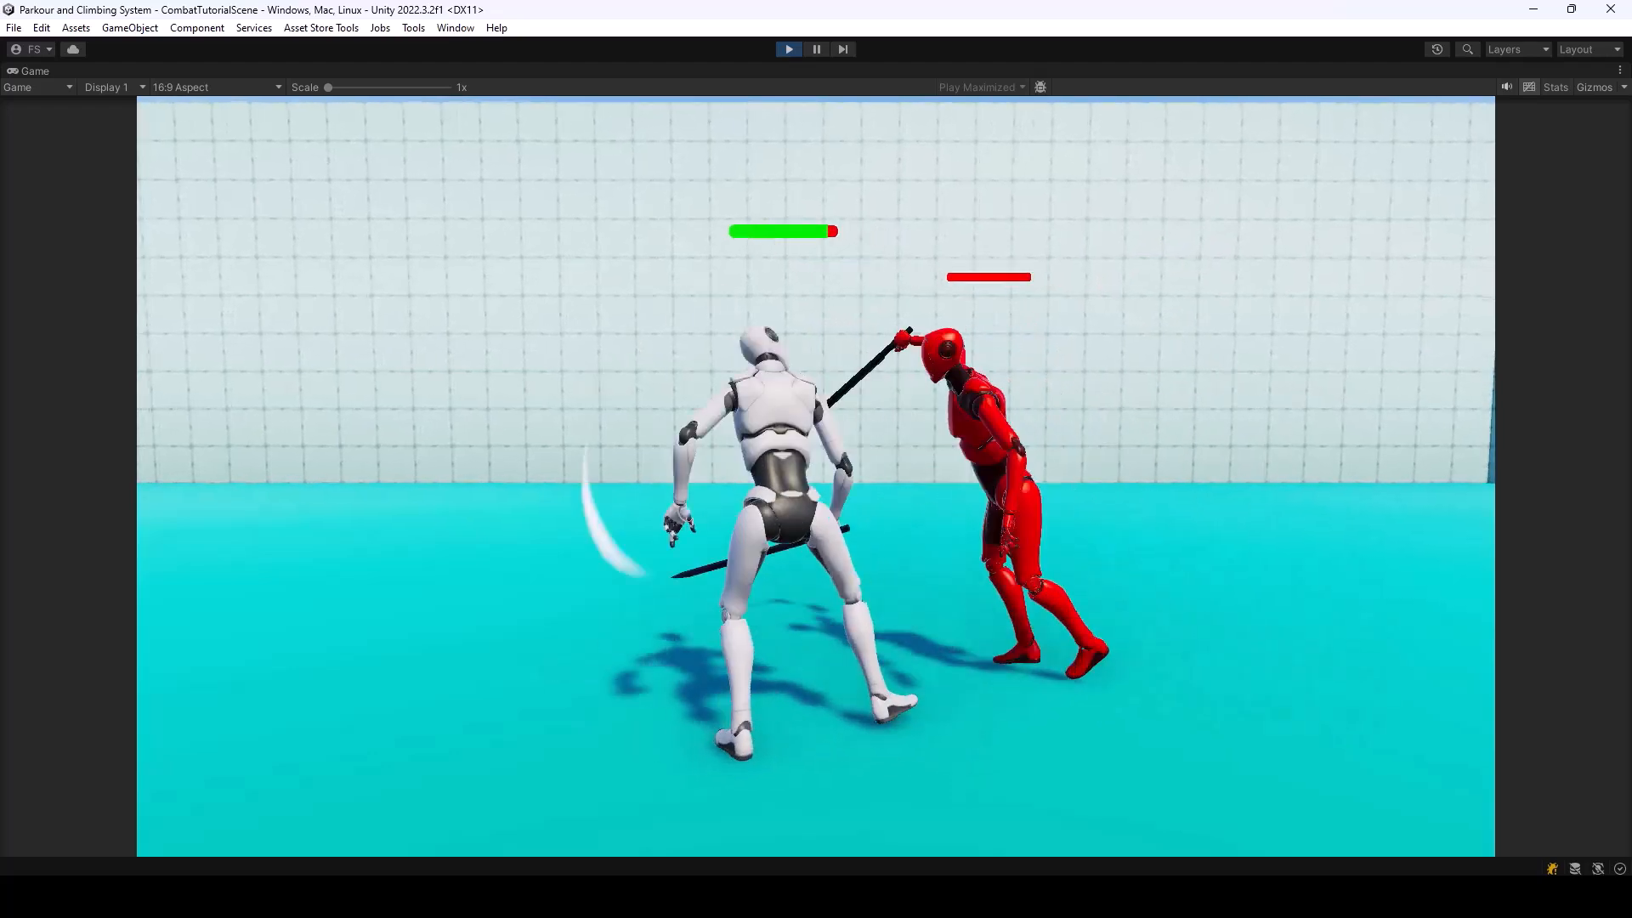